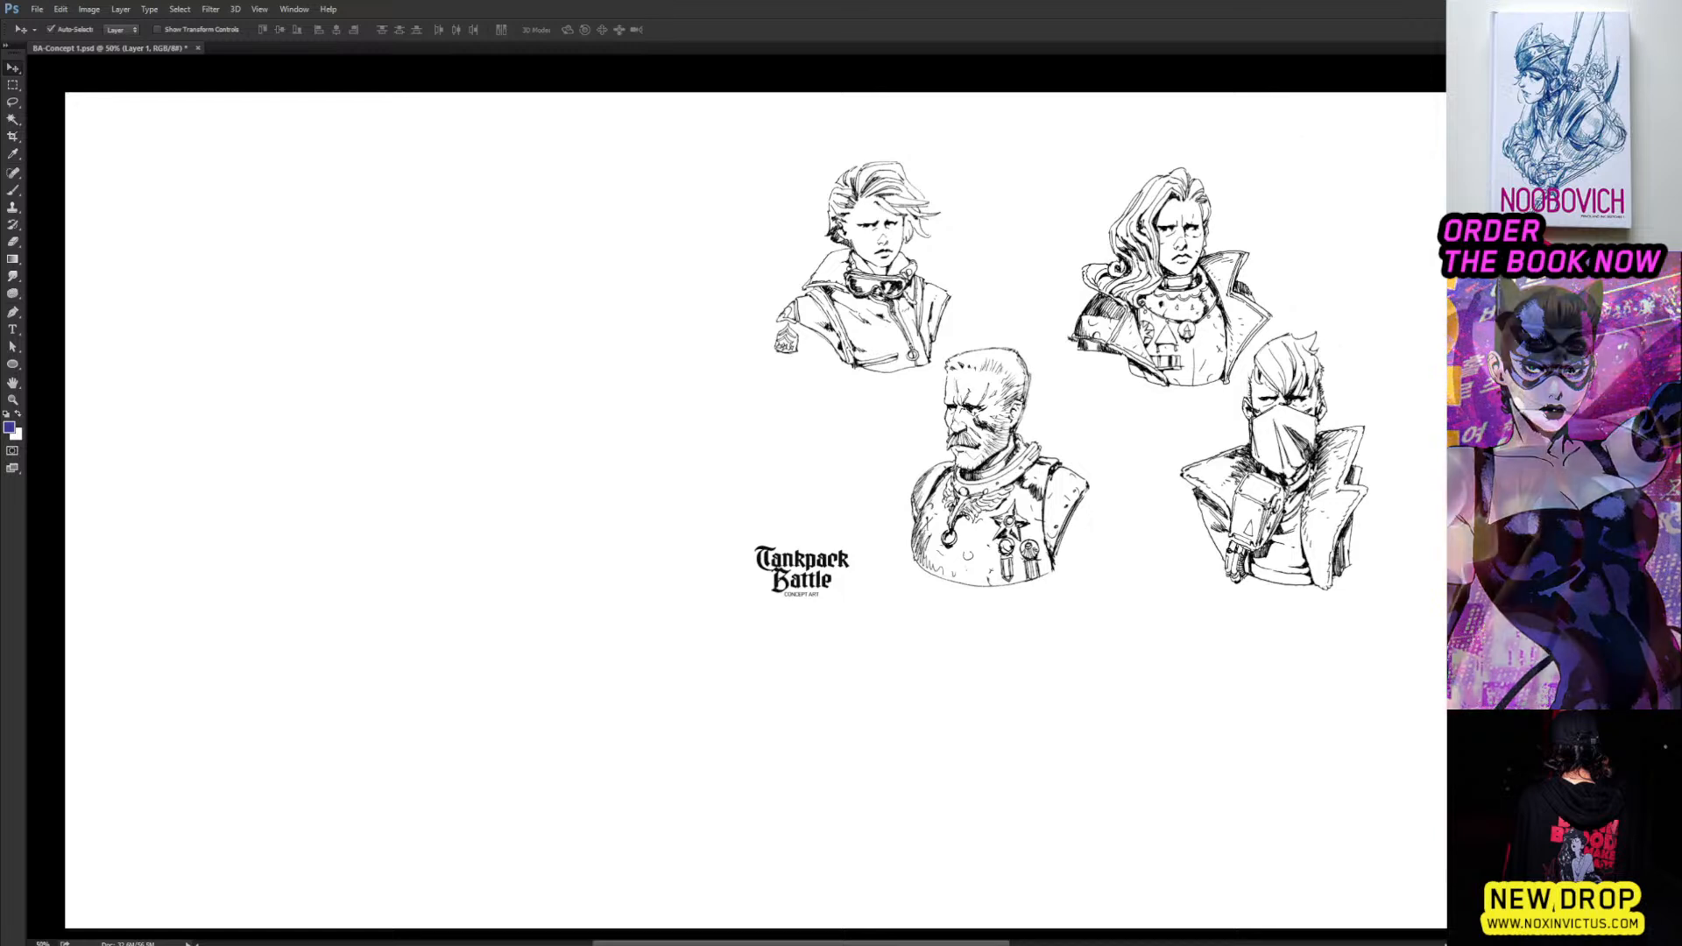
# Merge the empty layer into the background, then fill a new layer beneath the character concept sheet with medium gray.
pyautogui.hotkey('ctrl', 'e')
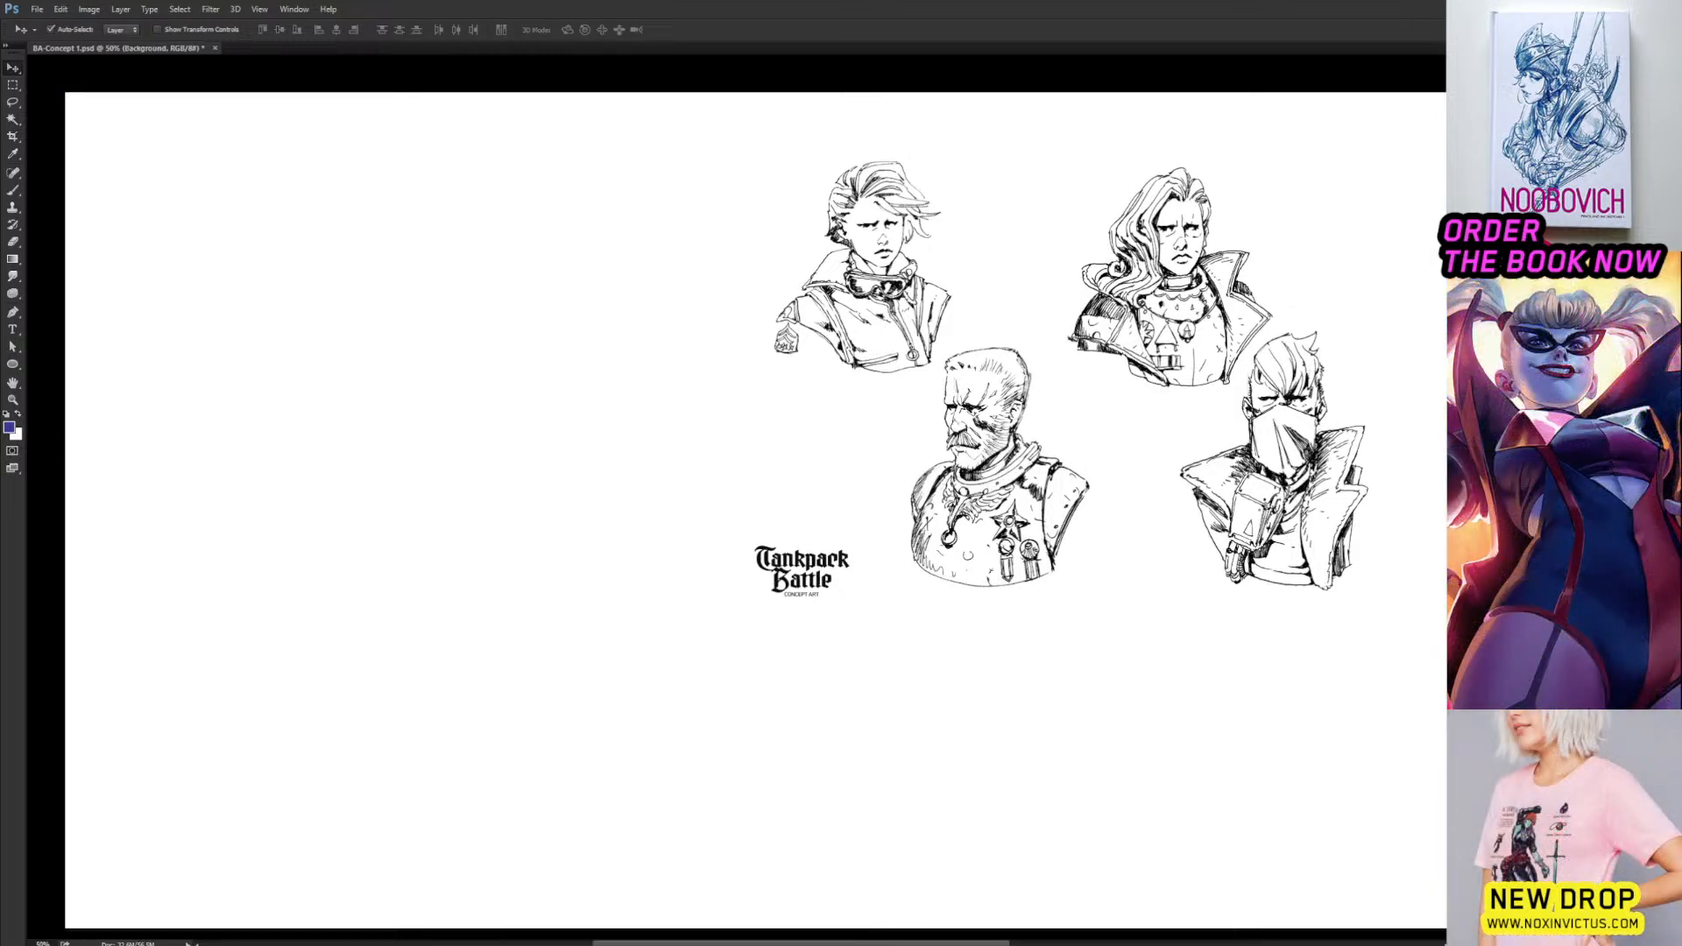
pyautogui.hotkey('ctrl', 'shift', 'alt', 'n')
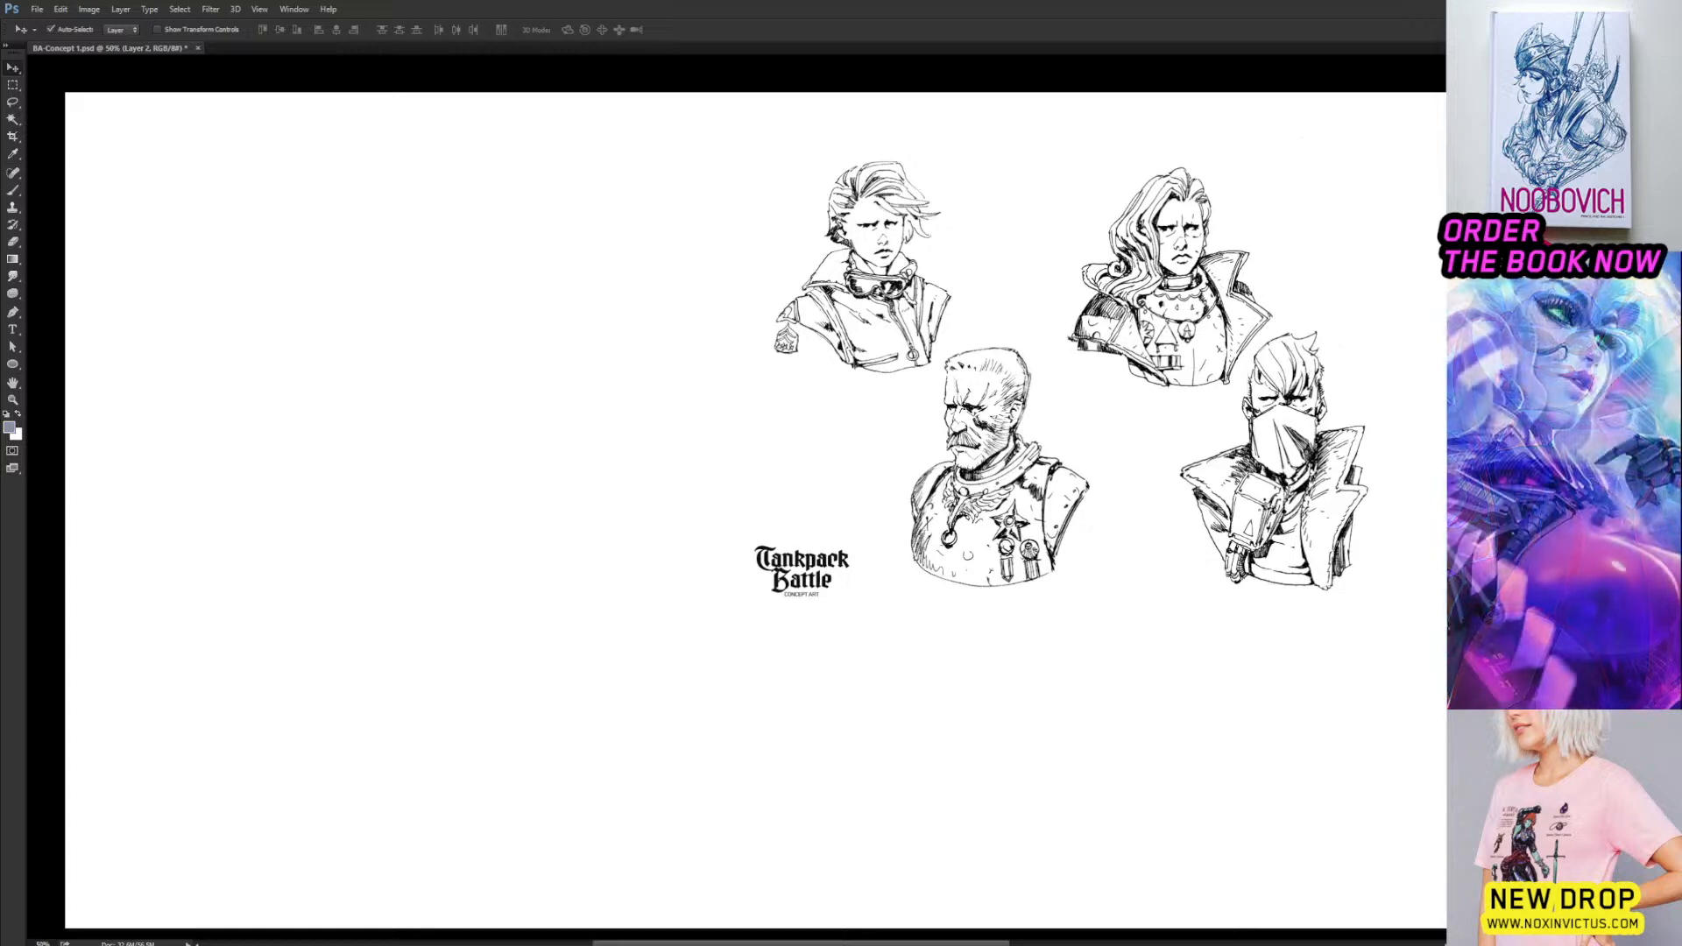
pyautogui.hotkey('alt', 'BackSpace')
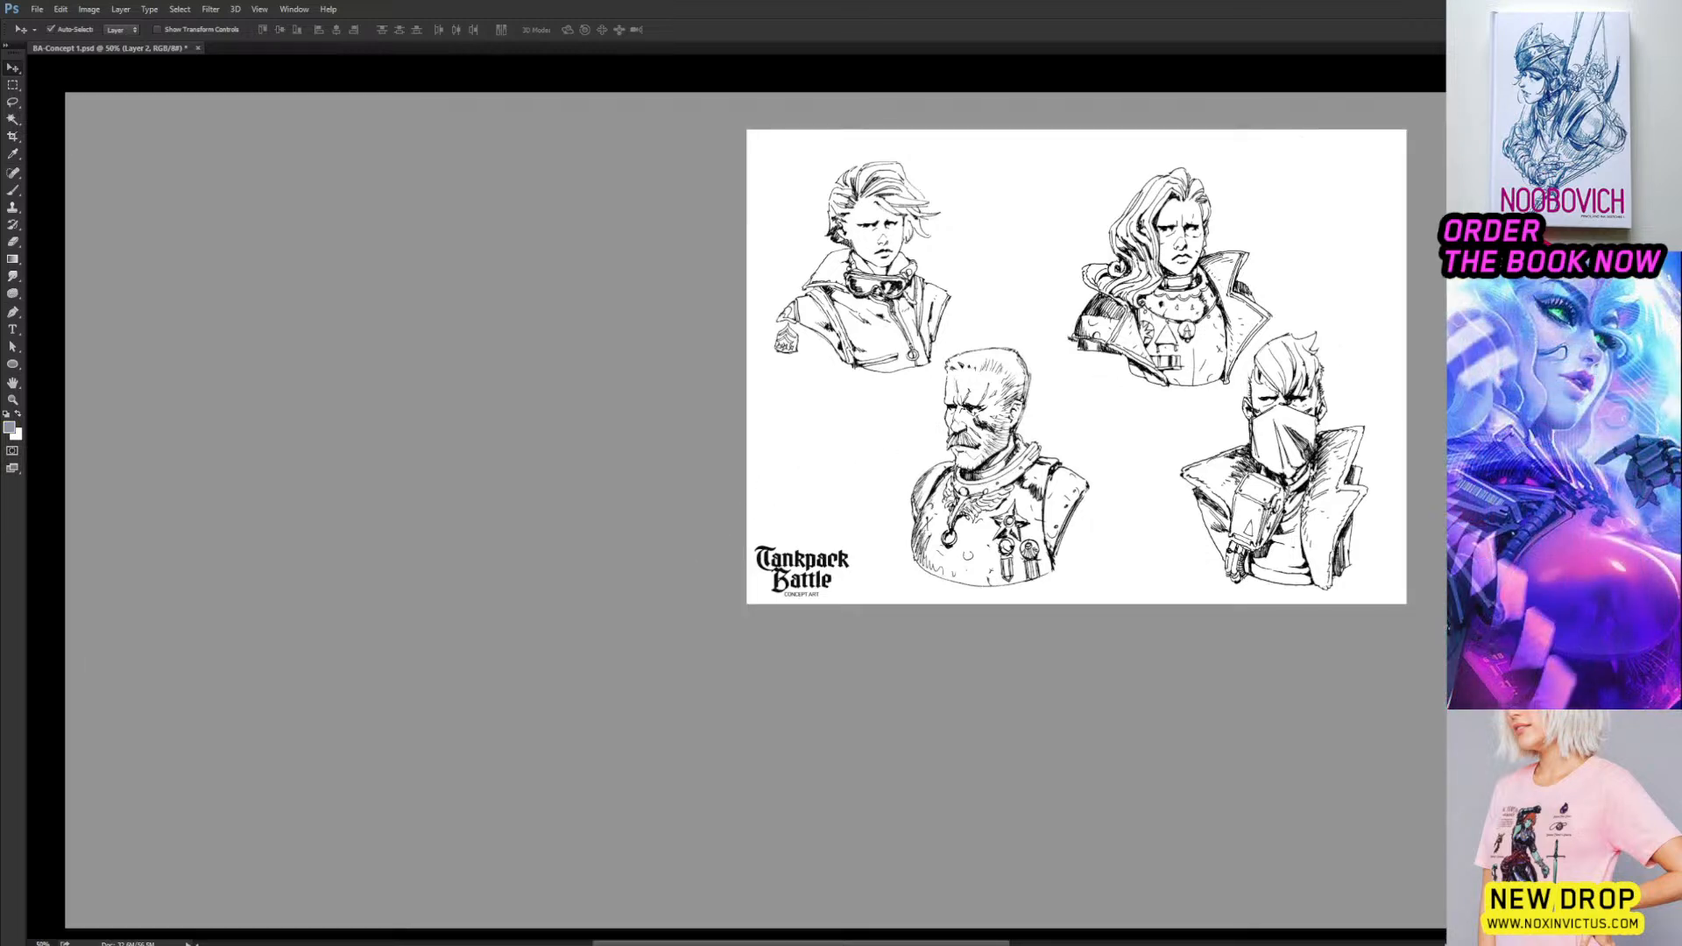
# Set the character concept sheet layer to Multiply and reselect the gray fill layer.
pyautogui.hotkey('alt', ']')
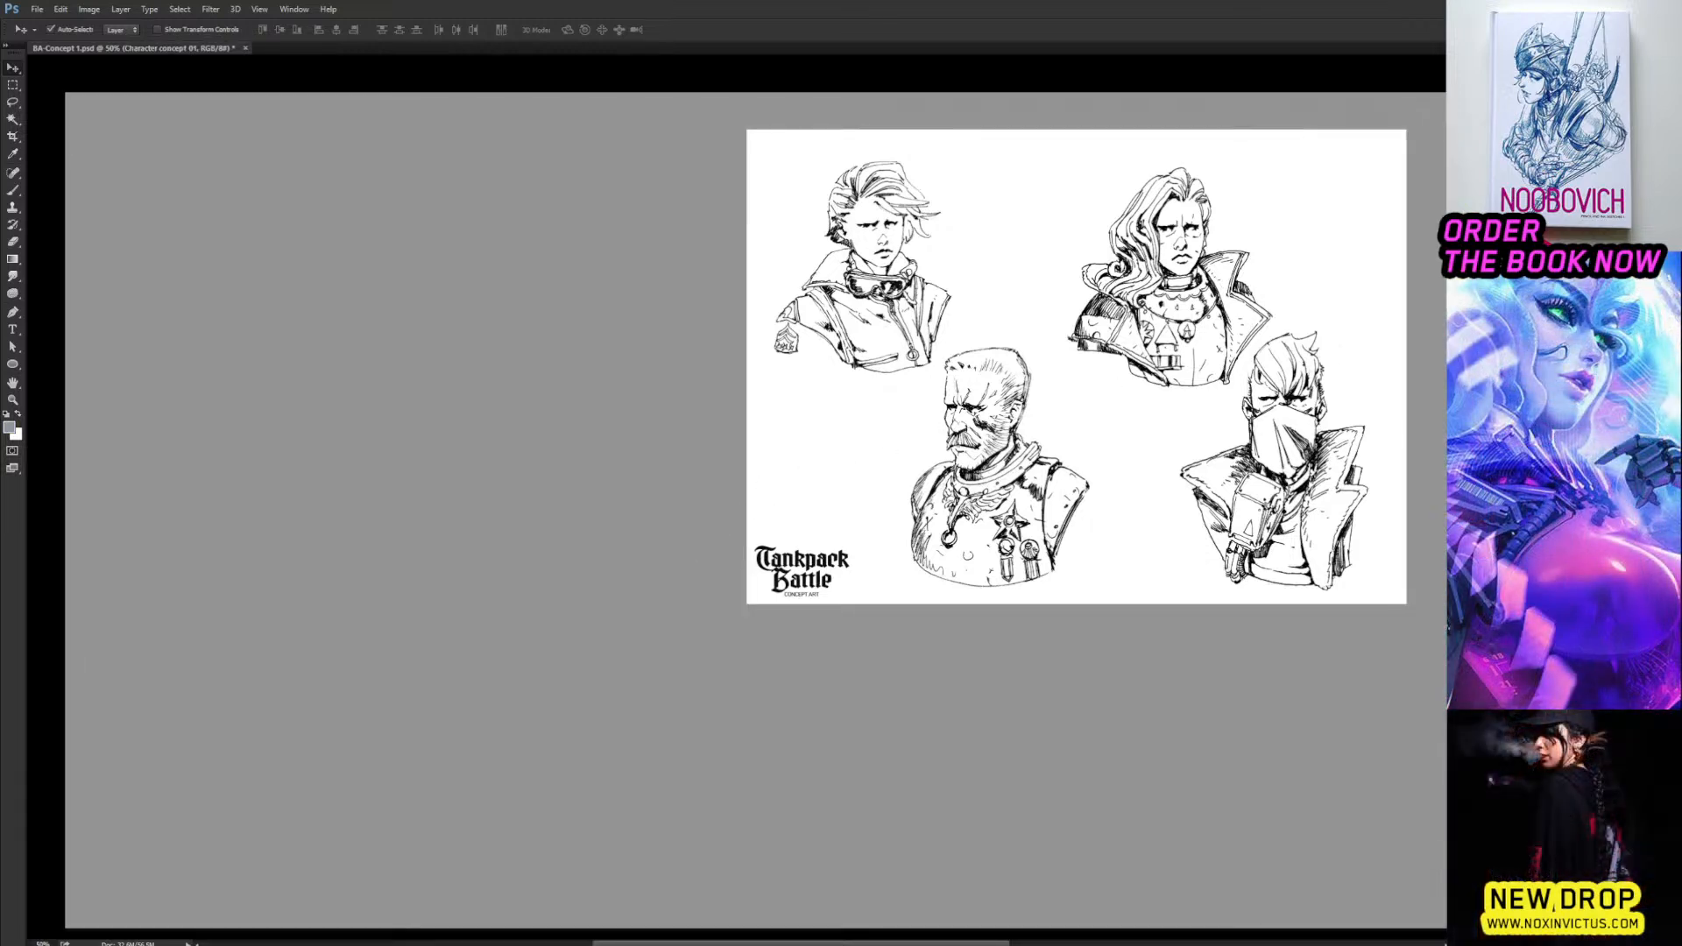
pyautogui.hotkey('shift', 'alt', 'm')
pyautogui.hotkey('alt', '[')
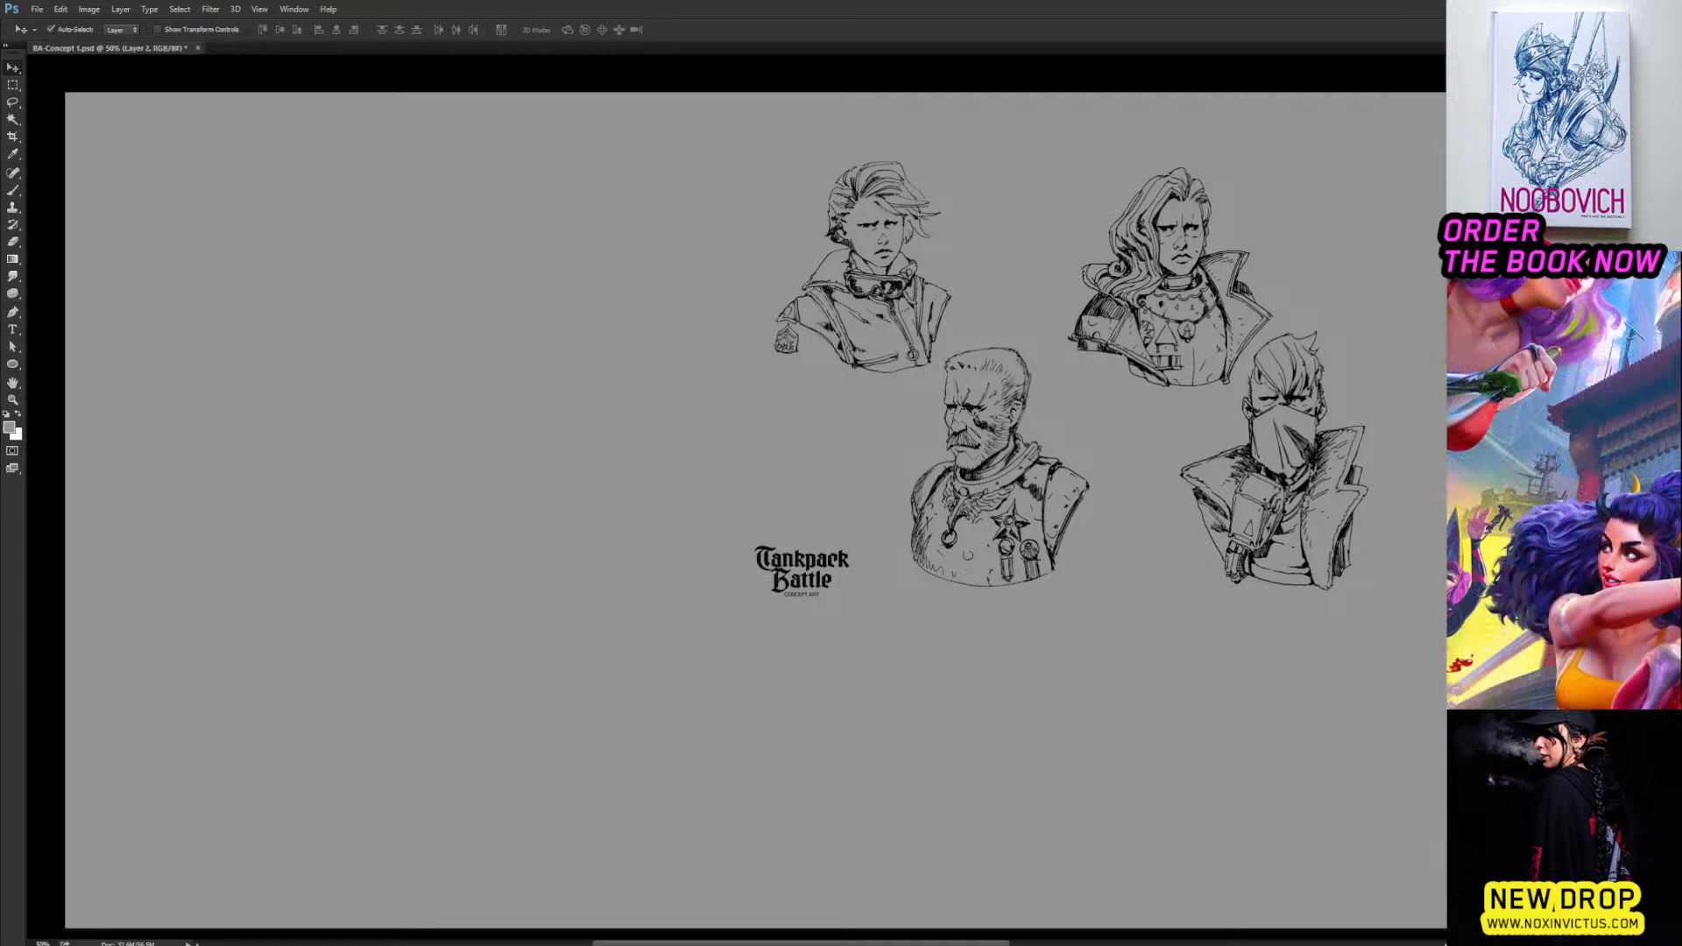
# Lighten the gray fill layer and apply a subtle noise texture to it.
pyautogui.press('i')
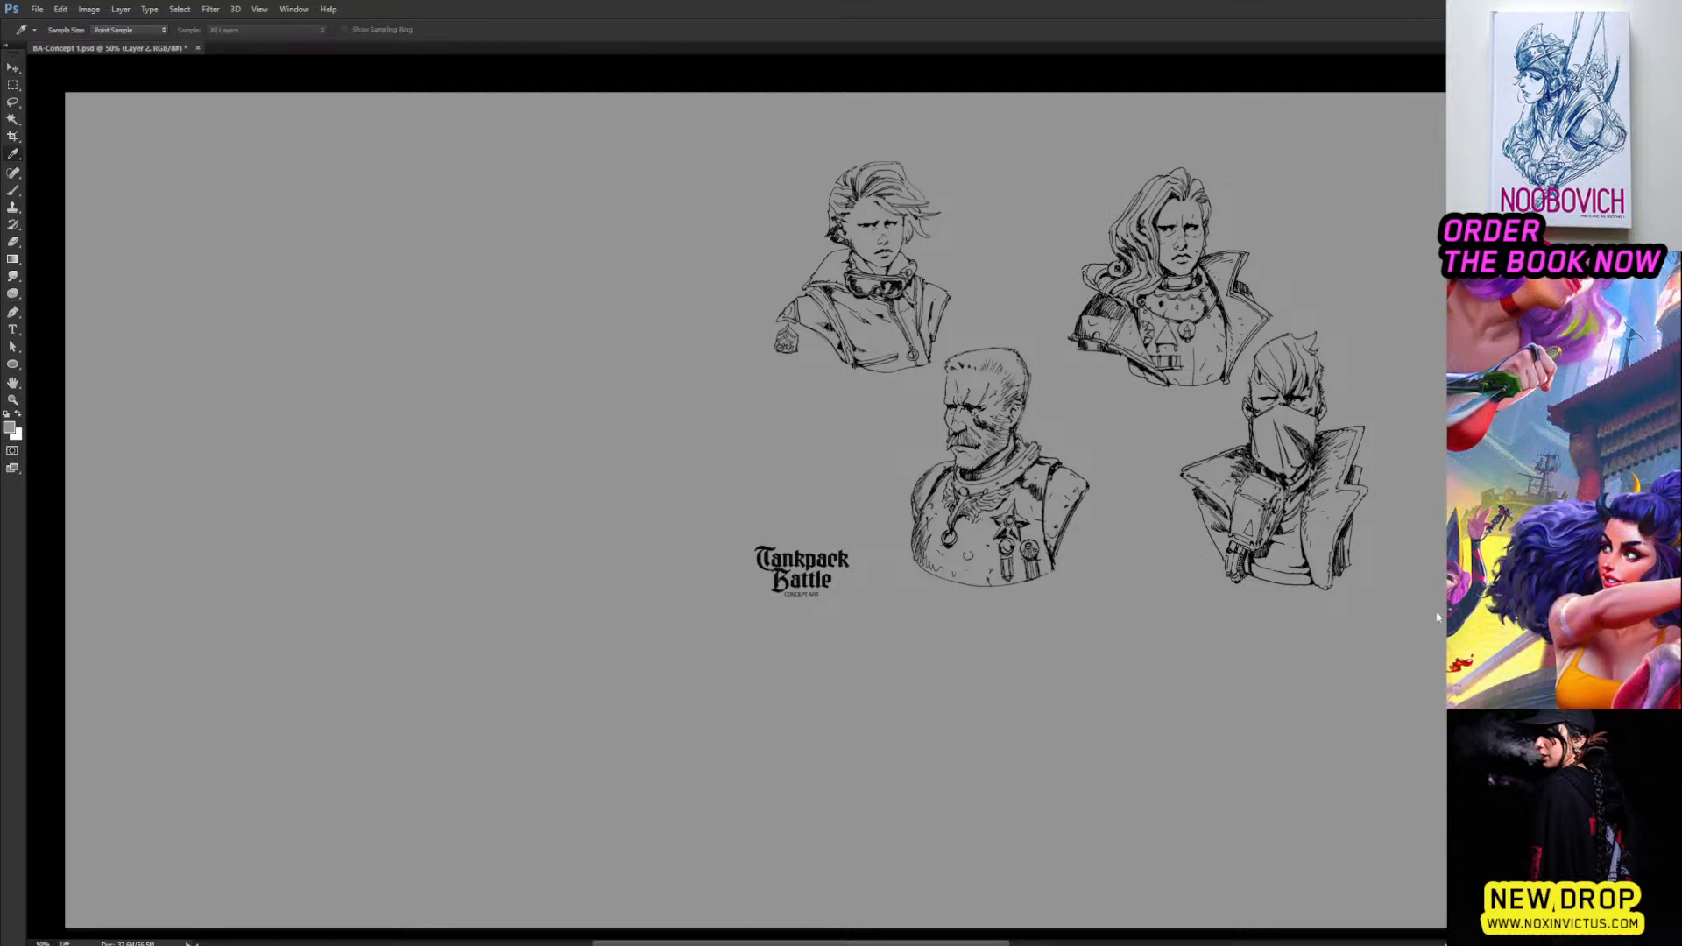
pyautogui.moveTo(1437, 618); pyautogui.dragTo(1490, 618)
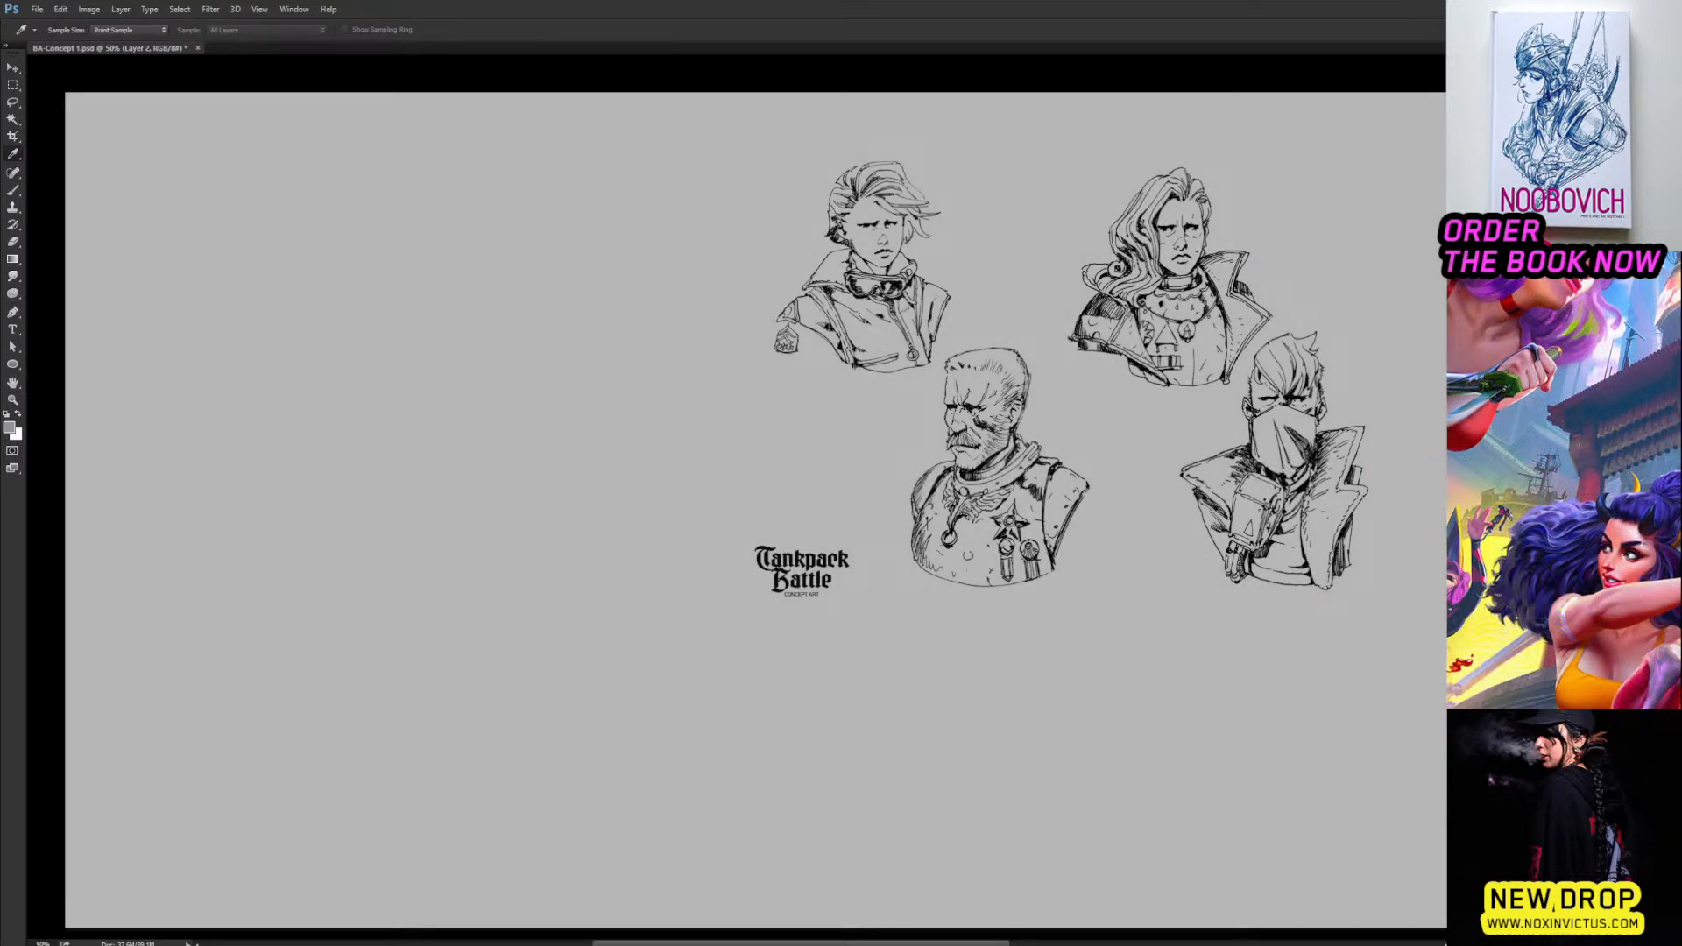
pyautogui.press('v')
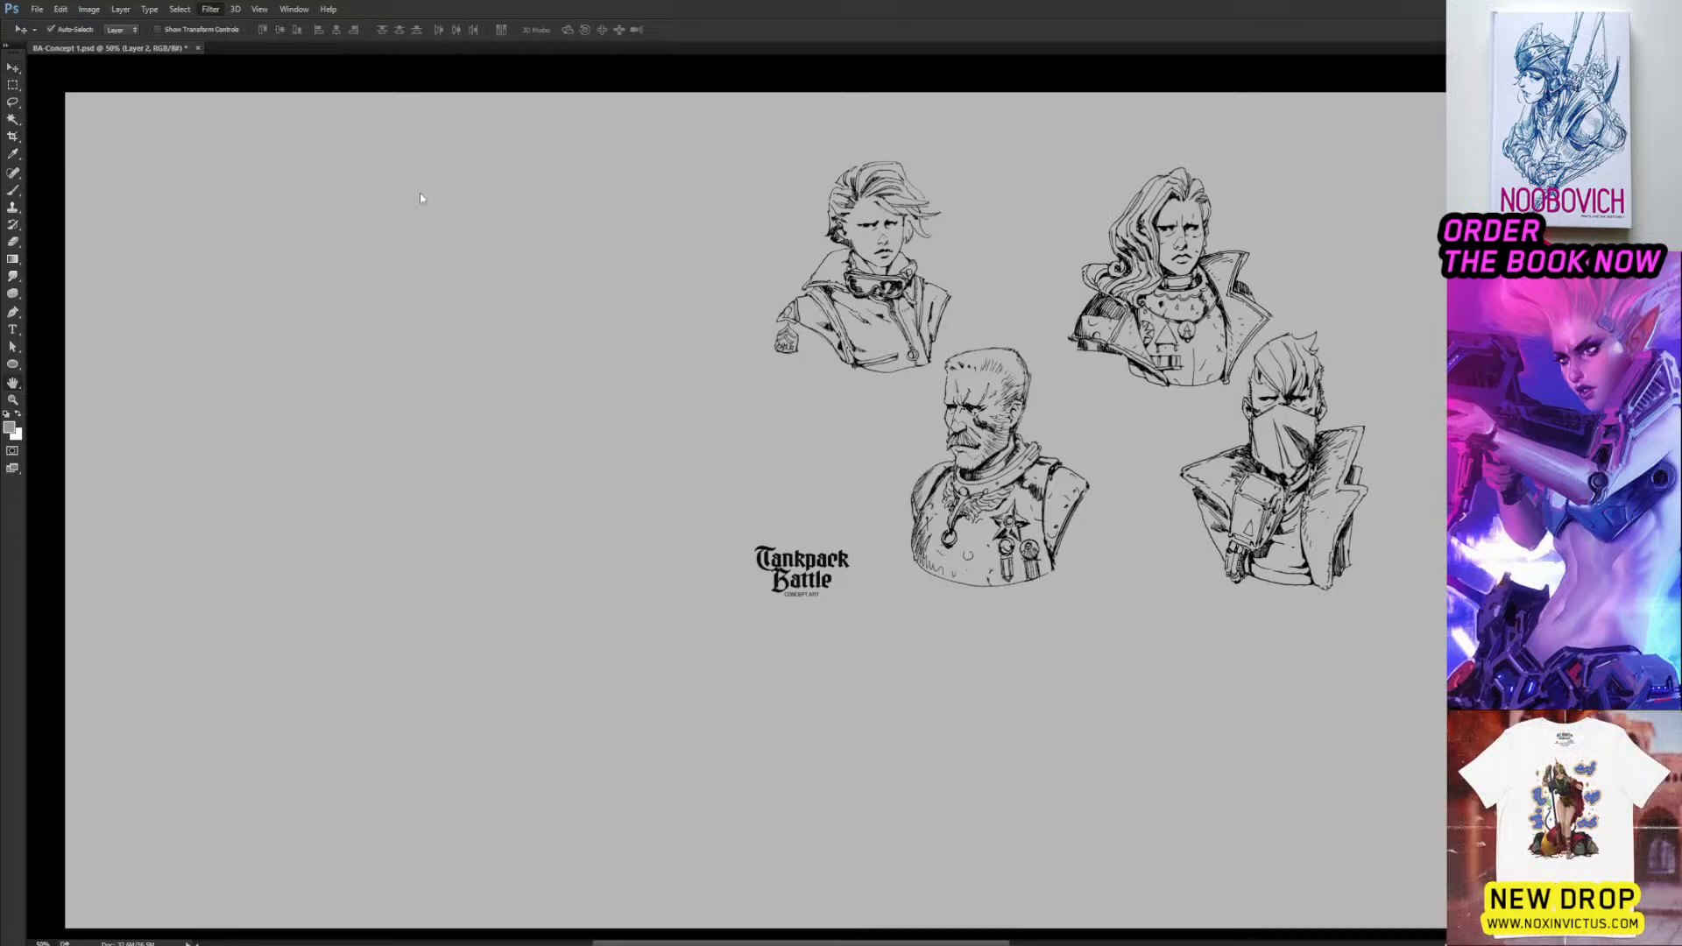
pyautogui.press('h')
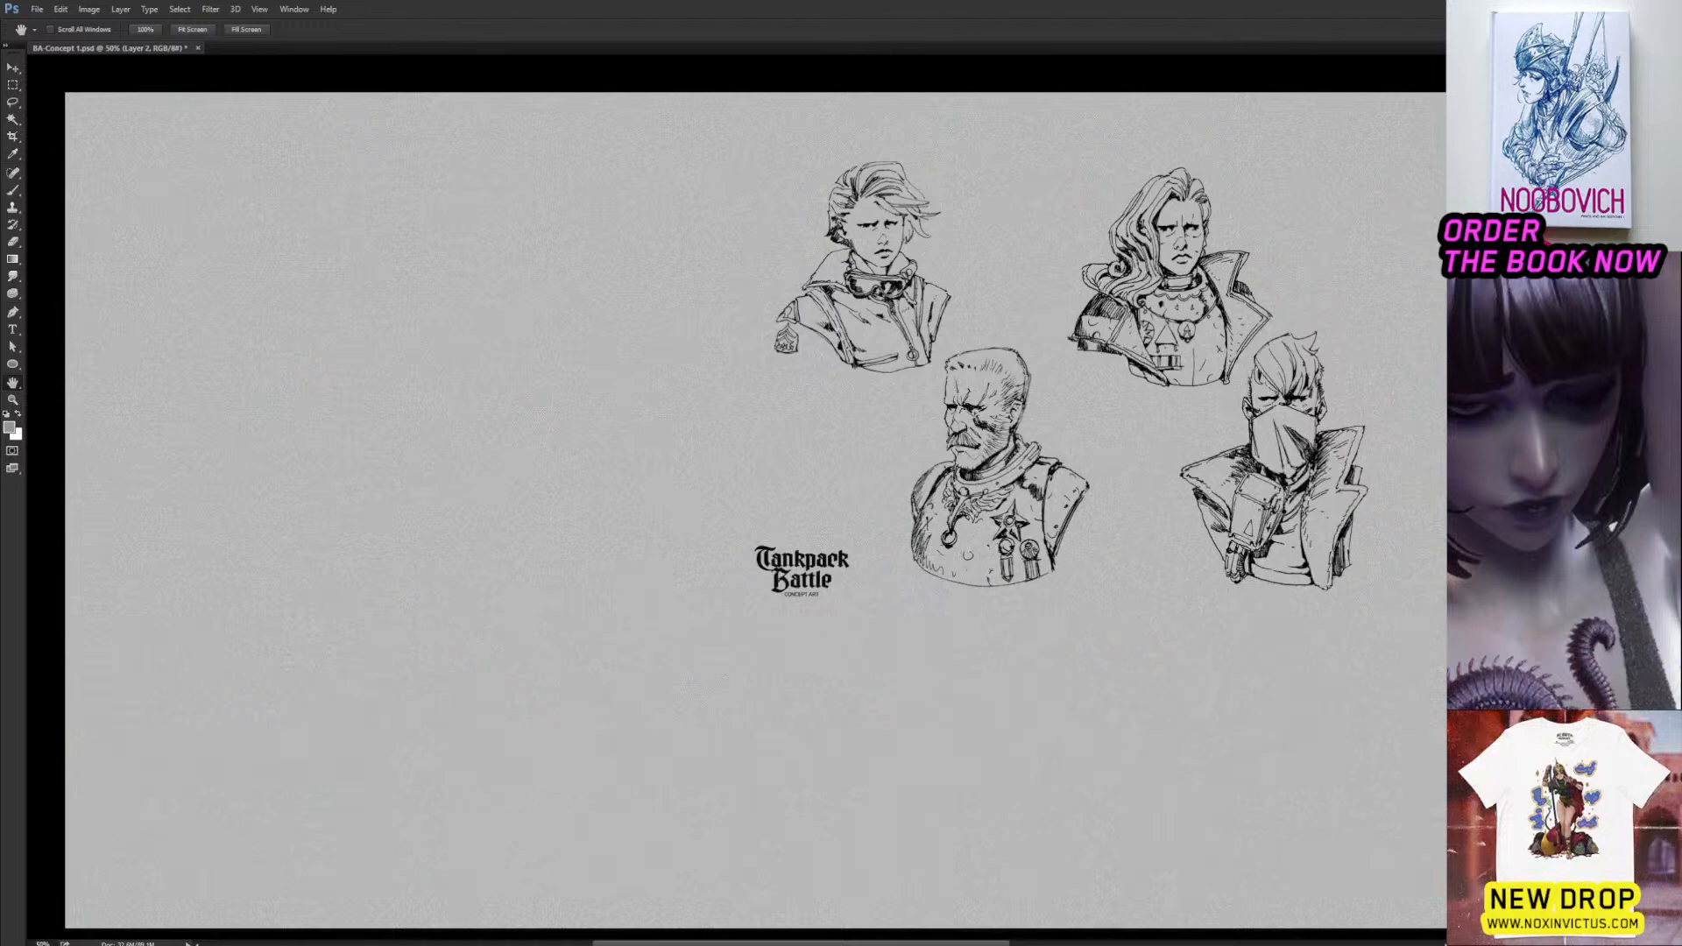
pyautogui.press('v')
pyautogui.moveTo(695, 434)
pyautogui.mouseDown()
pyautogui.moveTo(827, 346)
pyautogui.moveTo(812, 439)
pyautogui.moveTo(842, 403)
pyautogui.mouseUp()
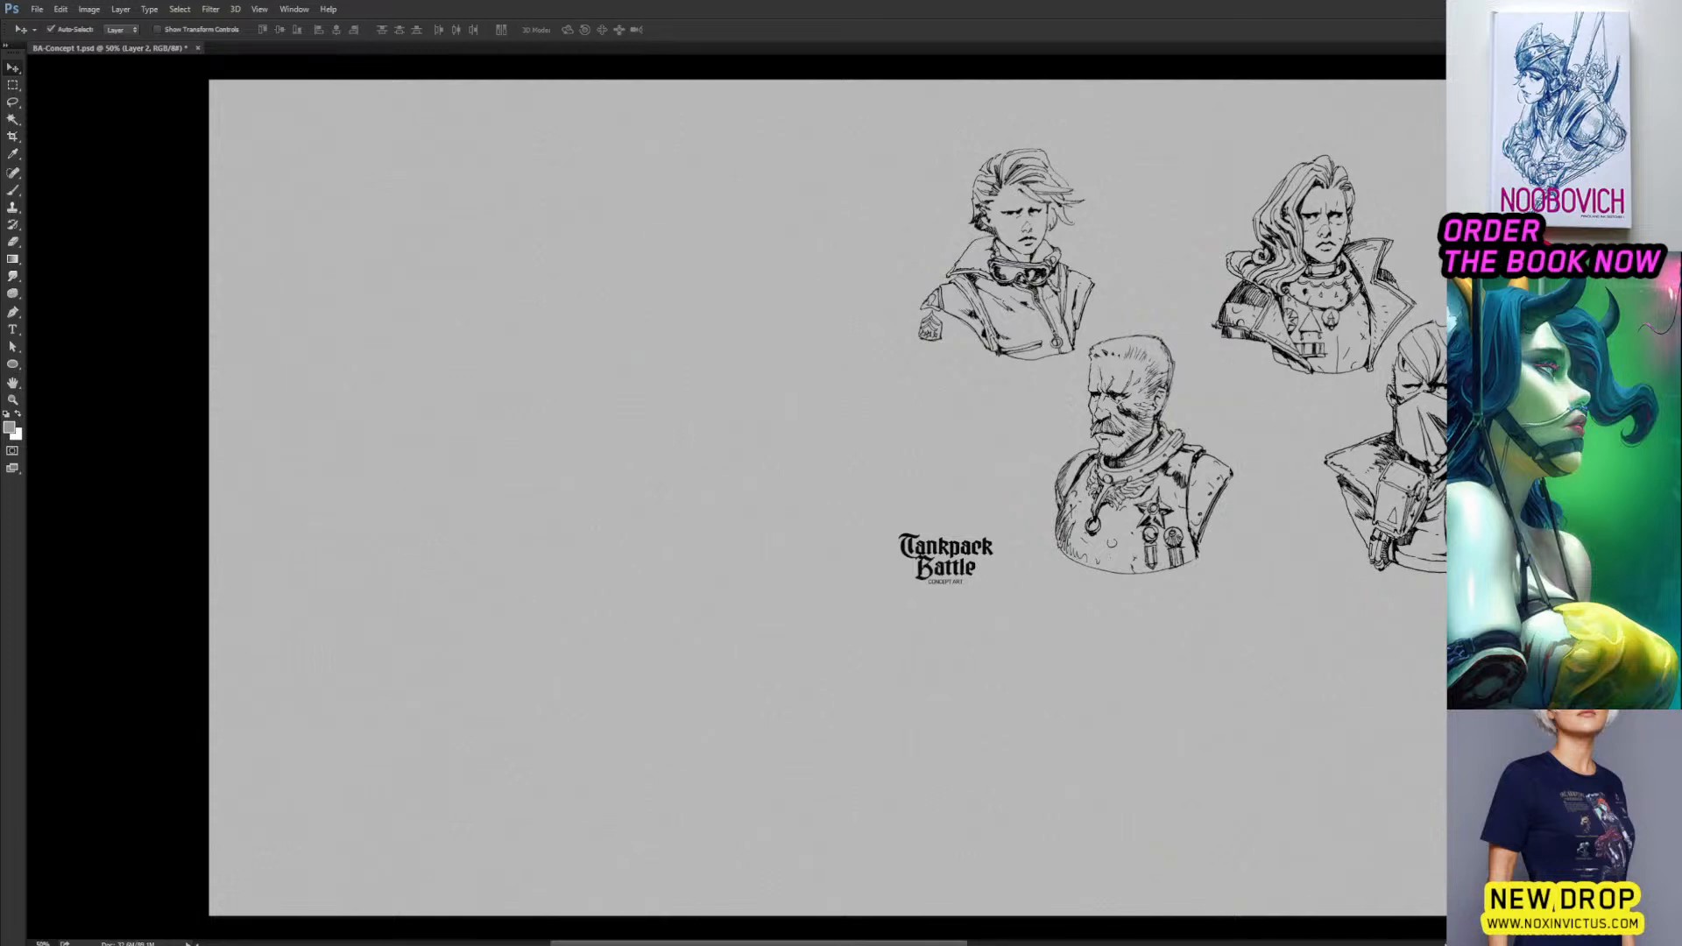
# Group the gray fill layer and create a new empty layer for brush sketching.
pyautogui.hotkey('ctrl', 'g')
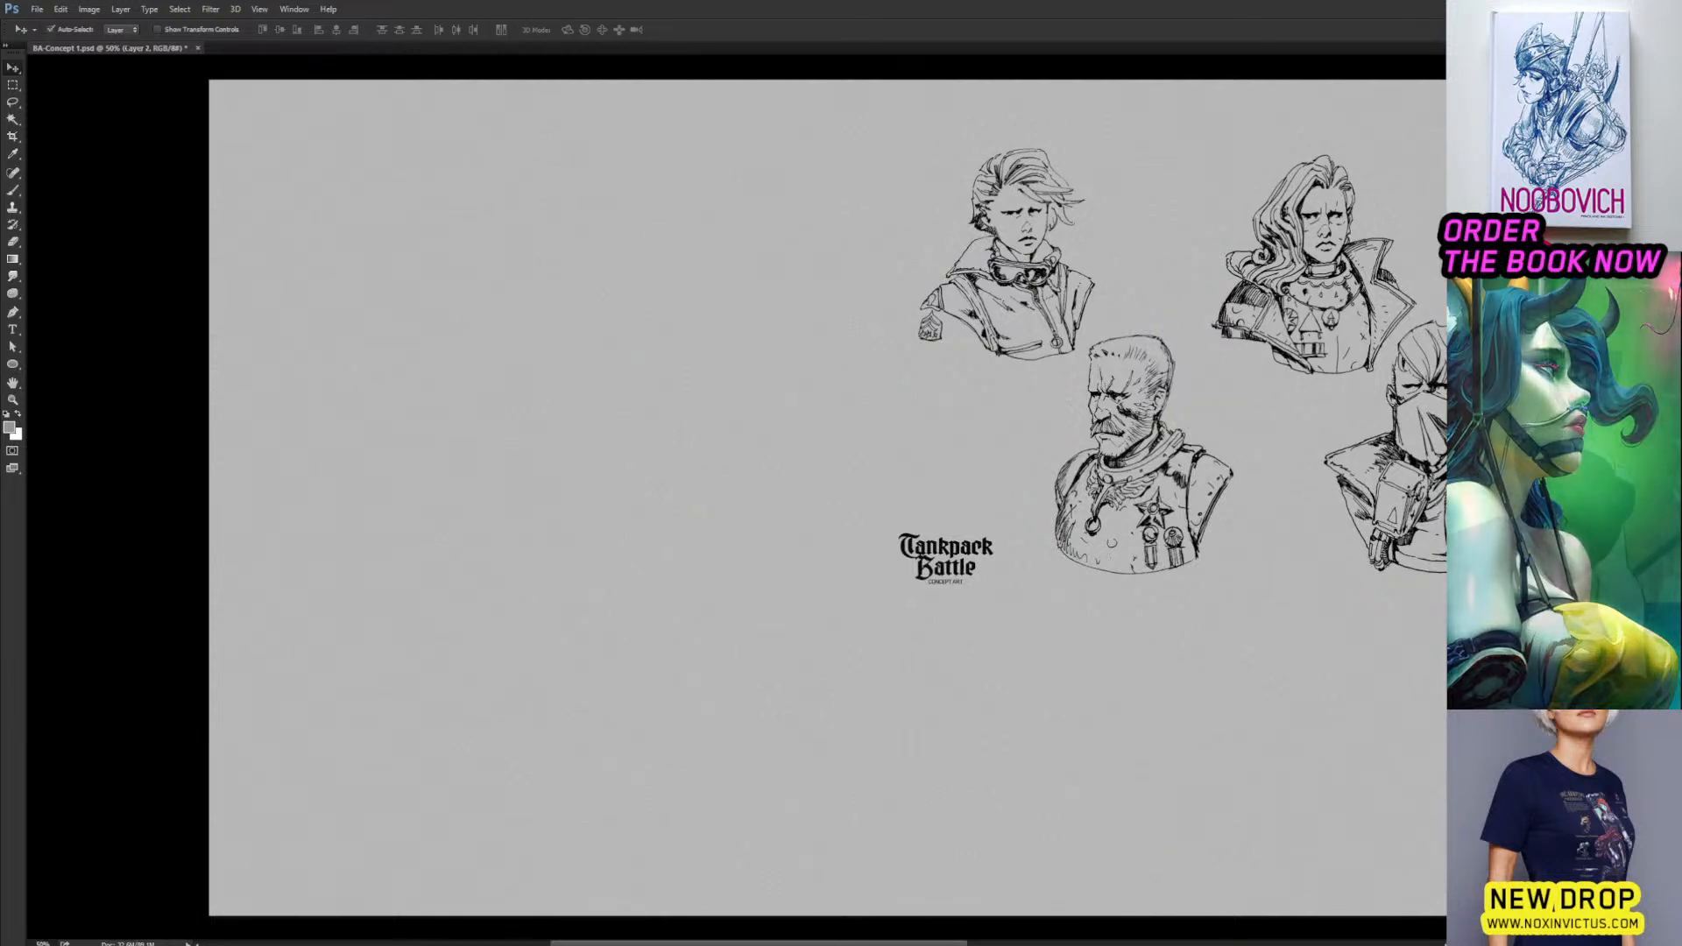
pyautogui.hotkey('ctrl', 'shift', 'alt', 'n')
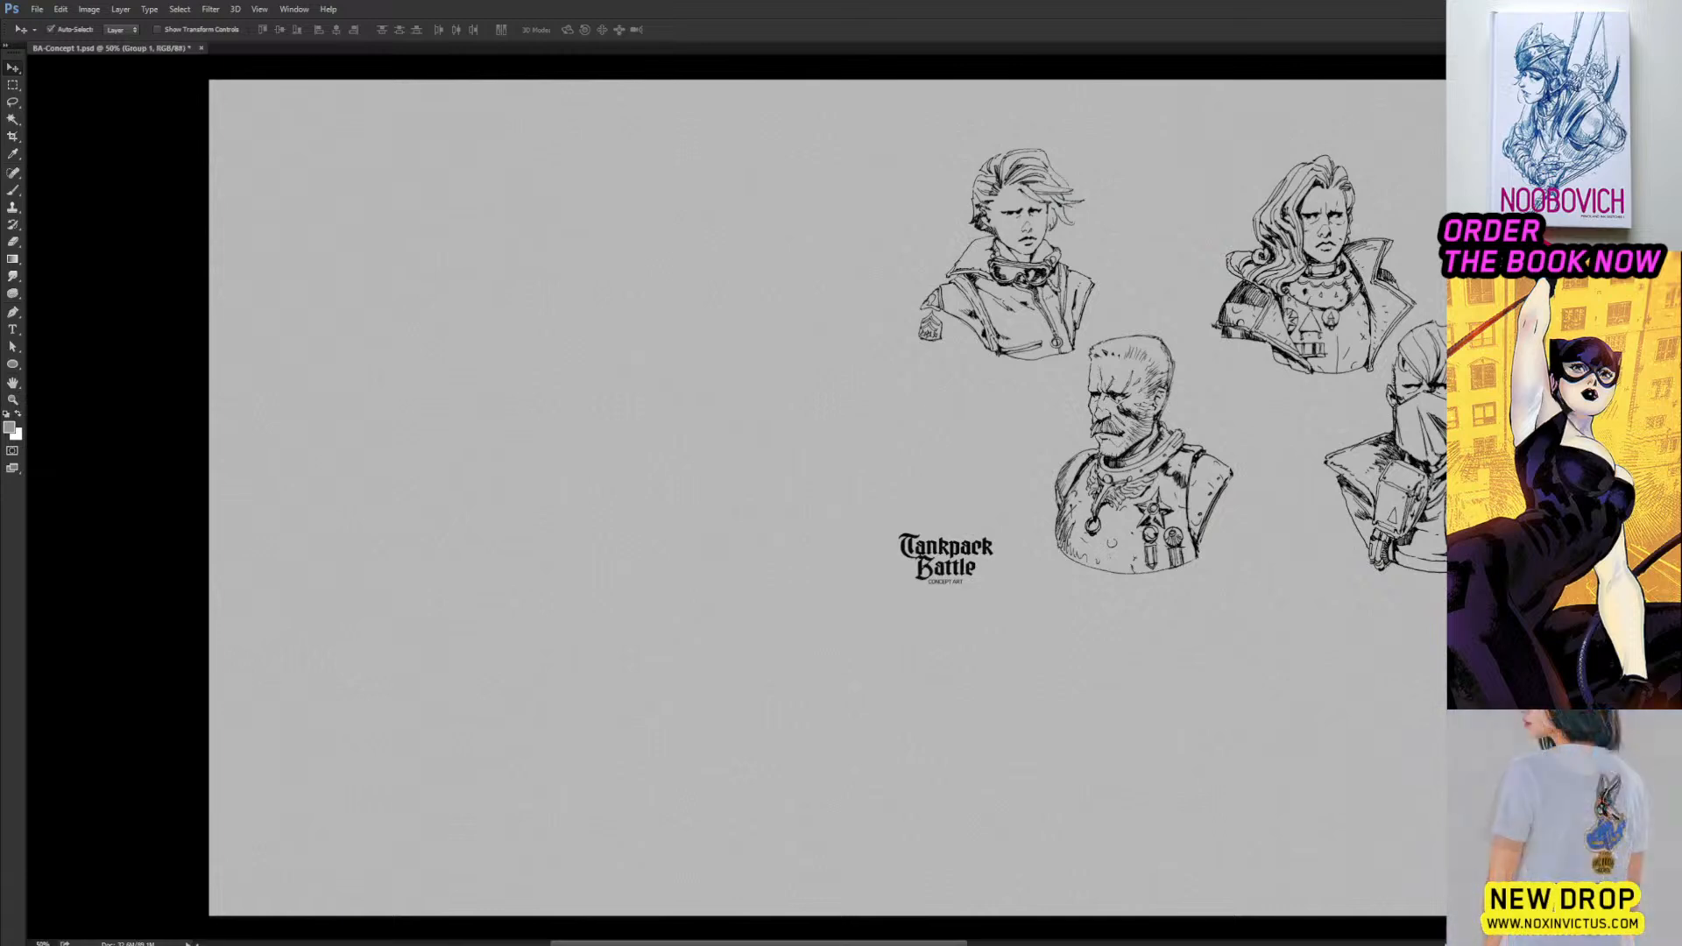
pyautogui.press('b')
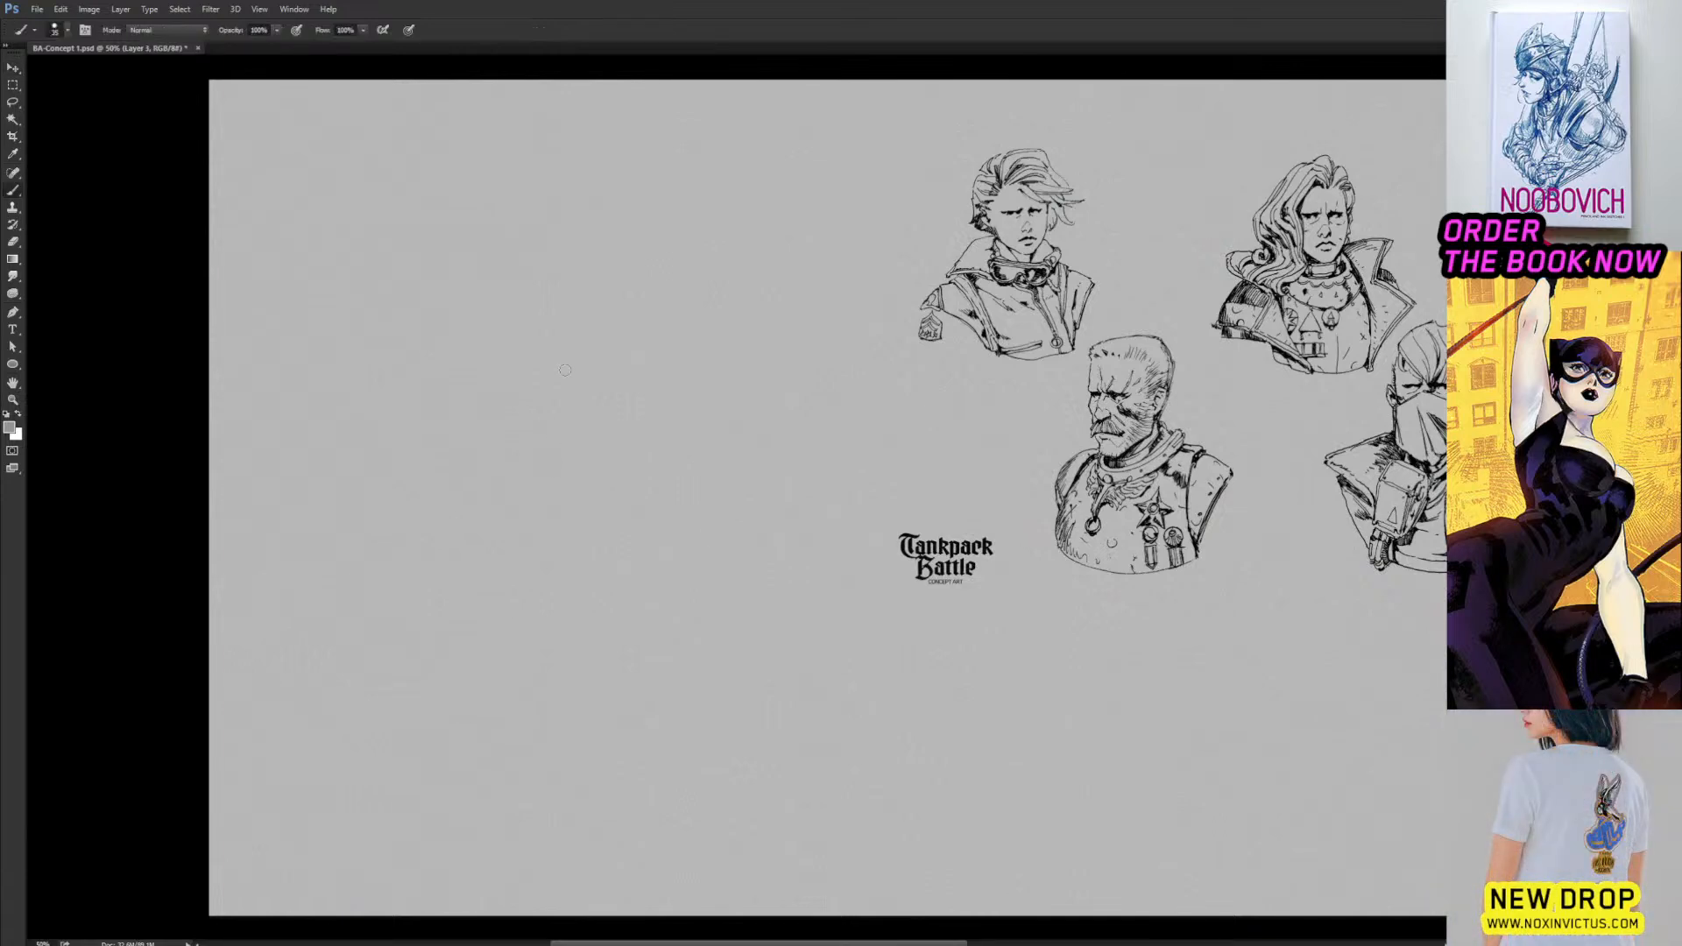
# Reset the painting colors to default black and white, undoing the trial brush strokes.
pyautogui.moveTo(481, 465); pyautogui.dragTo(890, 705)
pyautogui.hotkey('ctrl', 'z')
pyautogui.press('d')
pyautogui.moveTo(481, 263); pyautogui.dragTo(697, 749)
pyautogui.hotkey('ctrl', 'z')
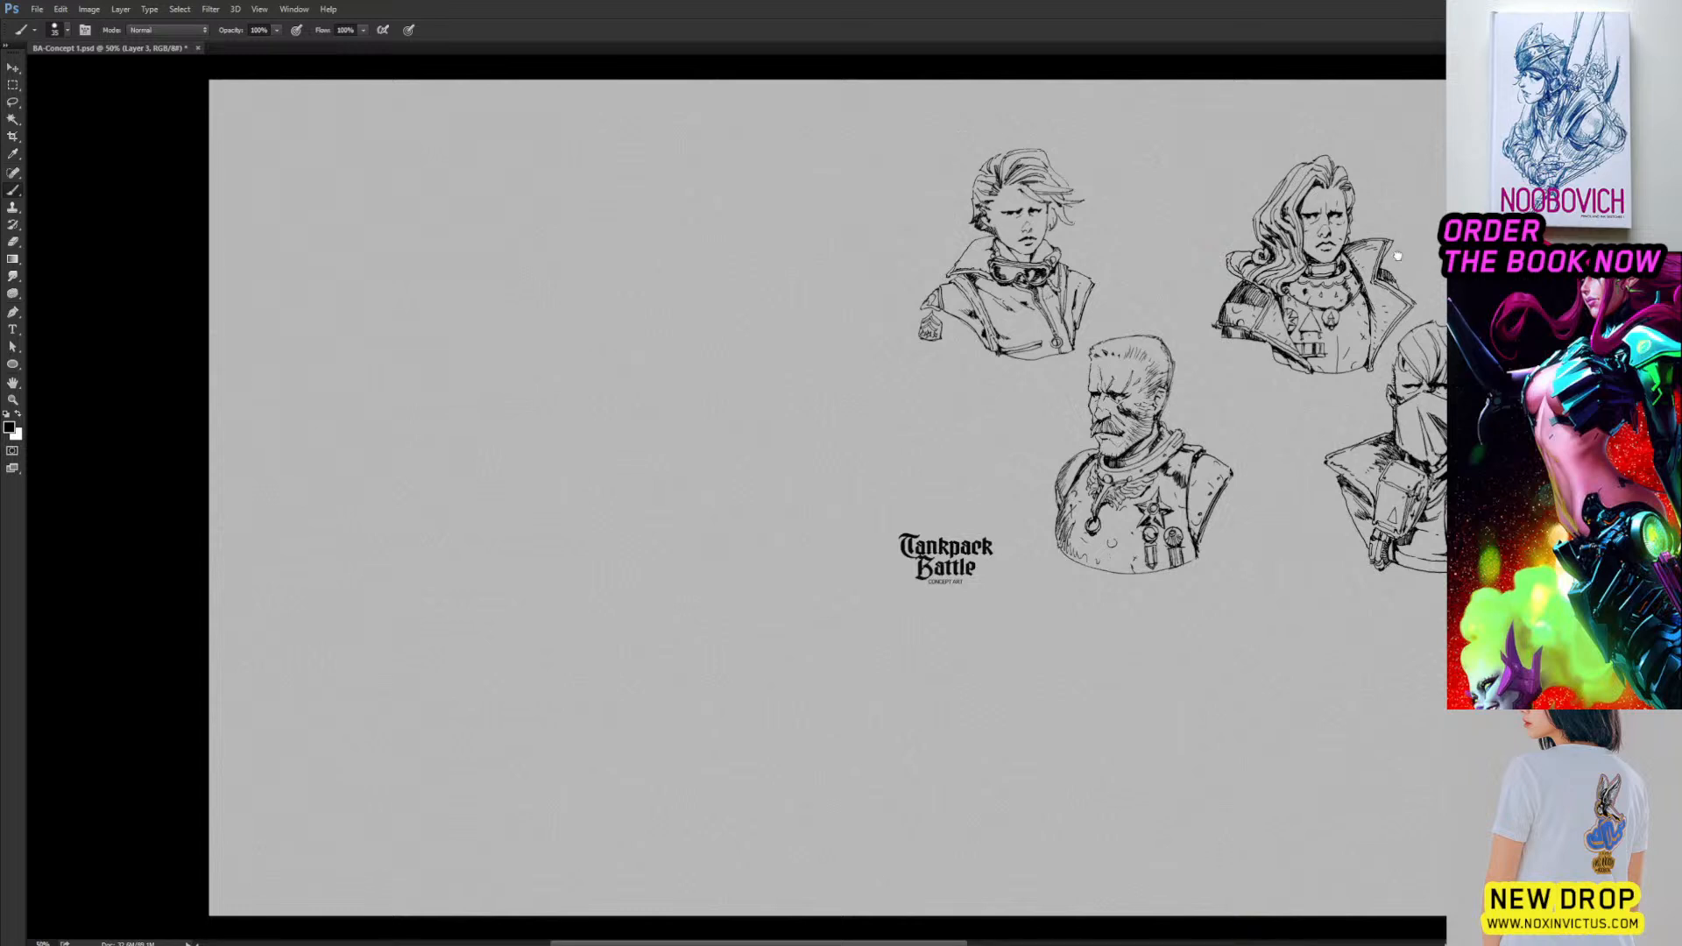
# Use a smaller pressure-sensitive brush to sketch a round head with hair and a pointed fringe in the canvas's lower-left area.
pyautogui.press('.')
pyautogui.moveTo(504, 344); pyautogui.dragTo(590, 349)
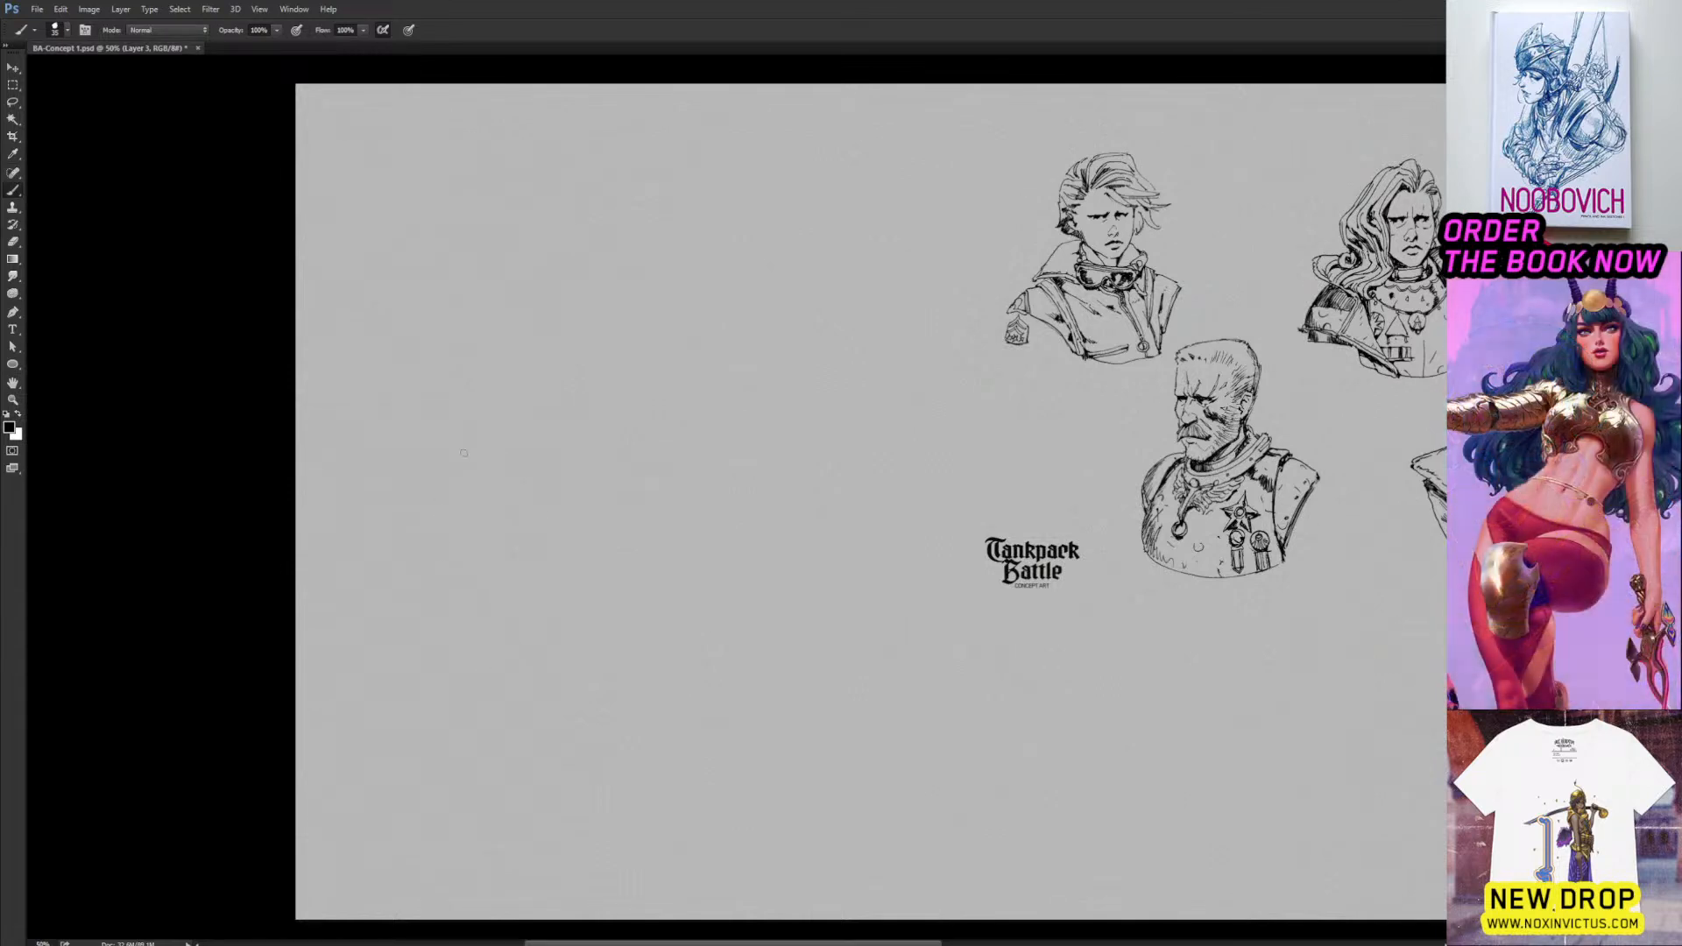
pyautogui.press('[')
pyautogui.press('[')
pyautogui.press('[')
pyautogui.press('[')
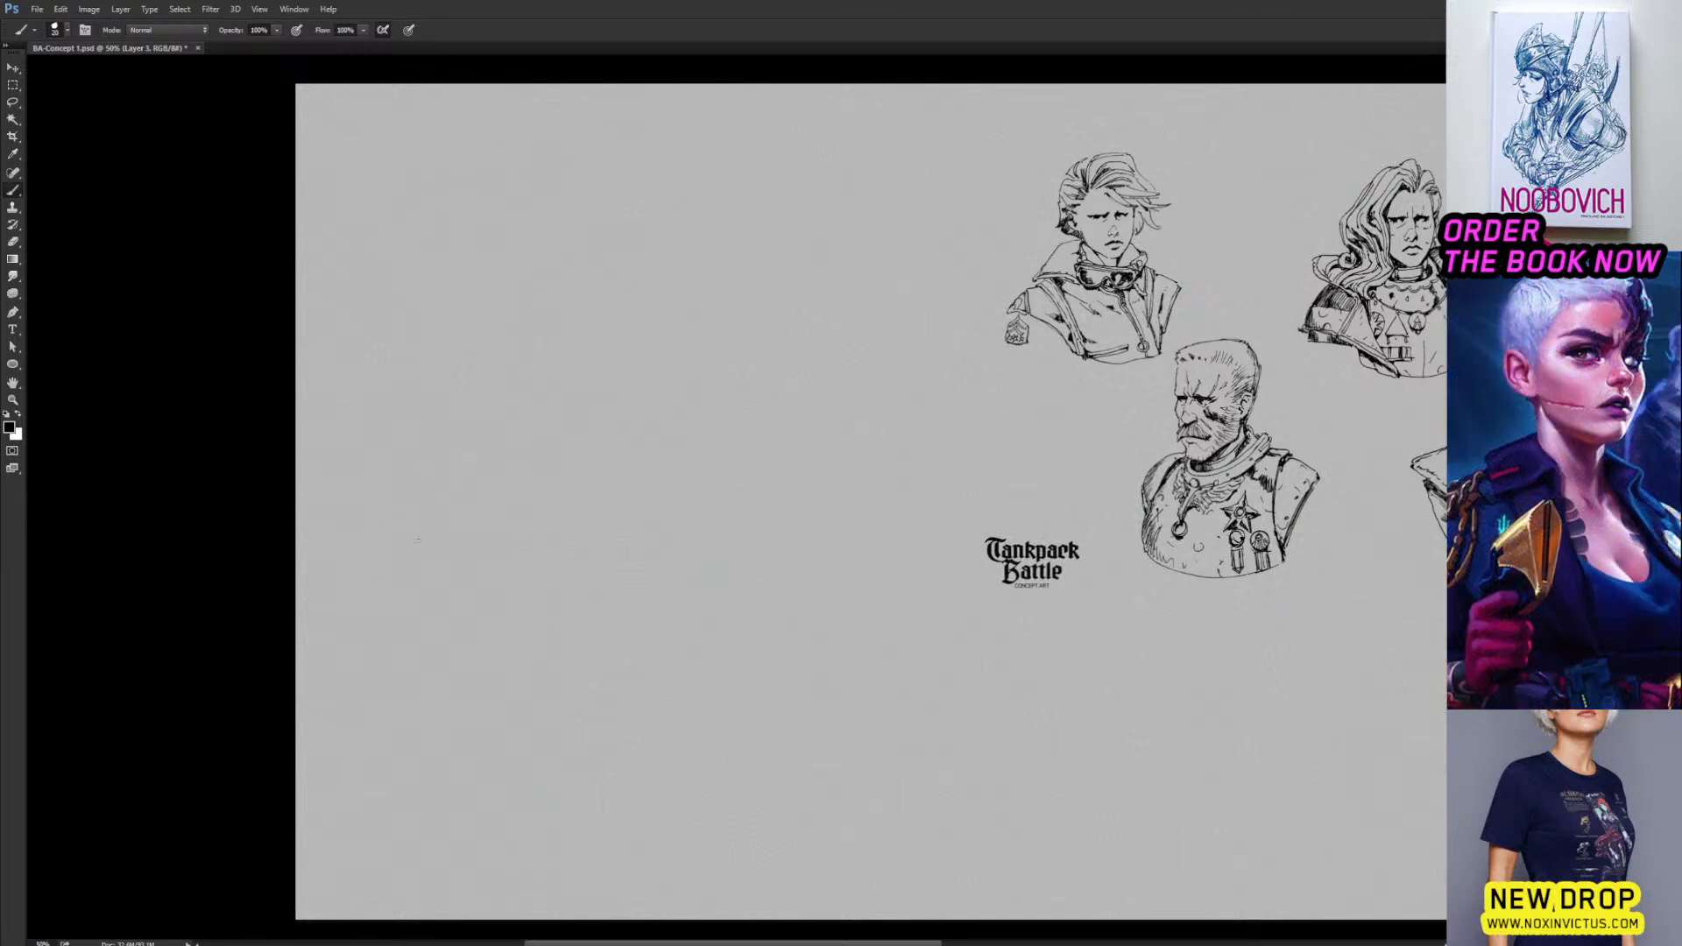
pyautogui.moveTo(434, 458)
pyautogui.mouseDown()
pyautogui.moveTo(481, 505)
pyautogui.moveTo(467, 527)
pyautogui.moveTo(419, 469)
pyautogui.moveTo(455, 464)
pyautogui.moveTo(471, 560)
pyautogui.mouseUp()
pyautogui.moveTo(390, 517); pyautogui.dragTo(427, 564)
pyautogui.moveTo(408, 464)
pyautogui.mouseDown()
pyautogui.moveTo(386, 497)
pyautogui.moveTo(409, 579)
pyautogui.mouseUp()
pyautogui.moveTo(420, 566); pyautogui.dragTo(408, 585)
pyautogui.moveTo(402, 467); pyautogui.dragTo(370, 518)
pyautogui.moveTo(372, 520); pyautogui.dragTo(414, 574)
pyautogui.moveTo(464, 474); pyautogui.dragTo(517, 505)
pyautogui.moveTo(517, 505); pyautogui.dragTo(477, 526)
# Sketch the figure's neck, angular shoulders, chest line and narrowing torso below the head.
pyautogui.moveTo(490, 528)
pyautogui.mouseDown()
pyautogui.moveTo(467, 568)
pyautogui.moveTo(372, 637)
pyautogui.mouseUp()
pyautogui.moveTo(398, 600); pyautogui.dragTo(345, 638)
pyautogui.moveTo(348, 639); pyautogui.dragTo(413, 686)
pyautogui.moveTo(401, 674); pyautogui.dragTo(518, 686)
pyautogui.moveTo(464, 587); pyautogui.dragTo(540, 665)
pyautogui.moveTo(496, 620)
pyautogui.mouseDown()
pyautogui.moveTo(533, 683)
pyautogui.moveTo(500, 658)
pyautogui.mouseUp()
pyautogui.moveTo(478, 624); pyautogui.dragTo(519, 692)
pyautogui.moveTo(519, 692); pyautogui.dragTo(493, 741)
# Sketch the figure's waist, hips and thighs down to the canvas's lower edge.
pyautogui.moveTo(400, 701)
pyautogui.mouseDown()
pyautogui.moveTo(417, 787)
pyautogui.moveTo(401, 831)
pyautogui.mouseUp()
pyautogui.moveTo(437, 767)
pyautogui.mouseDown()
pyautogui.moveTo(396, 912)
pyautogui.moveTo(386, 881)
pyautogui.mouseUp()
pyautogui.moveTo(487, 751); pyautogui.dragTo(483, 770)
pyautogui.moveTo(493, 750)
pyautogui.mouseDown()
pyautogui.moveTo(508, 898)
pyautogui.moveTo(512, 811)
pyautogui.mouseUp()
pyautogui.moveTo(501, 811)
pyautogui.mouseDown()
pyautogui.moveTo(517, 915)
pyautogui.moveTo(504, 869)
pyautogui.mouseUp()
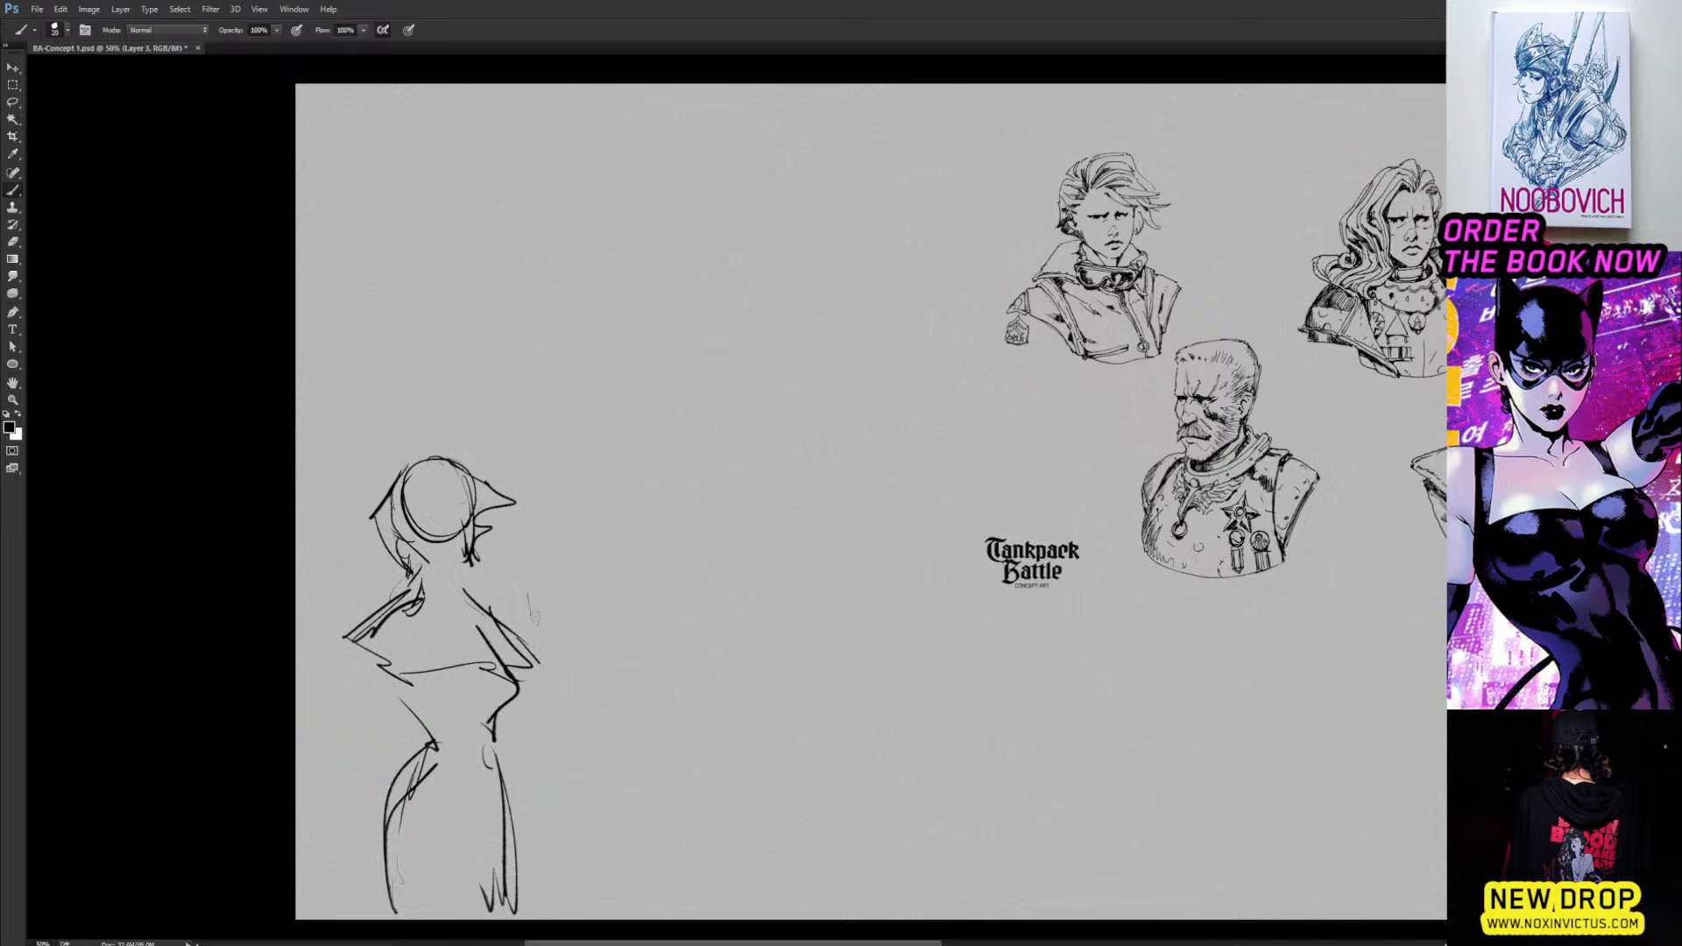
# Sketch a raised forearm with the hand holding an upright pistol beside the head.
pyautogui.moveTo(529, 595)
pyautogui.mouseDown()
pyautogui.moveTo(534, 623)
pyautogui.moveTo(504, 611)
pyautogui.moveTo(545, 649)
pyautogui.mouseUp()
pyautogui.moveTo(540, 619)
pyautogui.mouseDown()
pyautogui.moveTo(546, 643)
pyautogui.moveTo(535, 628)
pyautogui.mouseUp()
pyautogui.moveTo(532, 580)
pyautogui.mouseDown()
pyautogui.moveTo(546, 653)
pyautogui.moveTo(558, 580)
pyautogui.mouseUp()
pyautogui.moveTo(561, 588); pyautogui.dragTo(567, 688)
pyautogui.moveTo(563, 631)
pyautogui.mouseDown()
pyautogui.moveTo(526, 706)
pyautogui.moveTo(551, 701)
pyautogui.mouseUp()
pyautogui.moveTo(565, 628); pyautogui.dragTo(573, 673)
pyautogui.moveTo(530, 569); pyautogui.dragTo(556, 559)
pyautogui.moveTo(528, 477); pyautogui.dragTo(535, 559)
pyautogui.moveTo(529, 465)
pyautogui.mouseDown()
pyautogui.moveTo(543, 565)
pyautogui.moveTo(578, 561)
pyautogui.moveTo(559, 594)
pyautogui.moveTo(537, 574)
pyautogui.mouseUp()
pyautogui.moveTo(548, 527)
pyautogui.mouseDown()
pyautogui.moveTo(568, 560)
pyautogui.moveTo(572, 673)
pyautogui.mouseUp()
# Sketch the figure's other arm bent across the waist, with rough shapes for the sleeve and hand.
pyautogui.moveTo(341, 659); pyautogui.dragTo(392, 671)
pyautogui.moveTo(352, 671)
pyautogui.mouseDown()
pyautogui.moveTo(385, 692)
pyautogui.moveTo(349, 703)
pyautogui.mouseUp()
pyautogui.moveTo(354, 653)
pyautogui.mouseDown()
pyautogui.moveTo(332, 747)
pyautogui.moveTo(368, 735)
pyautogui.mouseUp()
pyautogui.moveTo(385, 694); pyautogui.dragTo(359, 808)
pyautogui.moveTo(354, 775)
pyautogui.mouseDown()
pyautogui.moveTo(336, 805)
pyautogui.moveTo(361, 764)
pyautogui.mouseUp()
pyautogui.moveTo(337, 782)
pyautogui.mouseDown()
pyautogui.moveTo(370, 746)
pyautogui.moveTo(430, 749)
pyautogui.mouseUp()
pyautogui.moveTo(375, 805)
pyautogui.mouseDown()
pyautogui.moveTo(409, 764)
pyautogui.moveTo(396, 771)
pyautogui.mouseUp()
pyautogui.moveTo(407, 788); pyautogui.dragTo(429, 748)
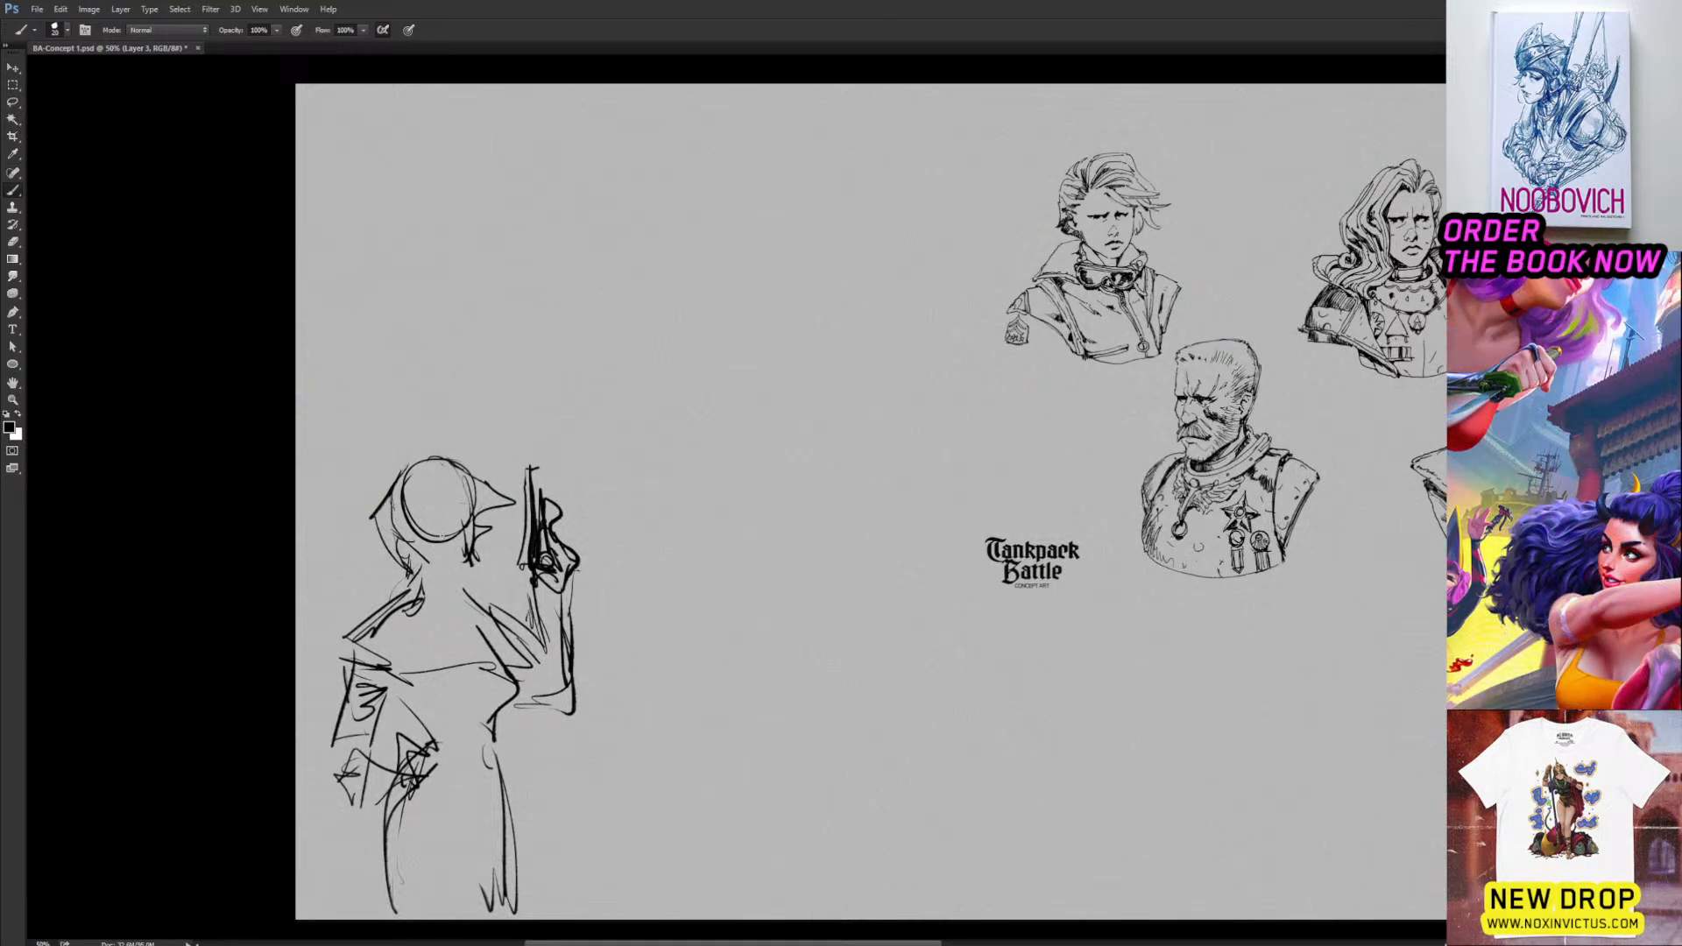
pyautogui.moveTo(425, 771)
pyautogui.mouseDown()
pyautogui.moveTo(466, 753)
pyautogui.moveTo(433, 792)
pyautogui.moveTo(445, 778)
pyautogui.mouseUp()
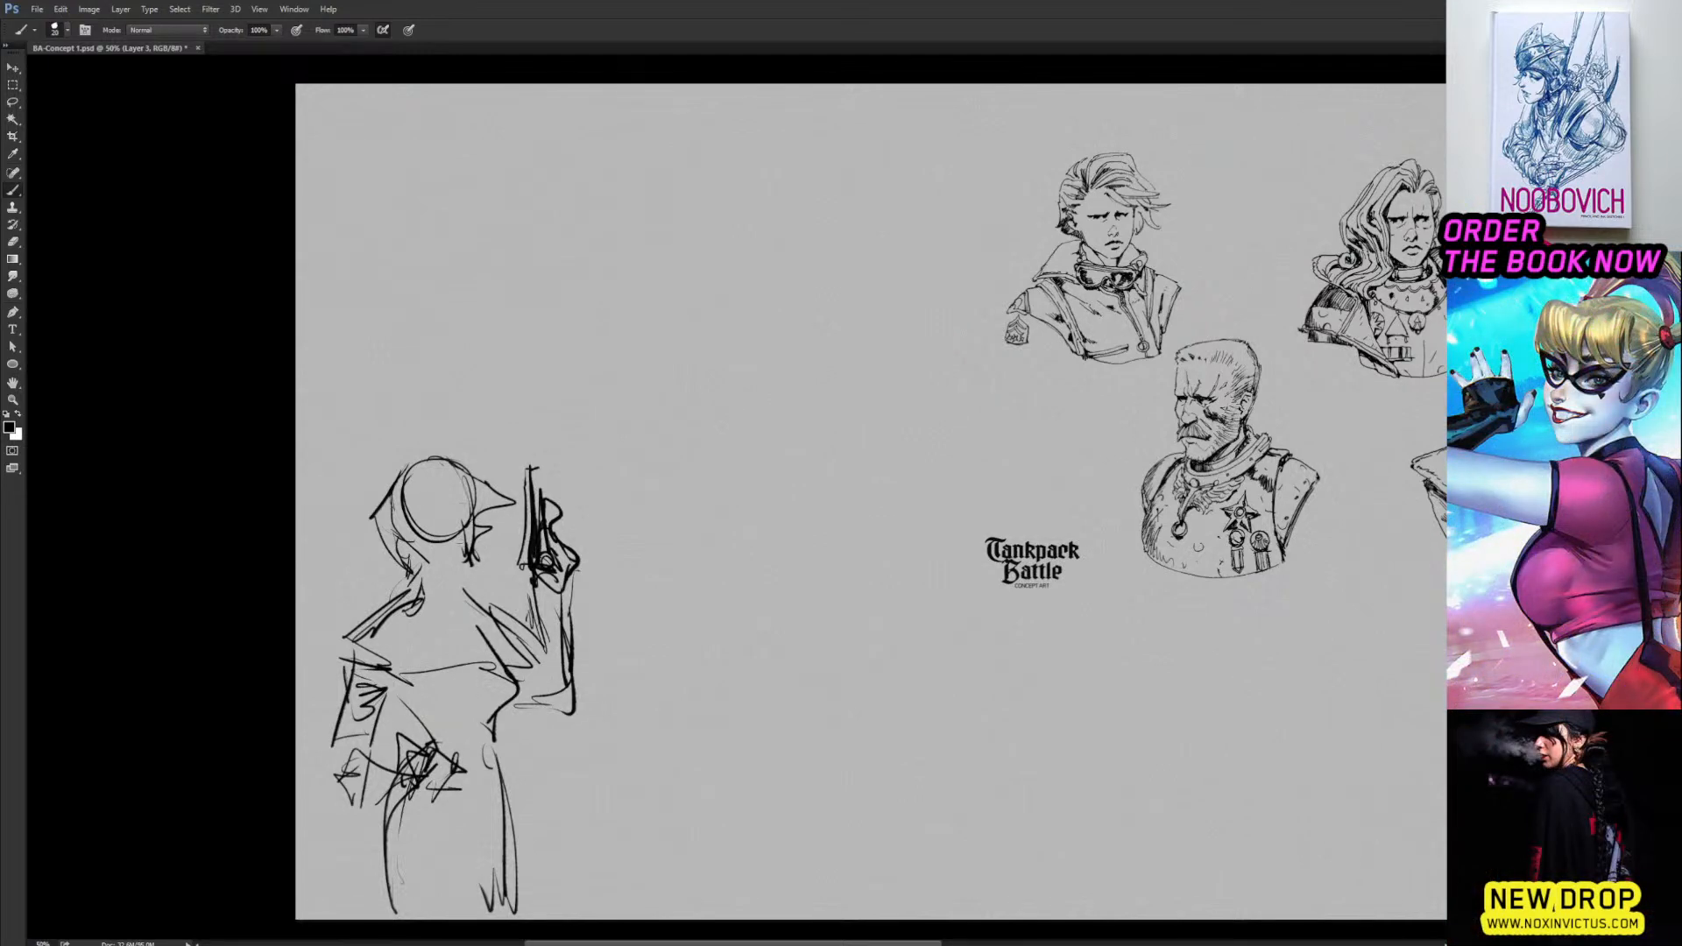
# Mark guidelines on the face and draw a double-lined rectangular frame behind the figure at shoulder height.
pyautogui.moveTo(462, 480)
pyautogui.mouseDown()
pyautogui.moveTo(460, 566)
pyautogui.moveTo(481, 519)
pyautogui.moveTo(468, 524)
pyautogui.mouseUp()
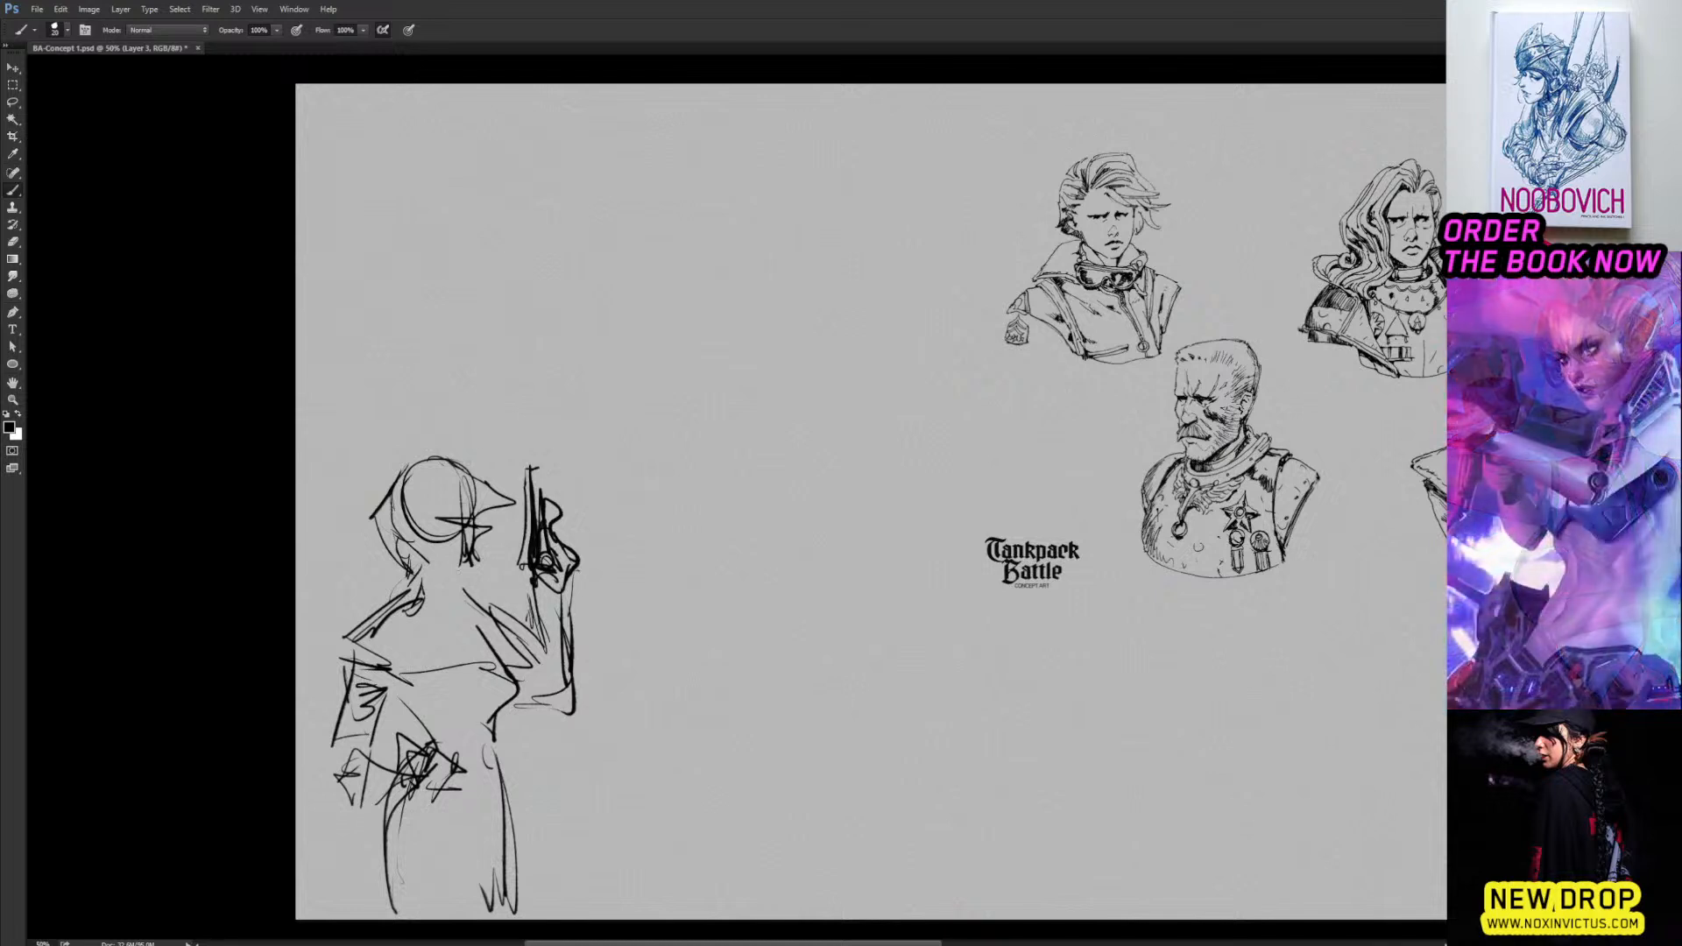
pyautogui.moveTo(320, 566)
pyautogui.mouseDown()
pyautogui.moveTo(395, 567)
pyautogui.moveTo(320, 689)
pyautogui.moveTo(322, 916)
pyautogui.mouseUp()
pyautogui.moveTo(481, 565); pyautogui.dragTo(507, 562)
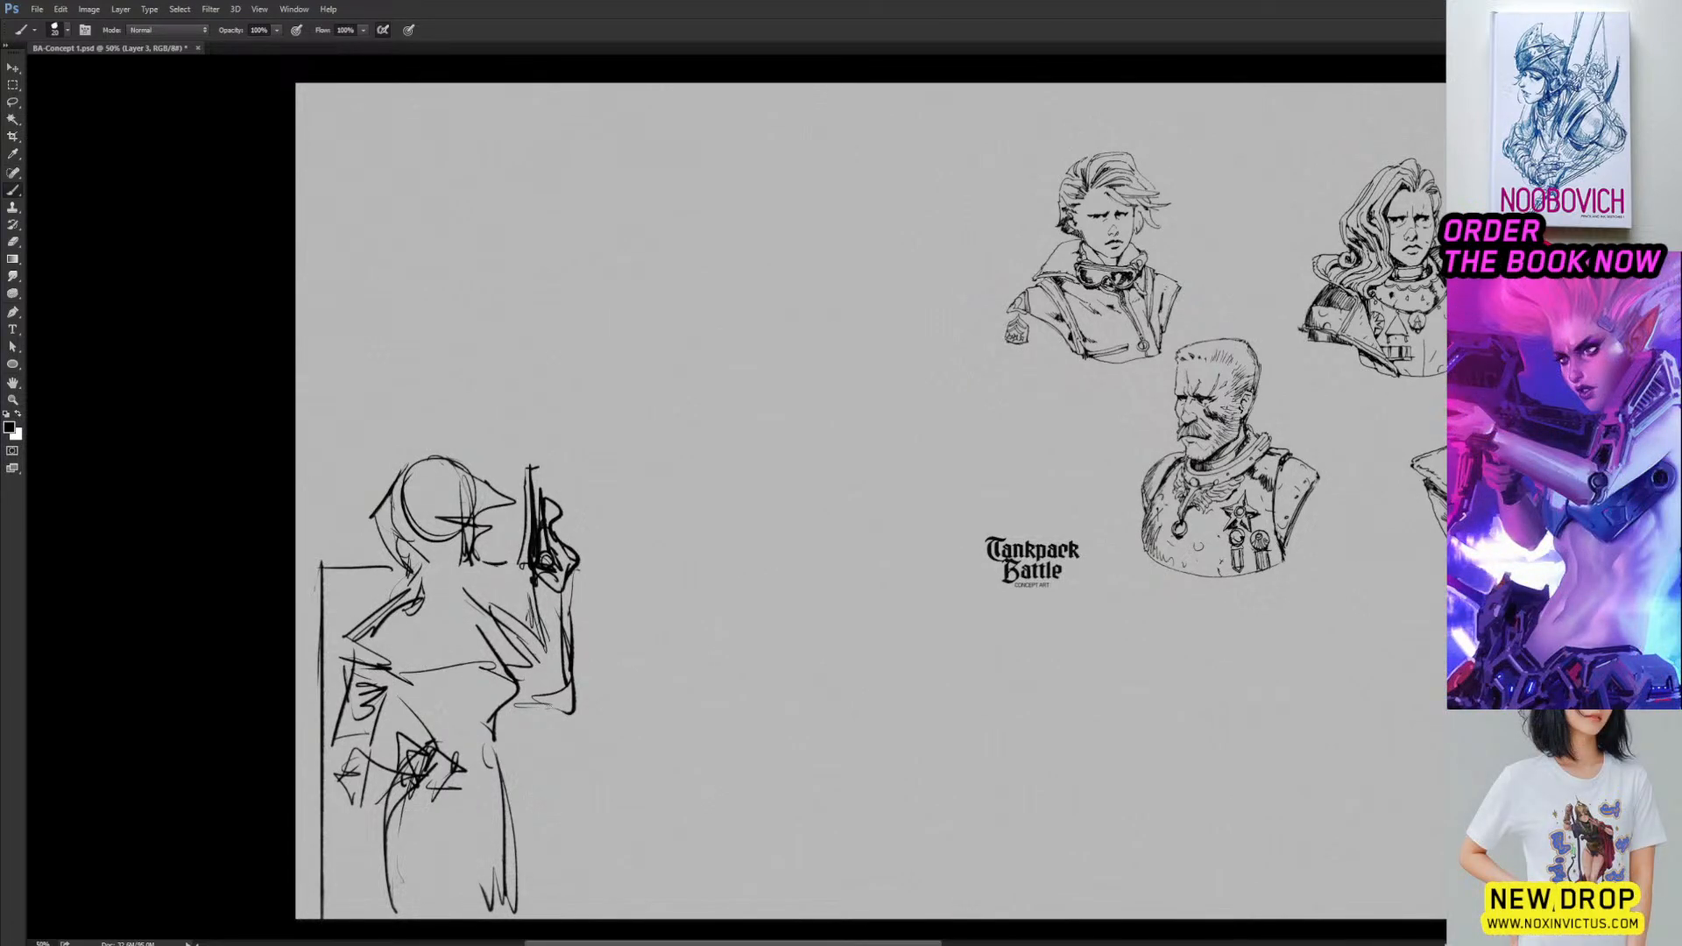
pyautogui.moveTo(530, 653); pyautogui.dragTo(548, 912)
pyautogui.hotkey('ctrl', 'z')
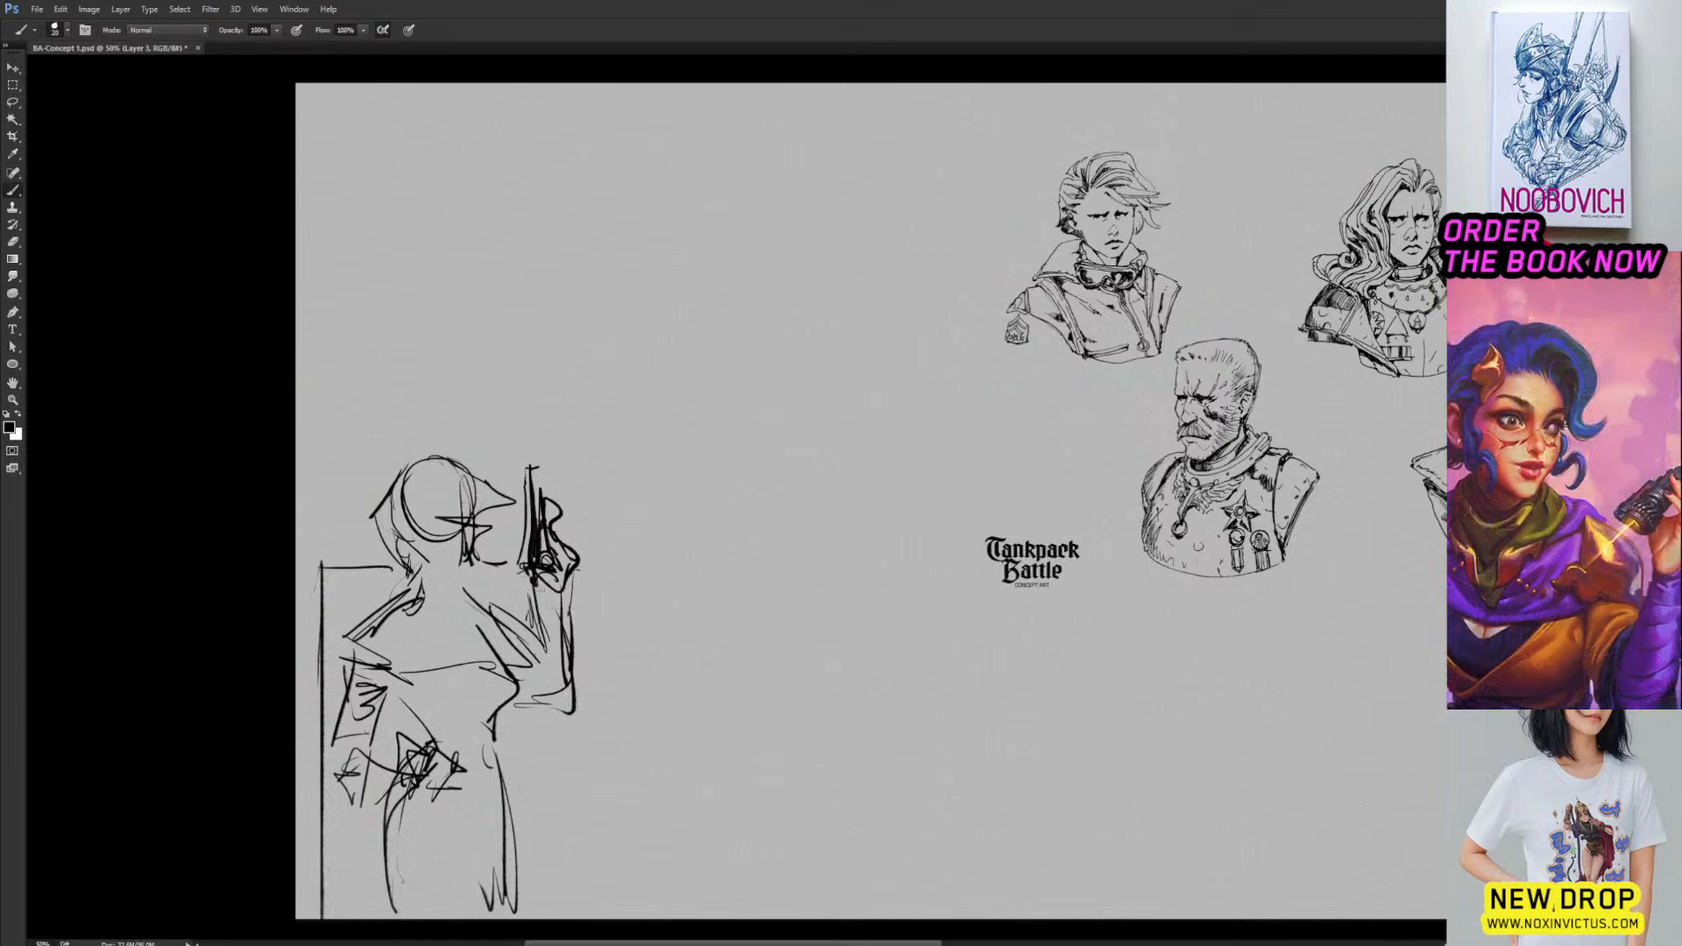
pyautogui.moveTo(545, 710); pyautogui.dragTo(547, 895)
pyautogui.moveTo(329, 683)
pyautogui.mouseDown()
pyautogui.moveTo(330, 728)
pyautogui.moveTo(329, 566)
pyautogui.mouseUp()
pyautogui.moveTo(330, 577); pyautogui.dragTo(355, 578)
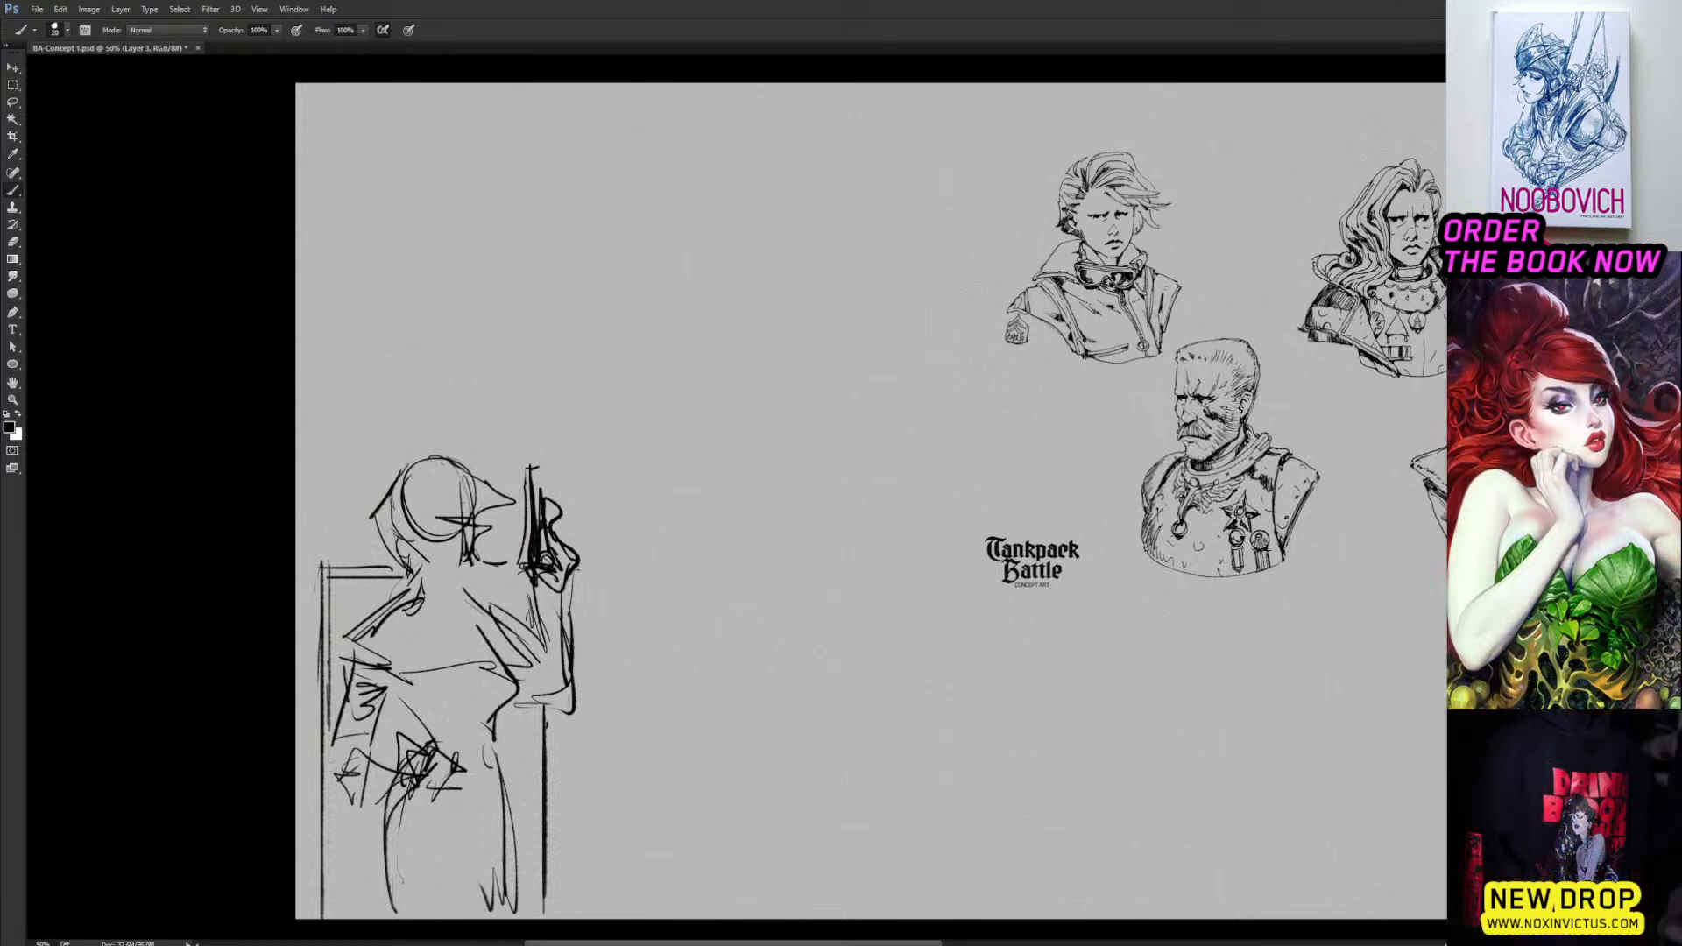
pyautogui.moveTo(331, 741); pyautogui.dragTo(332, 899)
pyautogui.moveTo(534, 706); pyautogui.dragTo(536, 918)
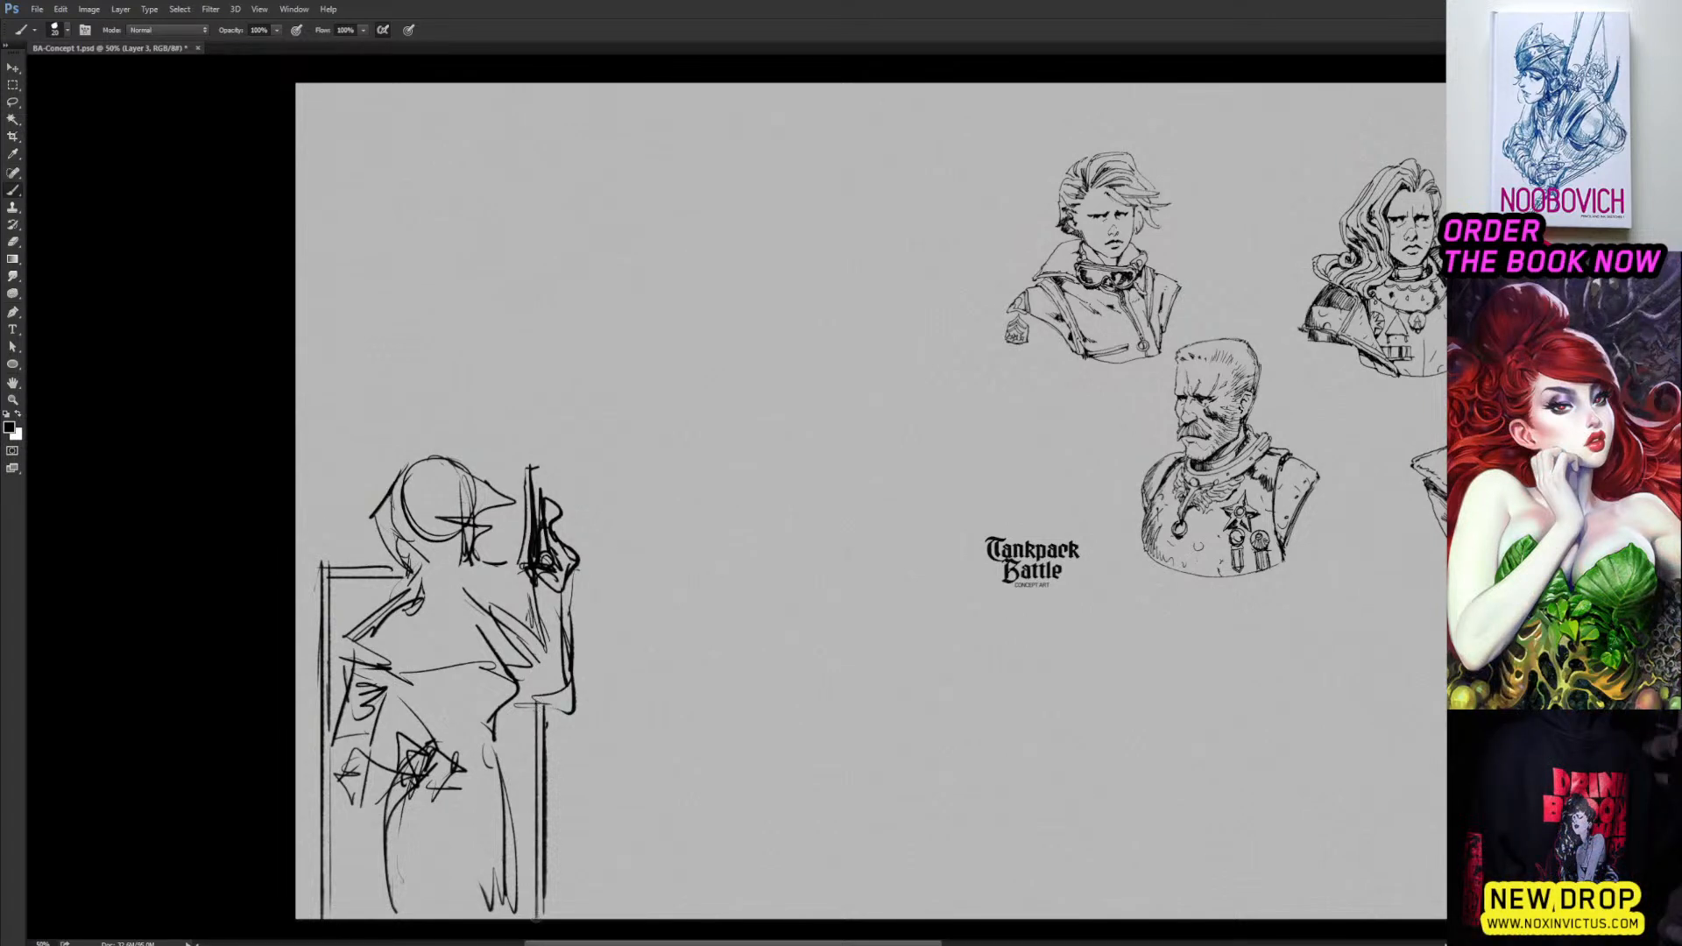
pyautogui.moveTo(468, 574); pyautogui.dragTo(536, 573)
# Add lines above the hand at the waist, erase the rough chest and shoulder strokes, and redraw the shoulder line.
pyautogui.moveTo(390, 693); pyautogui.dragTo(424, 729)
pyautogui.moveTo(406, 728); pyautogui.dragTo(456, 736)
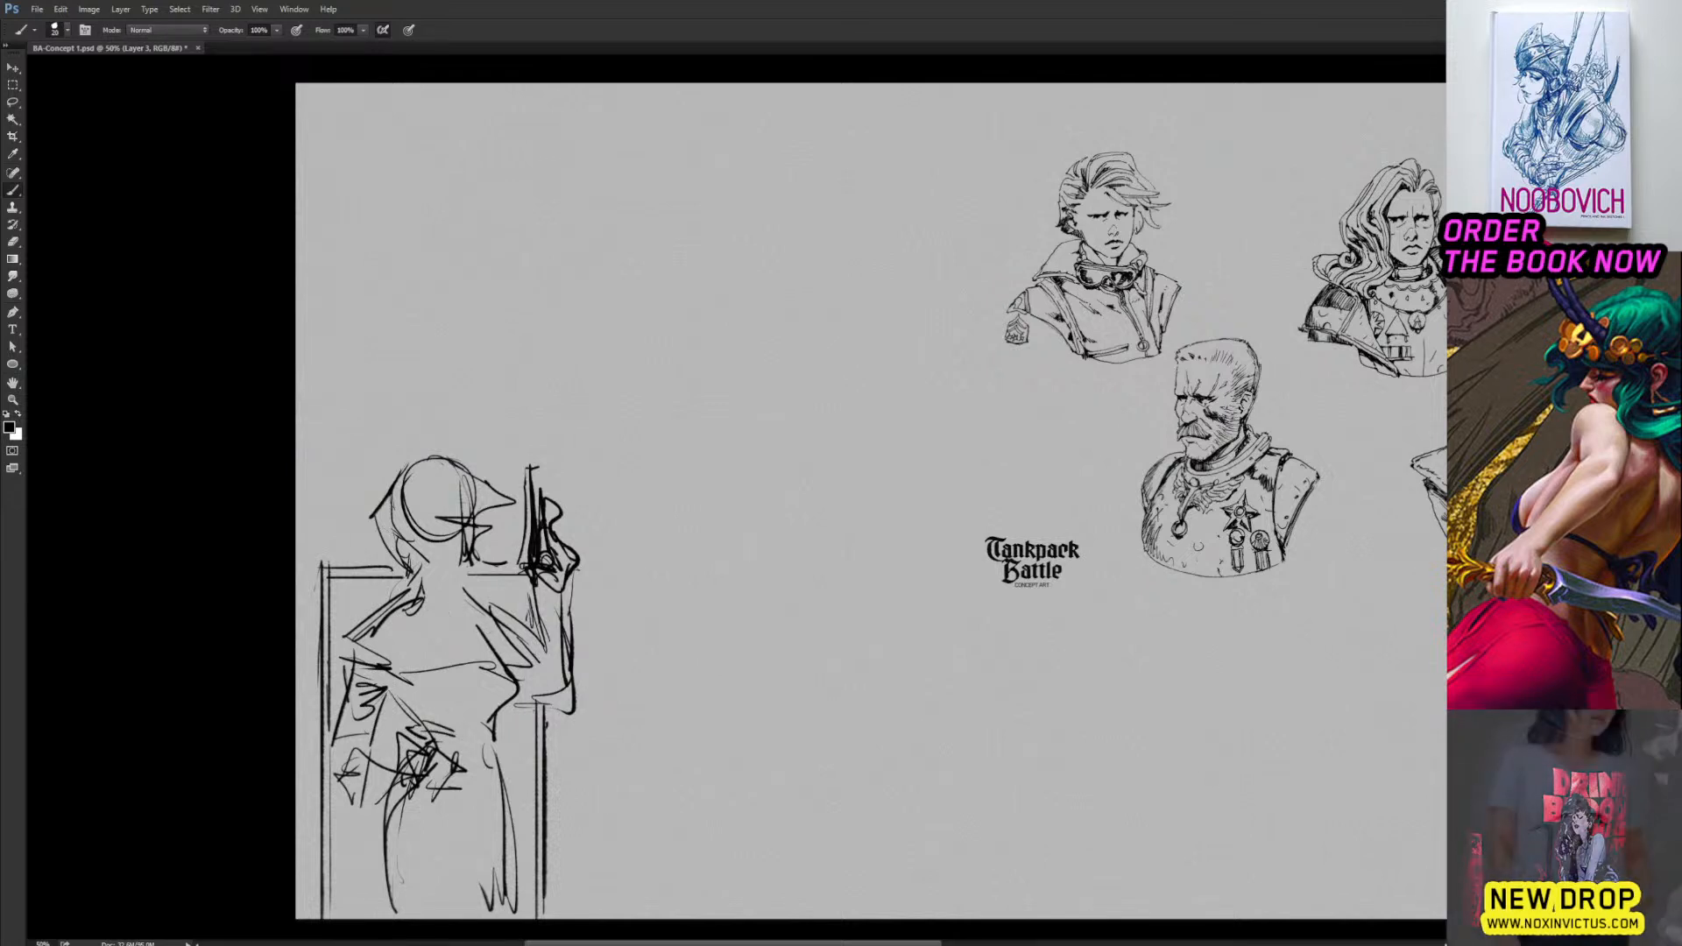
pyautogui.press('e')
pyautogui.moveTo(478, 627)
pyautogui.mouseDown()
pyautogui.moveTo(504, 671)
pyautogui.moveTo(402, 673)
pyautogui.moveTo(394, 613)
pyautogui.moveTo(412, 600)
pyautogui.moveTo(359, 639)
pyautogui.moveTo(405, 594)
pyautogui.mouseUp()
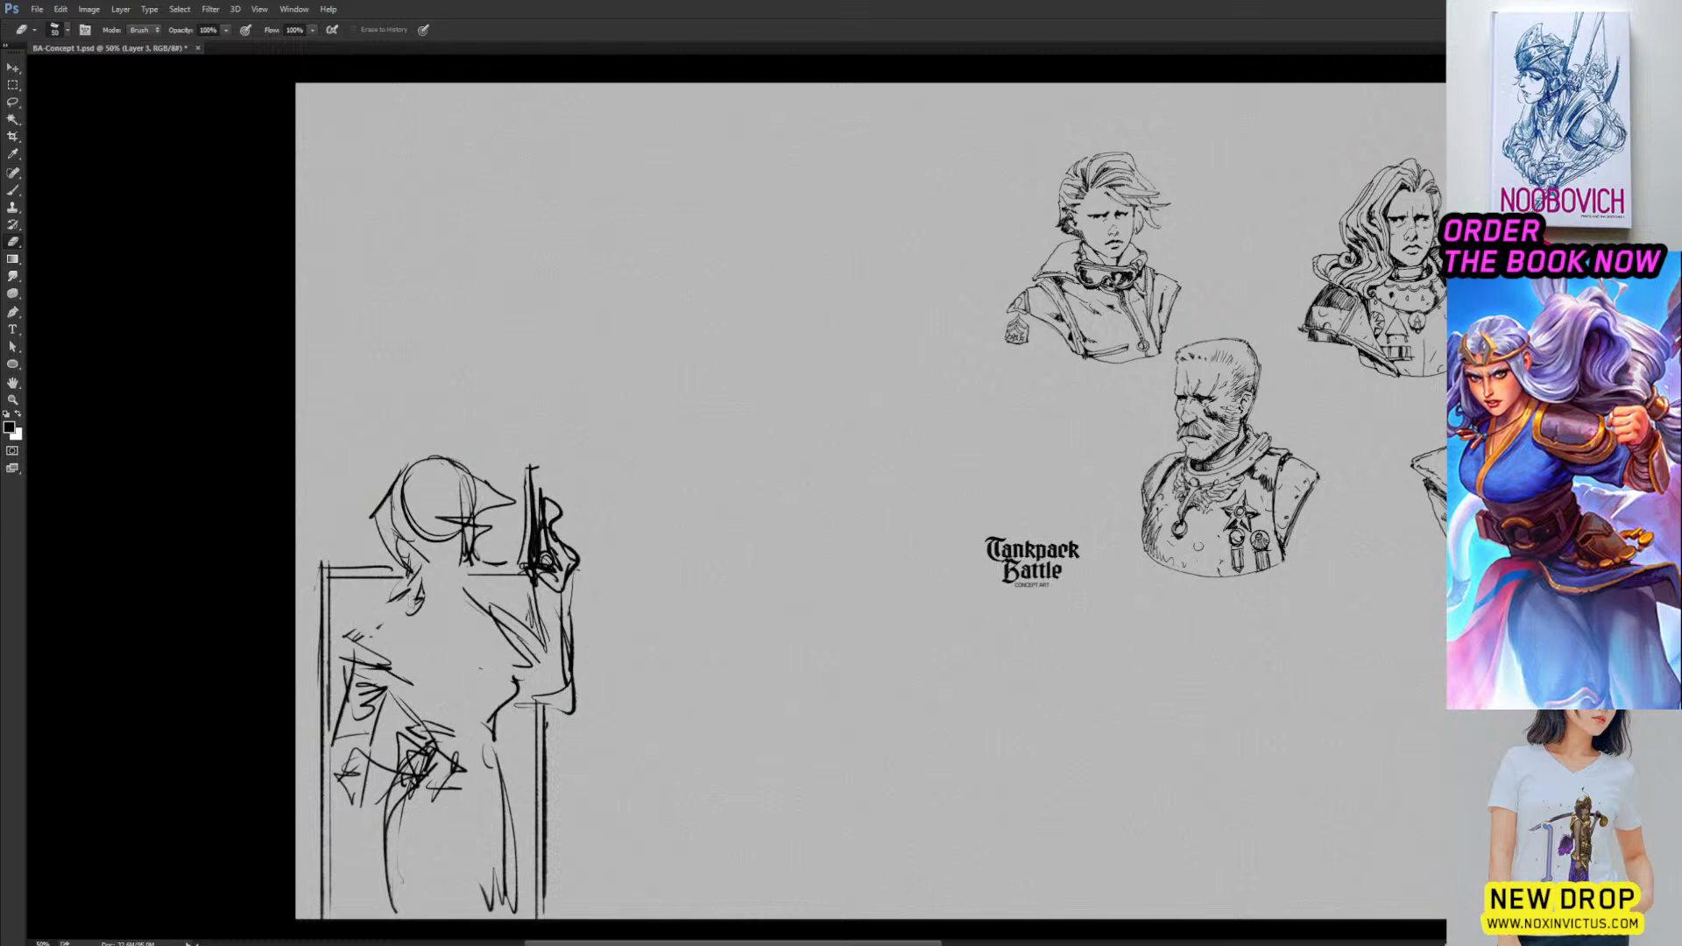
pyautogui.press('b')
# Erase the inner head circle, outer hair strokes and face guidelines while refining the head outline.
pyautogui.press('e')
pyautogui.moveTo(403, 516)
pyautogui.mouseDown()
pyautogui.moveTo(394, 539)
pyautogui.moveTo(419, 517)
pyautogui.mouseUp()
pyautogui.press('b')
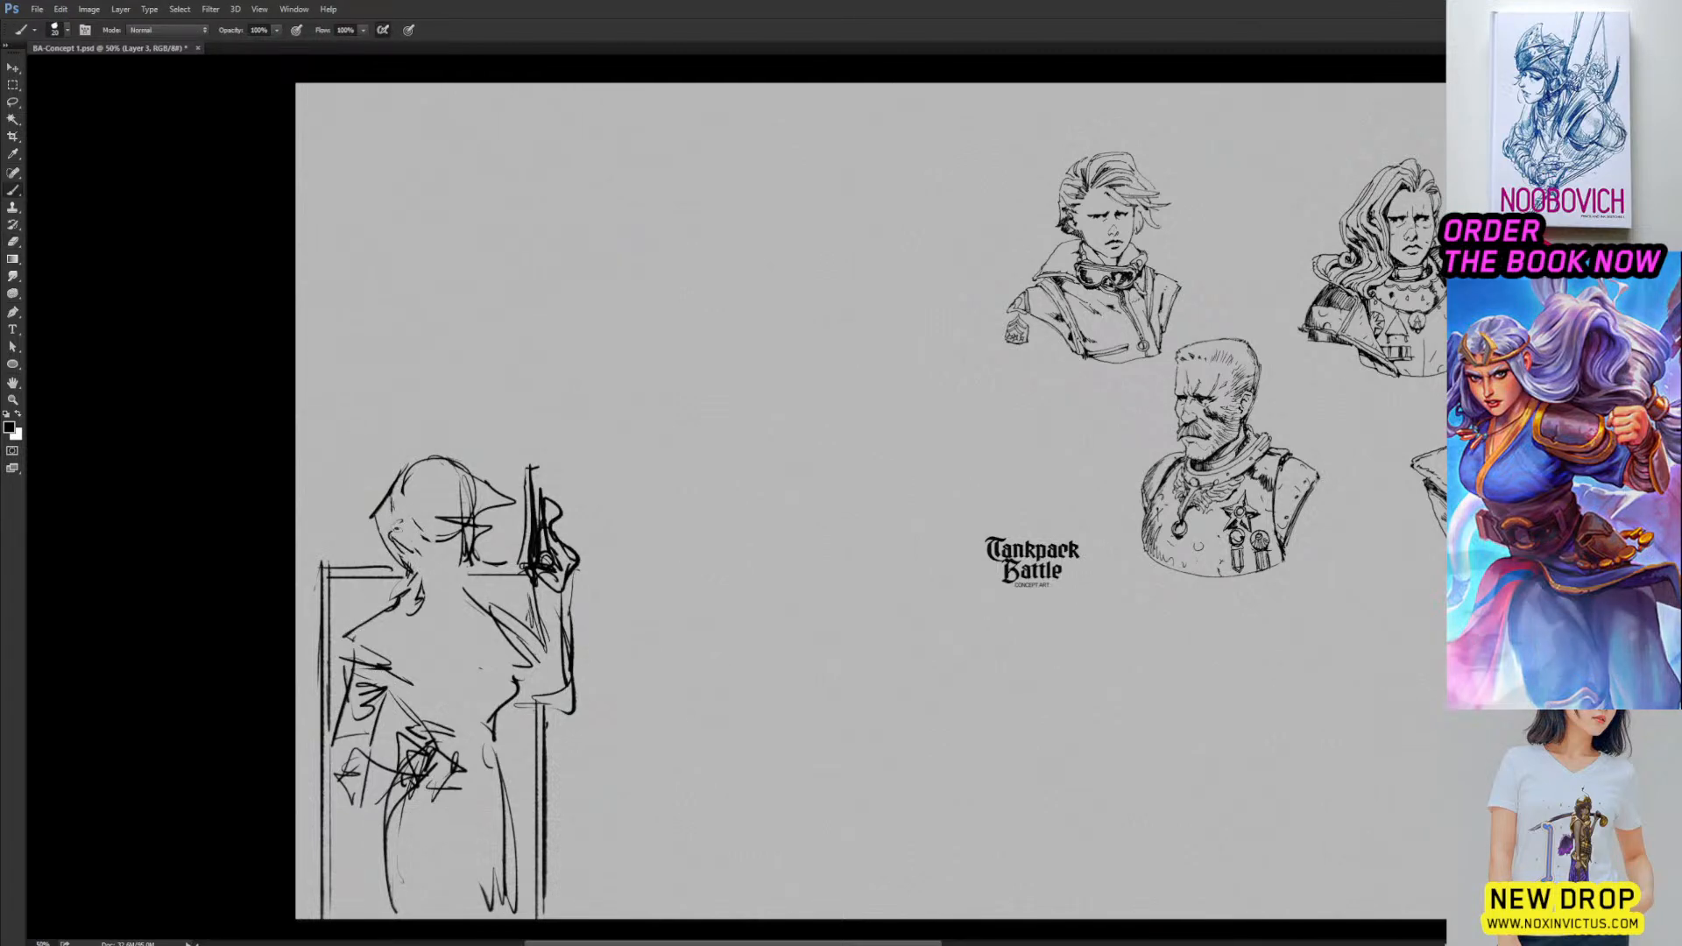
pyautogui.press('e')
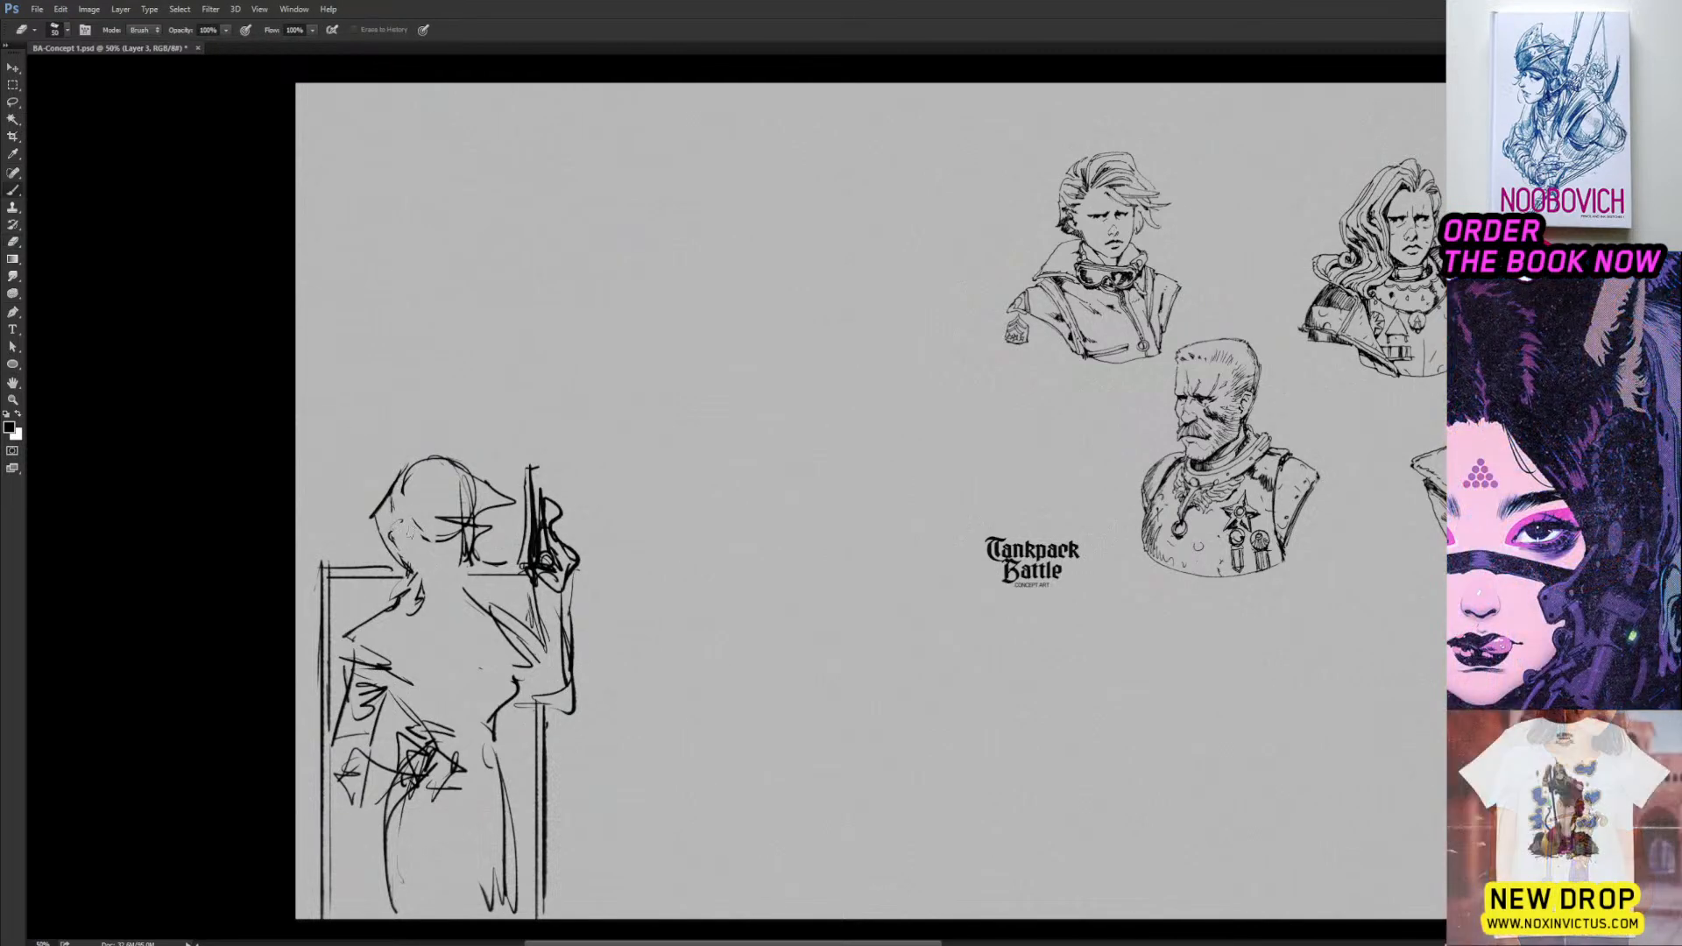
pyautogui.press('b')
pyautogui.moveTo(393, 541)
pyautogui.mouseDown()
pyautogui.moveTo(408, 552)
pyautogui.moveTo(392, 547)
pyautogui.mouseUp()
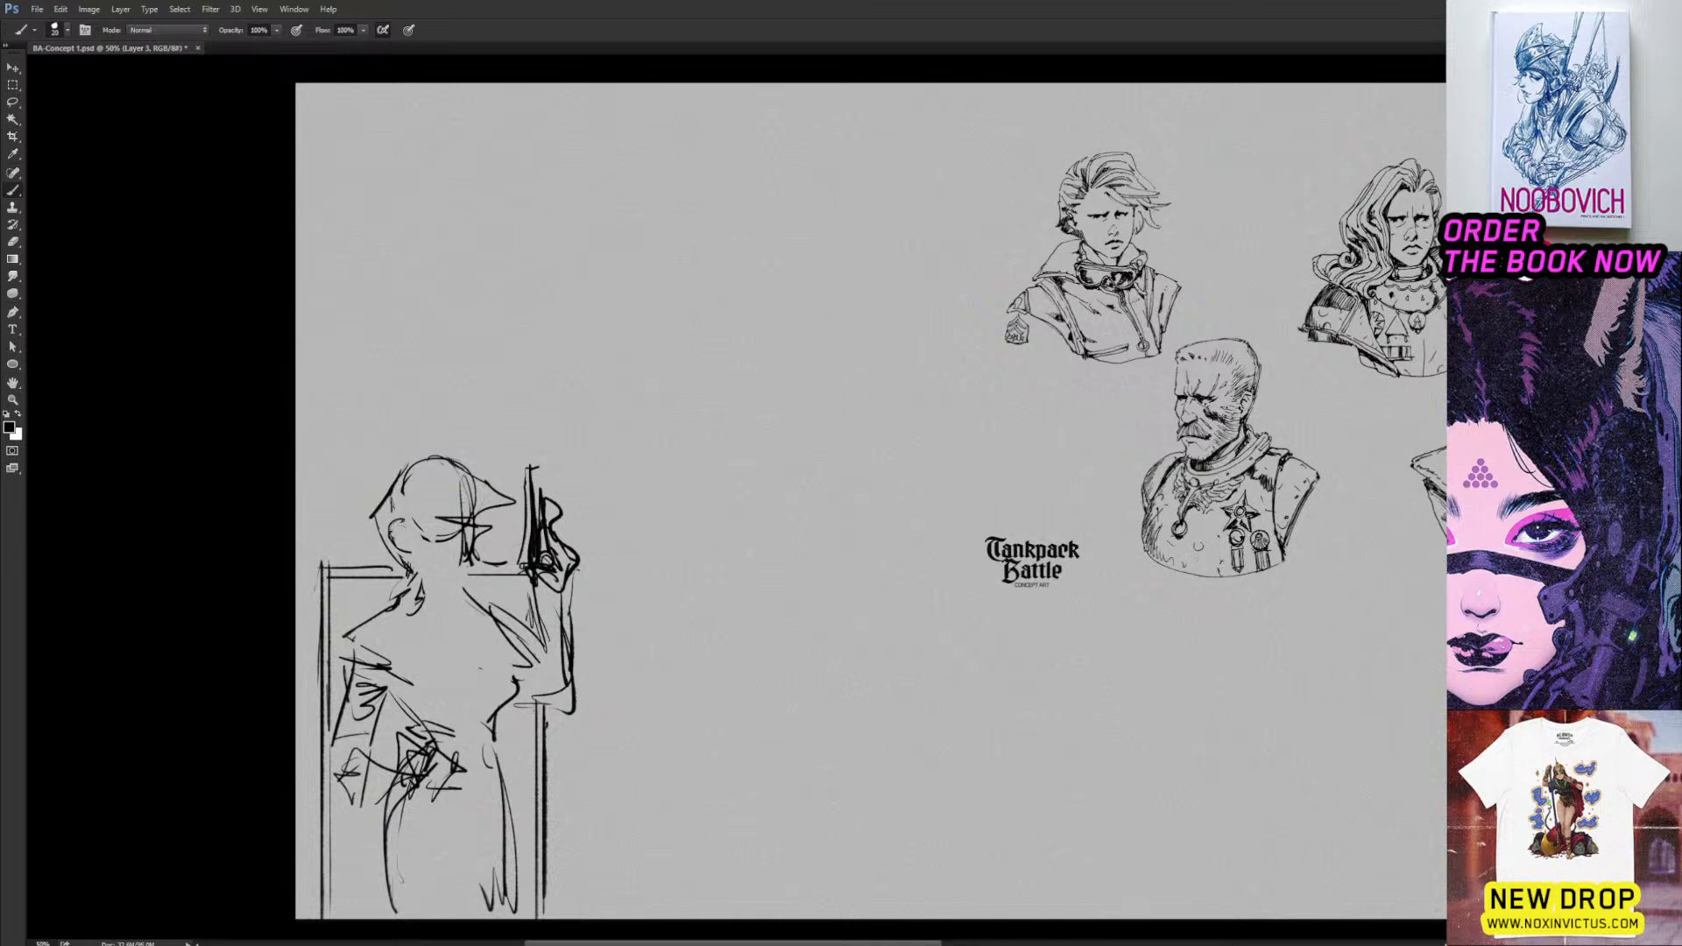
pyautogui.press('e')
pyautogui.moveTo(406, 477)
pyautogui.mouseDown()
pyautogui.moveTo(375, 515)
pyautogui.moveTo(414, 463)
pyautogui.mouseUp()
pyautogui.press('b')
pyautogui.press('e')
pyautogui.moveTo(445, 522)
pyautogui.mouseDown()
pyautogui.moveTo(465, 561)
pyautogui.moveTo(483, 529)
pyautogui.mouseUp()
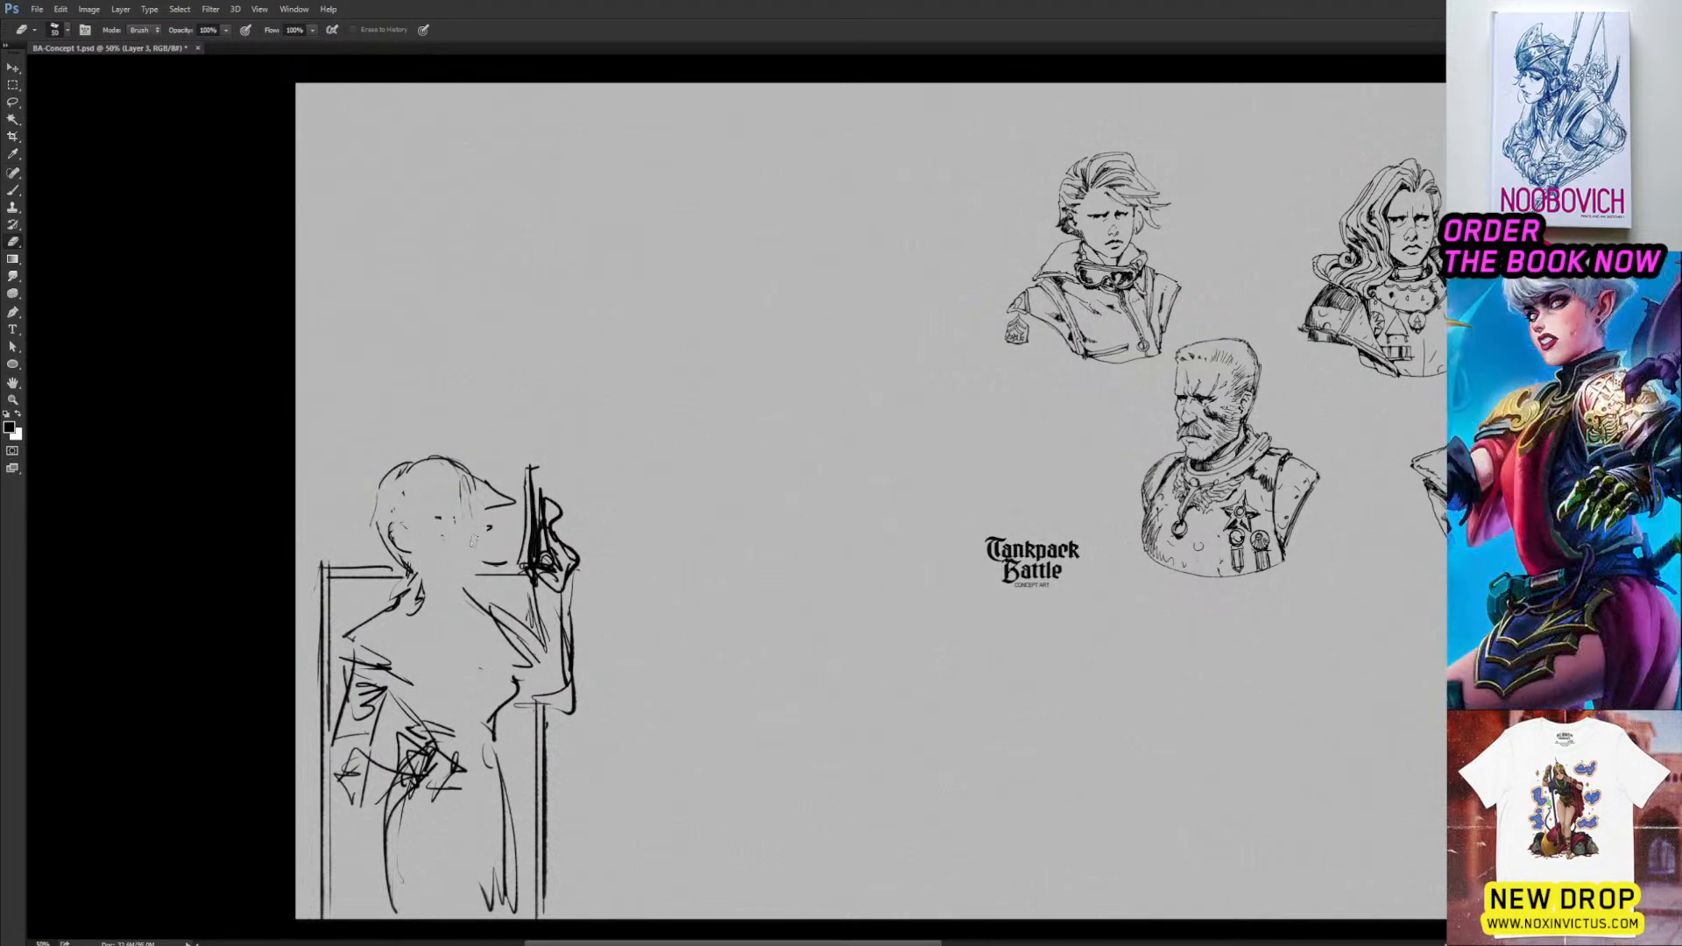
# Draw dark eyes and a mouth on the face, then sketch the collar and shaded neckpiece below the chin.
pyautogui.press('b')
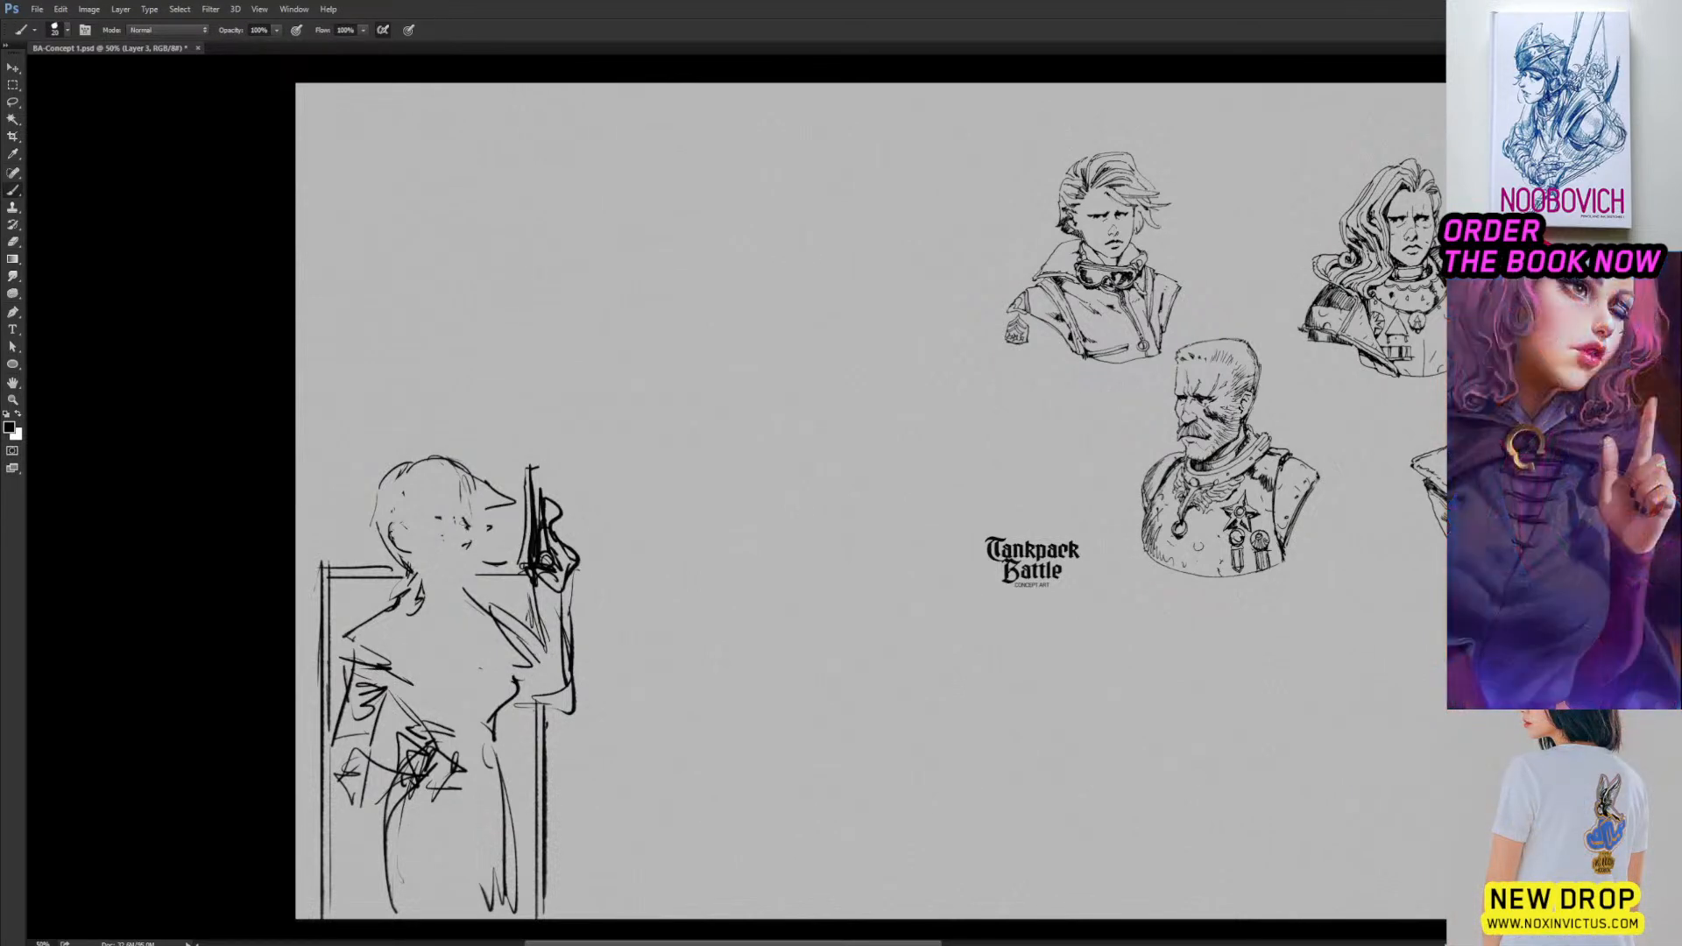
pyautogui.moveTo(469, 522); pyautogui.dragTo(437, 518)
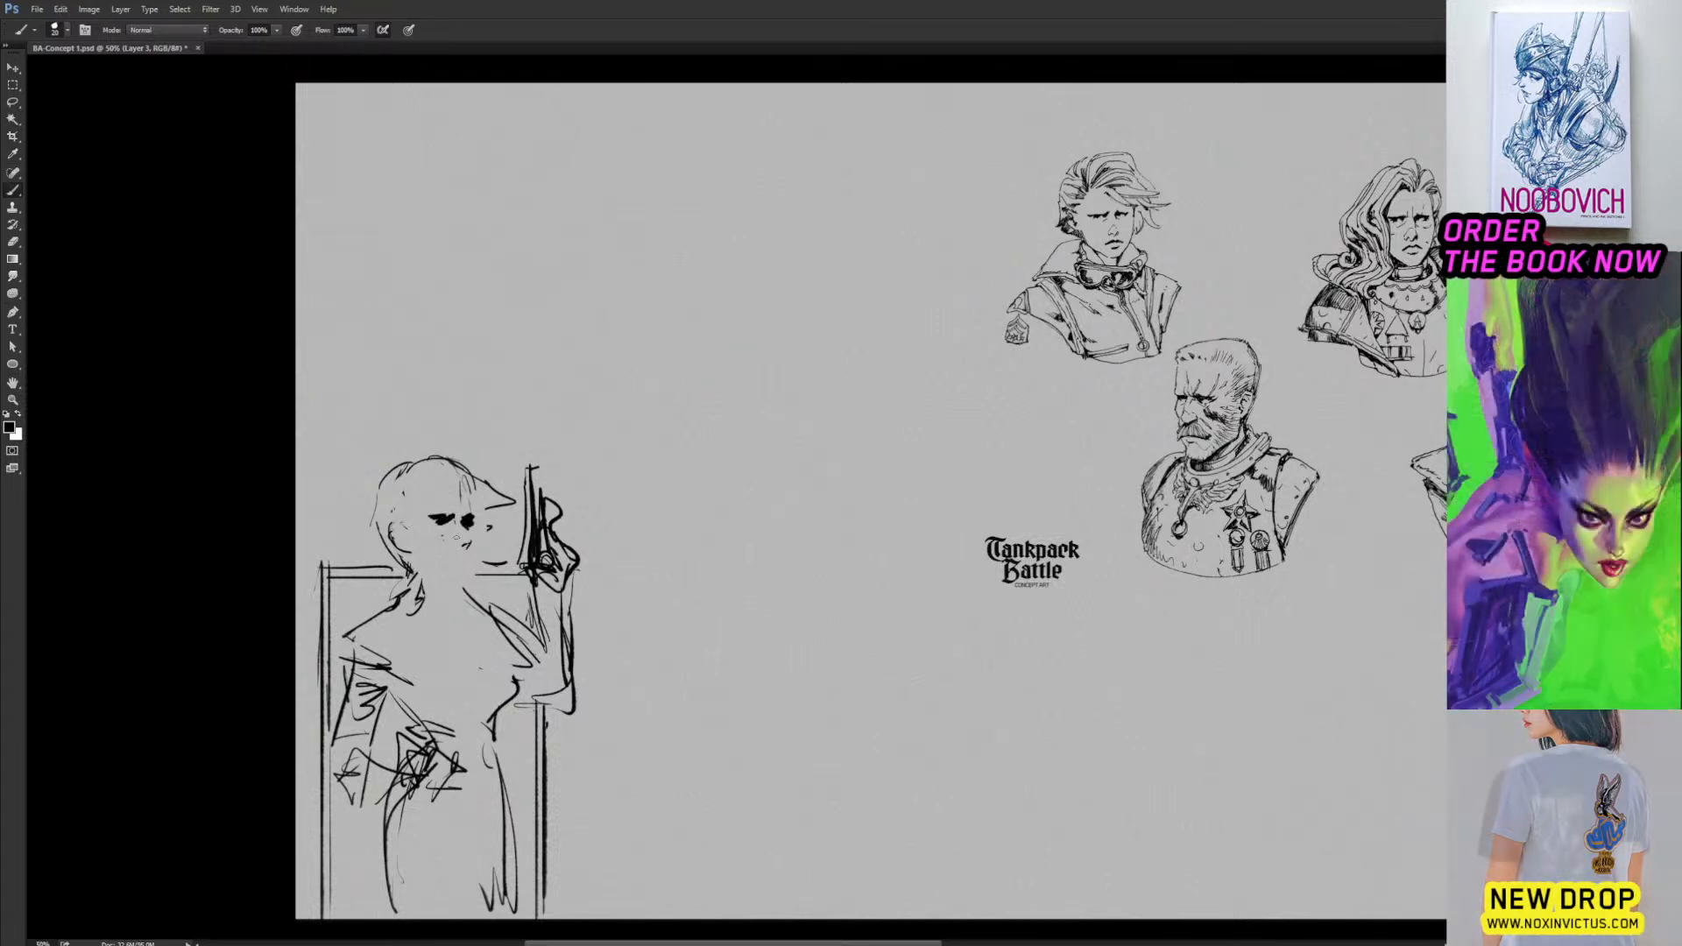
pyautogui.press('e')
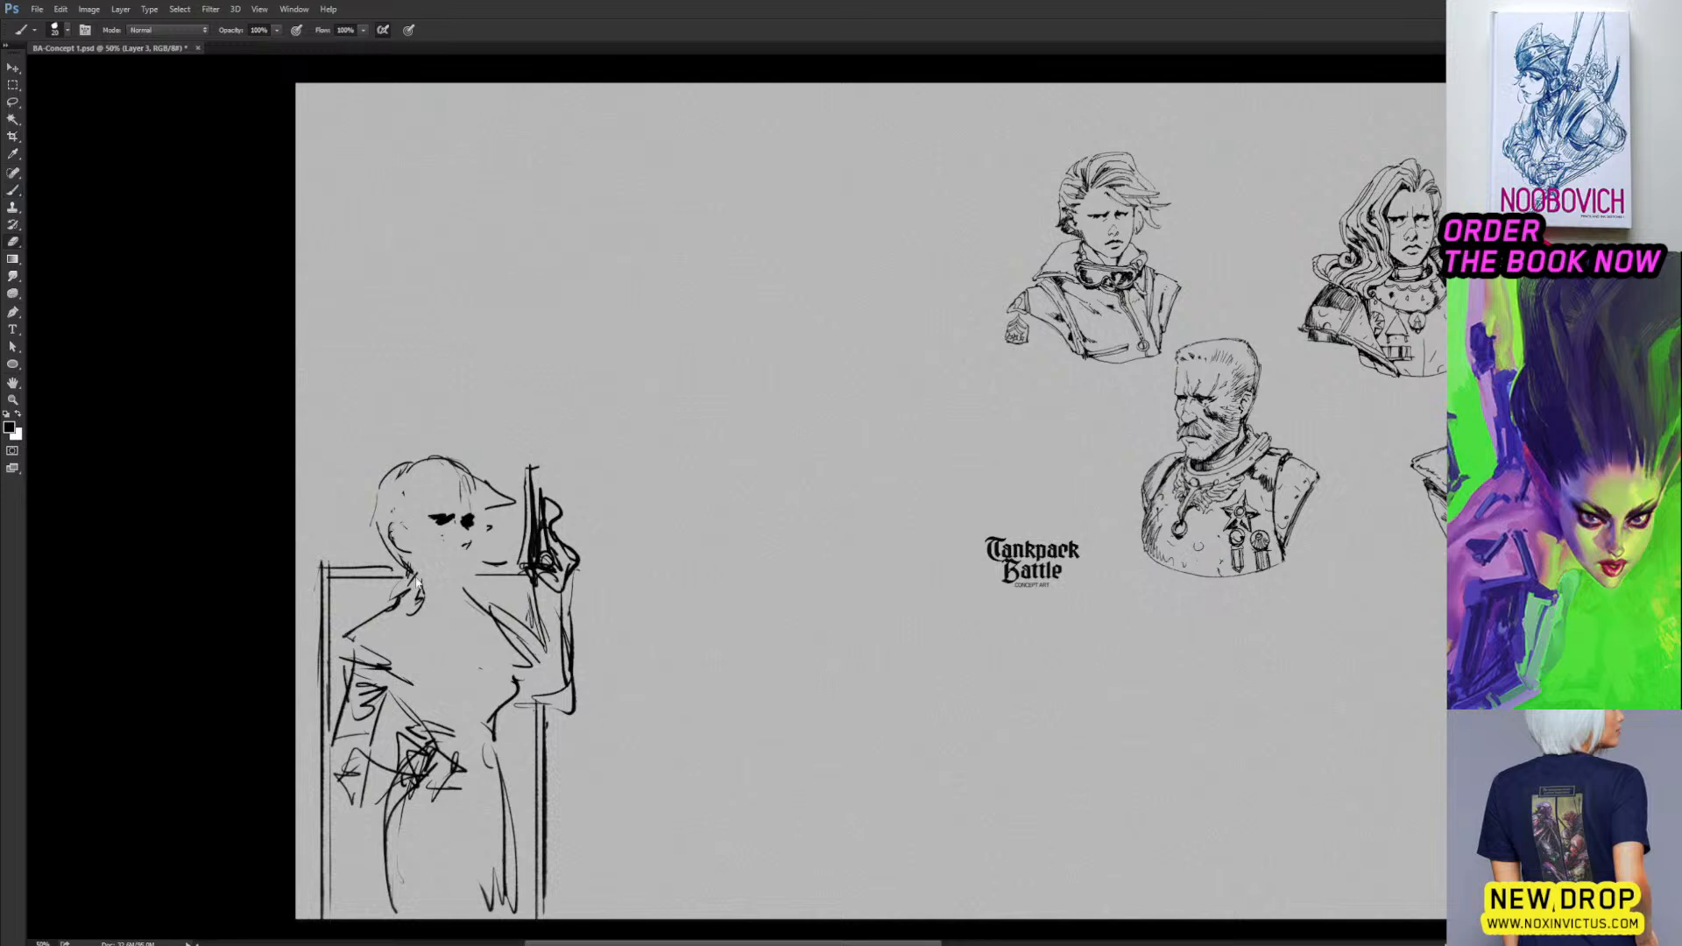
pyautogui.press('b')
pyautogui.moveTo(346, 601)
pyautogui.mouseDown()
pyautogui.moveTo(394, 568)
pyautogui.moveTo(431, 587)
pyautogui.mouseUp()
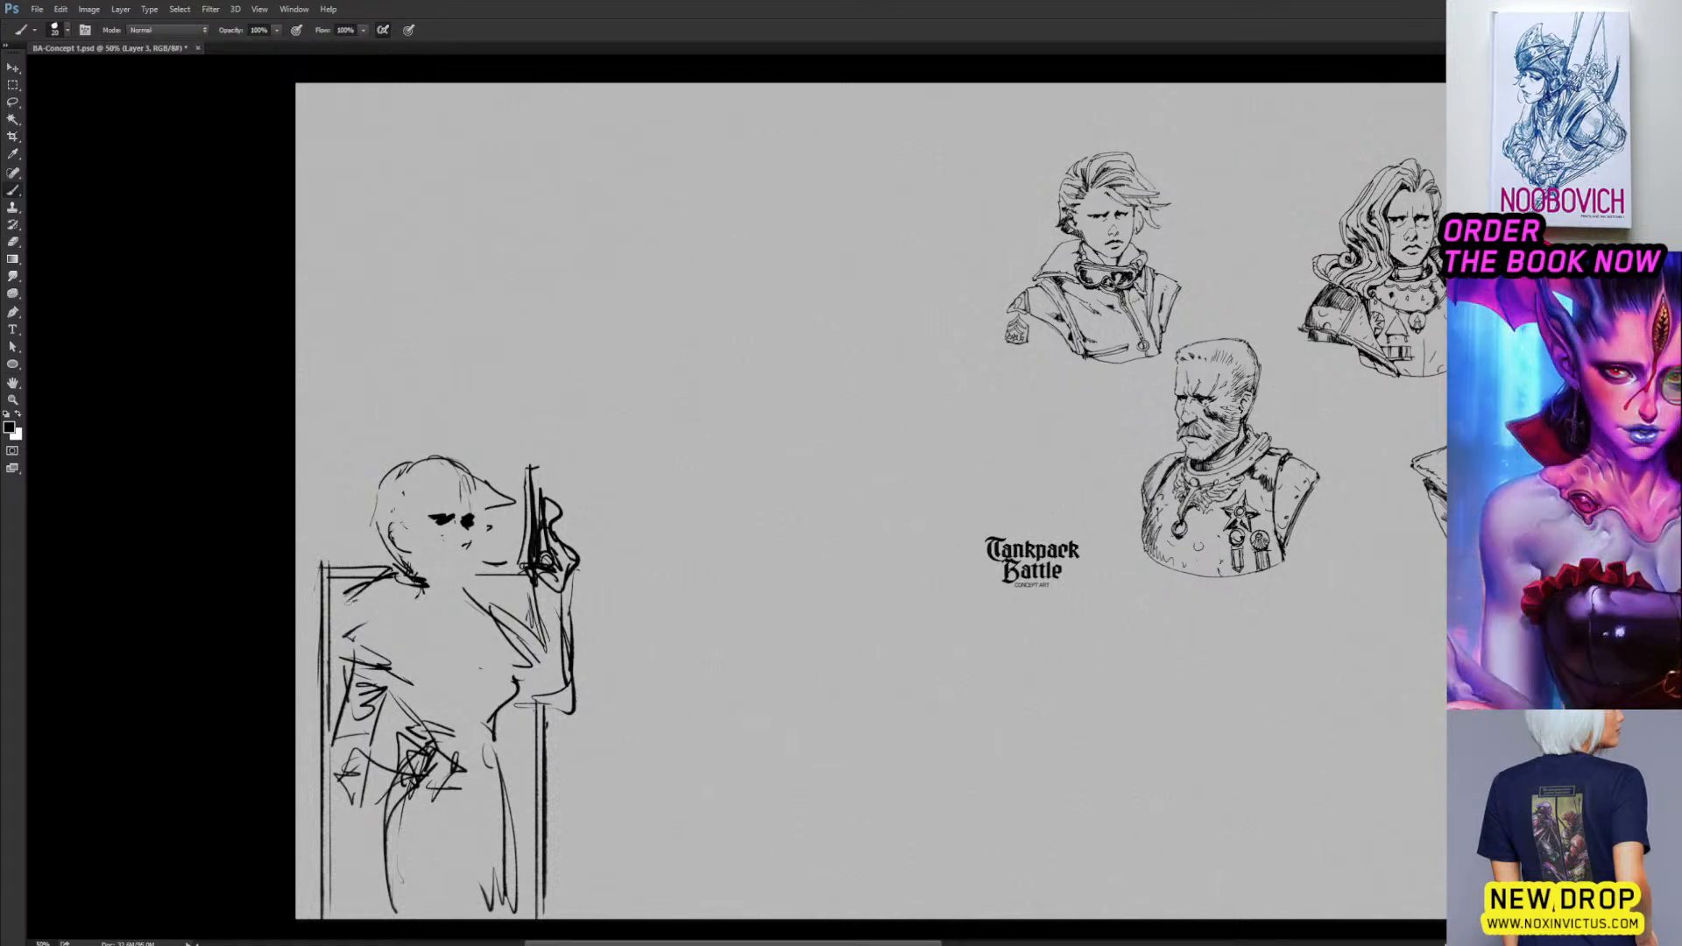
pyautogui.moveTo(423, 627)
pyautogui.mouseDown()
pyautogui.moveTo(474, 624)
pyautogui.moveTo(429, 608)
pyautogui.moveTo(484, 620)
pyautogui.moveTo(445, 611)
pyautogui.moveTo(481, 616)
pyautogui.moveTo(471, 589)
pyautogui.mouseUp()
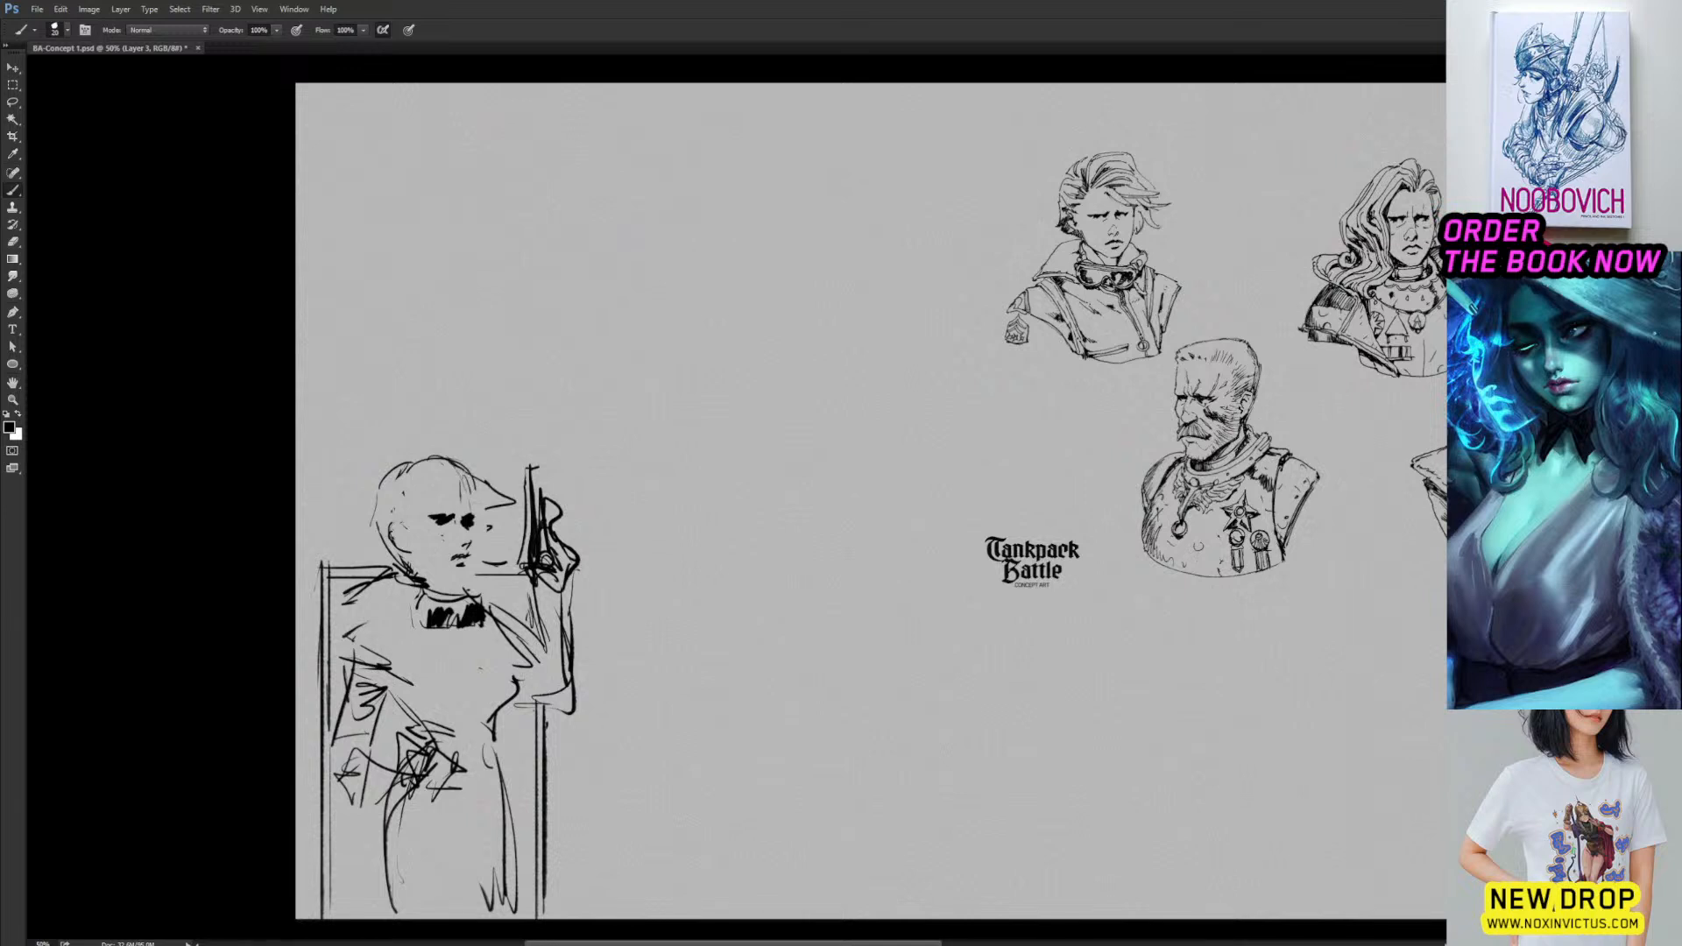
# Select the mouth strokes on the face, nudge them slightly left and up, and deselect.
pyautogui.press('l')
pyautogui.moveTo(481, 539); pyautogui.dragTo(478, 568)
pyautogui.press('v')
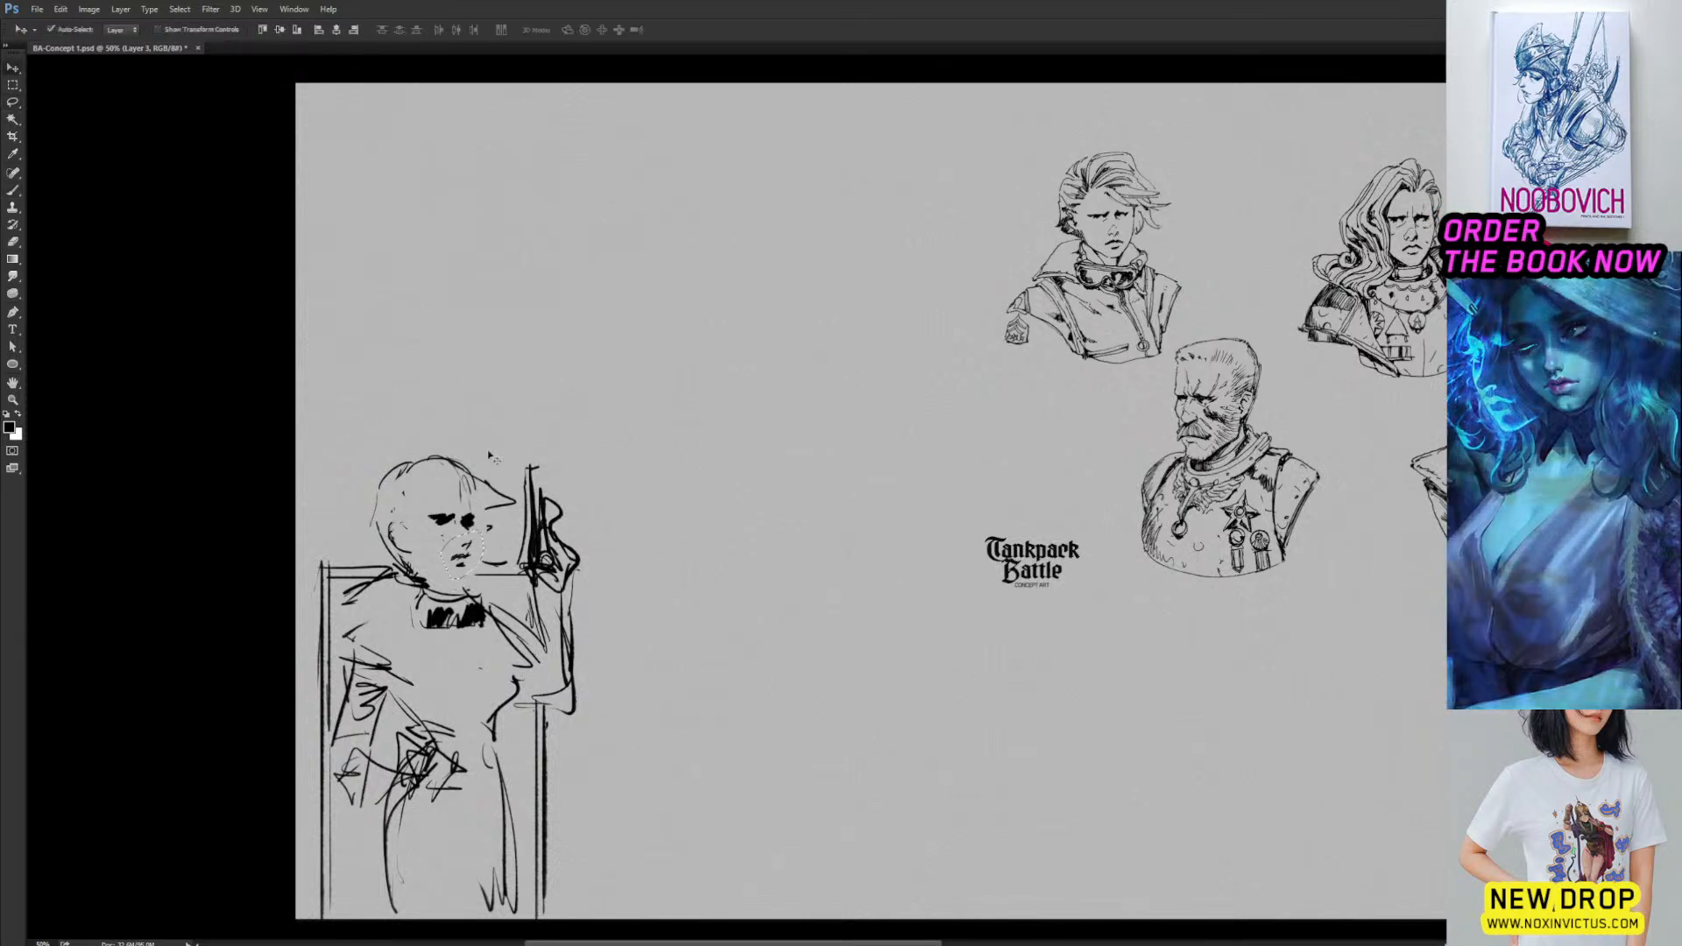
pyautogui.press('Left')
pyautogui.press('Left')
pyautogui.press('Left')
pyautogui.press('Up')
pyautogui.press('Up')
pyautogui.press('Up')
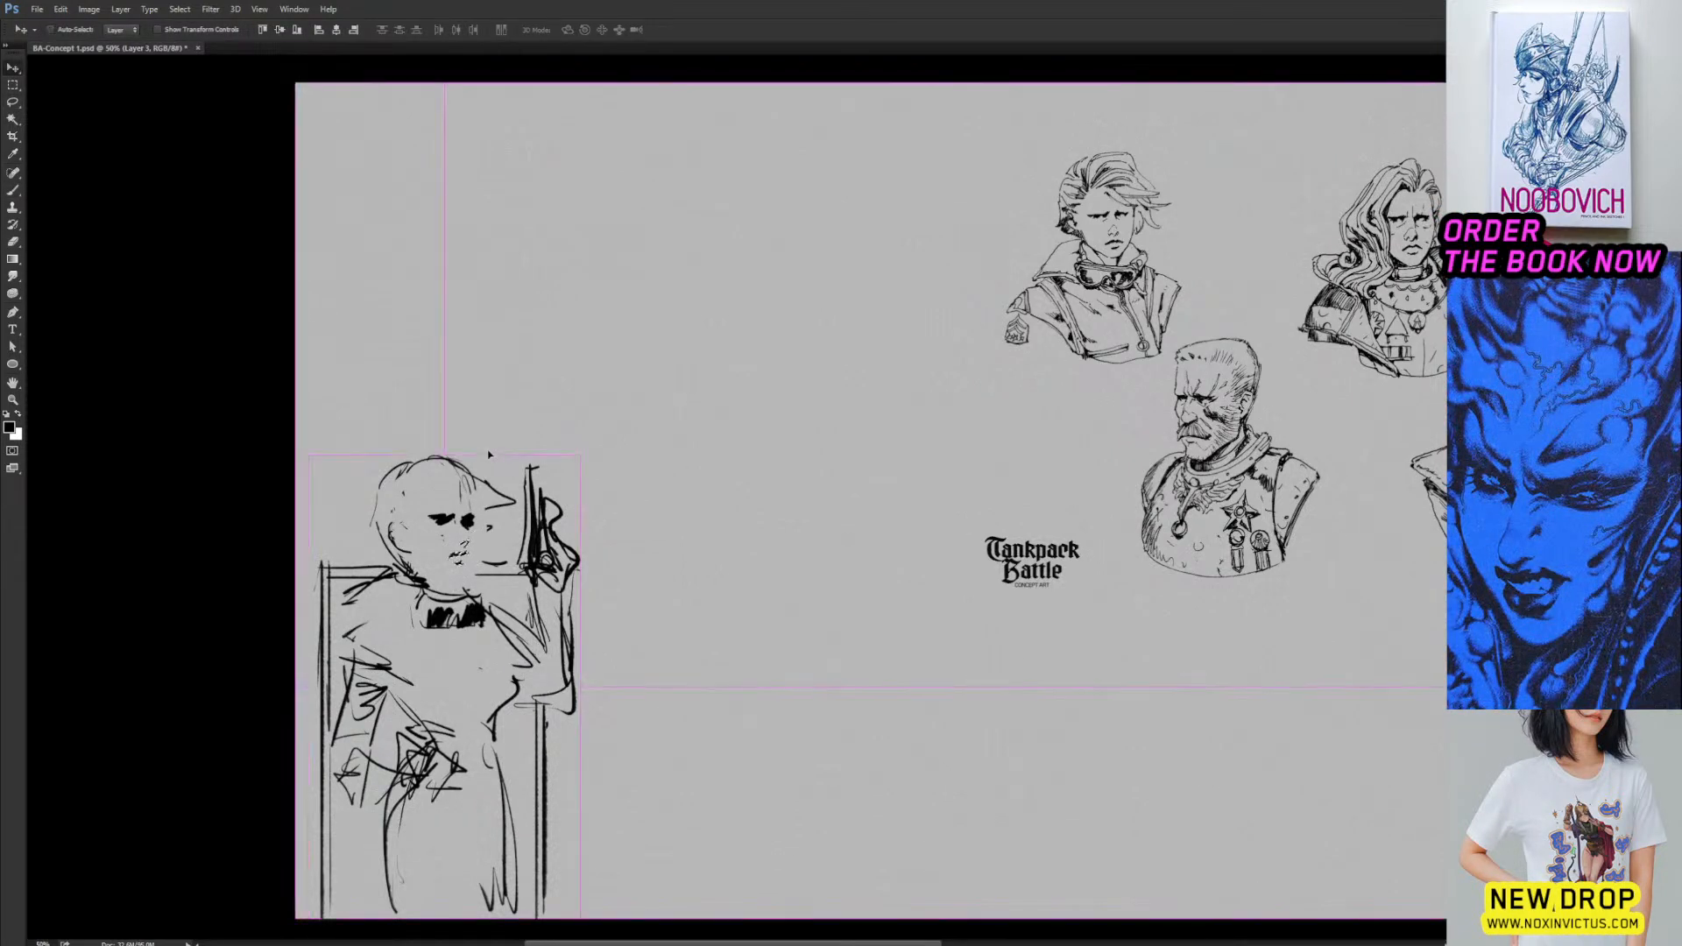
pyautogui.hotkey('ctrl', 'd')
pyautogui.press('b')
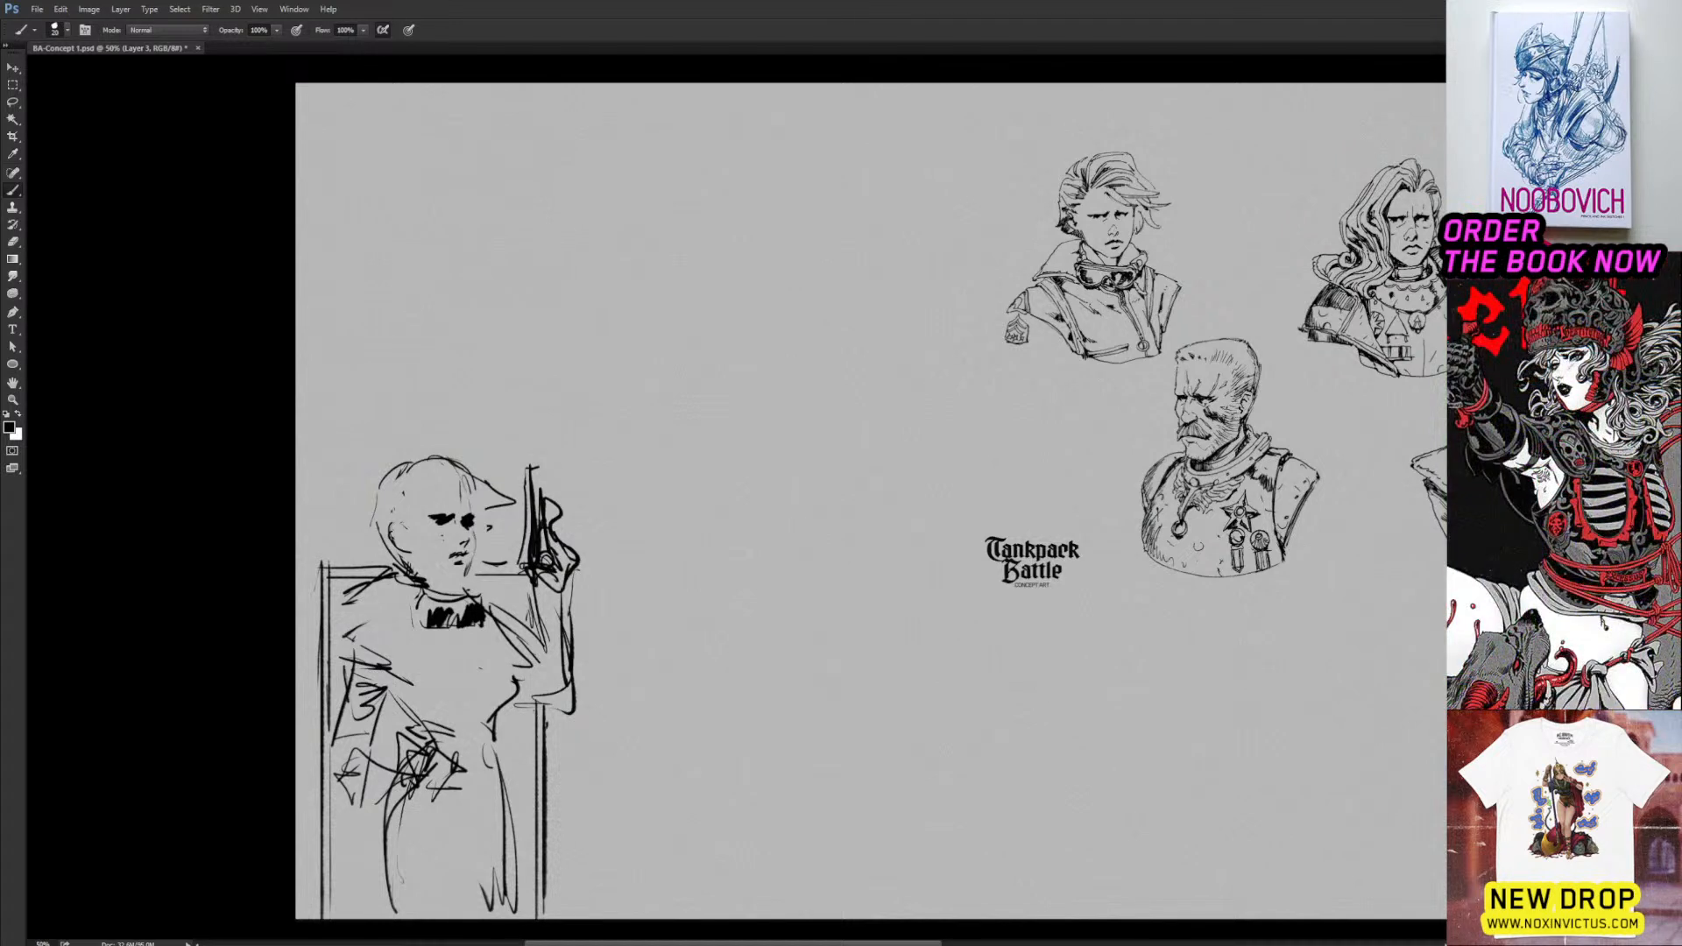
# Erase the light strokes inside the head and draw dark side hair with a fringe swept over the forehead.
pyautogui.press('e')
pyautogui.moveTo(399, 525)
pyautogui.mouseDown()
pyautogui.moveTo(402, 555)
pyautogui.moveTo(396, 500)
pyautogui.moveTo(425, 489)
pyautogui.mouseUp()
pyautogui.press('b')
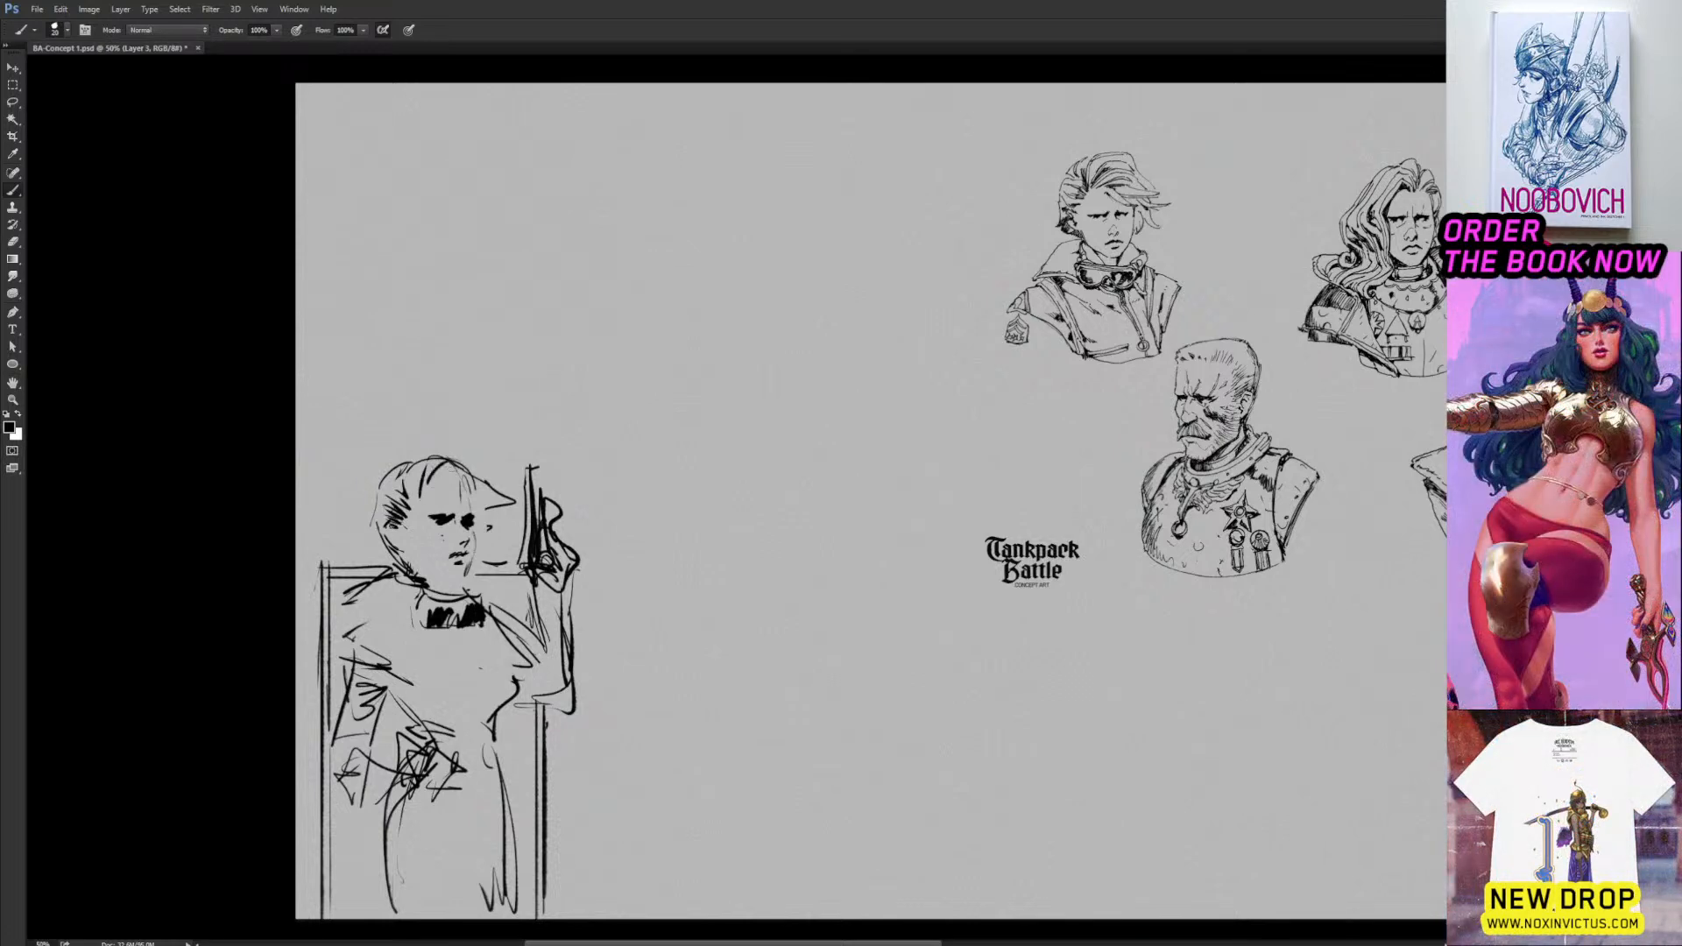
pyautogui.moveTo(460, 466); pyautogui.dragTo(446, 482)
pyautogui.moveTo(439, 489); pyautogui.dragTo(492, 502)
pyautogui.moveTo(461, 480); pyautogui.dragTo(493, 495)
pyautogui.moveTo(465, 461); pyautogui.dragTo(499, 528)
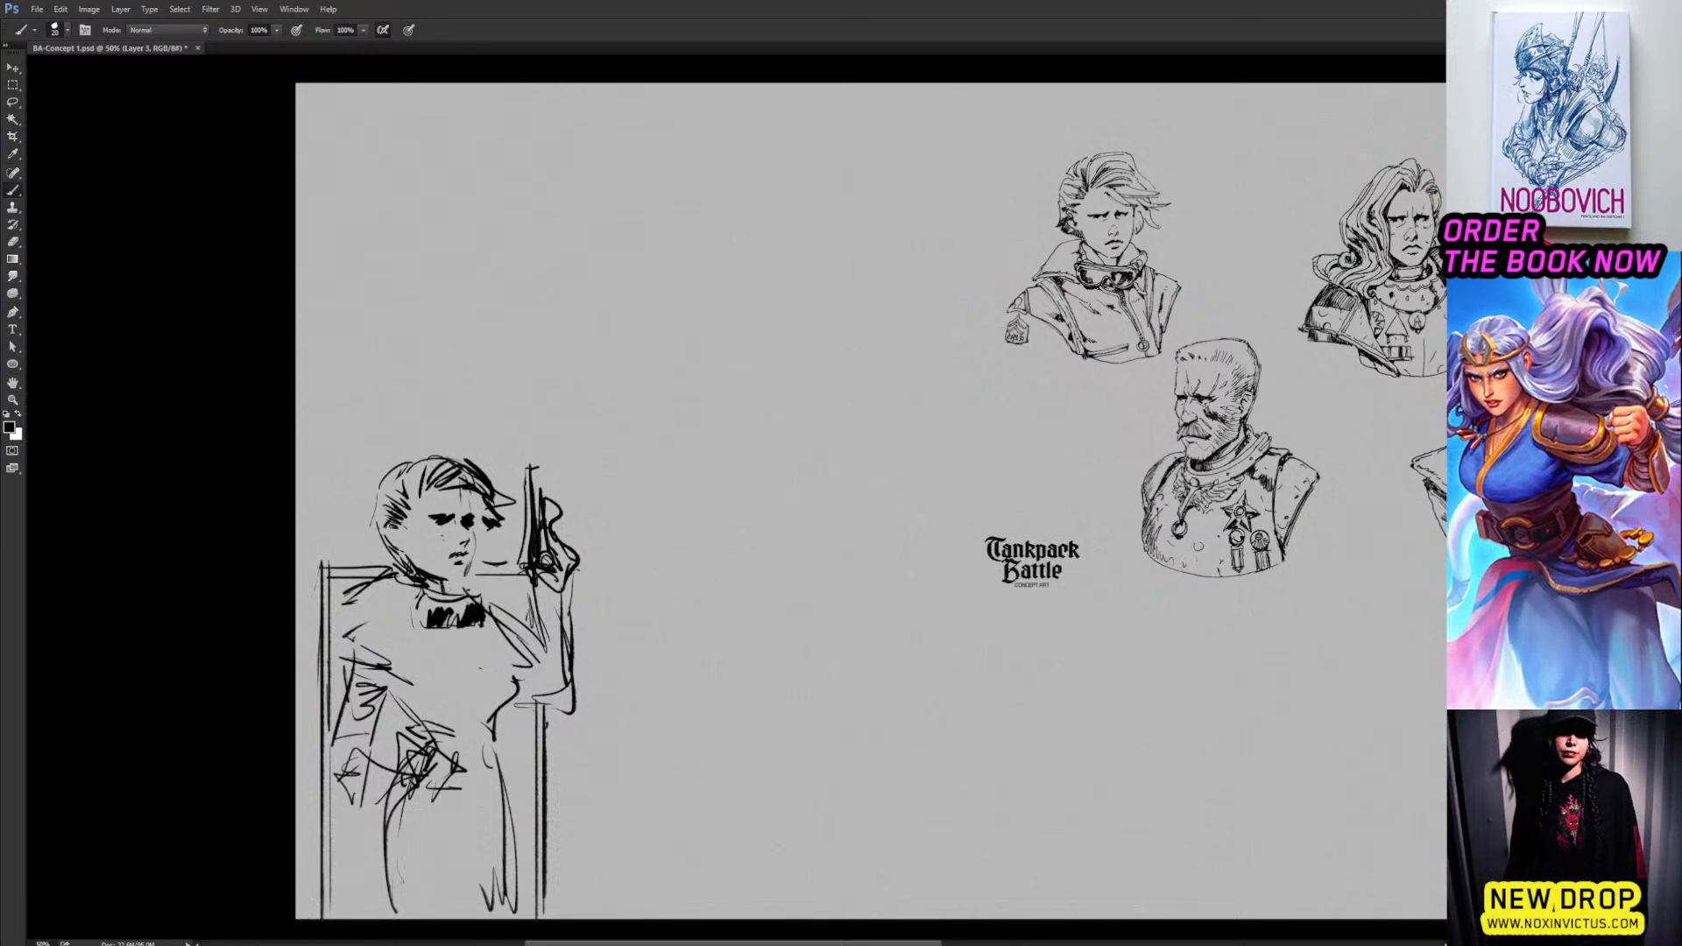
# Darken the neck under the chin and sketch the curved chest line and shaded shoulder collar folds.
pyautogui.moveTo(445, 581); pyautogui.dragTo(455, 583)
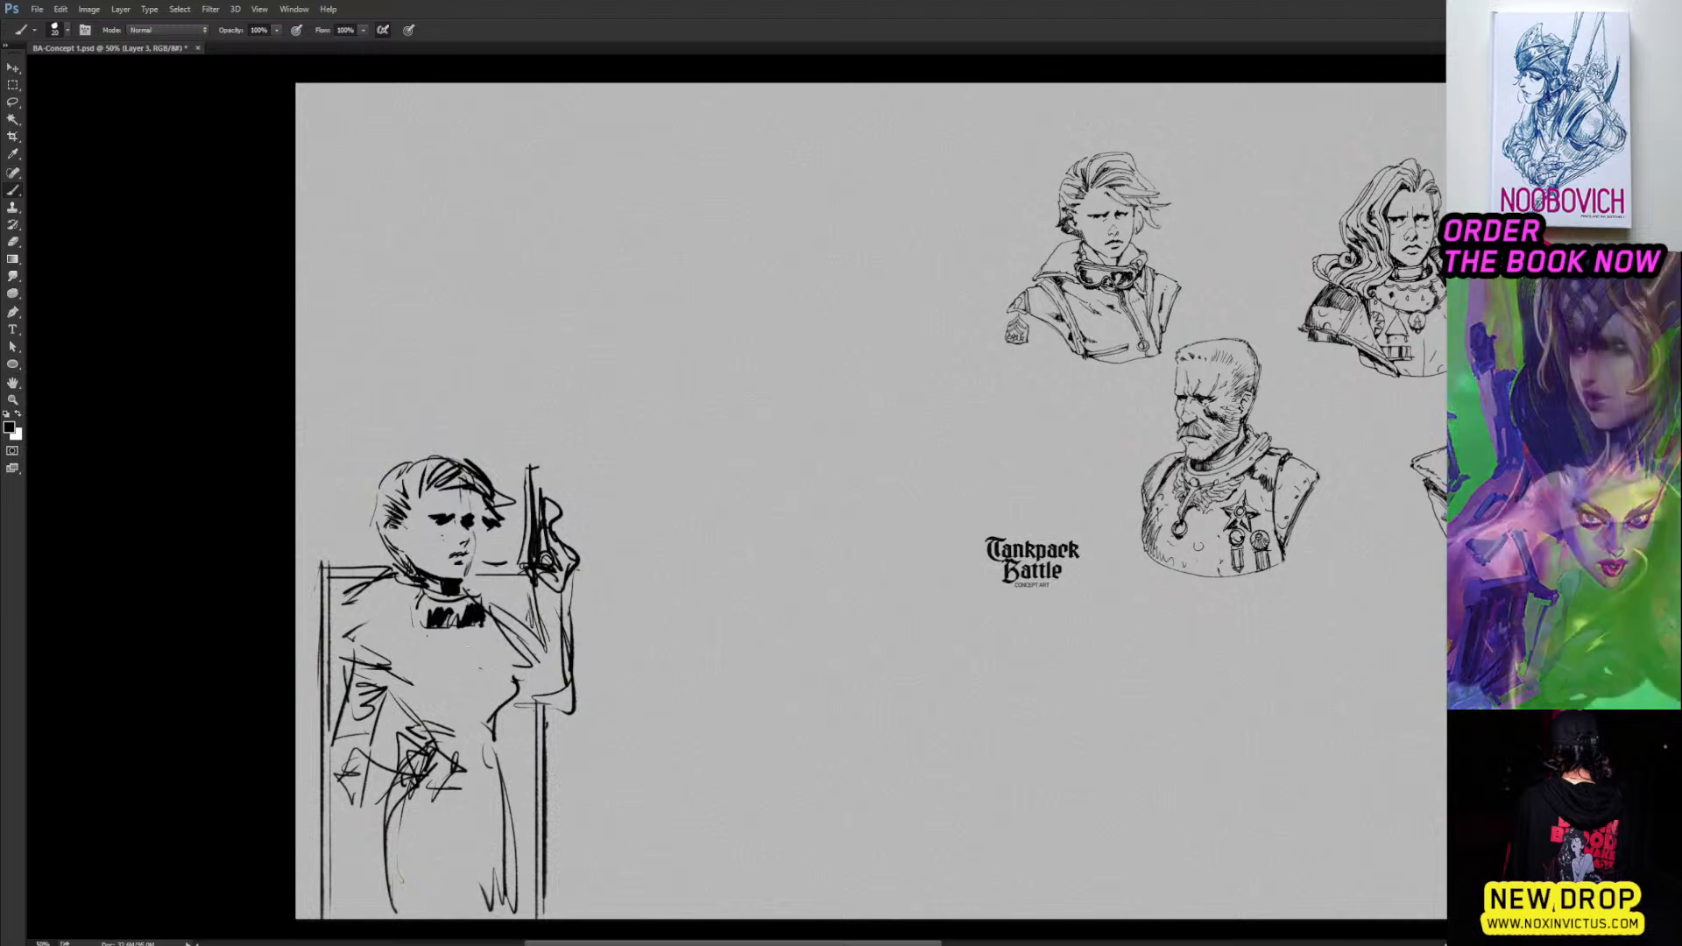
pyautogui.moveTo(496, 626); pyautogui.dragTo(486, 722)
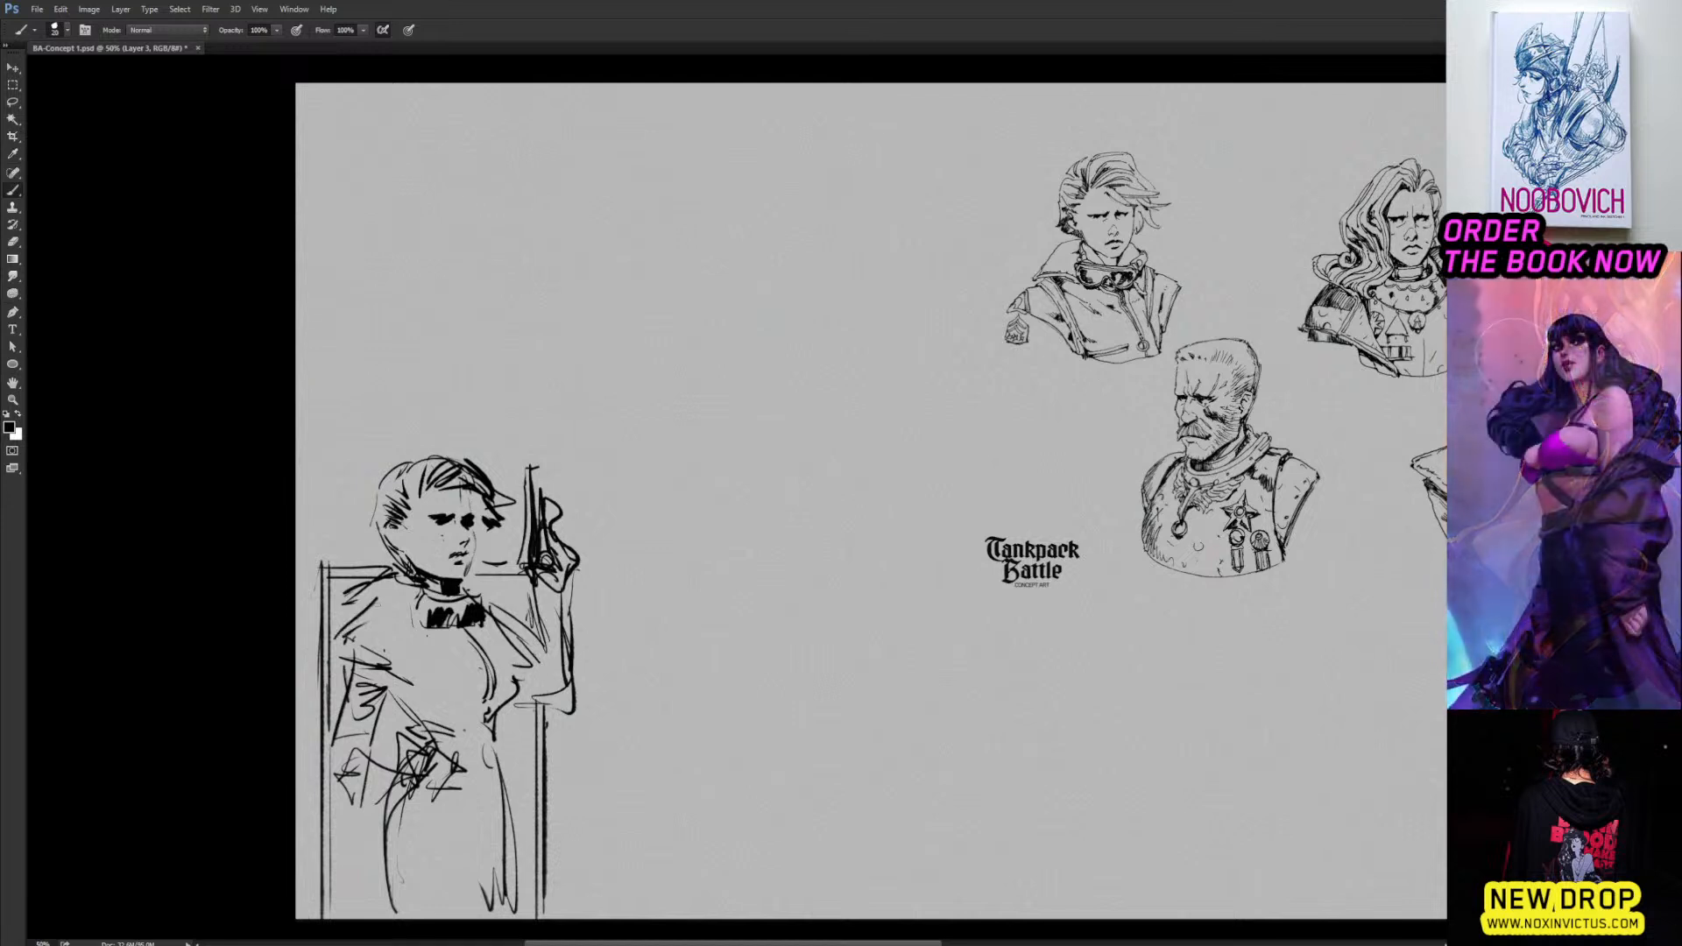
pyautogui.moveTo(338, 635)
pyautogui.mouseDown()
pyautogui.moveTo(390, 611)
pyautogui.moveTo(349, 654)
pyautogui.moveTo(361, 598)
pyautogui.mouseUp()
pyautogui.moveTo(486, 606); pyautogui.dragTo(521, 596)
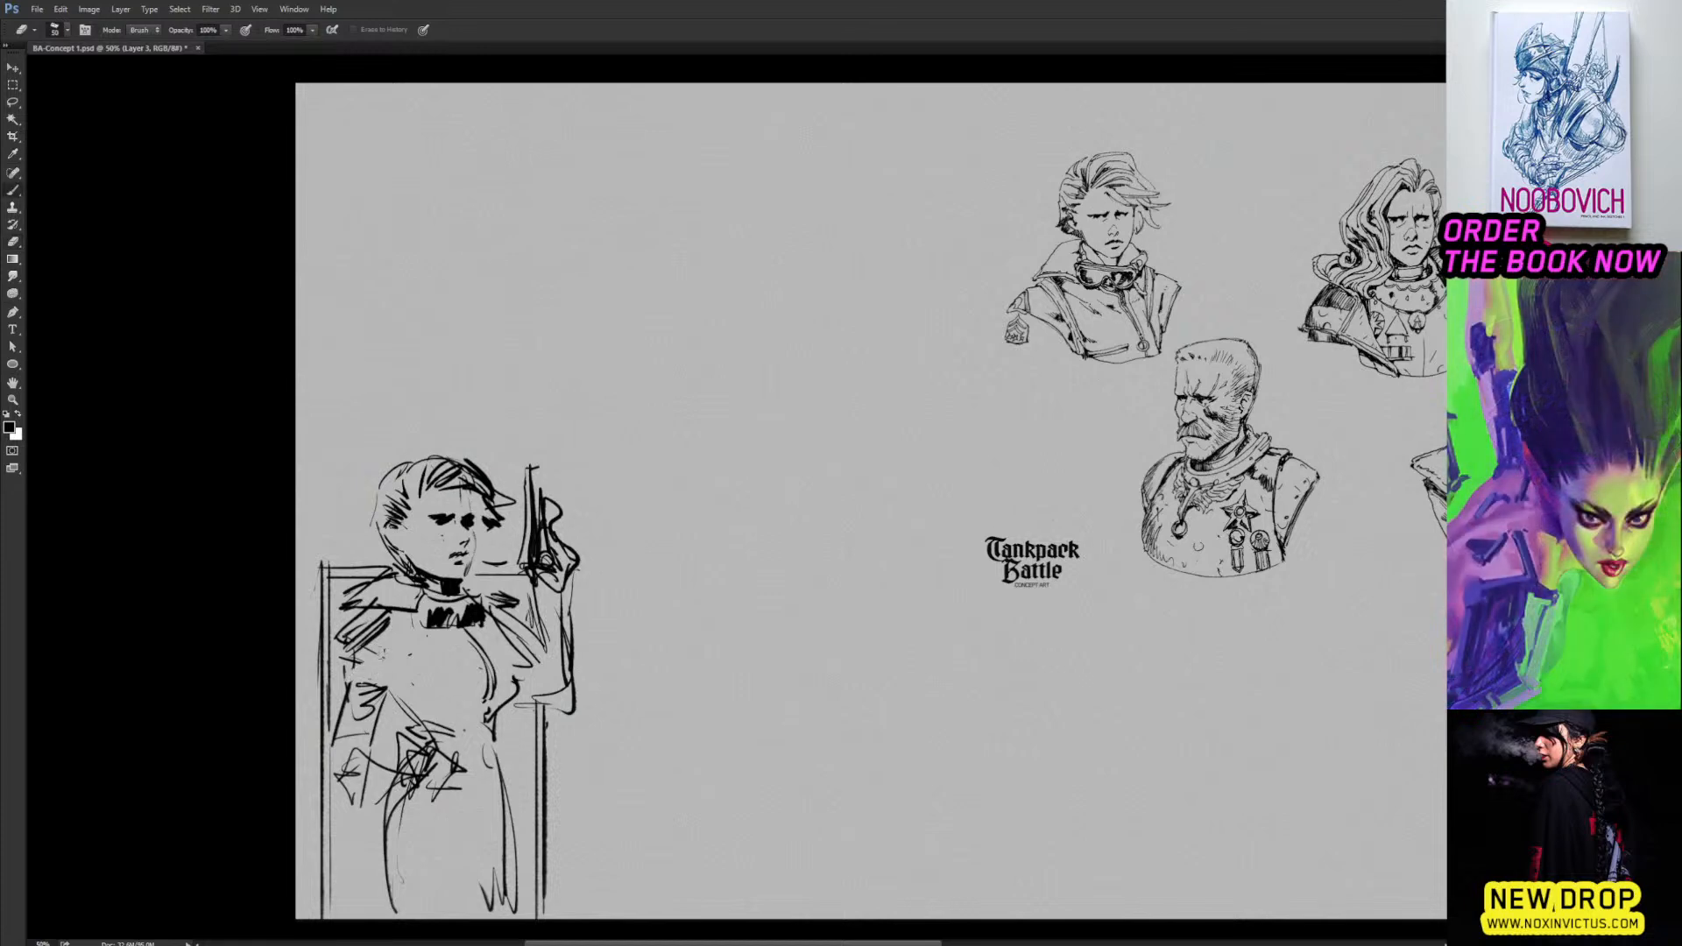
# Erase the crossing lines between the bent arm and waist, and redraw short strokes along the side of the waist.
pyautogui.press('e')
pyautogui.moveTo(347, 683)
pyautogui.mouseDown()
pyautogui.moveTo(363, 658)
pyautogui.moveTo(393, 691)
pyautogui.moveTo(340, 671)
pyautogui.moveTo(366, 669)
pyautogui.moveTo(435, 750)
pyautogui.moveTo(405, 736)
pyautogui.mouseUp()
pyautogui.press('b')
pyautogui.press('e')
pyautogui.press('b')
pyautogui.moveTo(382, 693)
pyautogui.mouseDown()
pyautogui.moveTo(390, 712)
pyautogui.moveTo(416, 706)
pyautogui.mouseUp()
pyautogui.moveTo(388, 705); pyautogui.dragTo(411, 688)
pyautogui.press('e')
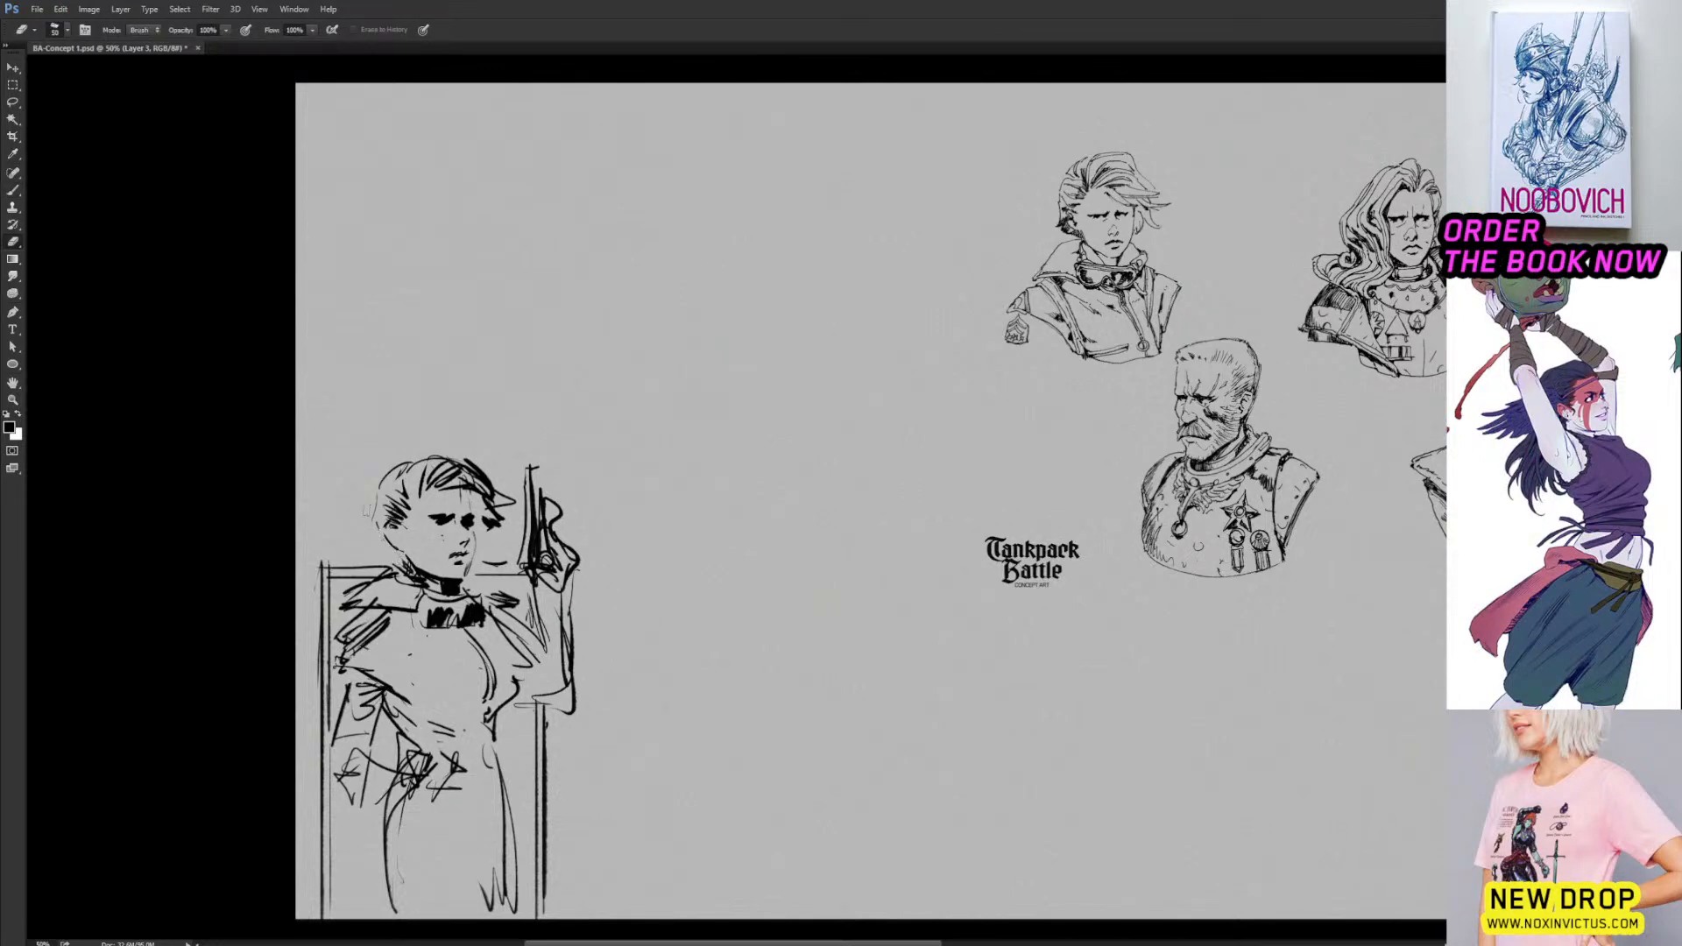
# Draw a pointed outline for the hair behind the head and add strokes to the fringe over the brow.
pyautogui.press('b')
pyautogui.moveTo(368, 537); pyautogui.dragTo(399, 561)
pyautogui.moveTo(382, 493); pyautogui.dragTo(363, 534)
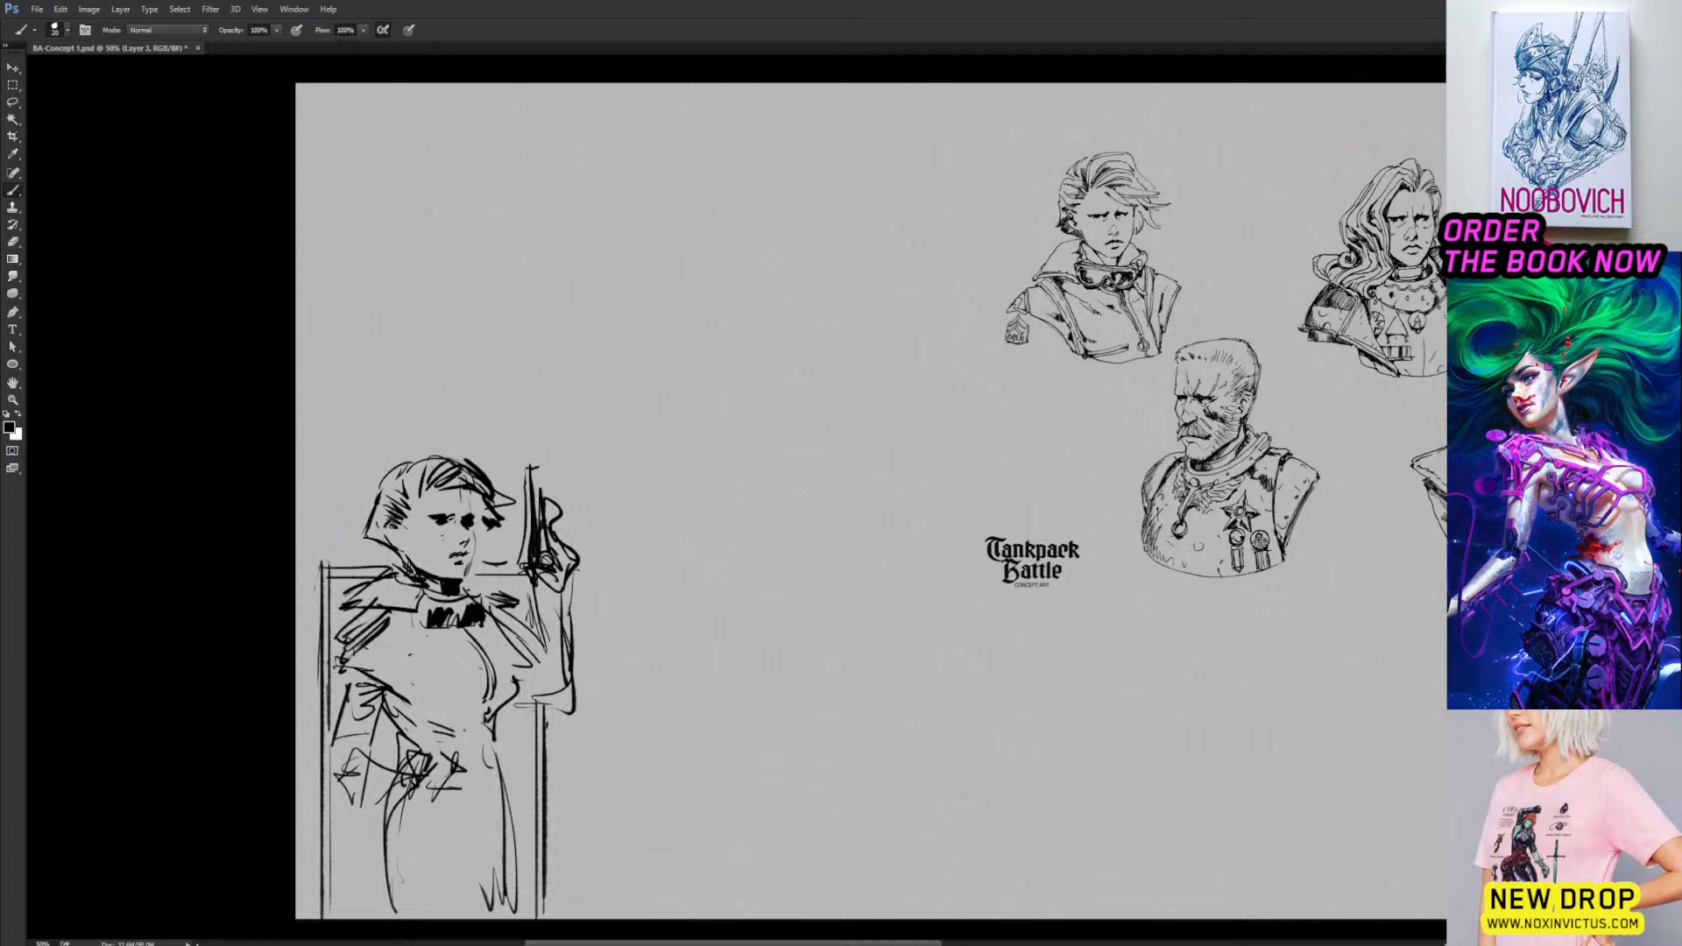
pyautogui.press('e')
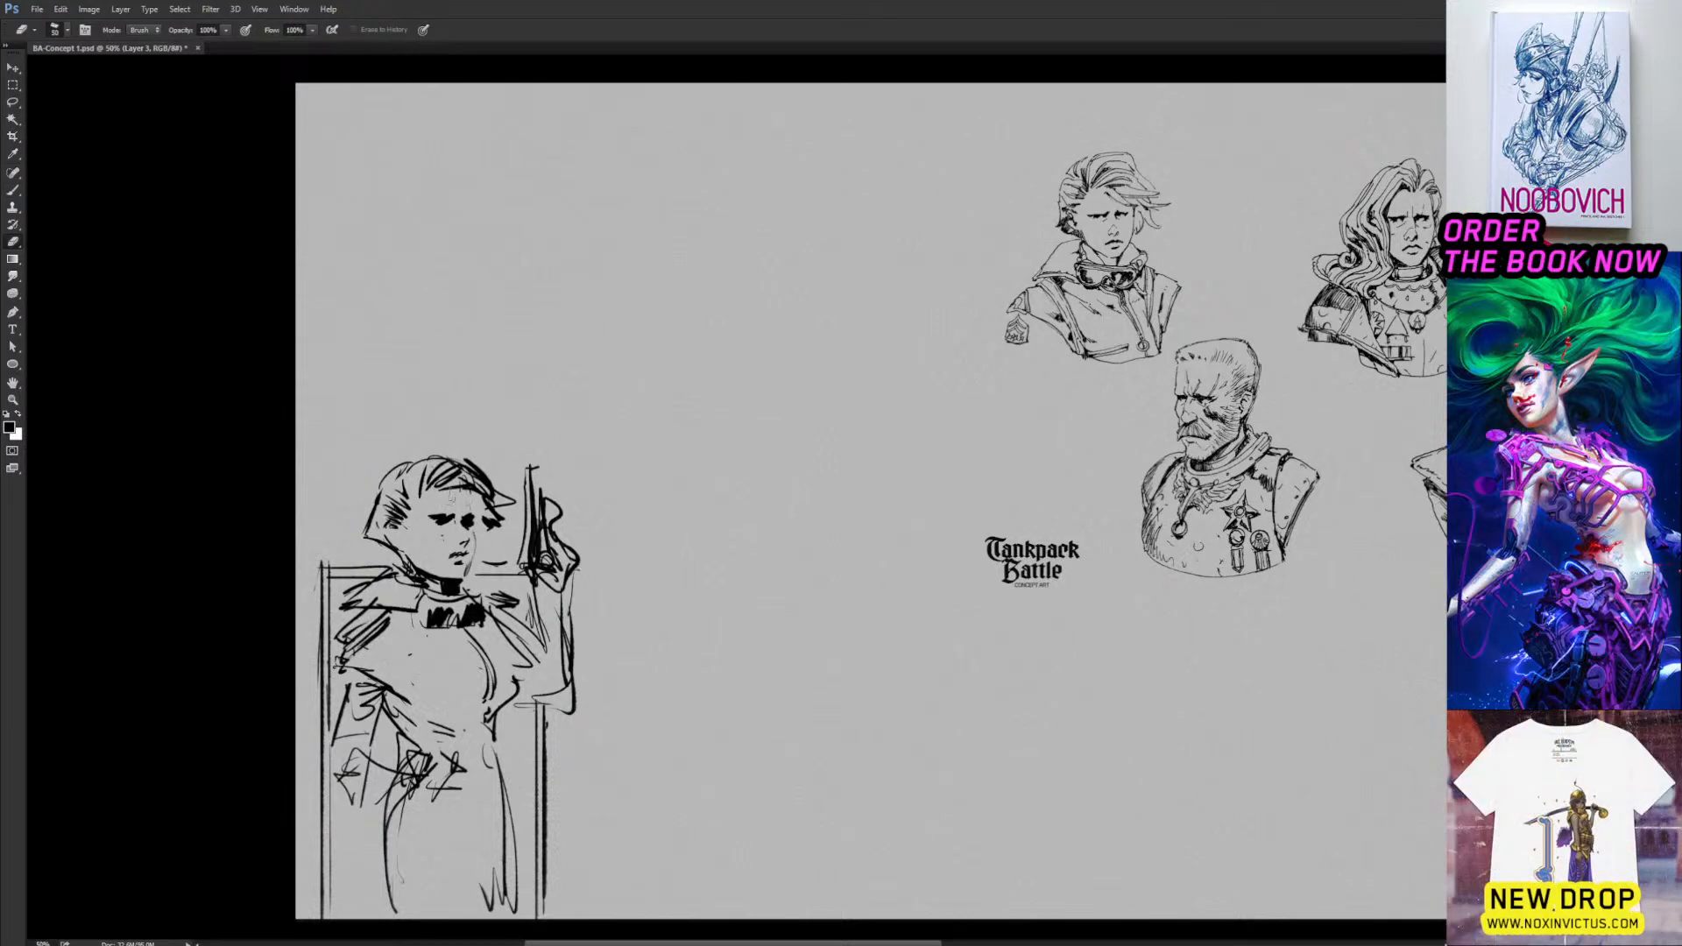
pyautogui.press('b')
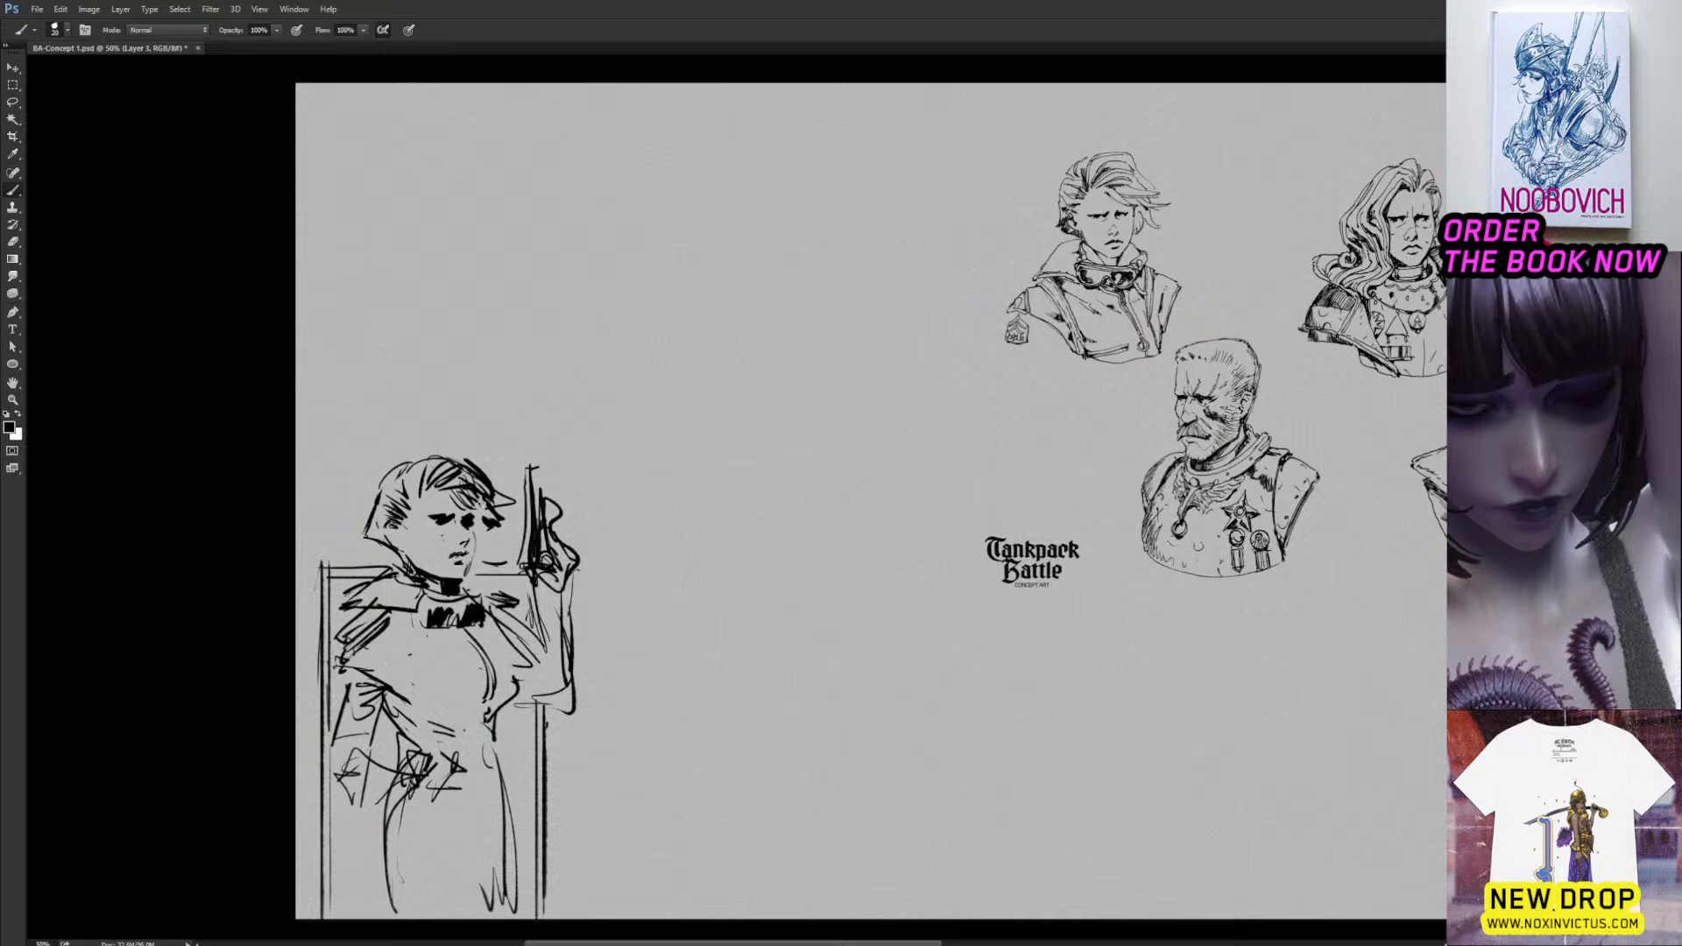
pyautogui.press('e')
pyautogui.press('b')
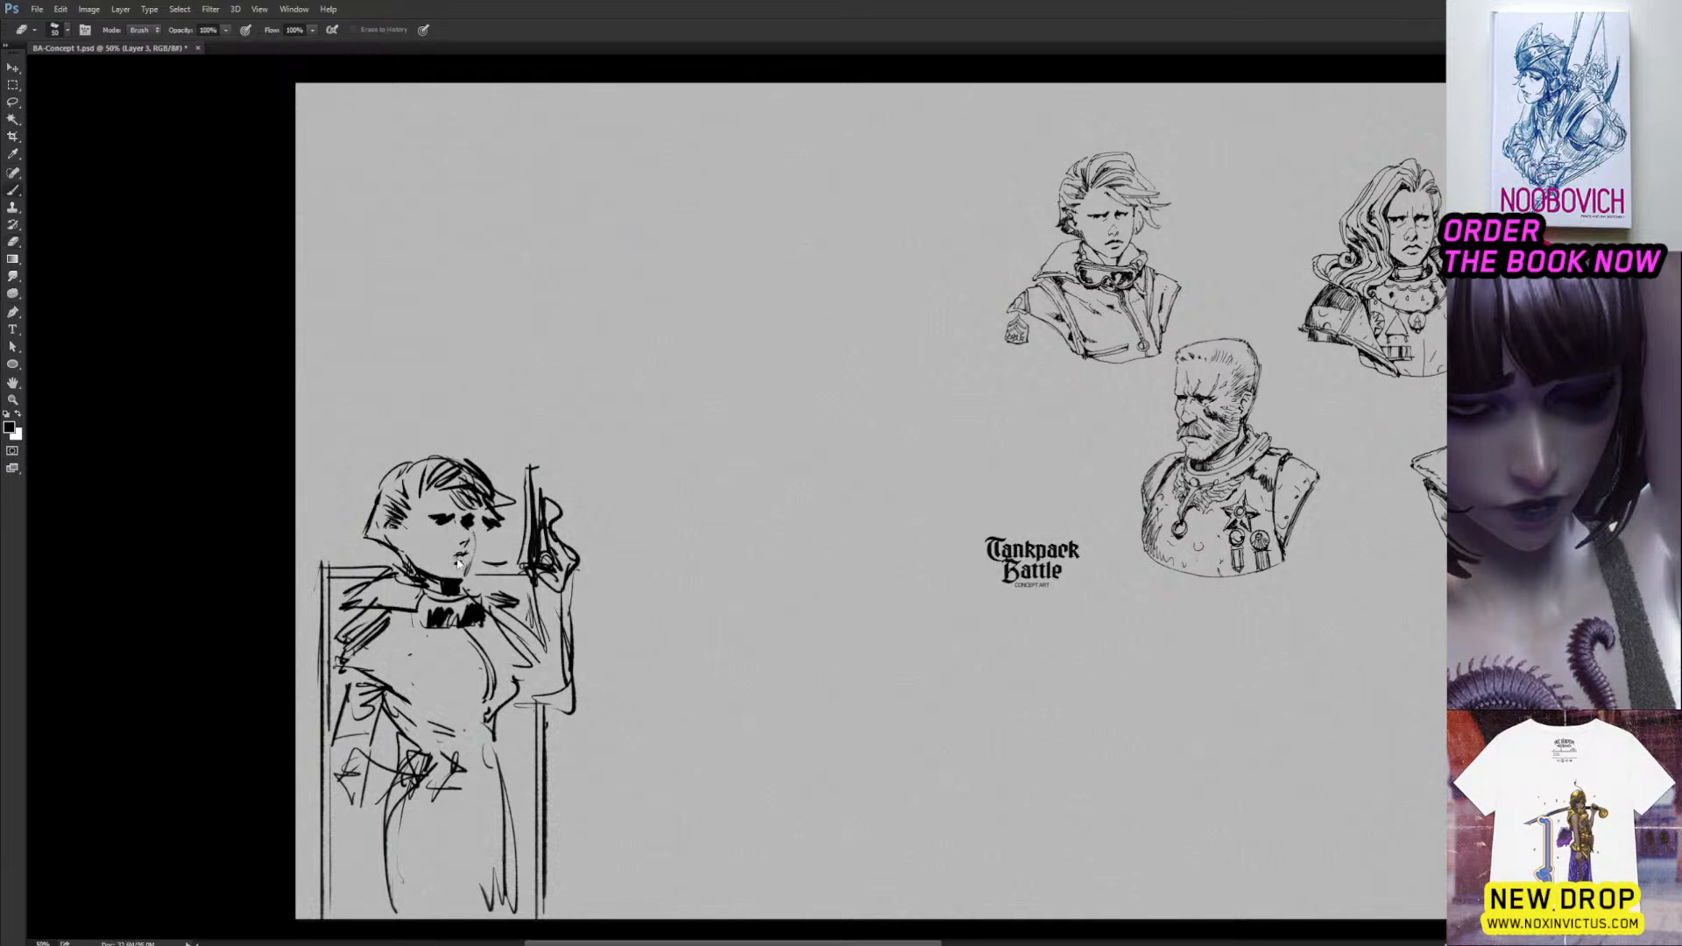
# Erase the rough bent arm beside the waist along with the frame line behind it.
pyautogui.press('e')
pyautogui.moveTo(349, 685); pyautogui.dragTo(321, 761)
pyautogui.moveTo(340, 732); pyautogui.dragTo(320, 771)
pyautogui.moveTo(377, 680); pyautogui.dragTo(344, 764)
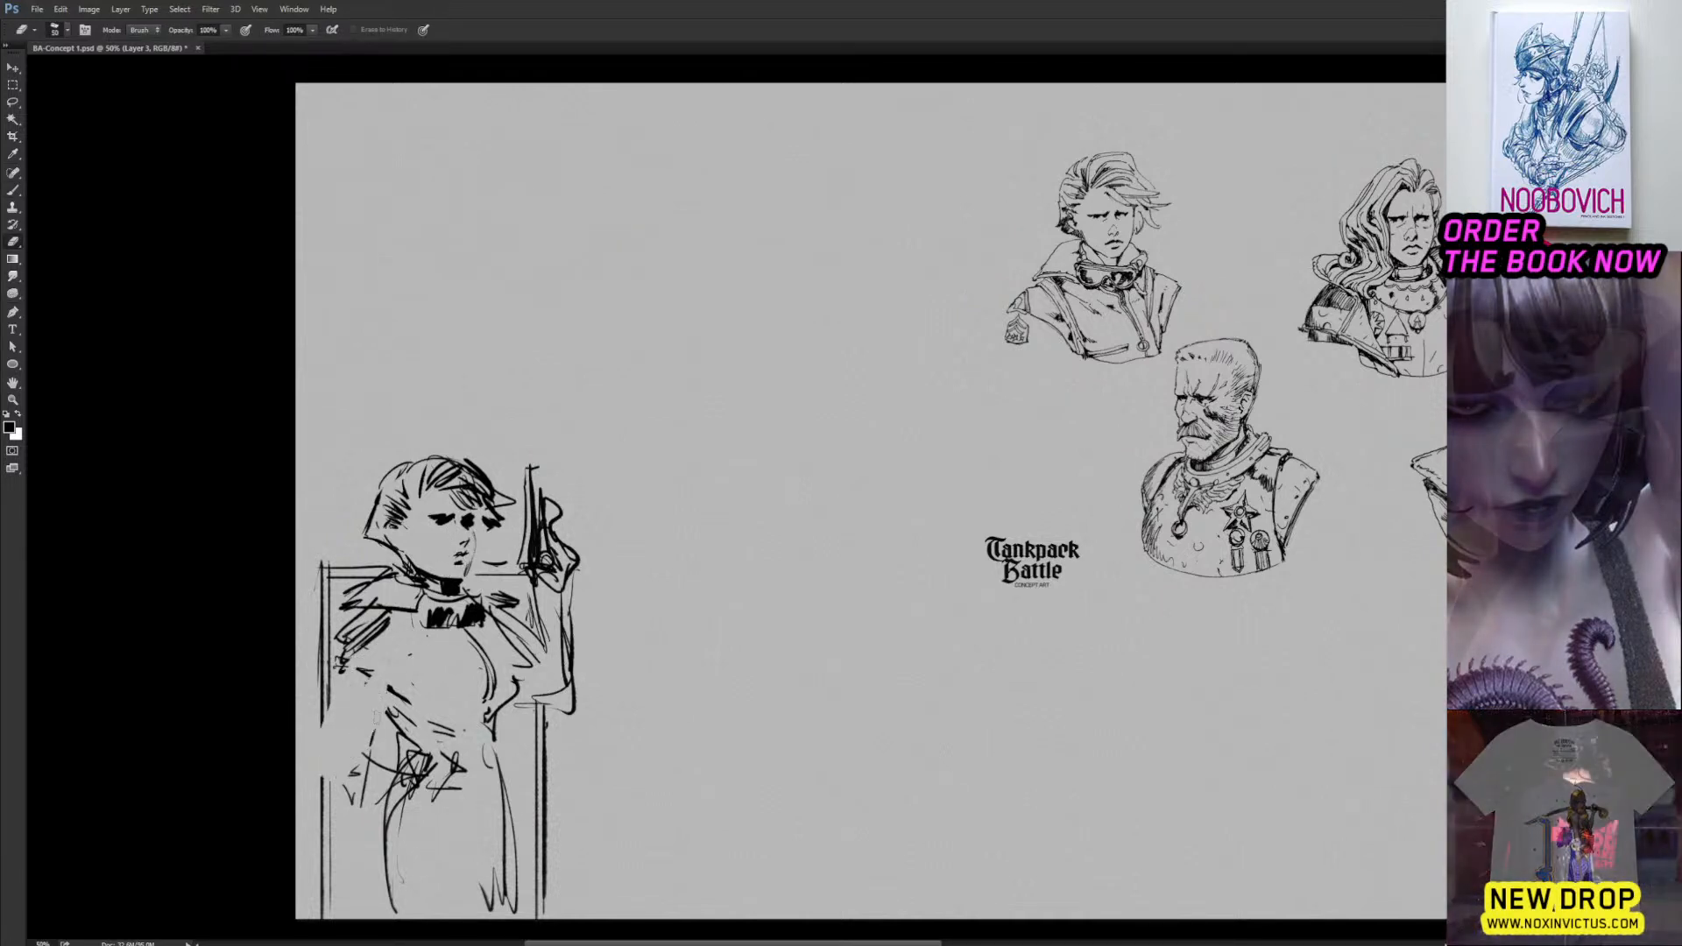
pyautogui.press('b')
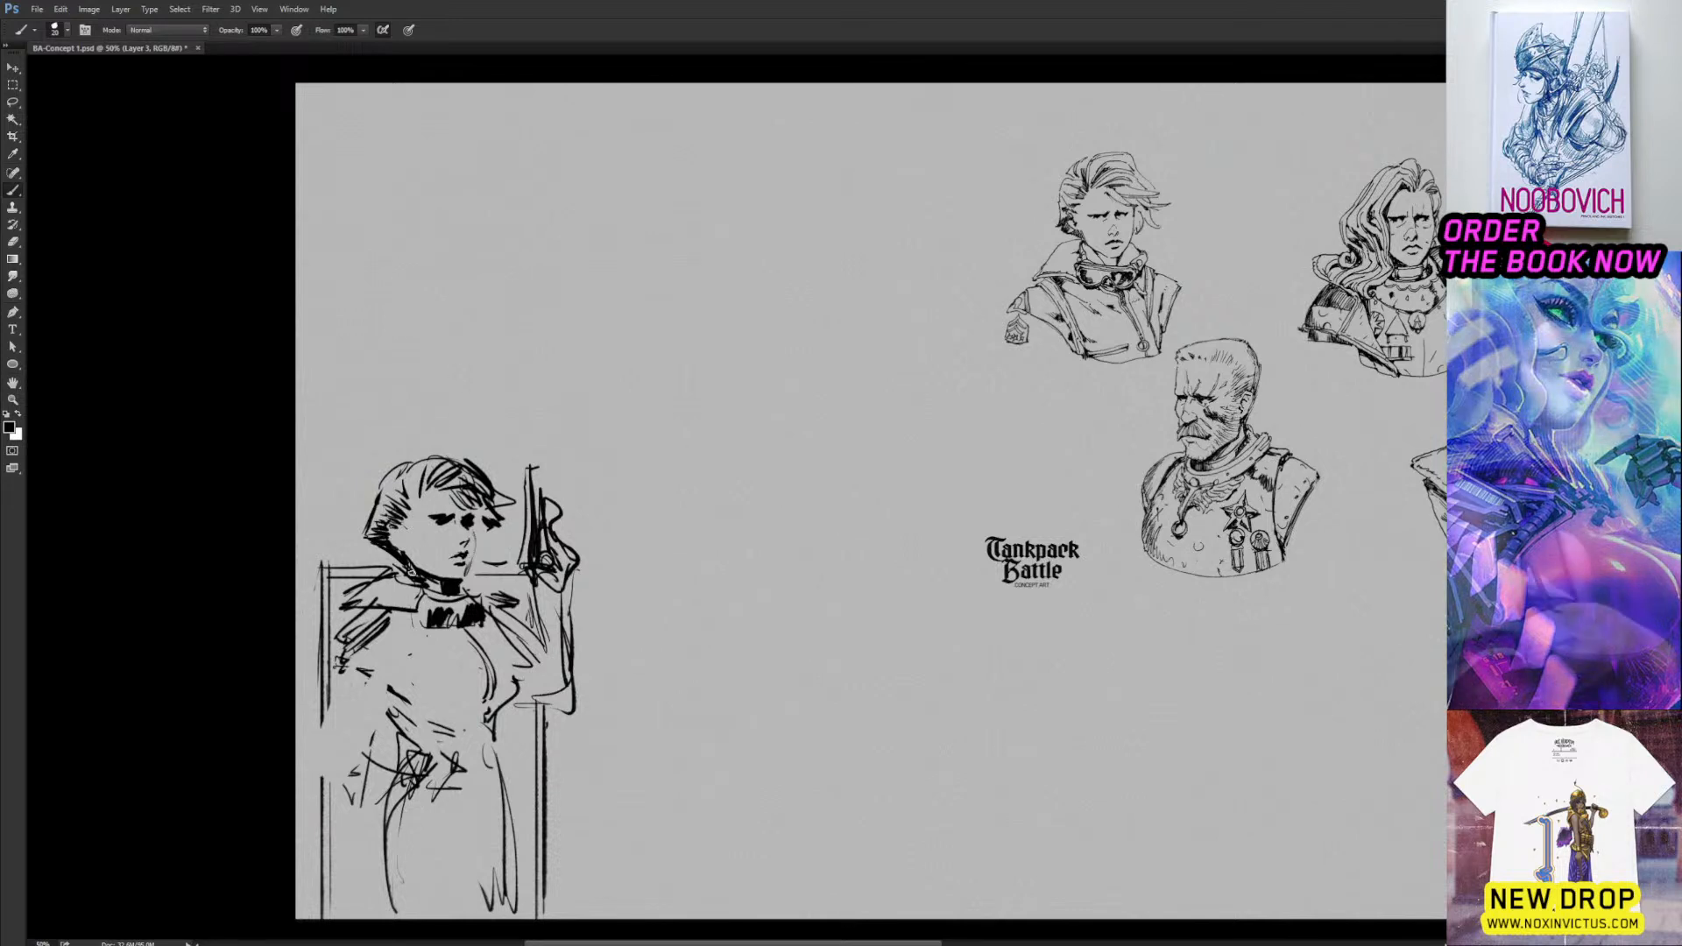
# Clean up the shoulder beside the bent arm and draw a thick shaded band down the side of the torso.
pyautogui.press('e')
pyautogui.moveTo(333, 618)
pyautogui.mouseDown()
pyautogui.moveTo(361, 599)
pyautogui.moveTo(401, 612)
pyautogui.moveTo(394, 705)
pyautogui.mouseUp()
pyautogui.press('b')
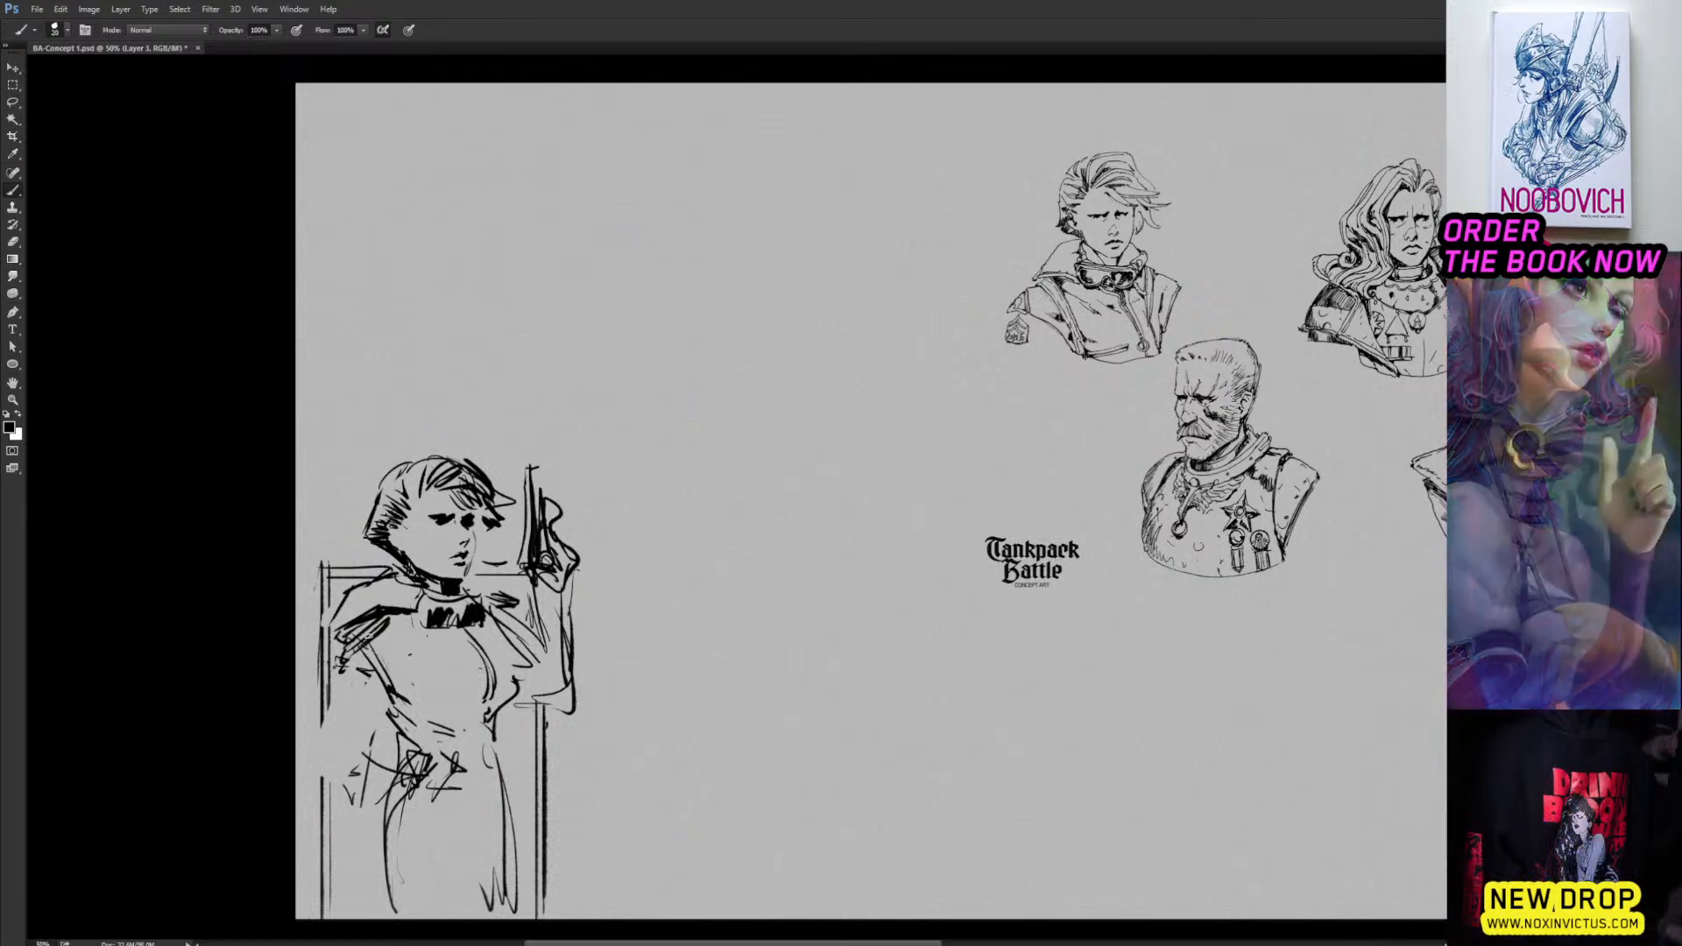
pyautogui.moveTo(370, 631); pyautogui.dragTo(405, 701)
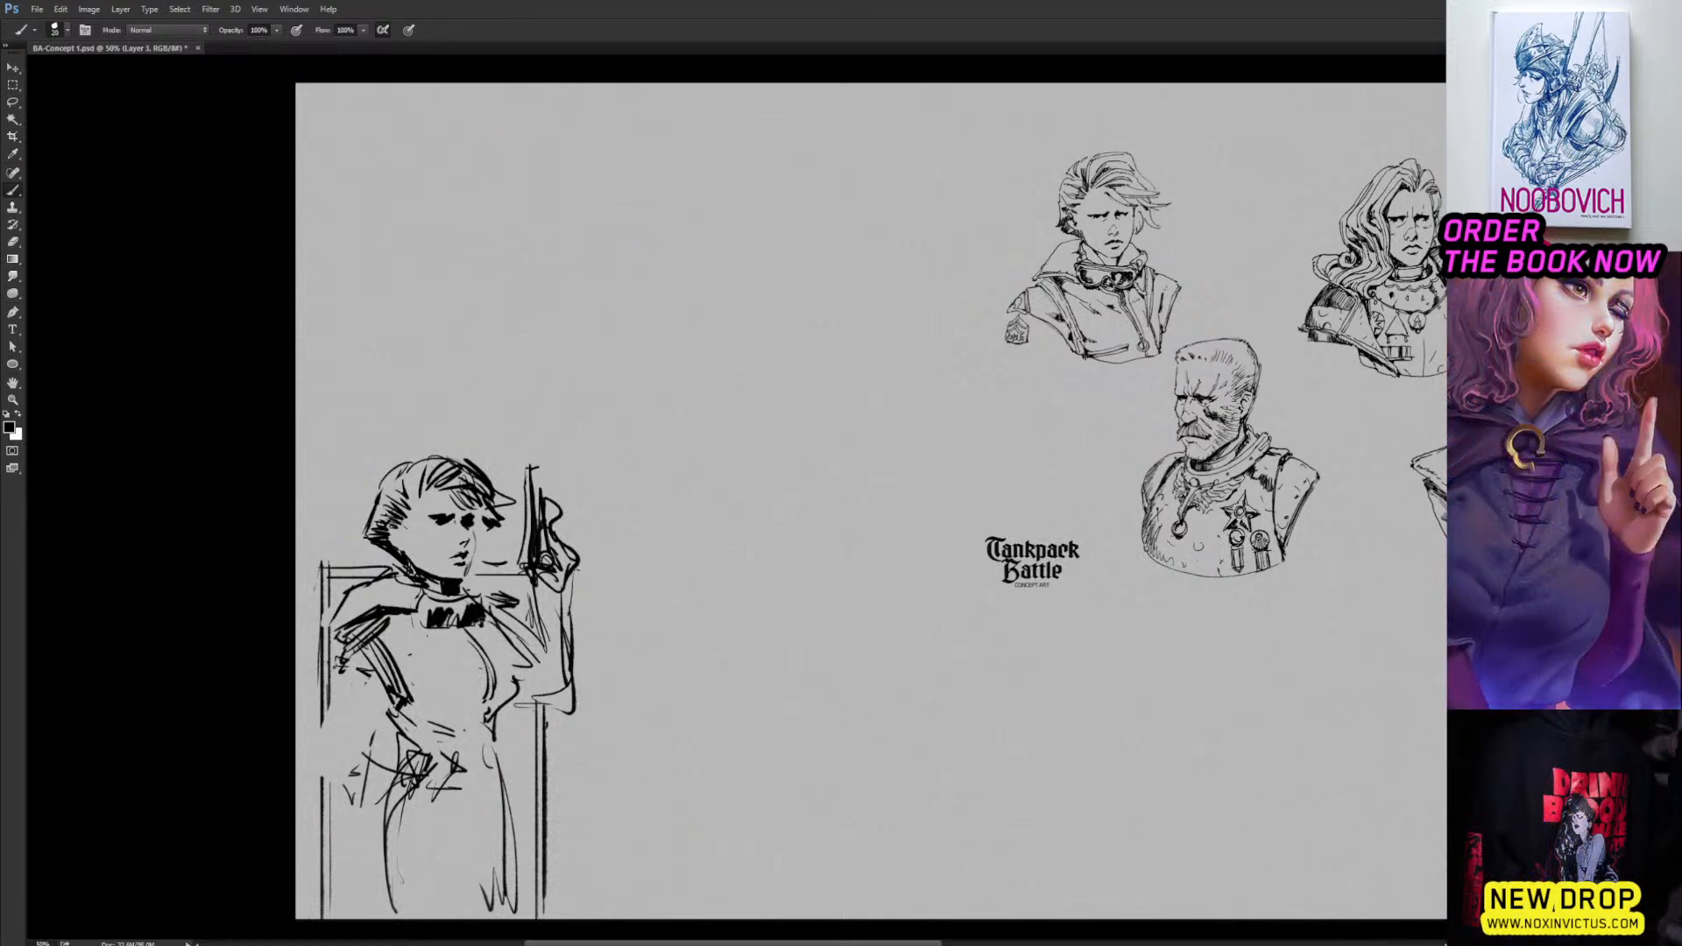
# Redraw the raised arm with a wider forearm, cuff line, dark elbow underside and reworked hand behind the pistol.
pyautogui.moveTo(481, 621)
pyautogui.mouseDown()
pyautogui.moveTo(513, 650)
pyautogui.moveTo(555, 537)
pyautogui.mouseUp()
pyautogui.press('e')
pyautogui.moveTo(563, 599)
pyautogui.mouseDown()
pyautogui.moveTo(547, 534)
pyautogui.moveTo(536, 574)
pyautogui.moveTo(538, 554)
pyautogui.moveTo(553, 537)
pyautogui.moveTo(563, 581)
pyautogui.moveTo(565, 530)
pyautogui.moveTo(588, 606)
pyautogui.moveTo(578, 684)
pyautogui.mouseUp()
pyautogui.press('b')
pyautogui.moveTo(537, 601)
pyautogui.mouseDown()
pyautogui.moveTo(544, 714)
pyautogui.moveTo(572, 720)
pyautogui.moveTo(549, 708)
pyautogui.moveTo(563, 628)
pyautogui.mouseUp()
pyautogui.press('e')
pyautogui.moveTo(561, 699); pyautogui.dragTo(569, 626)
pyautogui.press('b')
pyautogui.press('e')
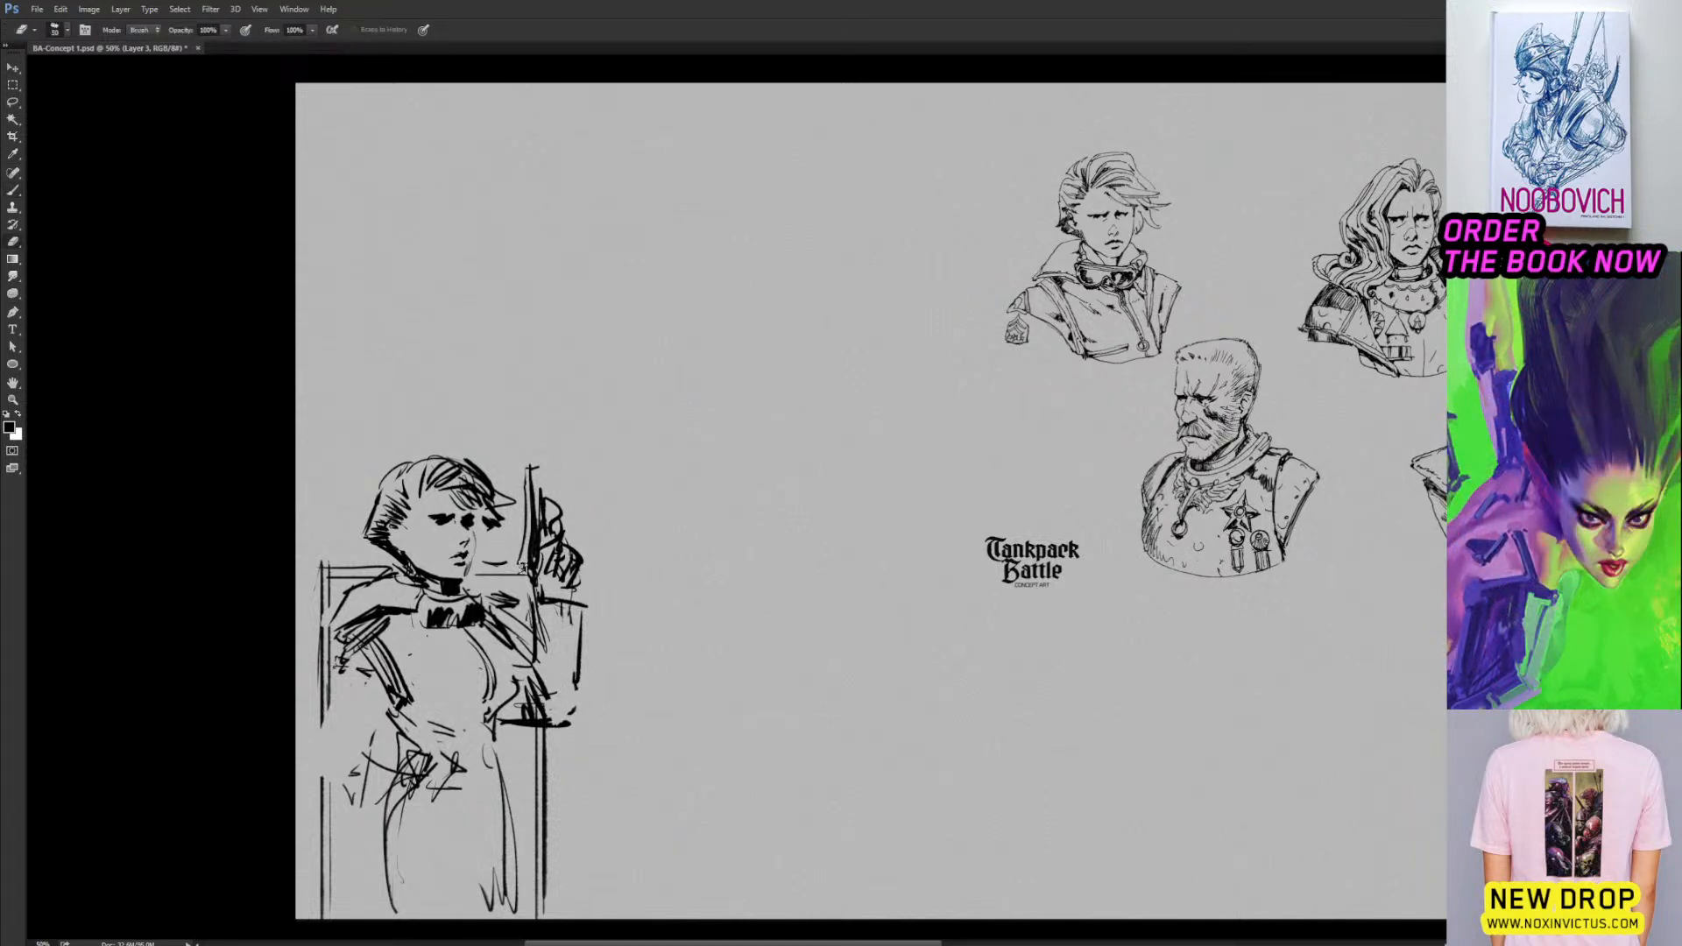
# Erase the thin pistol barrel and redraw it as a thicker dark barrel with a flat muzzle.
pyautogui.moveTo(530, 469)
pyautogui.mouseDown()
pyautogui.moveTo(527, 533)
pyautogui.moveTo(517, 489)
pyautogui.mouseUp()
pyautogui.press('b')
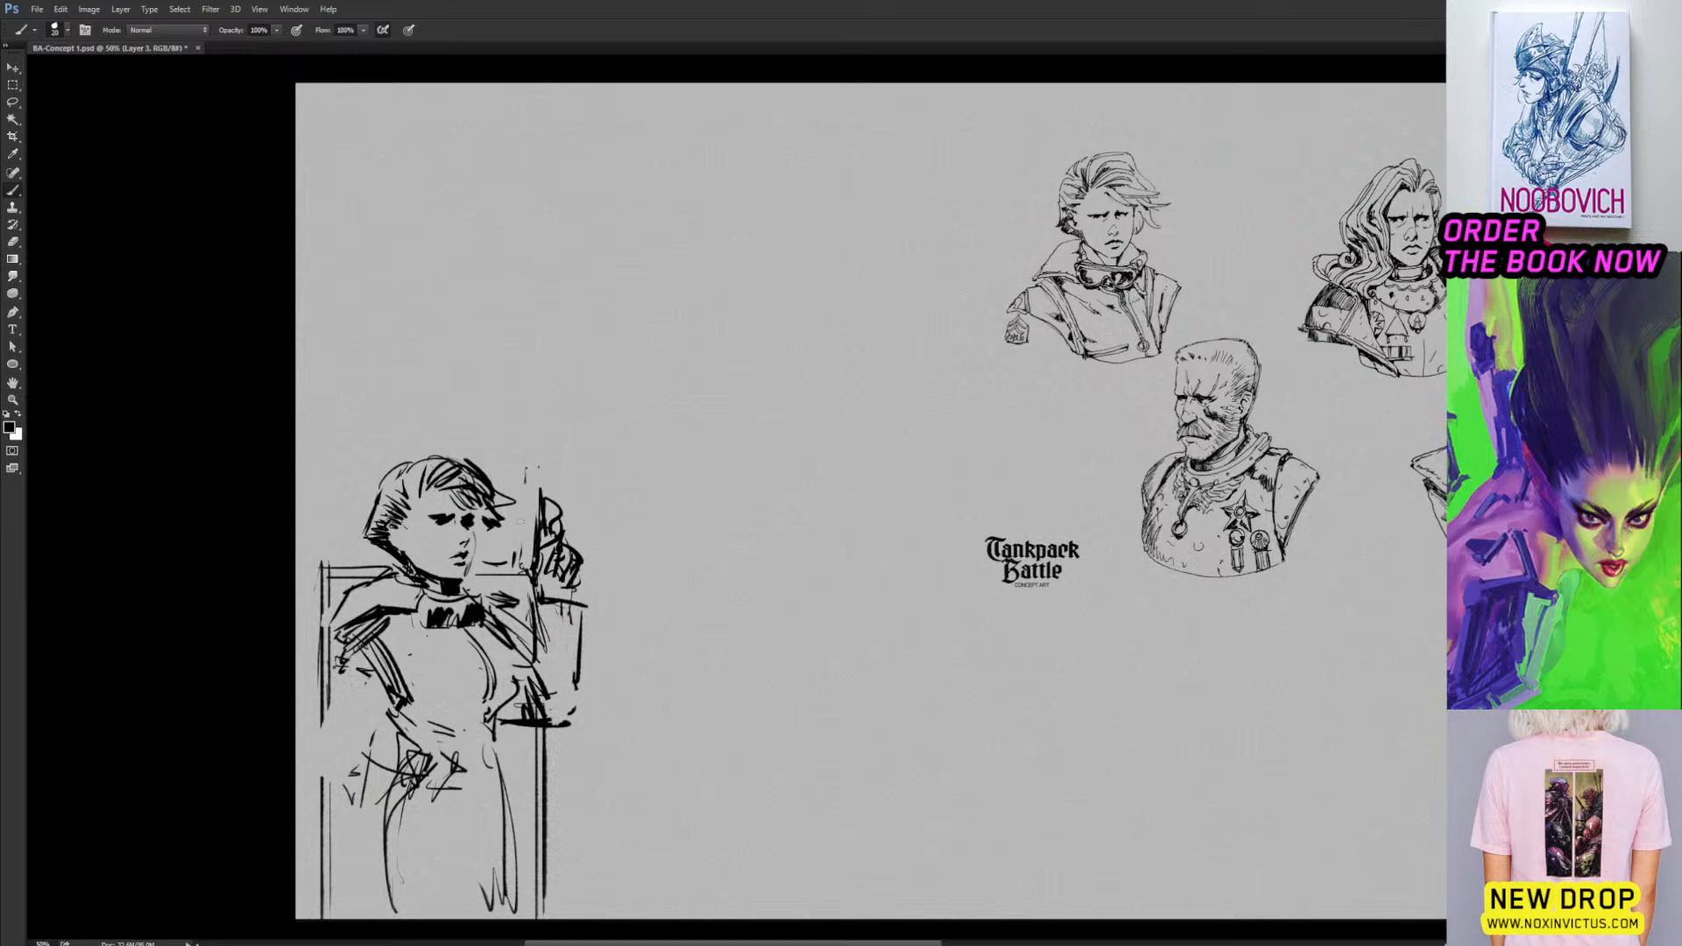
pyautogui.moveTo(524, 555)
pyautogui.mouseDown()
pyautogui.moveTo(522, 471)
pyautogui.moveTo(550, 468)
pyautogui.moveTo(511, 563)
pyautogui.mouseUp()
pyautogui.moveTo(530, 473); pyautogui.dragTo(526, 537)
pyautogui.moveTo(532, 478)
pyautogui.mouseDown()
pyautogui.moveTo(527, 561)
pyautogui.moveTo(531, 548)
pyautogui.mouseUp()
pyautogui.moveTo(517, 546); pyautogui.dragTo(522, 568)
pyautogui.moveTo(519, 560)
pyautogui.mouseDown()
pyautogui.moveTo(523, 496)
pyautogui.moveTo(540, 562)
pyautogui.mouseUp()
# Clear a spot in the side hair to form the ear and refine the eyes.
pyautogui.press('e')
pyautogui.click(392, 530)
pyautogui.press('b')
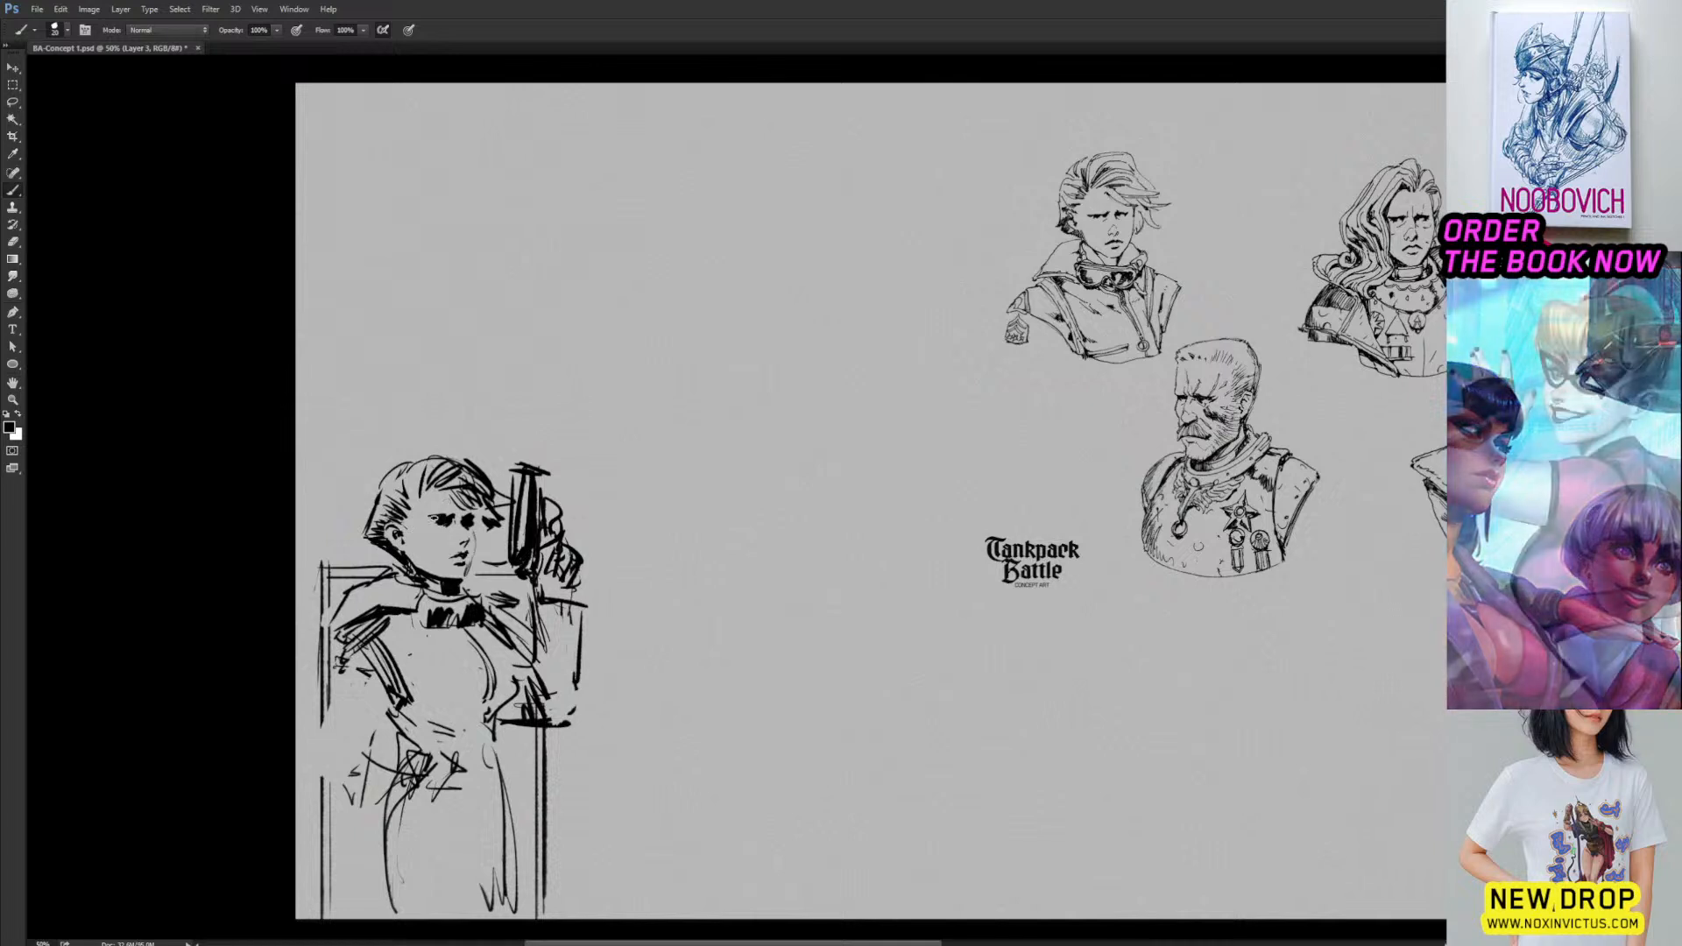
pyautogui.press('e')
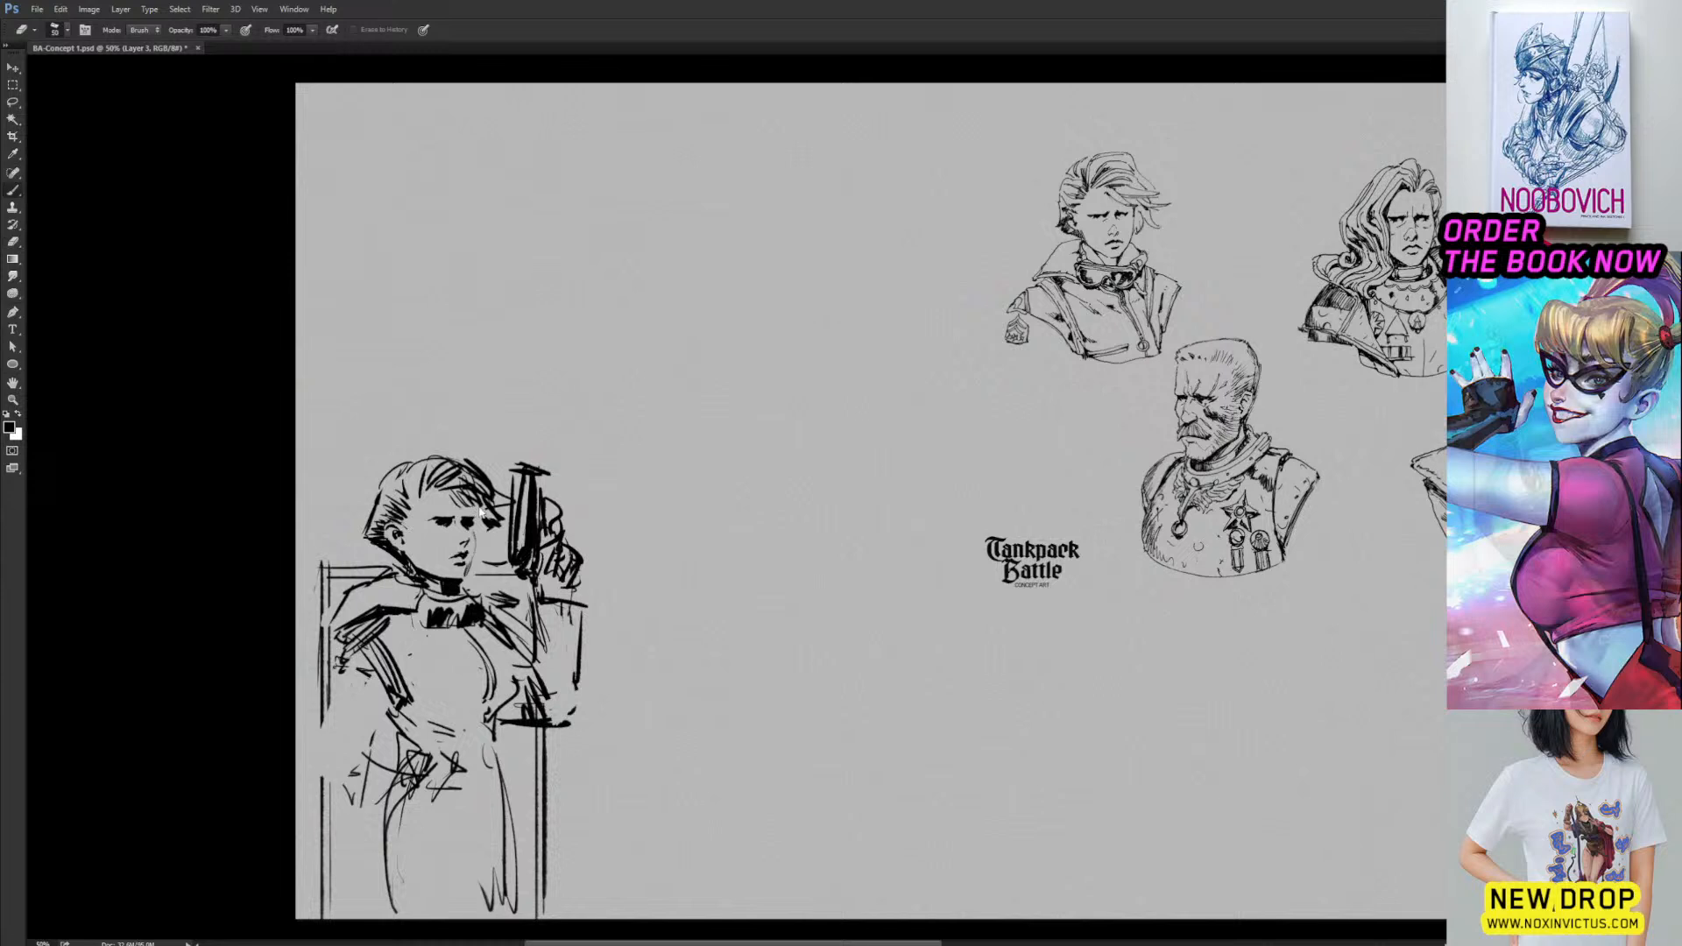
pyautogui.press('b')
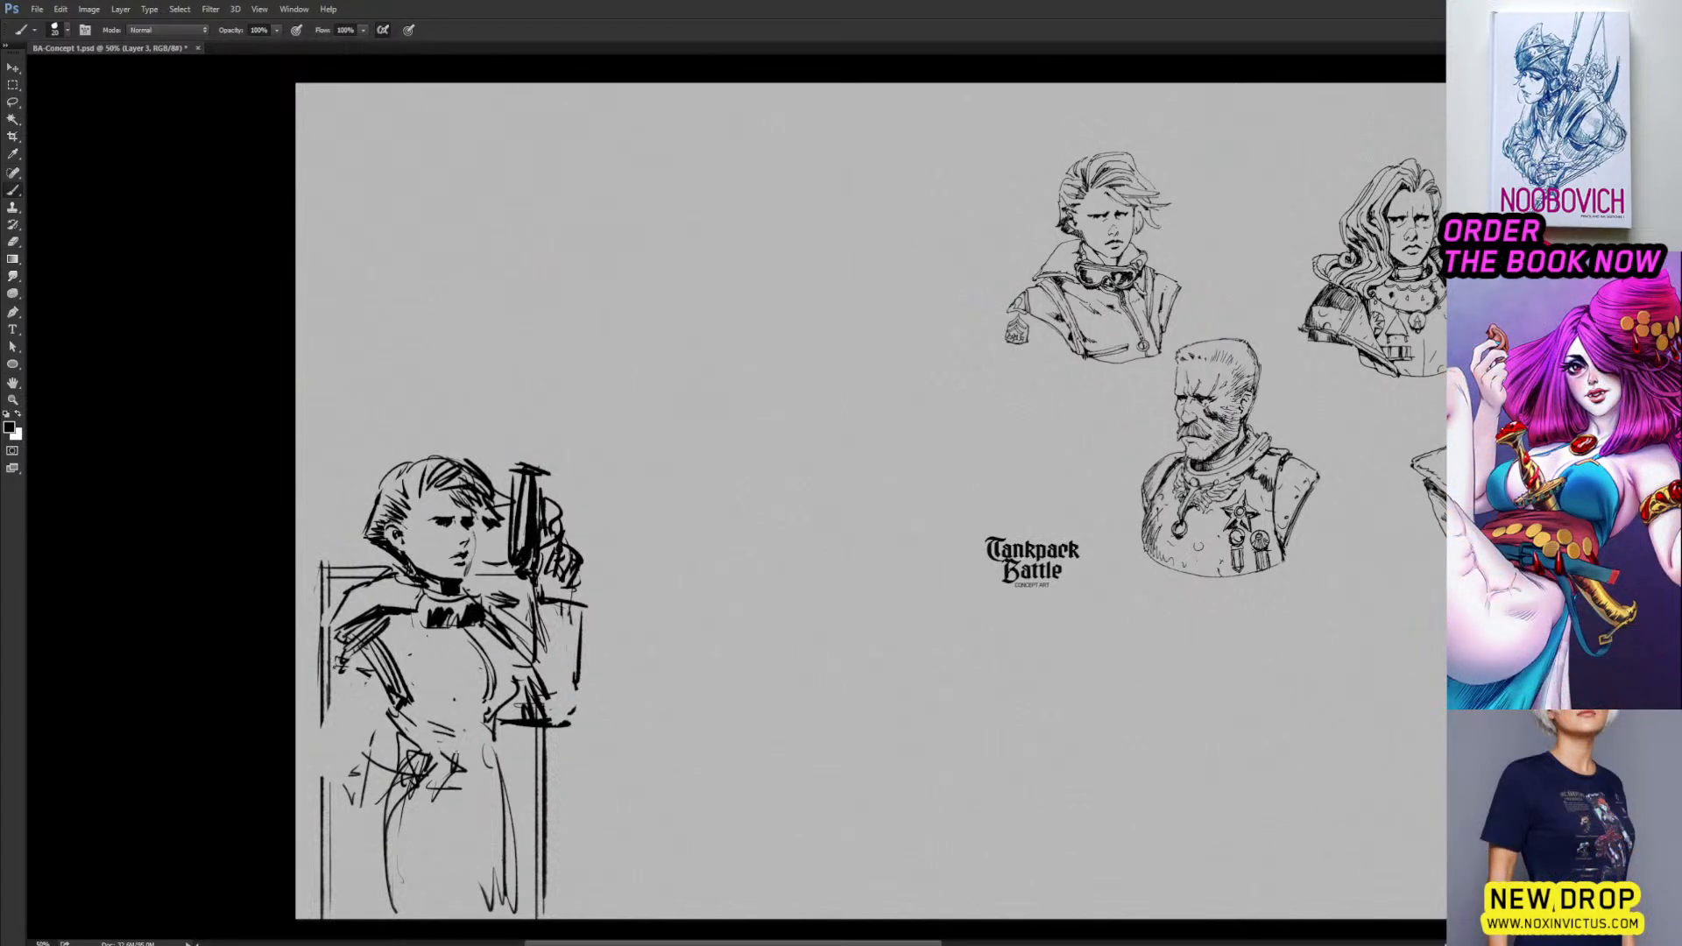
# Draw the waist belt, hip folds, and slanted hem lines across the lower garment.
pyautogui.moveTo(420, 728)
pyautogui.mouseDown()
pyautogui.moveTo(462, 724)
pyautogui.moveTo(499, 750)
pyautogui.mouseUp()
pyautogui.moveTo(417, 754)
pyautogui.mouseDown()
pyautogui.moveTo(494, 750)
pyautogui.moveTo(426, 754)
pyautogui.moveTo(498, 759)
pyautogui.moveTo(508, 812)
pyautogui.mouseUp()
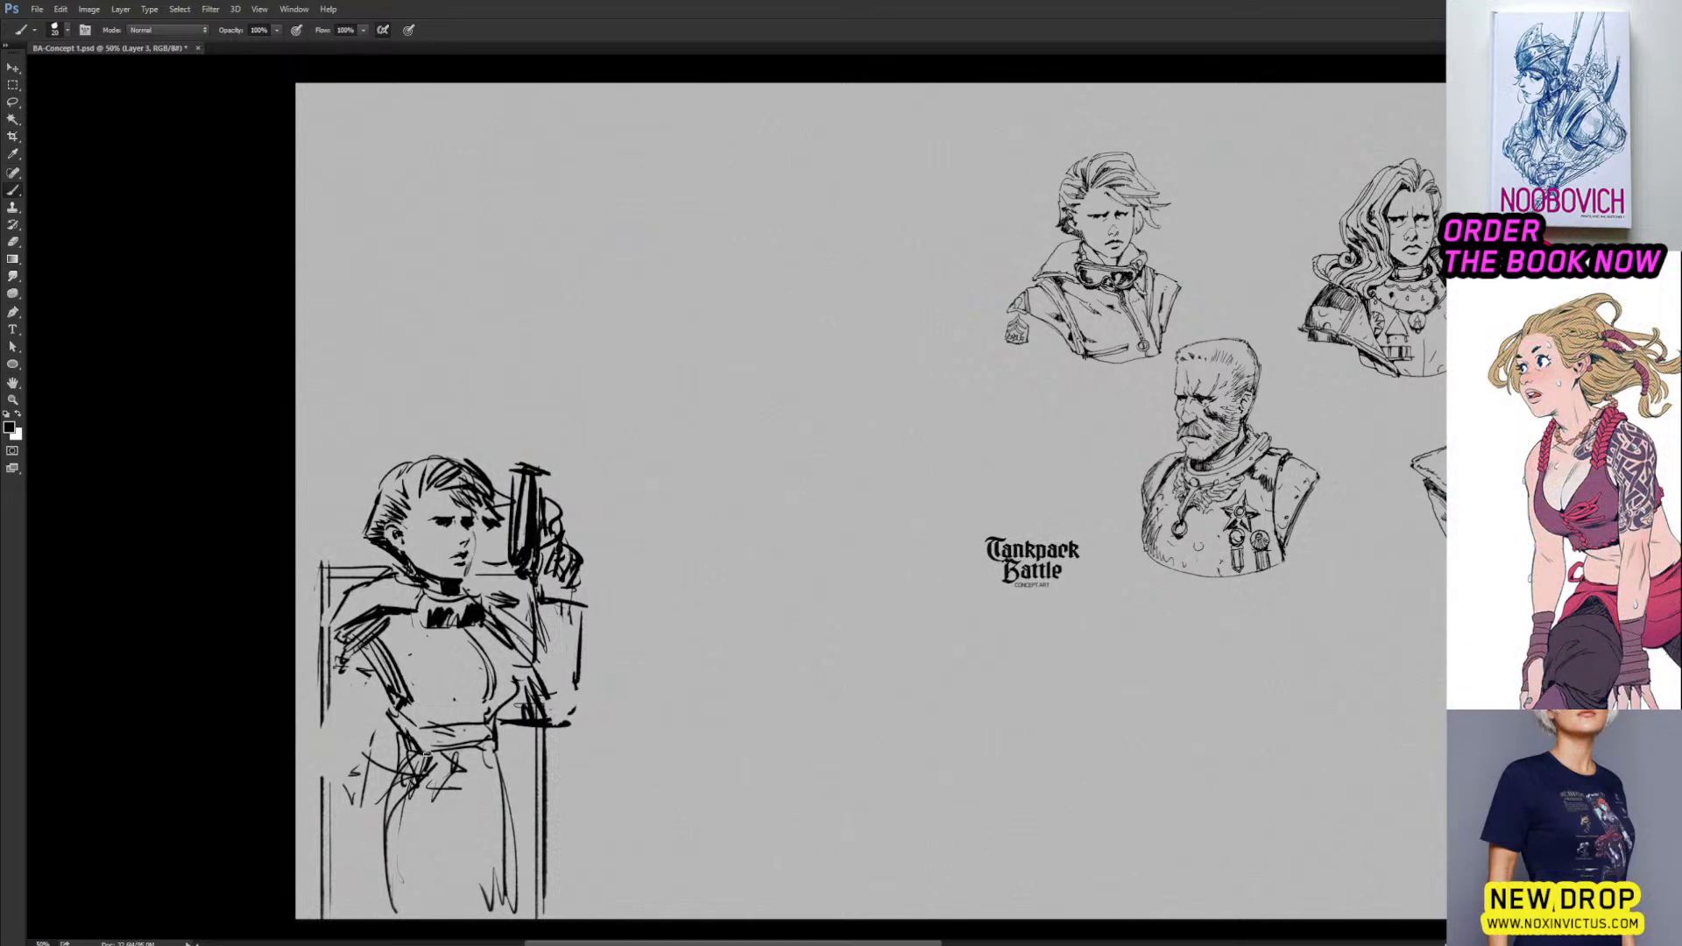
pyautogui.moveTo(448, 788)
pyautogui.mouseDown()
pyautogui.moveTo(517, 815)
pyautogui.moveTo(489, 794)
pyautogui.mouseUp()
pyautogui.moveTo(382, 791)
pyautogui.mouseDown()
pyautogui.moveTo(365, 856)
pyautogui.moveTo(486, 887)
pyautogui.mouseUp()
pyautogui.moveTo(502, 824); pyautogui.dragTo(508, 873)
pyautogui.moveTo(530, 864); pyautogui.dragTo(501, 875)
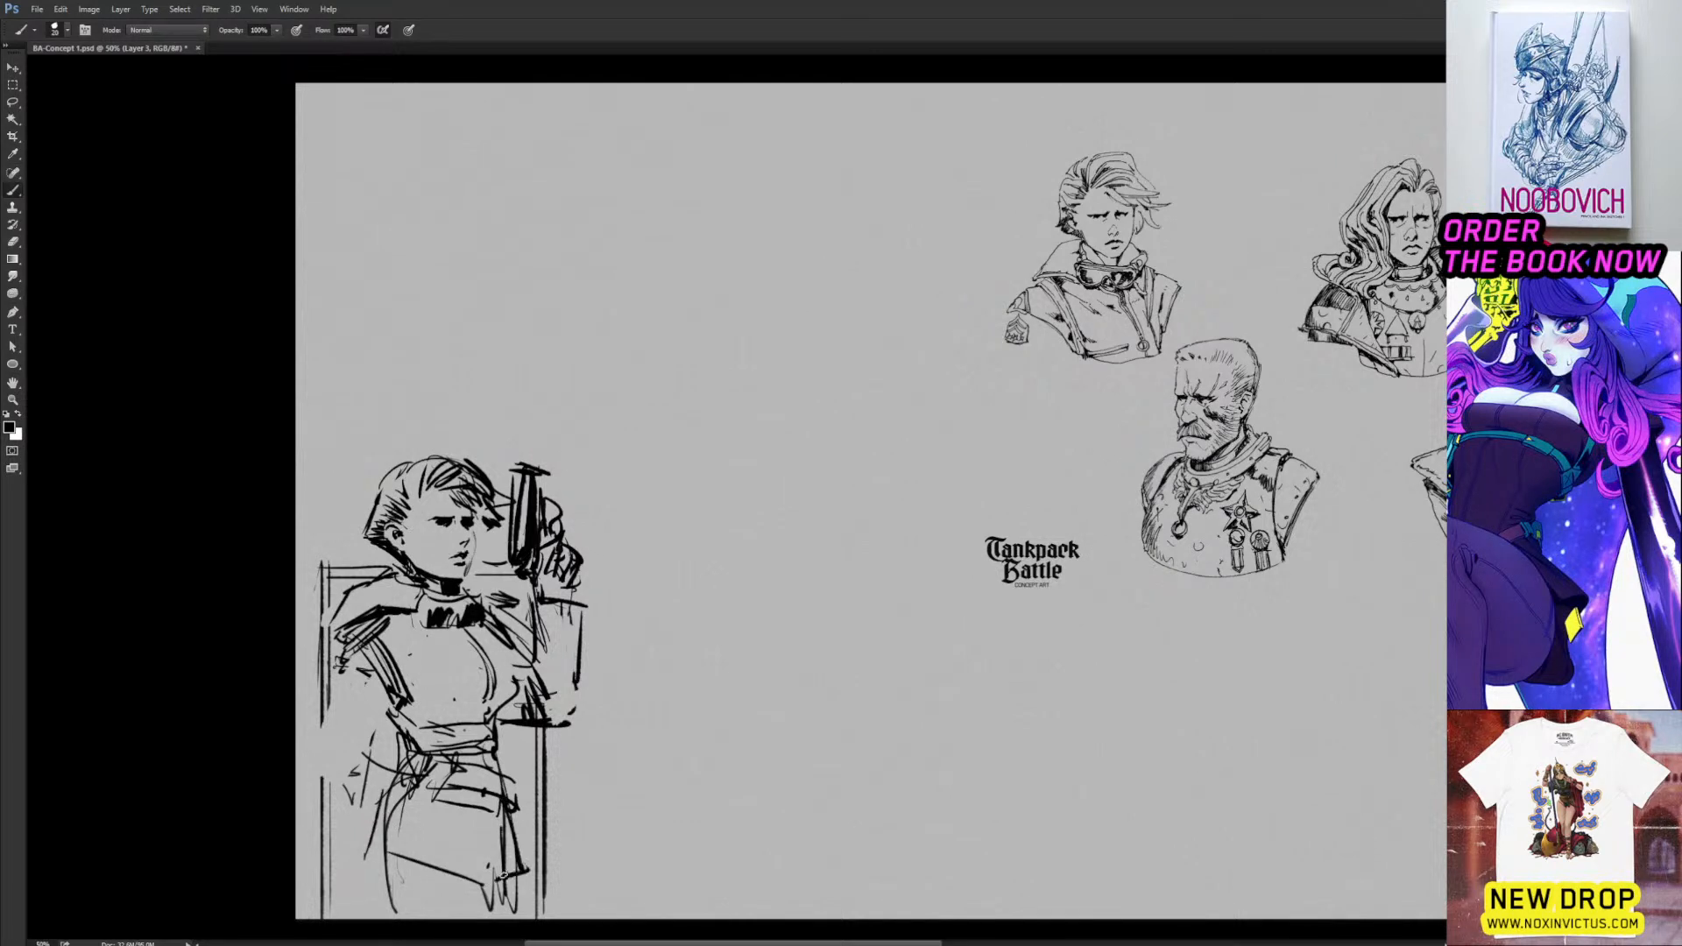
# Draw the bent arm's sleeve with shaded folds and an elbow extending past the frame line.
pyautogui.moveTo(394, 687)
pyautogui.mouseDown()
pyautogui.moveTo(347, 702)
pyautogui.moveTo(333, 768)
pyautogui.mouseUp()
pyautogui.moveTo(379, 735); pyautogui.dragTo(344, 764)
pyautogui.moveTo(345, 675); pyautogui.dragTo(318, 735)
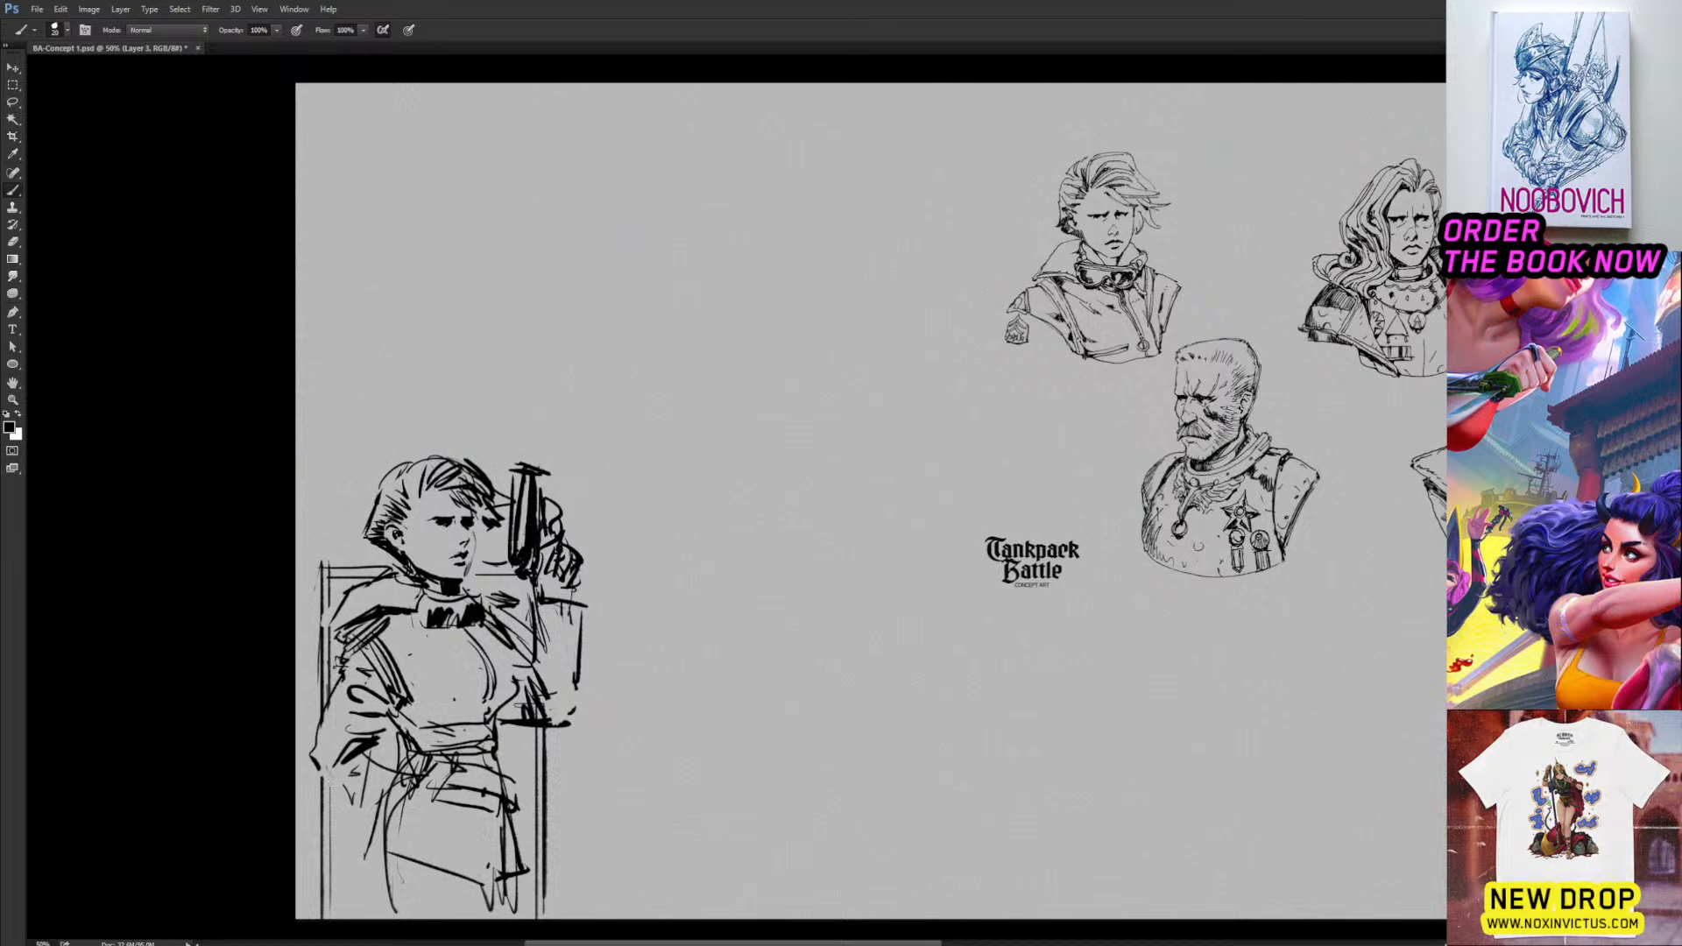
# Clean up the scribbled hand at the waist and redraw the lower forearm edge and cuff.
pyautogui.moveTo(418, 780)
pyautogui.mouseDown()
pyautogui.moveTo(332, 795)
pyautogui.moveTo(437, 750)
pyautogui.moveTo(450, 778)
pyautogui.moveTo(408, 792)
pyautogui.moveTo(400, 760)
pyautogui.mouseUp()
pyautogui.press('e')
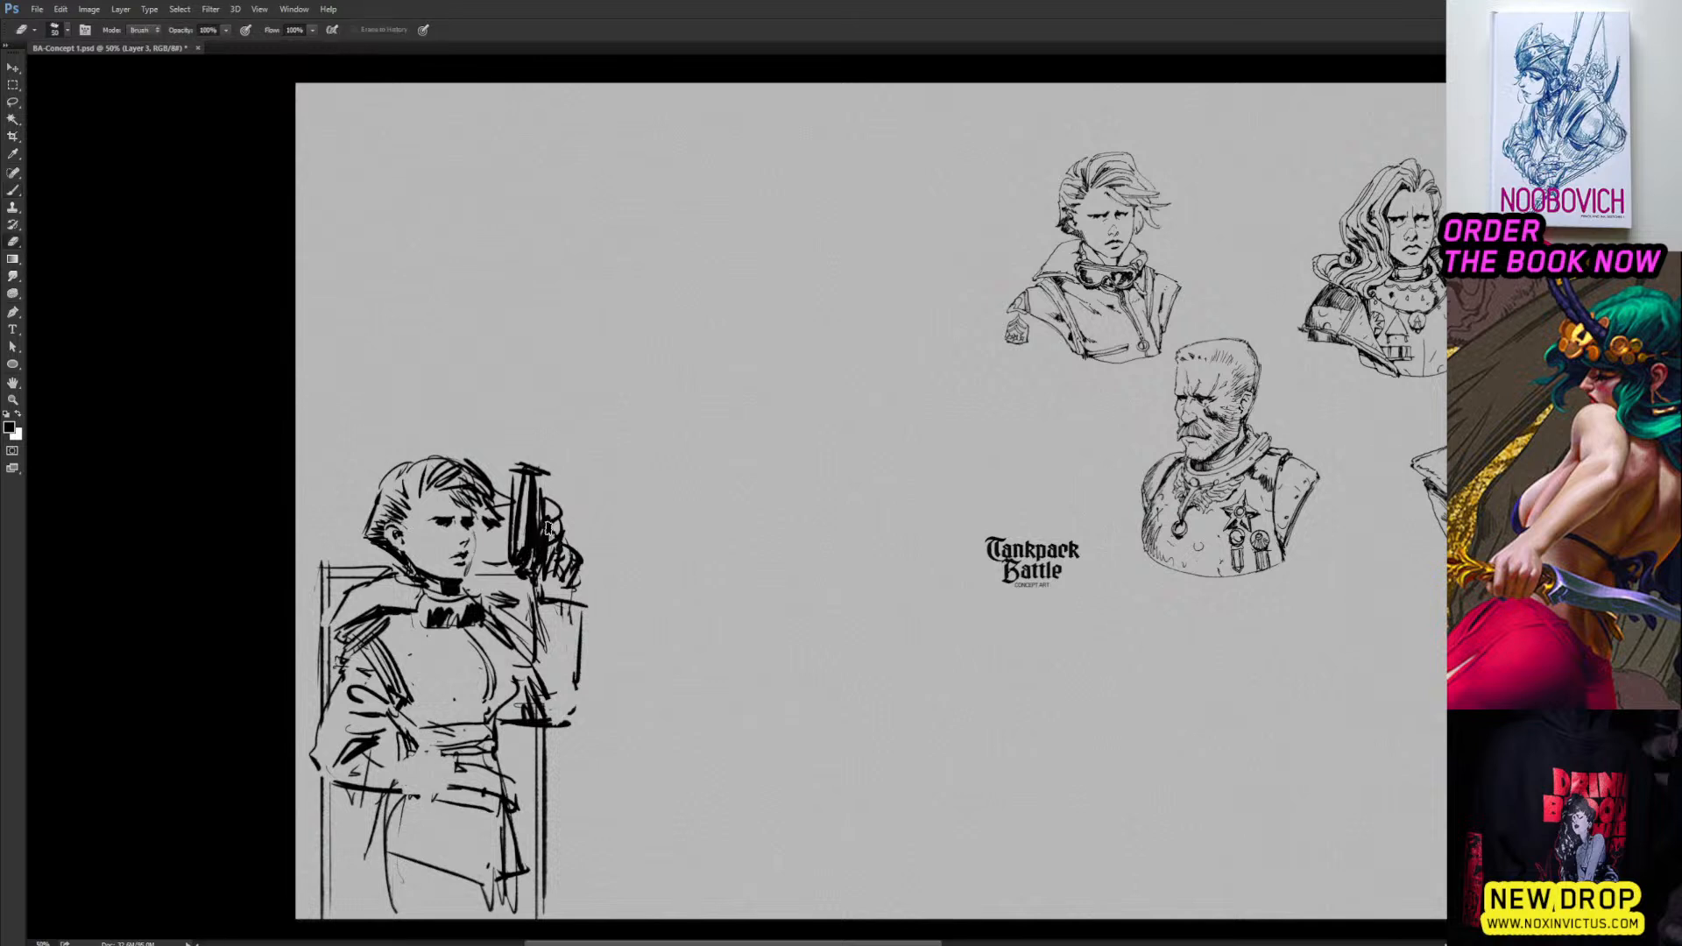
pyautogui.press('b')
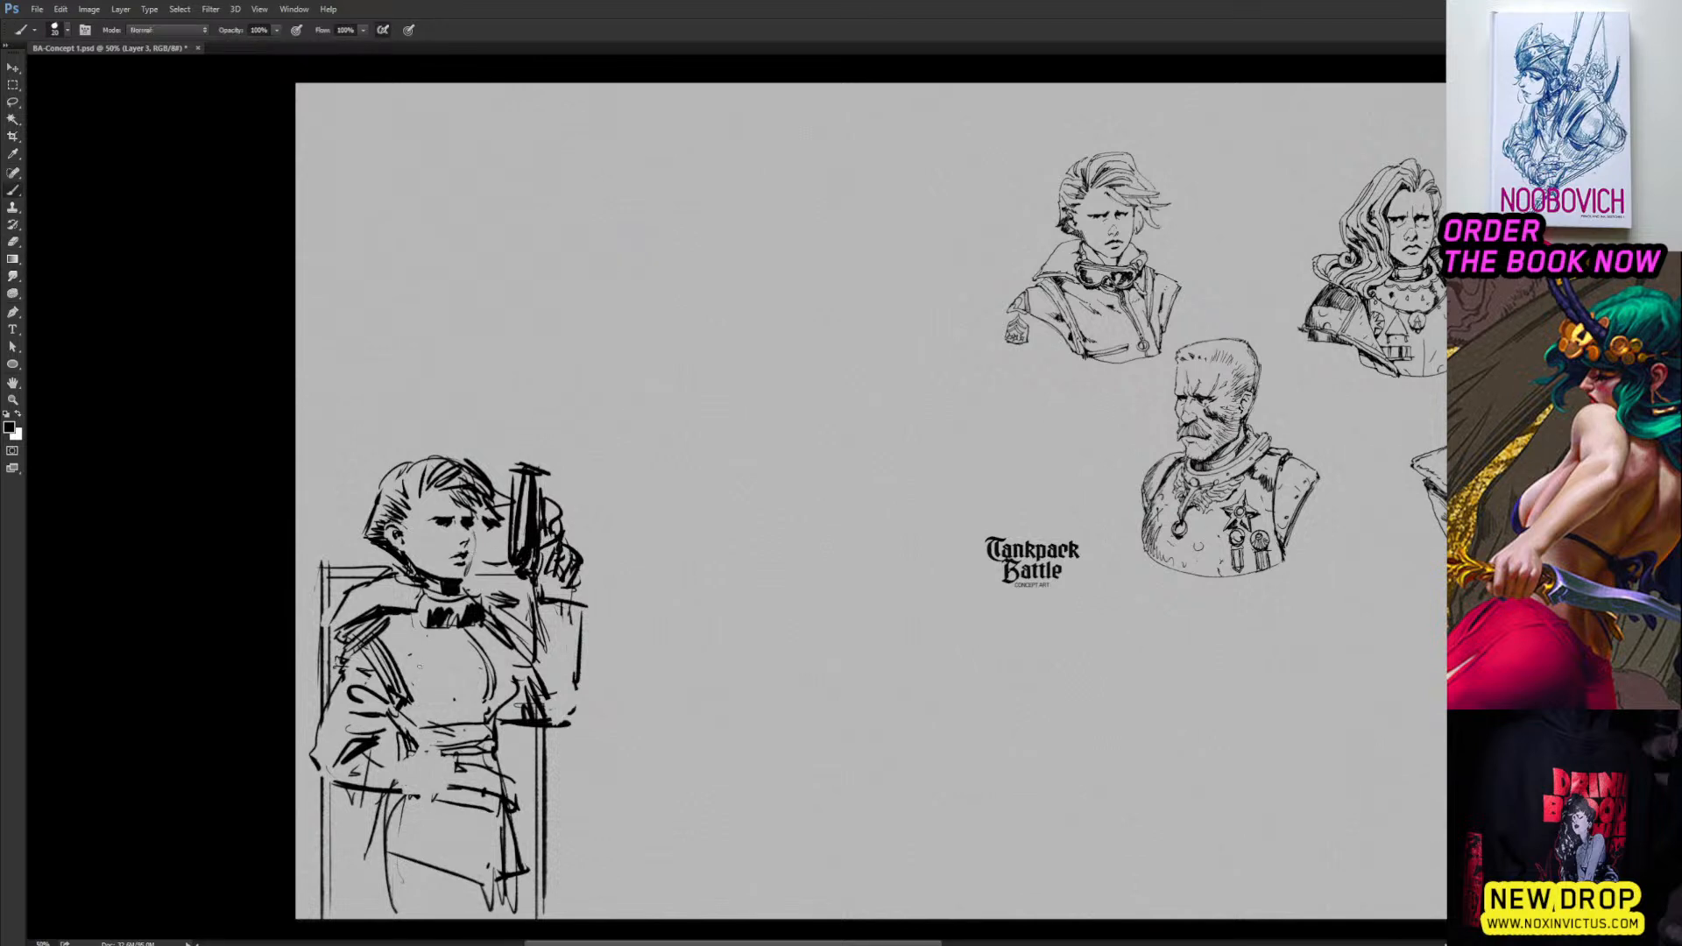
pyautogui.press('e')
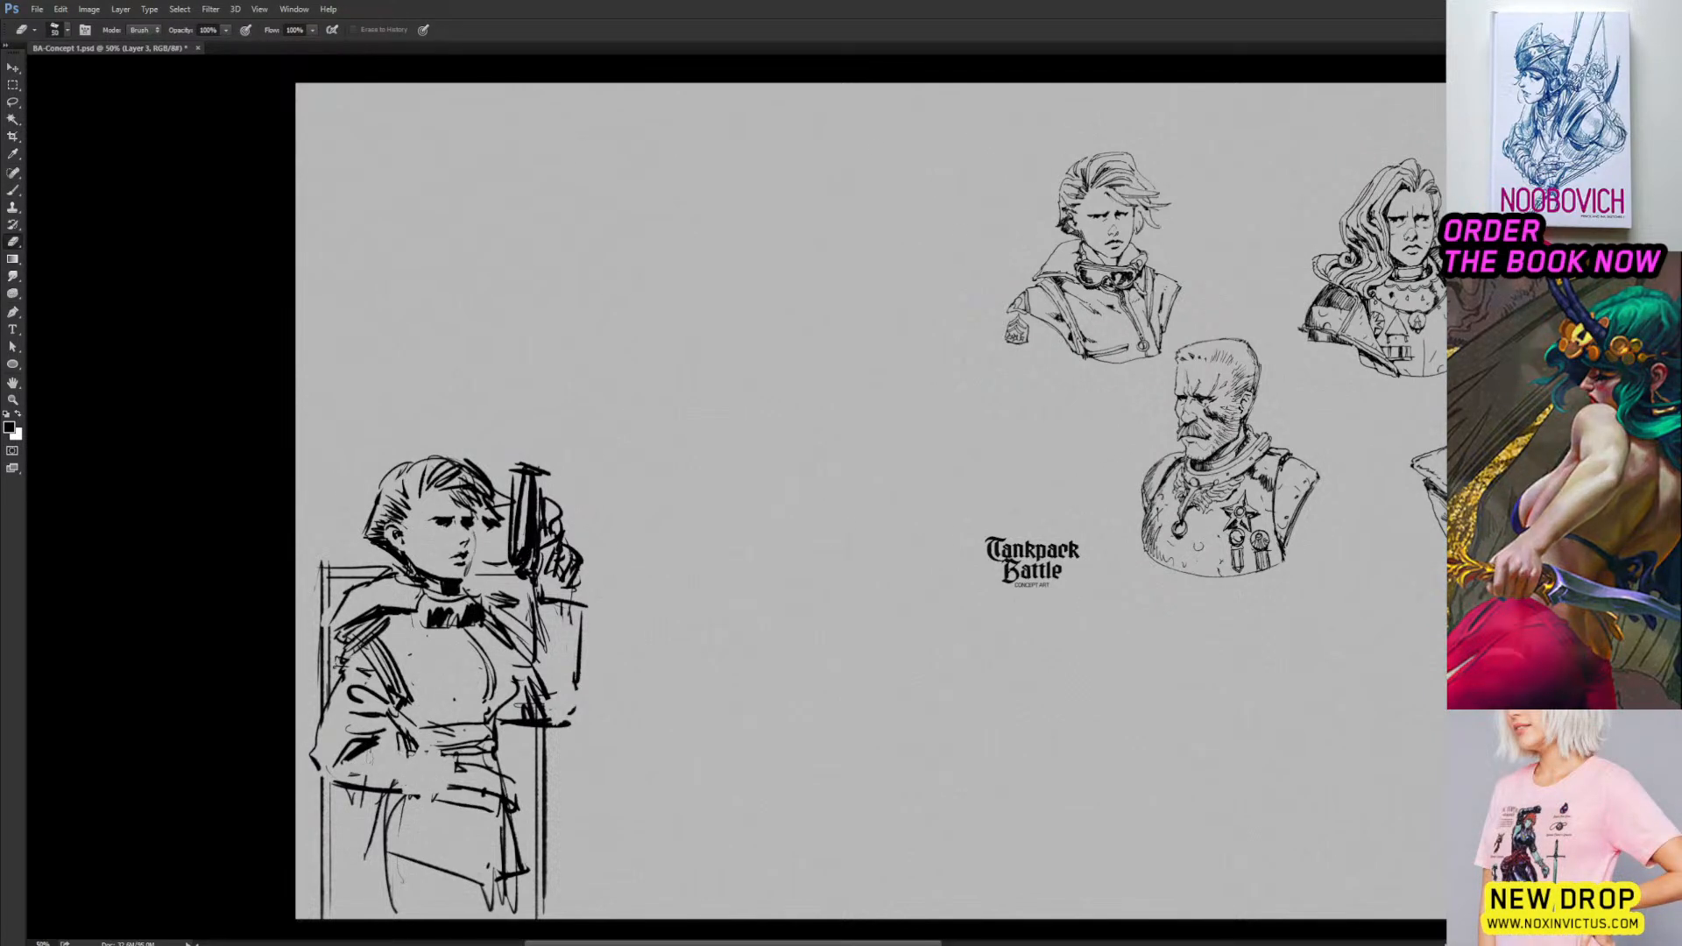
pyautogui.press('b')
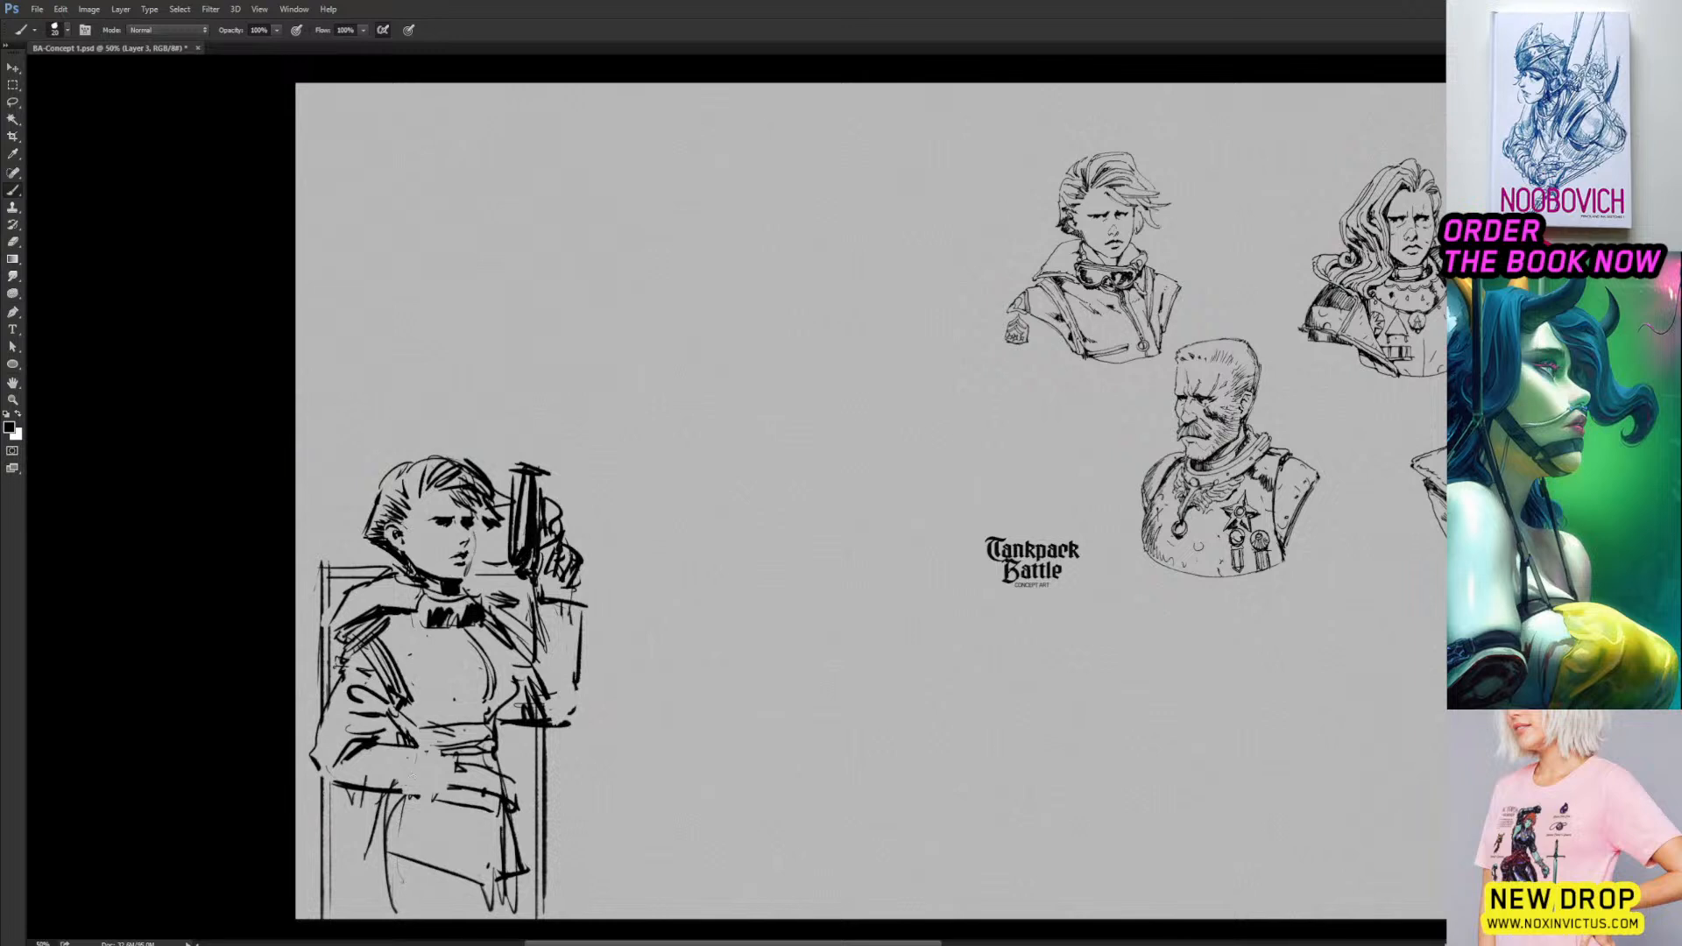
pyautogui.moveTo(415, 751)
pyautogui.mouseDown()
pyautogui.moveTo(410, 801)
pyautogui.moveTo(345, 790)
pyautogui.moveTo(396, 802)
pyautogui.mouseUp()
pyautogui.press('e')
pyautogui.hotkey('ctrl', 'z')
pyautogui.press('b')
pyautogui.moveTo(328, 783); pyautogui.dragTo(379, 803)
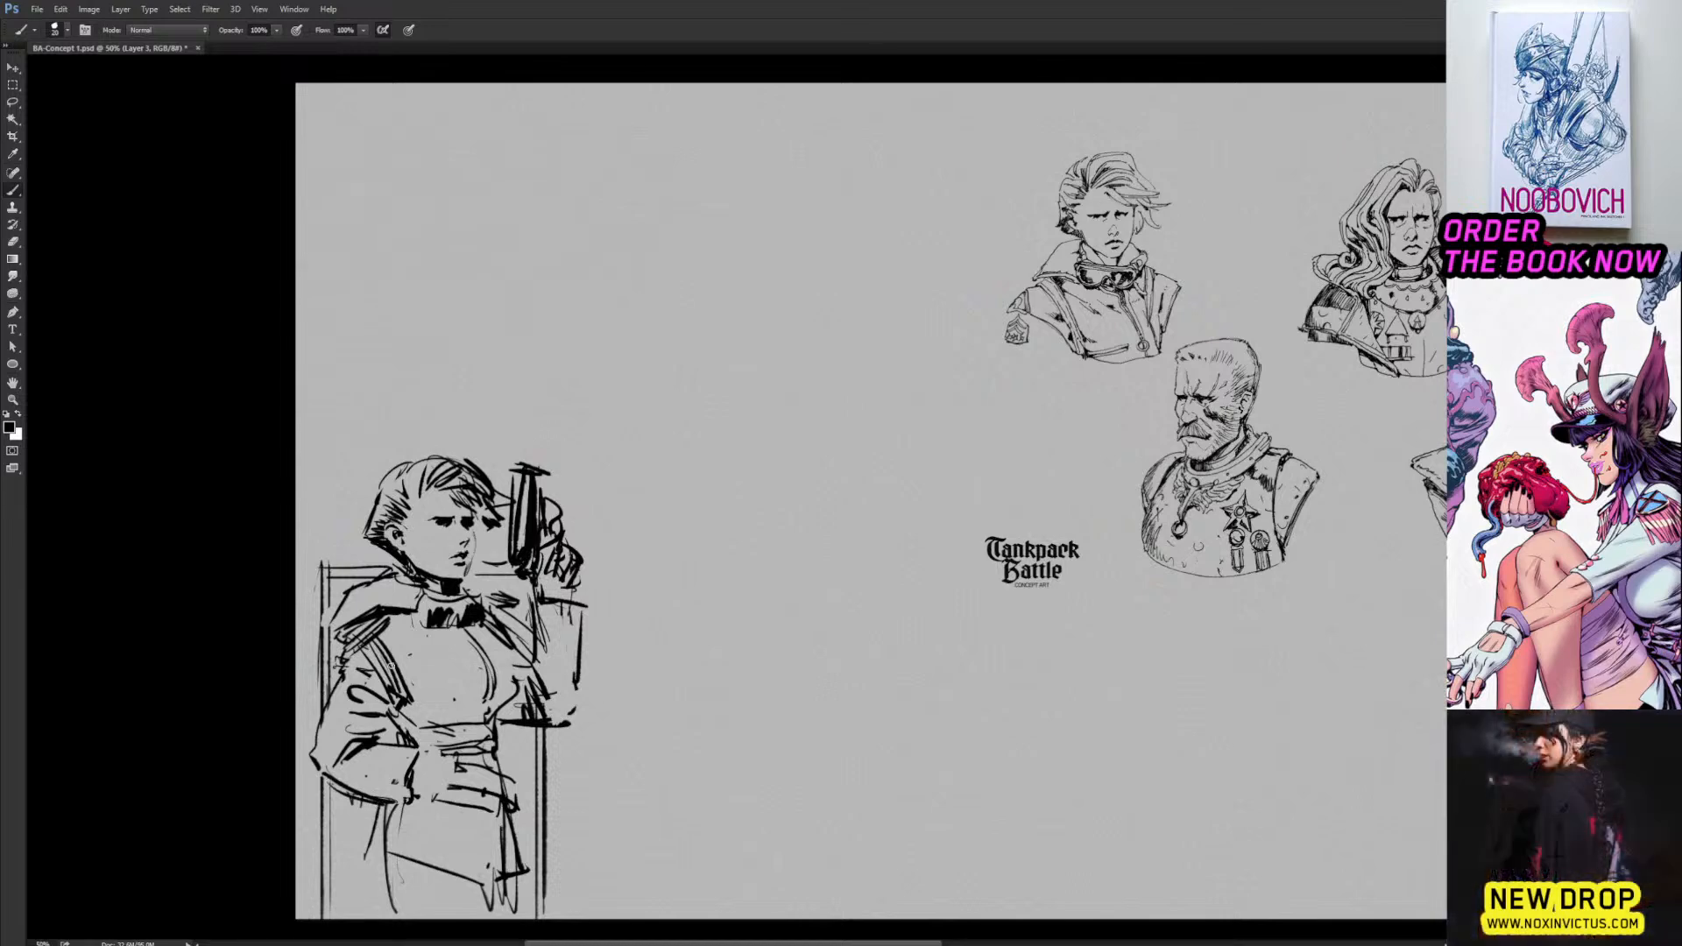
# Erase stray marks on the torso and beside the neck, and touch up the lower chest line.
pyautogui.press('e')
pyautogui.moveTo(410, 685); pyautogui.dragTo(414, 703)
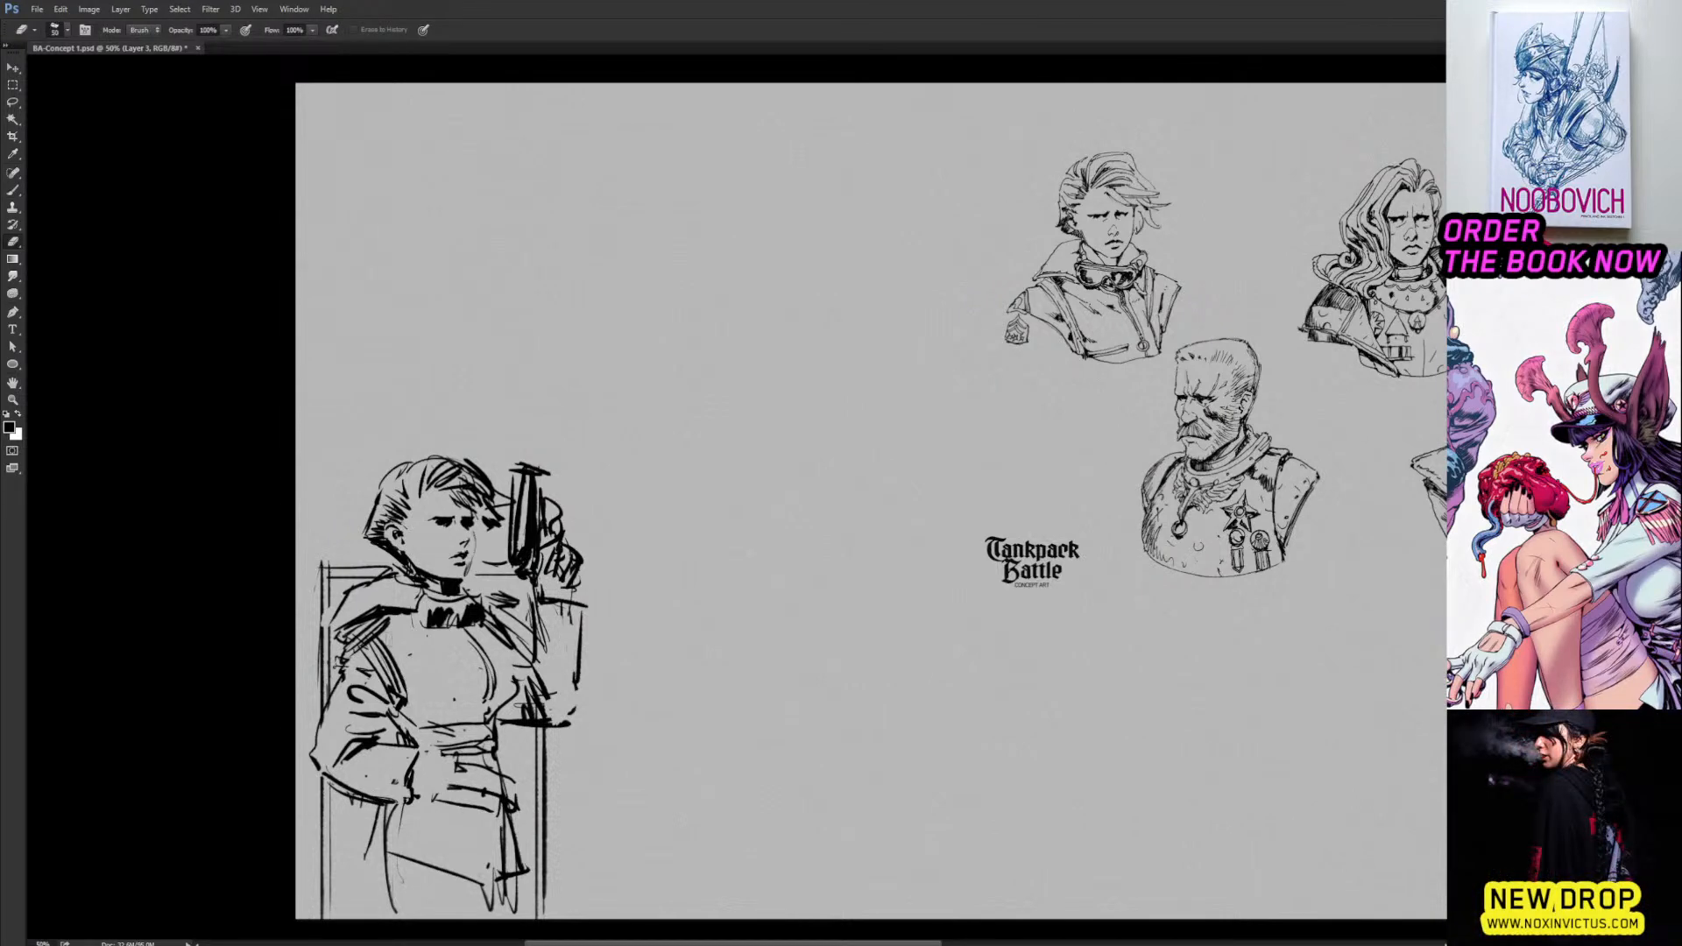
pyautogui.press('b')
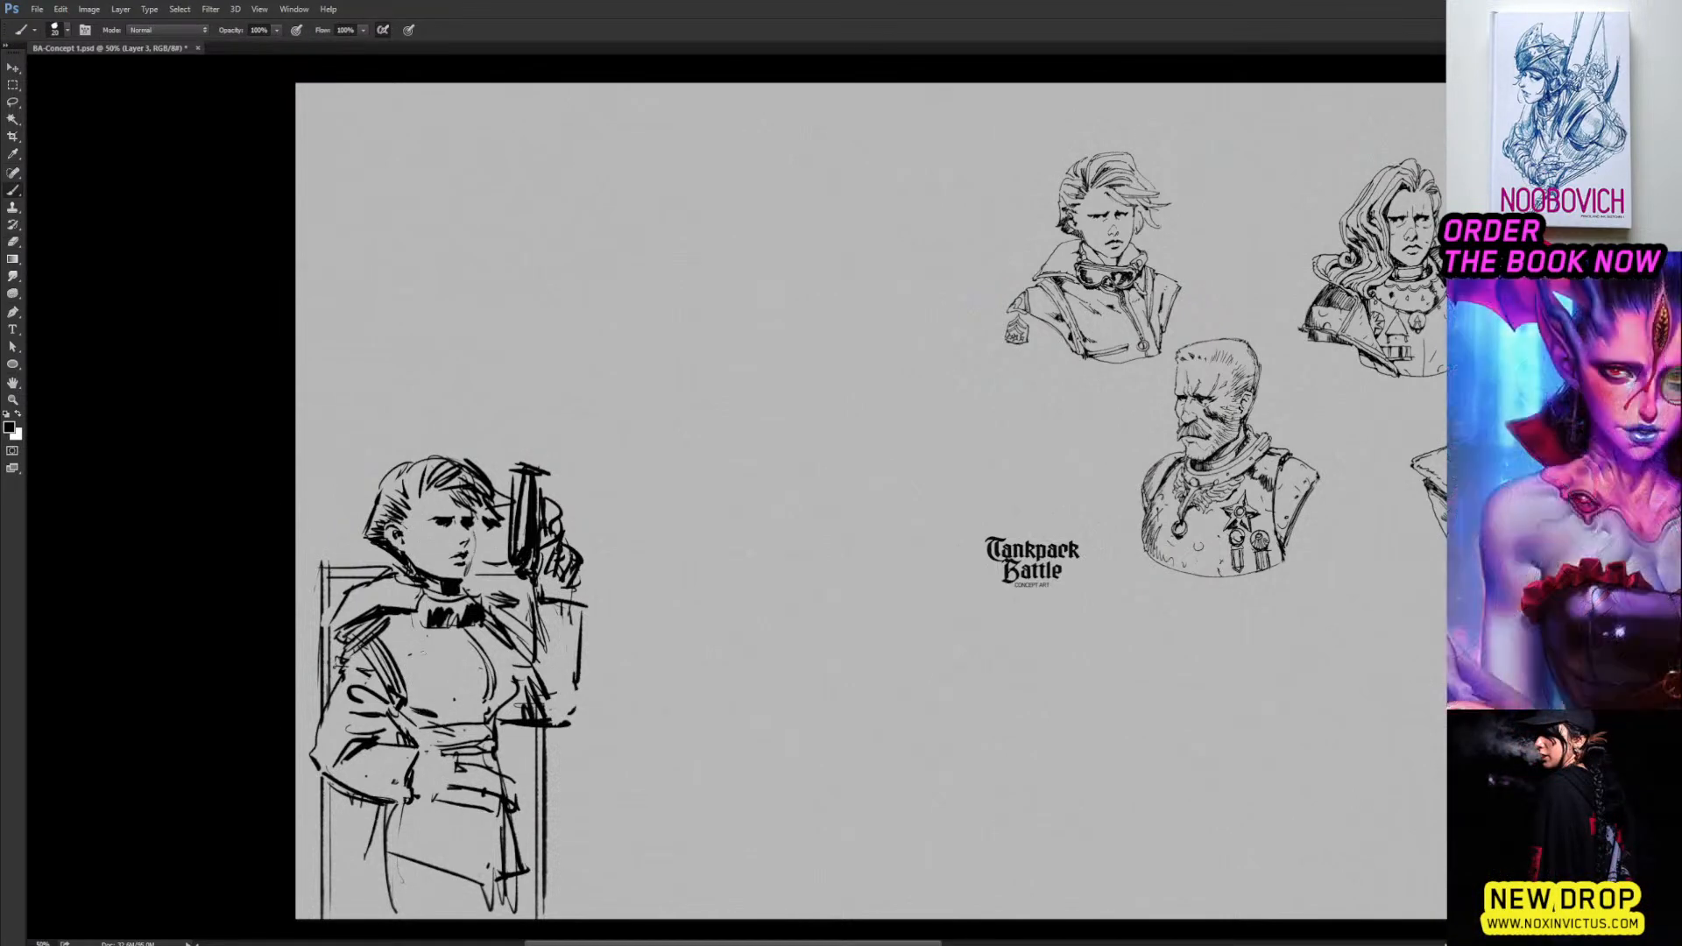
pyautogui.press('e')
pyautogui.press('b')
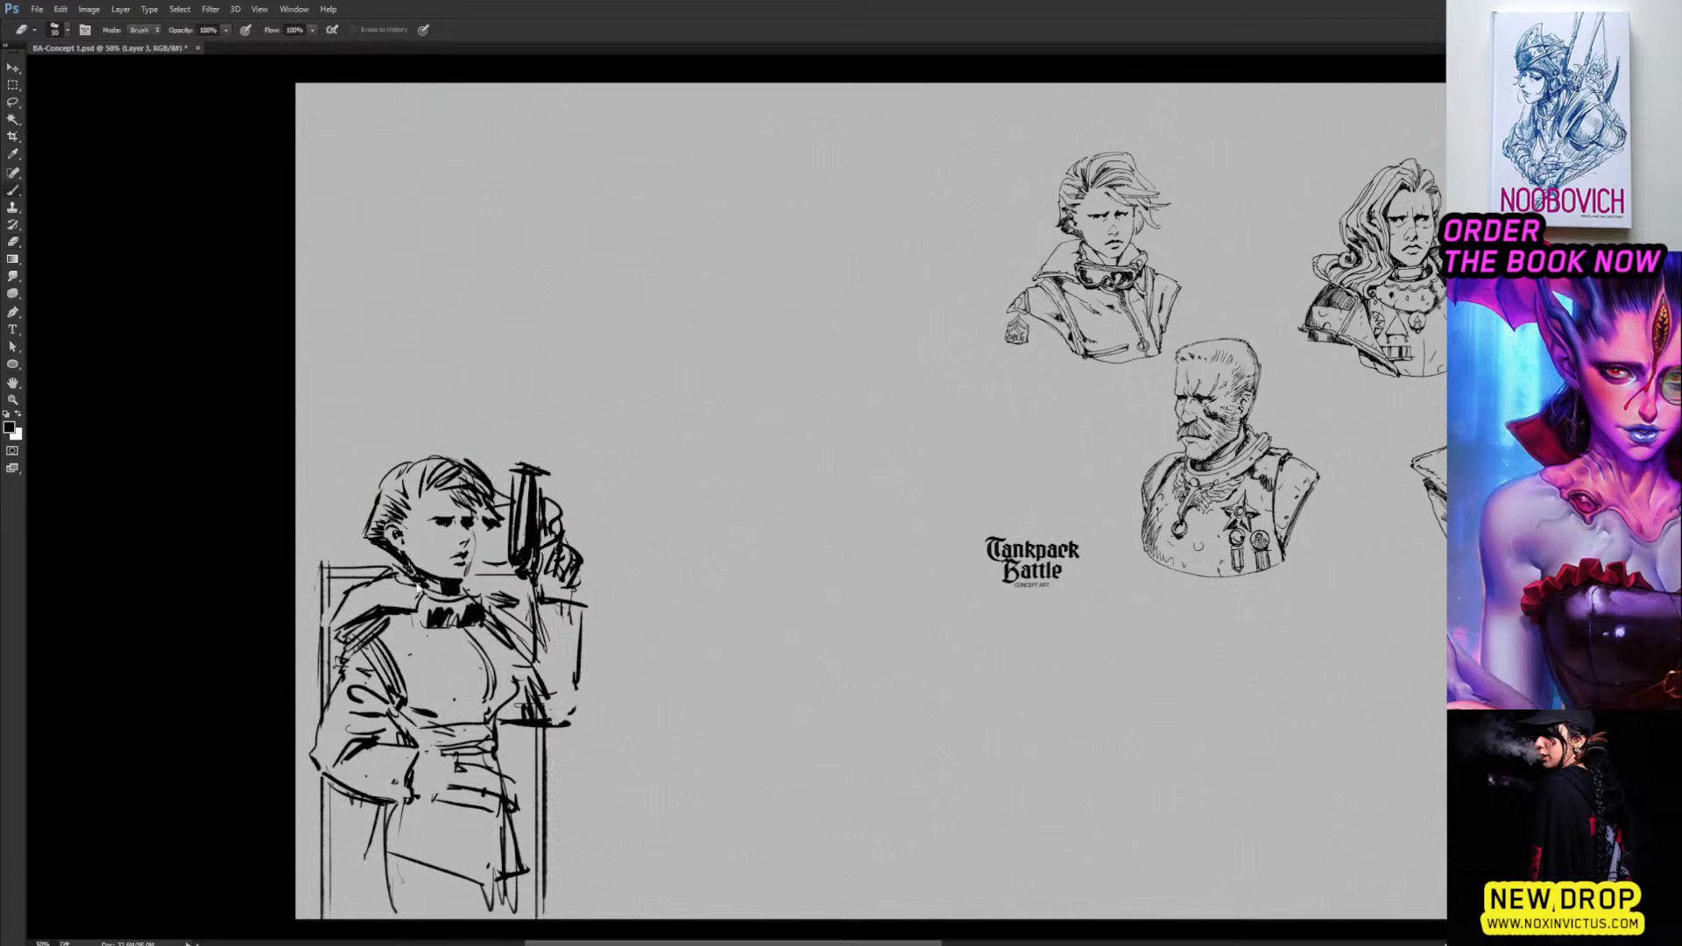
pyautogui.press('e')
pyautogui.moveTo(397, 570); pyautogui.dragTo(424, 592)
pyautogui.press('b')
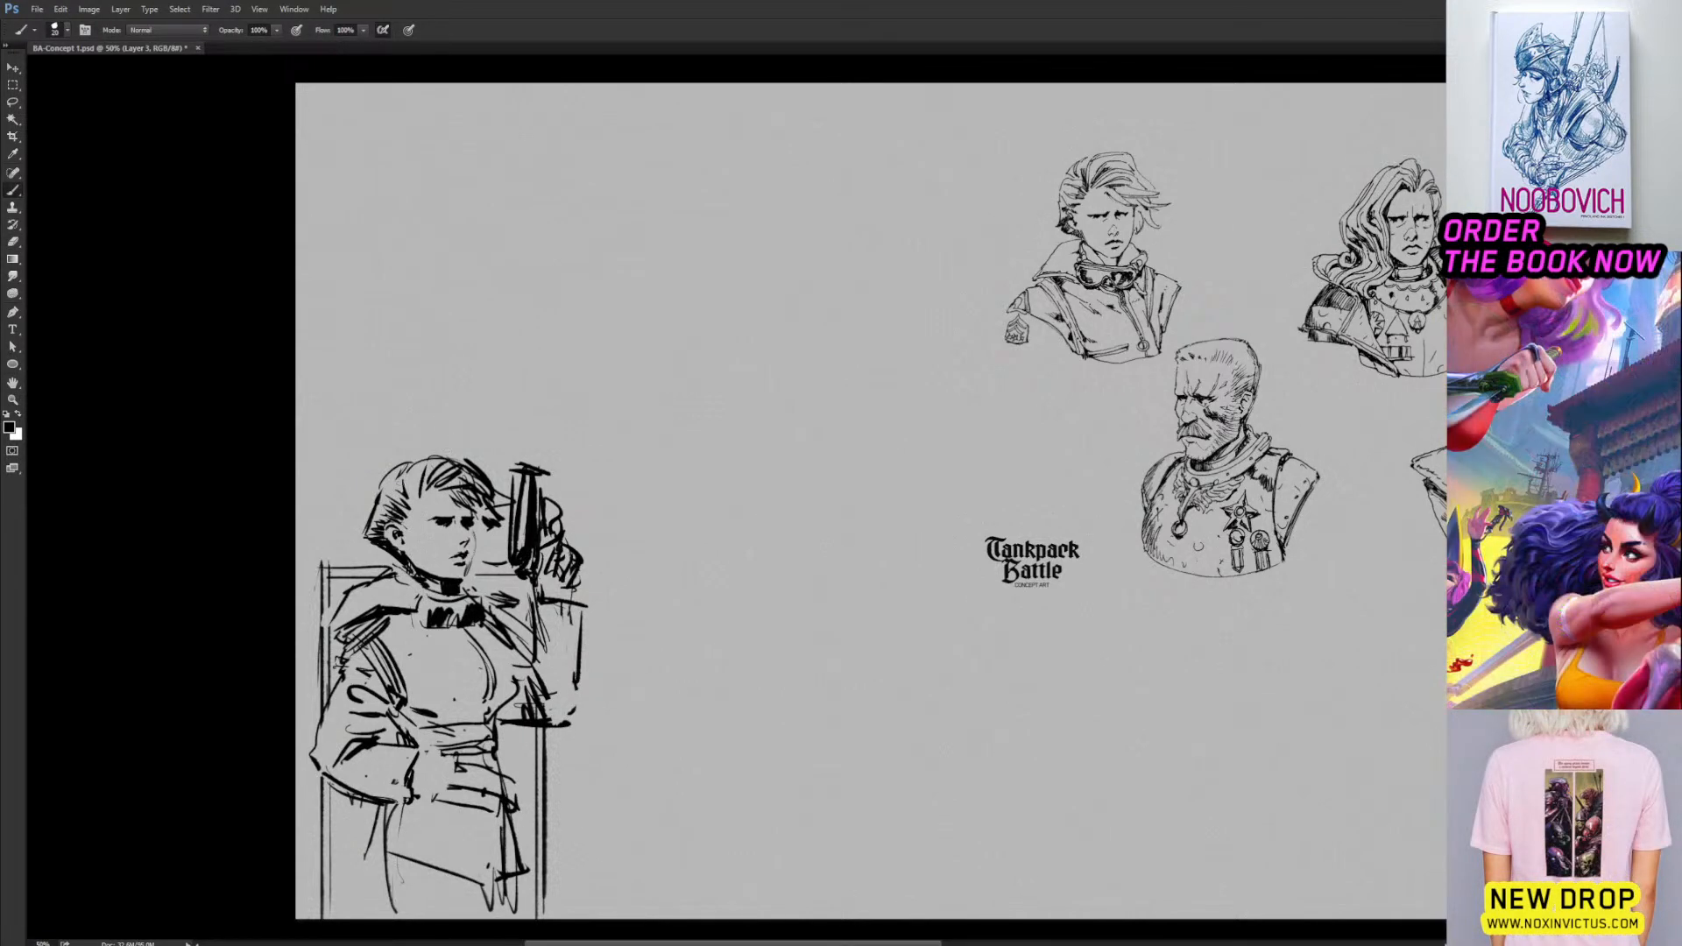
# Draw a higher hair outline over the top of the head to give the hairstyle more volume.
pyautogui.press('e')
pyautogui.press('b')
pyautogui.moveTo(407, 479); pyautogui.dragTo(438, 447)
pyautogui.moveTo(445, 448); pyautogui.dragTo(460, 459)
pyautogui.press('e')
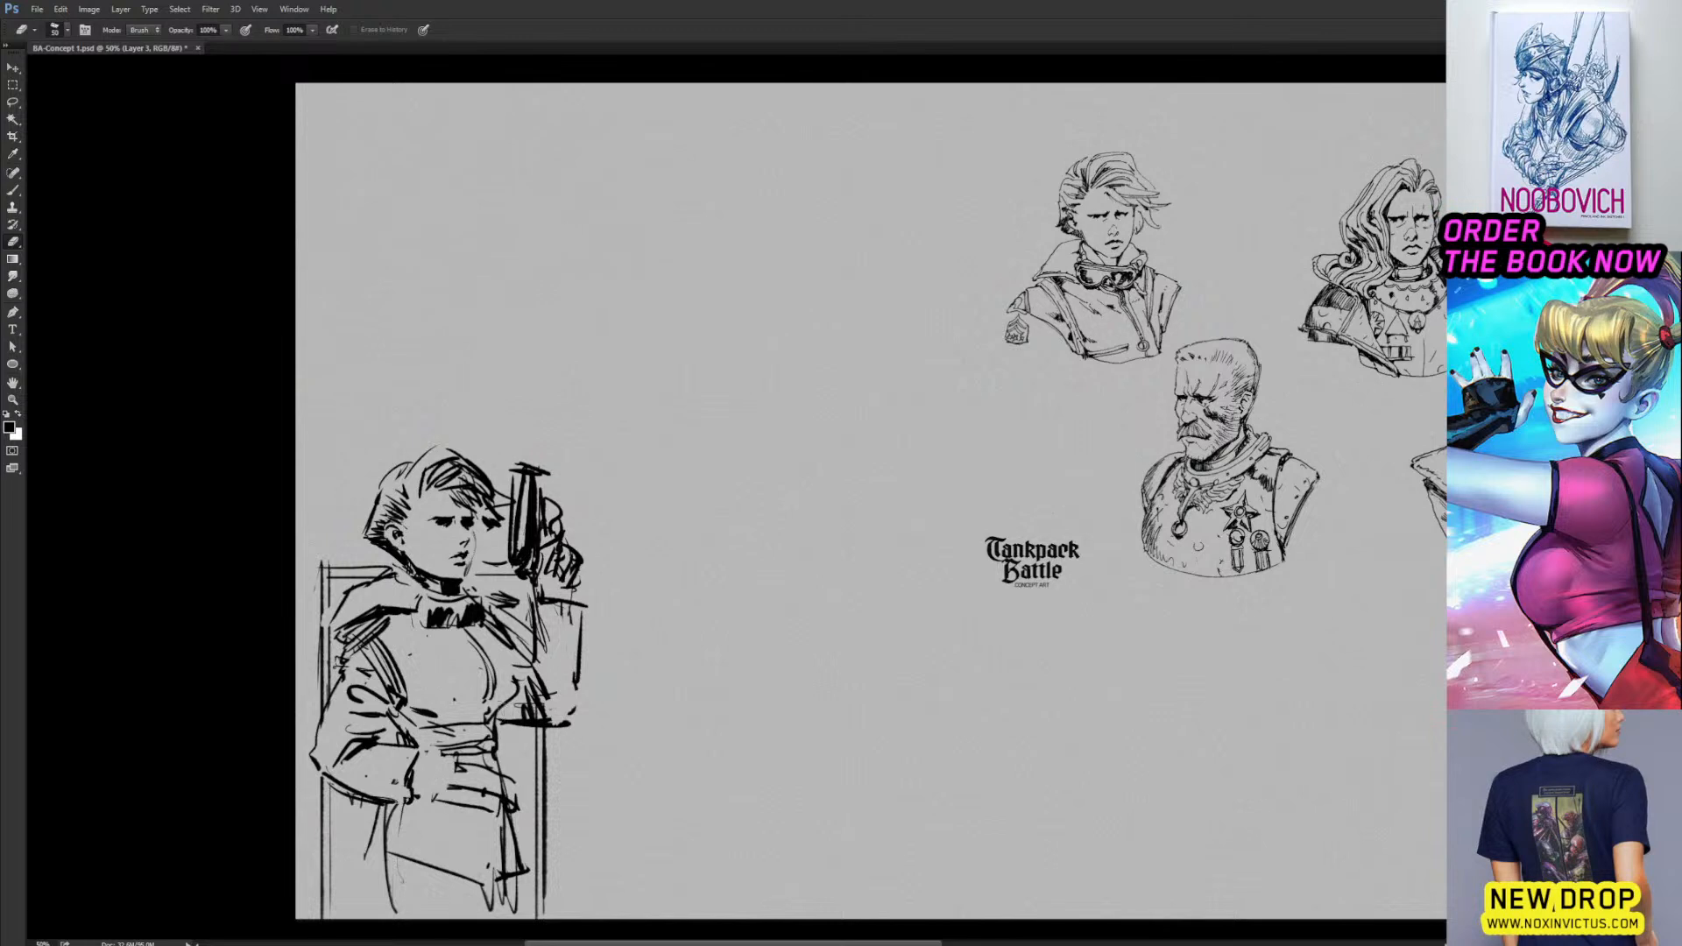
# Warp the lower torso and waist hand slightly toward the pistol side, and redraw the hand's fingers.
pyautogui.press('l')
pyautogui.moveTo(387, 758)
pyautogui.mouseDown()
pyautogui.moveTo(362, 824)
pyautogui.moveTo(392, 927)
pyautogui.moveTo(551, 927)
pyautogui.mouseUp()
pyautogui.hotkey('ctrl', 't')
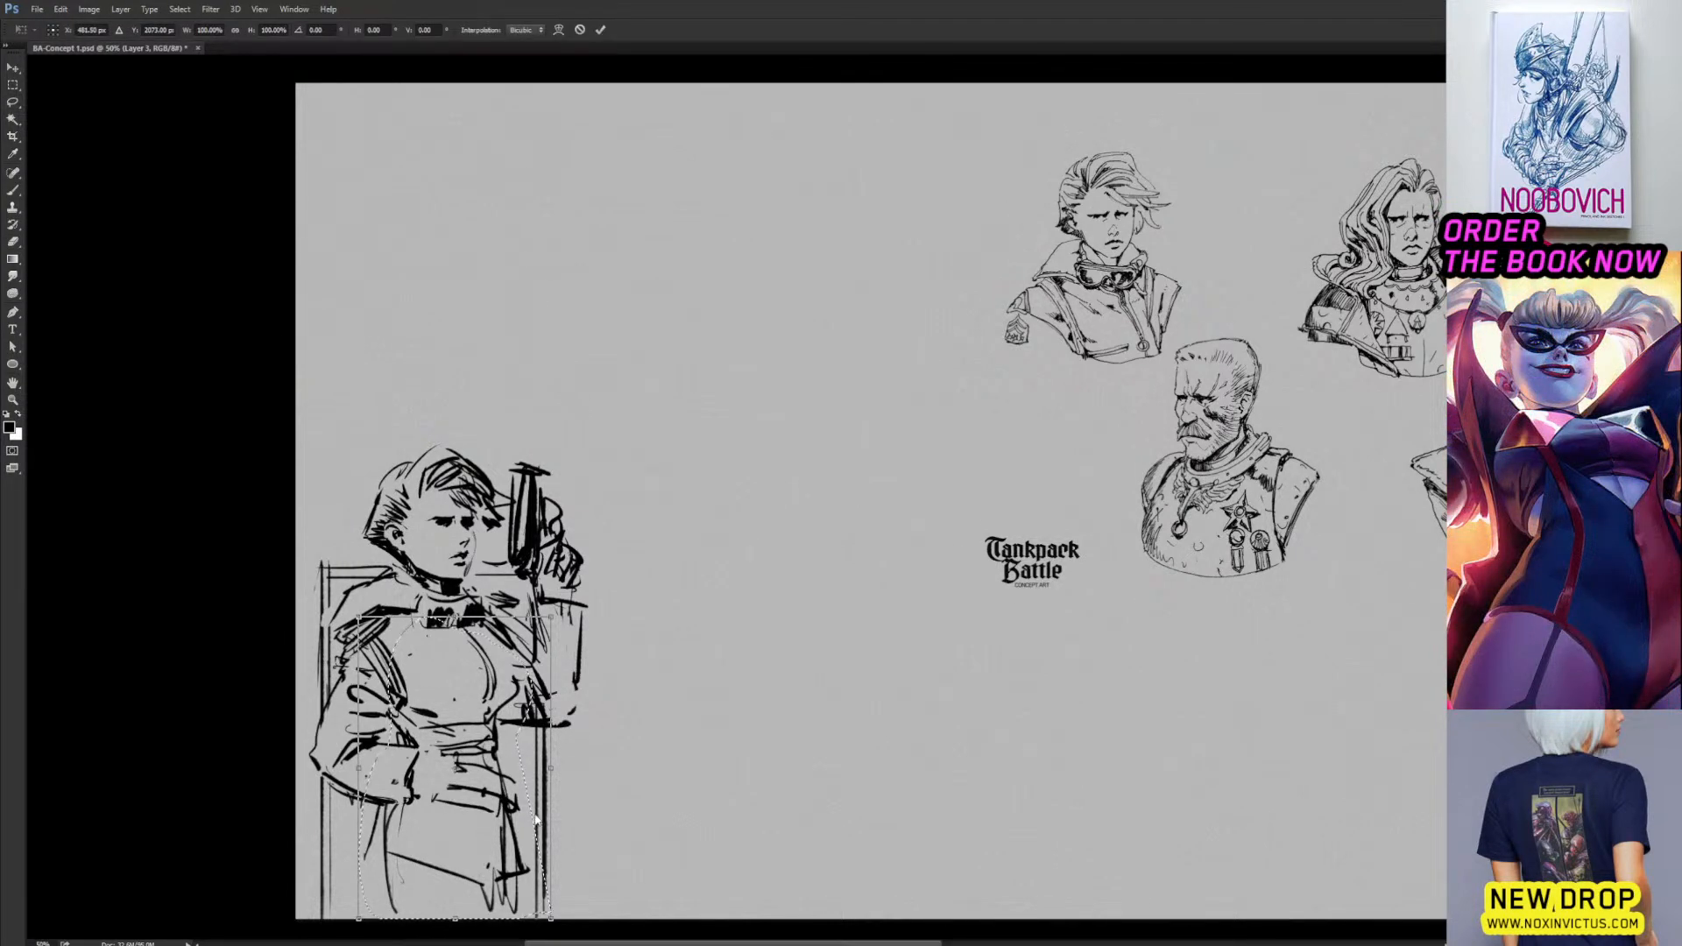
pyautogui.click(558, 29)
pyautogui.moveTo(456, 767); pyautogui.dragTo(473, 768)
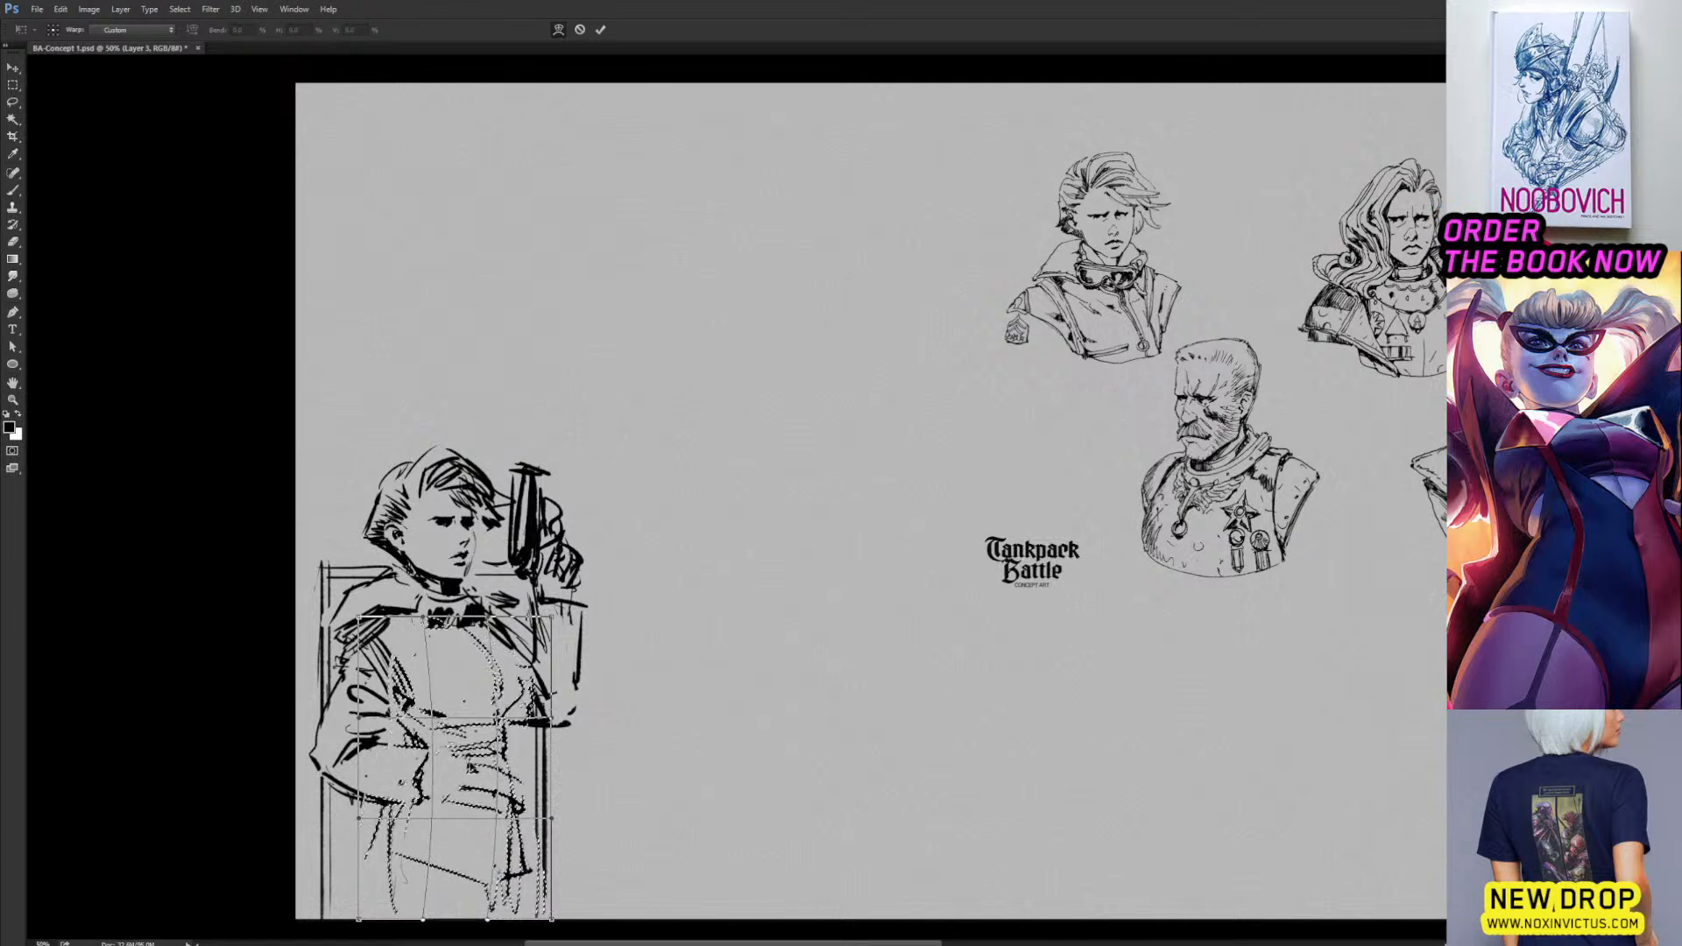
pyautogui.press('Return')
pyautogui.hotkey('ctrl', 'd')
pyautogui.press('b')
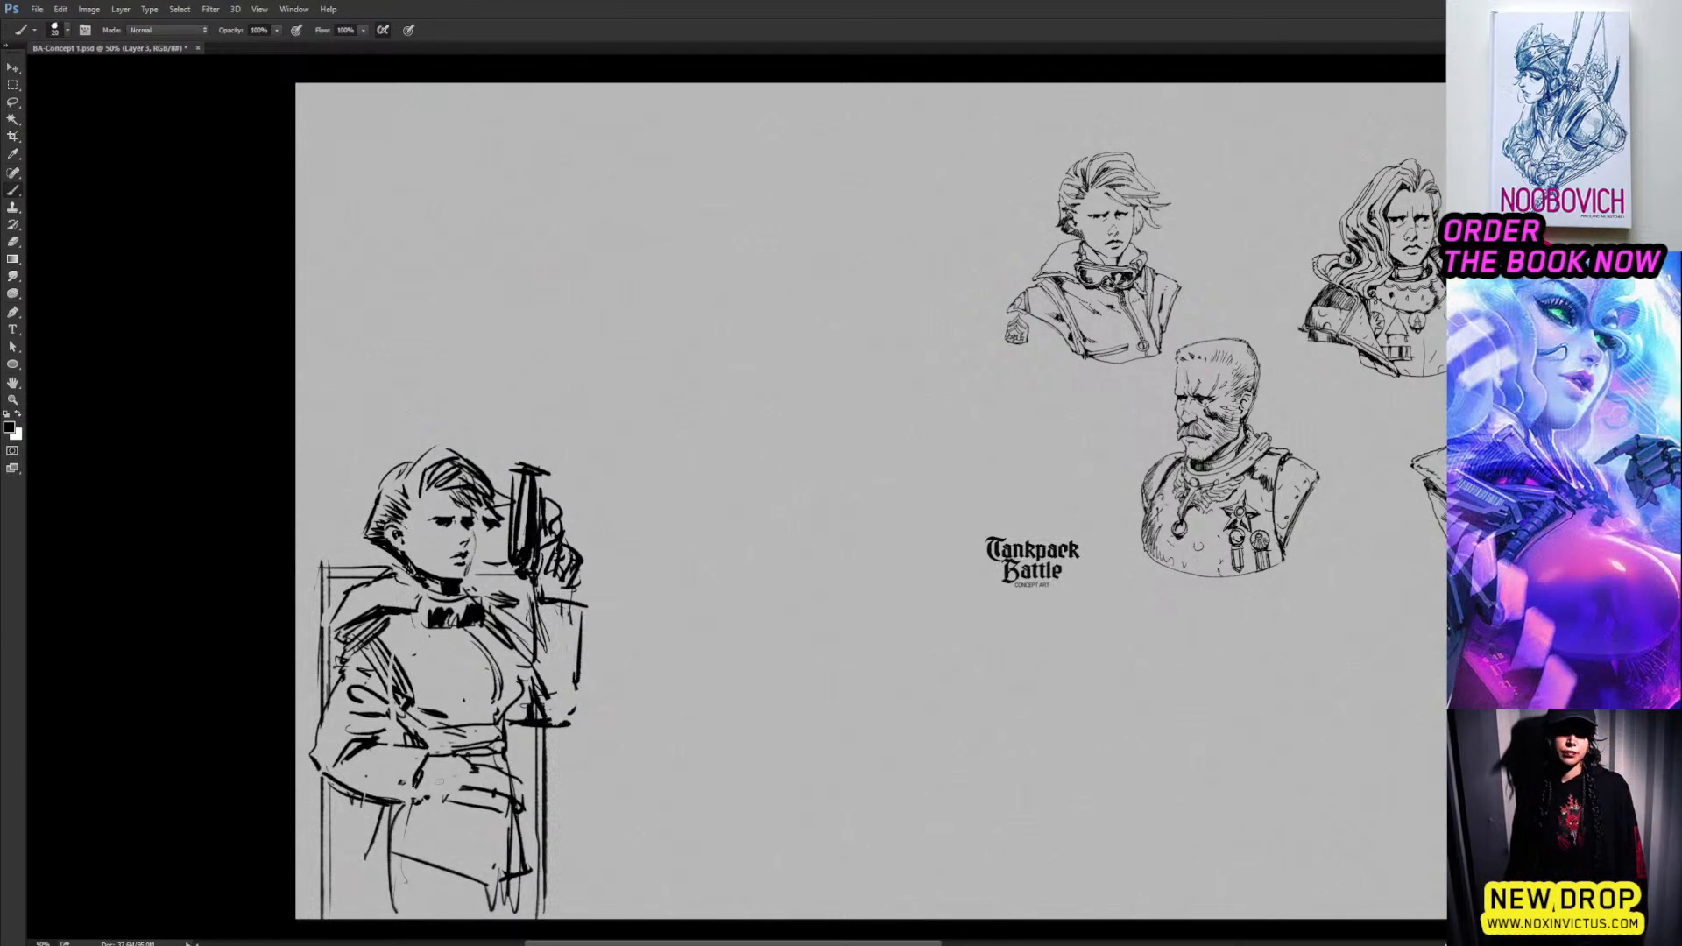
pyautogui.moveTo(452, 772); pyautogui.dragTo(476, 799)
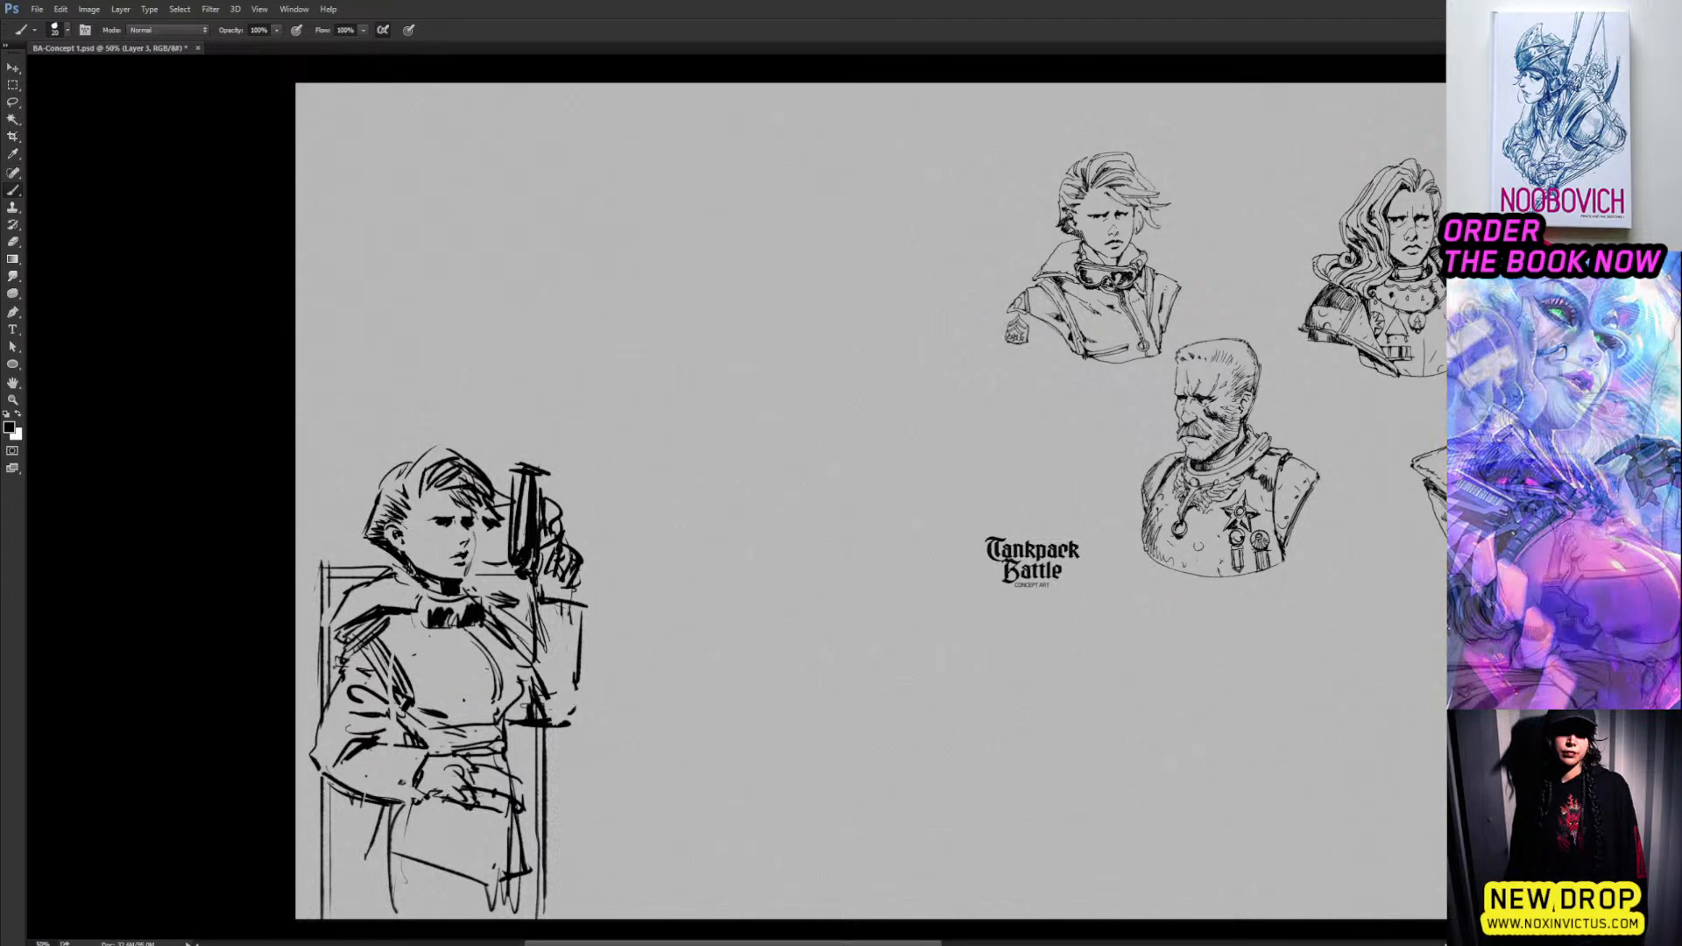
# Erase the bent arm's heavy outline and redraw the elbow and forearm with dark sleeve folds.
pyautogui.press('e')
pyautogui.moveTo(403, 798)
pyautogui.mouseDown()
pyautogui.moveTo(339, 788)
pyautogui.moveTo(417, 795)
pyautogui.moveTo(352, 737)
pyautogui.moveTo(320, 780)
pyautogui.moveTo(324, 762)
pyautogui.mouseUp()
pyautogui.press('b')
pyautogui.press('e')
pyautogui.press('b')
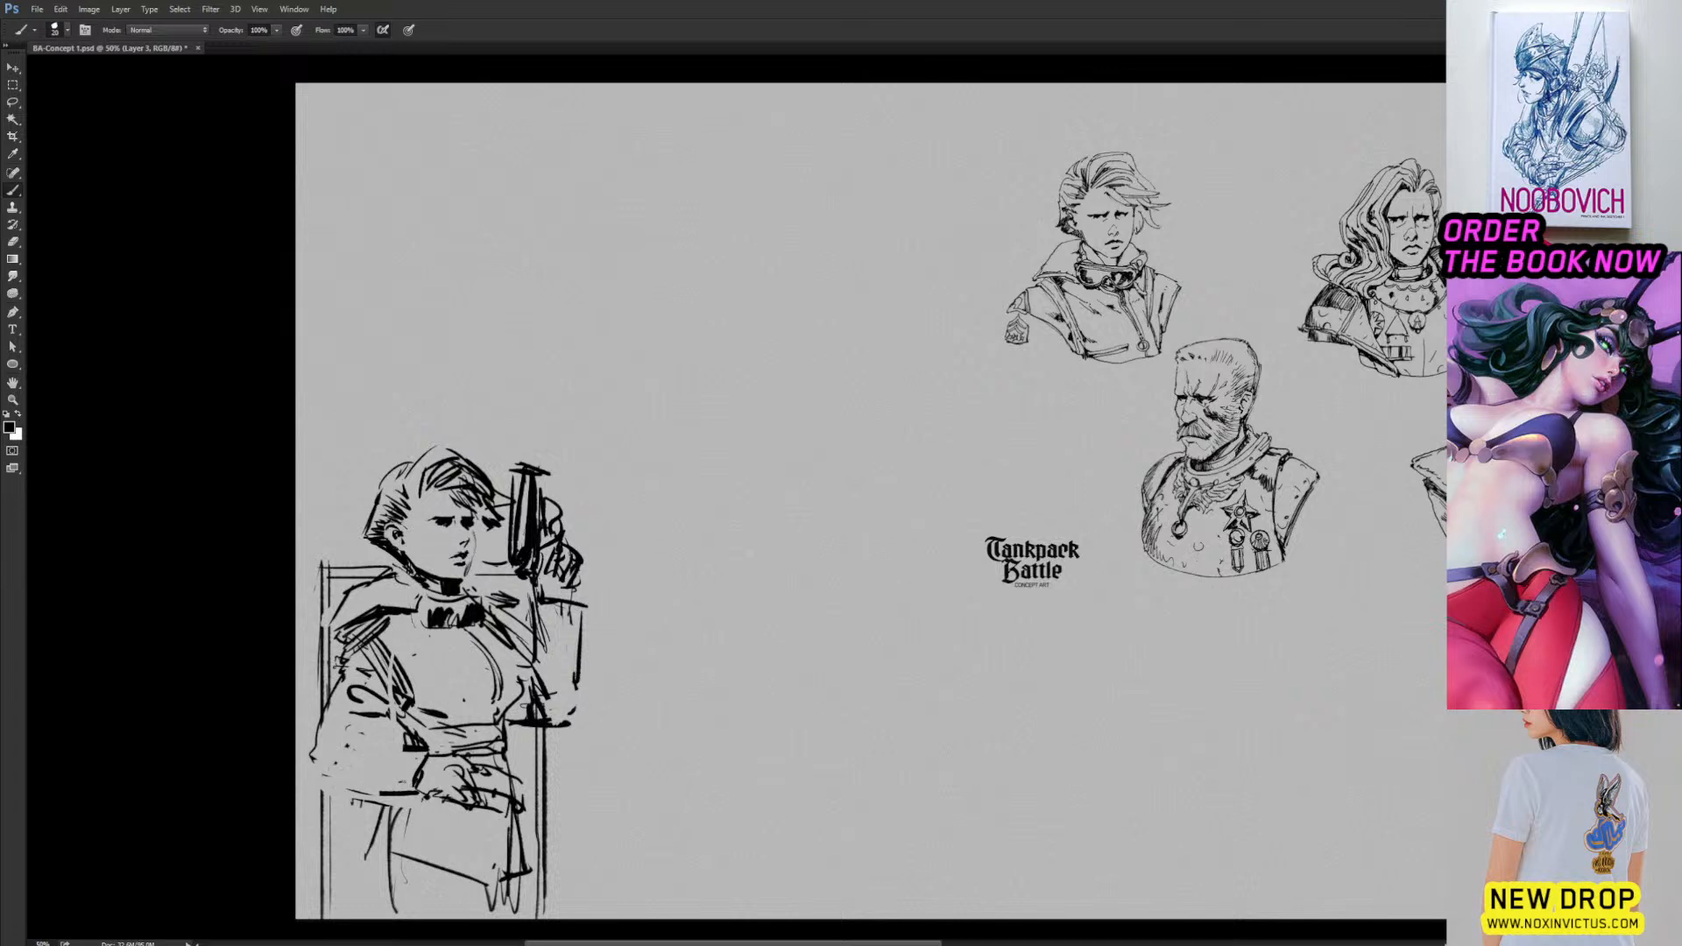
pyautogui.moveTo(320, 764); pyautogui.dragTo(415, 795)
pyautogui.moveTo(351, 727); pyautogui.dragTo(424, 750)
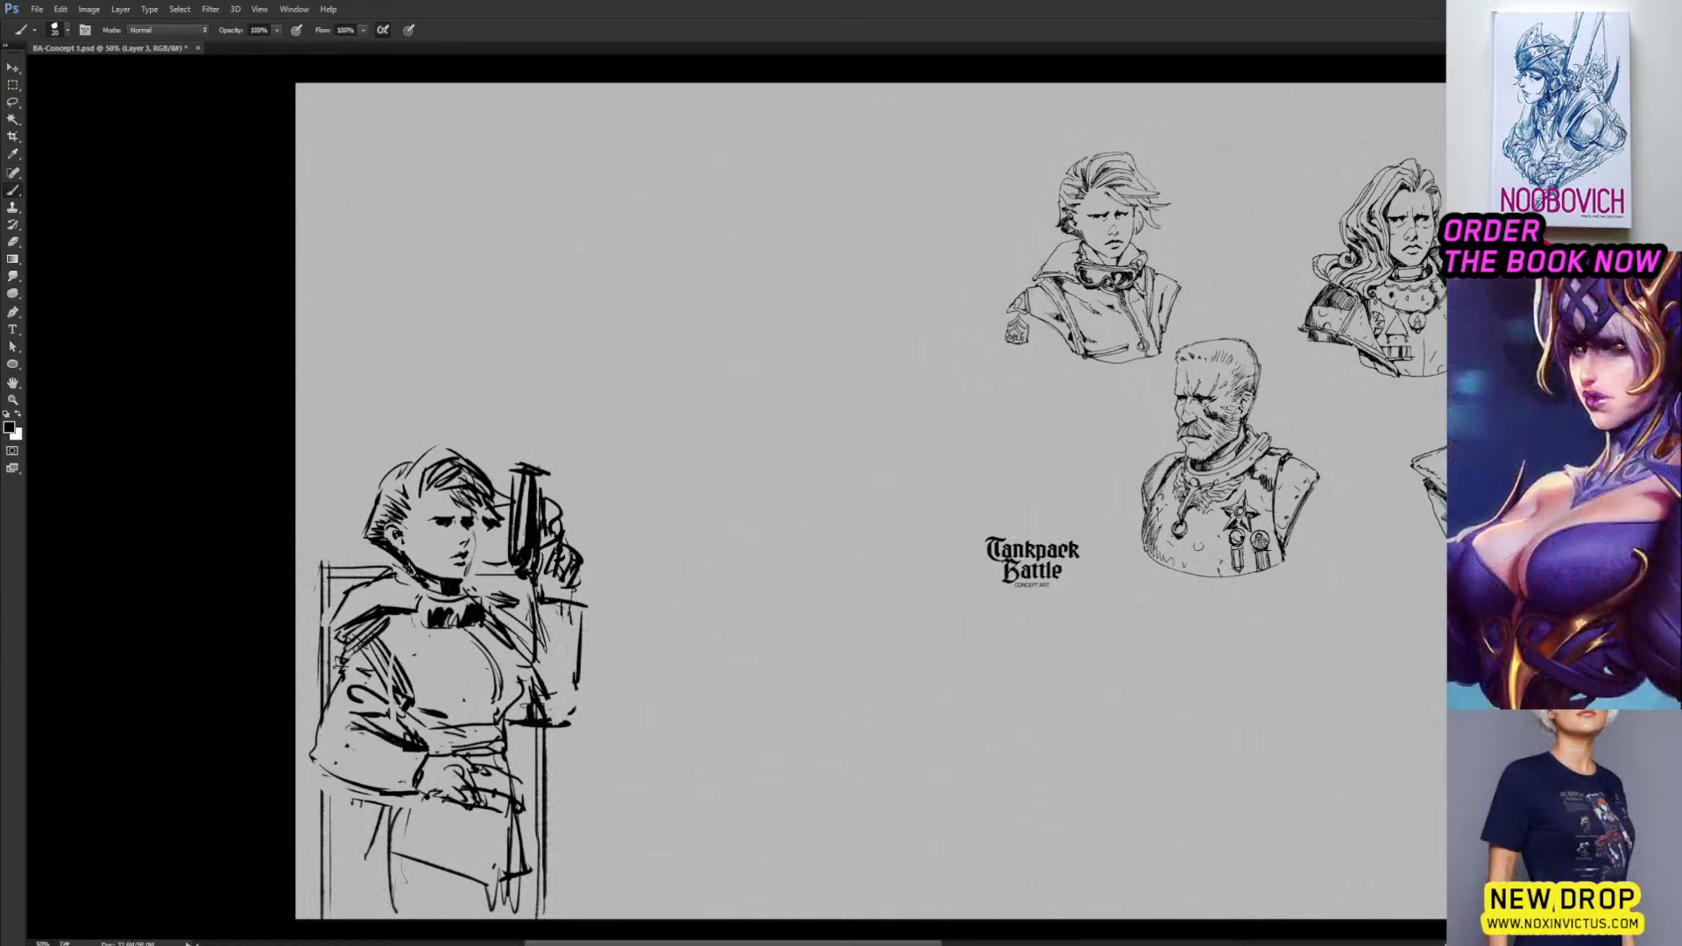
pyautogui.moveTo(333, 722); pyautogui.dragTo(377, 738)
pyautogui.moveTo(333, 716)
pyautogui.mouseDown()
pyautogui.moveTo(393, 735)
pyautogui.moveTo(344, 670)
pyautogui.moveTo(306, 741)
pyautogui.moveTo(386, 724)
pyautogui.mouseUp()
pyautogui.press('e')
# Draw a thick coat edge down the far hip and hatch dark shading across the lower skirt.
pyautogui.press('b')
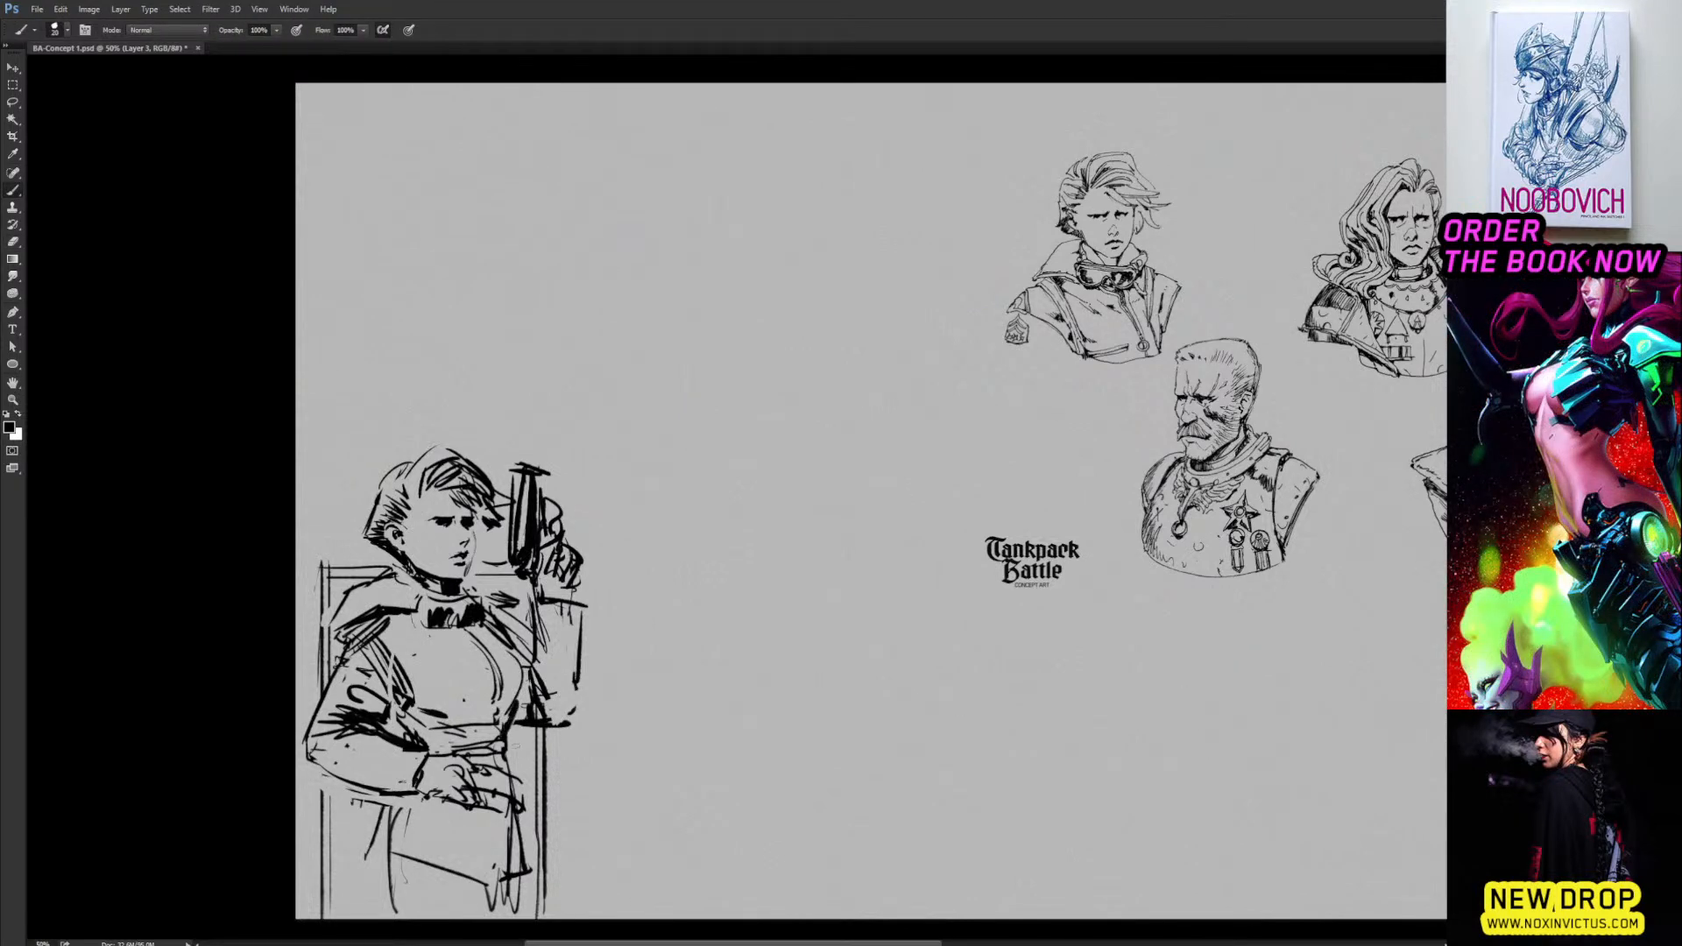
pyautogui.moveTo(508, 741)
pyautogui.mouseDown()
pyautogui.moveTo(541, 861)
pyautogui.moveTo(421, 911)
pyautogui.moveTo(519, 864)
pyautogui.moveTo(514, 911)
pyautogui.mouseUp()
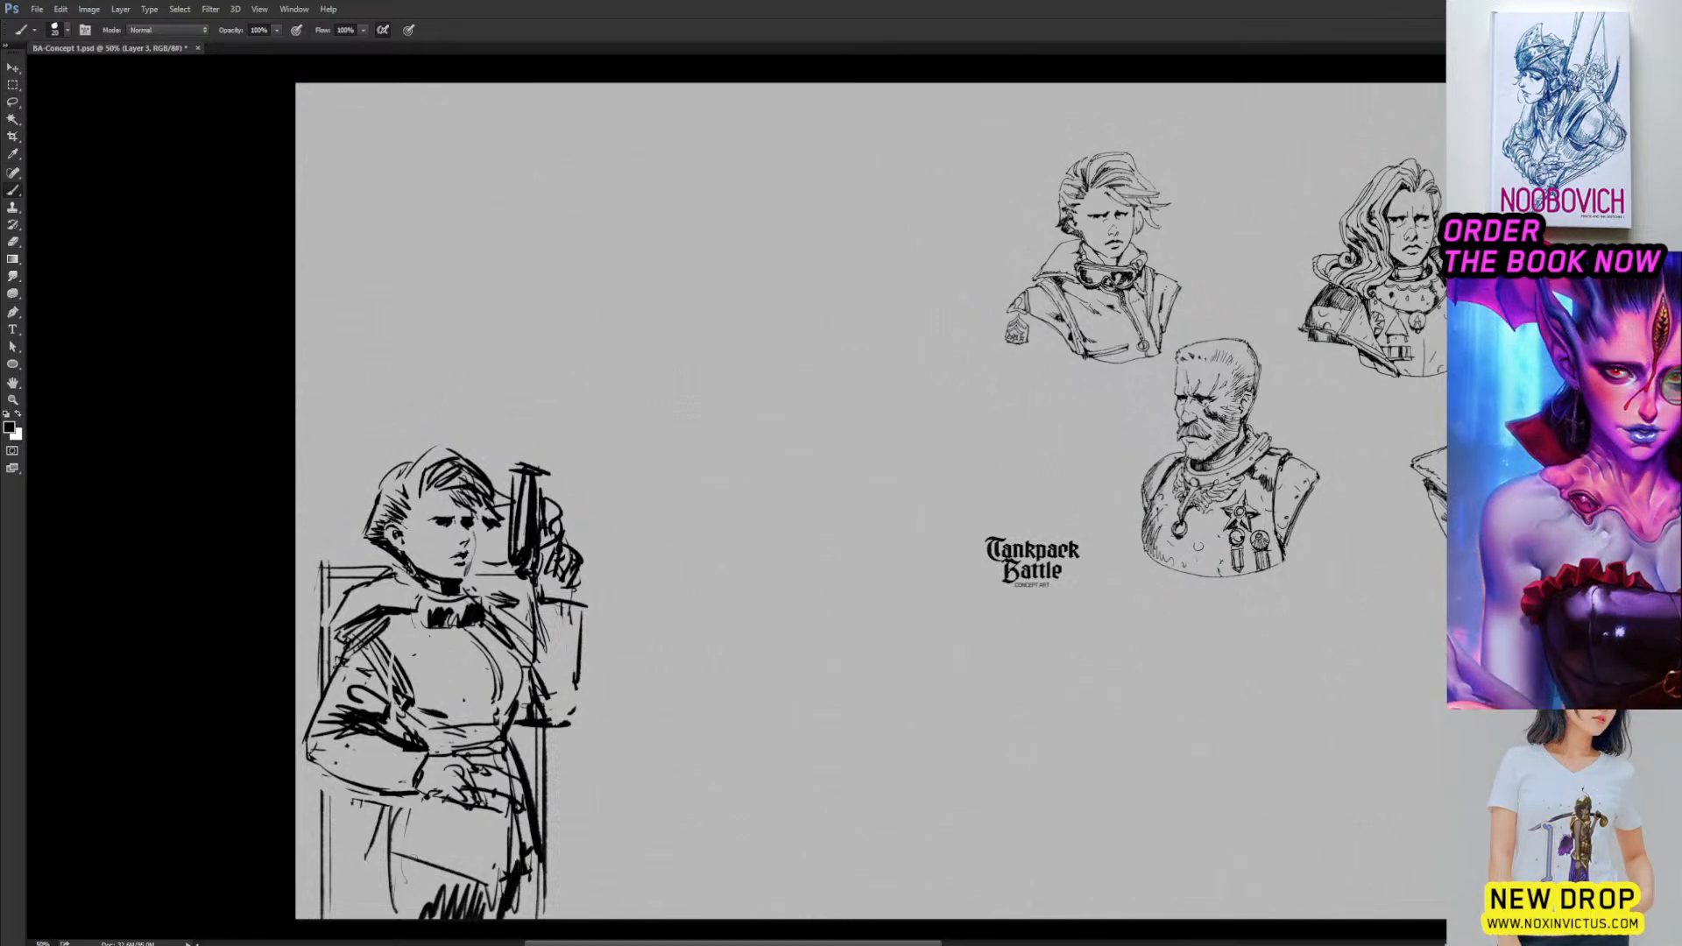
pyautogui.moveTo(412, 855)
pyautogui.mouseDown()
pyautogui.moveTo(387, 919)
pyautogui.moveTo(416, 918)
pyautogui.moveTo(412, 887)
pyautogui.mouseUp()
# Erase the bulky pistol barrel and redraw it slimmer and longer, with a solid black grip end.
pyautogui.press('e')
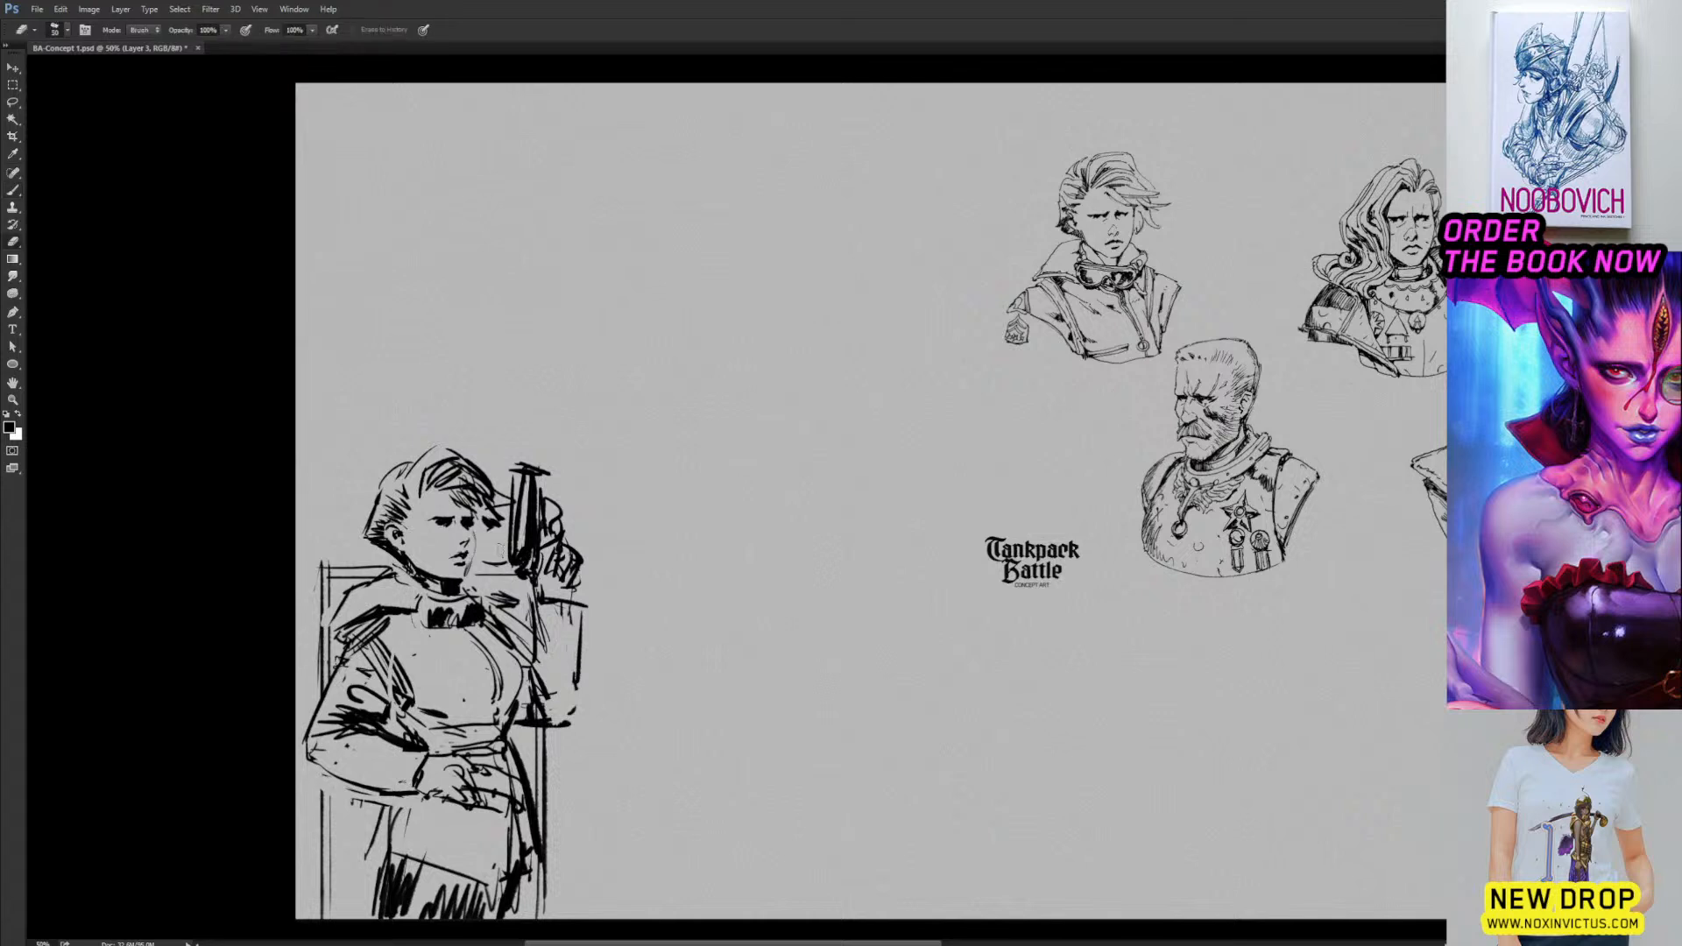
pyautogui.moveTo(516, 465)
pyautogui.mouseDown()
pyautogui.moveTo(524, 526)
pyautogui.moveTo(538, 446)
pyautogui.mouseUp()
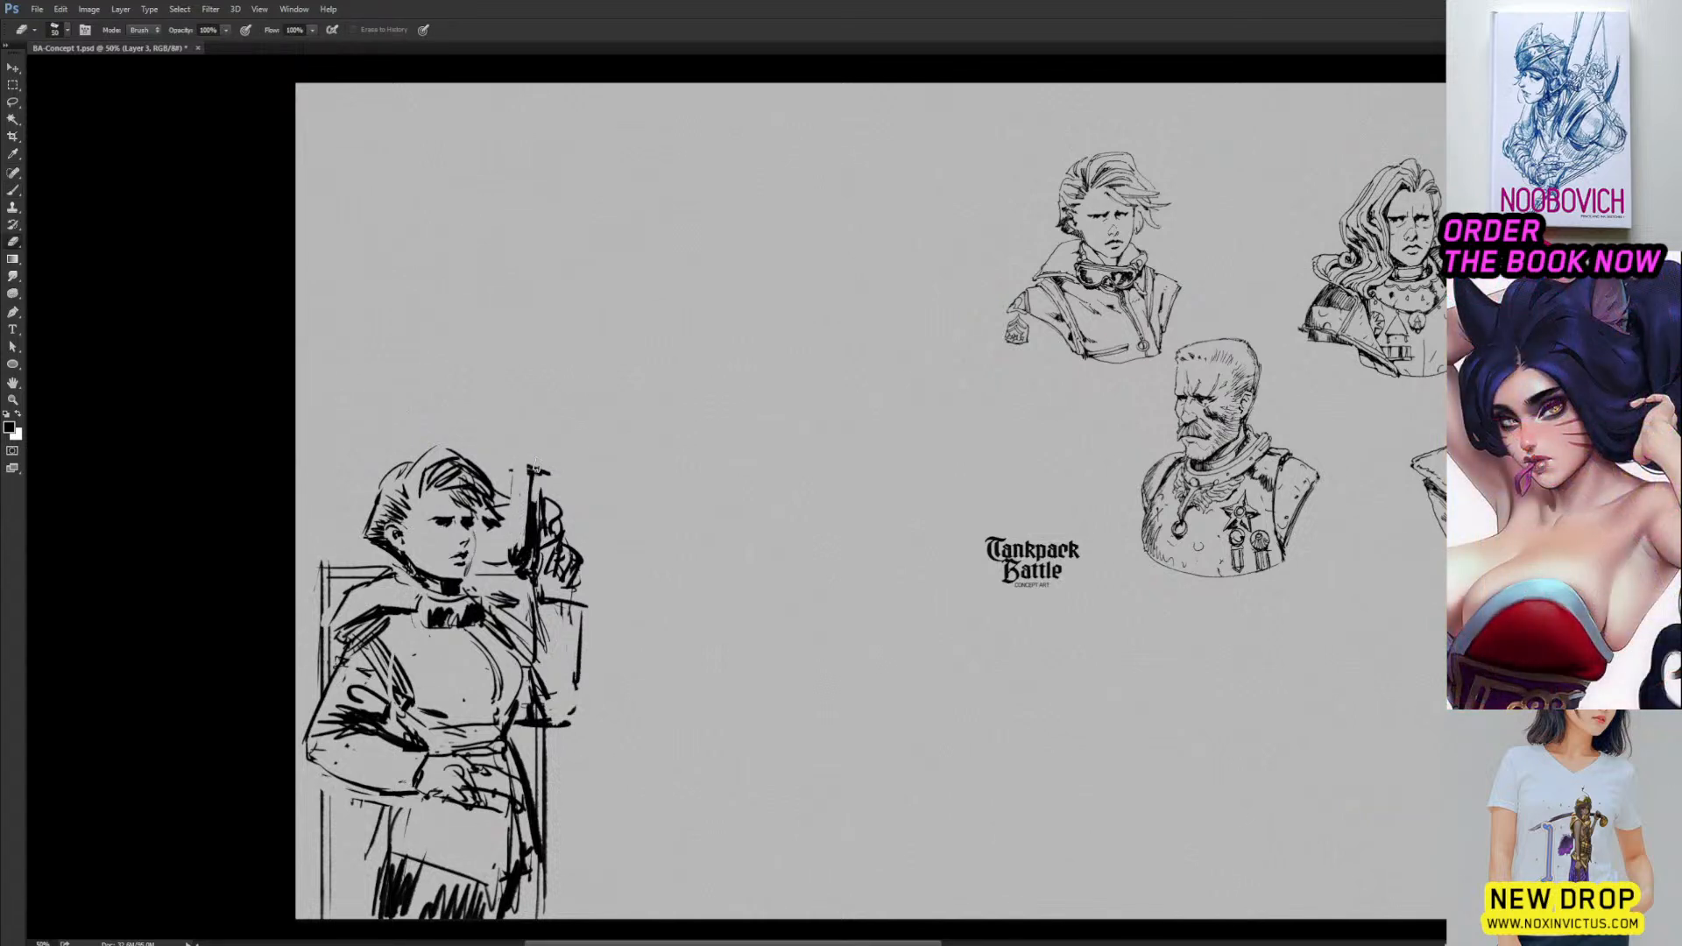
pyautogui.press('b')
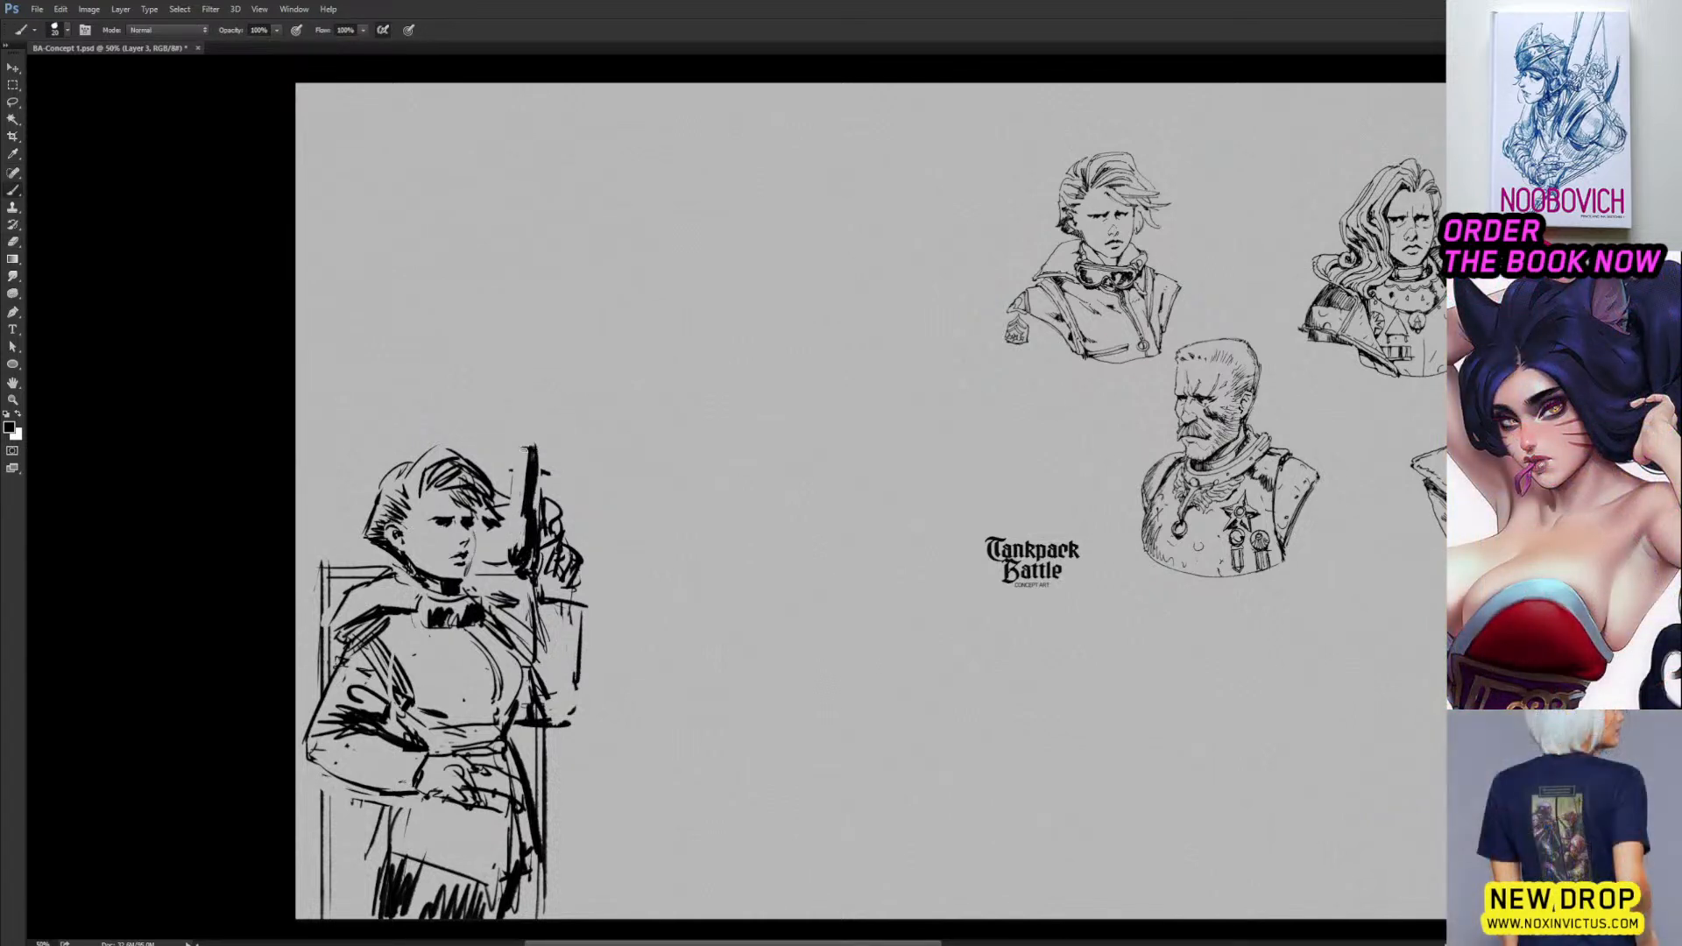
pyautogui.moveTo(517, 557)
pyautogui.mouseDown()
pyautogui.moveTo(528, 494)
pyautogui.moveTo(523, 511)
pyautogui.mouseUp()
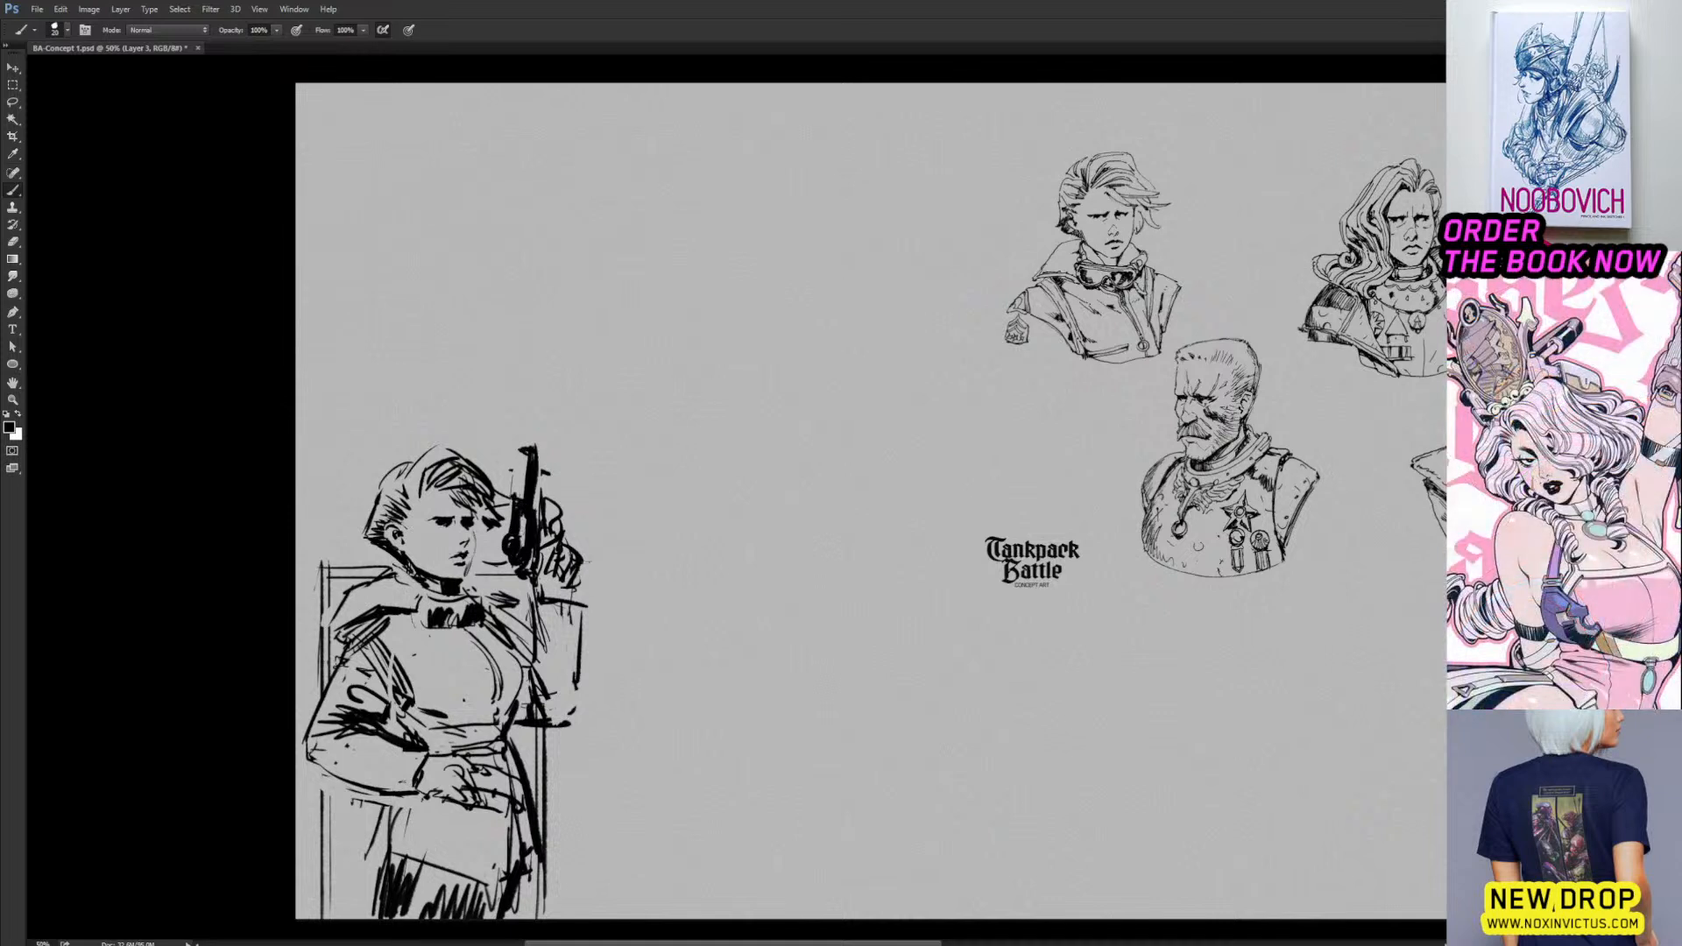
pyautogui.moveTo(583, 561); pyautogui.dragTo(594, 598)
# Erase the scribbled pistol hand and redraw it with fingers wrapped around the grip above the raised forearm.
pyautogui.press('e')
pyautogui.moveTo(545, 518)
pyautogui.mouseDown()
pyautogui.moveTo(579, 587)
pyautogui.moveTo(546, 601)
pyautogui.moveTo(589, 630)
pyautogui.moveTo(568, 711)
pyautogui.mouseUp()
pyautogui.press('b')
pyautogui.press('e')
pyautogui.press('b')
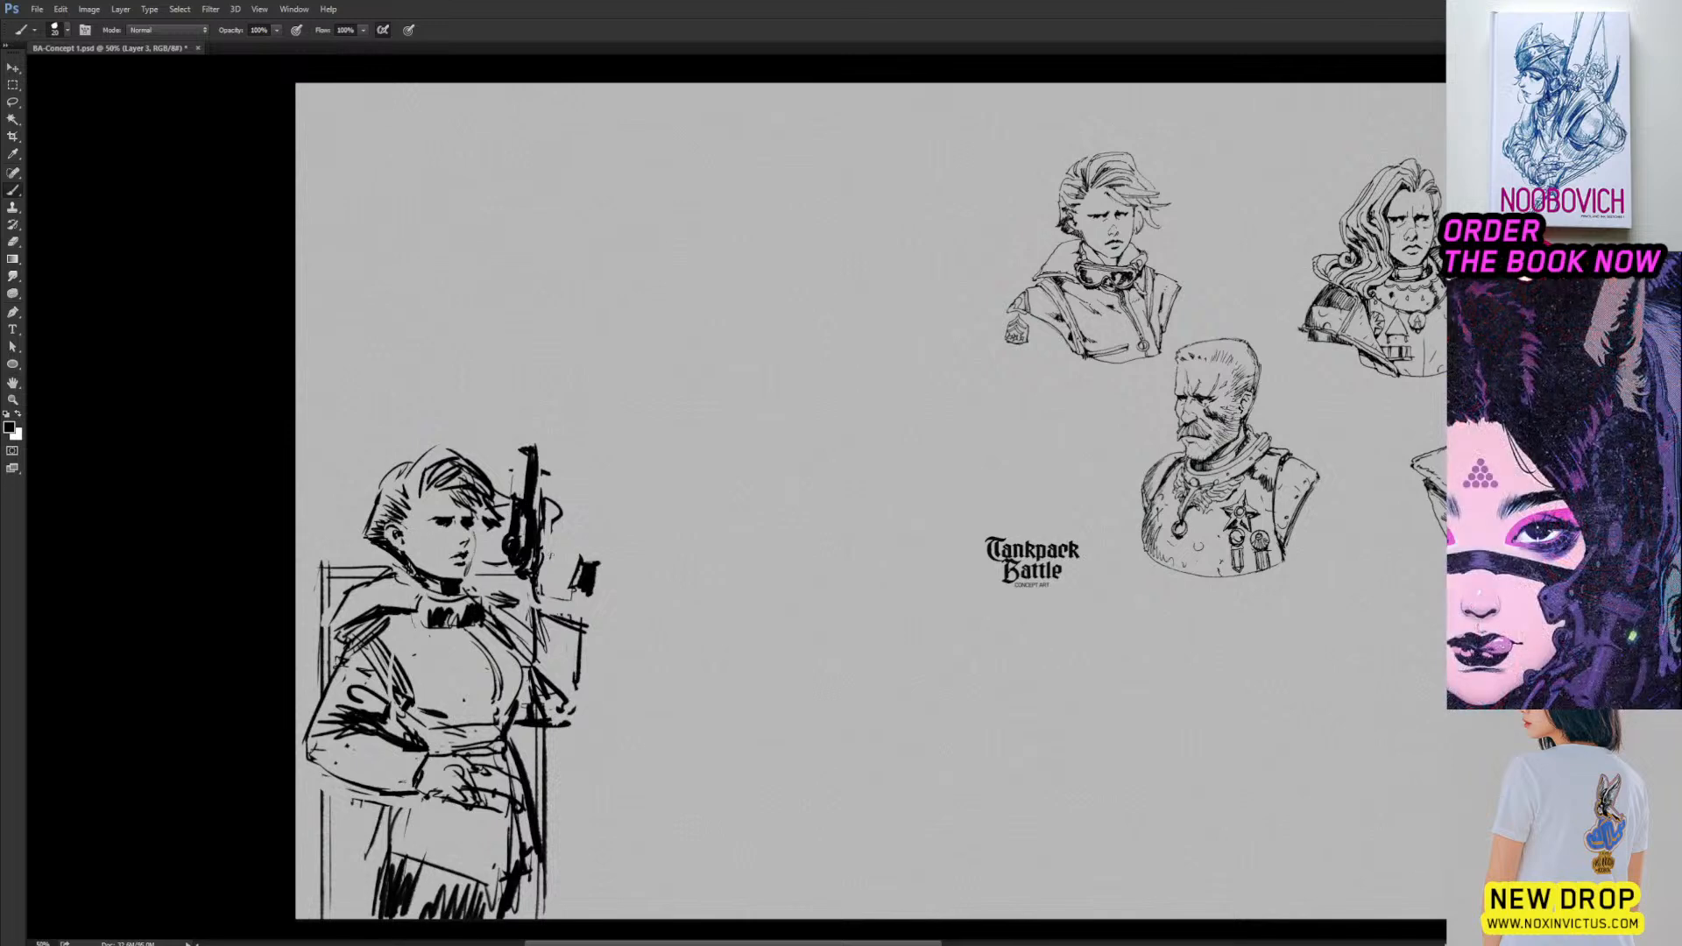
pyautogui.moveTo(553, 586); pyautogui.dragTo(580, 618)
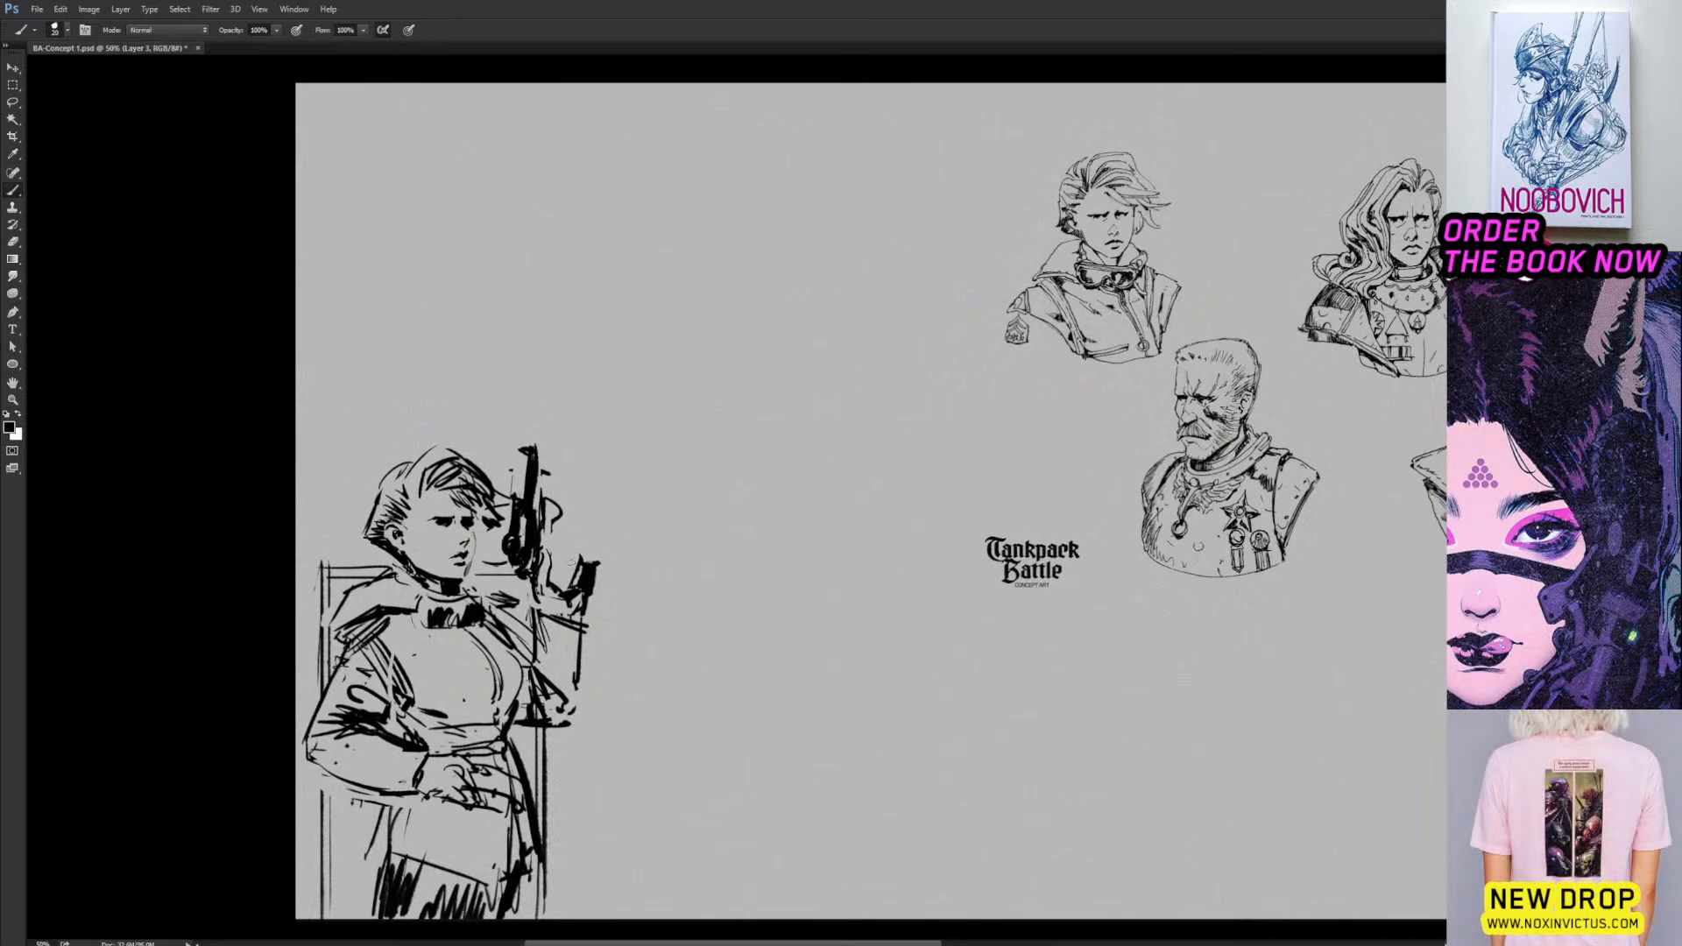
pyautogui.moveTo(569, 552)
pyautogui.mouseDown()
pyautogui.moveTo(583, 558)
pyautogui.moveTo(572, 589)
pyautogui.mouseUp()
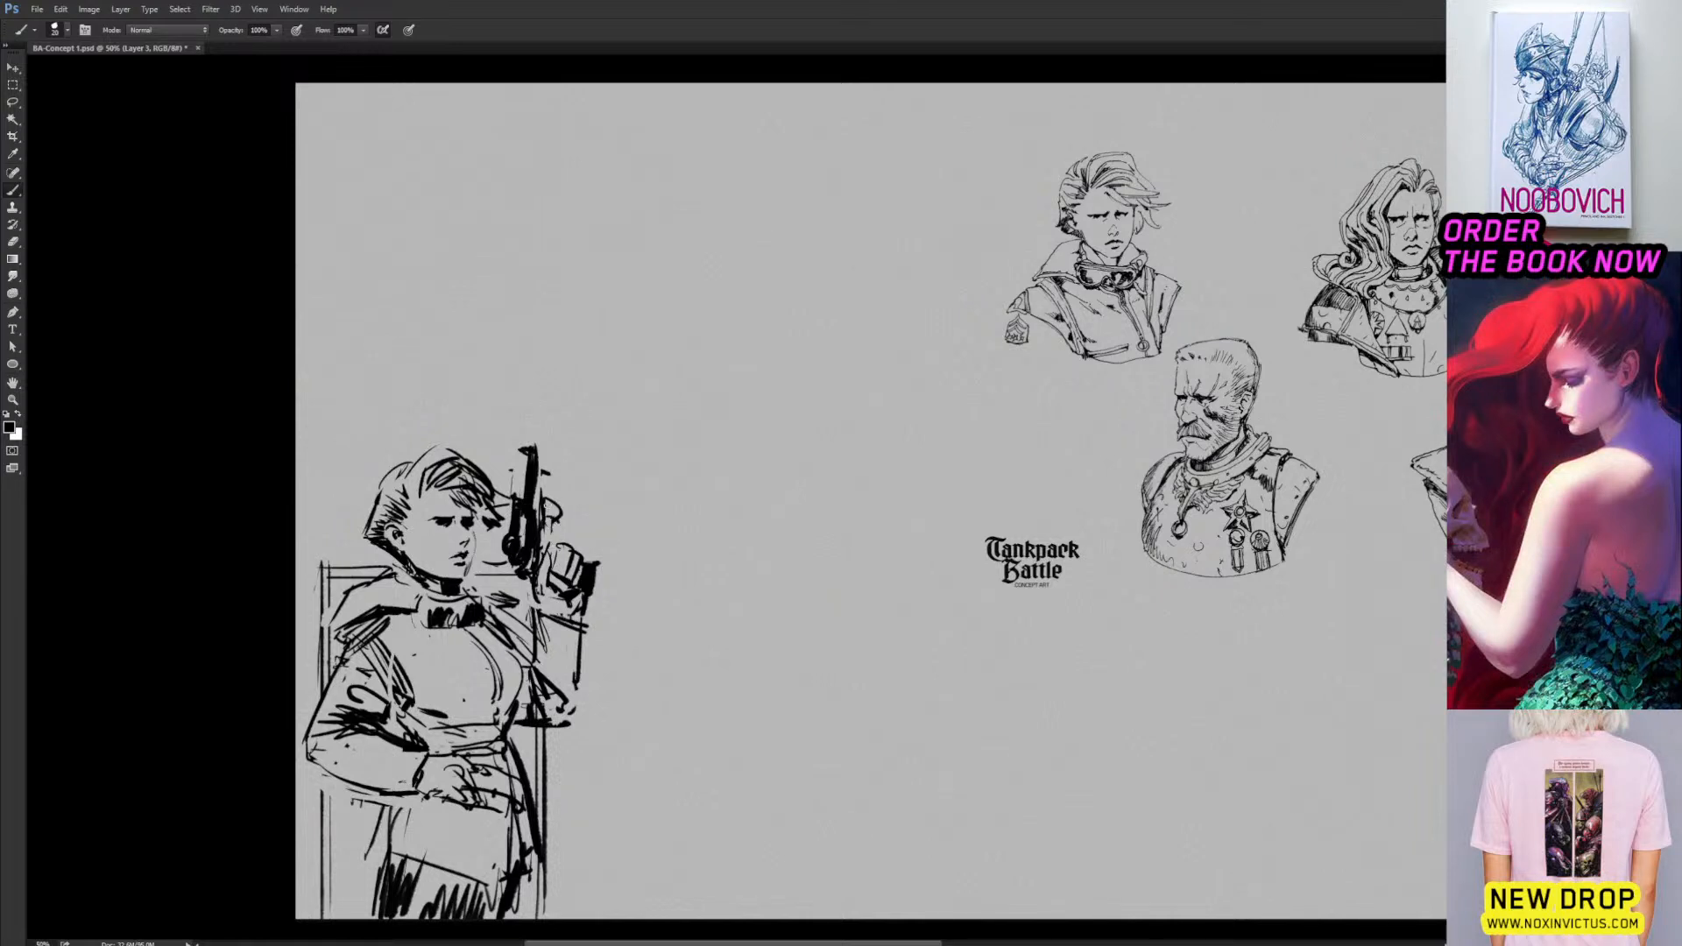
pyautogui.moveTo(545, 507); pyautogui.dragTo(556, 541)
# Clean up the hair at the back of the head and redraw its outer contour with fuller strokes.
pyautogui.press('e')
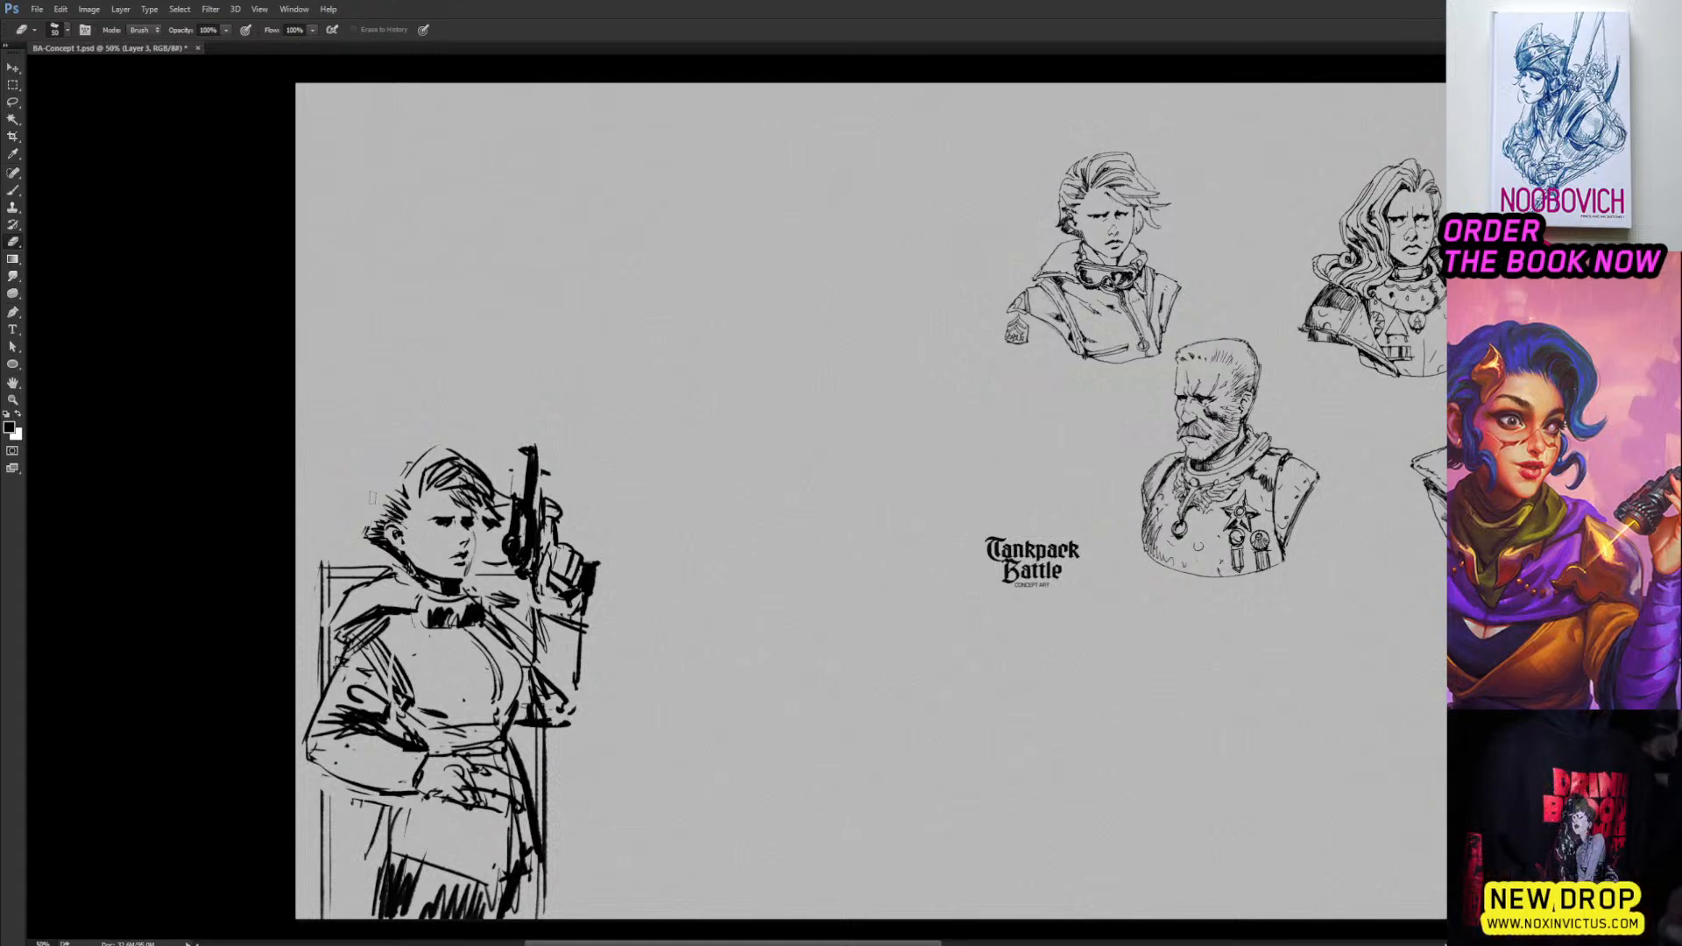
pyautogui.press('b')
pyautogui.moveTo(405, 463); pyautogui.dragTo(373, 498)
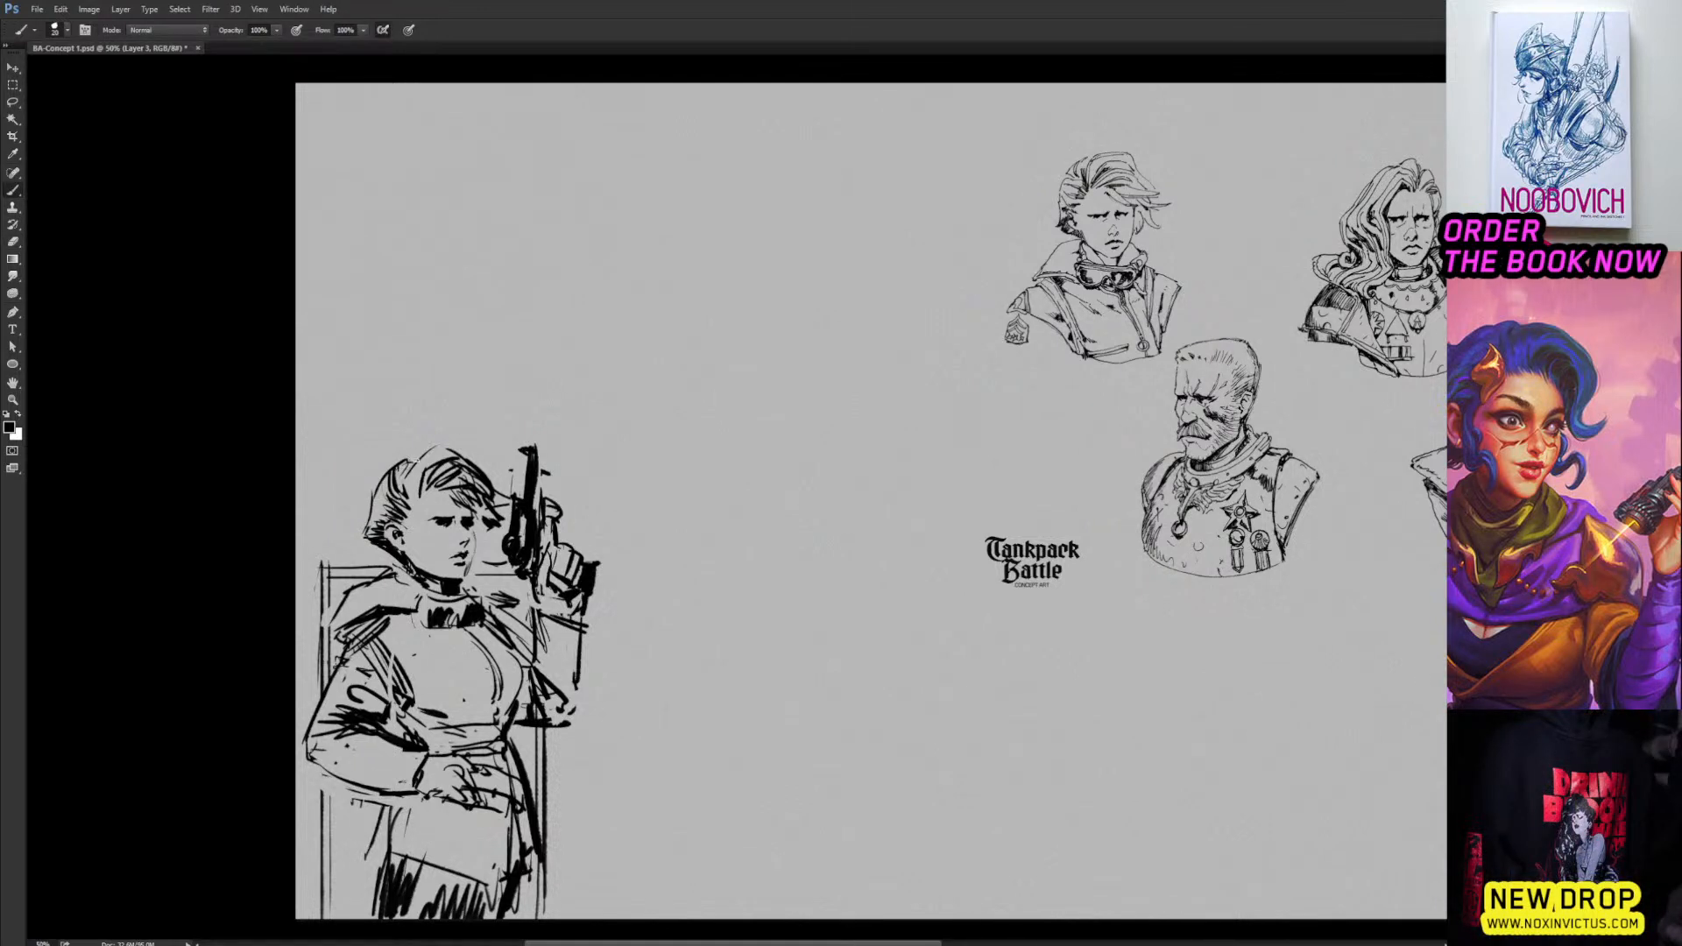
# Erase the rough near-shoulder outline and redraw it as a smooth curve sloping down from the collar.
pyautogui.press('e')
pyautogui.moveTo(368, 579); pyautogui.dragTo(323, 617)
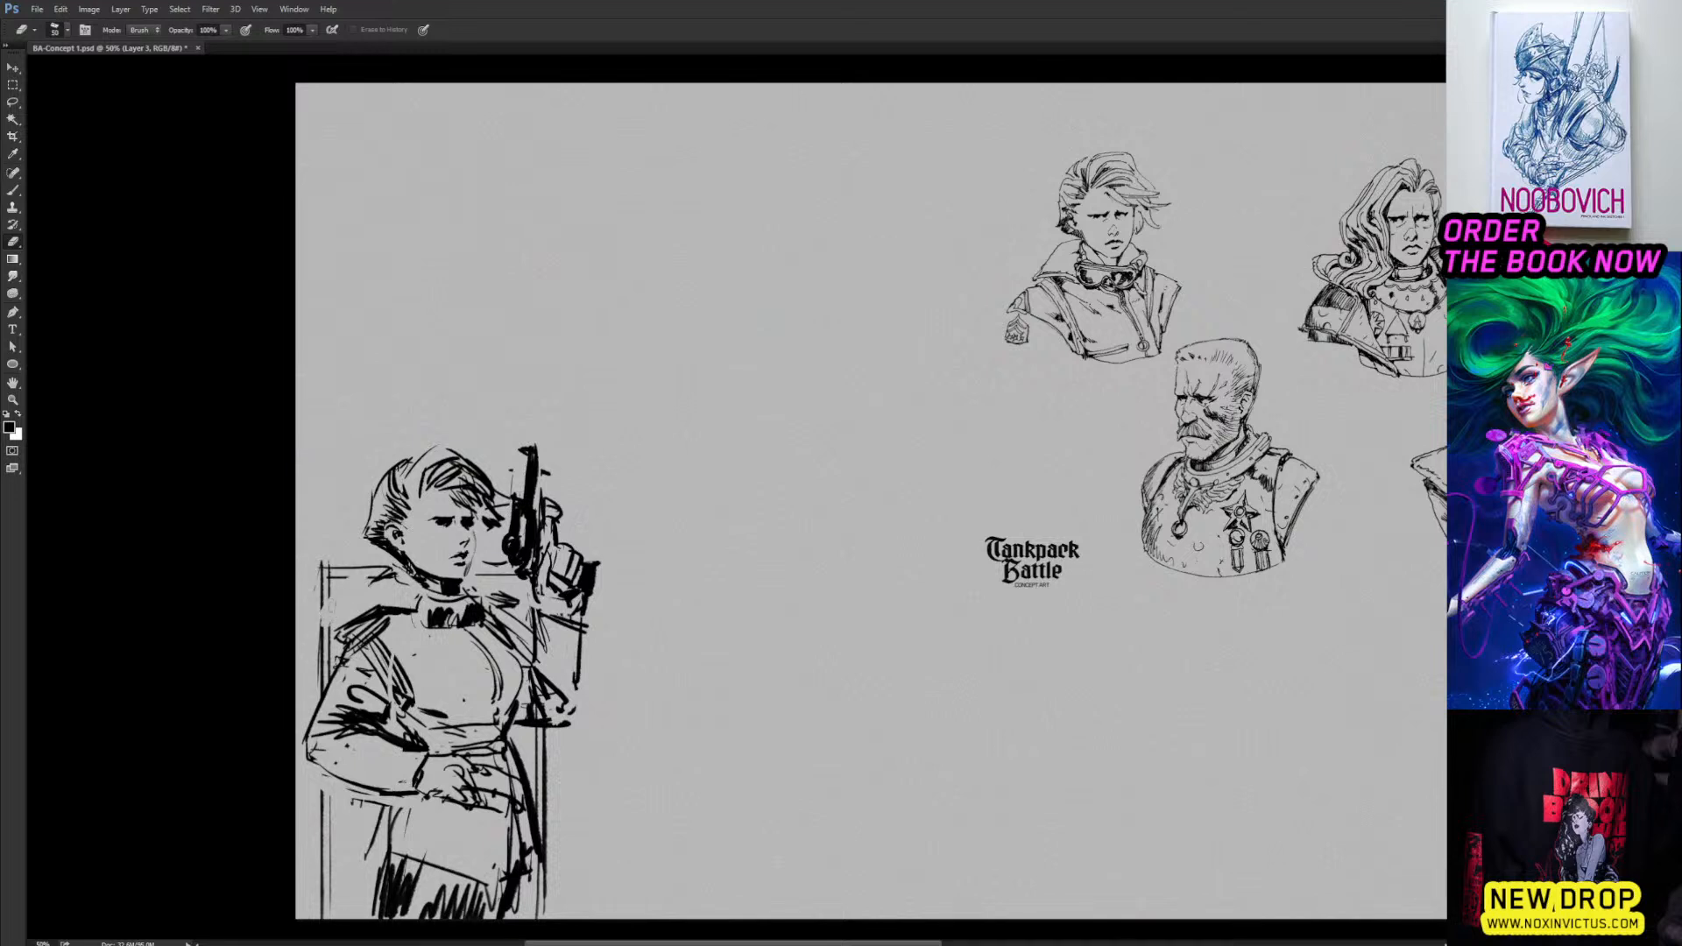
pyautogui.moveTo(394, 571)
pyautogui.mouseDown()
pyautogui.moveTo(330, 656)
pyautogui.moveTo(359, 592)
pyautogui.mouseUp()
pyautogui.press('b')
pyautogui.press('e')
pyautogui.press('b')
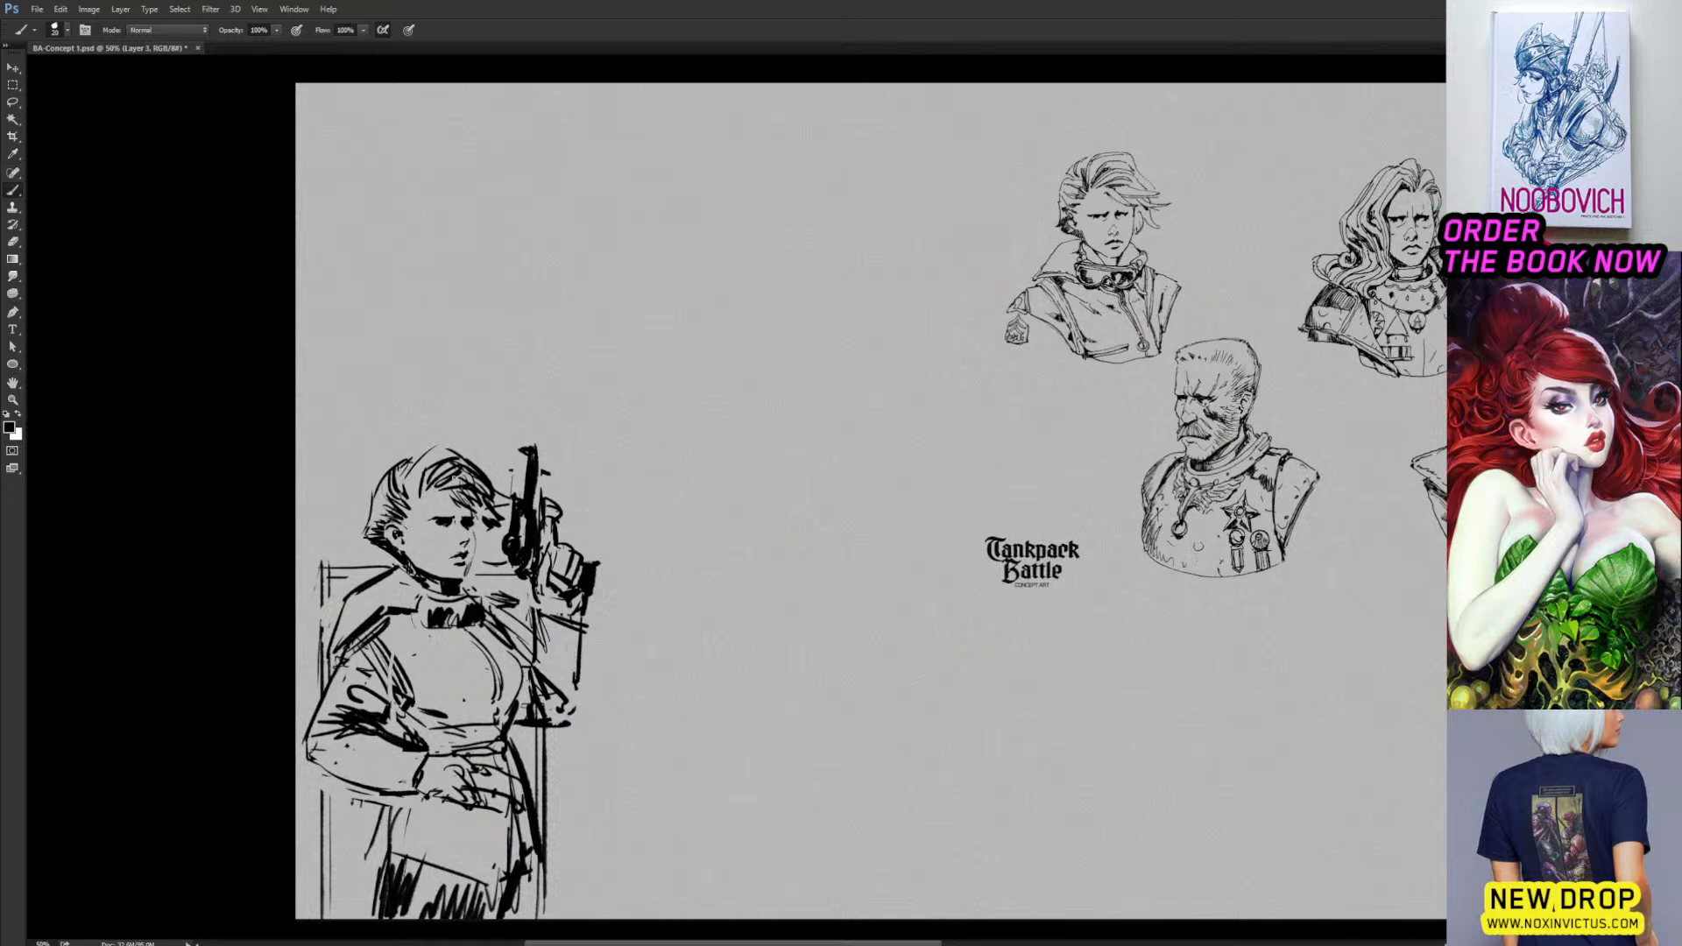
pyautogui.press('e')
pyautogui.press('b')
pyautogui.press('e')
pyautogui.press('b')
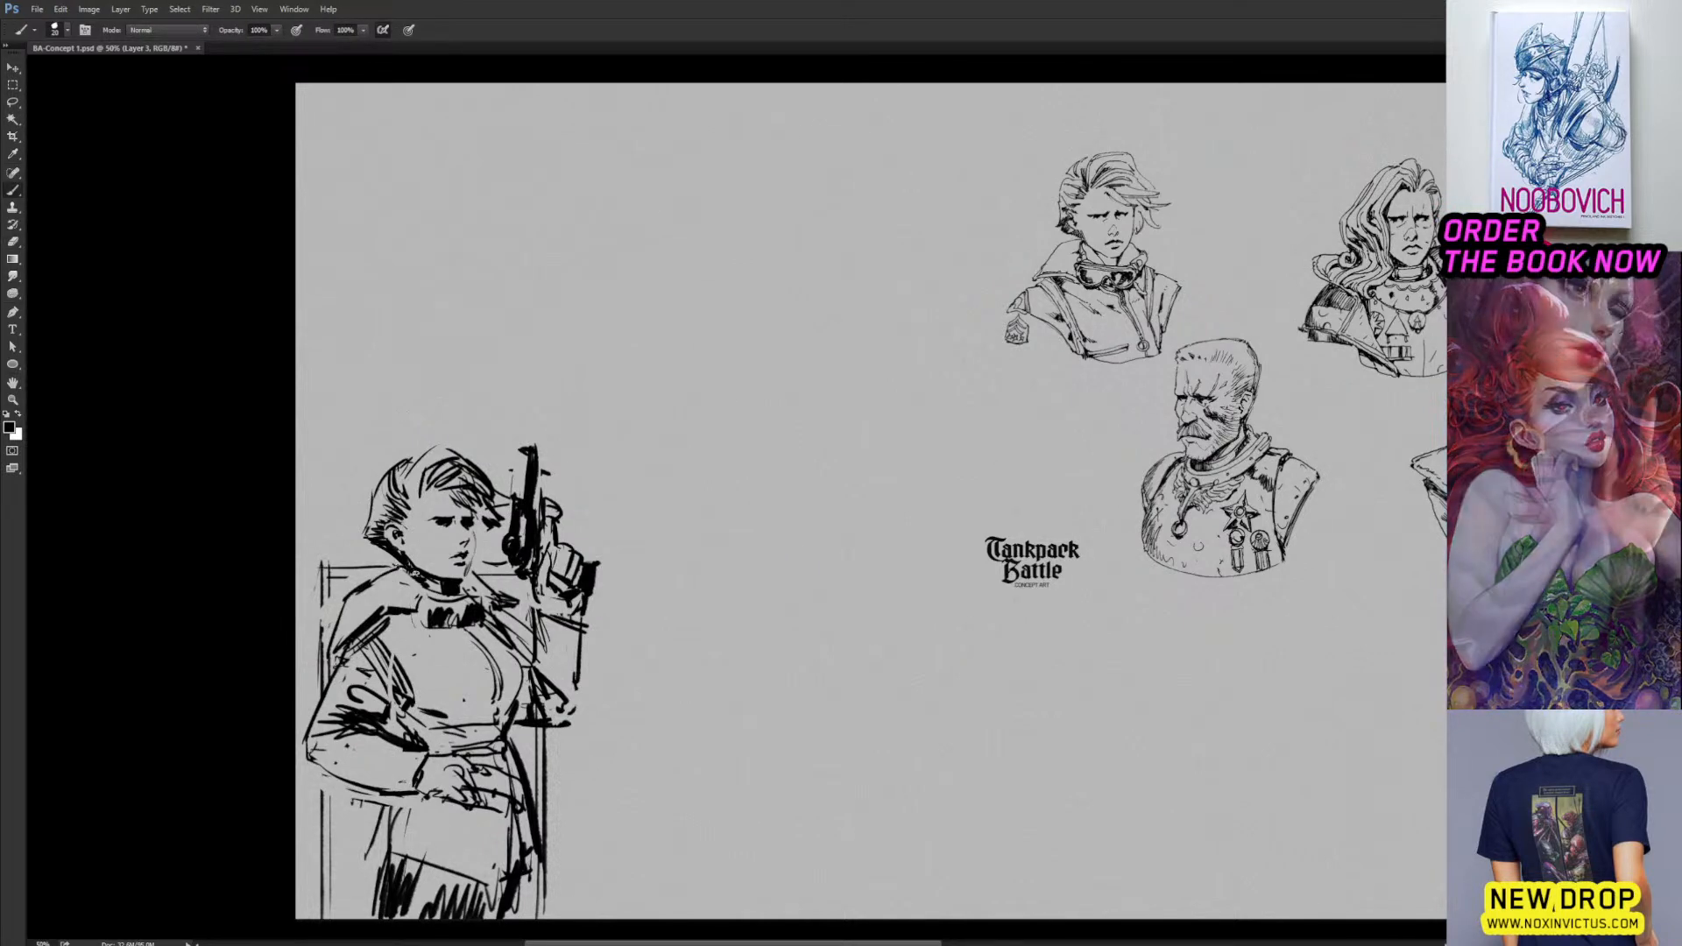
# Refine the outline of the jacket flap below the waist hand.
pyautogui.moveTo(615, 510); pyautogui.dragTo(553, 487)
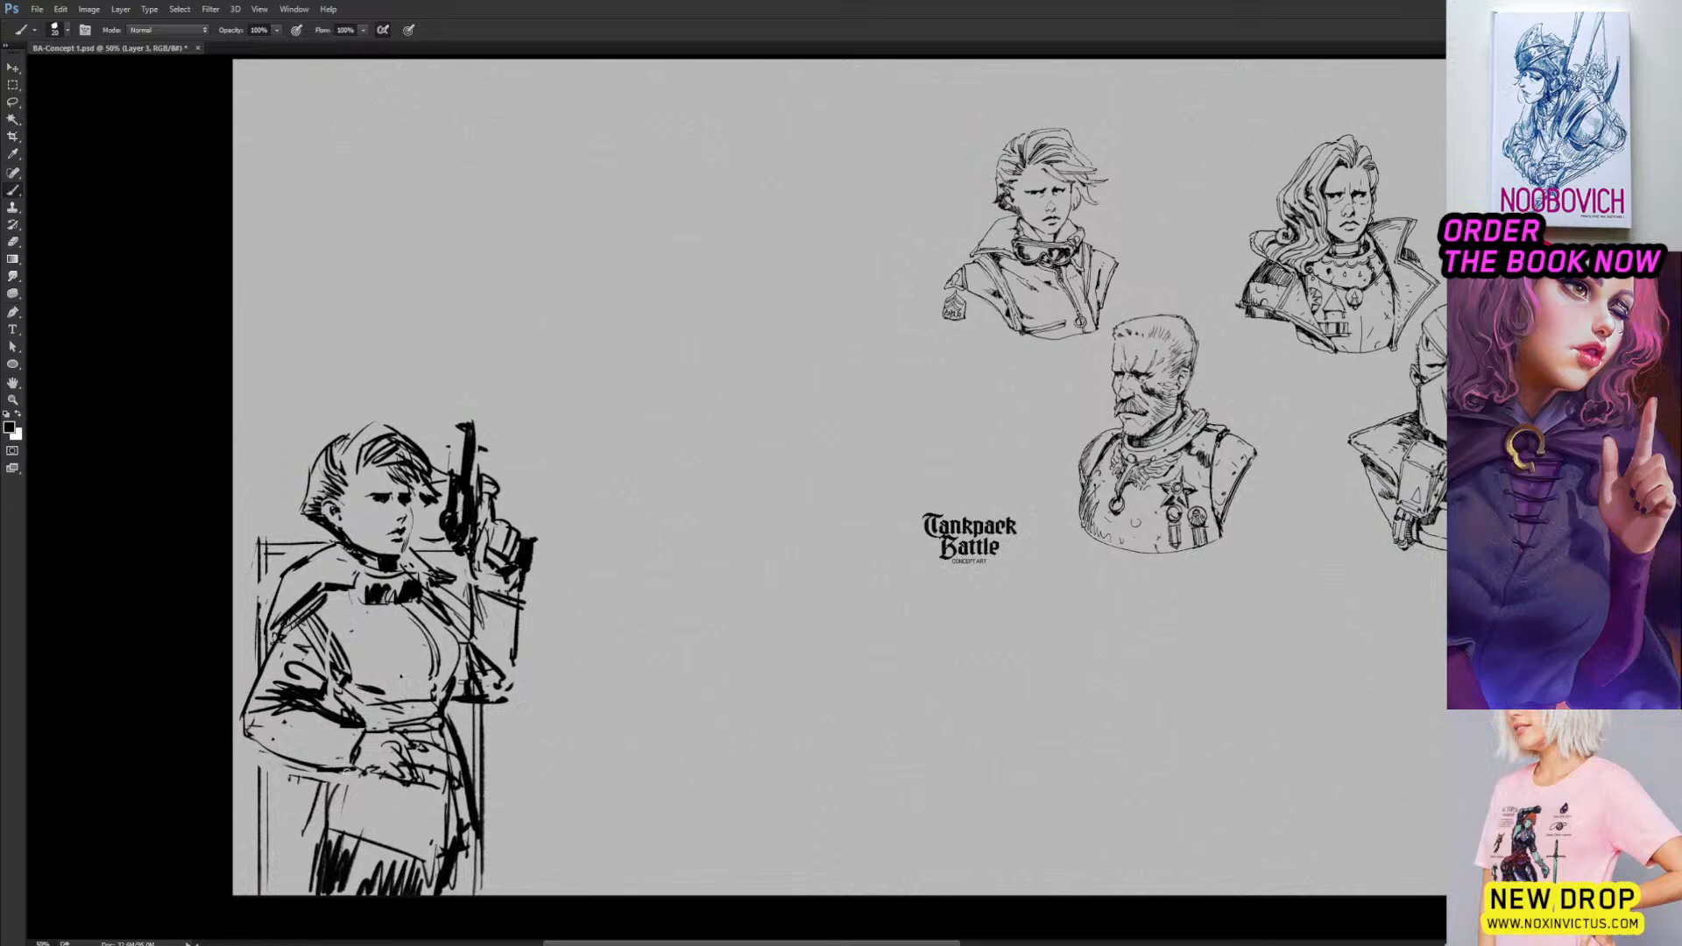
pyautogui.moveTo(349, 768)
pyautogui.mouseDown()
pyautogui.moveTo(338, 811)
pyautogui.moveTo(395, 832)
pyautogui.moveTo(452, 743)
pyautogui.moveTo(474, 810)
pyautogui.mouseUp()
pyautogui.press('e')
# Shade the torso folds beneath the chest with dark brush strokes down to the belt.
pyautogui.press('b')
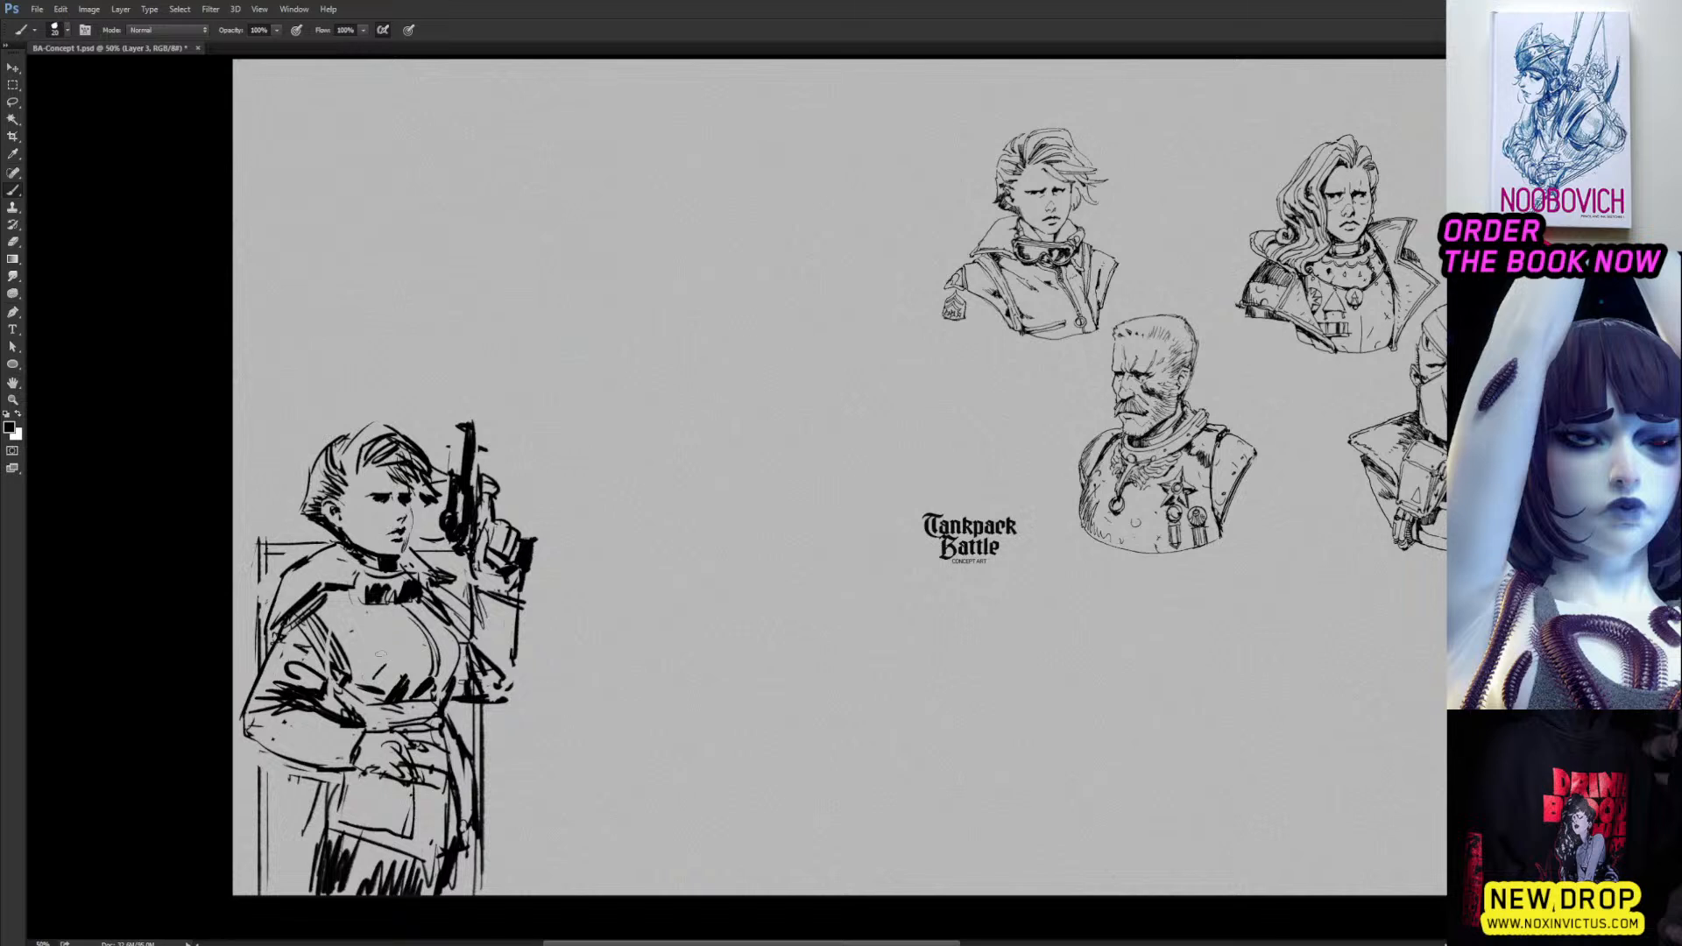
pyautogui.moveTo(361, 675); pyautogui.dragTo(386, 658)
pyautogui.moveTo(355, 700)
pyautogui.mouseDown()
pyautogui.moveTo(449, 653)
pyautogui.moveTo(445, 675)
pyautogui.mouseUp()
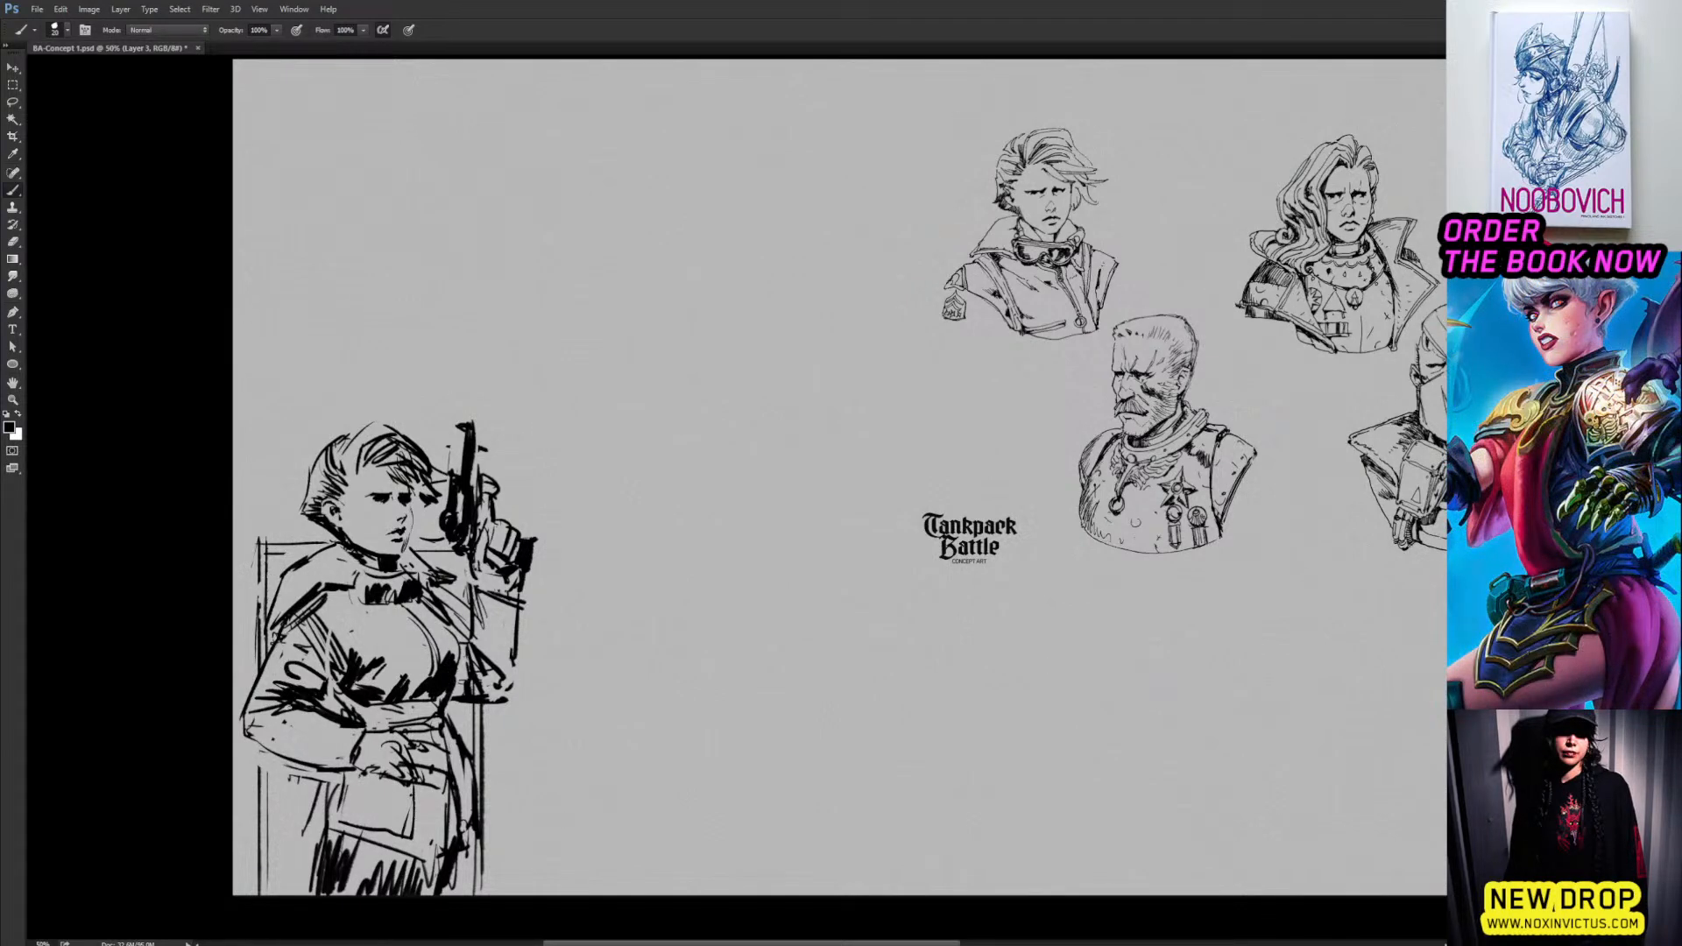
# Clean up the hand resting at the waist and redraw its fingers more clearly.
pyautogui.press('e')
pyautogui.moveTo(398, 778)
pyautogui.mouseDown()
pyautogui.moveTo(411, 741)
pyautogui.moveTo(415, 757)
pyautogui.moveTo(390, 746)
pyautogui.moveTo(401, 782)
pyautogui.mouseUp()
pyautogui.press('b')
pyautogui.press('e')
pyautogui.press('b')
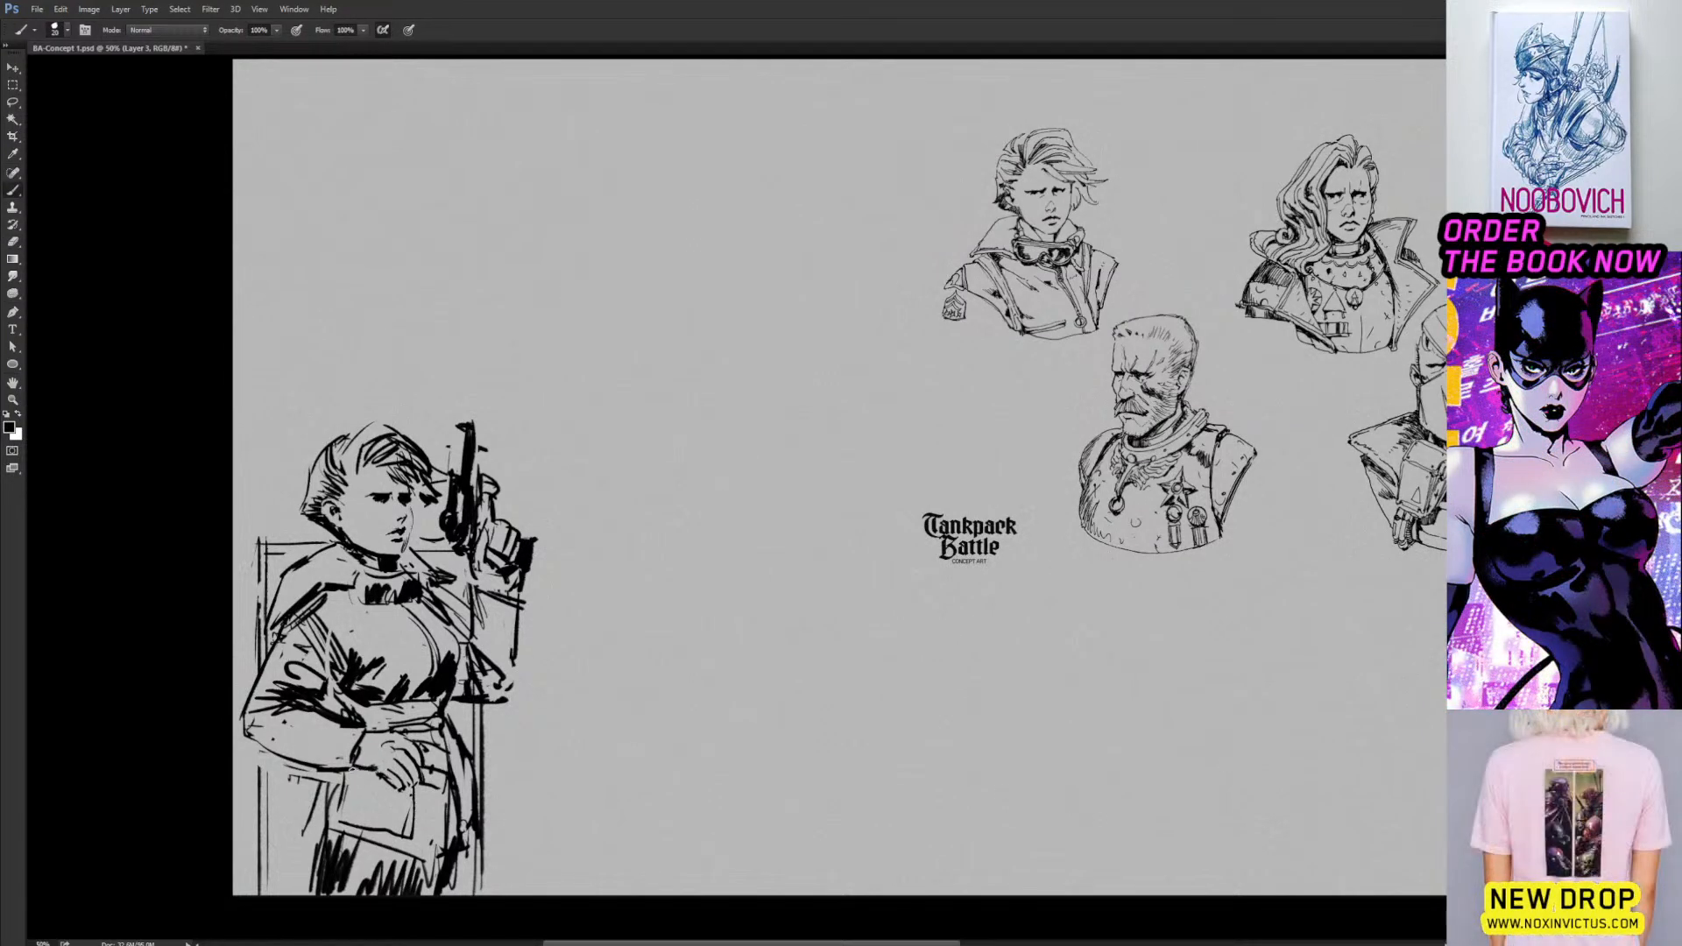
# Redraw the jacket flap below the hand with a flared outer corner and dark shading beneath the forearm.
pyautogui.press('e')
pyautogui.moveTo(328, 828)
pyautogui.mouseDown()
pyautogui.moveTo(348, 793)
pyautogui.moveTo(293, 780)
pyautogui.moveTo(302, 824)
pyautogui.moveTo(355, 837)
pyautogui.mouseUp()
pyautogui.press('b')
pyautogui.moveTo(331, 773)
pyautogui.mouseDown()
pyautogui.moveTo(309, 822)
pyautogui.moveTo(323, 771)
pyautogui.moveTo(366, 806)
pyautogui.moveTo(379, 785)
pyautogui.mouseUp()
pyautogui.press('e')
# Fill the coat shadow beside the far hip and thigh with solid dark strokes.
pyautogui.press('b')
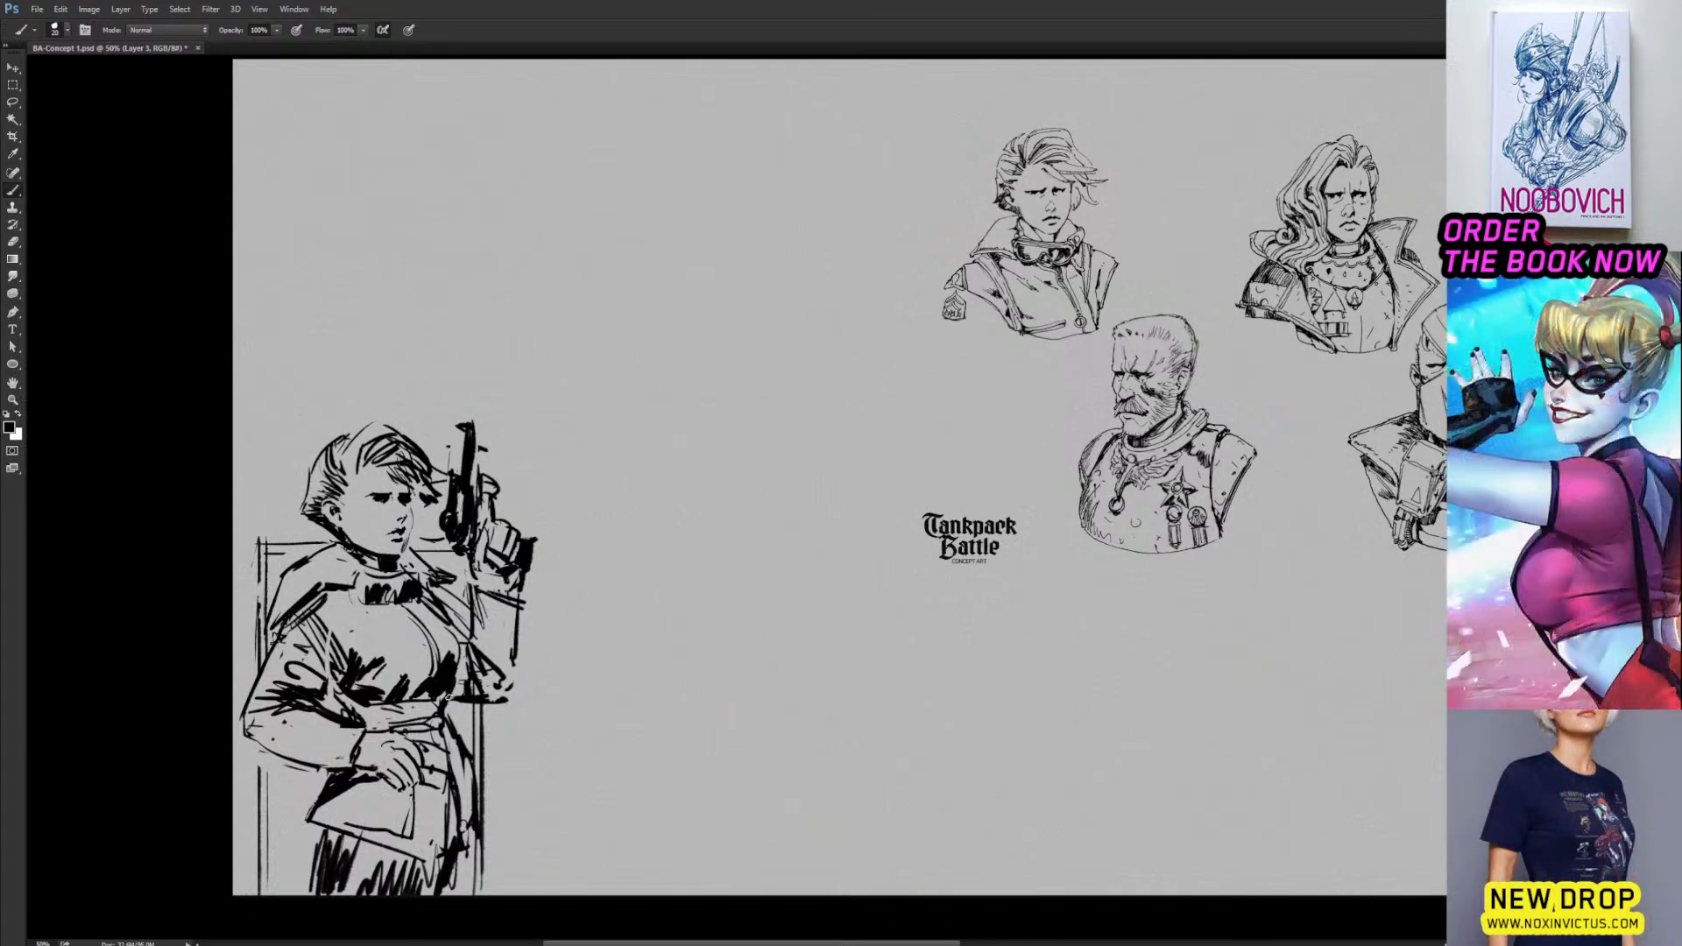
pyautogui.moveTo(459, 855); pyautogui.dragTo(450, 900)
pyautogui.moveTo(452, 802); pyautogui.dragTo(444, 860)
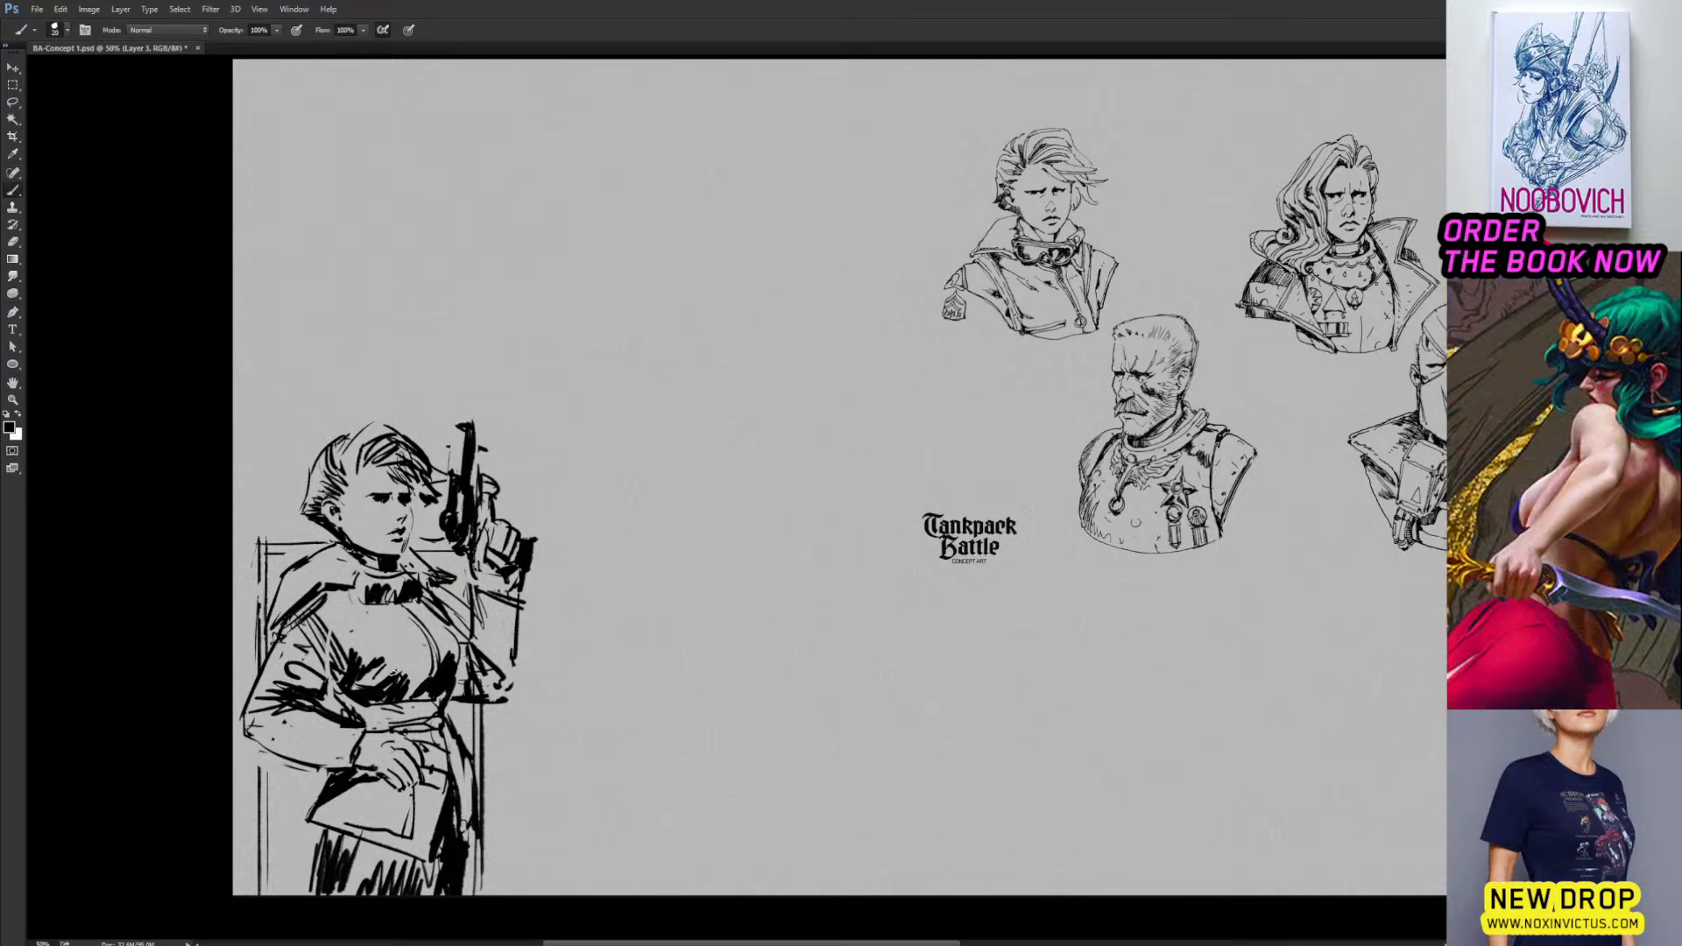
# Clean up the waist belt into parallel bands, and tidy the frame line and coat edge beside the far hip.
pyautogui.press('e')
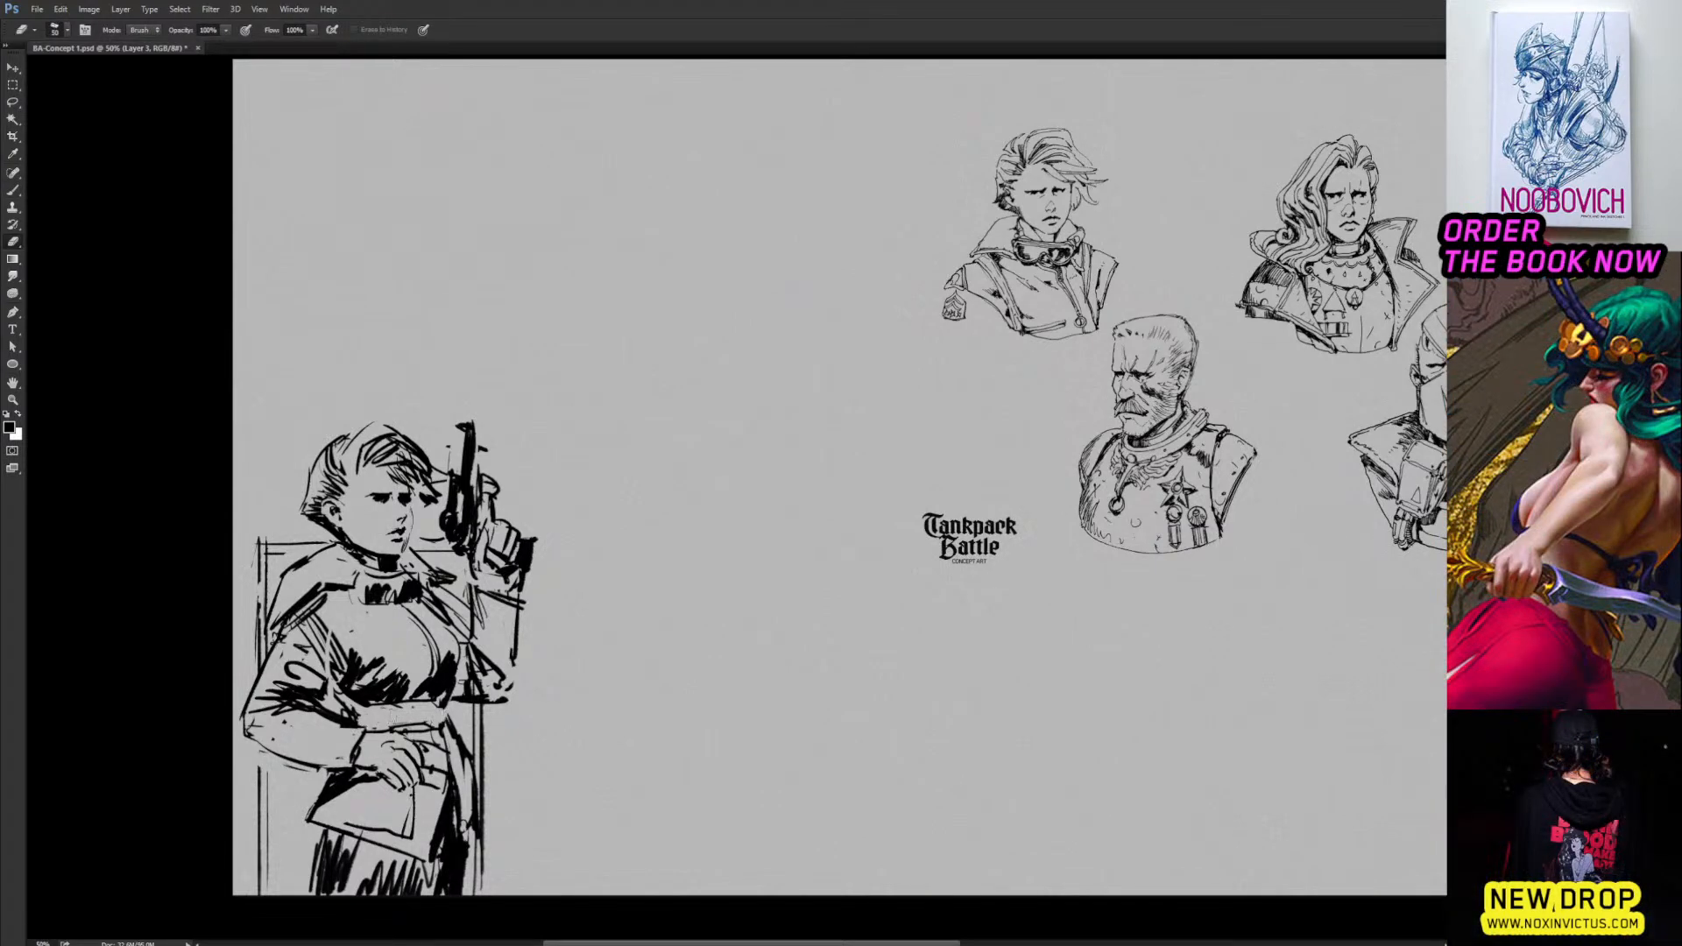
pyautogui.press('b')
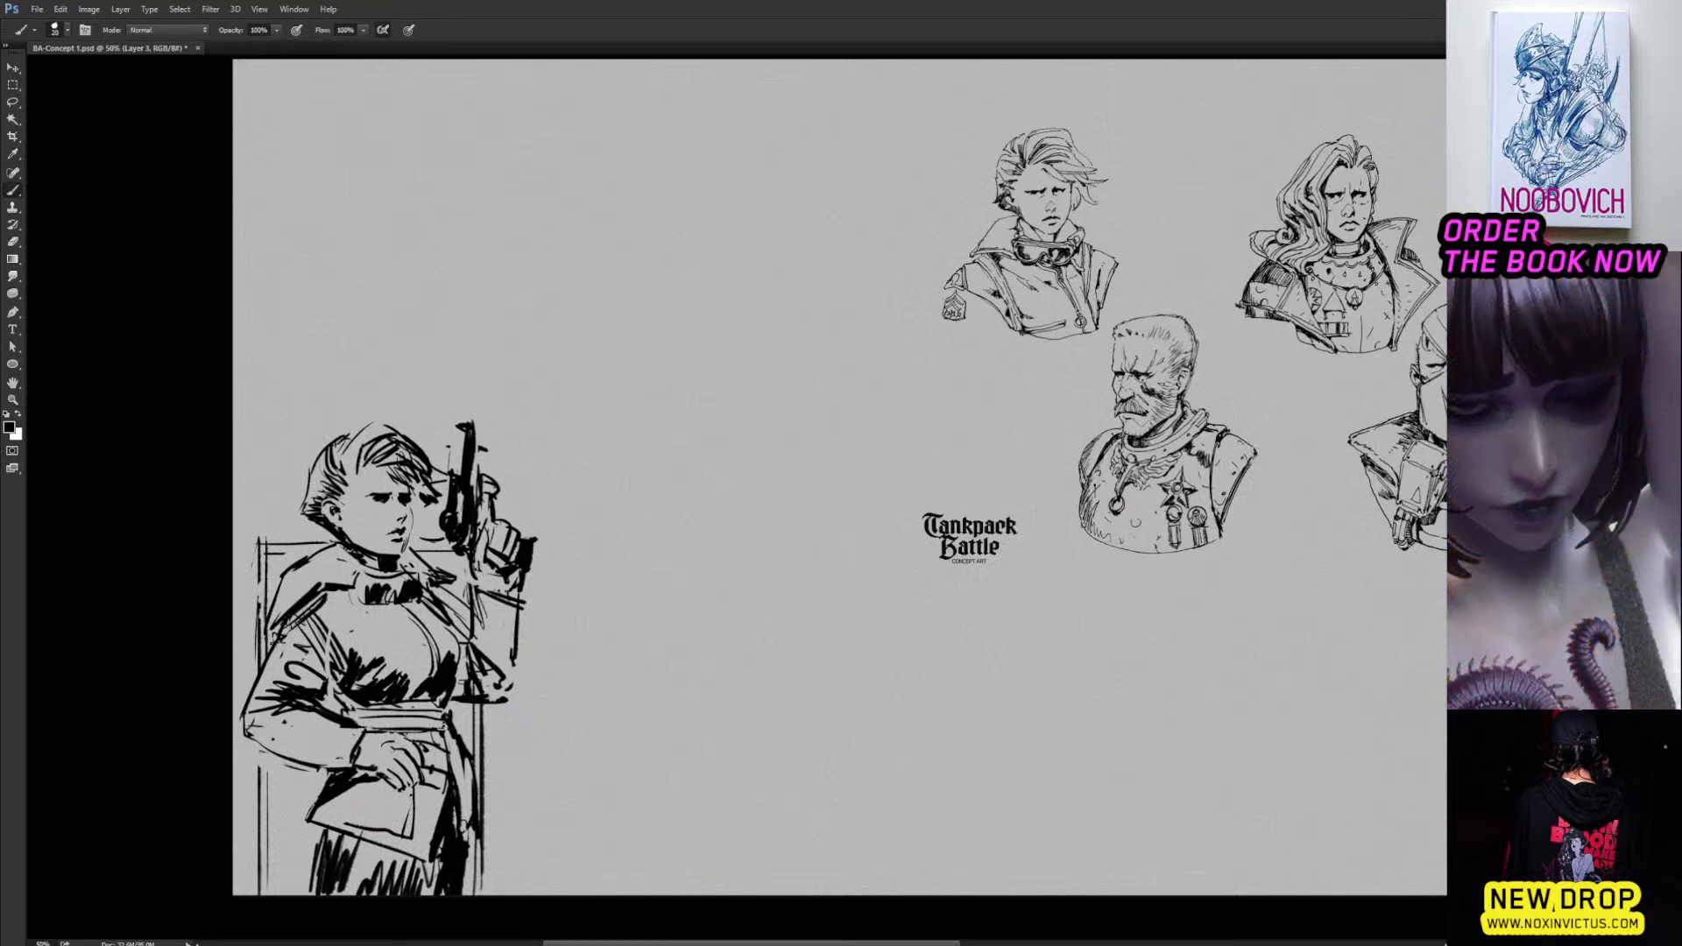
pyautogui.press('e')
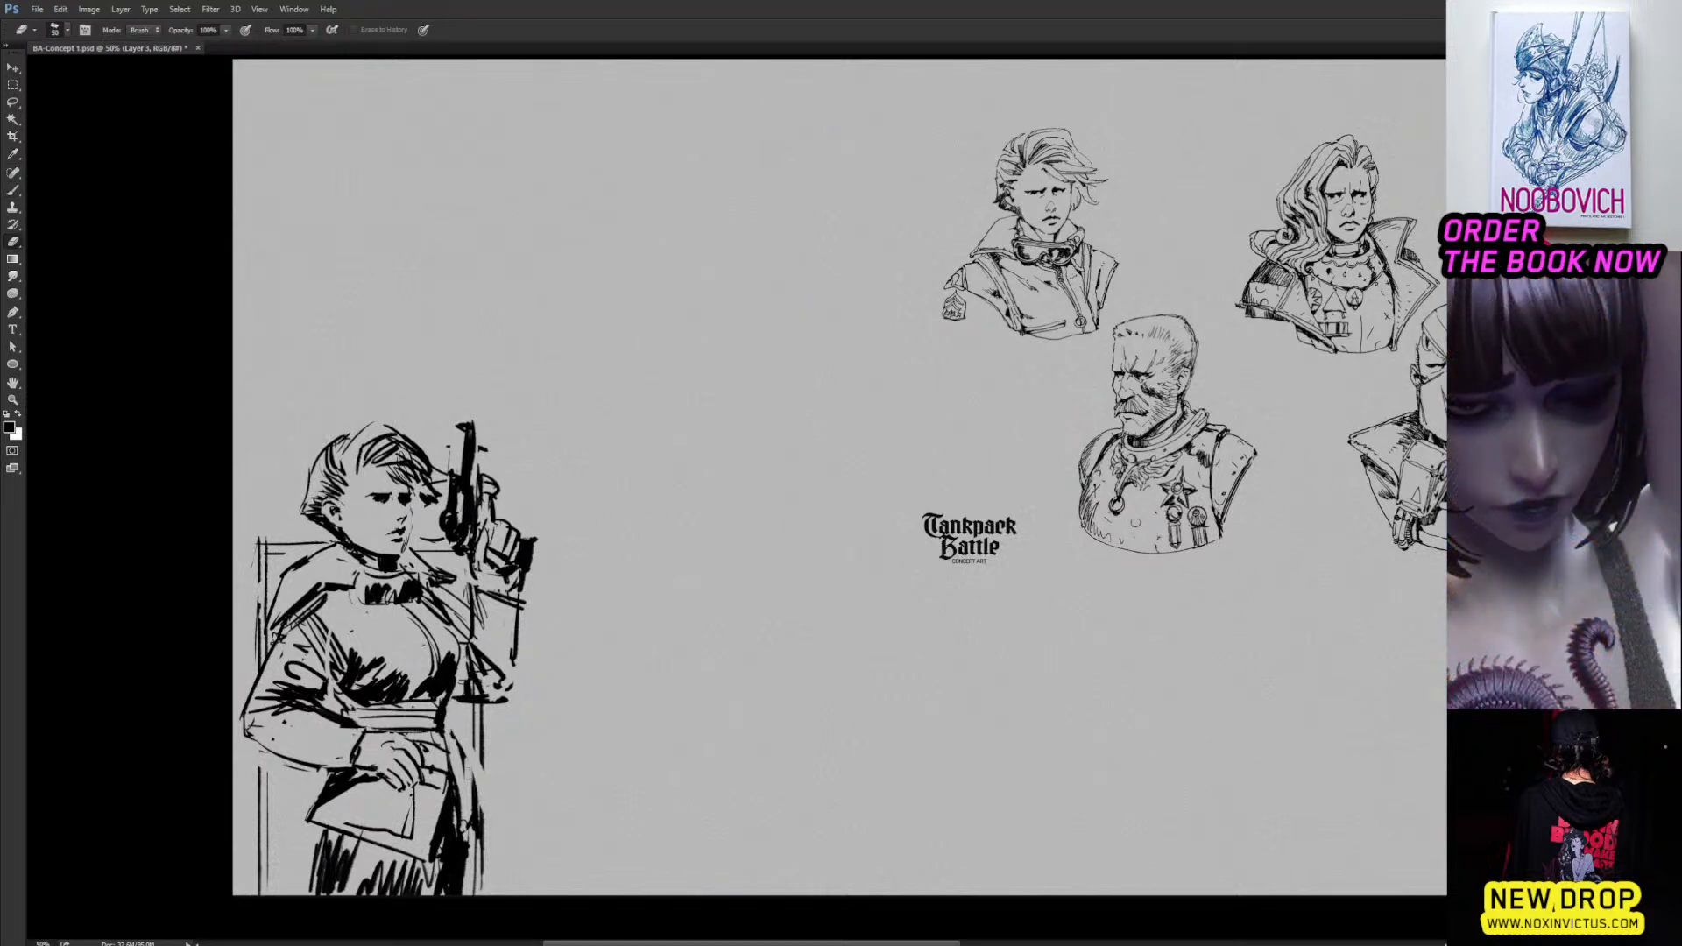
pyautogui.press('b')
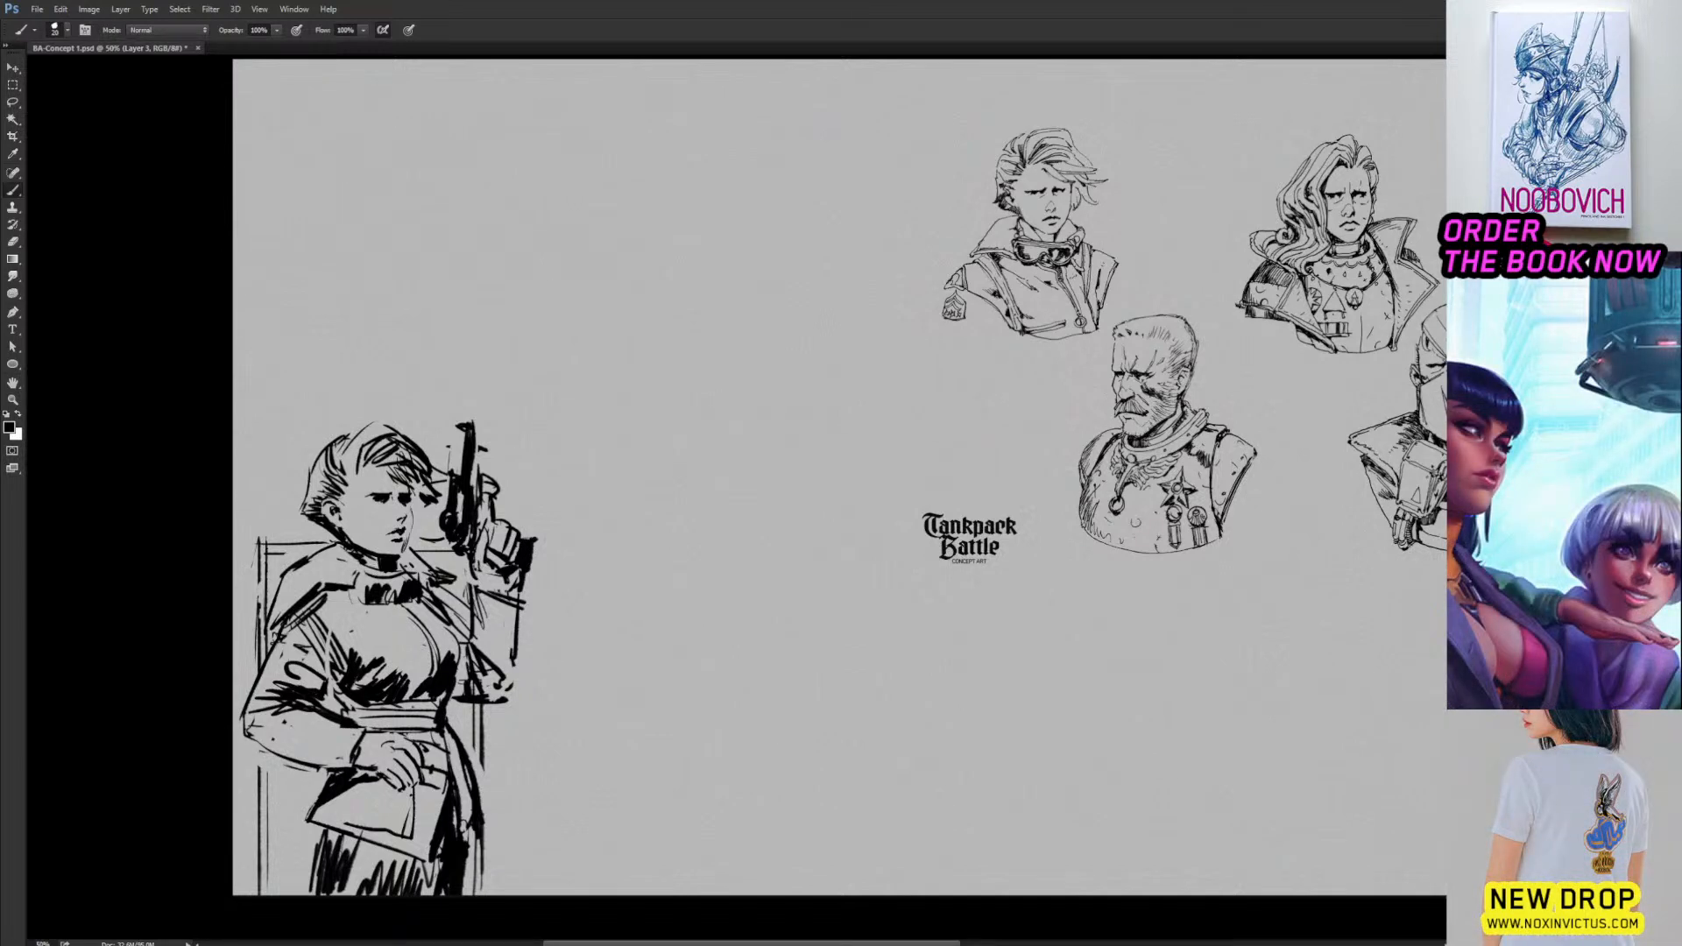
pyautogui.press('e')
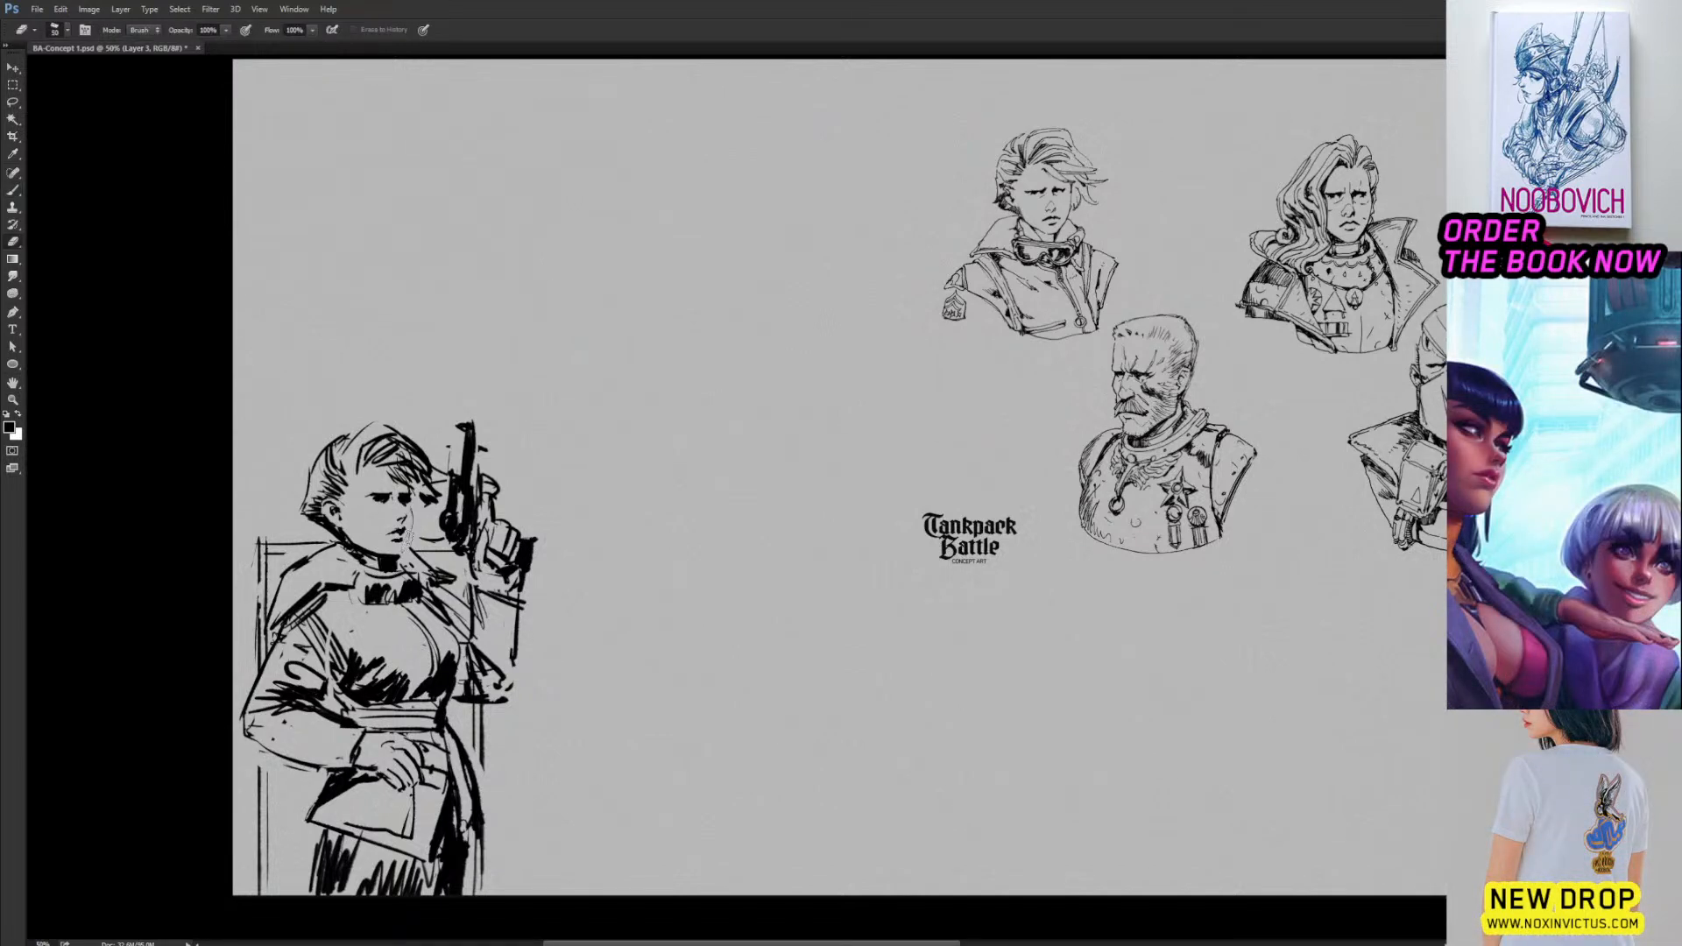
pyautogui.press('b')
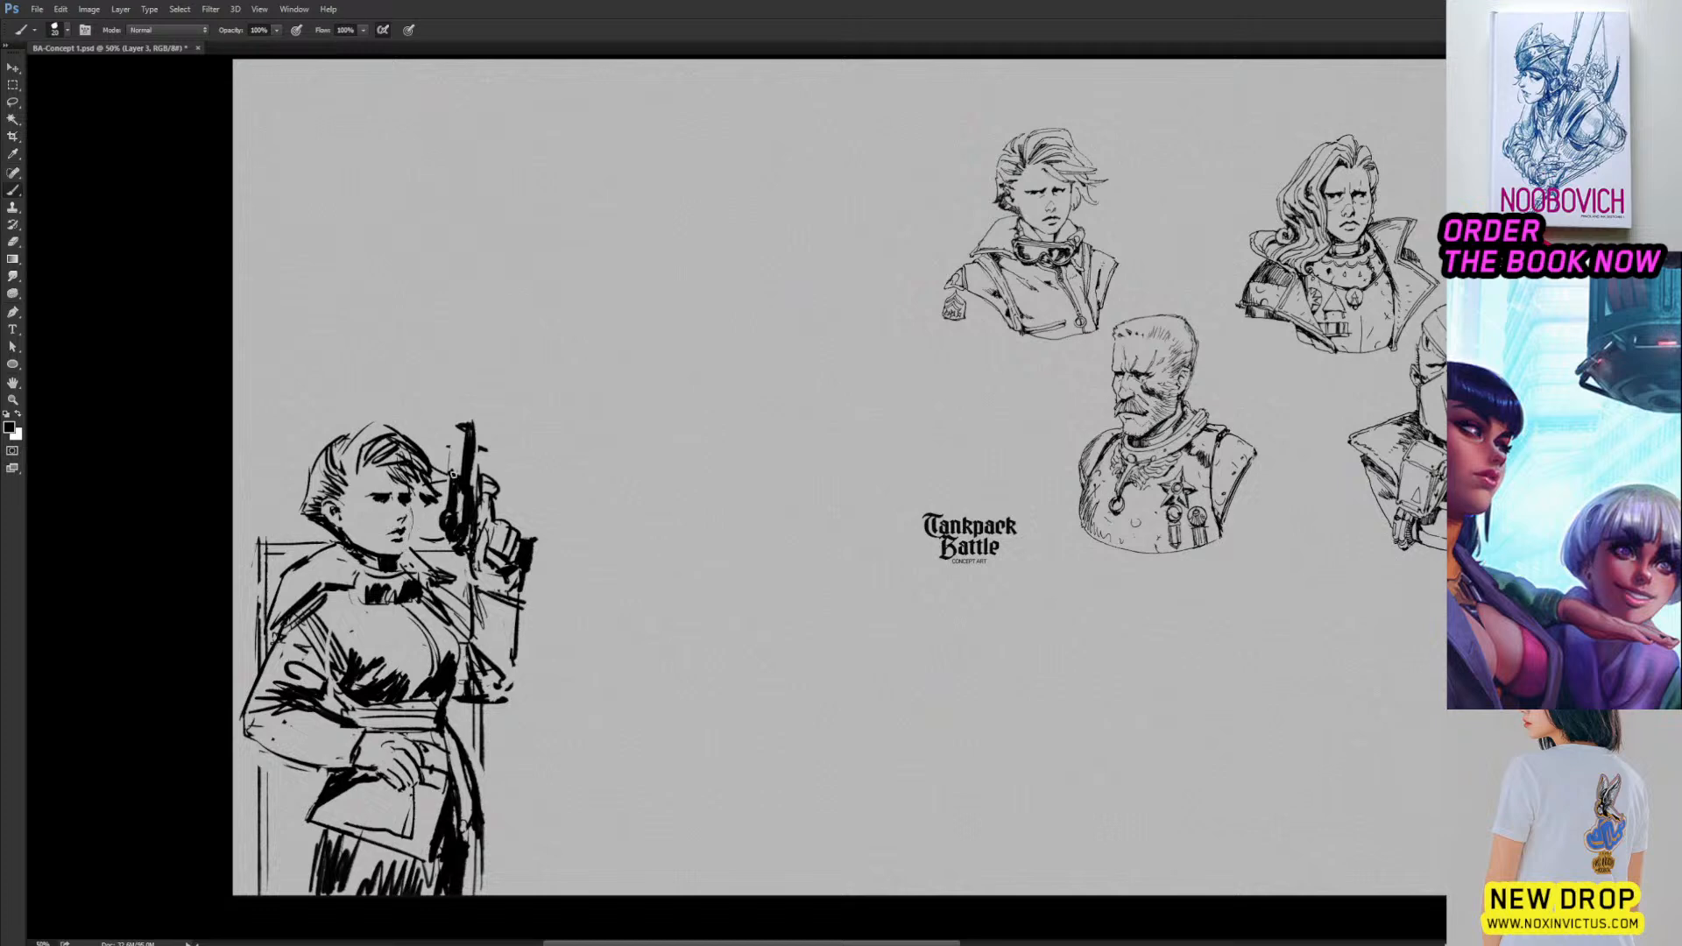
# Refine the wrist and cuff of the raised pistol hand with darker line work.
pyautogui.hotkey('ctrl', '+')
pyautogui.moveTo(419, 458); pyautogui.dragTo(625, 461)
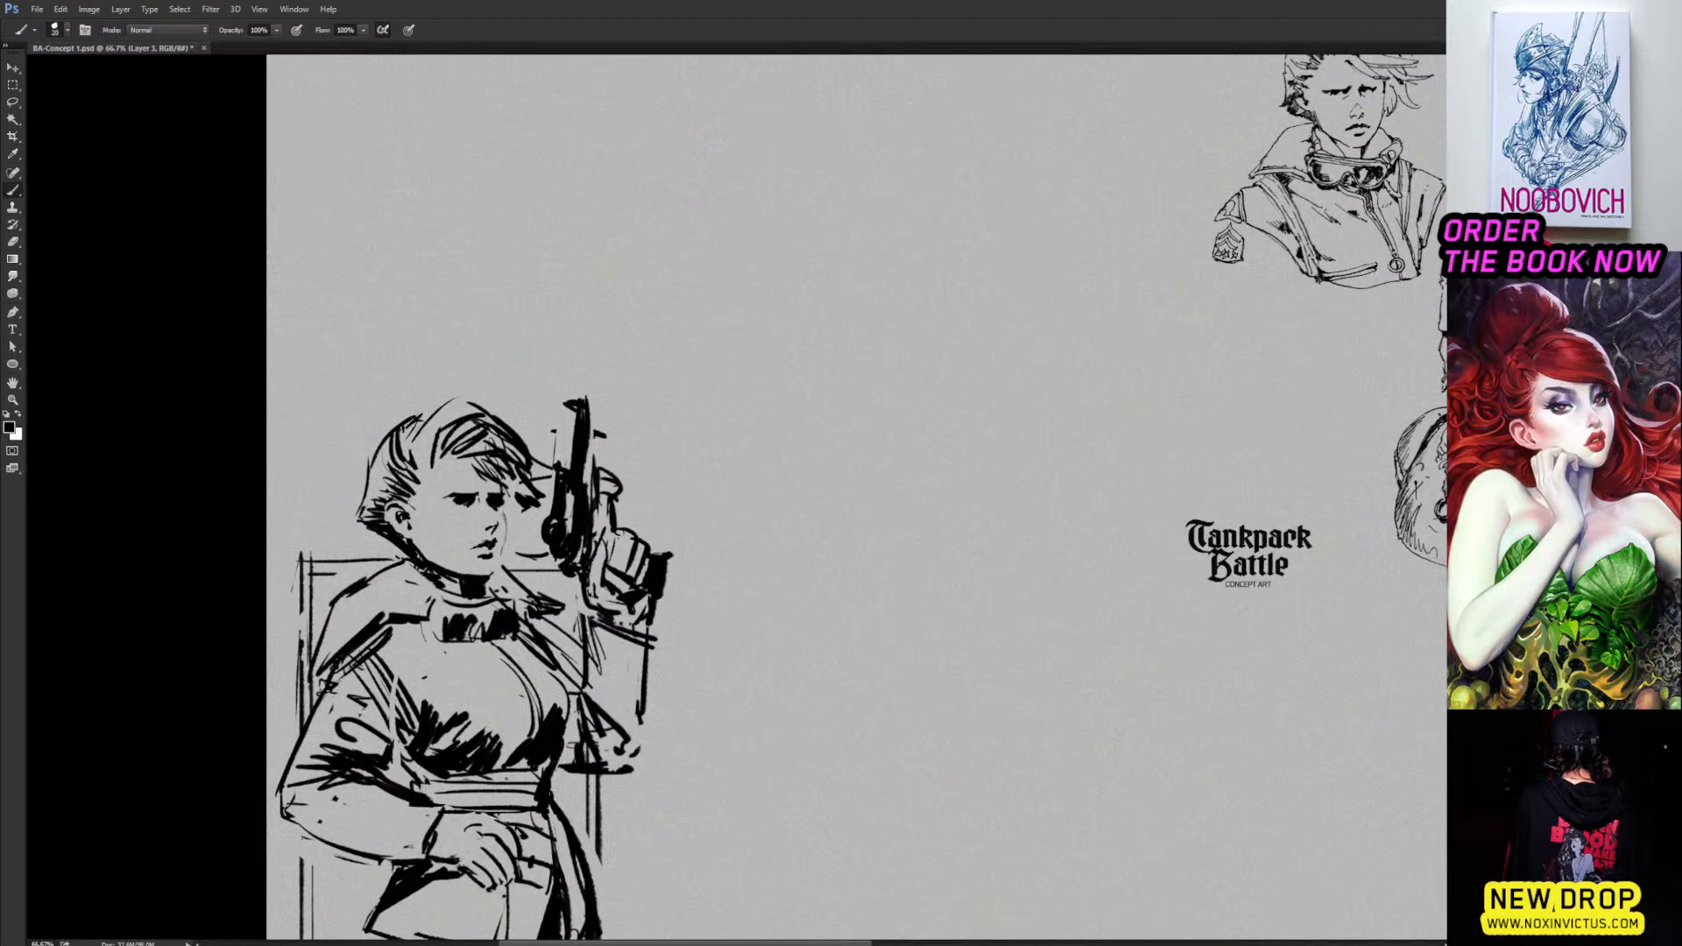
pyautogui.moveTo(586, 590); pyautogui.dragTo(622, 606)
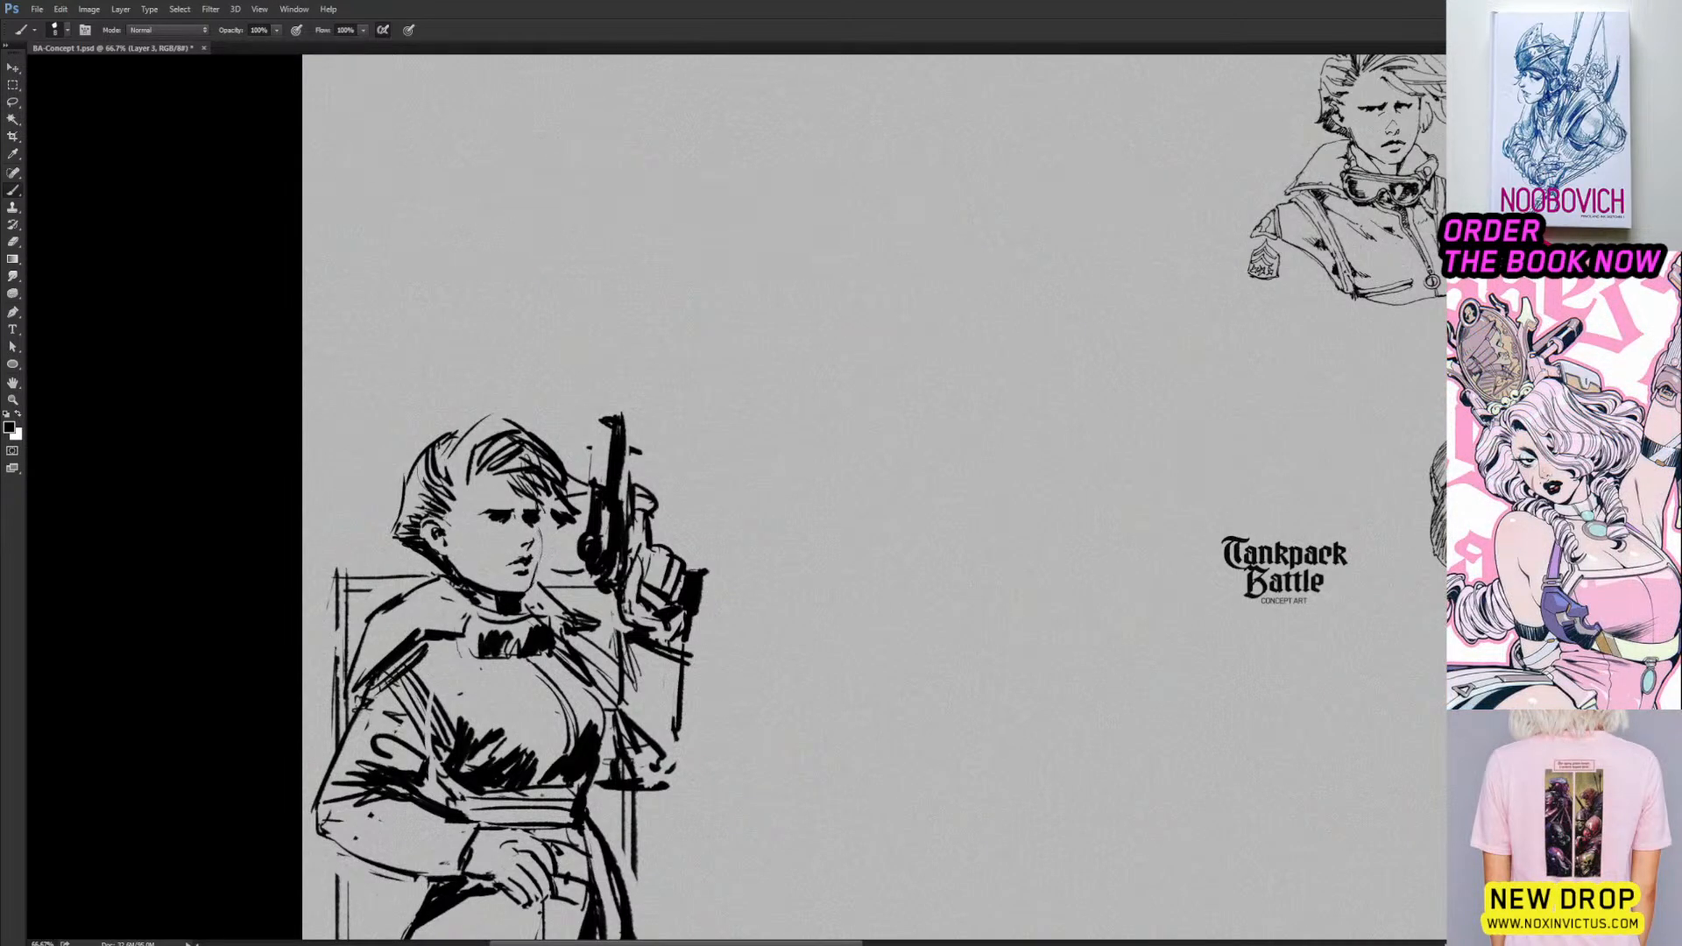
# Clean up the contour of the far cheek and jaw, and redraw the lips as a fuller solid dark shape.
pyautogui.press('e')
pyautogui.moveTo(538, 533); pyautogui.dragTo(534, 588)
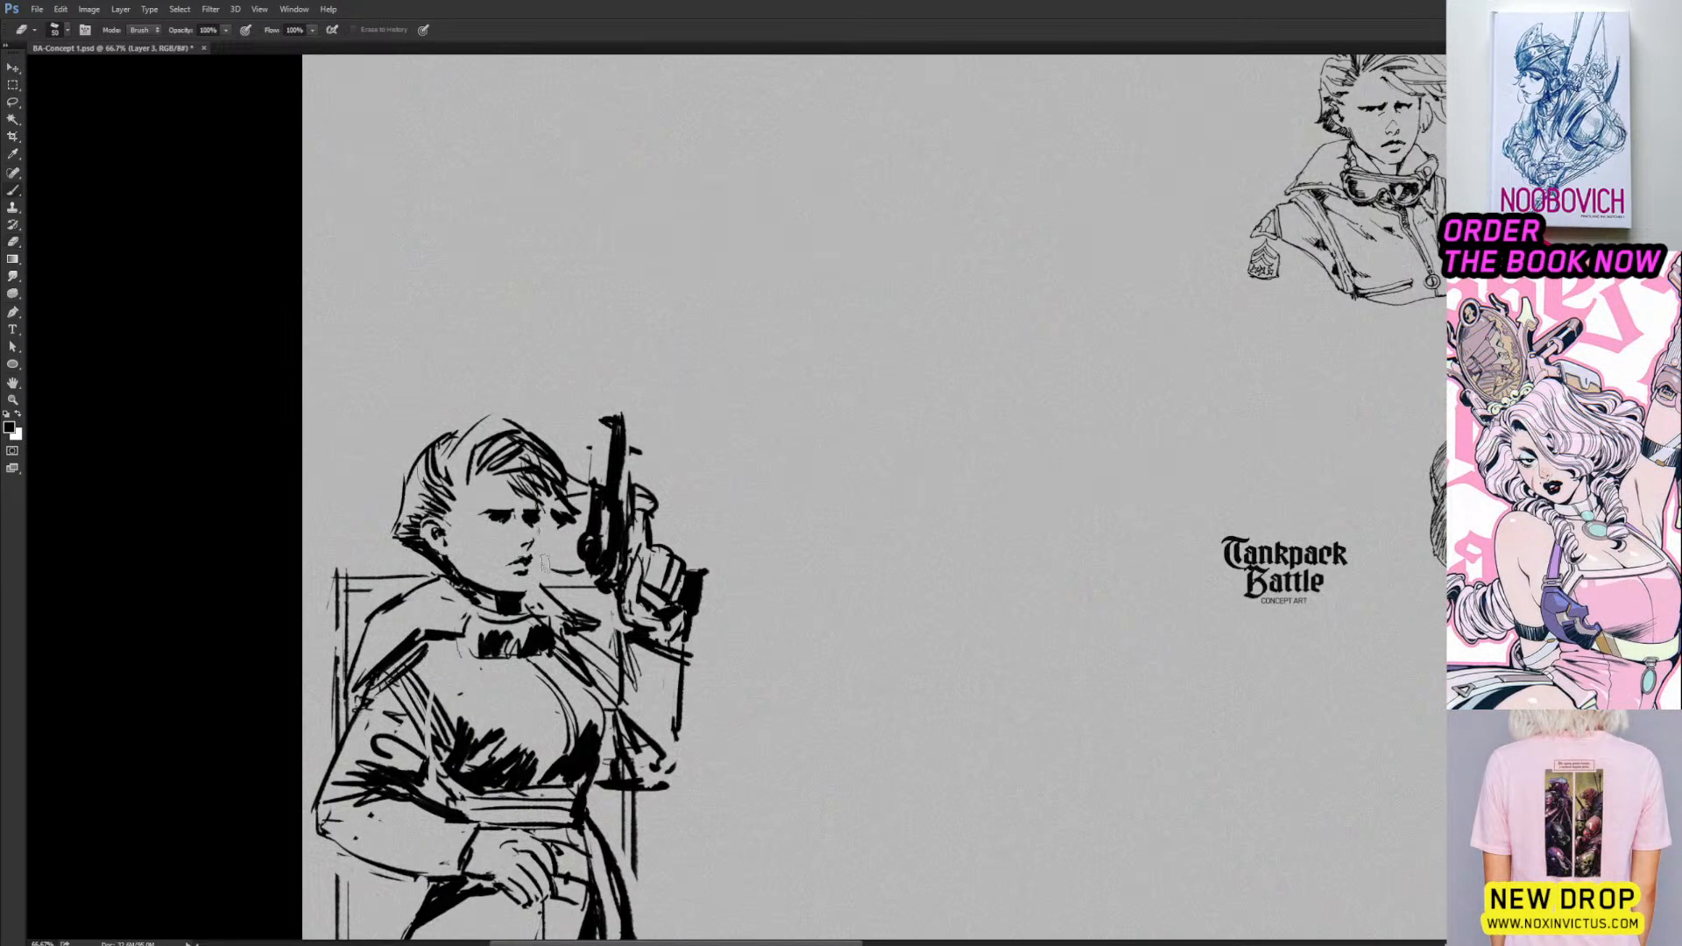
pyautogui.press('b')
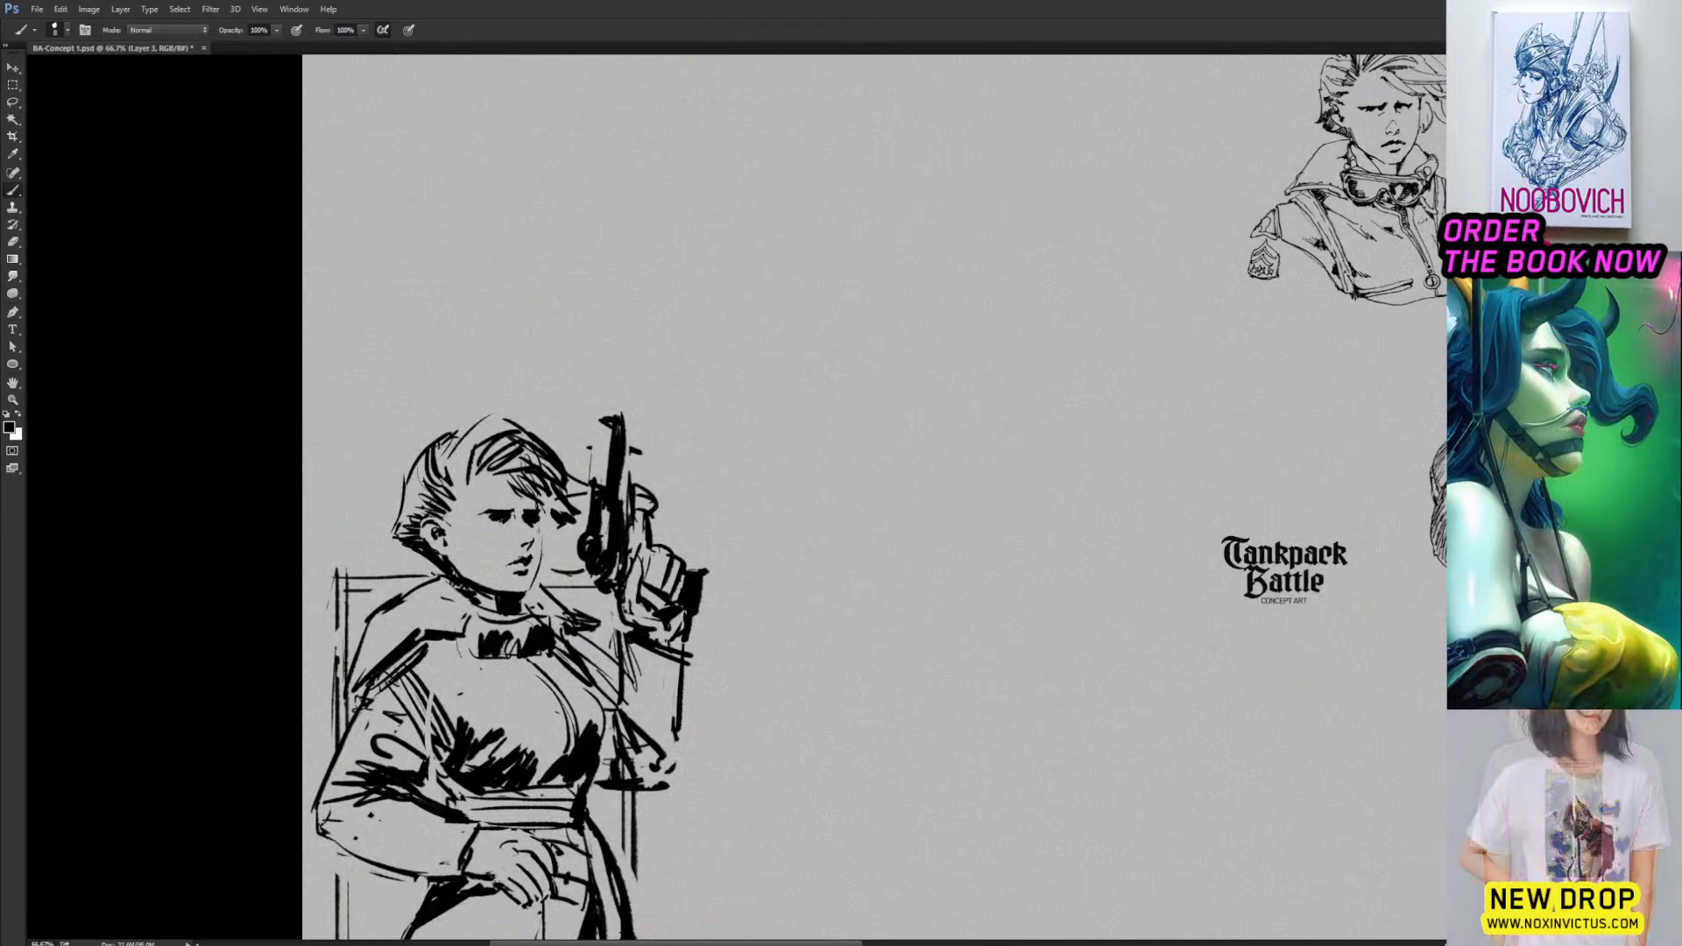
pyautogui.press('e')
pyautogui.press('b')
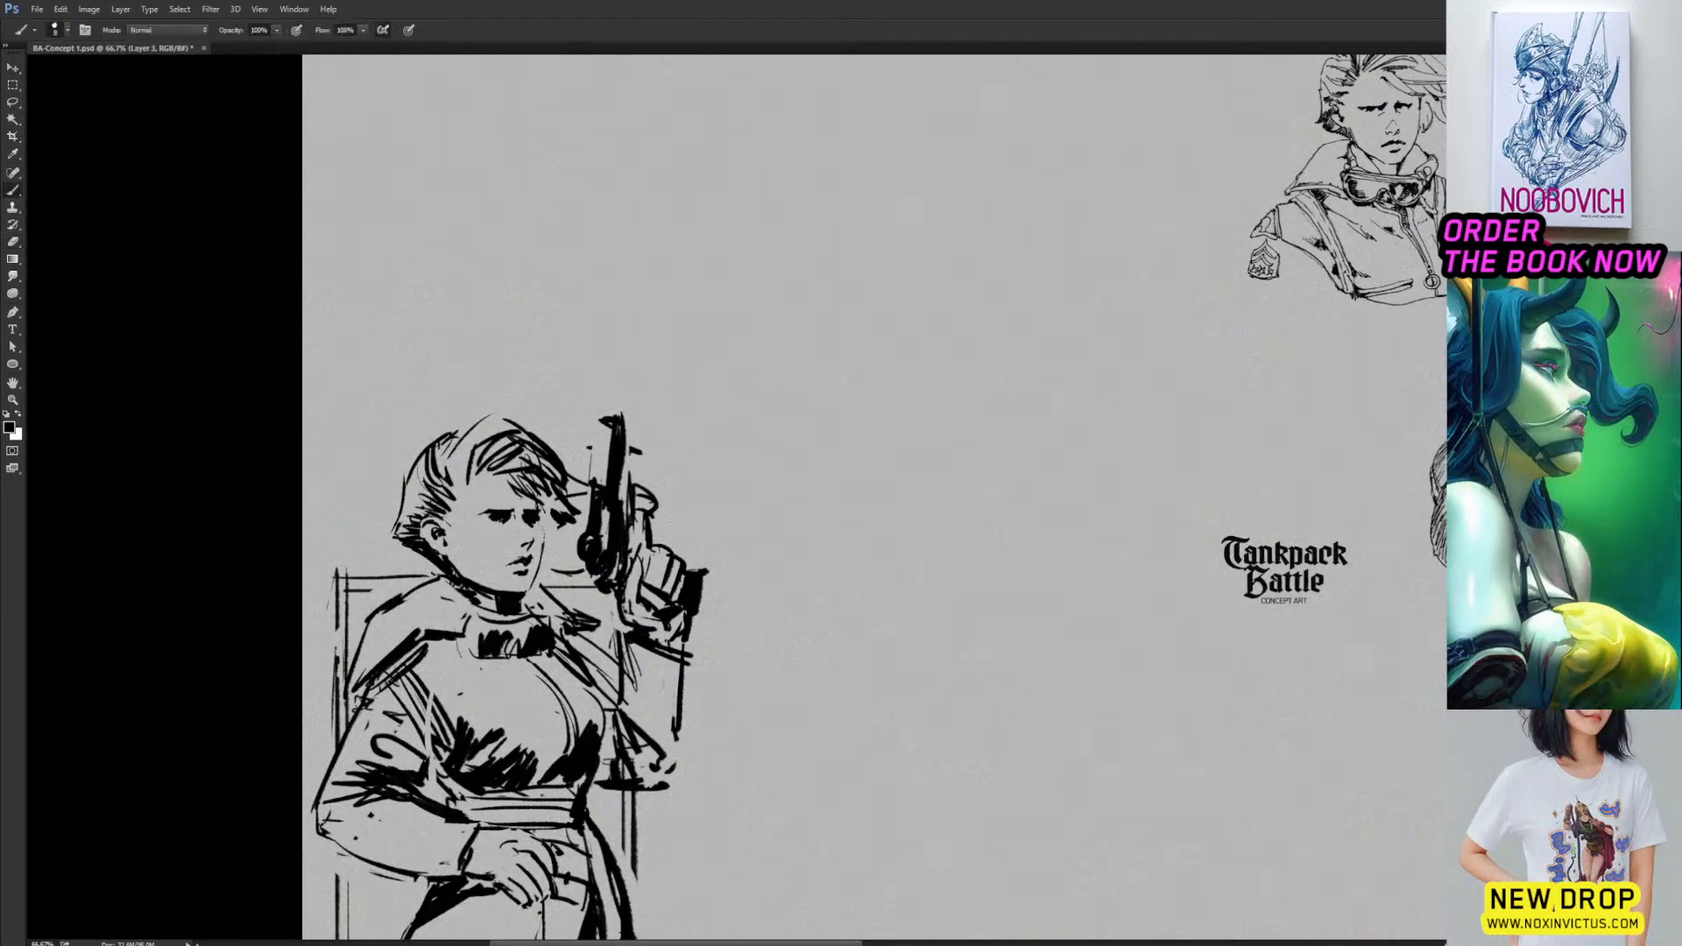
pyautogui.press('e')
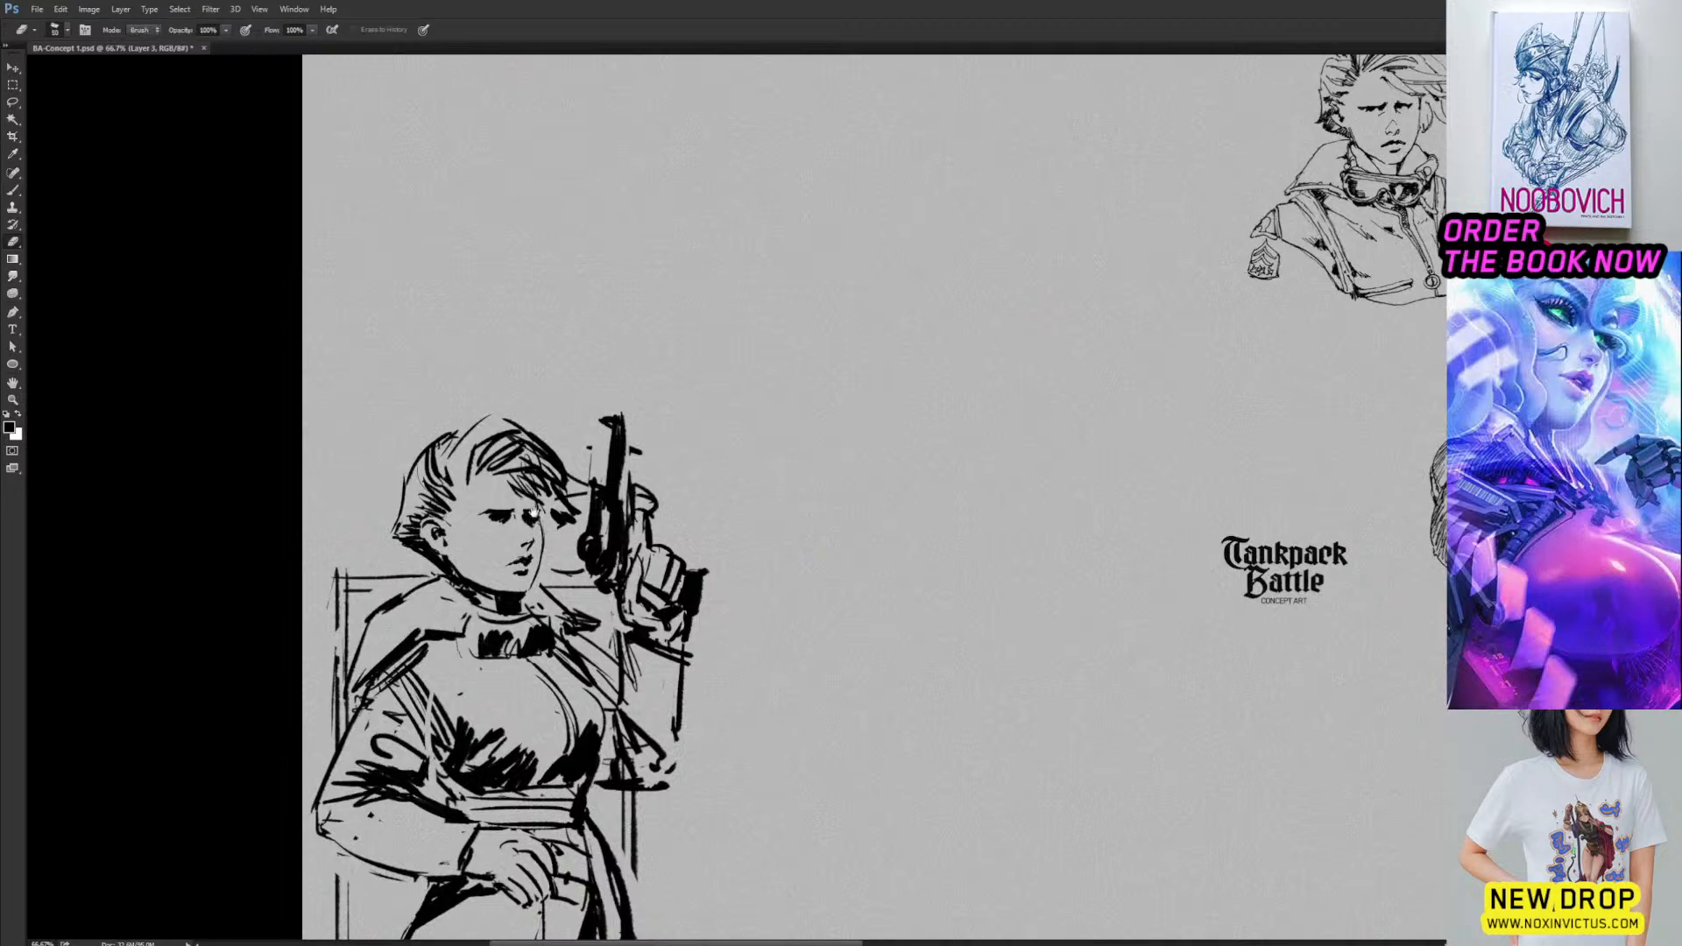
pyautogui.moveTo(537, 499)
pyautogui.mouseDown()
pyautogui.moveTo(515, 557)
pyautogui.moveTo(466, 575)
pyautogui.mouseUp()
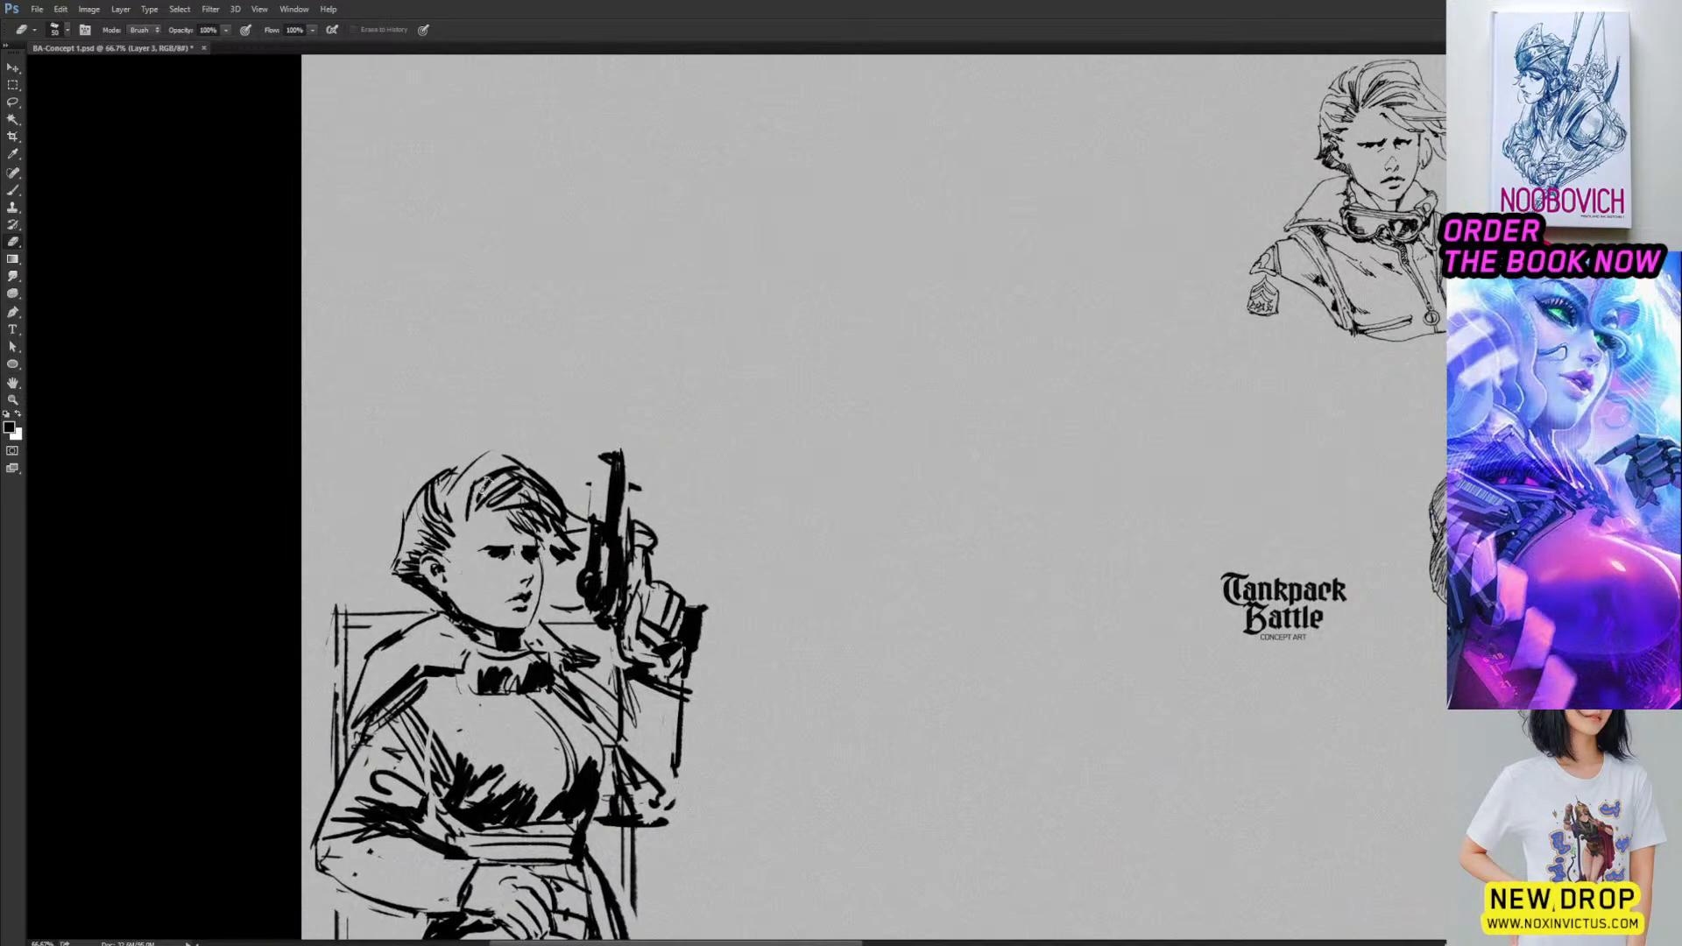
pyautogui.press('b')
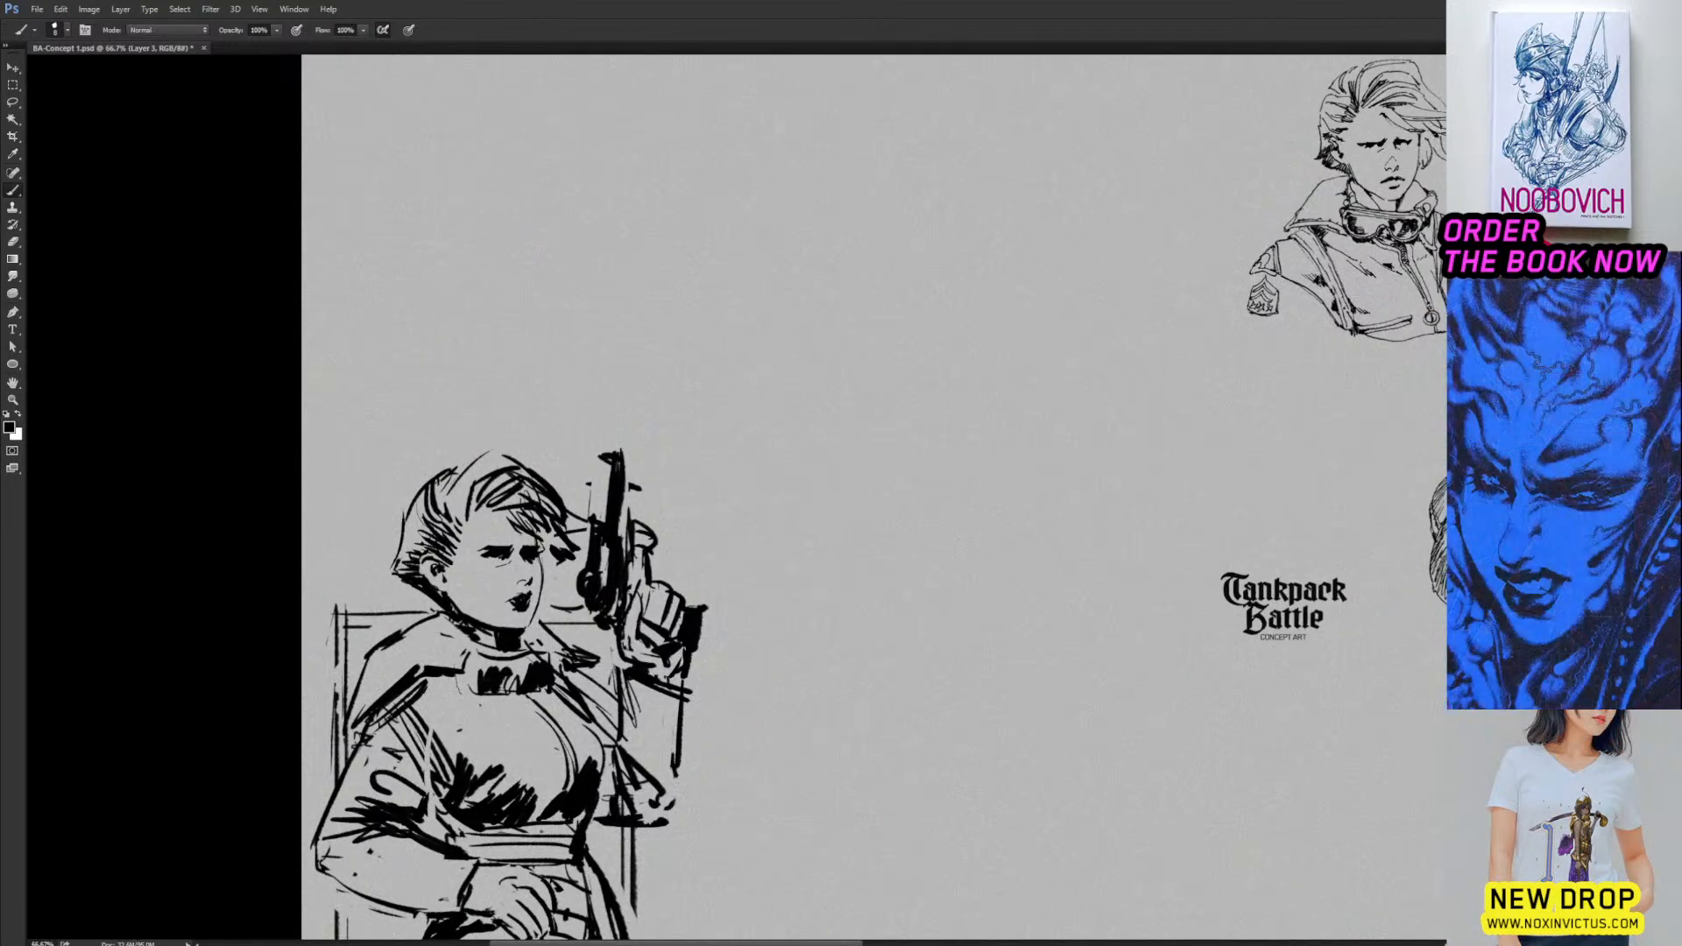
# Add a thin hair strand beside the far eye and cheek, and refine the collar line behind the neck.
pyautogui.moveTo(542, 556)
pyautogui.mouseDown()
pyautogui.moveTo(555, 592)
pyautogui.moveTo(553, 567)
pyautogui.mouseUp()
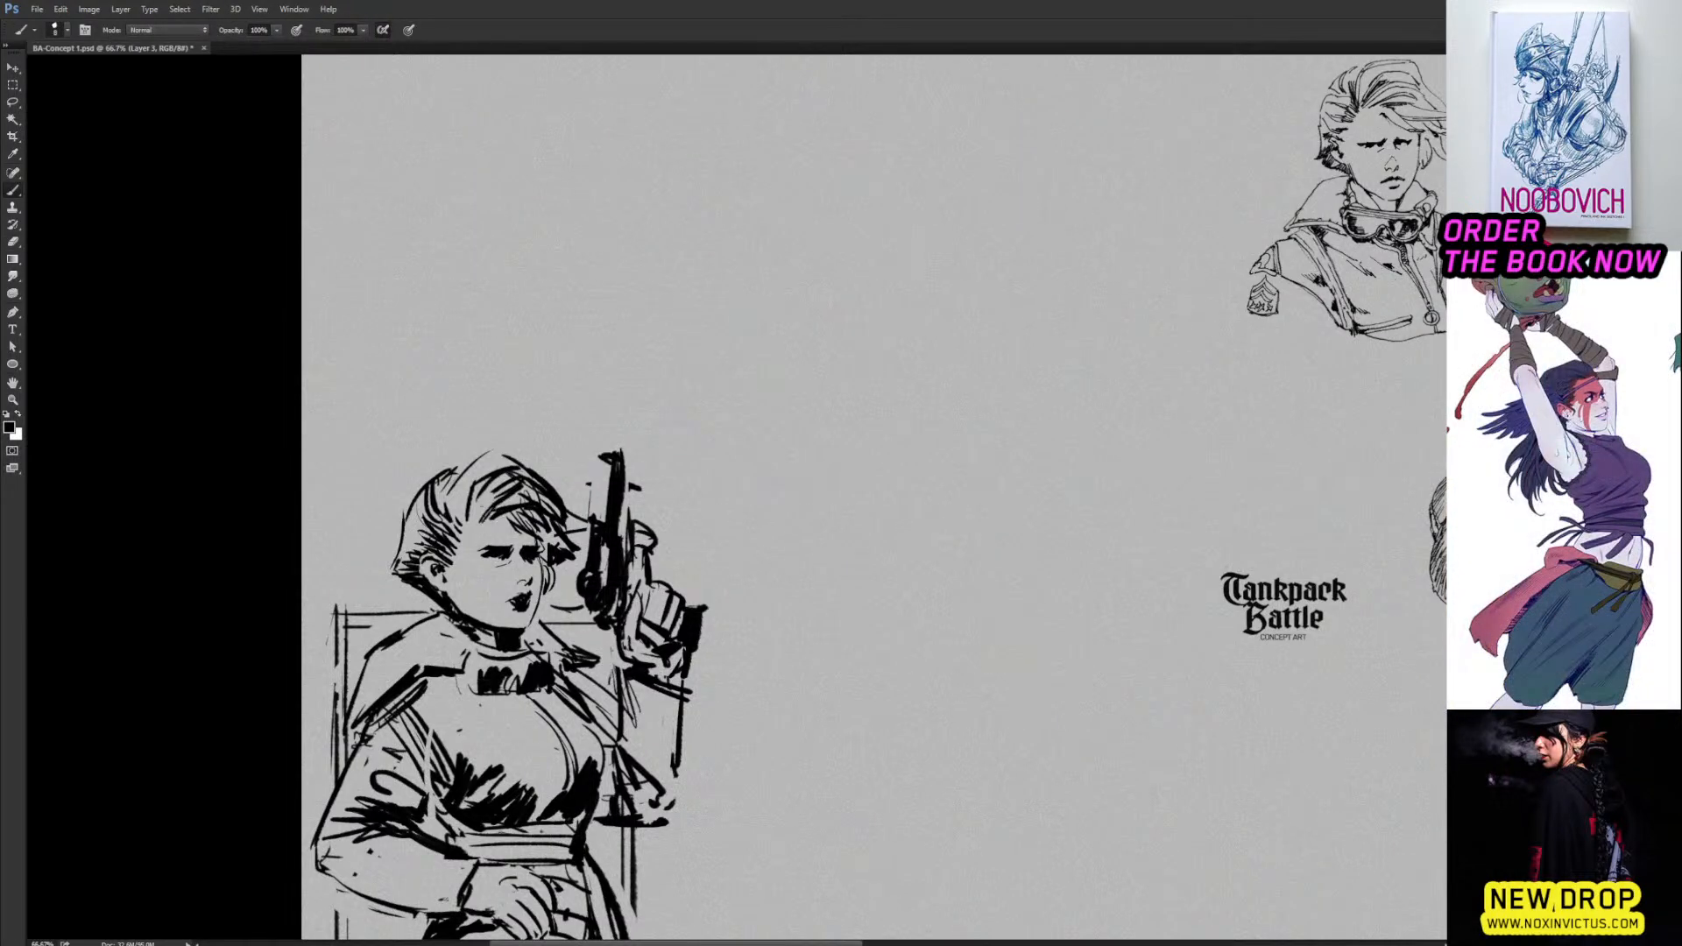
pyautogui.press('e')
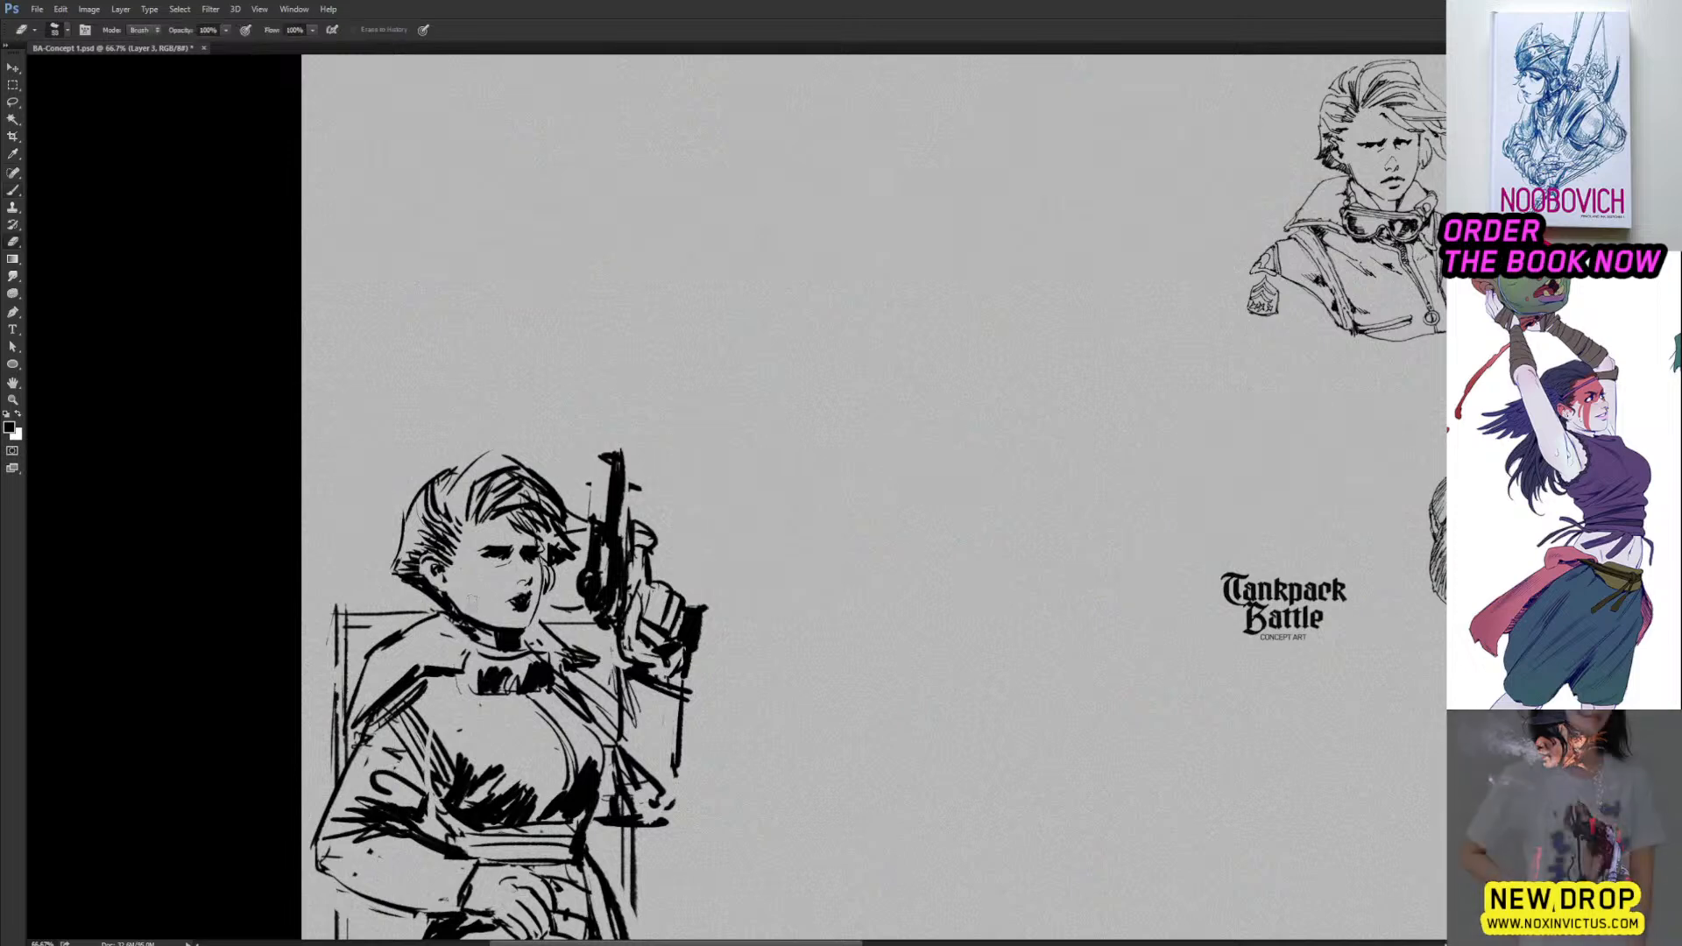
pyautogui.press('b')
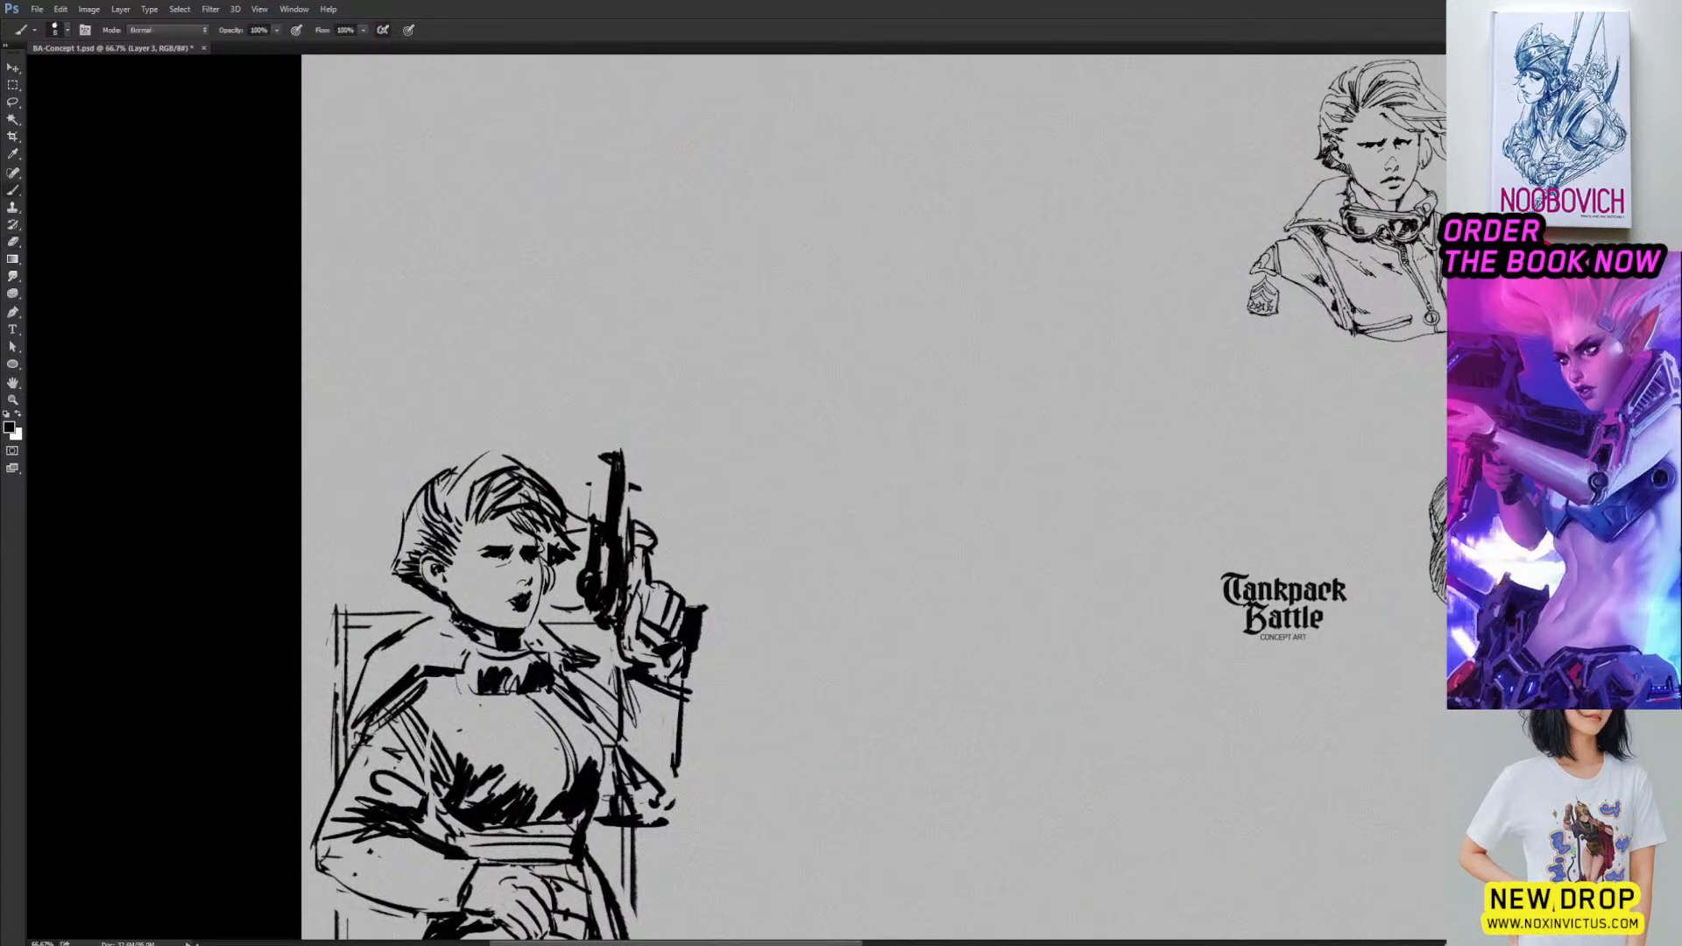
pyautogui.moveTo(439, 615); pyautogui.dragTo(456, 623)
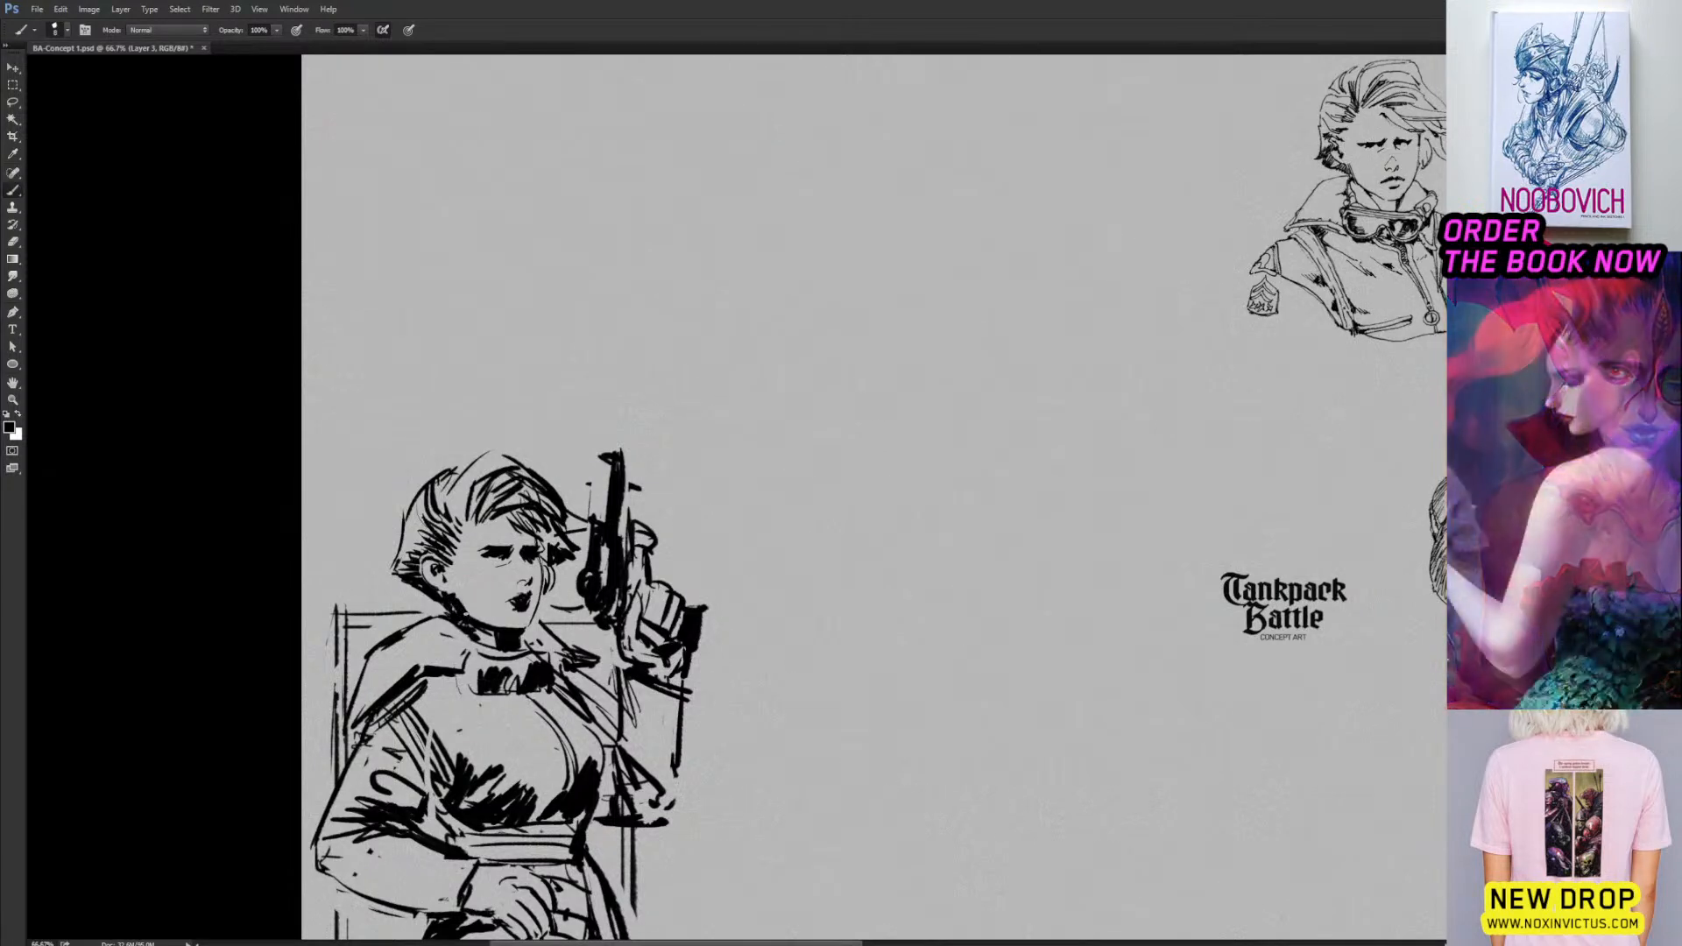
pyautogui.press('e')
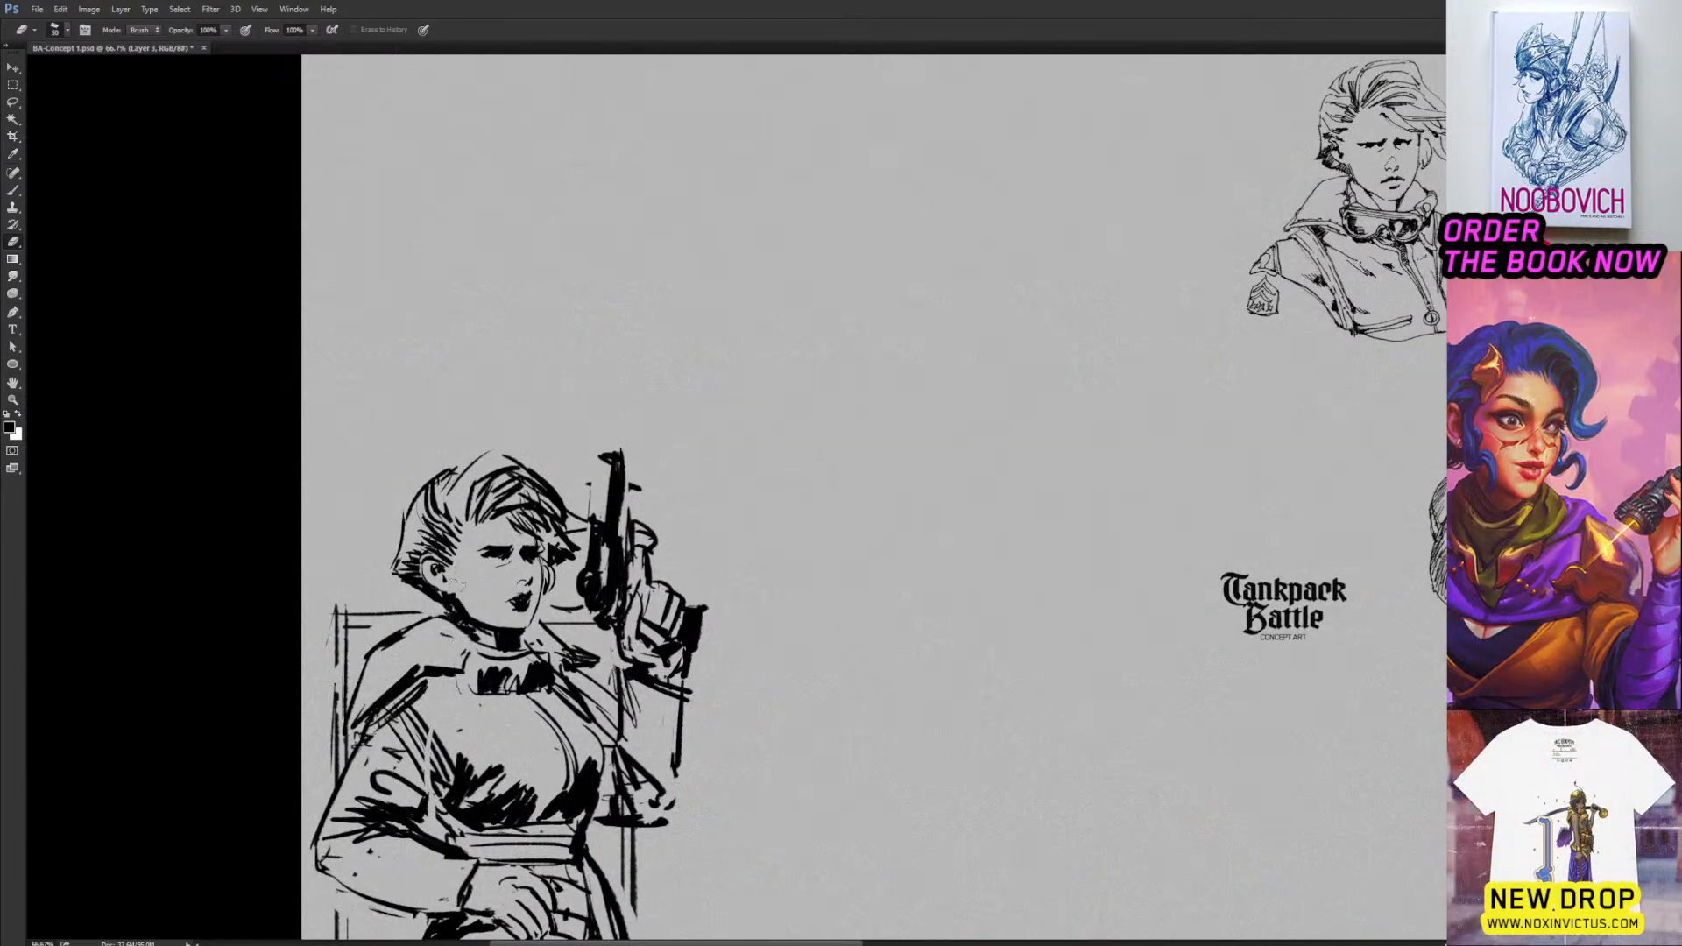
# Erase the dark collar fill at the front of the neck and touch up the forelock beside the far eye.
pyautogui.moveTo(468, 659)
pyautogui.mouseDown()
pyautogui.moveTo(480, 682)
pyautogui.moveTo(510, 680)
pyautogui.mouseUp()
pyautogui.press('b')
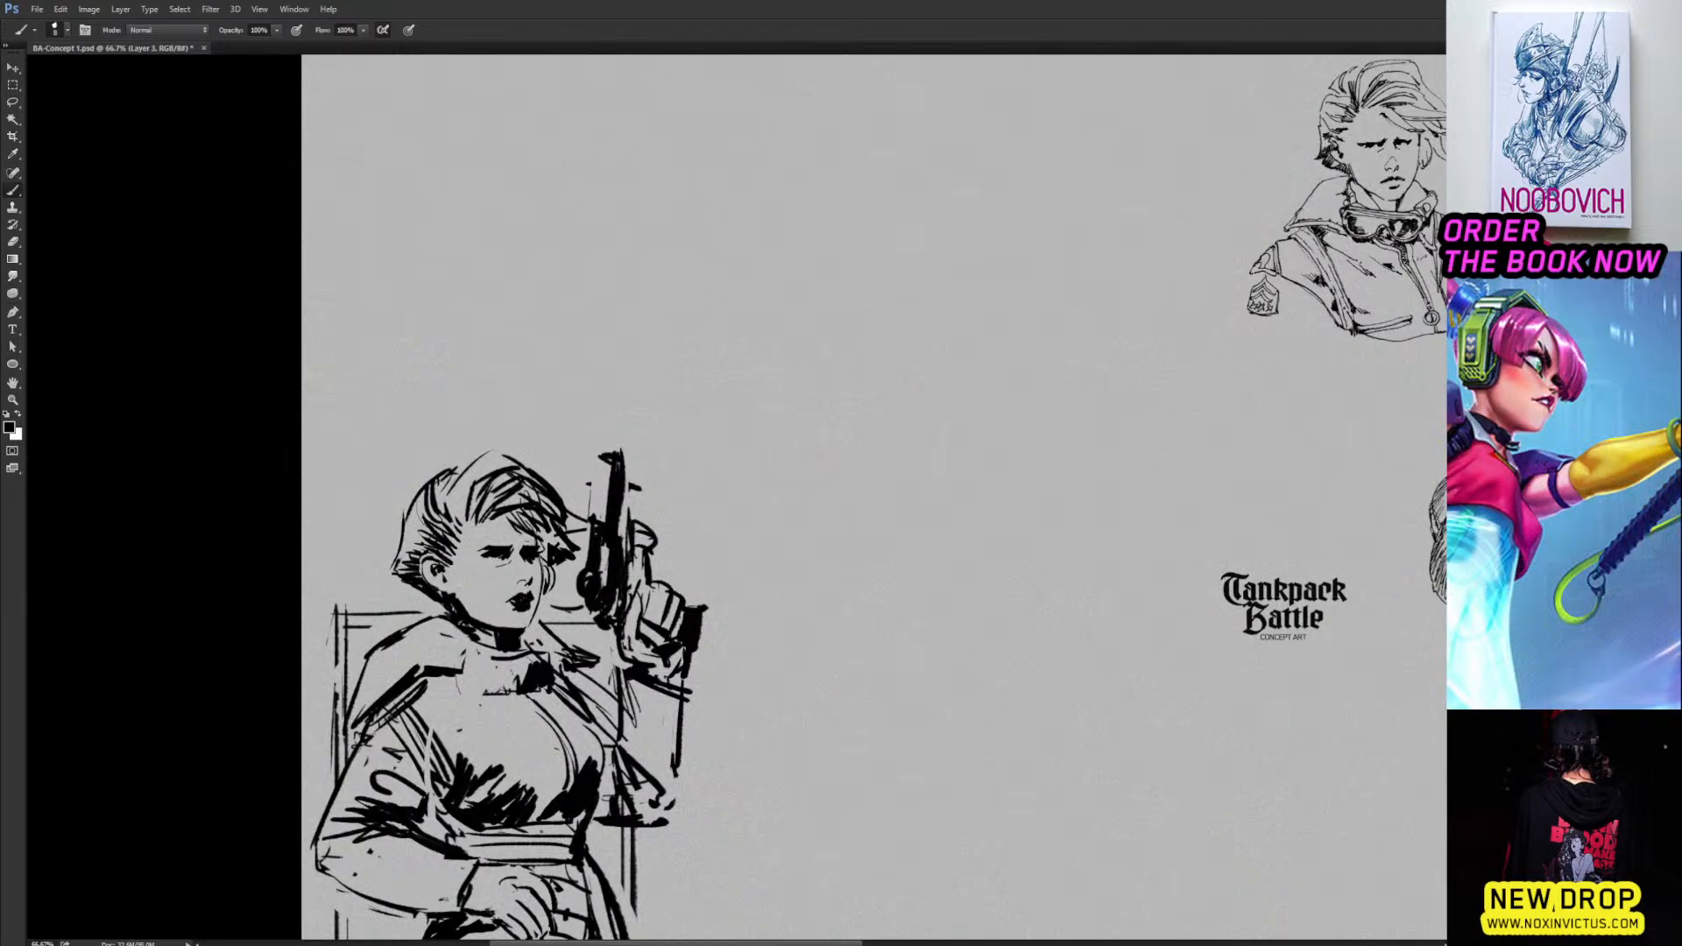
pyautogui.press('x')
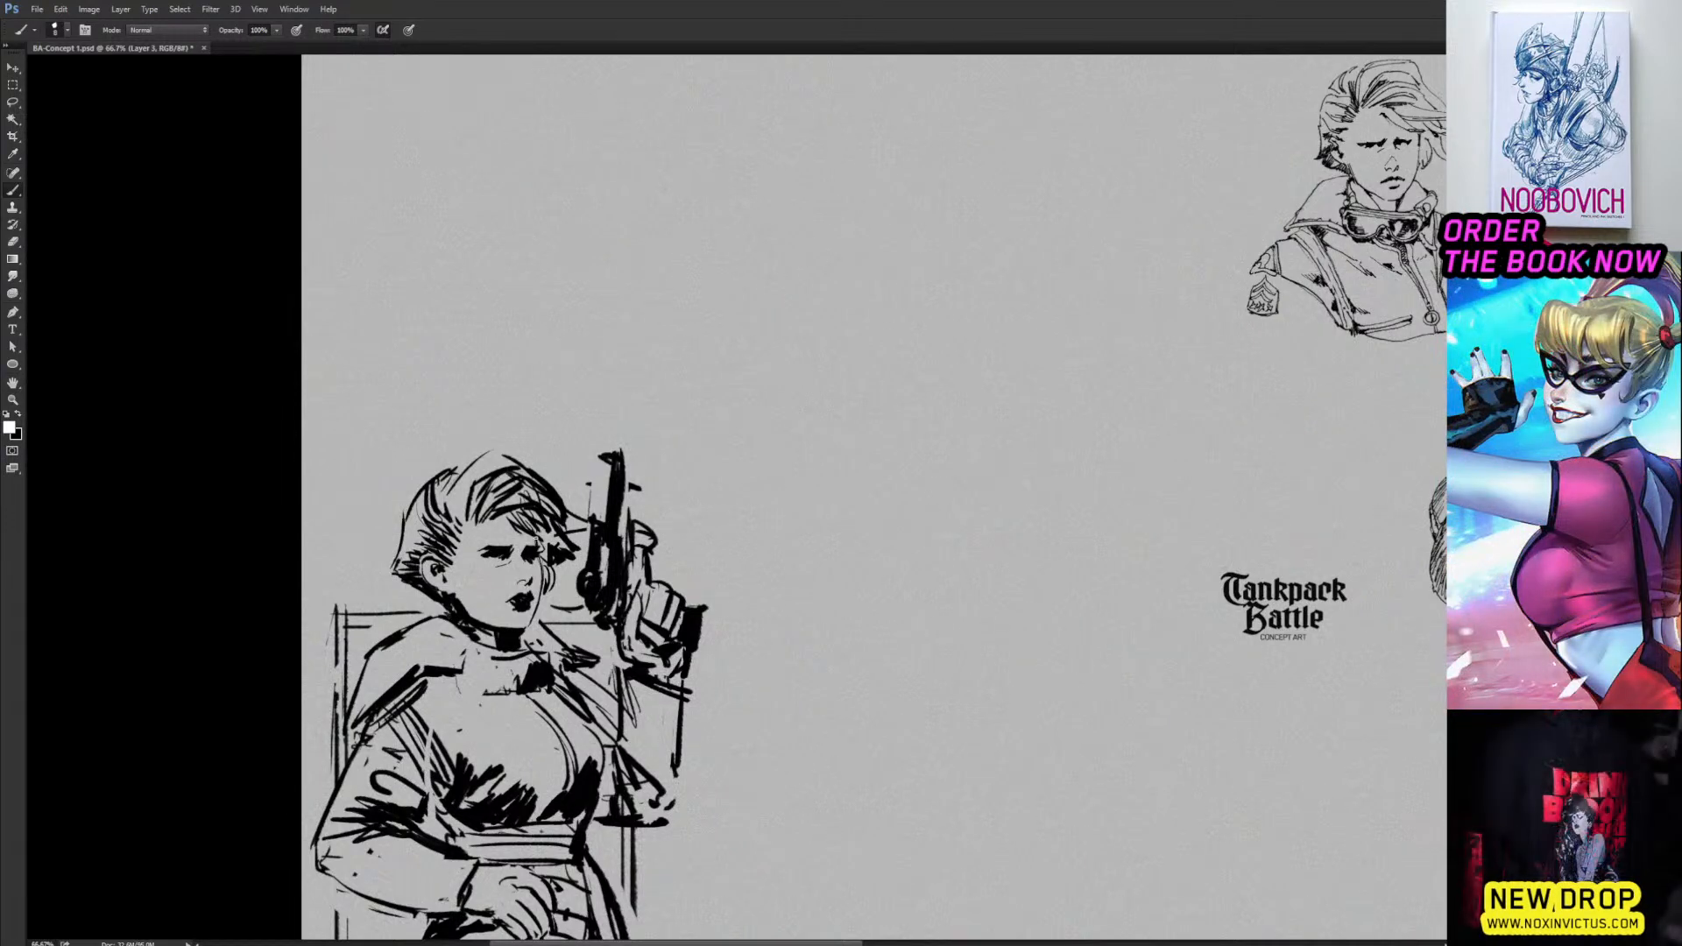
pyautogui.moveTo(531, 543); pyautogui.dragTo(545, 538)
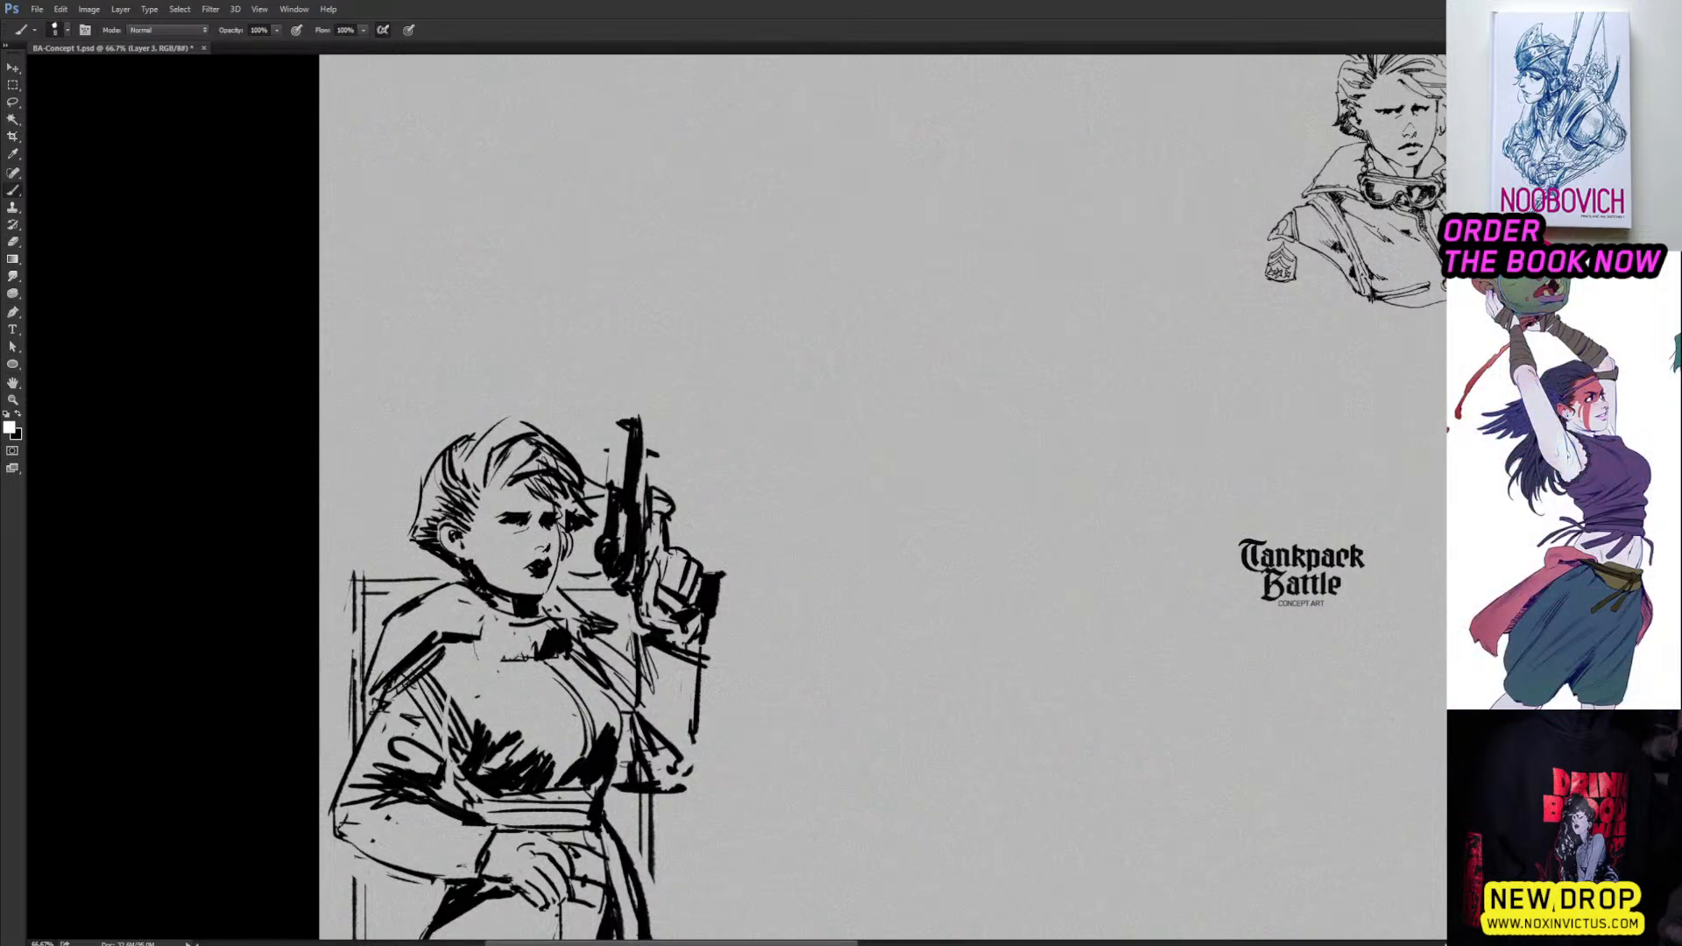
pyautogui.press('x')
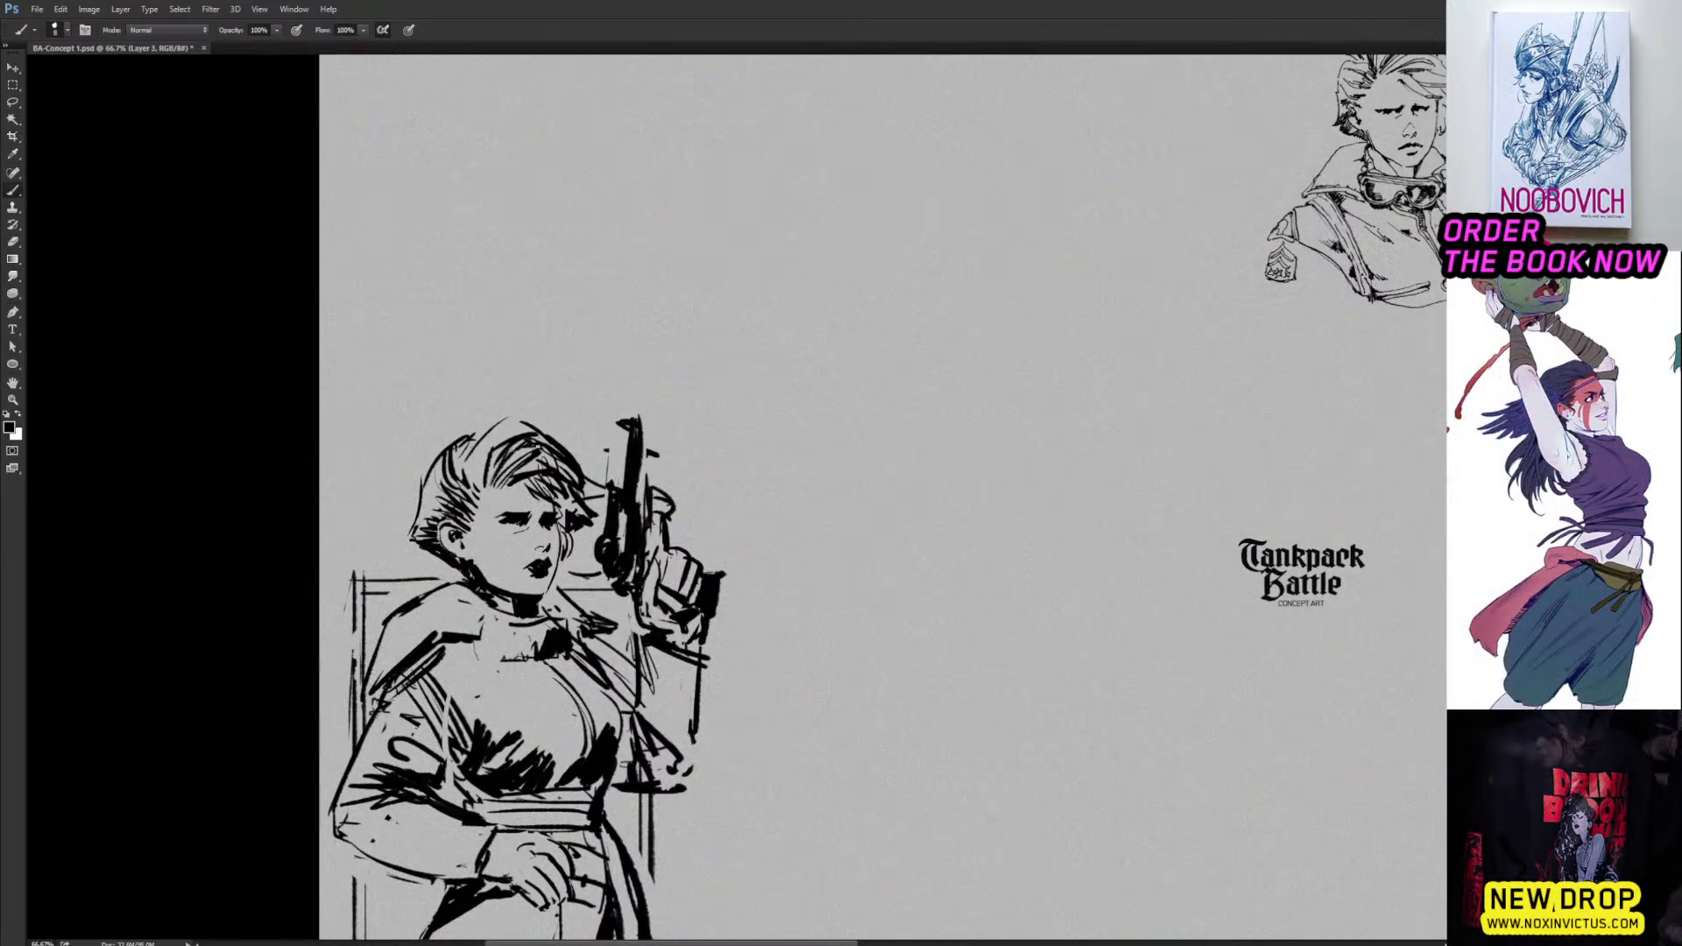
pyautogui.moveTo(531, 447); pyautogui.dragTo(556, 363)
pyautogui.press('e')
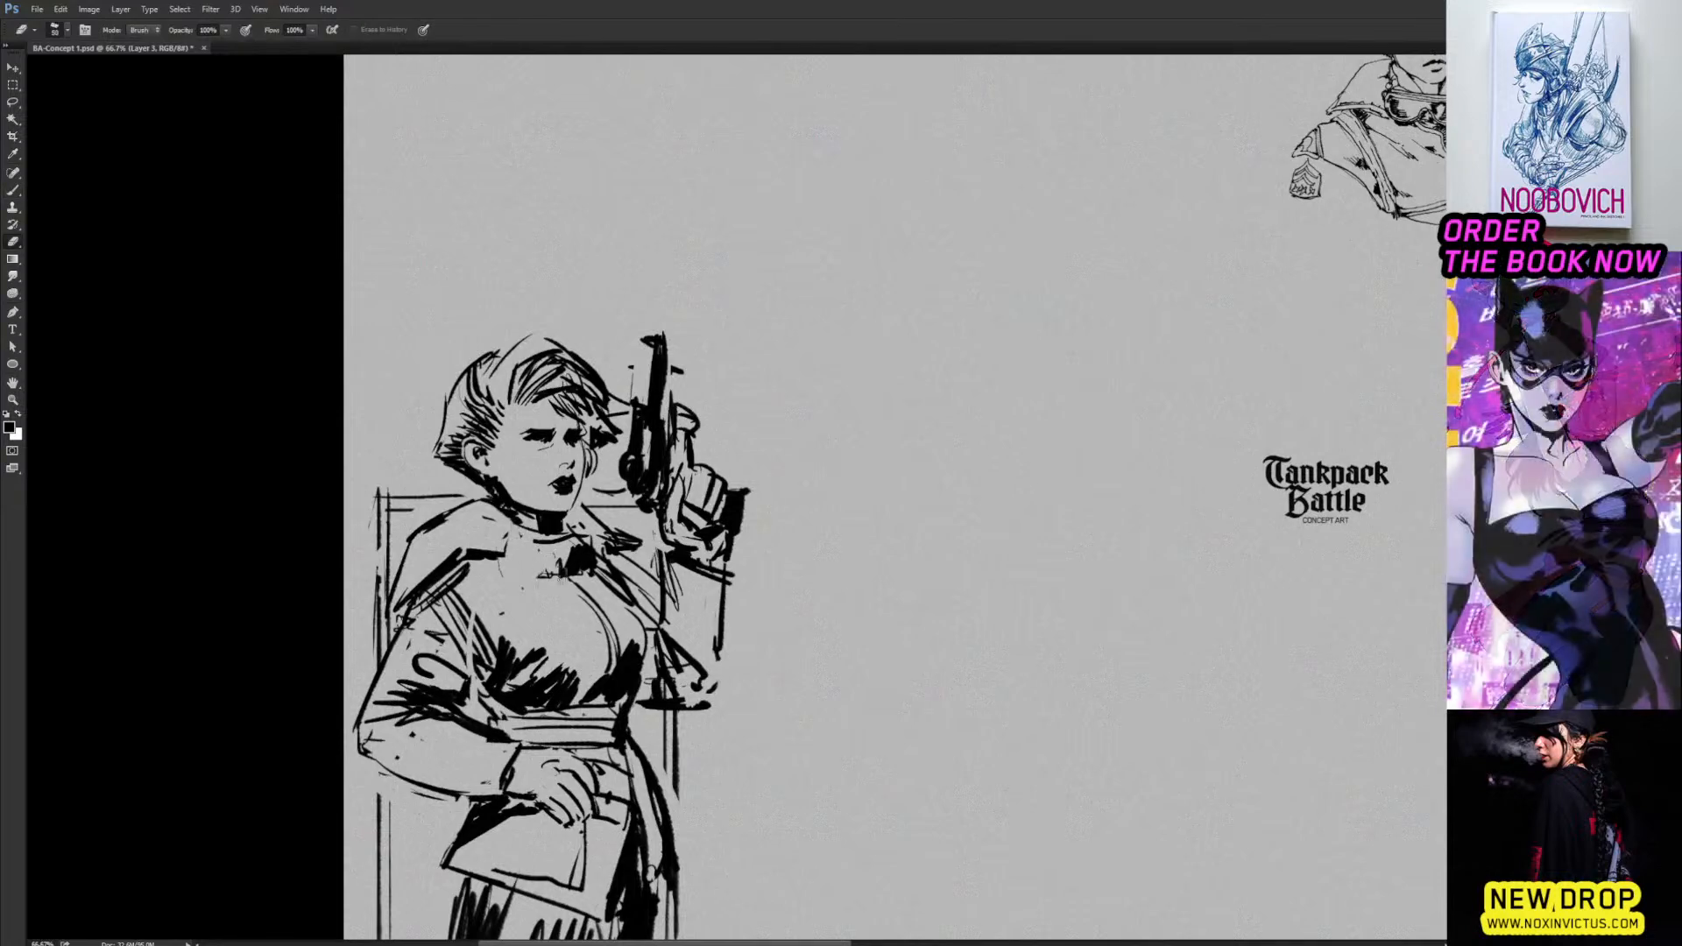
pyautogui.moveTo(539, 578)
pyautogui.mouseDown()
pyautogui.moveTo(579, 542)
pyautogui.moveTo(596, 553)
pyautogui.moveTo(579, 567)
pyautogui.moveTo(550, 530)
pyautogui.moveTo(535, 545)
pyautogui.moveTo(602, 539)
pyautogui.mouseUp()
pyautogui.press('b')
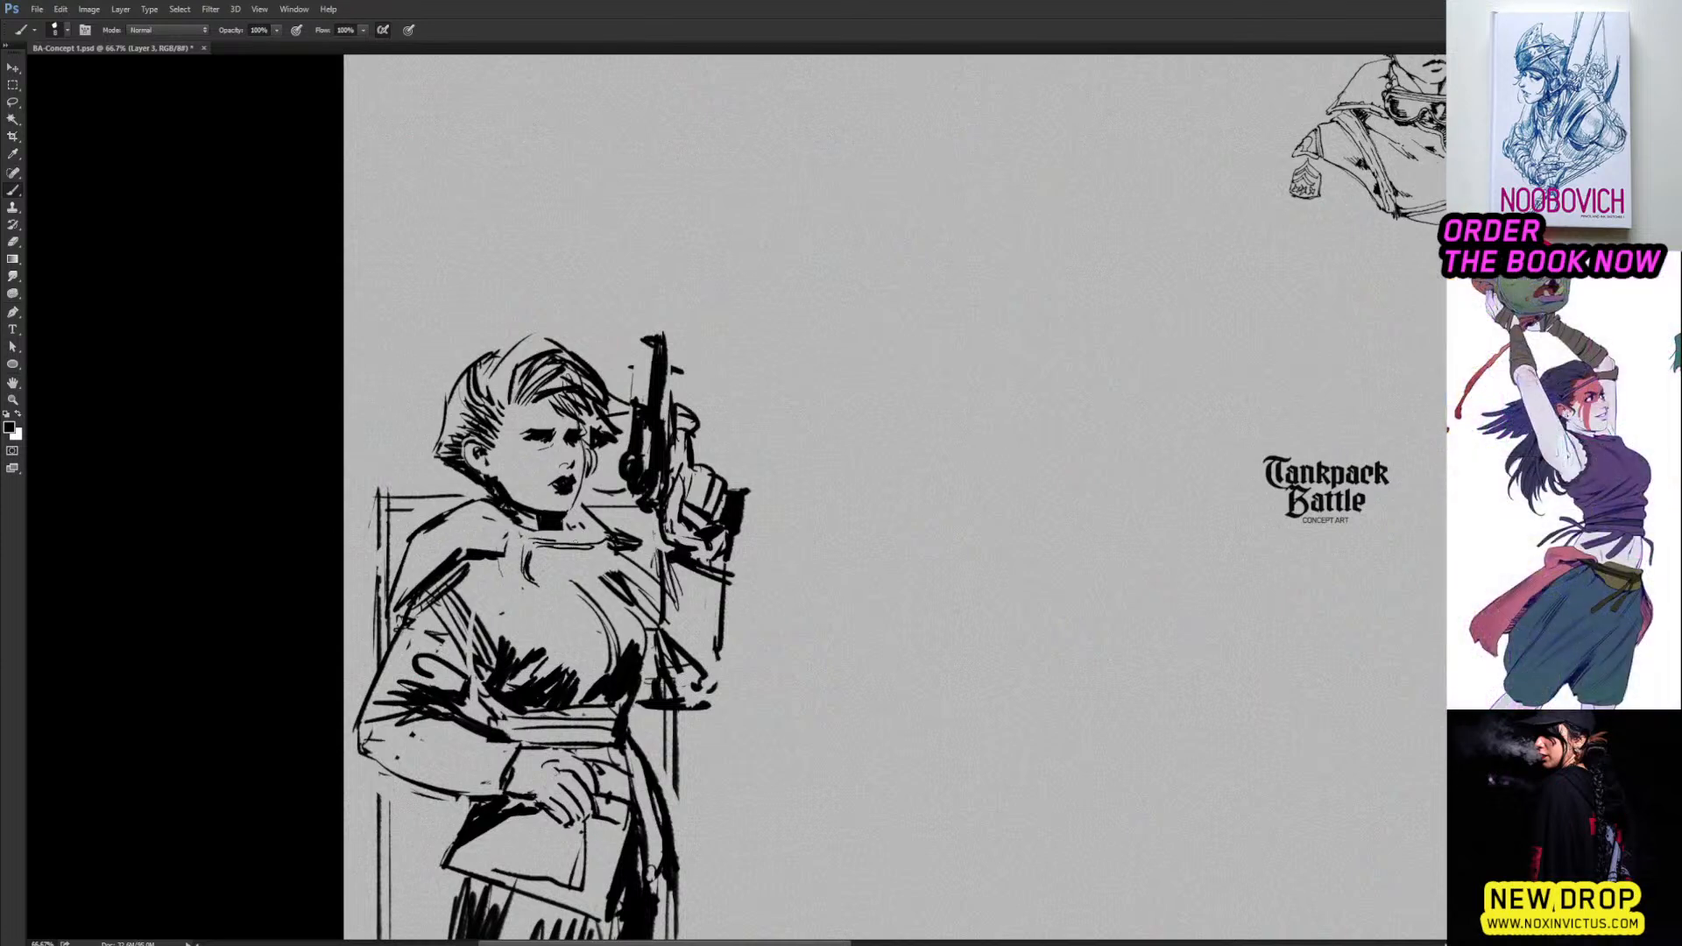
# Draw a pair of goggles hanging around the neck, with lens outlines, a nose notch, side clips and a strap.
pyautogui.moveTo(536, 540)
pyautogui.mouseDown()
pyautogui.moveTo(594, 538)
pyautogui.moveTo(612, 569)
pyautogui.moveTo(566, 581)
pyautogui.moveTo(615, 547)
pyautogui.moveTo(615, 580)
pyautogui.moveTo(562, 584)
pyautogui.mouseUp()
pyautogui.press('e')
pyautogui.press('b')
pyautogui.press('e')
pyautogui.press('b')
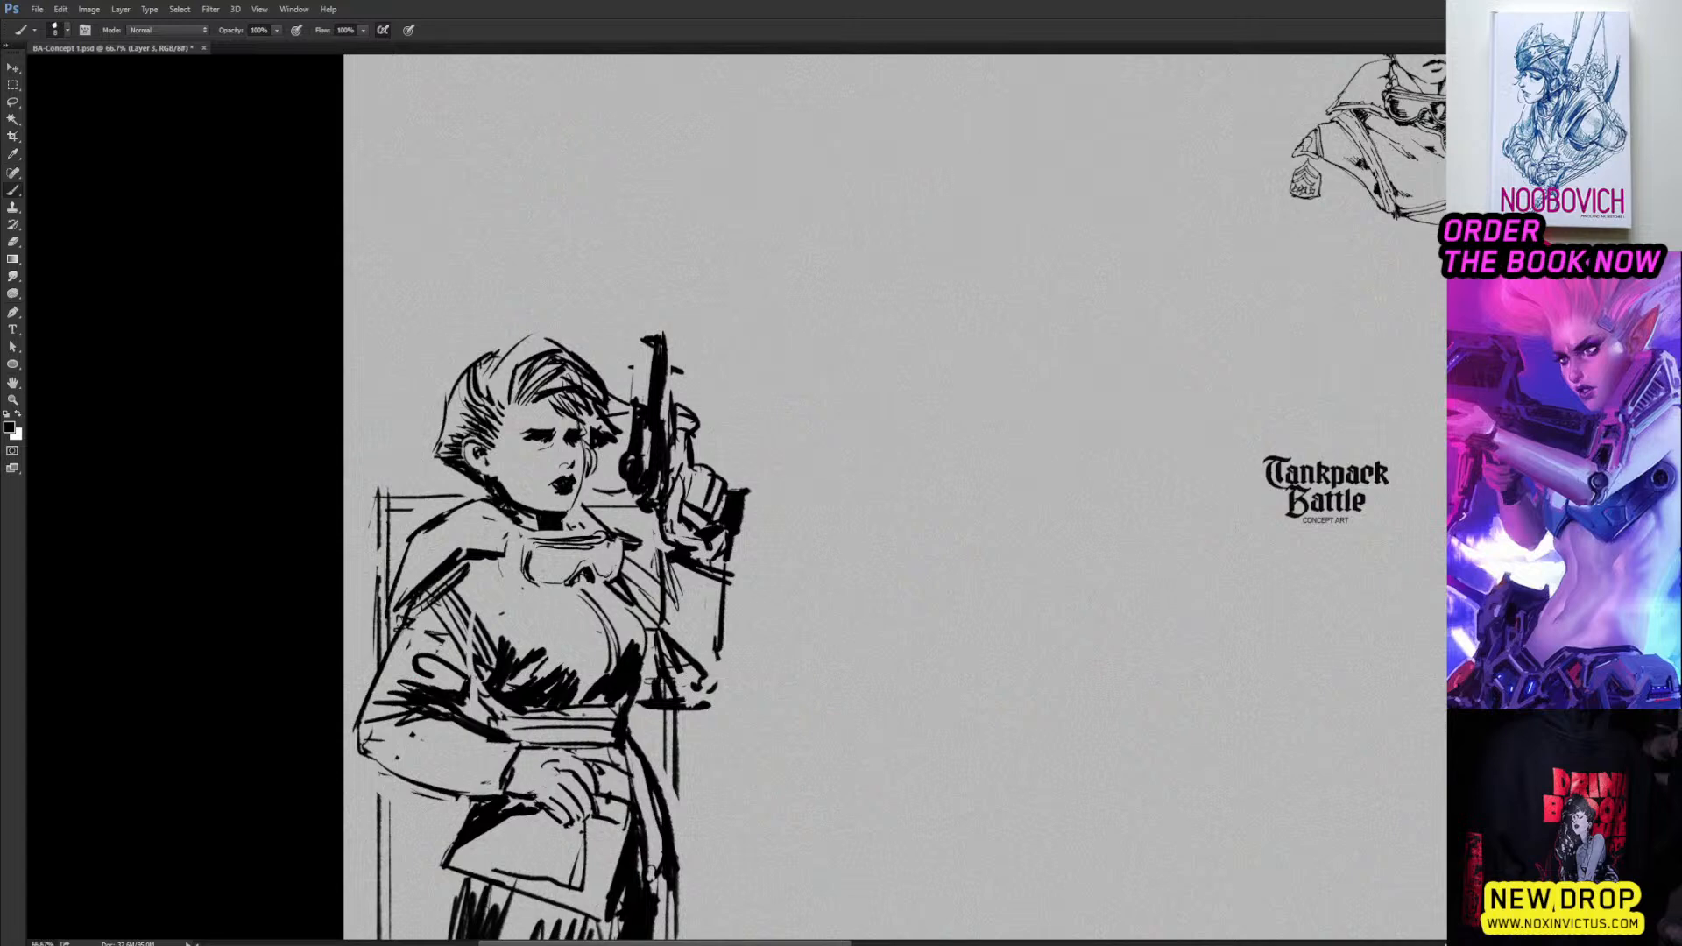
pyautogui.moveTo(619, 543); pyautogui.dragTo(617, 575)
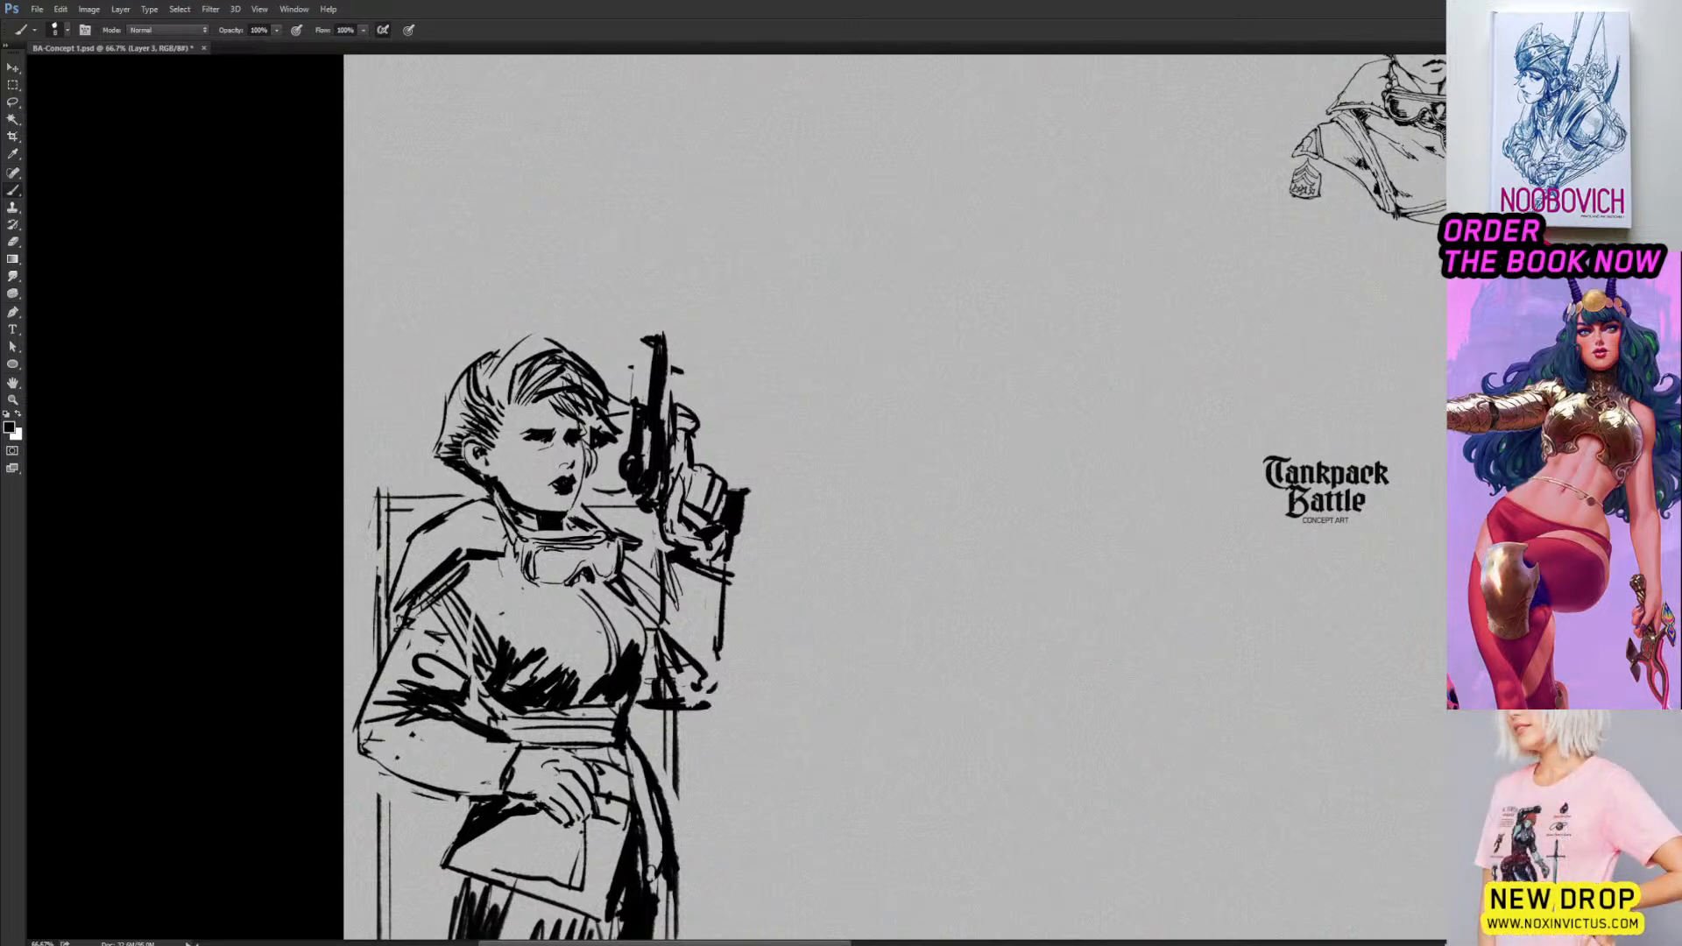
pyautogui.moveTo(571, 516); pyautogui.dragTo(606, 526)
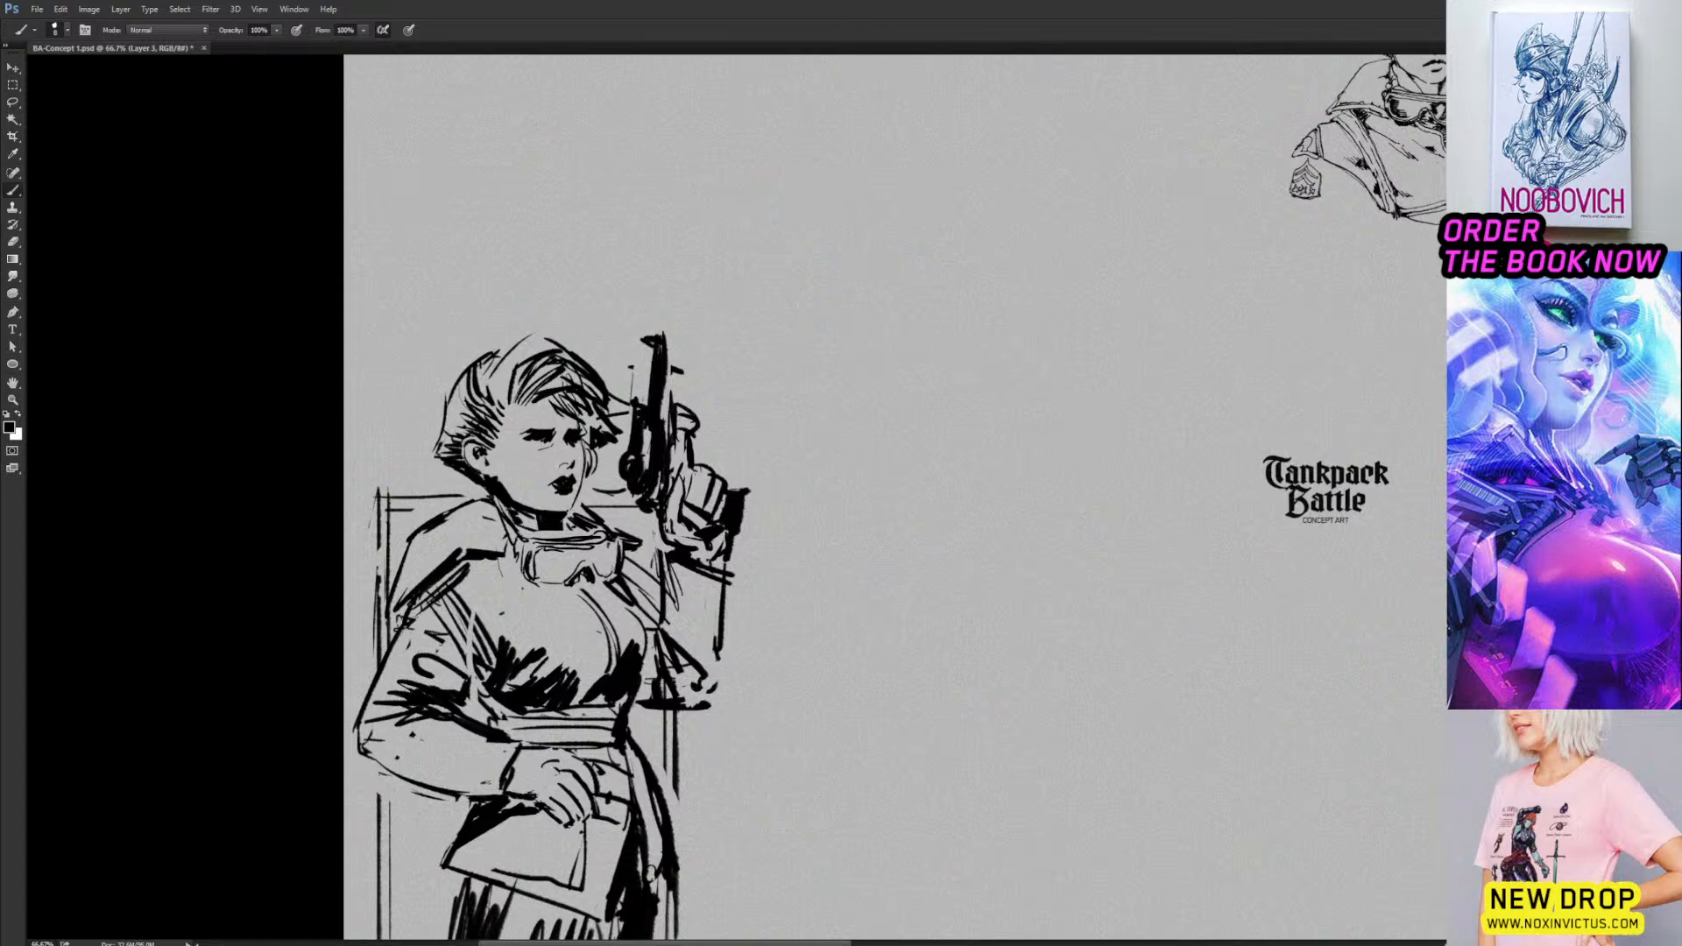
# Sharpen the hair tips at the nape, and darken the collar edge running from the near shoulder to the goggles.
pyautogui.moveTo(445, 428); pyautogui.dragTo(464, 436)
pyautogui.moveTo(448, 417); pyautogui.dragTo(465, 430)
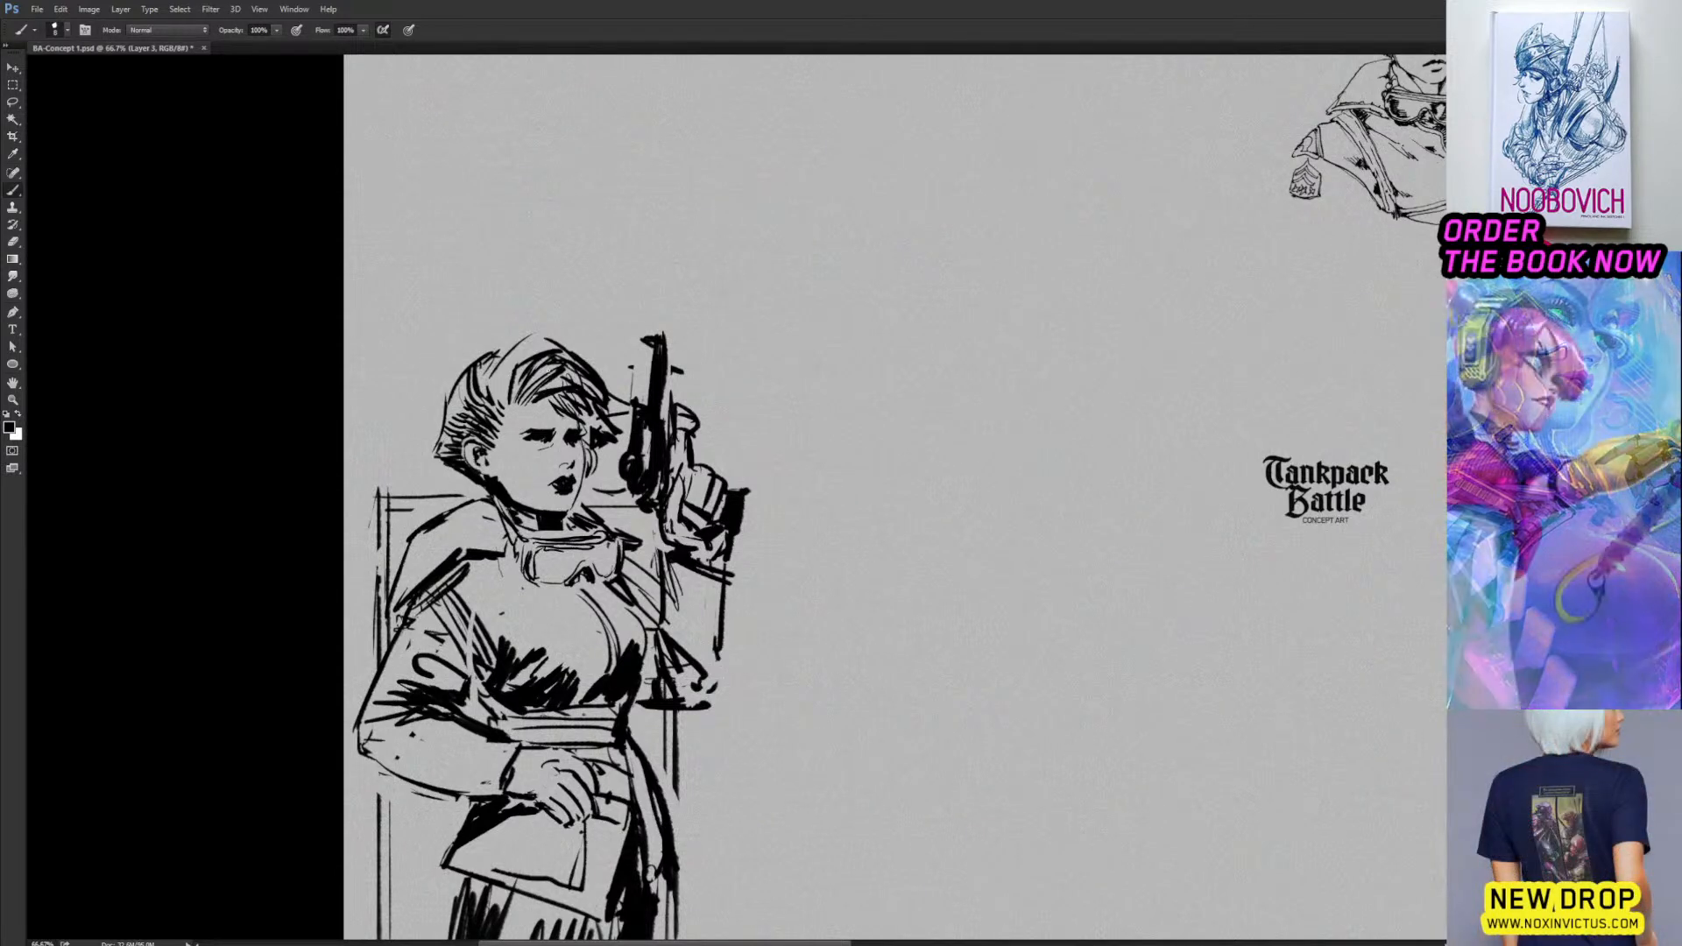
pyautogui.moveTo(636, 347); pyautogui.dragTo(616, 390)
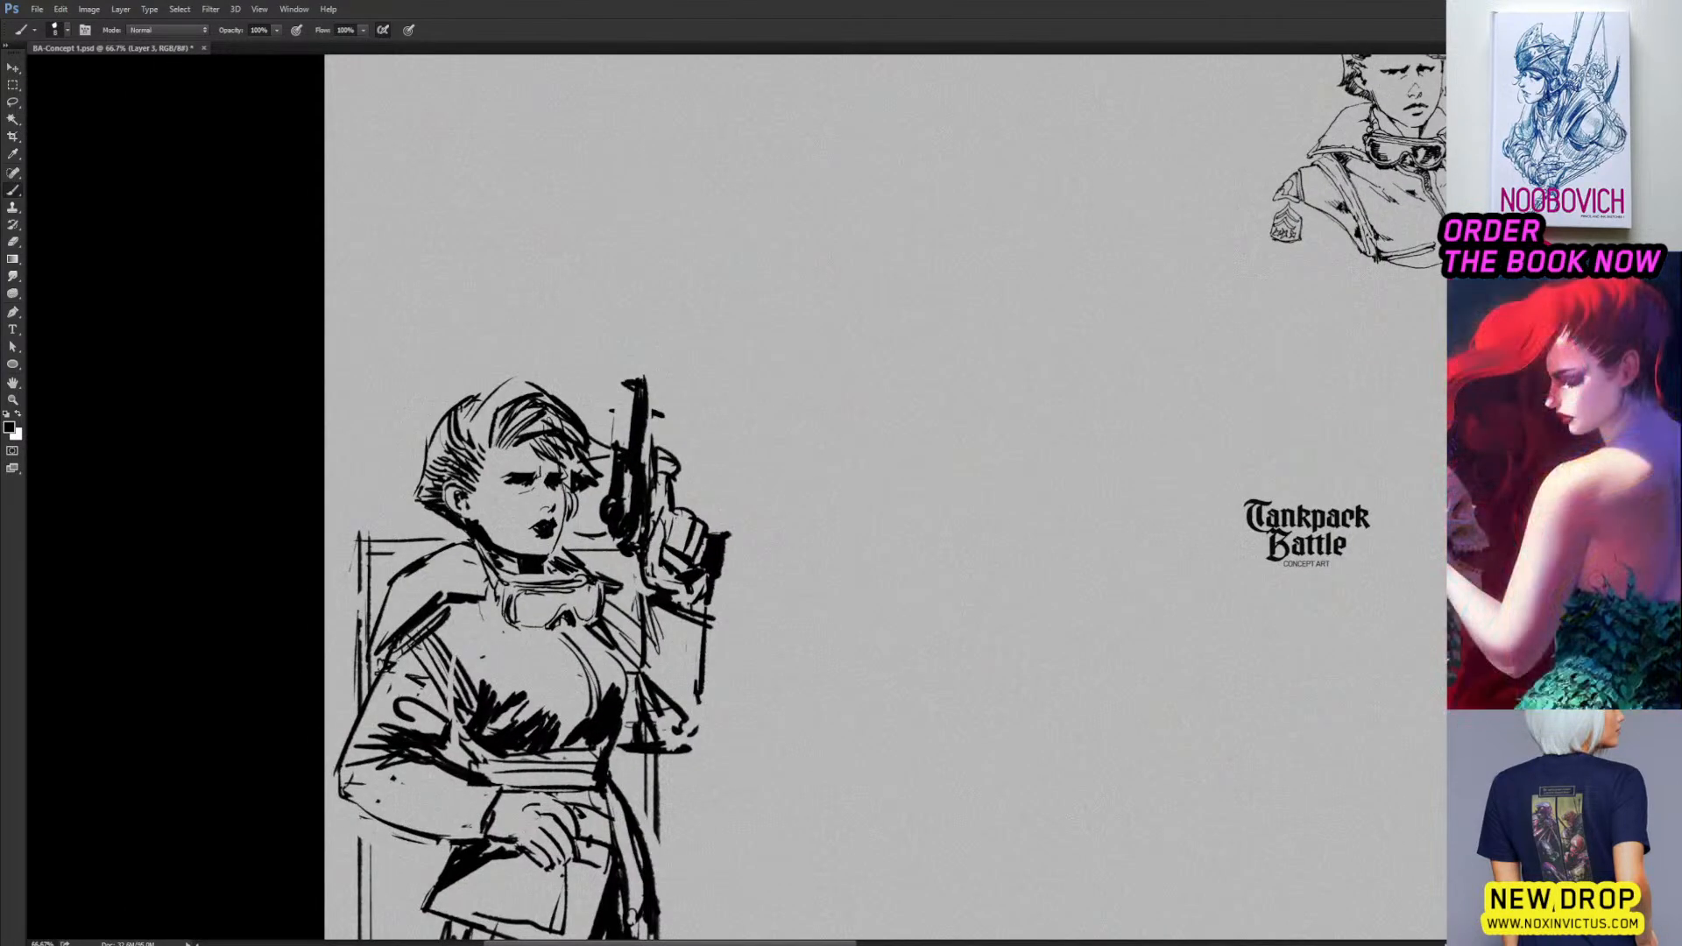
pyautogui.moveTo(694, 338); pyautogui.dragTo(732, 232)
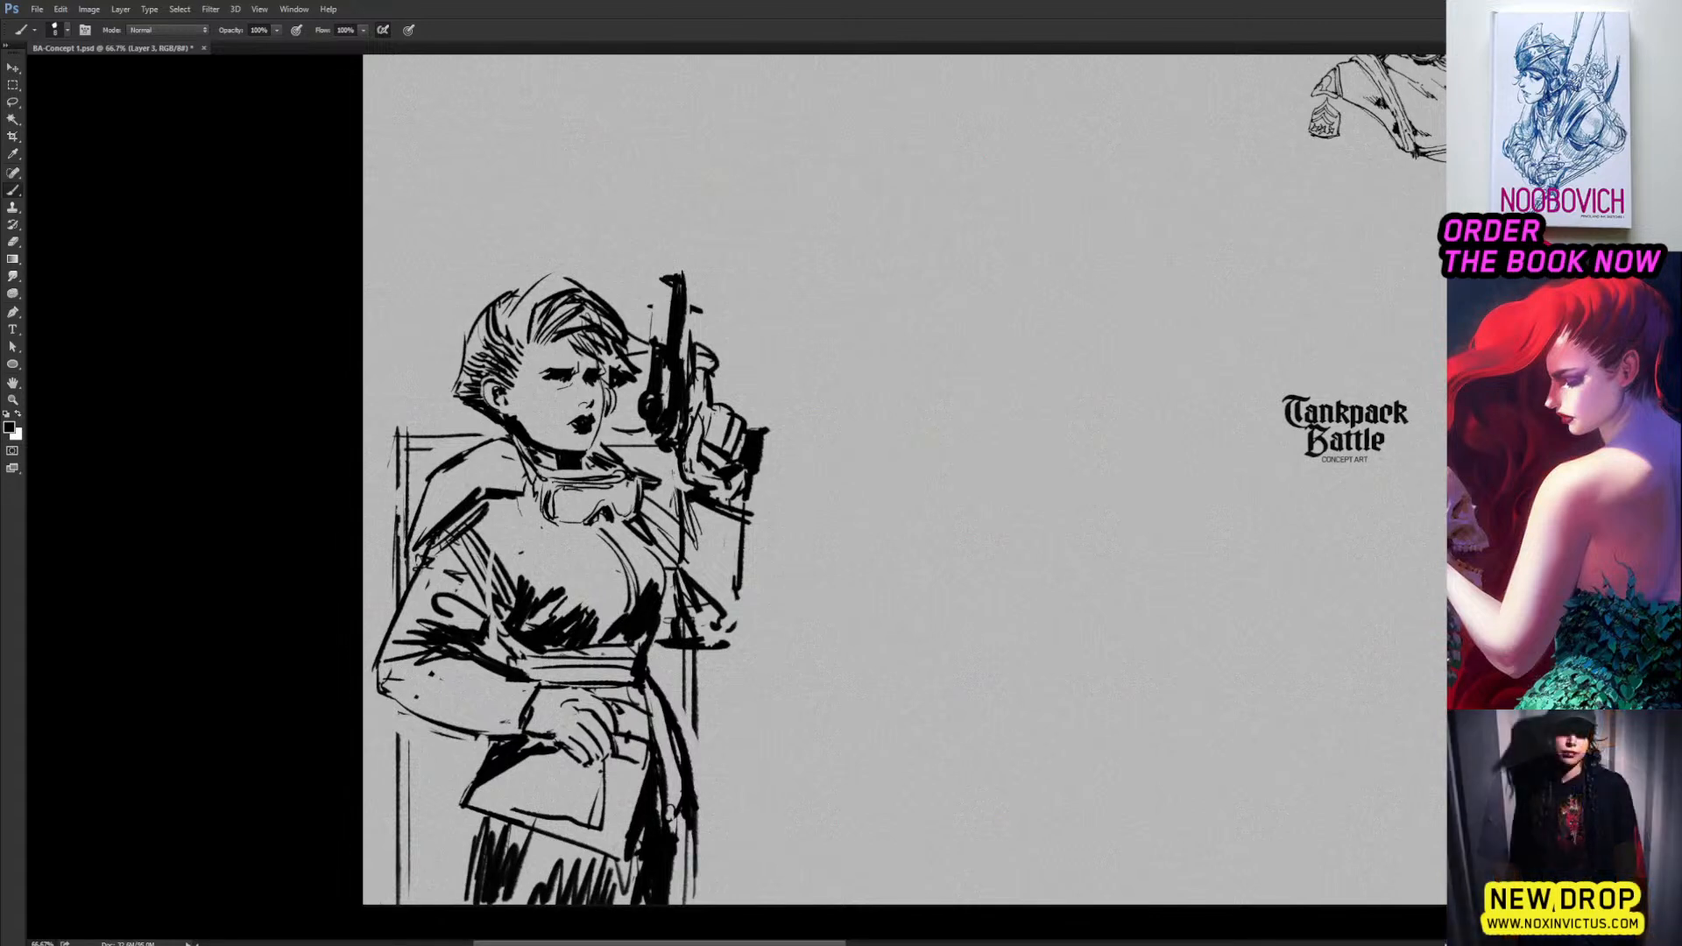
pyautogui.moveTo(405, 543)
pyautogui.mouseDown()
pyautogui.moveTo(491, 478)
pyautogui.moveTo(531, 480)
pyautogui.mouseUp()
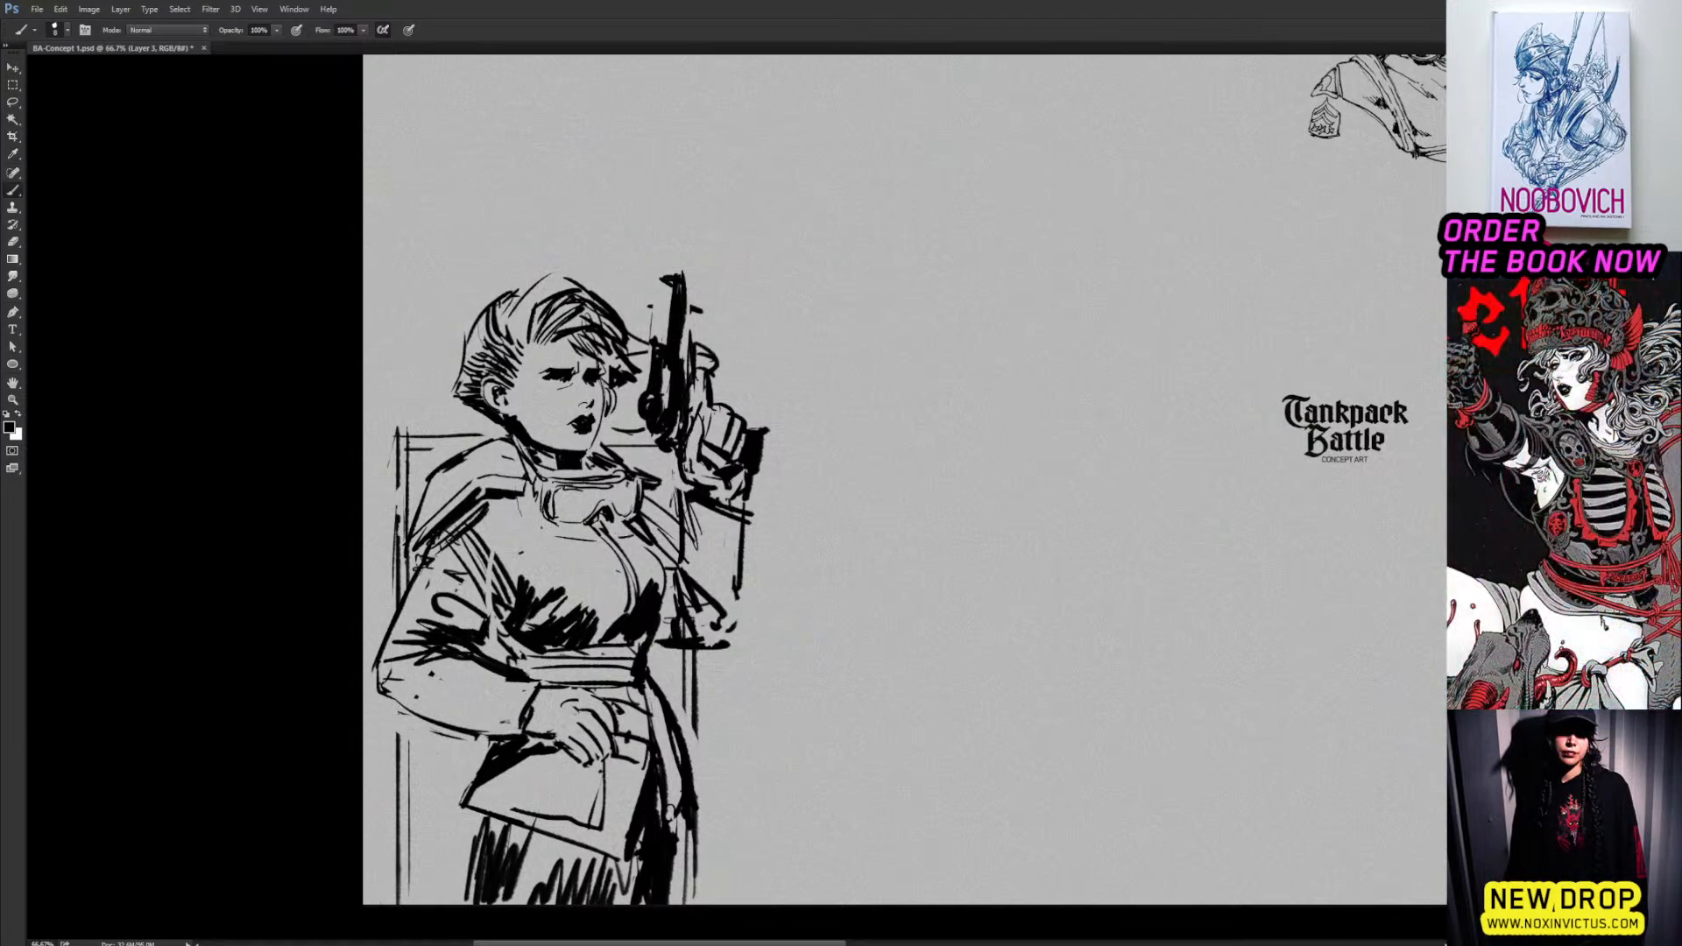
pyautogui.press('e')
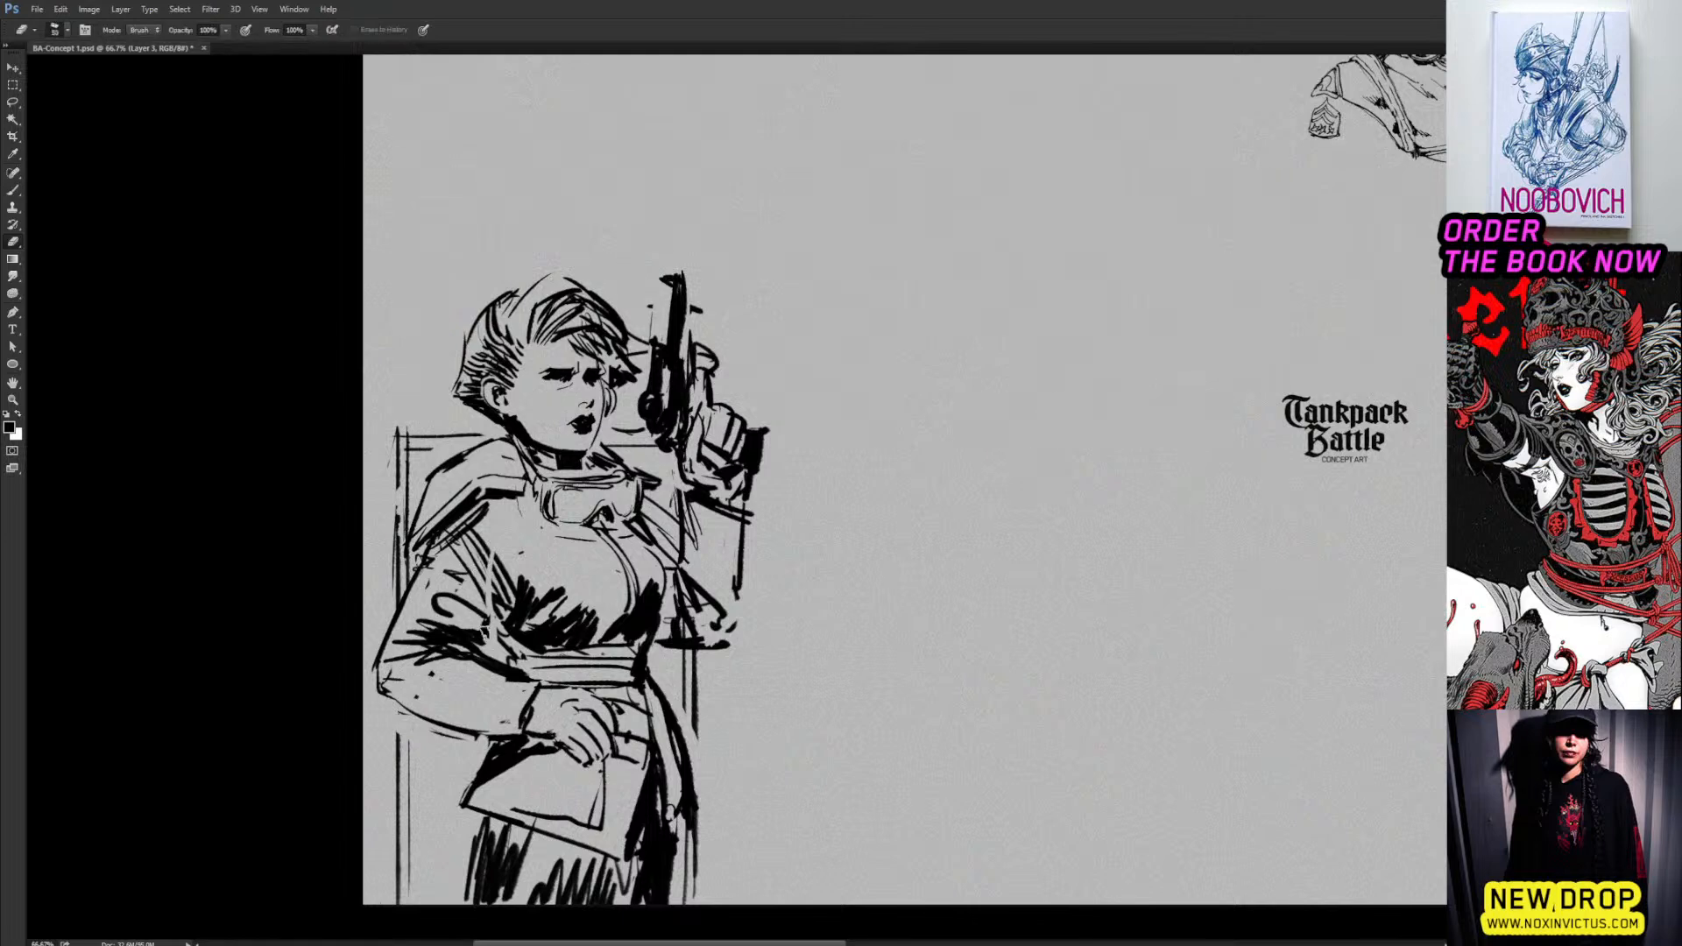
pyautogui.press('b')
# Set up the Smudge tool with a much smaller brush and 100% strength.
pyautogui.press('r')
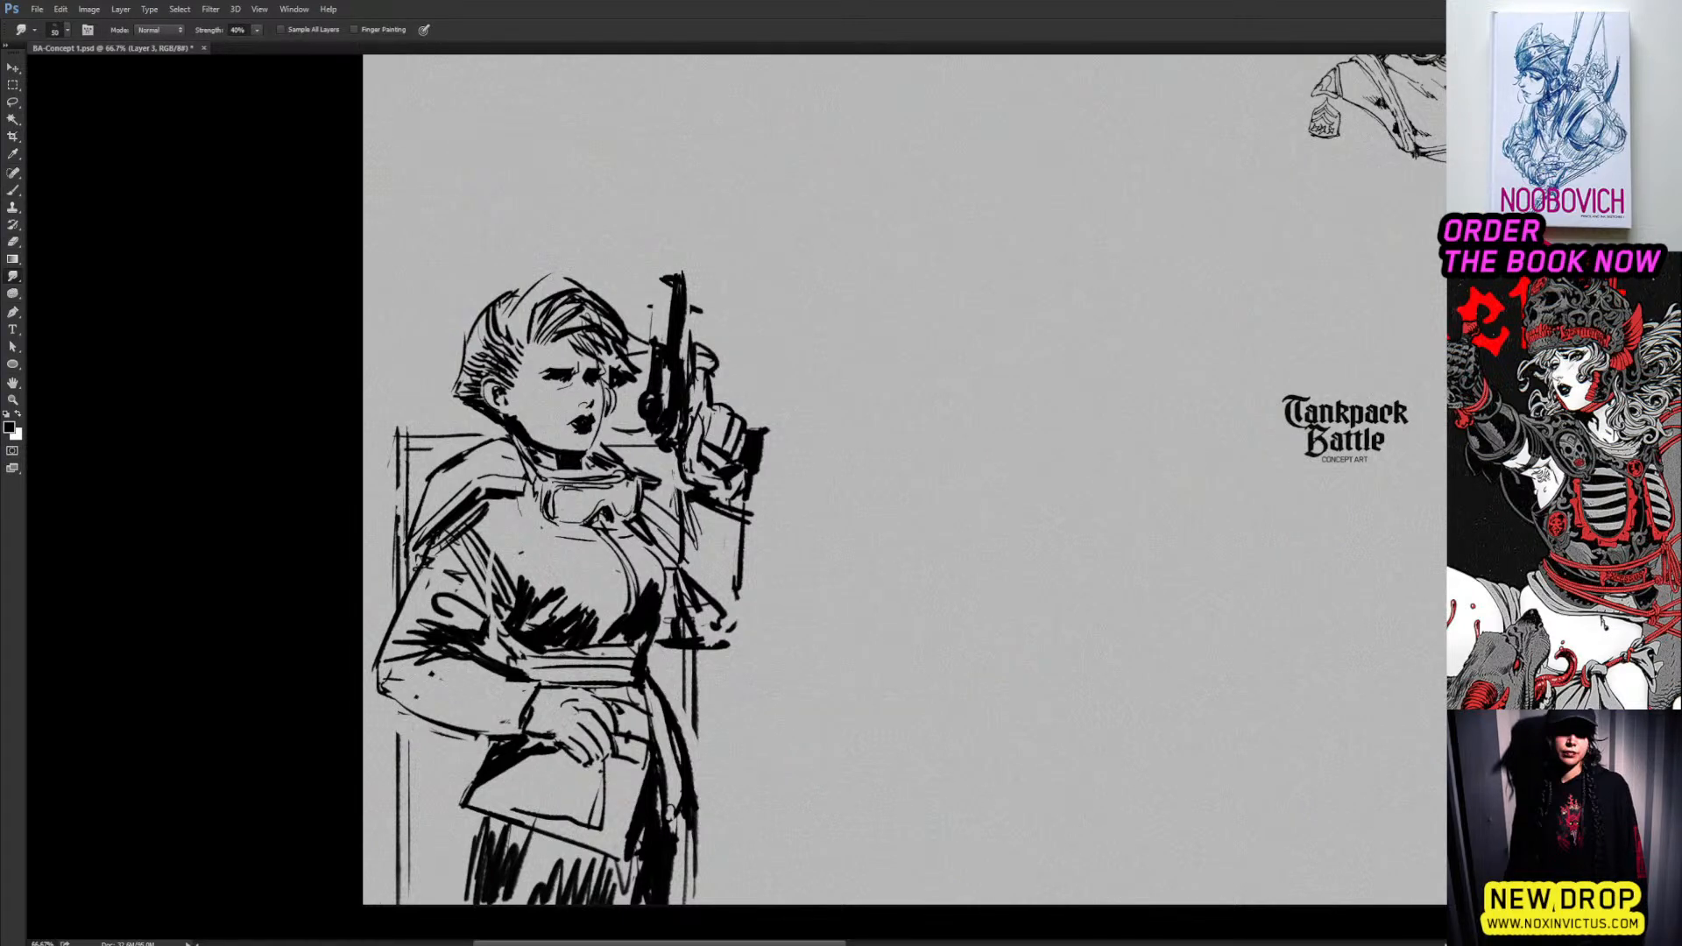
pyautogui.press('[')
pyautogui.press('[')
pyautogui.press('[')
pyautogui.press('[')
pyautogui.press('[')
pyautogui.press('[')
pyautogui.press('0')
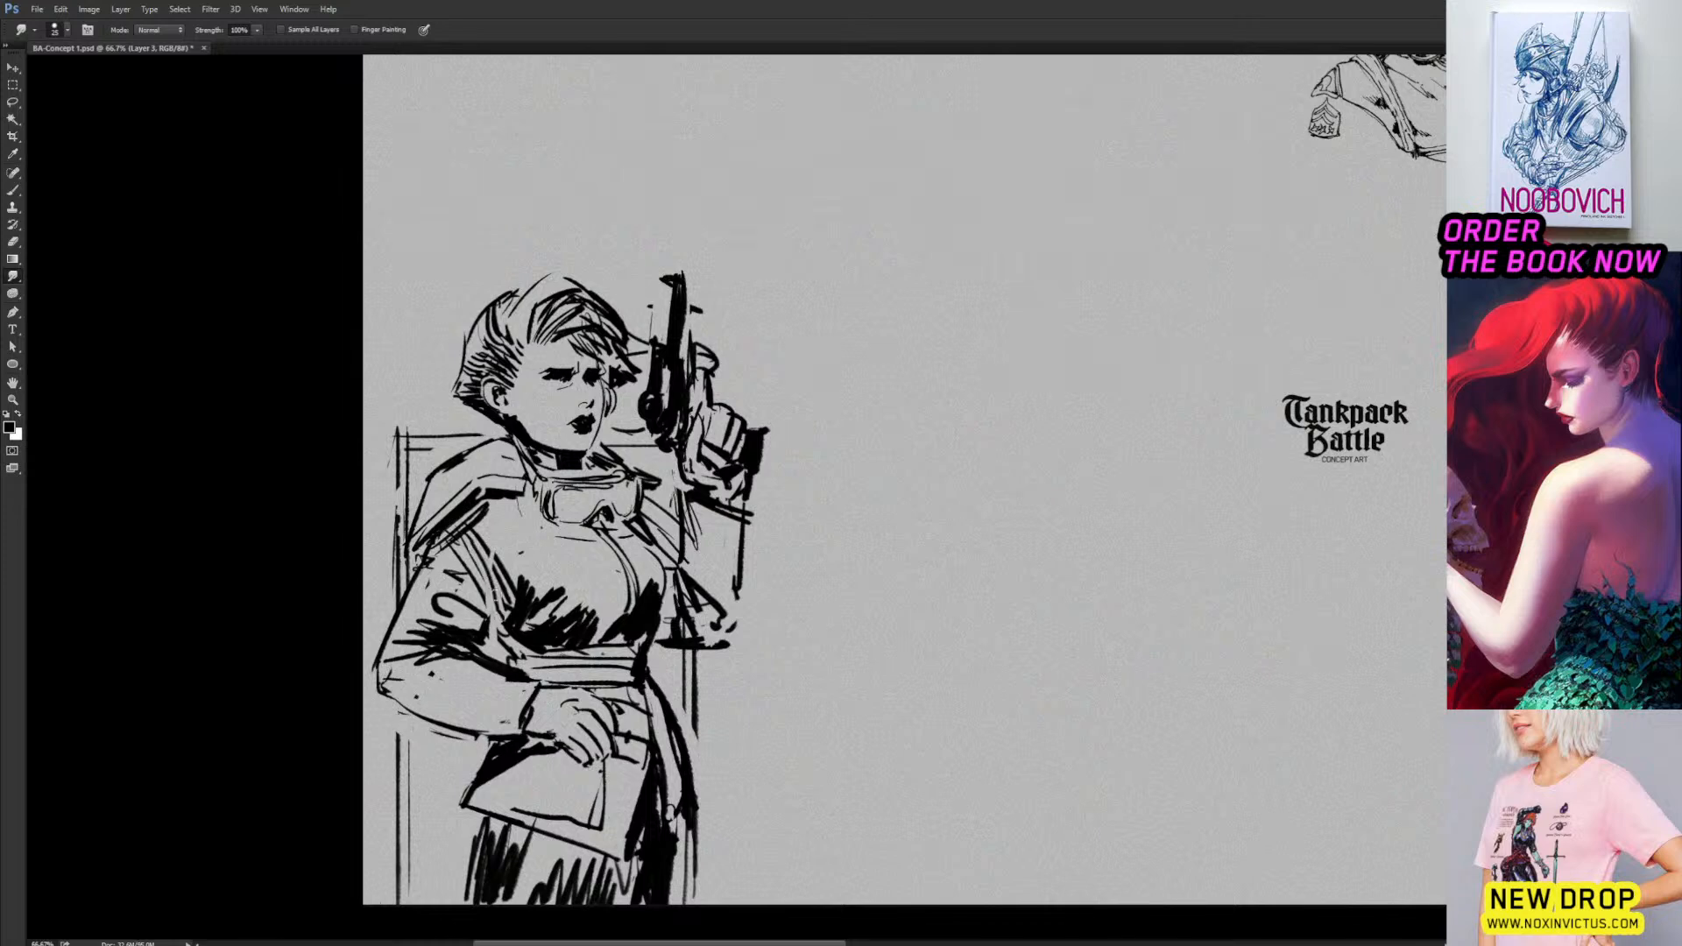
# Erase the number marking from the near upper sleeve, and redraw the chest strap beside it with dark shading.
pyautogui.press('b')
pyautogui.press('e')
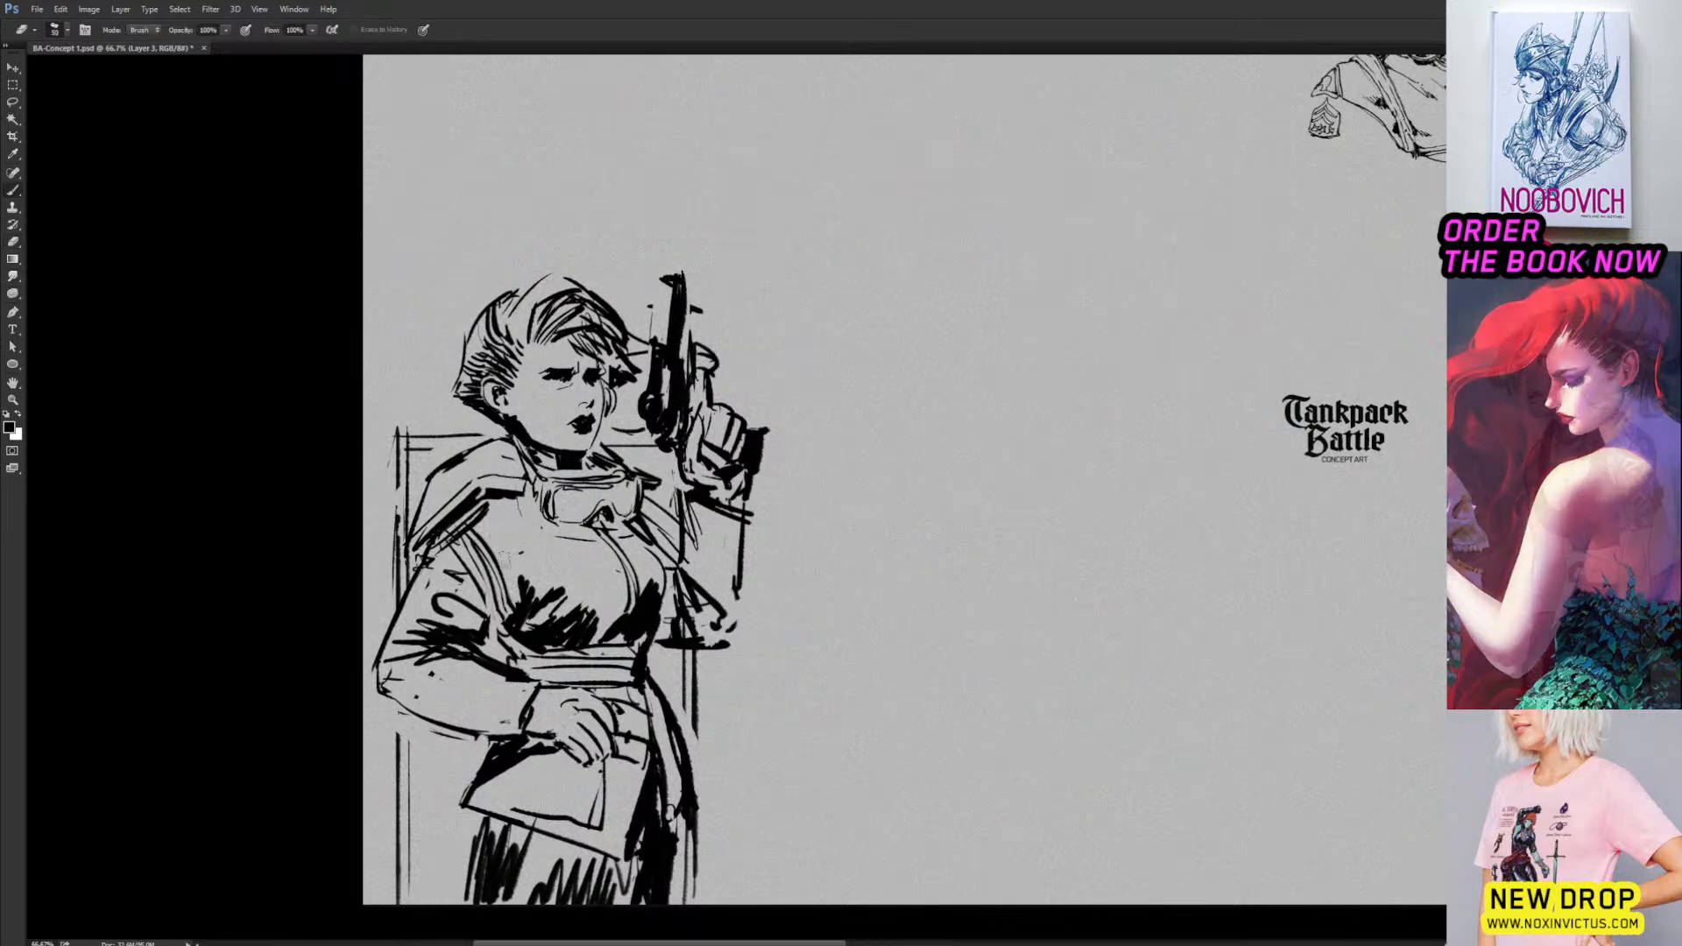
pyautogui.press('b')
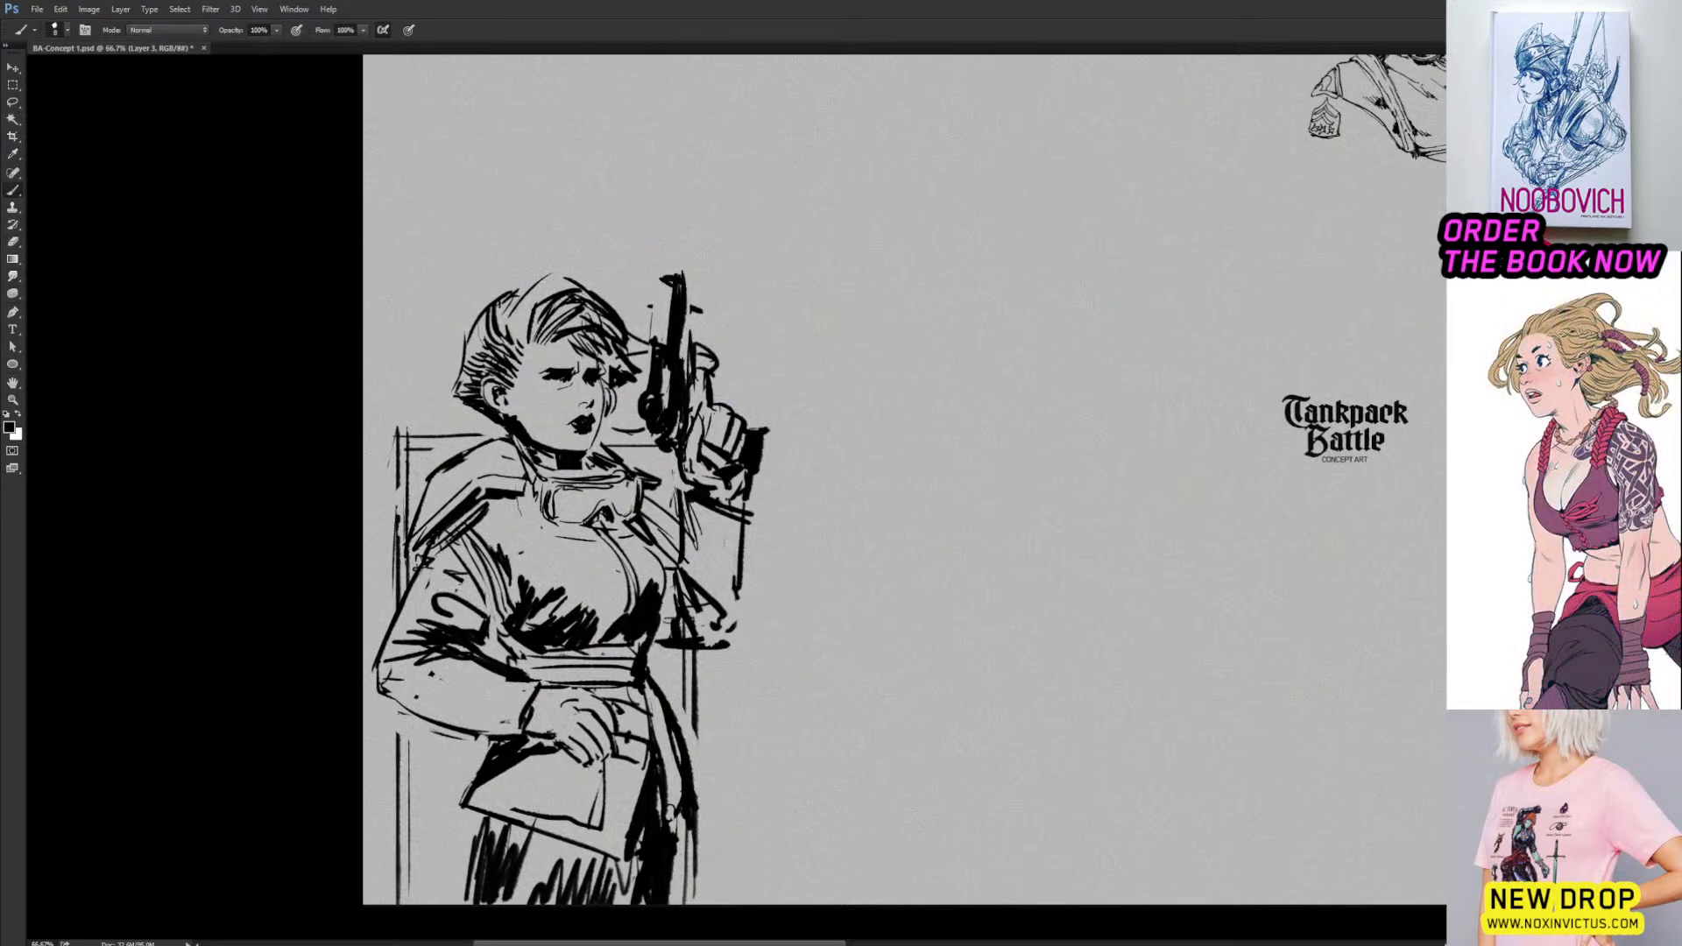
pyautogui.press('e')
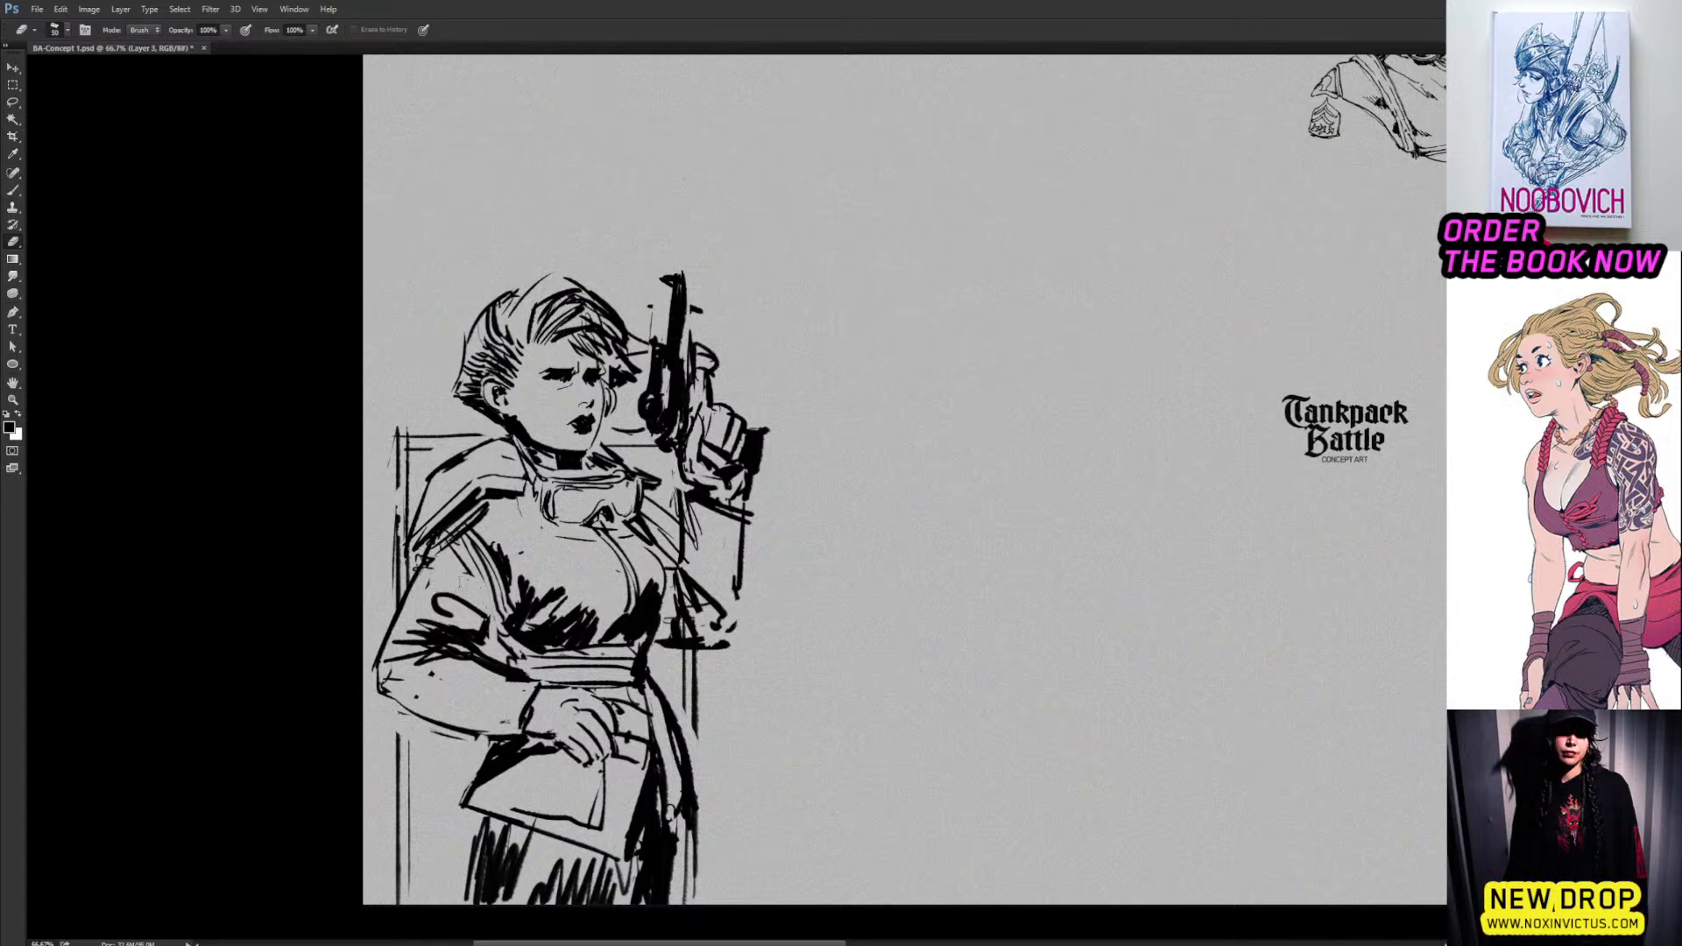
pyautogui.press('b')
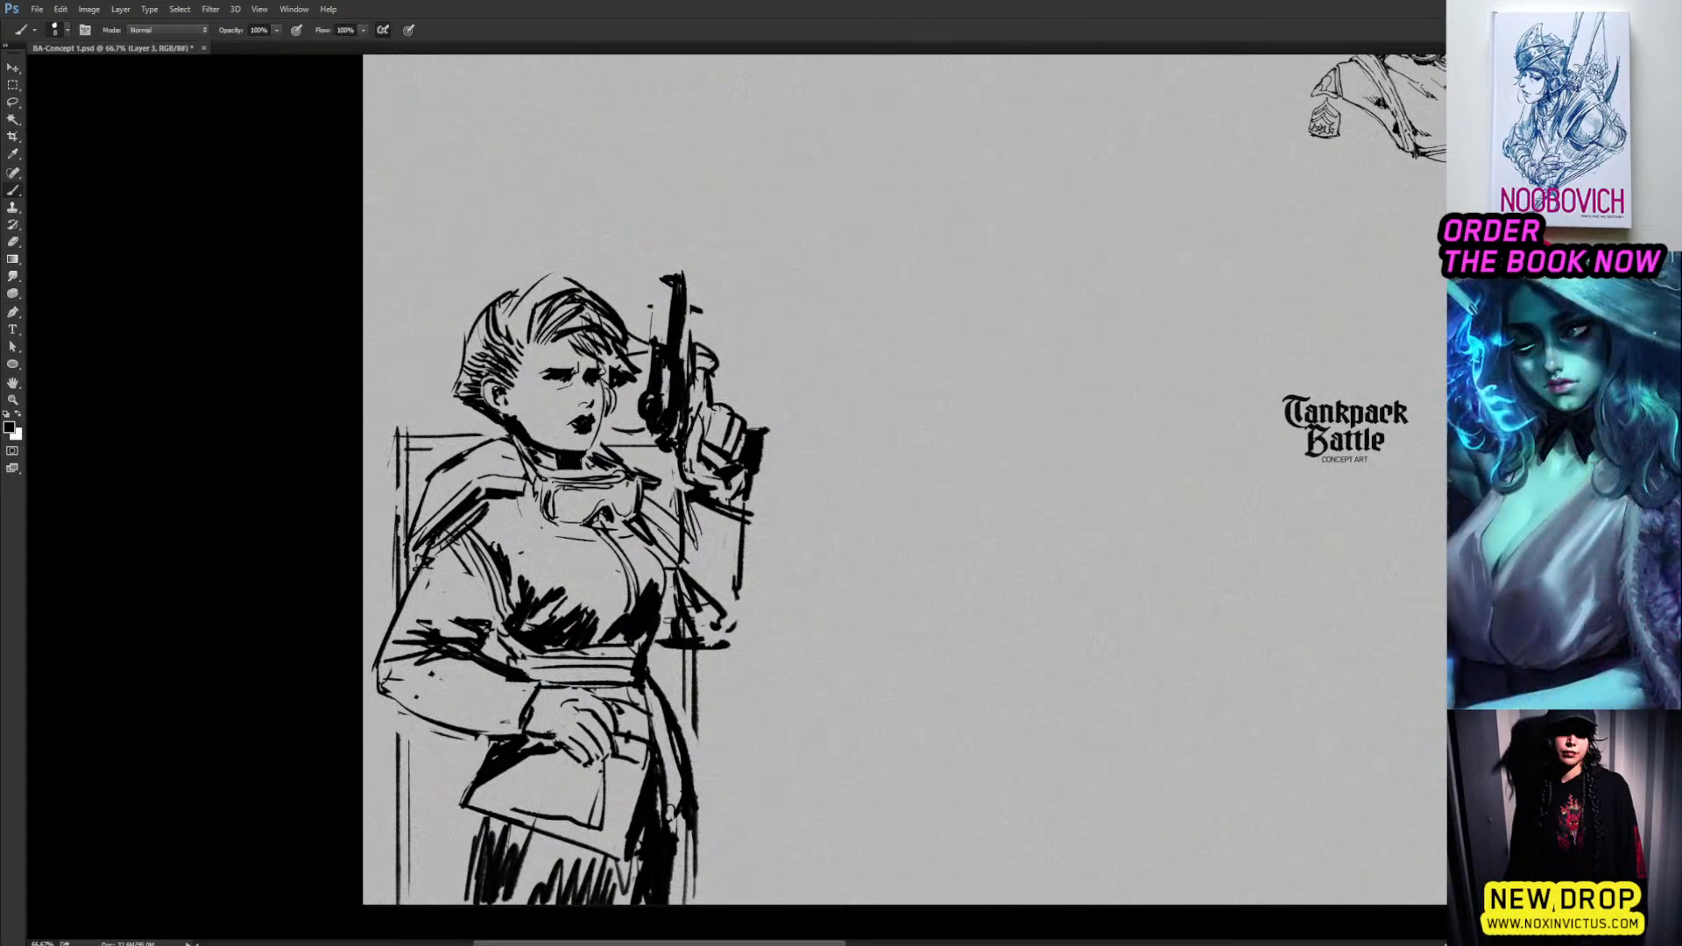
pyautogui.moveTo(478, 615); pyautogui.dragTo(492, 634)
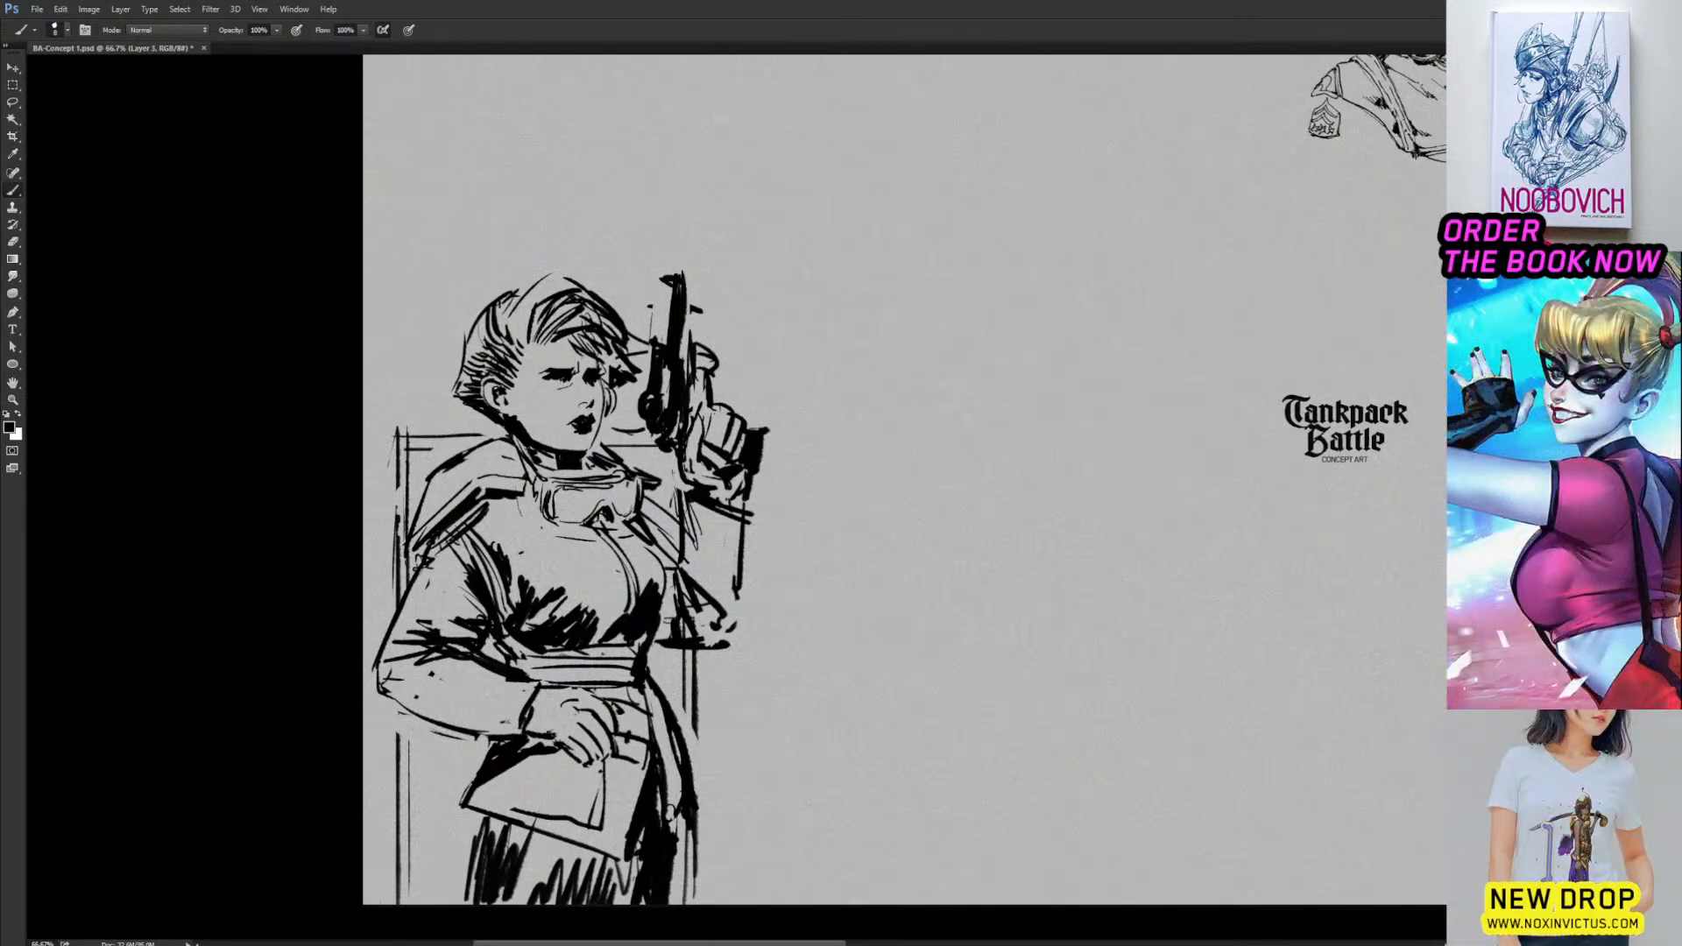
# Extend the near shoulder flap into a sharp outer point and thin out its upper contour line.
pyautogui.press('e')
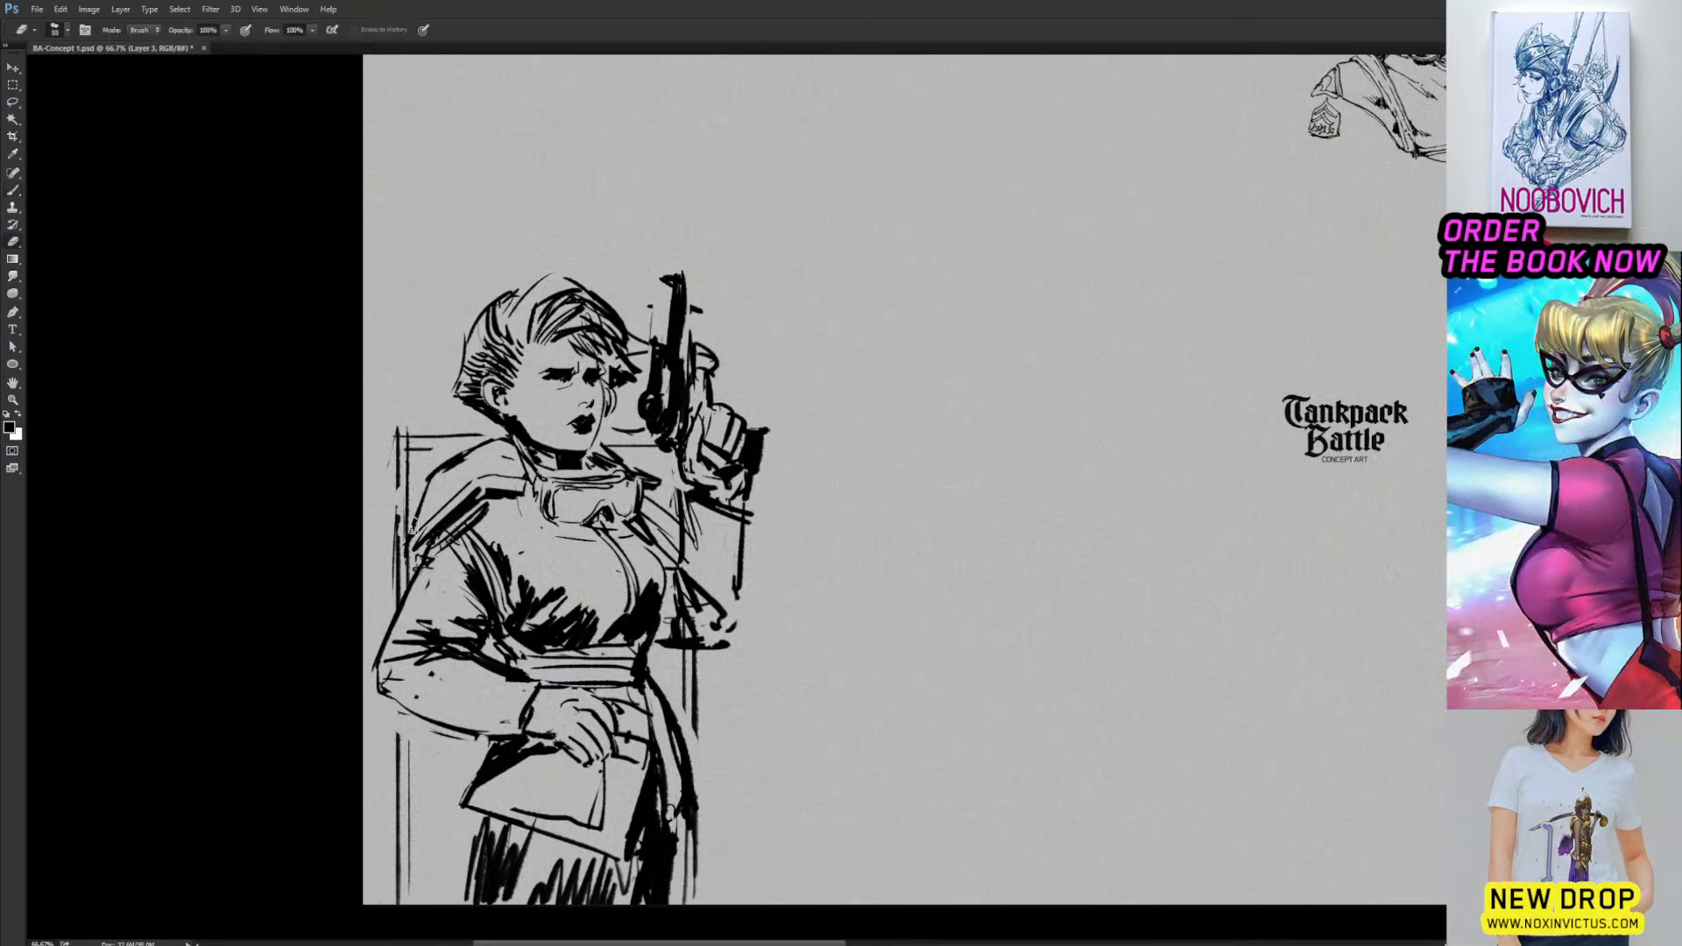
pyautogui.moveTo(426, 517); pyautogui.dragTo(401, 552)
pyautogui.press('b')
pyautogui.press('e')
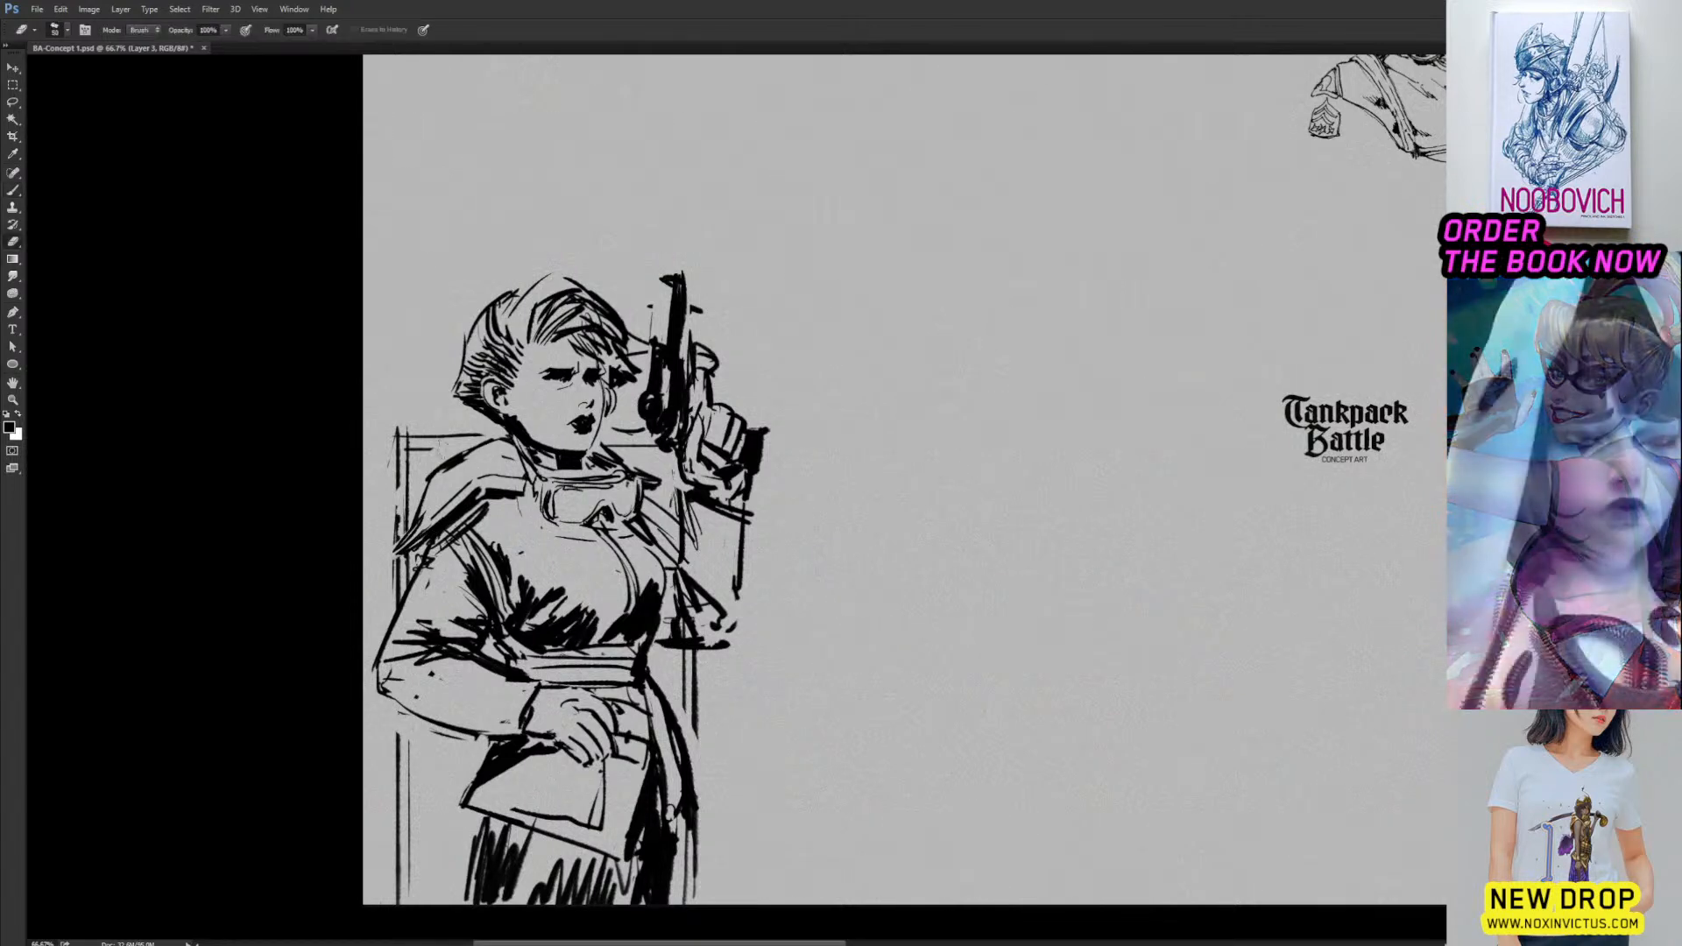
pyautogui.moveTo(434, 468)
pyautogui.mouseDown()
pyautogui.moveTo(426, 482)
pyautogui.moveTo(447, 464)
pyautogui.mouseUp()
pyautogui.moveTo(447, 468); pyautogui.dragTo(476, 441)
pyautogui.press('b')
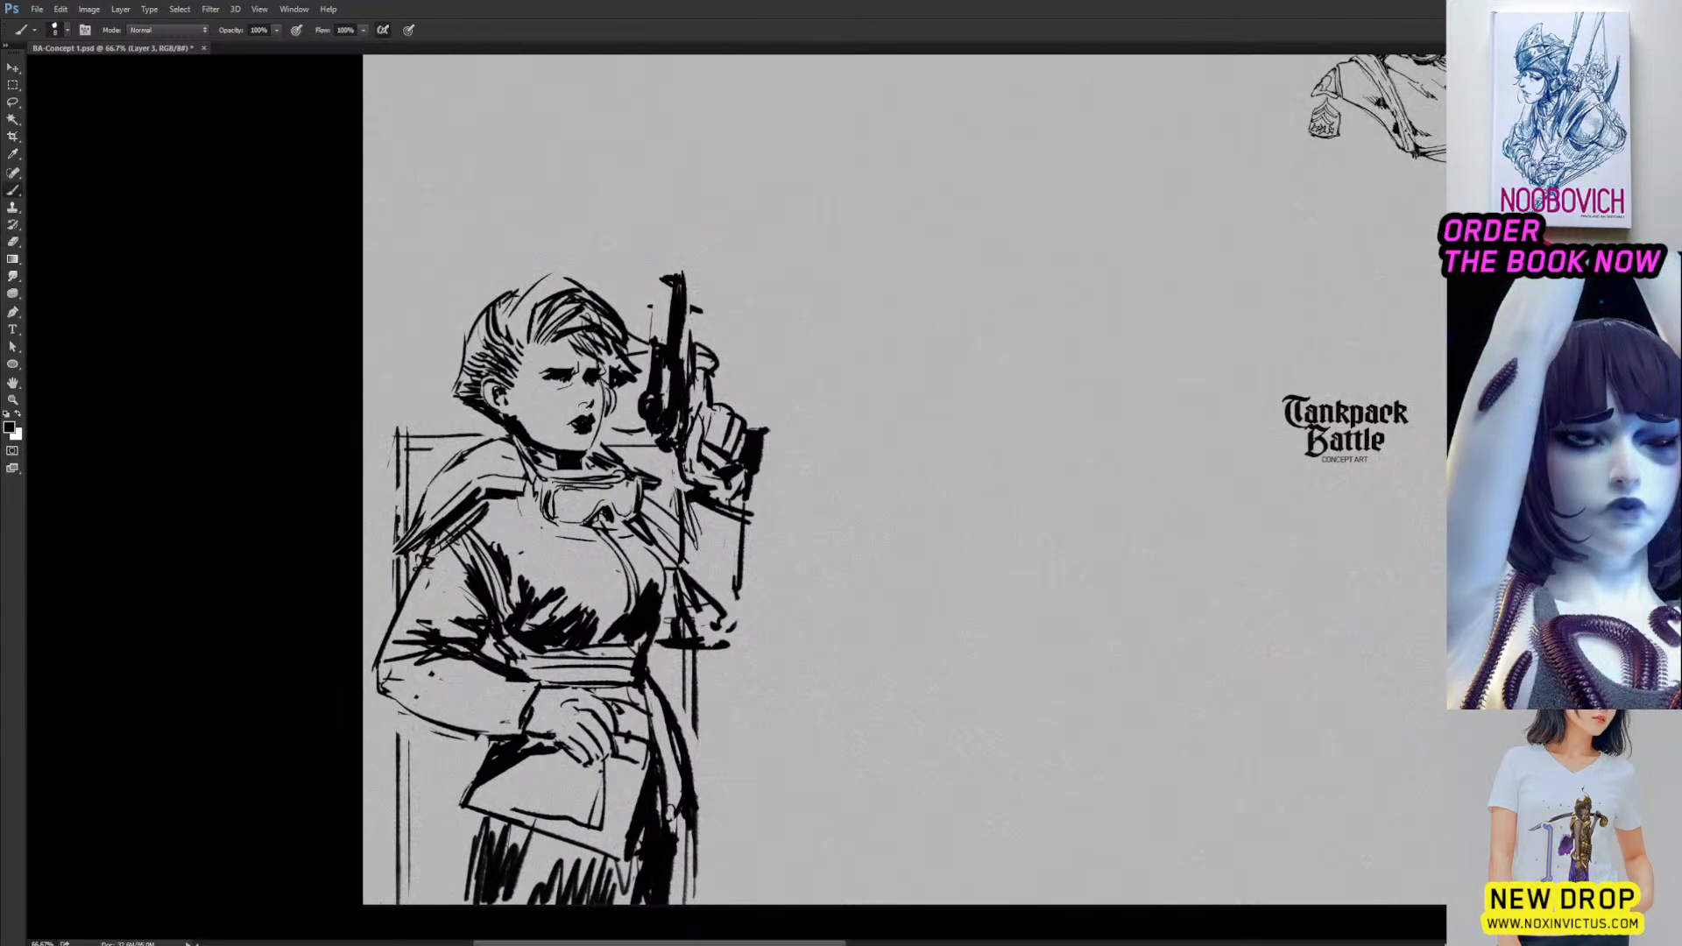
# Trim the hair strands above the forehead and redraw the swept fringe with cleaner tapered strokes.
pyautogui.press('e')
pyautogui.press('b')
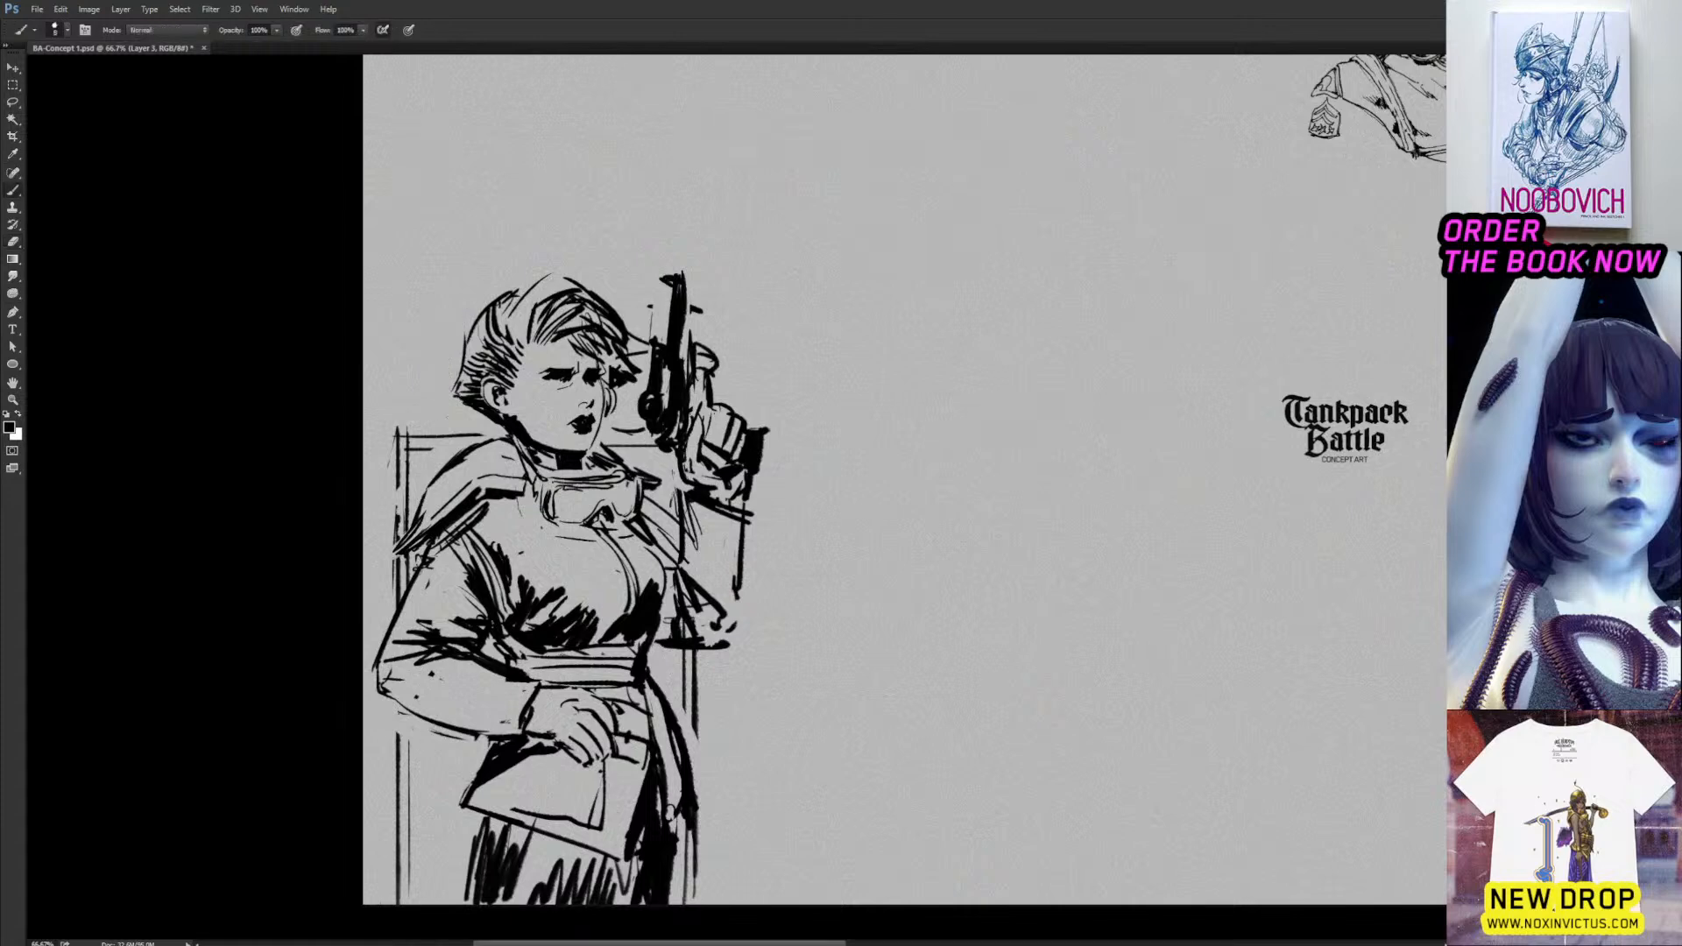
pyautogui.press('e')
pyautogui.moveTo(561, 334)
pyautogui.mouseDown()
pyautogui.moveTo(609, 318)
pyautogui.moveTo(644, 356)
pyautogui.mouseUp()
pyautogui.press('b')
pyautogui.press('e')
pyautogui.press('b')
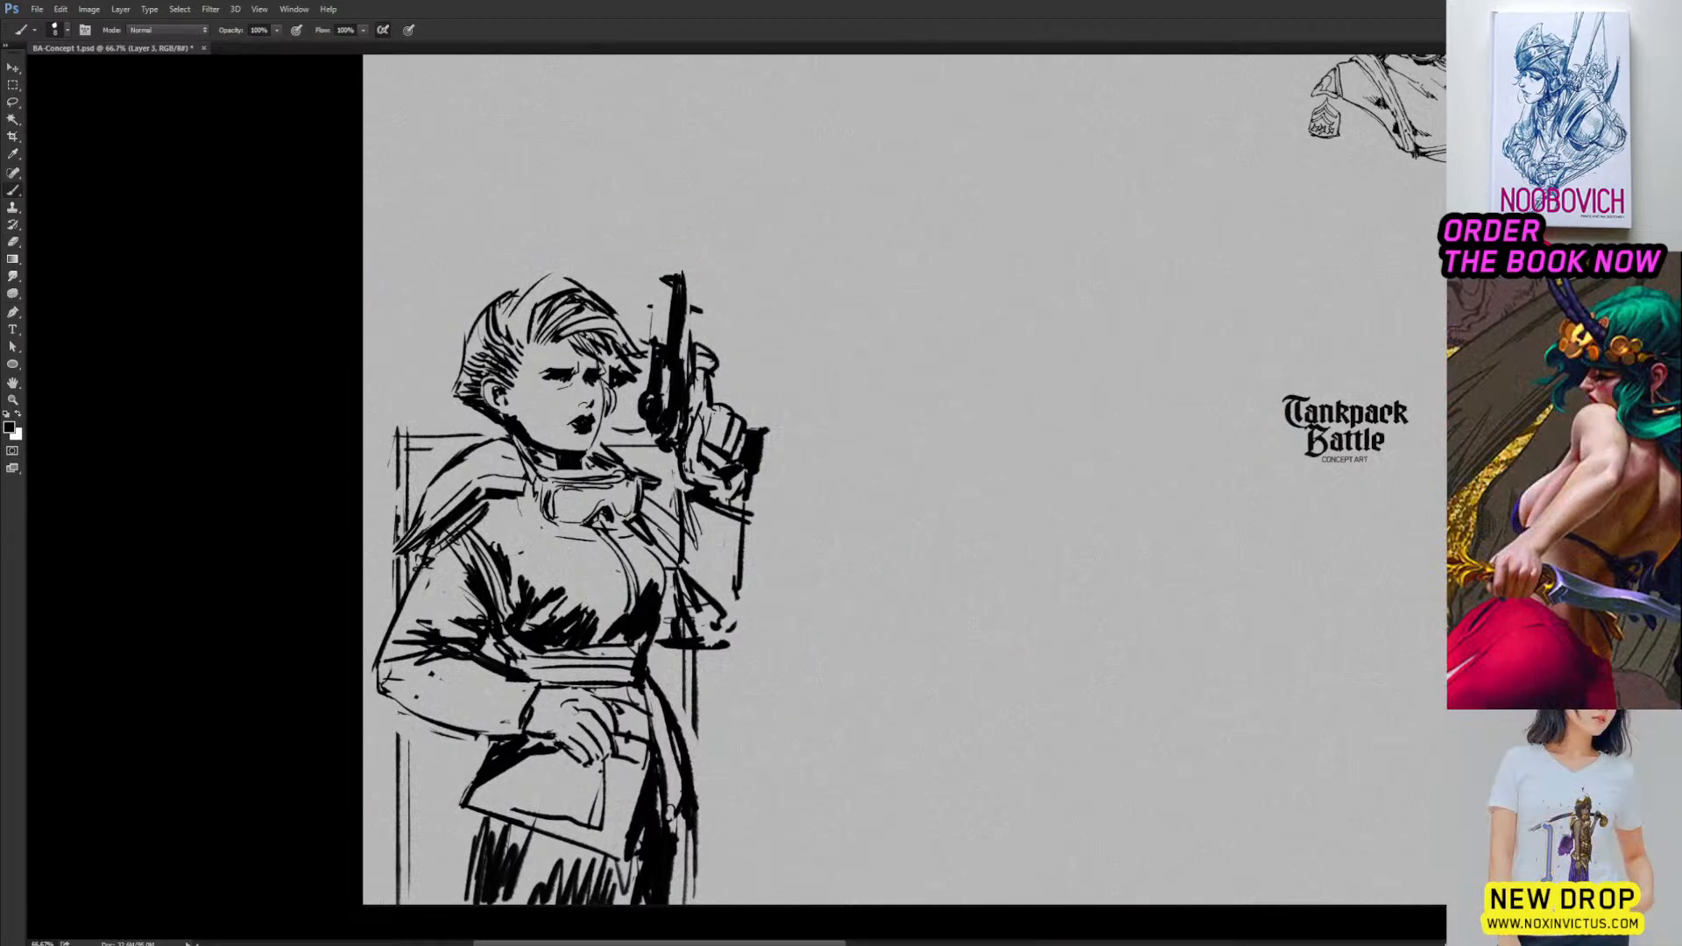
# Erase the stray marks around the raised pistol and rework the gun hand's fingers and the pistol's lower end.
pyautogui.press('e')
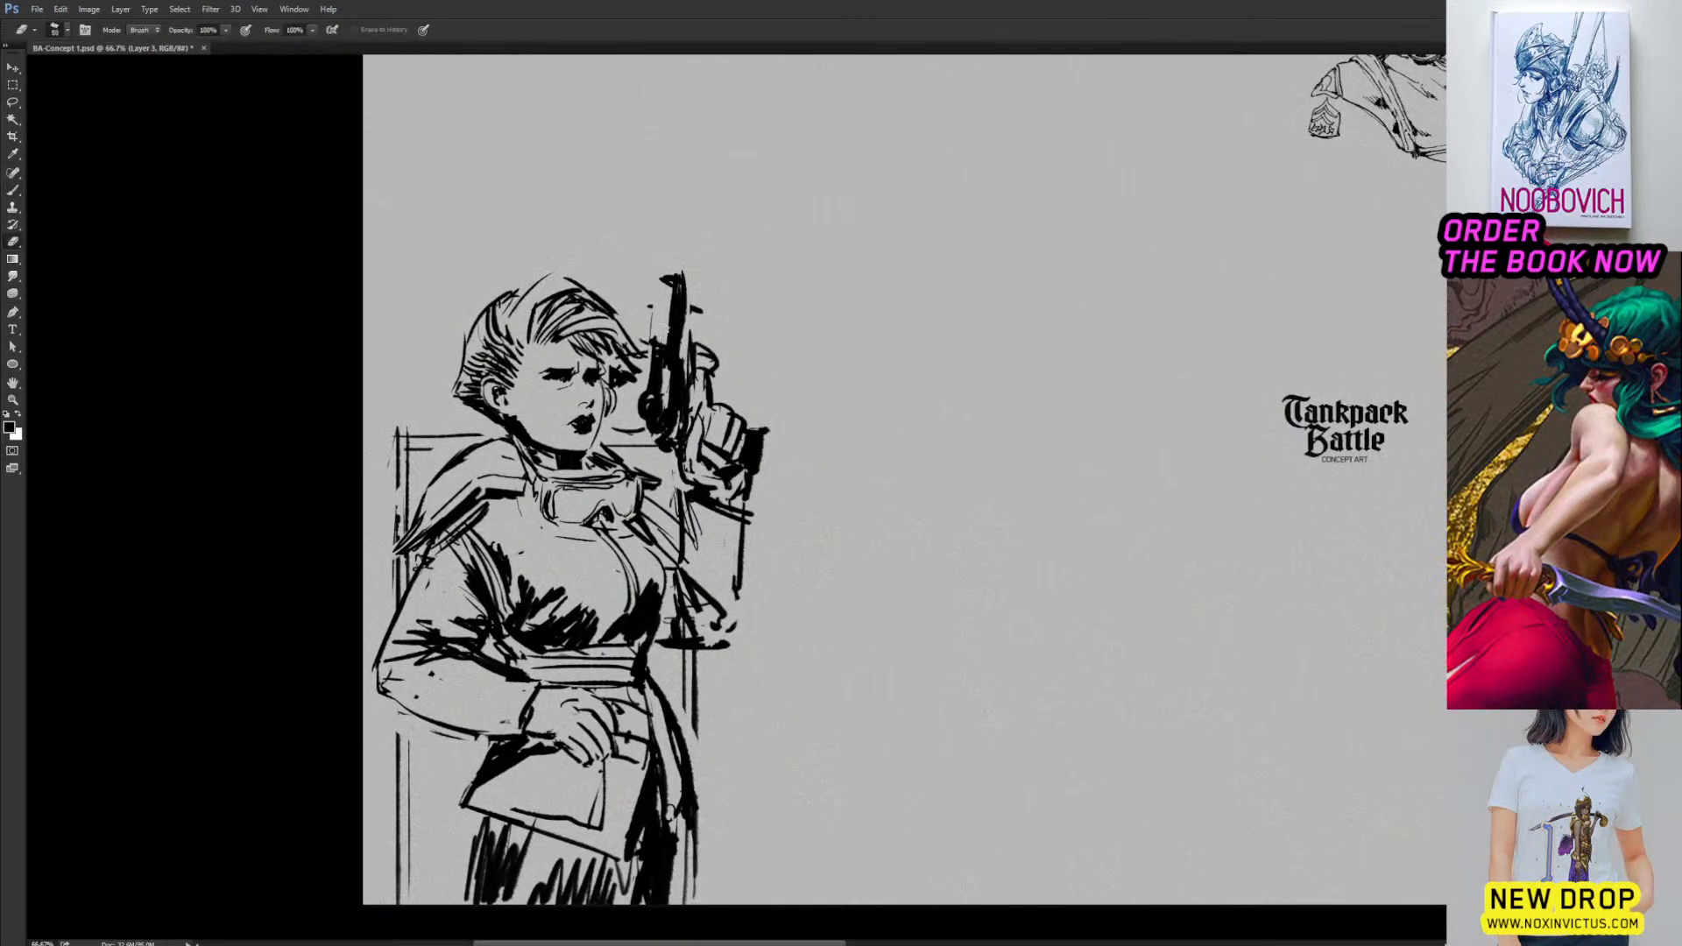
pyautogui.moveTo(648, 364)
pyautogui.mouseDown()
pyautogui.moveTo(647, 318)
pyautogui.moveTo(717, 364)
pyautogui.mouseUp()
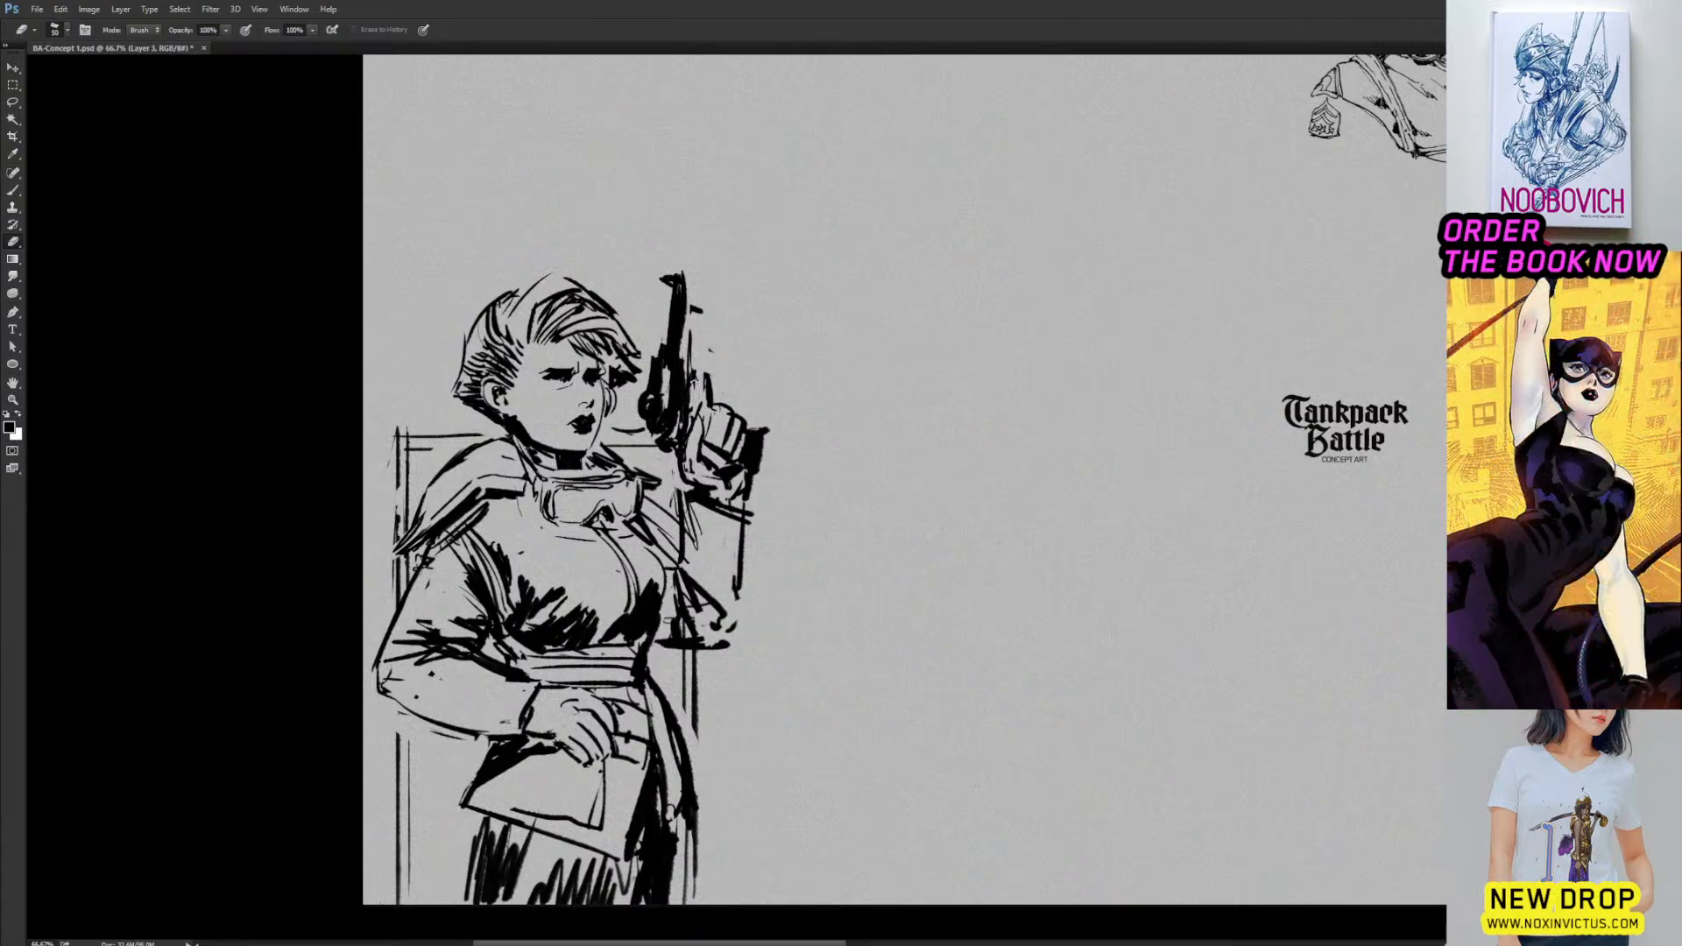
pyautogui.press('b')
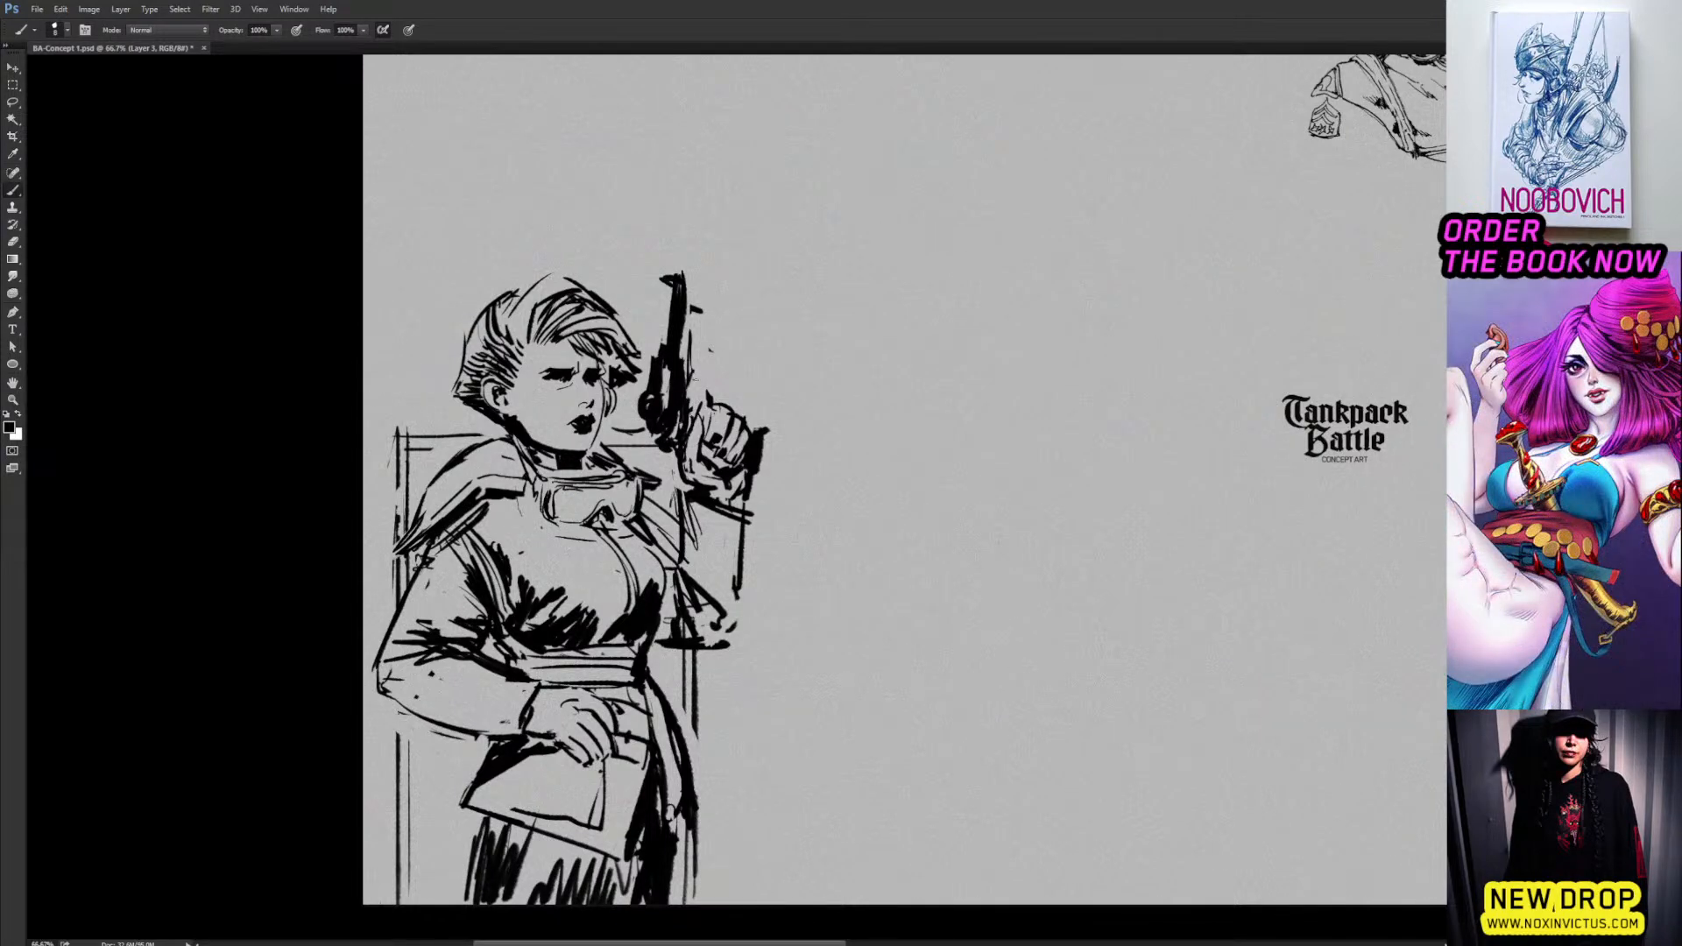
pyautogui.moveTo(657, 466); pyautogui.dragTo(678, 450)
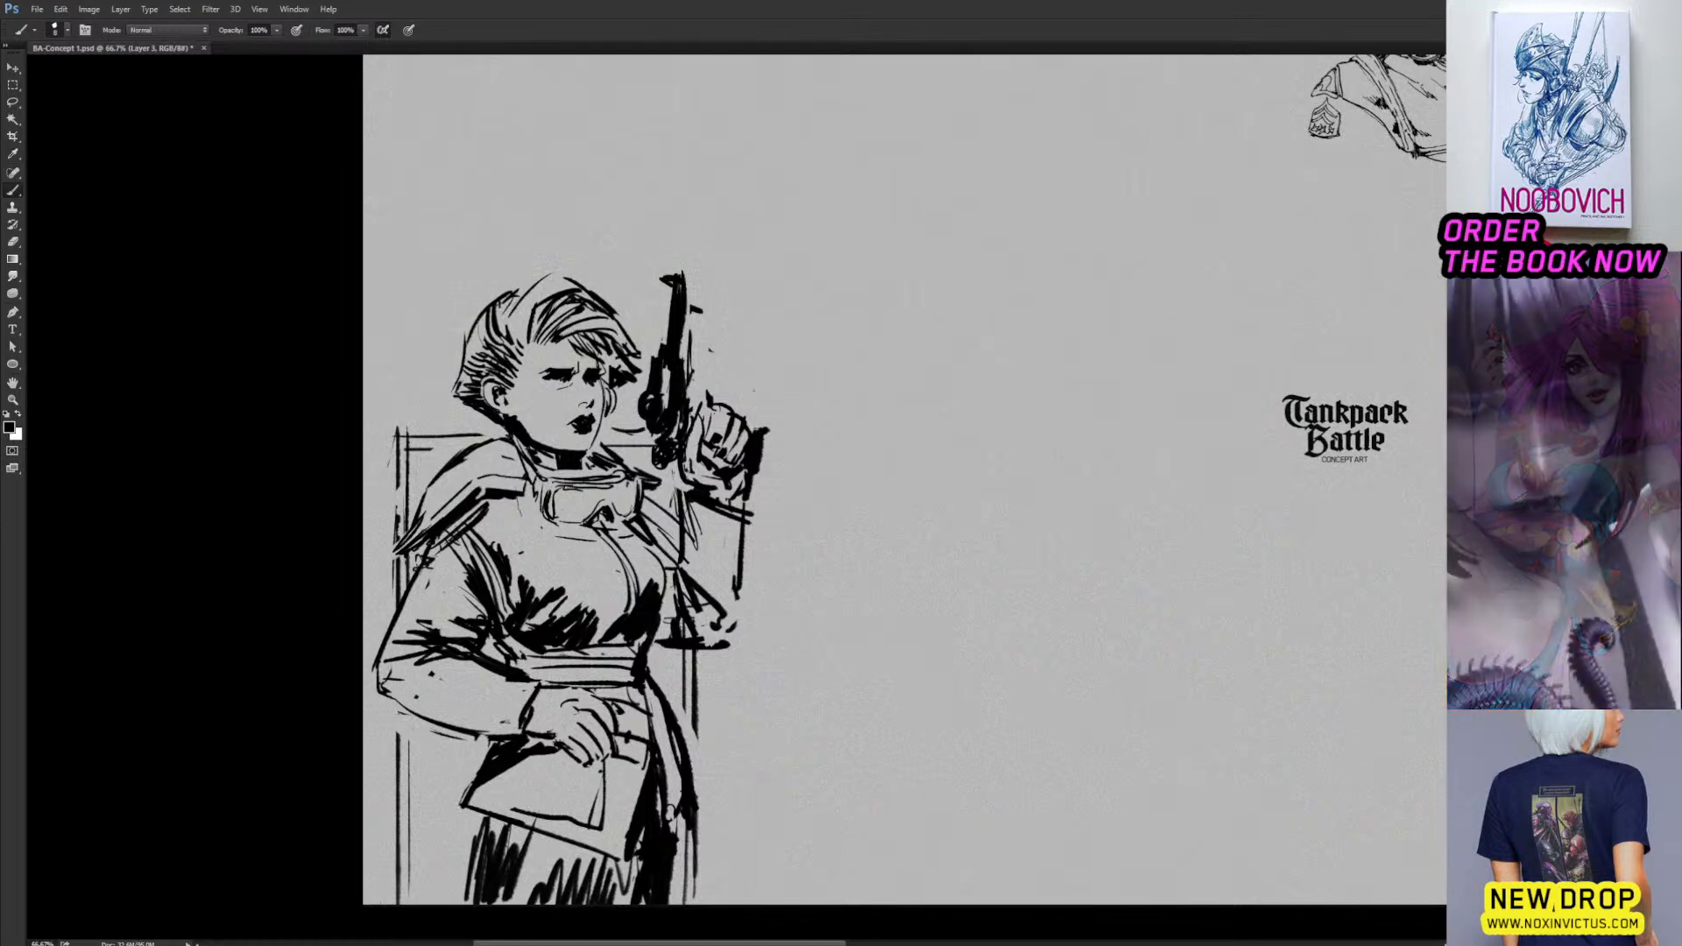
# Erase the pistol's ragged muzzle and redraw the barrel as a straight, solid black shape.
pyautogui.press('e')
pyautogui.moveTo(681, 273)
pyautogui.mouseDown()
pyautogui.moveTo(657, 286)
pyautogui.moveTo(692, 324)
pyautogui.moveTo(677, 357)
pyautogui.moveTo(685, 294)
pyautogui.moveTo(695, 348)
pyautogui.moveTo(687, 312)
pyautogui.mouseUp()
pyautogui.press('r')
pyautogui.press('e')
pyautogui.press('b')
pyautogui.moveTo(690, 375); pyautogui.dragTo(687, 308)
pyautogui.press('r')
pyautogui.moveTo(848, 226); pyautogui.dragTo(1016, 418)
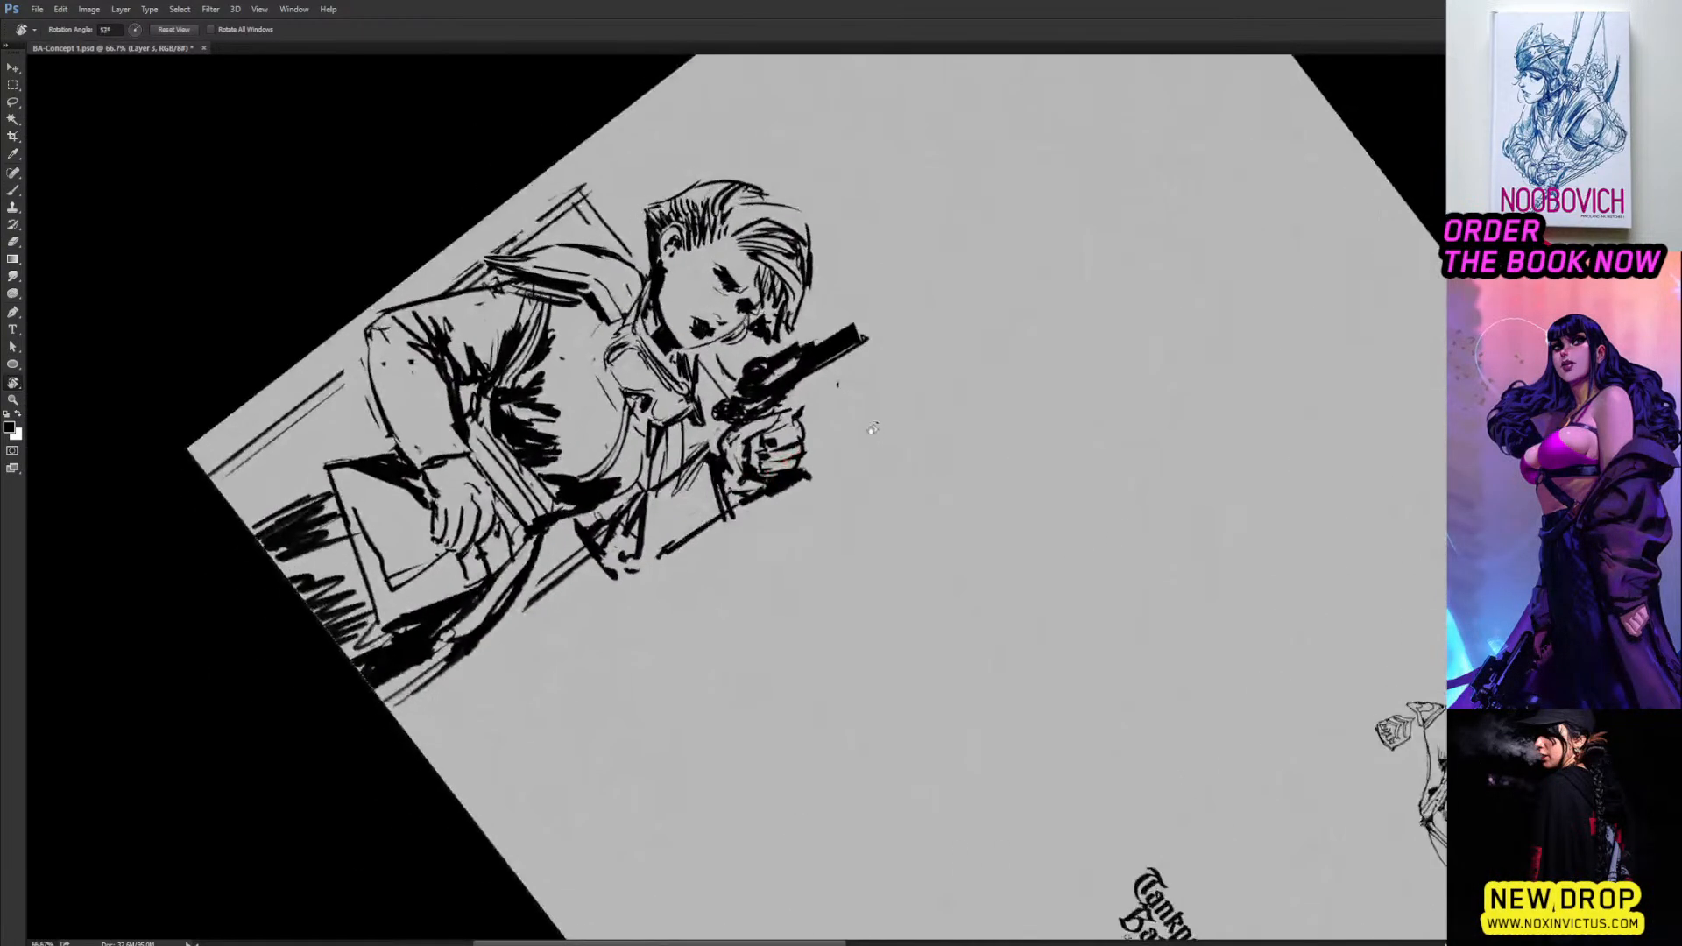
# Slim the pistol barrel, square off the frame behind it, and draw a curved trigger guard above the hand.
pyautogui.press('b')
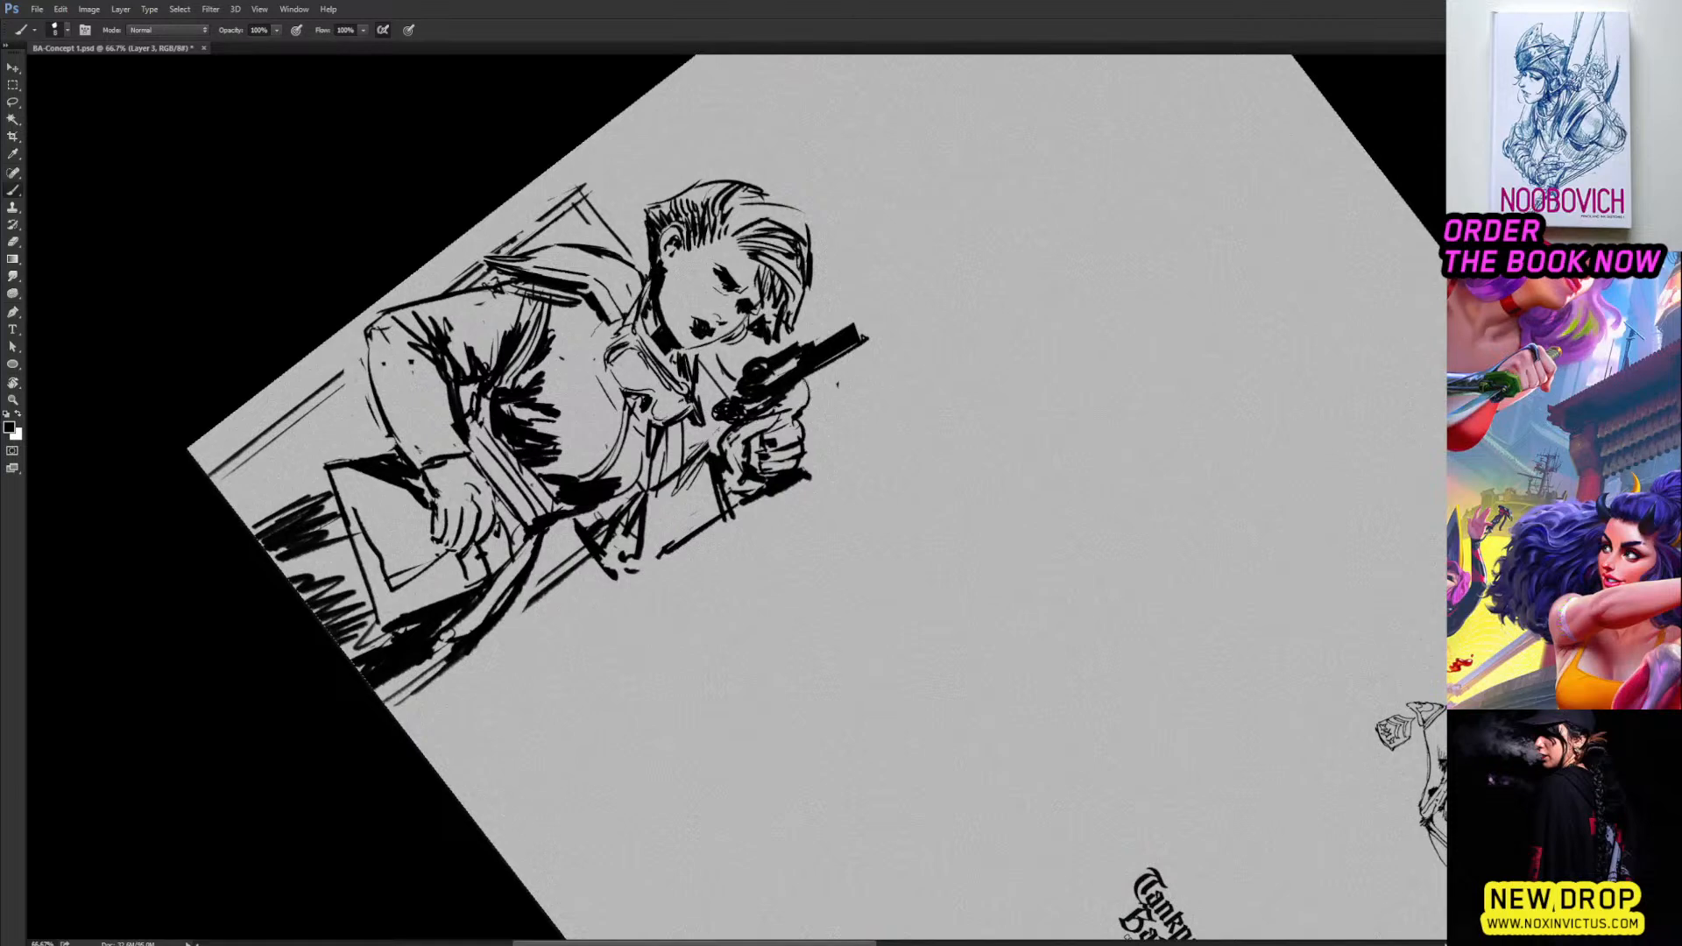
pyautogui.moveTo(805, 379)
pyautogui.mouseDown()
pyautogui.moveTo(802, 415)
pyautogui.moveTo(864, 309)
pyautogui.moveTo(842, 328)
pyautogui.mouseUp()
pyautogui.press('e')
pyautogui.press('r')
pyautogui.press('b')
pyautogui.moveTo(985, 277)
pyautogui.mouseDown()
pyautogui.moveTo(823, 156)
pyautogui.moveTo(770, 145)
pyautogui.mouseUp()
pyautogui.press('e')
pyautogui.hotkey('ctrl', 'z')
pyautogui.press('r')
pyautogui.moveTo(995, 257)
pyautogui.mouseDown()
pyautogui.moveTo(949, 186)
pyautogui.moveTo(790, 106)
pyautogui.moveTo(671, 123)
pyautogui.mouseUp()
pyautogui.press('b')
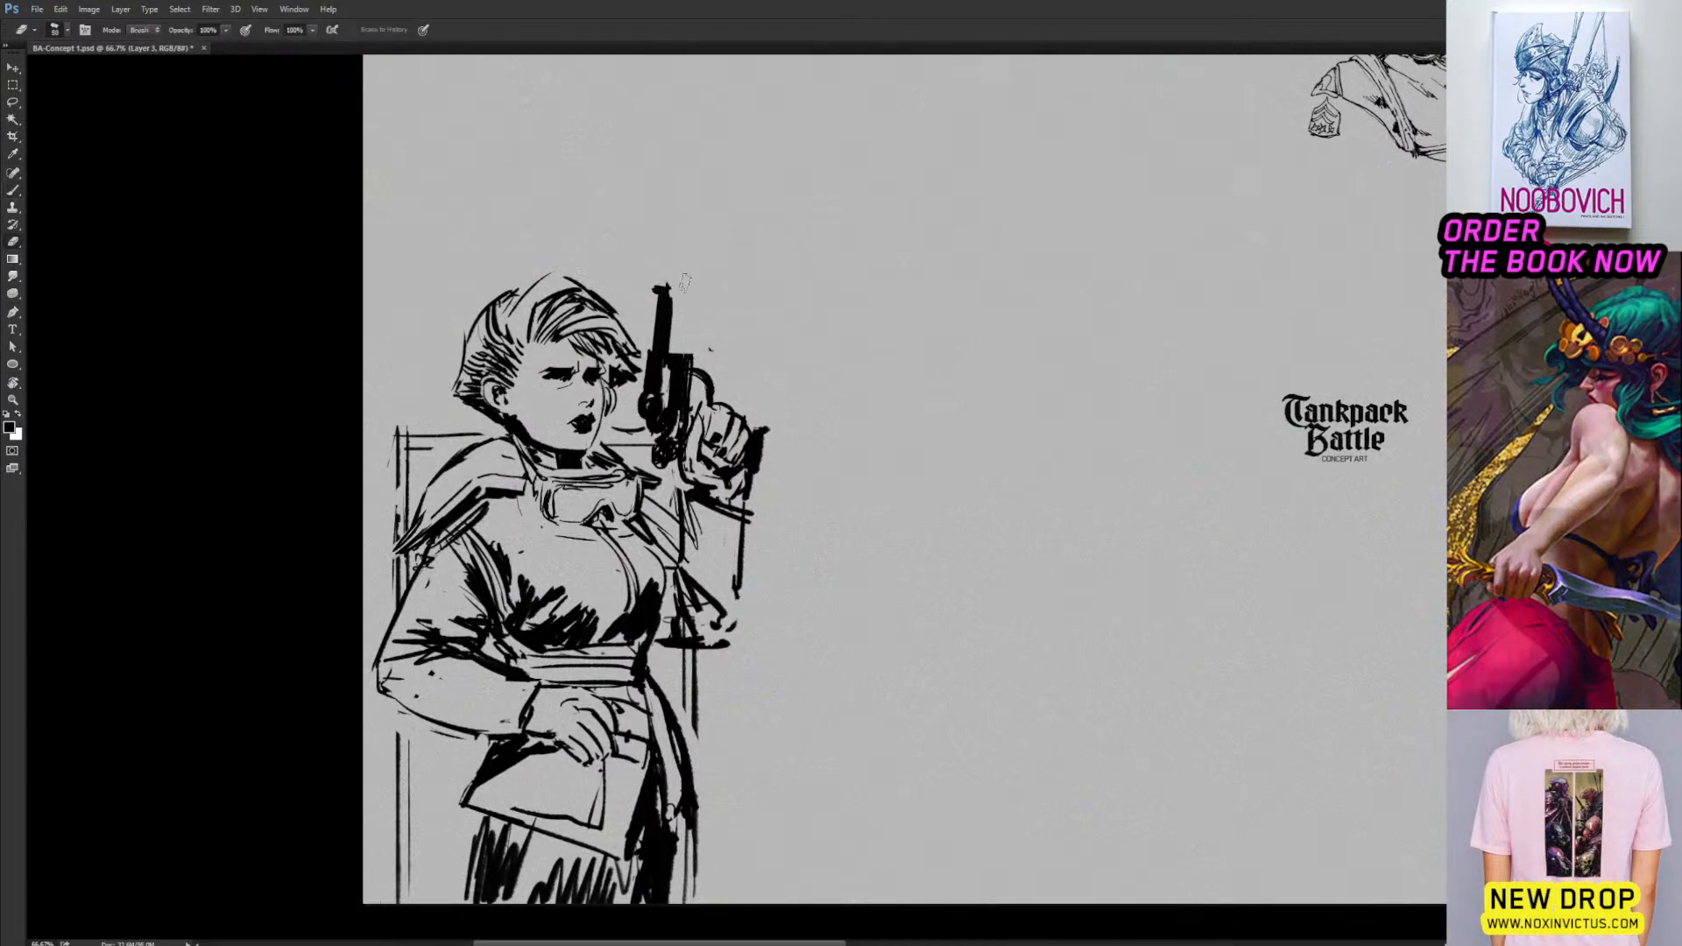
# Remove the front sight and rounded parts from the pistol, and rebuild its body as a dark block with ribbed detail.
pyautogui.press('e')
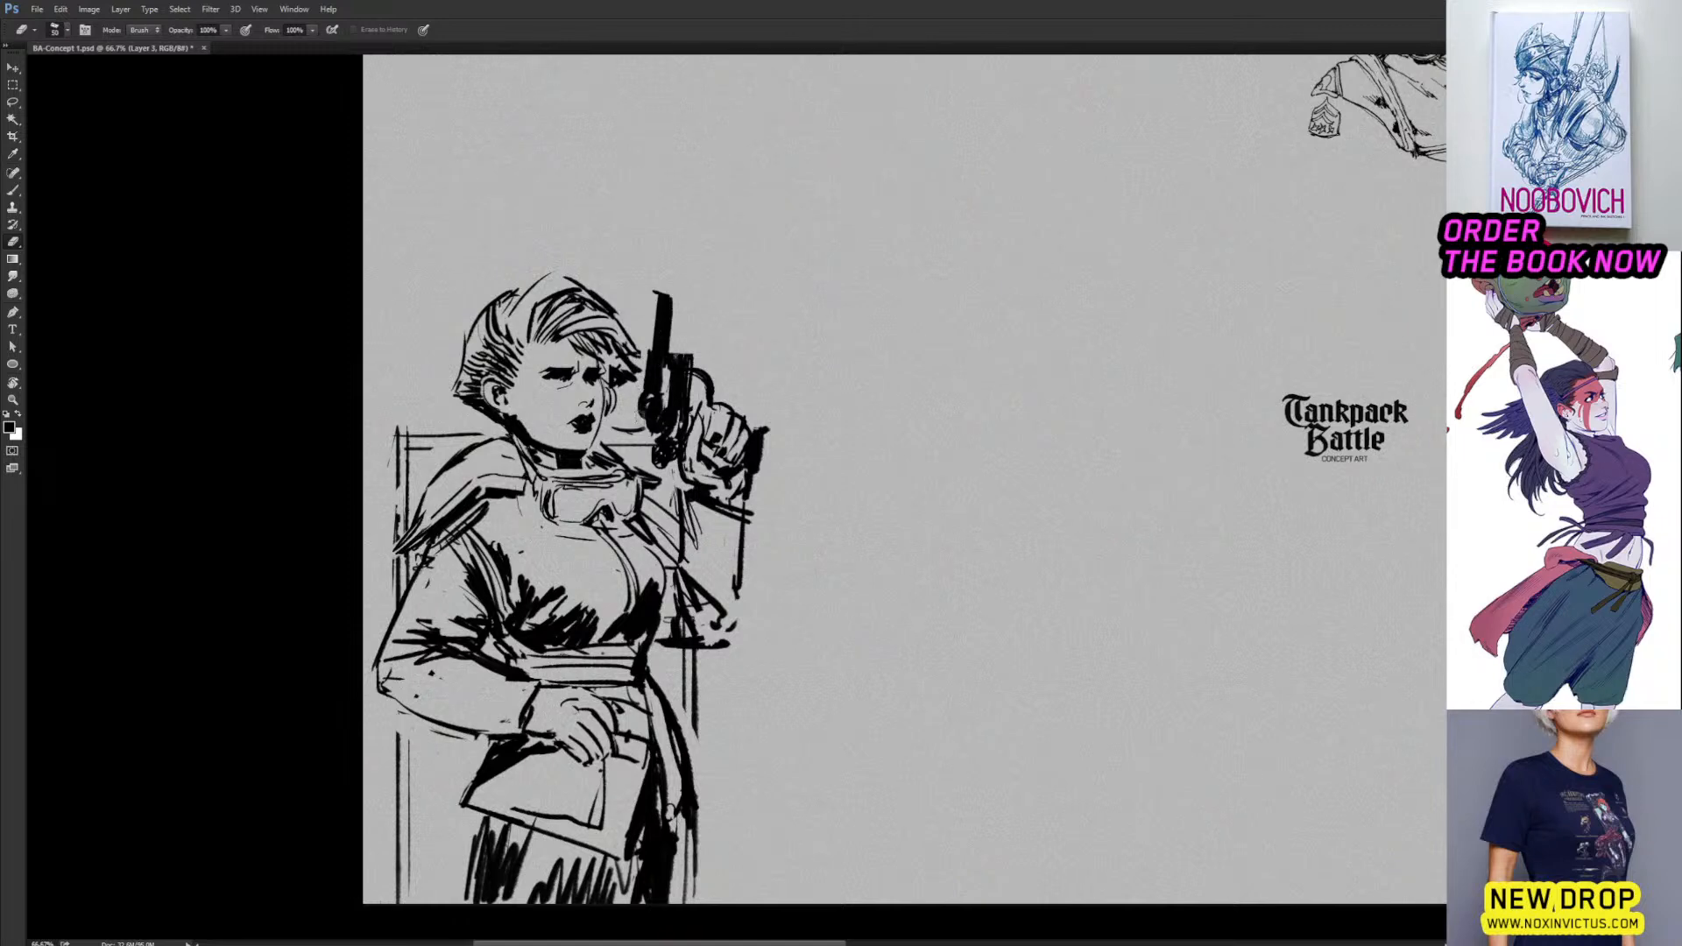
pyautogui.press('b')
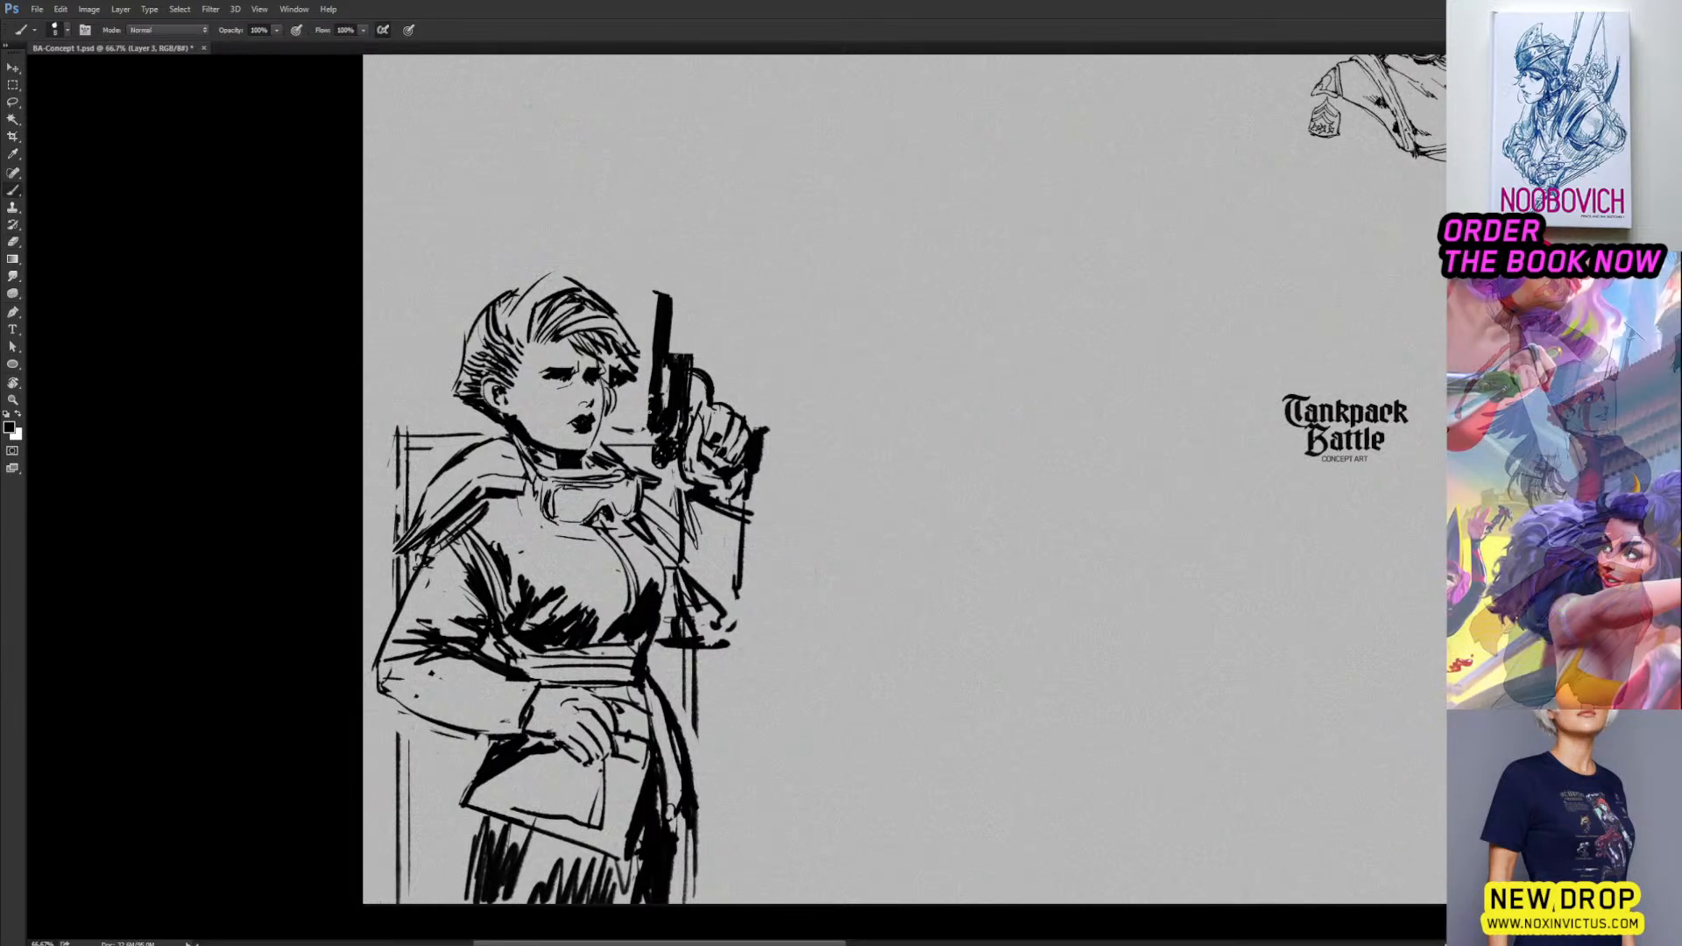
pyautogui.moveTo(648, 432); pyautogui.dragTo(655, 368)
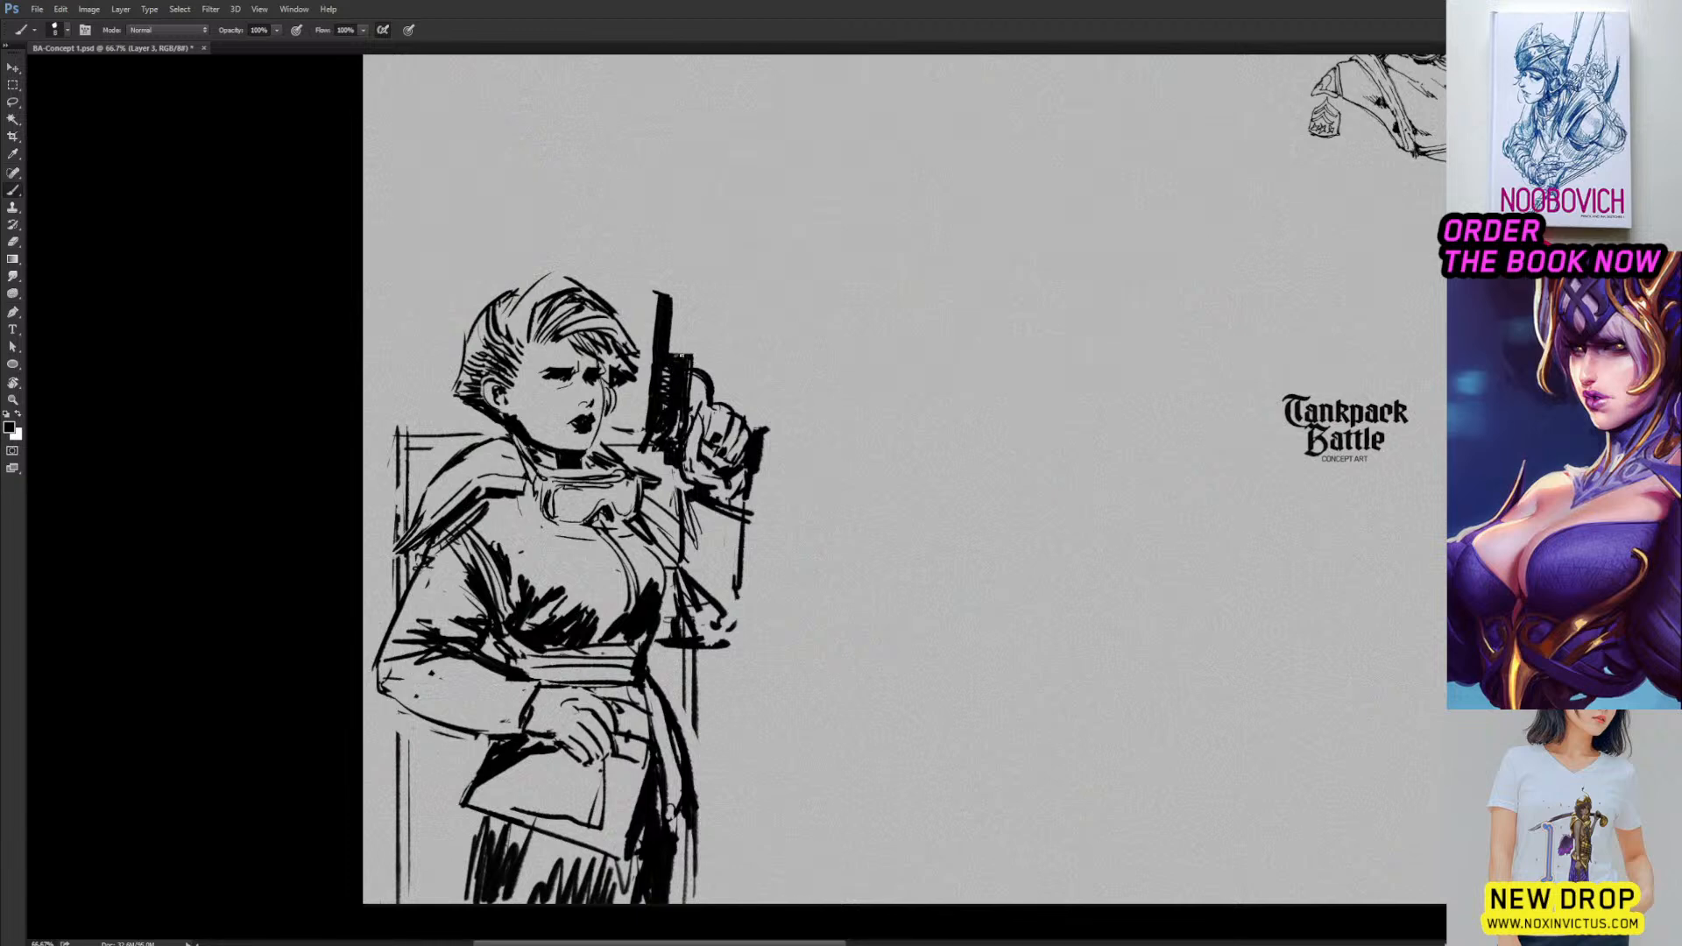
pyautogui.press('e')
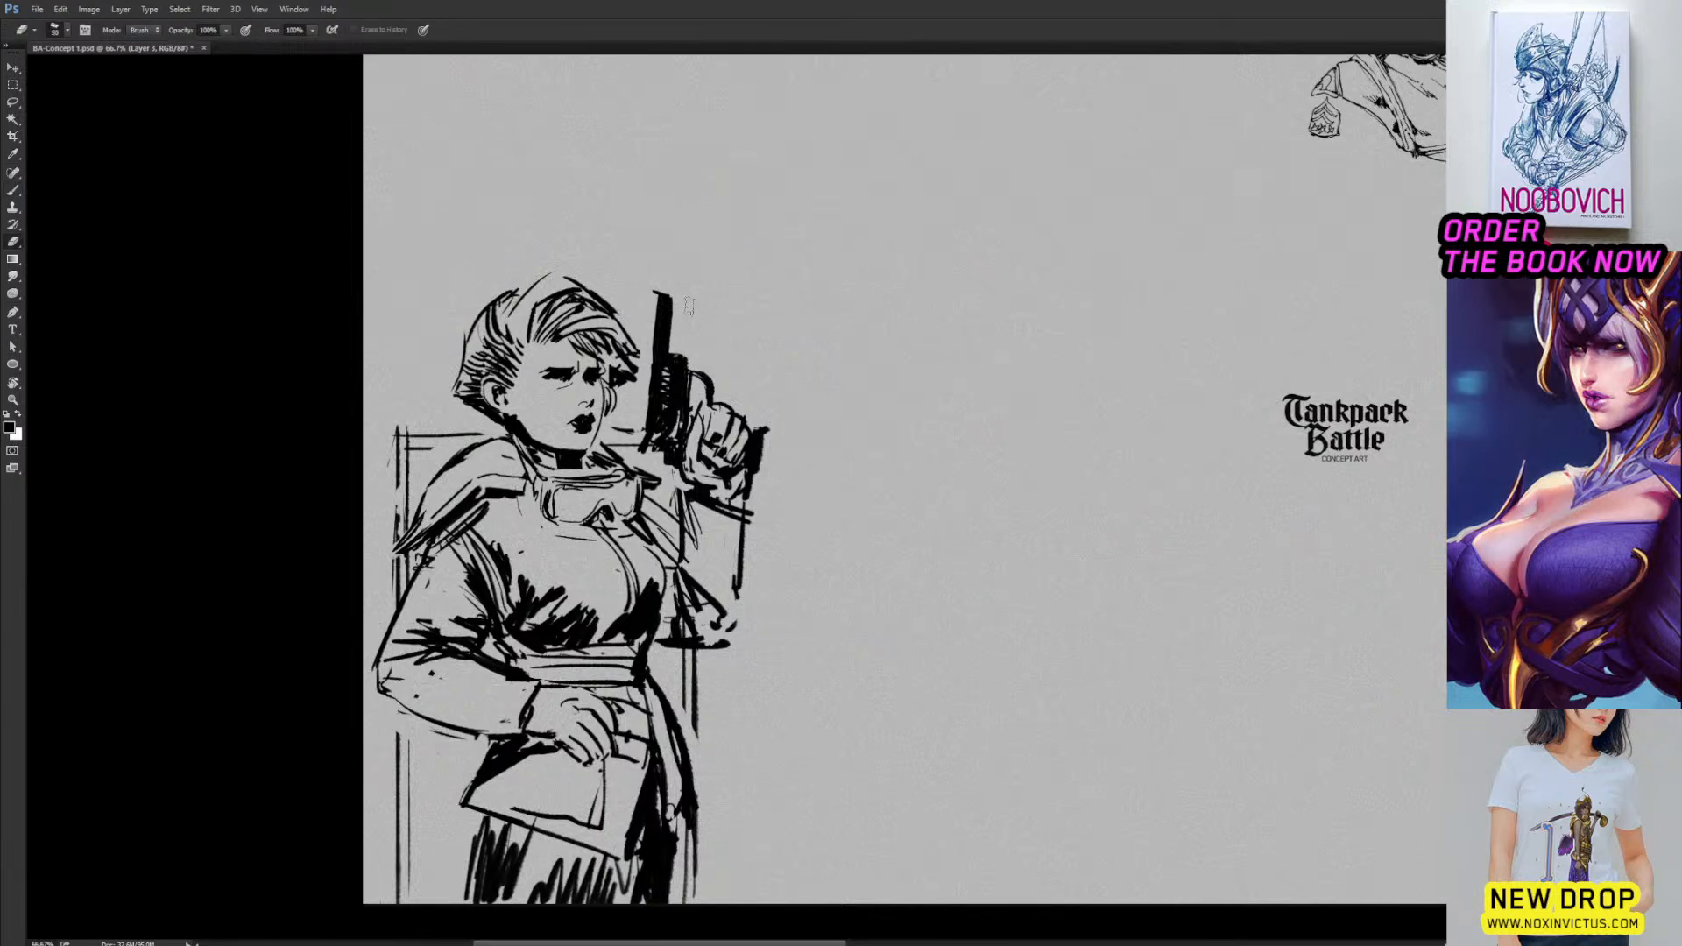
# Add thin construction lines above the gun hand to extend the pistol's shape beside the frame.
pyautogui.press('b')
pyautogui.moveTo(775, 343)
pyautogui.mouseDown()
pyautogui.moveTo(777, 240)
pyautogui.moveTo(777, 254)
pyautogui.mouseUp()
pyautogui.press('e')
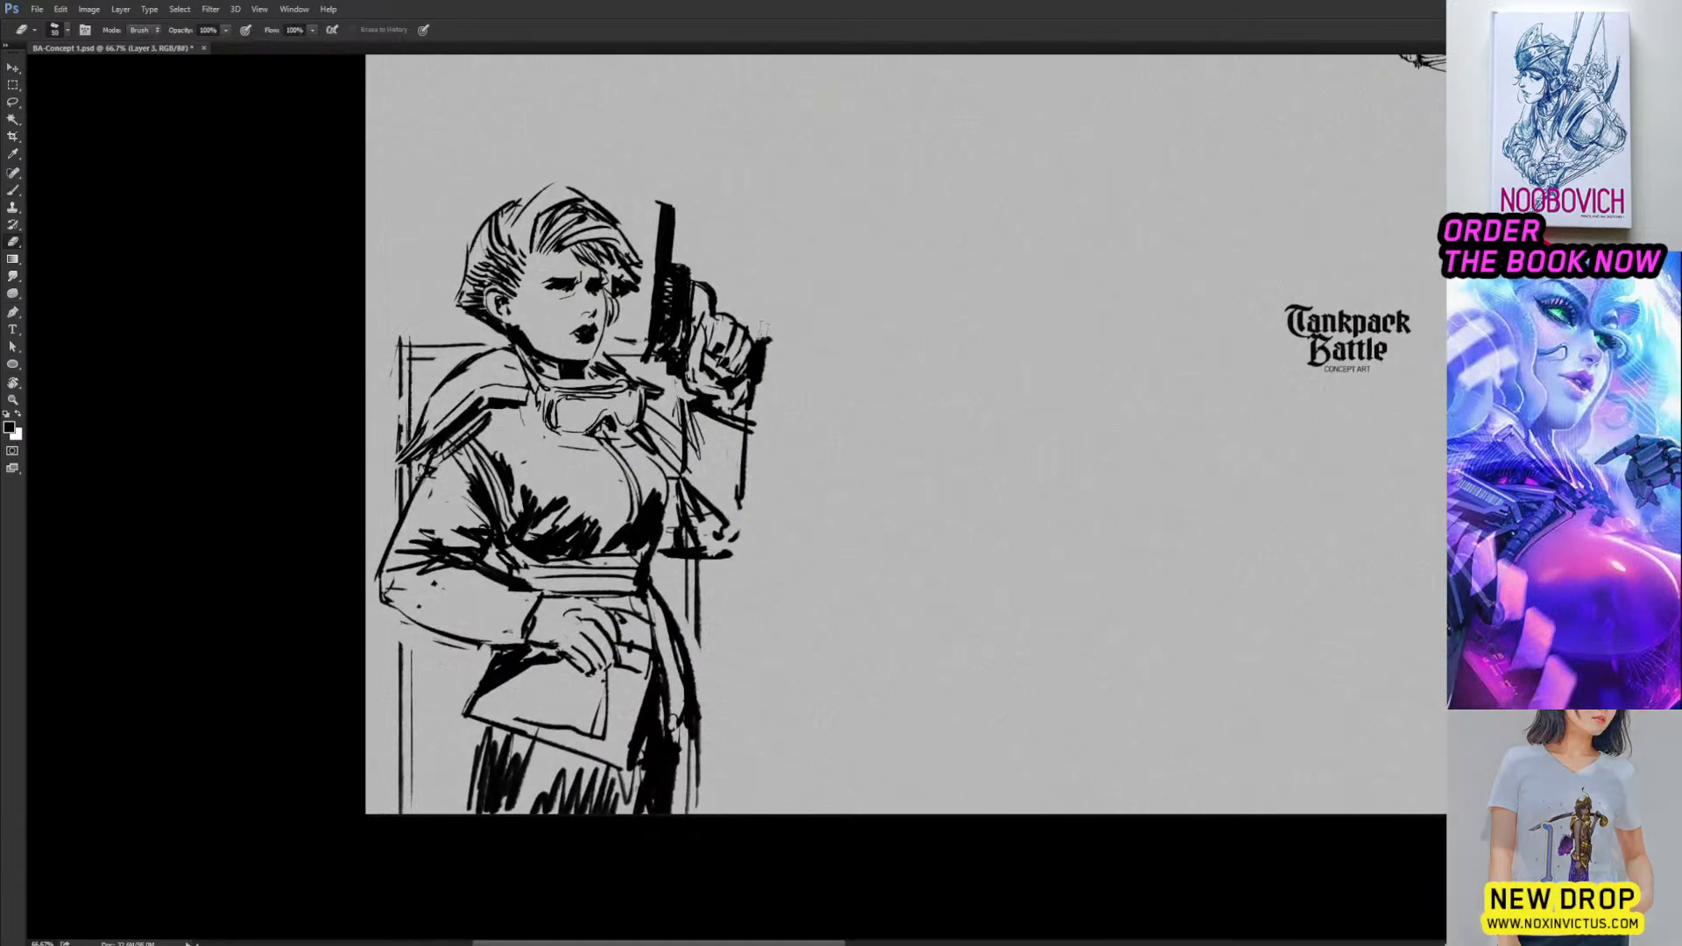
pyautogui.press('b')
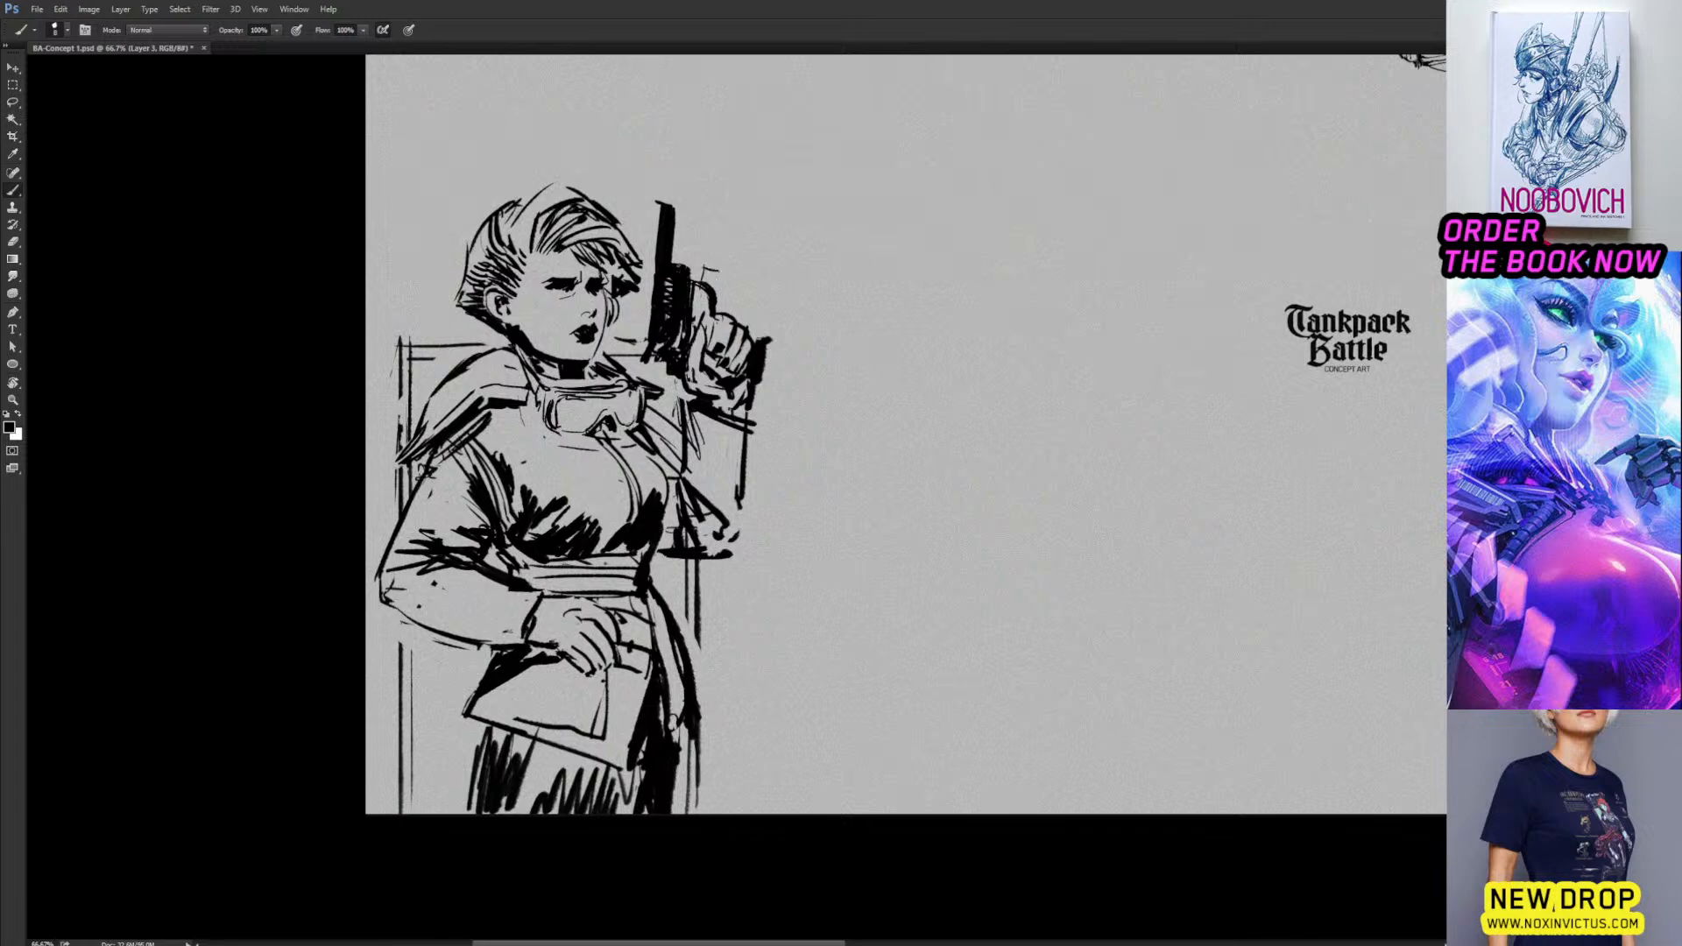
pyautogui.moveTo(720, 206); pyautogui.dragTo(796, 248)
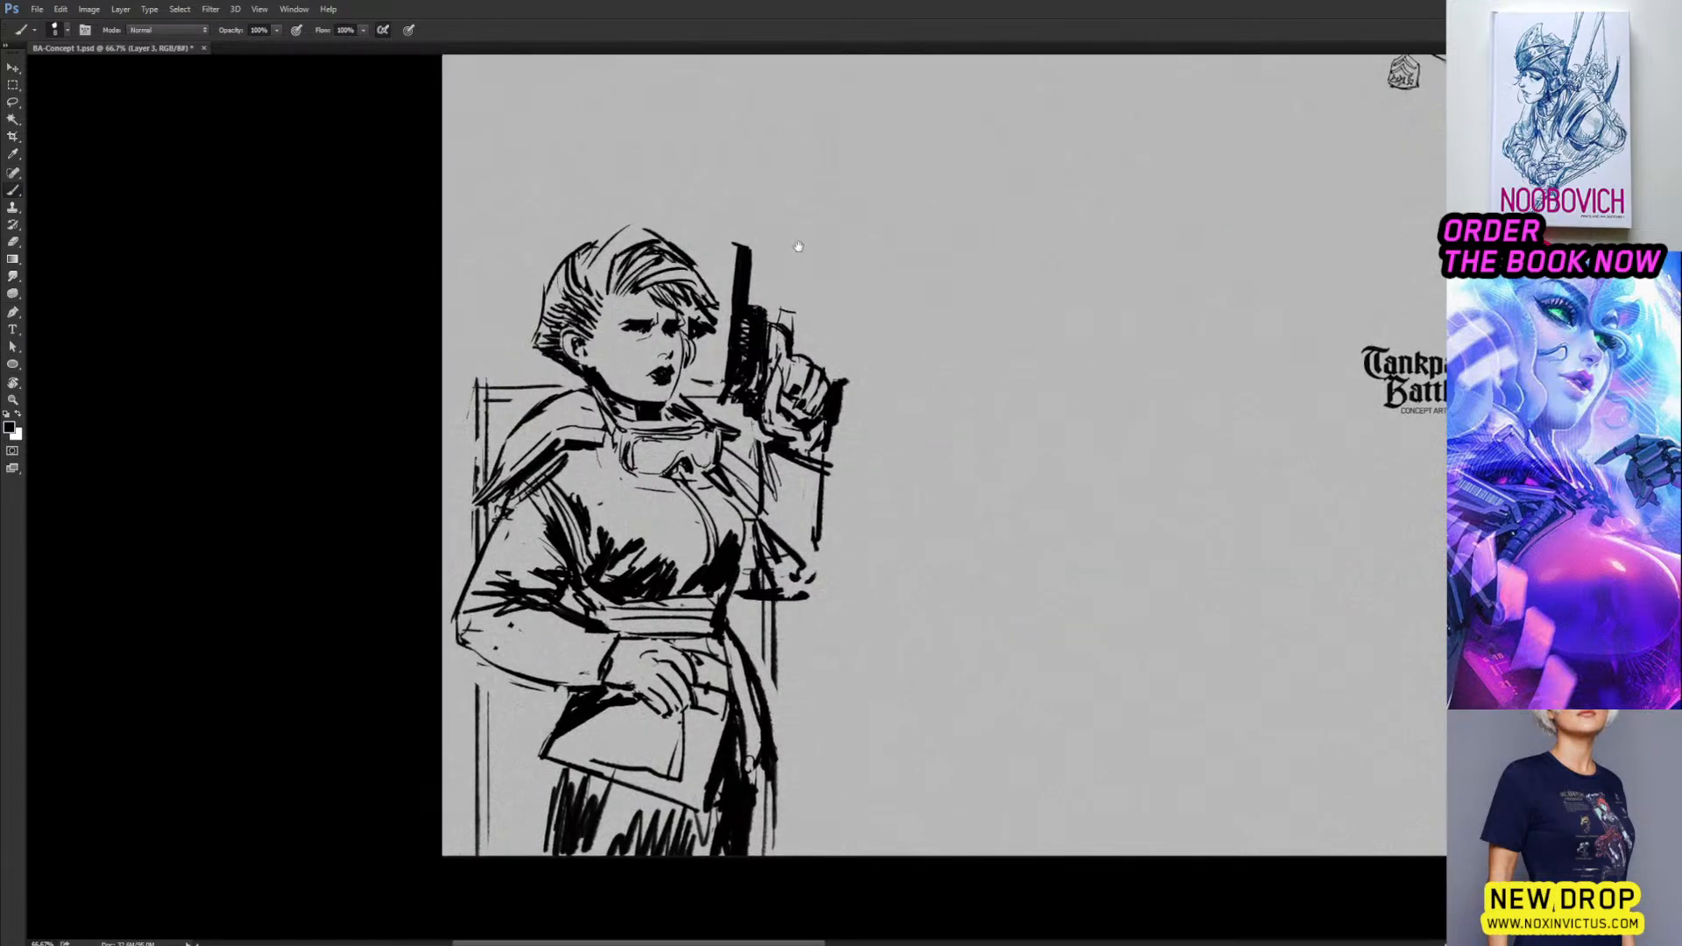
pyautogui.moveTo(737, 311); pyautogui.dragTo(680, 365)
pyautogui.moveTo(660, 430); pyautogui.dragTo(657, 313)
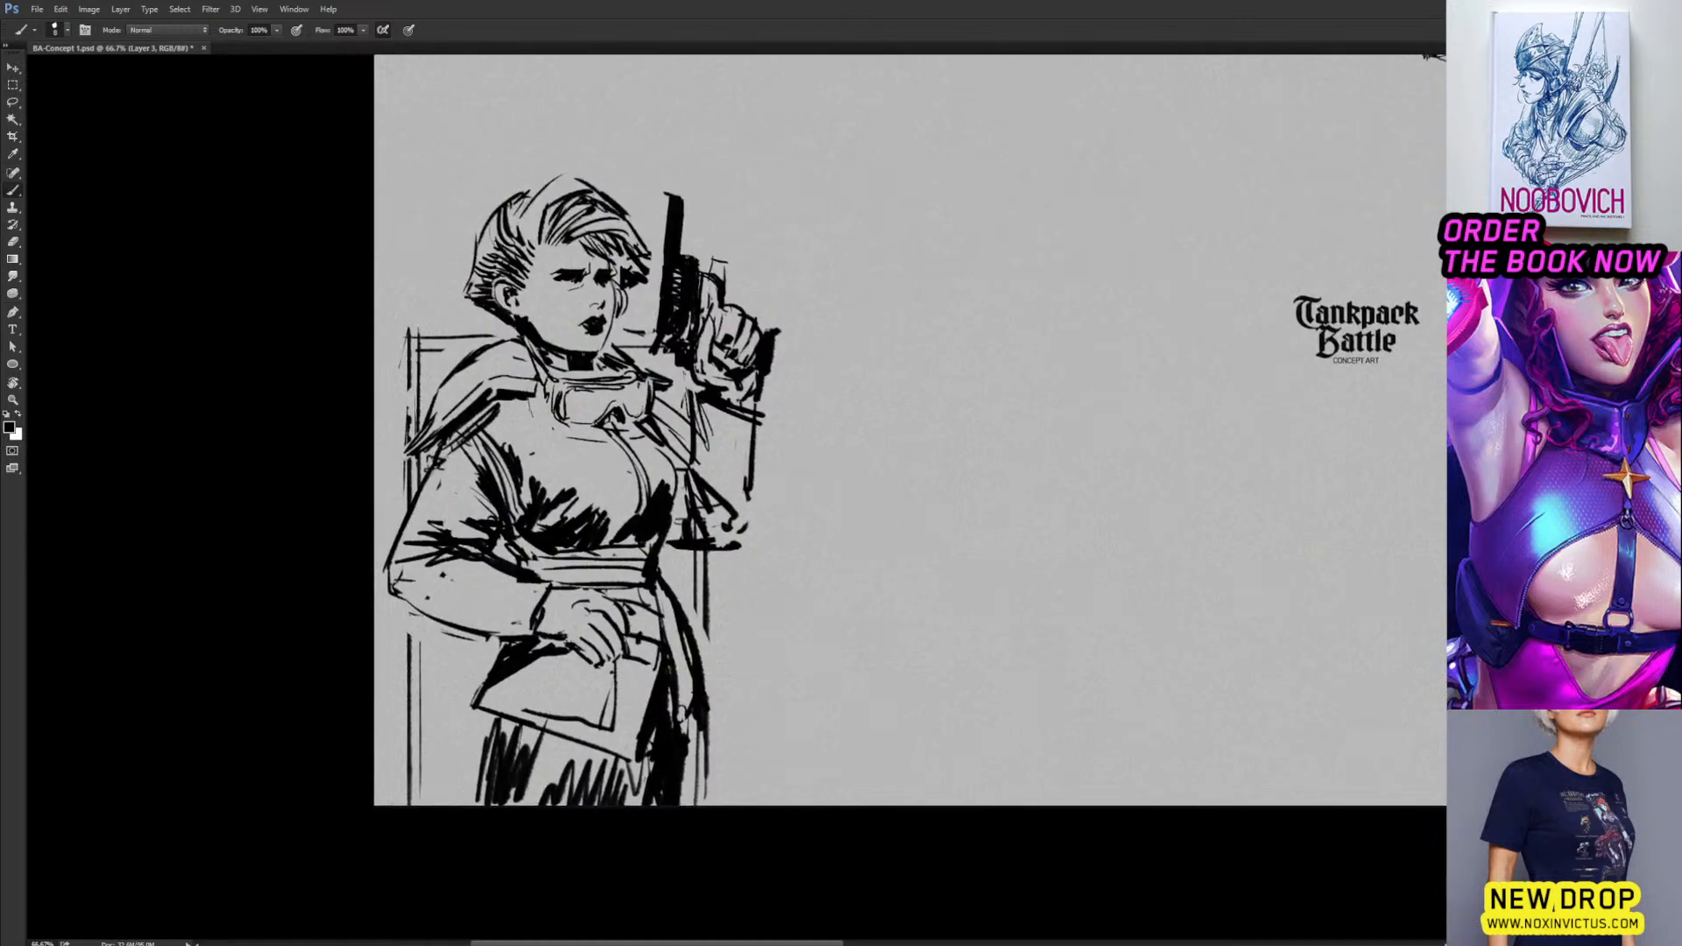
# Fill the neck goggles' lenses with black, leaving highlights, and darken the outer edge of the raised forearm.
pyautogui.moveTo(571, 396)
pyautogui.mouseDown()
pyautogui.moveTo(570, 419)
pyautogui.moveTo(642, 414)
pyautogui.moveTo(612, 473)
pyautogui.mouseUp()
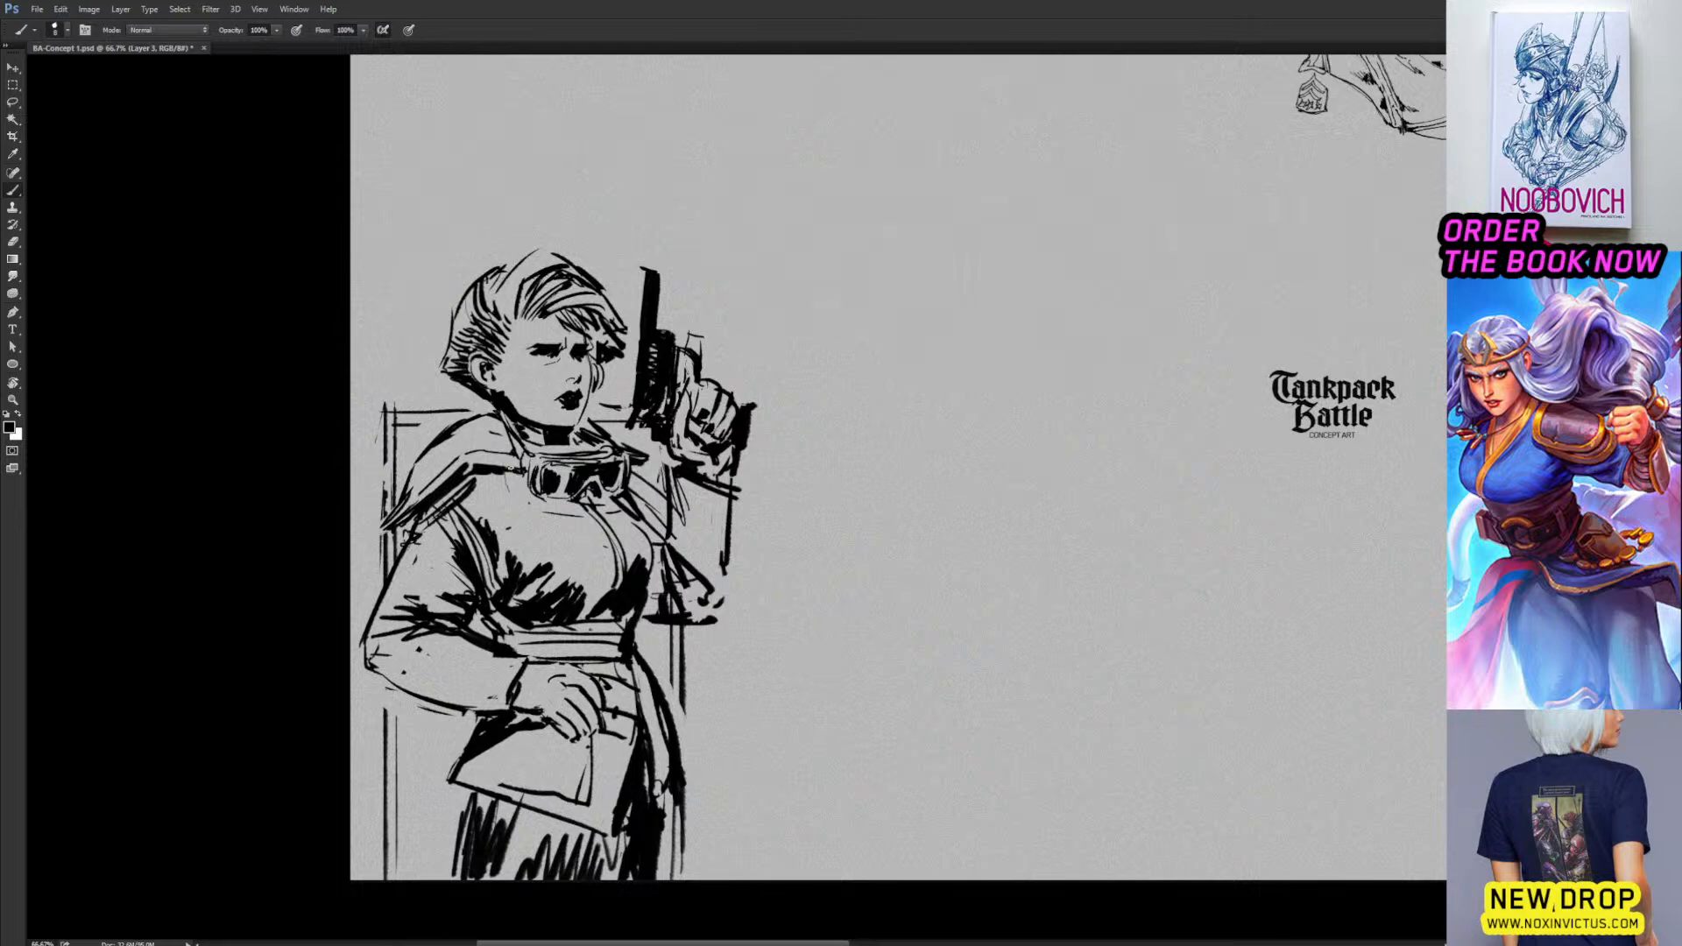
pyautogui.moveTo(454, 410); pyautogui.dragTo(465, 353)
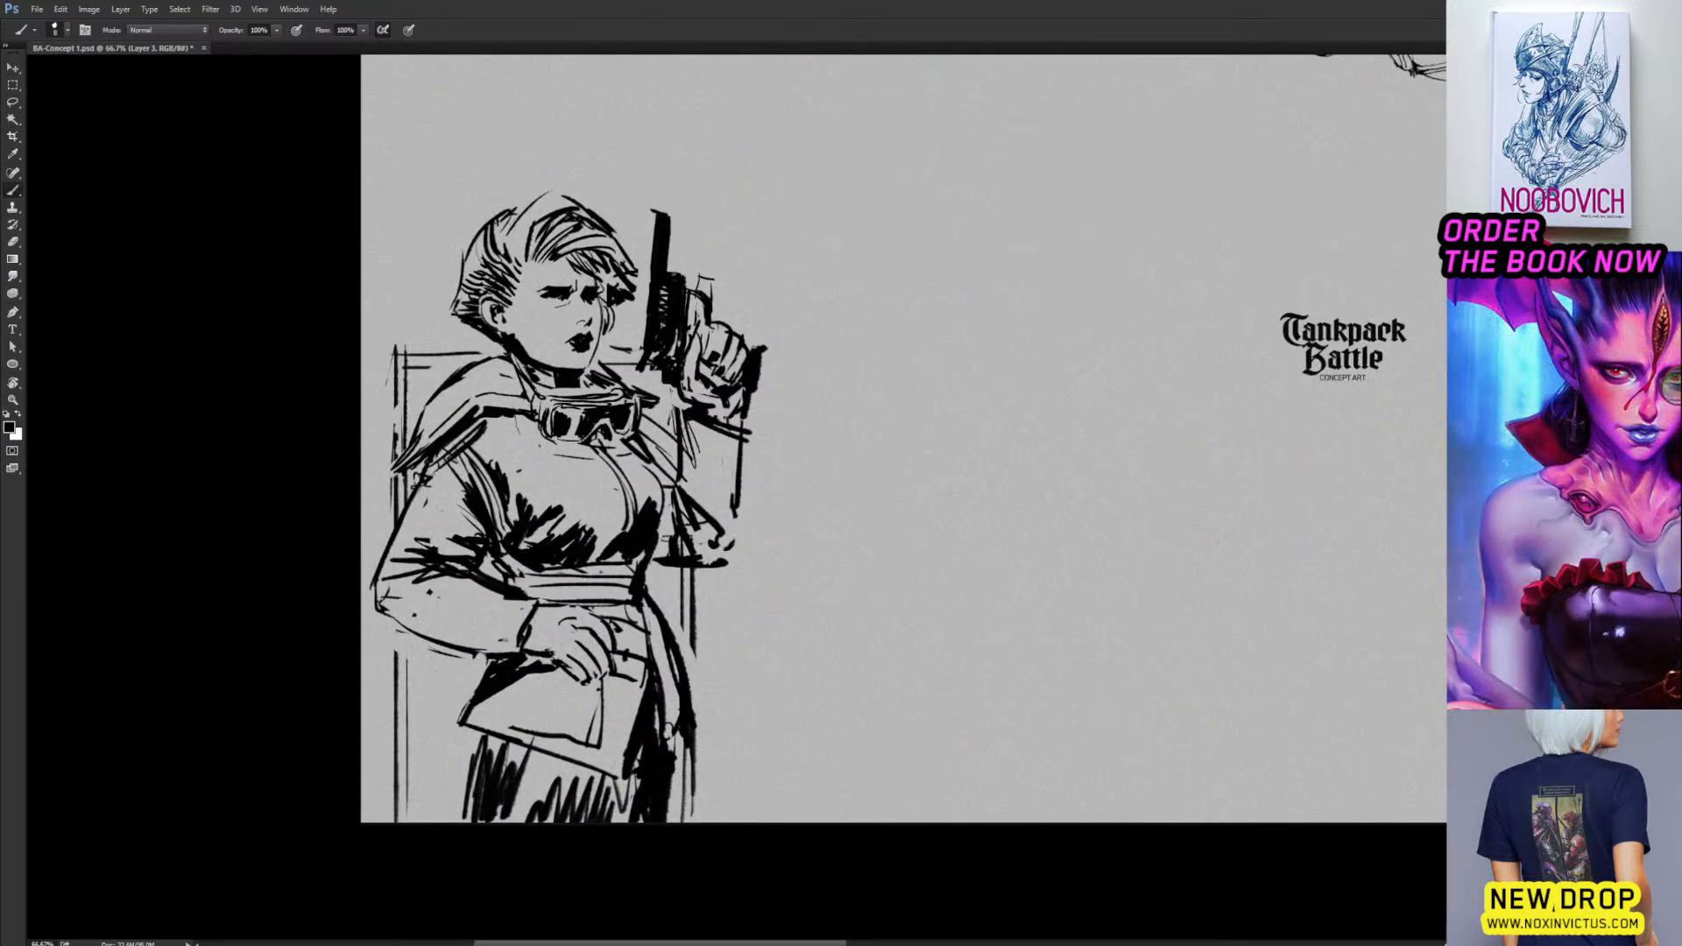
pyautogui.moveTo(621, 459); pyautogui.dragTo(638, 501)
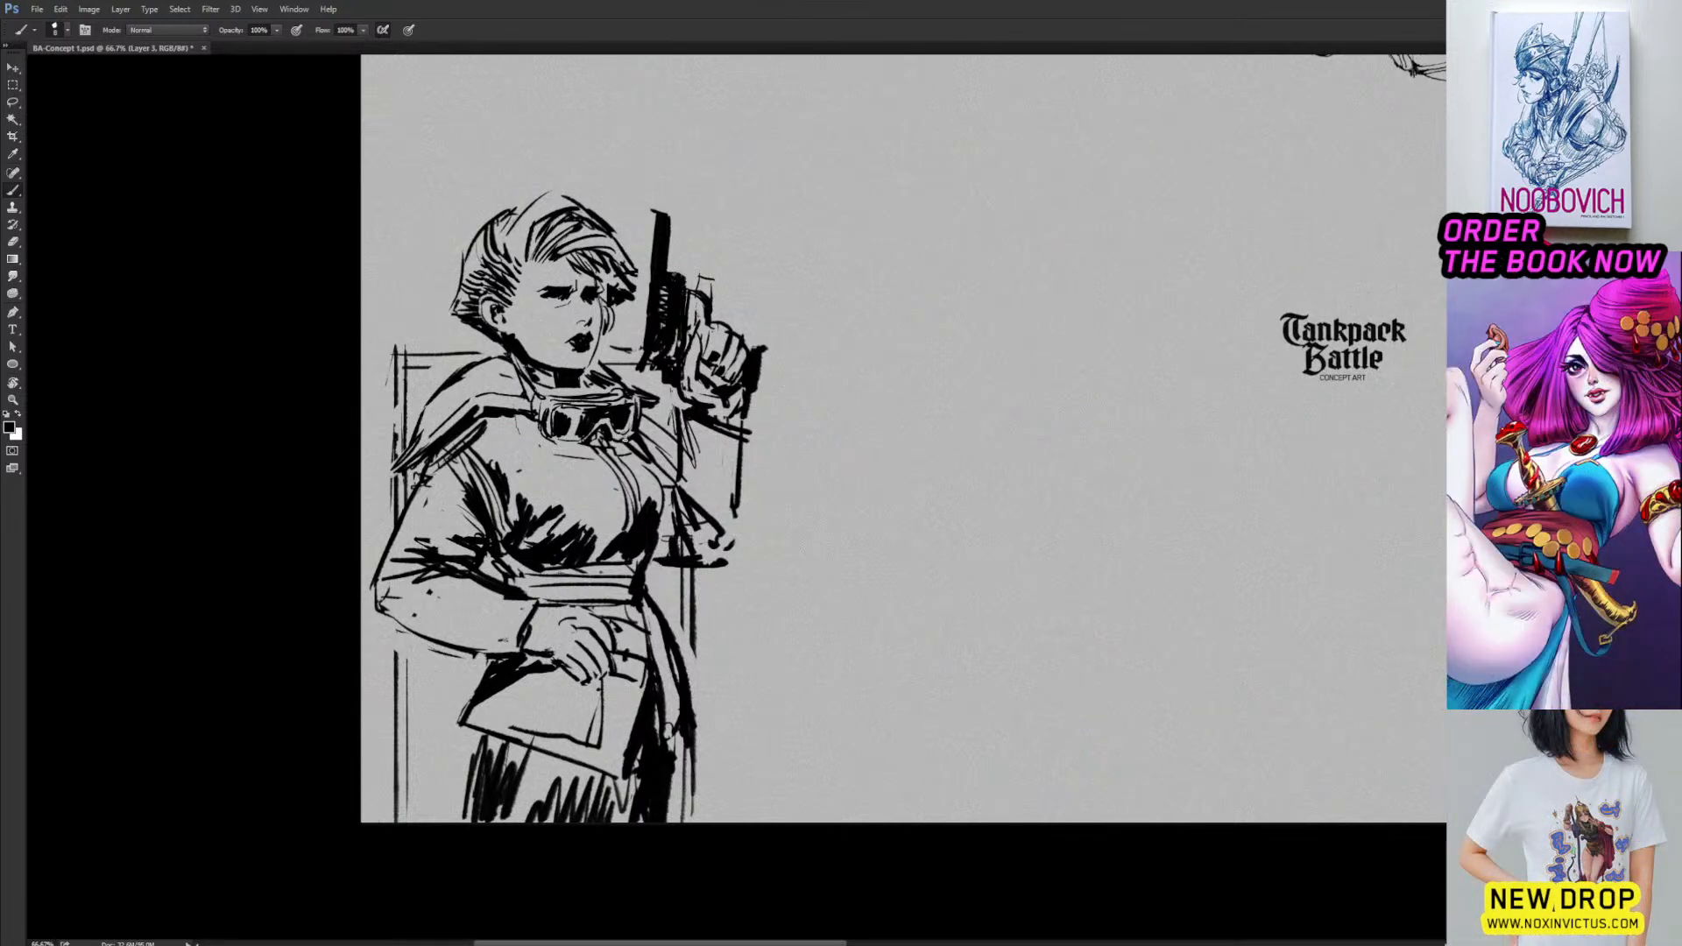
pyautogui.moveTo(676, 388); pyautogui.dragTo(701, 432)
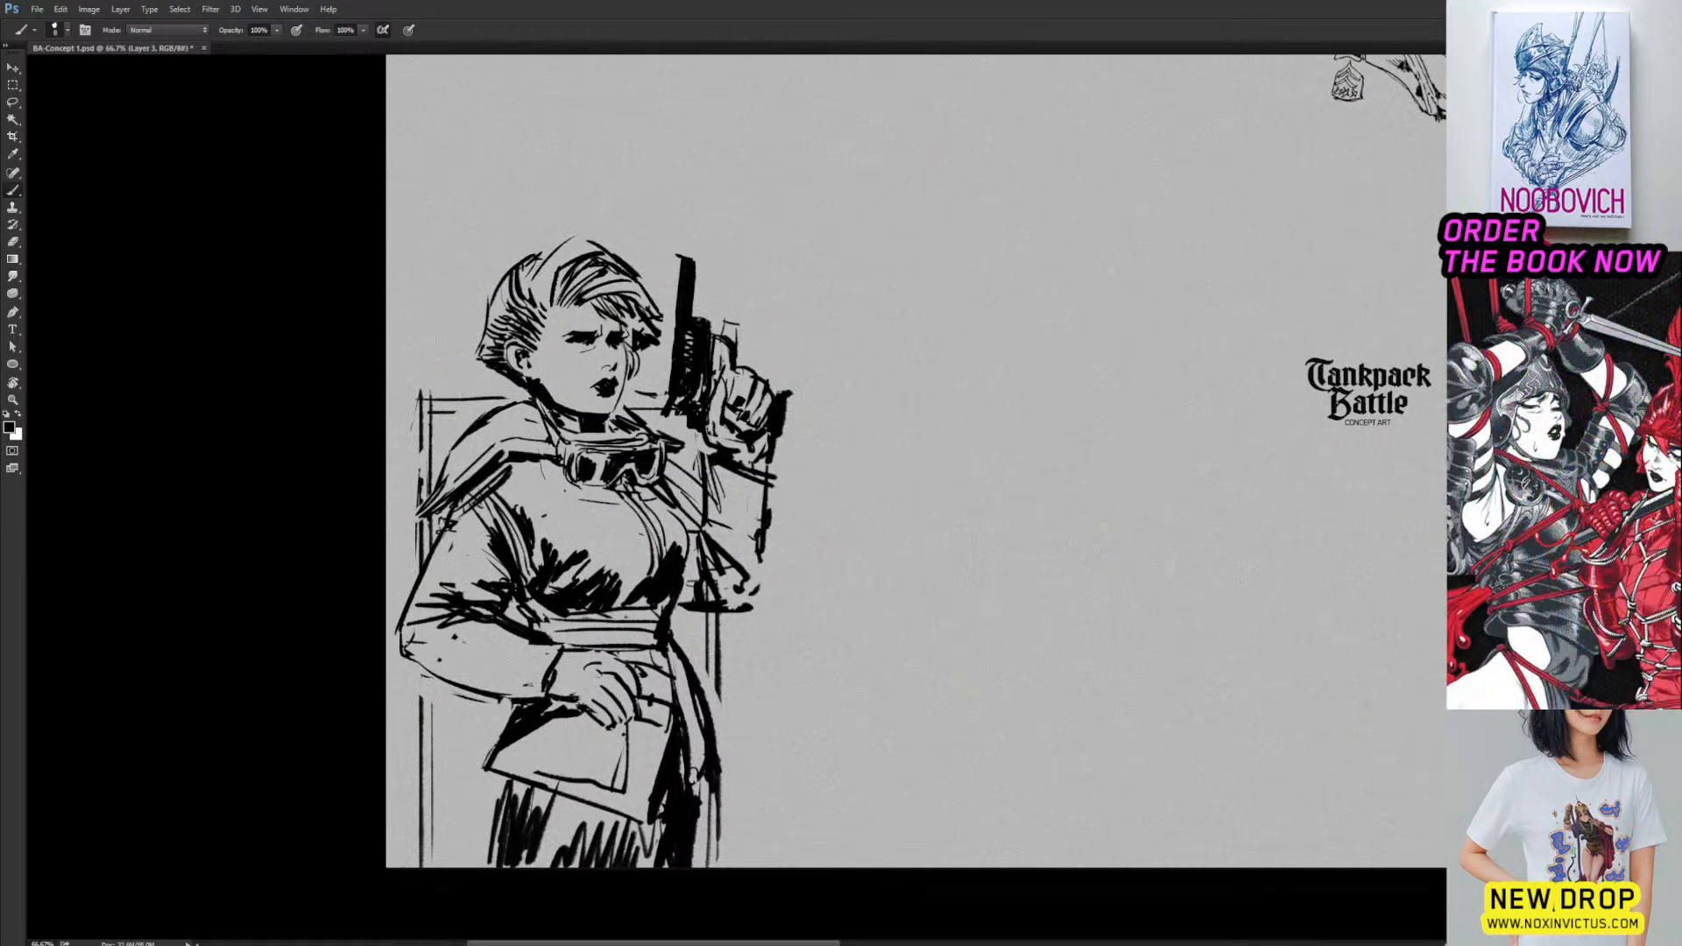
# Erase the raised arm's elbow and the frame lines behind it, and redraw a longer sleeve with dark folds.
pyautogui.press('e')
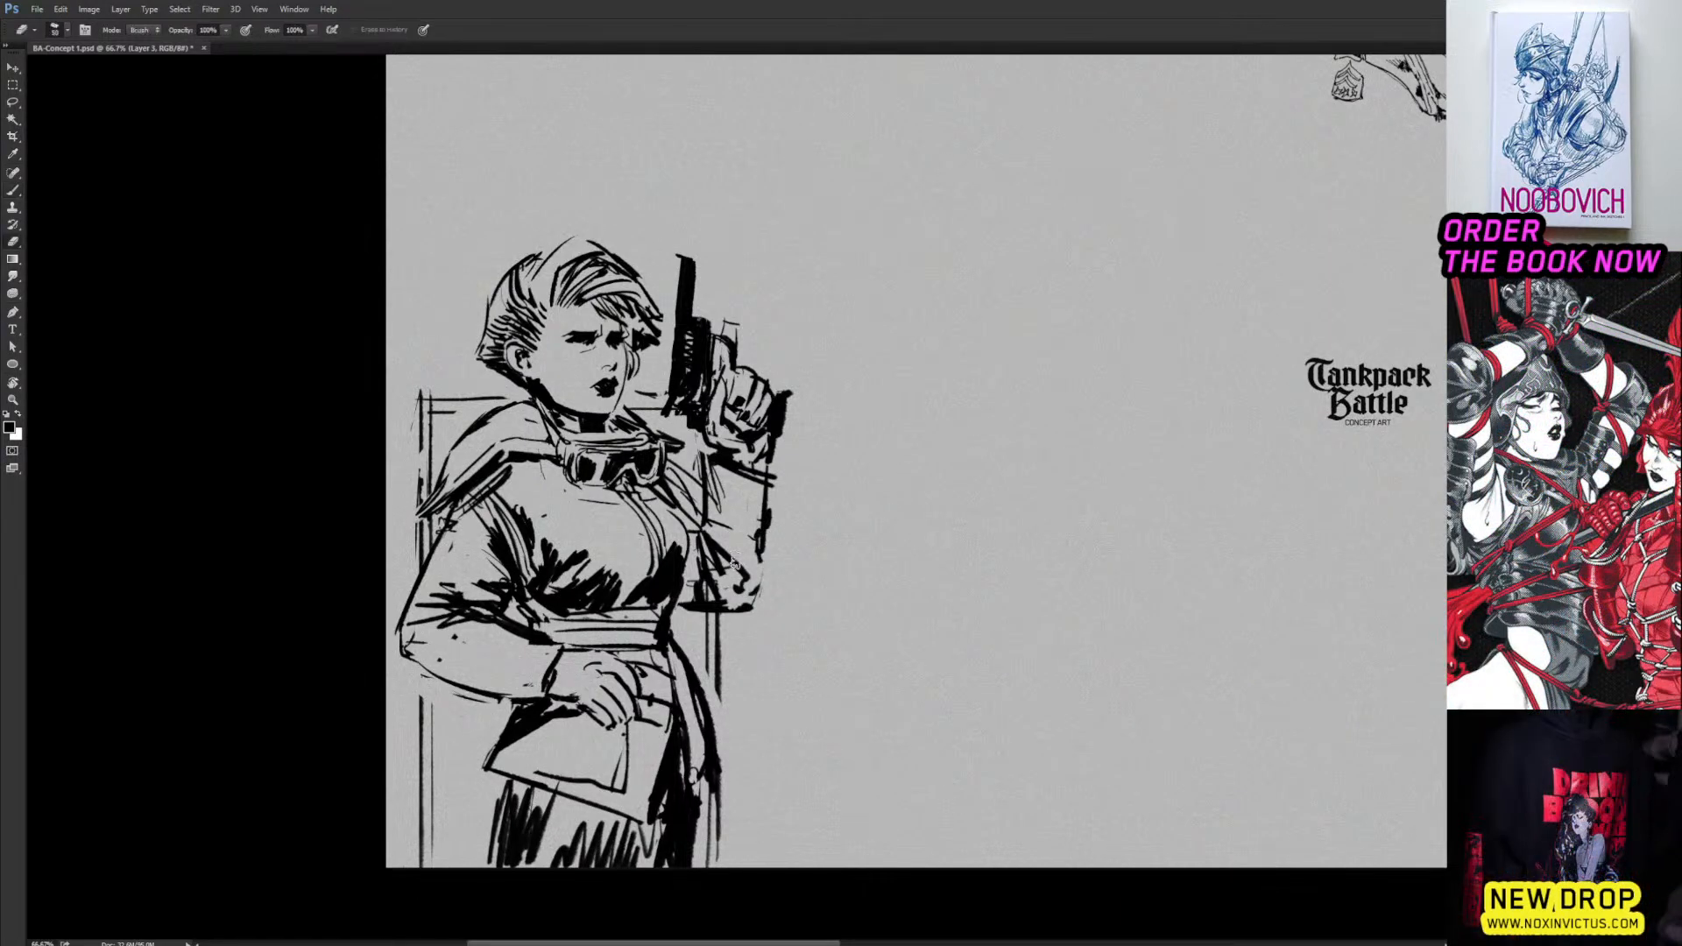
pyautogui.moveTo(714, 548)
pyautogui.mouseDown()
pyautogui.moveTo(689, 615)
pyautogui.moveTo(769, 589)
pyautogui.mouseUp()
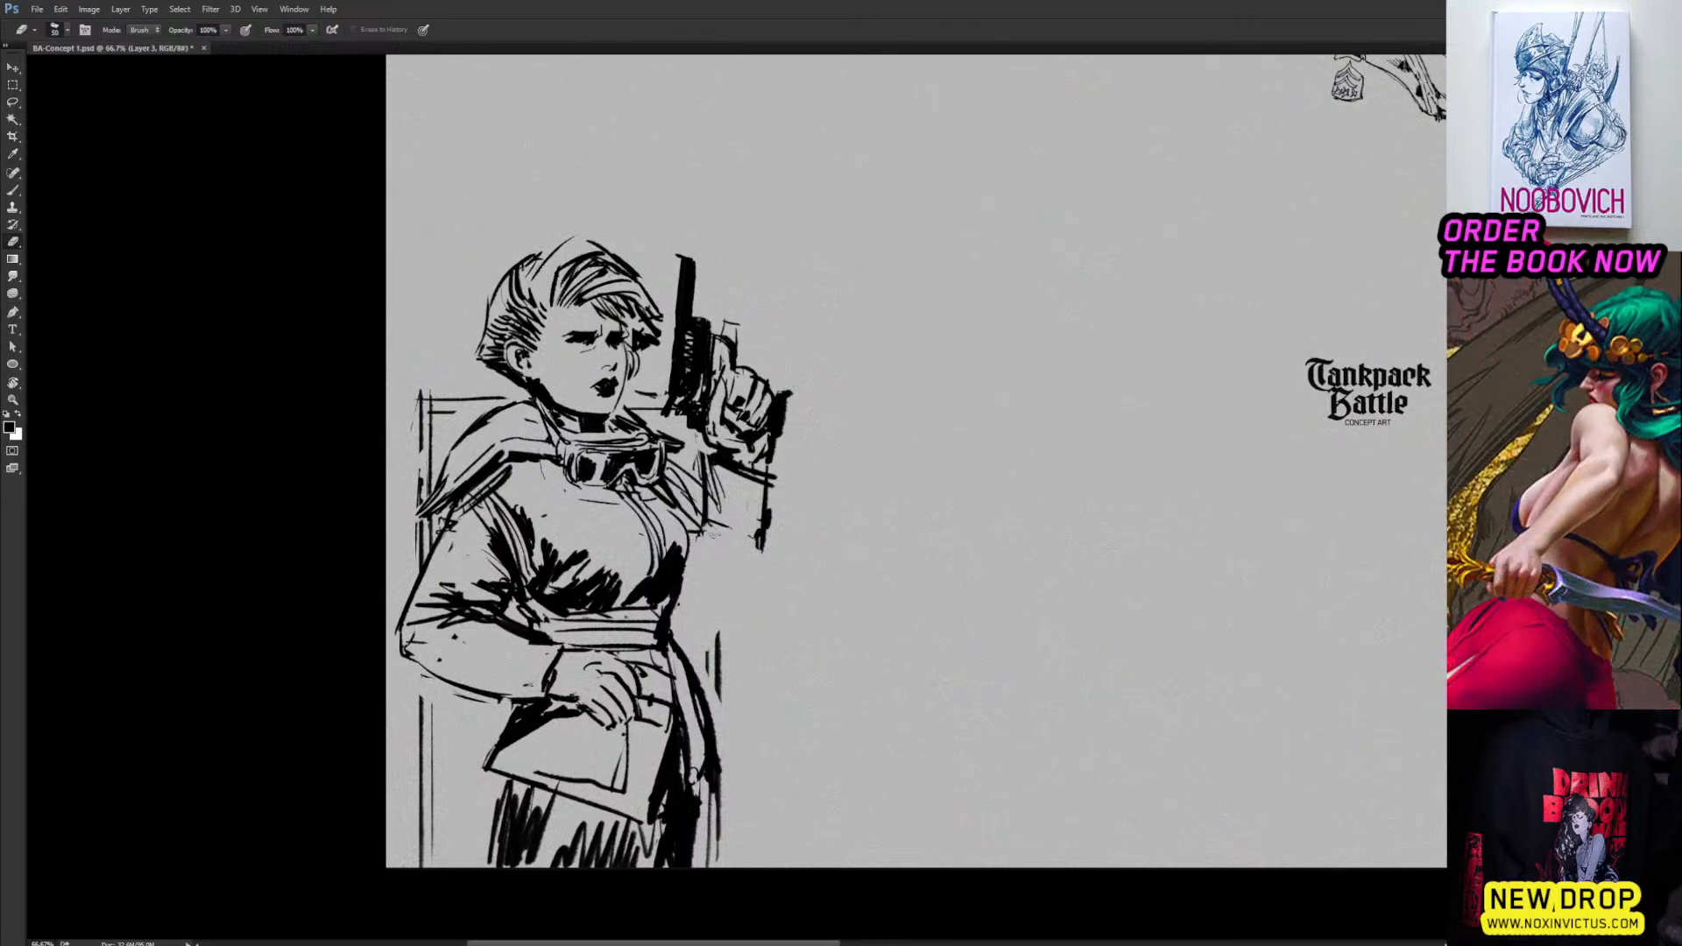
pyautogui.press('b')
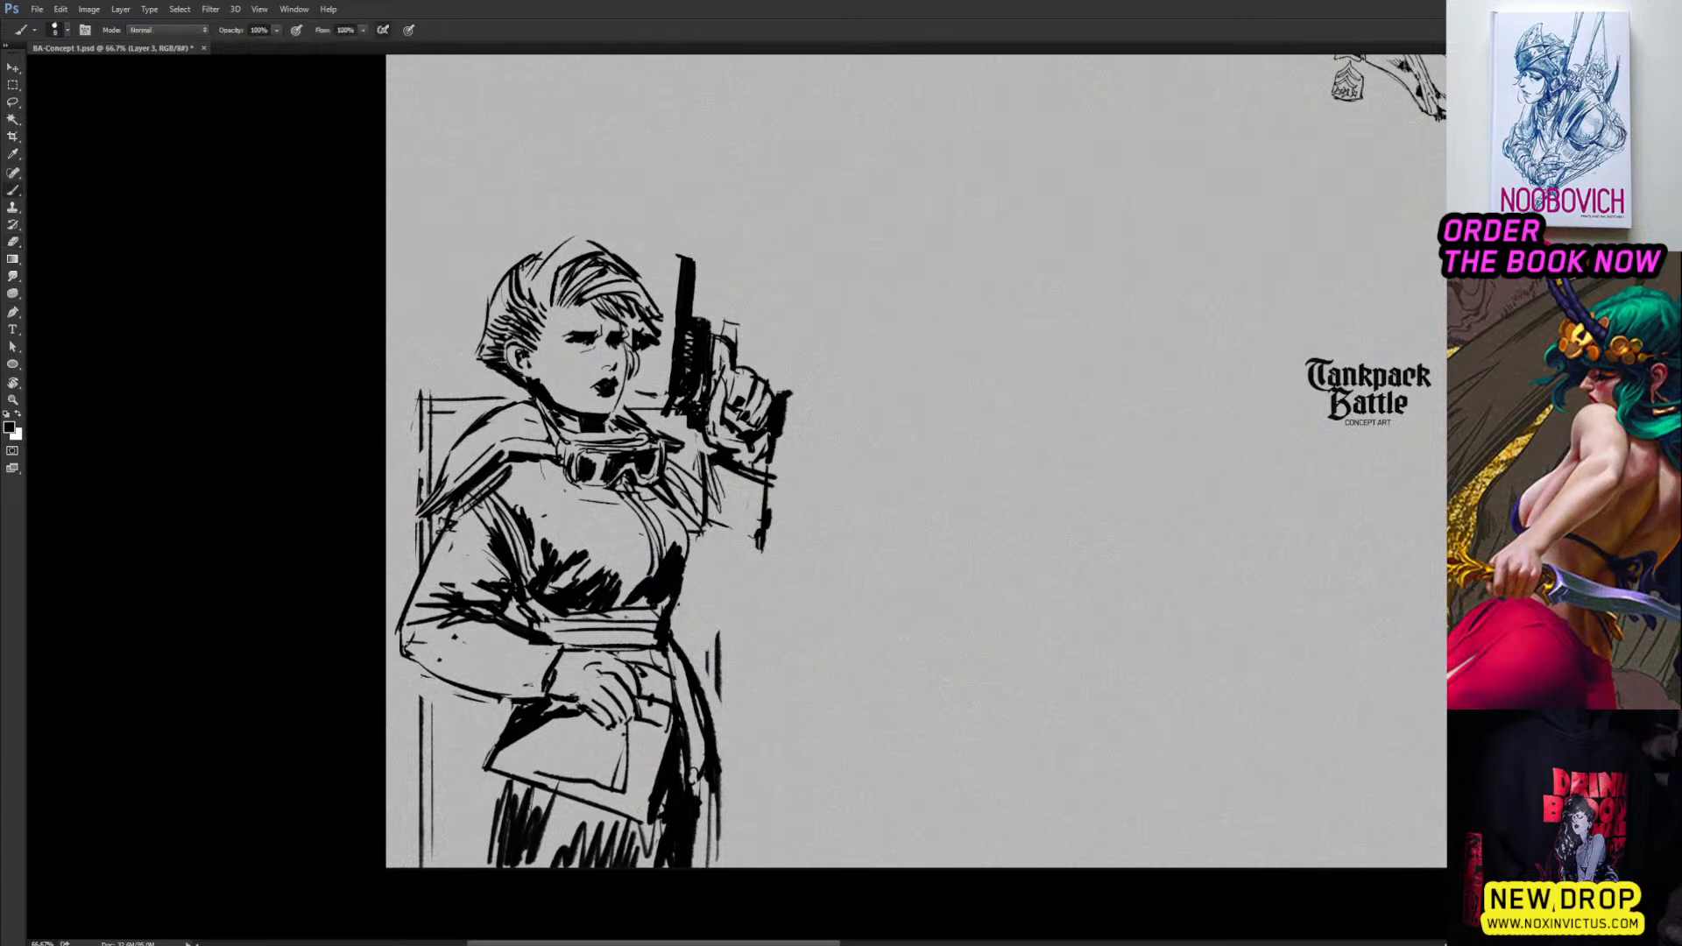
pyautogui.moveTo(701, 534); pyautogui.dragTo(702, 624)
pyautogui.moveTo(697, 542); pyautogui.dragTo(684, 609)
pyautogui.moveTo(686, 611); pyautogui.dragTo(724, 621)
pyautogui.moveTo(704, 554); pyautogui.dragTo(724, 625)
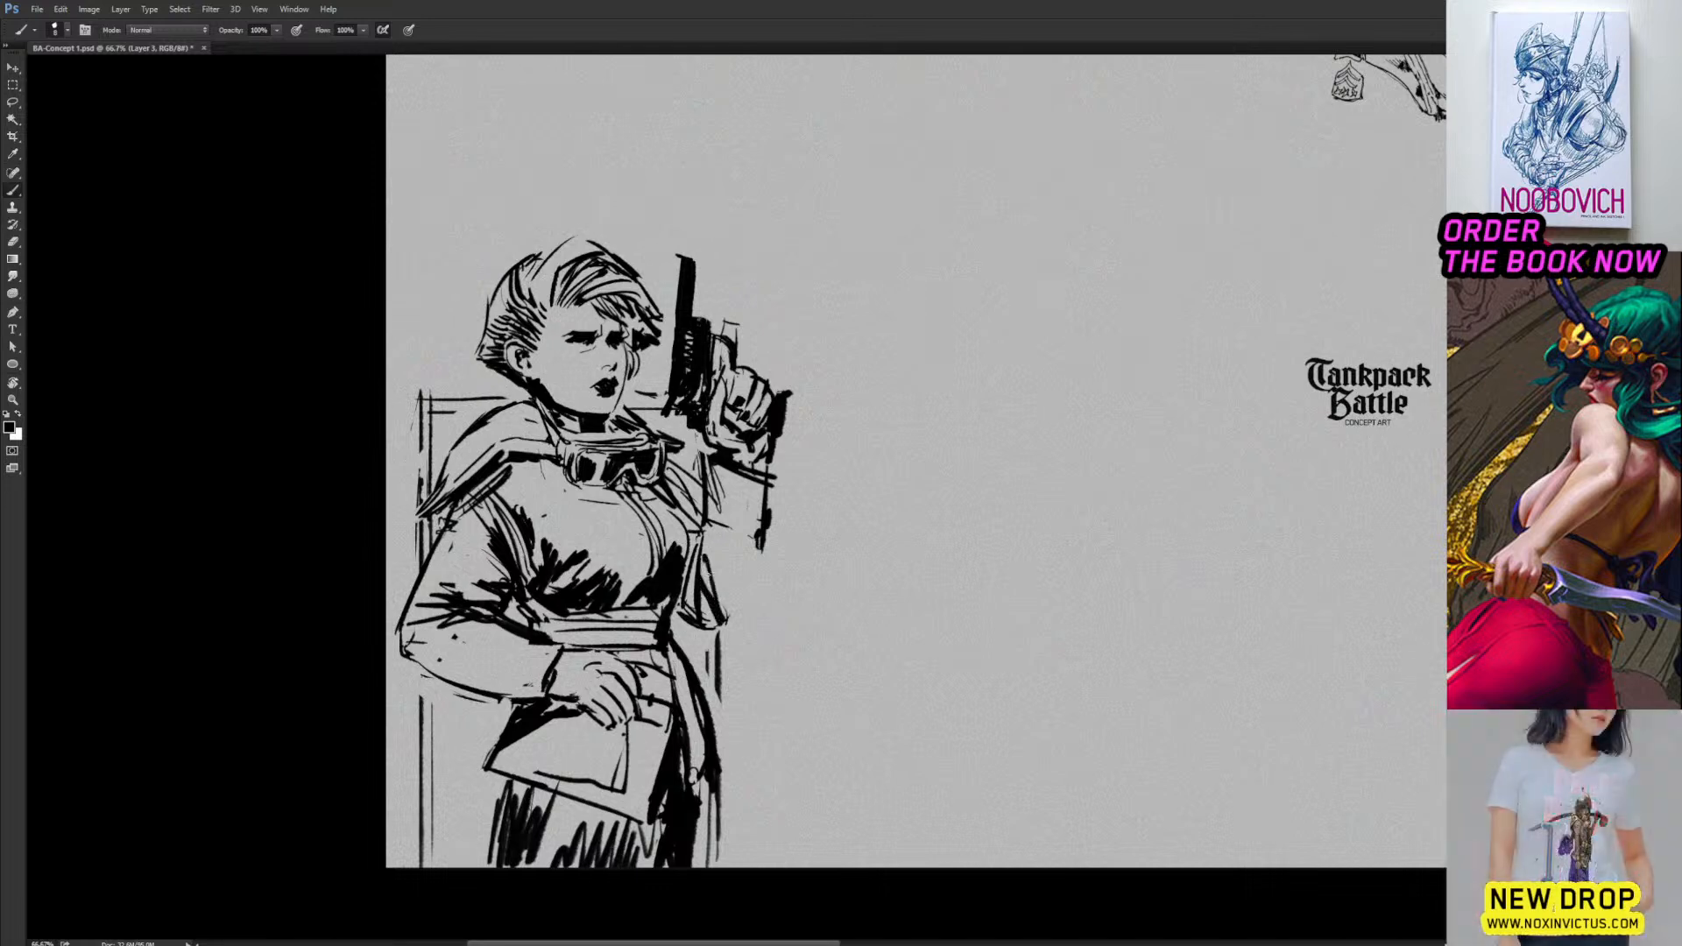
pyautogui.moveTo(761, 547)
pyautogui.mouseDown()
pyautogui.moveTo(737, 633)
pyautogui.moveTo(743, 606)
pyautogui.mouseUp()
# Erase the underside of the near forearm and redraw it as a straighter contour up to the wrist.
pyautogui.press('e')
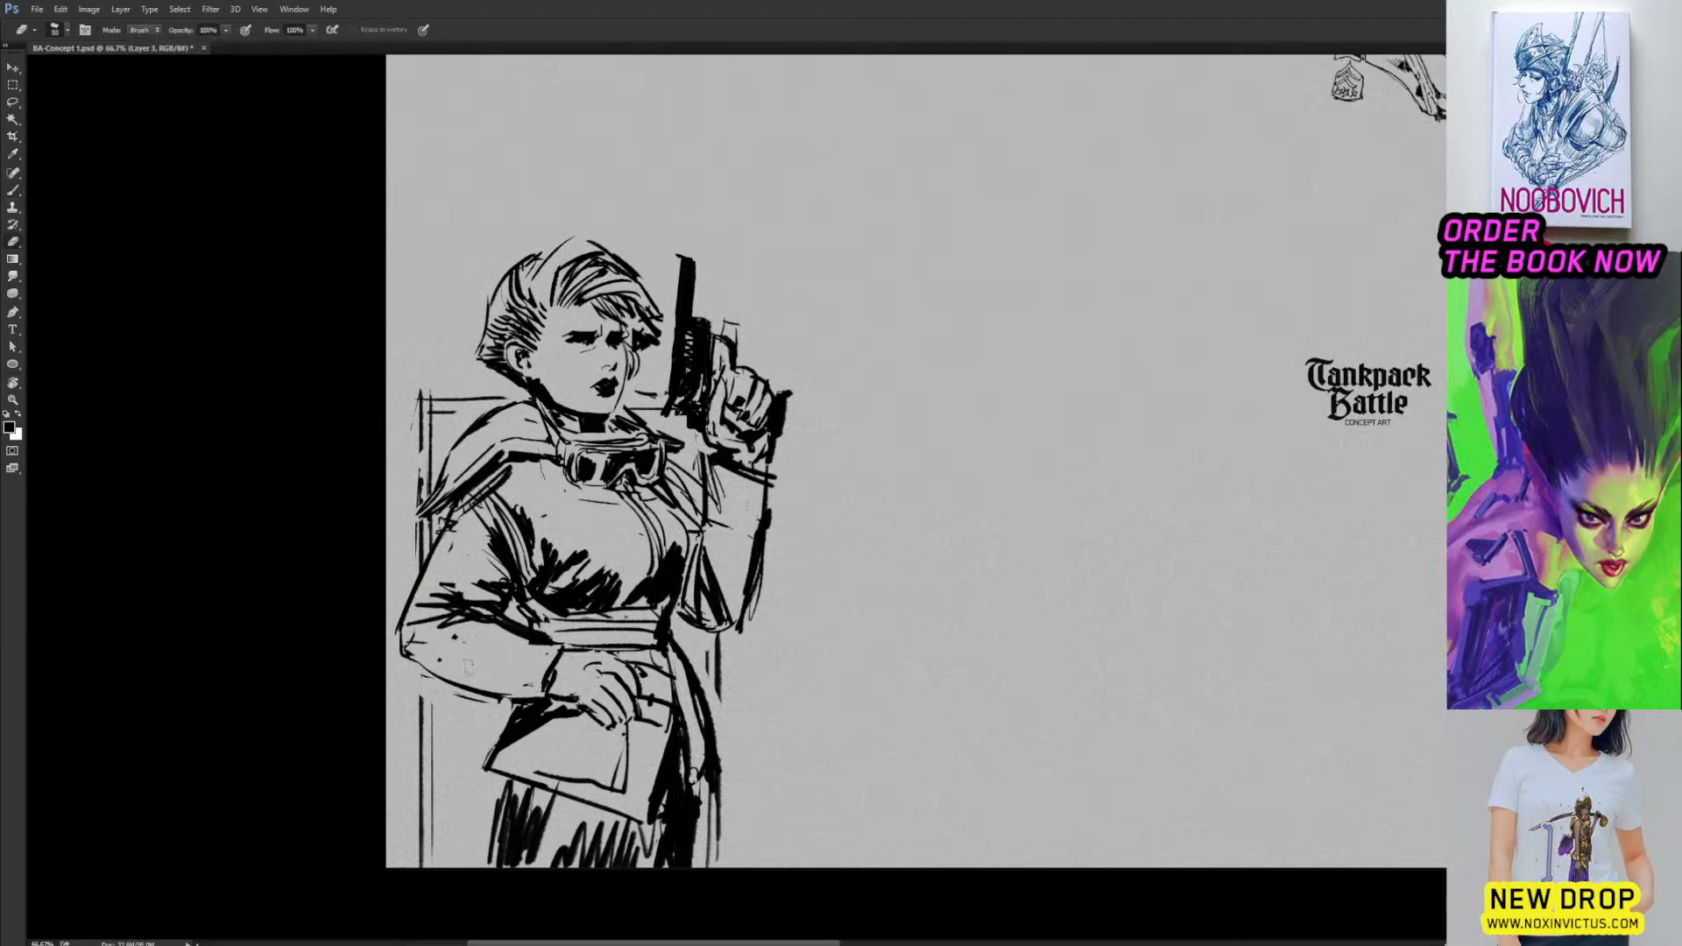
pyautogui.moveTo(441, 680); pyautogui.dragTo(515, 707)
pyautogui.moveTo(428, 677); pyautogui.dragTo(526, 687)
pyautogui.press('b')
pyautogui.moveTo(419, 667); pyautogui.dragTo(531, 696)
pyautogui.moveTo(429, 670); pyautogui.dragTo(541, 696)
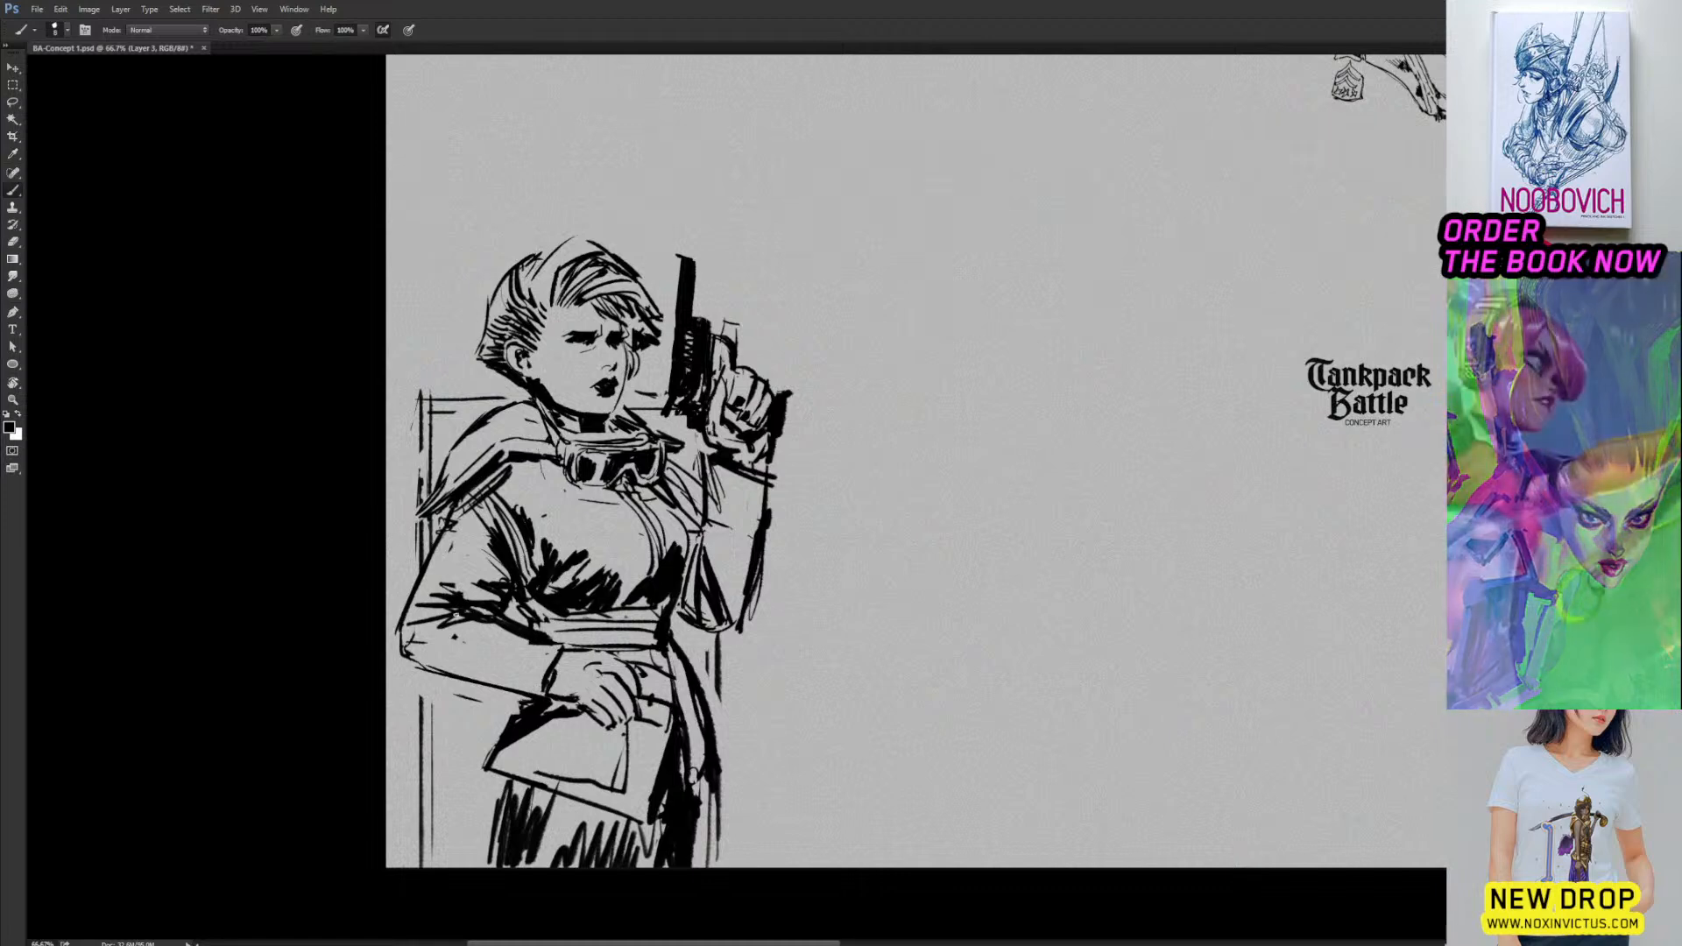
pyautogui.moveTo(488, 628); pyautogui.dragTo(534, 649)
# Pull the near elbow inward by erasing its outer corner, and redraw the contour with a thicker lower line.
pyautogui.press('e')
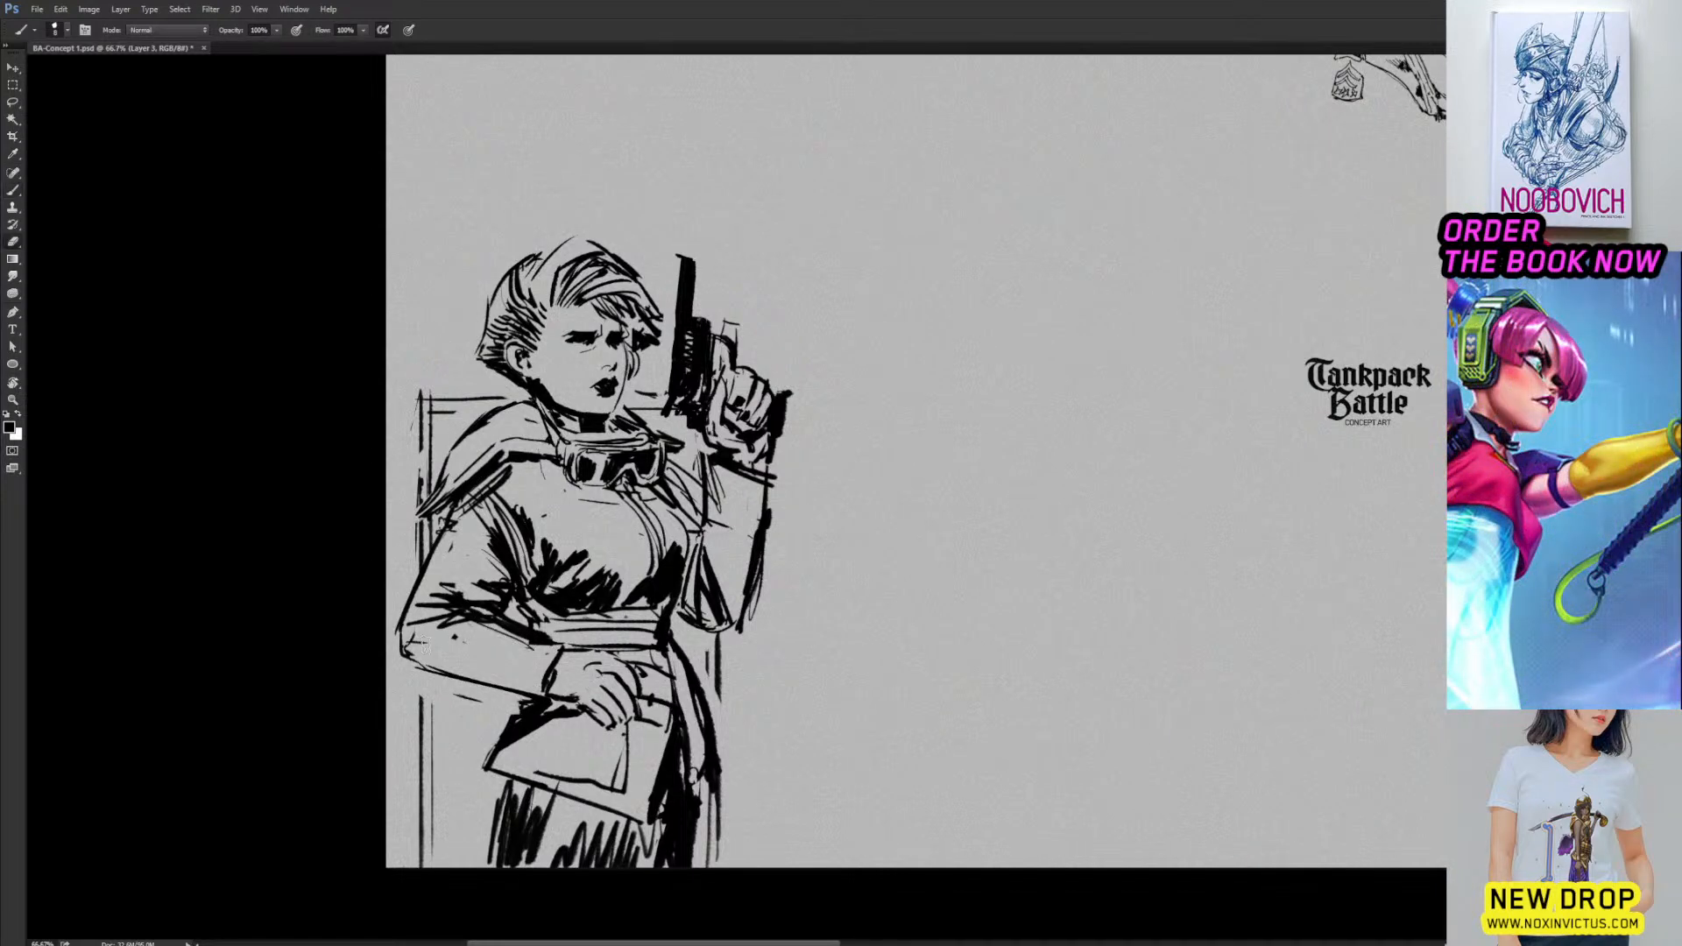
pyautogui.moveTo(399, 622)
pyautogui.mouseDown()
pyautogui.moveTo(436, 671)
pyautogui.moveTo(465, 676)
pyautogui.mouseUp()
pyautogui.press('b')
pyautogui.moveTo(410, 646); pyautogui.dragTo(483, 682)
pyautogui.moveTo(413, 622); pyautogui.dragTo(407, 644)
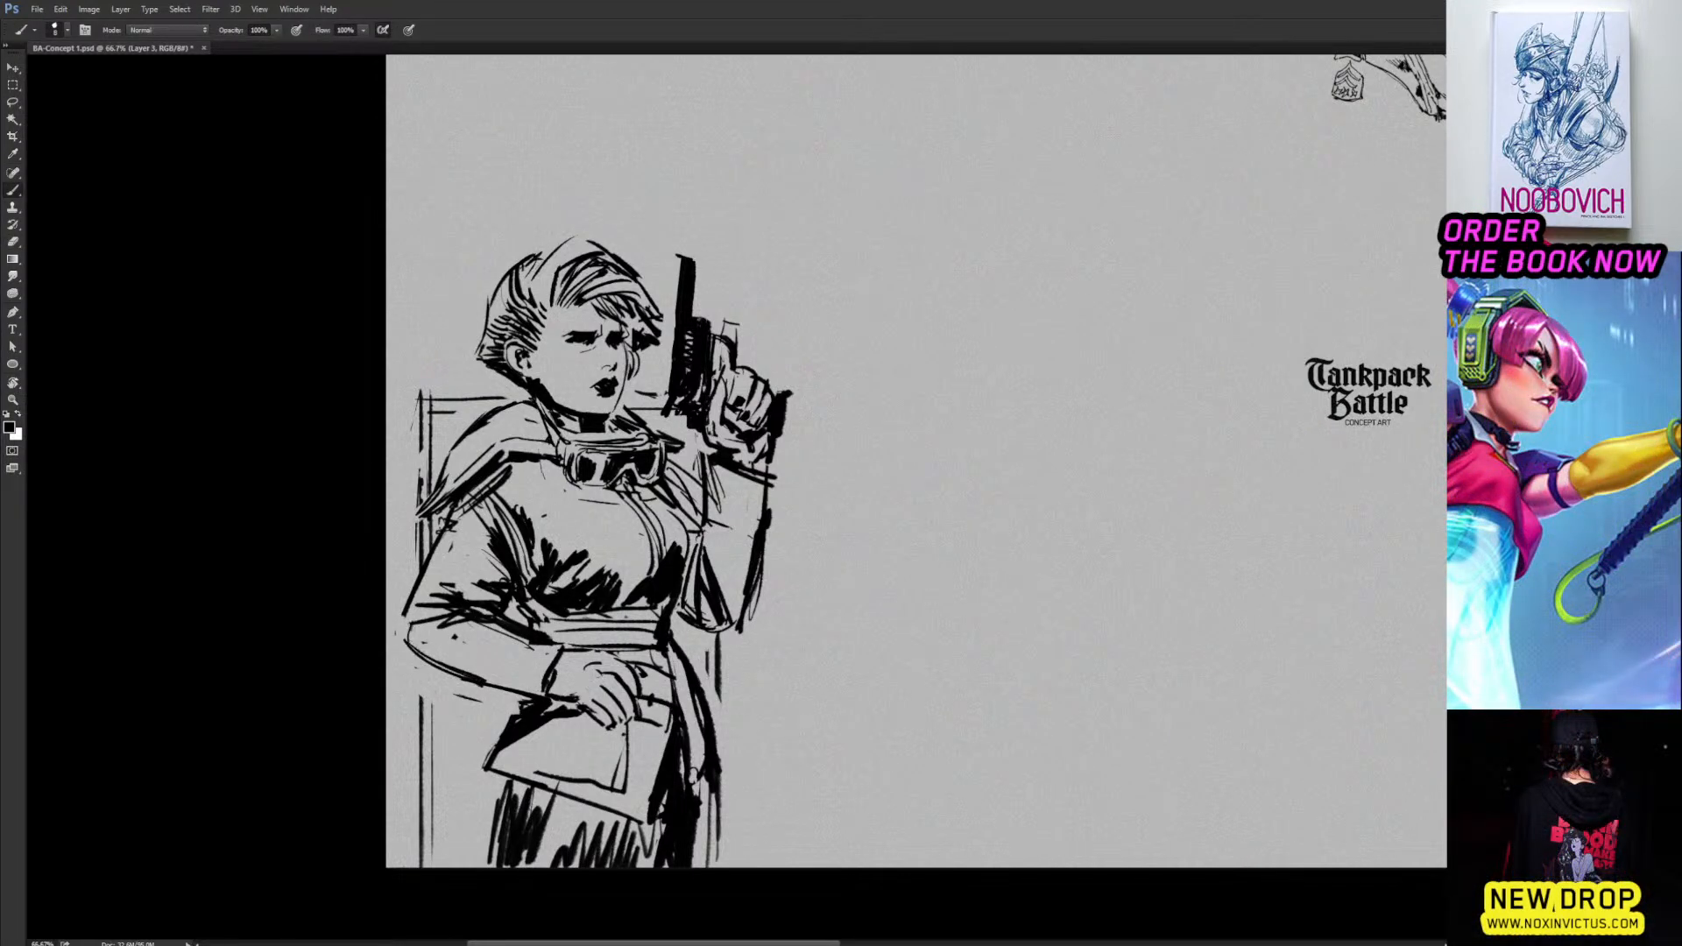
pyautogui.press('e')
pyautogui.press('b')
pyautogui.moveTo(512, 632)
pyautogui.mouseDown()
pyautogui.moveTo(558, 662)
pyautogui.moveTo(542, 646)
pyautogui.mouseUp()
# Erase the pistol's protruding grip and reshape the gun hand with rounded knuckles and dark shading below the fingers.
pyautogui.press('e')
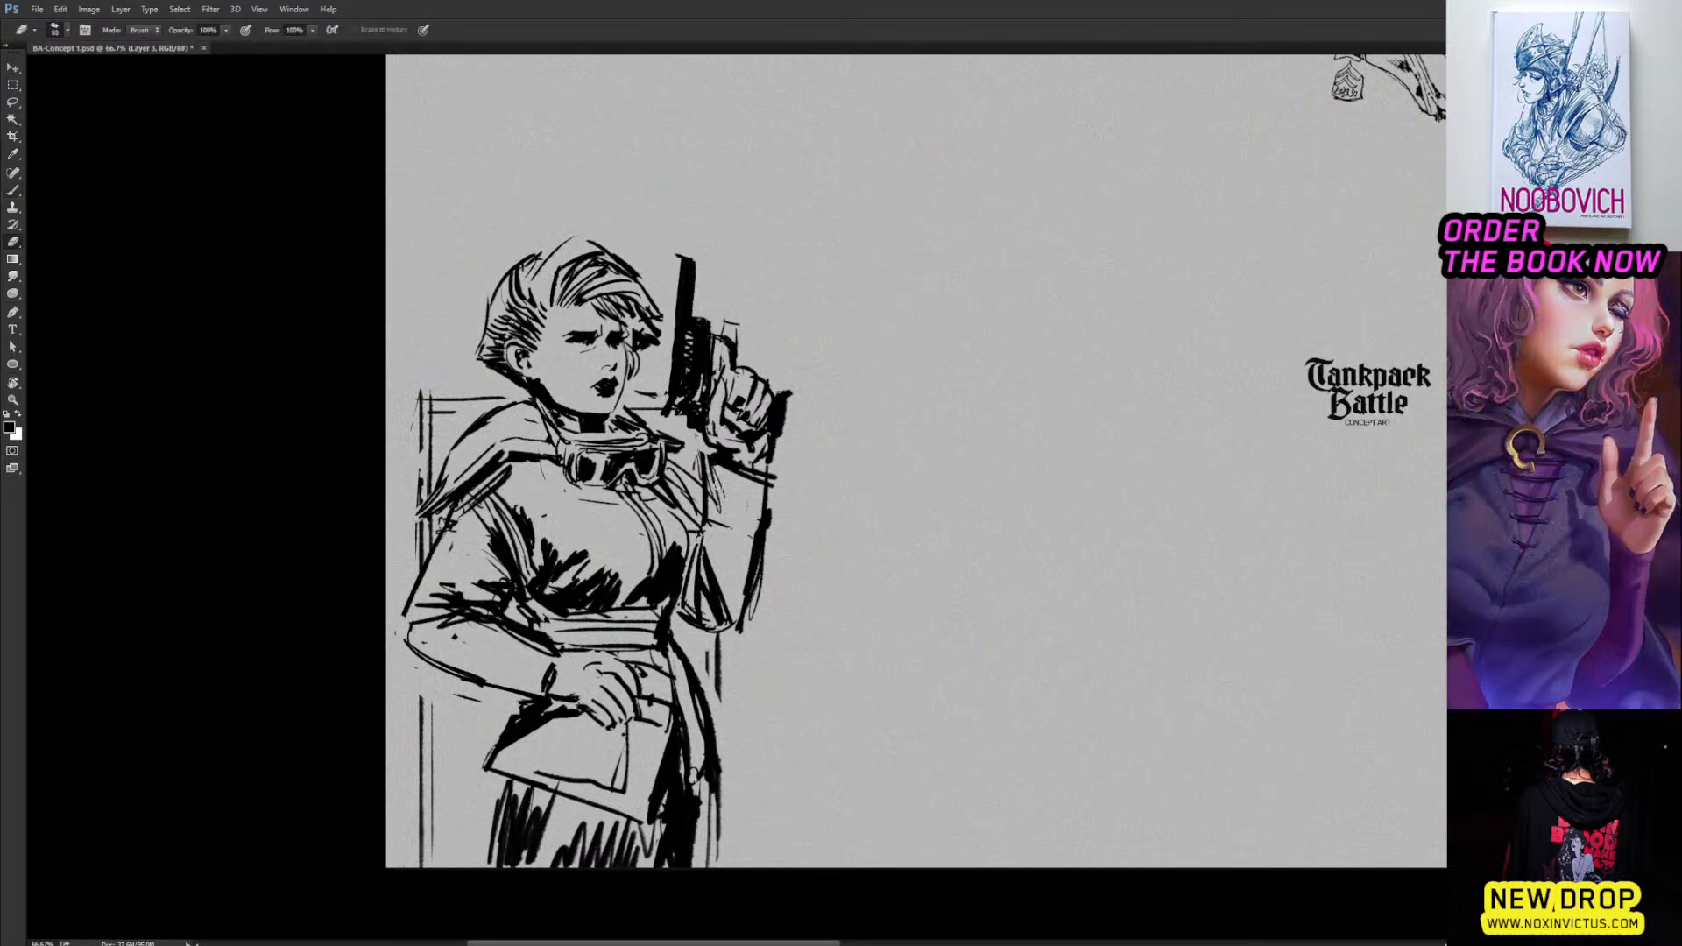
pyautogui.moveTo(708, 460)
pyautogui.mouseDown()
pyautogui.moveTo(714, 496)
pyautogui.moveTo(725, 437)
pyautogui.moveTo(778, 415)
pyautogui.moveTo(777, 437)
pyautogui.moveTo(753, 443)
pyautogui.moveTo(782, 437)
pyautogui.mouseUp()
pyautogui.press('b')
pyautogui.press('e')
pyautogui.press('b')
pyautogui.press('e')
pyautogui.press('b')
pyautogui.press('e')
pyautogui.press('b')
pyautogui.press('e')
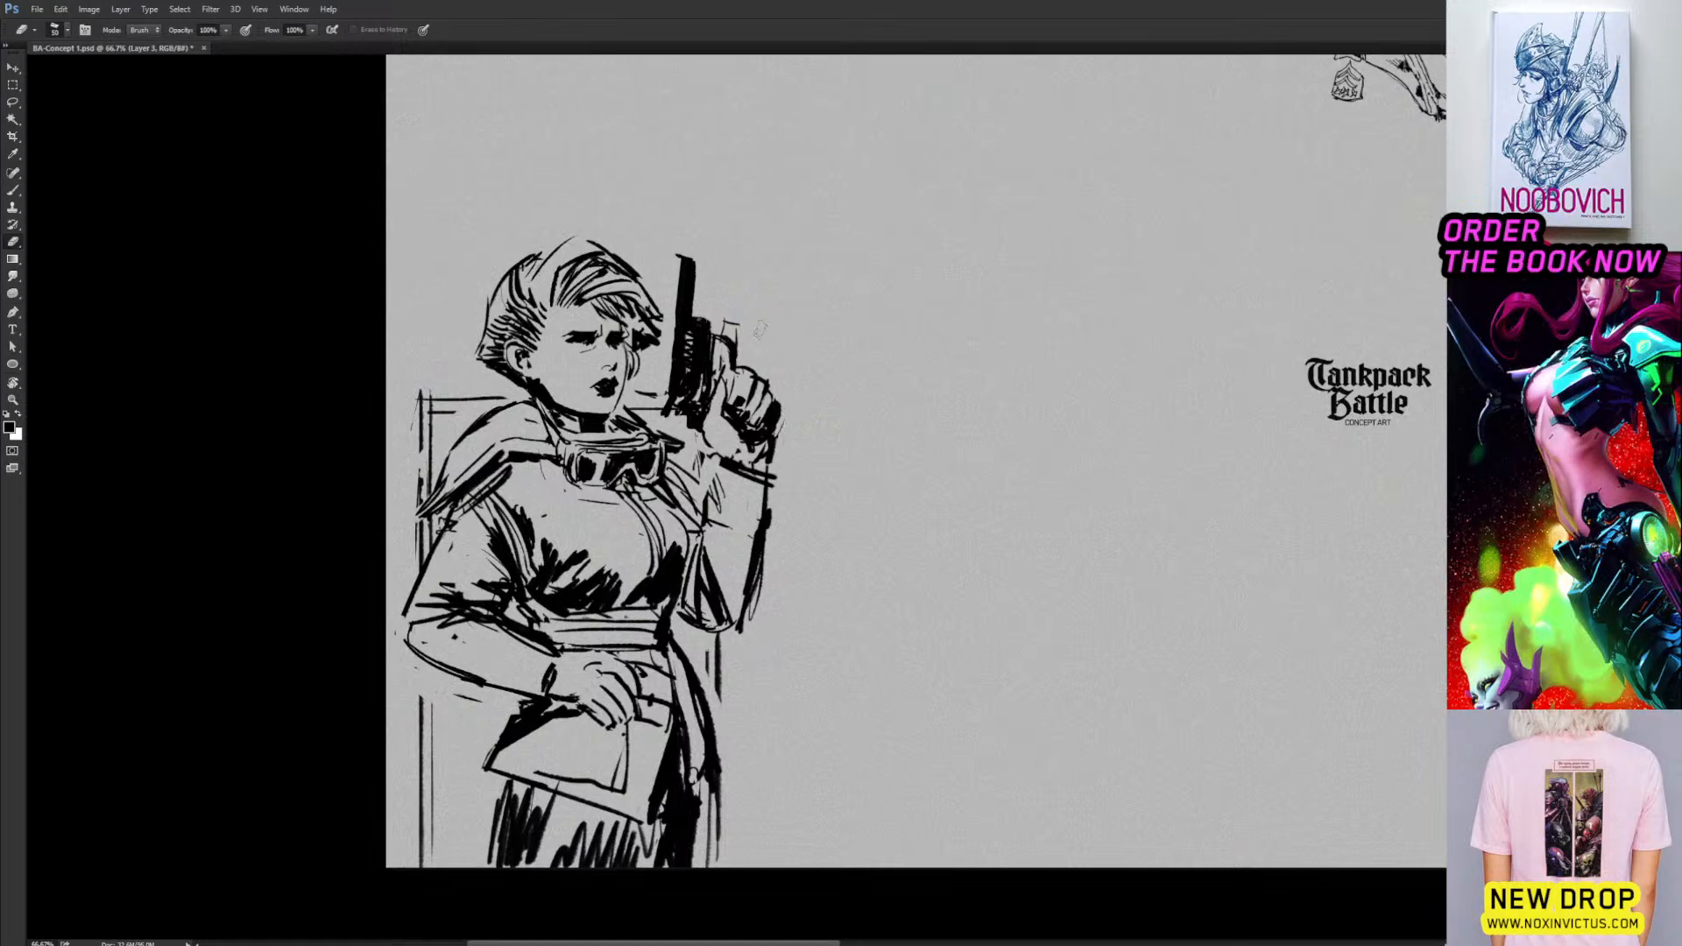
# Clean up the lines between the chest and the raised sleeve, and touch up the far side of the goggles.
pyautogui.press('b')
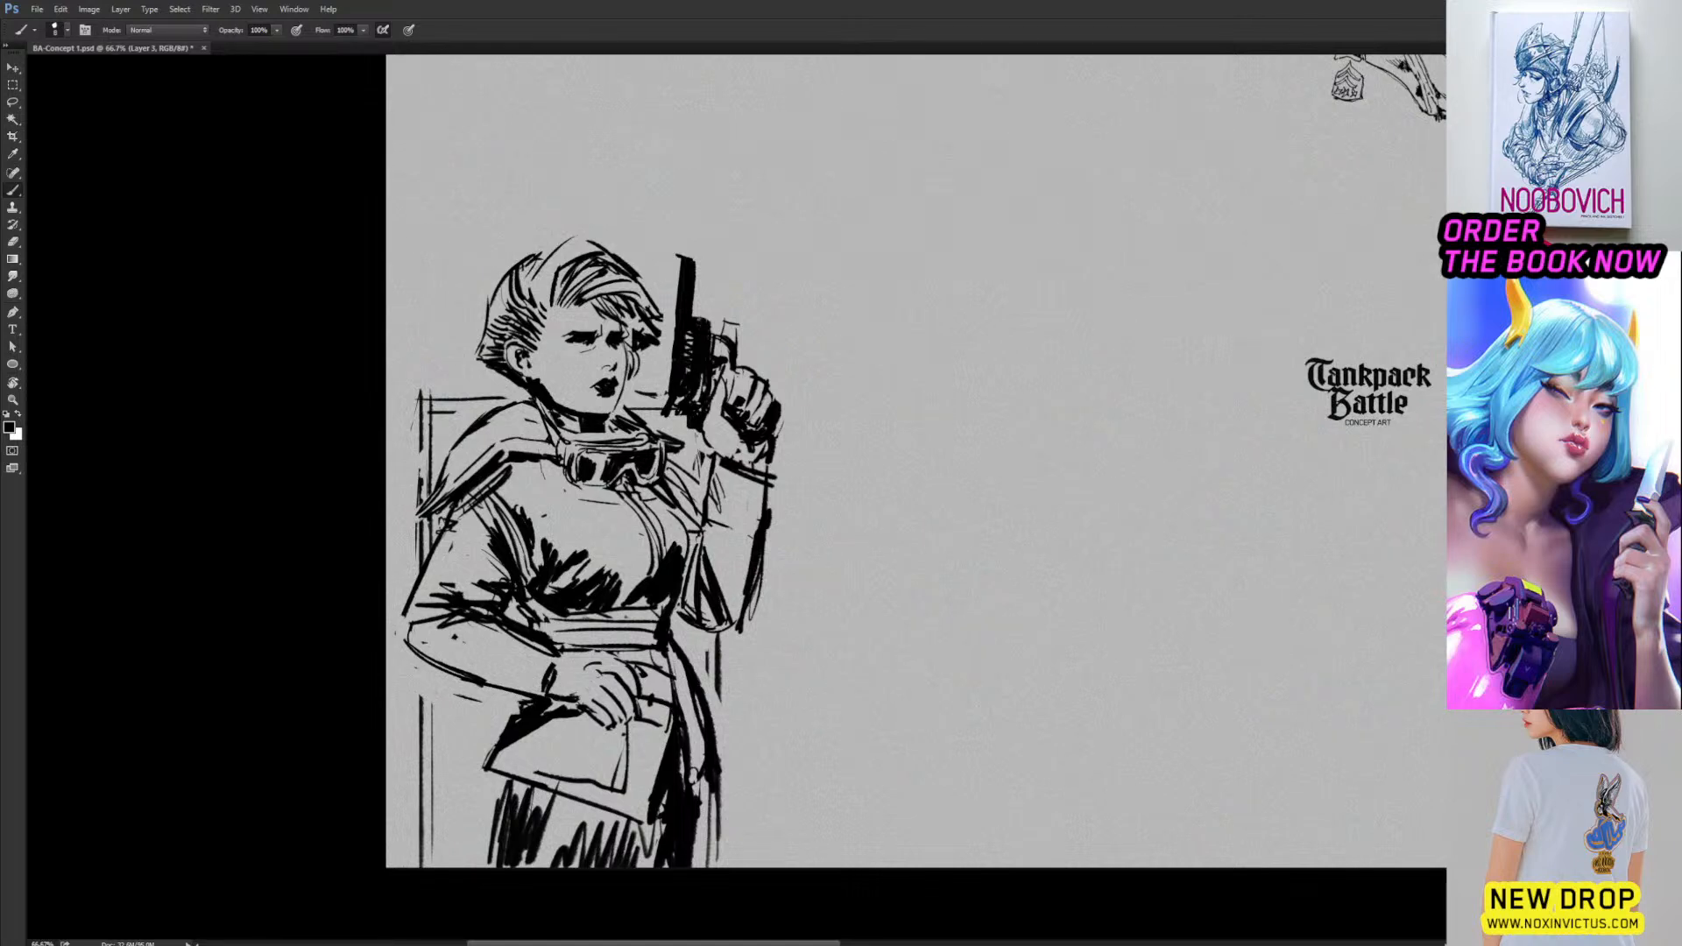
pyautogui.press('e')
pyautogui.moveTo(665, 505); pyautogui.dragTo(683, 612)
pyautogui.press('b')
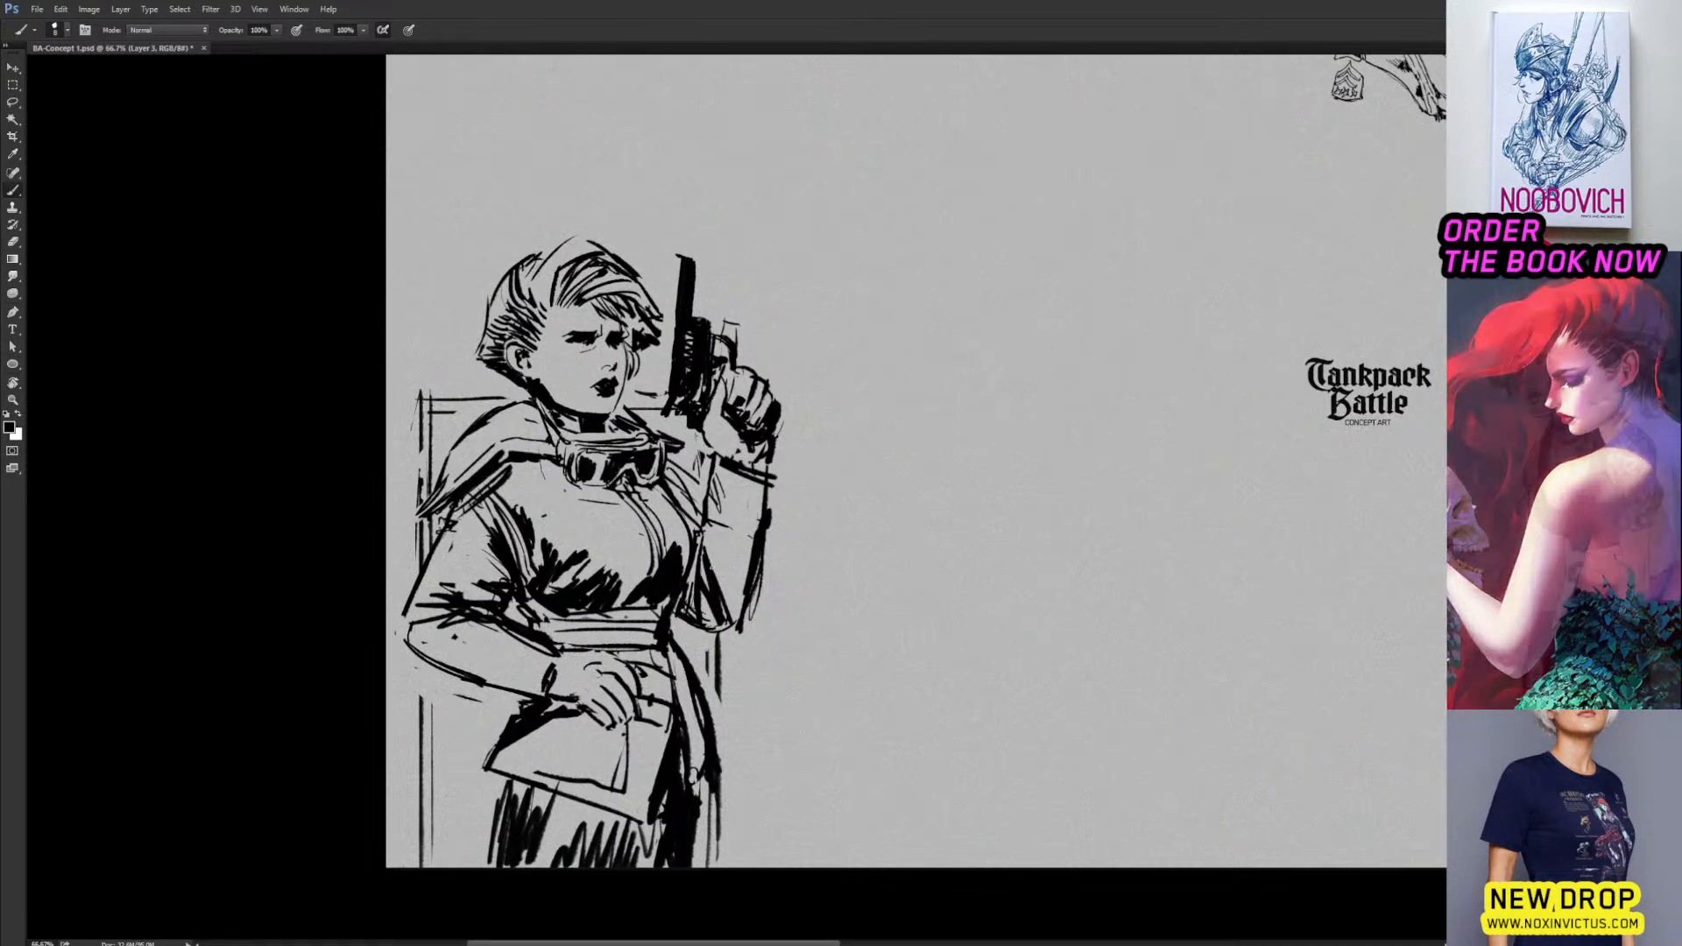
pyautogui.press('e')
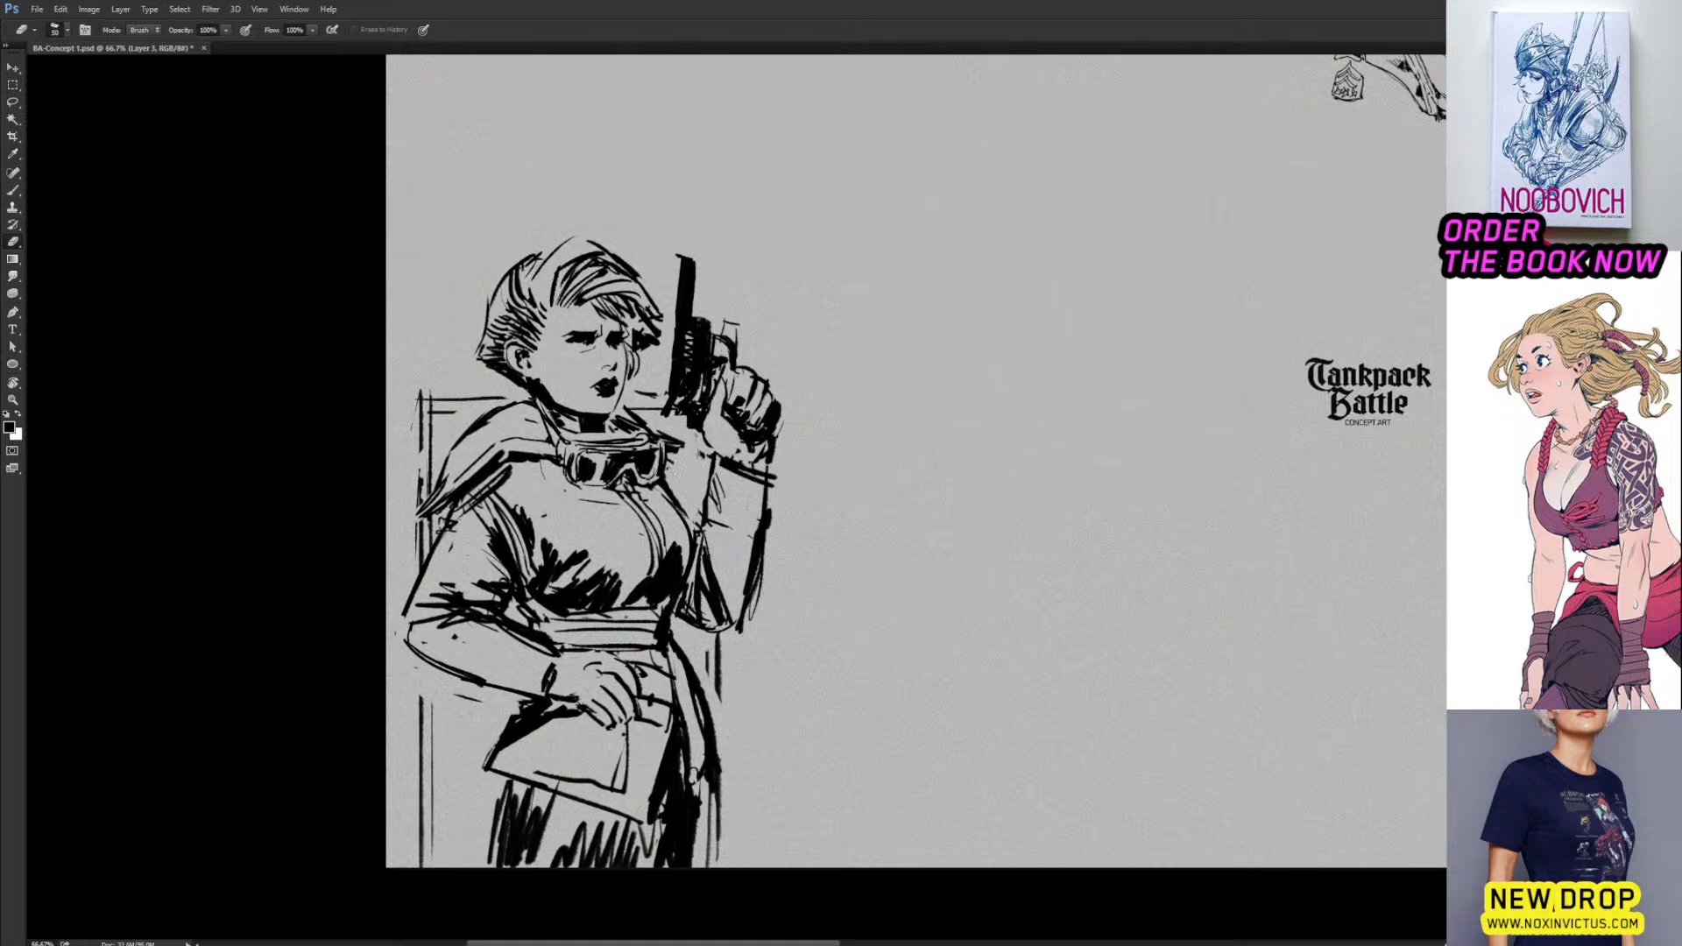
pyautogui.press('b')
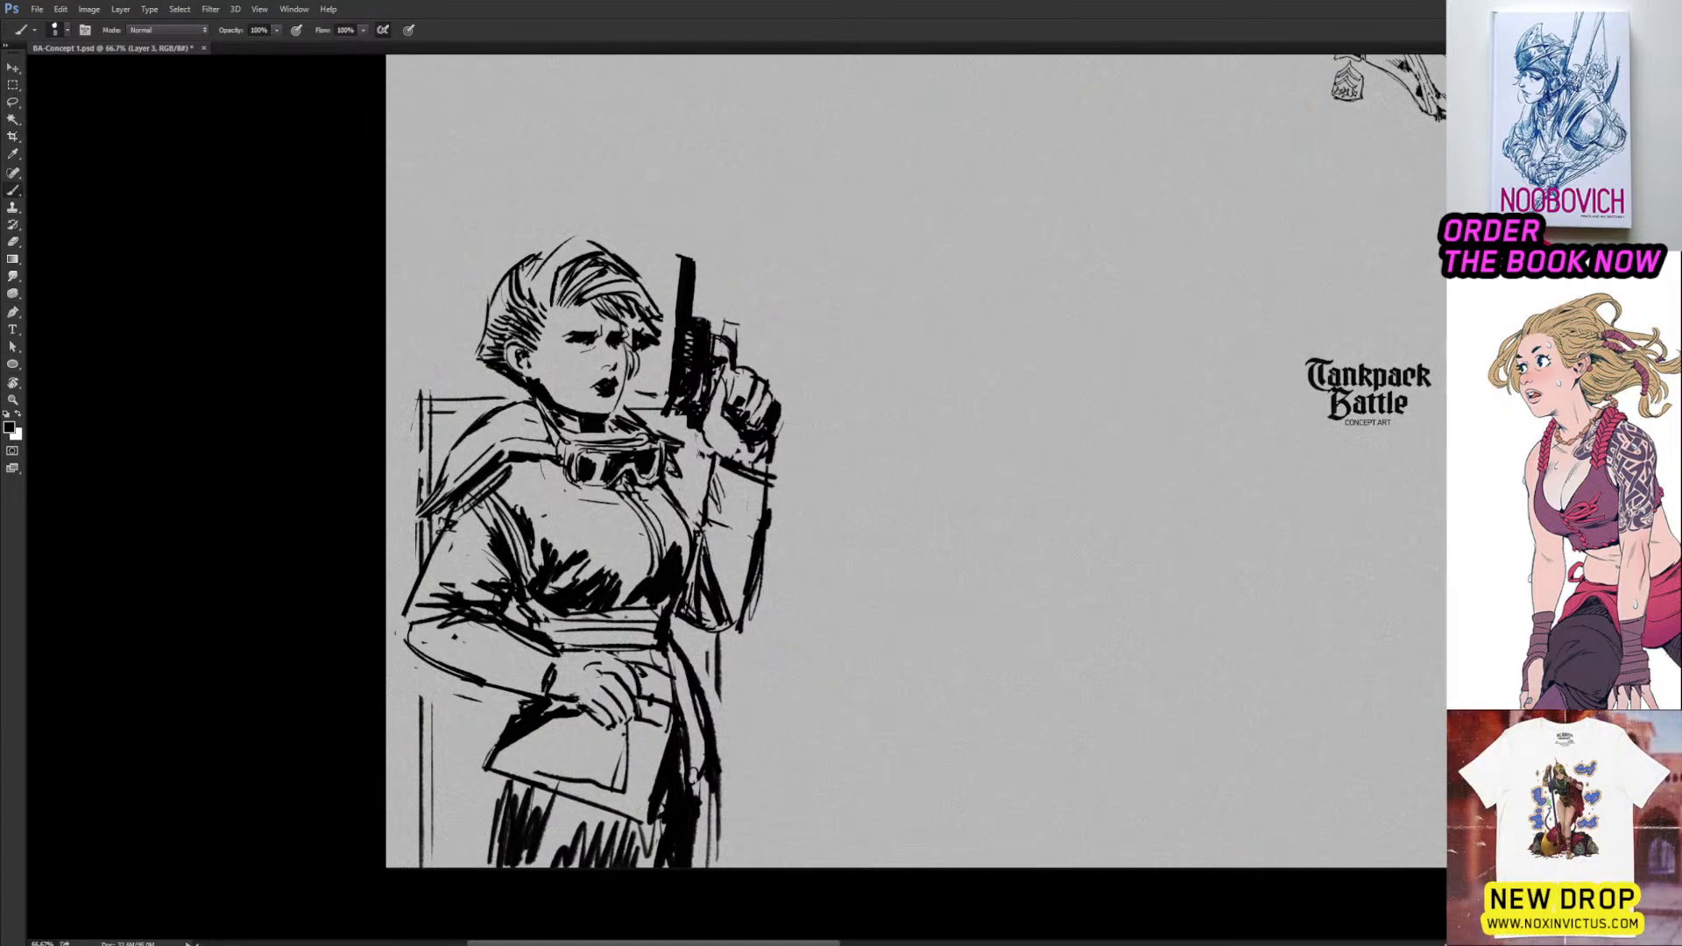
# Refine the raised arm's inner sleeve edge, and replace the shading at the near armhole with a cleaner seam line.
pyautogui.moveTo(676, 480); pyautogui.dragTo(697, 535)
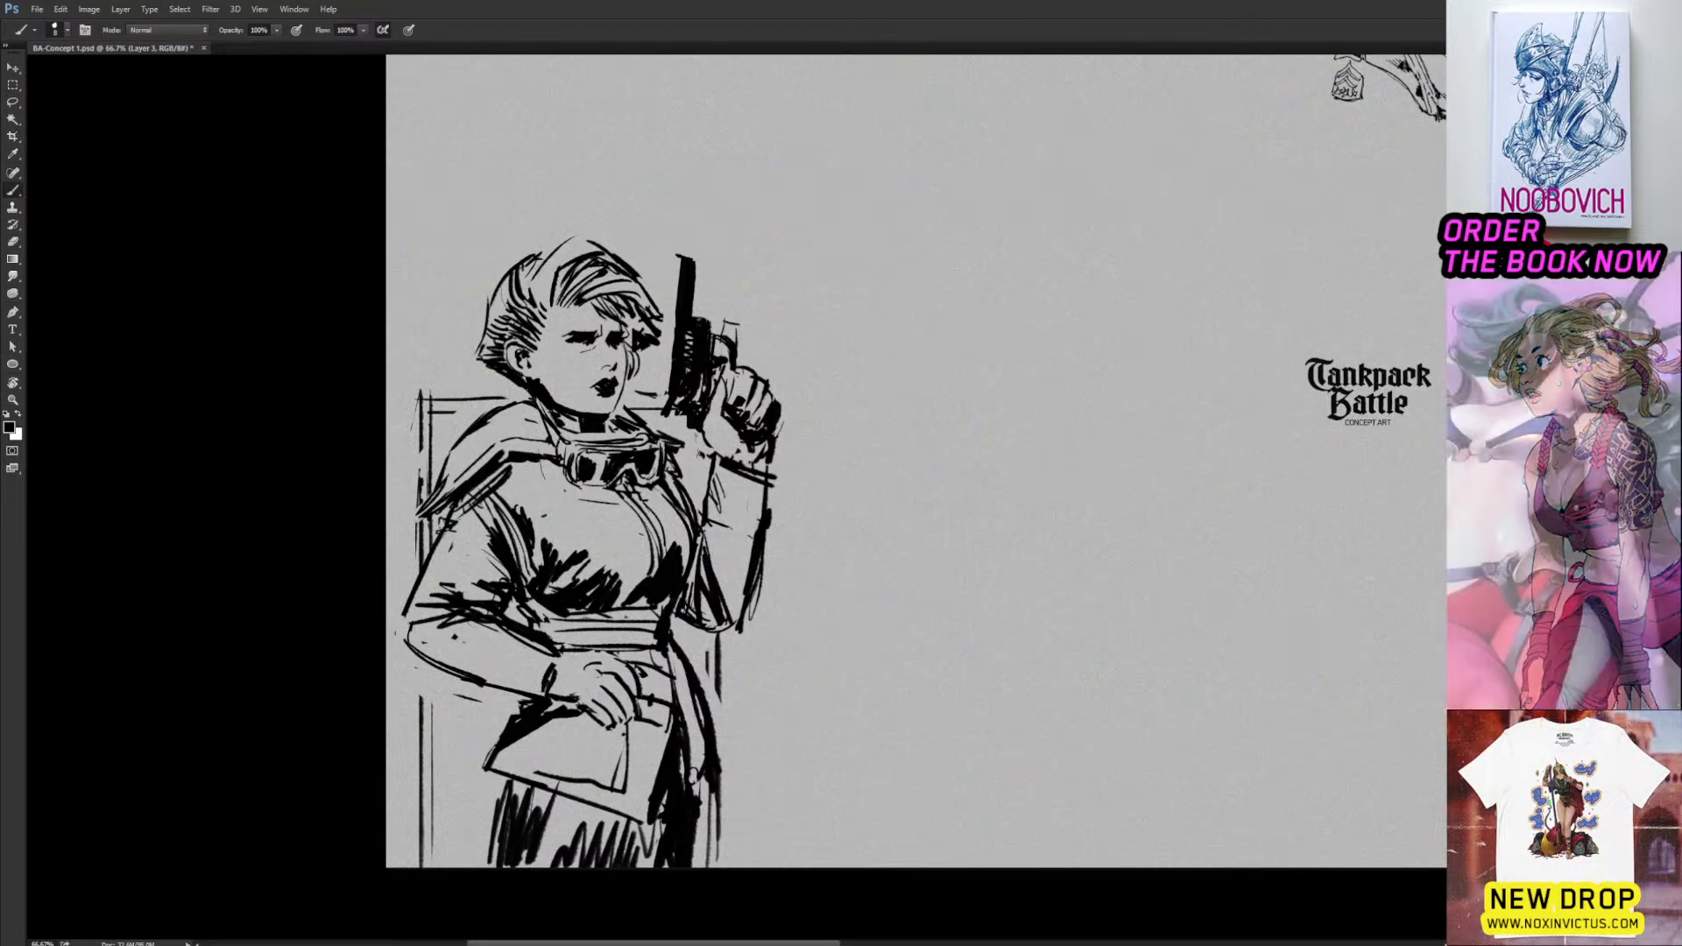
pyautogui.press('e')
pyautogui.moveTo(496, 495); pyautogui.dragTo(480, 552)
pyautogui.press('b')
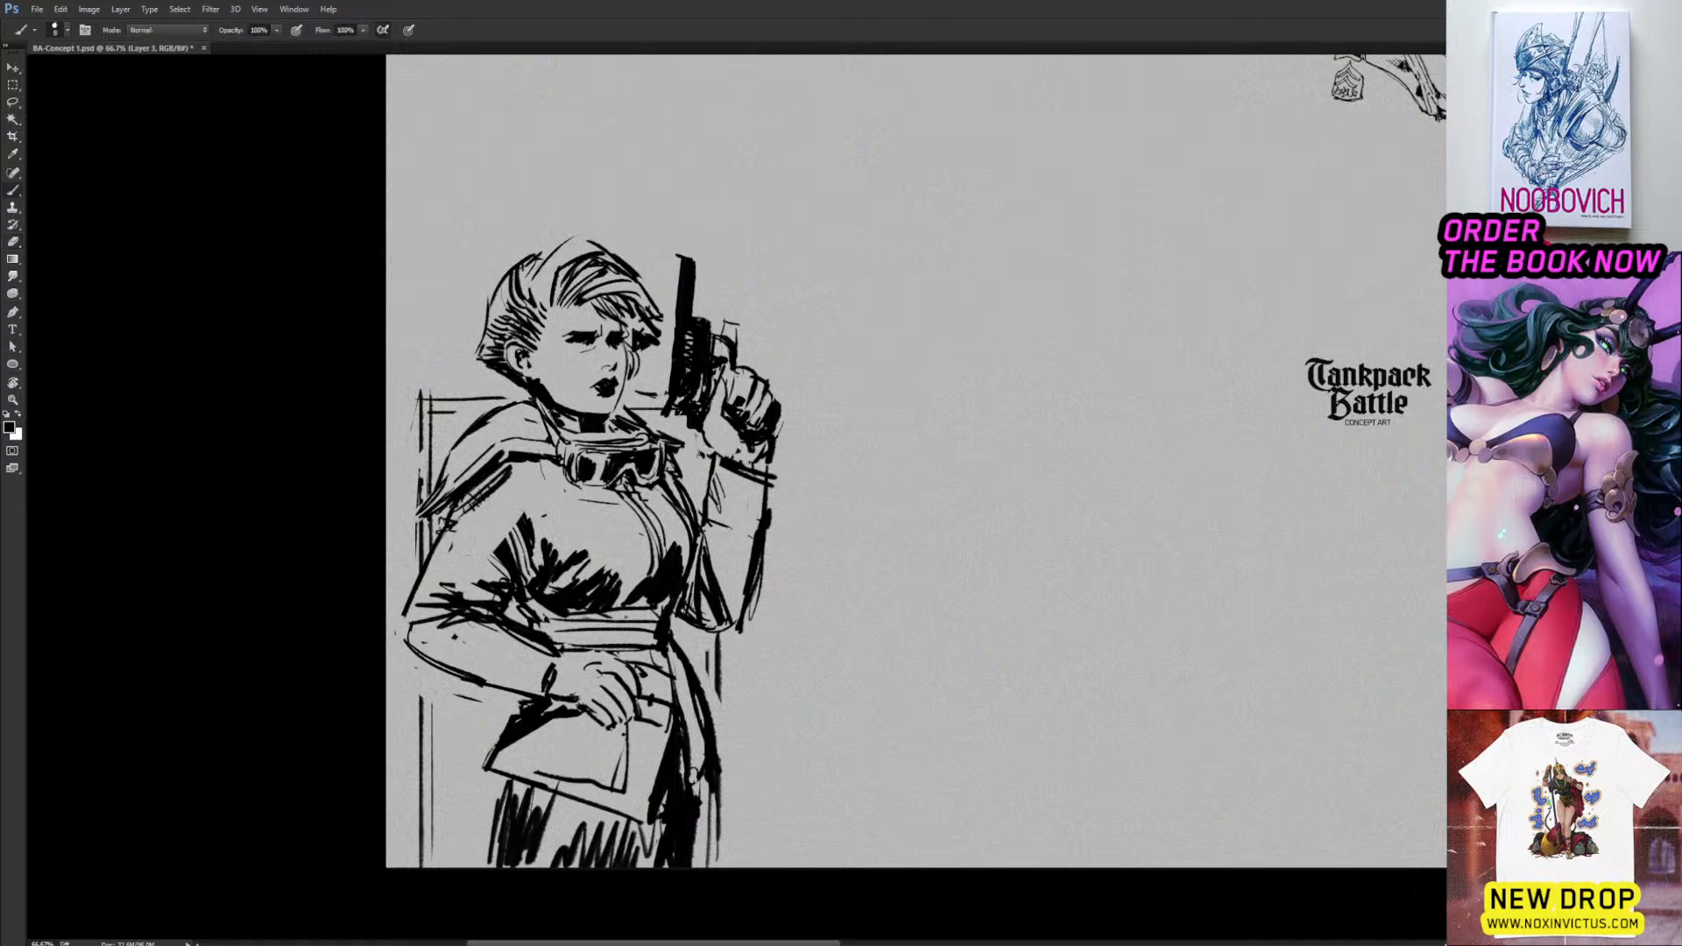
pyautogui.moveTo(522, 477); pyautogui.dragTo(507, 539)
pyautogui.moveTo(515, 488); pyautogui.dragTo(503, 534)
# Erase the raised arm's lower elbow, draw a dark pouch at the far hip, and add diagonal strokes beside the skirt.
pyautogui.moveTo(811, 286); pyautogui.dragTo(668, 451)
pyautogui.hotkey('ctrl', '-')
pyautogui.moveTo(540, 647); pyautogui.dragTo(593, 544)
pyautogui.press('e')
pyautogui.moveTo(621, 637)
pyautogui.mouseDown()
pyautogui.moveTo(648, 657)
pyautogui.moveTo(633, 647)
pyautogui.moveTo(650, 621)
pyautogui.moveTo(658, 648)
pyautogui.mouseUp()
pyautogui.press('b')
pyautogui.press('e')
pyautogui.press('b')
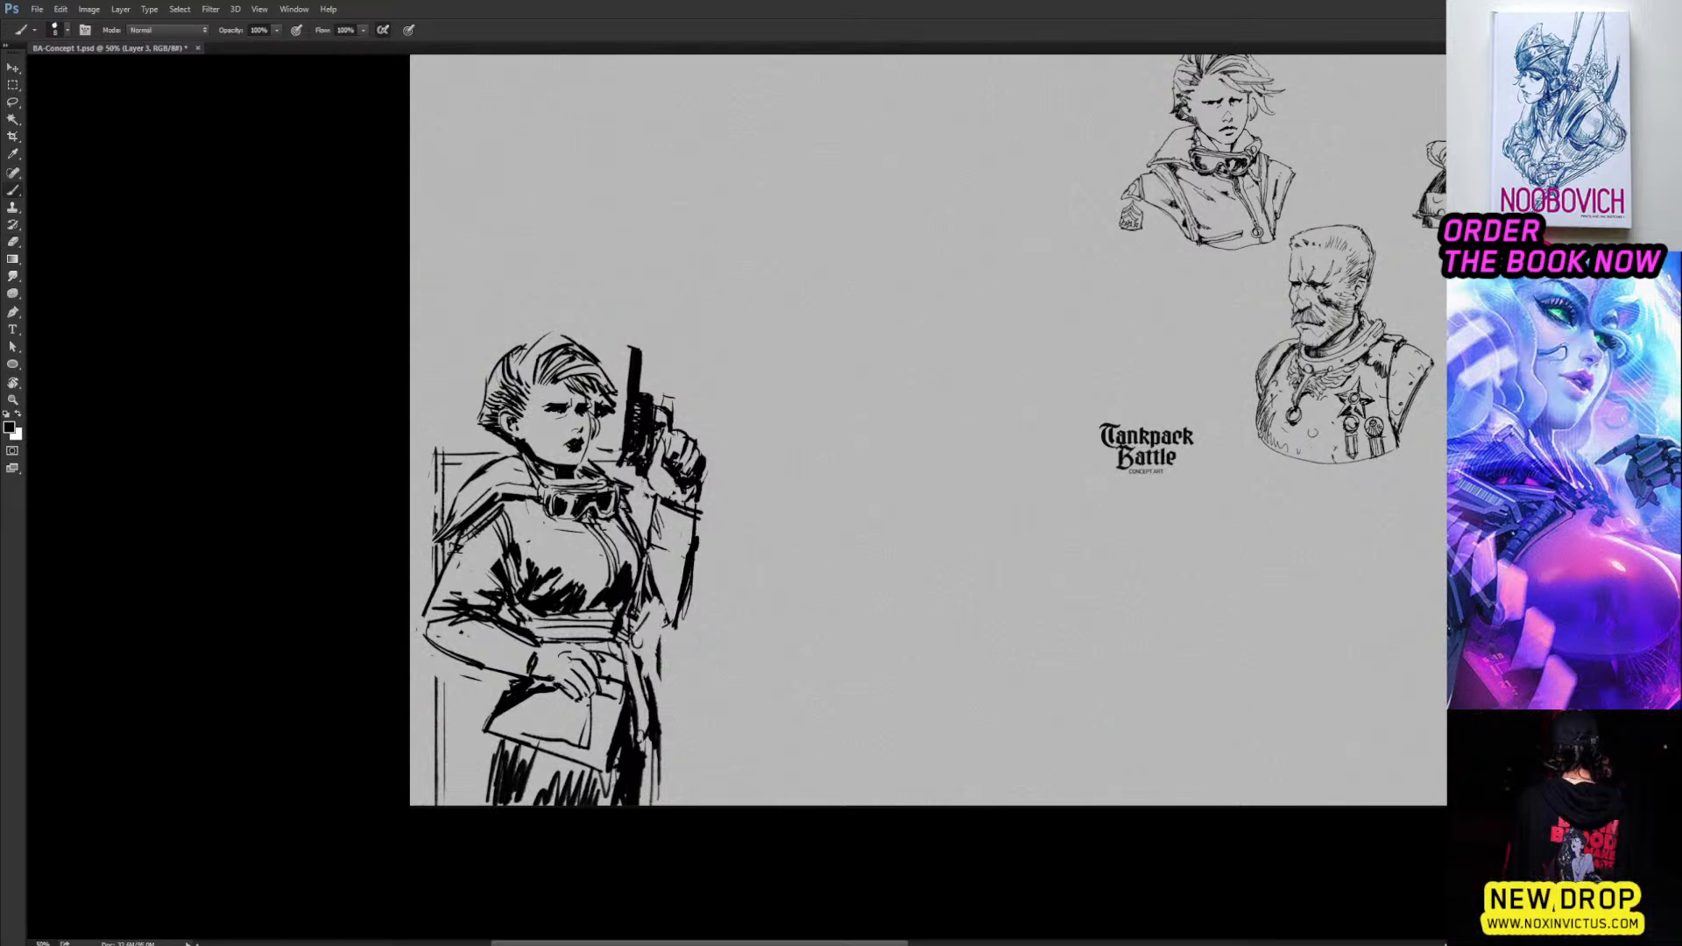
pyautogui.moveTo(657, 622); pyautogui.dragTo(653, 676)
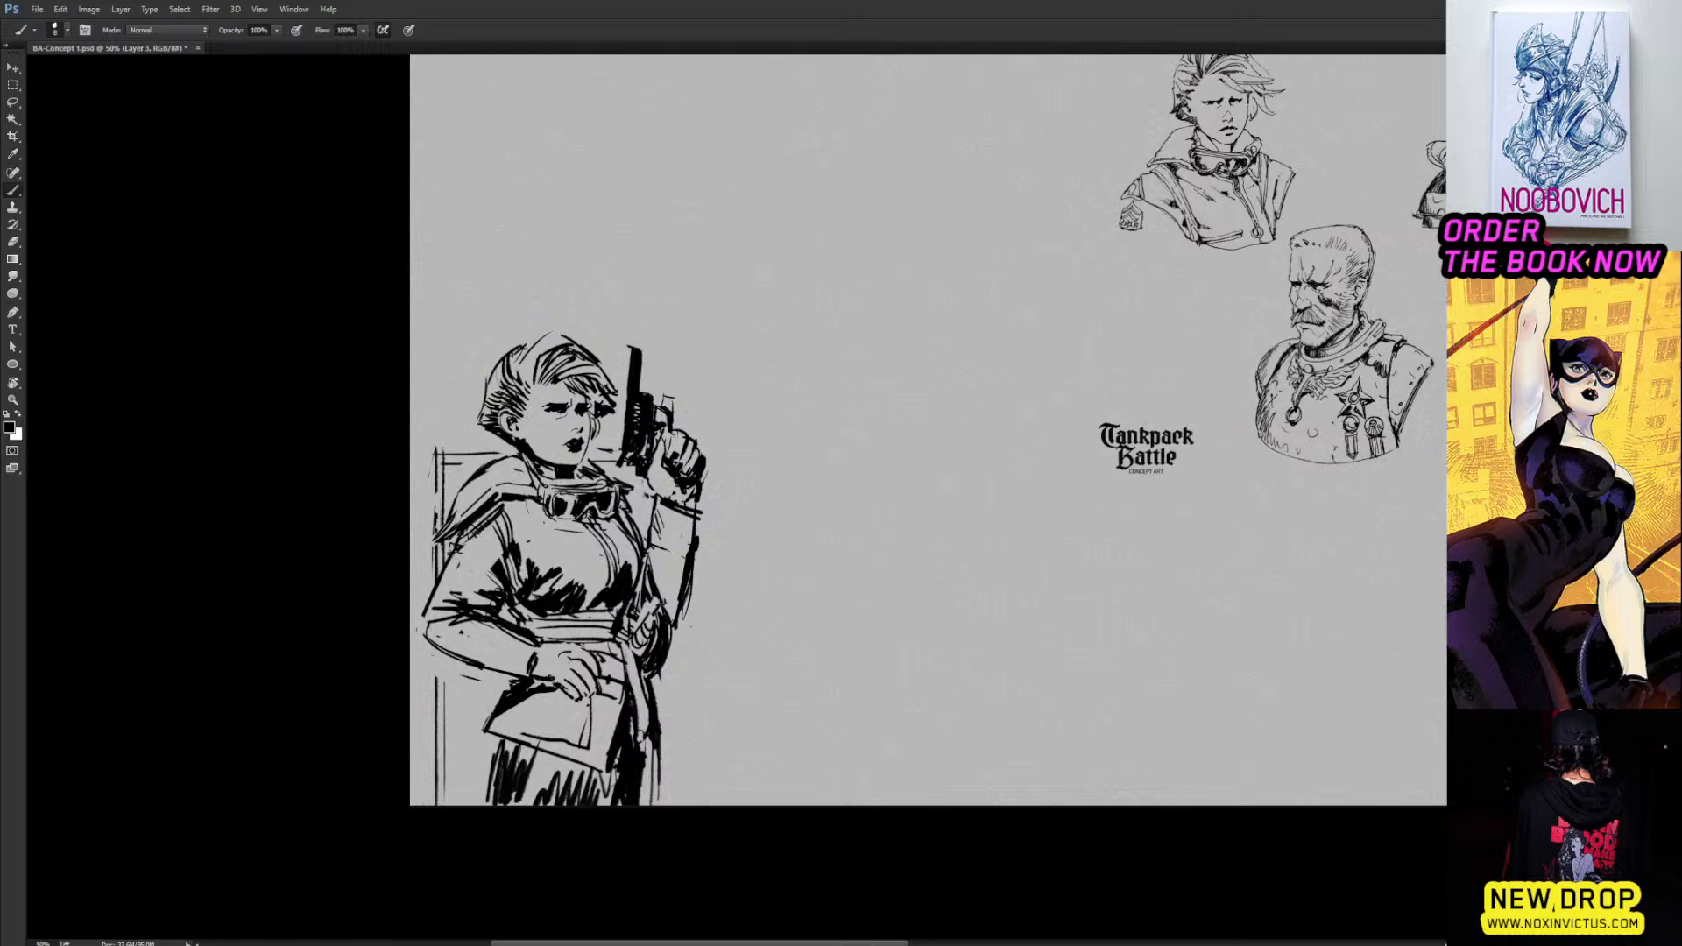
pyautogui.moveTo(493, 755); pyautogui.dragTo(451, 806)
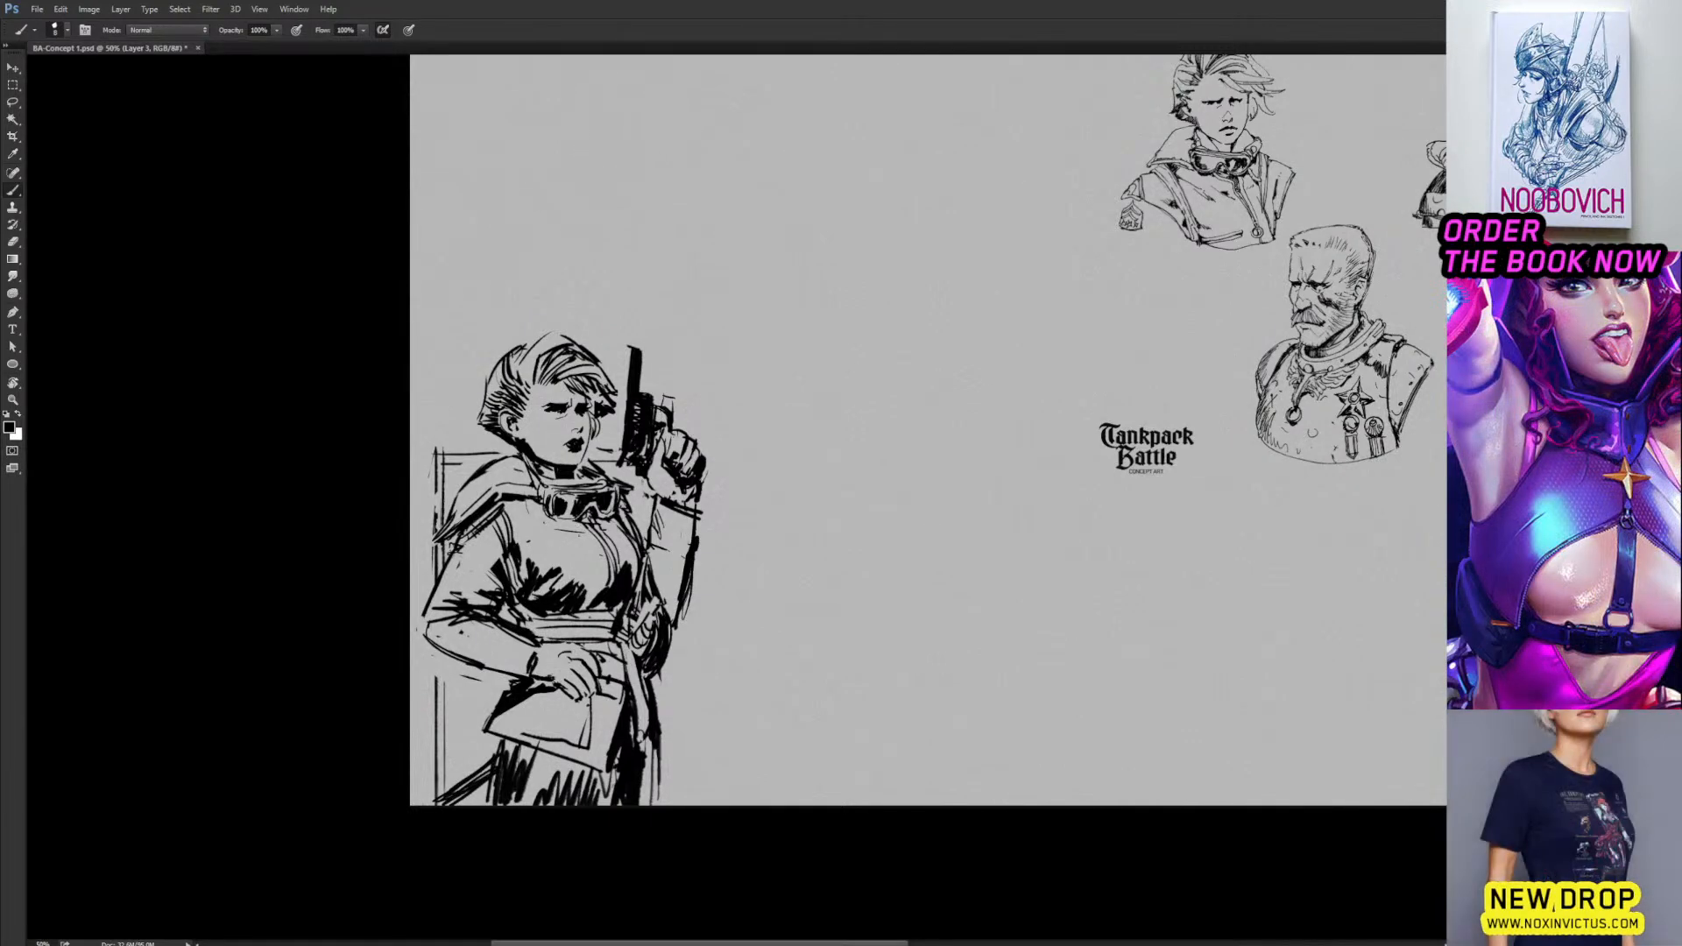
# Erase the hand resting at the waist and redraw it with separate fingers hanging over the coat flap.
pyautogui.press('e')
pyautogui.moveTo(530, 679)
pyautogui.mouseDown()
pyautogui.moveTo(565, 691)
pyautogui.moveTo(586, 671)
pyautogui.moveTo(576, 644)
pyautogui.mouseUp()
pyautogui.press('b')
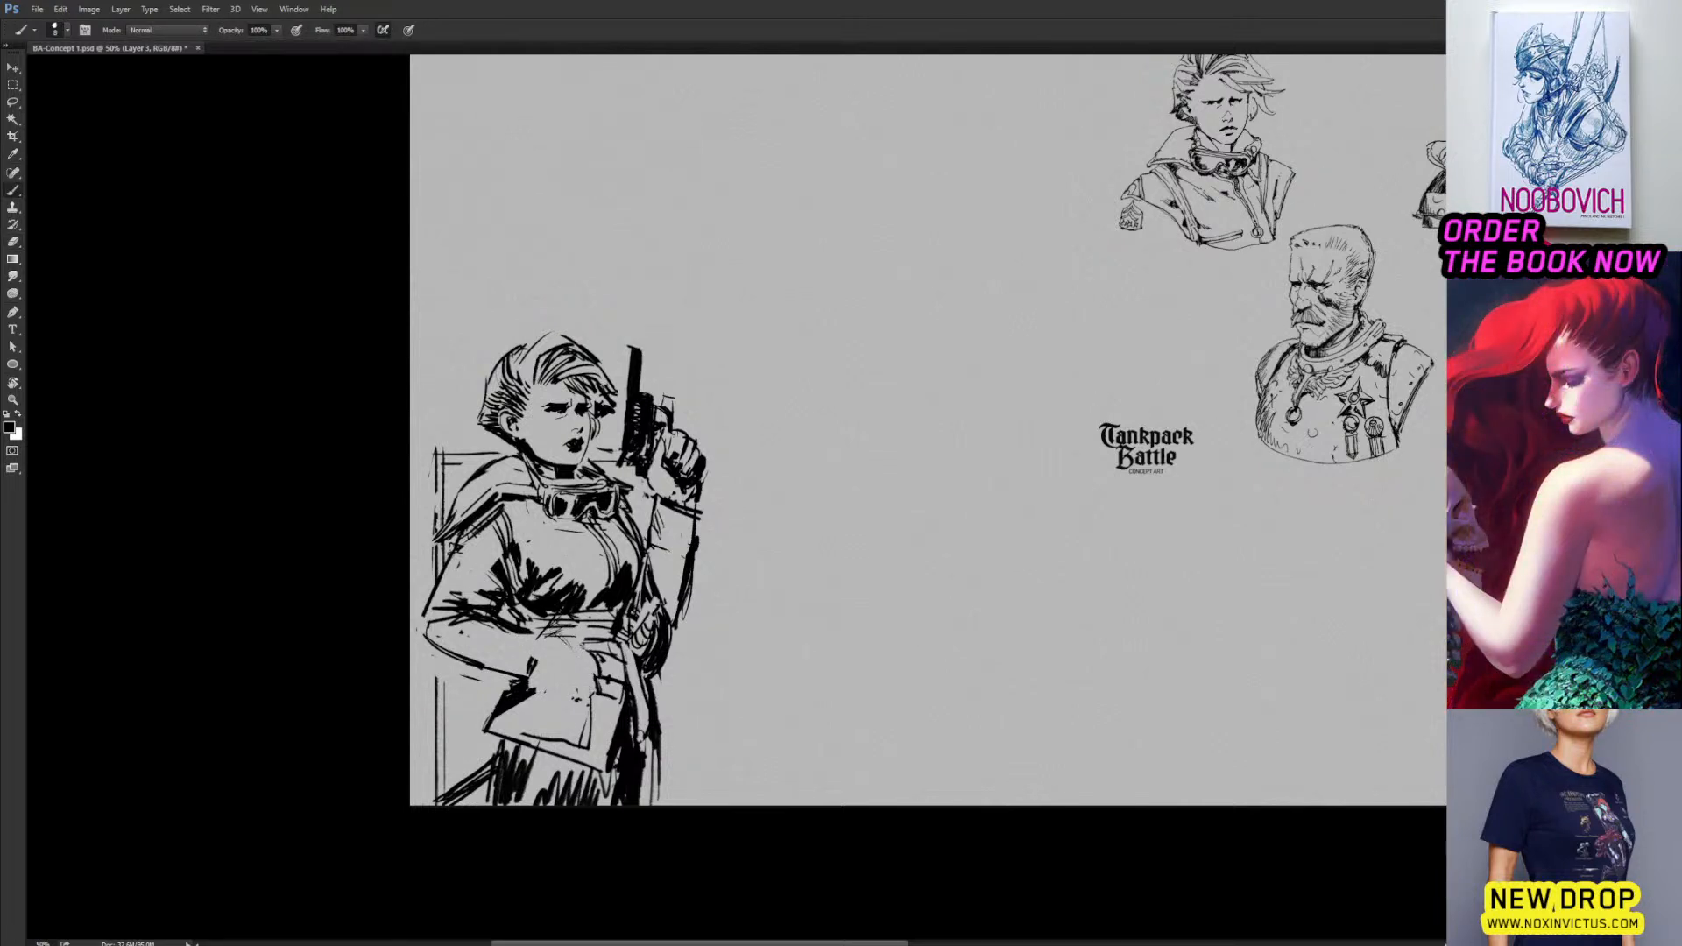
pyautogui.moveTo(559, 634); pyautogui.dragTo(589, 662)
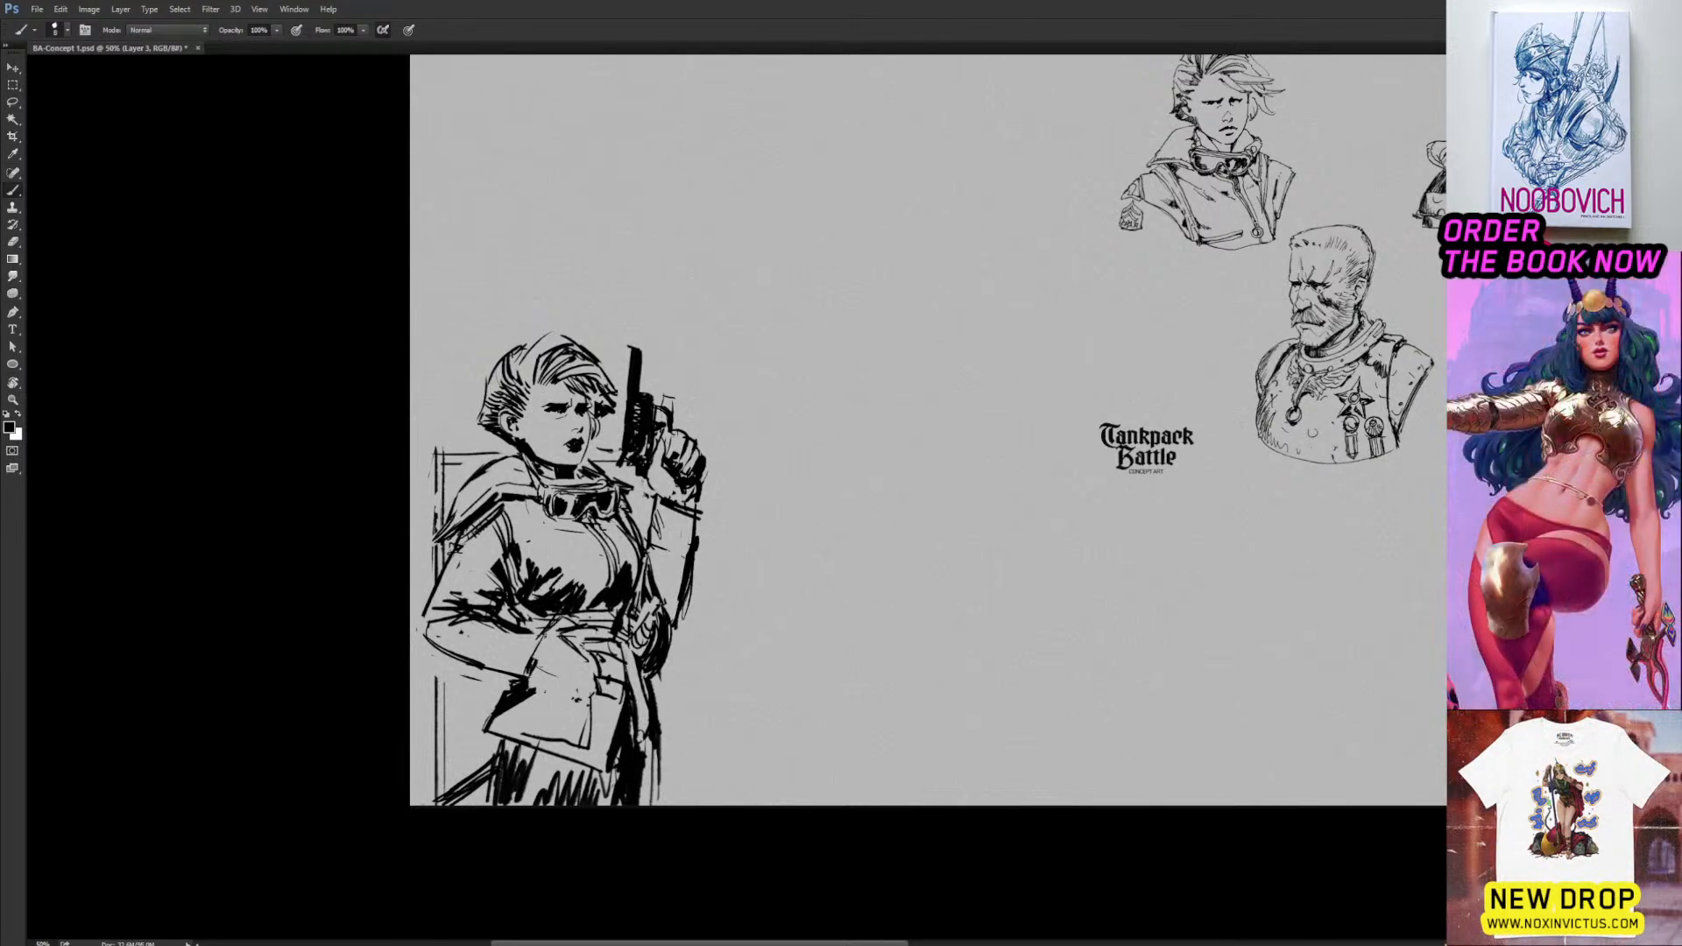
pyautogui.moveTo(577, 650)
pyautogui.mouseDown()
pyautogui.moveTo(524, 683)
pyautogui.moveTo(593, 701)
pyautogui.moveTo(556, 673)
pyautogui.mouseUp()
pyautogui.press('e')
pyautogui.press('b')
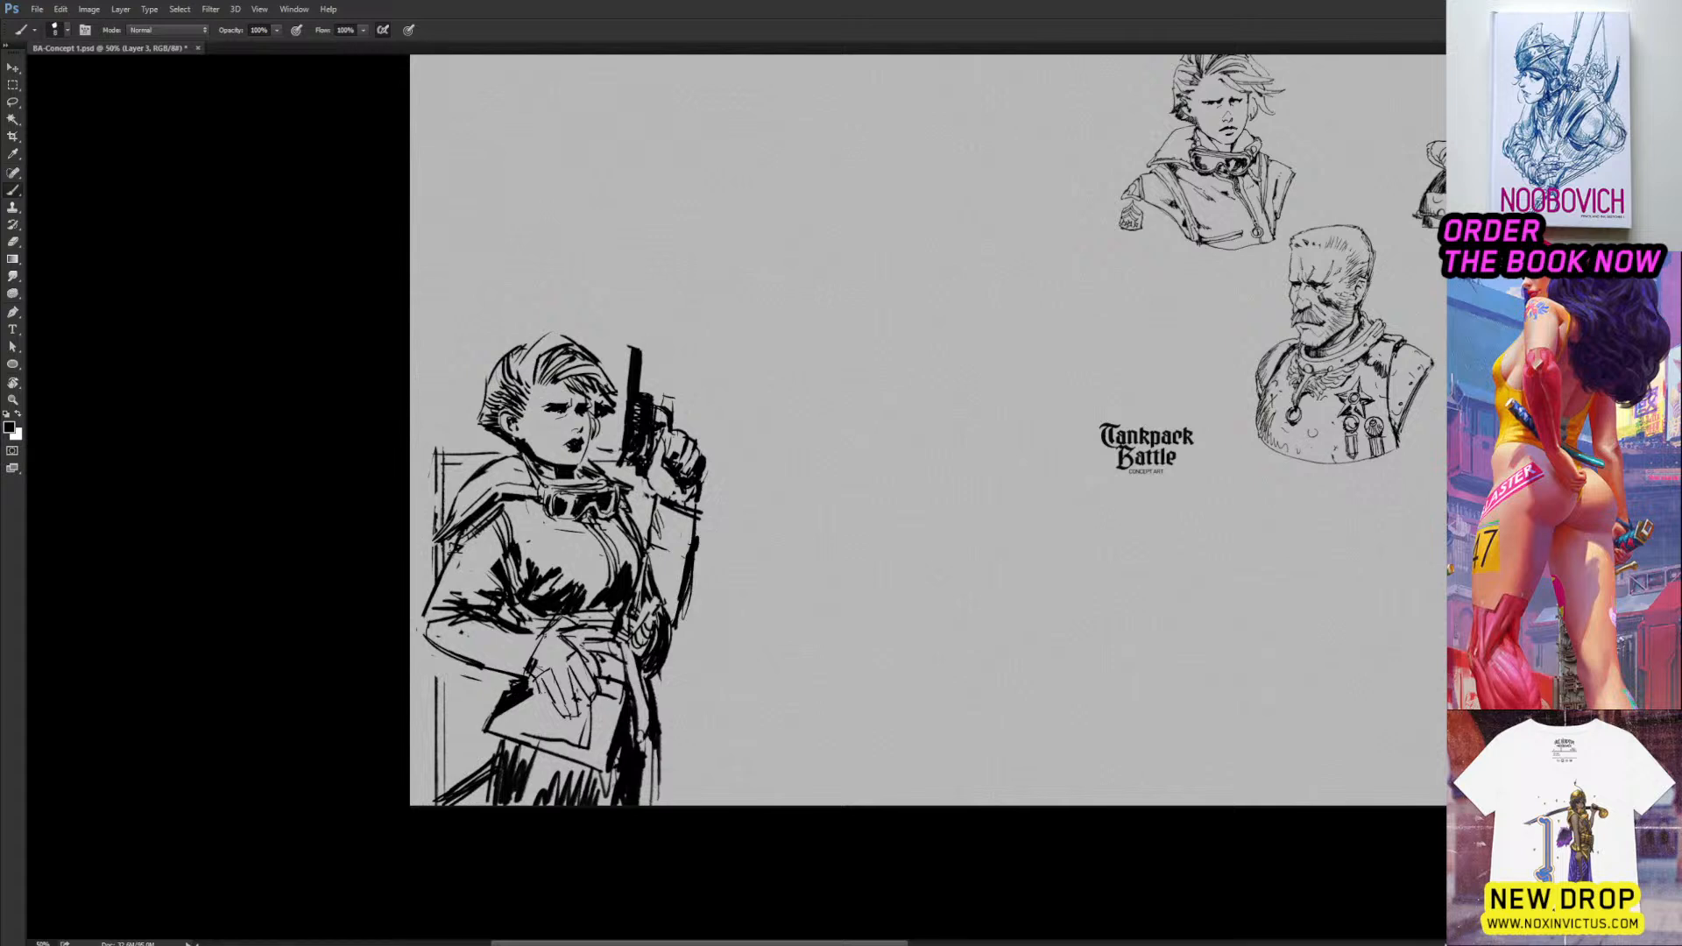
# Redraw the near sleeve's cuff around the wrist of the lowered hand, erasing stray lines and darkening its edge.
pyautogui.press('e')
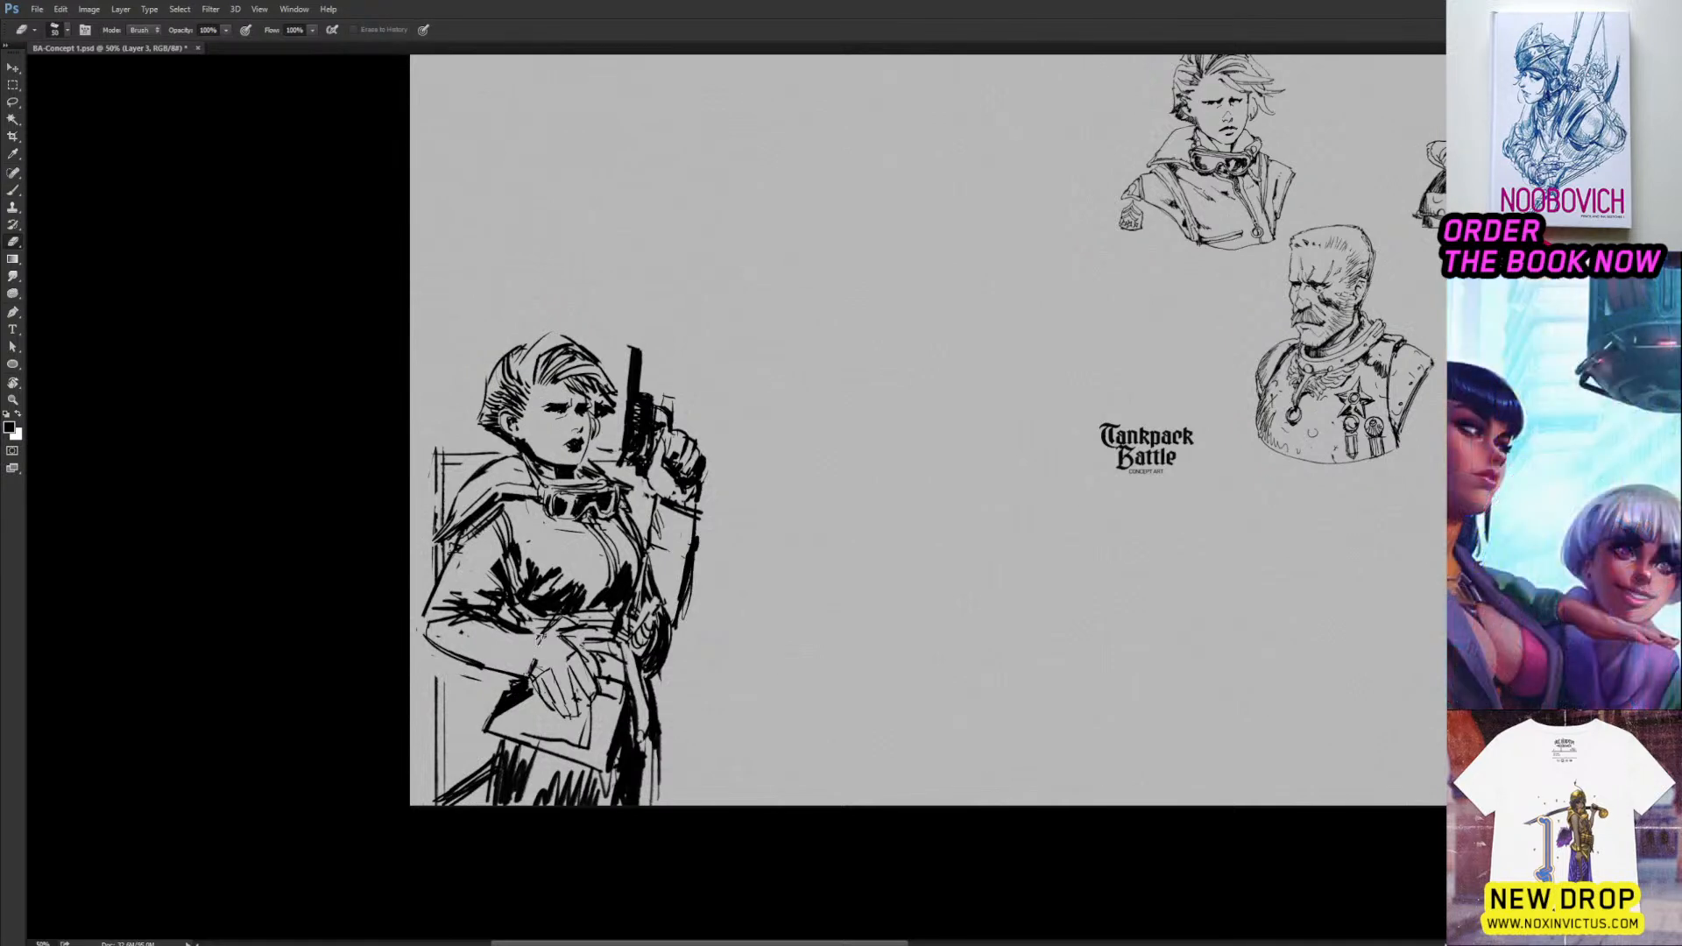
pyautogui.press('b')
pyautogui.moveTo(543, 633); pyautogui.dragTo(522, 664)
pyautogui.moveTo(516, 635); pyautogui.dragTo(533, 643)
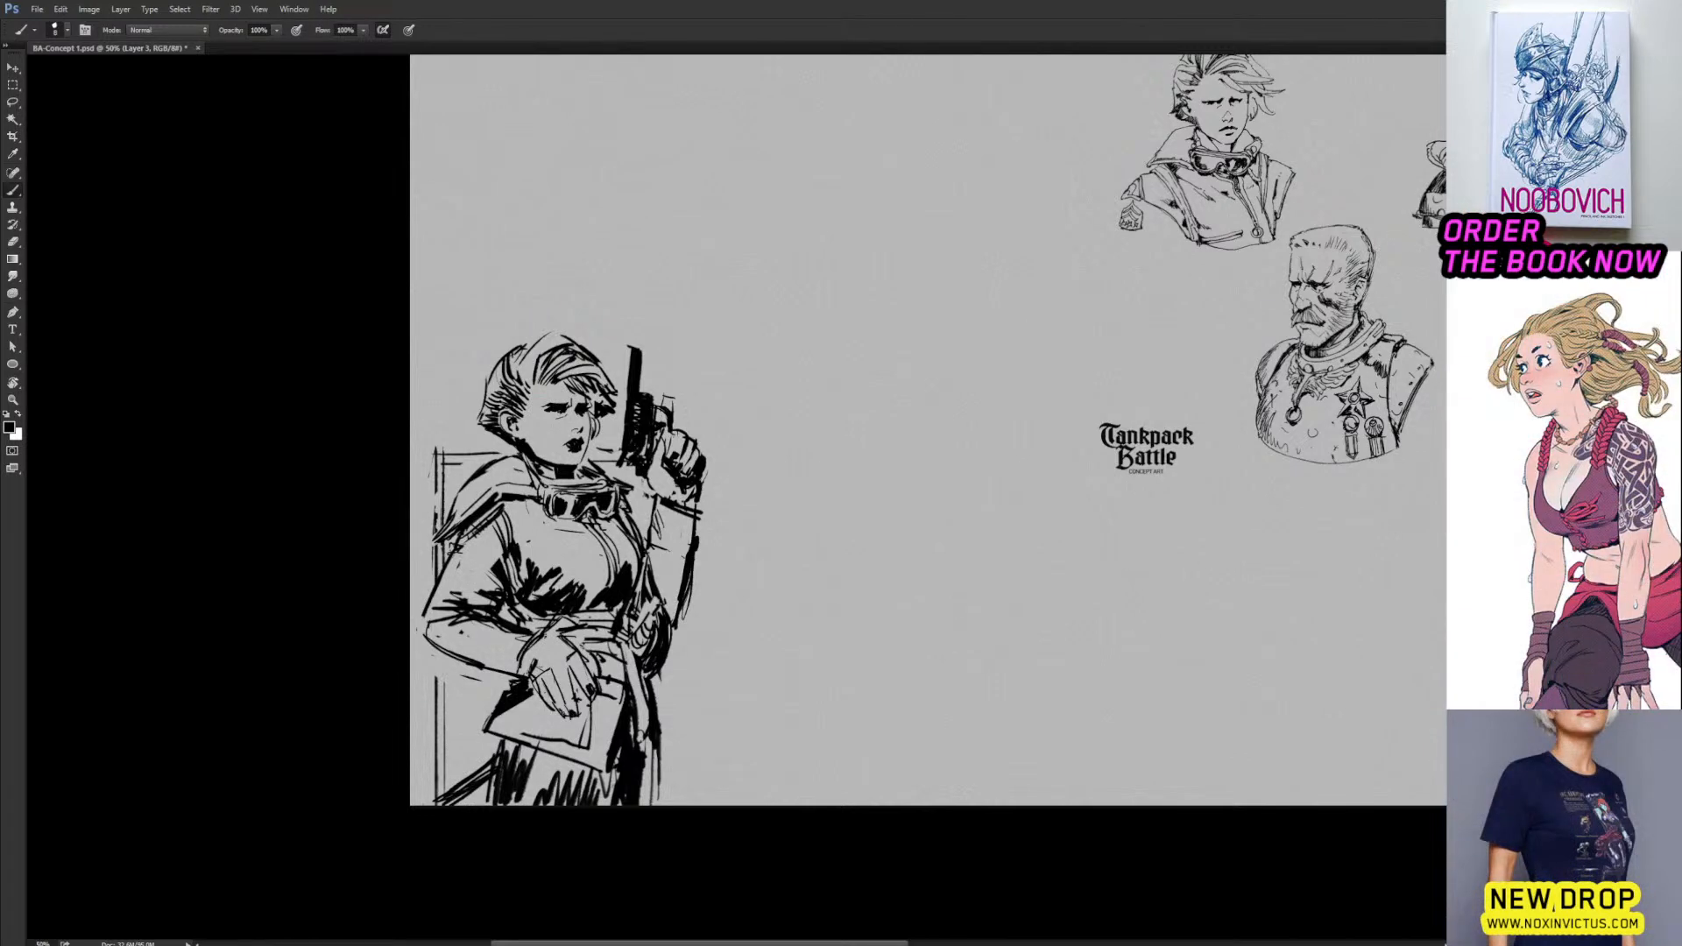
pyautogui.press('e')
pyautogui.moveTo(543, 655); pyautogui.dragTo(522, 680)
pyautogui.press('b')
pyautogui.moveTo(528, 658); pyautogui.dragTo(516, 670)
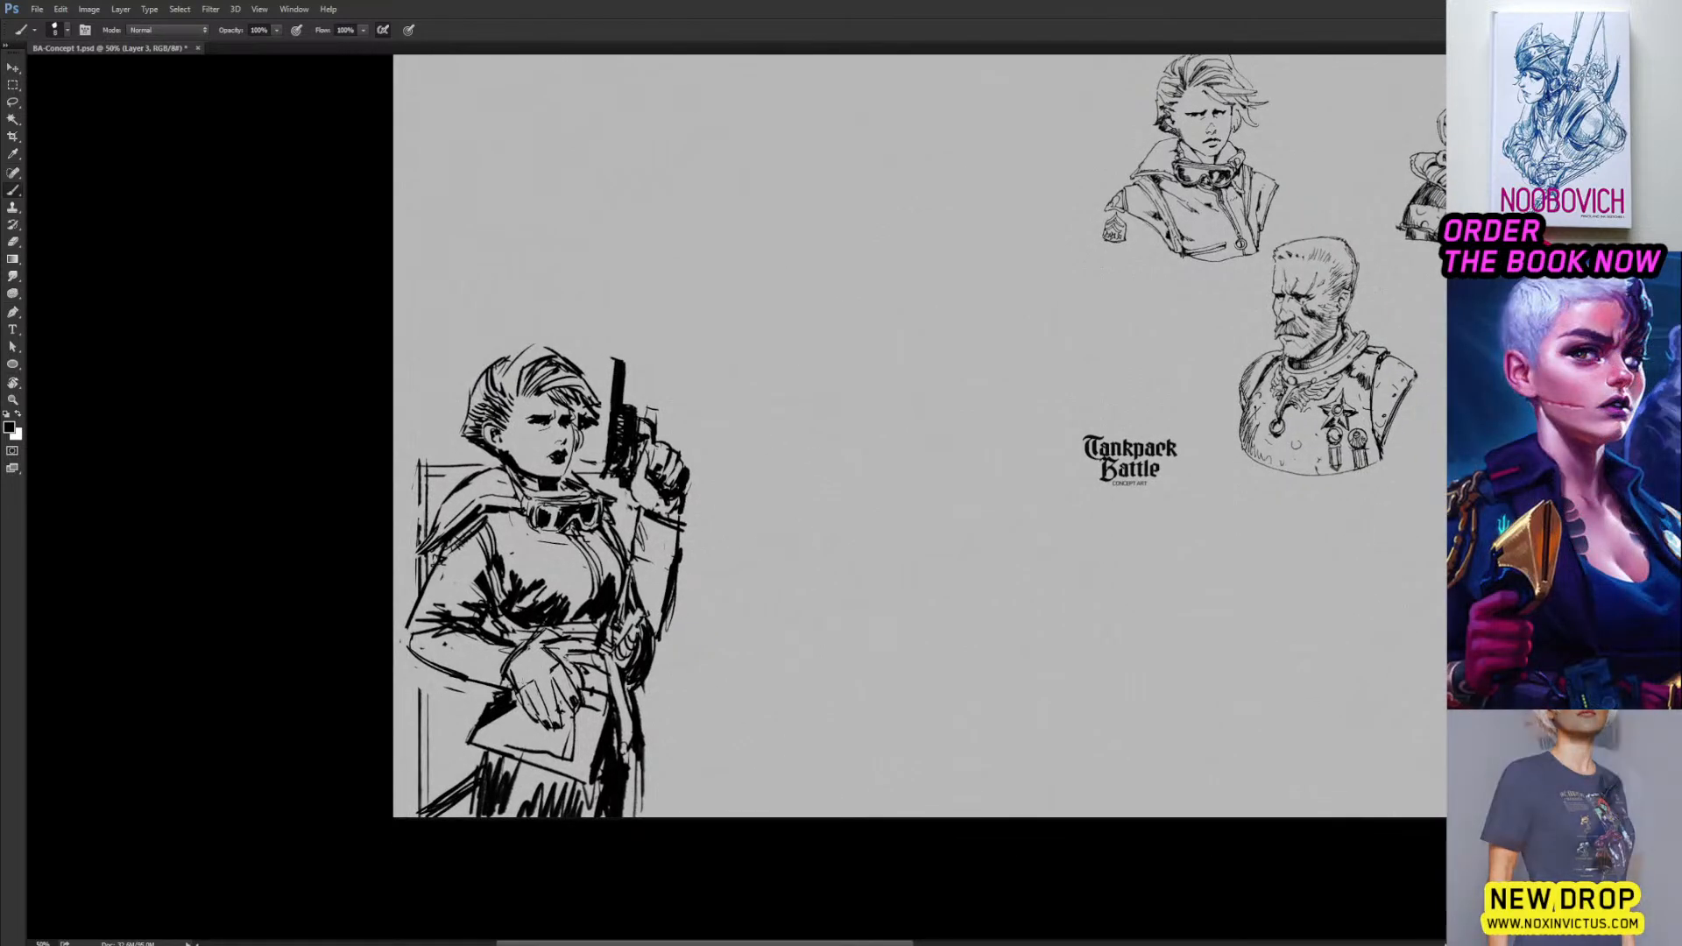
# Curve the lower hem of the coat flap, and redraw the far coat tail as a pointed, flared shape.
pyautogui.moveTo(487, 750); pyautogui.dragTo(565, 783)
pyautogui.press('b')
pyautogui.press('e')
pyautogui.moveTo(633, 697); pyautogui.dragTo(645, 774)
pyautogui.press('b')
pyautogui.moveTo(633, 691); pyautogui.dragTo(654, 768)
pyautogui.moveTo(628, 692)
pyautogui.mouseDown()
pyautogui.moveTo(652, 770)
pyautogui.moveTo(640, 781)
pyautogui.mouseUp()
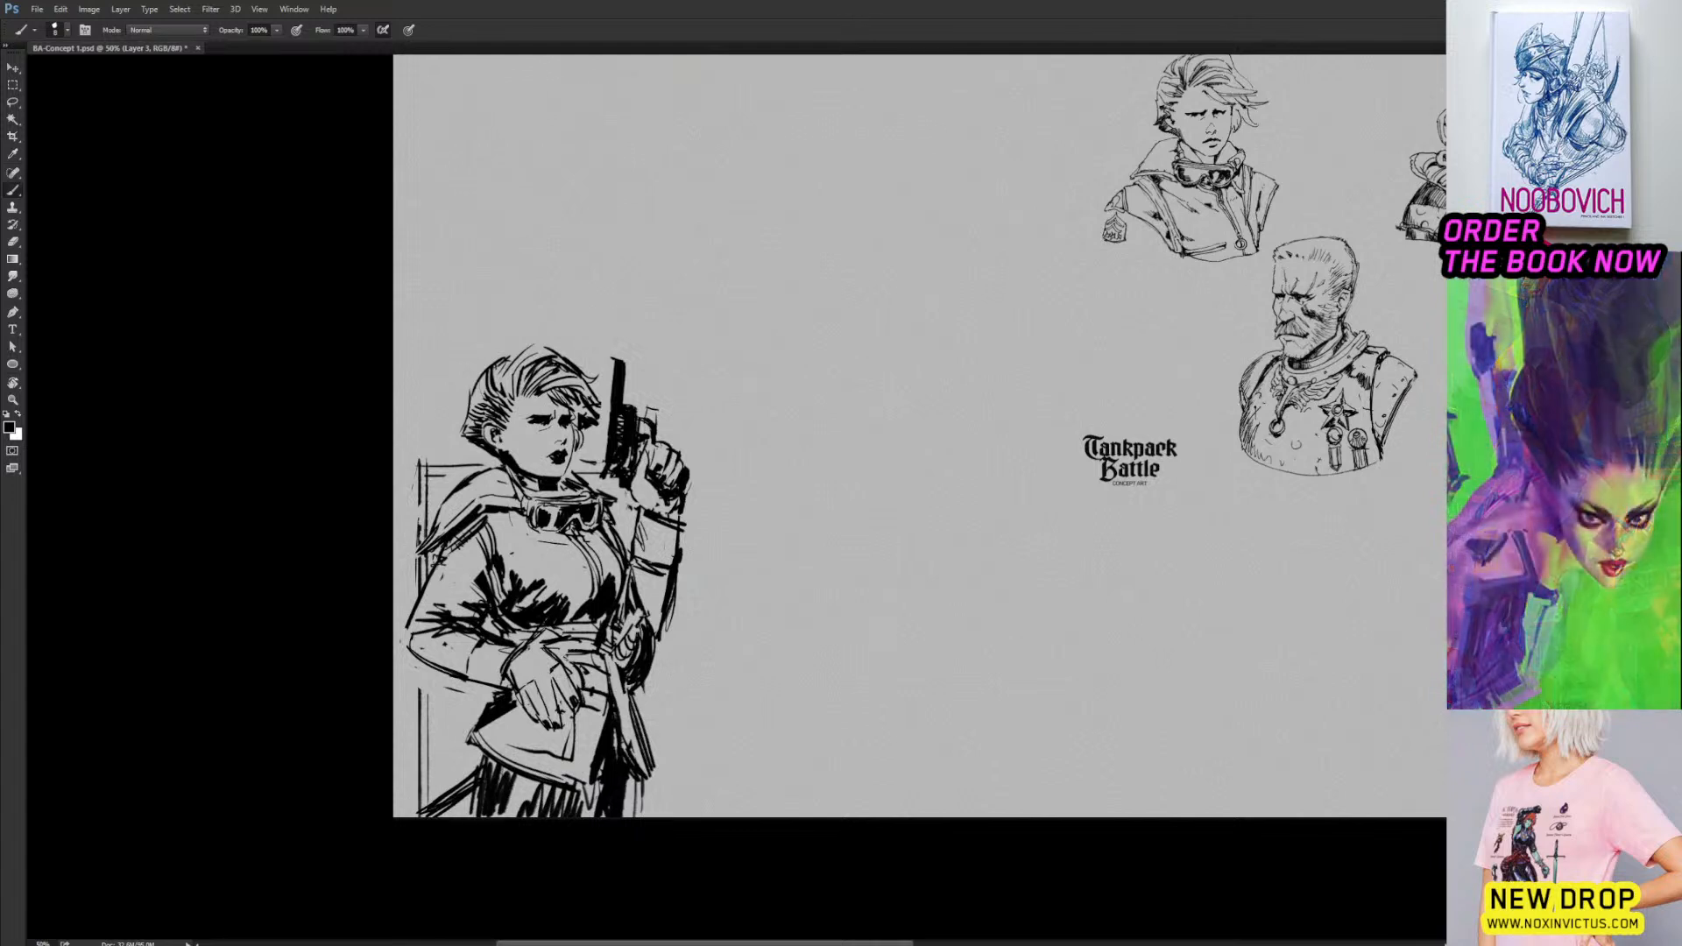
# Strengthen the hair contour at the crown, and clean up the cuff lines on the raised wrist.
pyautogui.moveTo(504, 359); pyautogui.dragTo(529, 344)
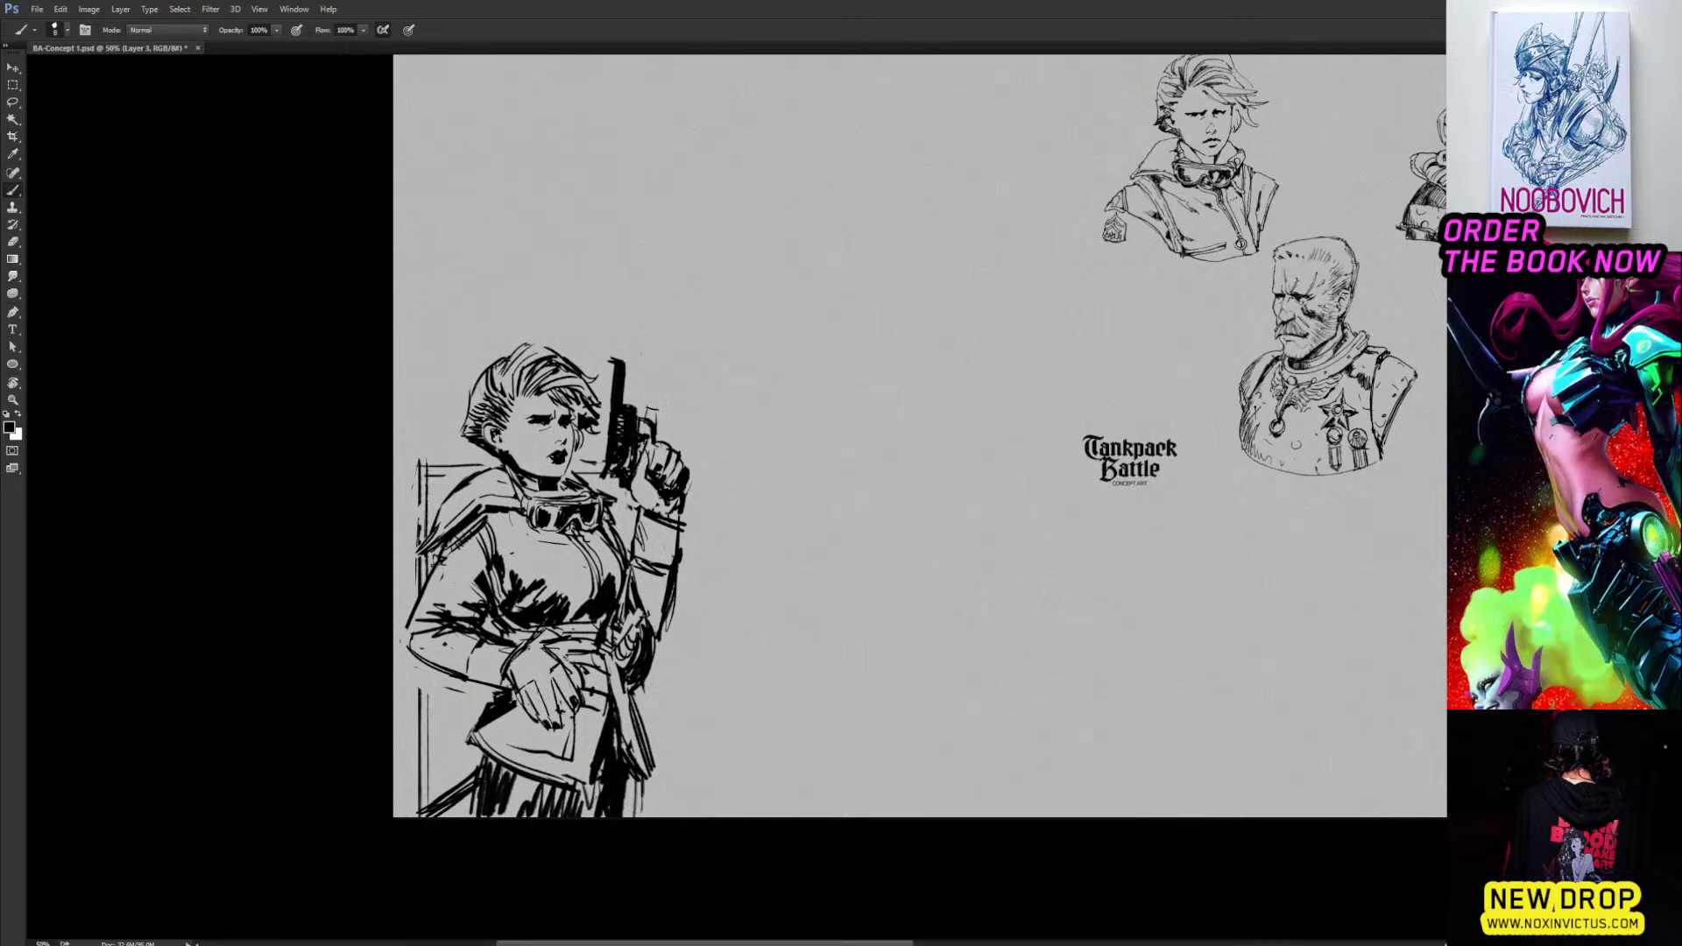
pyautogui.press('e')
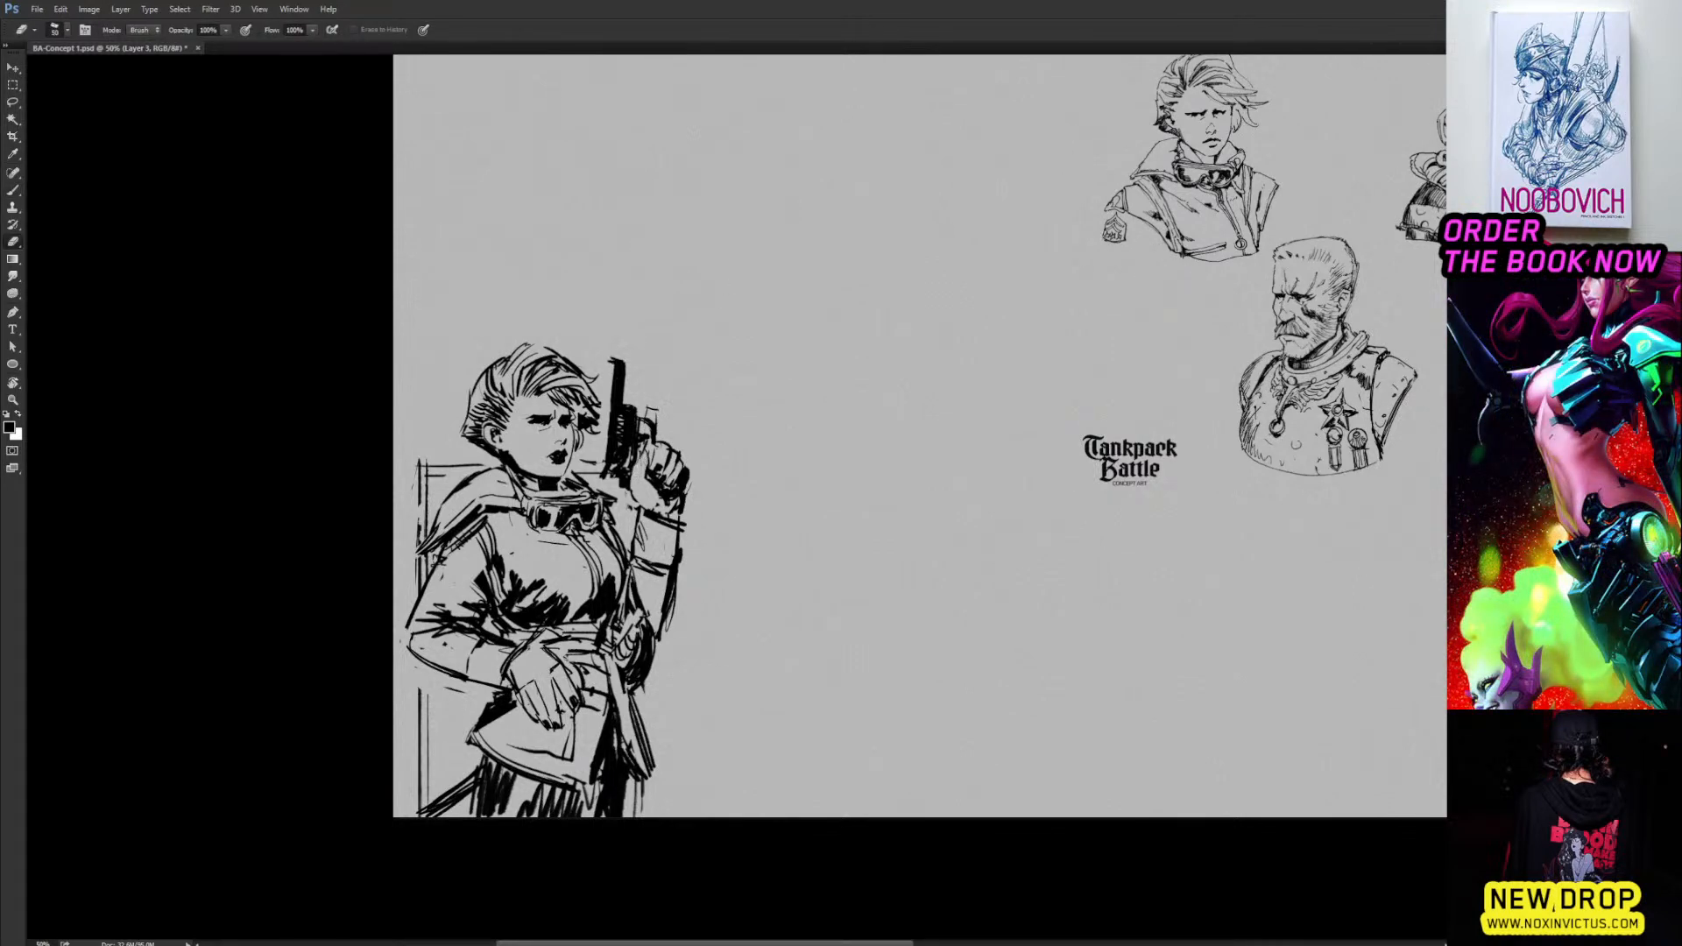
pyautogui.press('b')
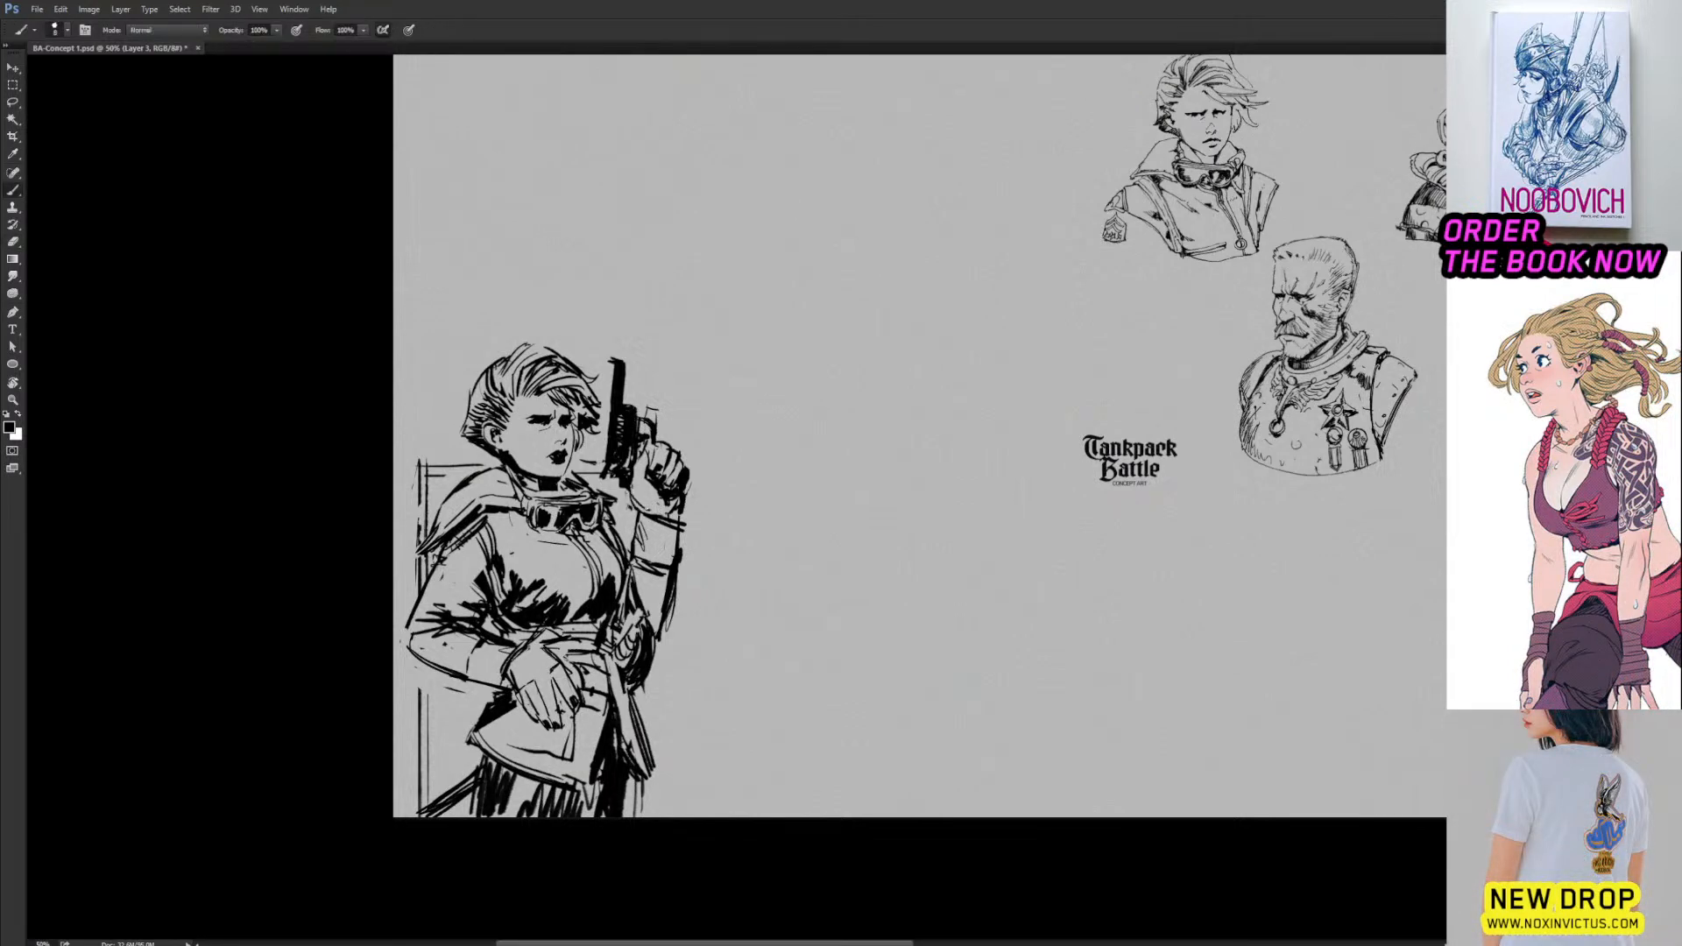
pyautogui.press('e')
pyautogui.moveTo(680, 508); pyautogui.dragTo(672, 513)
pyautogui.press('b')
pyautogui.press('e')
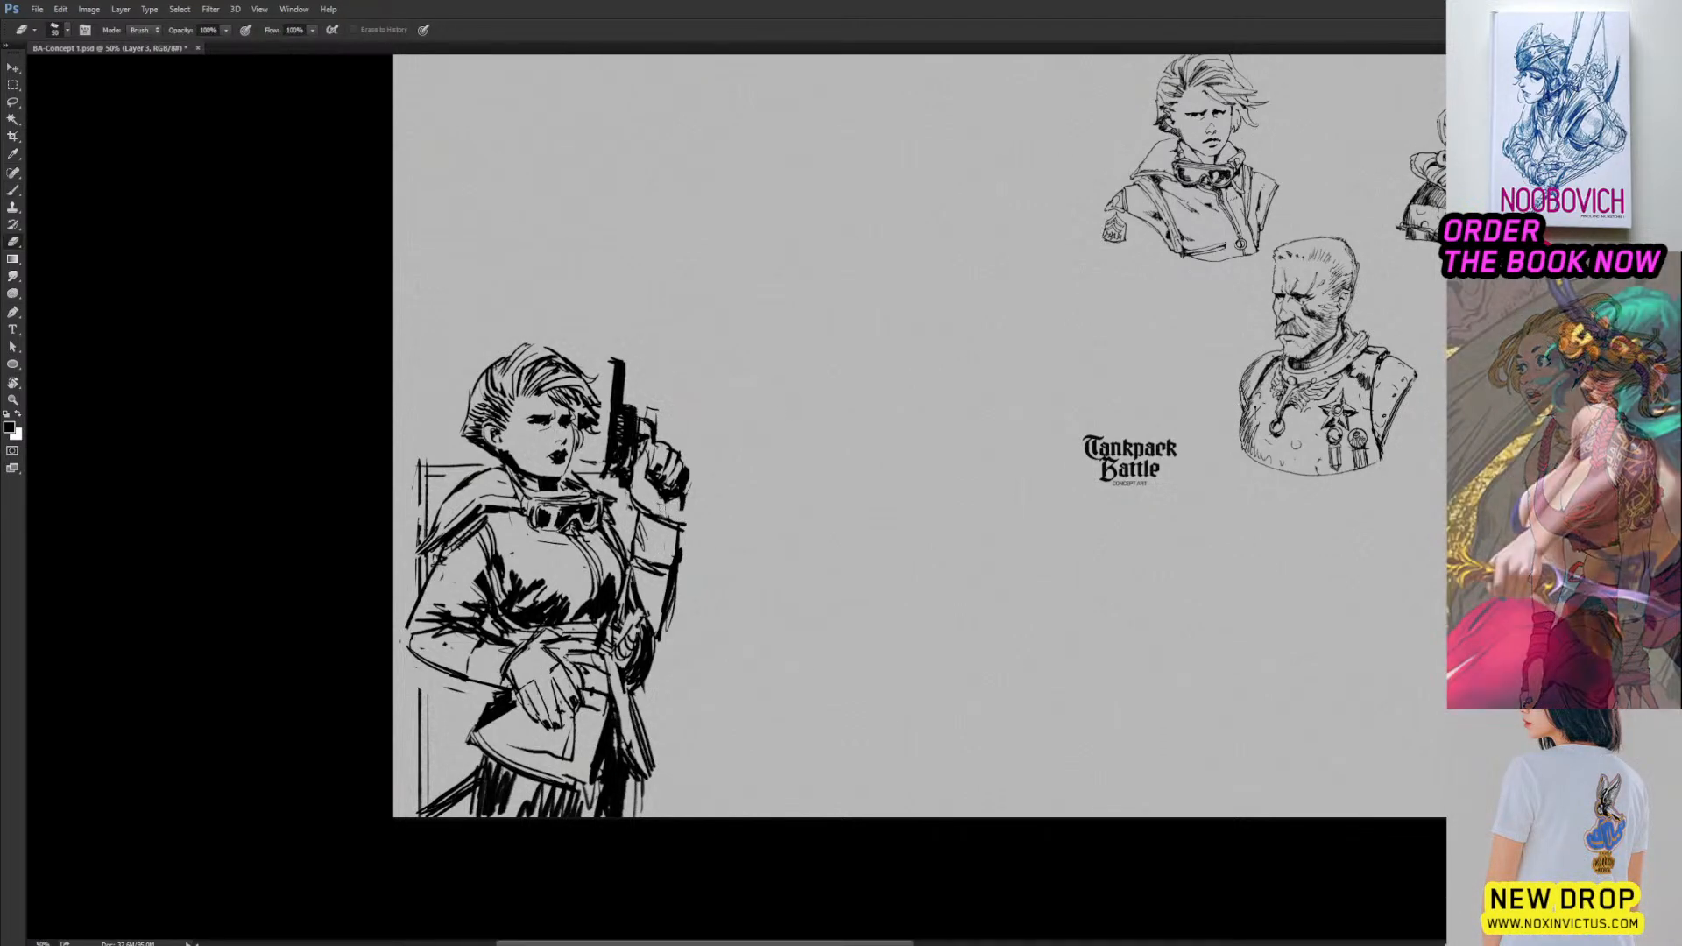
pyautogui.press('b')
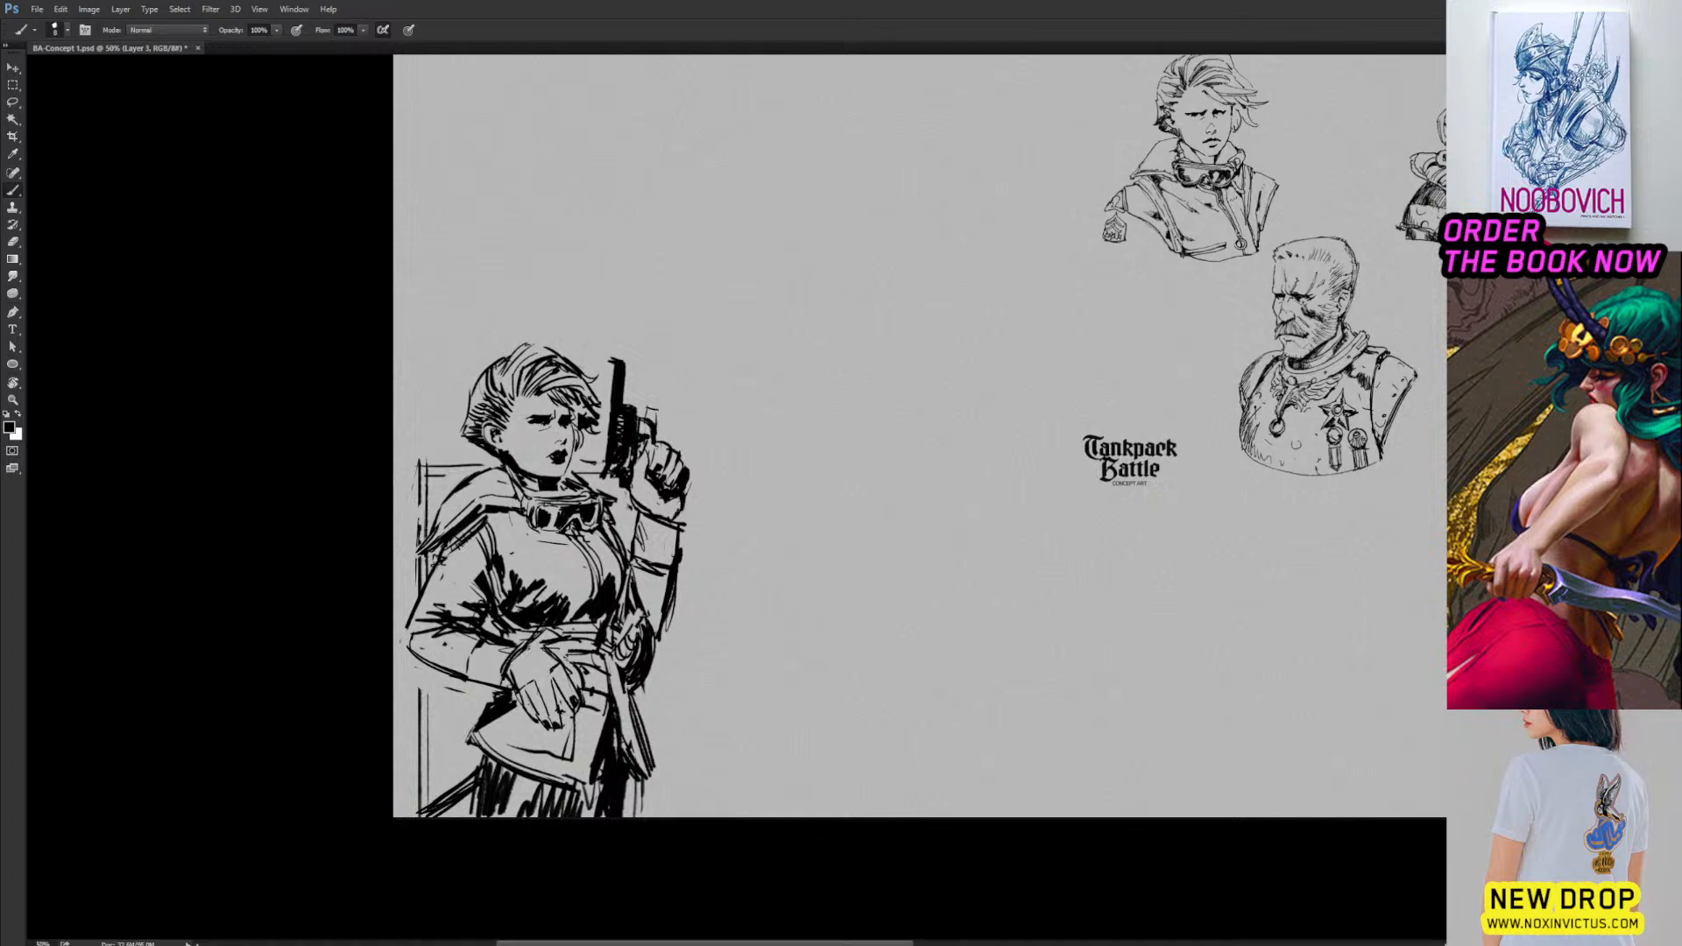
# Hatch the chair back behind the near shoulder with dense black strokes inside its upper corner.
pyautogui.moveTo(785, 350)
pyautogui.mouseDown()
pyautogui.moveTo(695, 327)
pyautogui.moveTo(687, 470)
pyautogui.moveTo(623, 507)
pyautogui.moveTo(577, 469)
pyautogui.moveTo(600, 441)
pyautogui.mouseUp()
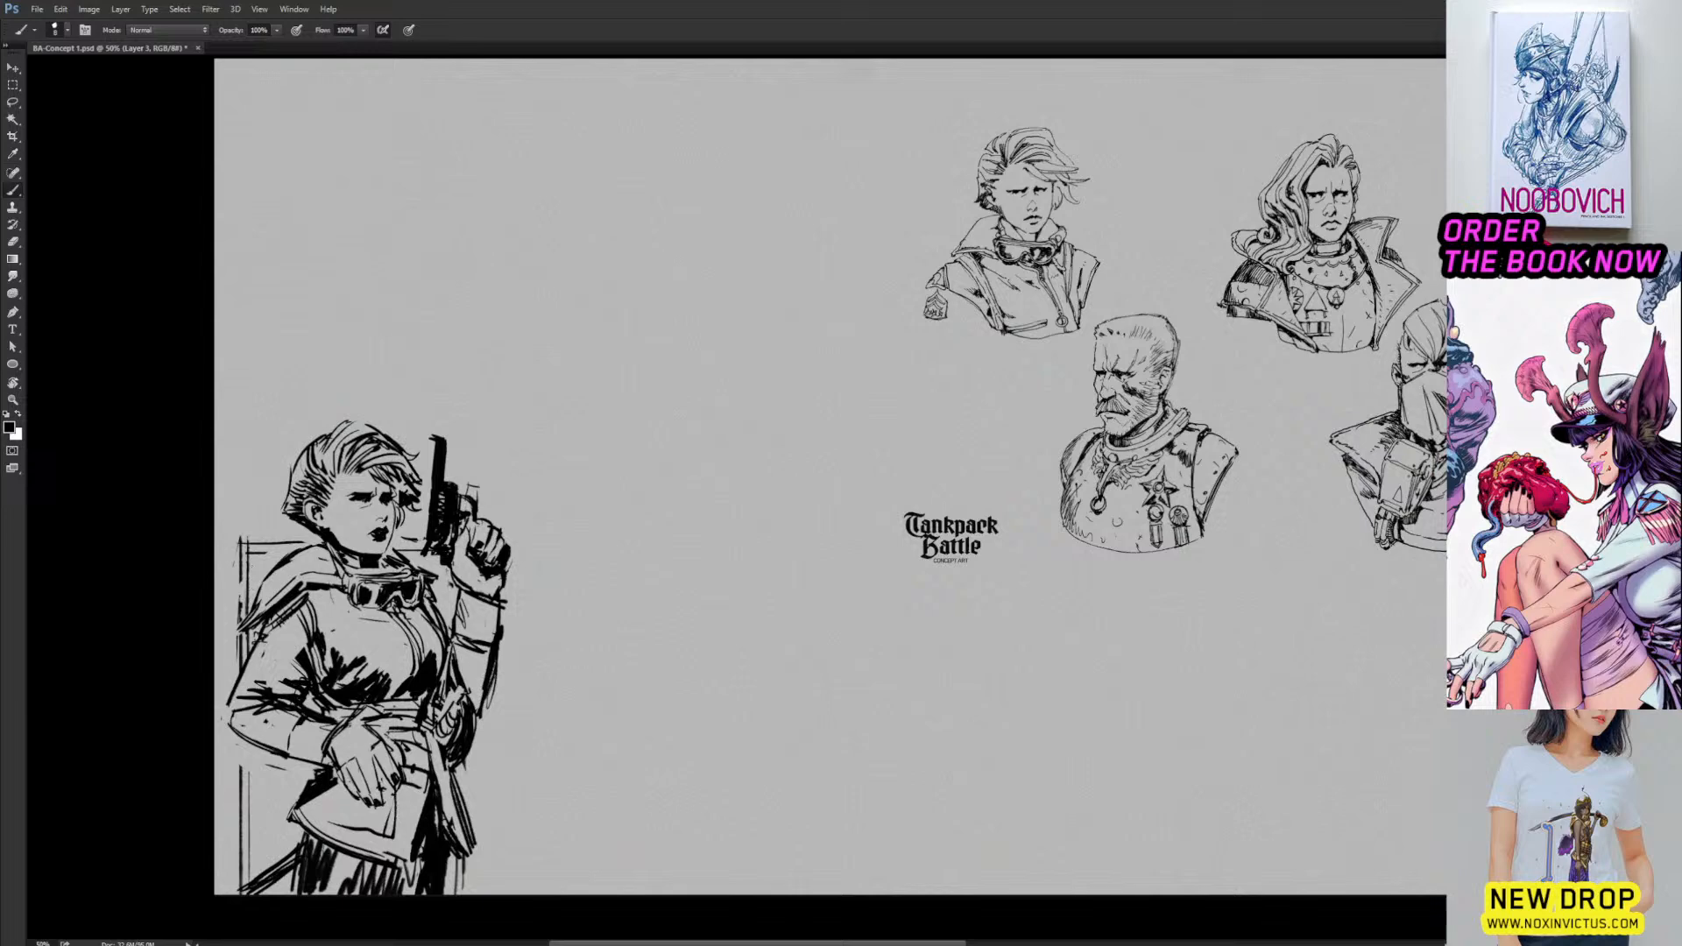
pyautogui.moveTo(251, 563)
pyautogui.mouseDown()
pyautogui.moveTo(252, 606)
pyautogui.moveTo(256, 584)
pyautogui.mouseUp()
pyautogui.moveTo(257, 559); pyautogui.dragTo(272, 586)
pyautogui.moveTo(253, 567); pyautogui.dragTo(277, 556)
pyautogui.moveTo(250, 563); pyautogui.dragTo(285, 551)
pyautogui.moveTo(264, 553); pyautogui.dragTo(288, 551)
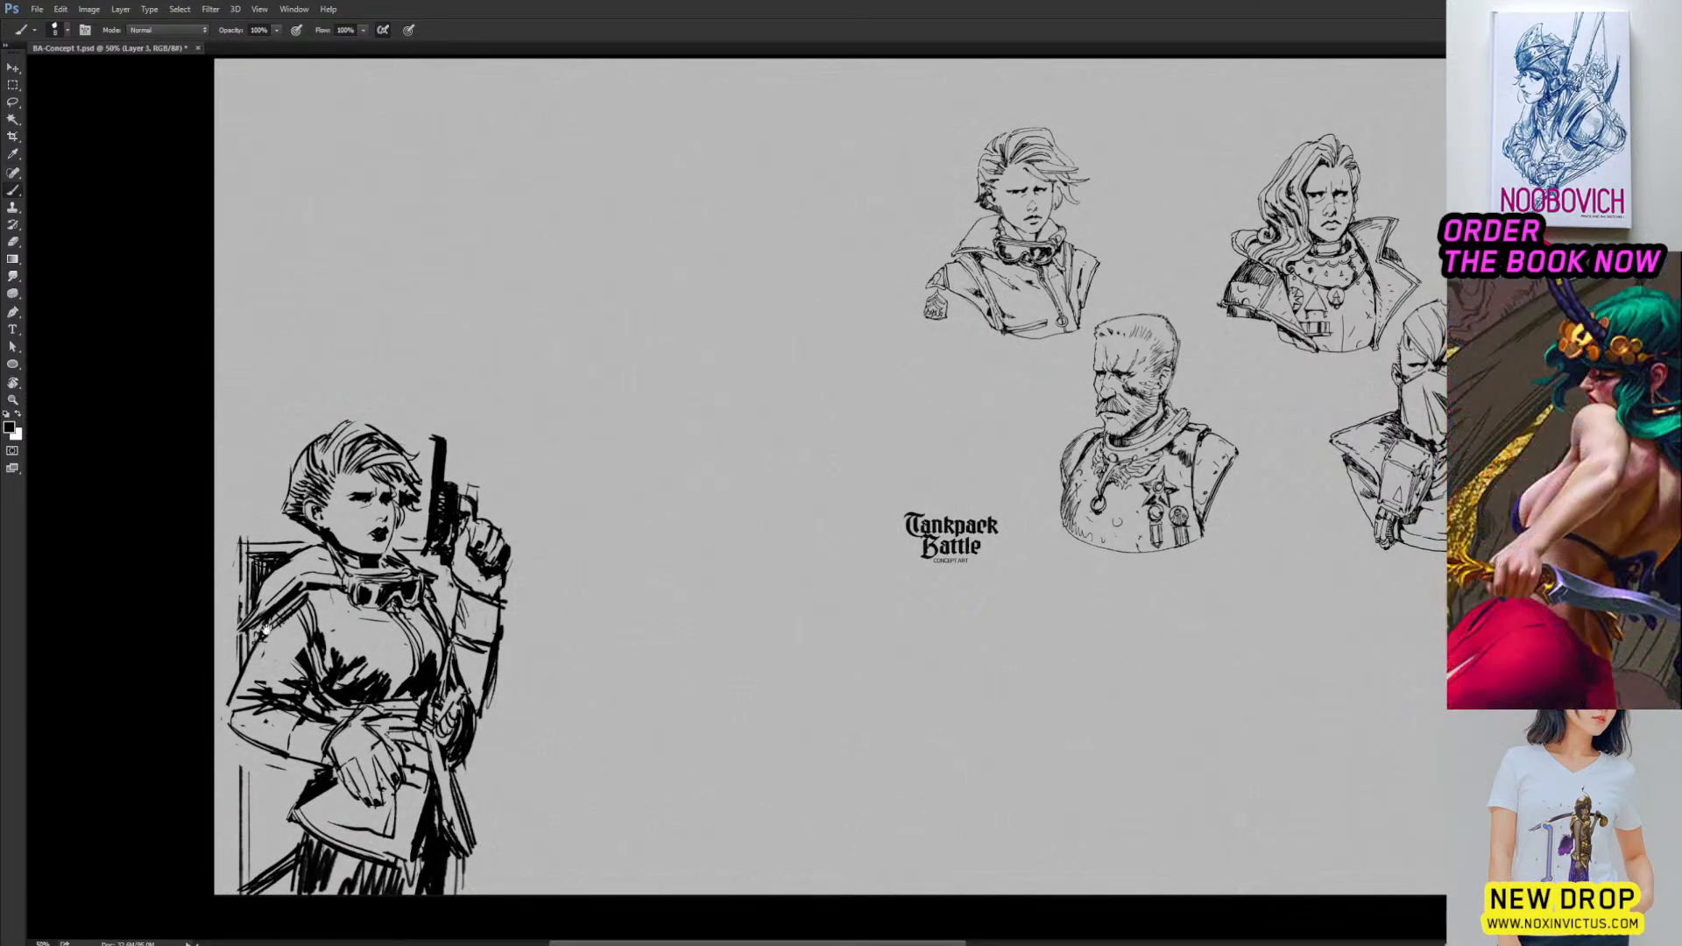
# Fill the chair area below the near elbow with solid black using the Paint Bucket.
pyautogui.moveTo(266, 629); pyautogui.dragTo(313, 545)
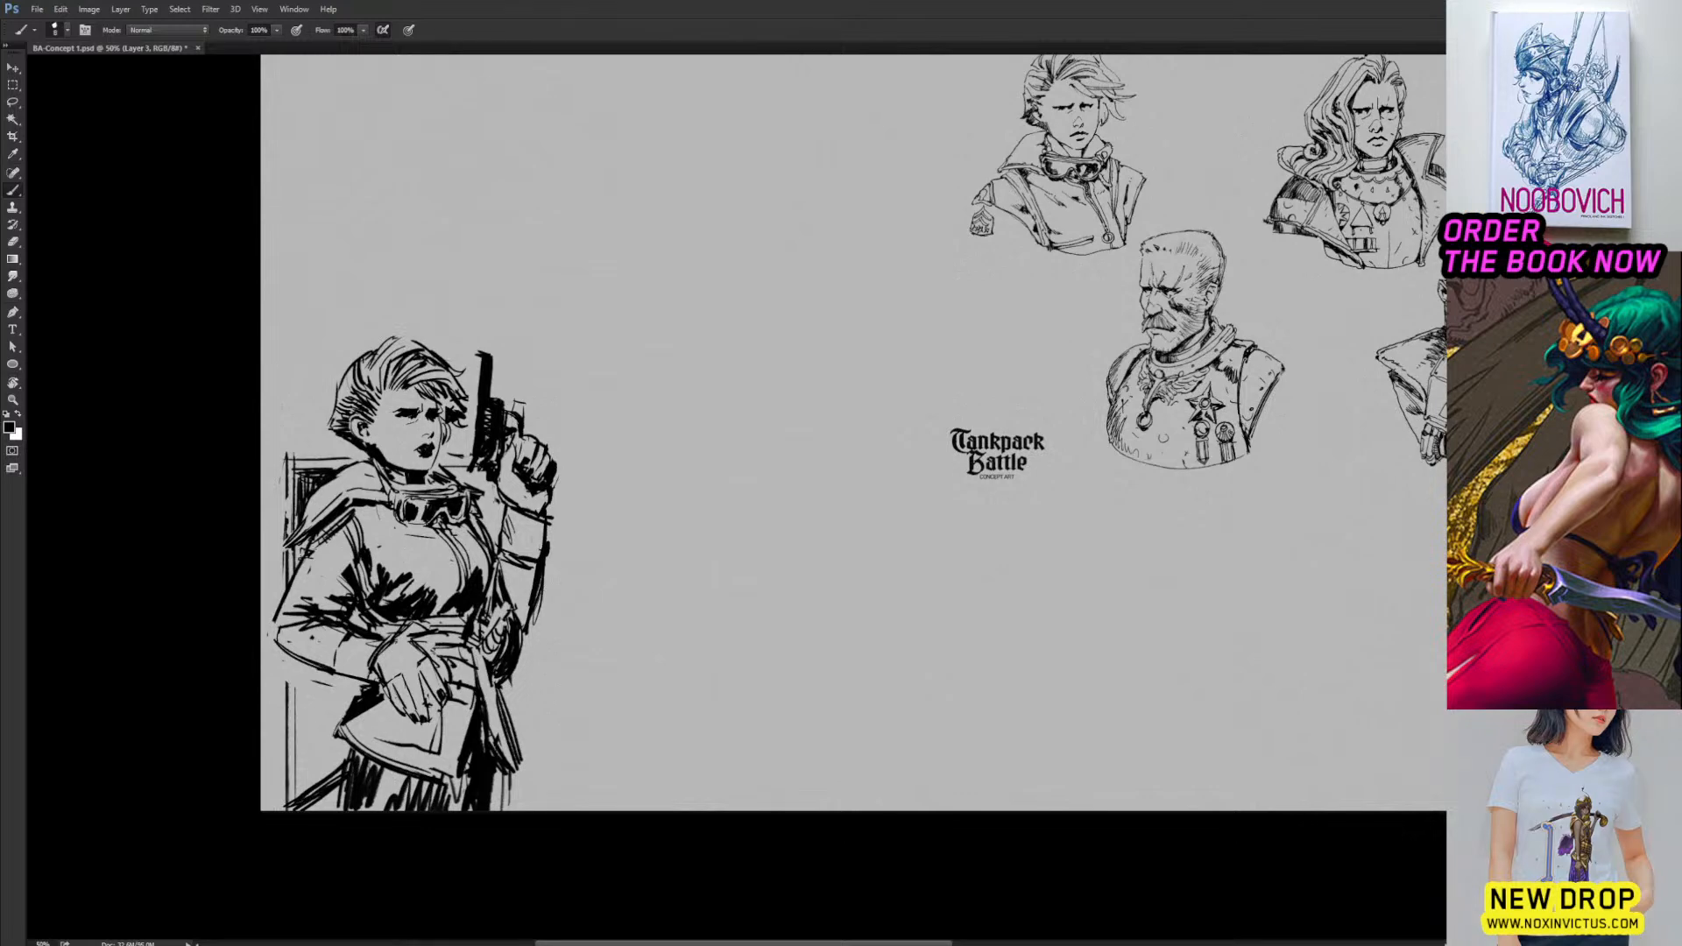
pyautogui.press('w')
pyautogui.press('b')
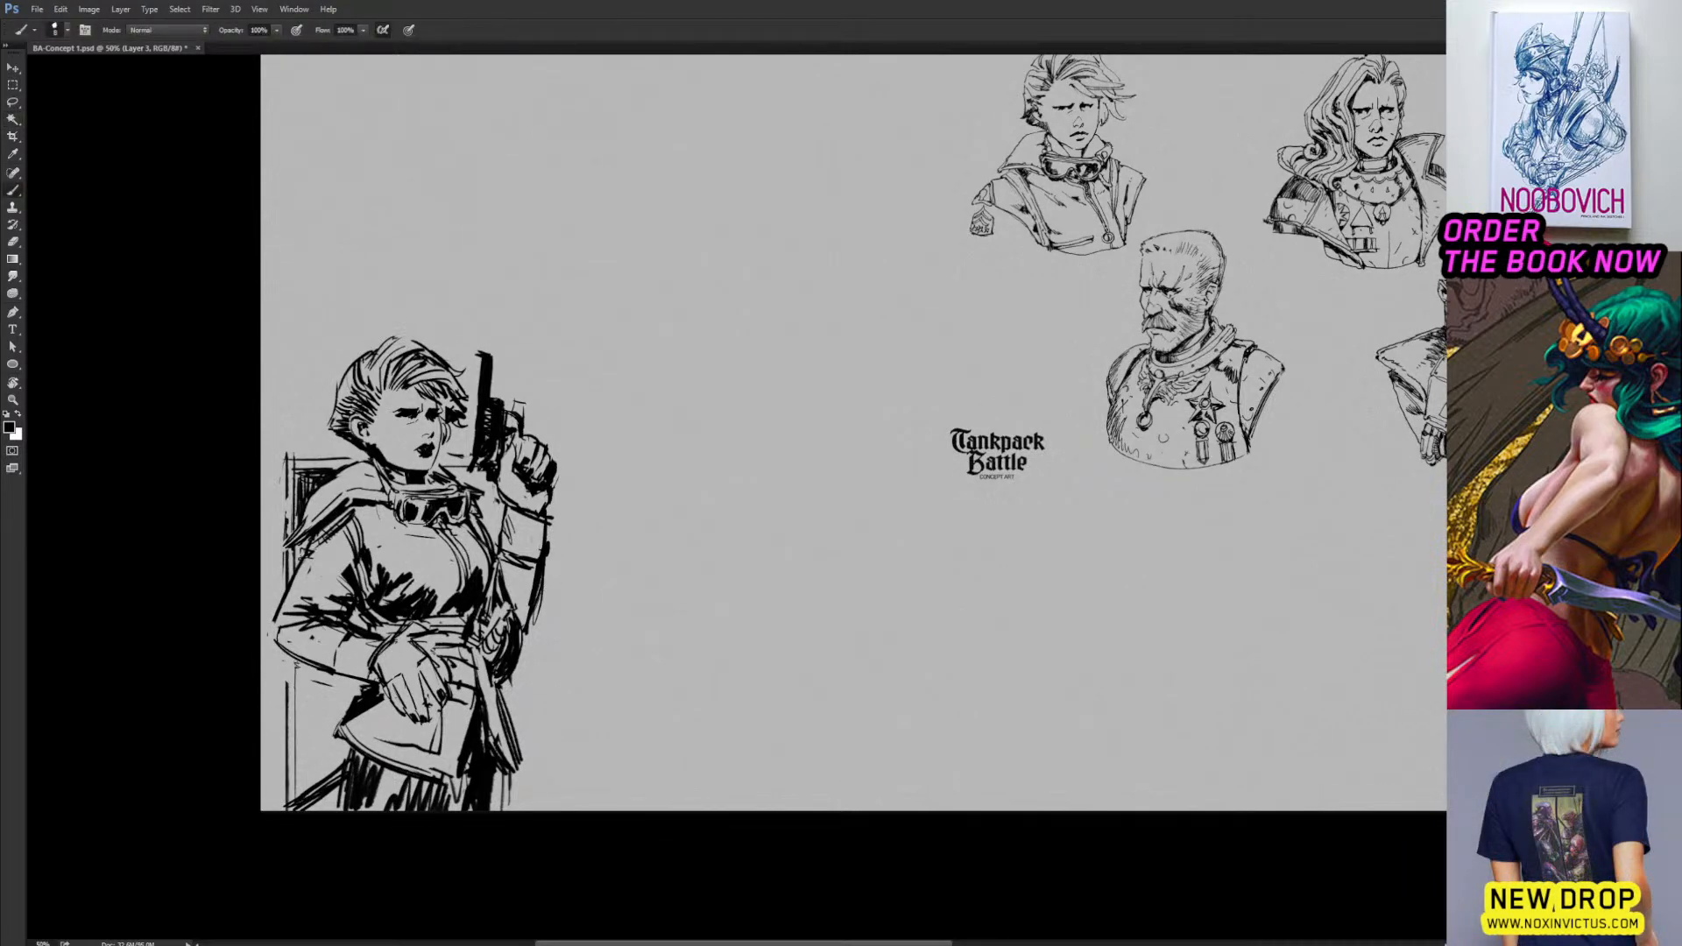
pyautogui.press('g')
pyautogui.hotkey('shift', 'g')
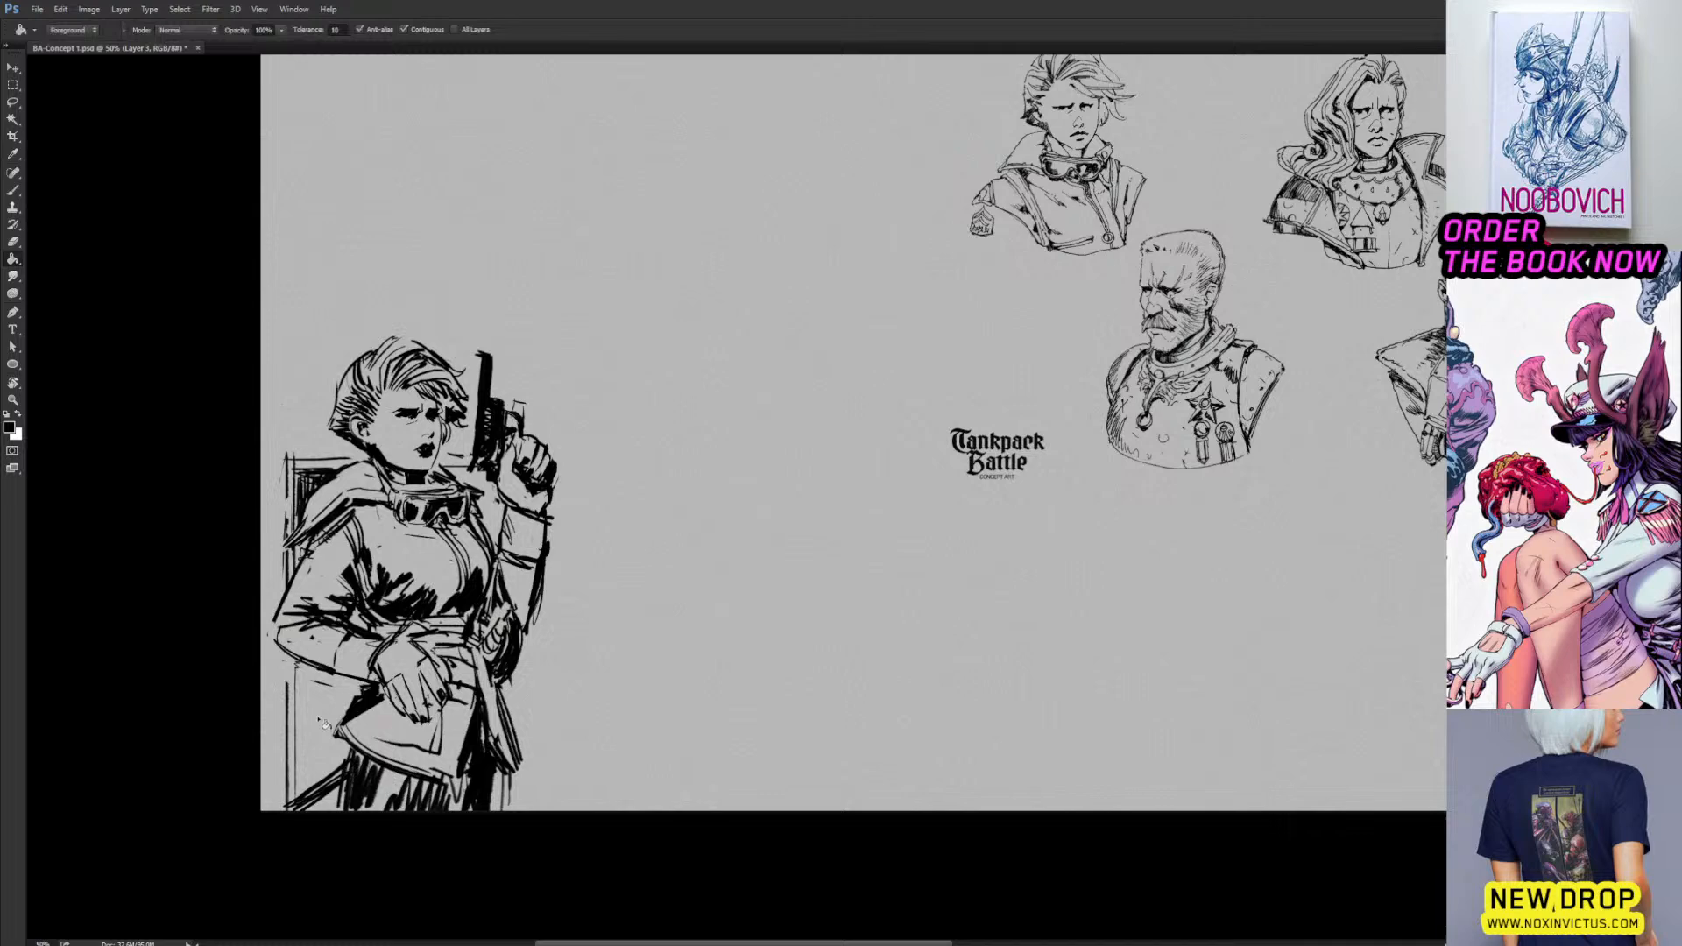
pyautogui.click(324, 724)
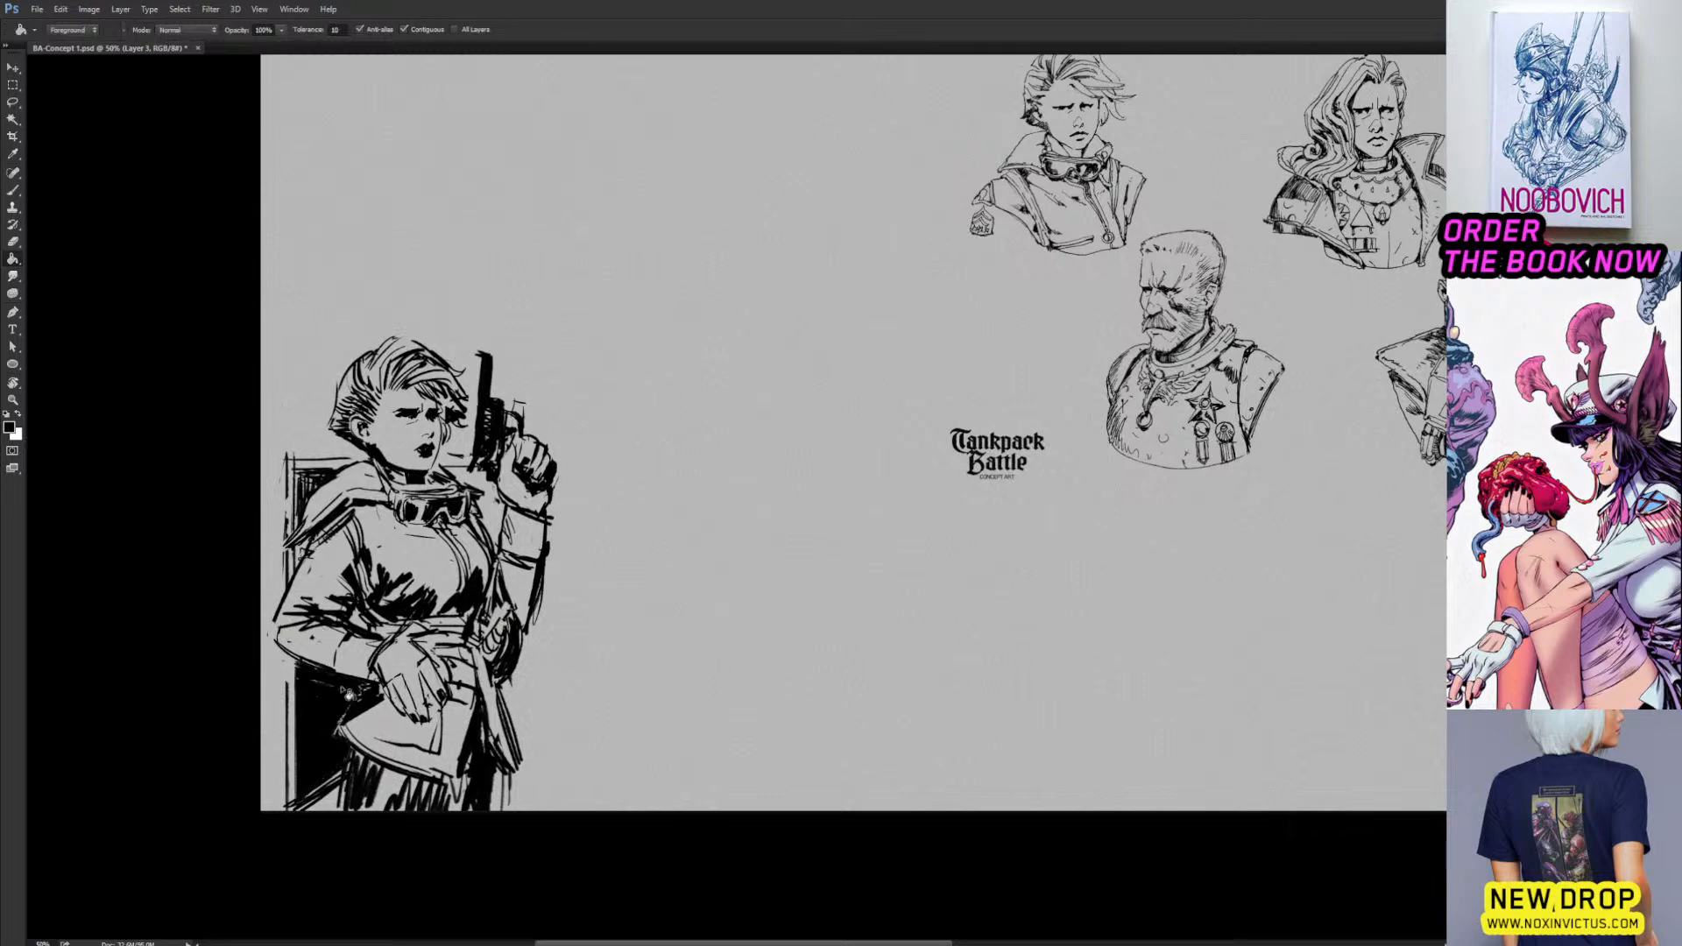
pyautogui.press('b')
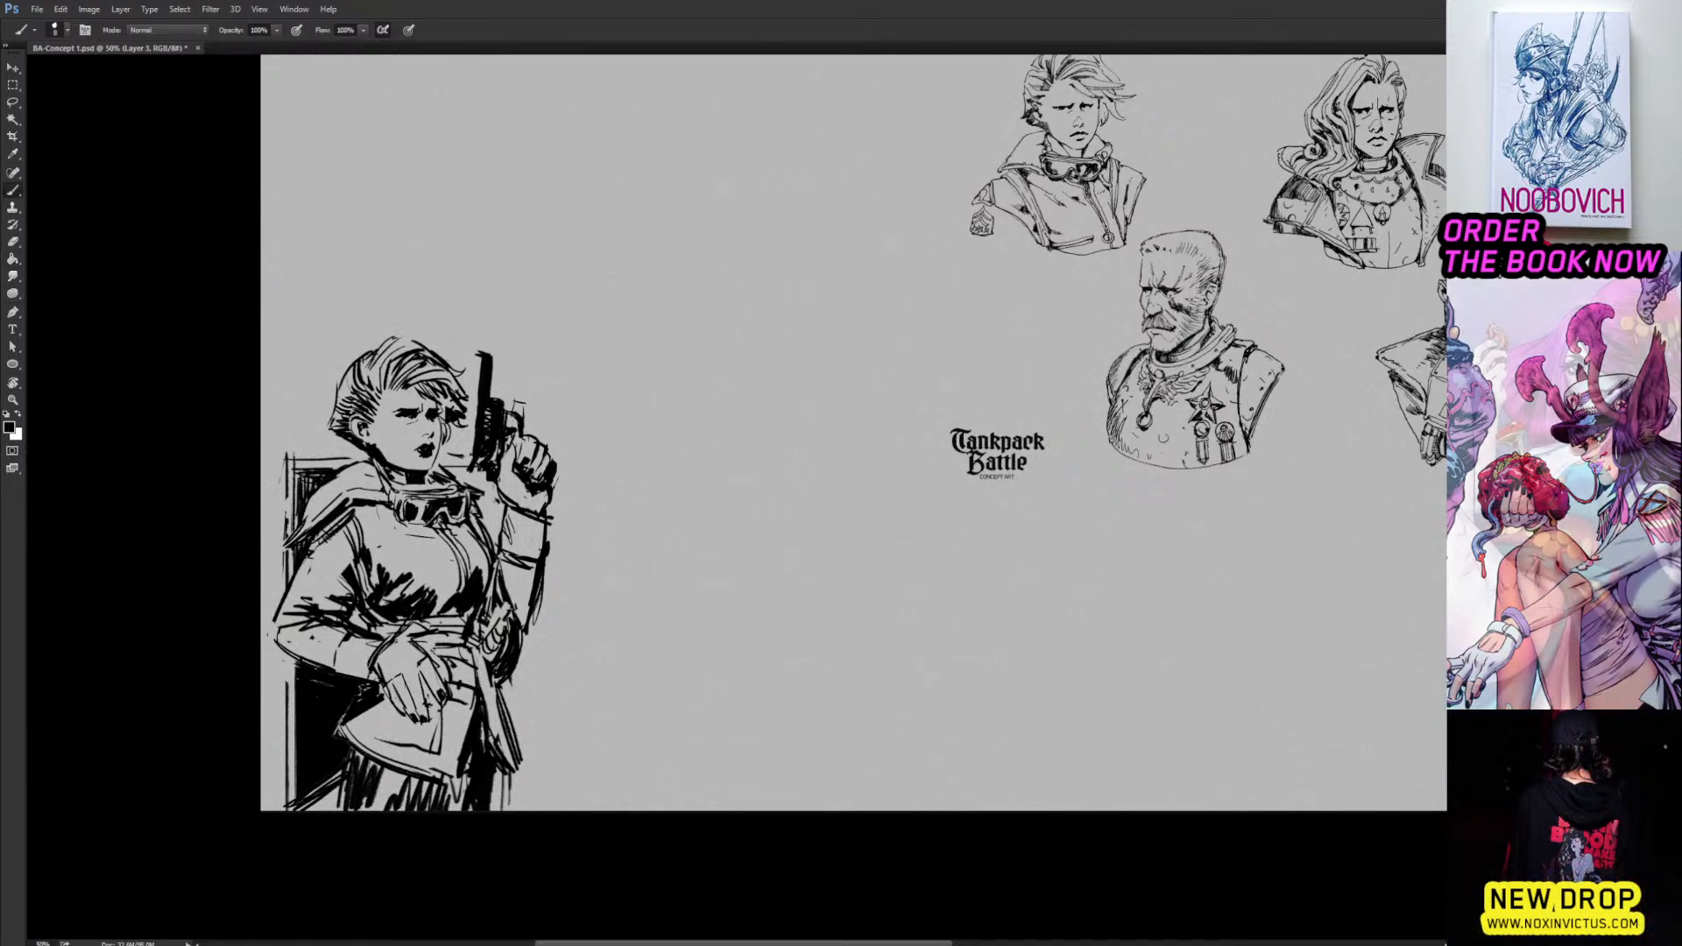
# Fill the gap between the collar and the raised arm with black, and darken the chair edges near the chin and skirt.
pyautogui.press('g')
pyautogui.click(500, 508)
pyautogui.press('b')
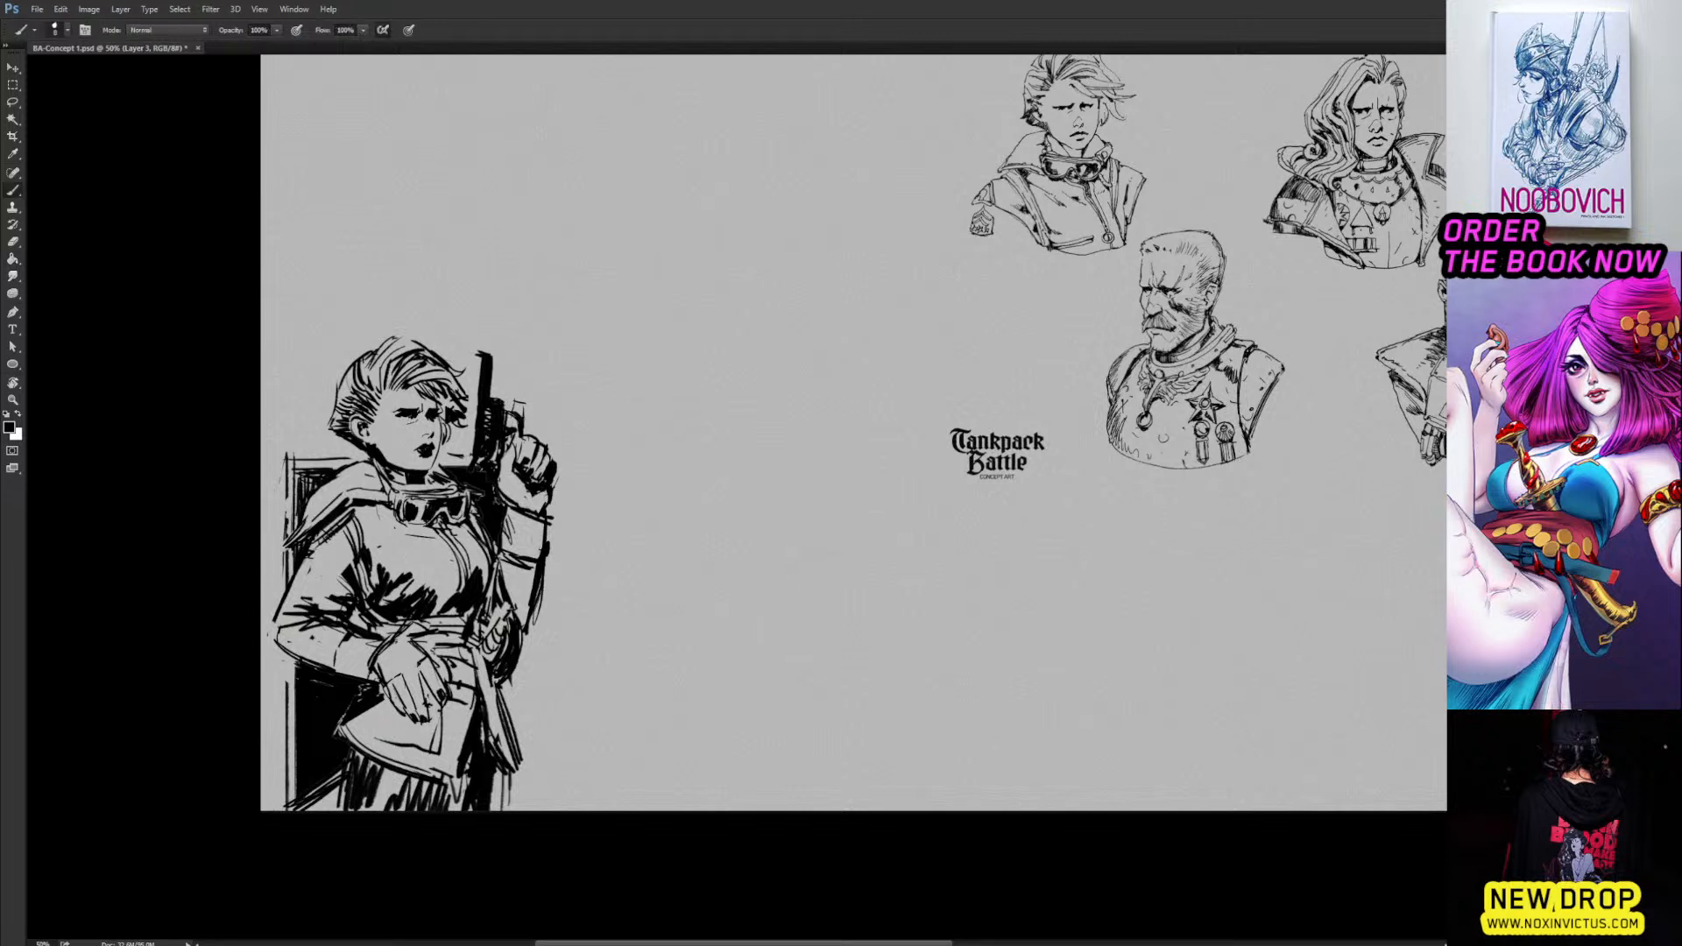
pyautogui.moveTo(438, 459); pyautogui.dragTo(468, 458)
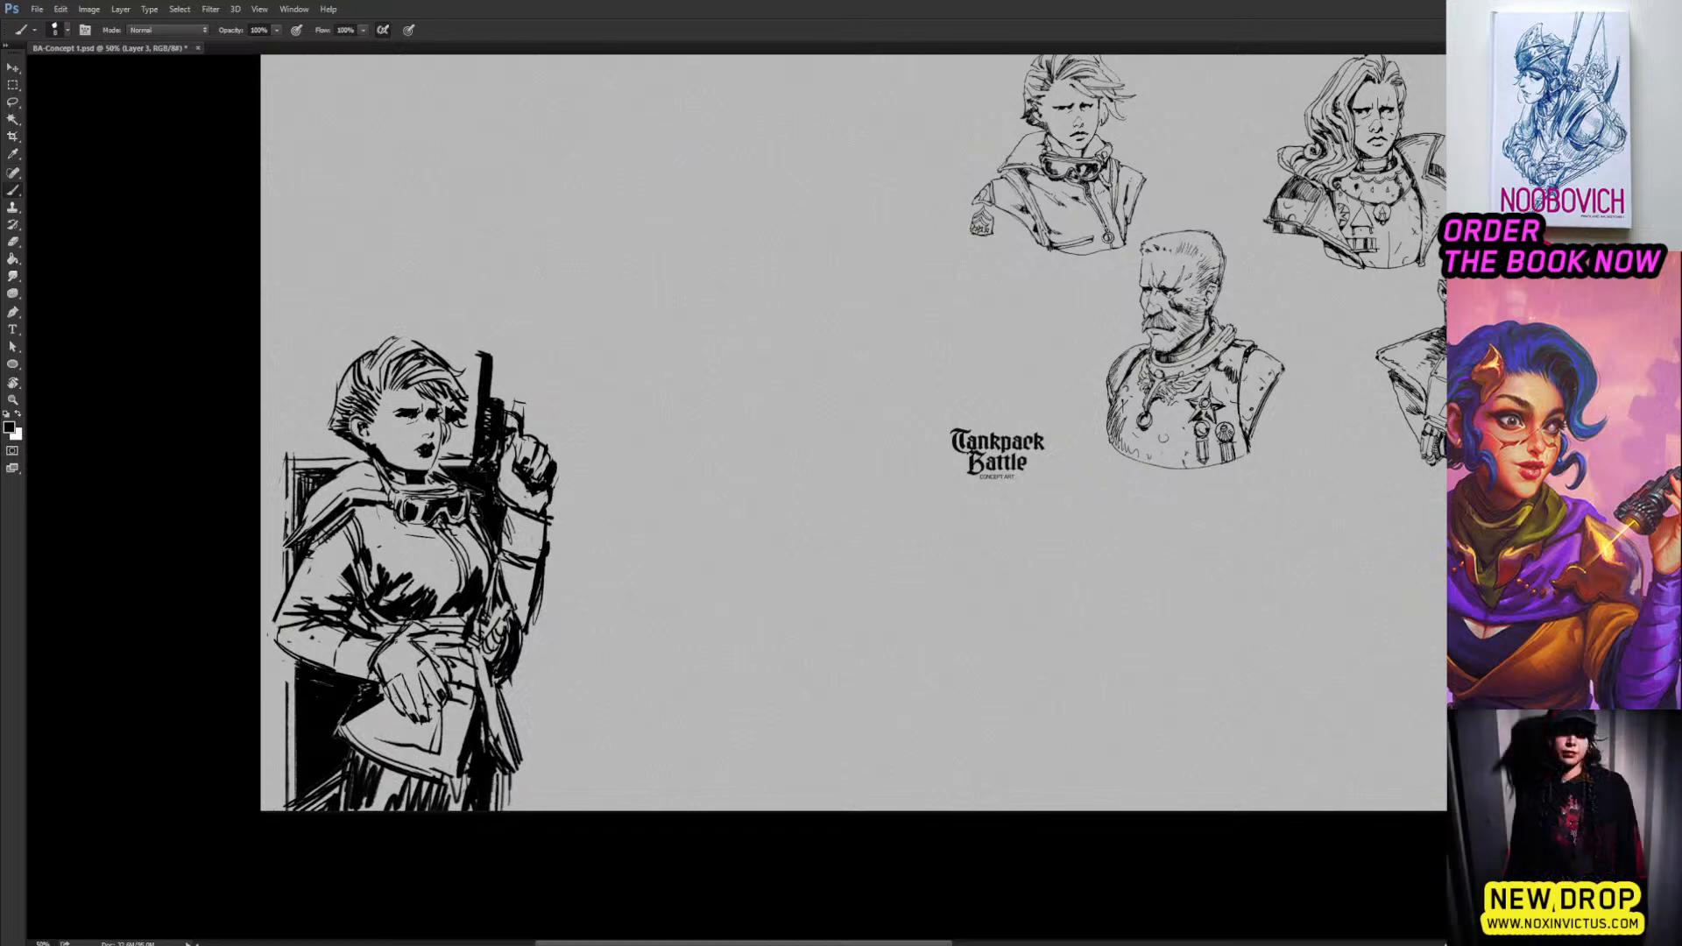
pyautogui.moveTo(513, 782); pyautogui.dragTo(504, 811)
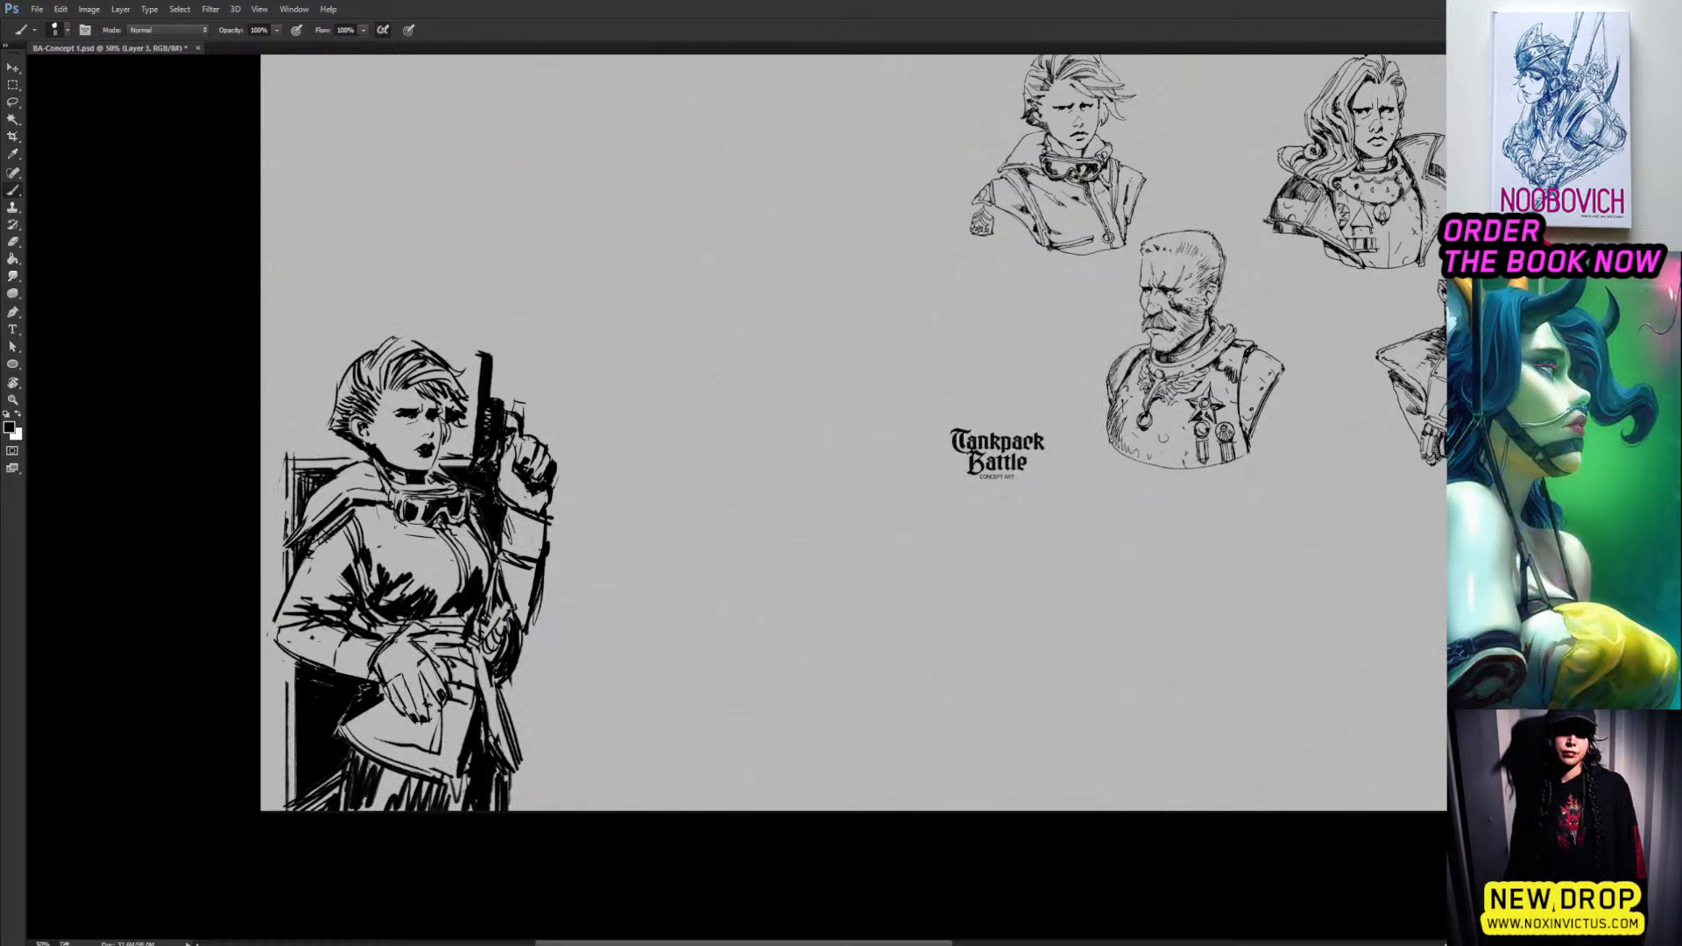
# Draw a zipper pull below the goggles, add a band on the near upper sleeve, and redraw the finger behind the pistol.
pyautogui.moveTo(447, 541); pyautogui.dragTo(517, 525)
pyautogui.press('e')
pyautogui.press('b')
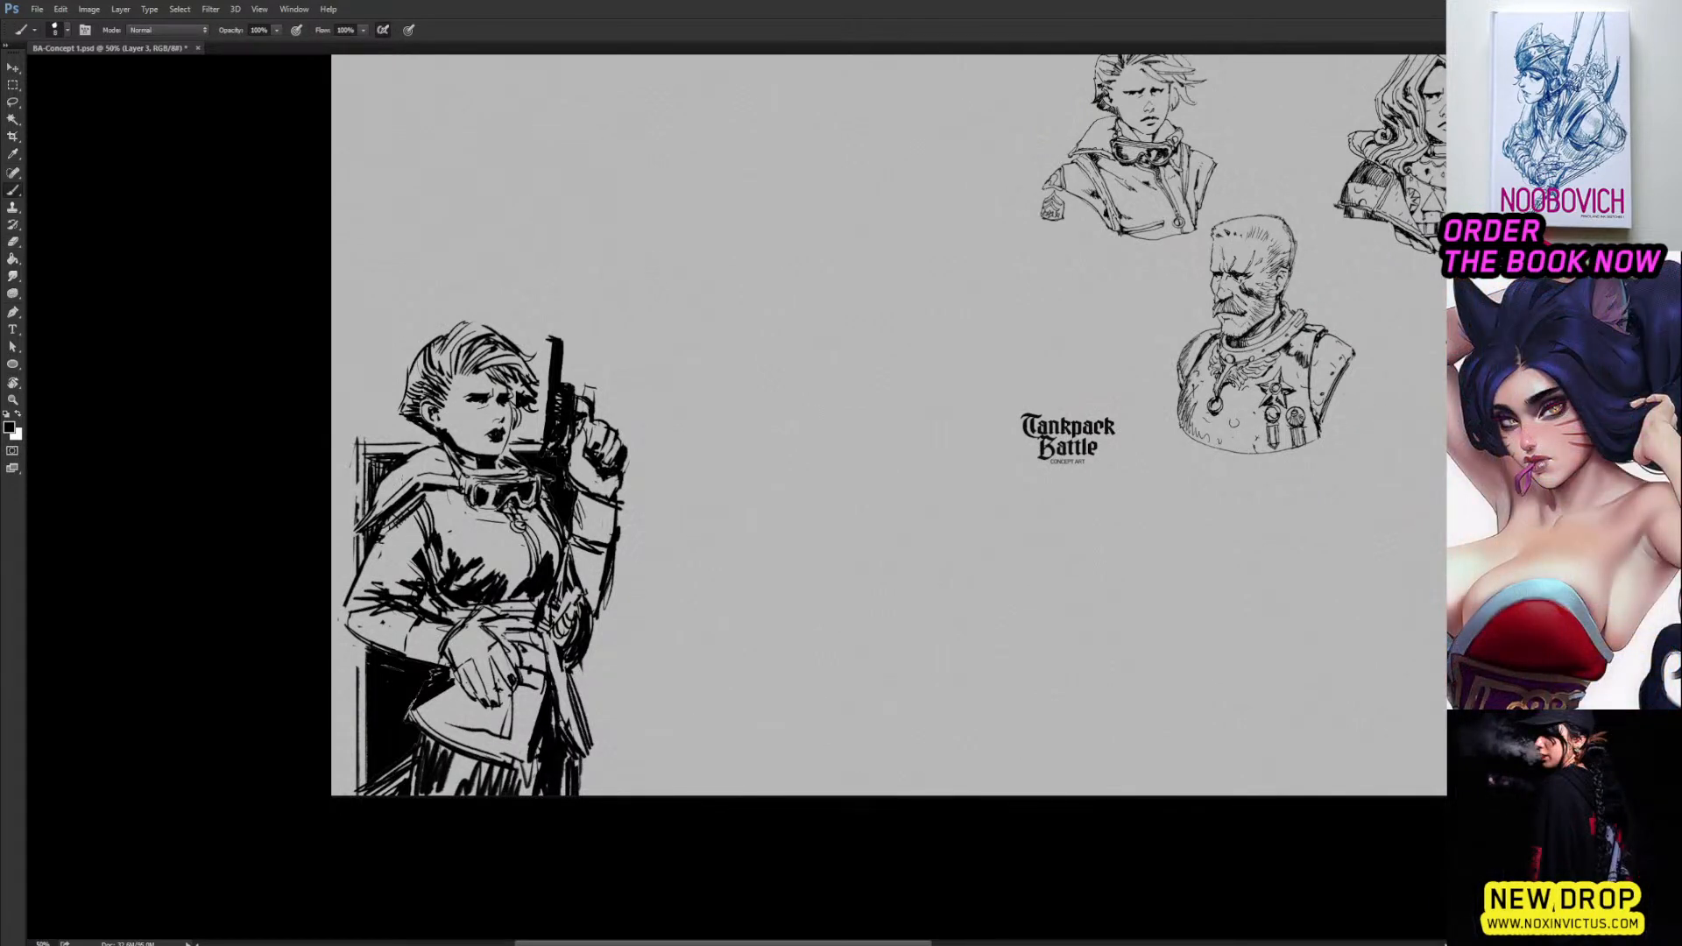
pyautogui.press('x')
pyautogui.press('x')
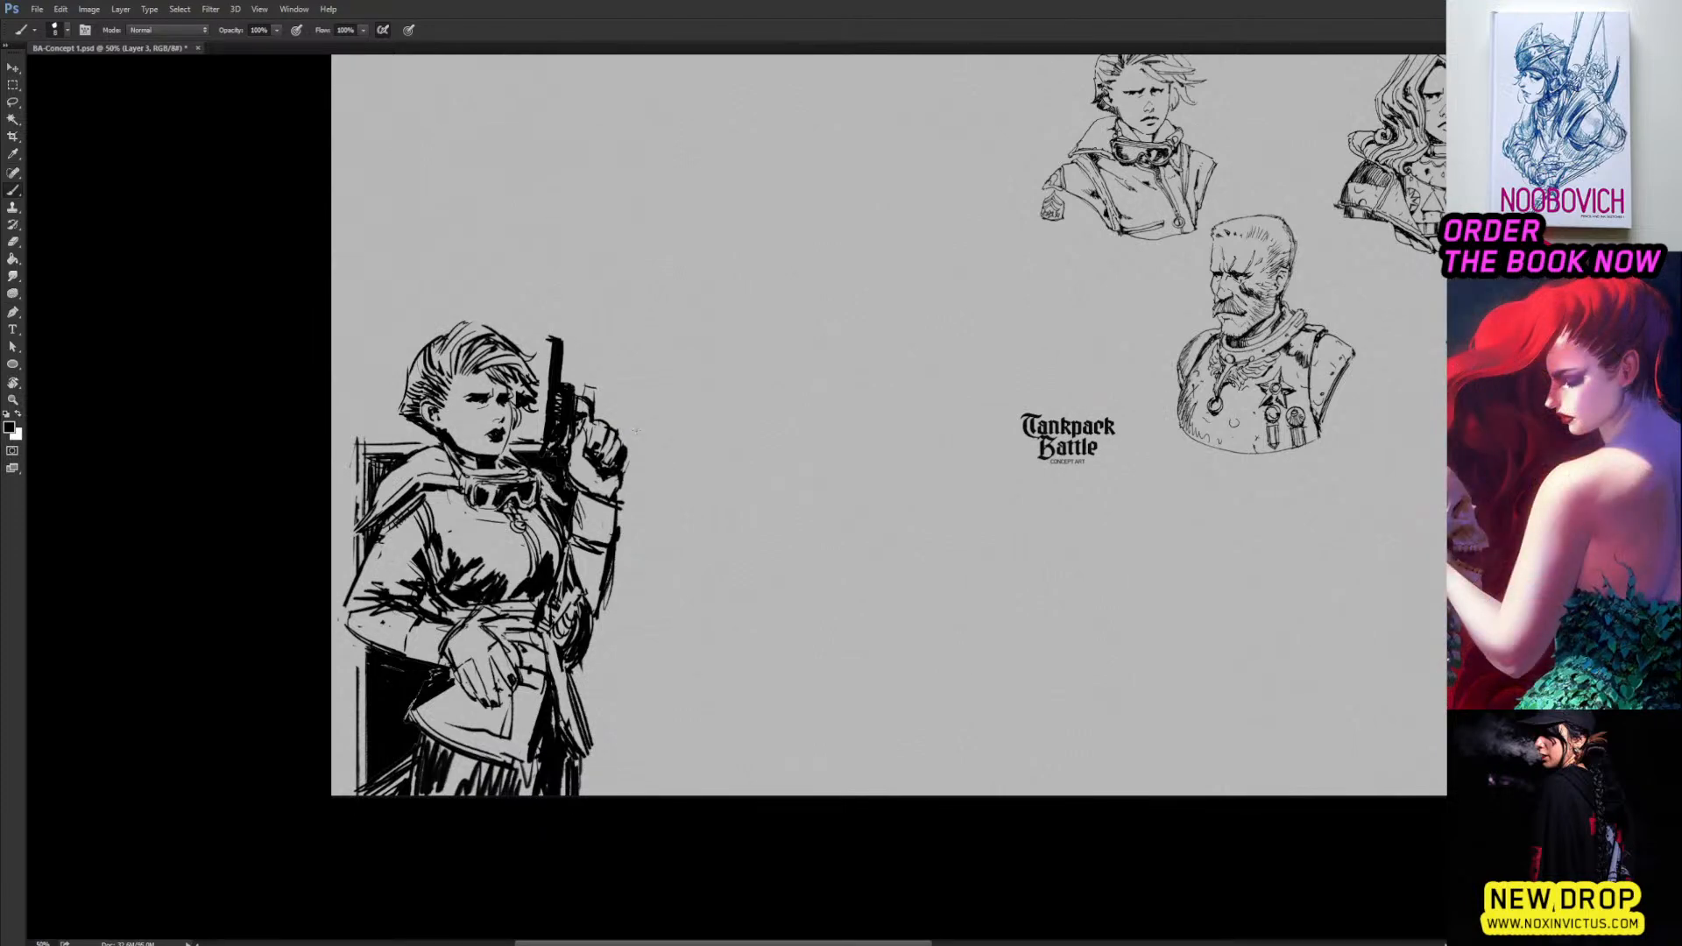
pyautogui.moveTo(640, 371)
pyautogui.mouseDown()
pyautogui.moveTo(711, 230)
pyautogui.moveTo(657, 358)
pyautogui.mouseUp()
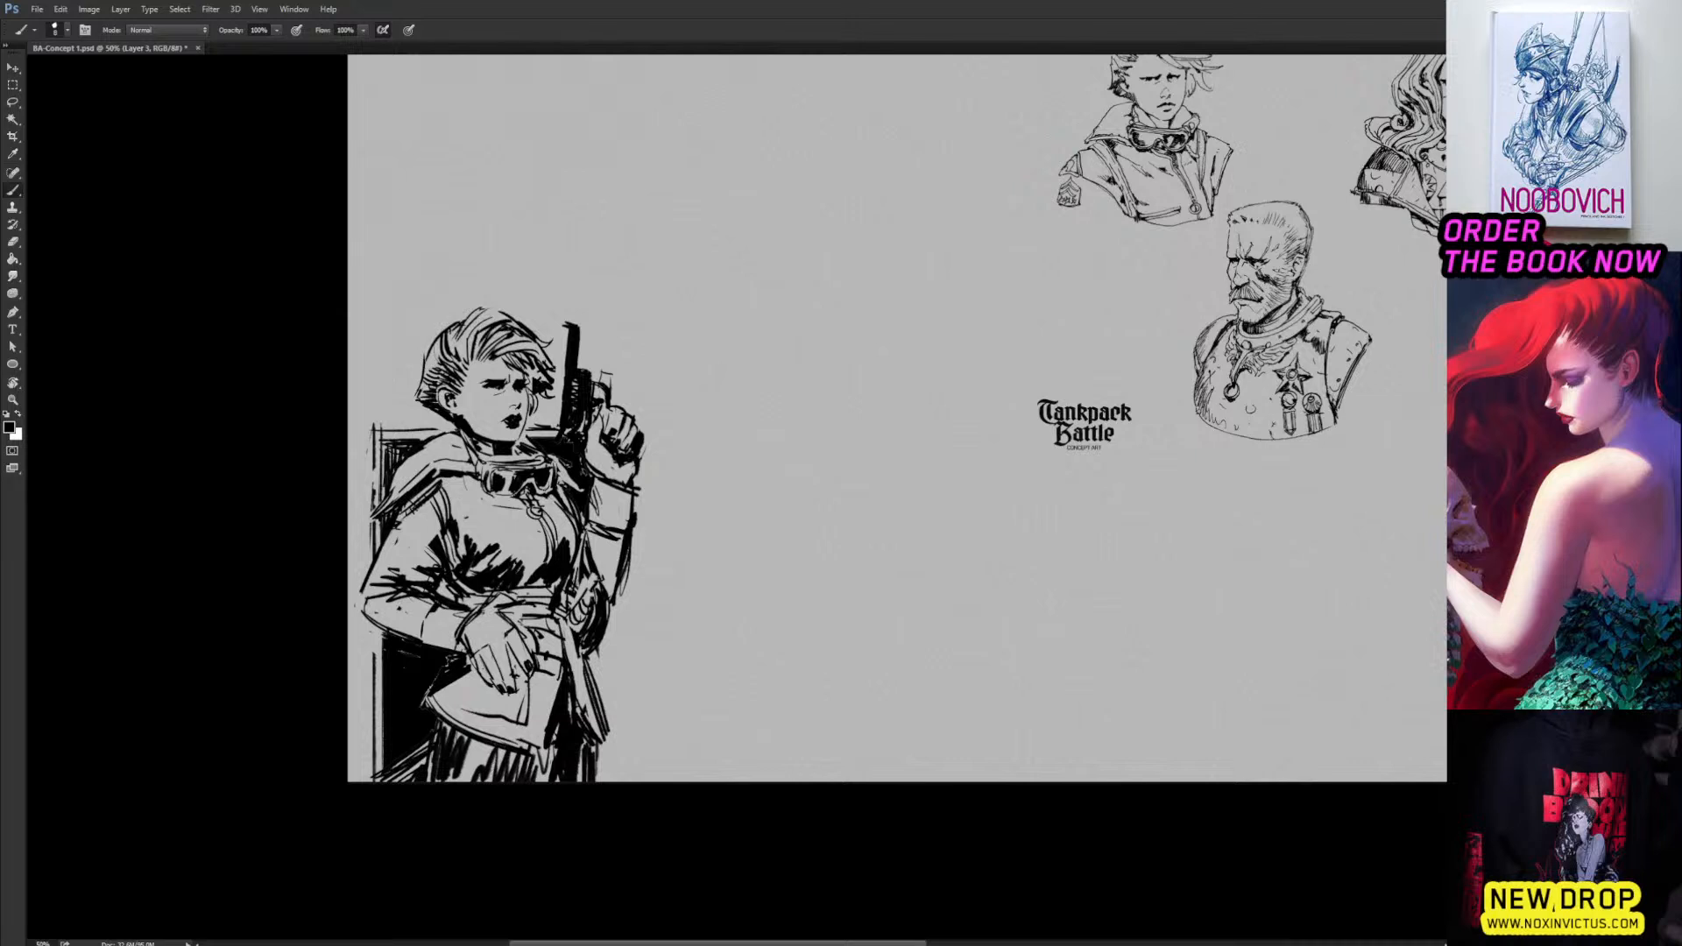
pyautogui.press('e')
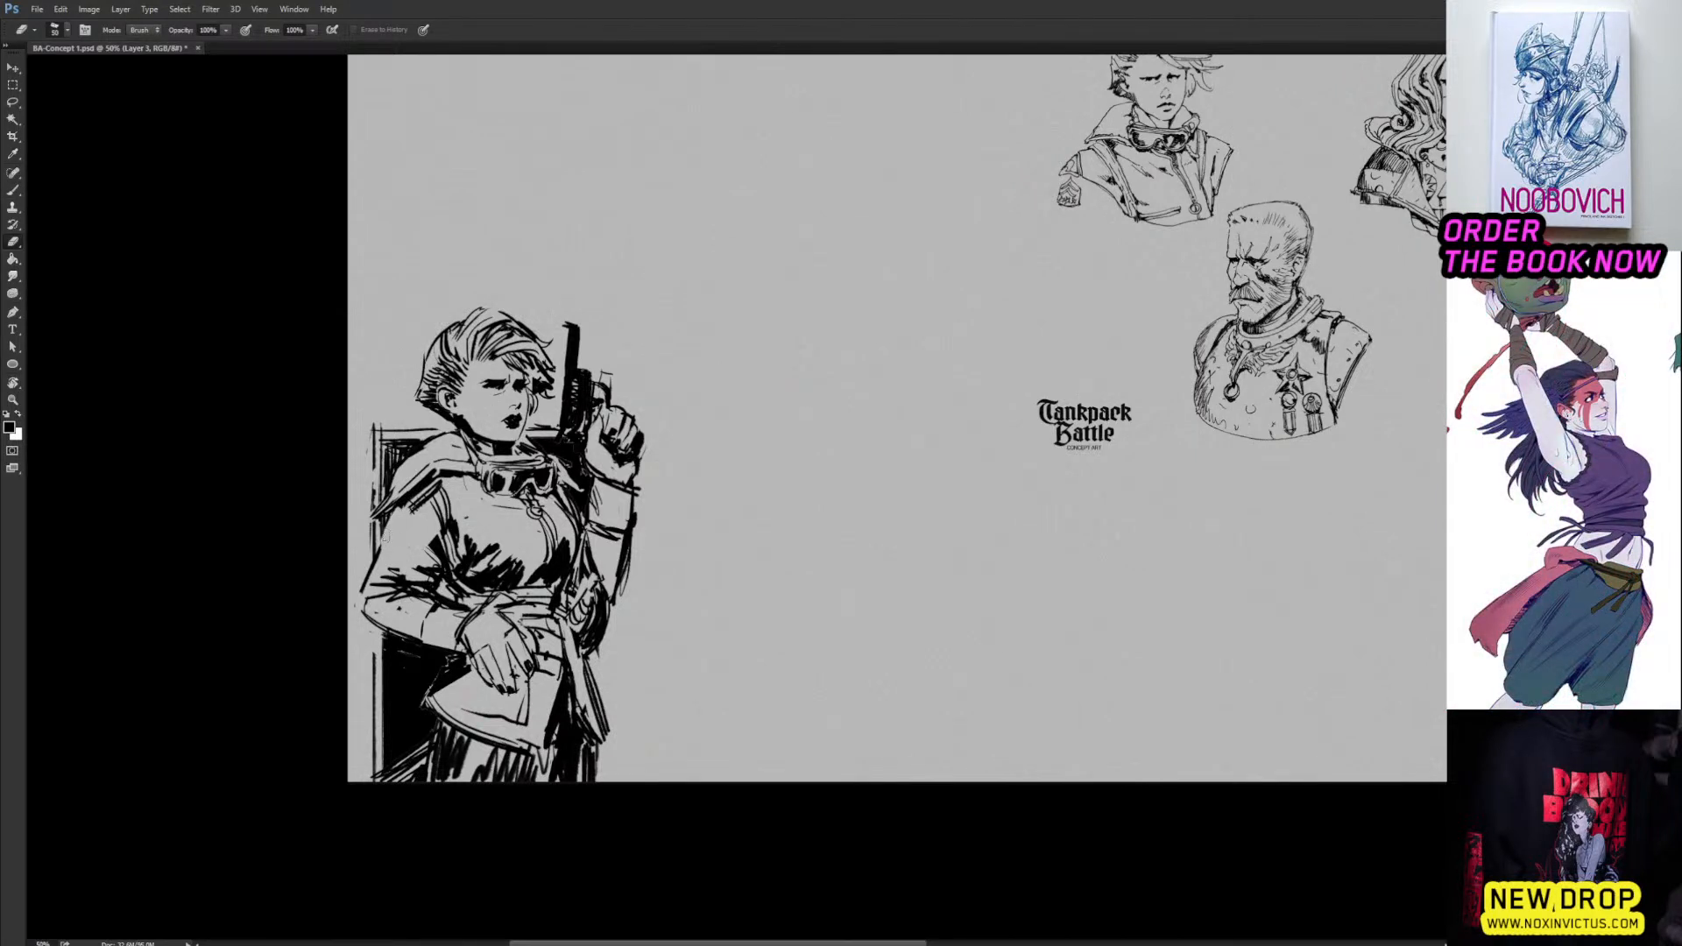
pyautogui.press('b')
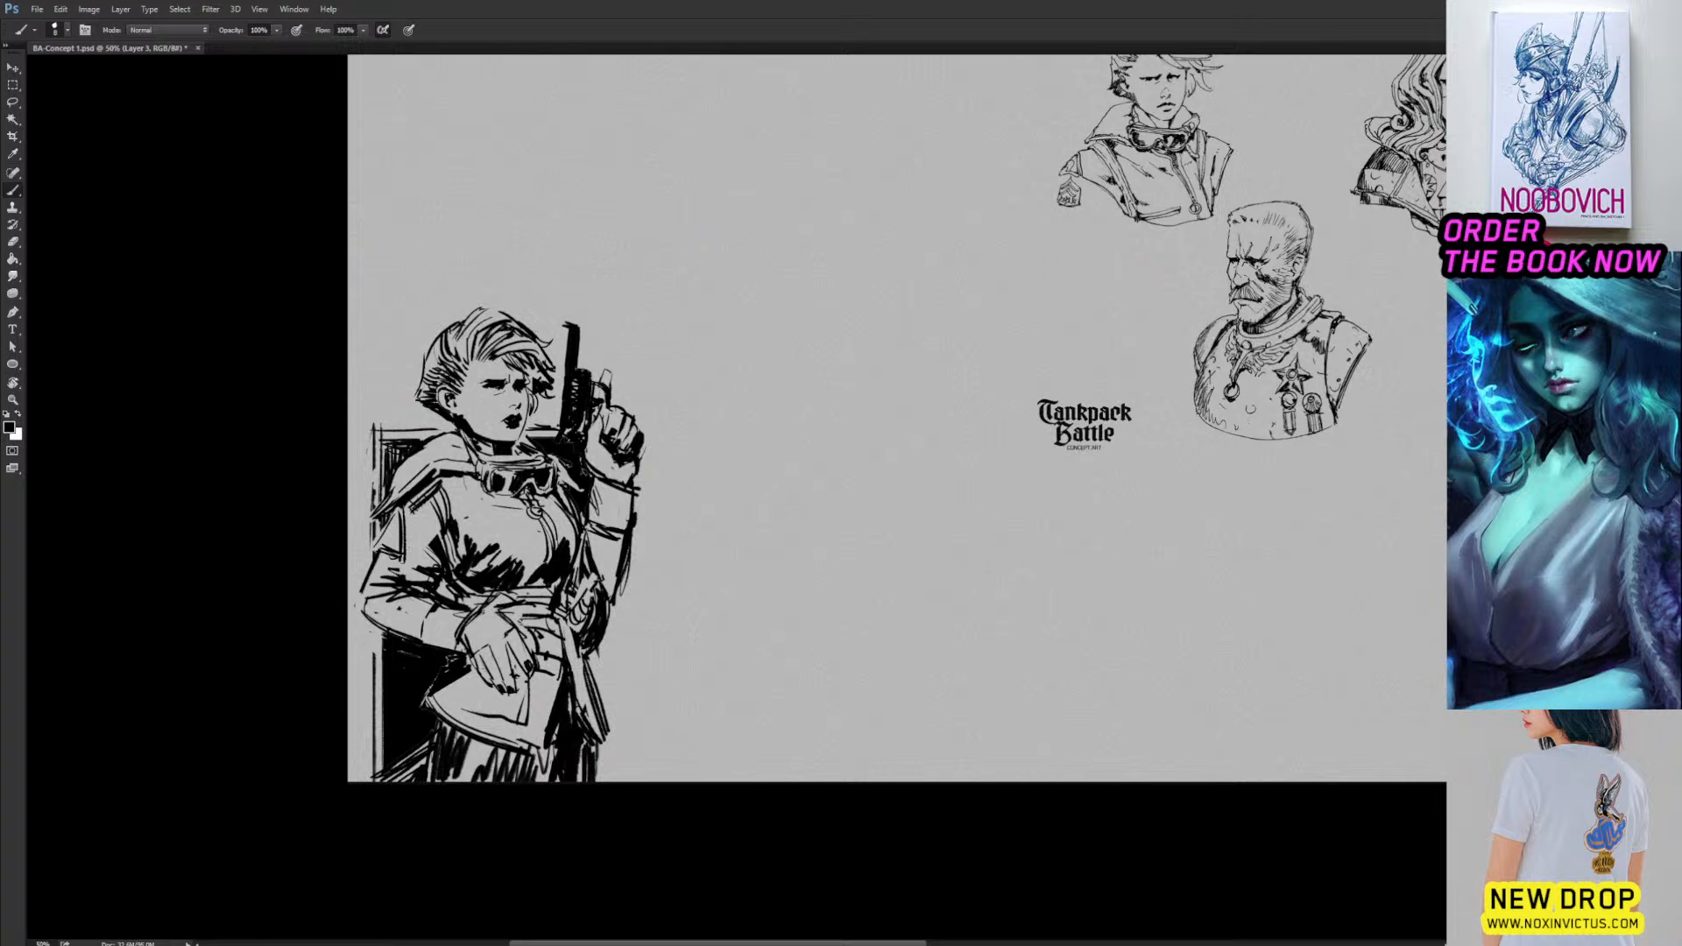
# Lasso the pistol with the gun hand, shift the selection slightly down toward the forearm, and deselect.
pyautogui.press('l')
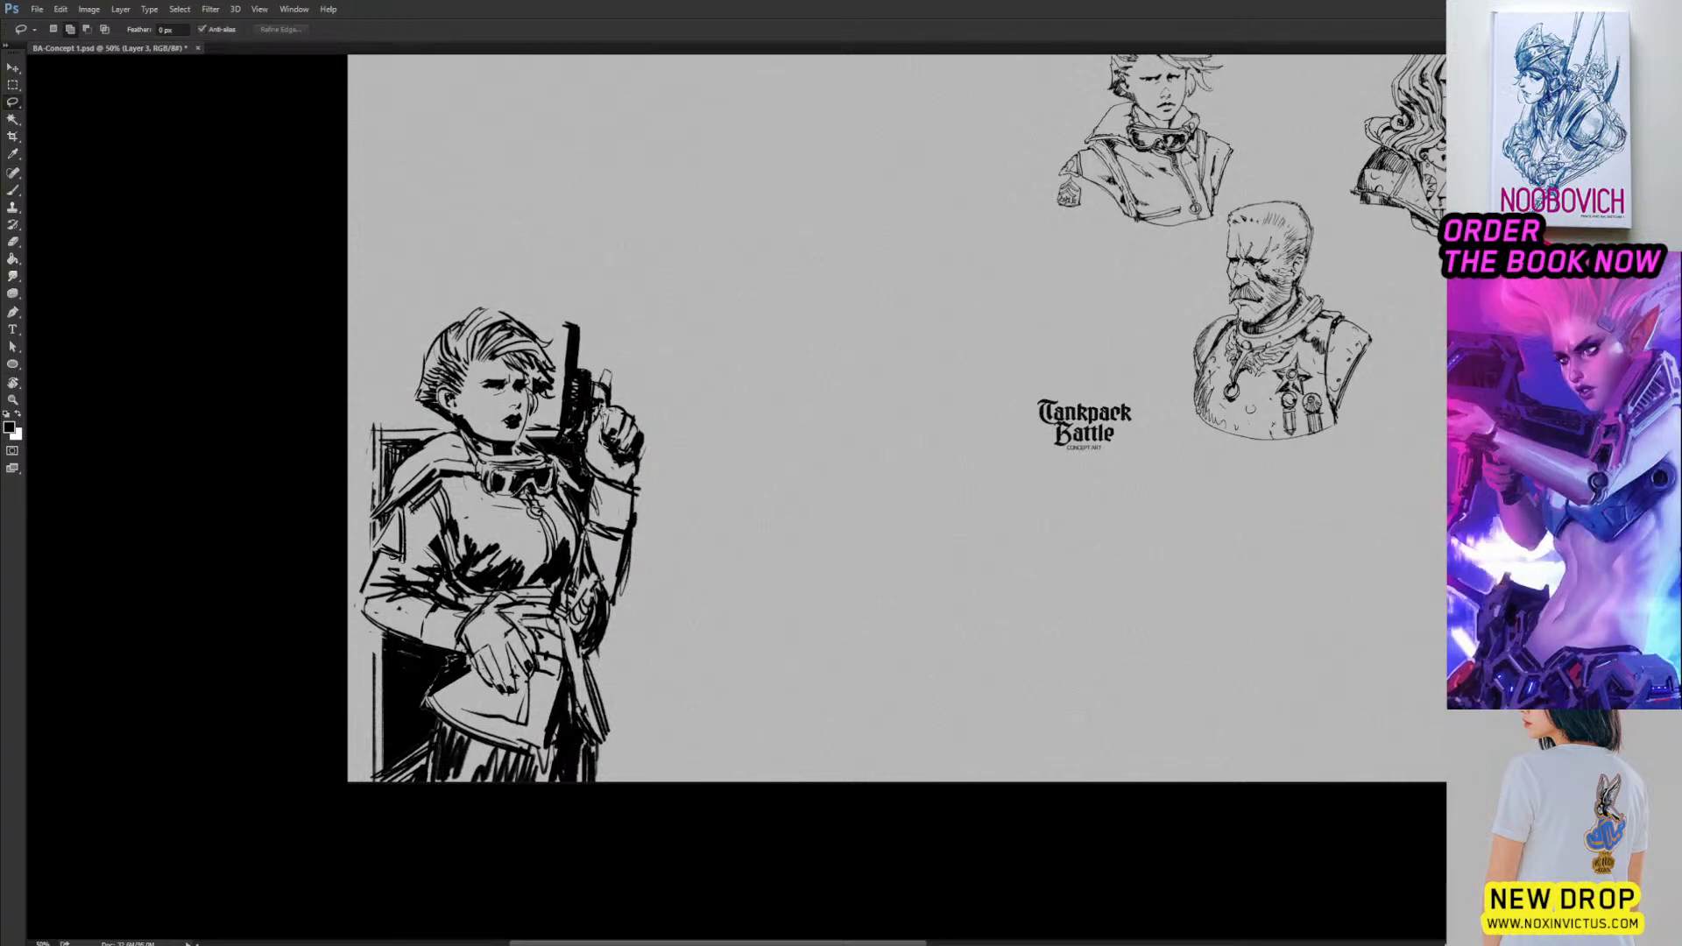
pyautogui.moveTo(603, 410)
pyautogui.mouseDown()
pyautogui.moveTo(563, 374)
pyautogui.moveTo(560, 322)
pyautogui.moveTo(684, 380)
pyautogui.moveTo(670, 467)
pyautogui.mouseUp()
pyautogui.moveTo(545, 341); pyautogui.dragTo(556, 385)
pyautogui.press('v')
pyautogui.hotkey('shift', 'Down')
pyautogui.hotkey('shift', 'Down')
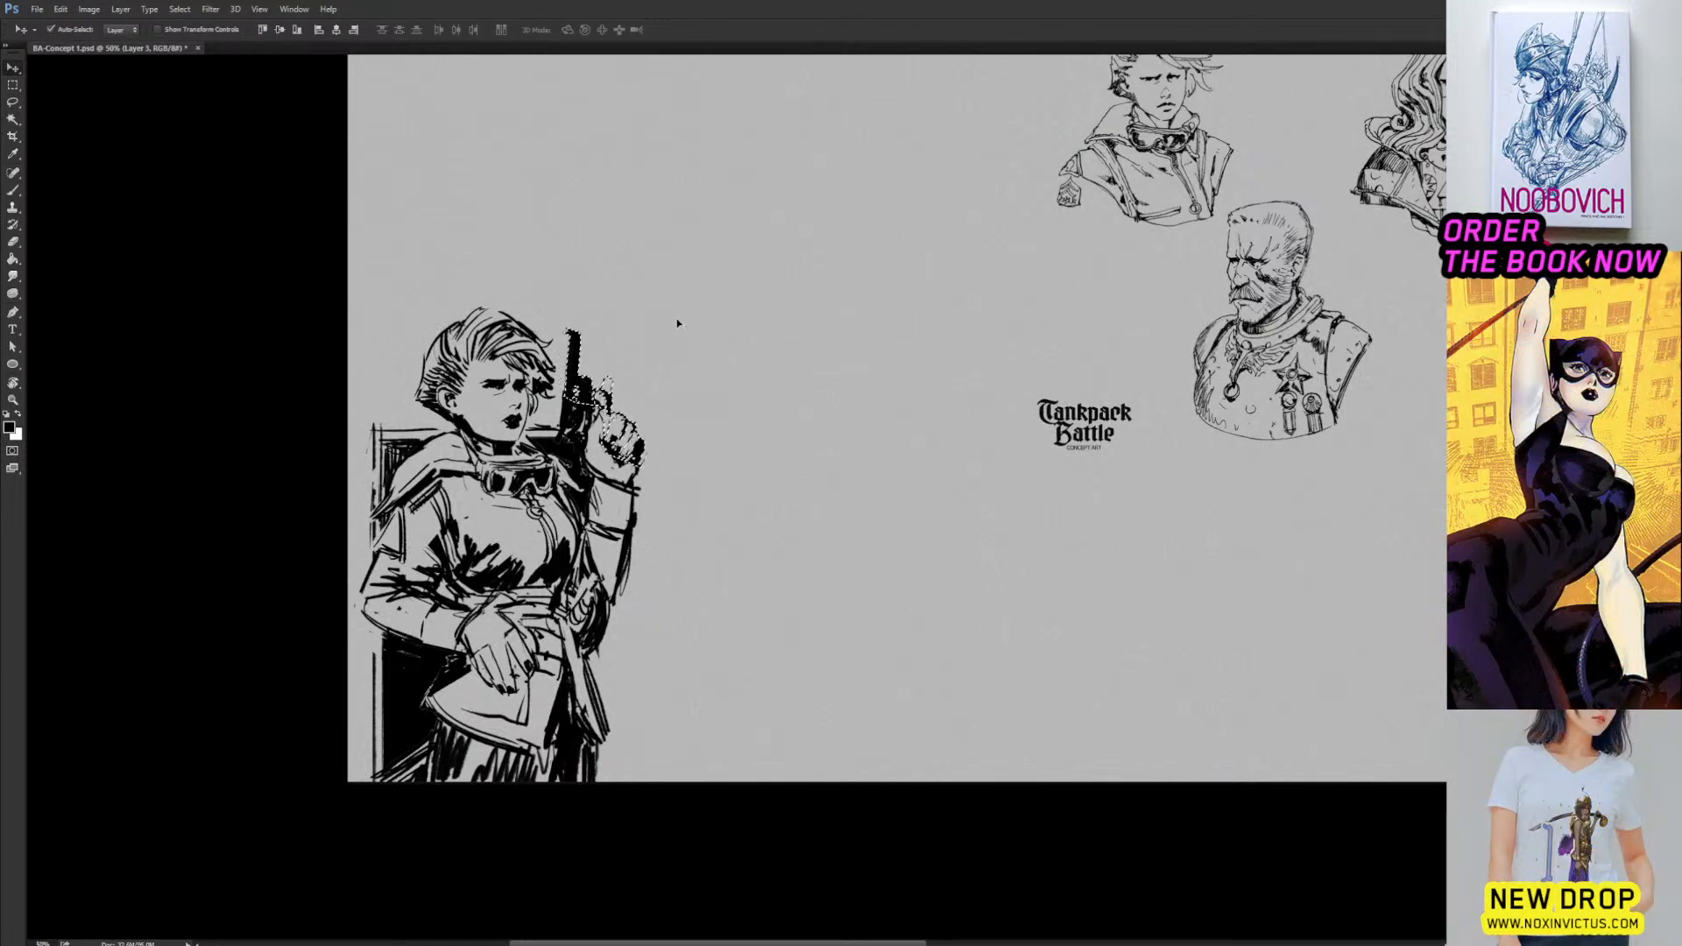
pyautogui.hotkey('ctrl', 'd')
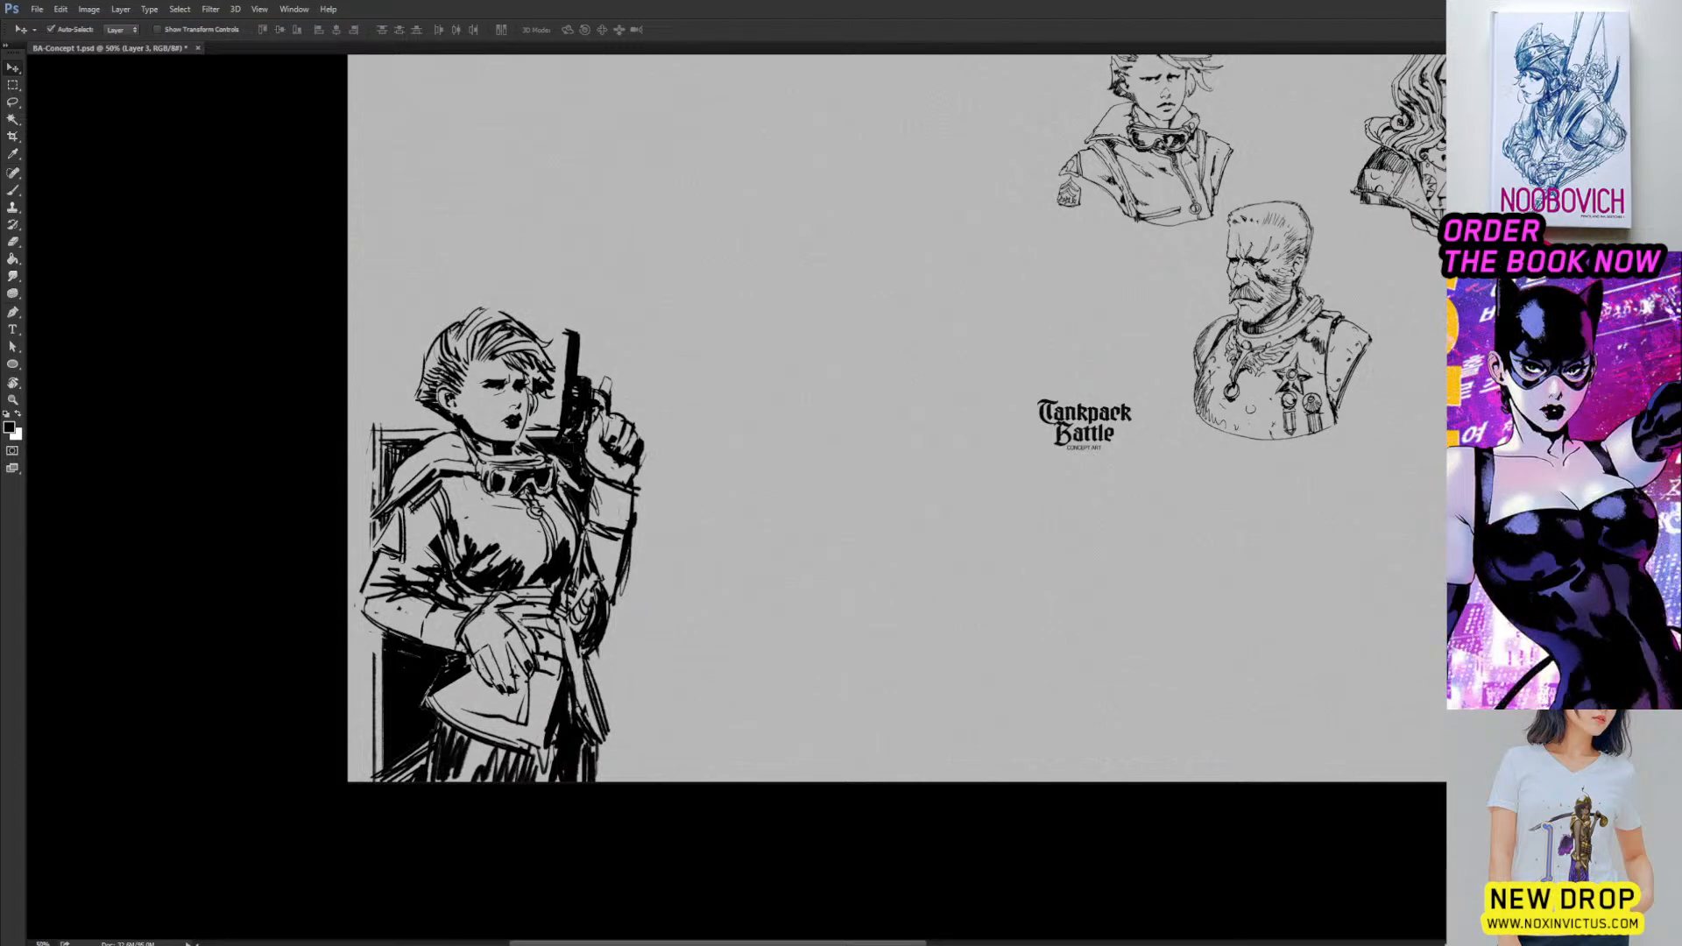
# Pick the figure's line layer and erase the dark lines on the fingers of the gun hand.
pyautogui.click(754, 738)
pyautogui.moveTo(747, 673); pyautogui.dragTo(653, 708)
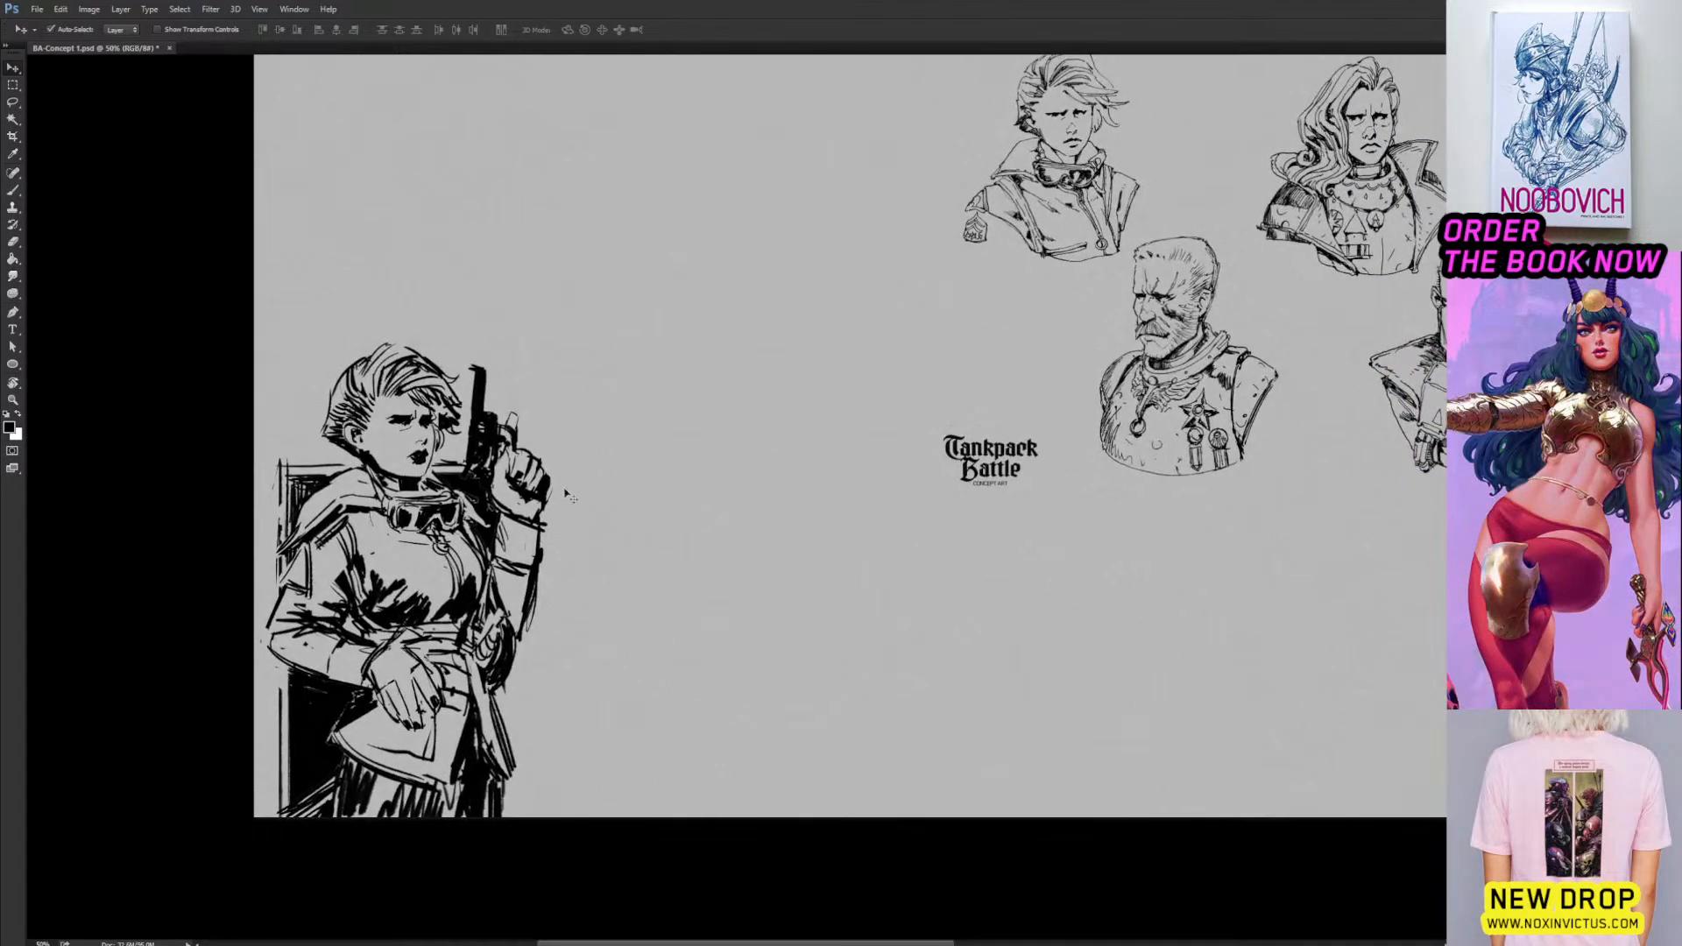
pyautogui.press('b')
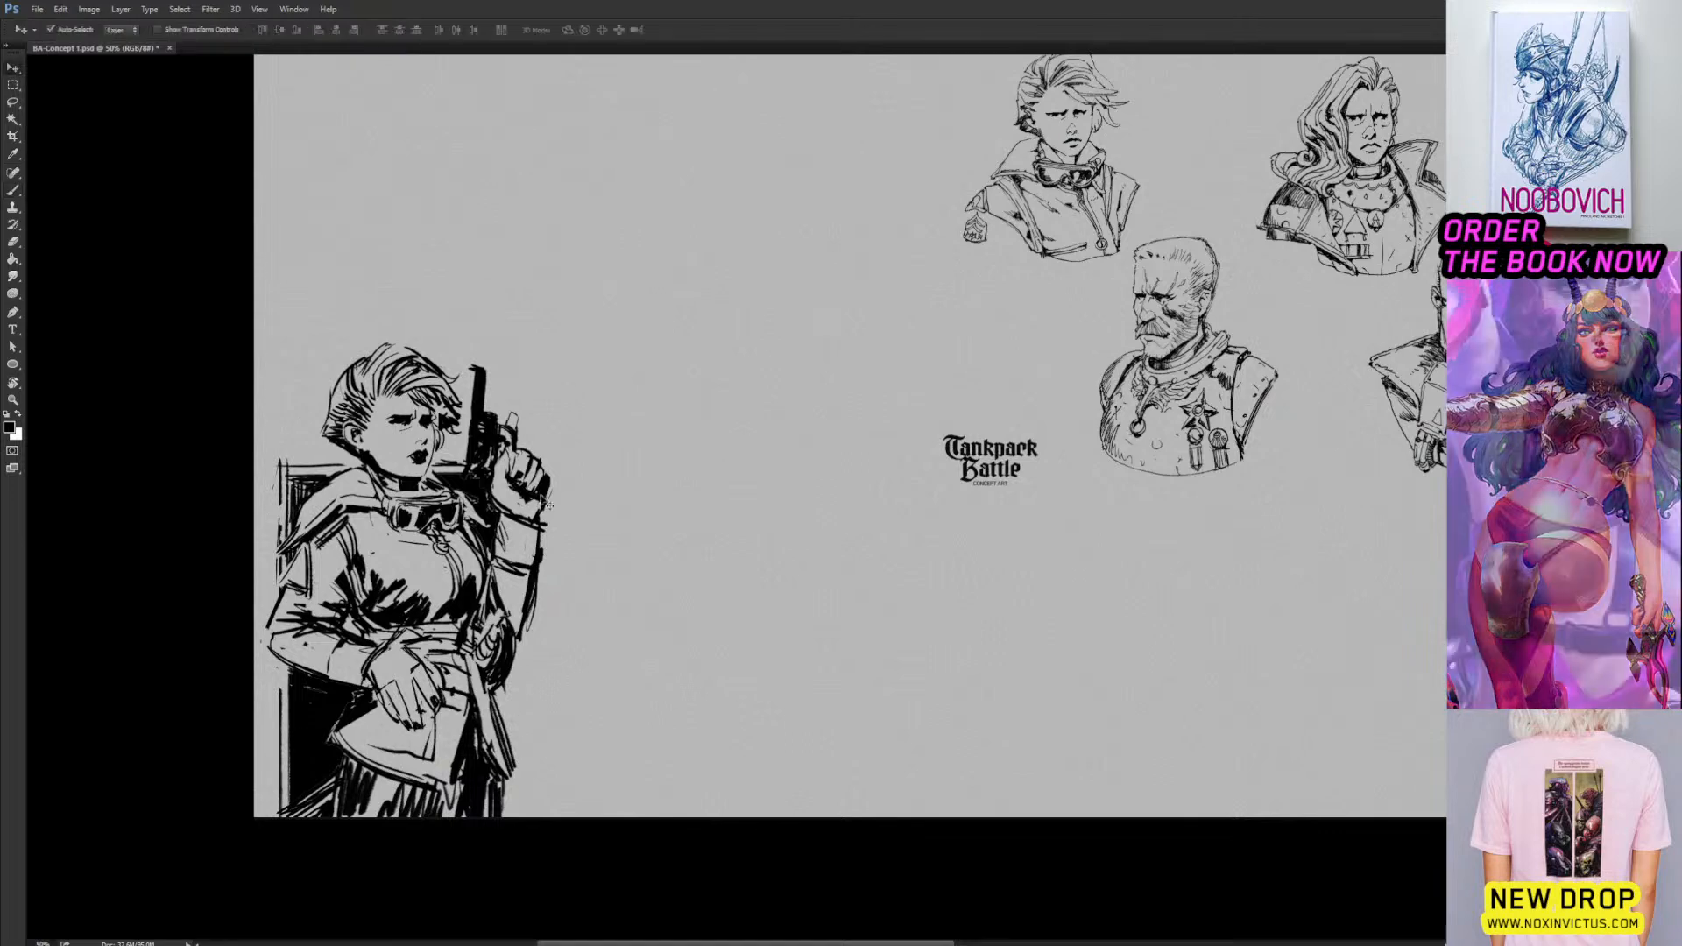
pyautogui.keyDown('ctrl'); pyautogui.click(543, 496); pyautogui.keyUp('ctrl')
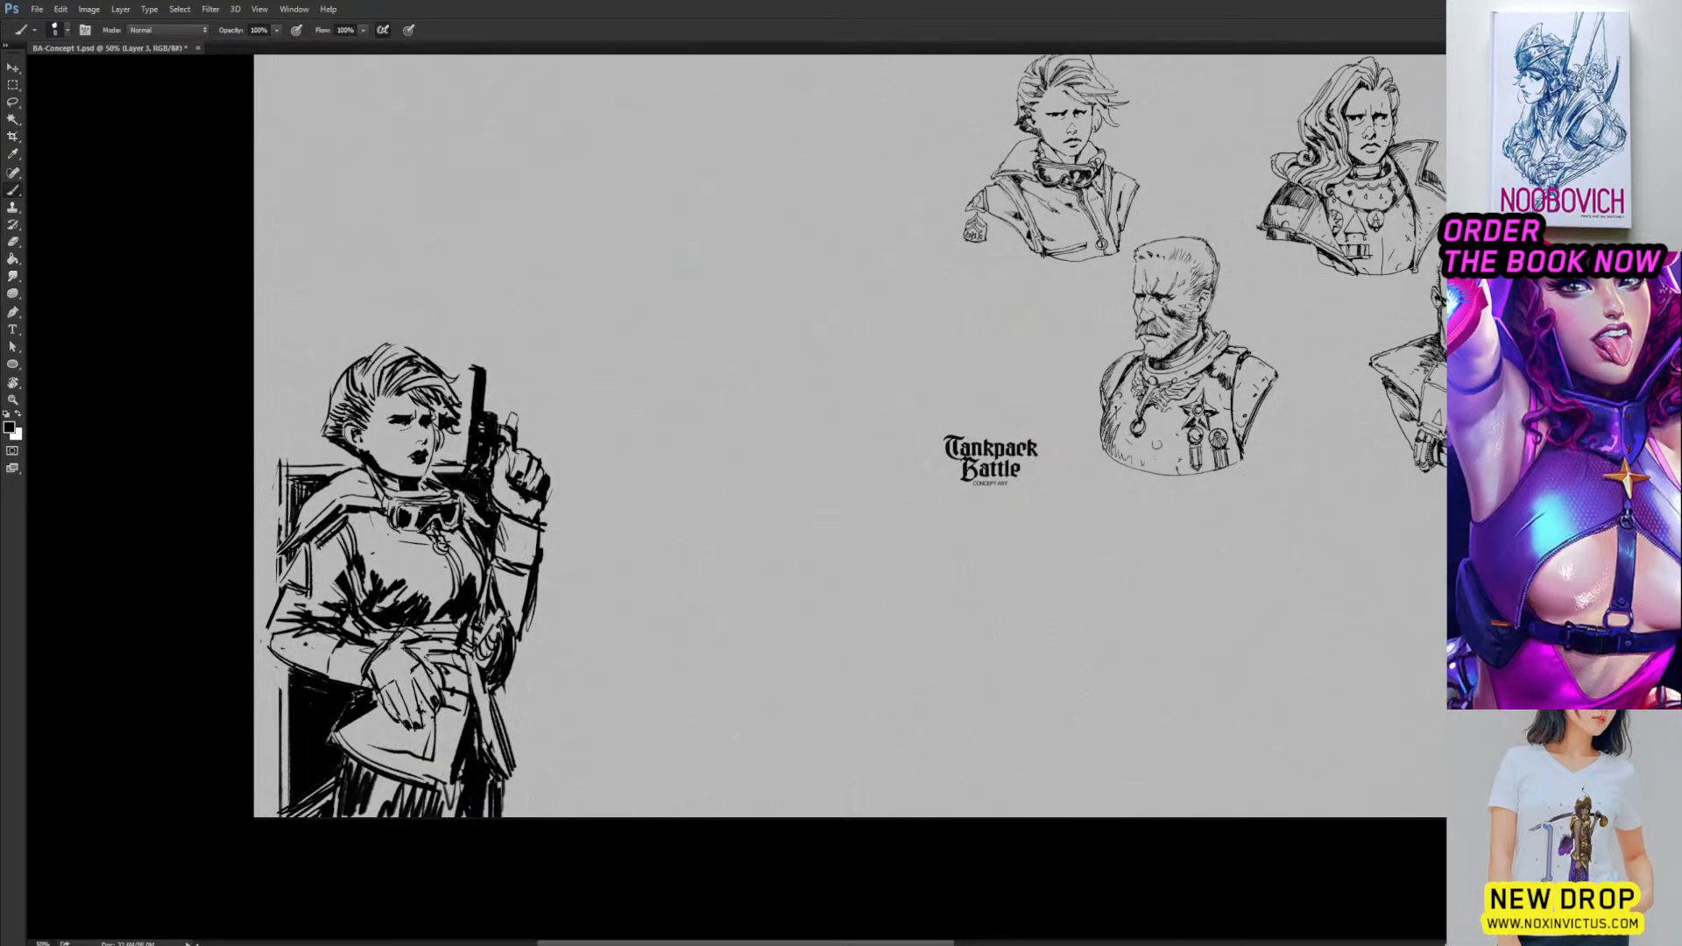
pyautogui.press('e')
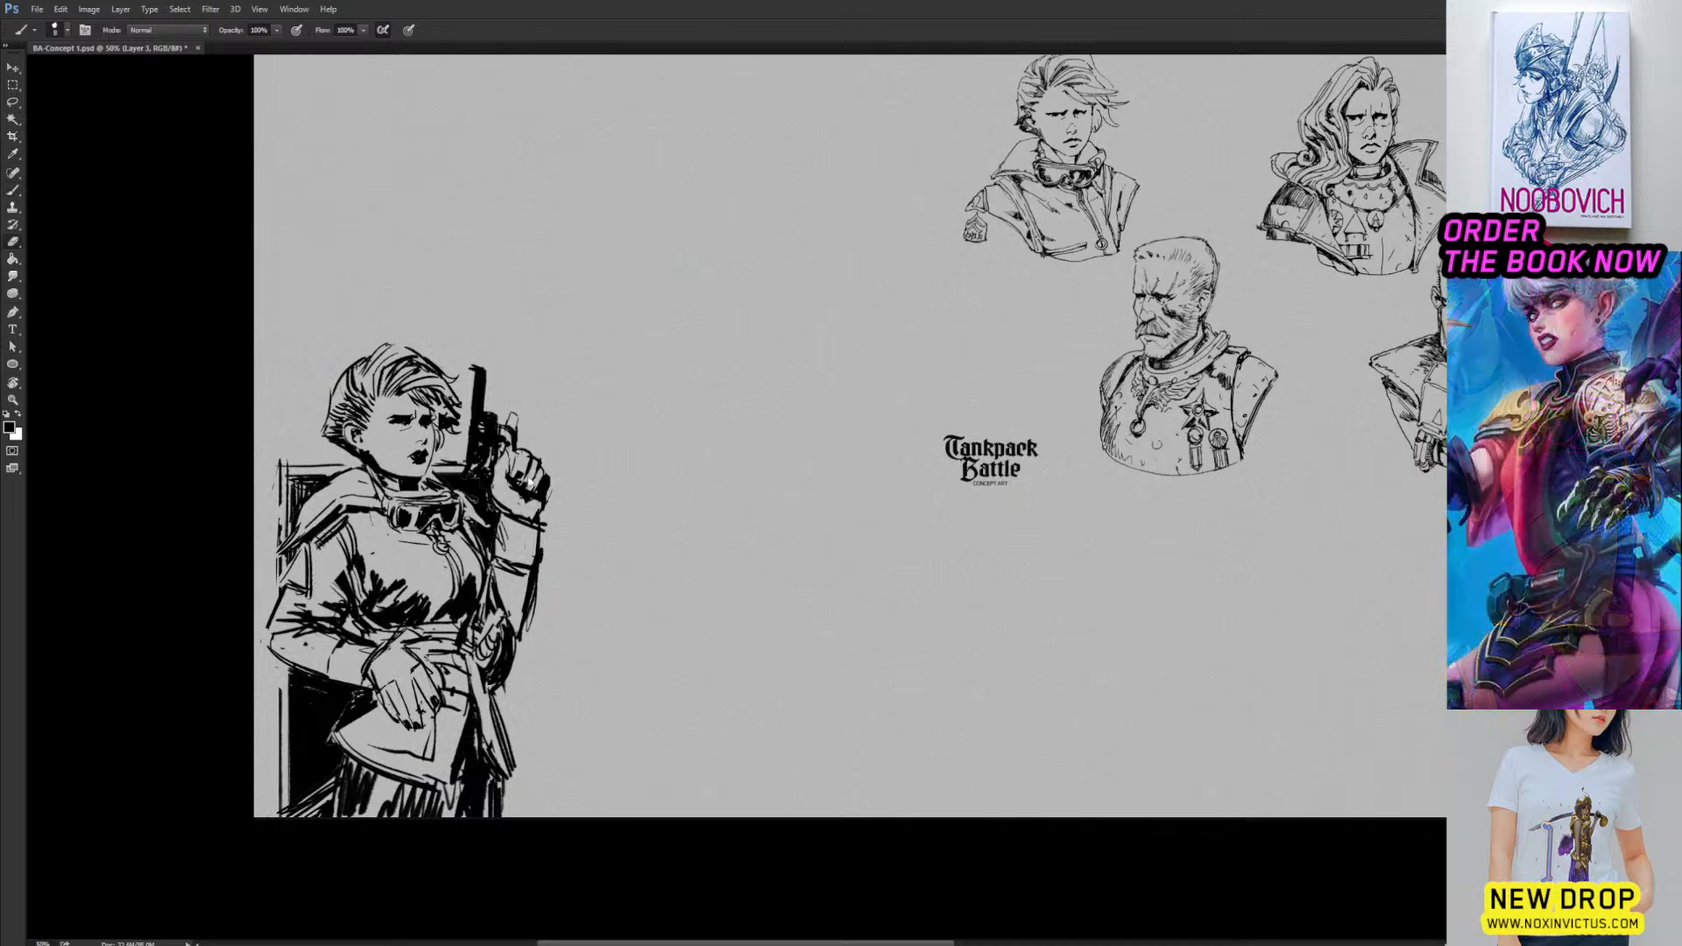
pyautogui.moveTo(504, 460); pyautogui.dragTo(498, 471)
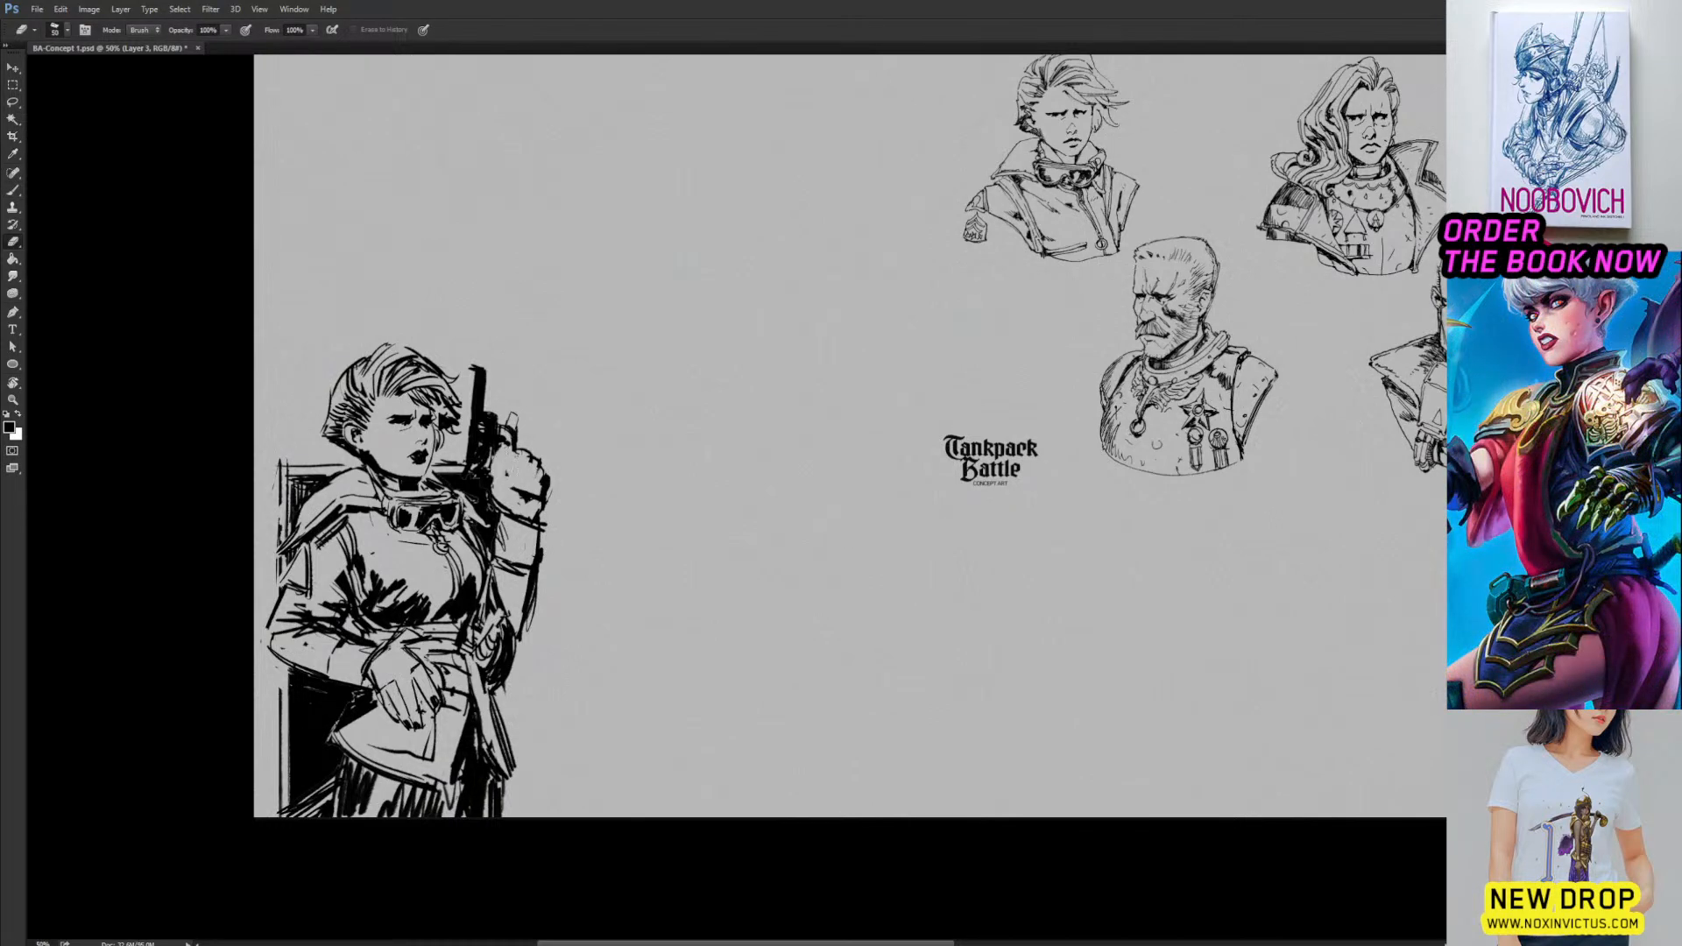
# Redraw the gun hand's fingers and knuckles in black, with shadow toward the wrist.
pyautogui.press('b')
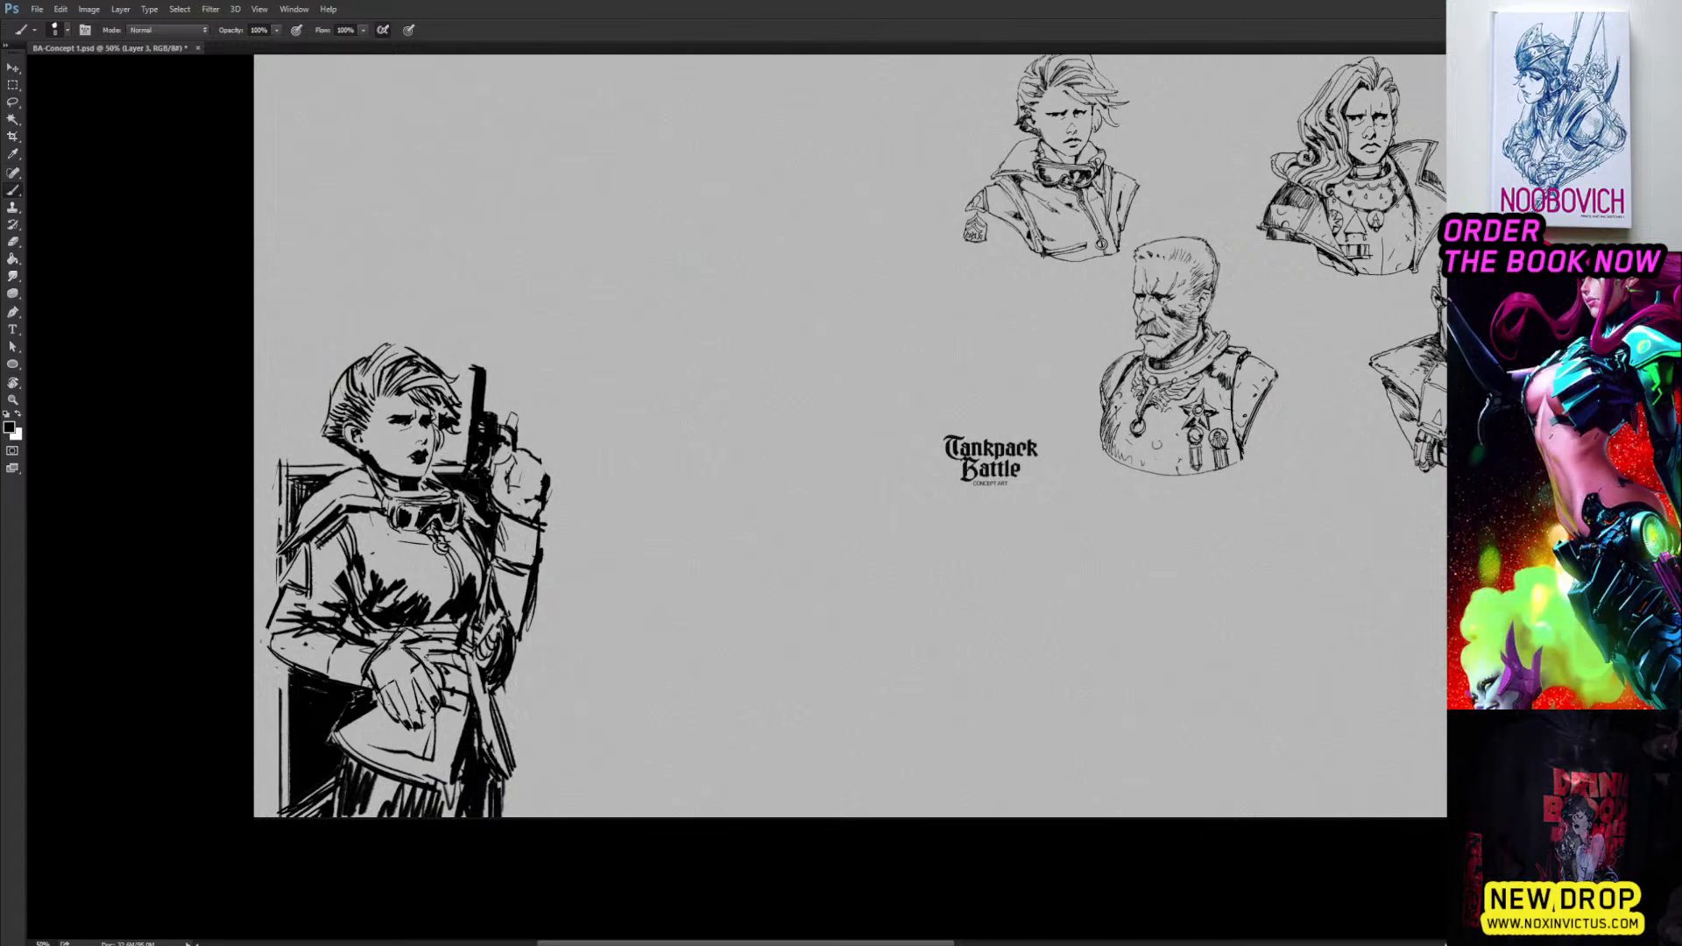
pyautogui.moveTo(540, 463); pyautogui.dragTo(530, 501)
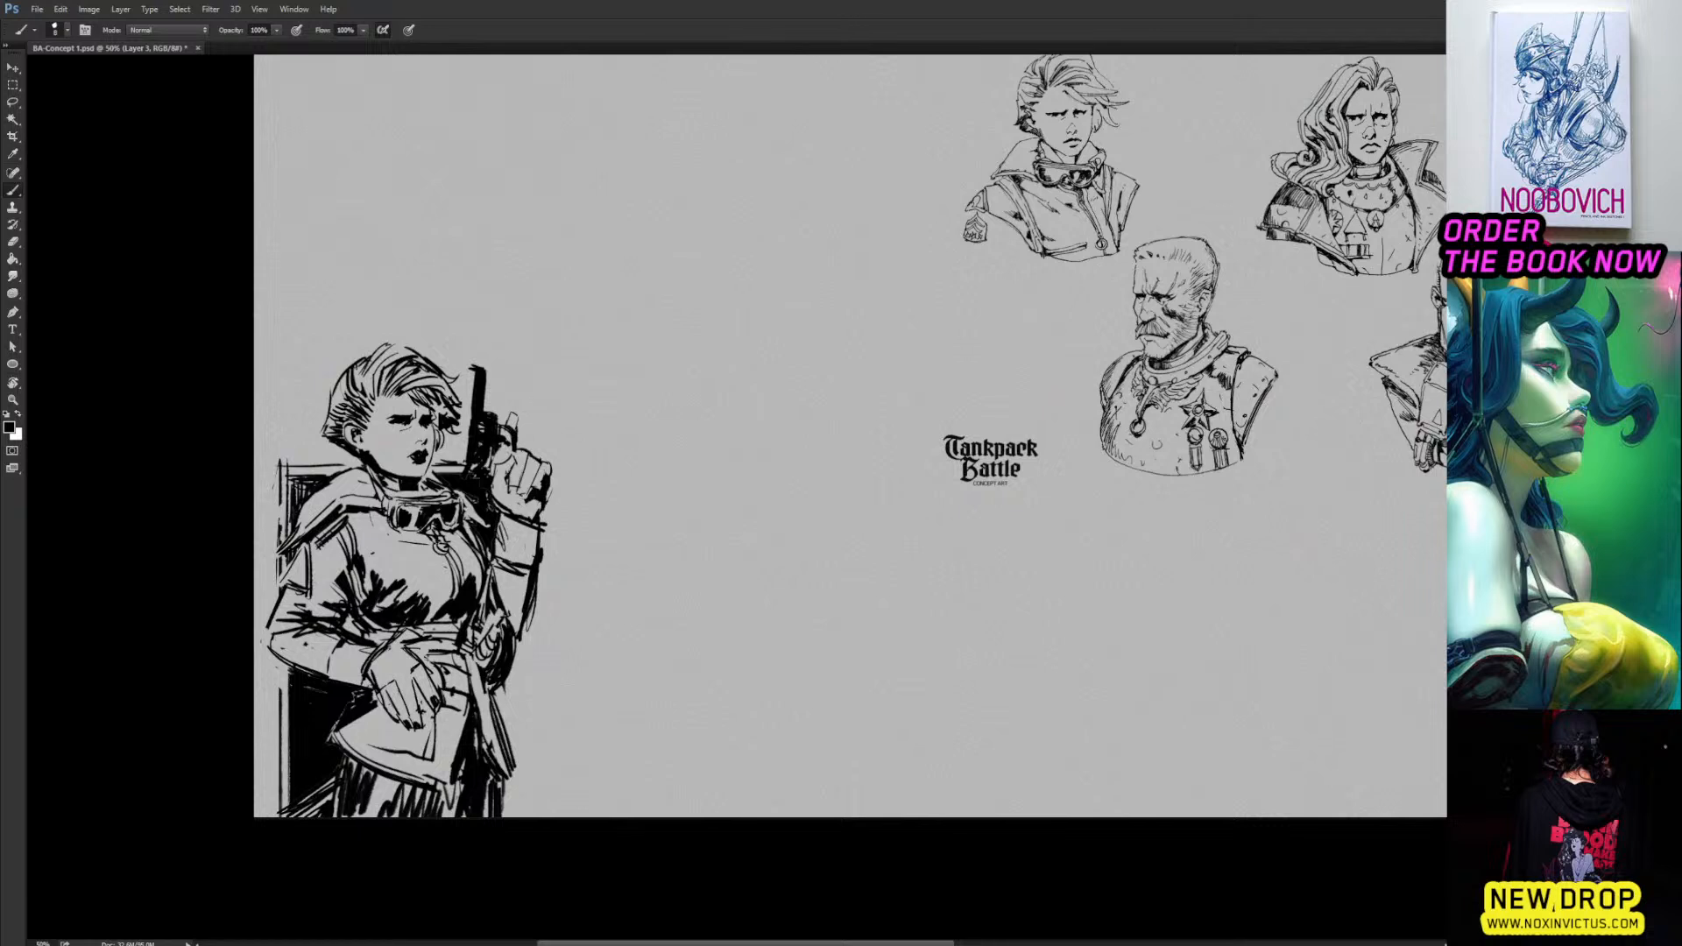
pyautogui.moveTo(524, 489); pyautogui.dragTo(524, 513)
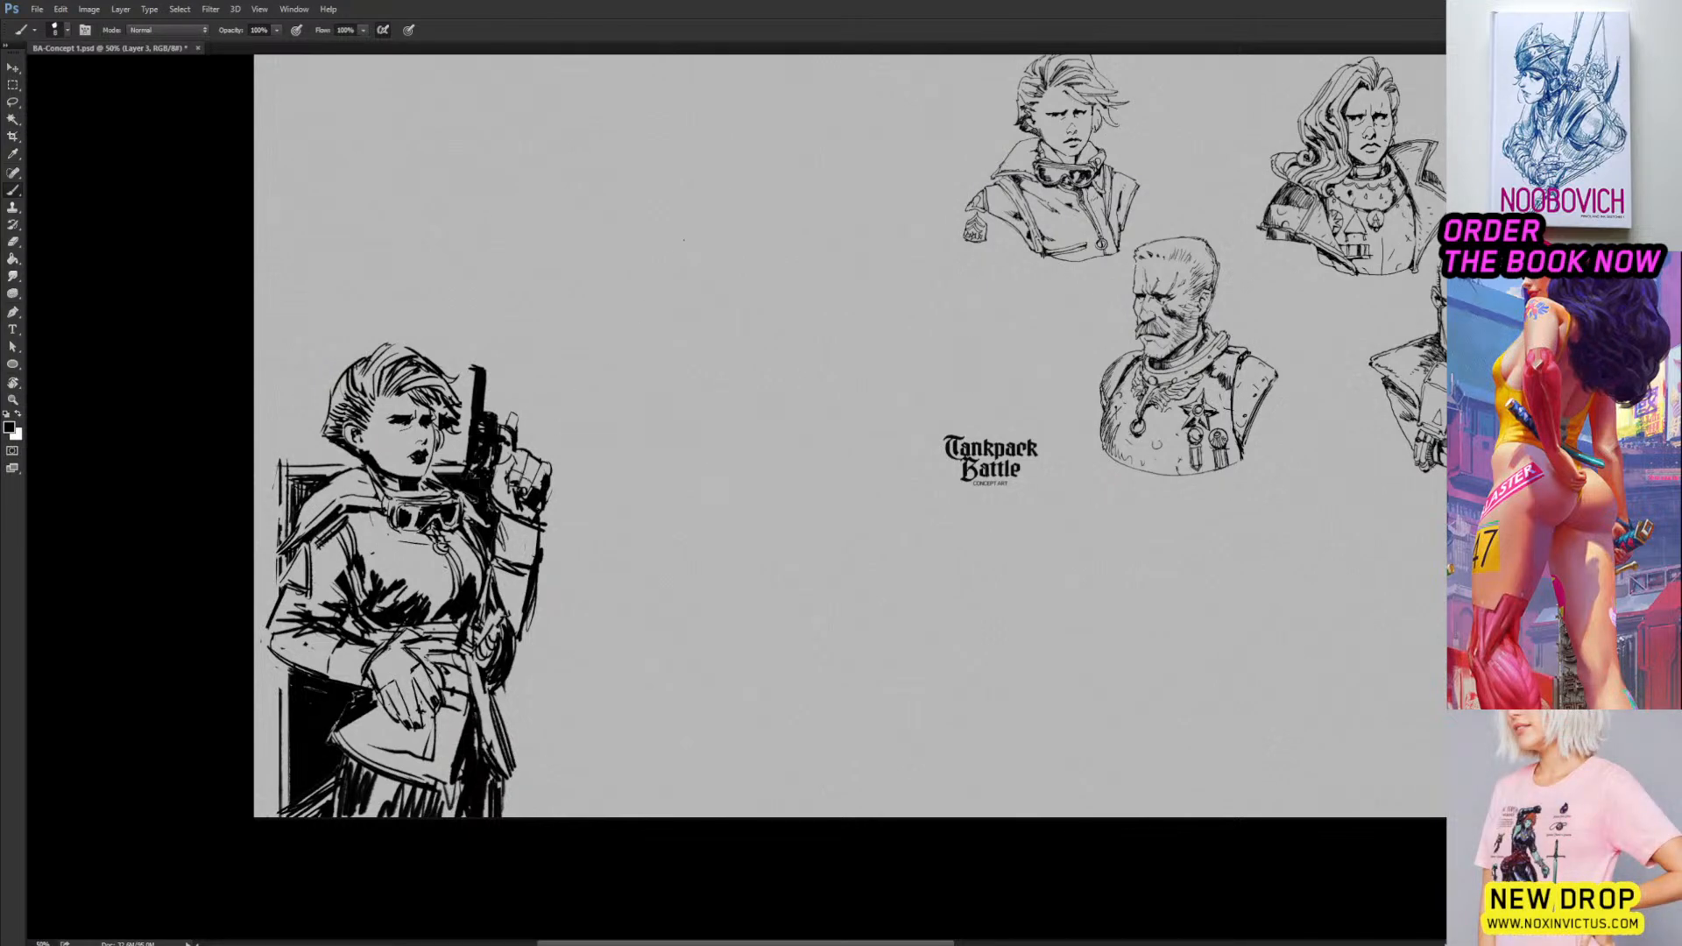
# Scale the whole seated figure down to about 90%, keeping it on the lower edge of the canvas.
pyautogui.moveTo(566, 360); pyautogui.dragTo(464, 466)
pyautogui.moveTo(529, 402); pyautogui.dragTo(646, 381)
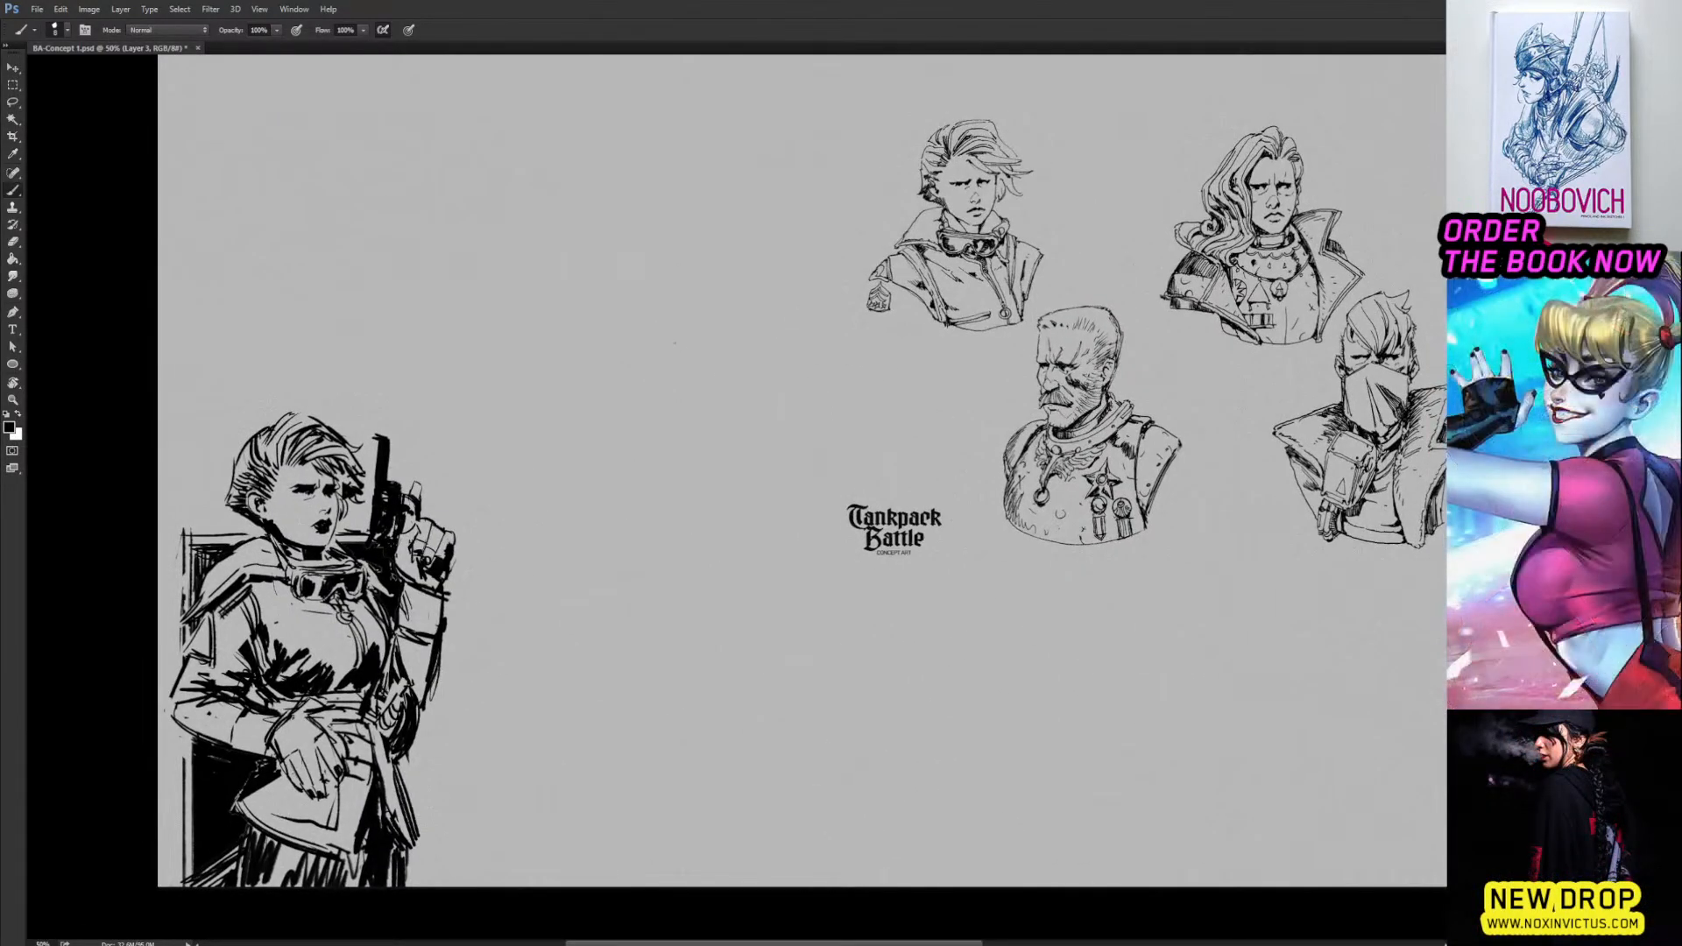
pyautogui.hotkey('ctrl', 't')
pyautogui.moveTo(455, 409); pyautogui.dragTo(434, 461)
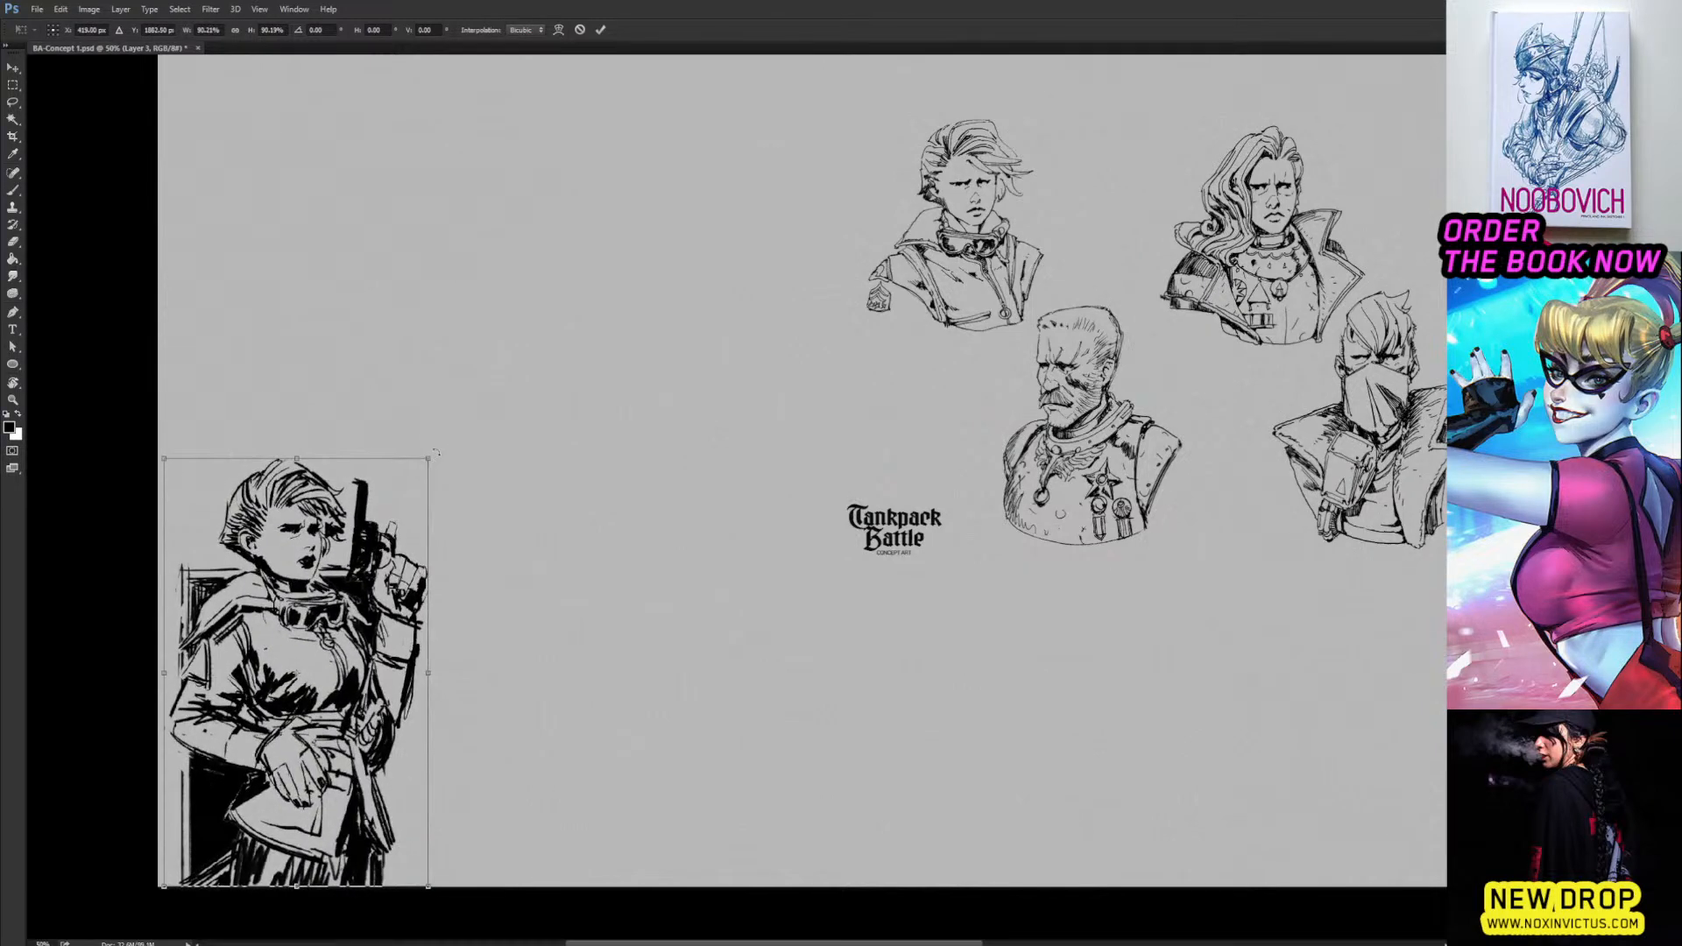
pyautogui.press('Return')
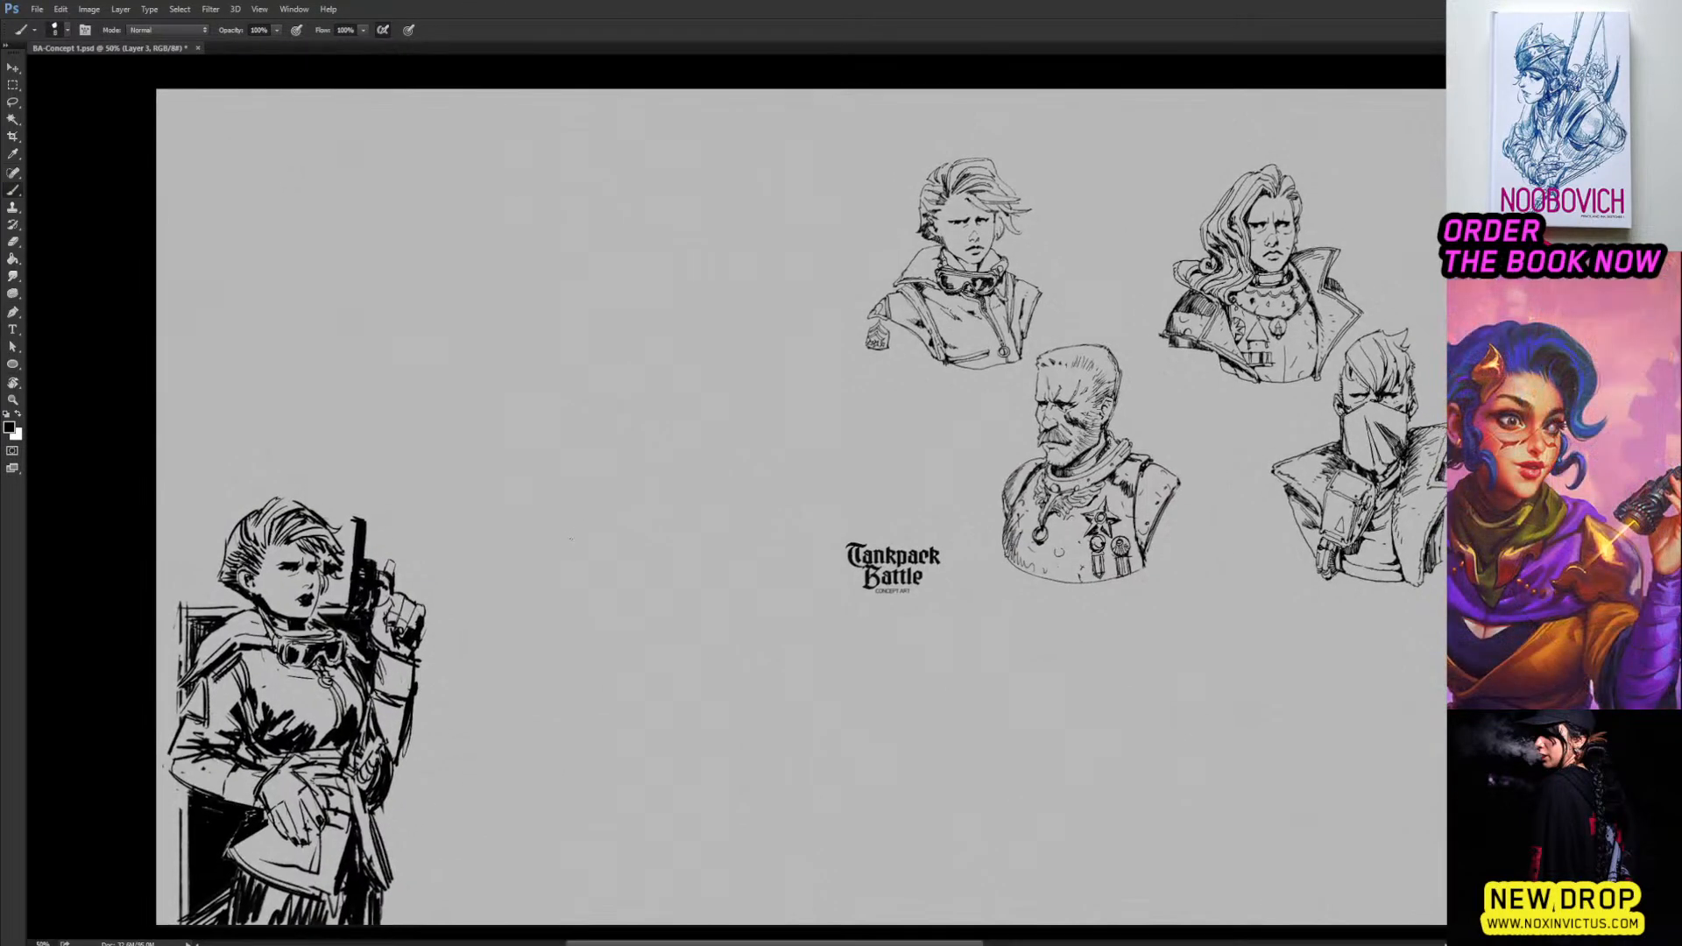
pyautogui.moveTo(571, 508); pyautogui.dragTo(638, 510)
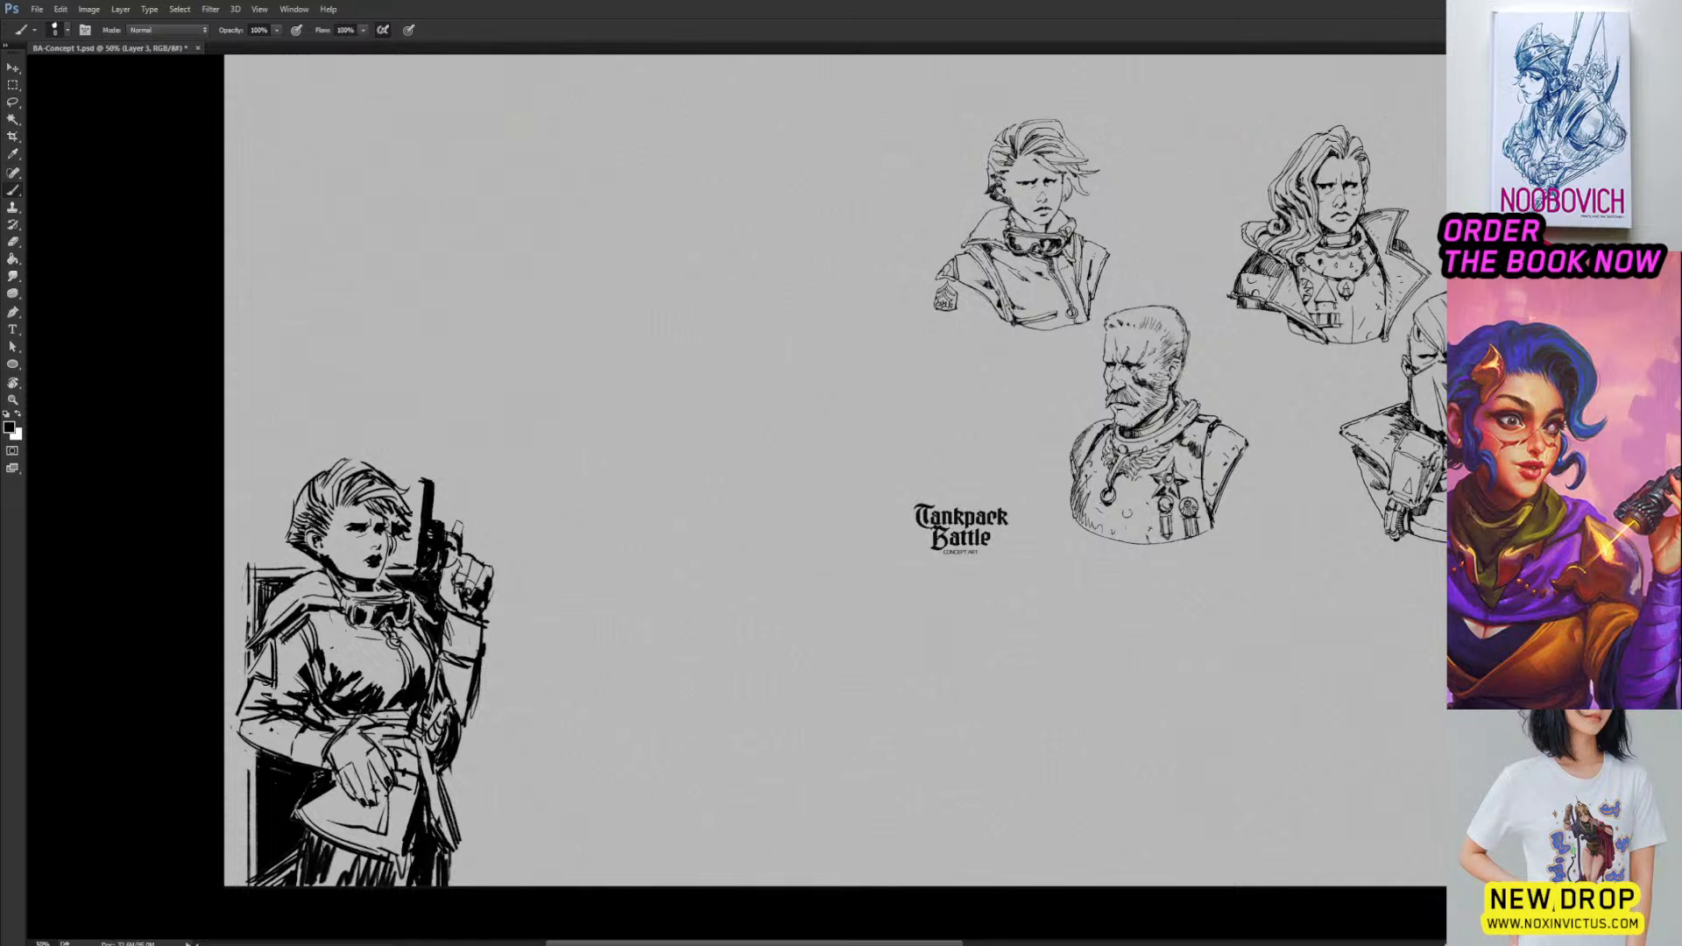
# Paint light accents in white into the black area between the collar and the pistol, and restore black as the drawing colour.
pyautogui.press('x')
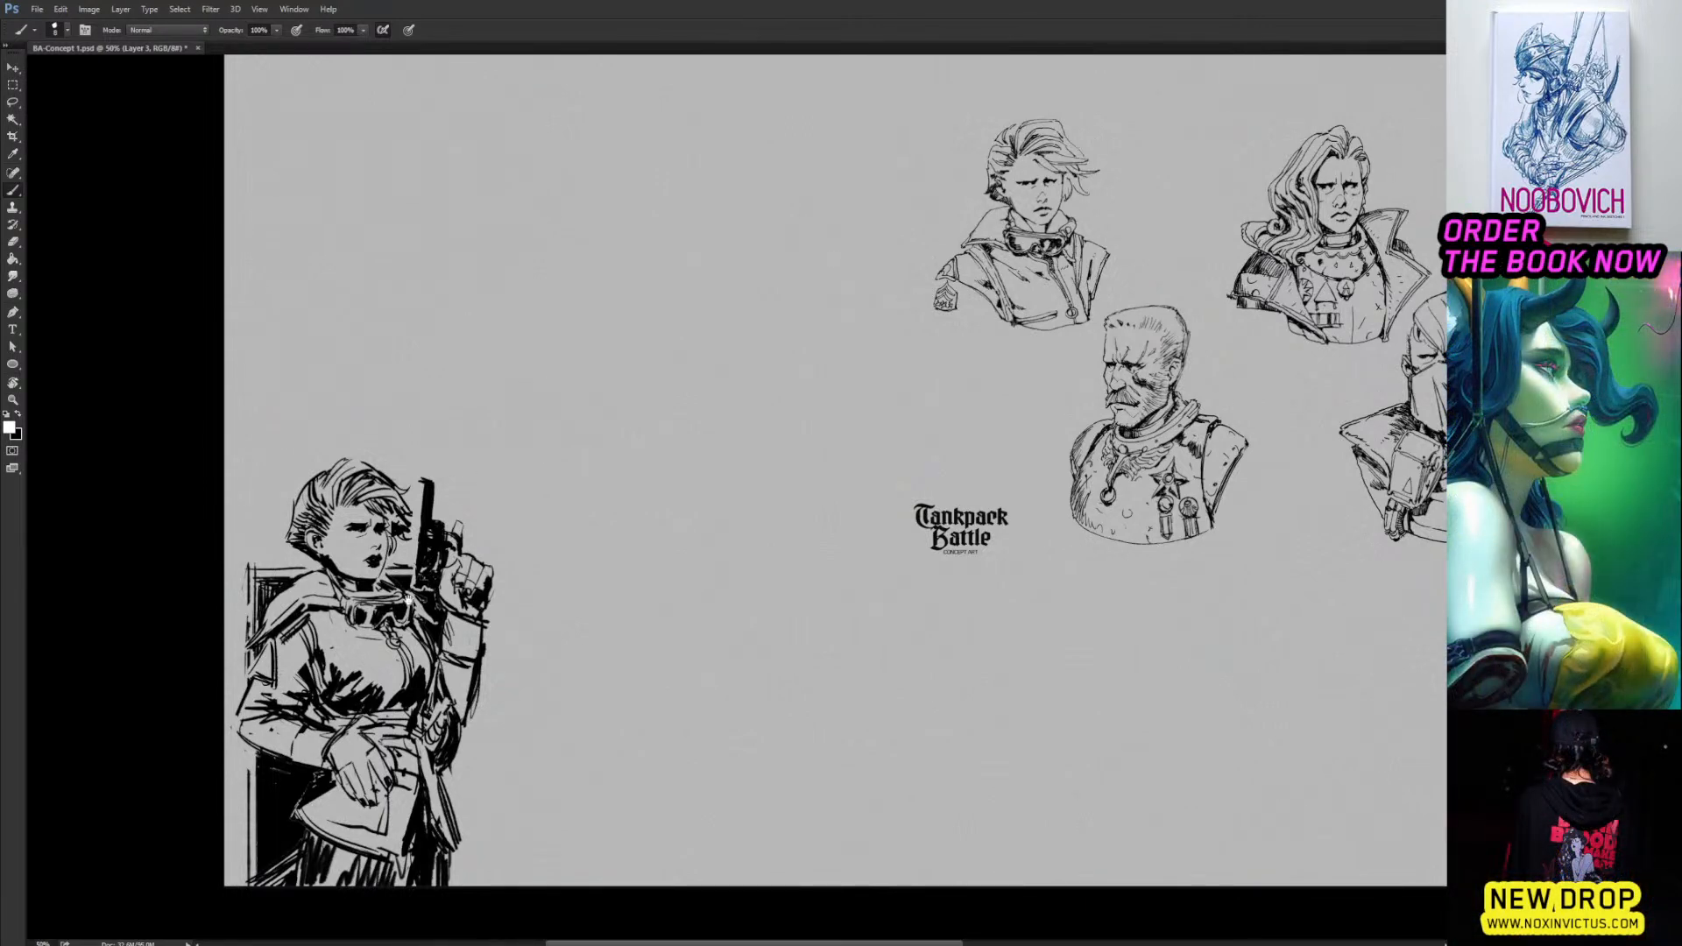
pyautogui.moveTo(408, 601); pyautogui.dragTo(485, 501)
pyautogui.press('x')
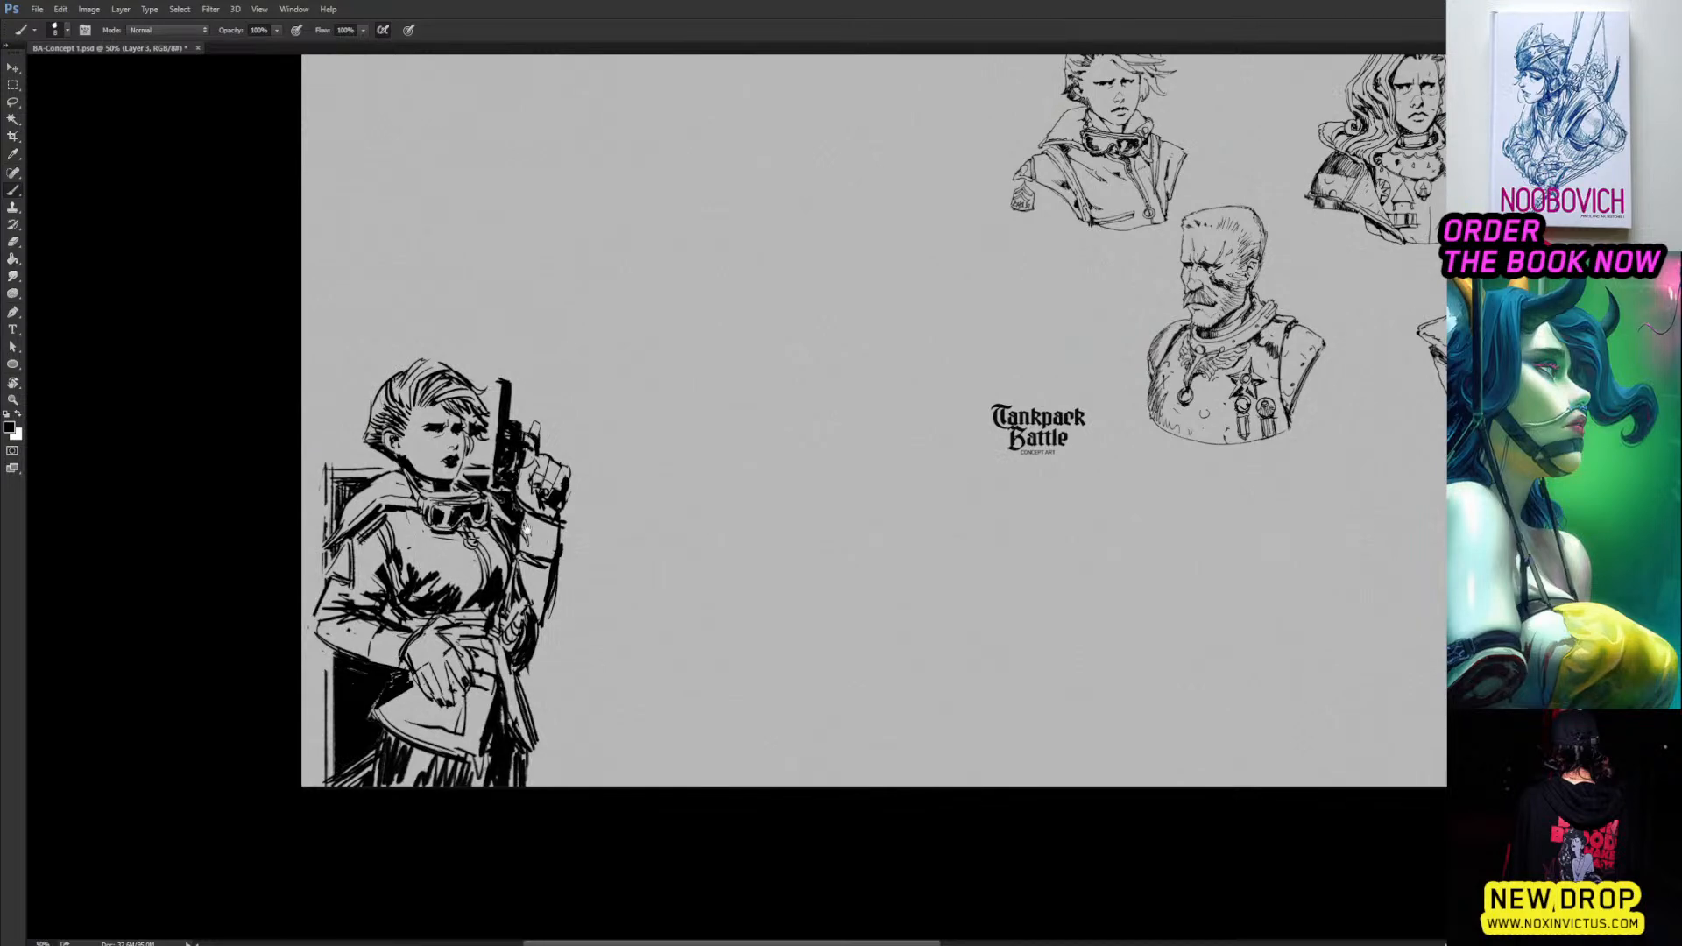
# Add black fold strokes to the skirt, below the raised arm and on the near upper sleeve.
pyautogui.moveTo(524, 526); pyautogui.dragTo(536, 412)
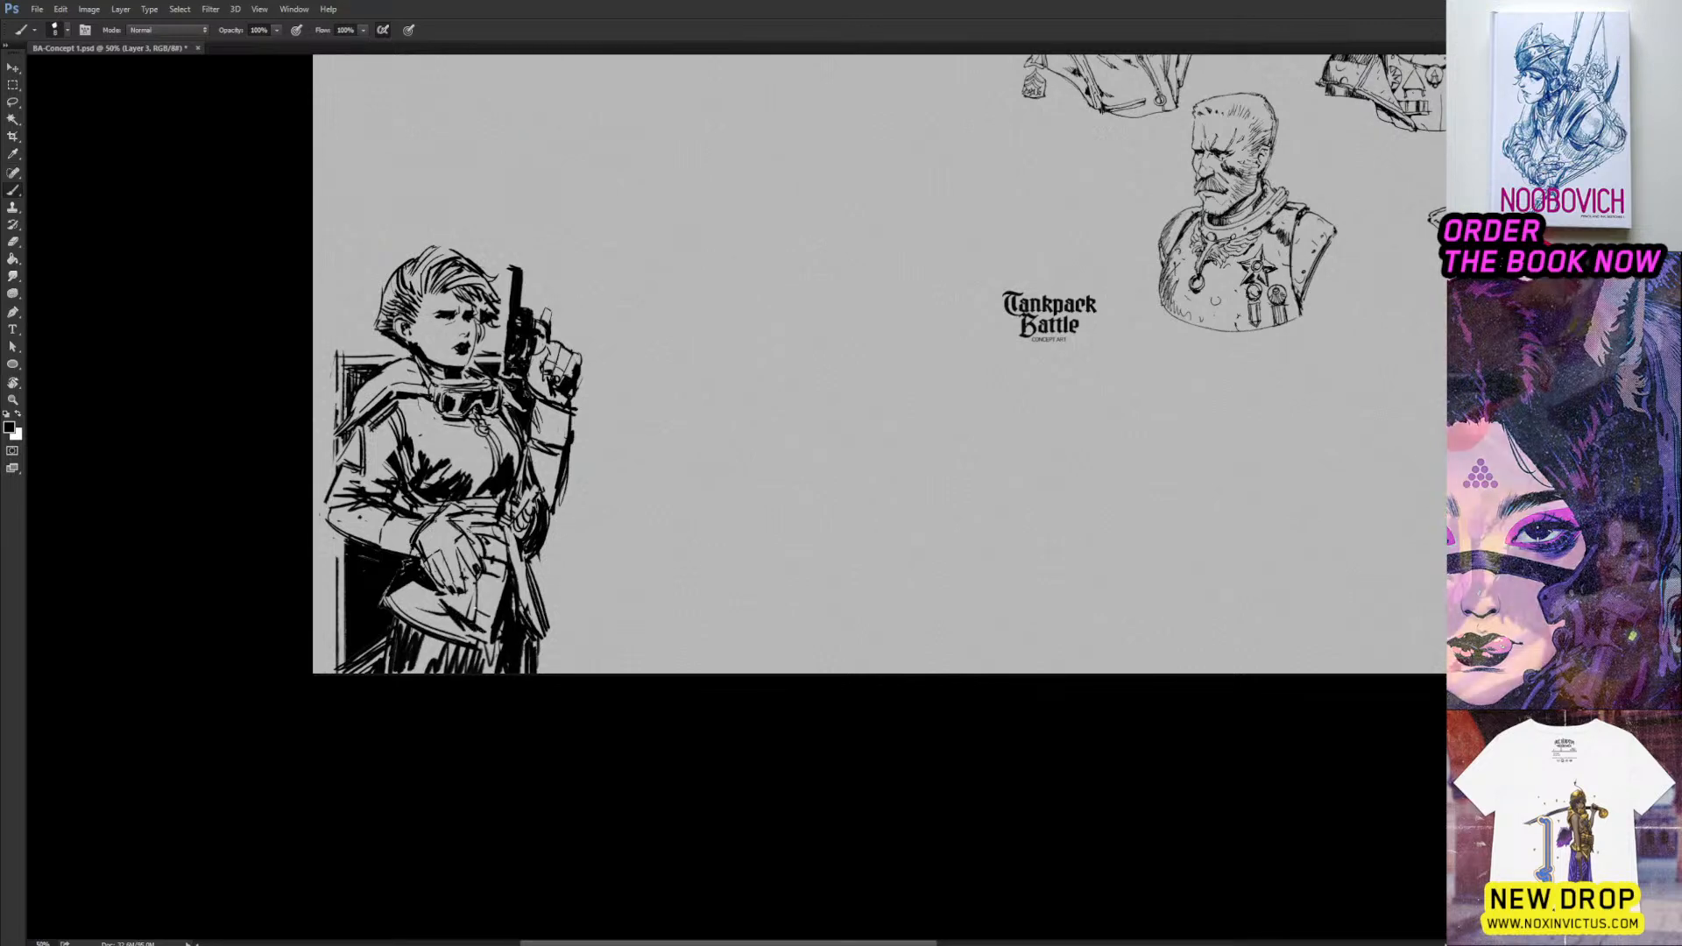
pyautogui.moveTo(475, 607)
pyautogui.mouseDown()
pyautogui.moveTo(497, 602)
pyautogui.moveTo(445, 620)
pyautogui.mouseUp()
pyautogui.moveTo(534, 470); pyautogui.dragTo(526, 523)
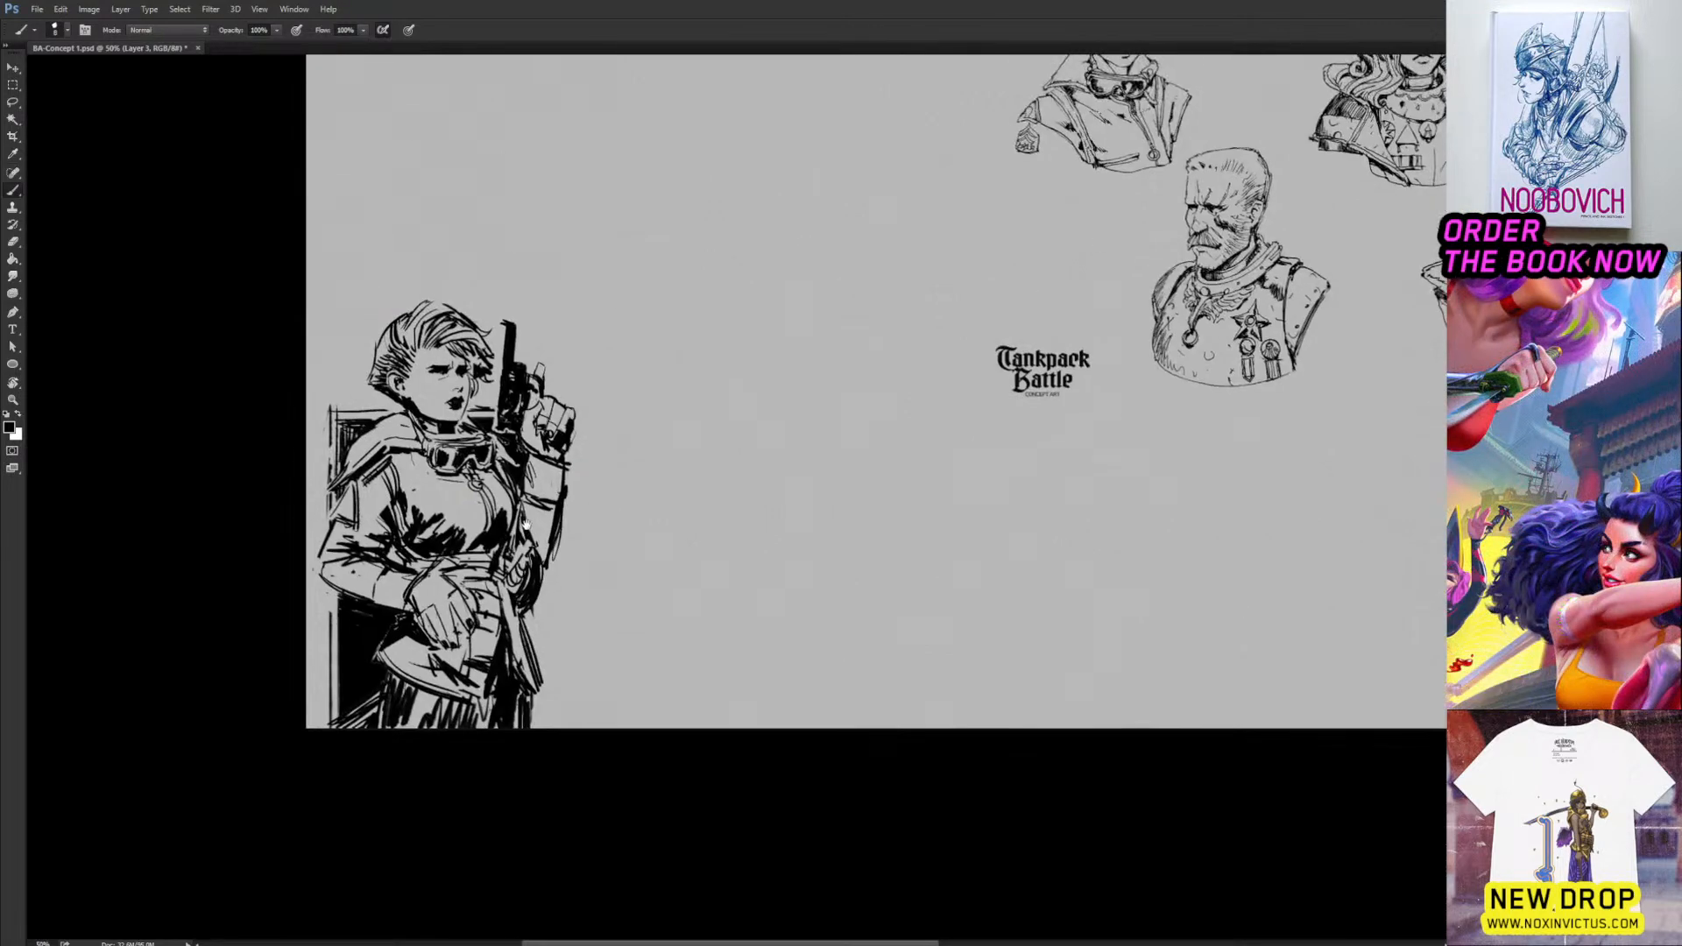
pyautogui.moveTo(369, 498); pyautogui.dragTo(386, 523)
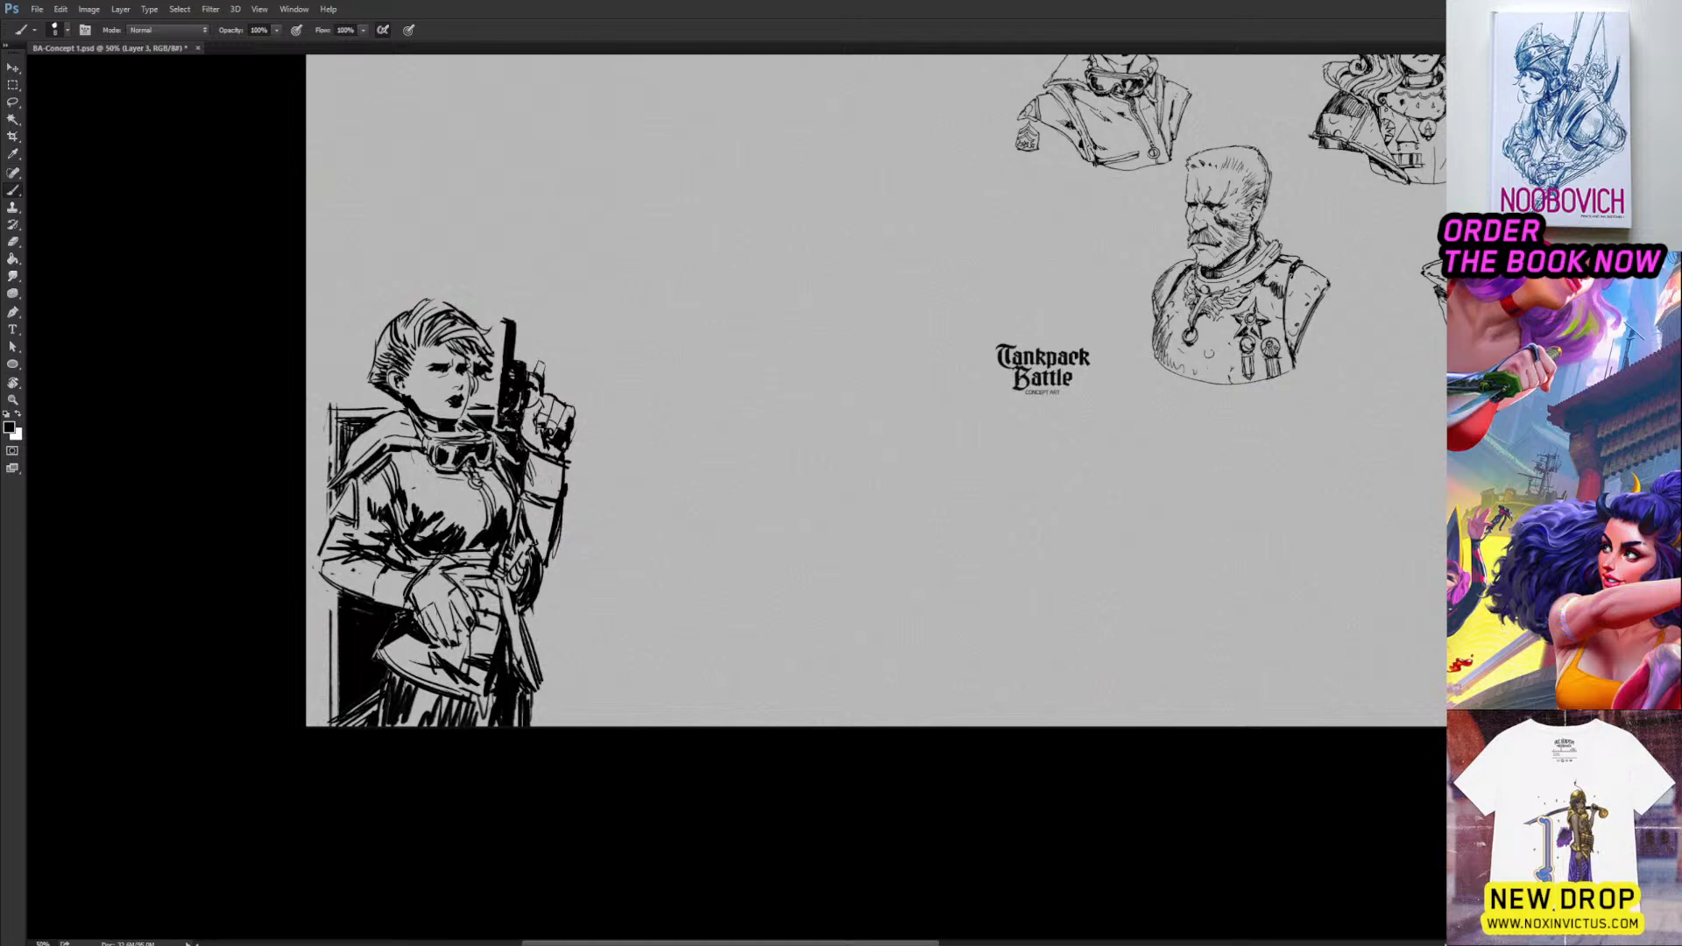
pyautogui.moveTo(629, 353)
pyautogui.mouseDown()
pyautogui.moveTo(725, 271)
pyautogui.moveTo(470, 488)
pyautogui.moveTo(555, 501)
pyautogui.mouseUp()
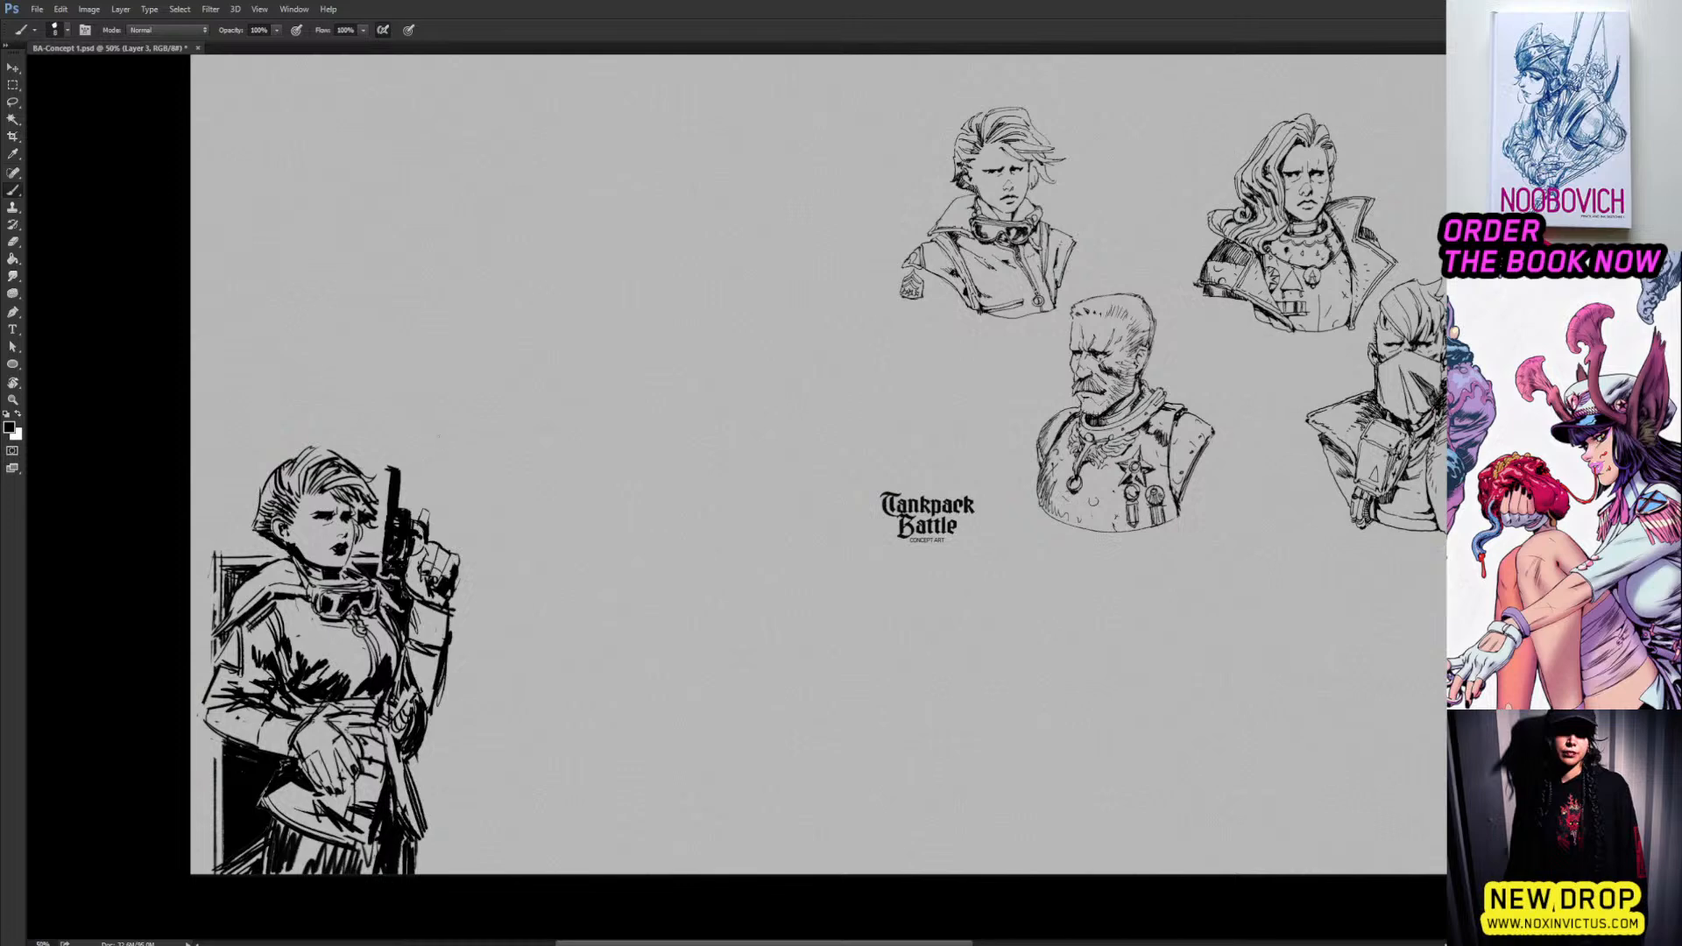
# Erase the pistol beside the face and draw a long, thin, slanted barrel in its place.
pyautogui.press('e')
pyautogui.moveTo(392, 471)
pyautogui.mouseDown()
pyautogui.moveTo(408, 561)
pyautogui.moveTo(391, 549)
pyautogui.mouseUp()
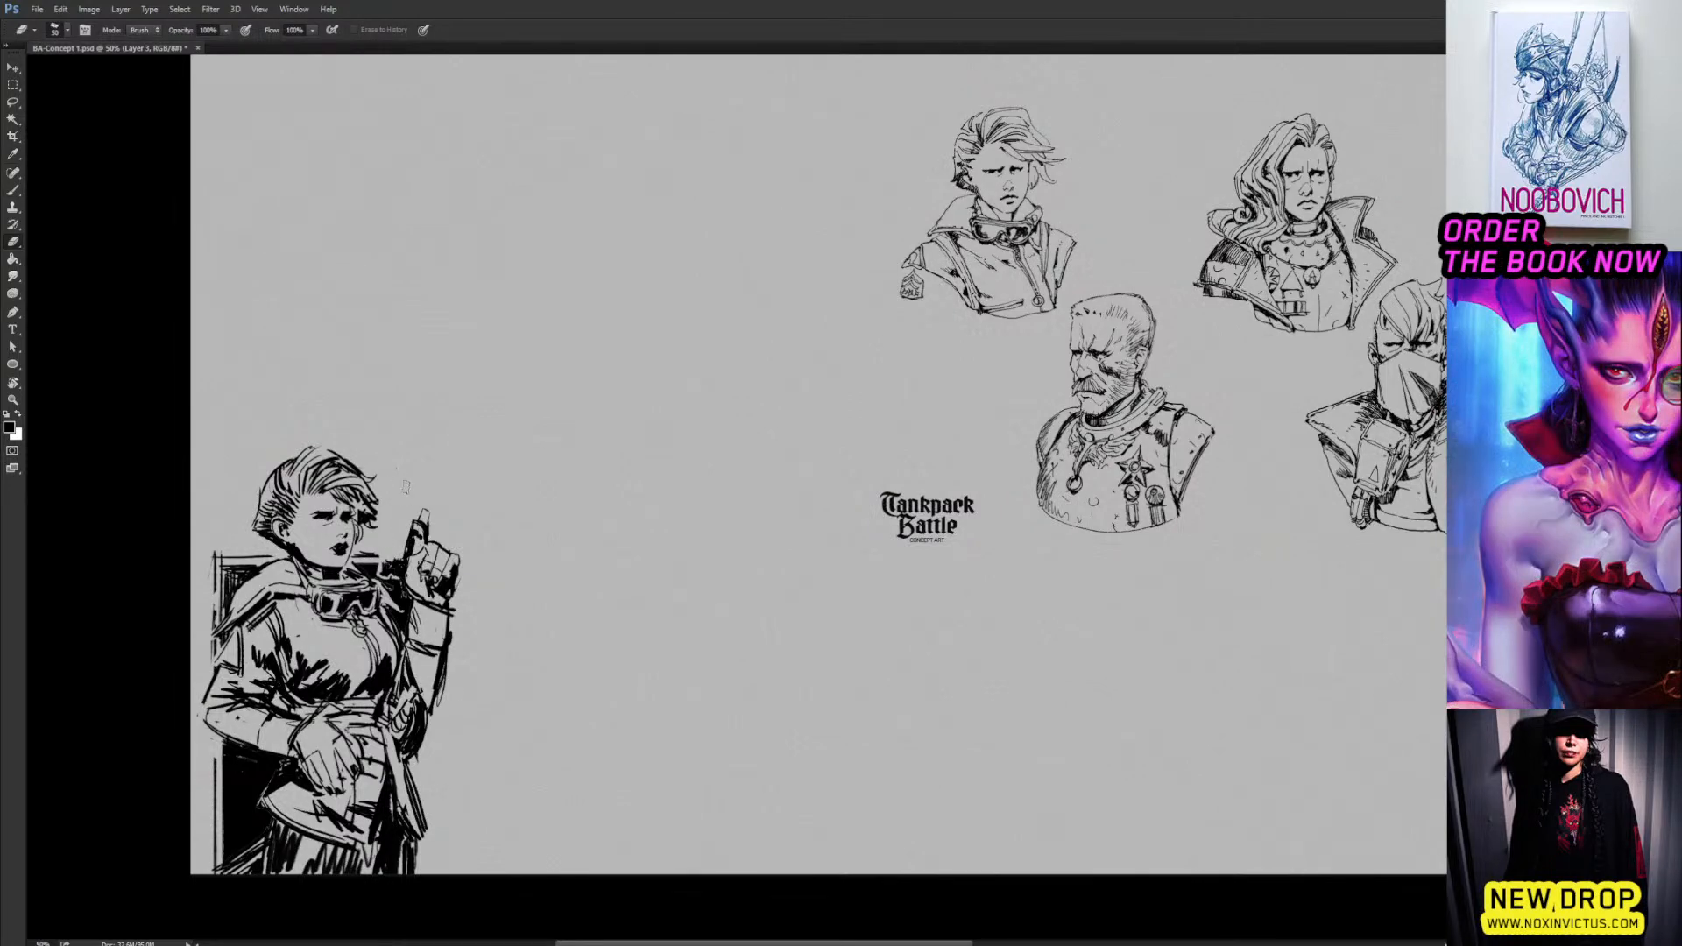
pyautogui.press('b')
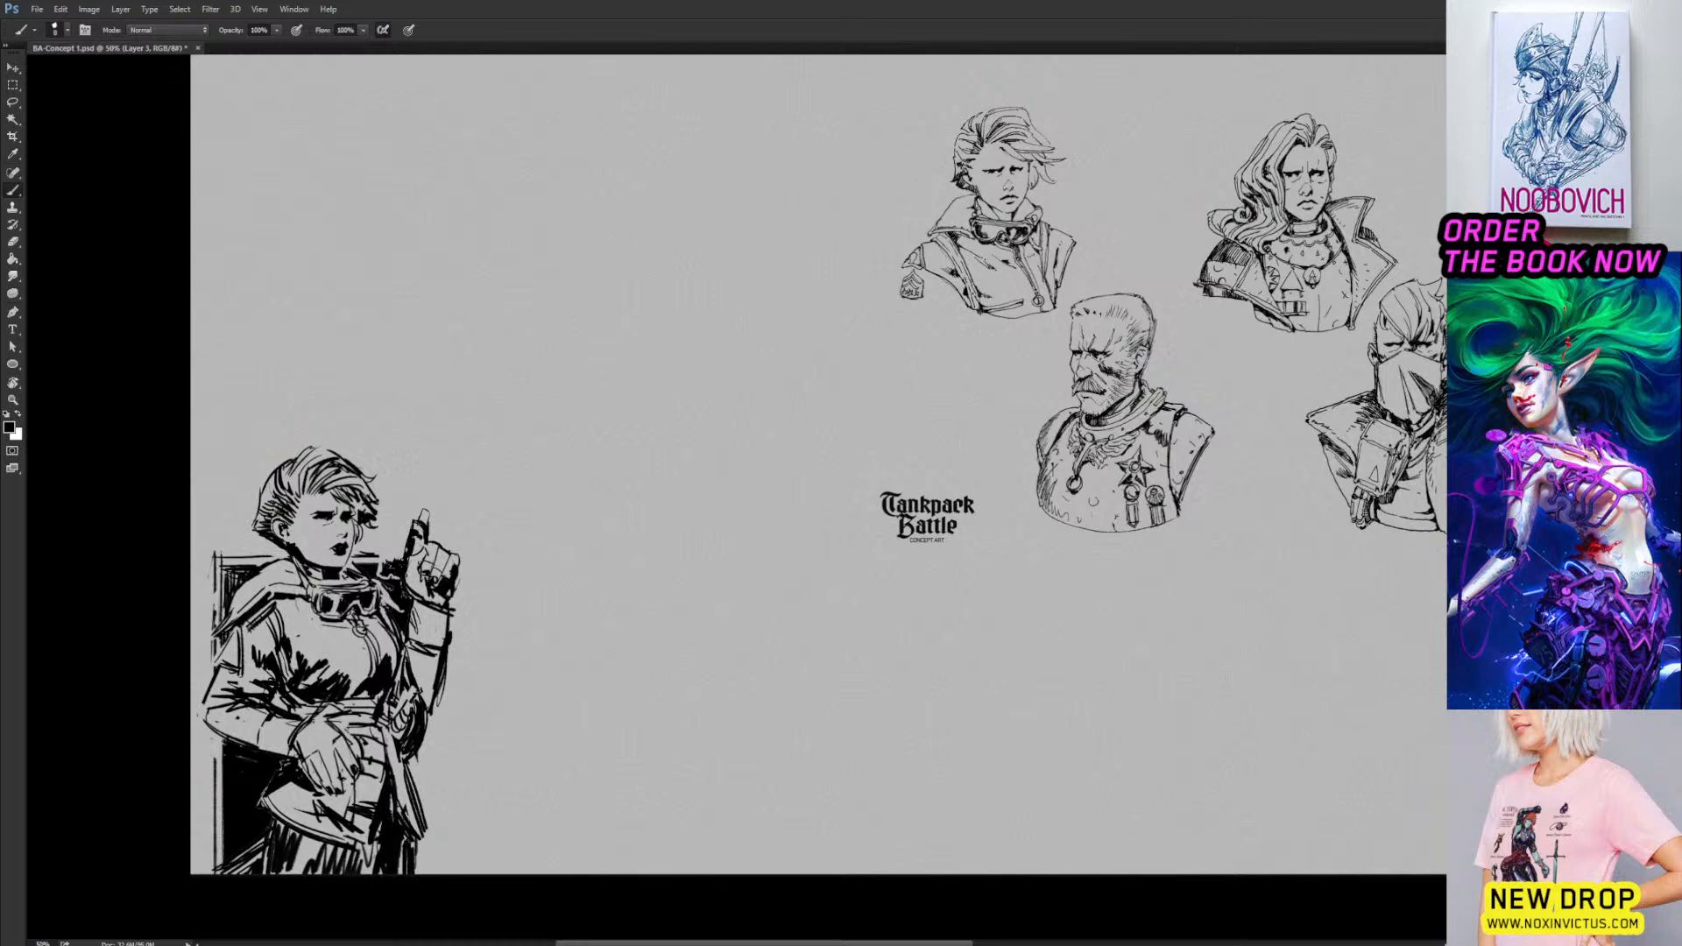
pyautogui.press('r')
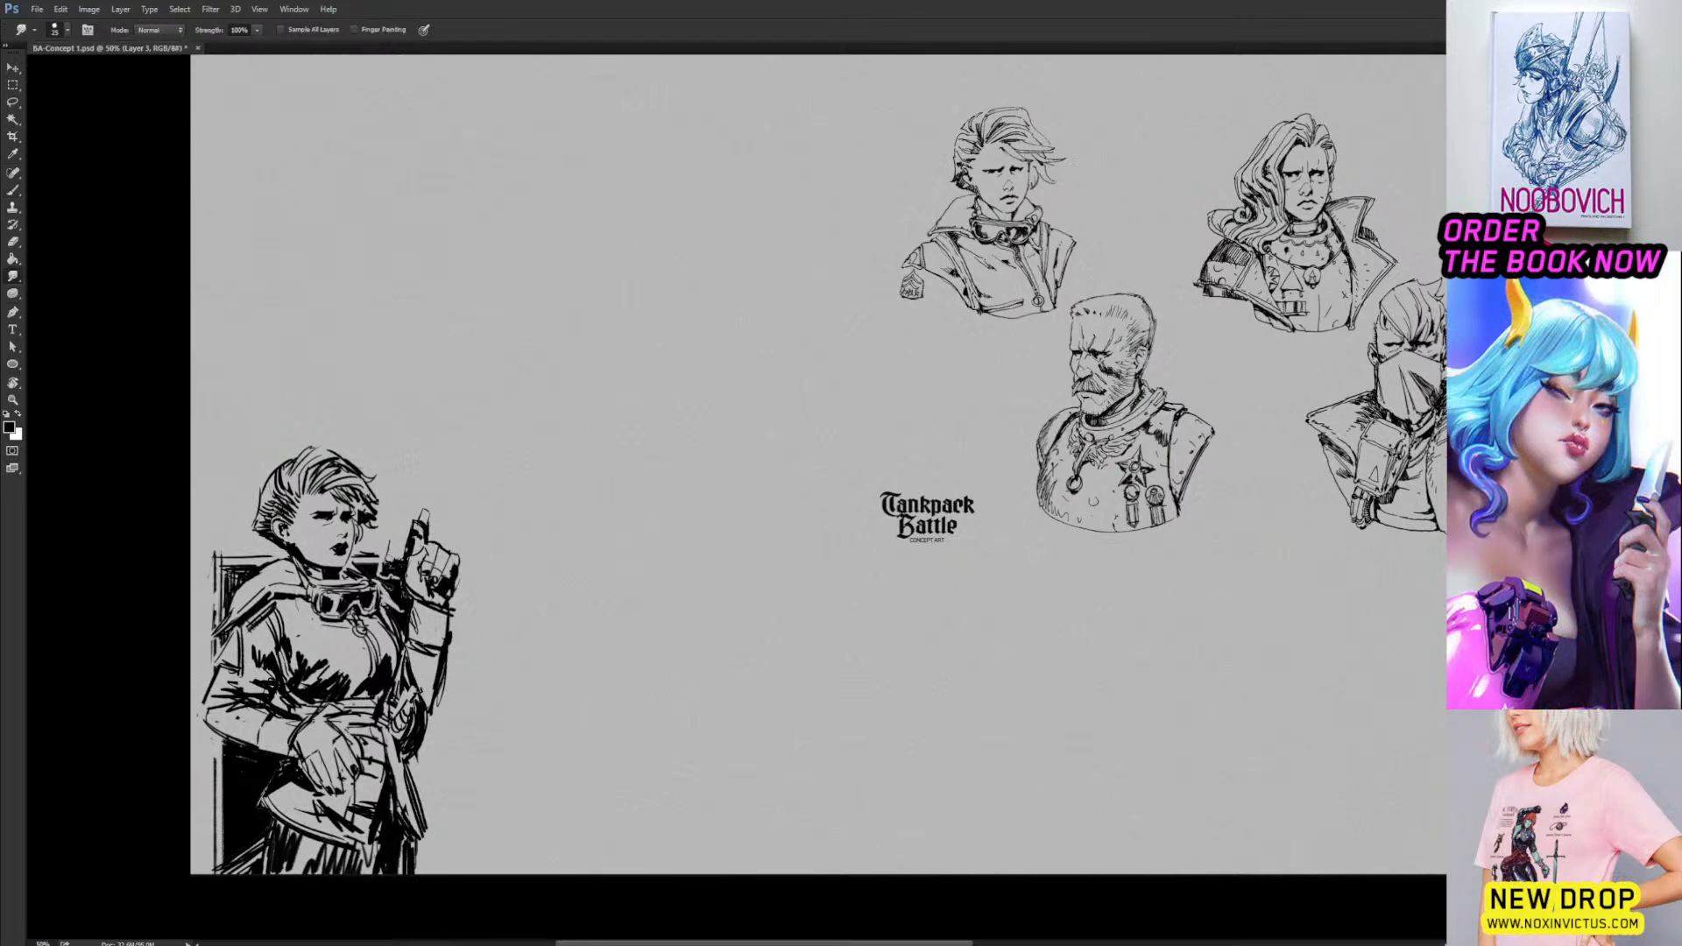
pyautogui.moveTo(387, 562); pyautogui.dragTo(419, 448)
pyautogui.press('b')
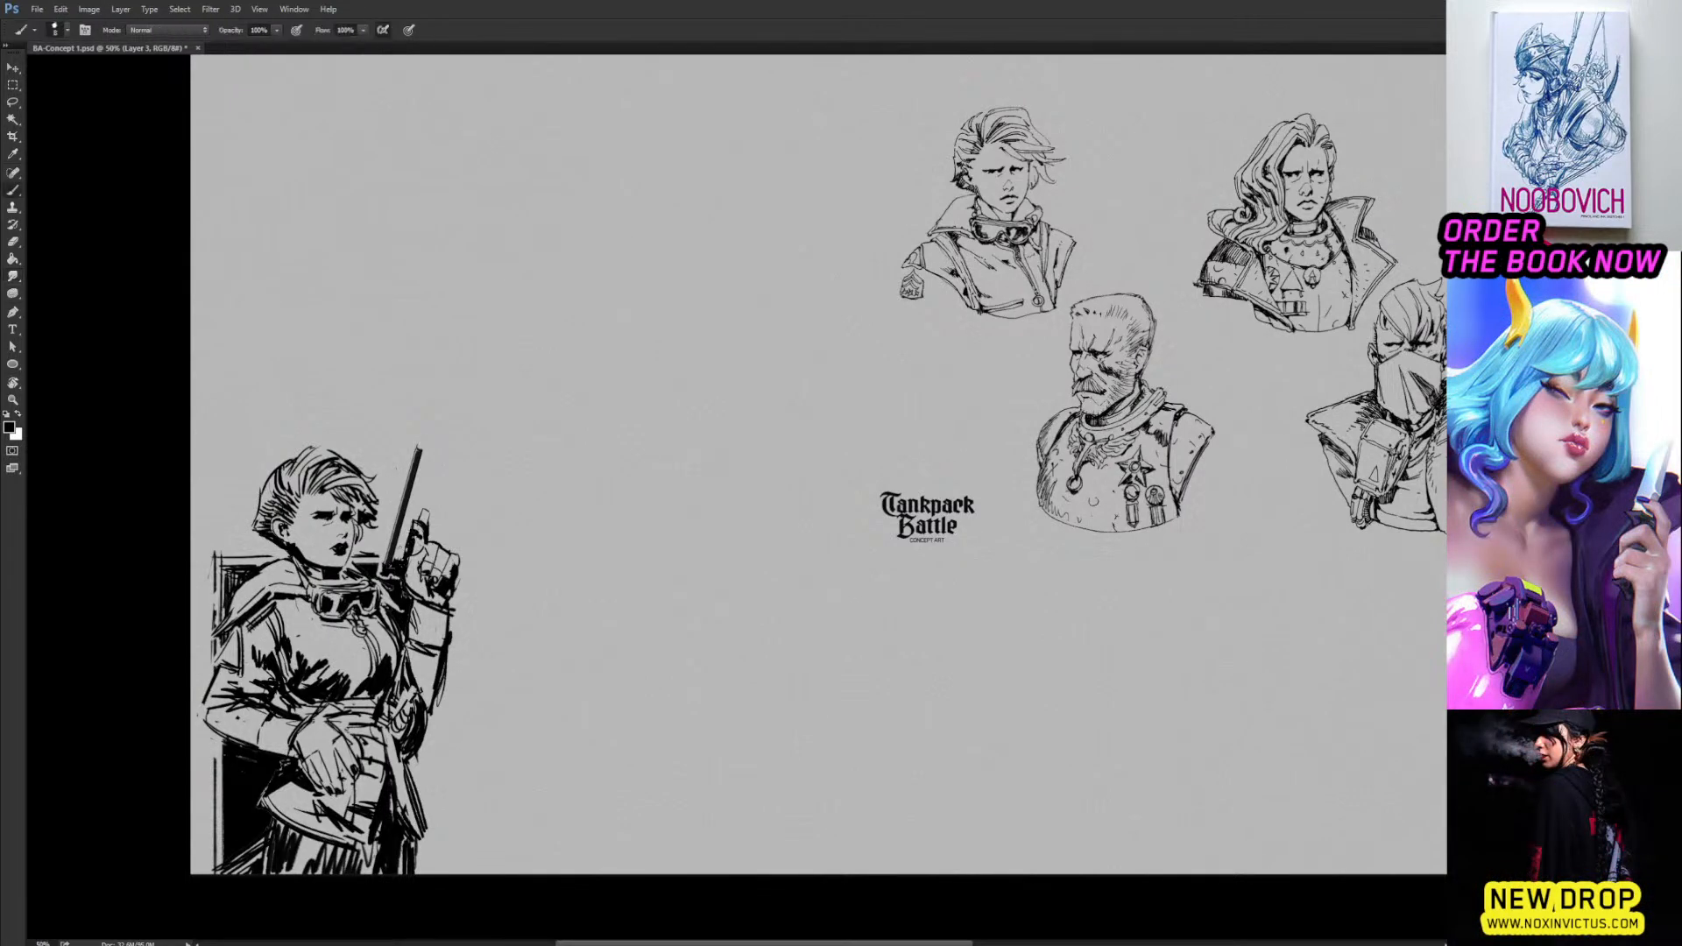
# Build up the new gun's body under the barrel, taper it with the Smudge tool, and draw the rear parts above the hand.
pyautogui.moveTo(401, 530); pyautogui.dragTo(401, 550)
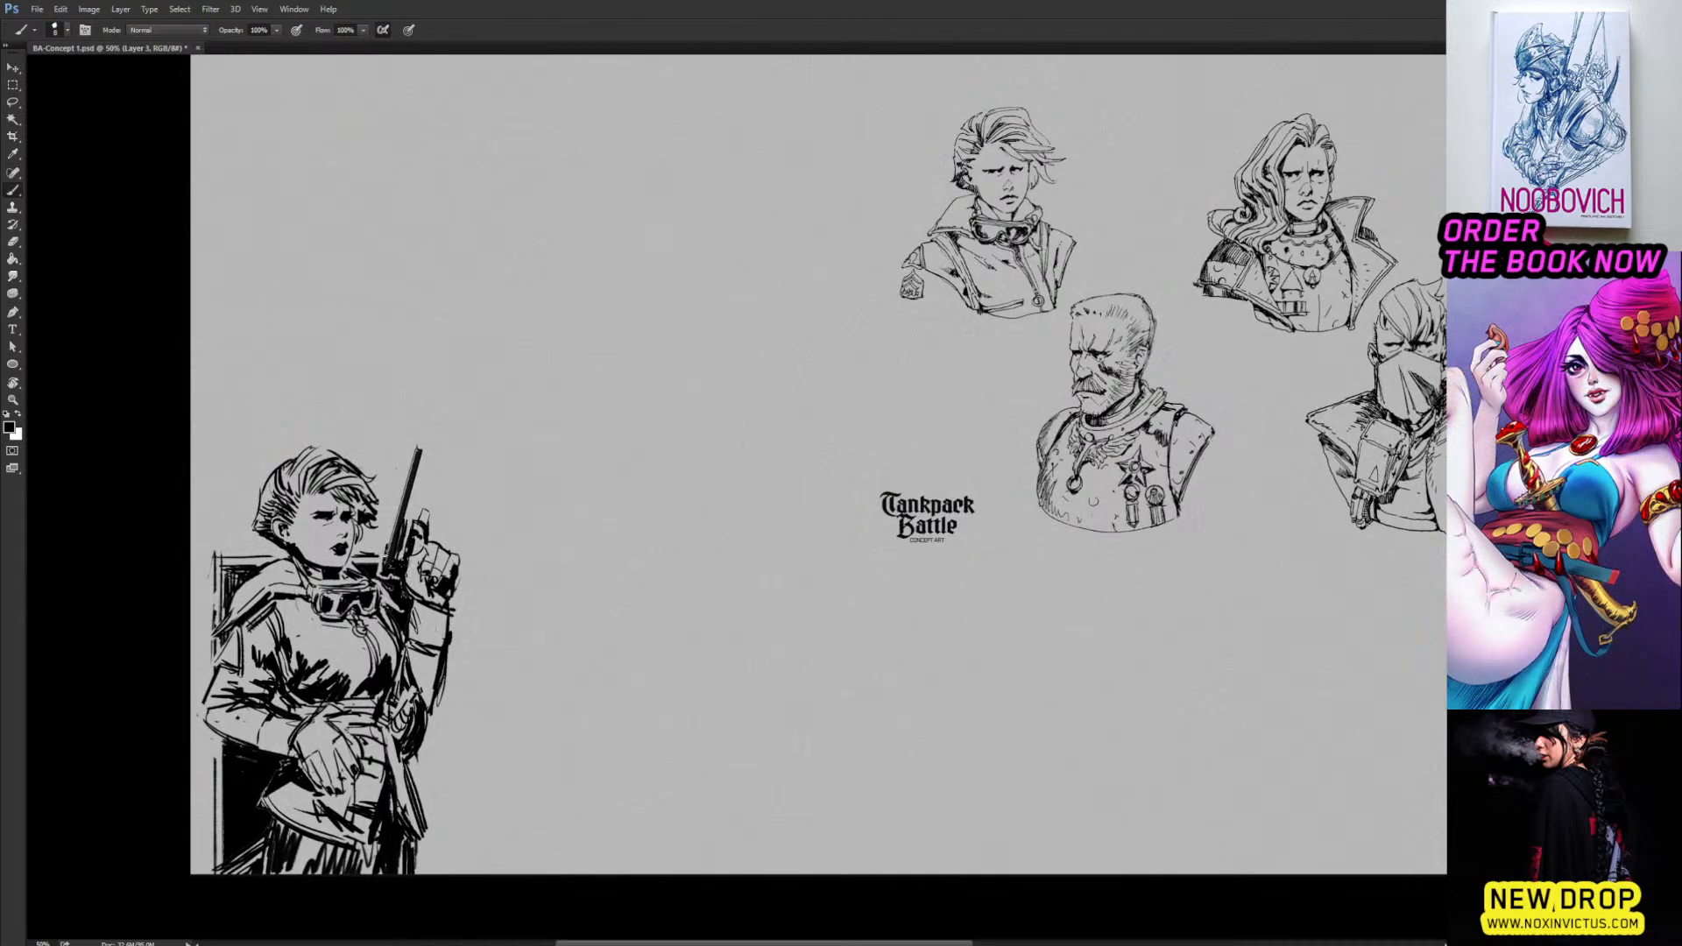
pyautogui.press('r')
pyautogui.moveTo(389, 546); pyautogui.dragTo(405, 488)
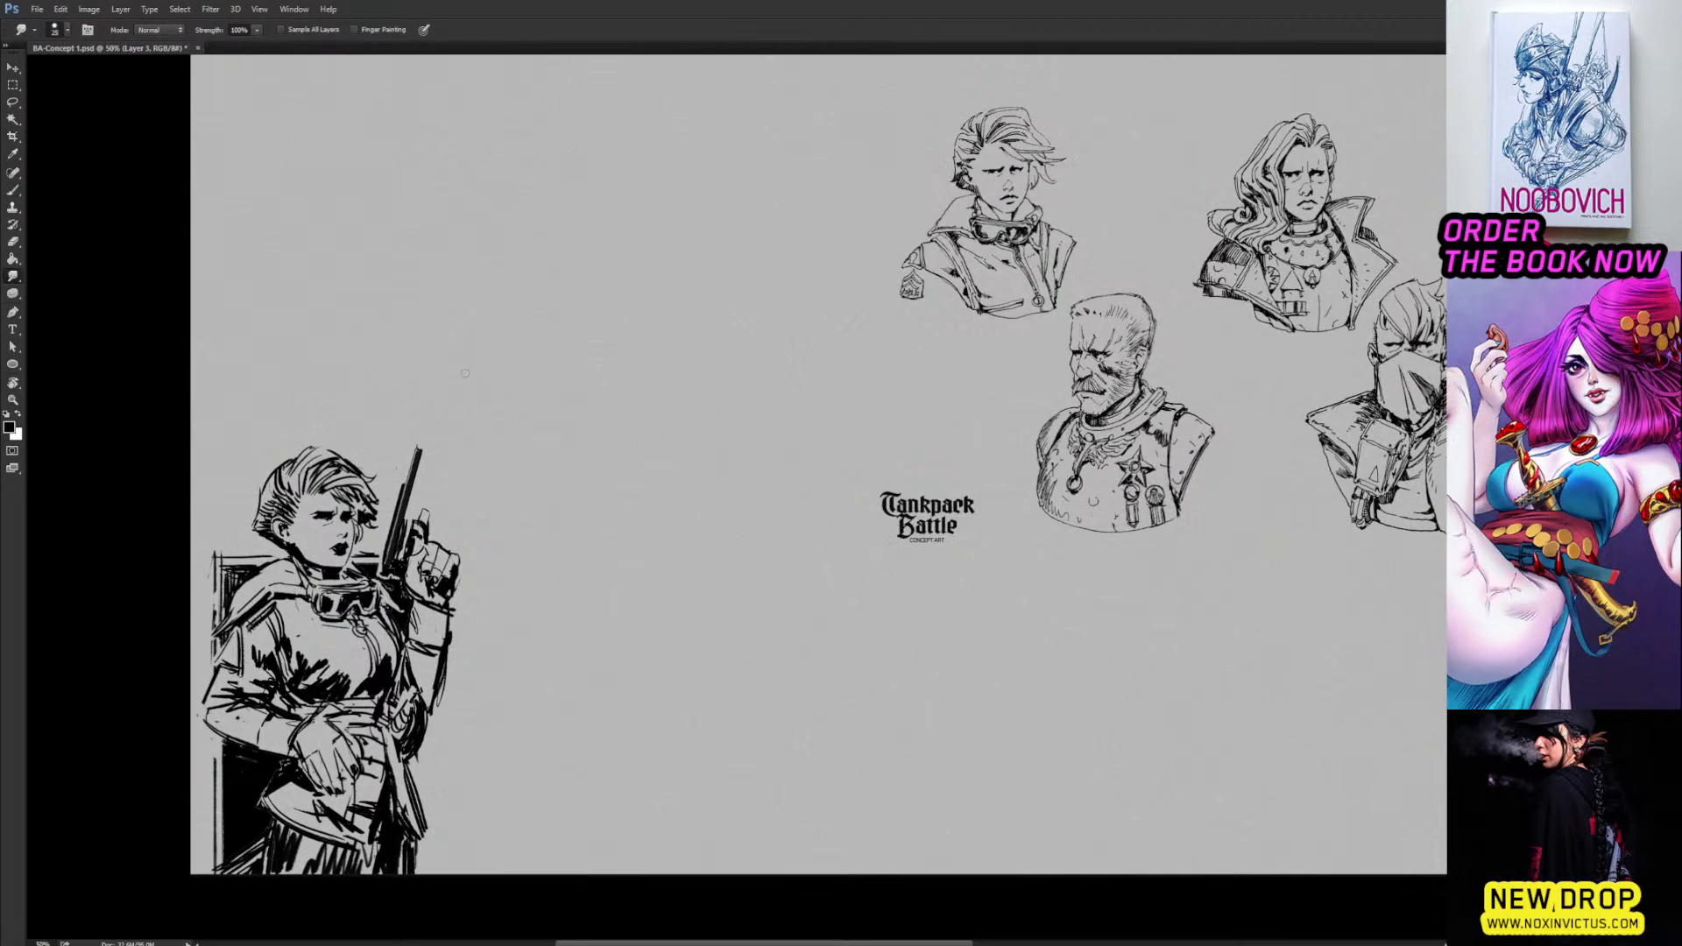
pyautogui.press('b')
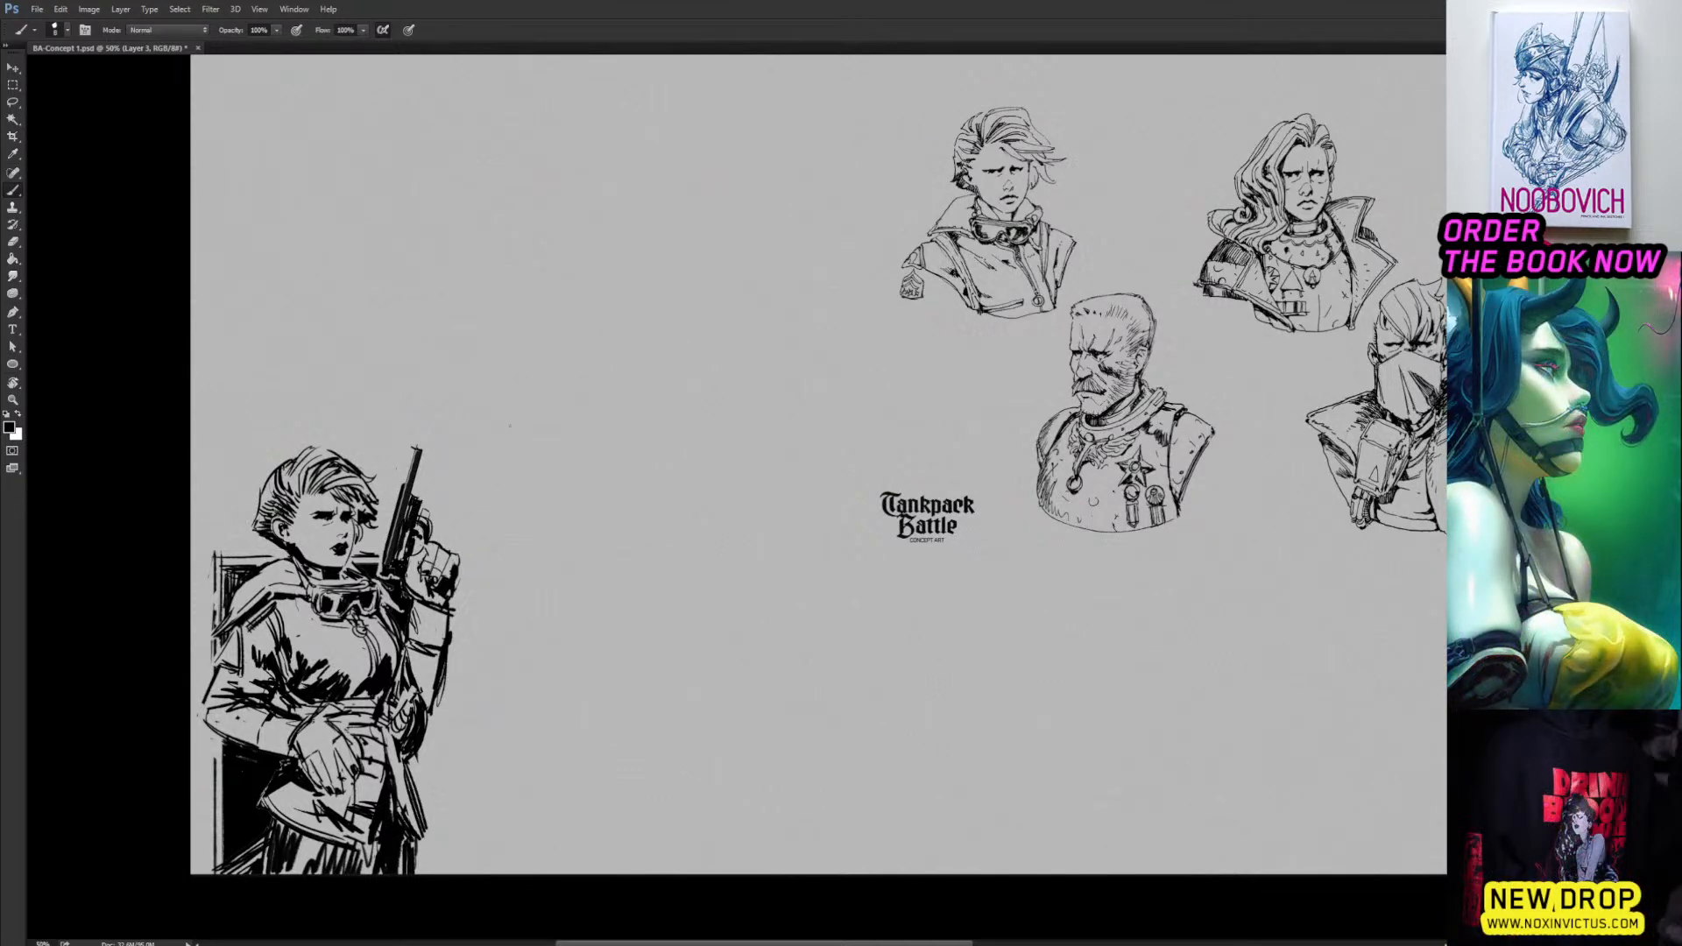
pyautogui.moveTo(601, 457); pyautogui.dragTo(651, 454)
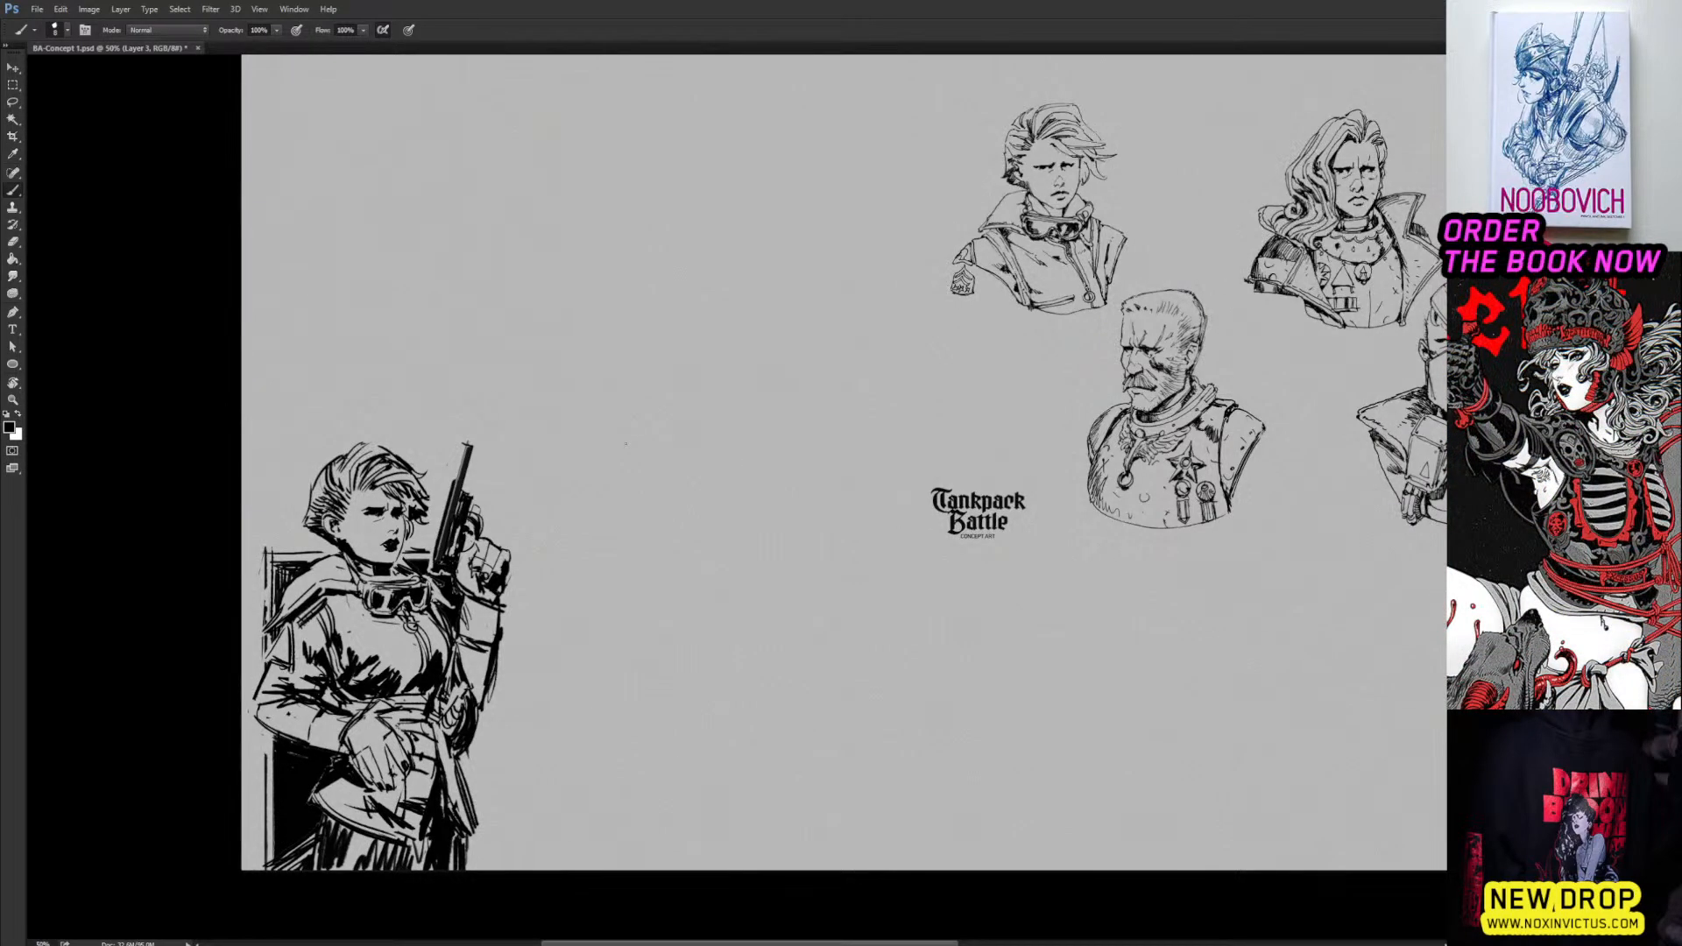
pyautogui.moveTo(539, 418); pyautogui.dragTo(594, 459)
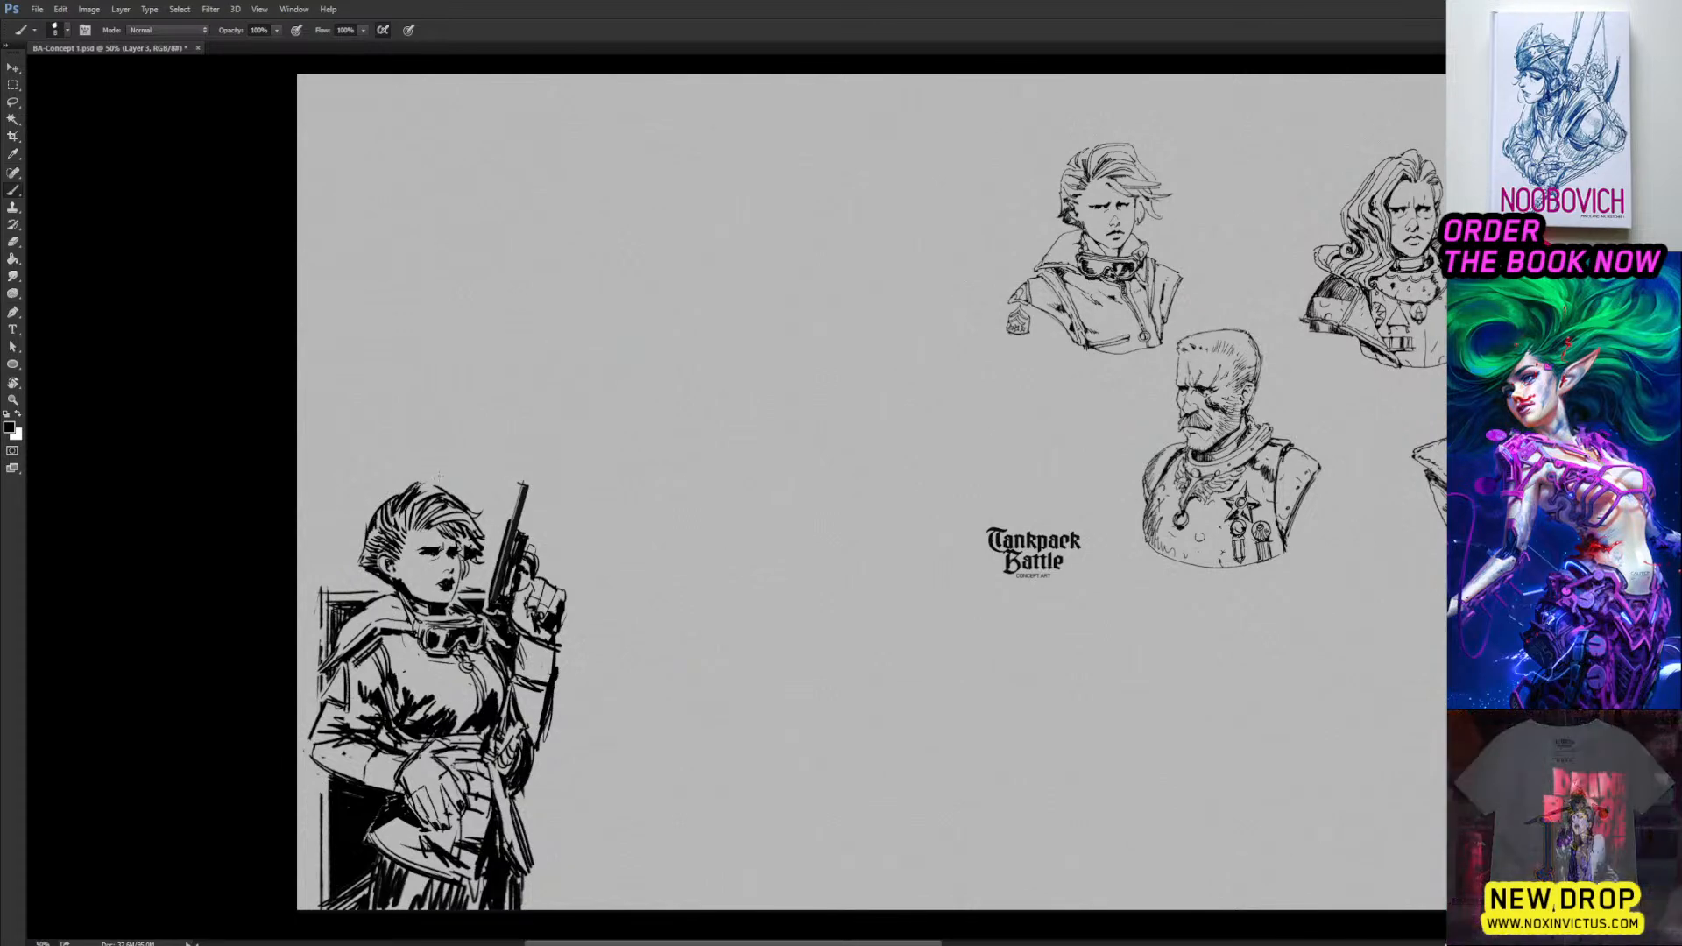
# Touch up the fold lines on the near forearm sleeve with small brush and eraser strokes.
pyautogui.moveTo(576, 442); pyautogui.dragTo(521, 419)
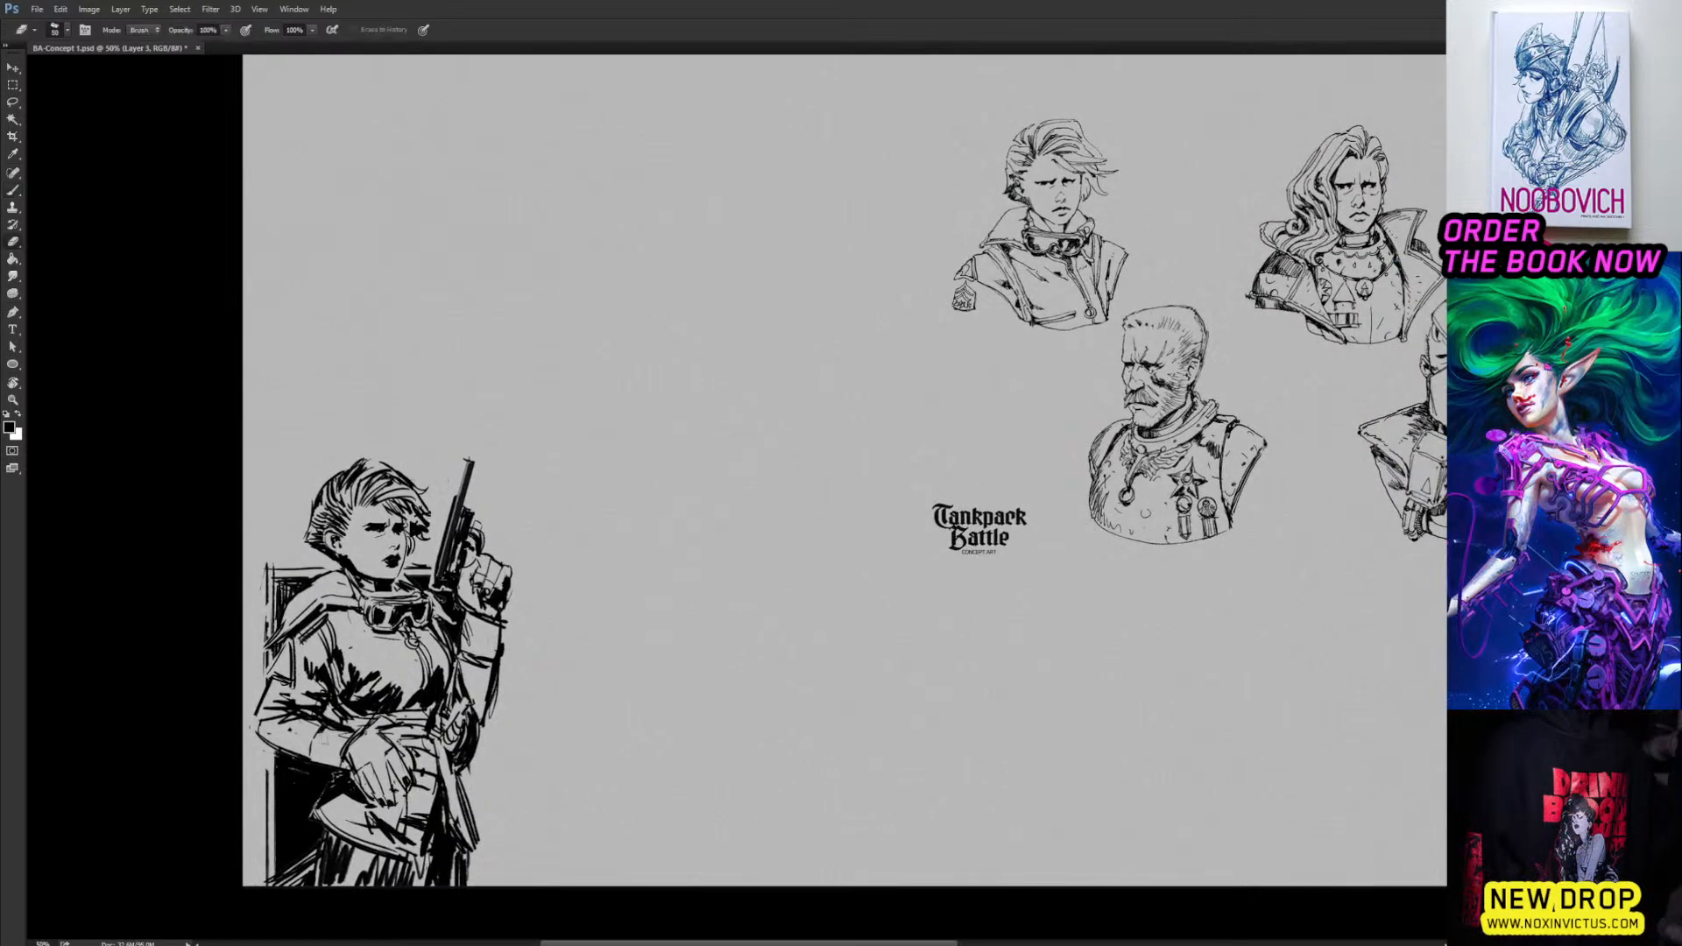
pyautogui.moveTo(326, 718)
pyautogui.mouseDown()
pyautogui.moveTo(361, 728)
pyautogui.moveTo(285, 727)
pyautogui.moveTo(325, 712)
pyautogui.mouseUp()
pyautogui.press('e')
pyautogui.press('b')
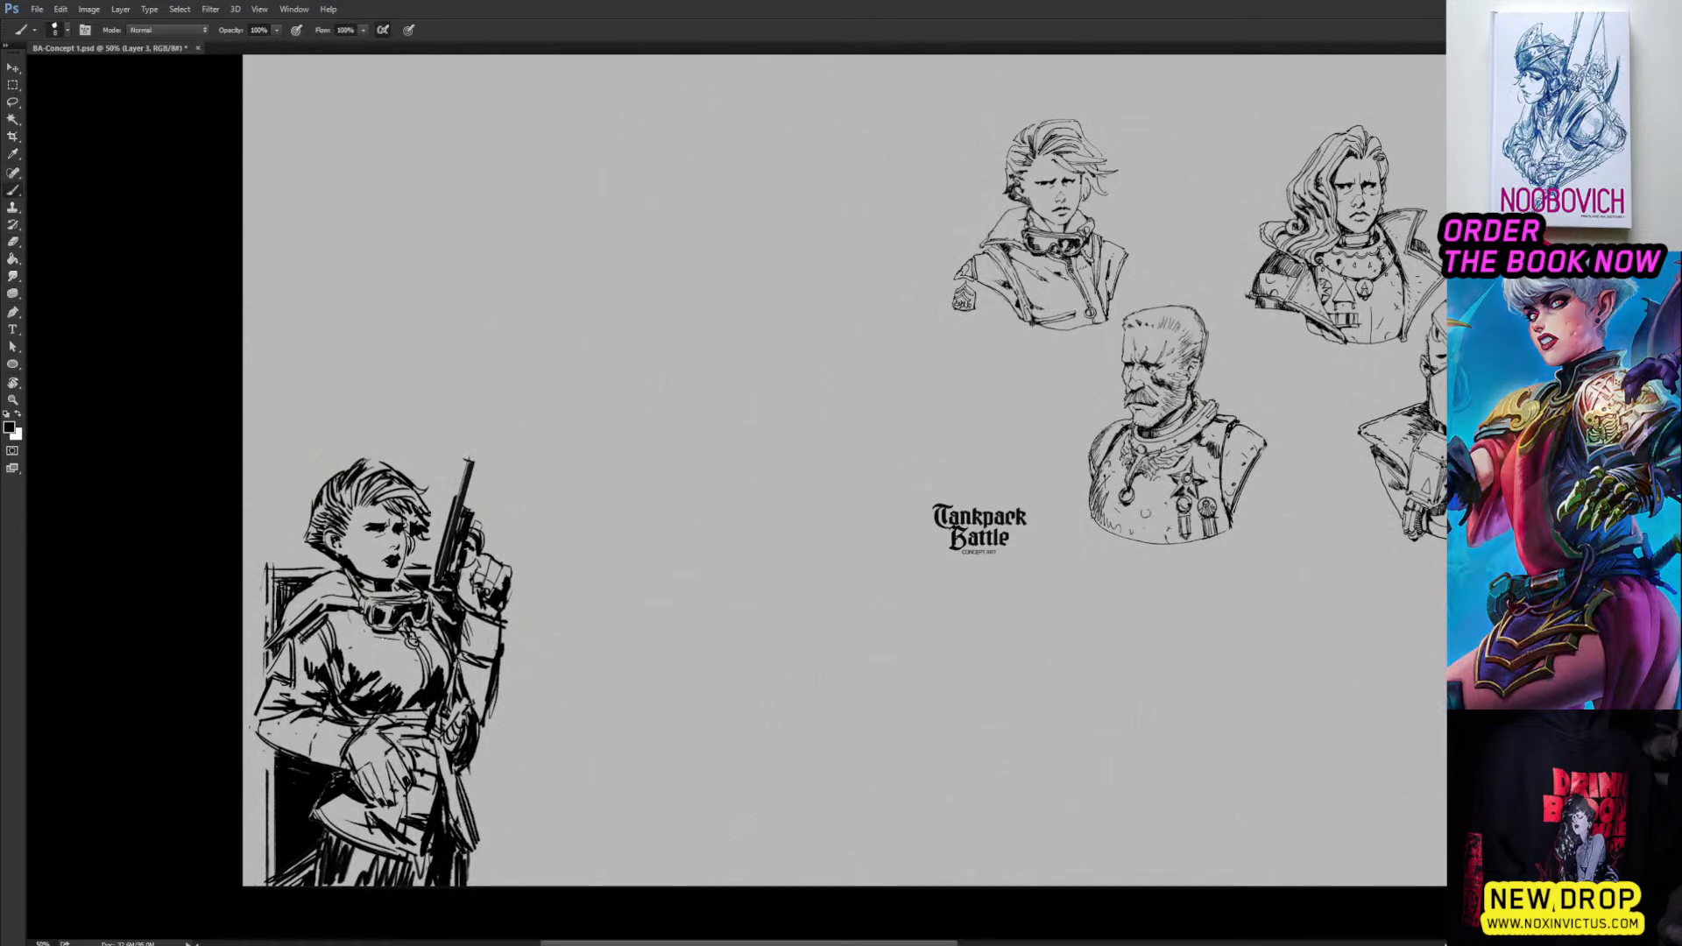
pyautogui.moveTo(680, 388)
pyautogui.mouseDown()
pyautogui.moveTo(628, 439)
pyautogui.moveTo(668, 429)
pyautogui.mouseUp()
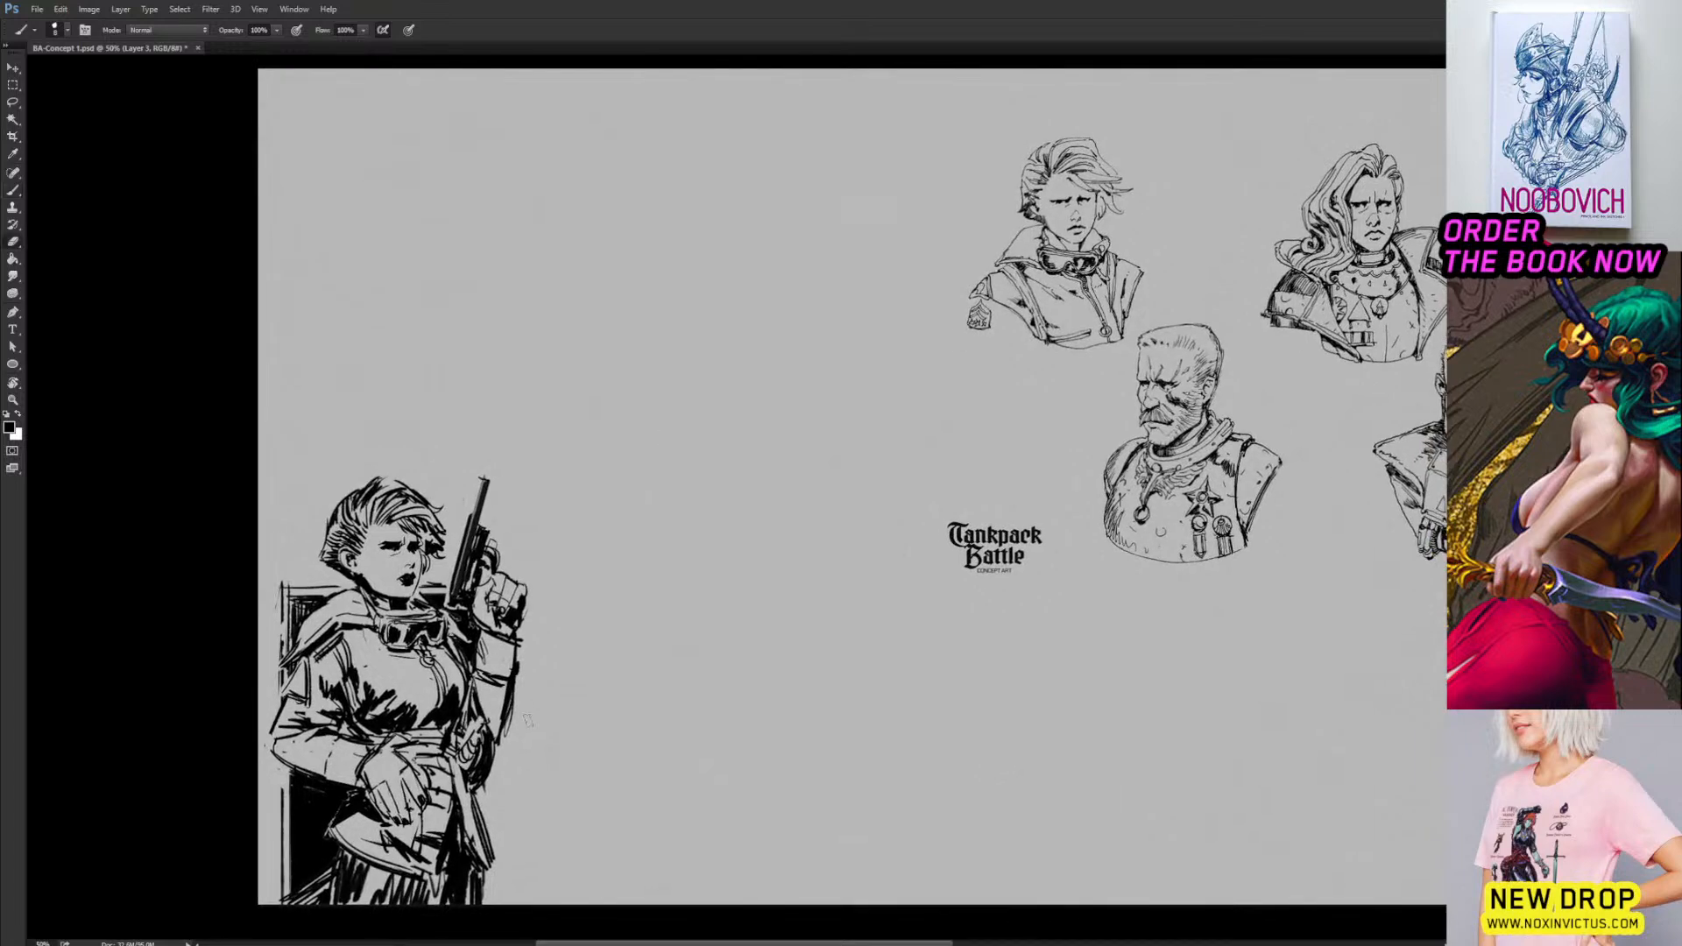
# Clean up the dark shading under the raised elbow and draw a rounded outline with small details at the hip.
pyautogui.press('e')
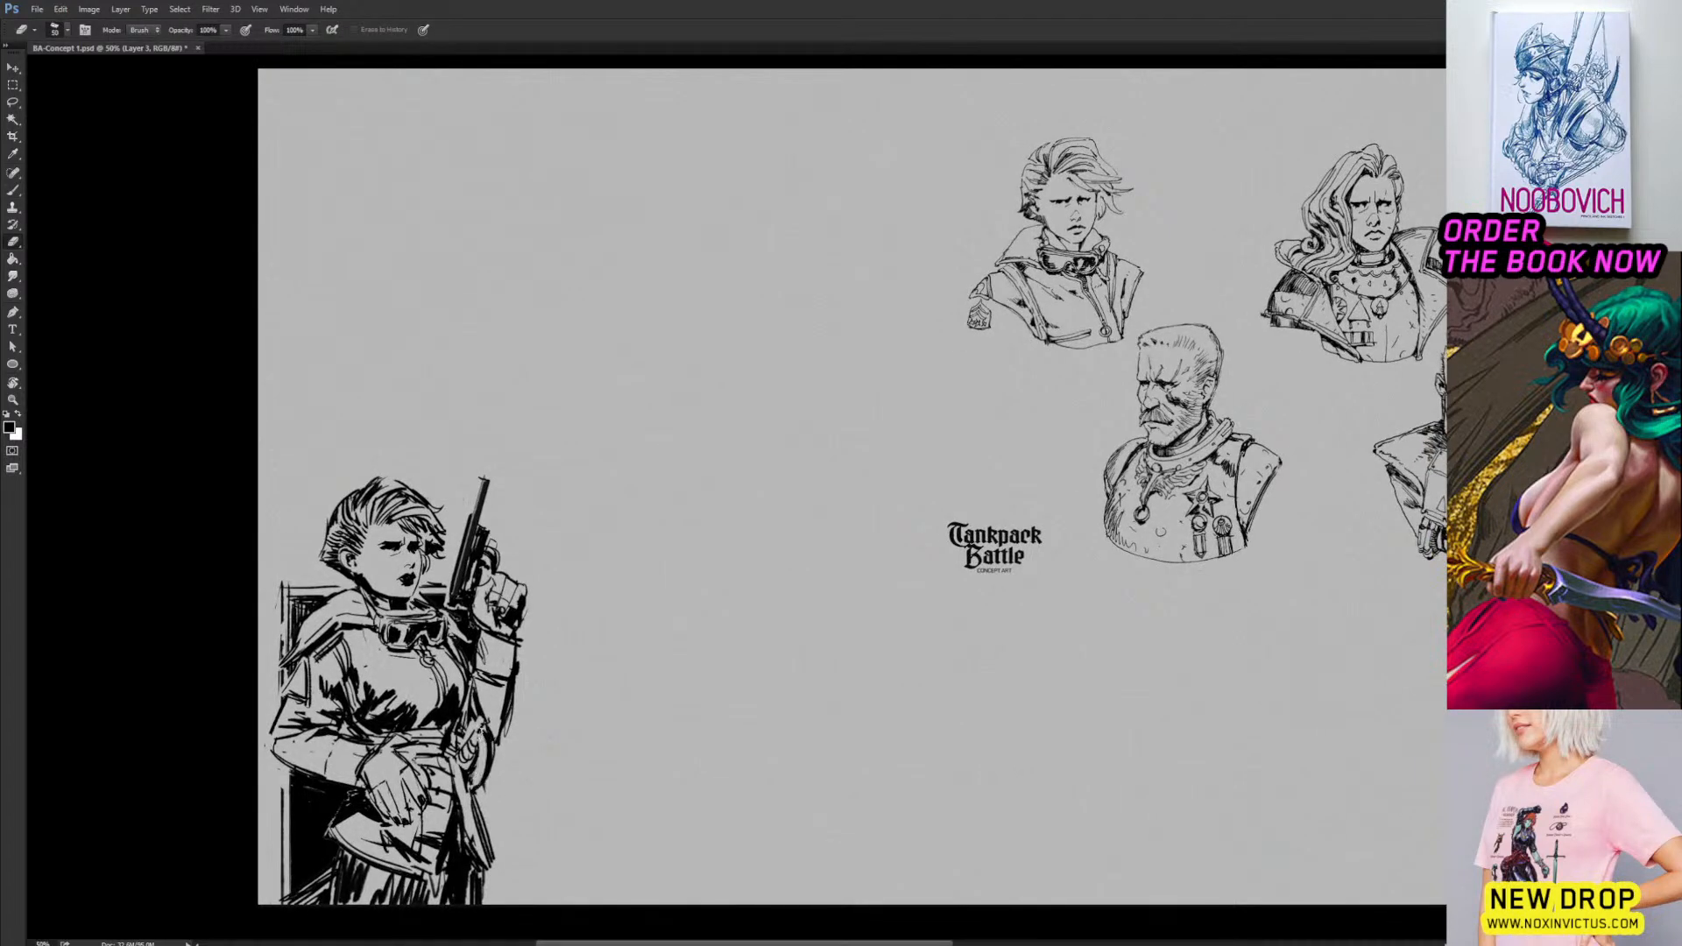
pyautogui.press('b')
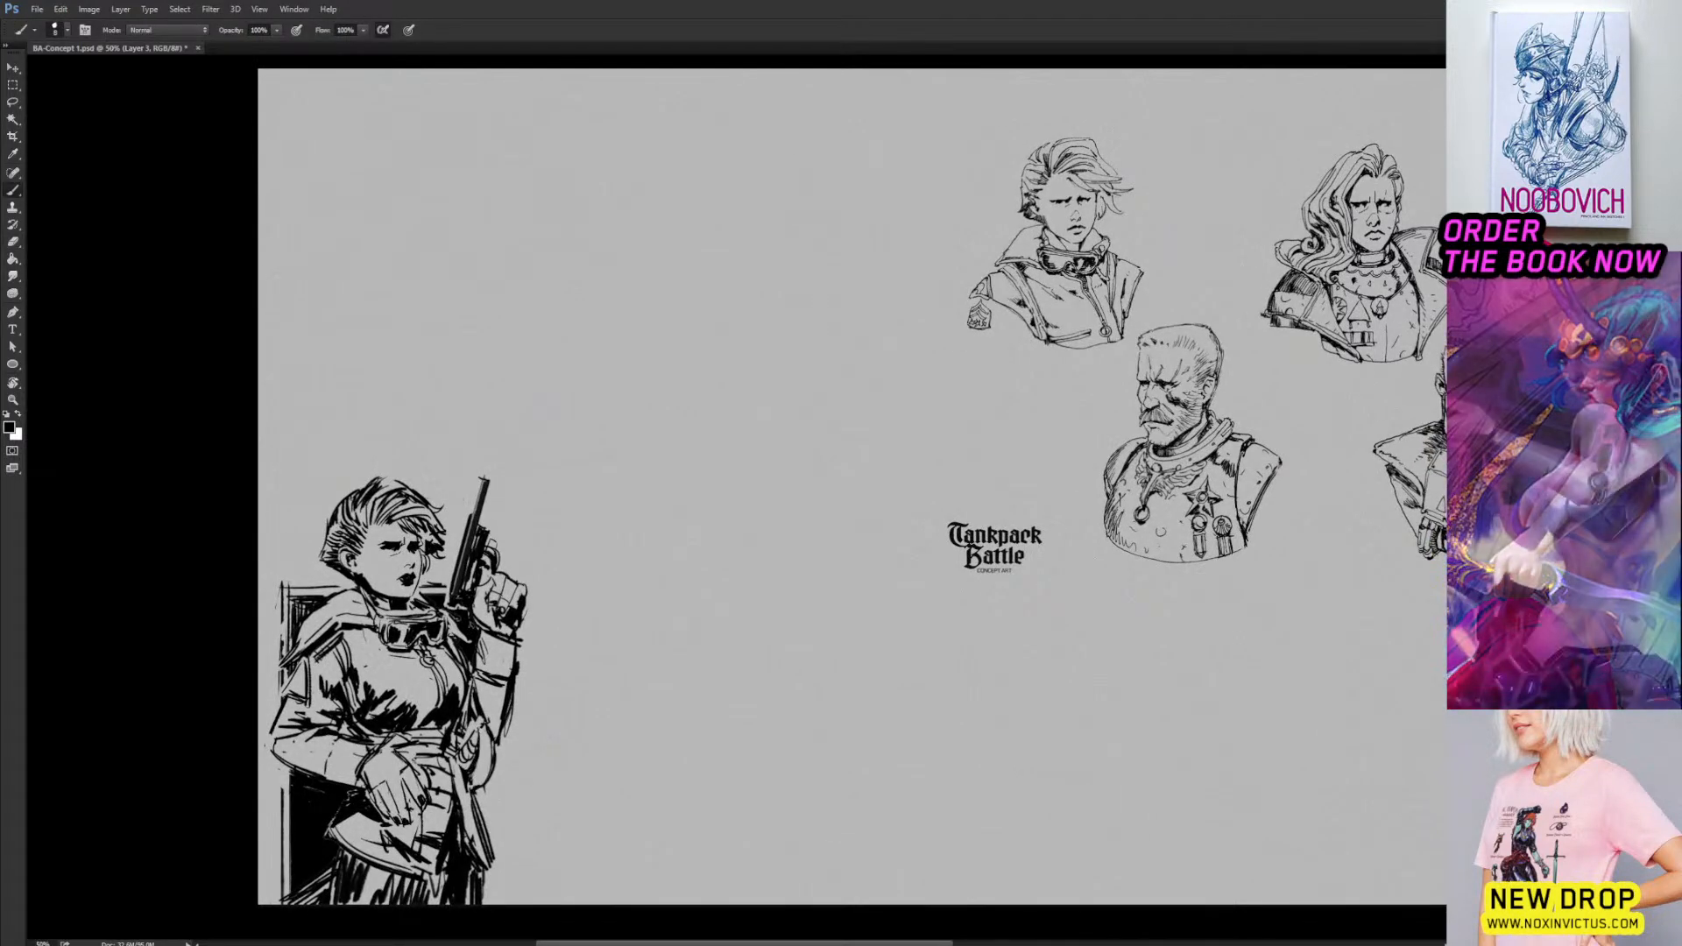
pyautogui.press('e')
pyautogui.press('b')
pyautogui.moveTo(479, 729); pyautogui.dragTo(491, 720)
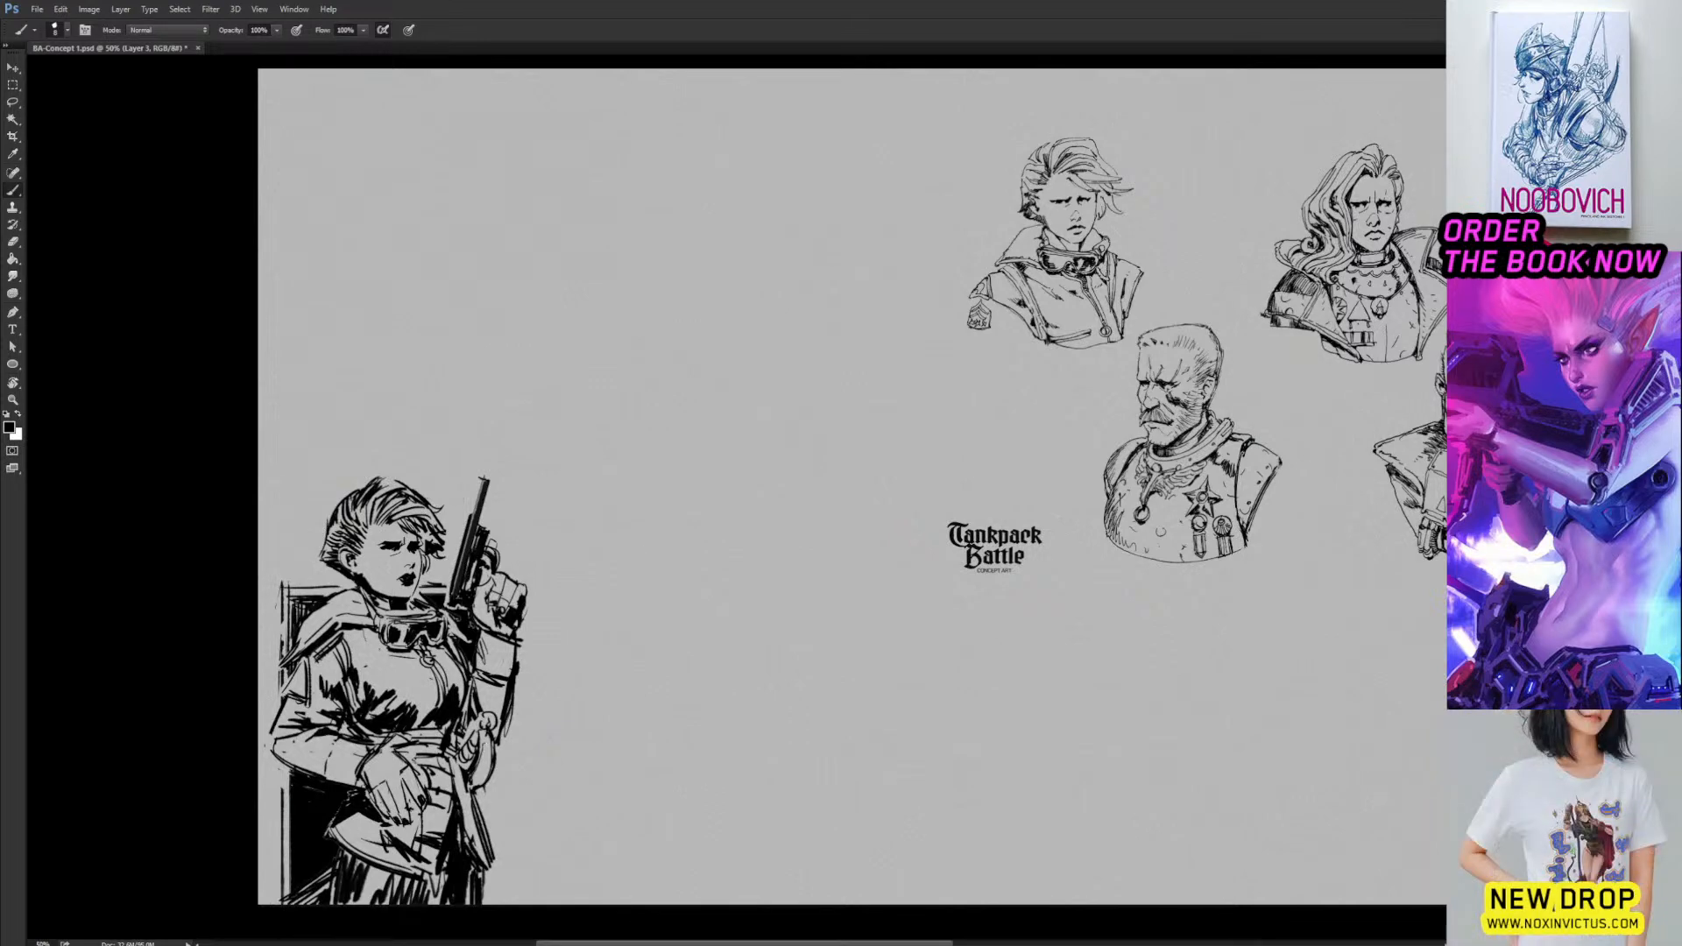
pyautogui.moveTo(610, 601)
pyautogui.mouseDown()
pyautogui.moveTo(652, 620)
pyautogui.moveTo(638, 534)
pyautogui.moveTo(687, 556)
pyautogui.moveTo(643, 567)
pyautogui.moveTo(671, 531)
pyautogui.mouseUp()
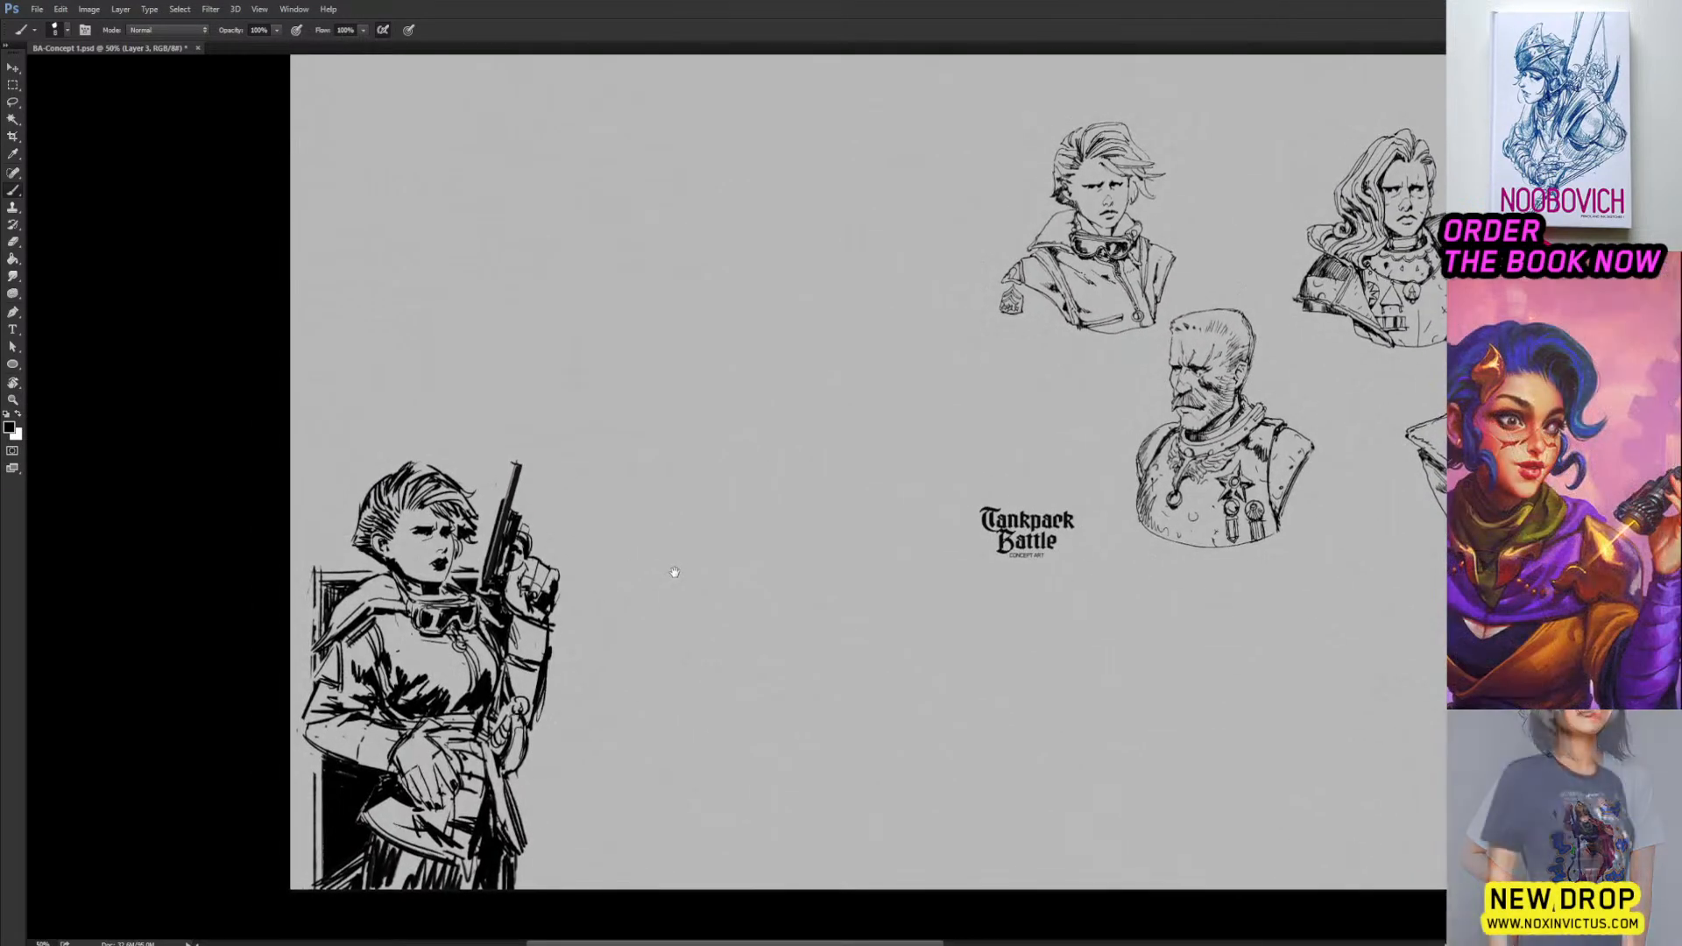
# Scale the pistol and raised hand down to about 88% and patch the lines where the gun meets the shoulder.
pyautogui.press('l')
pyautogui.moveTo(501, 611)
pyautogui.mouseDown()
pyautogui.moveTo(482, 587)
pyautogui.moveTo(547, 443)
pyautogui.moveTo(589, 607)
pyautogui.mouseUp()
pyautogui.hotkey('ctrl', 't')
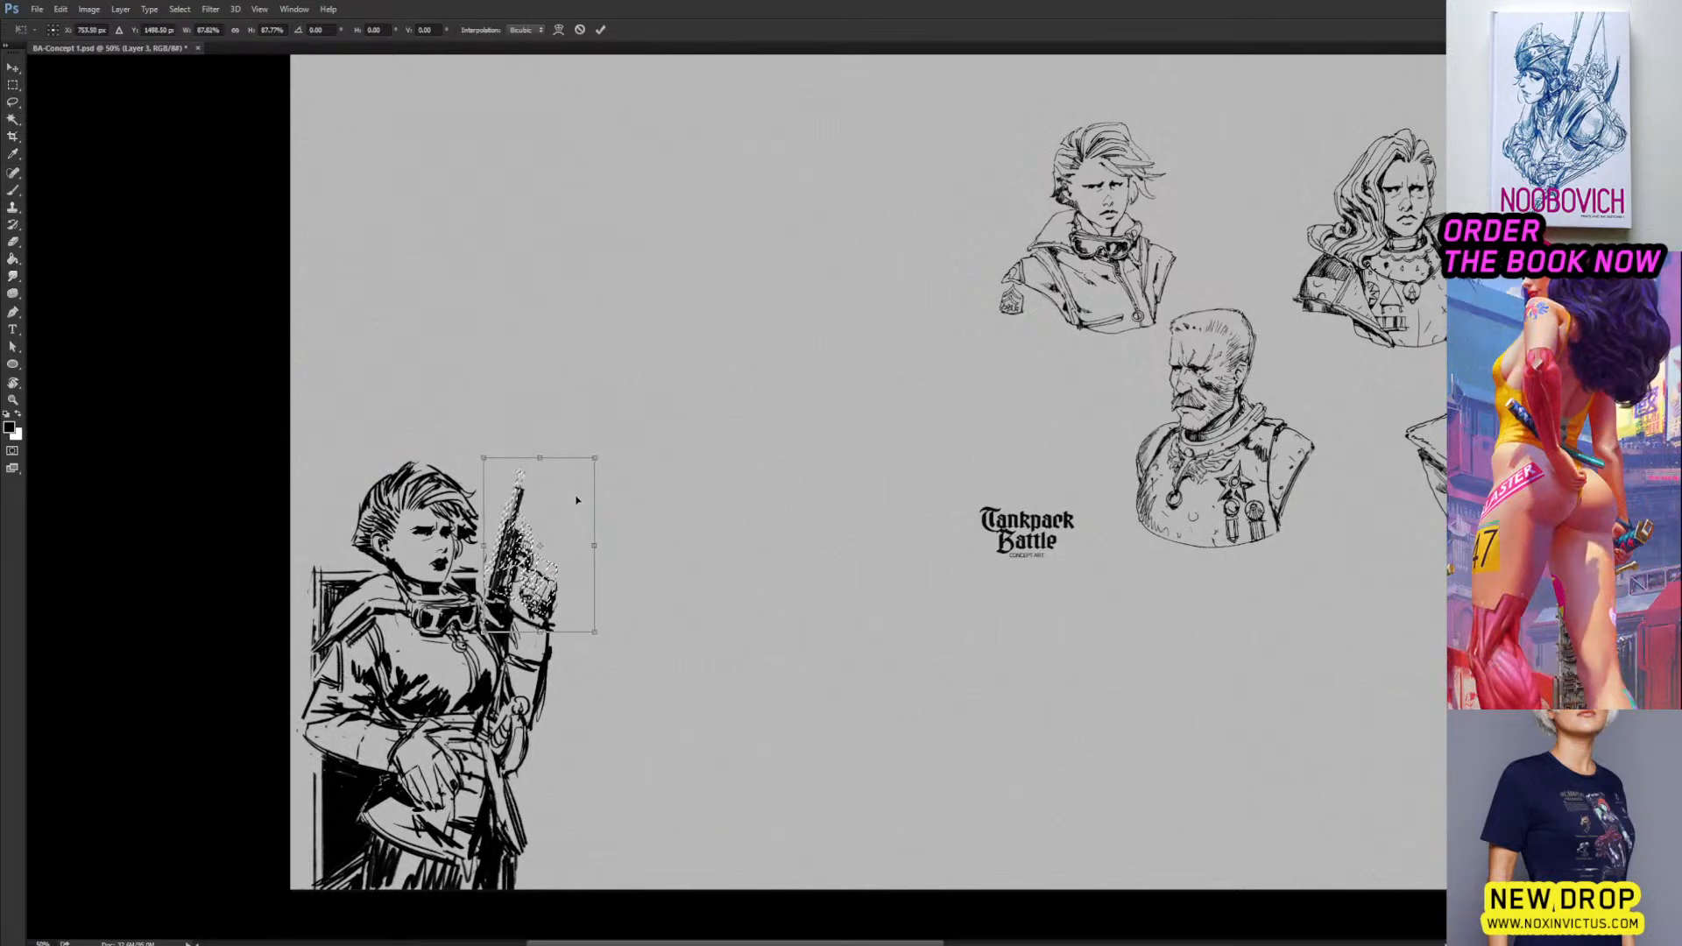
pyautogui.press('Return')
pyautogui.hotkey('ctrl', 'd')
pyautogui.press('b')
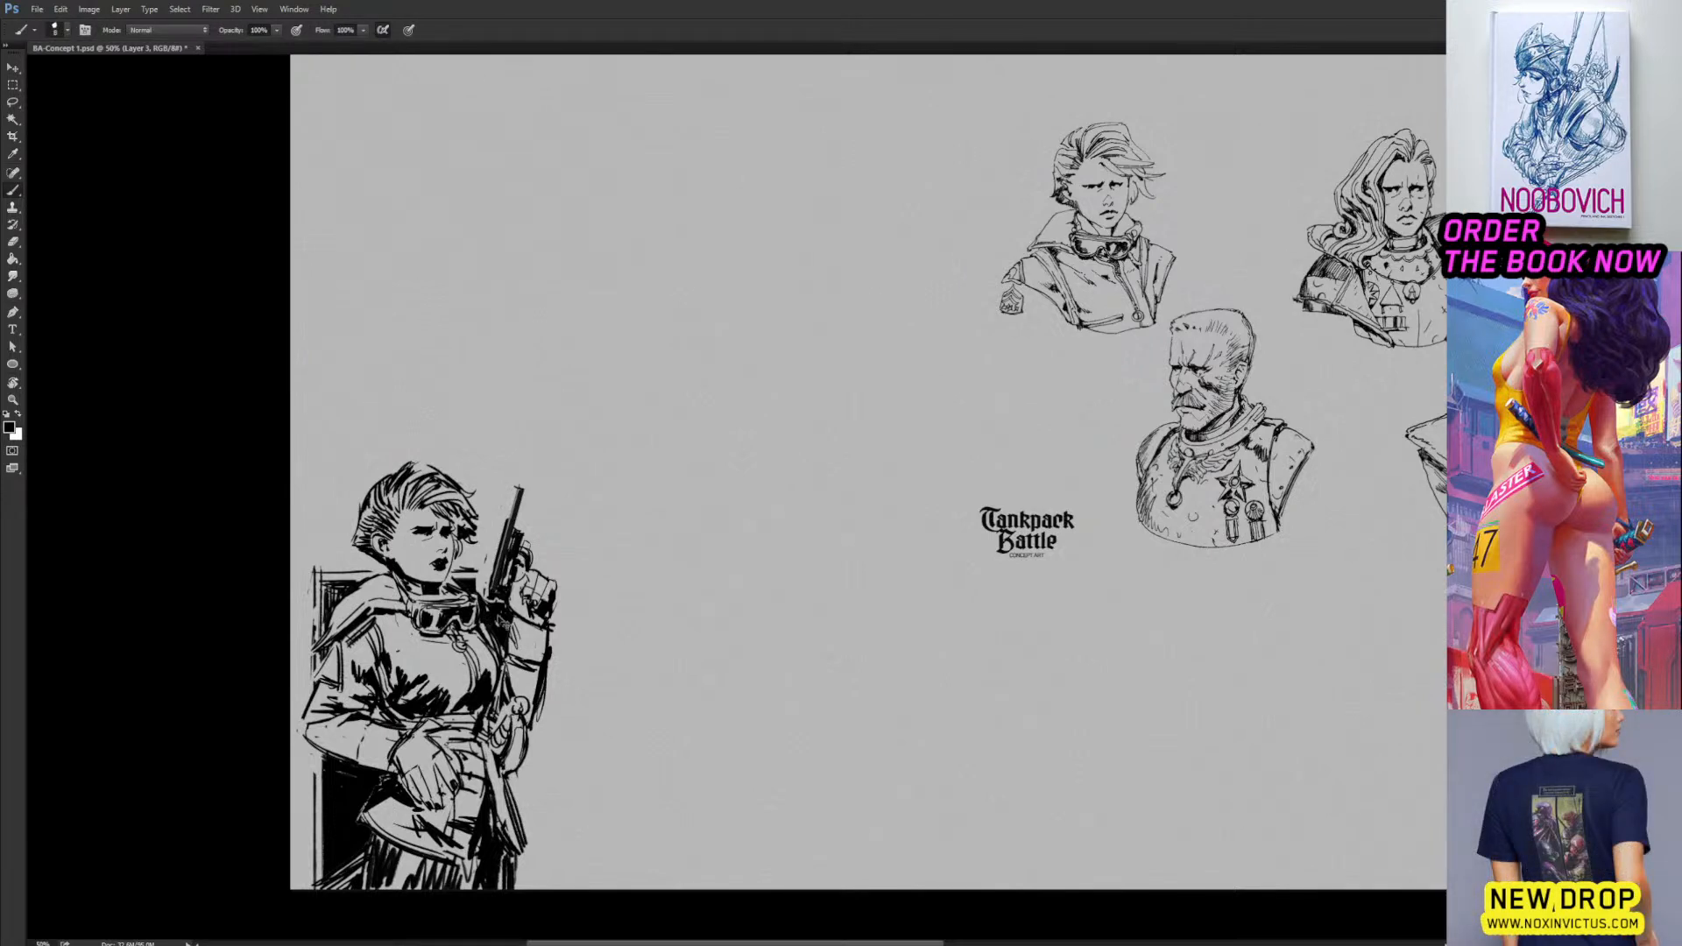
pyautogui.moveTo(489, 579); pyautogui.dragTo(484, 598)
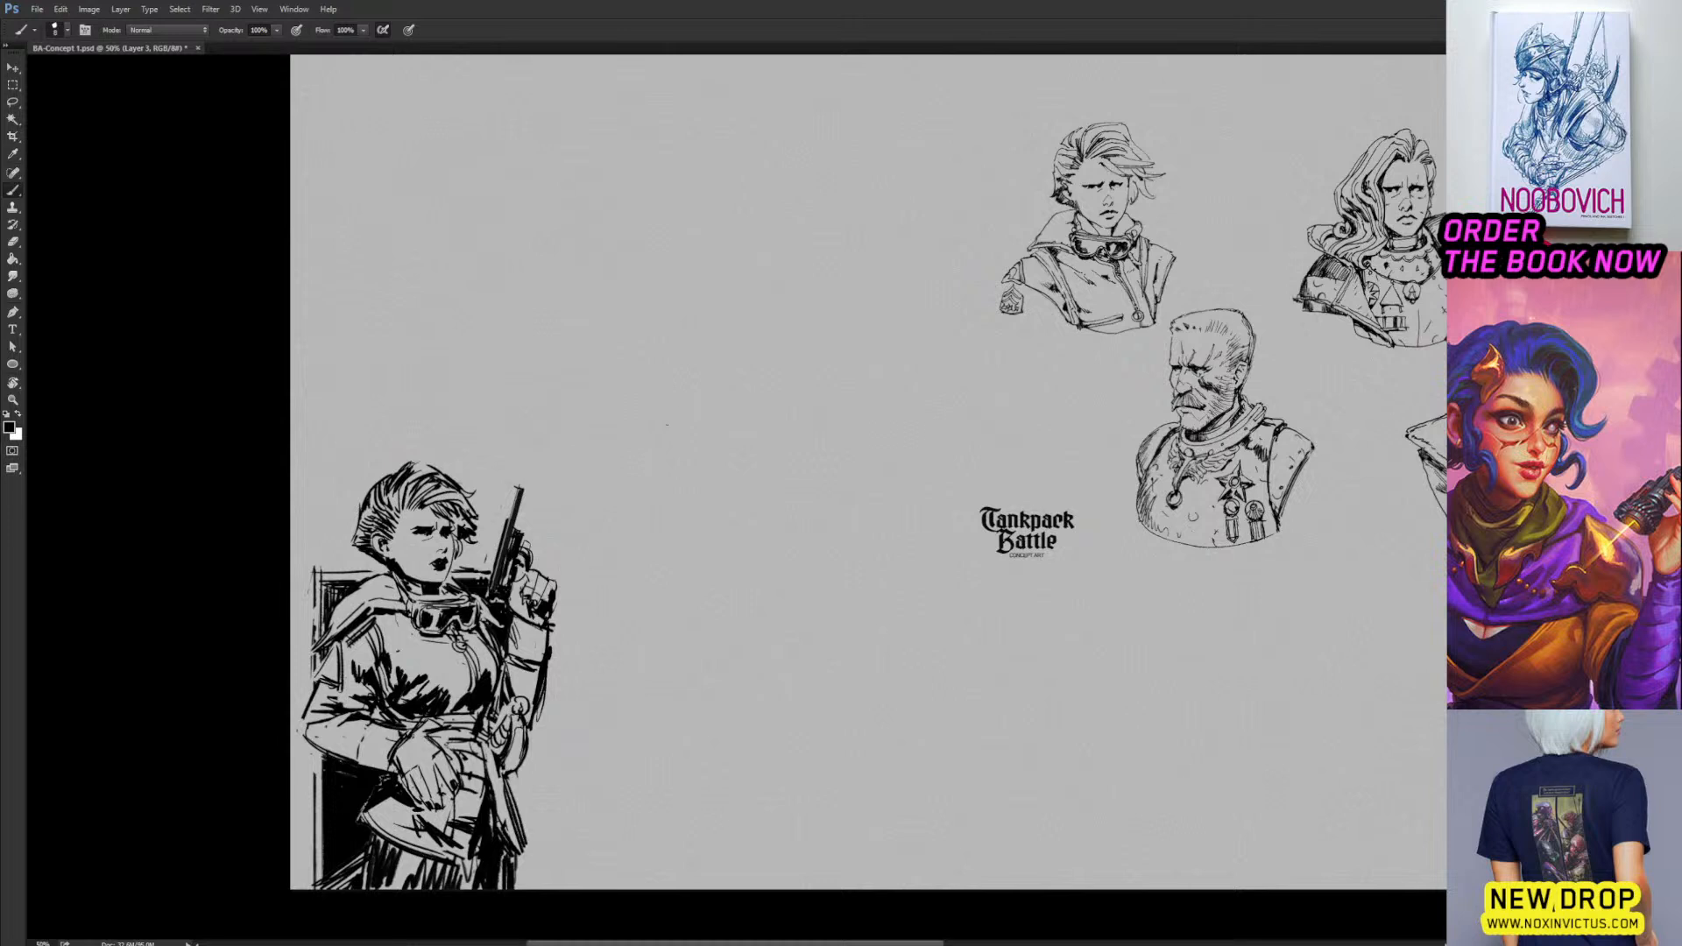
# Scale the woman's resting hand down to about 83% and nudge it slightly upward.
pyautogui.press('l')
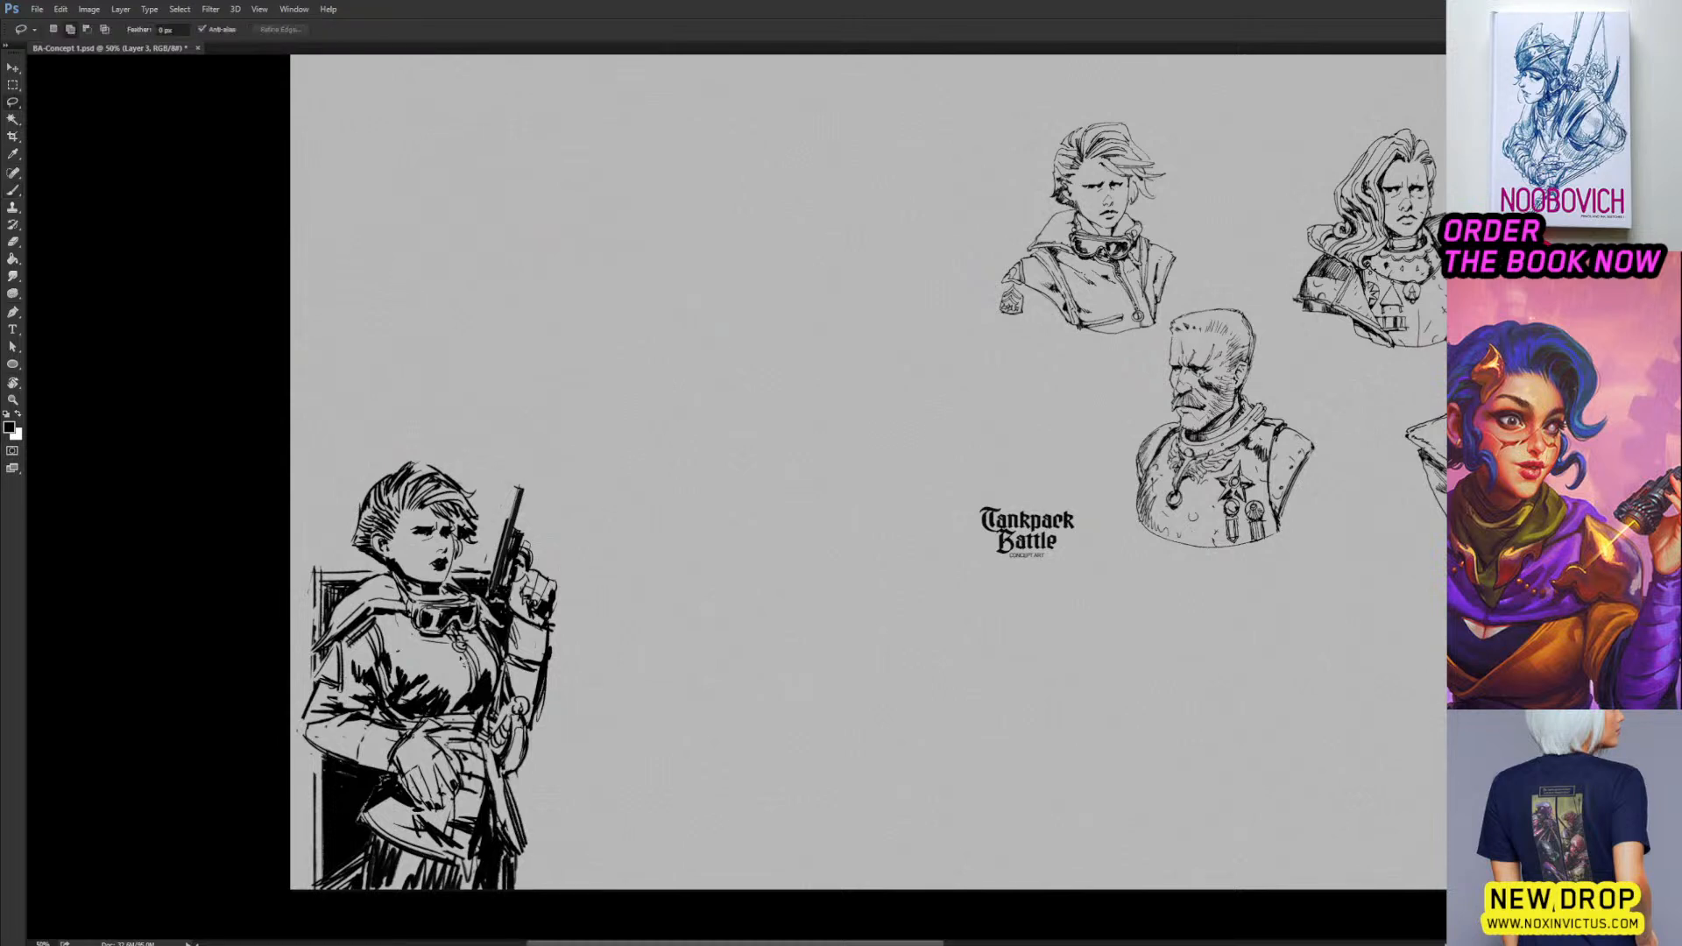
pyautogui.moveTo(422, 714)
pyautogui.mouseDown()
pyautogui.moveTo(396, 773)
pyautogui.moveTo(417, 809)
pyautogui.moveTo(443, 815)
pyautogui.moveTo(451, 728)
pyautogui.mouseUp()
pyautogui.hotkey('ctrl', 't')
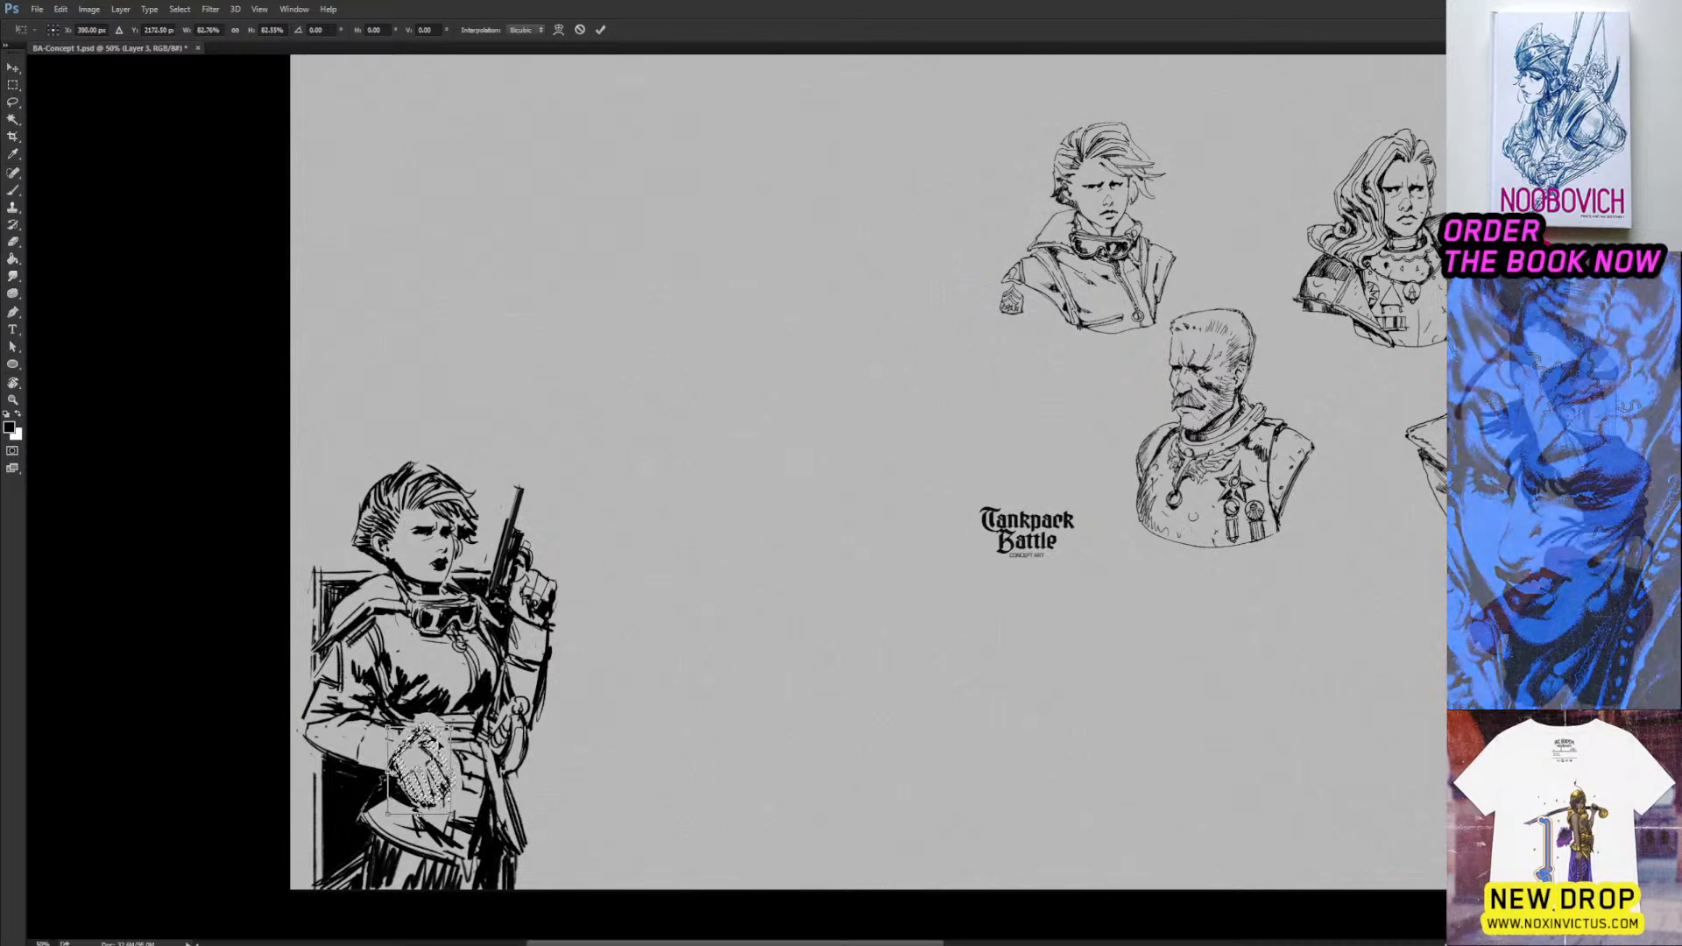
pyautogui.press('Up')
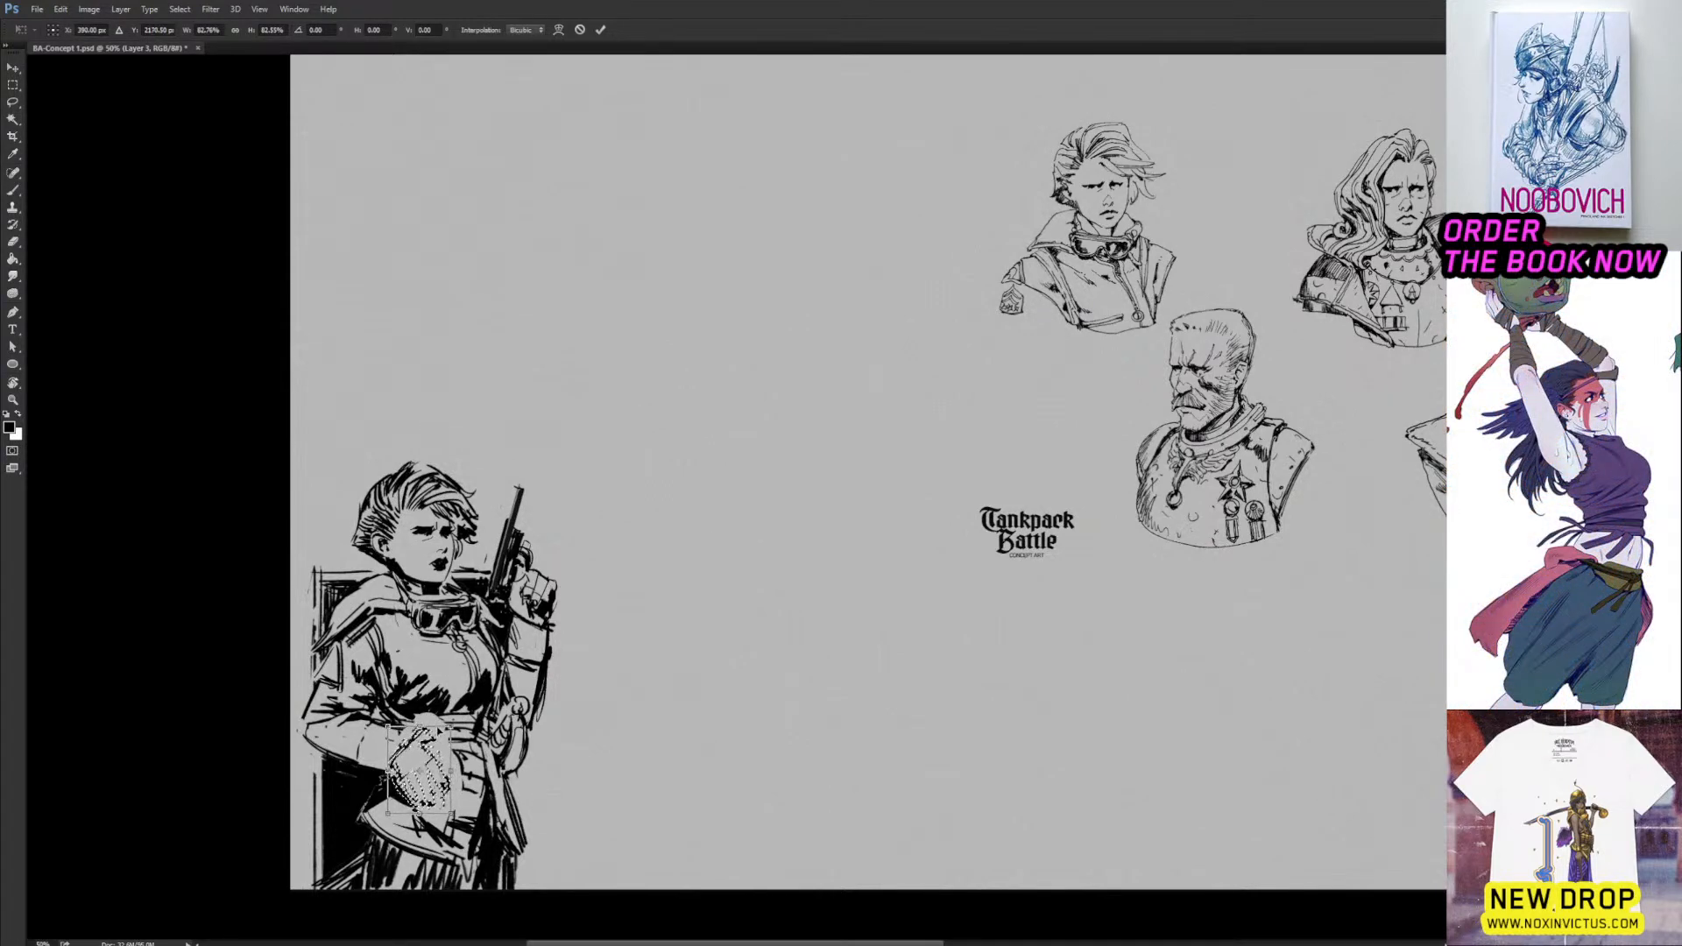
pyautogui.press('Return')
pyautogui.hotkey('ctrl', 'd')
pyautogui.press('b')
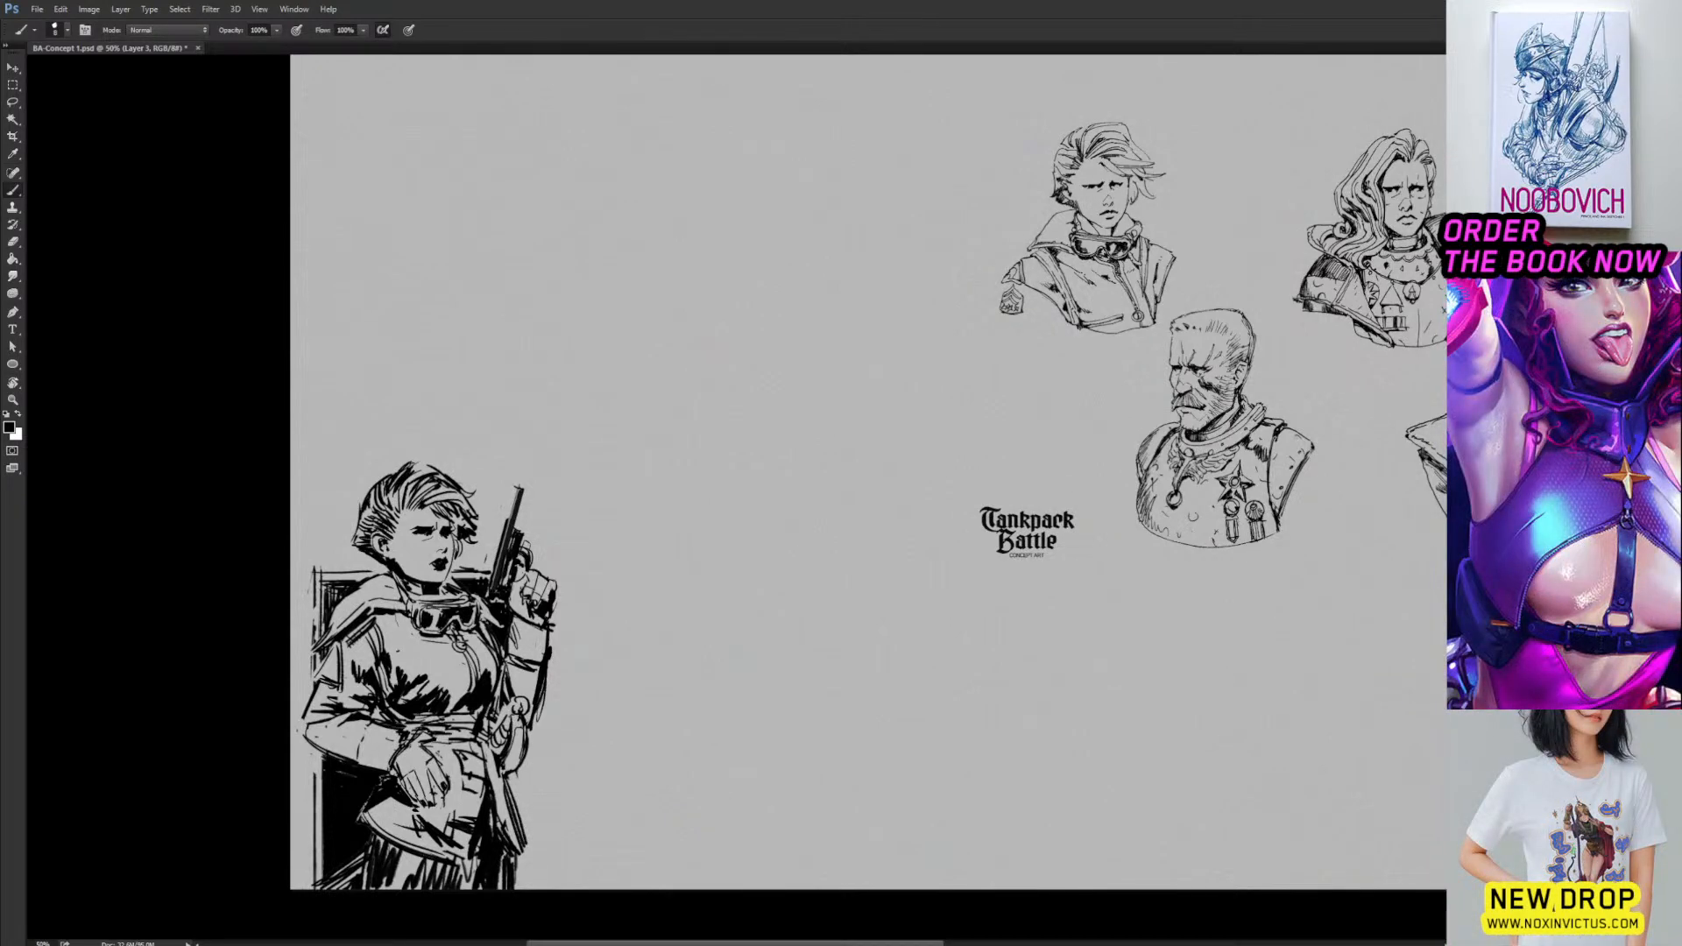
# Redraw the lines around the resized resting hand, erase the stray marks beside it, and touch up the near sleeve.
pyautogui.moveTo(428, 744)
pyautogui.mouseDown()
pyautogui.moveTo(465, 740)
pyautogui.moveTo(467, 779)
pyautogui.mouseUp()
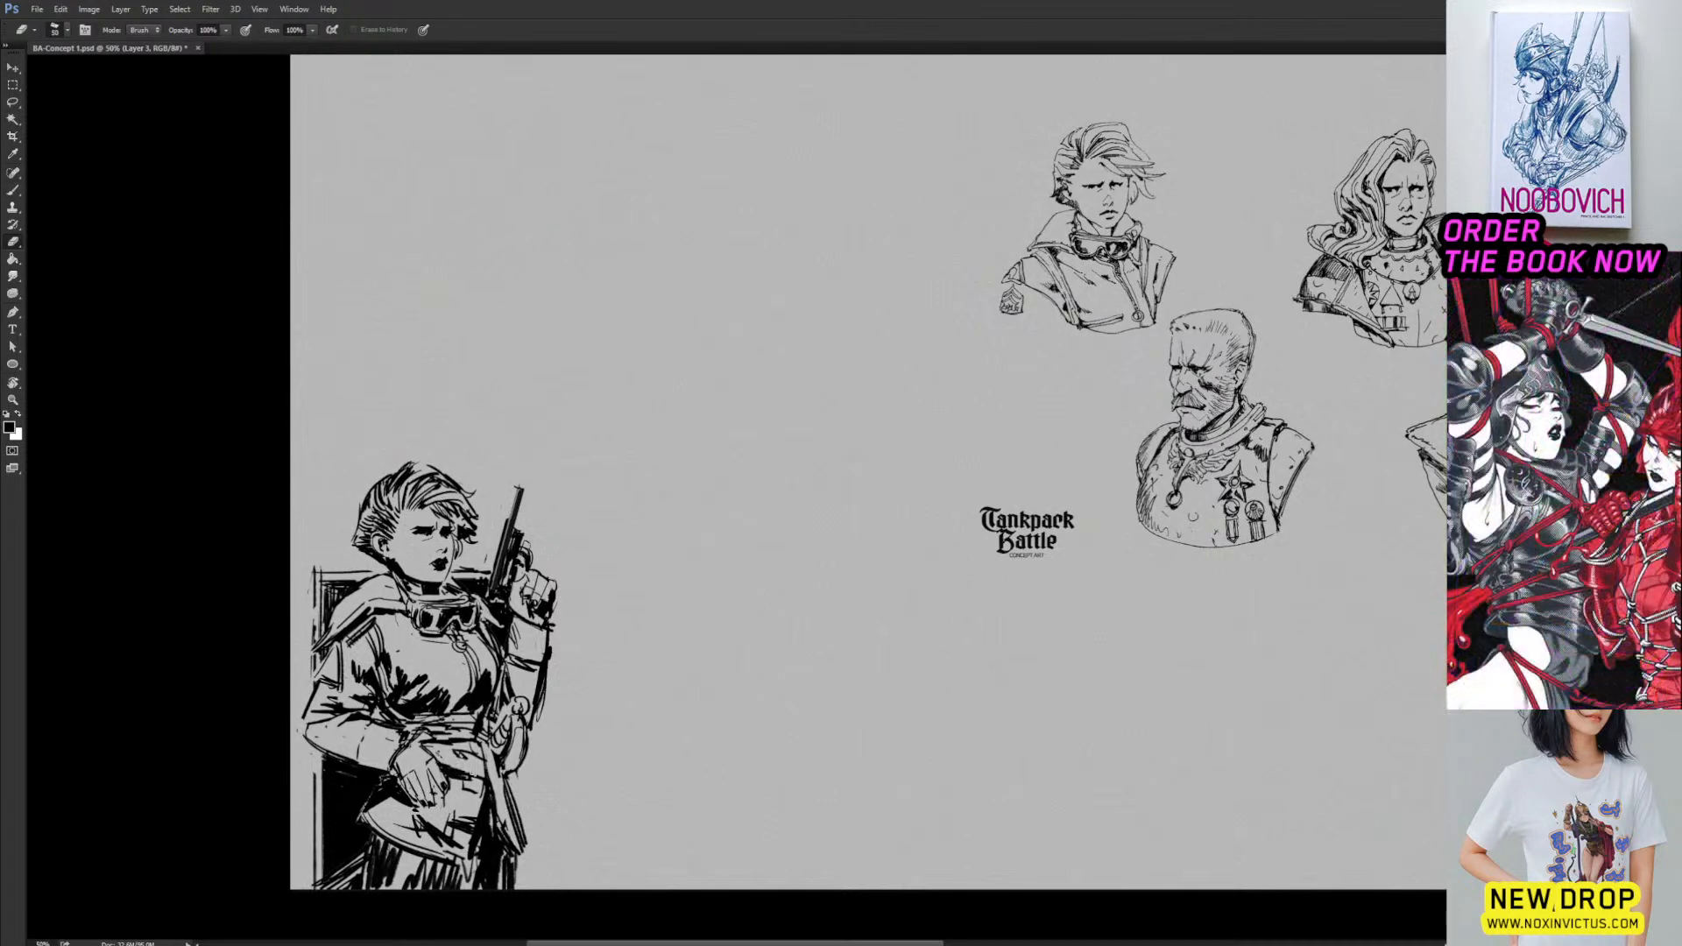
pyautogui.moveTo(429, 754); pyautogui.dragTo(483, 750)
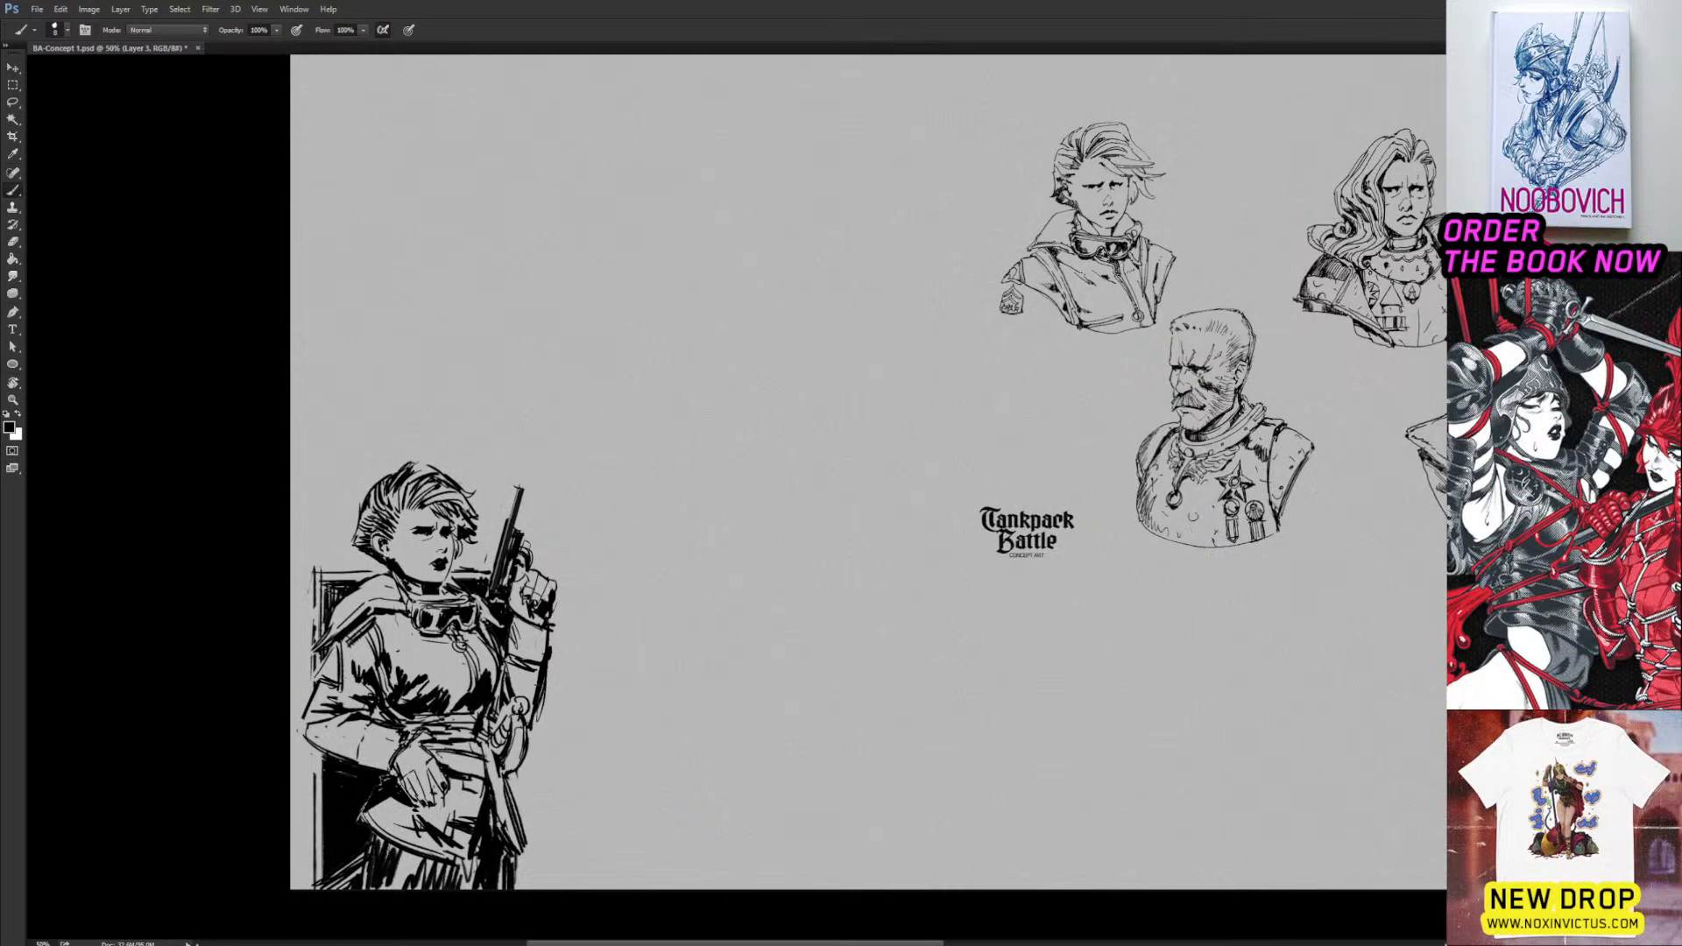
pyautogui.moveTo(701, 494); pyautogui.dragTo(695, 437)
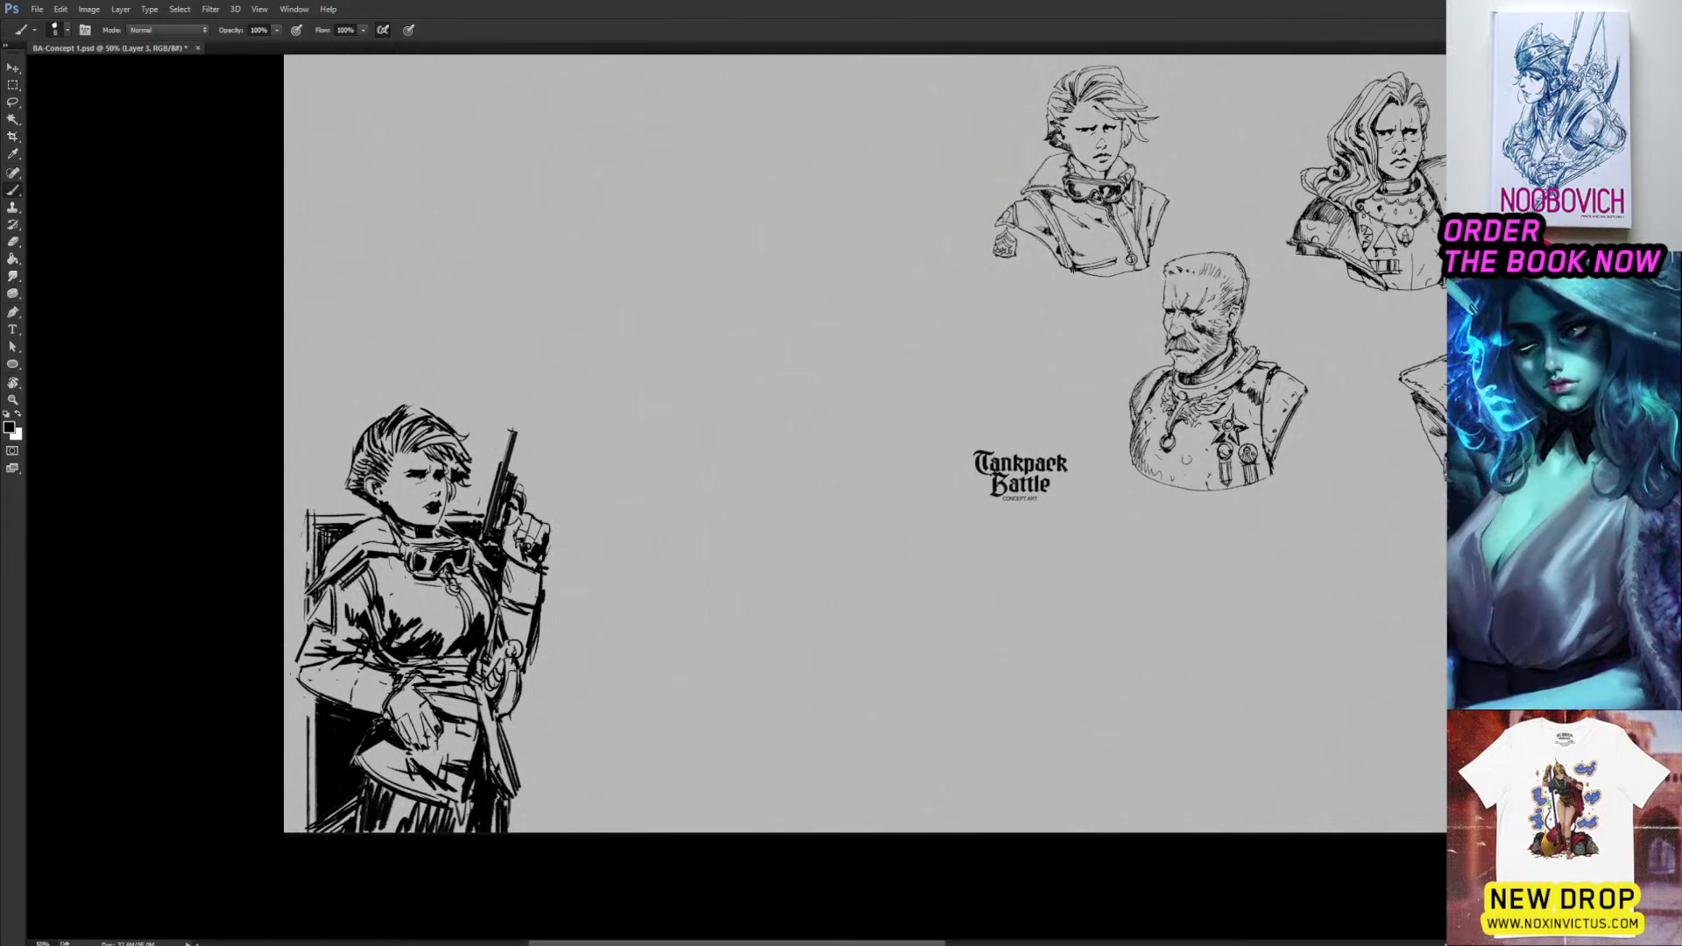
pyautogui.moveTo(366, 647); pyautogui.dragTo(373, 665)
# Draw long vertical lines for the chair's far edge below the raised elbow and darken the gap beside the hip.
pyautogui.moveTo(749, 419); pyautogui.dragTo(690, 341)
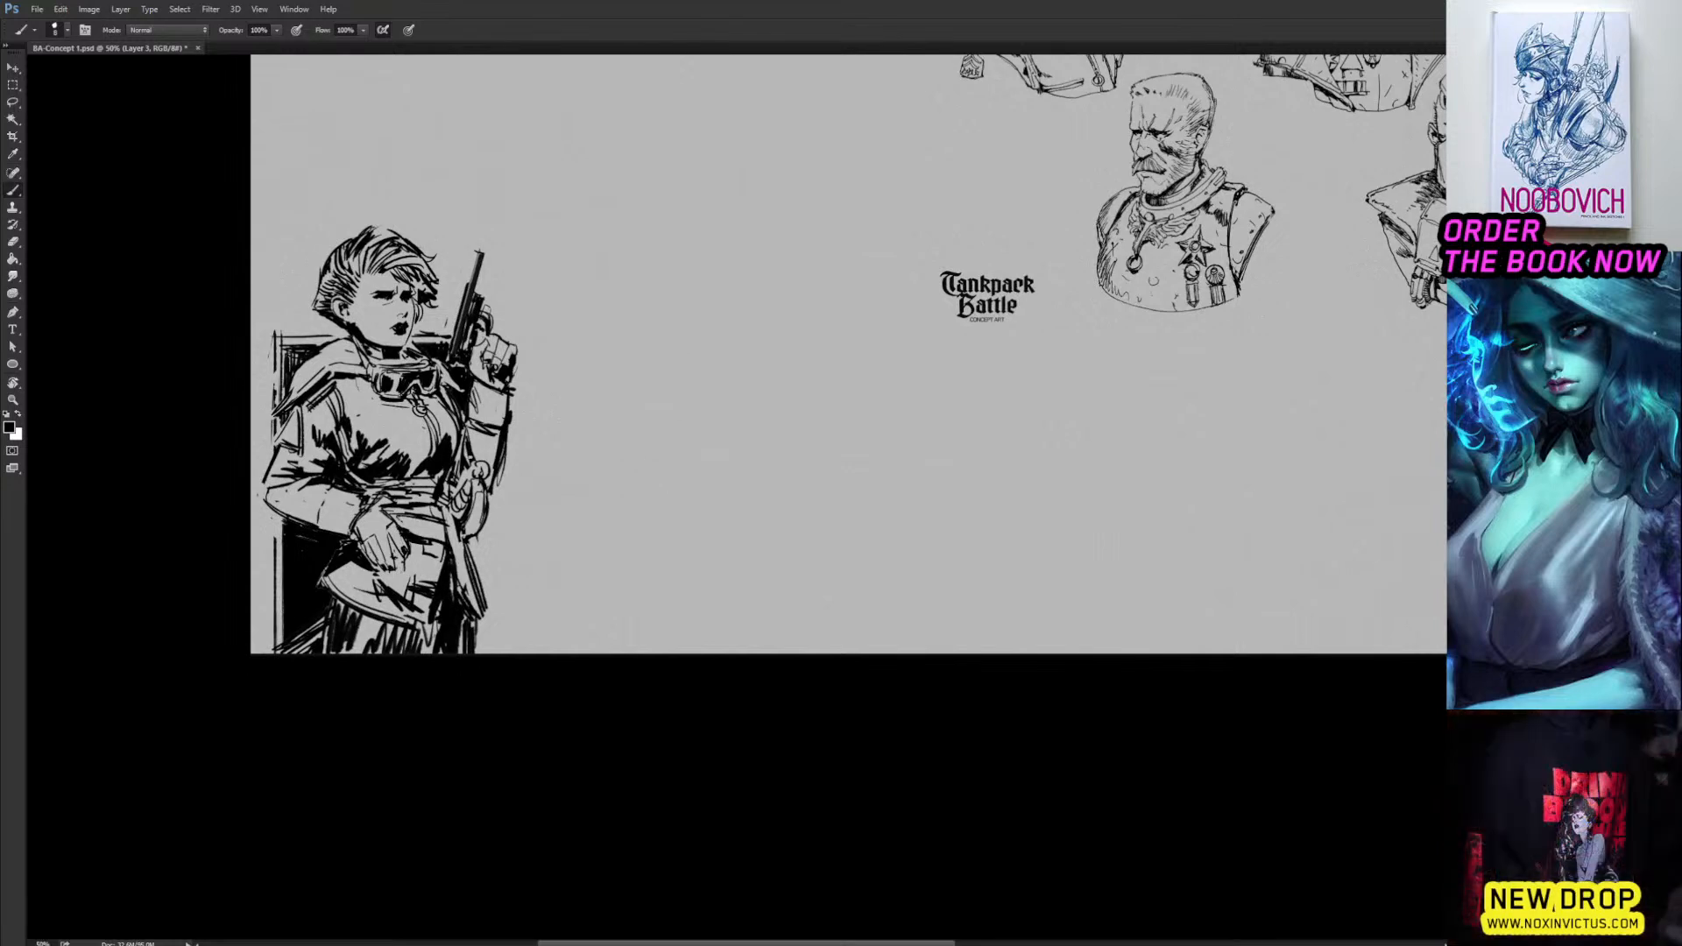
pyautogui.moveTo(490, 498); pyautogui.dragTo(492, 650)
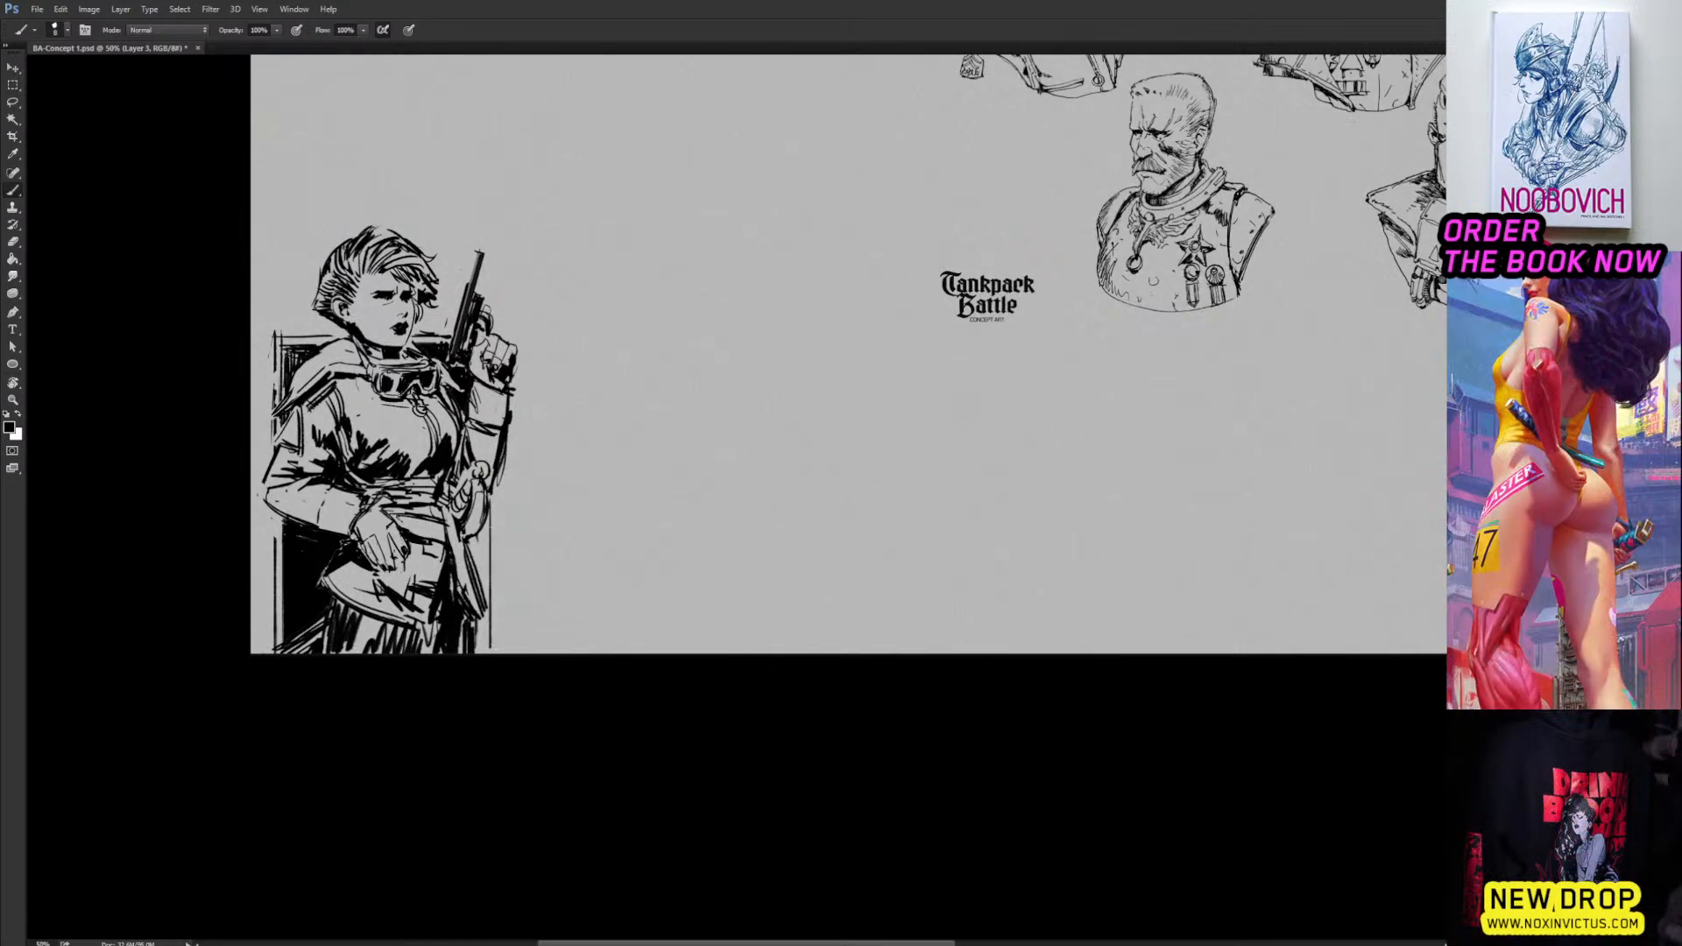
pyautogui.moveTo(488, 520); pyautogui.dragTo(484, 654)
pyautogui.moveTo(482, 532); pyautogui.dragTo(478, 654)
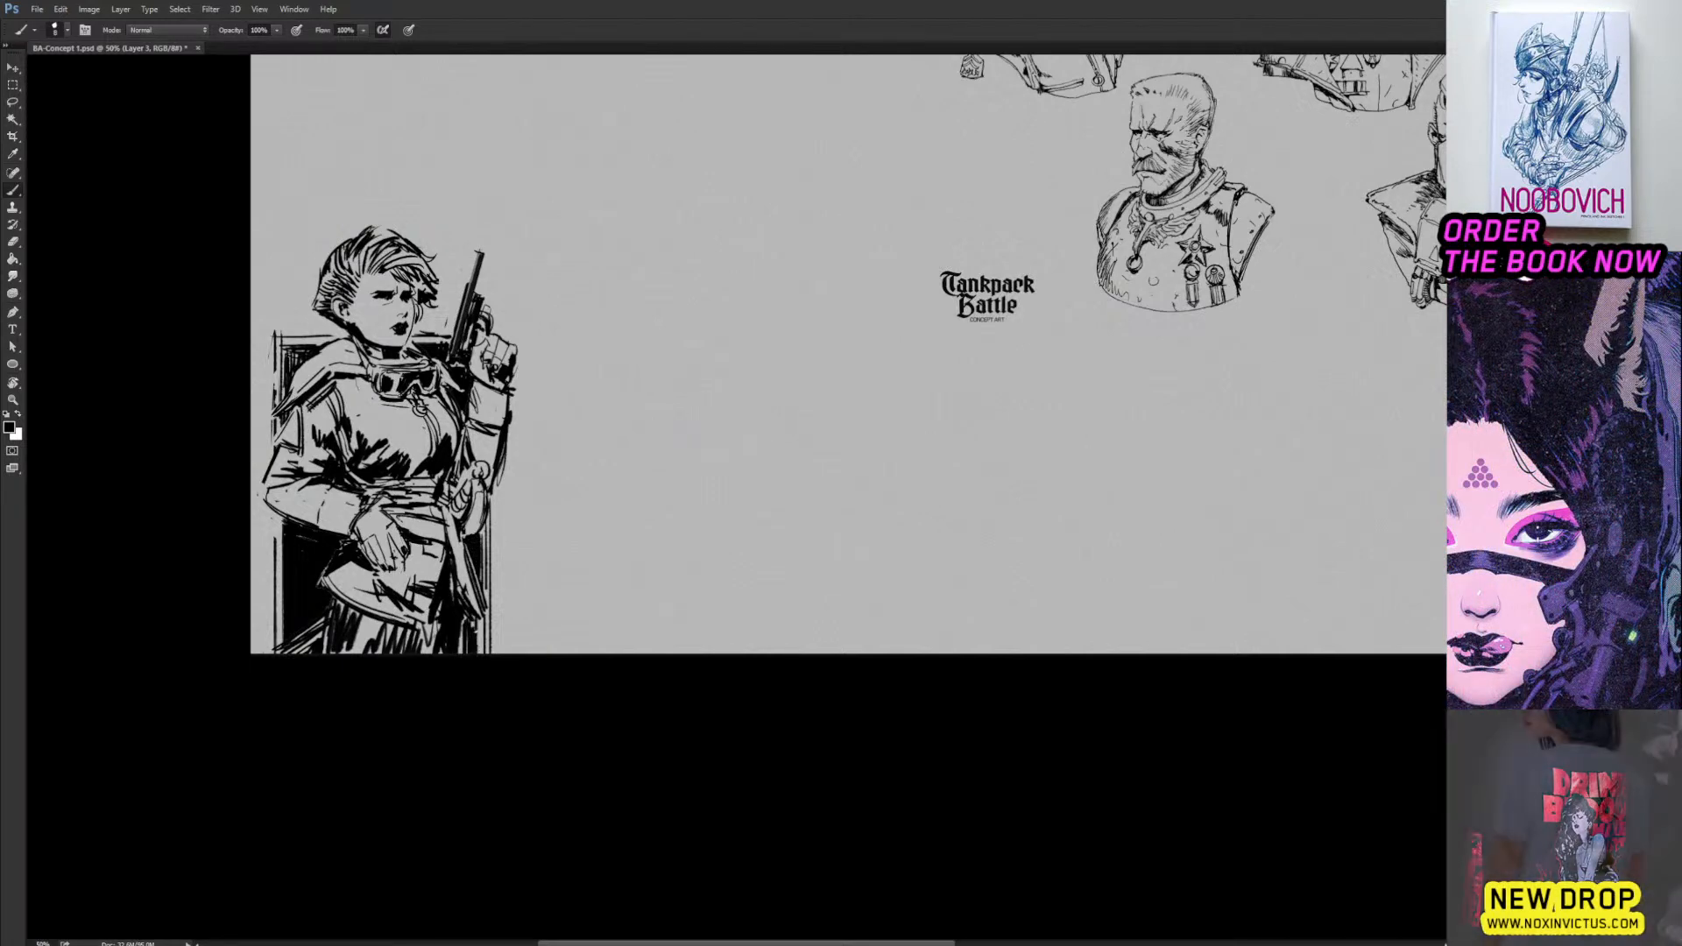
pyautogui.moveTo(480, 616); pyautogui.dragTo(482, 651)
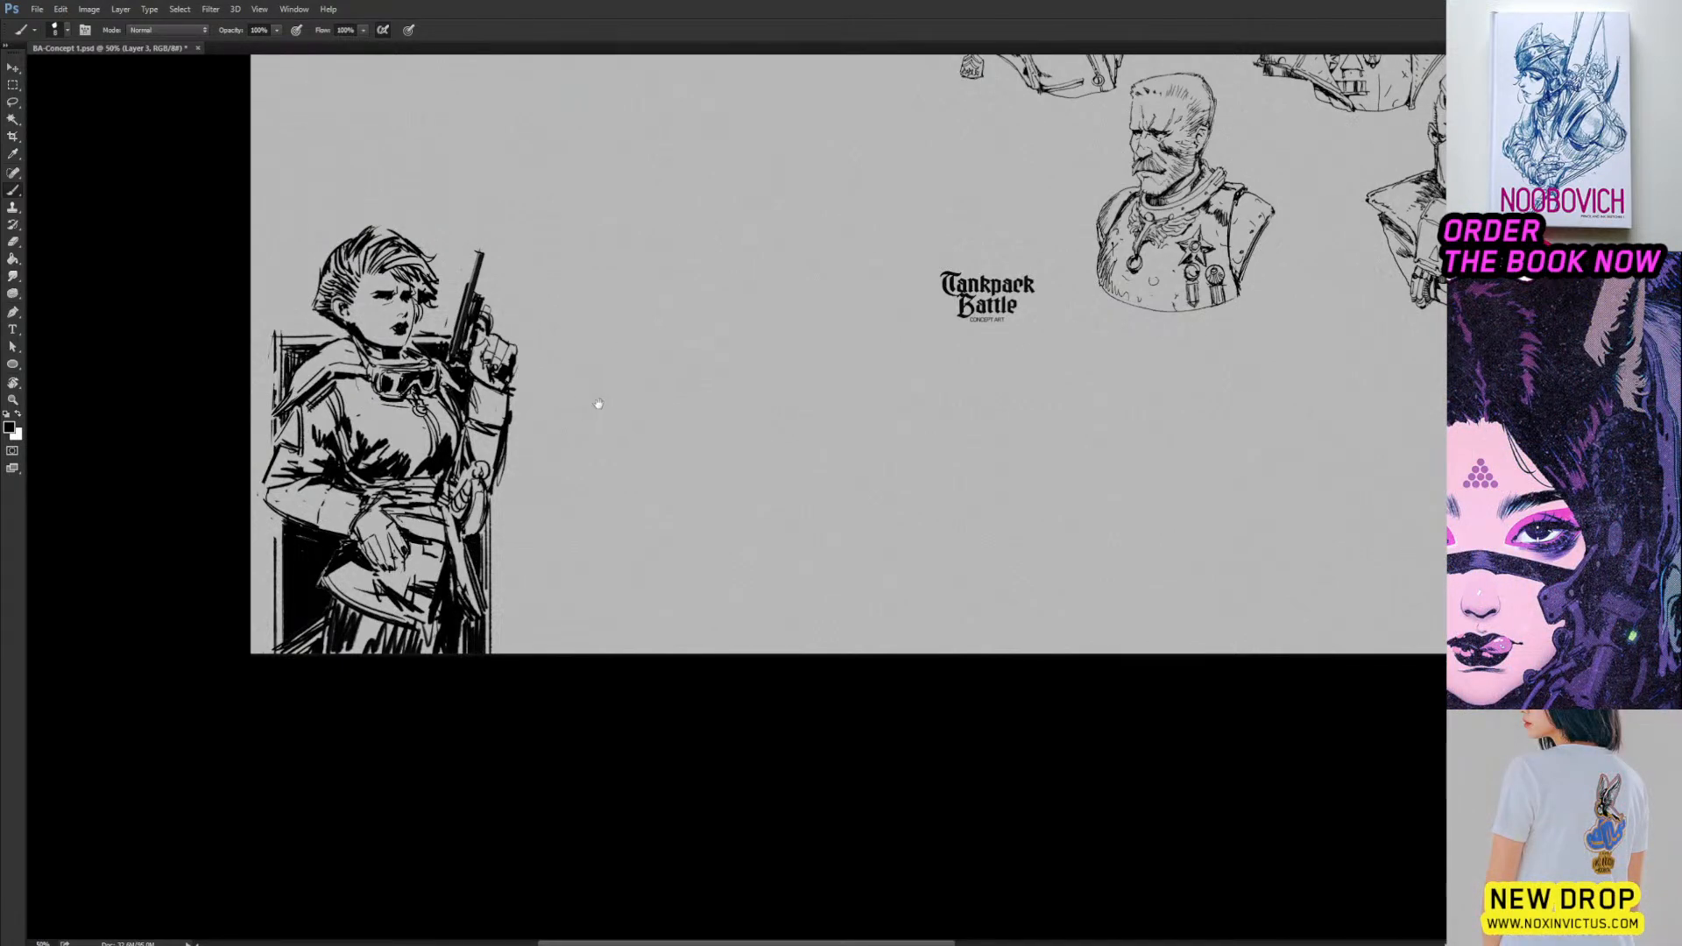
pyautogui.moveTo(598, 404); pyautogui.dragTo(604, 524)
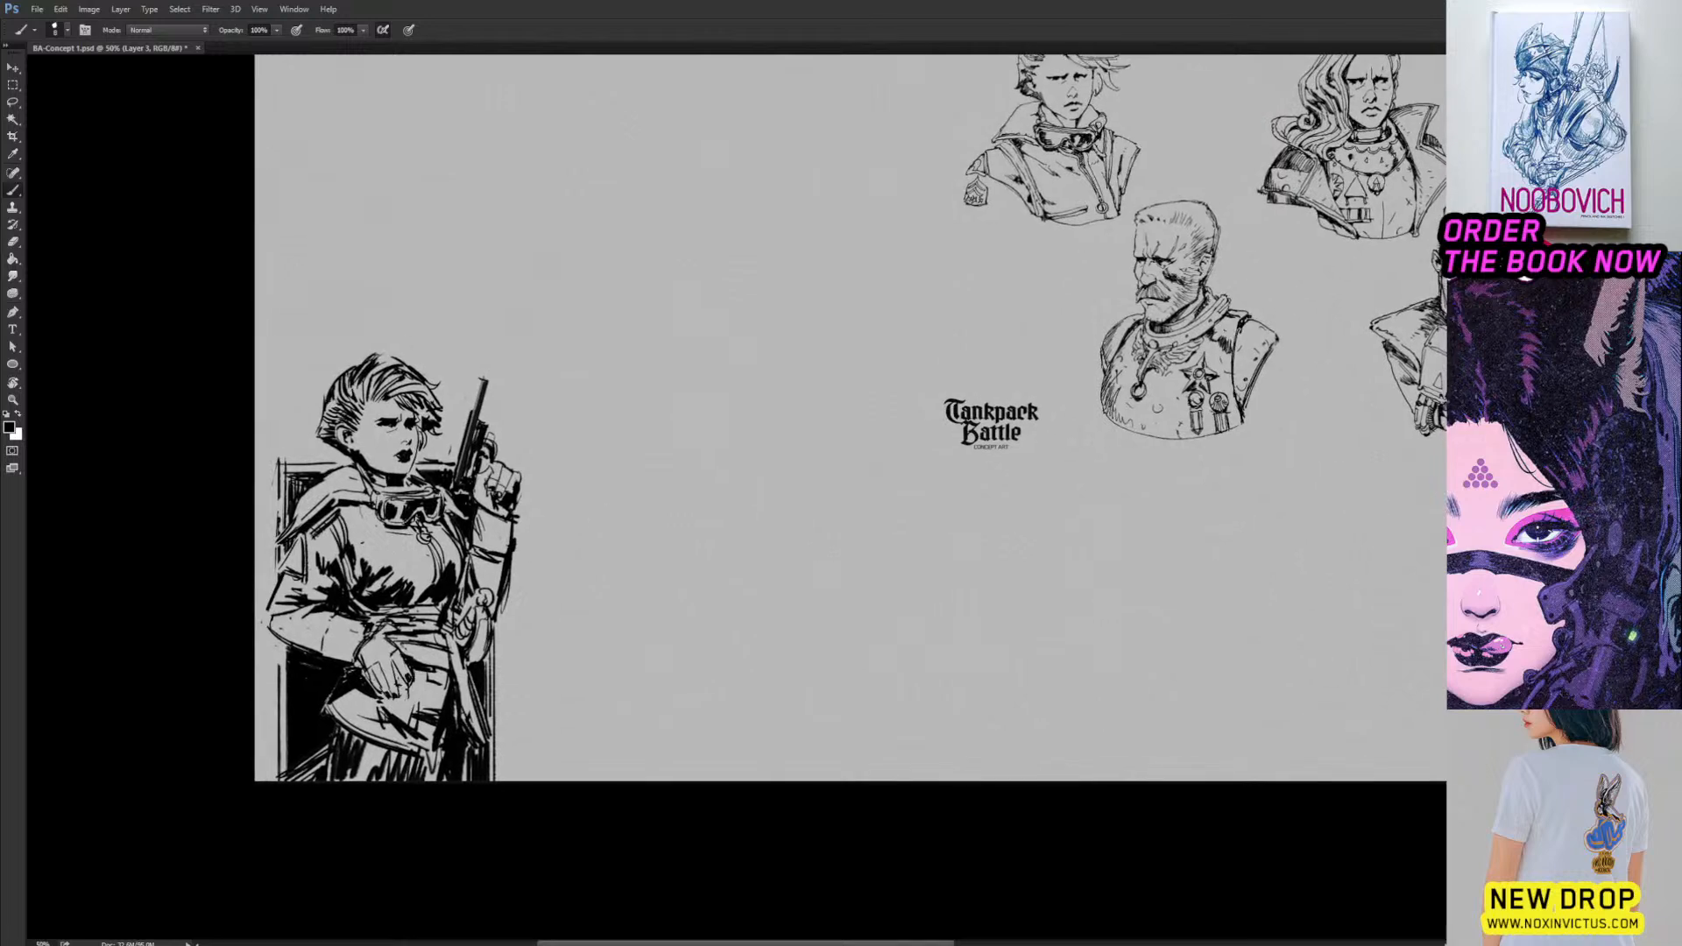
pyautogui.press('e')
pyautogui.press('b')
# Rough out an angular vehicle-like outline with thin lines on a new layer in the empty area above the woman.
pyautogui.moveTo(682, 373); pyautogui.dragTo(654, 510)
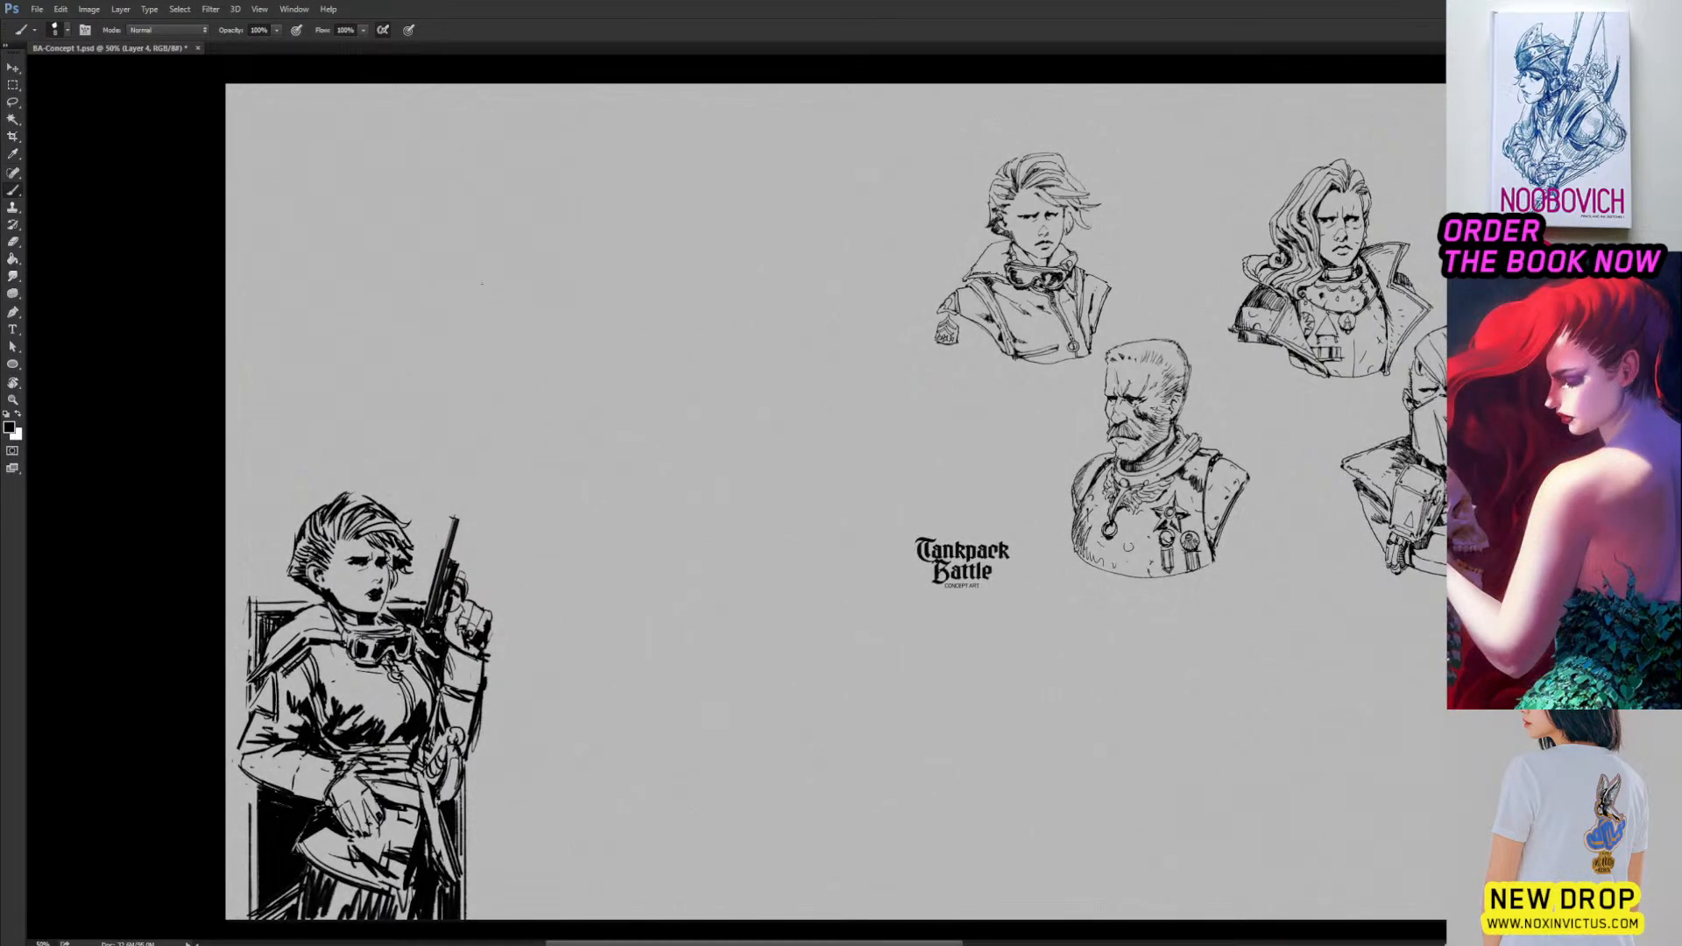
pyautogui.moveTo(629, 310); pyautogui.dragTo(515, 361)
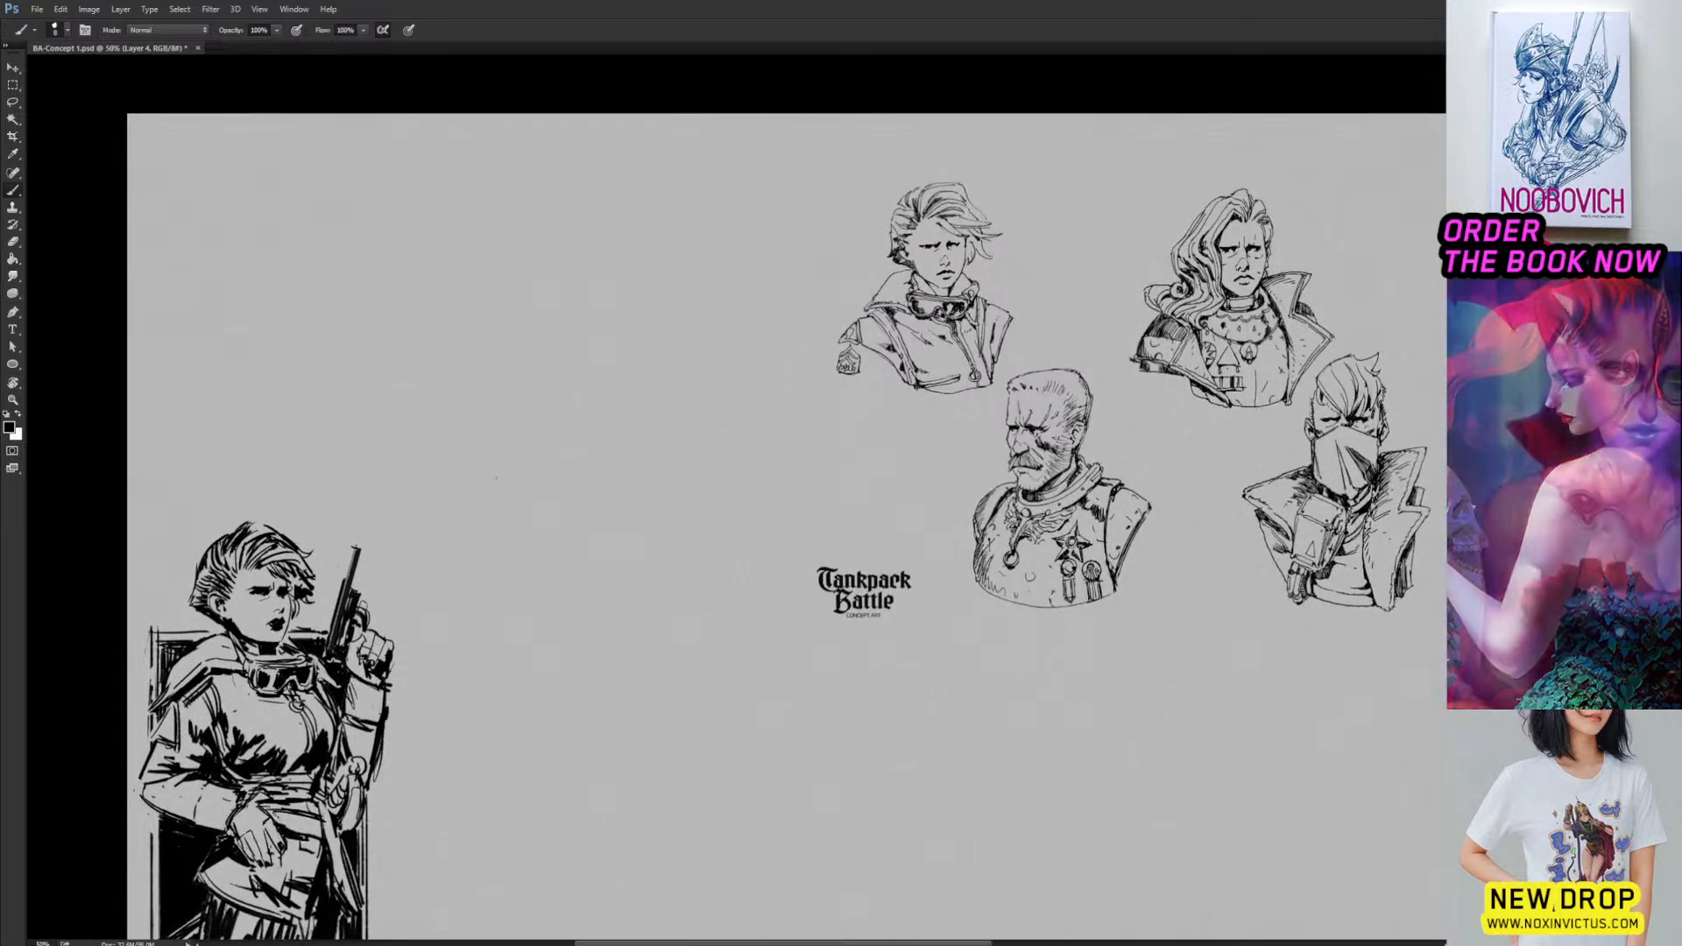
pyautogui.moveTo(447, 506)
pyautogui.mouseDown()
pyautogui.moveTo(458, 430)
pyautogui.moveTo(600, 303)
pyautogui.mouseUp()
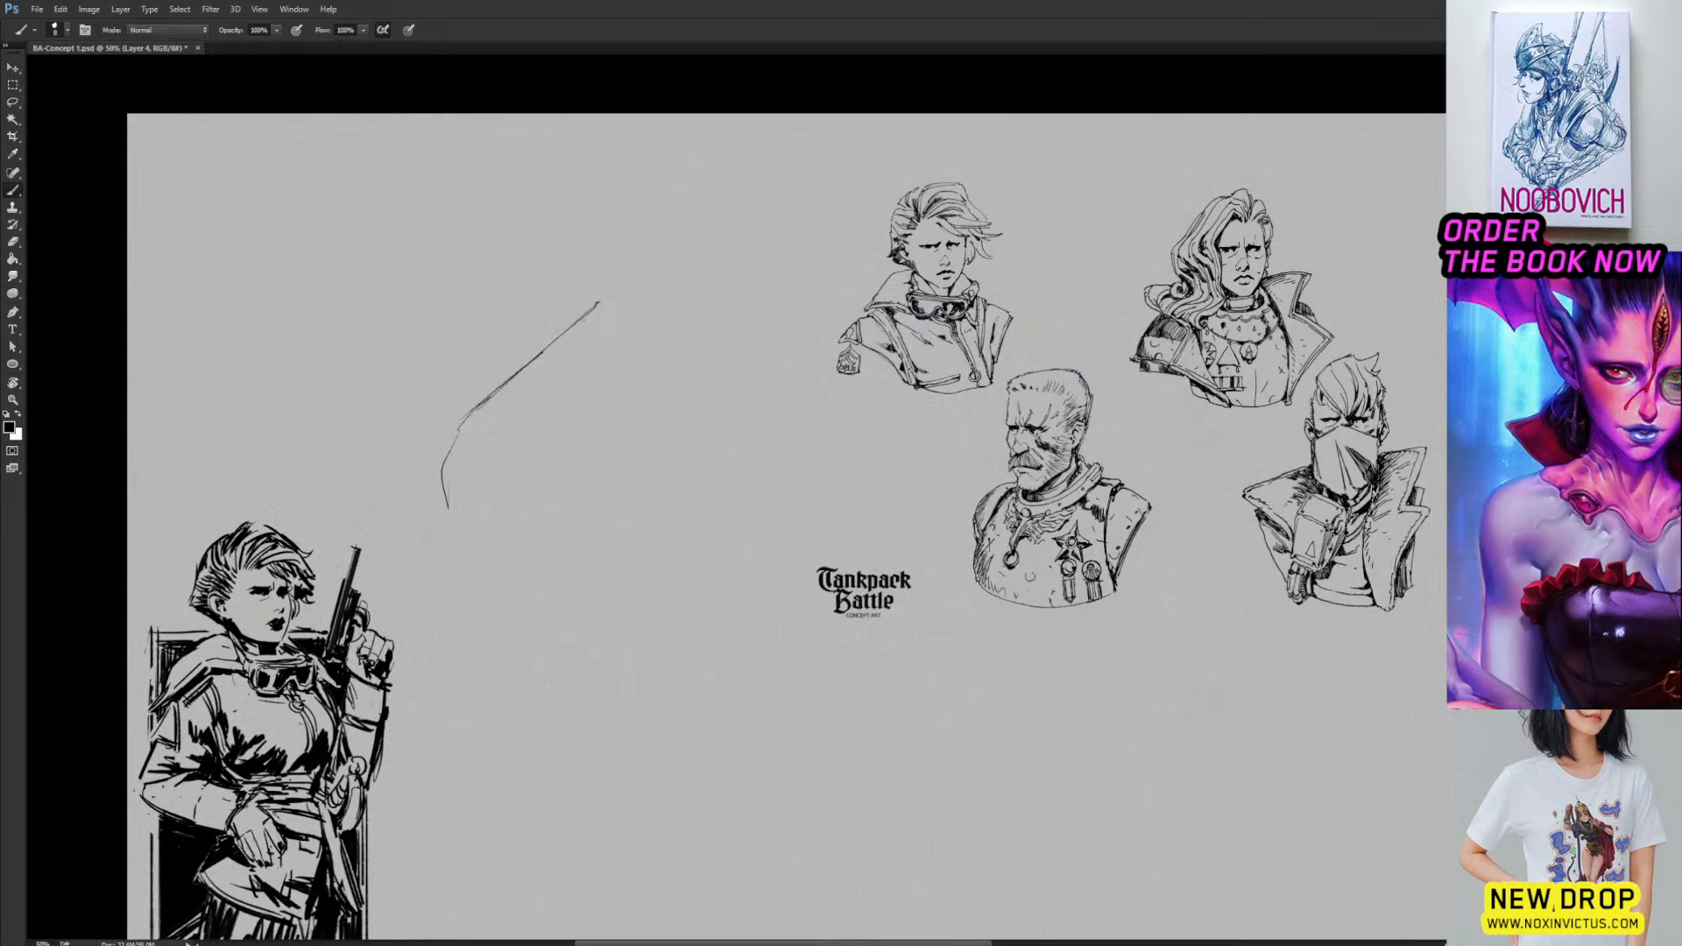
pyautogui.moveTo(543, 351); pyautogui.dragTo(701, 261)
pyautogui.moveTo(502, 287); pyautogui.dragTo(644, 270)
pyautogui.moveTo(381, 378)
pyautogui.mouseDown()
pyautogui.moveTo(513, 248)
pyautogui.moveTo(701, 270)
pyautogui.mouseUp()
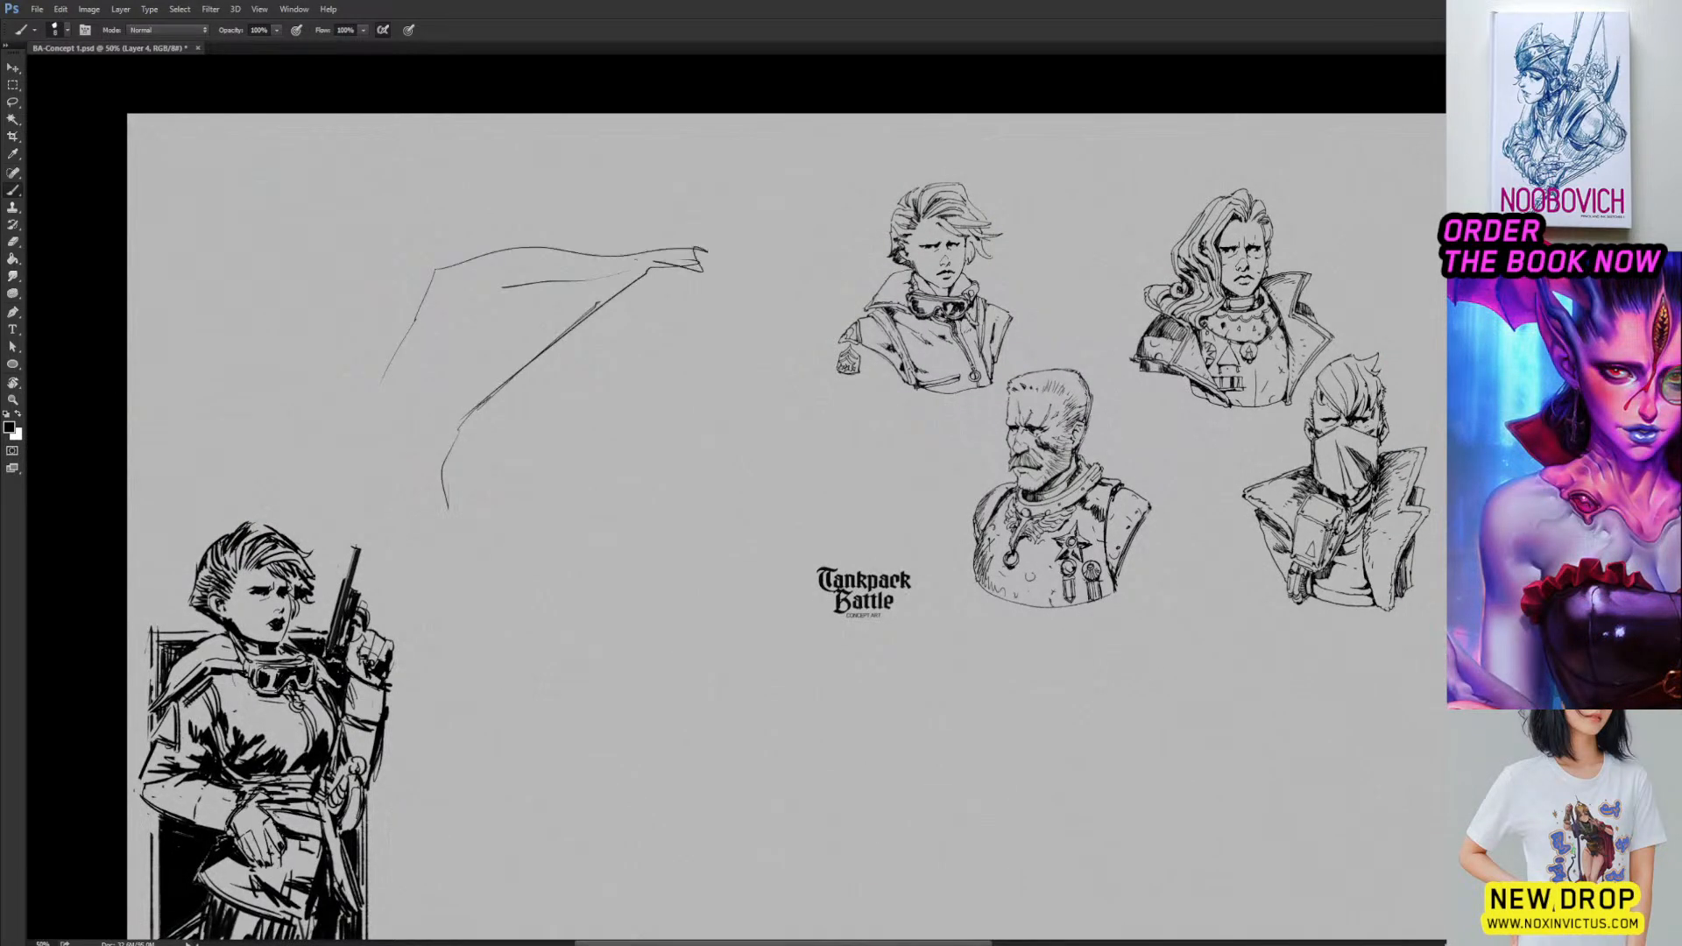
pyautogui.moveTo(412, 272)
pyautogui.mouseDown()
pyautogui.moveTo(706, 249)
pyautogui.moveTo(432, 217)
pyautogui.moveTo(375, 454)
pyautogui.moveTo(351, 482)
pyautogui.mouseUp()
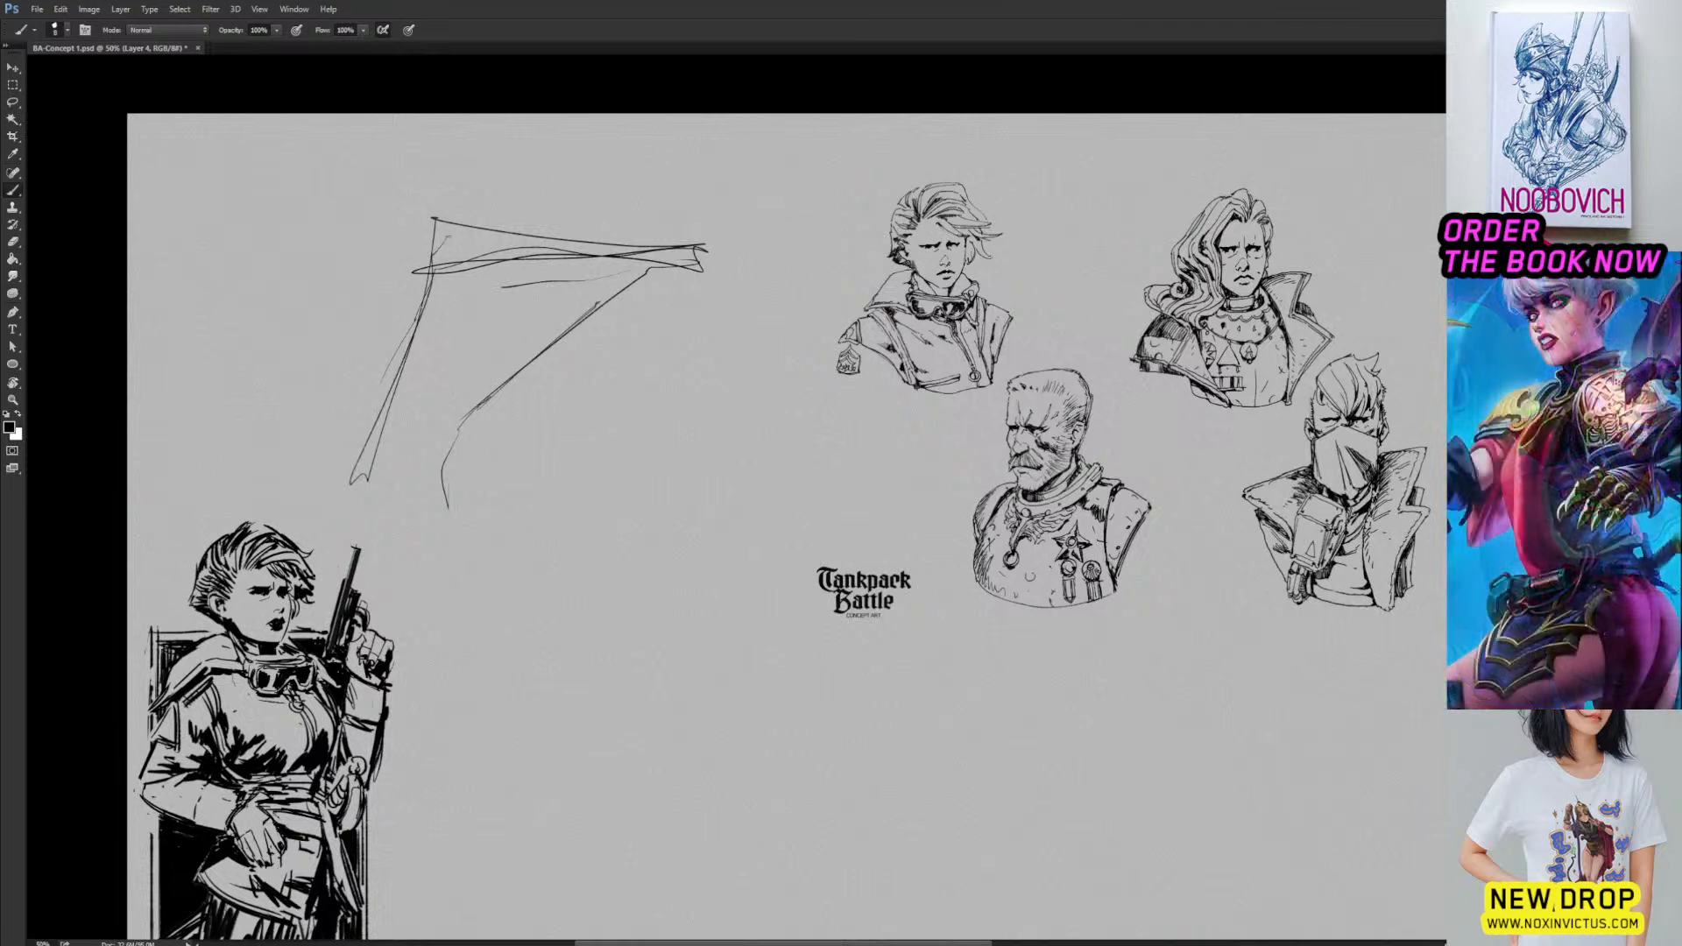
pyautogui.moveTo(646, 259)
pyautogui.mouseDown()
pyautogui.moveTo(699, 244)
pyautogui.moveTo(710, 419)
pyautogui.mouseUp()
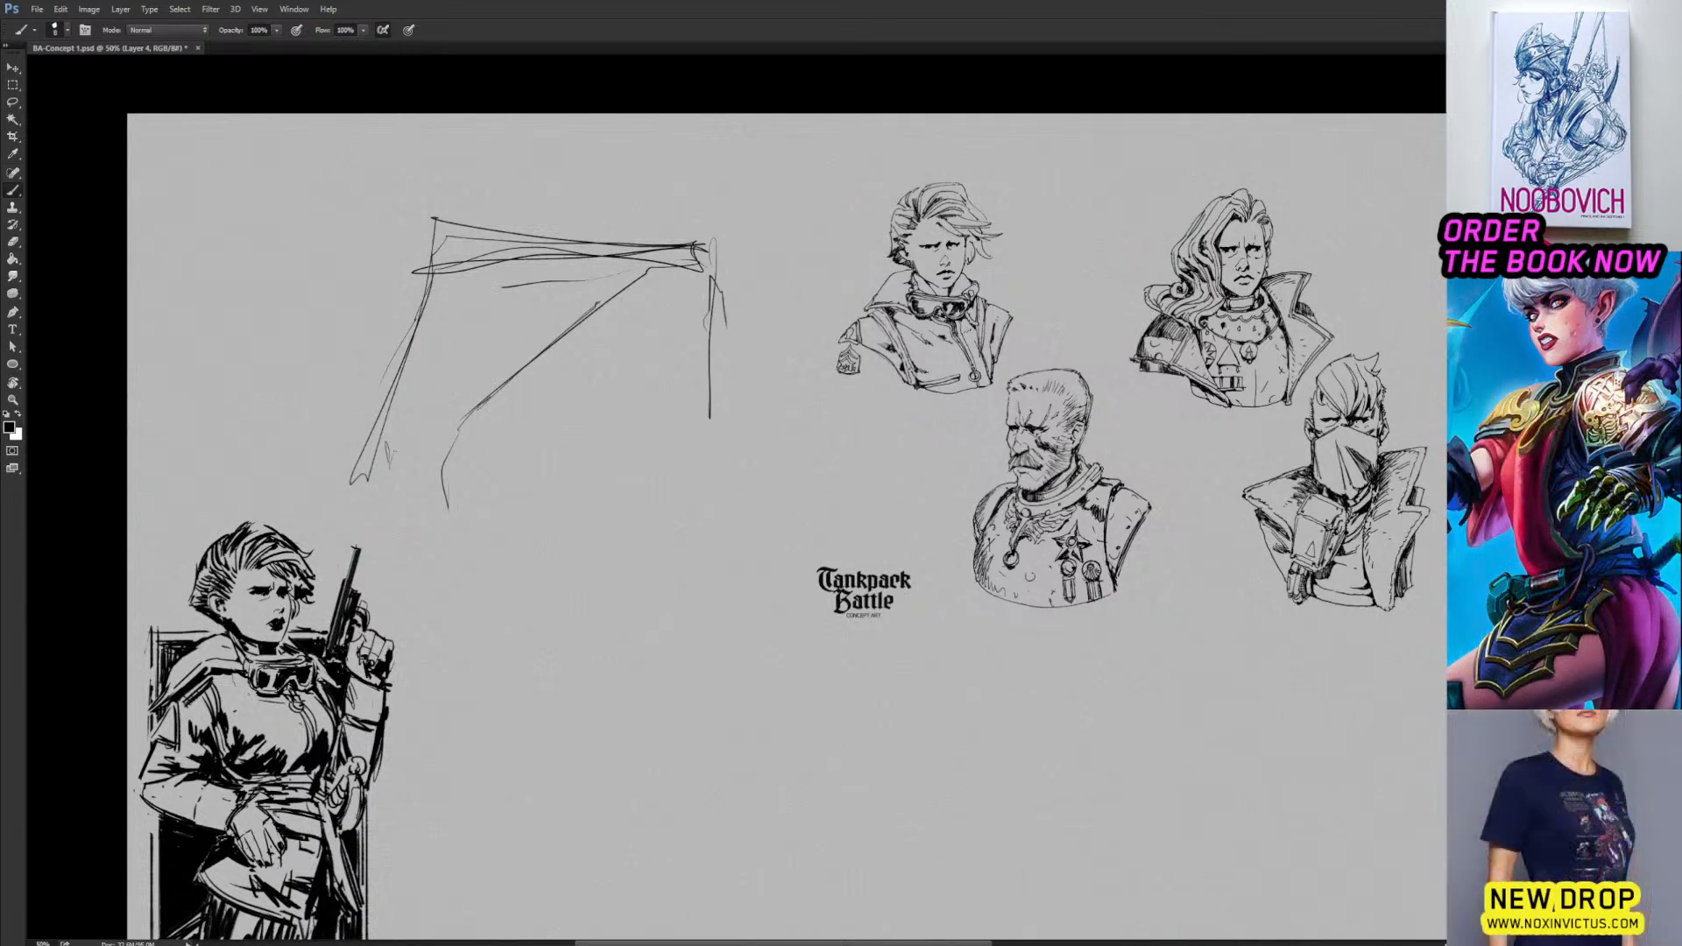
pyautogui.moveTo(379, 457); pyautogui.dragTo(376, 529)
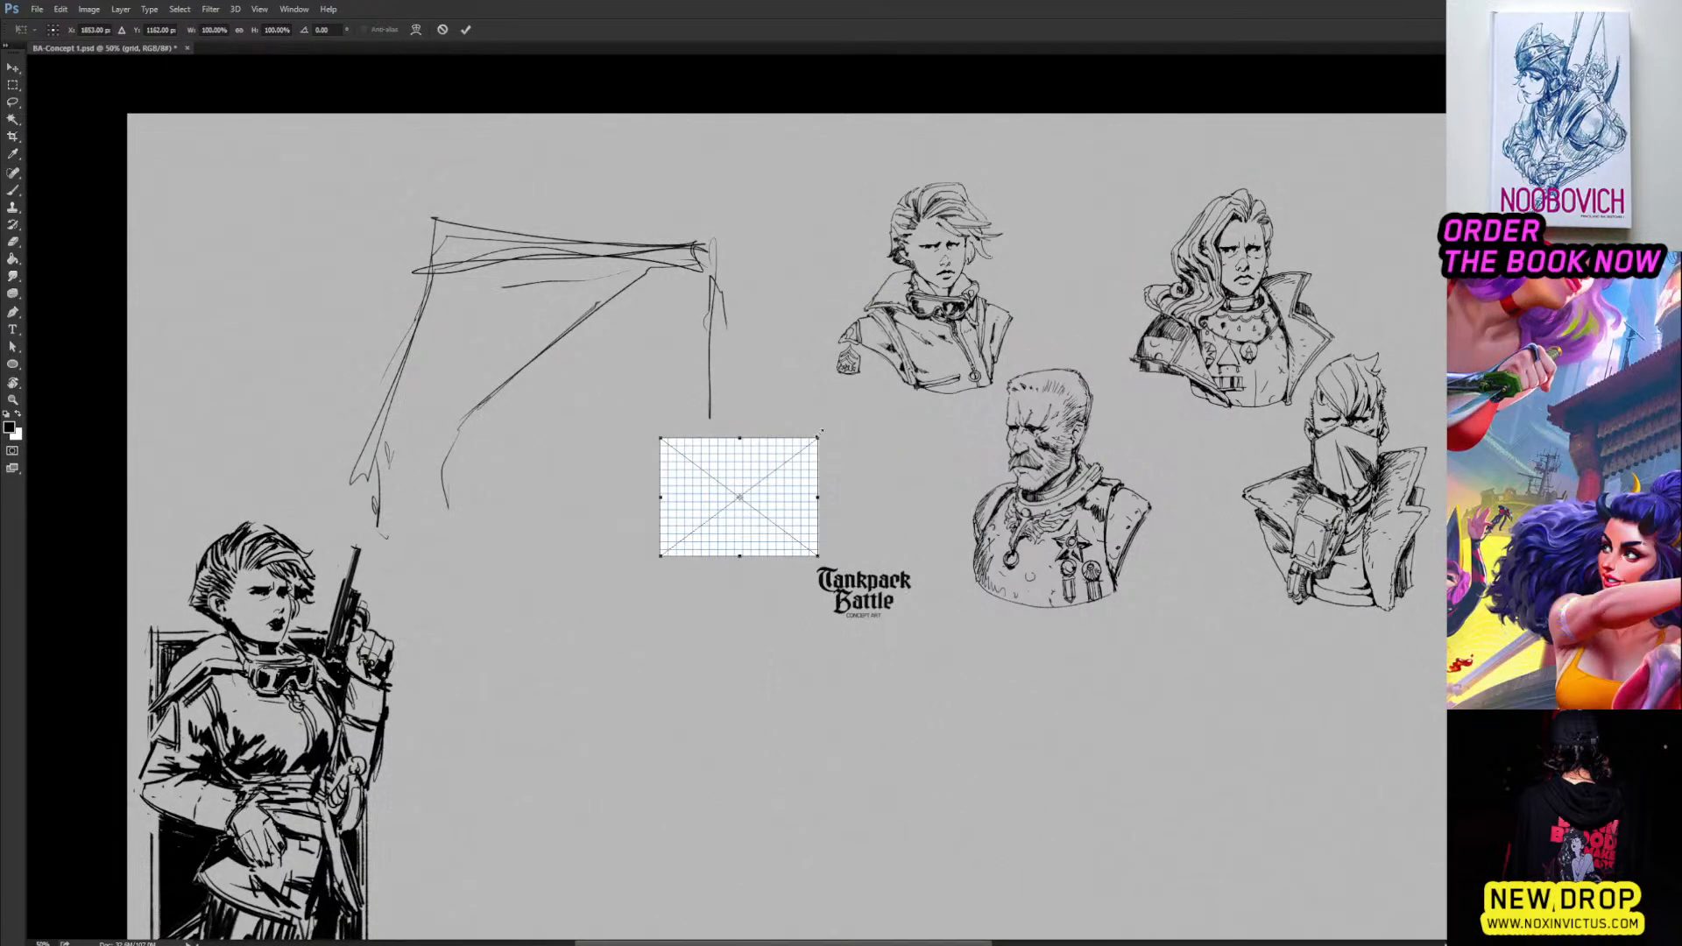
# Enlarge the square grid image and position it over the new outline in the empty area of the canvas.
pyautogui.moveTo(822, 431); pyautogui.dragTo(1190, 160)
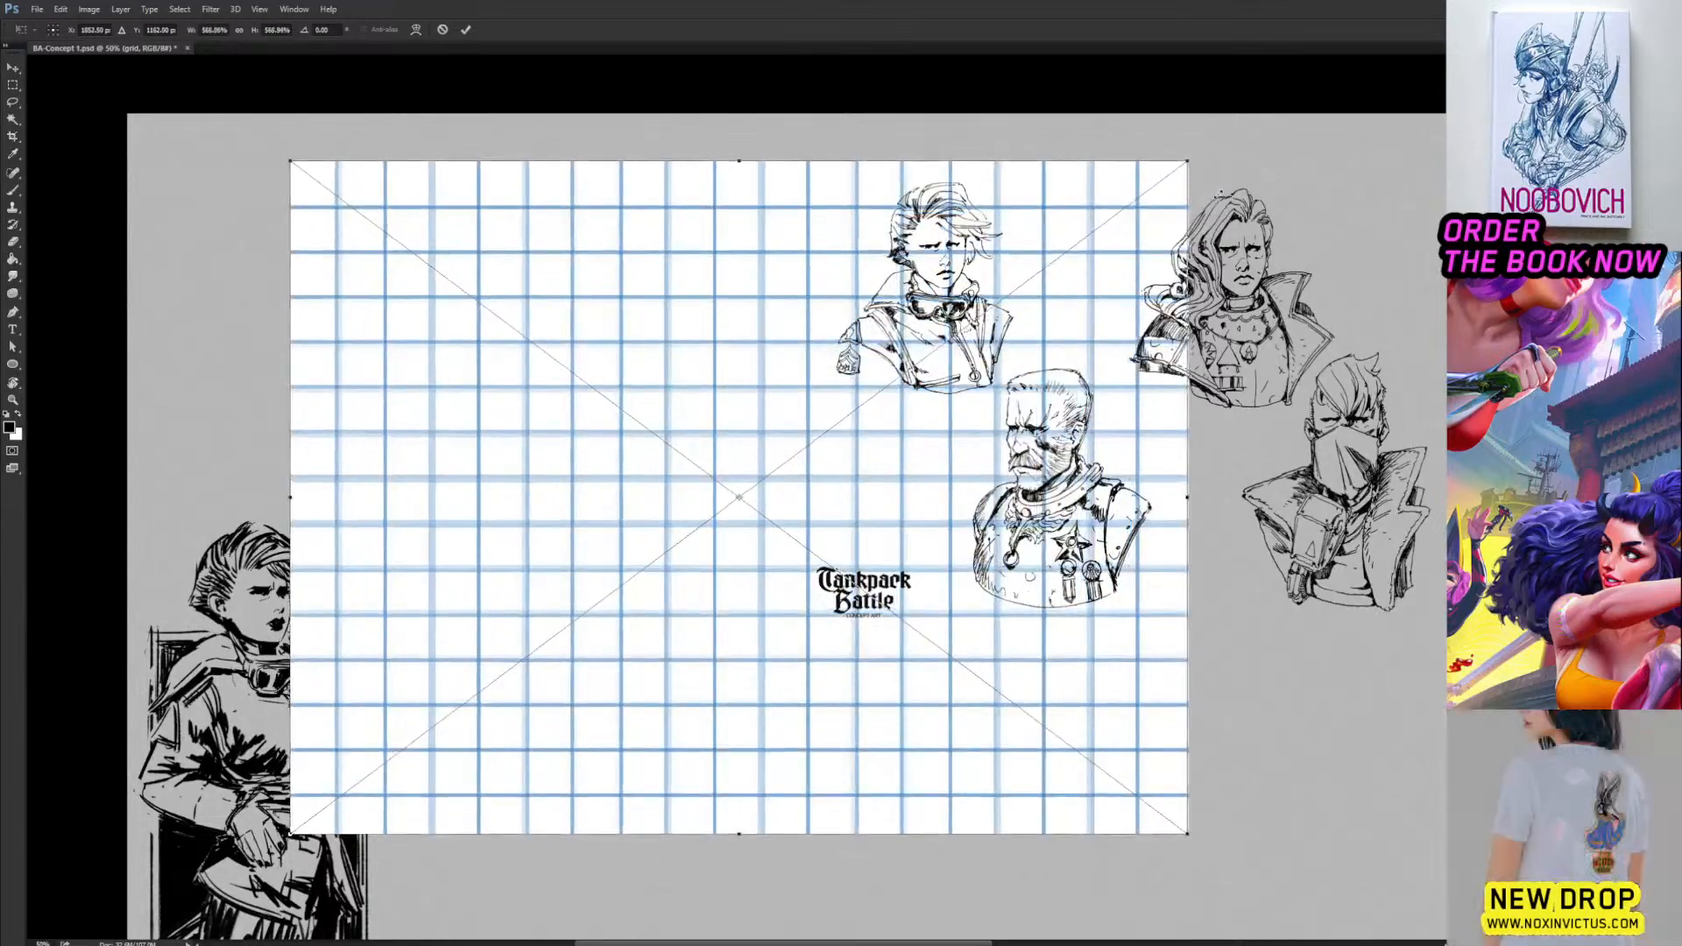
pyautogui.moveTo(1001, 418); pyautogui.dragTo(848, 380)
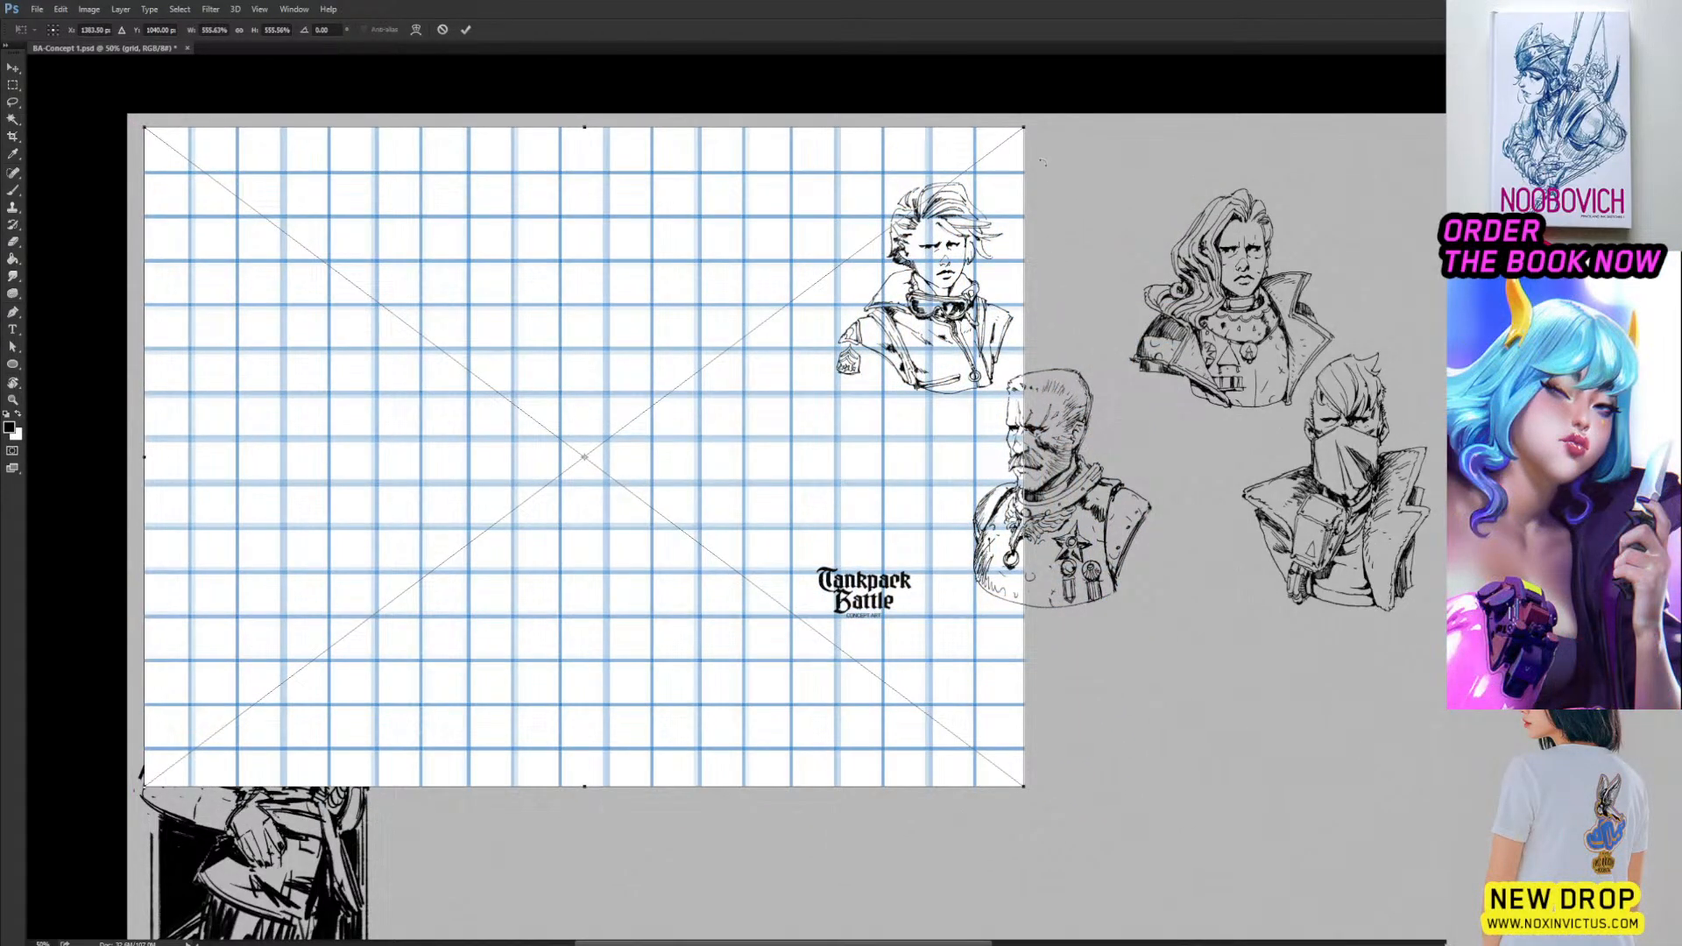
pyautogui.moveTo(1021, 131); pyautogui.dragTo(958, 177)
pyautogui.moveTo(830, 348); pyautogui.dragTo(833, 306)
pyautogui.press('Return')
pyautogui.press('b')
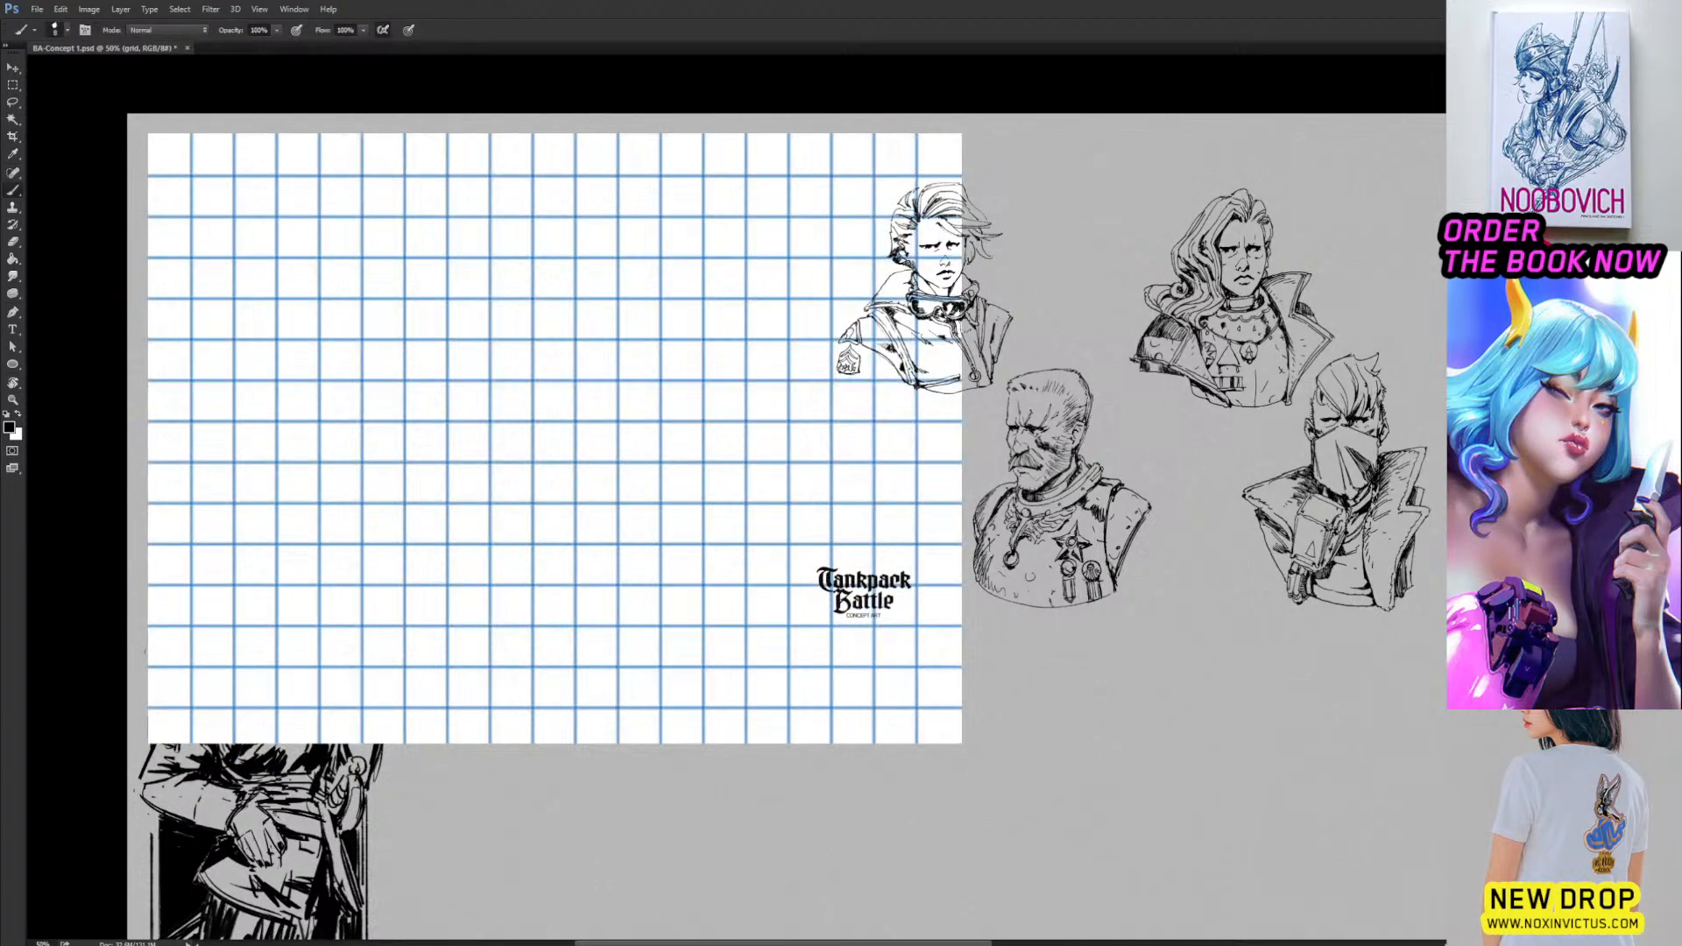
# Set the grid's blend mode to Multiply, group it, and return to the outline's layer with the grid faded.
pyautogui.hotkey('shift', 'alt', 'm')
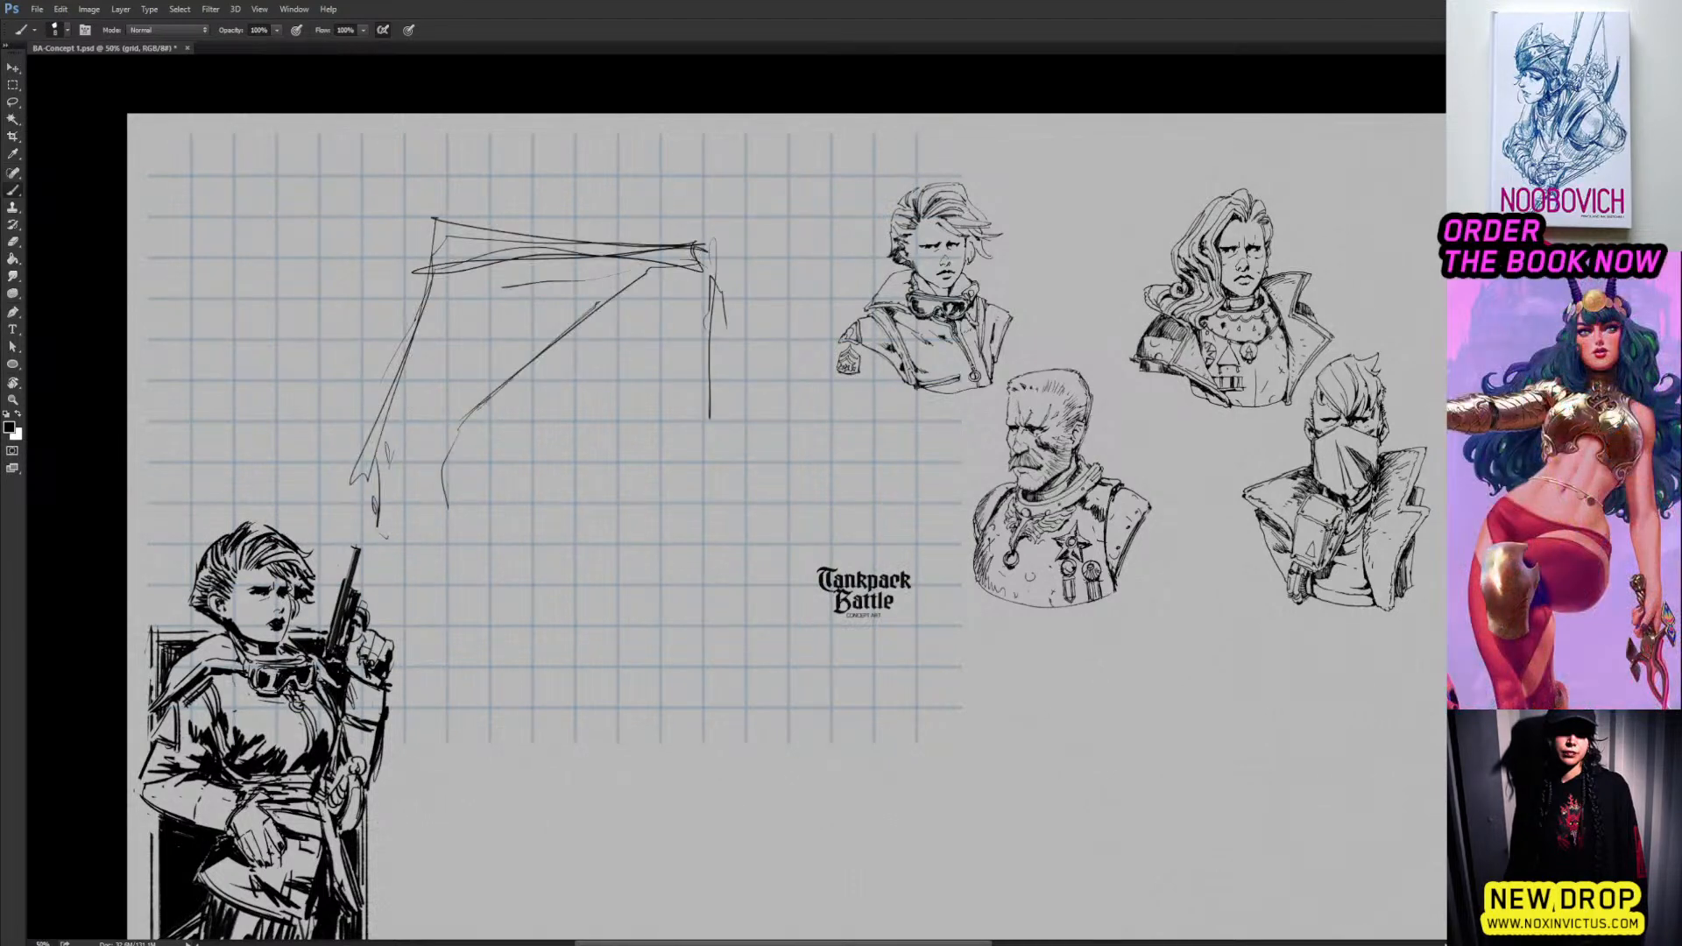
pyautogui.hotkey('ctrl', 'g')
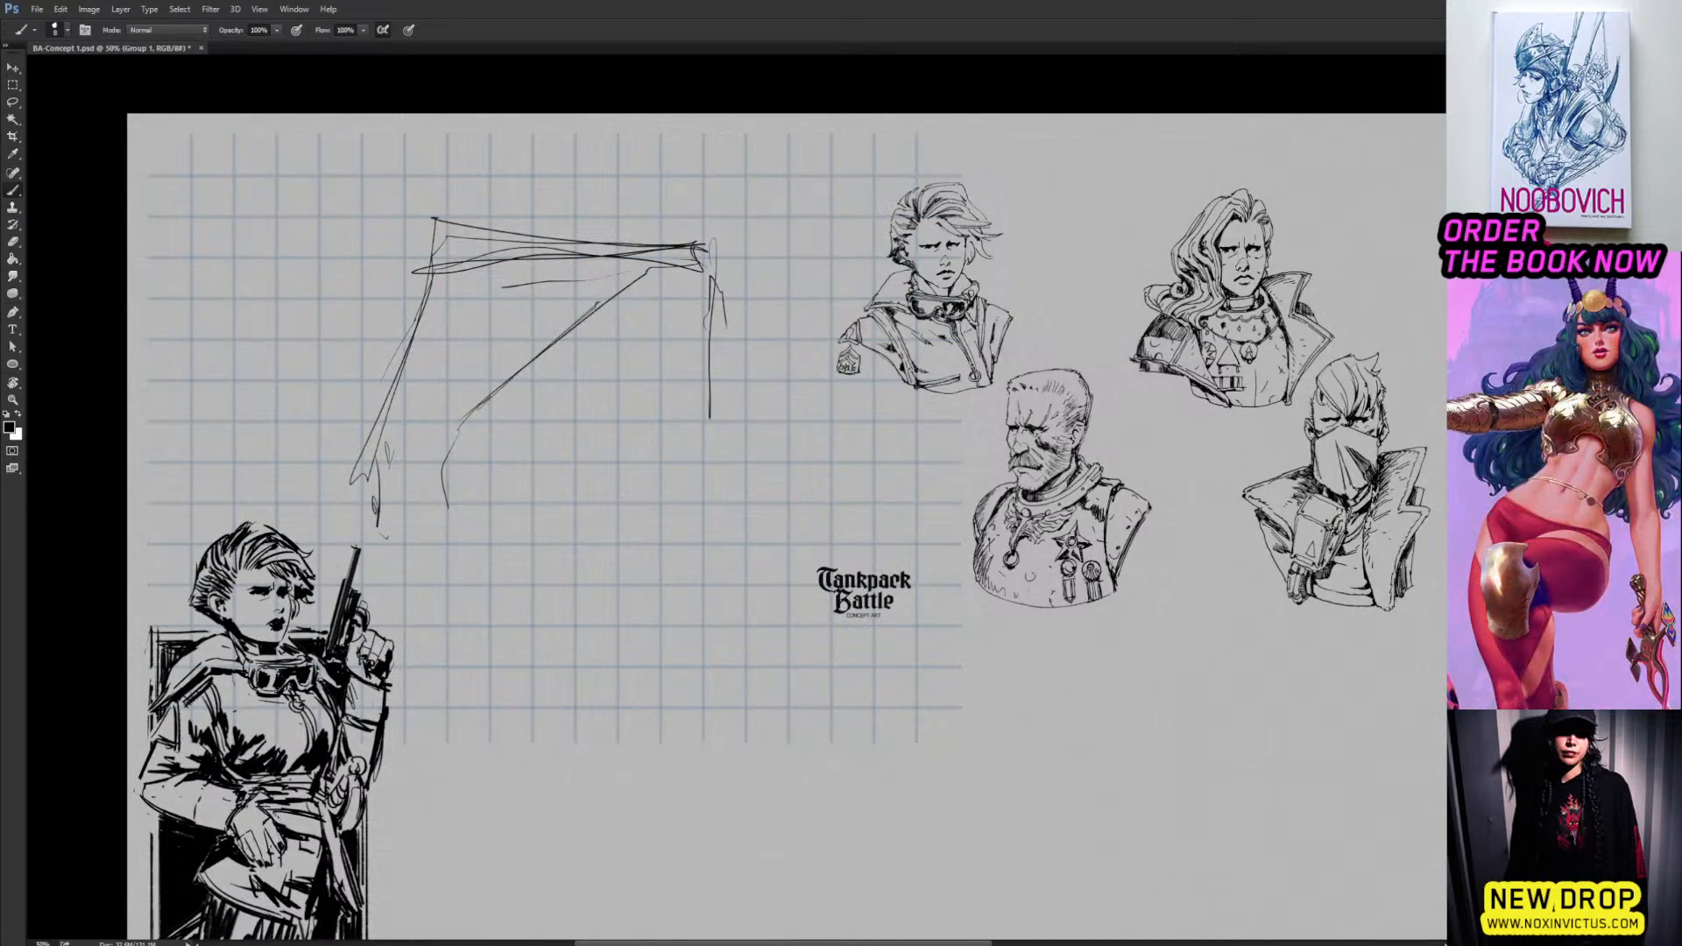
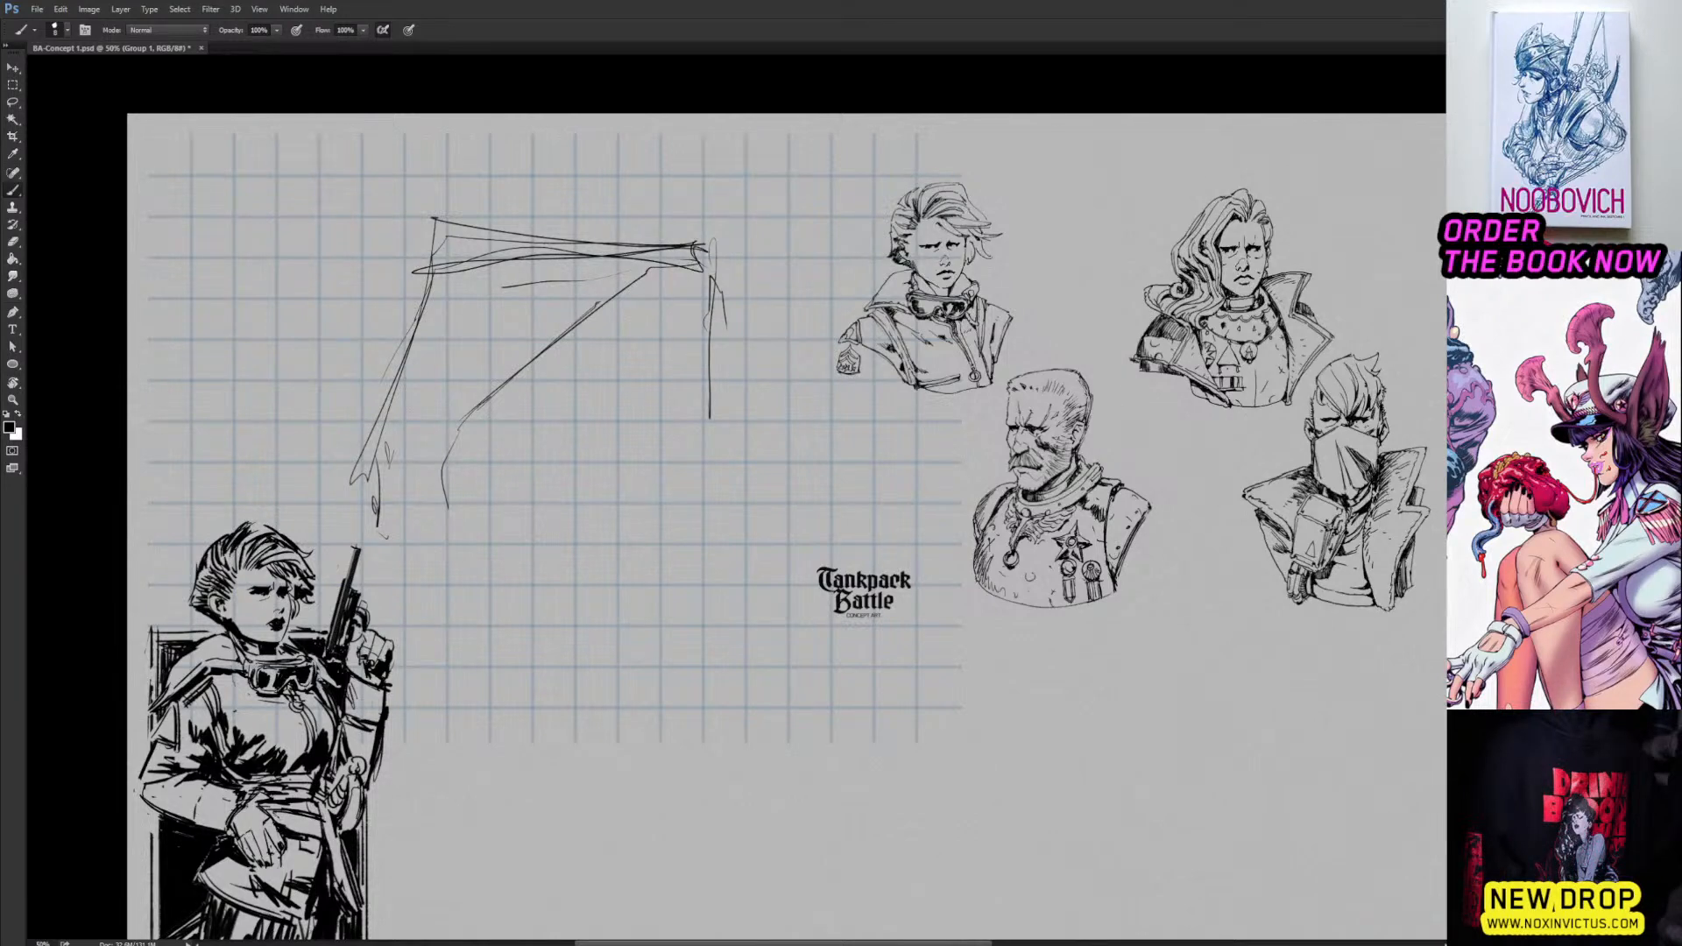
pyautogui.hotkey('ctrl', 'shift', 'alt', 'n')
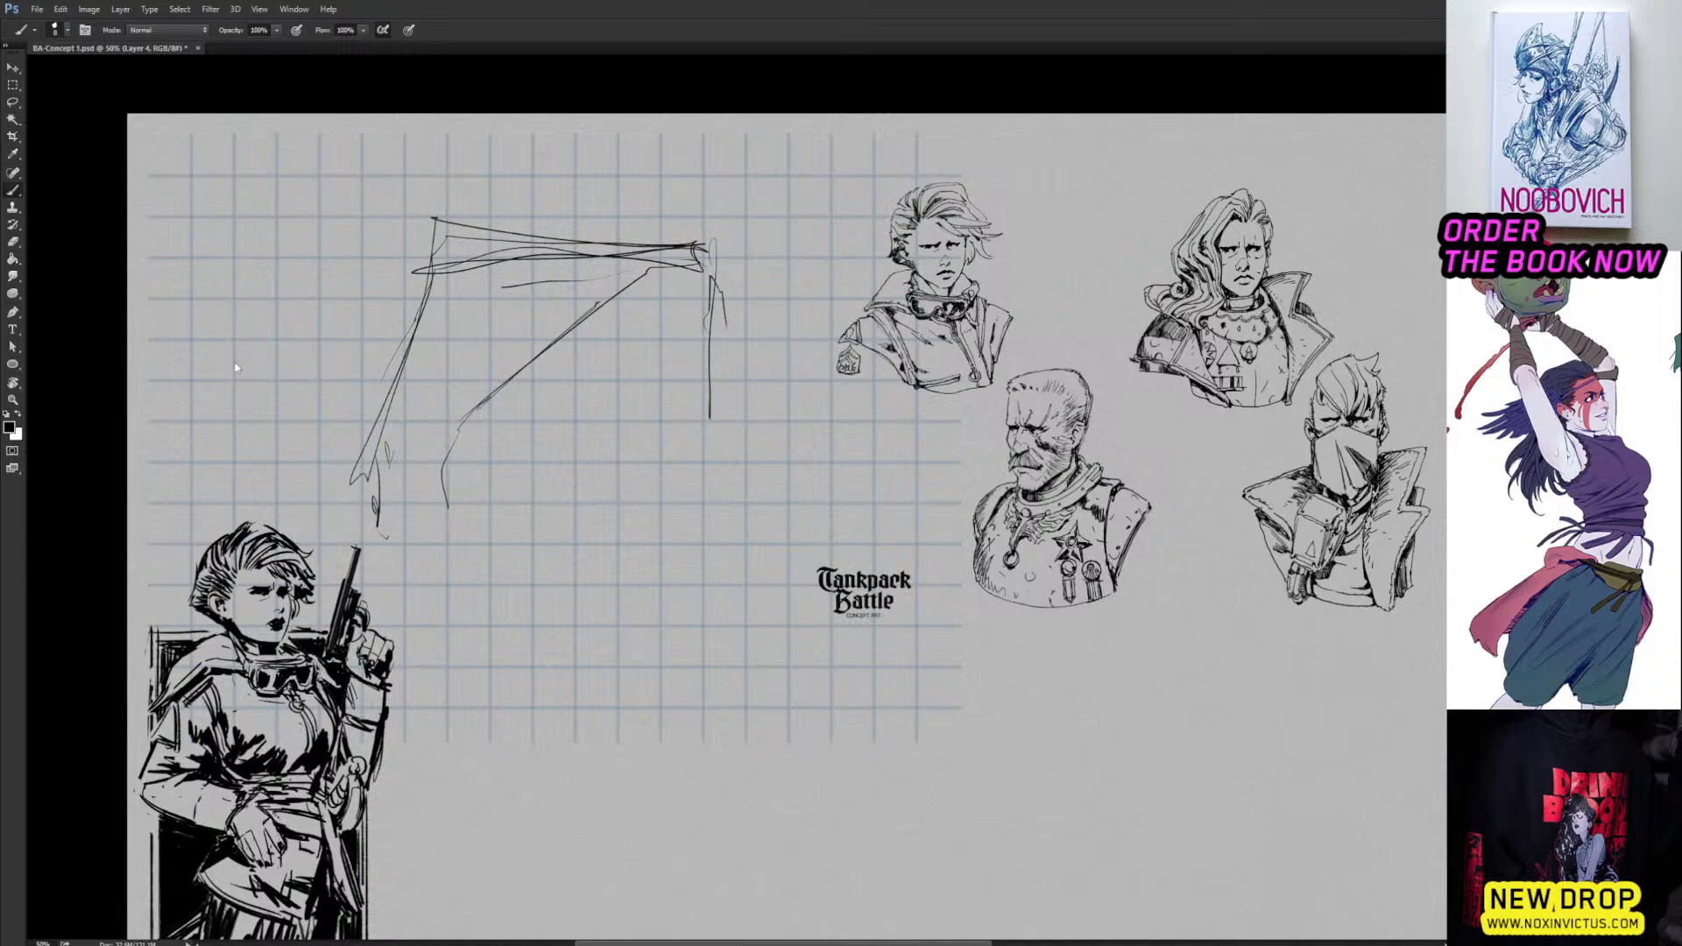
# Erase the outline's upper slanted line and draw a box with rounded upper corners on top of the shape.
pyautogui.moveTo(987, 452); pyautogui.dragTo(924, 458)
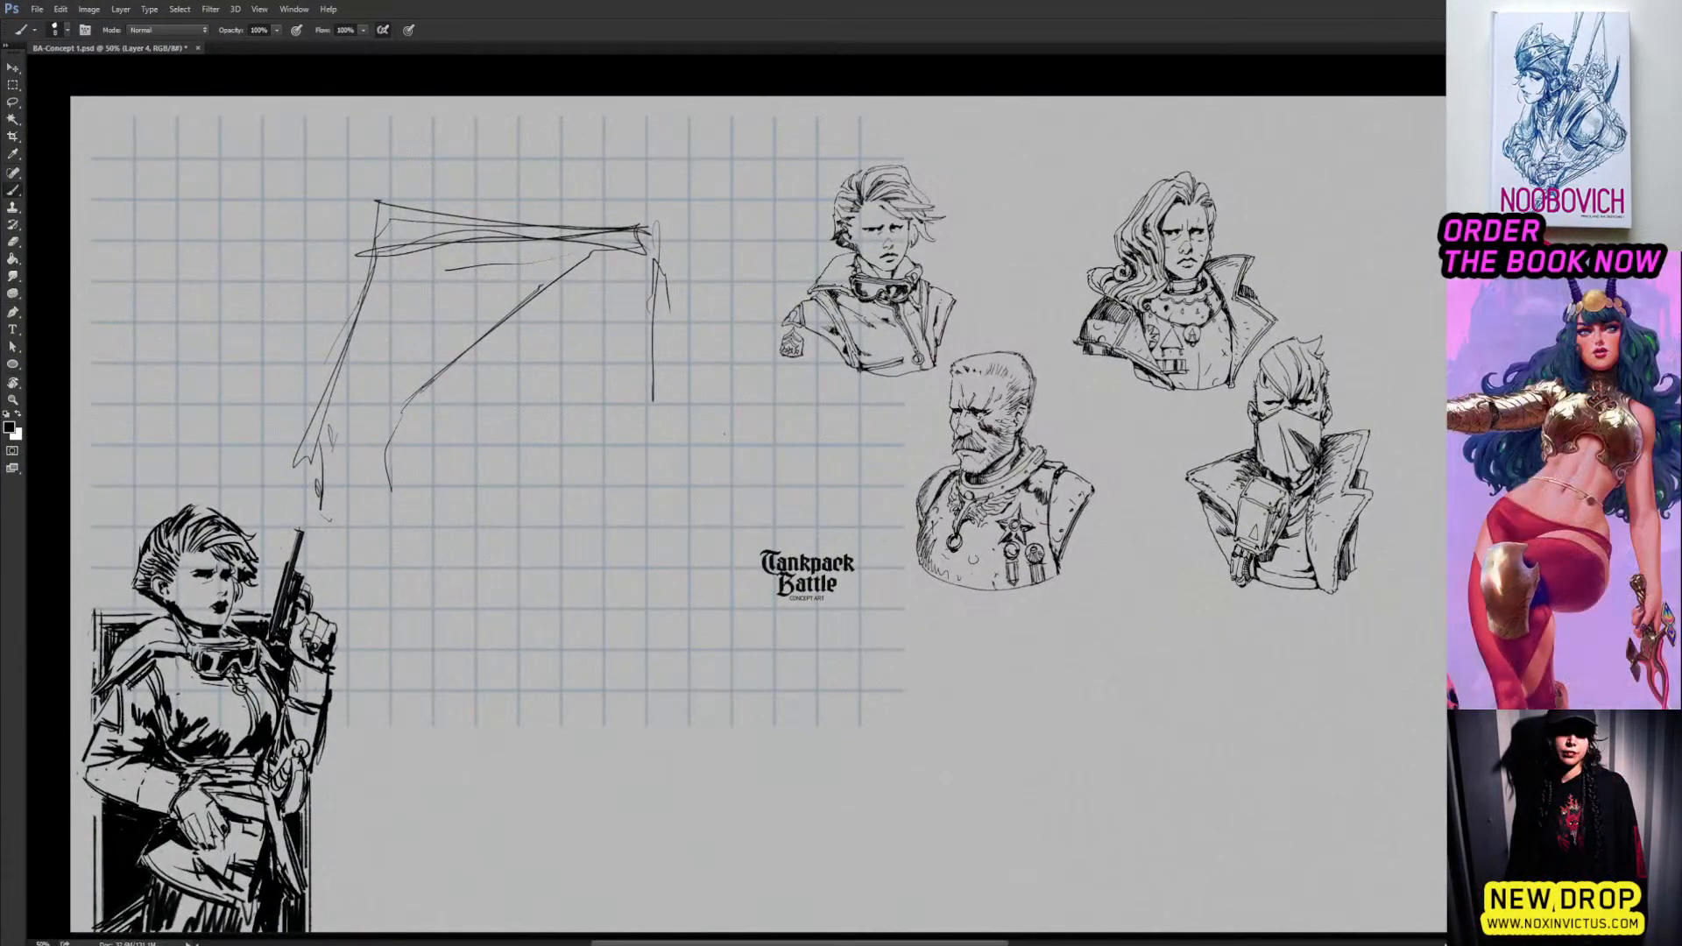
pyautogui.moveTo(724, 434)
pyautogui.mouseDown()
pyautogui.moveTo(774, 446)
pyautogui.moveTo(732, 441)
pyautogui.mouseUp()
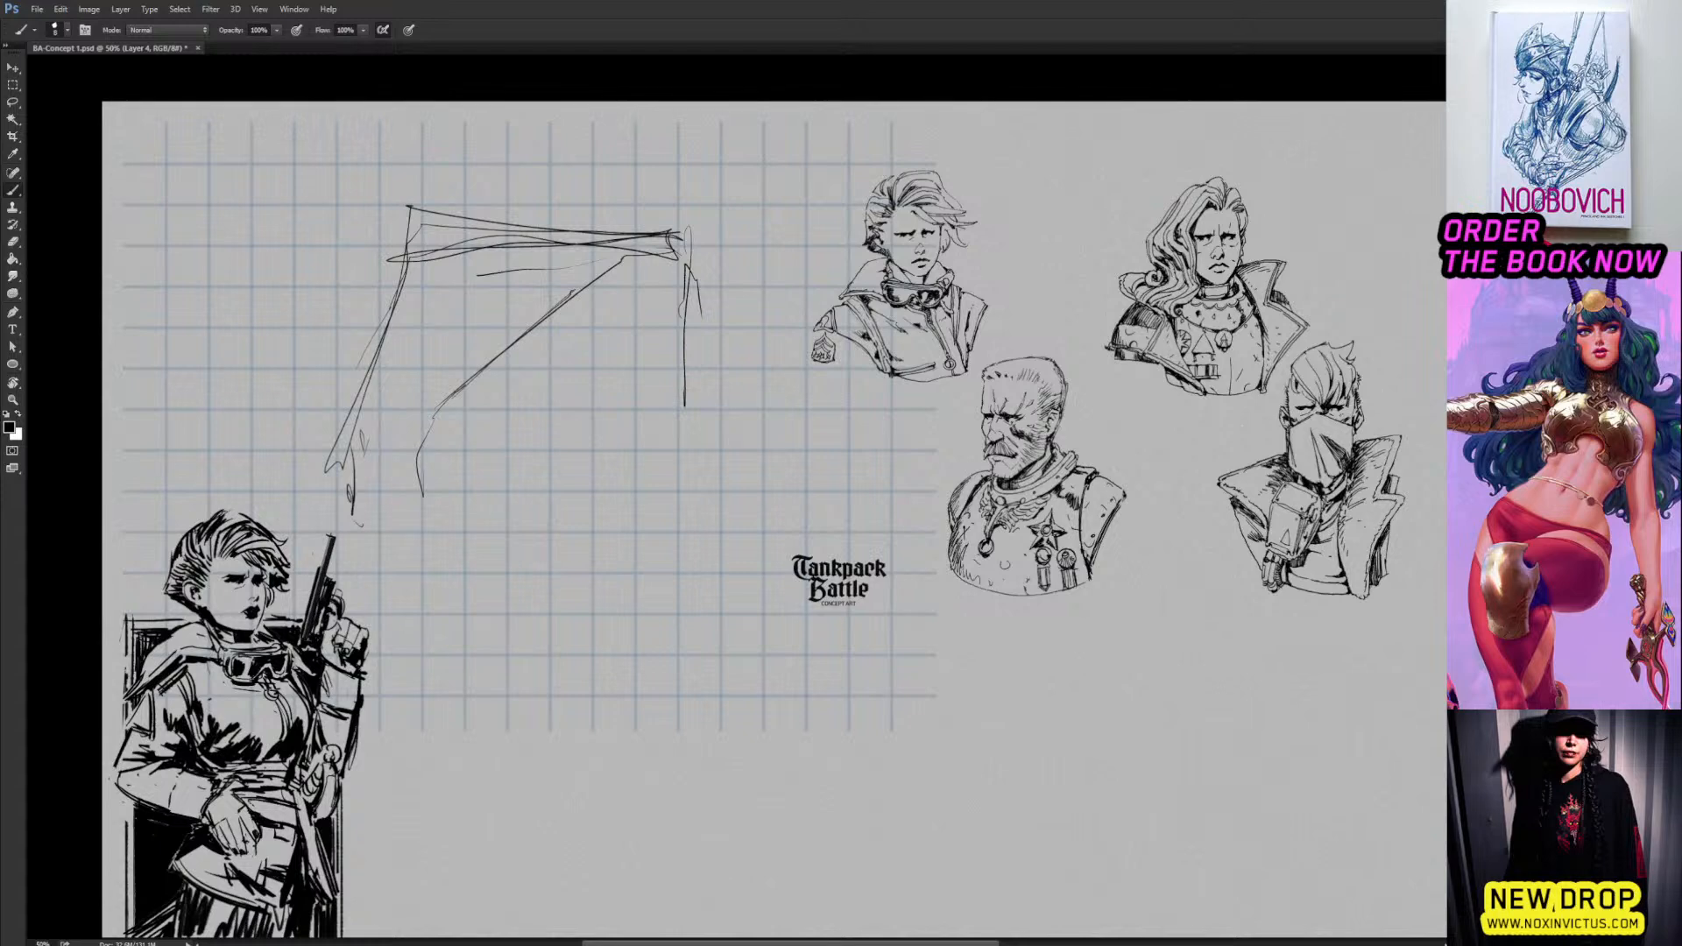
pyautogui.moveTo(589, 463)
pyautogui.mouseDown()
pyautogui.moveTo(623, 450)
pyautogui.moveTo(571, 443)
pyautogui.moveTo(648, 487)
pyautogui.moveTo(603, 458)
pyautogui.mouseUp()
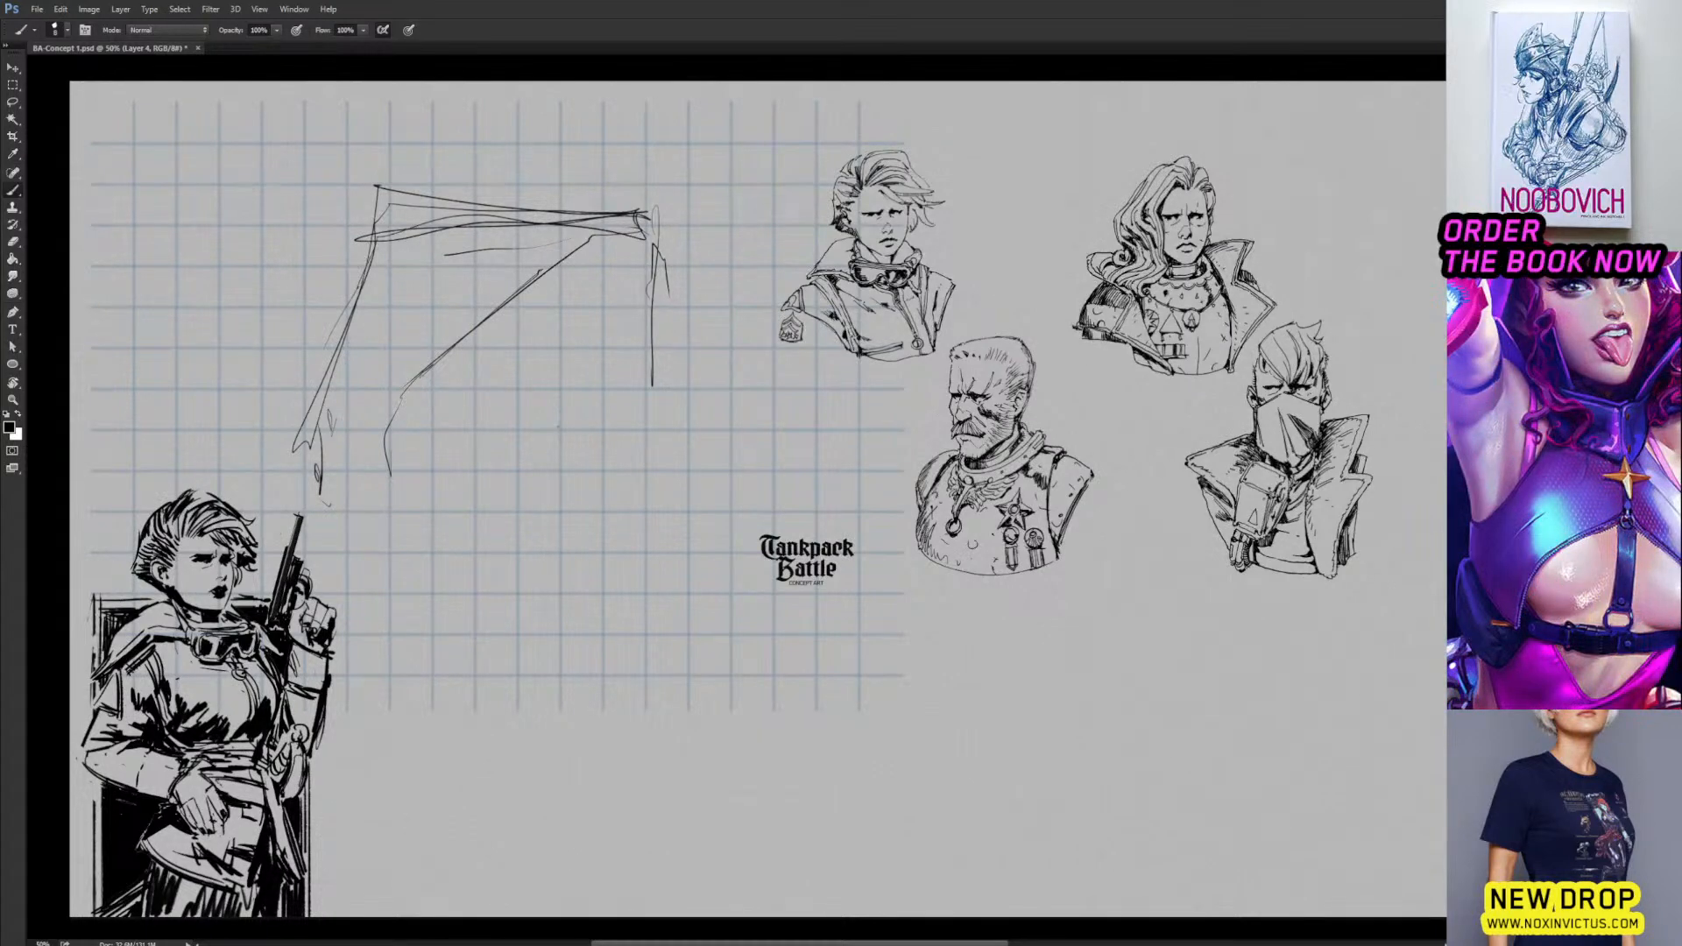
pyautogui.moveTo(552, 443); pyautogui.dragTo(672, 445)
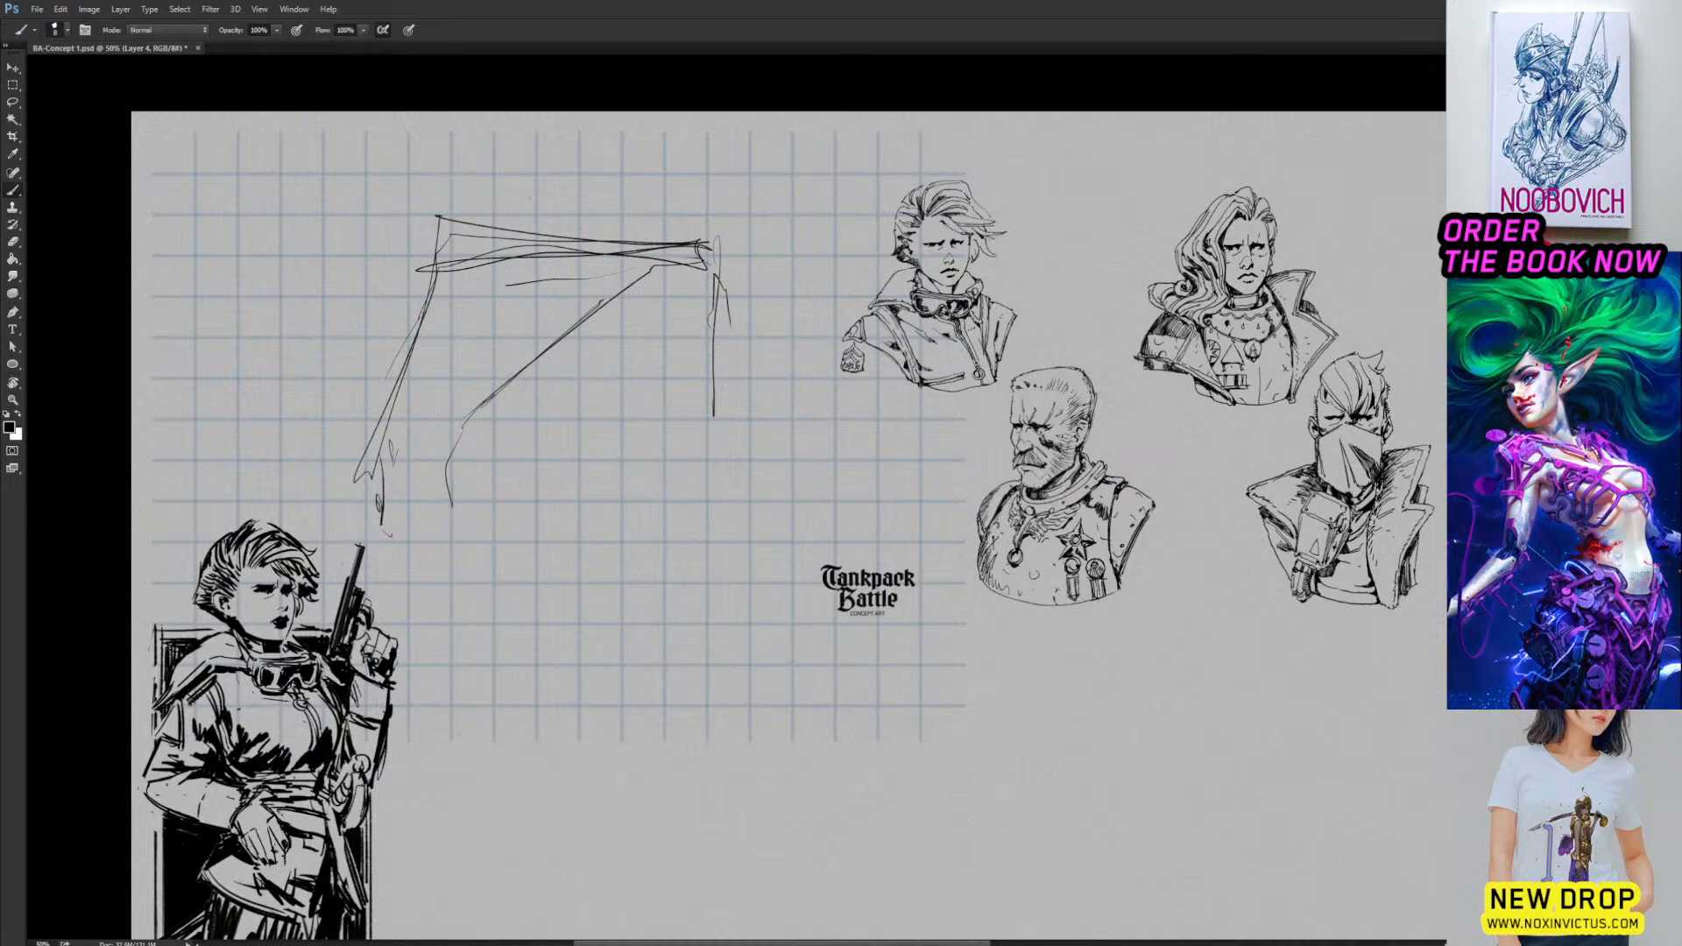
pyautogui.press('e')
pyautogui.moveTo(438, 217)
pyautogui.mouseDown()
pyautogui.moveTo(510, 215)
pyautogui.moveTo(532, 225)
pyautogui.moveTo(425, 240)
pyautogui.moveTo(638, 243)
pyautogui.mouseUp()
pyautogui.press('b')
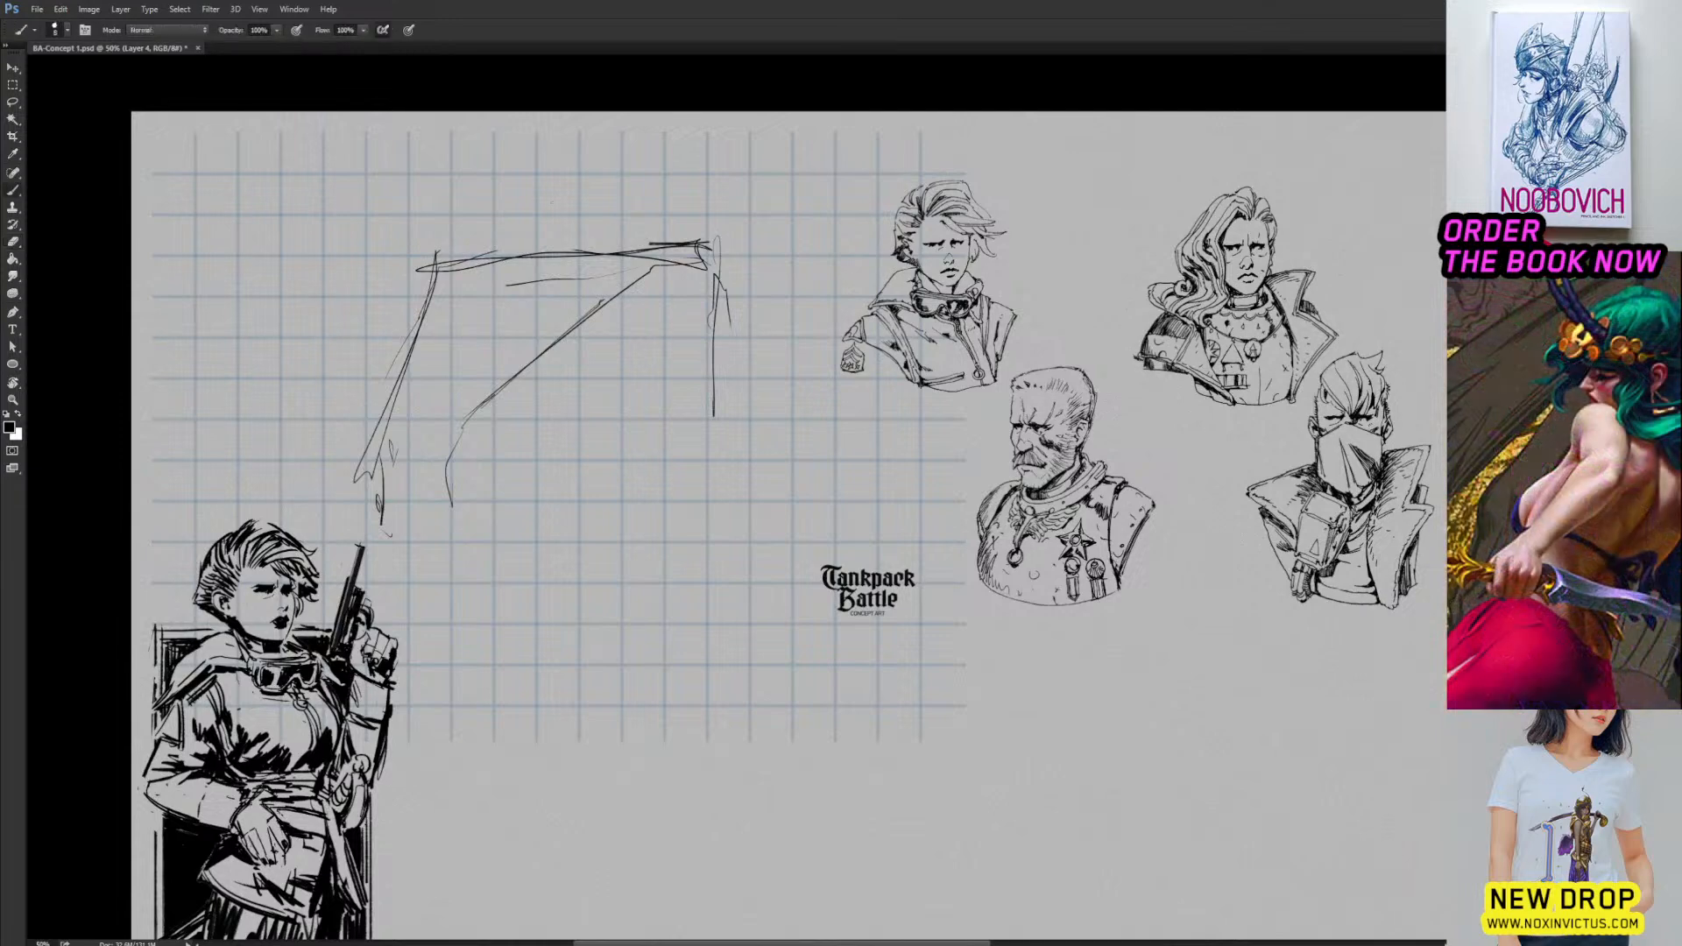
pyautogui.moveTo(535, 256)
pyautogui.mouseDown()
pyautogui.moveTo(536, 184)
pyautogui.moveTo(555, 174)
pyautogui.moveTo(703, 177)
pyautogui.moveTo(704, 245)
pyautogui.mouseUp()
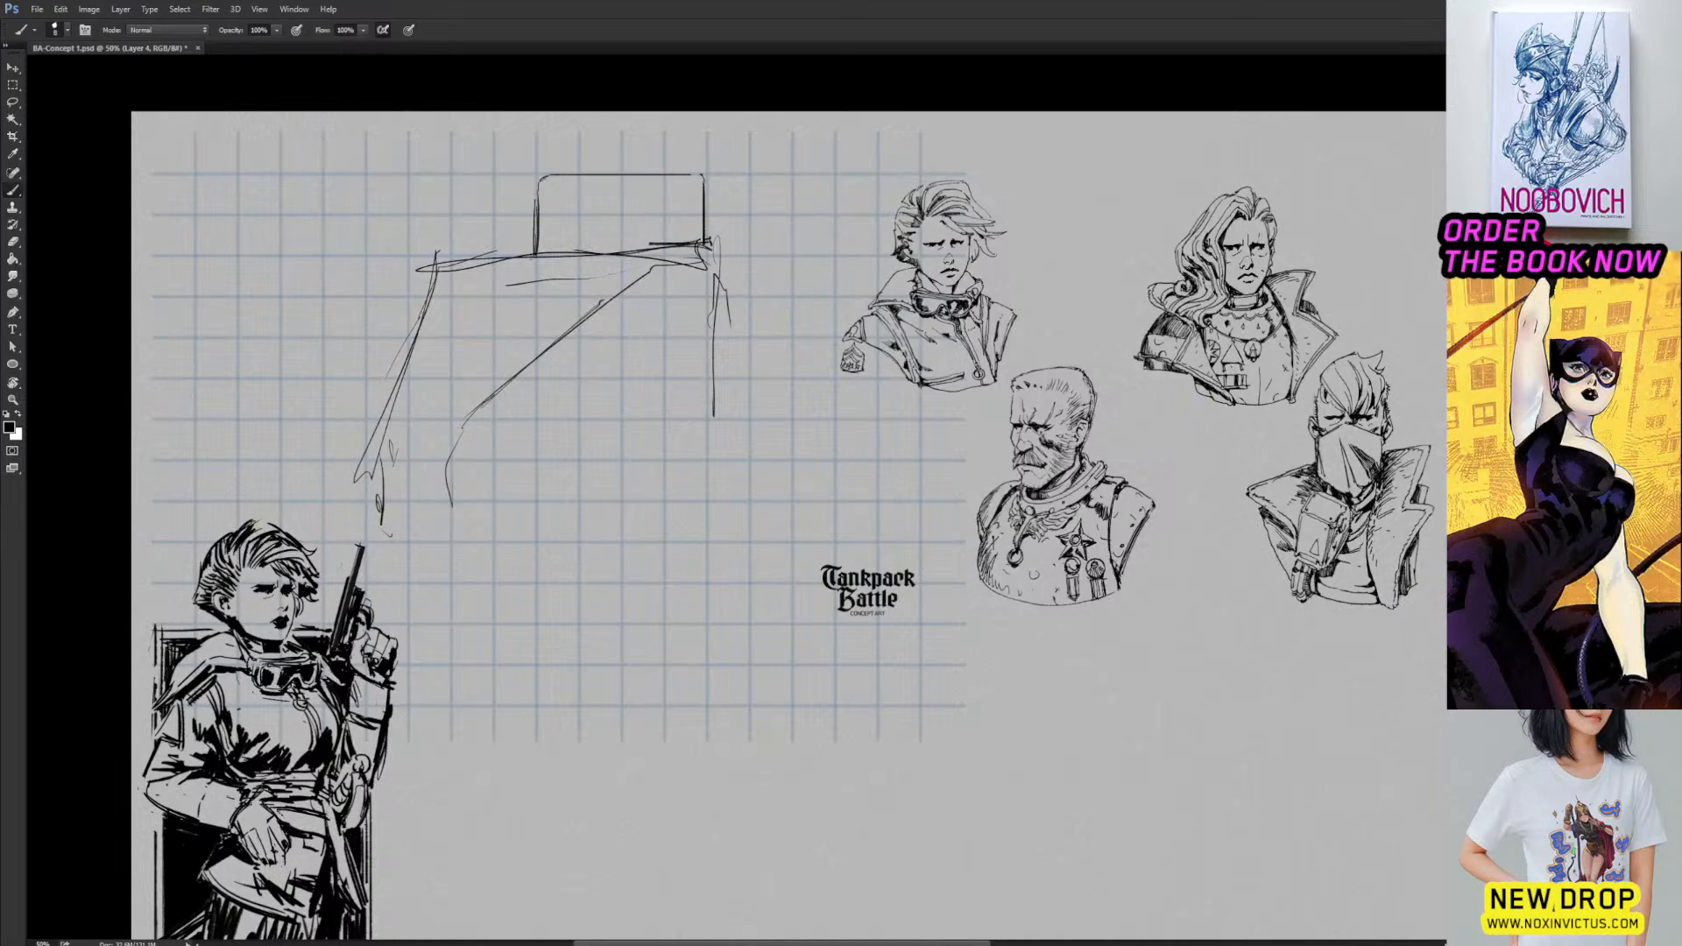
# Erase the outline's sloping left side and redraw it as a straight slanted edge meeting a flat roof line on the grid.
pyautogui.press('e')
pyautogui.moveTo(436, 255); pyautogui.dragTo(394, 361)
pyautogui.press('b')
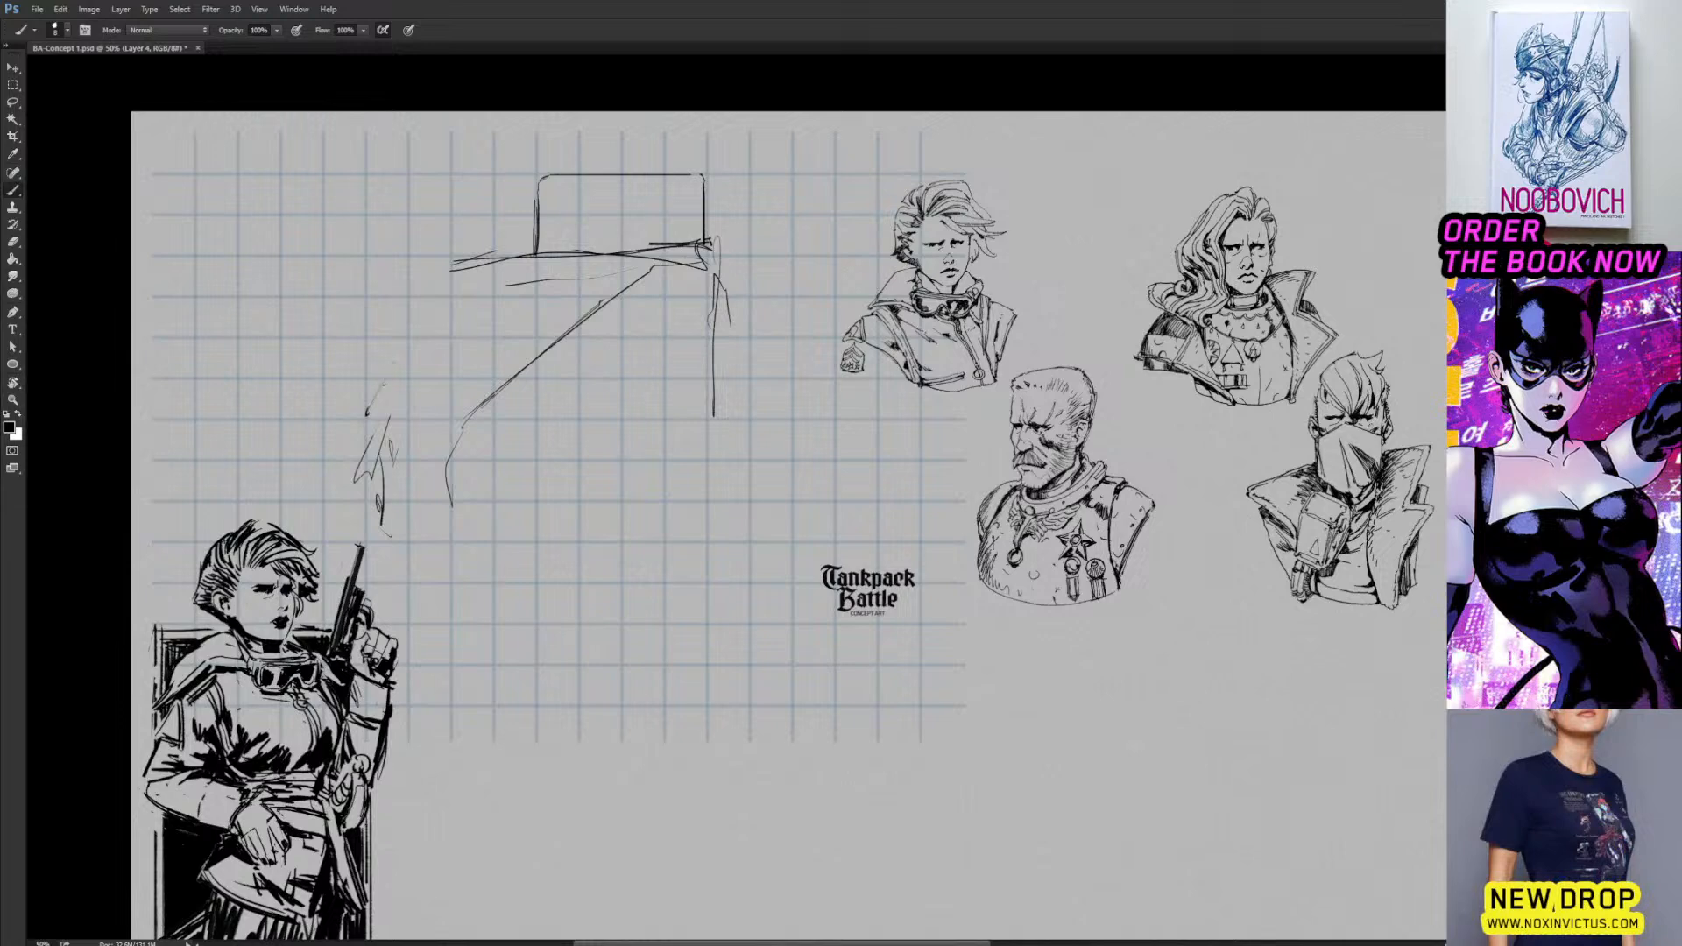
pyautogui.moveTo(368, 410)
pyautogui.mouseDown()
pyautogui.moveTo(451, 251)
pyautogui.moveTo(423, 303)
pyautogui.moveTo(455, 267)
pyautogui.moveTo(701, 255)
pyautogui.moveTo(680, 243)
pyautogui.moveTo(469, 419)
pyautogui.mouseUp()
pyautogui.press('e')
pyautogui.press('b')
# Erase the loose lines inside the outline and redraw its right side as a short bevel leading into a vertical edge.
pyautogui.press('e')
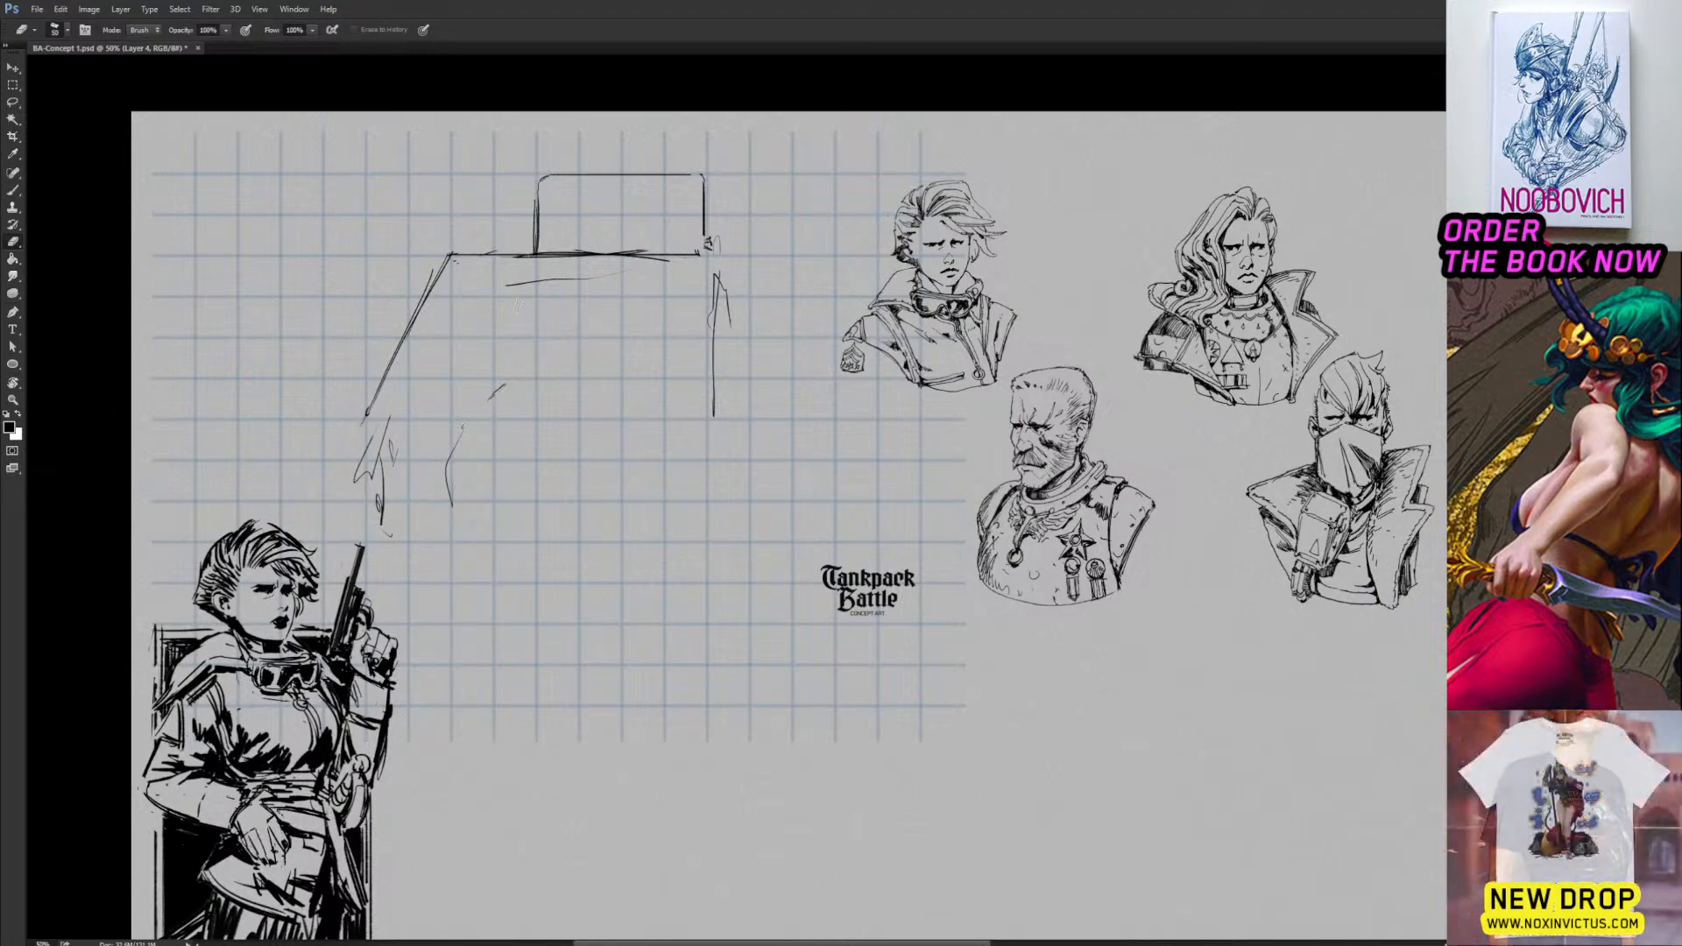
pyautogui.moveTo(593, 277); pyautogui.dragTo(528, 277)
pyautogui.moveTo(713, 274); pyautogui.dragTo(715, 418)
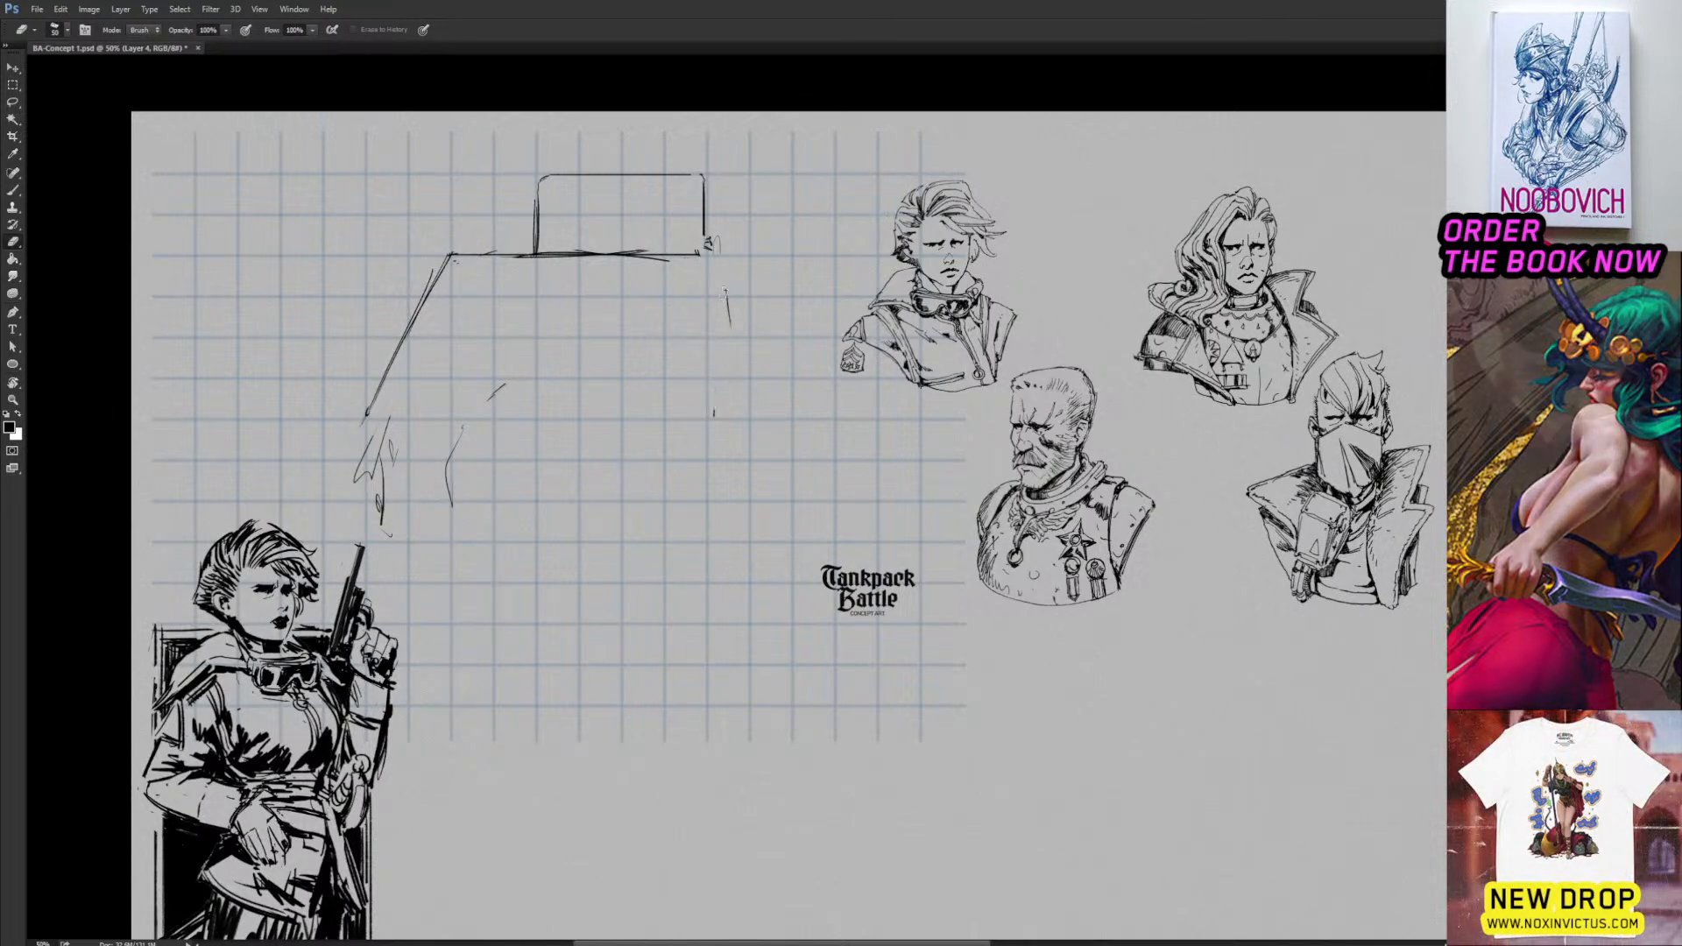
pyautogui.press('b')
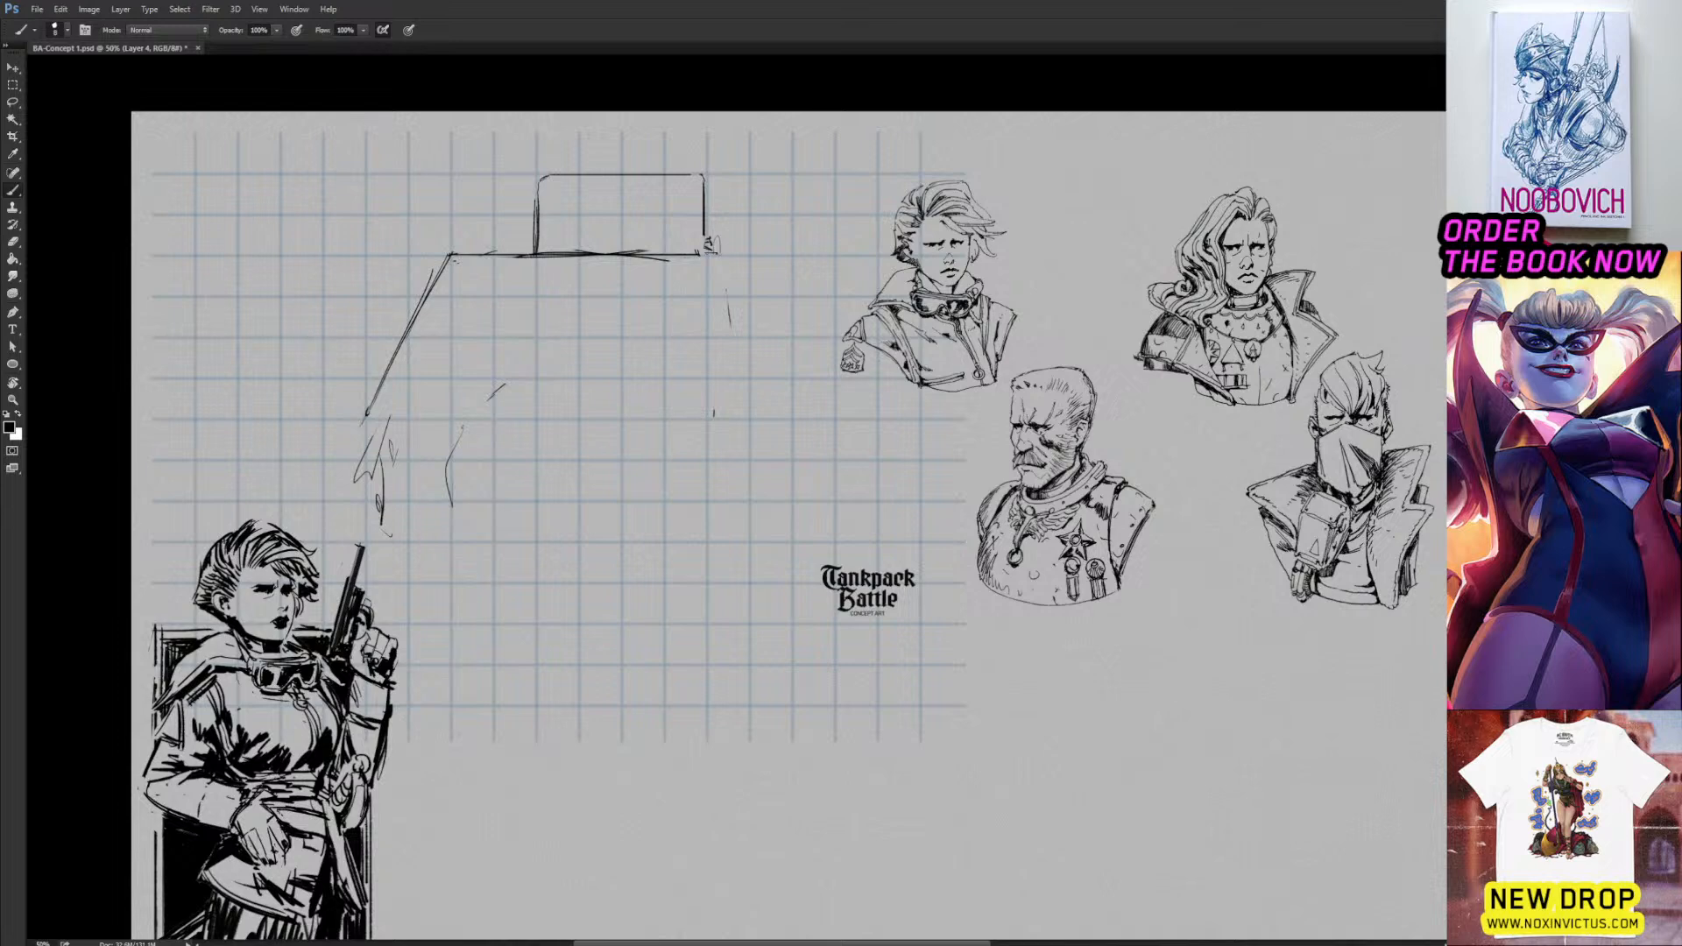
pyautogui.moveTo(715, 258)
pyautogui.mouseDown()
pyautogui.moveTo(750, 294)
pyautogui.moveTo(755, 500)
pyautogui.mouseUp()
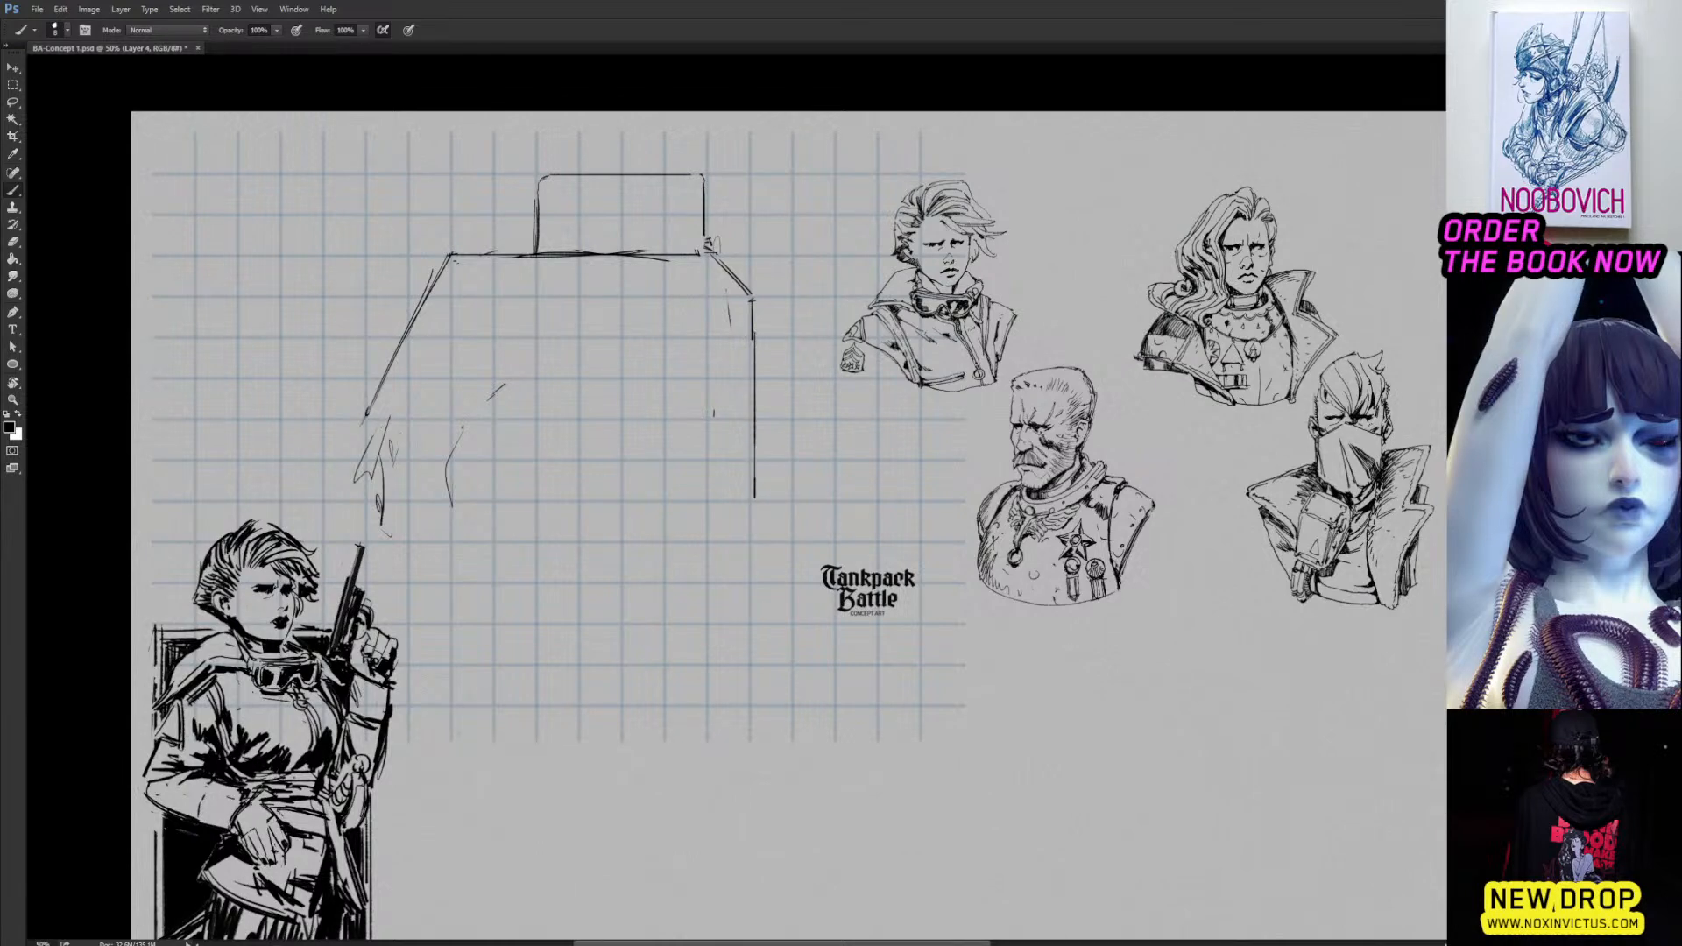
# Close the hull with a short vertical left edge and a horizontal bottom line, erasing stray strokes and the right edge's overhang.
pyautogui.press('e')
pyautogui.moveTo(383, 429)
pyautogui.mouseDown()
pyautogui.moveTo(382, 512)
pyautogui.moveTo(396, 451)
pyautogui.moveTo(451, 499)
pyautogui.moveTo(439, 461)
pyautogui.moveTo(751, 460)
pyautogui.mouseUp()
pyautogui.press('b')
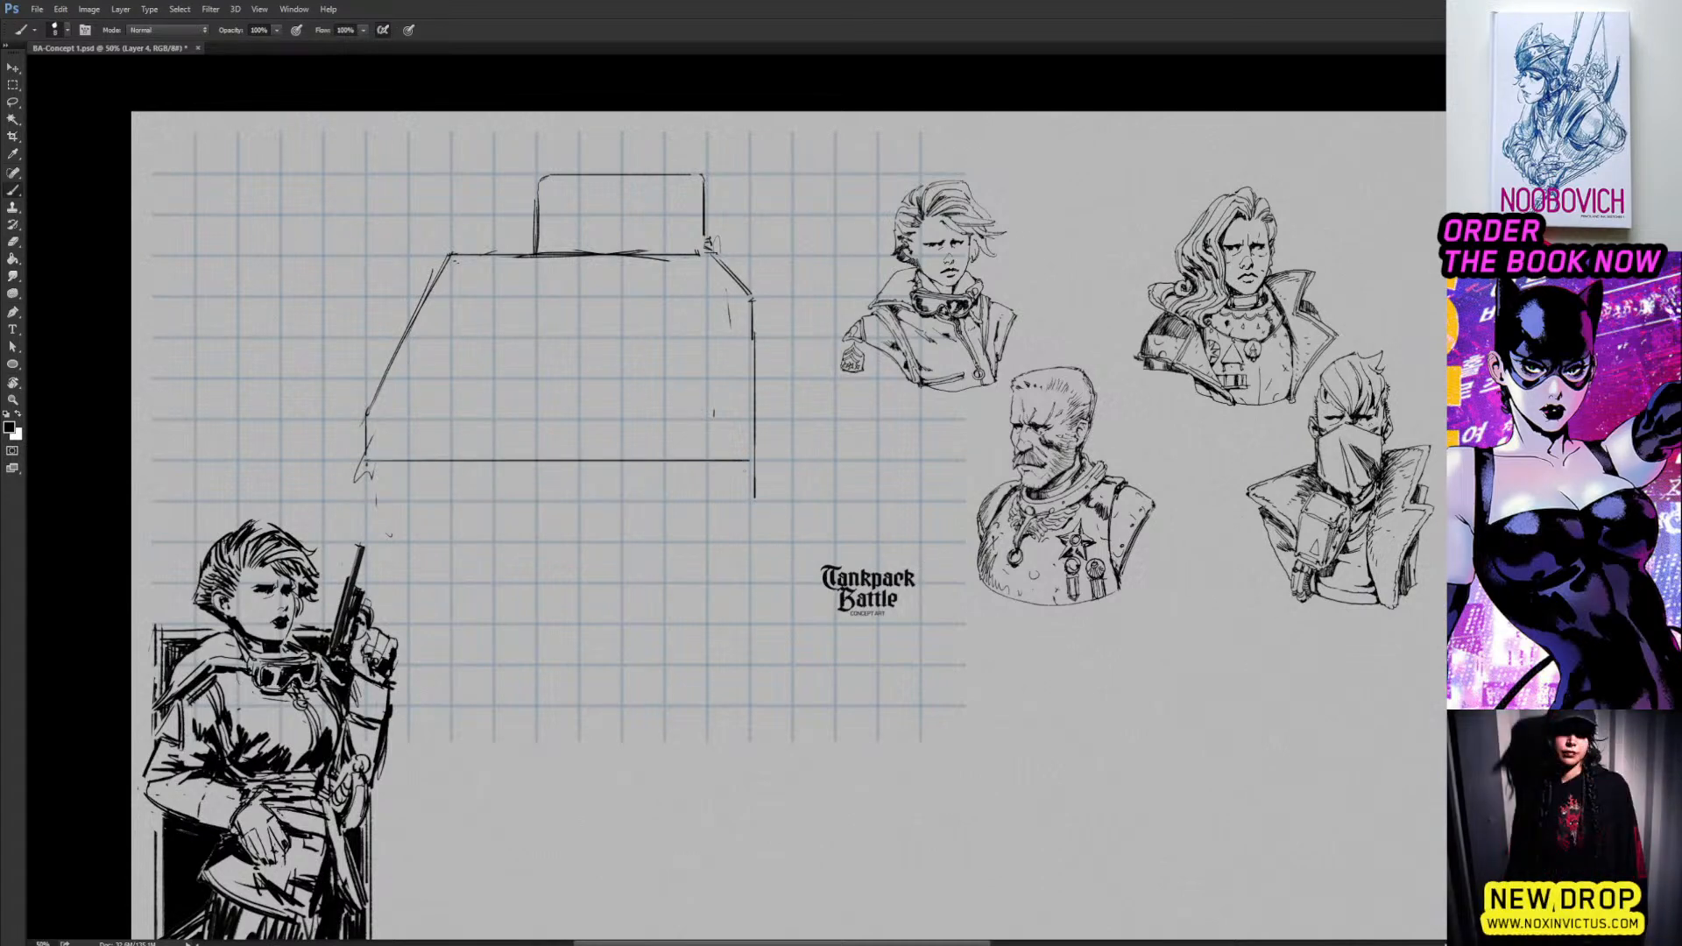
pyautogui.press('e')
pyautogui.press('b')
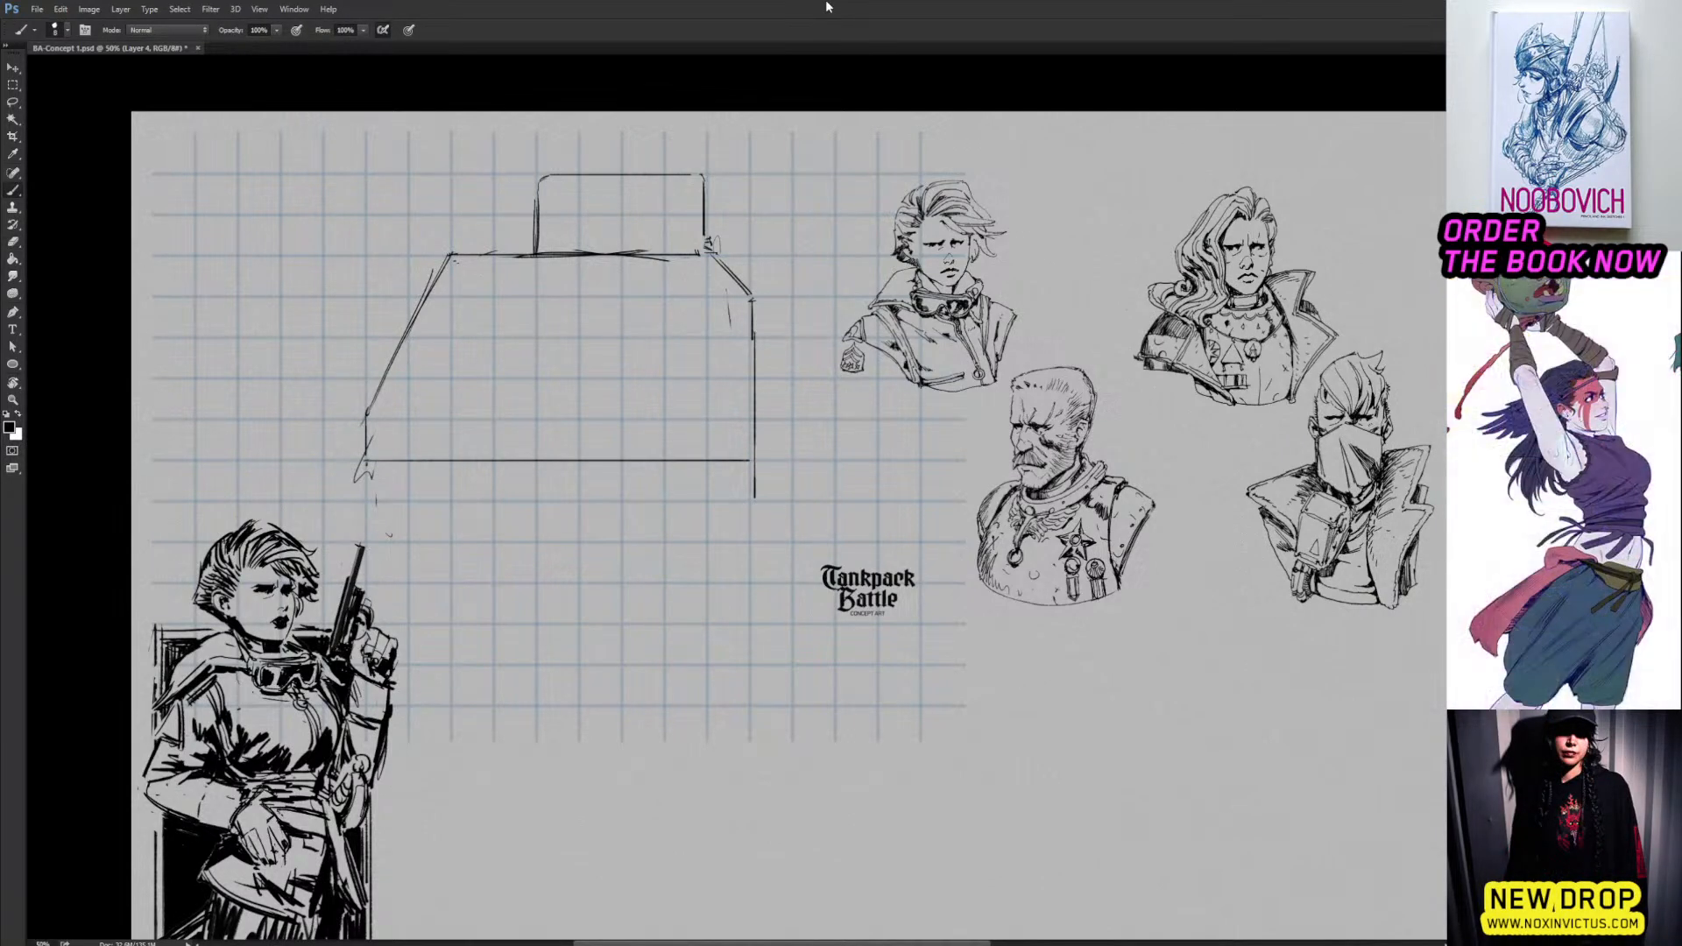
pyautogui.press('e')
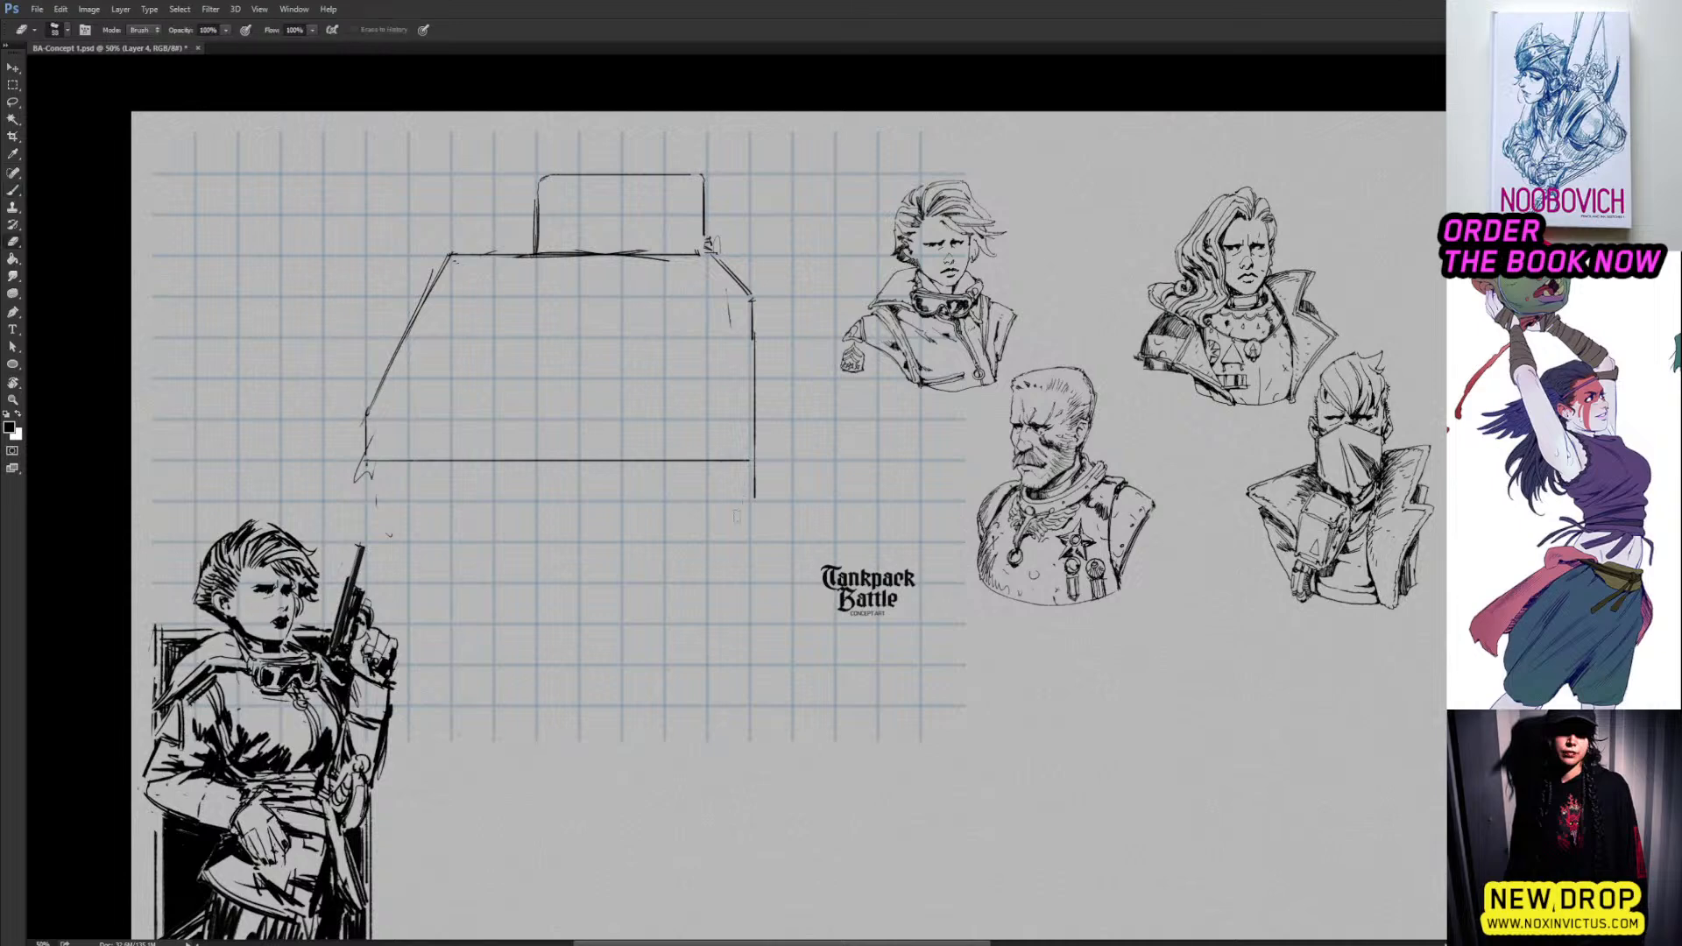
pyautogui.moveTo(755, 500); pyautogui.dragTo(755, 470)
pyautogui.press('b')
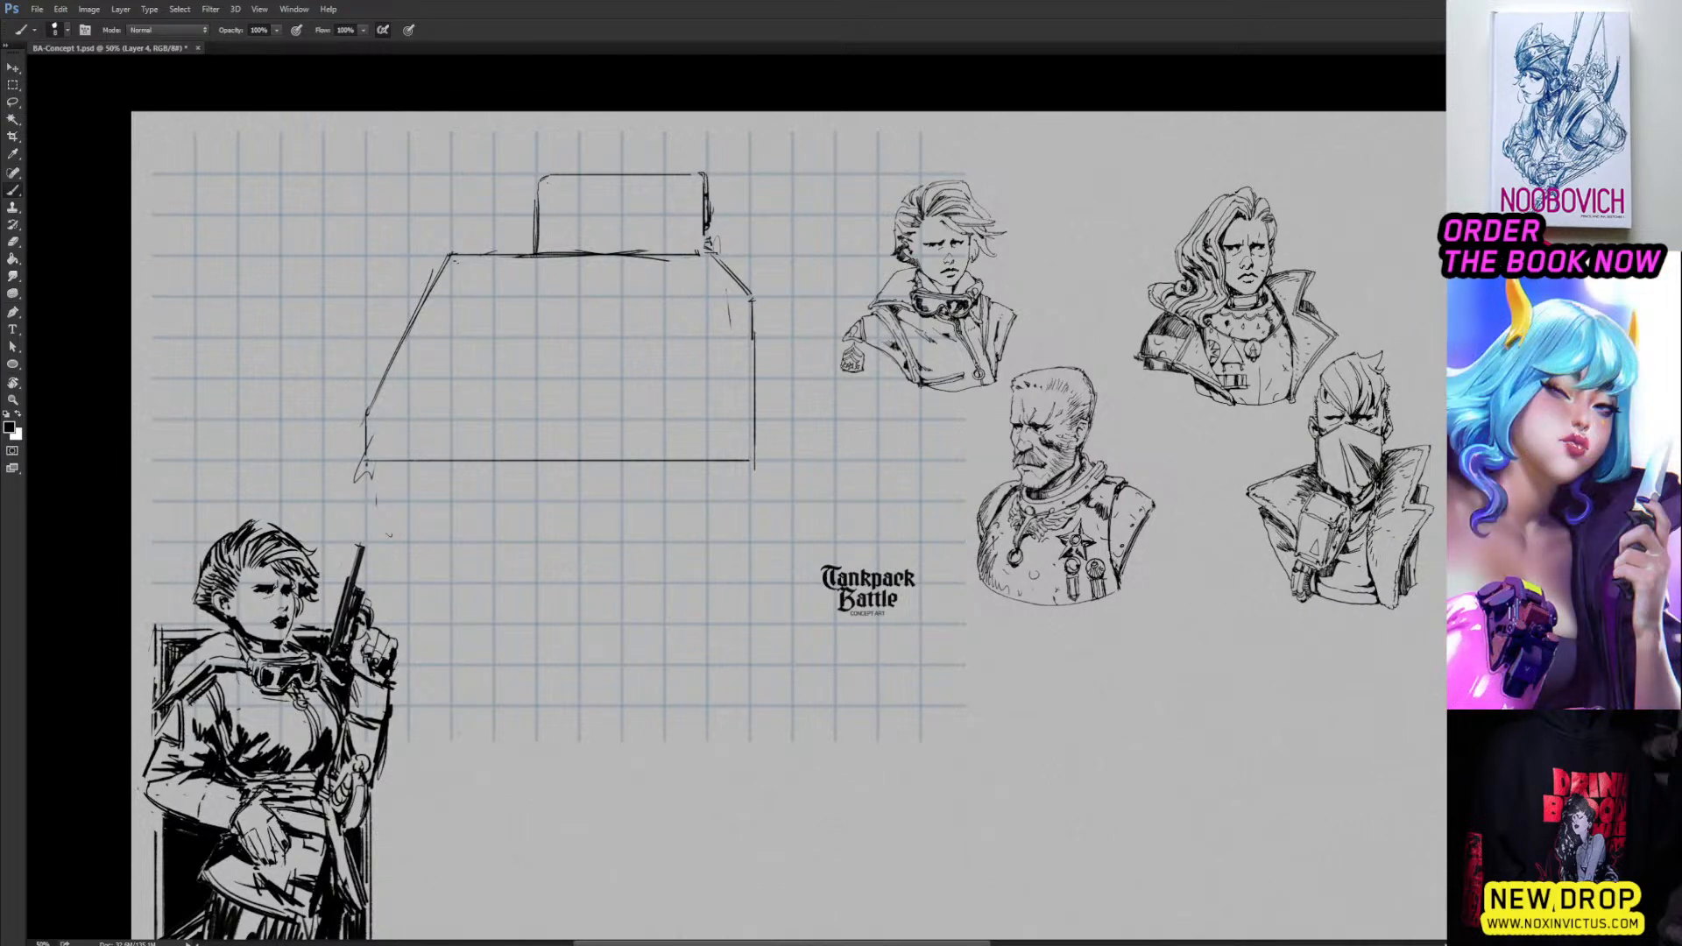
# Add an inner contour along the turret box's top and sides, and erase the messy strokes around its base.
pyautogui.moveTo(543, 180); pyautogui.dragTo(701, 179)
pyautogui.moveTo(552, 180); pyautogui.dragTo(542, 200)
pyautogui.moveTo(696, 182); pyautogui.dragTo(696, 244)
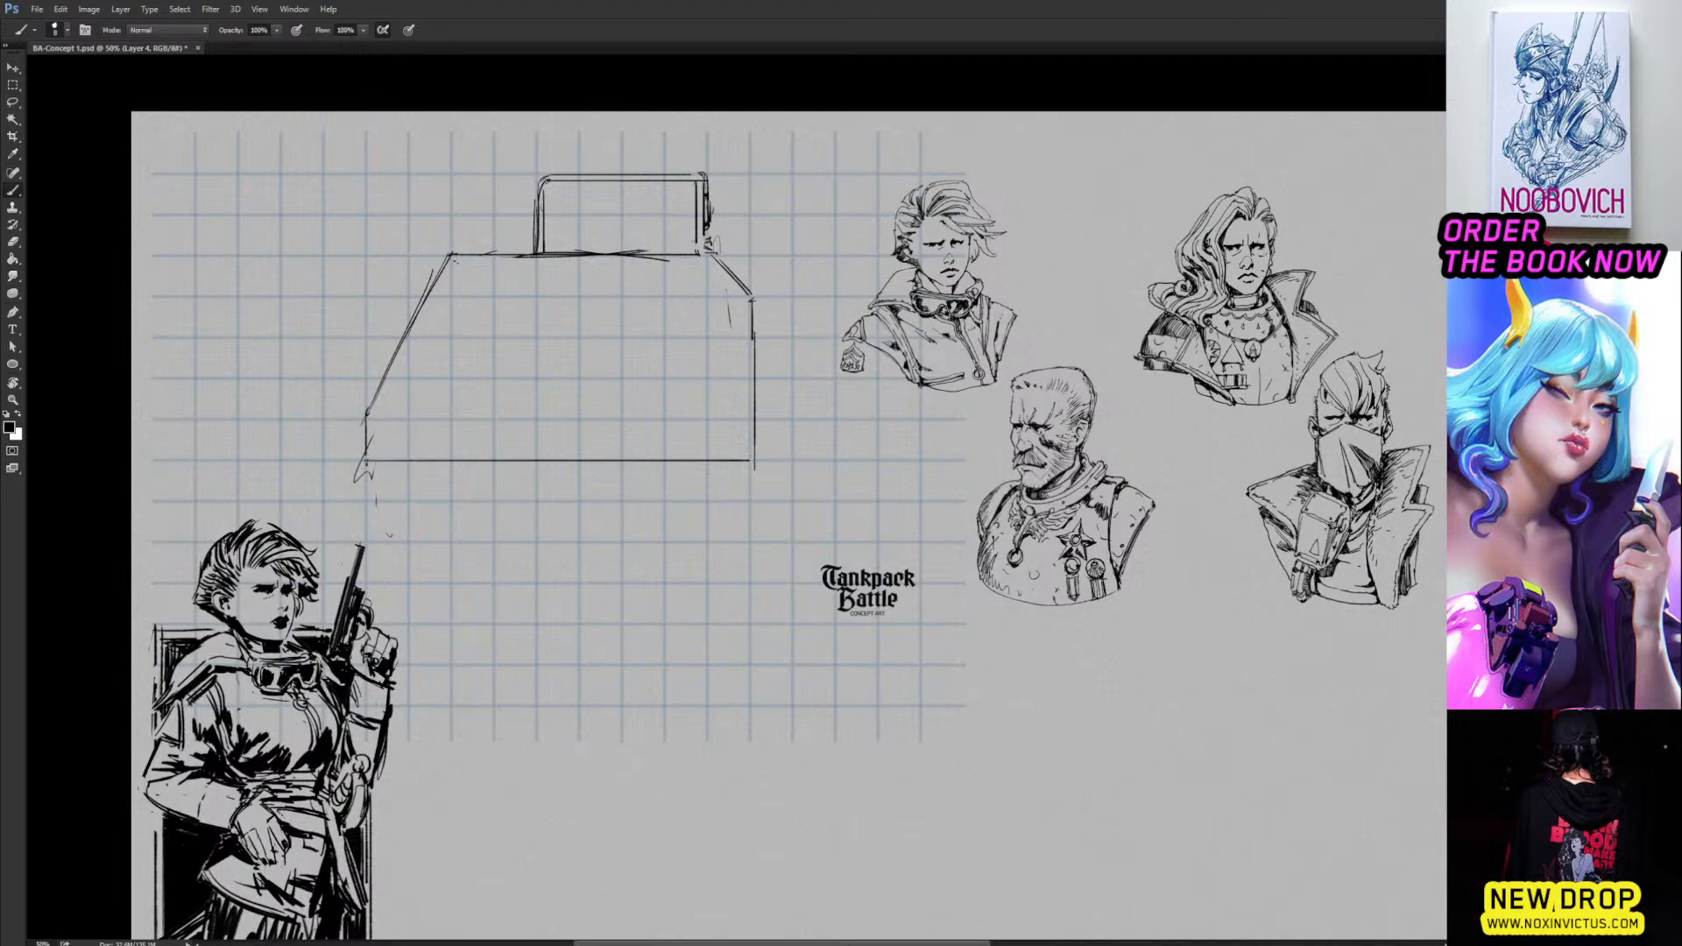
pyautogui.press('e')
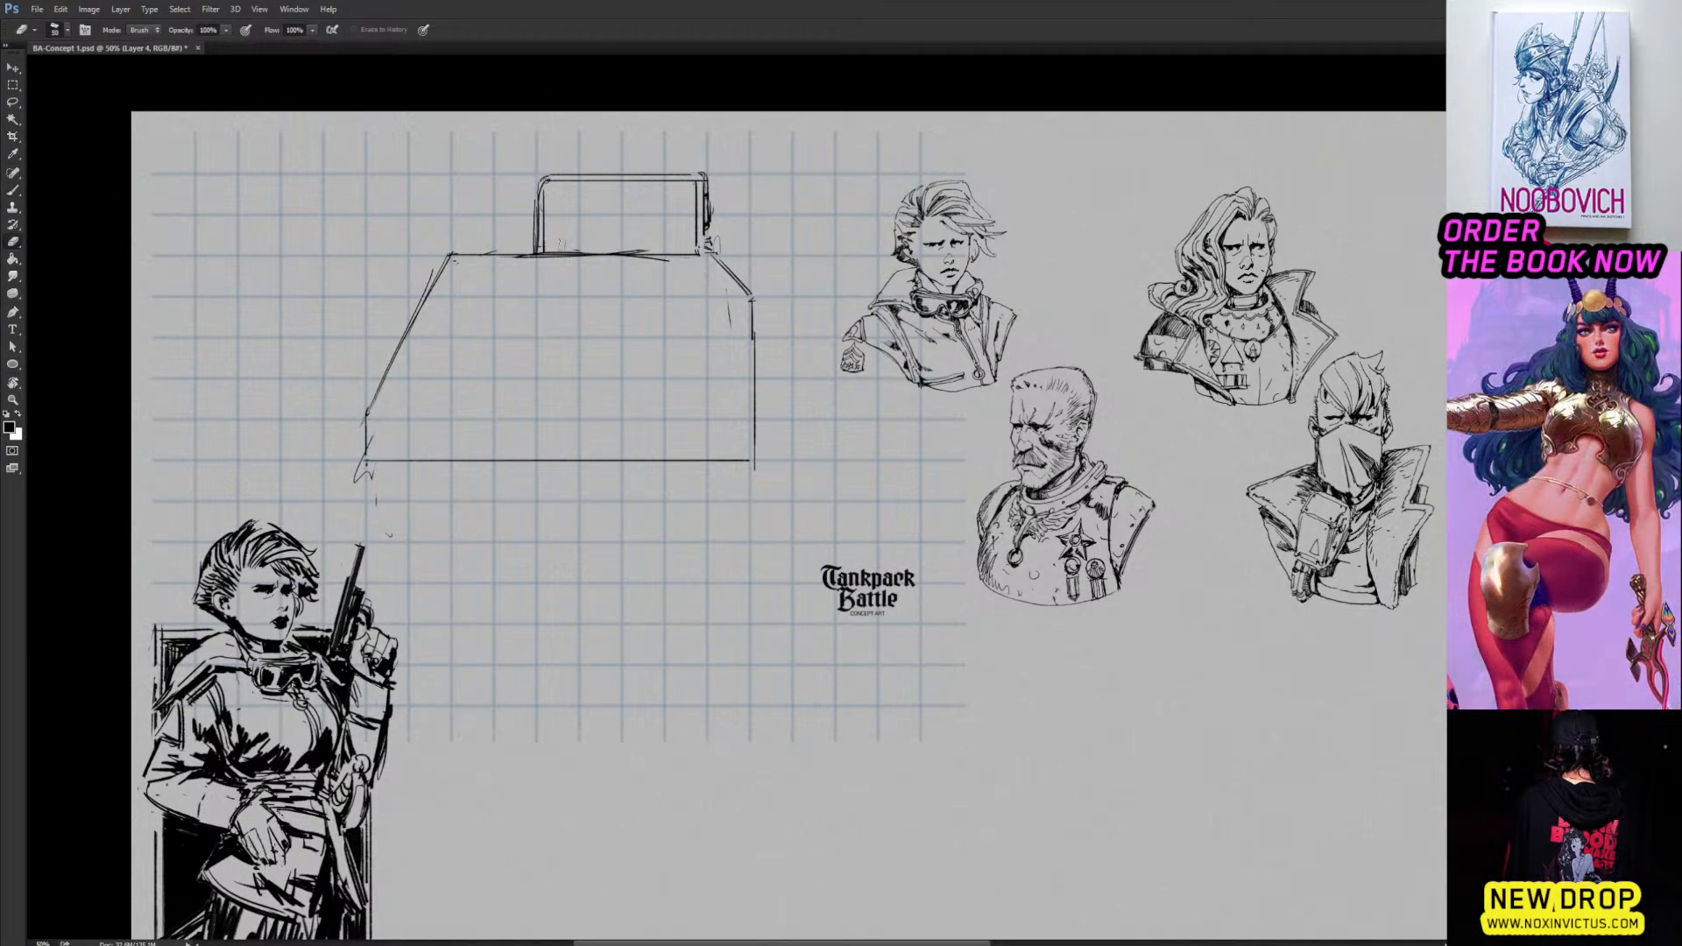
pyautogui.moveTo(676, 259); pyautogui.dragTo(534, 267)
pyautogui.press('b')
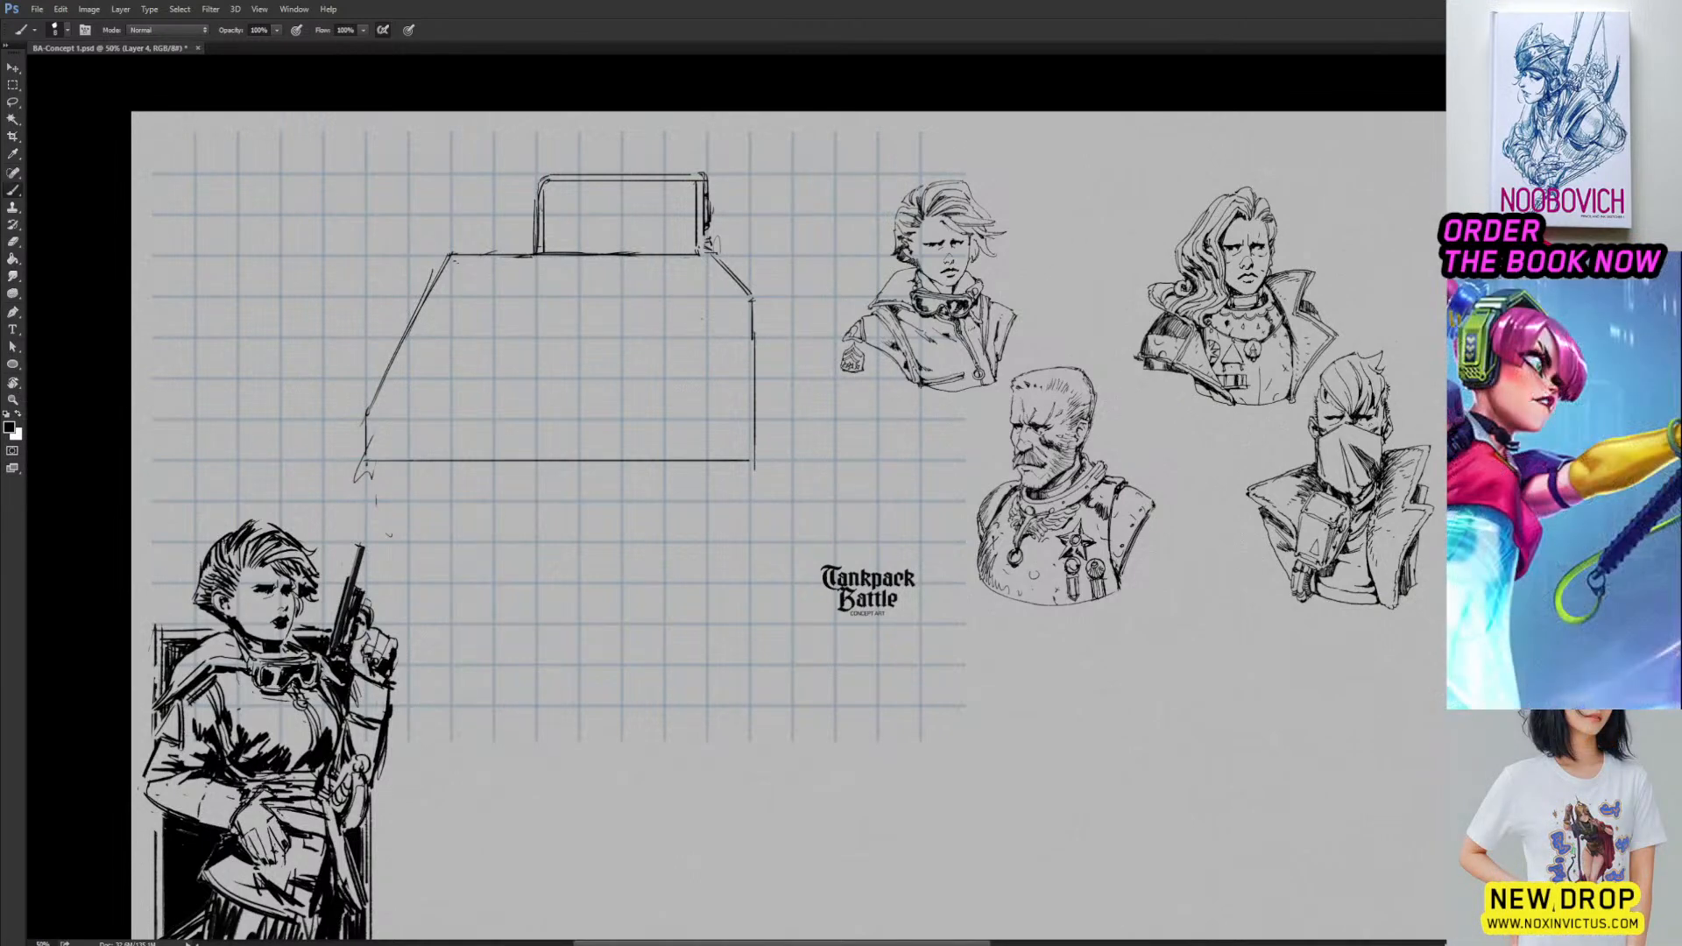
pyautogui.press('e')
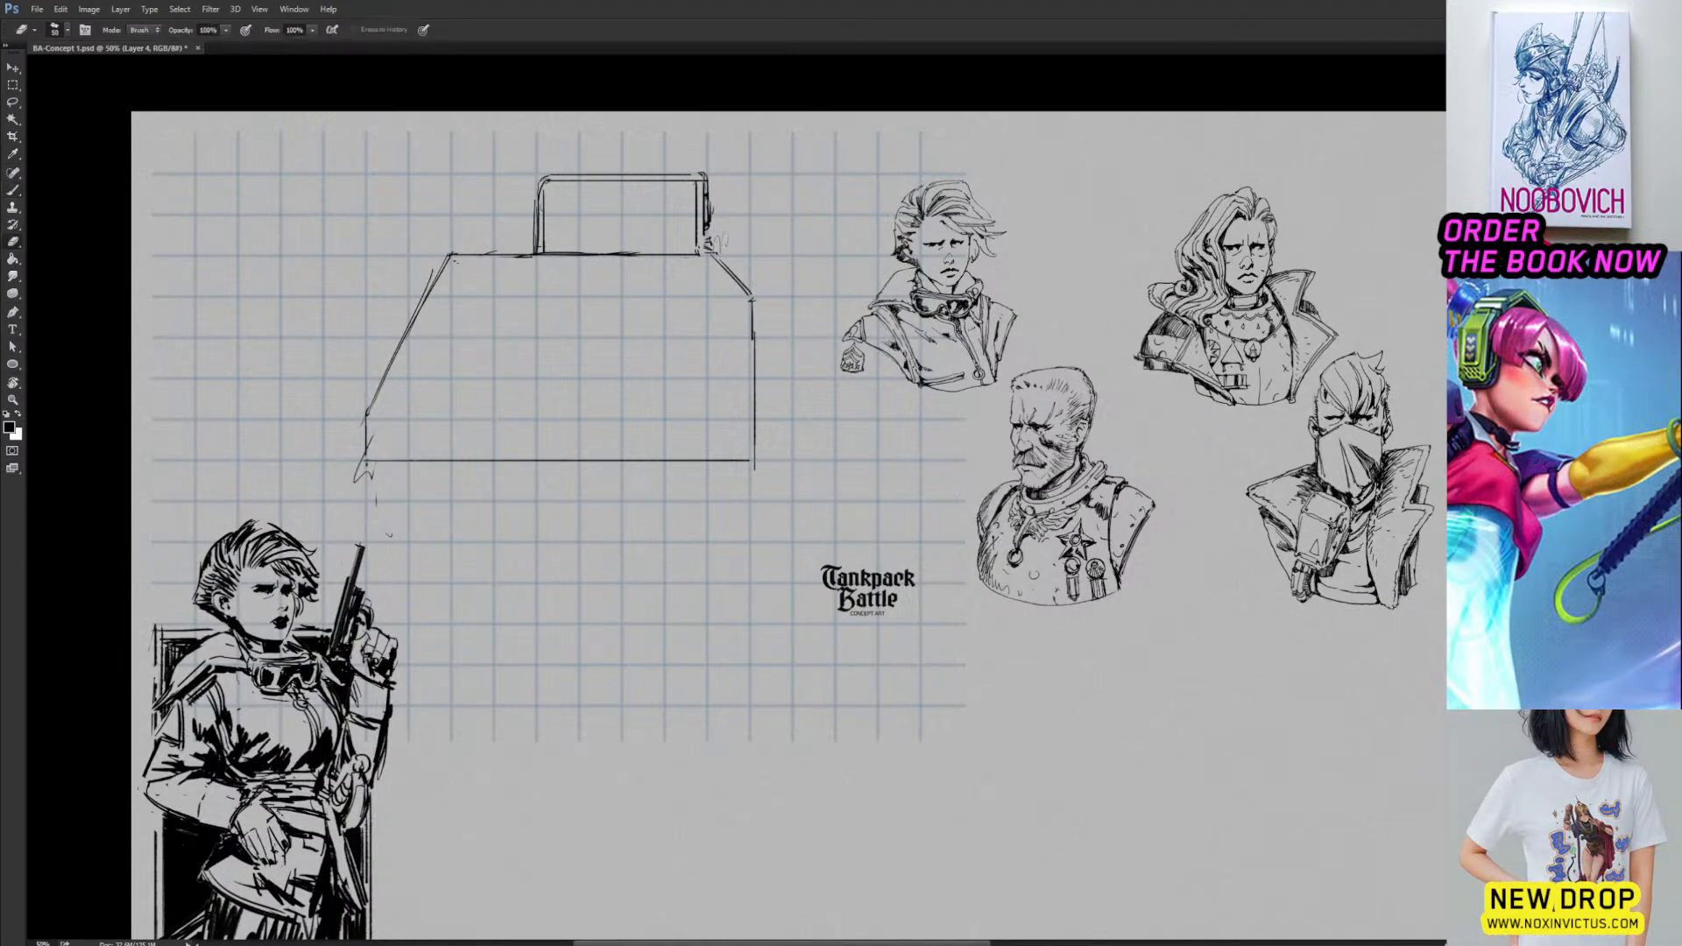
pyautogui.press('b')
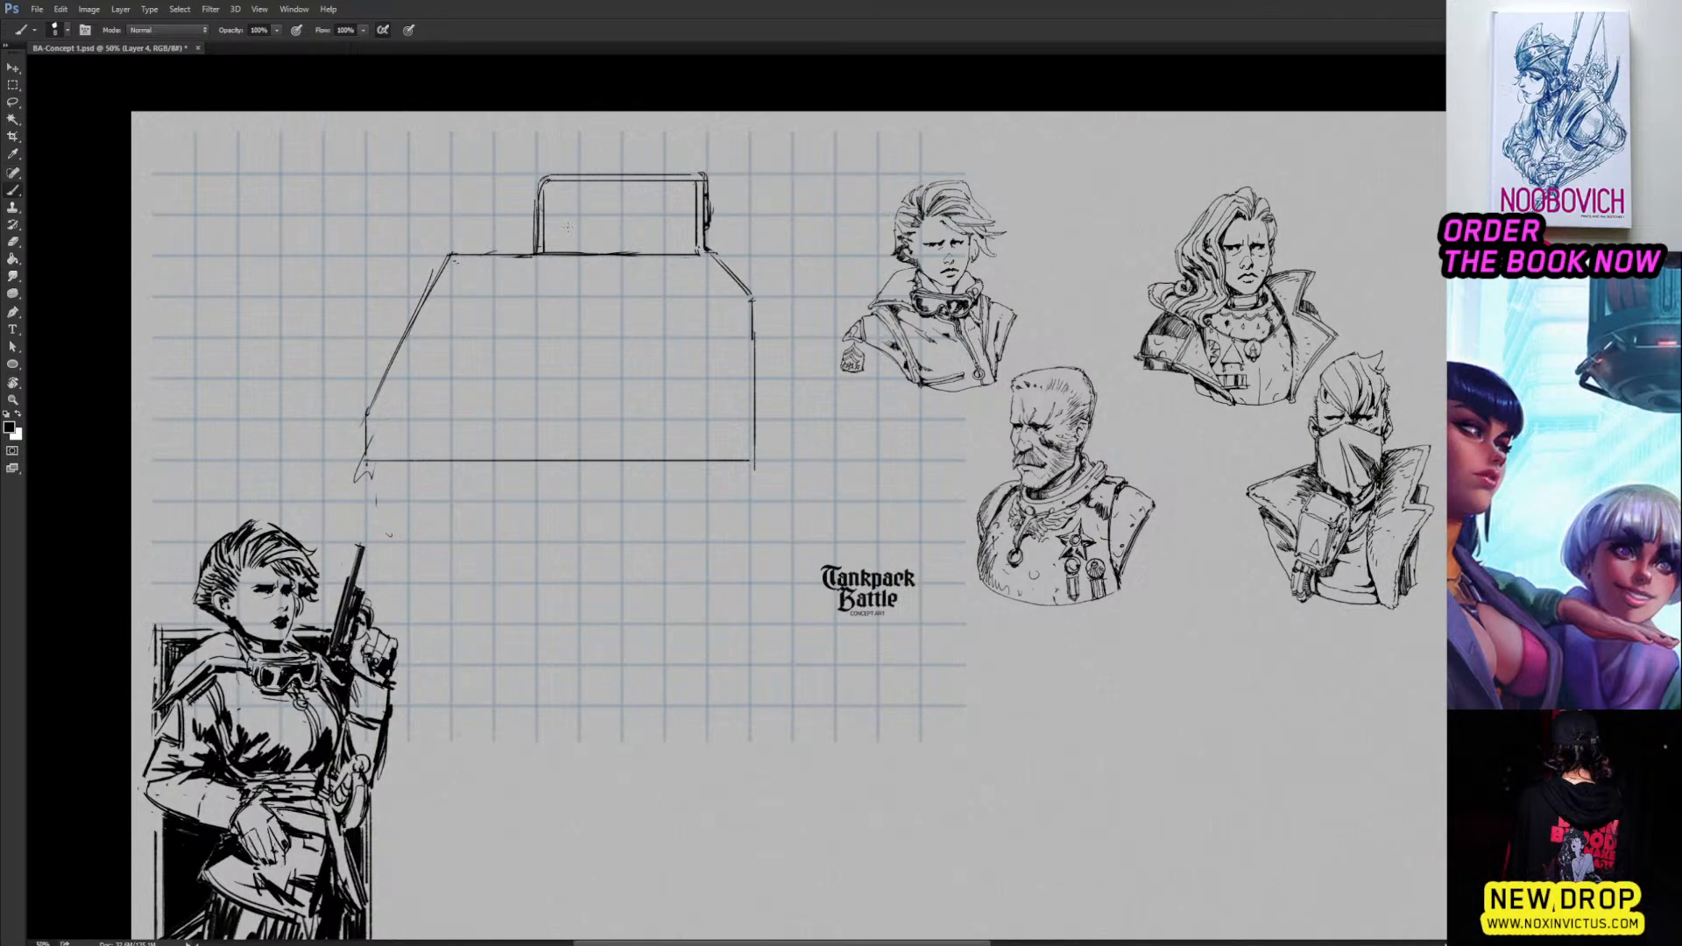
# Erase the scribbles at the hull's lower left corner and reinforce its lower left, bottom and right edges.
pyautogui.press('e')
pyautogui.moveTo(355, 469); pyautogui.dragTo(375, 483)
pyautogui.press('b')
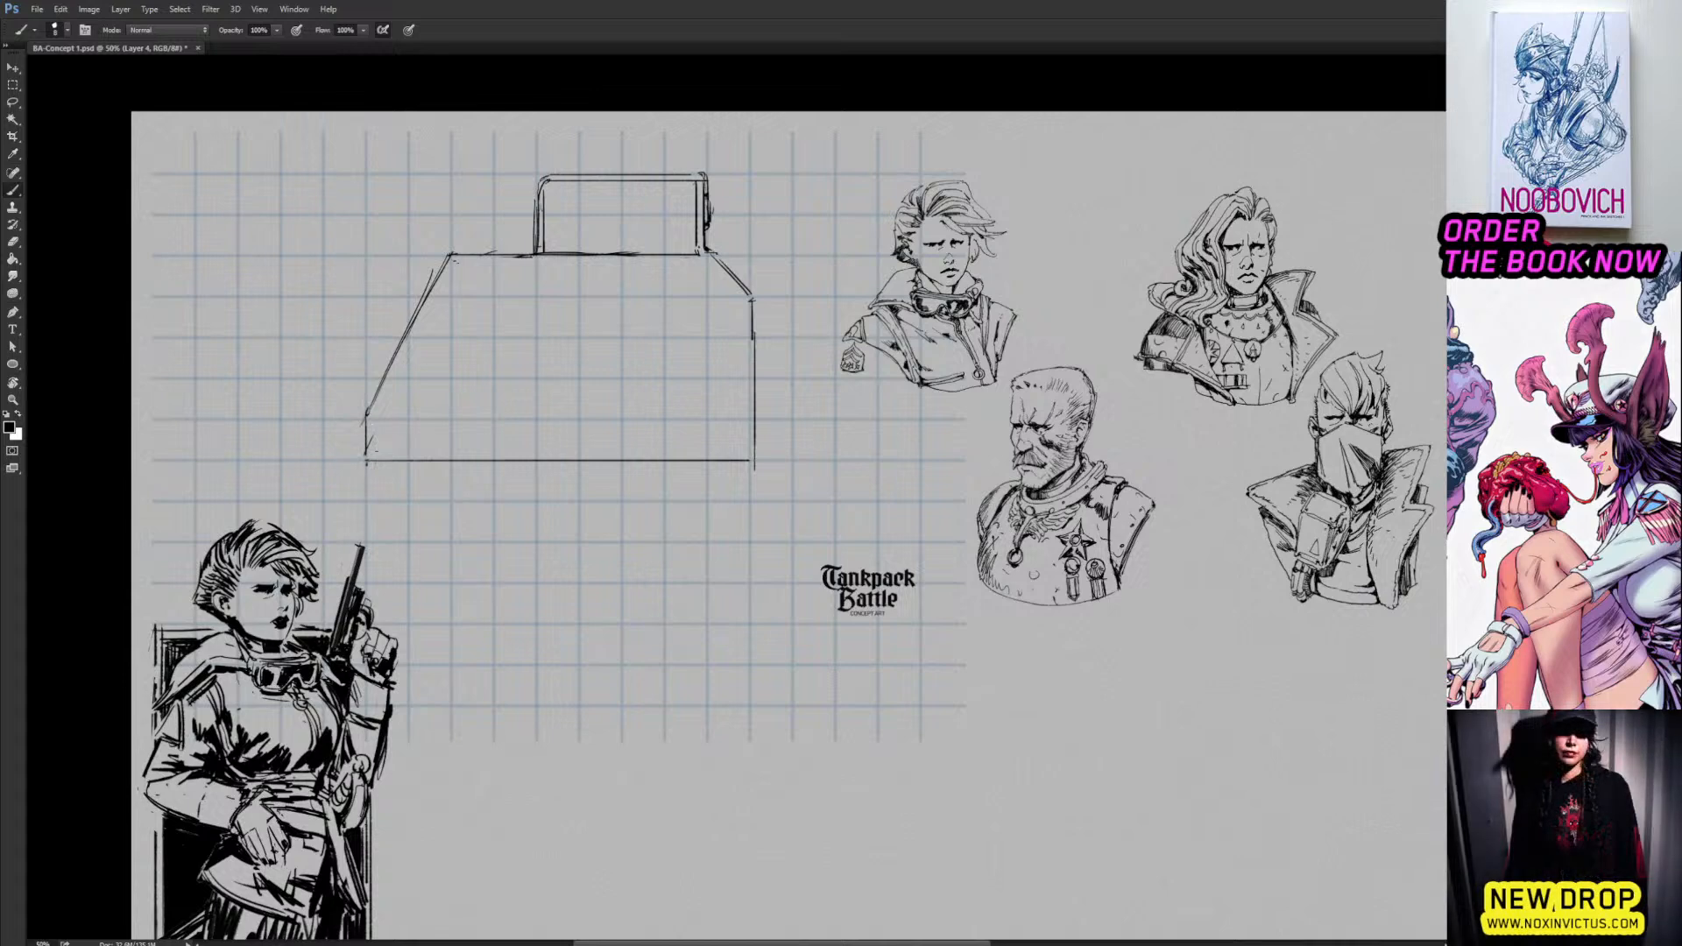
pyautogui.moveTo(362, 429)
pyautogui.mouseDown()
pyautogui.moveTo(363, 467)
pyautogui.moveTo(734, 458)
pyautogui.mouseUp()
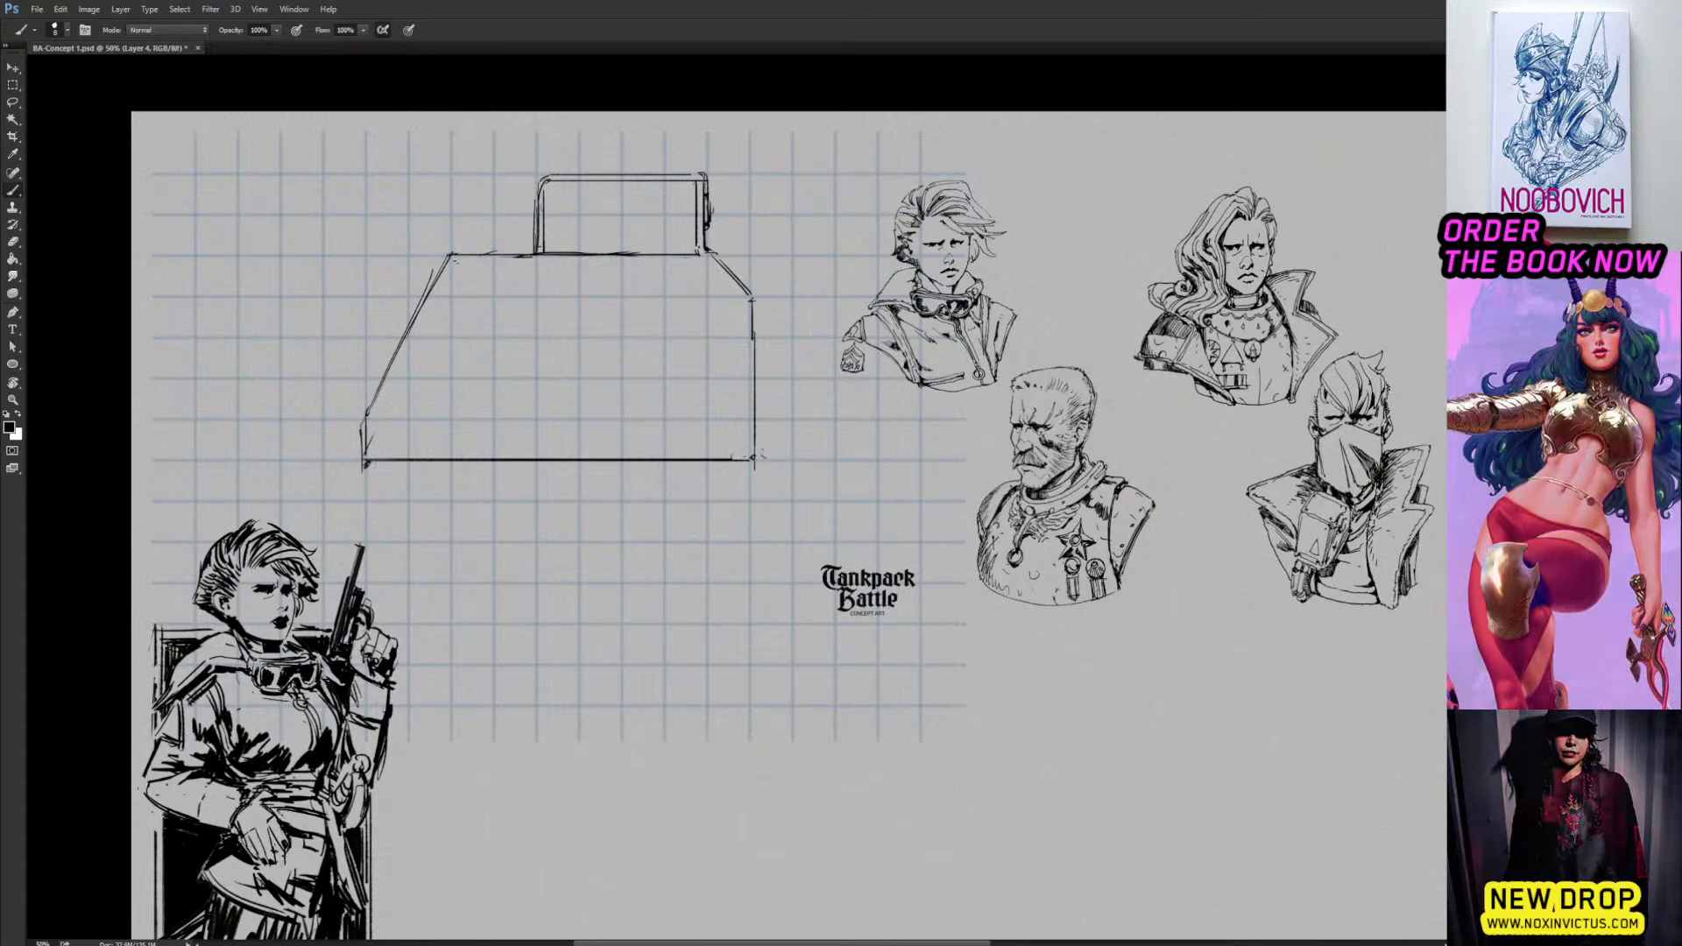
pyautogui.moveTo(757, 389); pyautogui.dragTo(759, 458)
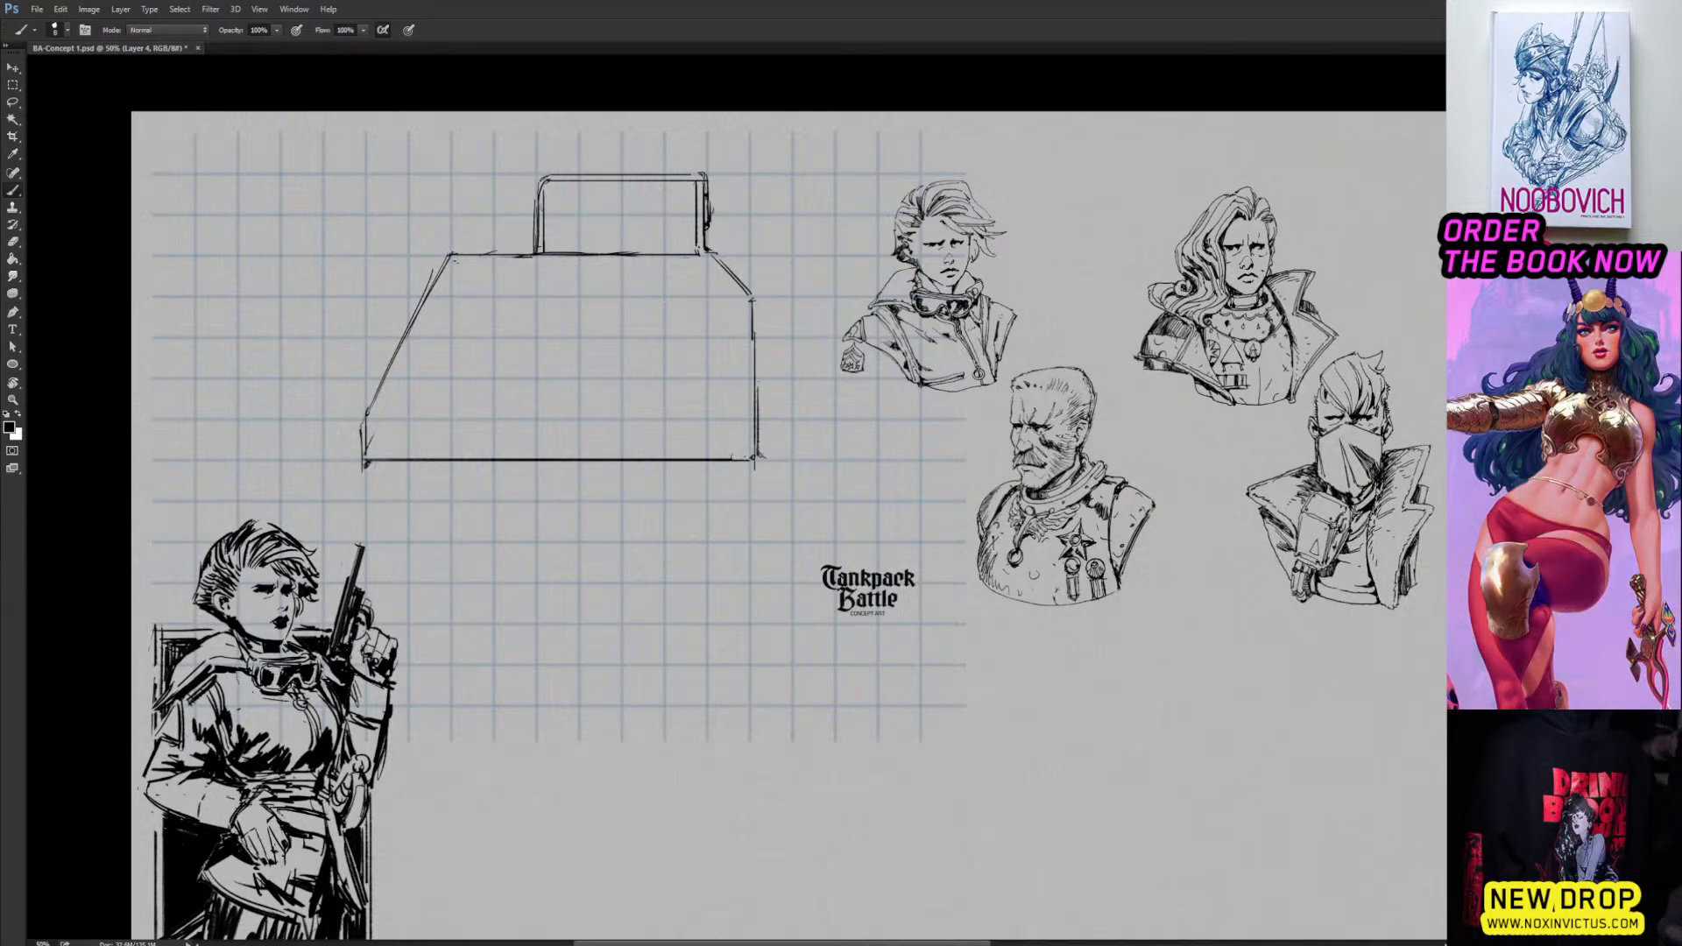
# Draw a small square block against the hull's lower right side and shift the busts and title right to clear the grid.
pyautogui.moveTo(759, 379)
pyautogui.mouseDown()
pyautogui.moveTo(836, 377)
pyautogui.moveTo(822, 460)
pyautogui.mouseUp()
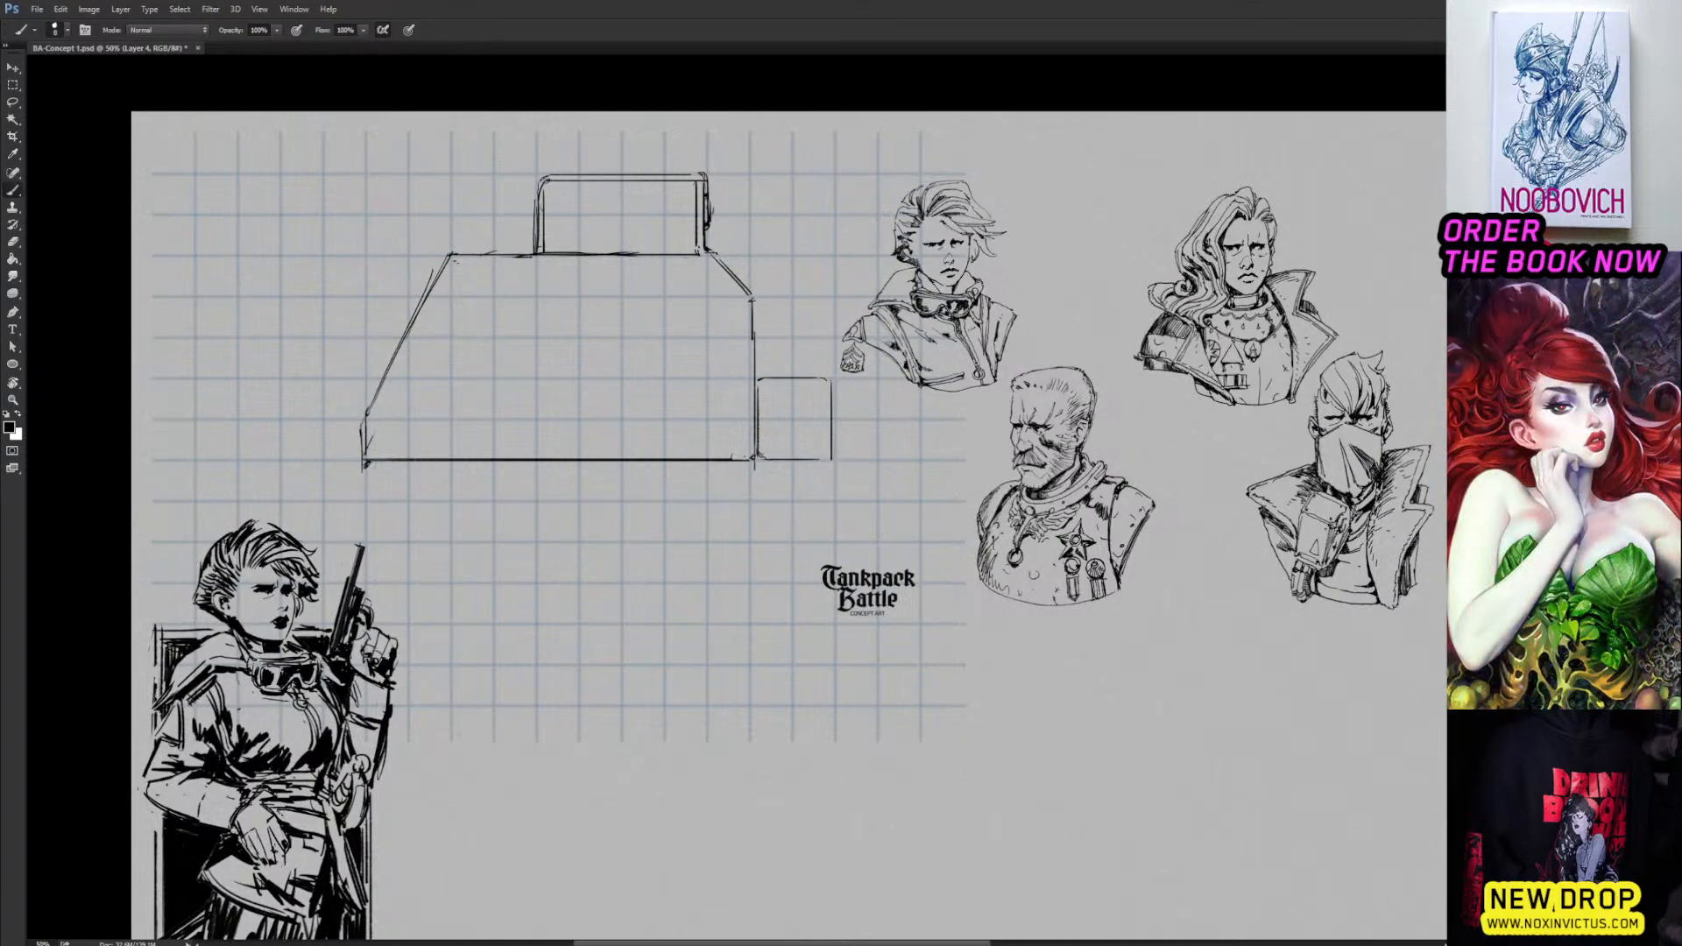
pyautogui.moveTo(832, 378); pyautogui.dragTo(845, 361)
pyautogui.press('v')
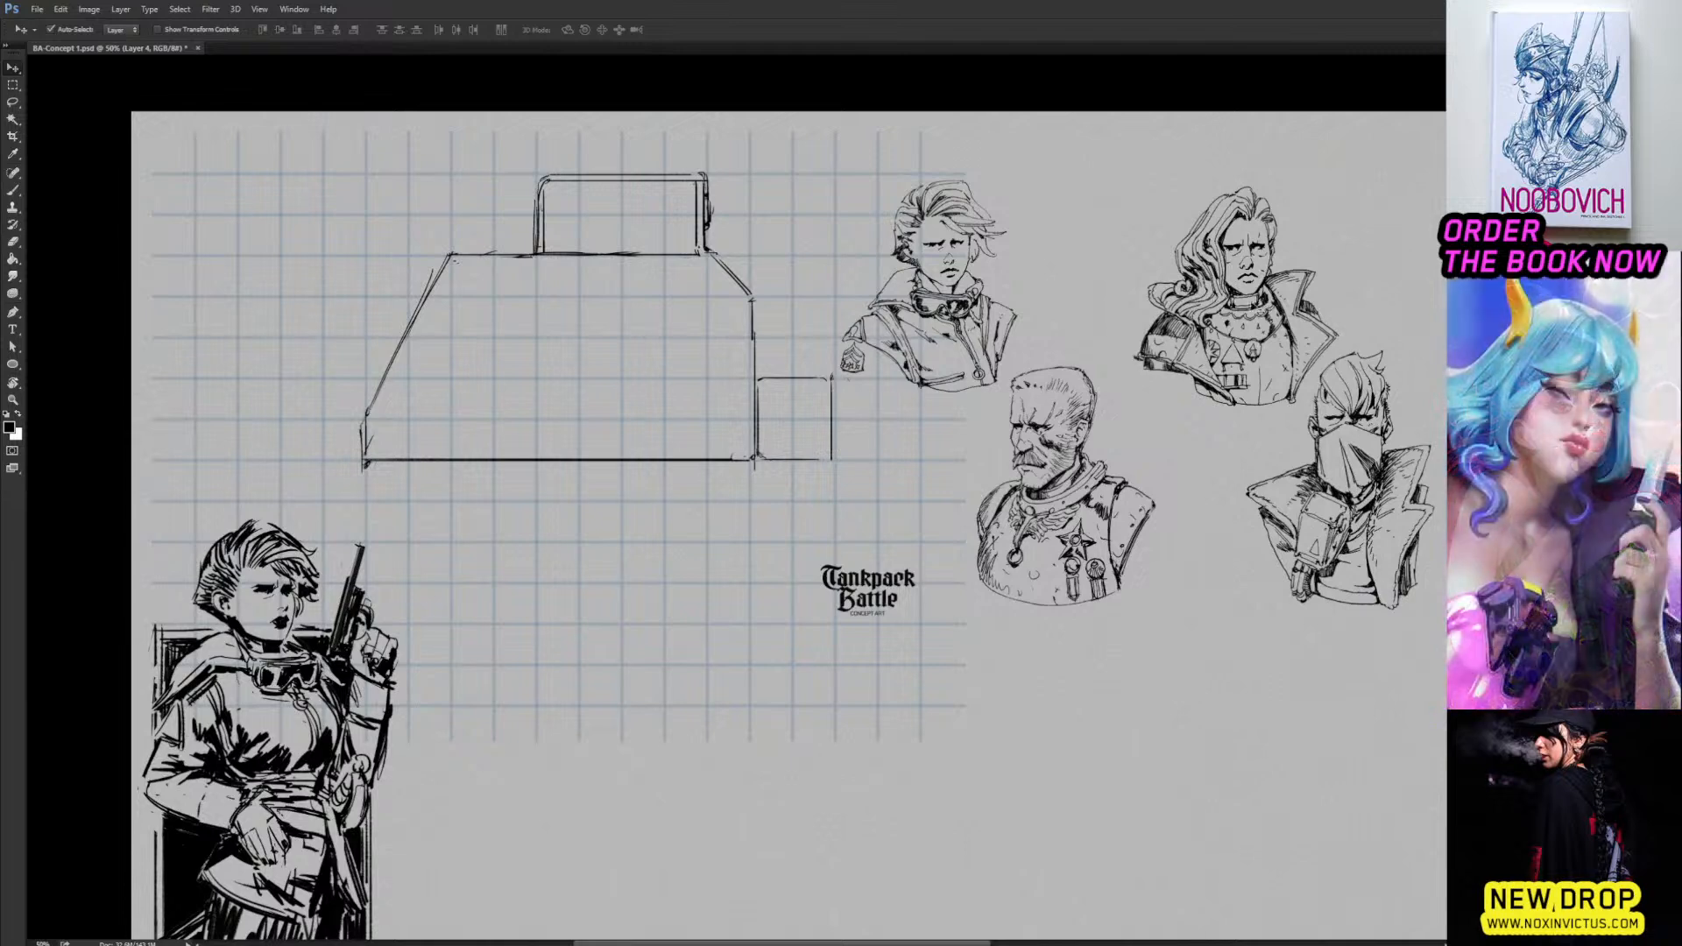
pyautogui.moveTo(1268, 306); pyautogui.dragTo(1448, 307)
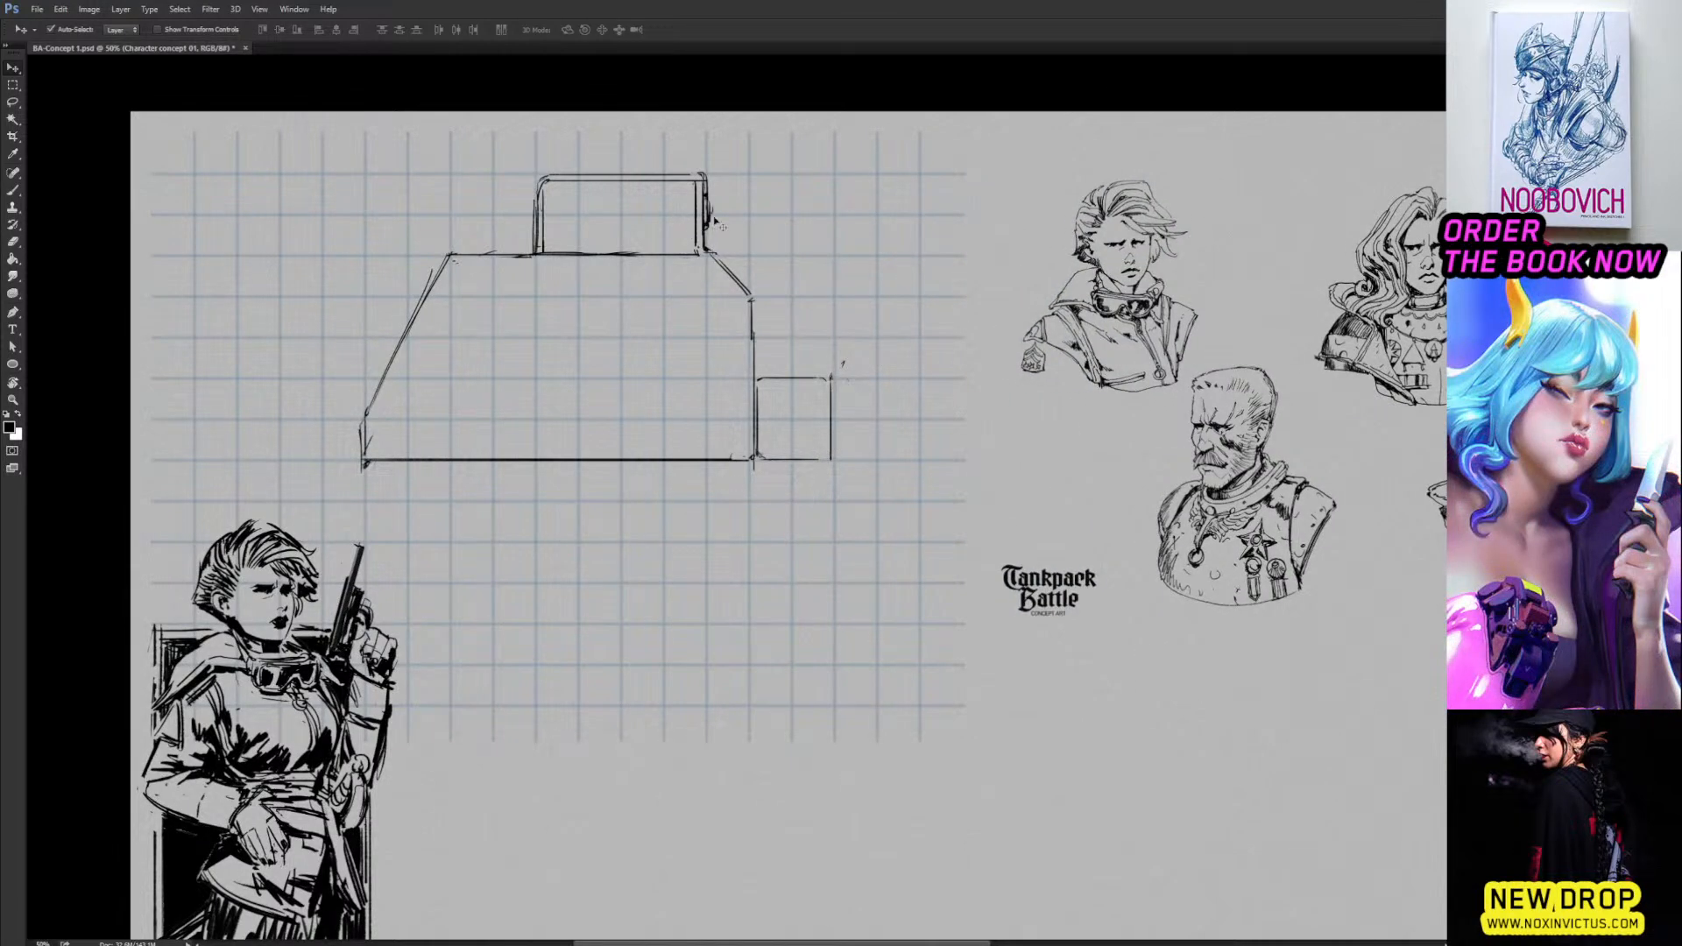
# Draw a tall curved plow blade beyond the square block and a long horizontal ground line beneath the vehicle.
pyautogui.press('b')
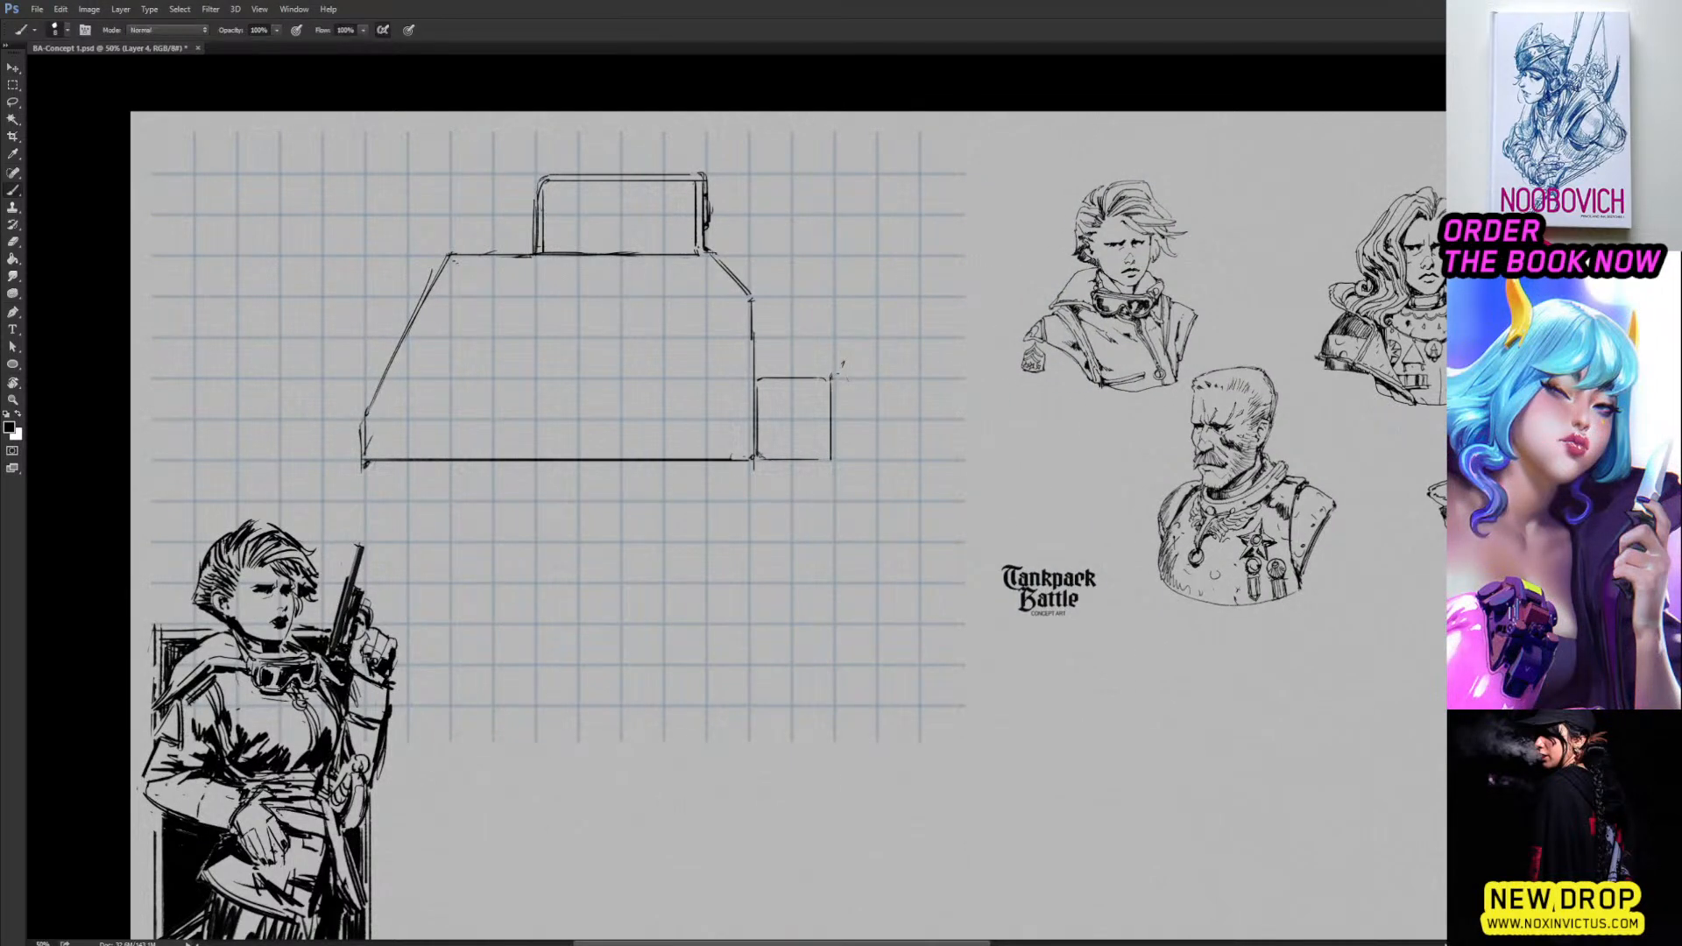
pyautogui.moveTo(843, 363)
pyautogui.mouseDown()
pyautogui.moveTo(855, 347)
pyautogui.moveTo(863, 460)
pyautogui.moveTo(934, 604)
pyautogui.mouseUp()
pyautogui.moveTo(854, 354)
pyautogui.mouseDown()
pyautogui.moveTo(935, 605)
pyautogui.moveTo(851, 378)
pyautogui.mouseUp()
pyautogui.moveTo(841, 460)
pyautogui.mouseDown()
pyautogui.moveTo(867, 527)
pyautogui.moveTo(930, 569)
pyautogui.moveTo(916, 610)
pyautogui.moveTo(949, 609)
pyautogui.moveTo(902, 562)
pyautogui.moveTo(920, 595)
pyautogui.mouseUp()
pyautogui.press('e')
pyautogui.press('b')
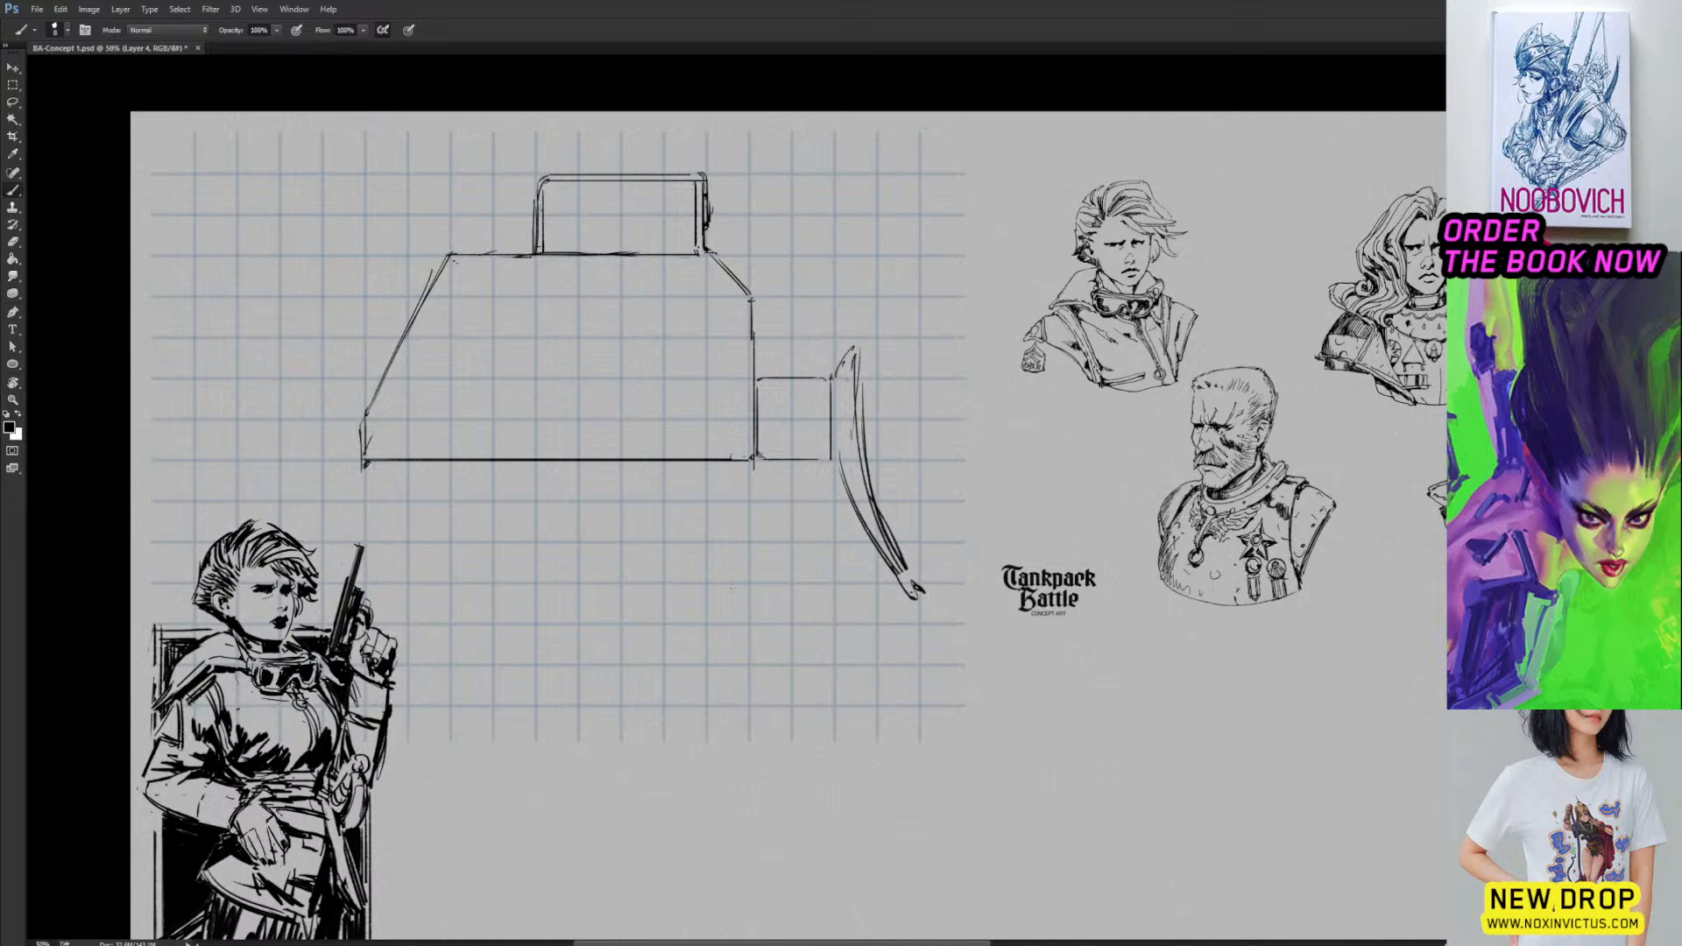
pyautogui.moveTo(679, 622)
pyautogui.mouseDown()
pyautogui.moveTo(393, 621)
pyautogui.moveTo(905, 621)
pyautogui.mouseUp()
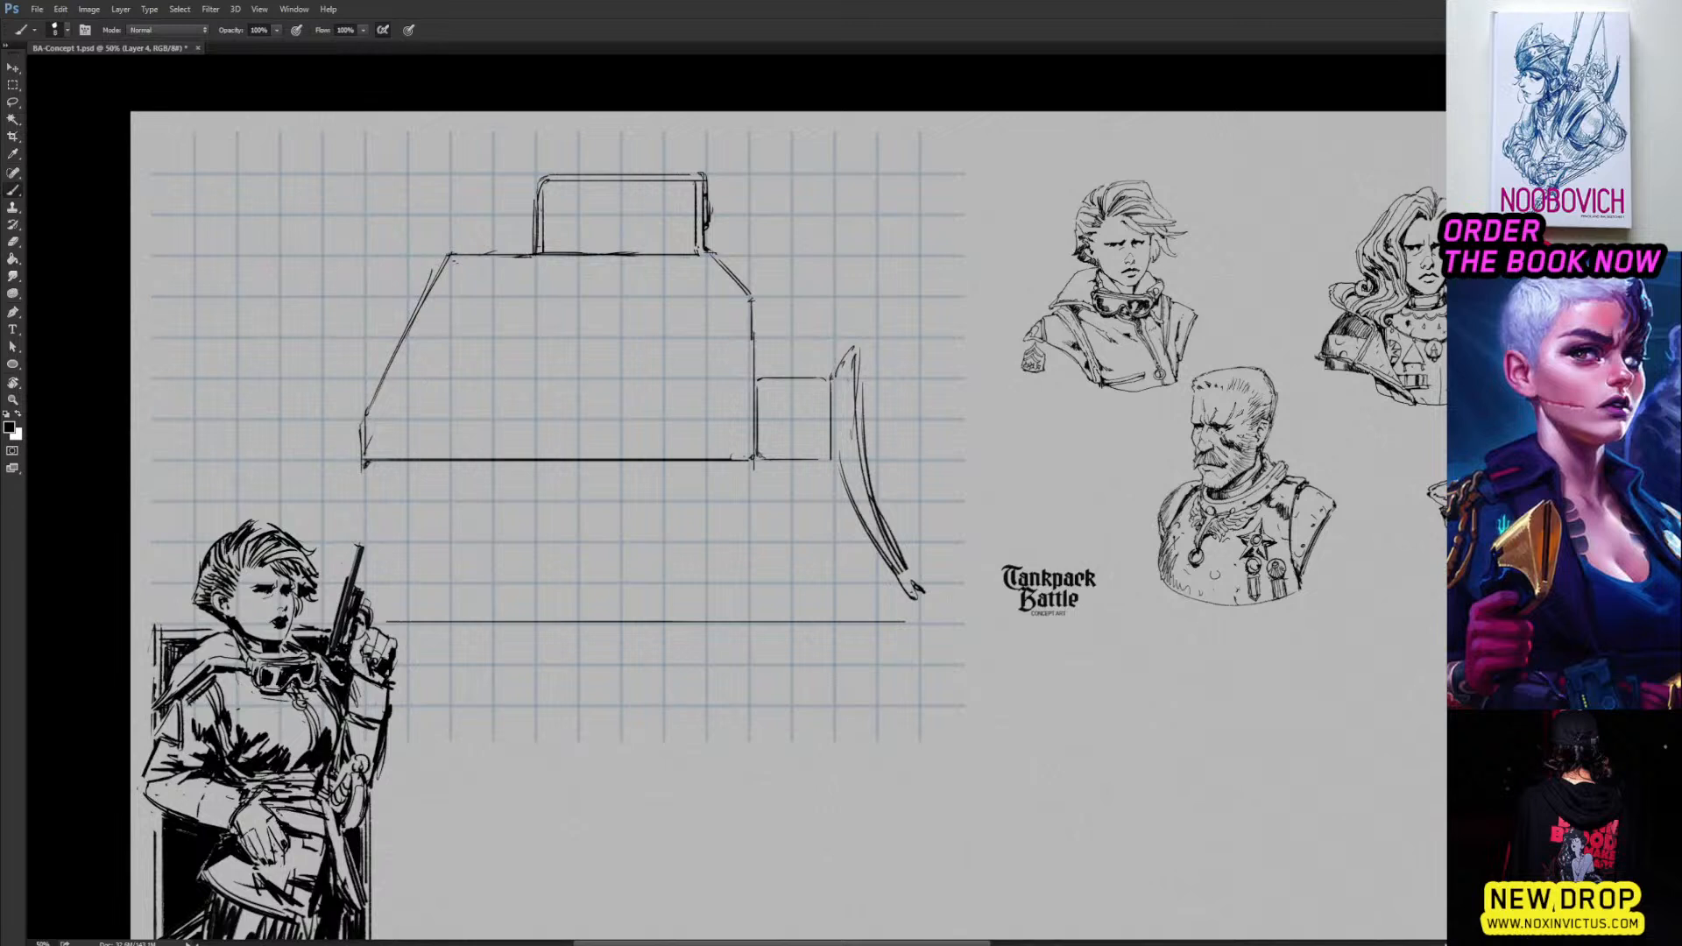
# Double the hull outline with parallel inner lines along its left edges, roof and bottom.
pyautogui.press('r')
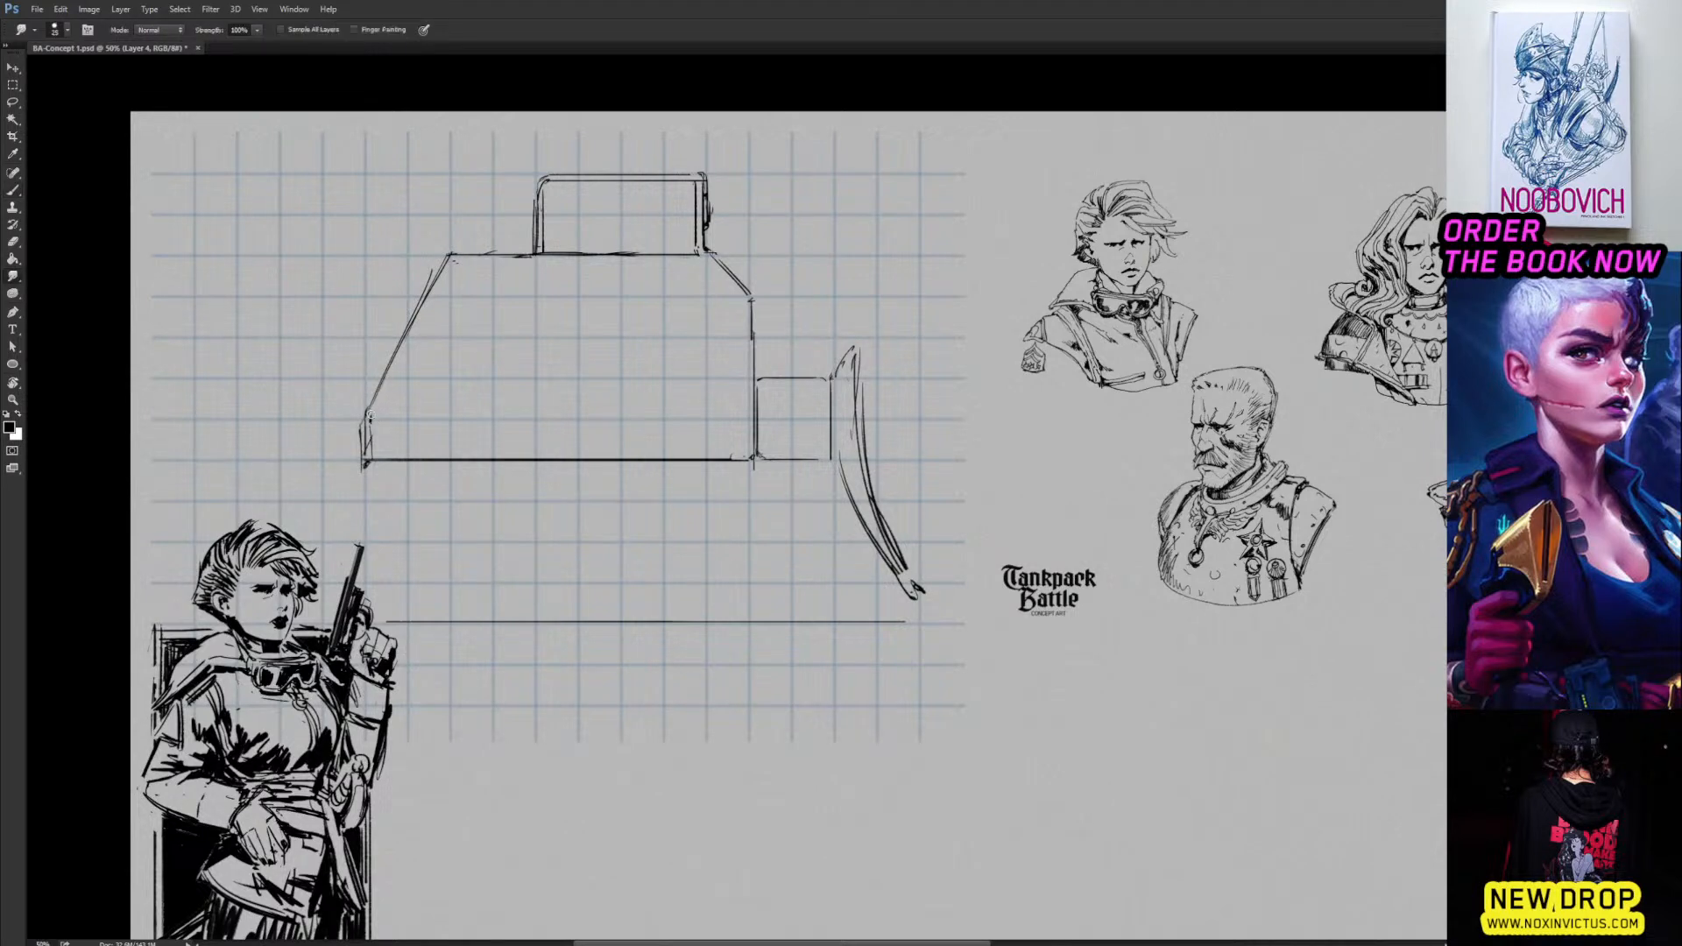
pyautogui.moveTo(368, 418); pyautogui.dragTo(452, 256)
pyautogui.press('b')
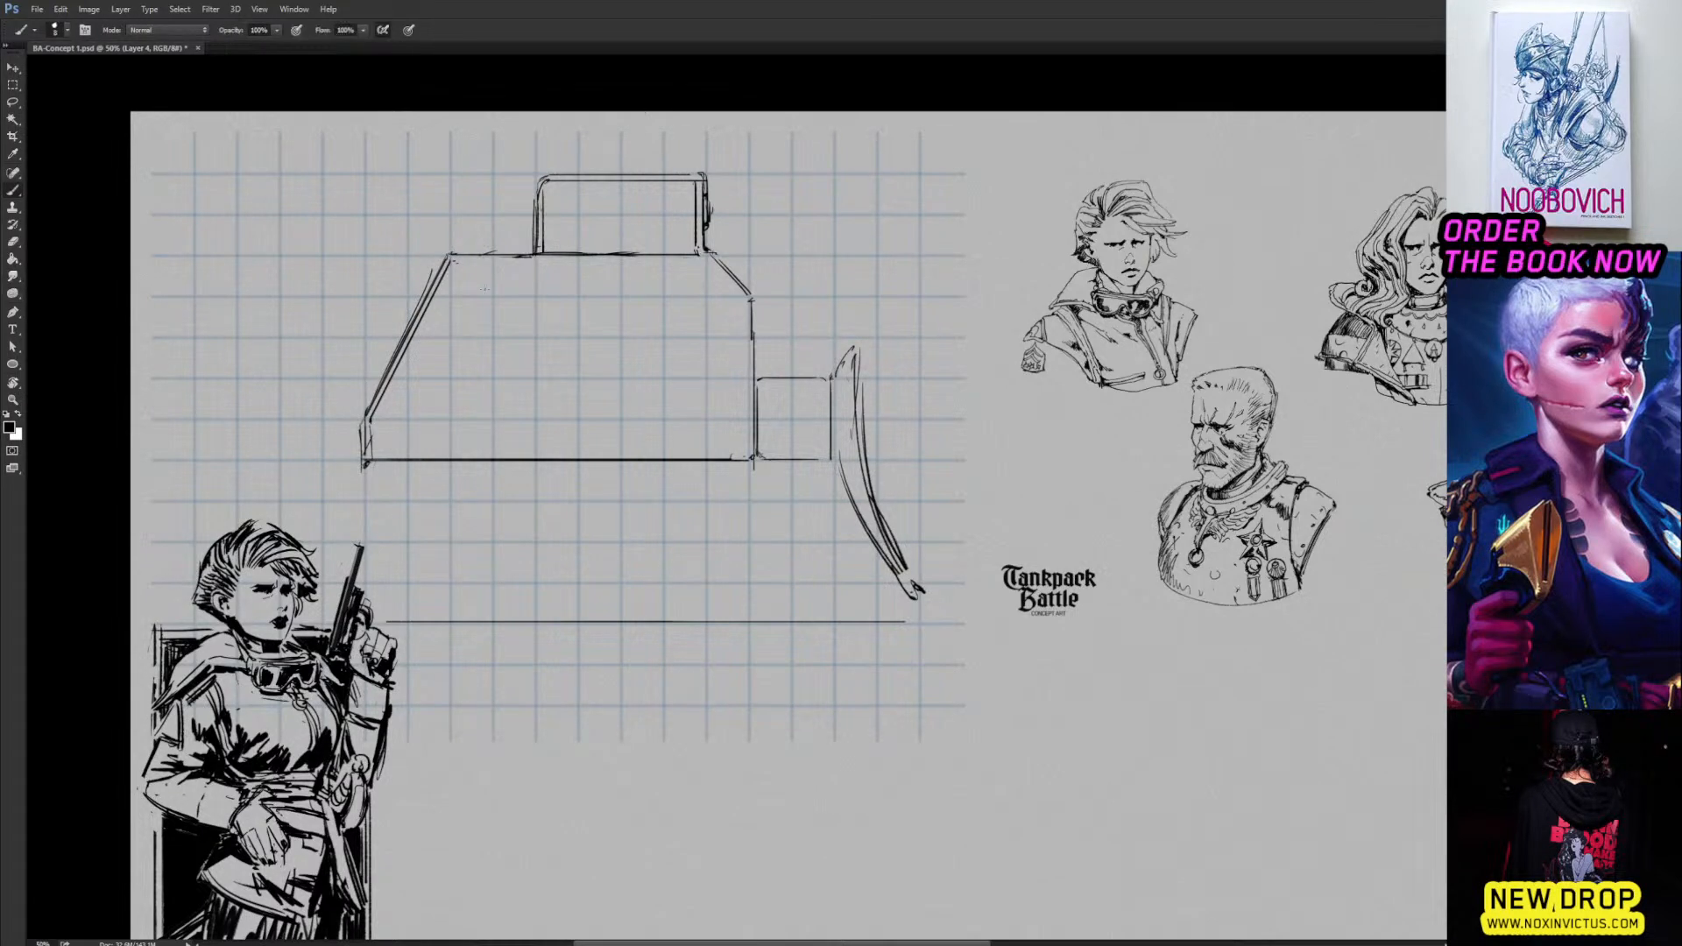
pyautogui.press('r')
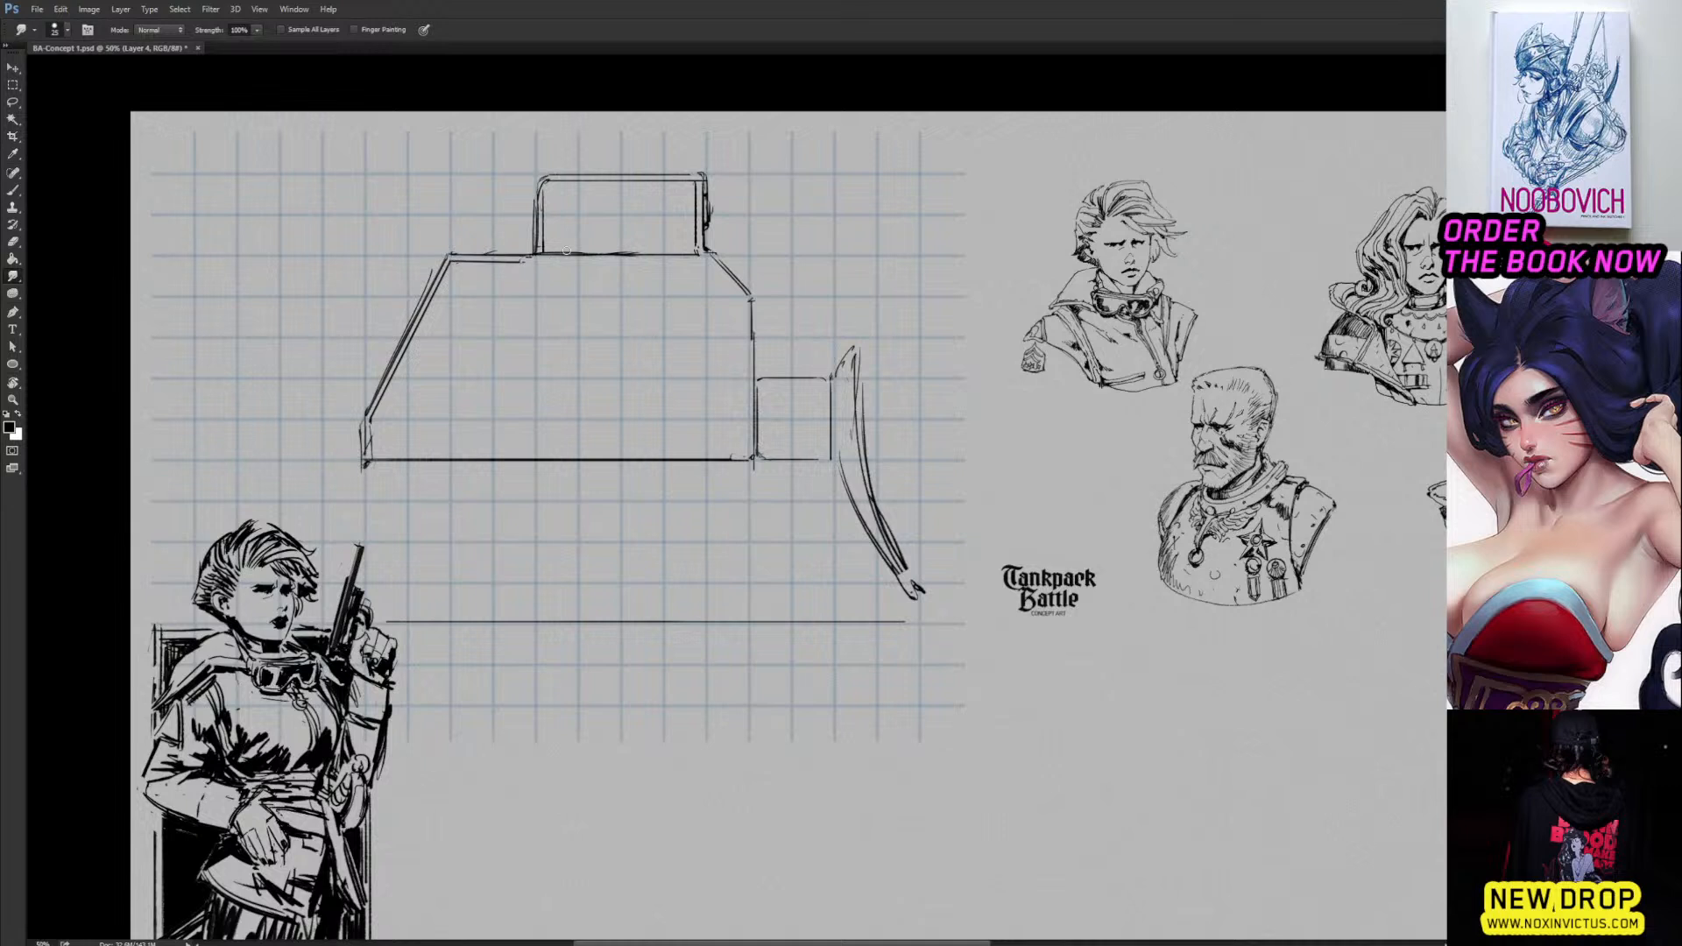
pyautogui.press('b')
pyautogui.moveTo(529, 260)
pyautogui.mouseDown()
pyautogui.moveTo(636, 259)
pyautogui.moveTo(524, 260)
pyautogui.mouseUp()
pyautogui.hotkey('ctrl', 'z')
pyautogui.press('r')
pyautogui.press('b')
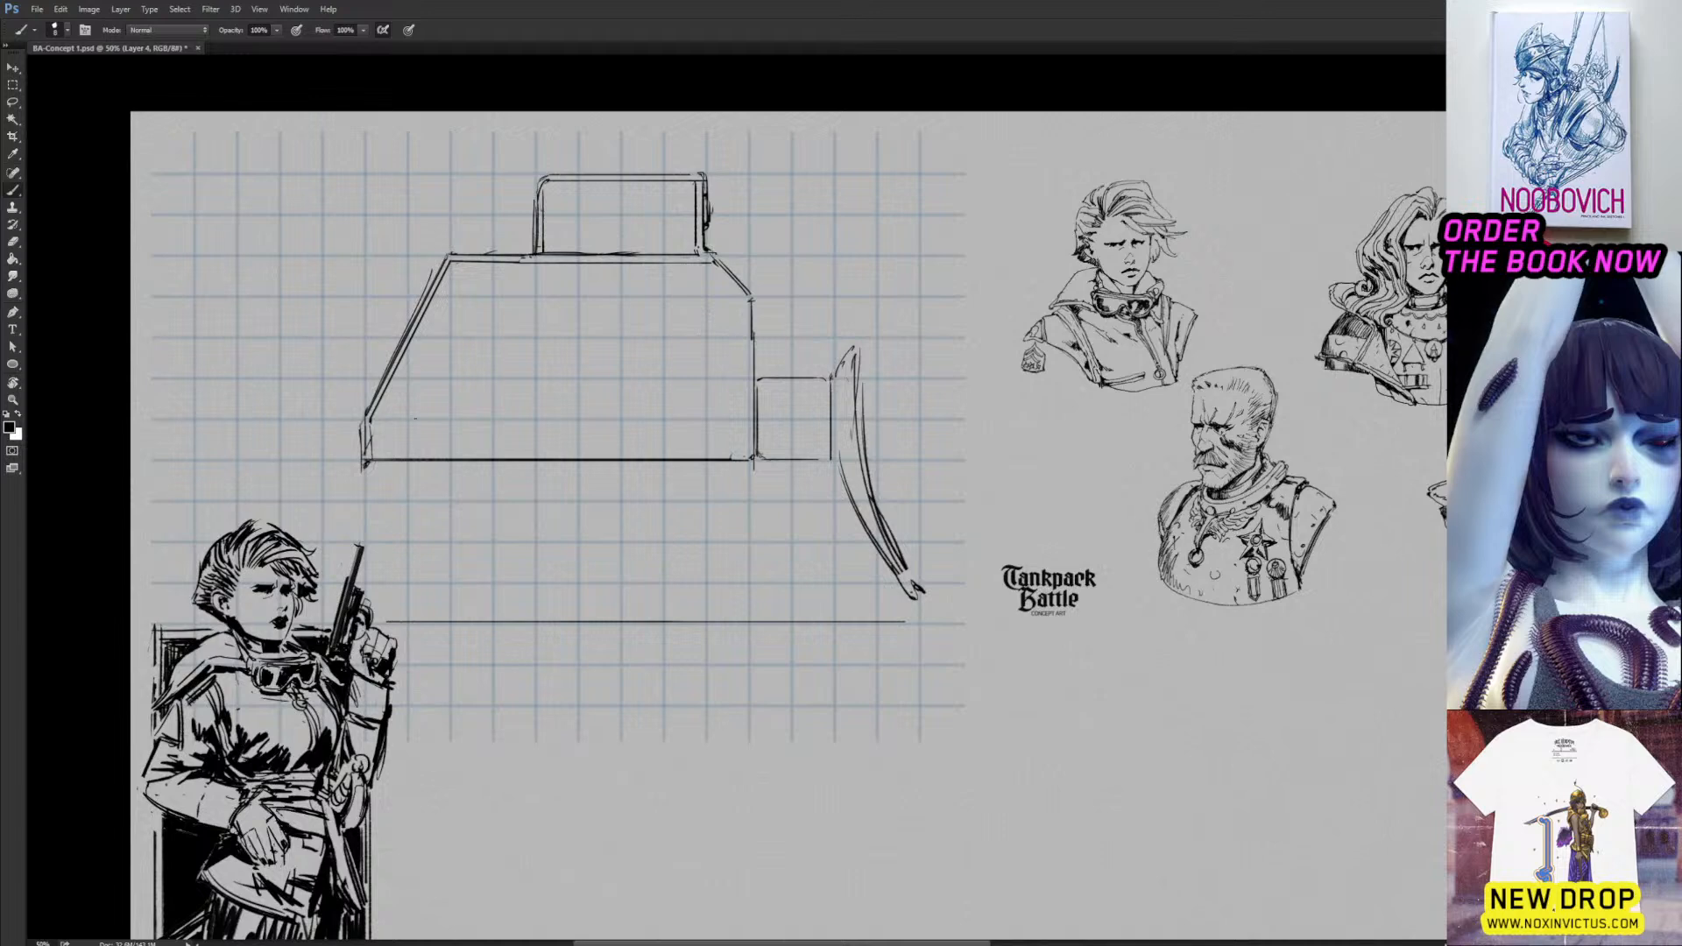
pyautogui.moveTo(370, 456); pyautogui.dragTo(717, 456)
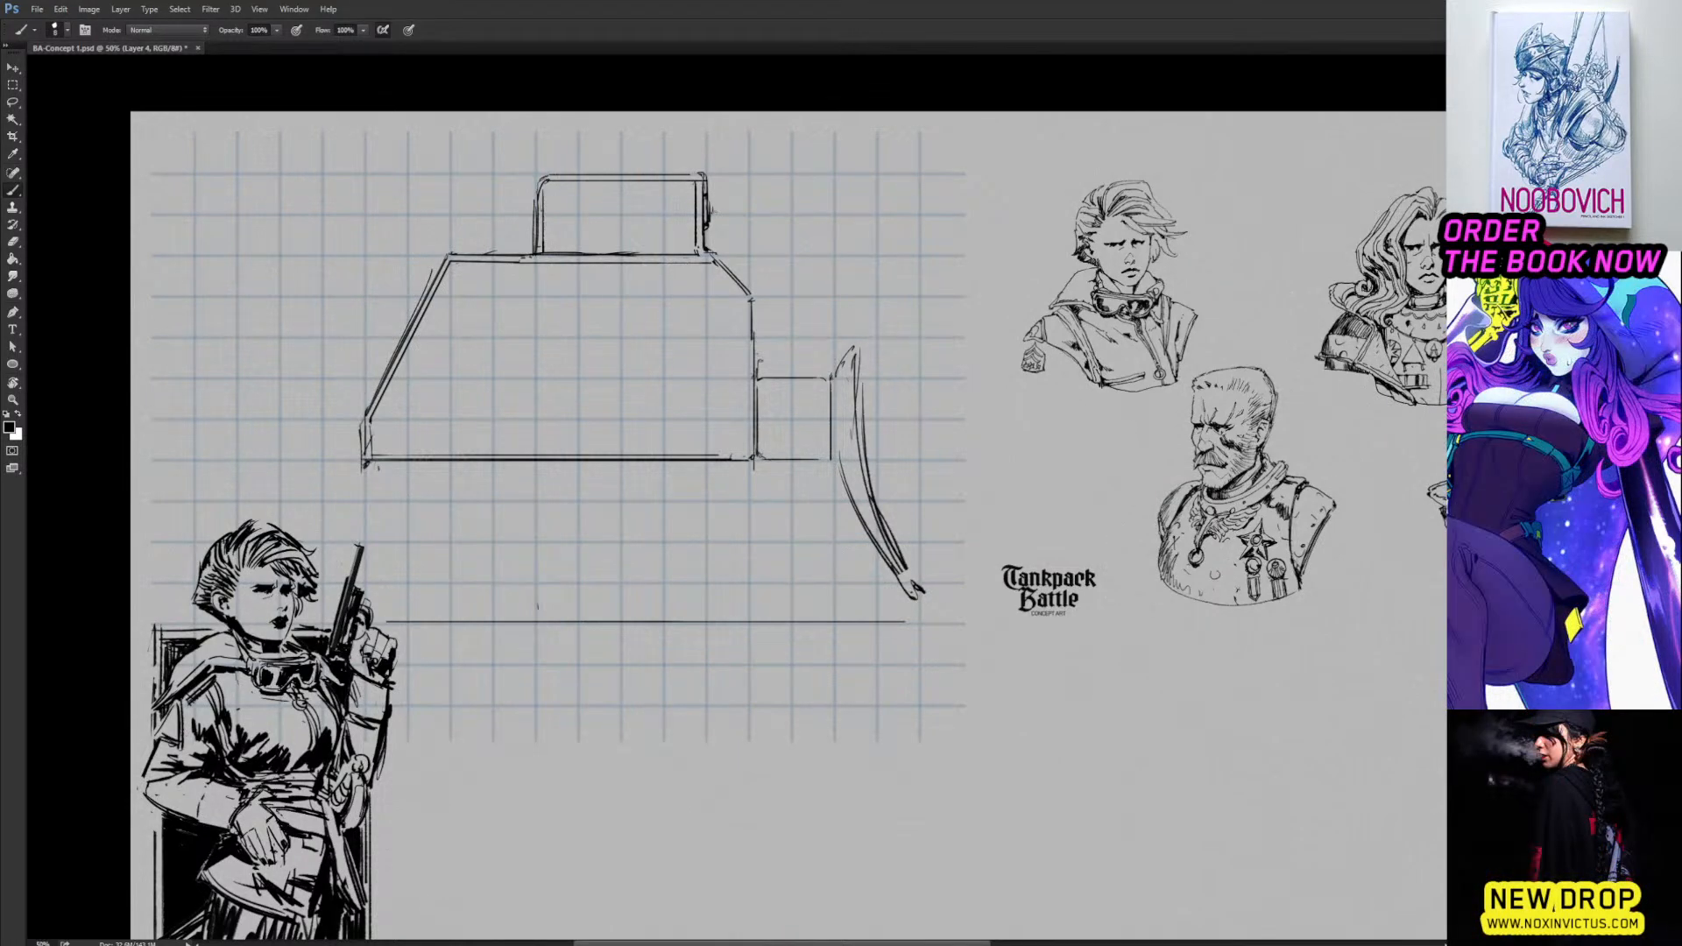
# Draw a thin horizontal gun barrel projecting from the turret's right side and clean up its lines.
pyautogui.moveTo(713, 208); pyautogui.dragTo(873, 208)
pyautogui.moveTo(712, 216)
pyautogui.mouseDown()
pyautogui.moveTo(874, 208)
pyautogui.moveTo(707, 218)
pyautogui.moveTo(780, 229)
pyautogui.moveTo(790, 264)
pyautogui.mouseUp()
pyautogui.press('e')
pyautogui.press('b')
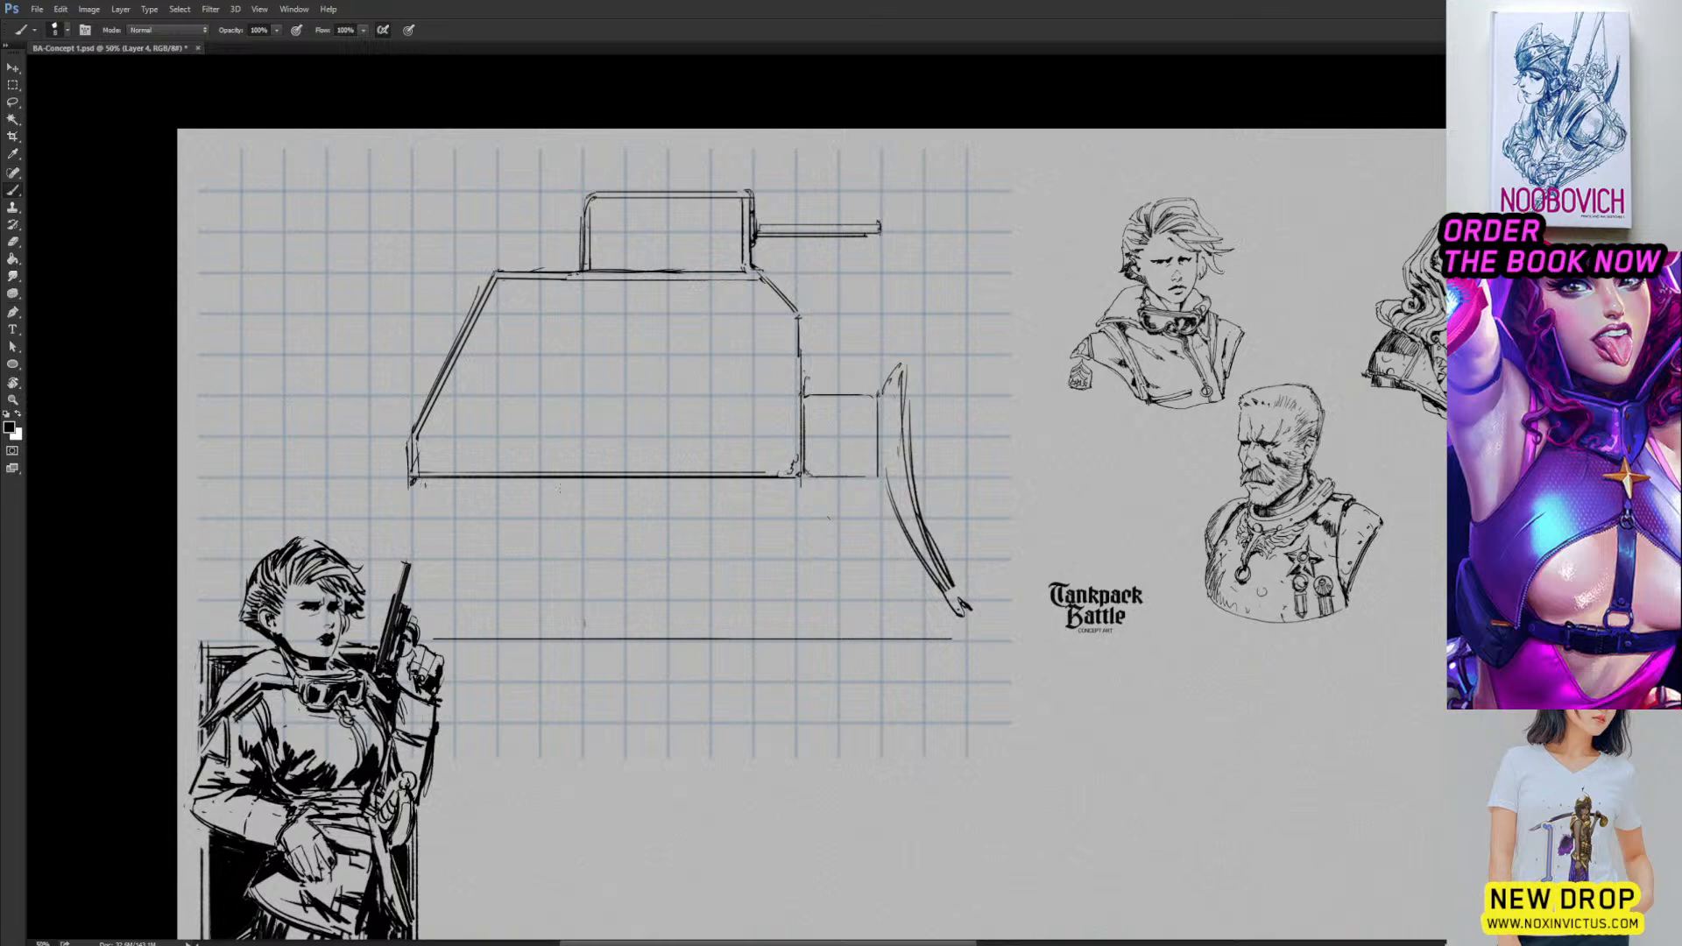
# Sketch the rounded right end of the track between hull and ground line, and a slanted line descending from the hull's lower left corner.
pyautogui.moveTo(570, 482)
pyautogui.mouseDown()
pyautogui.moveTo(843, 491)
pyautogui.moveTo(869, 571)
pyautogui.mouseUp()
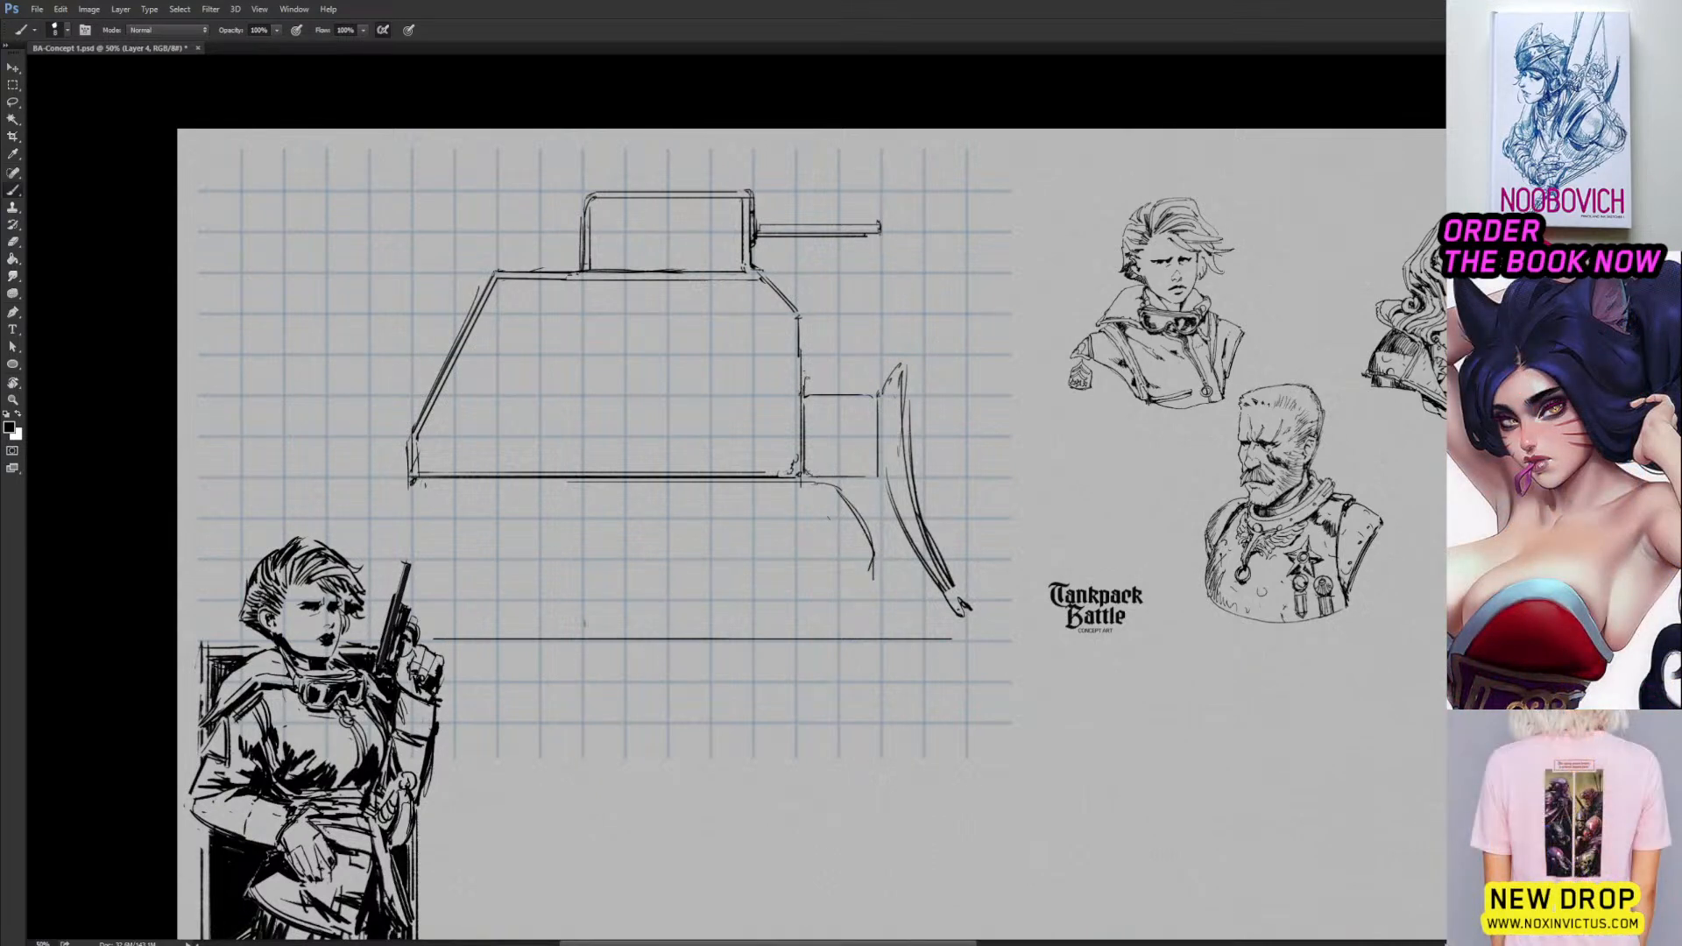
pyautogui.moveTo(874, 557)
pyautogui.mouseDown()
pyautogui.moveTo(859, 618)
pyautogui.moveTo(795, 638)
pyautogui.mouseUp()
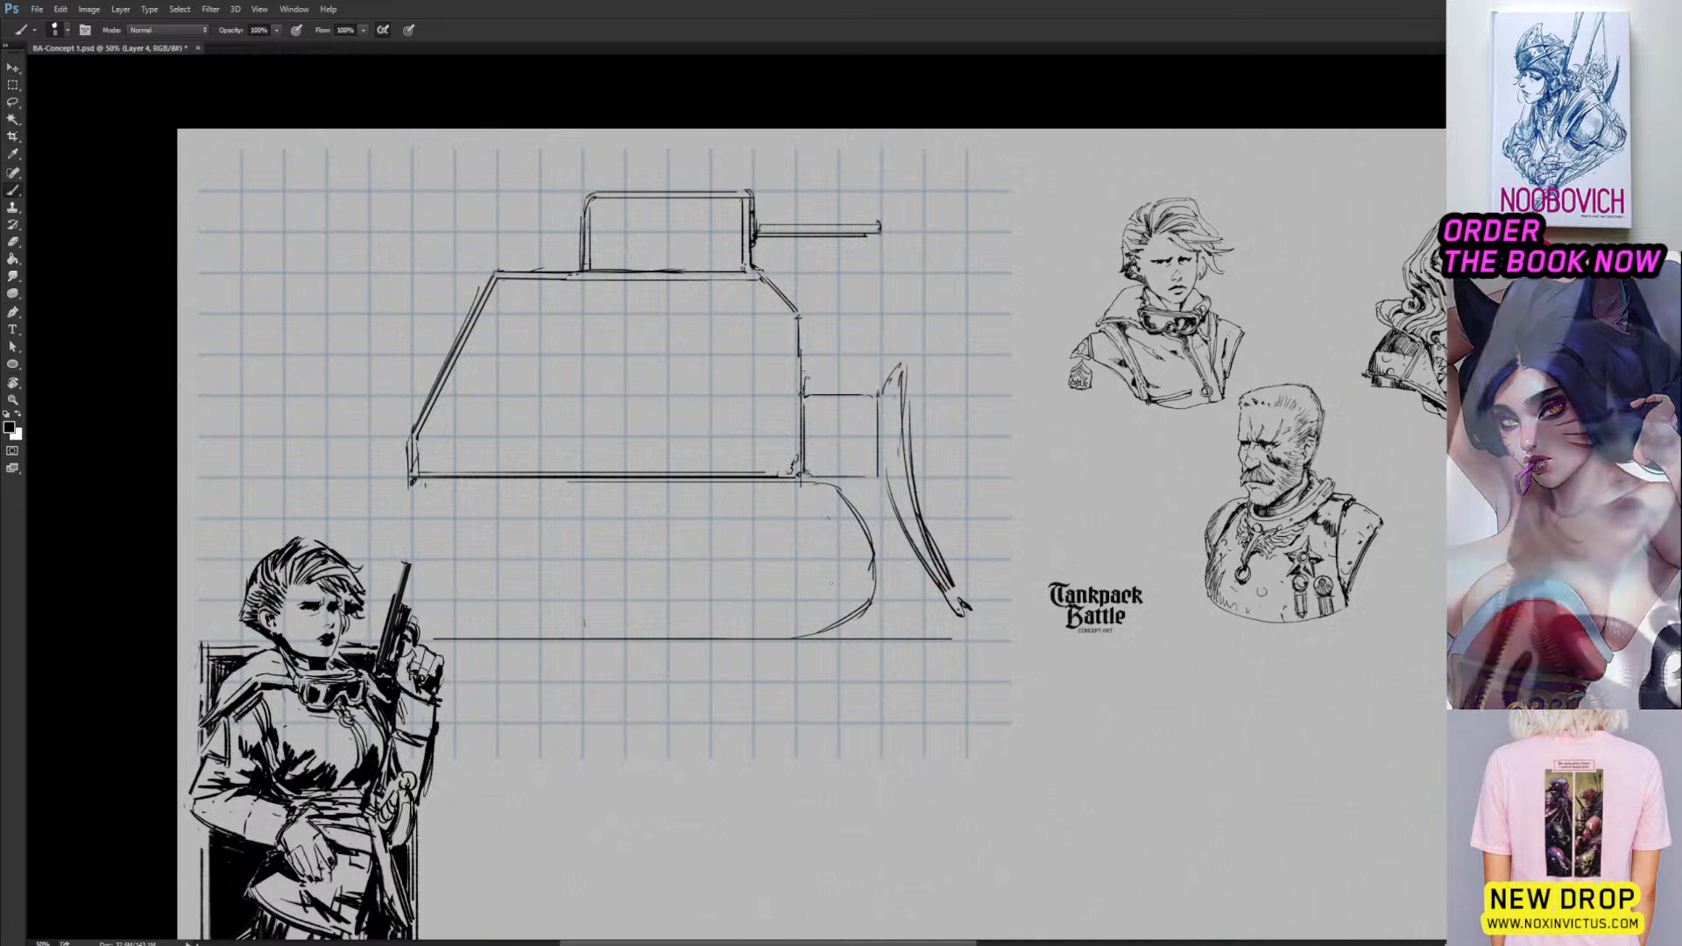
pyautogui.moveTo(840, 506)
pyautogui.mouseDown()
pyautogui.moveTo(865, 582)
pyautogui.moveTo(834, 518)
pyautogui.moveTo(869, 569)
pyautogui.moveTo(841, 615)
pyautogui.mouseUp()
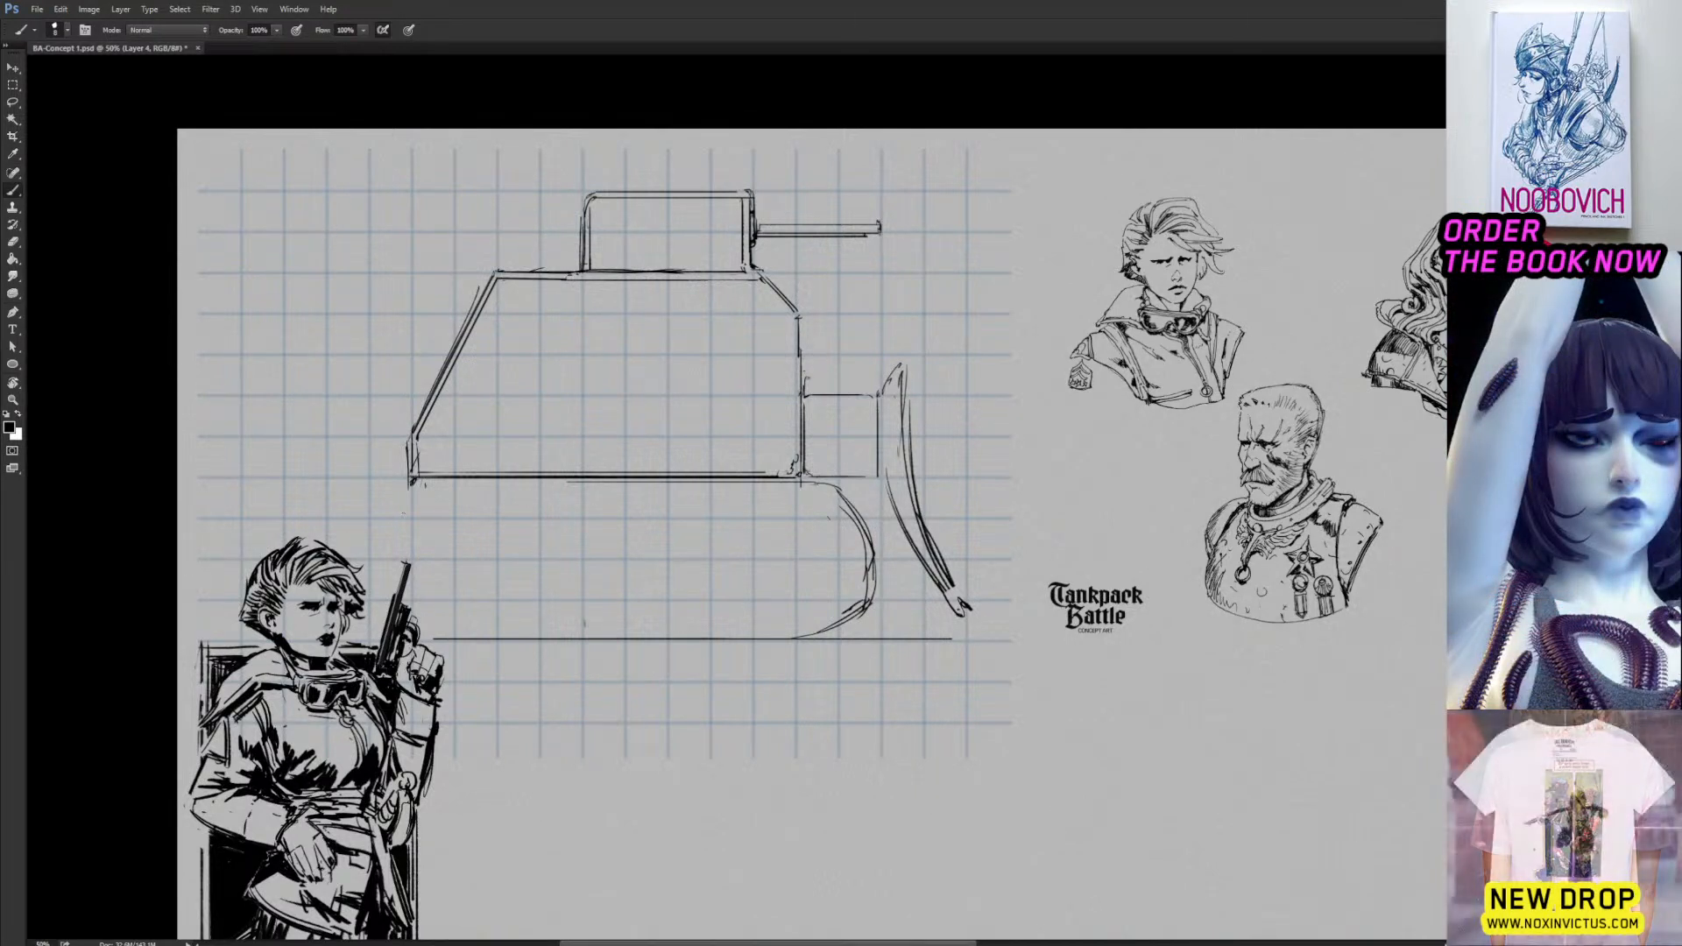
pyautogui.moveTo(419, 481); pyautogui.dragTo(329, 545)
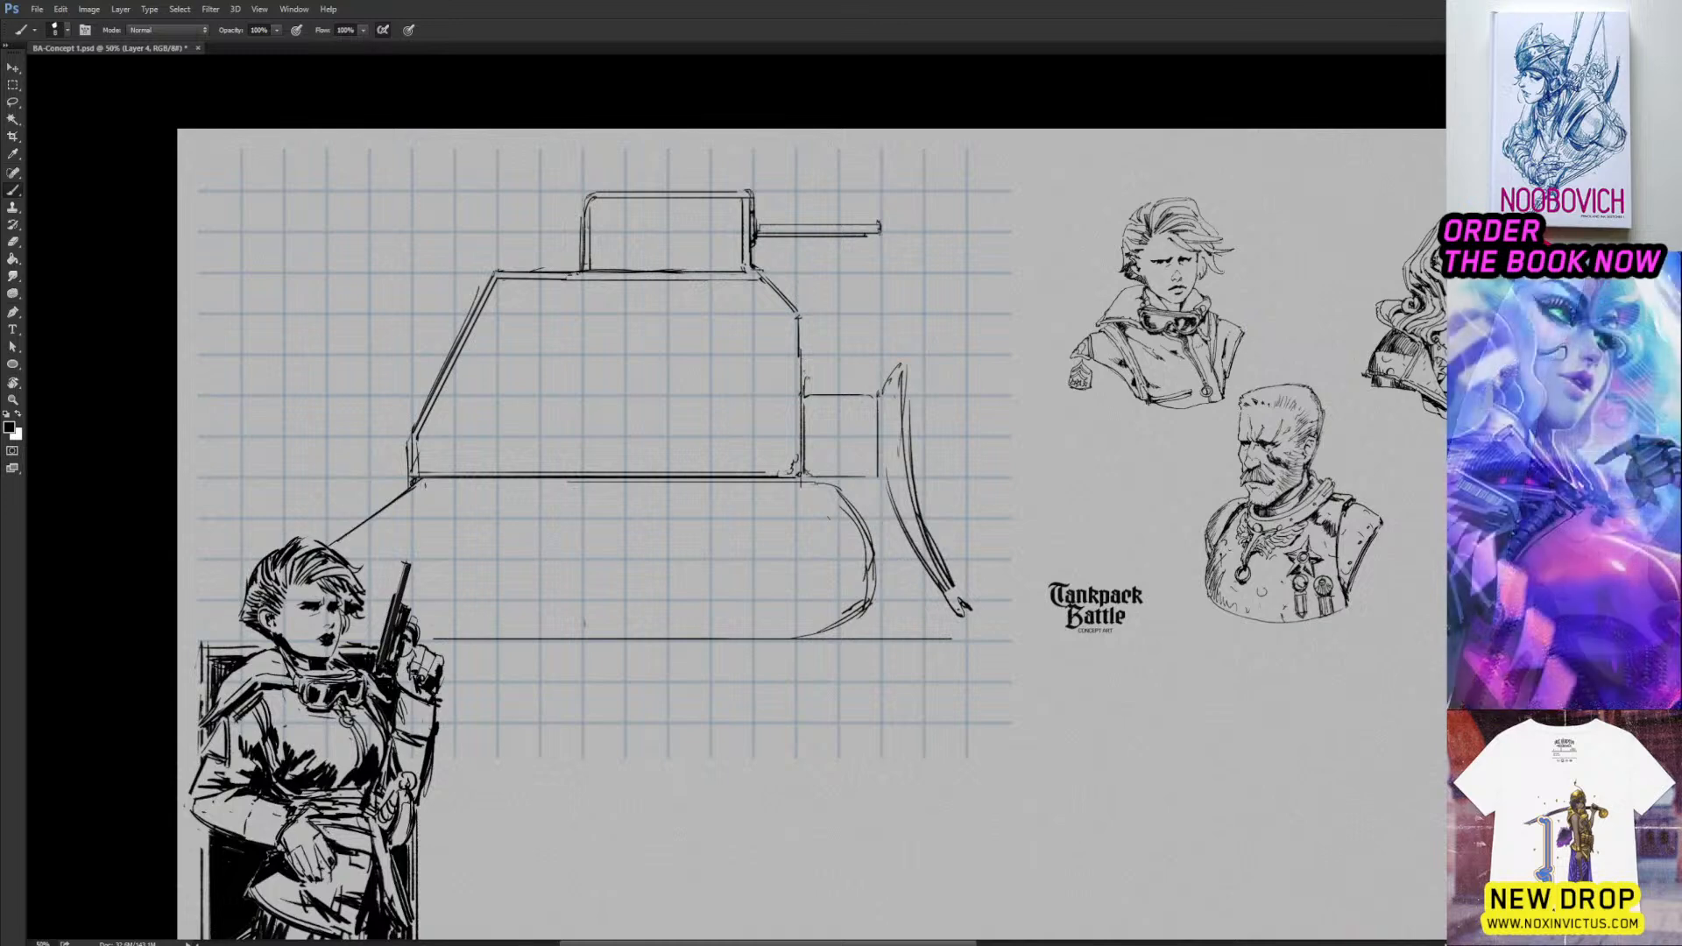
# Scale the vehicle sketch and its grid down to about 77% and place them above the woman with the rifle.
pyautogui.moveTo(615, 496); pyautogui.dragTo(521, 505)
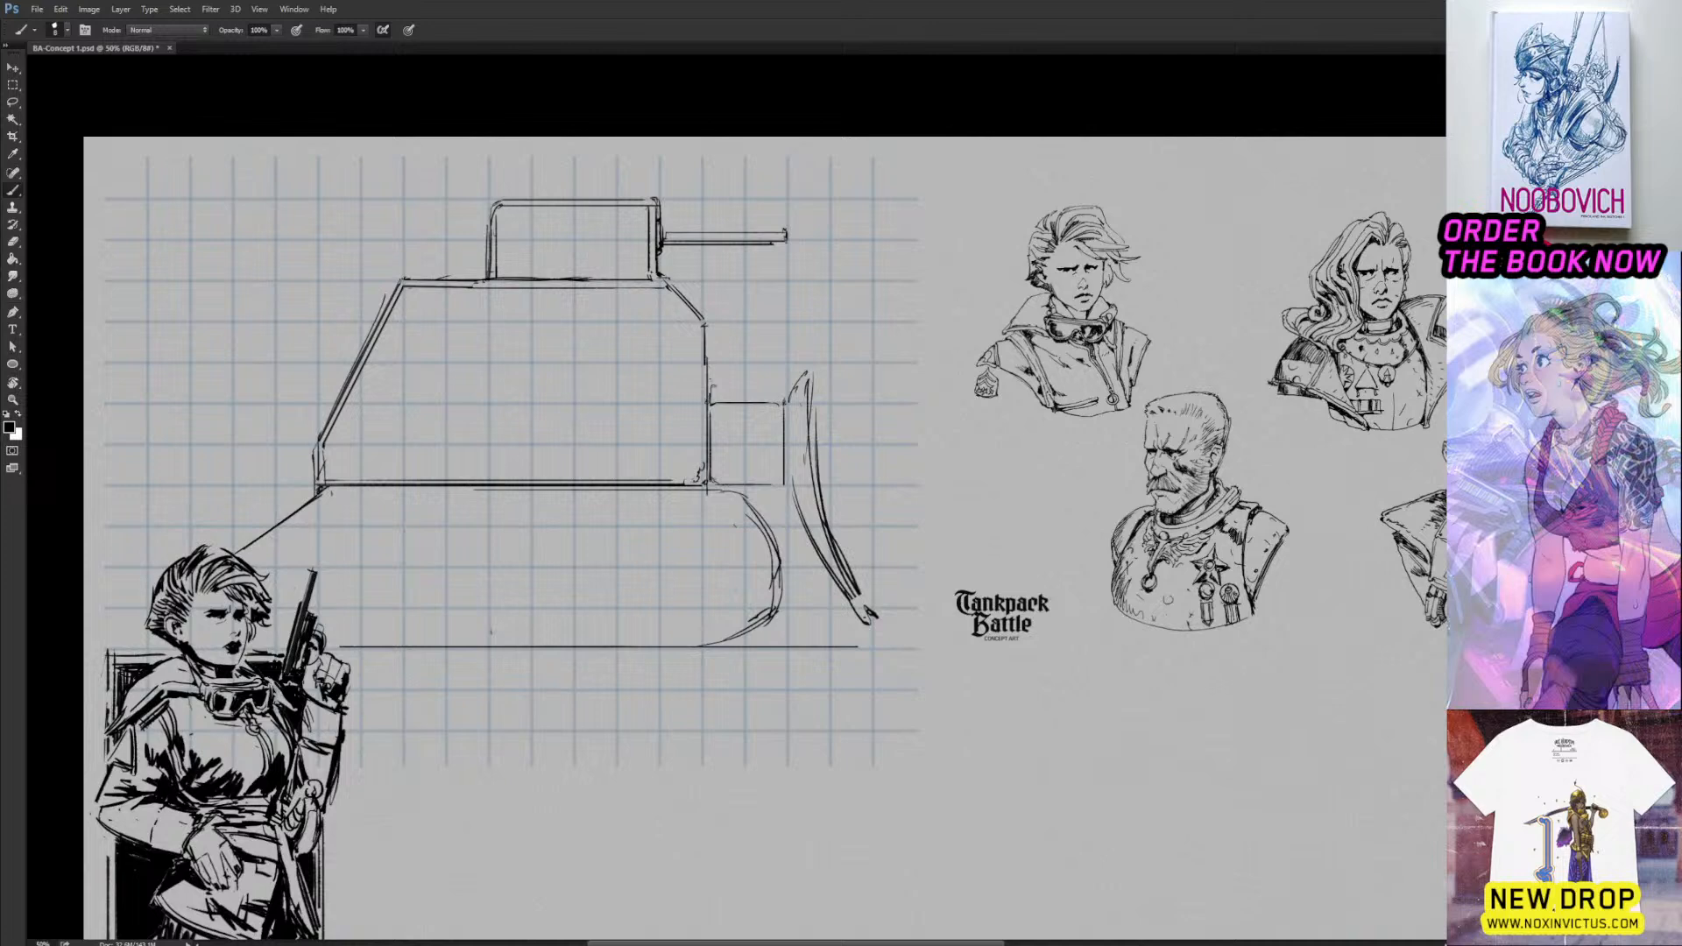
pyautogui.hotkey('ctrl', 't')
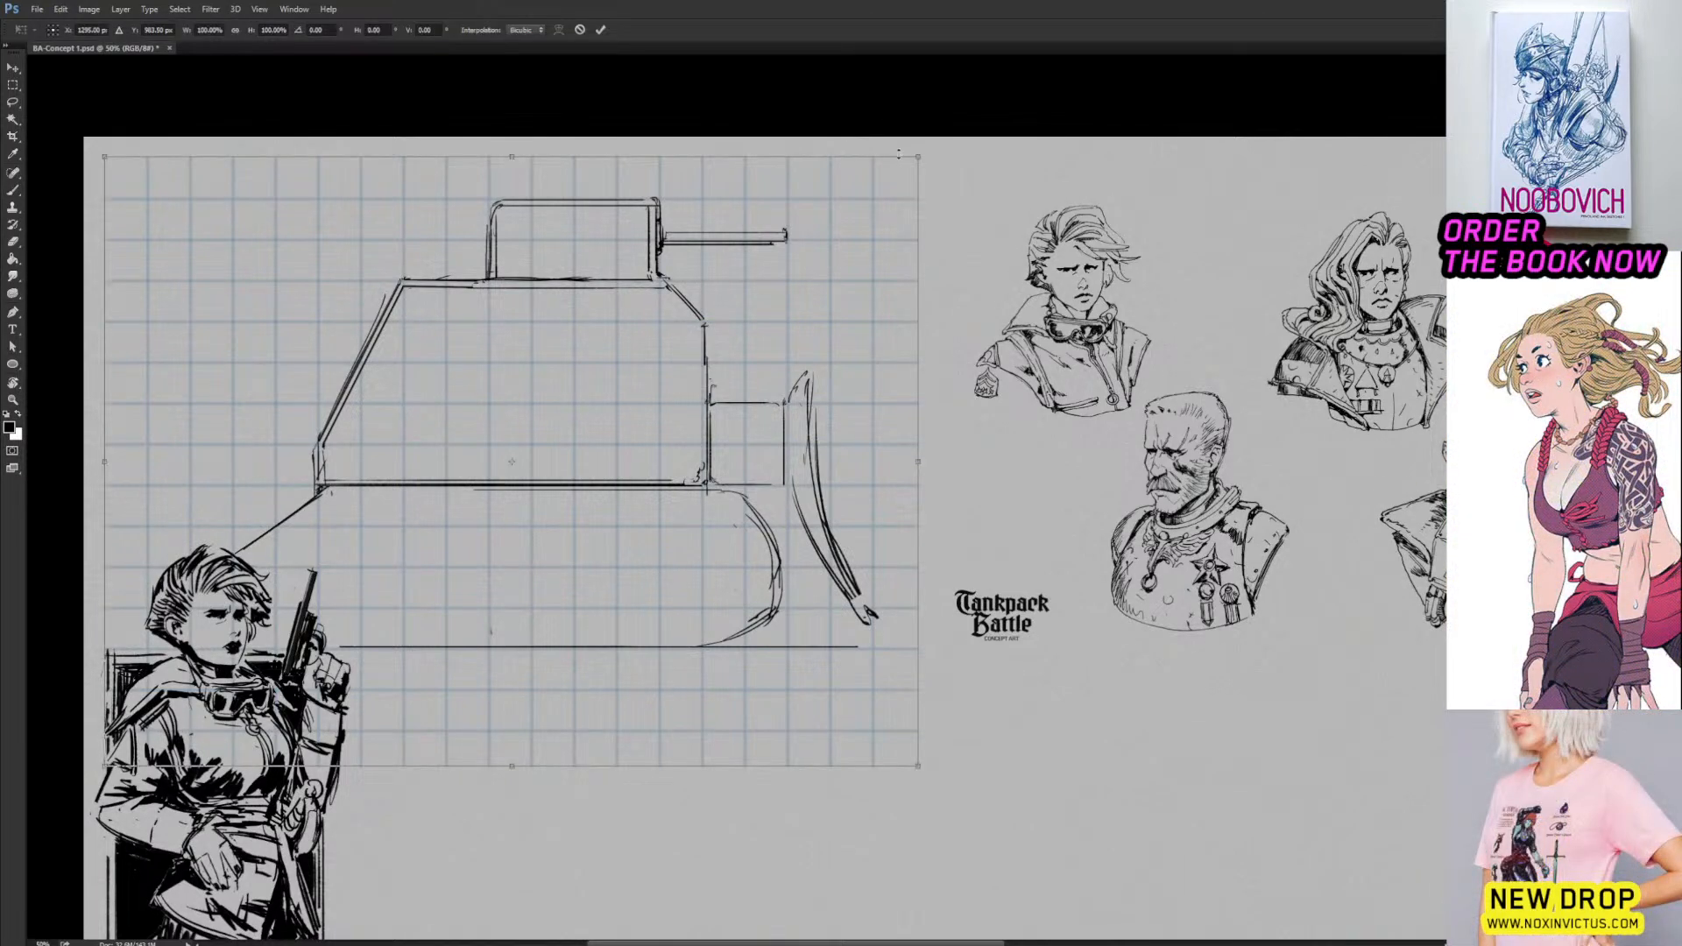
pyautogui.moveTo(920, 157); pyautogui.dragTo(878, 163)
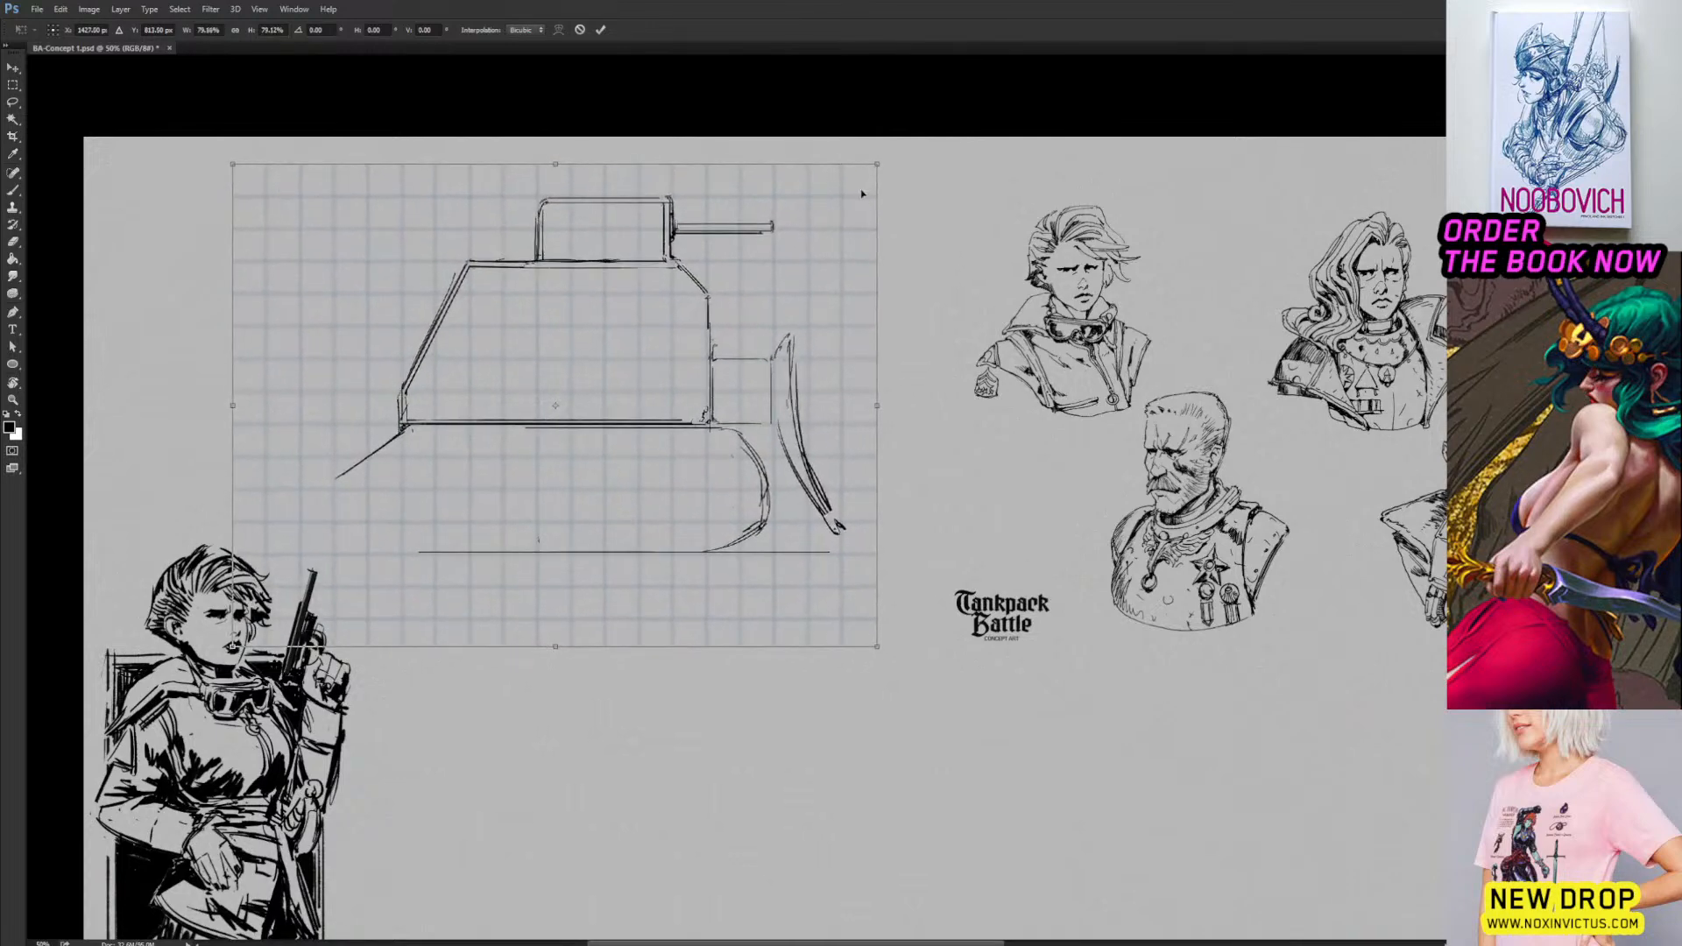
pyautogui.moveTo(810, 241); pyautogui.dragTo(773, 251)
pyautogui.moveTo(846, 176); pyautogui.dragTo(835, 185)
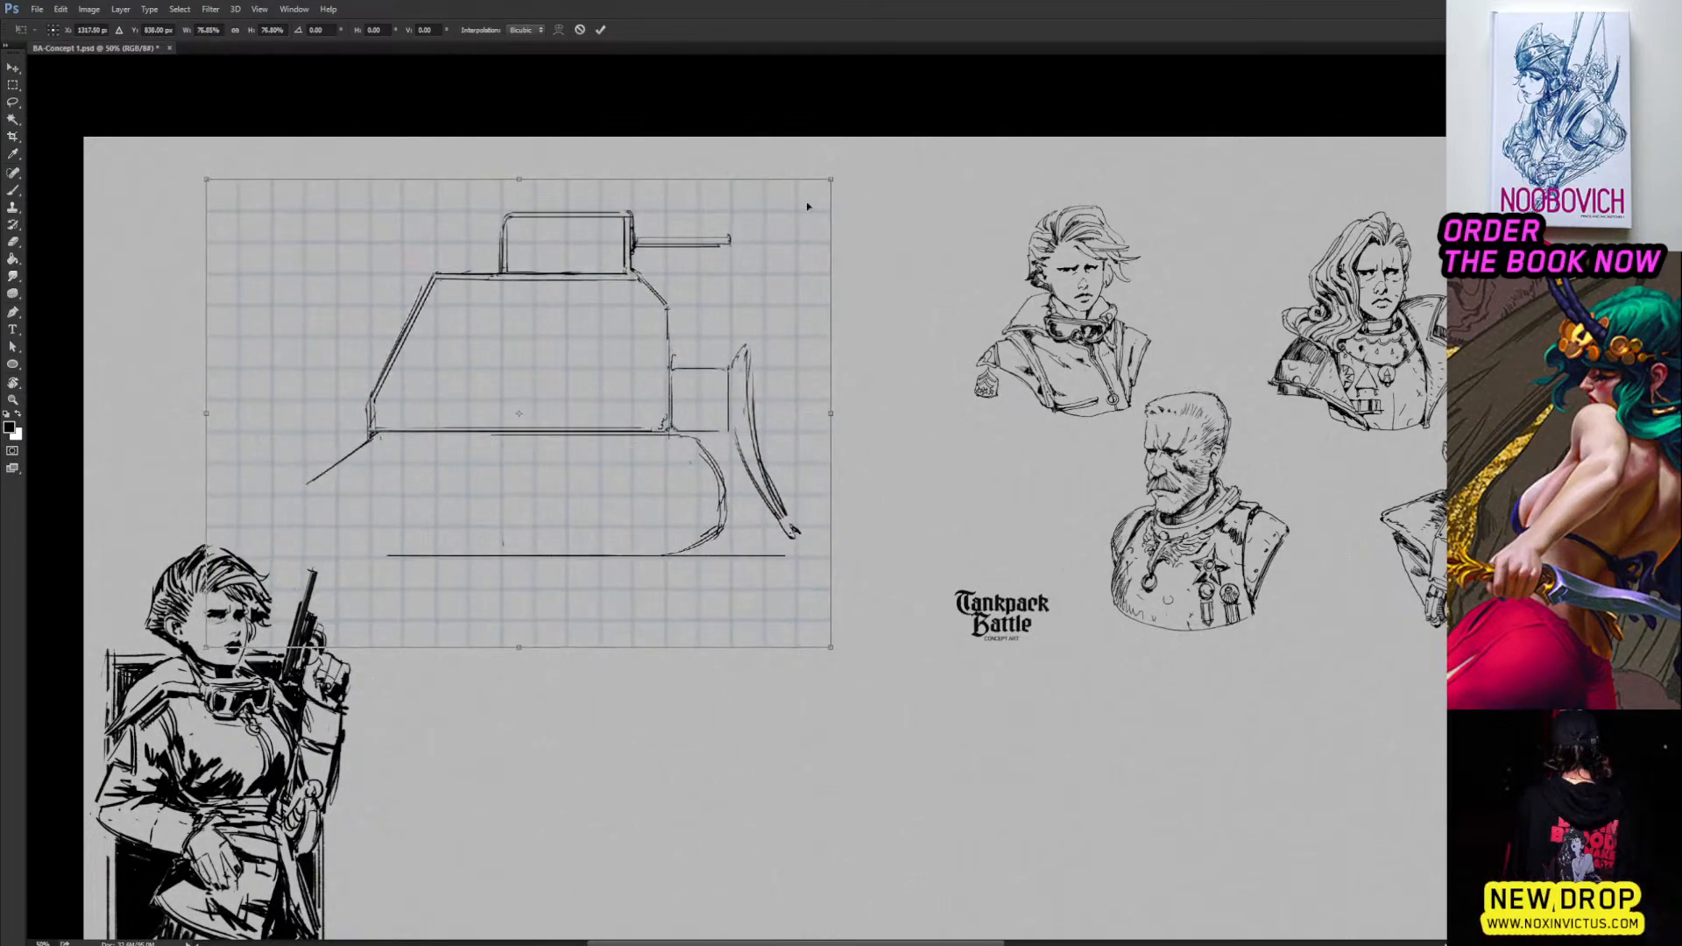
pyautogui.moveTo(767, 282)
pyautogui.mouseDown()
pyautogui.moveTo(751, 275)
pyautogui.moveTo(771, 276)
pyautogui.mouseUp()
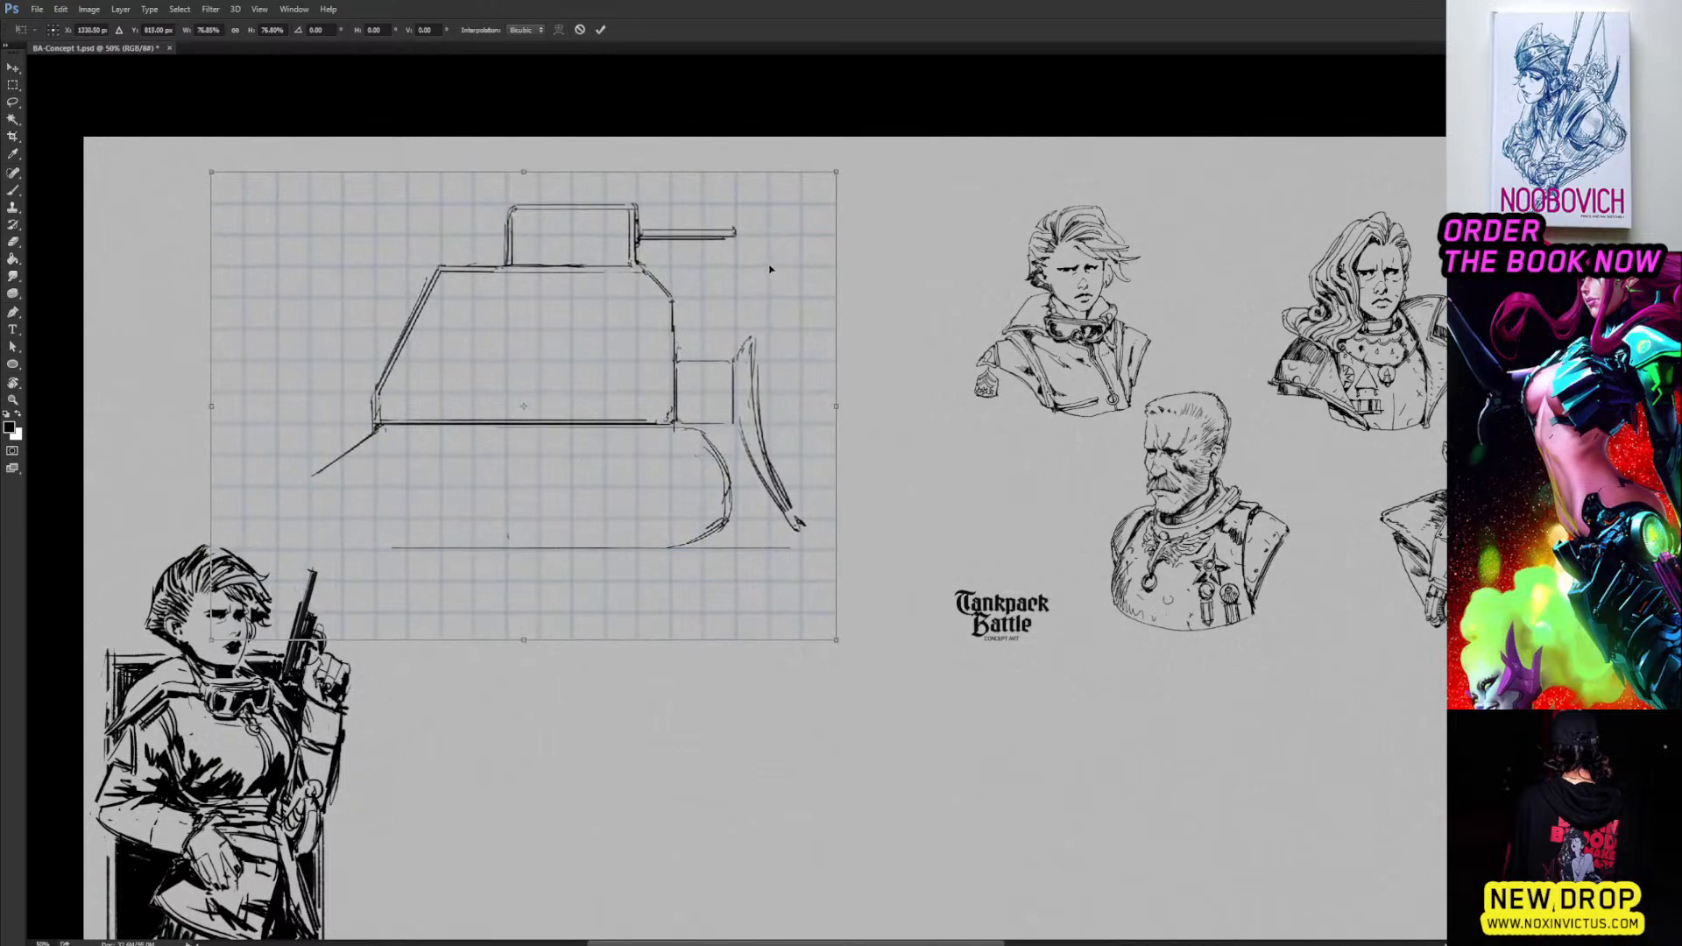
pyautogui.press('Return')
# Draw the left, top and right sides of a tall rounded box behind the hull's sloped rear edge.
pyautogui.press('b')
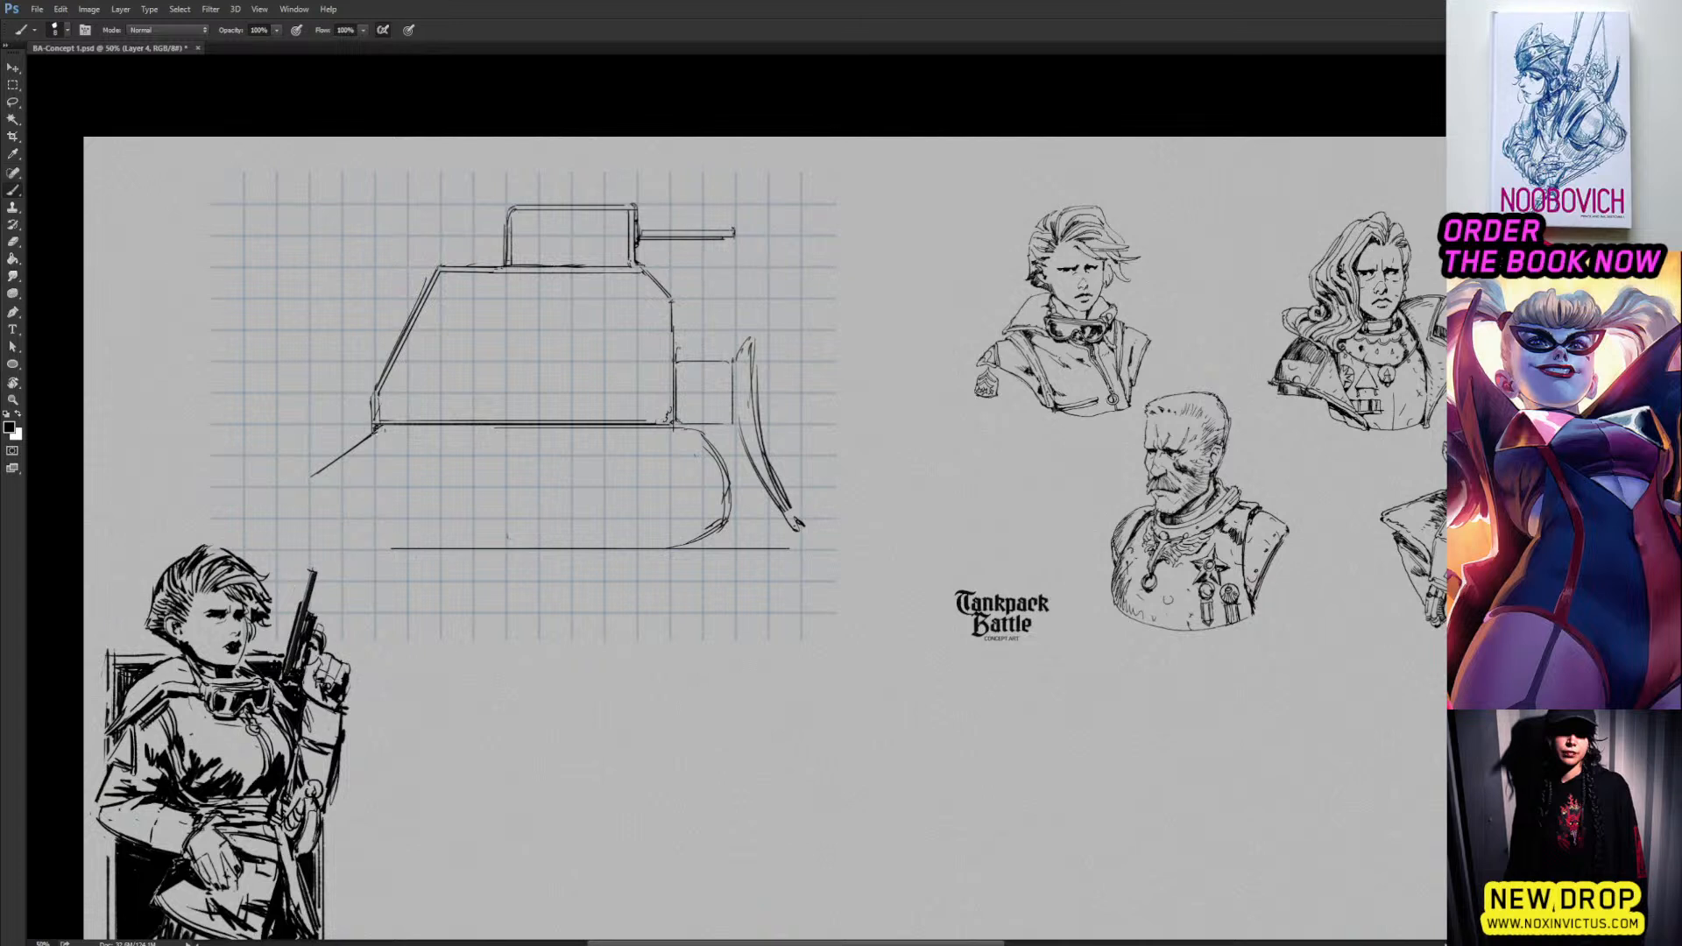
pyautogui.moveTo(340, 445); pyautogui.dragTo(531, 424)
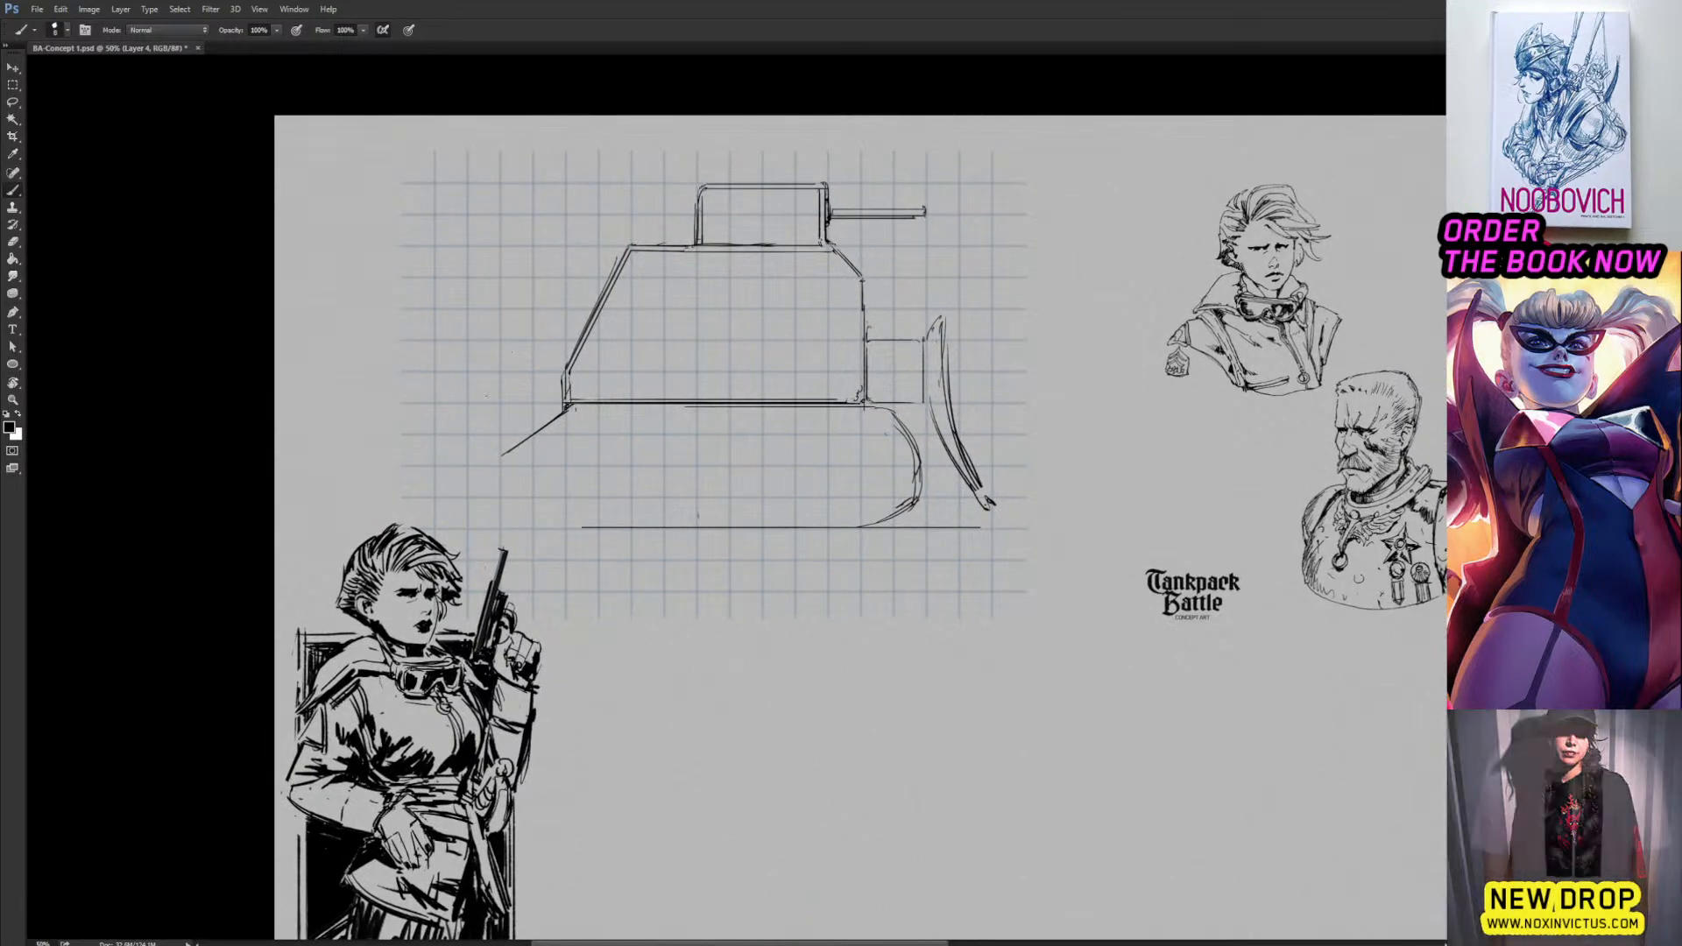
pyautogui.moveTo(467, 329); pyautogui.dragTo(468, 406)
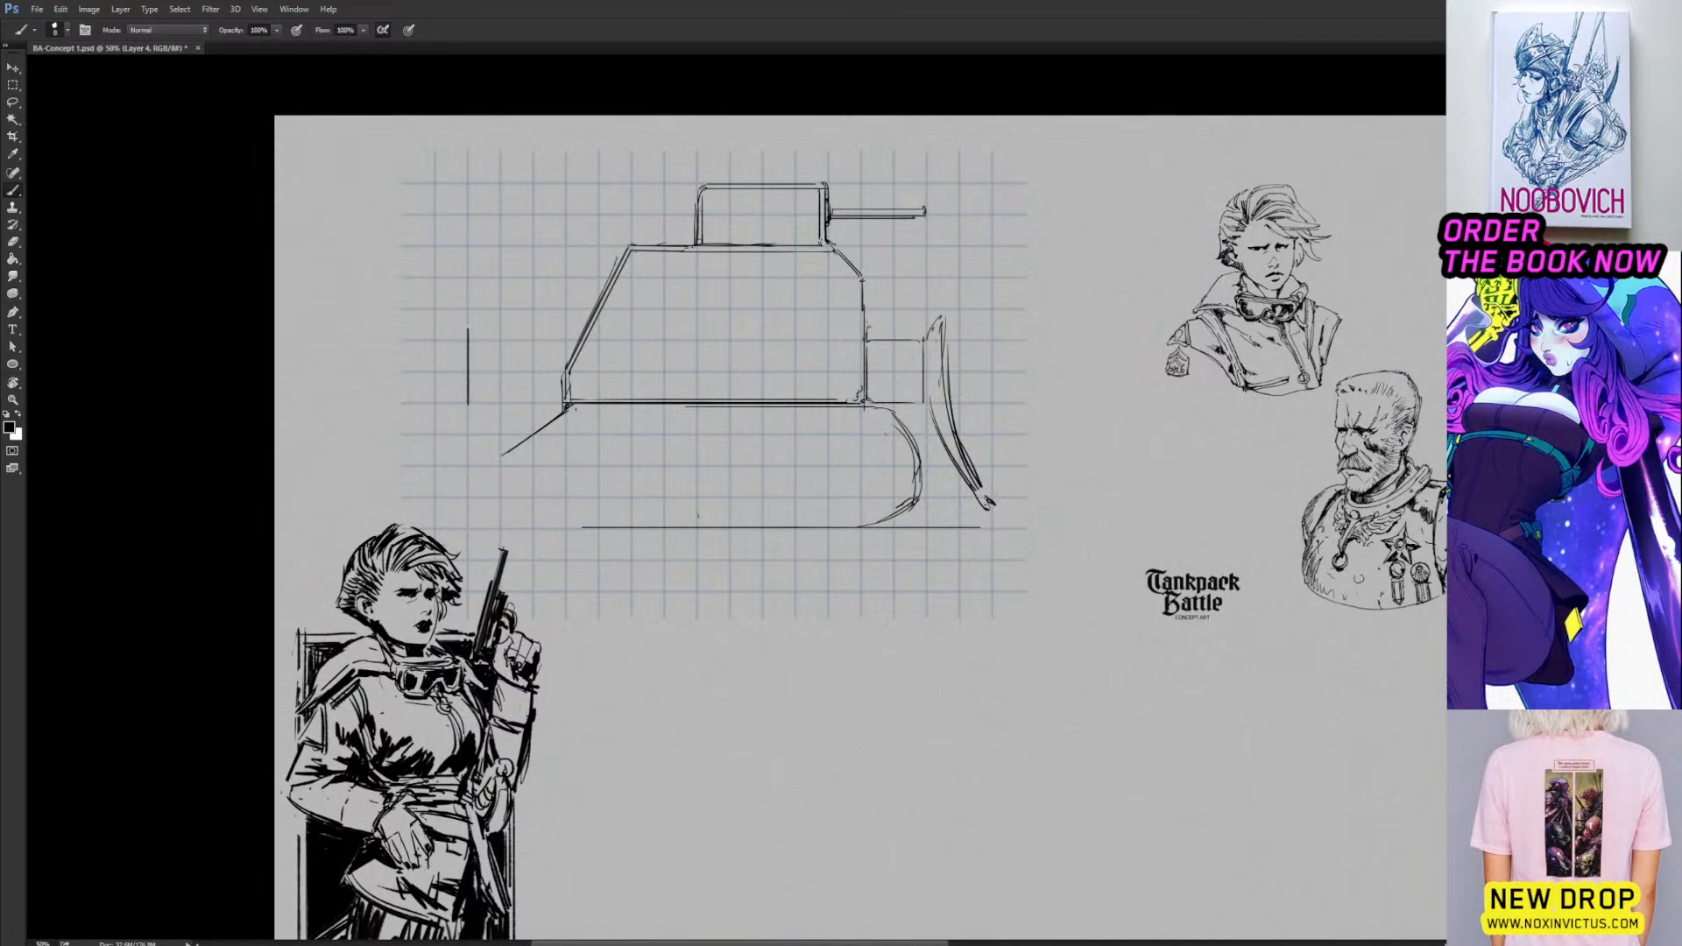
pyautogui.moveTo(483, 311)
pyautogui.mouseDown()
pyautogui.moveTo(567, 309)
pyautogui.moveTo(560, 402)
pyautogui.mouseUp()
pyautogui.press('e')
pyautogui.moveTo(566, 308); pyautogui.dragTo(555, 315)
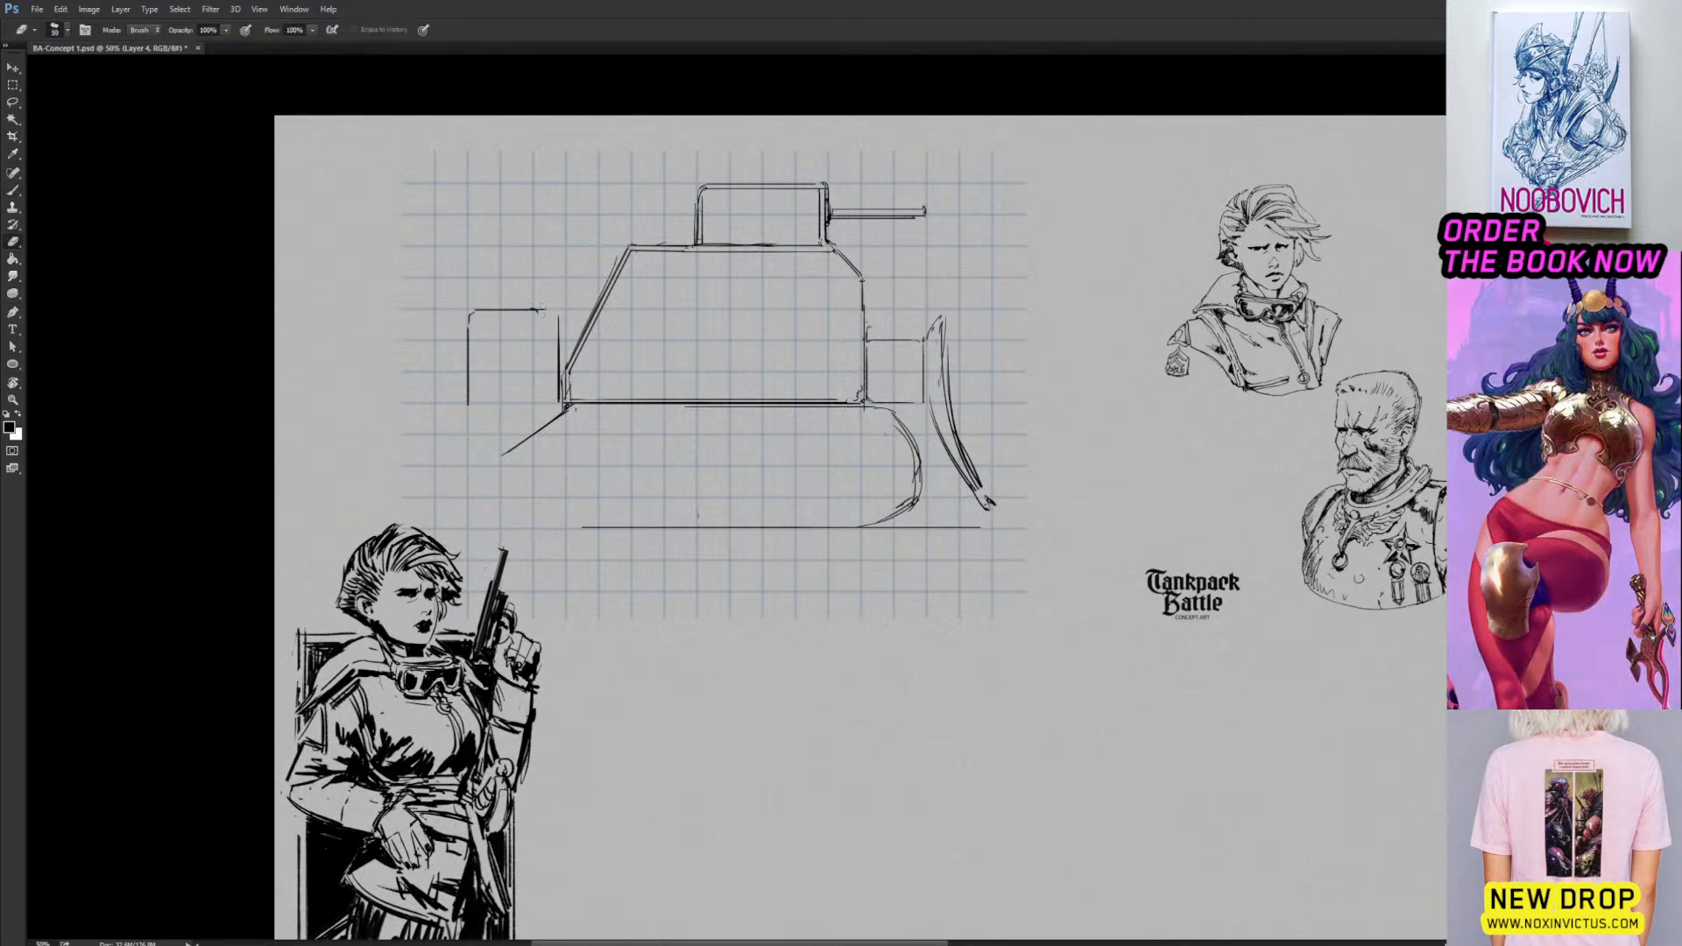
pyautogui.press('b')
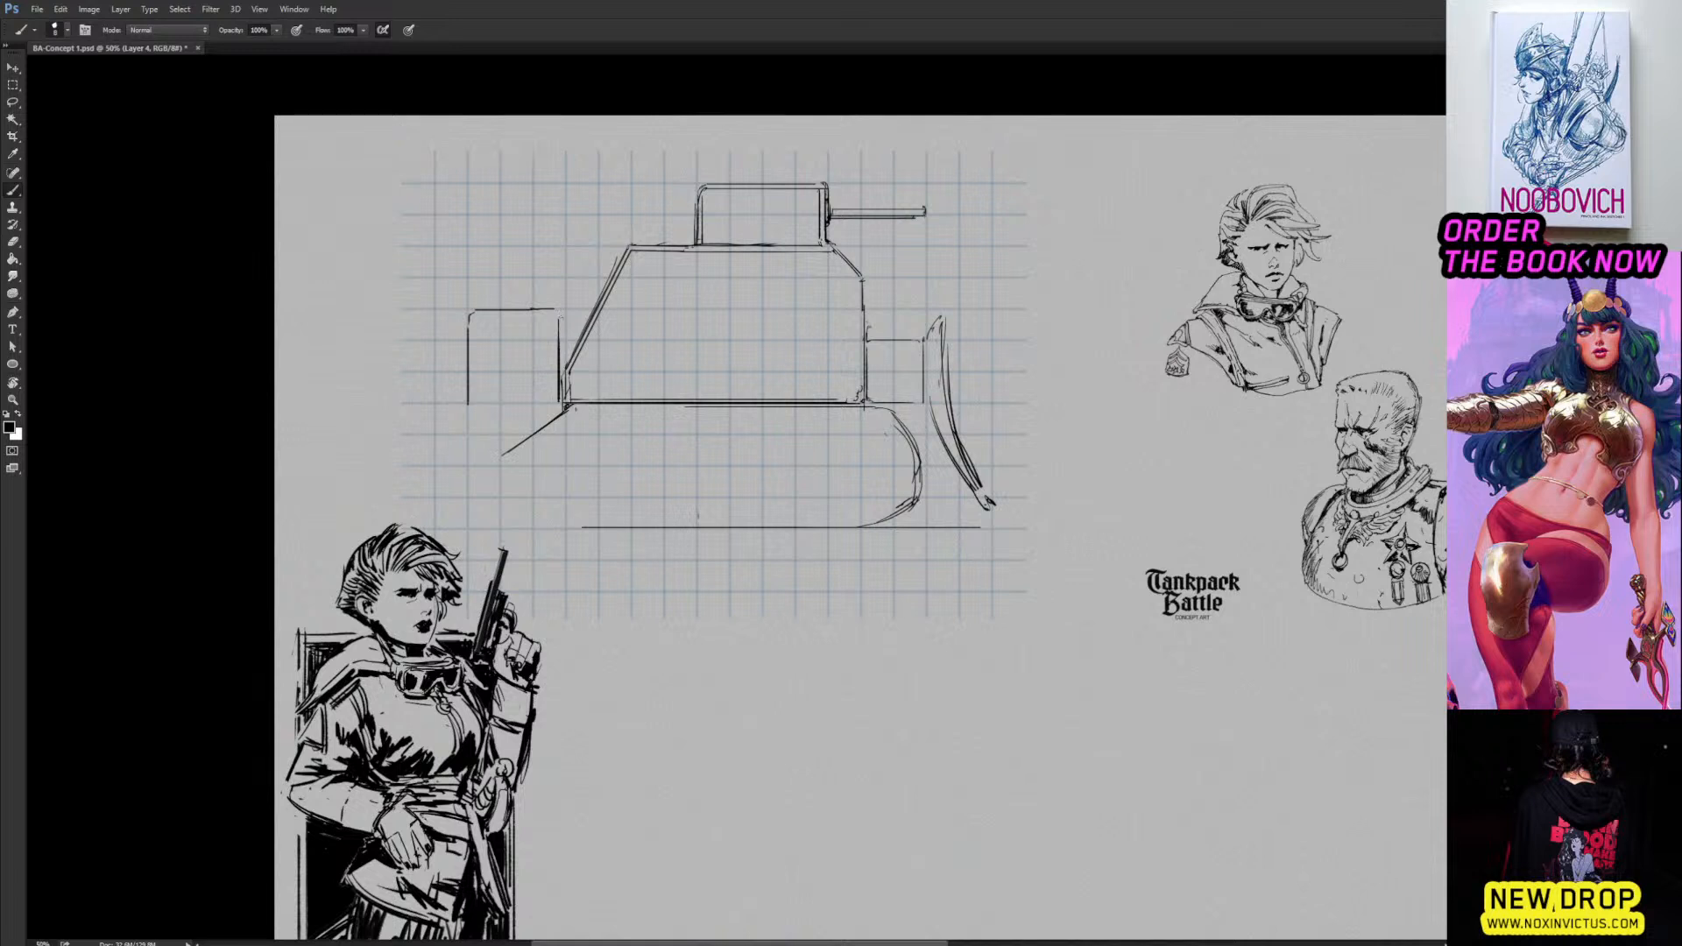
pyautogui.moveTo(561, 315); pyautogui.dragTo(560, 400)
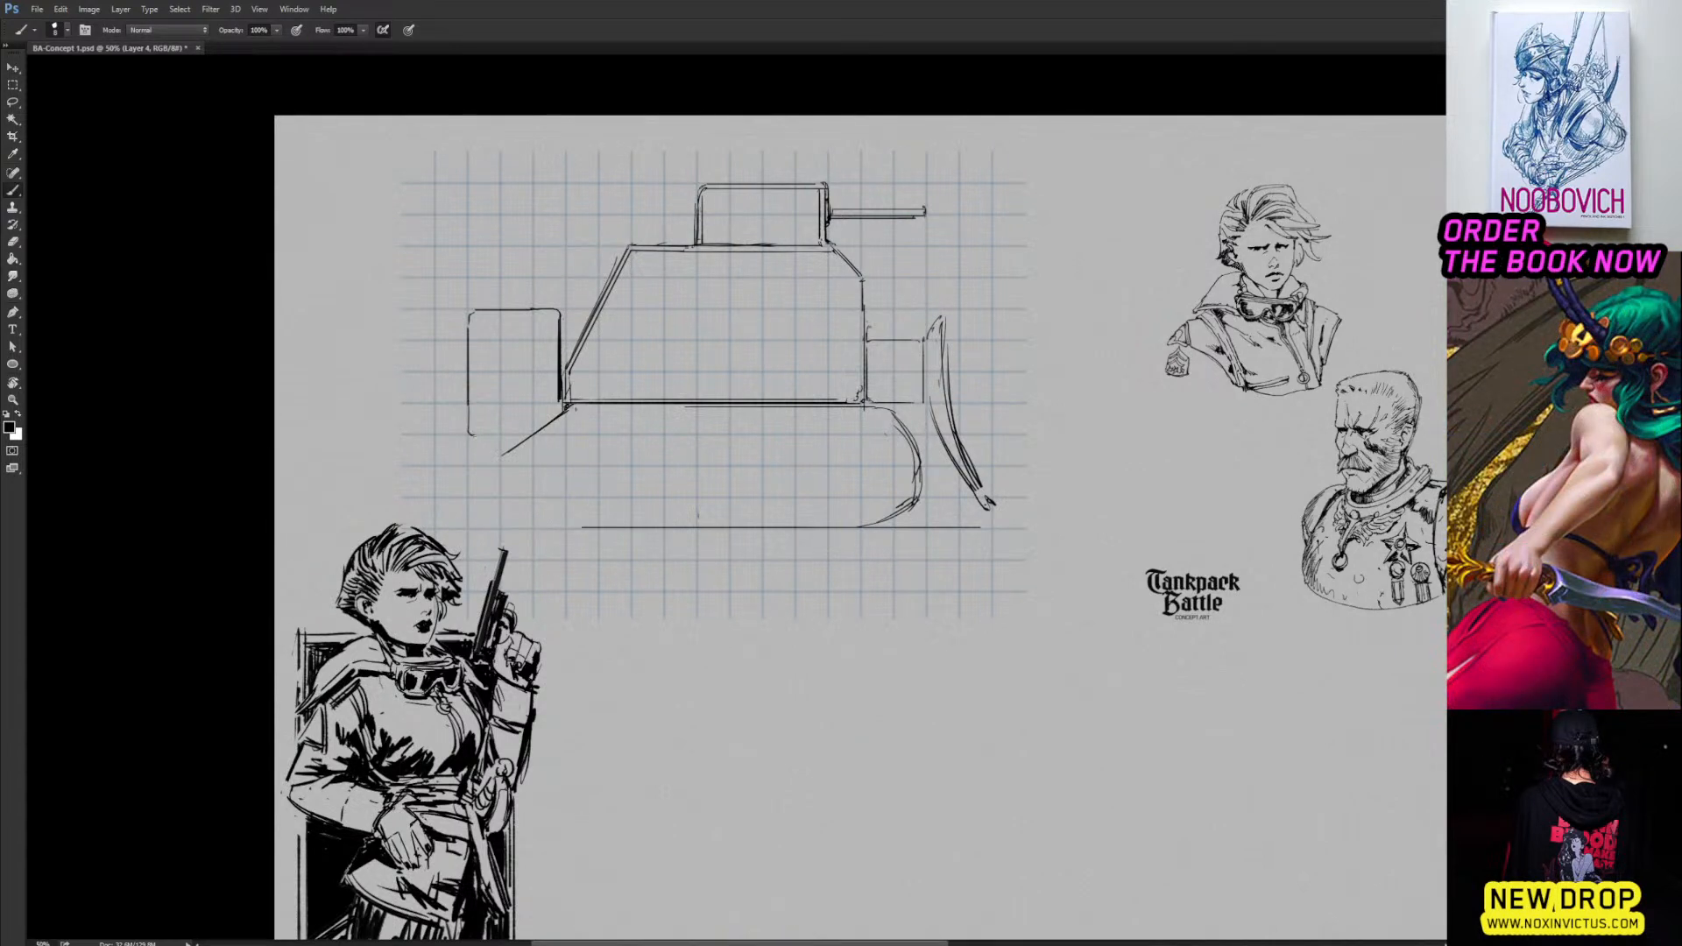
# Close the rear box with a bottom line and erase the old slanted line at the hull's lower left corner.
pyautogui.moveTo(471, 436); pyautogui.dragTo(538, 435)
pyautogui.press('e')
pyautogui.moveTo(565, 412); pyautogui.dragTo(536, 435)
pyautogui.press('b')
pyautogui.press('e')
pyautogui.press('b')
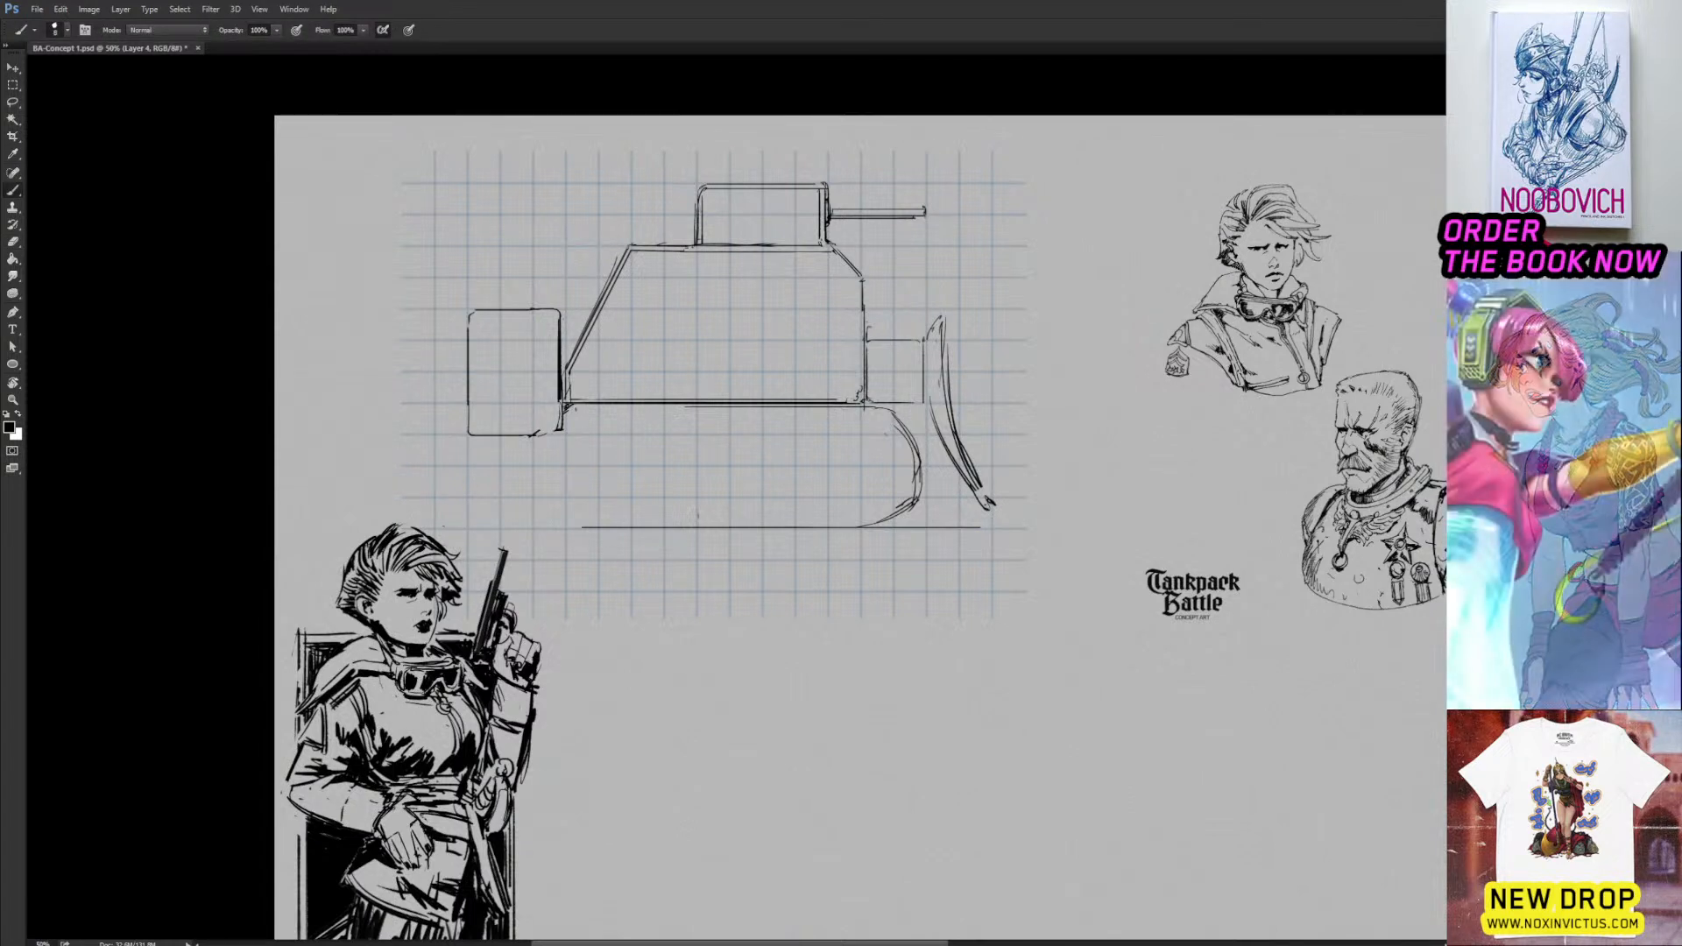
# Draw the track's sloped, rounded rear end below the box and join it to the ground line.
pyautogui.moveTo(526, 438)
pyautogui.mouseDown()
pyautogui.moveTo(435, 530)
pyautogui.moveTo(479, 484)
pyautogui.moveTo(487, 526)
pyautogui.mouseUp()
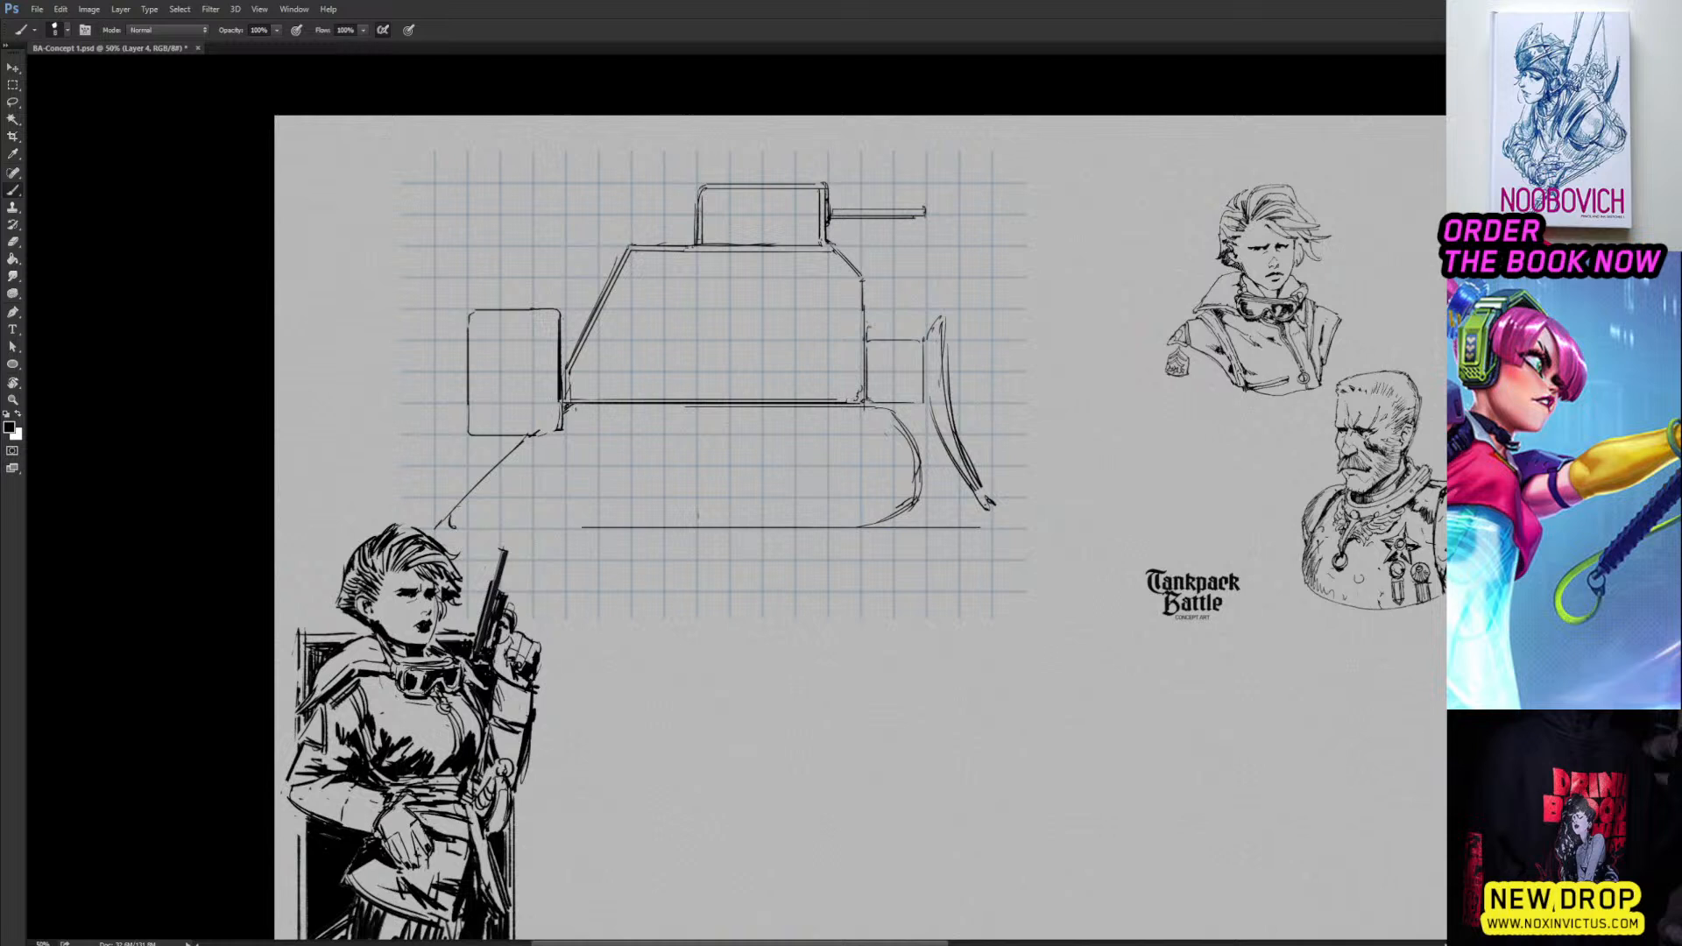
pyautogui.press('e')
pyautogui.press('b')
pyautogui.press('e')
pyautogui.press('b')
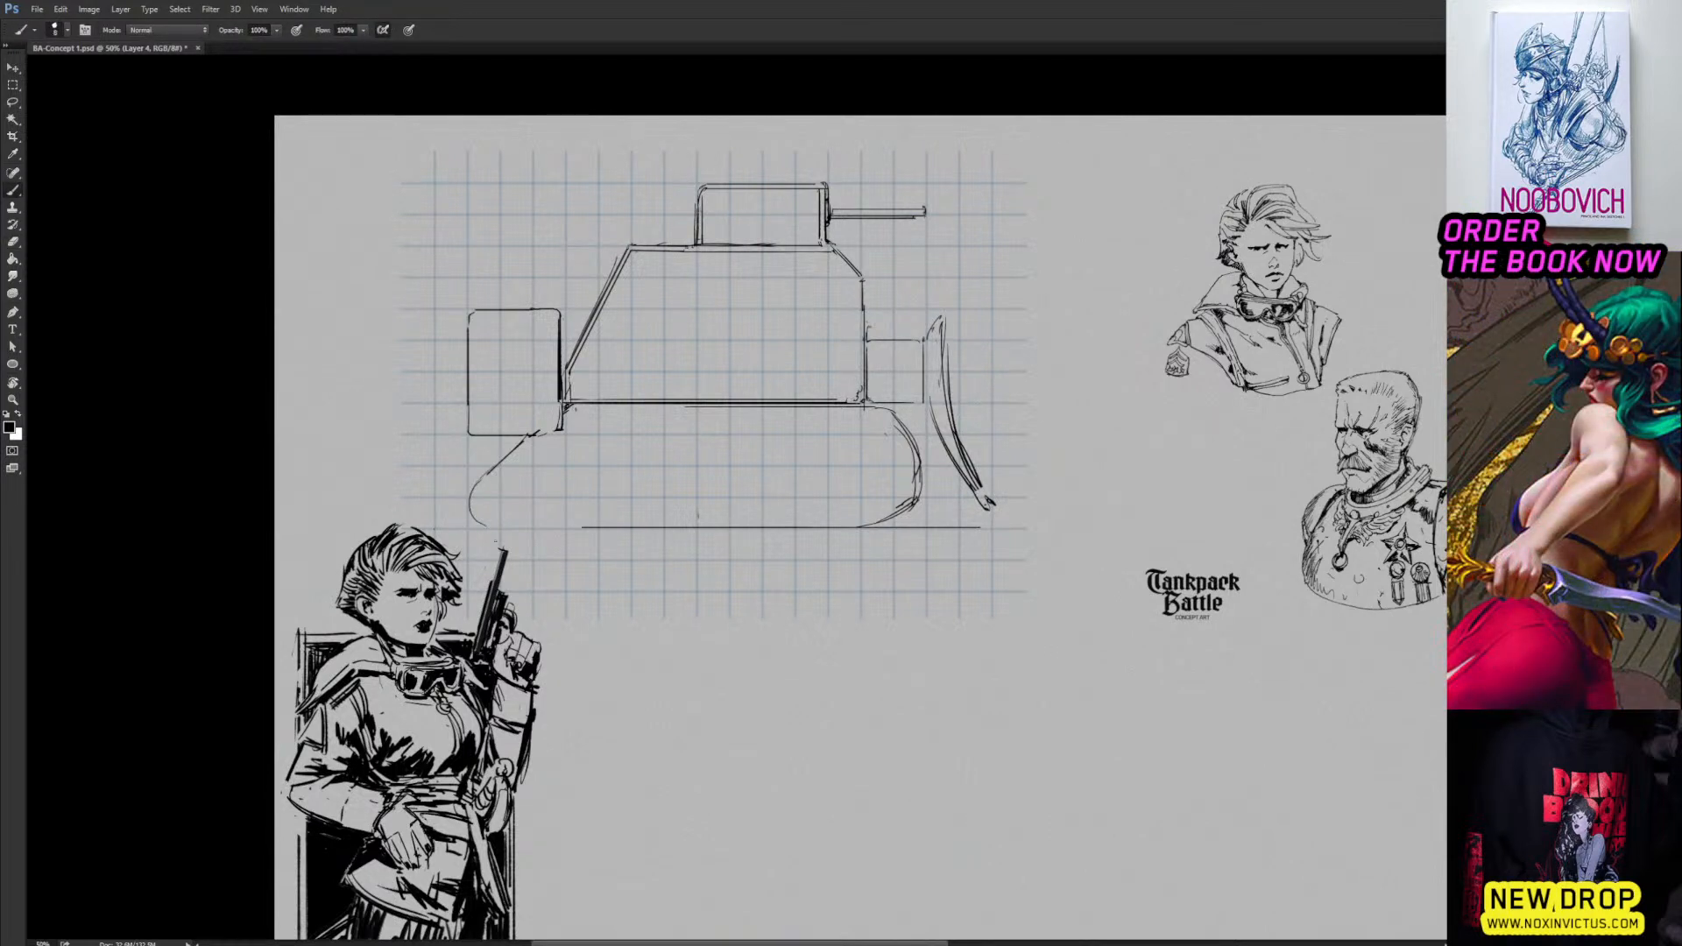
pyautogui.moveTo(488, 526); pyautogui.dragTo(580, 528)
# Double the rear box's right and bottom edges with parallel lines.
pyautogui.moveTo(725, 411); pyautogui.dragTo(595, 483)
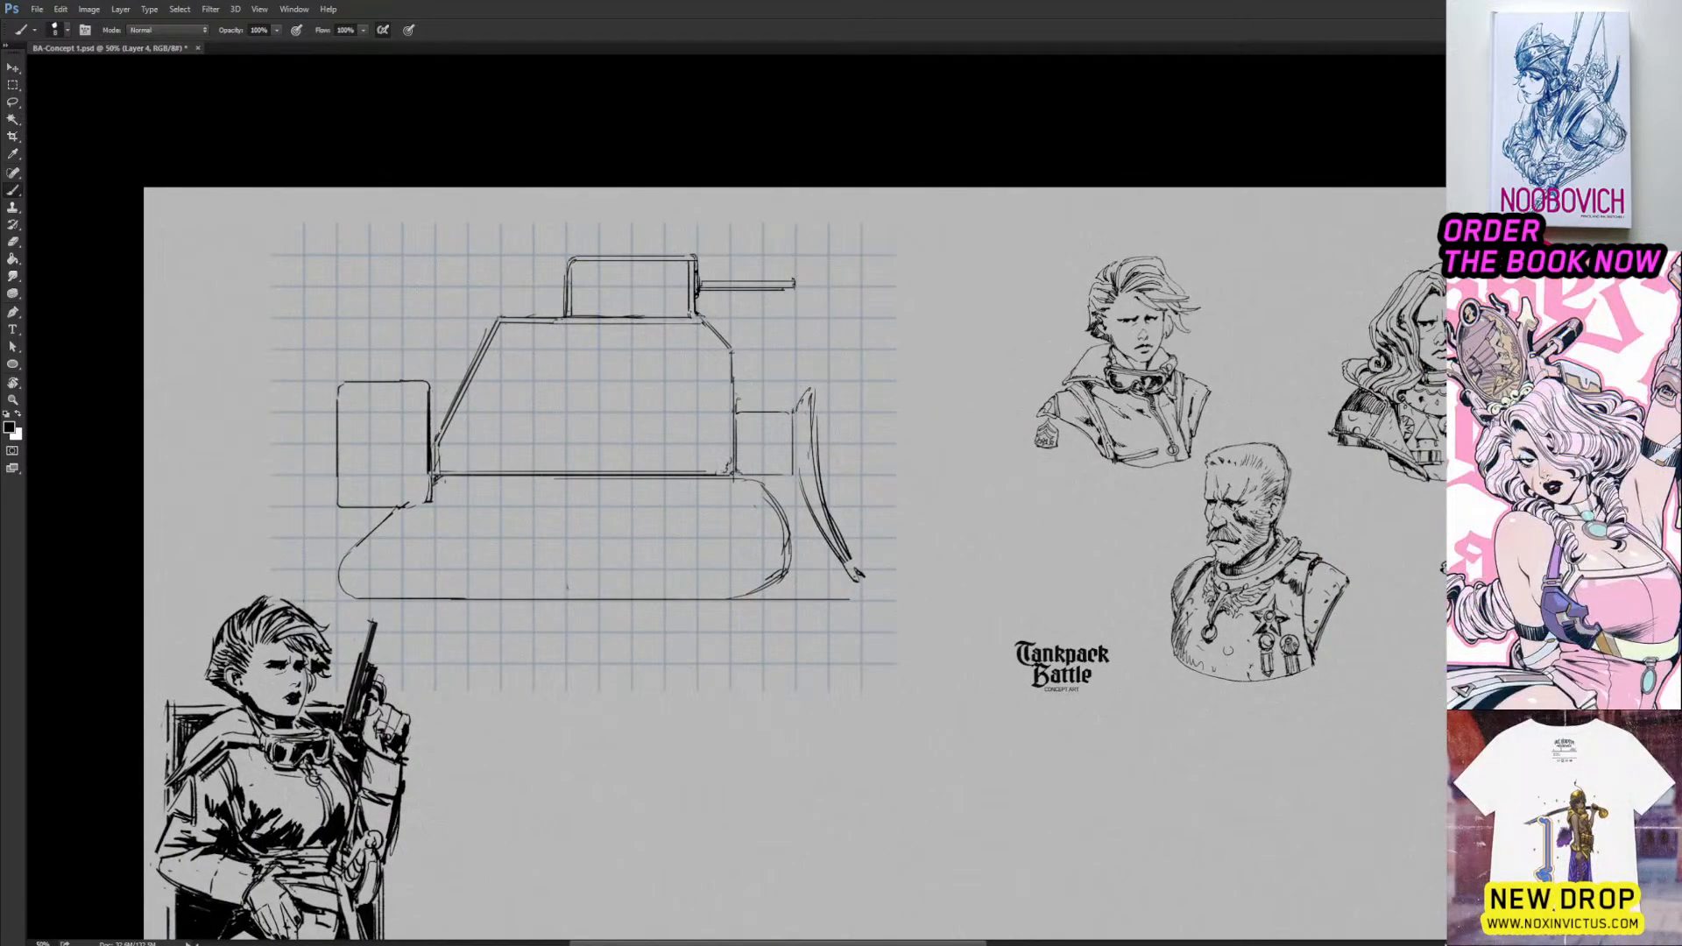
pyautogui.moveTo(434, 400); pyautogui.dragTo(433, 447)
pyautogui.moveTo(465, 363); pyautogui.dragTo(491, 357)
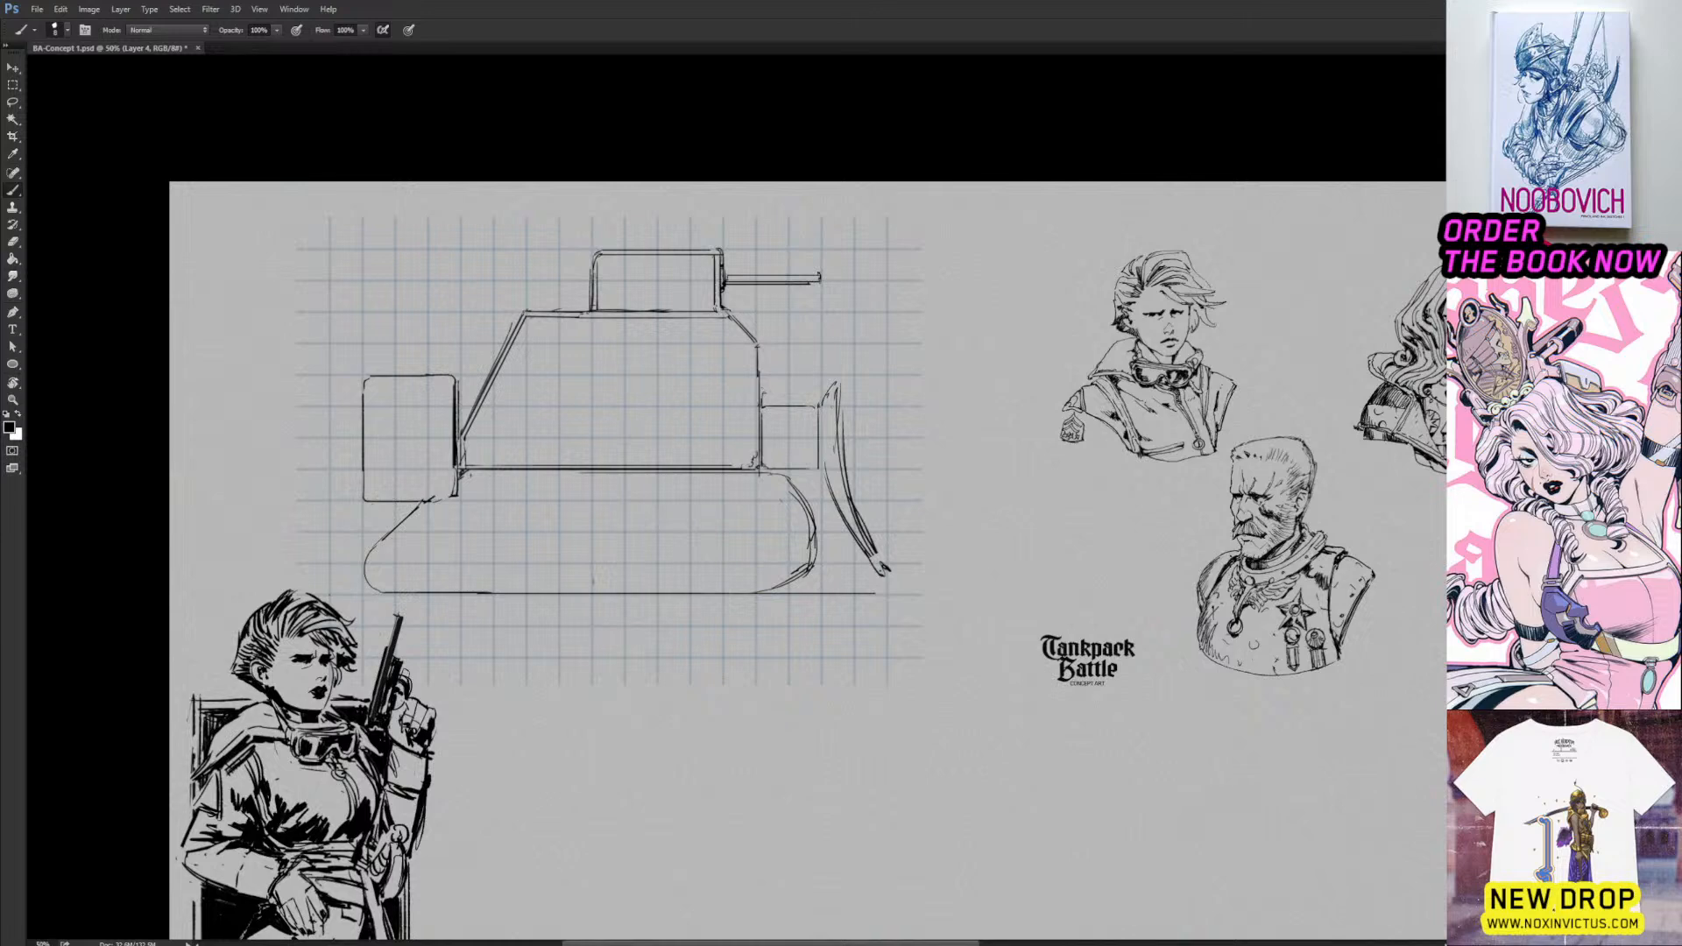
pyautogui.moveTo(366, 505); pyautogui.dragTo(425, 502)
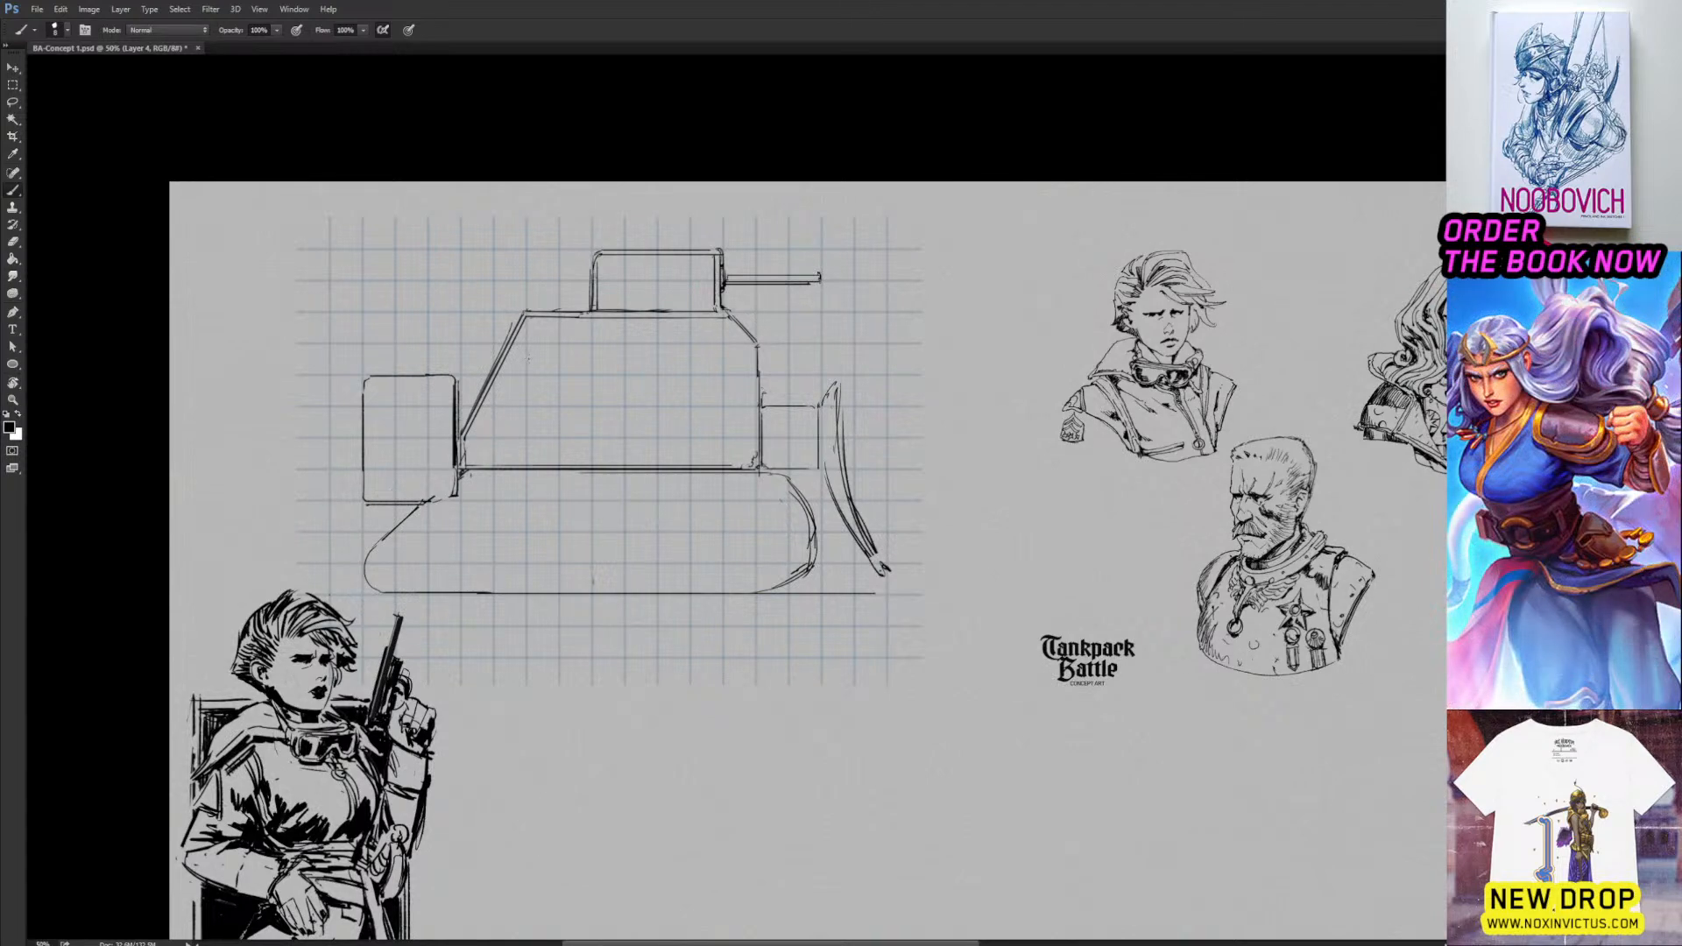
# Add parallel inner lines along the hull's front bevel and vertical front edge.
pyautogui.moveTo(616, 360); pyautogui.dragTo(589, 375)
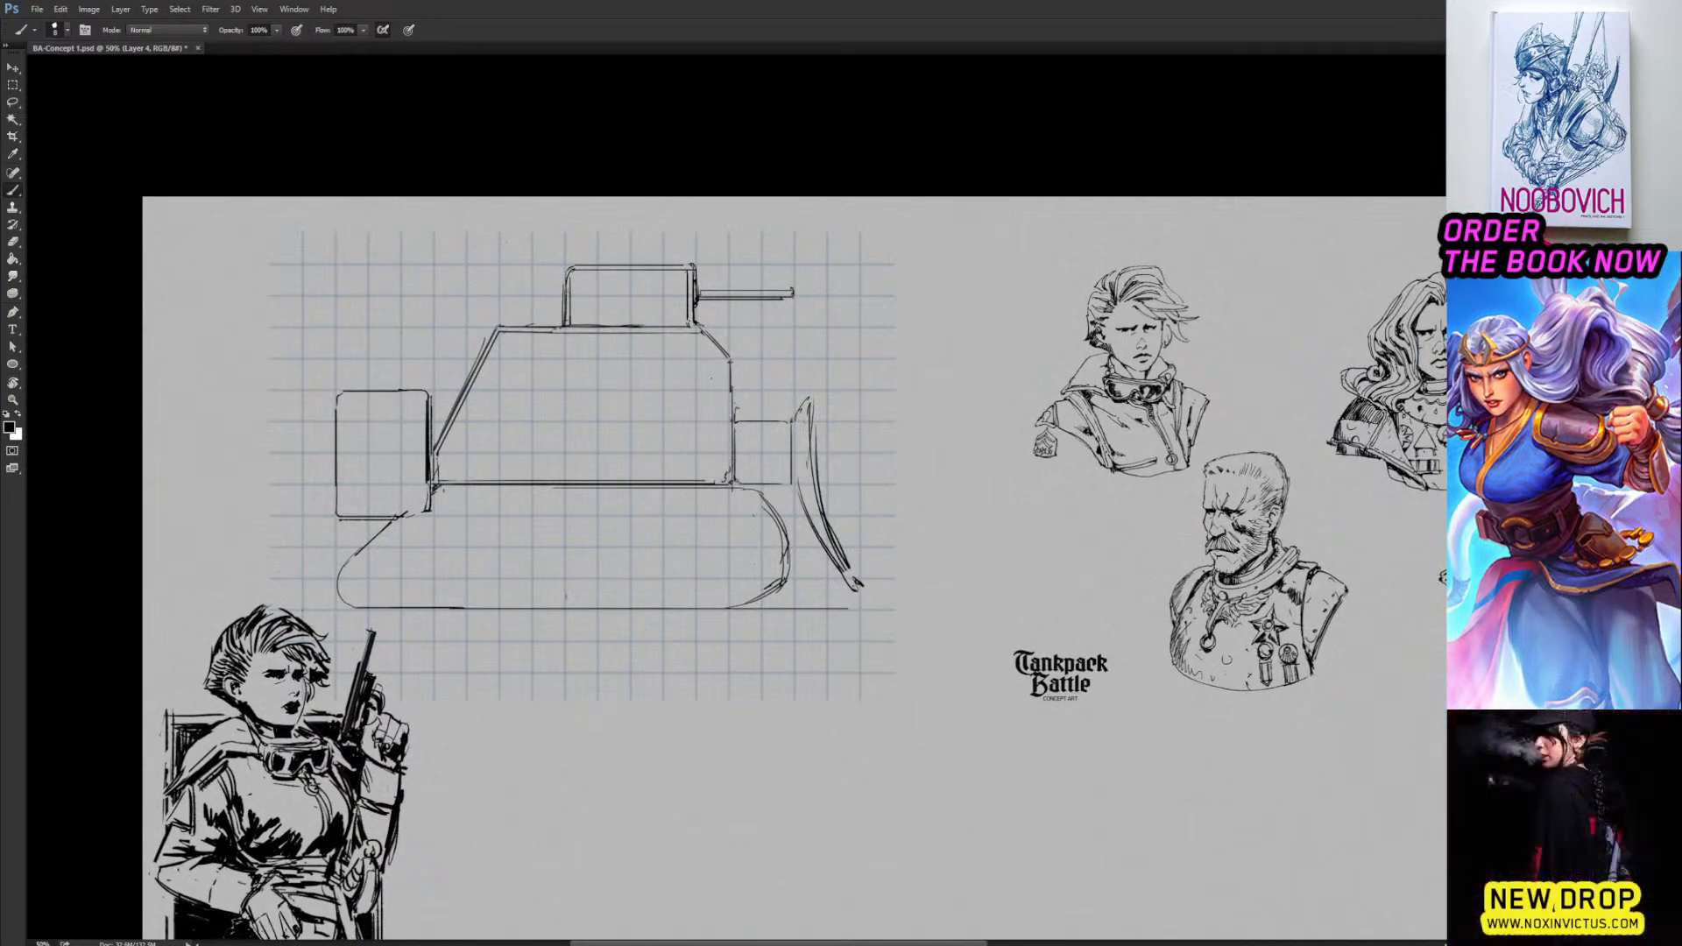
pyautogui.moveTo(700, 335); pyautogui.dragTo(720, 354)
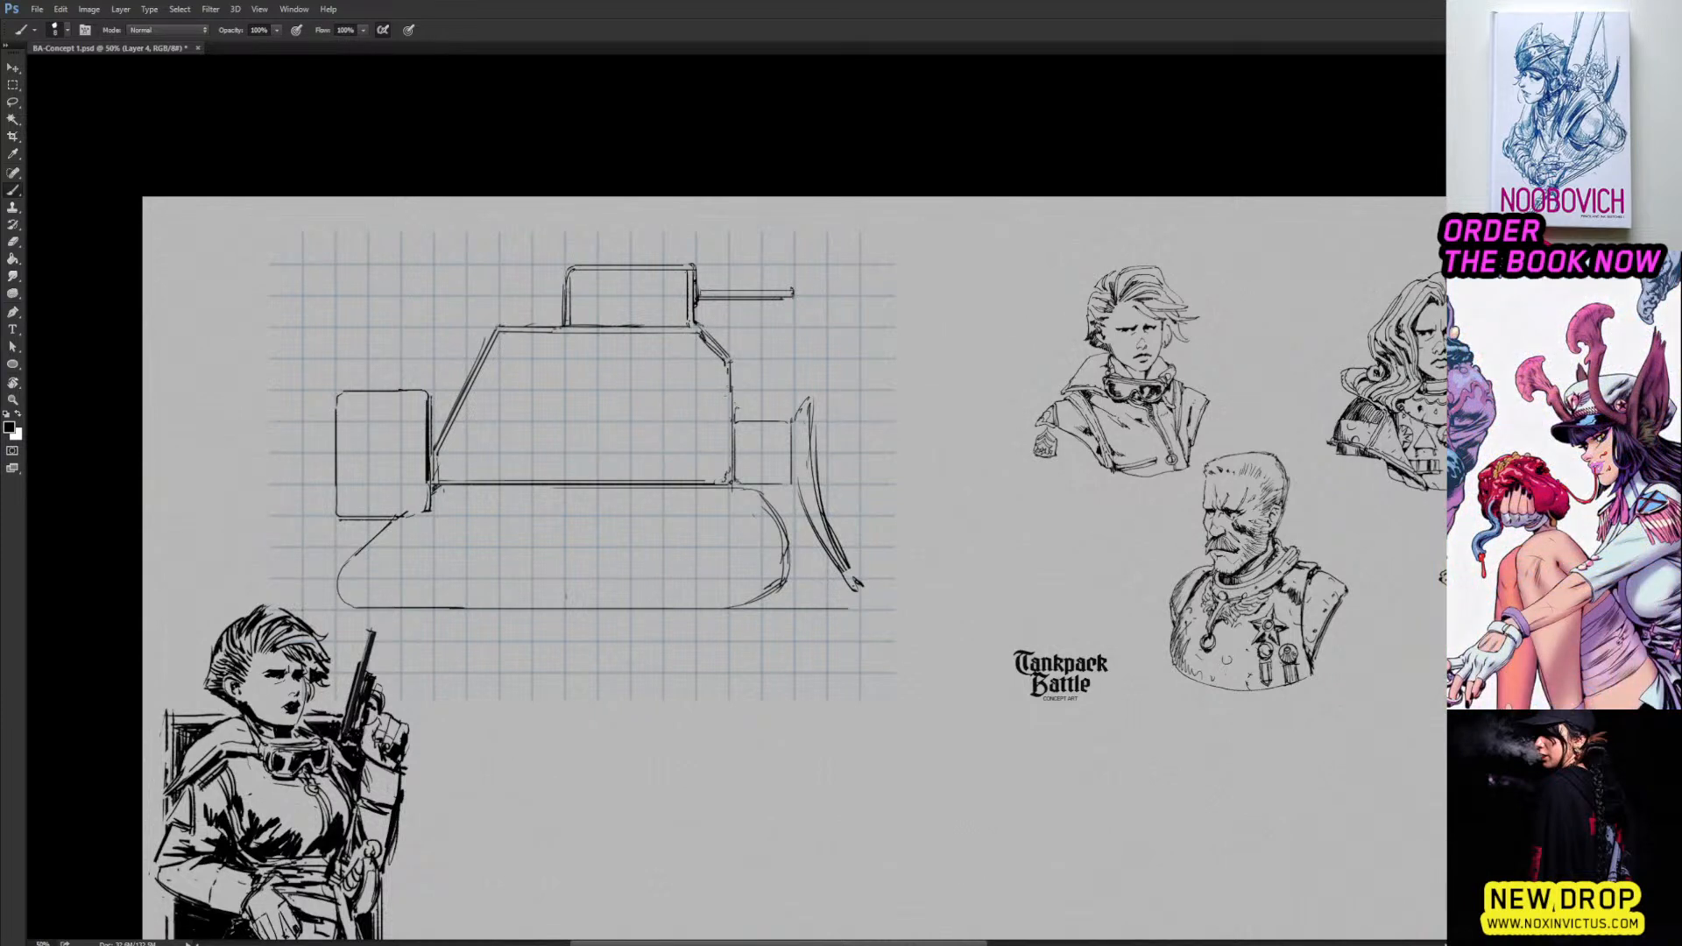
pyautogui.moveTo(728, 363); pyautogui.dragTo(731, 484)
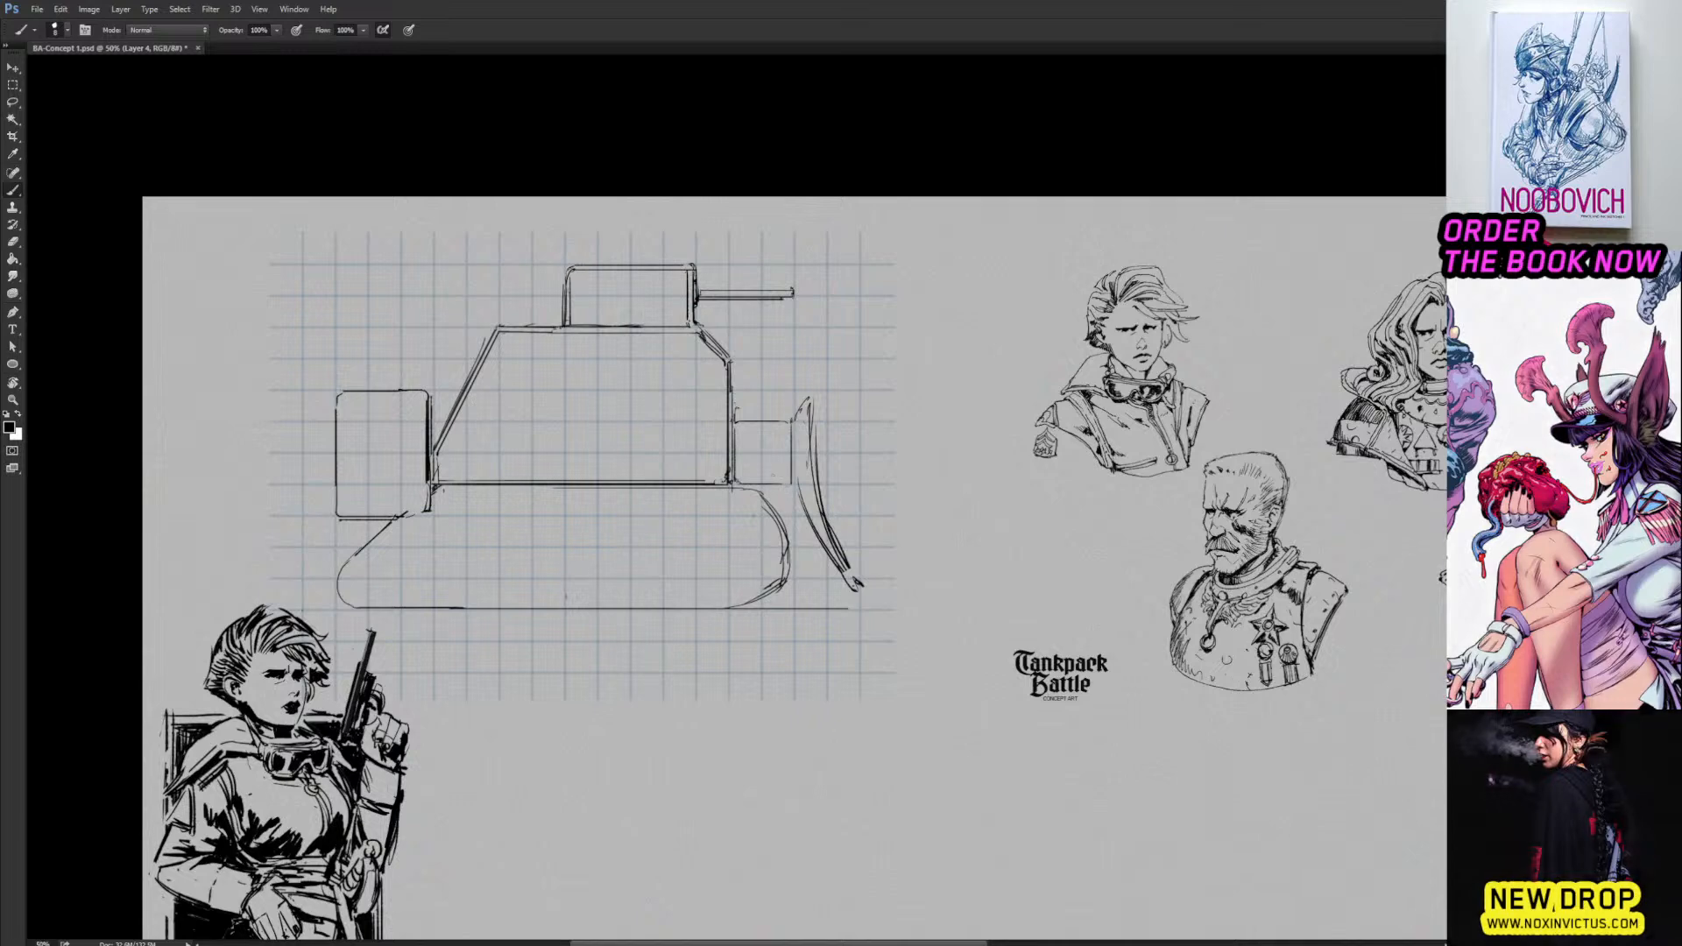
# Reinforce the bottom and right edges of the square block that connects the hull to the plow blade.
pyautogui.moveTo(750, 487); pyautogui.dragTo(793, 490)
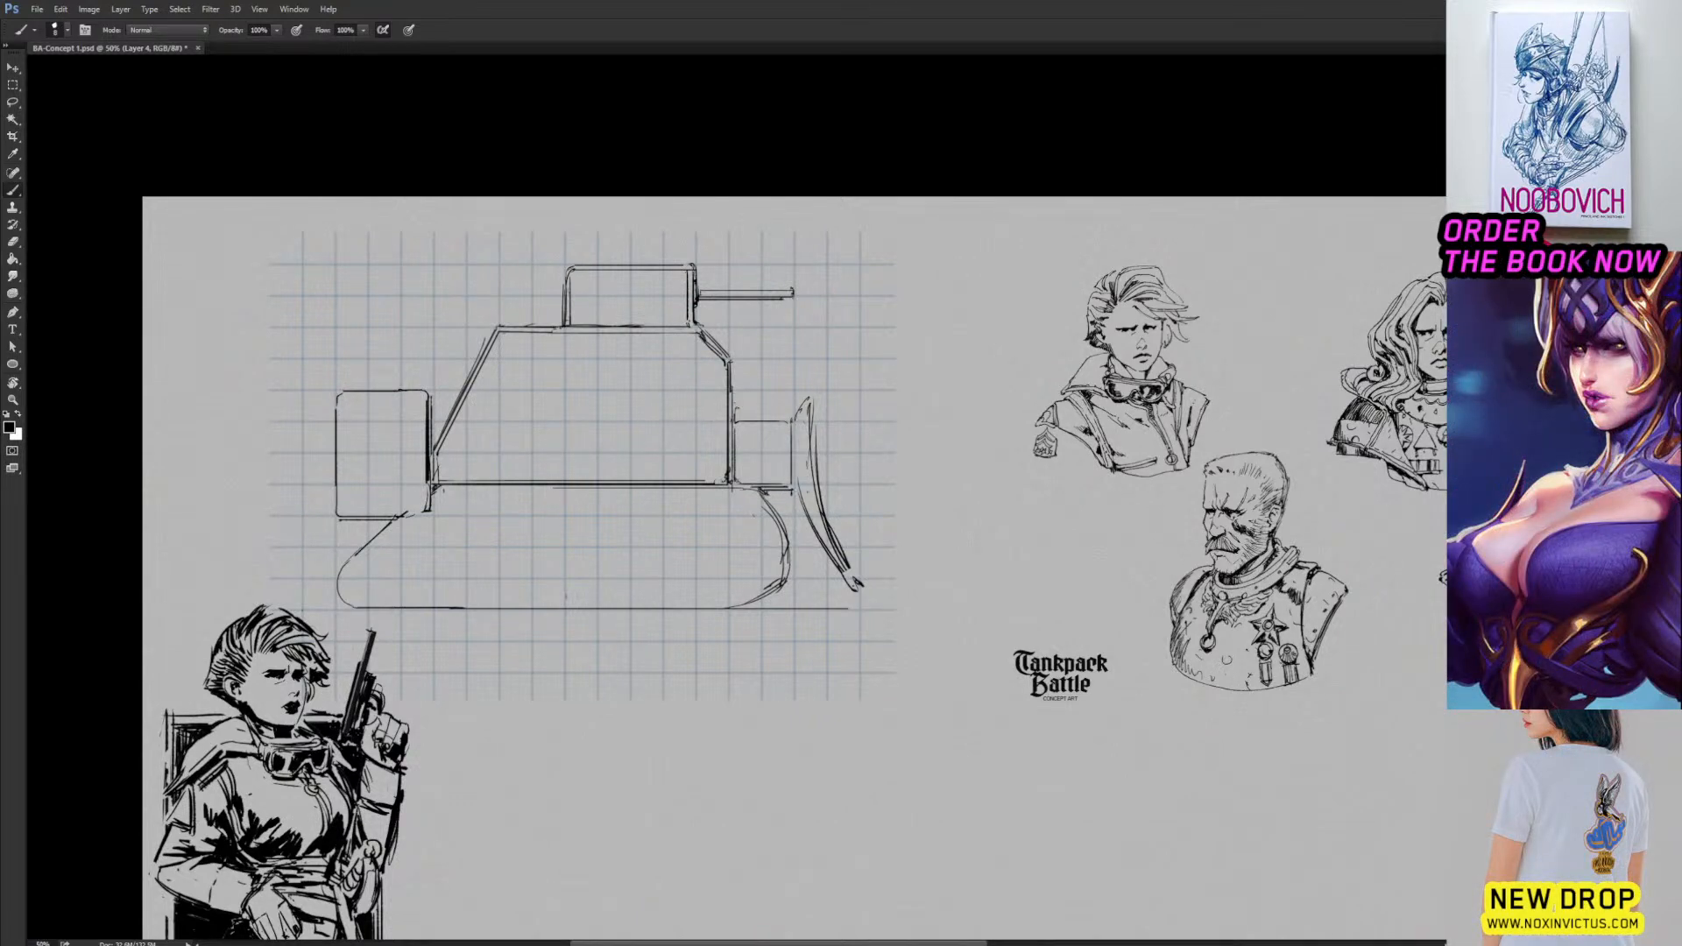
pyautogui.moveTo(805, 378); pyautogui.dragTo(758, 334)
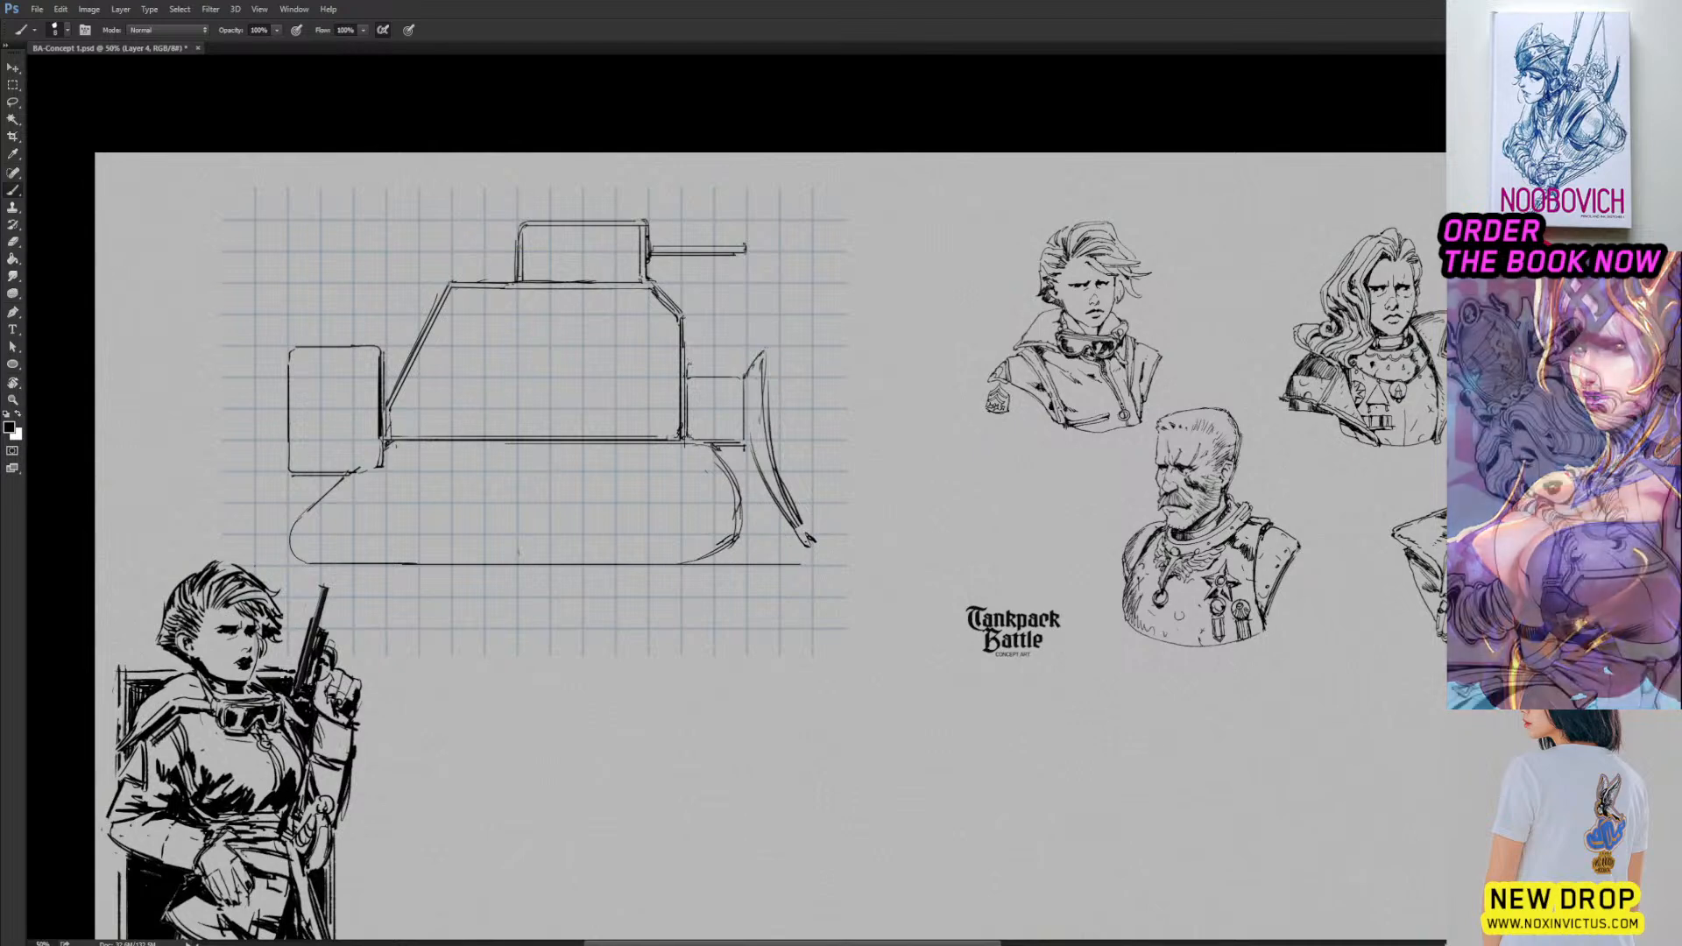
pyautogui.press('e')
pyautogui.press('b')
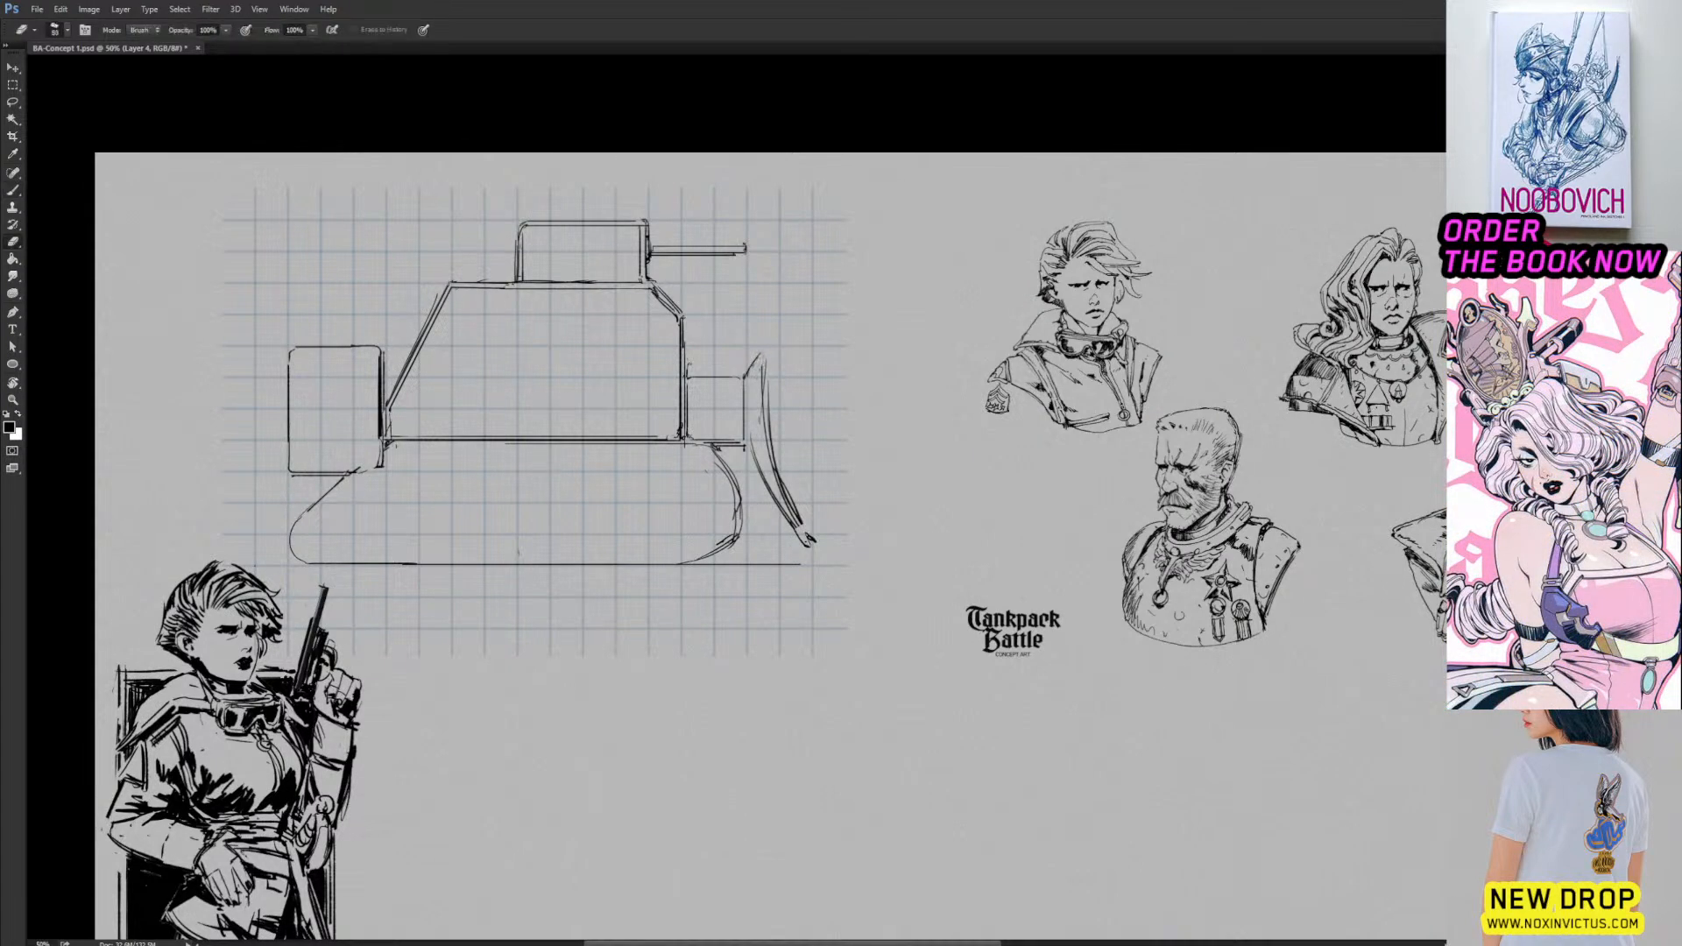
pyautogui.moveTo(749, 392); pyautogui.dragTo(750, 452)
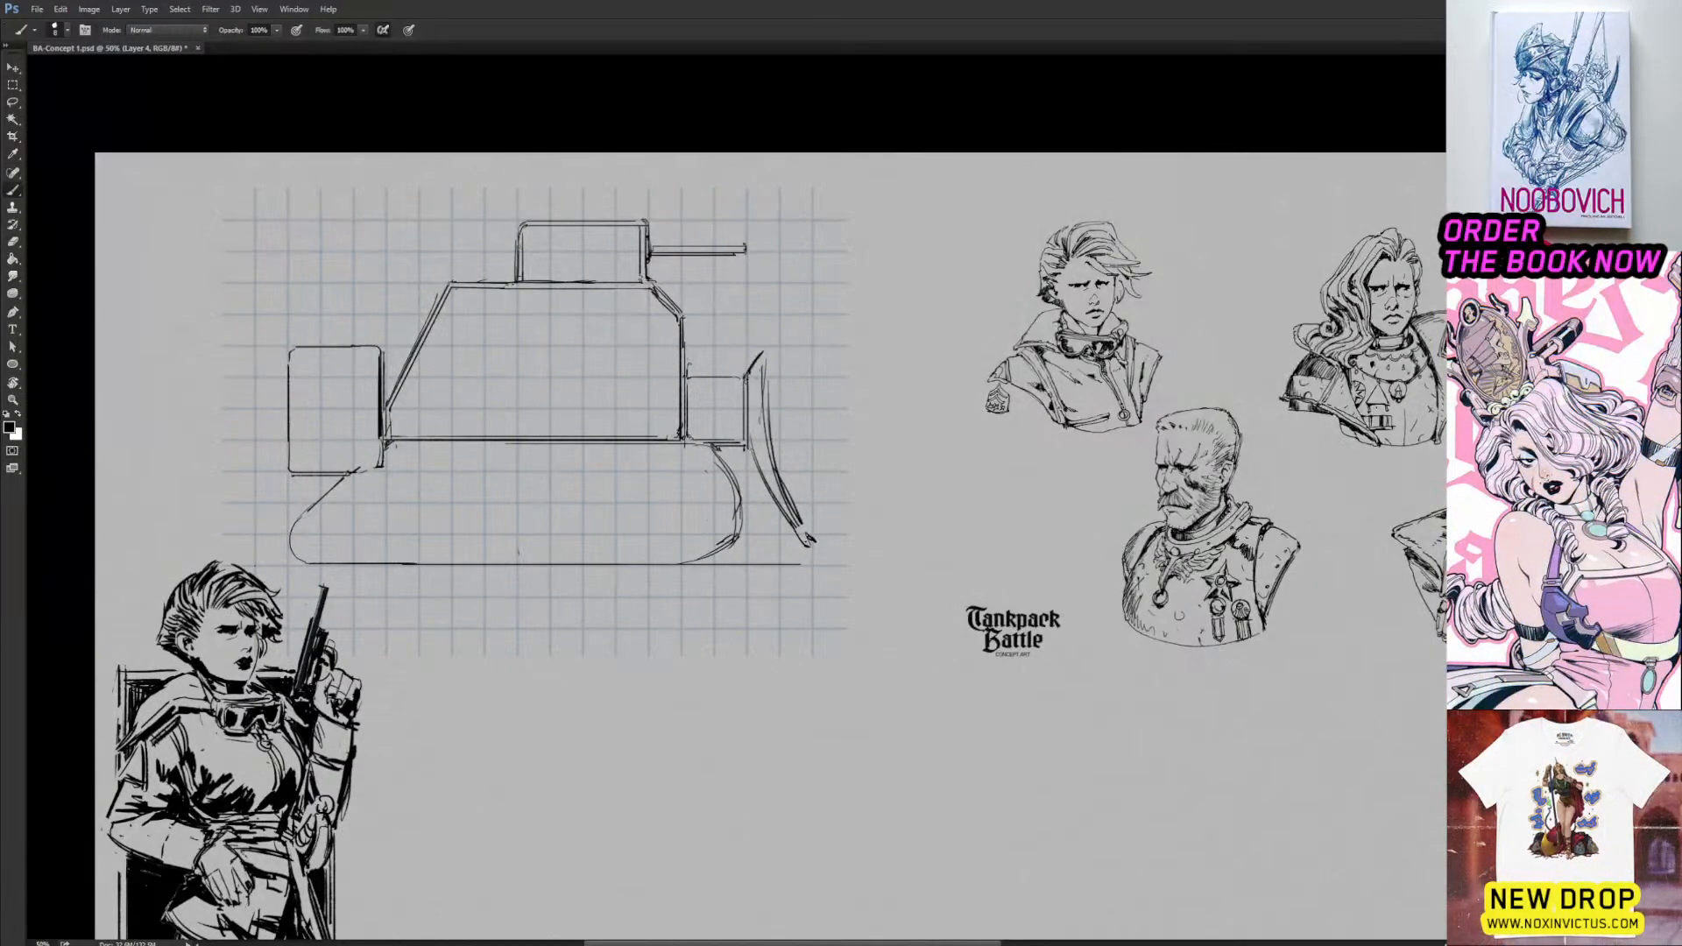
# Erase the plow blade's lower tip, redraw it down to the ground line, and clean up the track's front curve.
pyautogui.hotkey('ctrl', 'z')
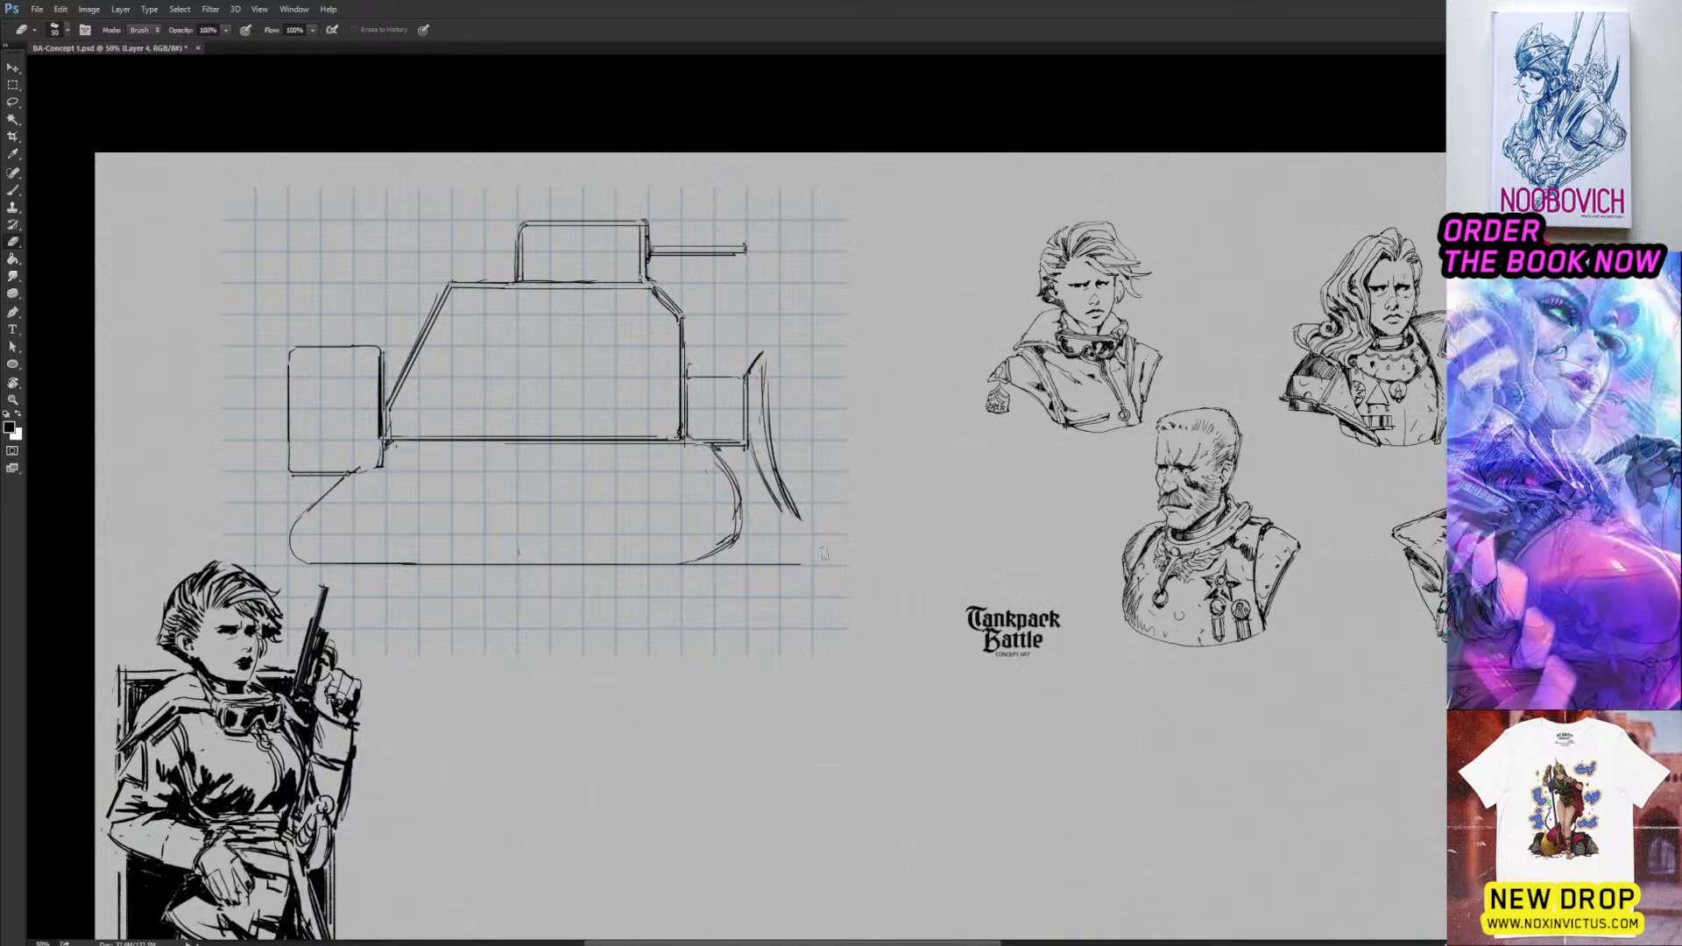
pyautogui.moveTo(779, 511); pyautogui.dragTo(819, 562)
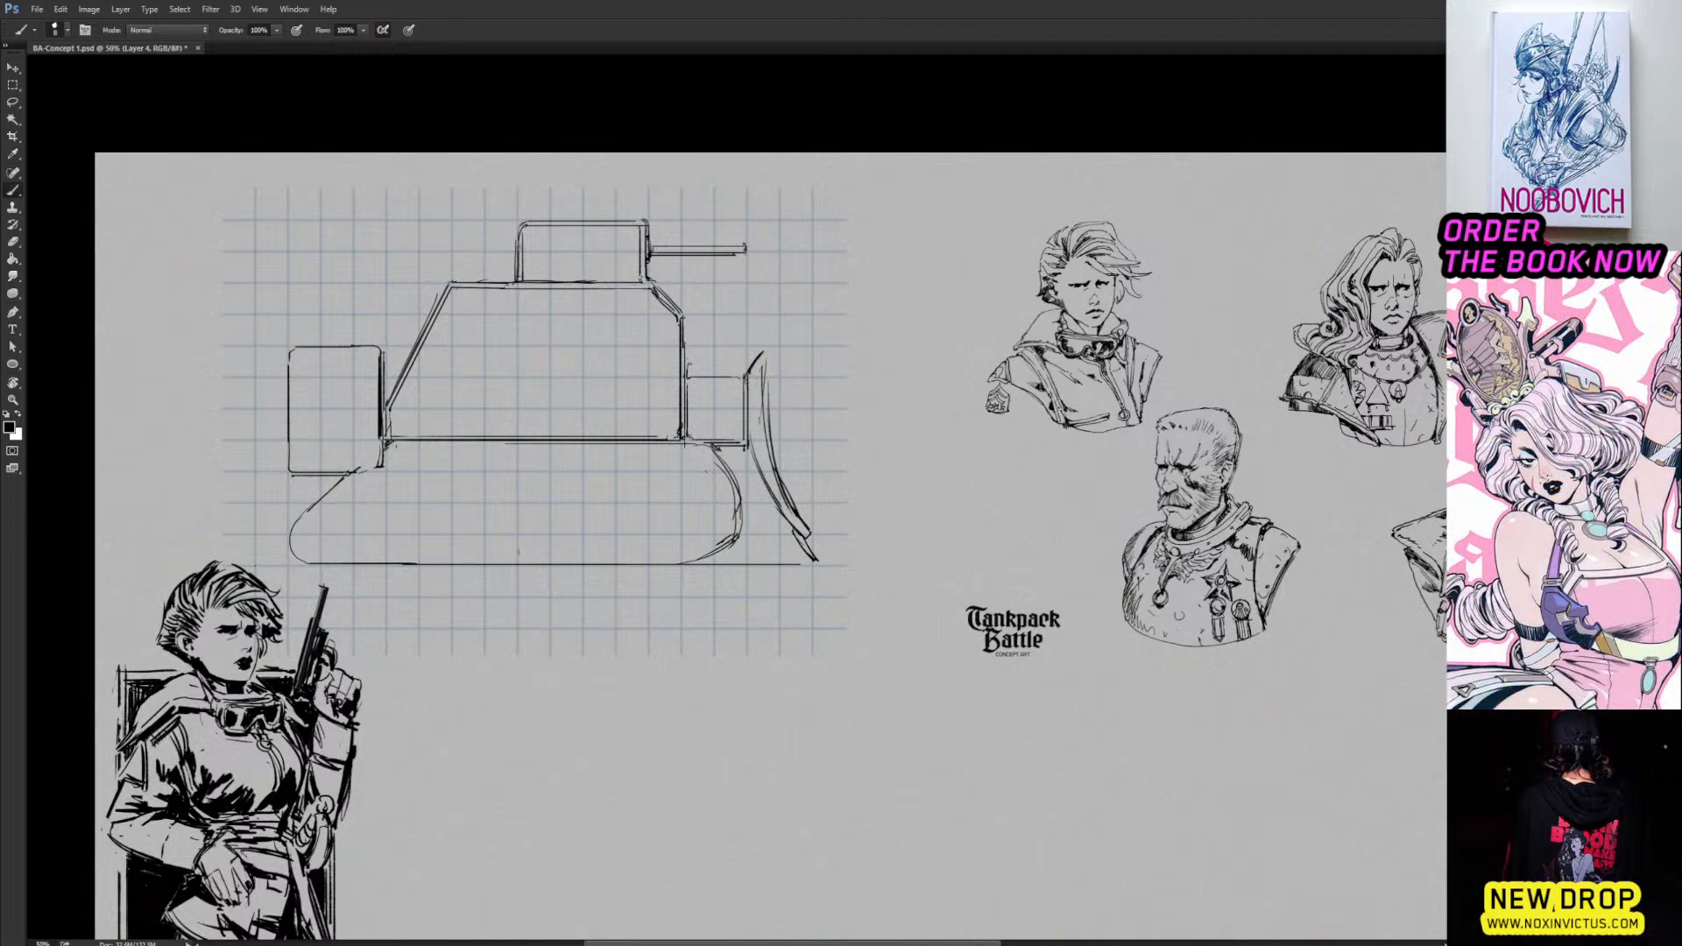
pyautogui.press('e')
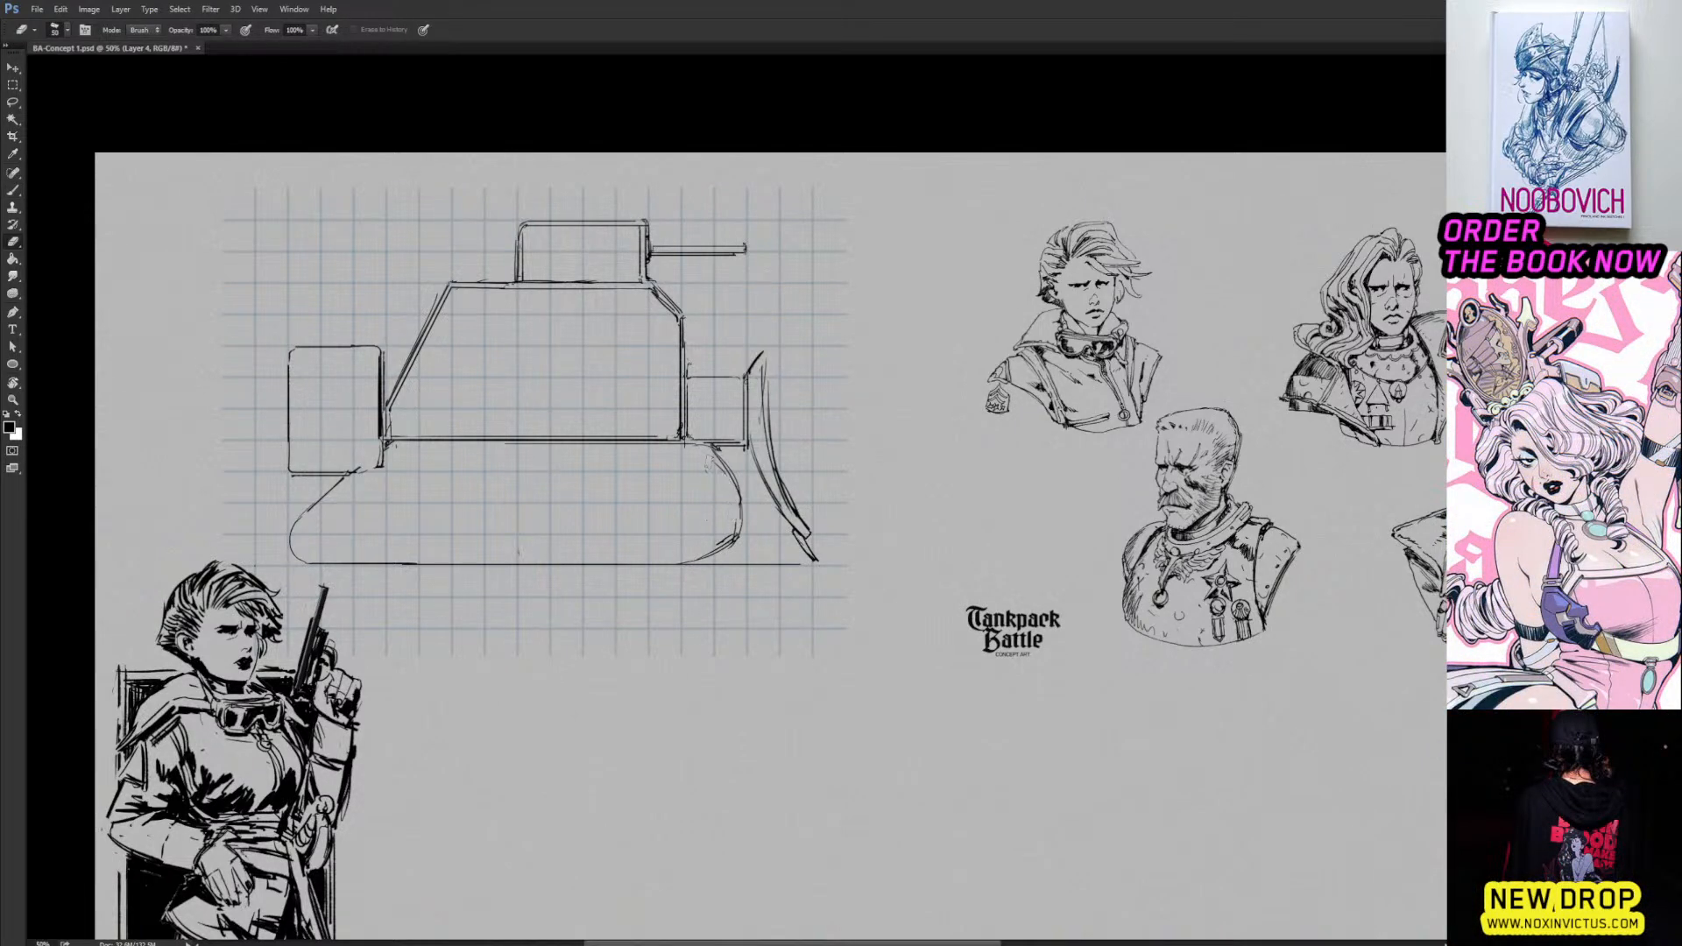
pyautogui.press('b')
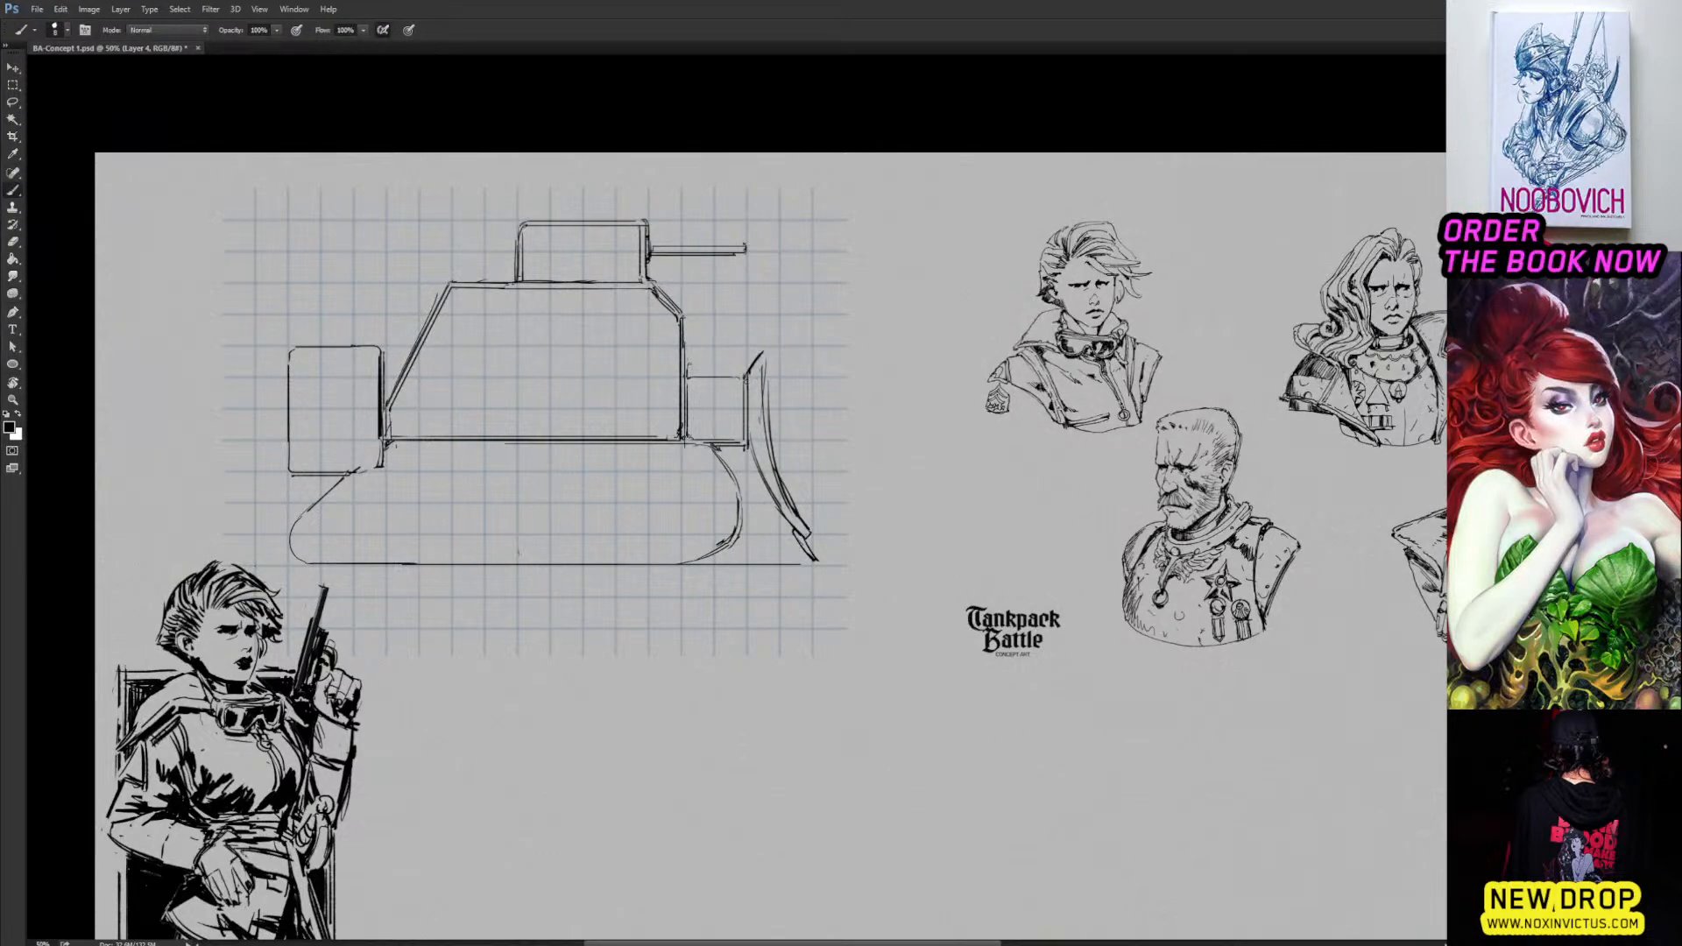
# Add a parallel line beneath the hull, double the track's rear curve and thicken the track's bottom line.
pyautogui.moveTo(629, 427)
pyautogui.mouseDown()
pyautogui.moveTo(802, 383)
pyautogui.moveTo(570, 405)
pyautogui.mouseUp()
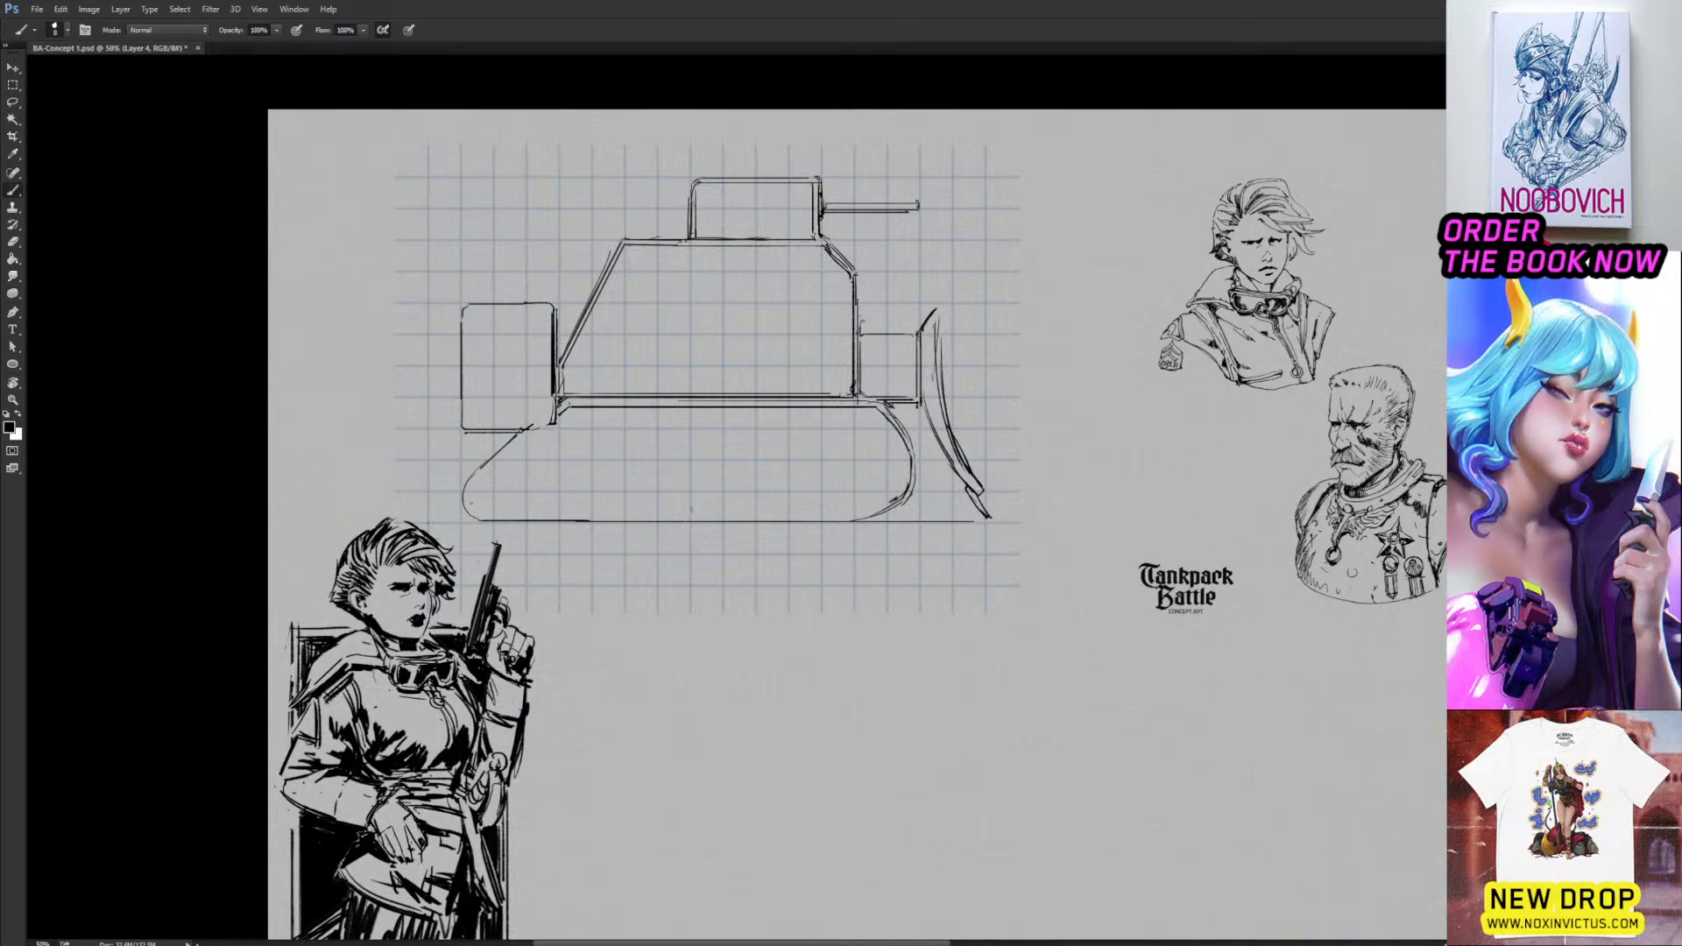
pyautogui.moveTo(524, 433)
pyautogui.mouseDown()
pyautogui.moveTo(477, 479)
pyautogui.moveTo(488, 467)
pyautogui.mouseUp()
pyautogui.moveTo(533, 426); pyautogui.dragTo(517, 440)
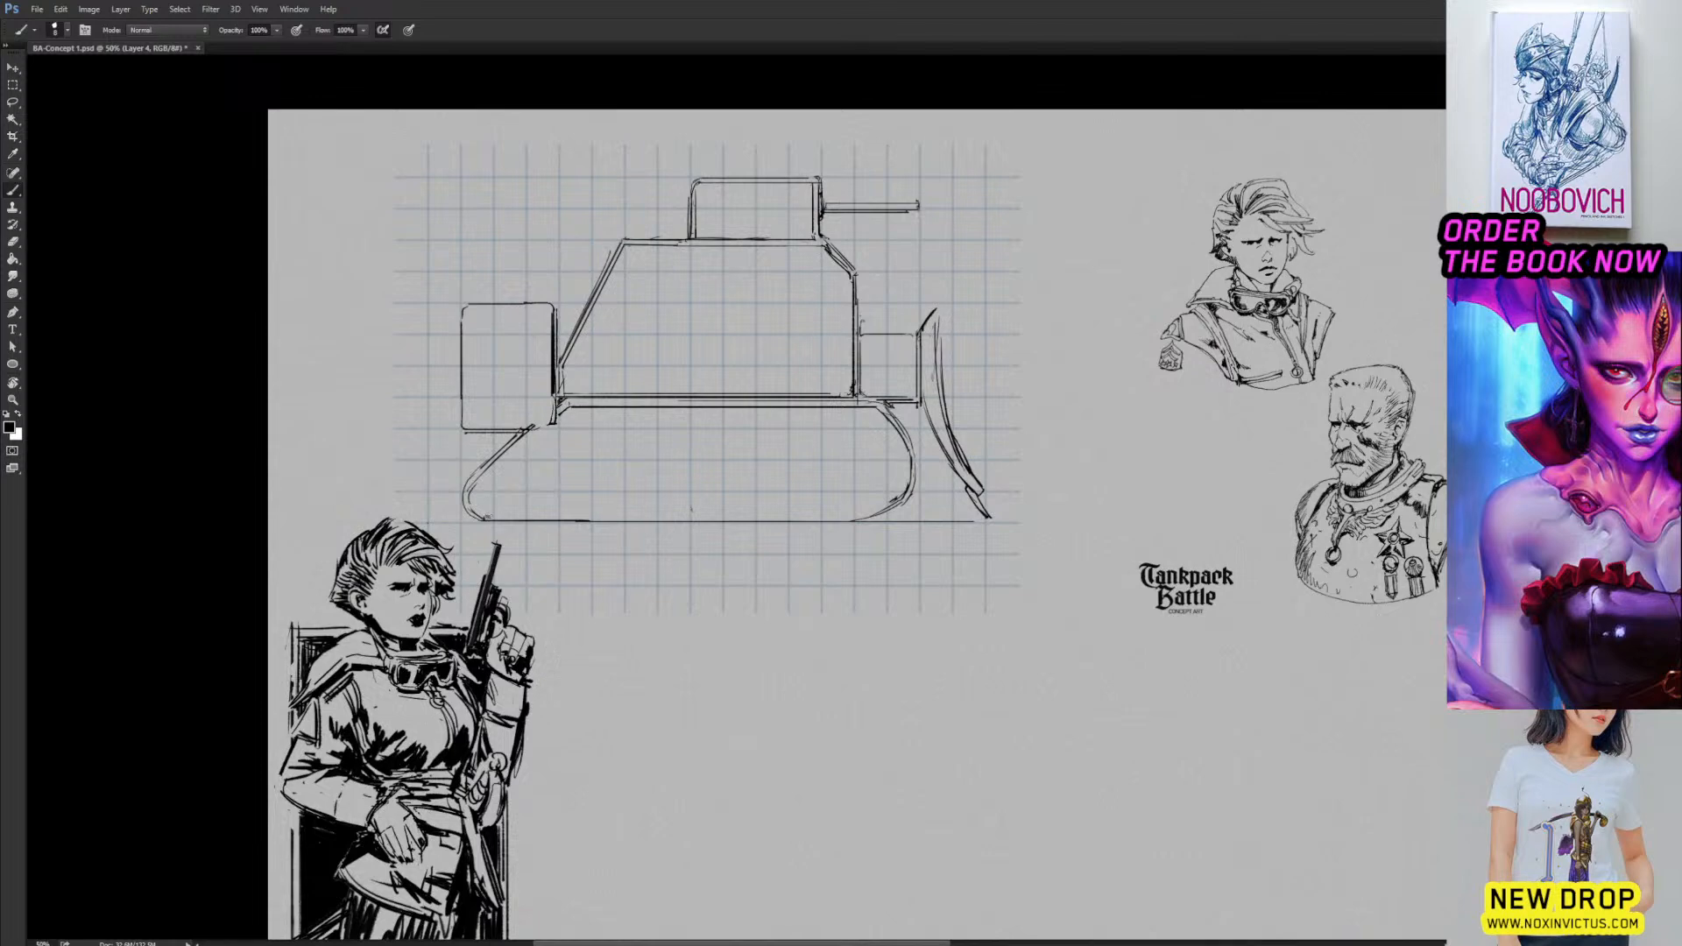
pyautogui.press('r')
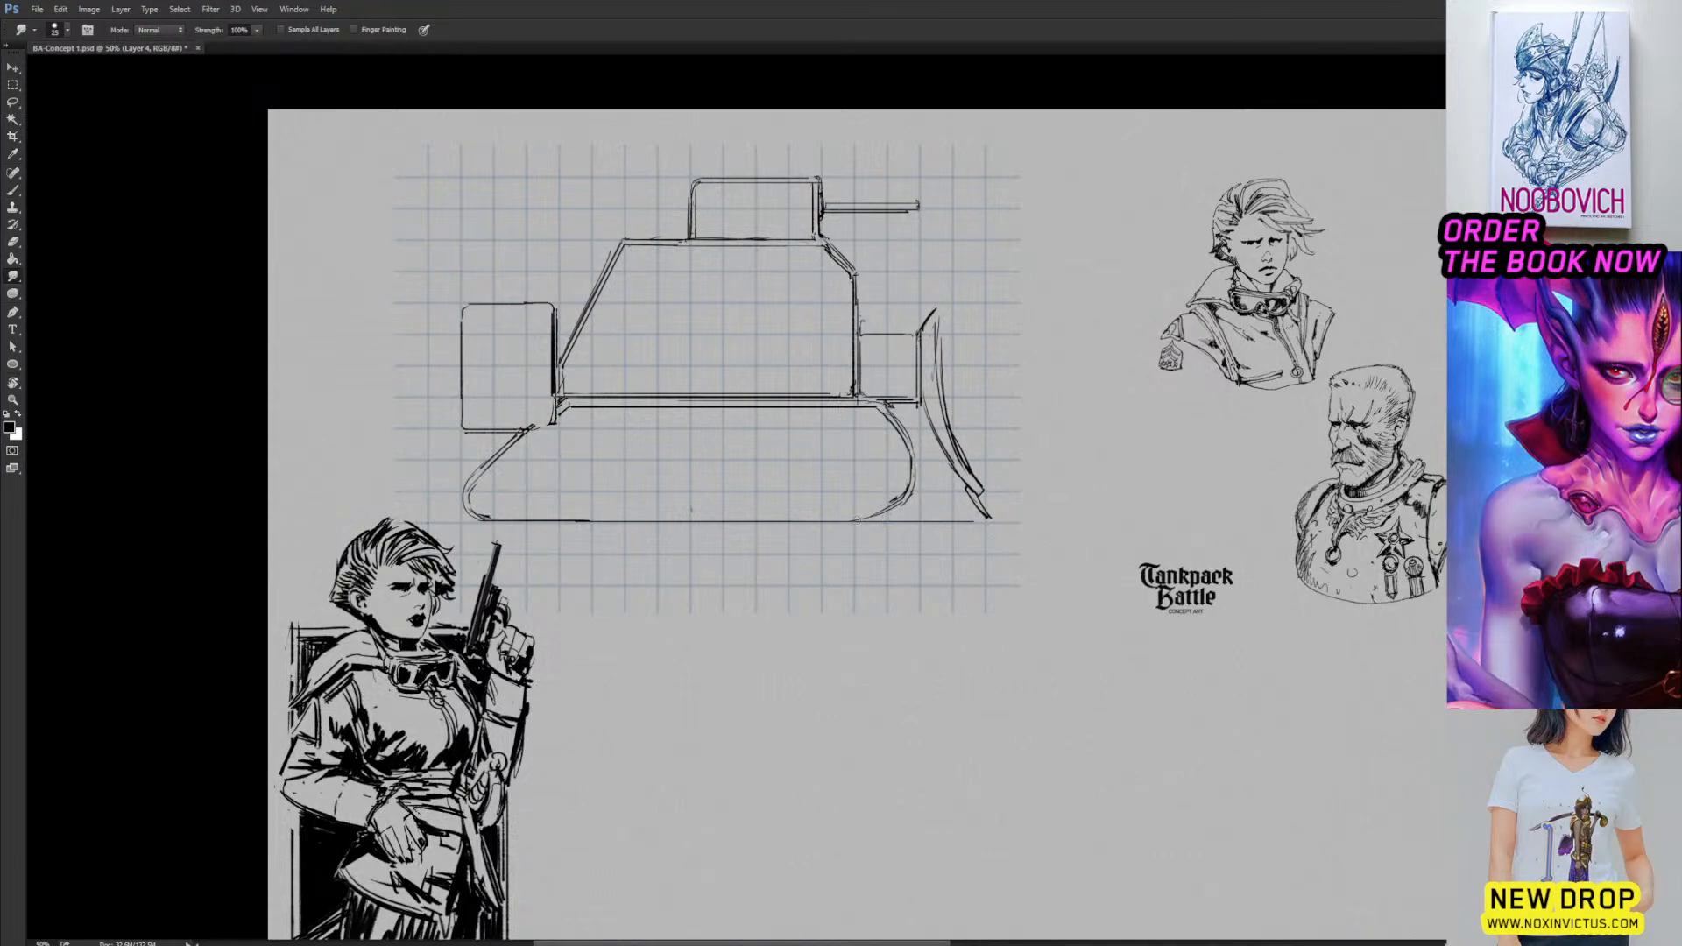
pyautogui.moveTo(489, 518); pyautogui.dragTo(863, 518)
pyautogui.press('b')
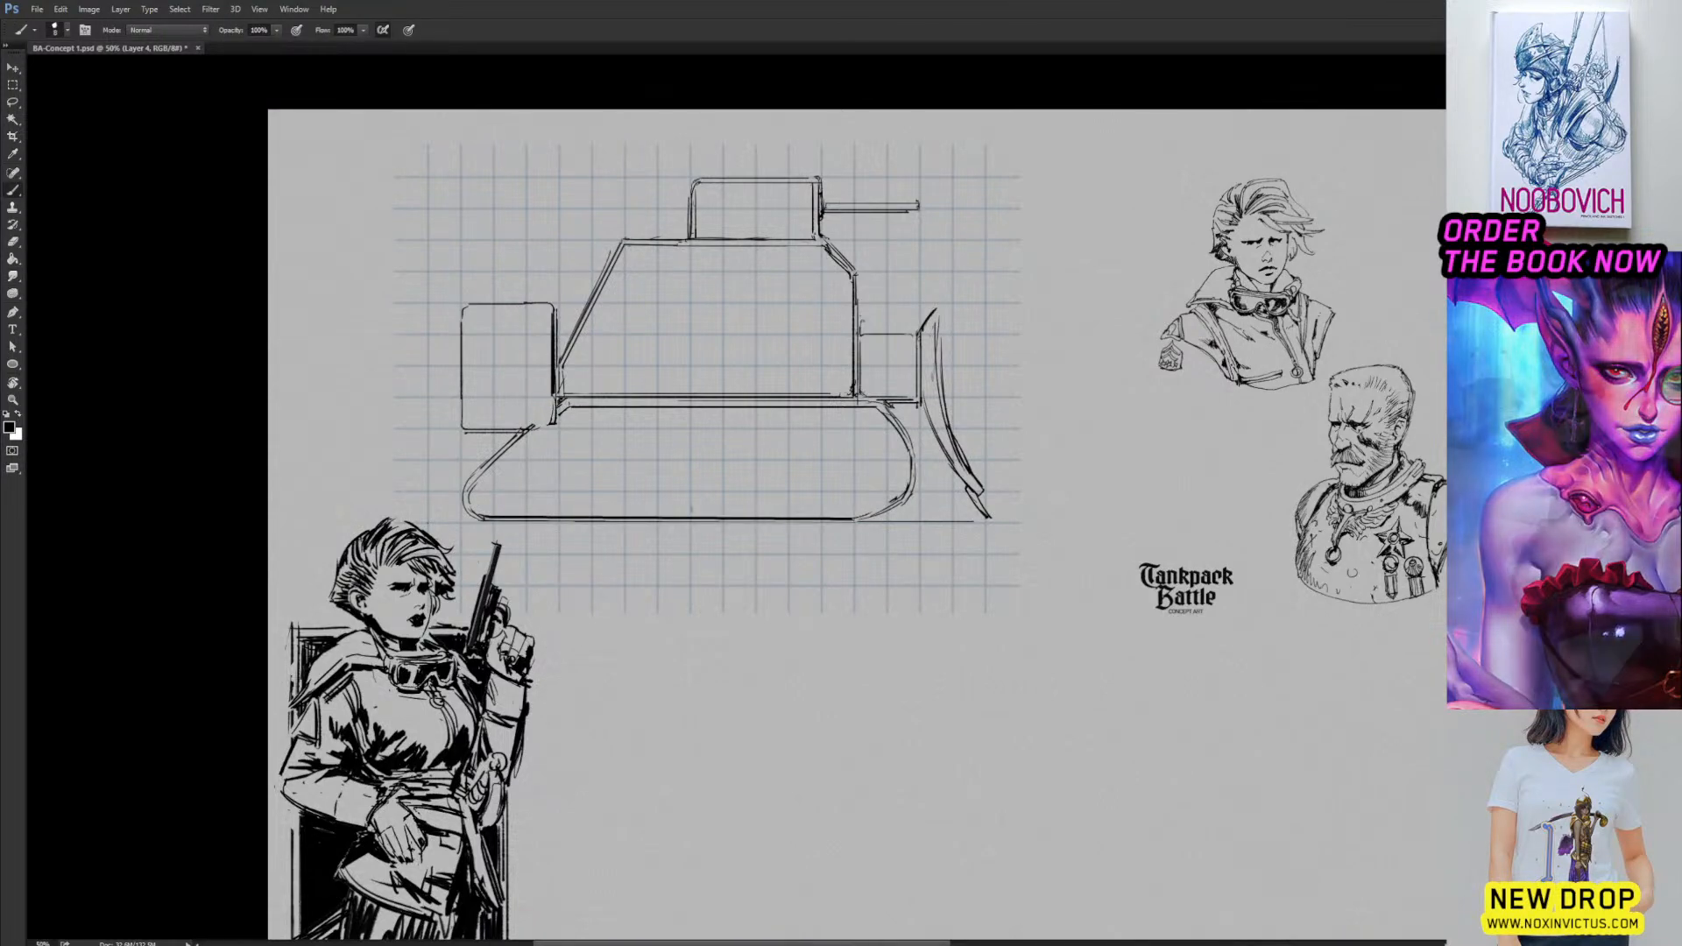
# Add a parallel line beneath the rear end of the hull's top edge and shade the turret's inner corners with dark strokes.
pyautogui.scroll(2, 897, 508)
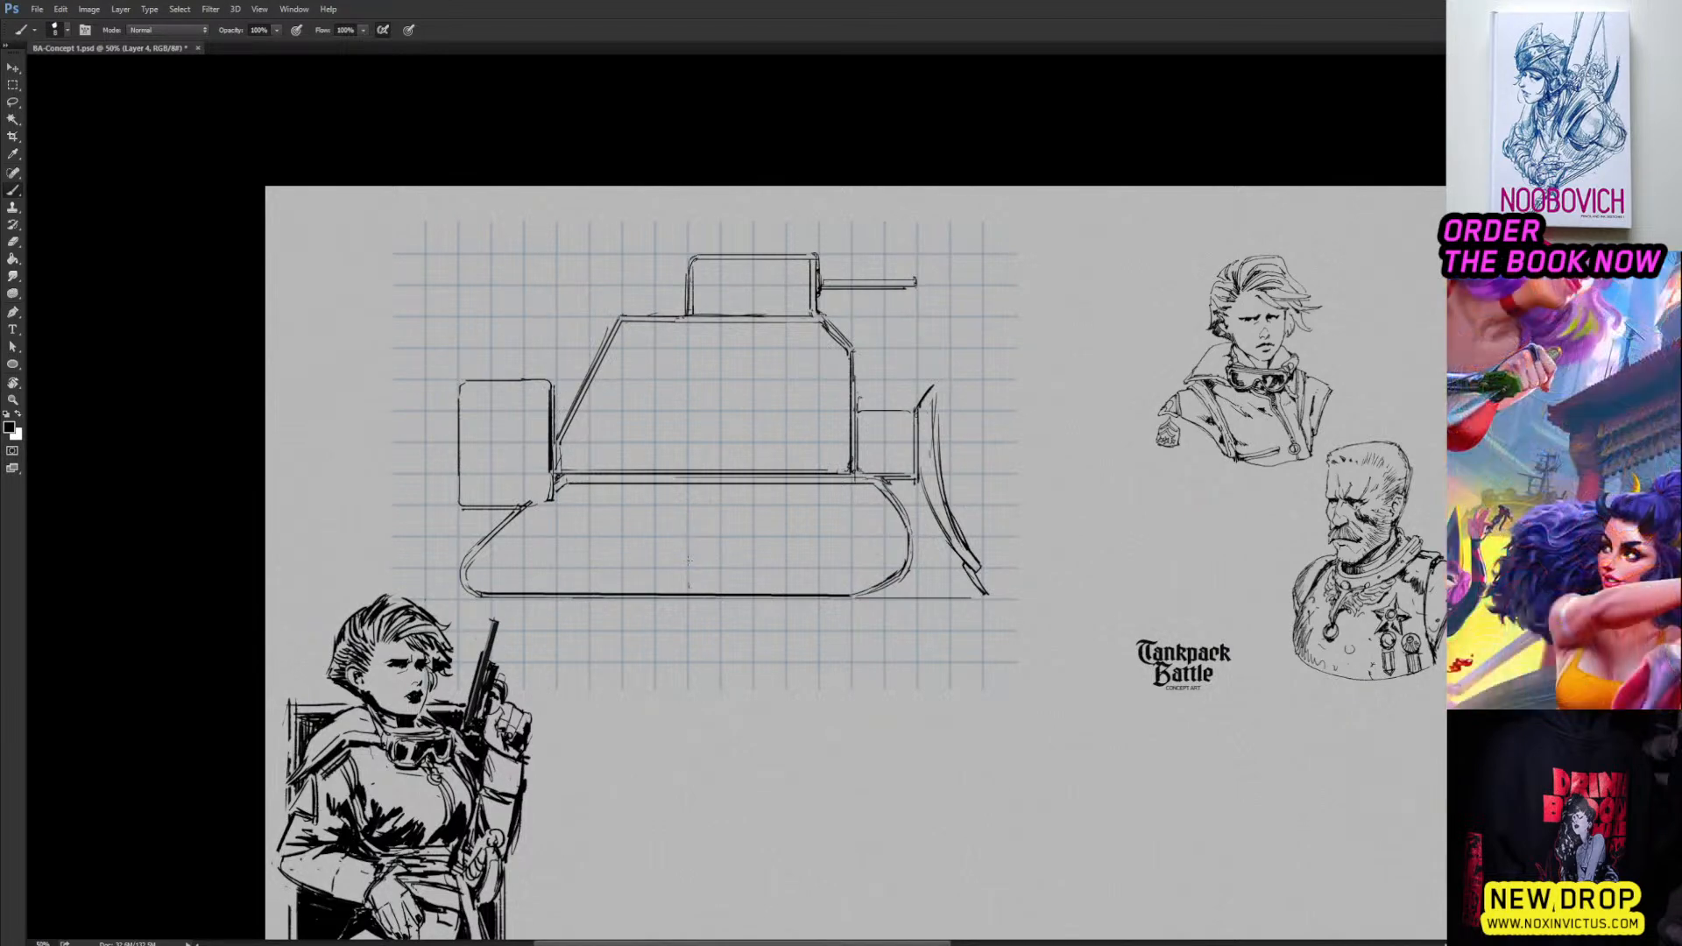
pyautogui.moveTo(802, 420); pyautogui.dragTo(691, 450)
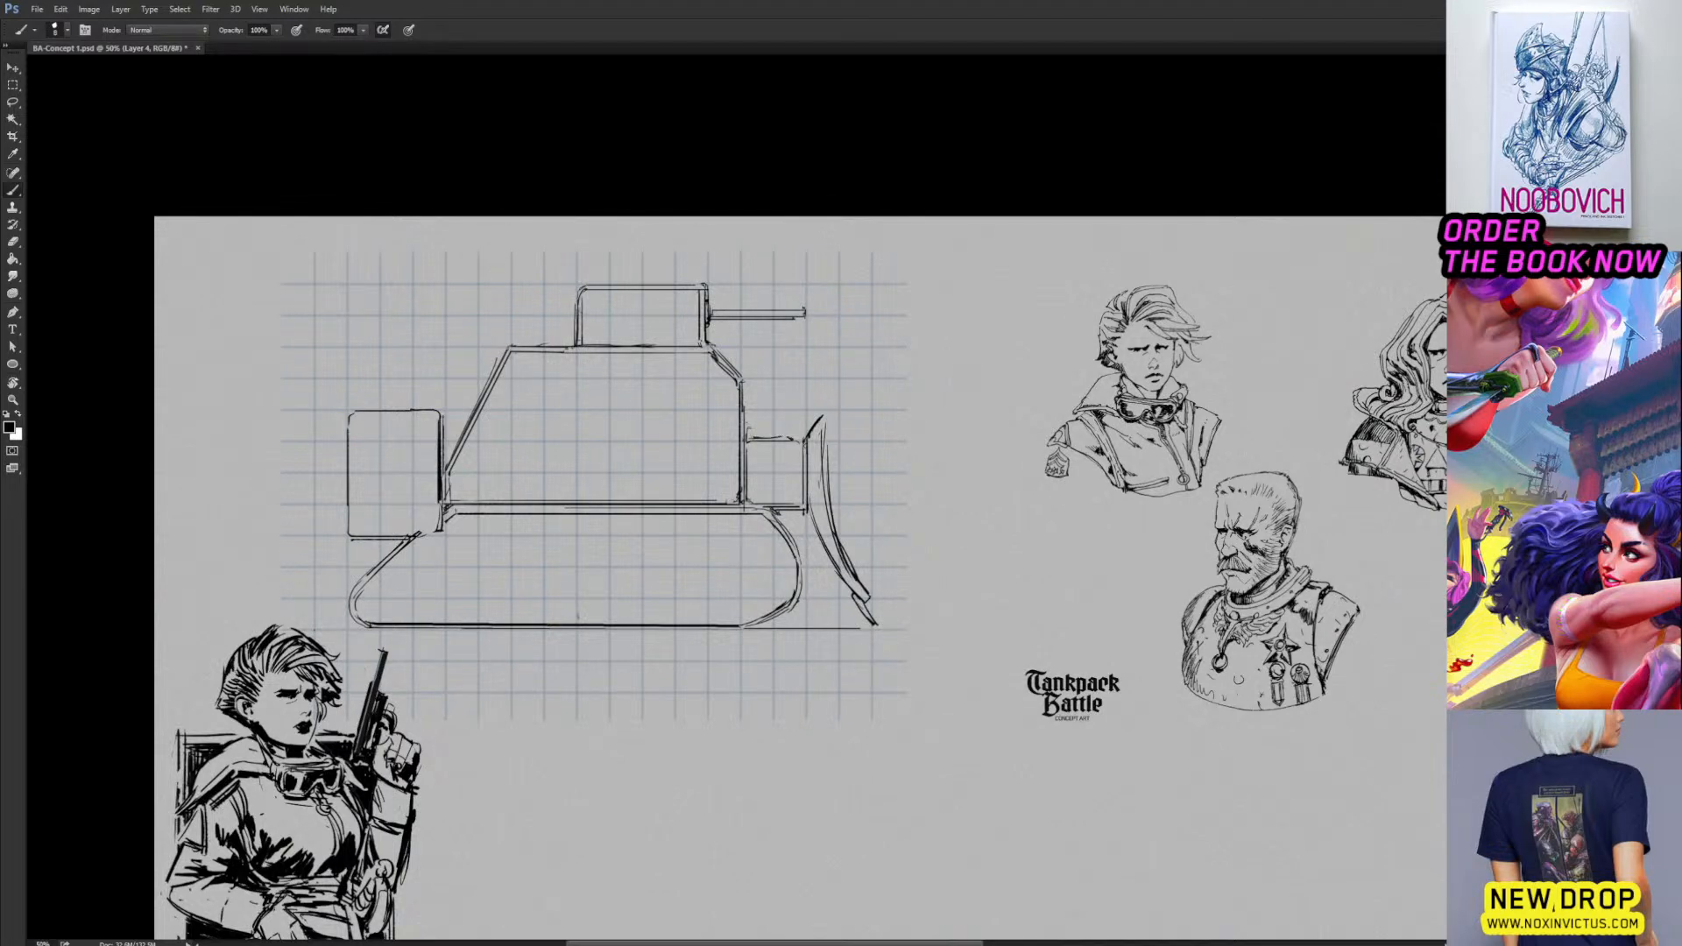
pyautogui.moveTo(691, 451); pyautogui.dragTo(728, 432)
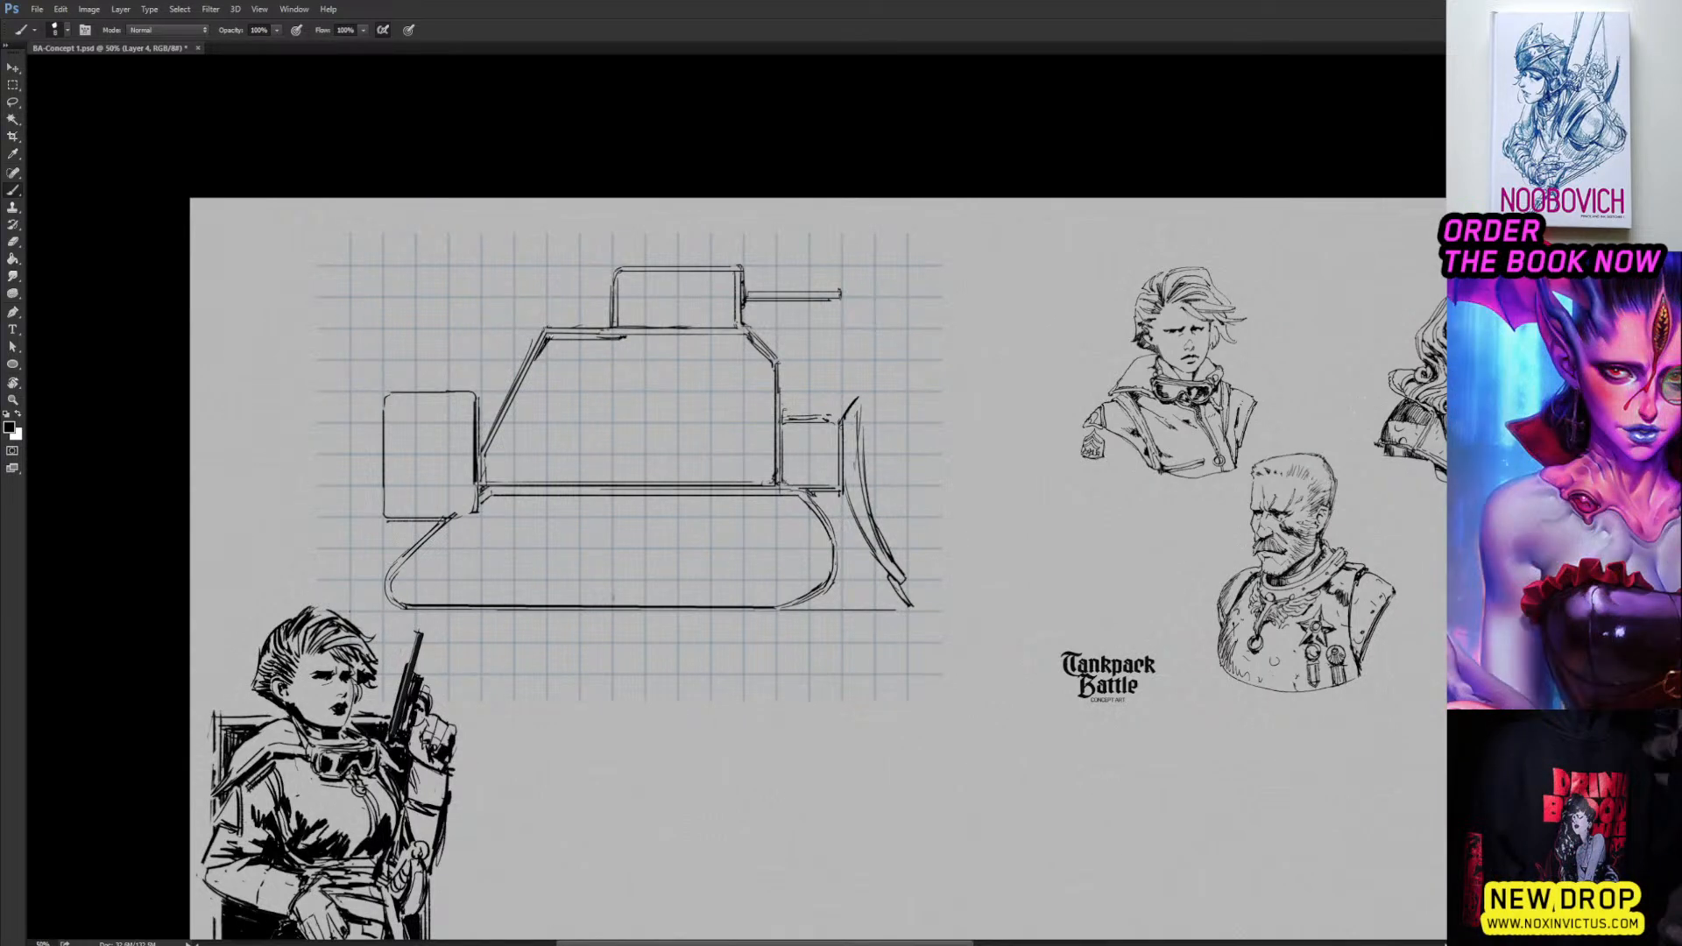
pyautogui.moveTo(552, 336); pyautogui.dragTo(627, 325)
pyautogui.moveTo(621, 278)
pyautogui.mouseDown()
pyautogui.moveTo(737, 273)
pyautogui.moveTo(717, 276)
pyautogui.moveTo(734, 317)
pyautogui.mouseUp()
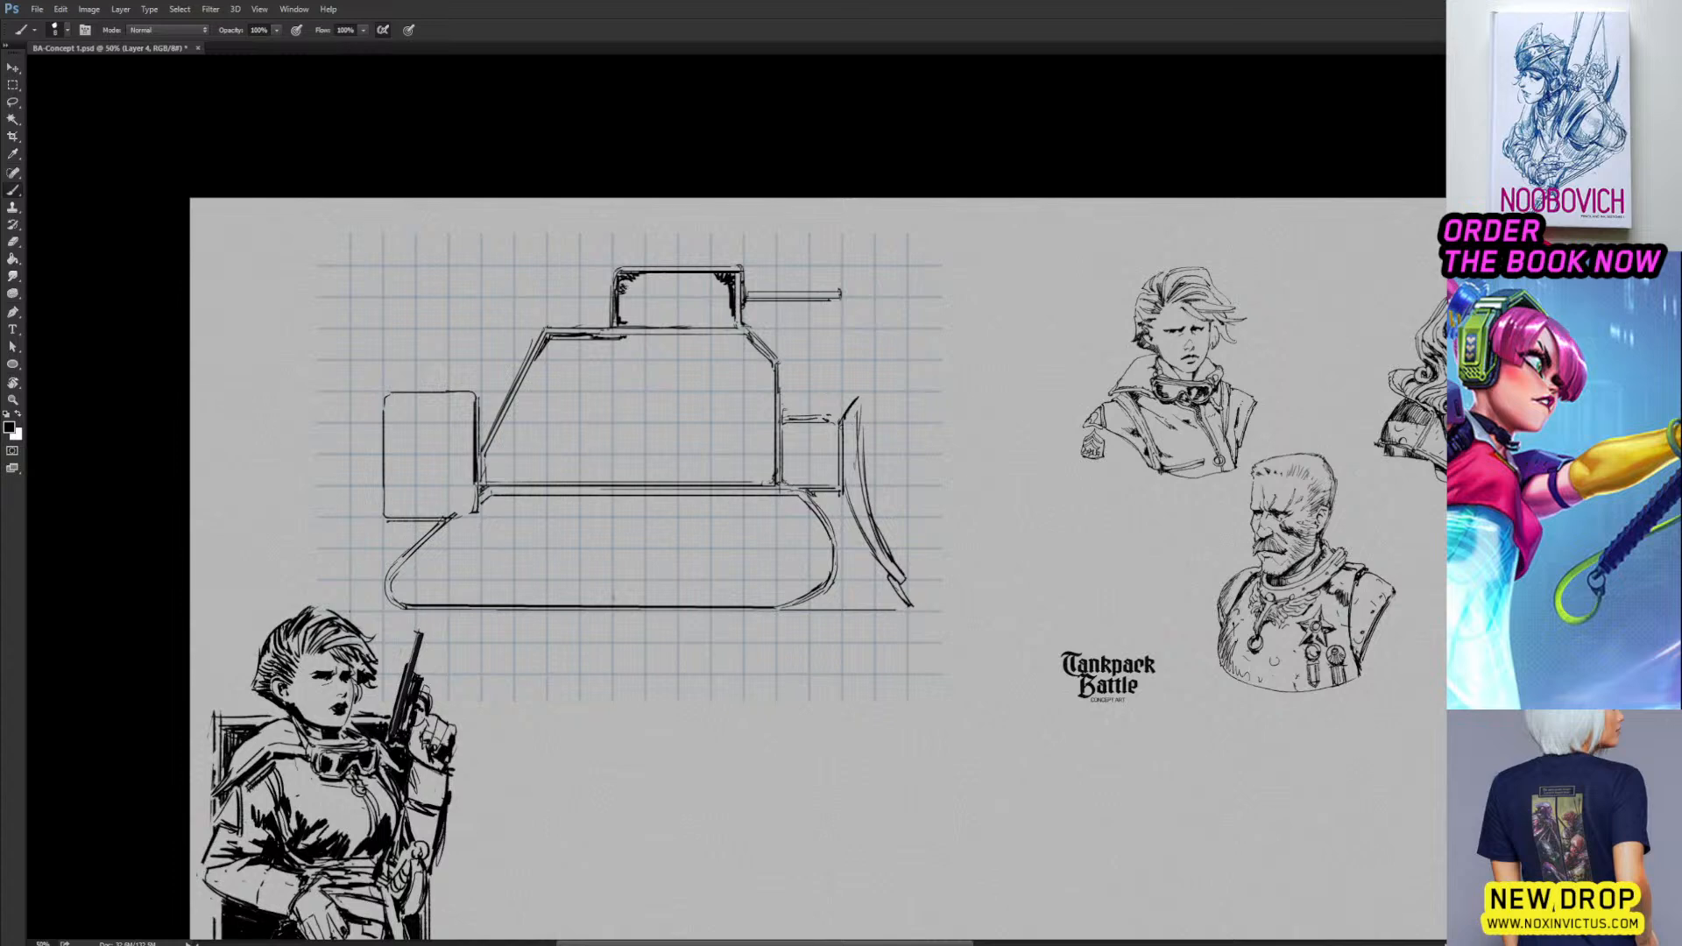
pyautogui.moveTo(633, 276); pyautogui.dragTo(624, 289)
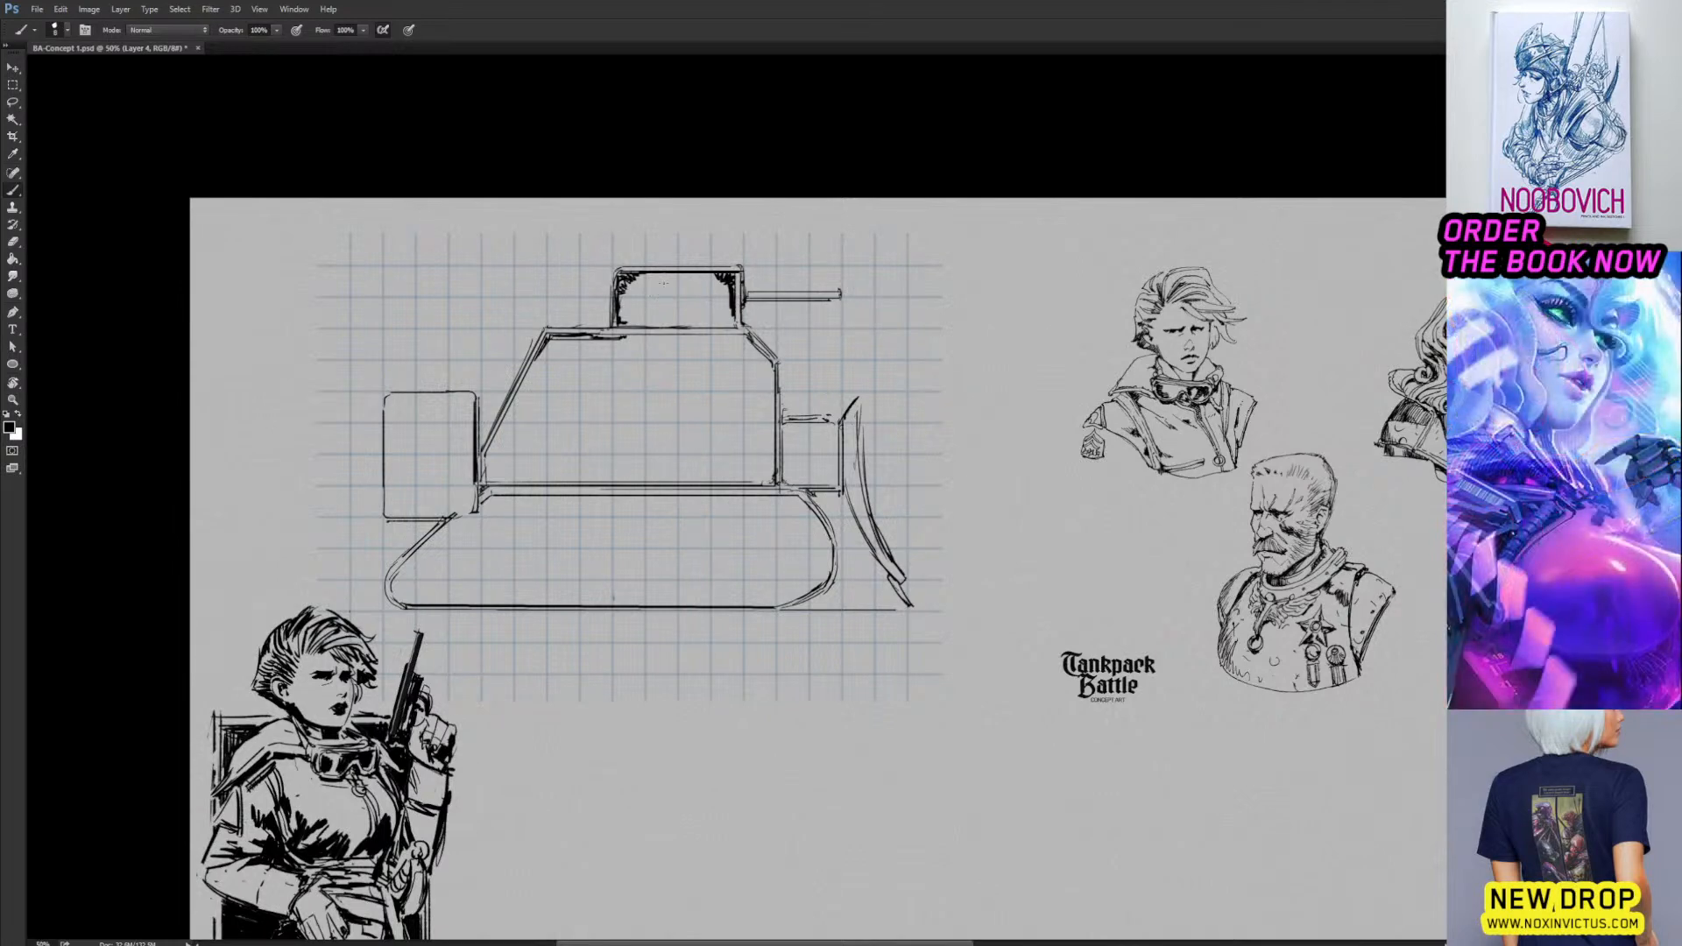
# Draw a thin raised line along the turret's roof and reinforce the top edge of the block connecting the hull to the plow.
pyautogui.press('r')
pyautogui.moveTo(736, 464); pyautogui.dragTo(571, 419)
pyautogui.press('b')
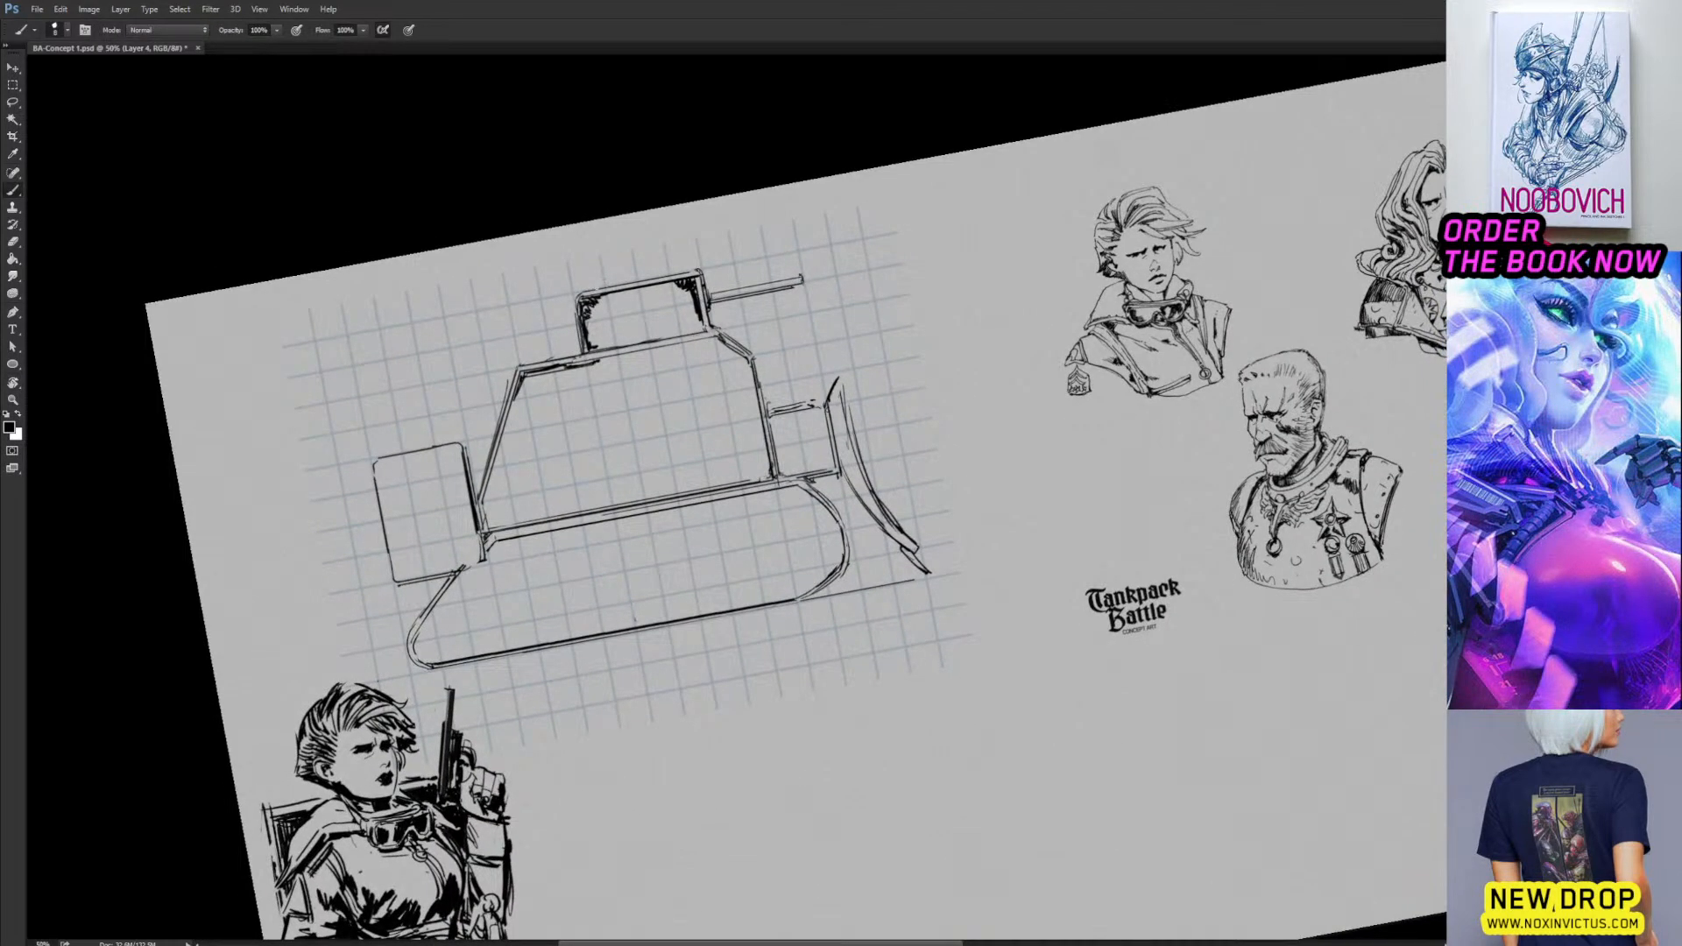
pyautogui.press('s')
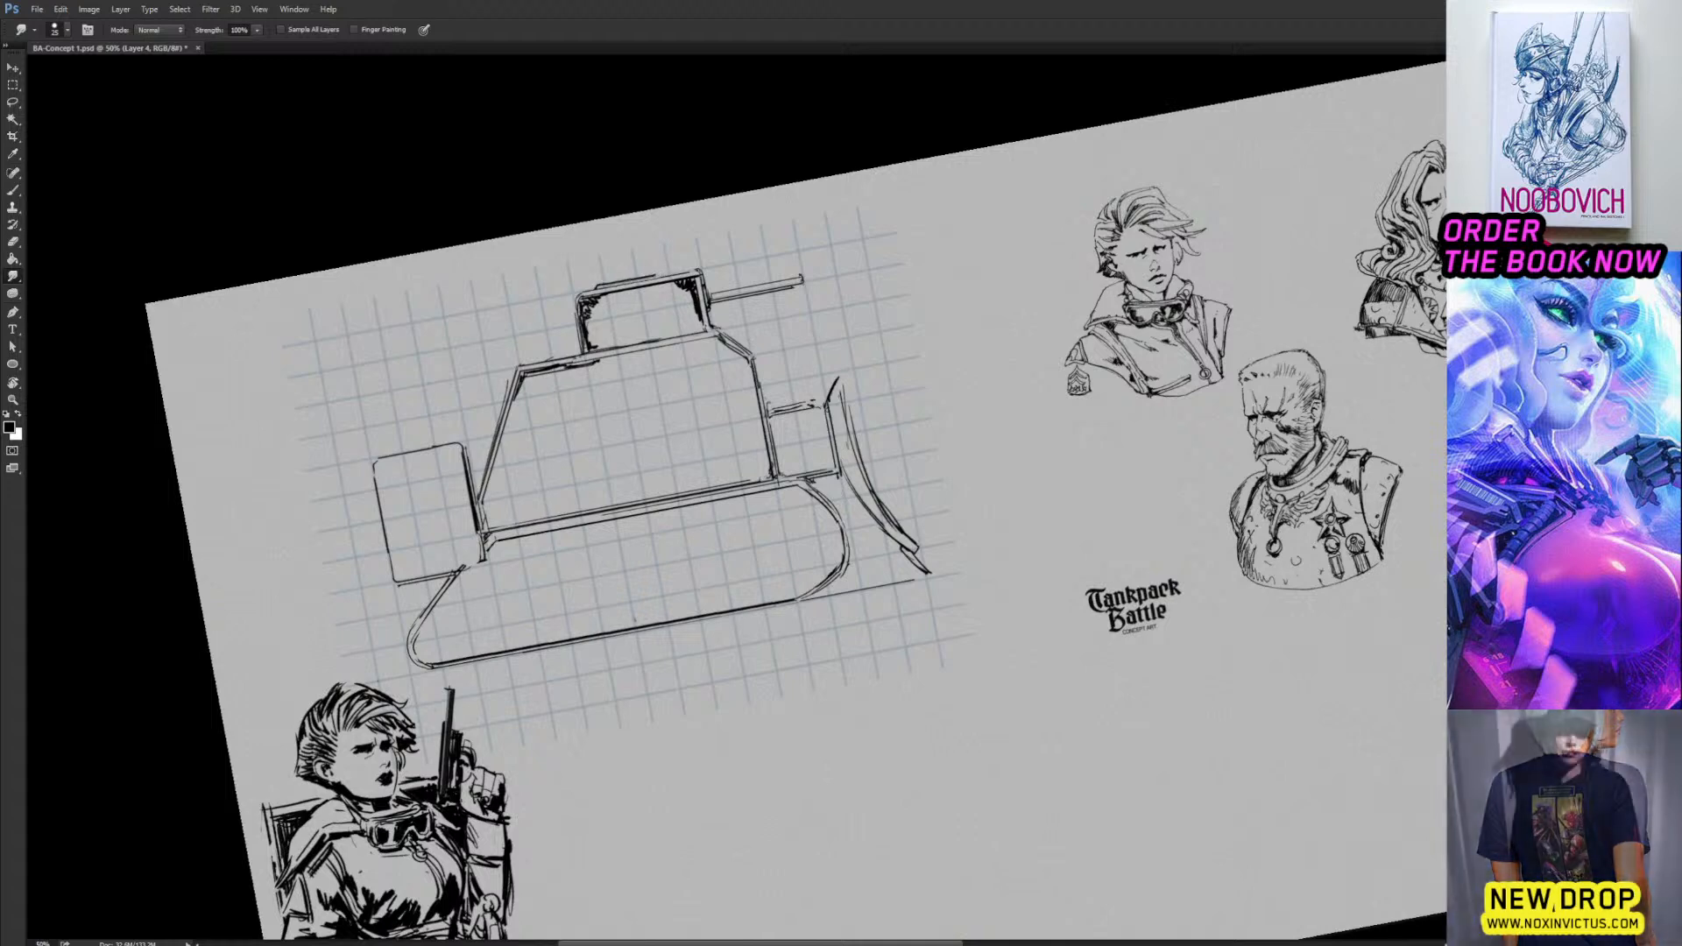
pyautogui.press('b')
pyautogui.press('r')
pyautogui.moveTo(777, 225)
pyautogui.mouseDown()
pyautogui.moveTo(912, 263)
pyautogui.moveTo(891, 237)
pyautogui.mouseUp()
pyautogui.press('b')
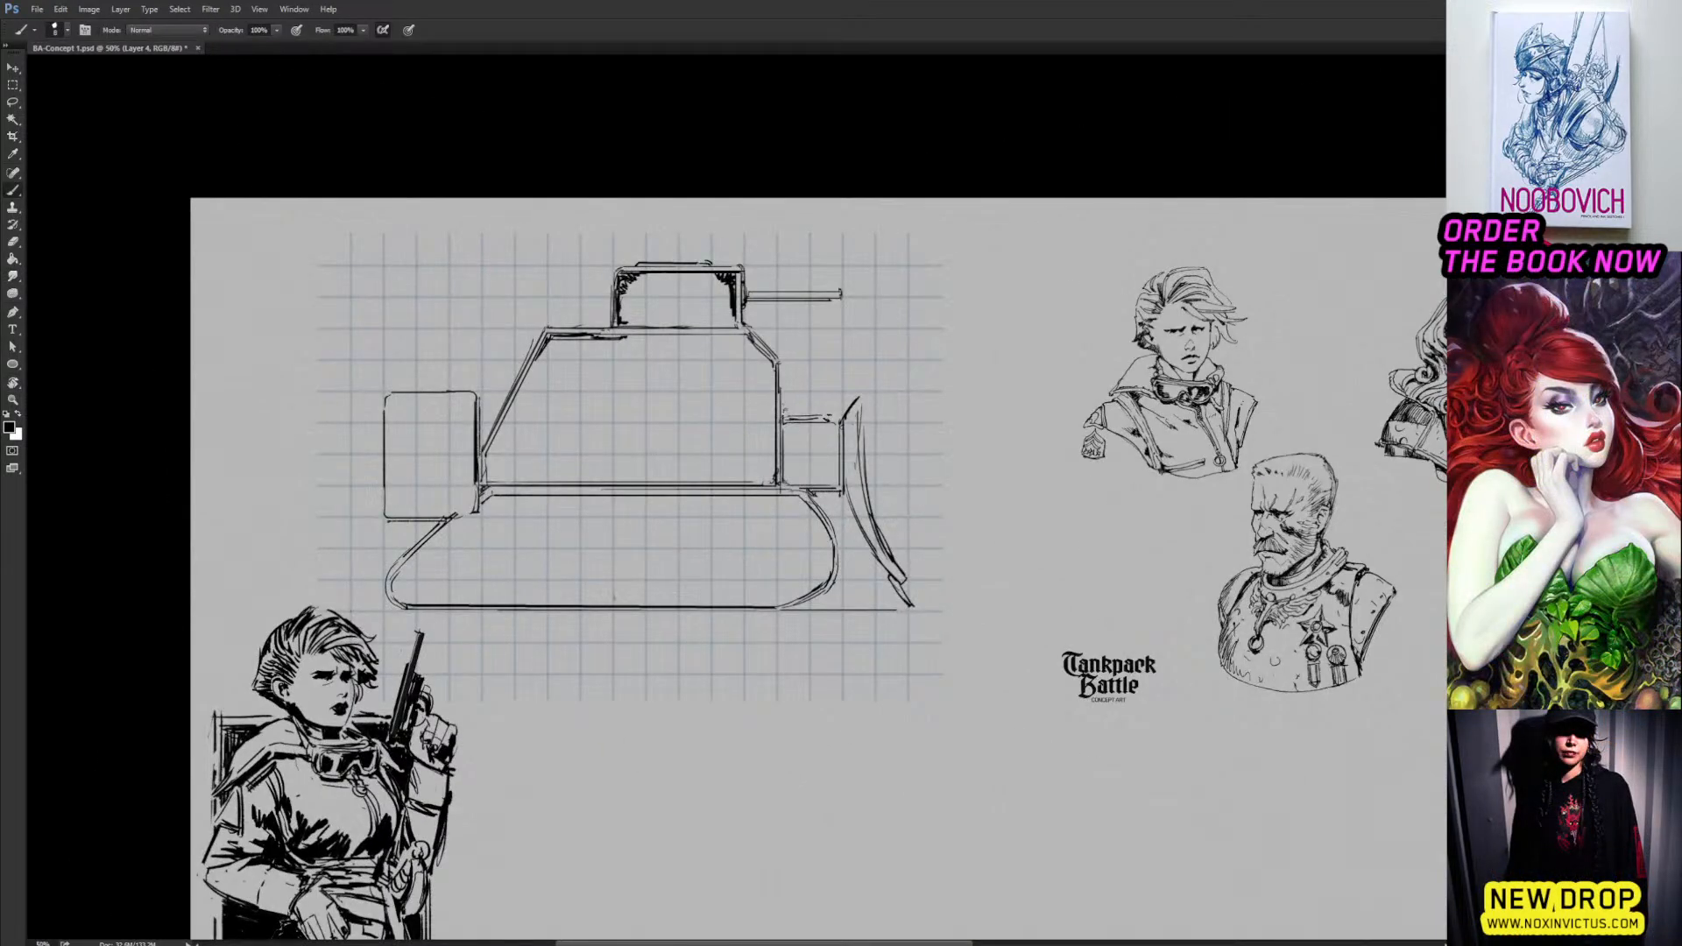
pyautogui.moveTo(783, 415); pyautogui.dragTo(820, 414)
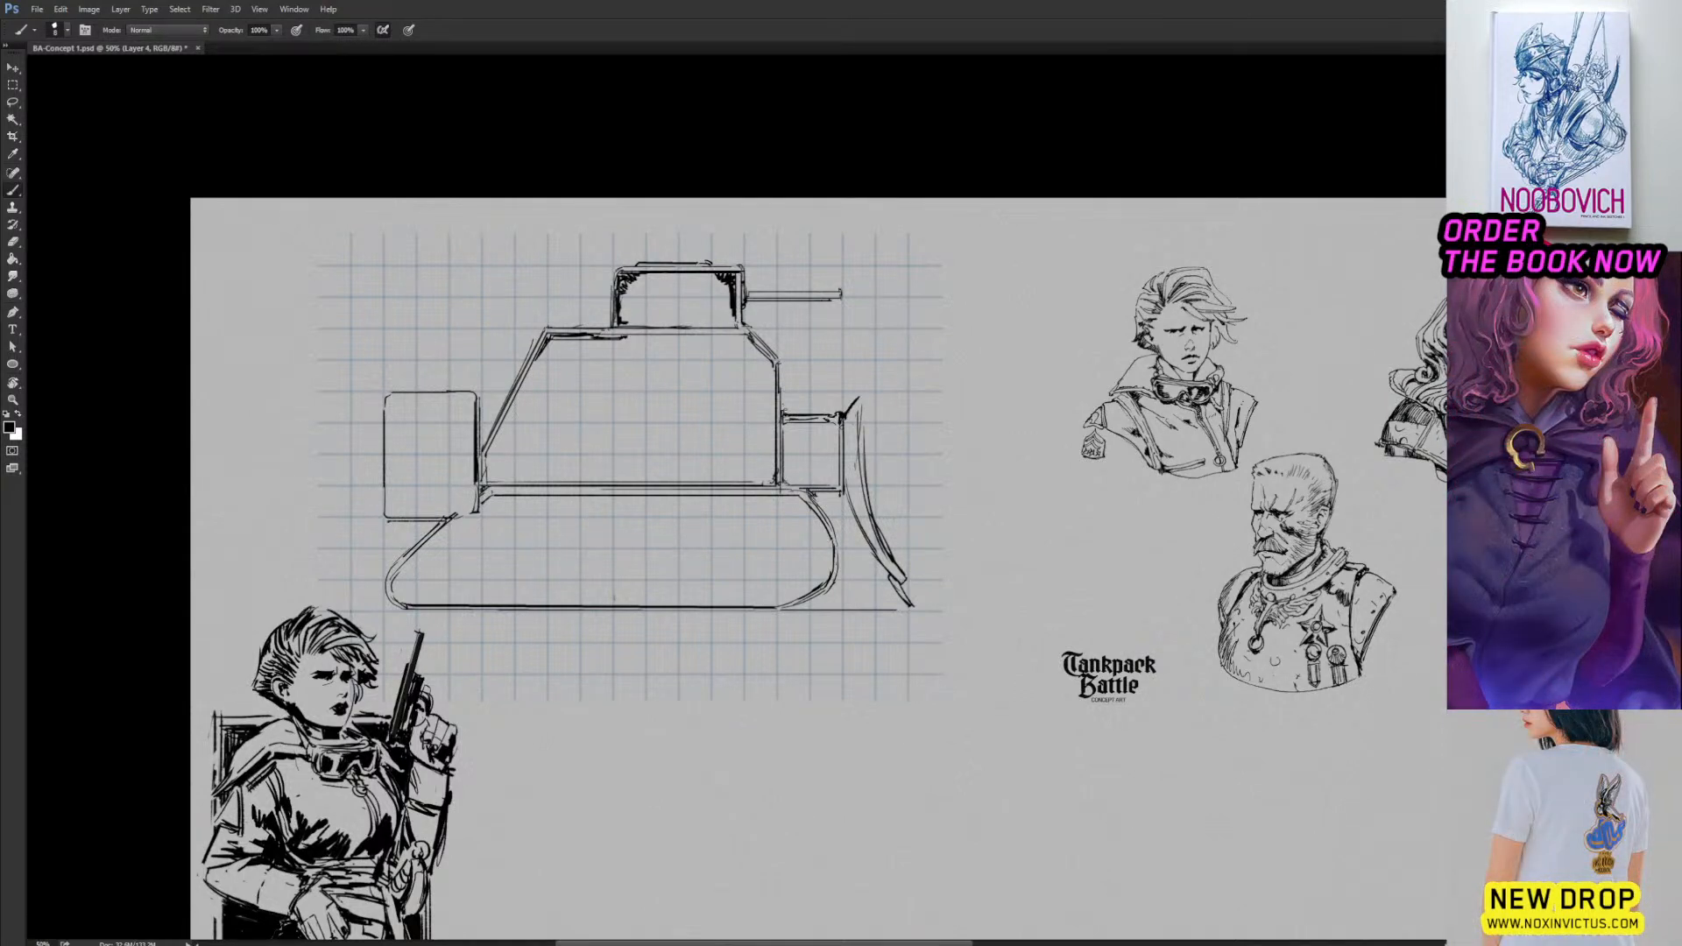
# Divide the track band into links around its front curve and along its bottom run using short cross strokes.
pyautogui.moveTo(812, 496); pyautogui.dragTo(833, 523)
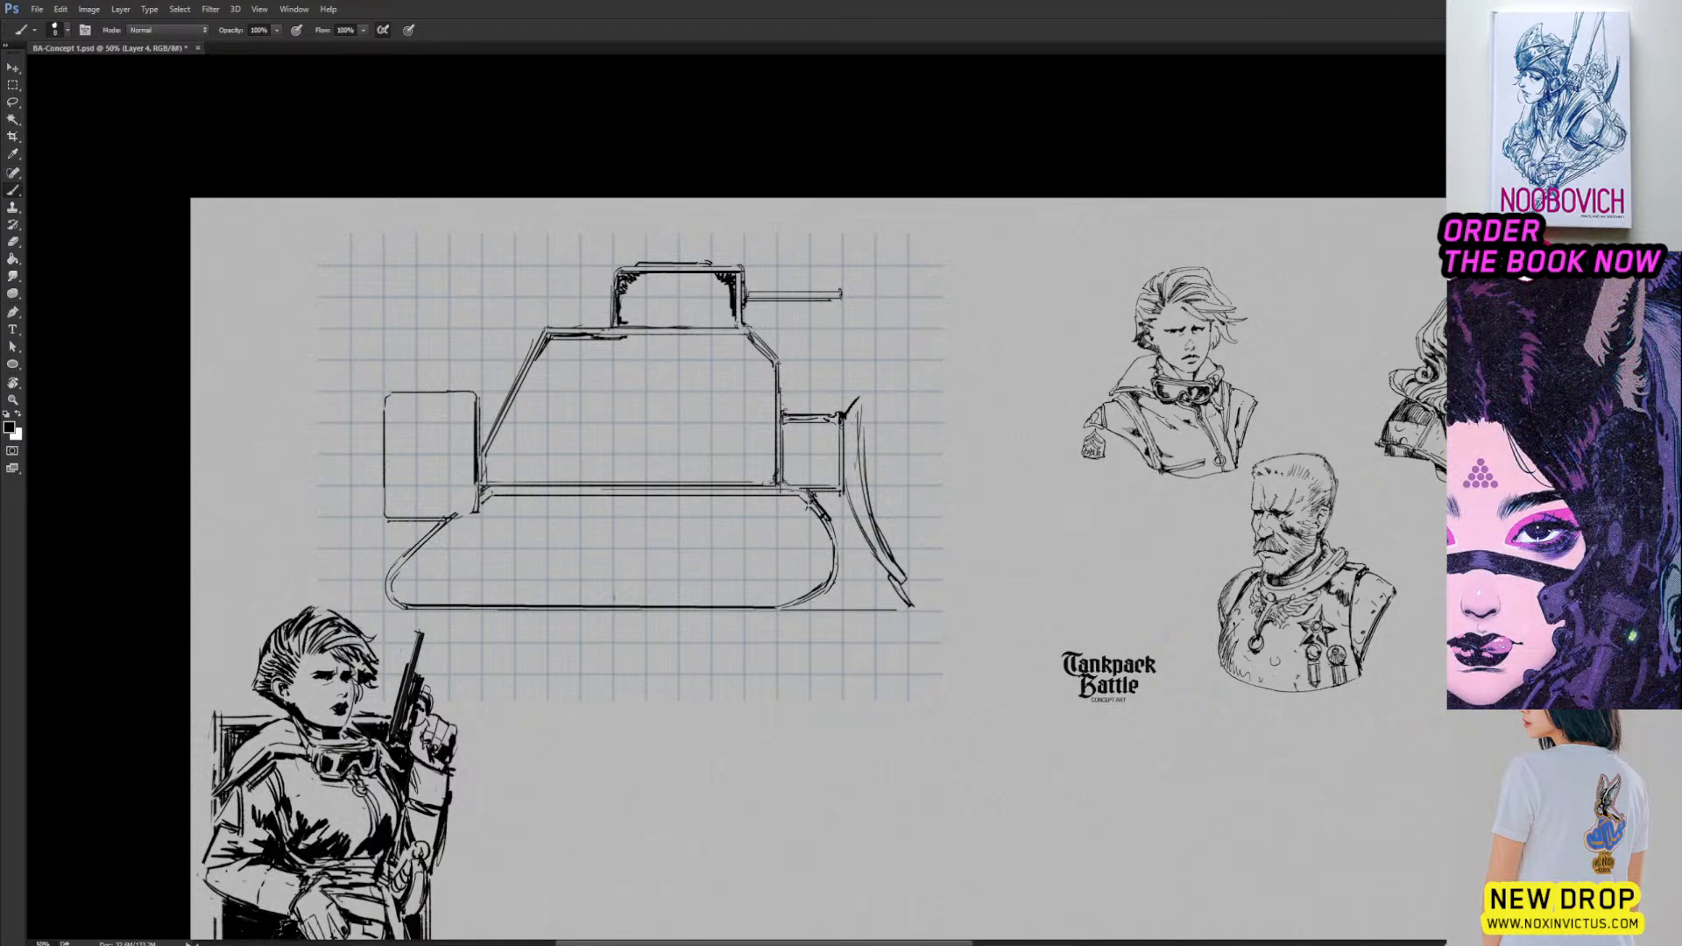
pyautogui.moveTo(808, 511)
pyautogui.mouseDown()
pyautogui.moveTo(837, 553)
pyautogui.moveTo(825, 579)
pyautogui.moveTo(806, 606)
pyautogui.moveTo(760, 609)
pyautogui.moveTo(841, 536)
pyautogui.mouseUp()
pyautogui.press('r')
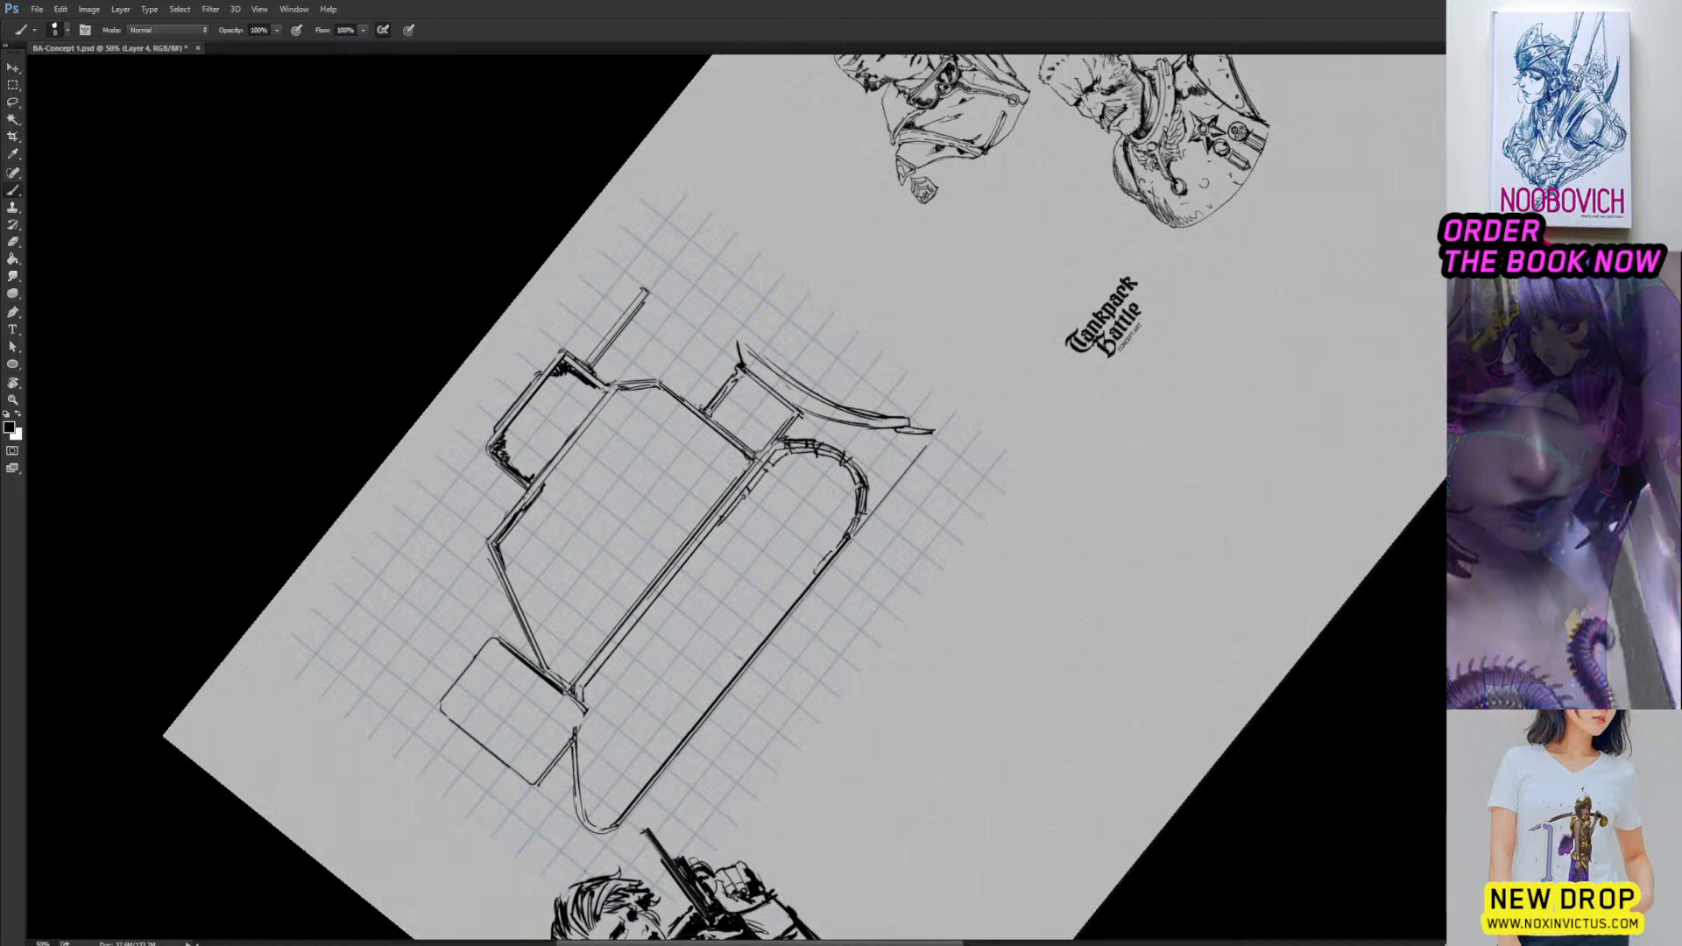
pyautogui.moveTo(810, 574); pyautogui.dragTo(772, 627)
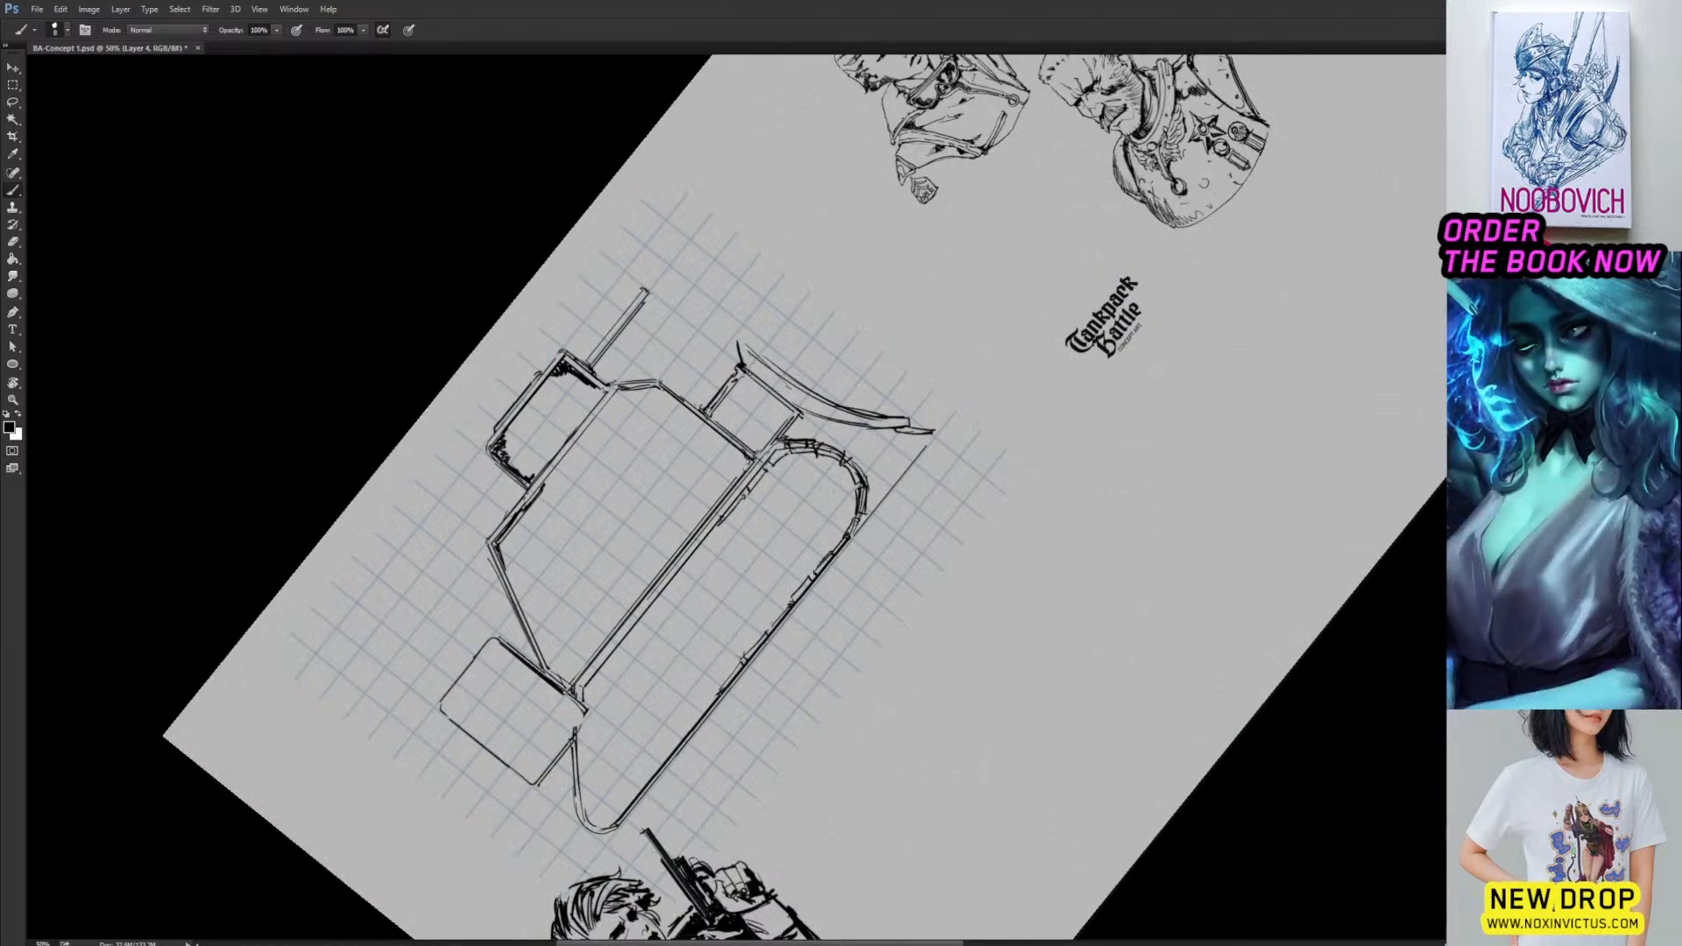
pyautogui.moveTo(719, 672)
pyautogui.mouseDown()
pyautogui.moveTo(825, 619)
pyautogui.moveTo(829, 545)
pyautogui.moveTo(755, 651)
pyautogui.mouseUp()
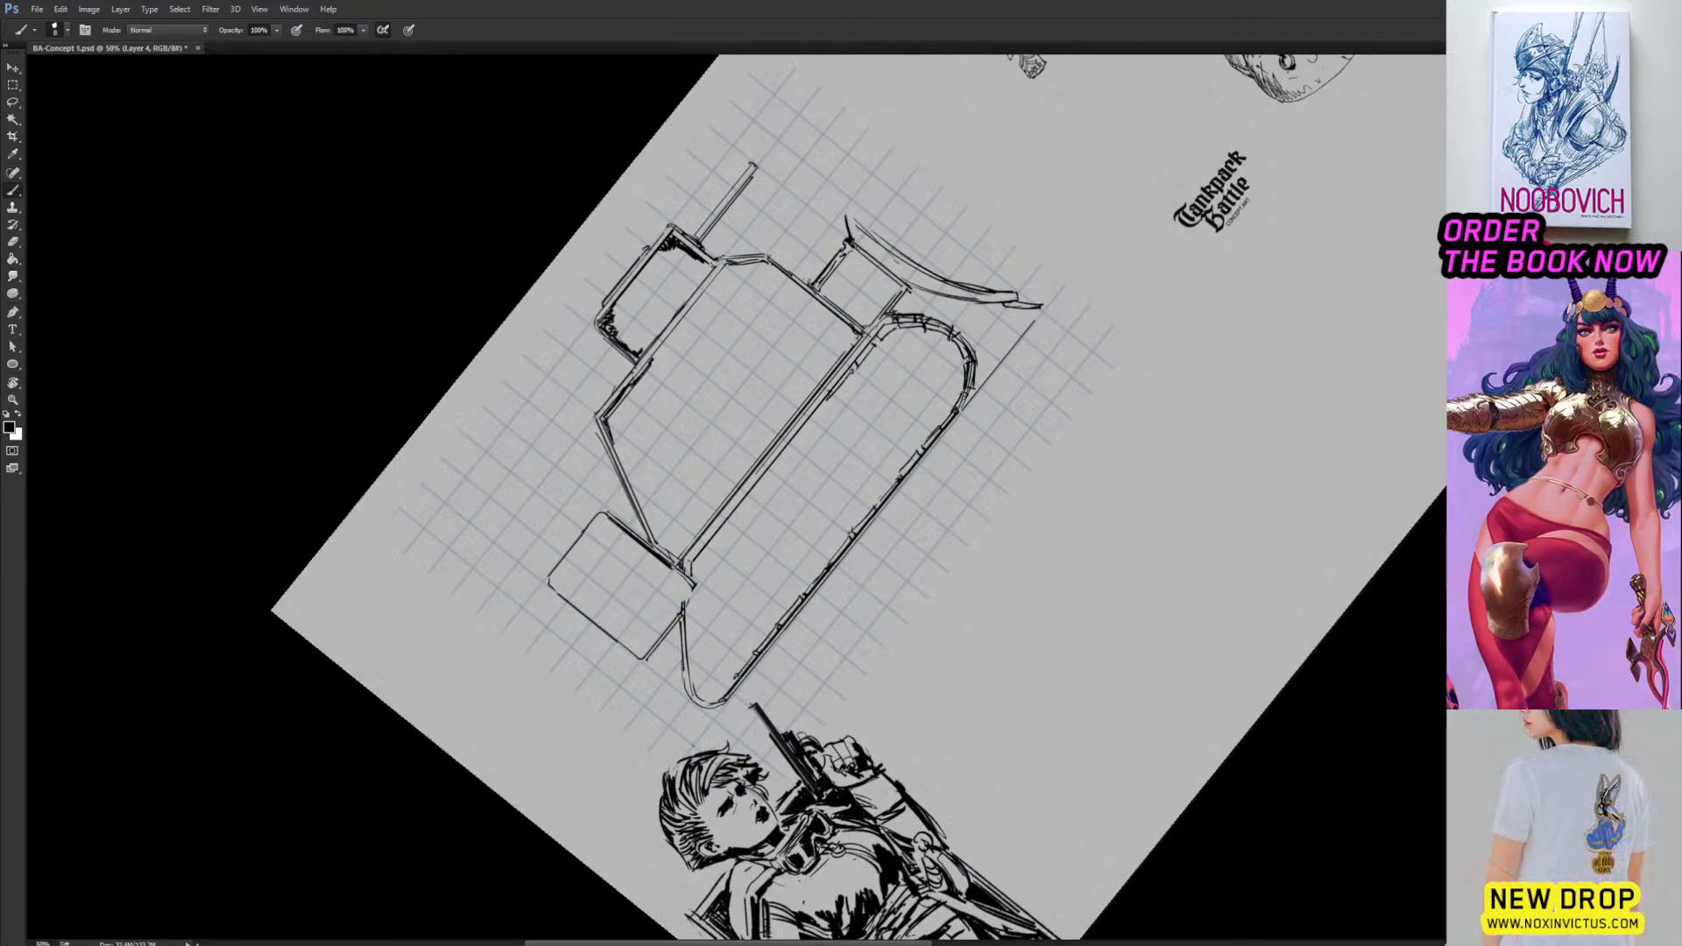
# Continue the track's inner line and link divisions around the rear curve and up the rear slope.
pyautogui.press('r')
pyautogui.moveTo(727, 686)
pyautogui.mouseDown()
pyautogui.moveTo(692, 755)
pyautogui.moveTo(737, 682)
pyautogui.mouseUp()
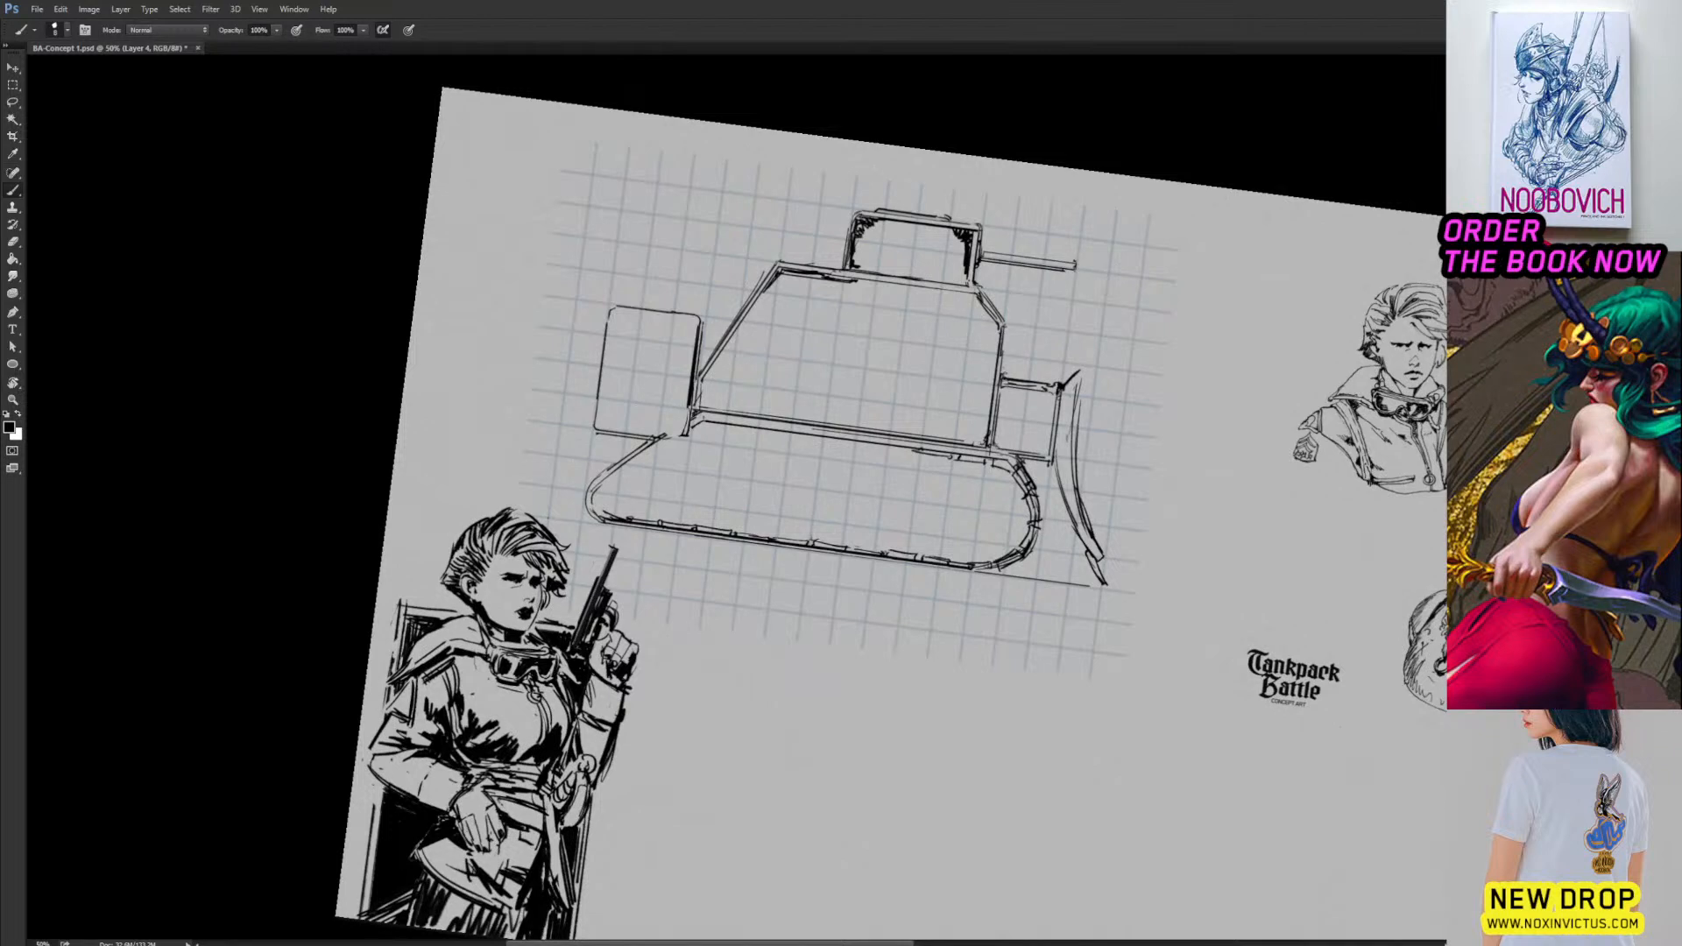
pyautogui.press('e')
pyautogui.press('b')
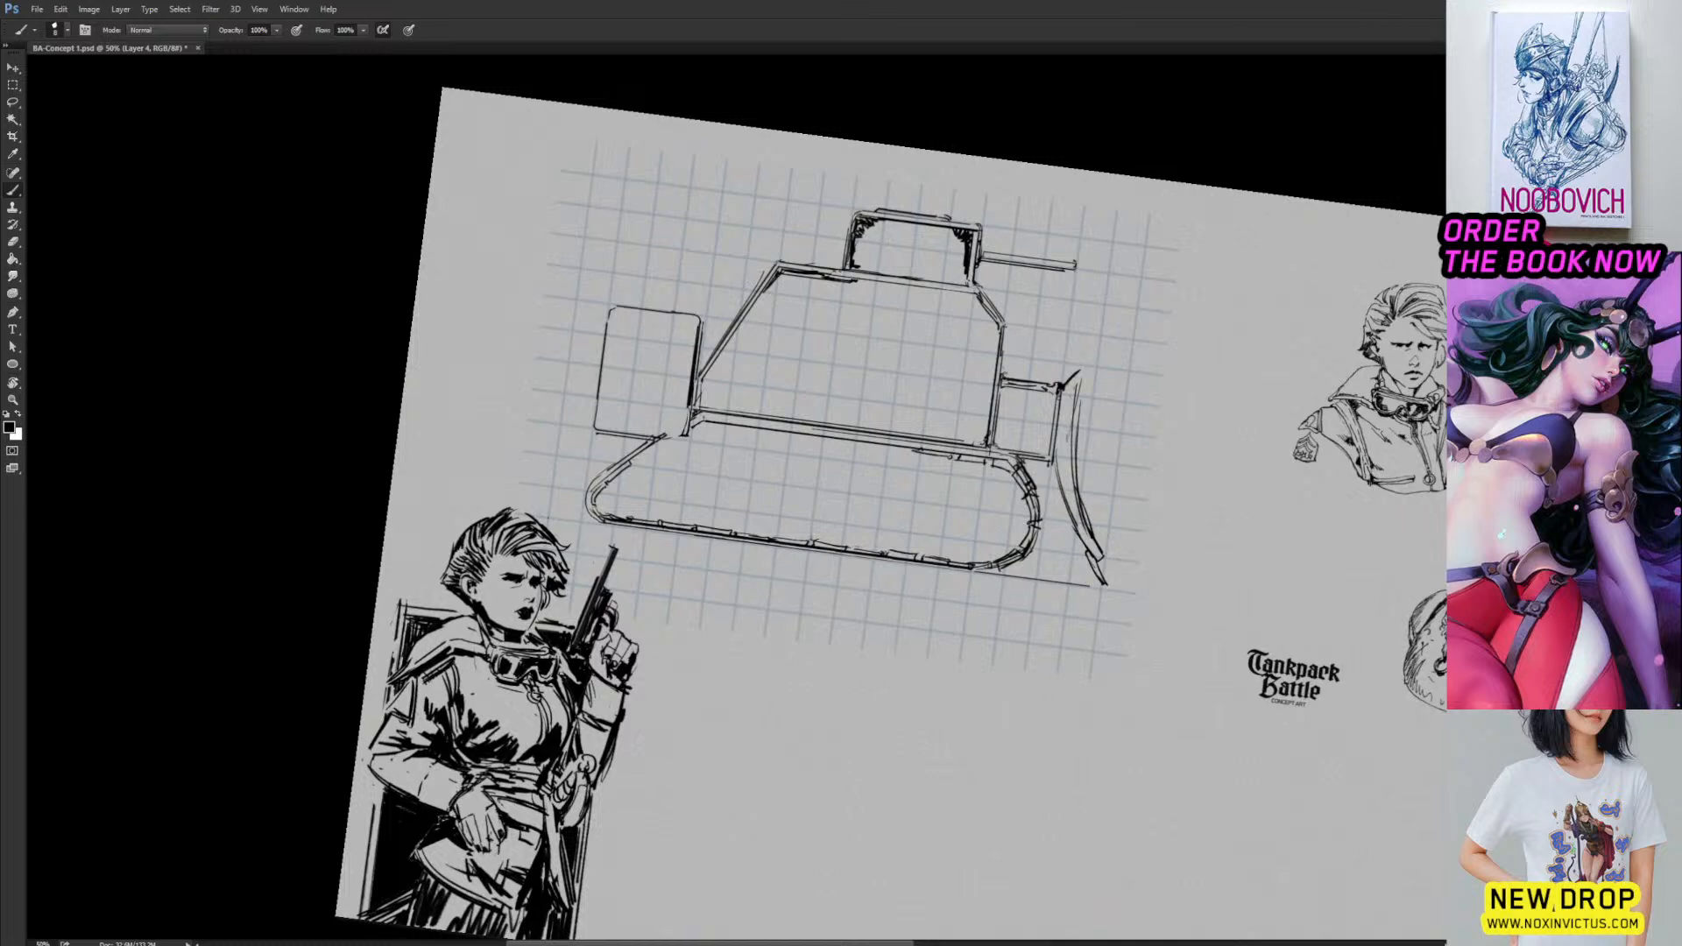
pyautogui.moveTo(632, 463); pyautogui.dragTo(653, 449)
# Close the plow blade's upper end with a pointed stroke and trim its tip with the eraser.
pyautogui.press('r')
pyautogui.moveTo(950, 457); pyautogui.dragTo(836, 303)
pyautogui.press('b')
pyautogui.moveTo(1008, 235)
pyautogui.mouseDown()
pyautogui.moveTo(1113, 392)
pyautogui.moveTo(1091, 526)
pyautogui.moveTo(1057, 483)
pyautogui.moveTo(789, 593)
pyautogui.mouseUp()
pyautogui.press('r')
pyautogui.press('e')
pyautogui.moveTo(788, 434); pyautogui.dragTo(788, 488)
pyautogui.press('b')
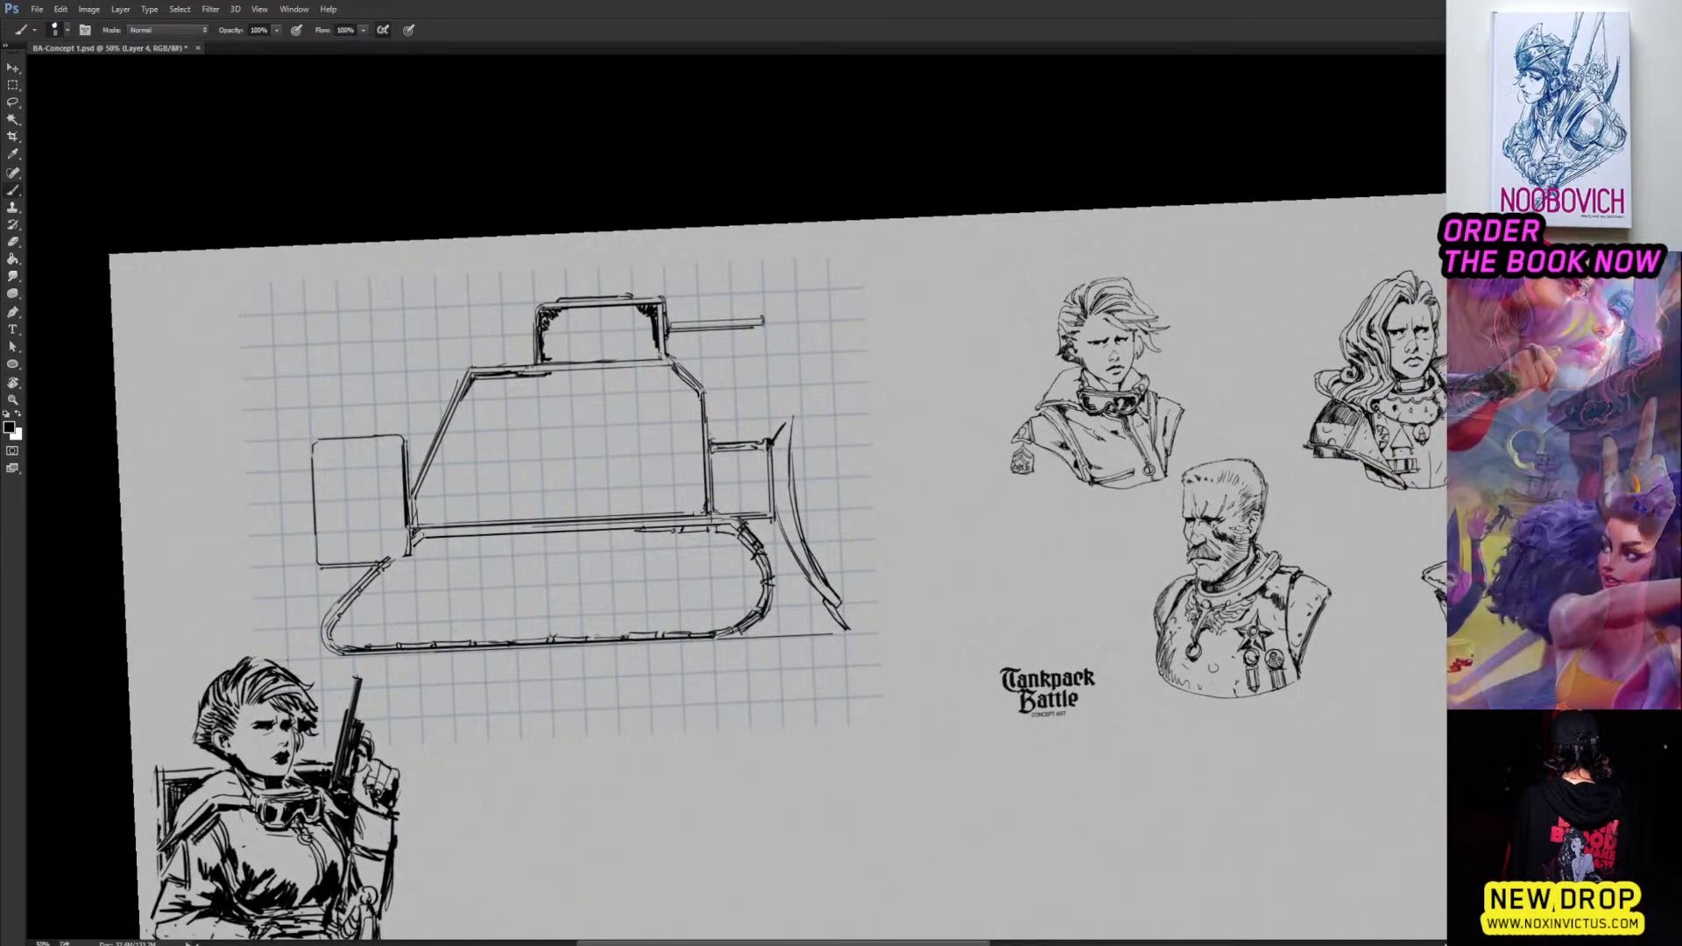
pyautogui.moveTo(795, 412); pyautogui.dragTo(791, 473)
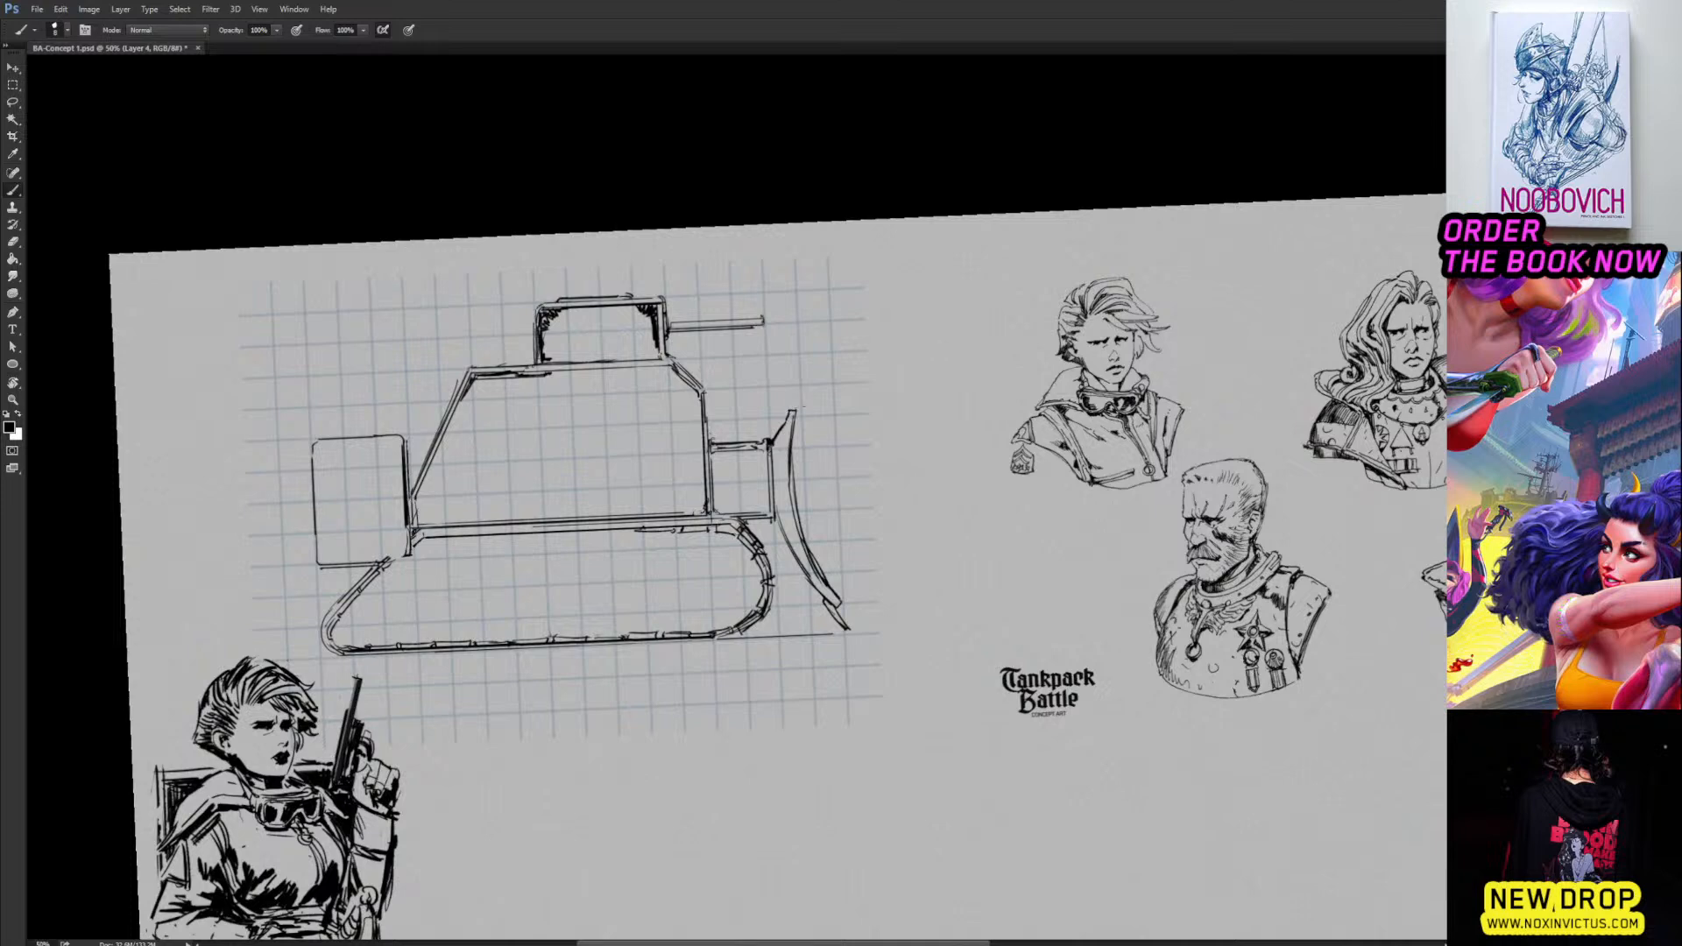
pyautogui.press('e')
pyautogui.moveTo(797, 407); pyautogui.dragTo(790, 418)
pyautogui.press('b')
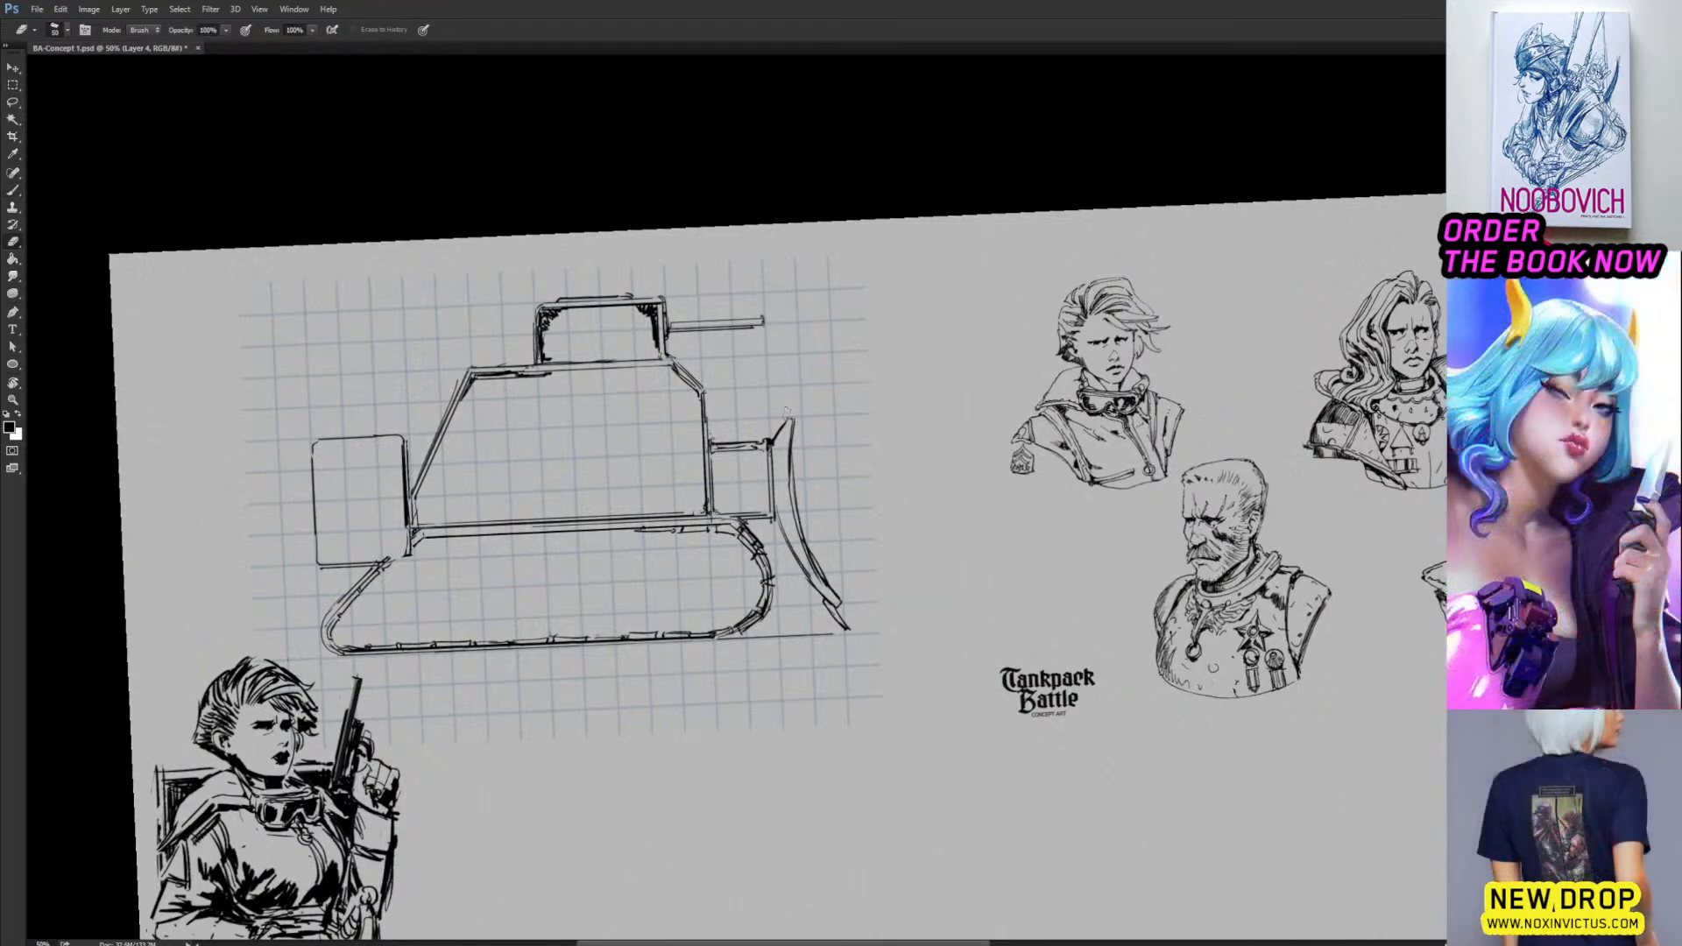
# Strengthen the plow blade's back edge below the connecting block and extend the dark shading in the turret's lower corners.
pyautogui.moveTo(824, 414); pyautogui.dragTo(847, 369)
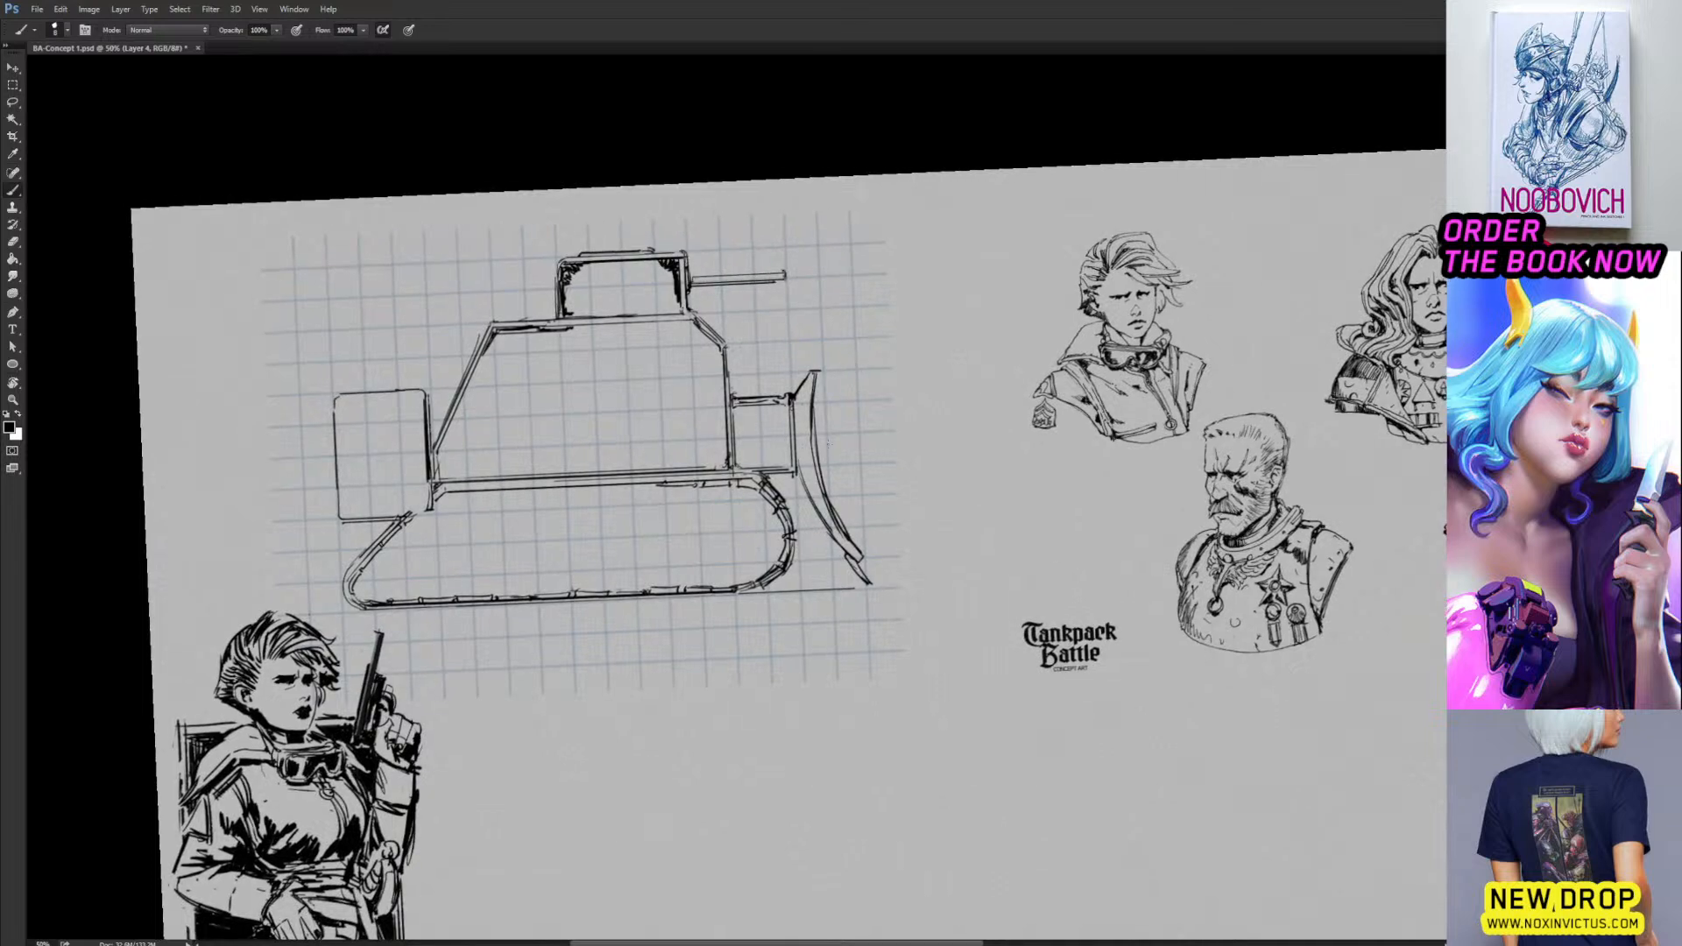
pyautogui.moveTo(792, 470); pyautogui.dragTo(815, 506)
pyautogui.moveTo(850, 401); pyautogui.dragTo(1000, 467)
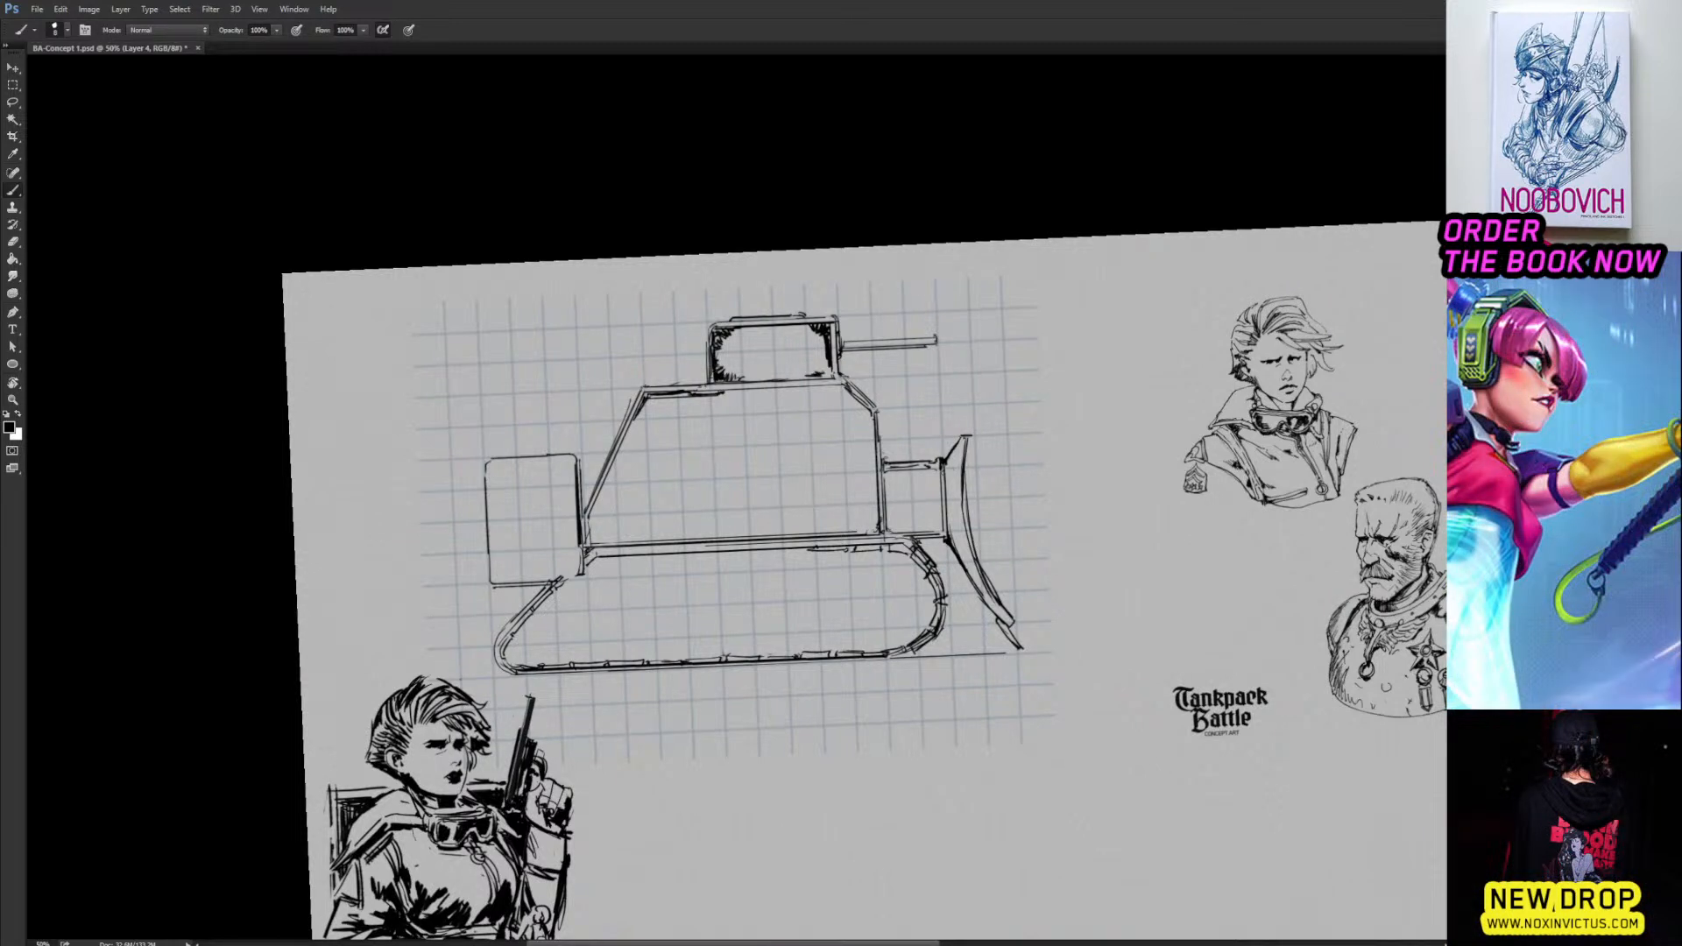
# Ink short black hatching strokes inside the turret's lower front corner.
pyautogui.moveTo(826, 364); pyautogui.dragTo(816, 375)
pyautogui.moveTo(829, 358); pyautogui.dragTo(817, 367)
pyautogui.moveTo(889, 305); pyautogui.dragTo(868, 302)
# Fill the interior of the tank's turret with solid black.
pyautogui.moveTo(751, 463); pyautogui.dragTo(667, 439)
pyautogui.press('r')
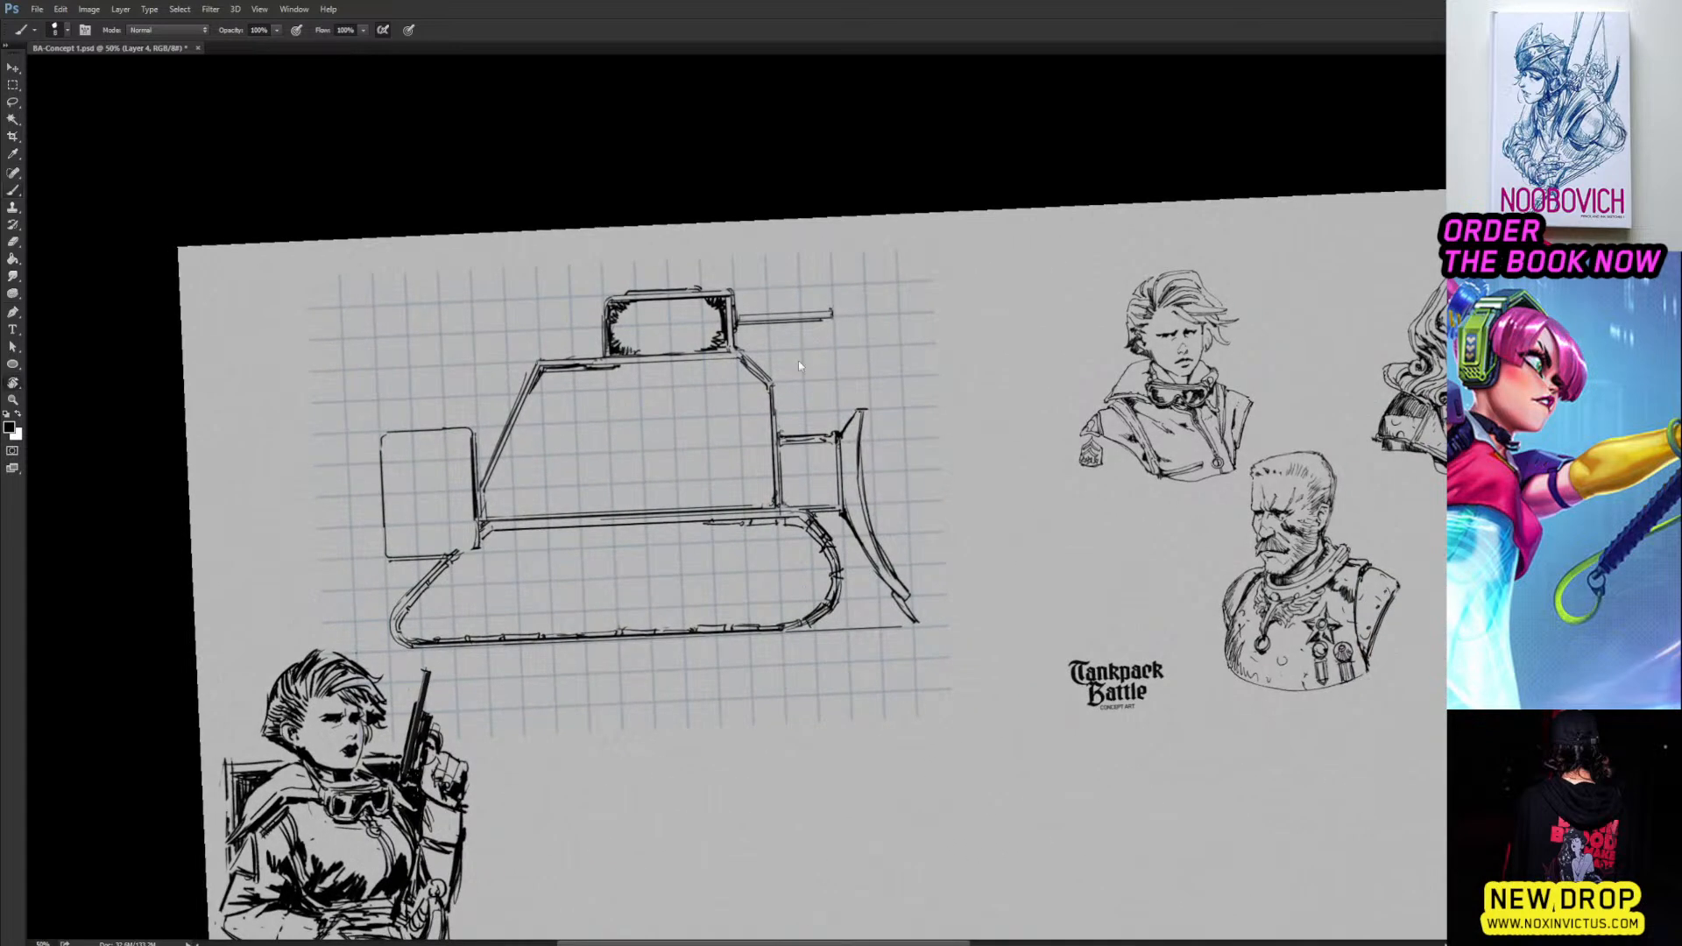
pyautogui.moveTo(797, 360); pyautogui.dragTo(805, 364)
pyautogui.moveTo(685, 467); pyautogui.dragTo(721, 408)
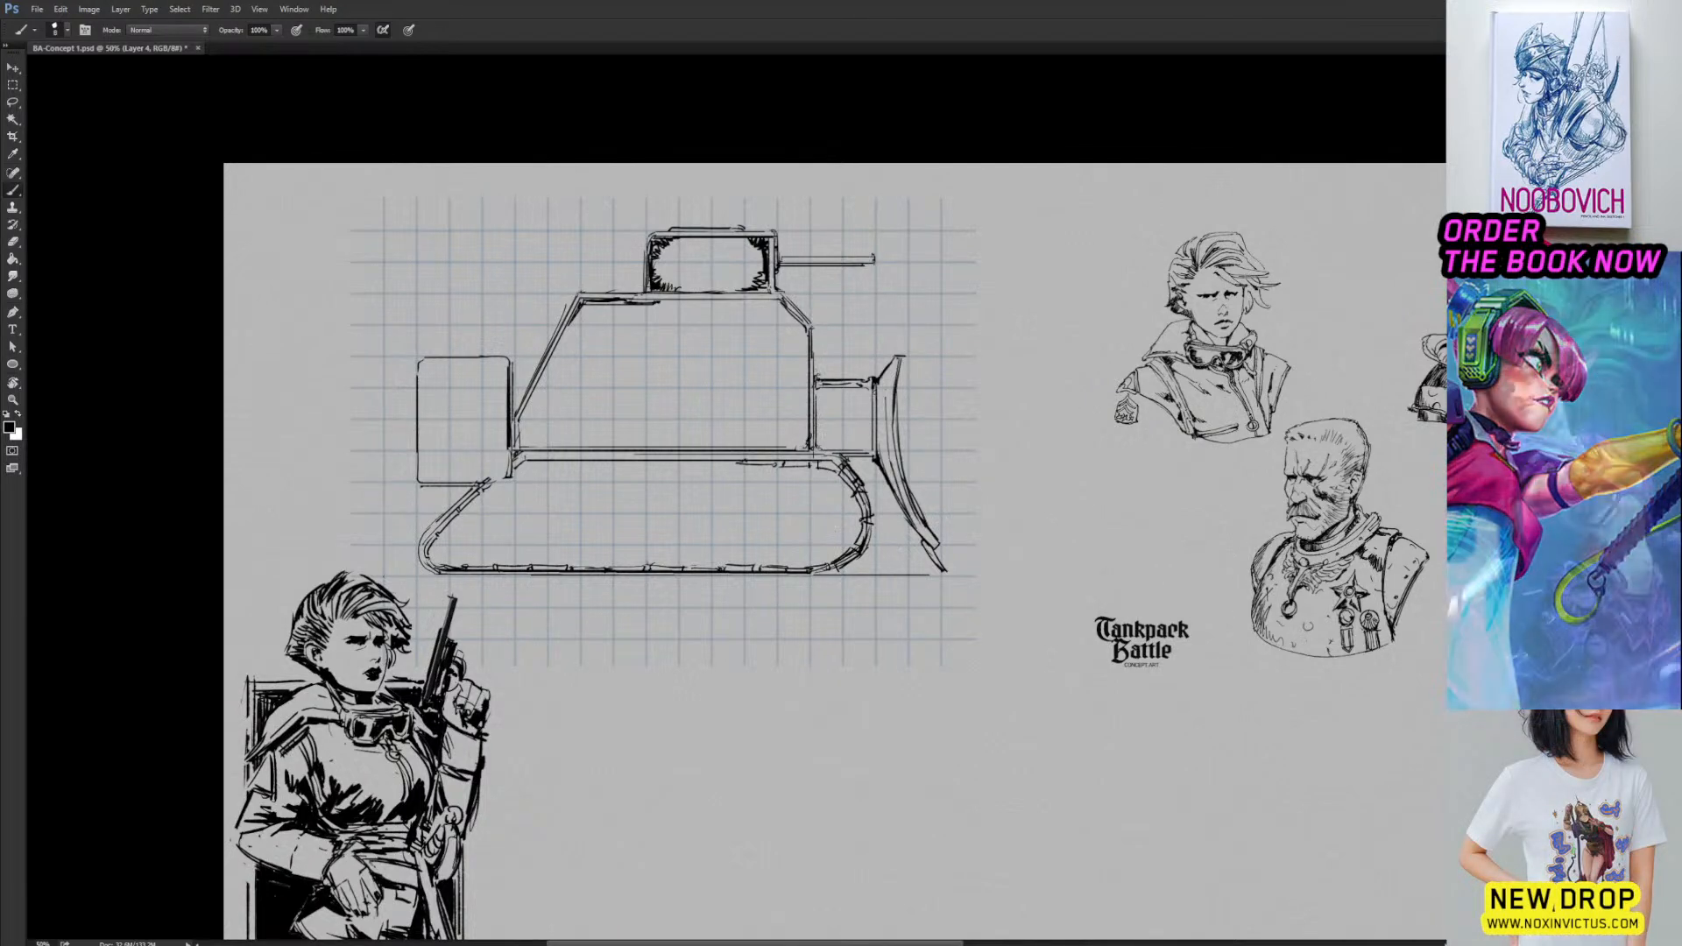
pyautogui.moveTo(937, 288); pyautogui.dragTo(958, 323)
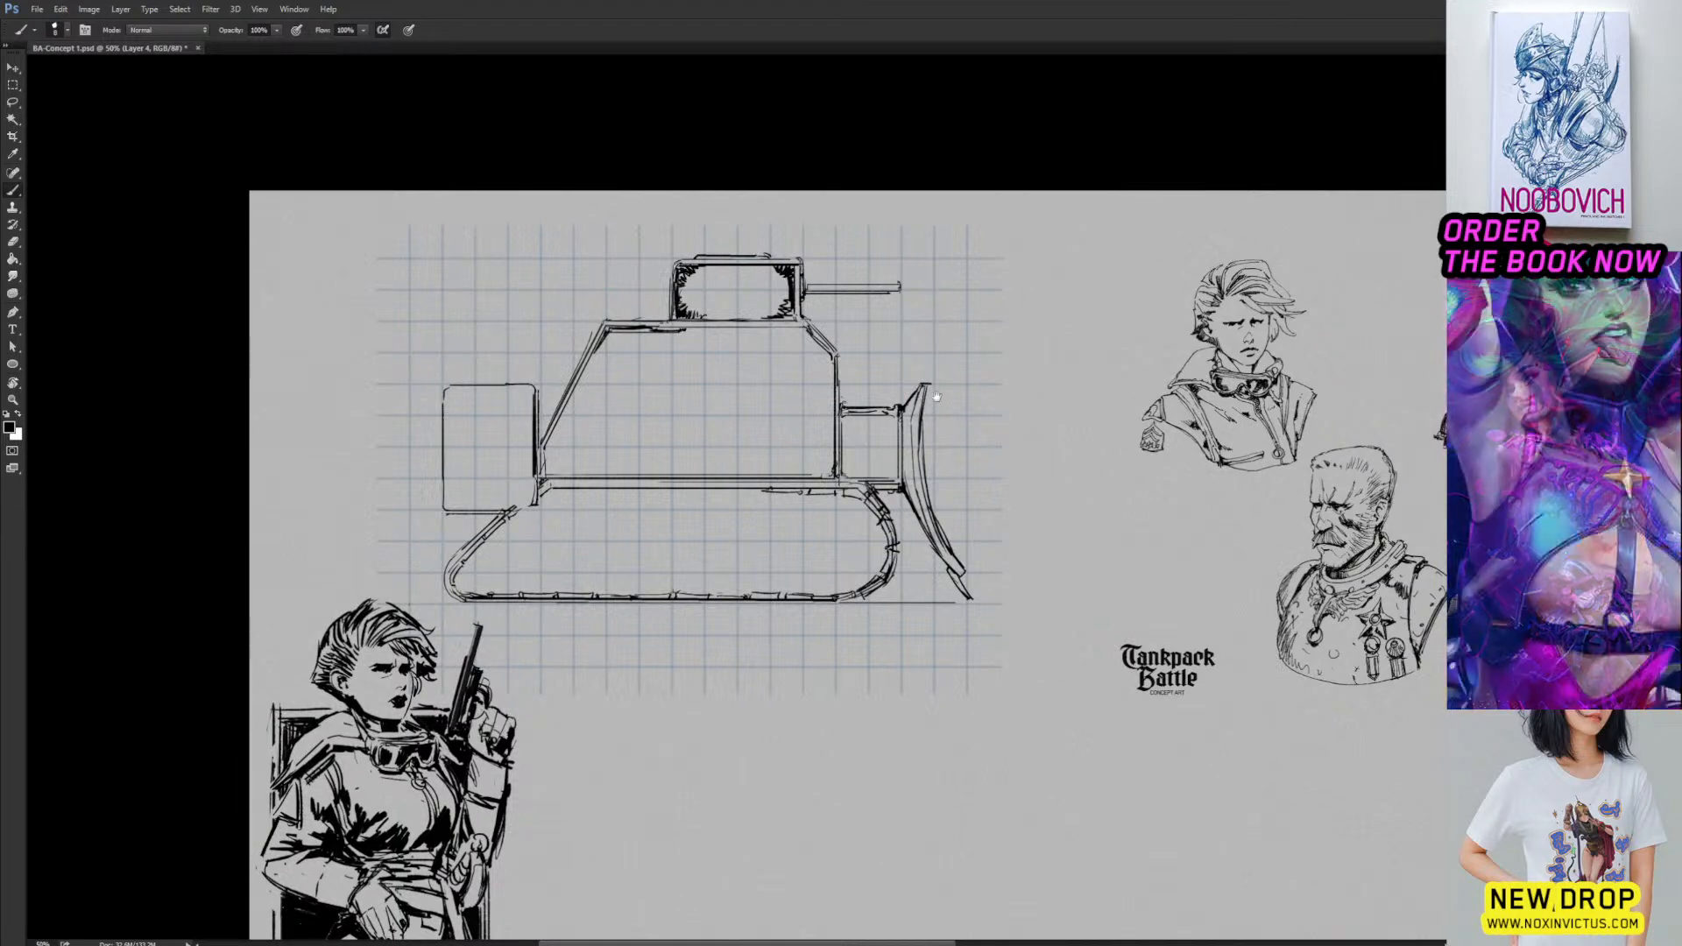
pyautogui.moveTo(878, 381); pyautogui.dragTo(904, 404)
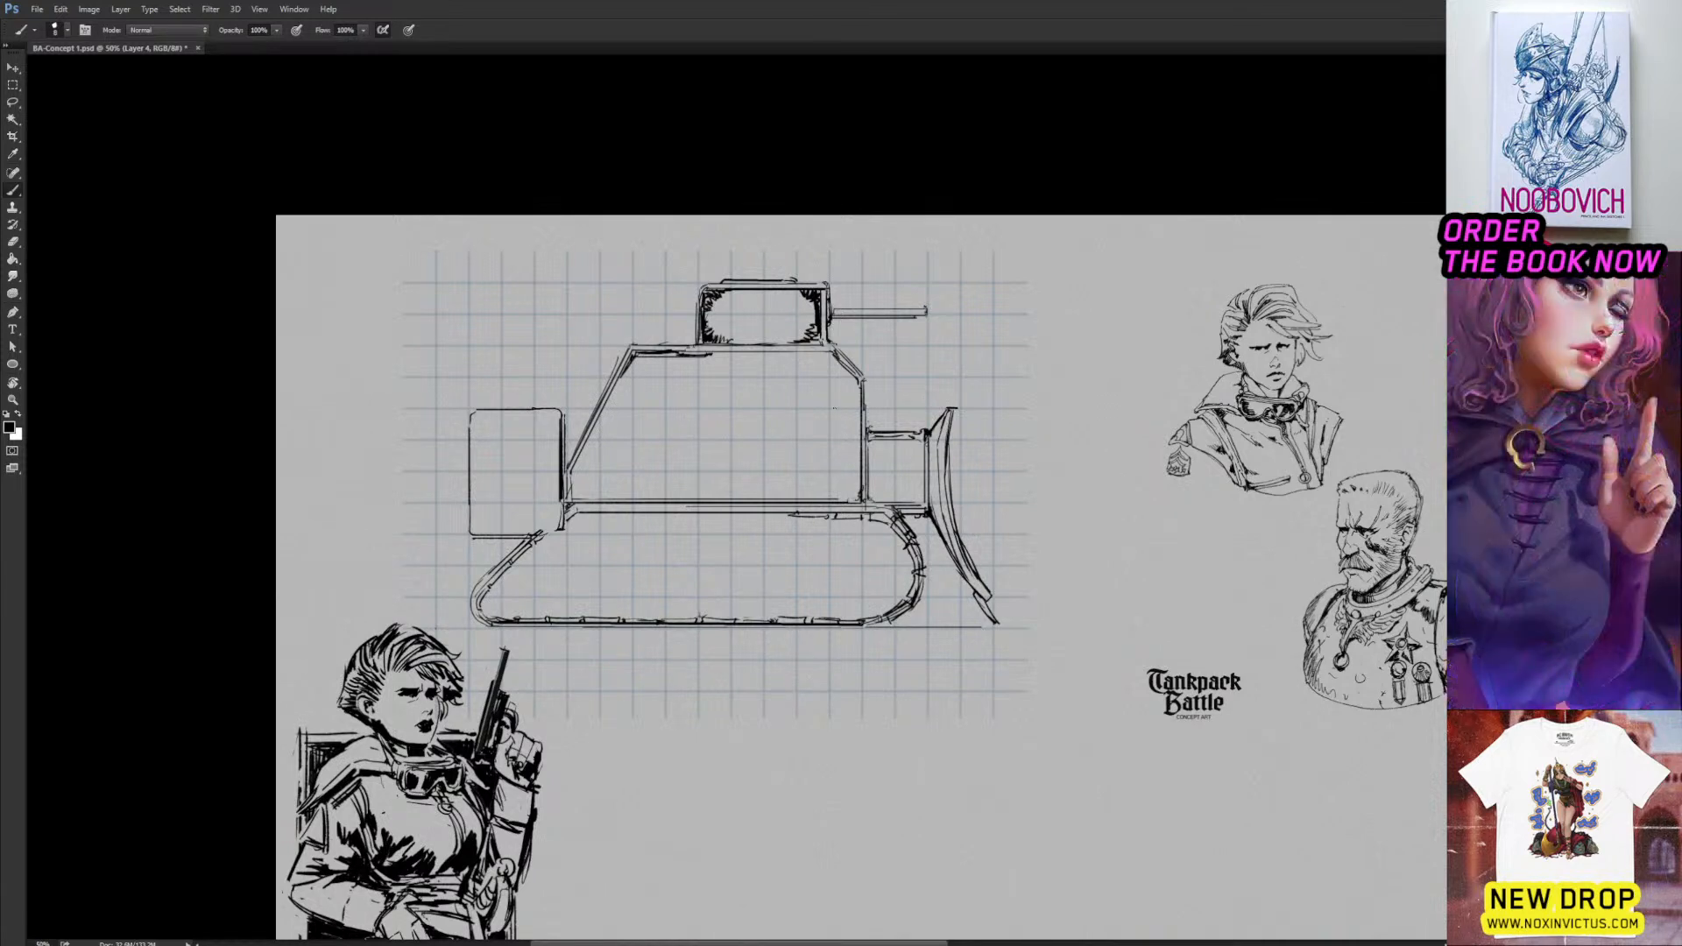
pyautogui.moveTo(871, 466)
pyautogui.mouseDown()
pyautogui.moveTo(872, 496)
pyautogui.moveTo(883, 463)
pyautogui.mouseUp()
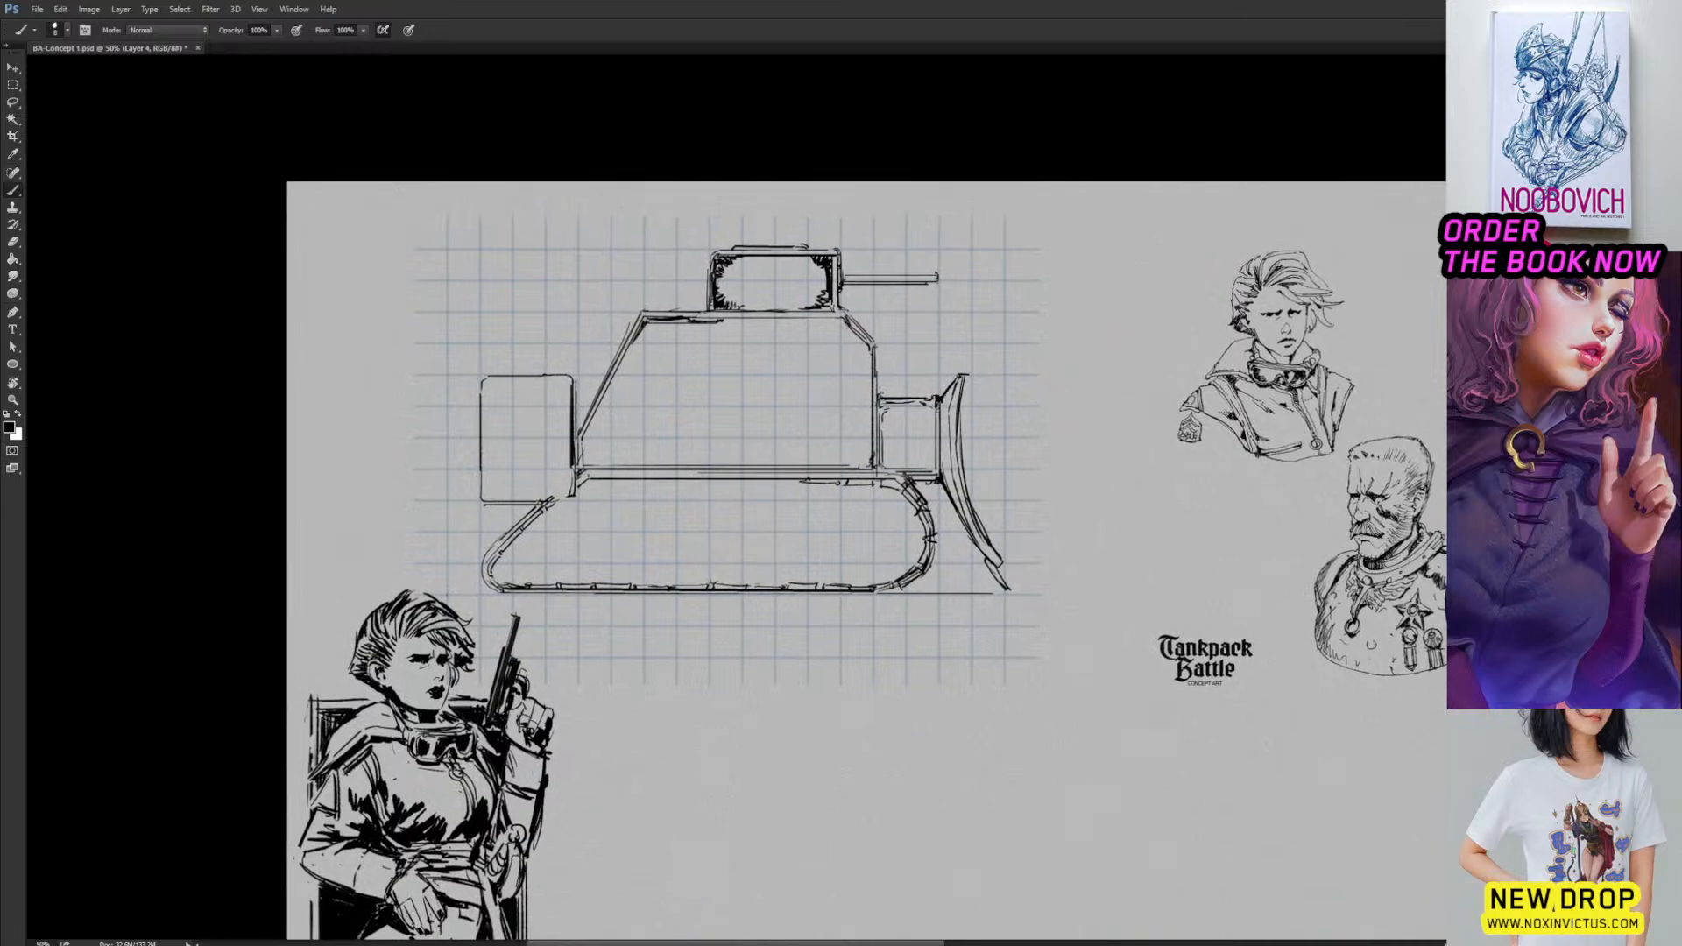
pyautogui.press('g')
pyautogui.click(771, 281)
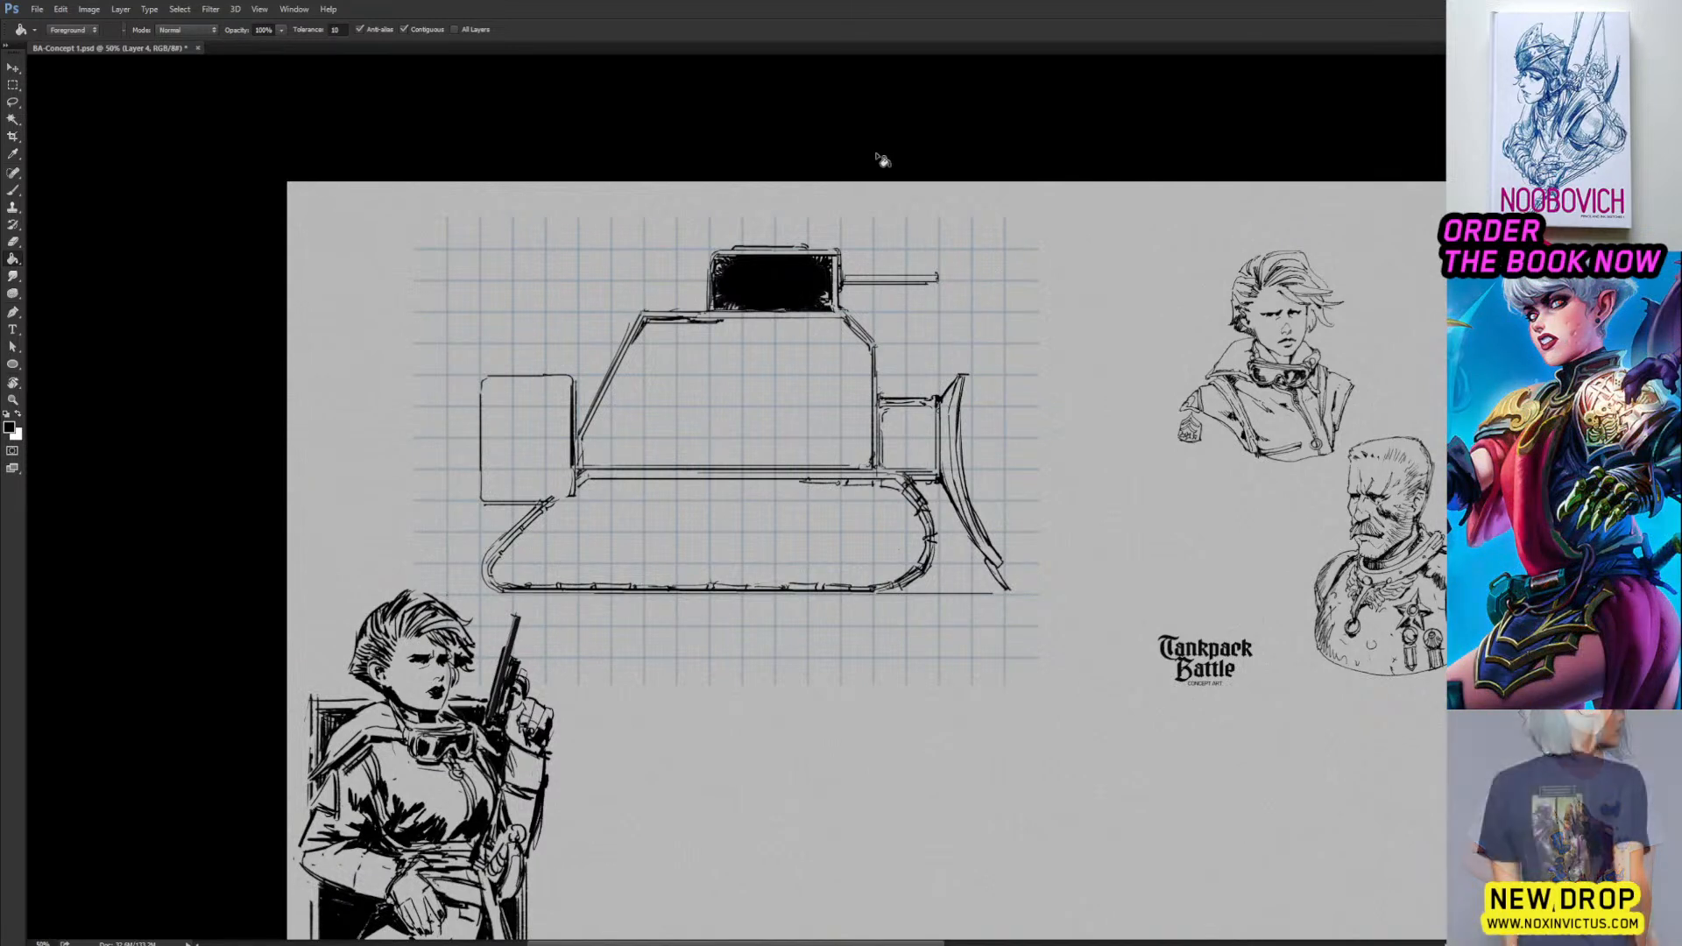
pyautogui.press('b')
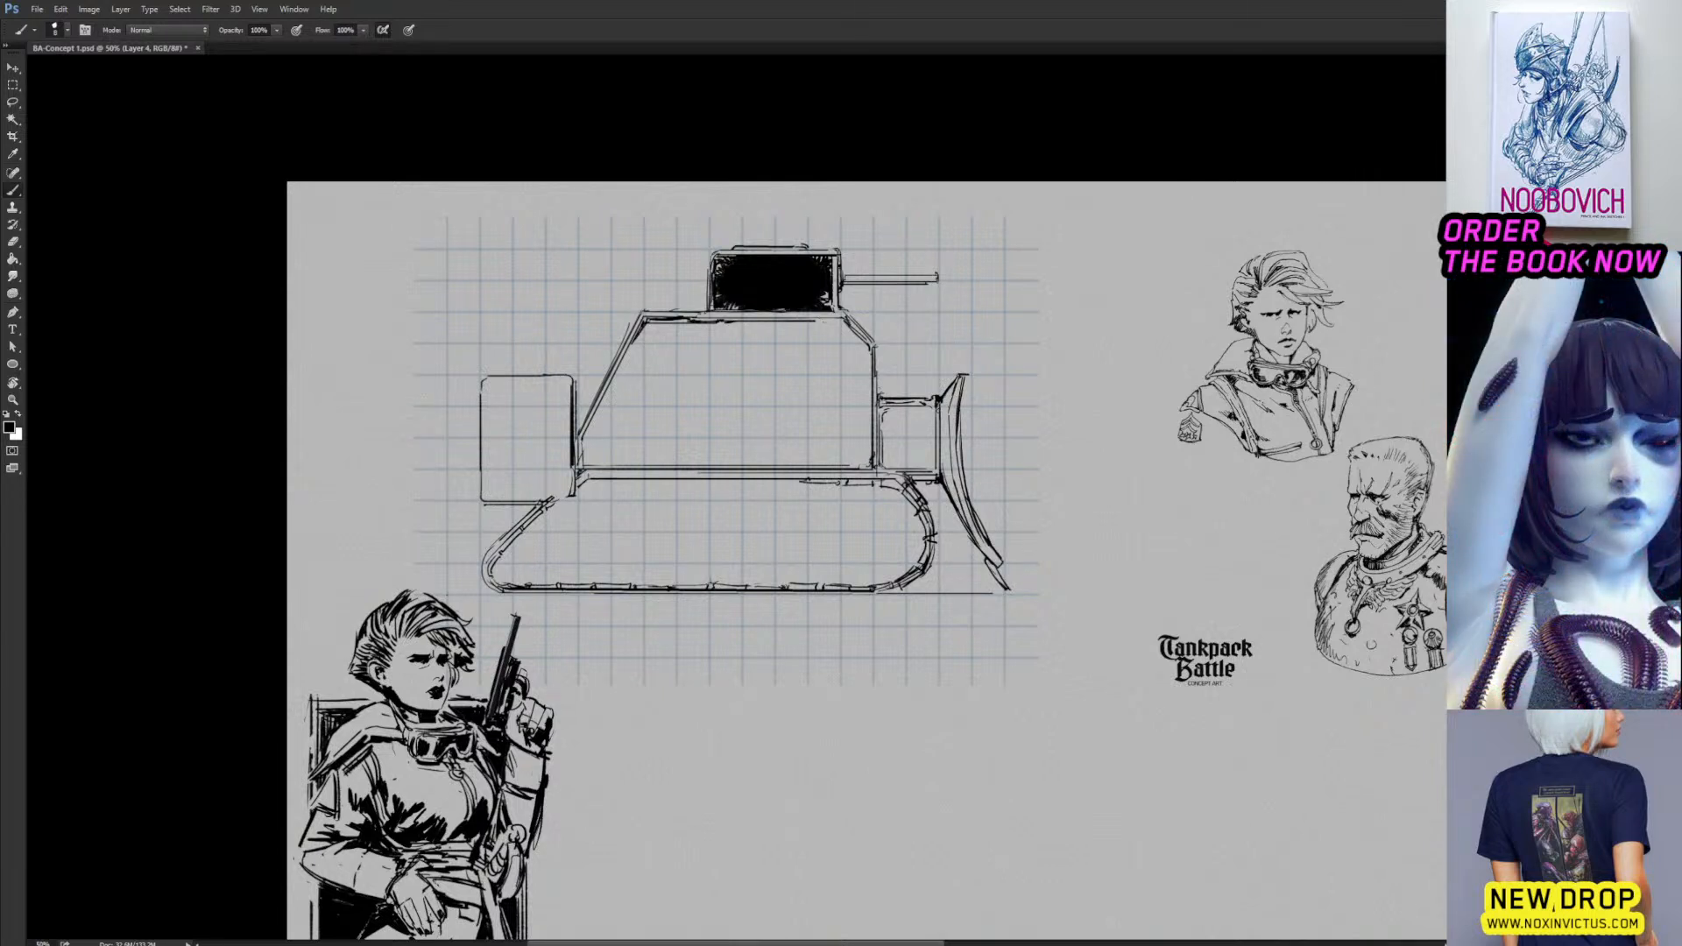
# Ink black hatching along the inside of the hull's front edge, from the sloped upper corner to the lower corner.
pyautogui.moveTo(813, 321)
pyautogui.mouseDown()
pyautogui.moveTo(834, 321)
pyautogui.moveTo(867, 376)
pyautogui.moveTo(858, 463)
pyautogui.moveTo(829, 467)
pyautogui.mouseUp()
pyautogui.press('r')
pyautogui.press('b')
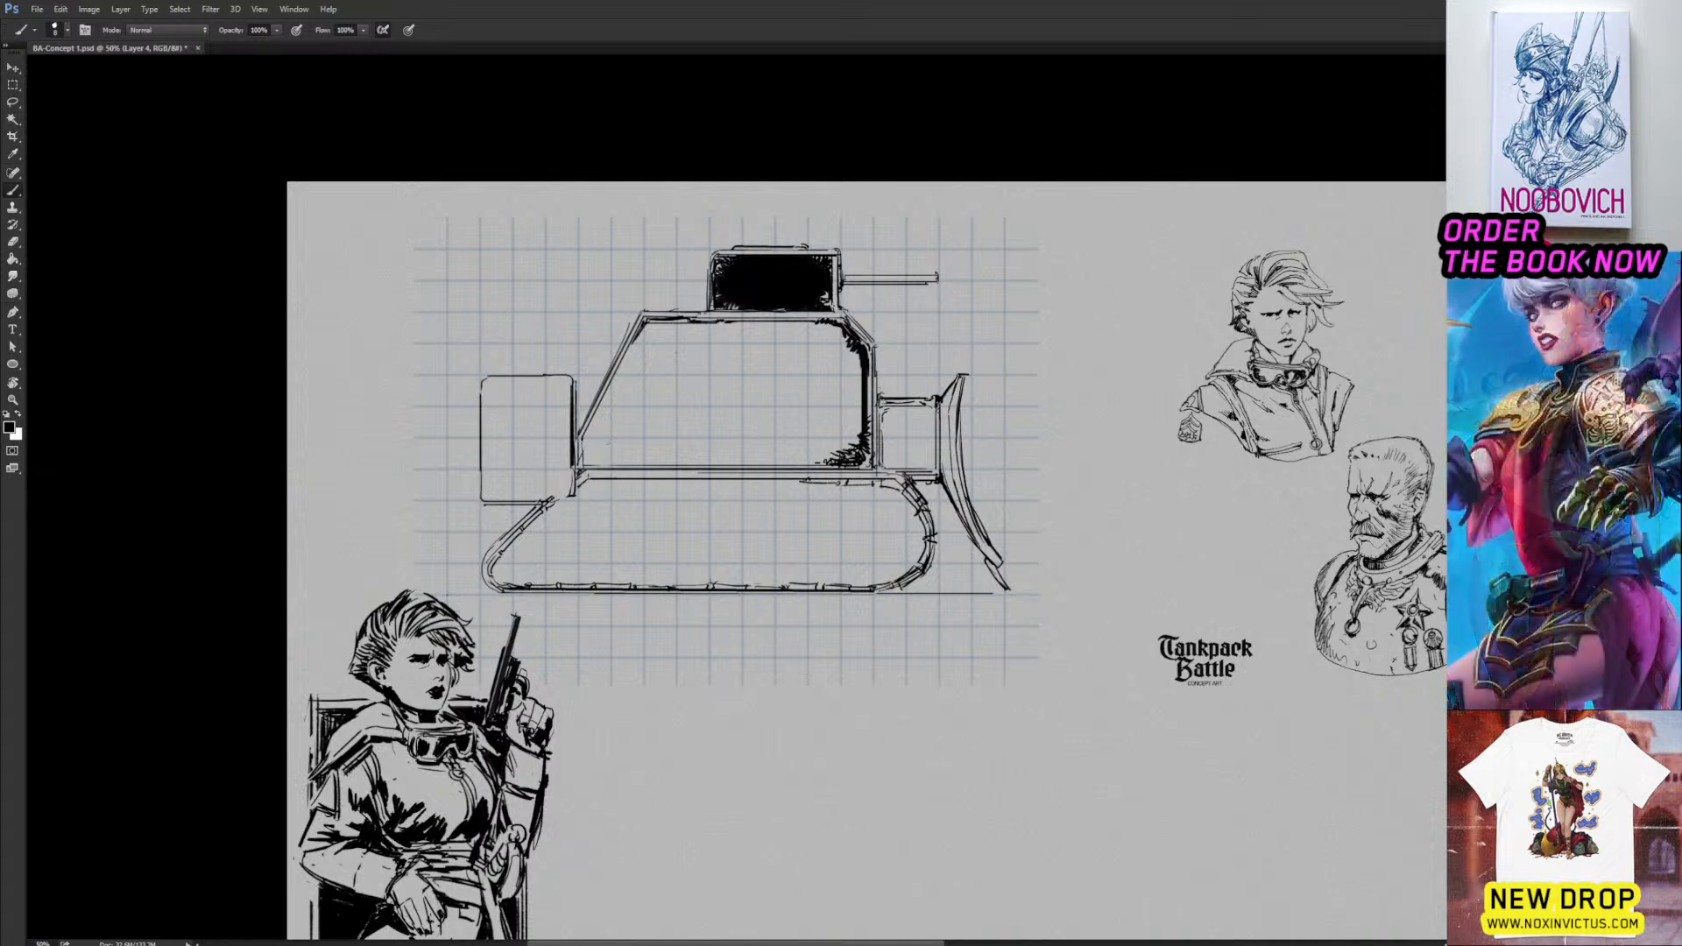
# Hatch the inside of the hull's sloped rear edge and upper rear corner, and fill the hull's interior with black.
pyautogui.moveTo(591, 432)
pyautogui.mouseDown()
pyautogui.moveTo(582, 458)
pyautogui.moveTo(605, 468)
pyautogui.moveTo(583, 444)
pyautogui.mouseUp()
pyautogui.moveTo(602, 429); pyautogui.dragTo(592, 440)
pyautogui.moveTo(605, 419); pyautogui.dragTo(598, 438)
pyautogui.moveTo(626, 356)
pyautogui.mouseDown()
pyautogui.moveTo(594, 427)
pyautogui.moveTo(650, 344)
pyautogui.mouseUp()
pyautogui.moveTo(670, 323); pyautogui.dragTo(666, 333)
pyautogui.press('g')
pyautogui.click(759, 351)
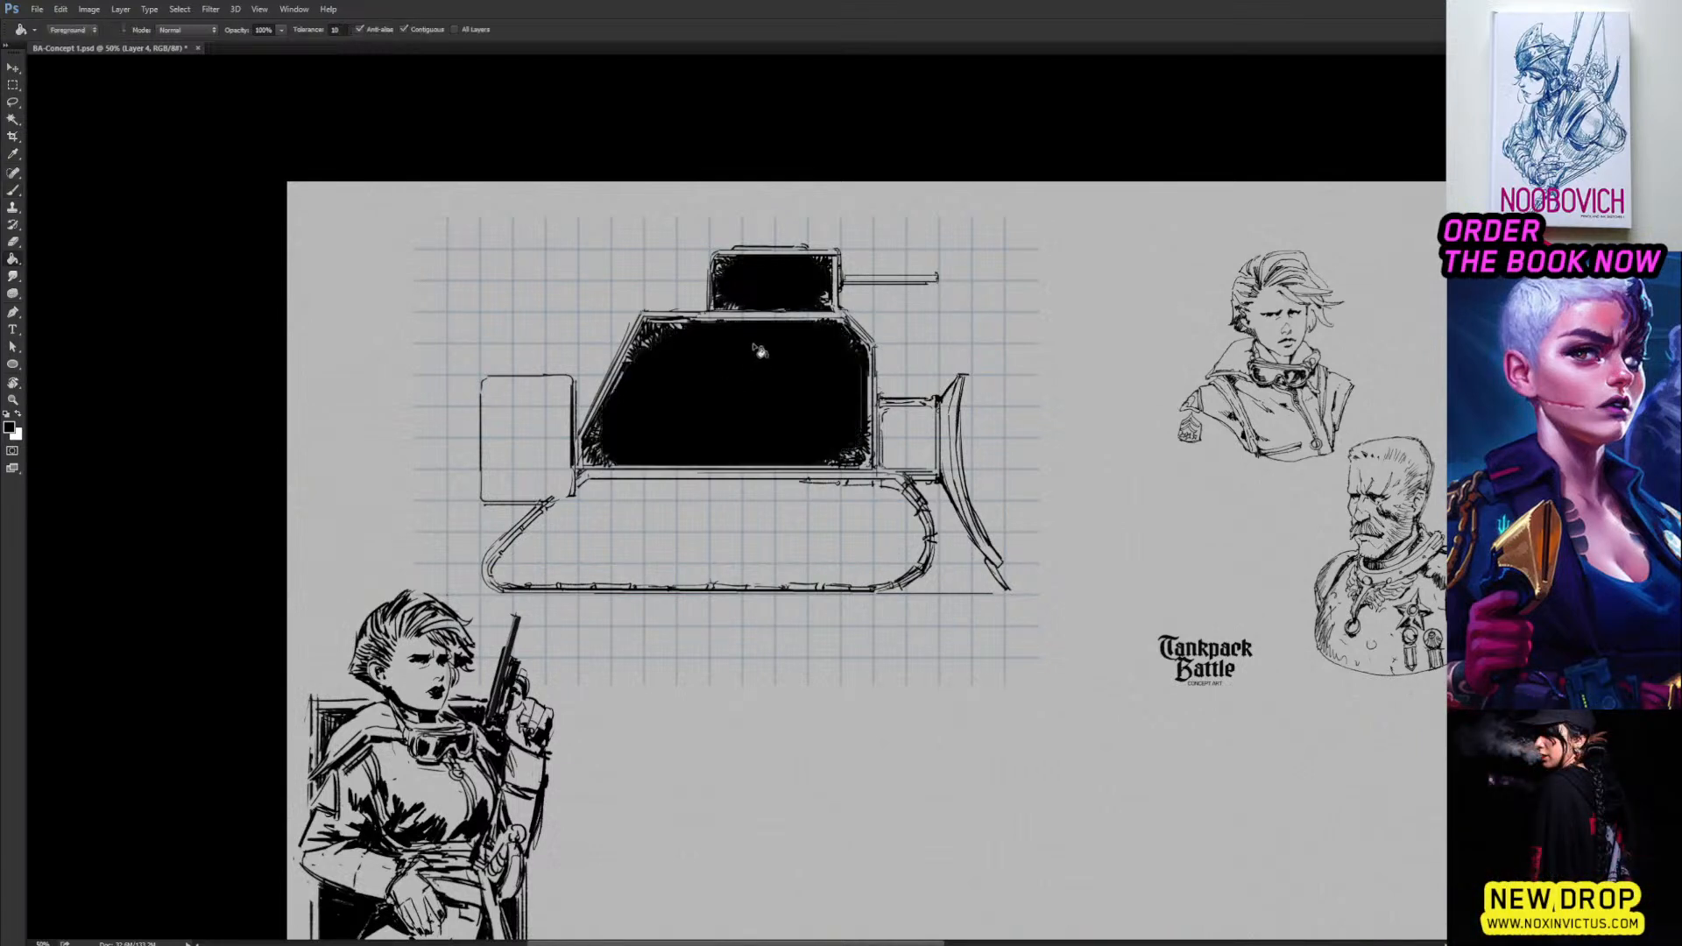
# Add short white strokes over the black fill at the hull's upper front corner.
pyautogui.press('b')
pyautogui.press('x')
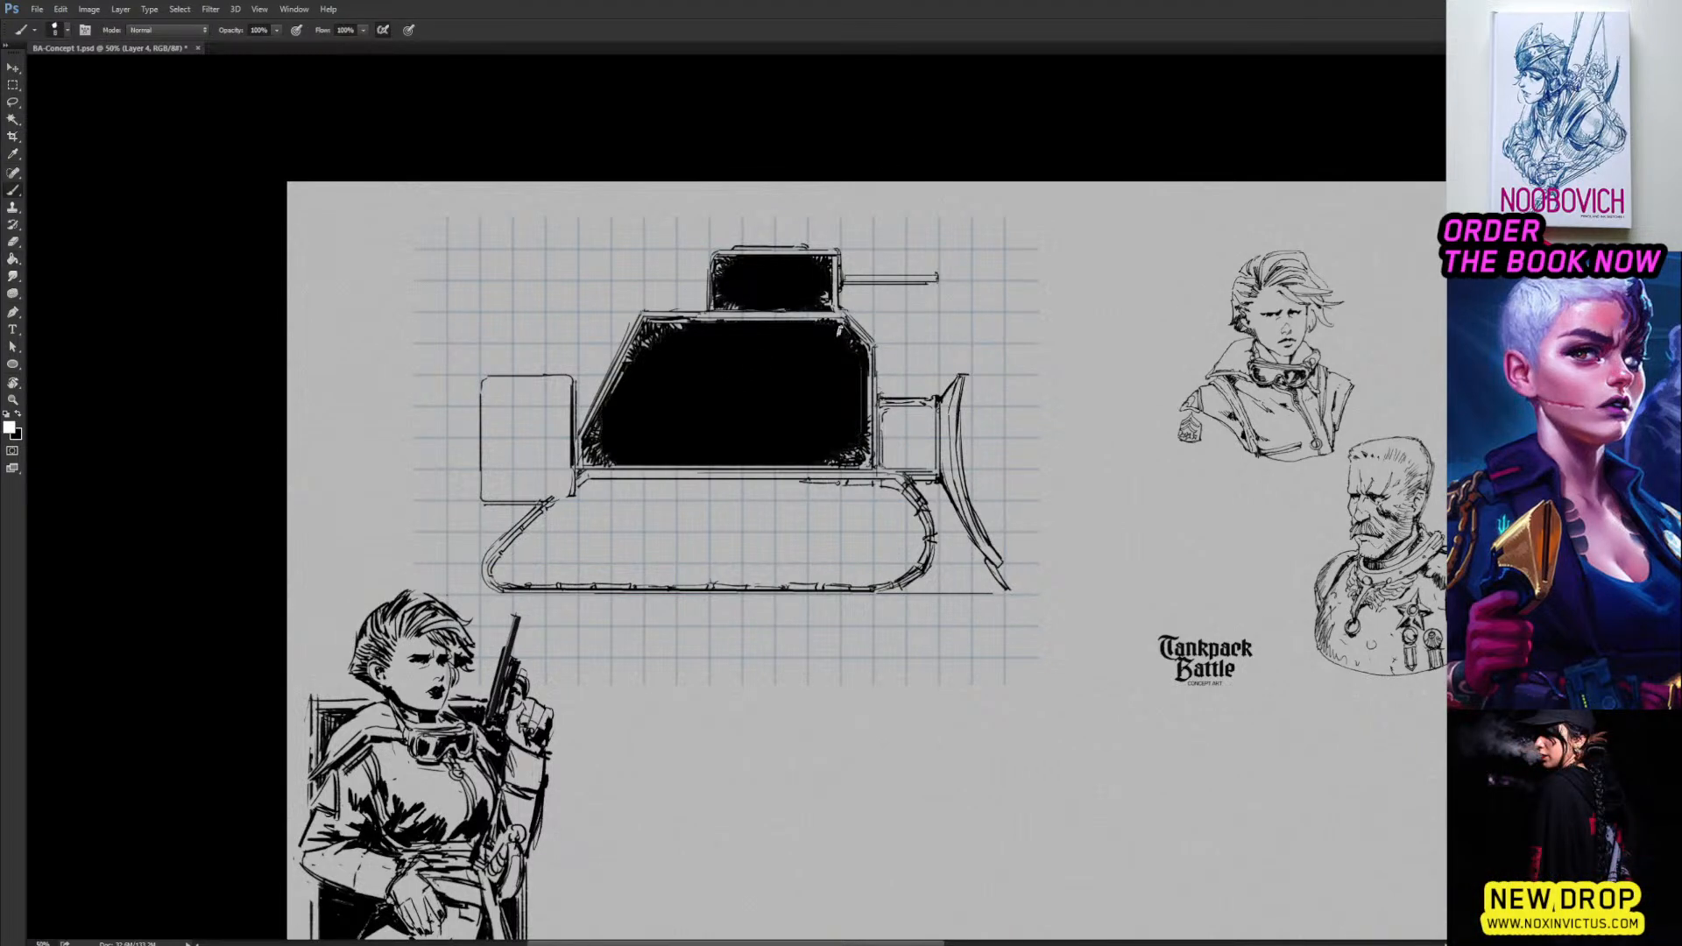
pyautogui.moveTo(838, 329); pyautogui.dragTo(846, 343)
pyautogui.moveTo(845, 335)
pyautogui.mouseDown()
pyautogui.moveTo(862, 354)
pyautogui.moveTo(847, 341)
pyautogui.mouseUp()
pyautogui.press('x')
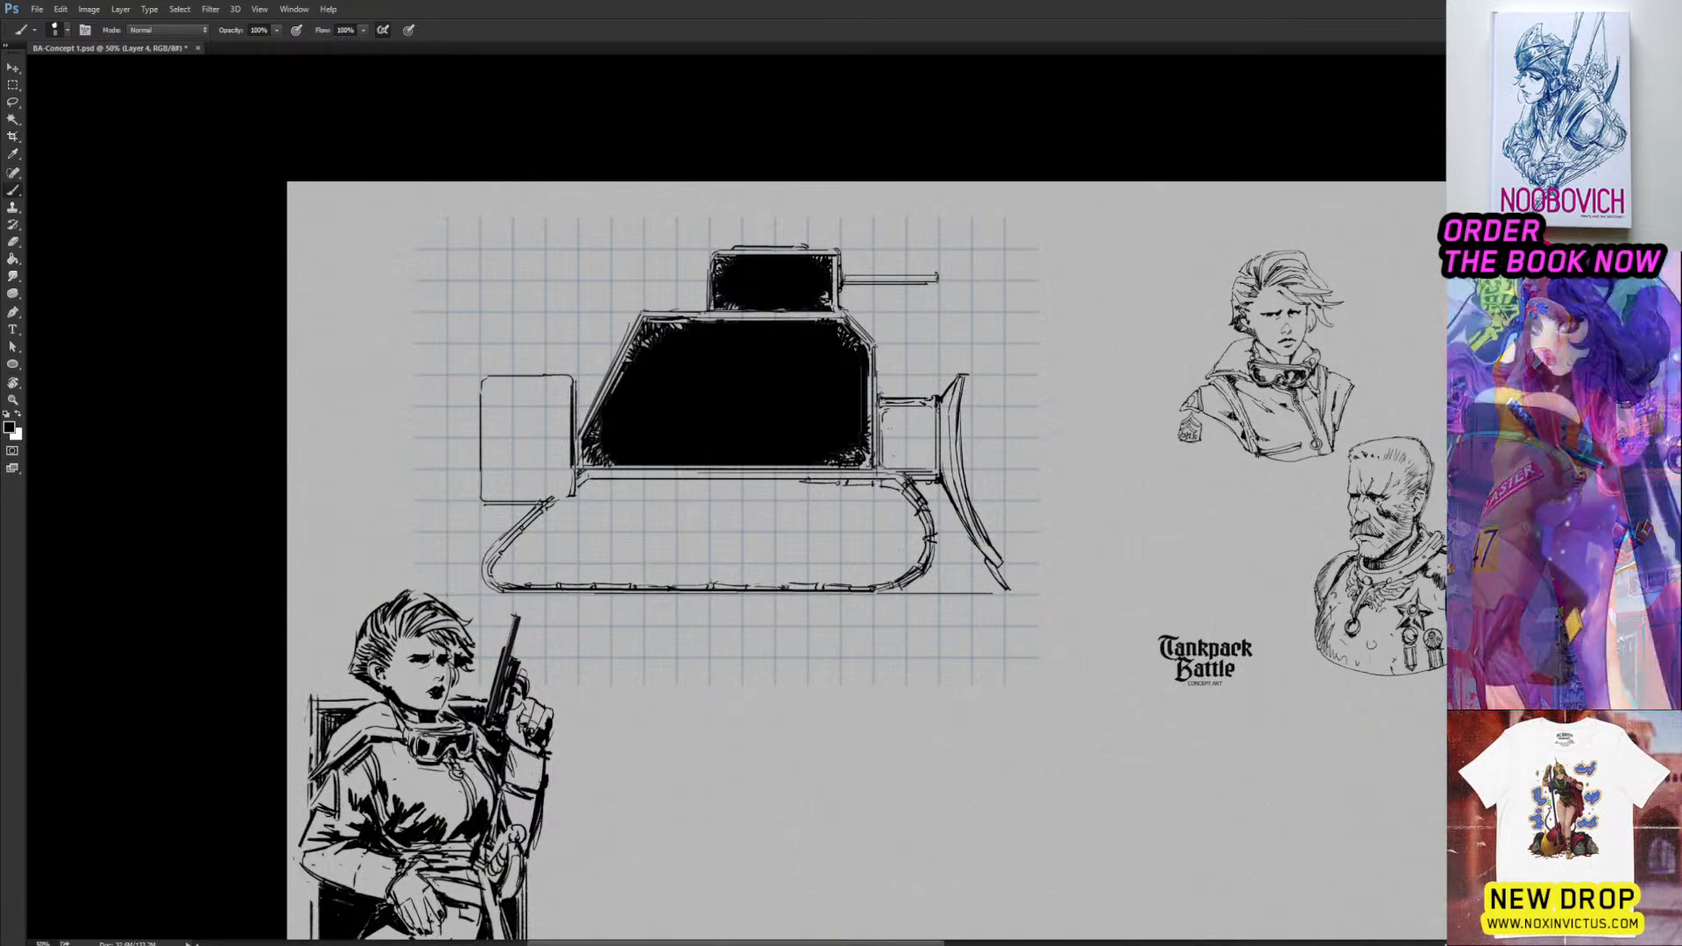
# Hatch the edges of the block between the hull and the plow blade and fill it with black.
pyautogui.moveTo(885, 416)
pyautogui.mouseDown()
pyautogui.moveTo(887, 471)
pyautogui.moveTo(931, 472)
pyautogui.moveTo(923, 415)
pyautogui.mouseUp()
pyautogui.moveTo(931, 402)
pyautogui.mouseDown()
pyautogui.moveTo(887, 427)
pyautogui.moveTo(1001, 343)
pyautogui.mouseUp()
pyautogui.press('g')
pyautogui.click(907, 438)
pyautogui.press('b')
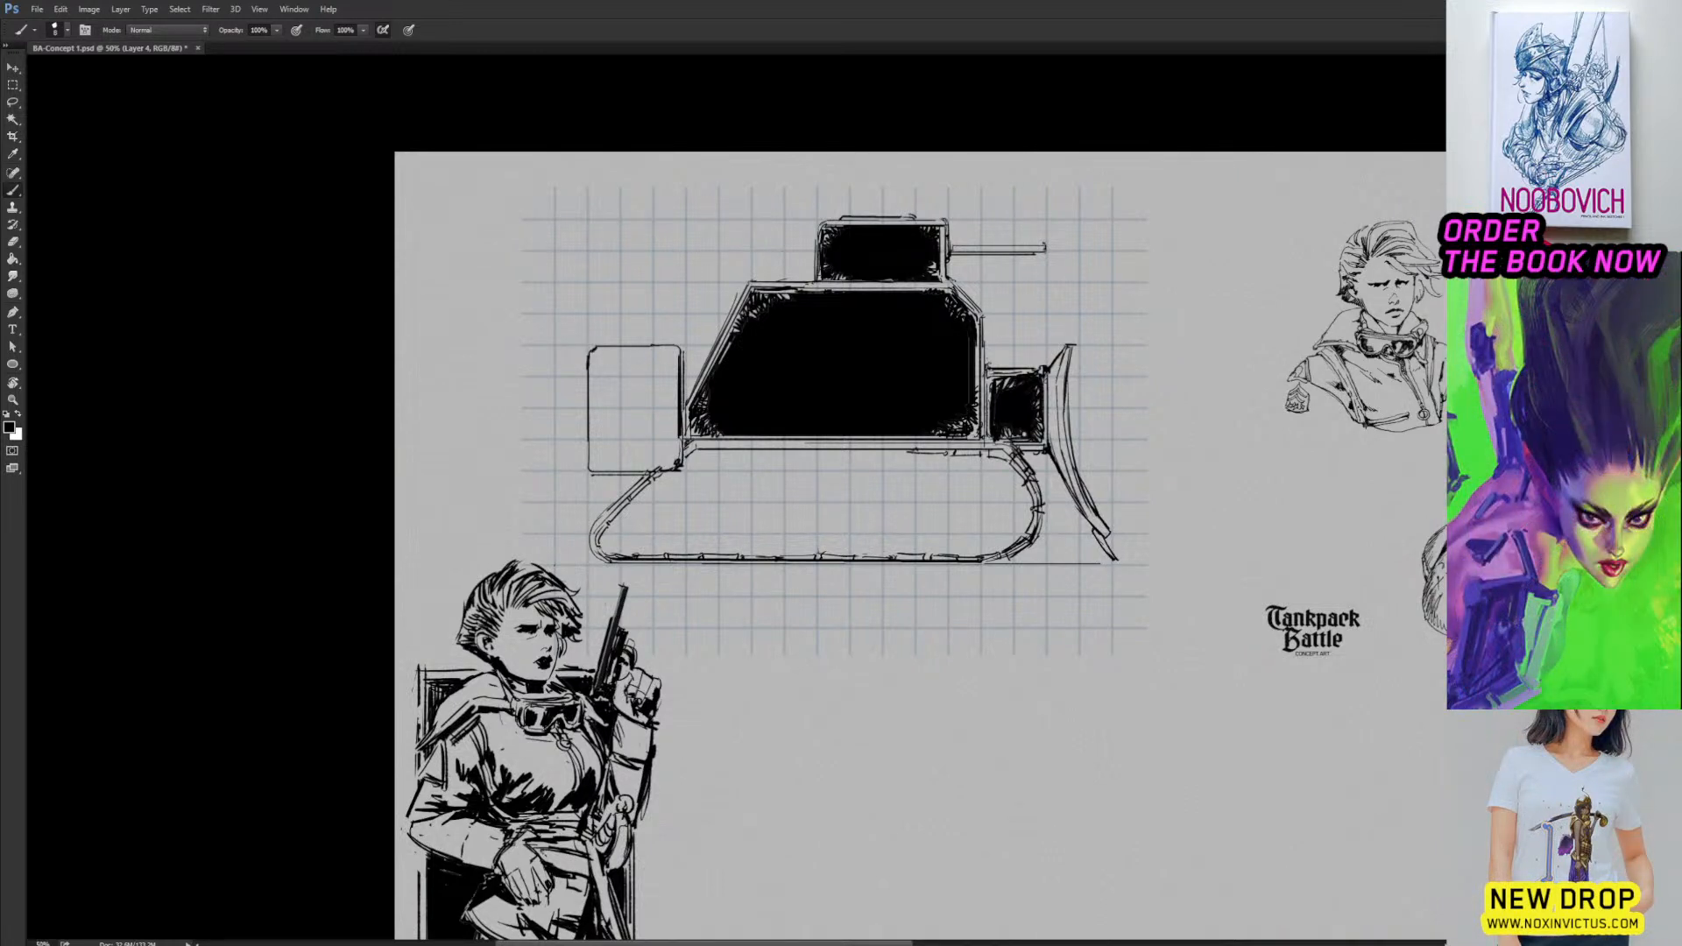
# Ink an inner border line along the edges of the box behind the hull.
pyautogui.moveTo(591, 367); pyautogui.dragTo(591, 415)
pyautogui.moveTo(610, 352)
pyautogui.mouseDown()
pyautogui.moveTo(677, 355)
pyautogui.moveTo(674, 450)
pyautogui.mouseUp()
pyautogui.moveTo(673, 366)
pyautogui.mouseDown()
pyautogui.moveTo(673, 450)
pyautogui.moveTo(610, 465)
pyautogui.mouseUp()
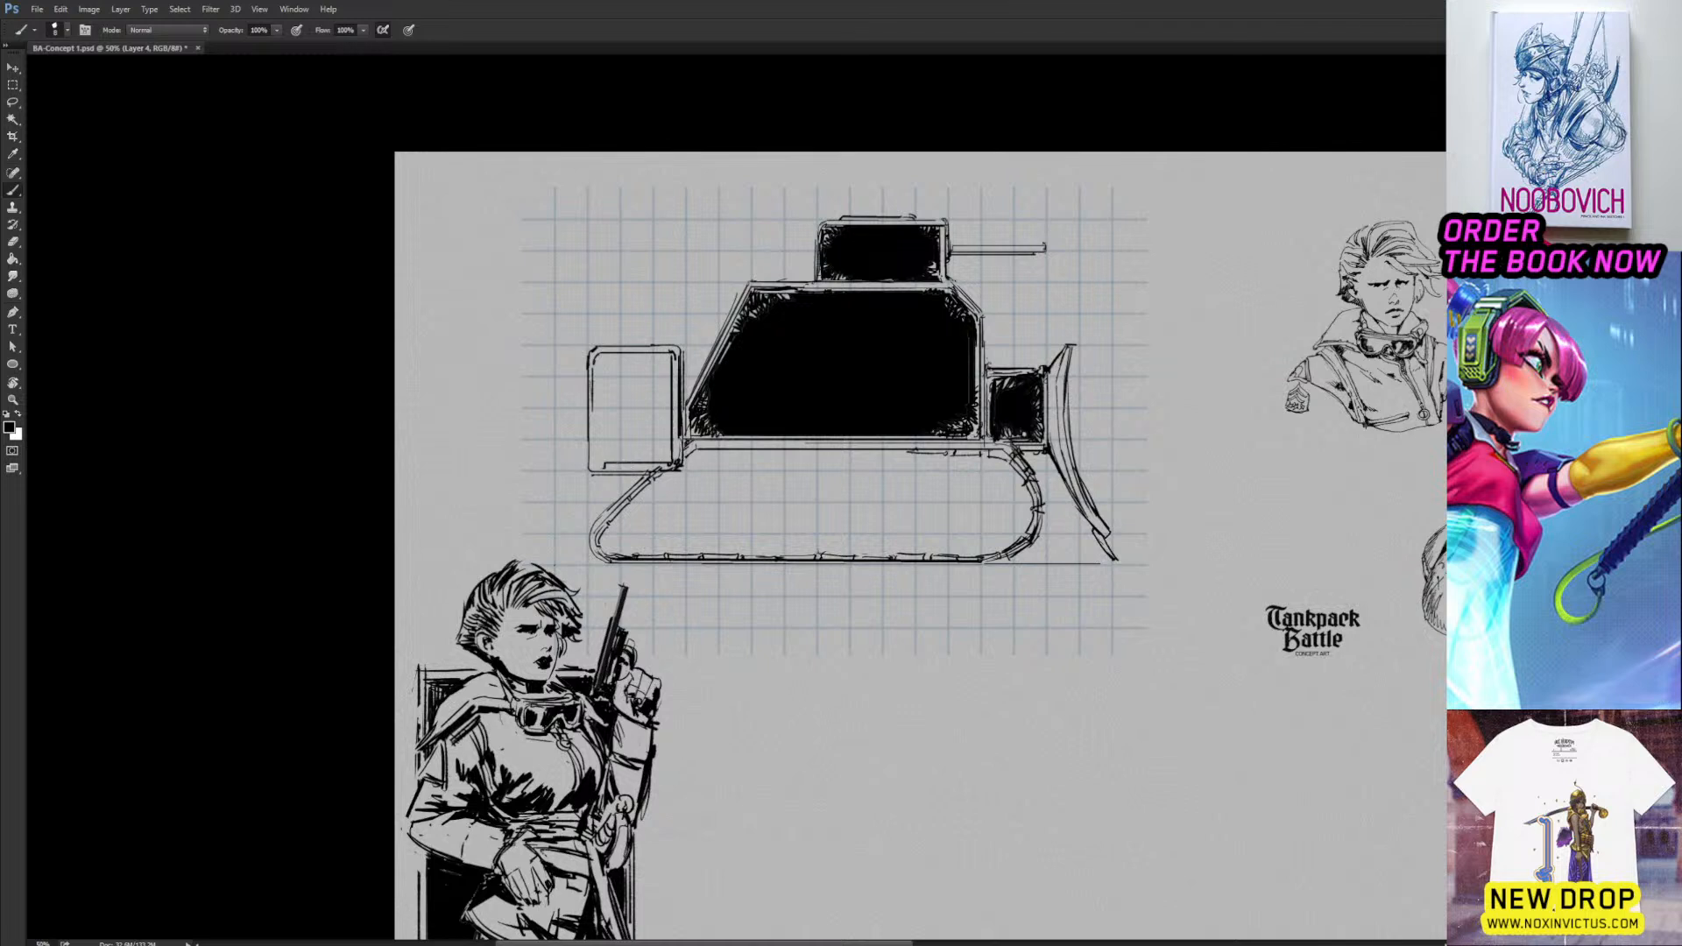
pyautogui.moveTo(593, 387); pyautogui.dragTo(593, 466)
pyautogui.press('g')
pyautogui.click(634, 407)
pyautogui.press('b')
pyautogui.hotkey('ctrl', 'z')
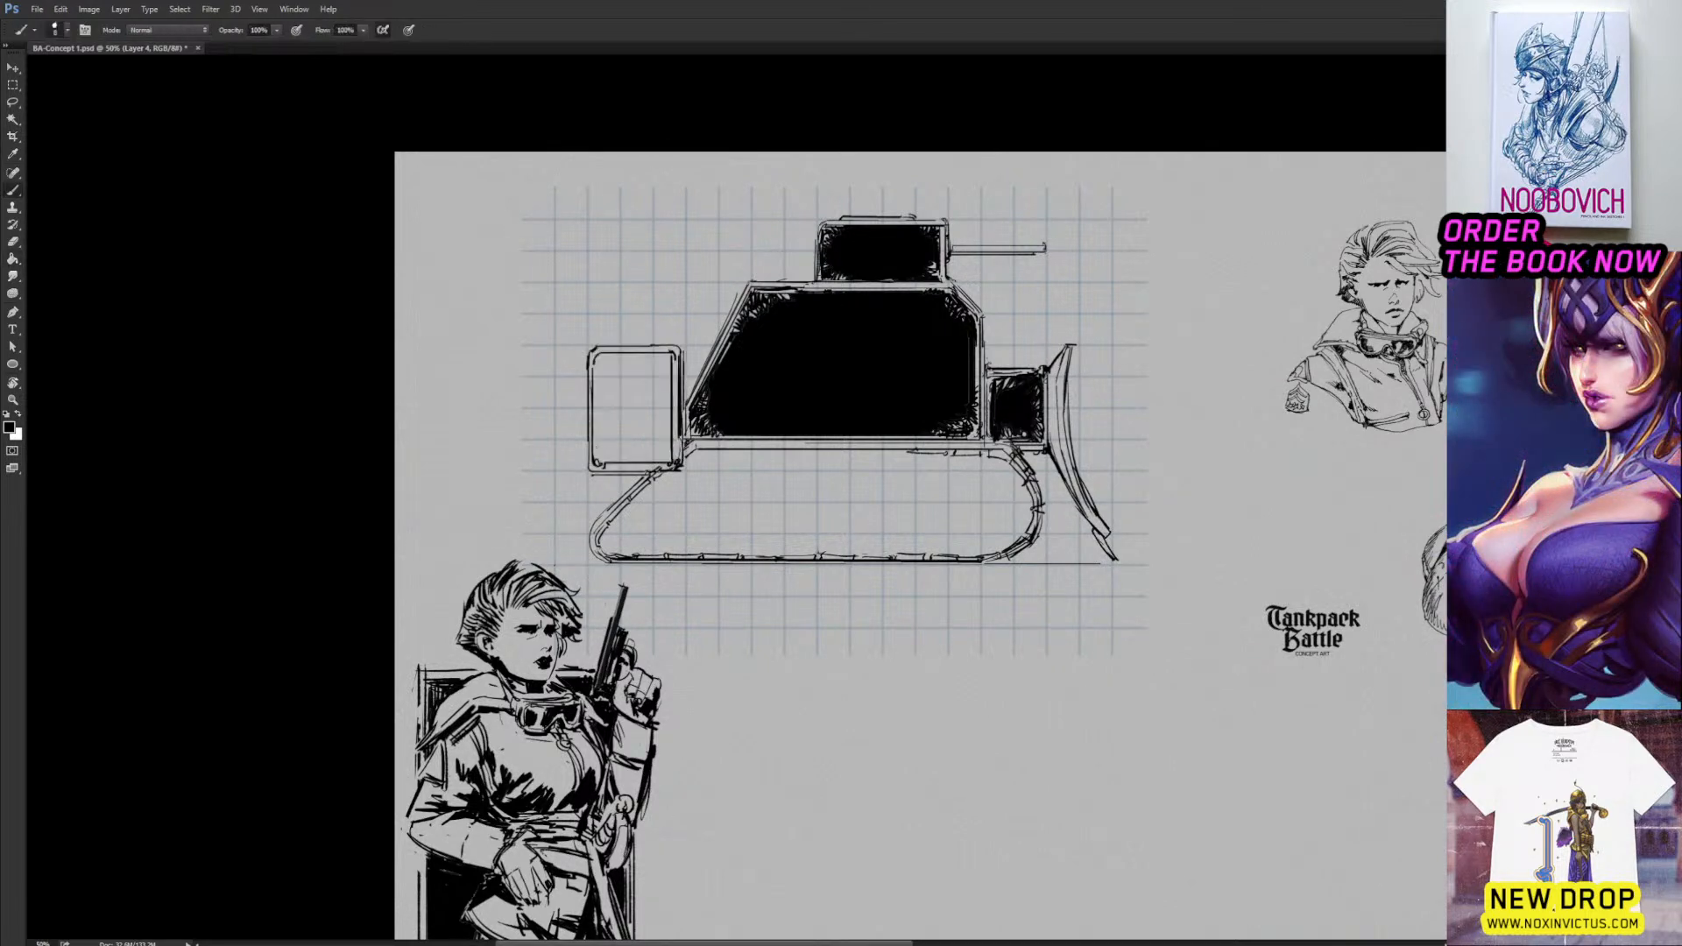
# Hatch the inside bottom, sides and top of the rear box and fill its remaining interior with black.
pyautogui.moveTo(596, 446); pyautogui.dragTo(609, 467)
pyautogui.moveTo(609, 453); pyautogui.dragTo(663, 464)
pyautogui.moveTo(665, 451)
pyautogui.mouseDown()
pyautogui.moveTo(674, 461)
pyautogui.moveTo(631, 463)
pyautogui.mouseUp()
pyautogui.moveTo(638, 452); pyautogui.dragTo(595, 442)
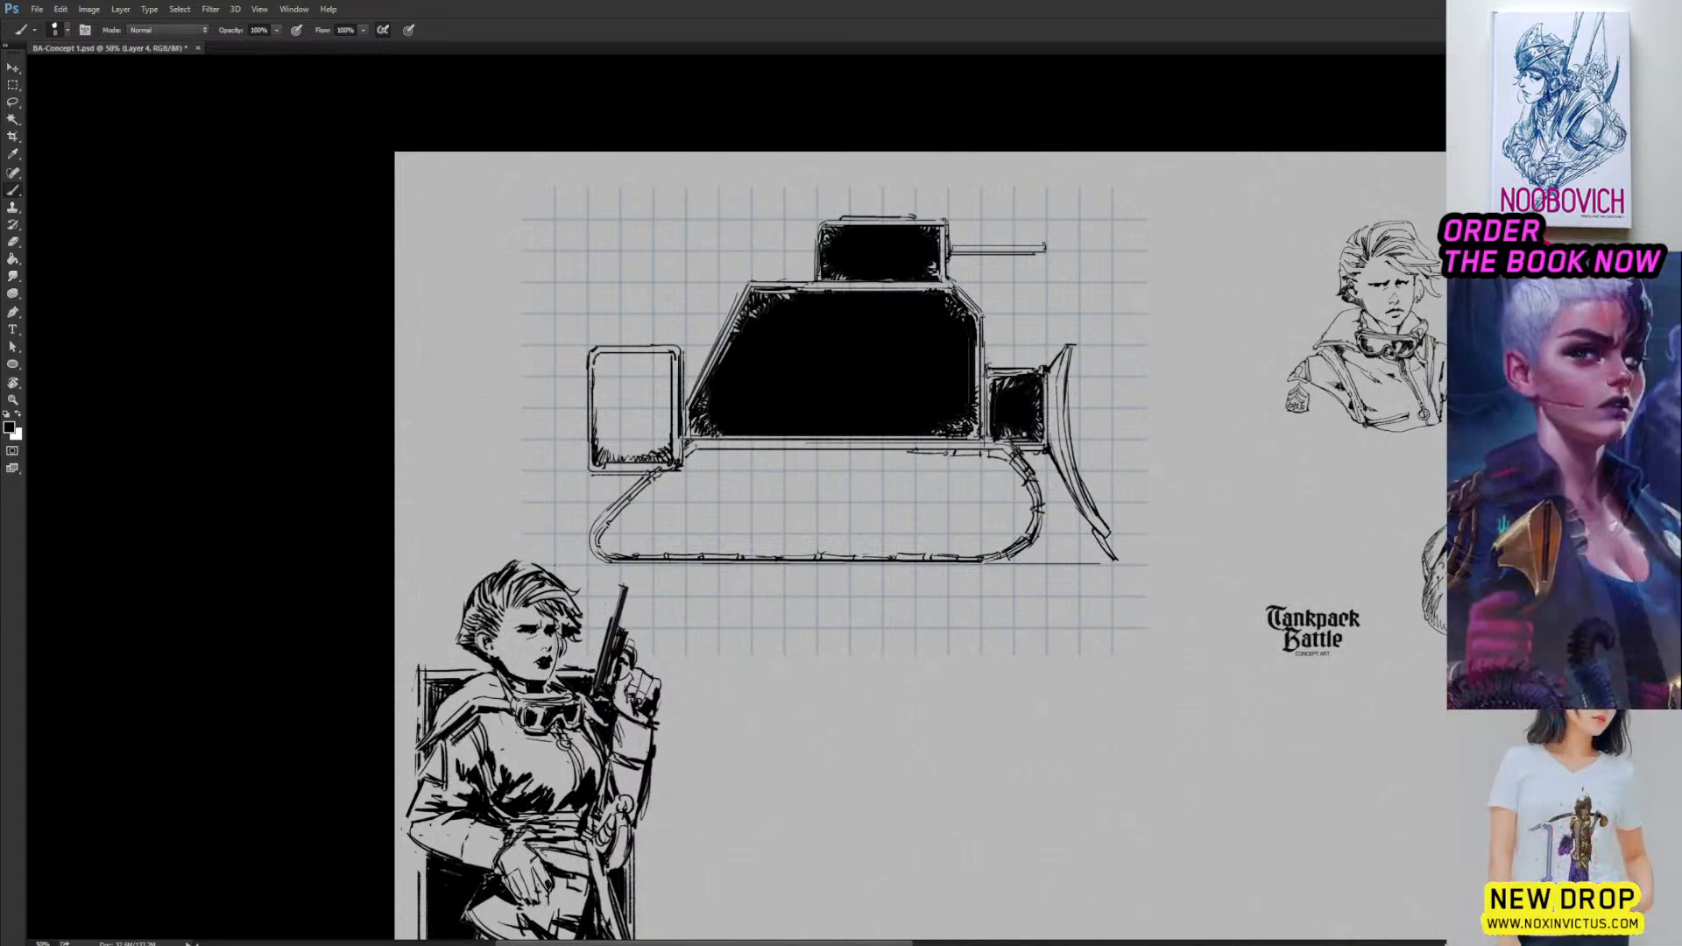
pyautogui.moveTo(616, 351)
pyautogui.mouseDown()
pyautogui.moveTo(603, 362)
pyautogui.moveTo(659, 365)
pyautogui.moveTo(666, 388)
pyautogui.mouseUp()
pyautogui.click(655, 398)
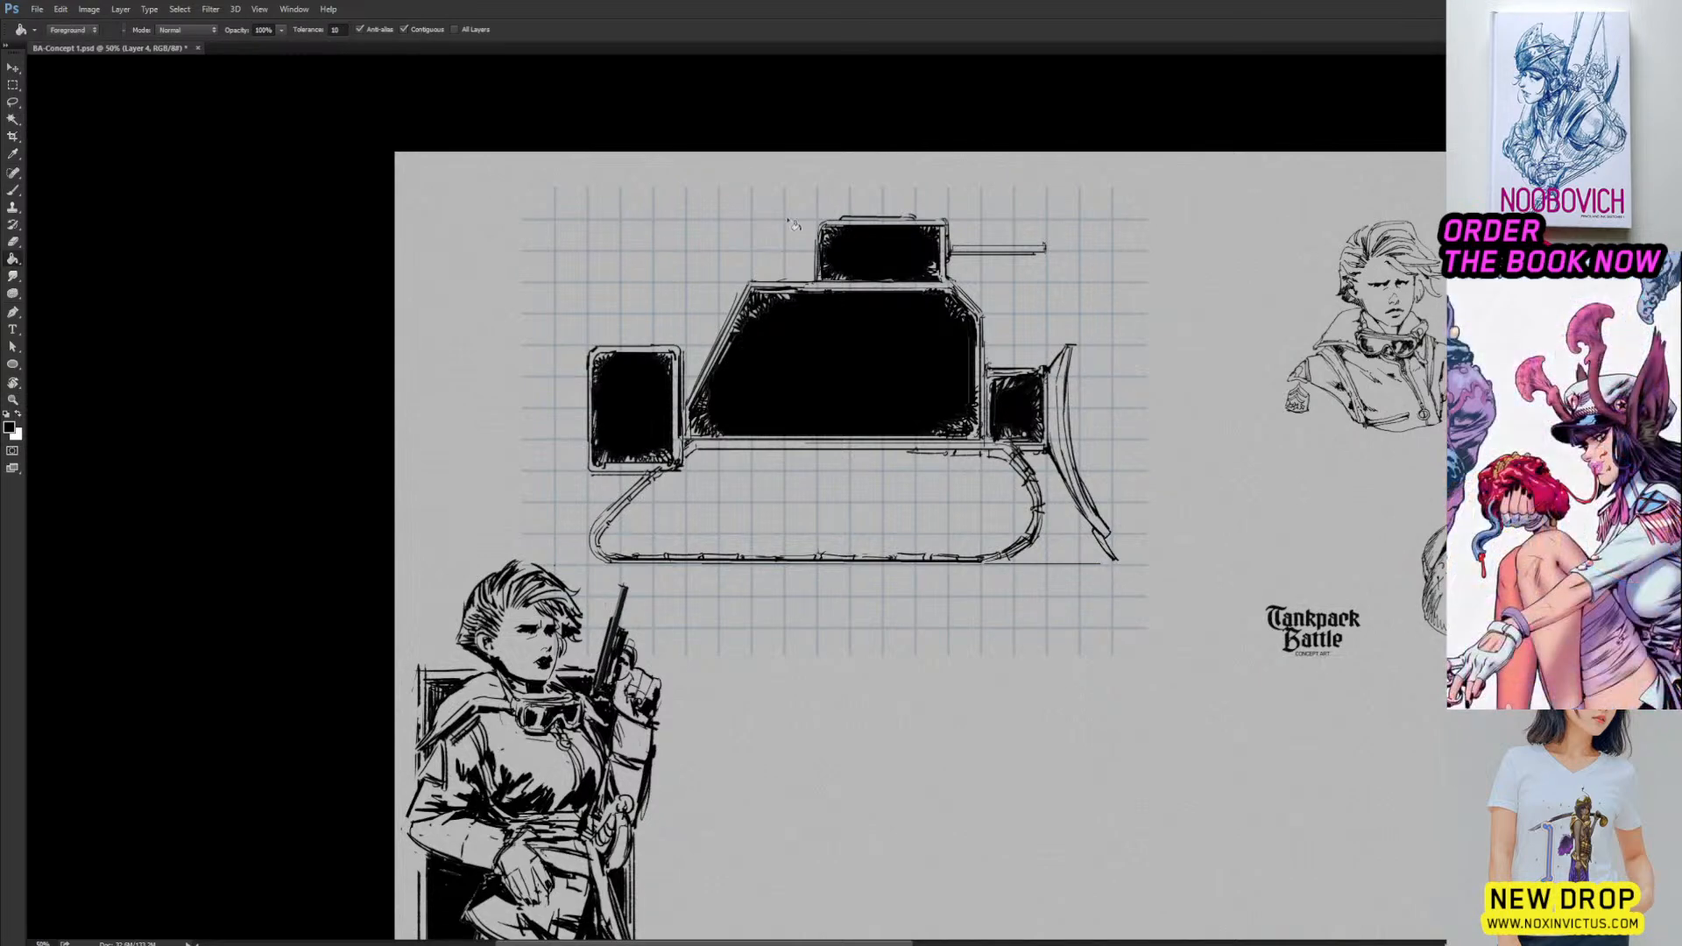
pyautogui.press('b')
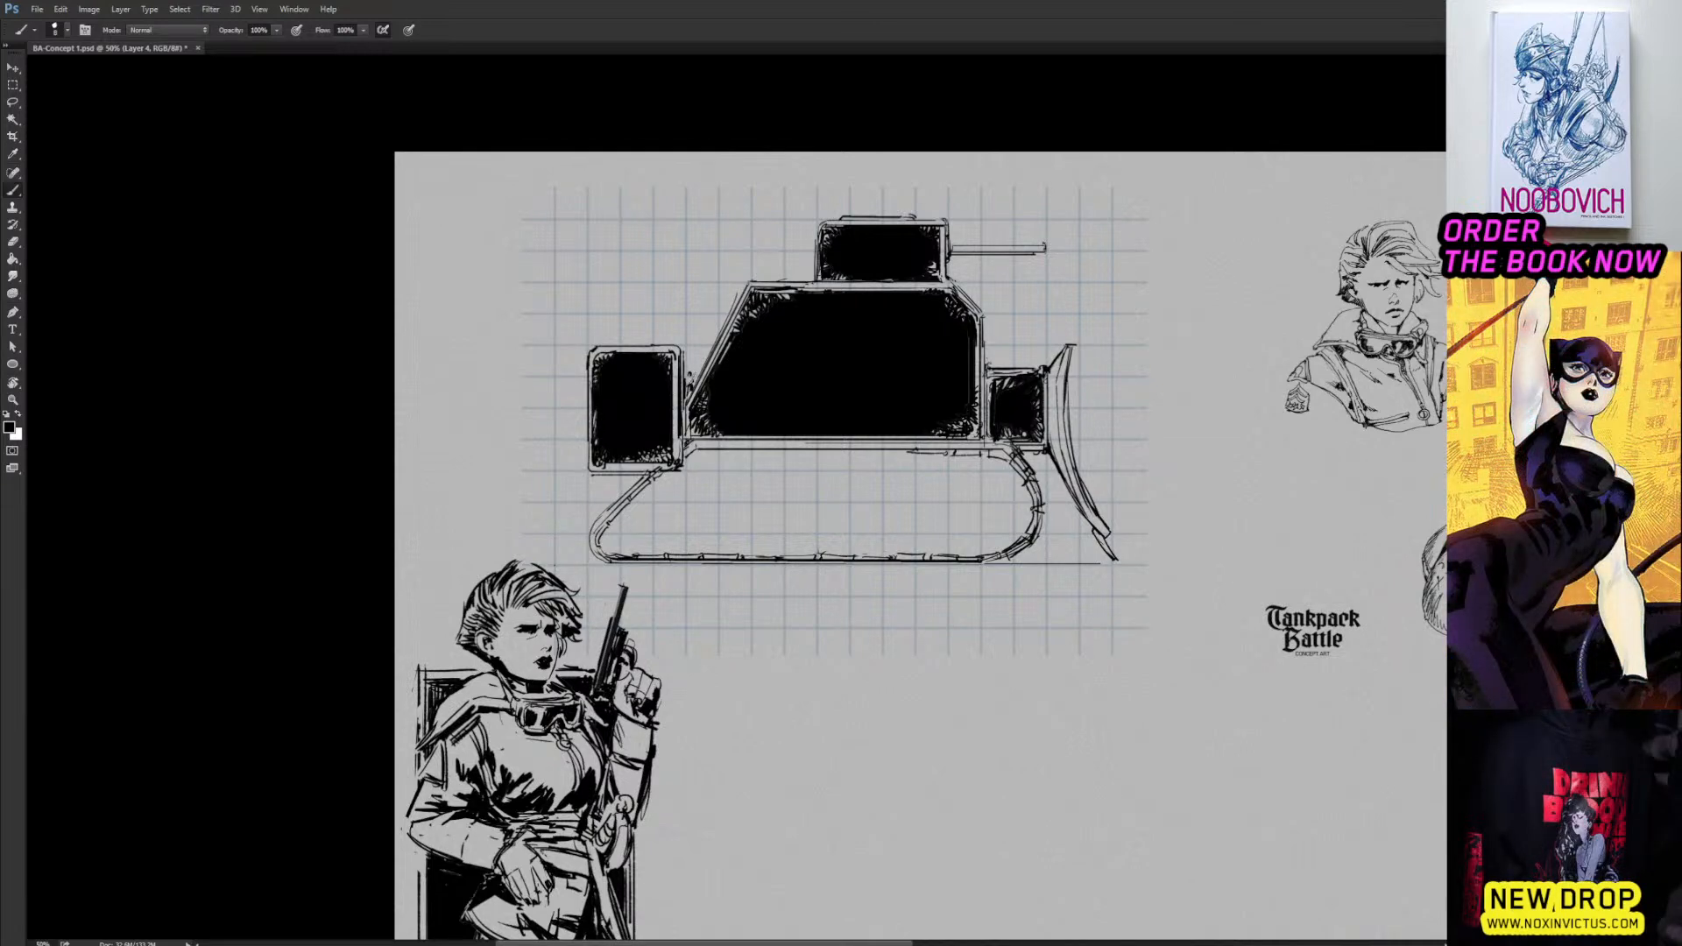
# Draw armor plates along the hull's sloped rear edge and a low rack with three spikes on the roof behind the turret.
pyautogui.moveTo(707, 350); pyautogui.dragTo(690, 386)
pyautogui.moveTo(729, 302); pyautogui.dragTo(716, 333)
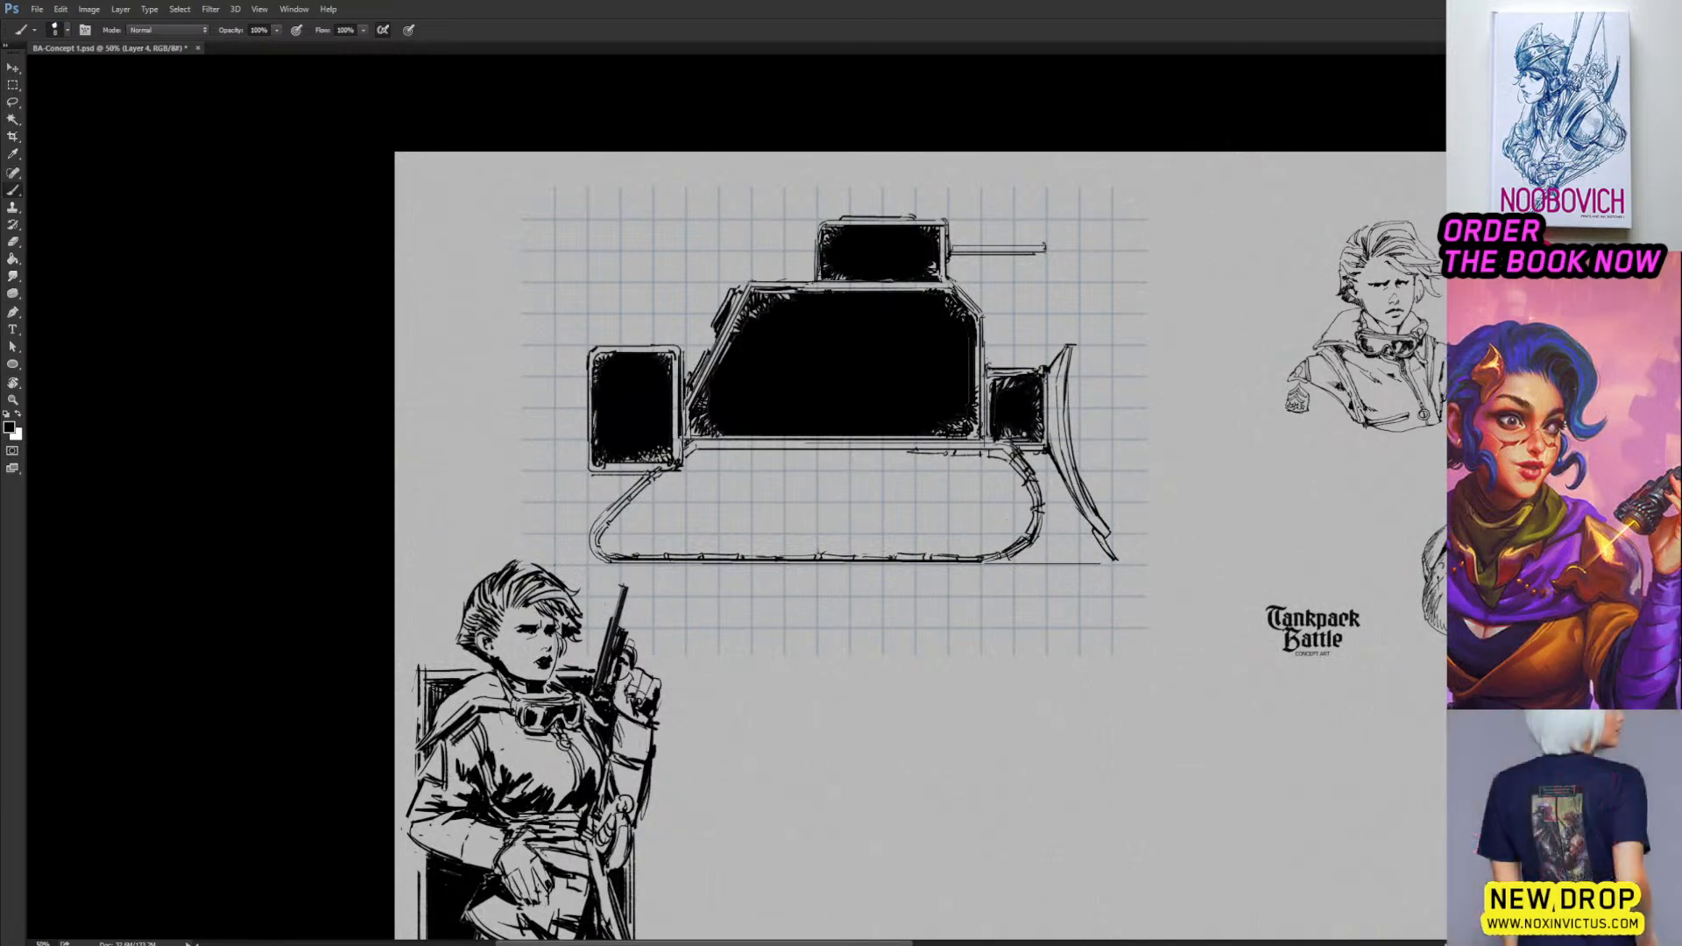
pyautogui.moveTo(738, 270)
pyautogui.mouseDown()
pyautogui.moveTo(717, 305)
pyautogui.moveTo(795, 267)
pyautogui.moveTo(806, 282)
pyautogui.moveTo(733, 290)
pyautogui.moveTo(751, 255)
pyautogui.mouseUp()
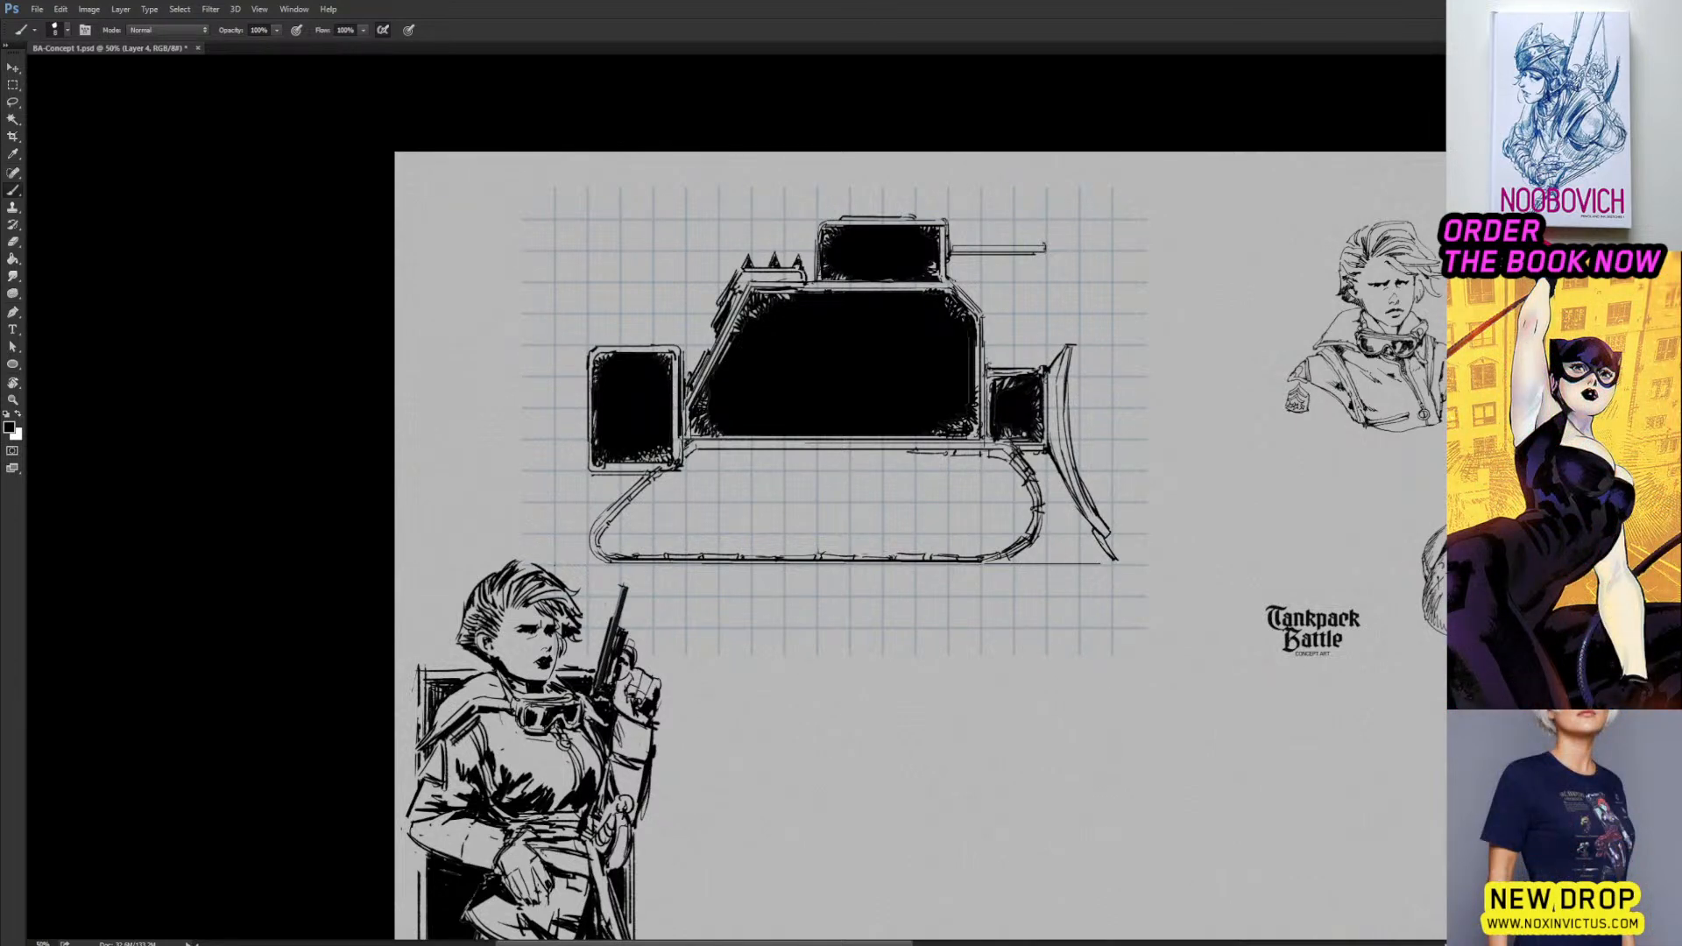
# Ink the inner outline of the track along its sloped rear, upper and lower runs.
pyautogui.moveTo(968, 329); pyautogui.dragTo(816, 334)
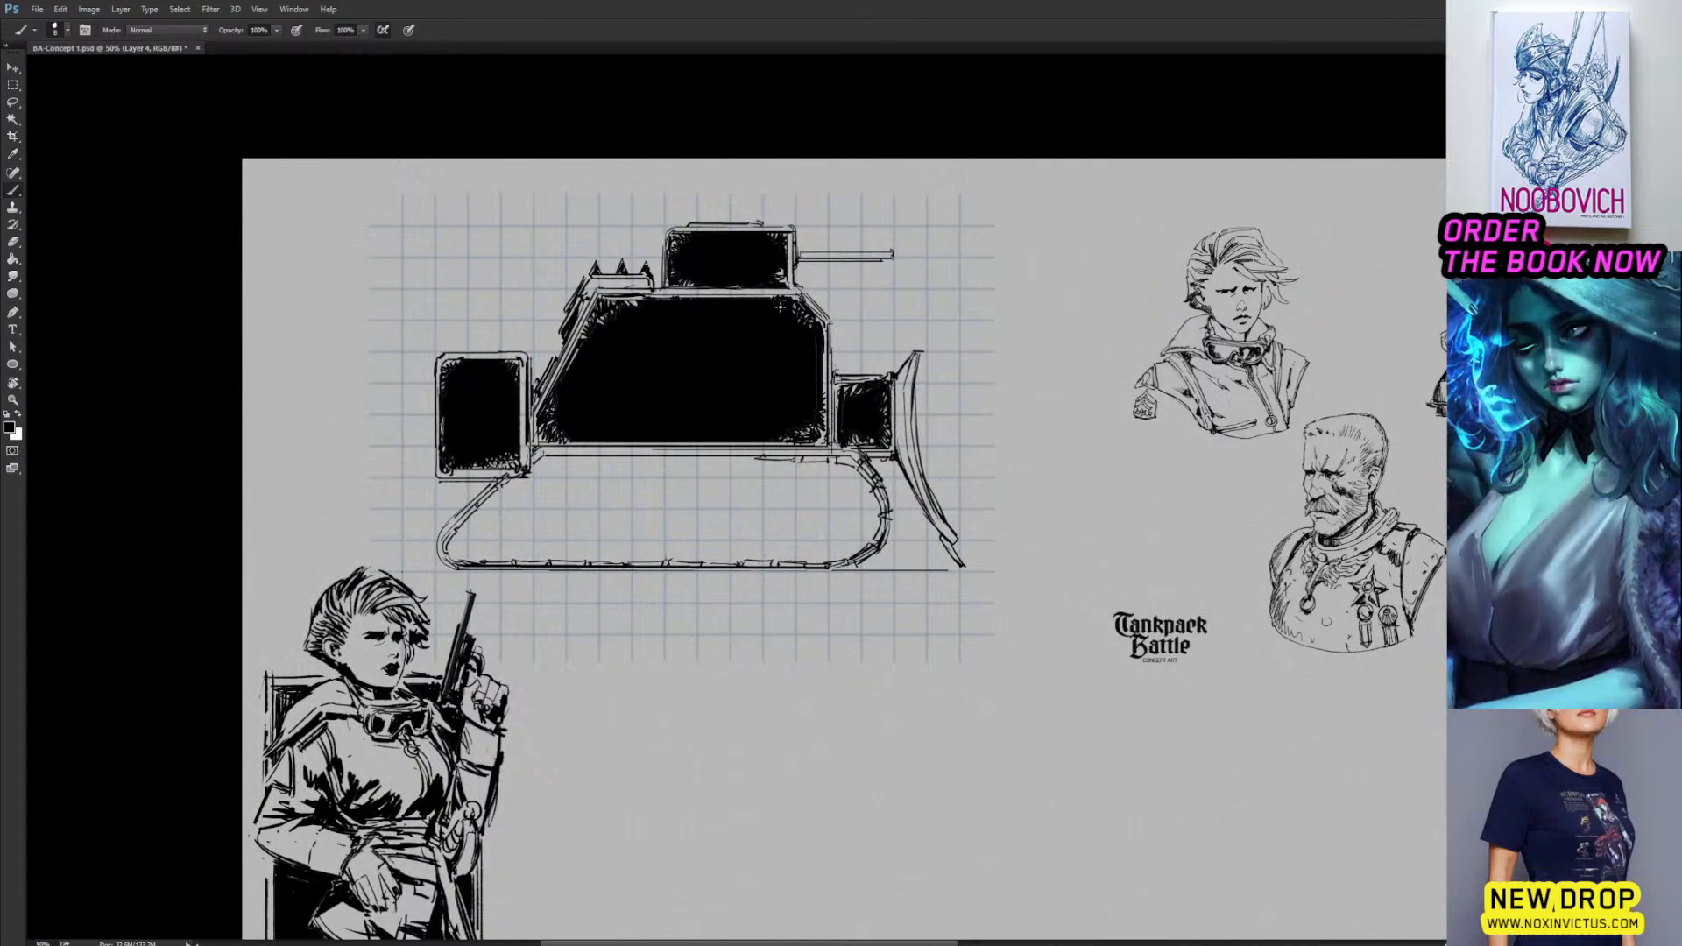
pyautogui.moveTo(684, 342); pyautogui.dragTo(781, 327)
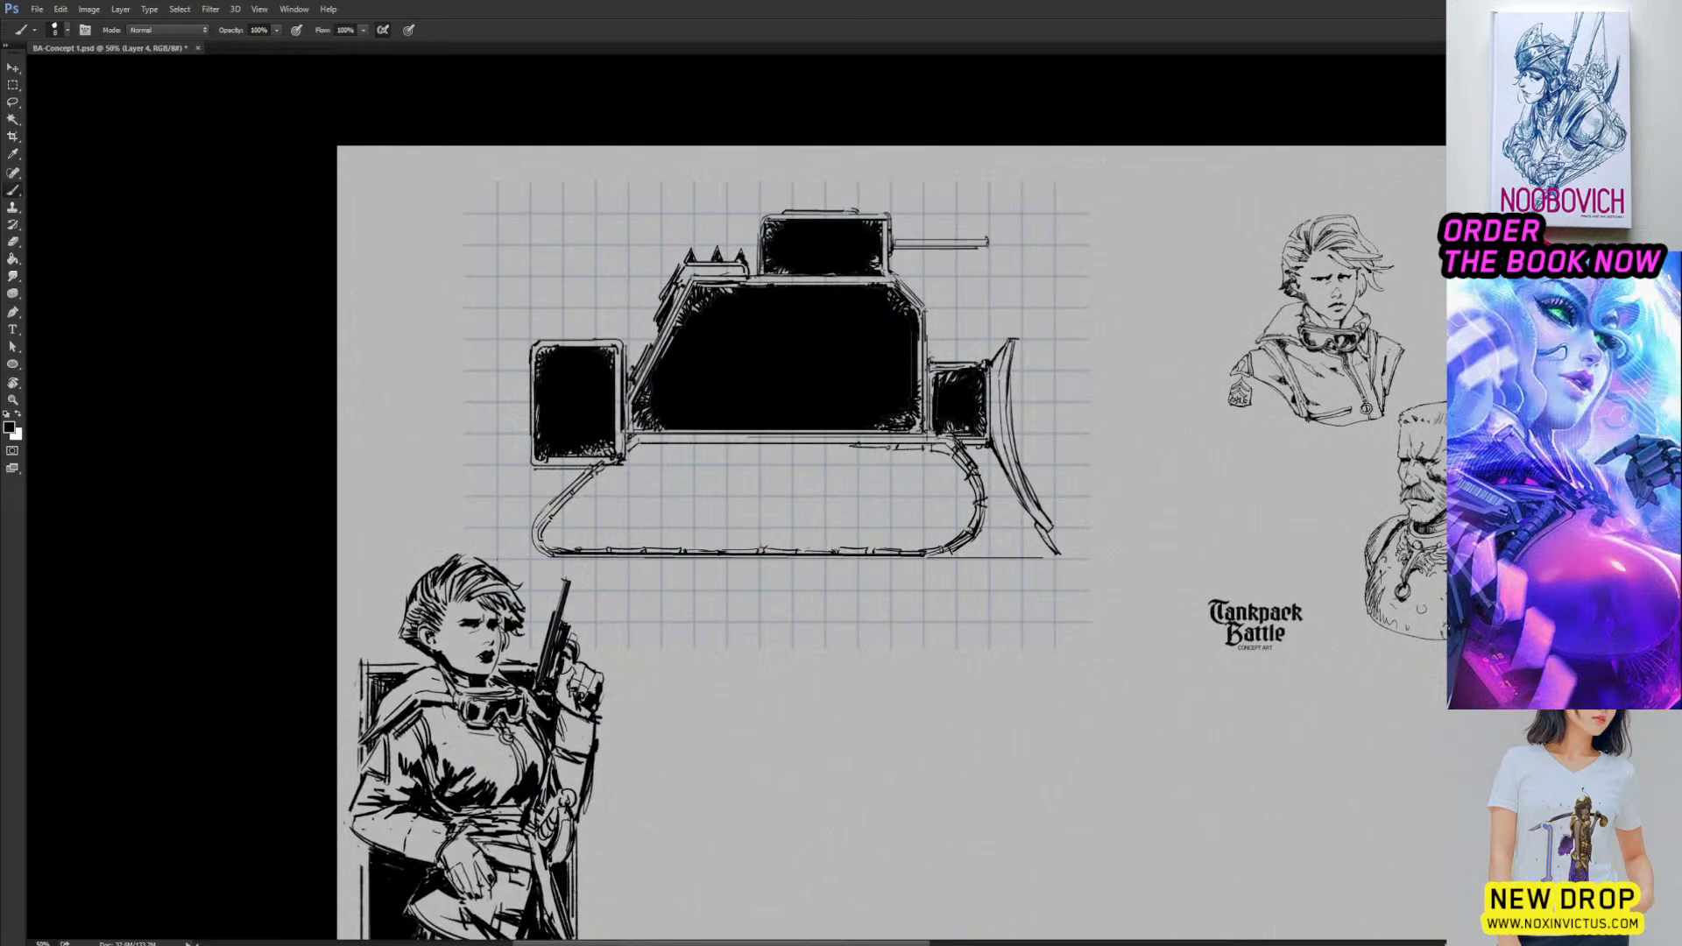
pyautogui.moveTo(588, 490)
pyautogui.mouseDown()
pyautogui.moveTo(574, 517)
pyautogui.moveTo(586, 491)
pyautogui.moveTo(569, 501)
pyautogui.mouseUp()
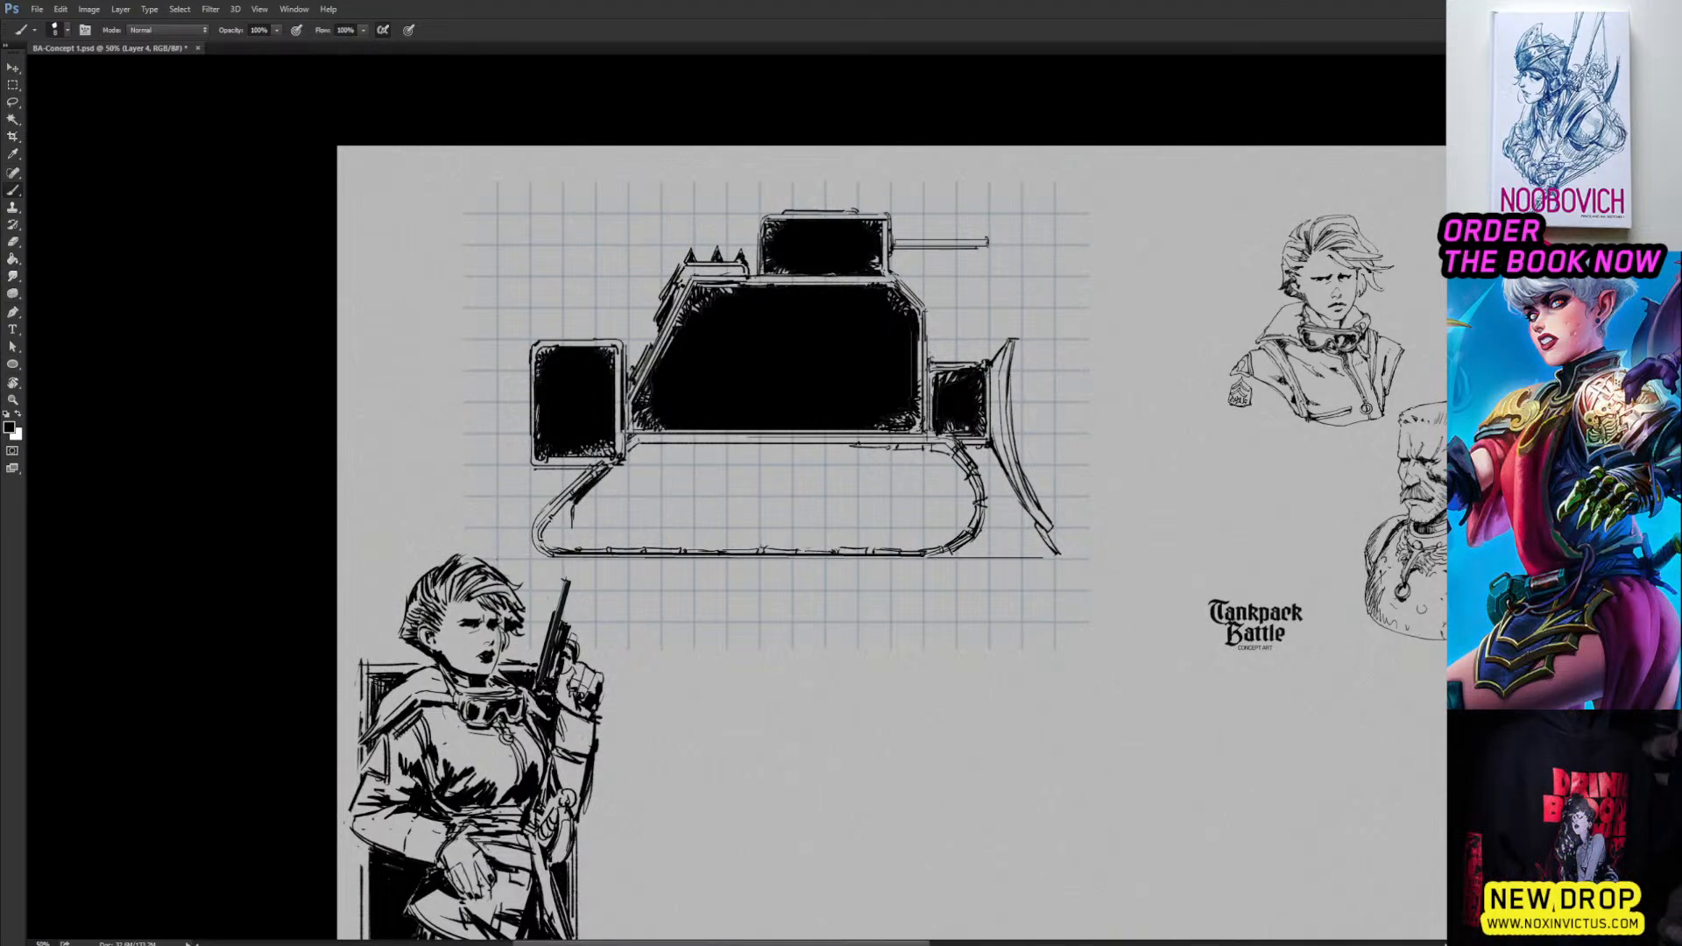
pyautogui.press('r')
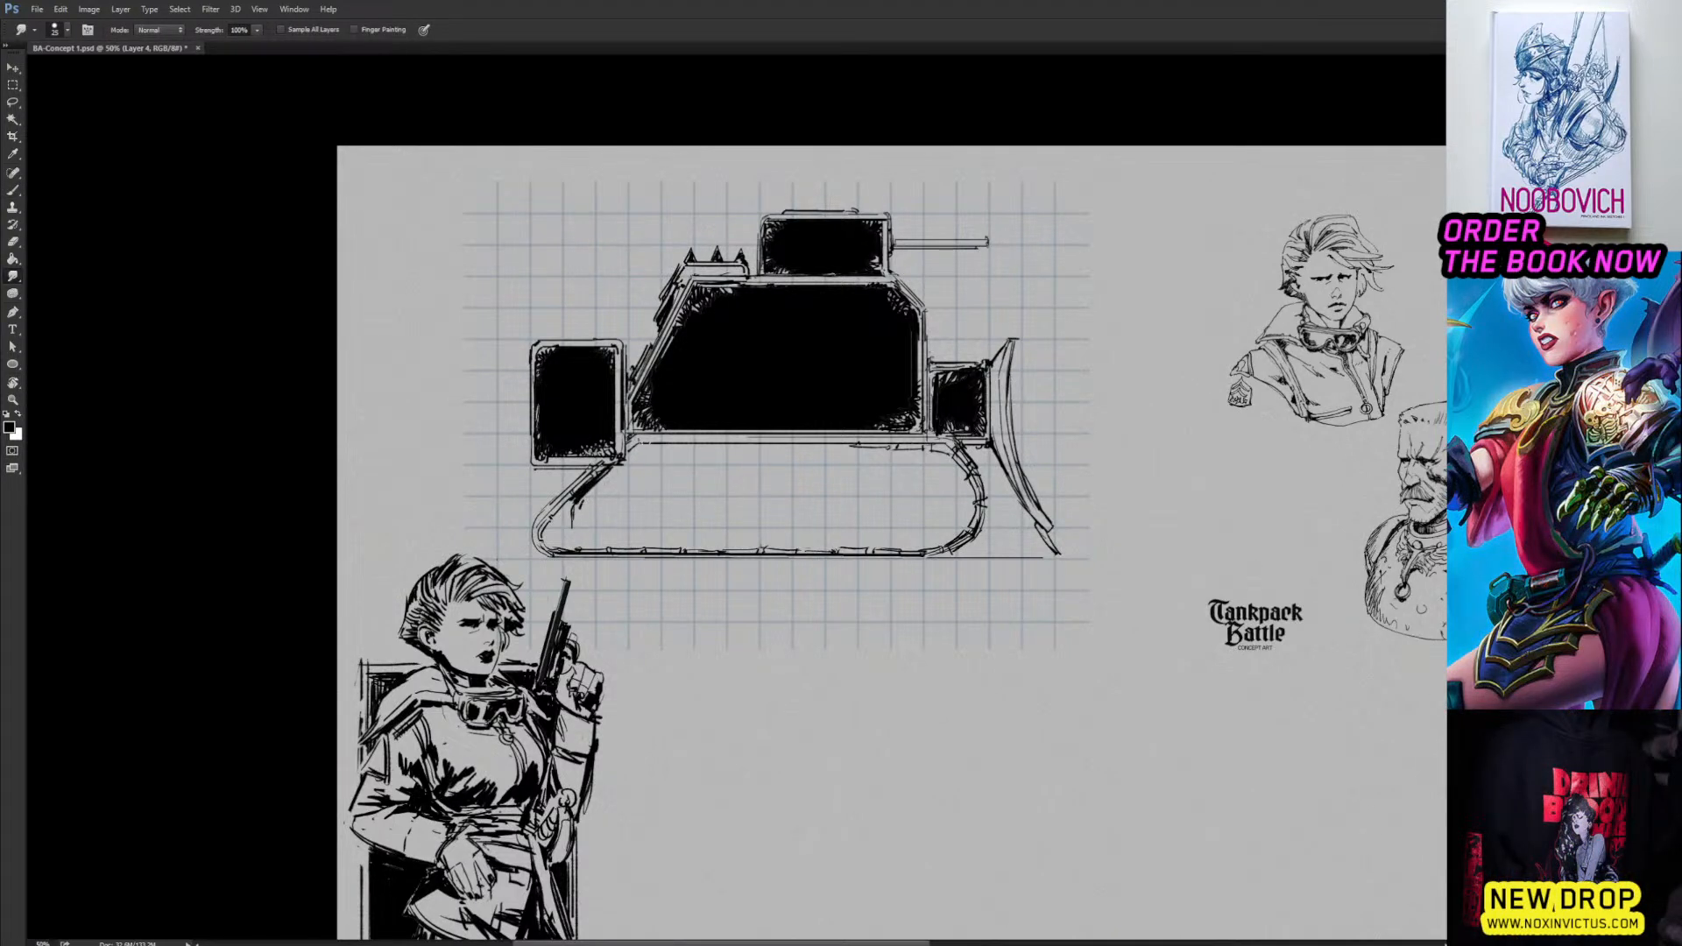
pyautogui.press('b')
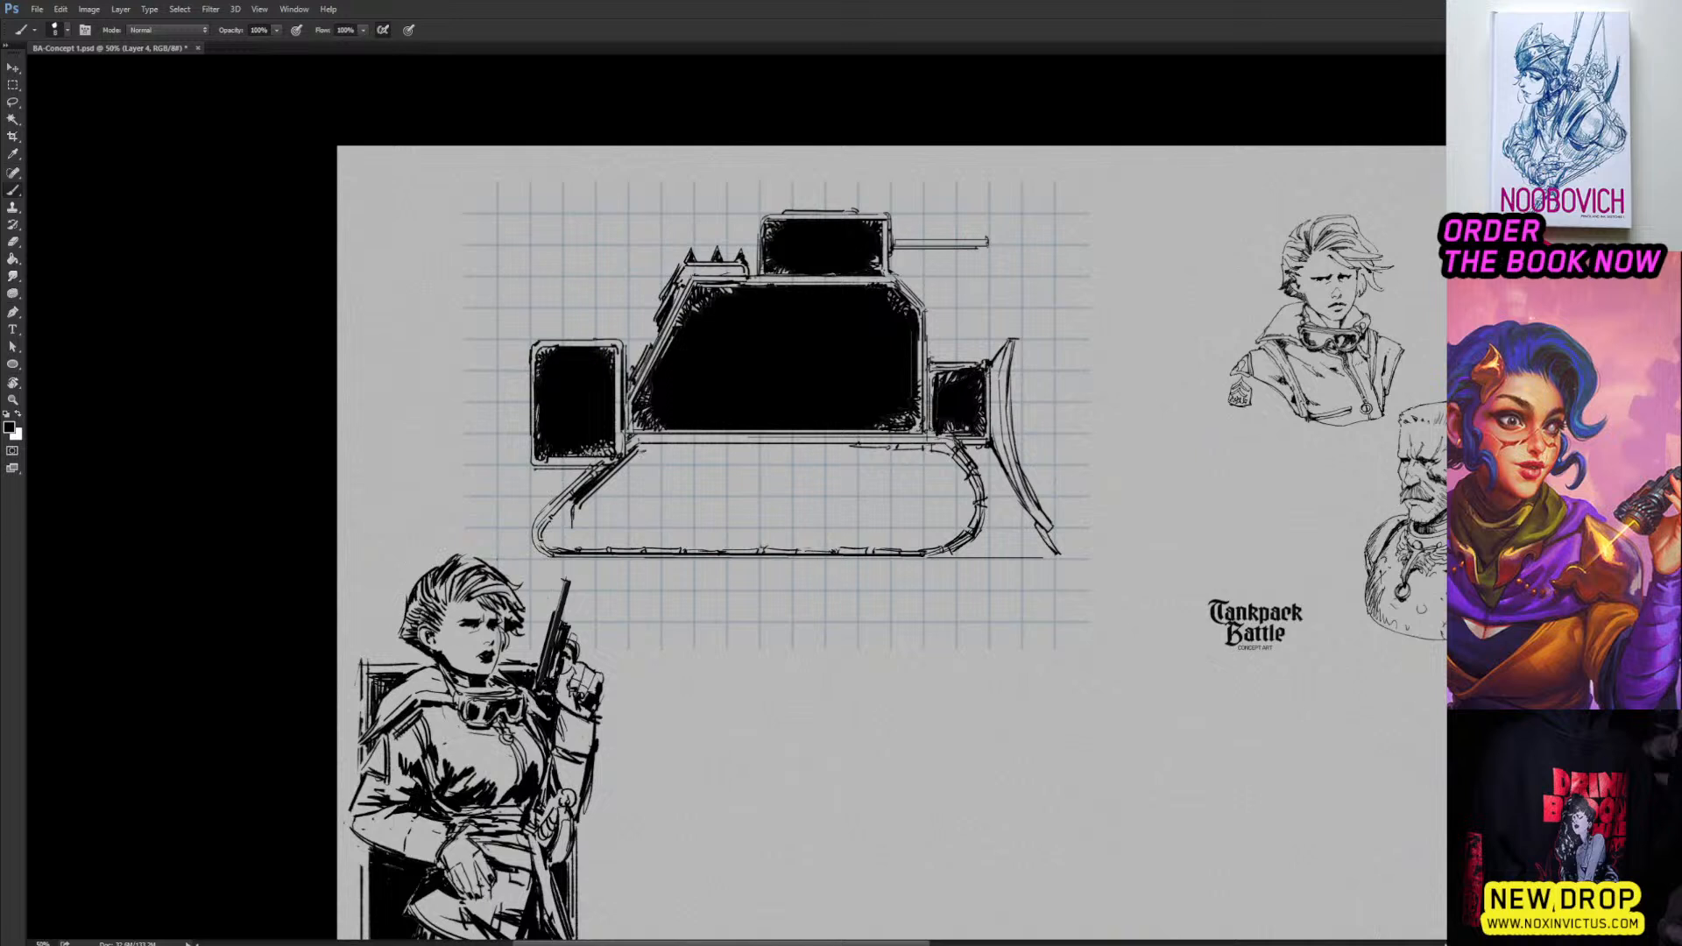
pyautogui.press('r')
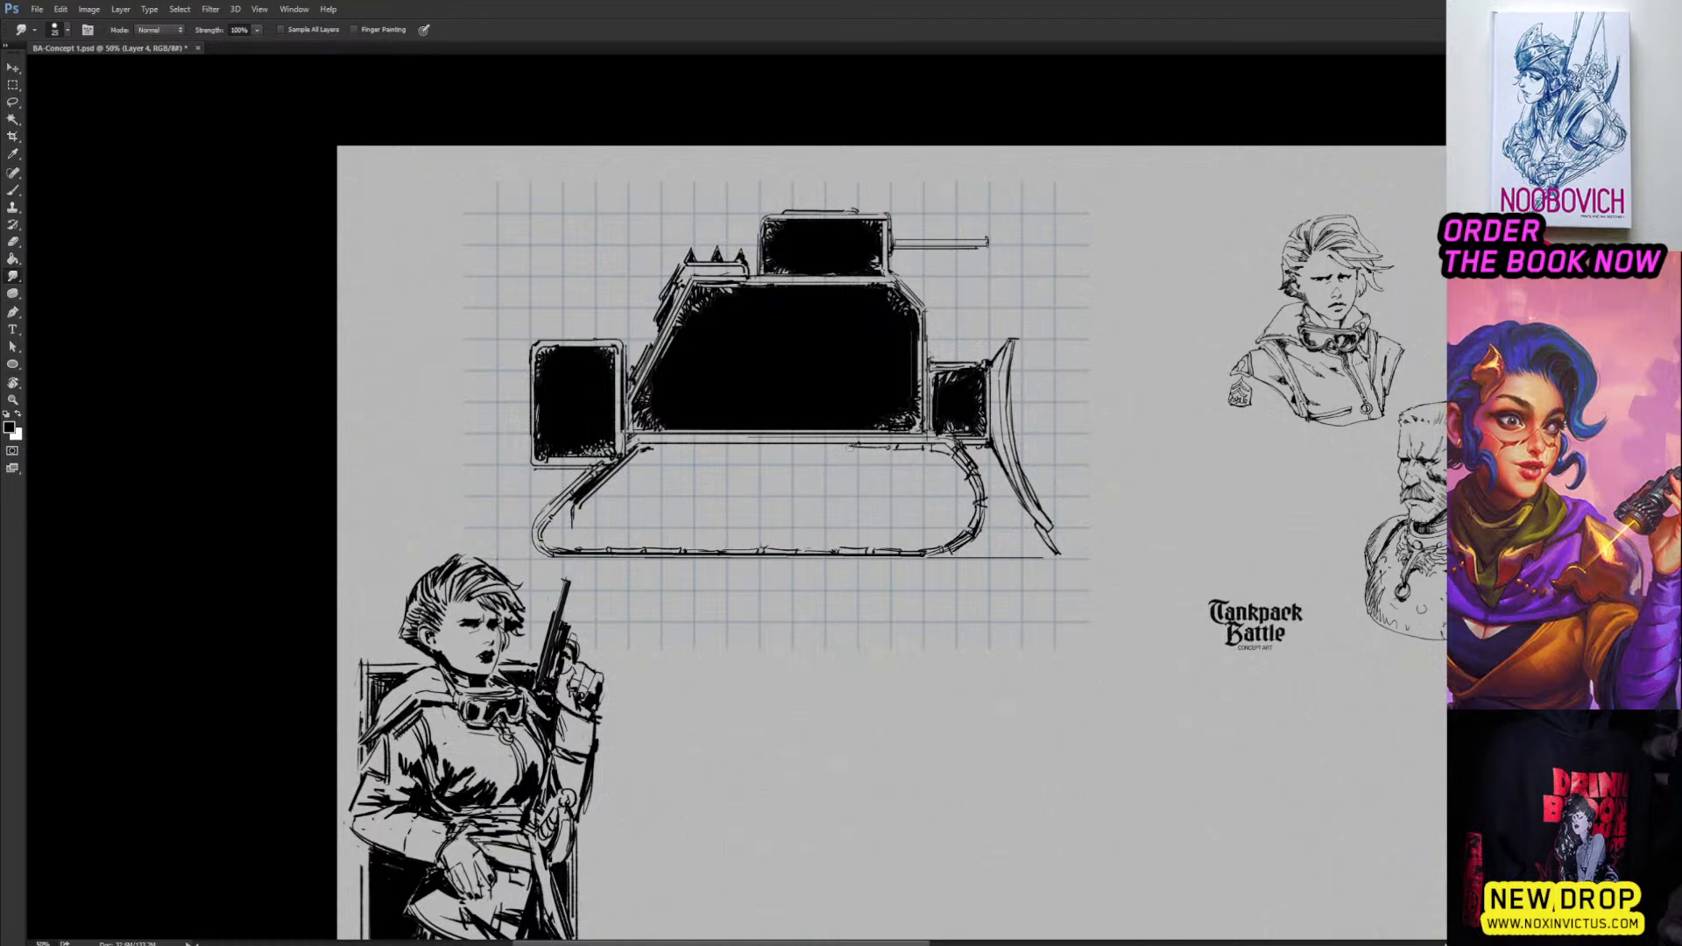
pyautogui.press('b')
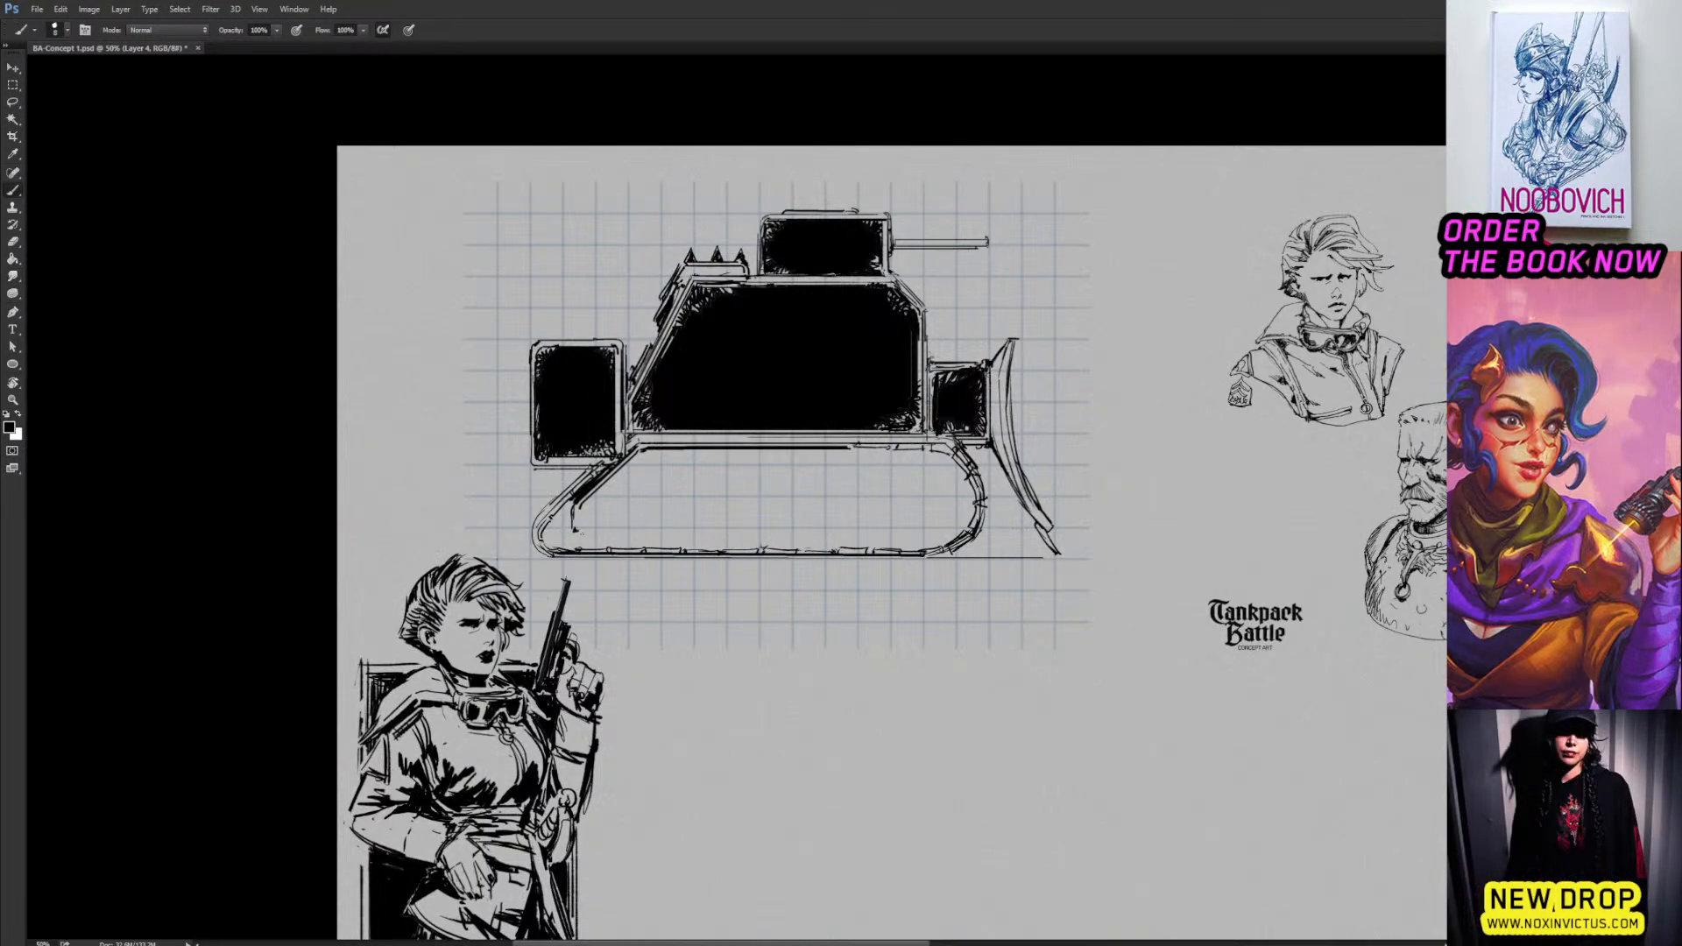
pyautogui.press('r')
pyautogui.moveTo(581, 530); pyautogui.dragTo(921, 530)
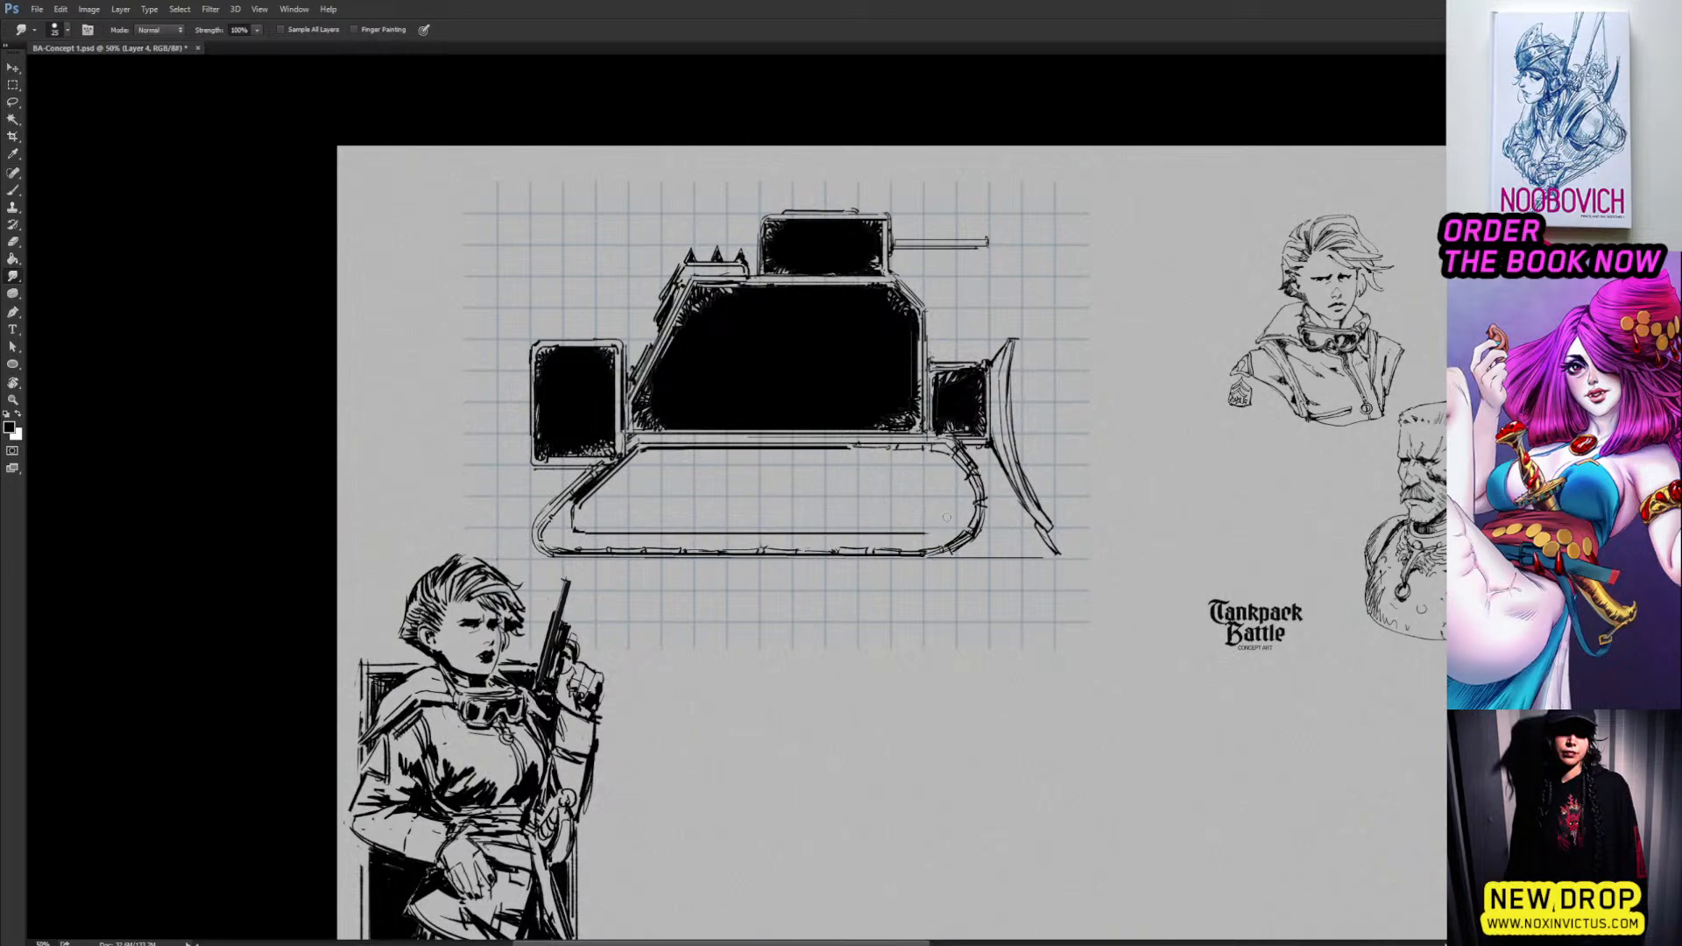
# Close the track's inner outline at the front with a rounded lower corner, a vertical edge and the upper corner.
pyautogui.press('b')
pyautogui.moveTo(948, 525)
pyautogui.mouseDown()
pyautogui.moveTo(952, 465)
pyautogui.moveTo(953, 529)
pyautogui.mouseUp()
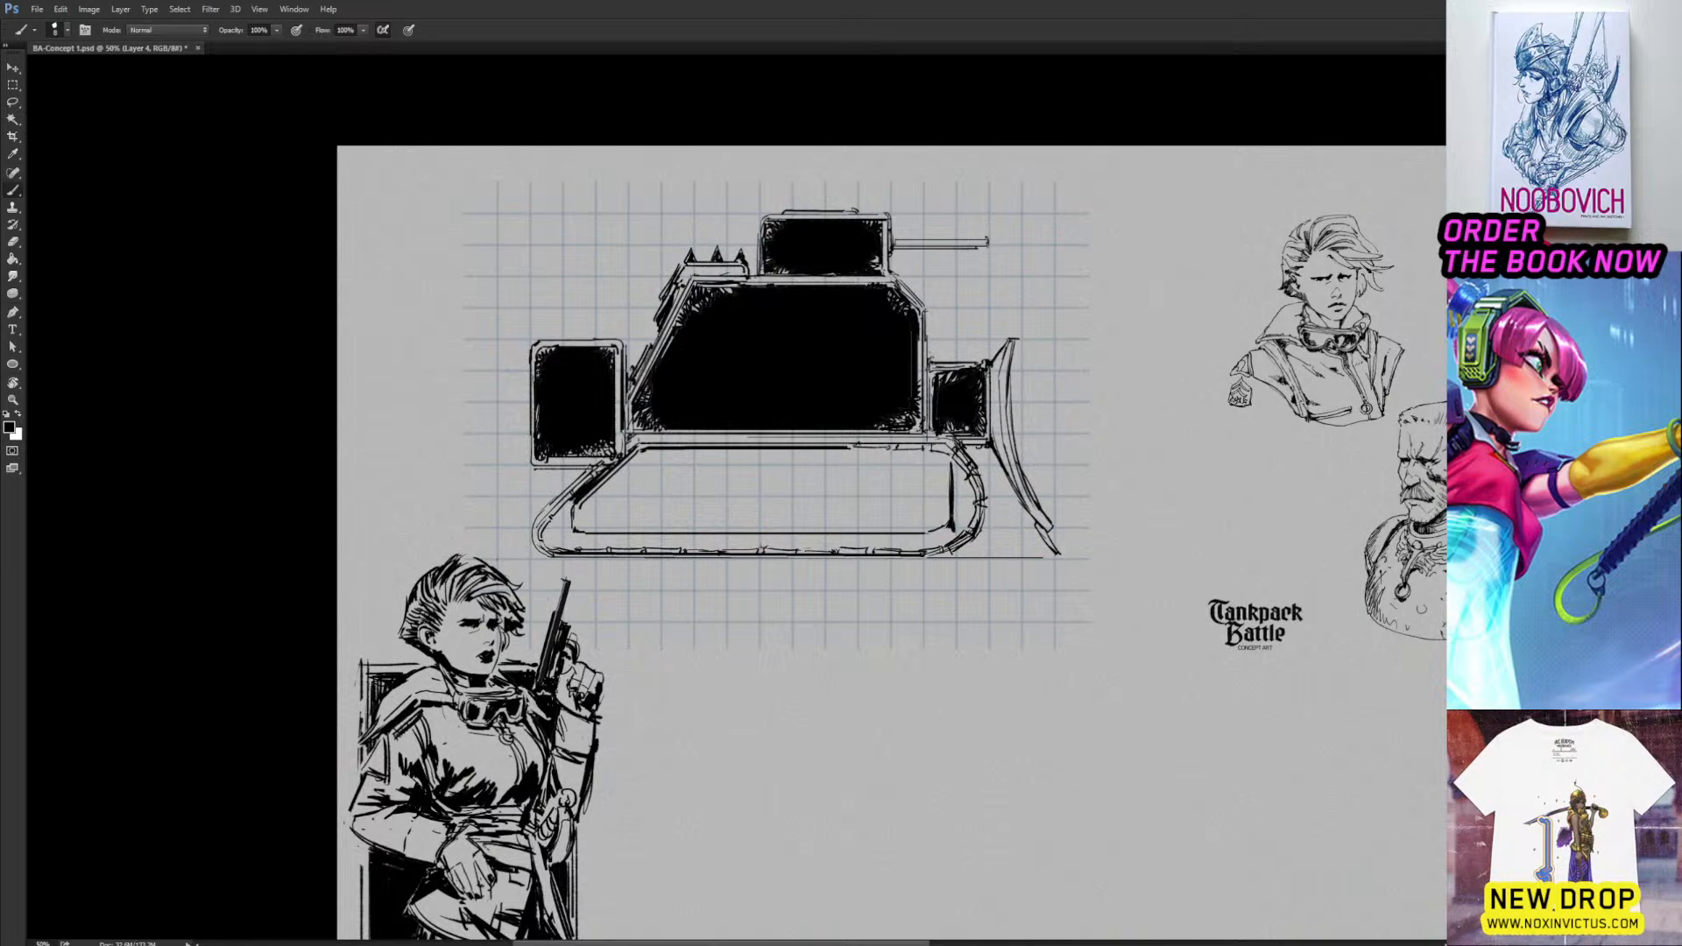
pyautogui.moveTo(953, 463)
pyautogui.mouseDown()
pyautogui.moveTo(945, 526)
pyautogui.moveTo(953, 451)
pyautogui.mouseUp()
pyautogui.press('r')
pyautogui.moveTo(843, 448); pyautogui.dragTo(951, 457)
pyautogui.press('b')
pyautogui.press('r')
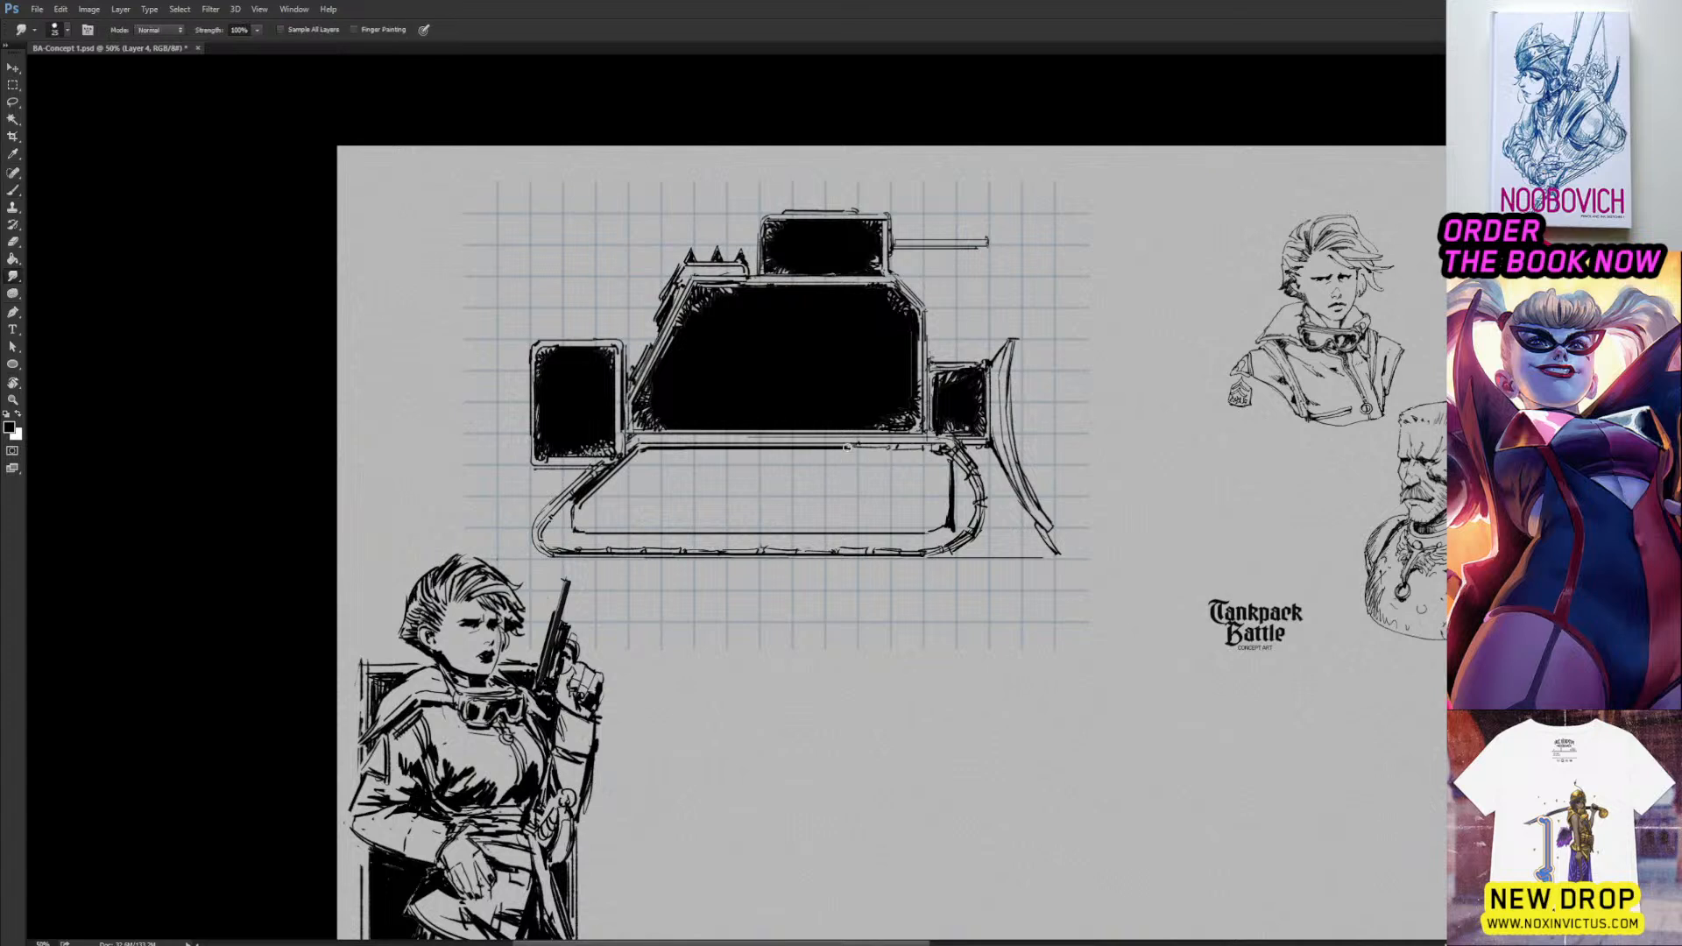
pyautogui.moveTo(848, 447); pyautogui.dragTo(944, 457)
pyautogui.hotkey('ctrl', 'z')
pyautogui.press('b')
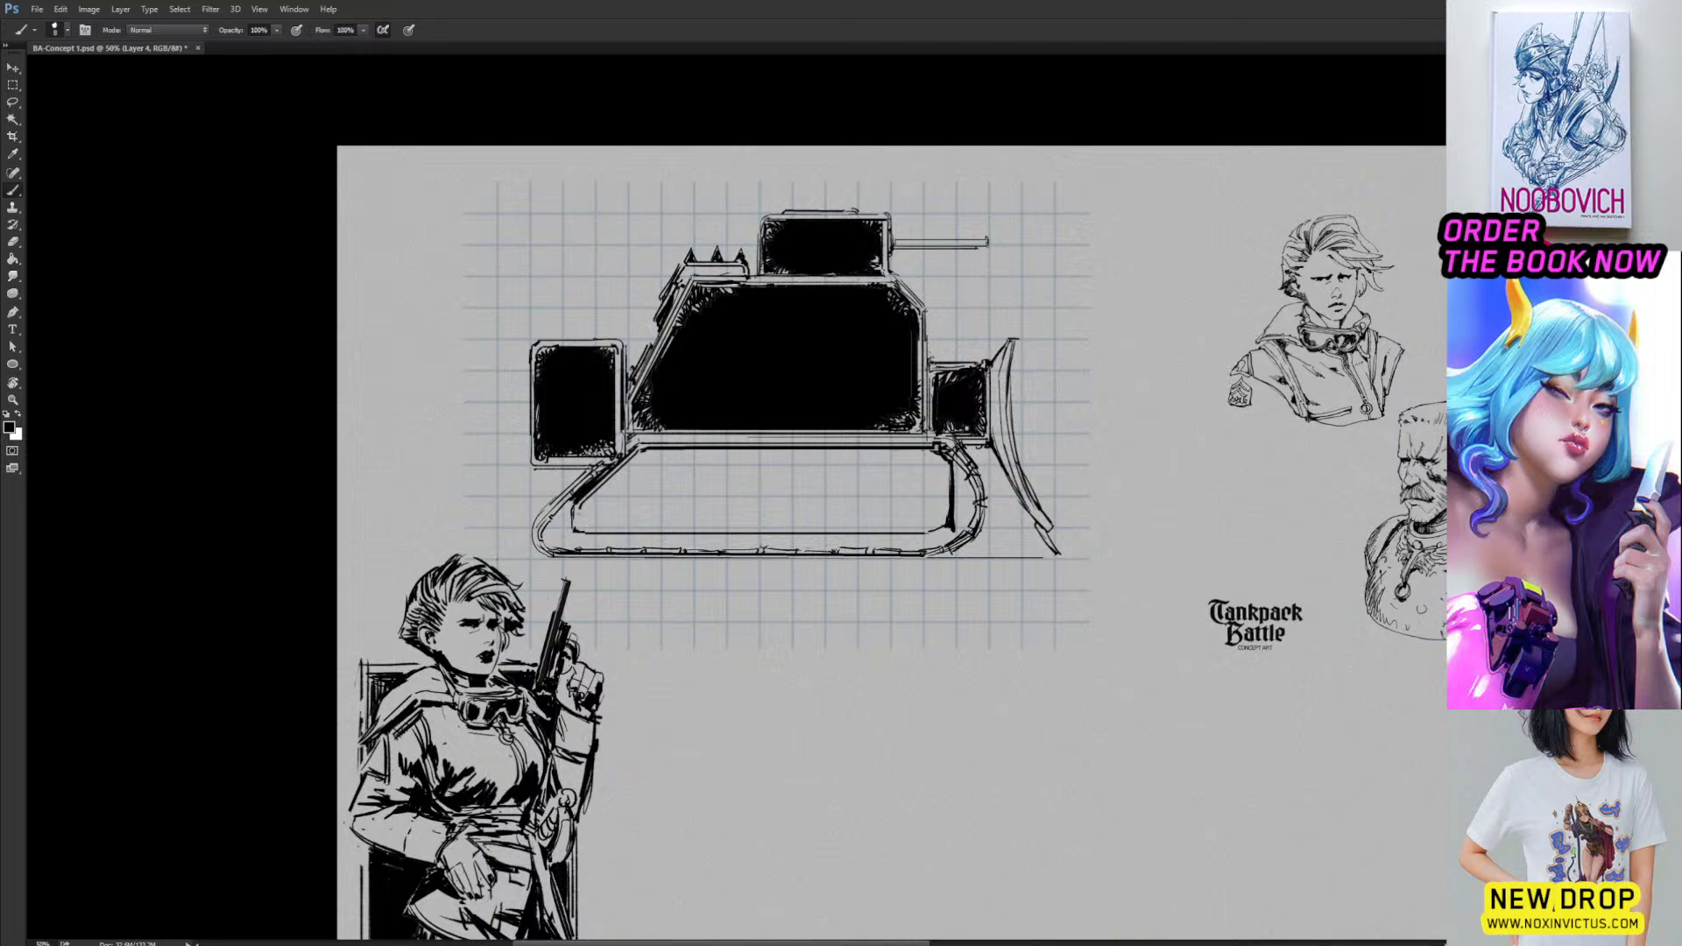
# Thicken the lower rear corner of the track's inner outline and darken the back edge of the plow blade.
pyautogui.moveTo(579, 509); pyautogui.dragTo(580, 527)
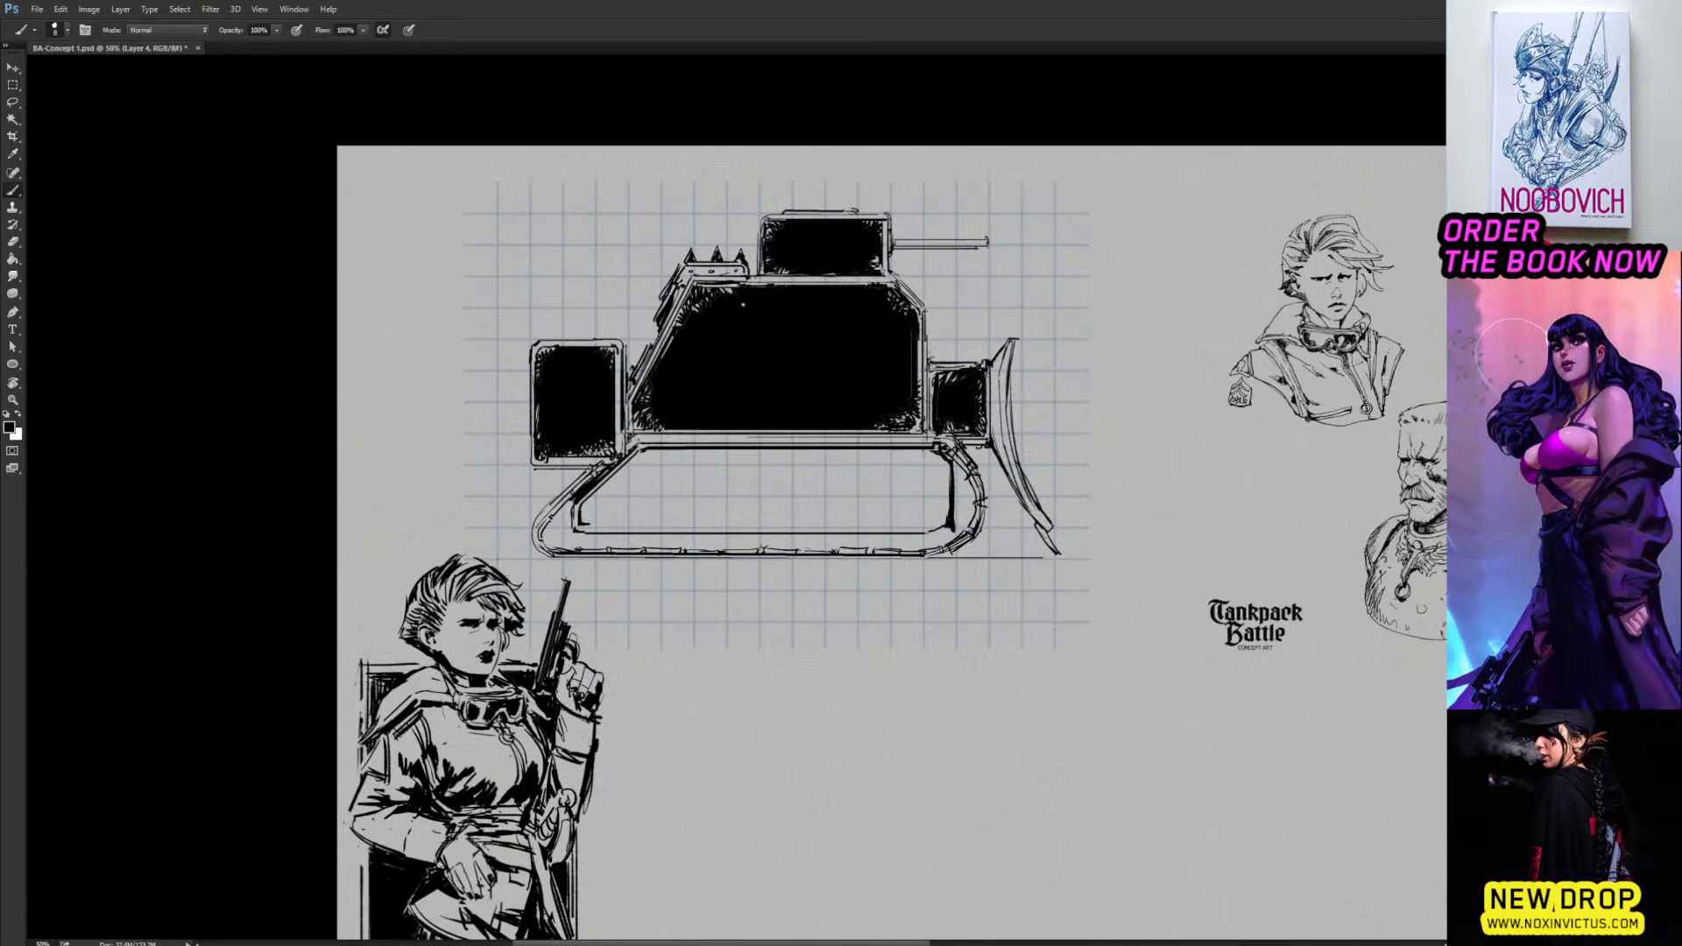
pyautogui.moveTo(710, 345); pyautogui.dragTo(645, 321)
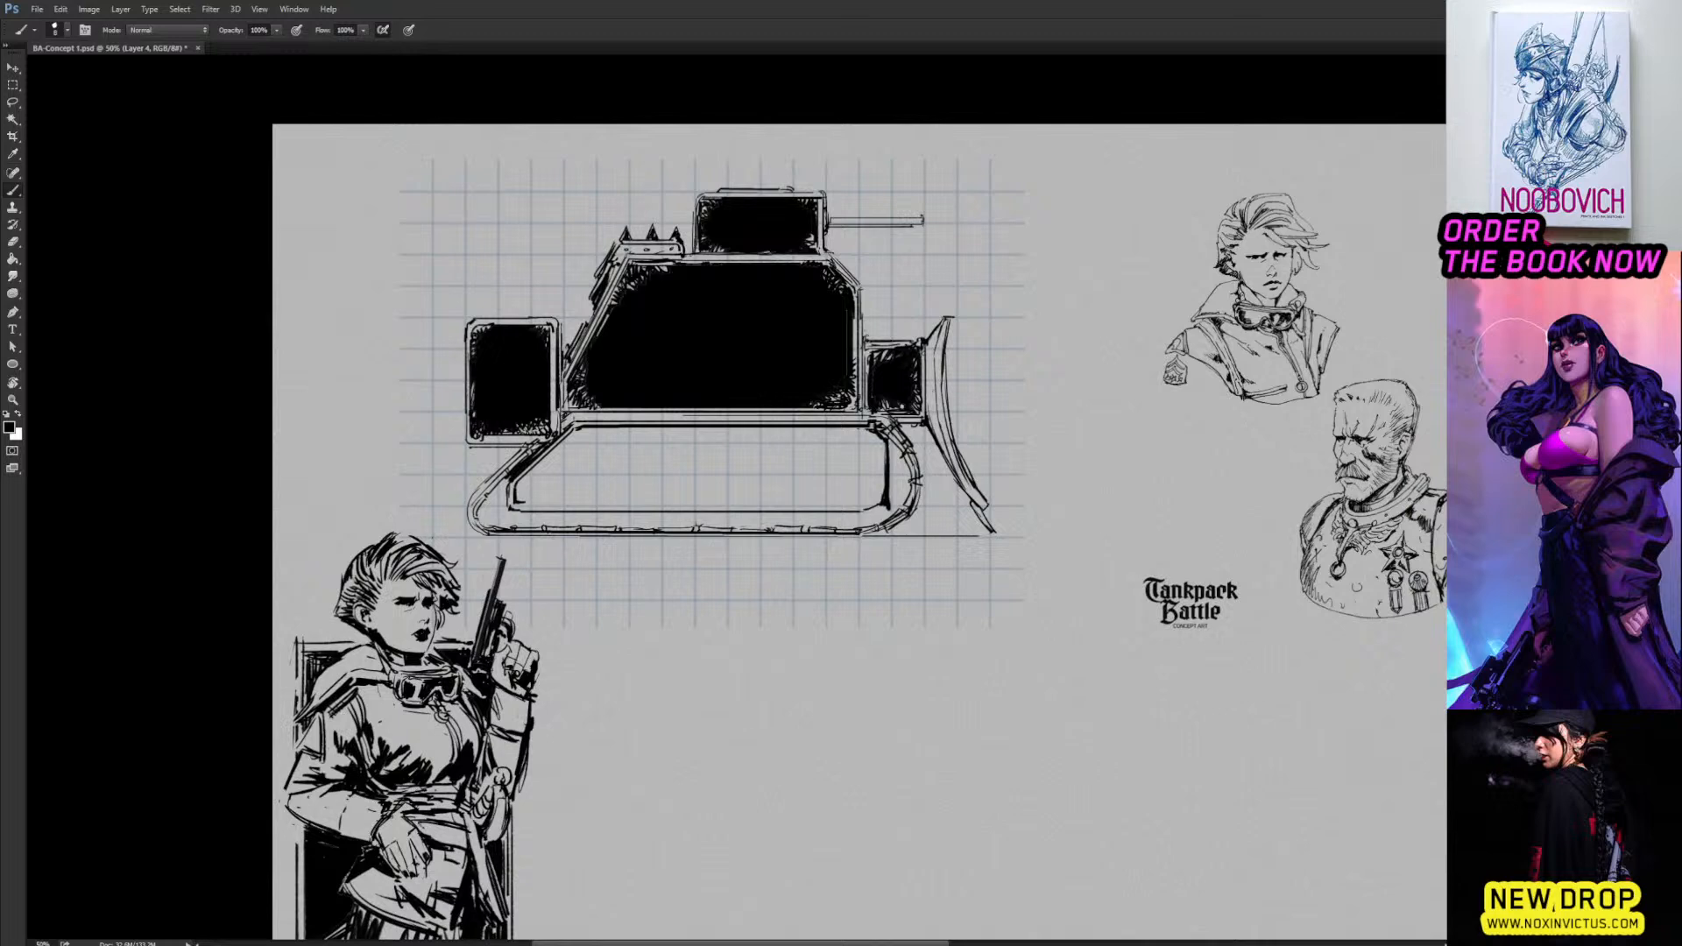
pyautogui.moveTo(927, 375); pyautogui.dragTo(936, 425)
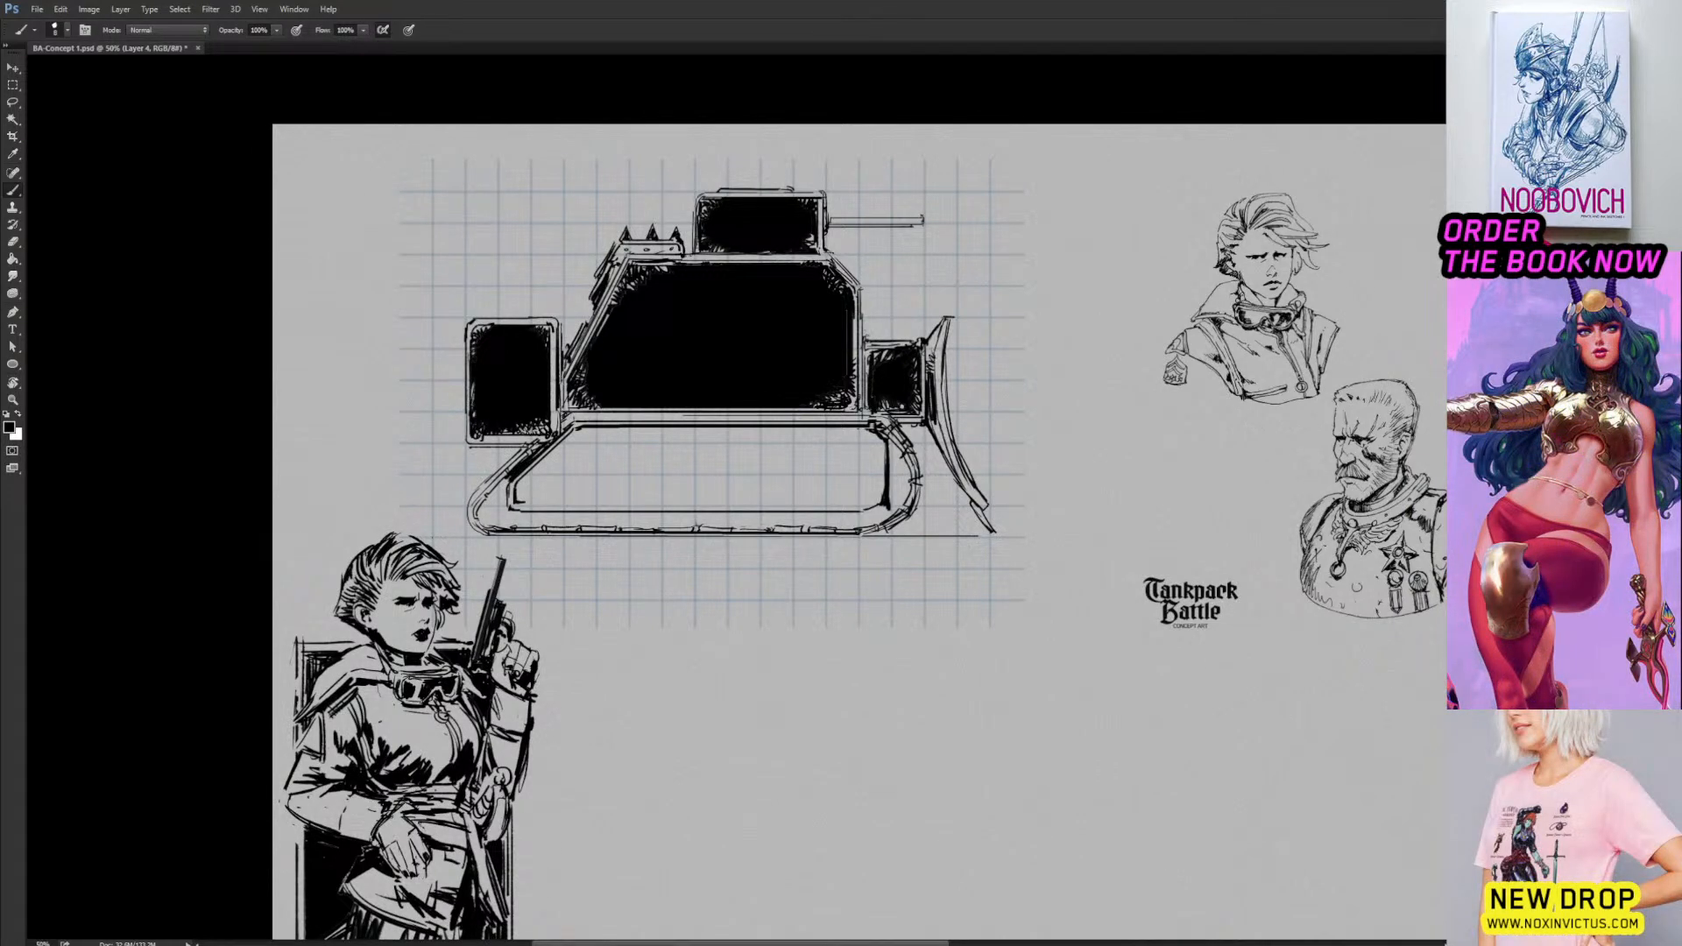
# Draw a round wheel with a dark hub inside the track's lower rear corner.
pyautogui.moveTo(964, 265)
pyautogui.mouseDown()
pyautogui.moveTo(1063, 202)
pyautogui.moveTo(989, 270)
pyautogui.mouseUp()
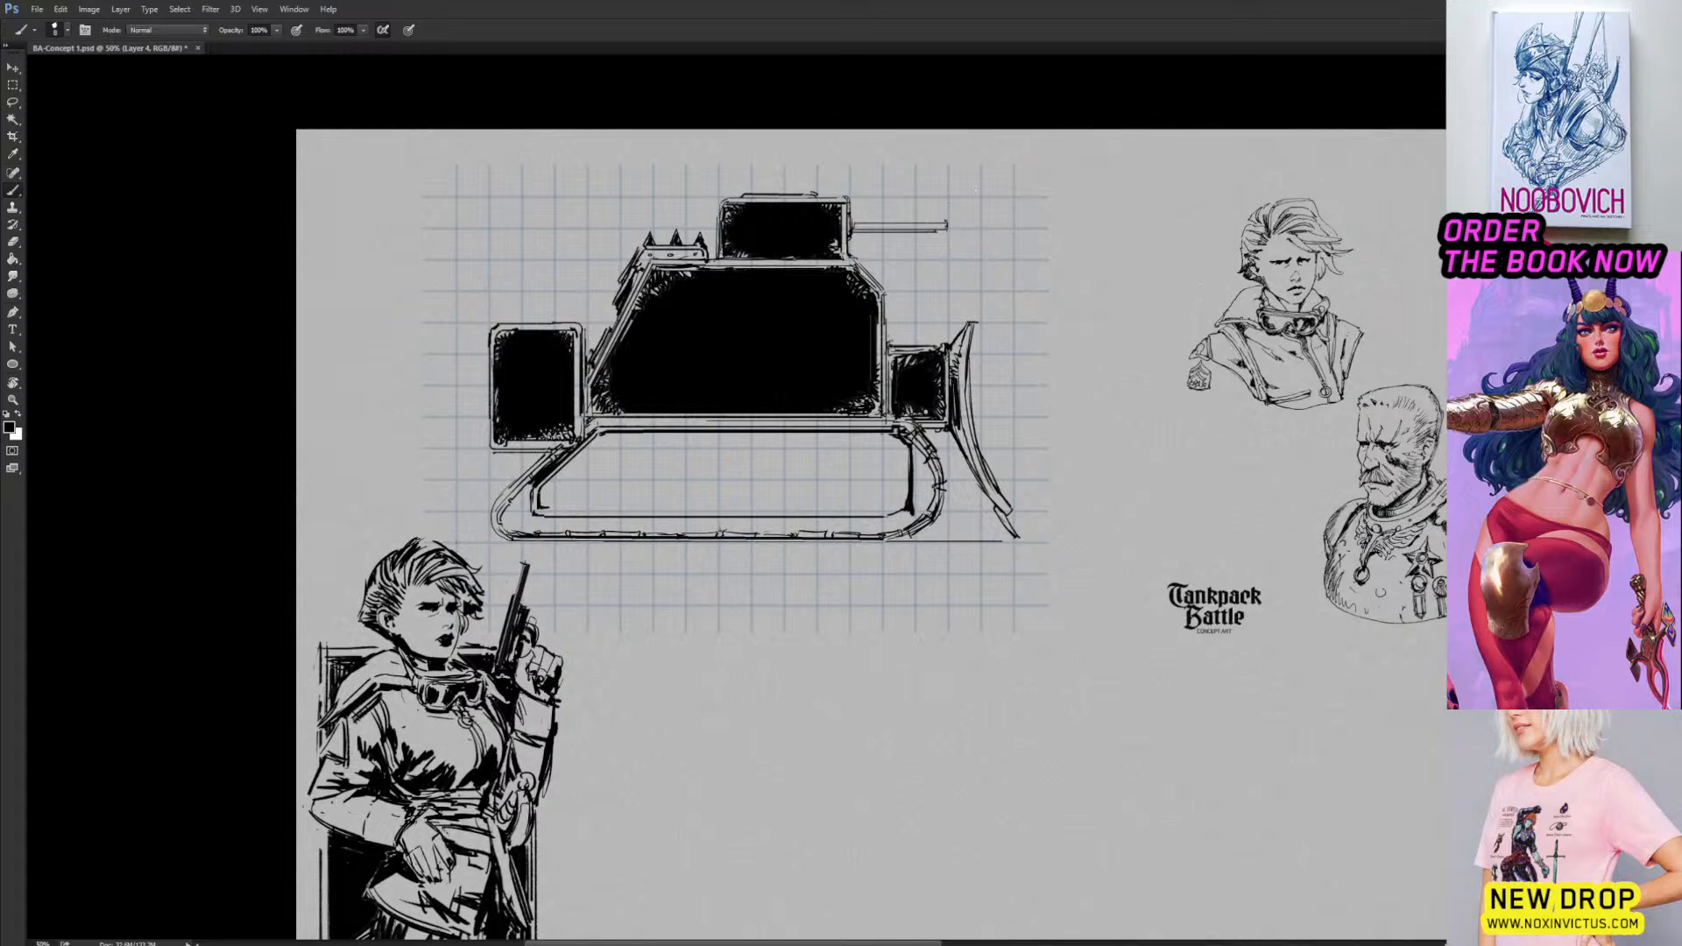
pyautogui.moveTo(854, 321)
pyautogui.mouseDown()
pyautogui.moveTo(829, 314)
pyautogui.moveTo(923, 331)
pyautogui.moveTo(872, 292)
pyautogui.moveTo(821, 292)
pyautogui.moveTo(885, 304)
pyautogui.moveTo(885, 323)
pyautogui.mouseUp()
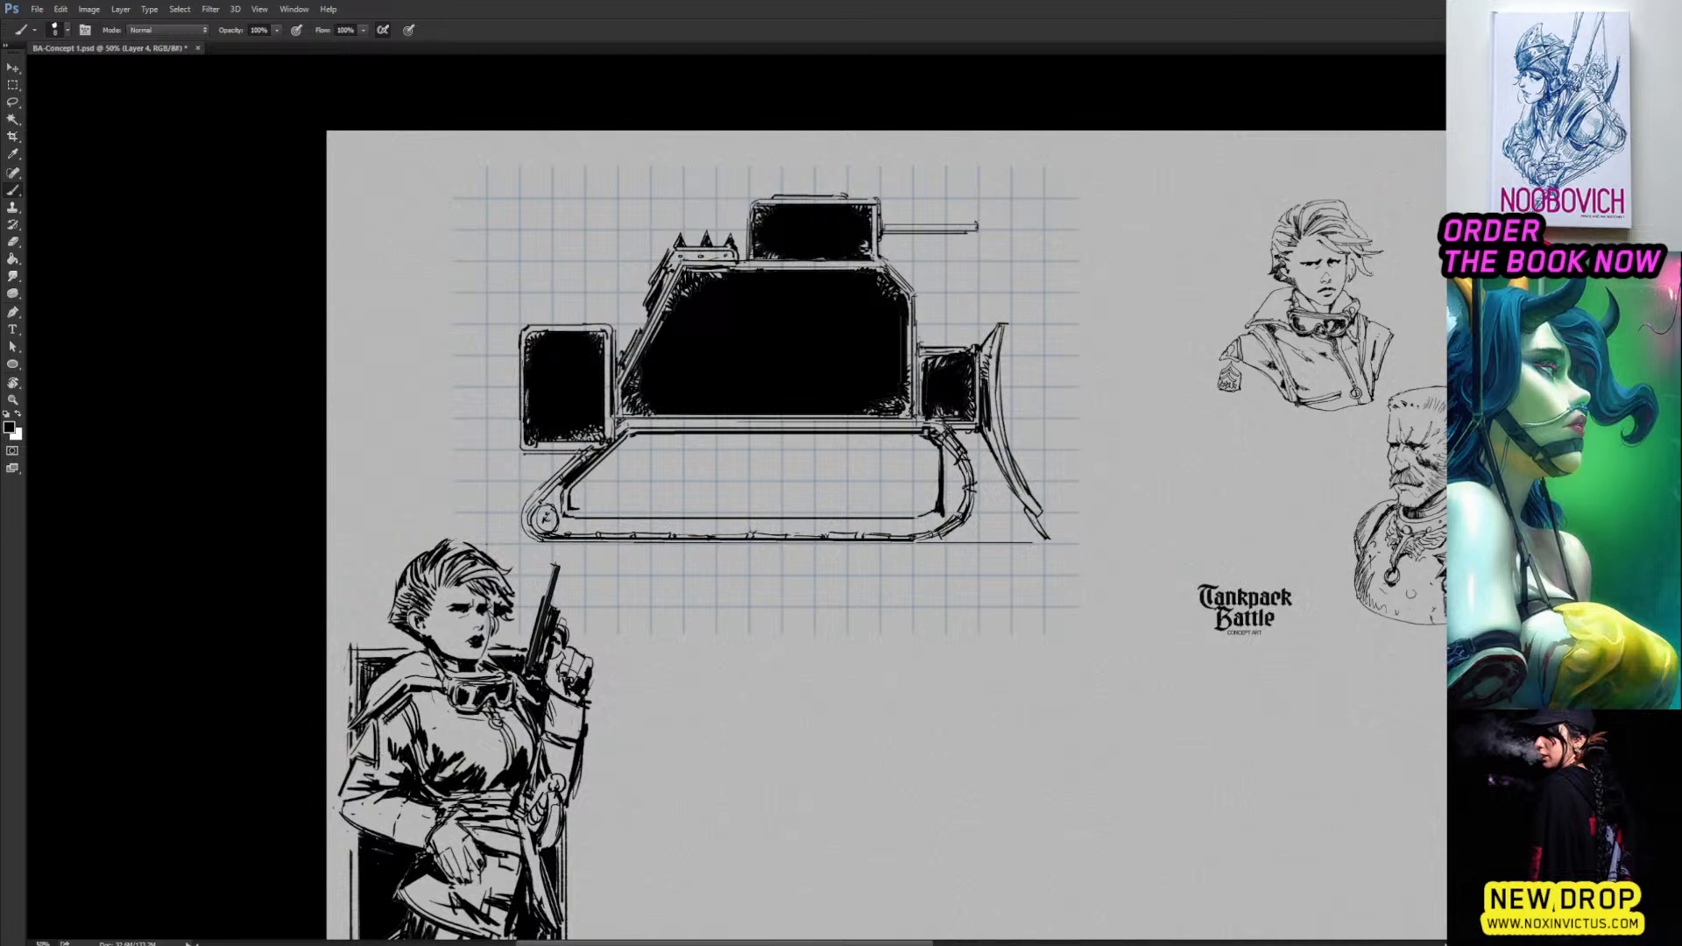
pyautogui.moveTo(552, 521); pyautogui.dragTo(541, 528)
pyautogui.press('e')
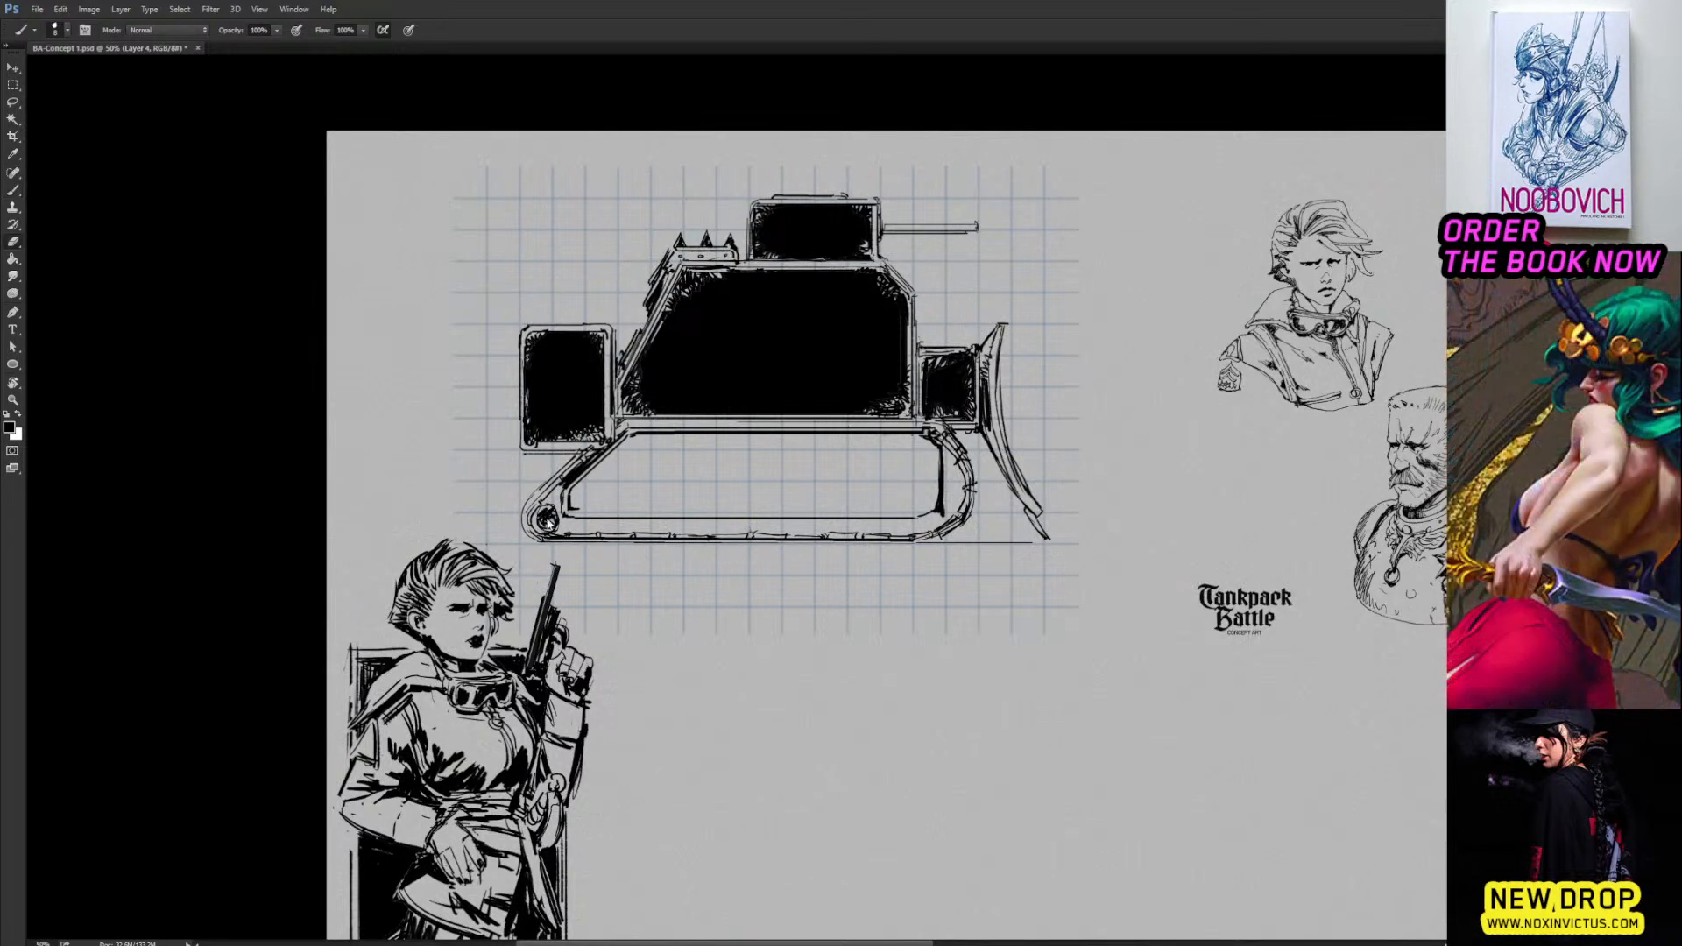
pyautogui.press('b')
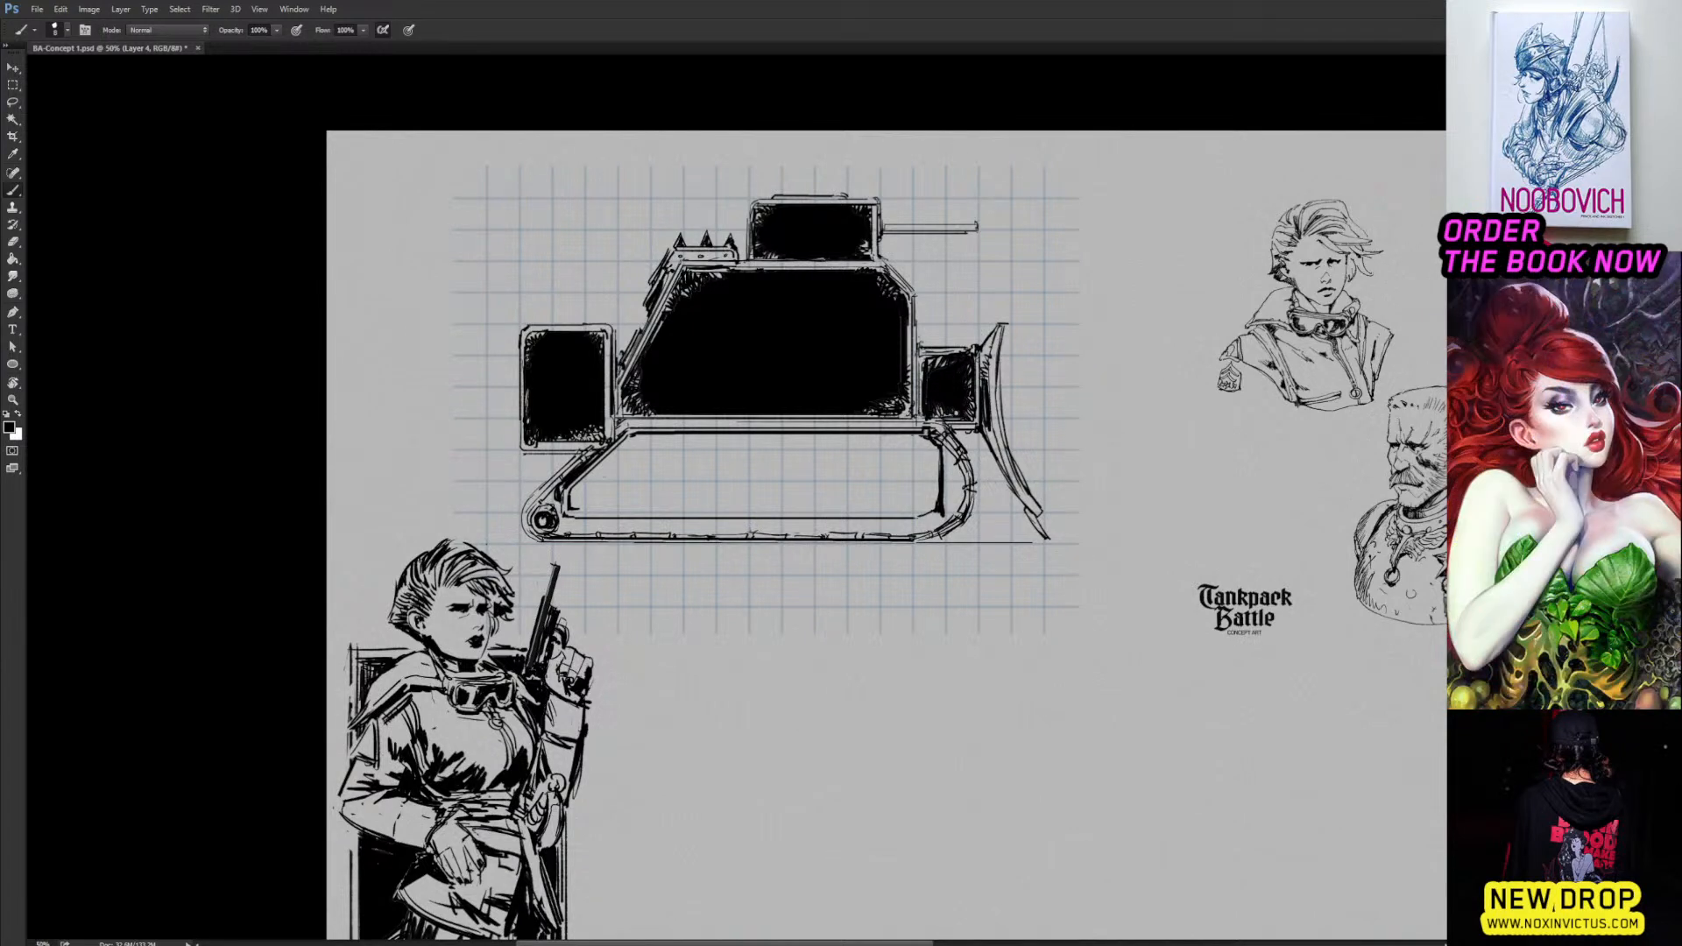
# Draw three half-round road wheels along the rear part of the track's lower run and fill them with black.
pyautogui.moveTo(570, 523); pyautogui.dragTo(597, 533)
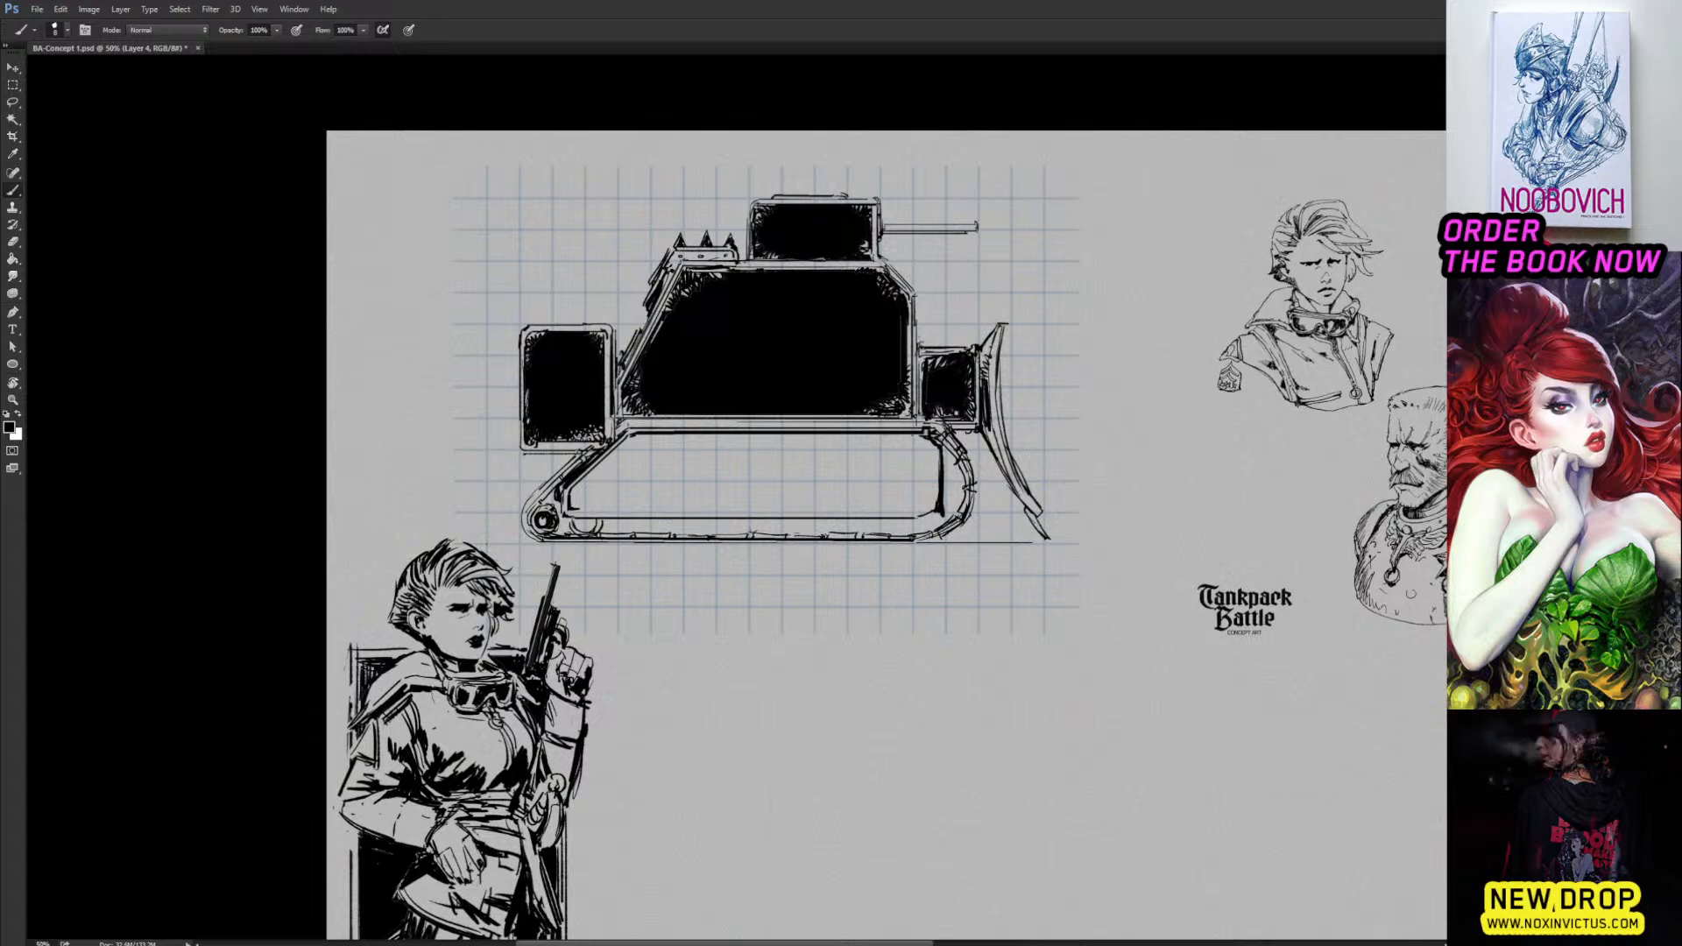
pyautogui.press('g')
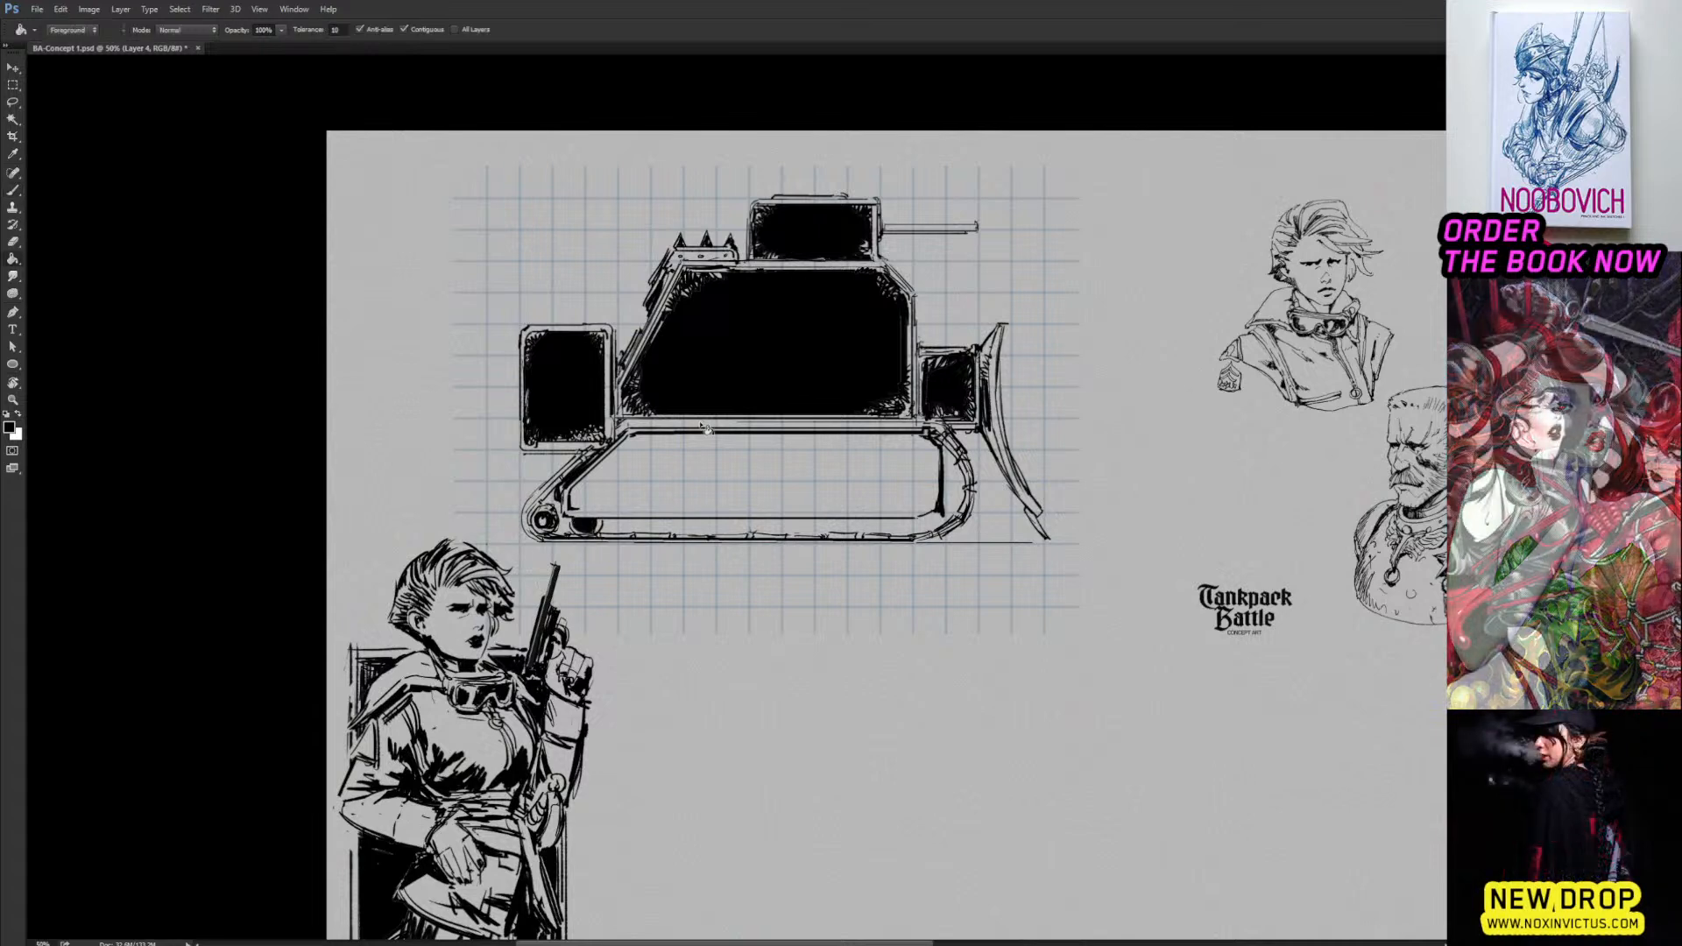
pyautogui.press('b')
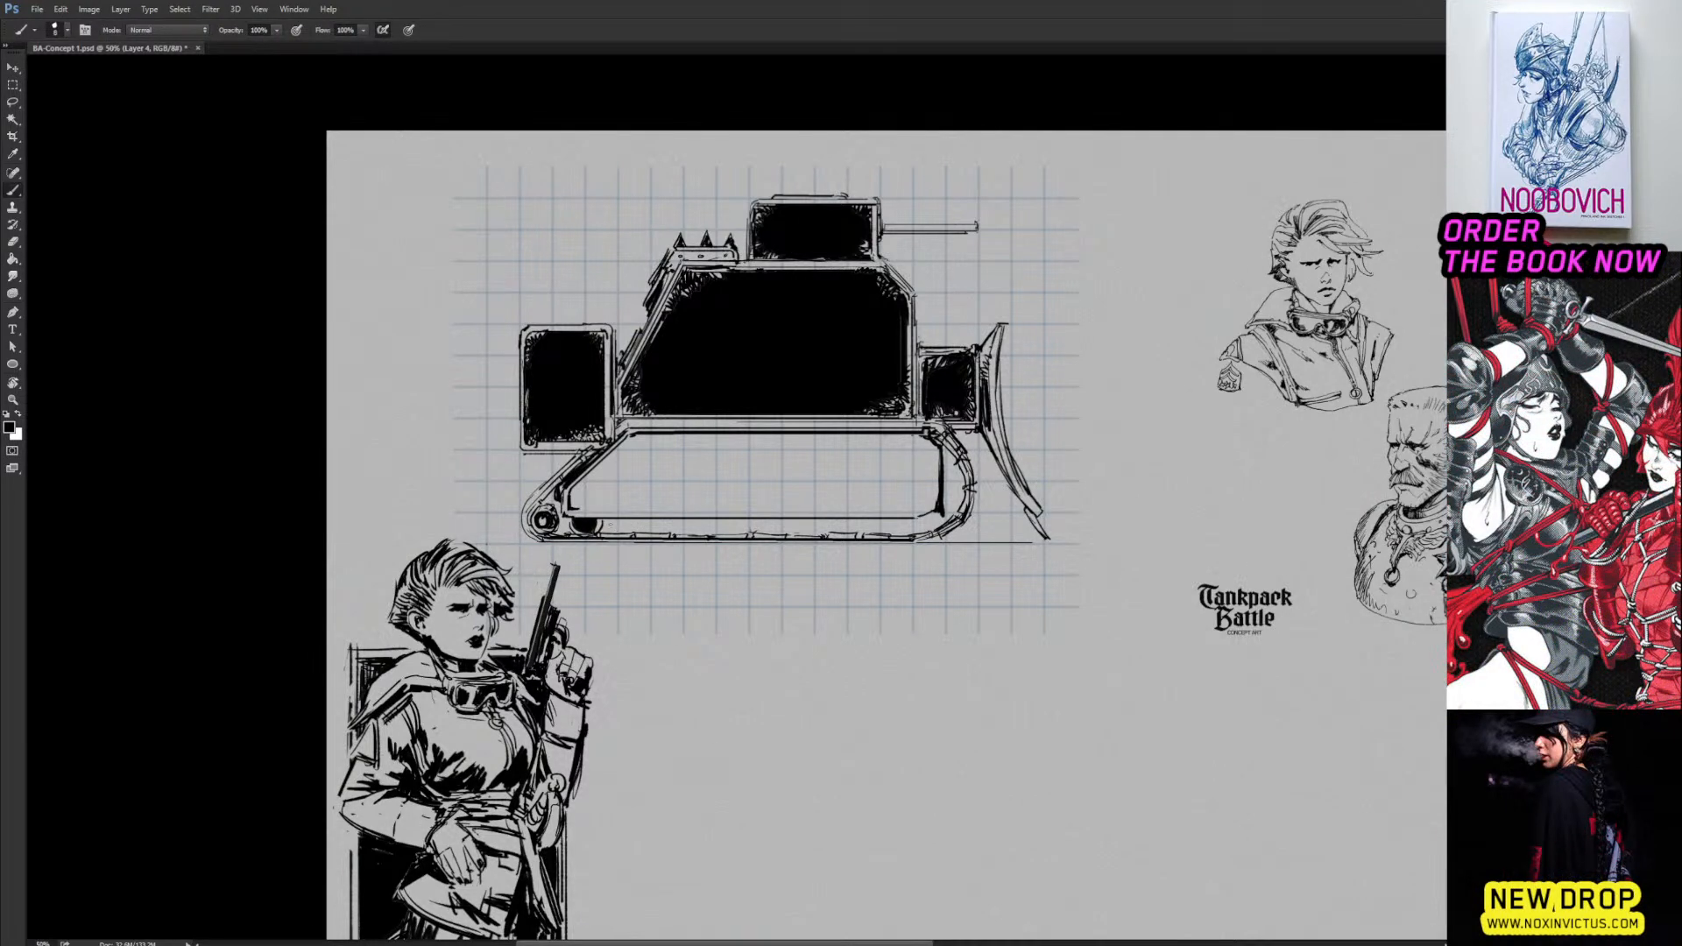
pyautogui.moveTo(604, 520); pyautogui.dragTo(619, 533)
pyautogui.press('g')
pyautogui.click(623, 526)
pyautogui.press('b')
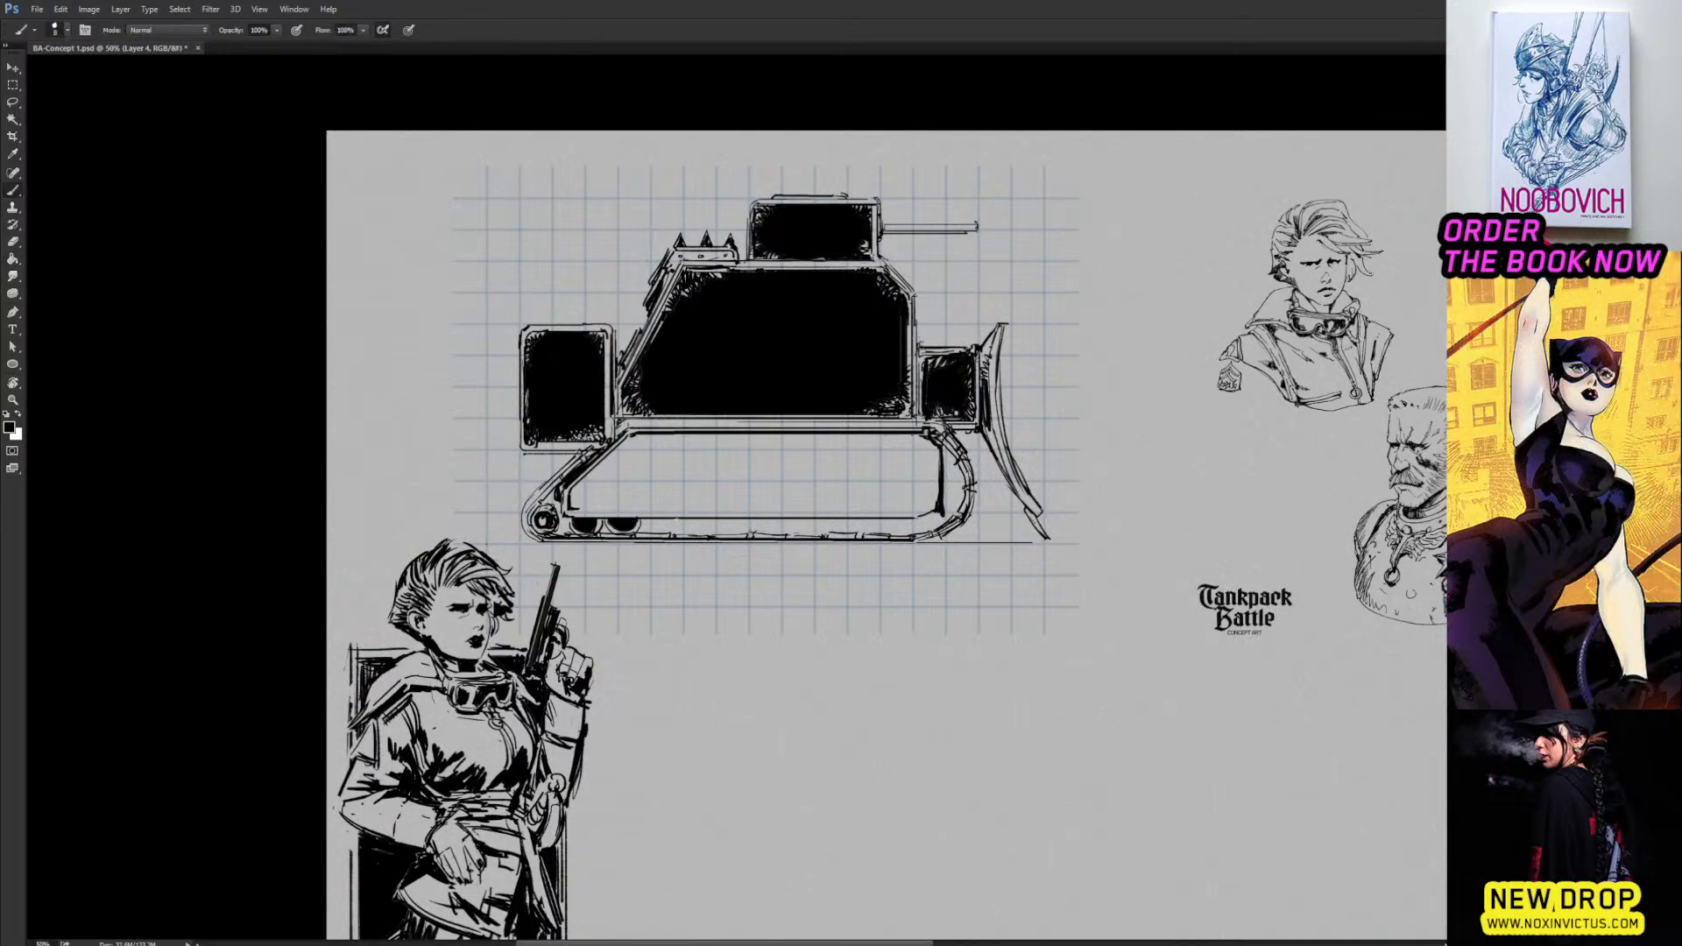
pyautogui.moveTo(653, 526); pyautogui.dragTo(674, 522)
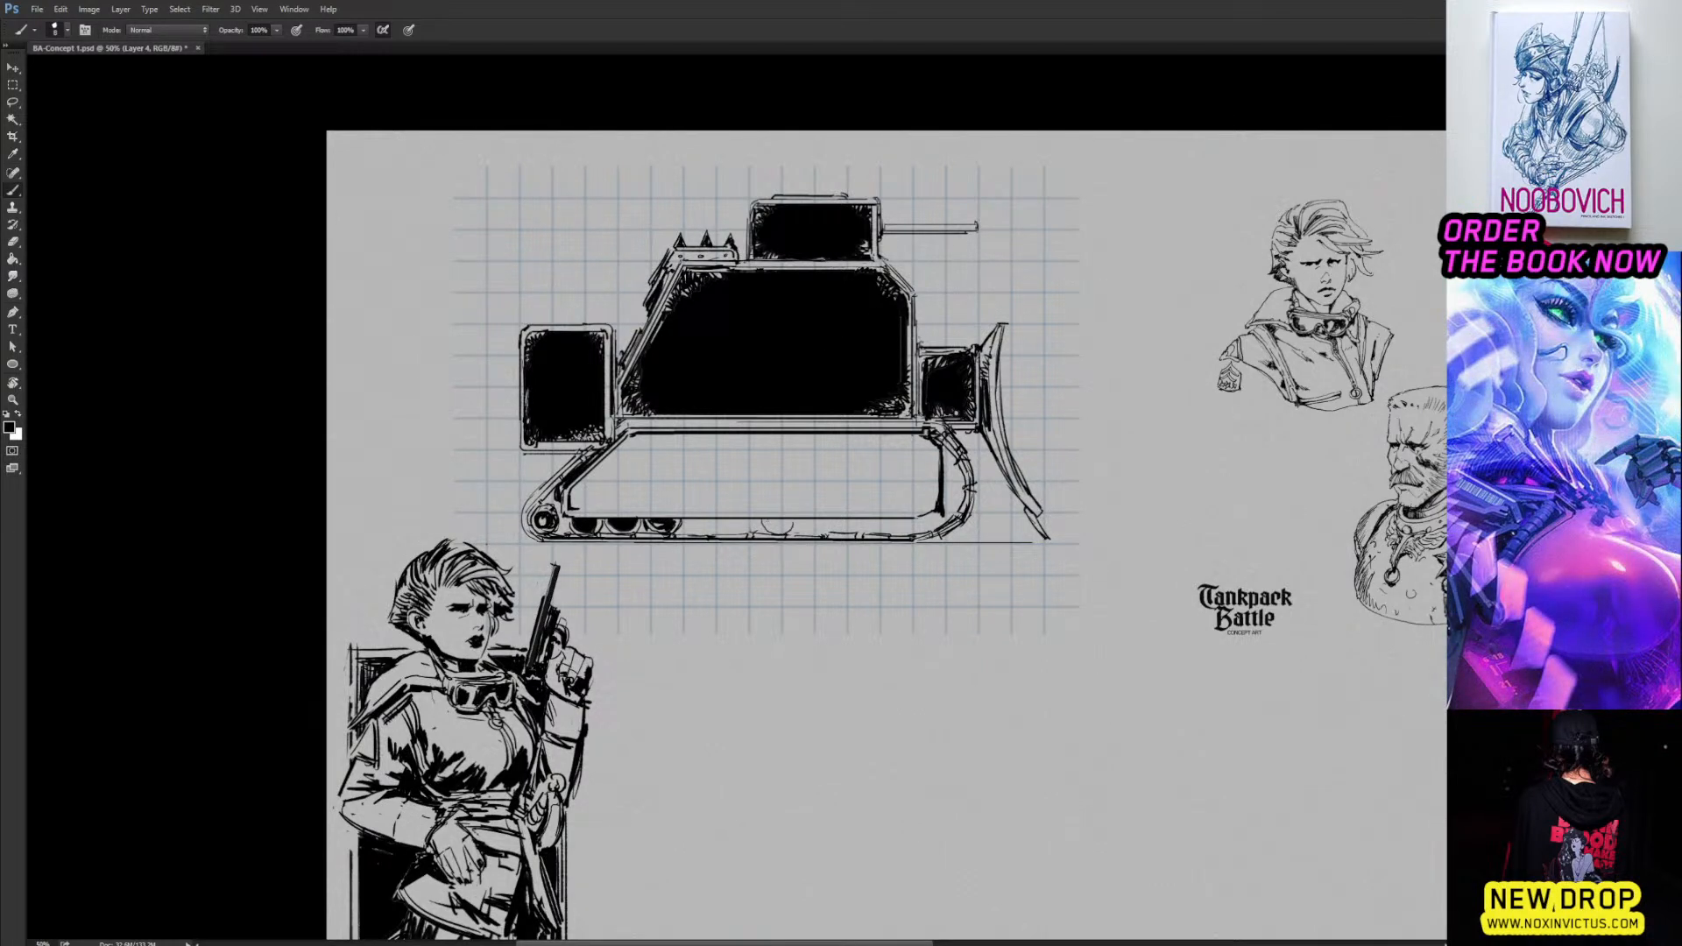
# Draw three more half-round road wheels along the front part of the track's lower run, filled with black.
pyautogui.moveTo(773, 530); pyautogui.dragTo(826, 535)
pyautogui.press('g')
pyautogui.click(777, 526)
pyautogui.press('b')
pyautogui.moveTo(796, 536); pyautogui.dragTo(798, 519)
pyautogui.press('g')
pyautogui.click(812, 526)
pyautogui.press('b')
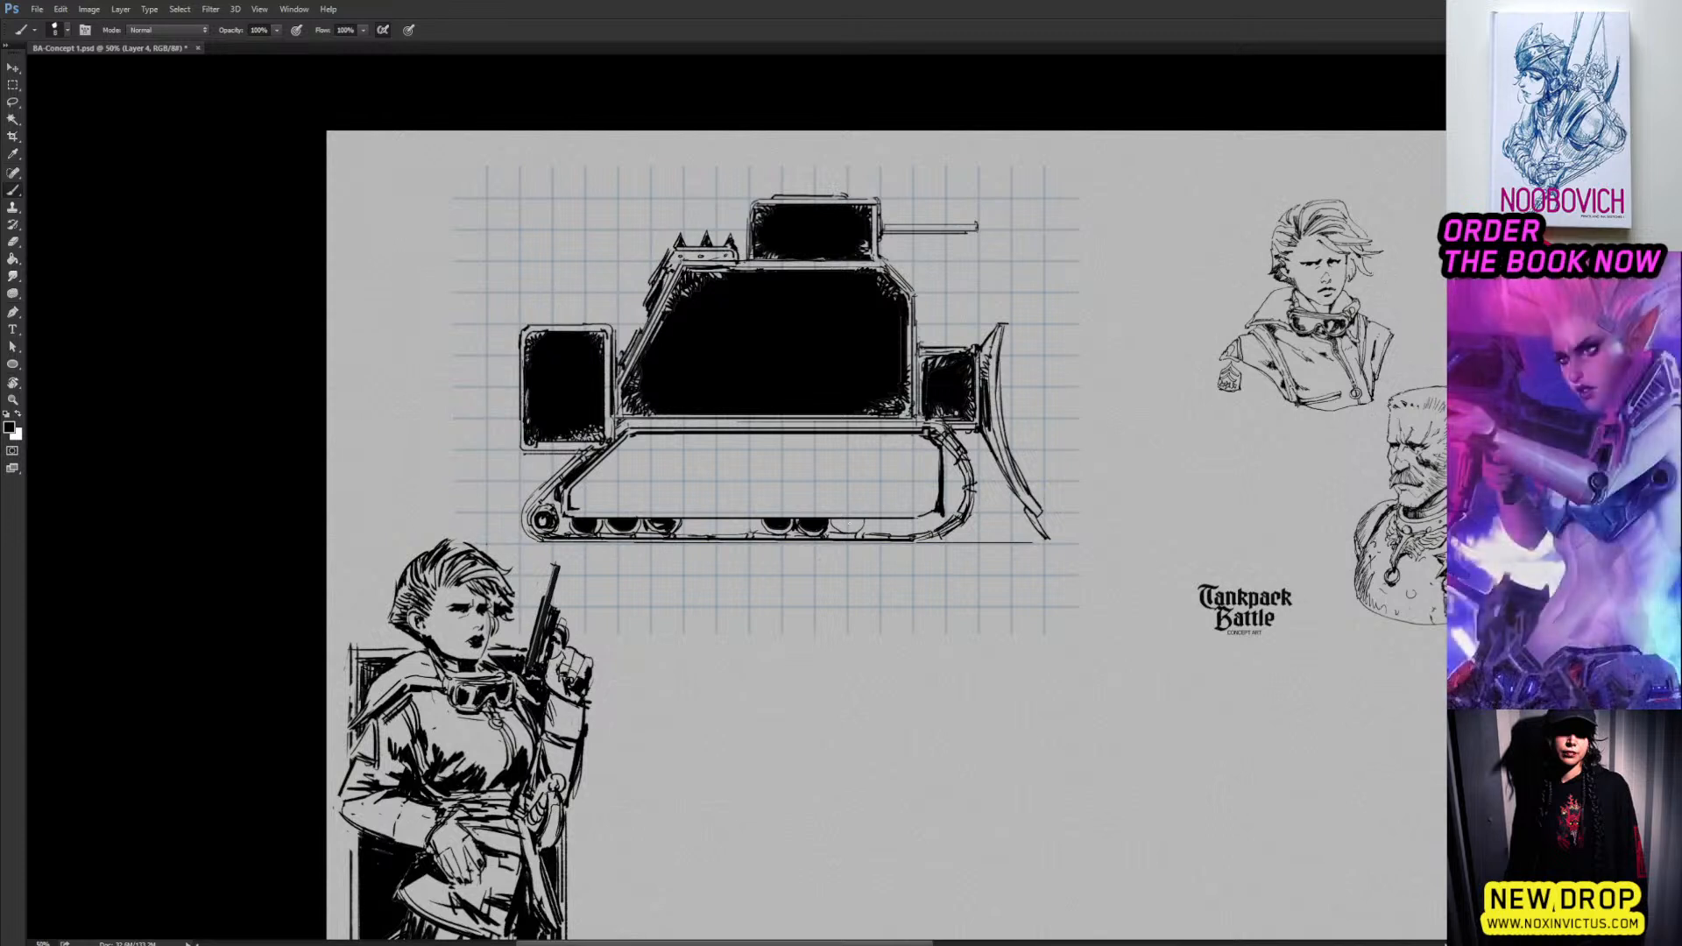
pyautogui.press('g')
pyautogui.click(852, 526)
pyautogui.press('b')
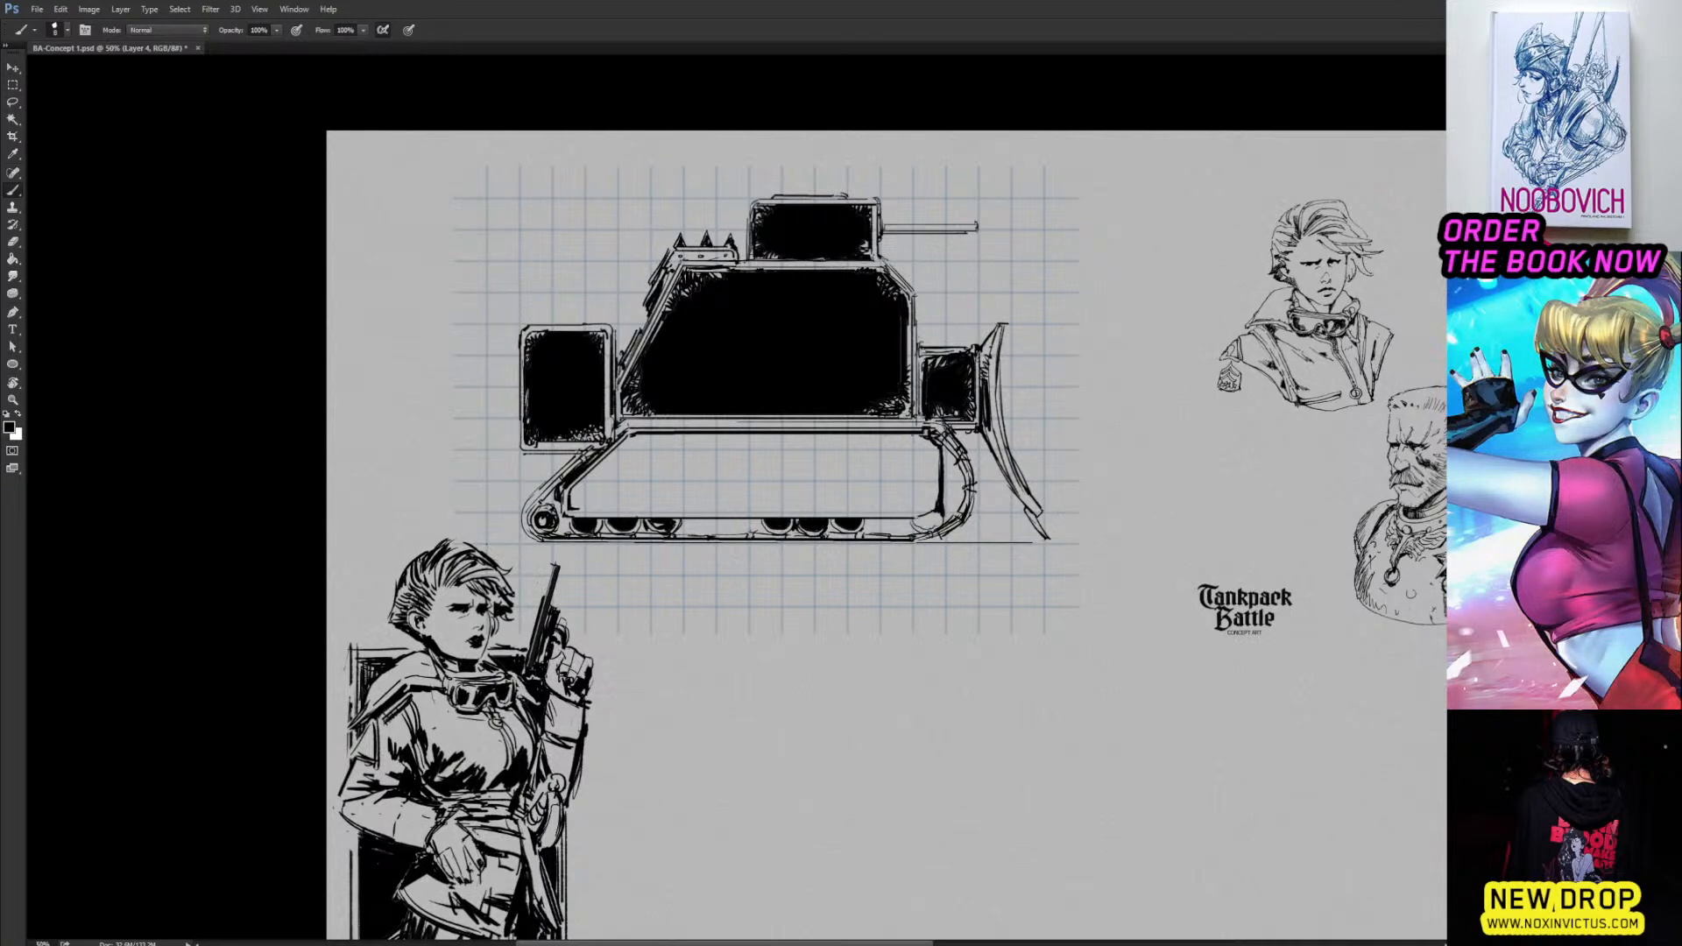
# Add black-filled wheels inside the track's lower front corner and its front curve.
pyautogui.press('g')
pyautogui.click(926, 524)
pyautogui.press('b')
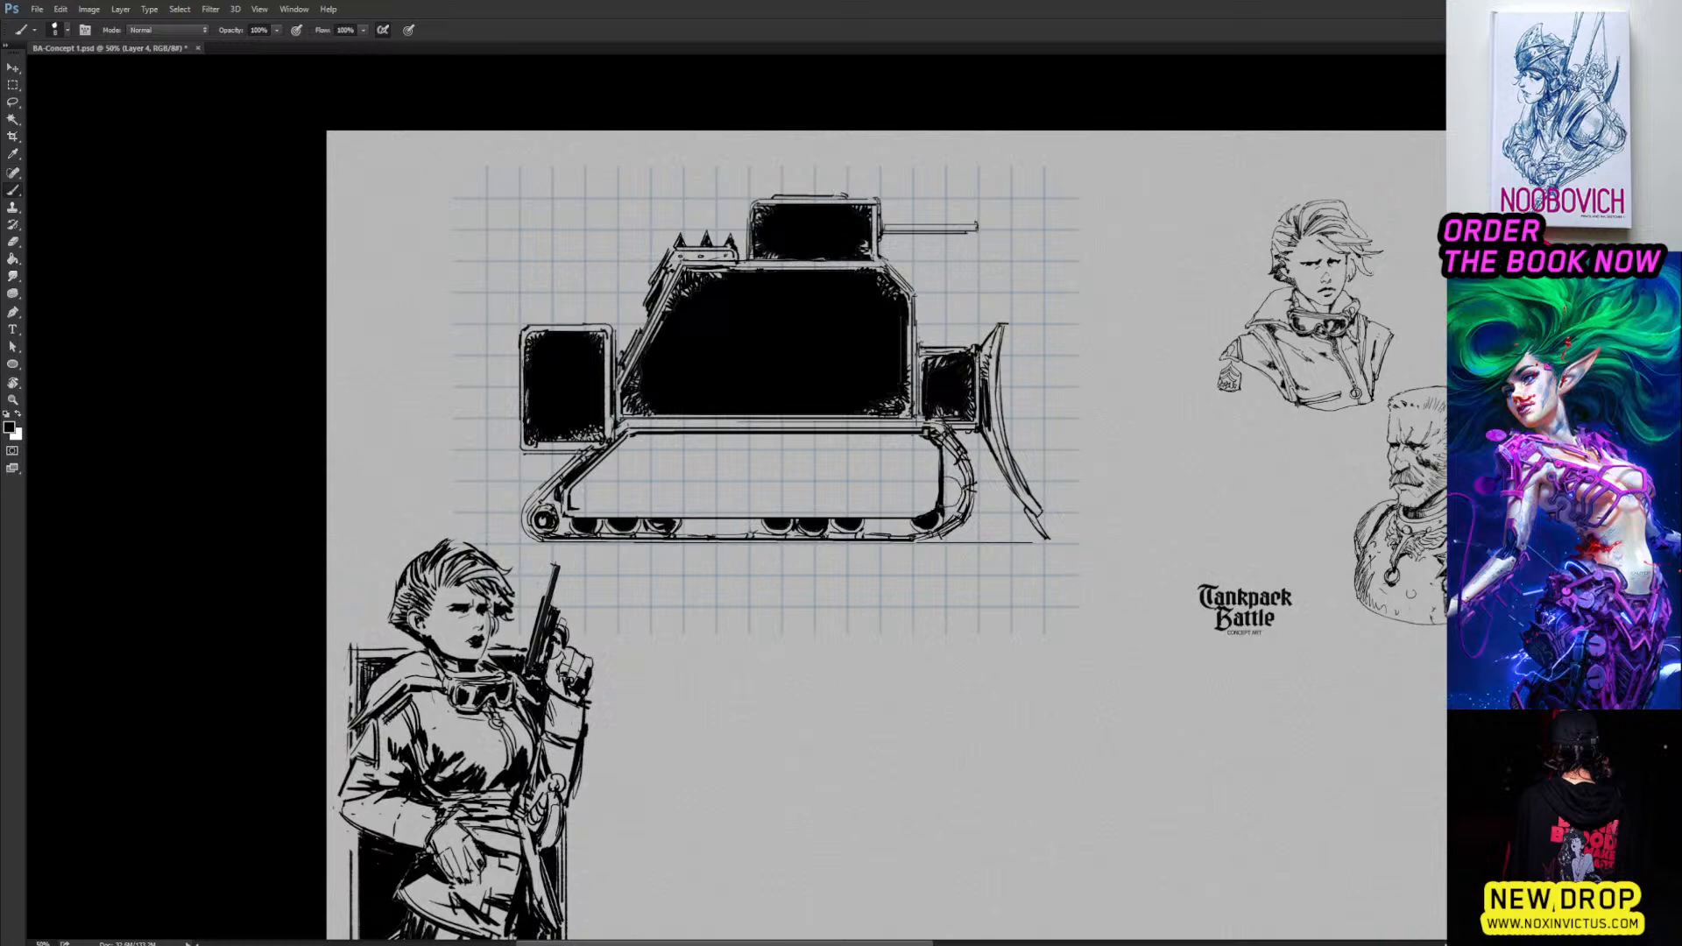
pyautogui.press('g')
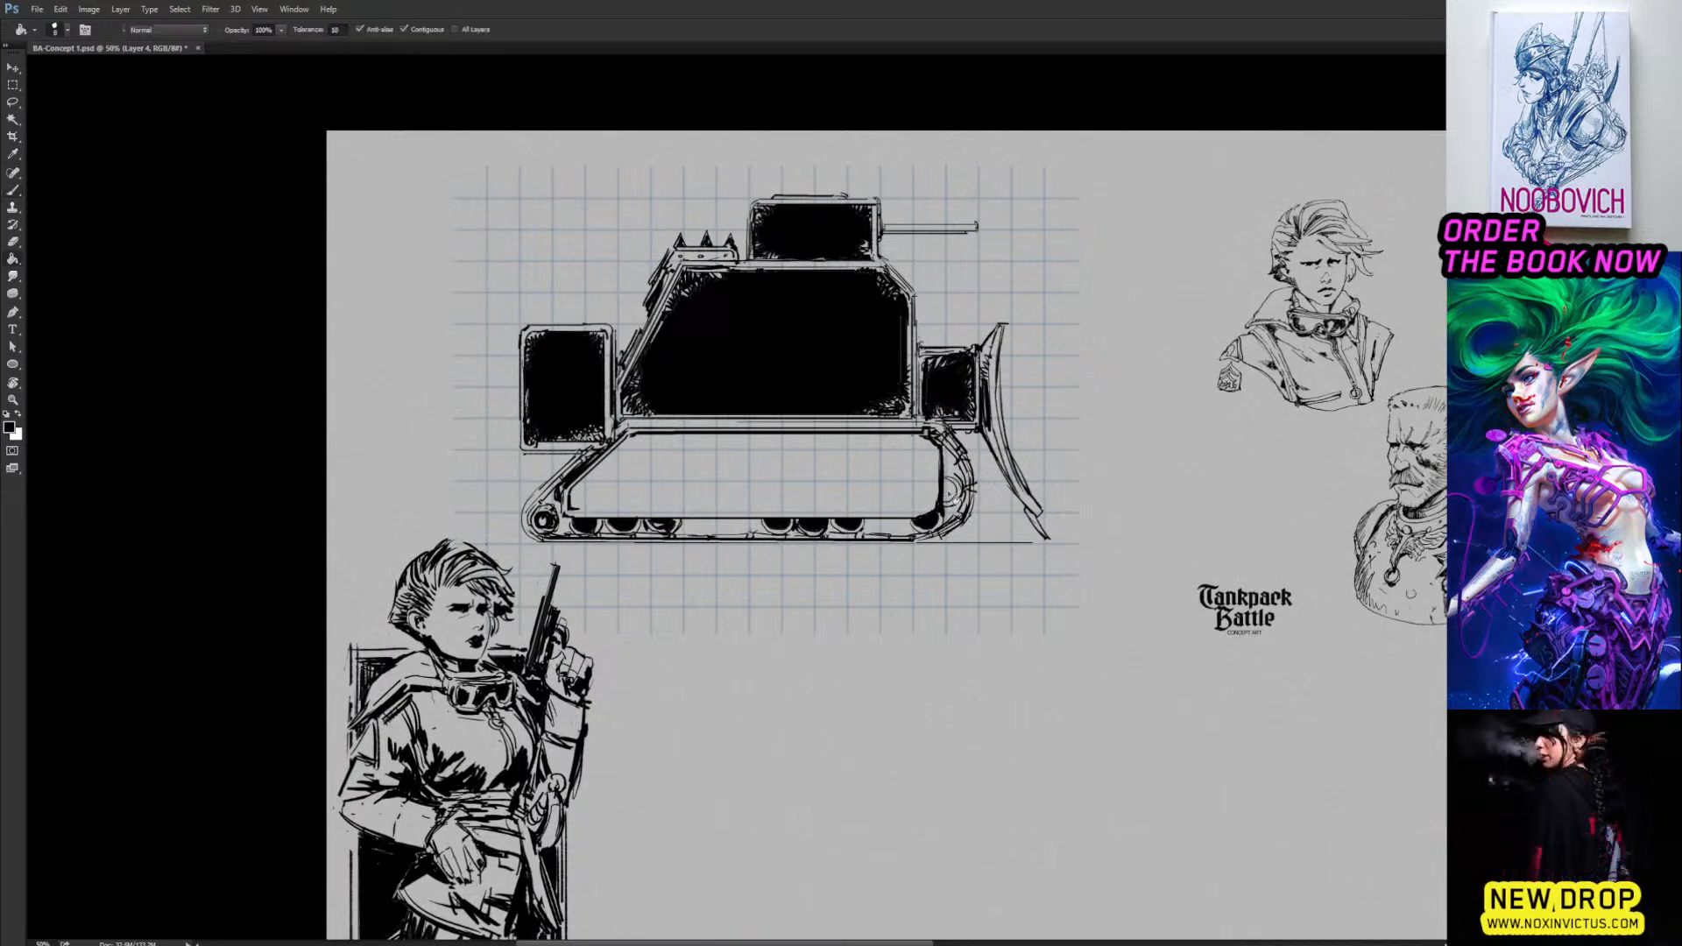
pyautogui.click(951, 492)
pyautogui.press('b')
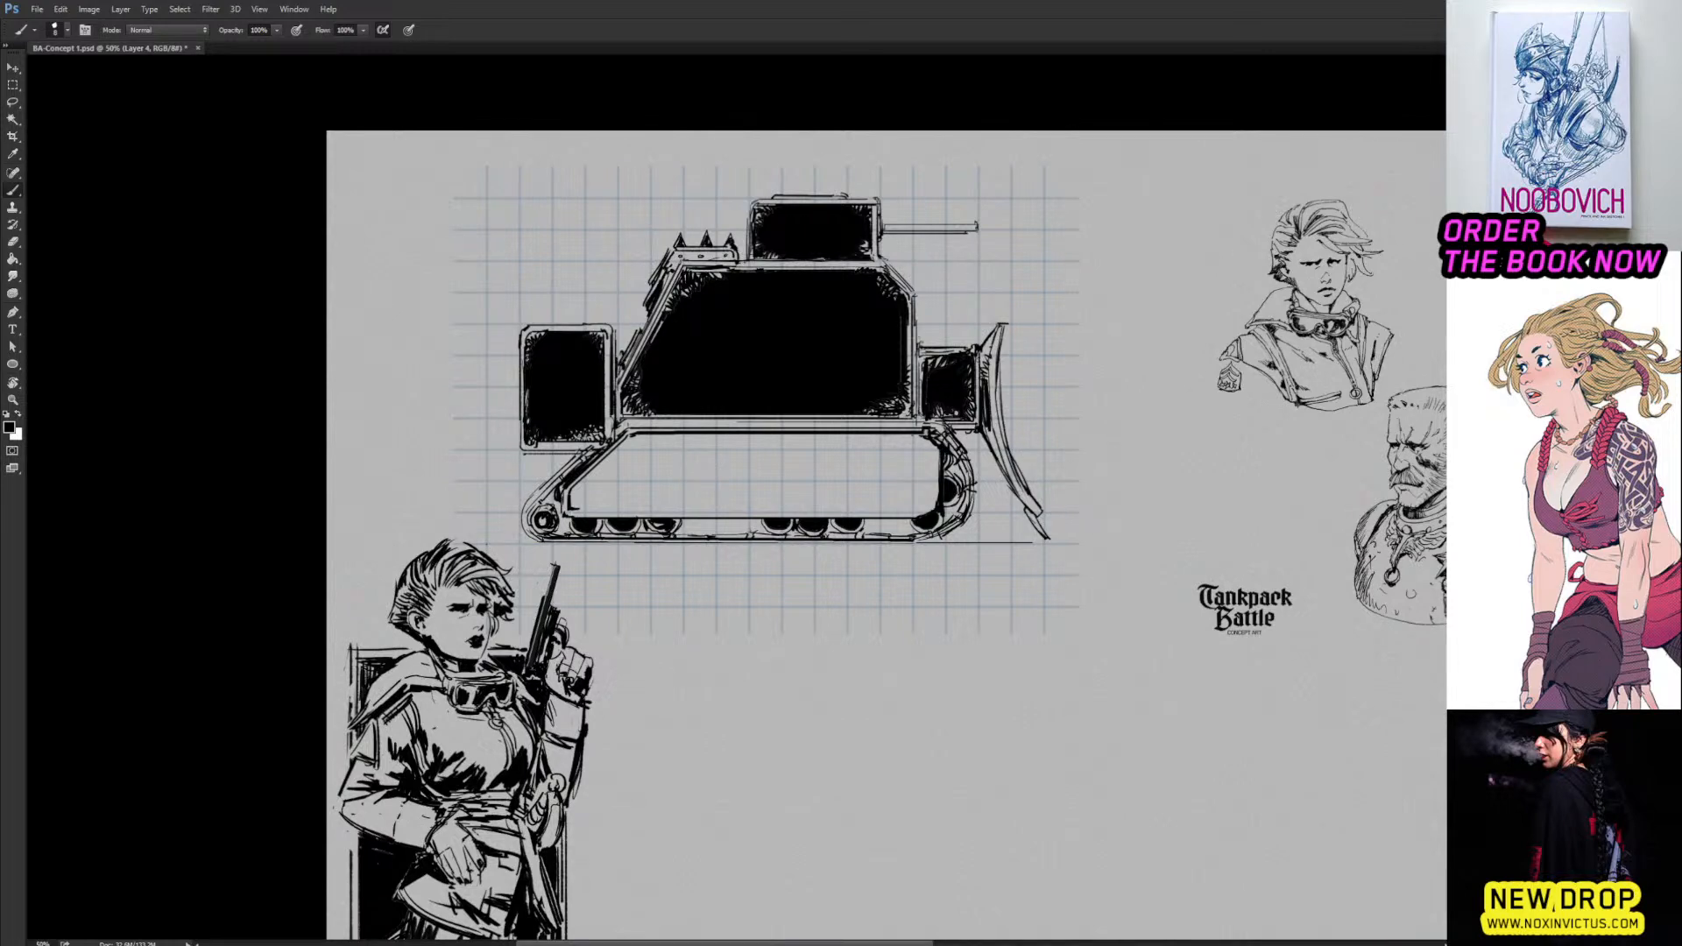
# Ink a second line inside the track's lower and front inner edges and add small teeth around the track's front and rear ends.
pyautogui.press('r')
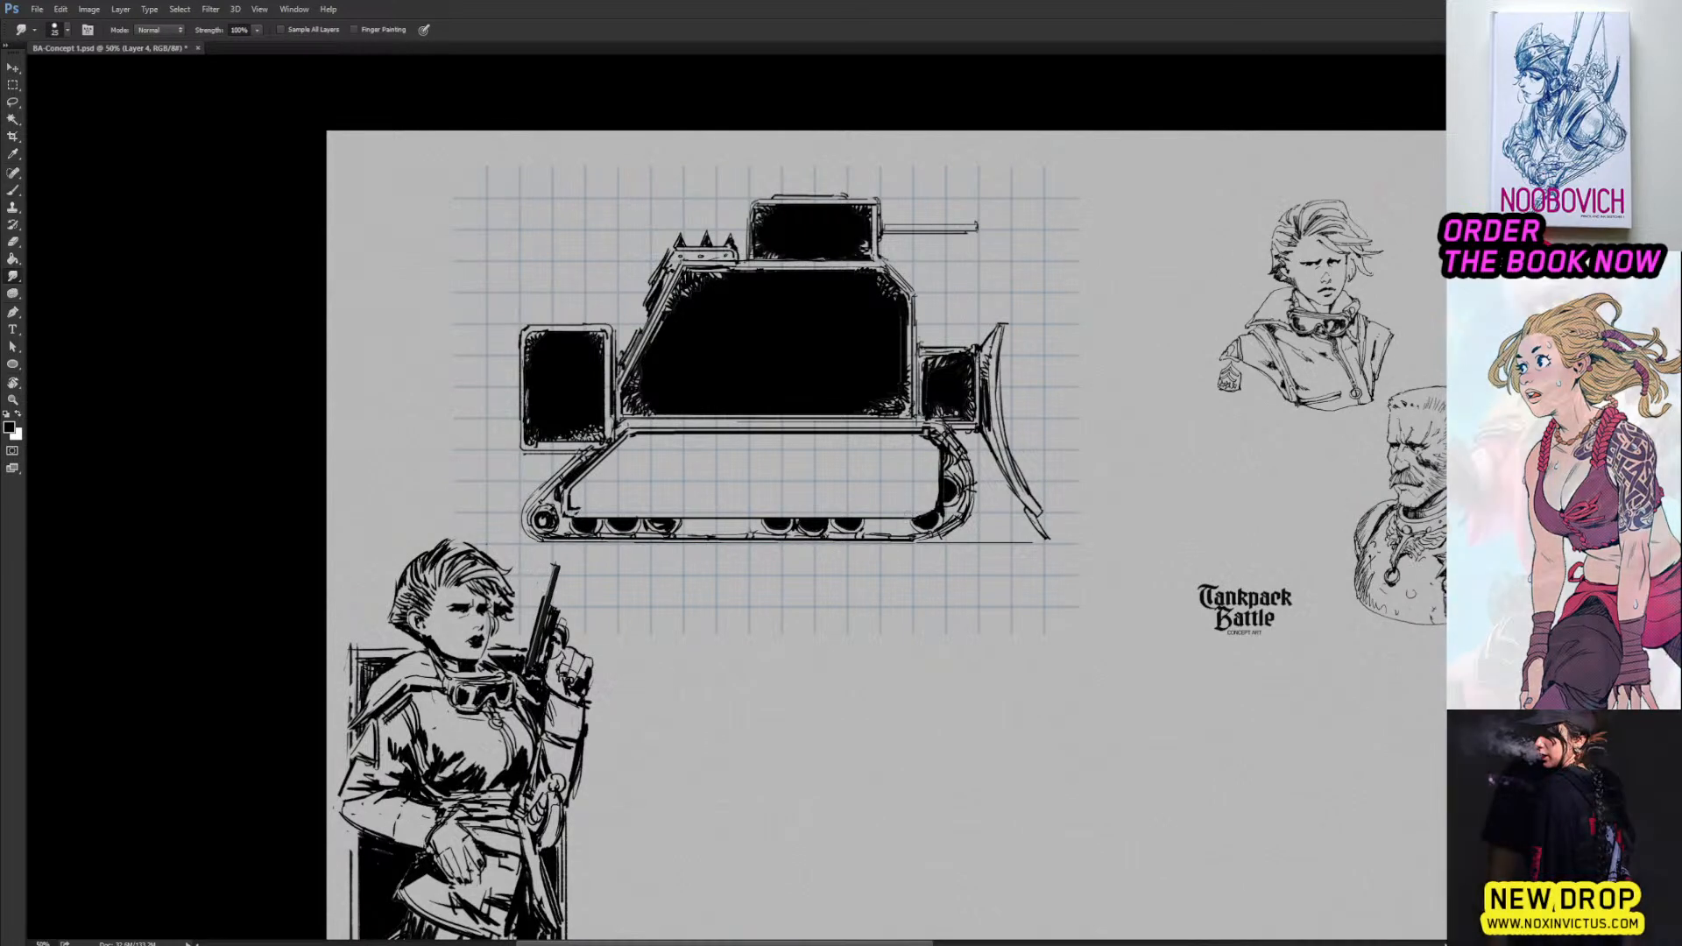
pyautogui.moveTo(573, 512); pyautogui.dragTo(930, 512)
pyautogui.press('b')
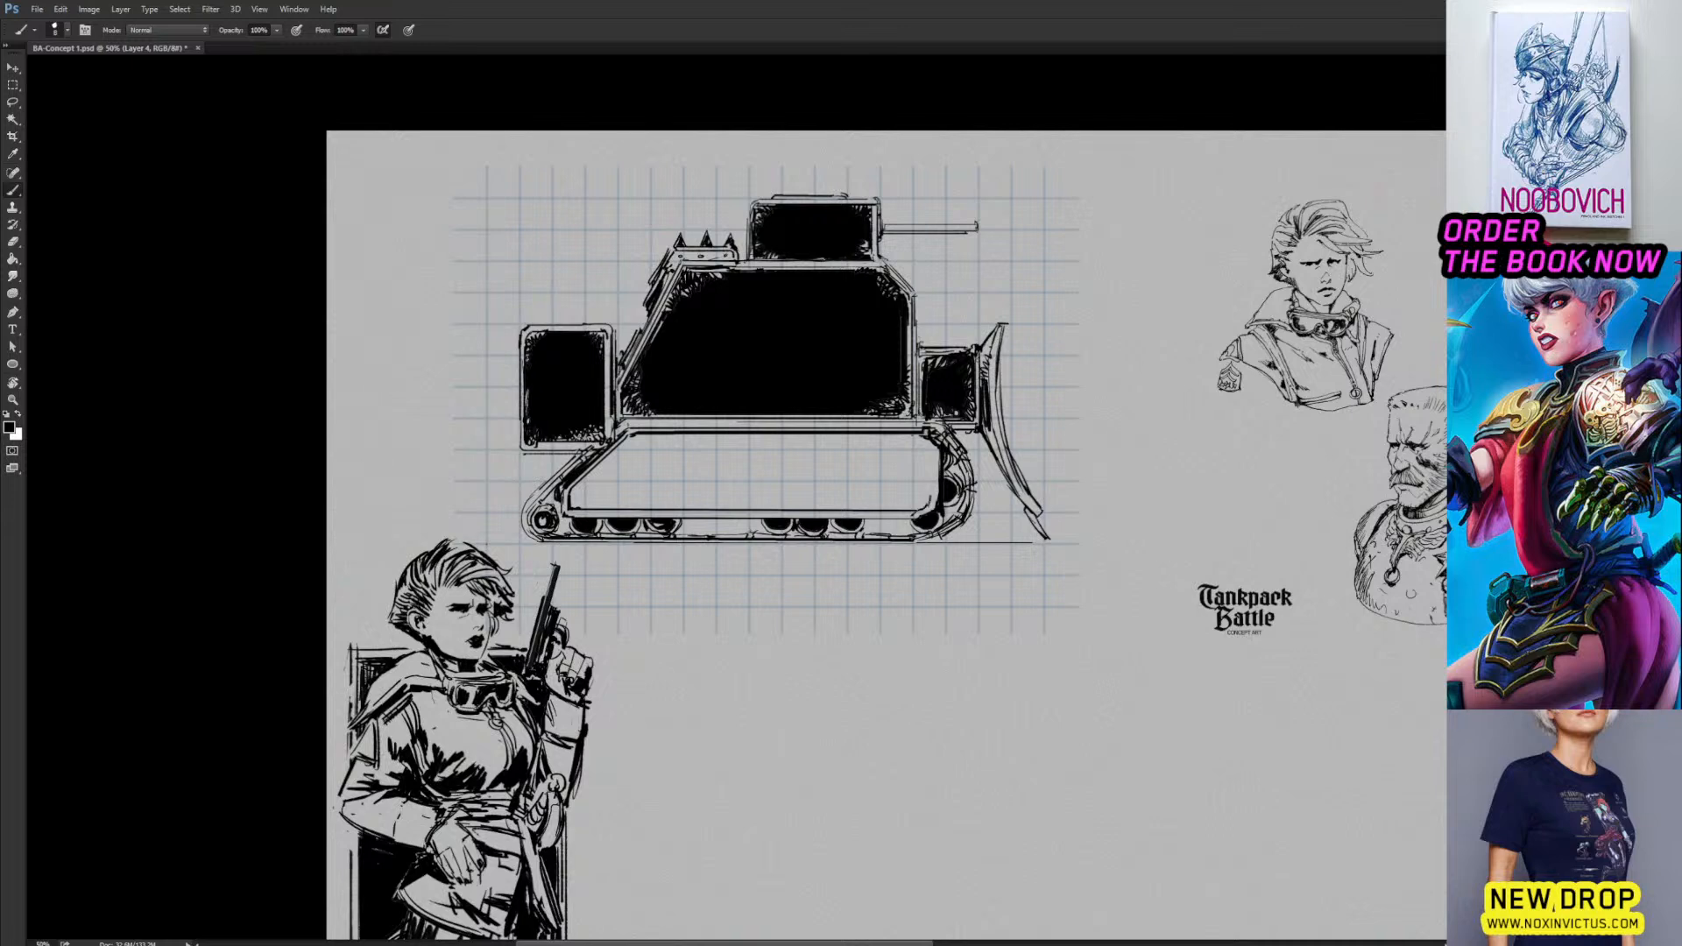
pyautogui.press('r')
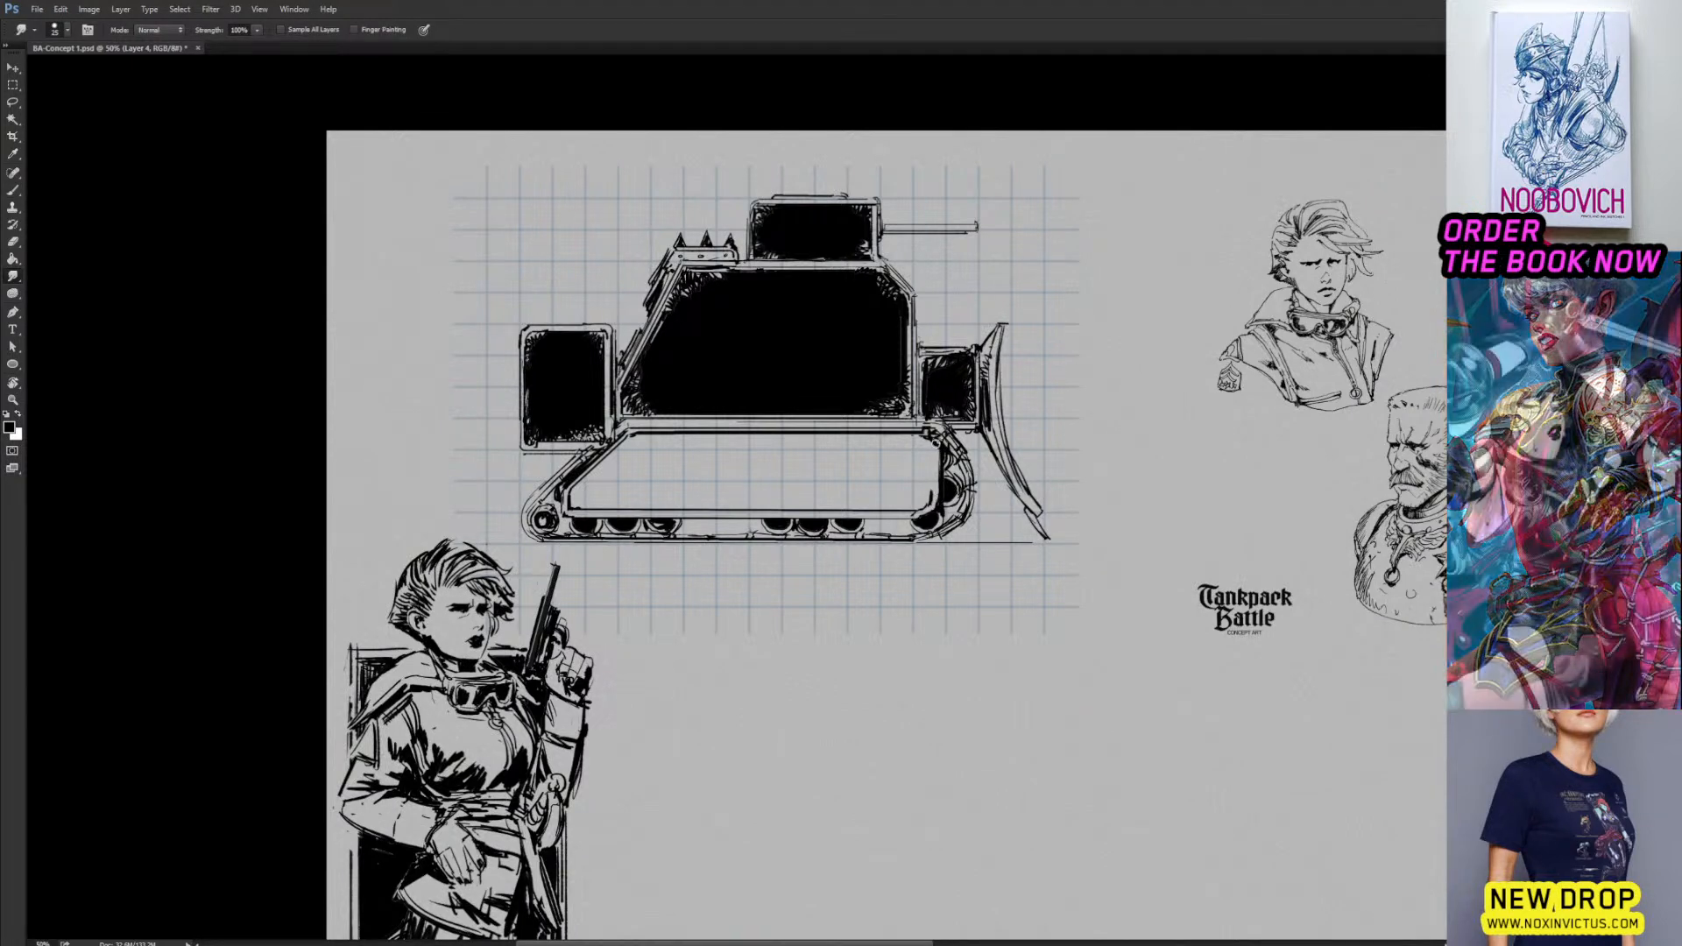
pyautogui.press('b')
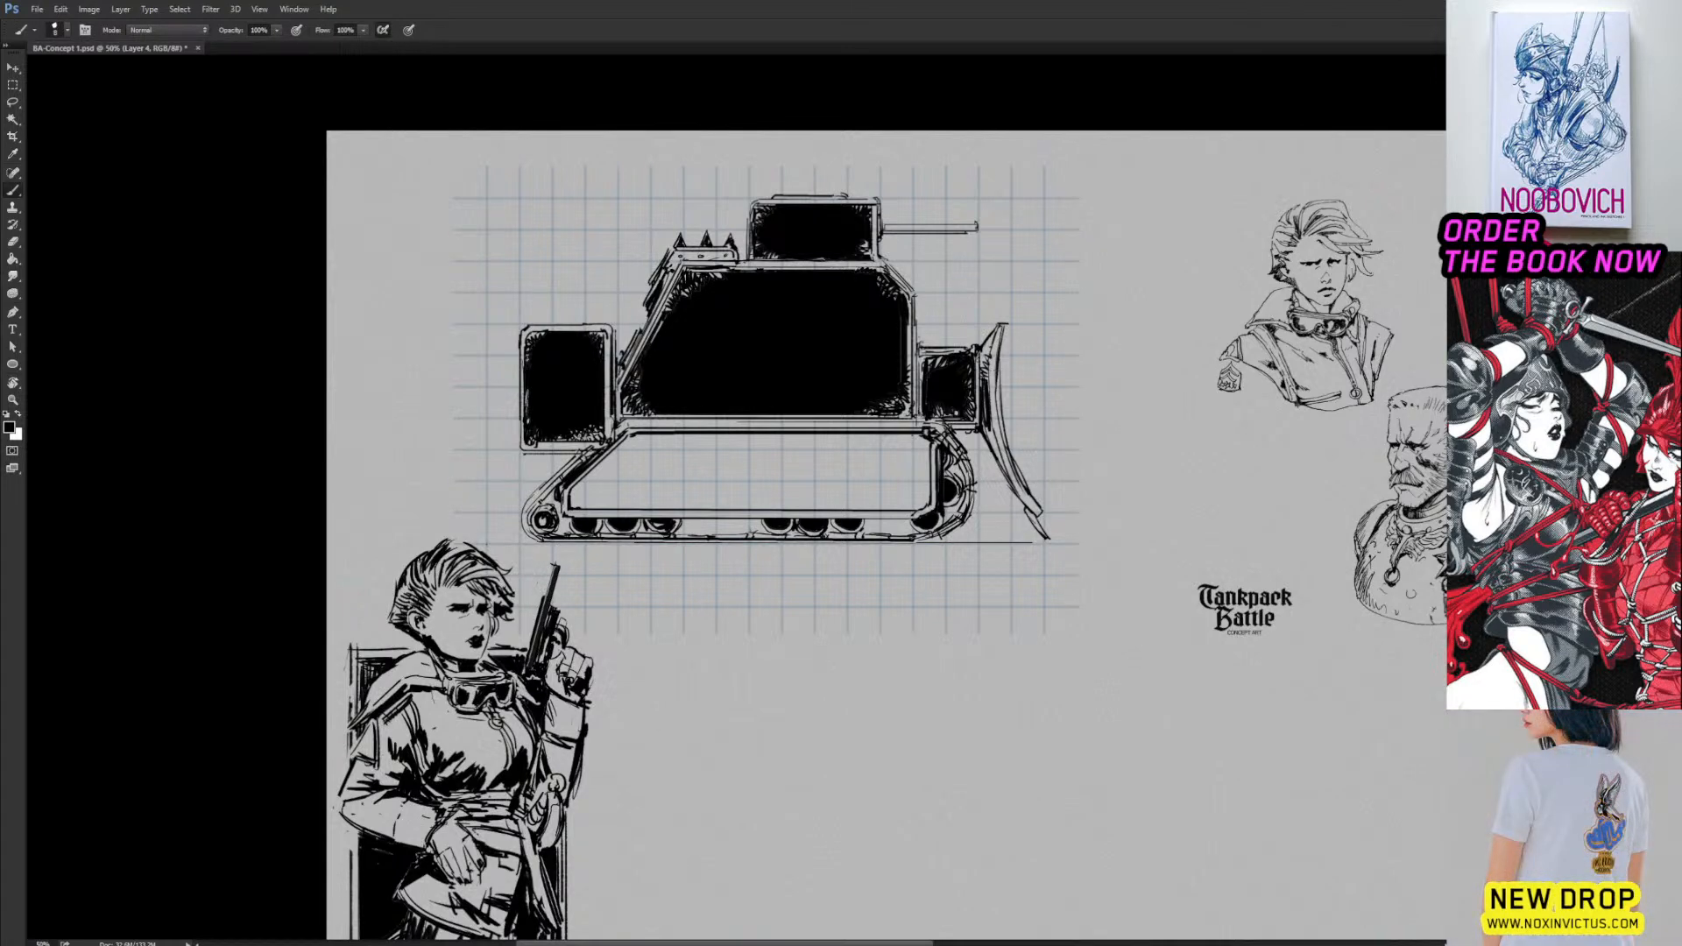
pyautogui.moveTo(946, 392); pyautogui.dragTo(926, 429)
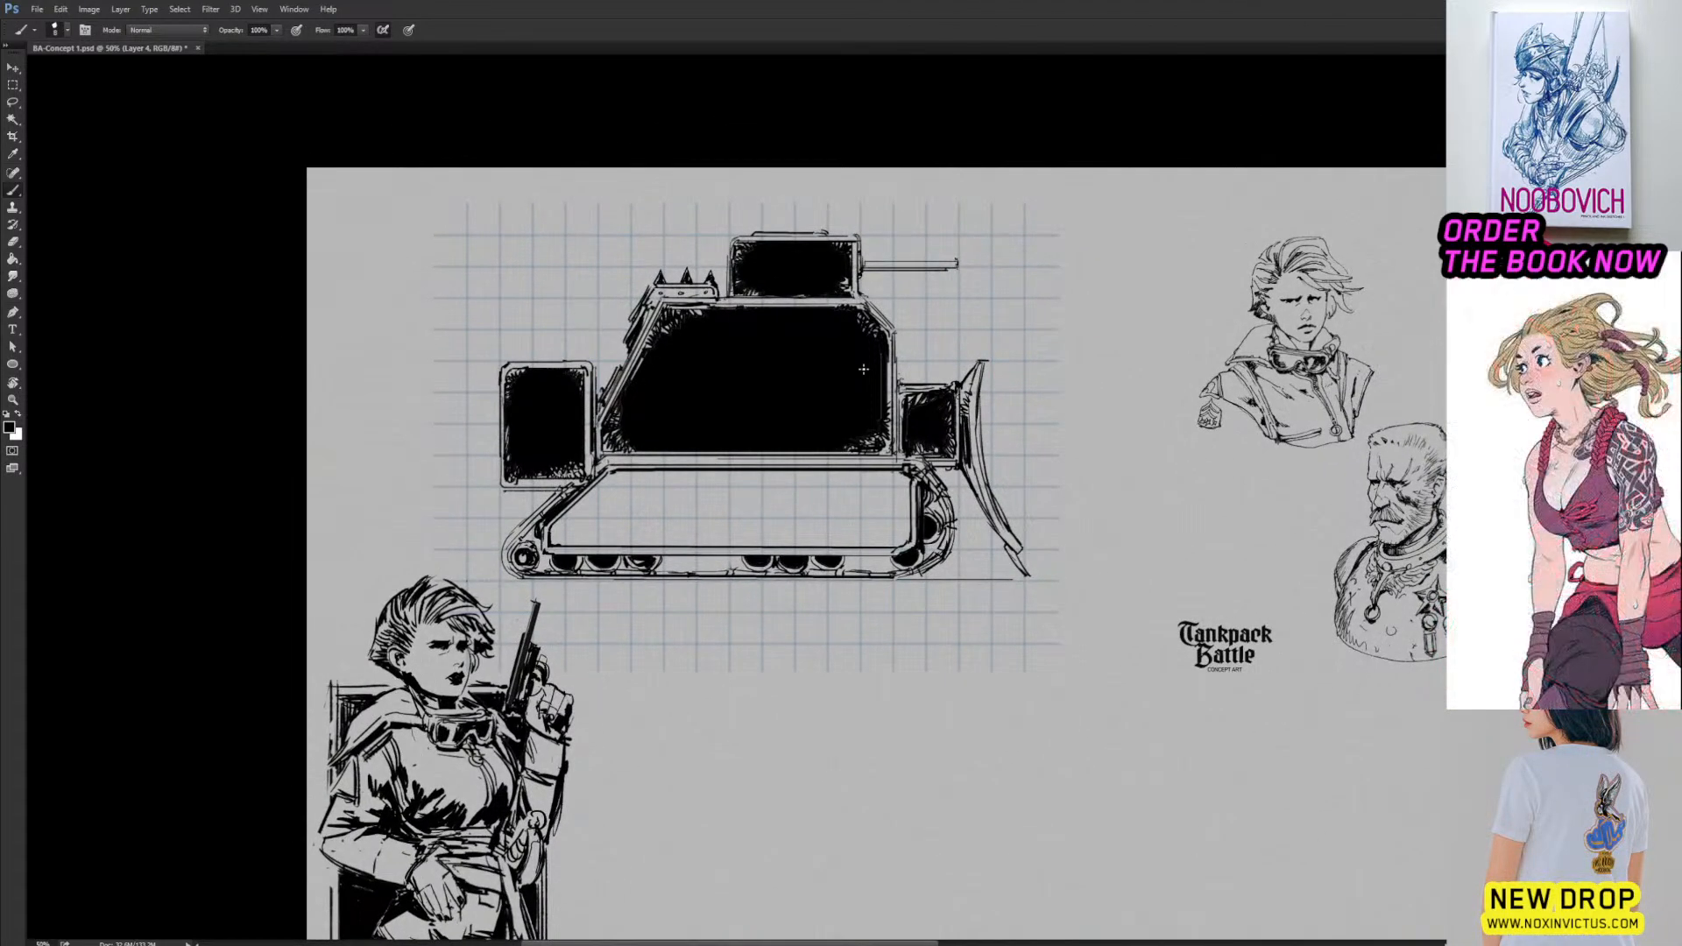
pyautogui.moveTo(679, 413); pyautogui.dragTo(718, 396)
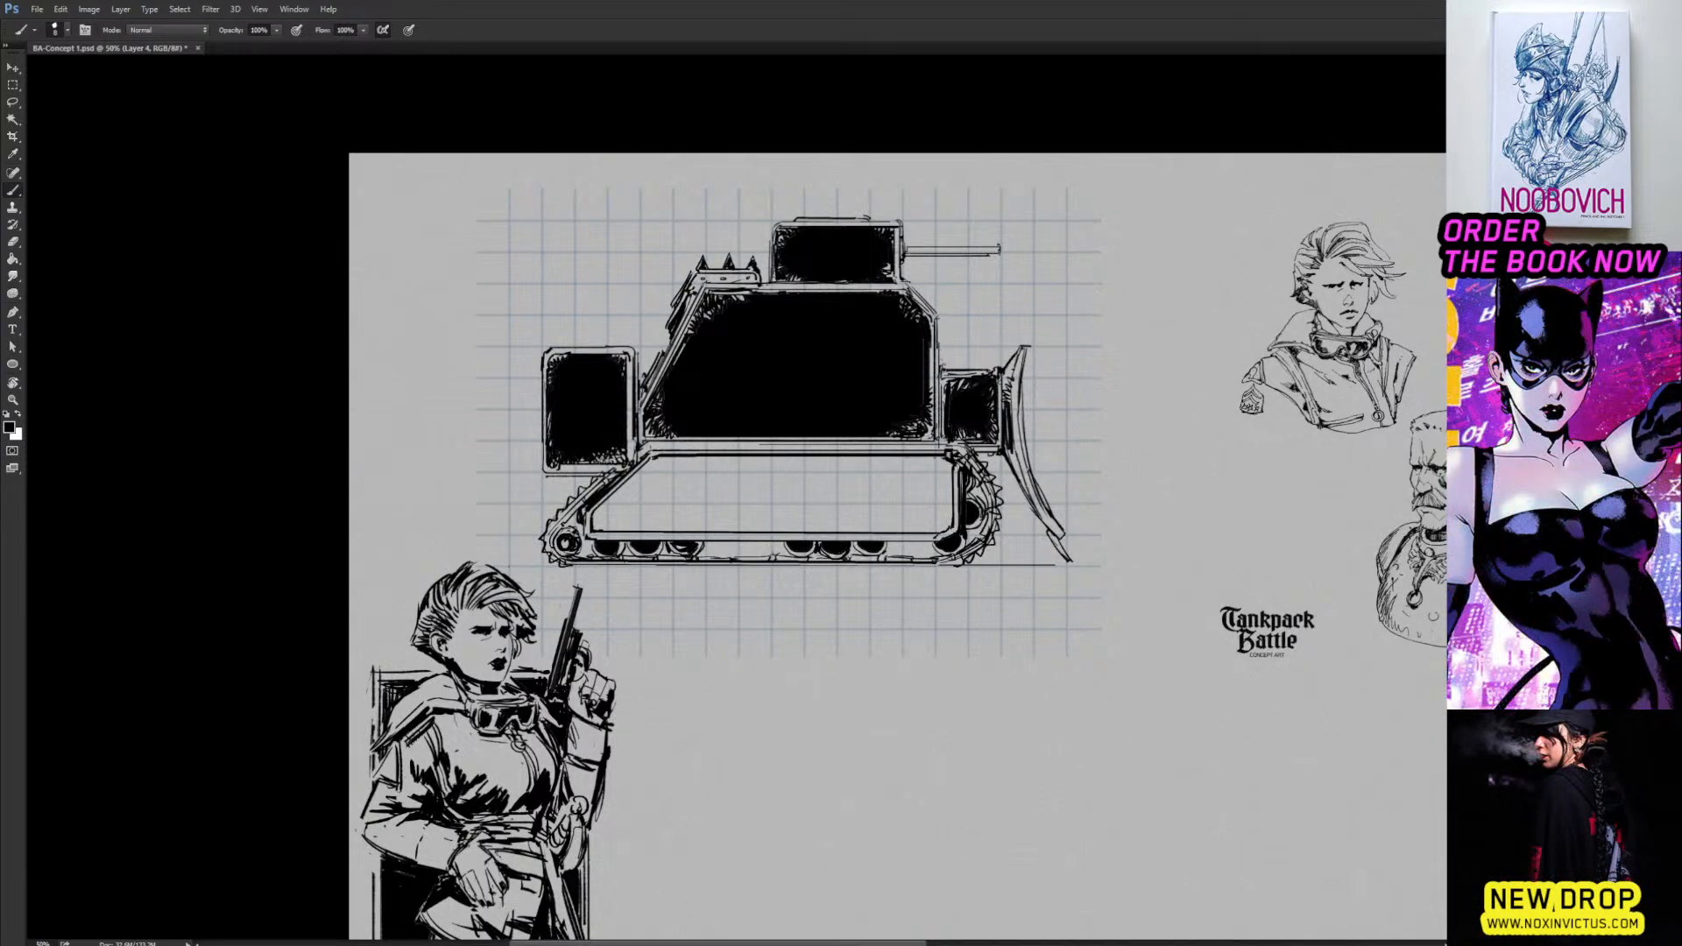
# Rotate the canvas to thicken the track's bottom edge and the ground line, erase the line's end under the plow blade, and straighten the view.
pyautogui.press('r')
pyautogui.moveTo(1153, 646); pyautogui.dragTo(1177, 457)
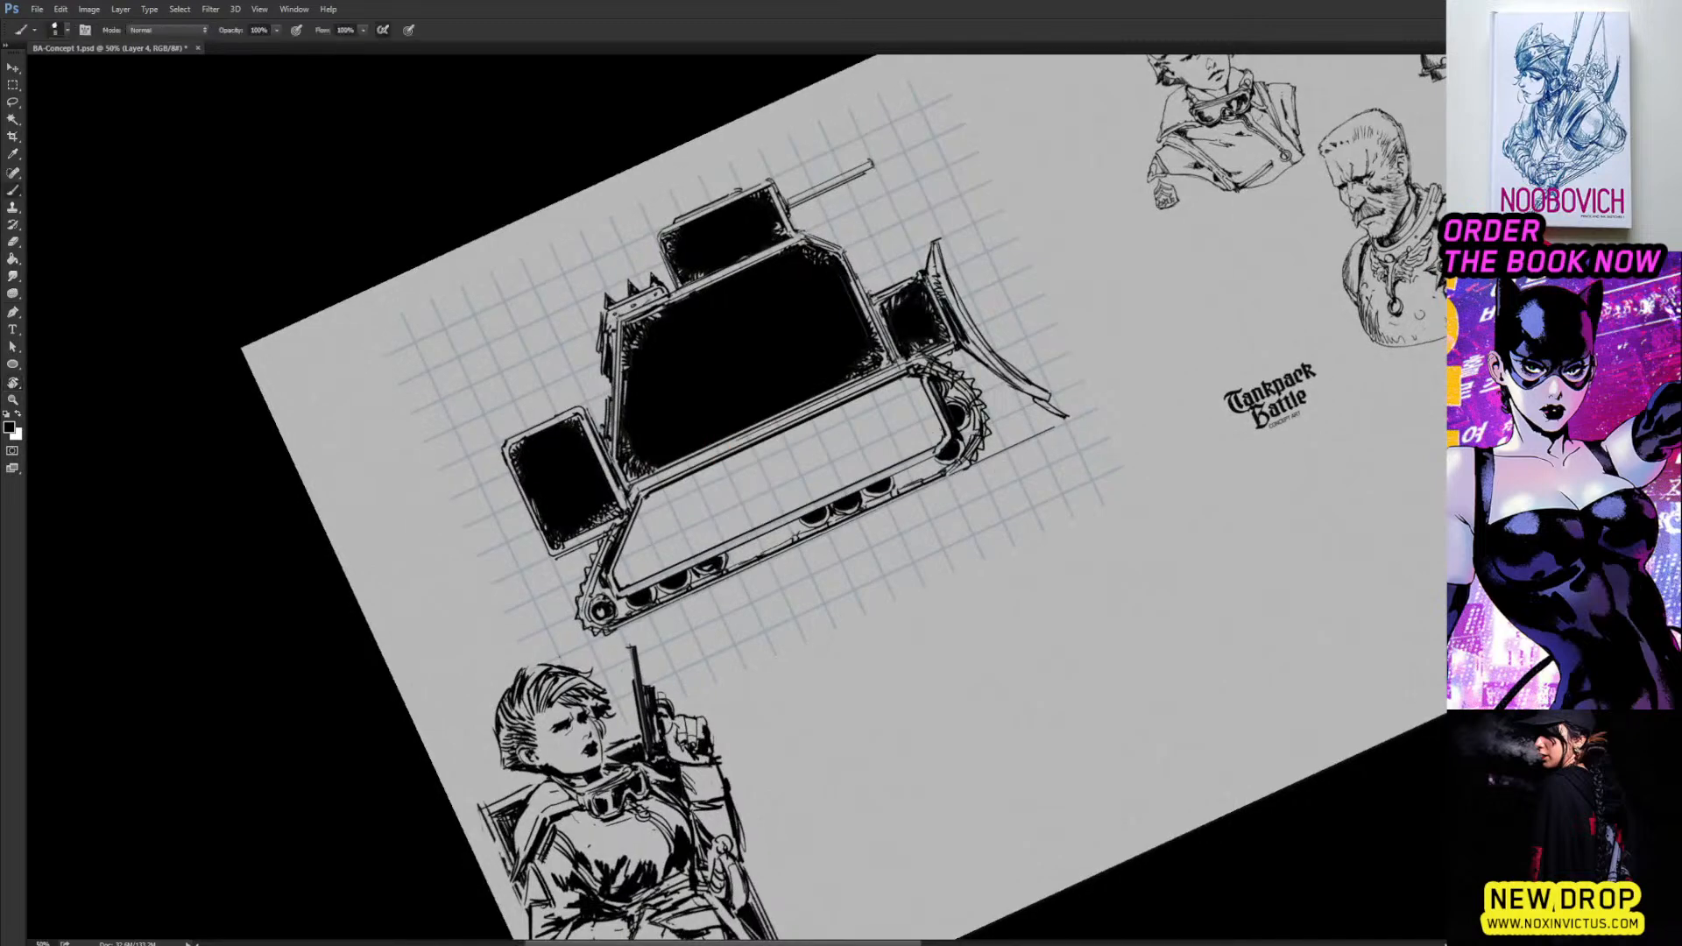
pyautogui.moveTo(1028, 443); pyautogui.dragTo(915, 496)
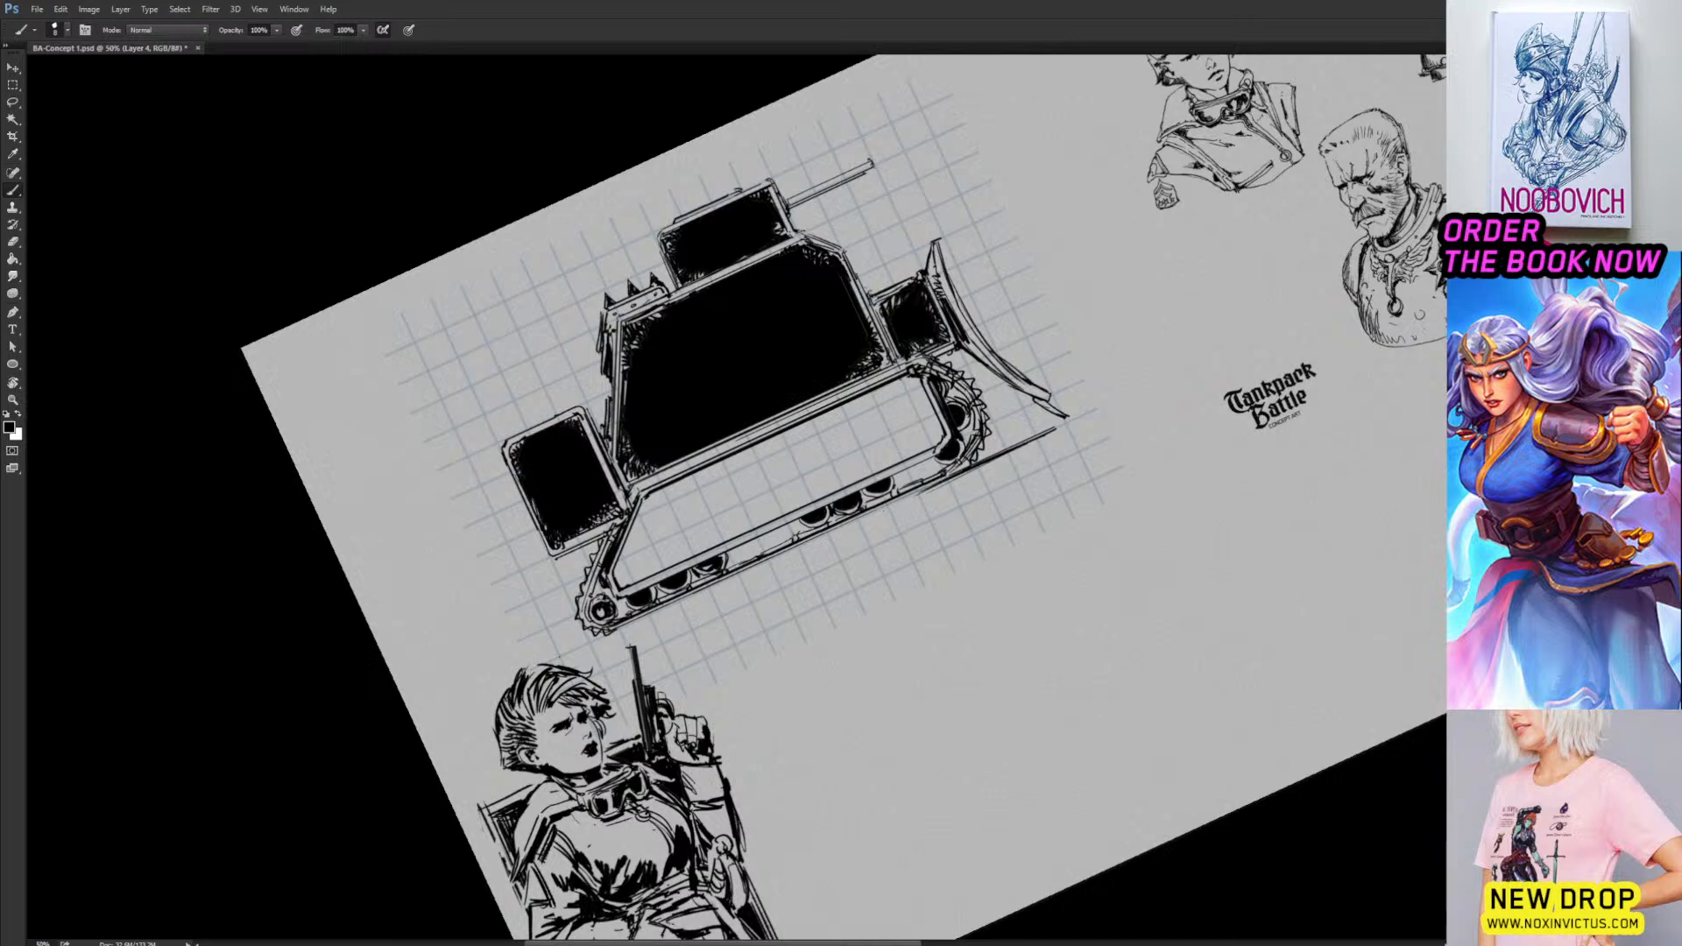
pyautogui.moveTo(850, 524)
pyautogui.mouseDown()
pyautogui.moveTo(1054, 429)
pyautogui.moveTo(1031, 440)
pyautogui.mouseUp()
pyautogui.press('e')
pyautogui.press('b')
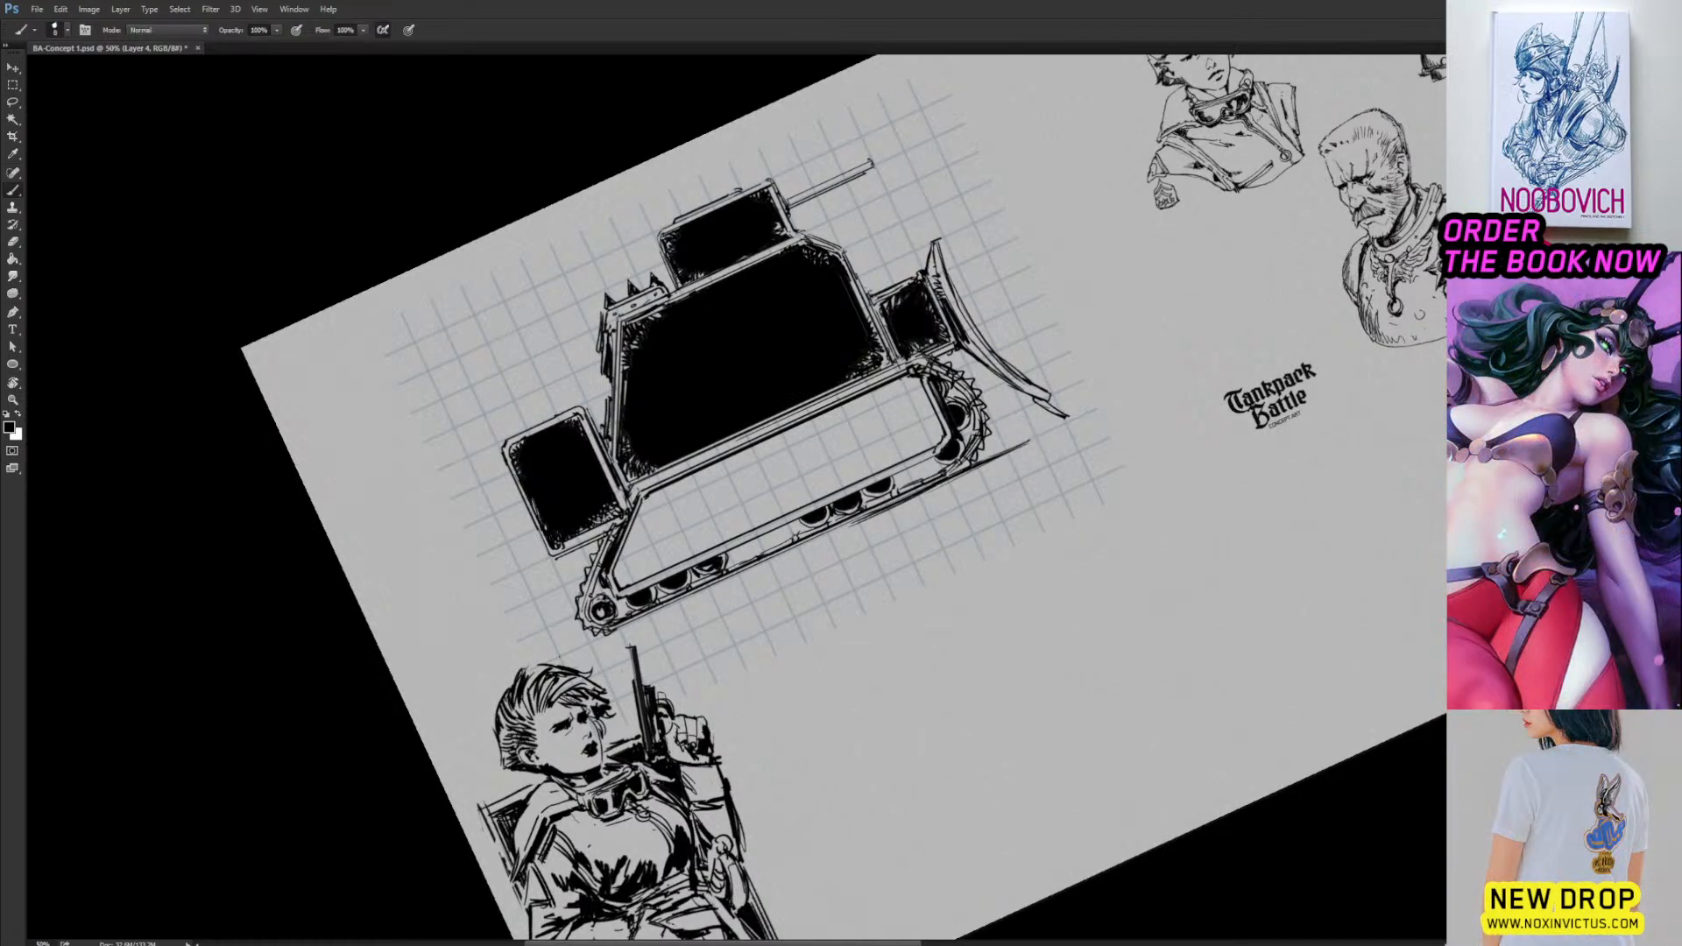
pyautogui.moveTo(773, 529); pyautogui.dragTo(893, 465)
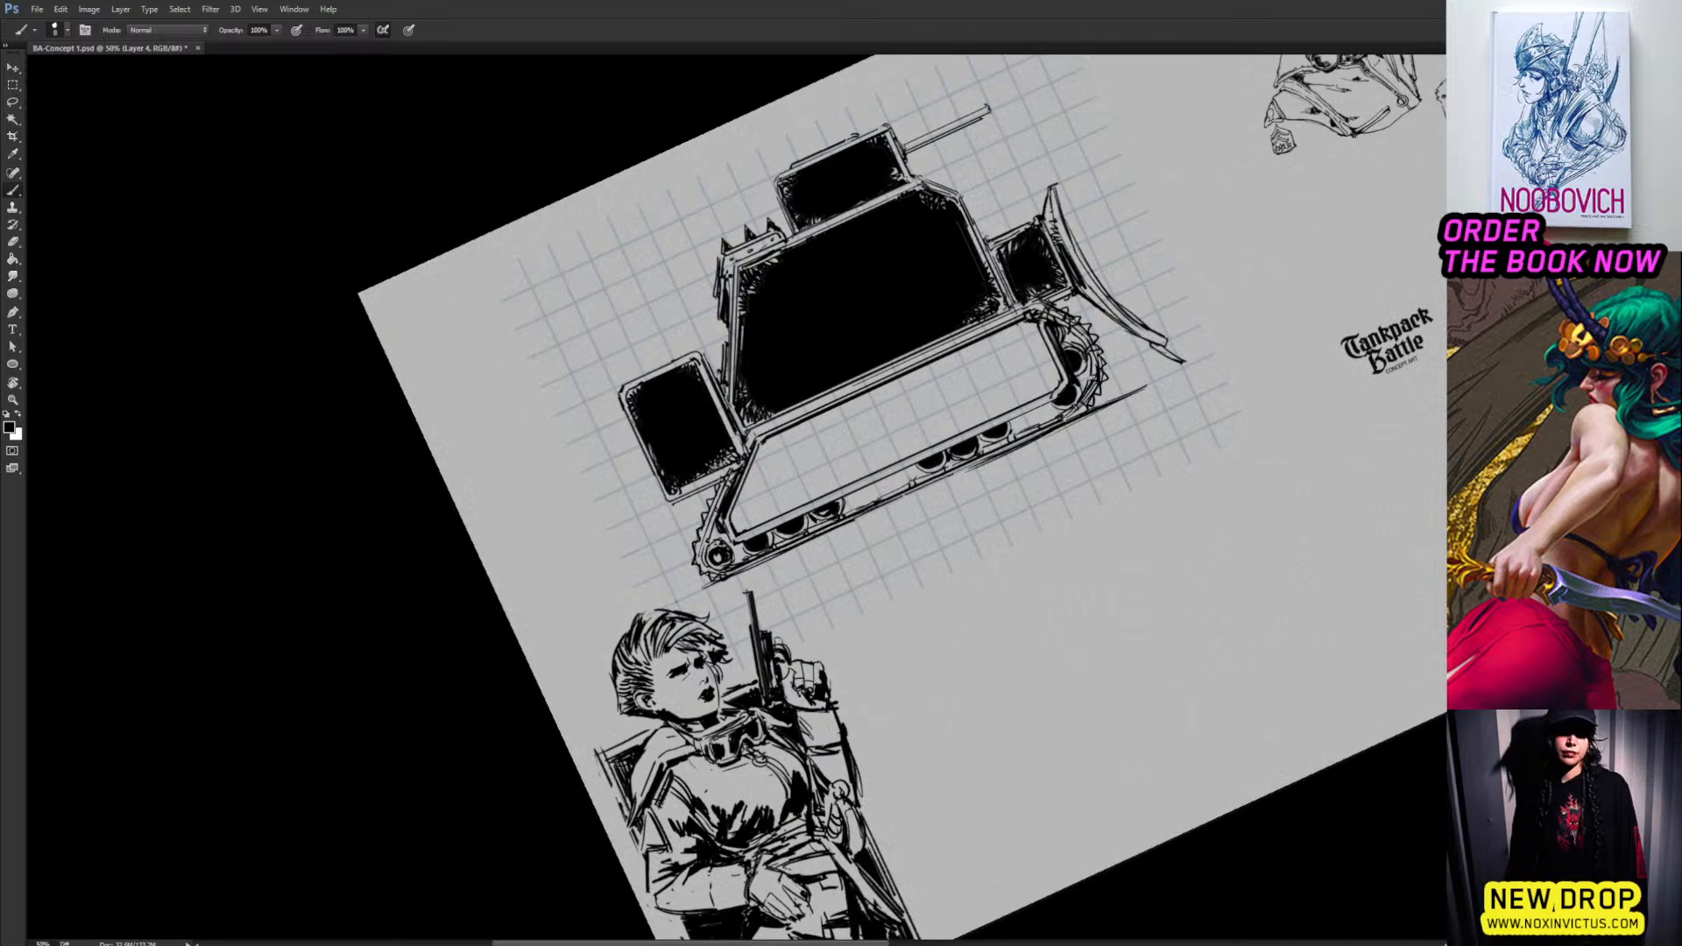
pyautogui.moveTo(903, 495); pyautogui.dragTo(977, 464)
pyautogui.press('r')
pyautogui.moveTo(1052, 517)
pyautogui.mouseDown()
pyautogui.moveTo(1036, 646)
pyautogui.moveTo(803, 491)
pyautogui.moveTo(777, 551)
pyautogui.mouseUp()
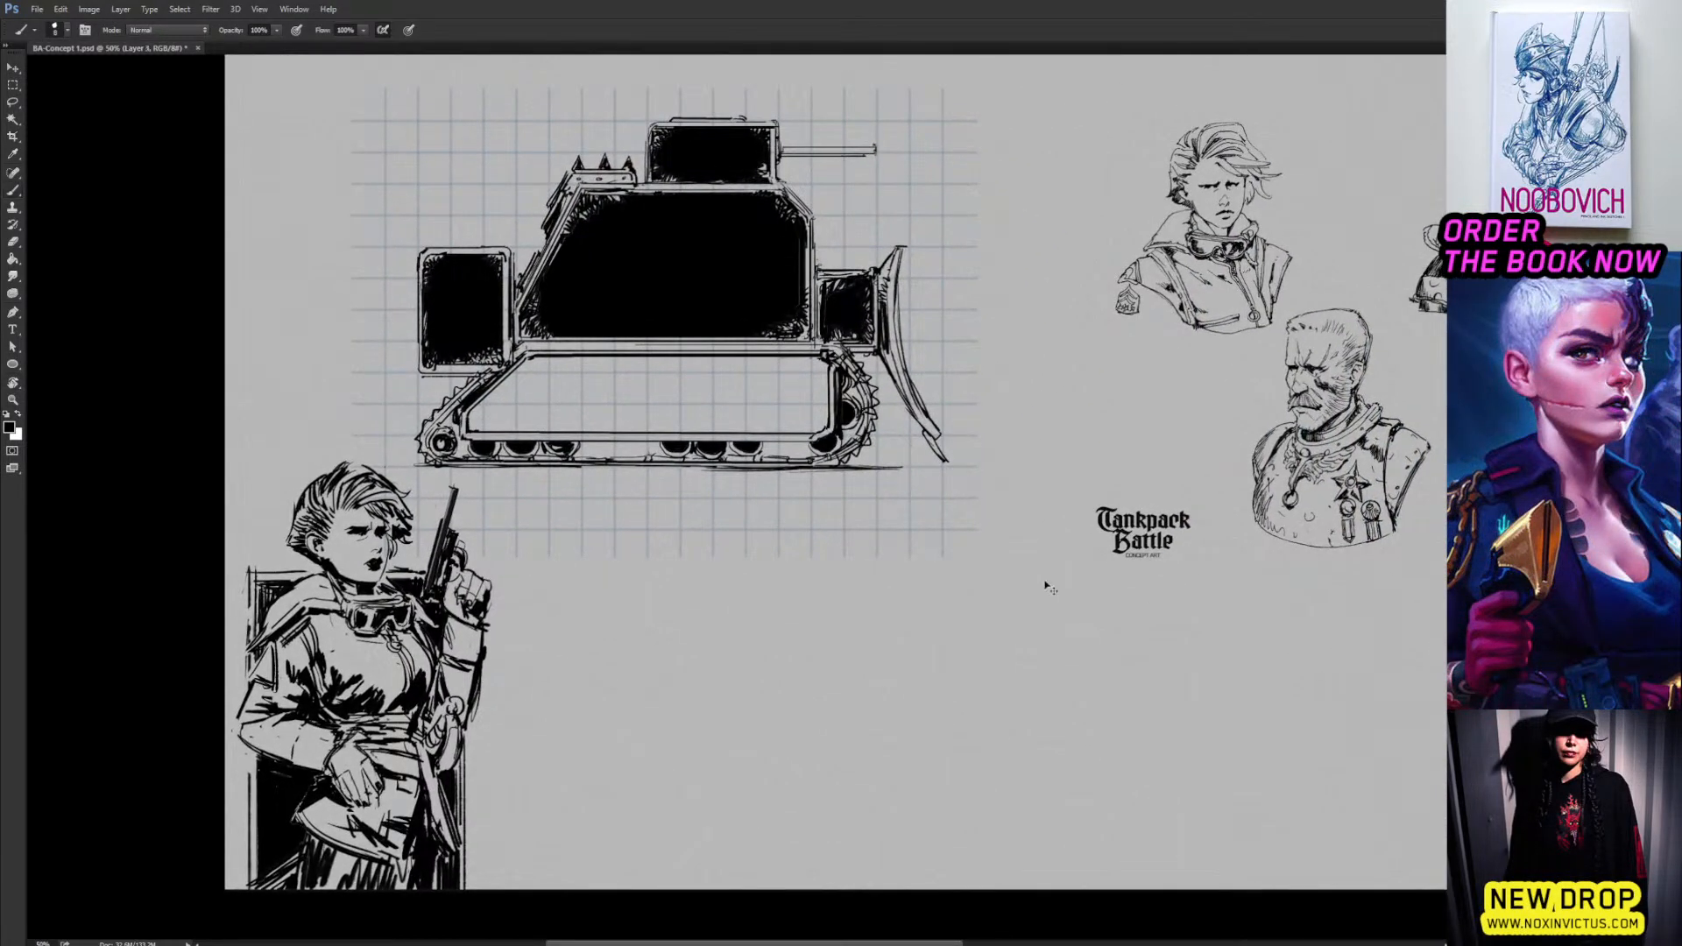
# Scale down the inked standing woman below the tank with Free Transform, keeping her lower left corner in place.
pyautogui.hotkey('ctrl', 't')
pyautogui.press('Return')
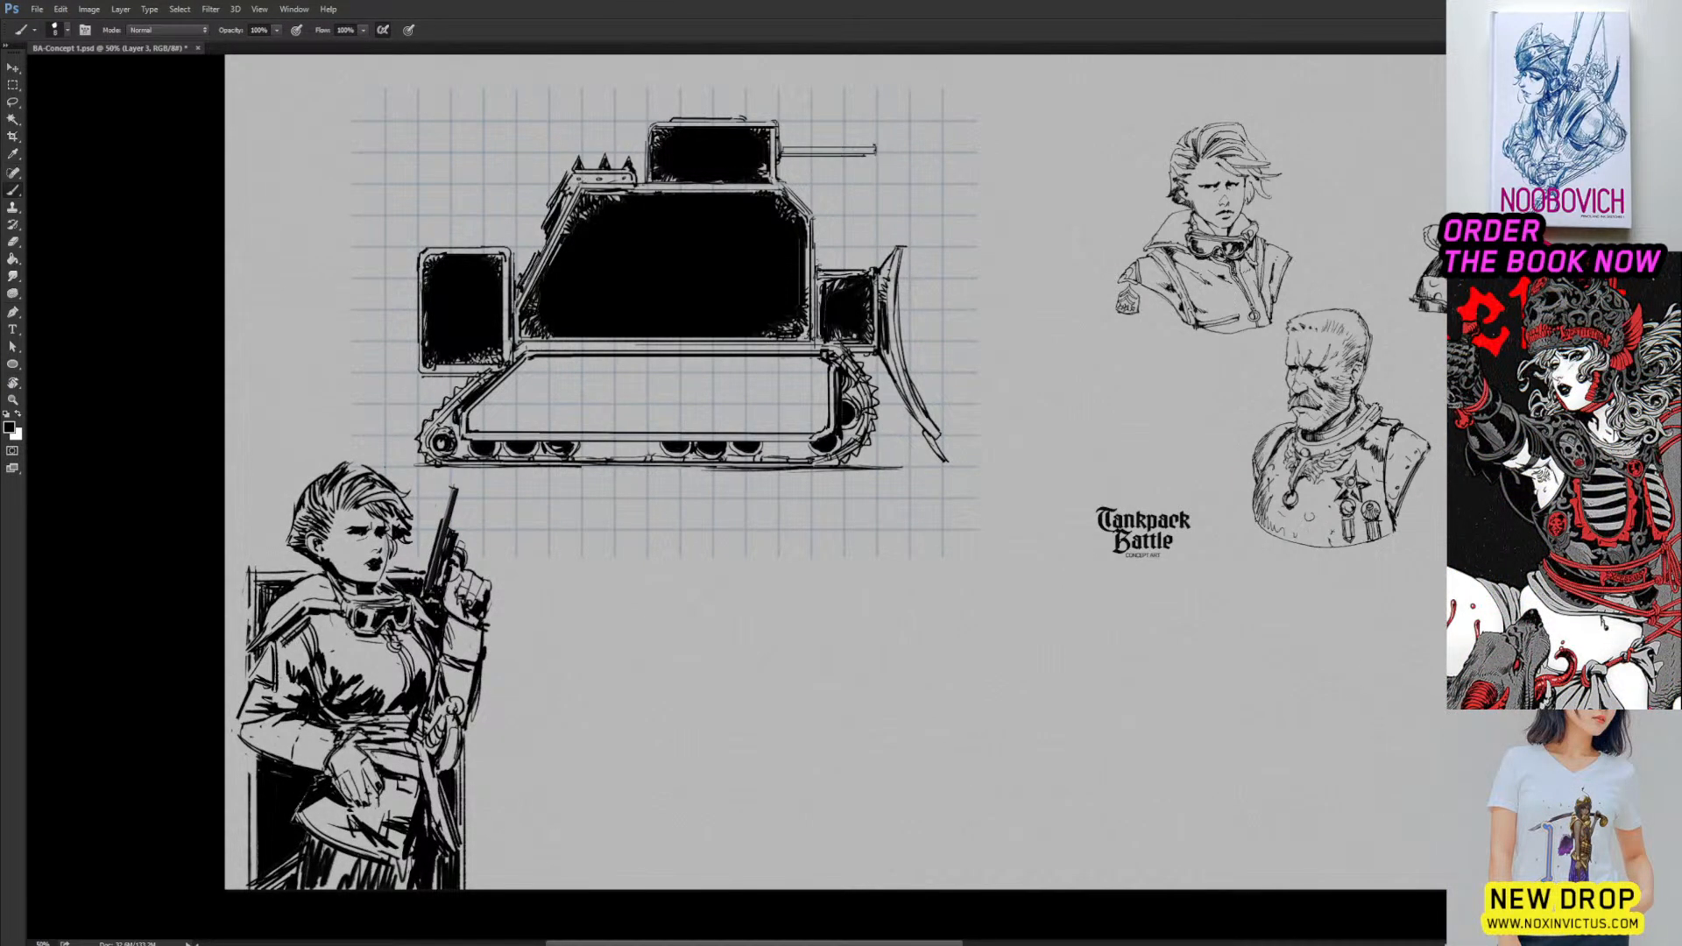
pyautogui.hotkey('ctrl', 't')
pyautogui.moveTo(495, 463)
pyautogui.mouseDown()
pyautogui.moveTo(474, 507)
pyautogui.moveTo(508, 496)
pyautogui.mouseUp()
pyautogui.press('Return')
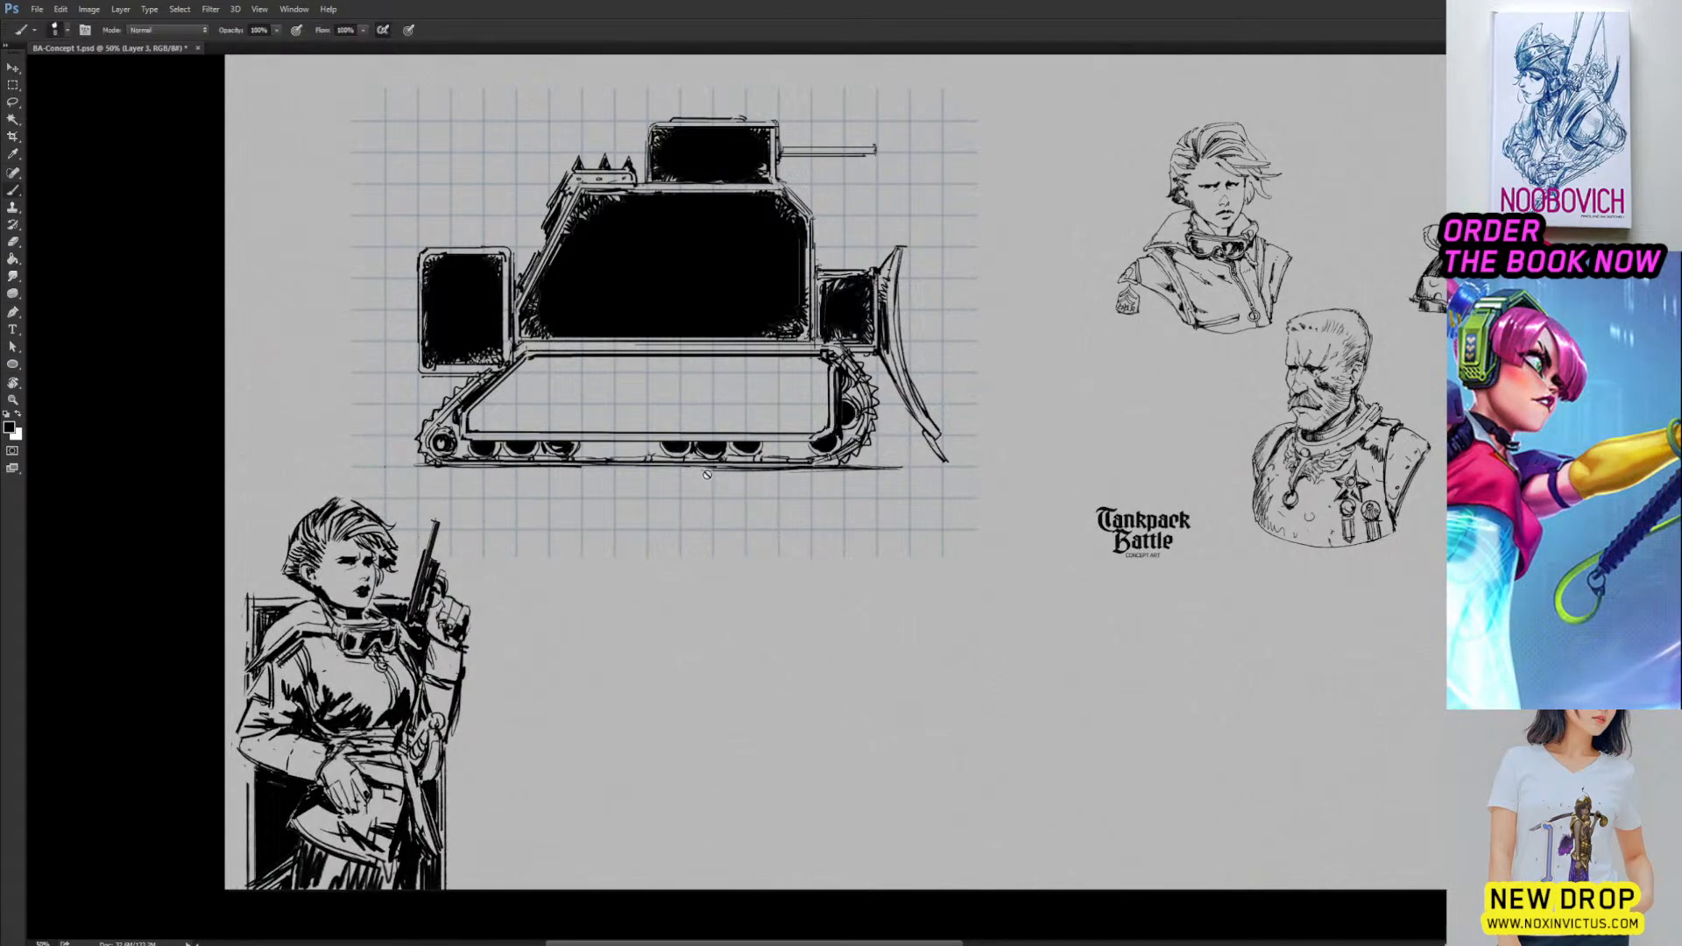
pyautogui.moveTo(724, 336); pyautogui.dragTo(744, 470)
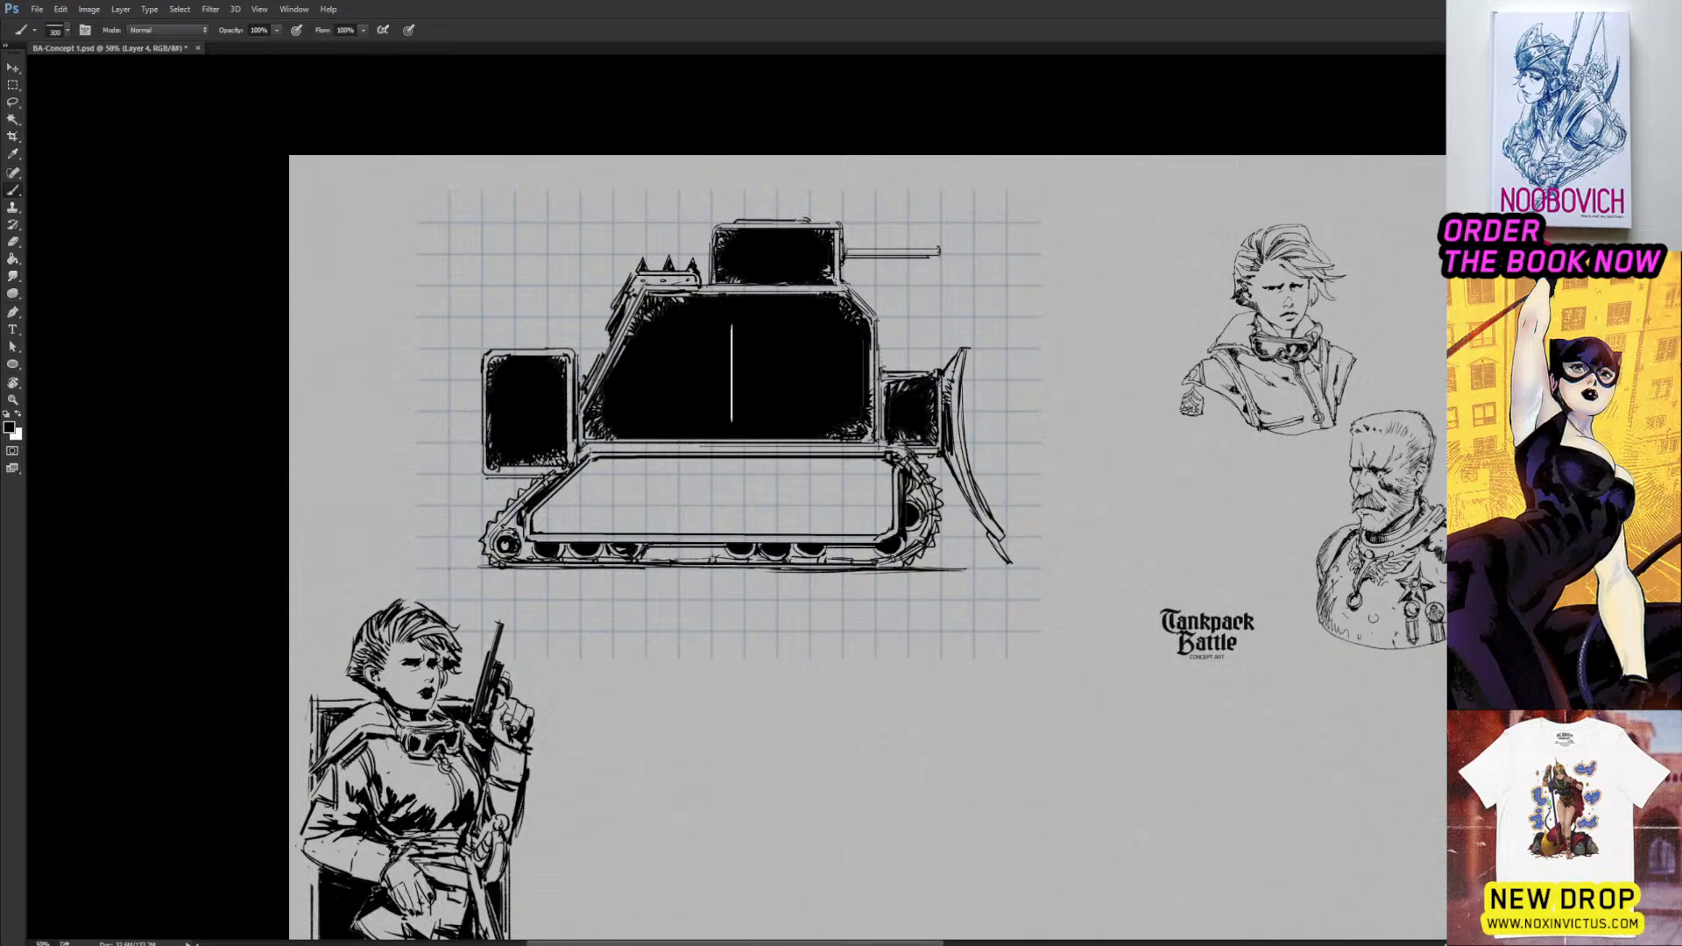
pyautogui.press('w')
pyautogui.click(748, 391)
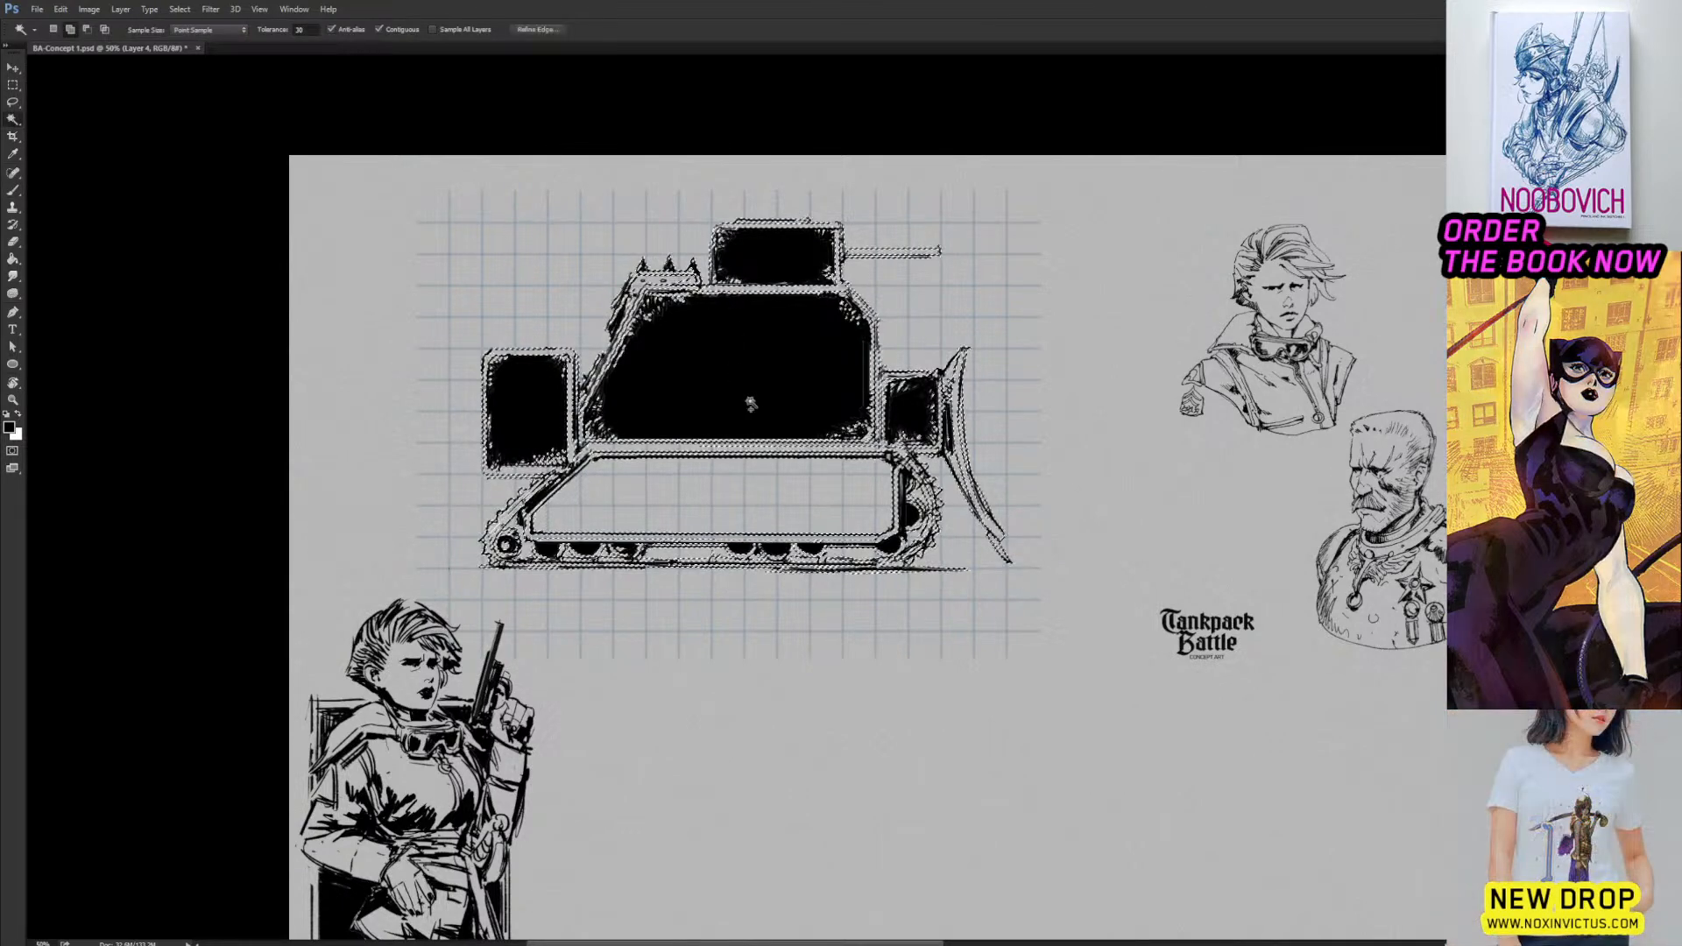
pyautogui.hotkey('ctrl', 'd')
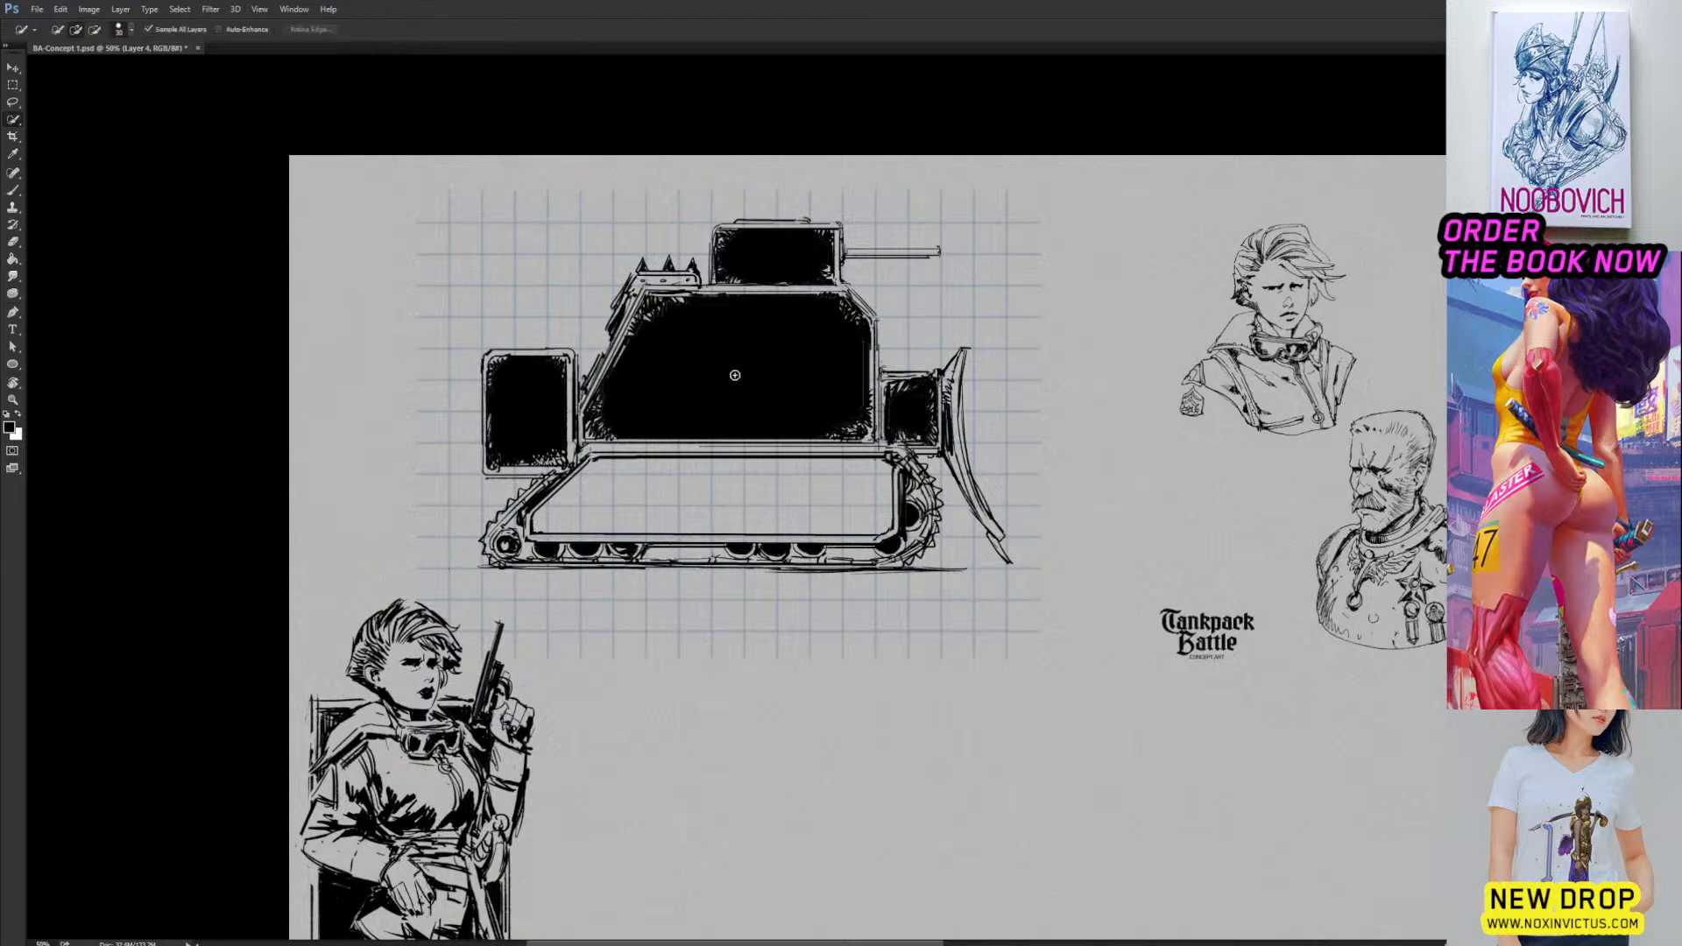
# Select the hull's black interior and brush white hatching texture across it, darkening parts again with black.
pyautogui.click(752, 383)
pyautogui.press('b')
pyautogui.press('x')
pyautogui.moveTo(758, 359)
pyautogui.mouseDown()
pyautogui.moveTo(714, 368)
pyautogui.moveTo(745, 368)
pyautogui.moveTo(788, 429)
pyautogui.moveTo(675, 421)
pyautogui.moveTo(815, 359)
pyautogui.moveTo(753, 421)
pyautogui.mouseUp()
pyautogui.press('x')
pyautogui.moveTo(819, 316)
pyautogui.mouseDown()
pyautogui.moveTo(847, 357)
pyautogui.moveTo(879, 345)
pyautogui.moveTo(850, 349)
pyautogui.moveTo(837, 391)
pyautogui.moveTo(729, 312)
pyautogui.moveTo(753, 411)
pyautogui.moveTo(716, 410)
pyautogui.moveTo(694, 340)
pyautogui.moveTo(657, 324)
pyautogui.moveTo(658, 362)
pyautogui.moveTo(607, 452)
pyautogui.moveTo(690, 389)
pyautogui.moveTo(660, 496)
pyautogui.moveTo(735, 341)
pyautogui.moveTo(770, 332)
pyautogui.moveTo(705, 307)
pyautogui.moveTo(800, 359)
pyautogui.moveTo(789, 335)
pyautogui.moveTo(828, 325)
pyautogui.moveTo(883, 349)
pyautogui.moveTo(866, 452)
pyautogui.mouseUp()
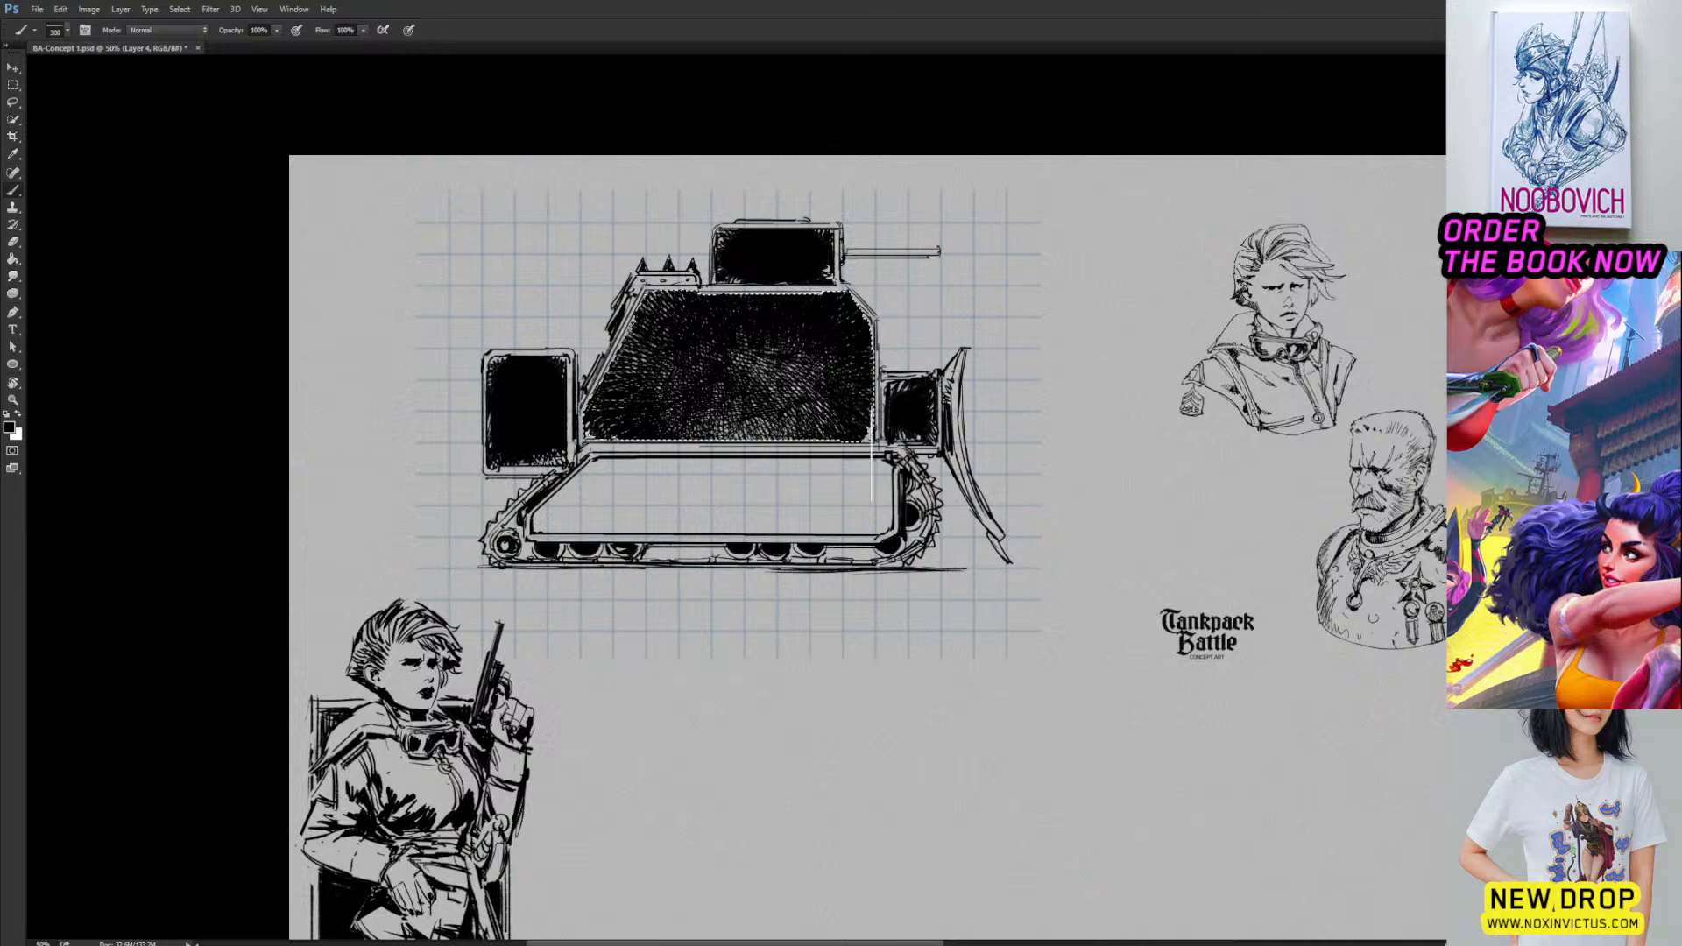
pyautogui.hotkey('ctrl', 'd')
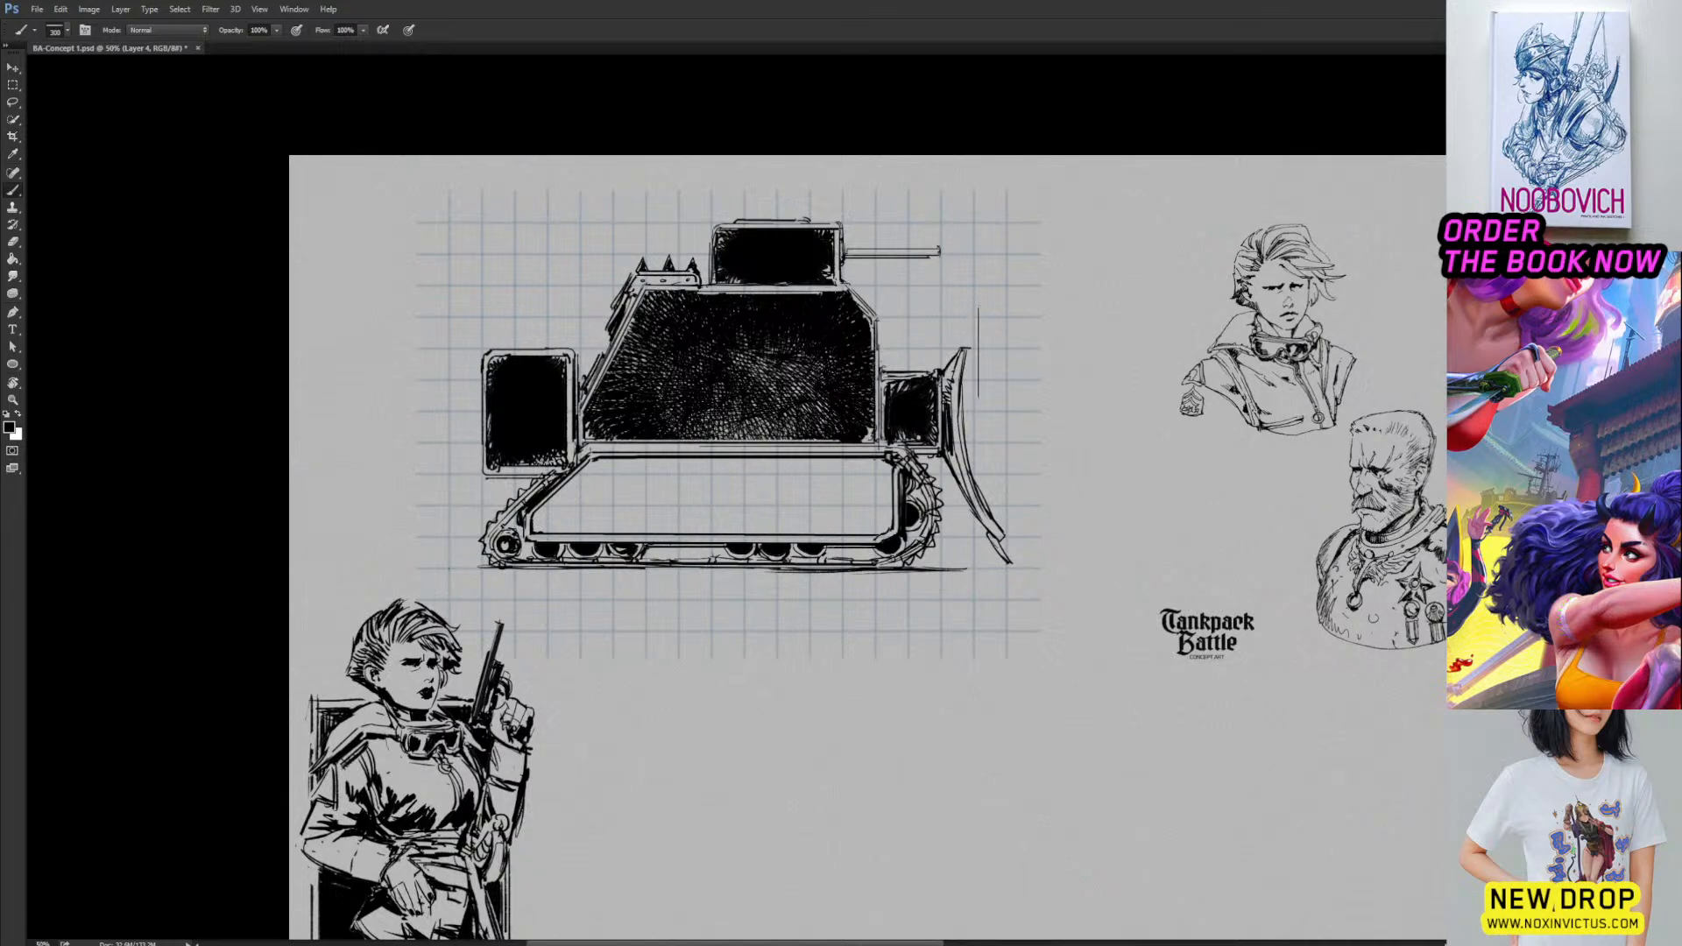
# Select the turret's black interior and brush white hatching texture over it.
pyautogui.press('w')
pyautogui.click(792, 258)
pyautogui.press('b')
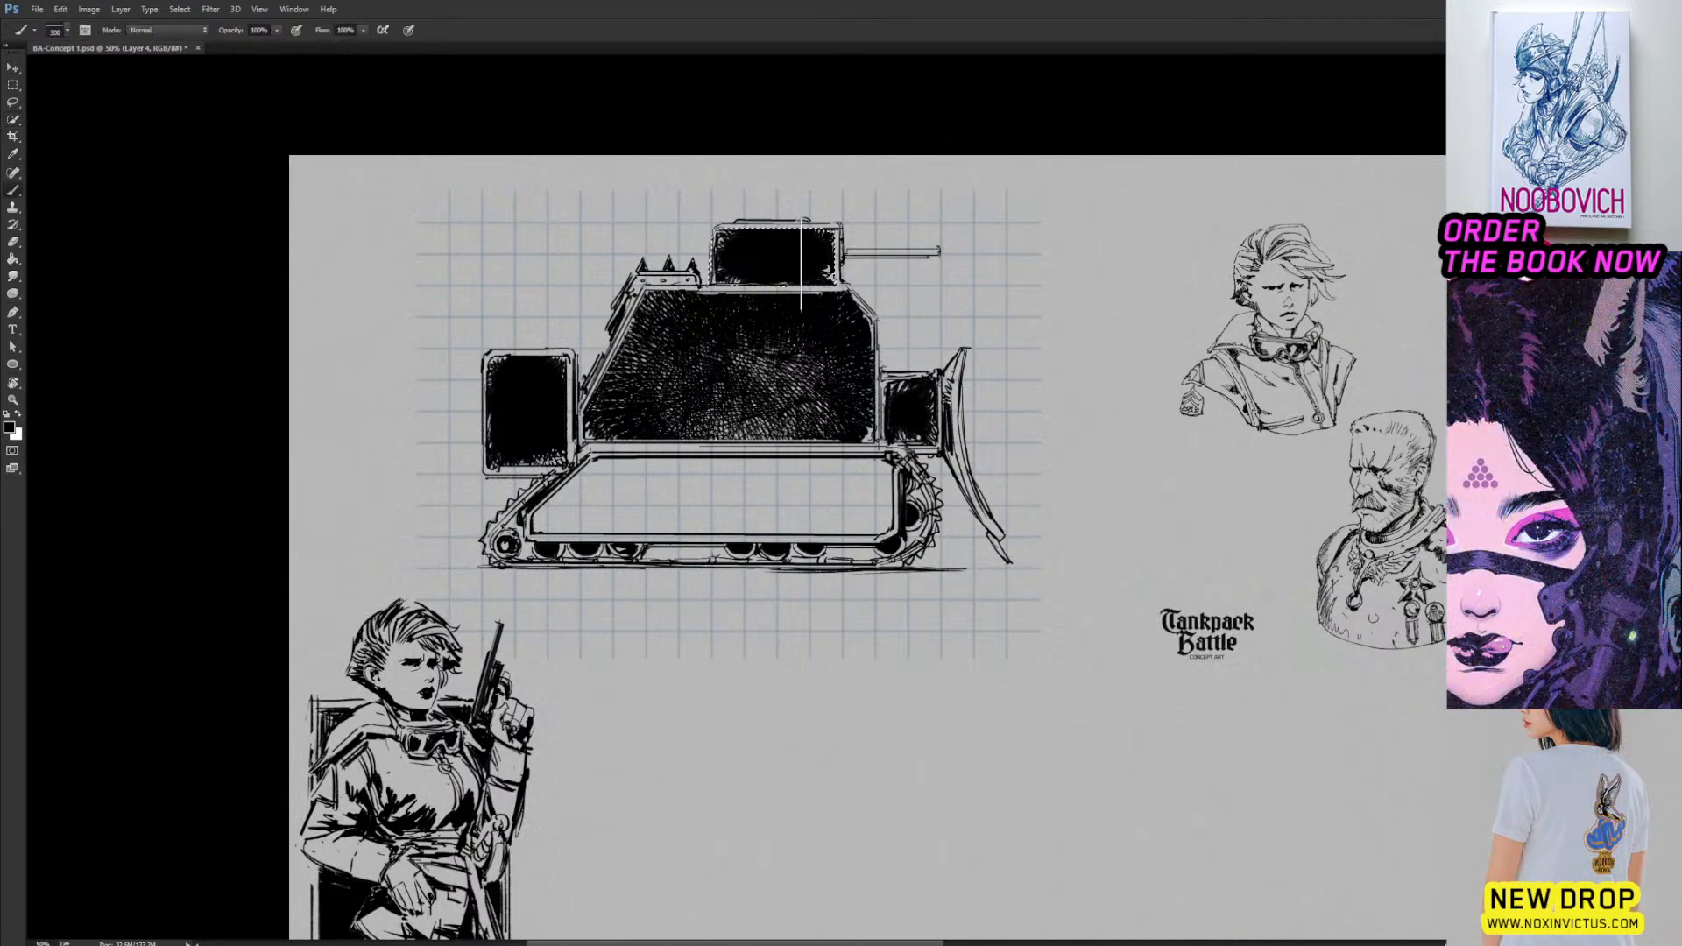
pyautogui.press('x')
pyautogui.moveTo(776, 268)
pyautogui.mouseDown()
pyautogui.moveTo(746, 240)
pyautogui.moveTo(773, 225)
pyautogui.moveTo(733, 235)
pyautogui.moveTo(773, 217)
pyautogui.moveTo(757, 250)
pyautogui.moveTo(750, 219)
pyautogui.moveTo(712, 253)
pyautogui.moveTo(732, 203)
pyautogui.moveTo(855, 247)
pyautogui.moveTo(684, 243)
pyautogui.moveTo(797, 308)
pyautogui.moveTo(857, 295)
pyautogui.moveTo(840, 230)
pyautogui.moveTo(825, 307)
pyautogui.moveTo(837, 175)
pyautogui.mouseUp()
pyautogui.press('x')
pyautogui.hotkey('ctrl', 'd')
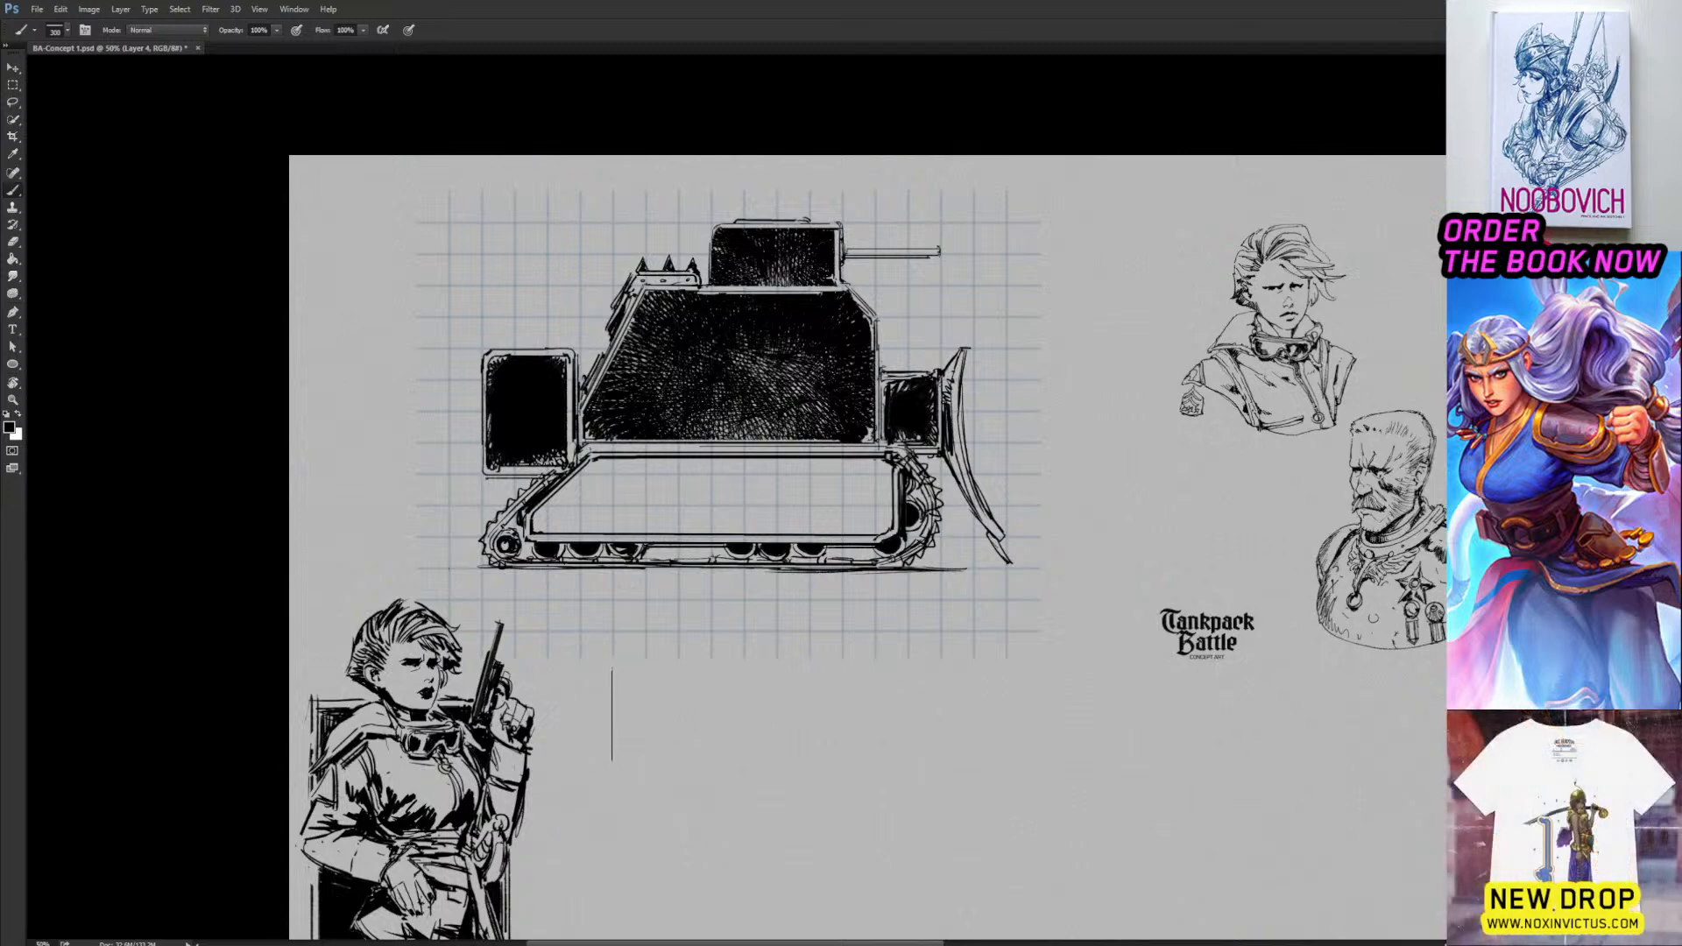
# Select the rear box's black interior and brush white hatching texture over it.
pyautogui.press('w')
pyautogui.click(532, 402)
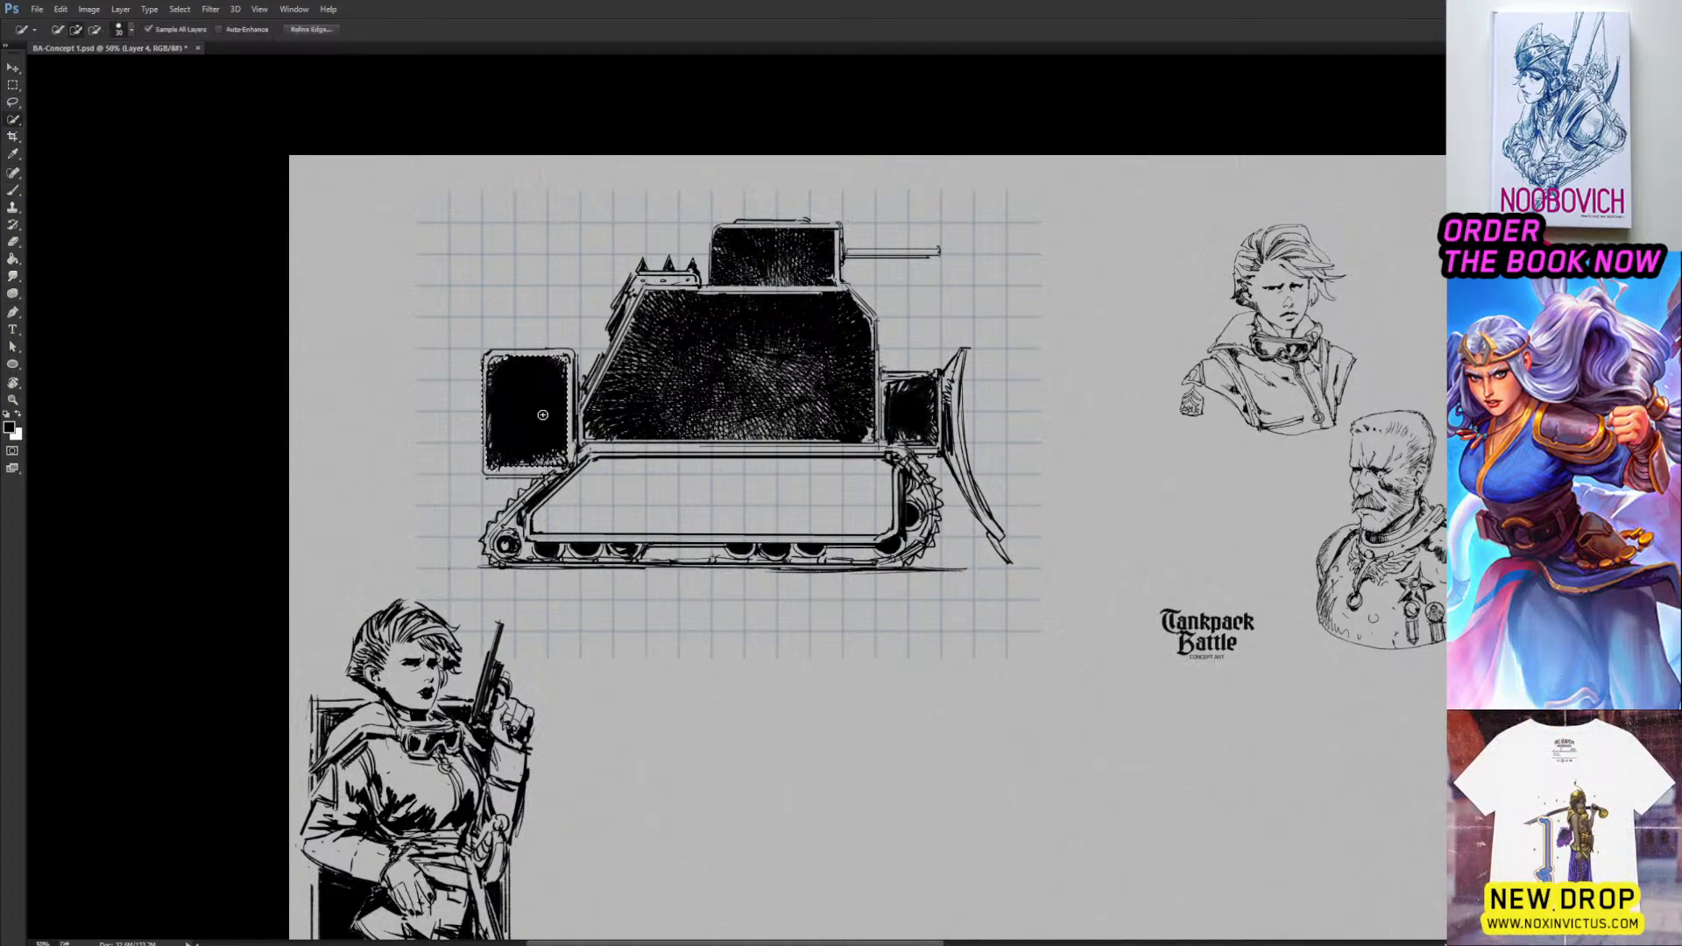
pyautogui.press('b')
pyautogui.press('x')
pyautogui.moveTo(512, 358)
pyautogui.mouseDown()
pyautogui.moveTo(506, 433)
pyautogui.moveTo(574, 379)
pyautogui.moveTo(556, 364)
pyautogui.moveTo(474, 398)
pyautogui.moveTo(563, 365)
pyautogui.moveTo(493, 343)
pyautogui.moveTo(572, 350)
pyautogui.moveTo(545, 406)
pyautogui.moveTo(578, 469)
pyautogui.moveTo(539, 464)
pyautogui.moveTo(522, 402)
pyautogui.moveTo(546, 316)
pyautogui.moveTo(500, 342)
pyautogui.moveTo(489, 457)
pyautogui.moveTo(524, 368)
pyautogui.mouseUp()
pyautogui.press('x')
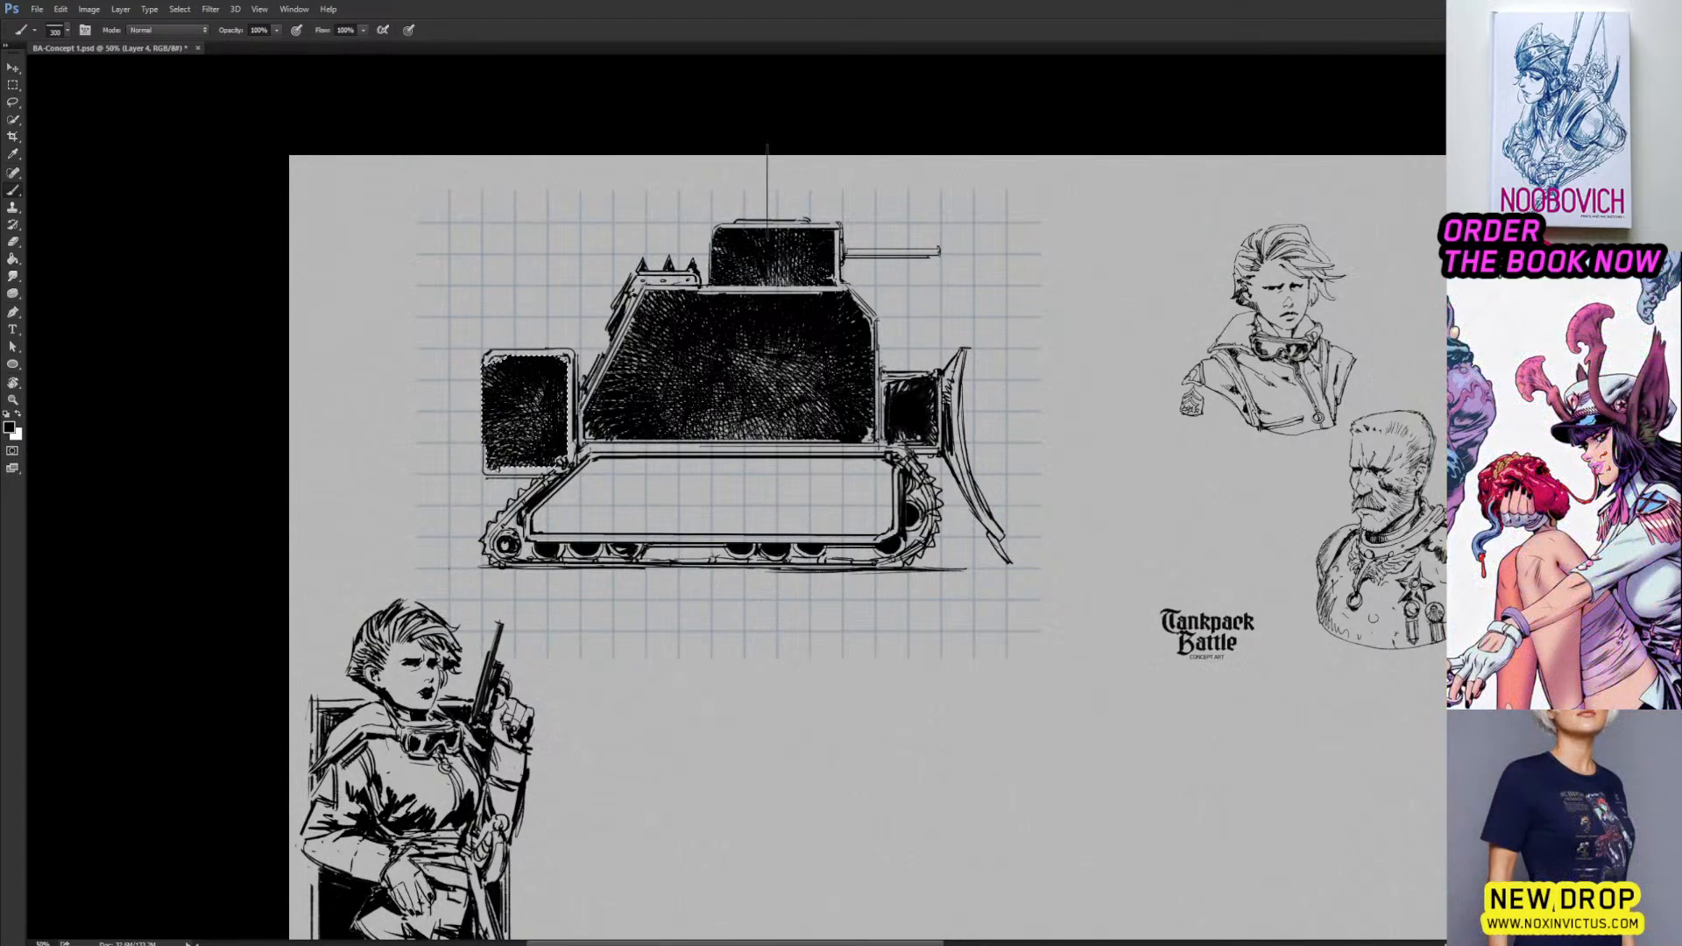
# Select the front box's black interior behind the plow blade and brush white hatching texture over it.
pyautogui.press('w')
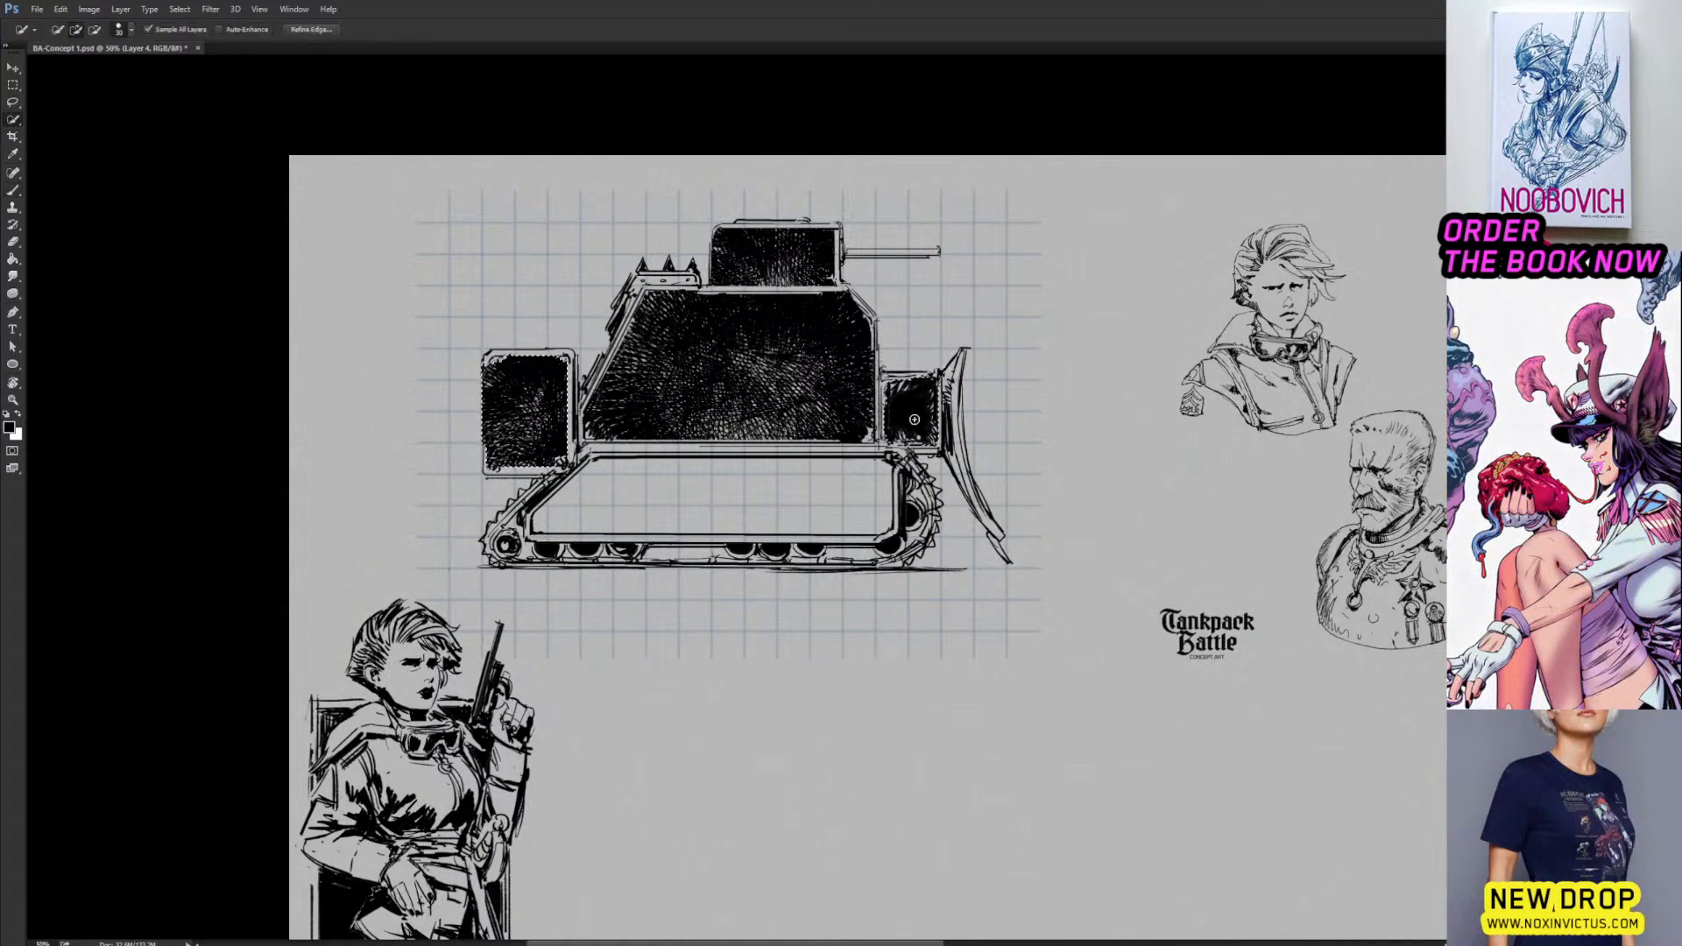
pyautogui.click(911, 418)
pyautogui.press('b')
pyautogui.press('x')
pyautogui.moveTo(942, 394)
pyautogui.mouseDown()
pyautogui.moveTo(973, 424)
pyautogui.moveTo(933, 463)
pyautogui.moveTo(929, 391)
pyautogui.mouseUp()
pyautogui.press('x')
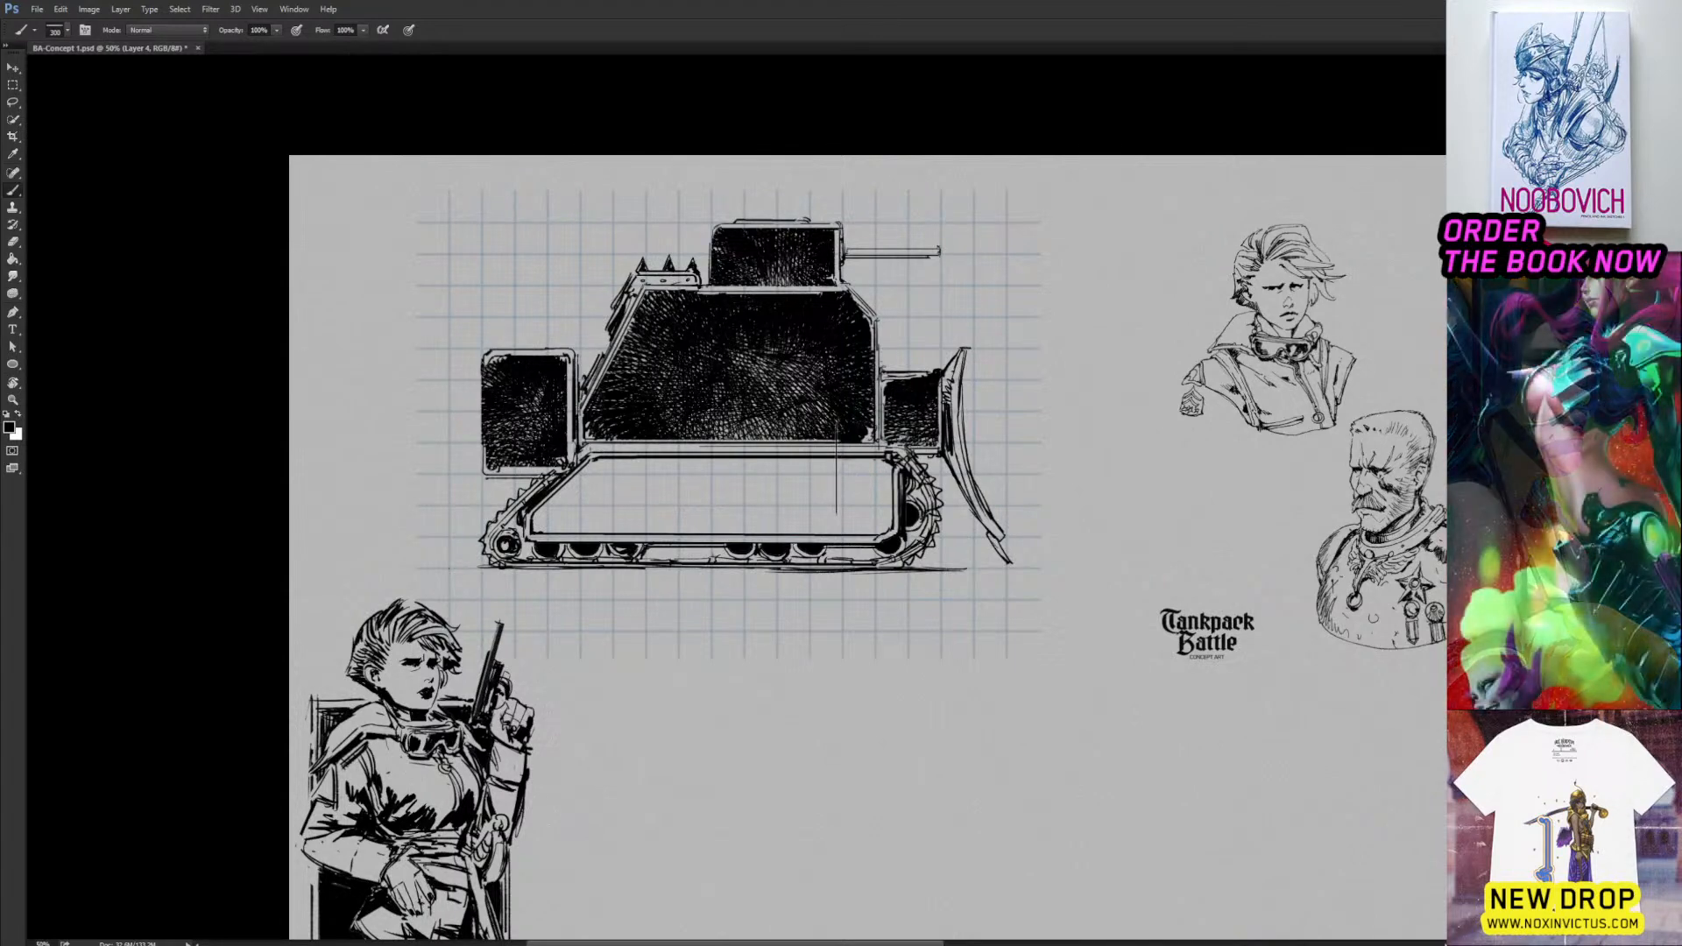
pyautogui.moveTo(725, 426); pyautogui.dragTo(730, 519)
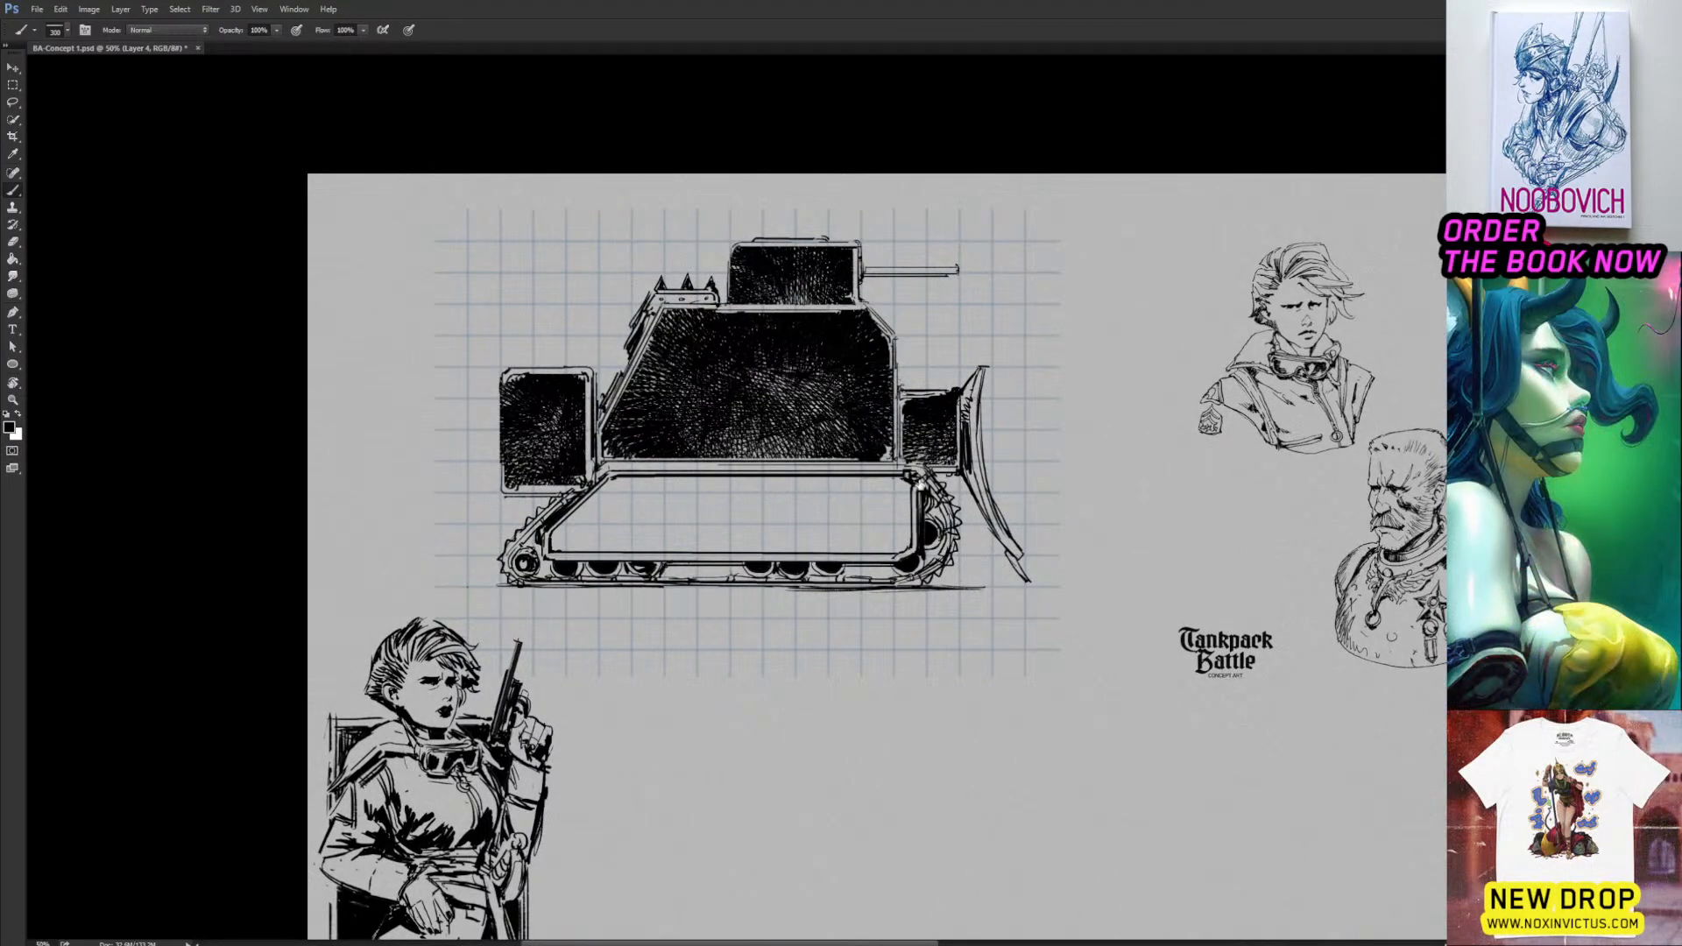
pyautogui.press('.')
pyautogui.moveTo(968, 303)
pyautogui.mouseDown()
pyautogui.moveTo(1079, 354)
pyautogui.moveTo(1069, 366)
pyautogui.mouseUp()
pyautogui.hotkey('ctrl', 'z')
# Draw thin white edge highlights along the front box's upper edge and the rear box's outer side.
pyautogui.press('x')
pyautogui.press('r')
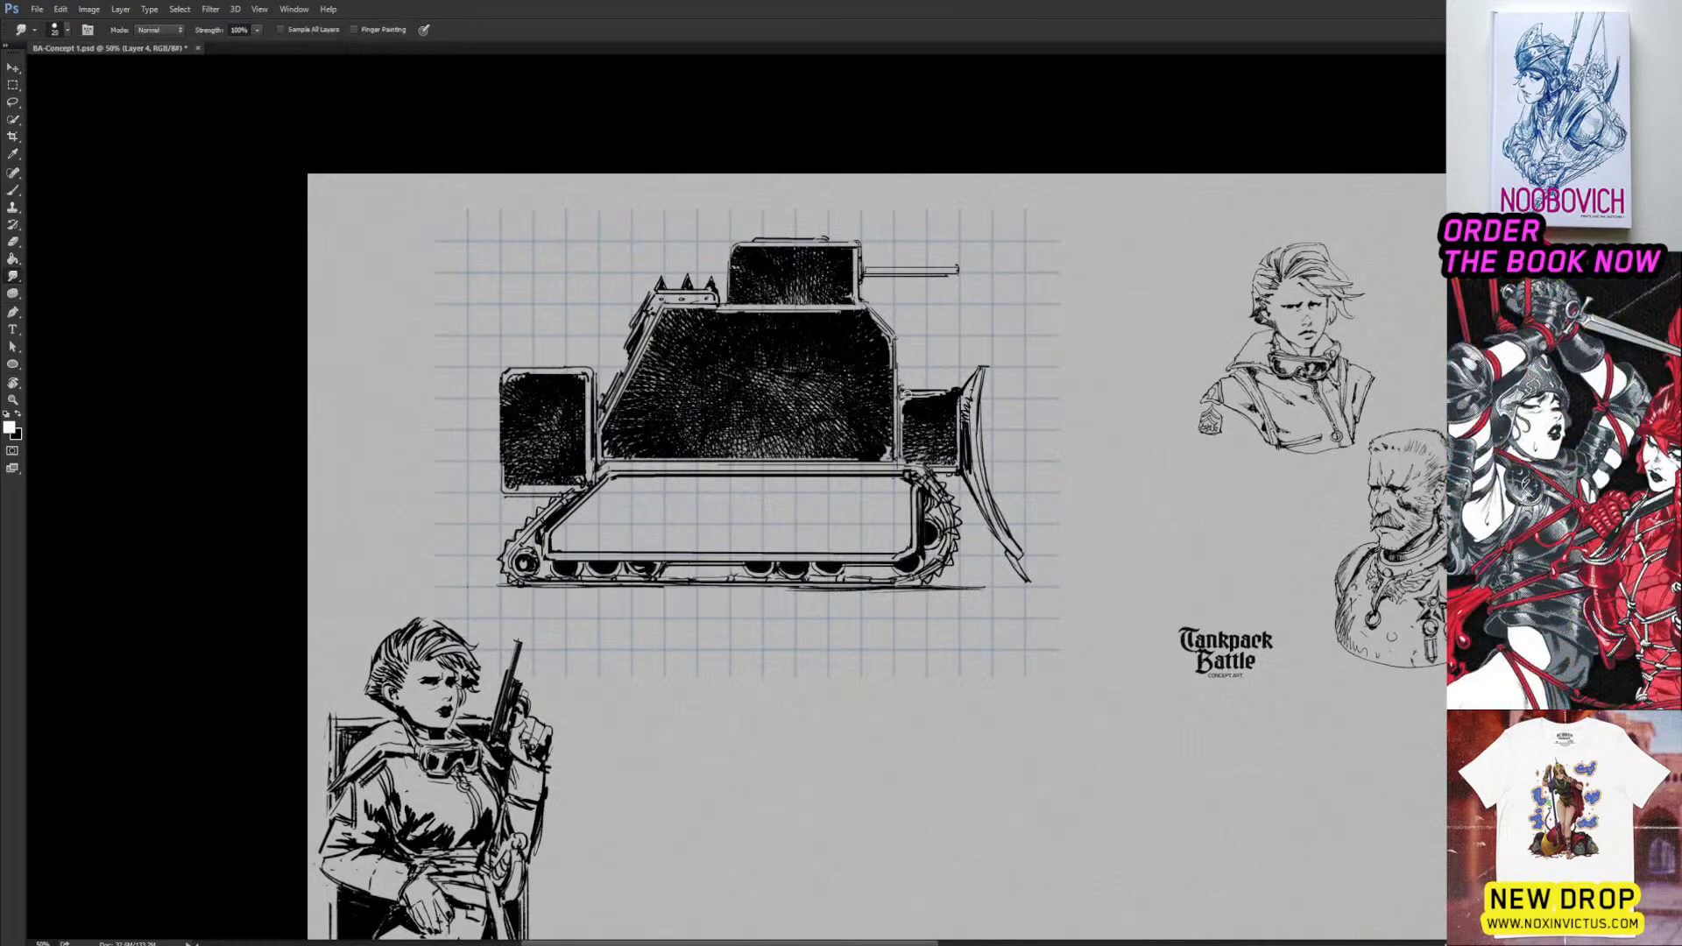
pyautogui.moveTo(962, 396); pyautogui.dragTo(906, 394)
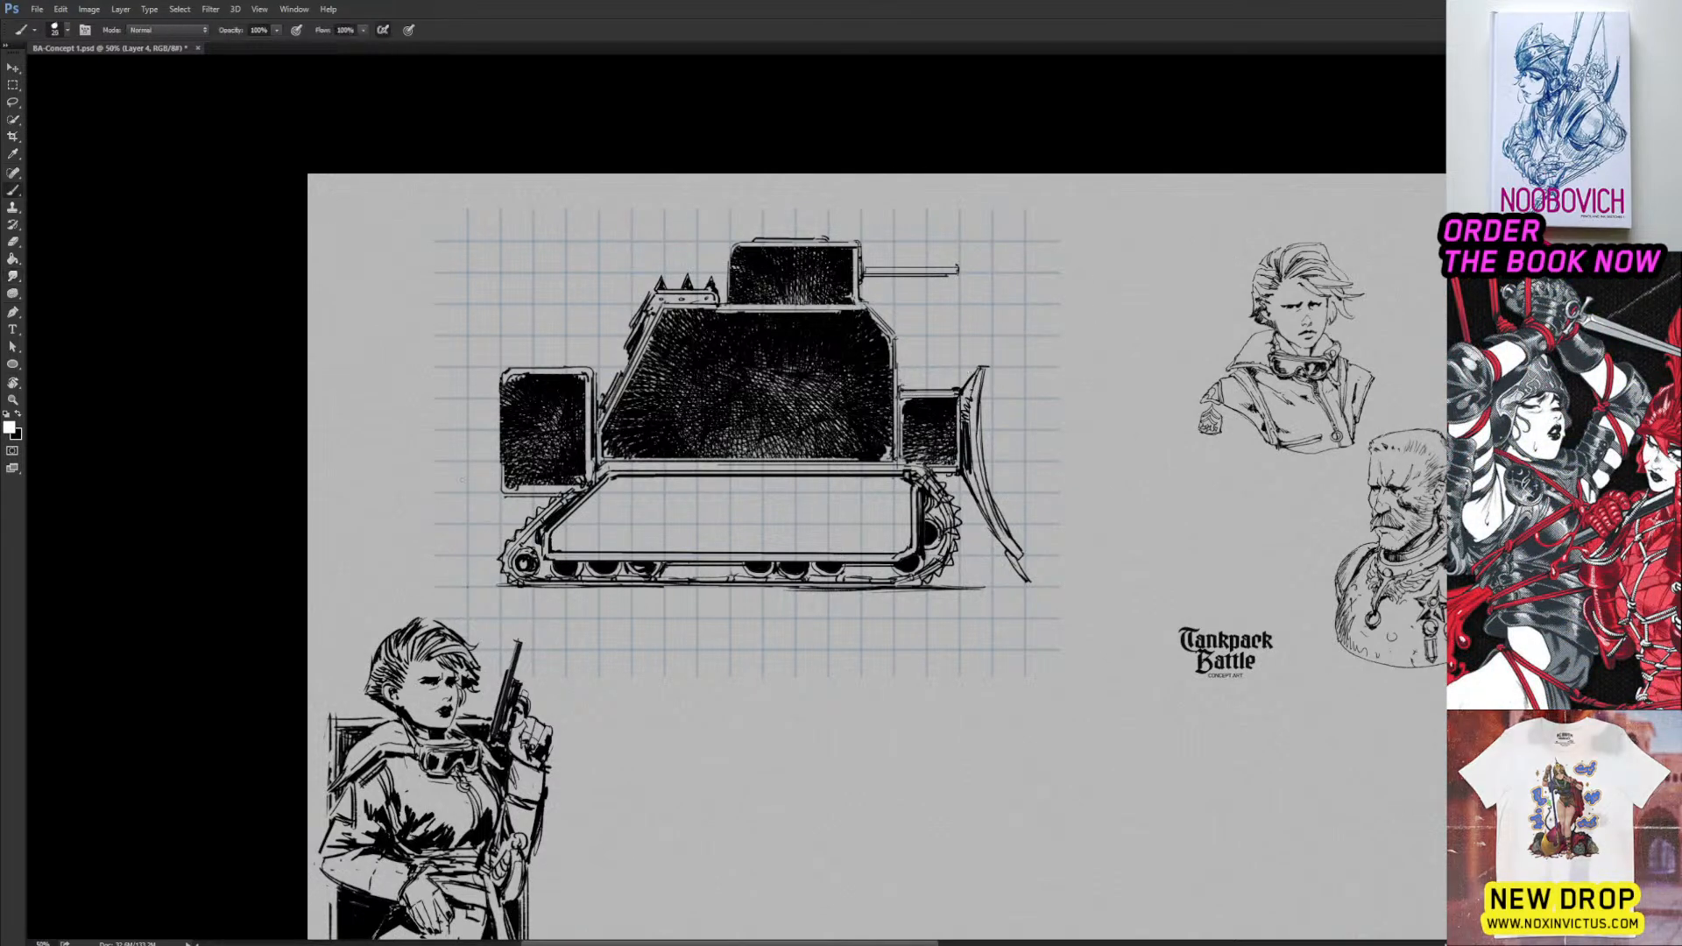
pyautogui.moveTo(502, 382); pyautogui.dragTo(503, 483)
pyautogui.press('b')
# Draw thin white edge highlights along the hull's upper edge beneath the turret and down the hull's front edge.
pyautogui.moveTo(849, 380)
pyautogui.mouseDown()
pyautogui.moveTo(871, 324)
pyautogui.moveTo(855, 337)
pyautogui.mouseUp()
pyautogui.press('r')
pyautogui.moveTo(728, 268); pyautogui.dragTo(869, 270)
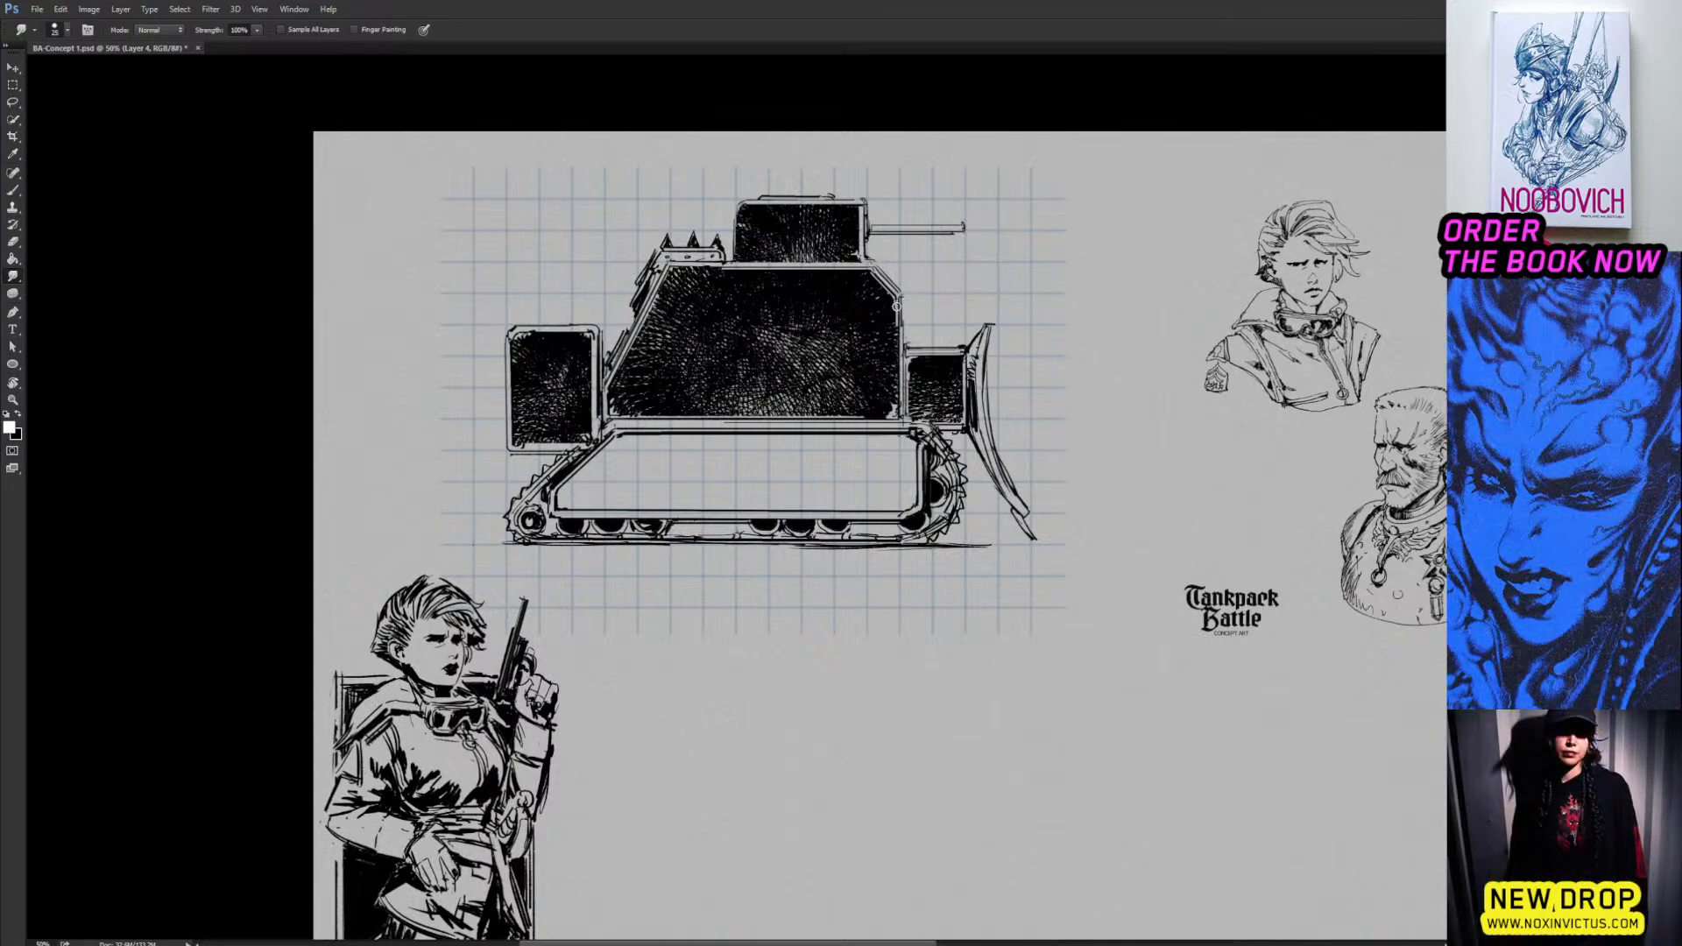
pyautogui.moveTo(896, 305); pyautogui.dragTo(902, 410)
pyautogui.moveTo(899, 305); pyautogui.dragTo(901, 420)
pyautogui.press('b')
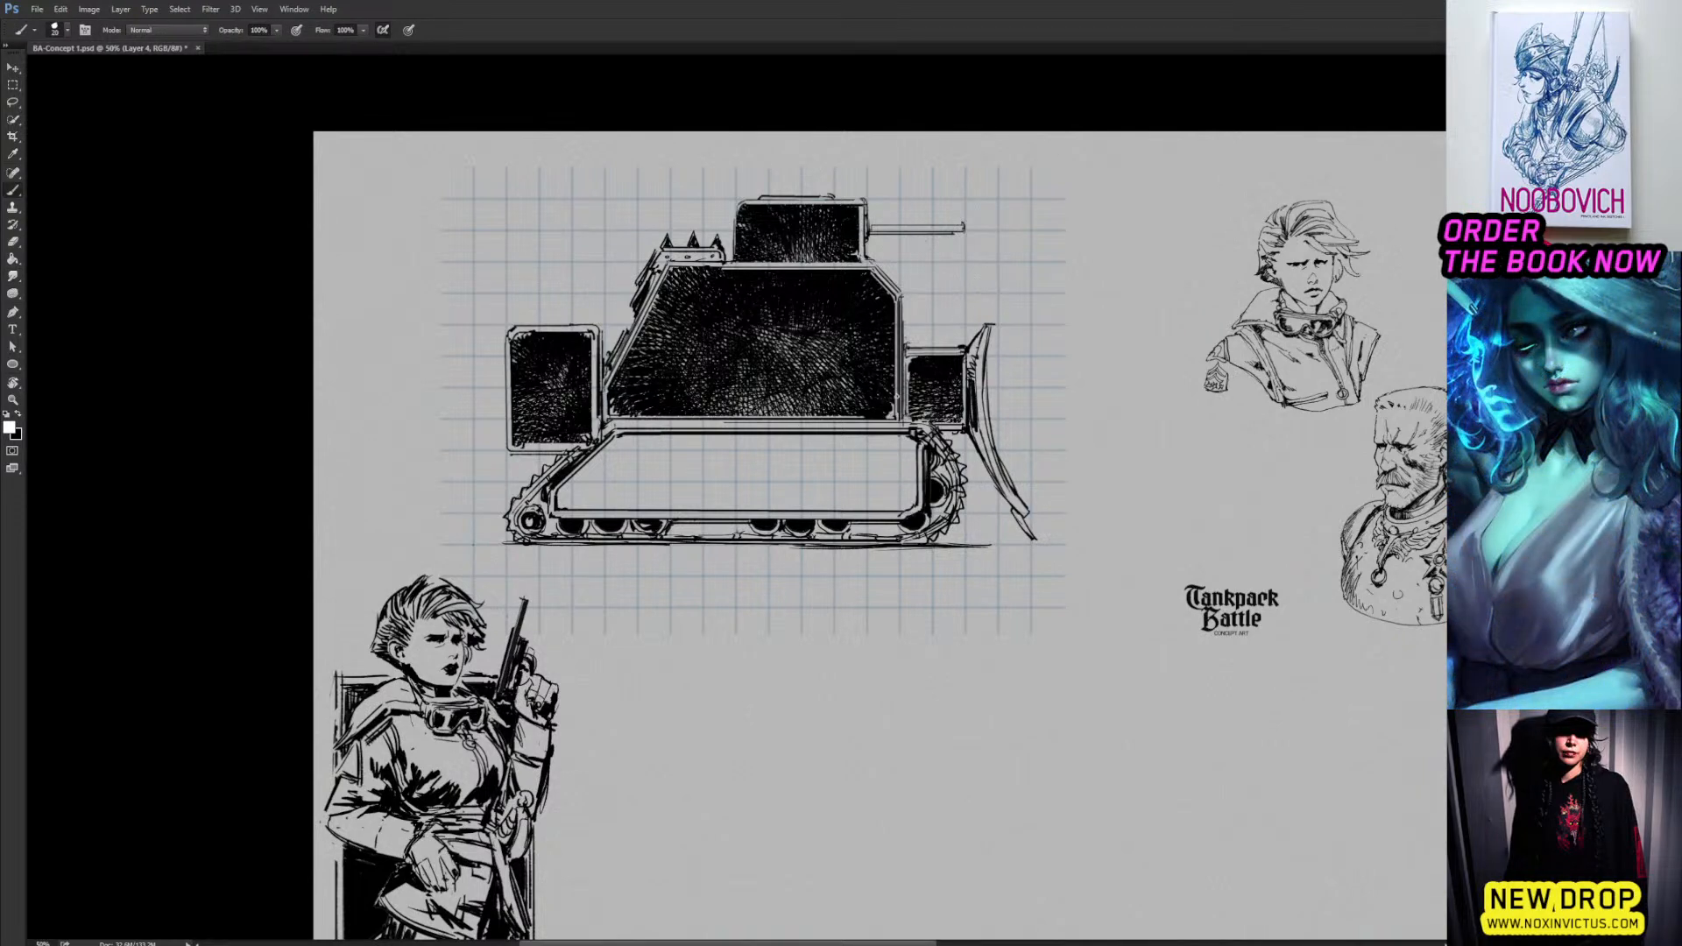
pyautogui.press('r')
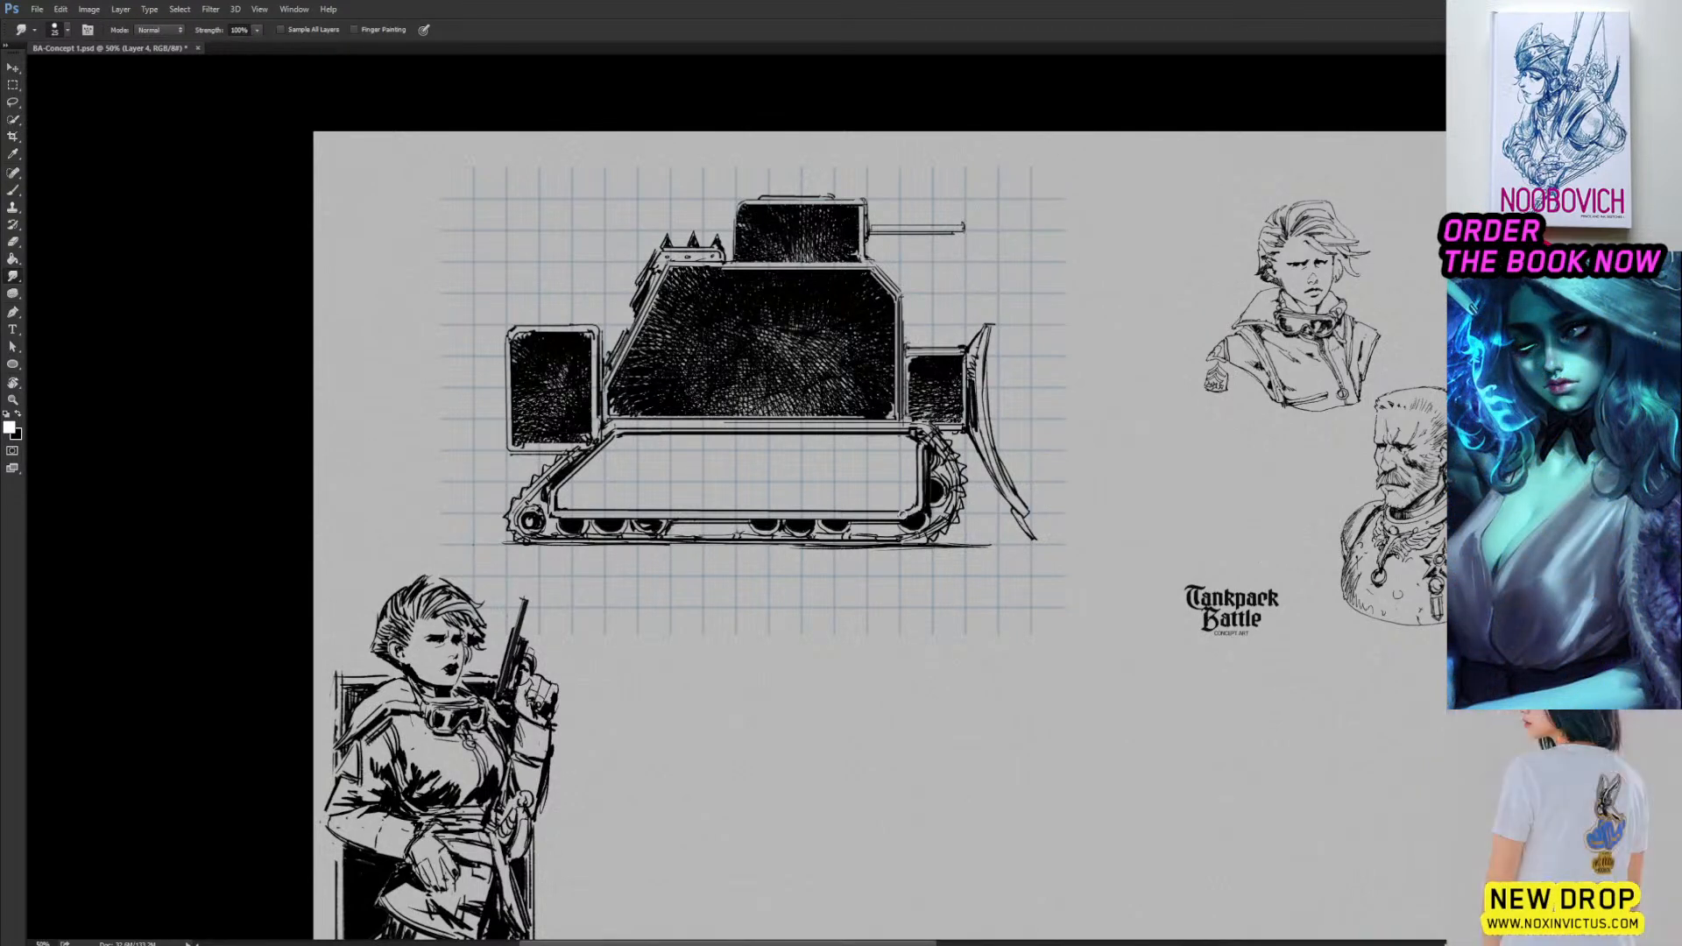
pyautogui.press('b')
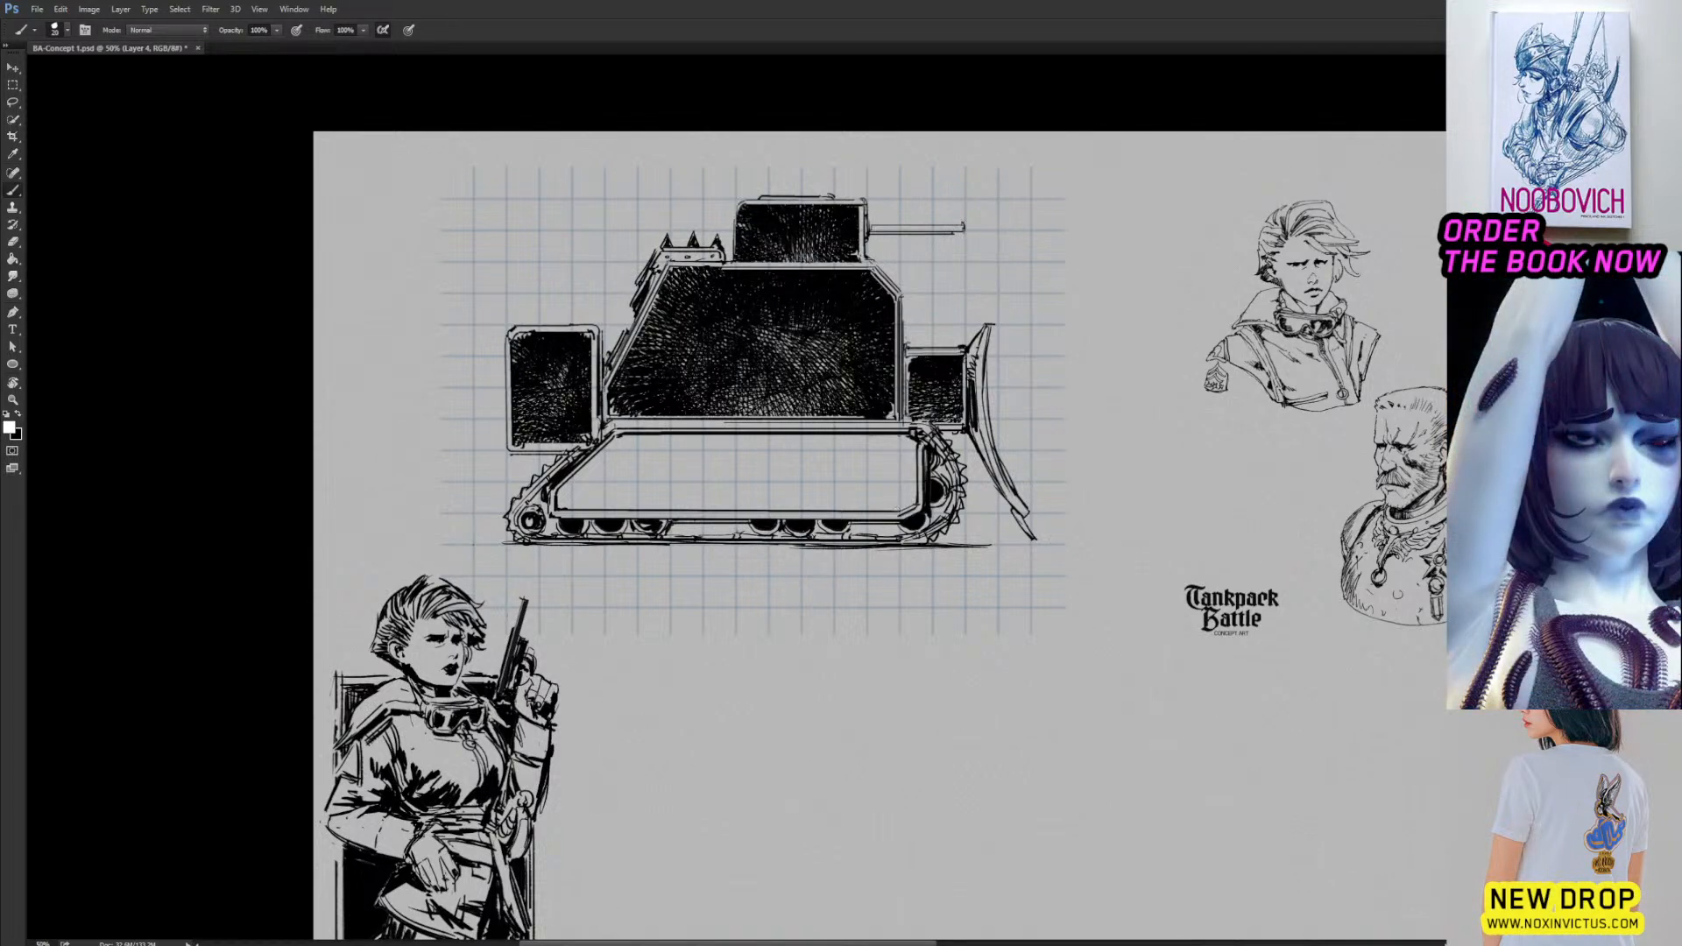
# Ink a black inner border line along the track's side panel and touch up the turret's rear edge.
pyautogui.press('x')
pyautogui.press('r')
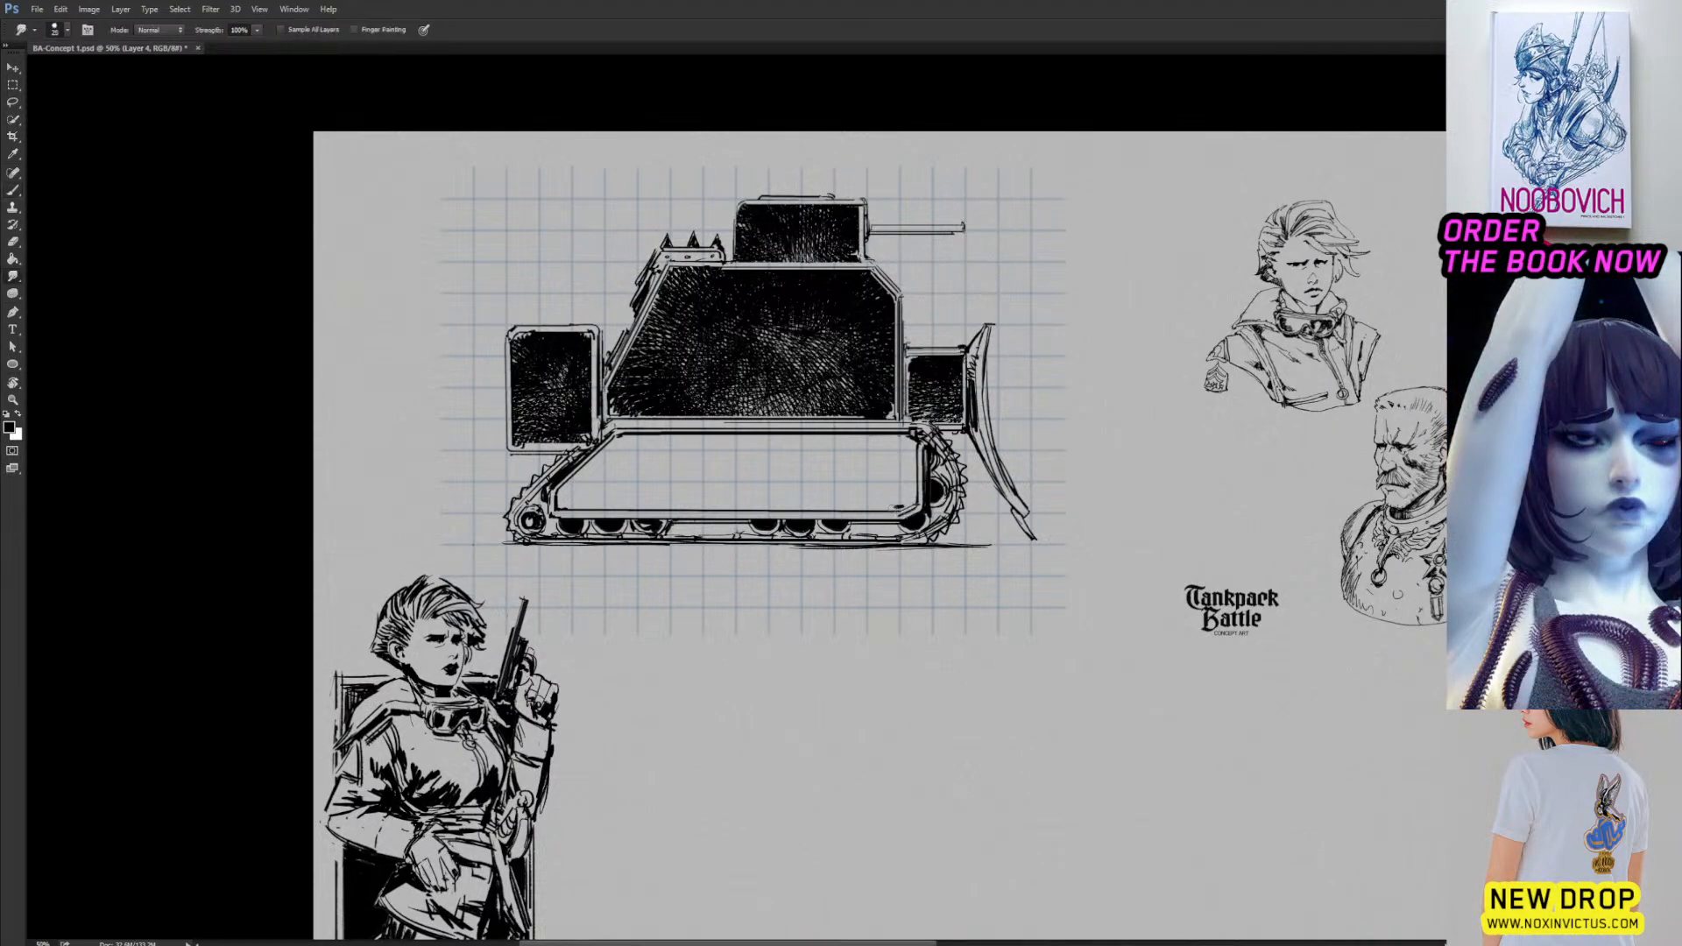
pyautogui.press('b')
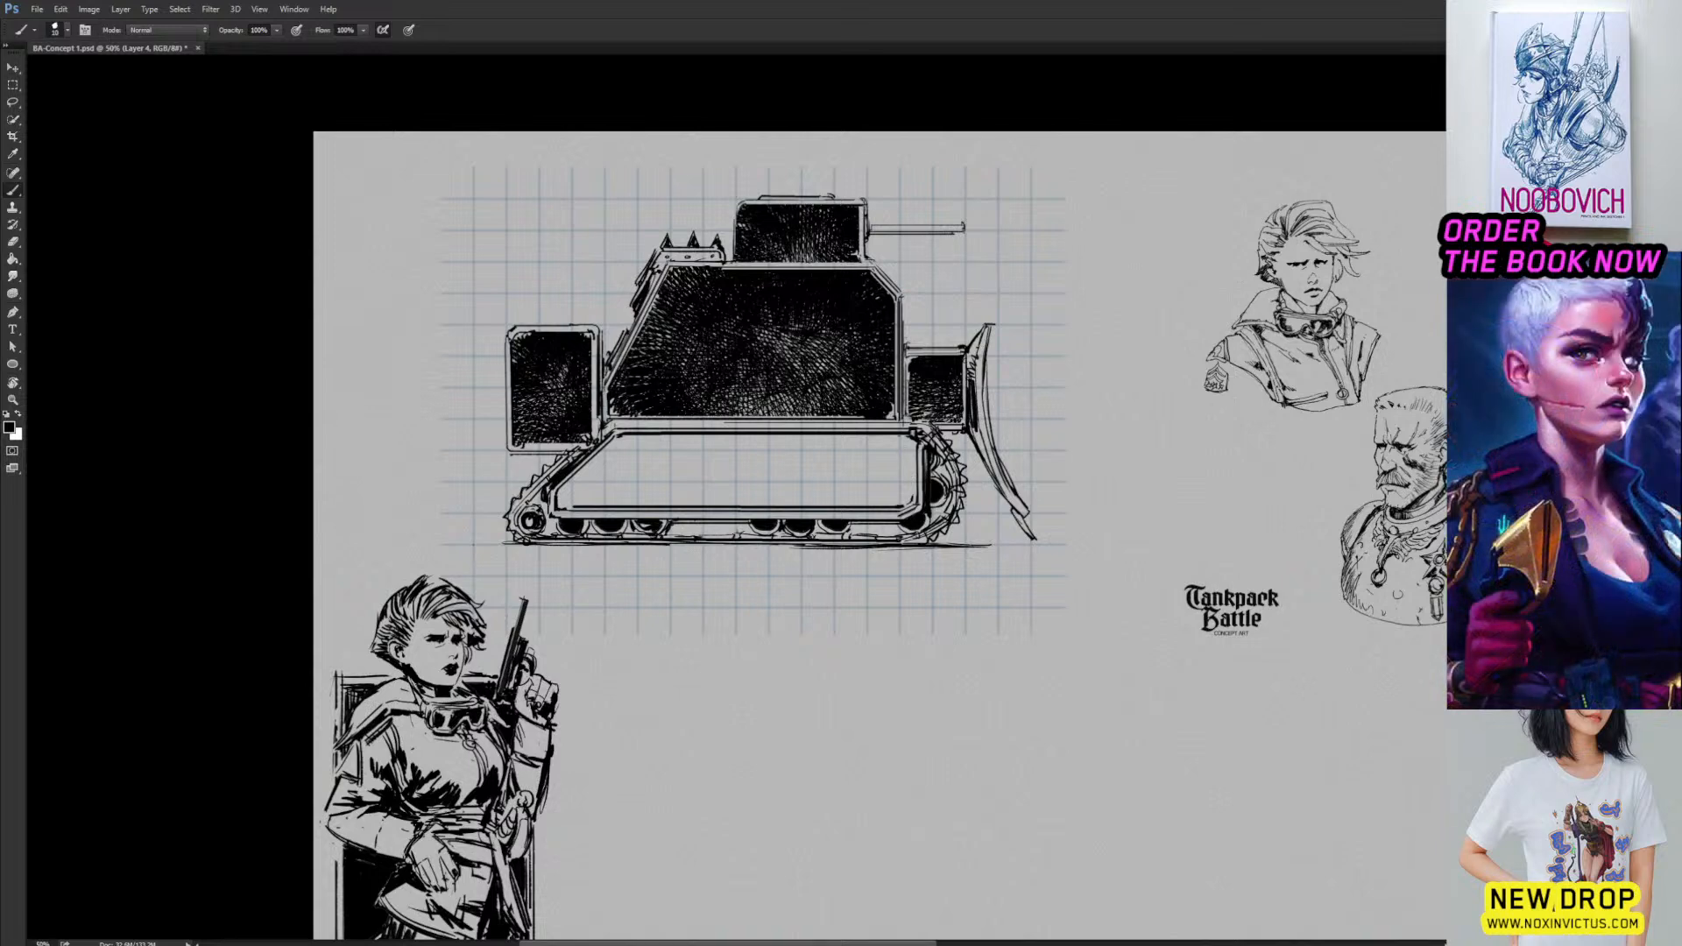
pyautogui.moveTo(843, 422); pyautogui.dragTo(886, 509)
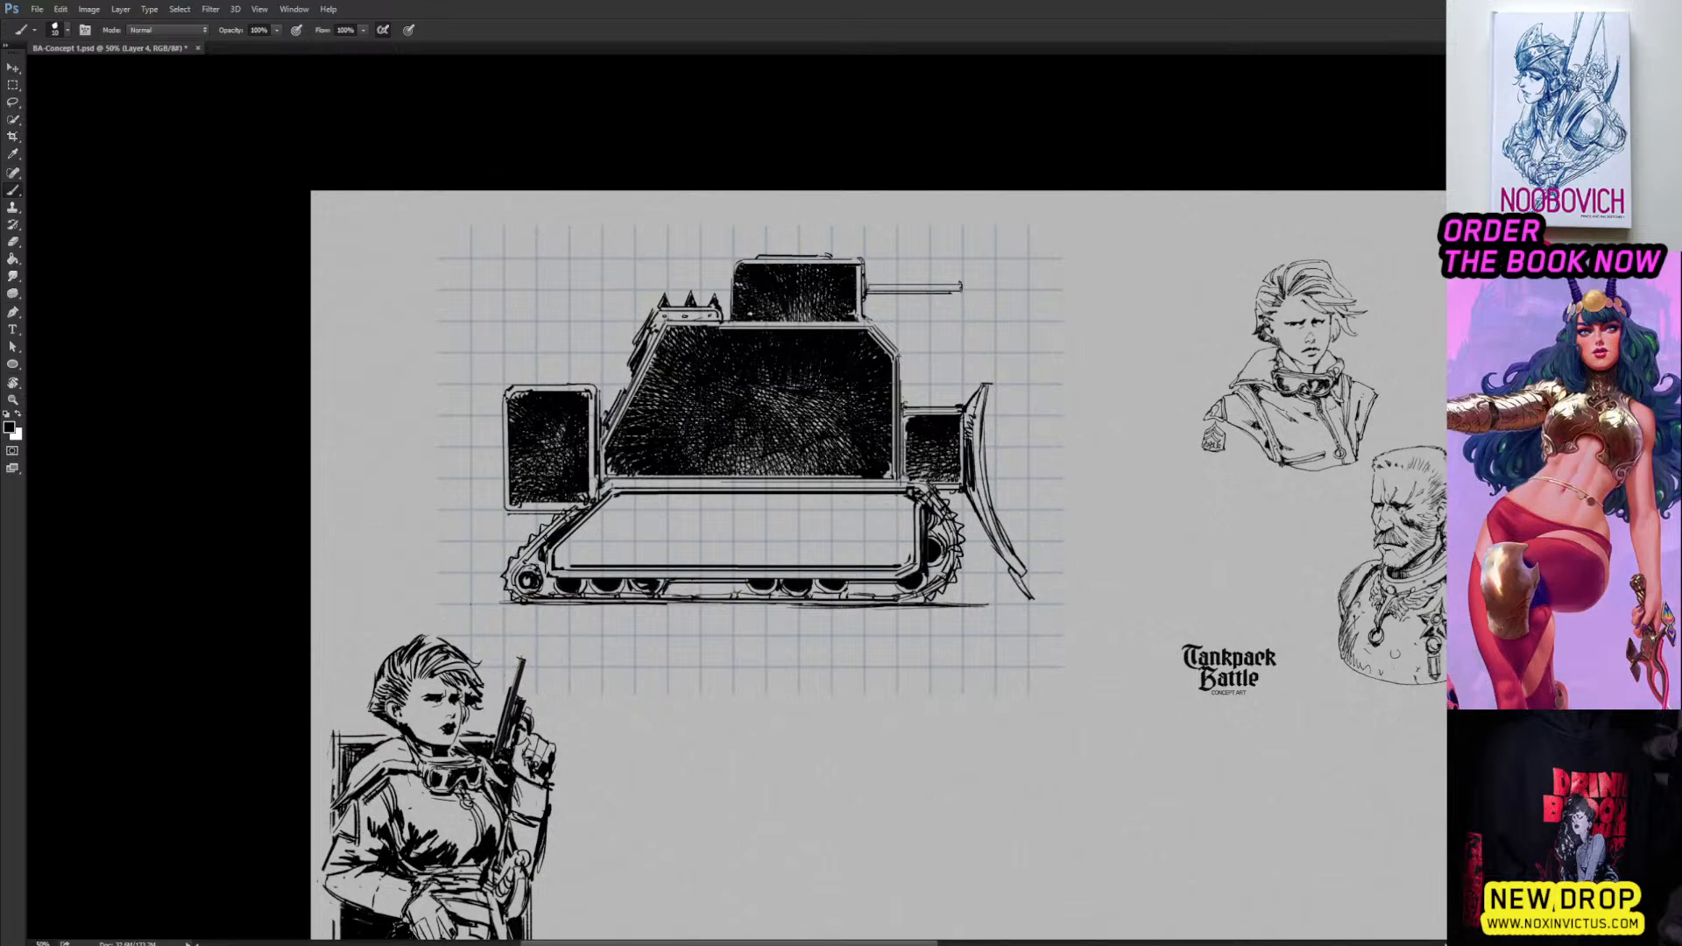
pyautogui.press('r')
pyautogui.moveTo(736, 268)
pyautogui.mouseDown()
pyautogui.moveTo(735, 323)
pyautogui.moveTo(731, 287)
pyautogui.mouseUp()
pyautogui.press('b')
pyautogui.press('x')
pyautogui.press('x')
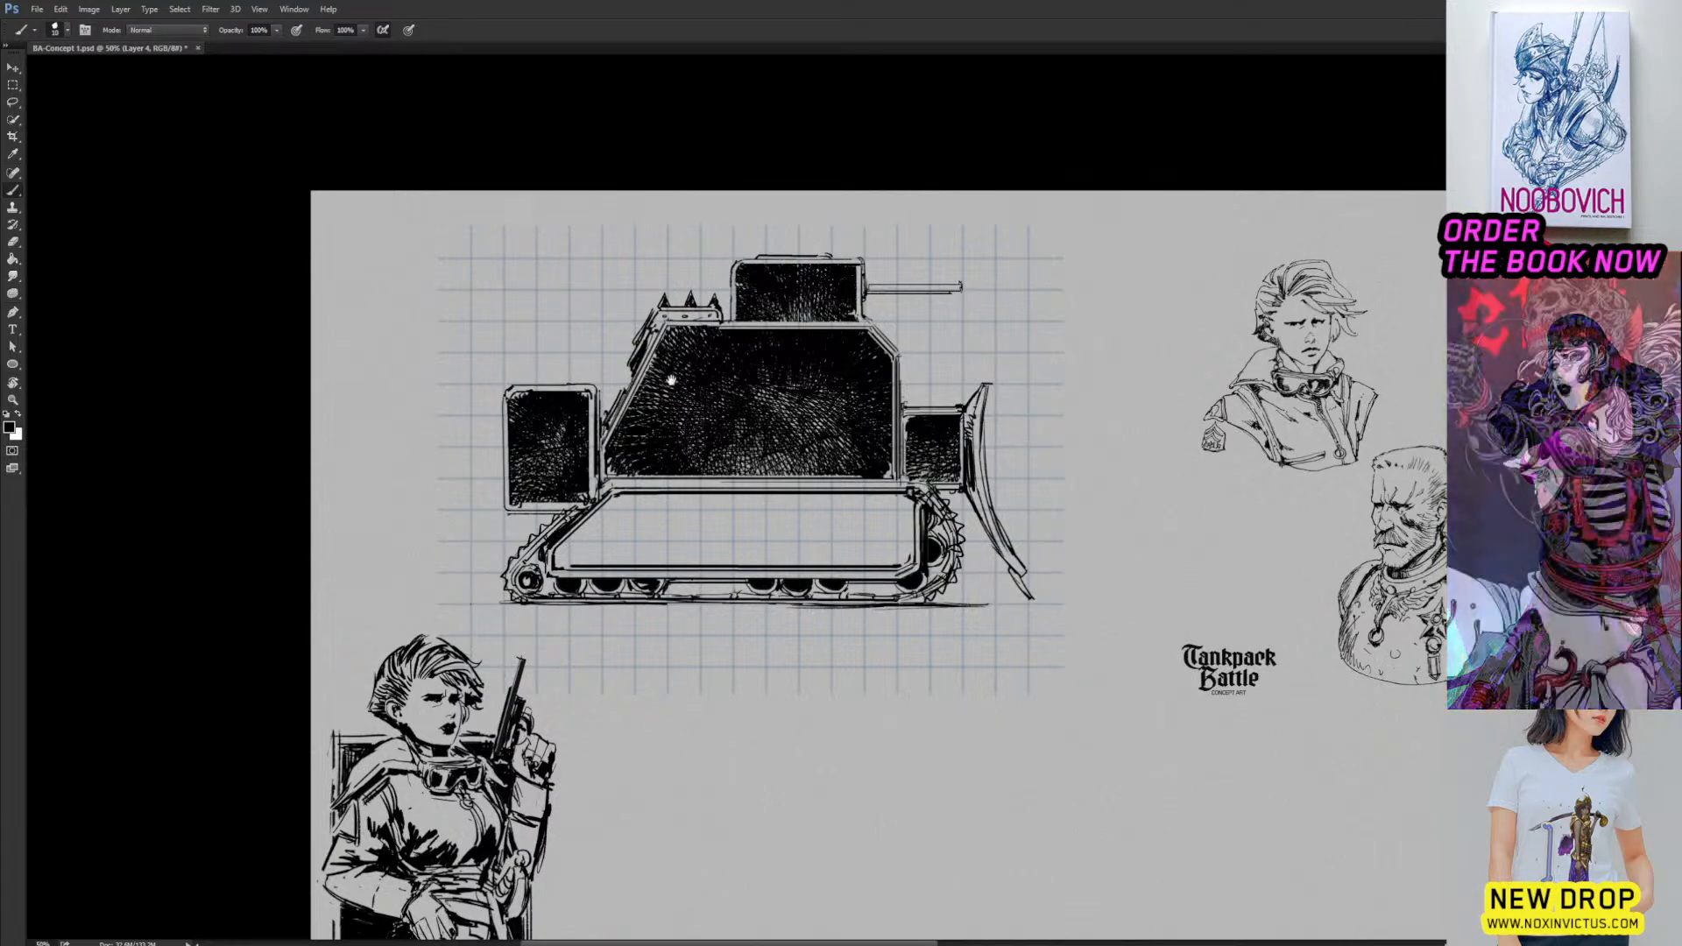
pyautogui.moveTo(659, 332); pyautogui.dragTo(605, 298)
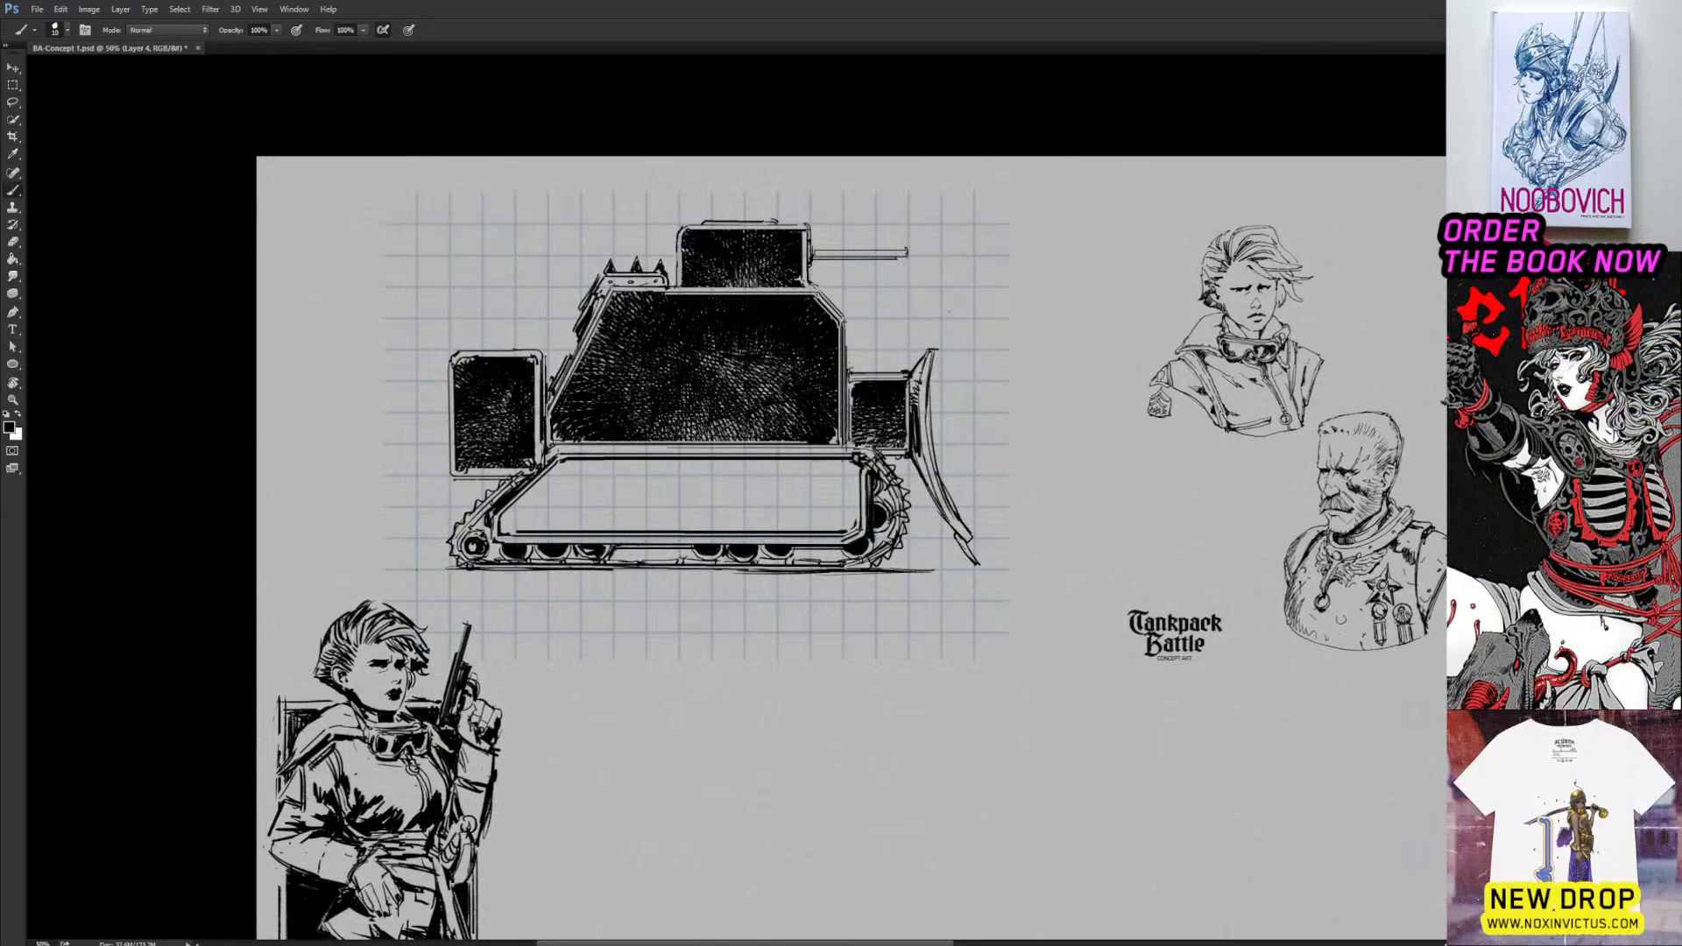
pyautogui.moveTo(933, 365); pyautogui.dragTo(959, 346)
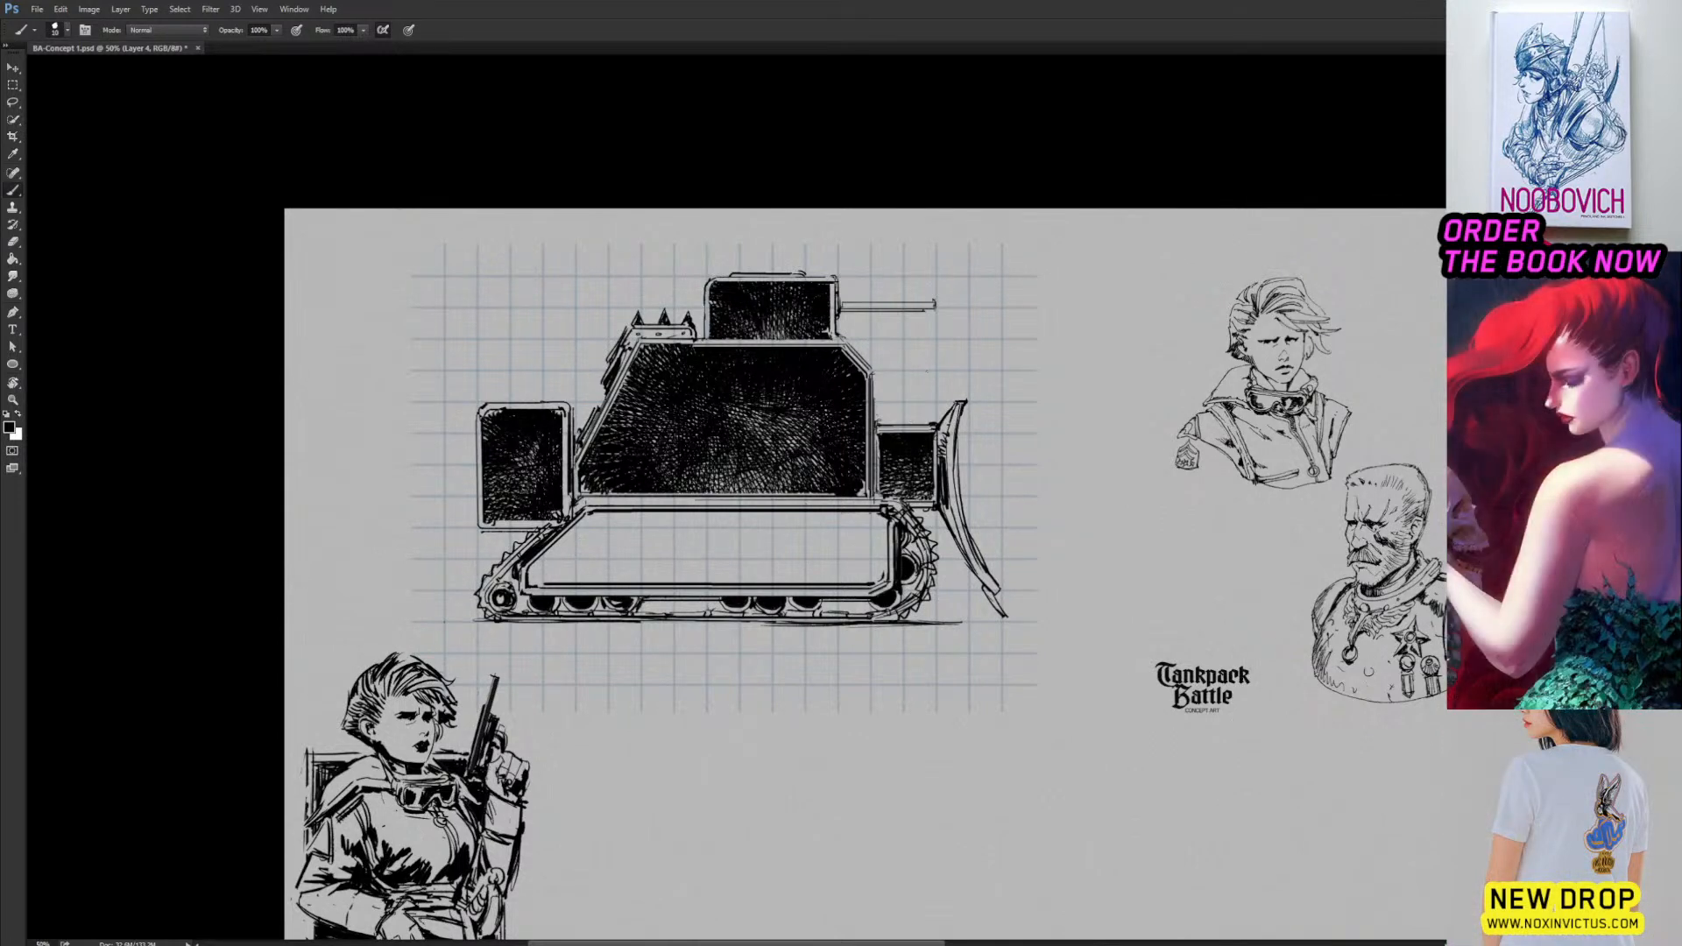
pyautogui.moveTo(779, 469); pyautogui.dragTo(829, 479)
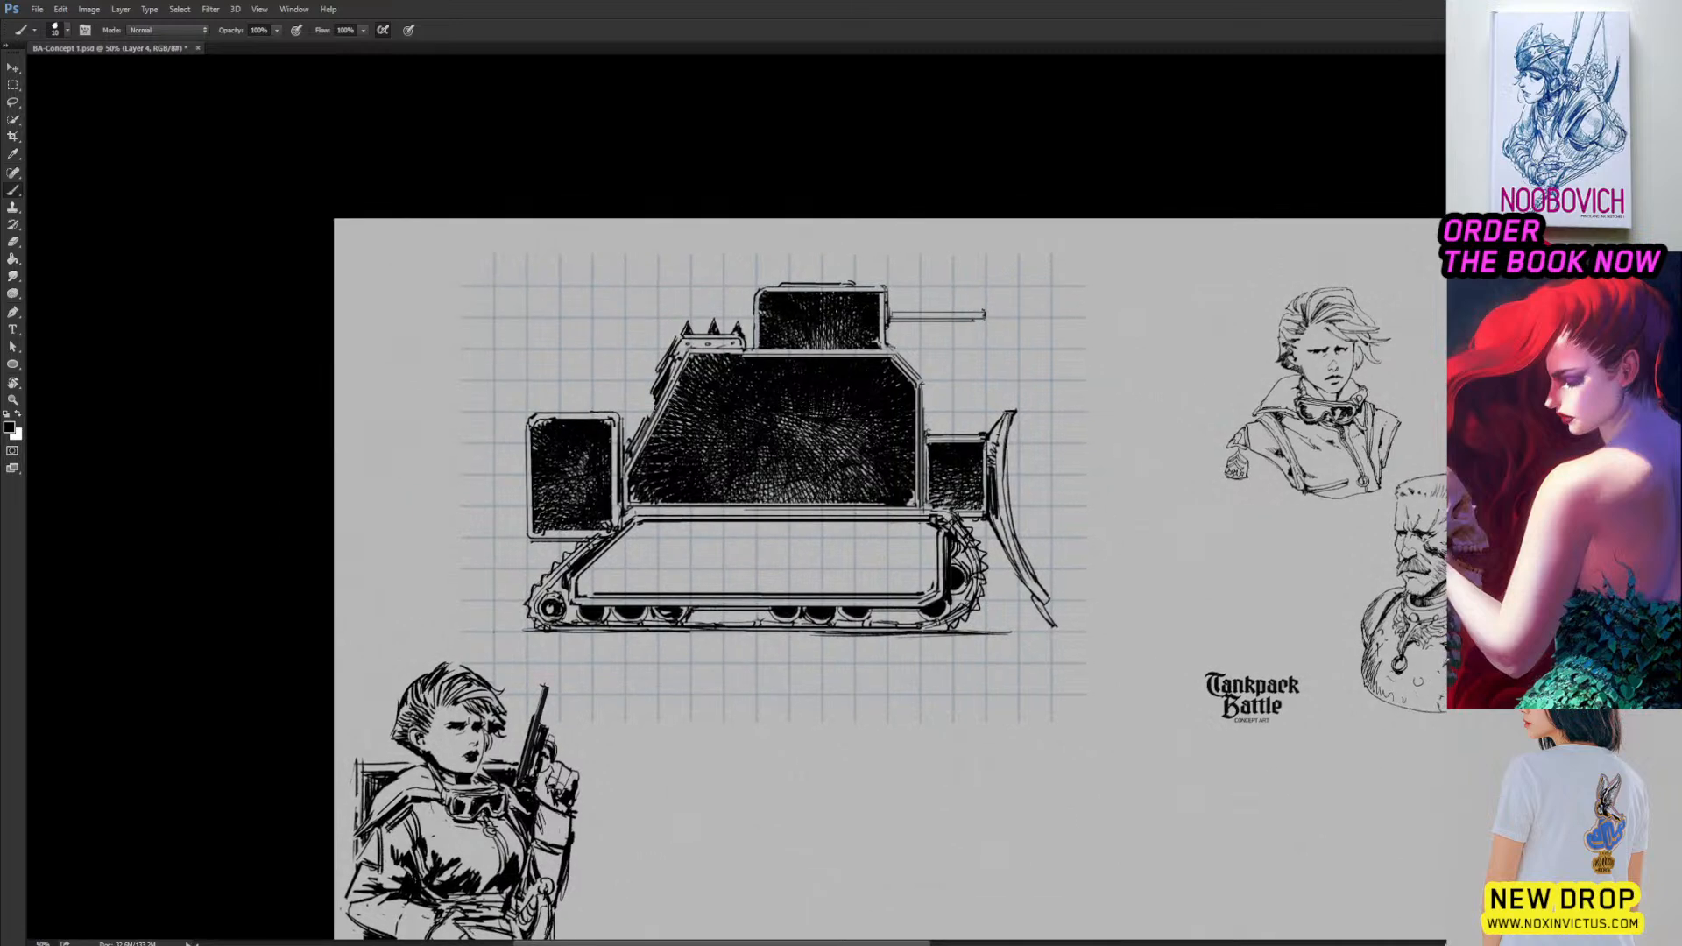
pyautogui.moveTo(624, 448)
pyautogui.mouseDown()
pyautogui.moveTo(671, 352)
pyautogui.moveTo(617, 433)
pyautogui.moveTo(631, 428)
pyautogui.mouseUp()
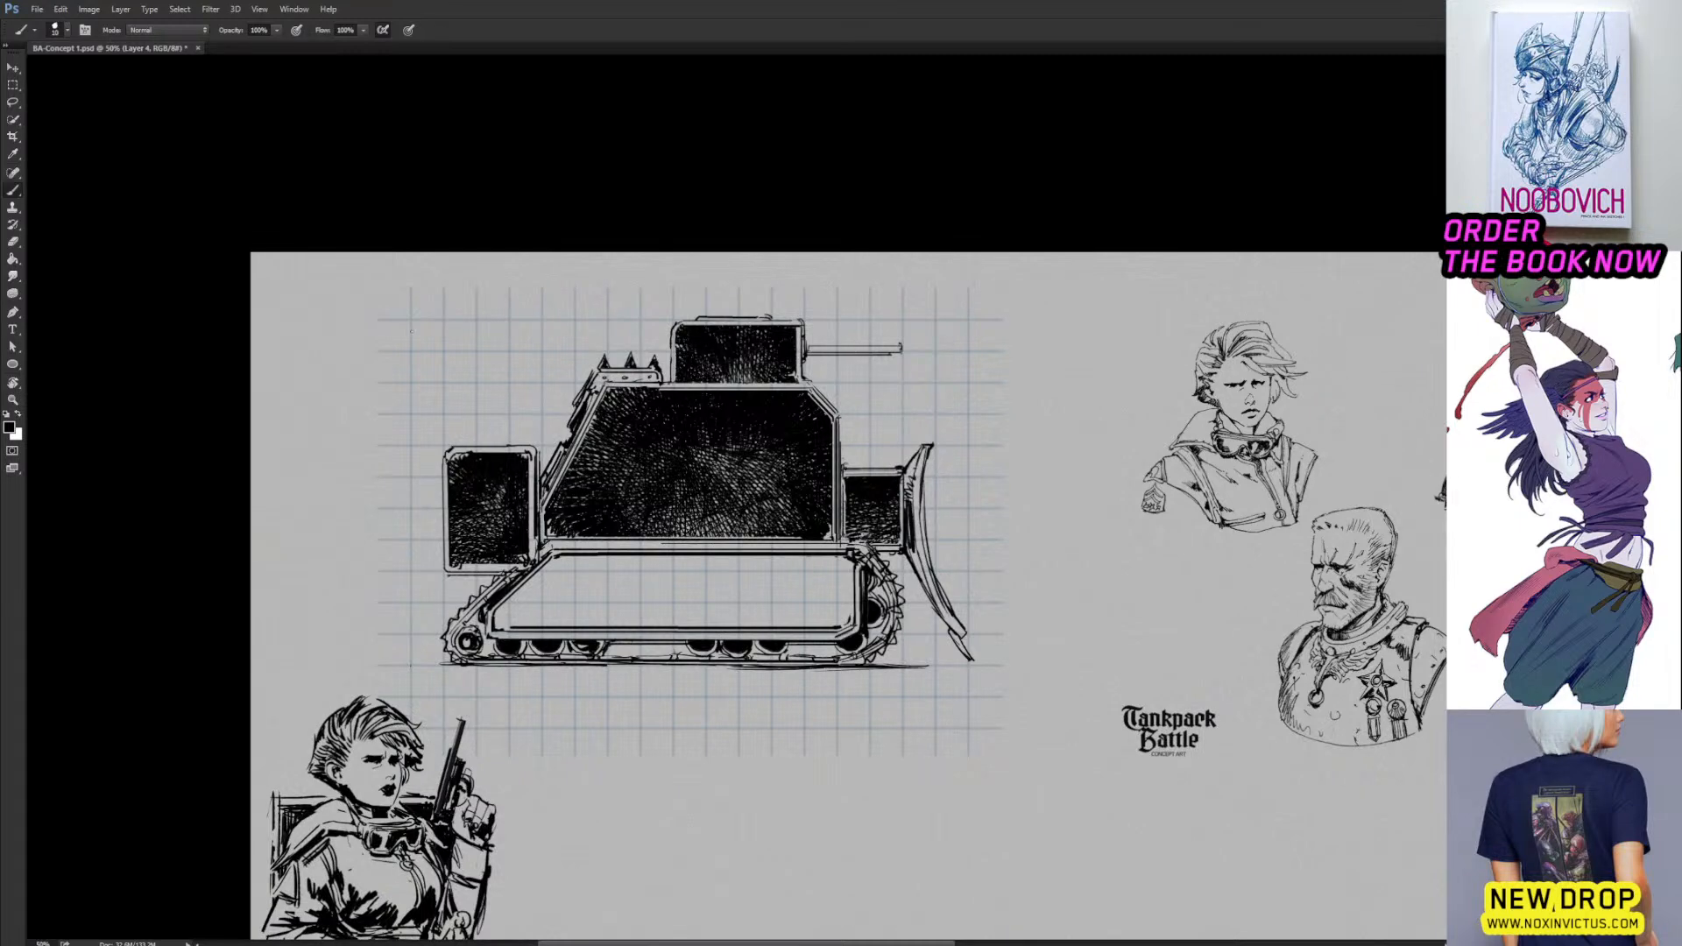
pyautogui.moveTo(374, 381); pyautogui.dragTo(401, 382)
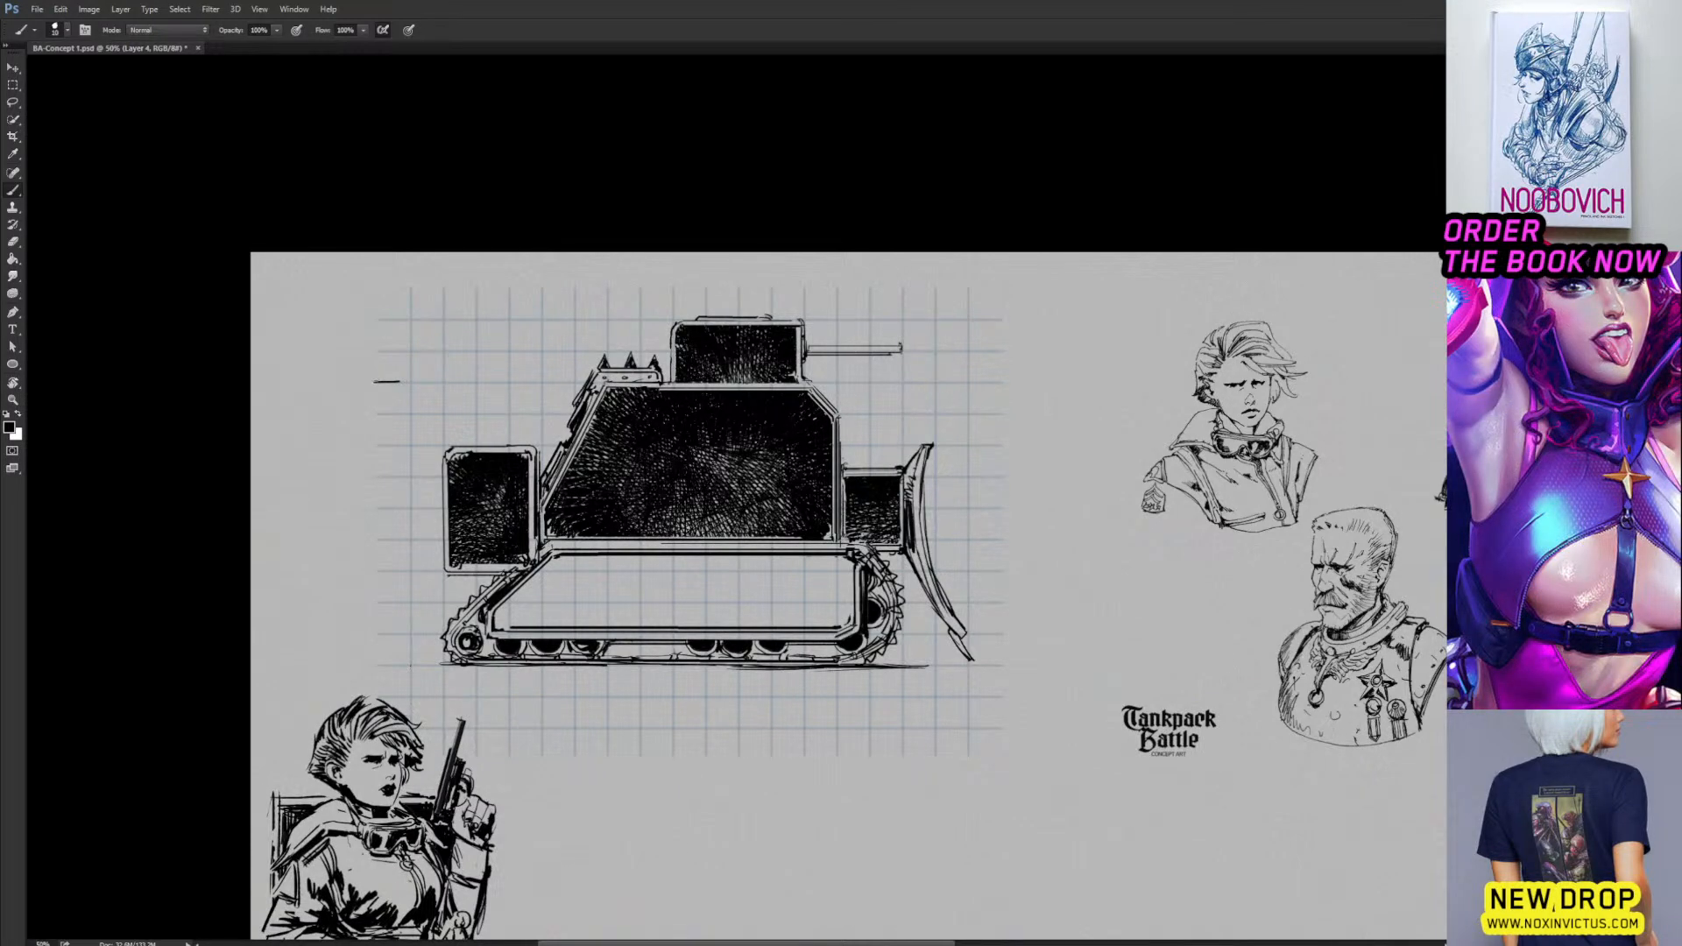
pyautogui.moveTo(375, 300); pyautogui.dragTo(374, 381)
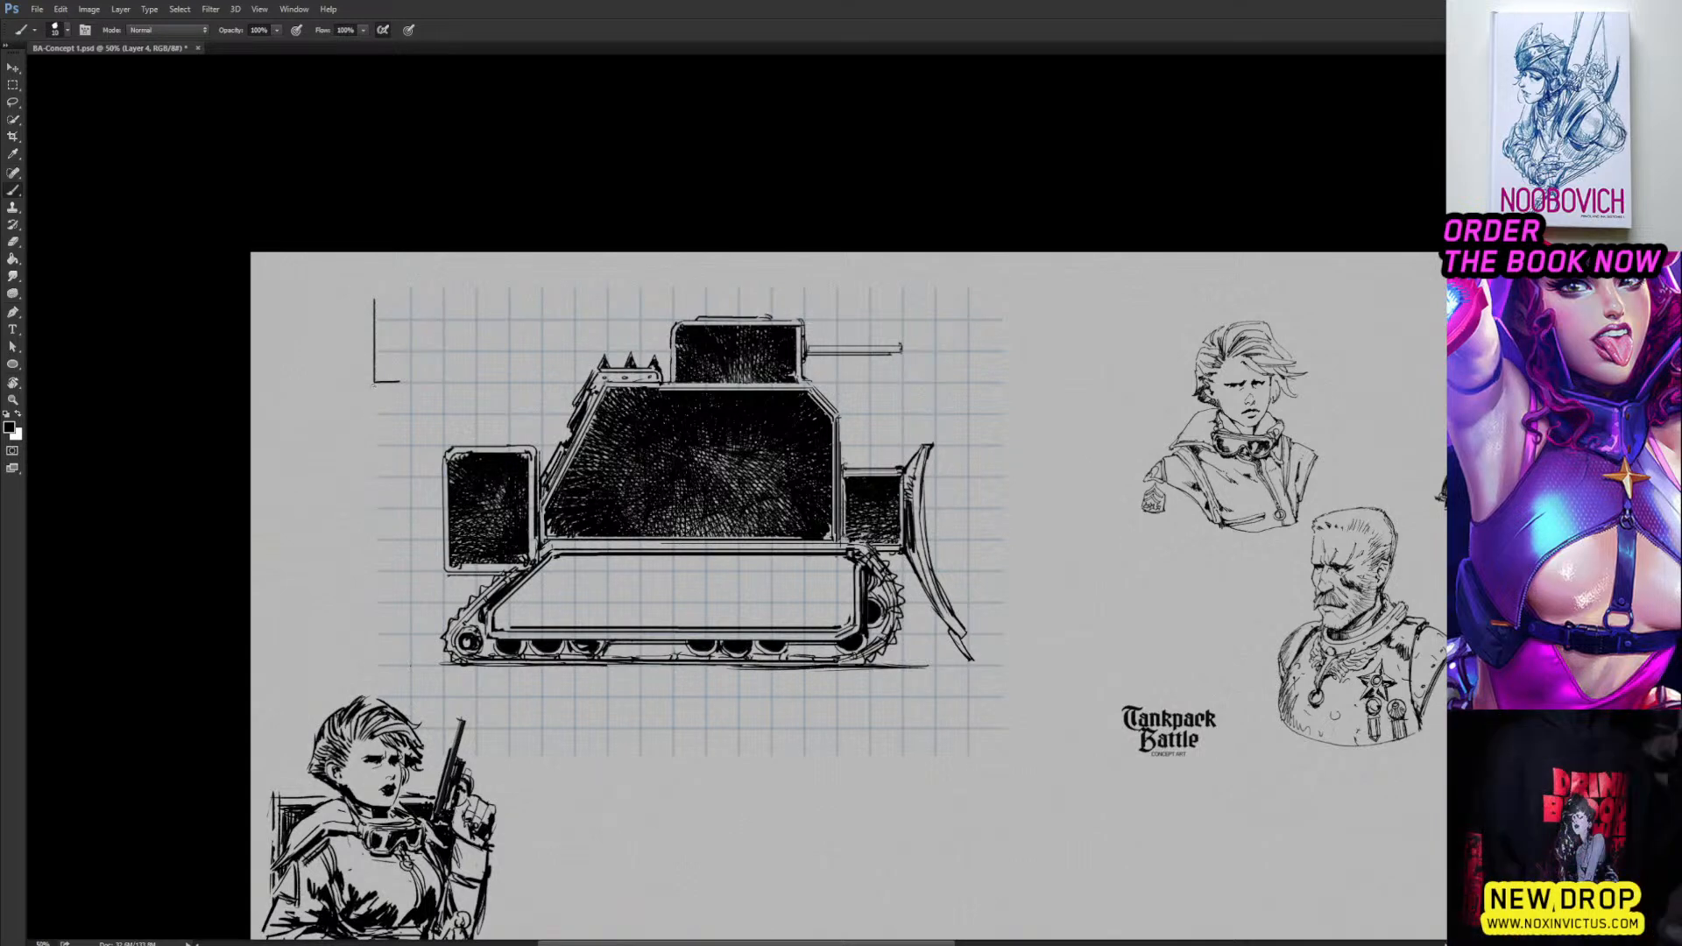
pyautogui.moveTo(374, 383); pyautogui.dragTo(367, 670)
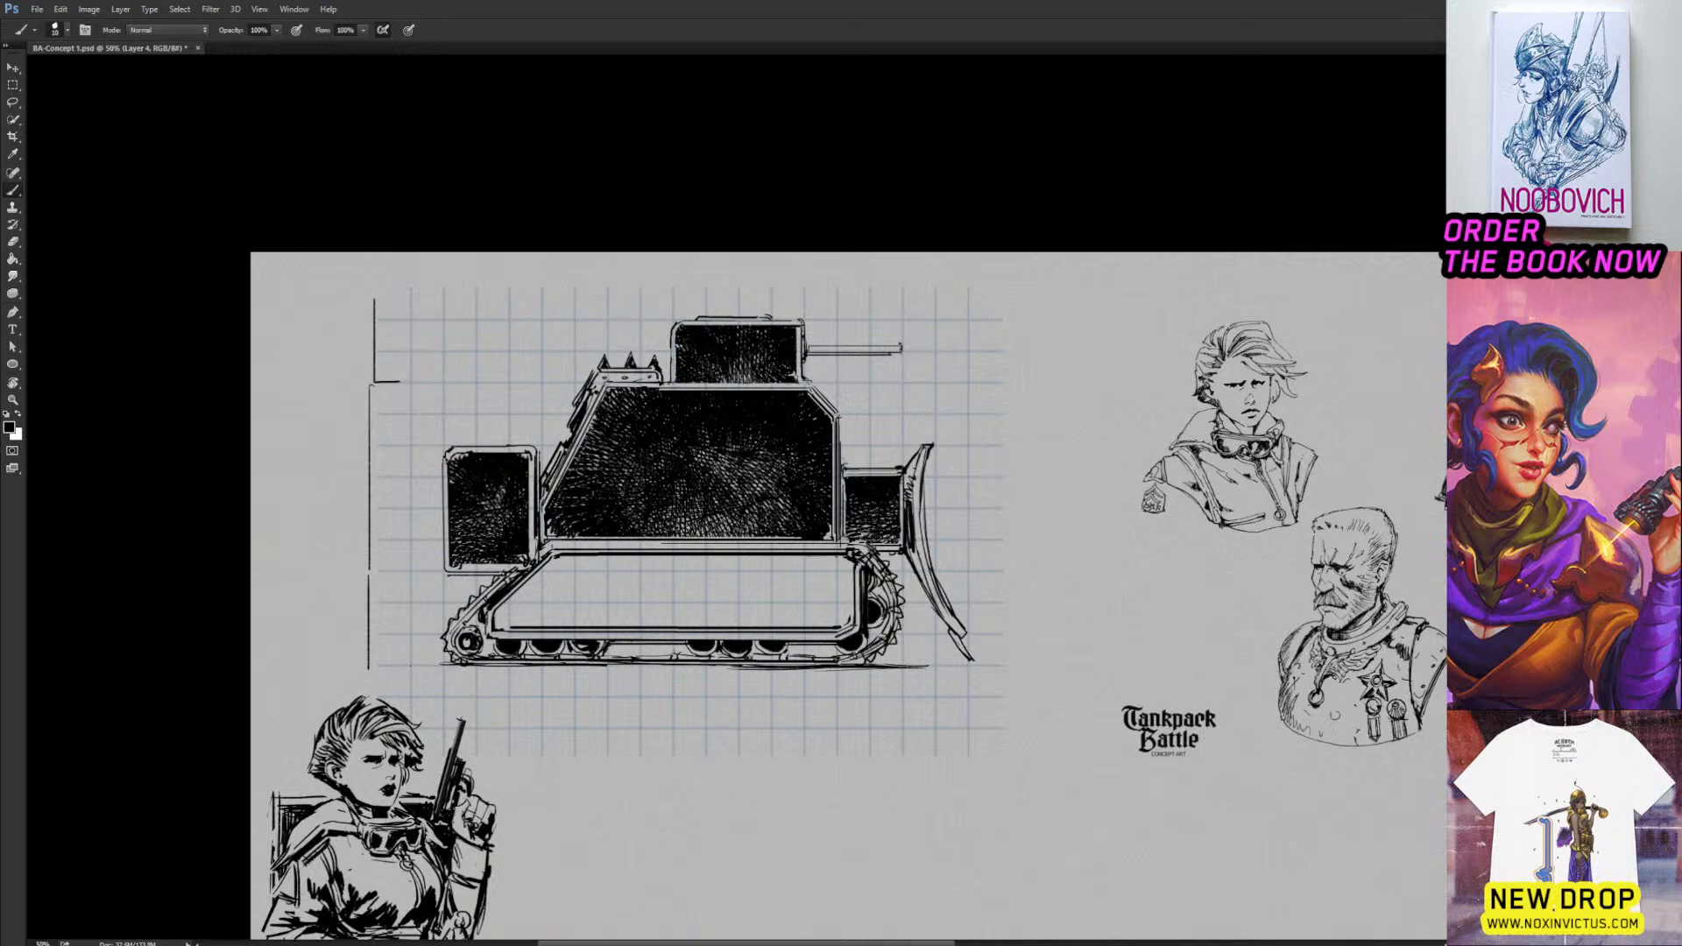
pyautogui.press('m')
pyautogui.moveTo(372, 495)
pyautogui.mouseDown()
pyautogui.moveTo(402, 711)
pyautogui.moveTo(414, 698)
pyautogui.mouseUp()
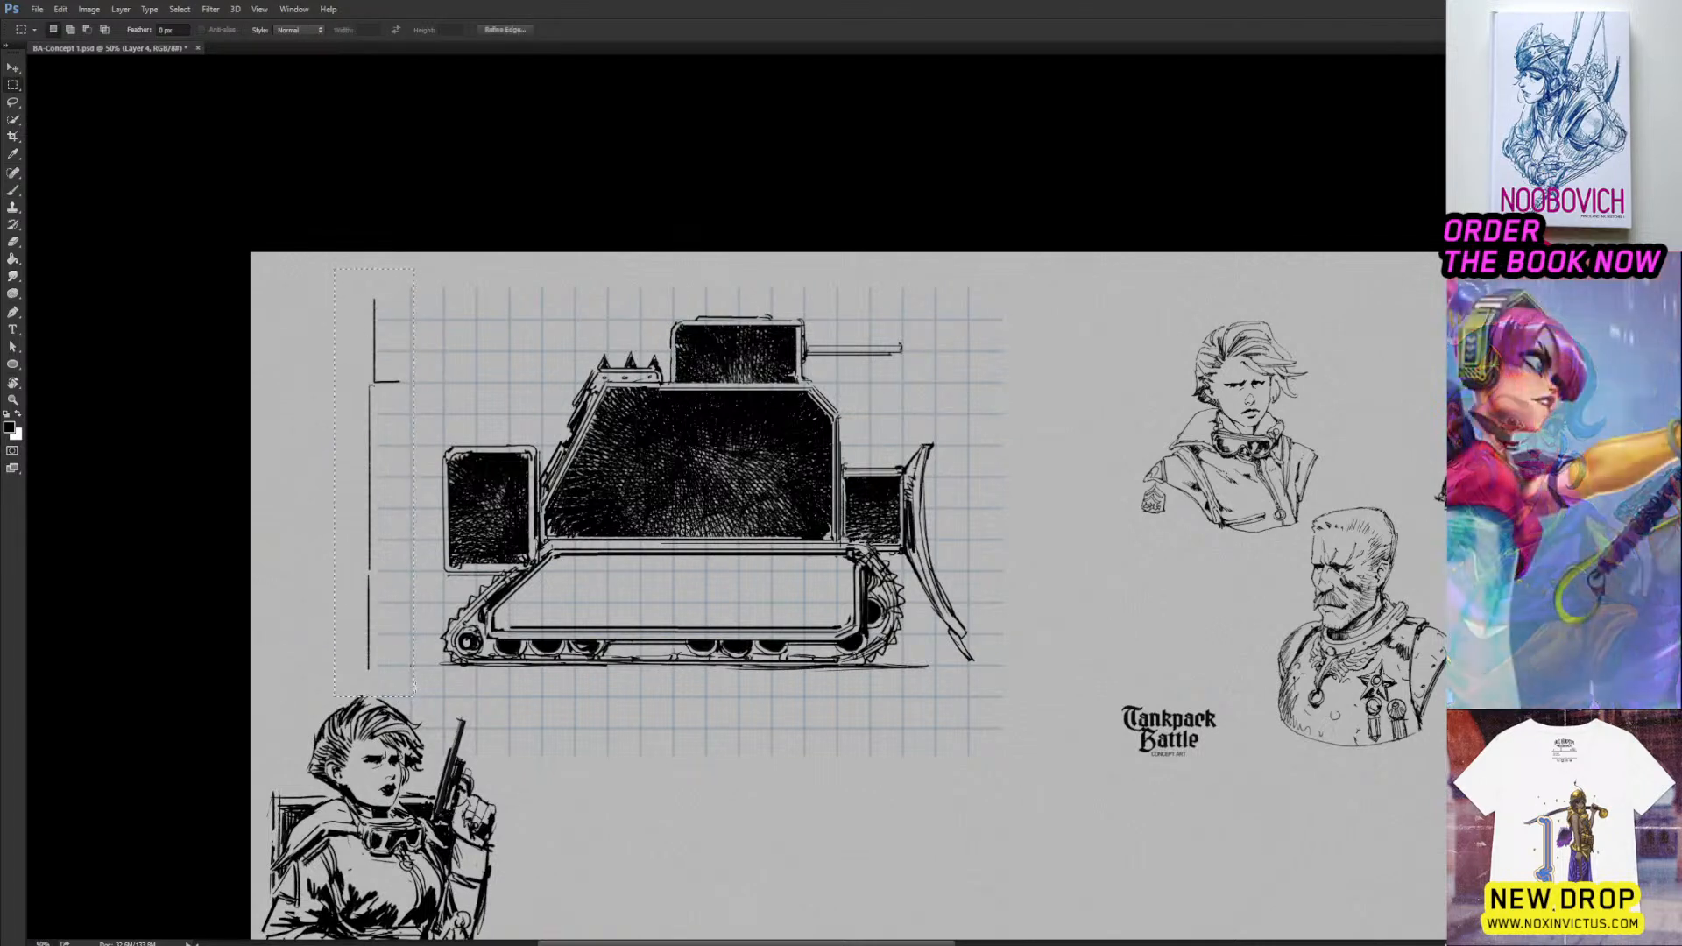
pyautogui.press('Delete')
pyautogui.hotkey('ctrl', 'd')
# Ink over the track's lower edge between the road wheels with the black brush.
pyautogui.press('b')
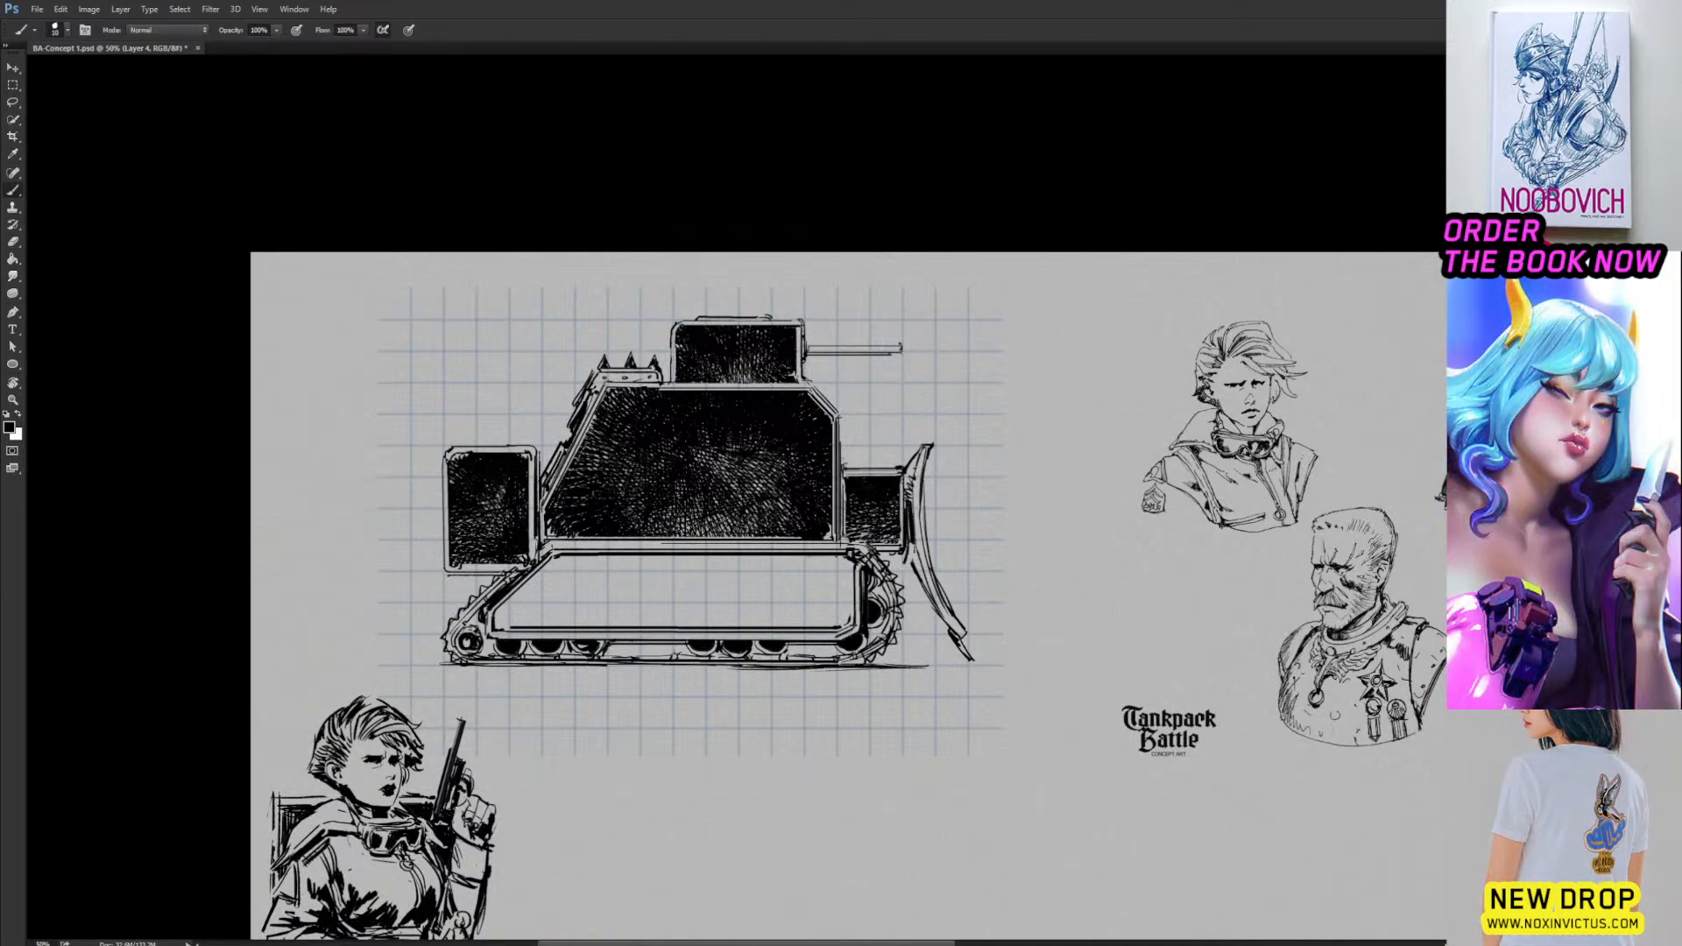
pyautogui.press('e')
pyautogui.press('b')
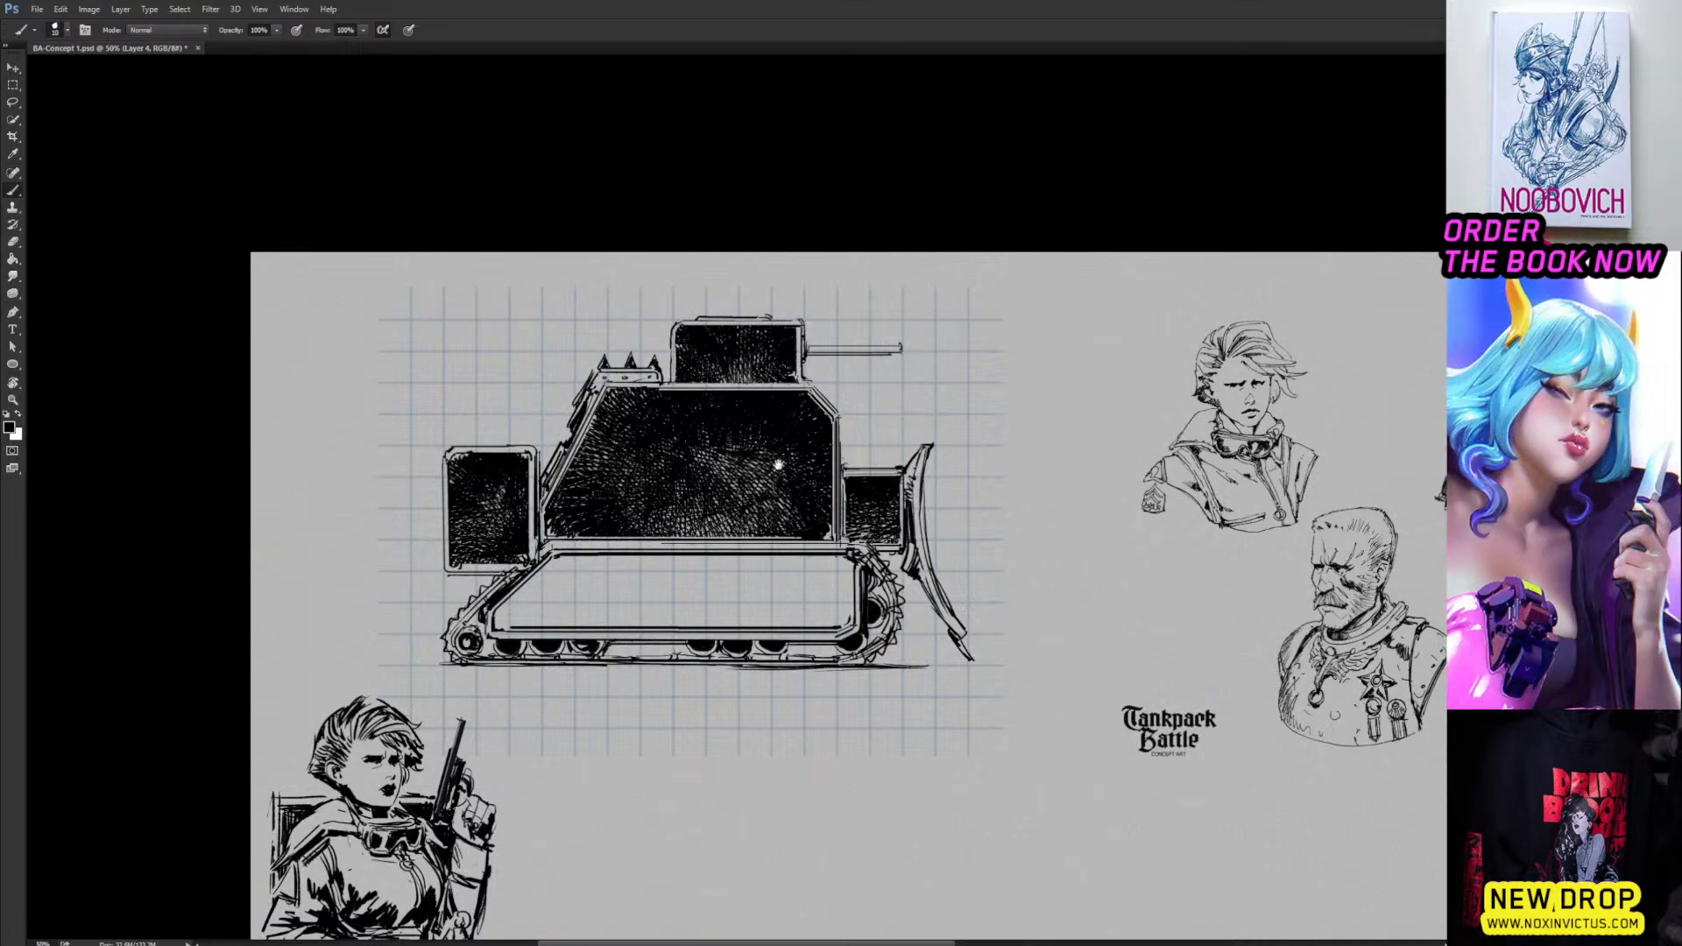
pyautogui.moveTo(778, 464); pyautogui.dragTo(845, 443)
pyautogui.moveTo(700, 618); pyautogui.dragTo(658, 517)
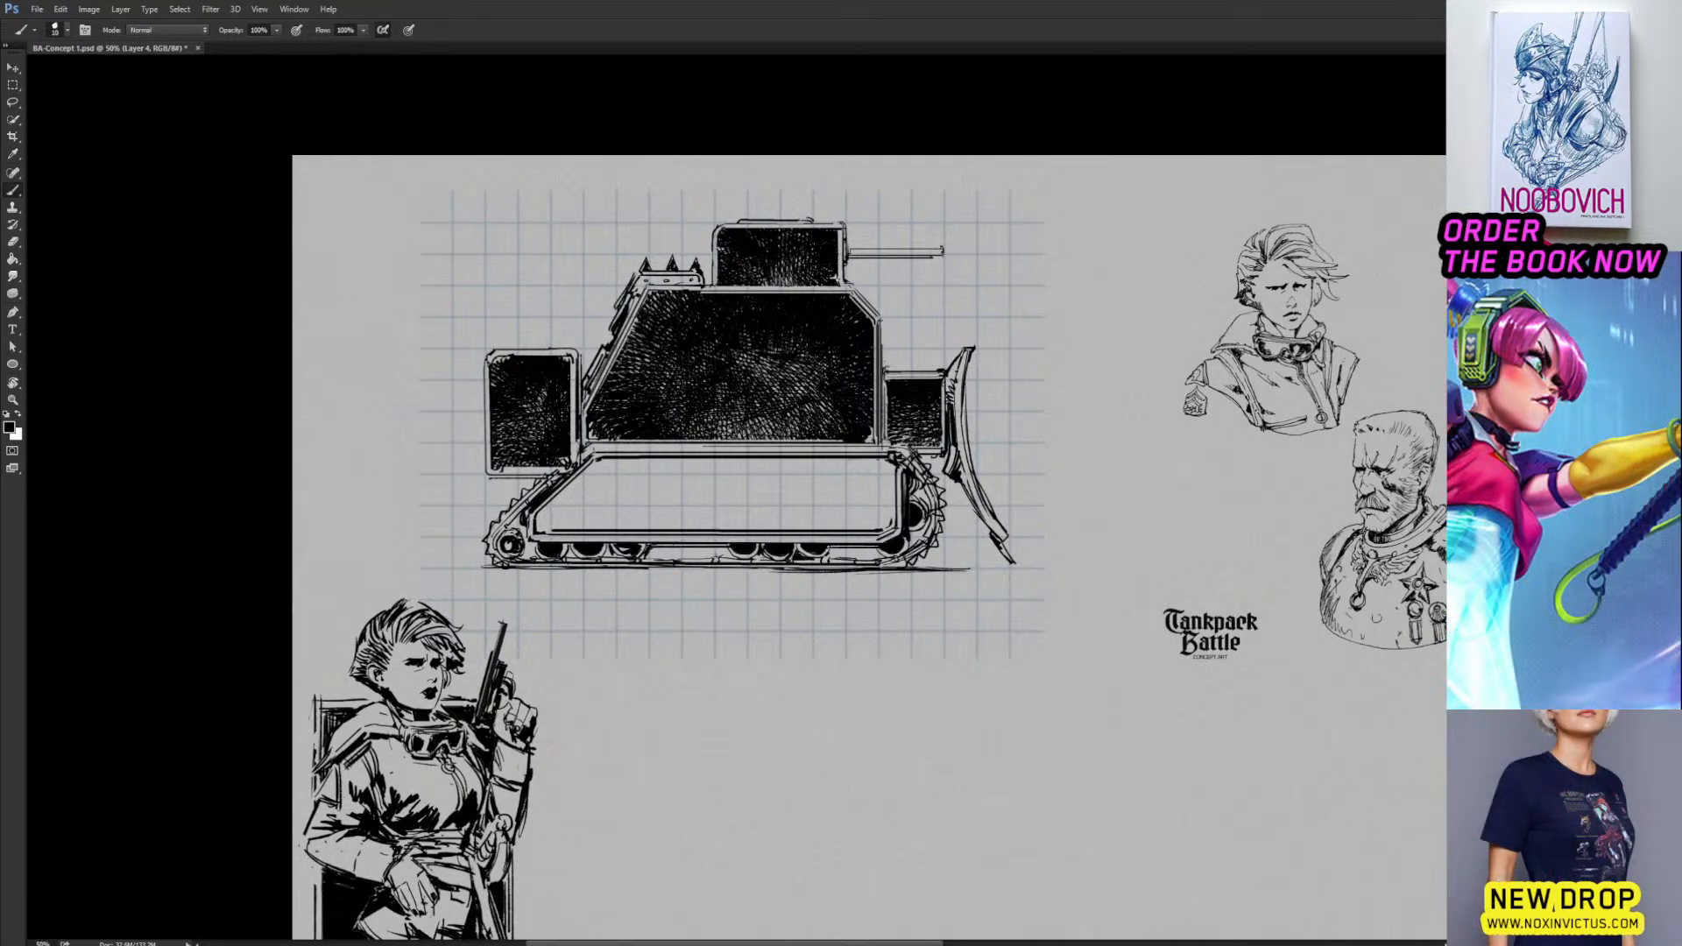
pyautogui.moveTo(827, 550); pyautogui.dragTo(887, 560)
pyautogui.moveTo(652, 551)
pyautogui.mouseDown()
pyautogui.moveTo(726, 549)
pyautogui.moveTo(788, 500)
pyautogui.moveTo(686, 564)
pyautogui.moveTo(720, 589)
pyautogui.moveTo(712, 468)
pyautogui.moveTo(754, 589)
pyautogui.mouseUp()
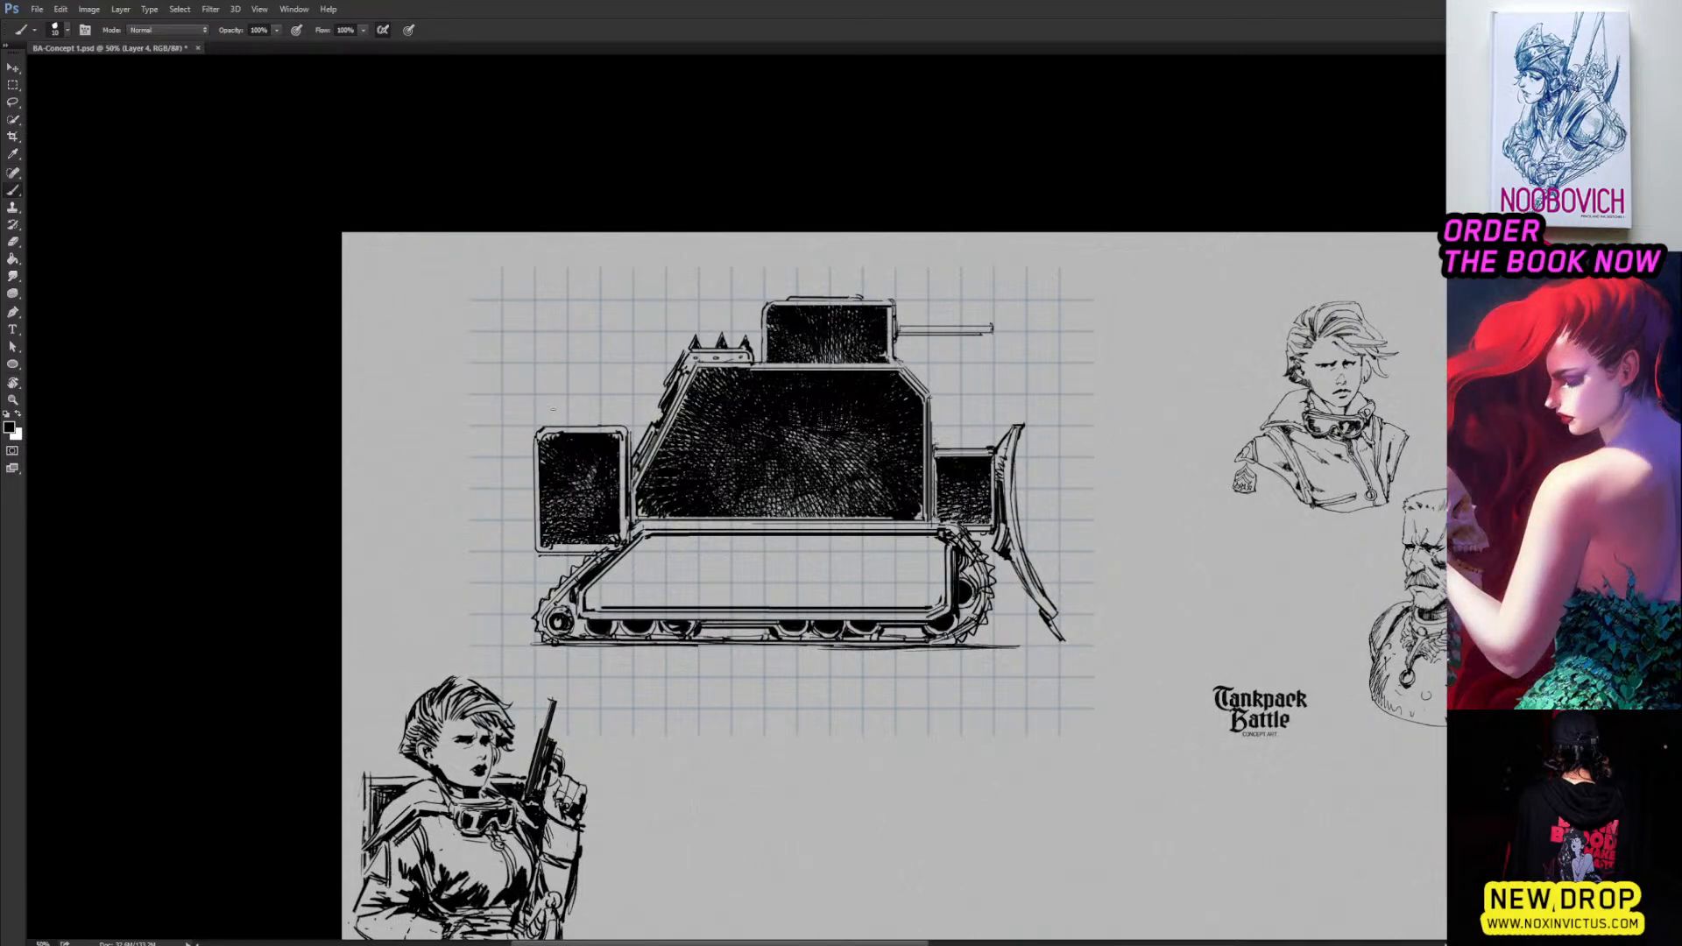
# Outline a circle above the rear box and scale down a copy on a new layer as a concentric inner ring.
pyautogui.hotkey('shift', 'm')
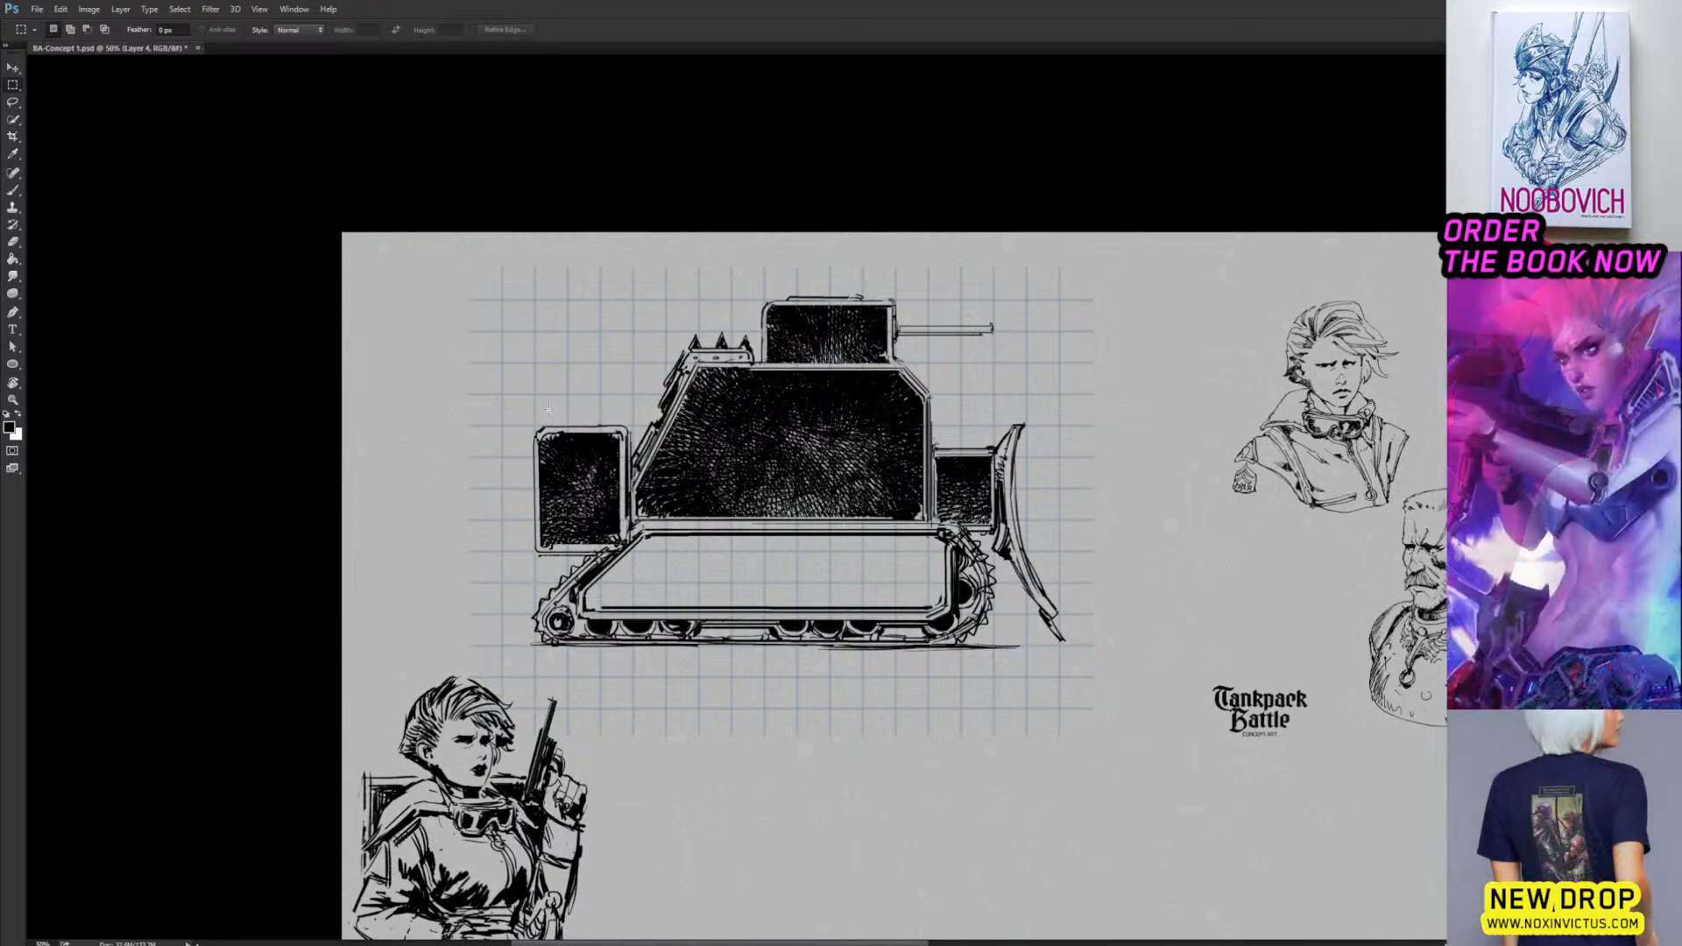
pyautogui.moveTo(575, 405)
pyautogui.mouseDown()
pyautogui.moveTo(630, 398)
pyautogui.moveTo(583, 402)
pyautogui.mouseUp()
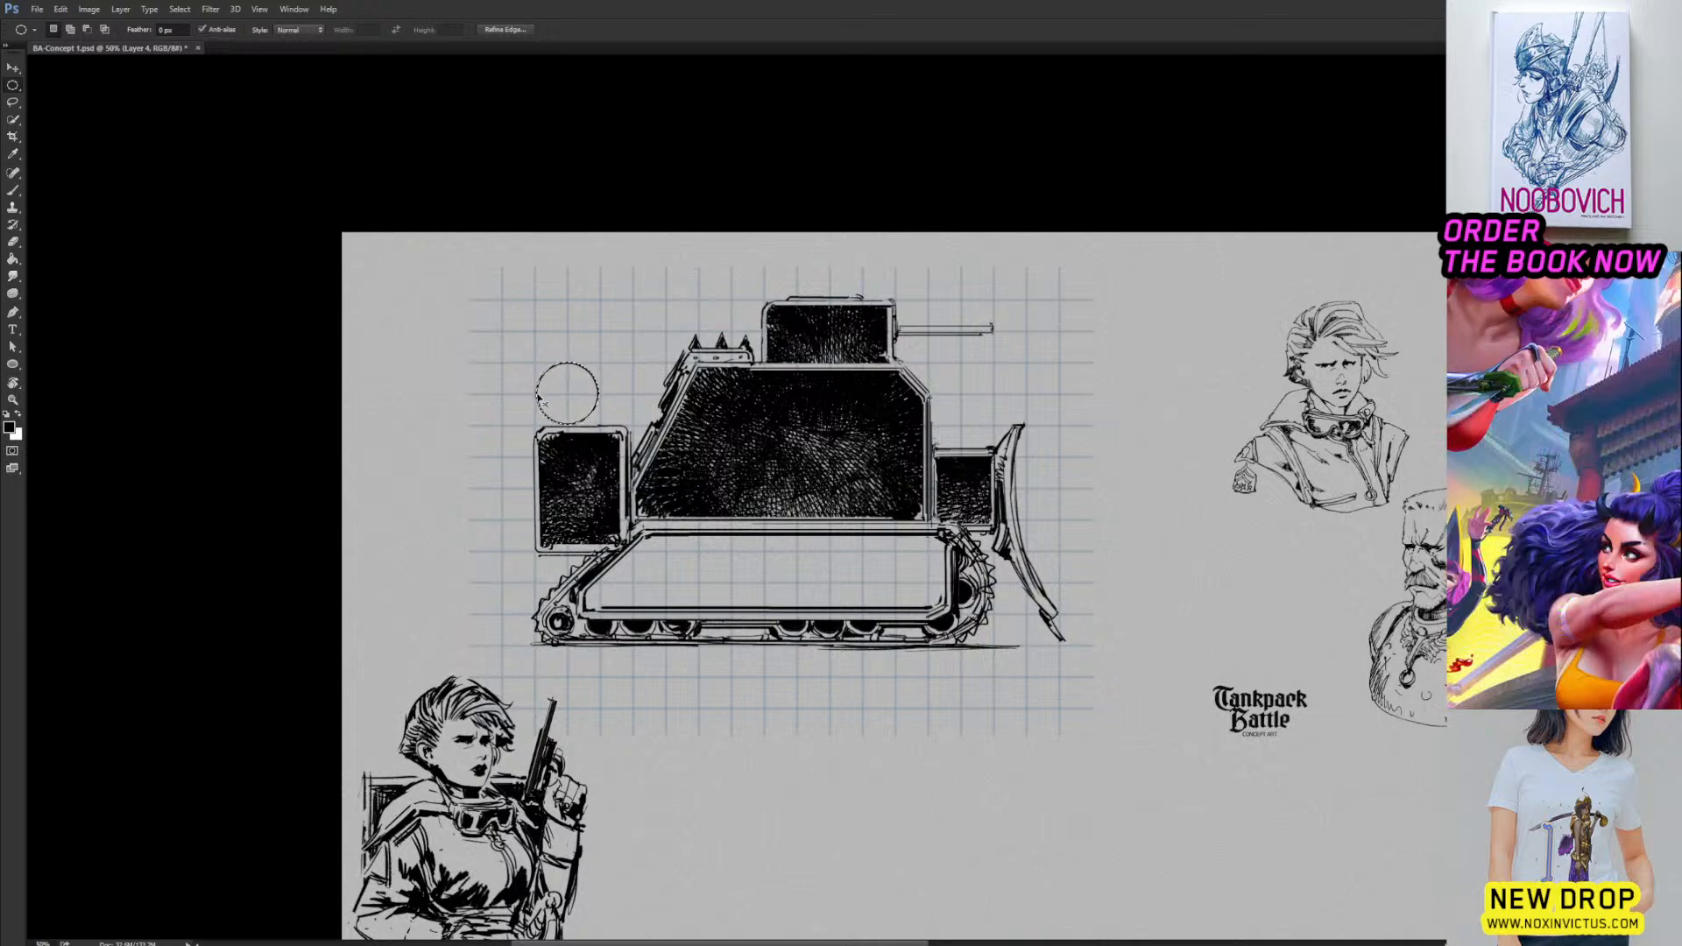
pyautogui.hotkey('ctrl', 'j')
pyautogui.hotkey('ctrl', 't')
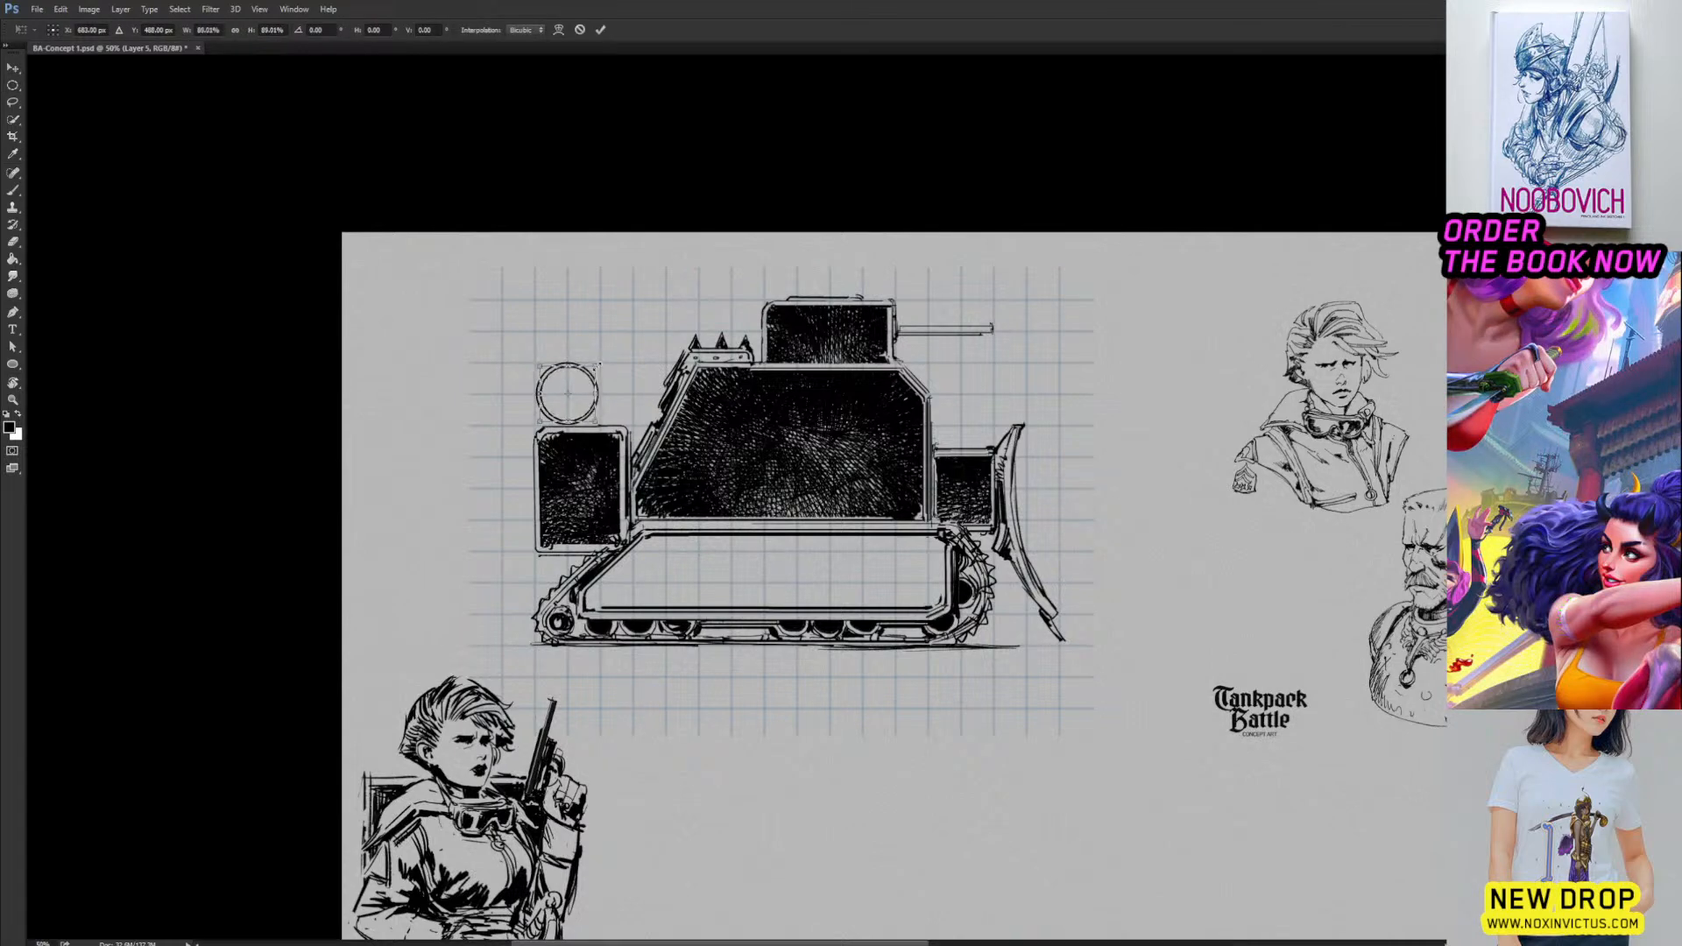
pyautogui.moveTo(600, 362); pyautogui.dragTo(606, 371)
pyautogui.press('Return')
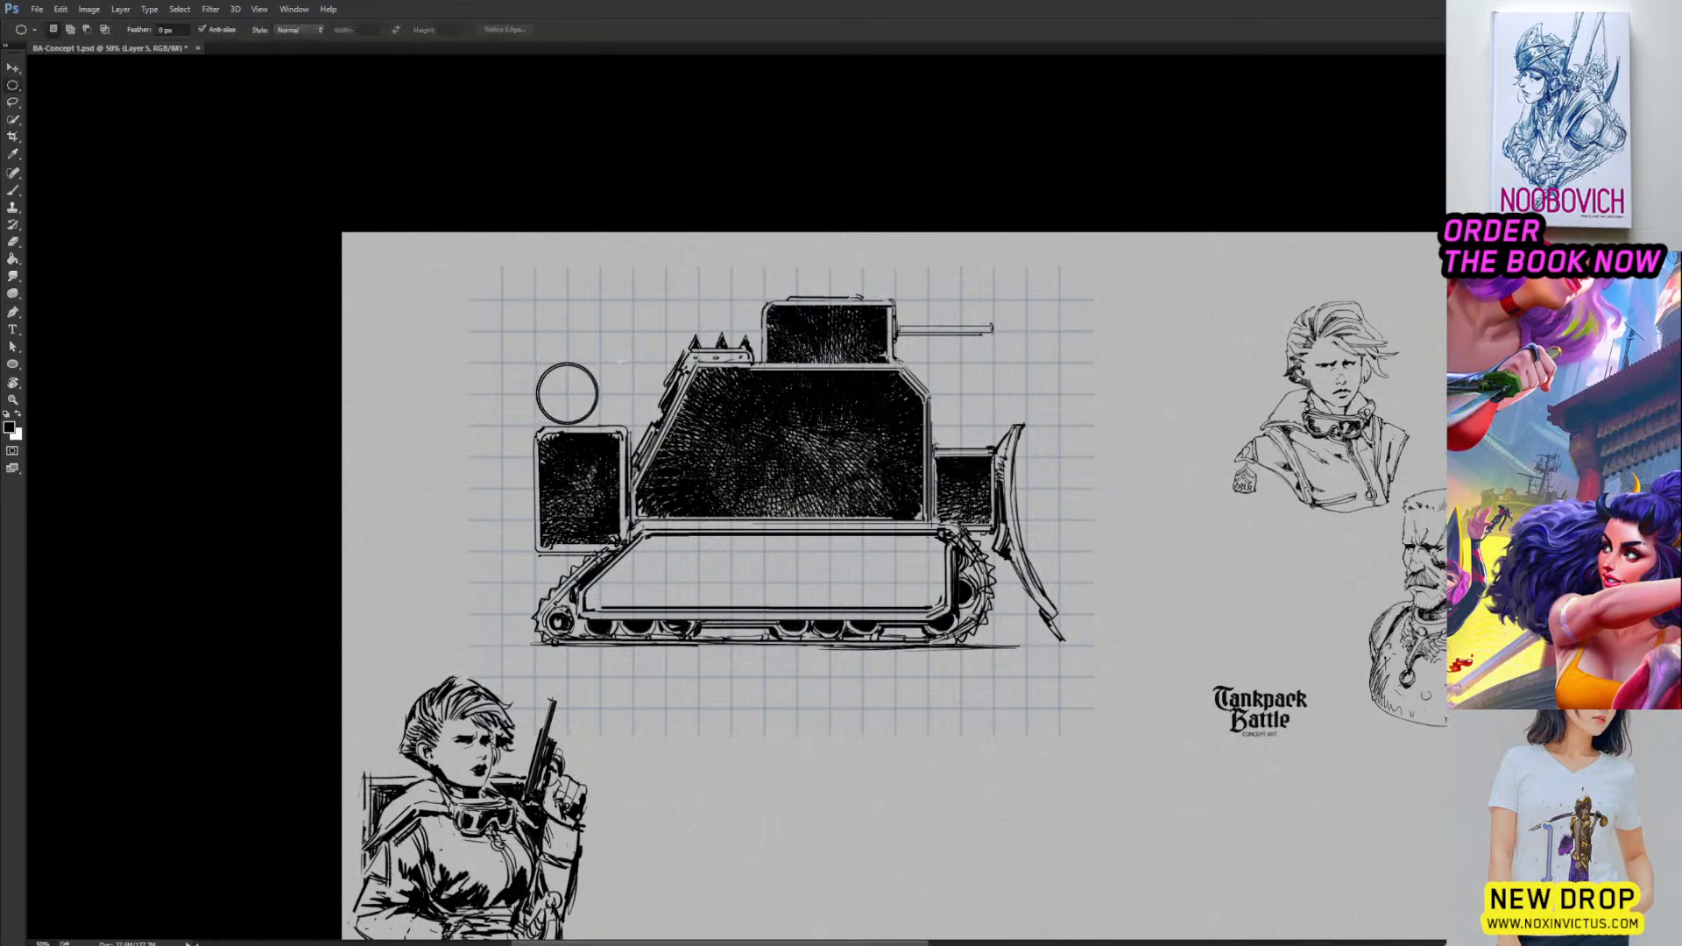
# Fine-tune the inner ring's size with Free Transform.
pyautogui.press('v')
pyautogui.hotkey('ctrl', 't')
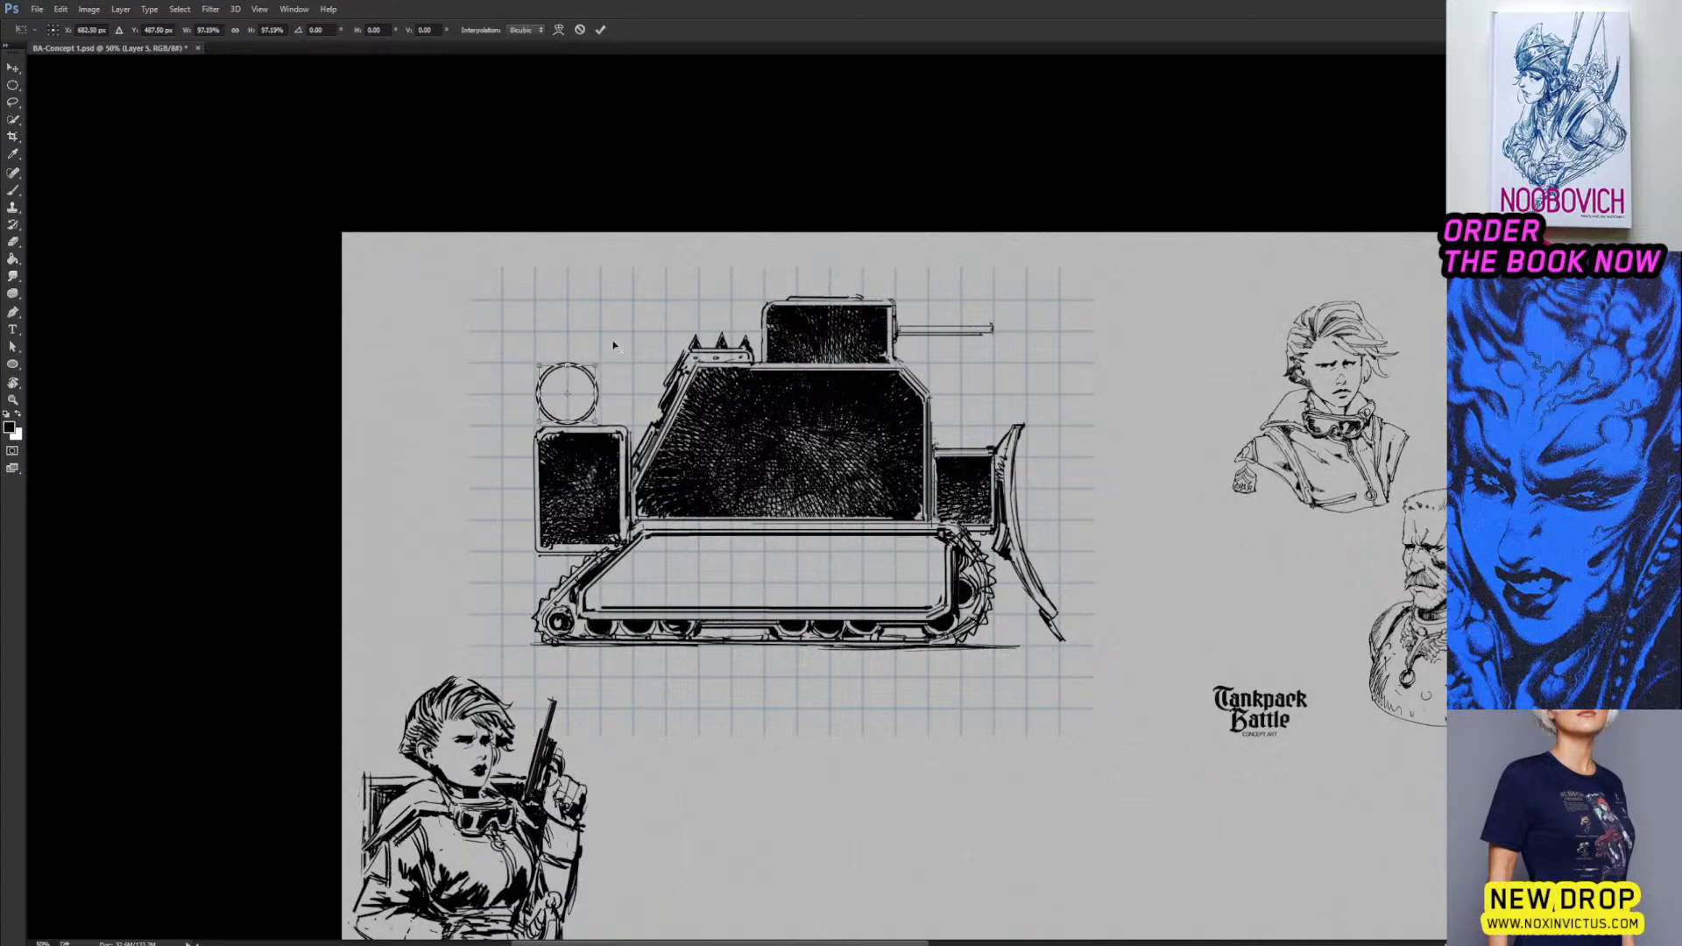
pyautogui.press('Return')
pyautogui.press('m')
pyautogui.press('b')
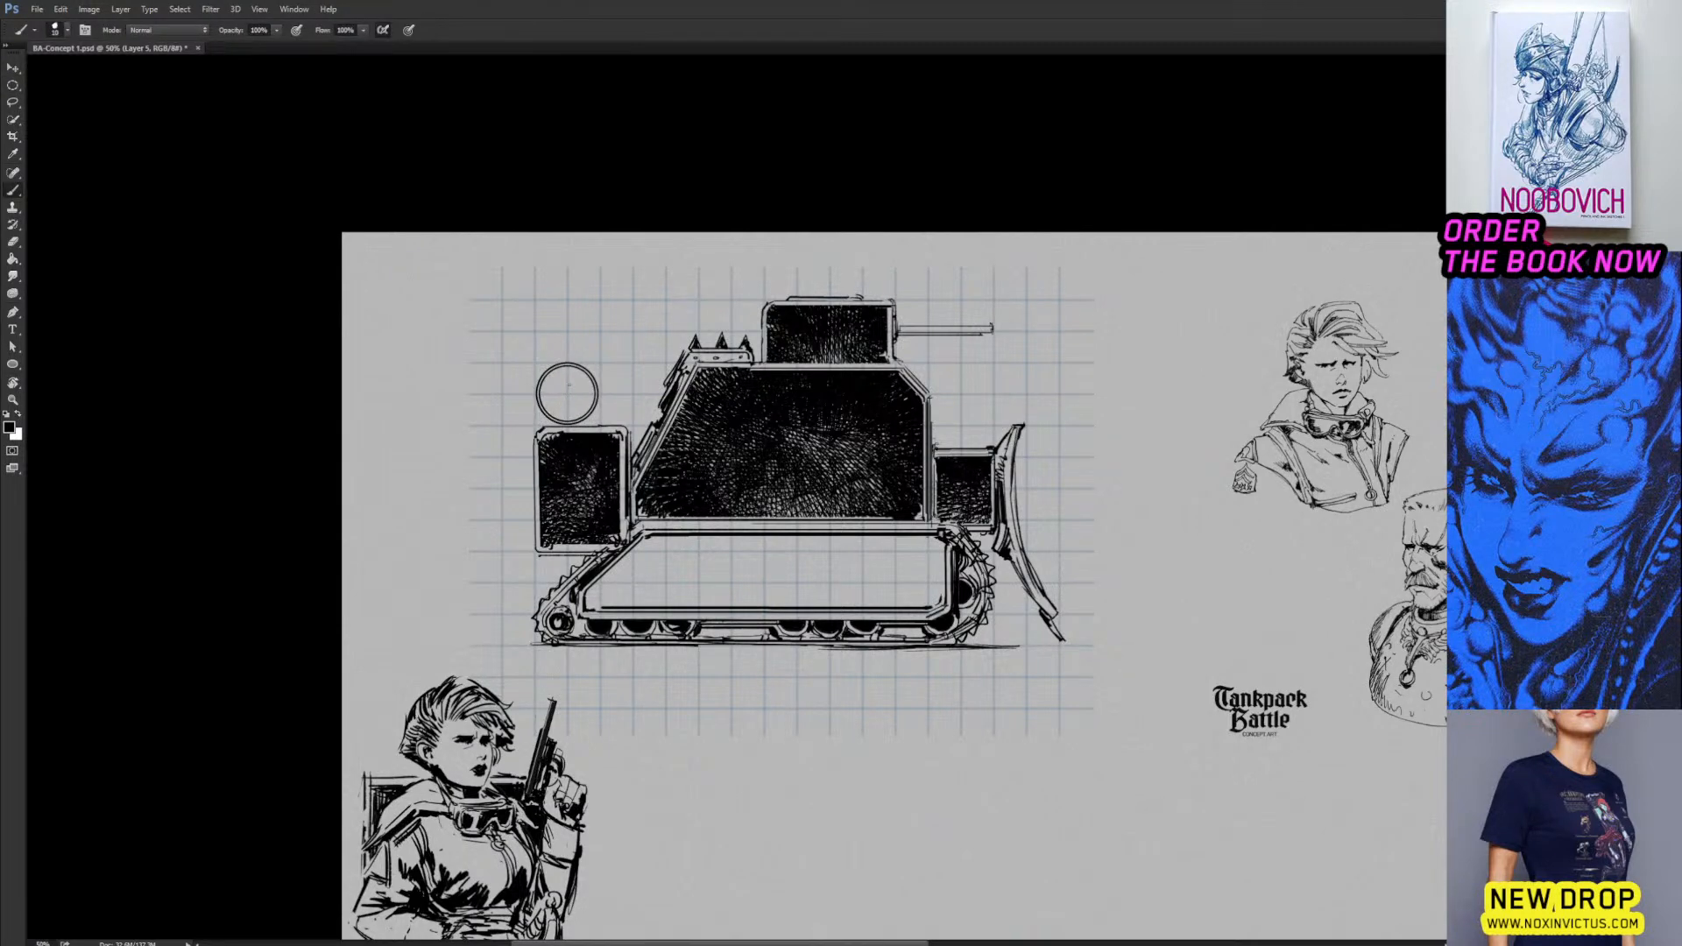
# Select the inside of the ring above the rear box and brush black hatching texture into it.
pyautogui.press('w')
pyautogui.click(574, 390)
pyautogui.press('b')
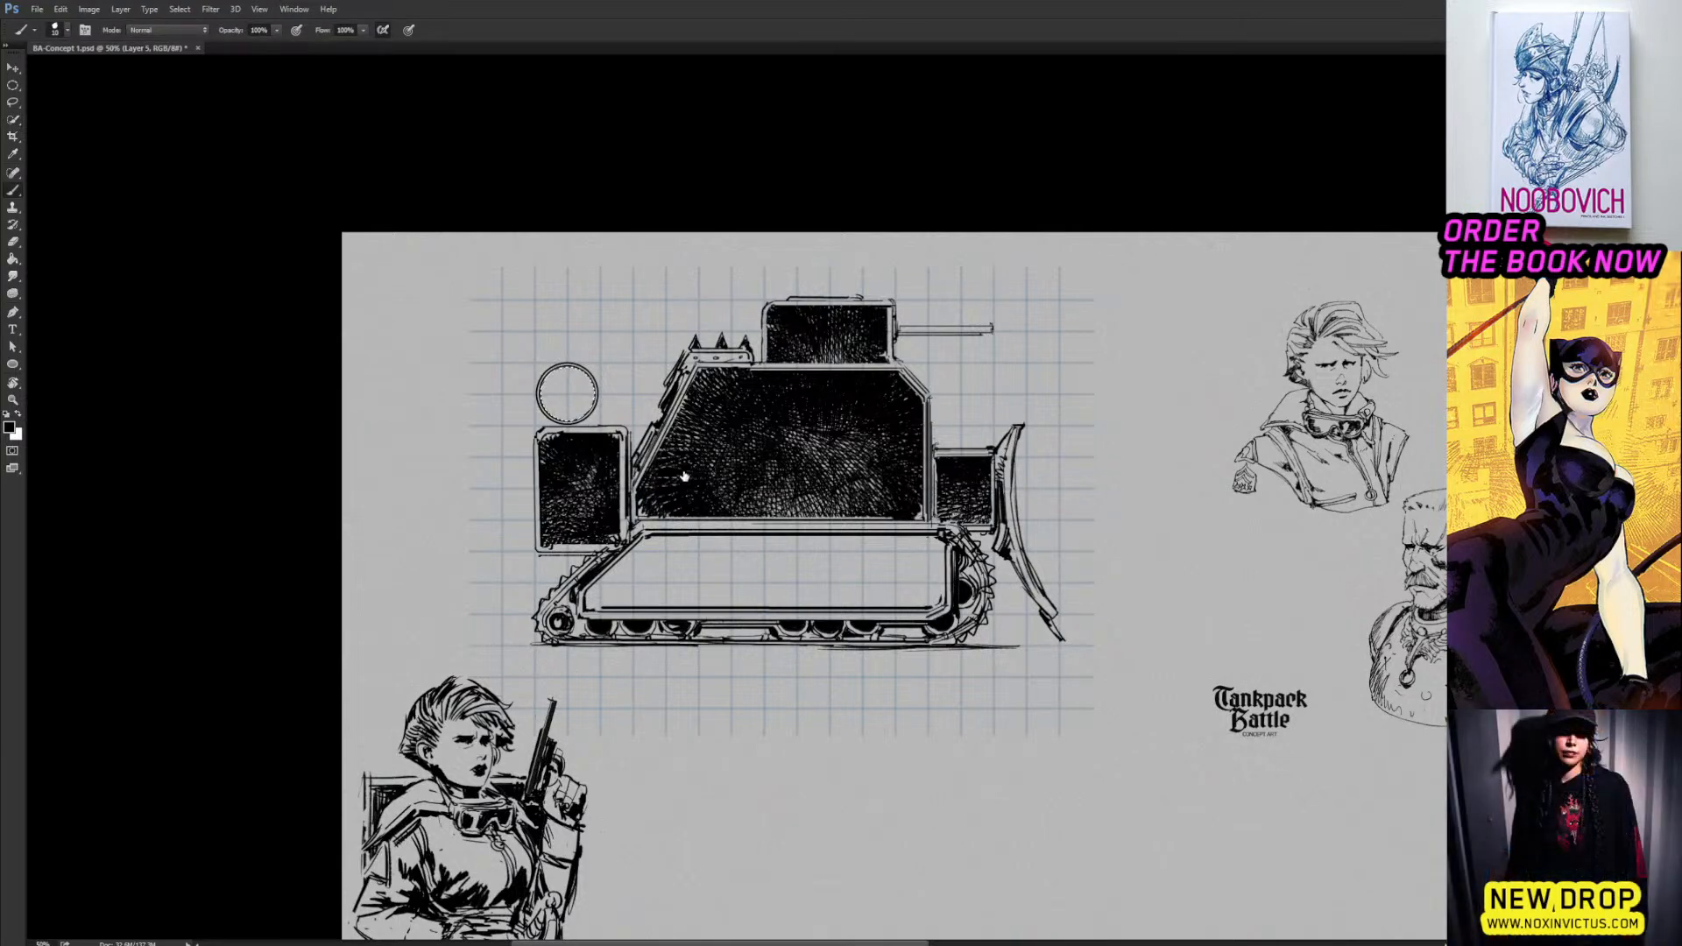
pyautogui.press('.')
pyautogui.moveTo(507, 392)
pyautogui.mouseDown()
pyautogui.moveTo(589, 386)
pyautogui.moveTo(535, 418)
pyautogui.moveTo(536, 386)
pyautogui.mouseUp()
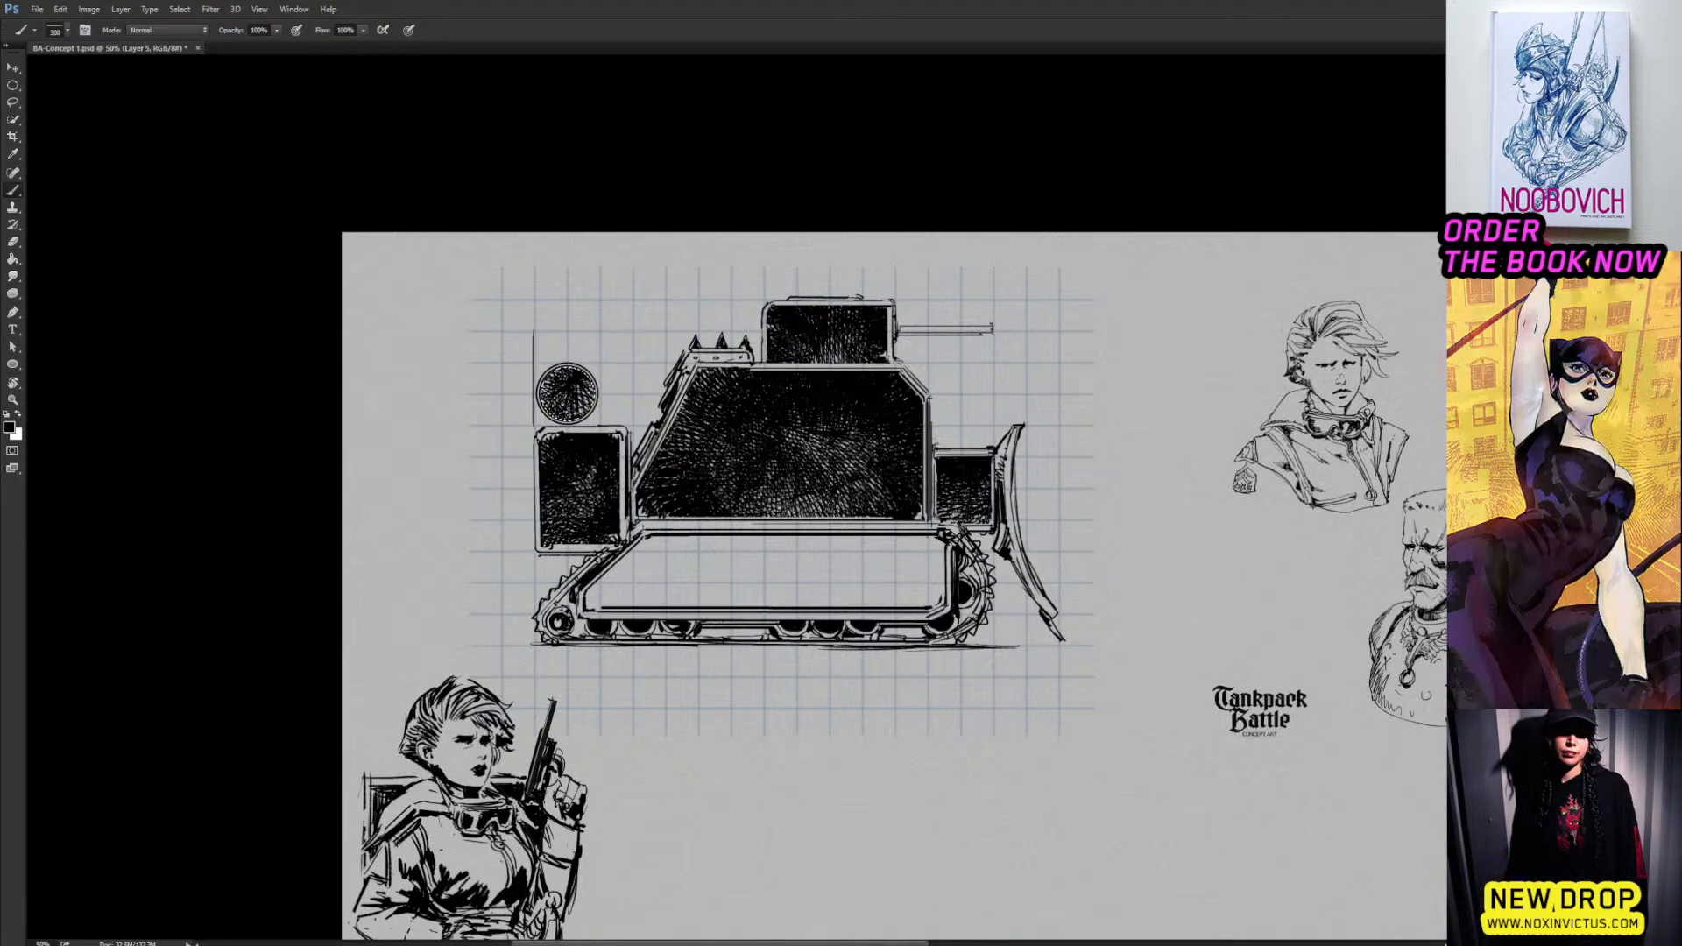
# Deselect the round drum, ink a thin studded plate along the rear box's outer side, and add small brackets holding the drum.
pyautogui.hotkey('ctrl', 'd')
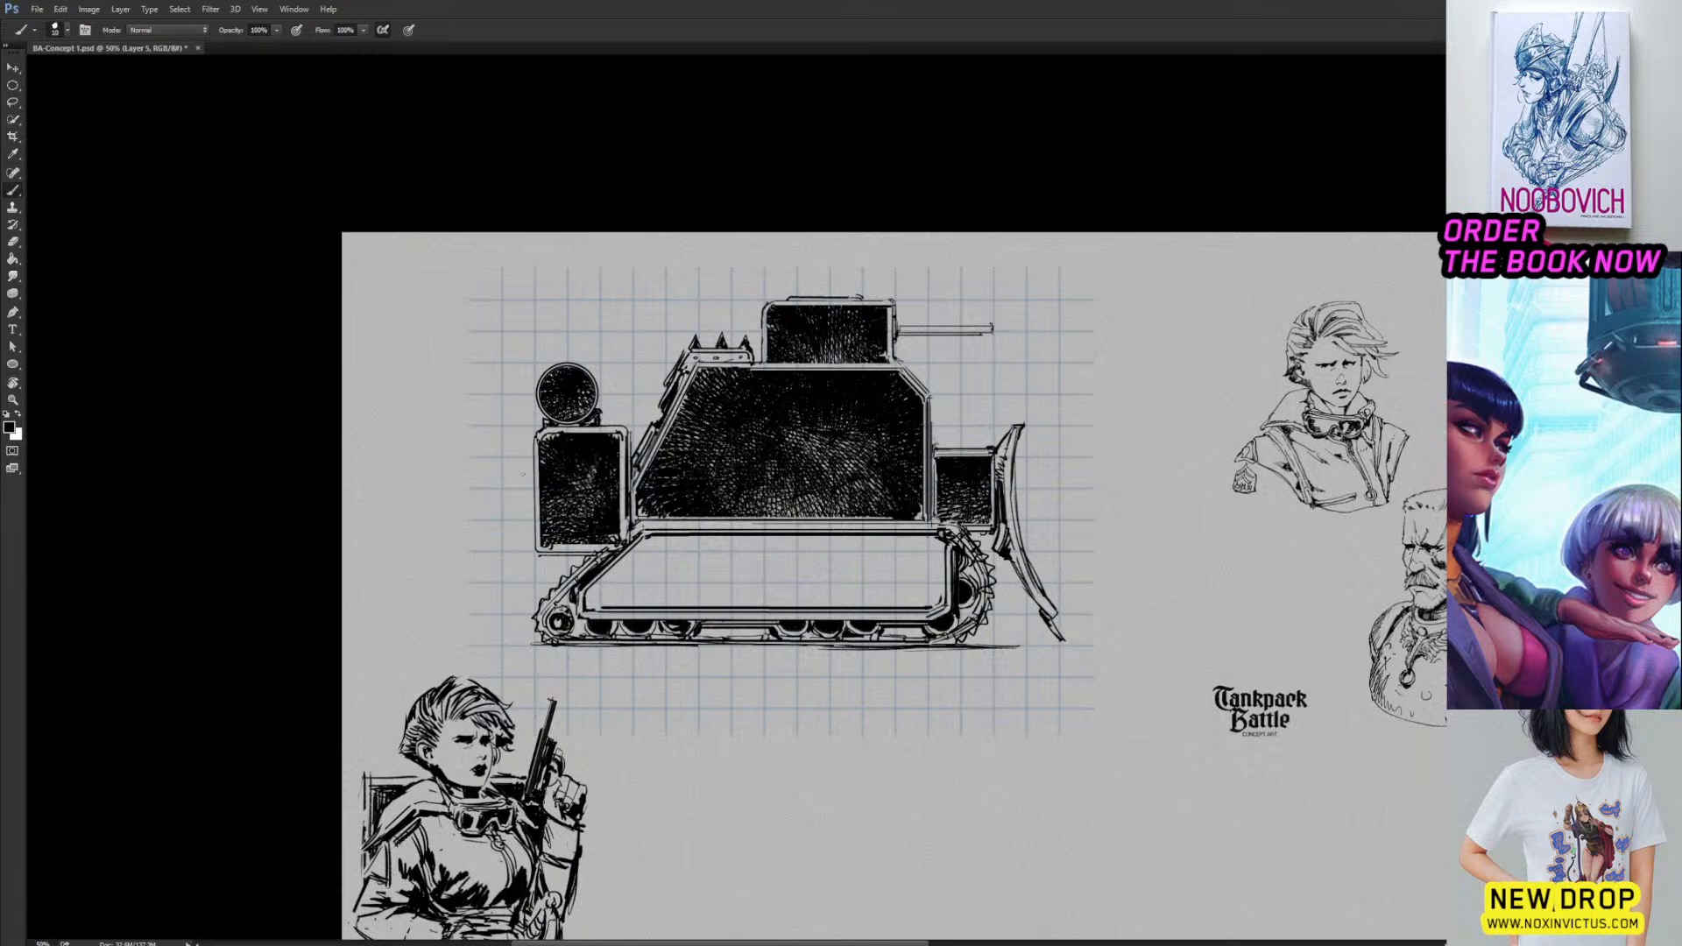
pyautogui.moveTo(528, 444); pyautogui.dragTo(528, 513)
pyautogui.moveTo(527, 455)
pyautogui.mouseDown()
pyautogui.moveTo(526, 512)
pyautogui.moveTo(529, 435)
pyautogui.mouseUp()
pyautogui.press('r')
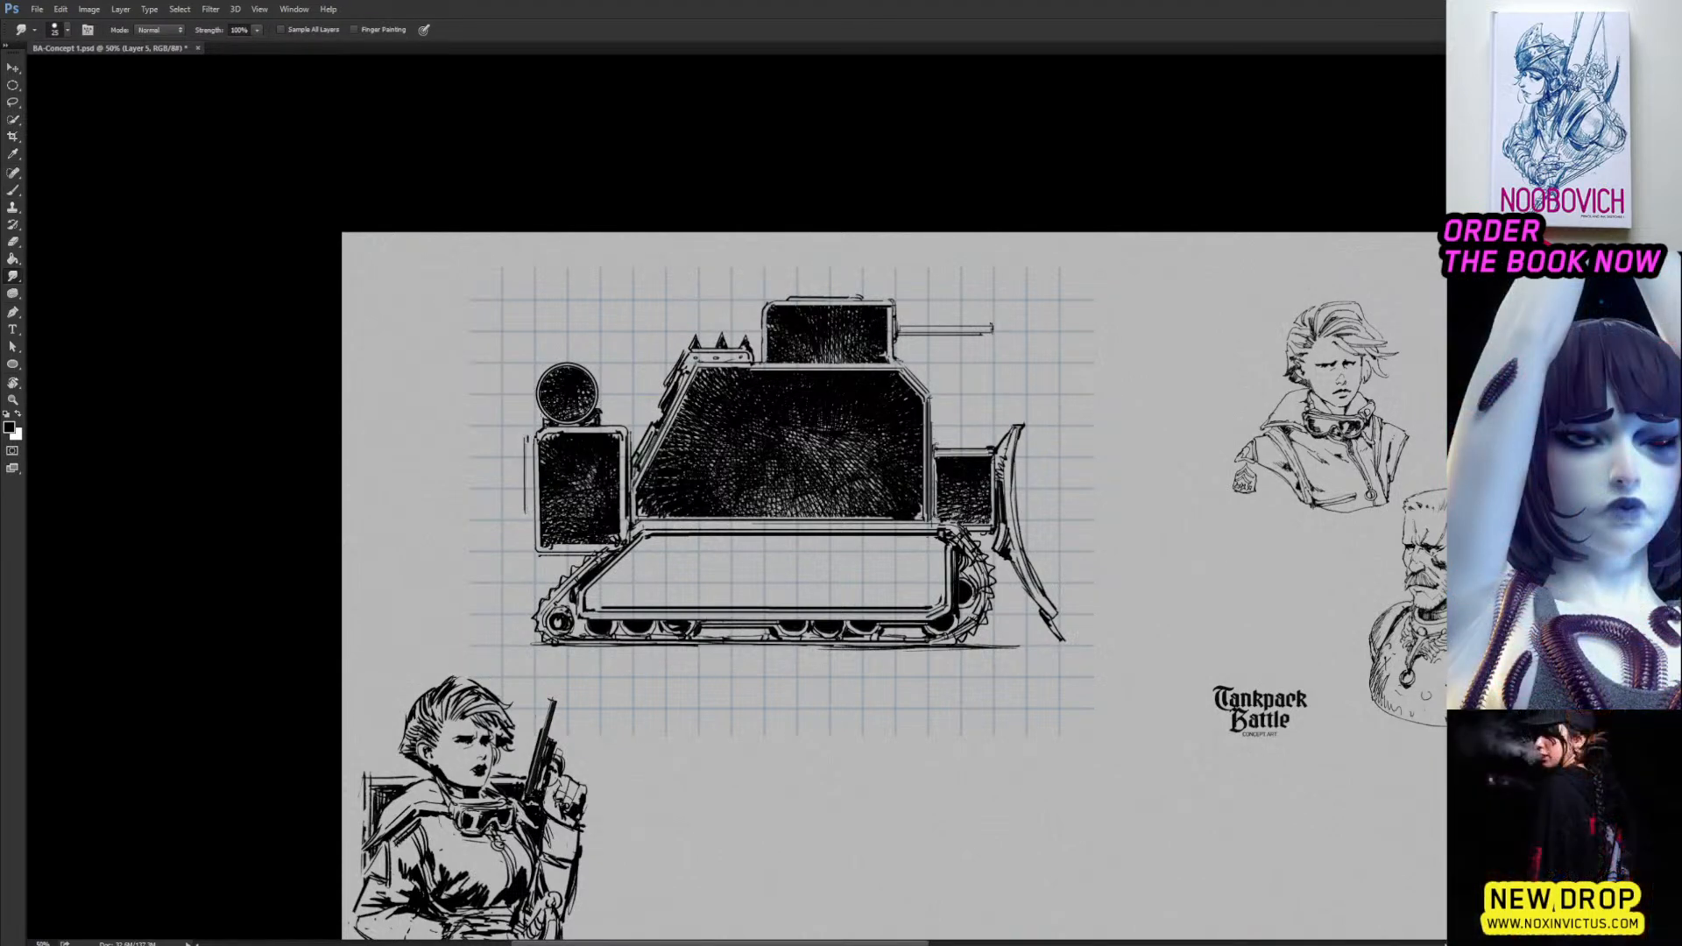
pyautogui.press('b')
pyautogui.press('r')
pyautogui.press('b')
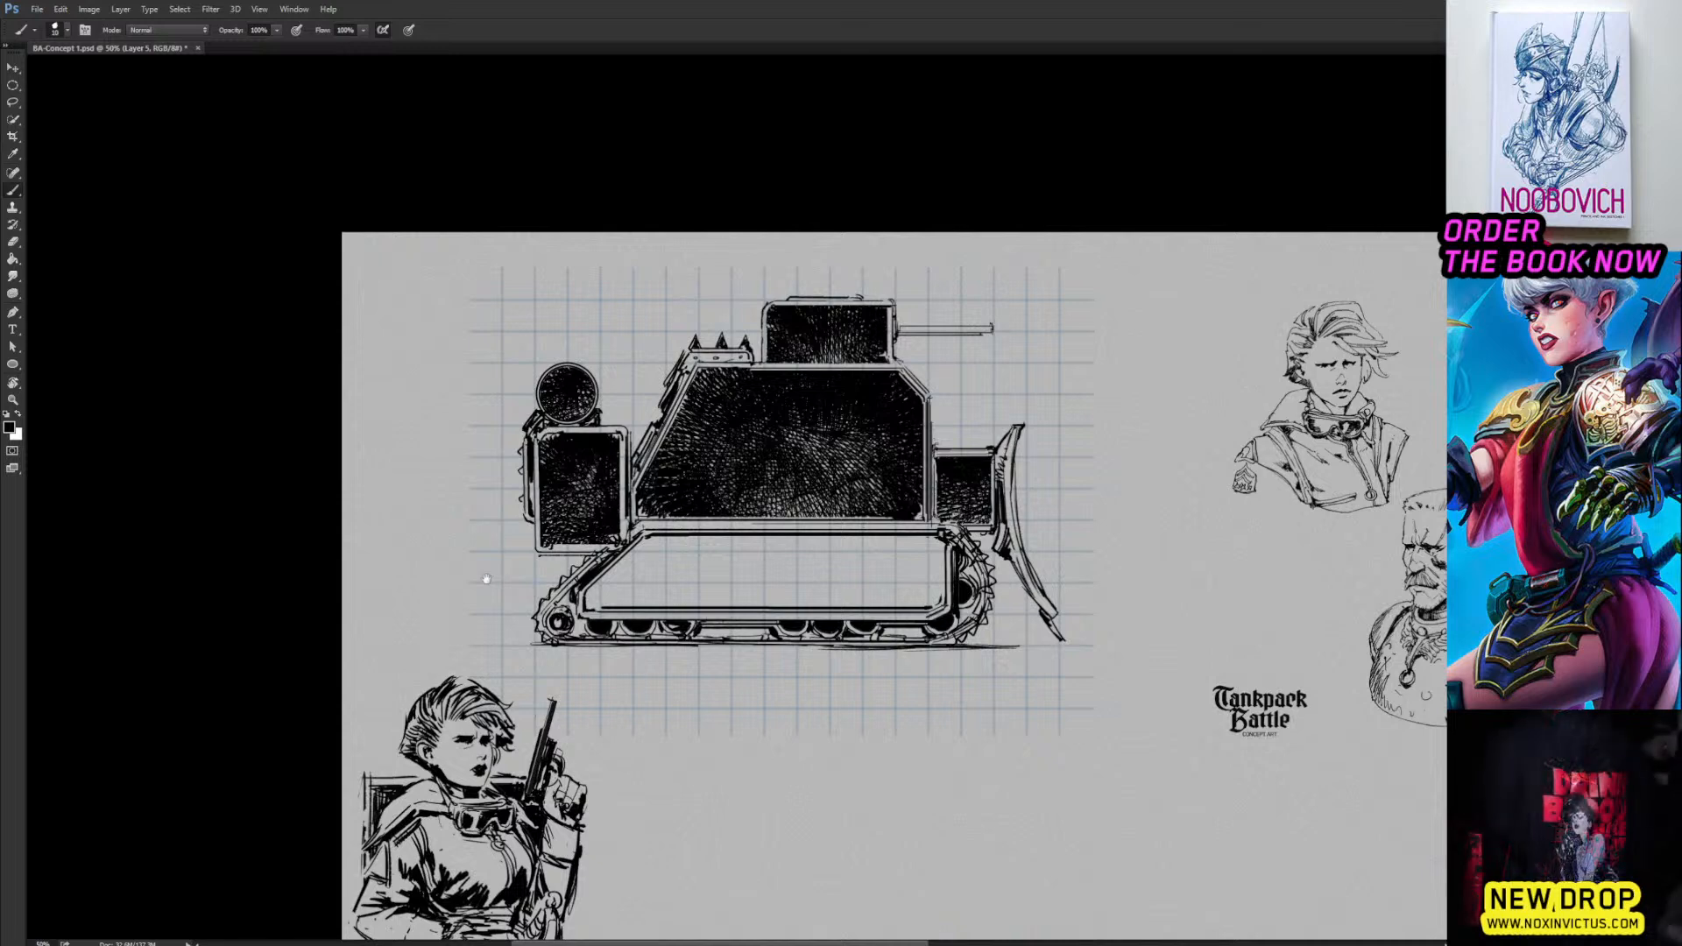
# Divide the track's side skirt with three evenly spaced vertical panel lines and dot rivets along the seams and edges.
pyautogui.moveTo(483, 556); pyautogui.dragTo(558, 530)
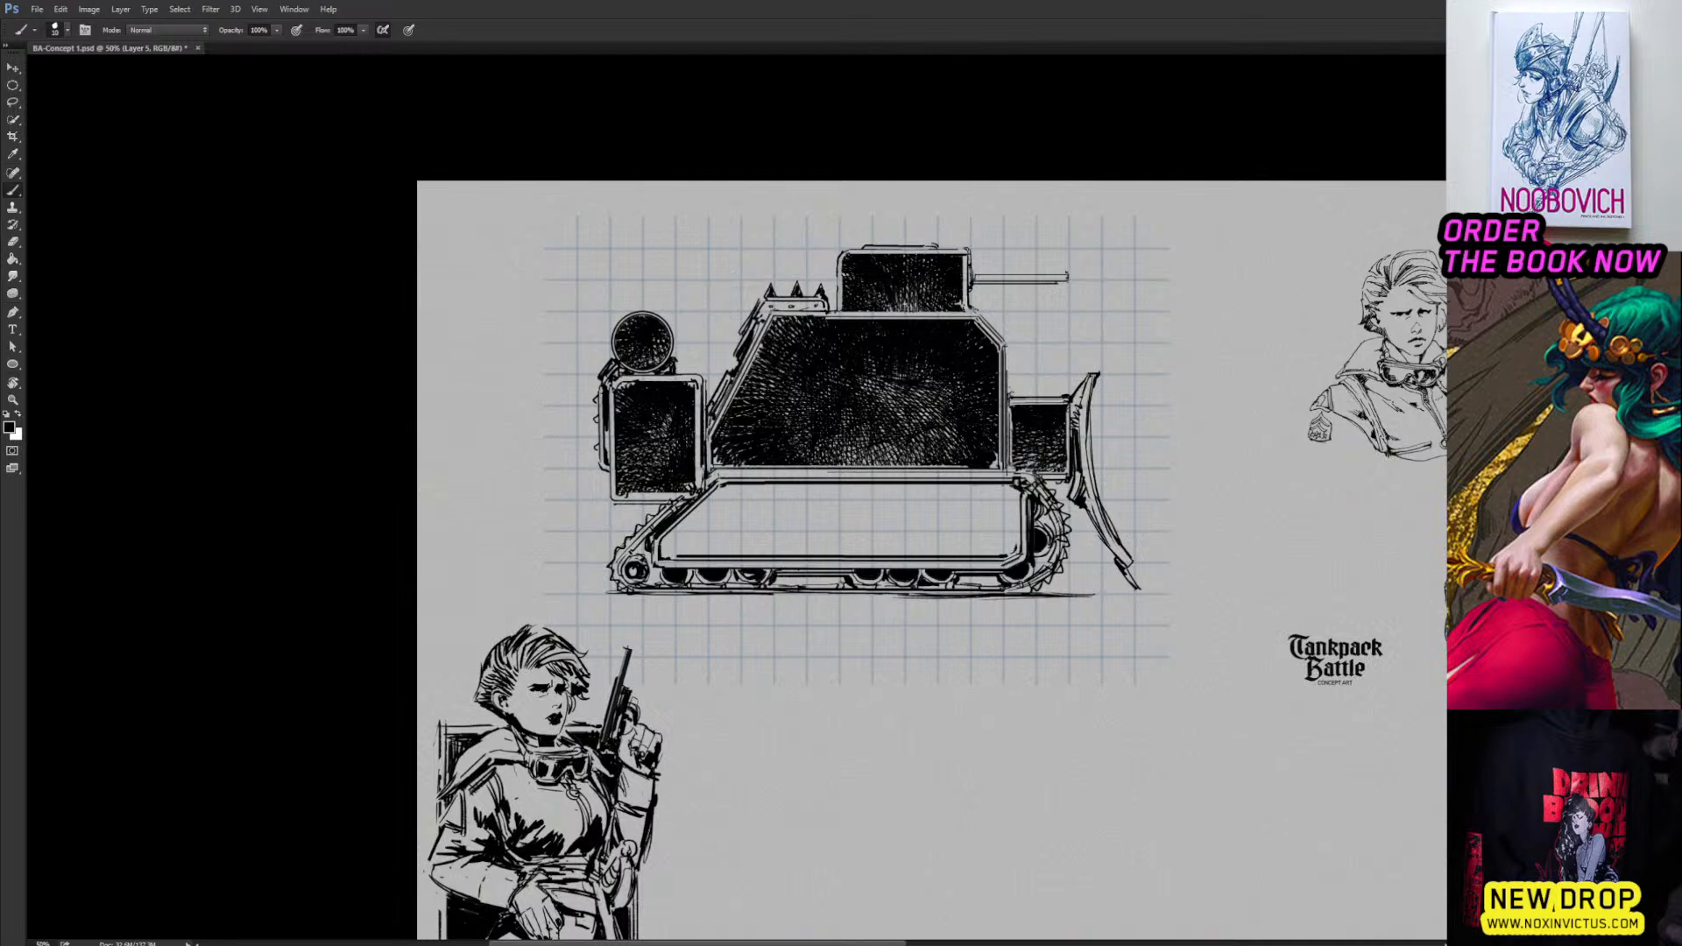
pyautogui.moveTo(941, 353); pyautogui.dragTo(888, 293)
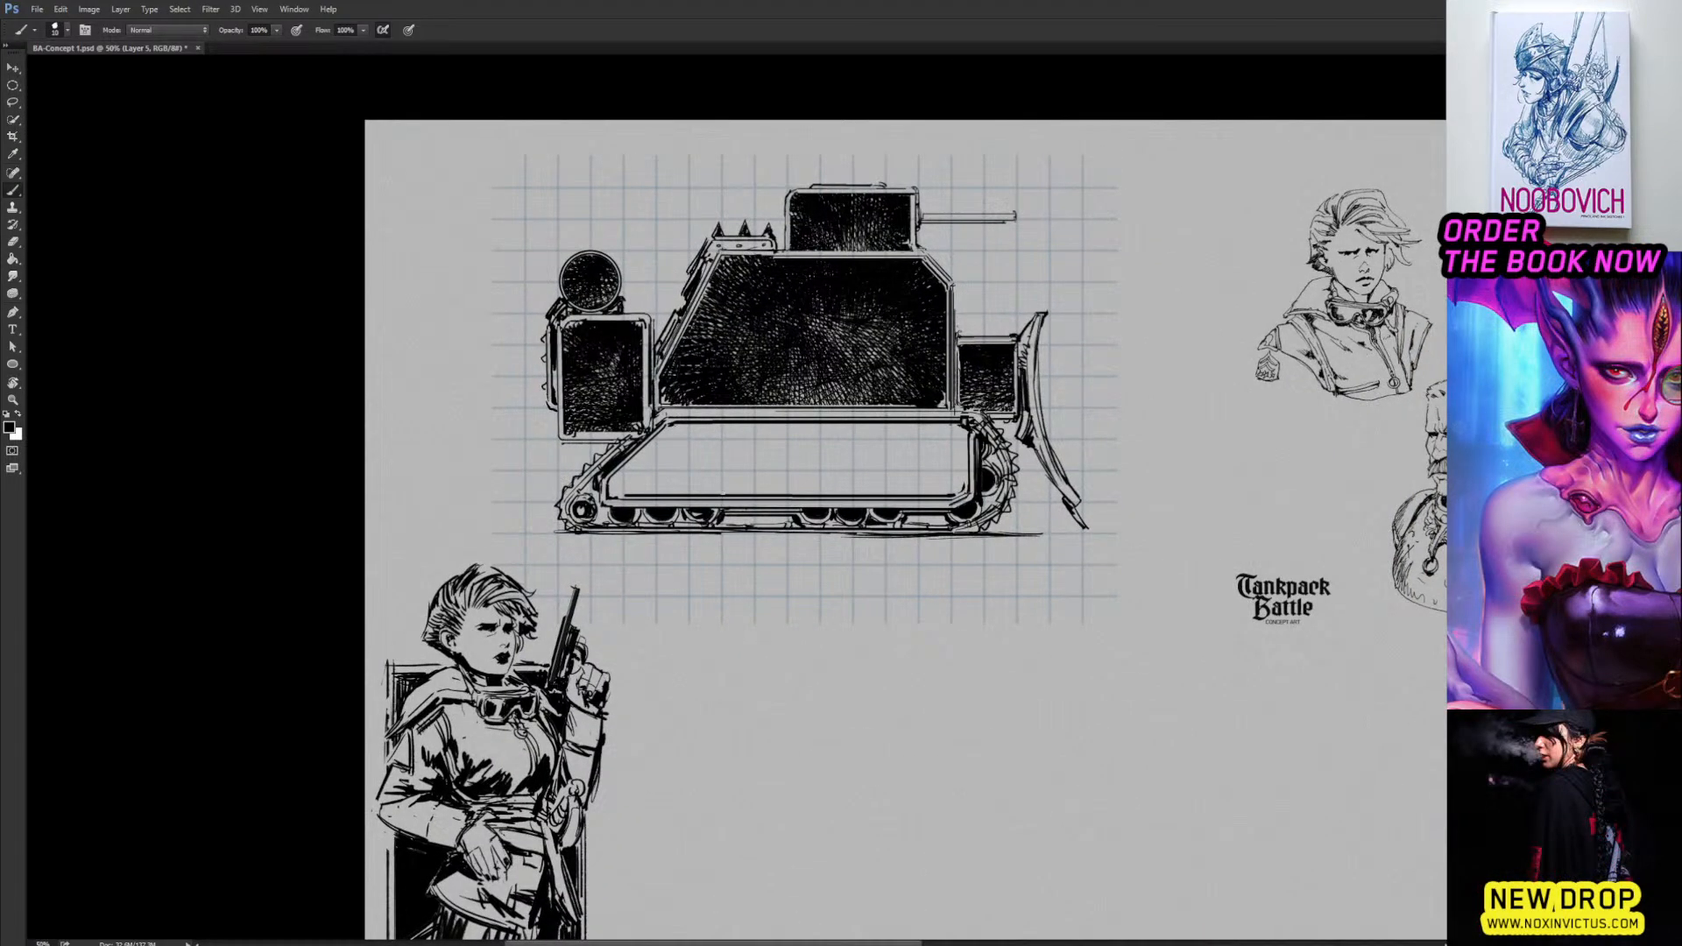
pyautogui.press('r')
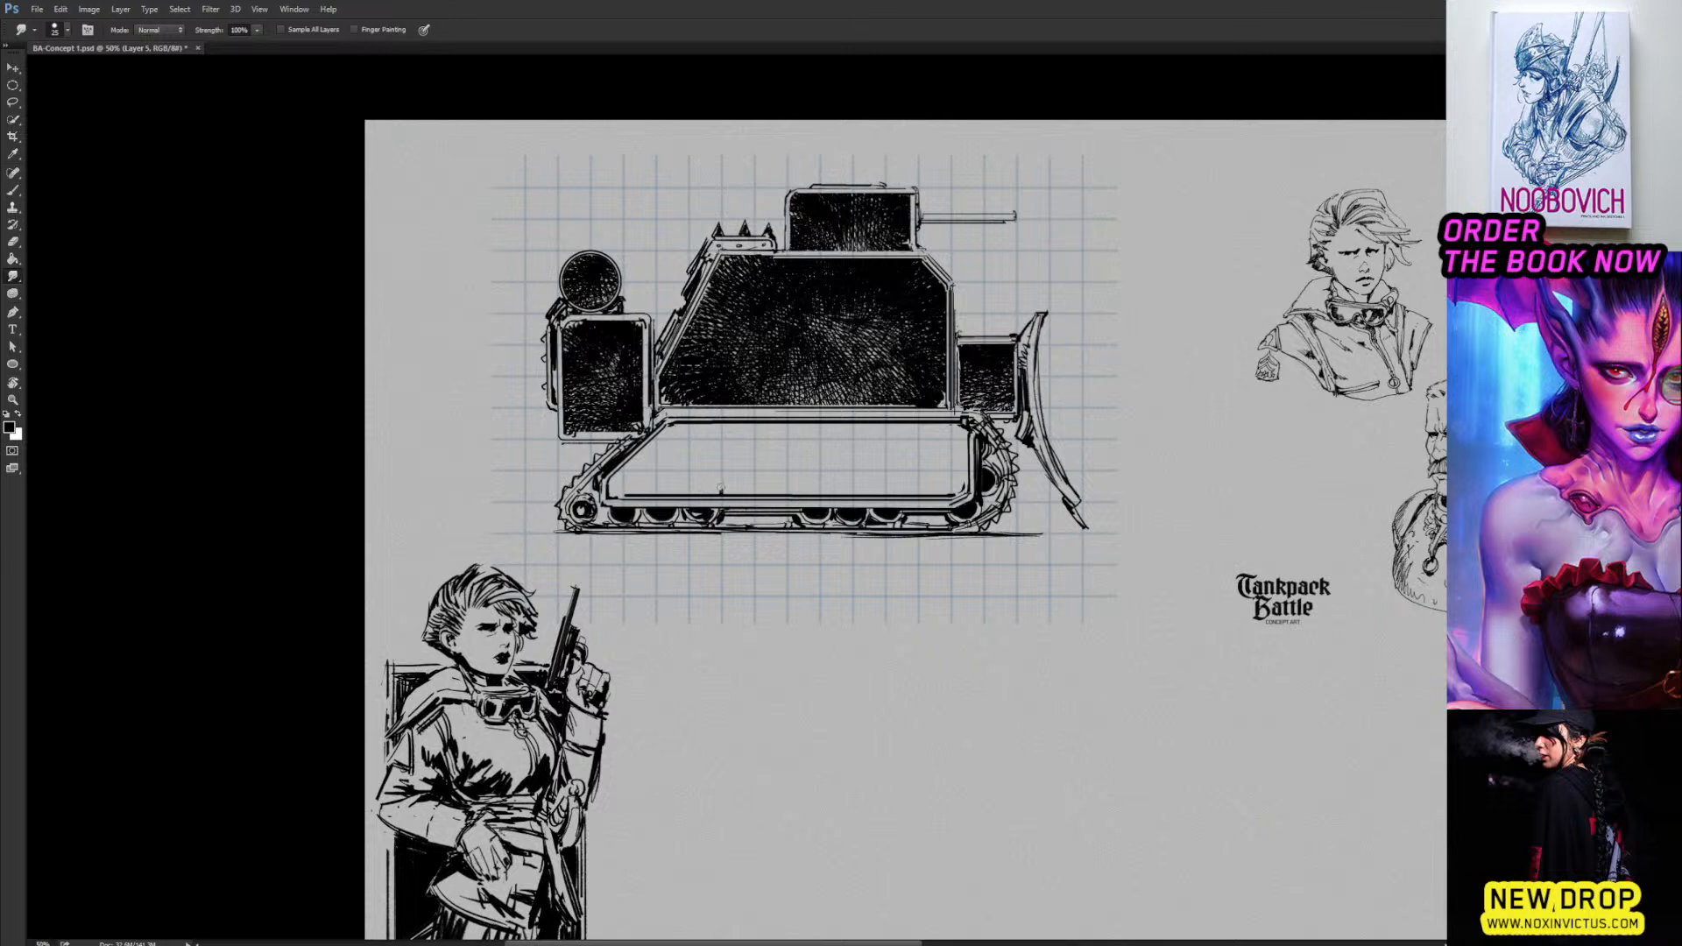
pyautogui.moveTo(721, 493); pyautogui.dragTo(721, 431)
pyautogui.press('b')
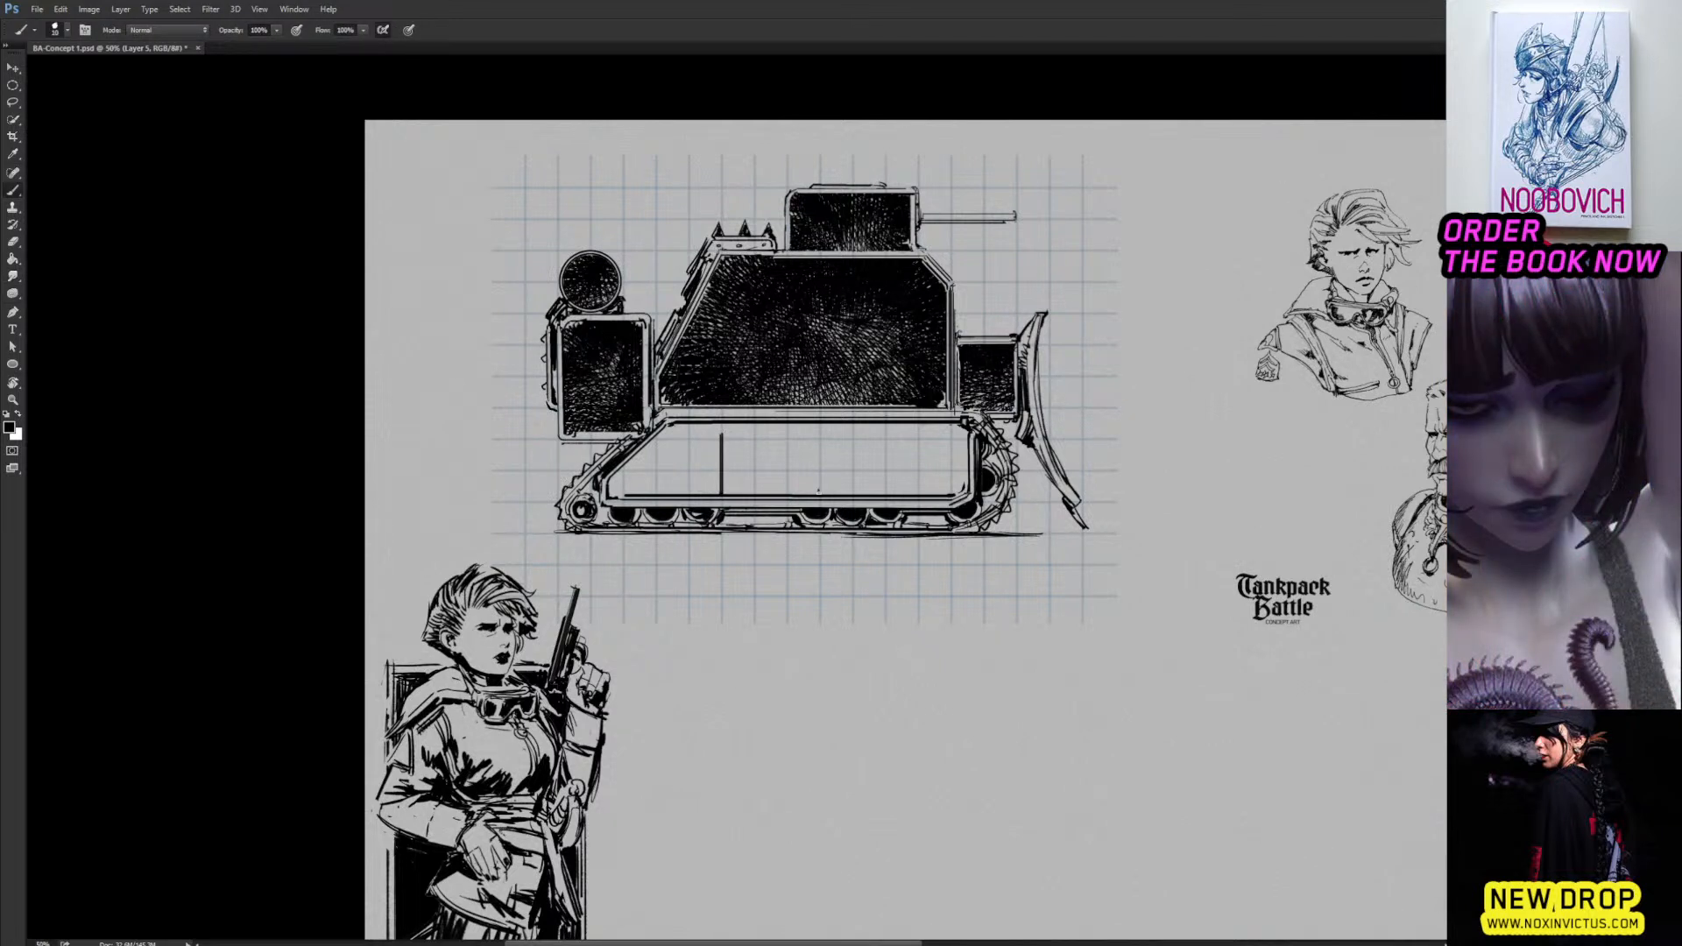
pyautogui.press('r')
pyautogui.moveTo(820, 493); pyautogui.dragTo(821, 427)
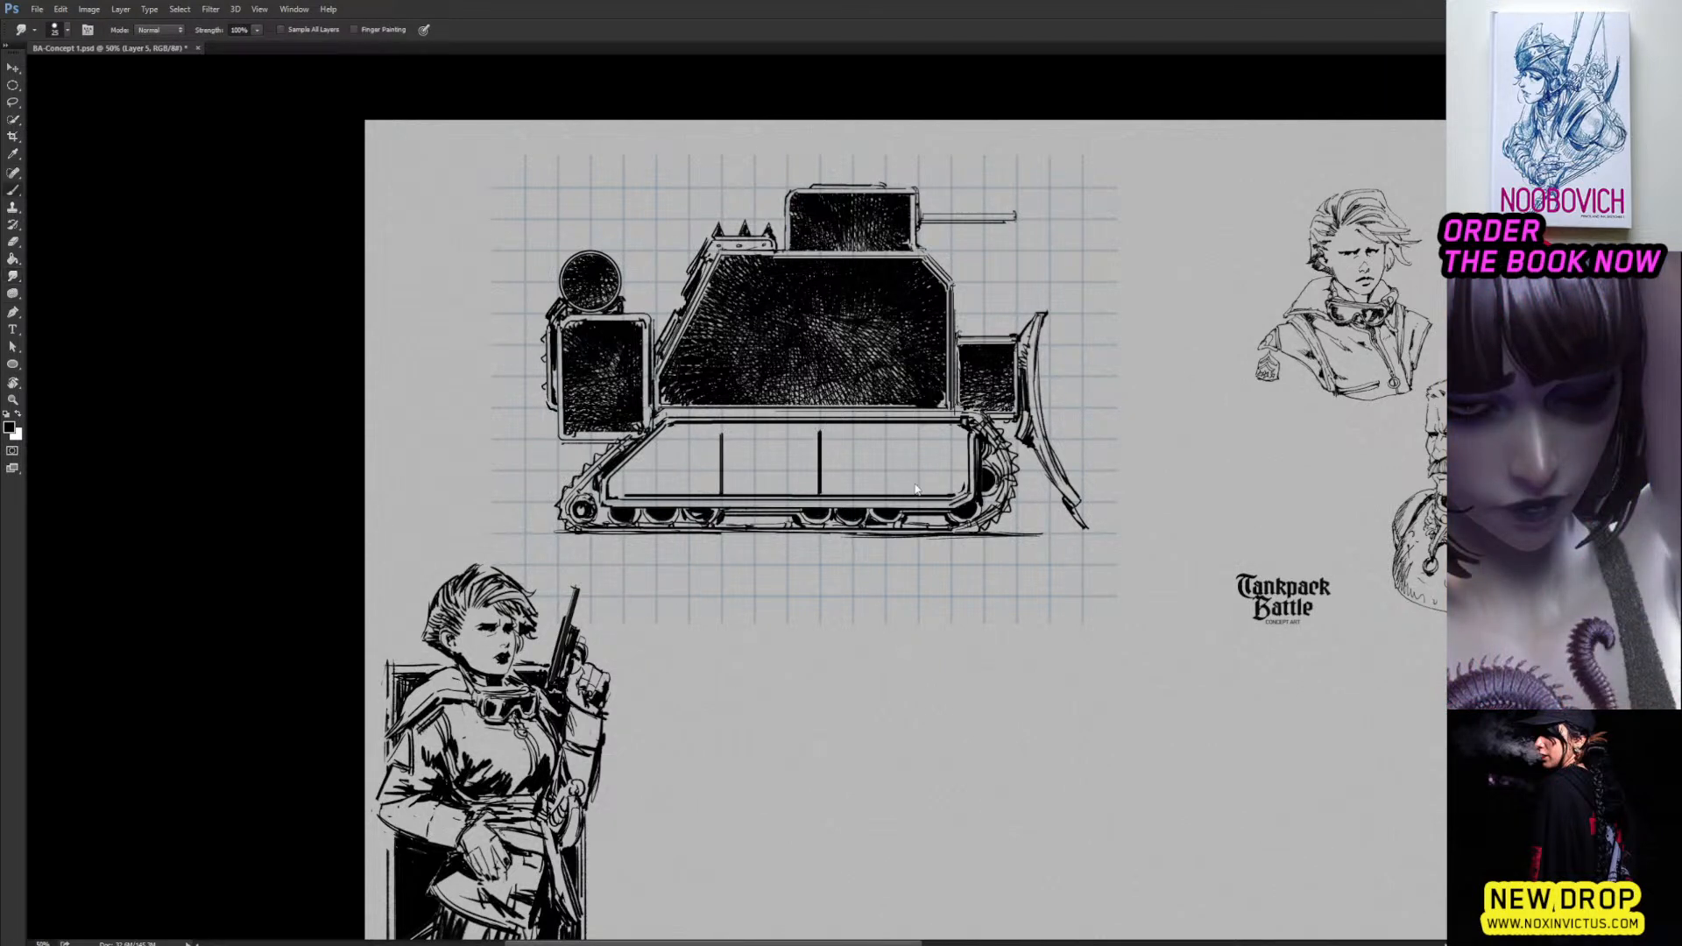
pyautogui.press('b')
pyautogui.press('r')
pyautogui.moveTo(919, 492); pyautogui.dragTo(919, 432)
pyautogui.press('b')
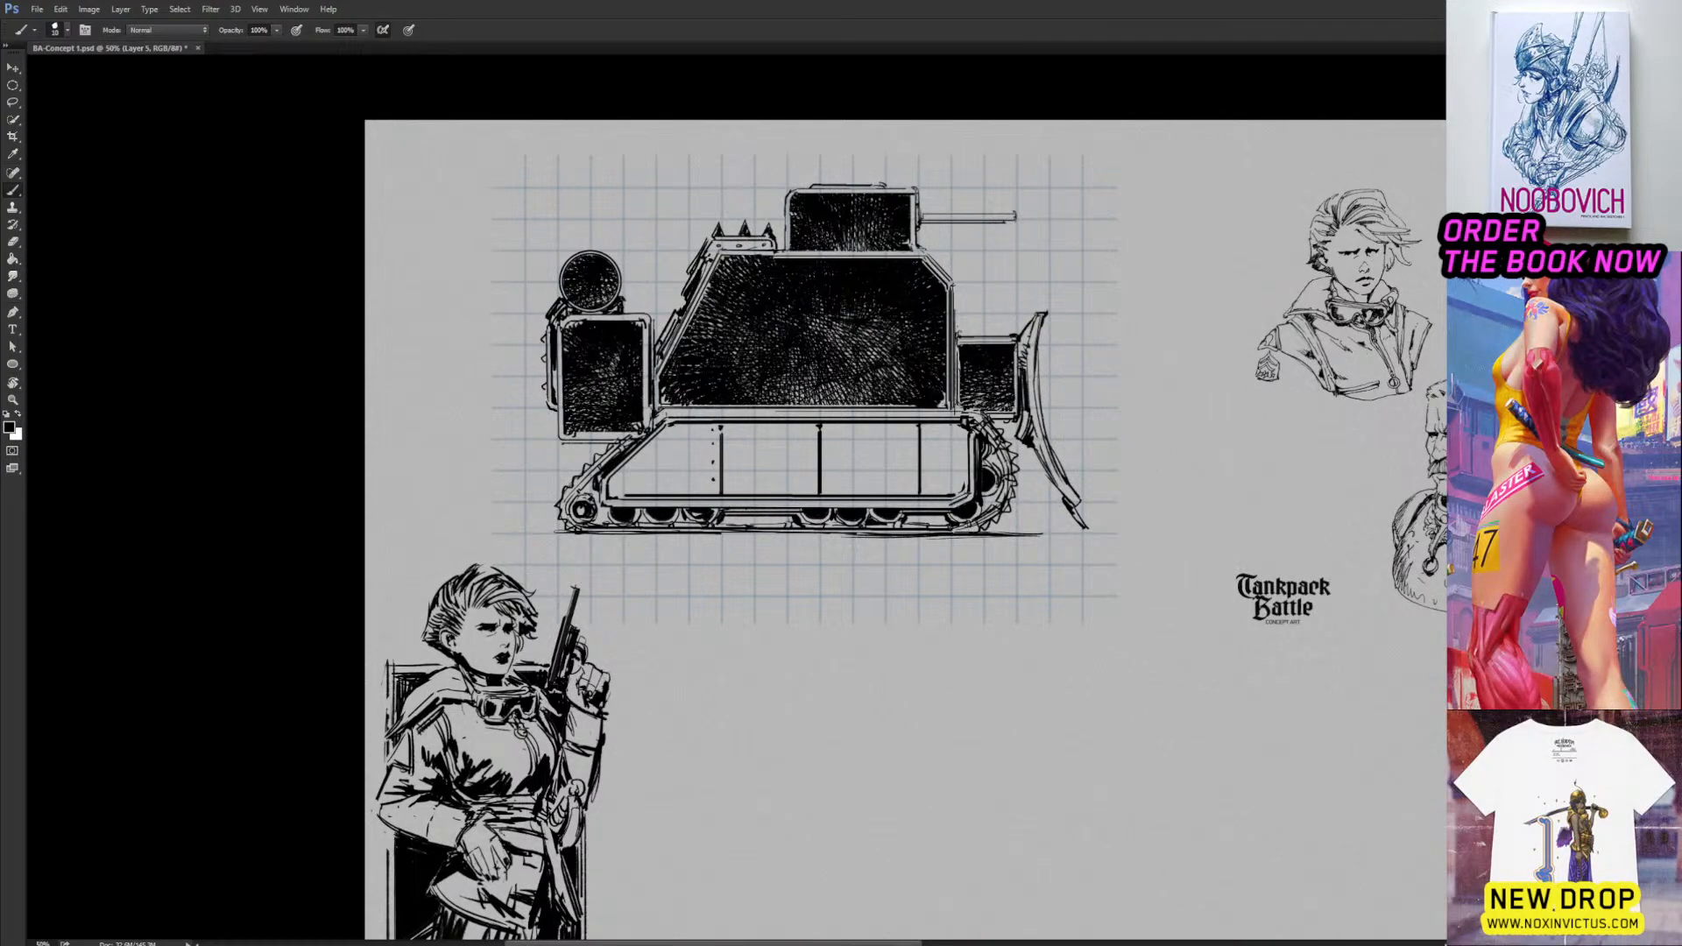
pyautogui.moveTo(702, 375); pyautogui.dragTo(686, 406)
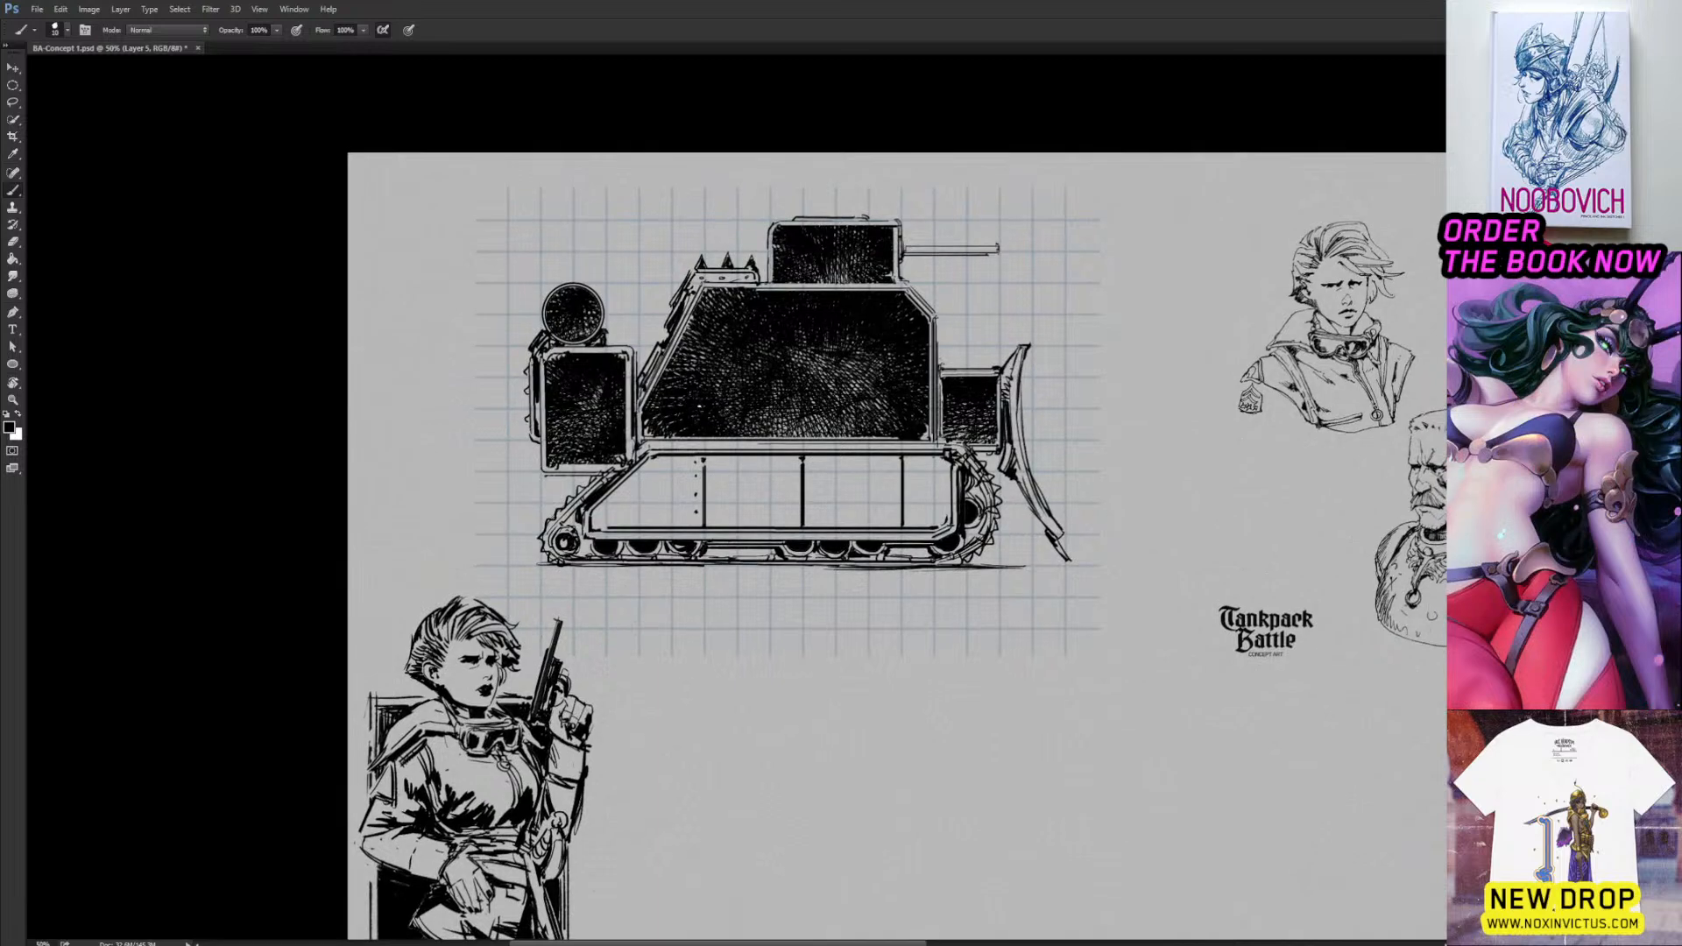
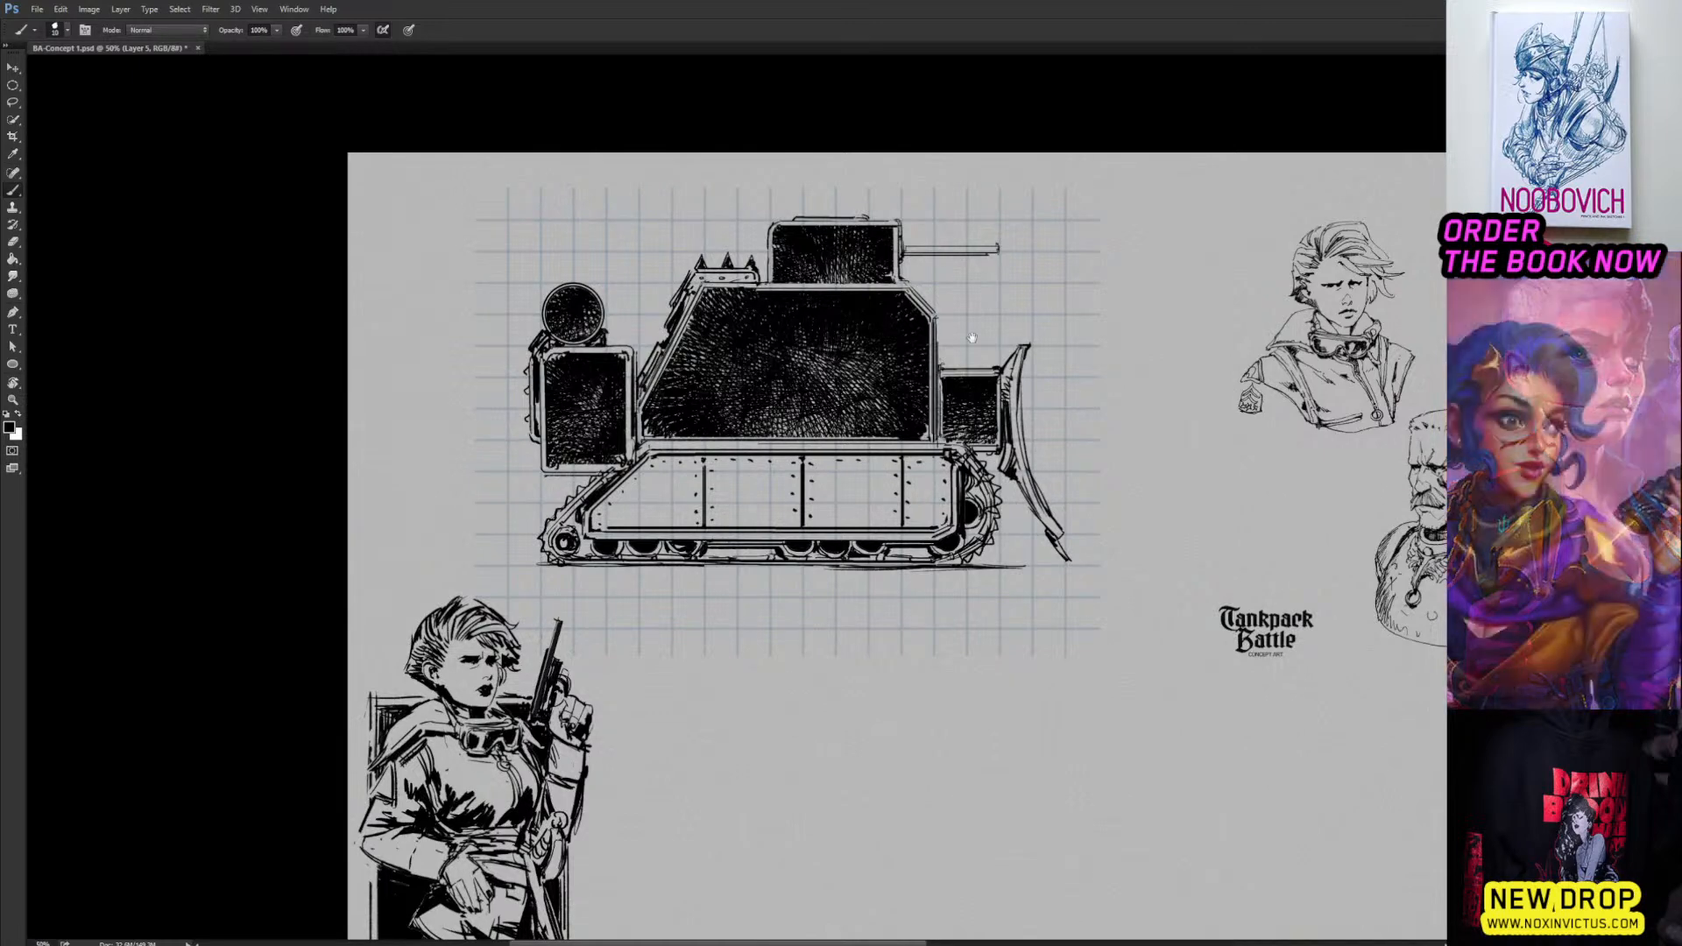
# Sketch a helmeted soldier's head and torso holding a rifle on a new layer behind the tank's rear.
pyautogui.moveTo(834, 399); pyautogui.dragTo(815, 438)
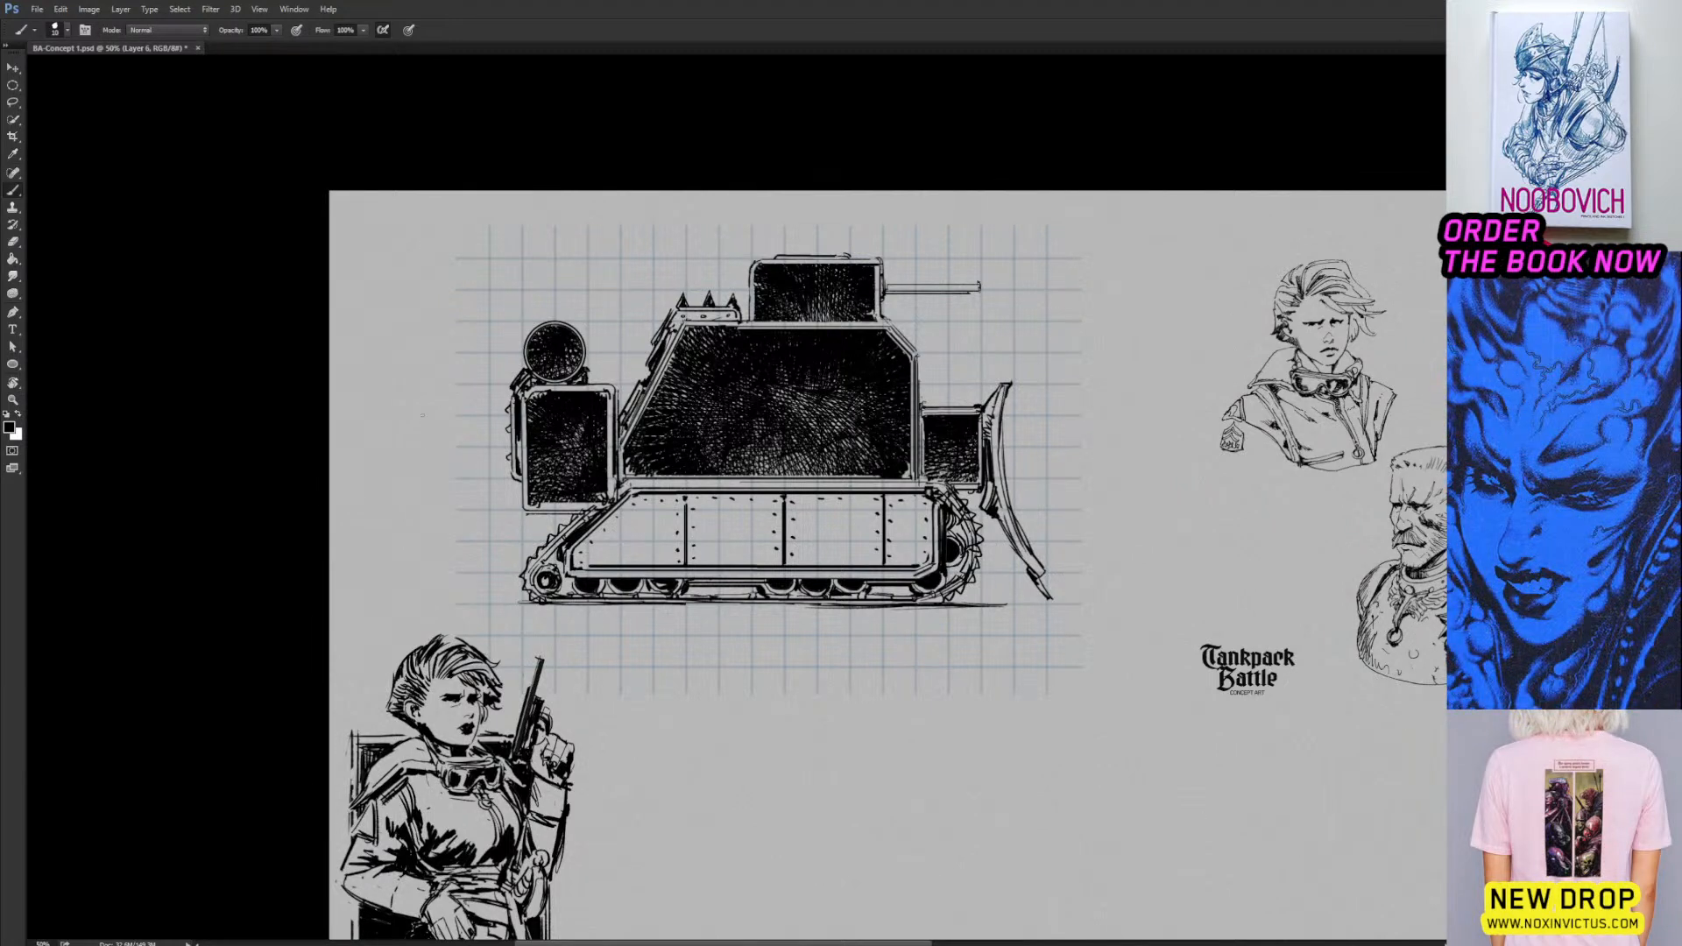
pyautogui.moveTo(422, 418)
pyautogui.mouseDown()
pyautogui.moveTo(440, 392)
pyautogui.moveTo(458, 410)
pyautogui.mouseUp()
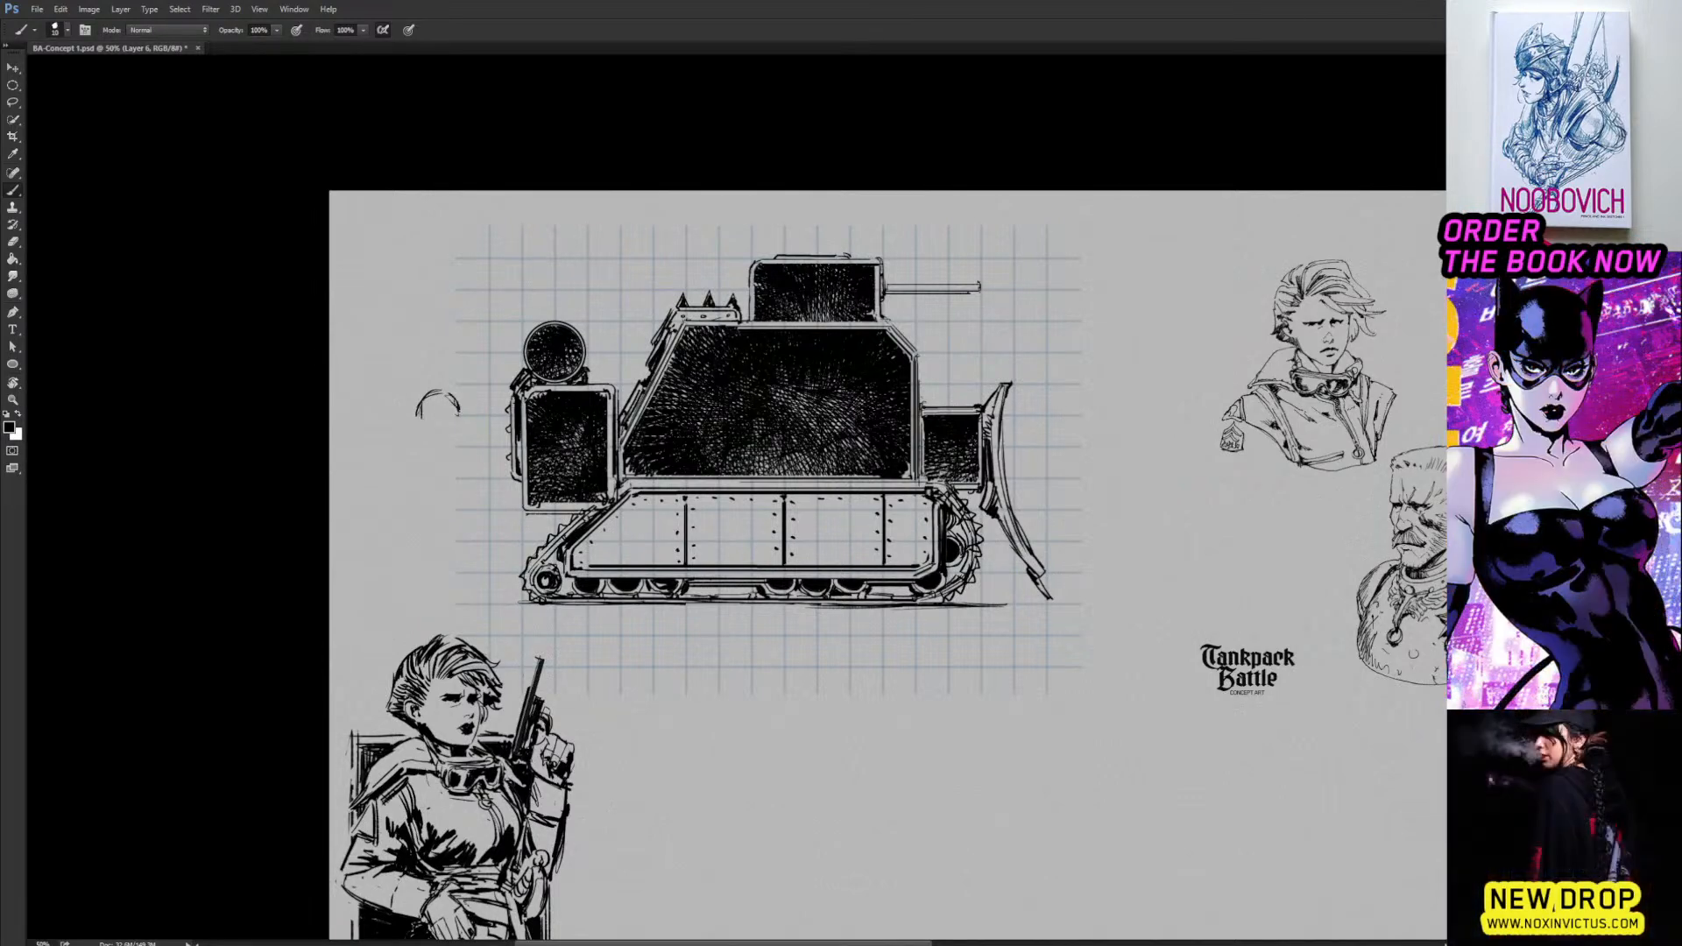
pyautogui.moveTo(426, 420)
pyautogui.mouseDown()
pyautogui.moveTo(463, 421)
pyautogui.moveTo(421, 427)
pyautogui.moveTo(448, 426)
pyautogui.moveTo(407, 451)
pyautogui.moveTo(443, 454)
pyautogui.mouseUp()
pyautogui.moveTo(438, 448)
pyautogui.mouseDown()
pyautogui.moveTo(417, 443)
pyautogui.moveTo(453, 477)
pyautogui.moveTo(390, 488)
pyautogui.moveTo(480, 474)
pyautogui.mouseUp()
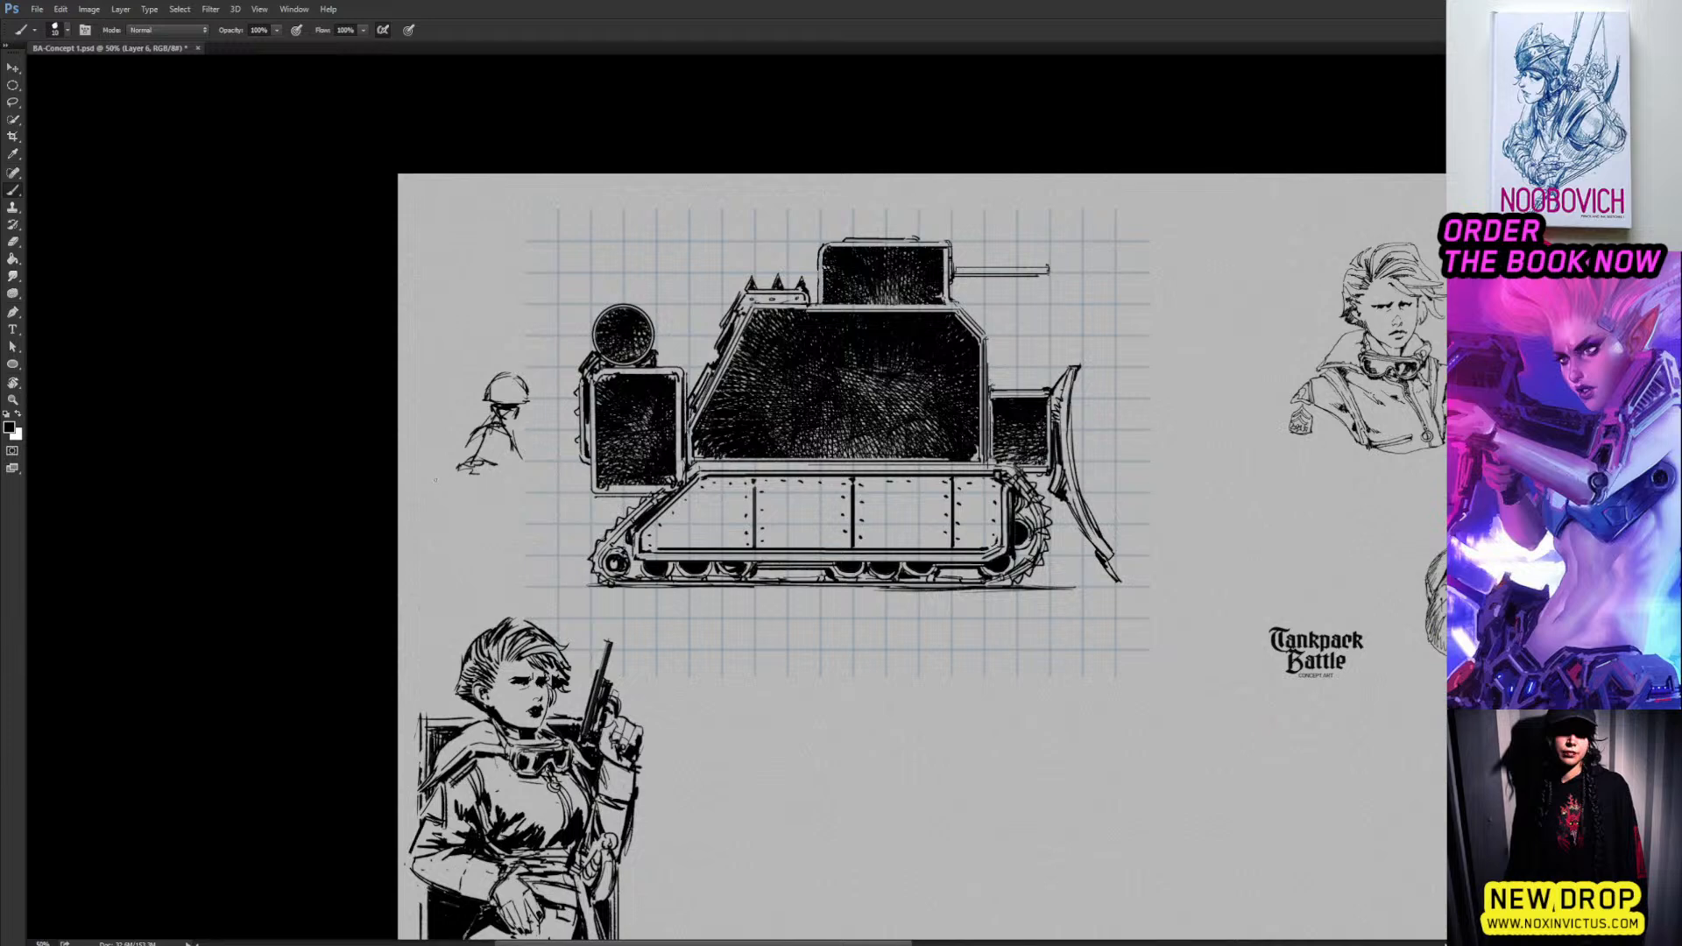
pyautogui.moveTo(474, 469)
pyautogui.mouseDown()
pyautogui.moveTo(450, 419)
pyautogui.moveTo(427, 417)
pyautogui.mouseUp()
pyautogui.moveTo(451, 398)
pyautogui.mouseDown()
pyautogui.moveTo(427, 417)
pyautogui.moveTo(443, 403)
pyautogui.moveTo(454, 418)
pyautogui.mouseUp()
pyautogui.moveTo(471, 397); pyautogui.dragTo(464, 414)
pyautogui.moveTo(478, 390)
pyautogui.mouseDown()
pyautogui.moveTo(450, 431)
pyautogui.moveTo(493, 444)
pyautogui.mouseUp()
pyautogui.moveTo(470, 420); pyautogui.dragTo(528, 476)
pyautogui.moveTo(493, 414)
pyautogui.mouseDown()
pyautogui.moveTo(506, 454)
pyautogui.moveTo(443, 434)
pyautogui.moveTo(480, 447)
pyautogui.moveTo(435, 469)
pyautogui.mouseUp()
pyautogui.moveTo(454, 437)
pyautogui.mouseDown()
pyautogui.moveTo(440, 457)
pyautogui.moveTo(480, 473)
pyautogui.moveTo(450, 449)
pyautogui.mouseUp()
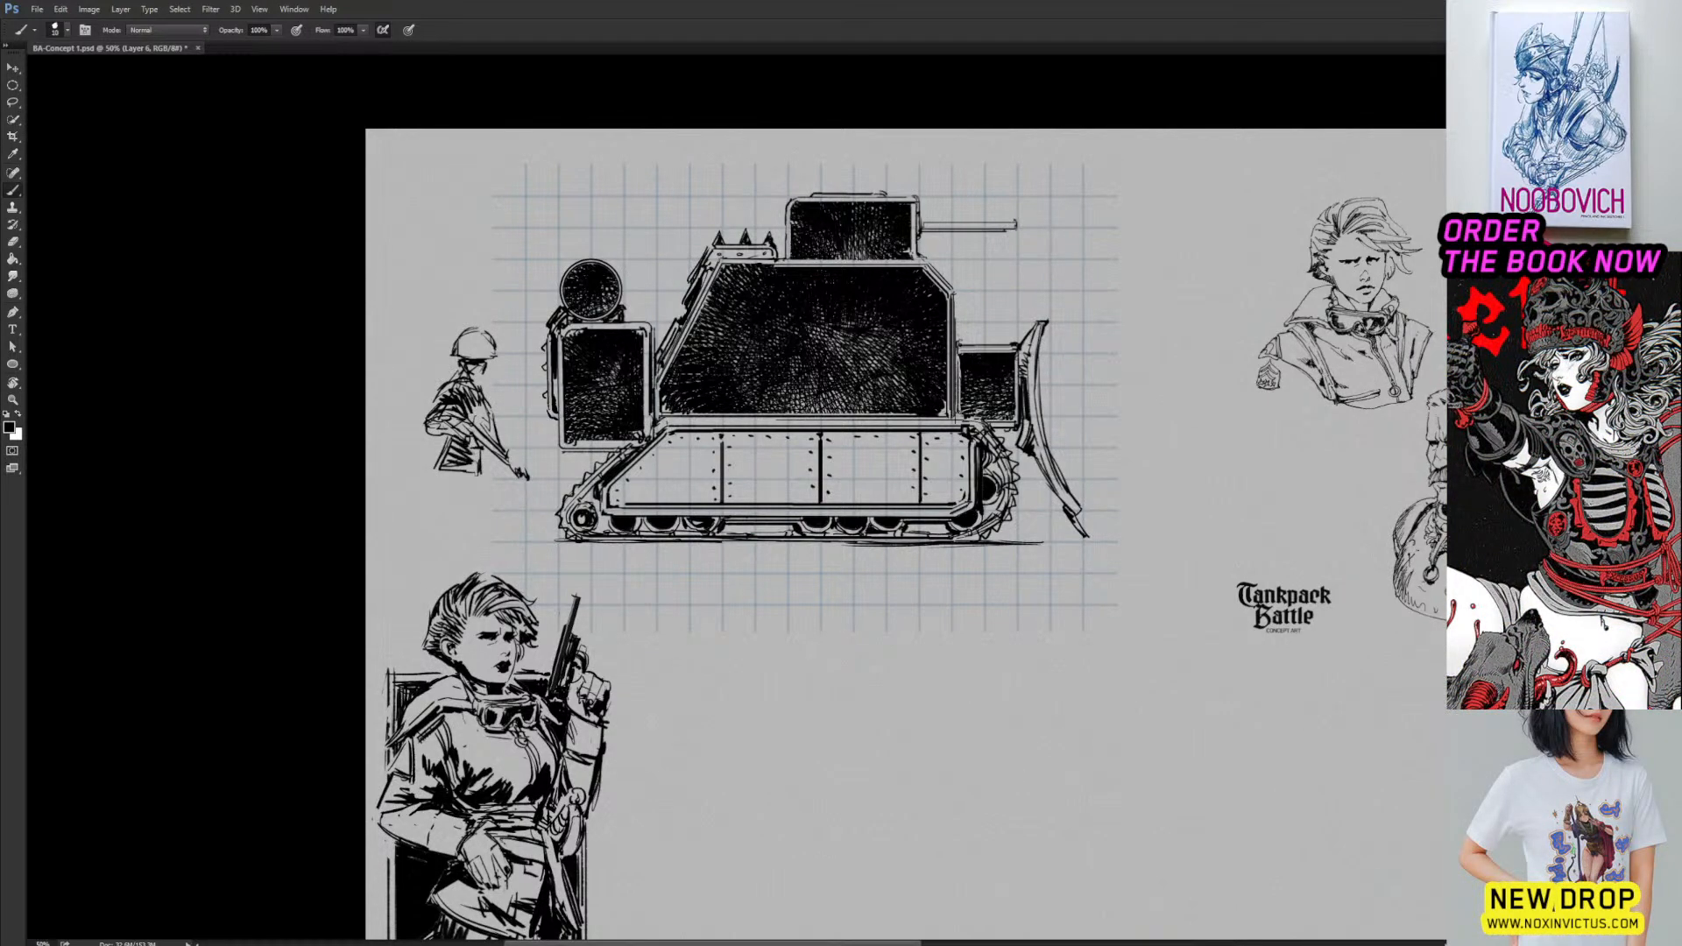
# Shade the soldier's face, helmet and jacket in black, erasing part of the helmet to refine its shape.
pyautogui.moveTo(485, 362); pyautogui.dragTo(476, 375)
pyautogui.moveTo(478, 364)
pyautogui.mouseDown()
pyautogui.moveTo(463, 383)
pyautogui.moveTo(467, 359)
pyautogui.mouseUp()
pyautogui.moveTo(487, 351); pyautogui.dragTo(472, 351)
pyautogui.moveTo(487, 339); pyautogui.dragTo(473, 348)
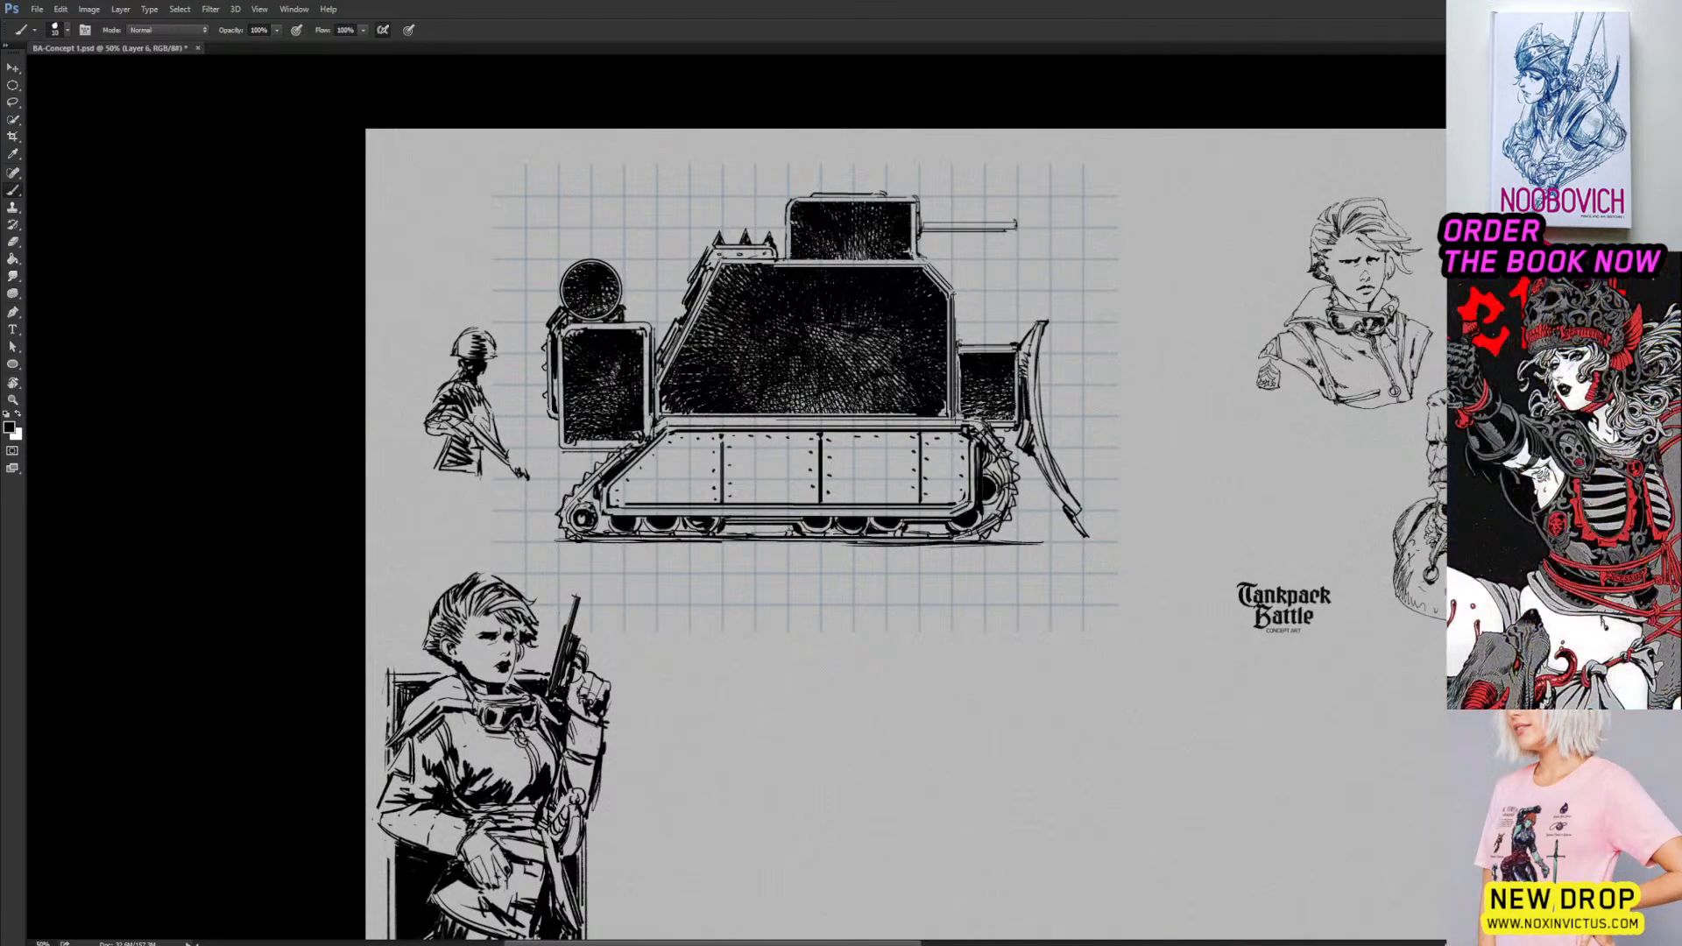
pyautogui.press('e')
pyautogui.moveTo(461, 333); pyautogui.dragTo(452, 355)
pyautogui.press('b')
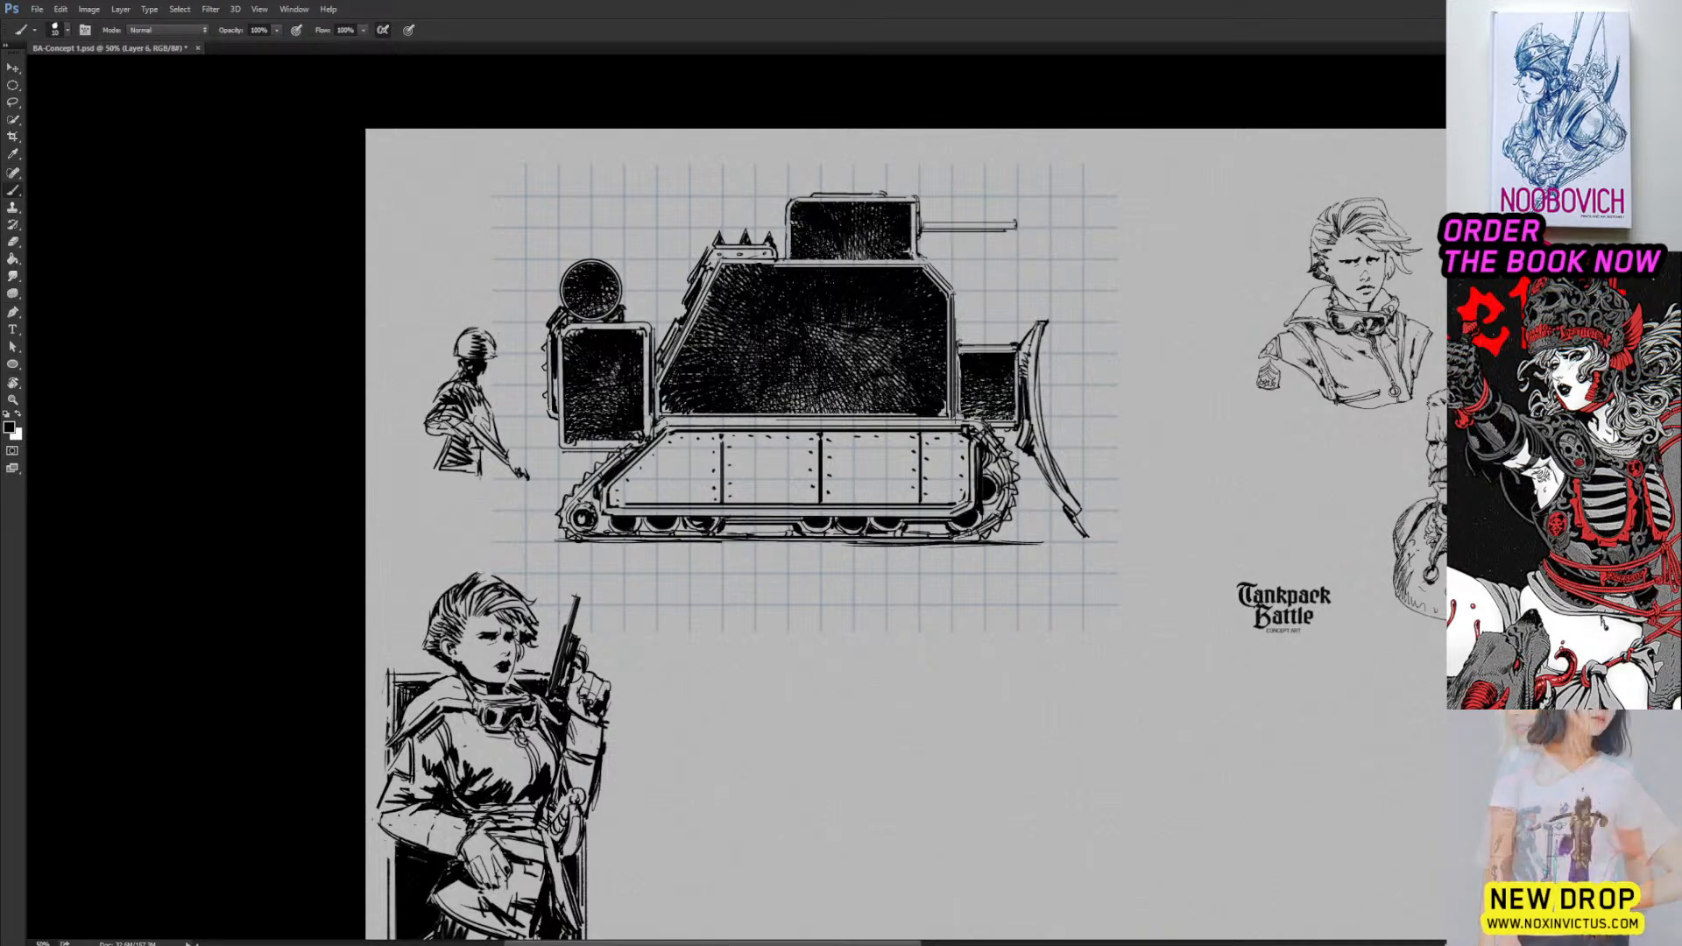
pyautogui.moveTo(464, 338); pyautogui.dragTo(481, 372)
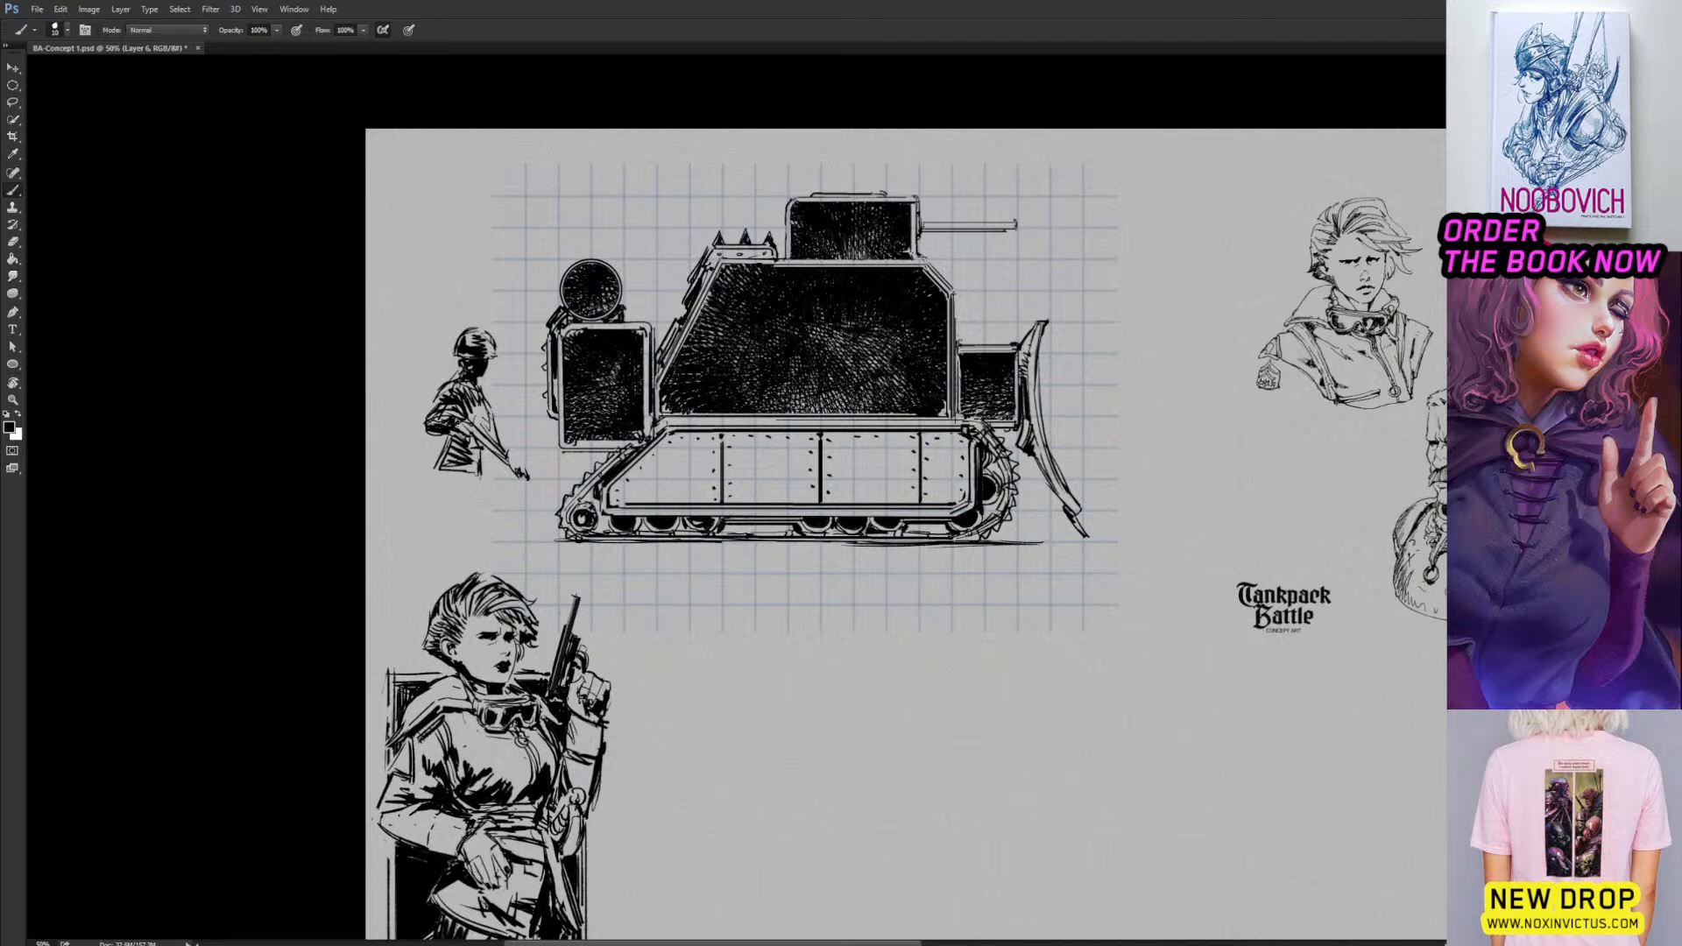
pyautogui.moveTo(447, 415); pyautogui.dragTo(428, 416)
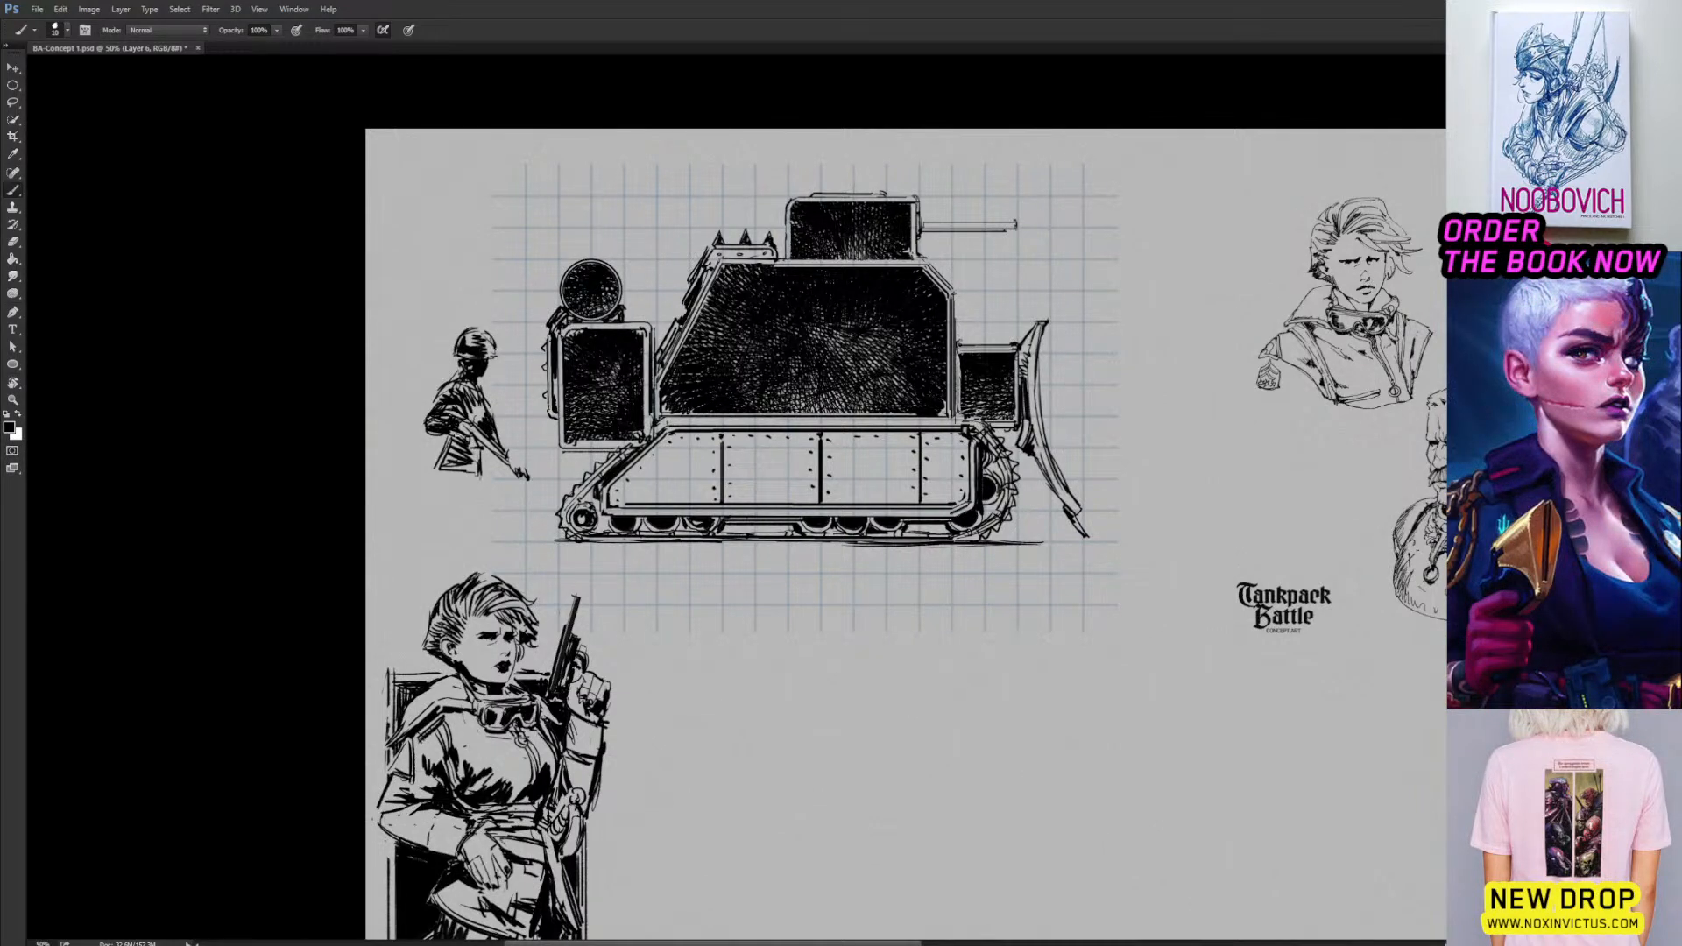
pyautogui.moveTo(452, 434); pyautogui.dragTo(481, 437)
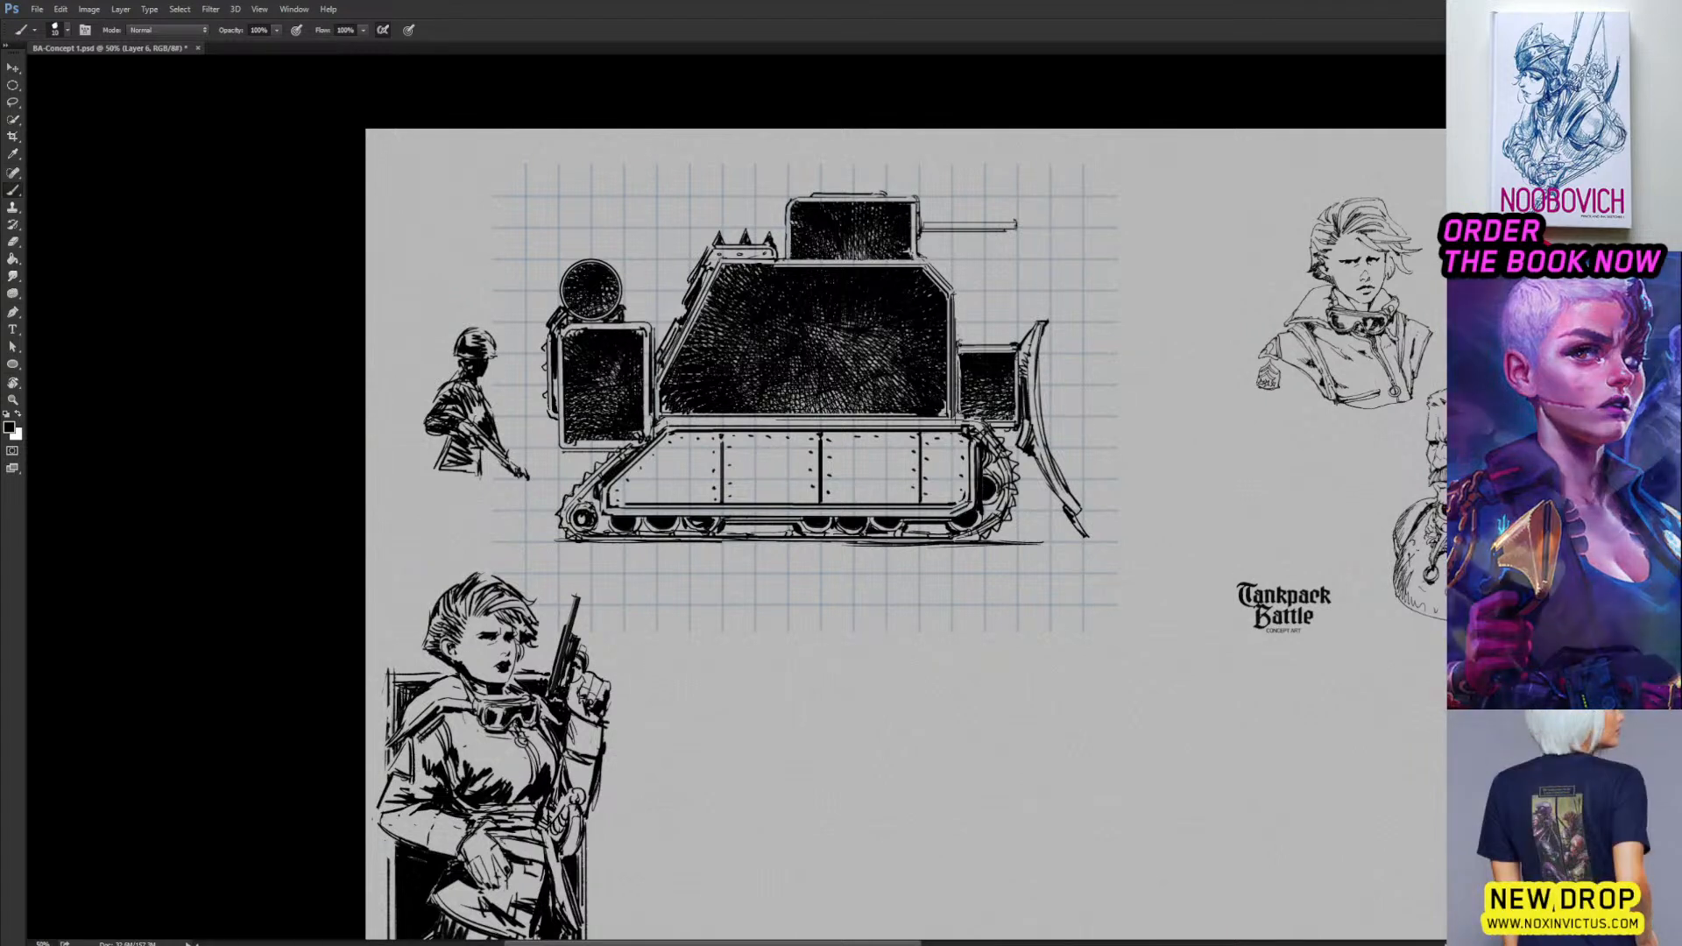
# Sketch the soldier's legs below the jacket with folded trouser lines.
pyautogui.moveTo(487, 451)
pyautogui.mouseDown()
pyautogui.moveTo(506, 479)
pyautogui.moveTo(444, 499)
pyautogui.moveTo(448, 513)
pyautogui.mouseUp()
pyautogui.moveTo(444, 464); pyautogui.dragTo(477, 522)
pyautogui.moveTo(473, 518); pyautogui.dragTo(487, 539)
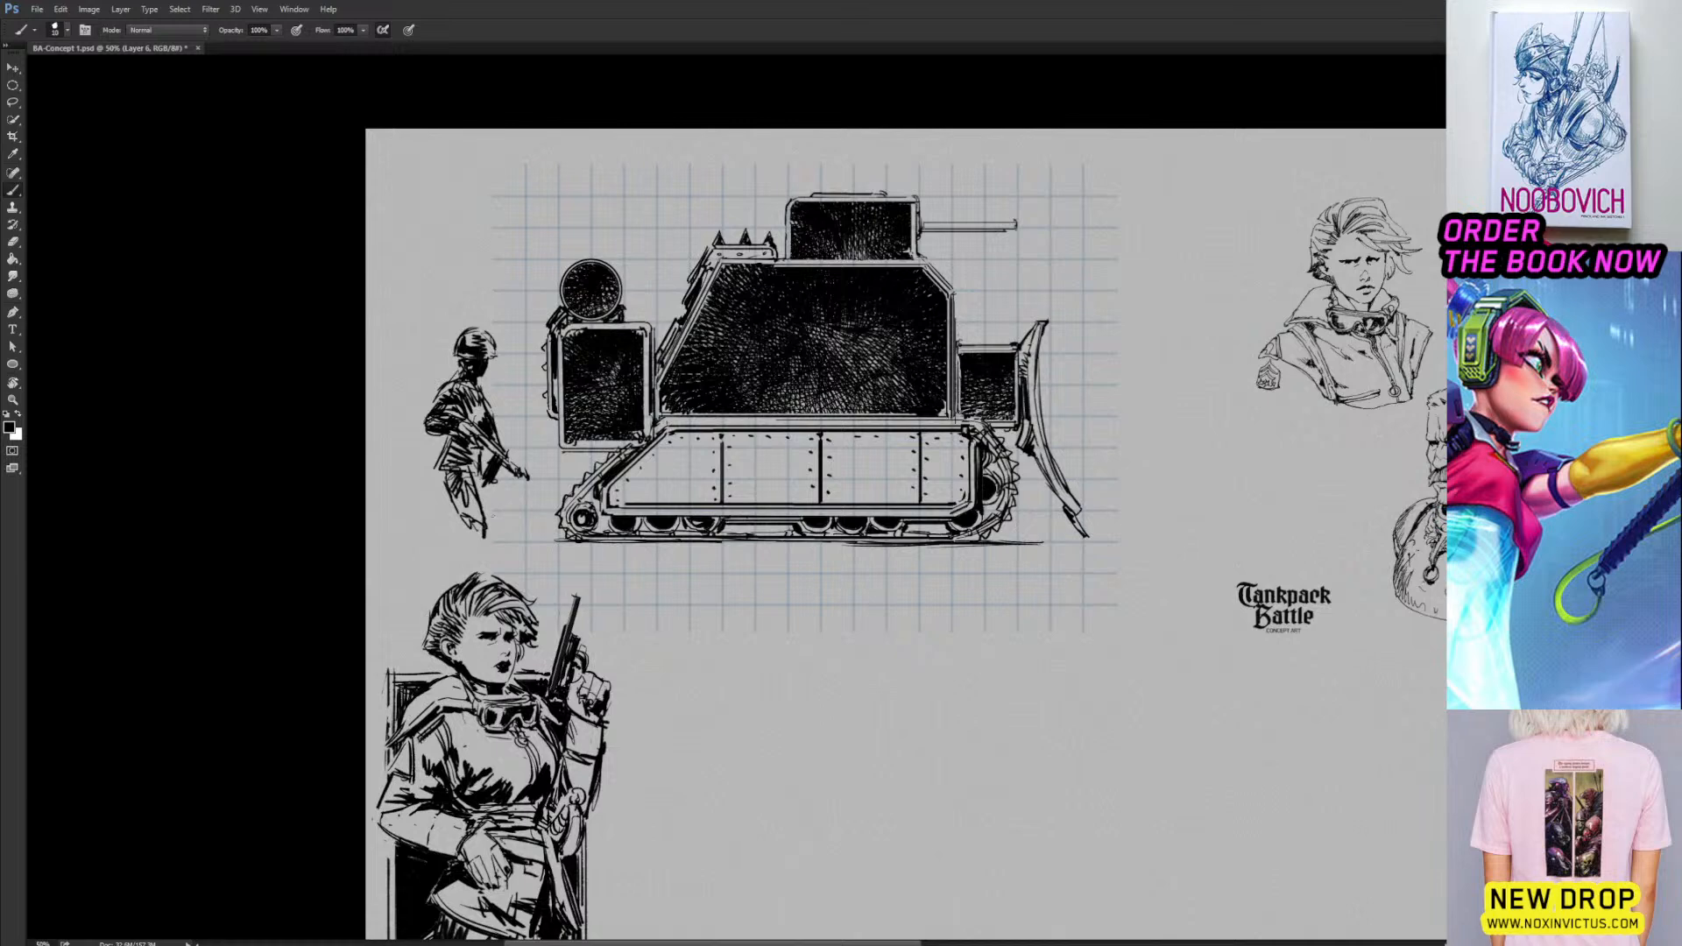
# Scale the soldier down with Free Transform to suit the tank's size.
pyautogui.hotkey('ctrl', 't')
pyautogui.moveTo(530, 329); pyautogui.dragTo(494, 371)
pyautogui.press('Return')
pyautogui.press('b')
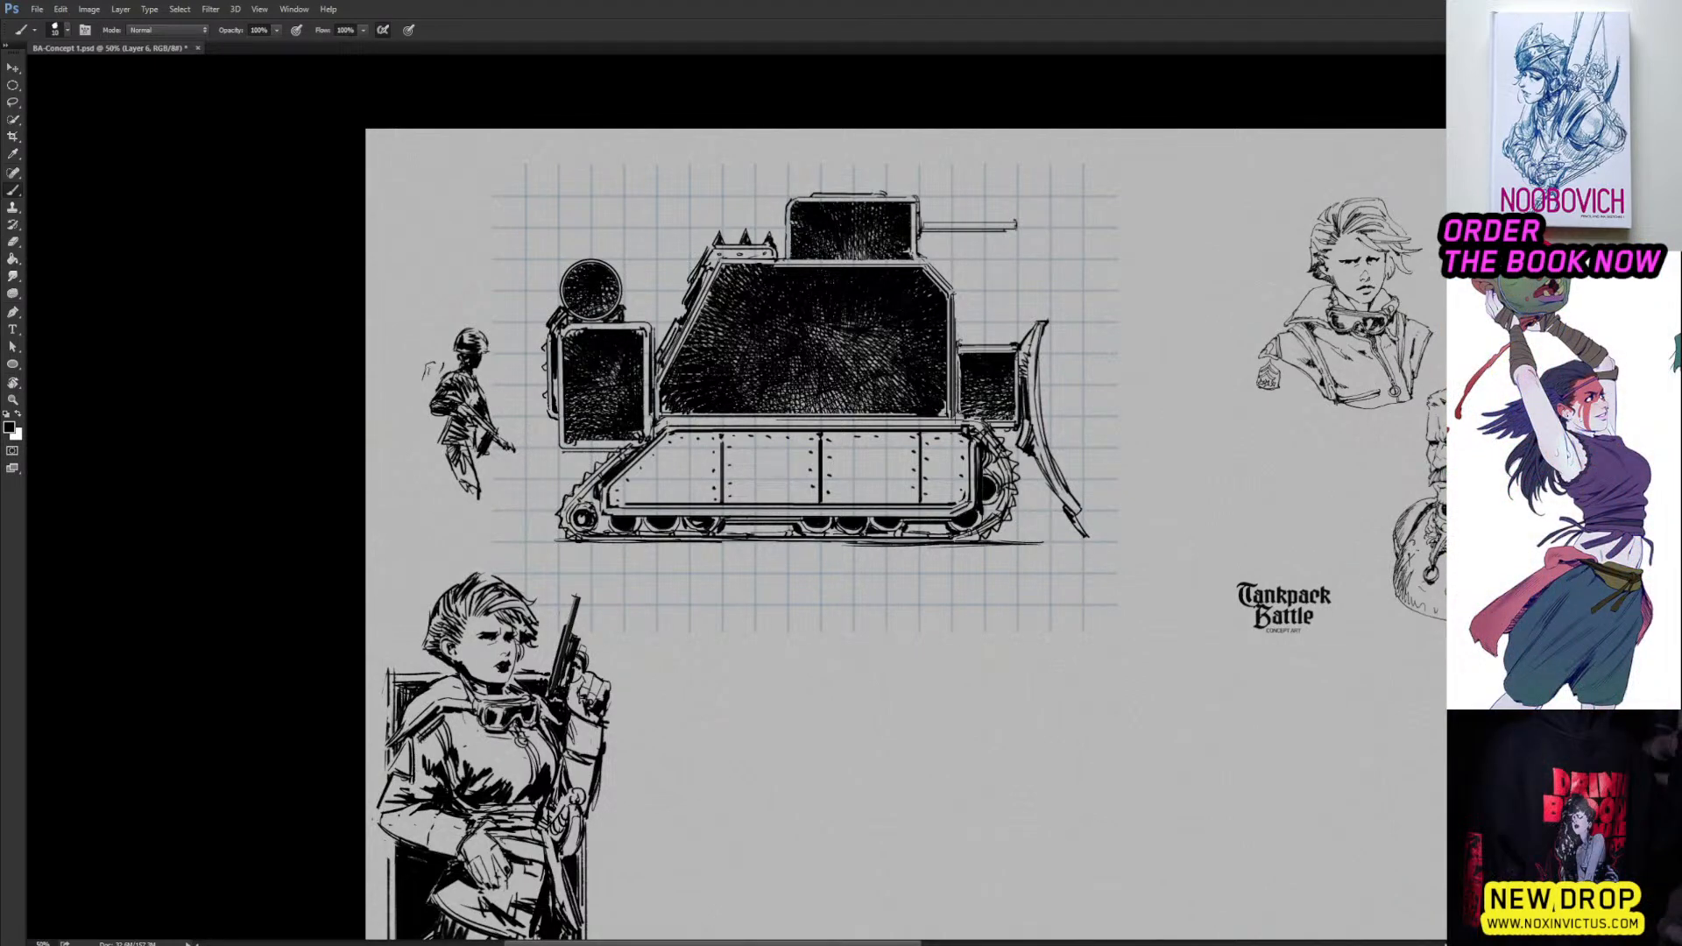
# Ink a black backpack and a long upright item on the soldier's back, and darken the waist and jacket.
pyautogui.moveTo(427, 364)
pyautogui.mouseDown()
pyautogui.moveTo(430, 384)
pyautogui.moveTo(443, 372)
pyautogui.moveTo(418, 428)
pyautogui.moveTo(439, 439)
pyautogui.mouseUp()
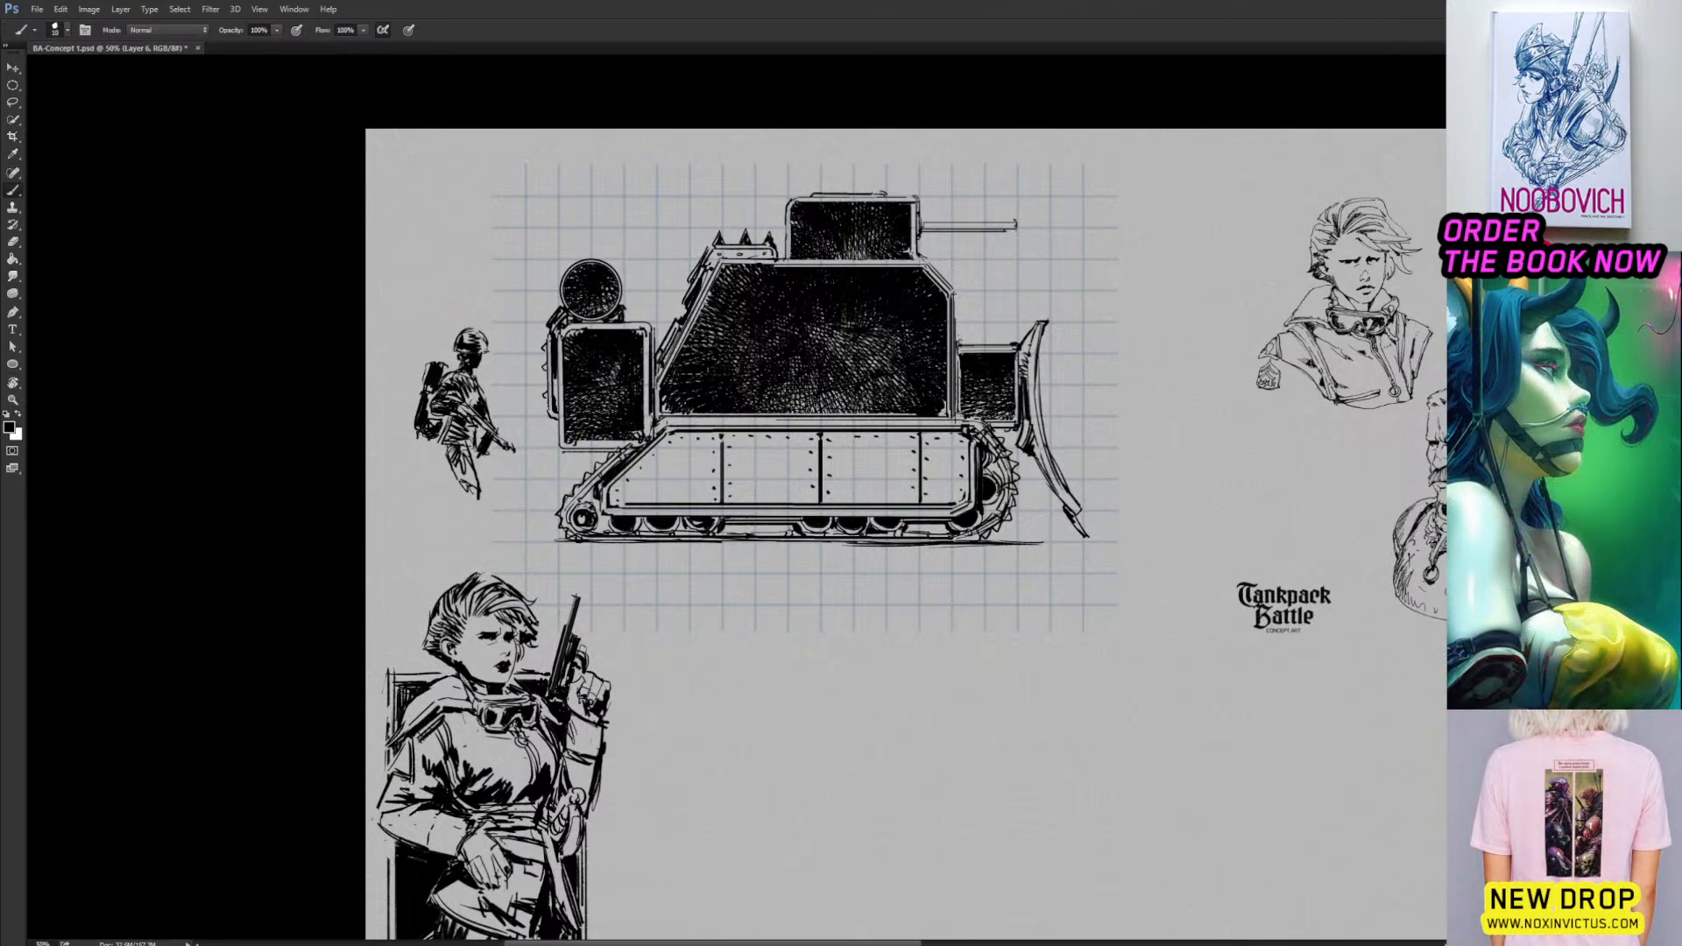
pyautogui.moveTo(414, 453); pyautogui.dragTo(411, 360)
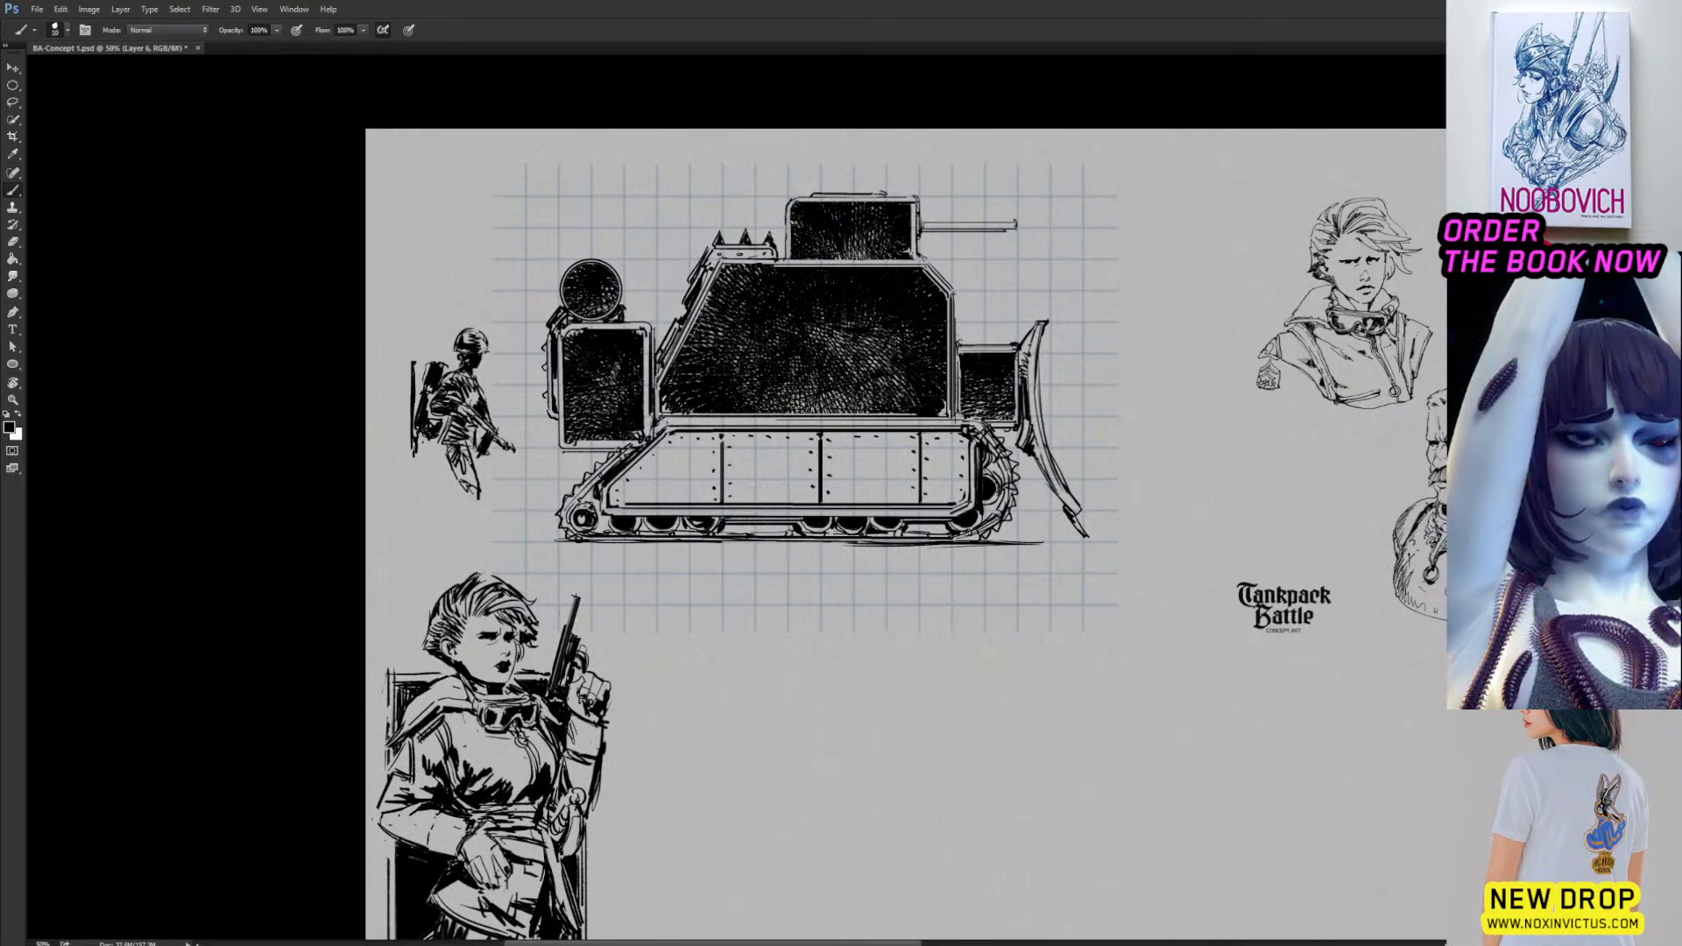
pyautogui.press('e')
pyautogui.press('b')
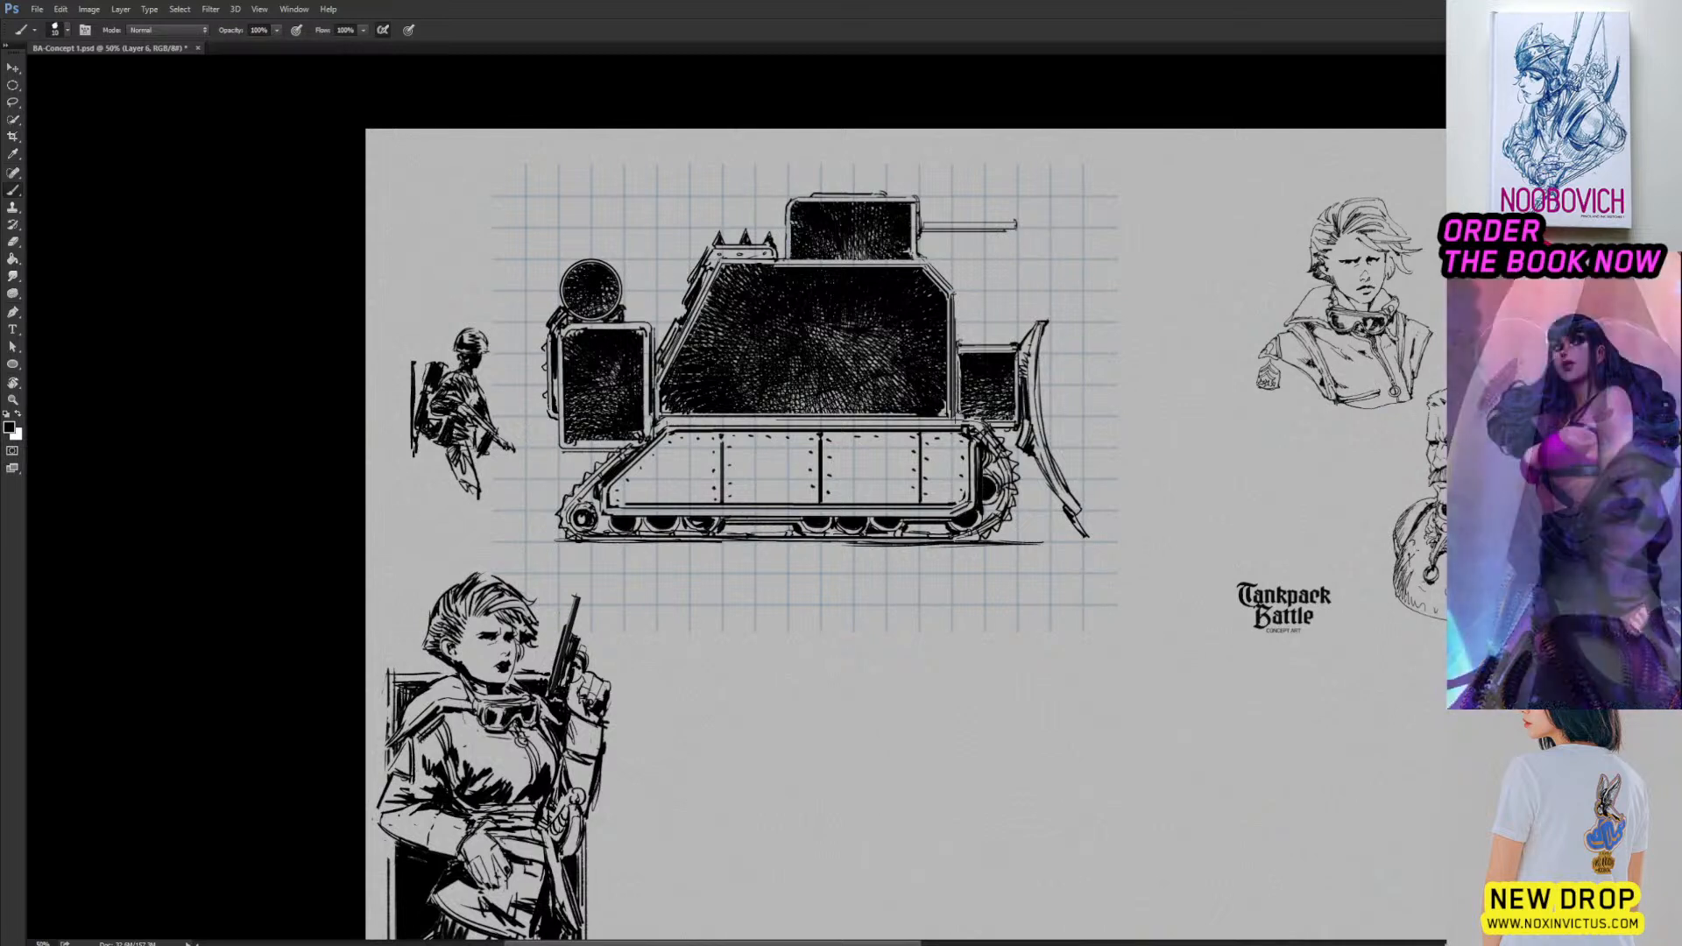
pyautogui.press('e')
pyautogui.press('b')
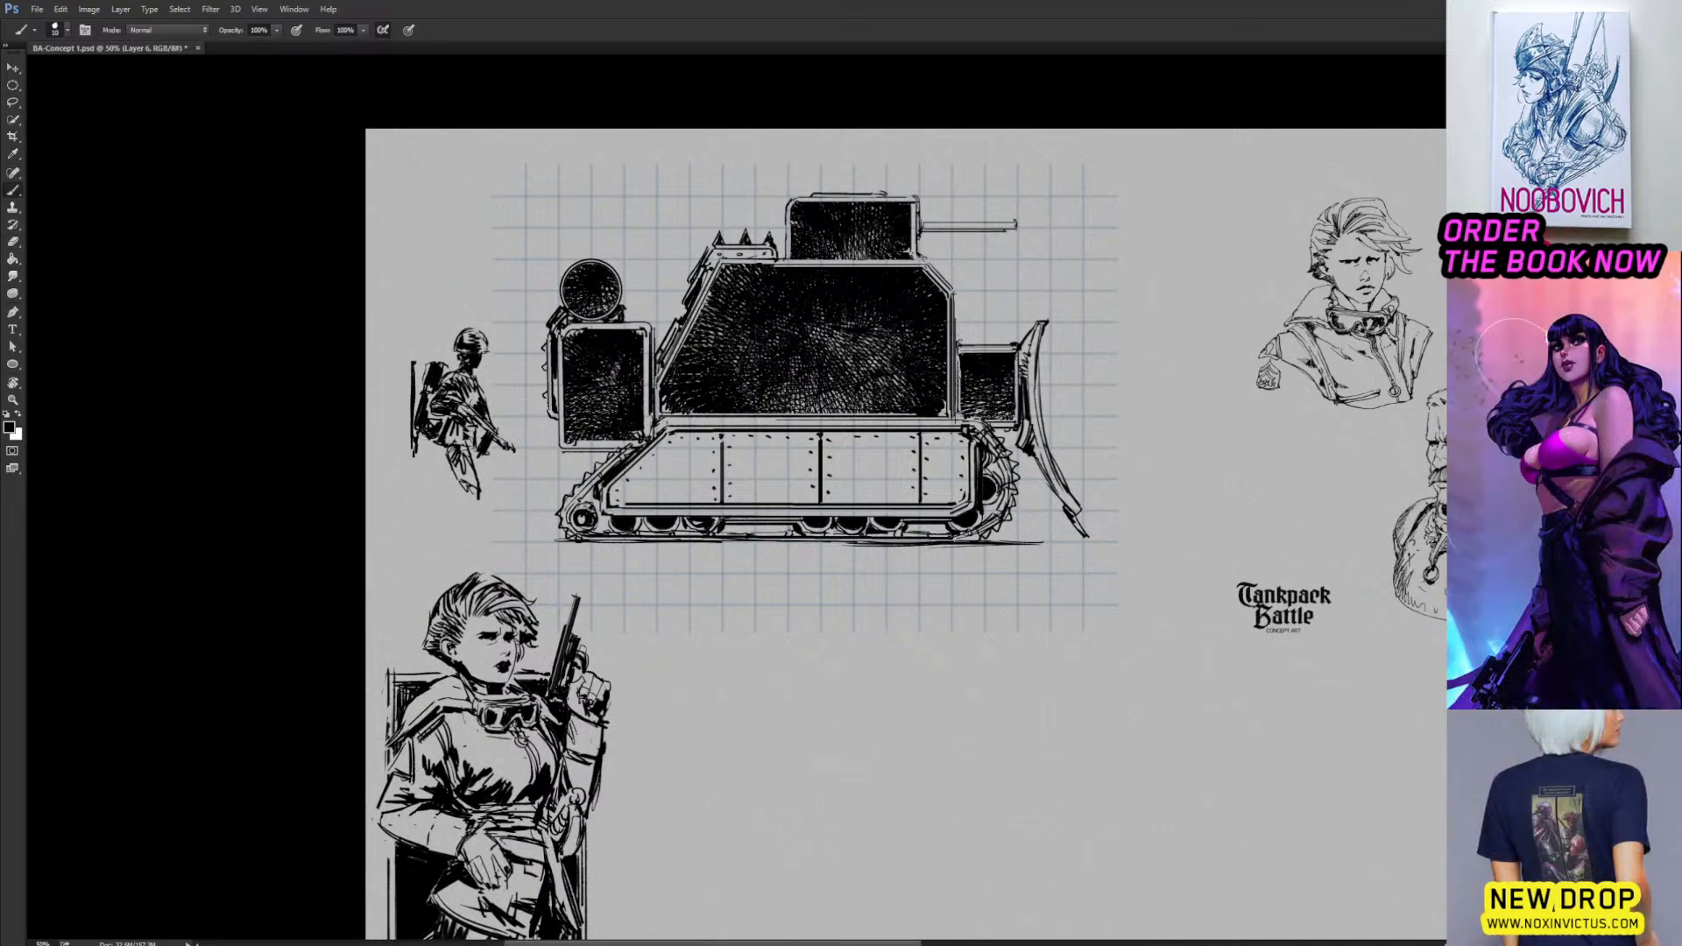
pyautogui.moveTo(448, 444)
pyautogui.mouseDown()
pyautogui.moveTo(470, 449)
pyautogui.moveTo(445, 435)
pyautogui.moveTo(477, 414)
pyautogui.moveTo(508, 448)
pyautogui.mouseUp()
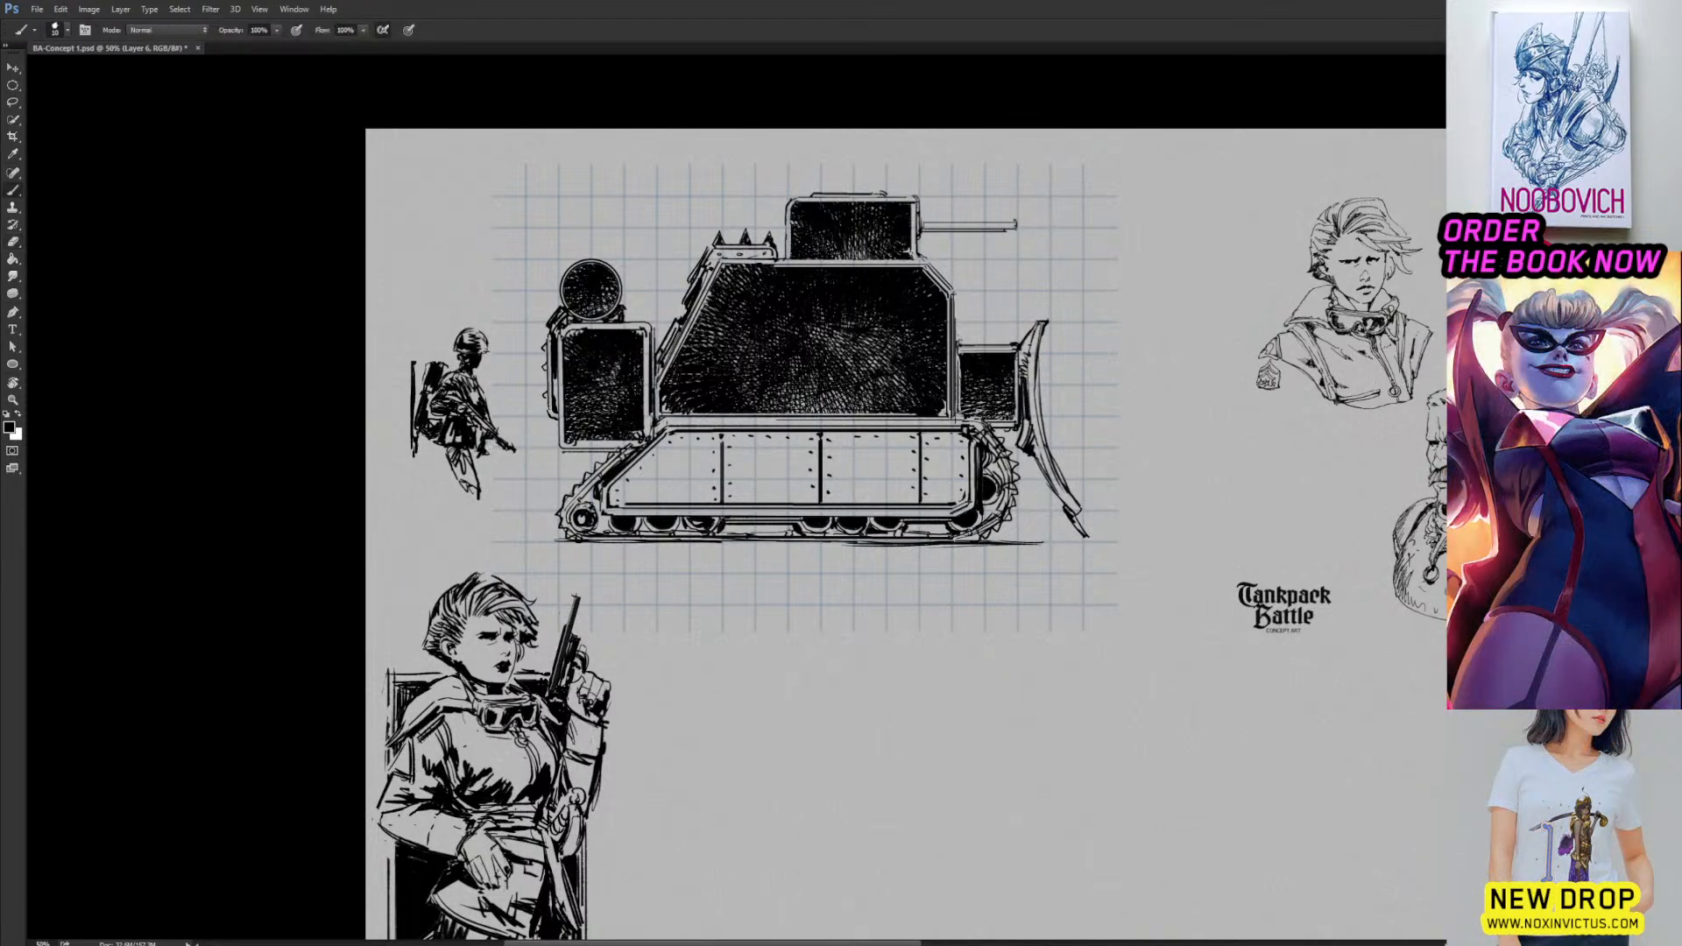
# Carve highlights into the soldier's arm with the eraser and thin the rifle barrel to a cleaner shape.
pyautogui.press('e')
pyautogui.moveTo(482, 390); pyautogui.dragTo(491, 426)
pyautogui.press('b')
pyautogui.press('e')
pyautogui.moveTo(500, 437); pyautogui.dragTo(519, 459)
pyautogui.press('r')
pyautogui.press('e')
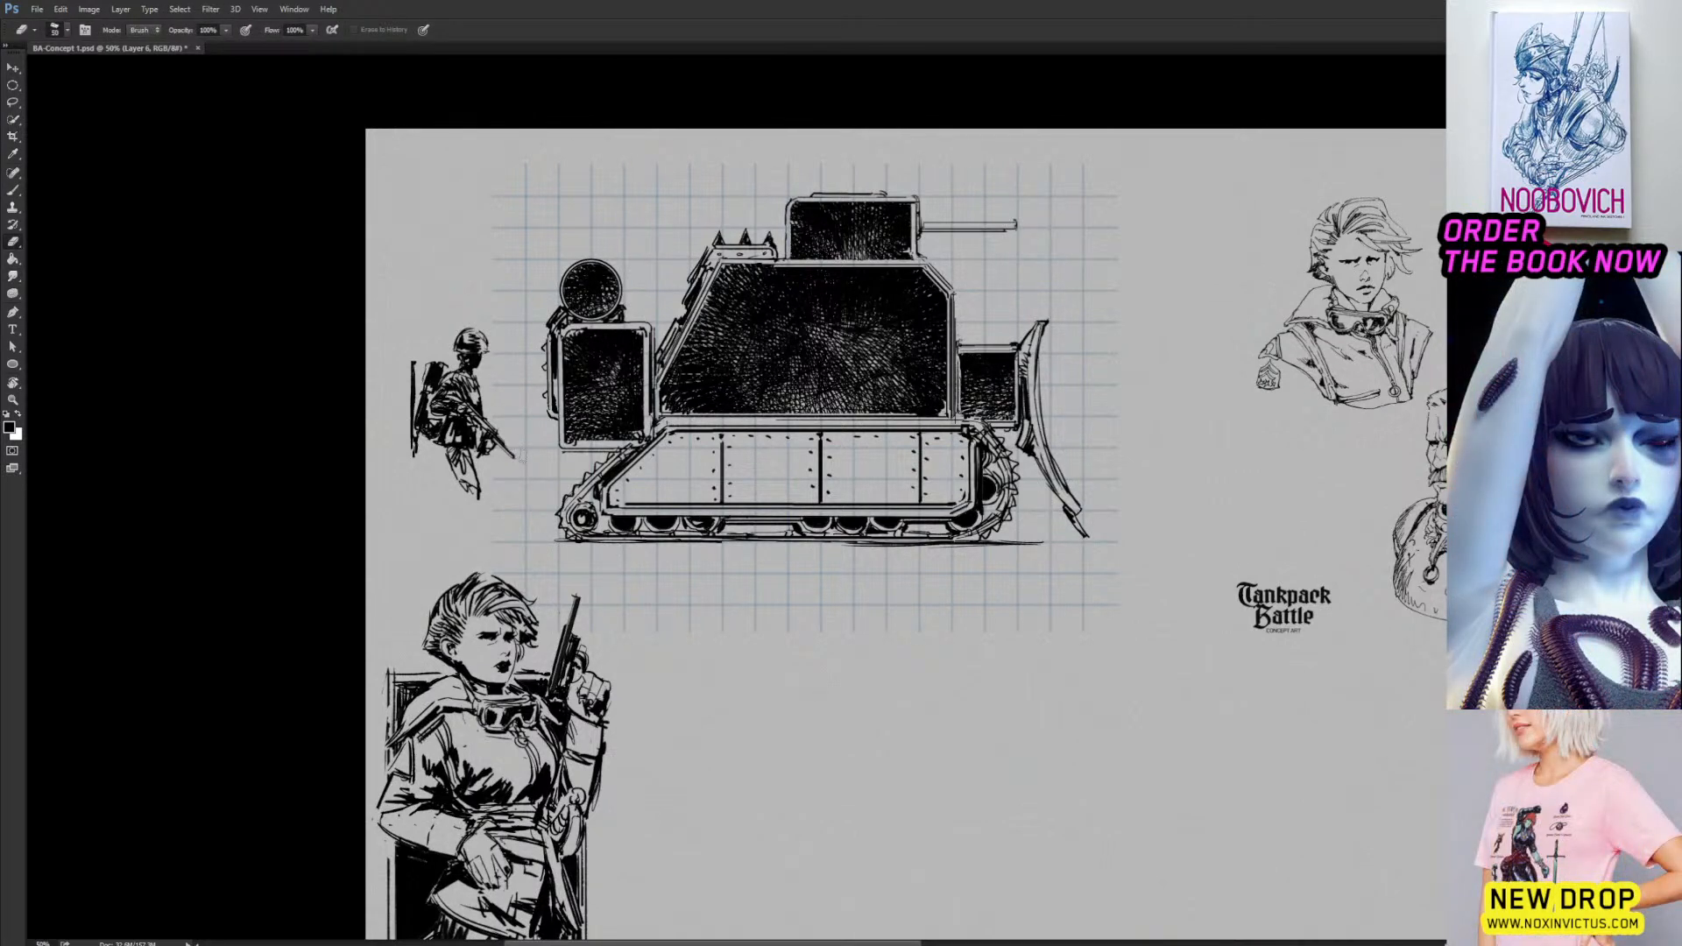
pyautogui.press('b')
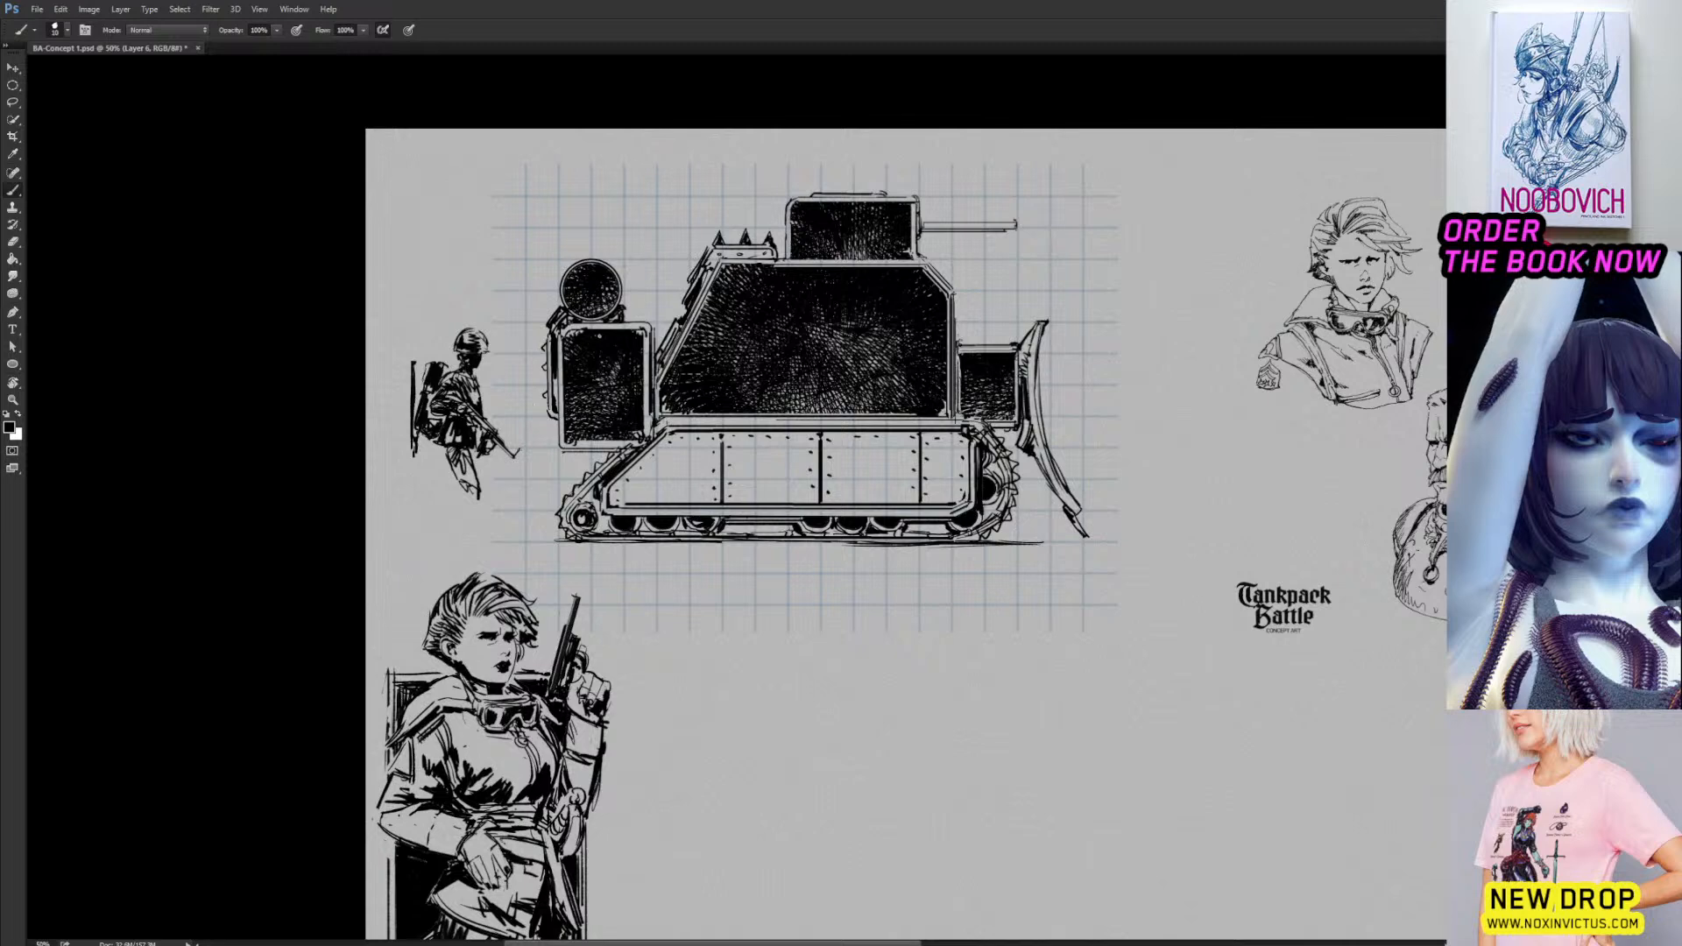
# Ink the soldier's legs down to the boots with dark hatching and add a thin ground line under the feet.
pyautogui.moveTo(454, 462); pyautogui.dragTo(477, 501)
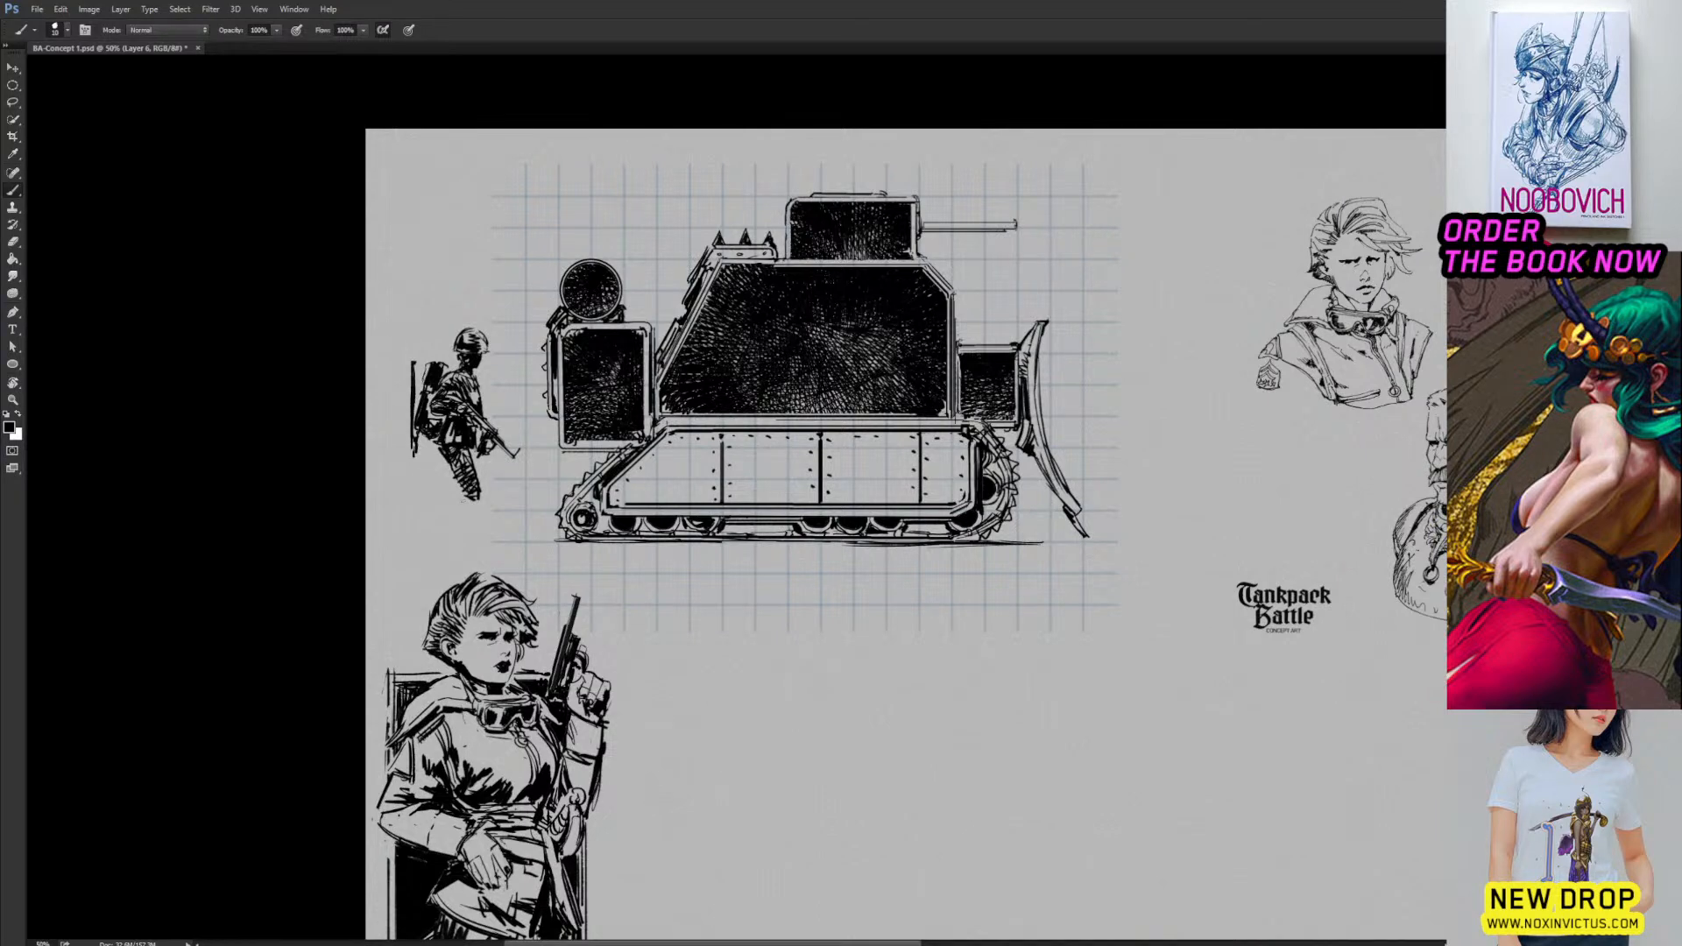
pyautogui.moveTo(463, 493)
pyautogui.mouseDown()
pyautogui.moveTo(456, 532)
pyautogui.moveTo(473, 532)
pyautogui.moveTo(477, 513)
pyautogui.moveTo(435, 531)
pyautogui.mouseUp()
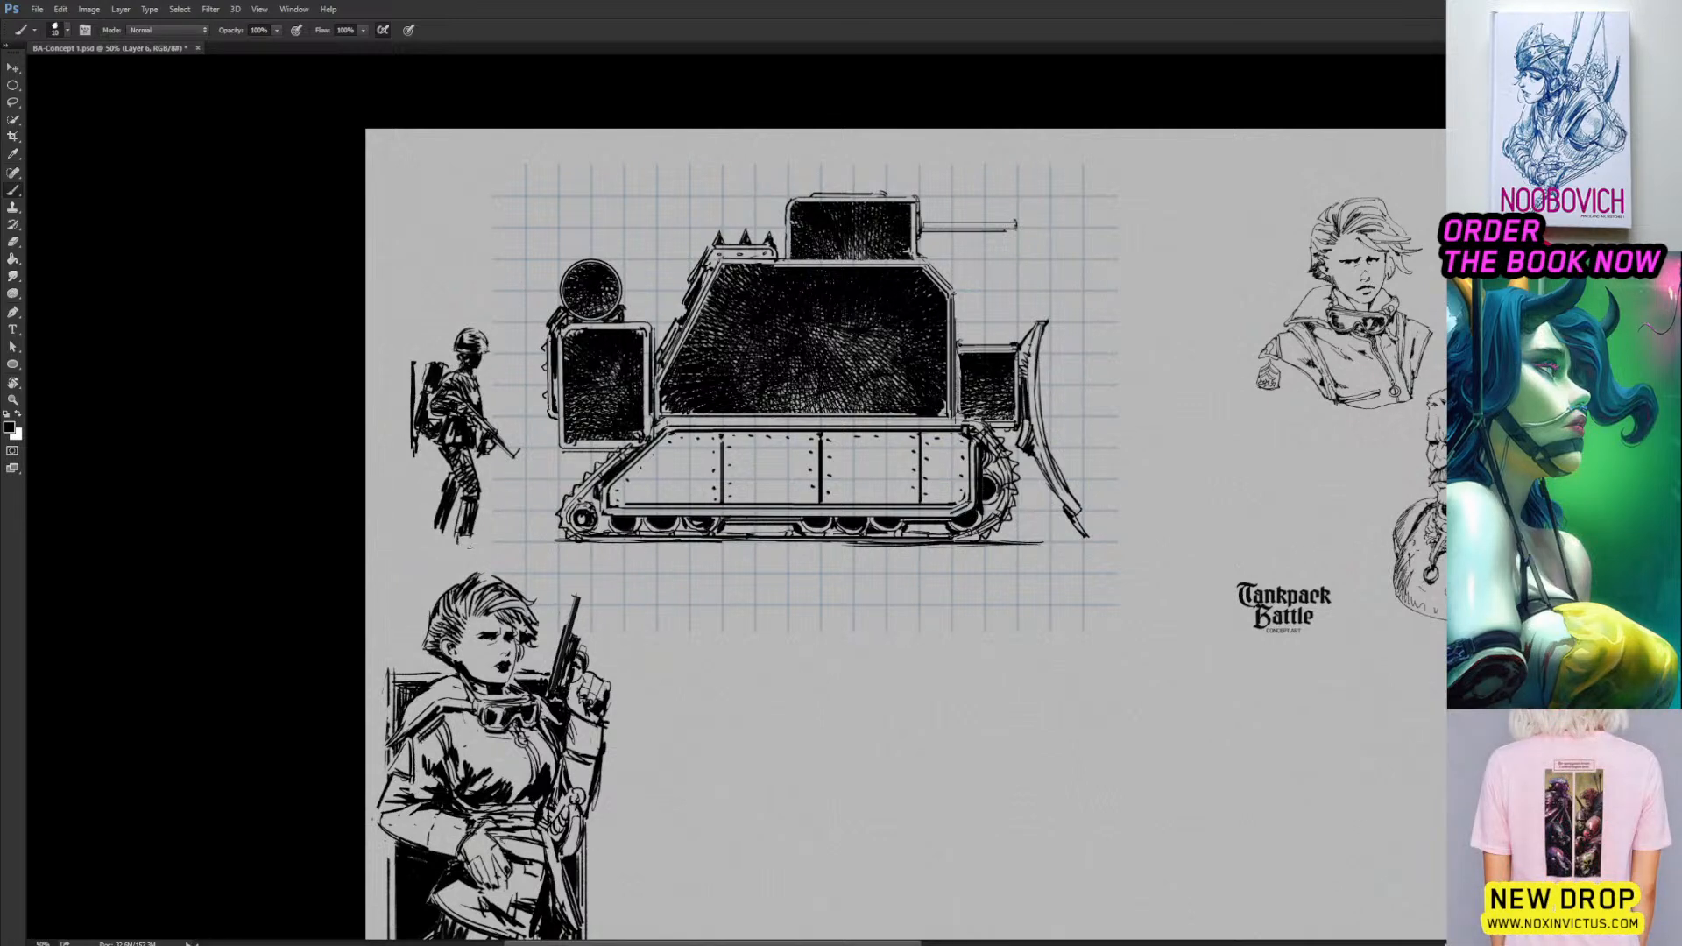
pyautogui.moveTo(474, 544); pyautogui.dragTo(491, 545)
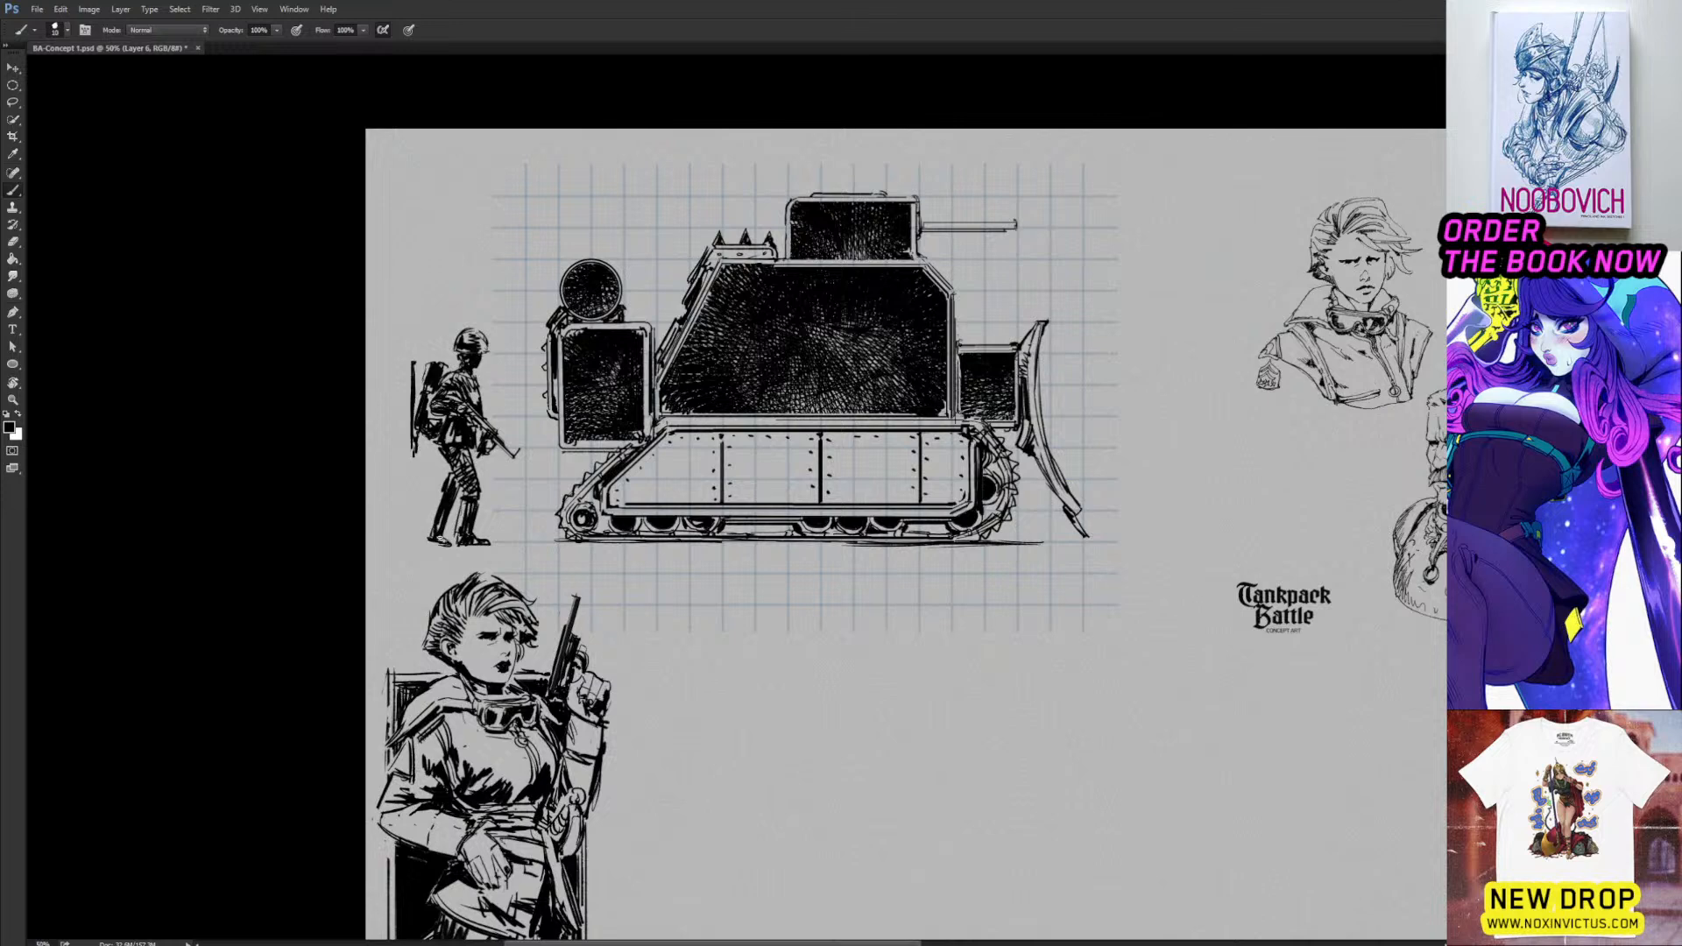
pyautogui.press('e')
pyautogui.press('b')
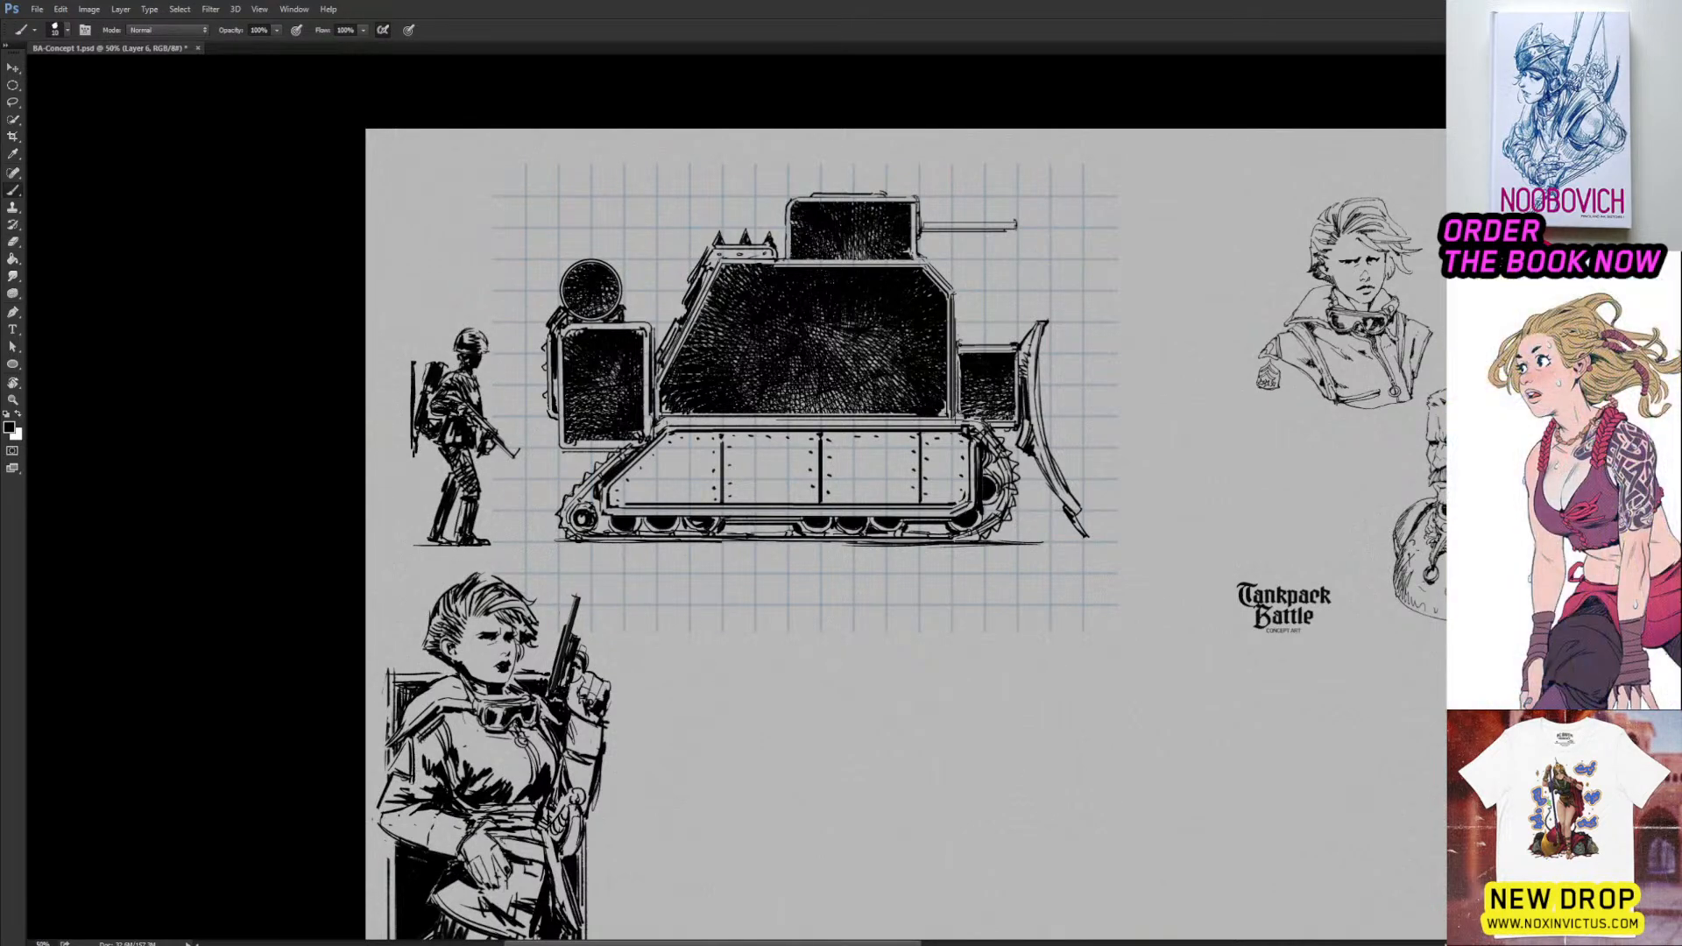
# Select the soldier's rear leg, shift it back, and rotate it about 13 degrees with Free Transform for a wider walking stride.
pyautogui.press('e')
pyautogui.press('l')
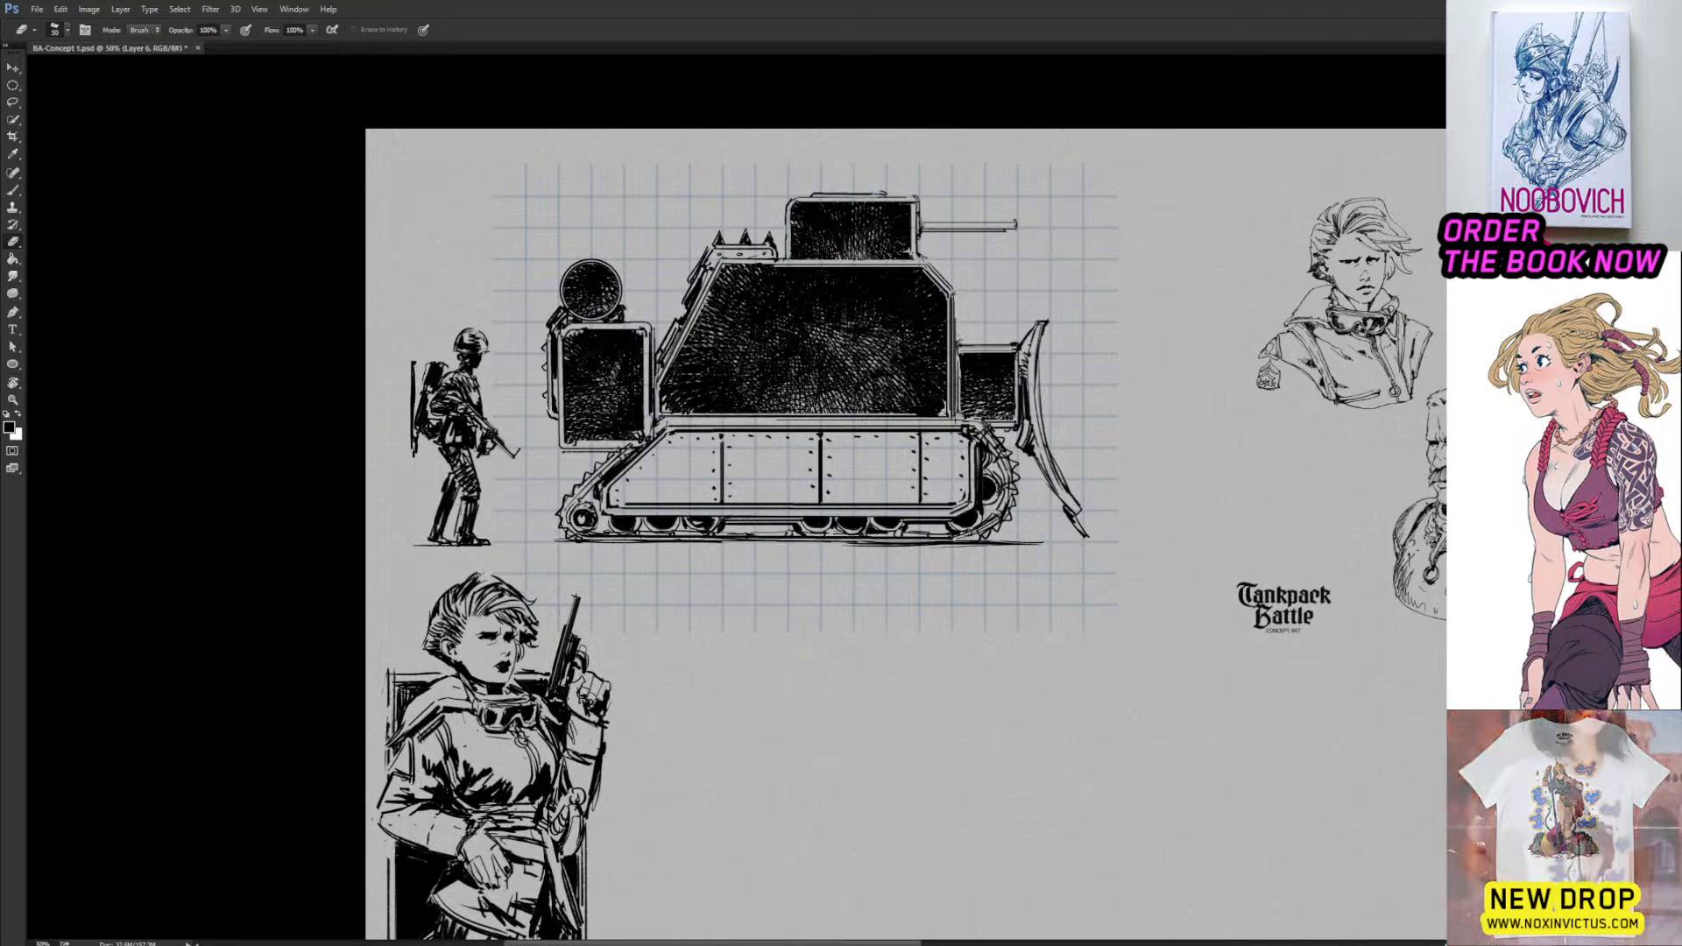
pyautogui.moveTo(460, 474)
pyautogui.mouseDown()
pyautogui.moveTo(432, 547)
pyautogui.moveTo(424, 526)
pyautogui.mouseUp()
pyautogui.press('v')
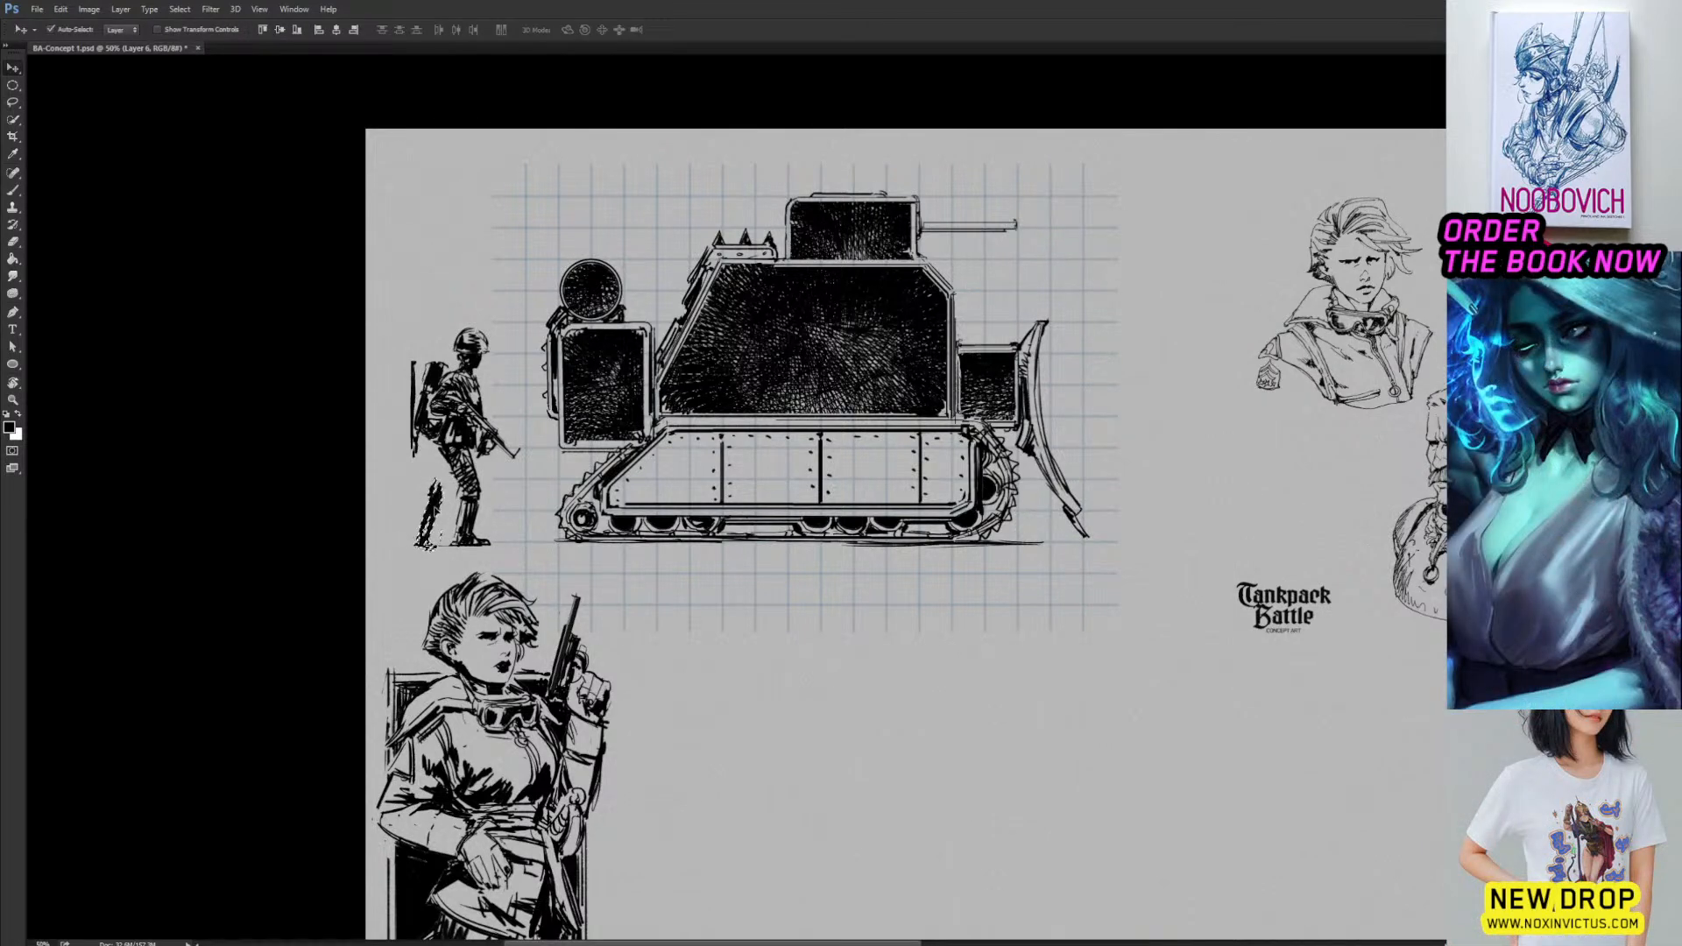
pyautogui.press('e')
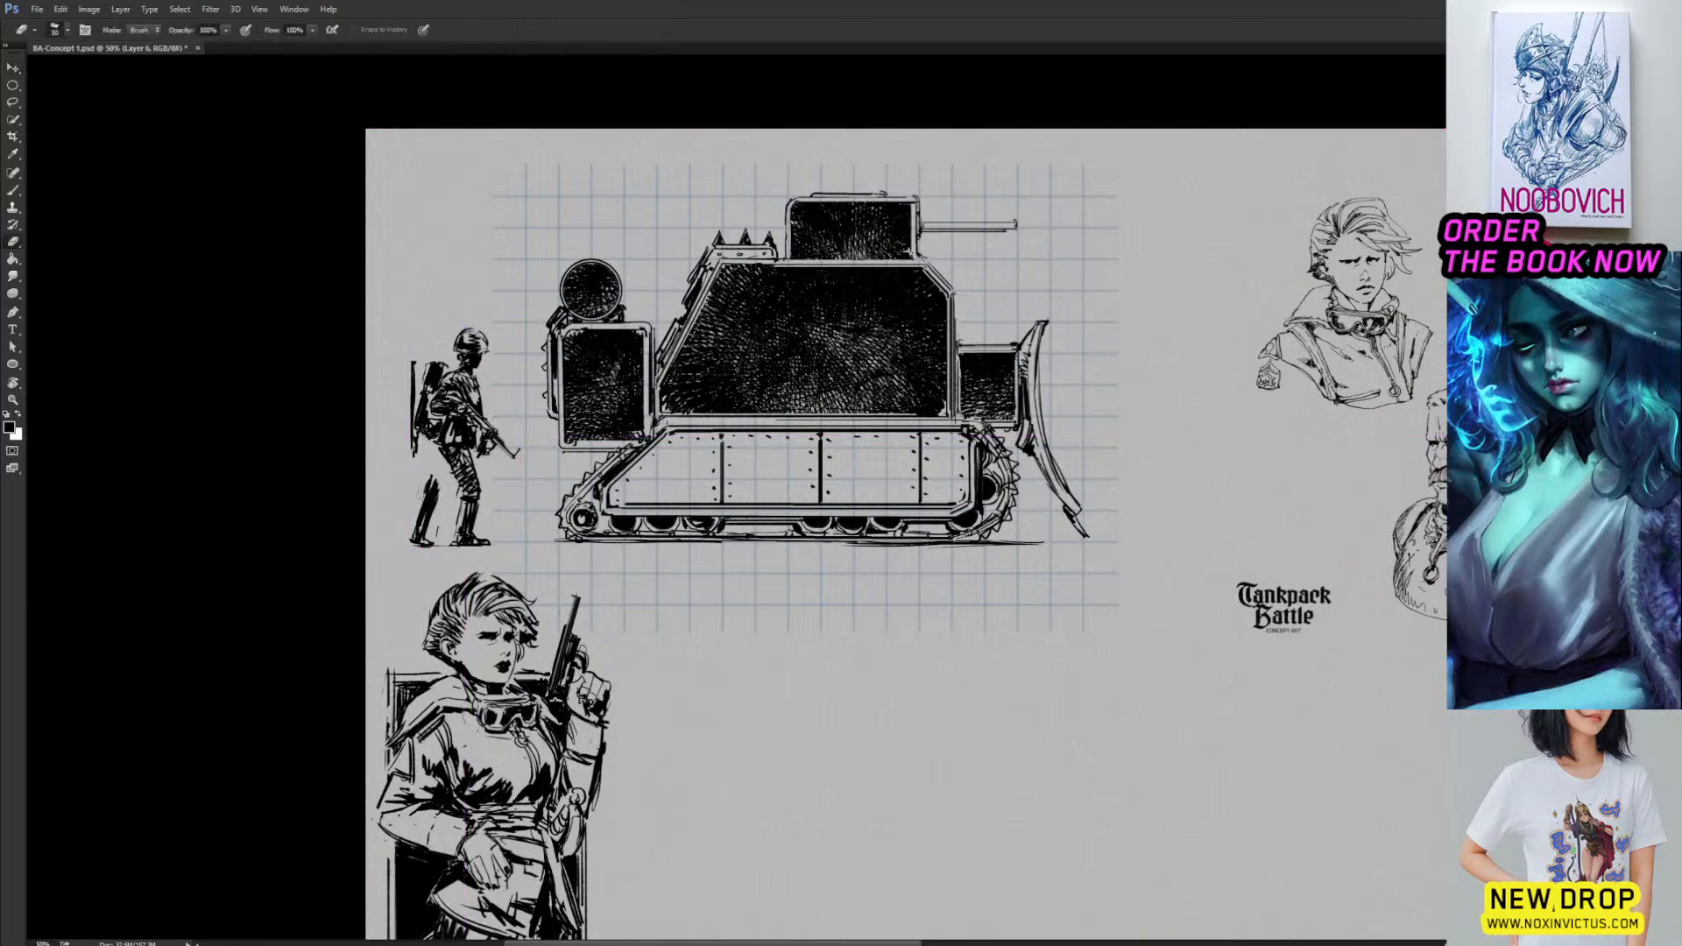
pyautogui.hotkey('ctrl', 't')
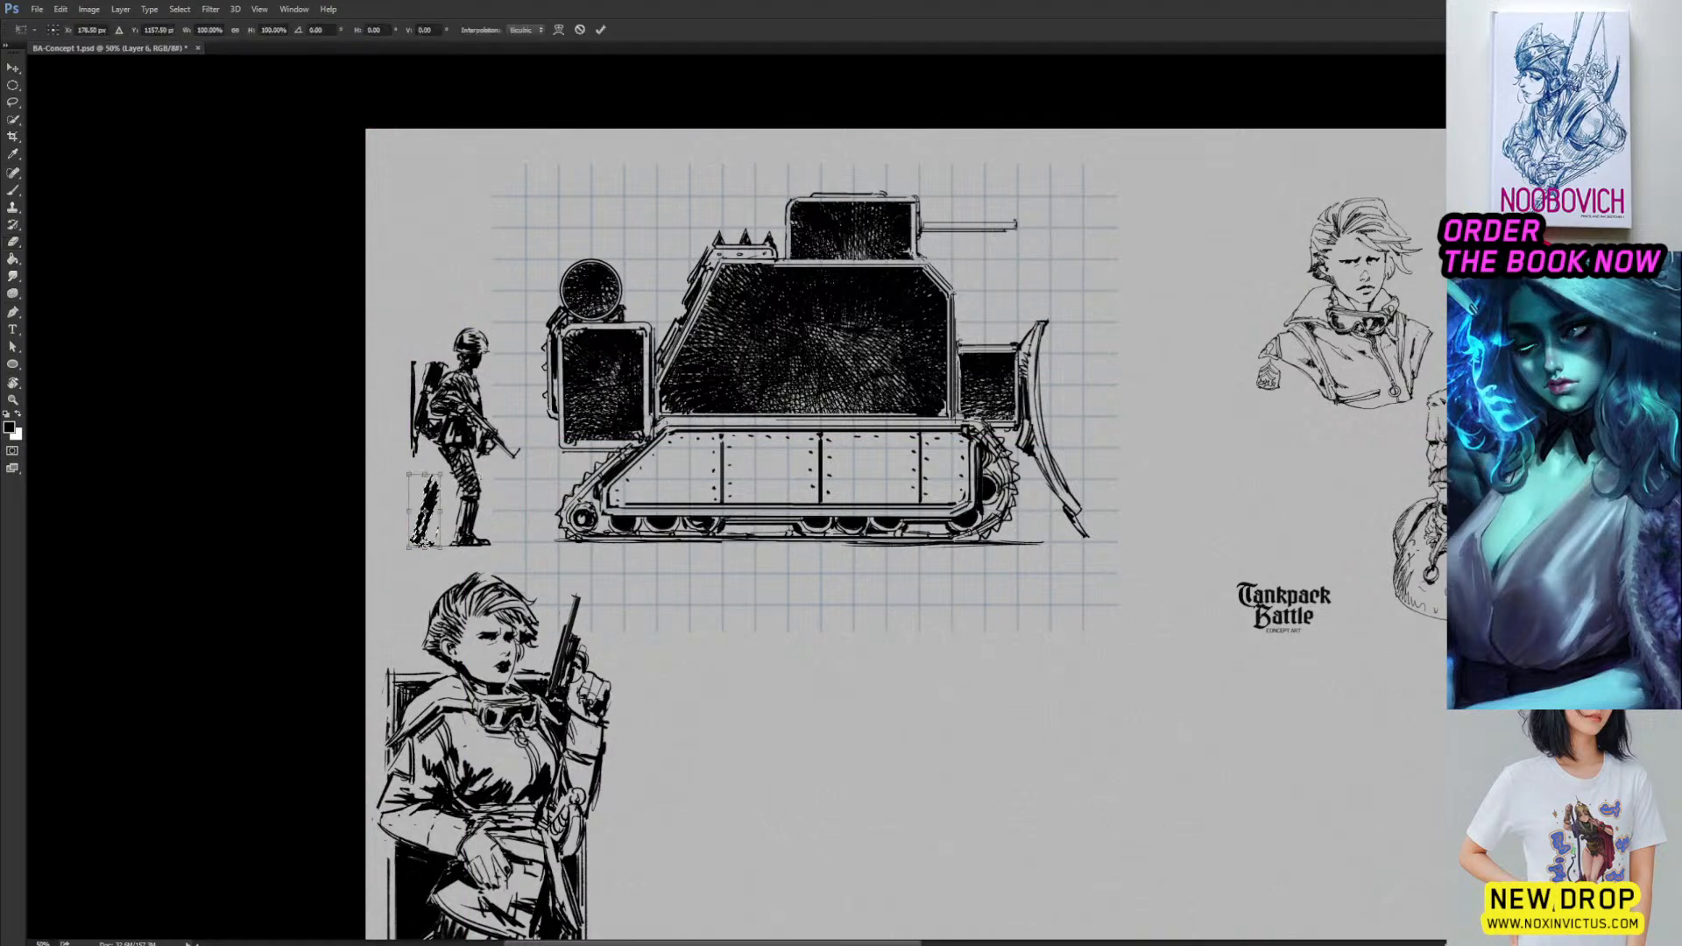
pyautogui.moveTo(478, 472); pyautogui.dragTo(486, 487)
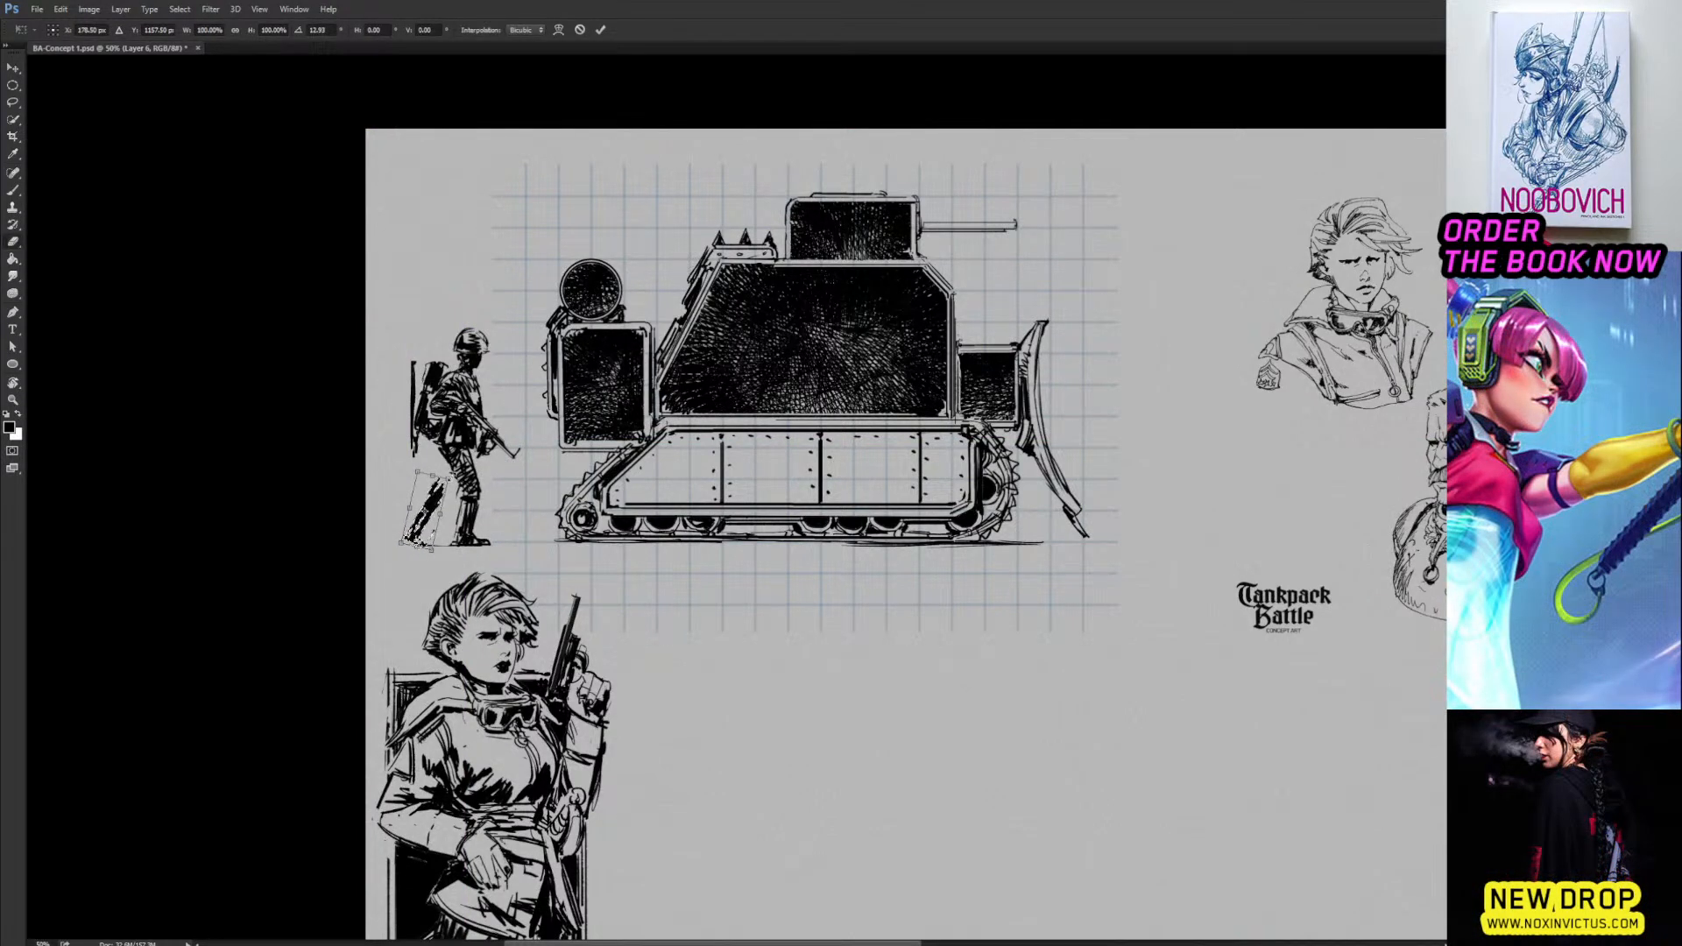
pyautogui.press('Return')
# Ink the gap between the soldier's hip and the repositioned rear leg, cleaning the thigh contours with the eraser.
pyautogui.press('b')
pyautogui.press('e')
pyautogui.press('b')
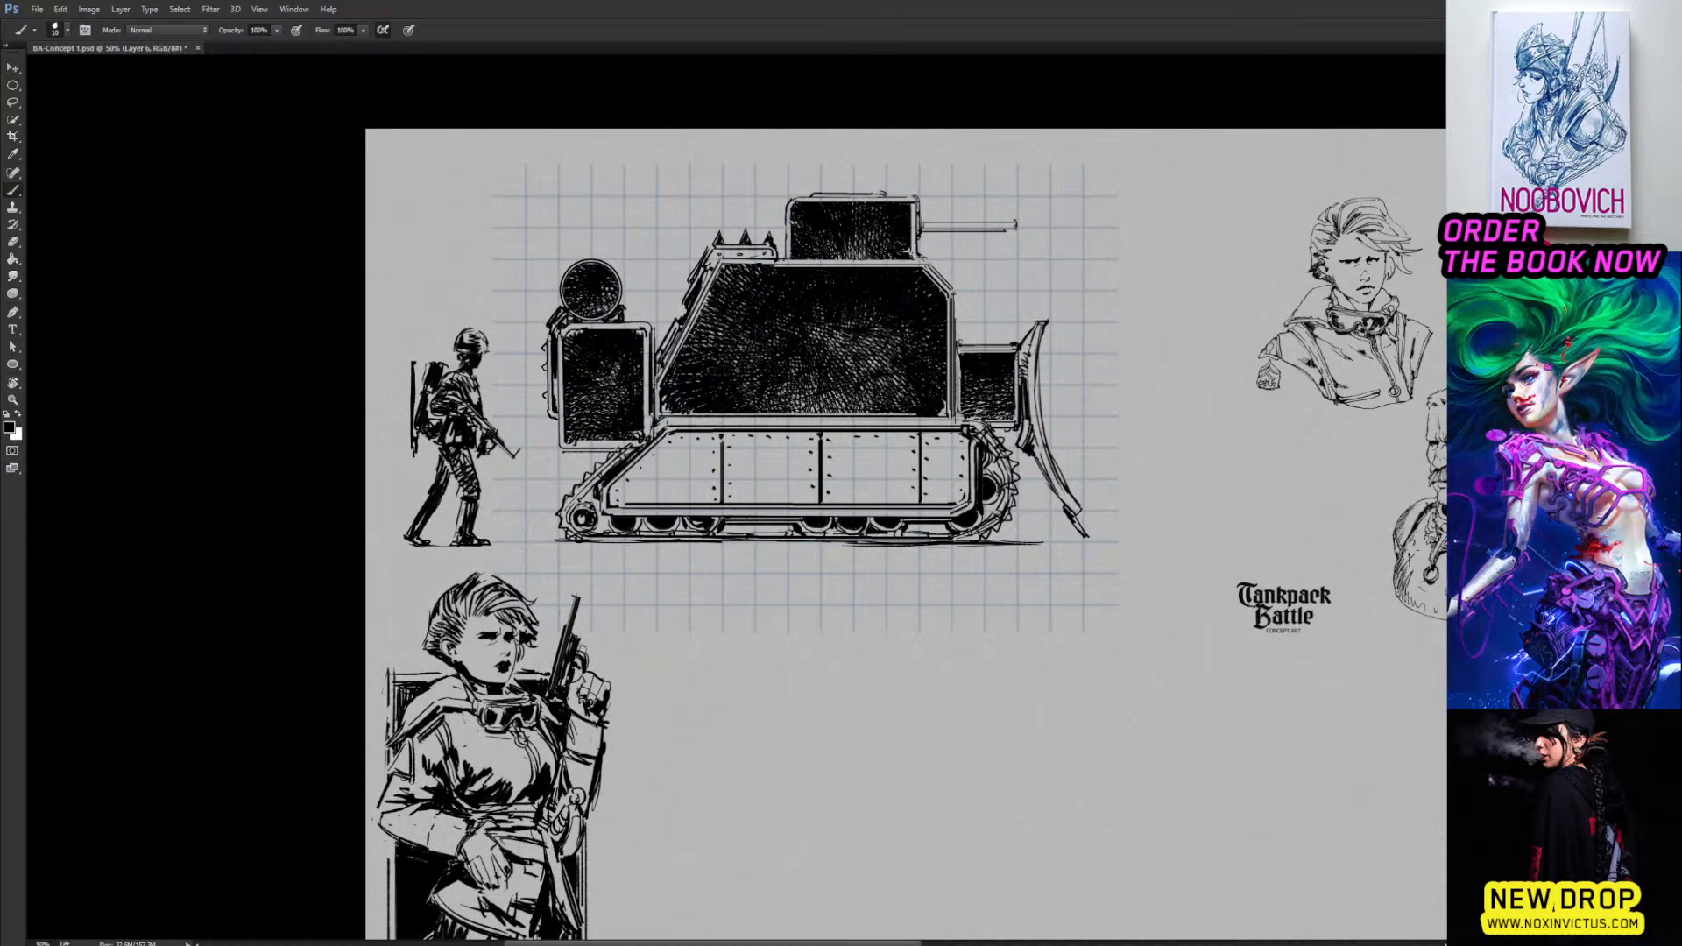
pyautogui.moveTo(449, 464); pyautogui.dragTo(450, 498)
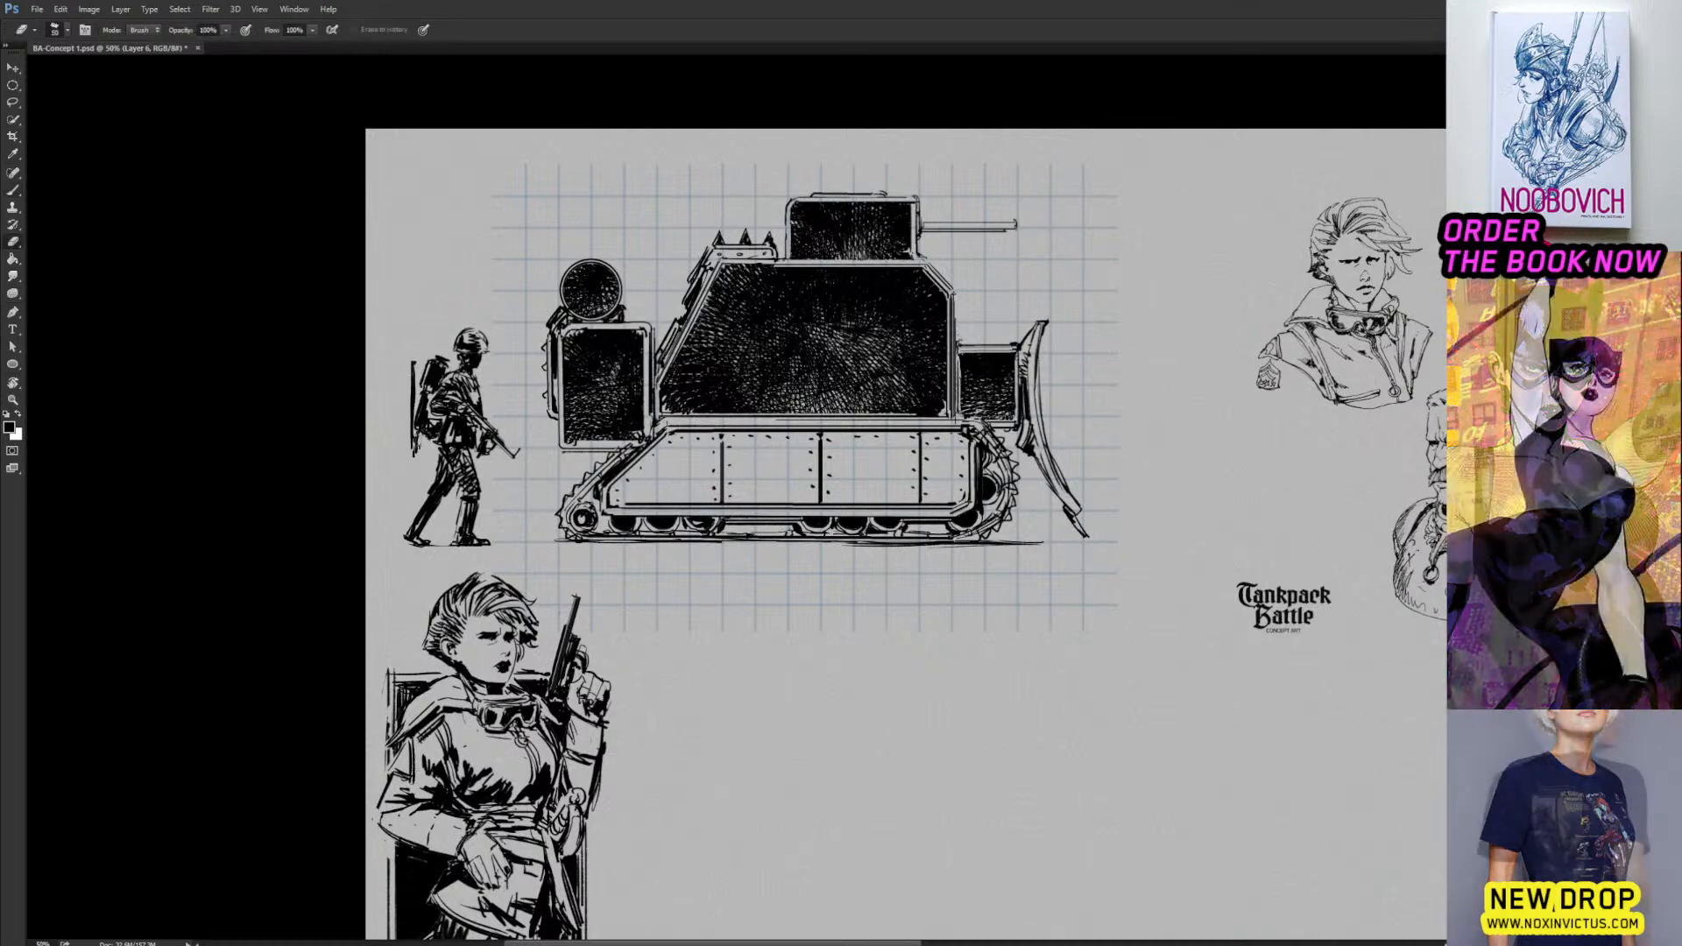
pyautogui.press('e')
pyautogui.press('b')
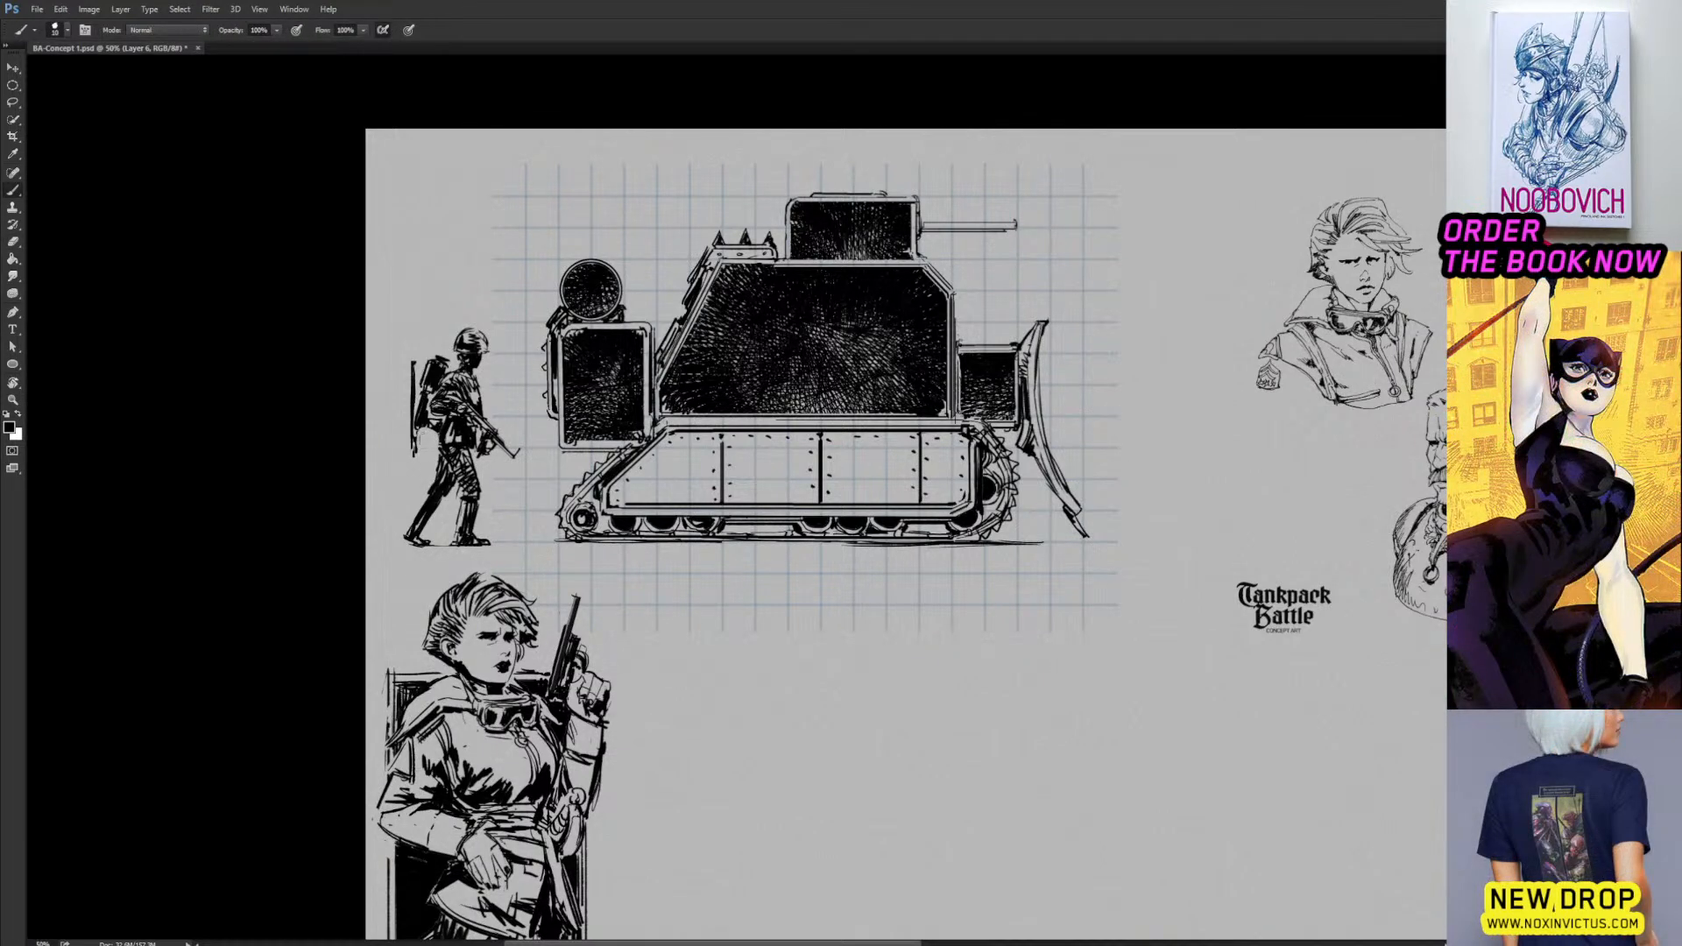
# Add a small round canister at the base of the soldier's backpack and clean its outline.
pyautogui.moveTo(430, 431)
pyautogui.mouseDown()
pyautogui.moveTo(420, 451)
pyautogui.moveTo(441, 446)
pyautogui.moveTo(418, 450)
pyautogui.mouseUp()
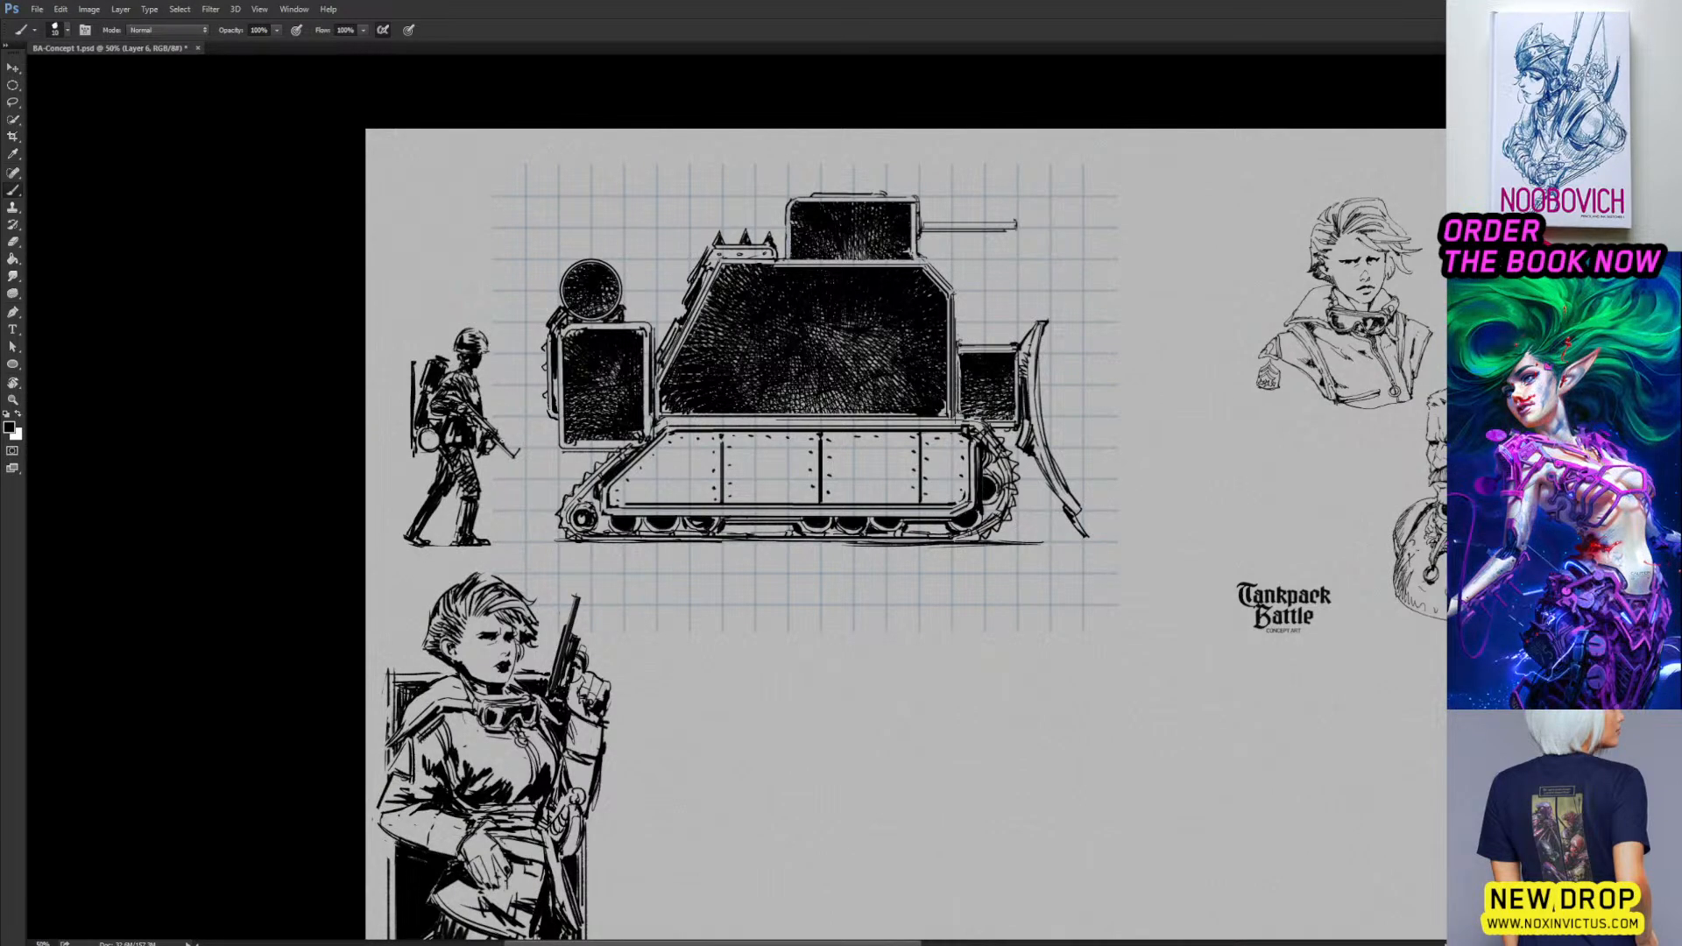
pyautogui.press('e')
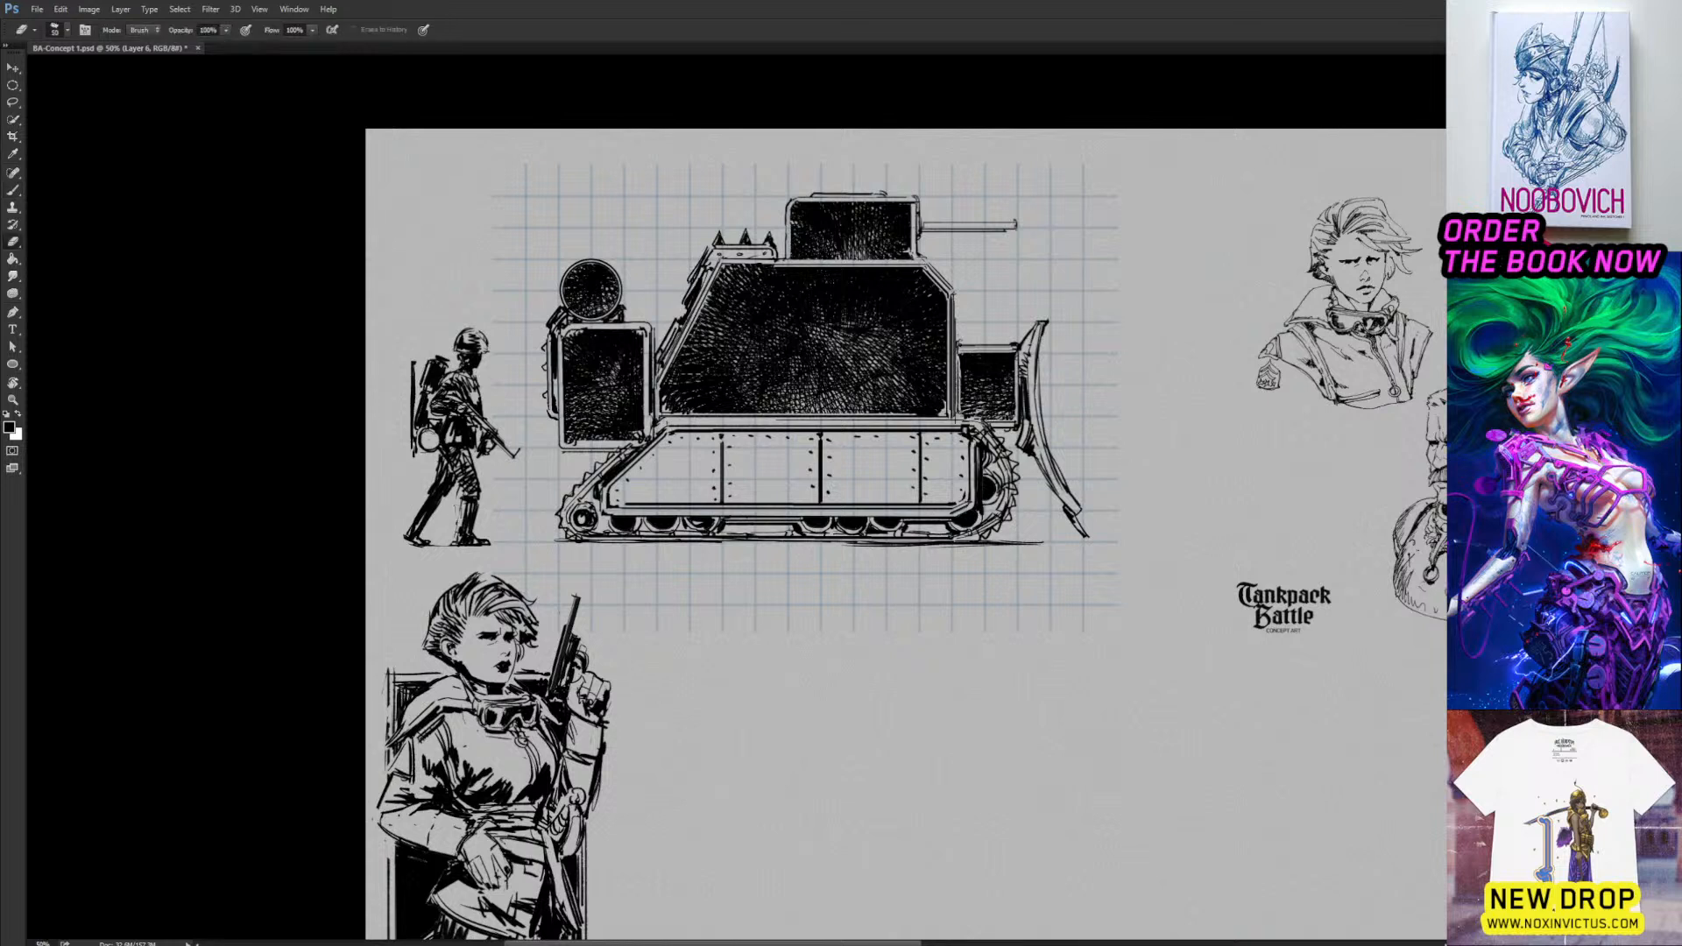
pyautogui.press('b')
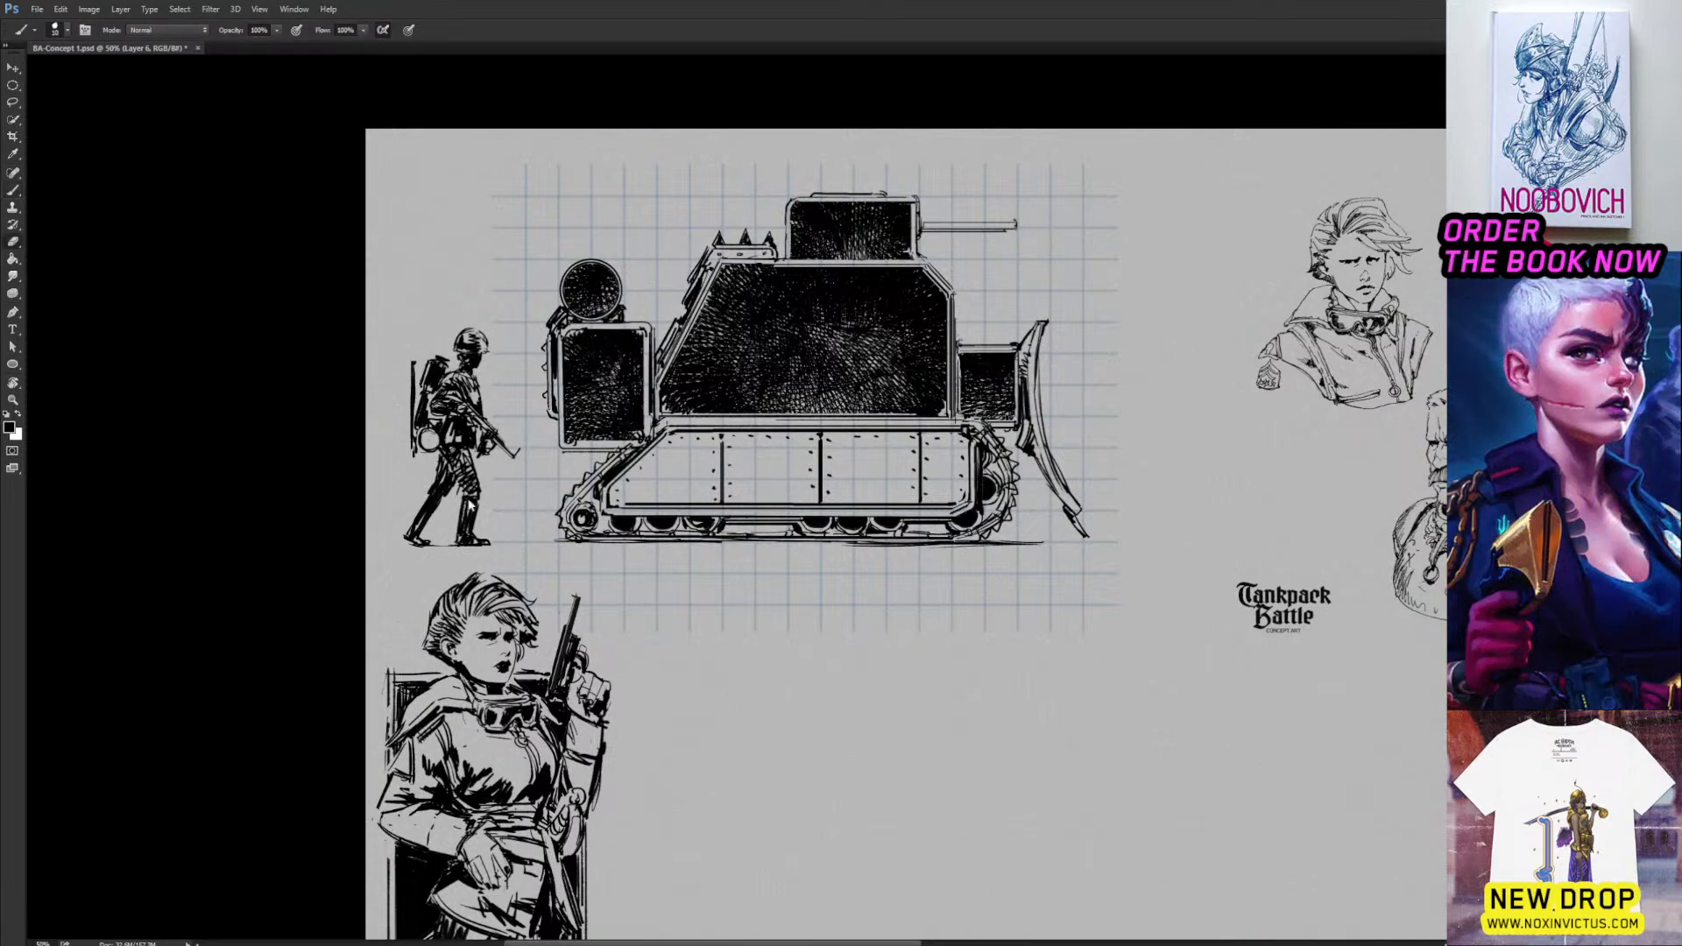
# Refine the soldier's front leg, erasing along the shin and knee to separate the trousers from the boot.
pyautogui.press('e')
pyautogui.press('b')
pyautogui.press('e')
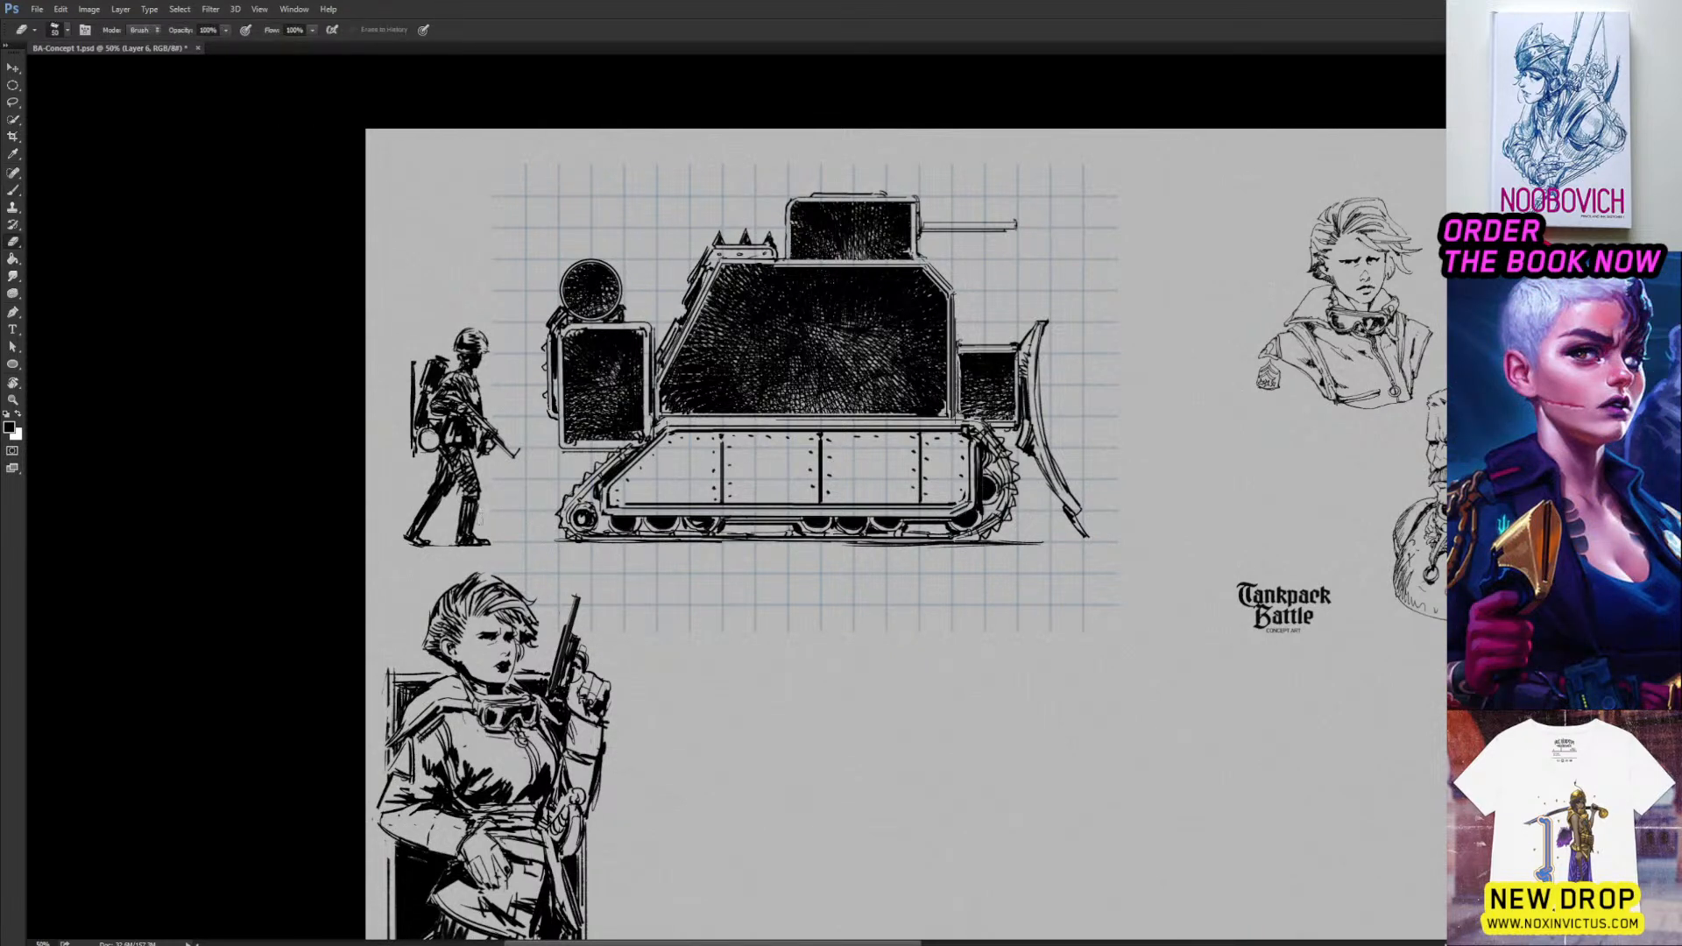
pyautogui.moveTo(477, 526); pyautogui.dragTo(481, 498)
pyautogui.press('b')
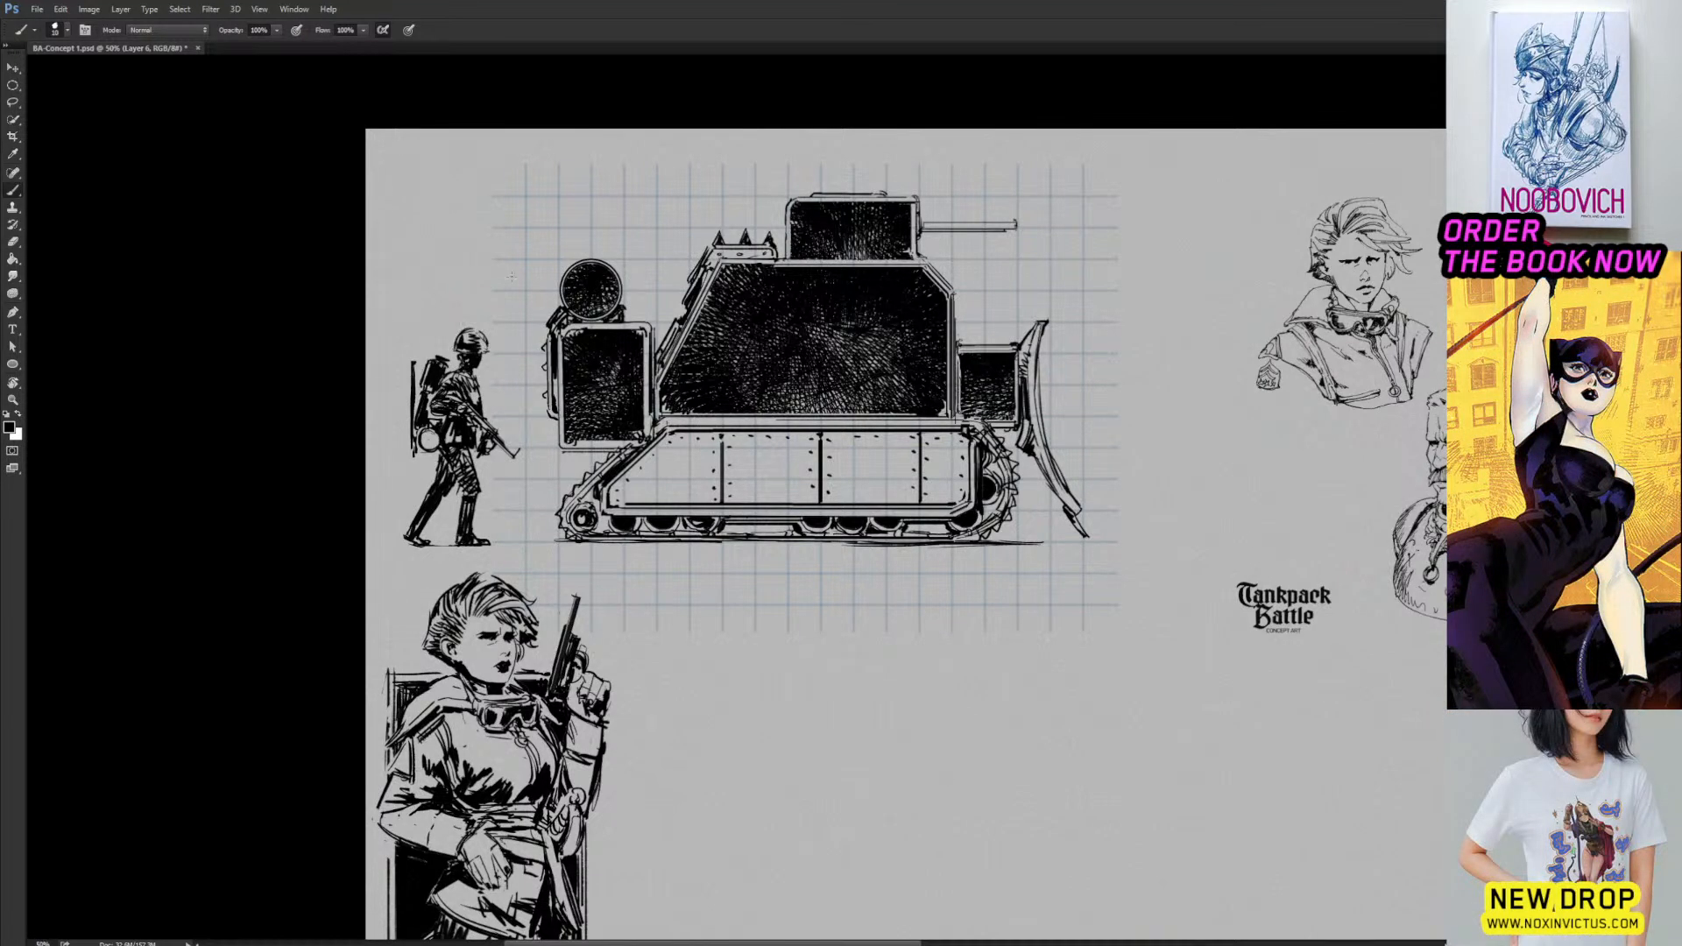
# Rework the soldier's face and helmet by alternating small eraser highlights with fresh black ink.
pyautogui.press('e')
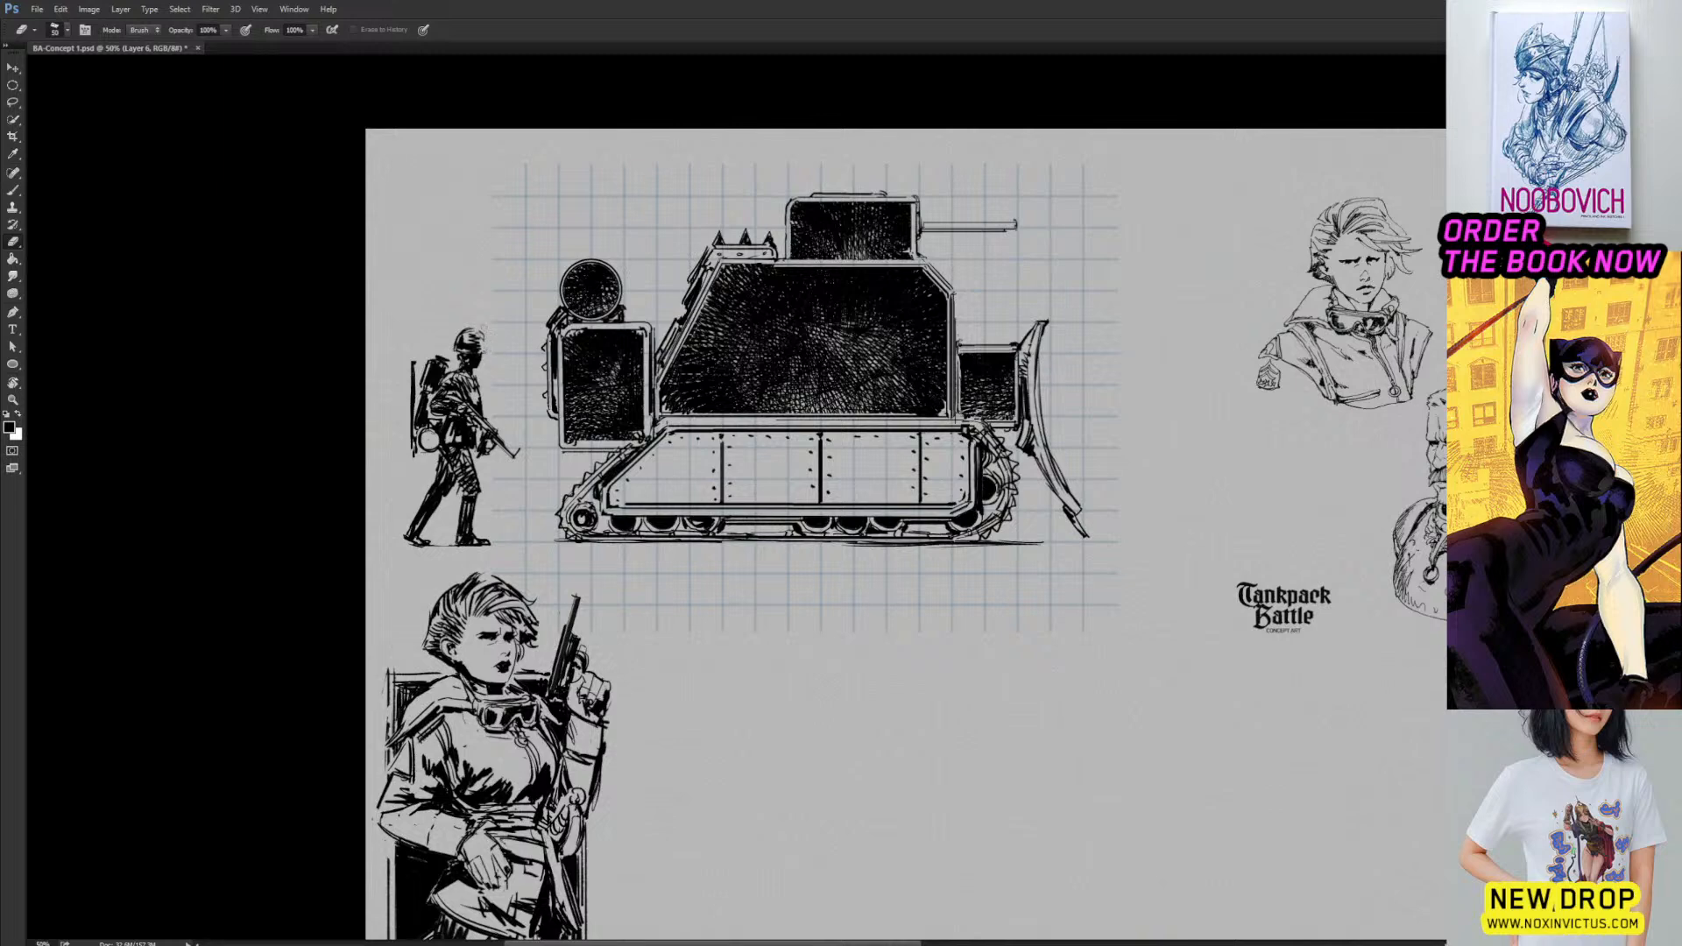
pyautogui.press('b')
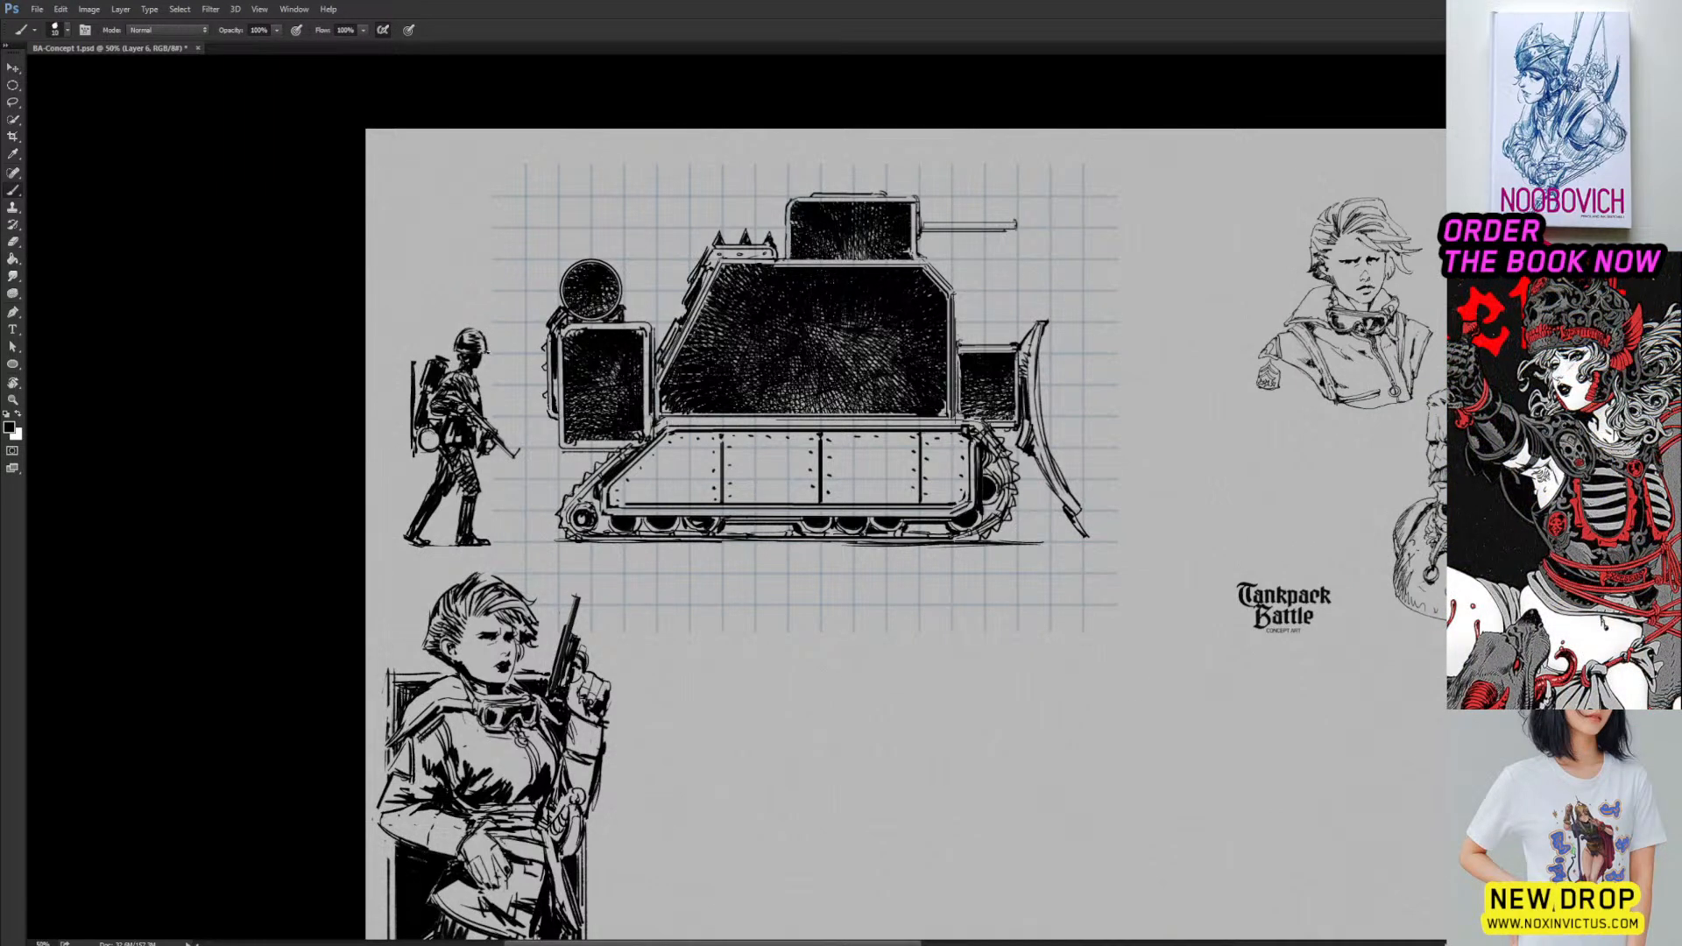
pyautogui.press('e')
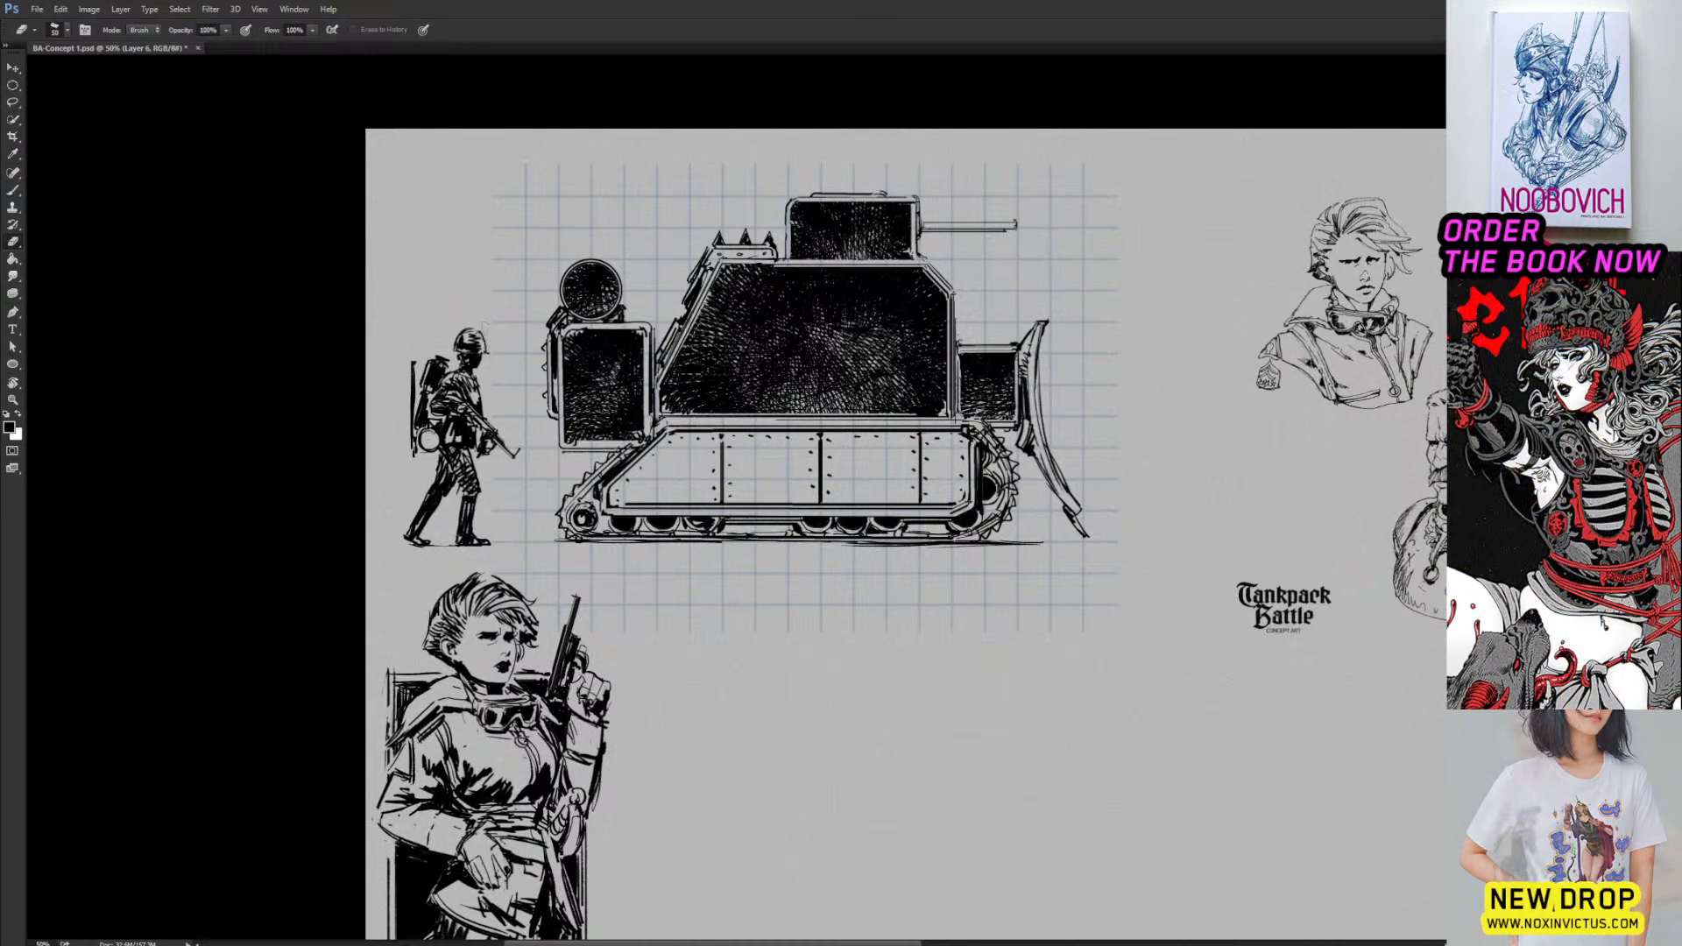
pyautogui.press('b')
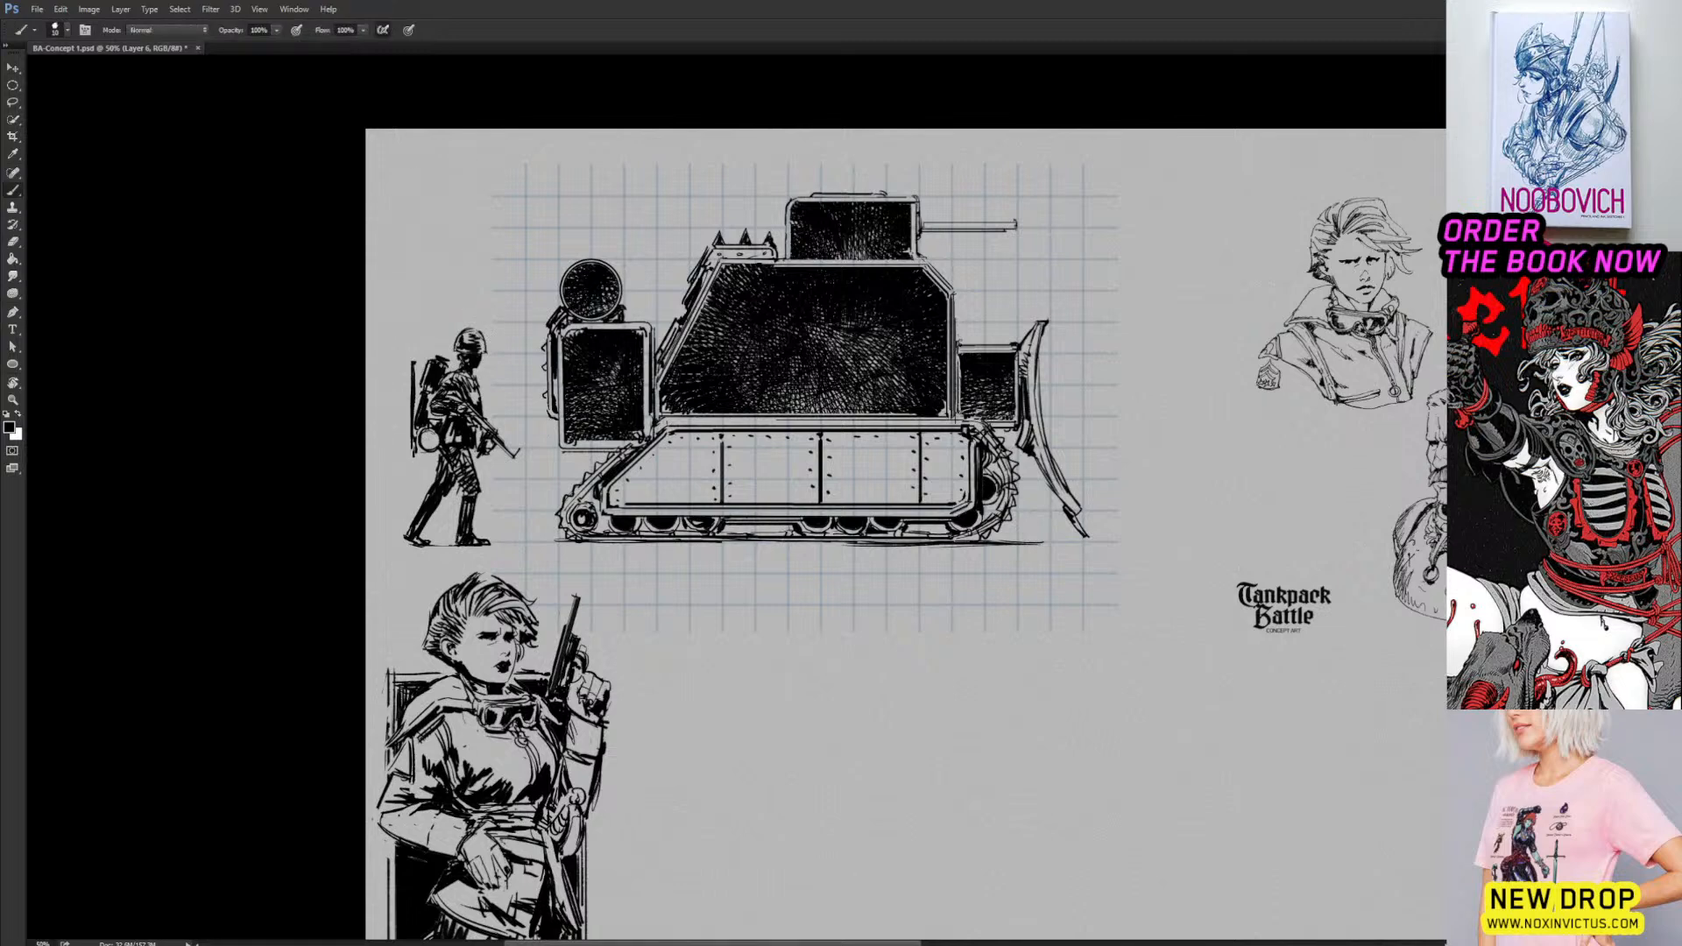
pyautogui.press('e')
pyautogui.press('b')
pyautogui.press('e')
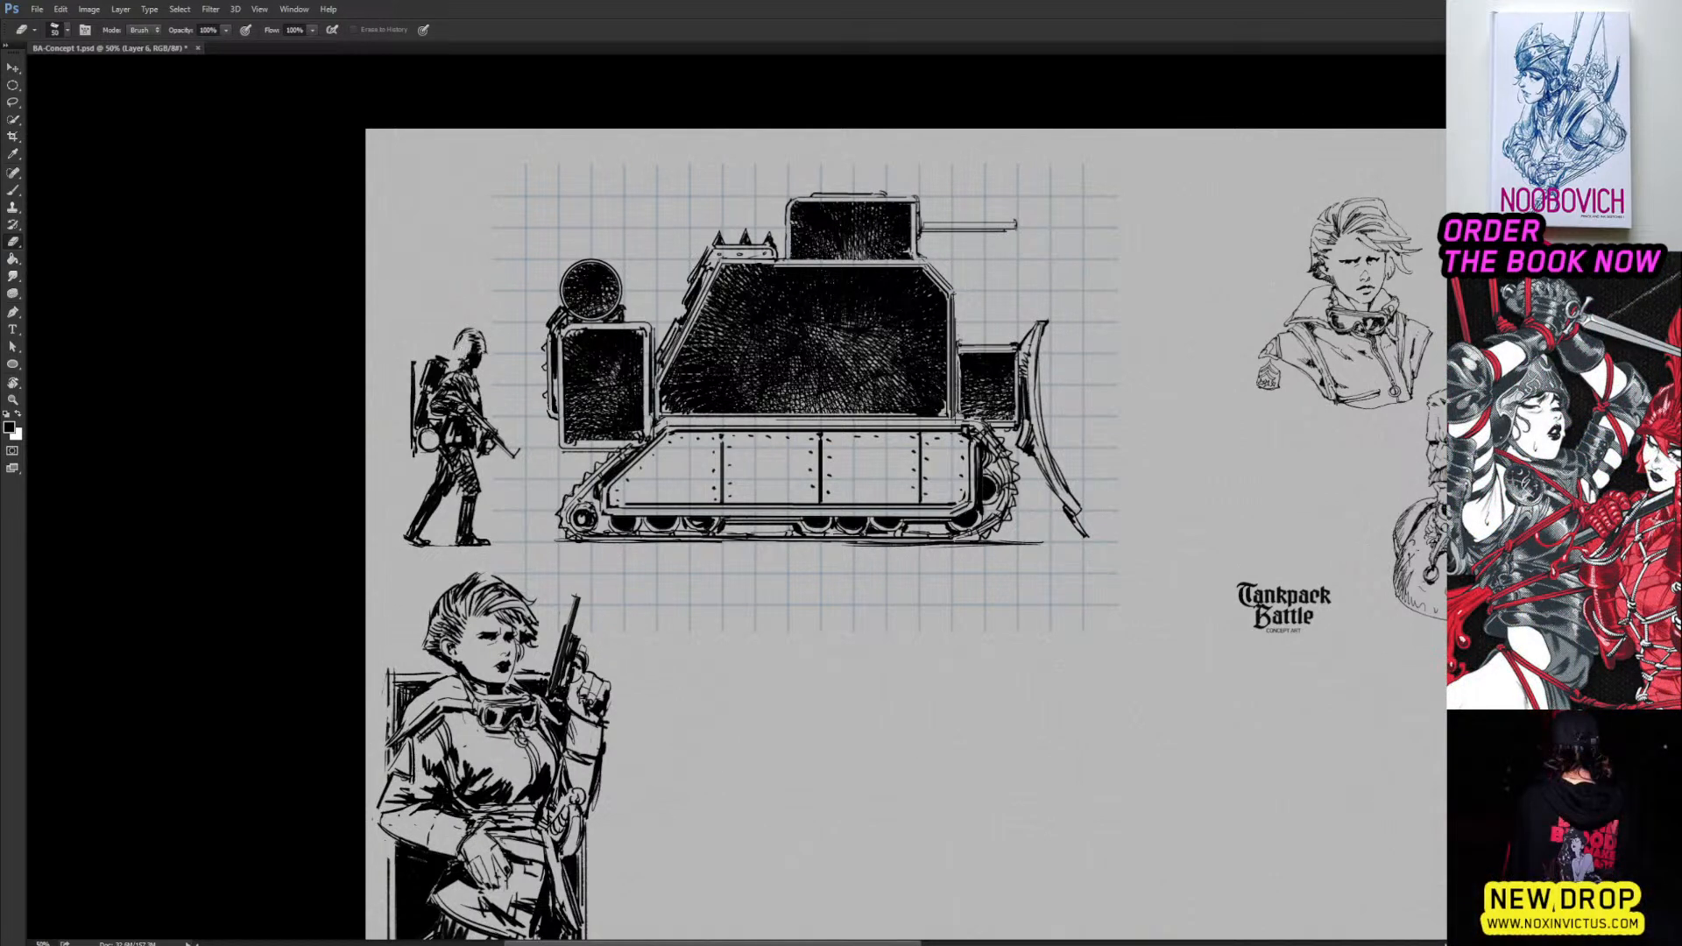
pyautogui.press('b')
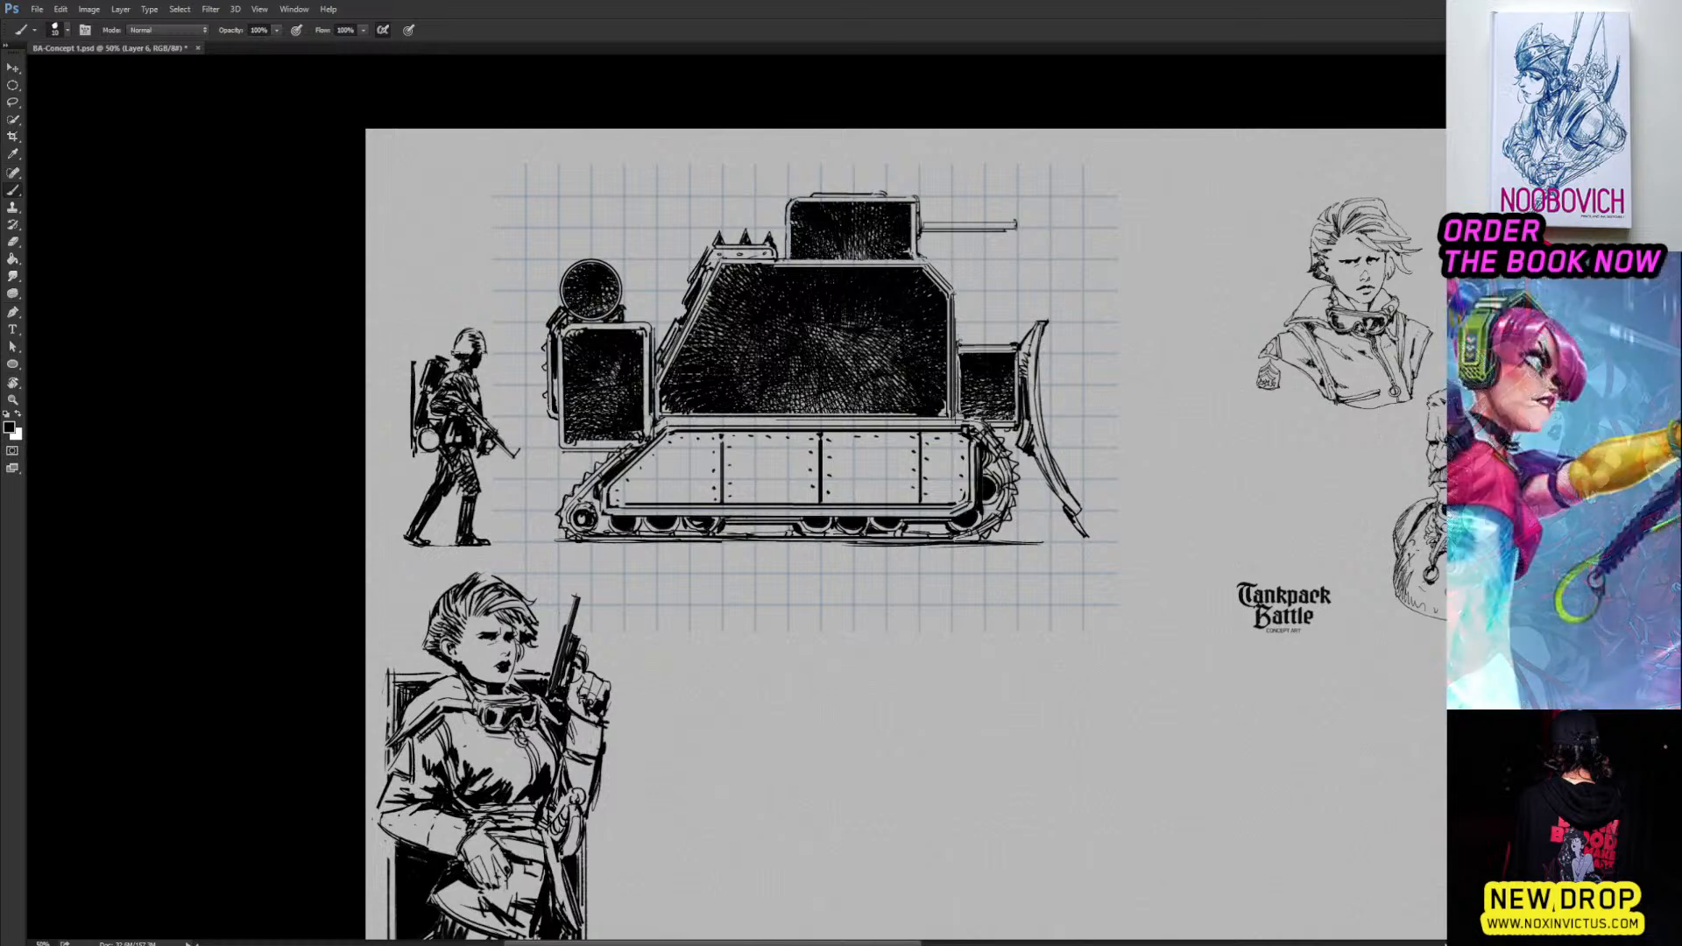
# Trim the top of the soldier's helmet to a lower dome and re-ink its front edge with a short brim.
pyautogui.press('e')
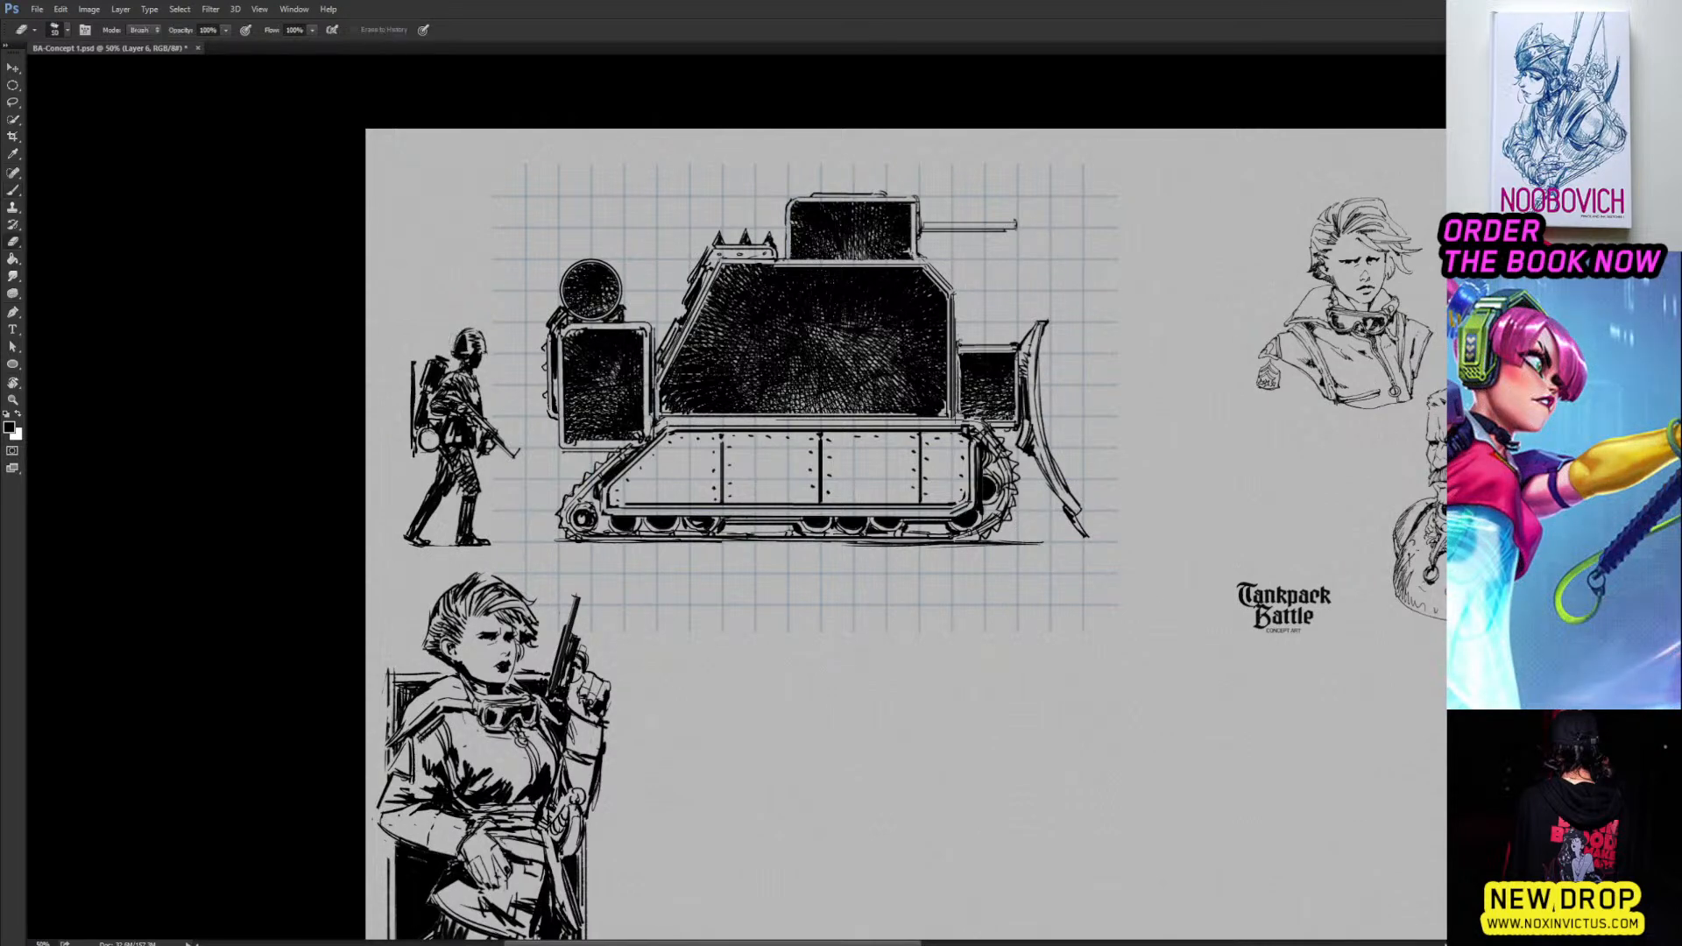
pyautogui.press('b')
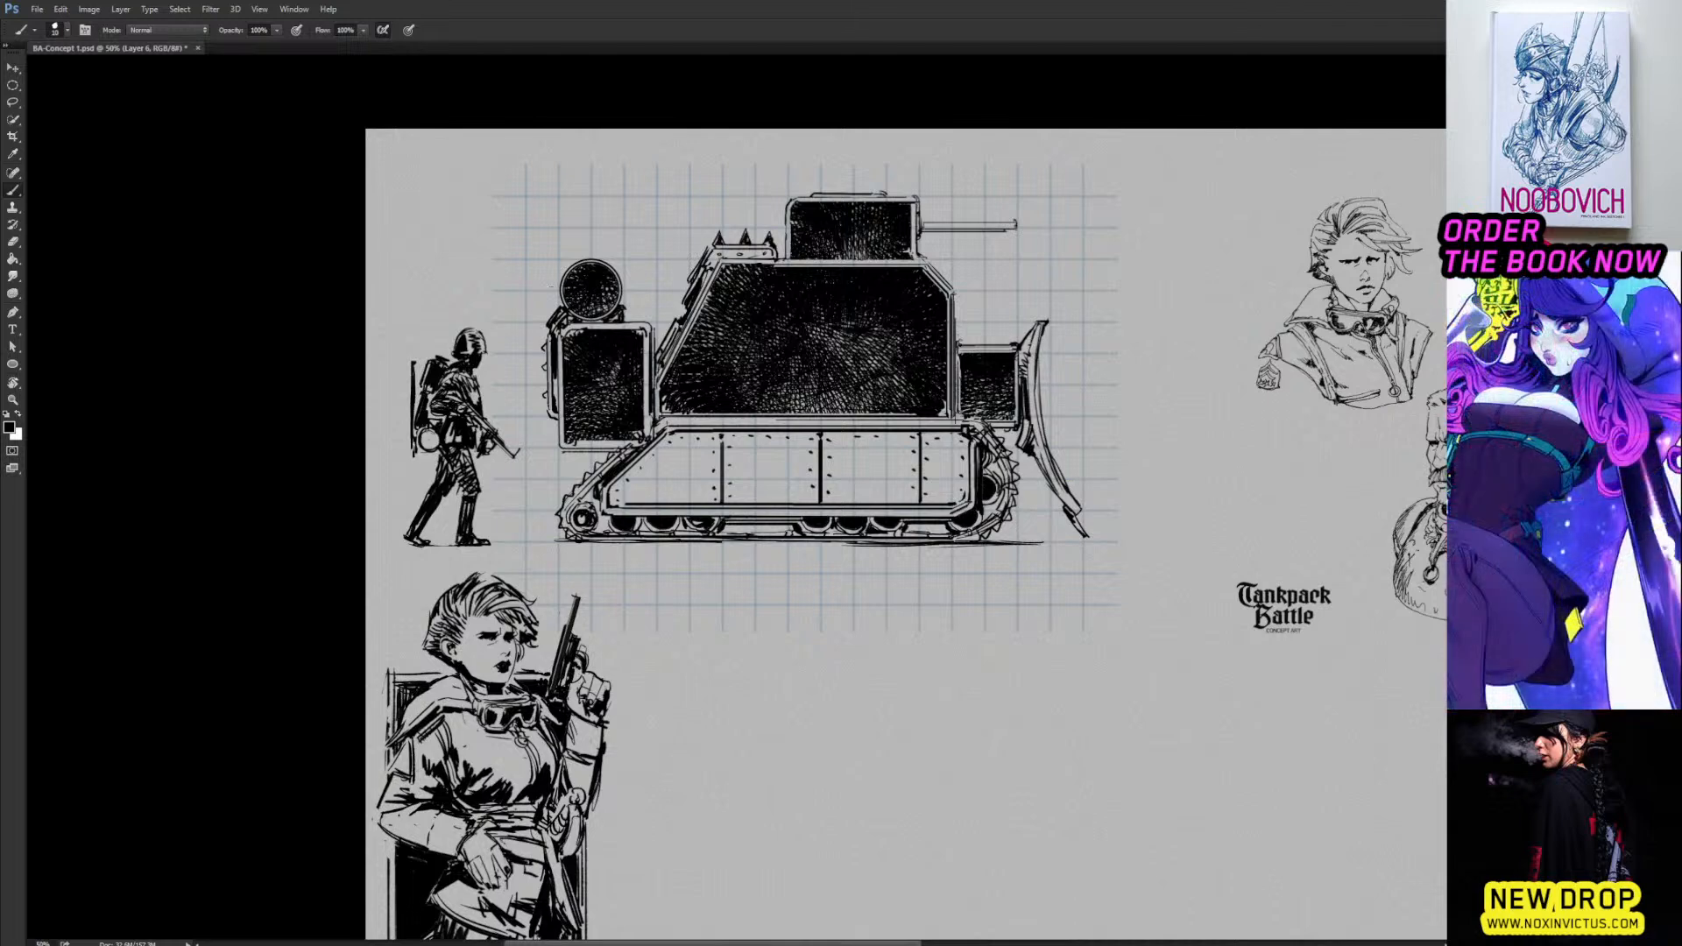
pyautogui.press('e')
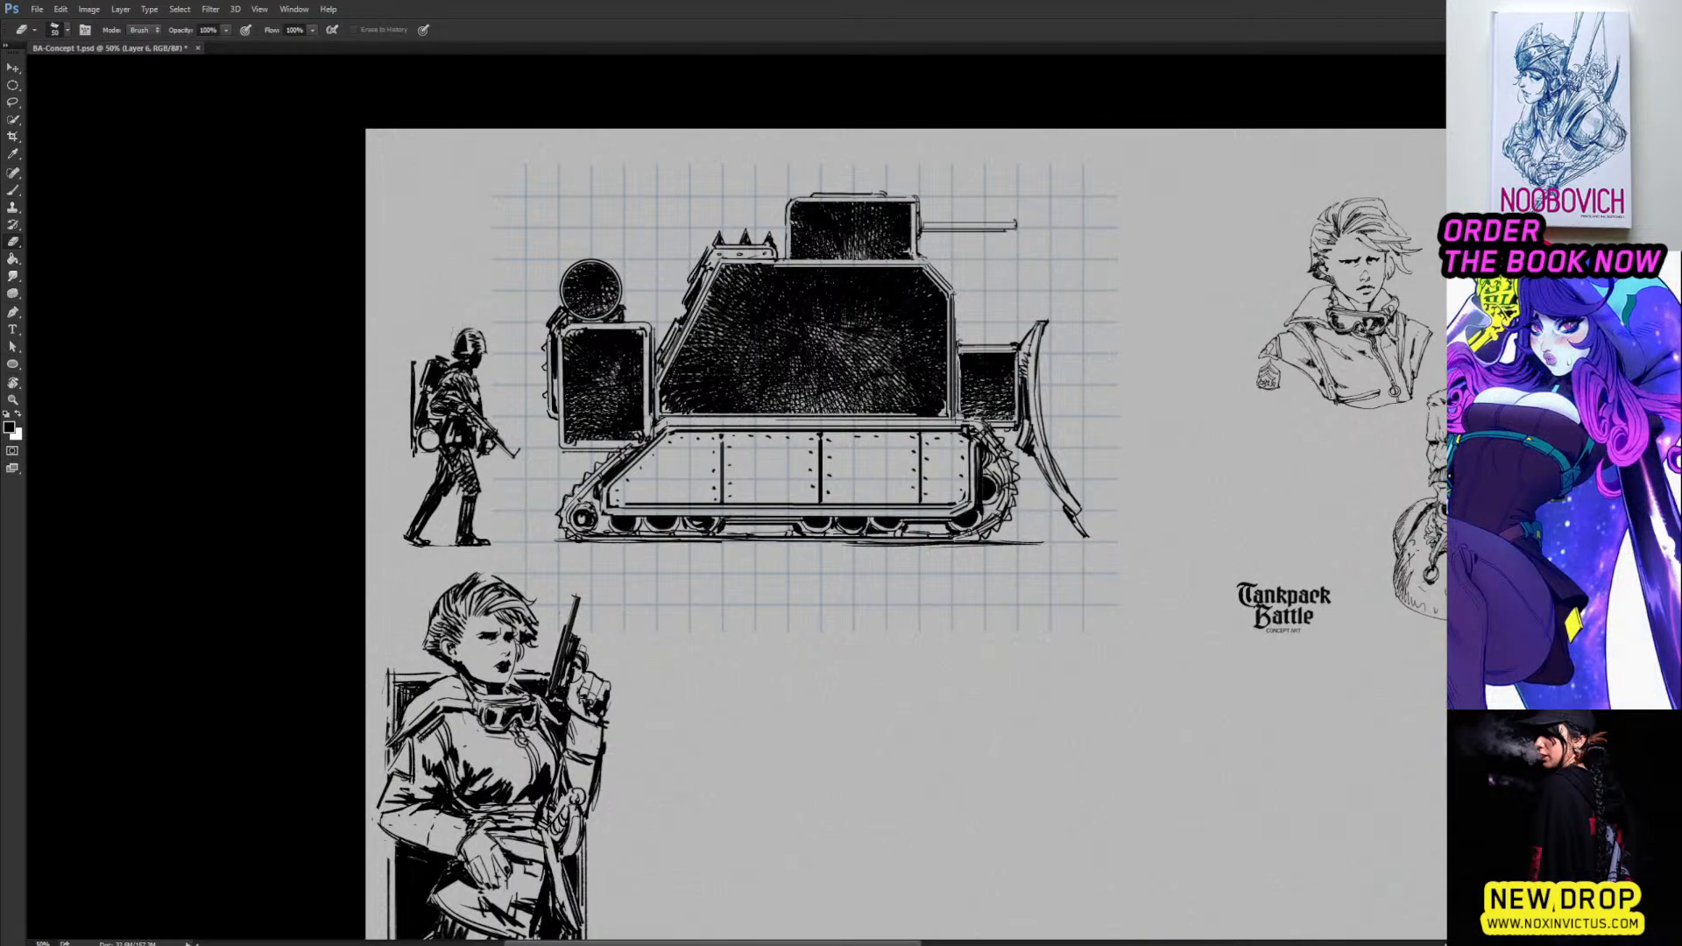
pyautogui.moveTo(460, 335); pyautogui.dragTo(469, 323)
pyautogui.press('b')
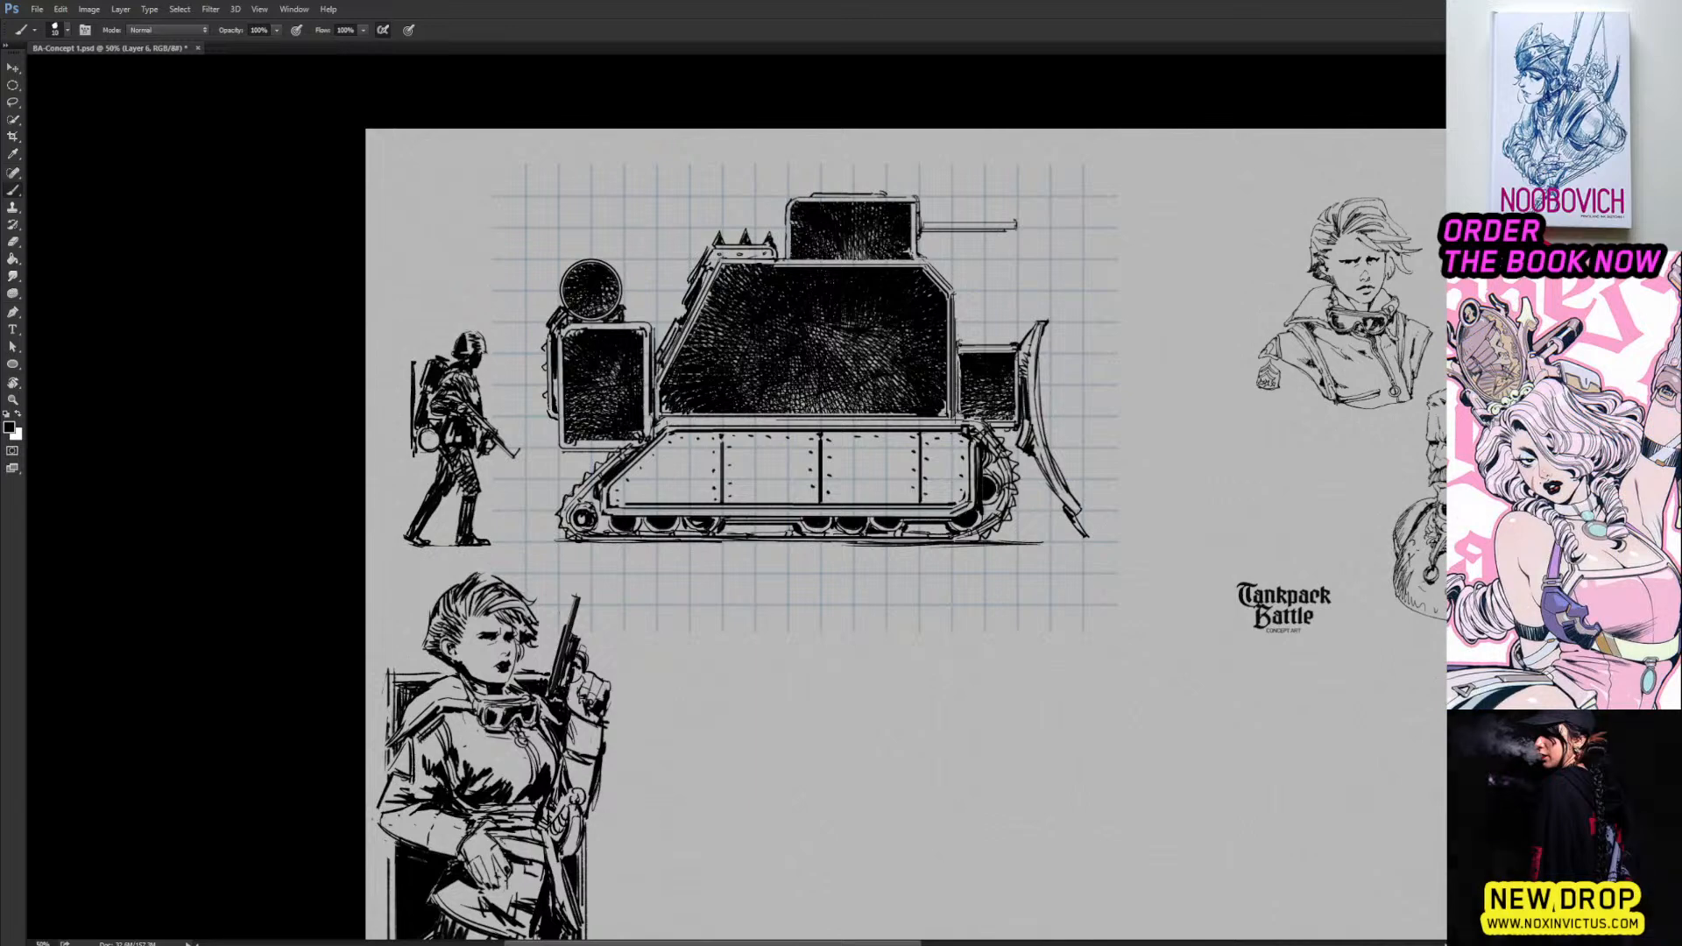
pyautogui.press('e')
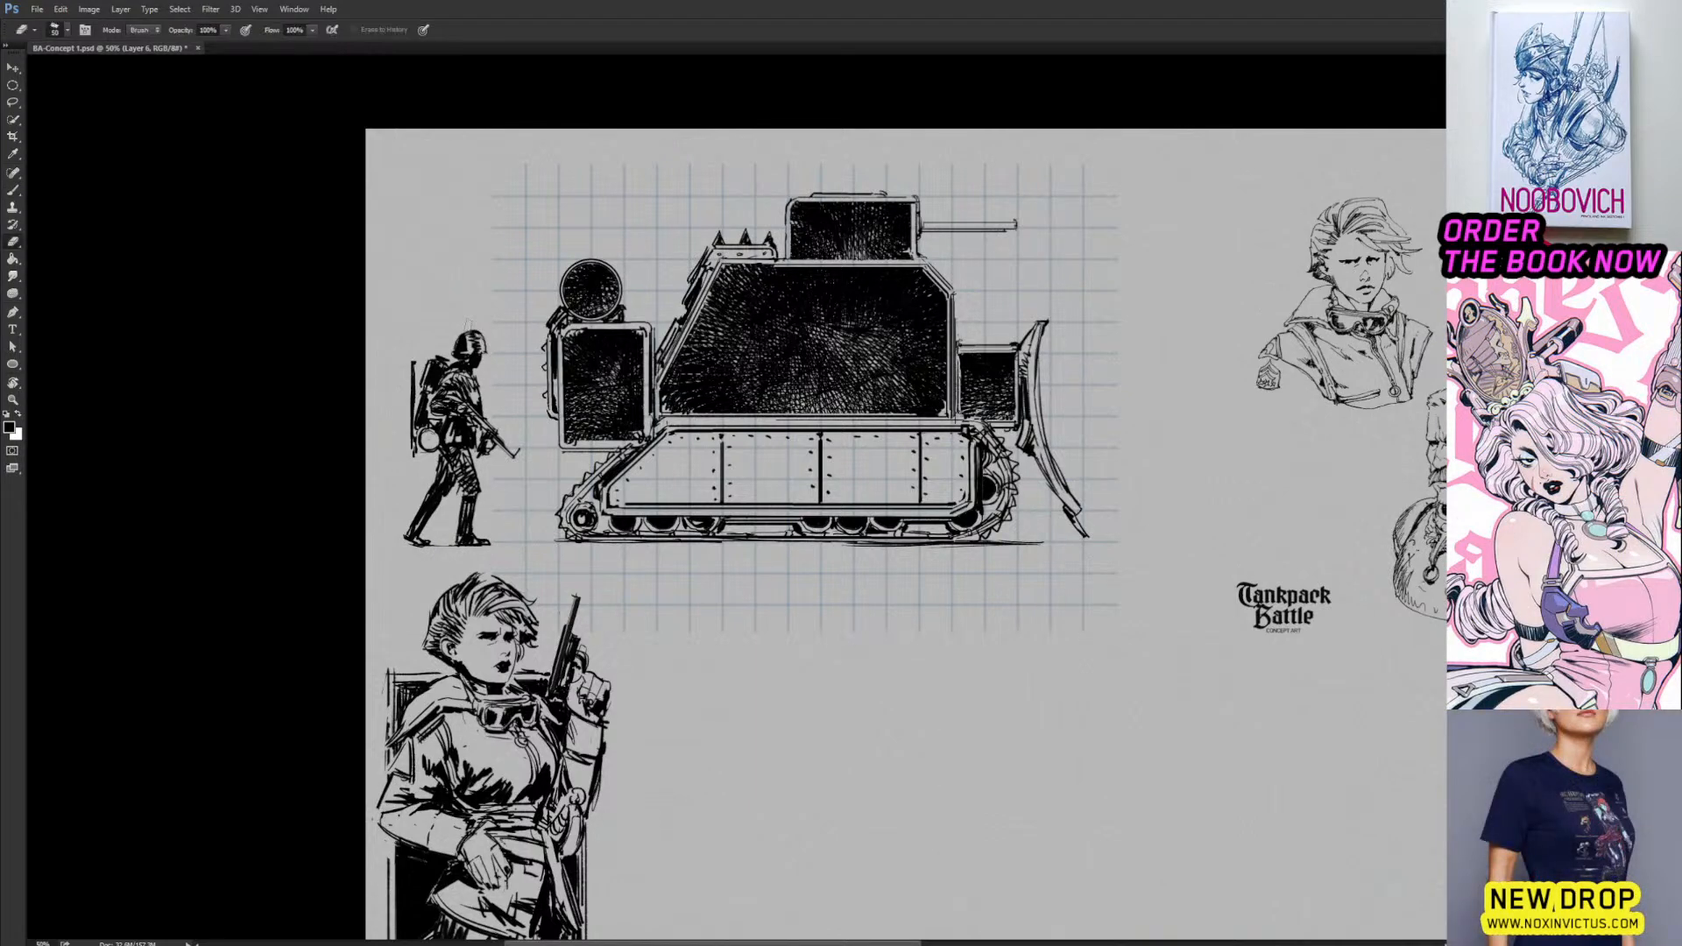
pyautogui.moveTo(467, 331); pyautogui.dragTo(485, 330)
pyautogui.press('b')
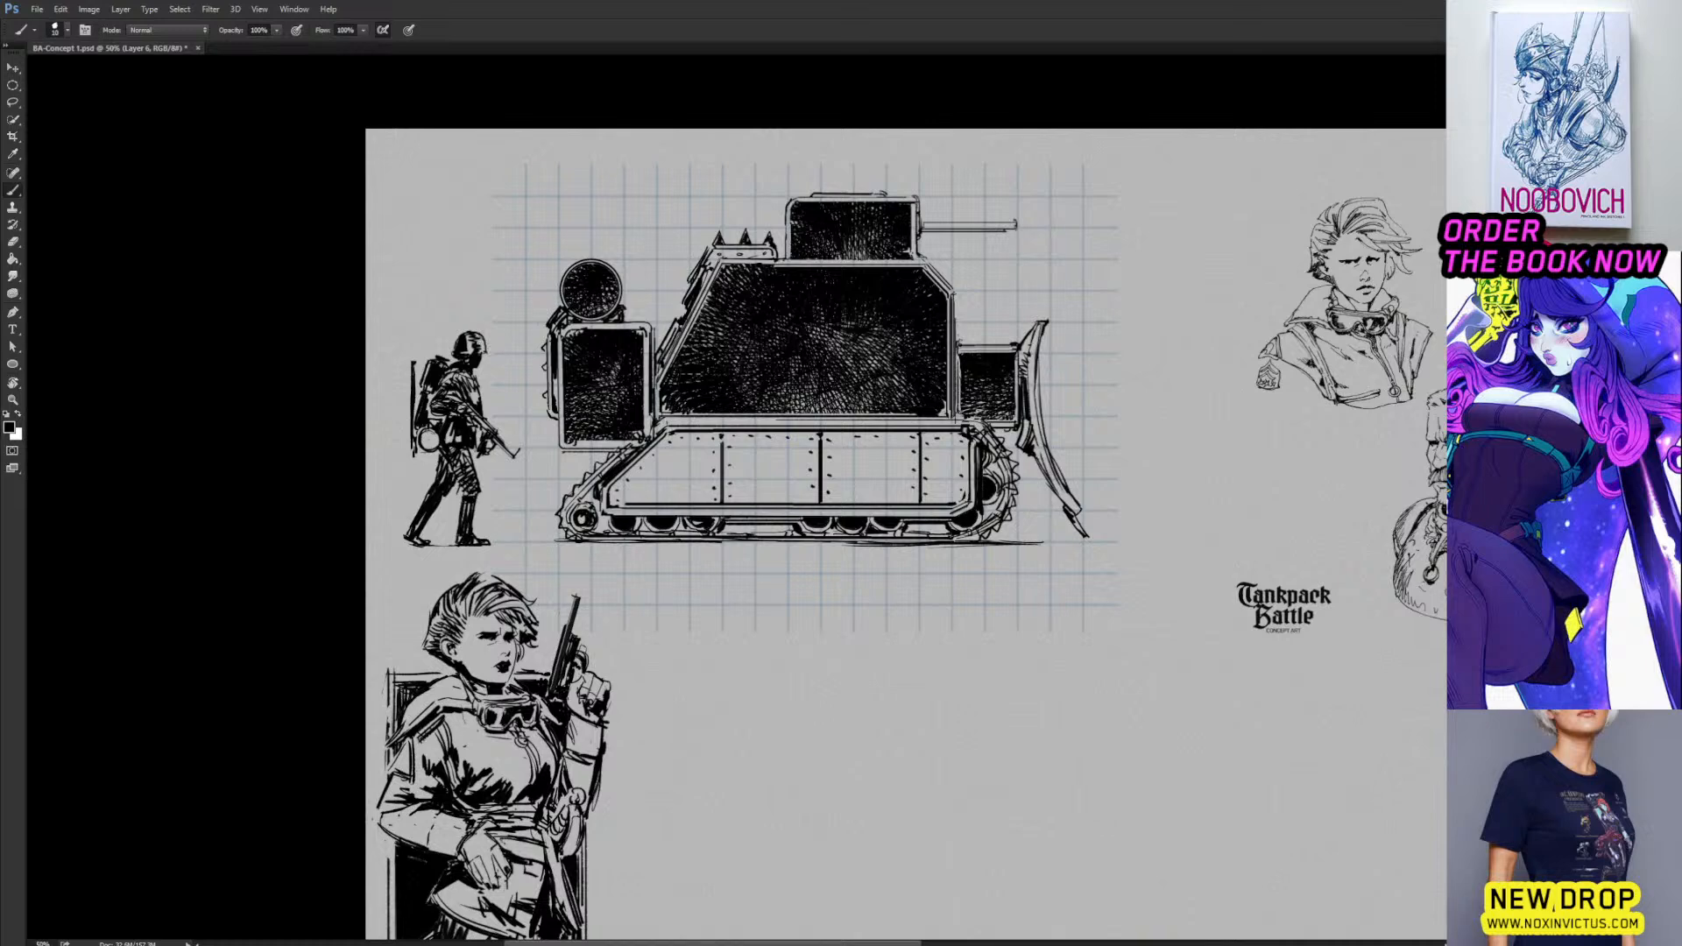
pyautogui.moveTo(476, 332); pyautogui.dragTo(491, 350)
pyautogui.press('e')
pyautogui.press('b')
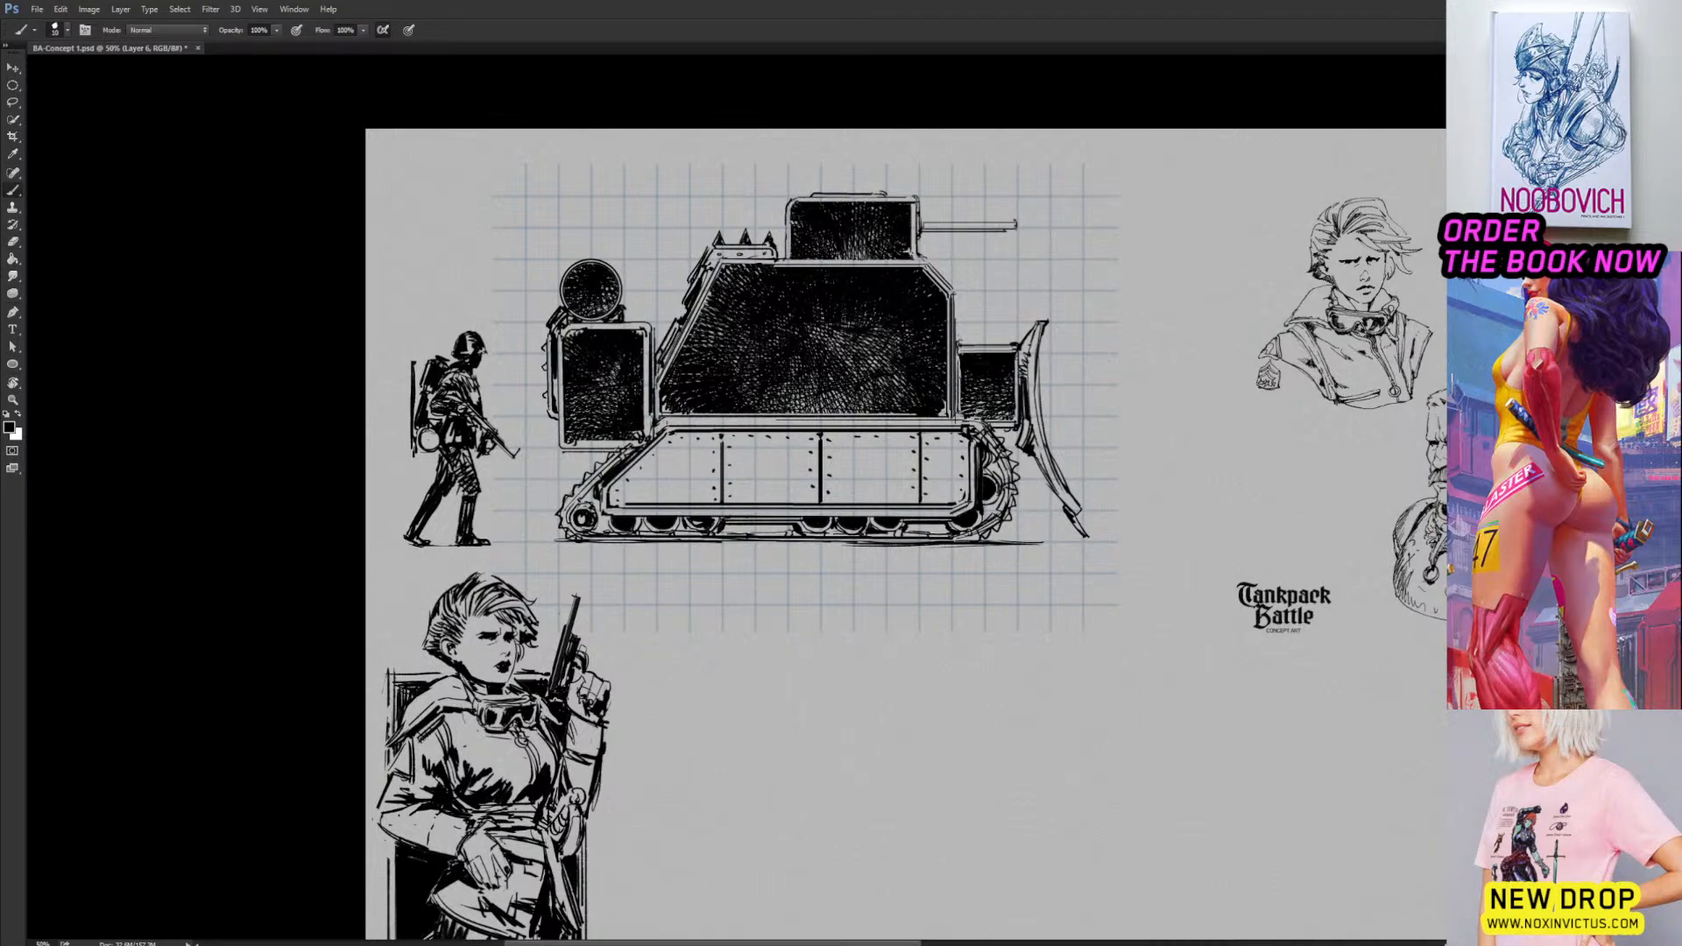
# Ink the inside of the round canister and carve light highlights into the soldier's arm and torso.
pyautogui.moveTo(428, 437); pyautogui.dragTo(427, 439)
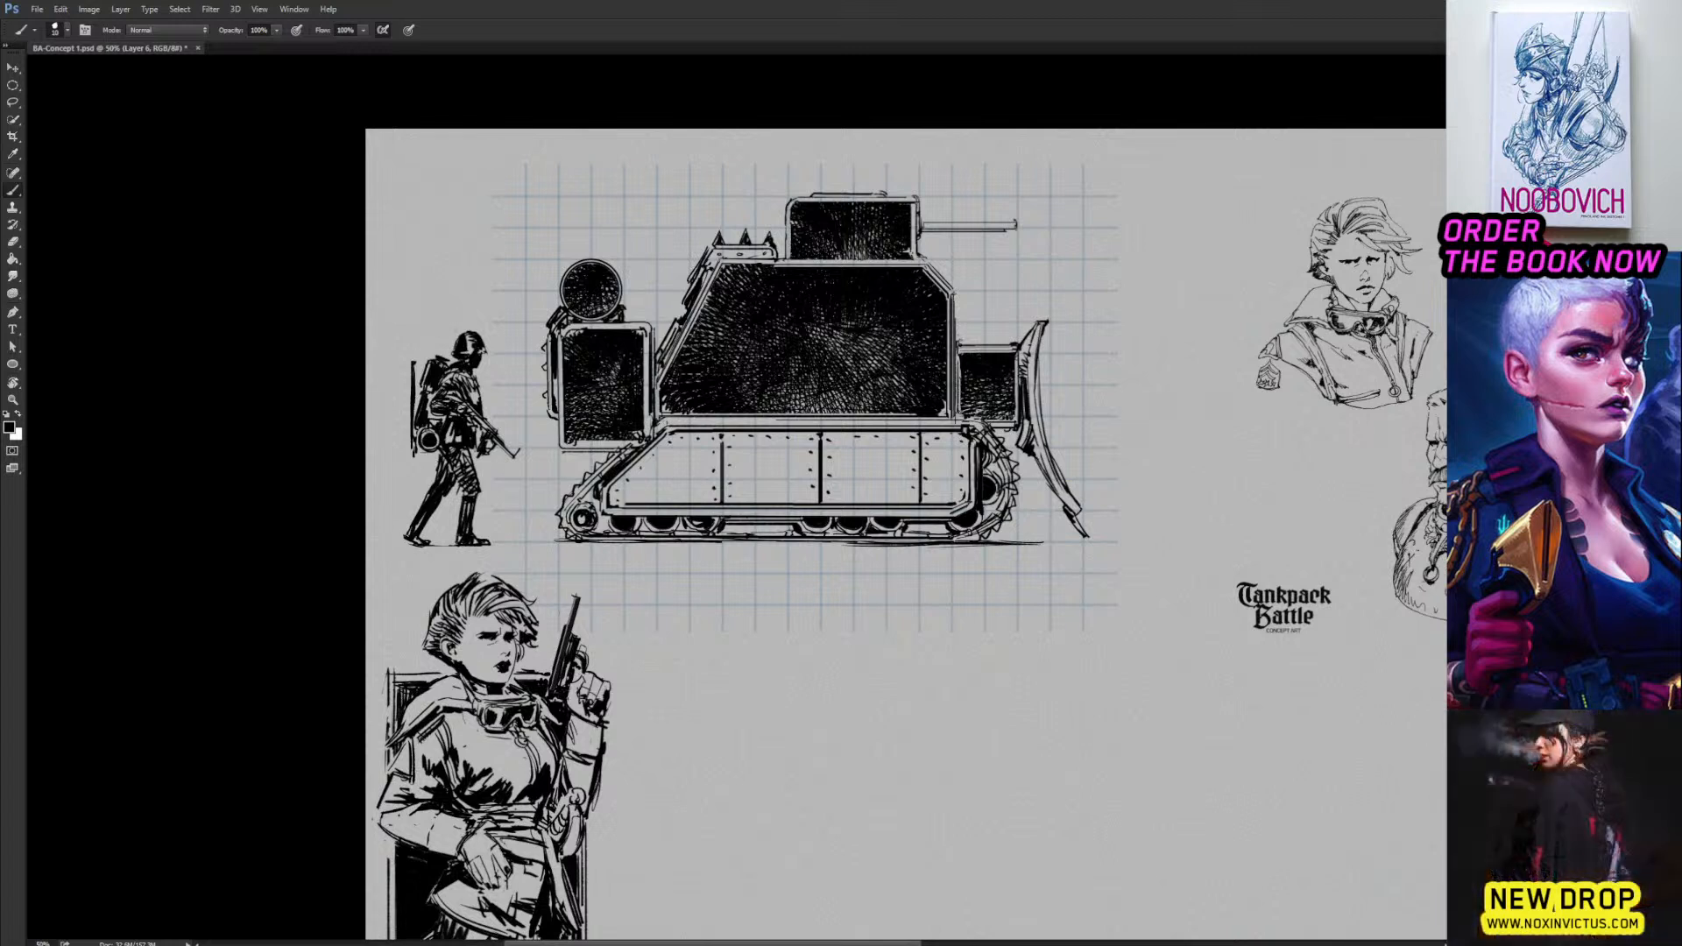
pyautogui.press('e')
pyautogui.moveTo(453, 376); pyautogui.dragTo(482, 410)
pyautogui.press('b')
pyautogui.press('x')
pyautogui.press('x')
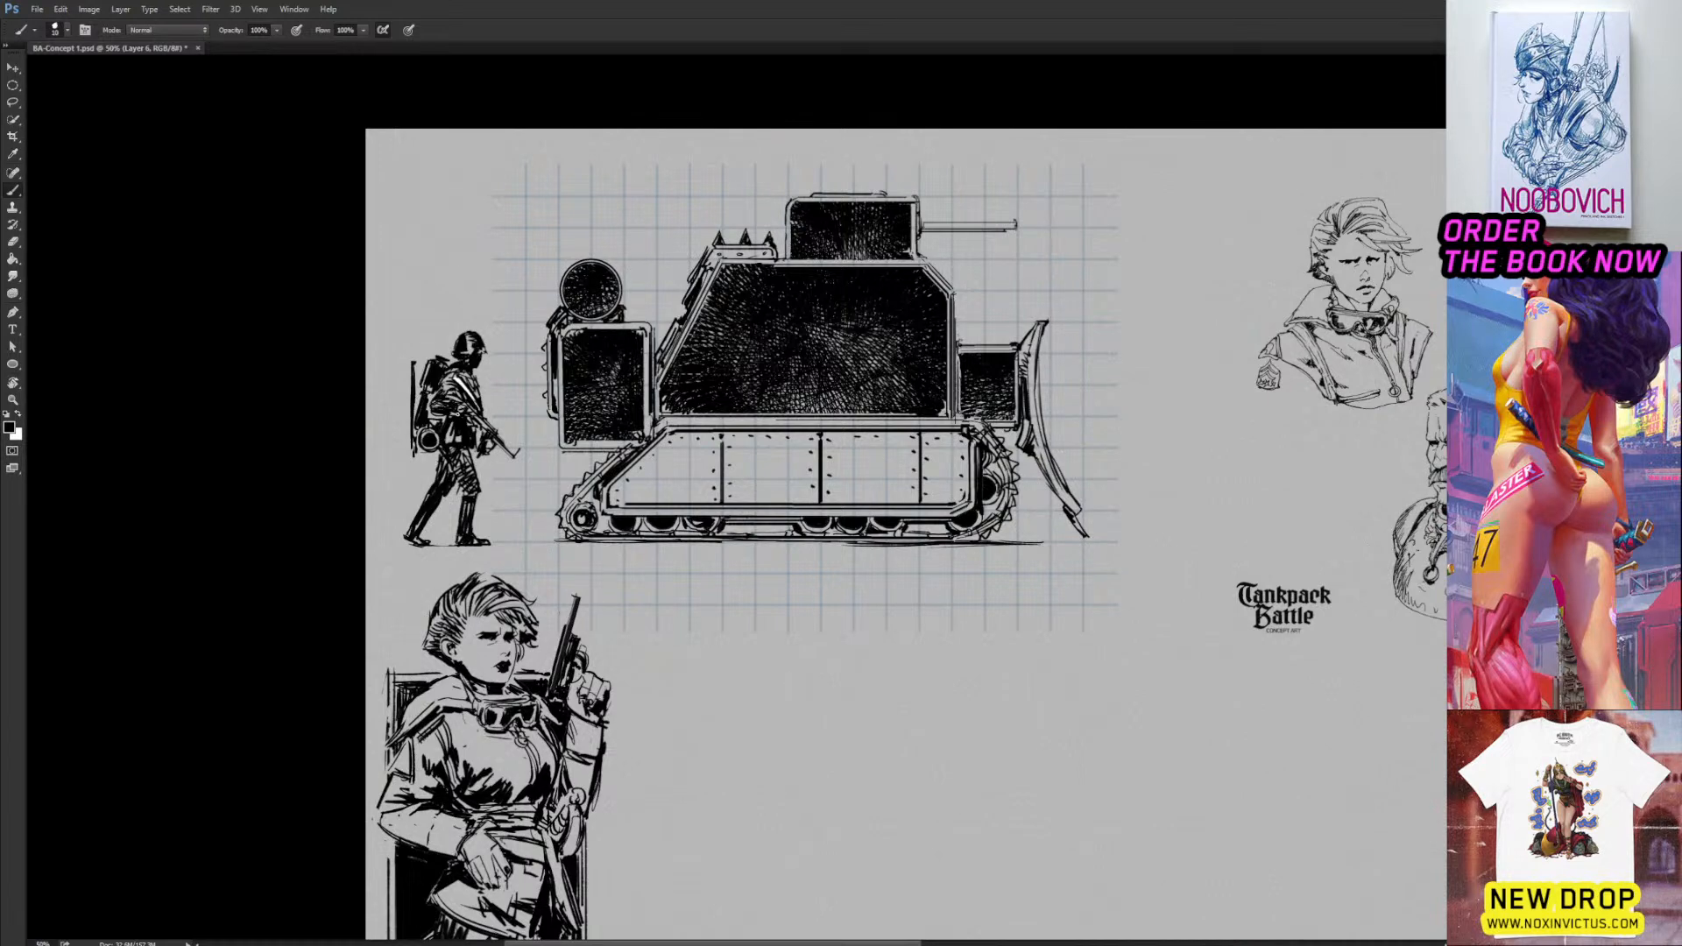
# Merge the soldier's layer down into Layer 4.
pyautogui.moveTo(513, 440)
pyautogui.mouseDown()
pyautogui.moveTo(346, 407)
pyautogui.moveTo(354, 426)
pyautogui.mouseUp()
pyautogui.press('v')
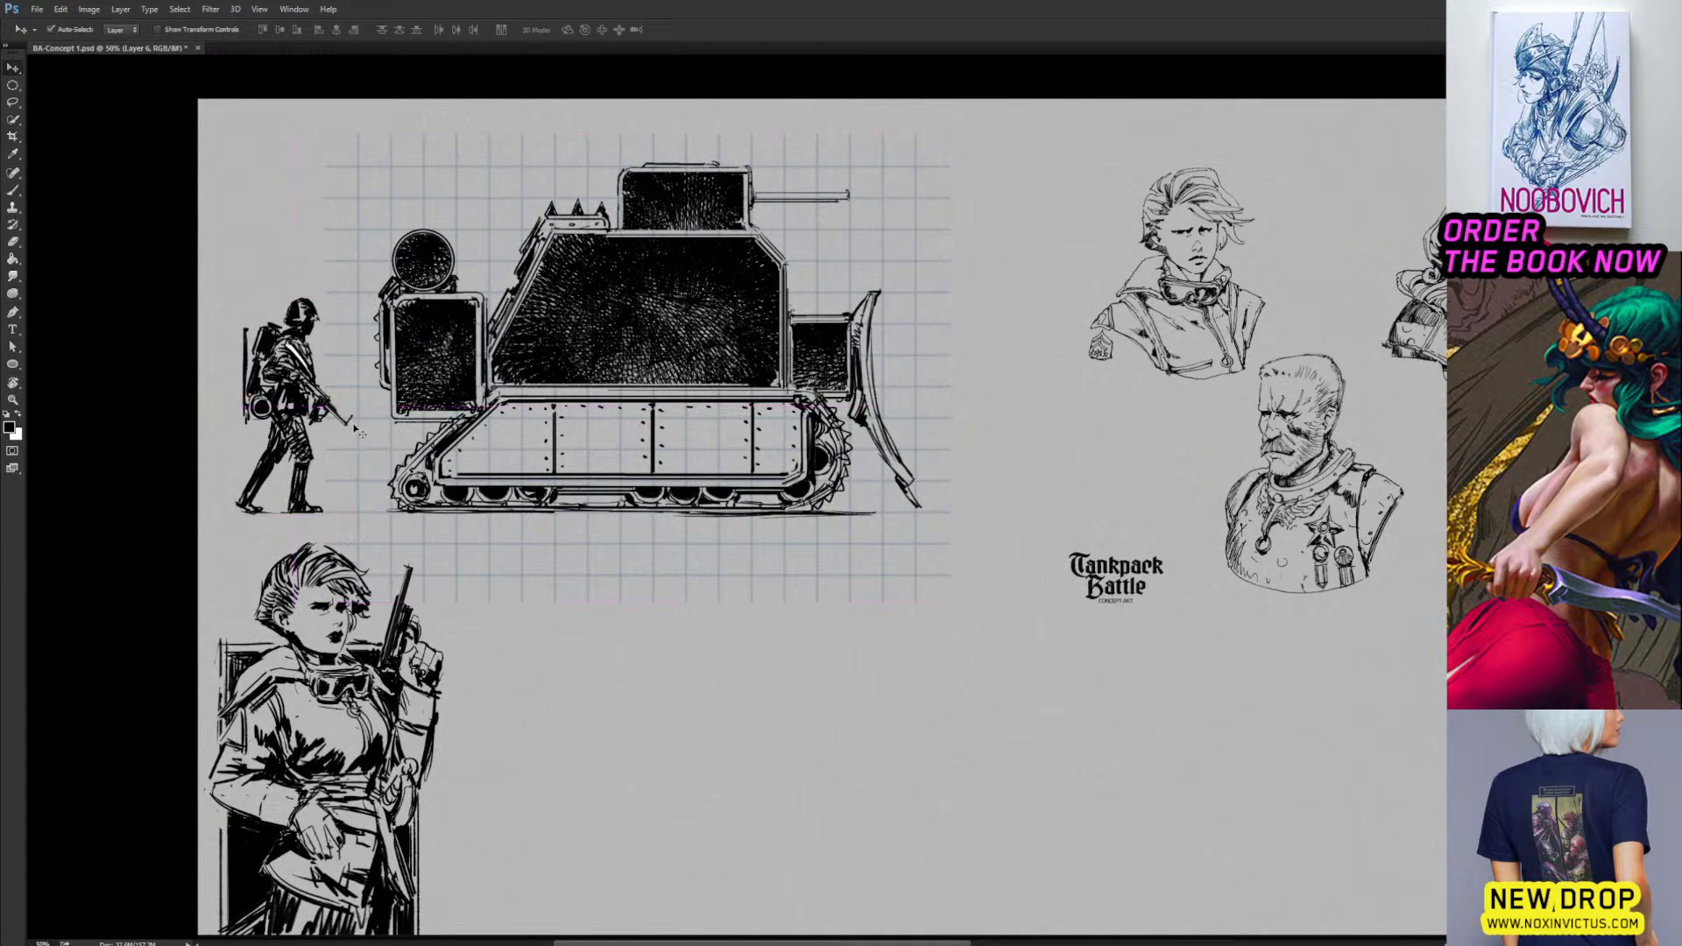
pyautogui.moveTo(663, 363); pyautogui.dragTo(499, 384)
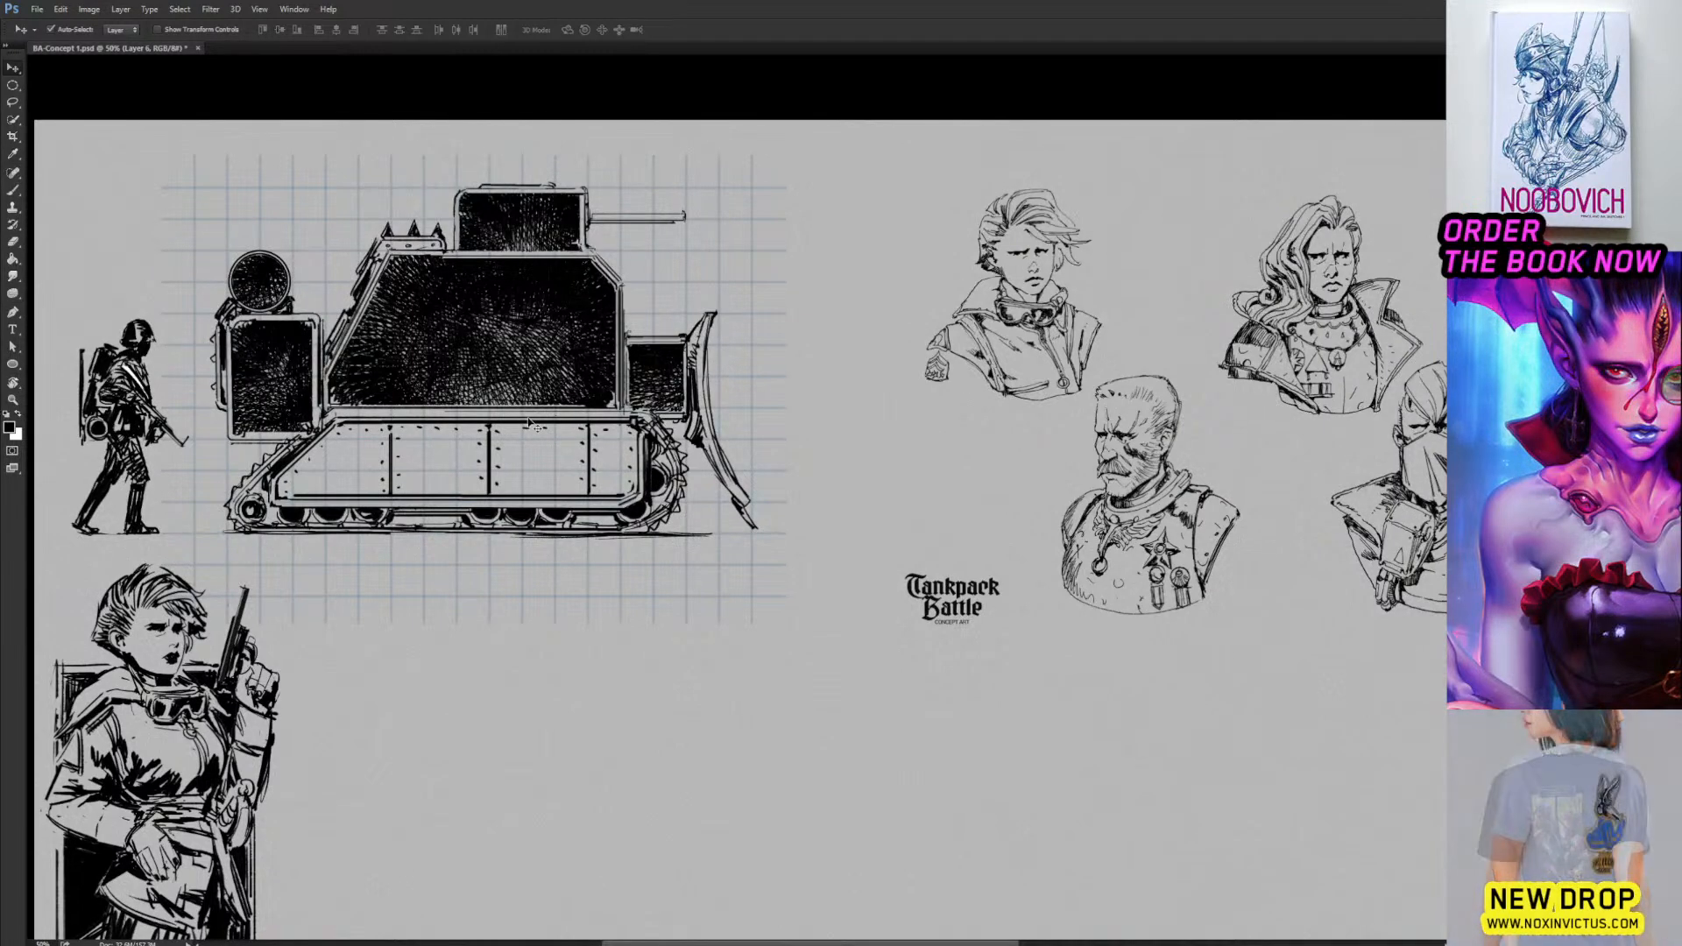
pyautogui.moveTo(612, 480); pyautogui.dragTo(715, 491)
pyautogui.press('b')
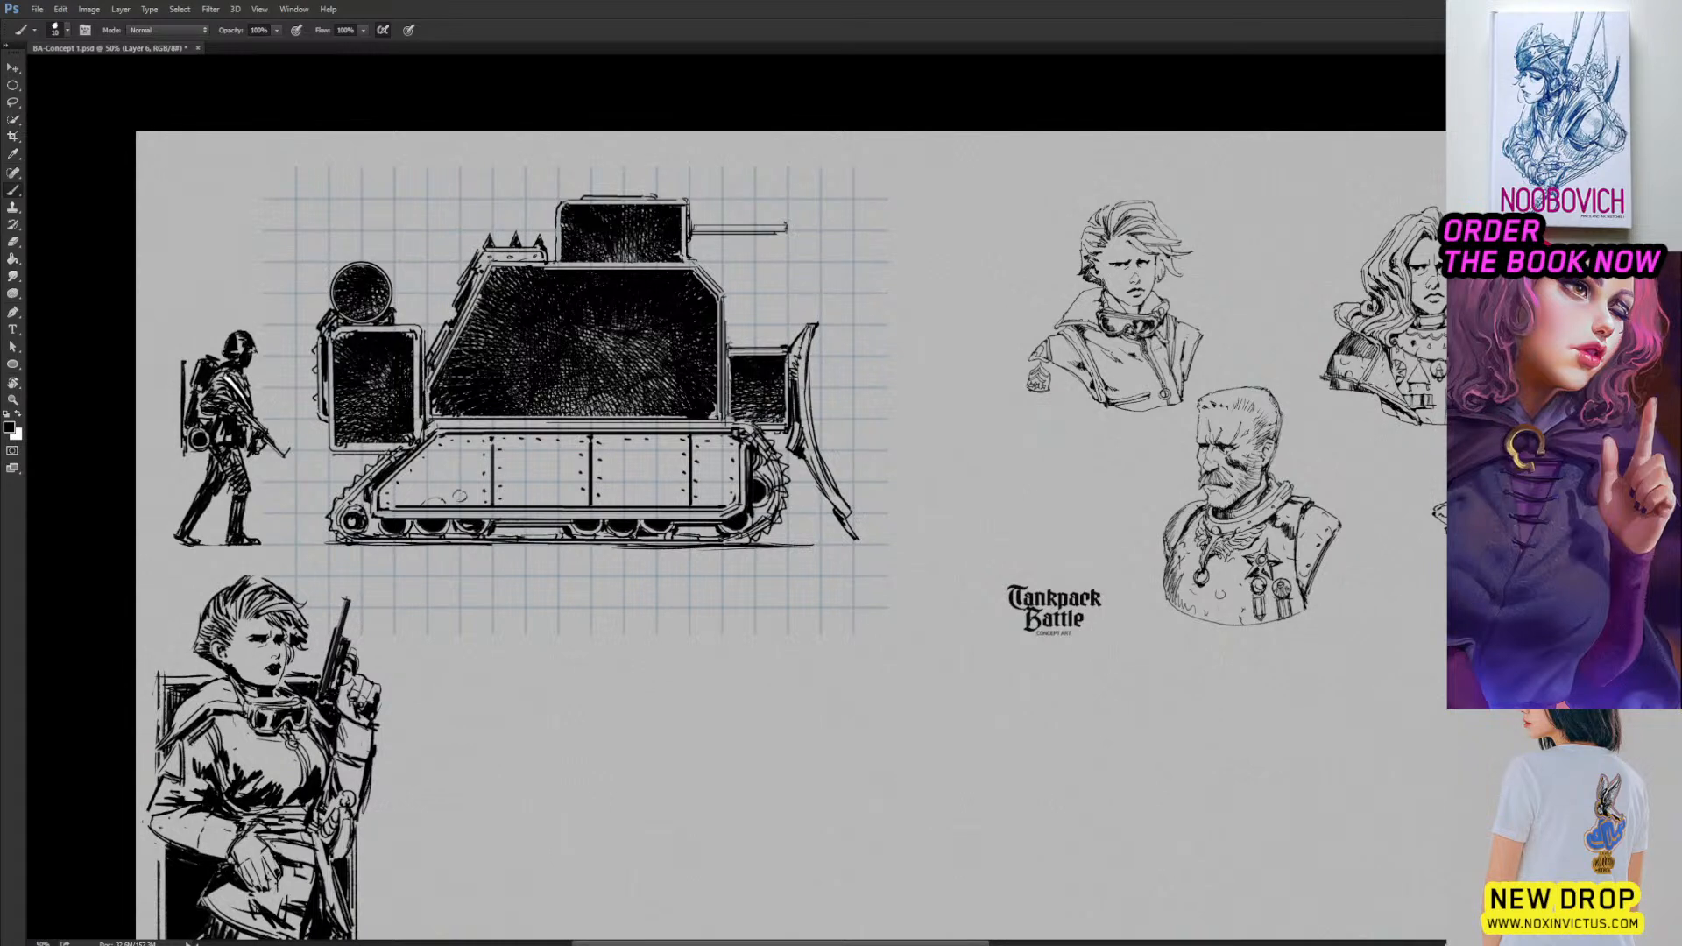
pyautogui.press('Delete')
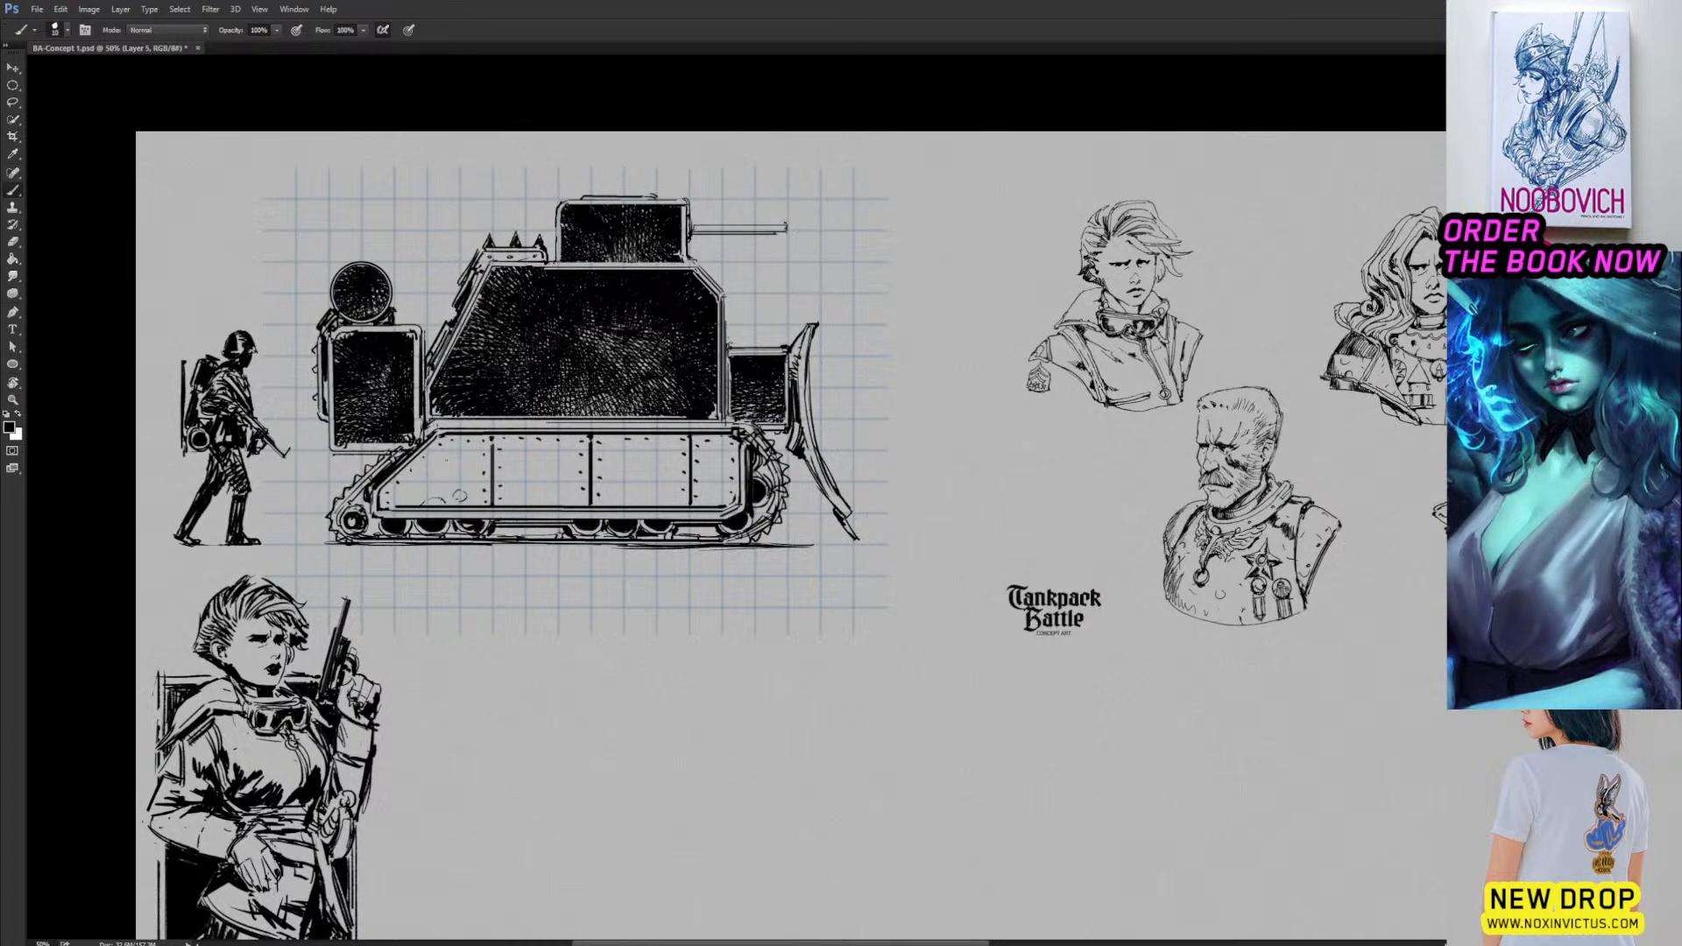
pyautogui.hotkey('ctrl', 'z')
pyautogui.hotkey('ctrl', 'z')
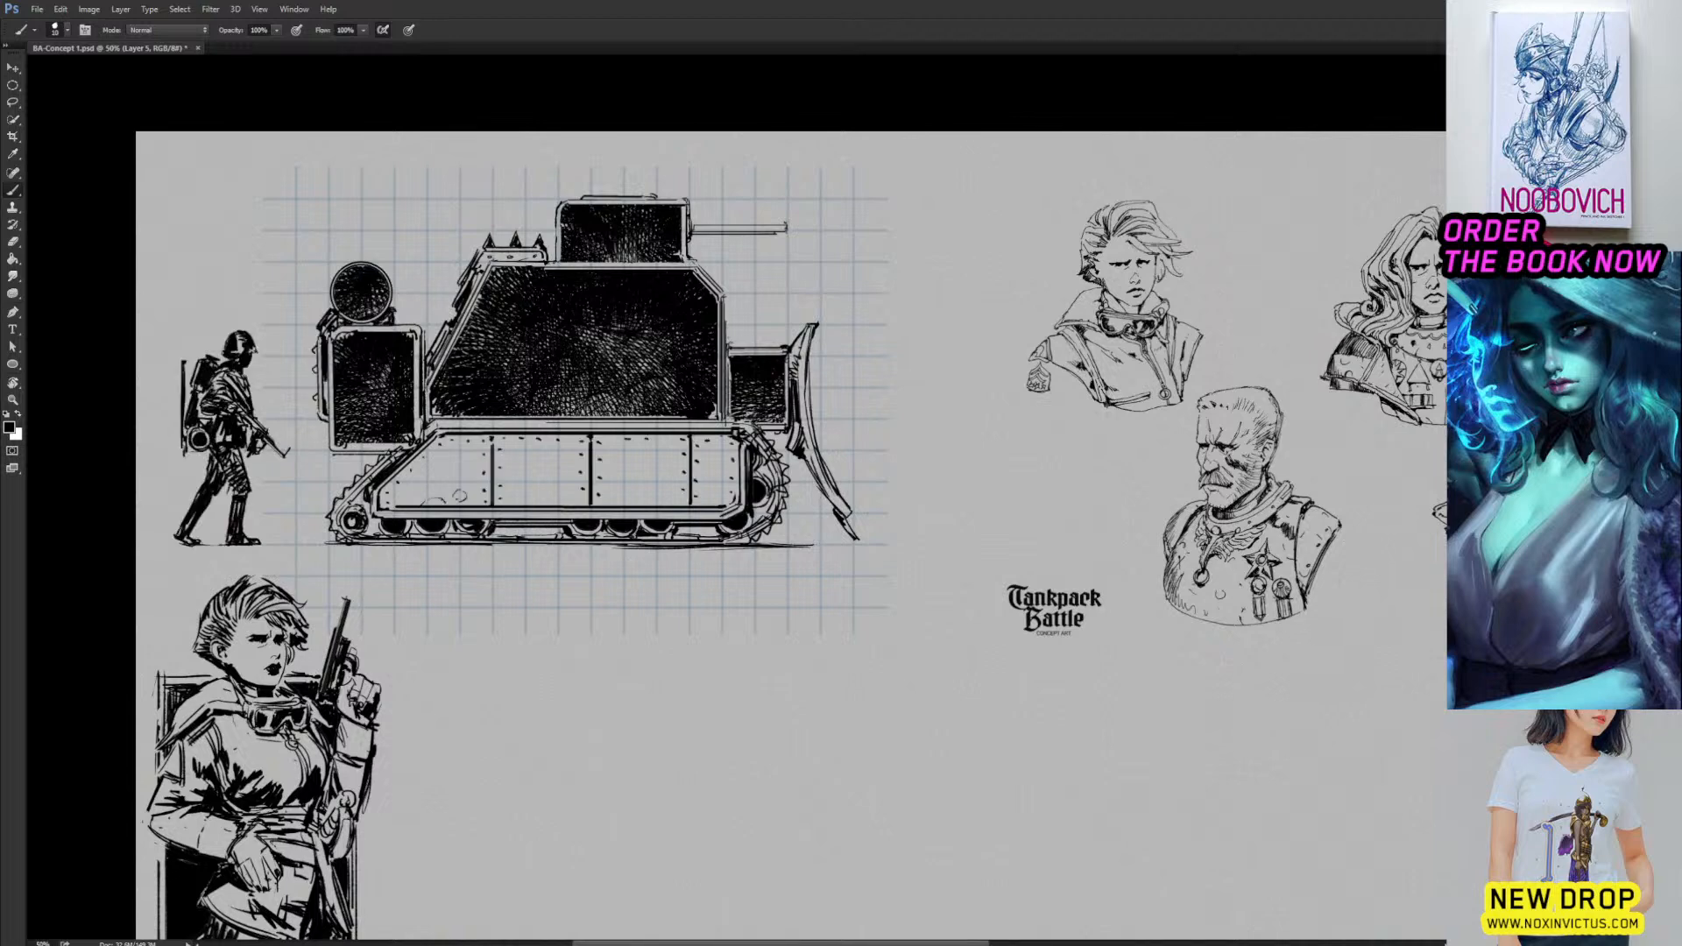
pyautogui.hotkey('ctrl', 'e')
pyautogui.press('Delete')
pyautogui.hotkey('ctrl', 'z')
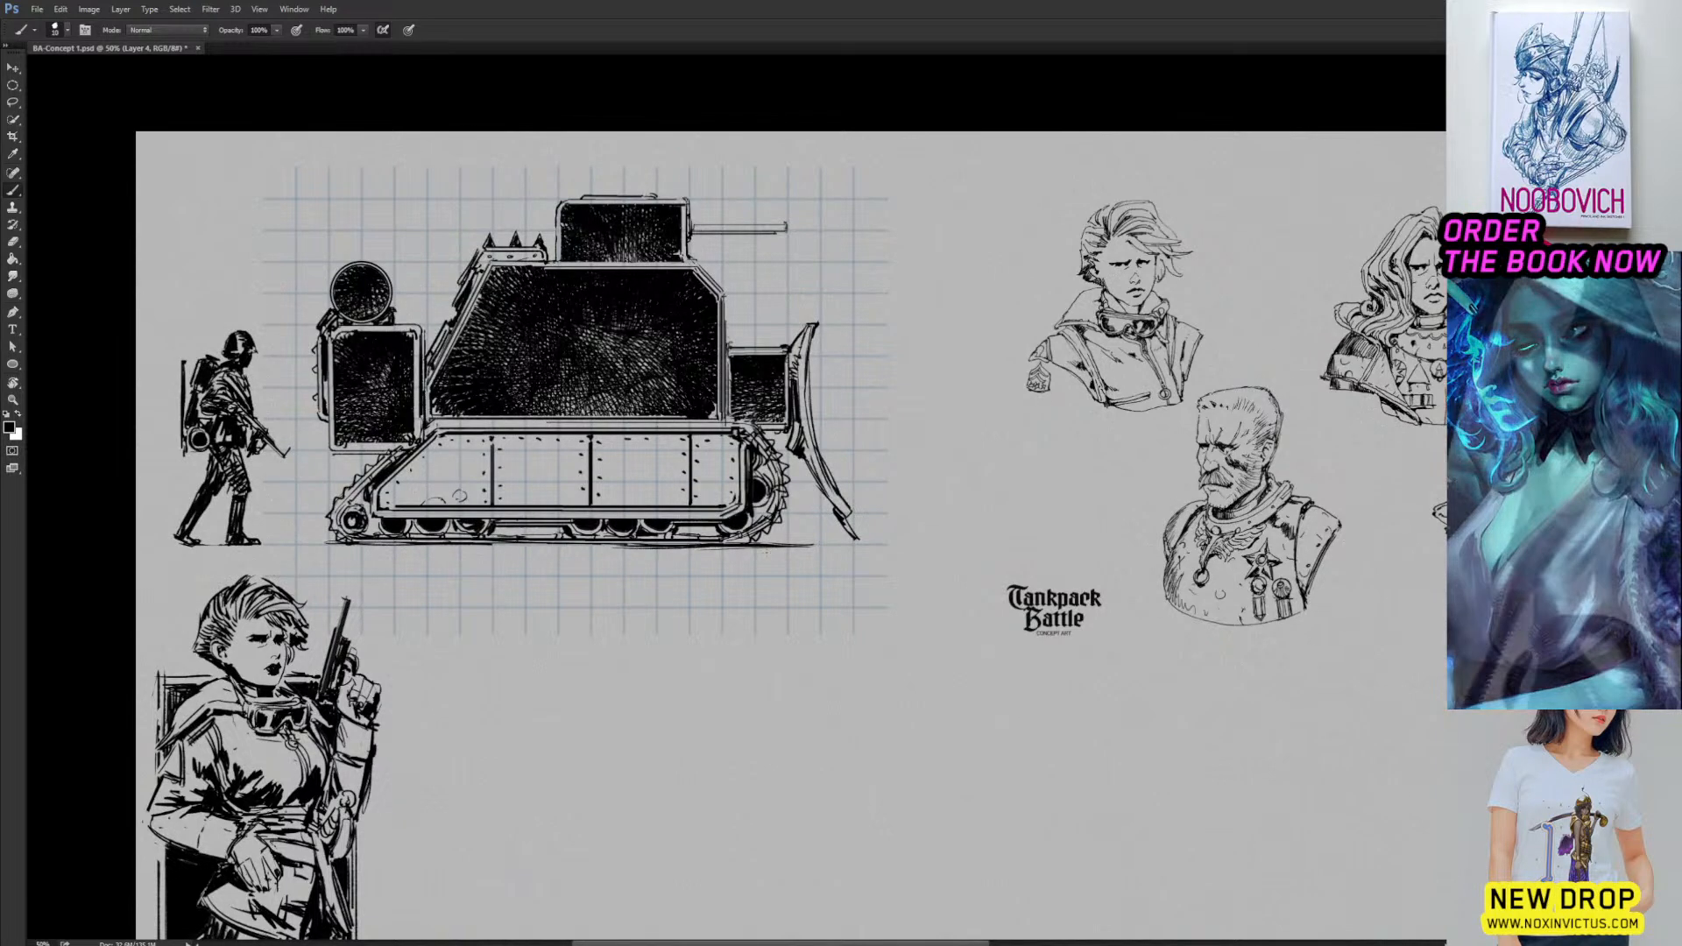
# Ink small dents, scratches and chipped-paint marks across the riveted side skirt panels of the tank.
pyautogui.moveTo(495, 473); pyautogui.dragTo(534, 481)
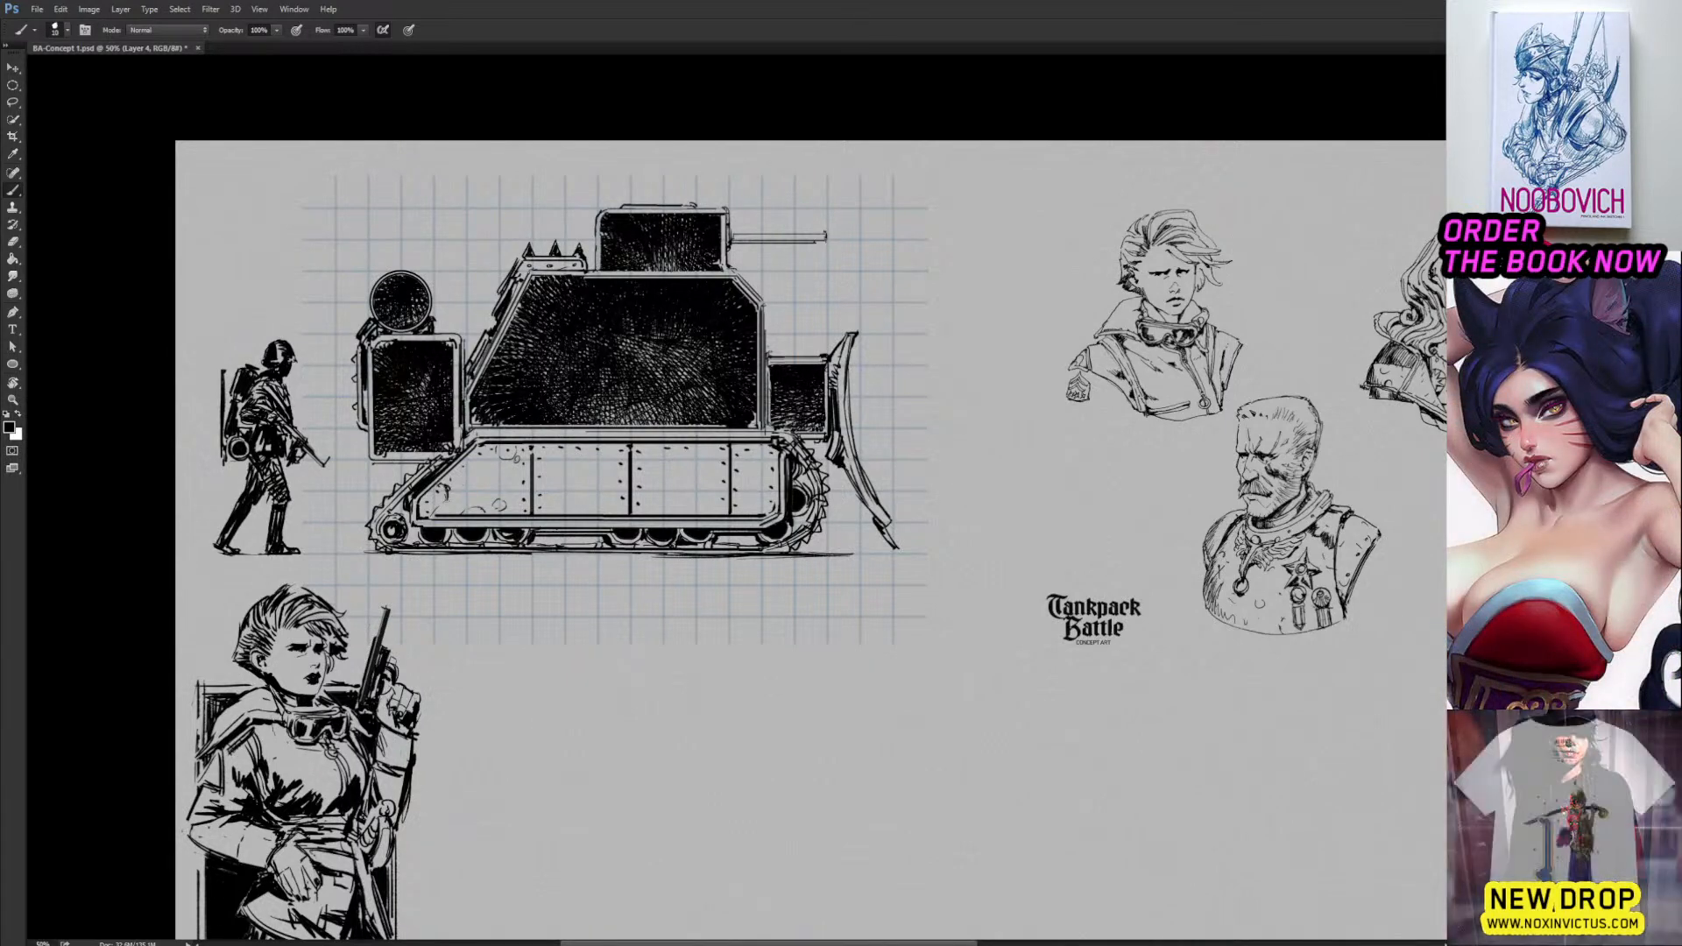
pyautogui.moveTo(549, 513); pyautogui.dragTo(563, 503)
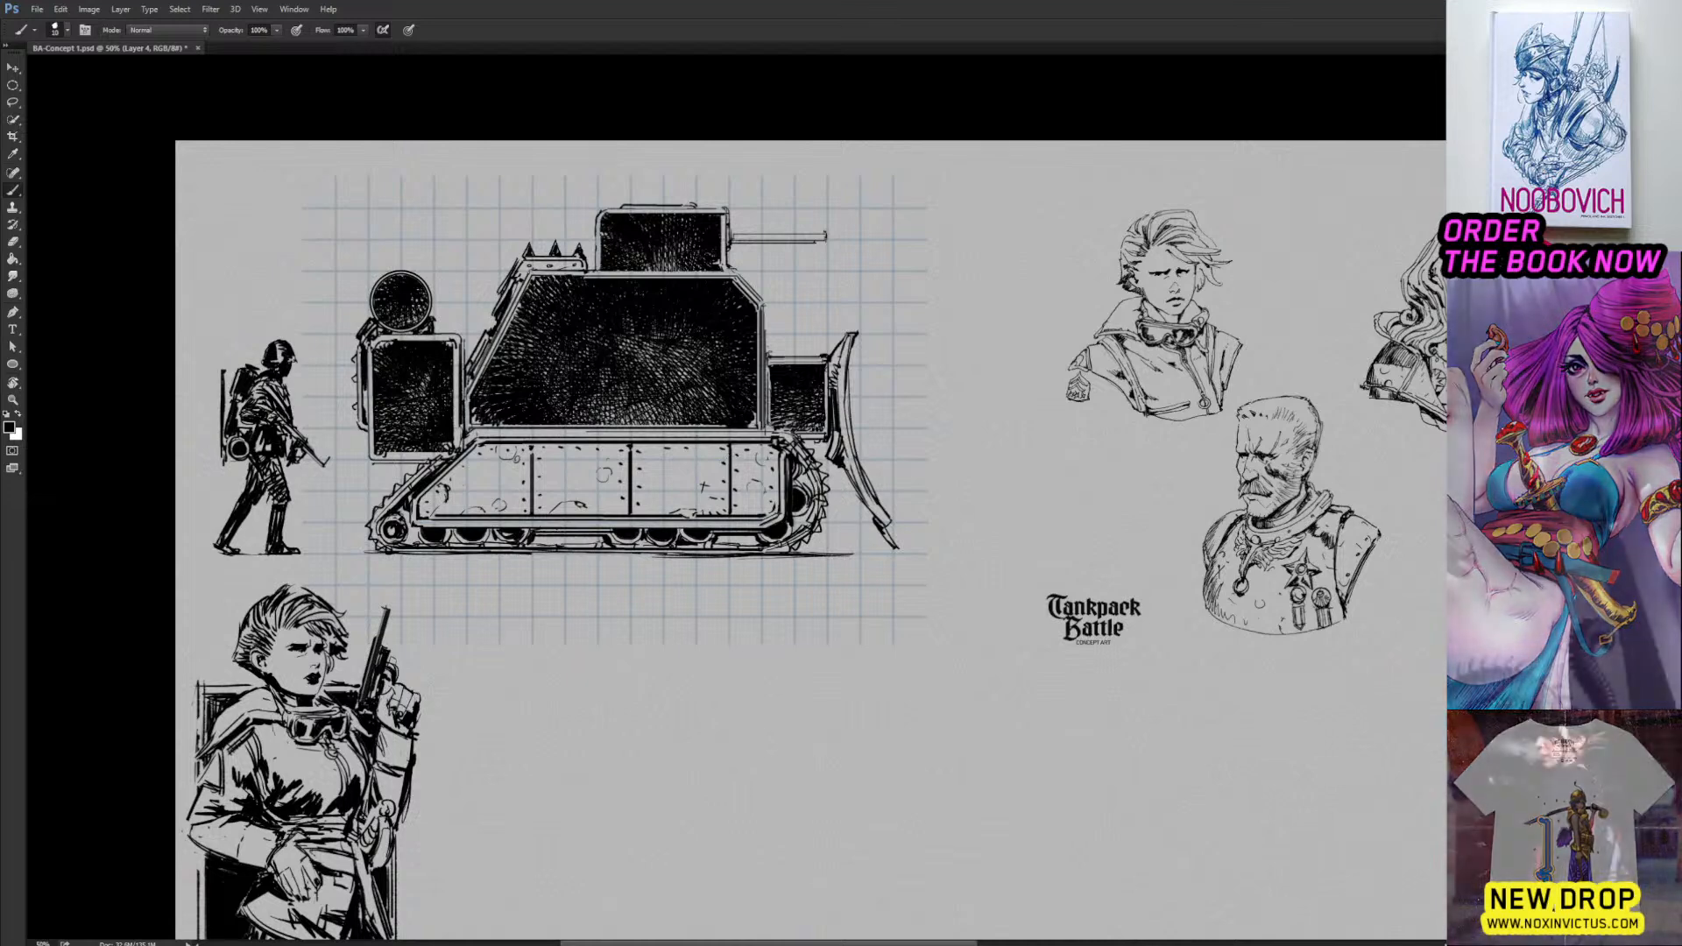
pyautogui.moveTo(611, 474); pyautogui.dragTo(717, 533)
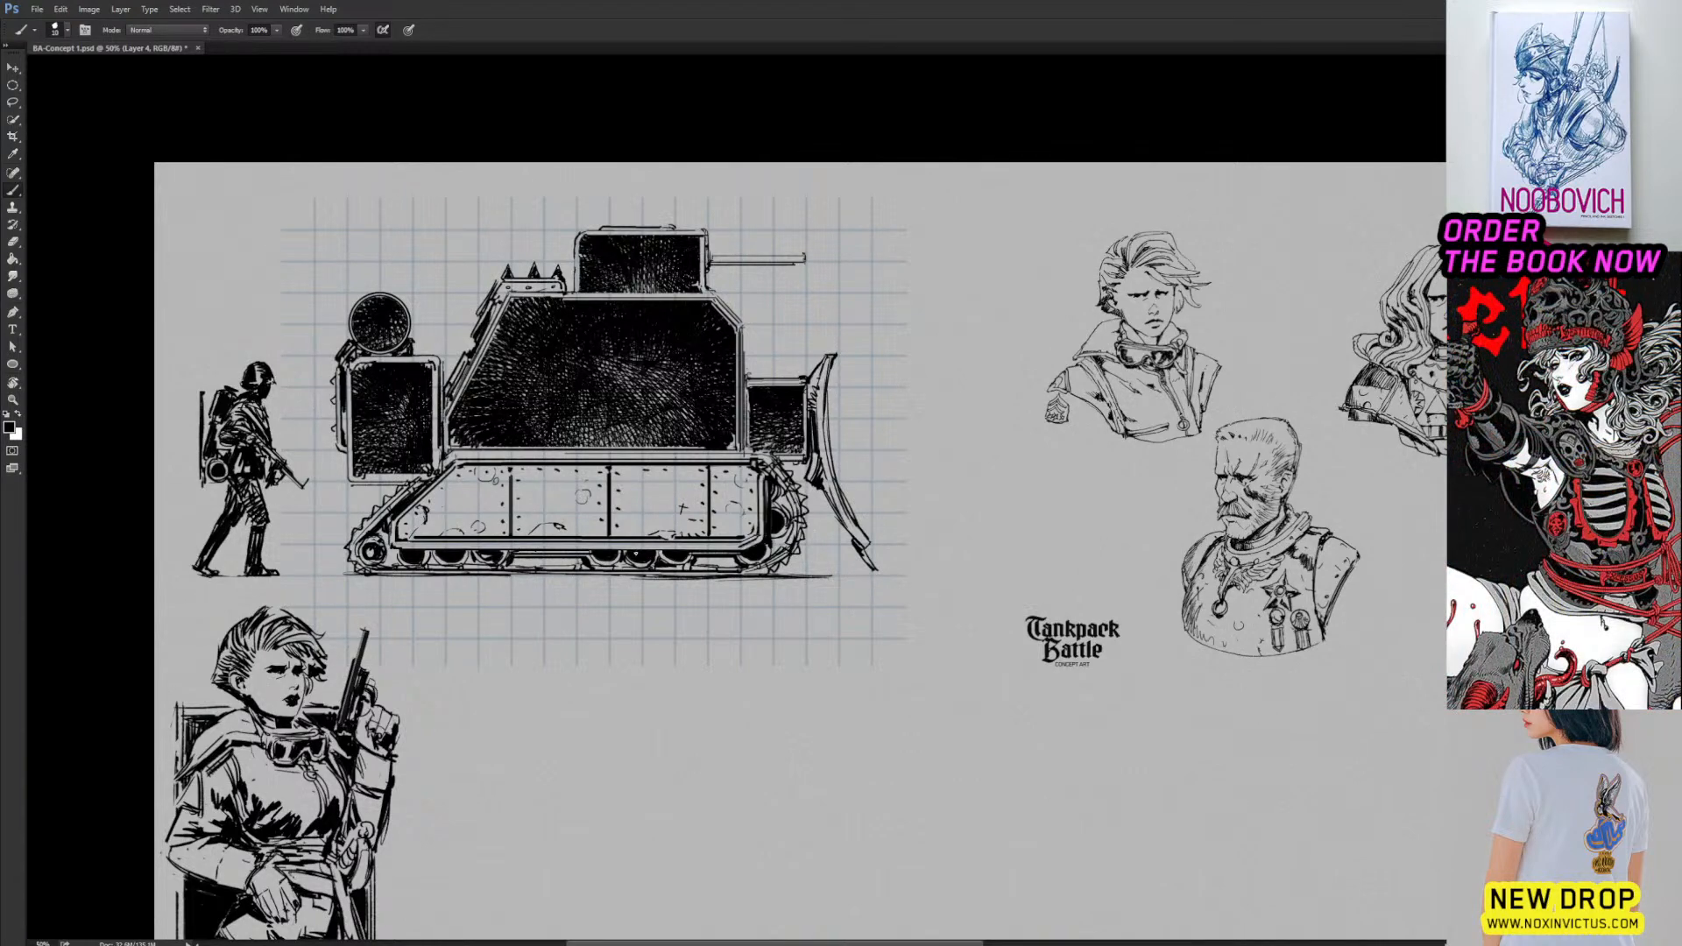
pyautogui.moveTo(608, 526); pyautogui.dragTo(685, 515)
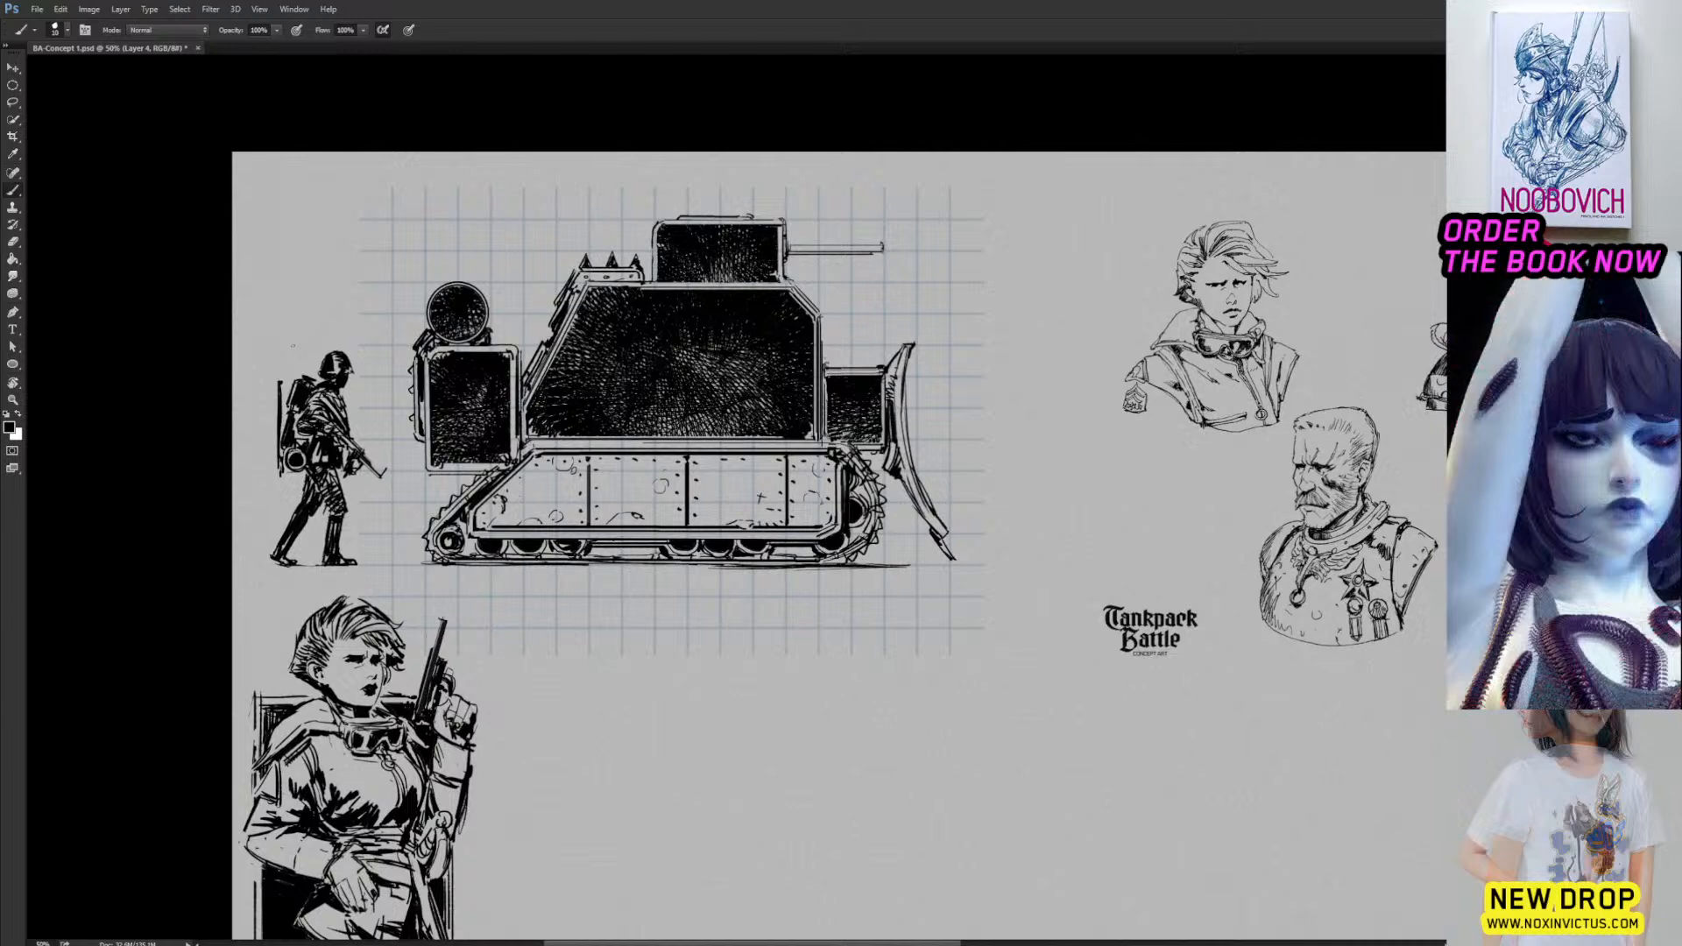
# Draw an upright rounded cylinder on top of the walking soldier's backpack and shade it black, redoing the first stroke.
pyautogui.moveTo(292, 335)
pyautogui.mouseDown()
pyautogui.moveTo(301, 366)
pyautogui.moveTo(311, 332)
pyautogui.moveTo(297, 371)
pyautogui.mouseUp()
pyautogui.hotkey('ctrl', 'z')
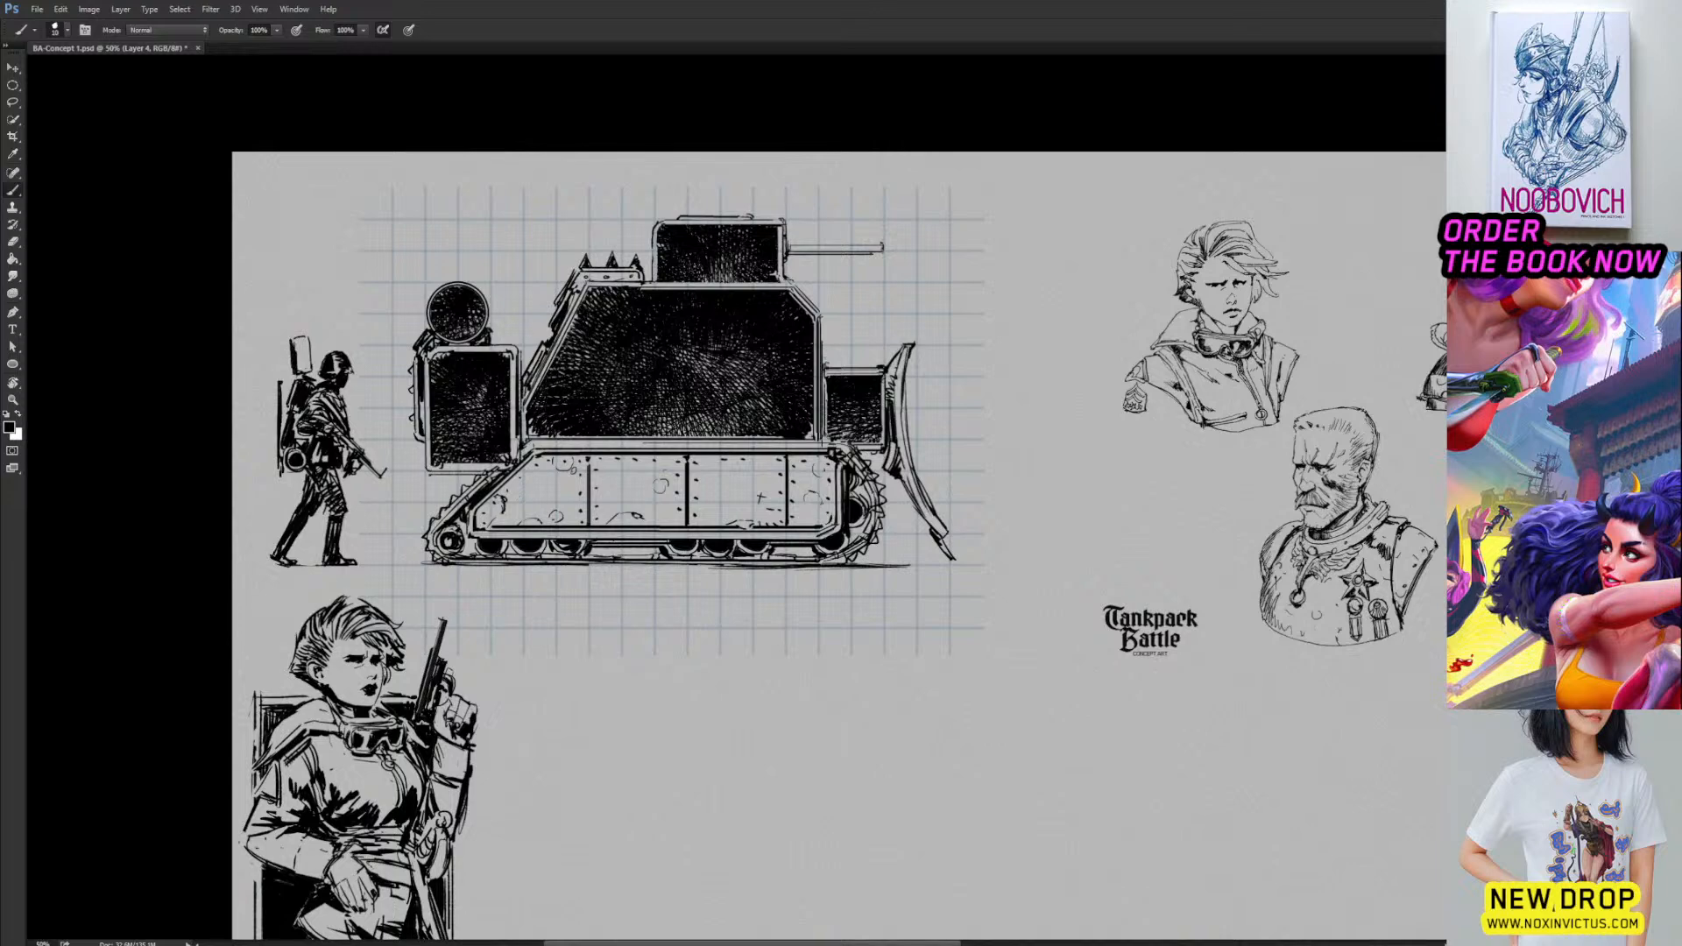
pyautogui.moveTo(300, 341); pyautogui.dragTo(311, 378)
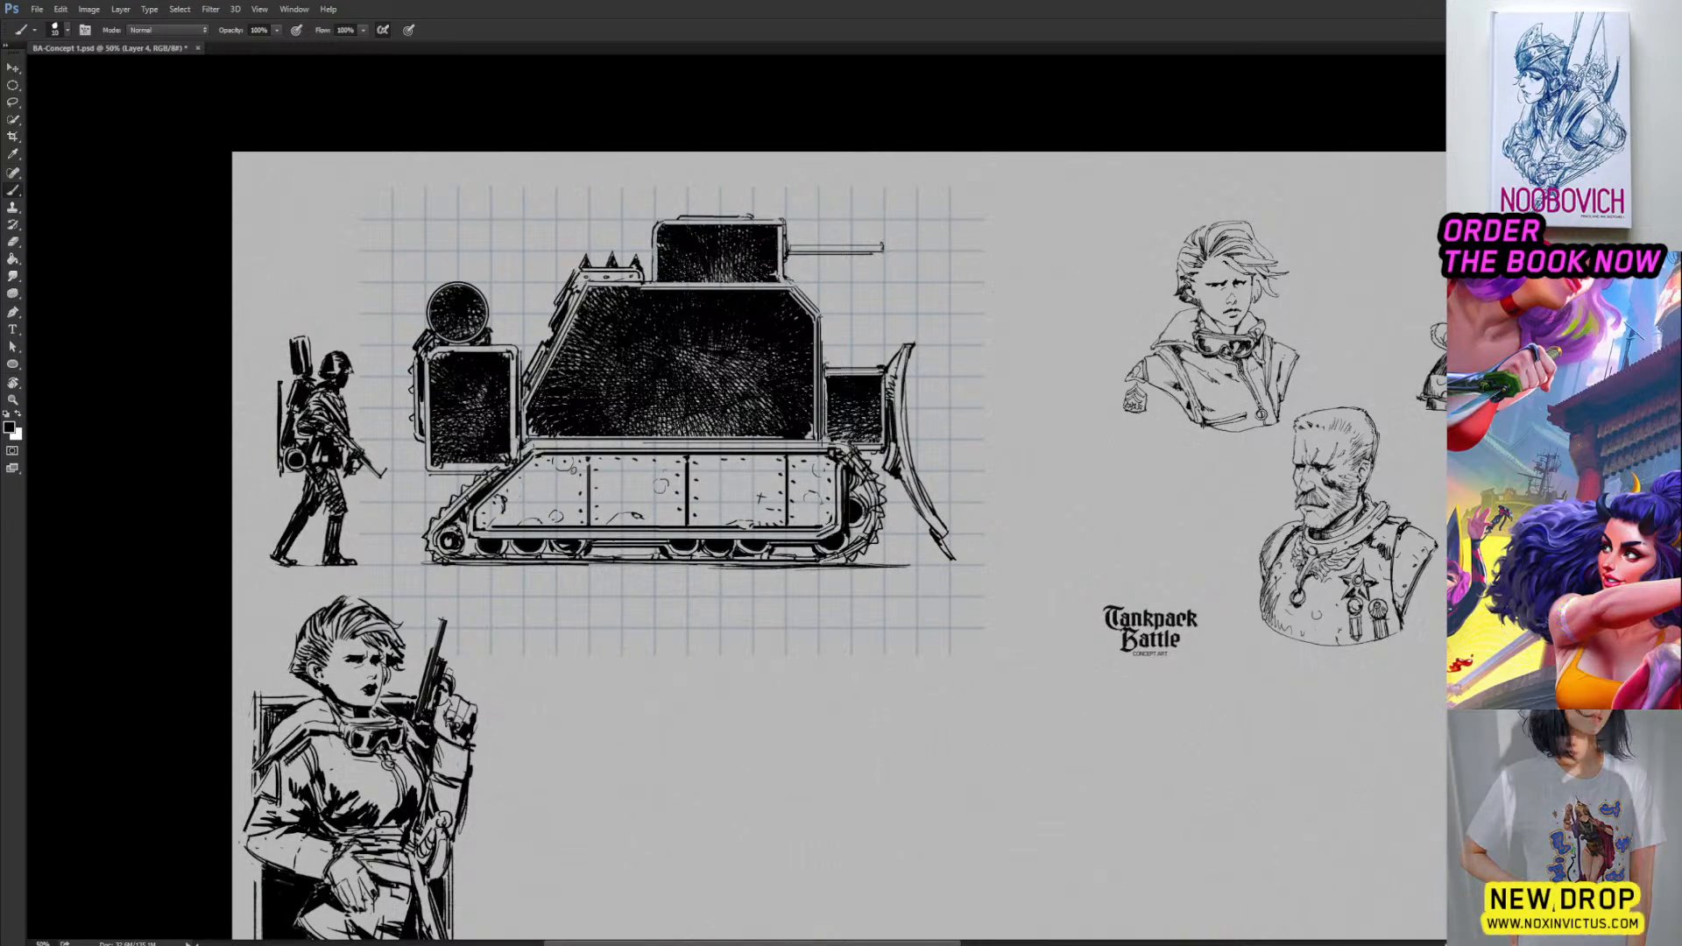
pyautogui.moveTo(563, 424); pyautogui.dragTo(624, 387)
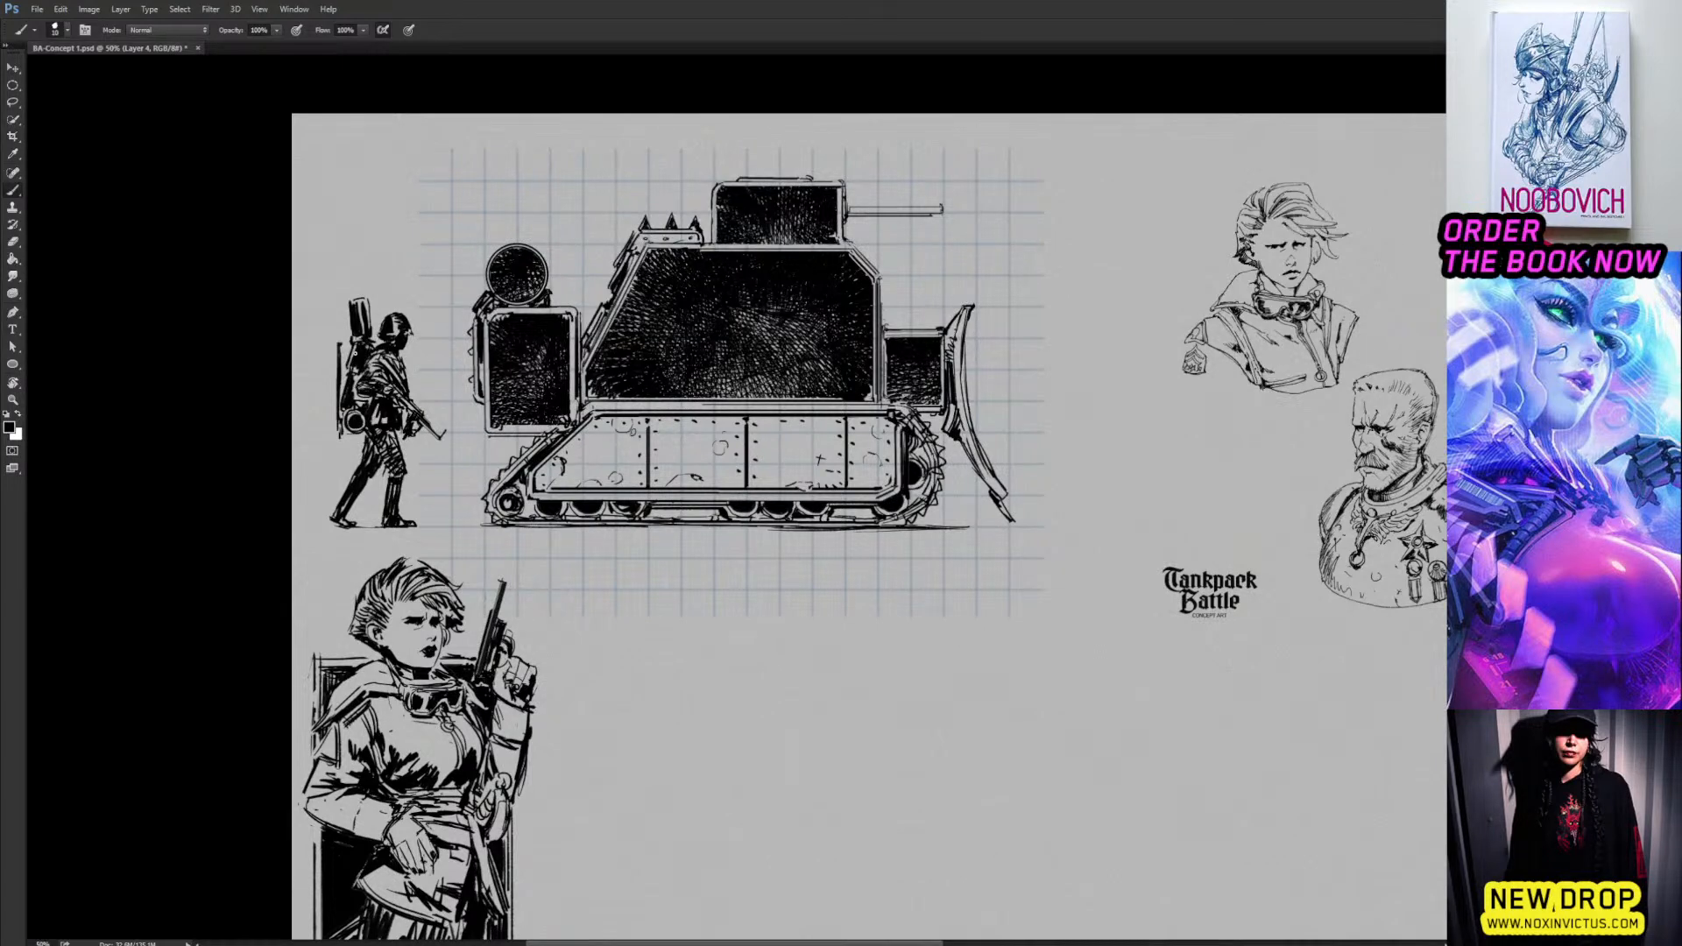
pyautogui.moveTo(560, 455); pyautogui.dragTo(620, 453)
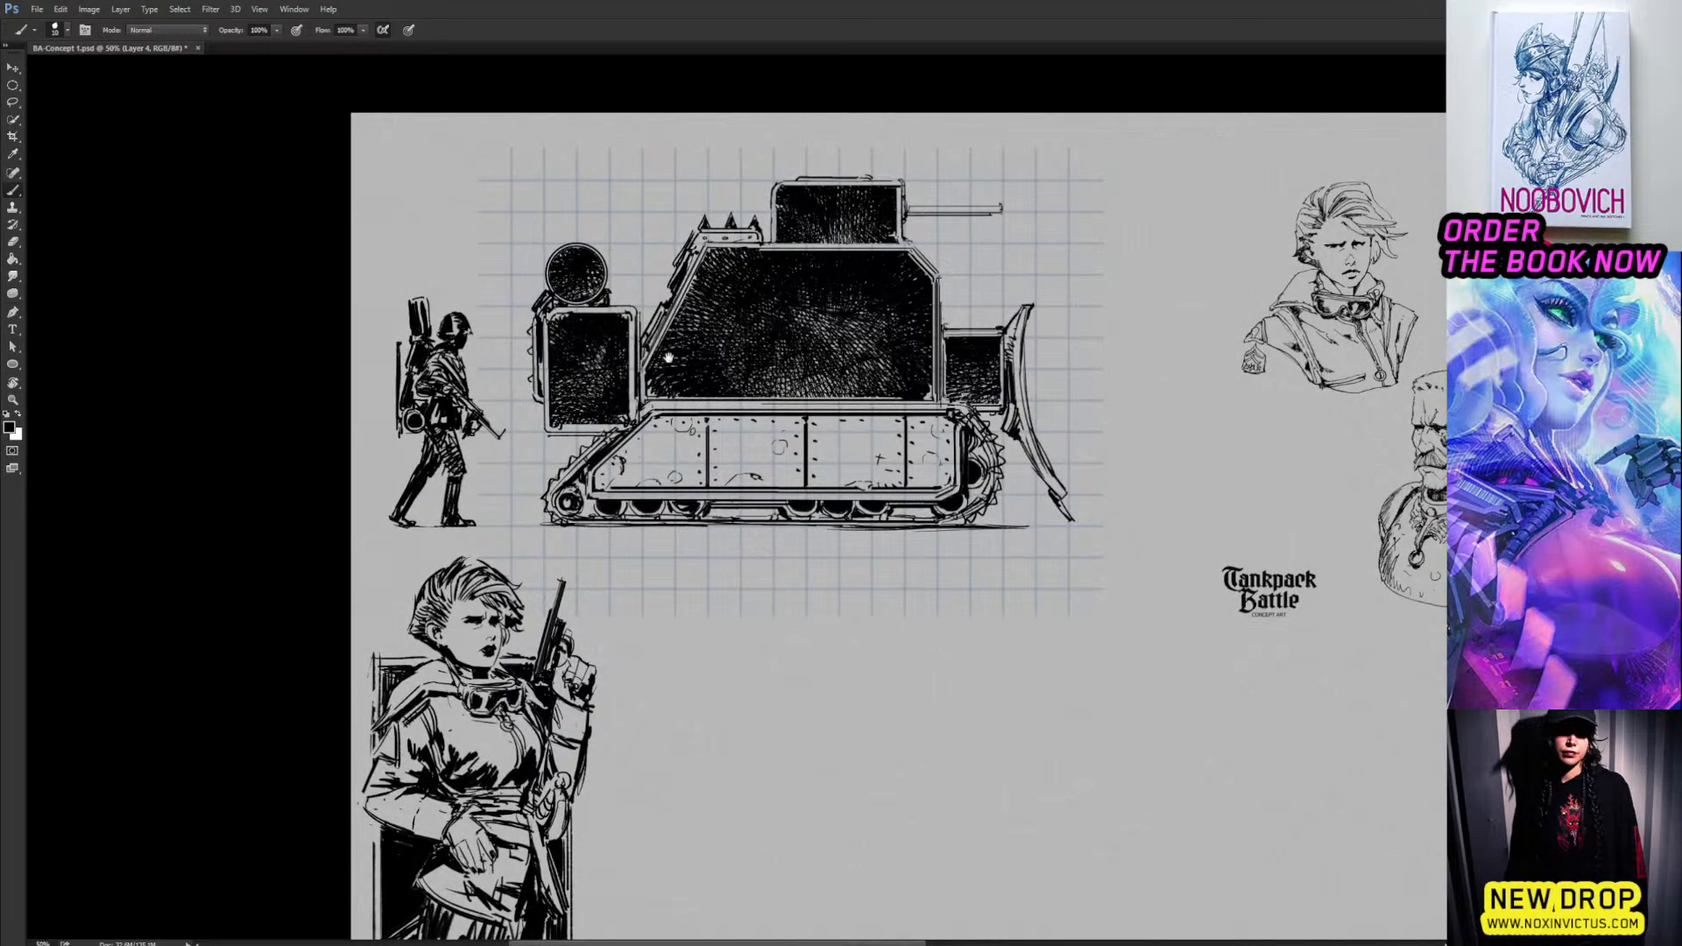
pyautogui.moveTo(657, 343)
pyautogui.mouseDown()
pyautogui.moveTo(472, 310)
pyautogui.moveTo(523, 262)
pyautogui.mouseUp()
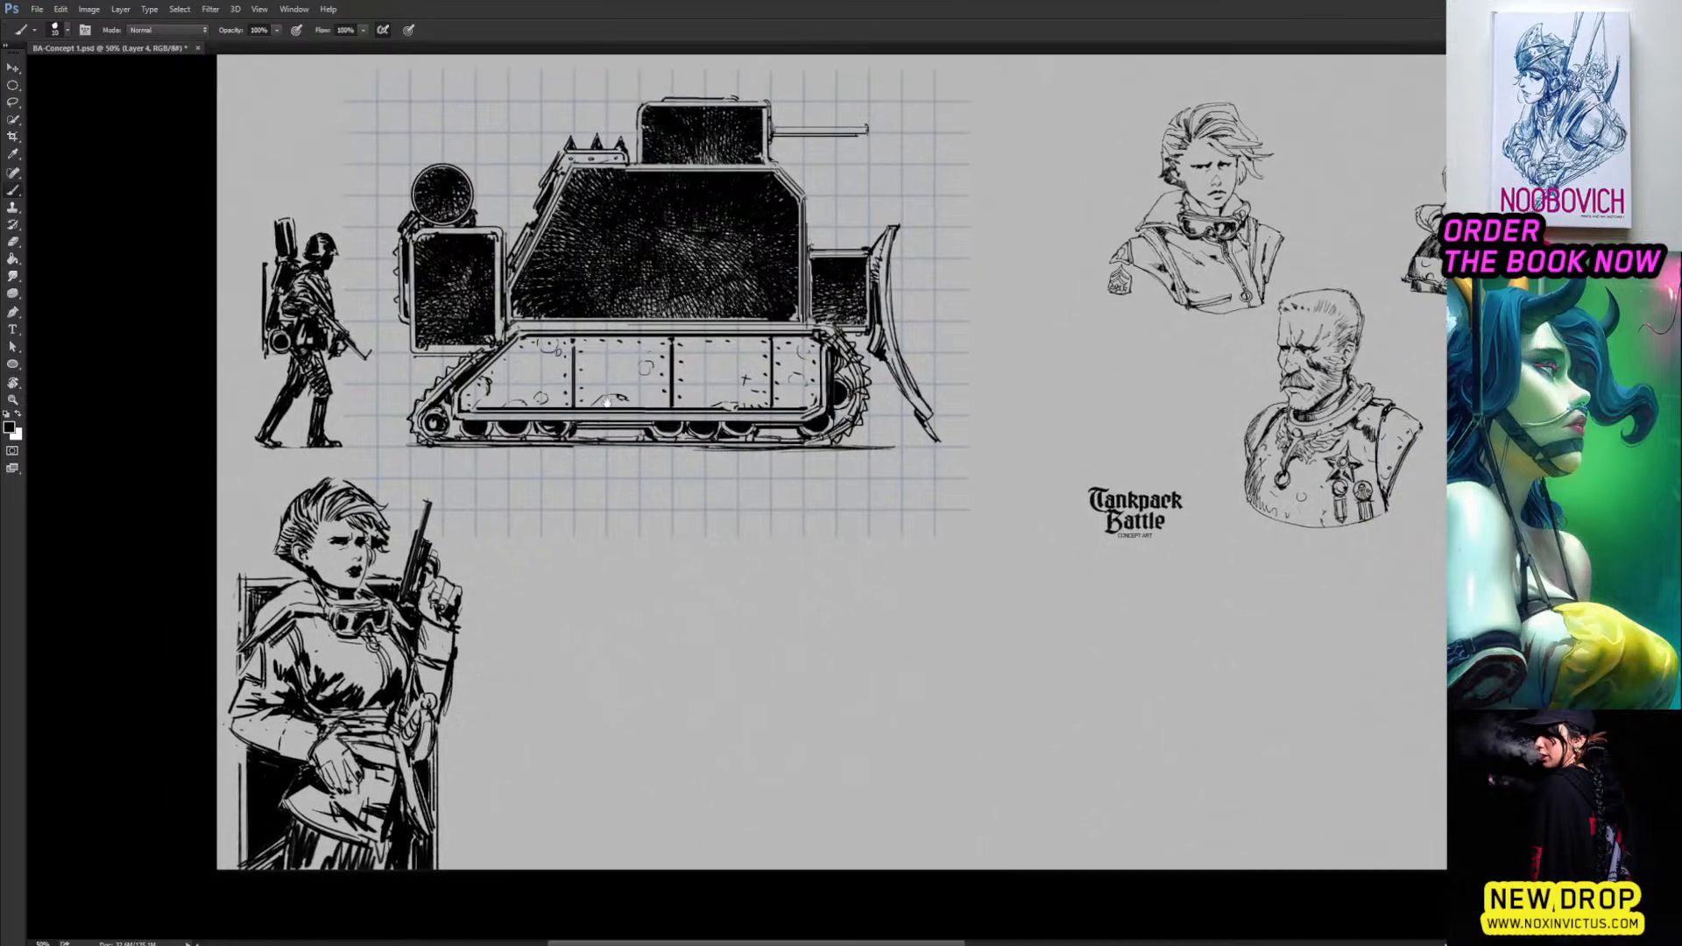
pyautogui.press('e')
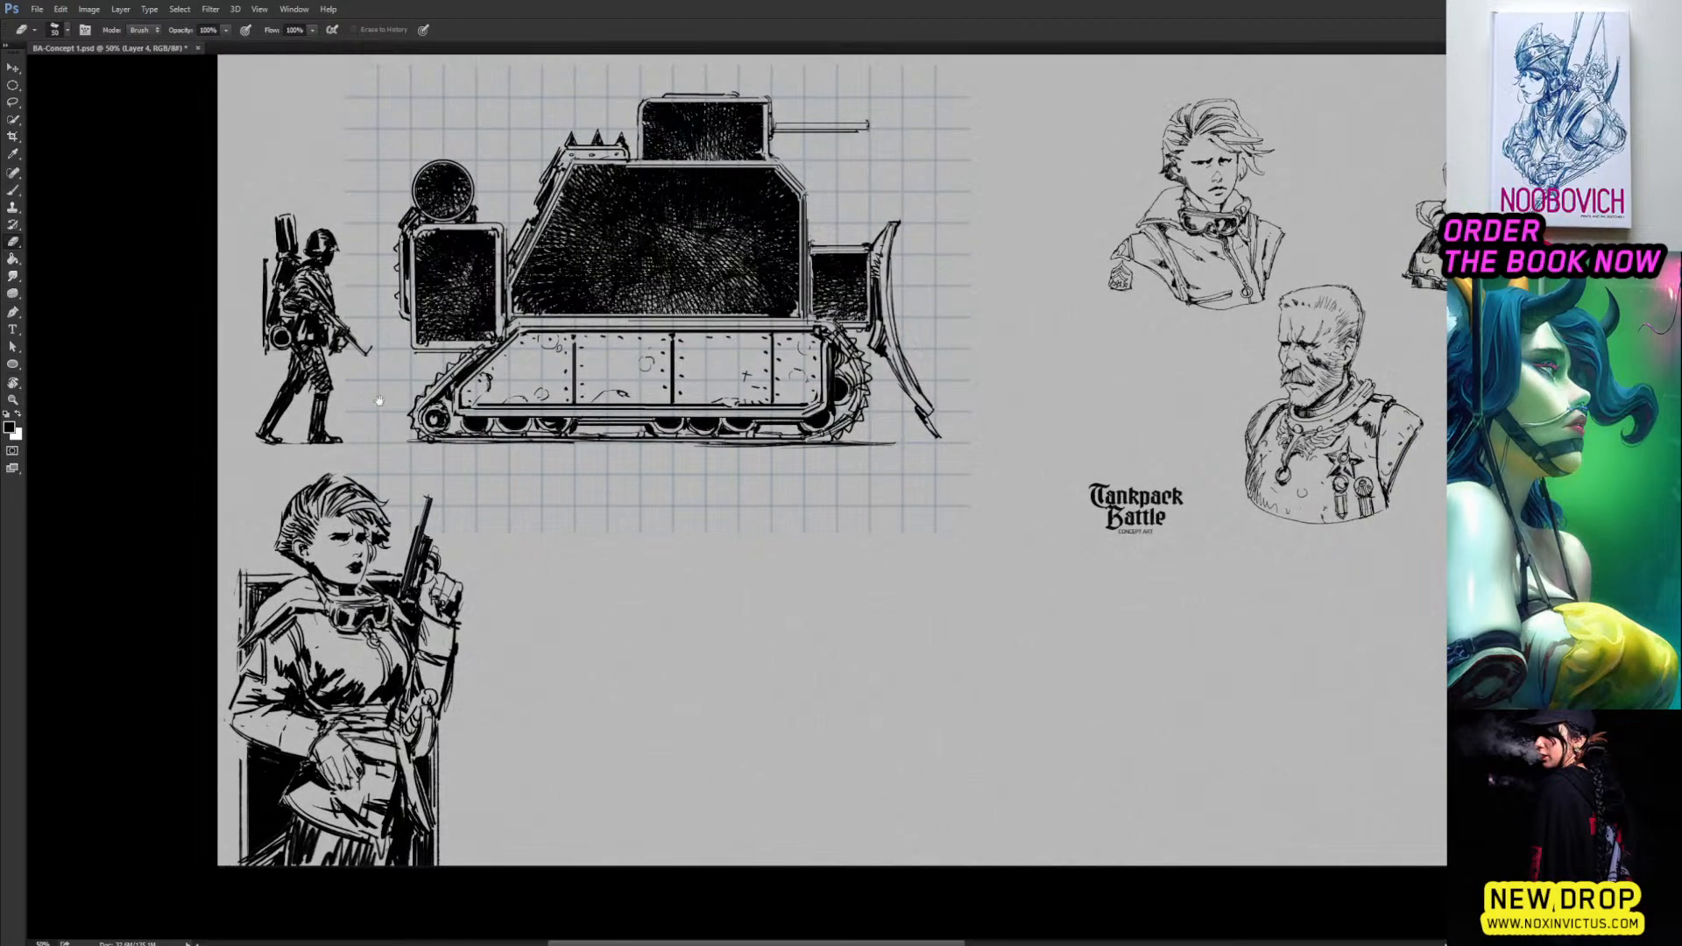
pyautogui.moveTo(378, 400); pyautogui.dragTo(337, 523)
pyautogui.press('b')
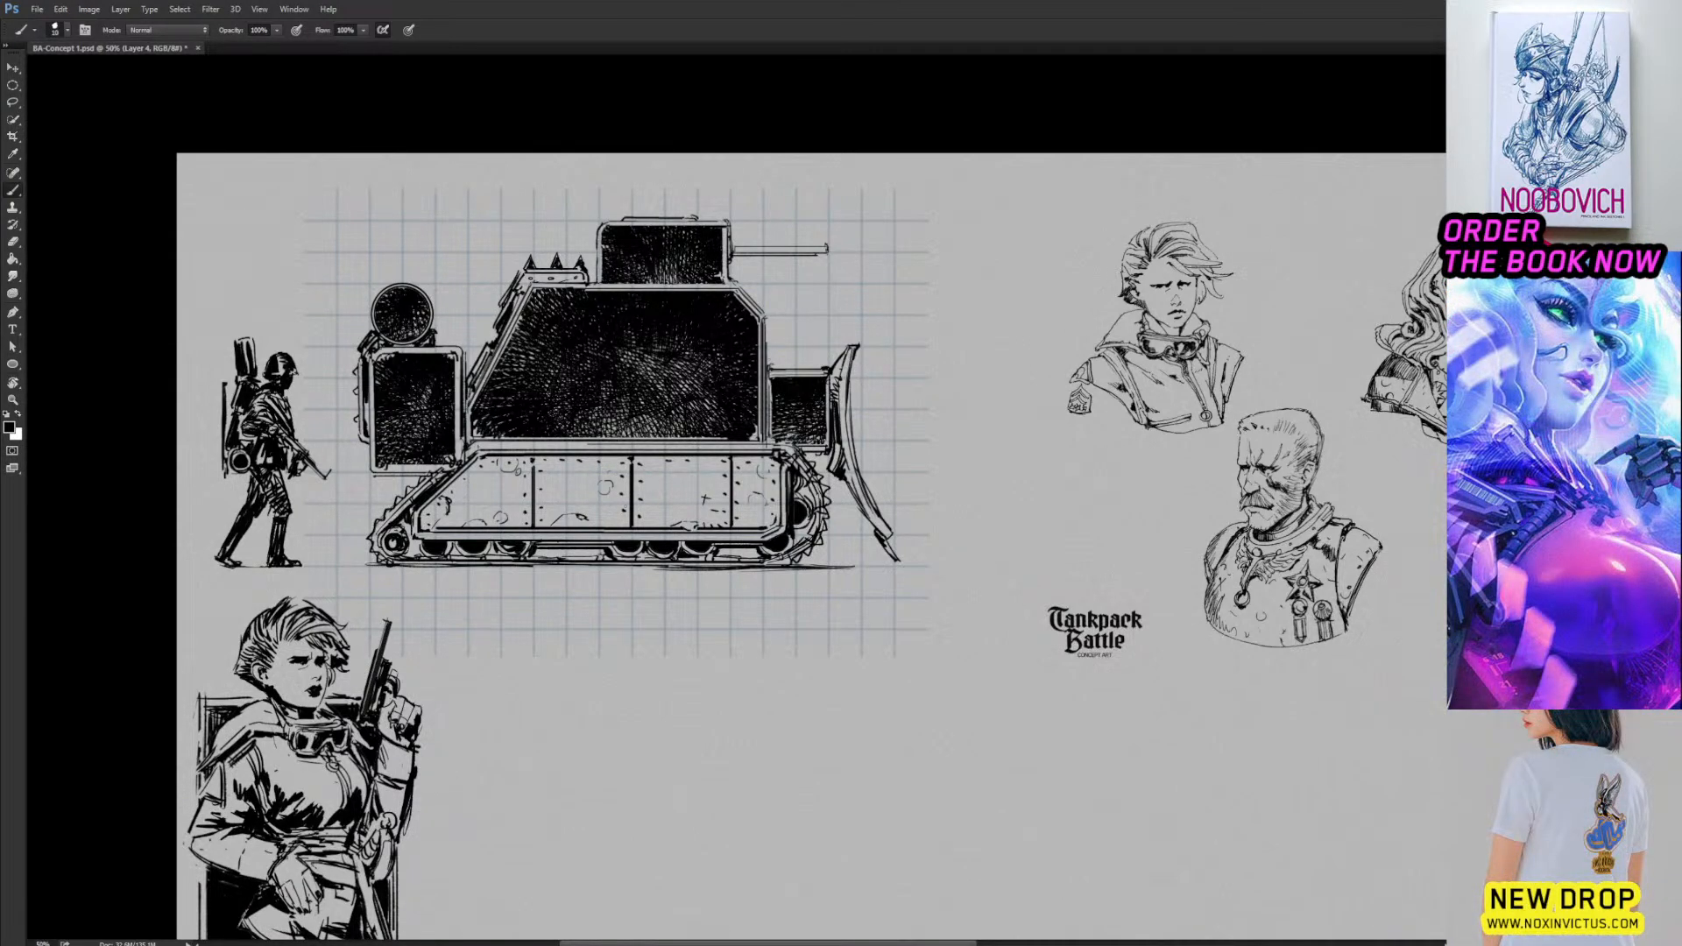
pyautogui.moveTo(710, 377)
pyautogui.mouseDown()
pyautogui.moveTo(789, 315)
pyautogui.moveTo(782, 334)
pyautogui.moveTo(661, 314)
pyautogui.moveTo(474, 428)
pyautogui.moveTo(628, 482)
pyautogui.moveTo(680, 471)
pyautogui.mouseUp()
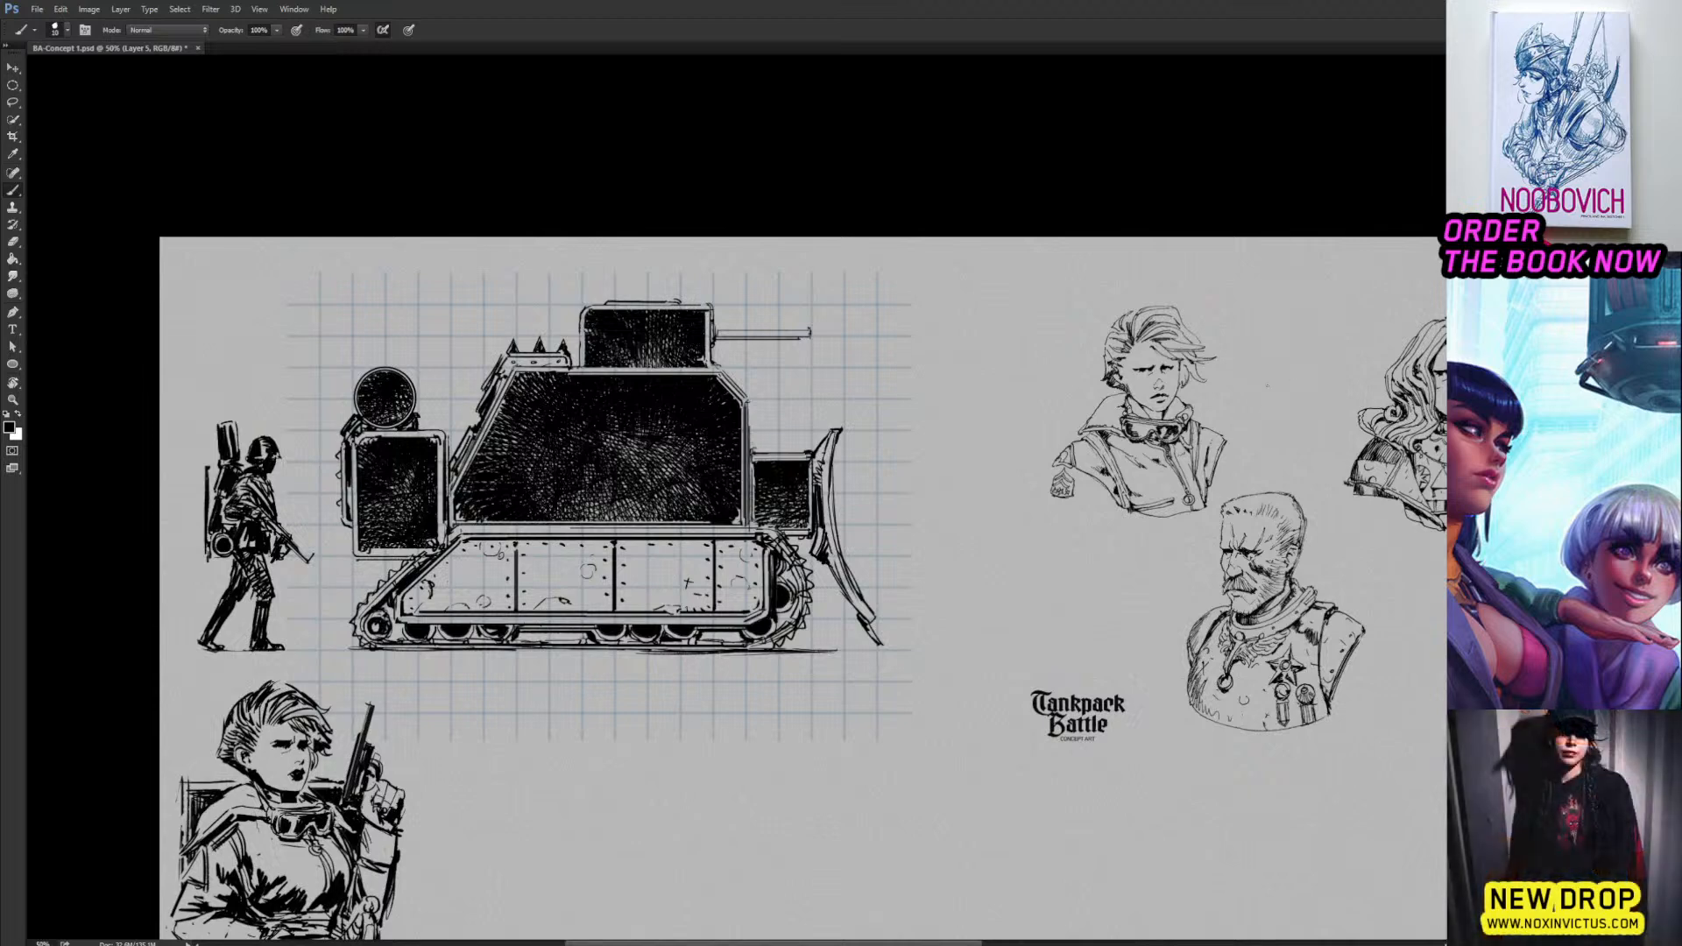
# Fade Layer 4 with the tank and soldier to 70% opacity and add a new layer for equipment sketches.
pyautogui.hotkey('ctrl', 'shift', 'alt', 'n')
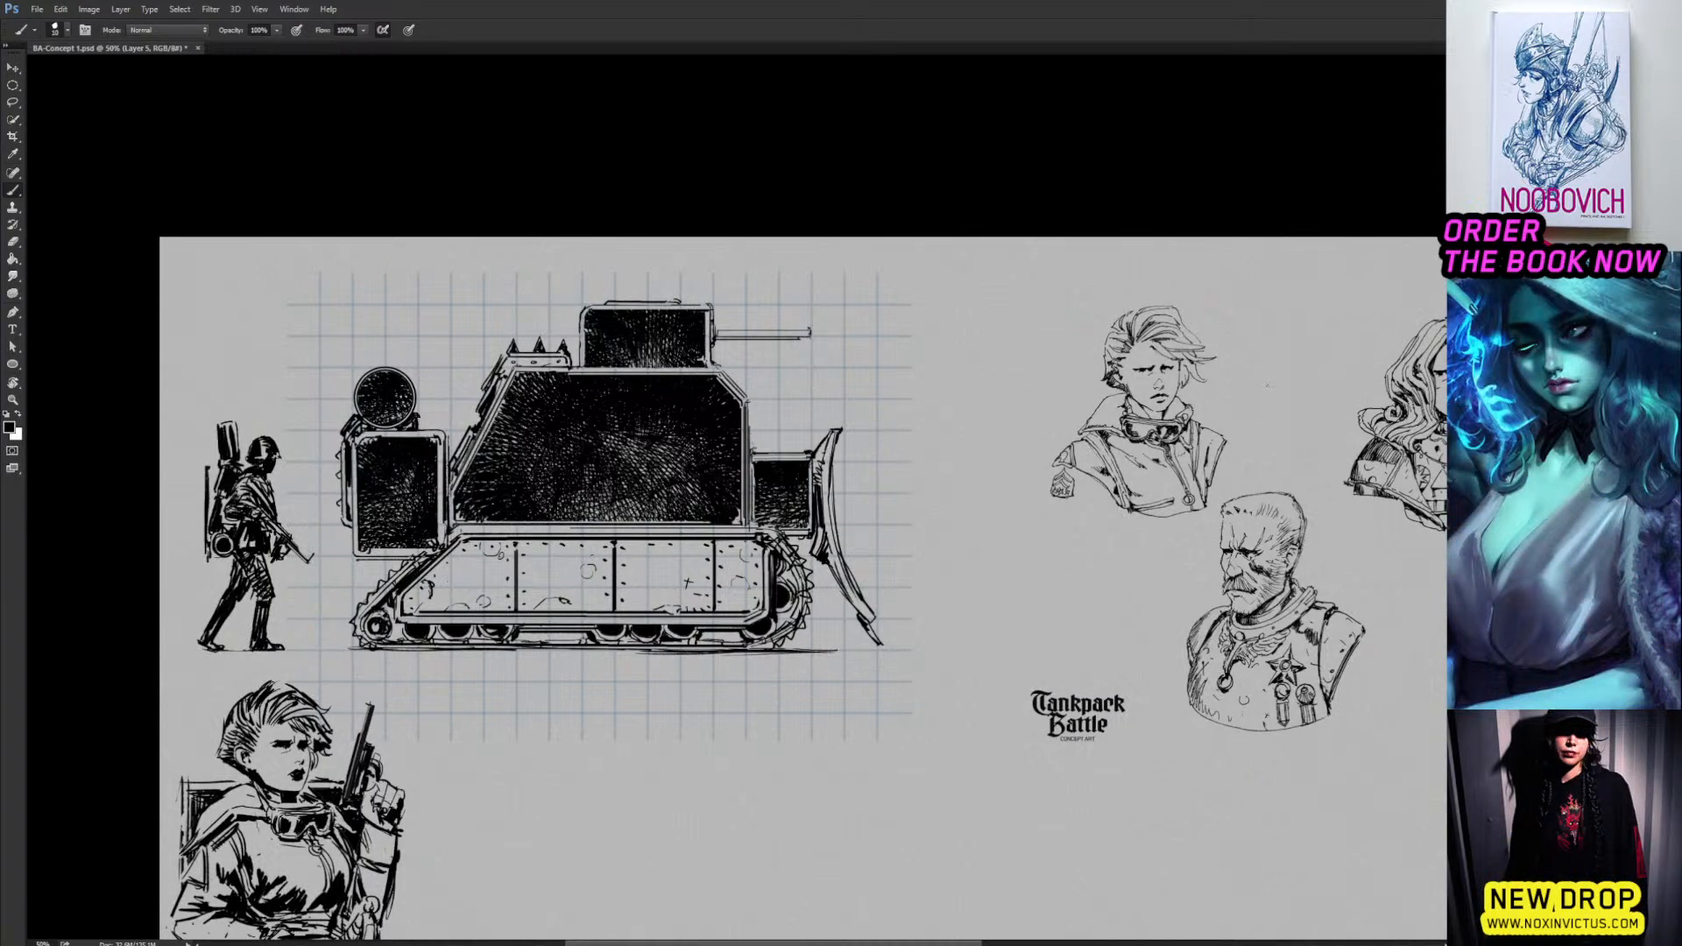
pyautogui.press('m')
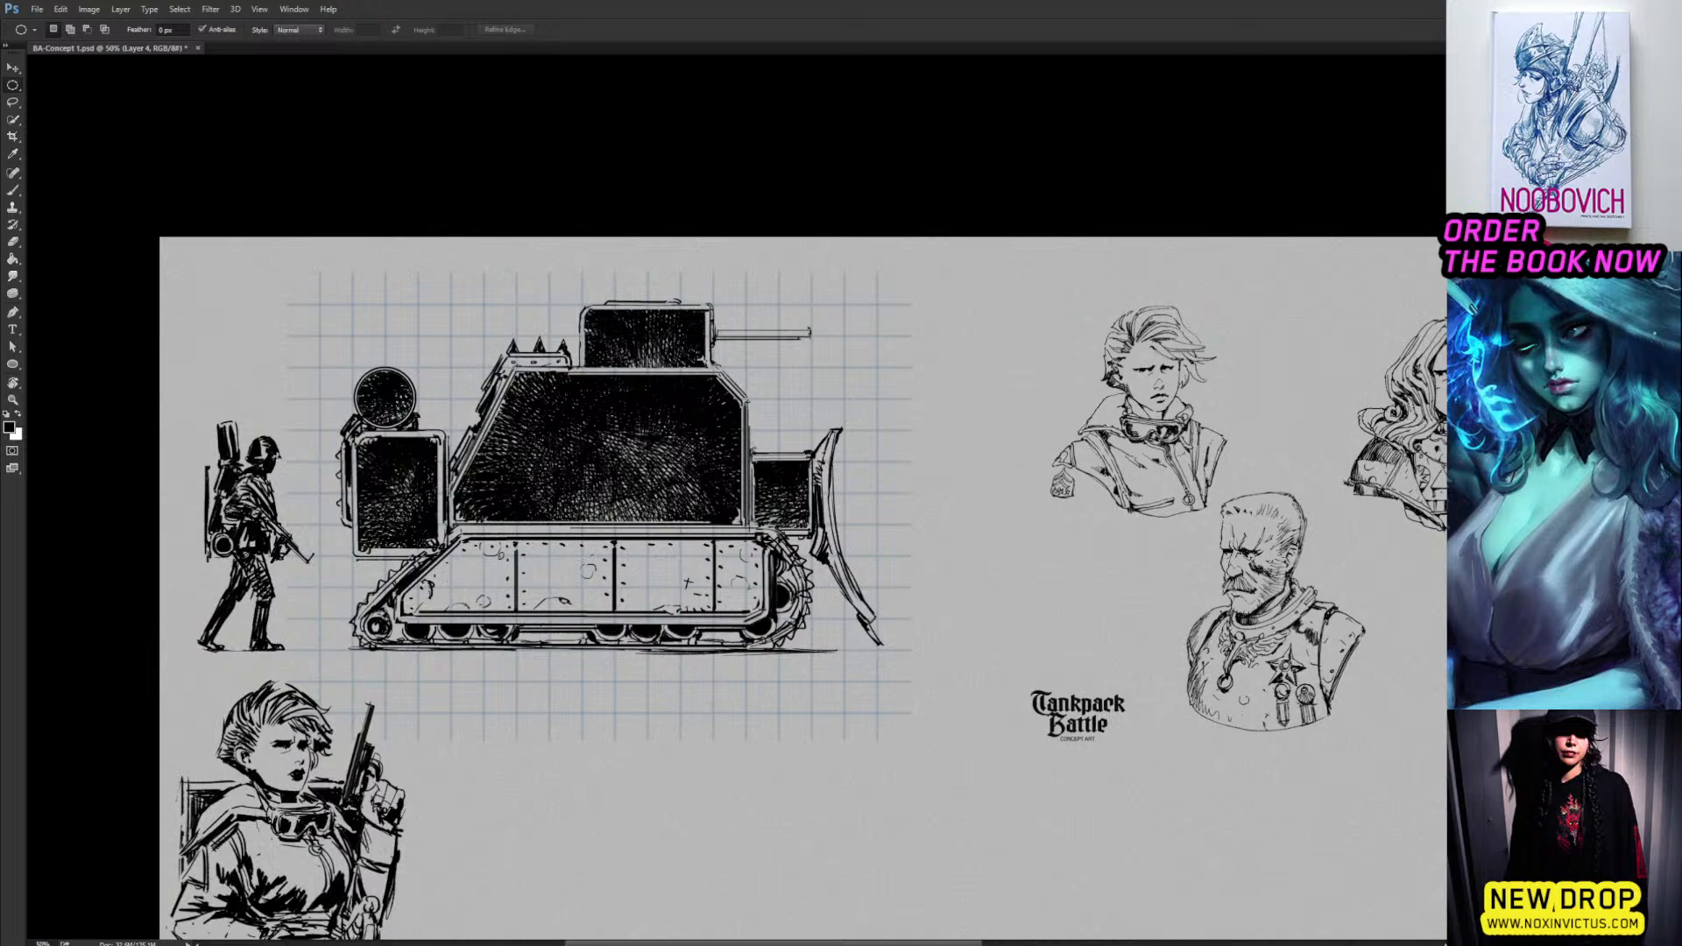
pyautogui.press('7')
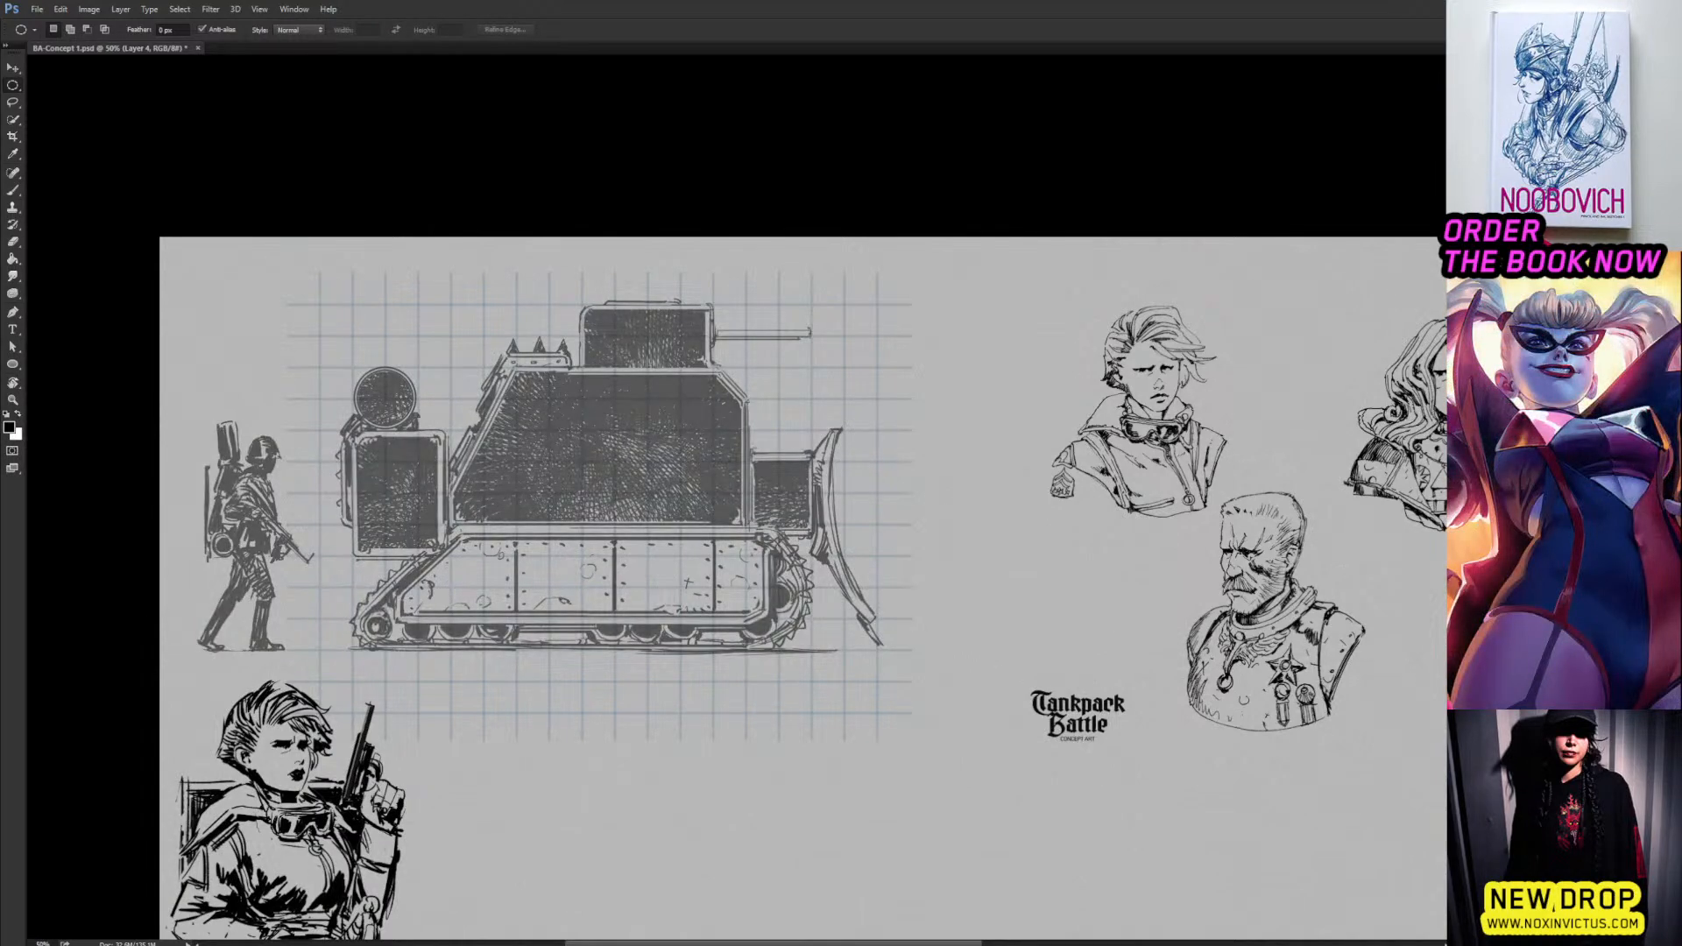
pyautogui.press('b')
pyautogui.hotkey('ctrl', 'shift', 'alt', 'n')
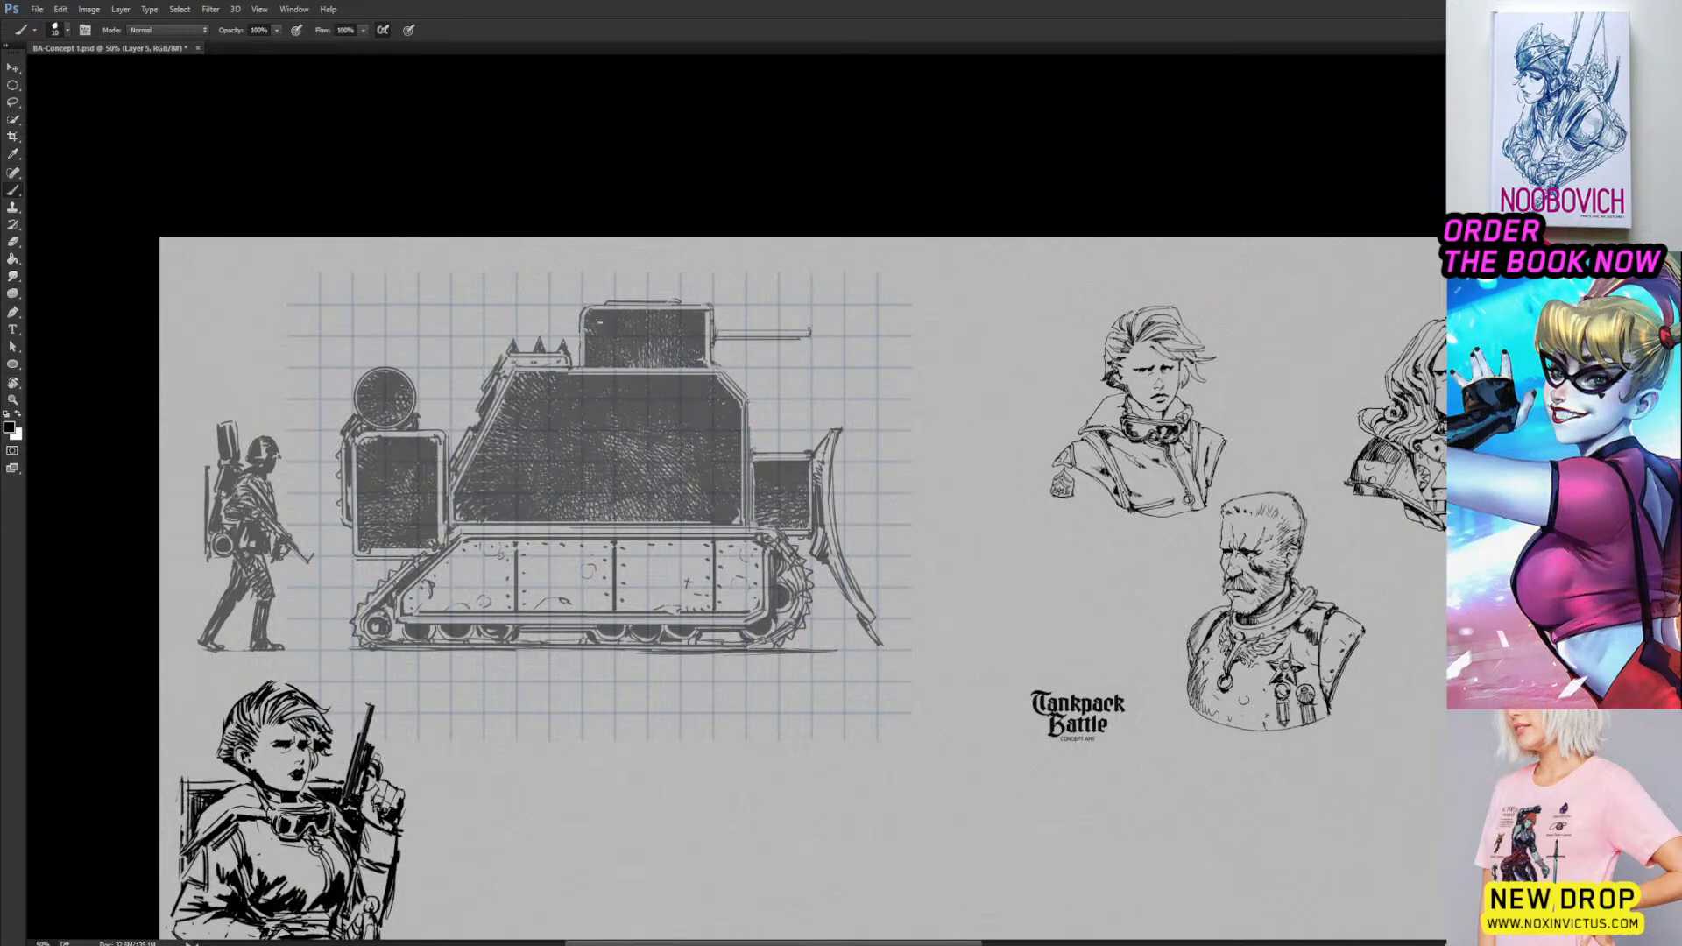
# Ink a side-view machine gun with stock, grip and angled support over the tank's turret, filling its body with black.
pyautogui.moveTo(595, 325)
pyautogui.mouseDown()
pyautogui.moveTo(631, 325)
pyautogui.moveTo(594, 347)
pyautogui.moveTo(651, 337)
pyautogui.moveTo(621, 327)
pyautogui.moveTo(700, 338)
pyautogui.moveTo(652, 326)
pyautogui.moveTo(698, 326)
pyautogui.mouseUp()
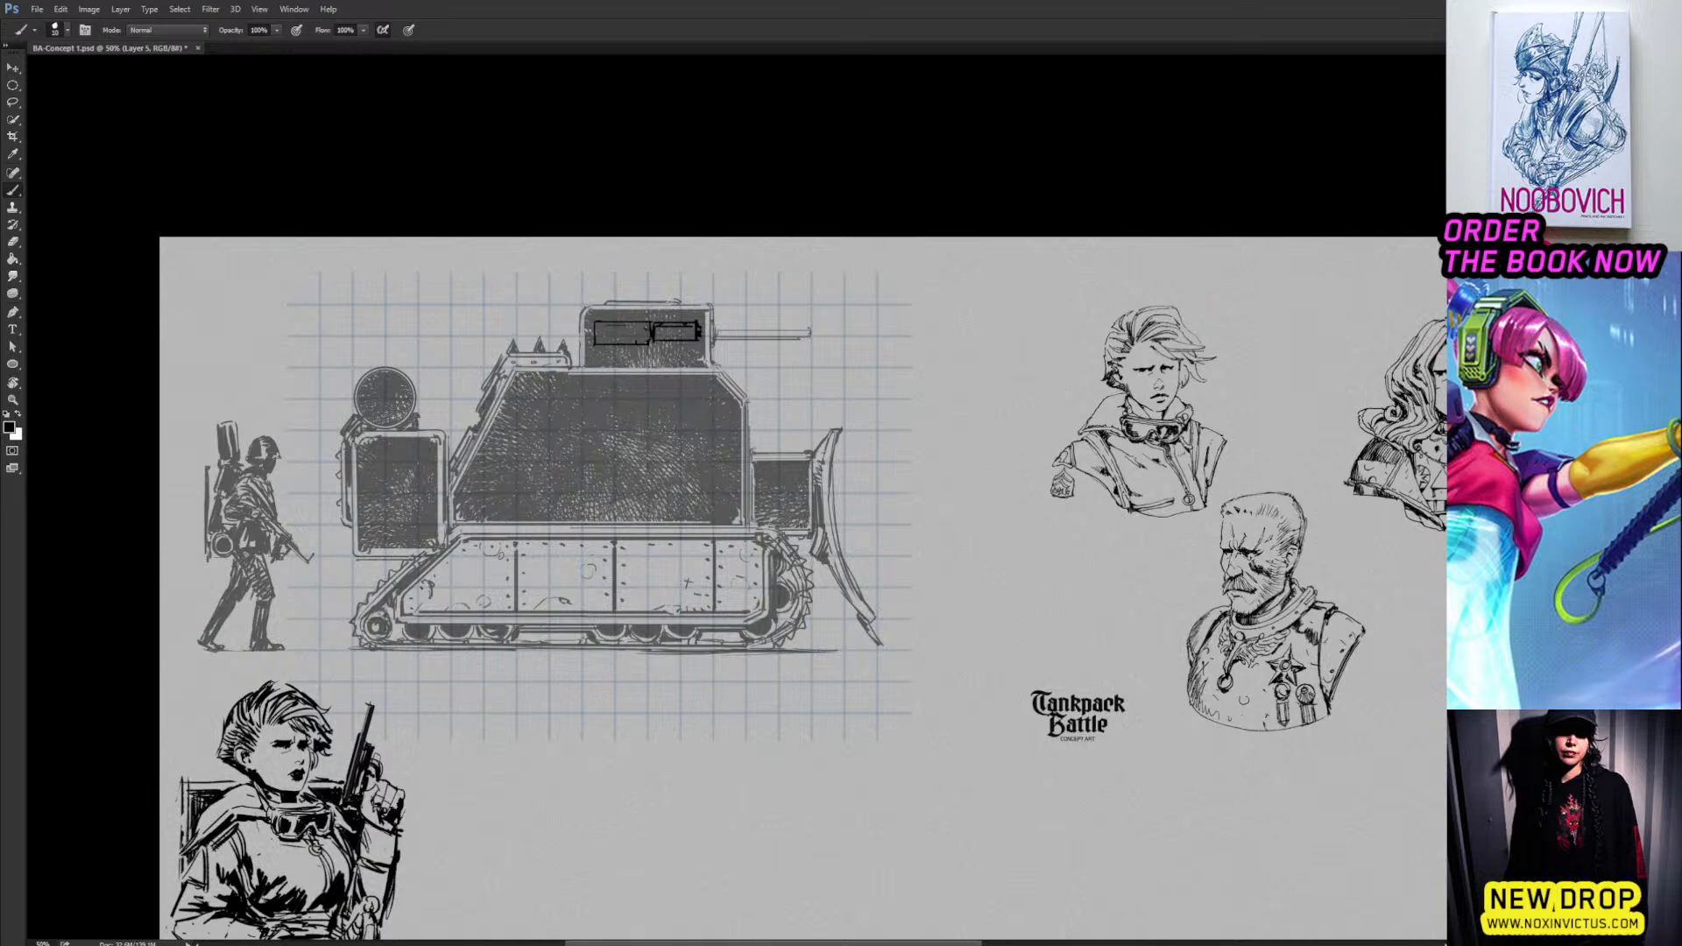
pyautogui.moveTo(644, 341)
pyautogui.mouseDown()
pyautogui.moveTo(612, 362)
pyautogui.moveTo(644, 360)
pyautogui.mouseUp()
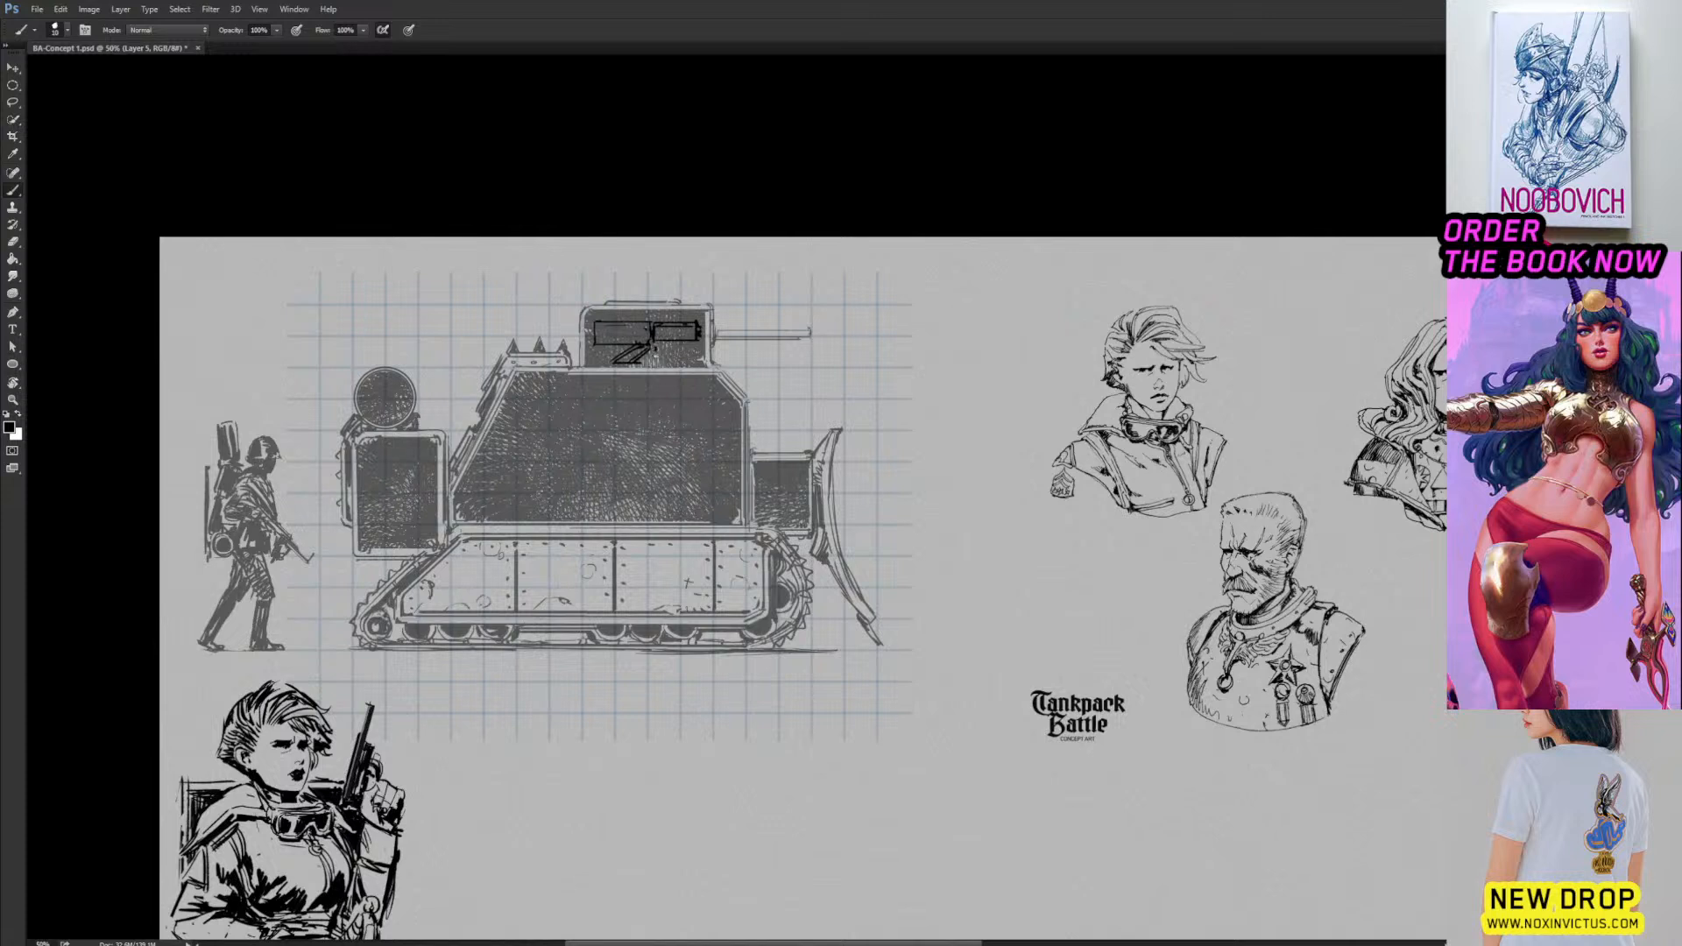
pyautogui.moveTo(659, 343); pyautogui.dragTo(671, 364)
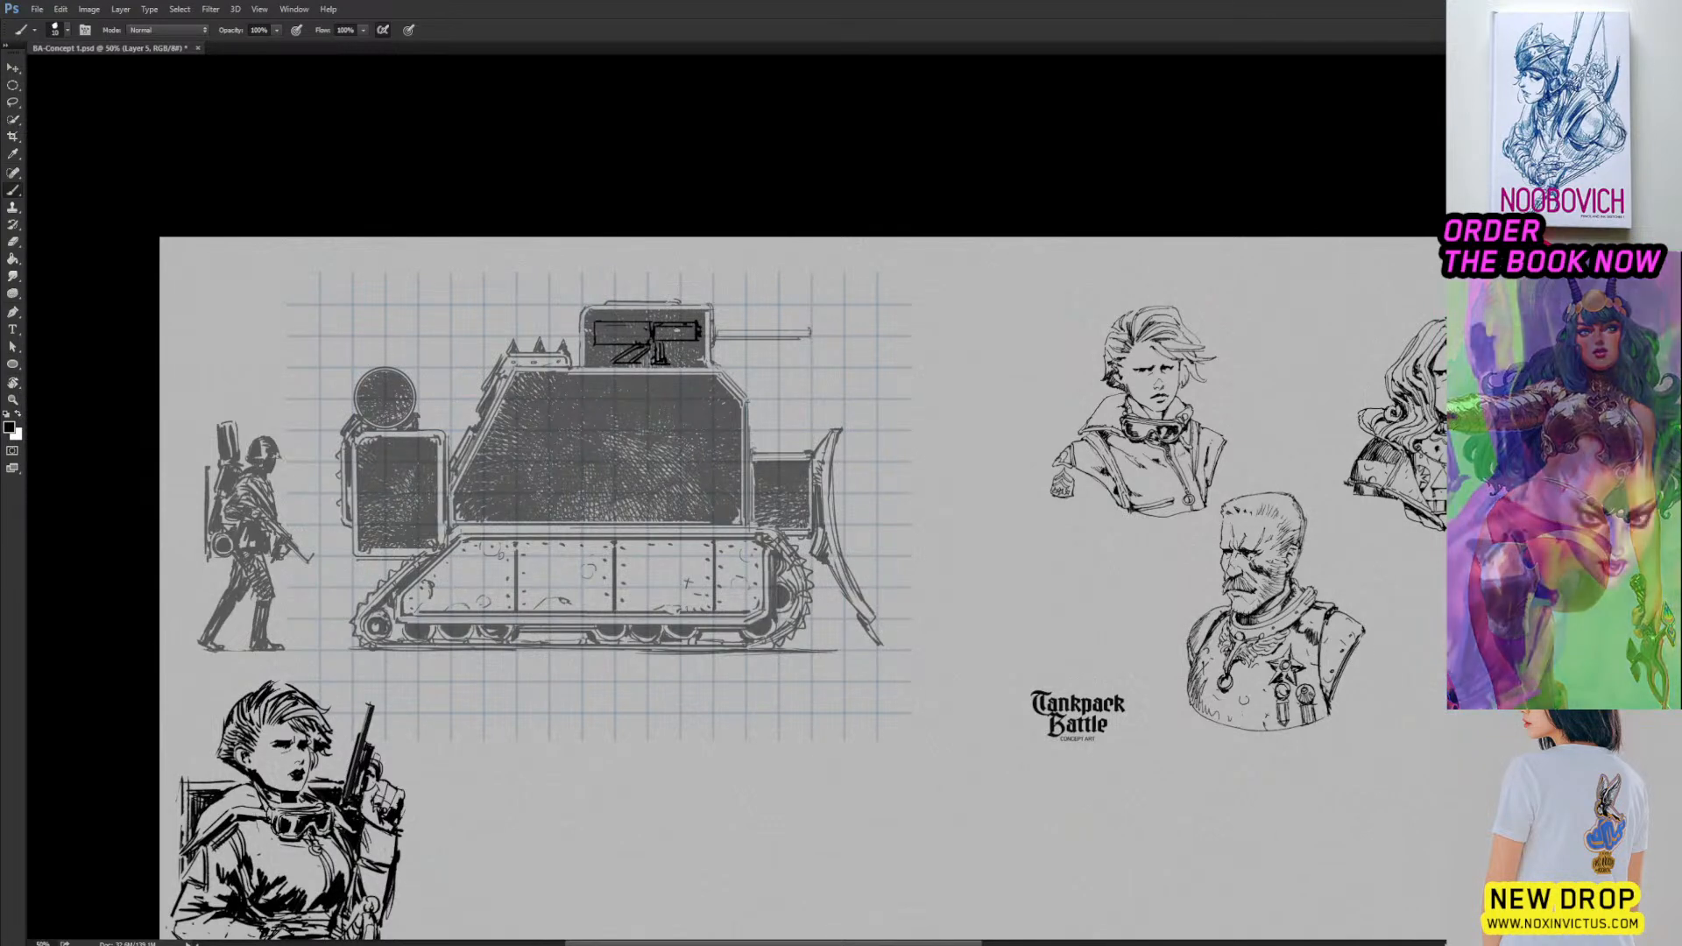
pyautogui.moveTo(649, 351); pyautogui.dragTo(671, 361)
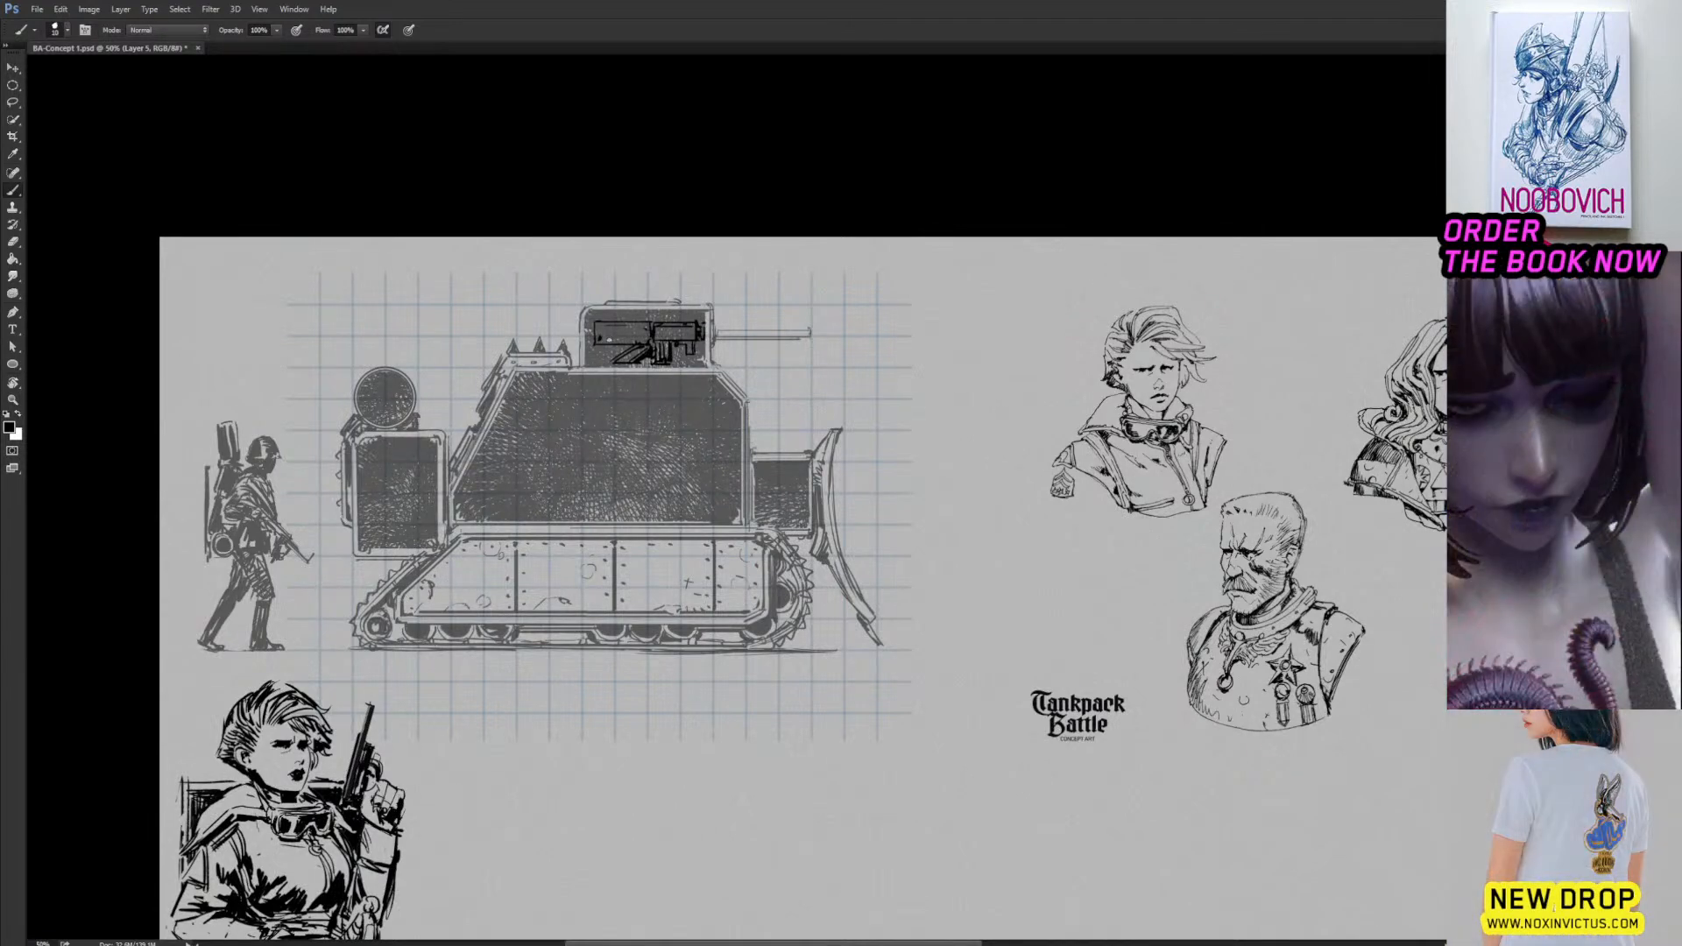
pyautogui.moveTo(601, 336); pyautogui.dragTo(654, 334)
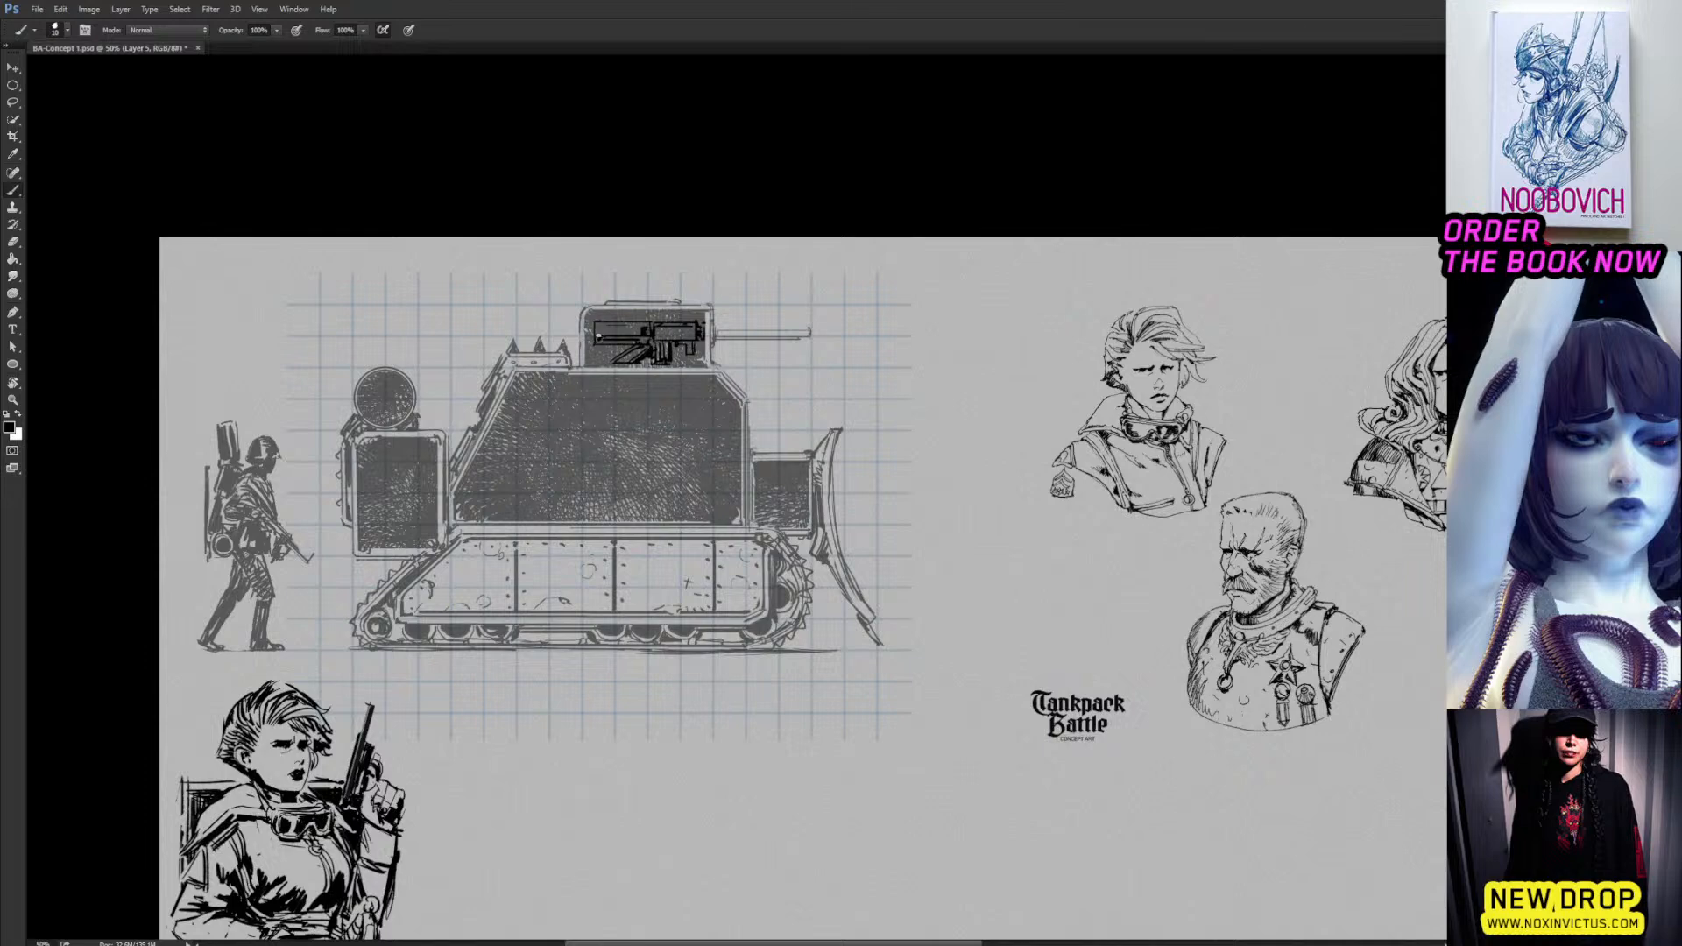
pyautogui.moveTo(598, 336); pyautogui.dragTo(599, 324)
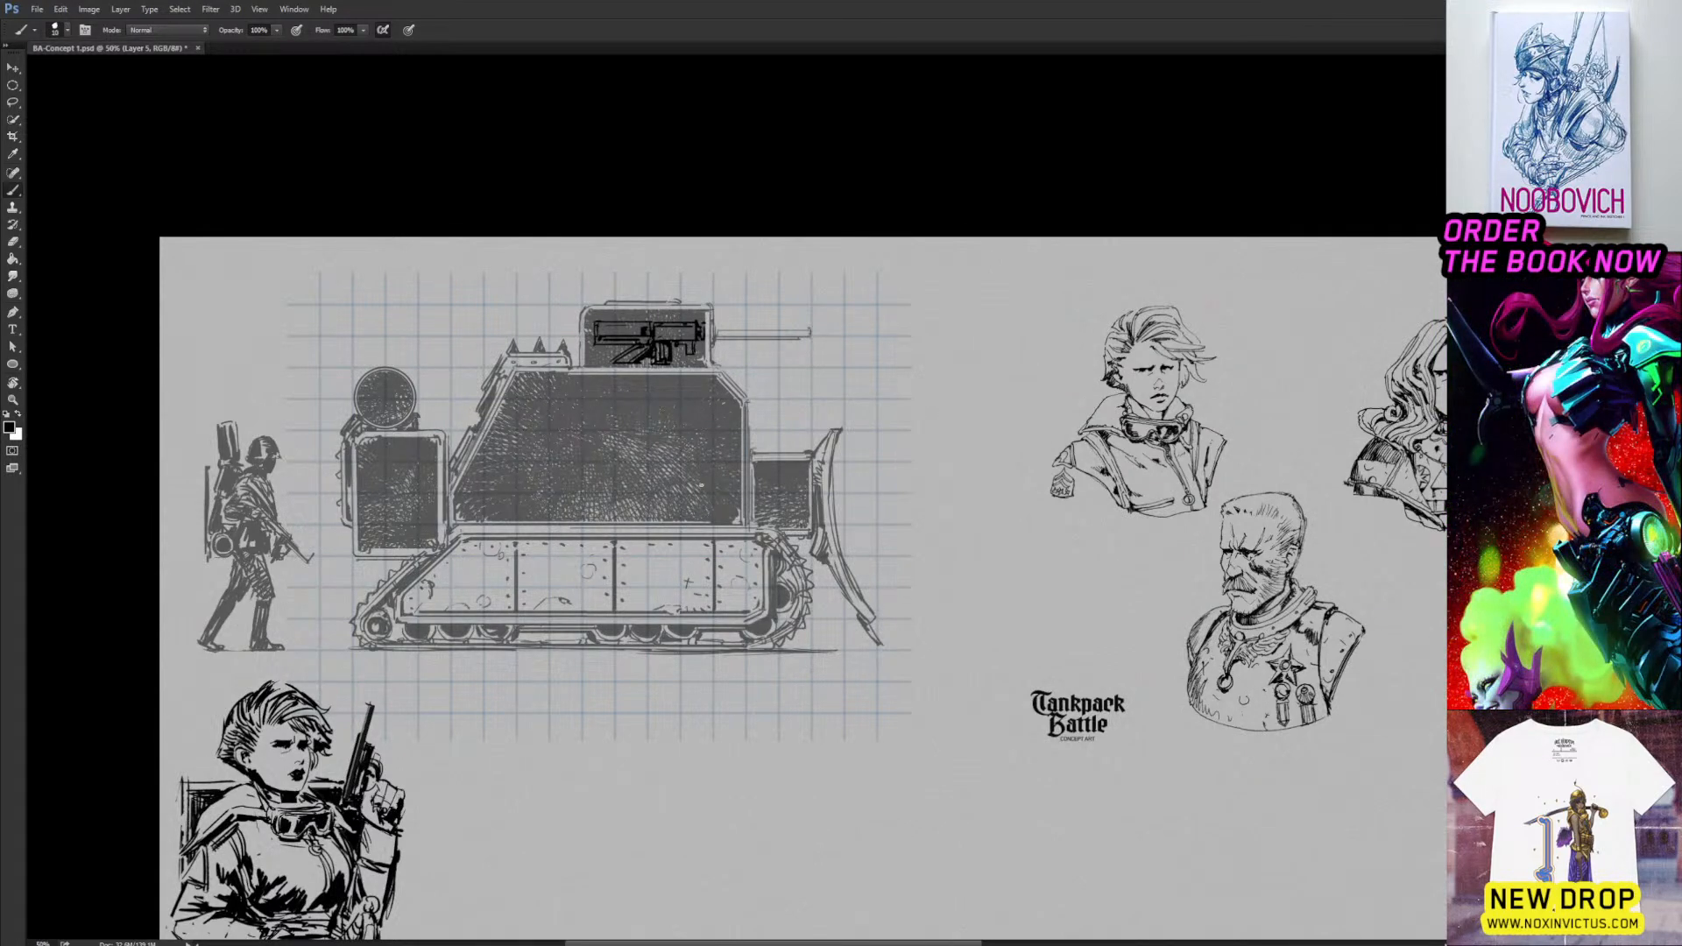
# Ink an upright rectangular container with an inner frame and short vertical marks at the hull's lower front corner.
pyautogui.moveTo(682, 515)
pyautogui.mouseDown()
pyautogui.moveTo(692, 464)
pyautogui.moveTo(715, 464)
pyautogui.moveTo(712, 519)
pyautogui.mouseUp()
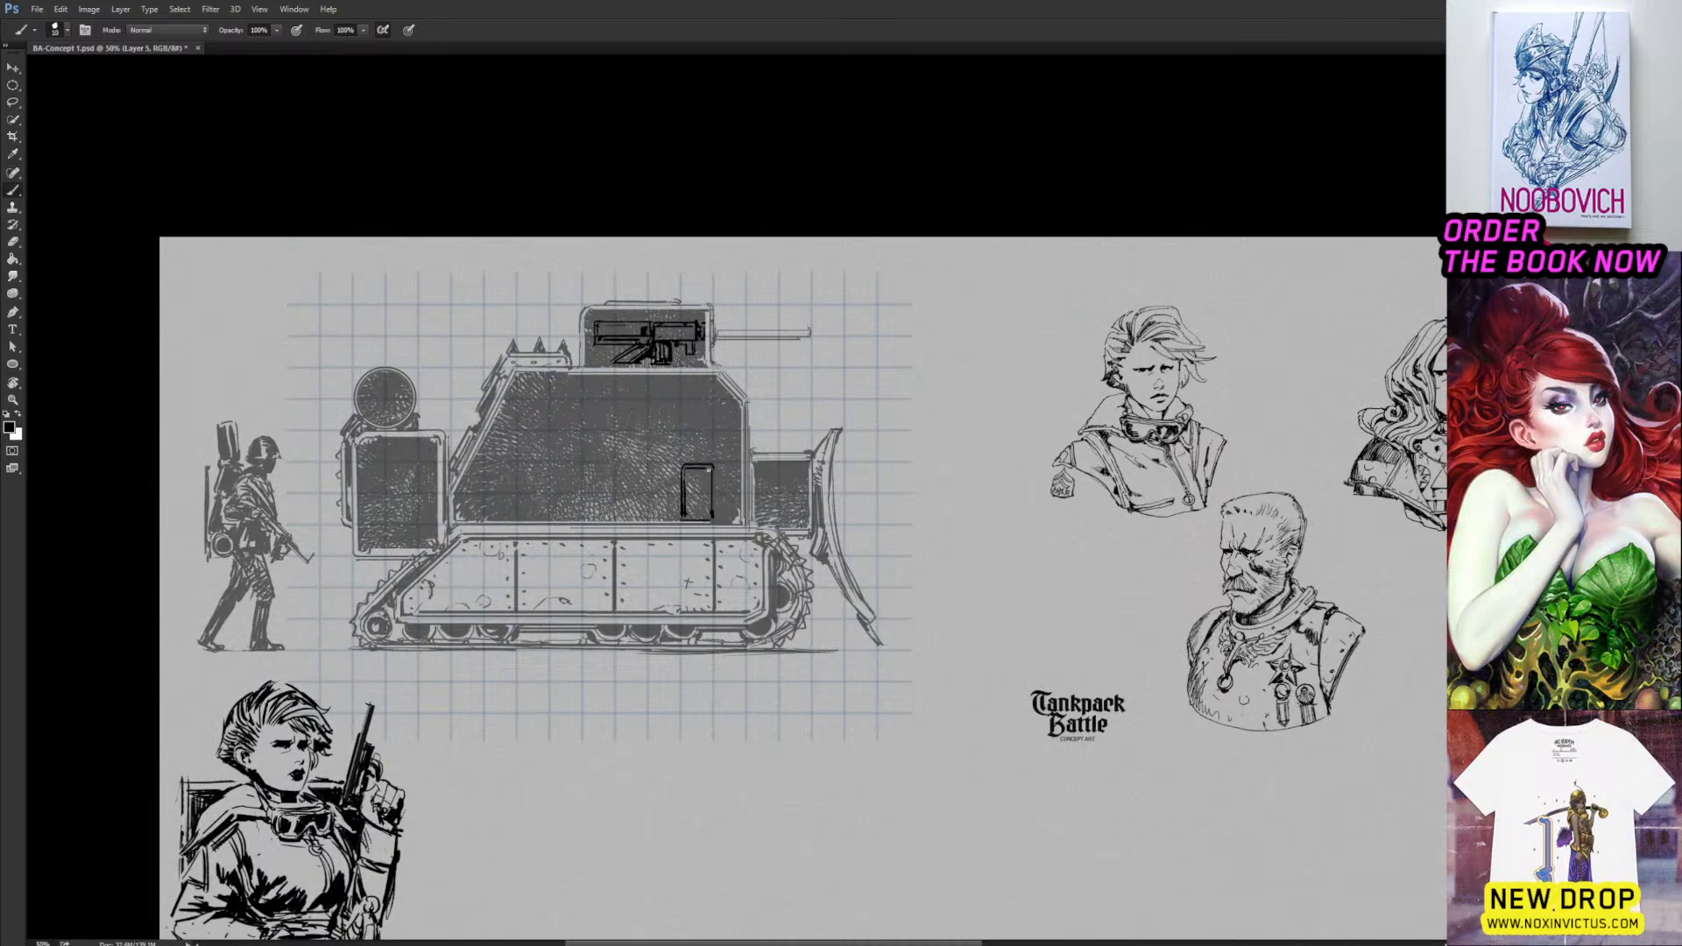
pyautogui.moveTo(684, 519); pyautogui.dragTo(711, 518)
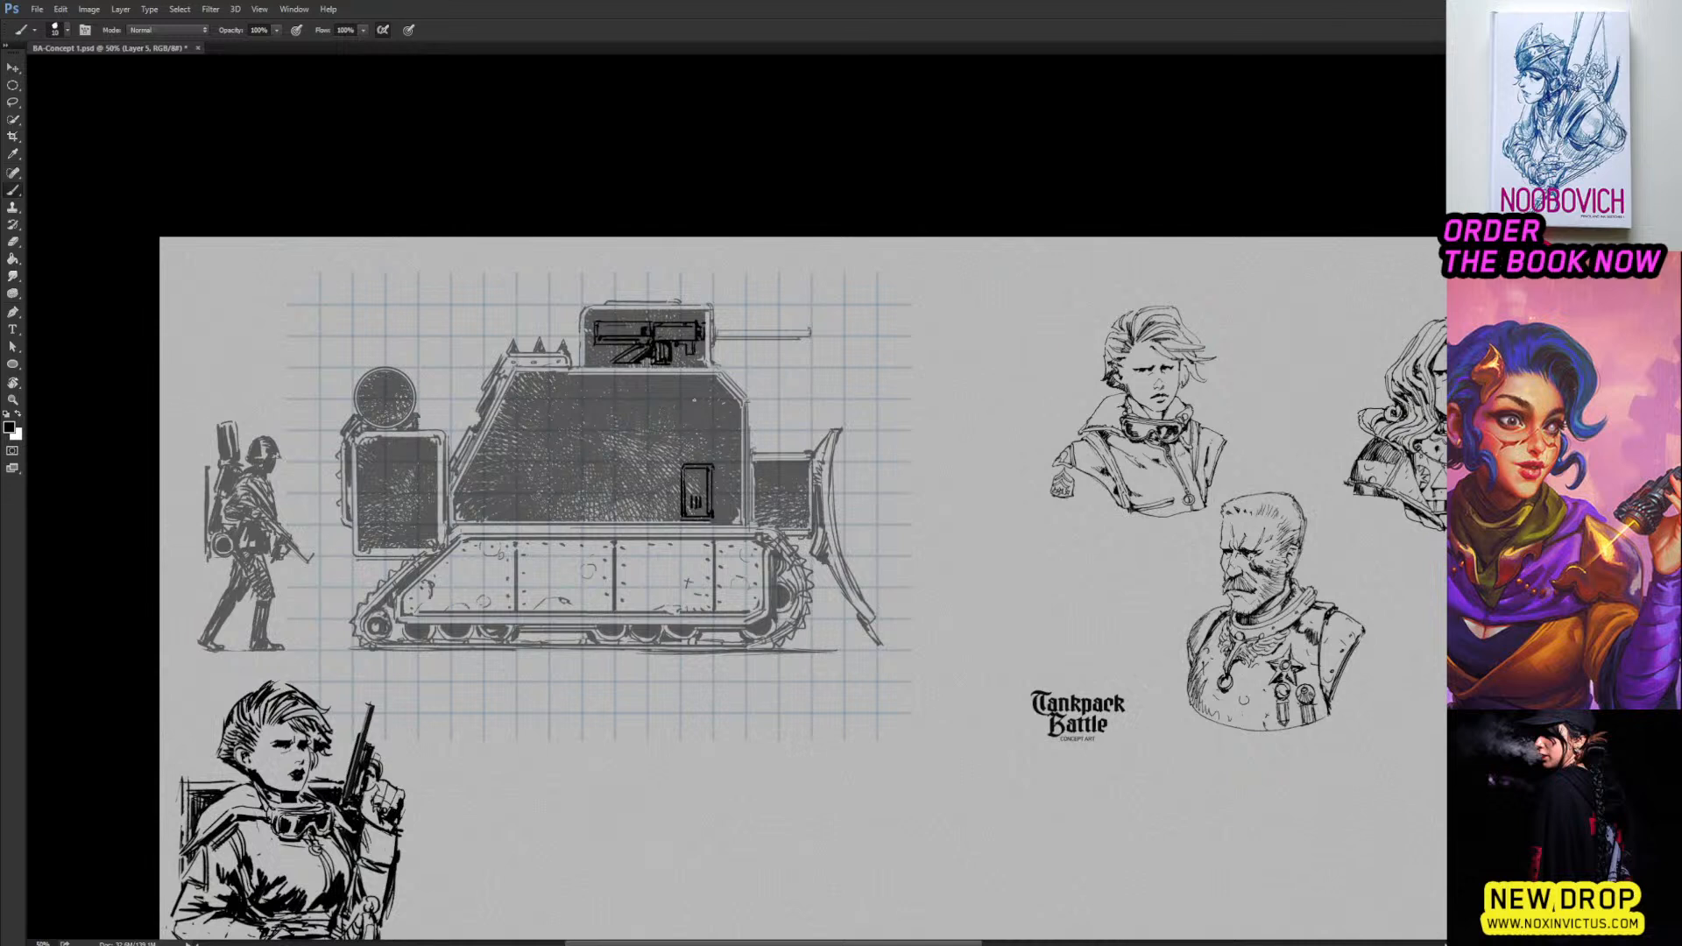
# Duplicate the rectangular container, place the copy directly in front of the original and merge it into the equipment layer.
pyautogui.press('m')
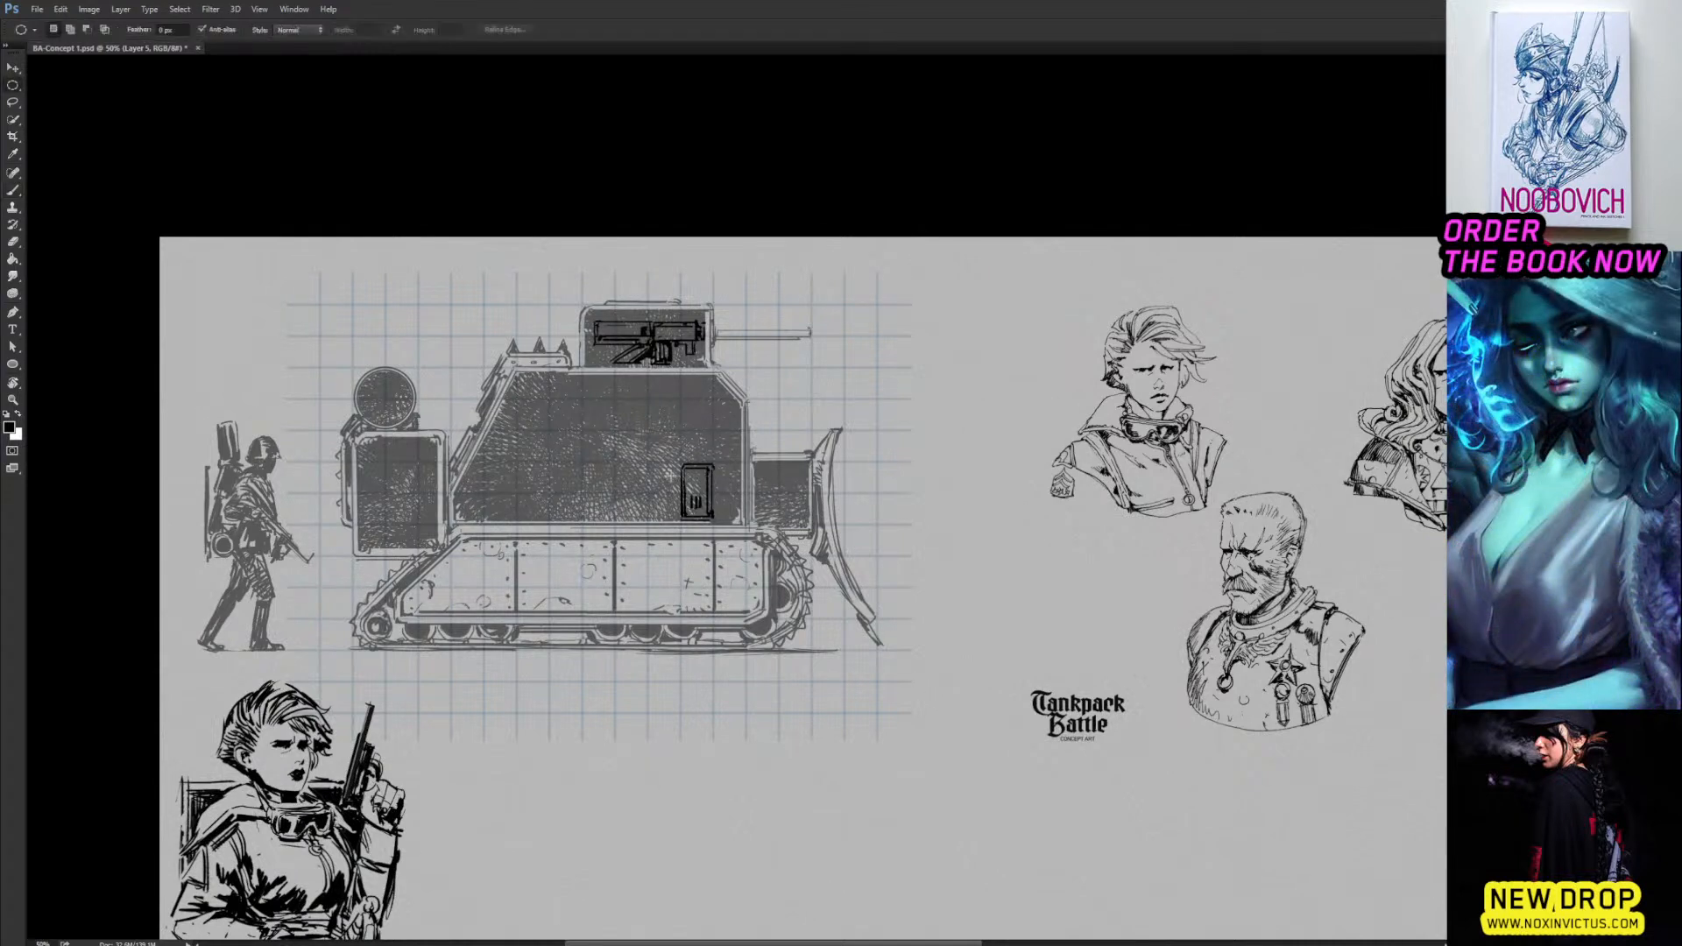
pyautogui.moveTo(670, 452); pyautogui.dragTo(729, 536)
pyautogui.hotkey('ctrl', 'j')
pyautogui.press('v')
pyautogui.hotkey('shift', 'Right')
pyautogui.hotkey('shift', 'Right')
pyautogui.hotkey('shift', 'Right')
pyautogui.hotkey('shift', 'Right')
pyautogui.hotkey('shift', 'Right')
pyautogui.hotkey('shift', 'Right')
pyautogui.hotkey('shift', 'Right')
pyautogui.hotkey('shift', 'Right')
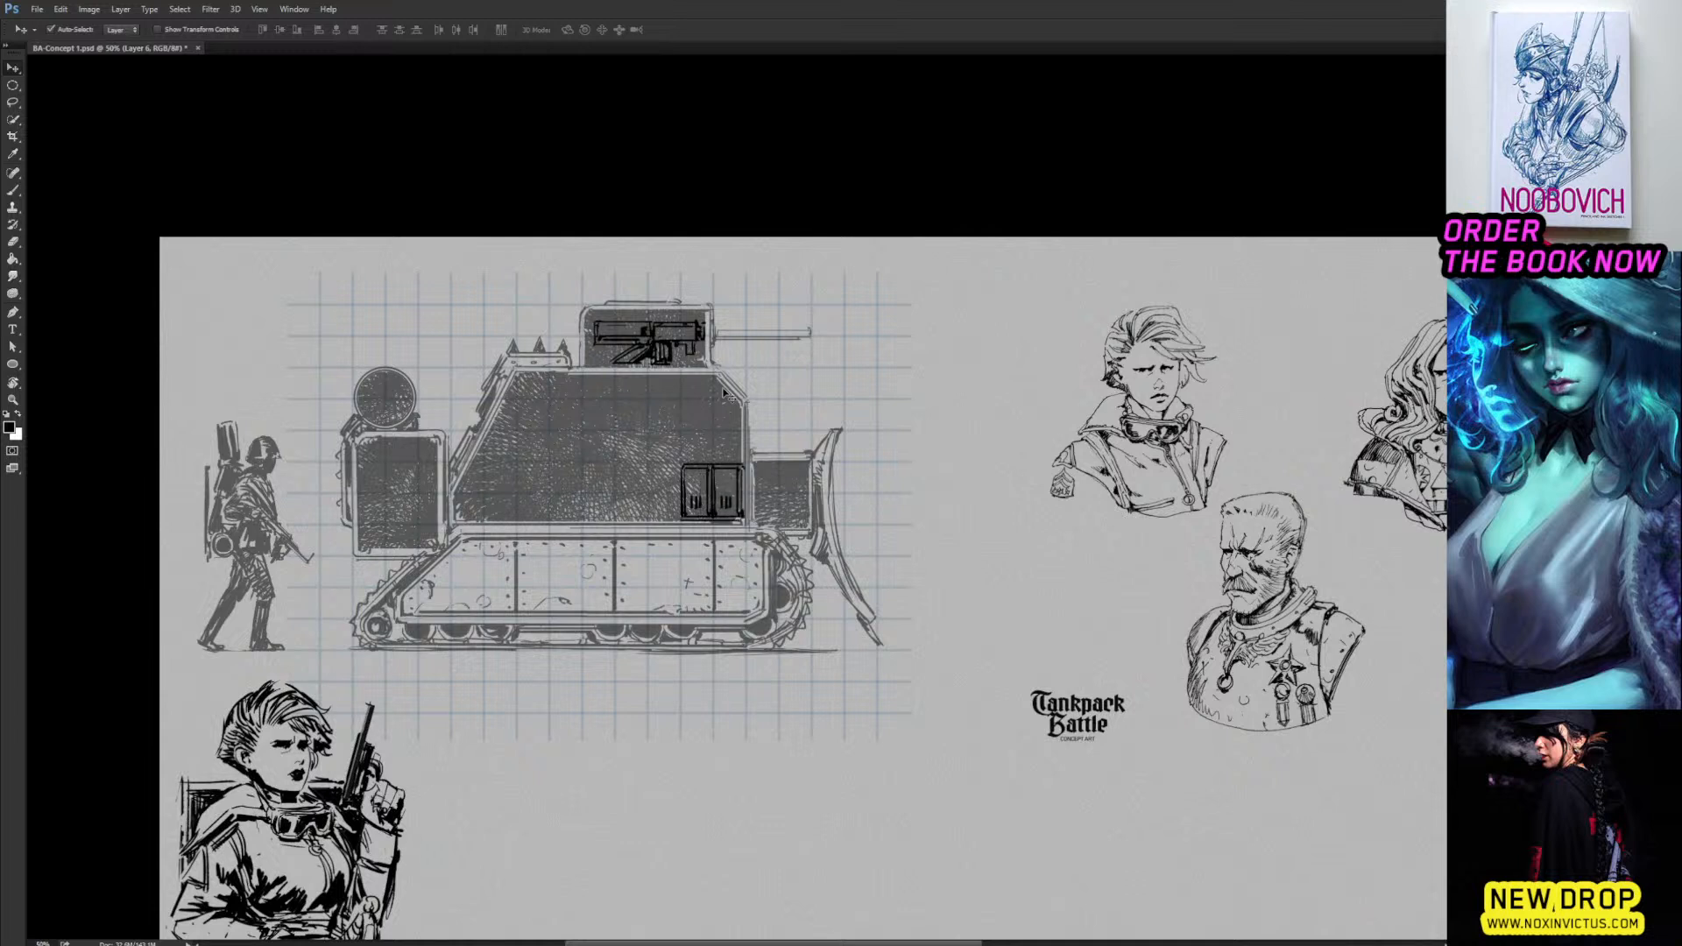
pyautogui.hotkey('shift', 'Left')
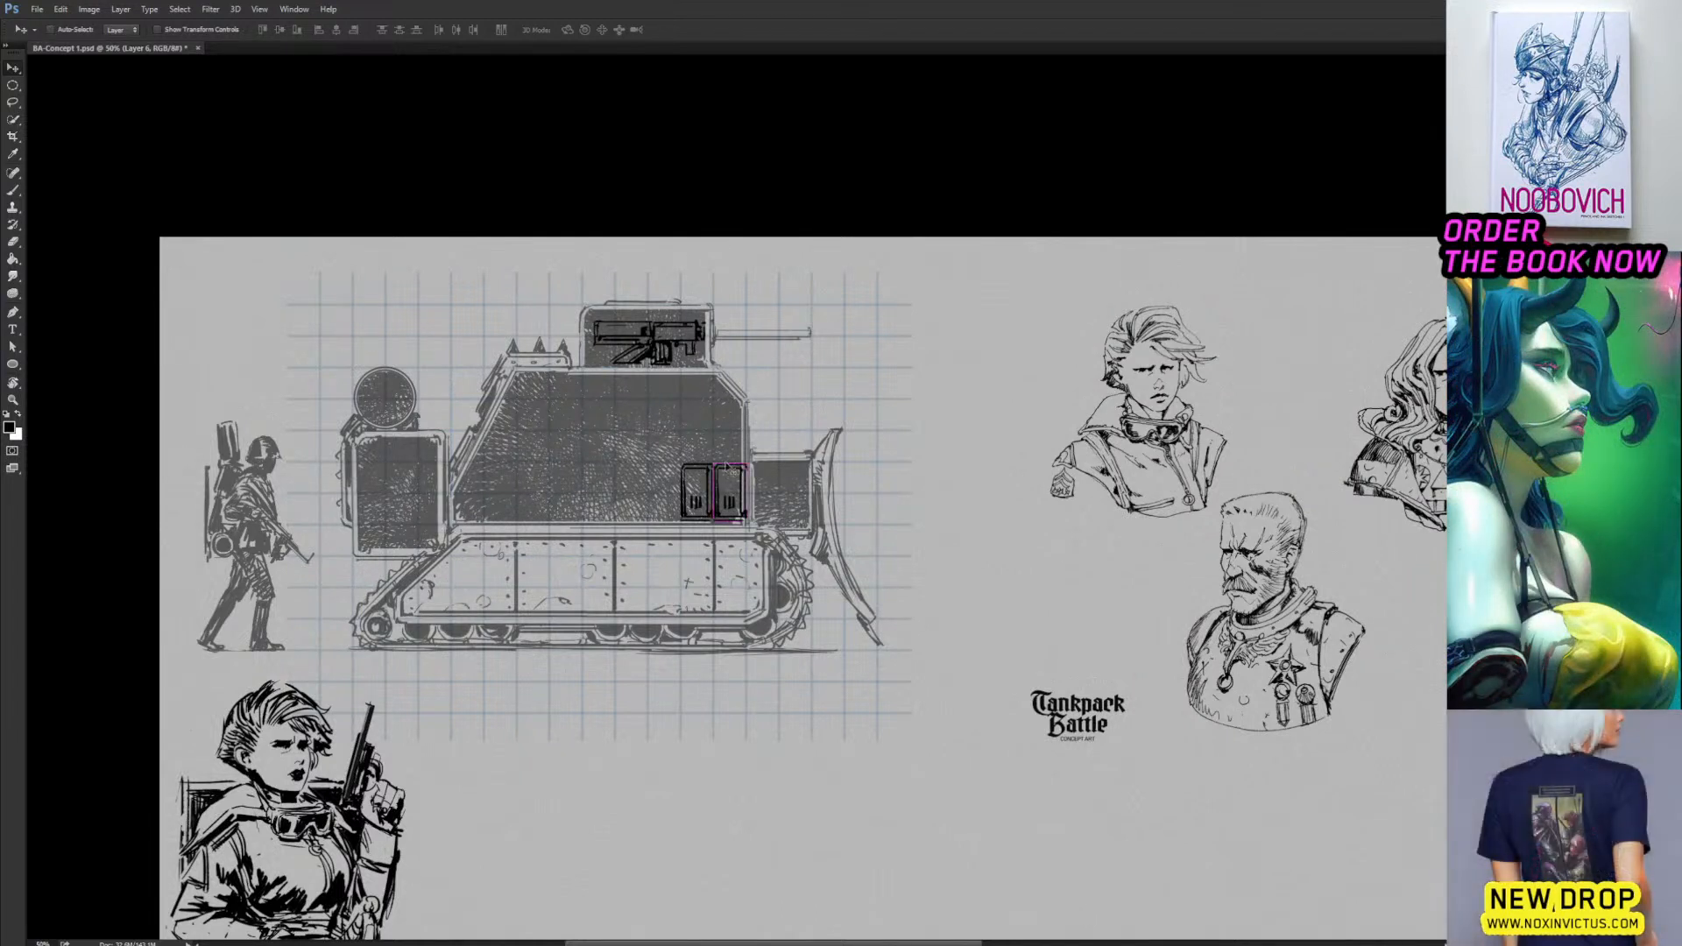
pyautogui.hotkey('ctrl', 'e')
# Ink an upright shovel-like tool behind the two containers and a capped canister with an inner frame above the rear one.
pyautogui.press('b')
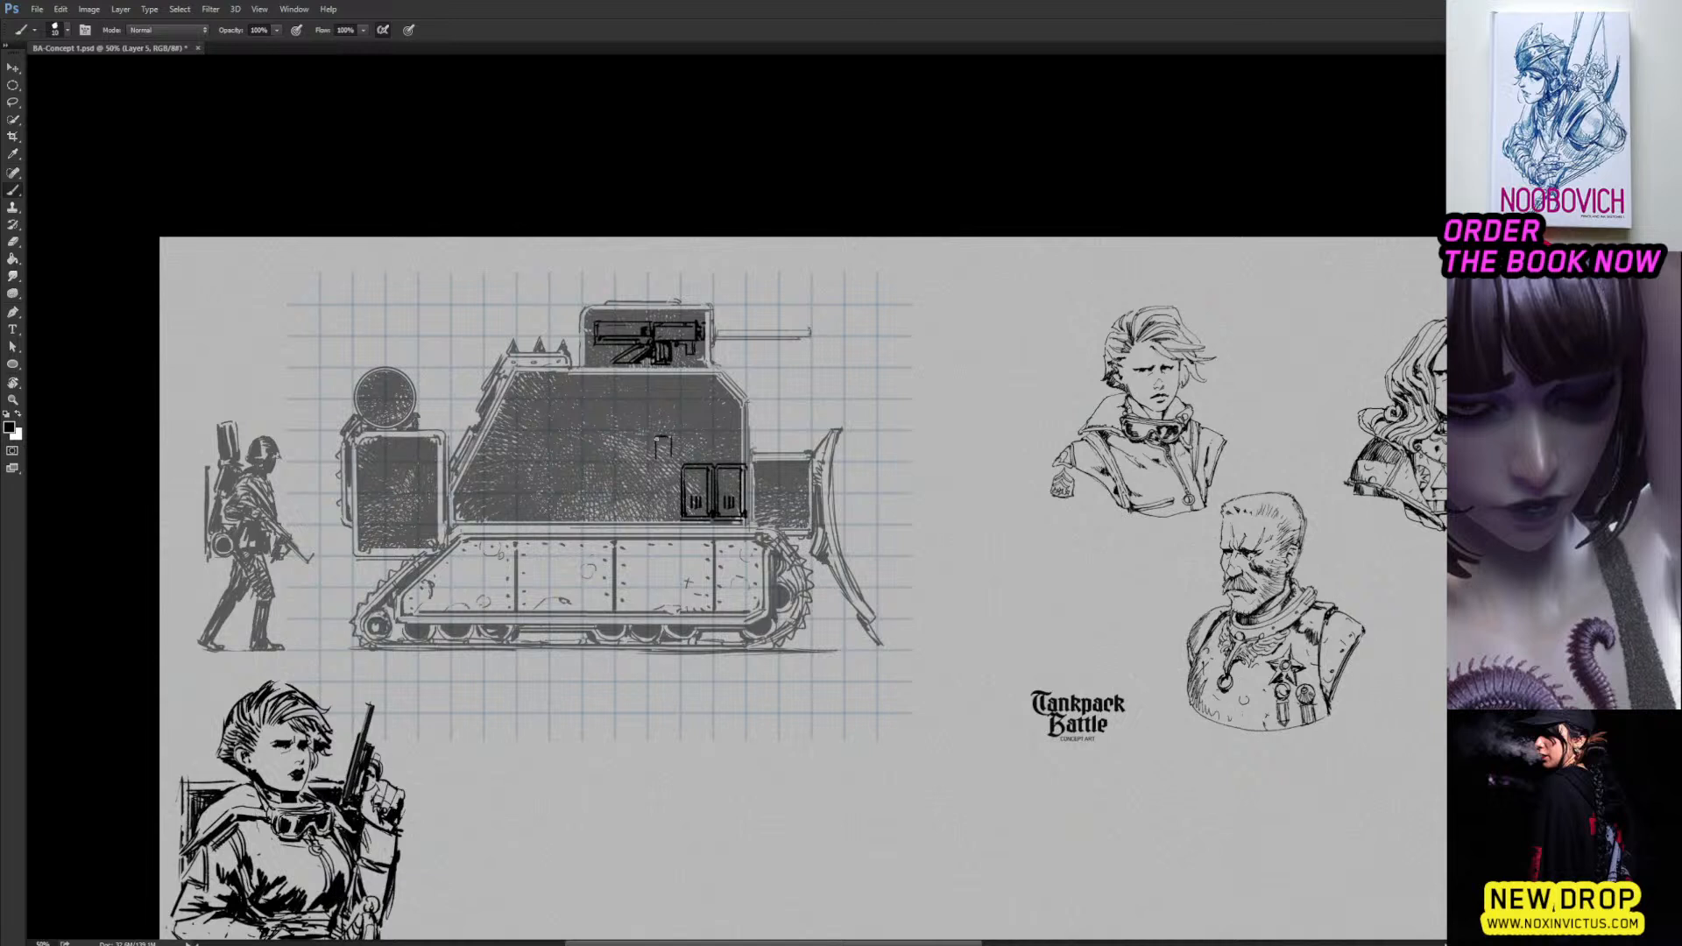
pyautogui.moveTo(657, 438); pyautogui.dragTo(668, 514)
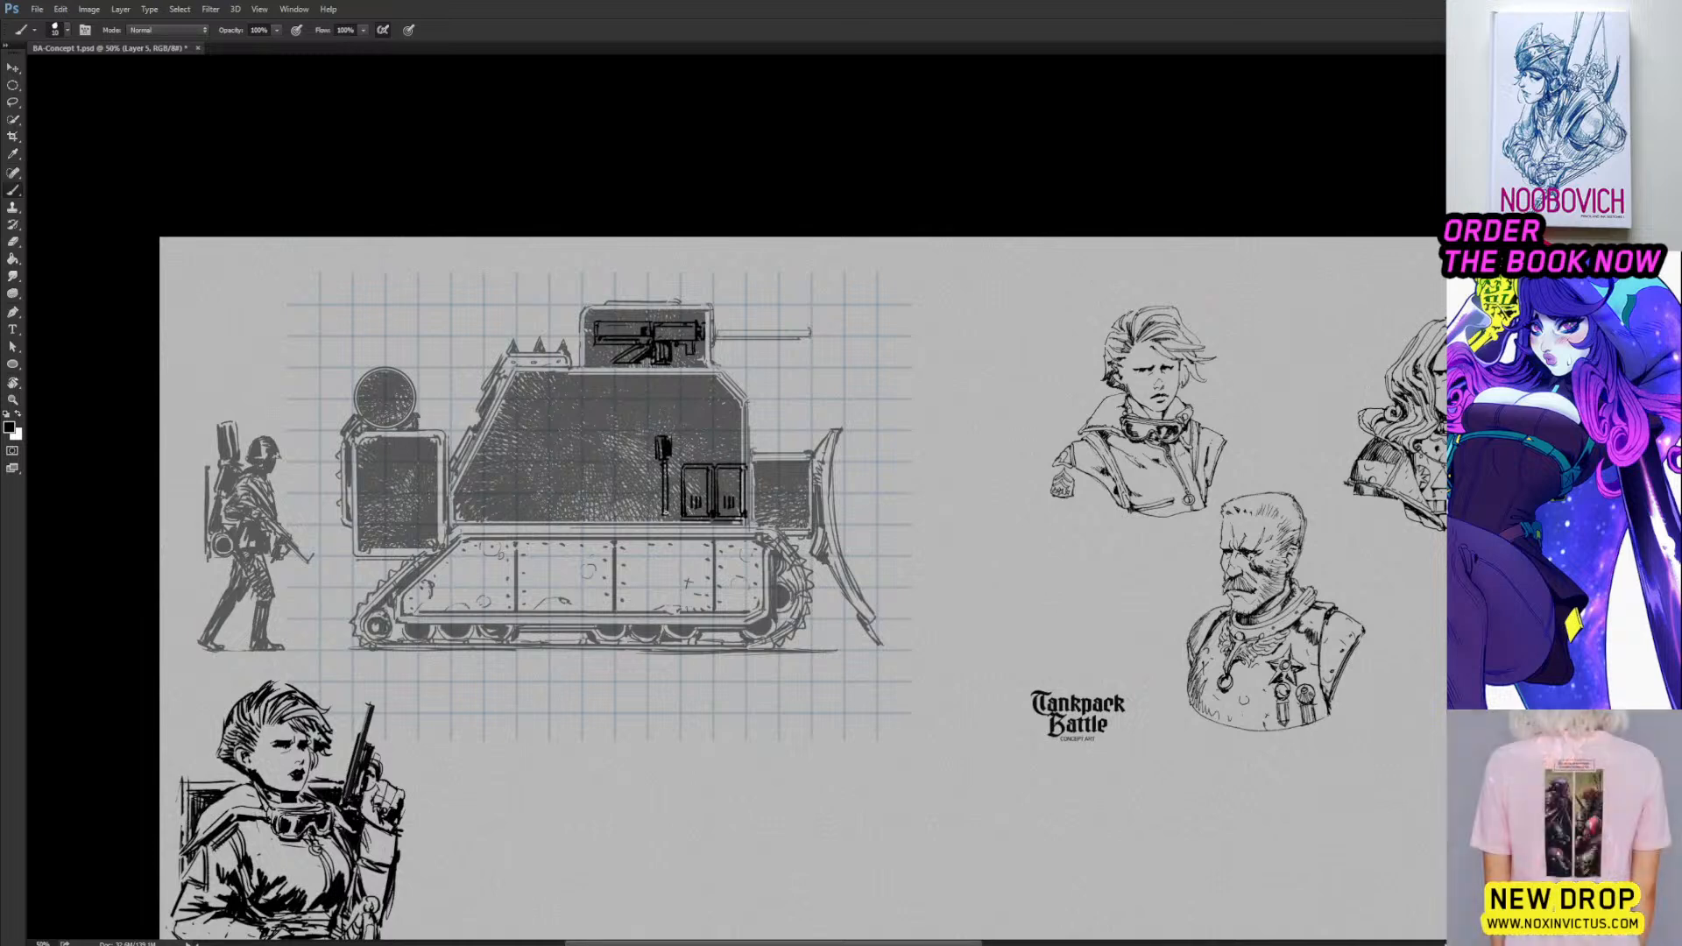
pyautogui.moveTo(671, 453); pyautogui.dragTo(669, 444)
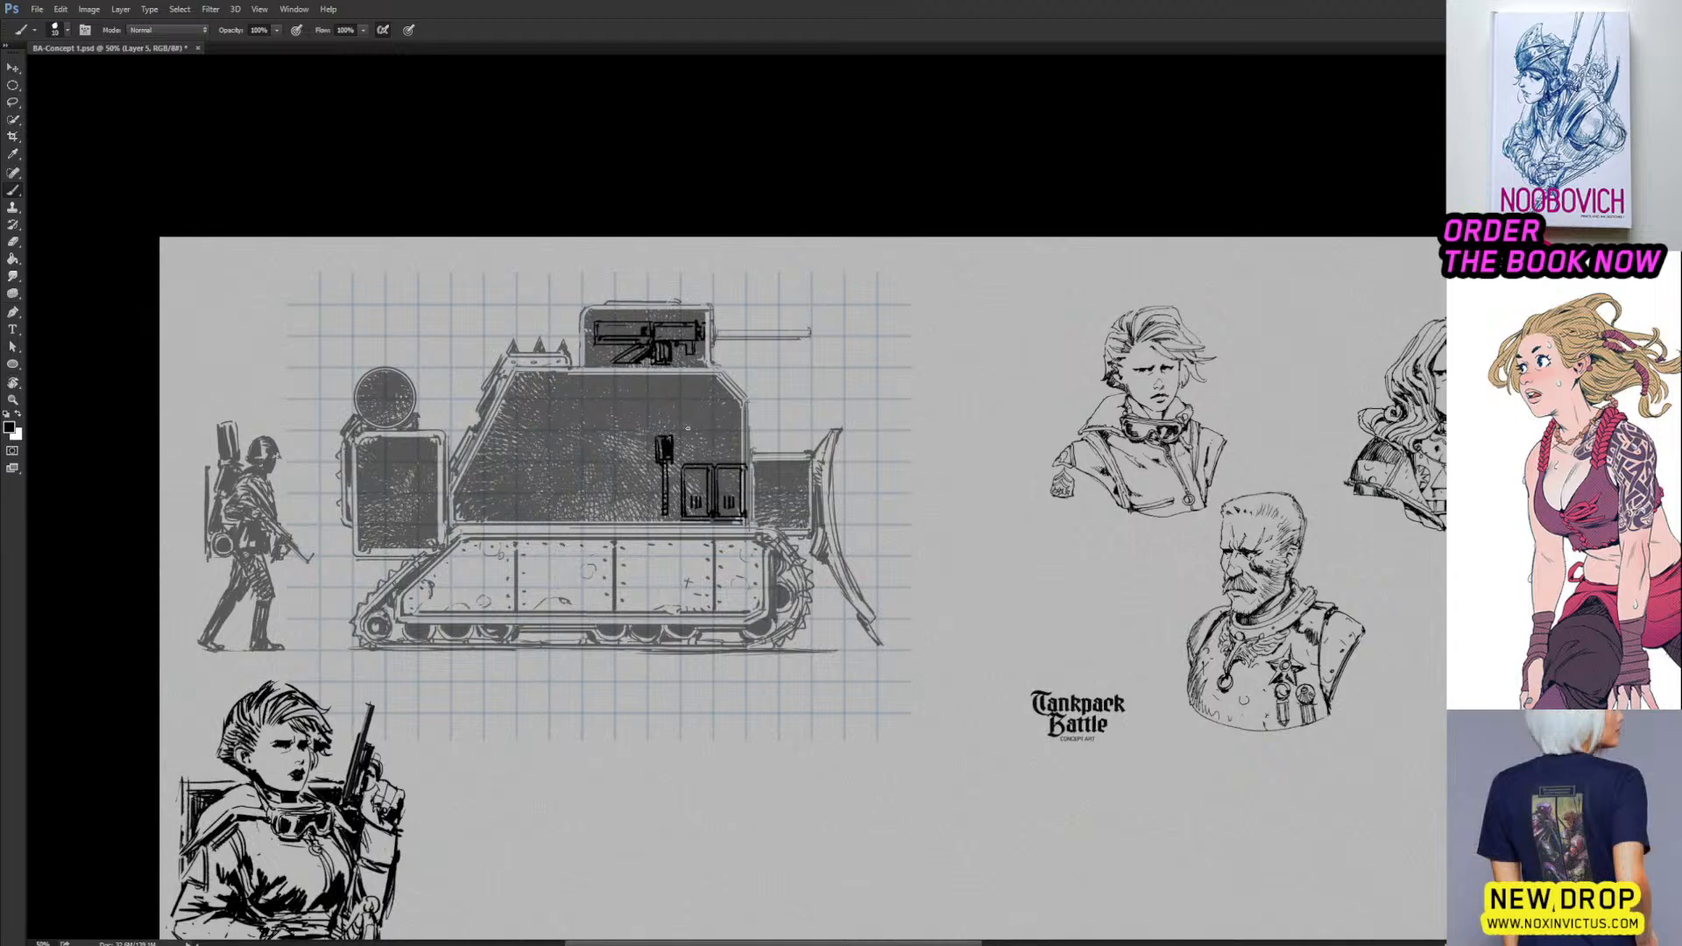
pyautogui.moveTo(683, 431)
pyautogui.mouseDown()
pyautogui.moveTo(687, 418)
pyautogui.moveTo(713, 459)
pyautogui.mouseUp()
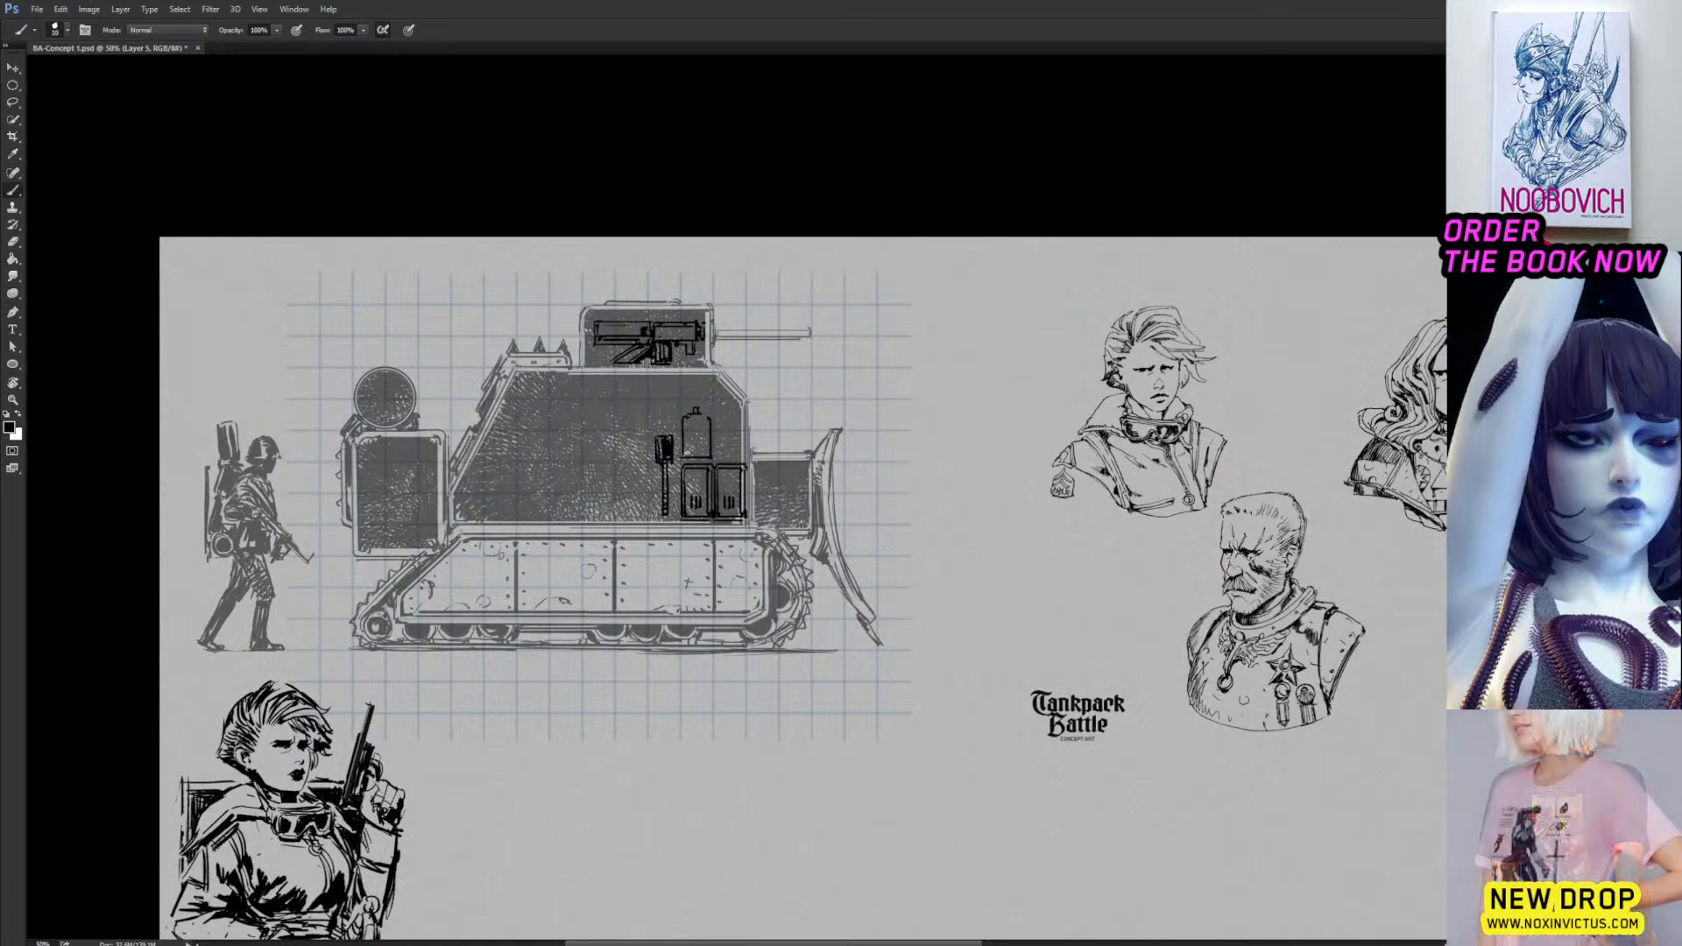
pyautogui.moveTo(707, 429); pyautogui.dragTo(711, 453)
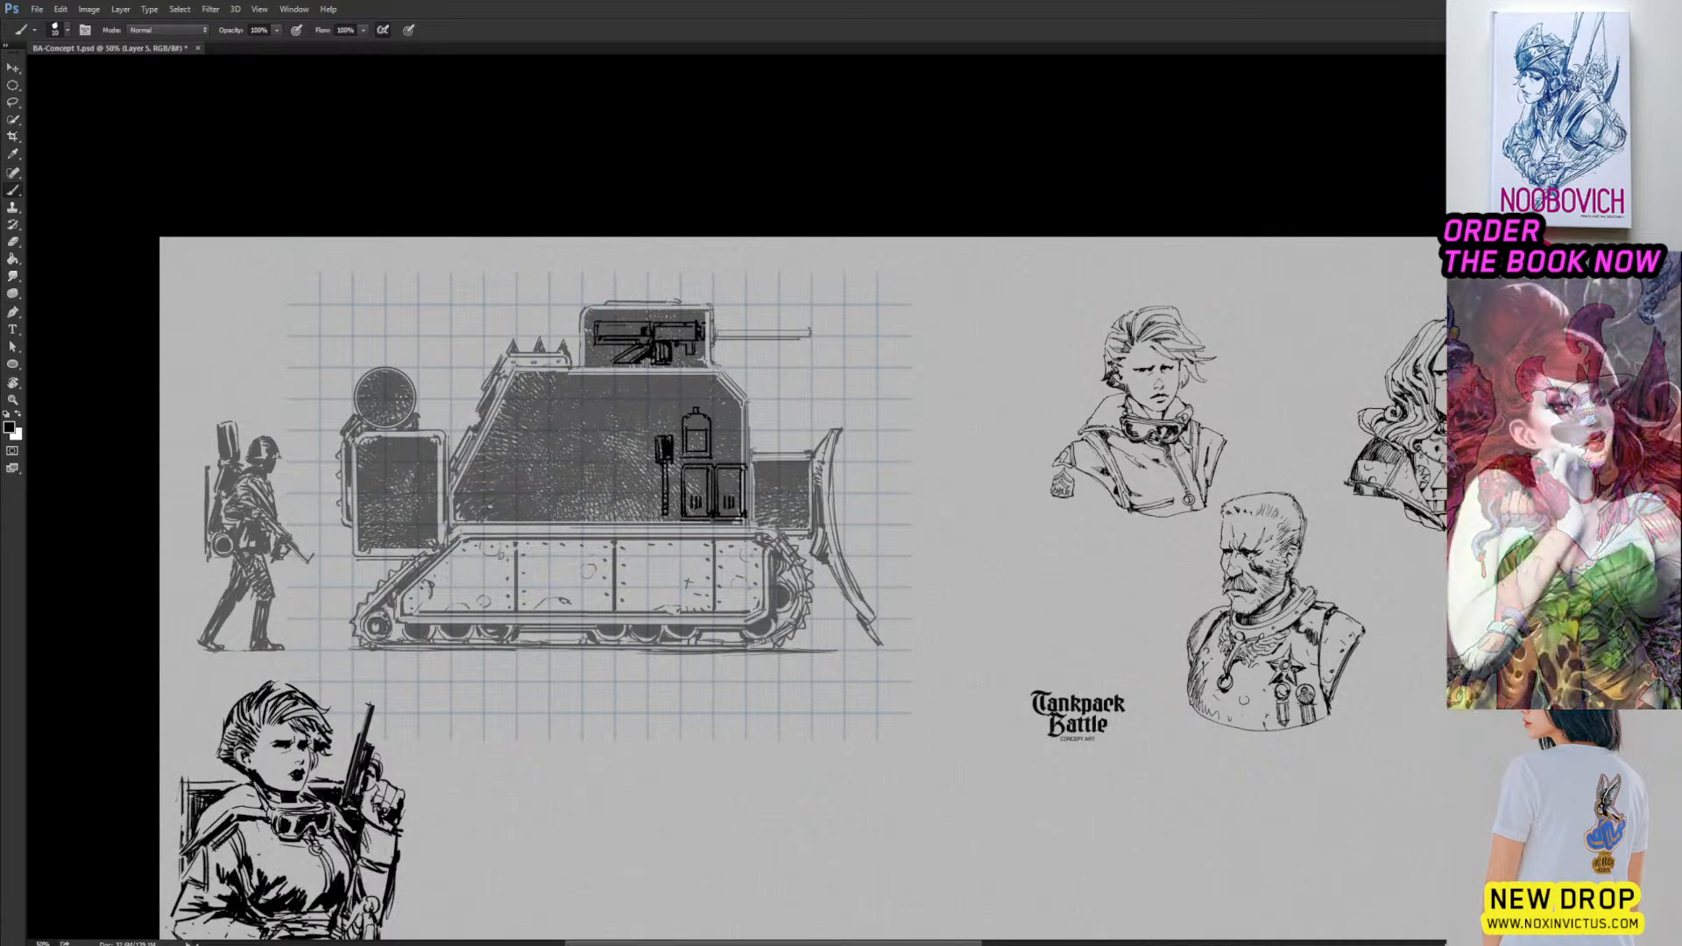
# Draw a soldier's helmet on the hull's lower rear area and fill it with black shading and thin highlights.
pyautogui.moveTo(505, 474); pyautogui.dragTo(551, 498)
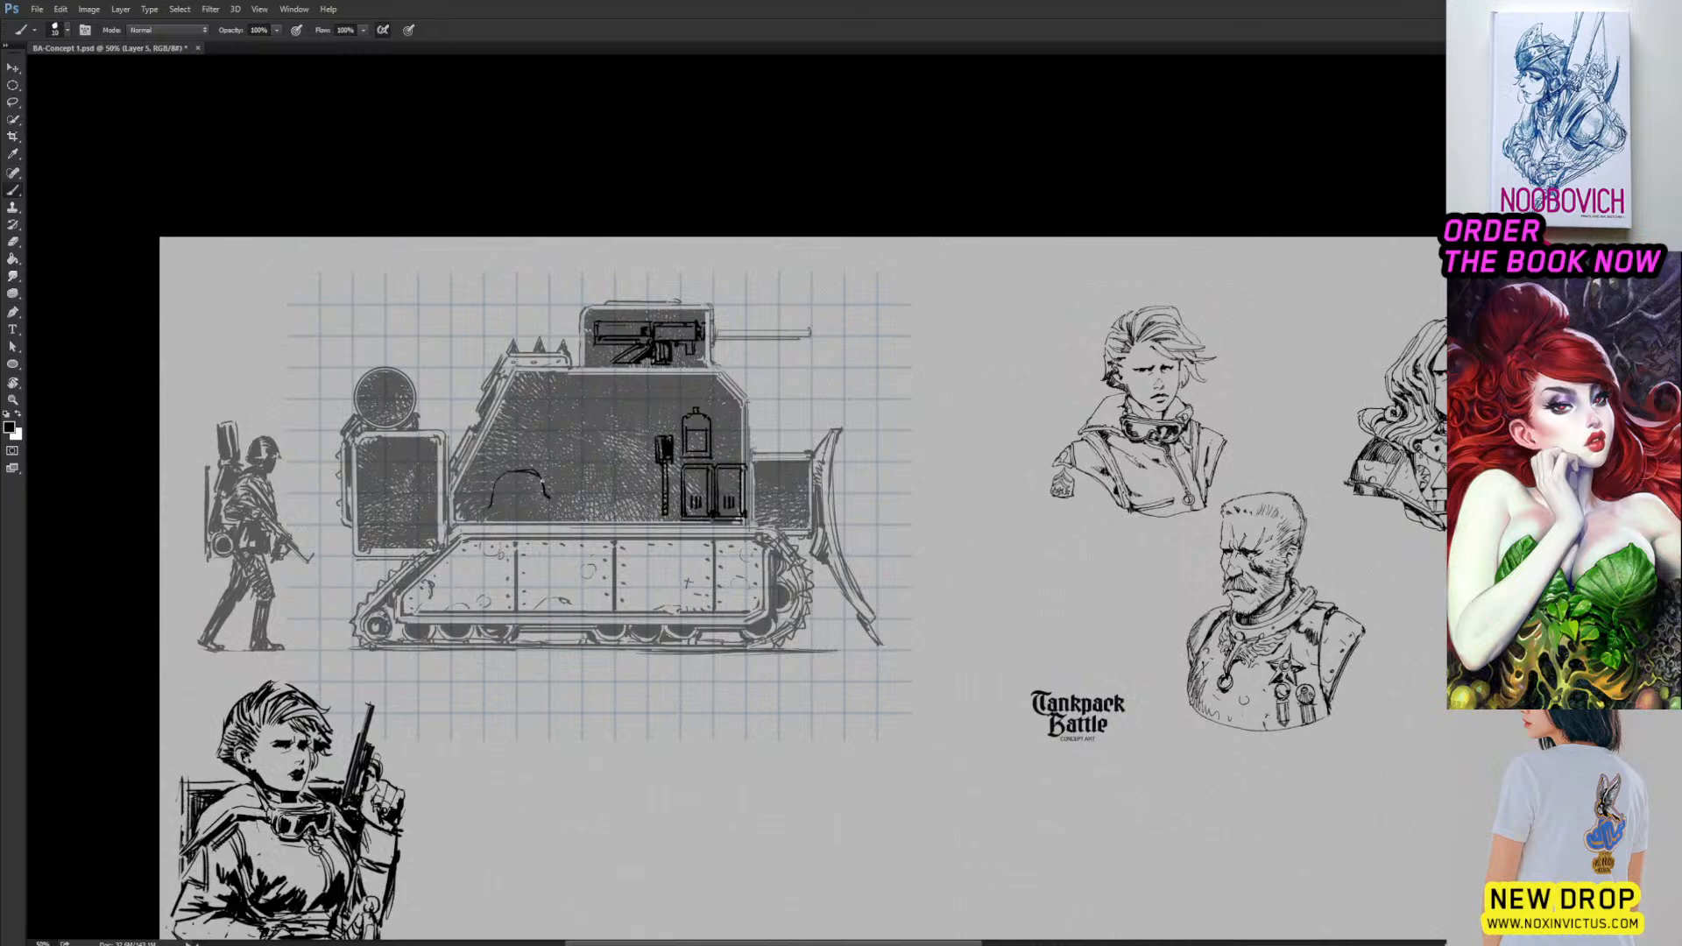
pyautogui.press('e')
pyautogui.press('b')
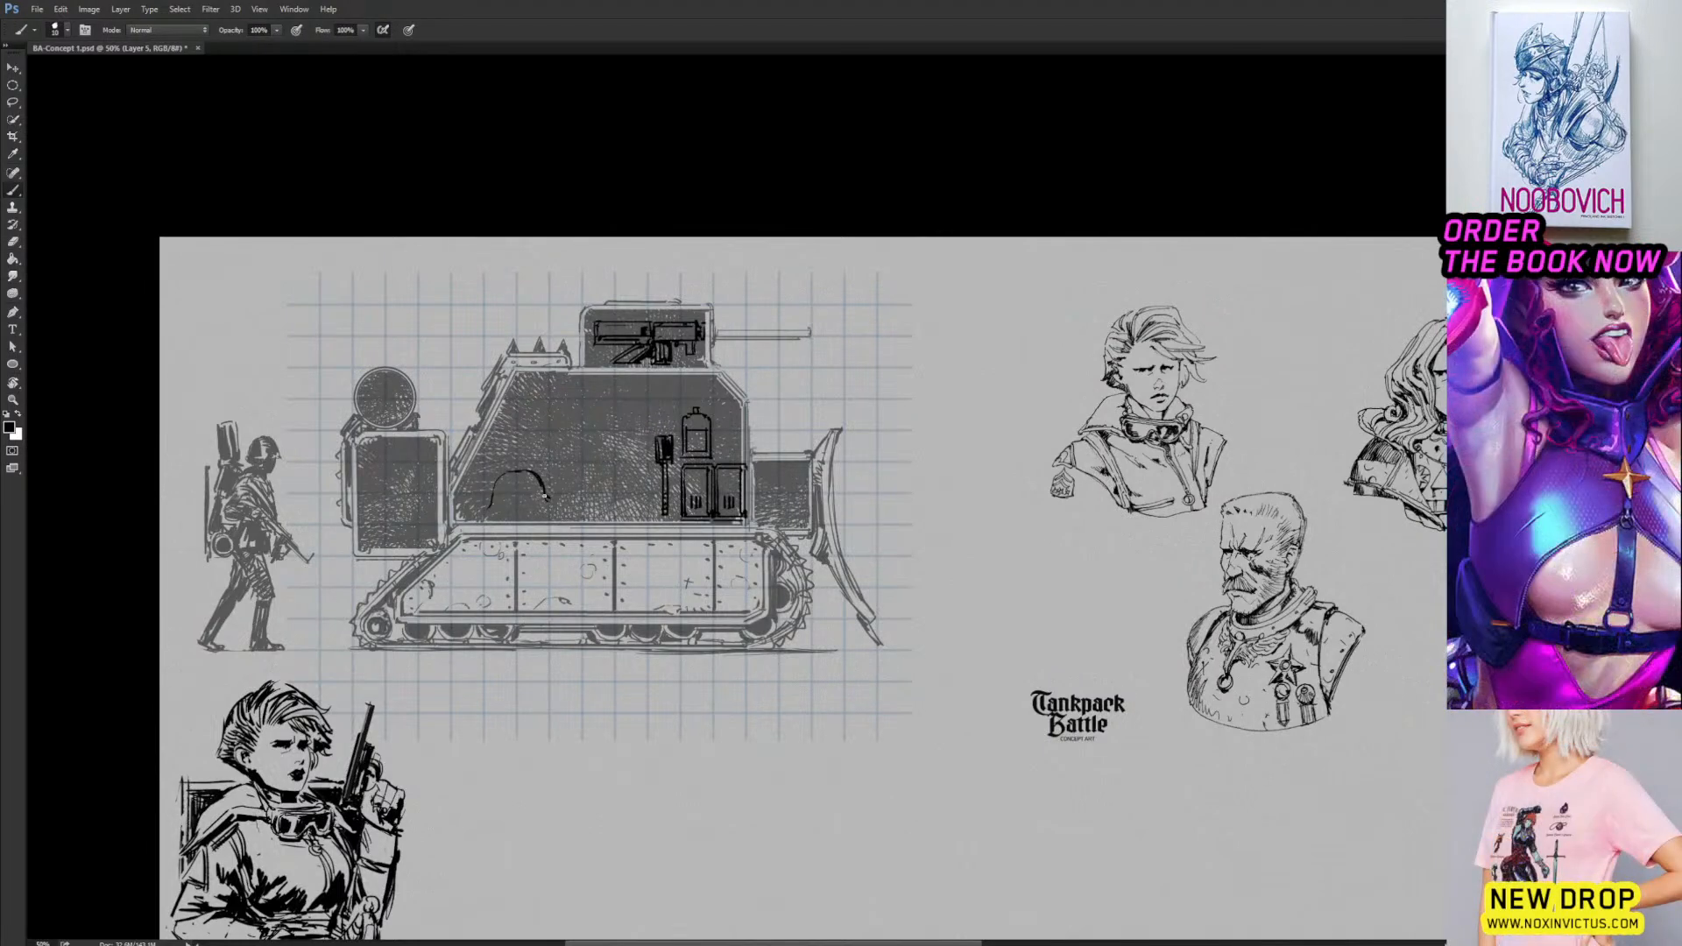
pyautogui.moveTo(515, 511)
pyautogui.mouseDown()
pyautogui.moveTo(537, 502)
pyautogui.moveTo(503, 506)
pyautogui.moveTo(534, 481)
pyautogui.moveTo(520, 472)
pyautogui.moveTo(531, 501)
pyautogui.moveTo(541, 487)
pyautogui.mouseUp()
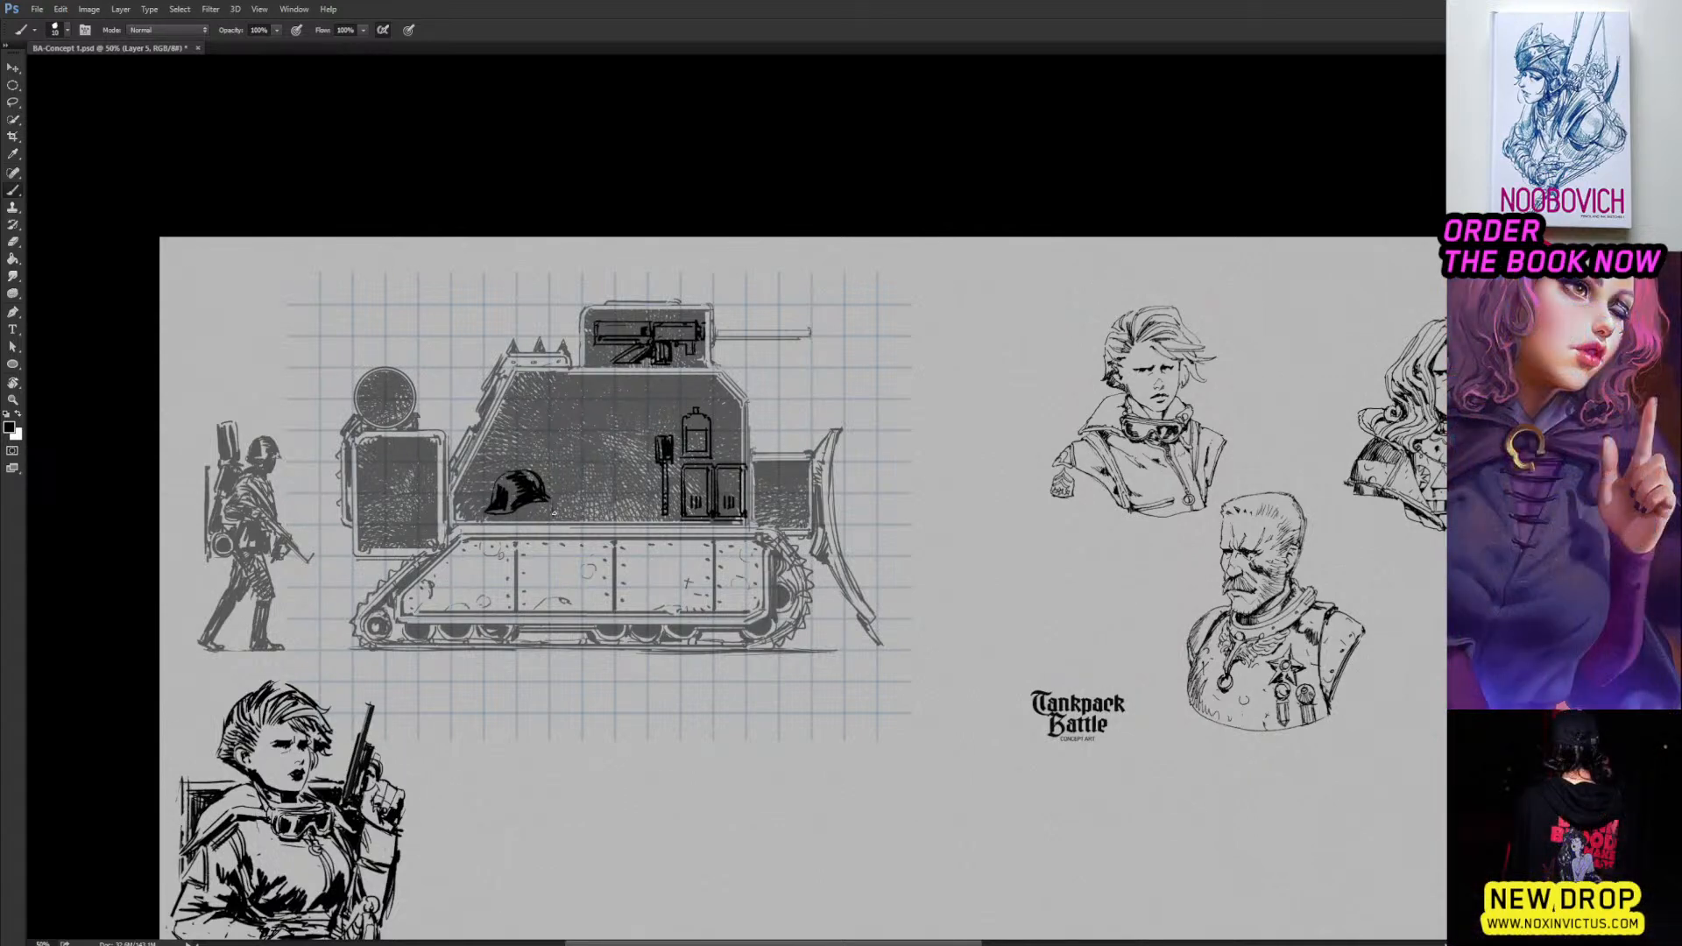
# Ink a square crate with crossed diagonal braces on the lower hull, directly in front of the helmet.
pyautogui.moveTo(554, 517)
pyautogui.mouseDown()
pyautogui.moveTo(556, 480)
pyautogui.moveTo(592, 466)
pyautogui.mouseUp()
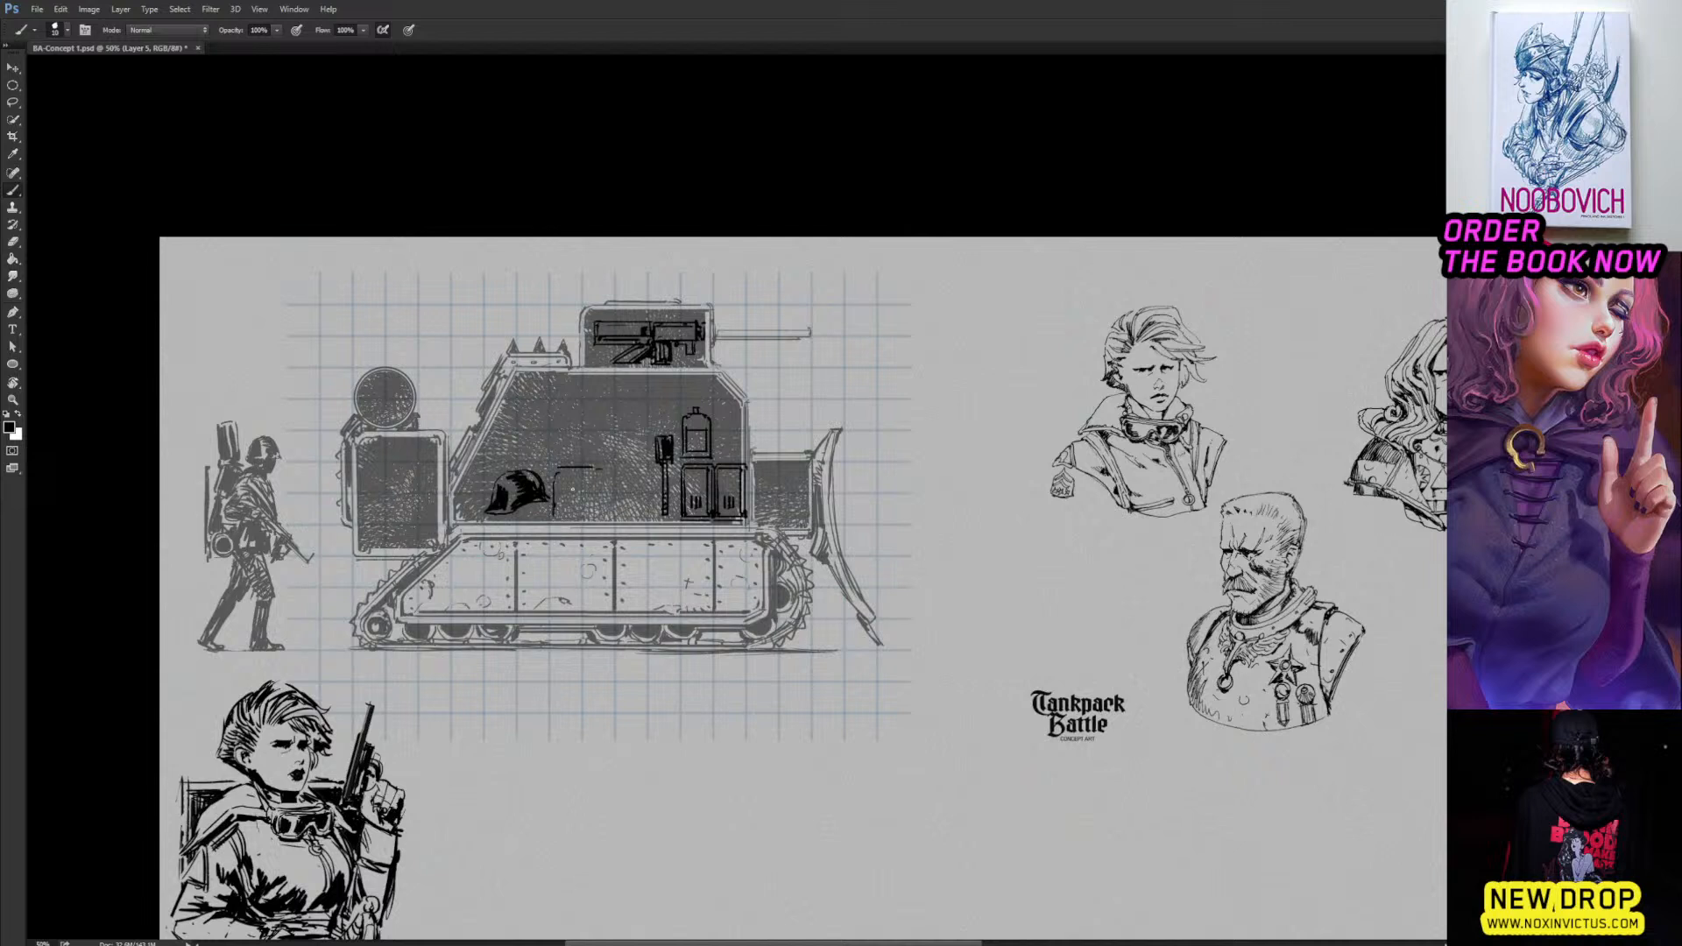
pyautogui.moveTo(603, 472)
pyautogui.mouseDown()
pyautogui.moveTo(558, 510)
pyautogui.moveTo(610, 485)
pyautogui.moveTo(571, 516)
pyautogui.moveTo(581, 494)
pyautogui.moveTo(609, 515)
pyautogui.moveTo(573, 482)
pyautogui.moveTo(604, 503)
pyautogui.mouseUp()
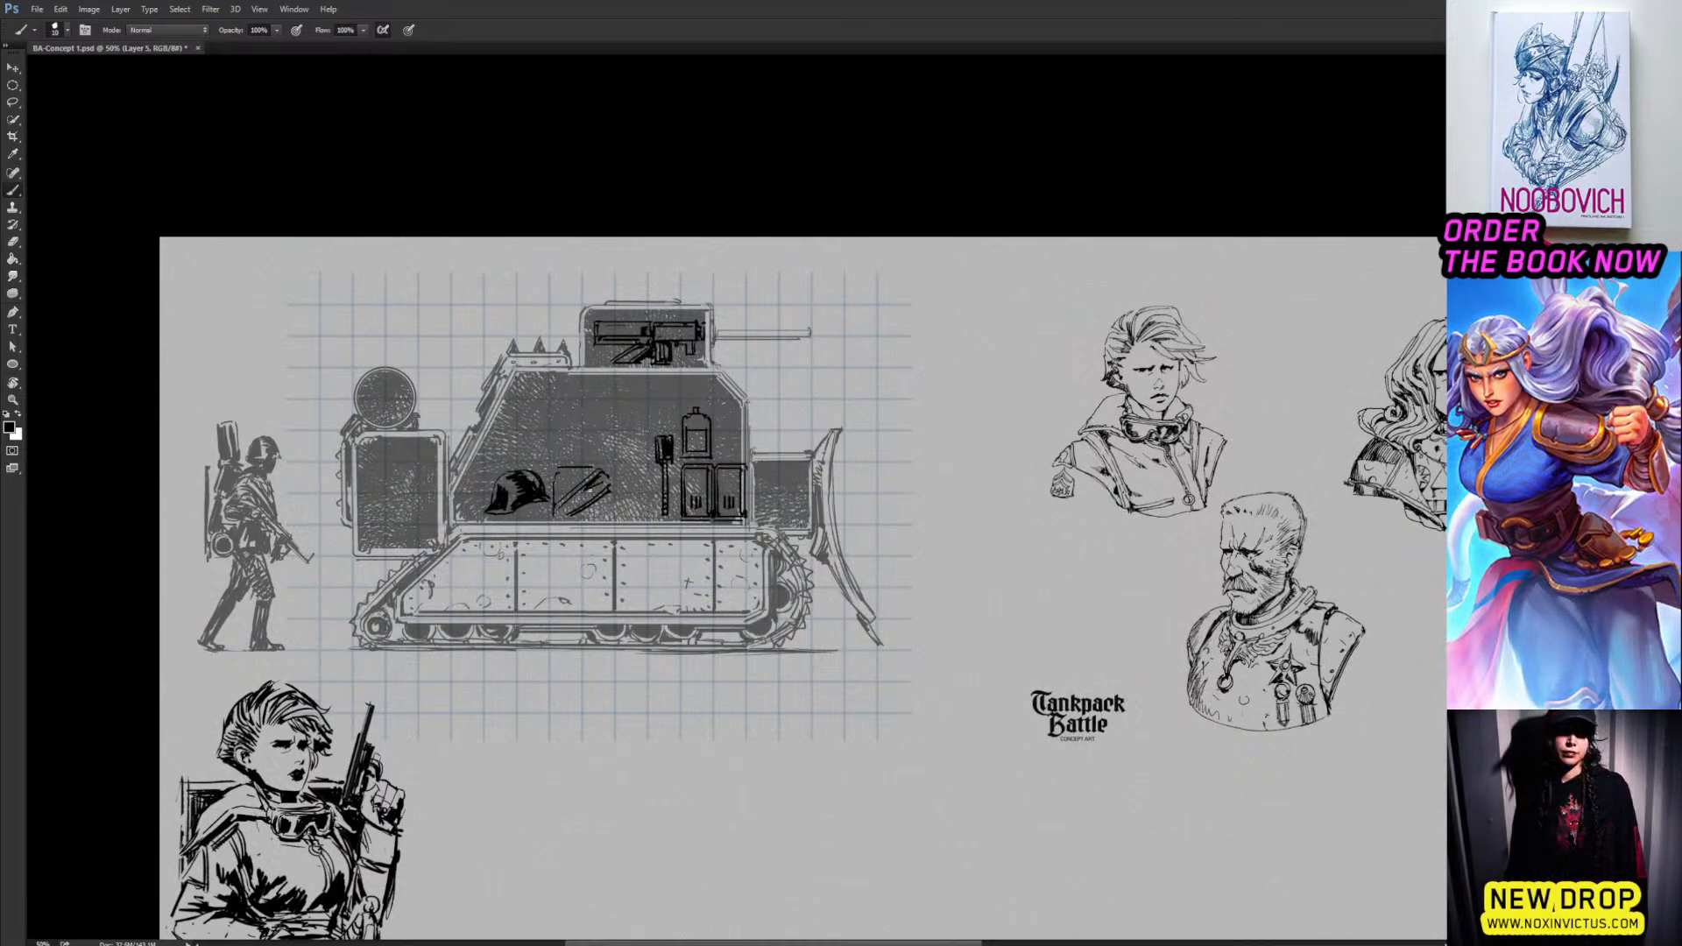
pyautogui.moveTo(588, 521)
pyautogui.mouseDown()
pyautogui.moveTo(605, 510)
pyautogui.moveTo(586, 468)
pyautogui.mouseUp()
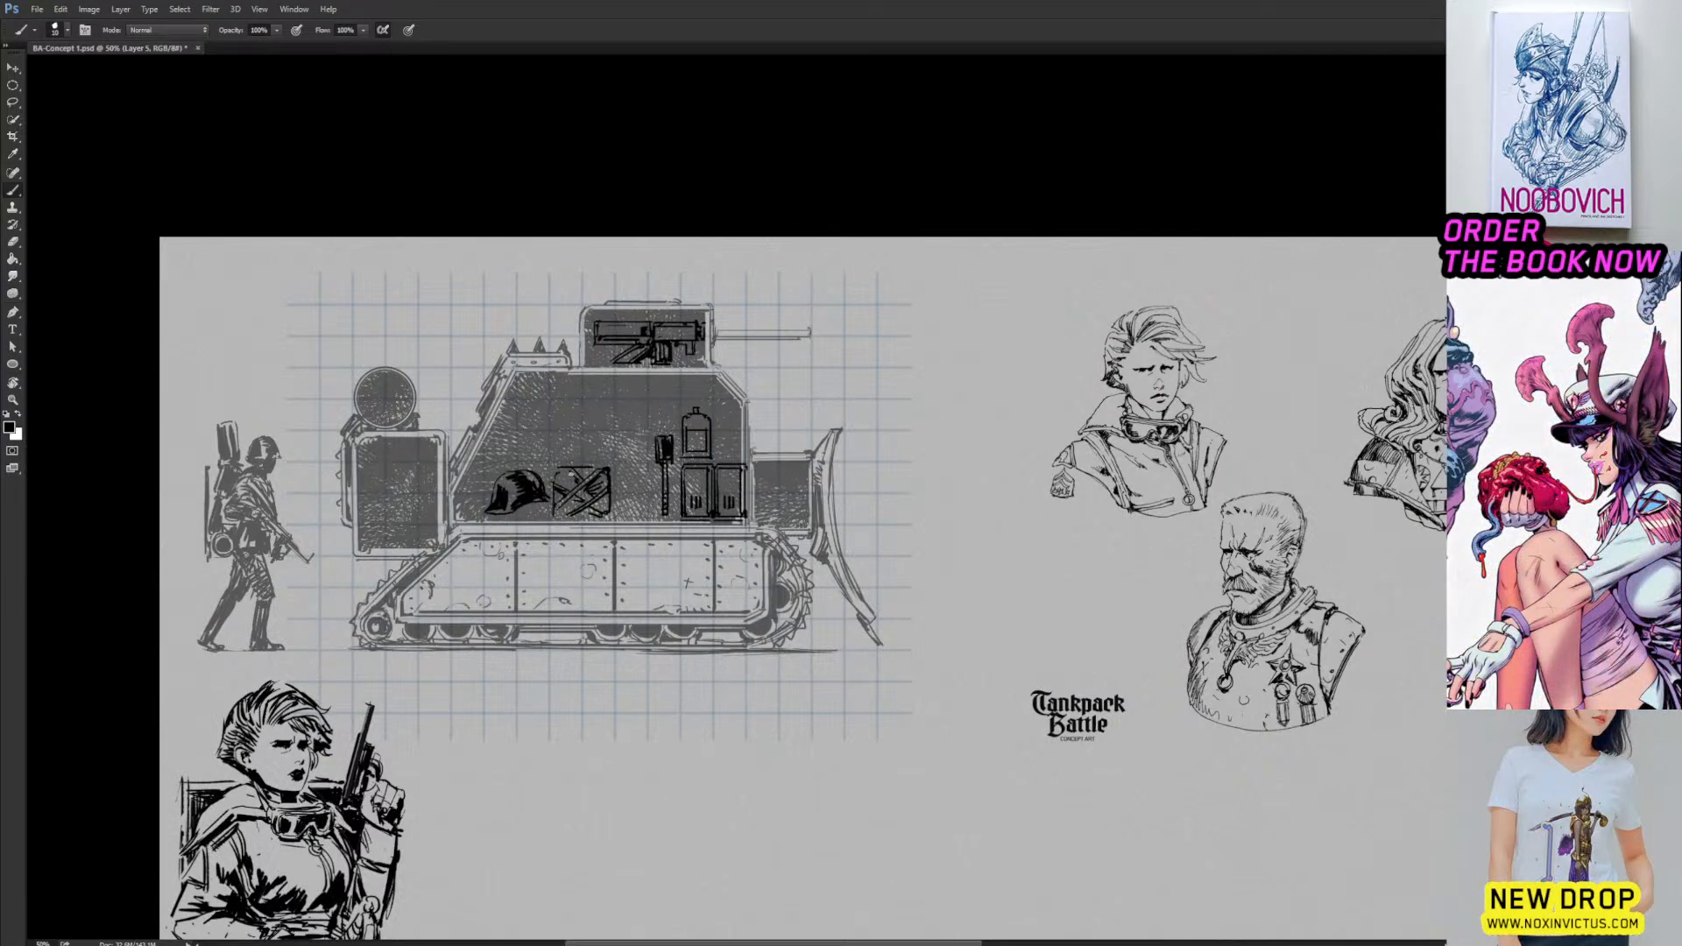
pyautogui.moveTo(553, 521); pyautogui.dragTo(598, 520)
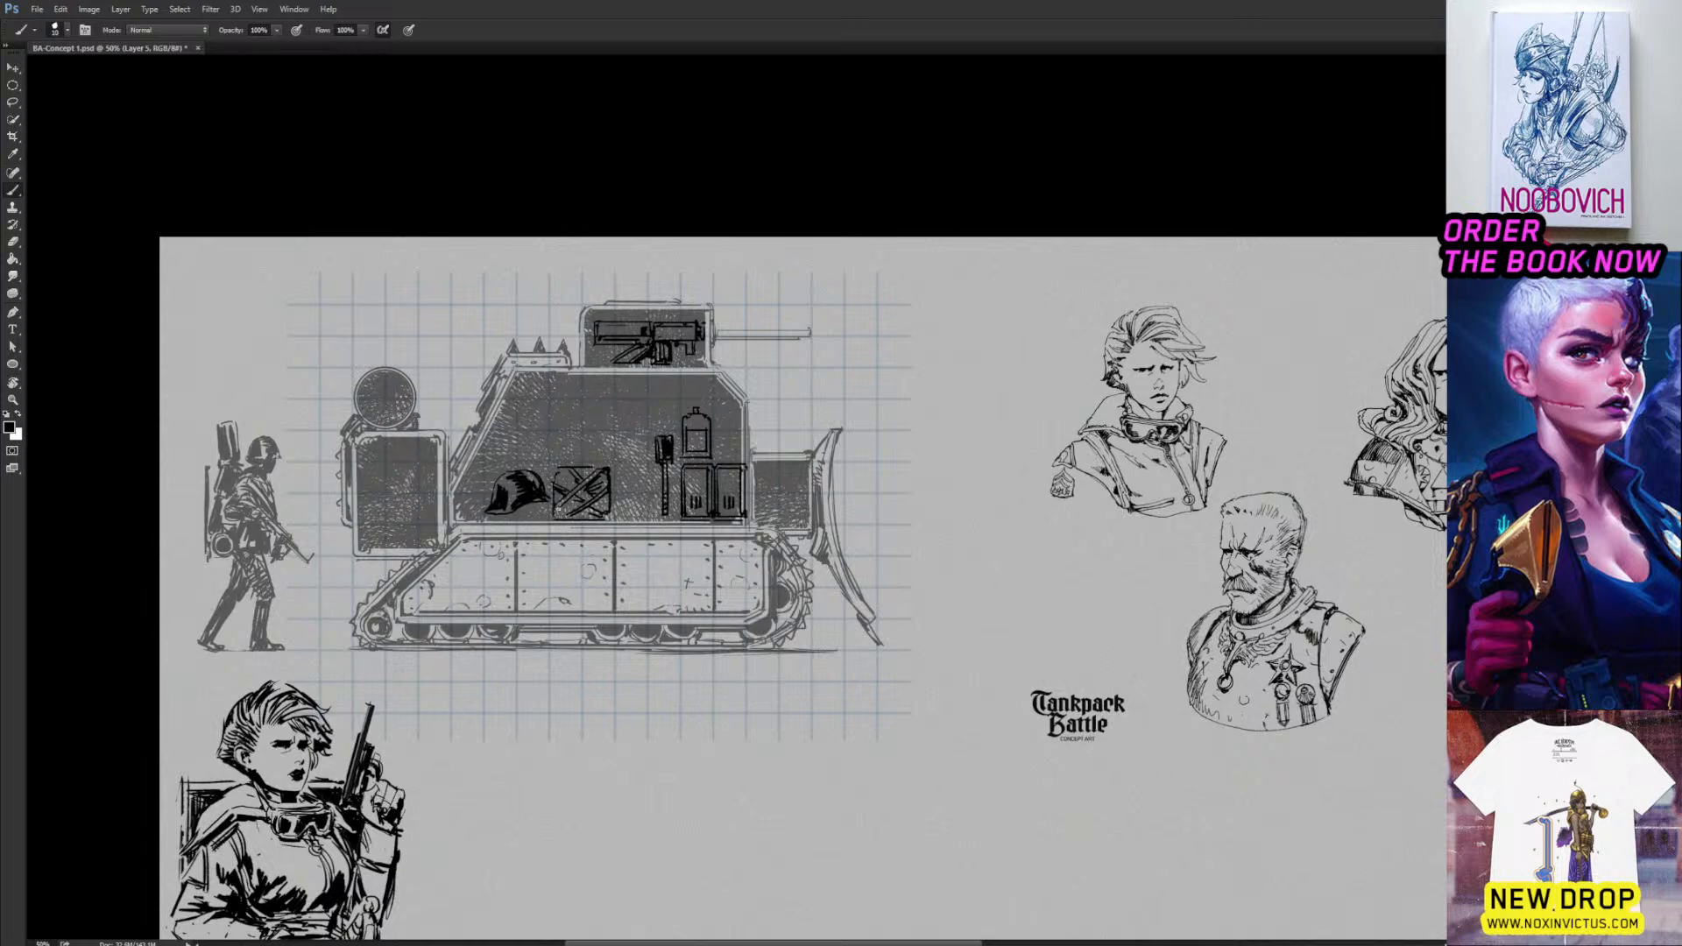
pyautogui.moveTo(555, 512); pyautogui.dragTo(572, 504)
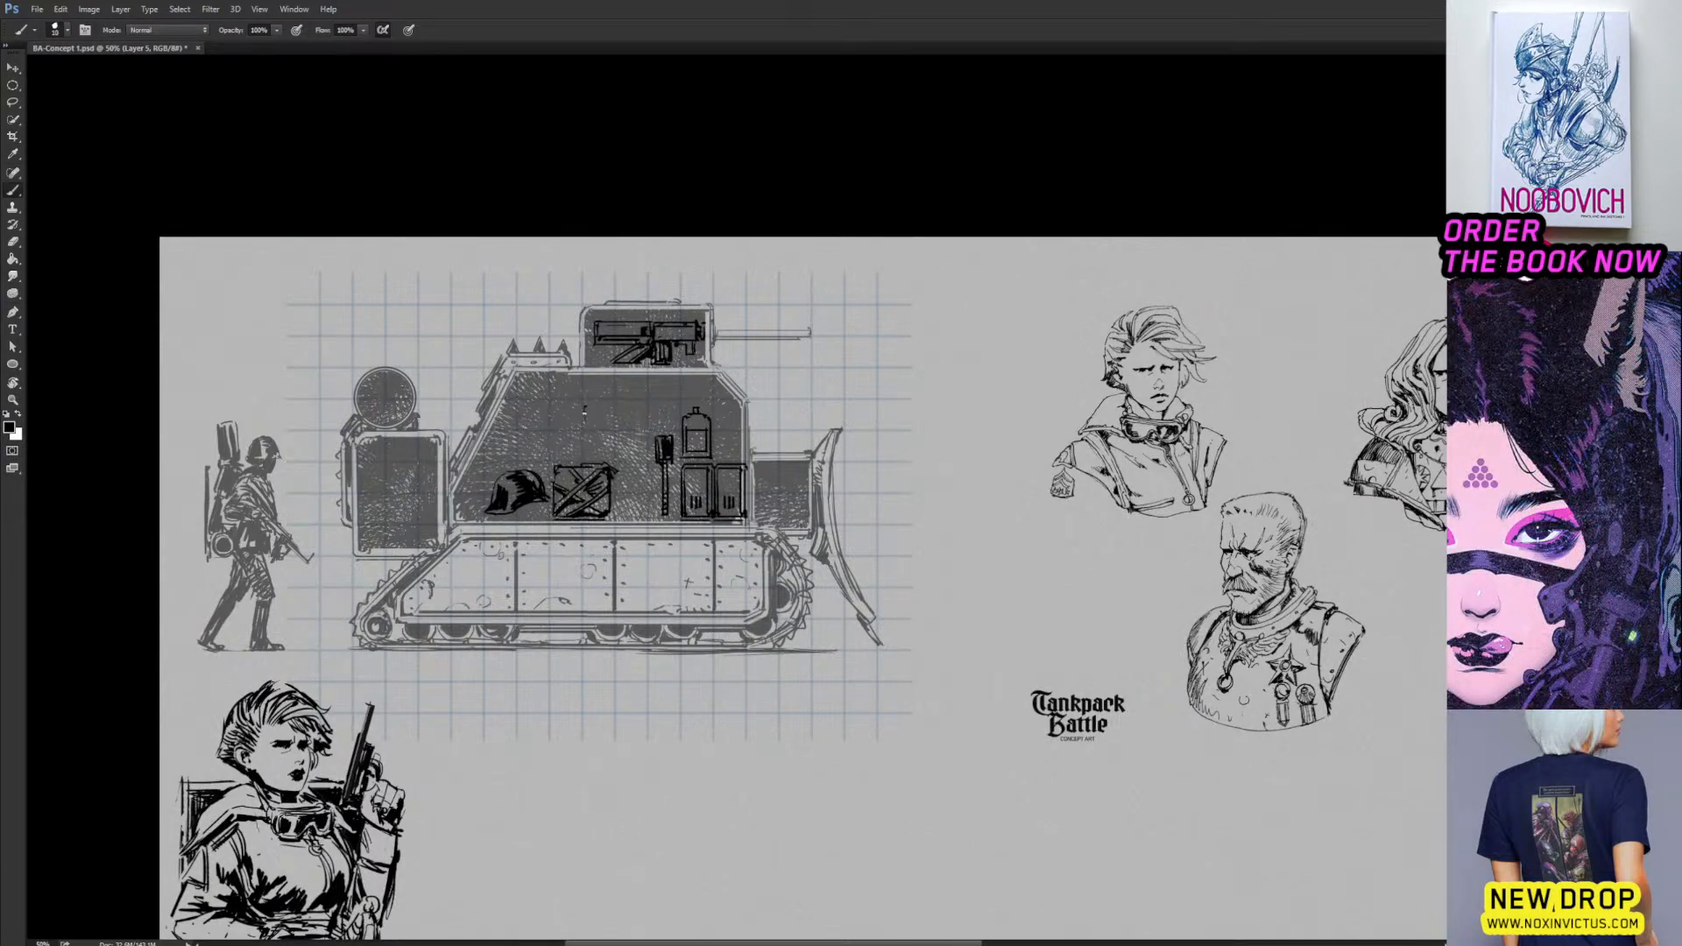
# Ink a tall round-cornered panel with an inner frame and a small dark compartment between the crate and the shovel-like tool.
pyautogui.moveTo(584, 412); pyautogui.dragTo(585, 460)
pyautogui.hotkey('ctrl', 'z')
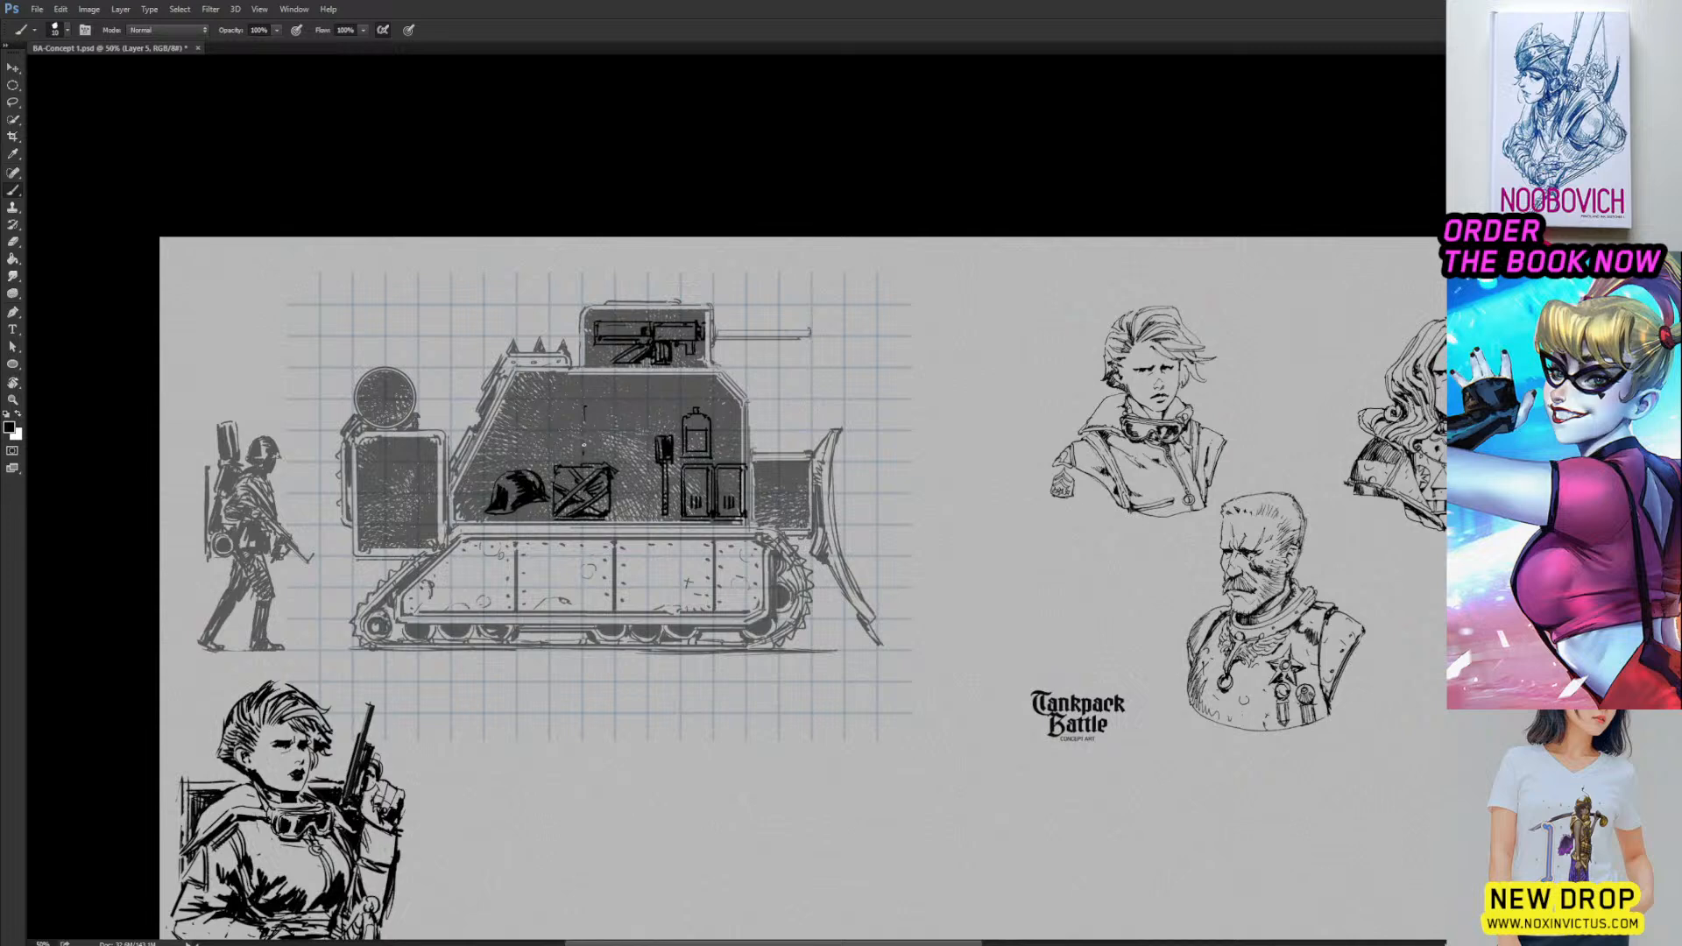
pyautogui.hotkey('ctrl', 'z')
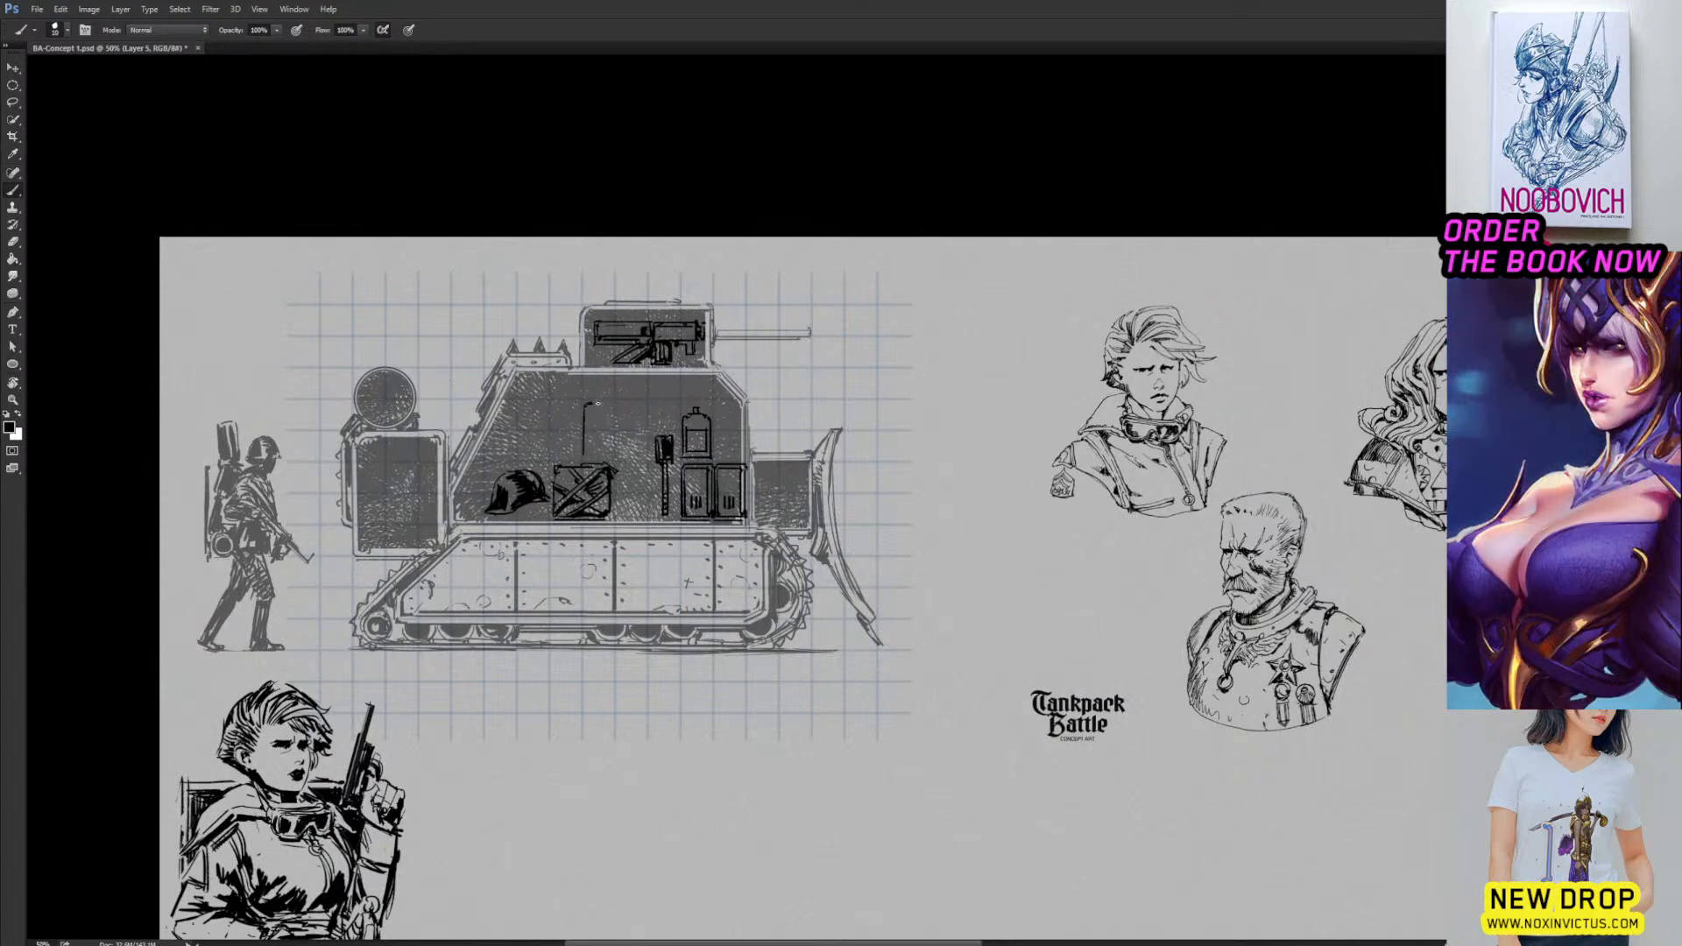
pyautogui.moveTo(585, 404)
pyautogui.mouseDown()
pyautogui.moveTo(644, 411)
pyautogui.moveTo(643, 441)
pyautogui.moveTo(647, 412)
pyautogui.moveTo(646, 510)
pyautogui.mouseUp()
pyautogui.hotkey('ctrl', 'z')
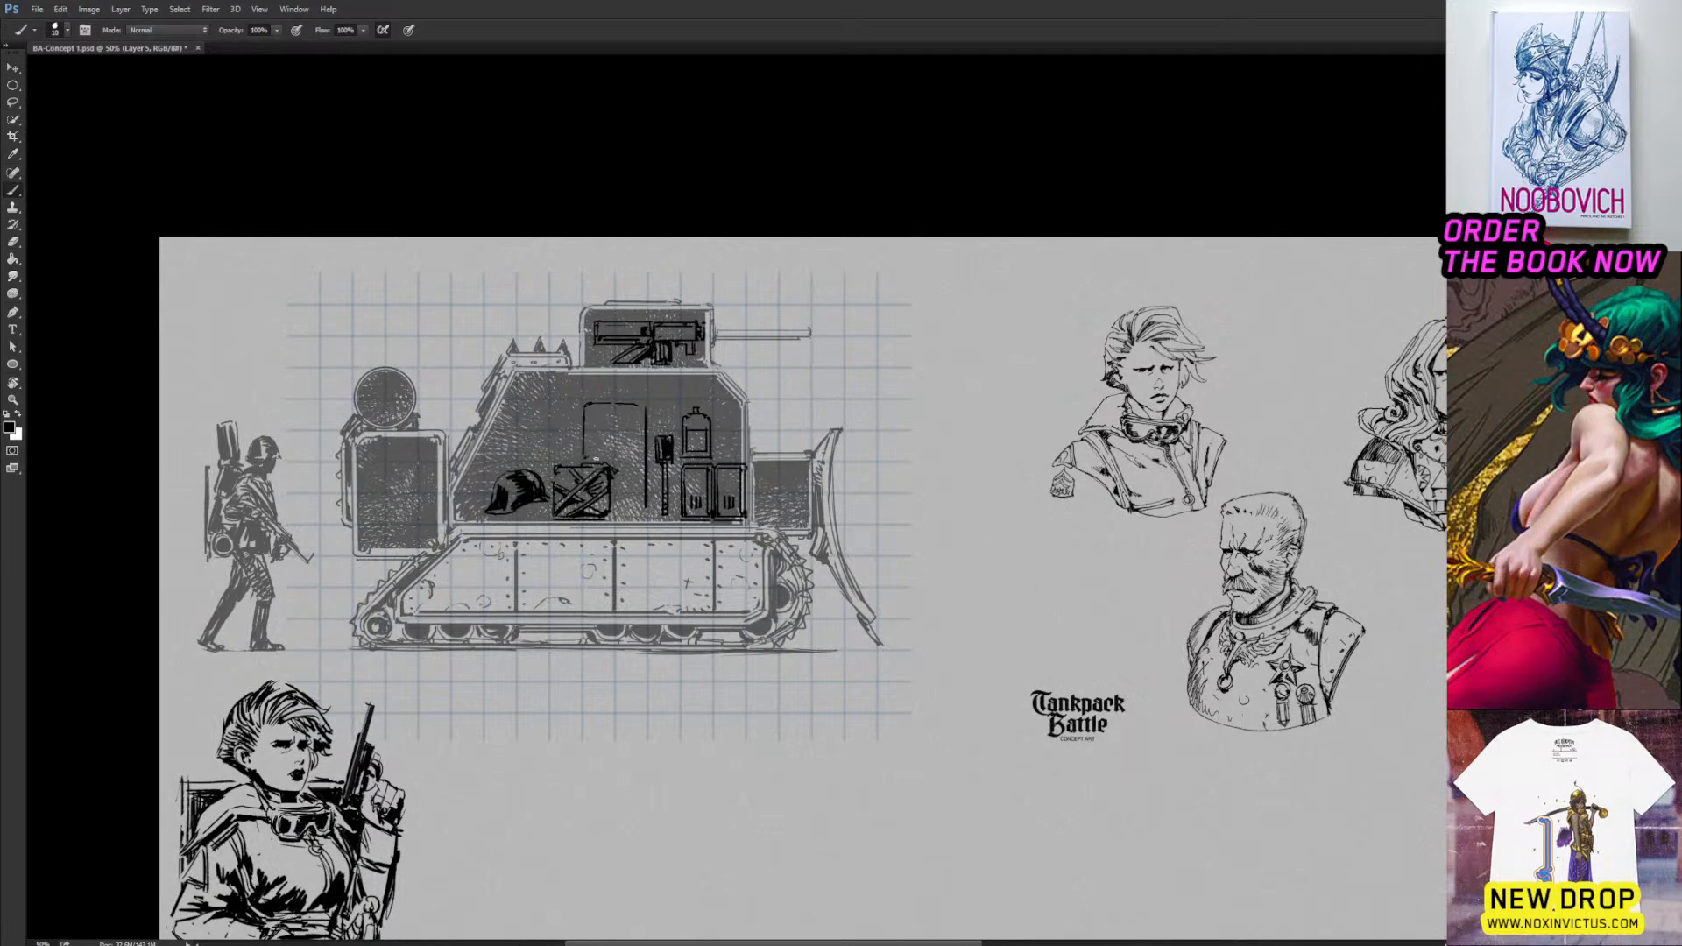
pyautogui.moveTo(586, 460)
pyautogui.mouseDown()
pyautogui.moveTo(620, 460)
pyautogui.moveTo(616, 507)
pyautogui.moveTo(650, 513)
pyautogui.mouseUp()
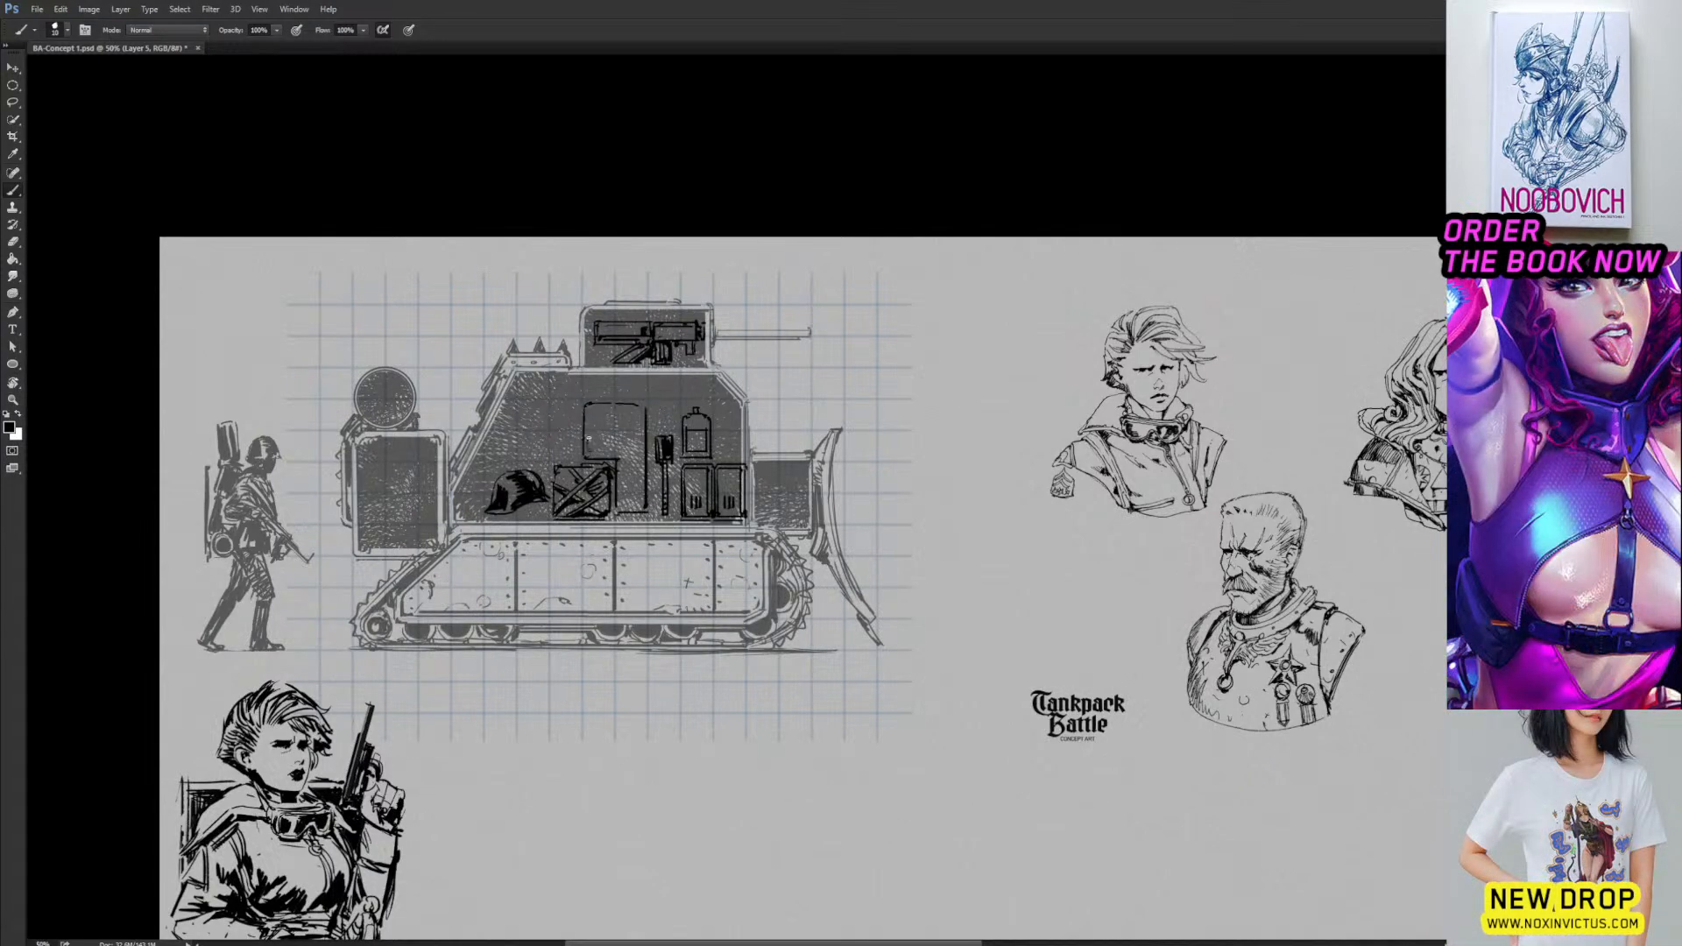
pyautogui.moveTo(585, 438)
pyautogui.mouseDown()
pyautogui.moveTo(595, 453)
pyautogui.moveTo(615, 437)
pyautogui.moveTo(612, 450)
pyautogui.mouseUp()
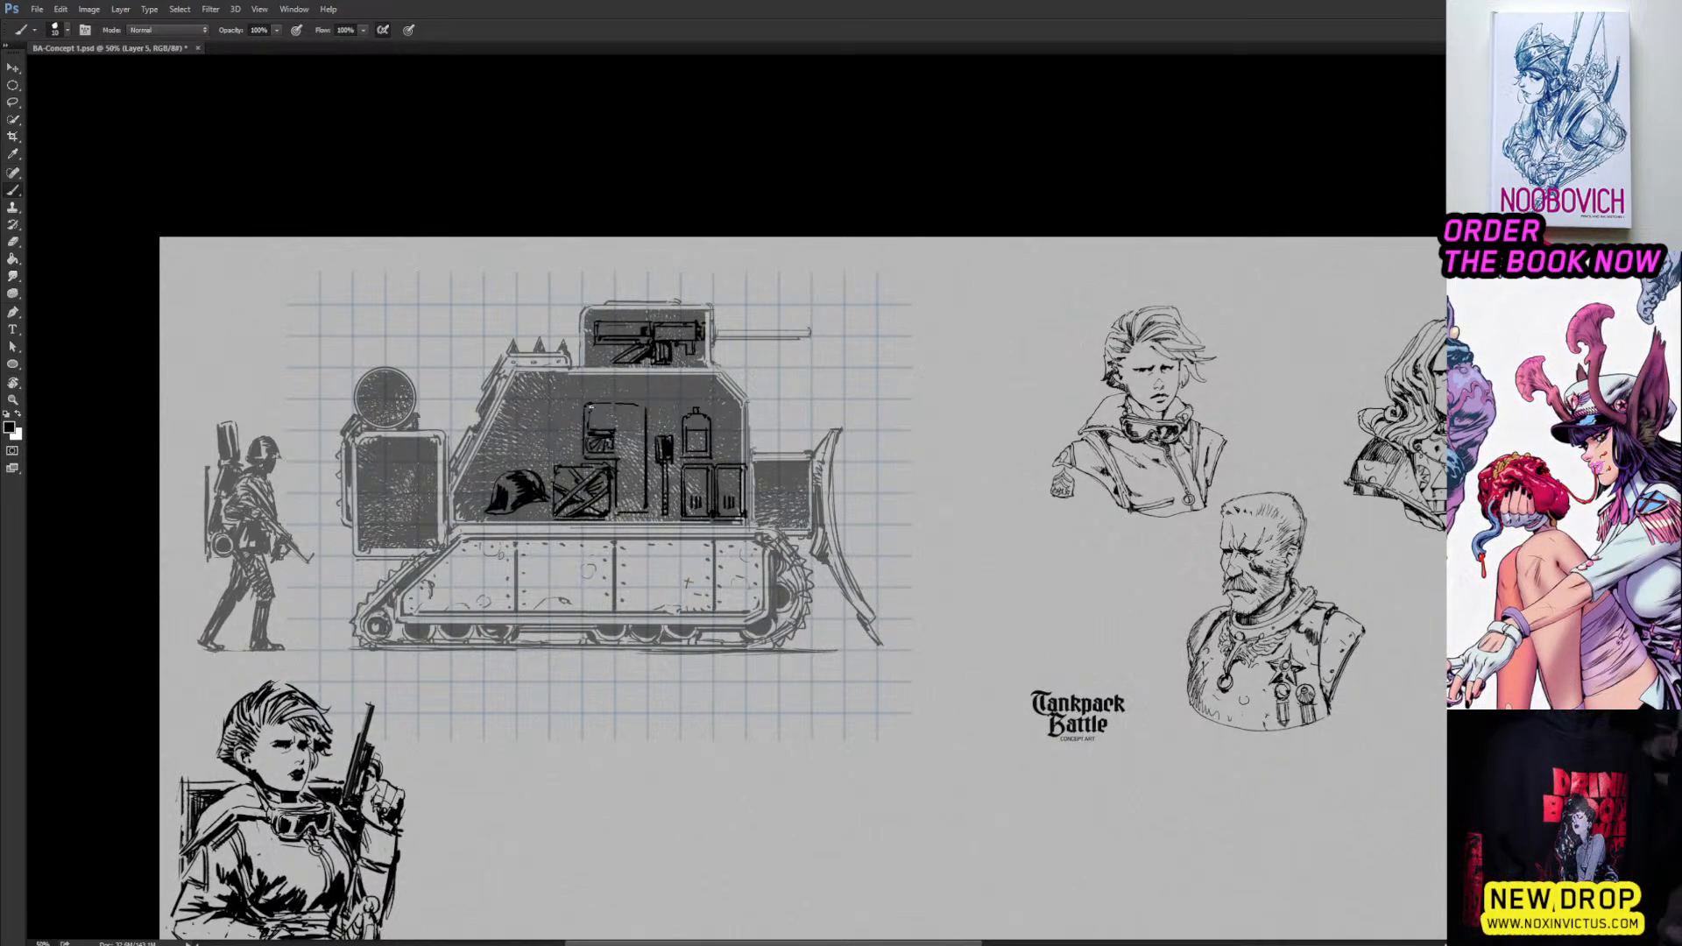
pyautogui.moveTo(590, 407)
pyautogui.mouseDown()
pyautogui.moveTo(625, 407)
pyautogui.moveTo(641, 455)
pyautogui.moveTo(619, 501)
pyautogui.mouseUp()
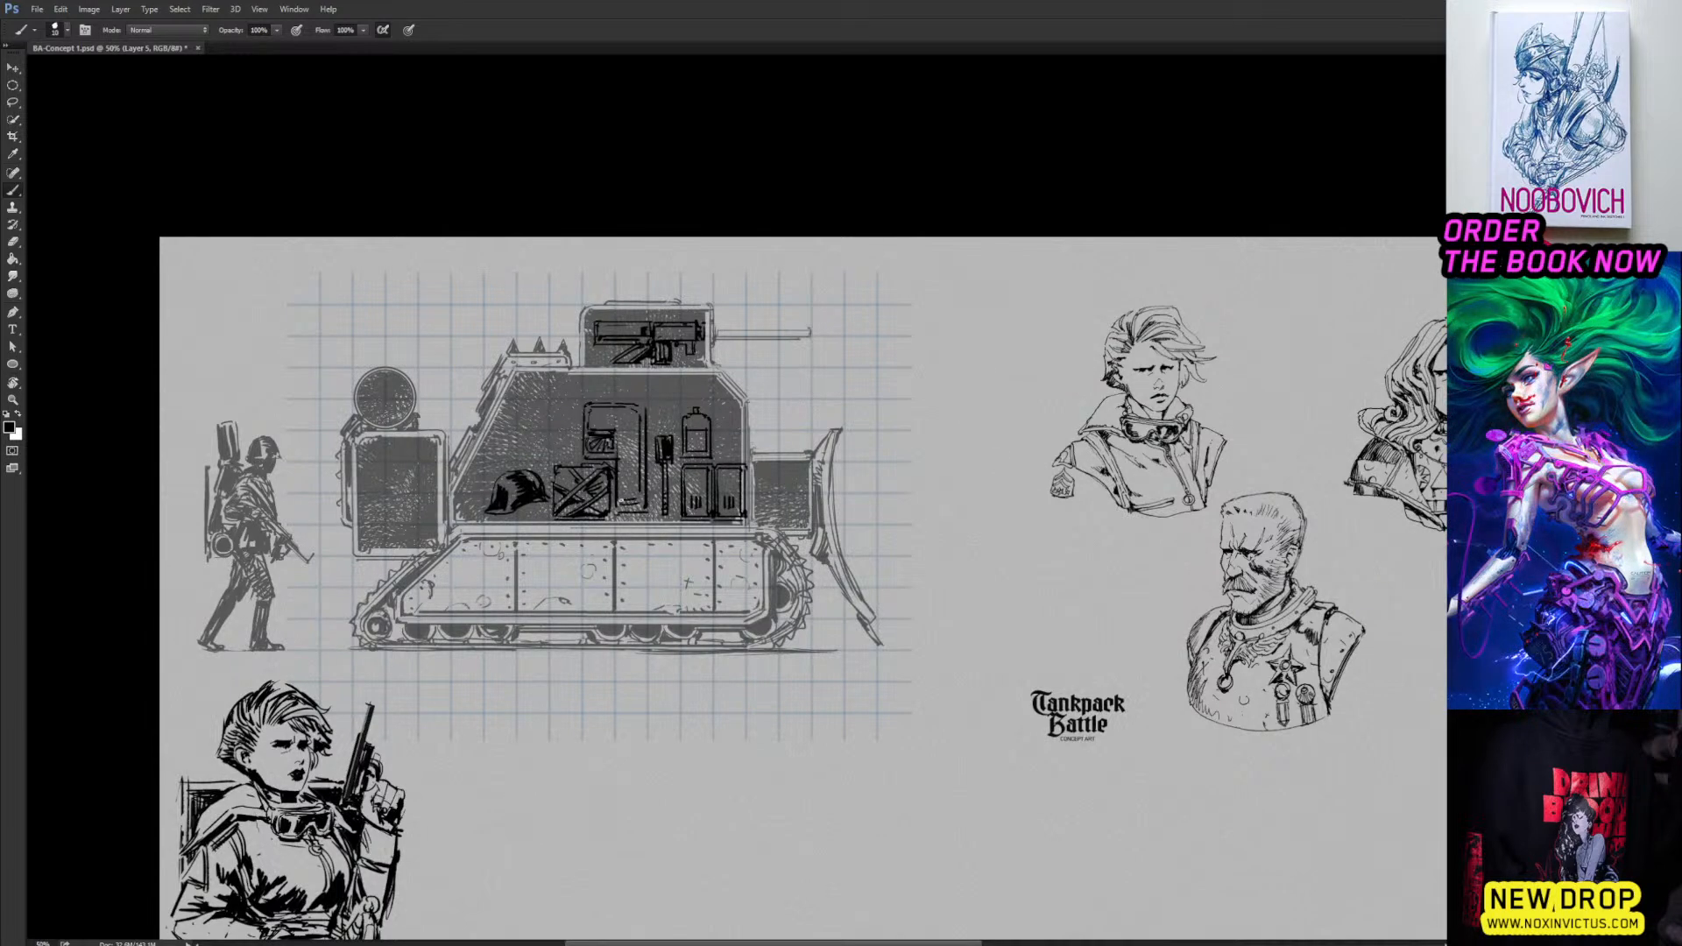
pyautogui.moveTo(642, 480); pyautogui.dragTo(643, 504)
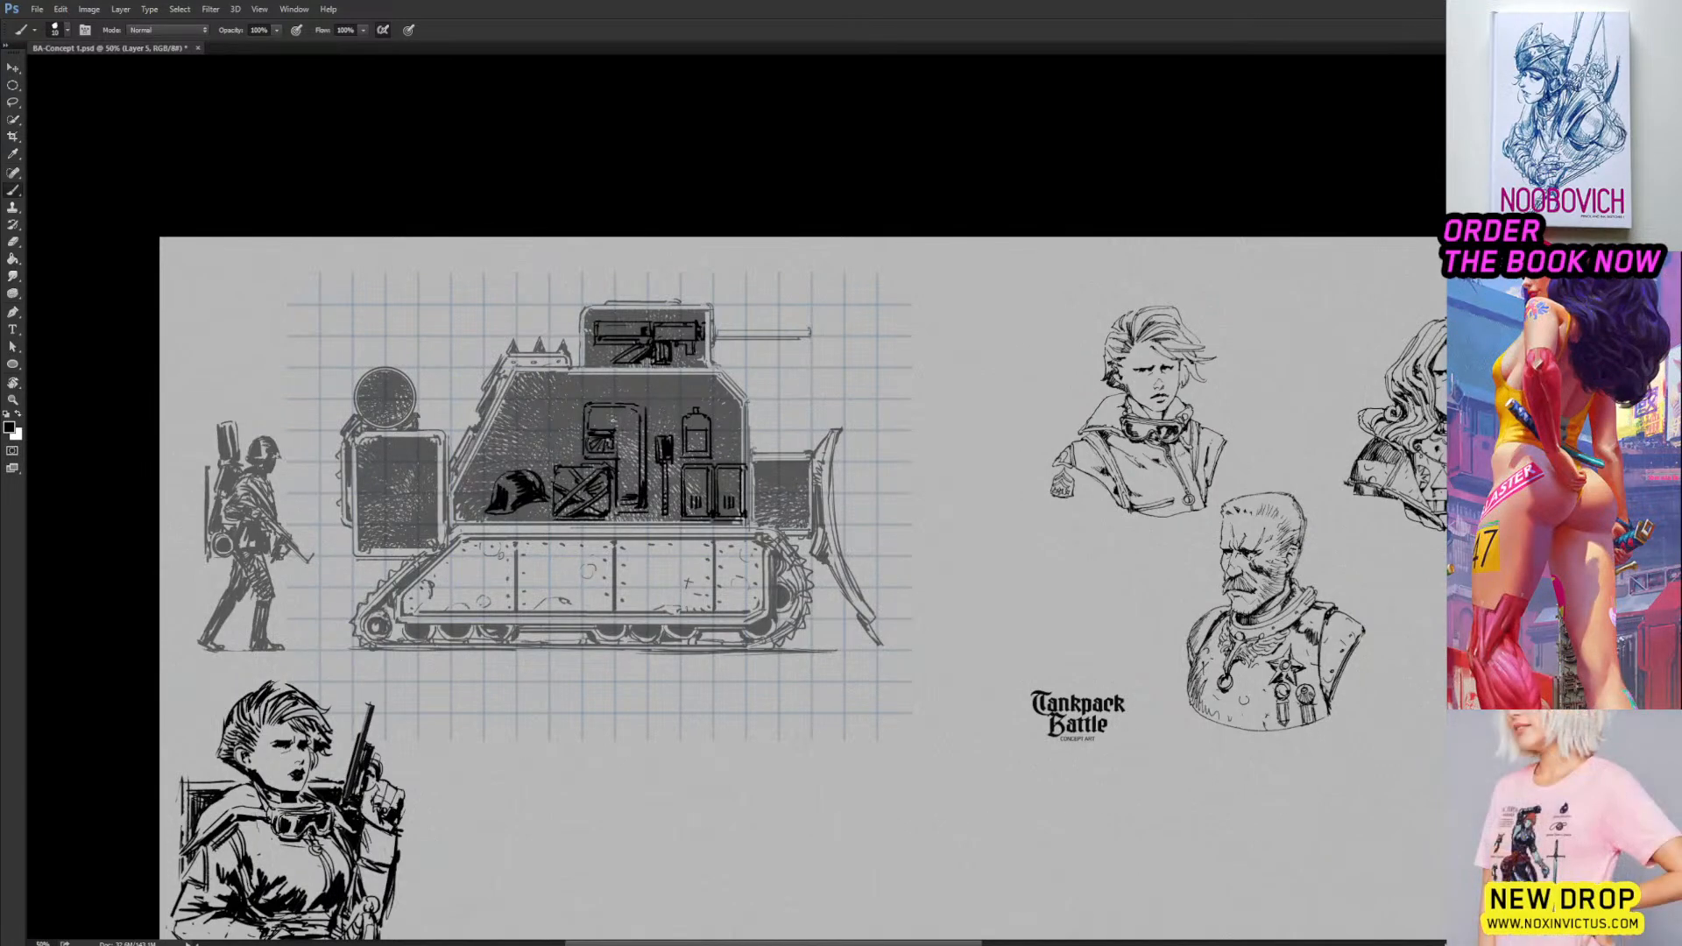
# Fill the tall panel with equipment details, adding a round part near its upper corner and dark shapes below it.
pyautogui.press('e')
pyautogui.press('b')
pyautogui.moveTo(601, 443); pyautogui.dragTo(615, 430)
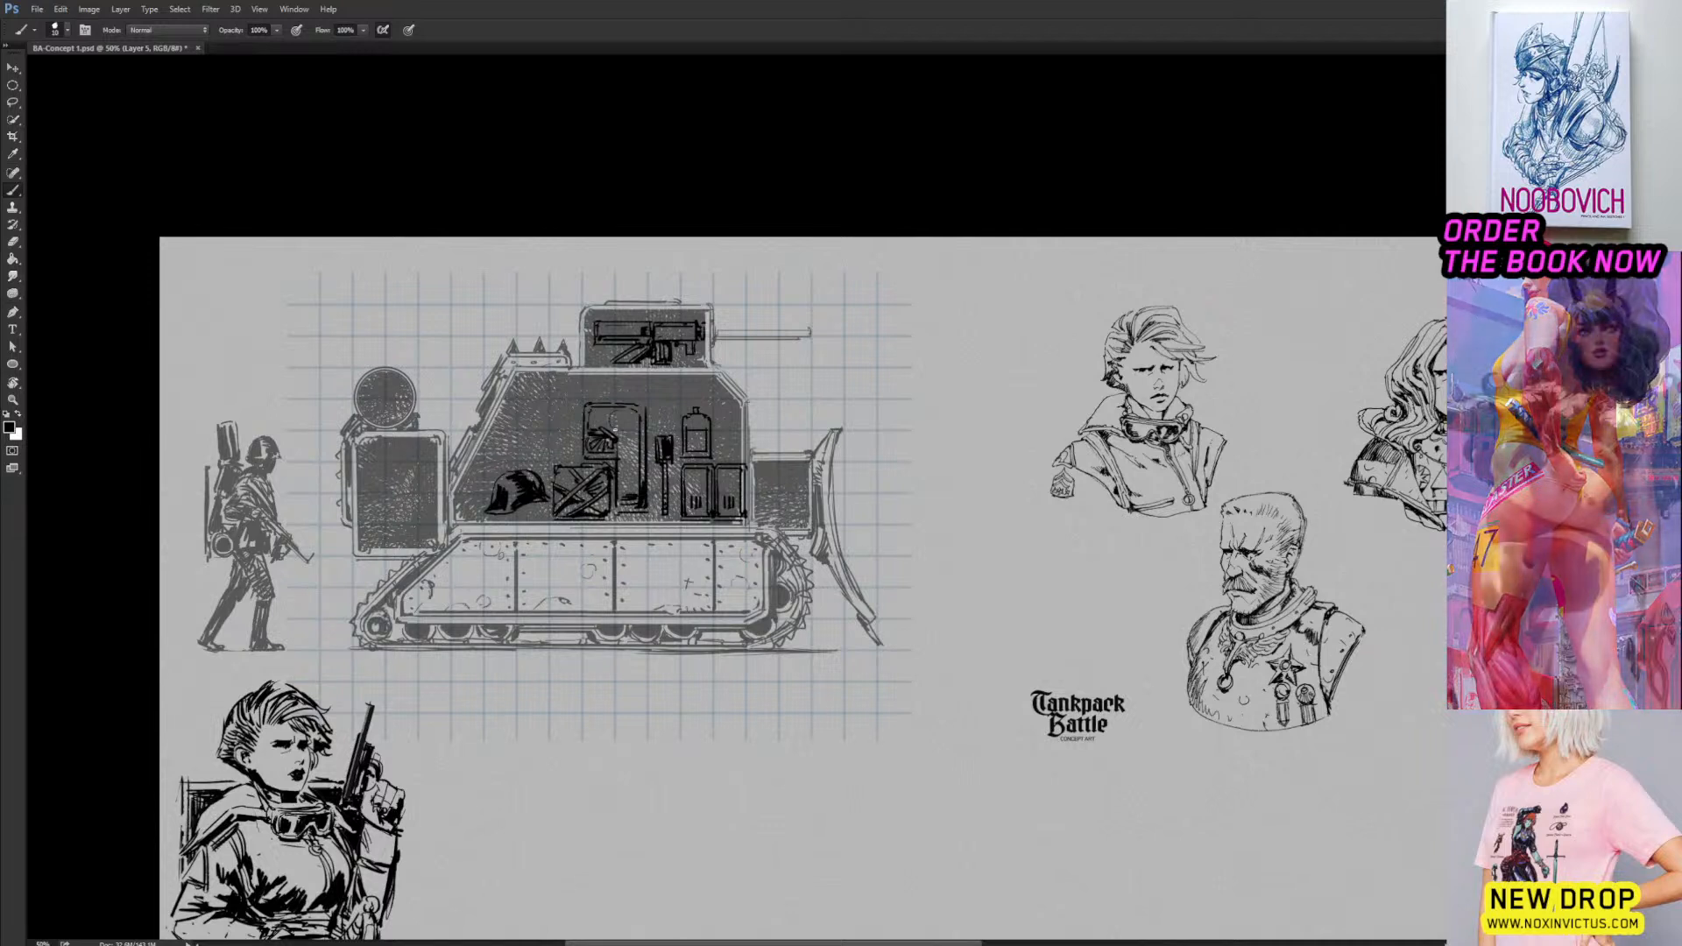
pyautogui.moveTo(627, 412); pyautogui.dragTo(621, 422)
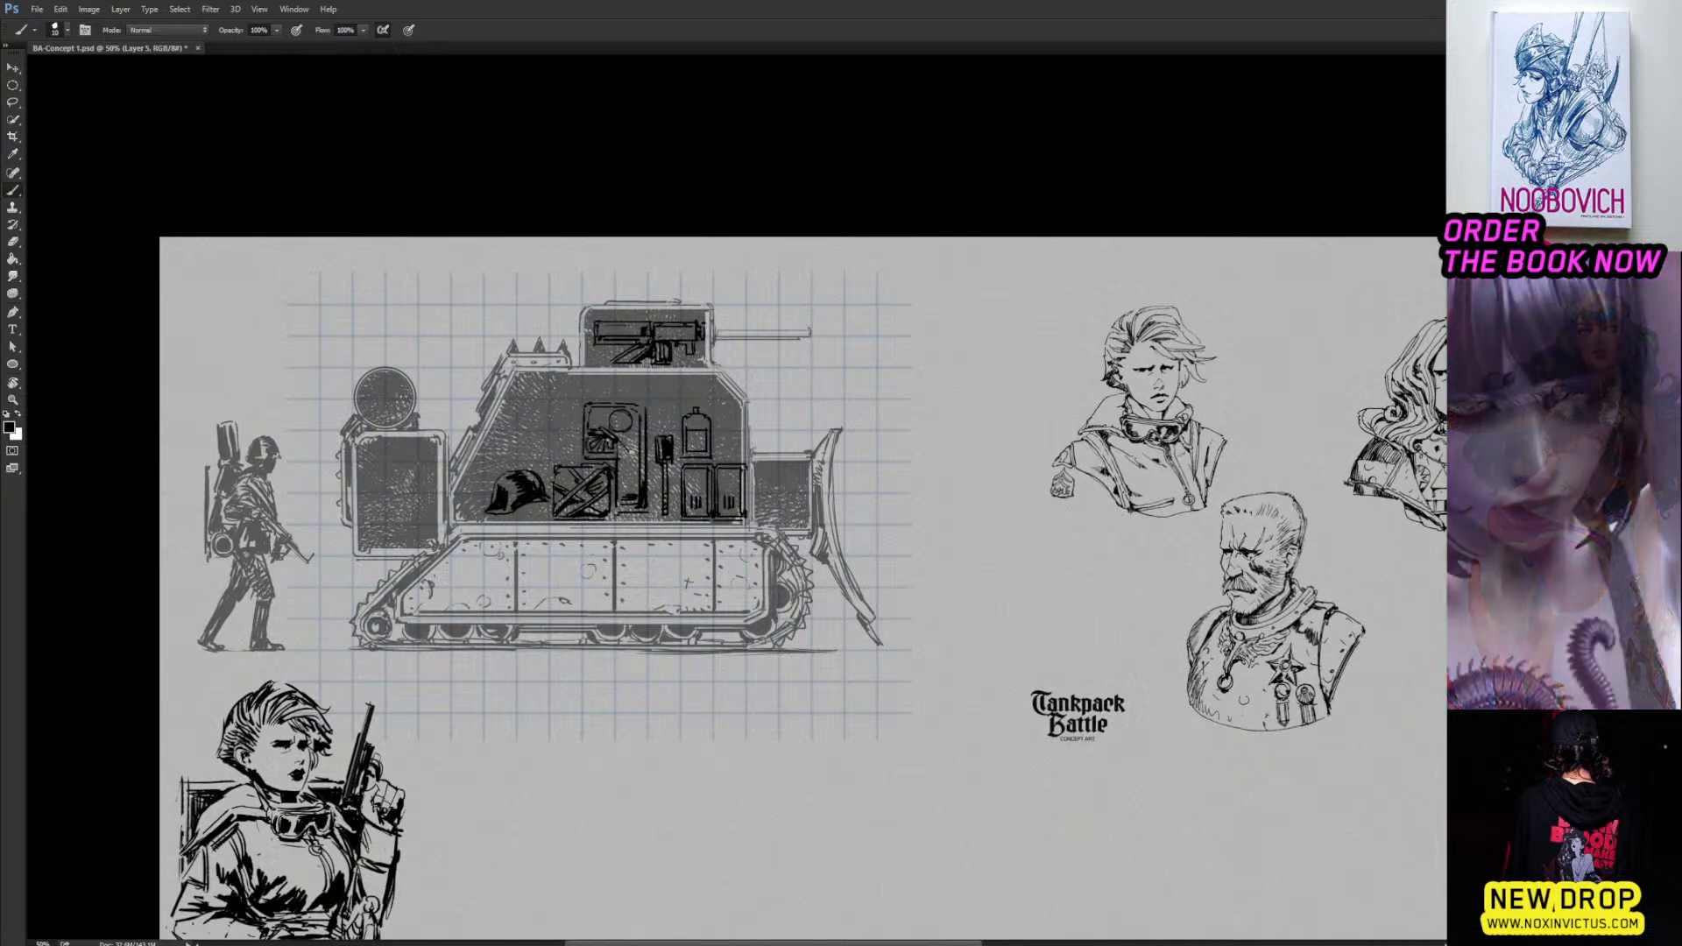
pyautogui.moveTo(630, 419)
pyautogui.mouseDown()
pyautogui.moveTo(638, 445)
pyautogui.moveTo(620, 451)
pyautogui.moveTo(613, 419)
pyautogui.mouseUp()
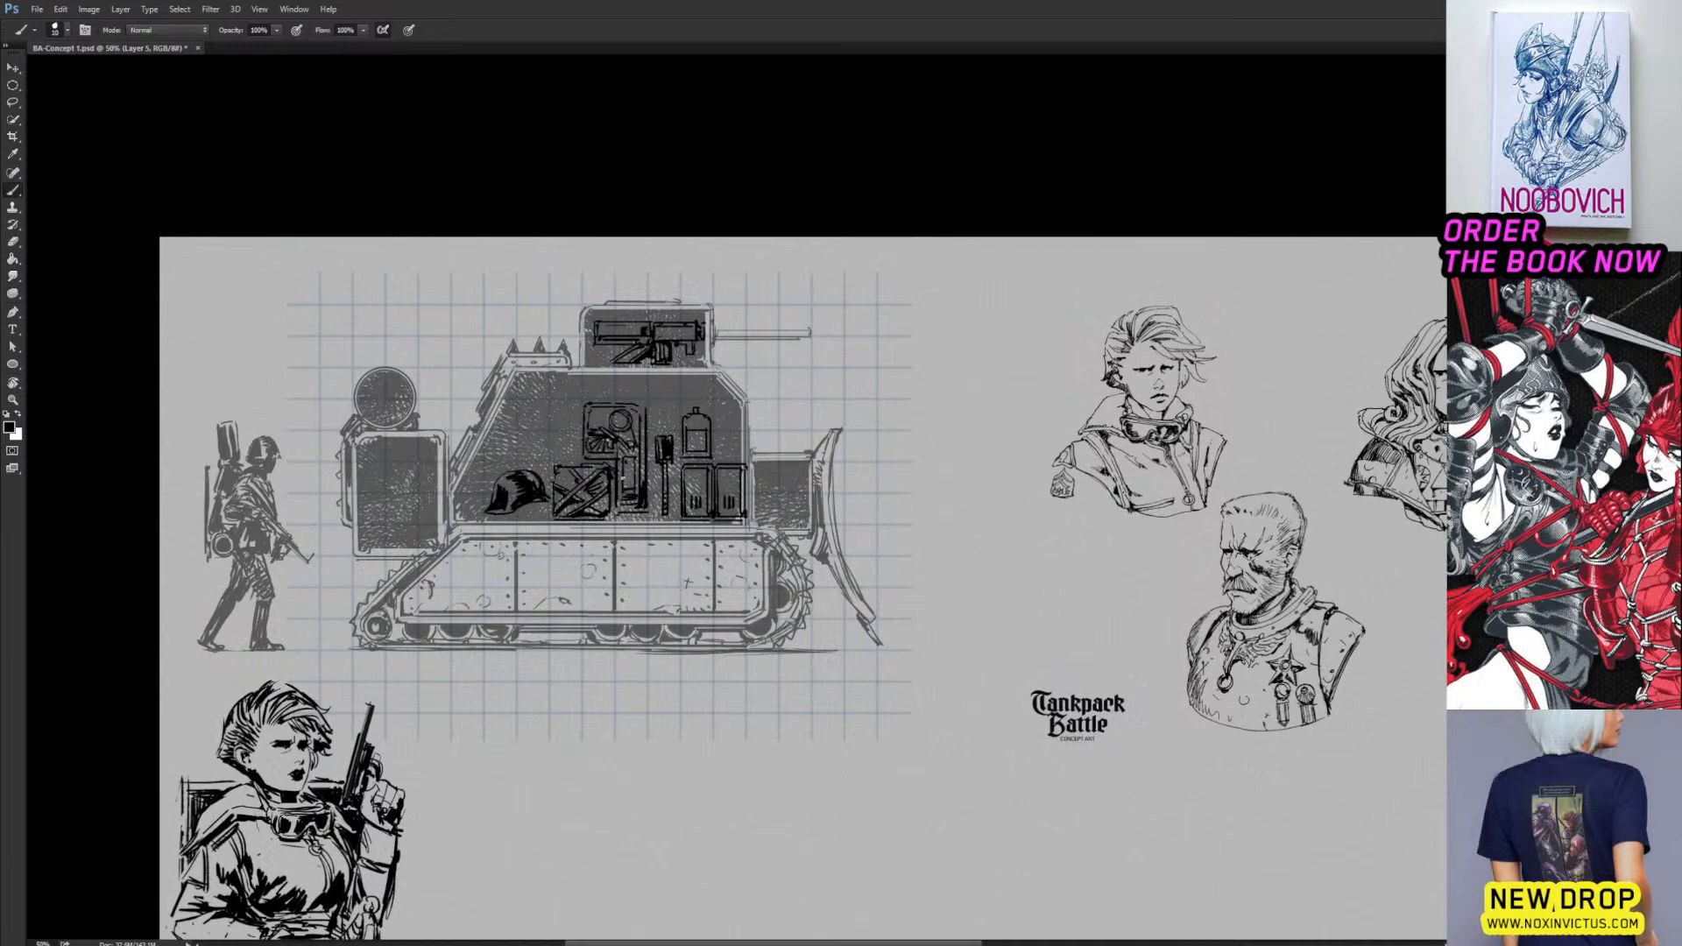
pyautogui.moveTo(622, 456)
pyautogui.mouseDown()
pyautogui.moveTo(623, 495)
pyautogui.moveTo(638, 477)
pyautogui.mouseUp()
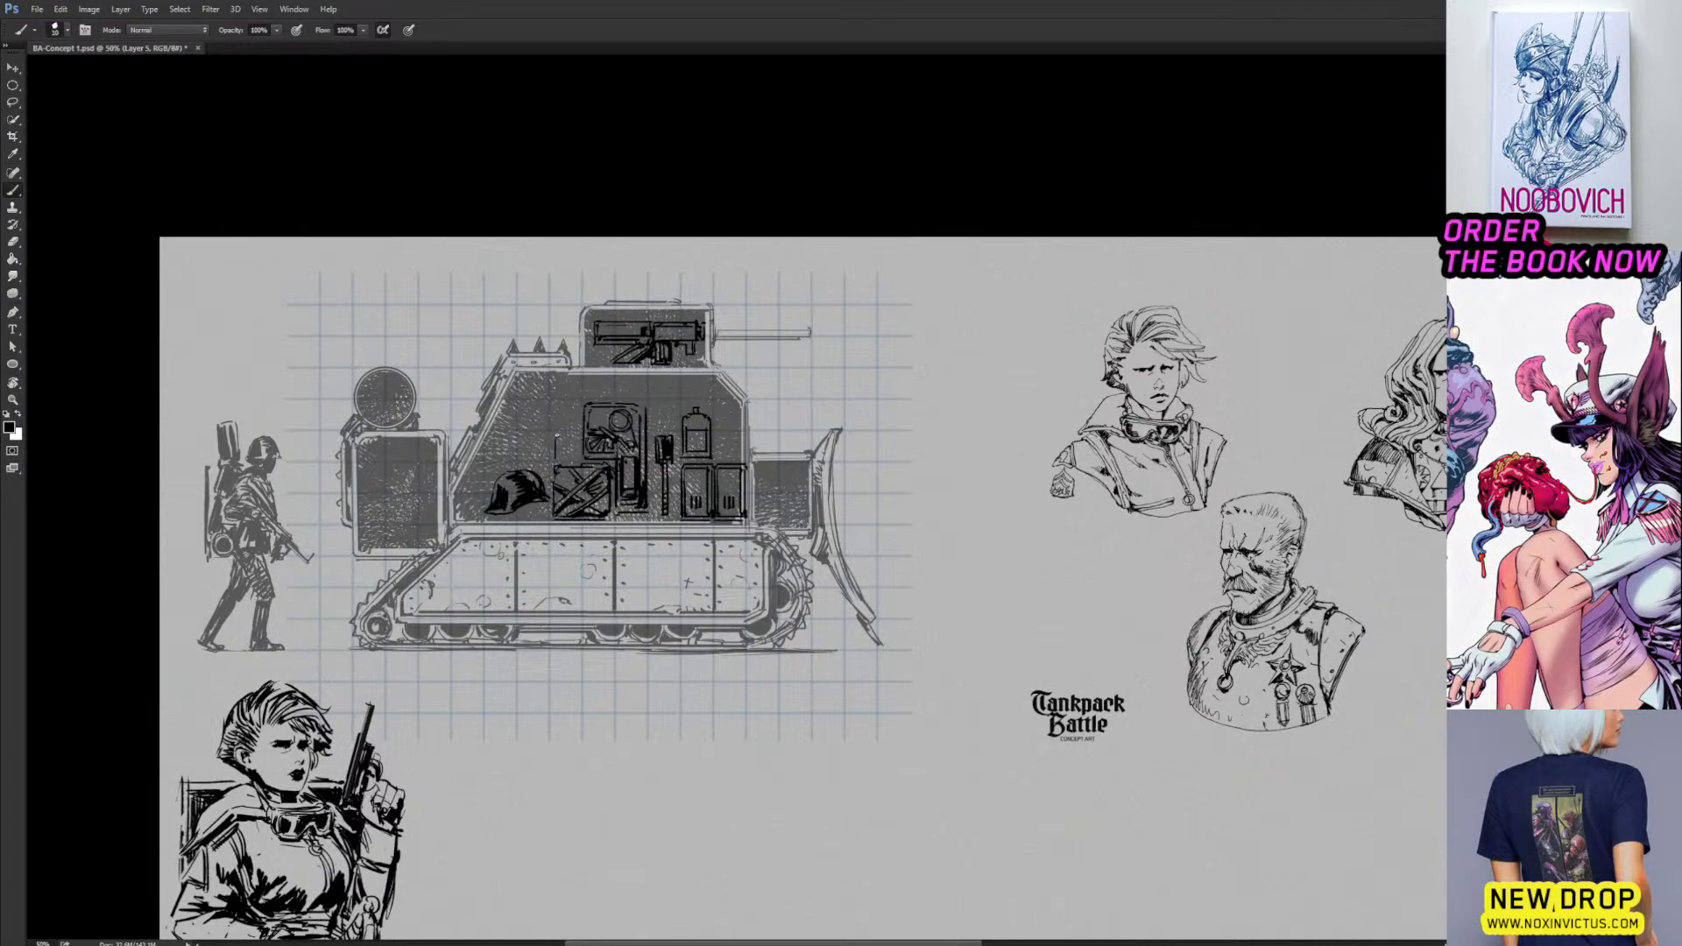
# Ink a small grenade-like object with a gridded body above the crate and an upright dagger above the helmet.
pyautogui.moveTo(569, 431); pyautogui.dragTo(566, 461)
pyautogui.moveTo(570, 434); pyautogui.dragTo(570, 459)
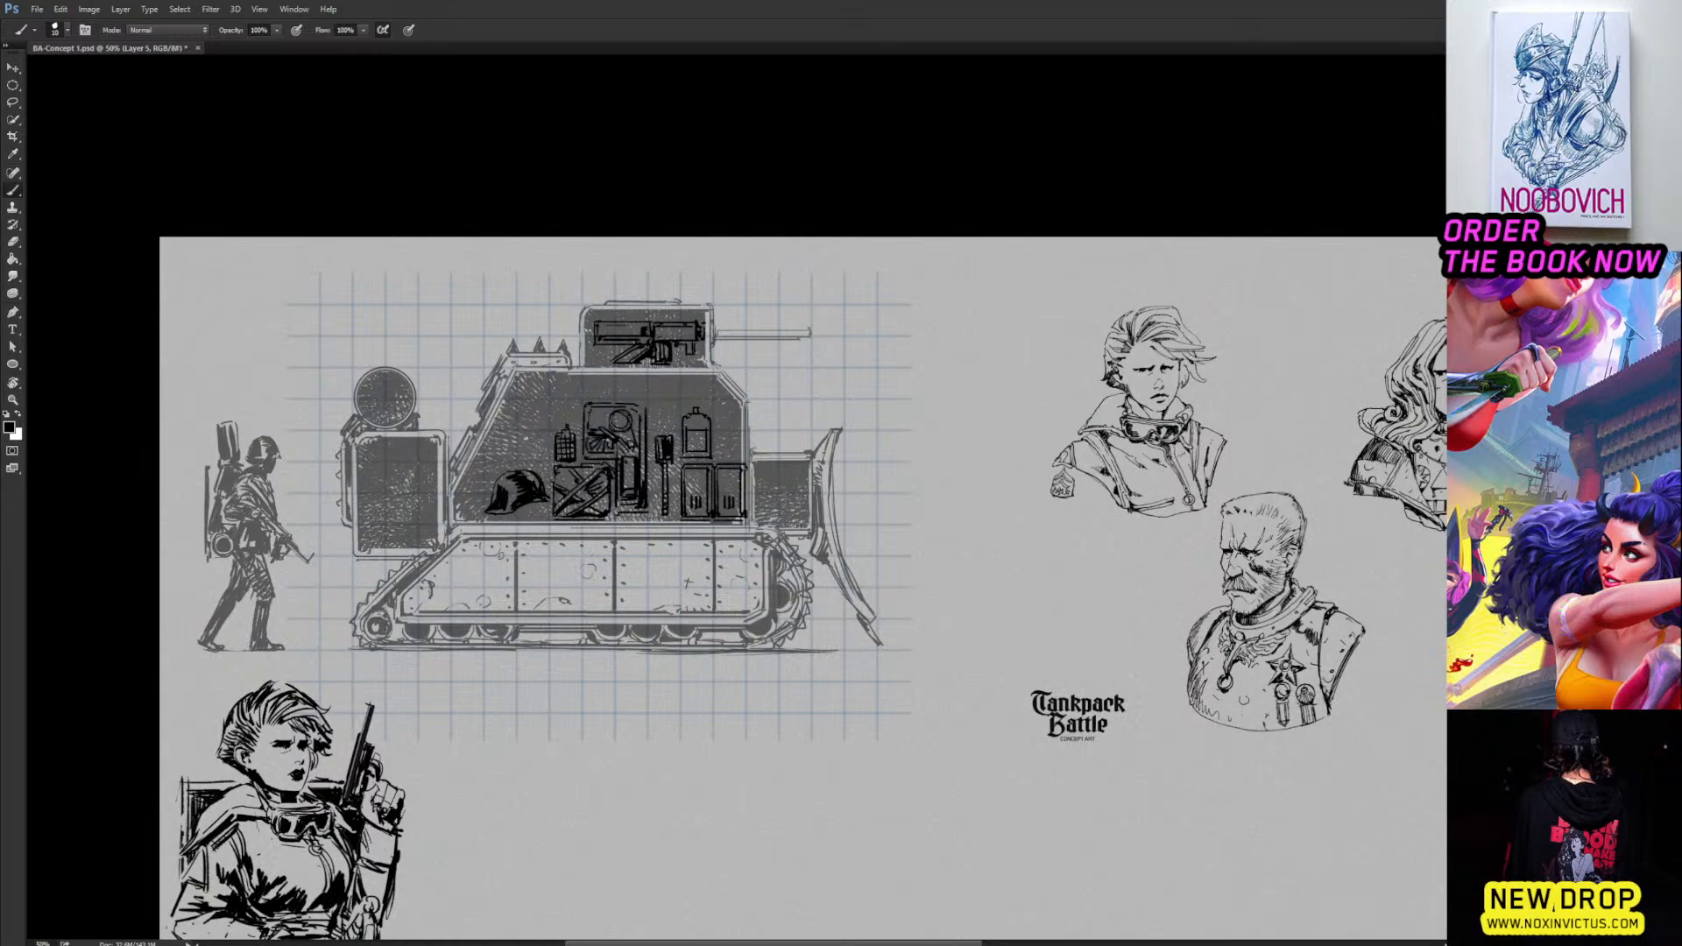
pyautogui.moveTo(524, 437)
pyautogui.mouseDown()
pyautogui.moveTo(546, 433)
pyautogui.moveTo(532, 460)
pyautogui.mouseUp()
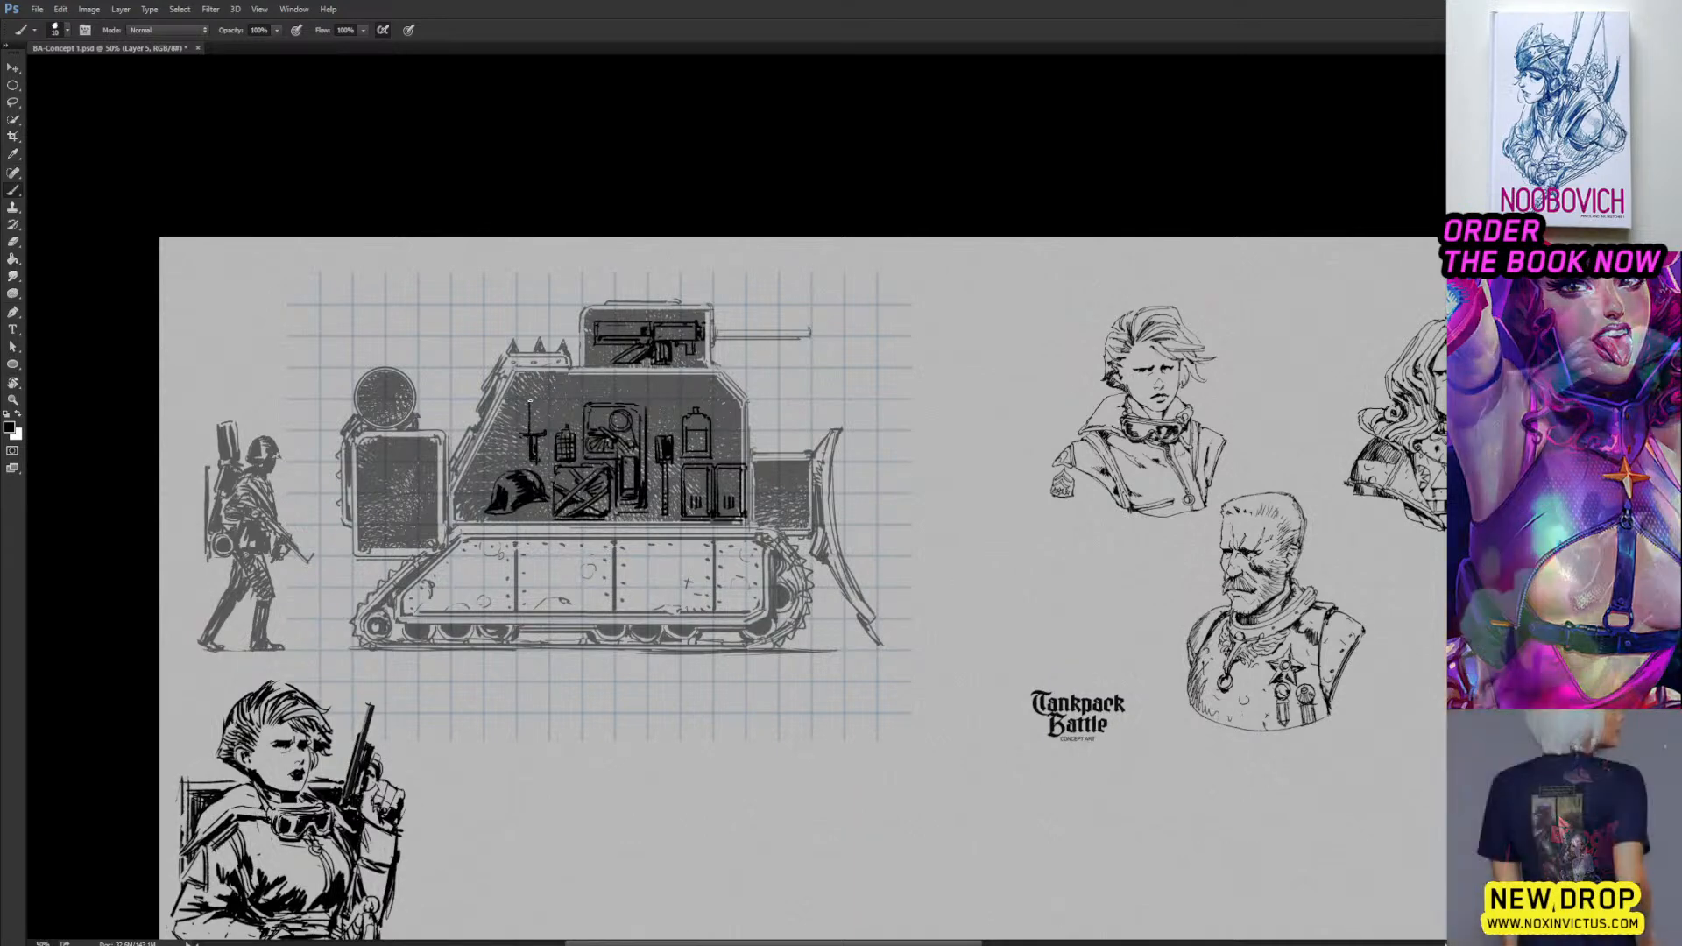
pyautogui.moveTo(531, 435); pyautogui.dragTo(535, 379)
pyautogui.press('e')
pyautogui.press('b')
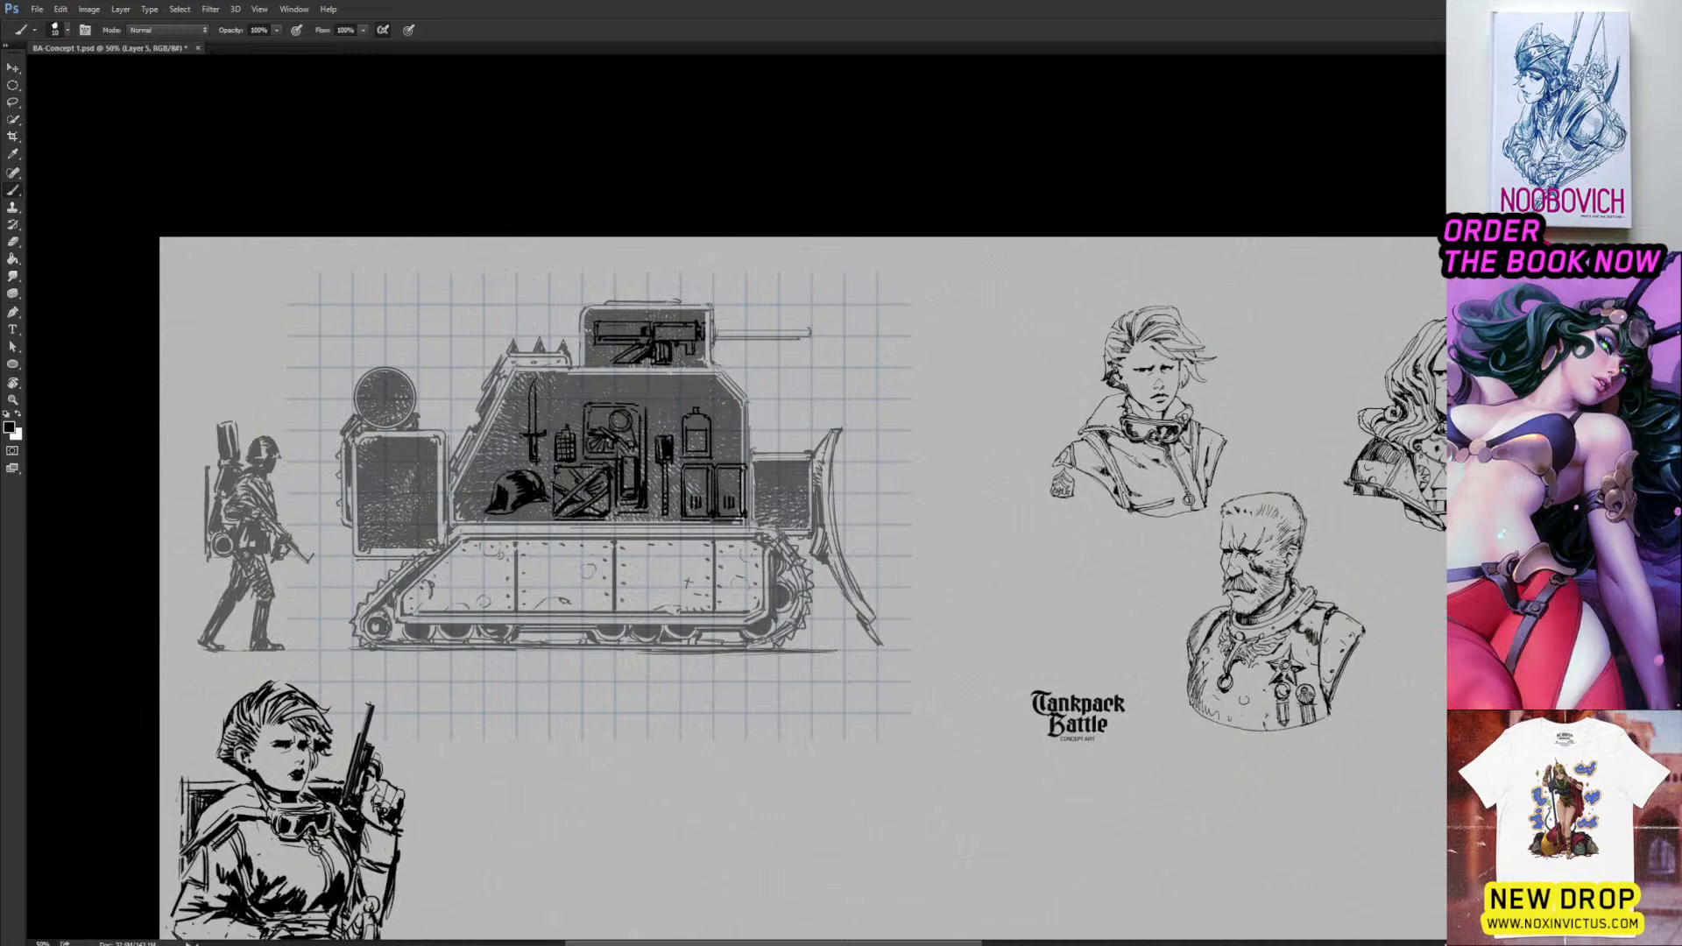
# Ink a long looped rope-like bundle along the hull's upper edge with the canvas rotated, restore the upright view and touch up the equipment.
pyautogui.press('r')
pyautogui.moveTo(609, 386); pyautogui.dragTo(567, 500)
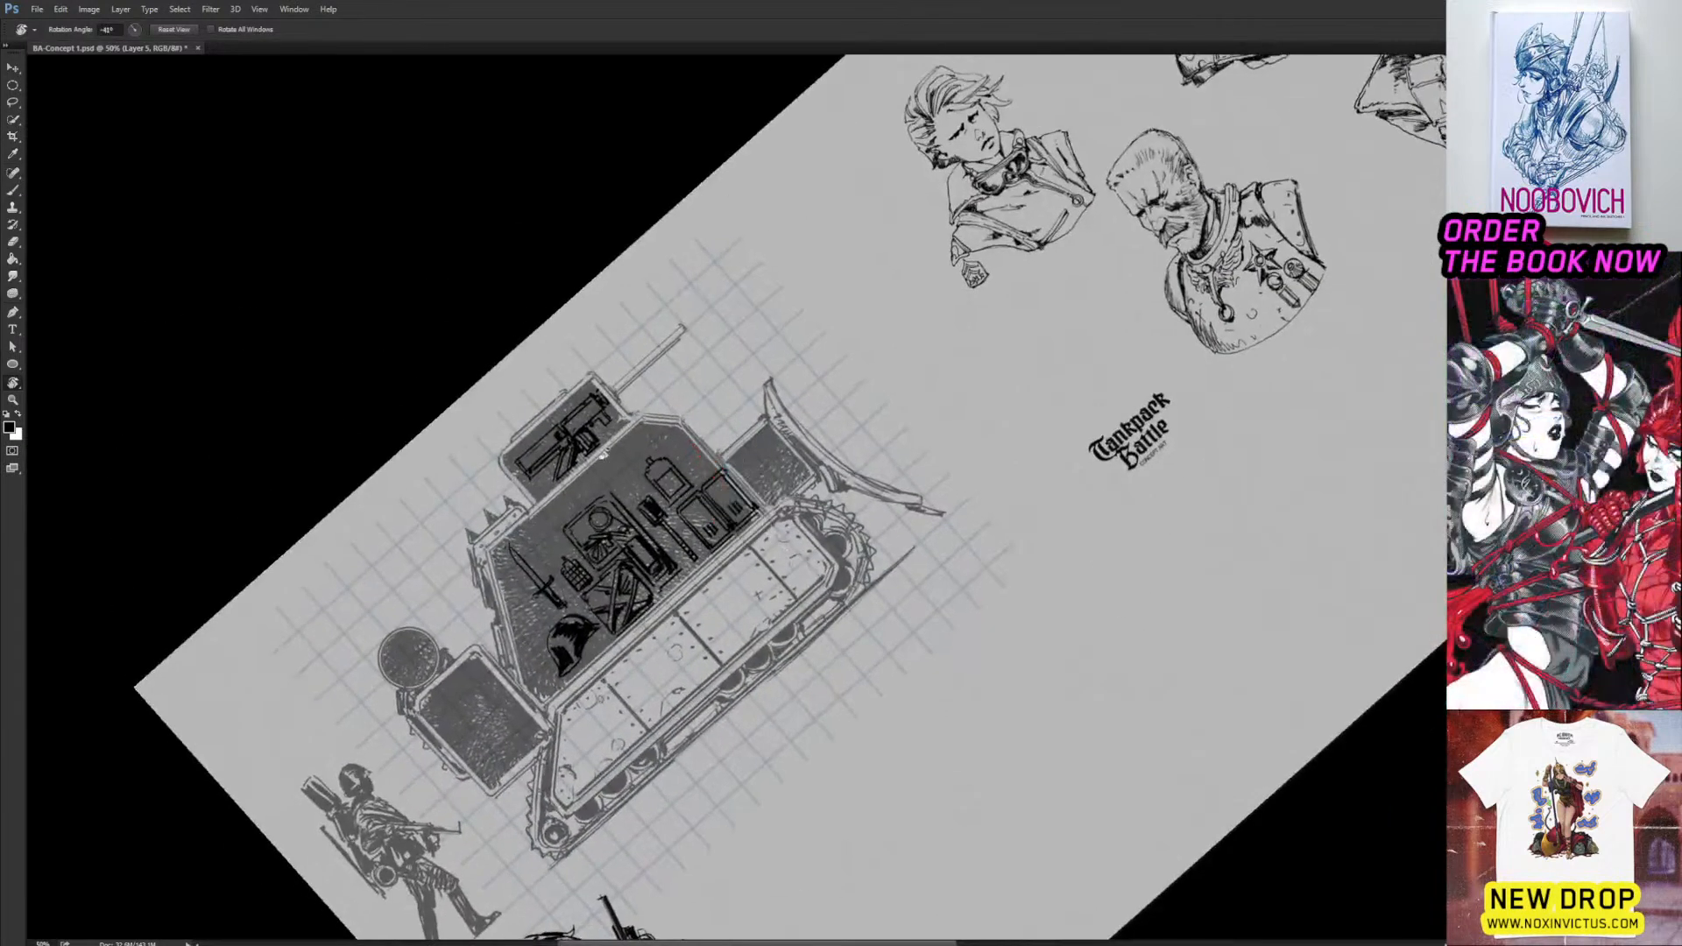
pyautogui.press('b')
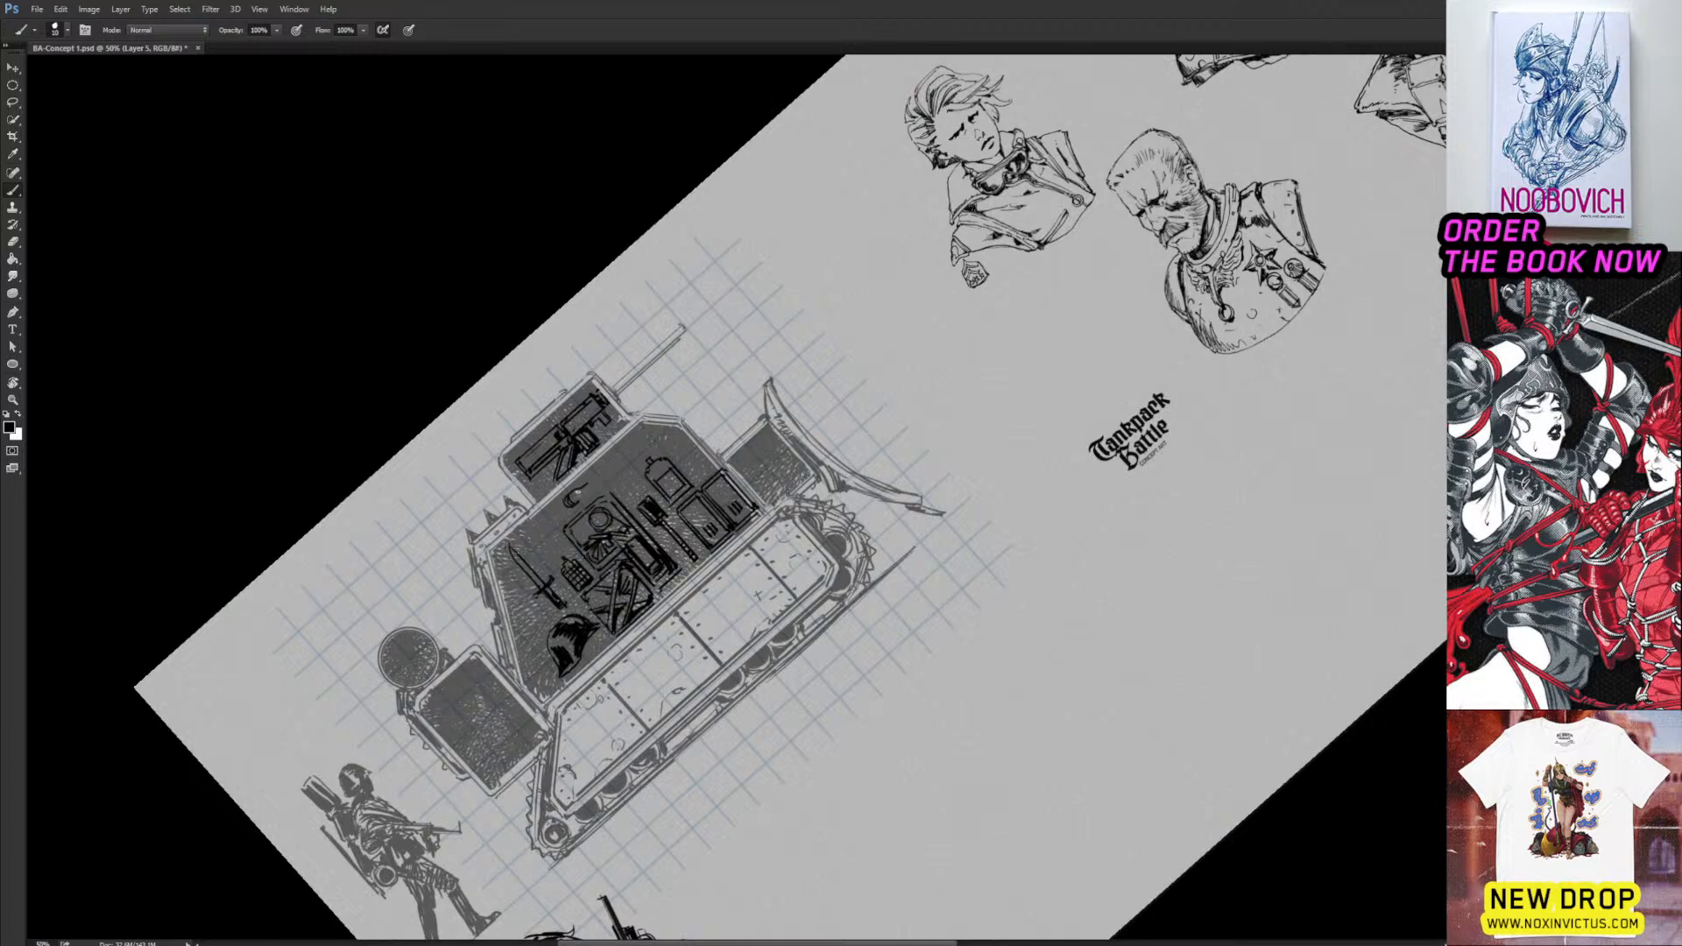
pyautogui.moveTo(578, 493)
pyautogui.mouseDown()
pyautogui.moveTo(639, 432)
pyautogui.moveTo(651, 440)
pyautogui.mouseUp()
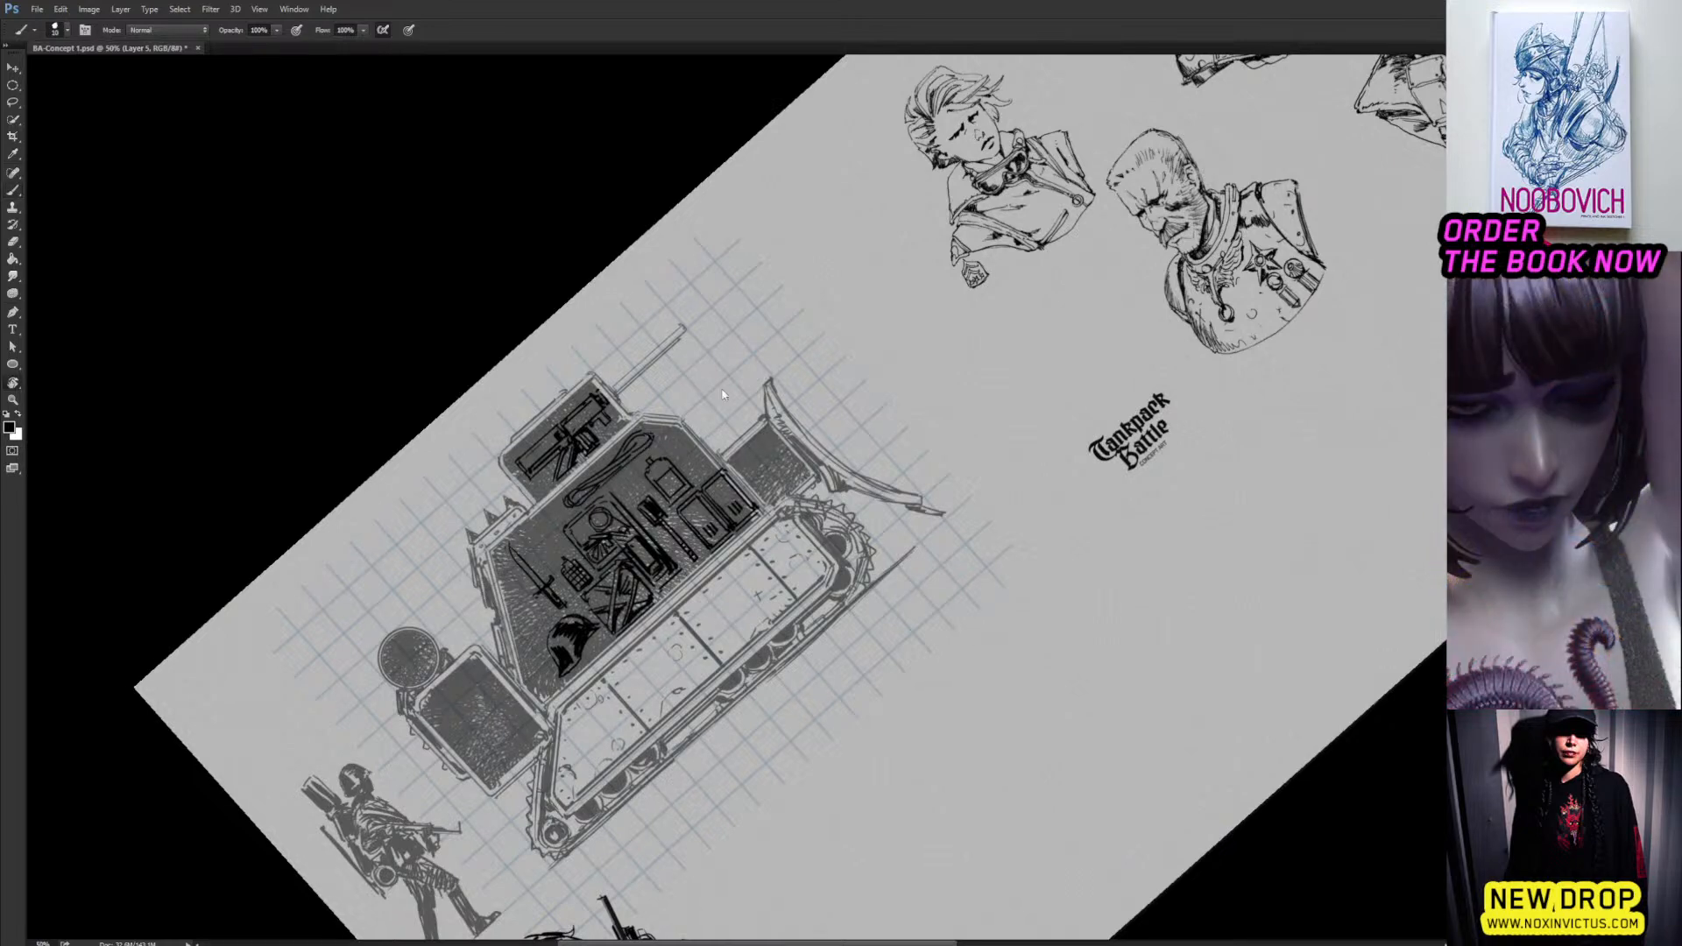
pyautogui.press('r')
pyautogui.moveTo(722, 395); pyautogui.dragTo(786, 436)
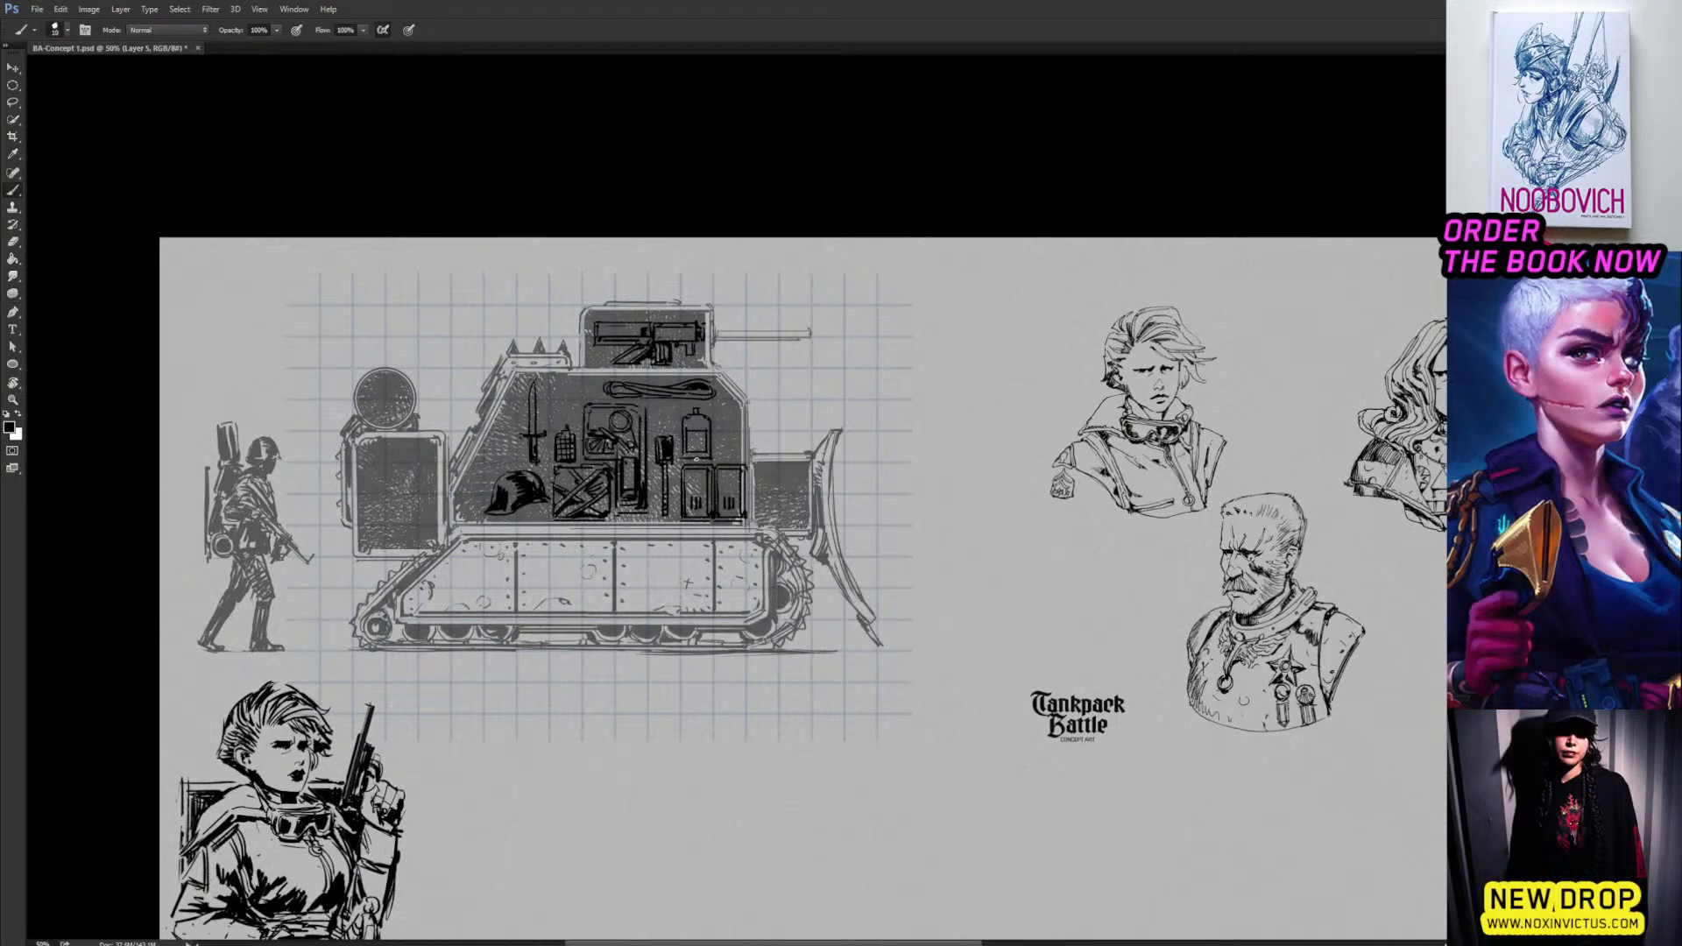
pyautogui.moveTo(685, 458); pyautogui.dragTo(702, 457)
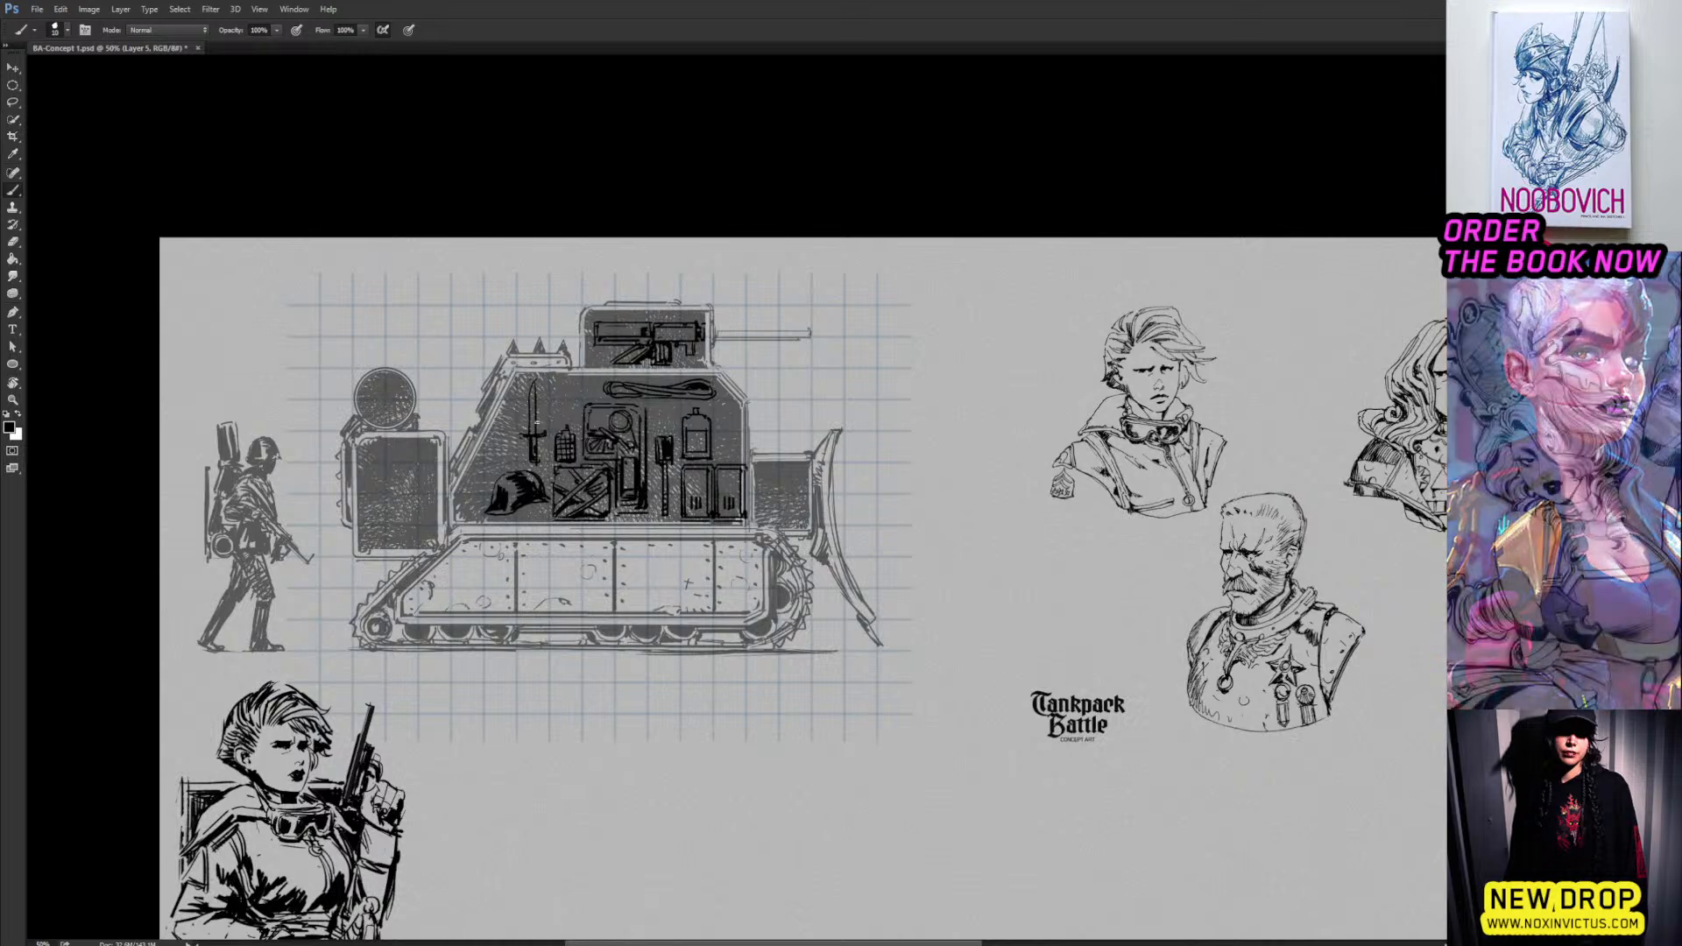
pyautogui.moveTo(534, 394); pyautogui.dragTo(534, 424)
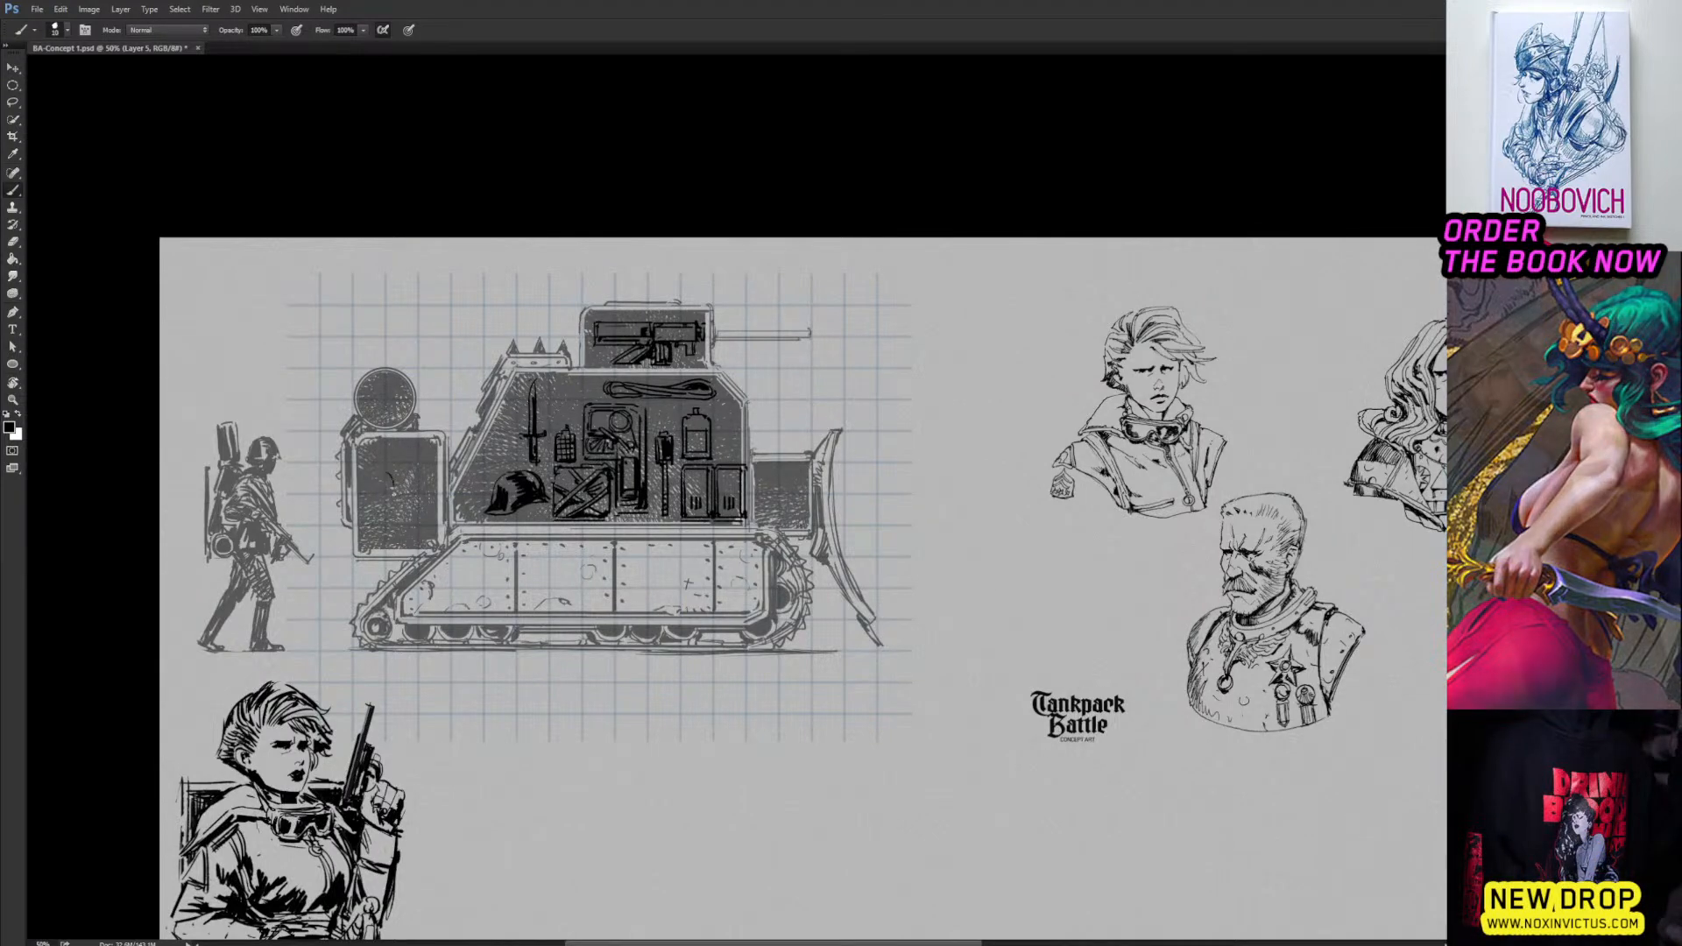
pyautogui.moveTo(394, 486)
pyautogui.mouseDown()
pyautogui.moveTo(403, 543)
pyautogui.moveTo(409, 468)
pyautogui.moveTo(416, 489)
pyautogui.moveTo(412, 538)
pyautogui.moveTo(394, 538)
pyautogui.moveTo(393, 515)
pyautogui.moveTo(405, 540)
pyautogui.moveTo(419, 495)
pyautogui.mouseUp()
pyautogui.moveTo(392, 499); pyautogui.dragTo(414, 479)
pyautogui.moveTo(389, 485)
pyautogui.mouseDown()
pyautogui.moveTo(412, 469)
pyautogui.moveTo(416, 526)
pyautogui.moveTo(409, 501)
pyautogui.mouseUp()
pyautogui.press('e')
pyautogui.press('b')
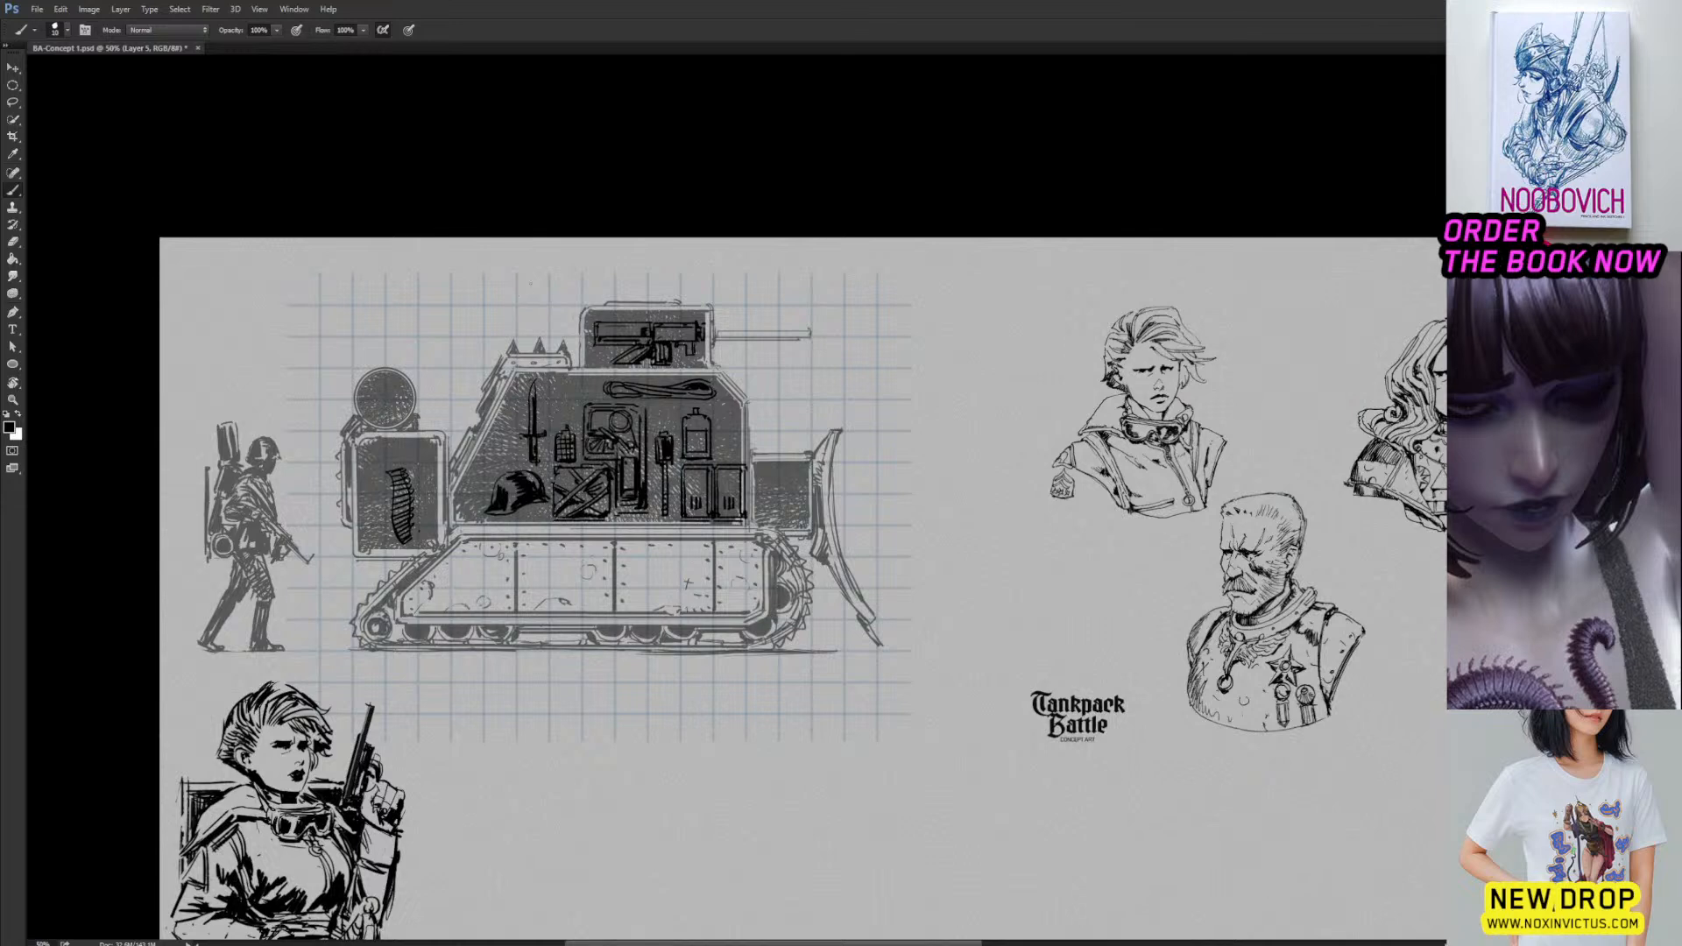
pyautogui.press('e')
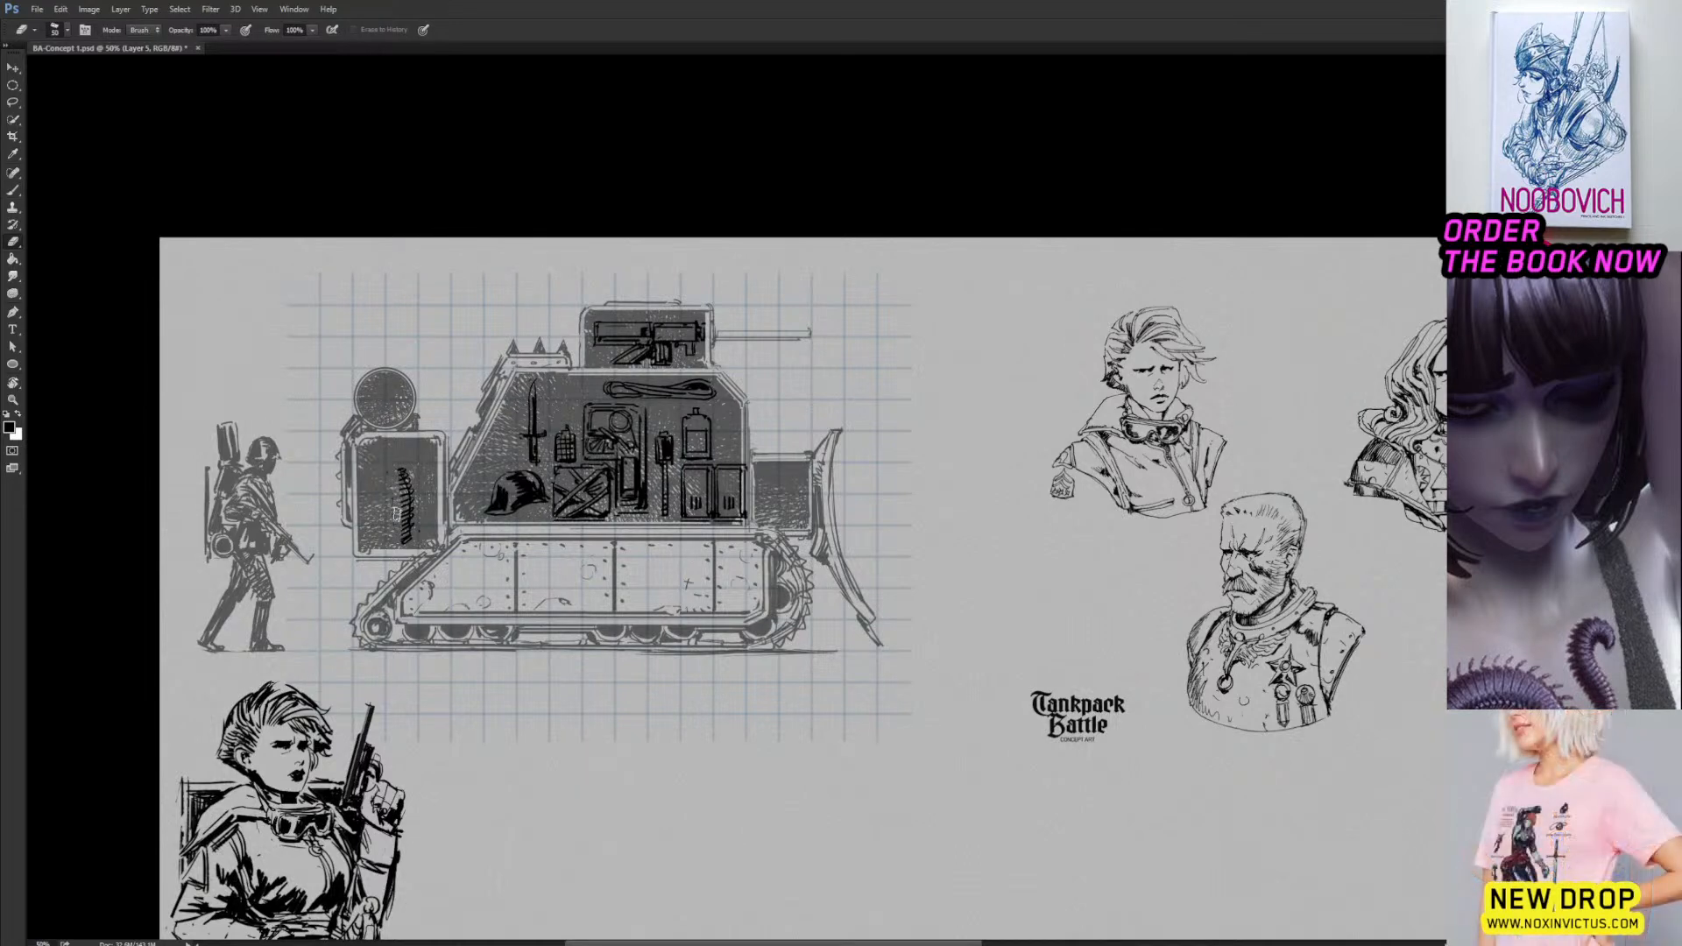
pyautogui.moveTo(402, 544); pyautogui.dragTo(409, 466)
pyautogui.press('b')
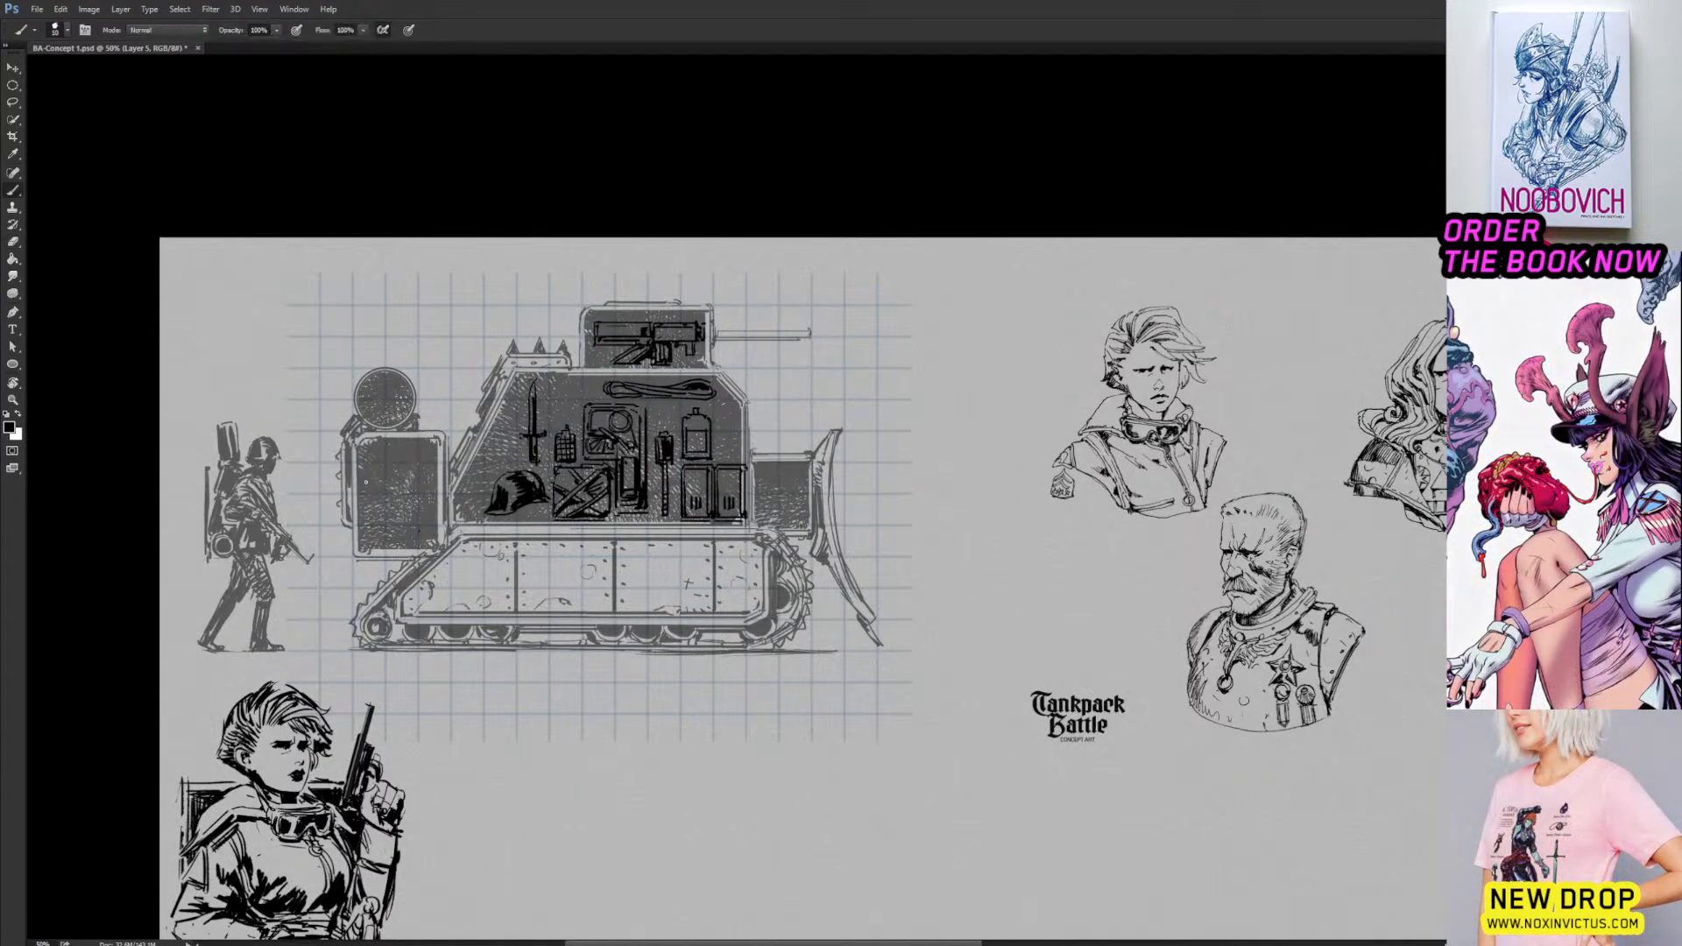
# Ink an upright spade with a crossbar handle and pointed blade on the tank's rear box.
pyautogui.moveTo(389, 528)
pyautogui.mouseDown()
pyautogui.moveTo(402, 543)
pyautogui.moveTo(415, 520)
pyautogui.moveTo(400, 524)
pyautogui.moveTo(401, 467)
pyautogui.mouseUp()
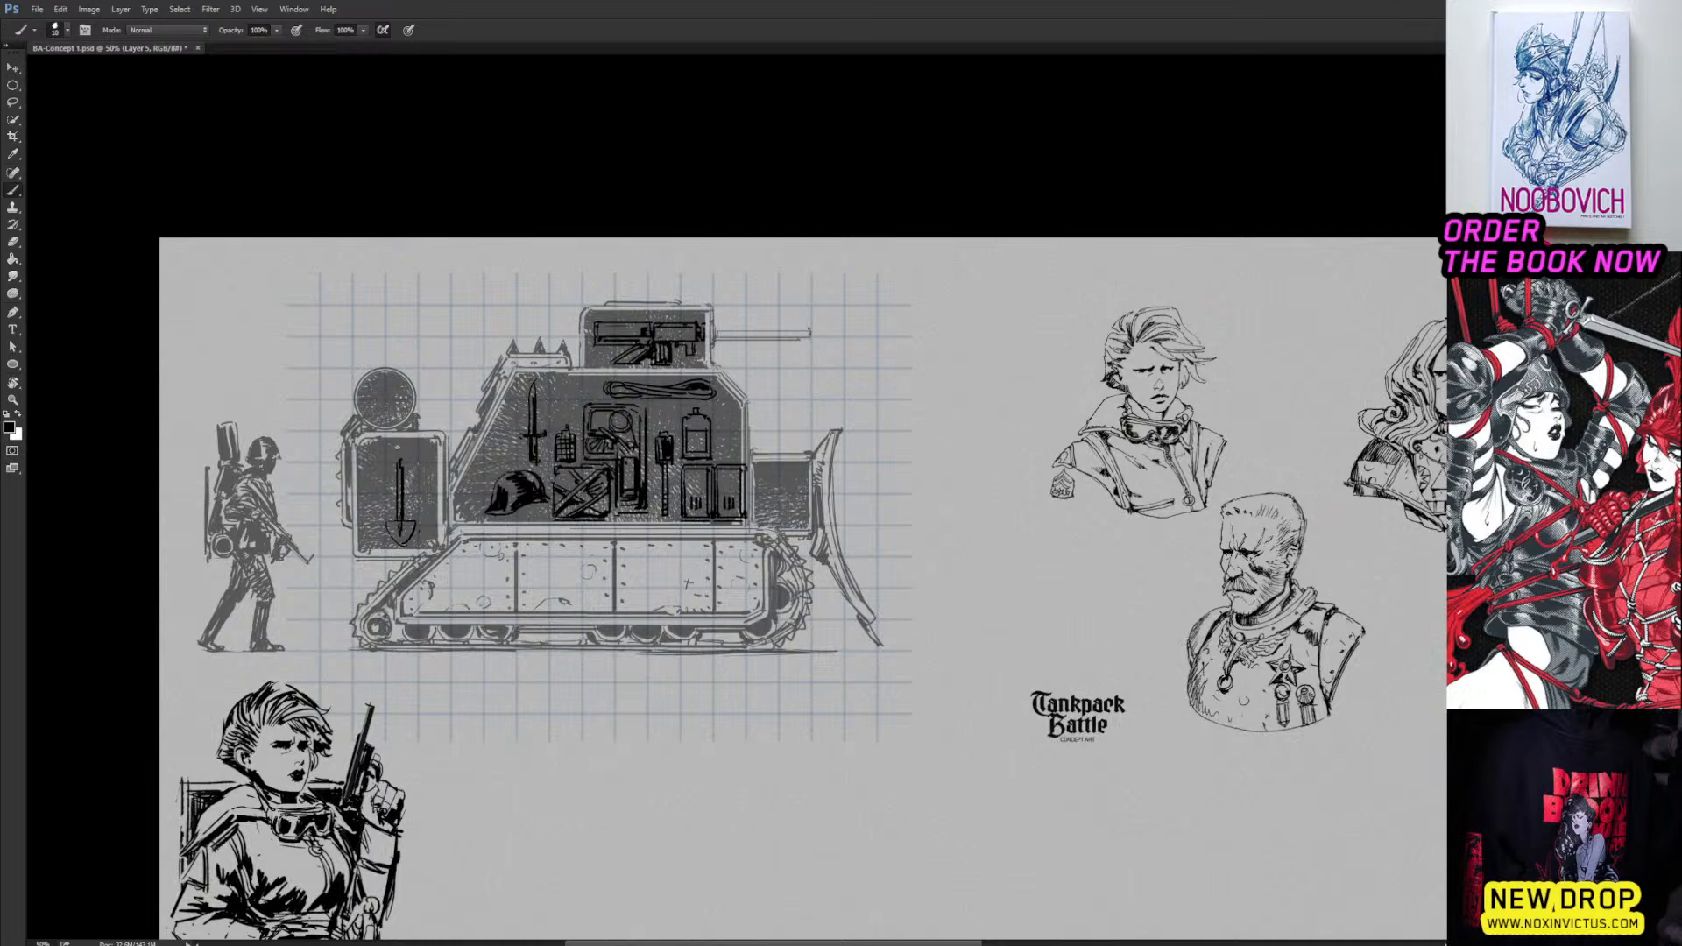
pyautogui.moveTo(402, 460); pyautogui.dragTo(409, 455)
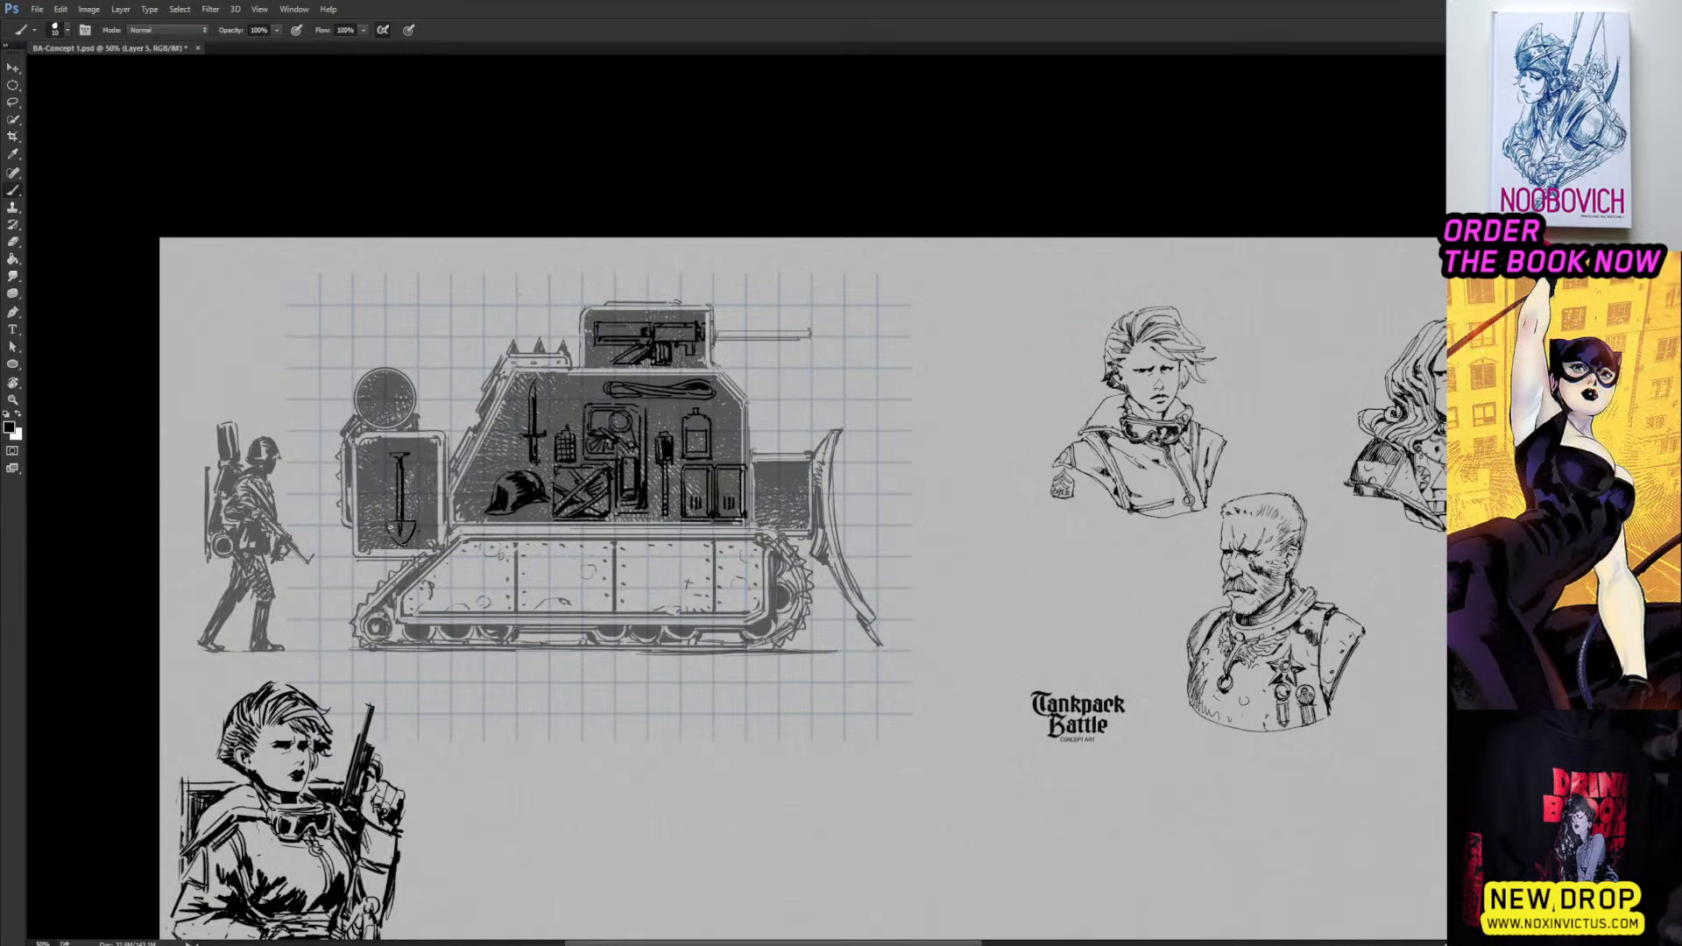
pyautogui.moveTo(406, 538); pyautogui.dragTo(412, 524)
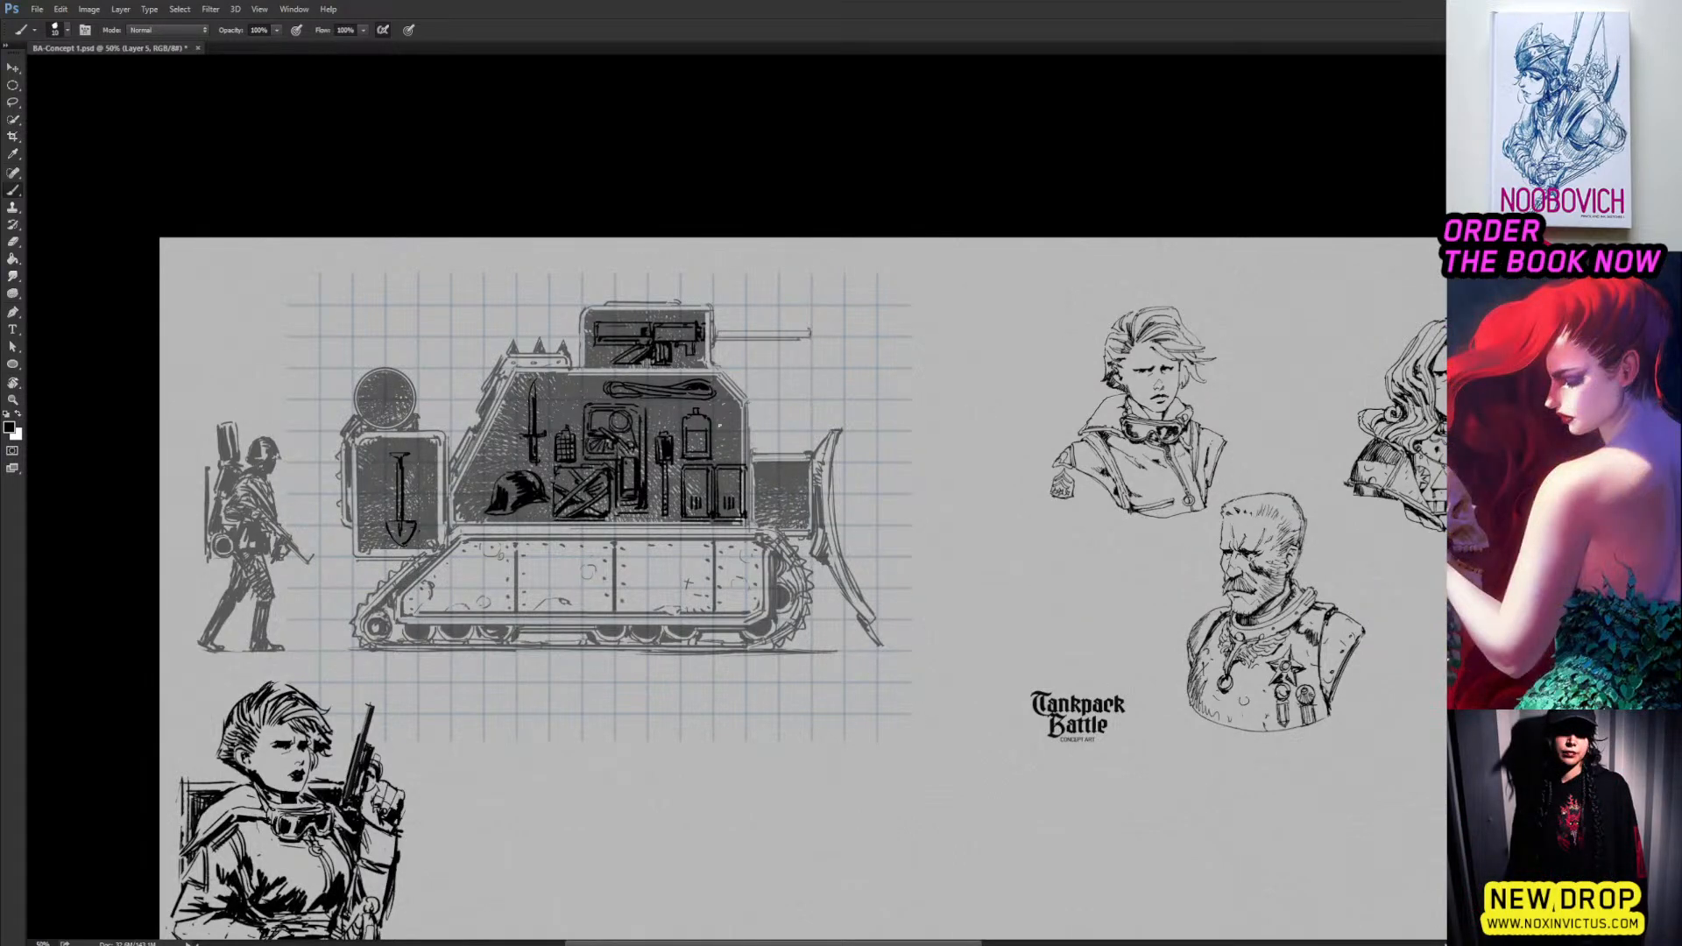
# Ink a pointed shell in front of the capped canister and a small slant-sided crate with crossed braces behind the dagger.
pyautogui.moveTo(716, 424)
pyautogui.mouseDown()
pyautogui.moveTo(716, 457)
pyautogui.moveTo(727, 406)
pyautogui.moveTo(741, 423)
pyautogui.moveTo(740, 459)
pyautogui.moveTo(721, 455)
pyautogui.moveTo(738, 456)
pyautogui.moveTo(718, 430)
pyautogui.moveTo(738, 428)
pyautogui.moveTo(727, 407)
pyautogui.moveTo(733, 456)
pyautogui.mouseUp()
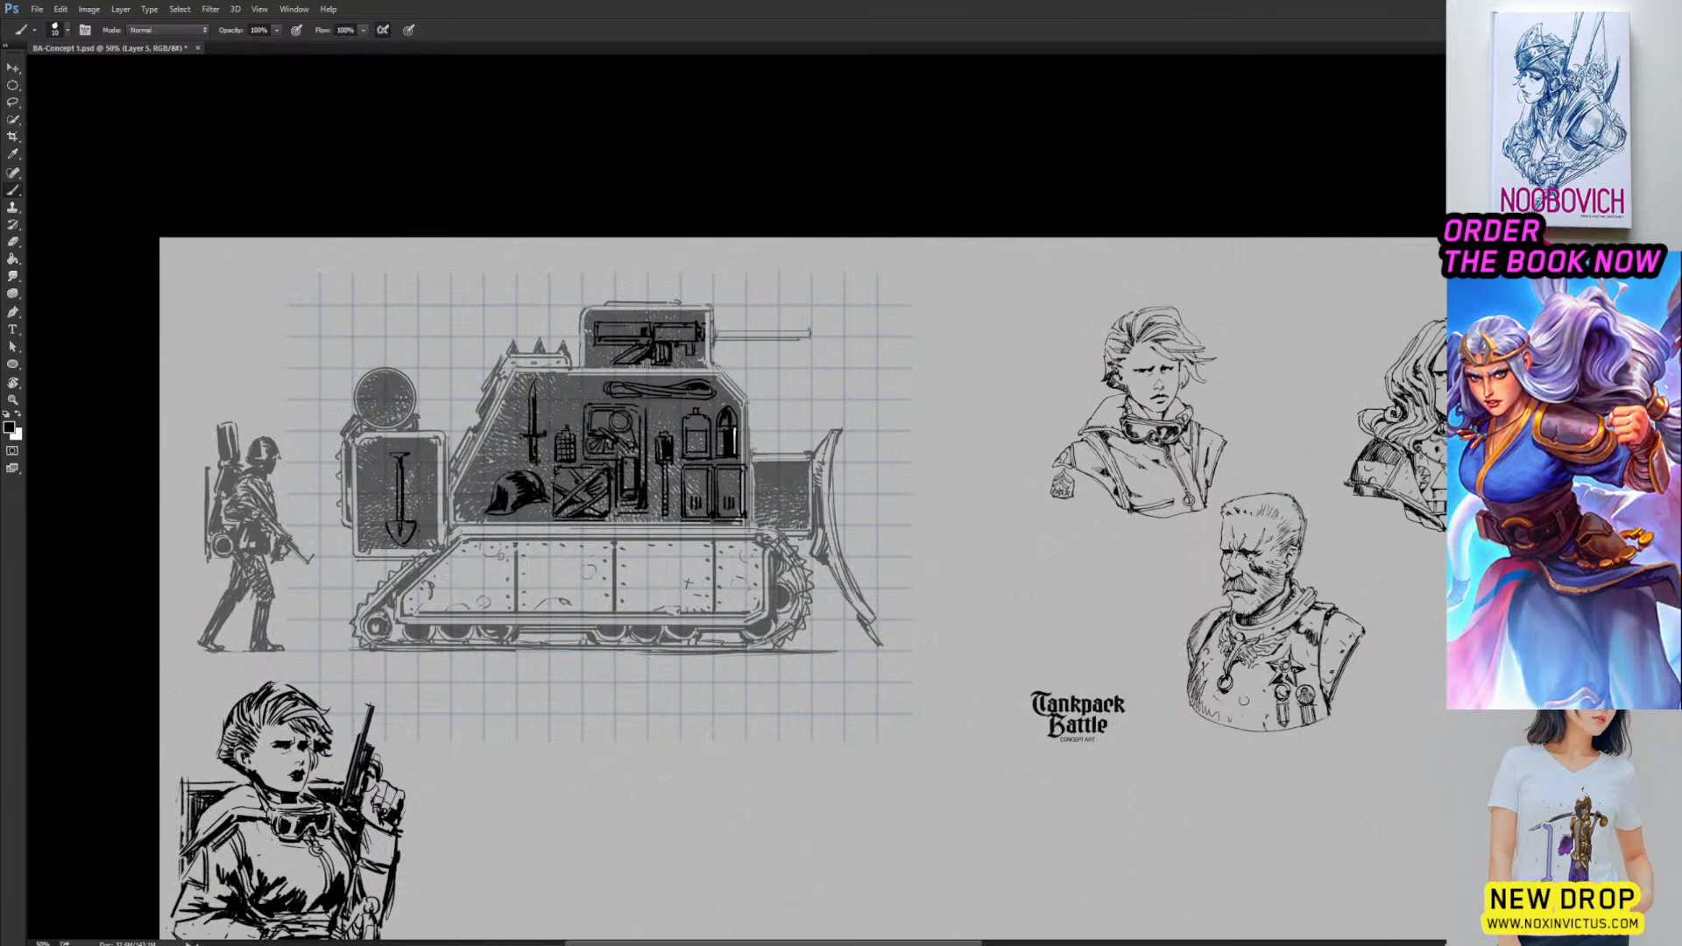
pyautogui.moveTo(490, 458)
pyautogui.mouseDown()
pyautogui.moveTo(516, 422)
pyautogui.moveTo(516, 464)
pyautogui.moveTo(492, 438)
pyautogui.moveTo(511, 421)
pyautogui.mouseUp()
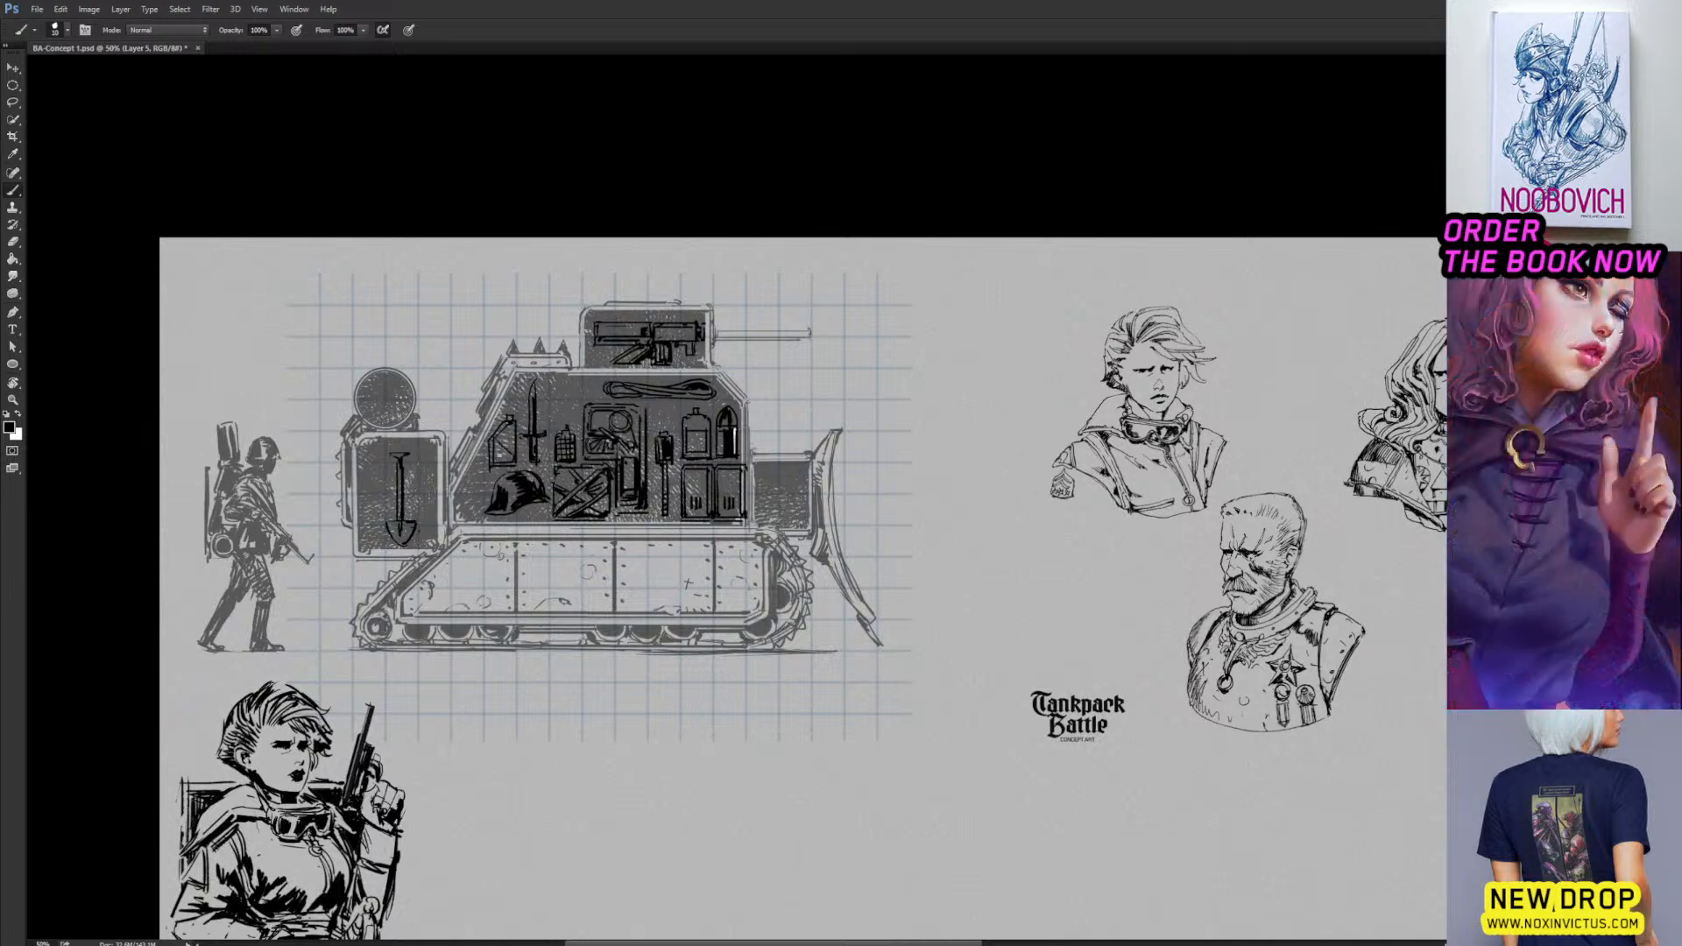
pyautogui.moveTo(514, 436)
pyautogui.mouseDown()
pyautogui.moveTo(498, 456)
pyautogui.moveTo(516, 464)
pyautogui.mouseUp()
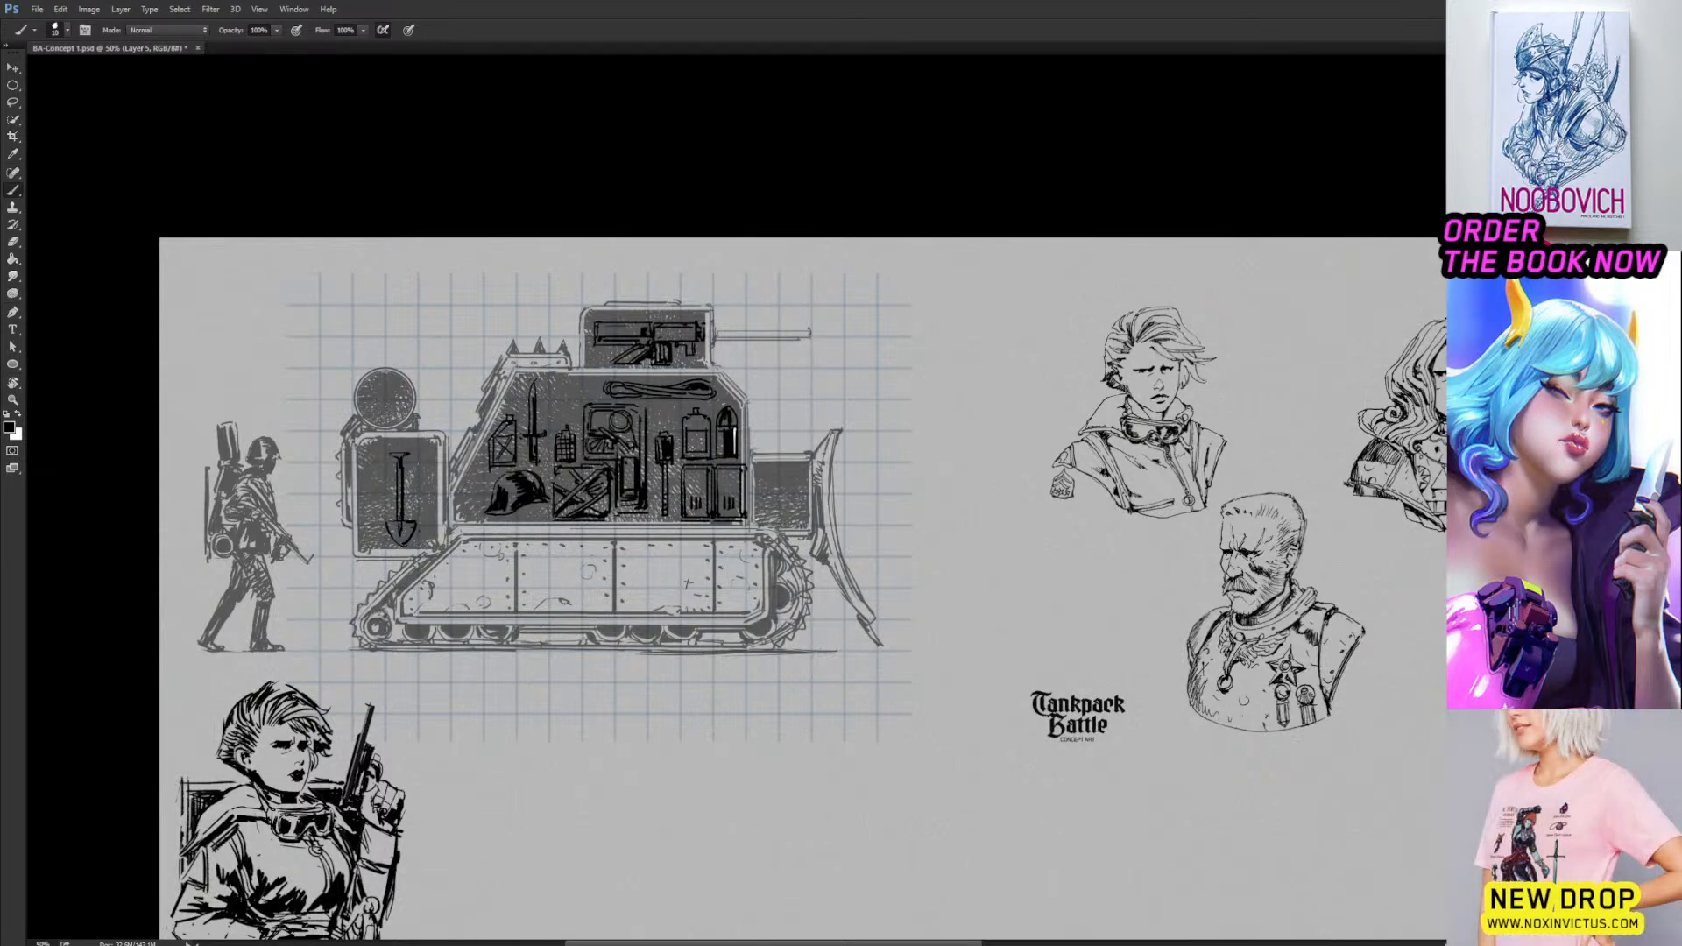
pyautogui.moveTo(752, 523); pyautogui.dragTo(832, 527)
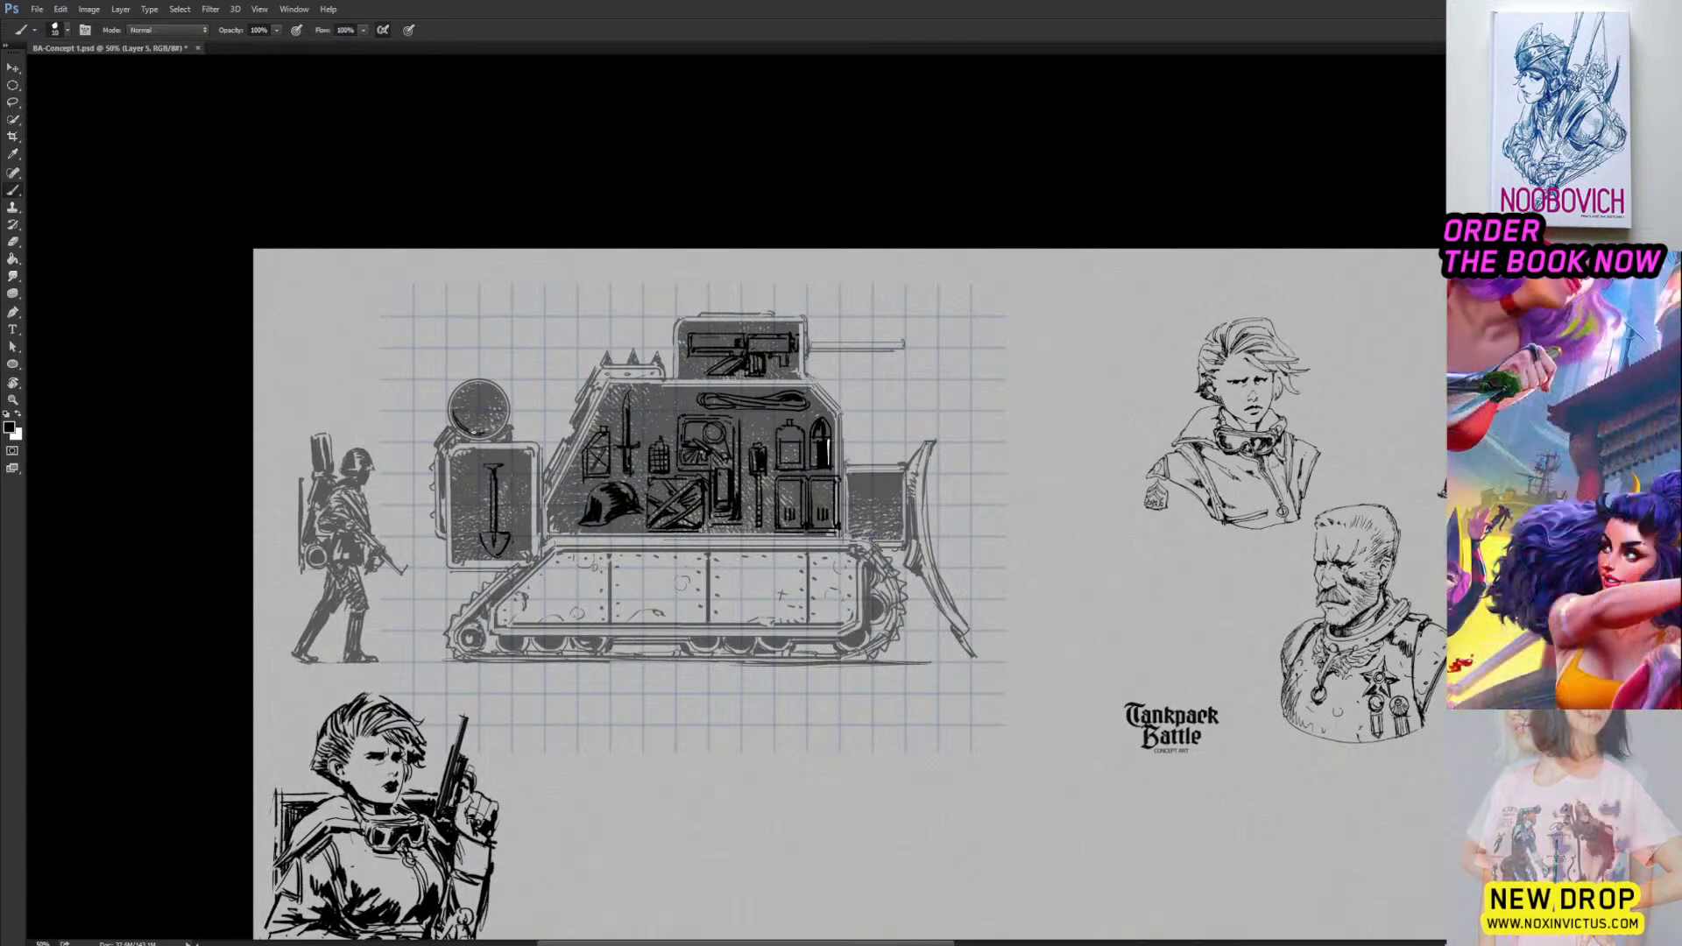
# Ink a crescent shape on the round drum above the rear box and fill it with white.
pyautogui.moveTo(457, 408); pyautogui.dragTo(497, 407)
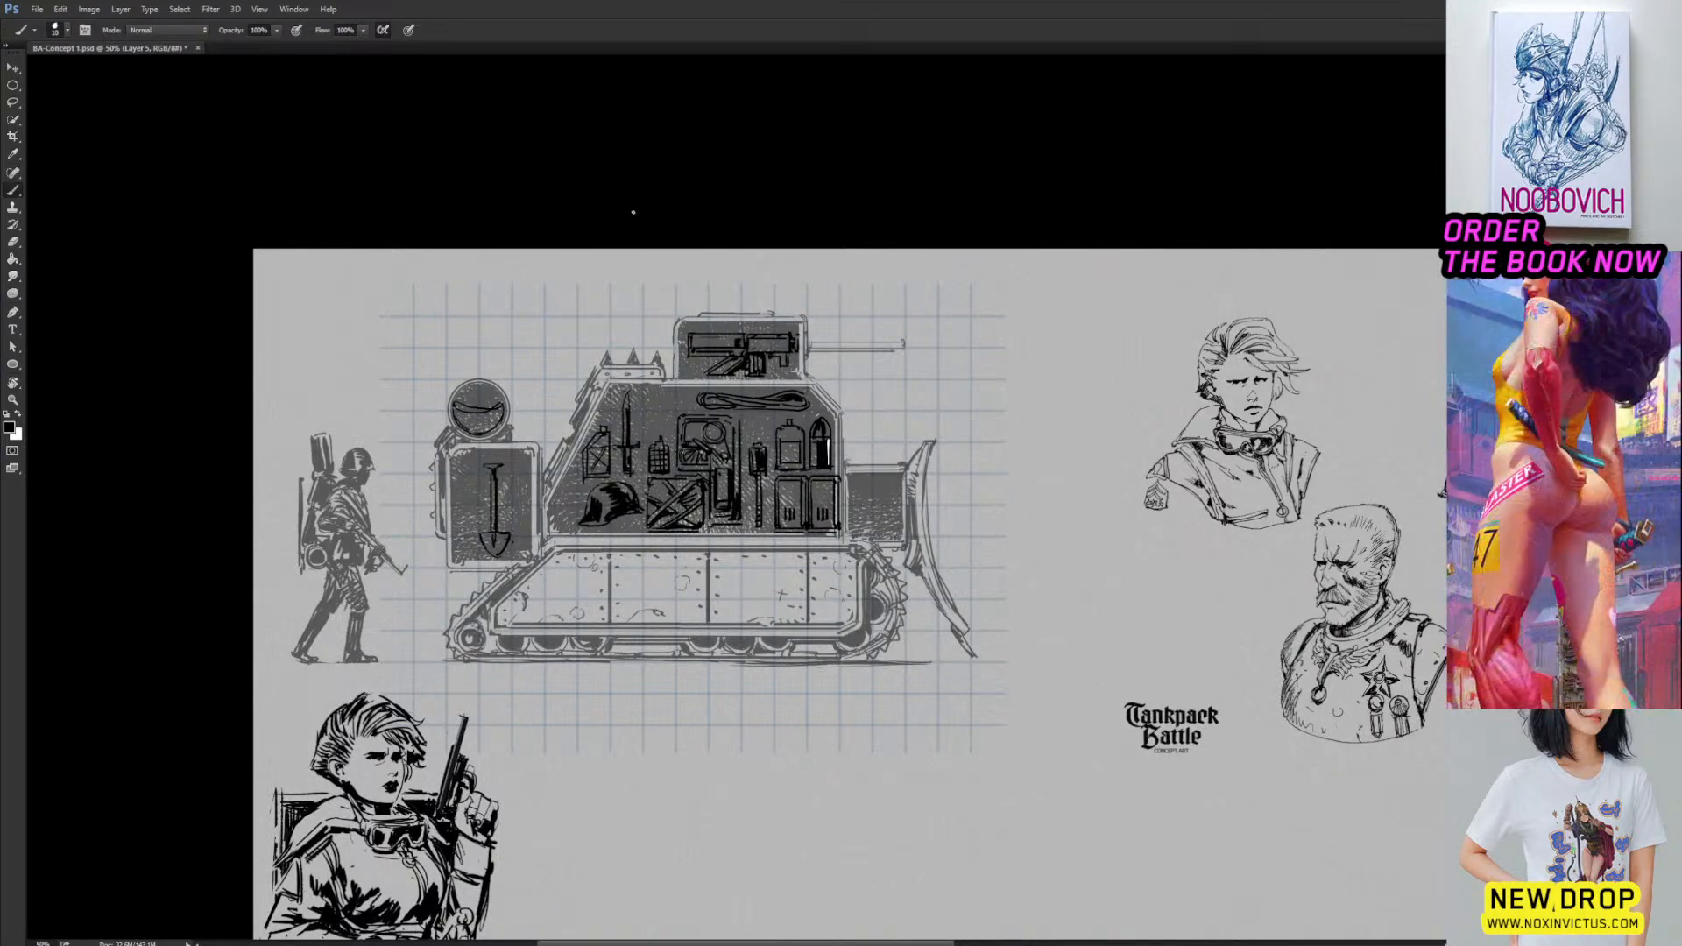
pyautogui.press('g')
pyautogui.click(500, 434)
pyautogui.hotkey('ctrl', 'z')
pyautogui.press('b')
pyautogui.press('x')
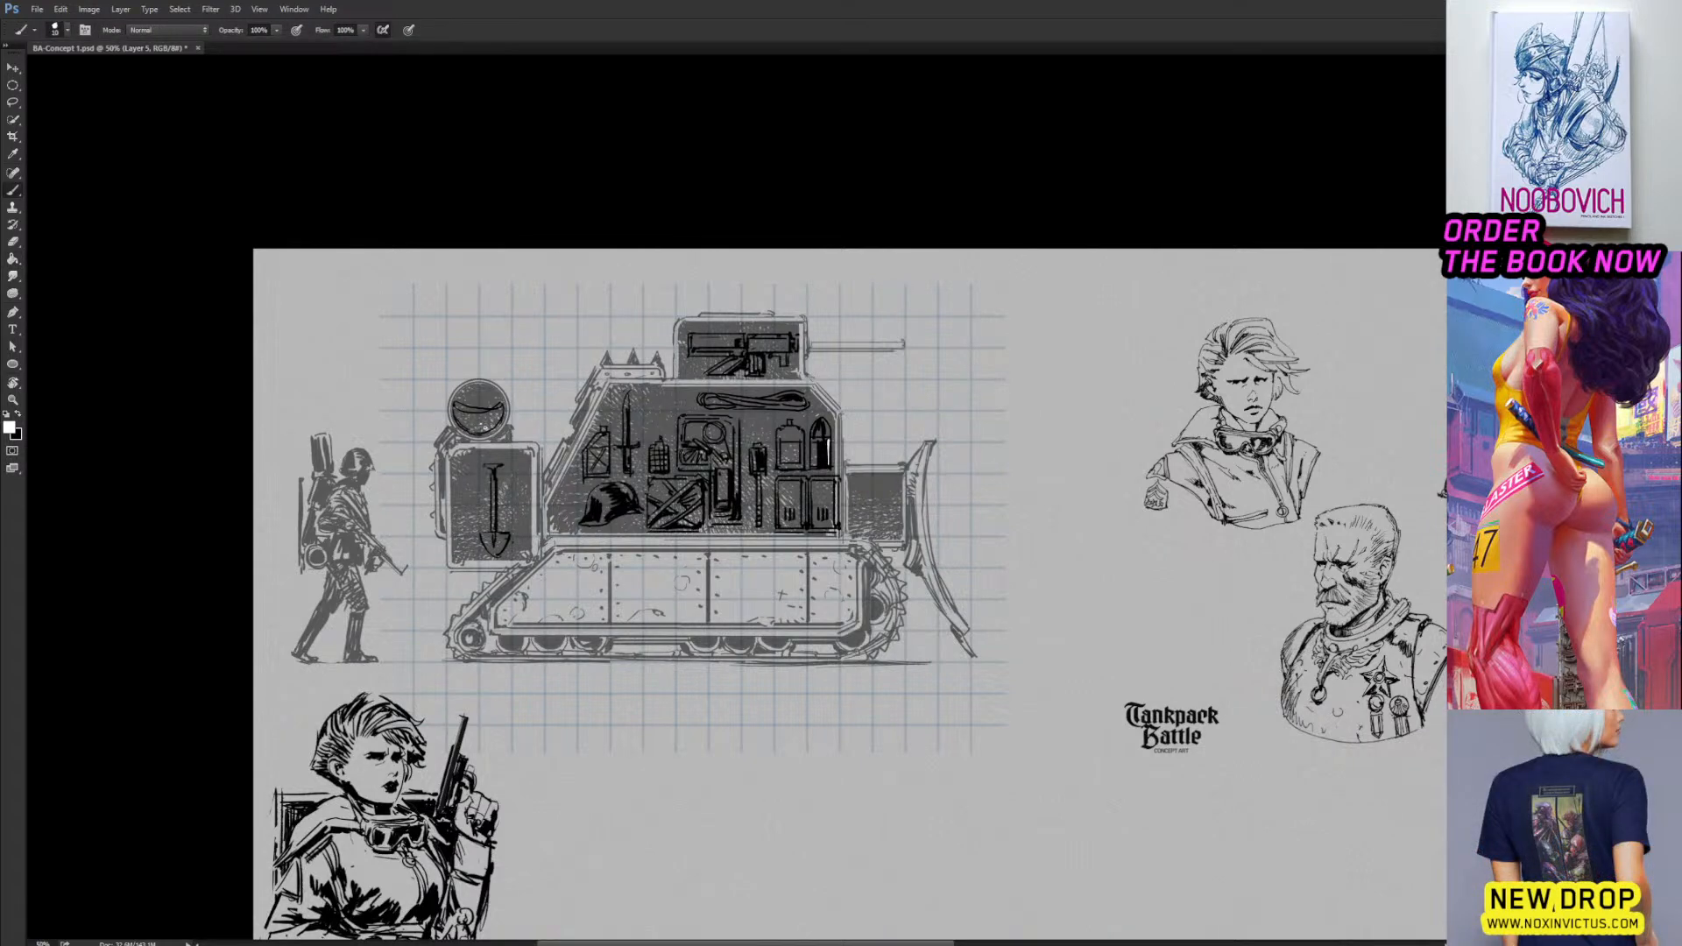
pyautogui.press('g')
pyautogui.click(480, 425)
pyautogui.moveTo(467, 424); pyautogui.dragTo(383, 407)
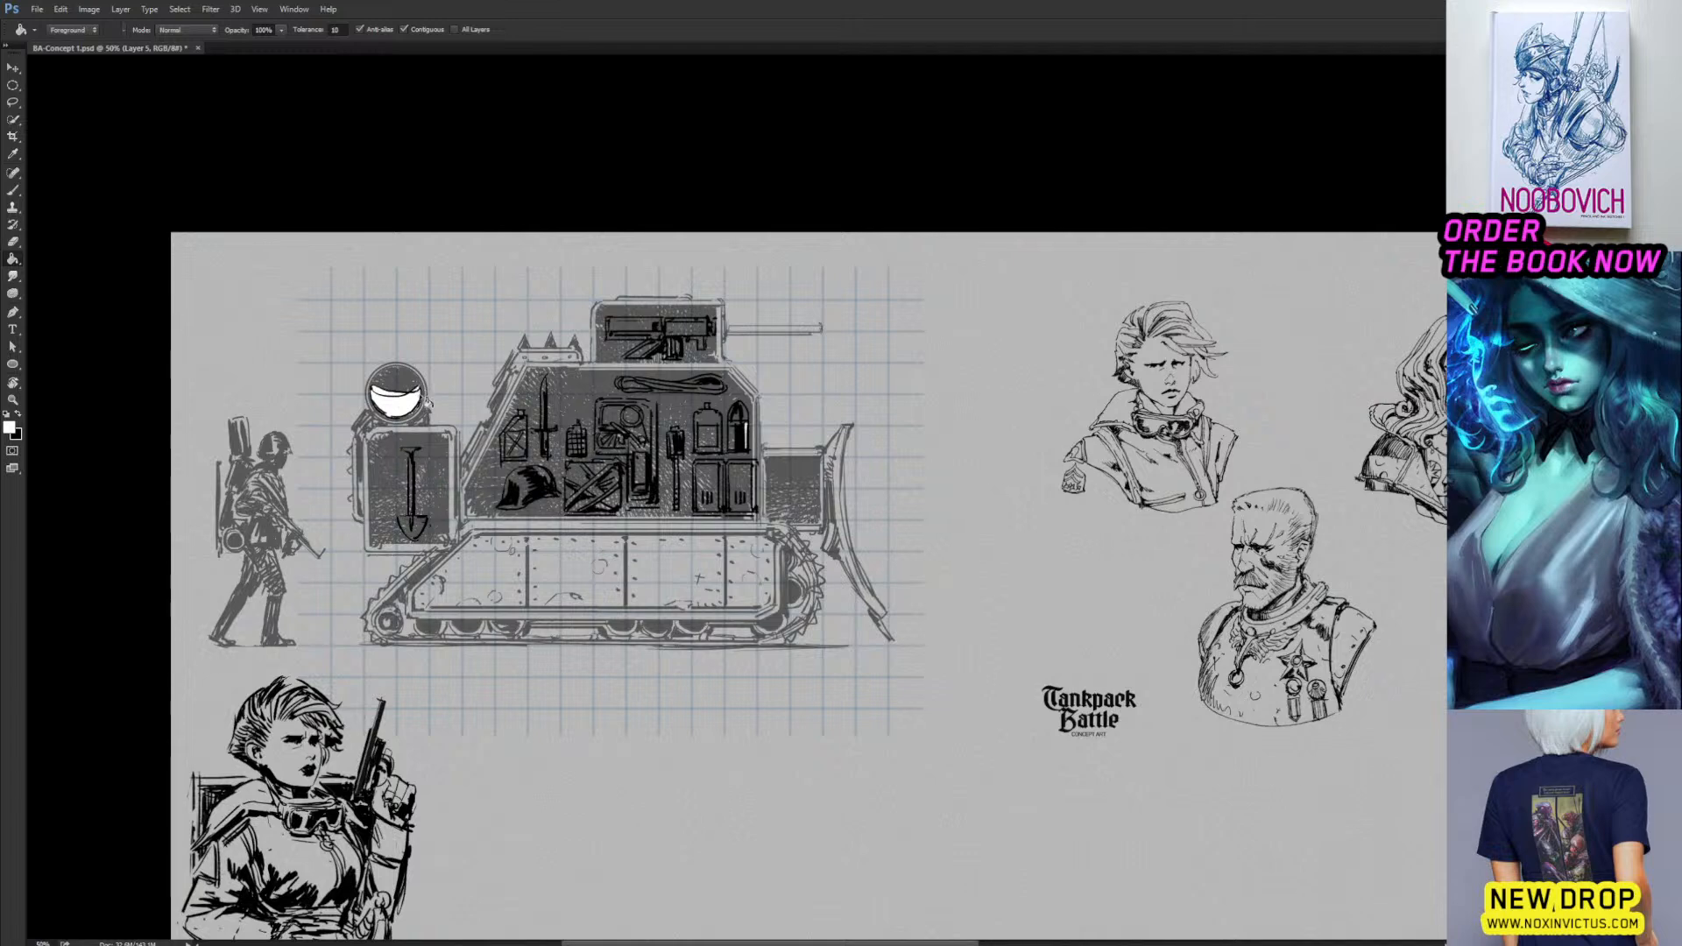
pyautogui.press('b')
pyautogui.moveTo(572, 364)
pyautogui.mouseDown()
pyautogui.moveTo(496, 320)
pyautogui.moveTo(525, 400)
pyautogui.mouseUp()
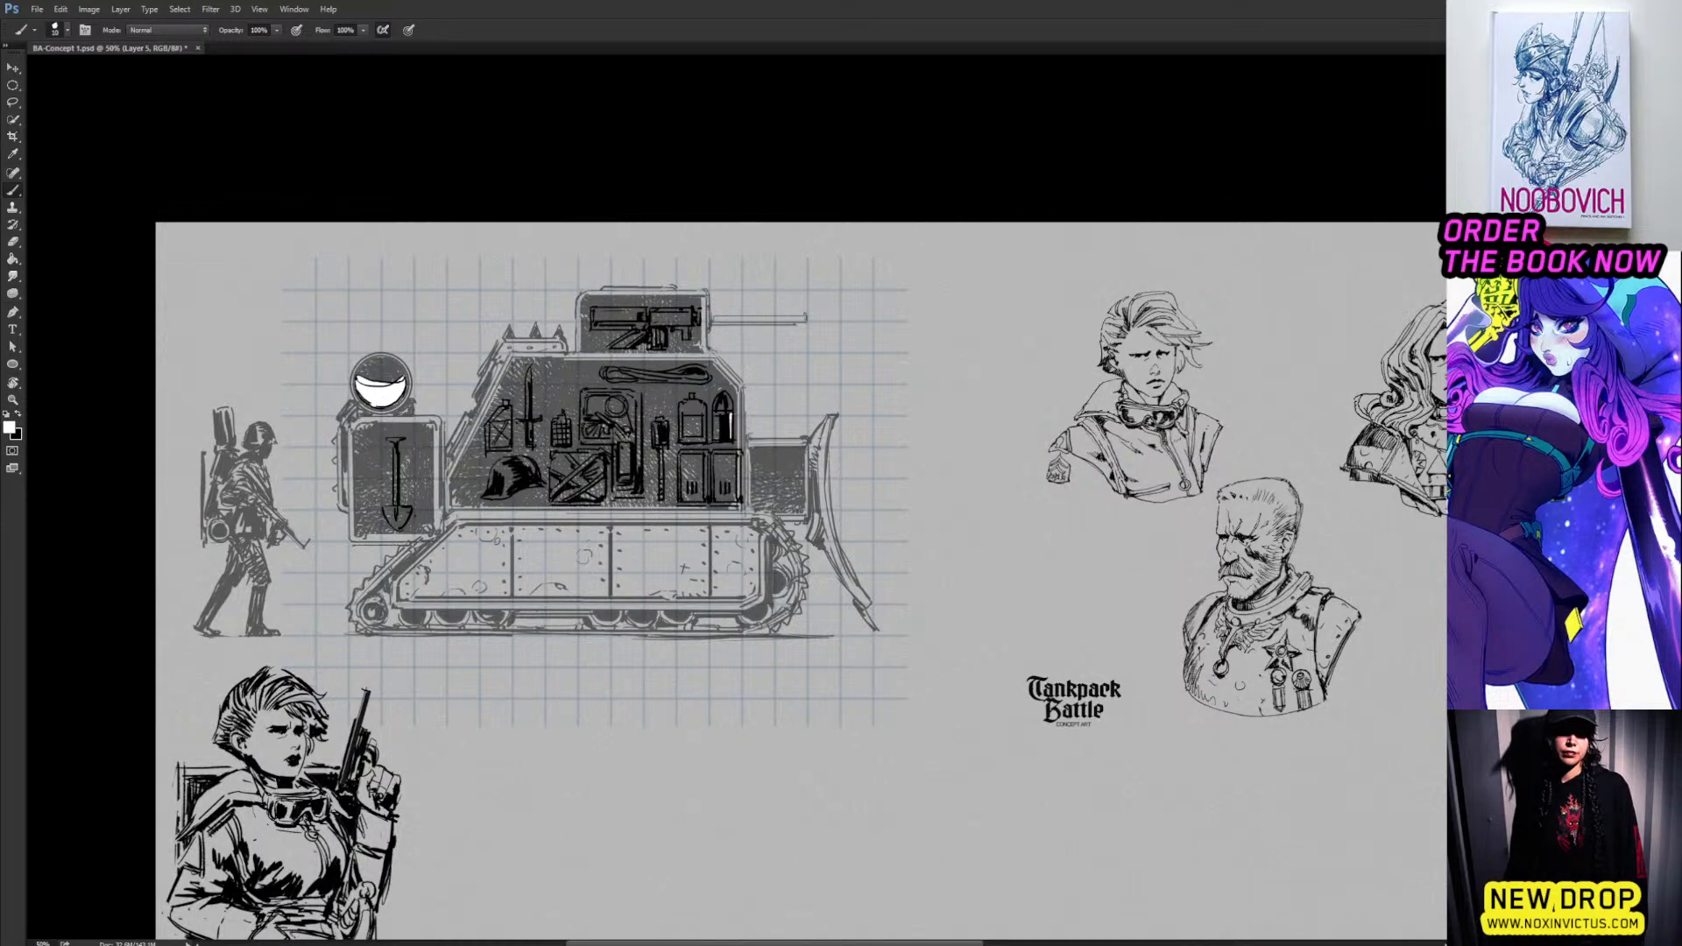
# Ink a small black canister-like item with a white centre beside the spade on the rear box.
pyautogui.press('x')
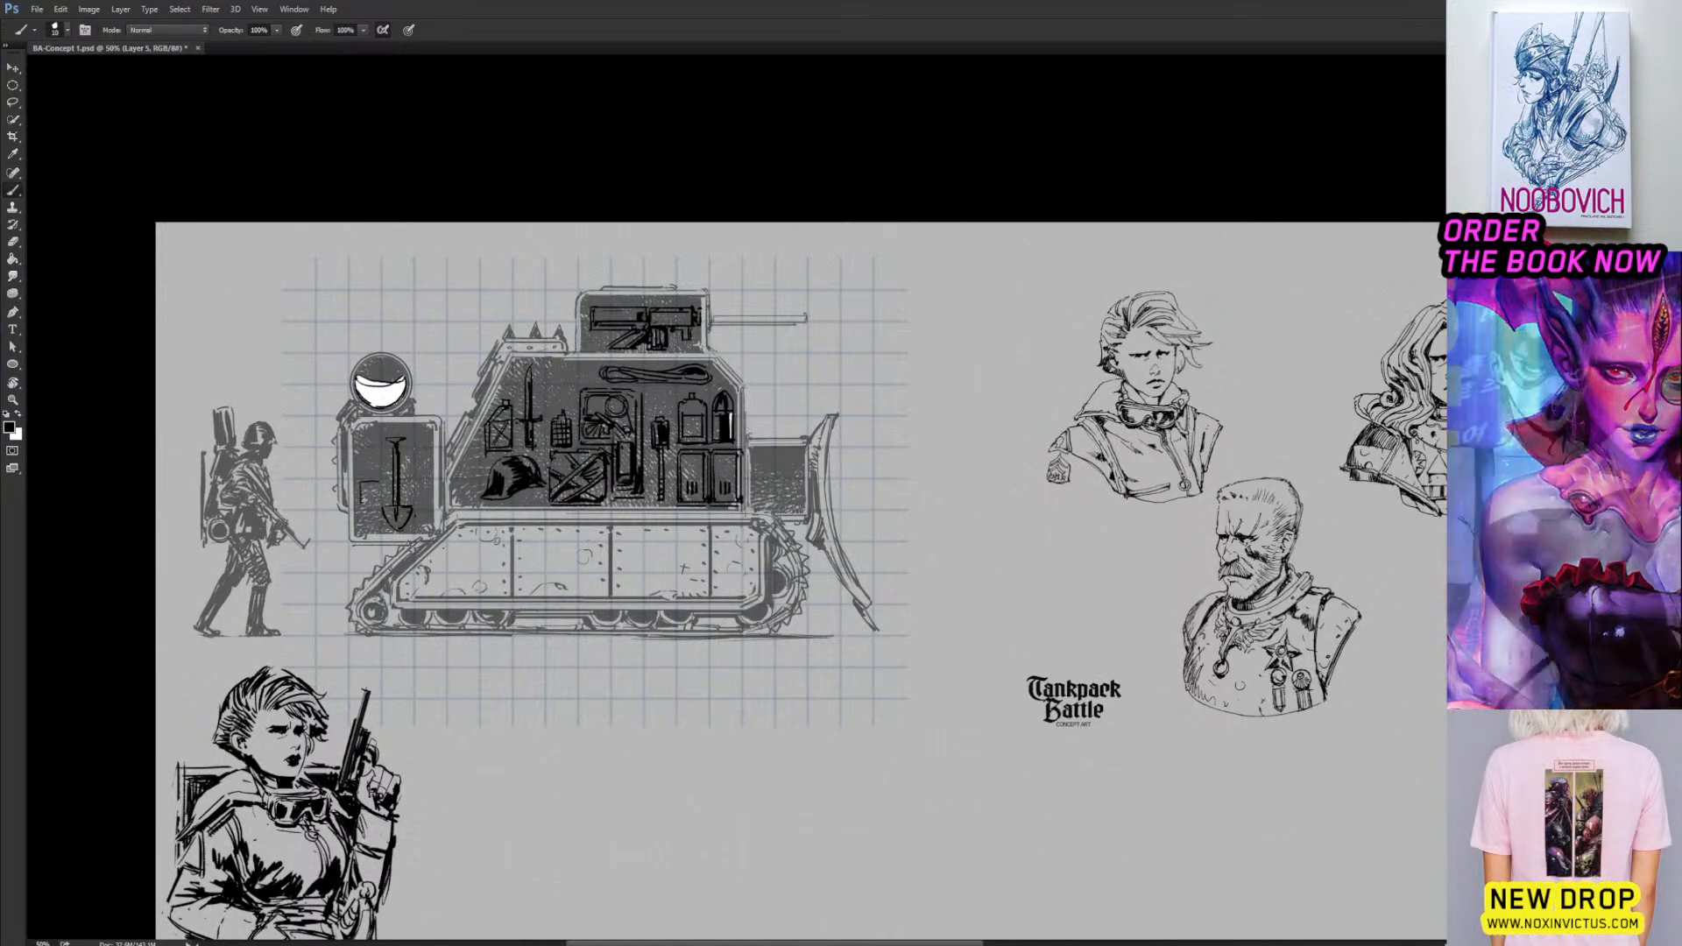
pyautogui.moveTo(361, 504)
pyautogui.mouseDown()
pyautogui.moveTo(379, 504)
pyautogui.moveTo(381, 482)
pyautogui.moveTo(374, 496)
pyautogui.mouseUp()
pyautogui.press('x')
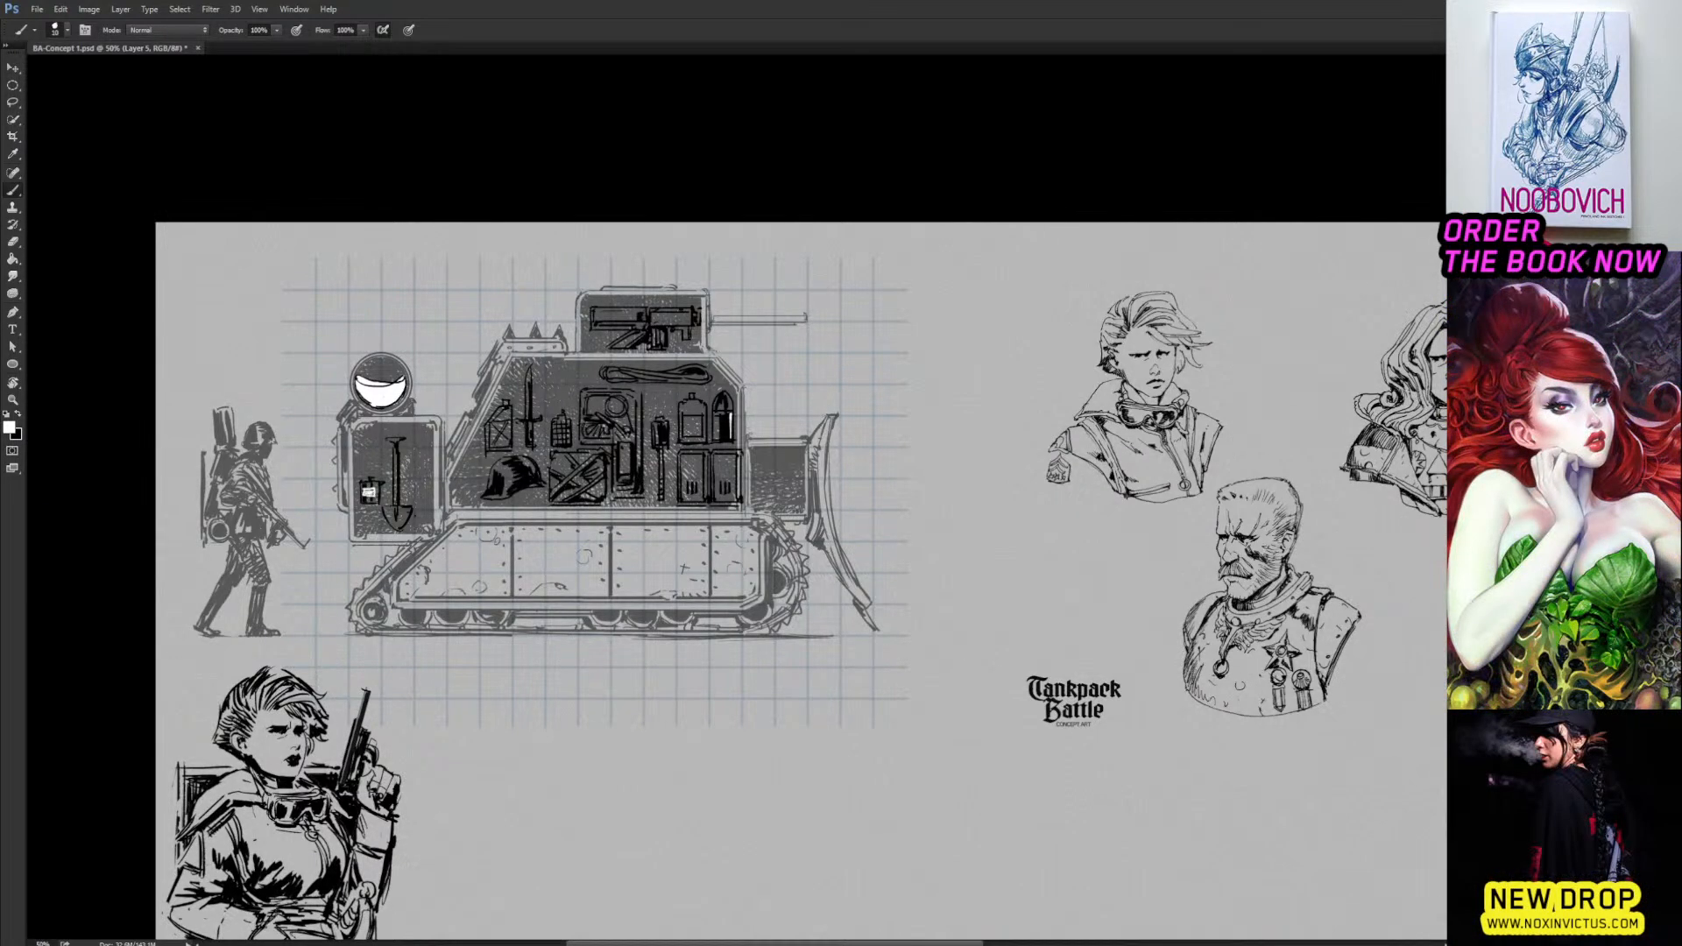
pyautogui.press('x')
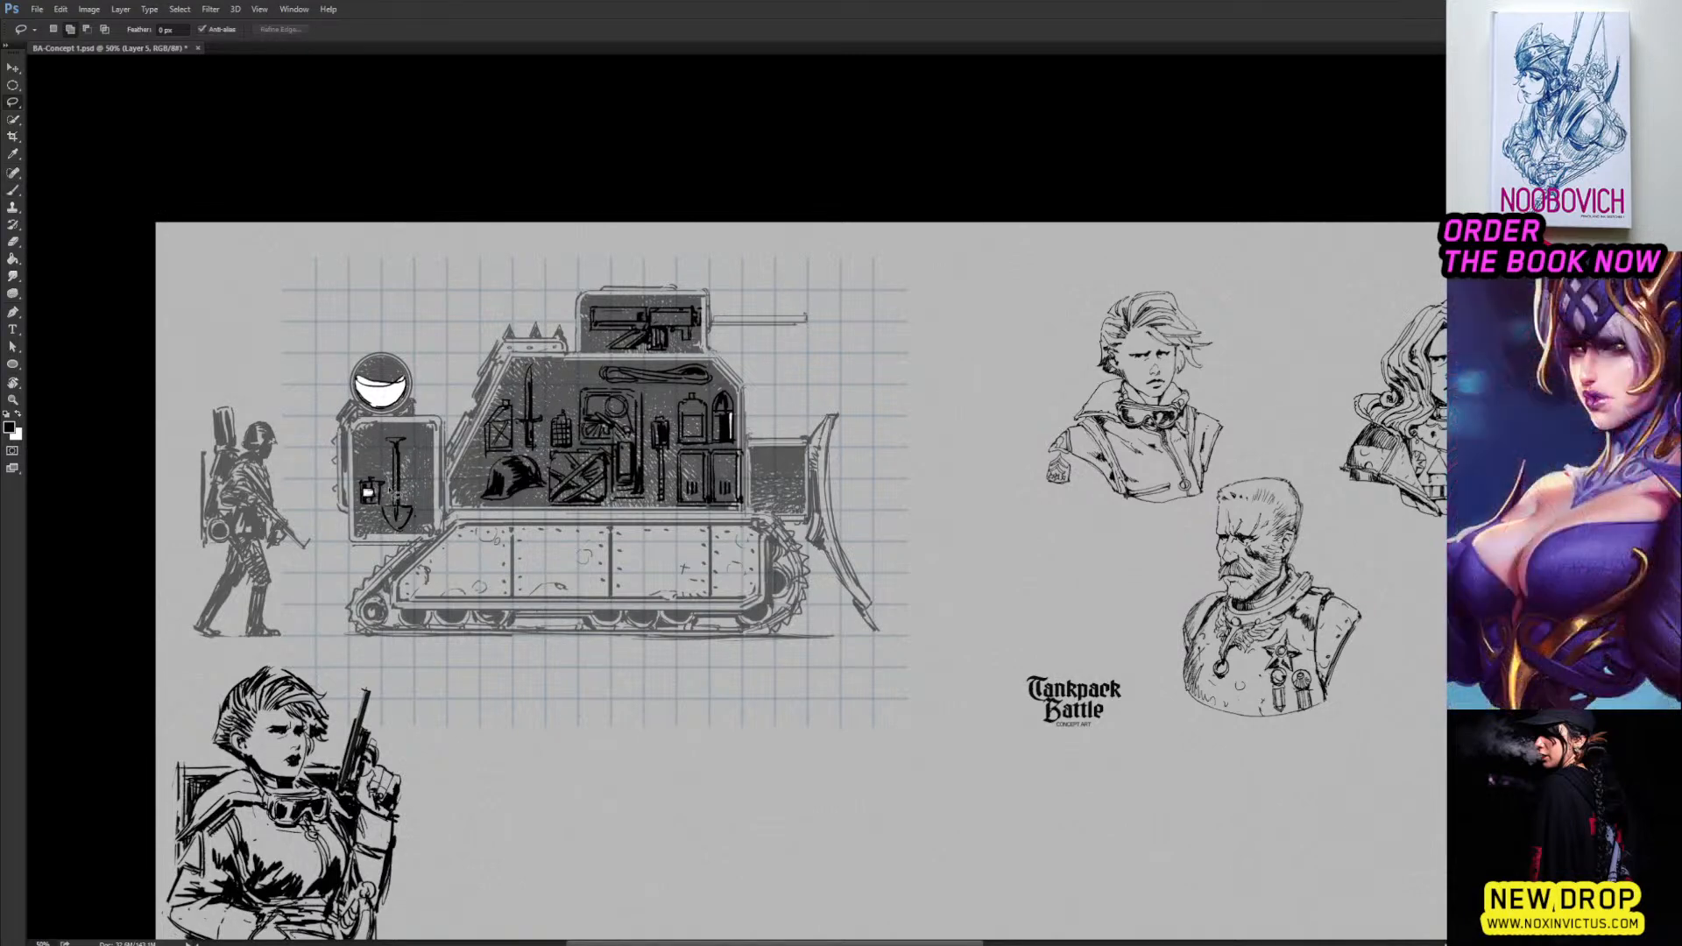
# Duplicate the small canister-like item and place the copy directly above the original on the rear box.
pyautogui.press('l')
pyautogui.moveTo(366, 508)
pyautogui.mouseDown()
pyautogui.moveTo(370, 470)
pyautogui.moveTo(386, 470)
pyautogui.mouseUp()
pyautogui.hotkey('ctrl', 'j')
pyautogui.hotkey('ctrl', 't')
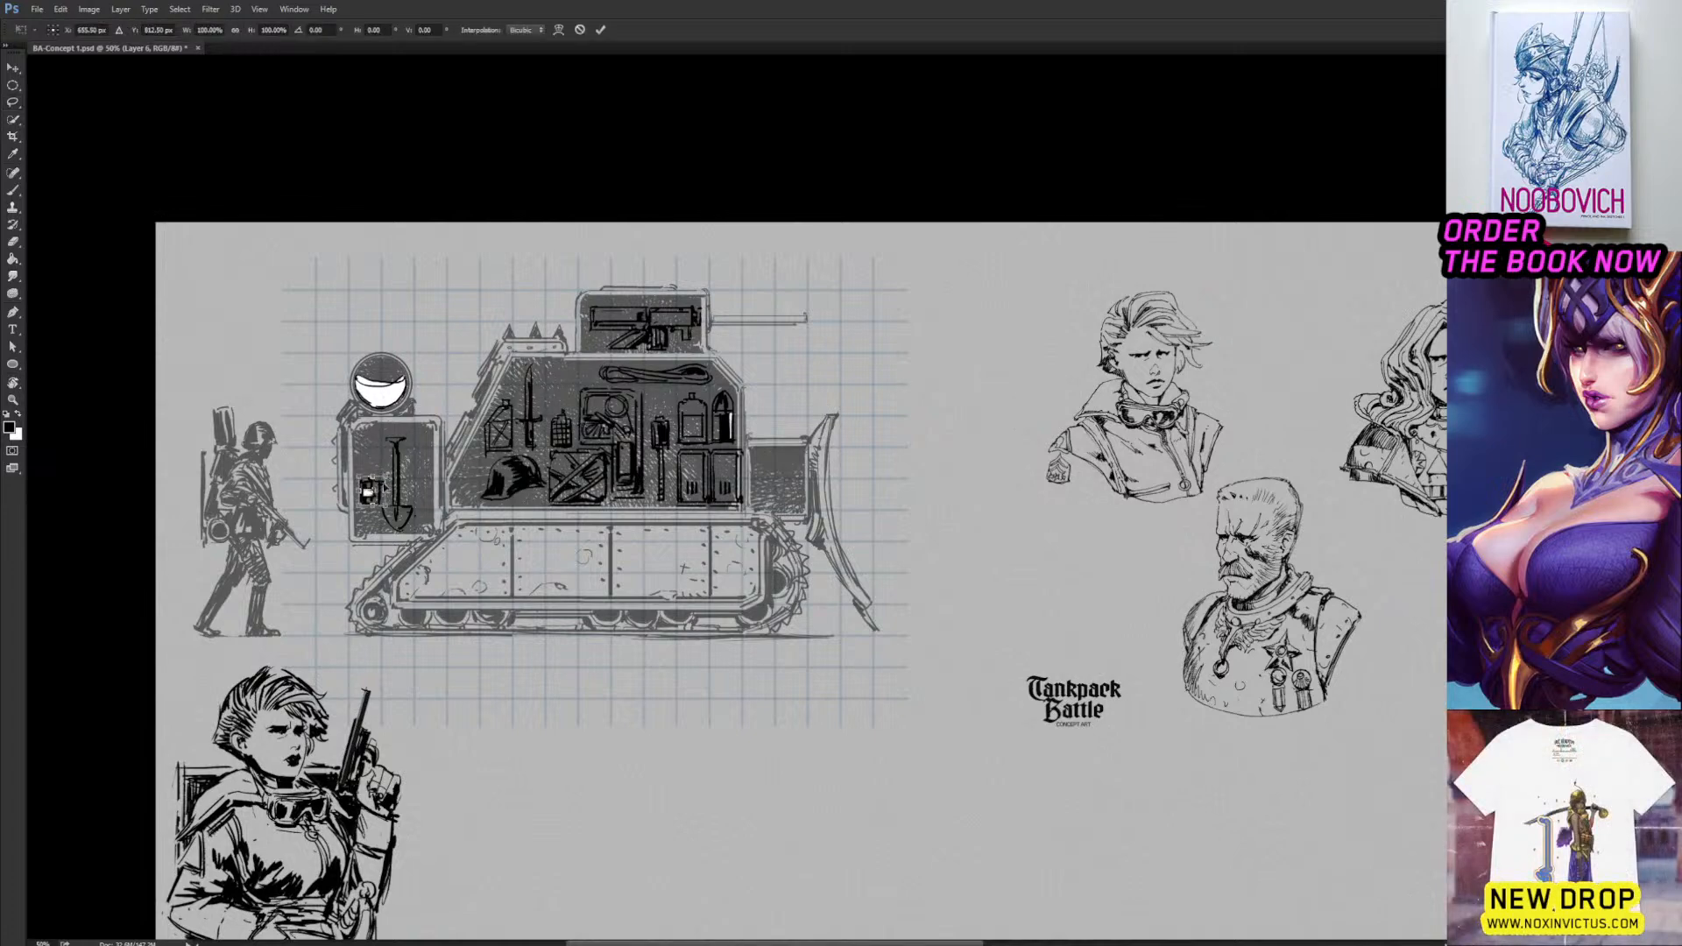
pyautogui.moveTo(379, 456); pyautogui.dragTo(377, 449)
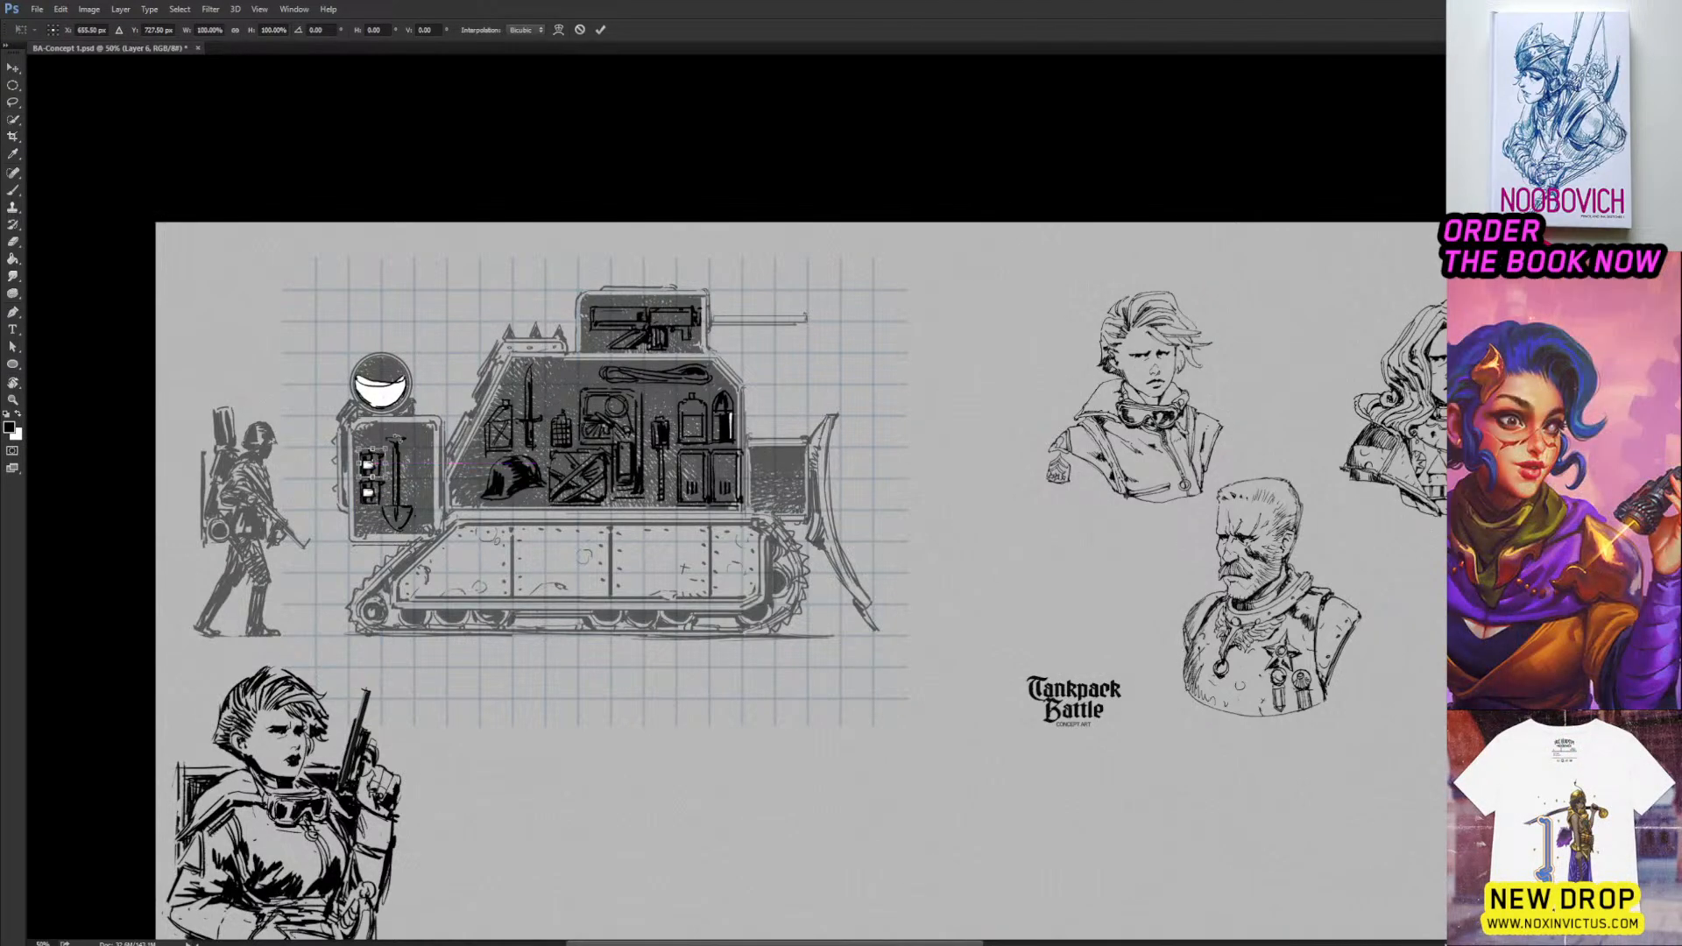
pyautogui.press('Return')
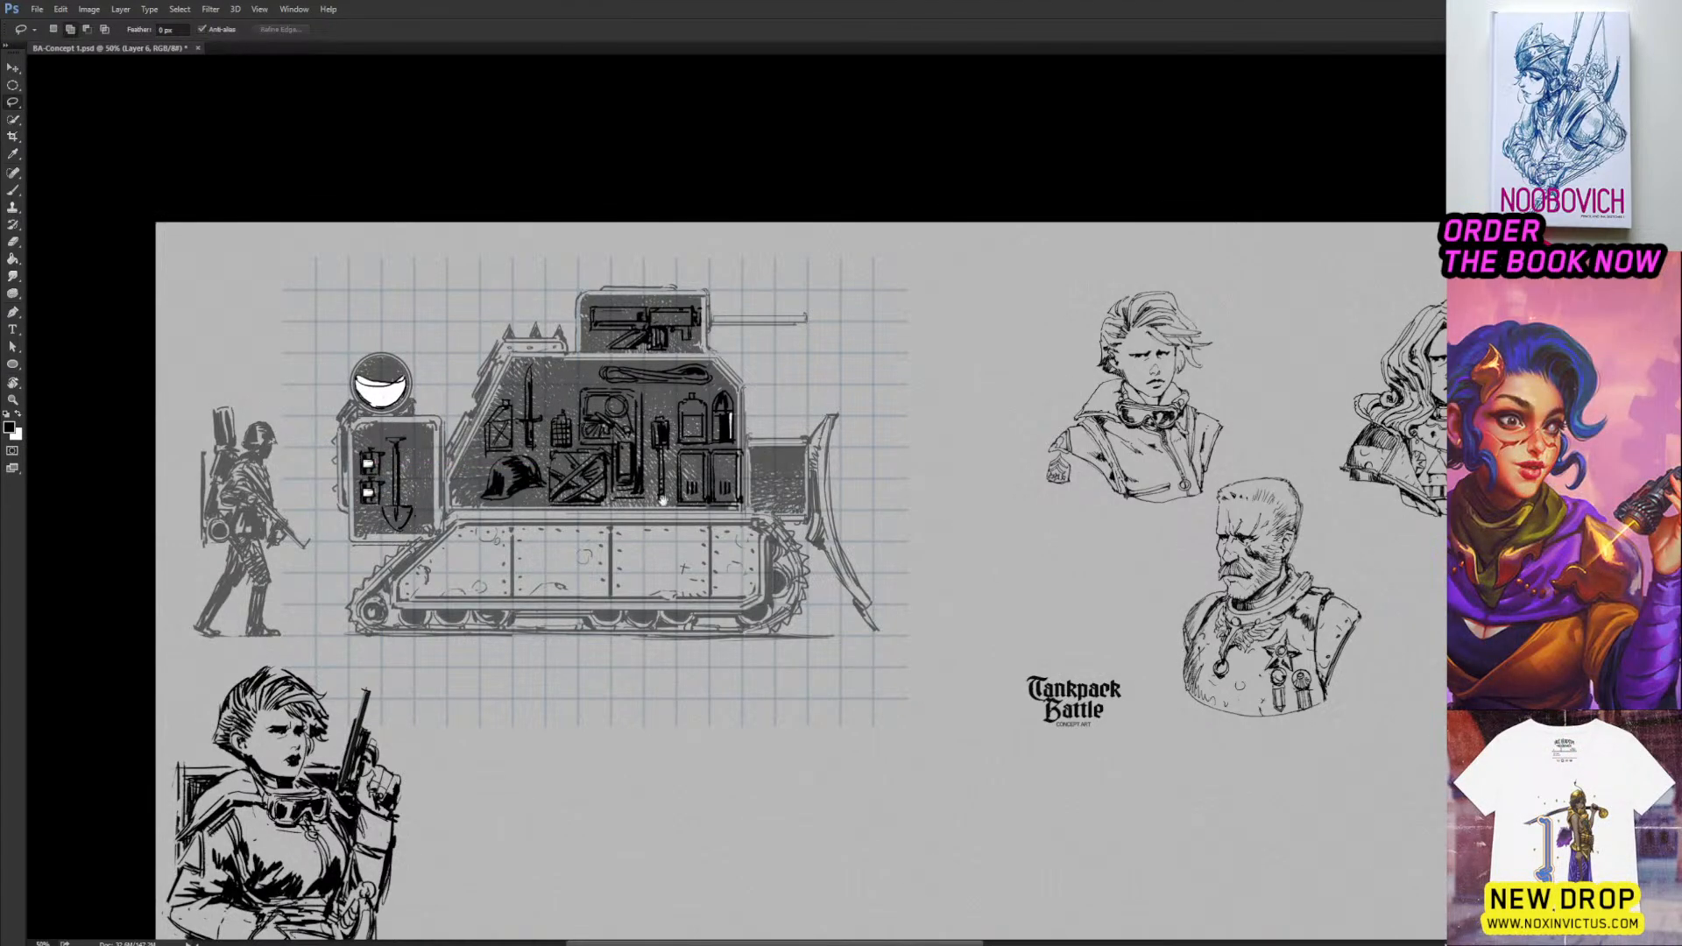
# Ink a tall narrow panel with inner detailing between the spade and the front edge of the rear box.
pyautogui.moveTo(660, 487); pyautogui.dragTo(578, 516)
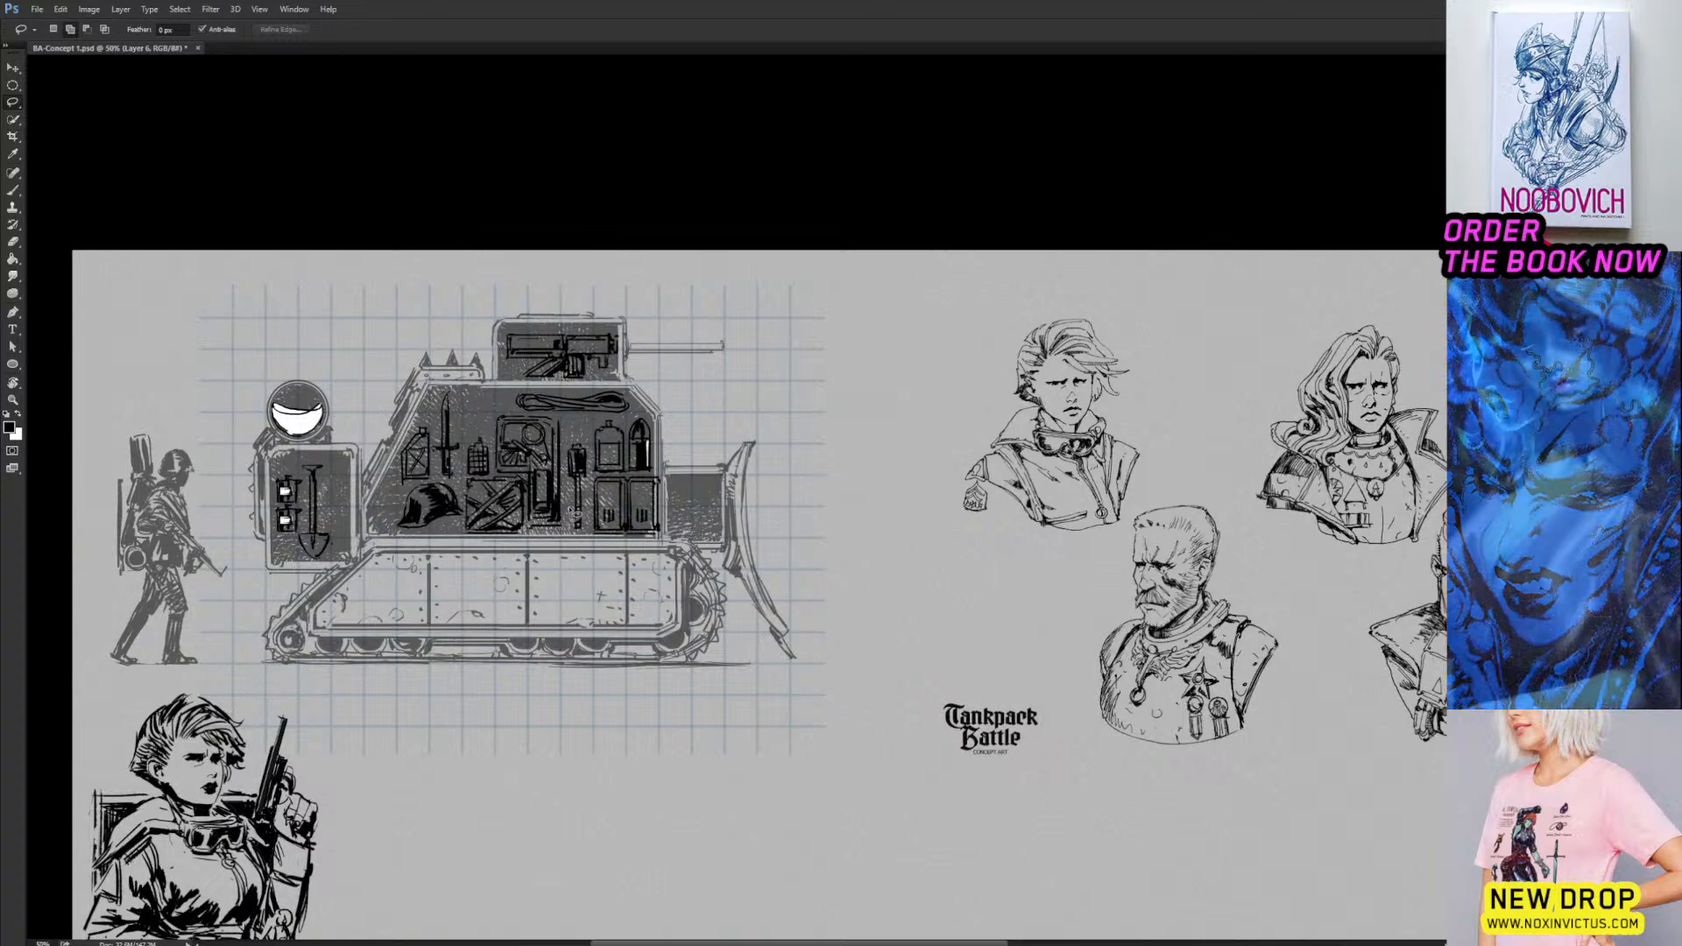
pyautogui.moveTo(558, 426); pyautogui.dragTo(601, 452)
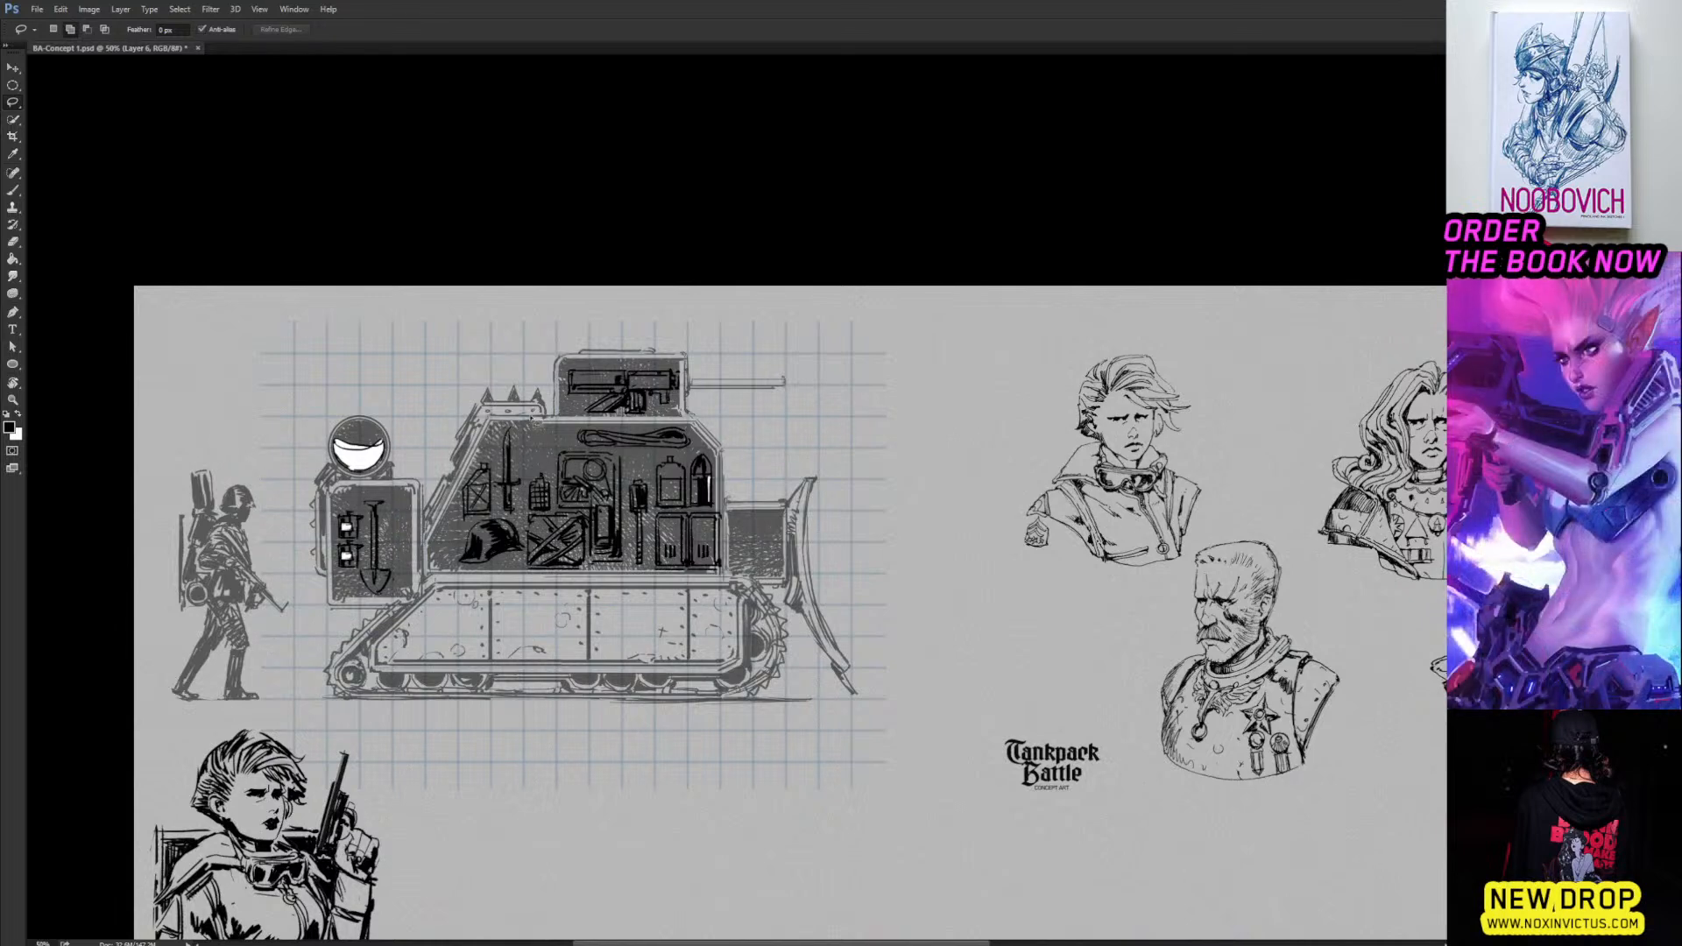
pyautogui.press('b')
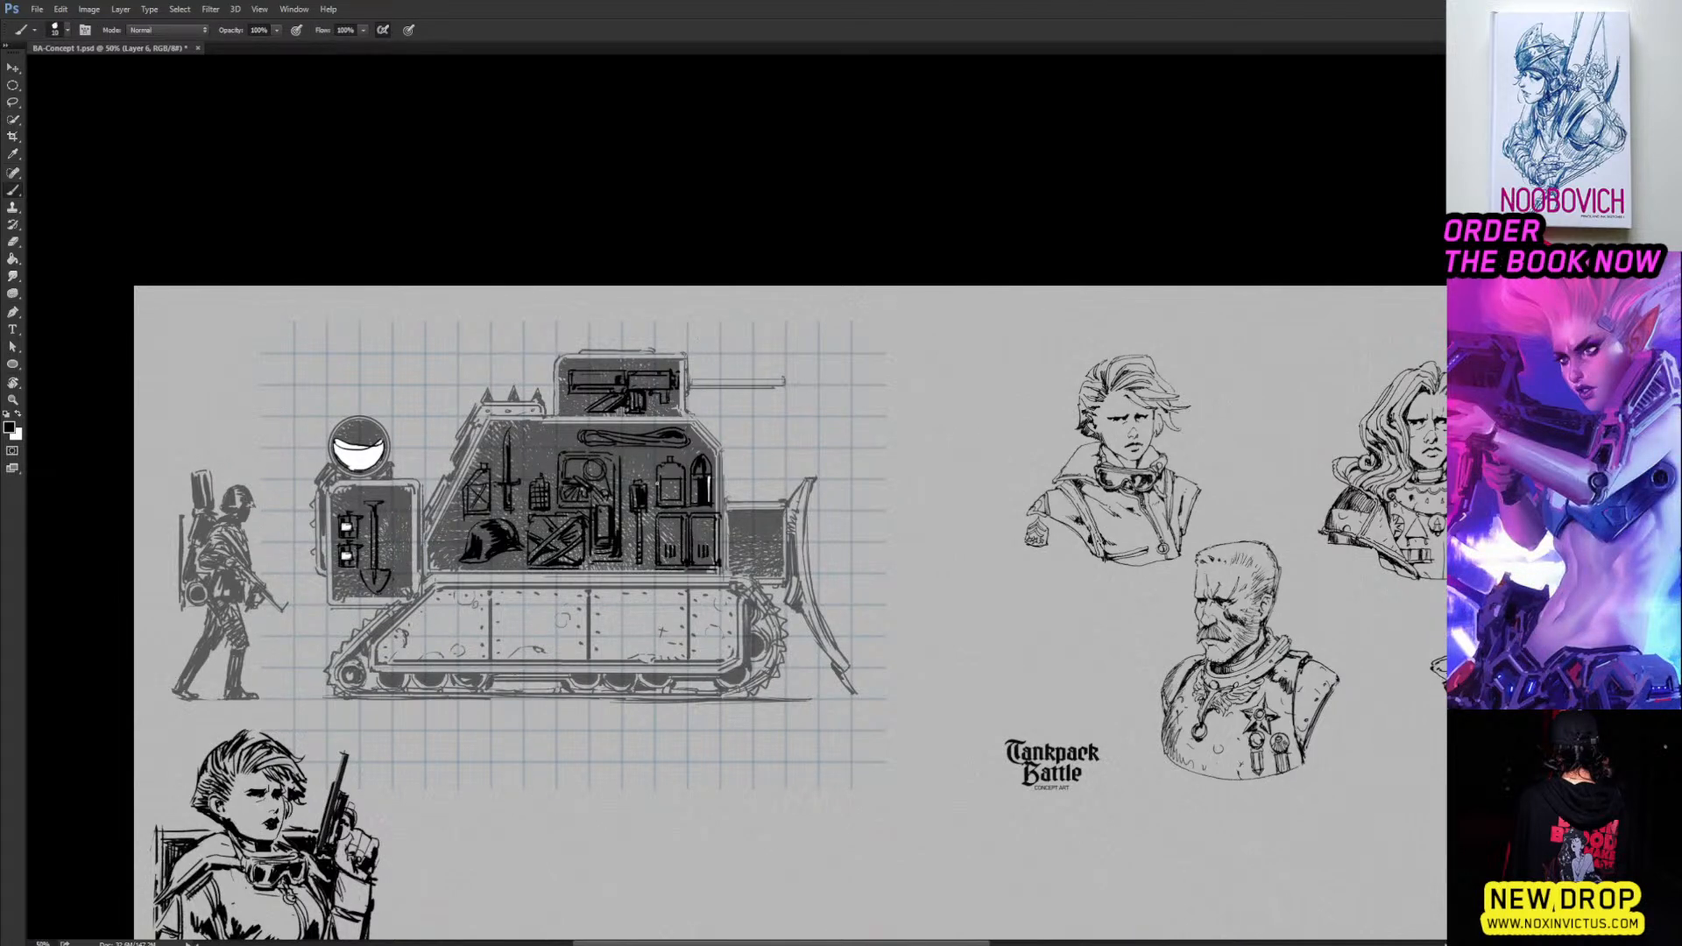
pyautogui.moveTo(663, 498)
pyautogui.mouseDown()
pyautogui.moveTo(653, 474)
pyautogui.moveTo(665, 483)
pyautogui.mouseUp()
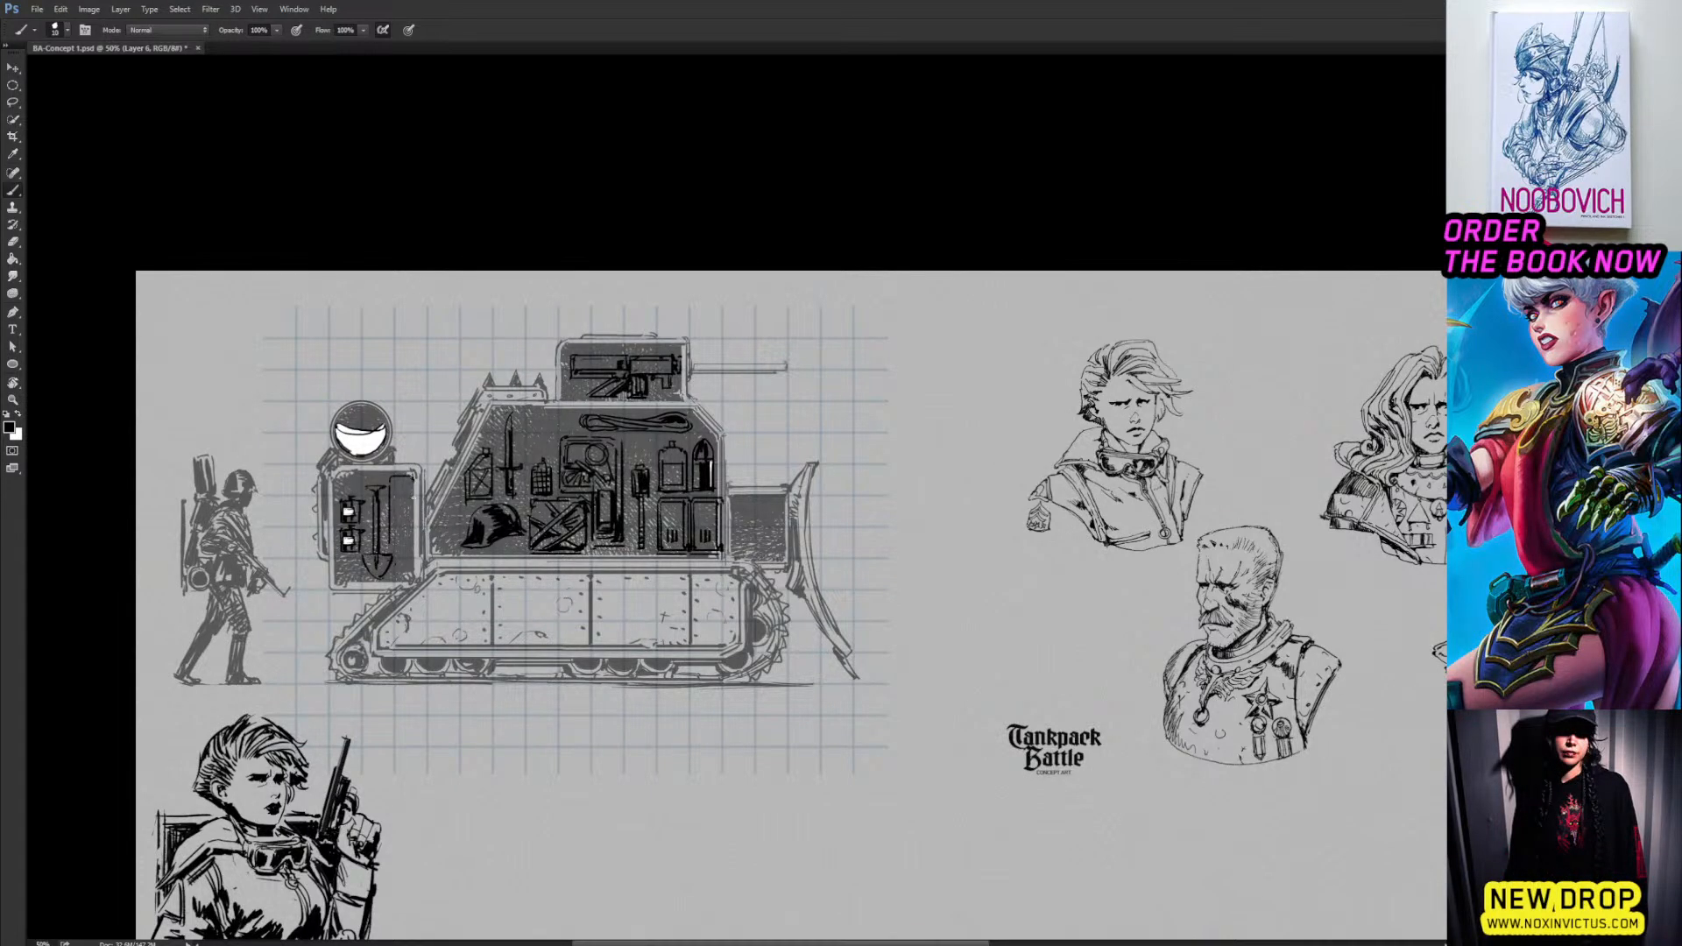
pyautogui.moveTo(413, 473); pyautogui.dragTo(411, 544)
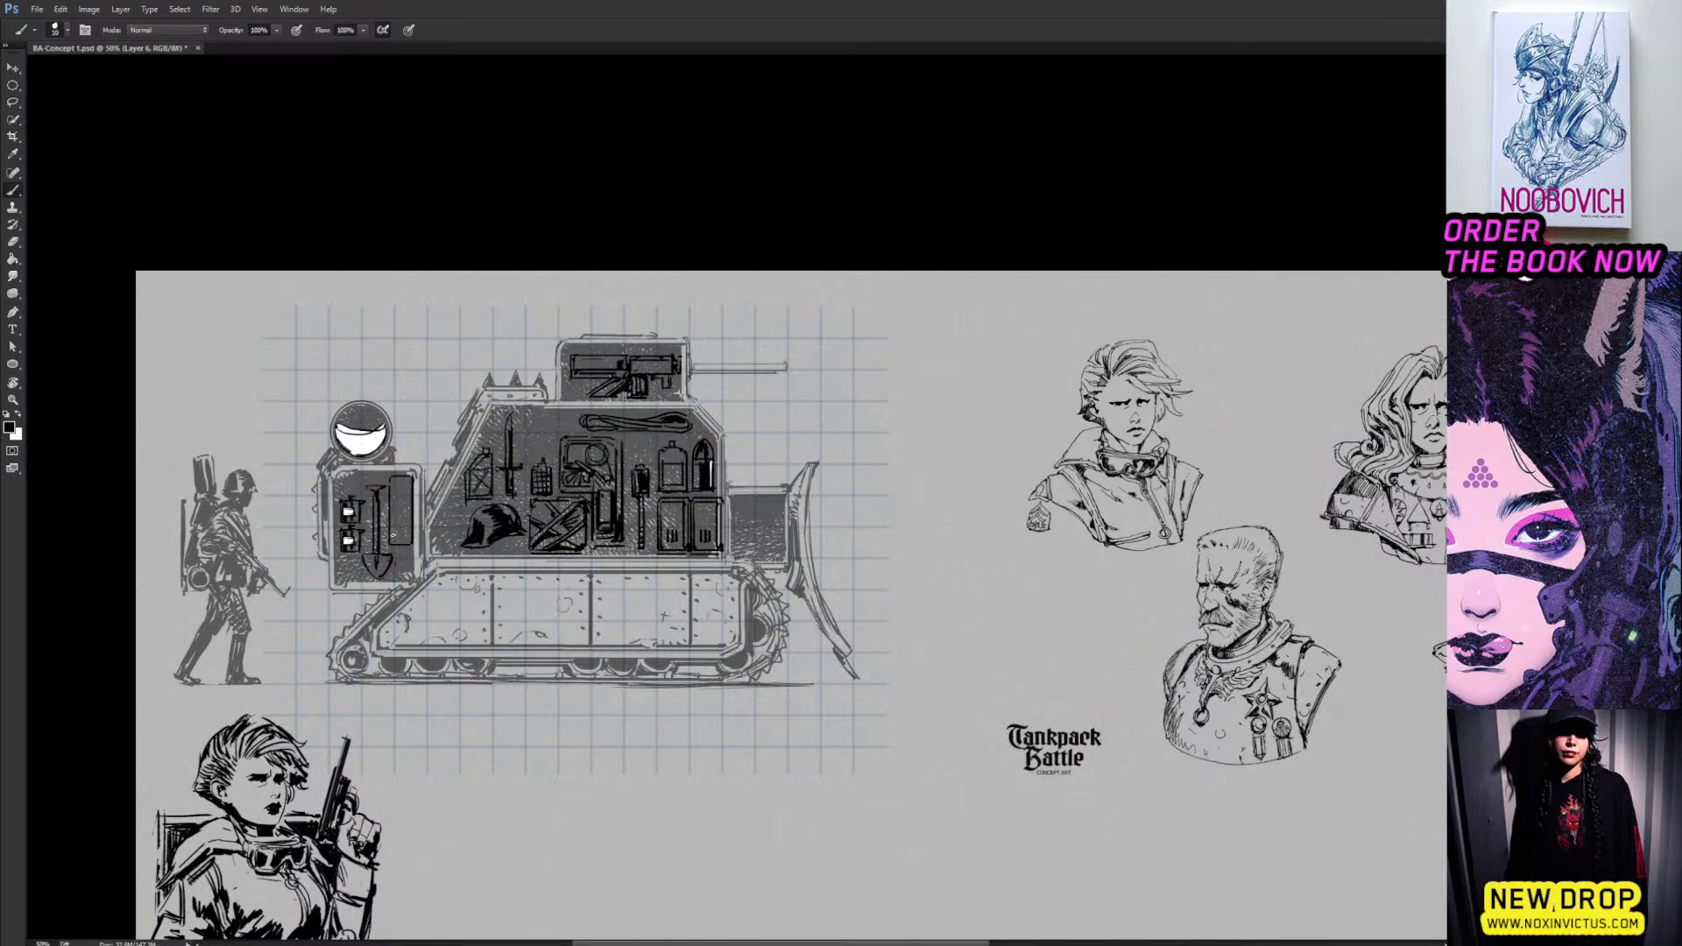
pyautogui.moveTo(391, 538)
pyautogui.mouseDown()
pyautogui.moveTo(394, 479)
pyautogui.moveTo(410, 482)
pyautogui.moveTo(407, 534)
pyautogui.mouseUp()
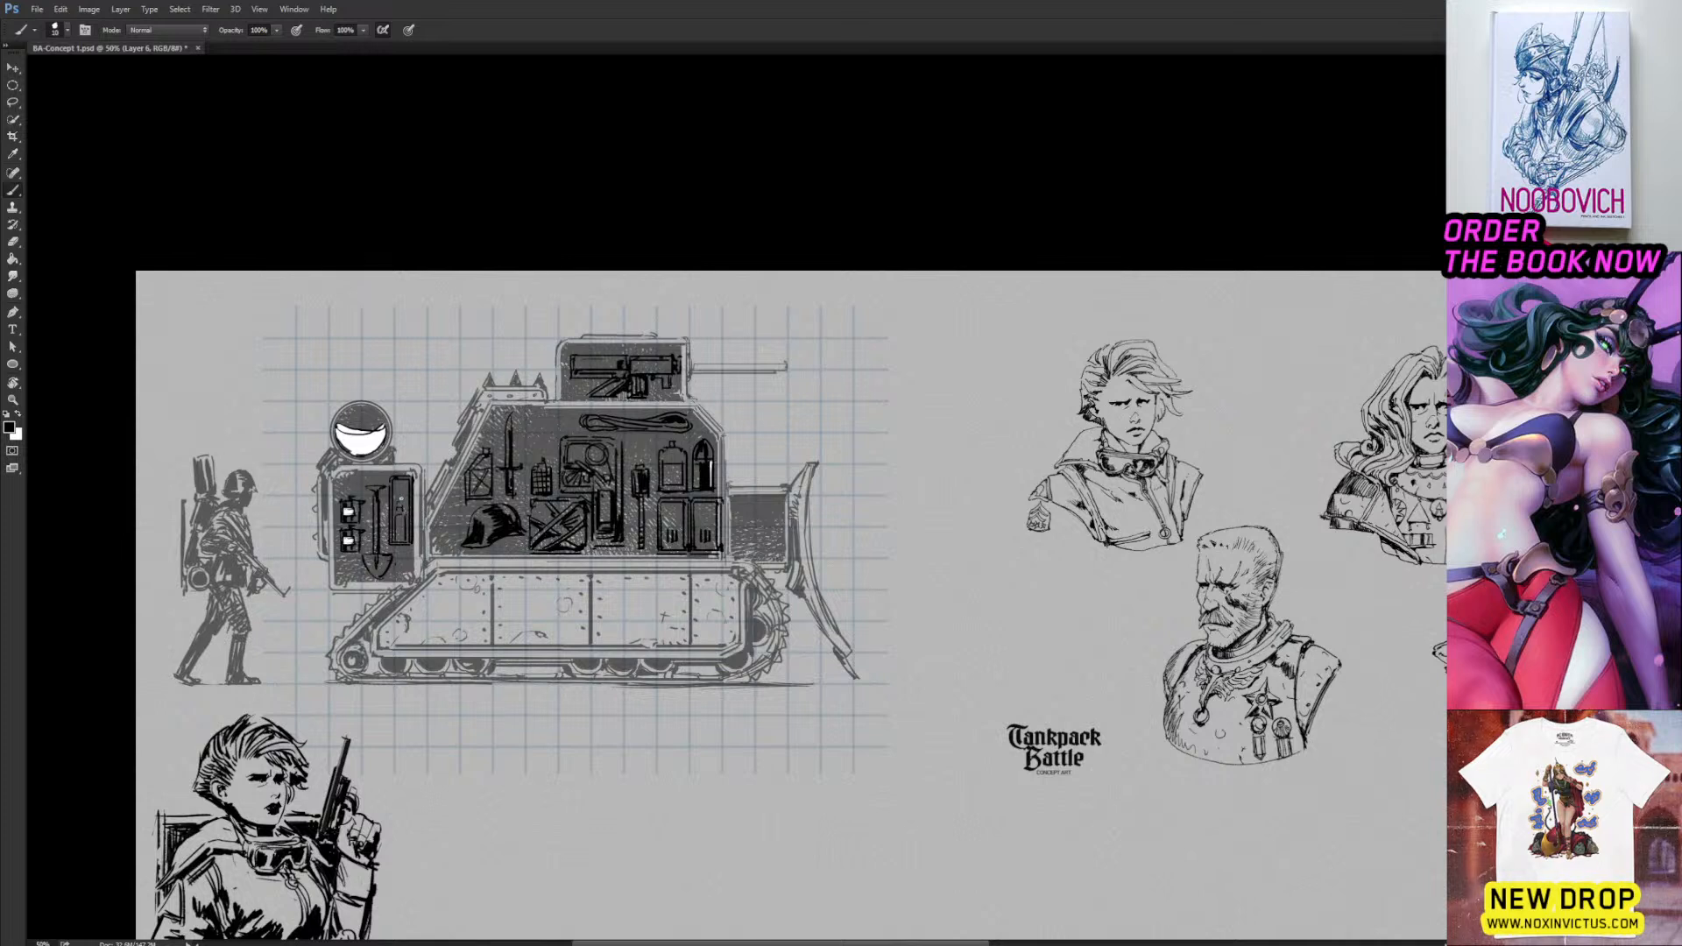
pyautogui.moveTo(398, 480); pyautogui.dragTo(404, 493)
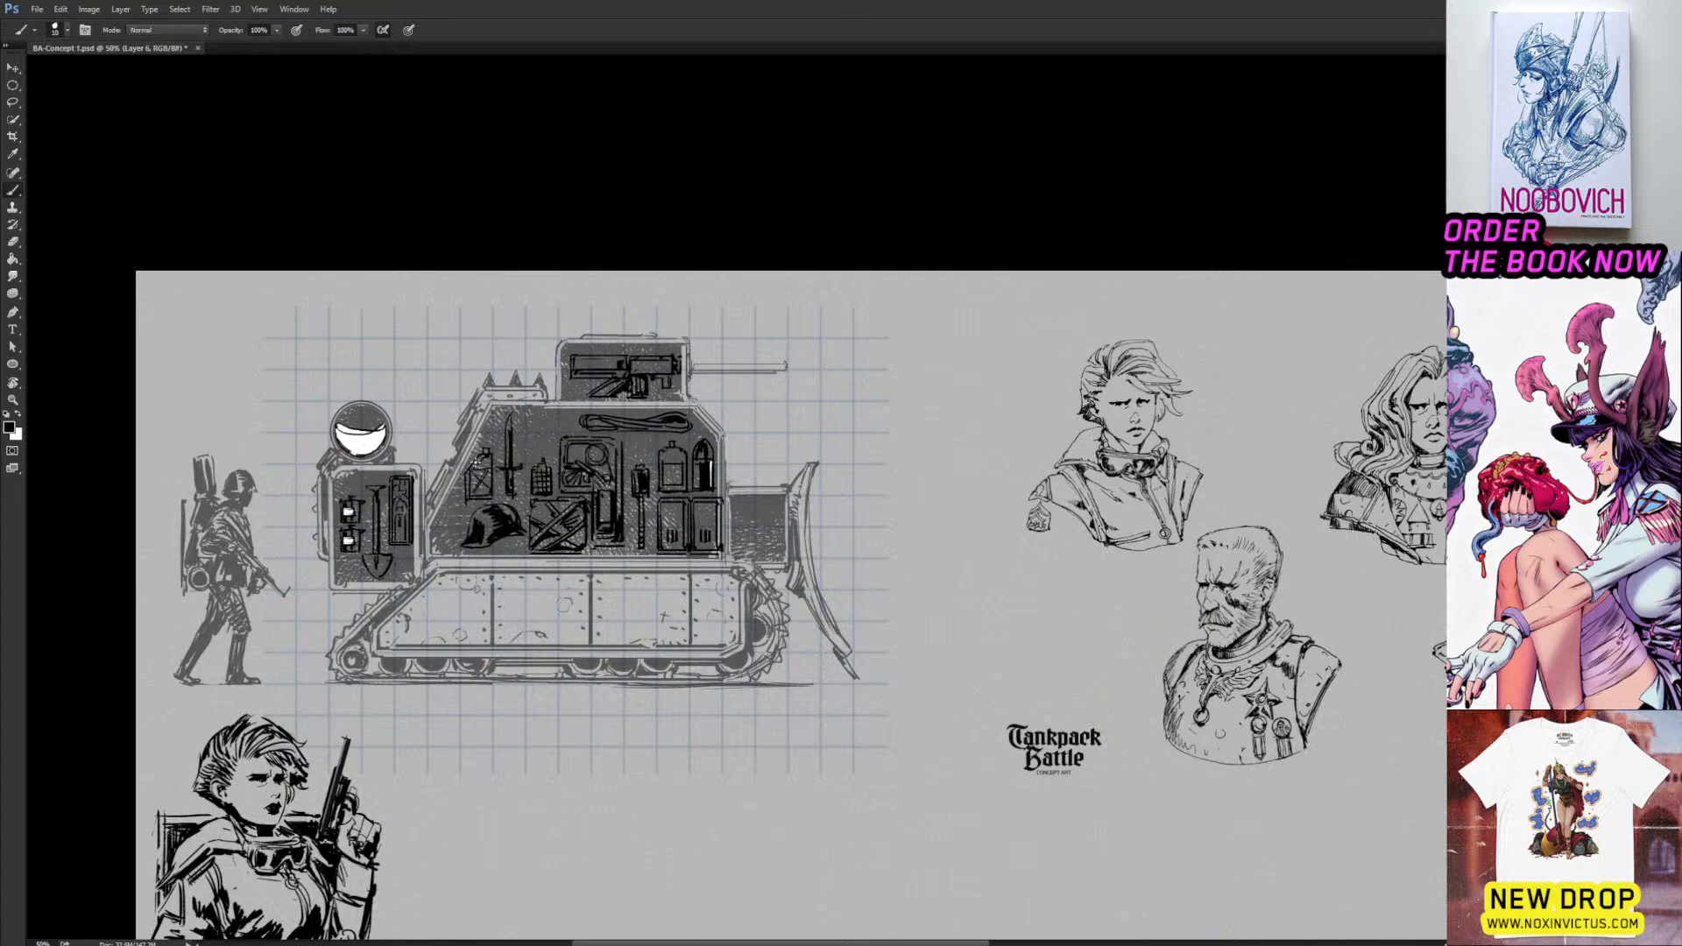
# Merge Layer 6 with the copied item and the tall panel into the equipment ink on Layer 5.
pyautogui.press('w')
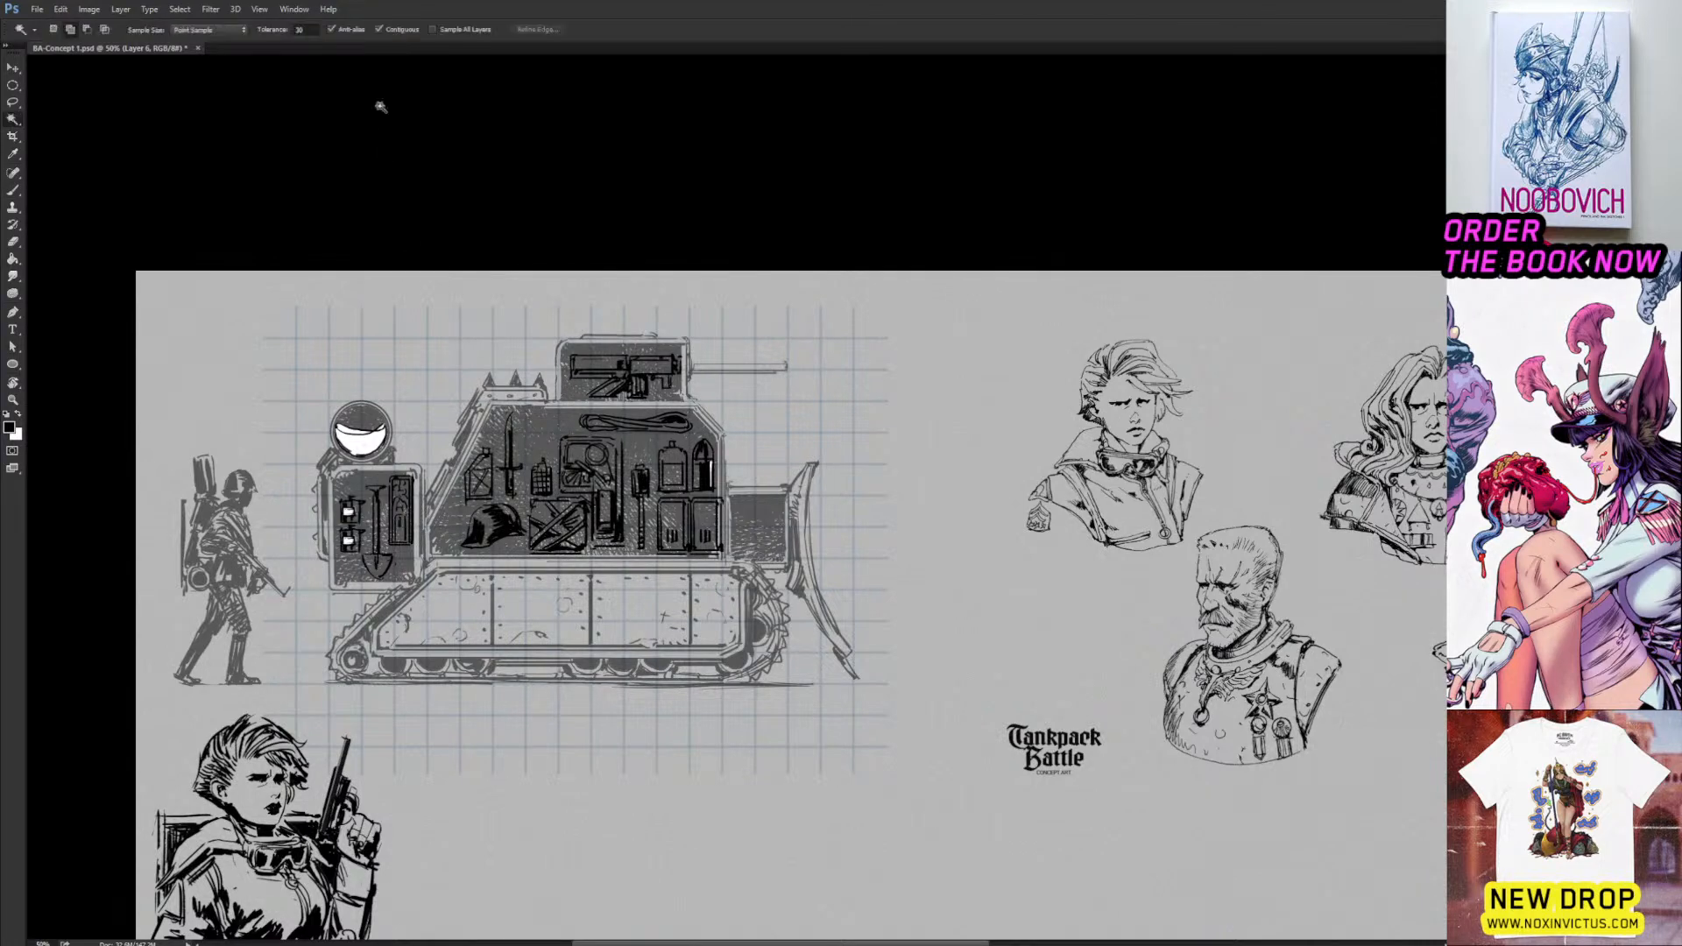
pyautogui.hotkey('shift', 'w')
pyautogui.click(485, 328)
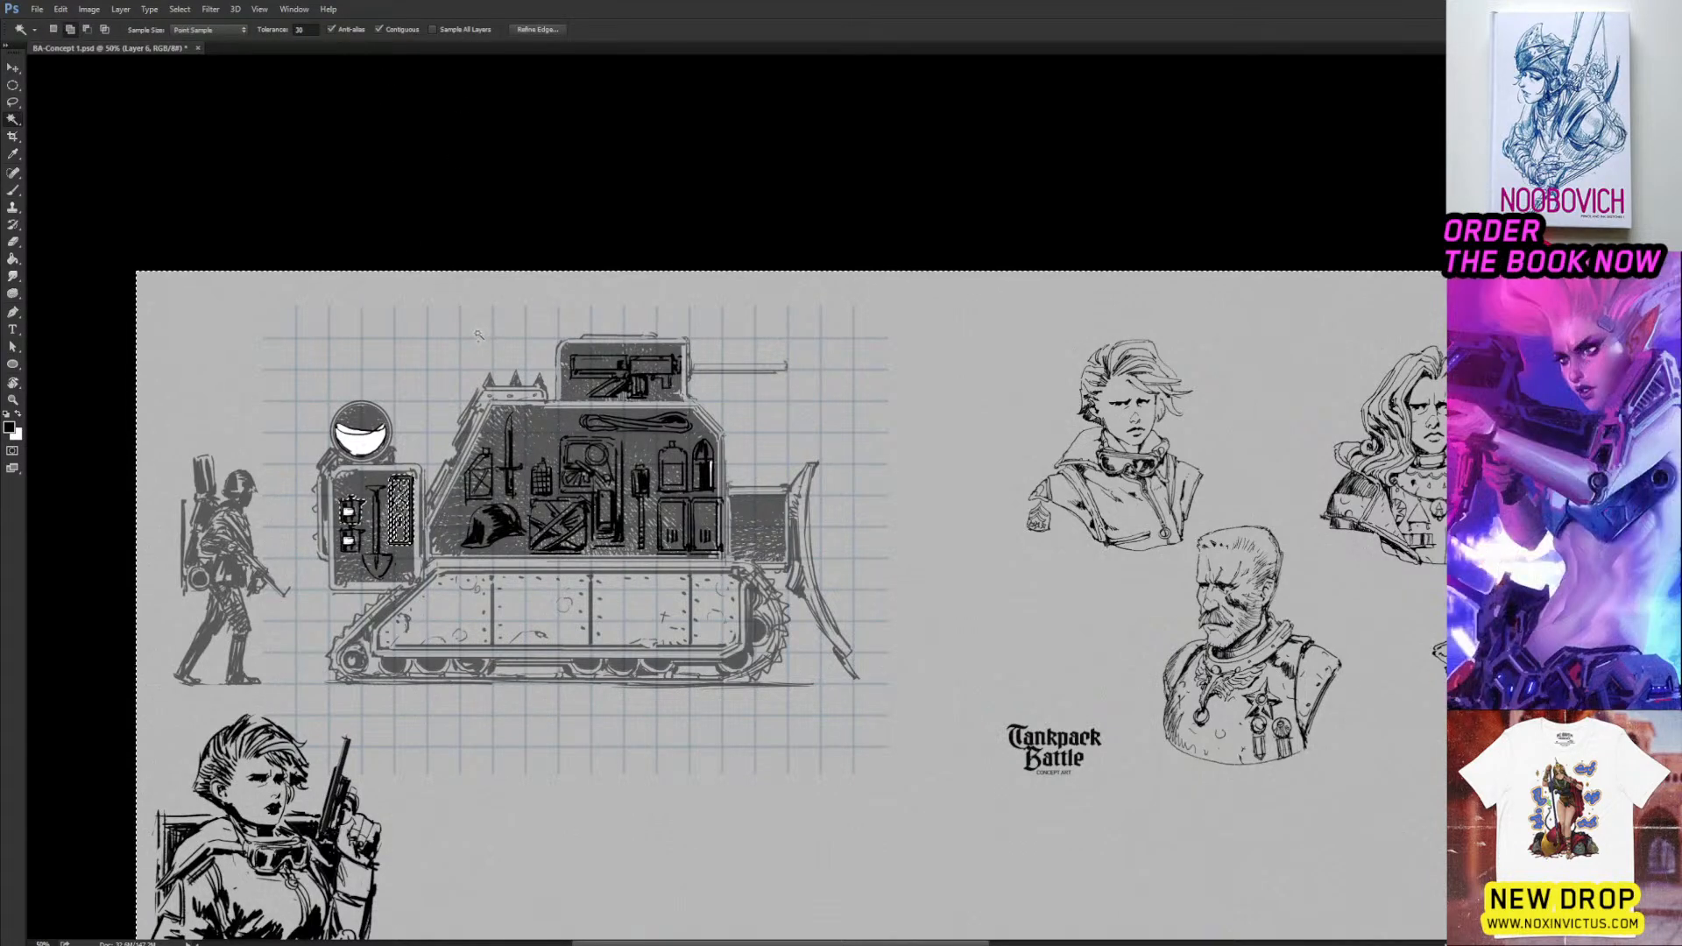
pyautogui.hotkey('ctrl', 'd')
pyautogui.hotkey('alt', '[')
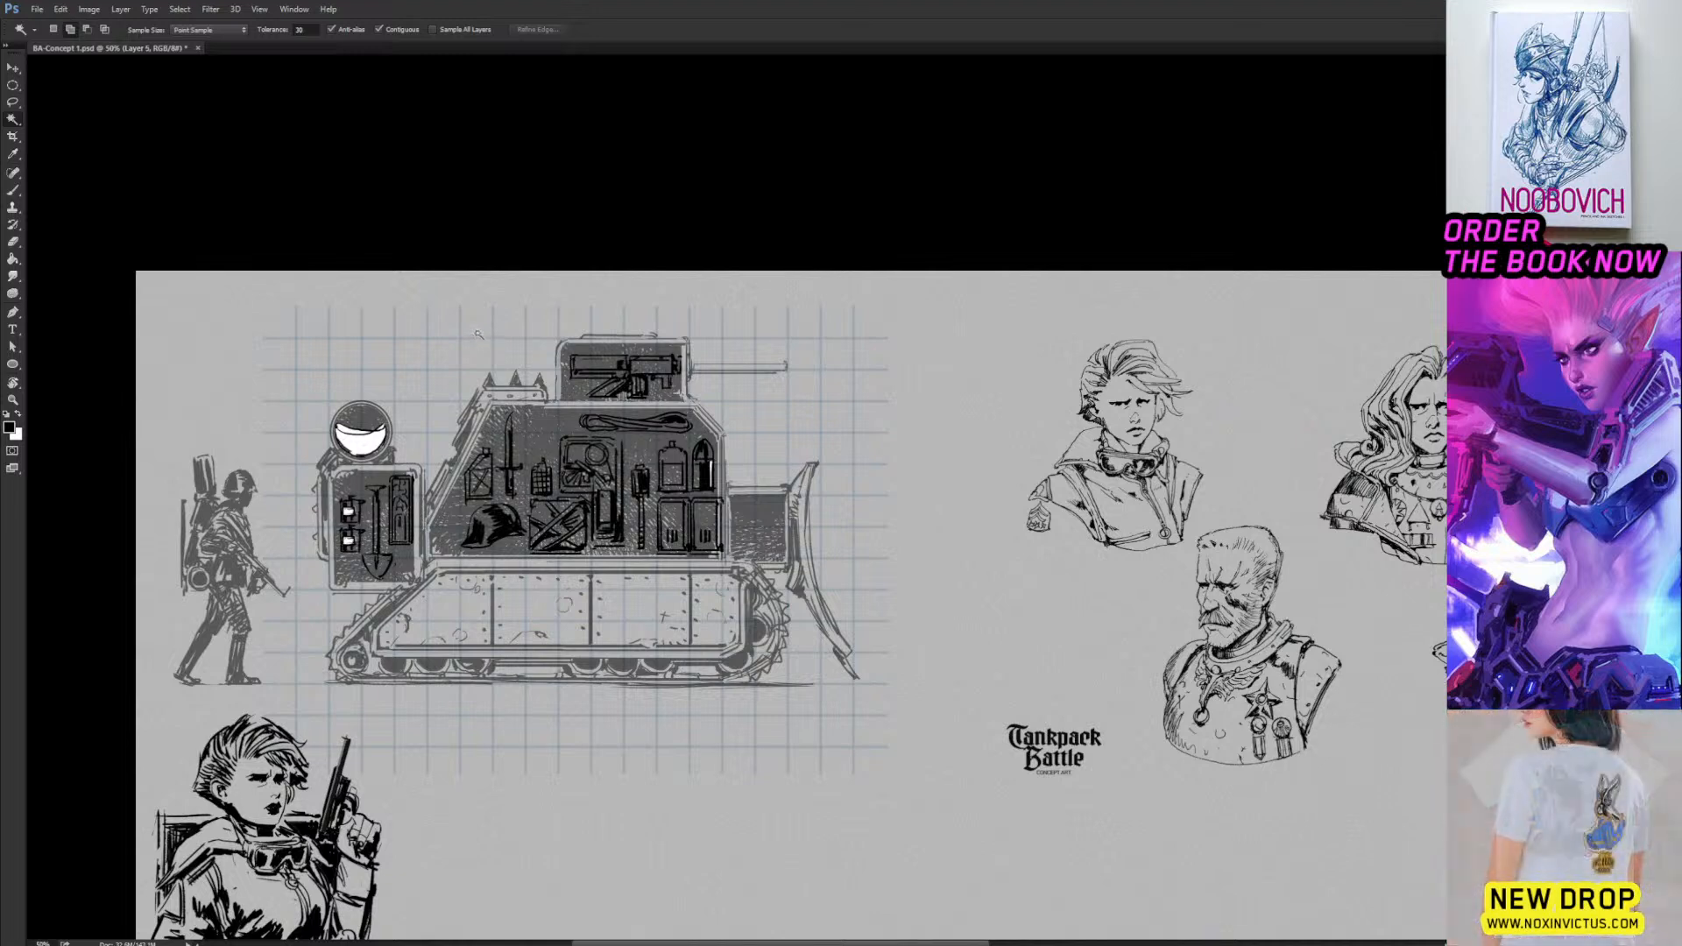
# Check the selection of the empty area around the equipment with Quick Mask and hide the tank and soldier drawing.
pyautogui.click(477, 339)
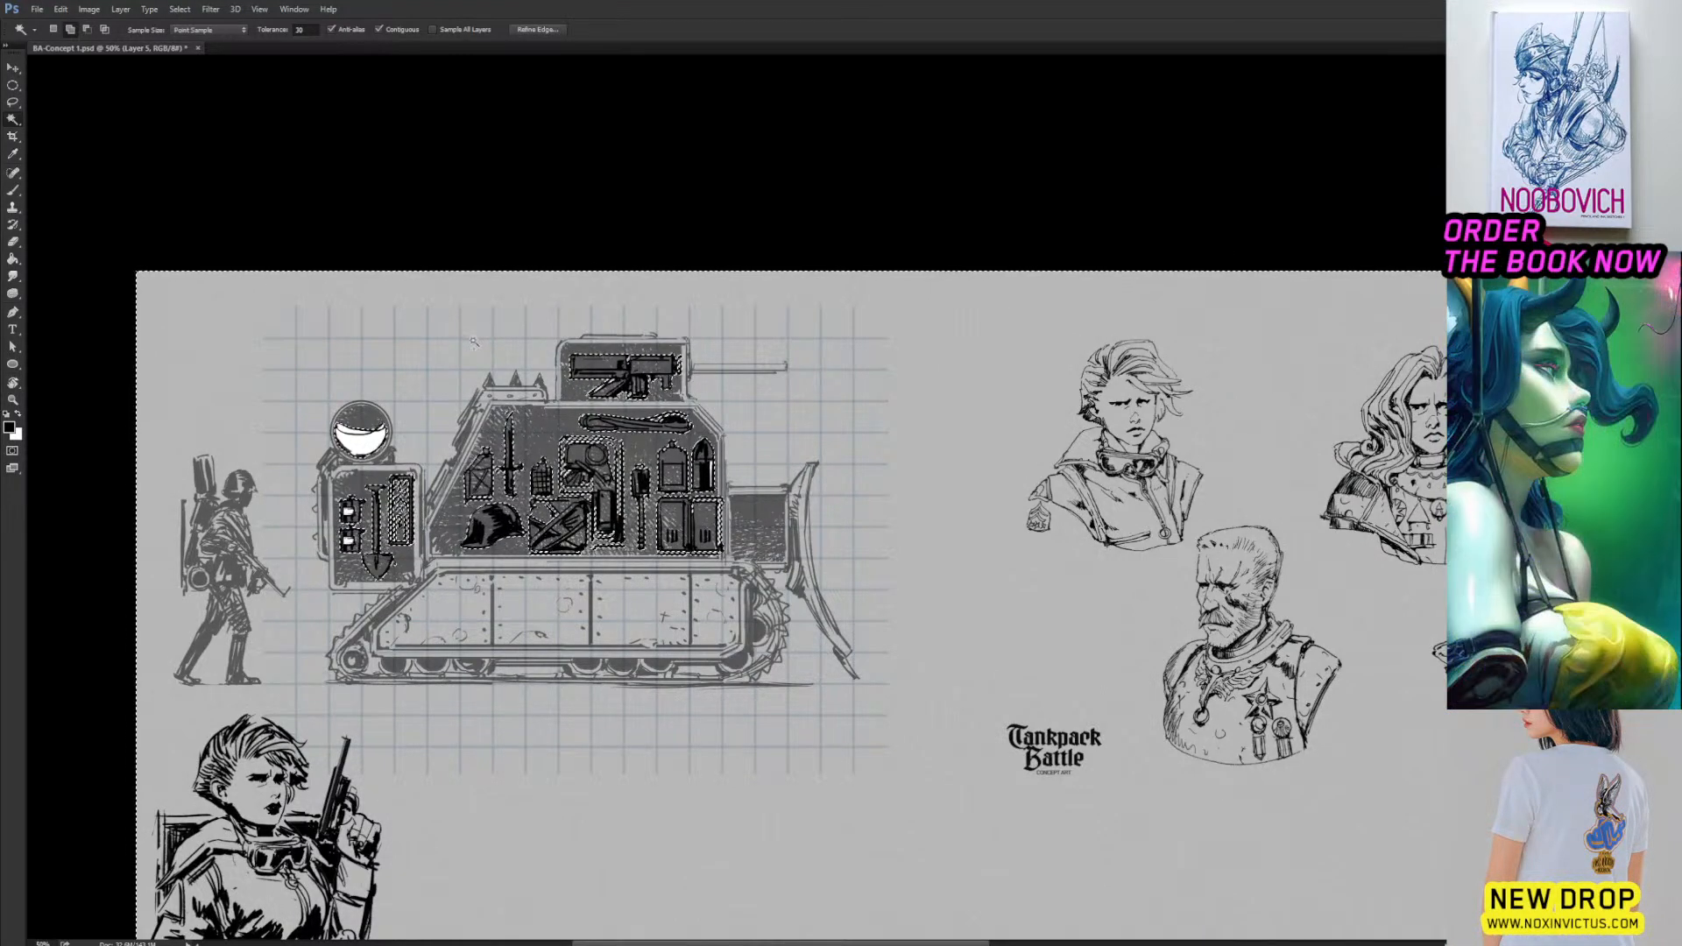
pyautogui.press('q')
pyautogui.press('q')
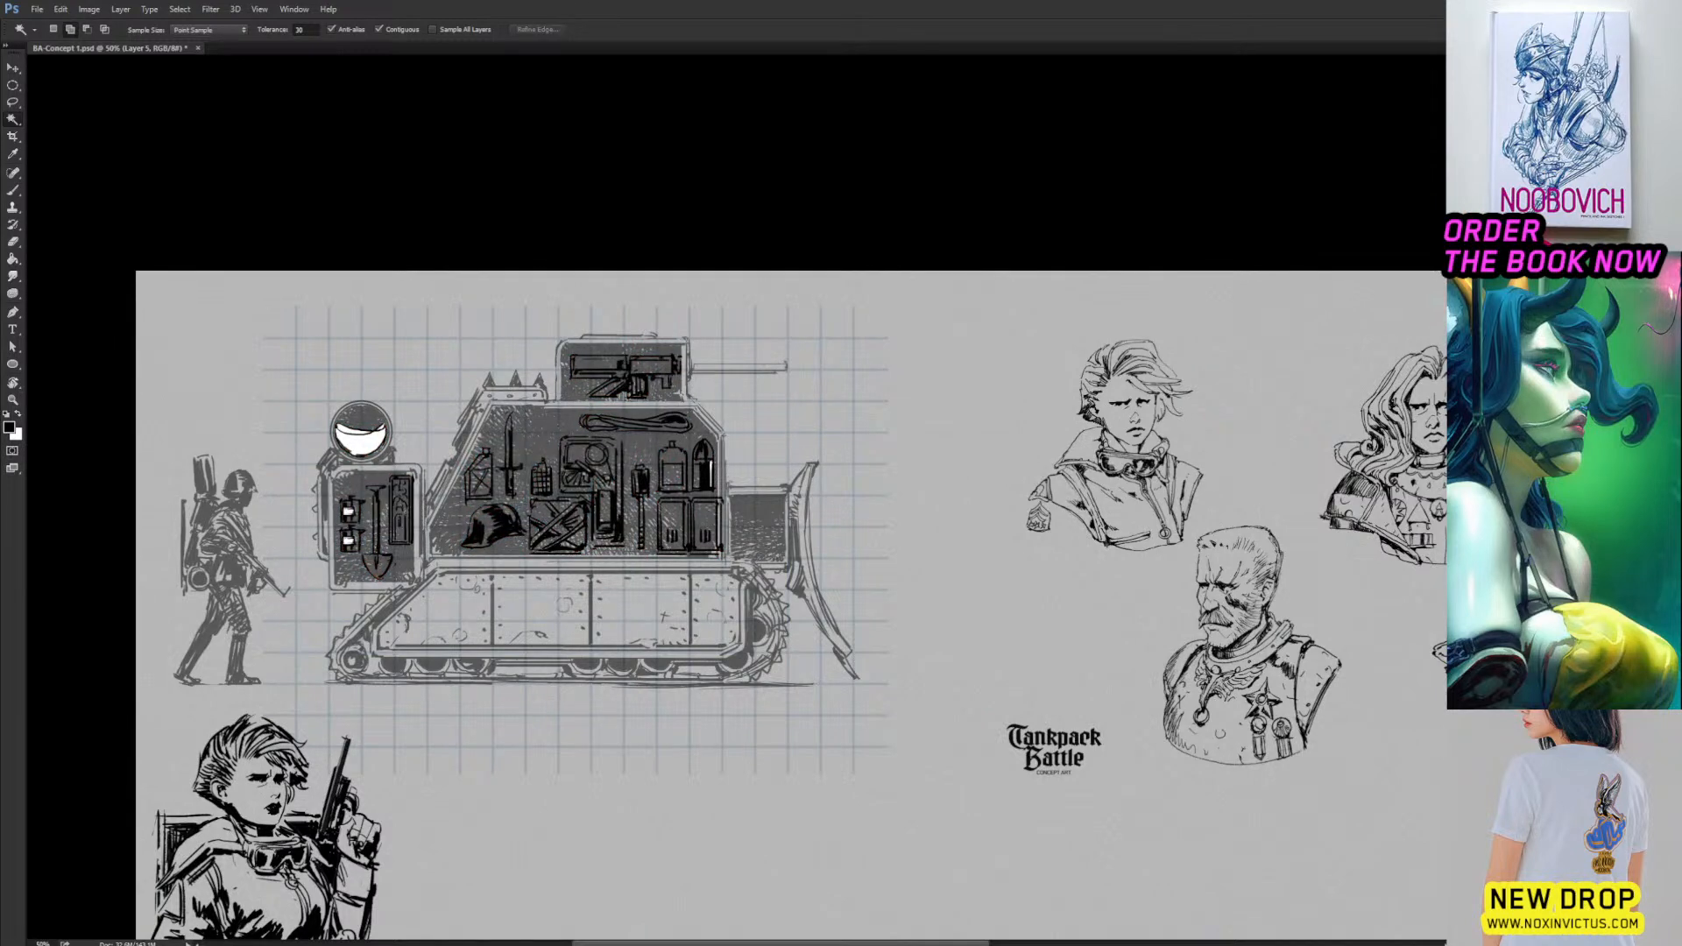
pyautogui.press('Delete')
# Close gaps in the equipment outlines and check the surrounding area's selection in Quick Mask.
pyautogui.press('b')
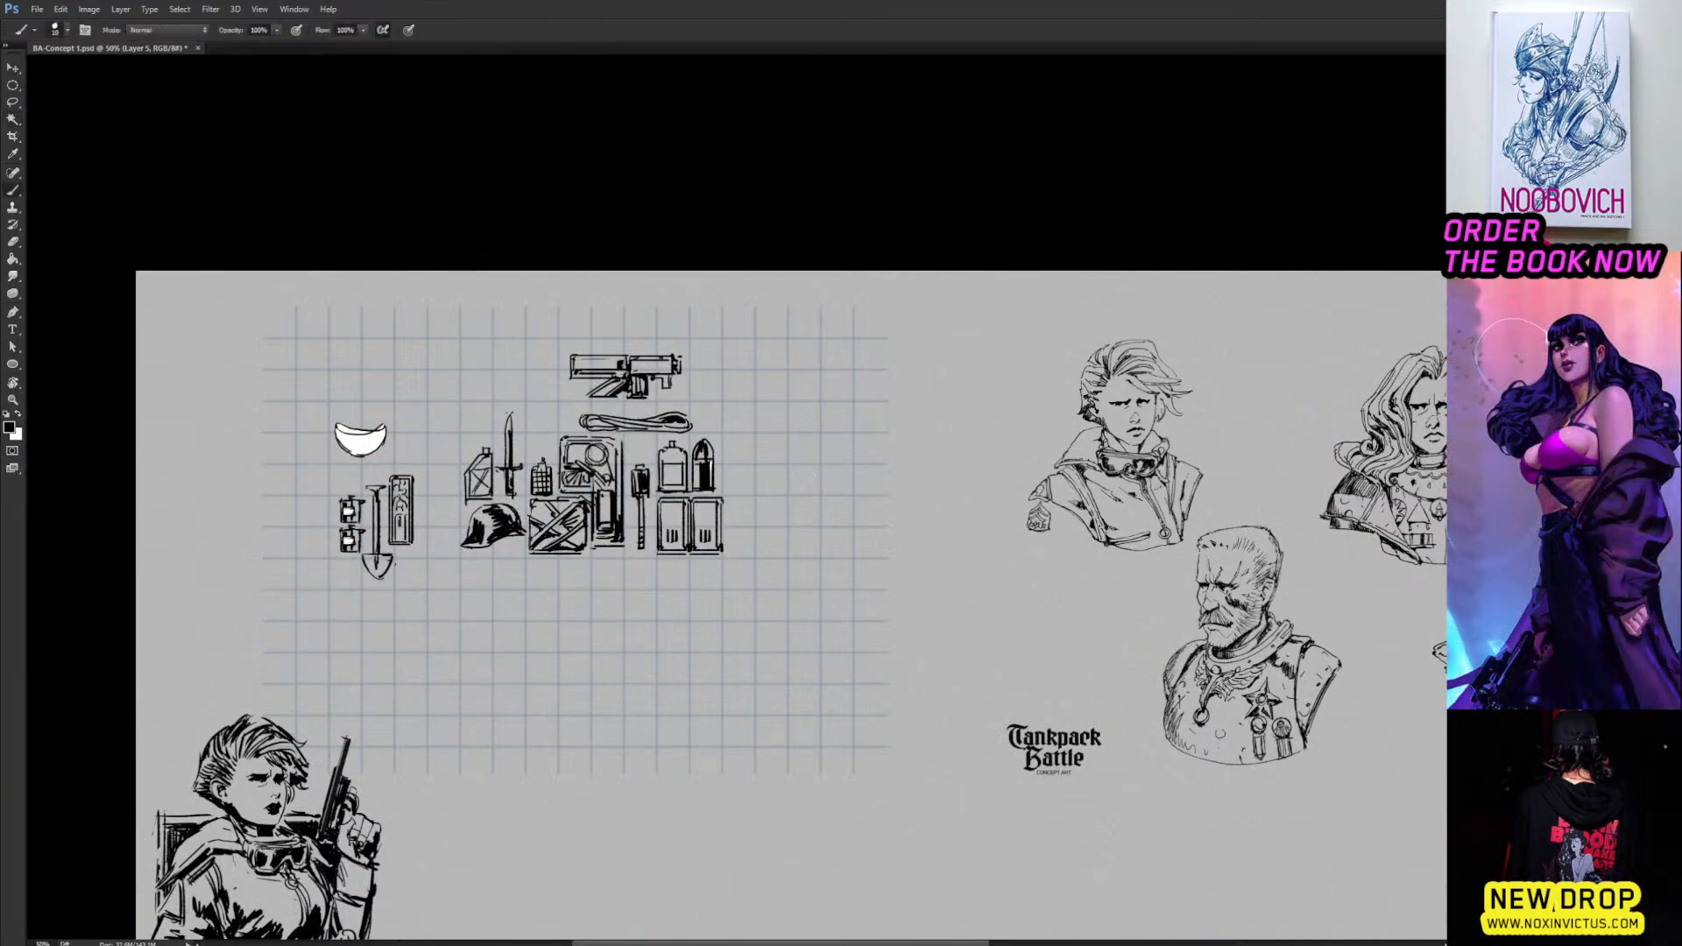
pyautogui.press('e')
pyautogui.press('b')
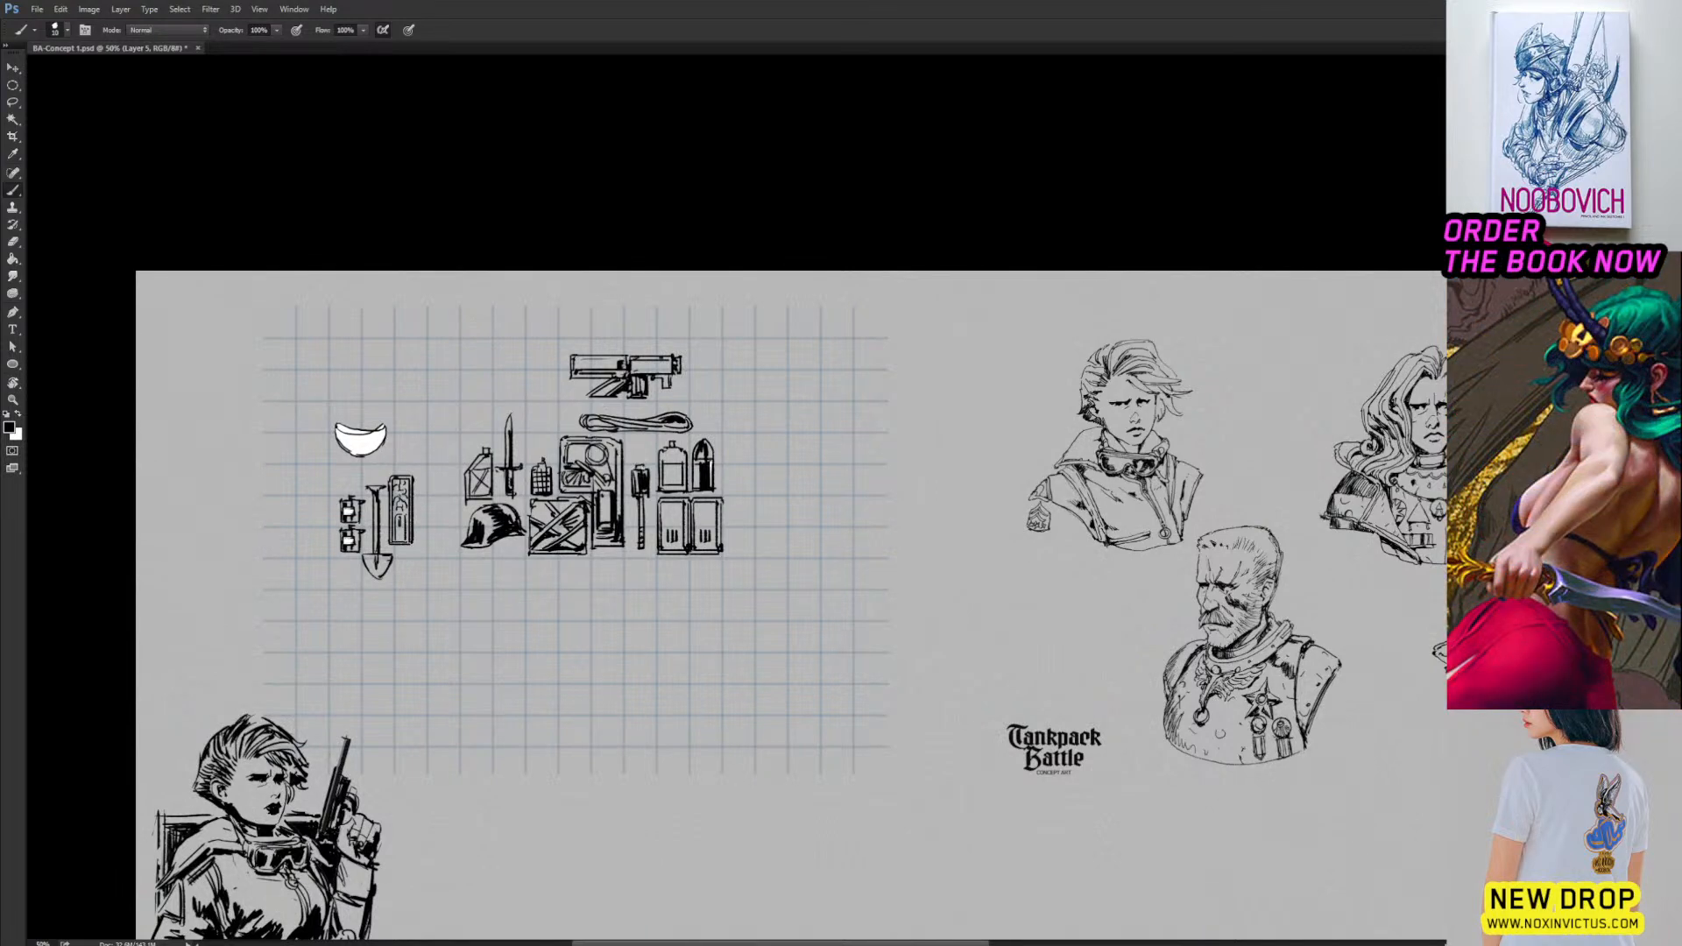
pyautogui.press('w')
pyautogui.click(575, 416)
pyautogui.press('q')
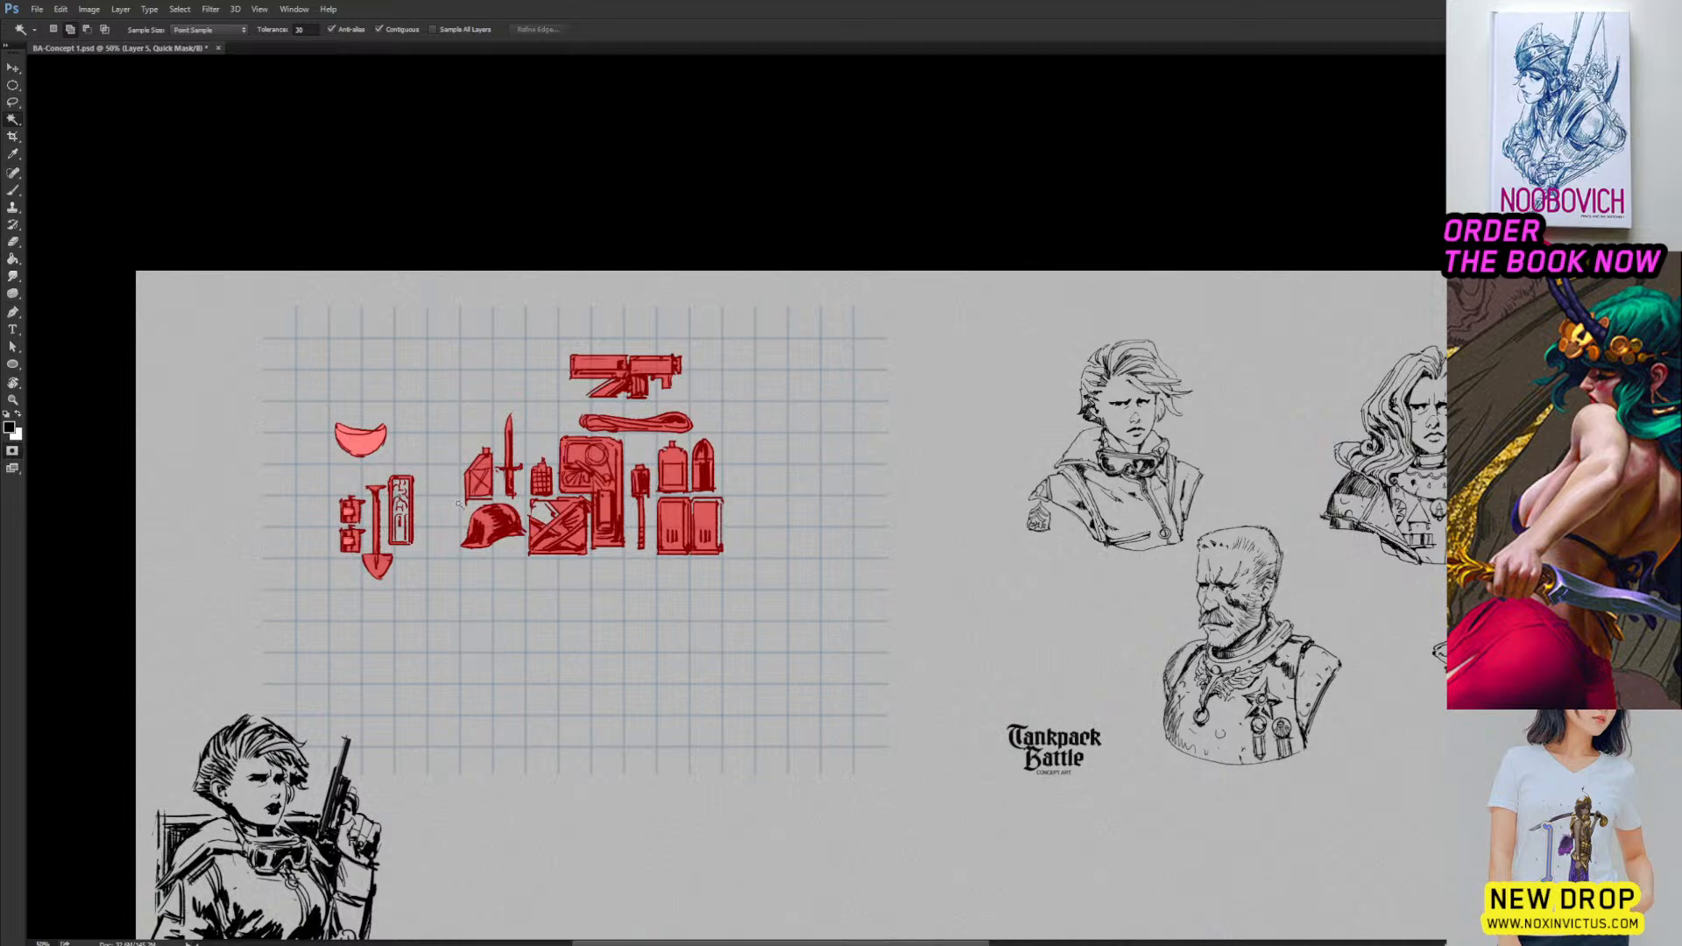
pyautogui.press('q')
pyautogui.hotkey('ctrl', 'd')
# Seal the outline of the tall panel beside the spade and recheck the equipment silhouettes in Quick Mask.
pyautogui.press('b')
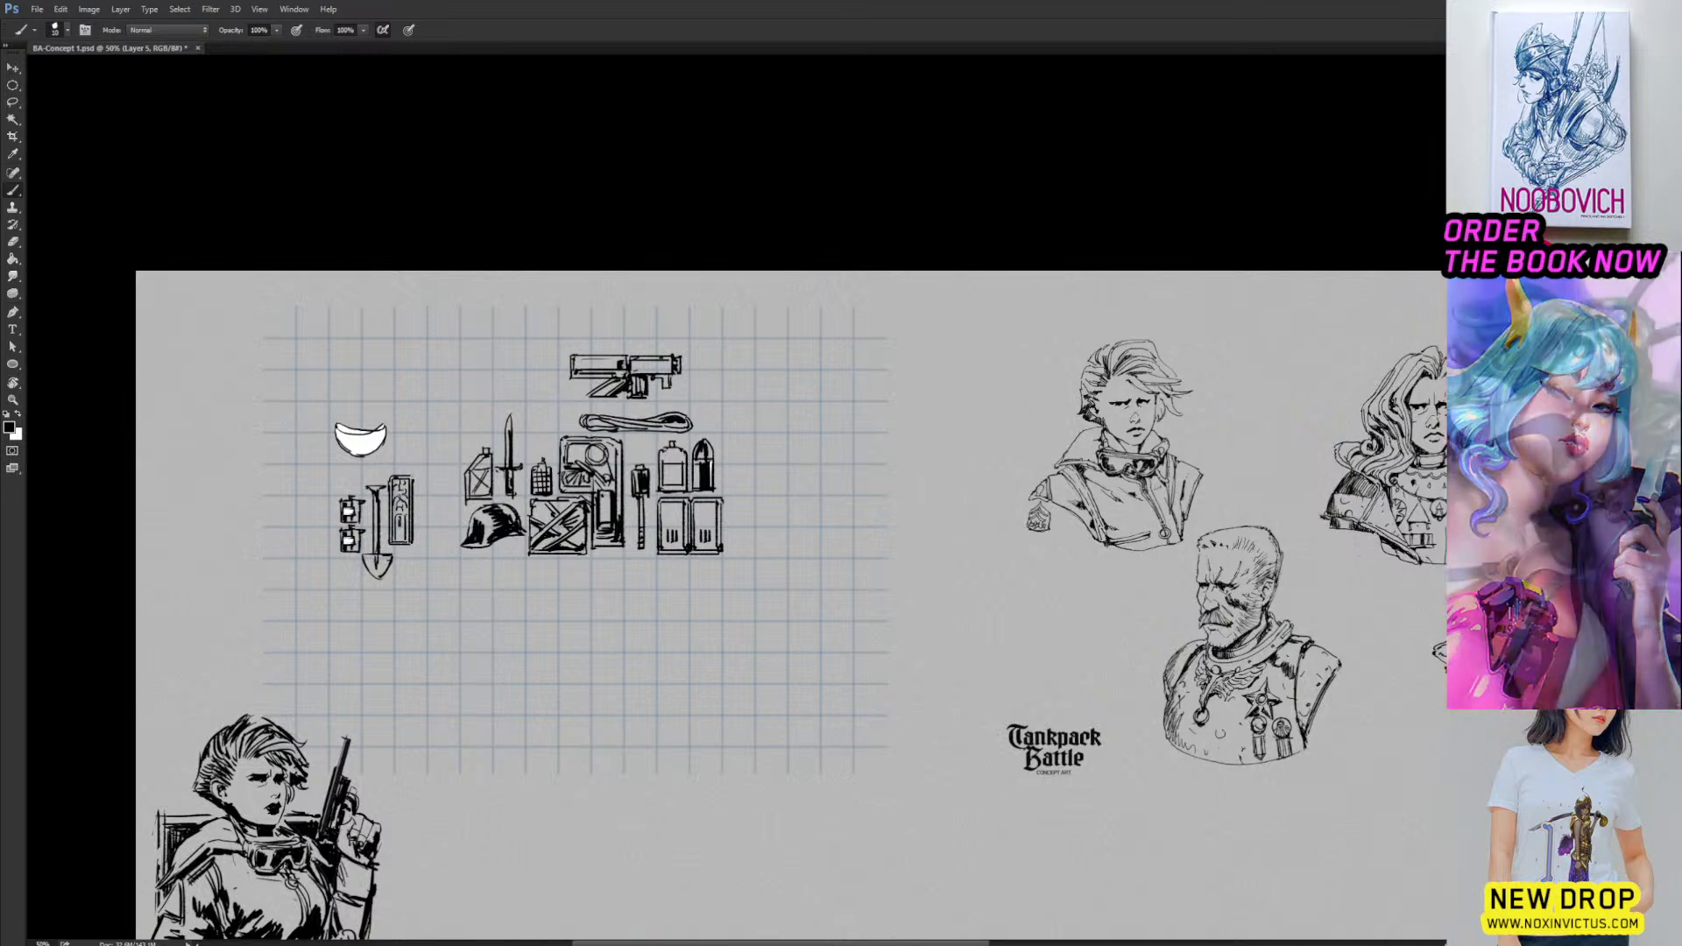
pyautogui.press('w')
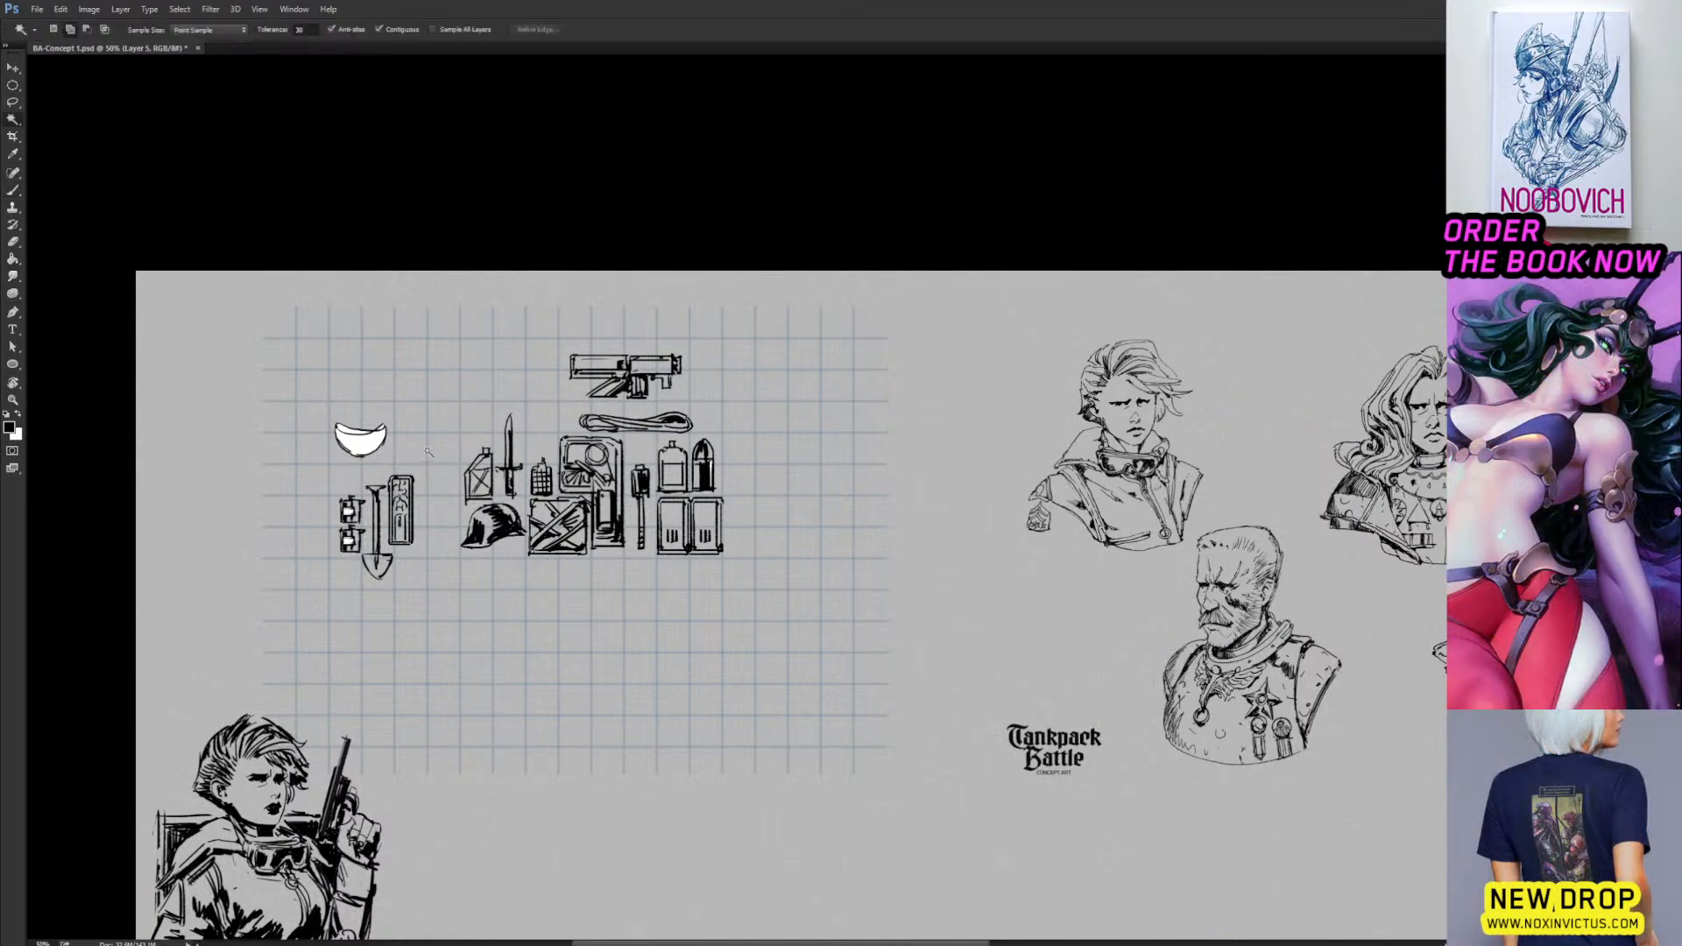
pyautogui.click(426, 454)
pyautogui.press('q')
pyautogui.press('q')
pyautogui.hotkey('ctrl', 'd')
pyautogui.press('b')
pyautogui.press('q')
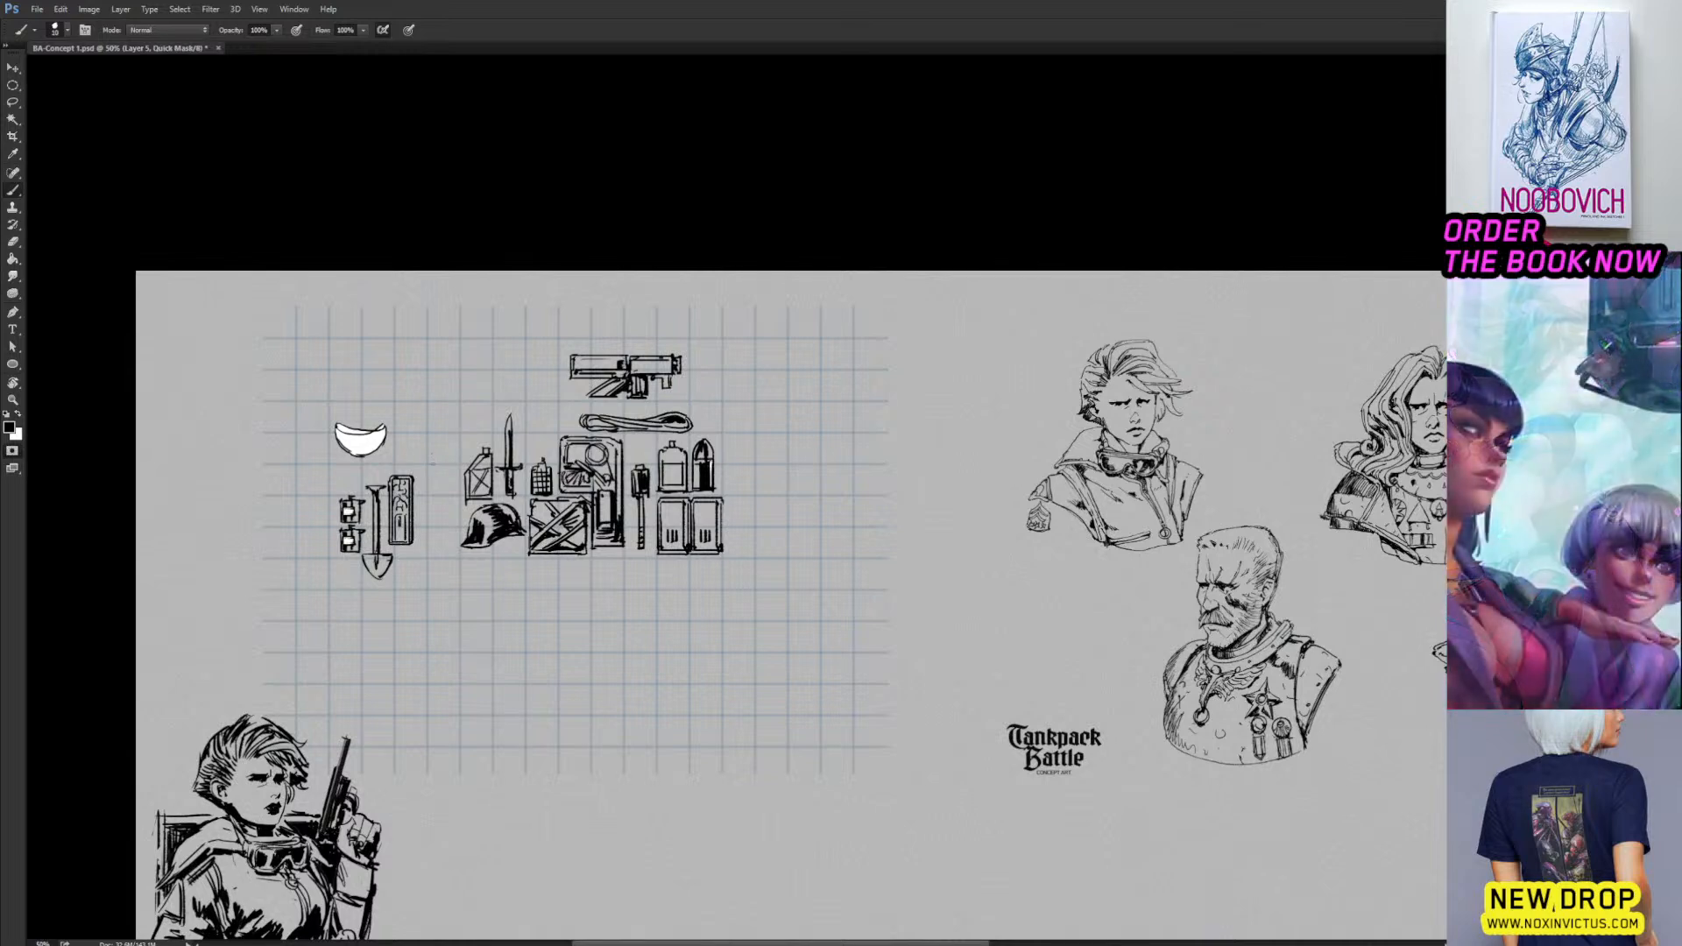
pyautogui.press('w')
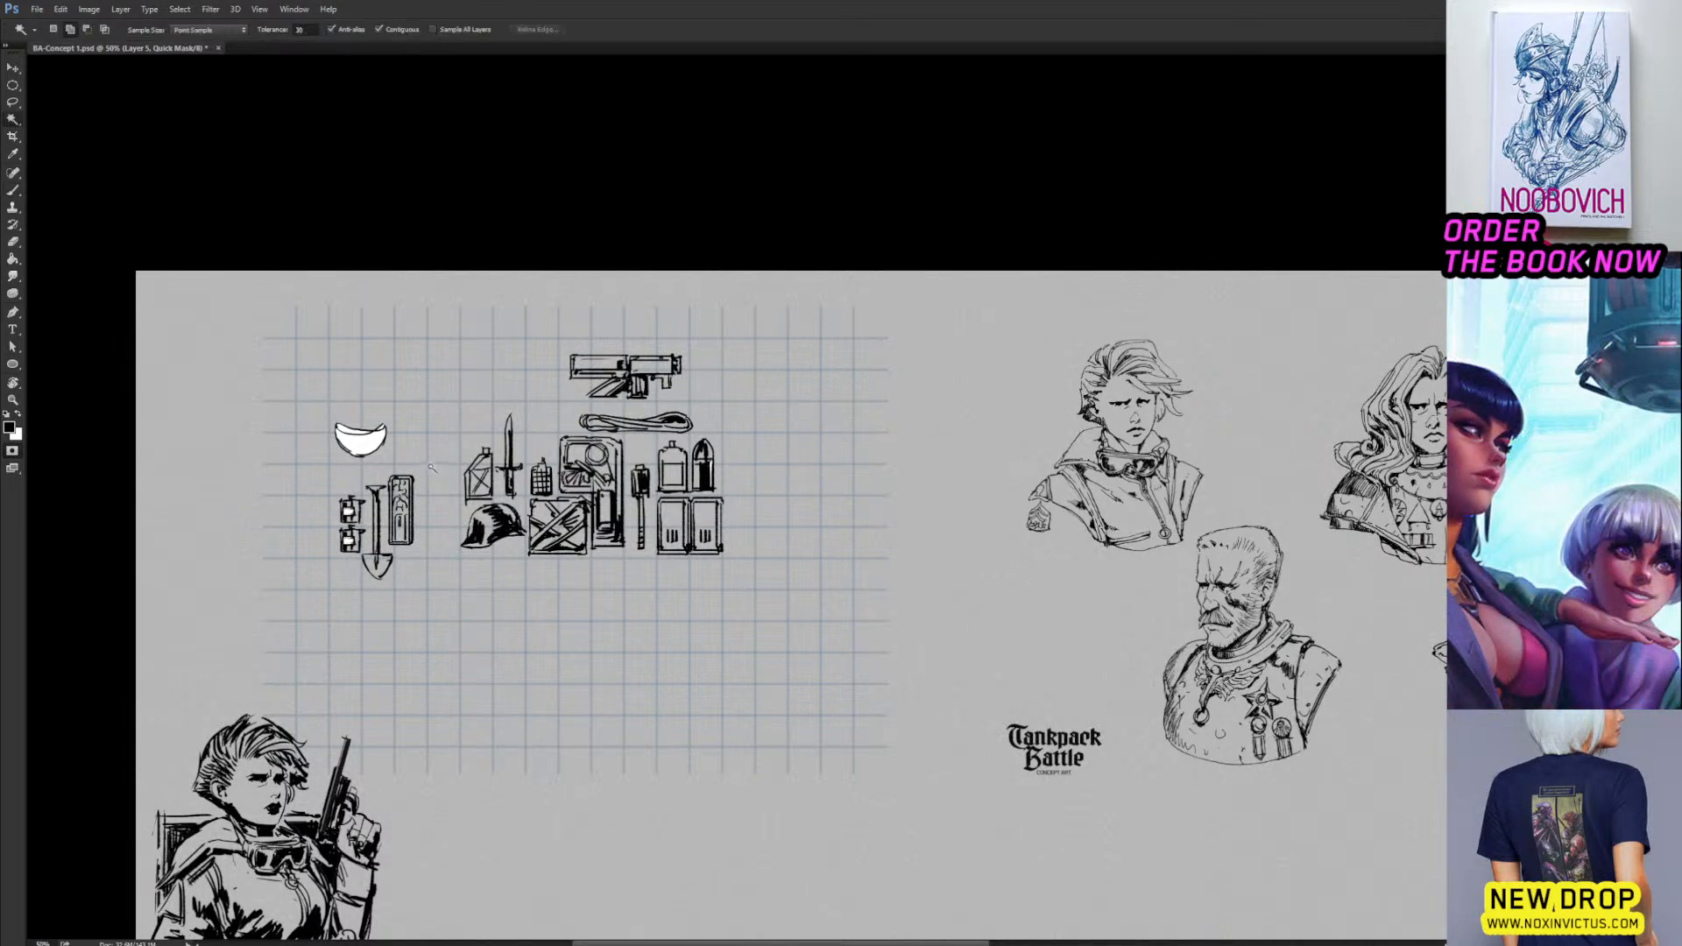
pyautogui.press('q')
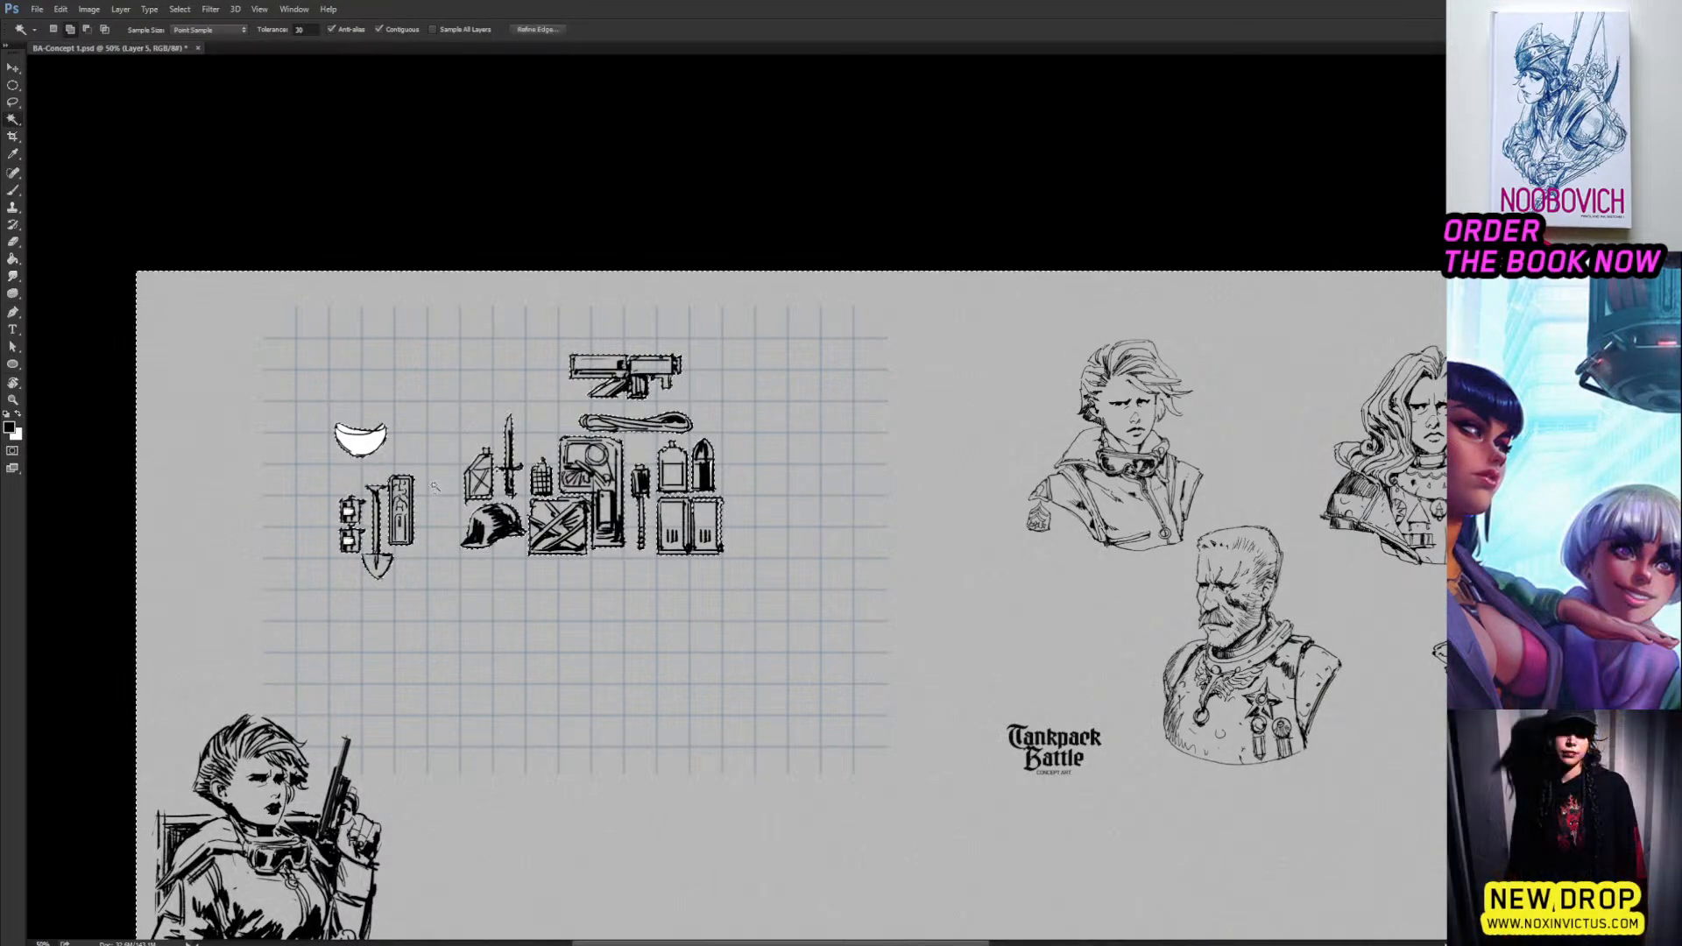
pyautogui.press('q')
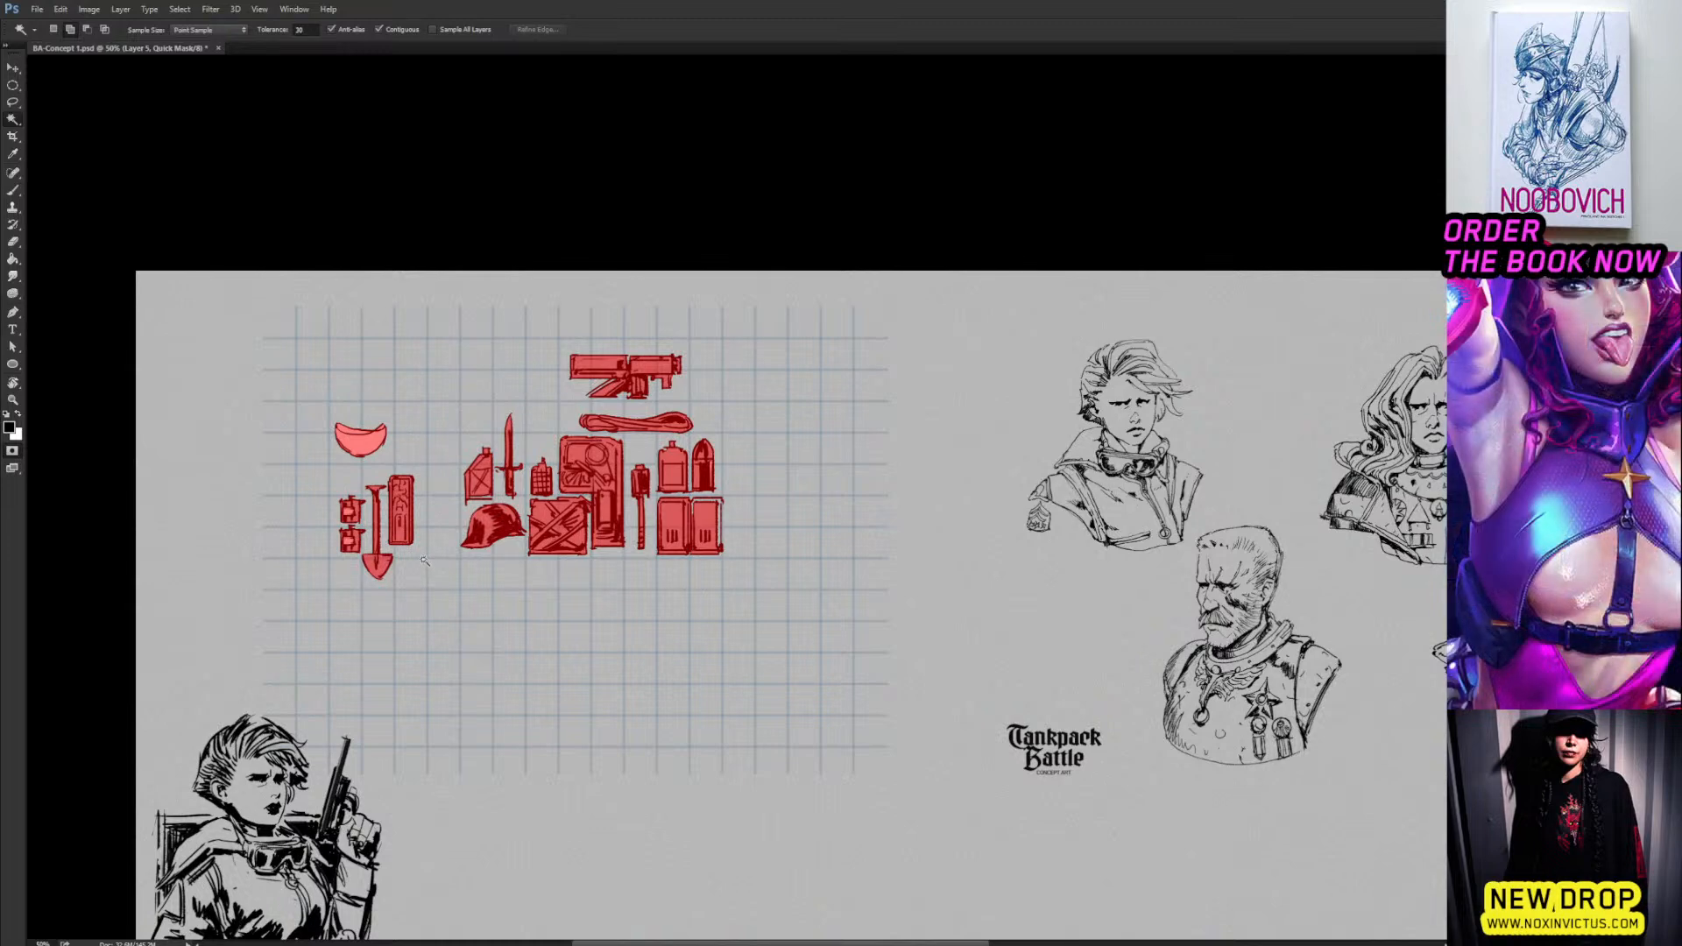
pyautogui.press('q')
pyautogui.hotkey('ctrl', 'd')
pyautogui.press('b')
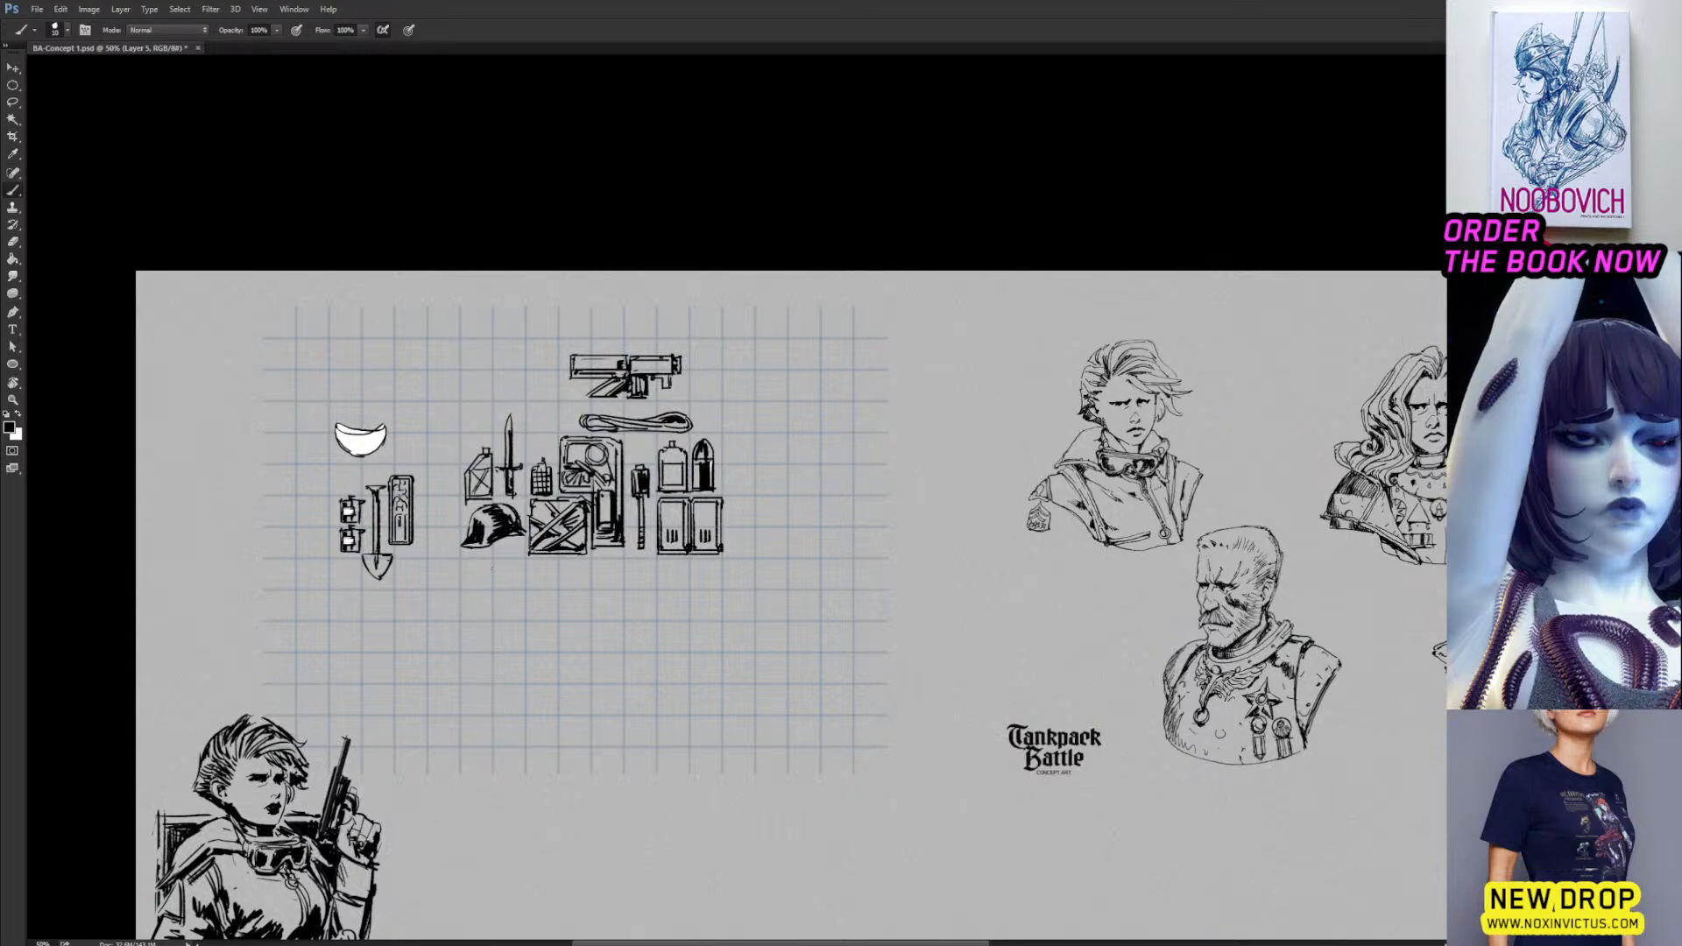
# Select the equipment silhouettes, fill them with white on a new layer and clear the selection.
pyautogui.press('w')
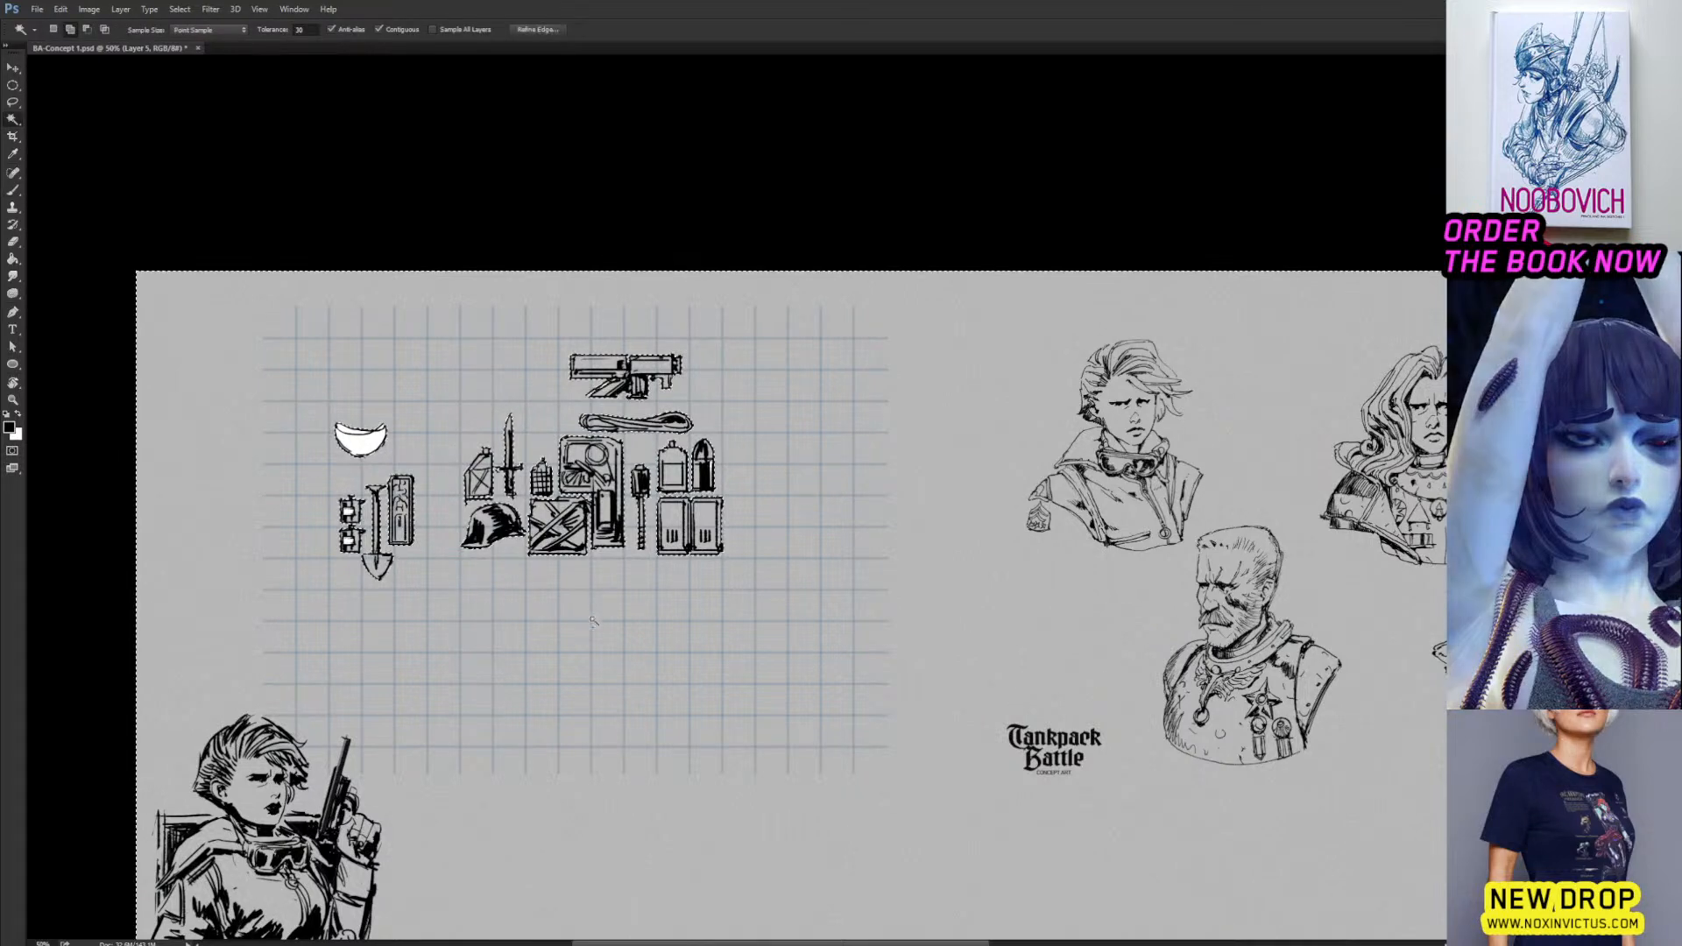
pyautogui.click(535, 608)
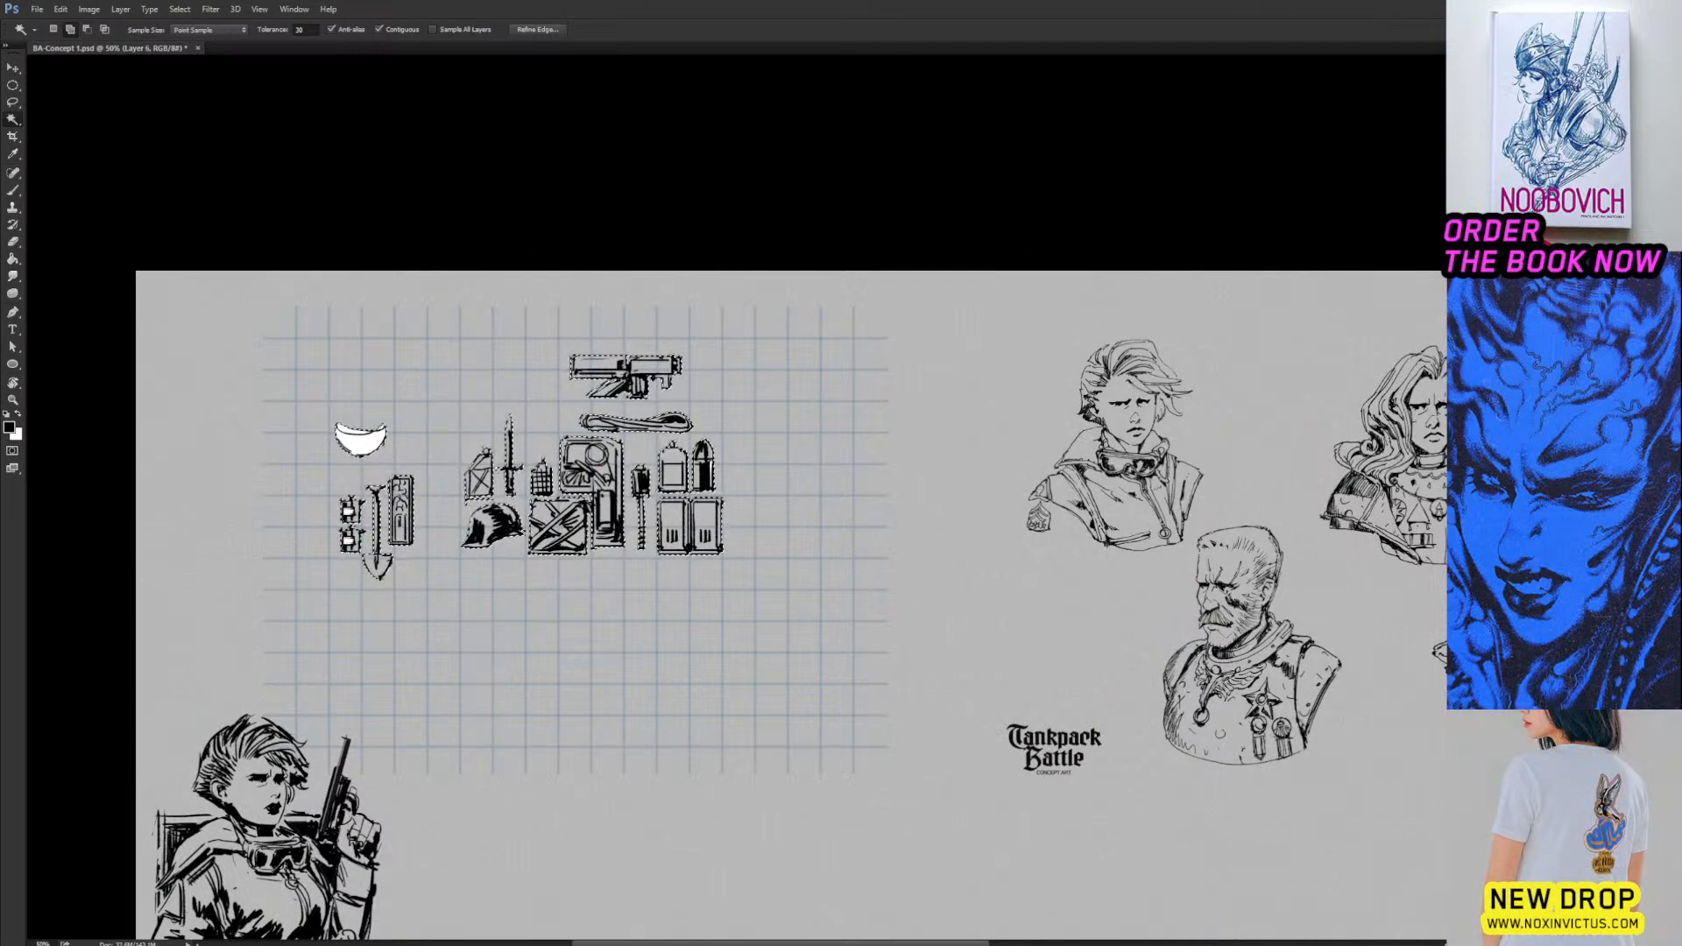
pyautogui.hotkey('ctrl', 'shift', 'alt', 'n')
pyautogui.hotkey('ctrl', 'BackSpace')
pyautogui.hotkey('ctrl', 'd')
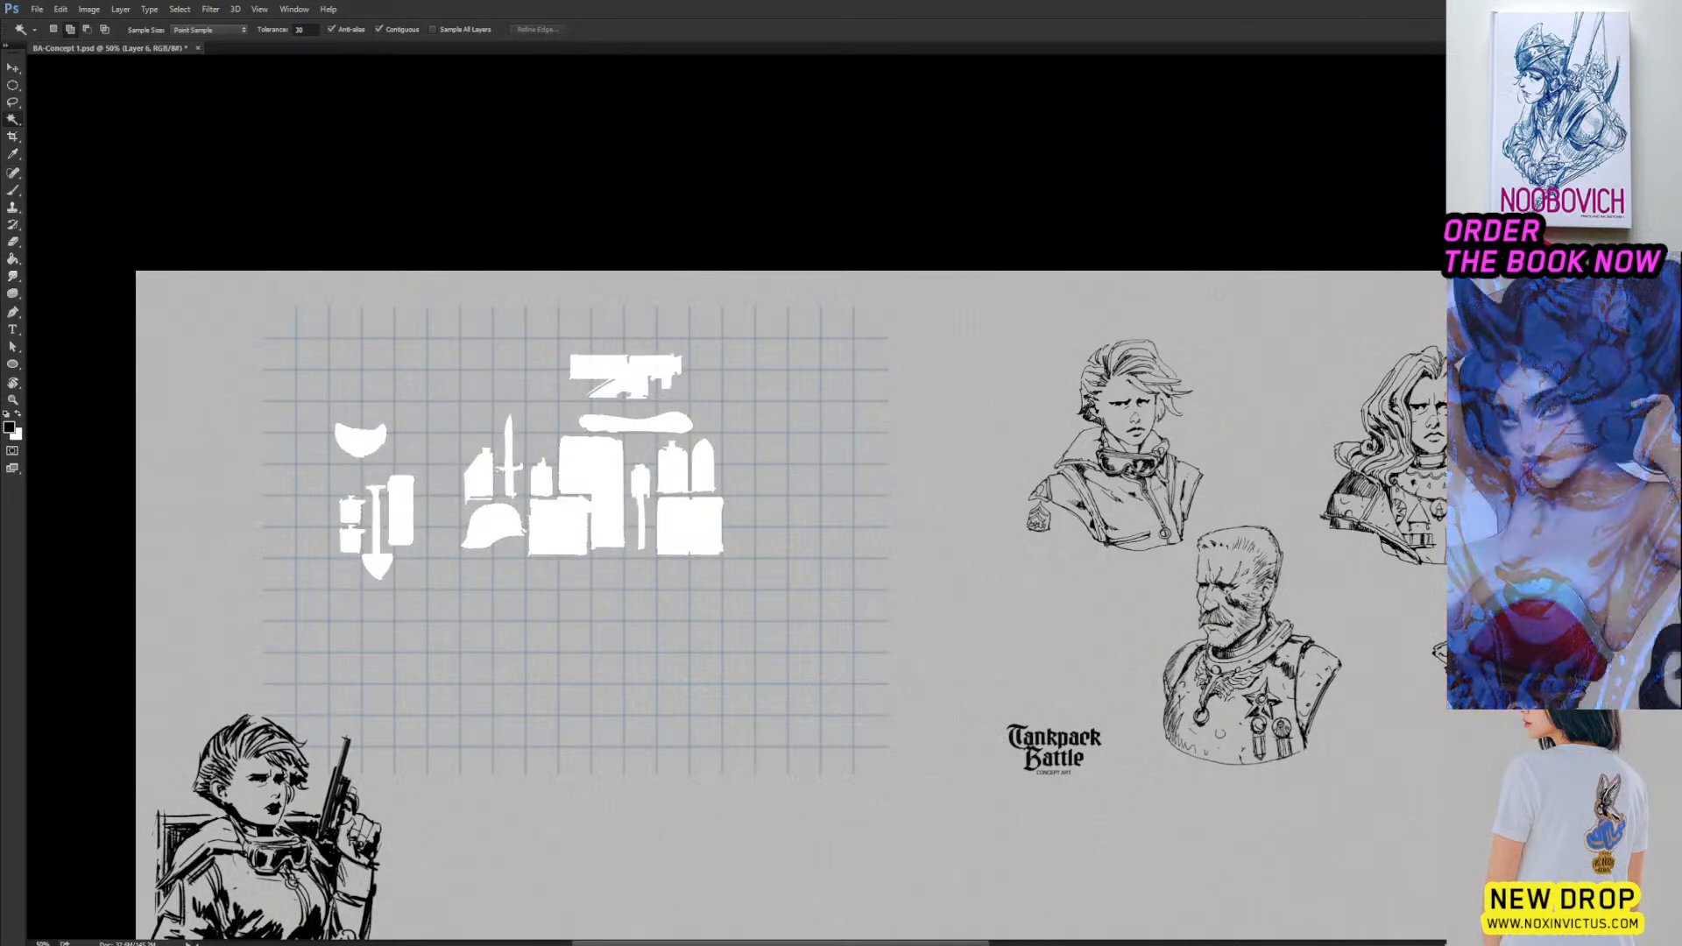
# Restack the white silhouettes between the tank drawing and the equipment lines and restore the tank drawing's opacity to 100%.
pyautogui.hotkey('ctrl', '[')
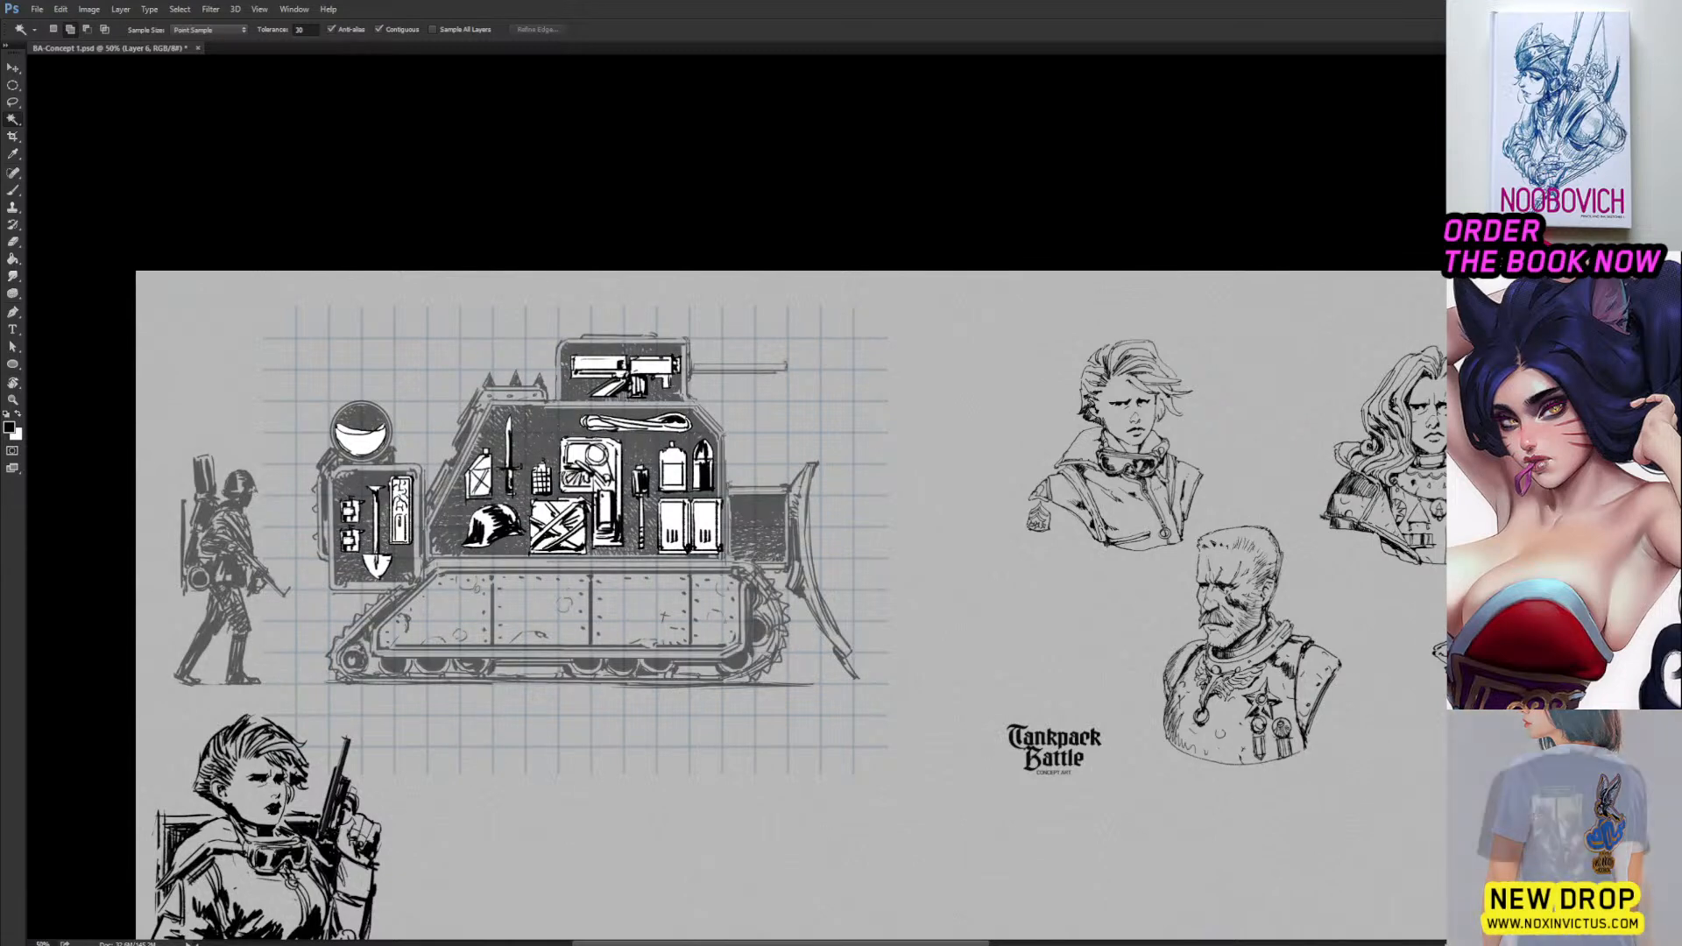
pyautogui.hotkey('alt', ']')
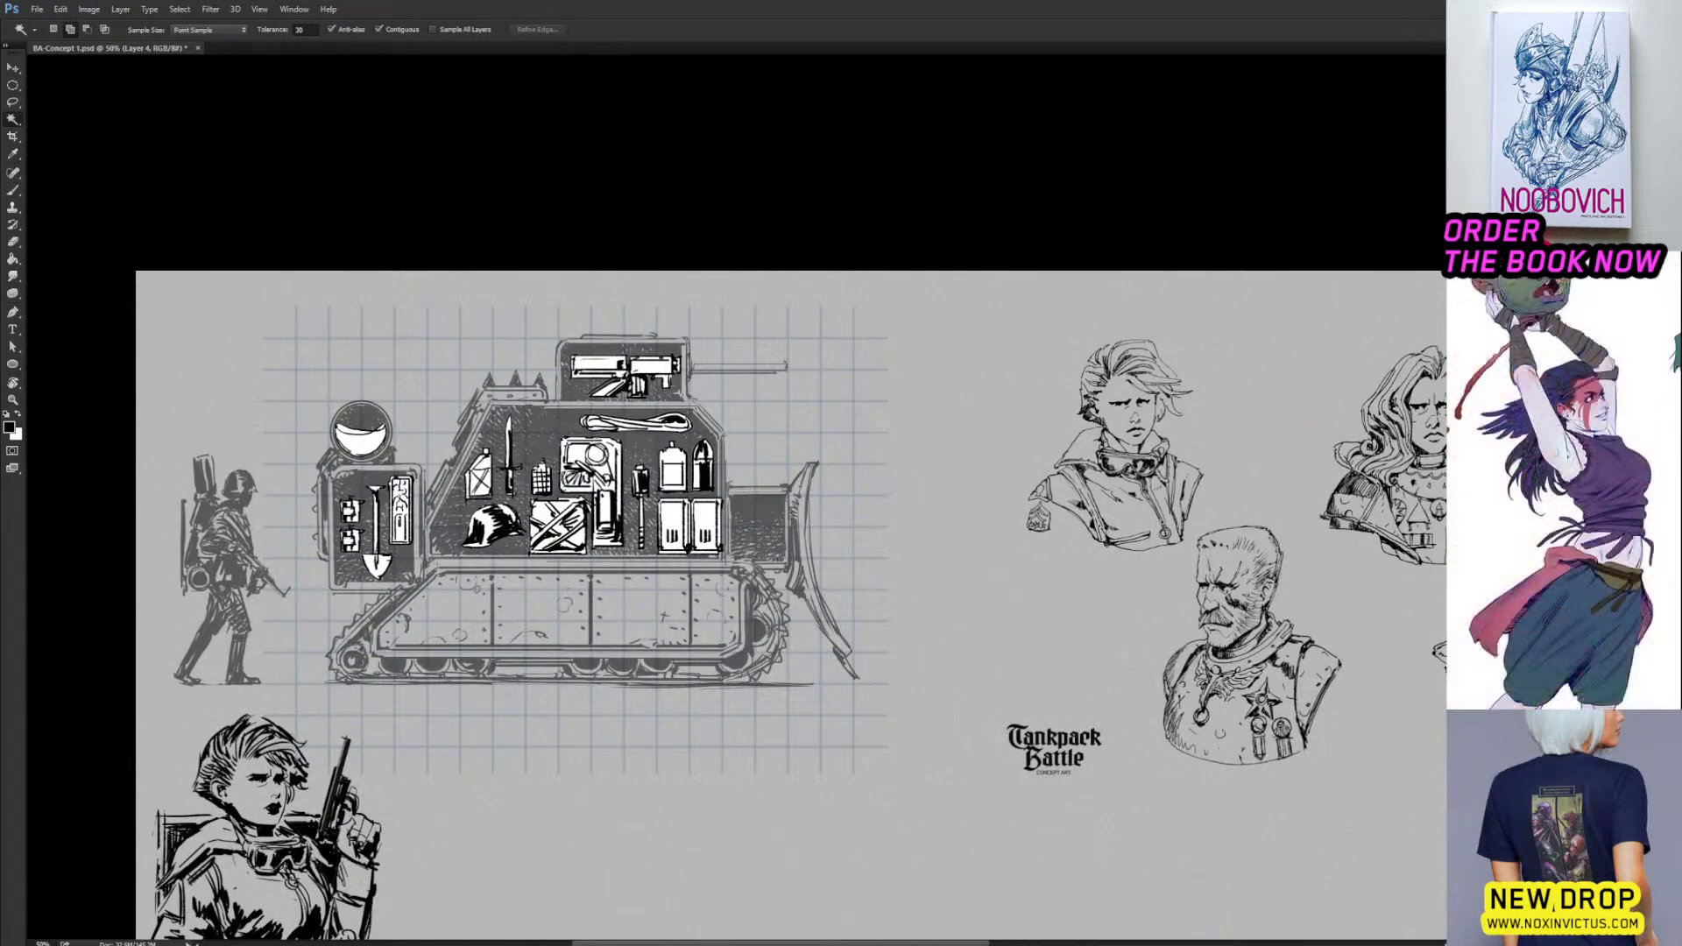
pyautogui.press('0')
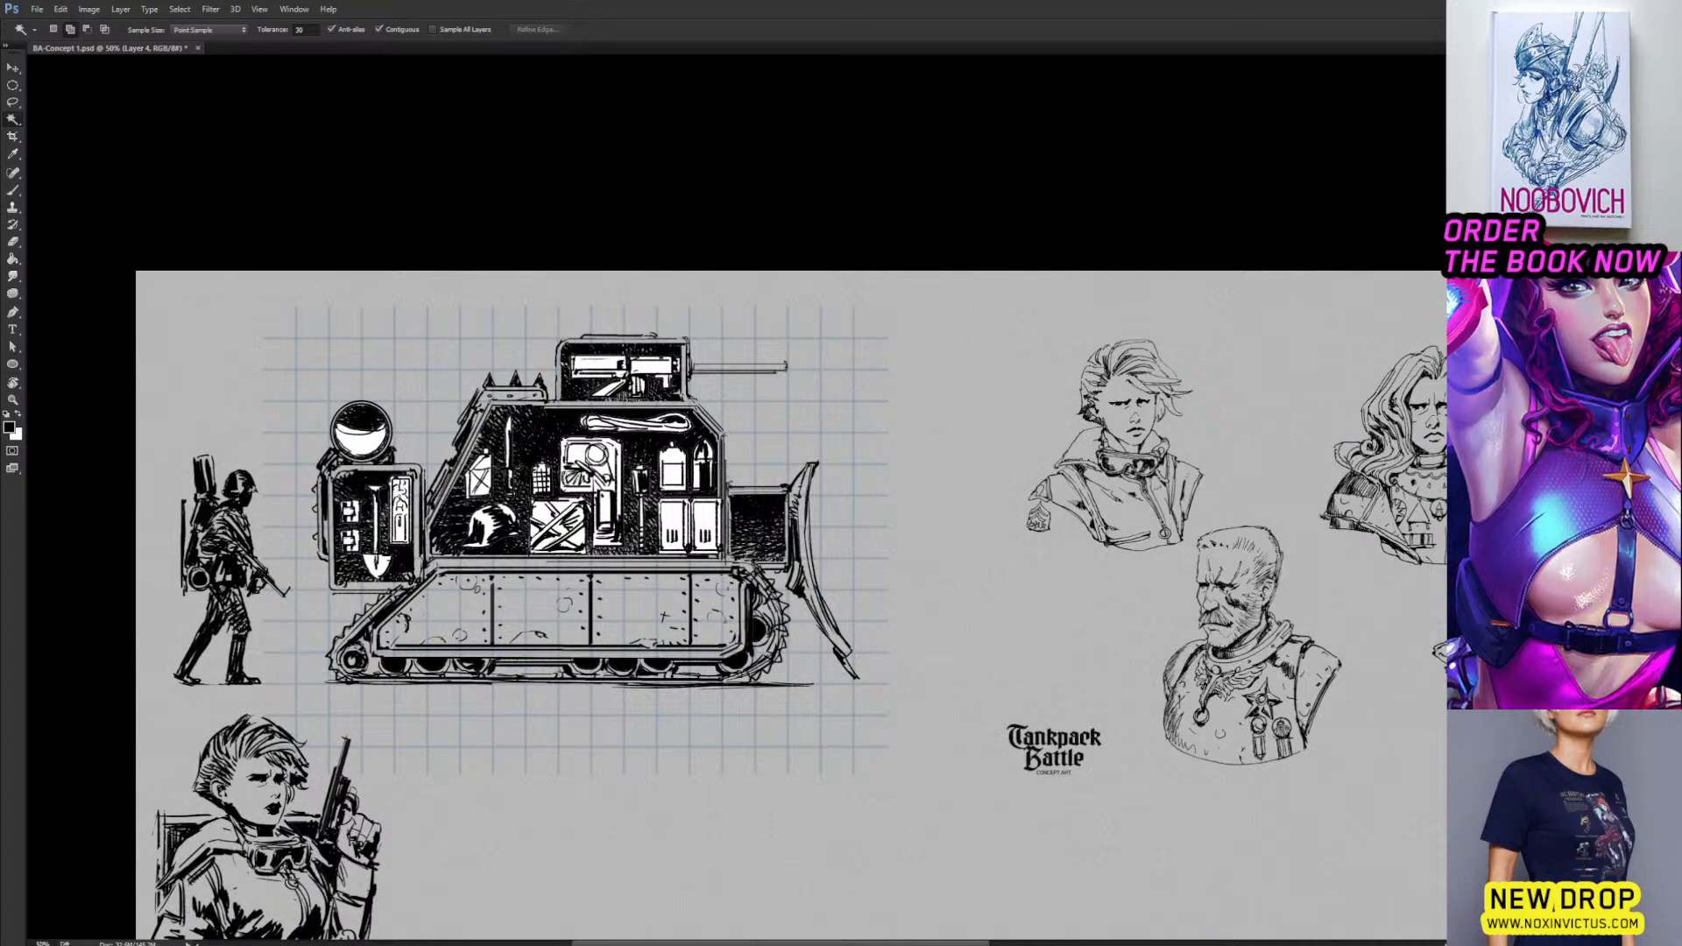
pyautogui.hotkey('ctrl', 'shift', 'alt', 'n')
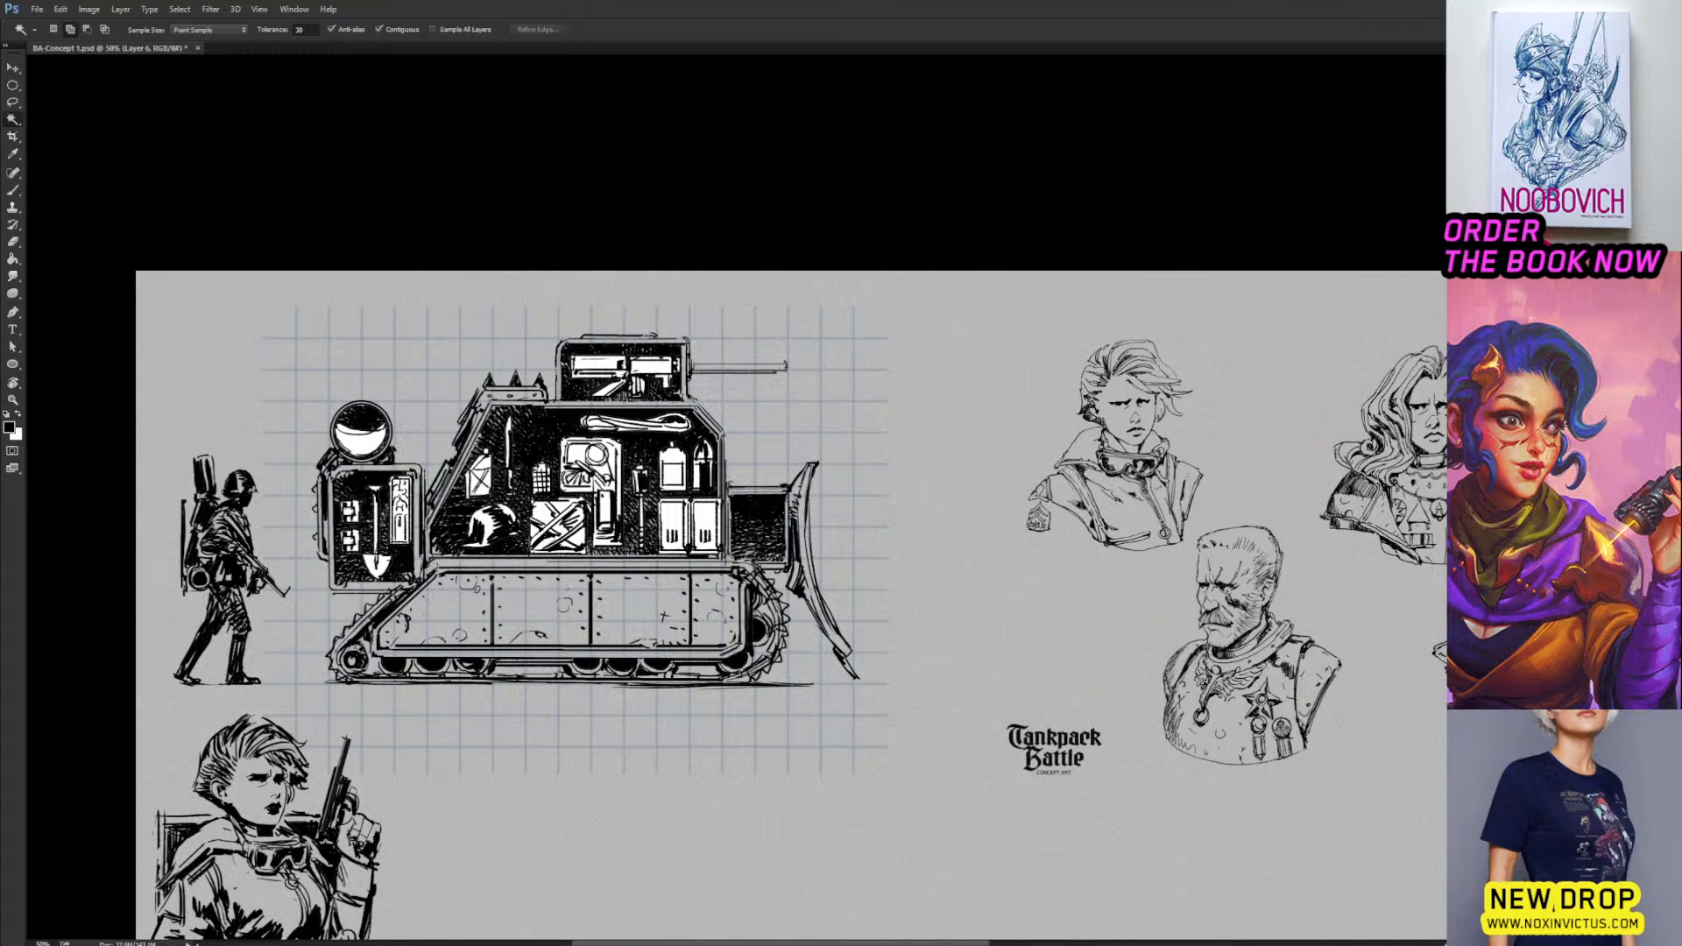
pyautogui.press('h')
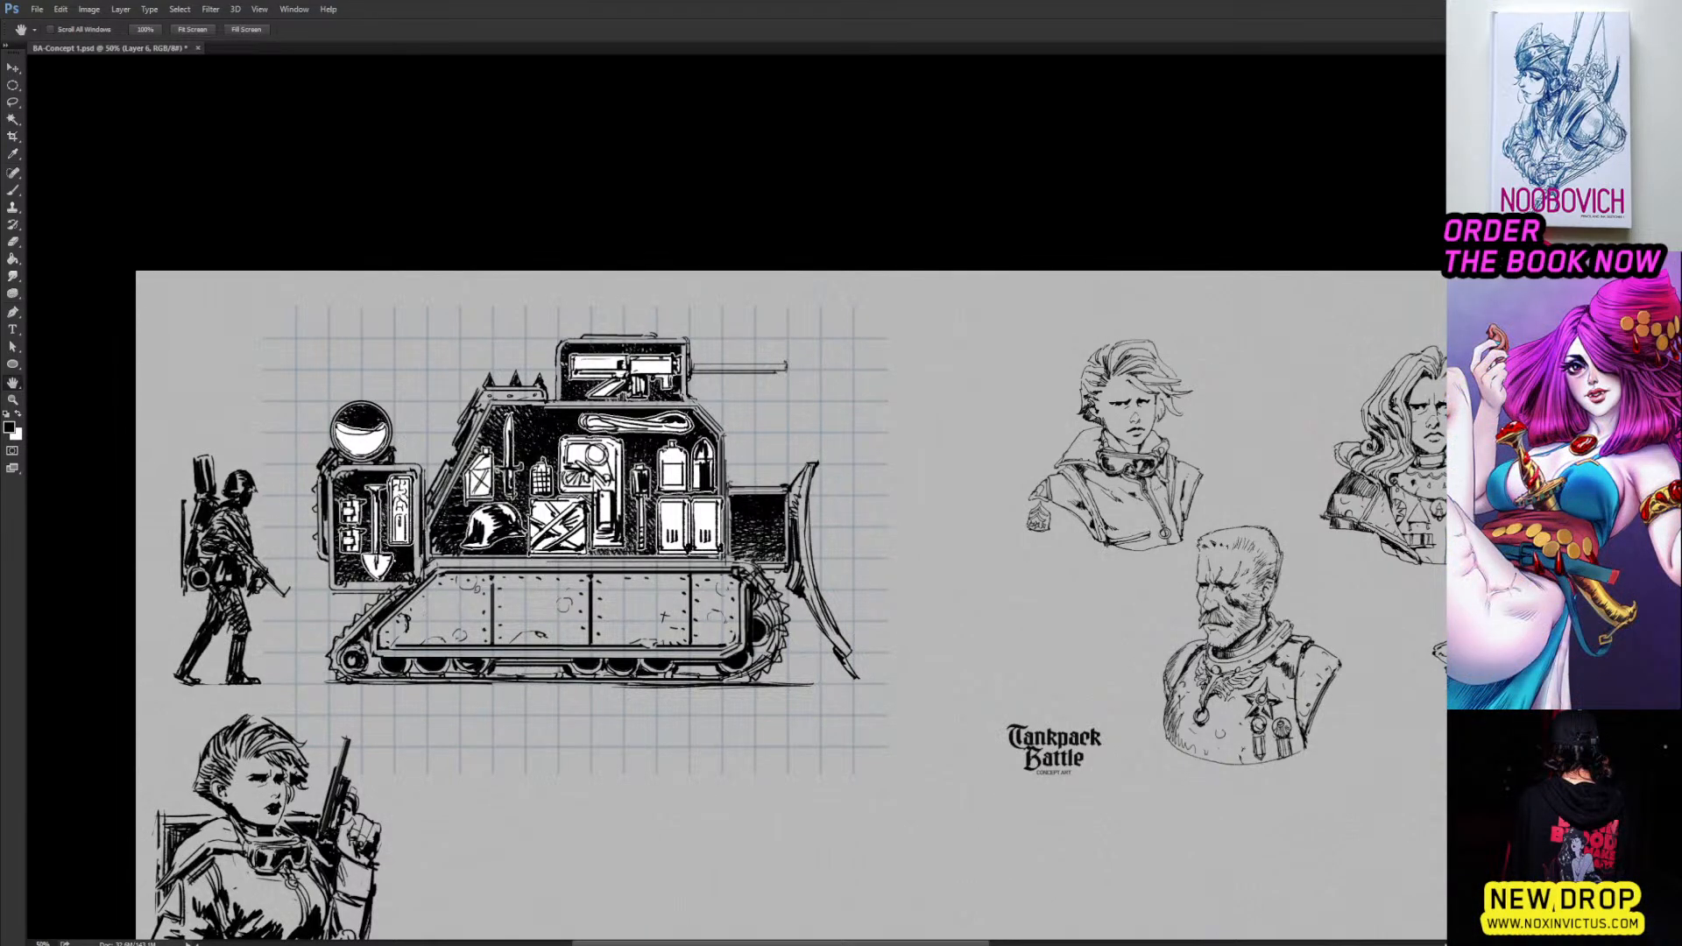
pyautogui.press('w')
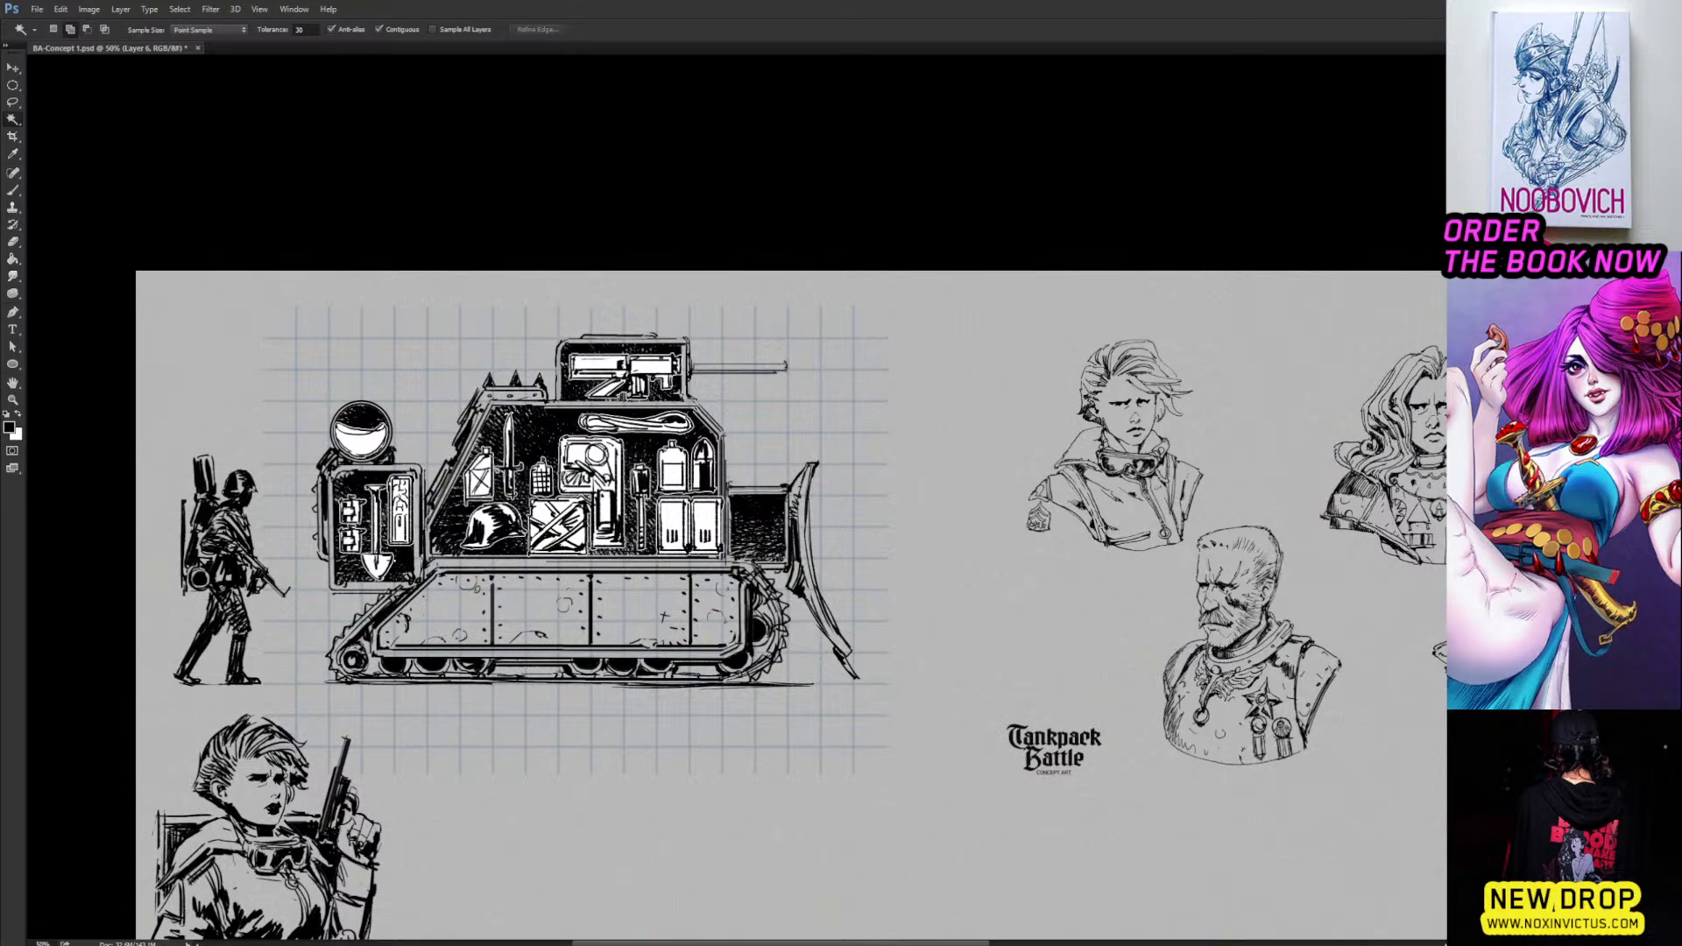
# Duplicate the grid layer, invert the copy and blend it in Screen mode as light grid lines over the tank.
pyautogui.hotkey('alt', '[')
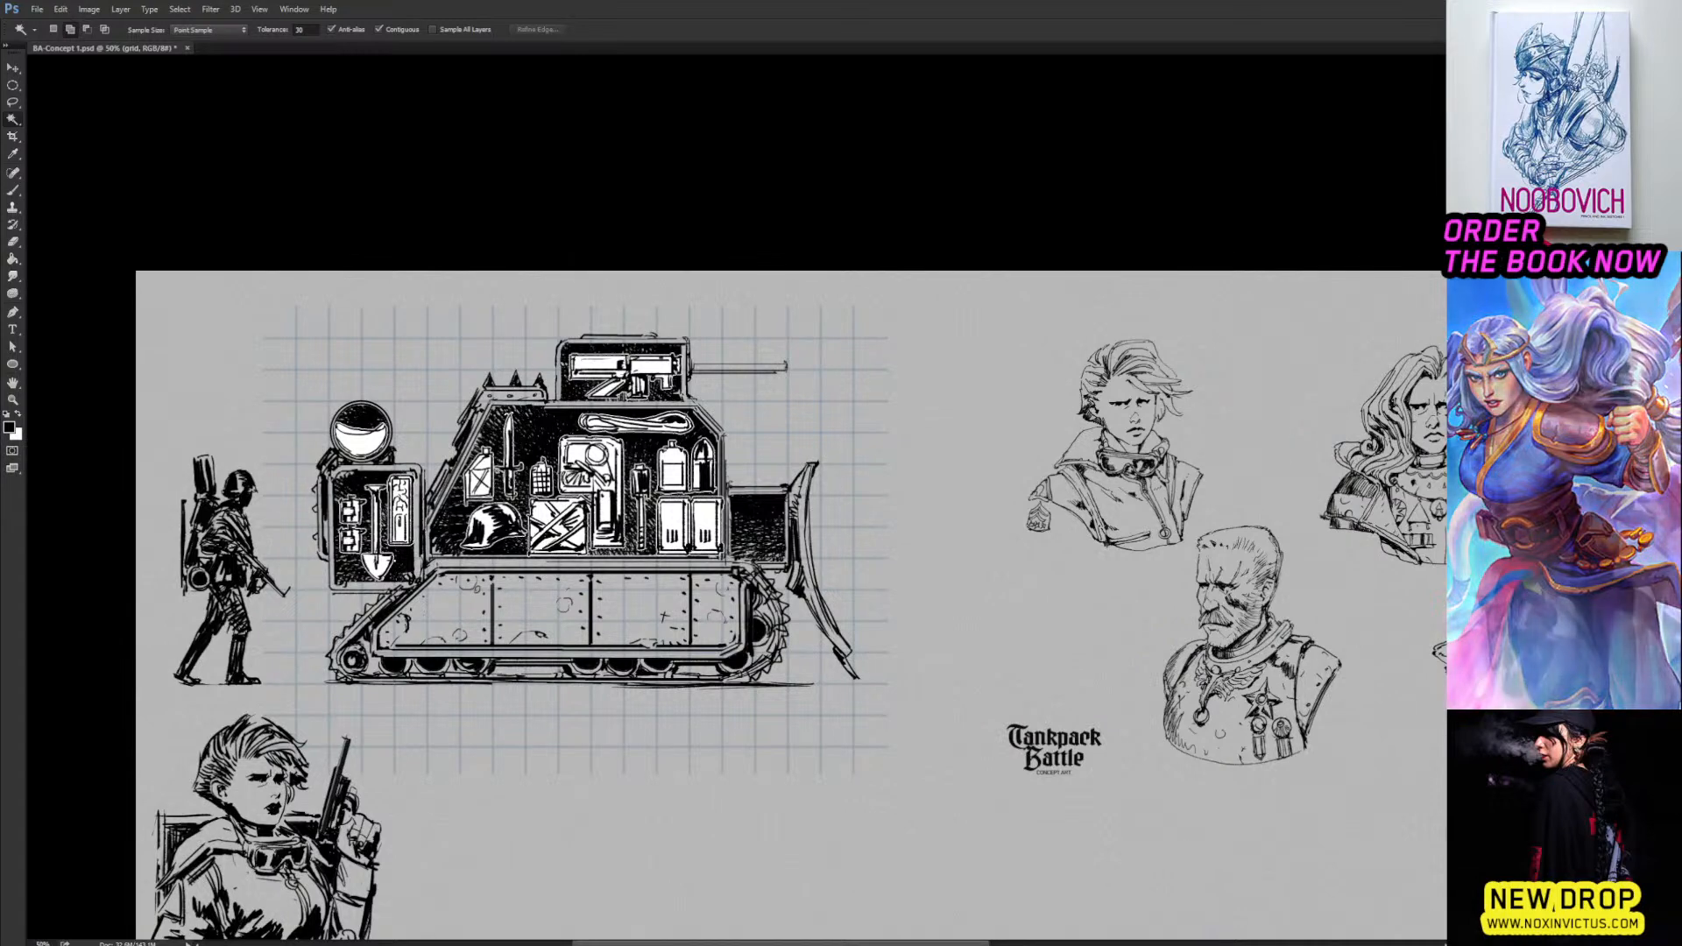
pyautogui.hotkey('ctrl', 'j')
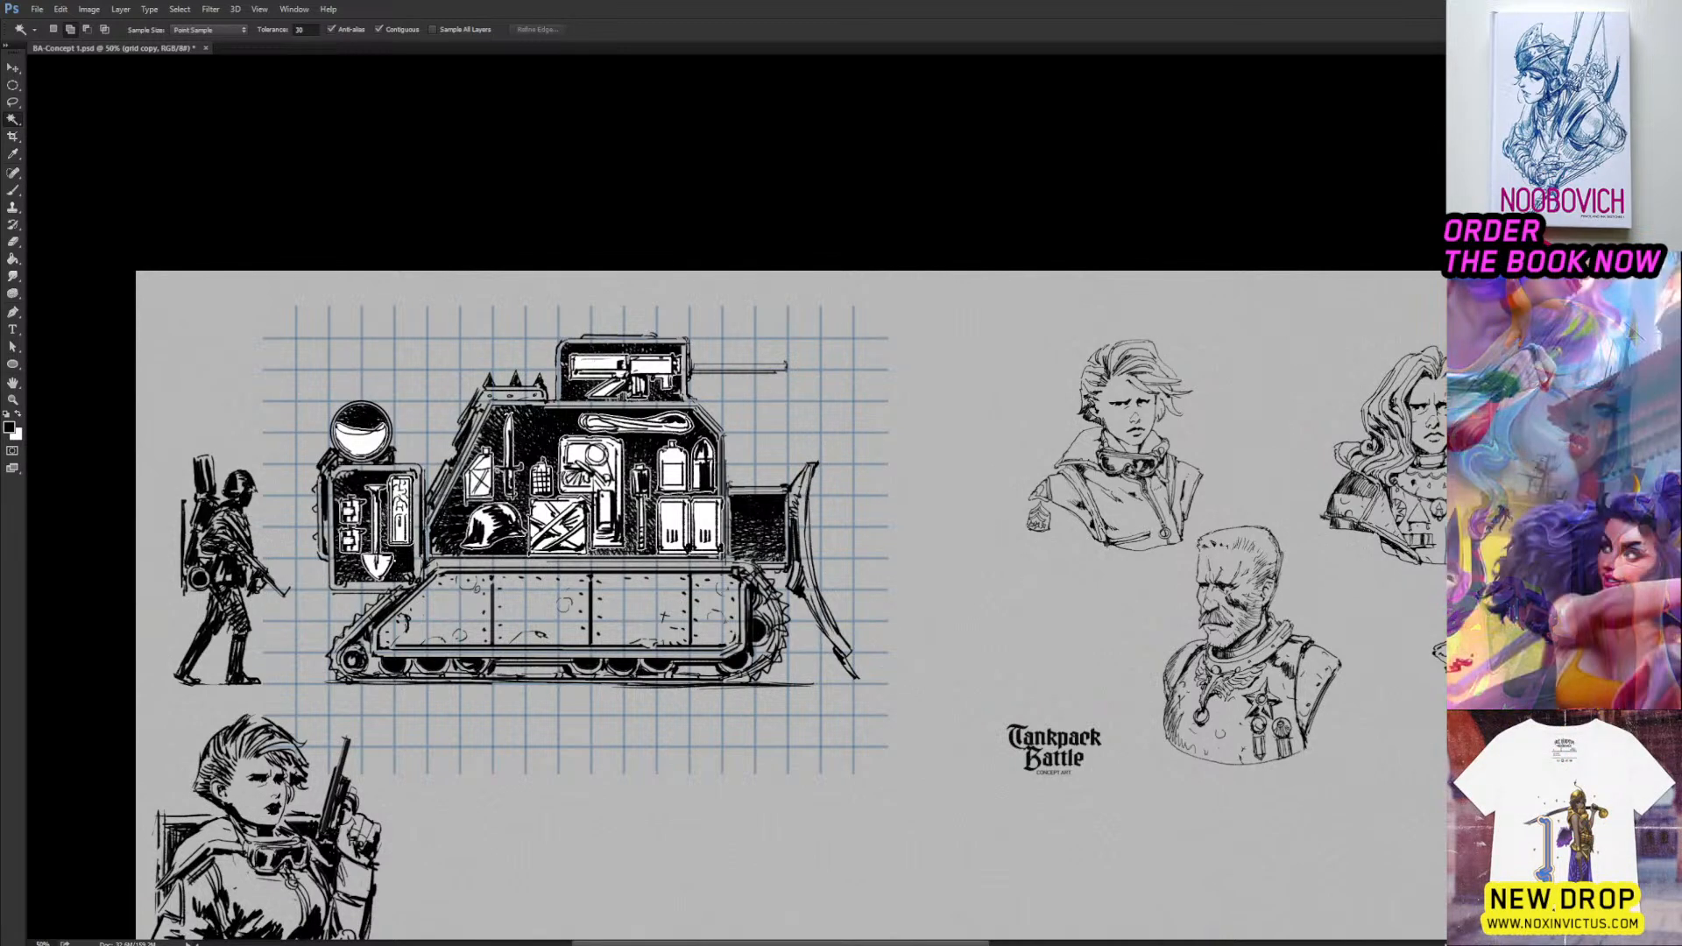
pyautogui.hotkey('ctrl', 'i')
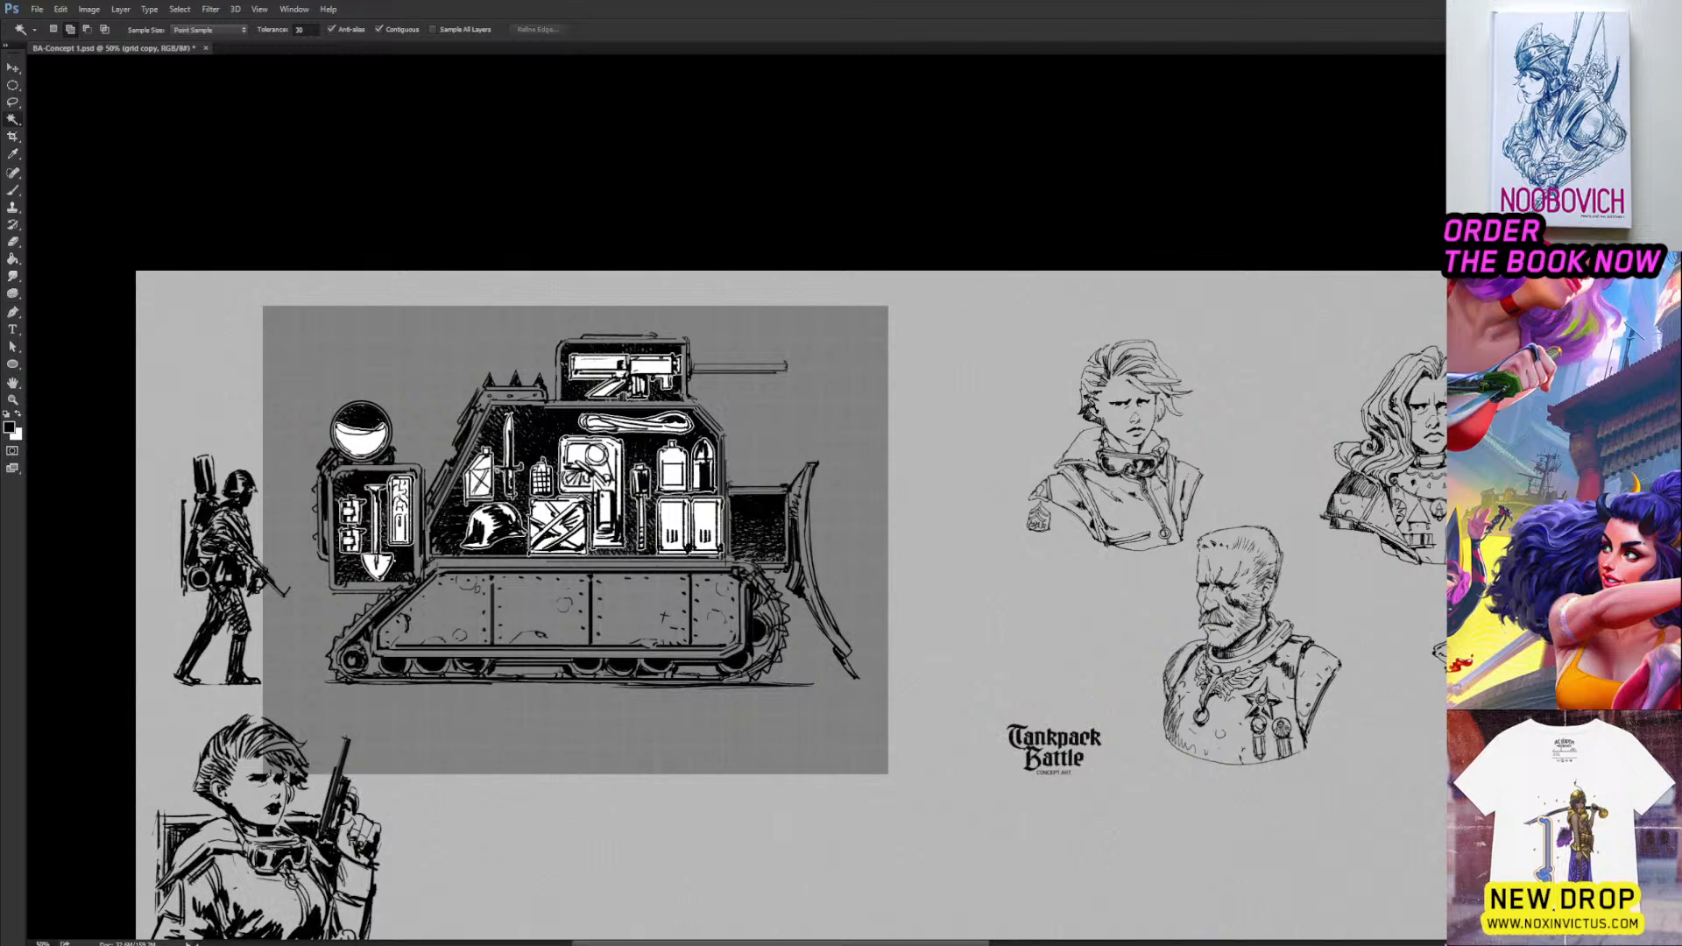
pyautogui.hotkey('shift', 'alt', 's')
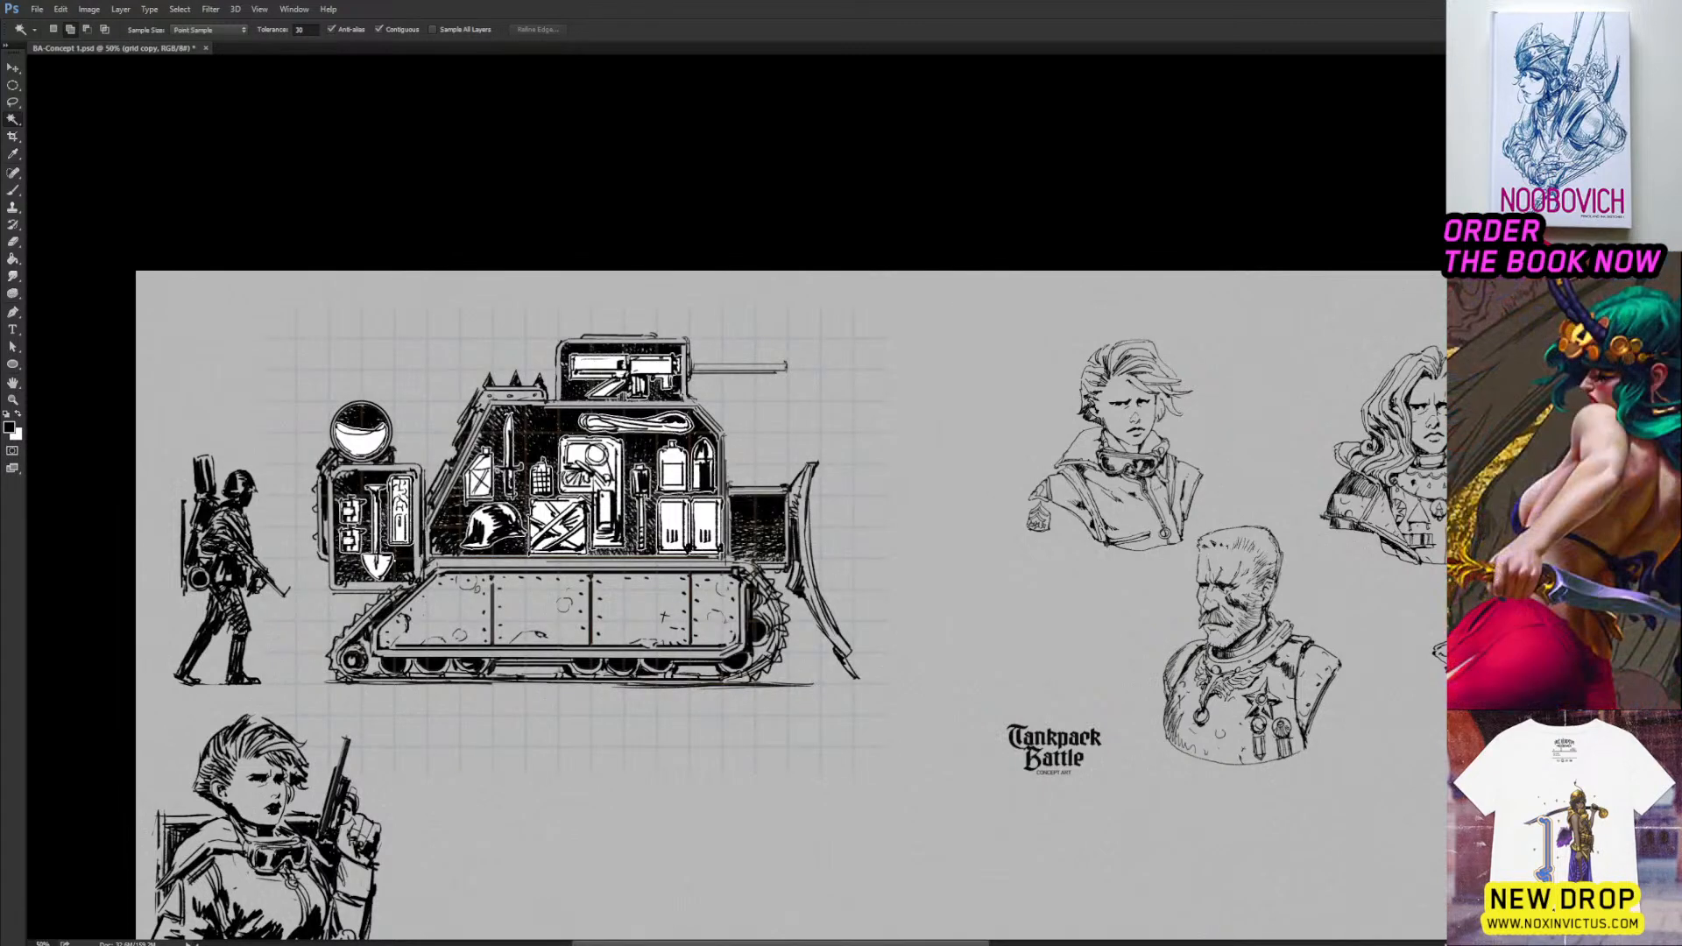
pyautogui.hotkey('shift', 'alt', 's')
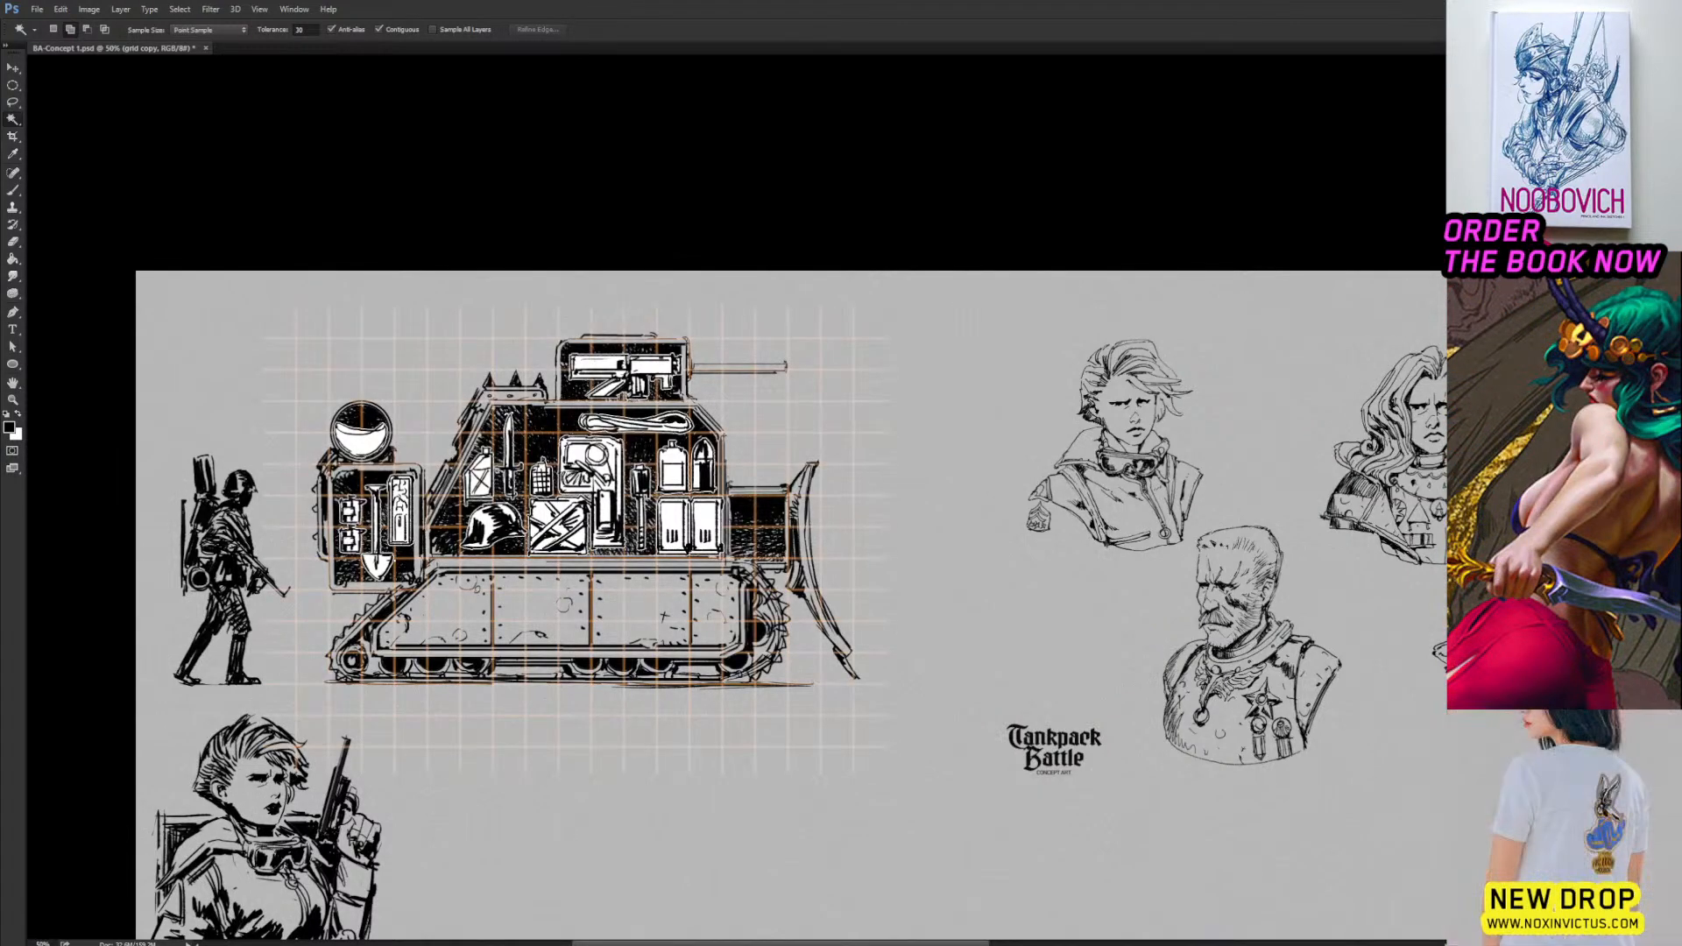
pyautogui.press('i')
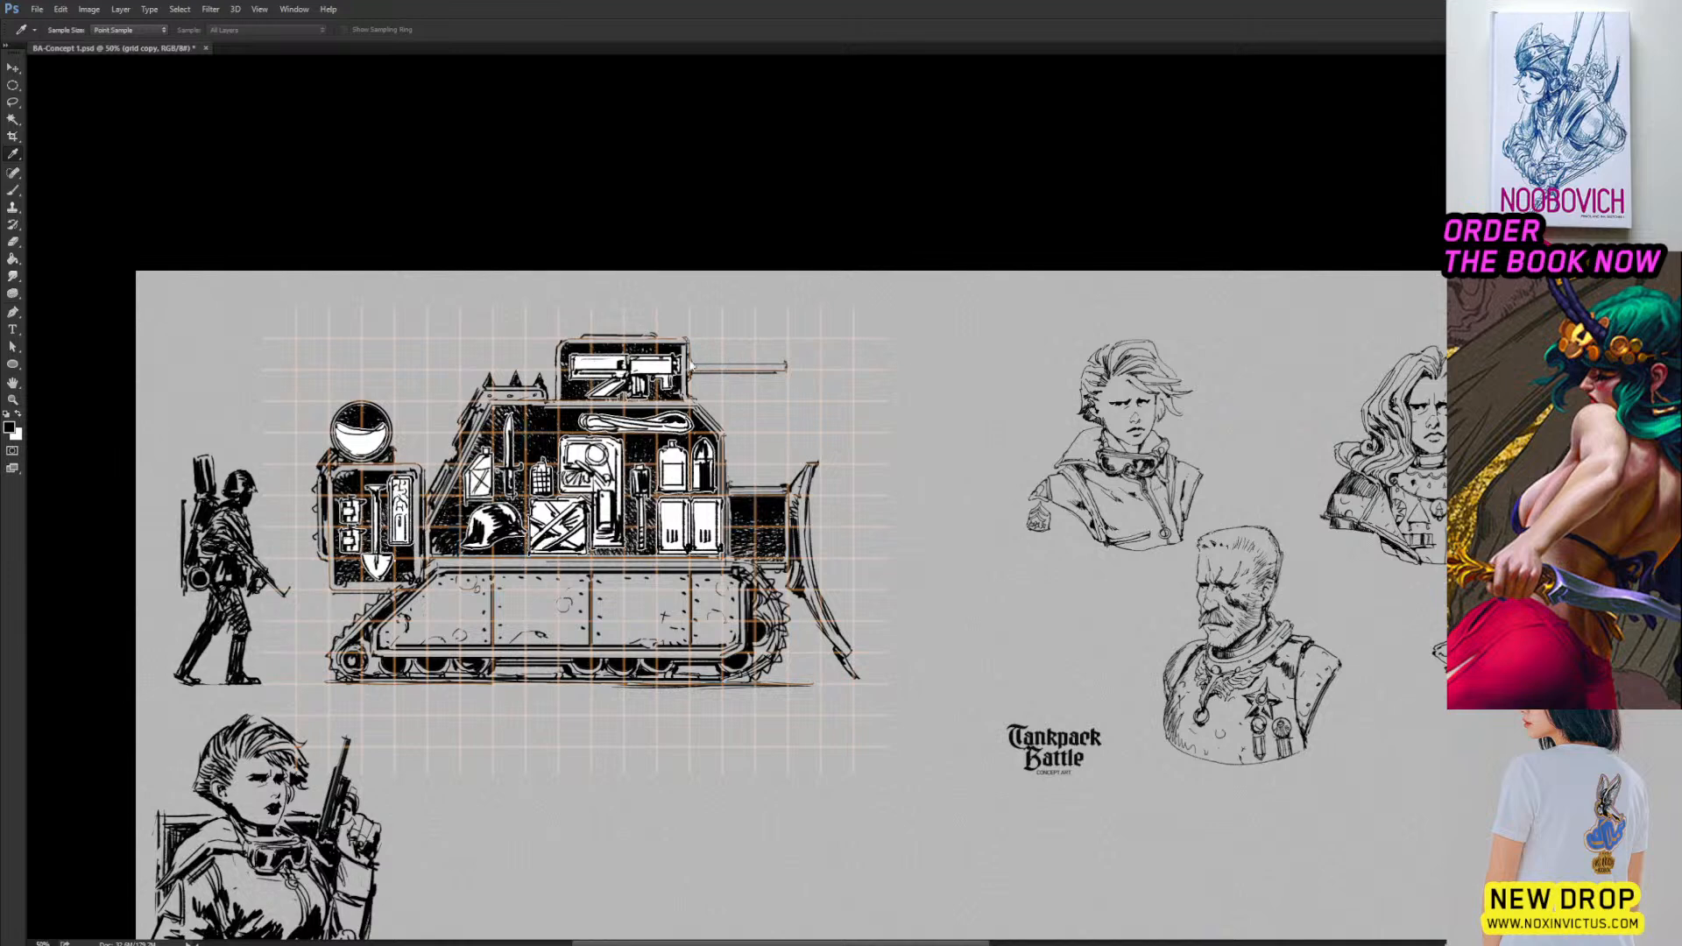
pyautogui.press('b')
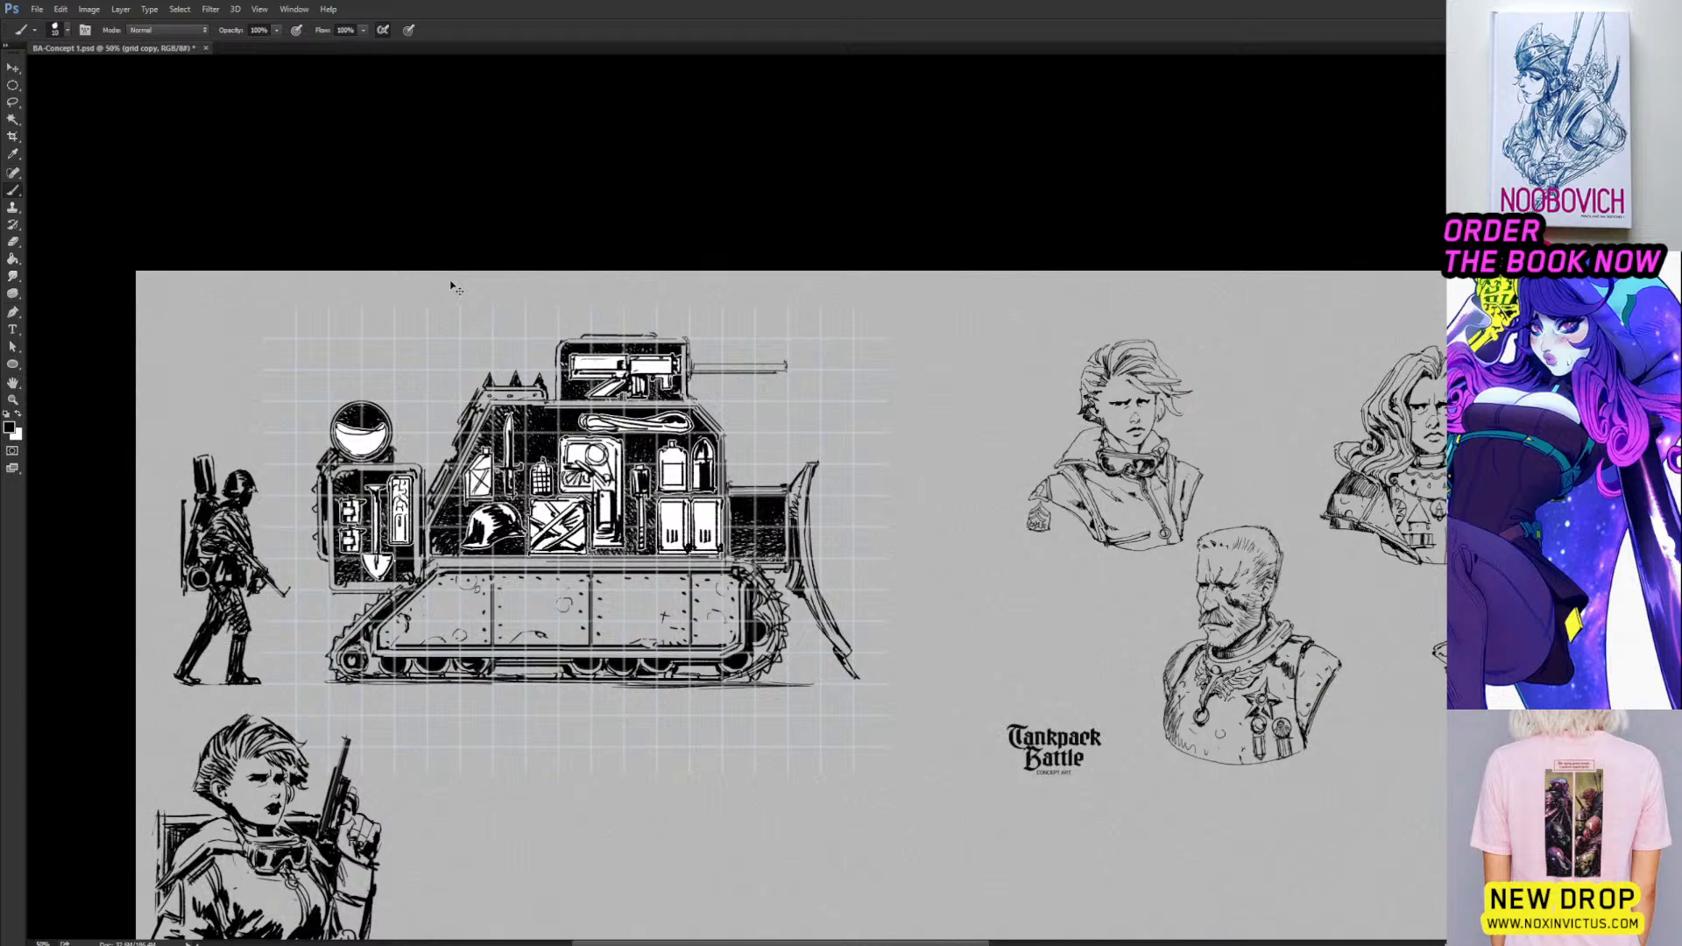
pyautogui.hotkey('ctrl', 'e')
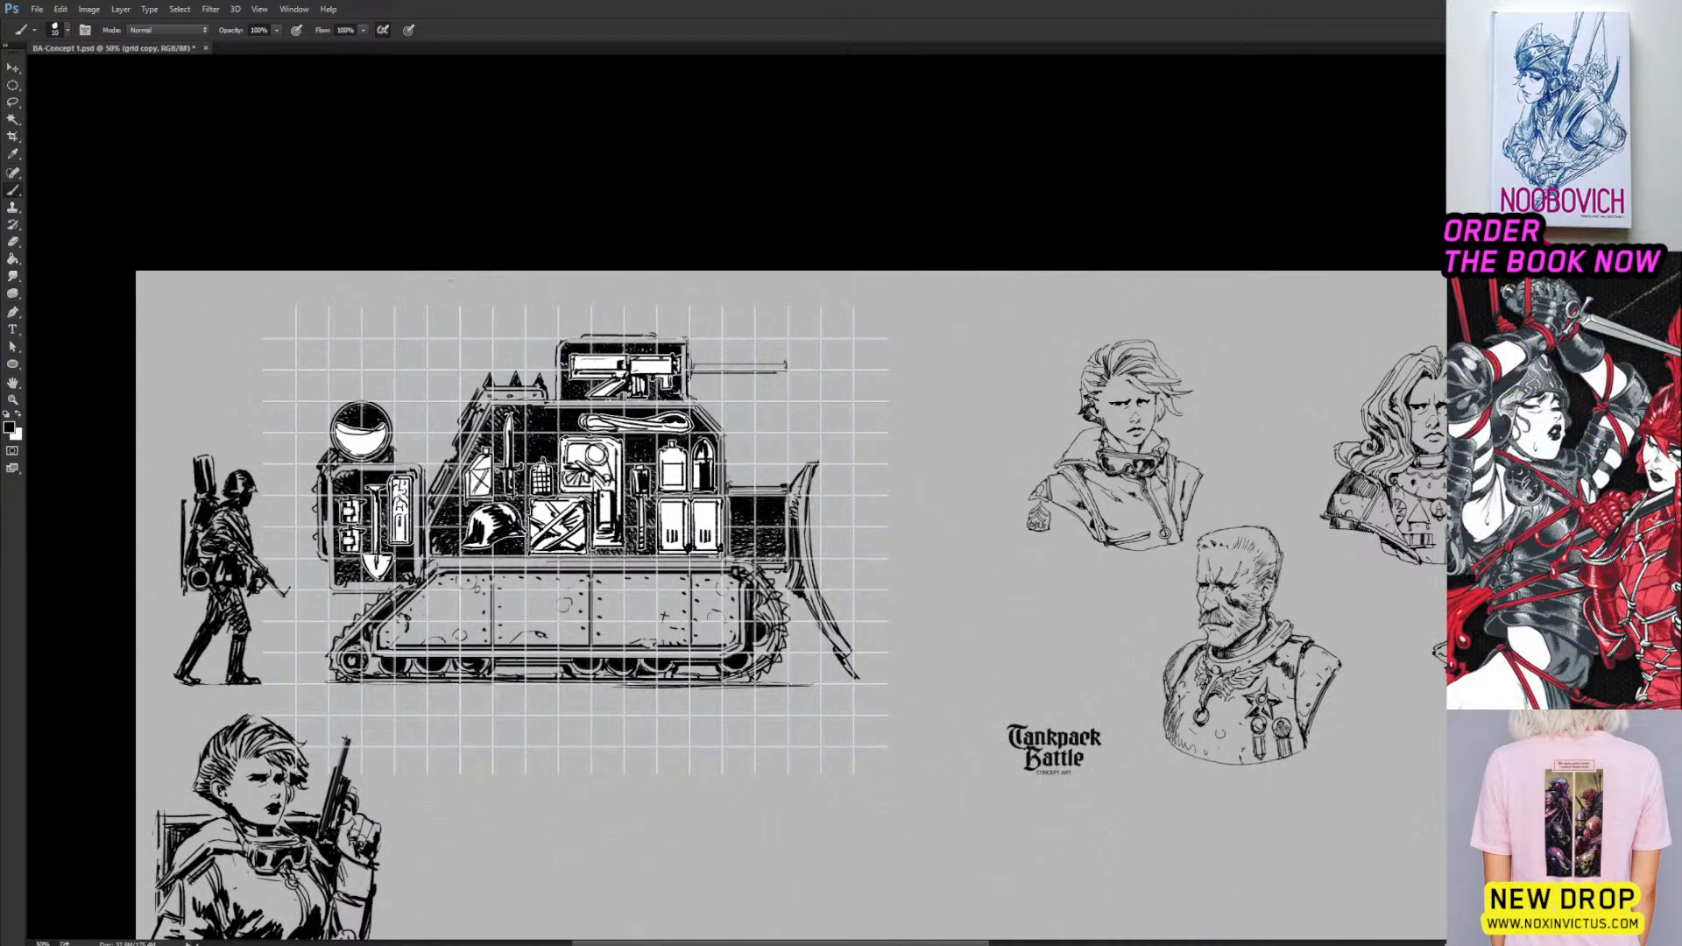
pyautogui.hotkey('ctrl', 'z')
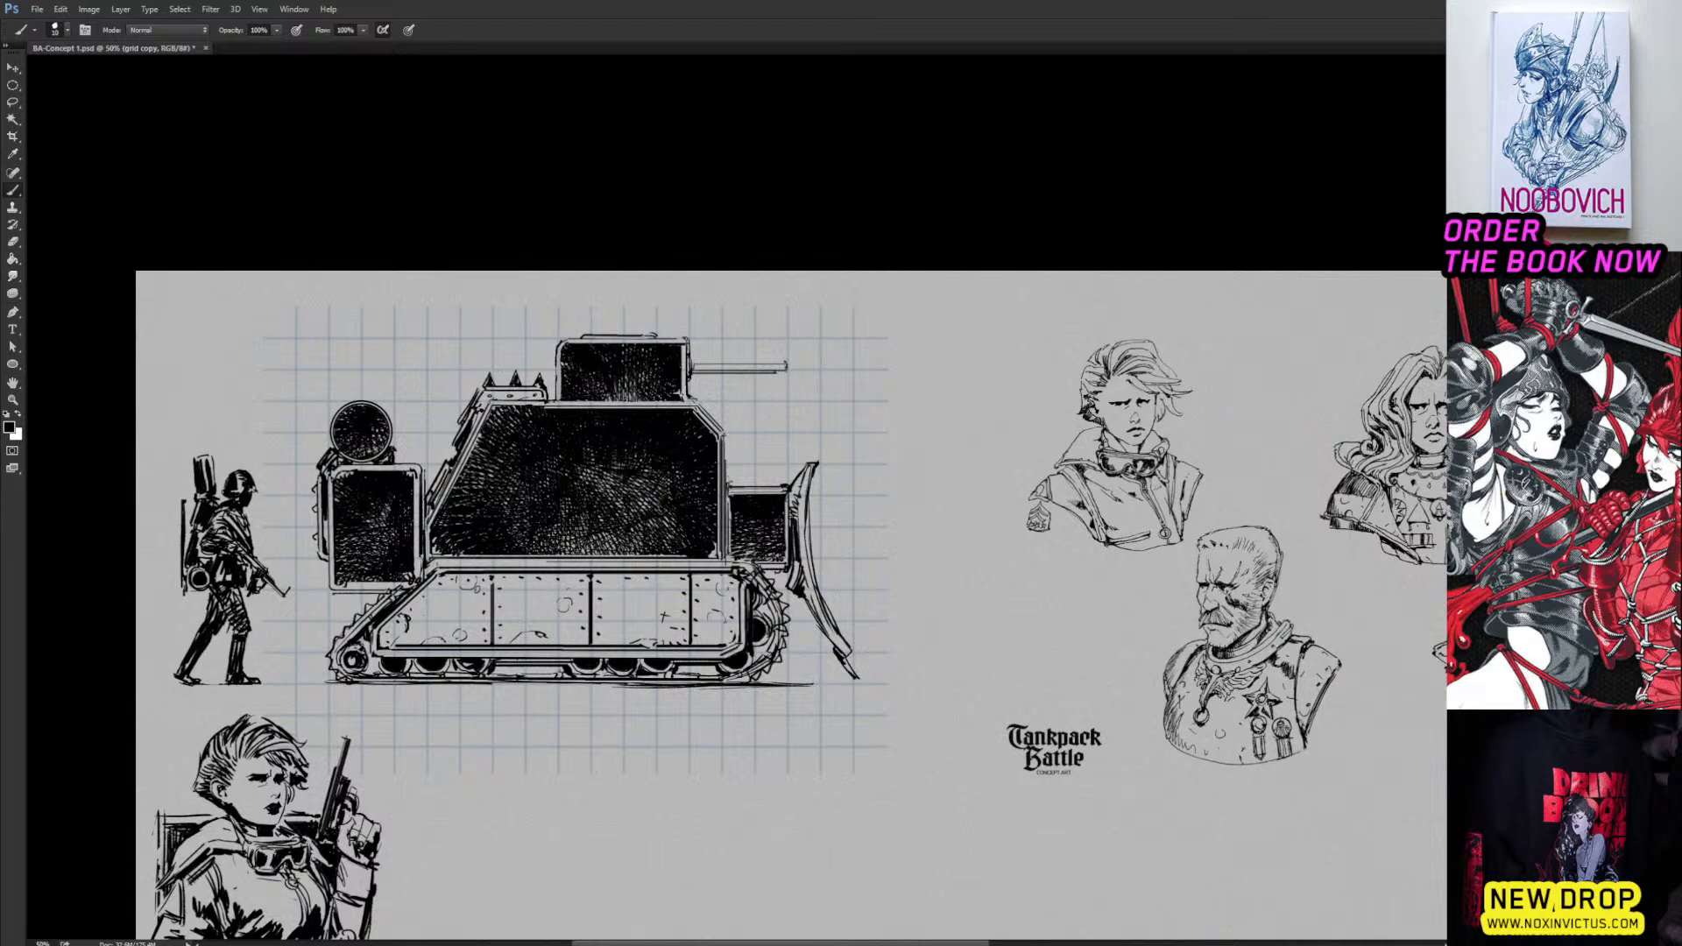
# Select the dark hull, turret, storage box and front compartment panels and mask the light grid copy to them.
pyautogui.press('w')
pyautogui.hotkey('shift', 'w')
pyautogui.click(571, 450)
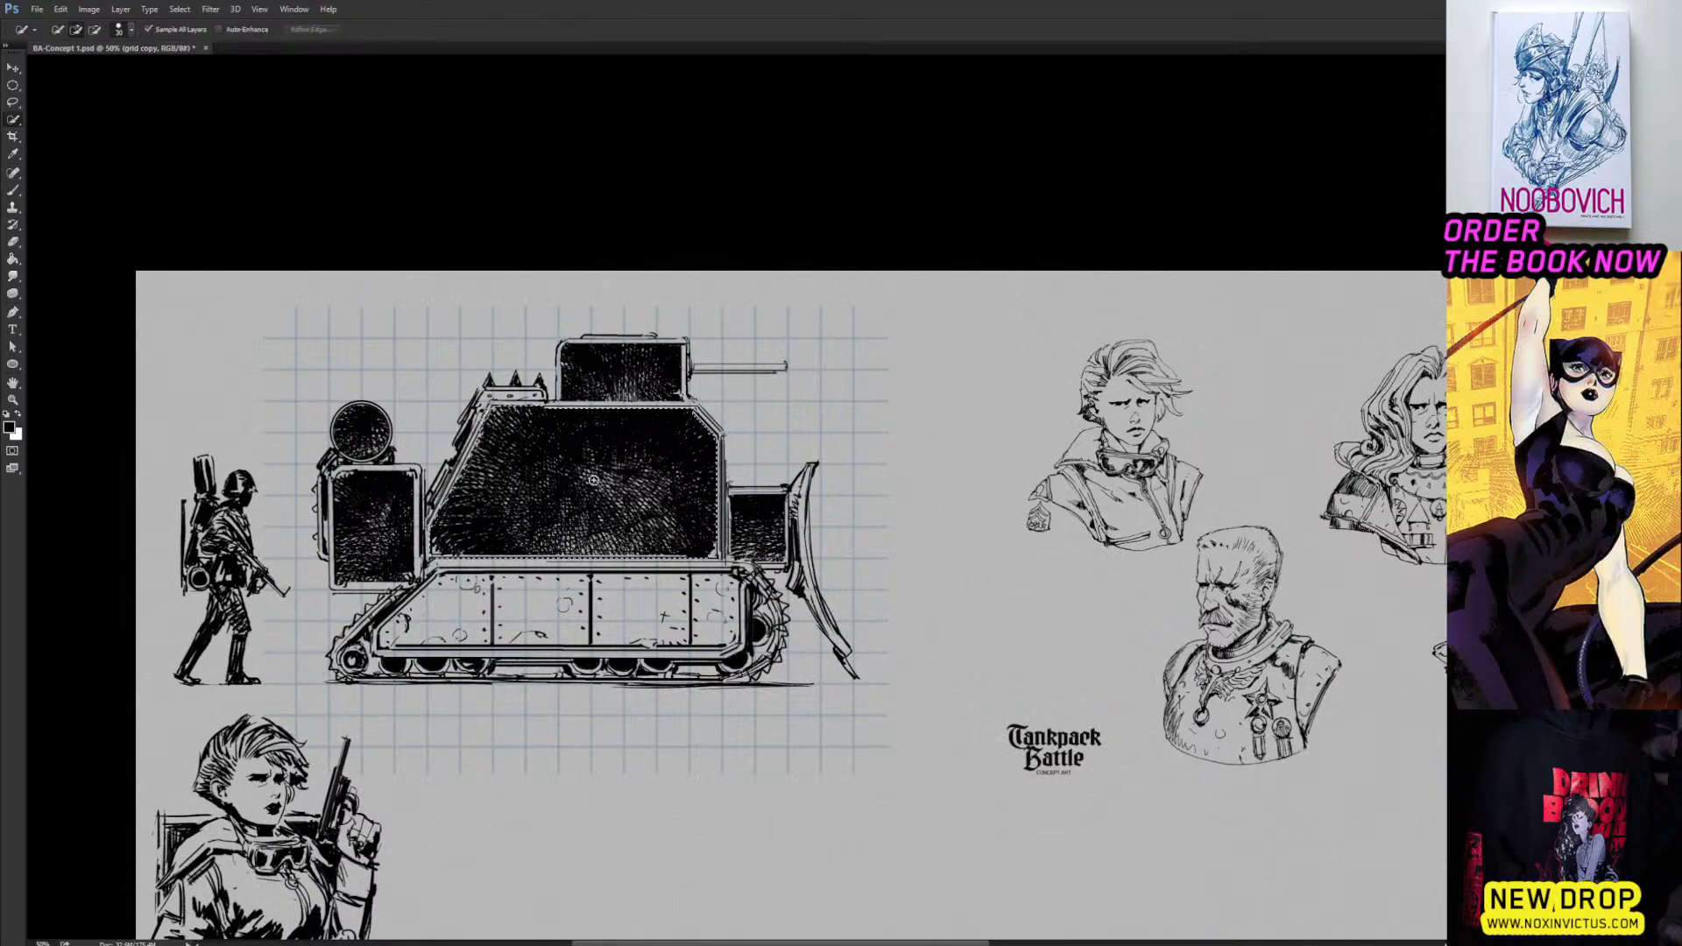
pyautogui.click(620, 375)
pyautogui.click(389, 498)
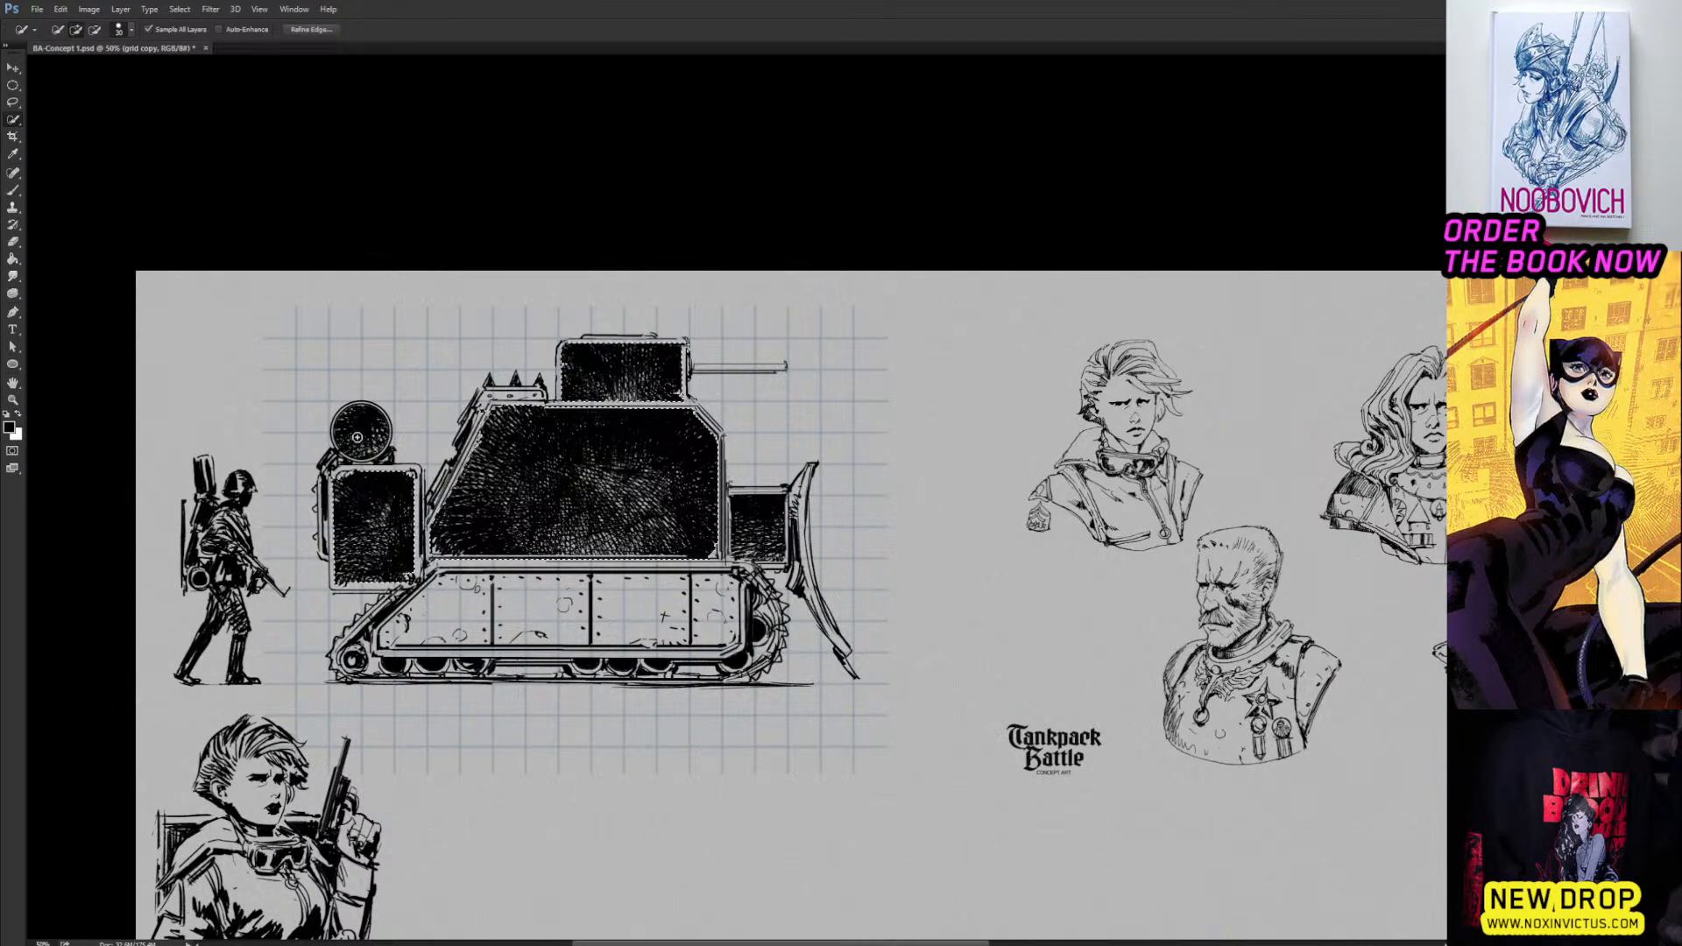
pyautogui.click(760, 533)
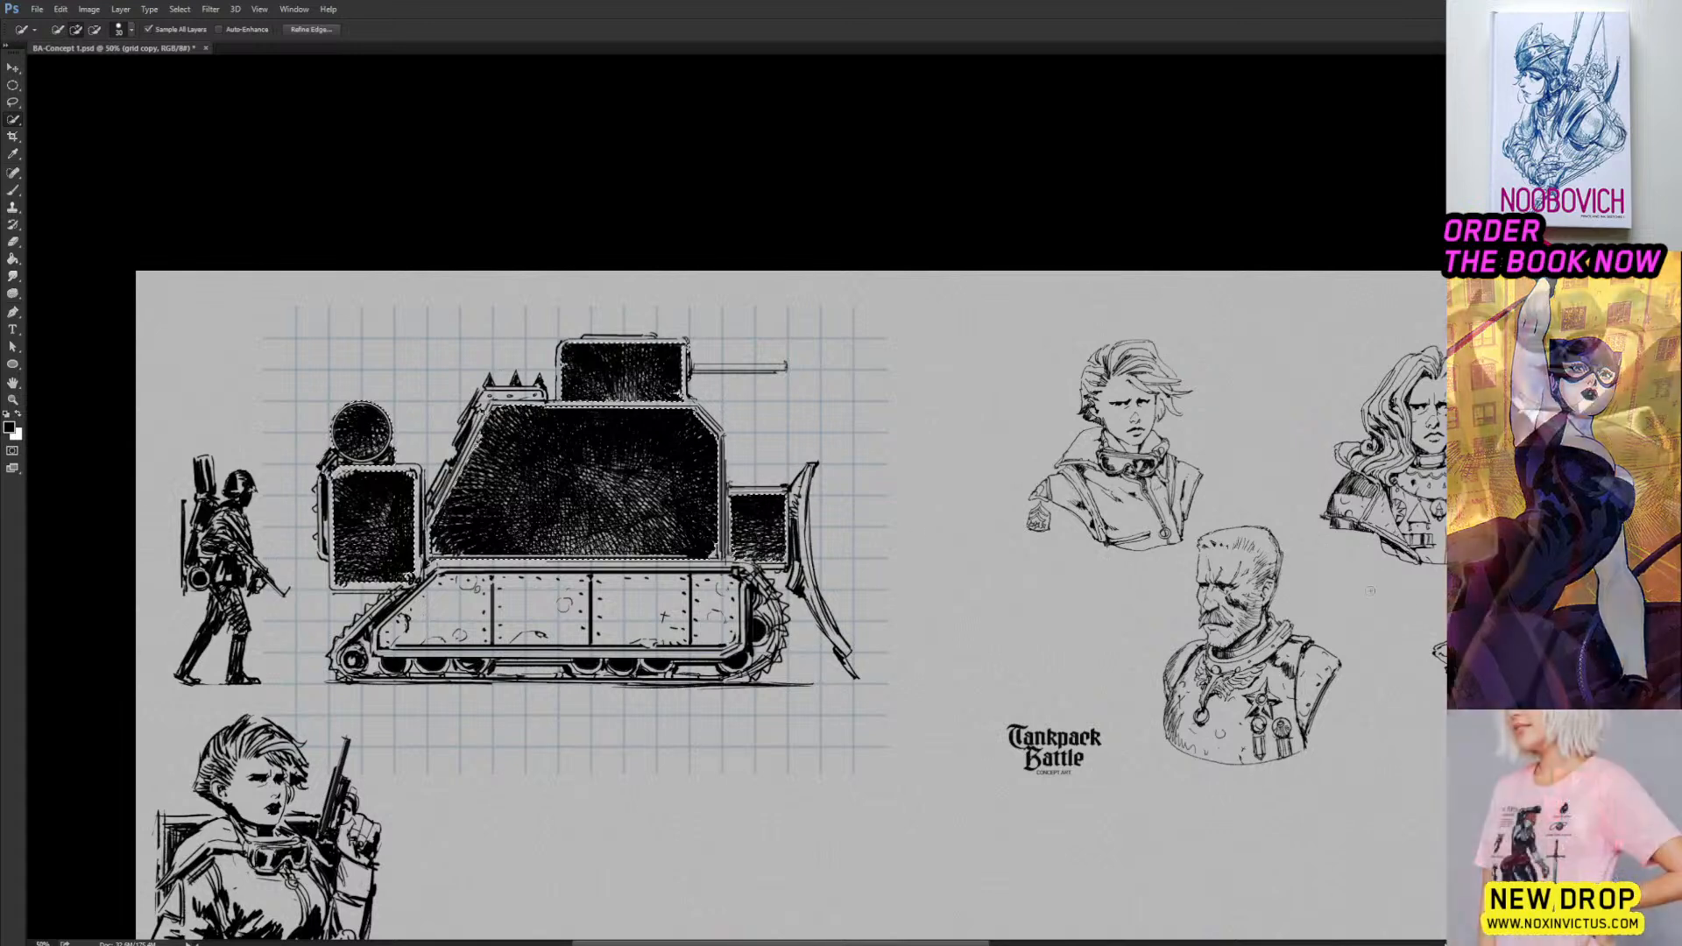
pyautogui.hotkey('ctrl', 'shift', ']')
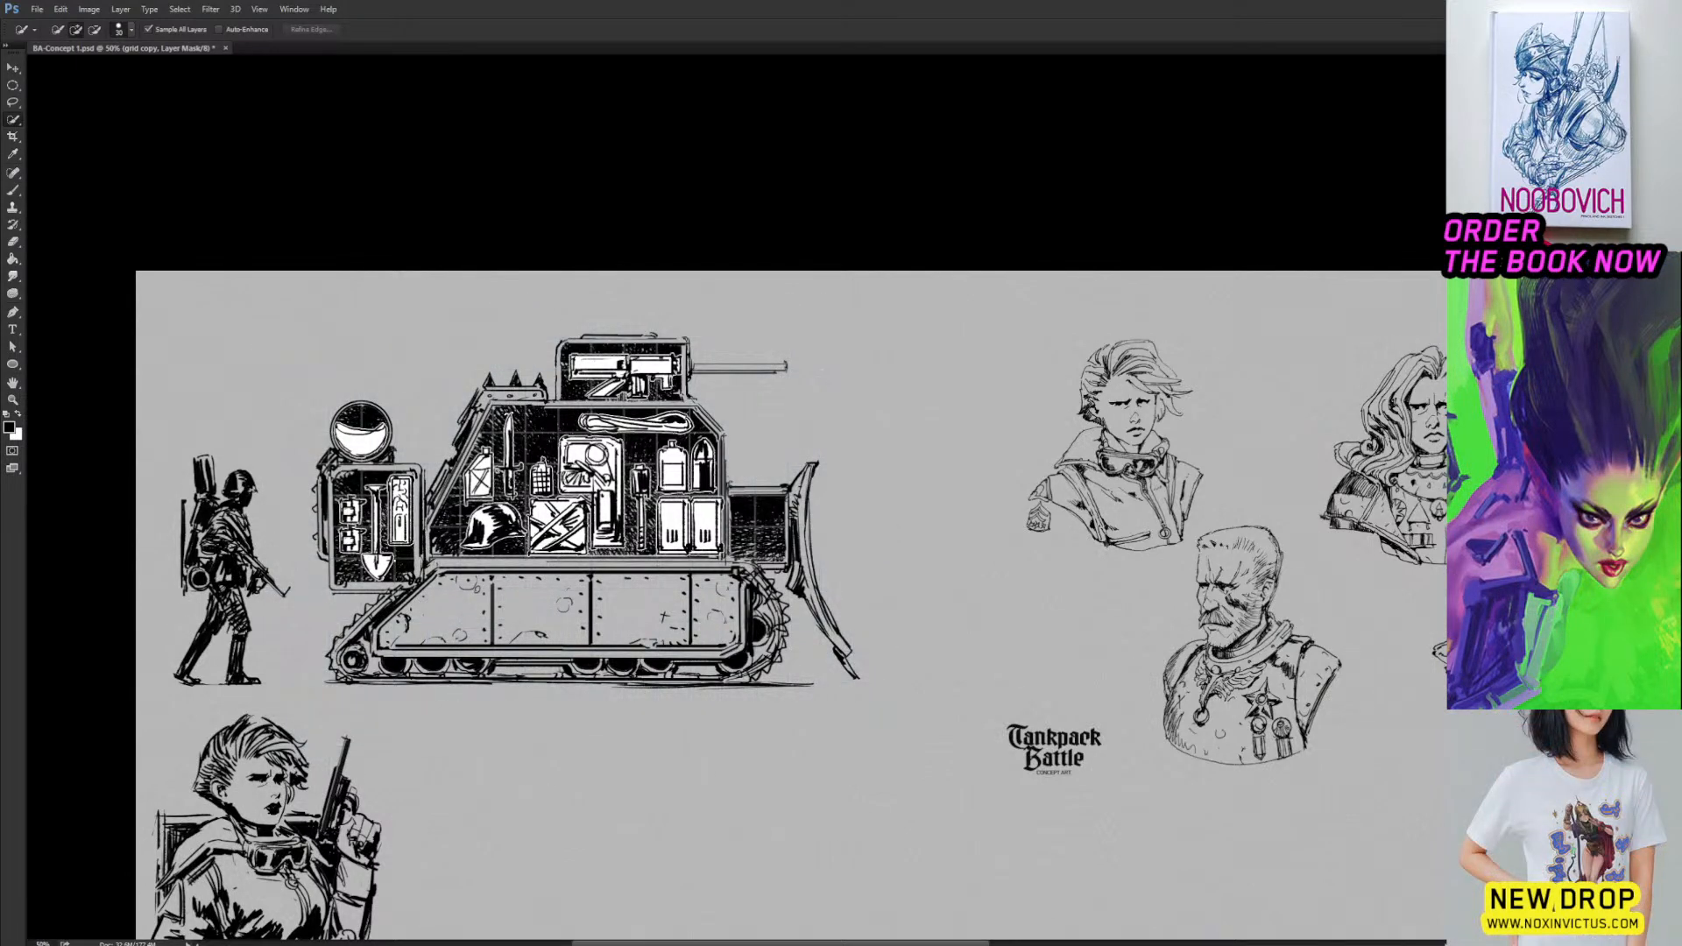
# Check the masked grid lines against the whole sheet and show the original grid behind the tank again.
pyautogui.moveTo(1075, 620)
pyautogui.mouseDown()
pyautogui.moveTo(1006, 541)
pyautogui.moveTo(1041, 357)
pyautogui.moveTo(1084, 403)
pyautogui.moveTo(1053, 387)
pyautogui.mouseUp()
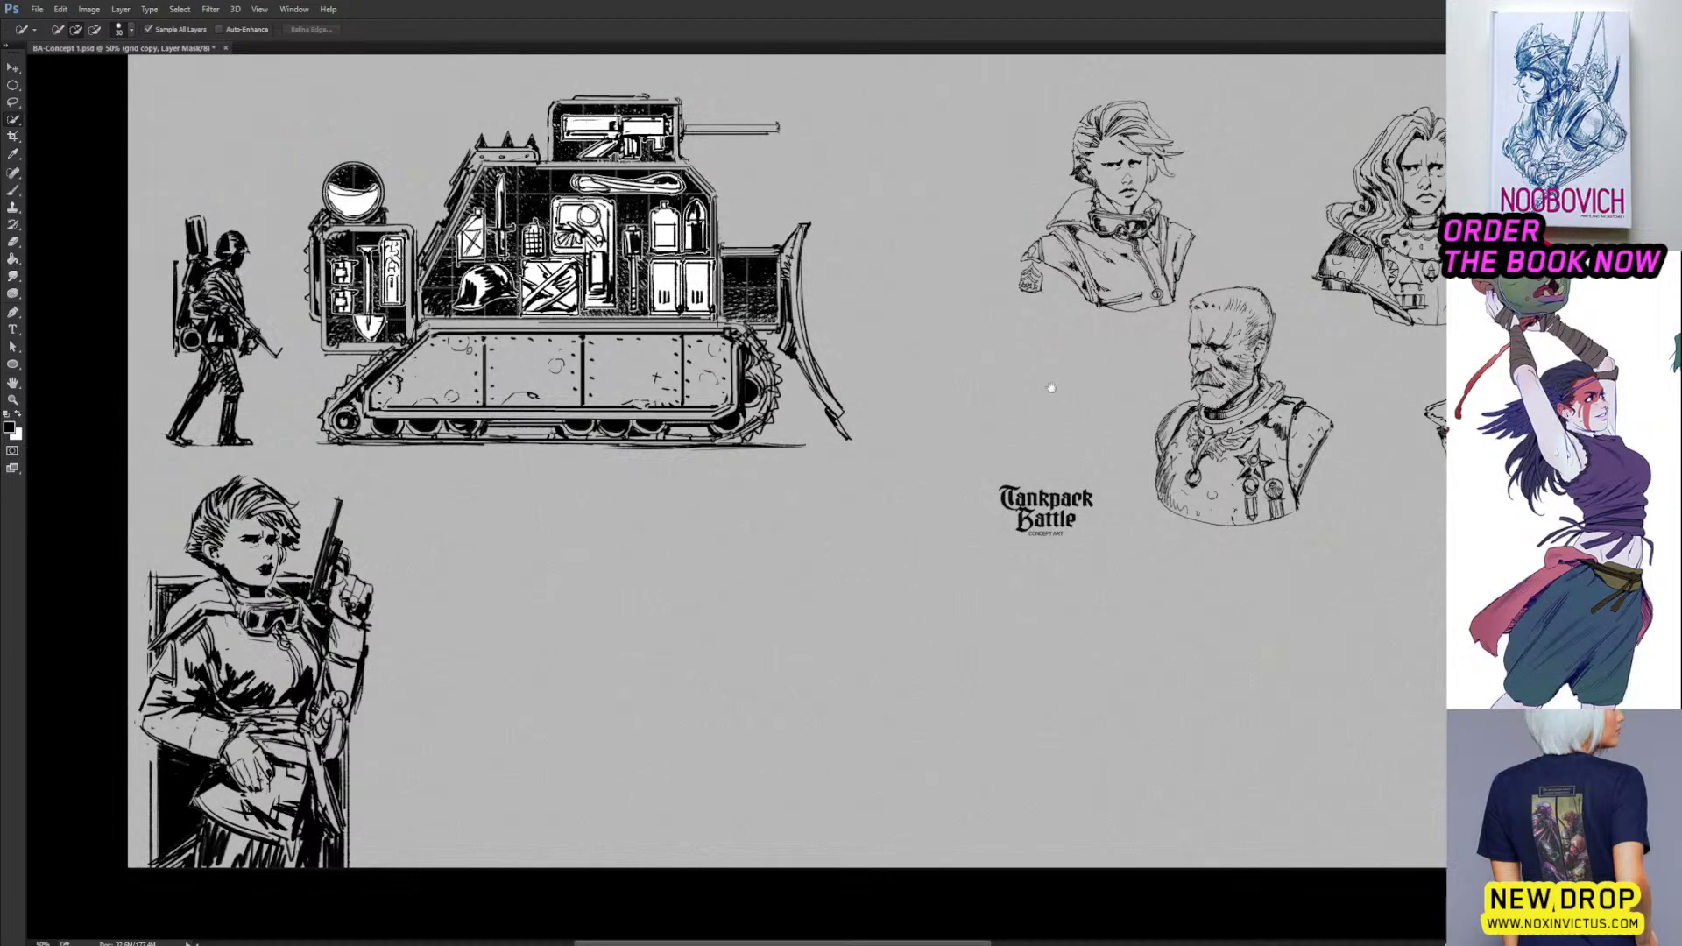
pyautogui.moveTo(799, 501); pyautogui.dragTo(725, 599)
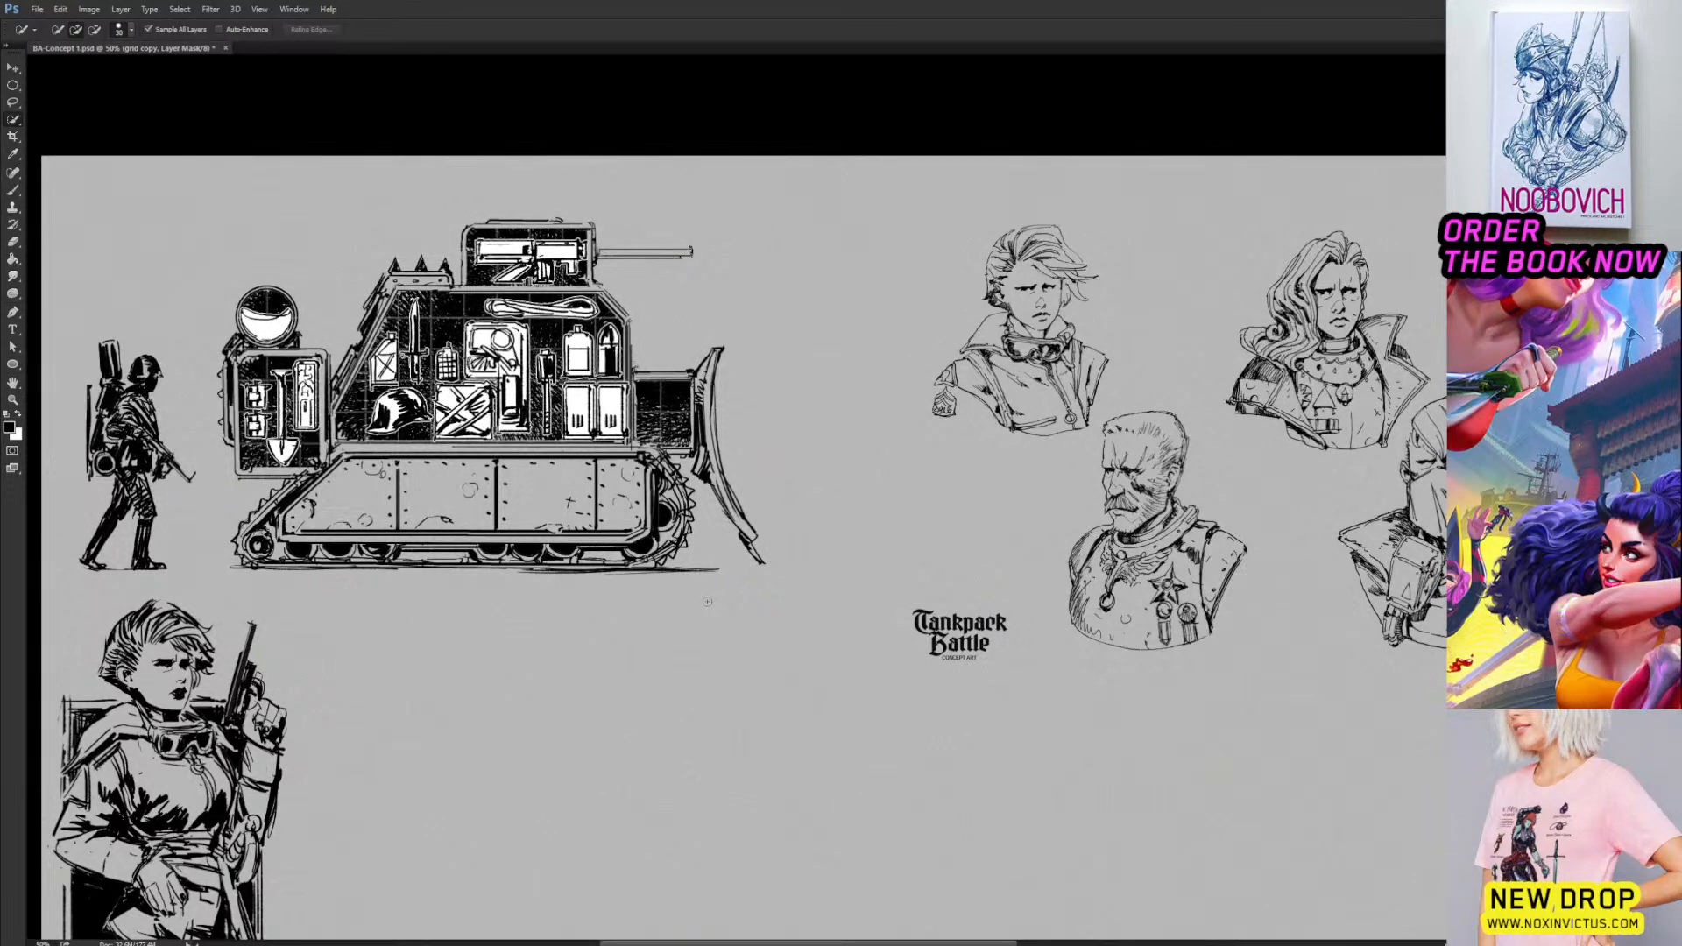
pyautogui.moveTo(955, 686); pyautogui.dragTo(888, 710)
pyautogui.hotkey('ctrl', '-')
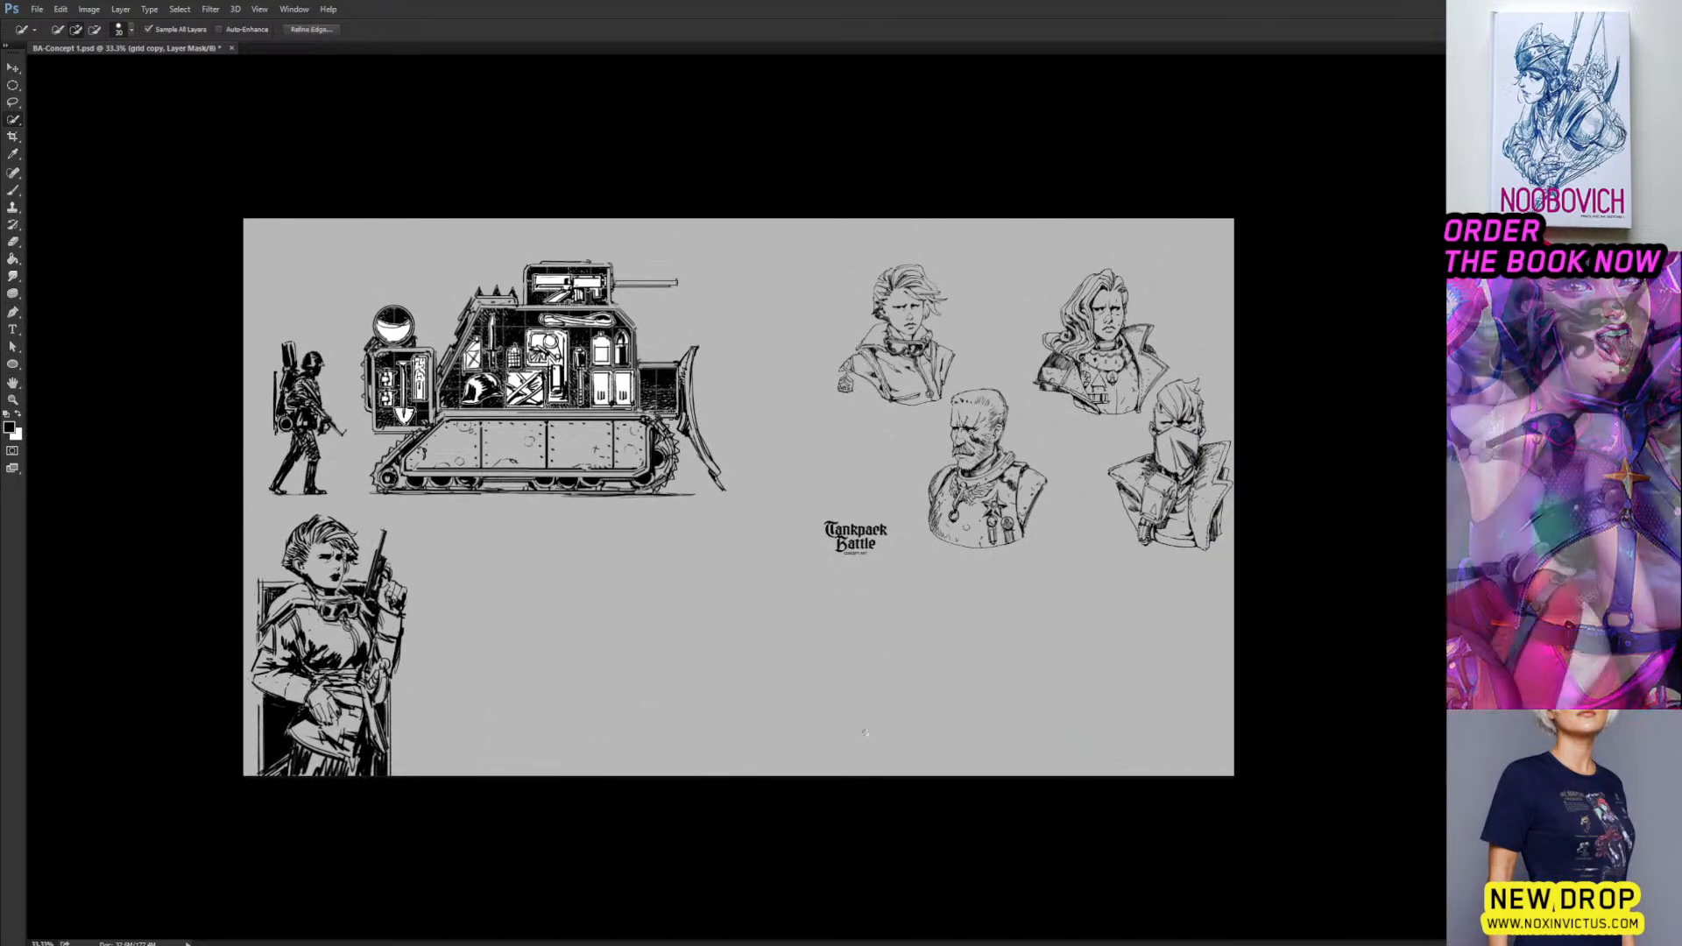
pyautogui.hotkey('ctrl', 'z')
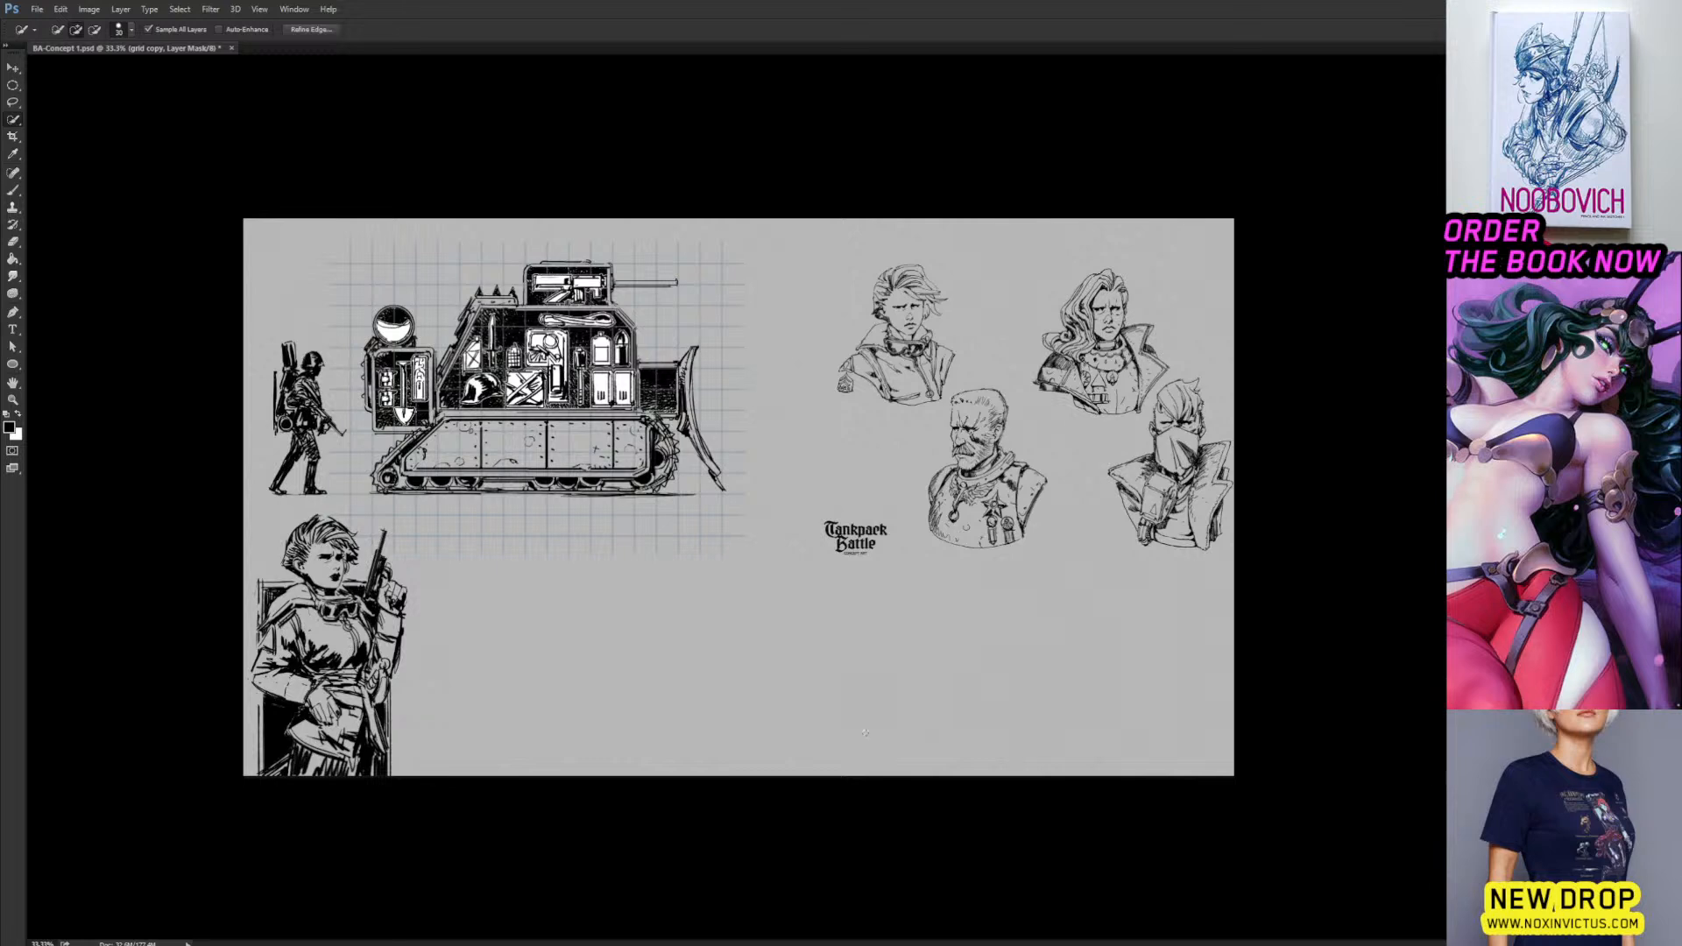
pyautogui.hotkey('ctrl', 'alt', 'z')
pyautogui.hotkey('ctrl', 'alt', 'z')
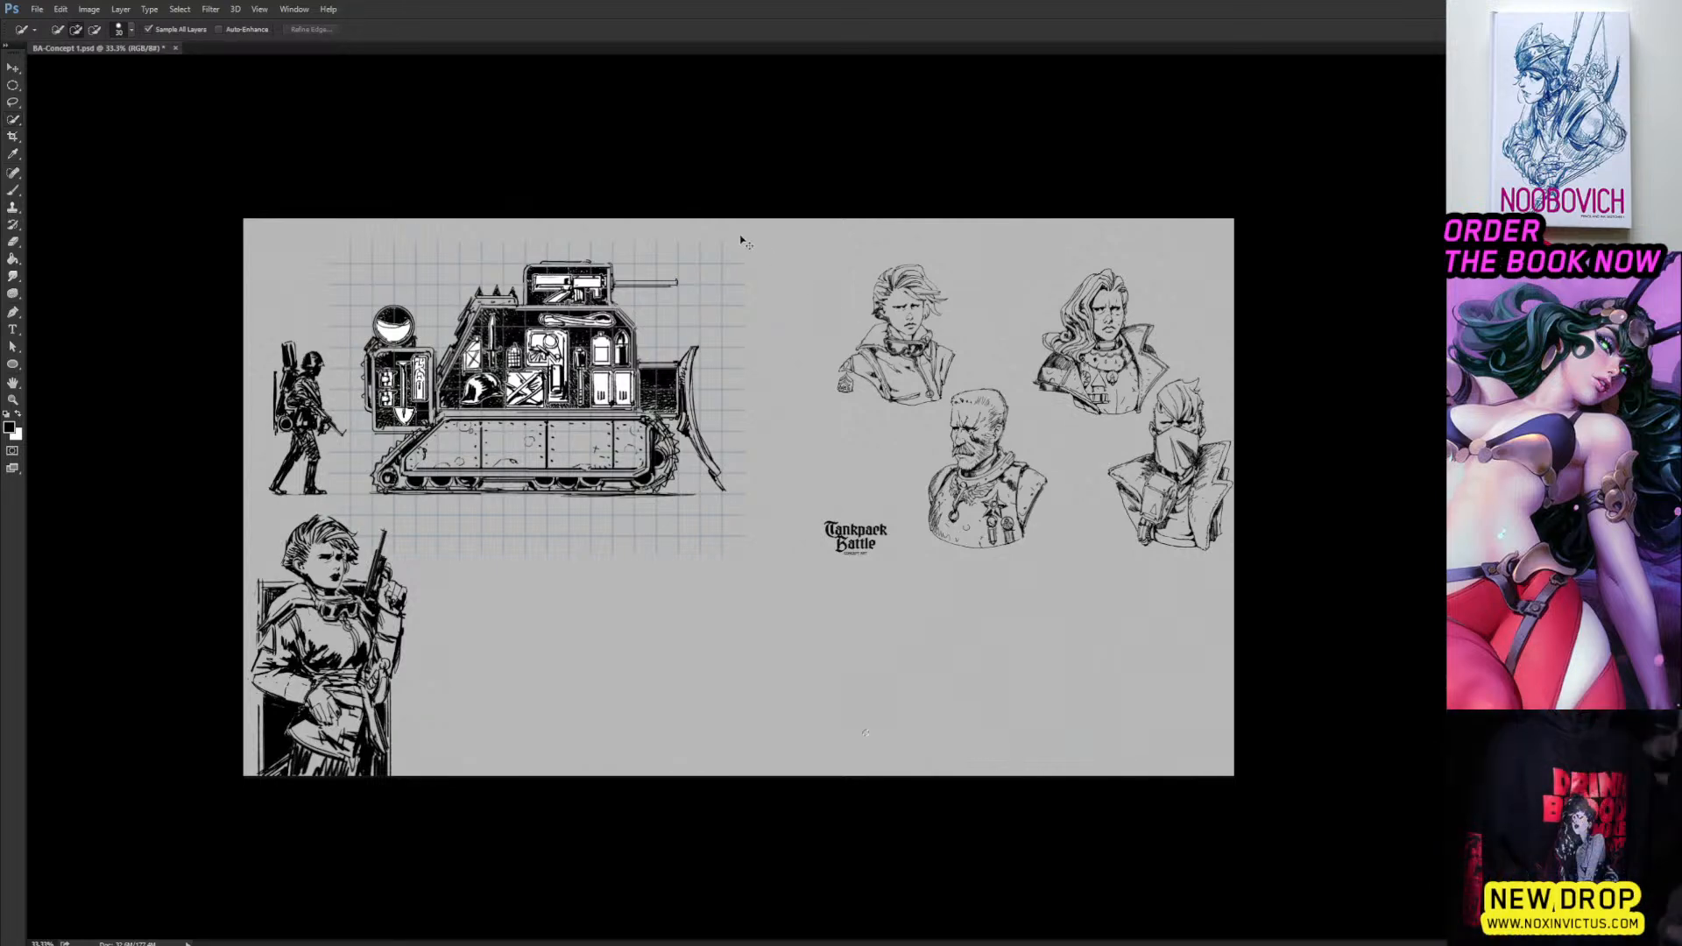
# Try scaling the tank, soldier and grid together to about 87% and nudging them slightly upward.
pyautogui.hotkey('ctrl', 't')
pyautogui.moveTo(744, 239); pyautogui.dragTo(676, 268)
pyautogui.moveTo(625, 359); pyautogui.dragTo(631, 342)
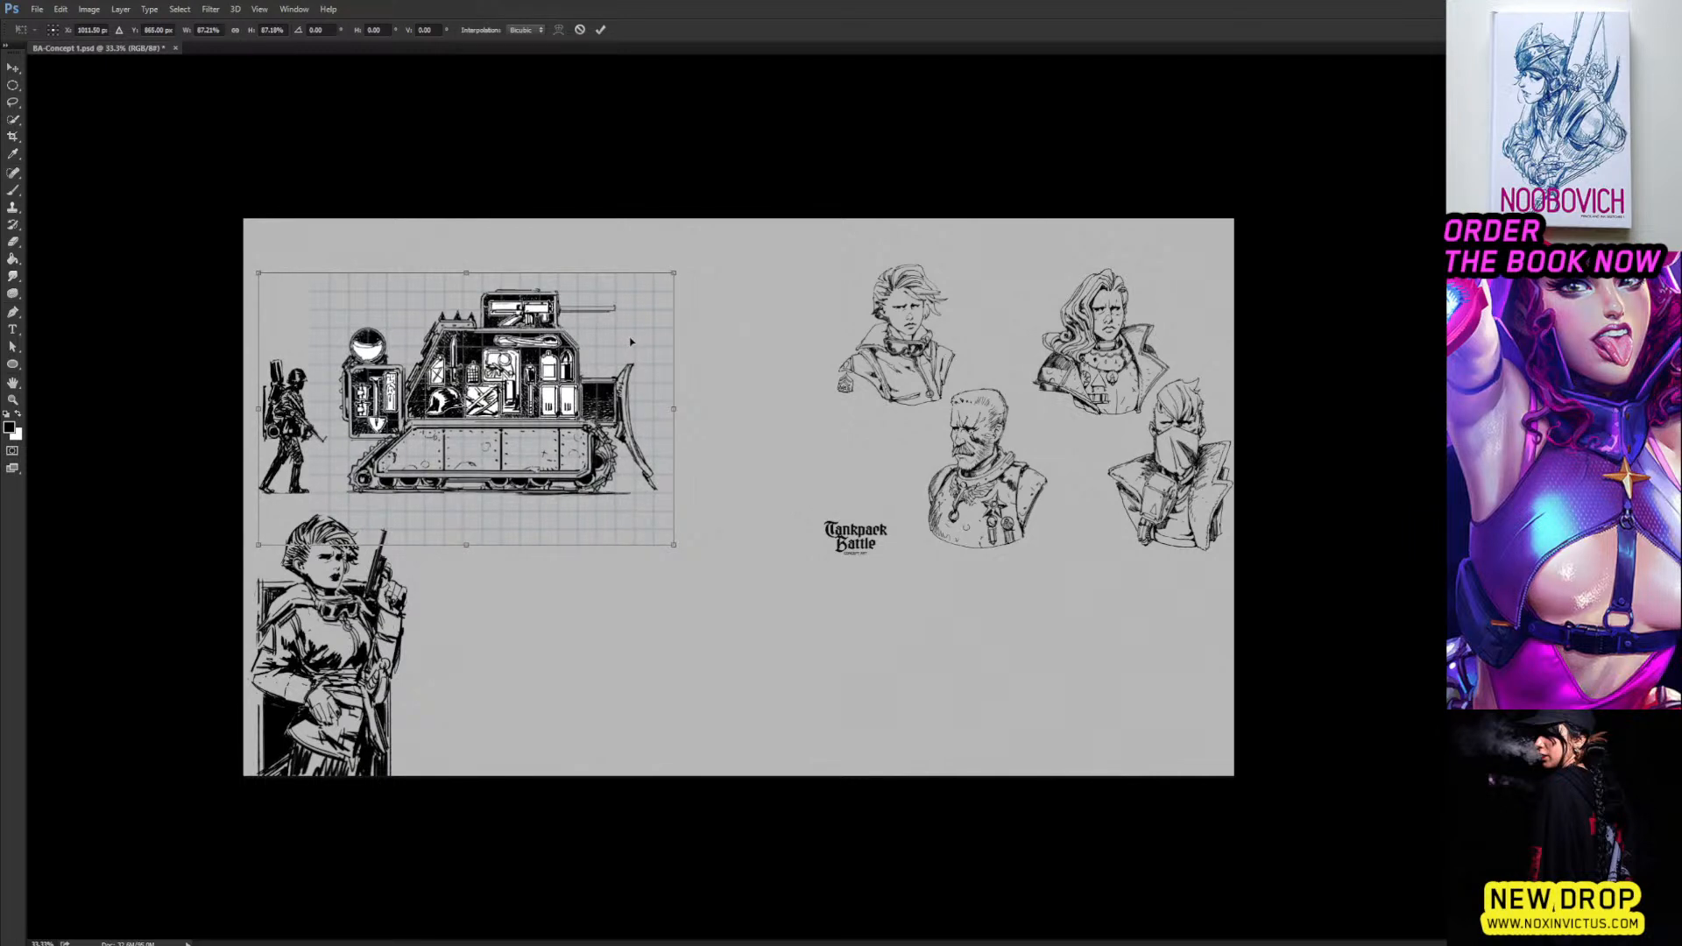
pyautogui.press('Return')
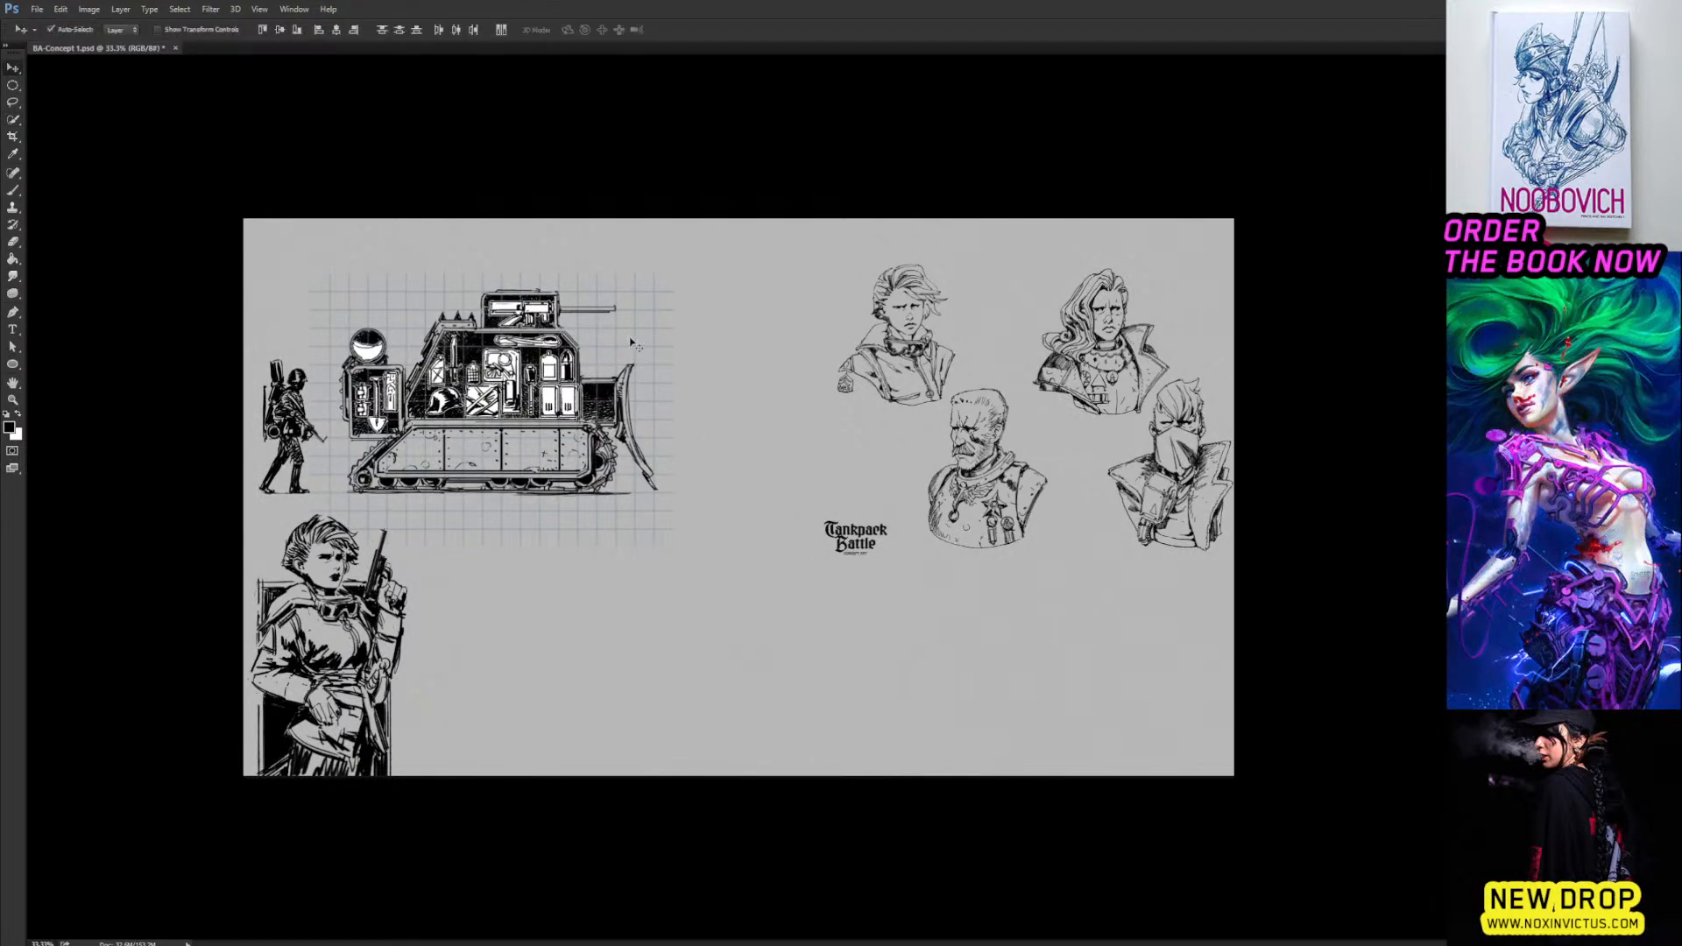
pyautogui.press('Up')
pyautogui.press('Up')
pyautogui.press('Up')
pyautogui.press('Up')
pyautogui.press('Up')
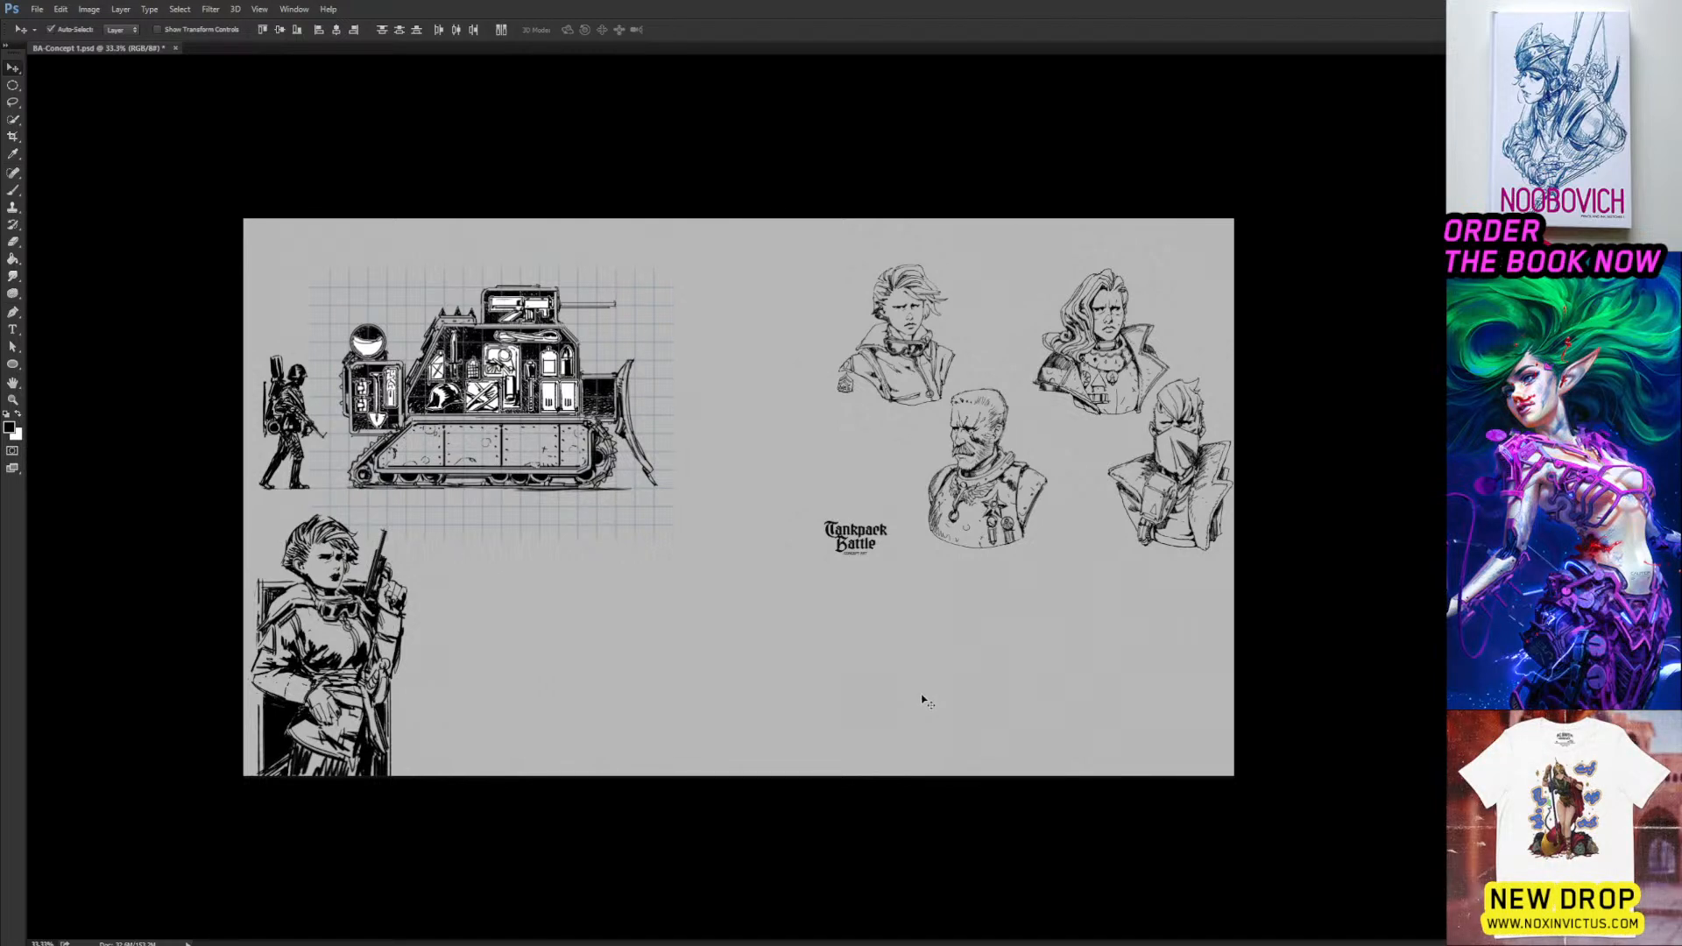
# Undo the scaling and upward nudge of the tank, soldier and grid.
pyautogui.press('b')
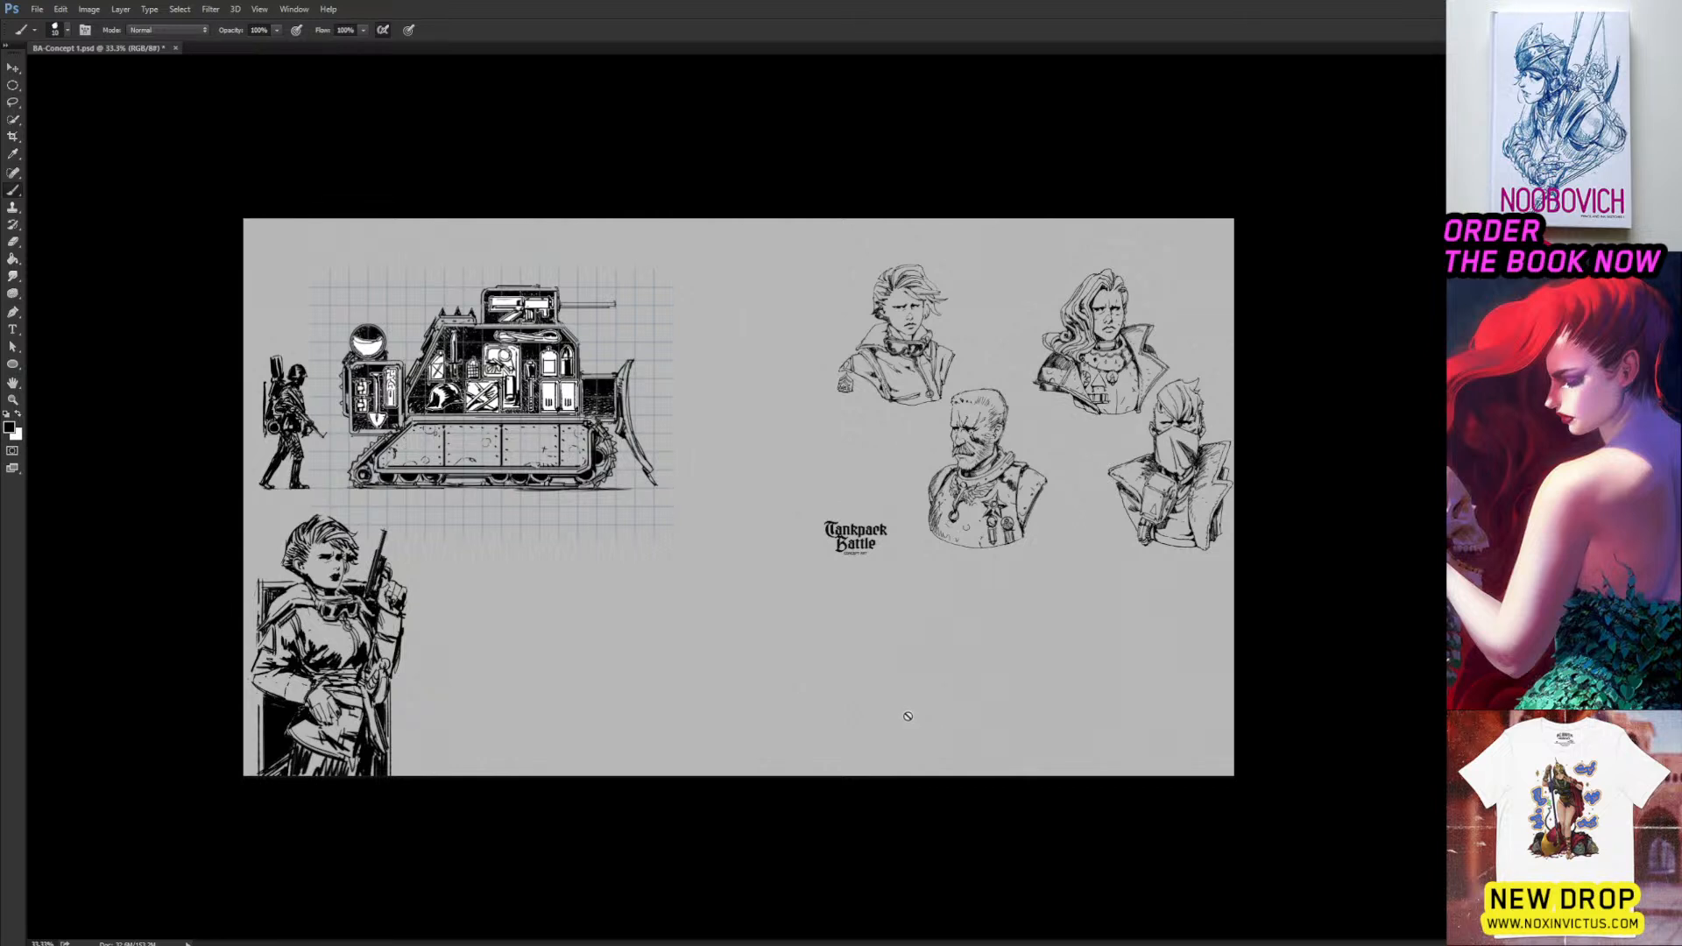
pyautogui.hotkey('ctrl', 't')
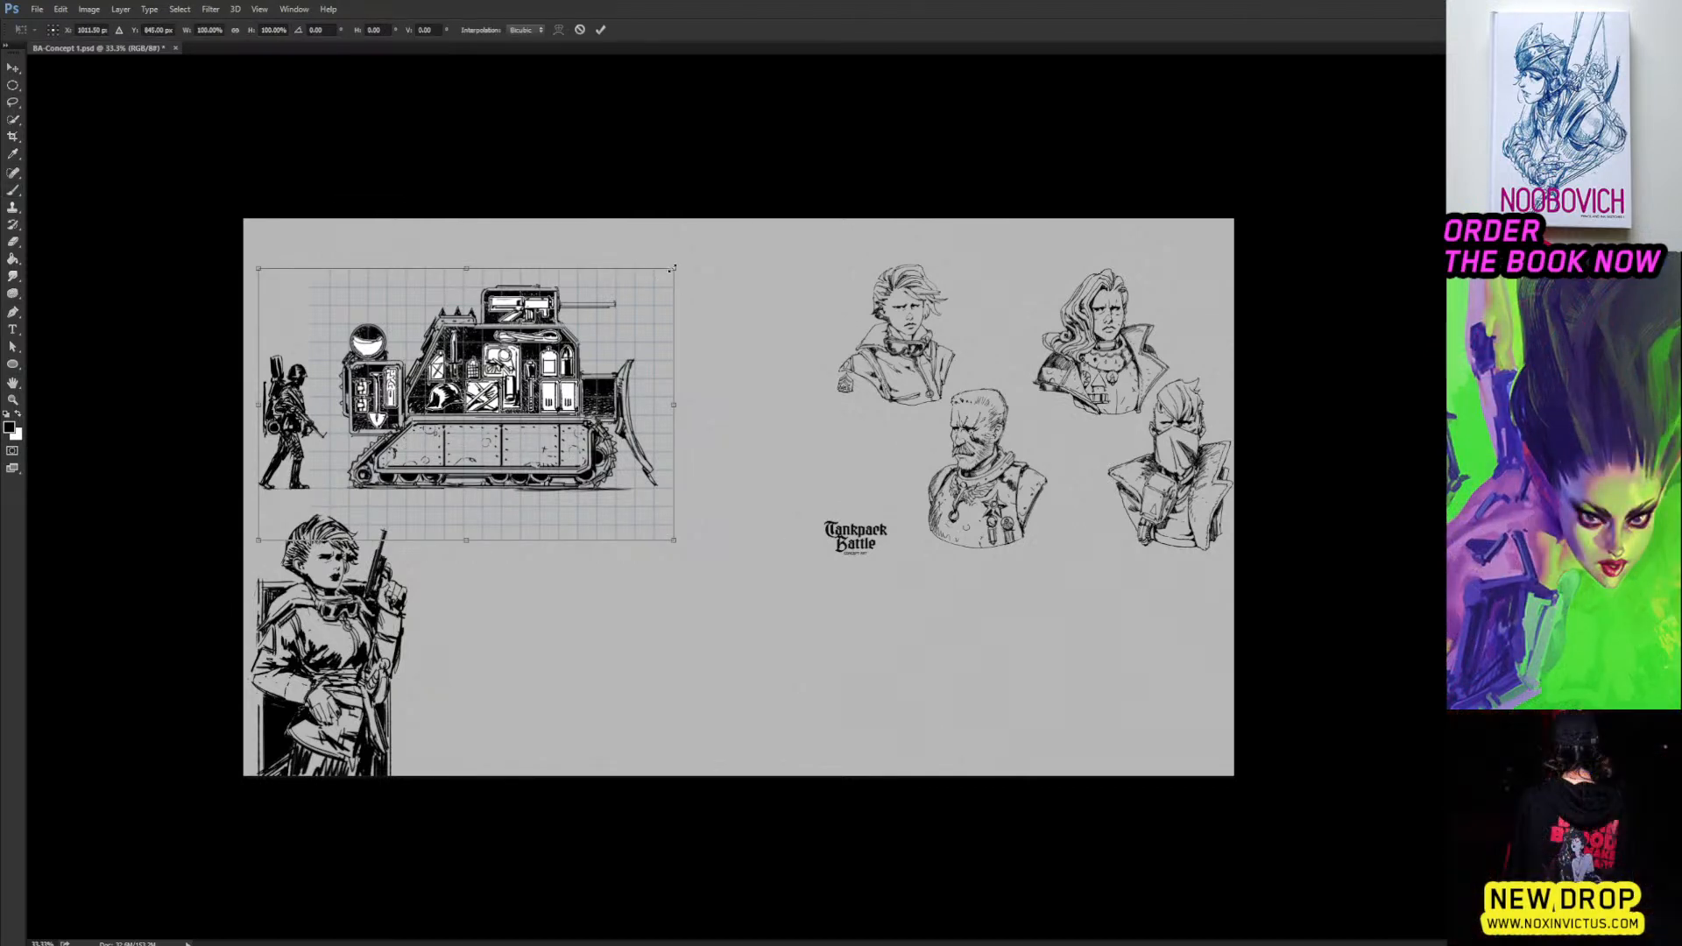
pyautogui.press('Return')
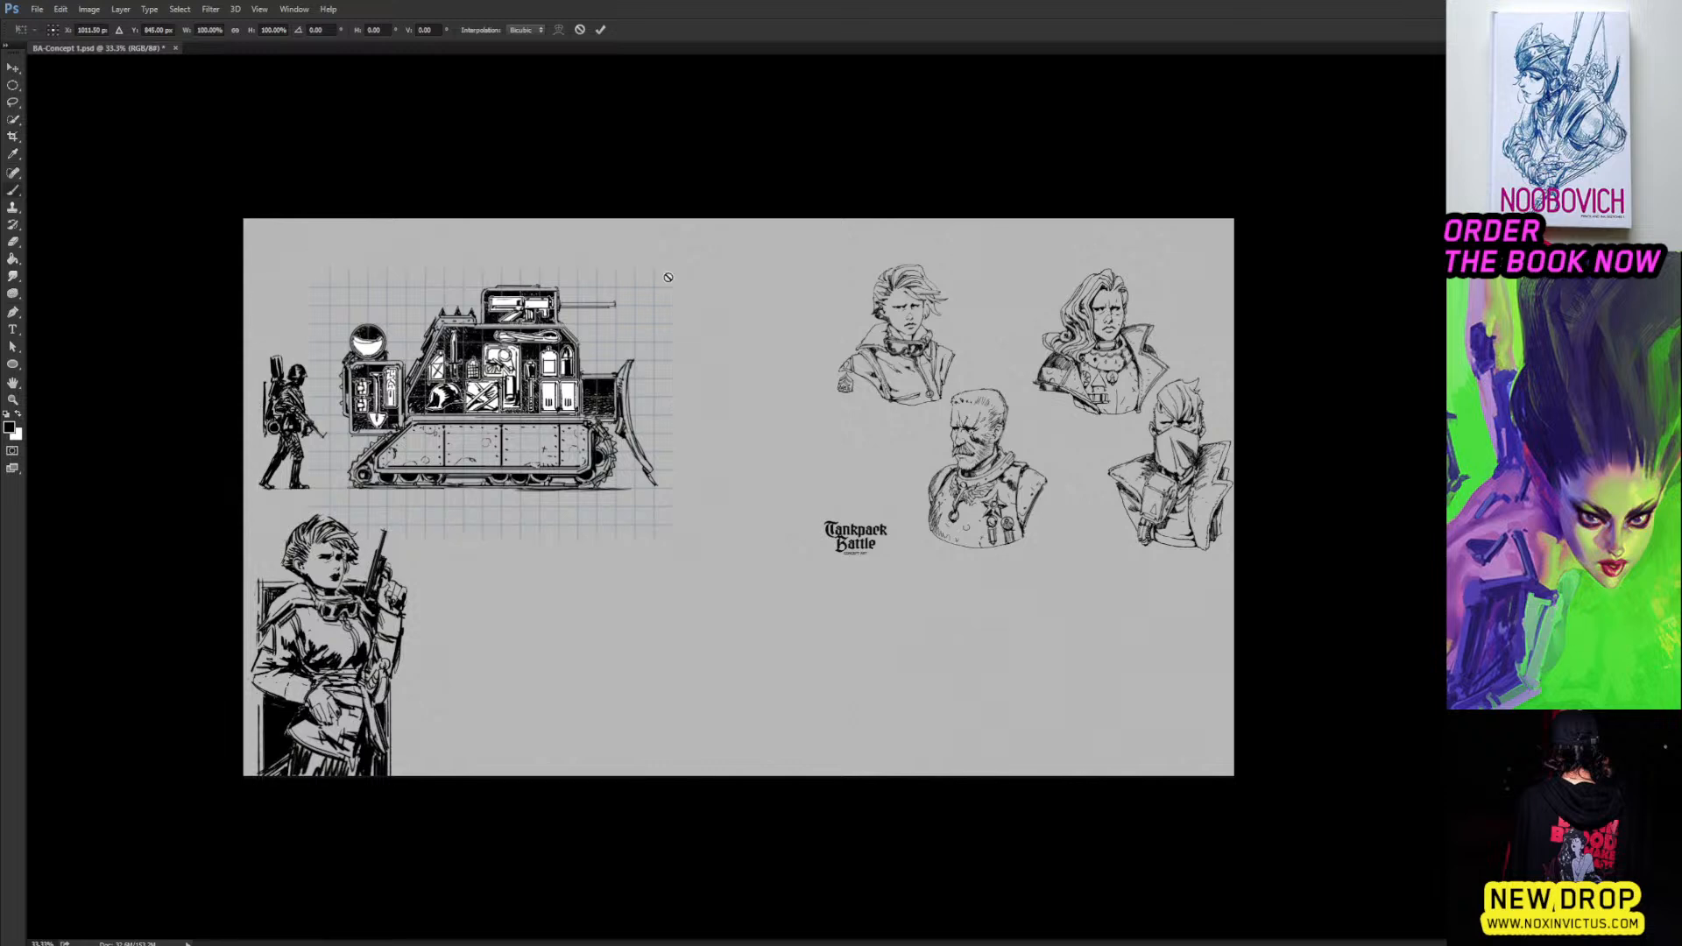
pyautogui.moveTo(668, 278); pyautogui.dragTo(663, 287)
pyautogui.hotkey('ctrl', 'alt', 'z')
pyautogui.hotkey('ctrl', 'alt', 'z')
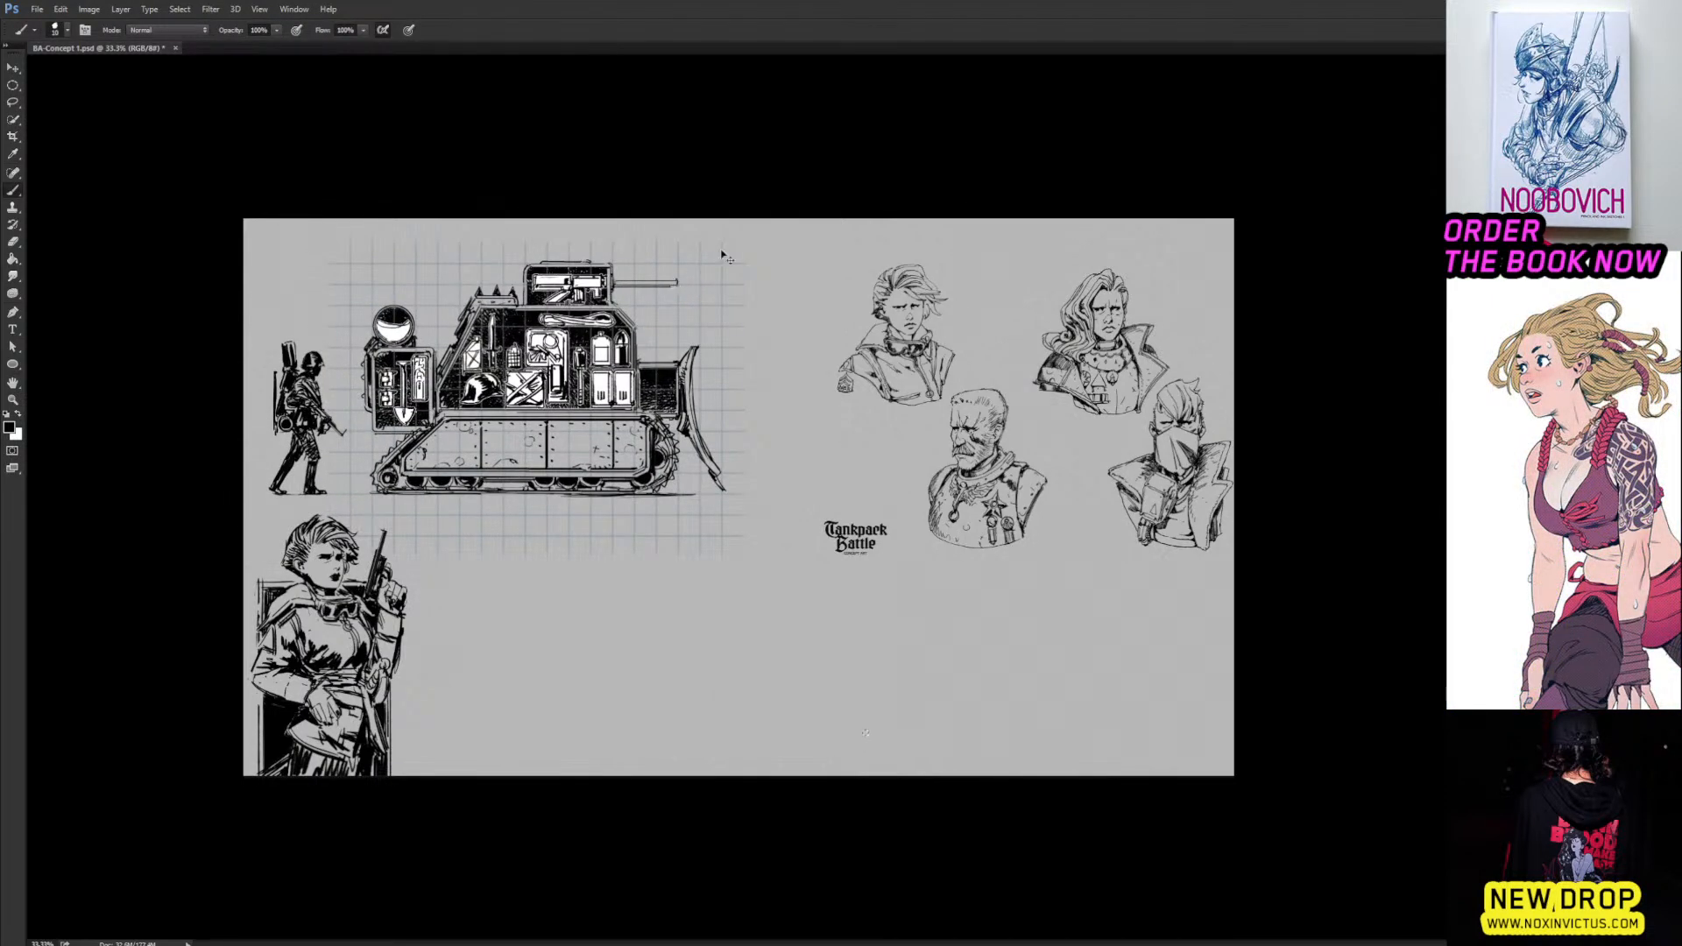
# Scale the tank, soldier and grid together to about 89% and nudge them left above the standing character.
pyautogui.hotkey('ctrl', 't')
pyautogui.moveTo(743, 242); pyautogui.dragTo(710, 254)
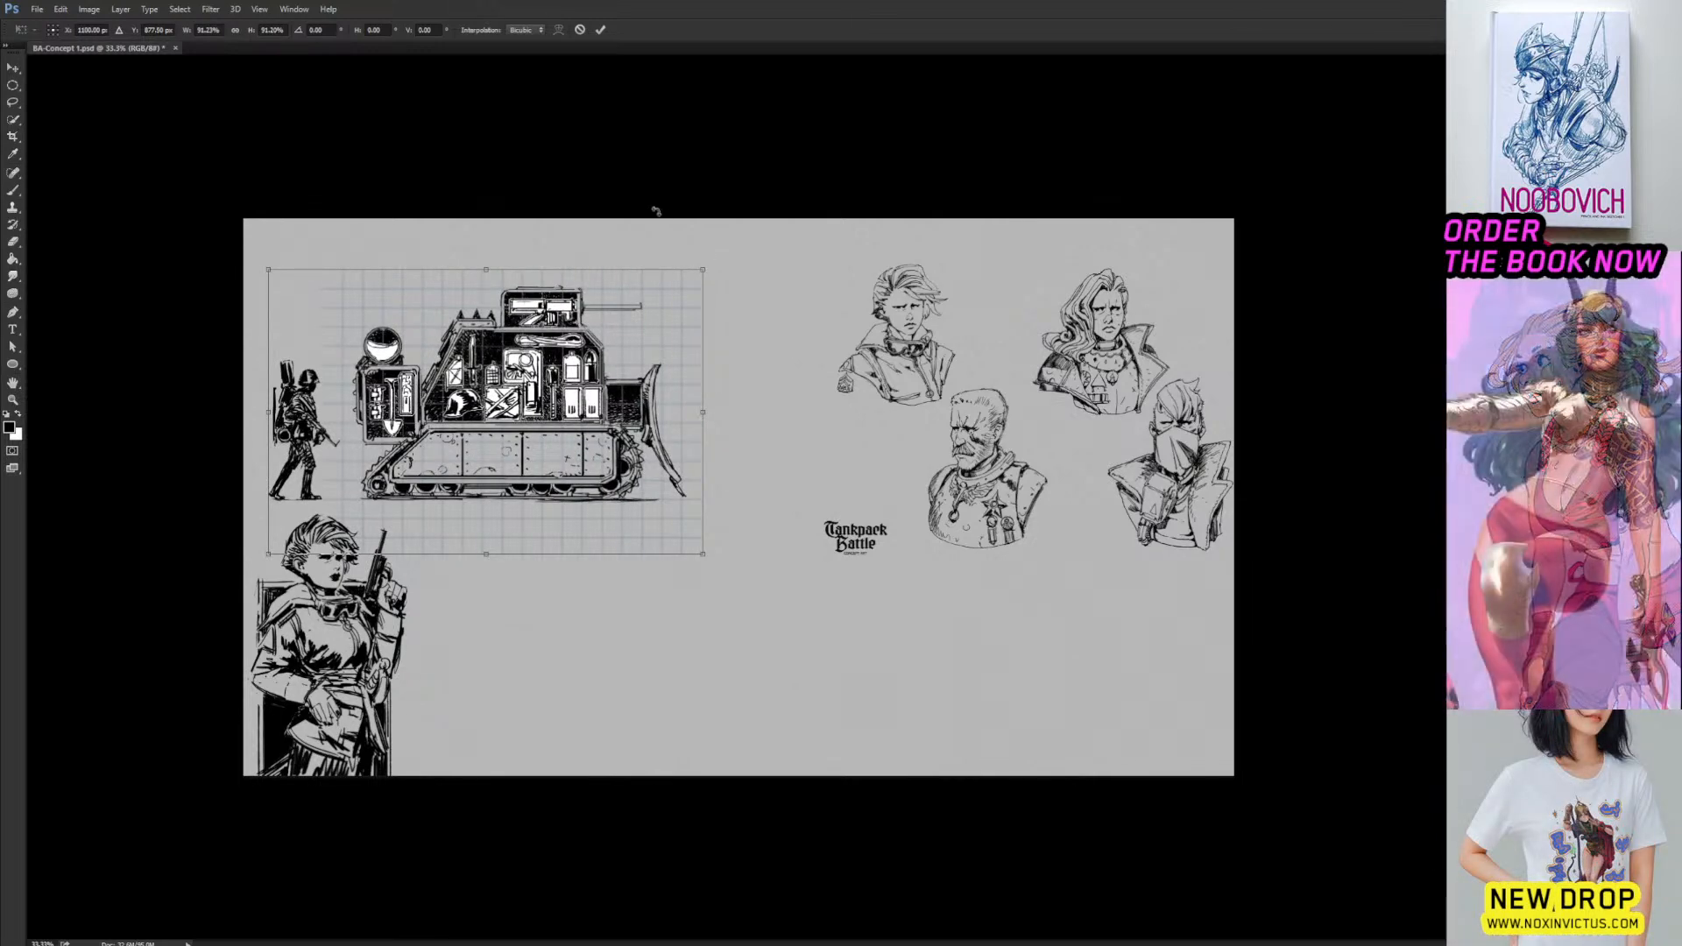
pyautogui.moveTo(702, 269); pyautogui.dragTo(690, 280)
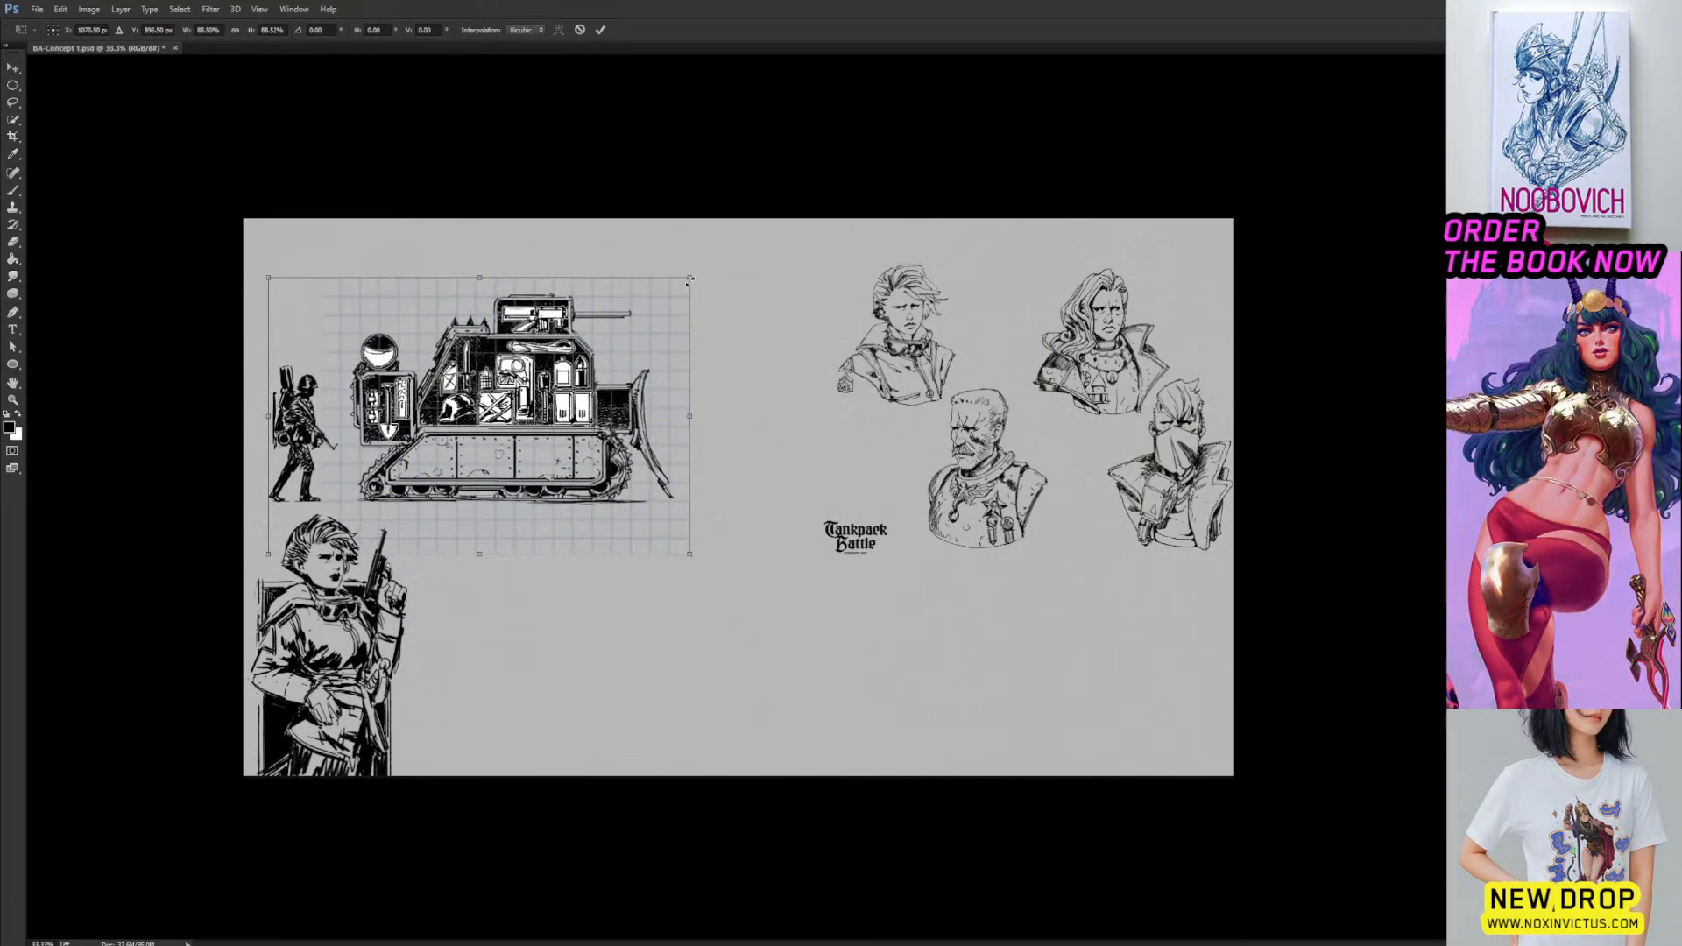
pyautogui.hotkey('shift', 'Left')
pyautogui.hotkey('shift', 'Left')
pyautogui.hotkey('shift', 'Left')
pyautogui.hotkey('shift', 'Left')
pyautogui.hotkey('shift', 'Left')
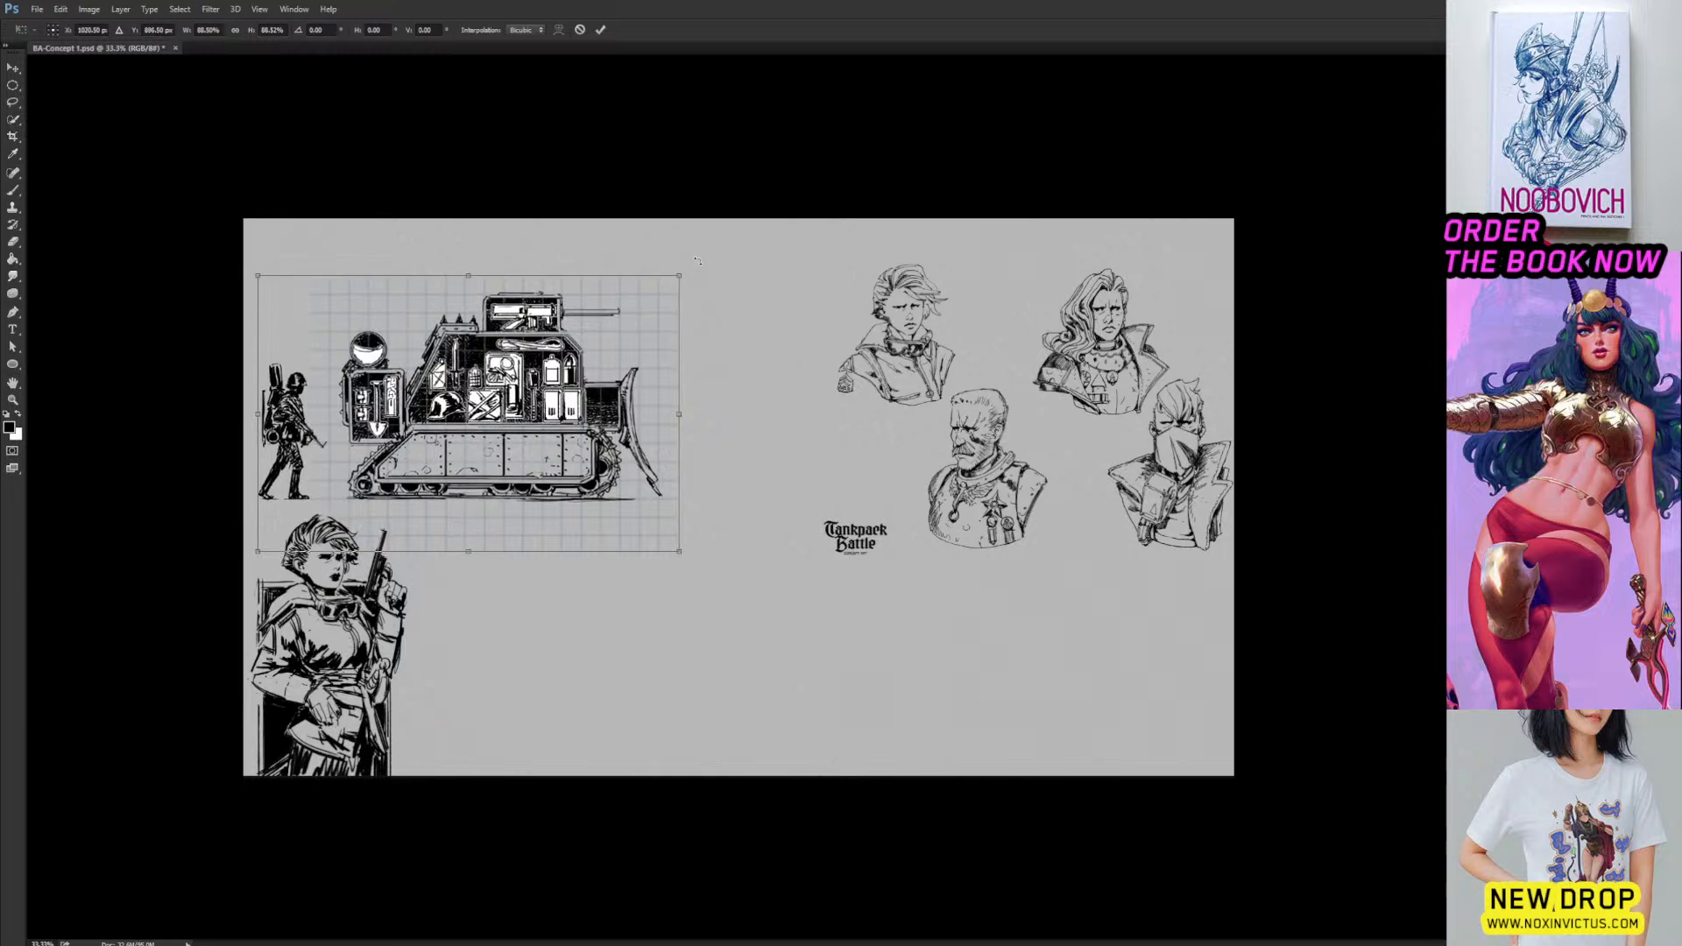
pyautogui.press('Return')
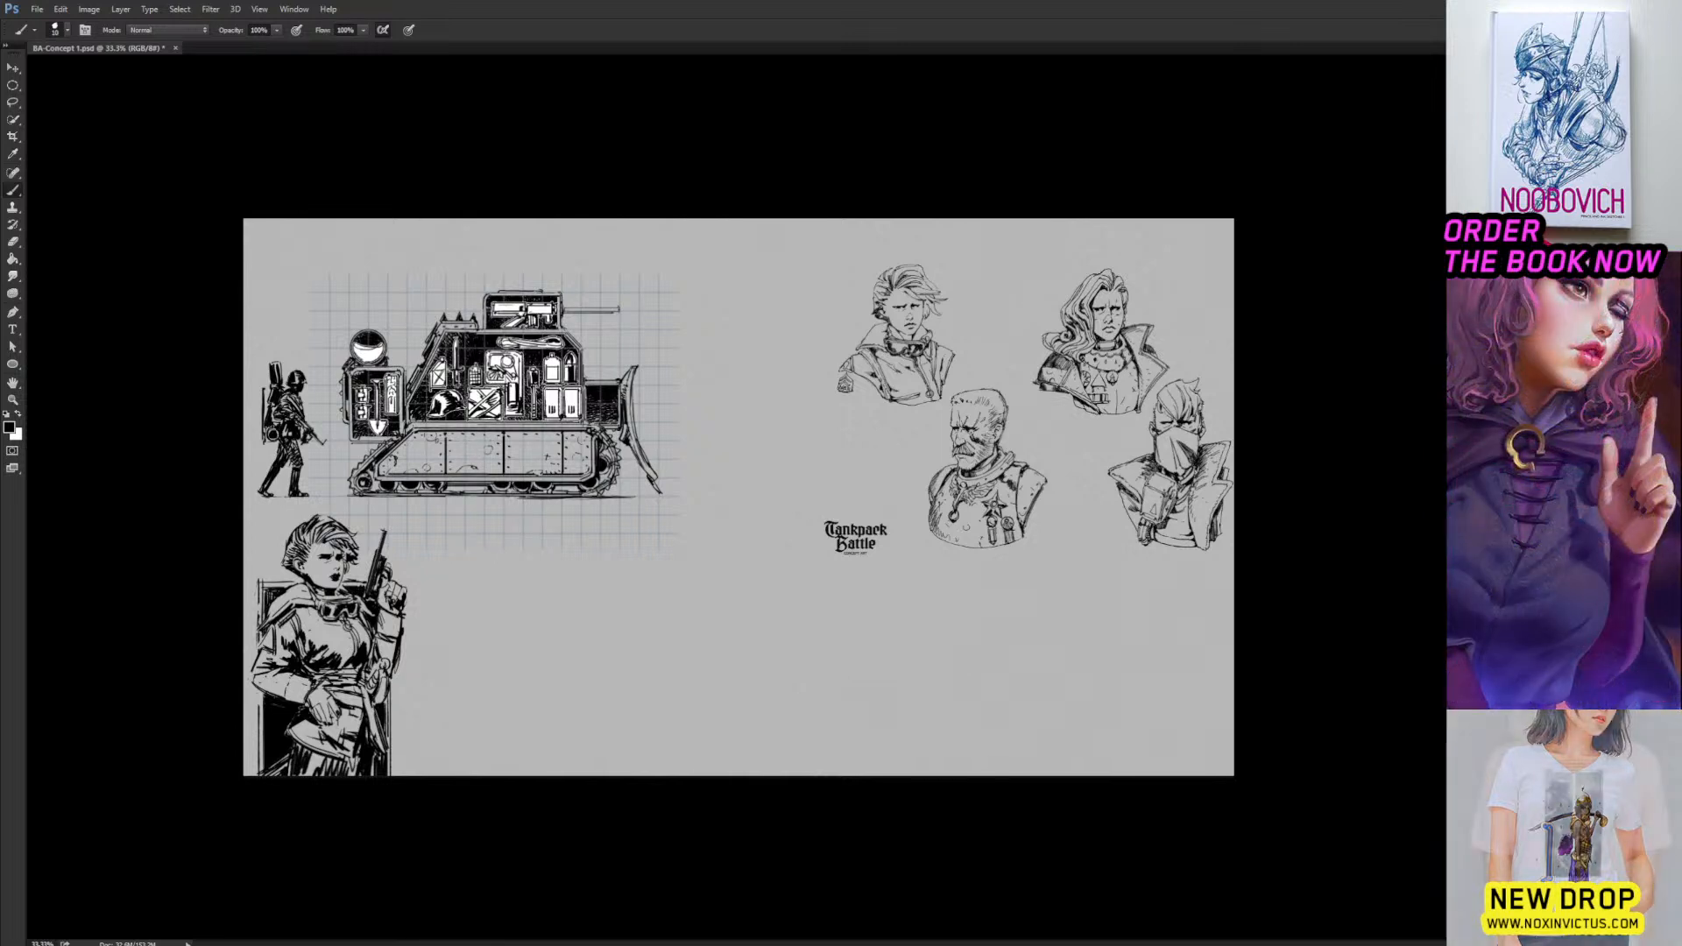
# Duplicate the grid, move the copy across to sit behind the bust portraits, and put it in a layer group.
pyautogui.hotkey('ctrl', 'j')
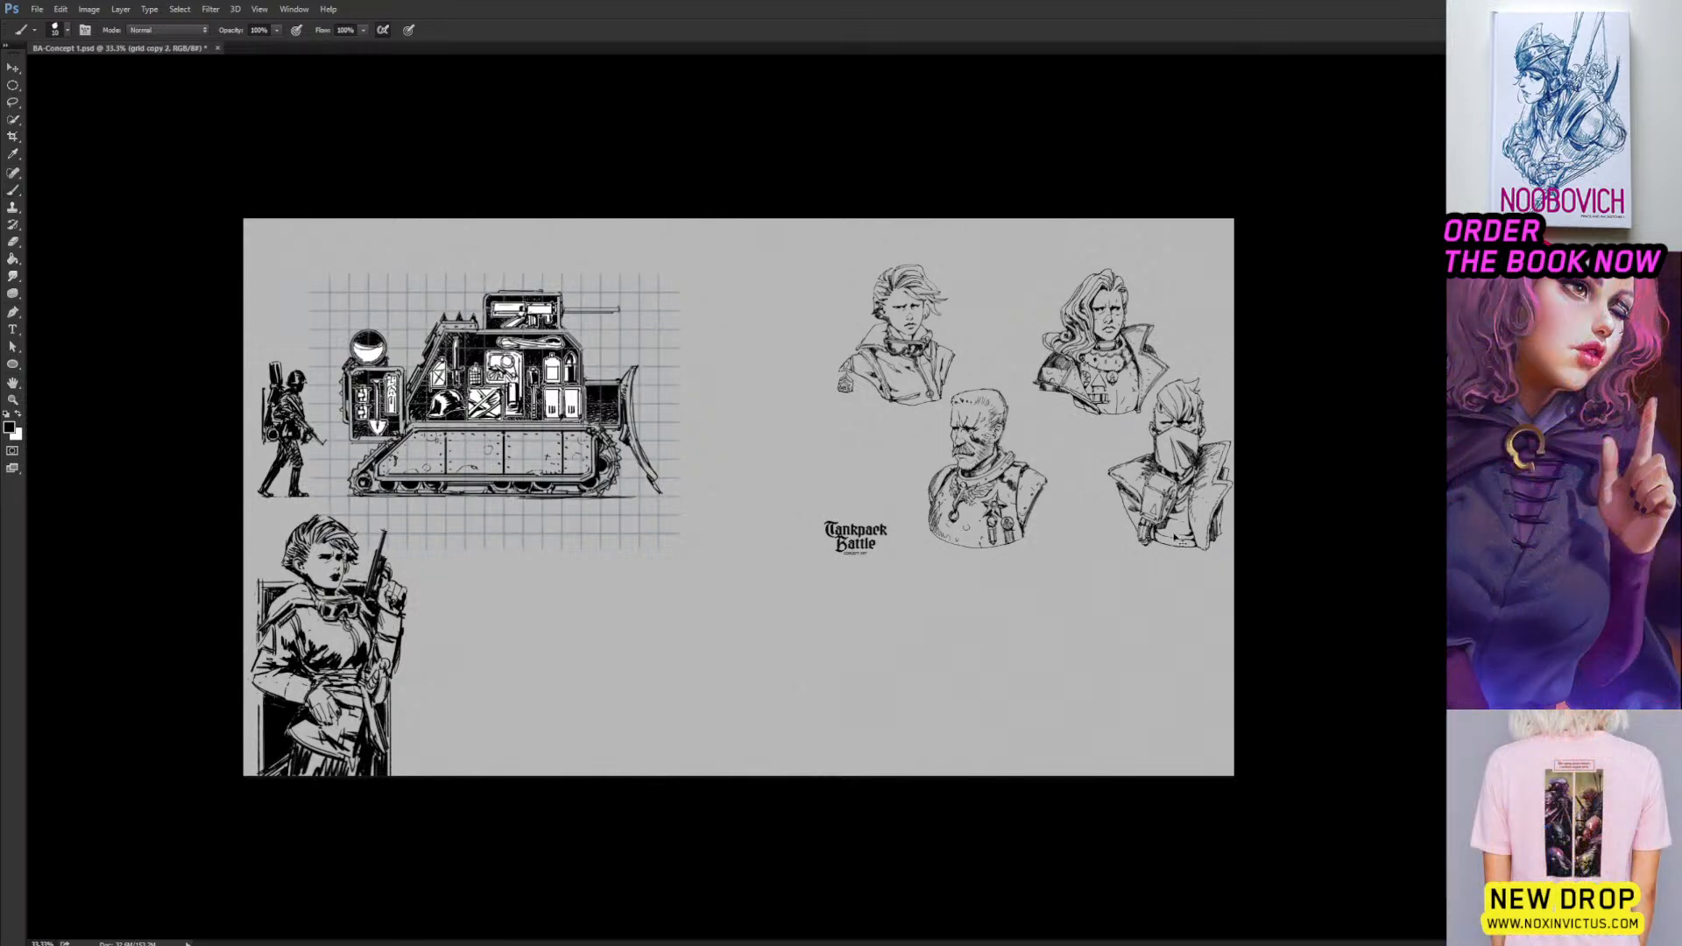
pyautogui.hotkey('ctrl', 't')
pyautogui.moveTo(597, 534); pyautogui.dragTo(1085, 517)
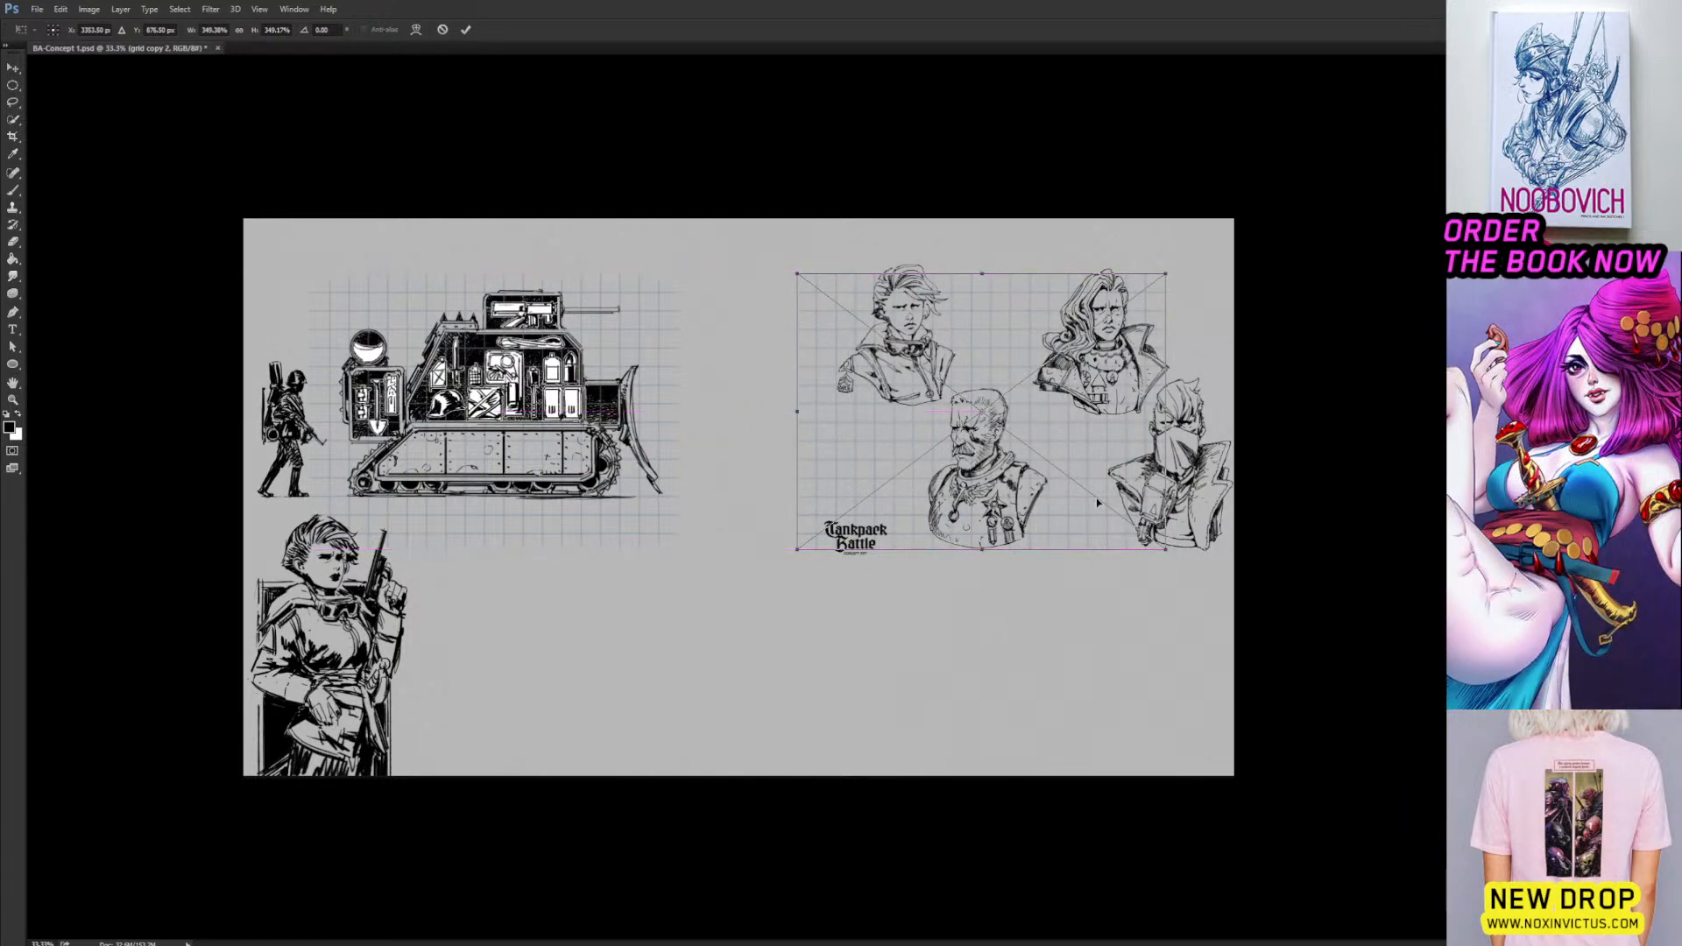
pyautogui.press('b')
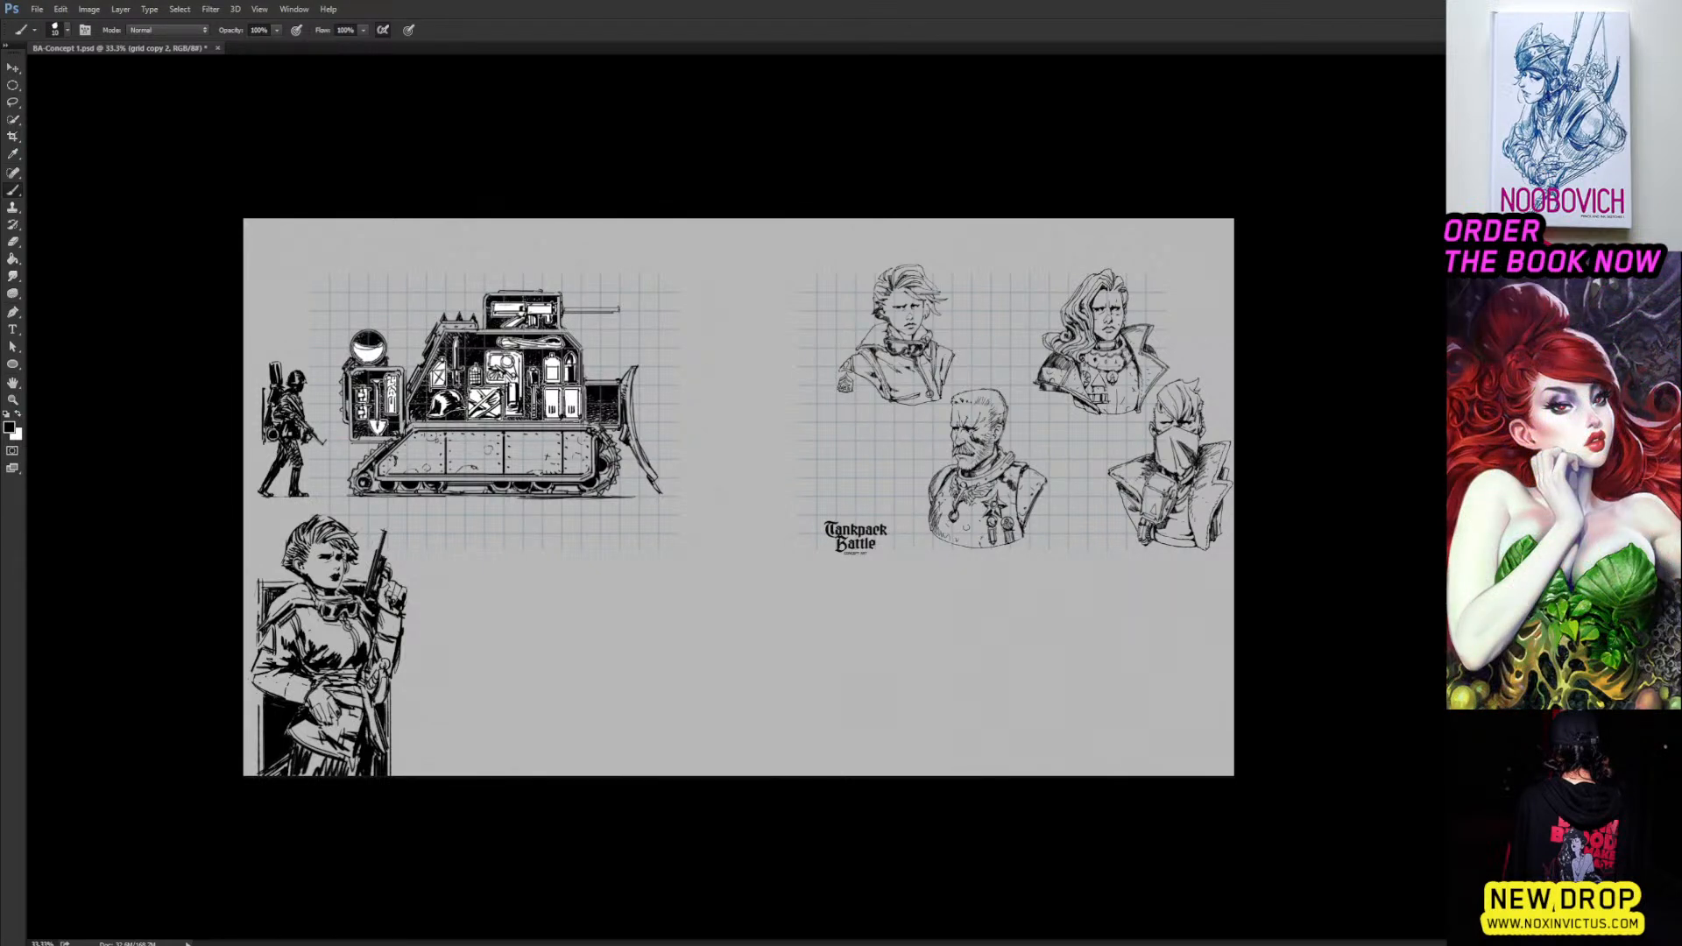
pyautogui.hotkey('ctrl', 'g')
pyautogui.press('ctrl+')
pyautogui.press('ctrl+')
pyautogui.press('ctrl+')
pyautogui.press('ctrl+')
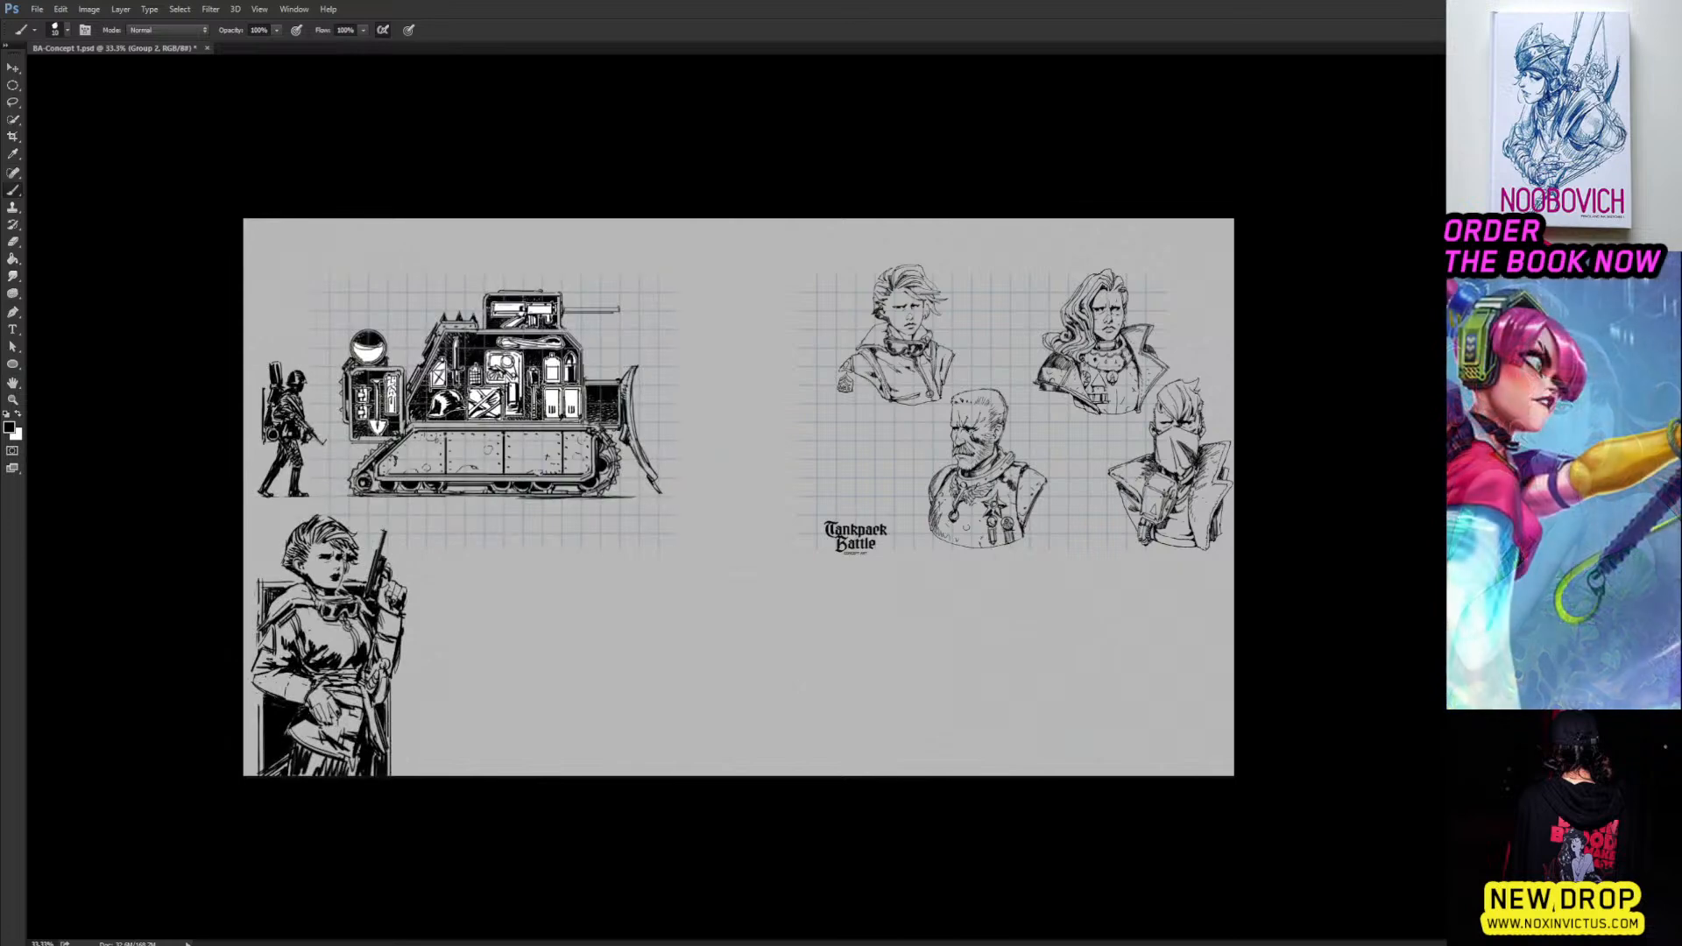
# Move the four bust portraits and the title together left toward the tank, clearing most of the second grid.
pyautogui.hotkey('ctrl', '+')
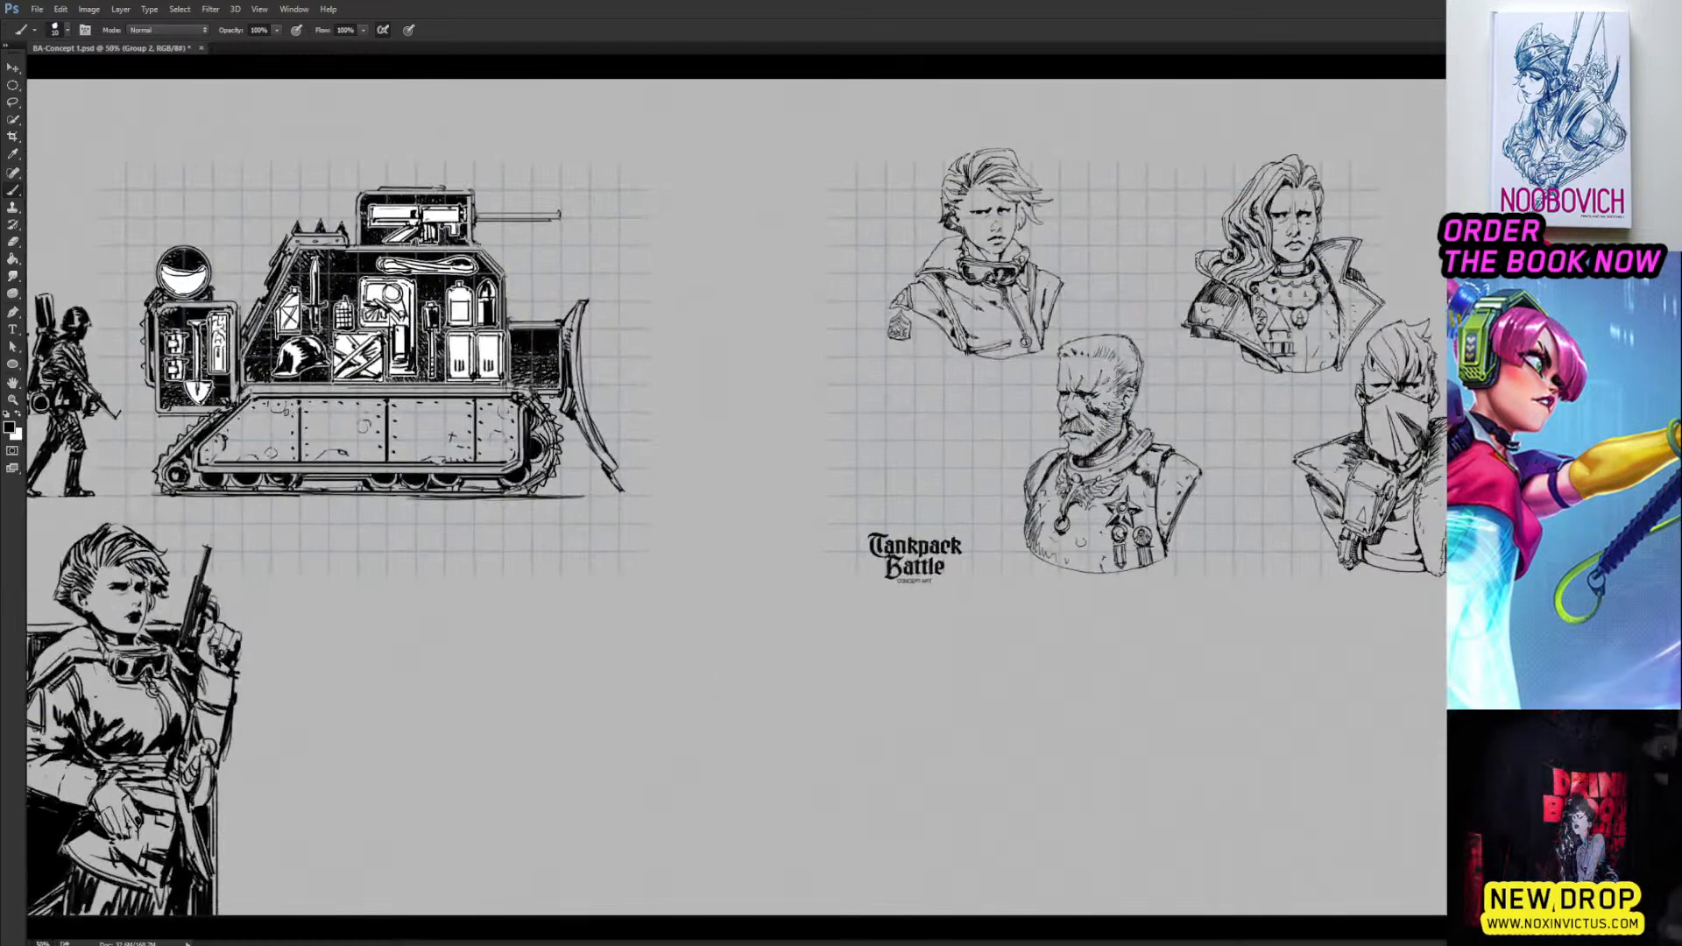
pyautogui.moveTo(1138, 633)
pyautogui.mouseDown()
pyautogui.moveTo(1166, 551)
pyautogui.moveTo(1227, 571)
pyautogui.moveTo(1178, 644)
pyautogui.moveTo(1112, 646)
pyautogui.moveTo(1007, 699)
pyautogui.moveTo(1123, 699)
pyautogui.moveTo(996, 650)
pyautogui.moveTo(1011, 666)
pyautogui.mouseUp()
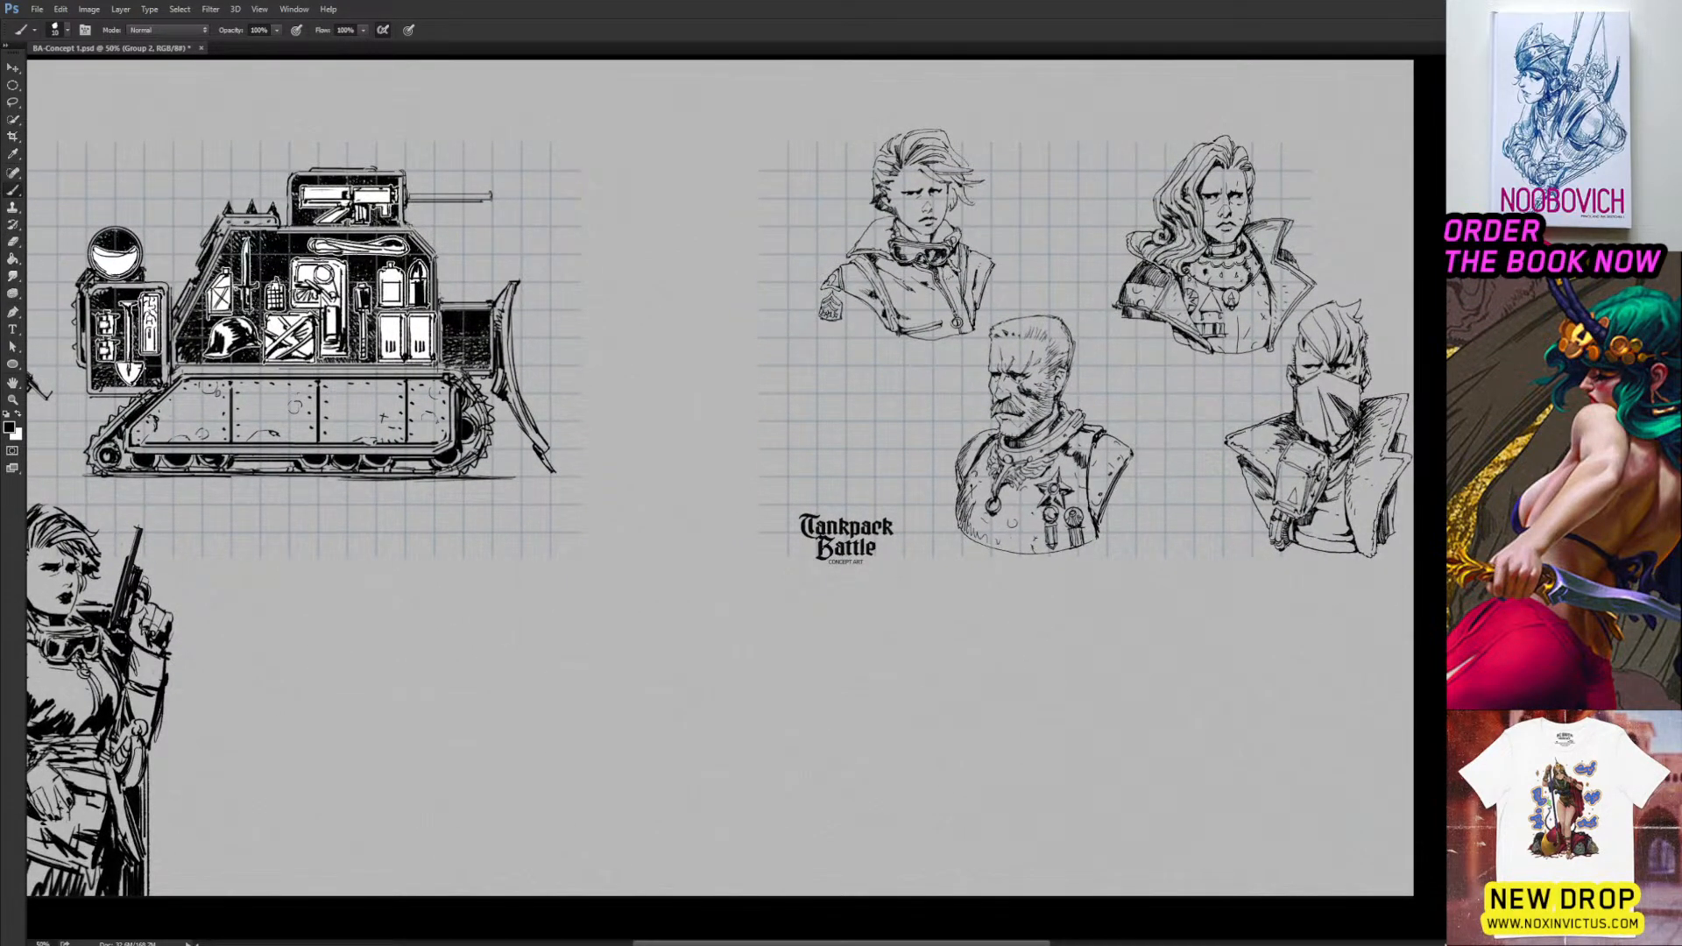
pyautogui.press('v')
pyautogui.moveTo(1405, 438)
pyautogui.mouseDown()
pyautogui.moveTo(878, 430)
pyautogui.moveTo(916, 422)
pyautogui.mouseUp()
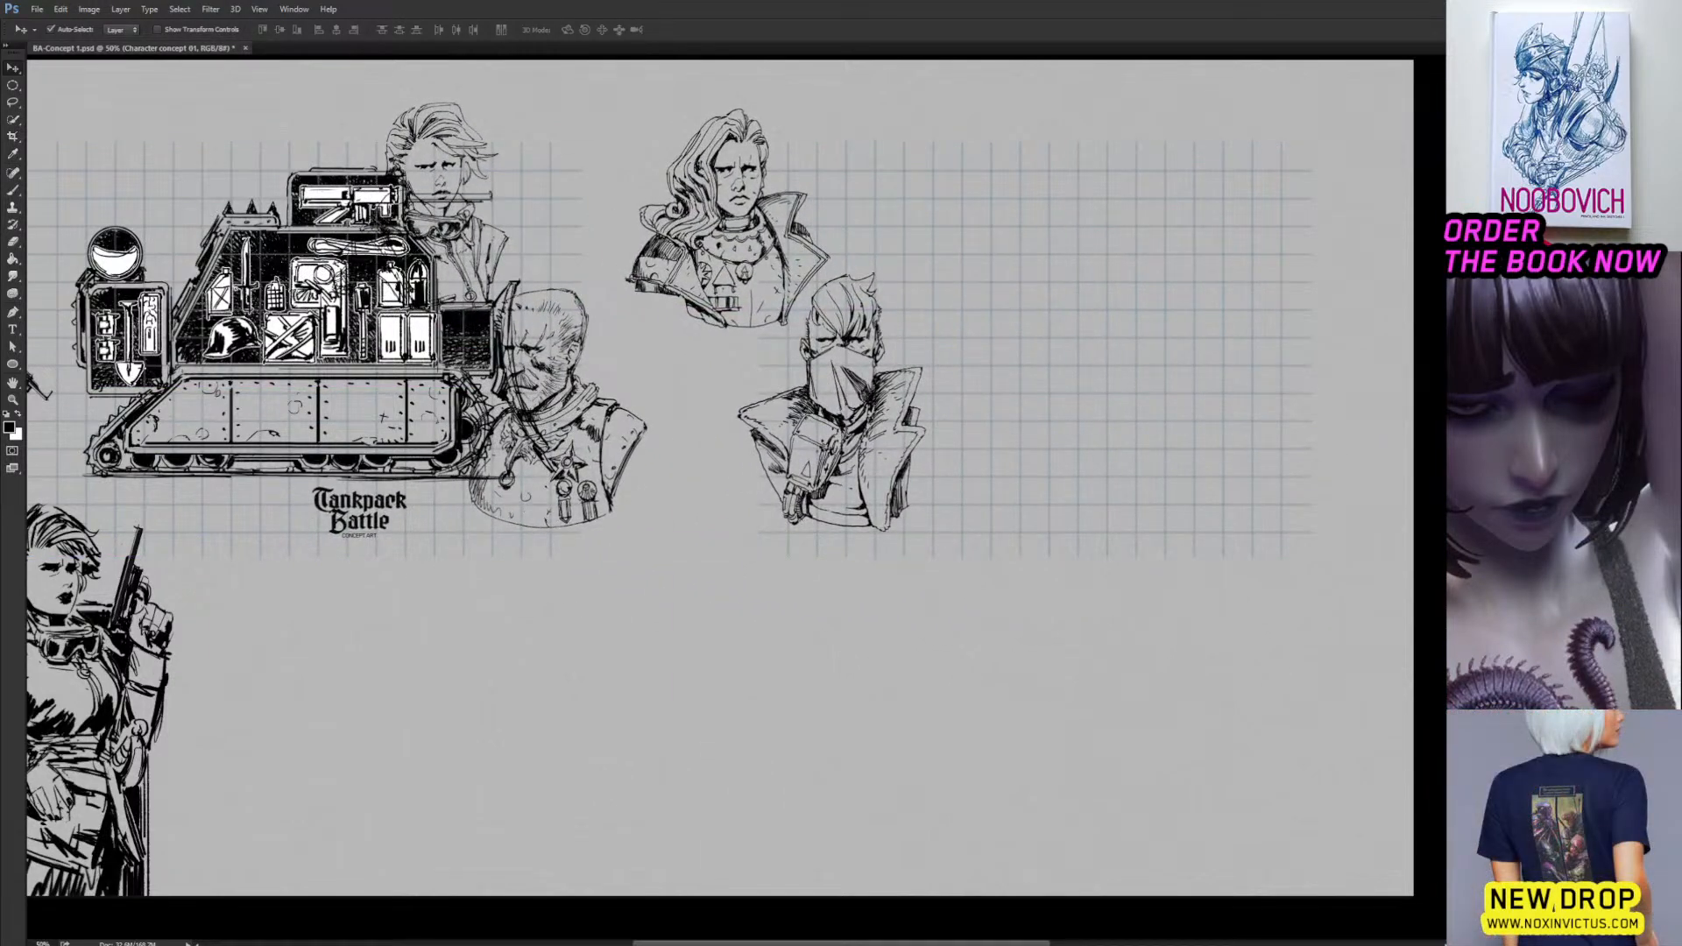
# Add a new layer and sketch a loose oval head over the lower corner of the second grid.
pyautogui.click(1034, 350)
pyautogui.hotkey('ctrl', 'shift', 'alt', 'n')
pyautogui.press('b')
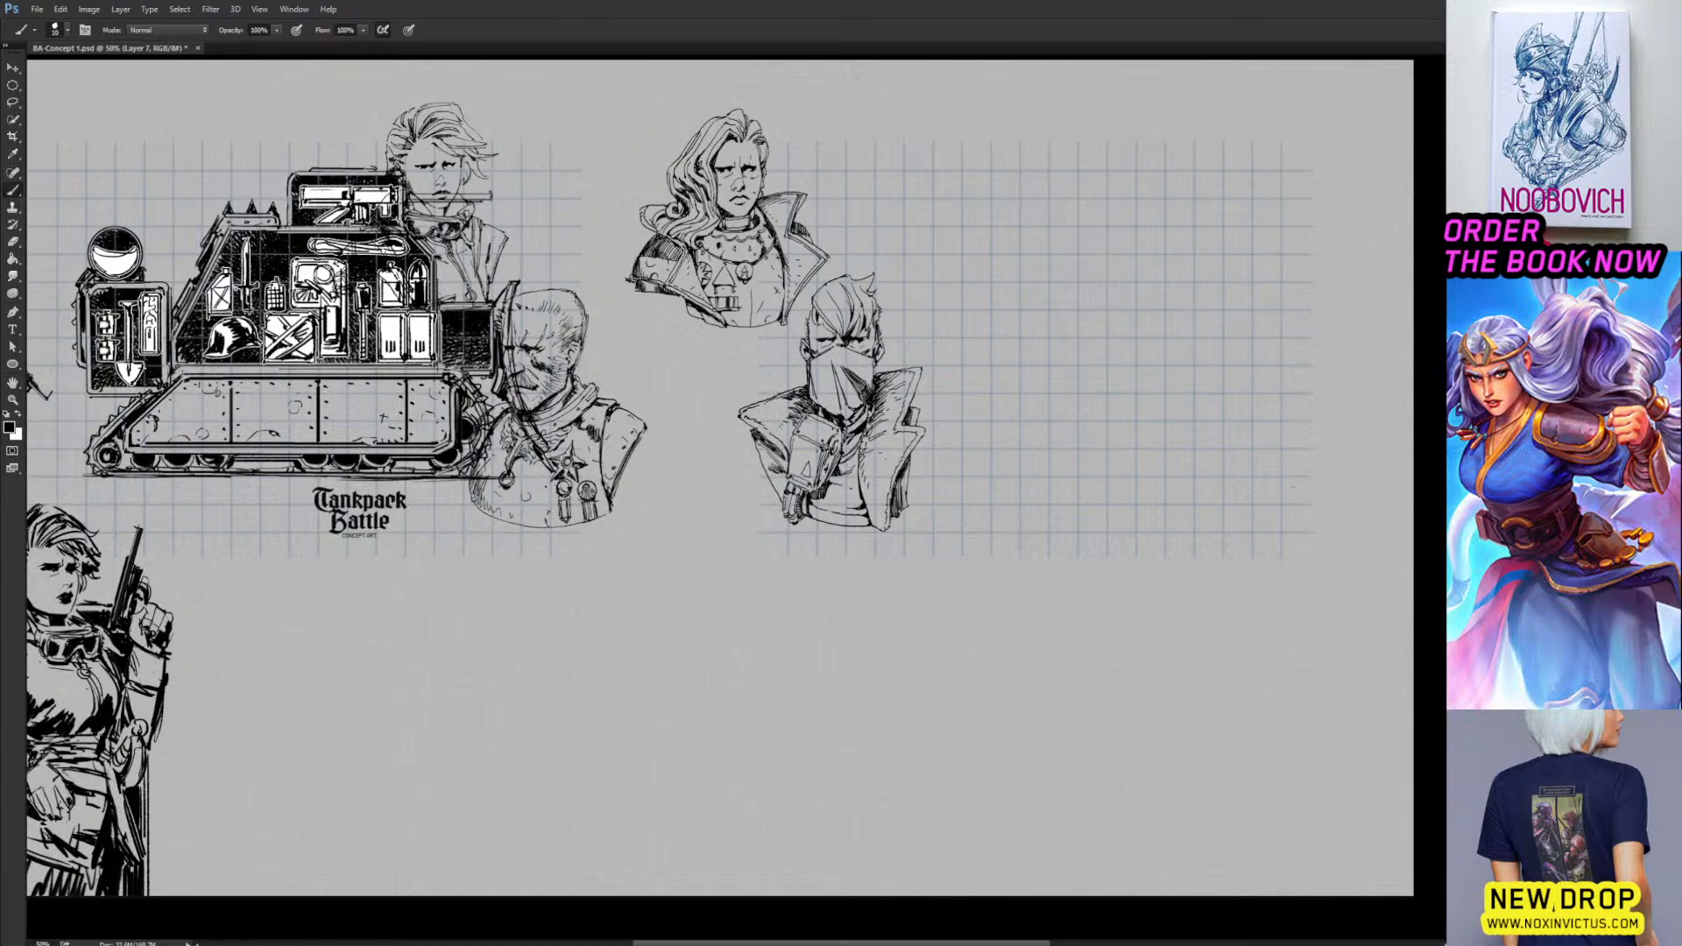
pyautogui.moveTo(1293, 486)
pyautogui.mouseDown()
pyautogui.moveTo(1218, 561)
pyautogui.moveTo(1273, 471)
pyautogui.moveTo(1214, 552)
pyautogui.moveTo(1260, 466)
pyautogui.moveTo(1288, 499)
pyautogui.mouseUp()
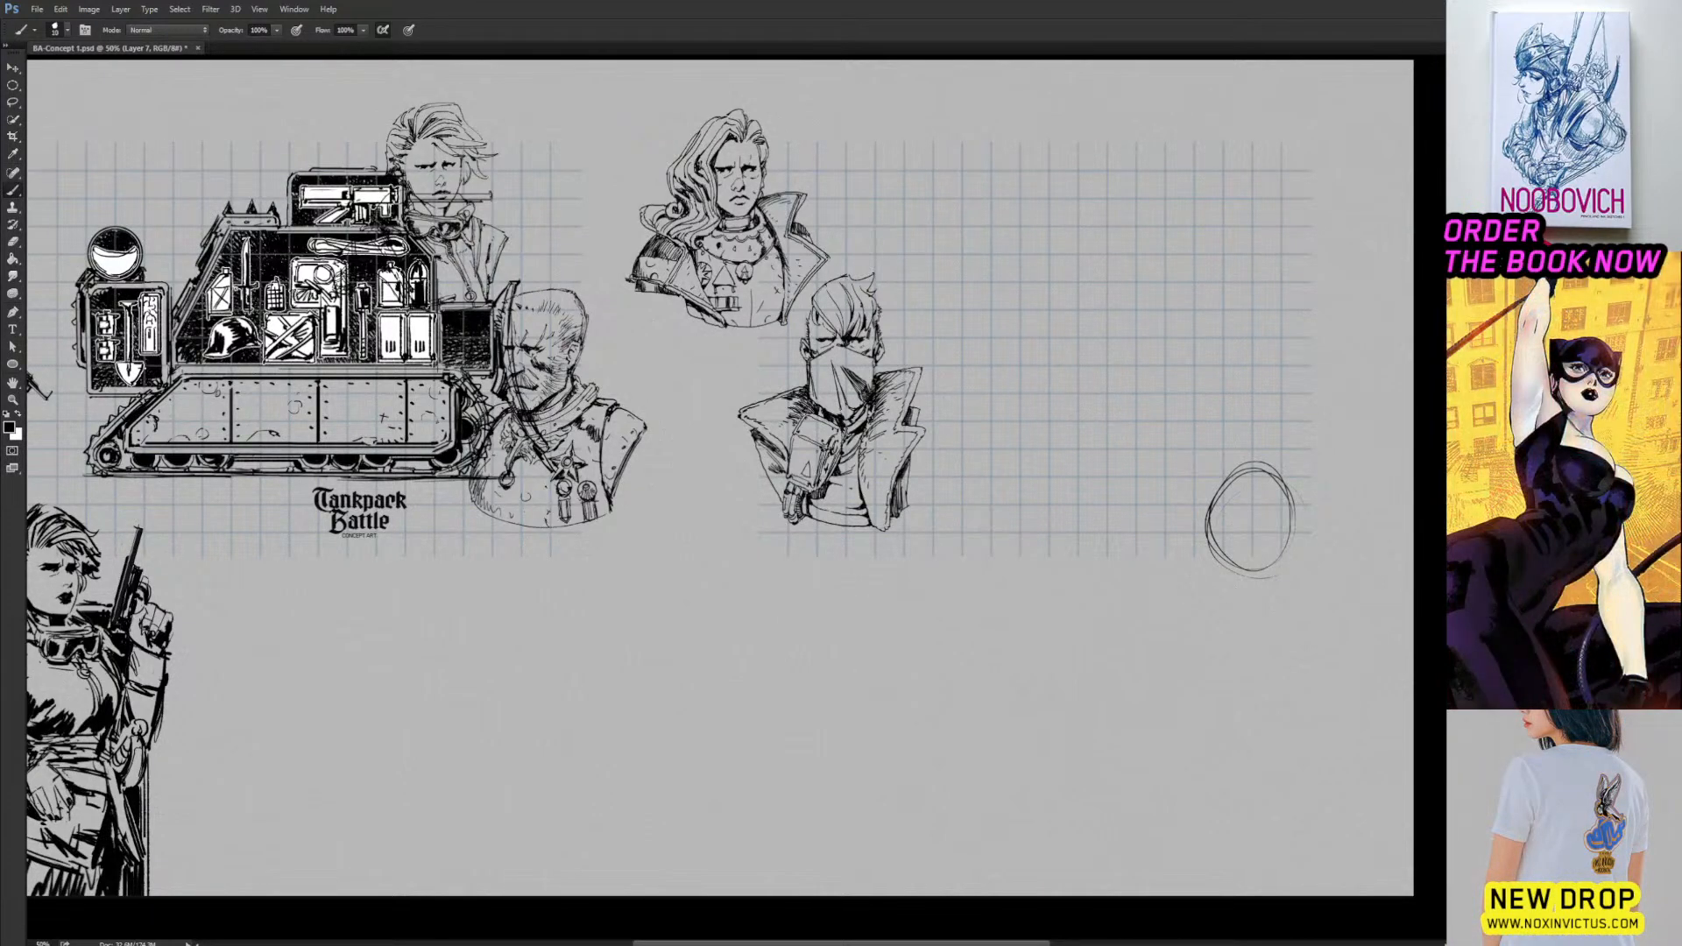
pyautogui.press('e')
pyautogui.moveTo(1234, 480)
pyautogui.mouseDown()
pyautogui.moveTo(1210, 522)
pyautogui.moveTo(1239, 478)
pyautogui.mouseUp()
pyautogui.press('b')
# Sketch the figure's upright collar, shoulder and torso edge below the oval head, and mark the eye and mask line.
pyautogui.moveTo(971, 479); pyautogui.dragTo(1236, 539)
pyautogui.press('e')
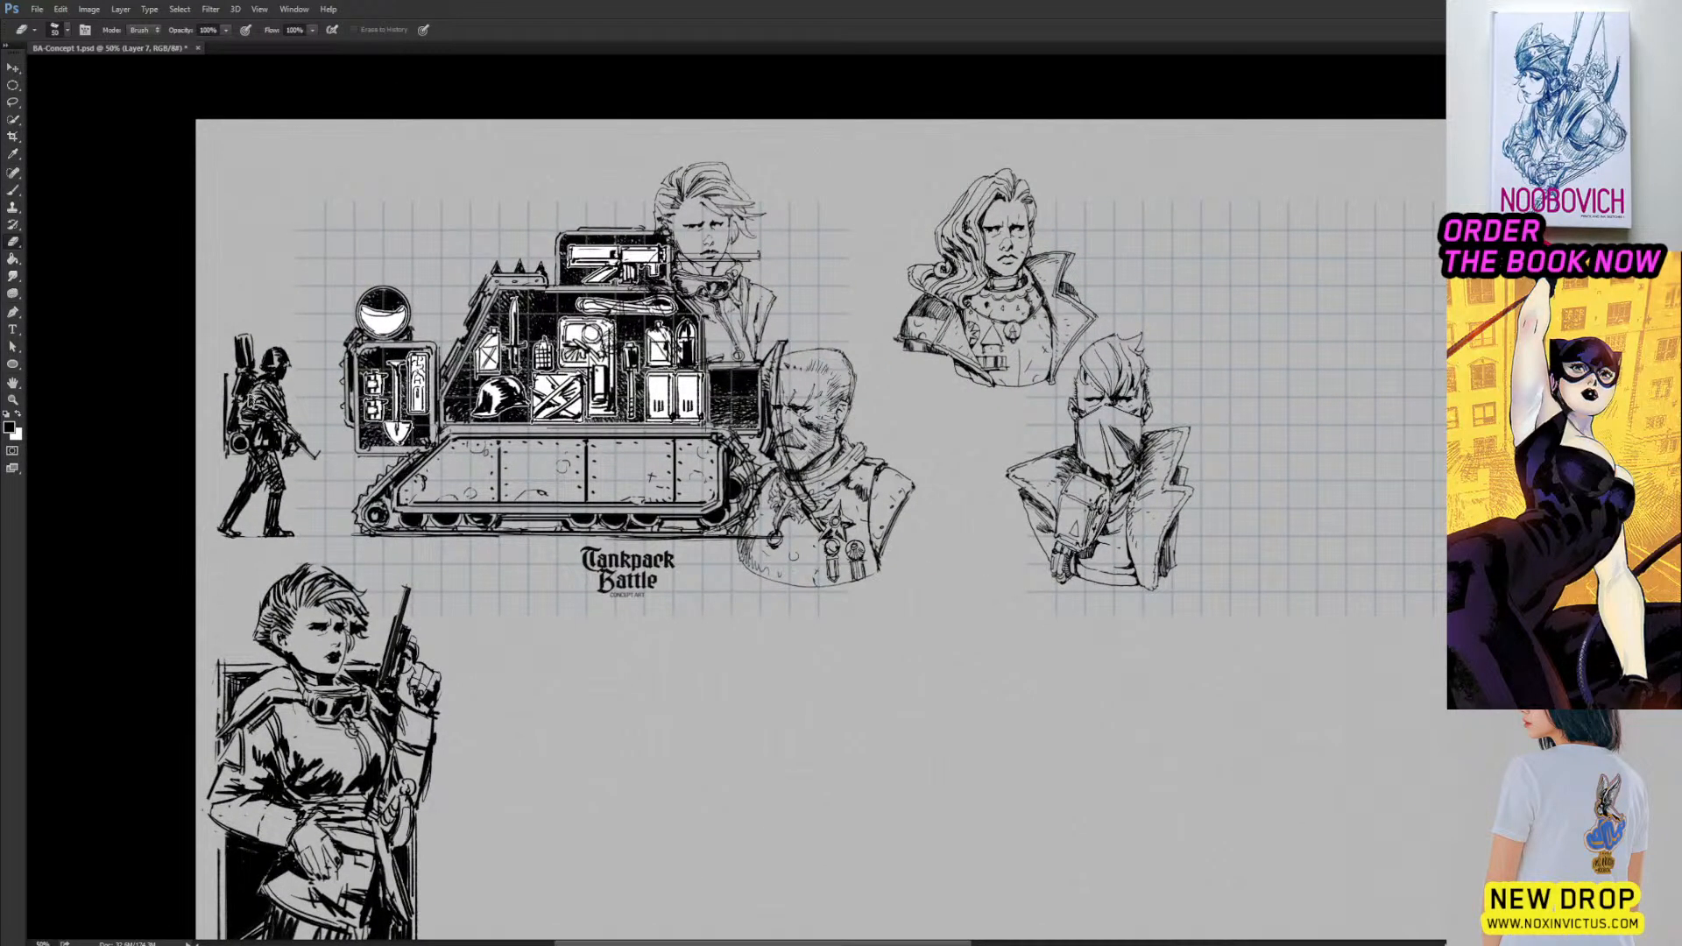
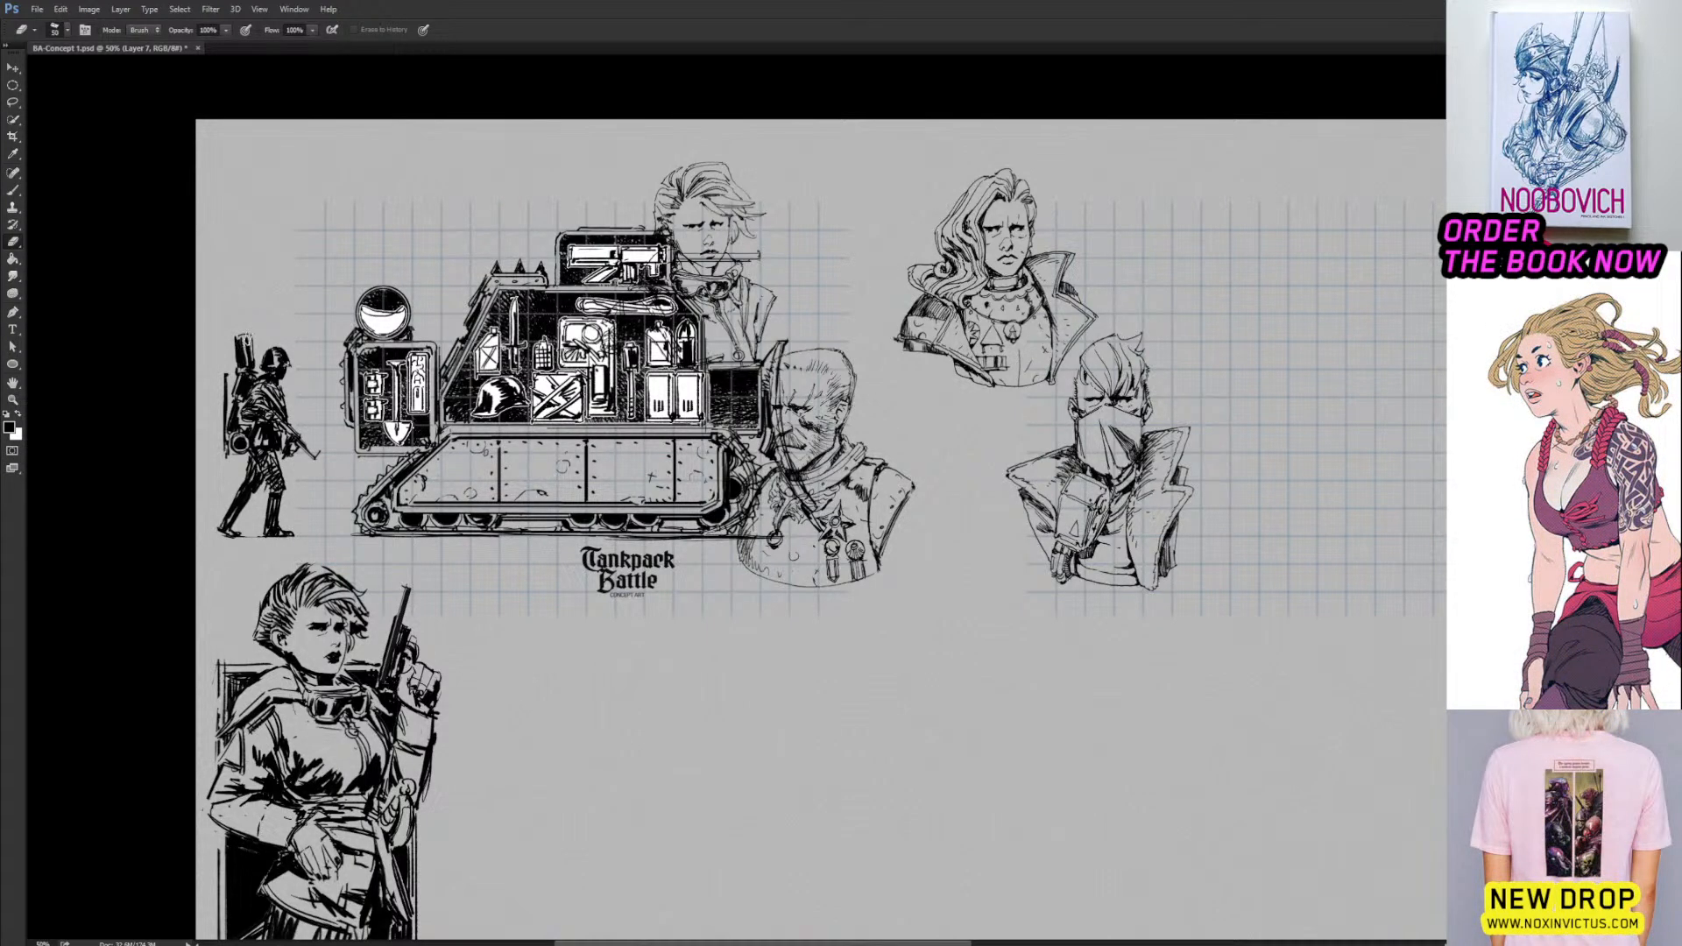
pyautogui.moveTo(1014, 562)
pyautogui.mouseDown()
pyautogui.moveTo(651, 542)
pyautogui.moveTo(519, 467)
pyautogui.moveTo(483, 488)
pyautogui.mouseUp()
pyautogui.press('b')
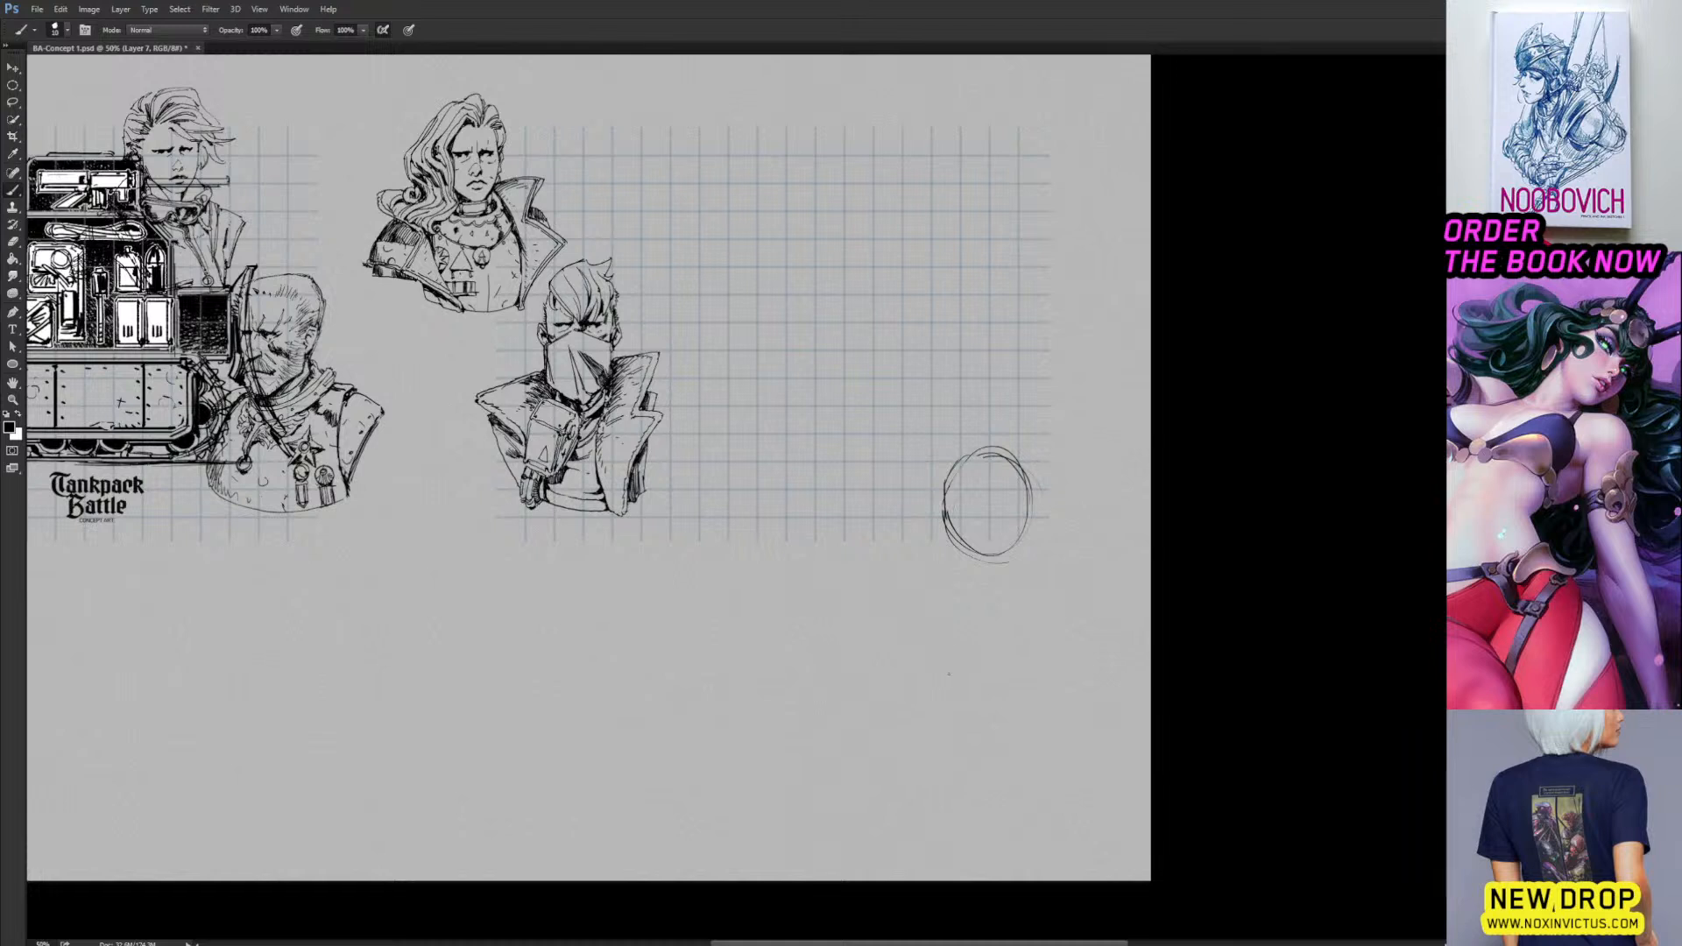
pyautogui.moveTo(980, 578); pyautogui.dragTo(960, 749)
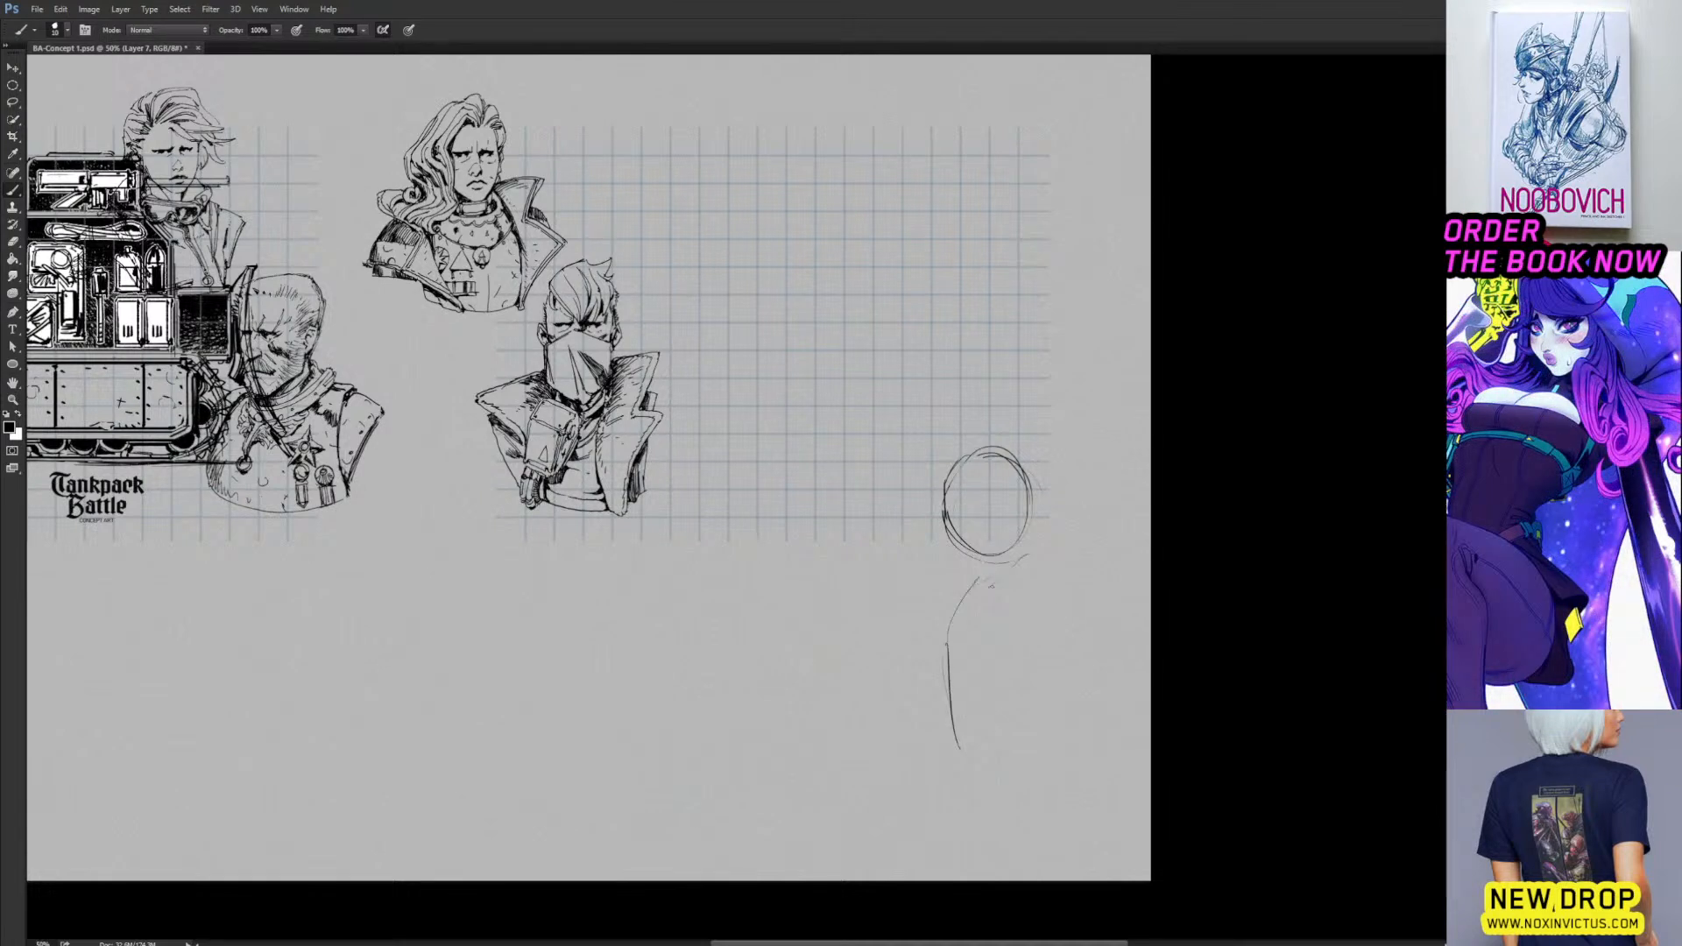
pyautogui.moveTo(990, 587)
pyautogui.mouseDown()
pyautogui.moveTo(1063, 552)
pyautogui.moveTo(1065, 518)
pyautogui.moveTo(1090, 518)
pyautogui.mouseUp()
pyautogui.moveTo(1086, 526); pyautogui.dragTo(1034, 591)
pyautogui.moveTo(939, 662)
pyautogui.mouseDown()
pyautogui.moveTo(919, 581)
pyautogui.moveTo(964, 559)
pyautogui.moveTo(951, 541)
pyautogui.moveTo(1023, 538)
pyautogui.moveTo(967, 520)
pyautogui.mouseUp()
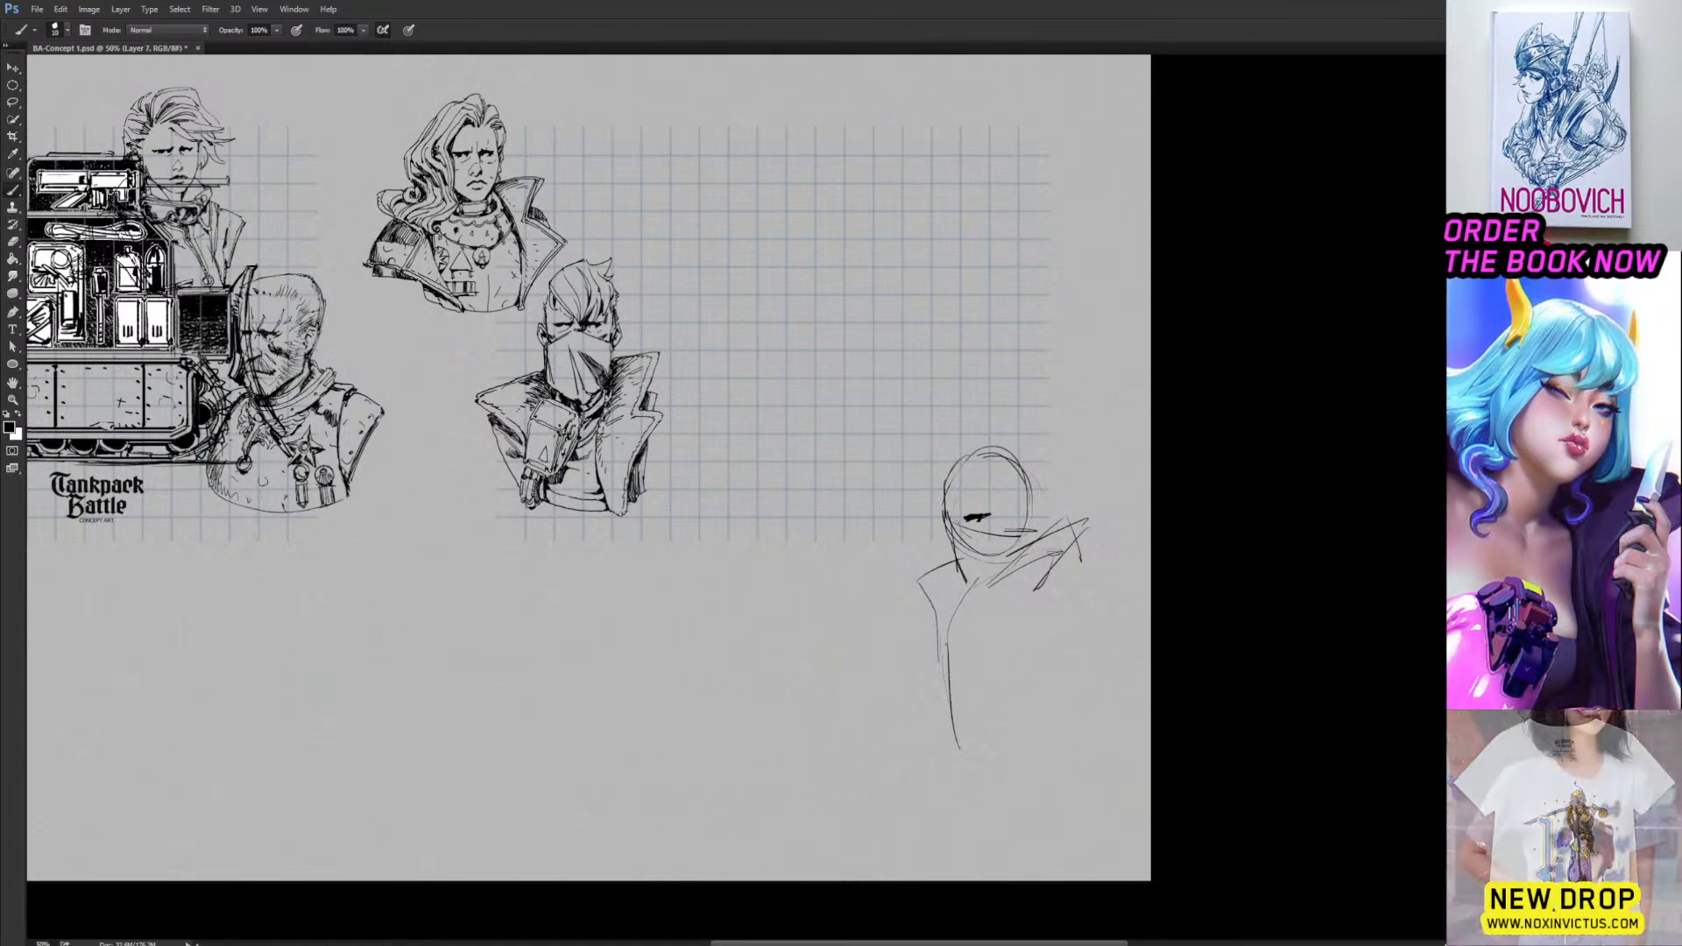
# Erase the oval's construction line along the forehead and draw the brow and swept hair fringe in its place.
pyautogui.press('e')
pyautogui.moveTo(947, 539); pyautogui.dragTo(953, 460)
pyautogui.press('b')
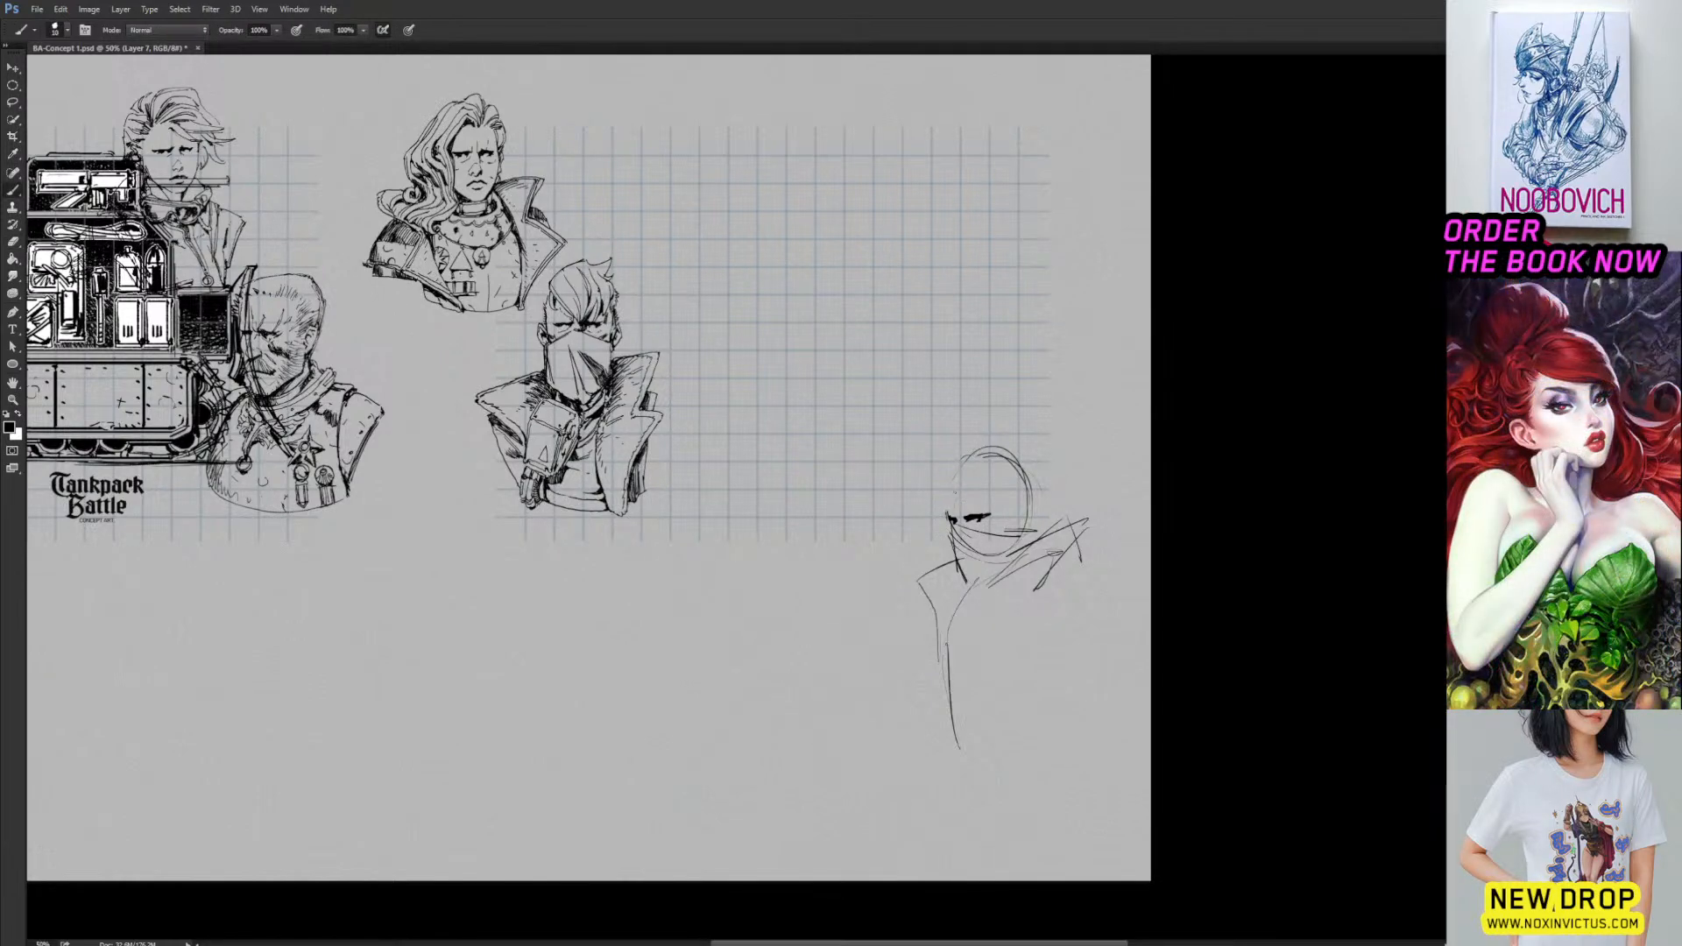
pyautogui.press('e')
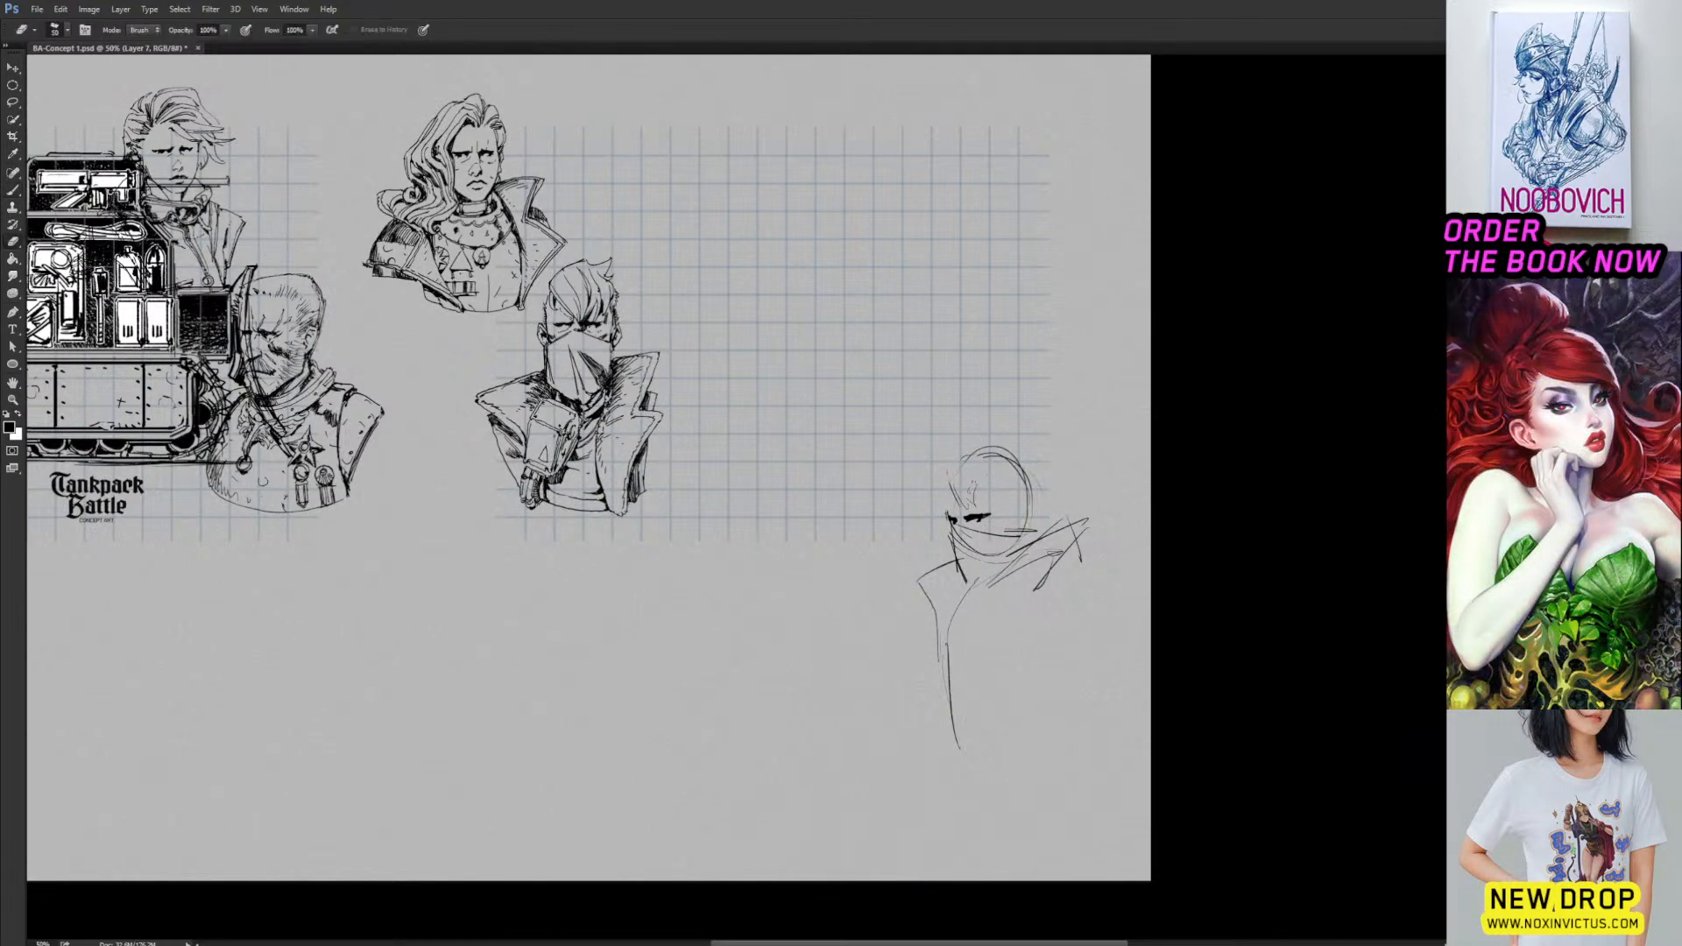
pyautogui.press('b')
pyautogui.moveTo(955, 461); pyautogui.dragTo(950, 510)
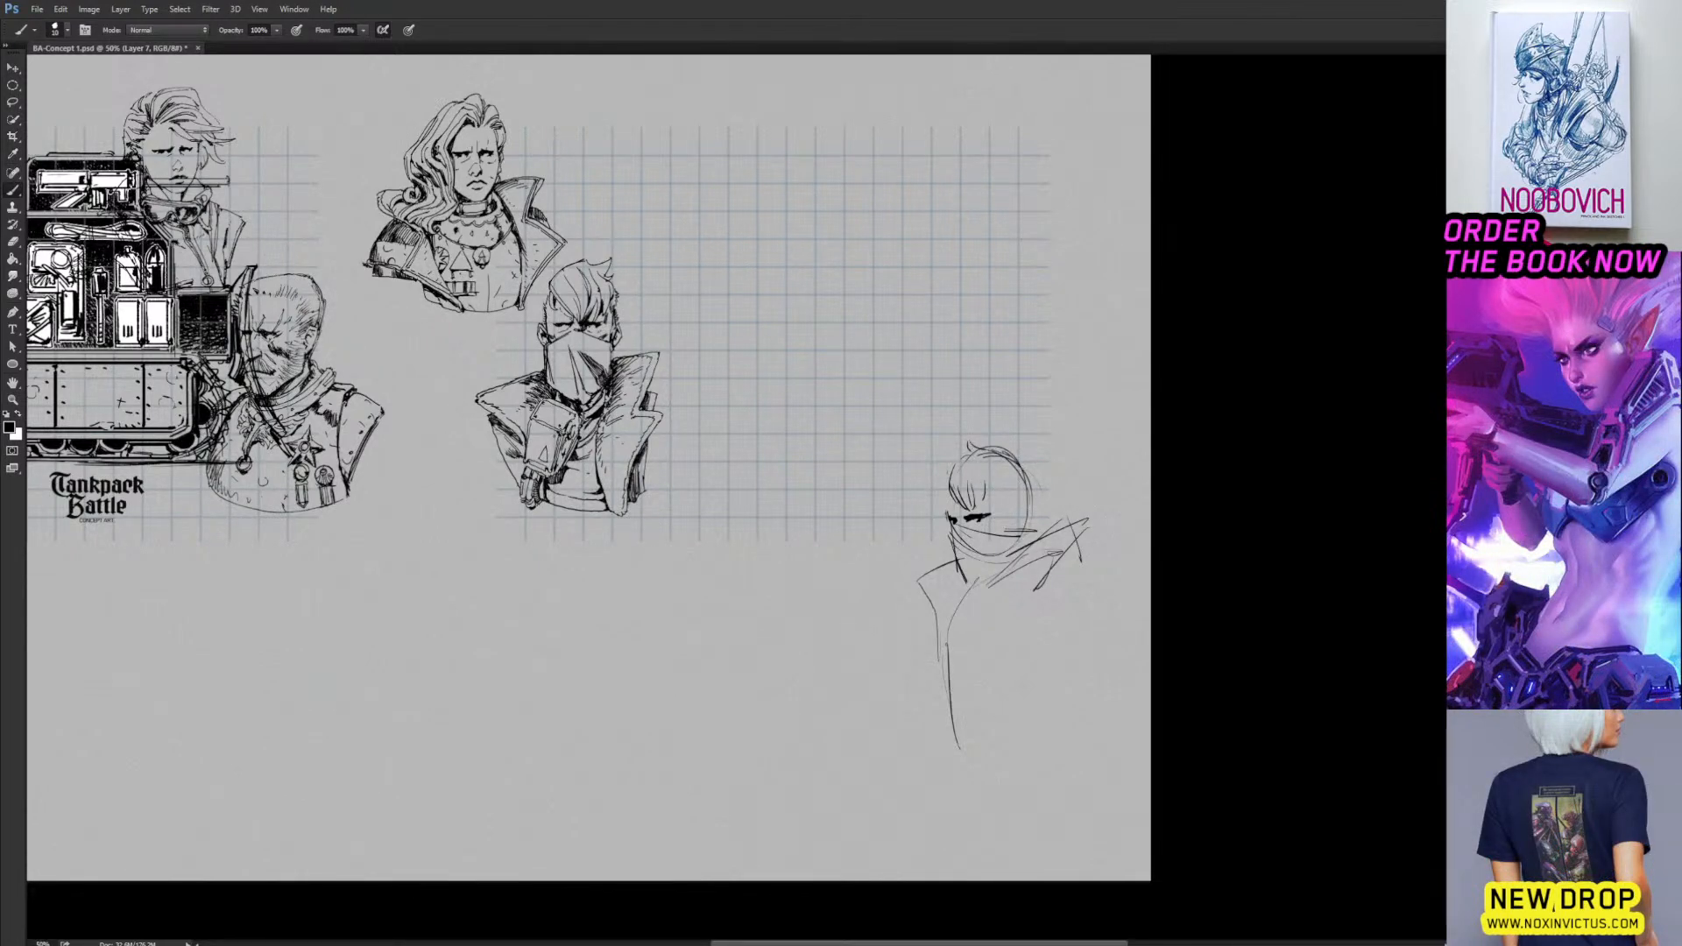
pyautogui.moveTo(1003, 476); pyautogui.dragTo(994, 491)
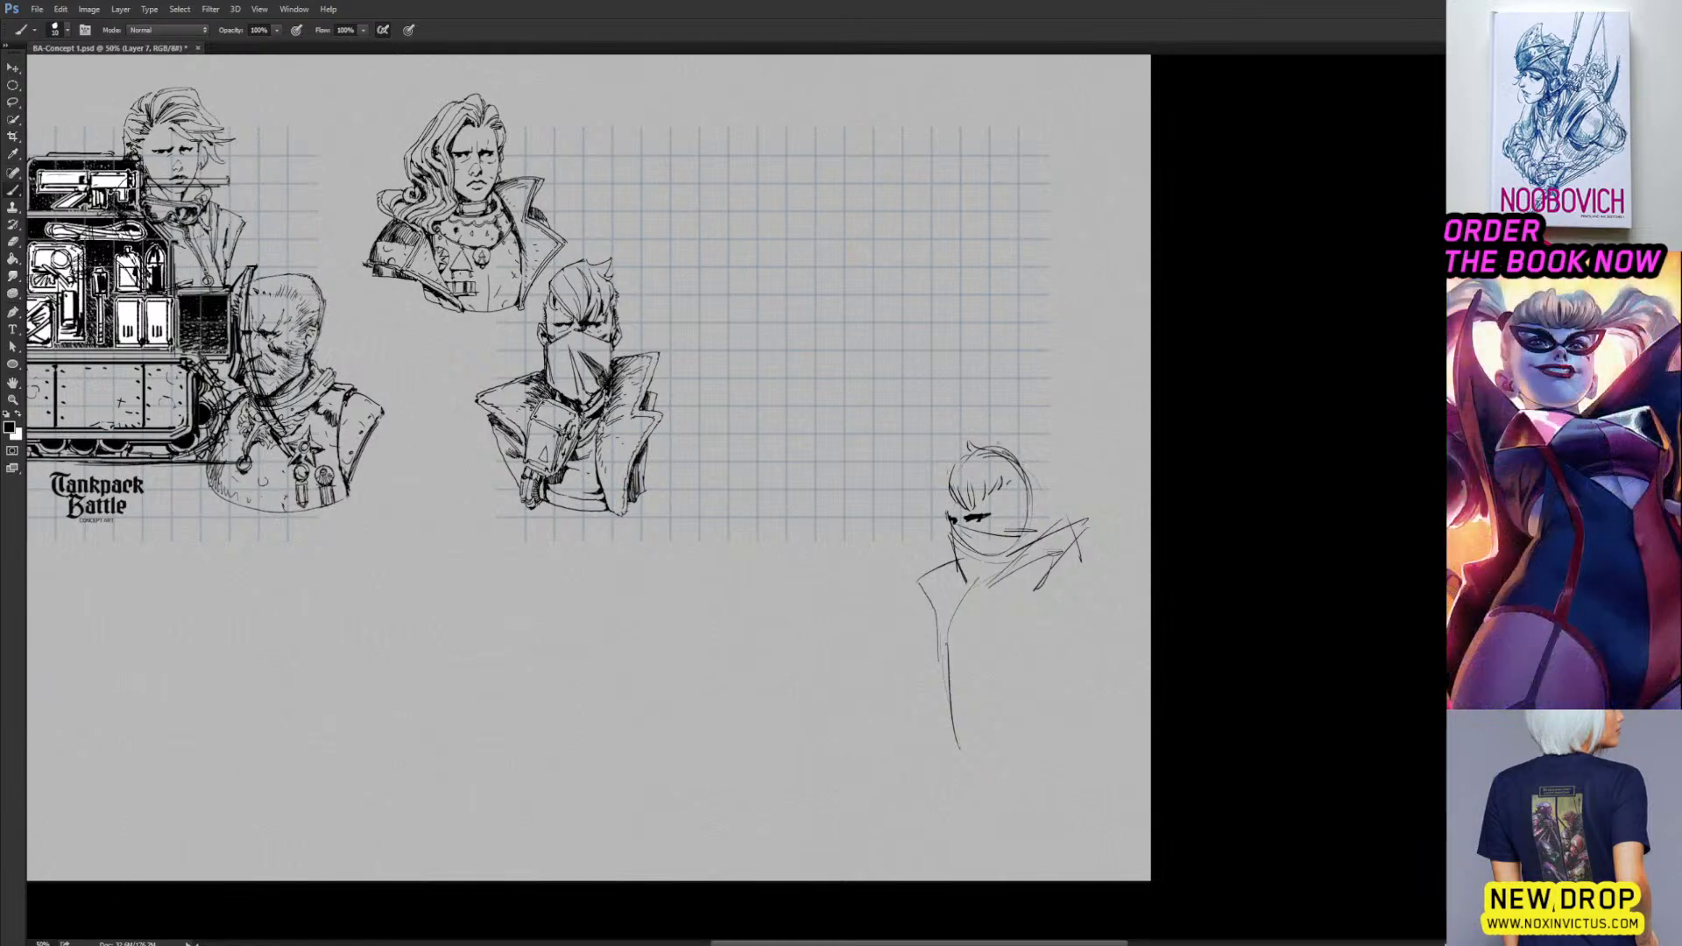
pyautogui.moveTo(992, 448)
pyautogui.mouseDown()
pyautogui.moveTo(1035, 482)
pyautogui.moveTo(1016, 527)
pyautogui.moveTo(1031, 525)
pyautogui.moveTo(956, 537)
pyautogui.moveTo(982, 563)
pyautogui.mouseUp()
# Erase the oval at the back of the head and draw the back of the hair, the sideburn and the ear.
pyautogui.press('e')
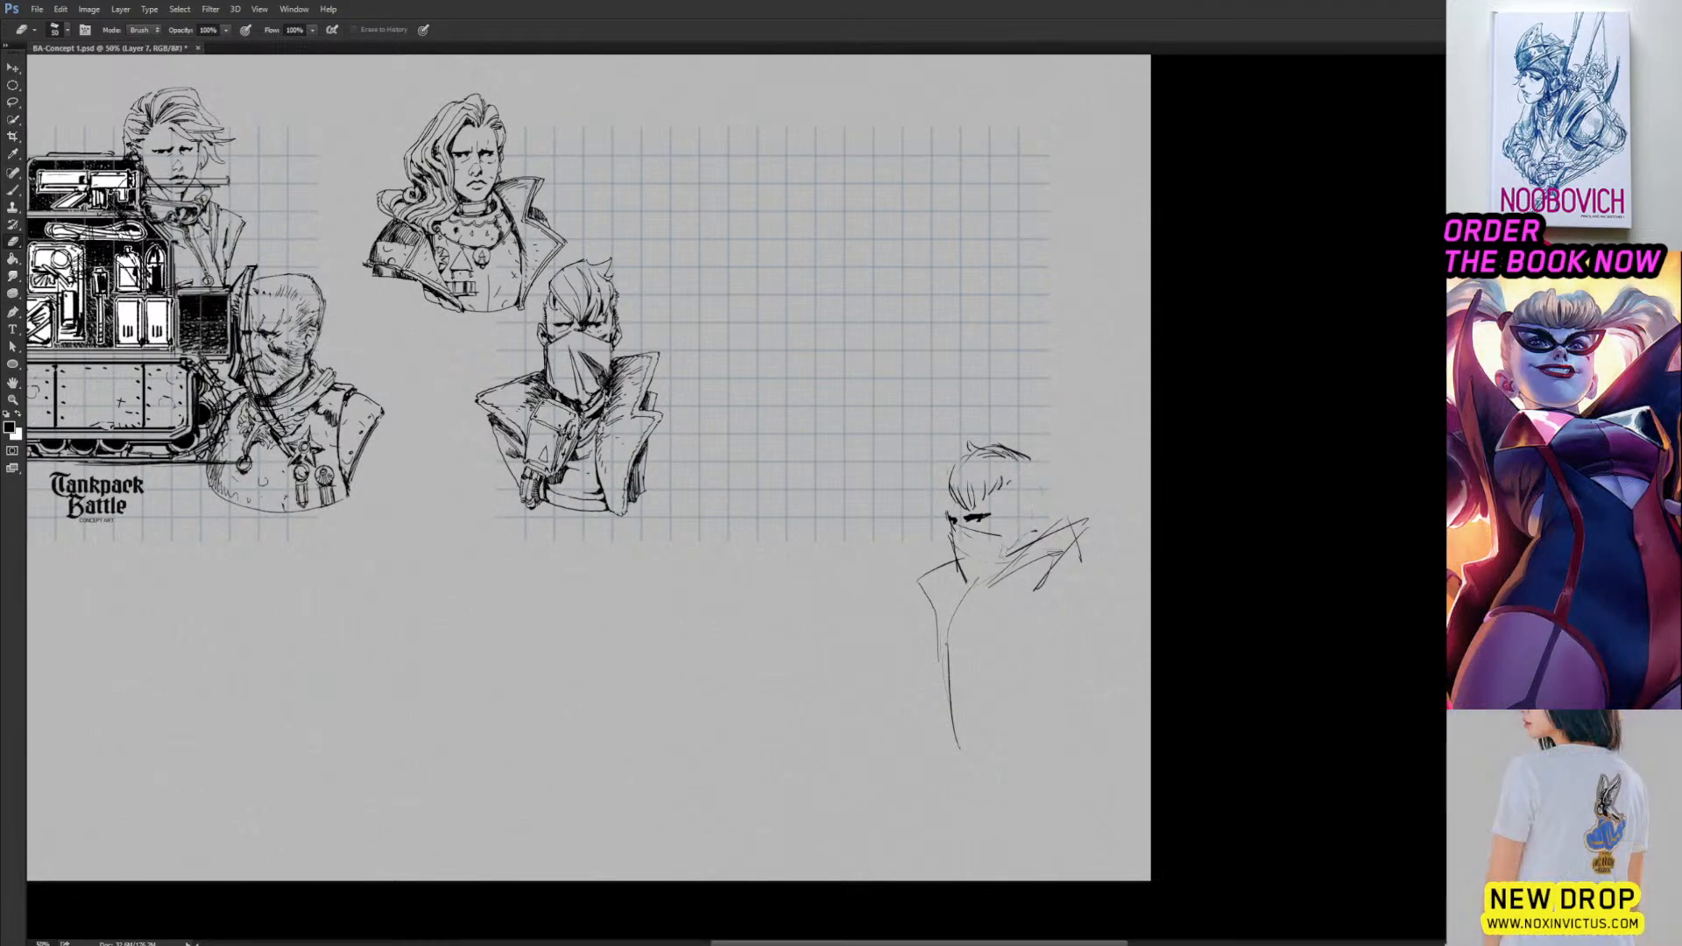
pyautogui.press('b')
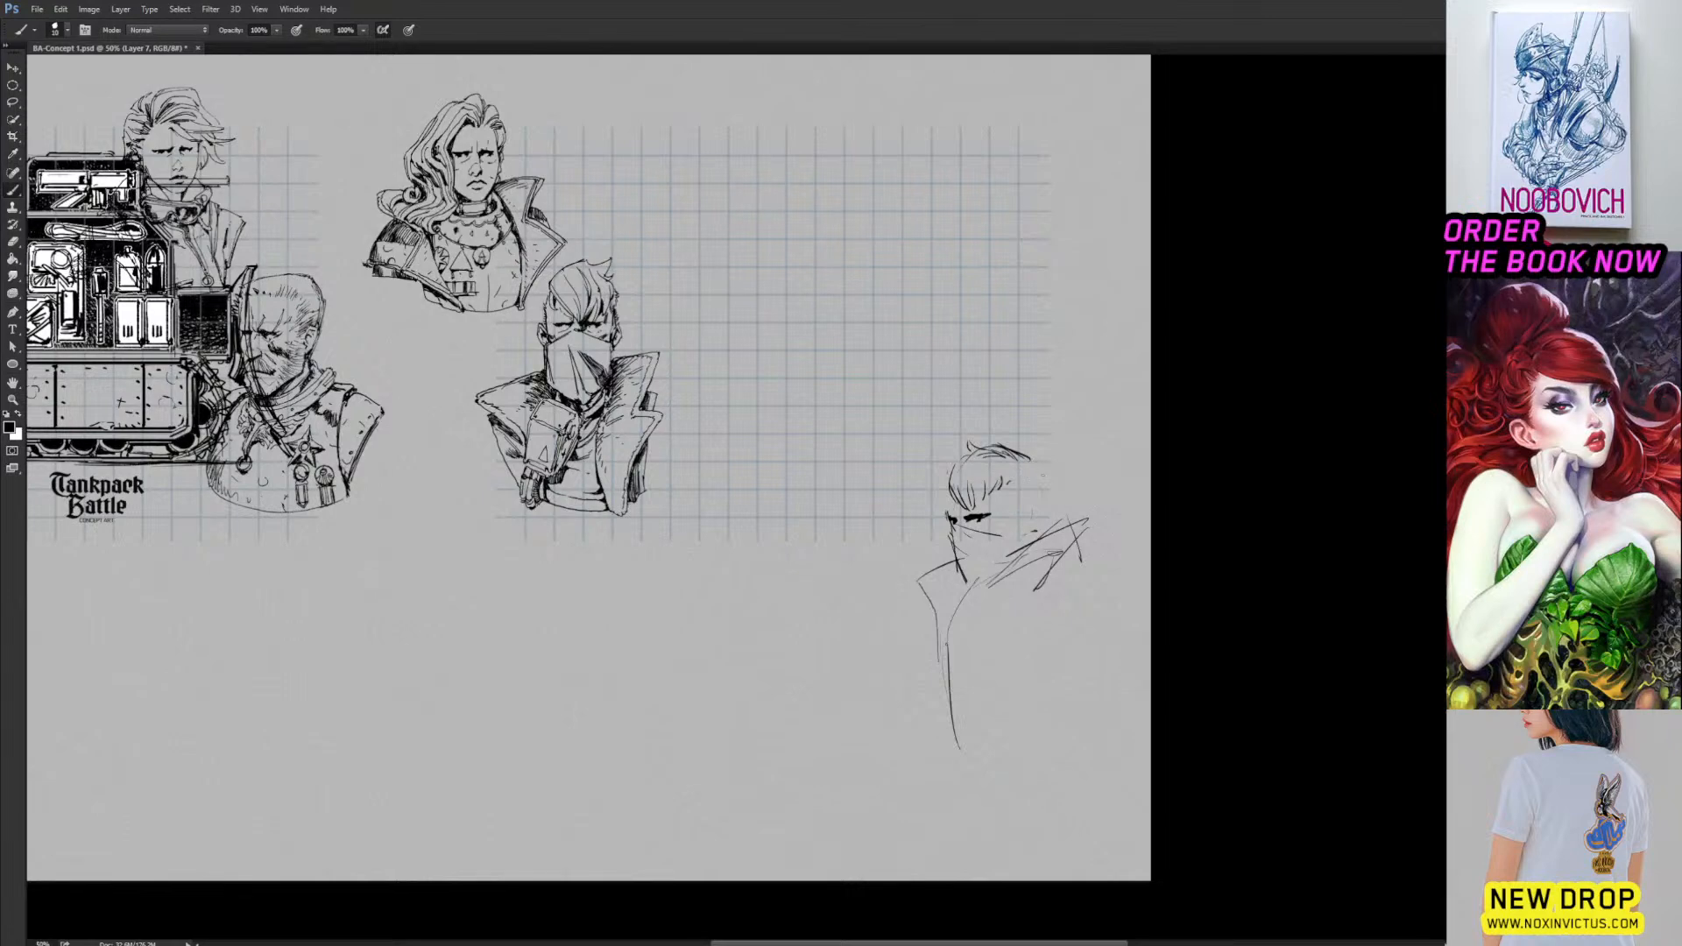
pyautogui.moveTo(1035, 462); pyautogui.dragTo(1045, 483)
pyautogui.moveTo(1024, 523); pyautogui.dragTo(1034, 517)
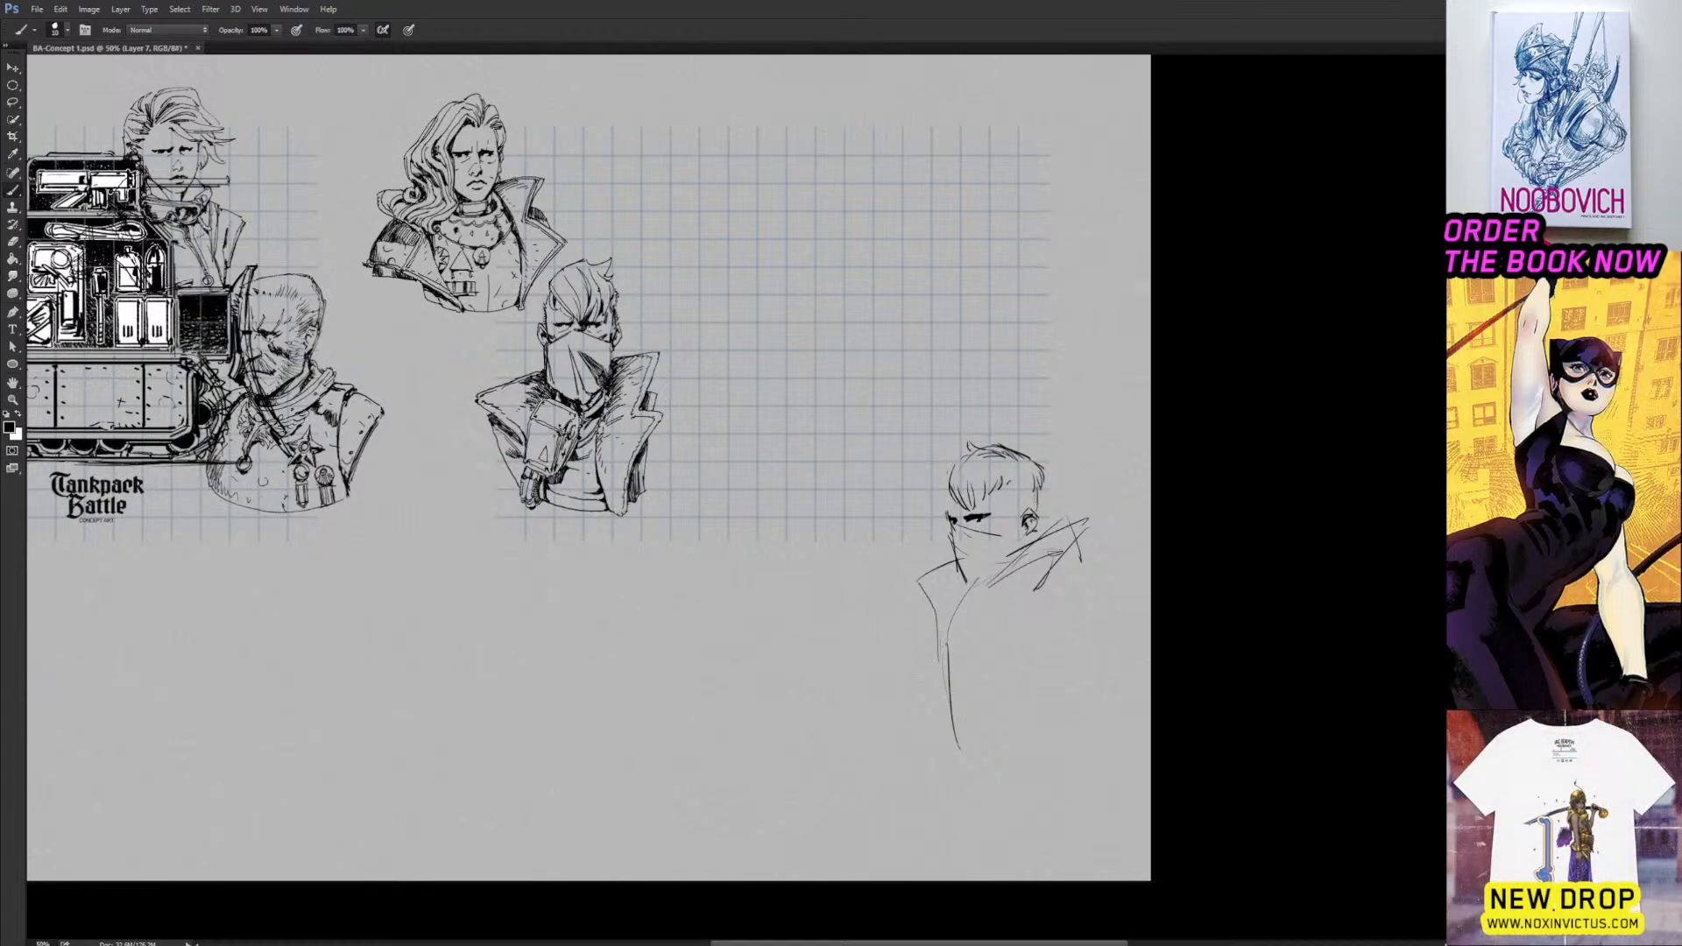
pyautogui.moveTo(1040, 487); pyautogui.dragTo(1037, 511)
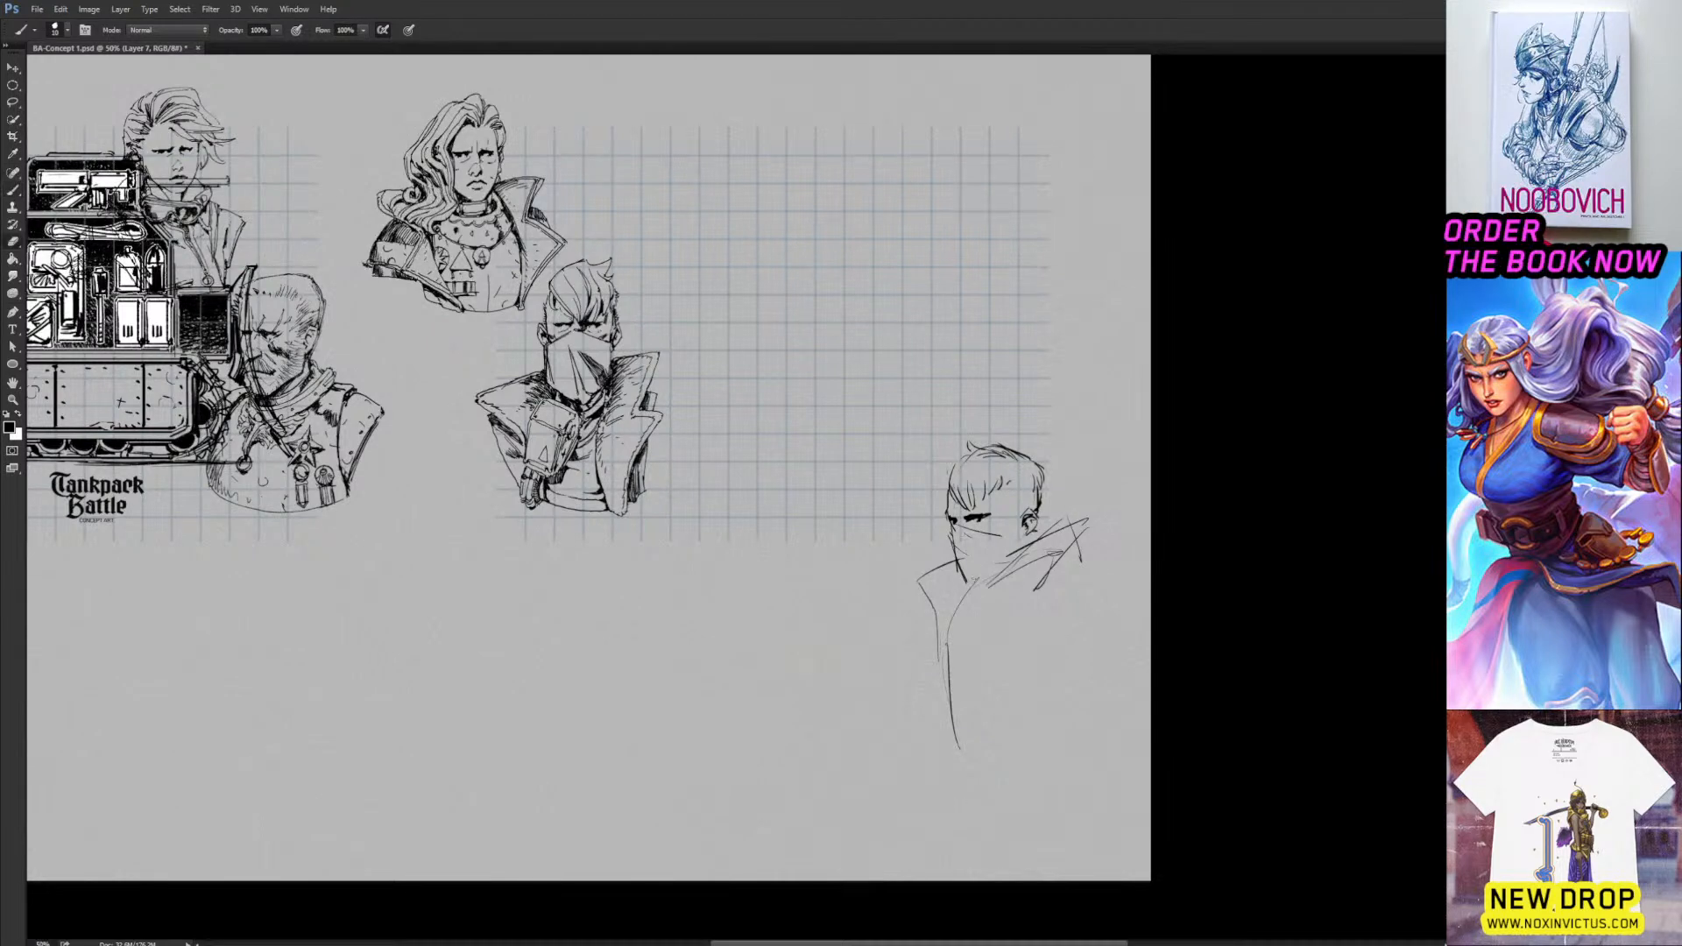
# Ink the dark scarf folds under the chin and sketch the coat's front edge and shoulder folds.
pyautogui.moveTo(964, 550)
pyautogui.mouseDown()
pyautogui.moveTo(979, 577)
pyautogui.moveTo(1011, 550)
pyautogui.mouseUp()
pyautogui.moveTo(1001, 561)
pyautogui.mouseDown()
pyautogui.moveTo(1014, 550)
pyautogui.moveTo(968, 614)
pyautogui.moveTo(969, 647)
pyautogui.mouseUp()
pyautogui.moveTo(1080, 568); pyautogui.dragTo(1008, 657)
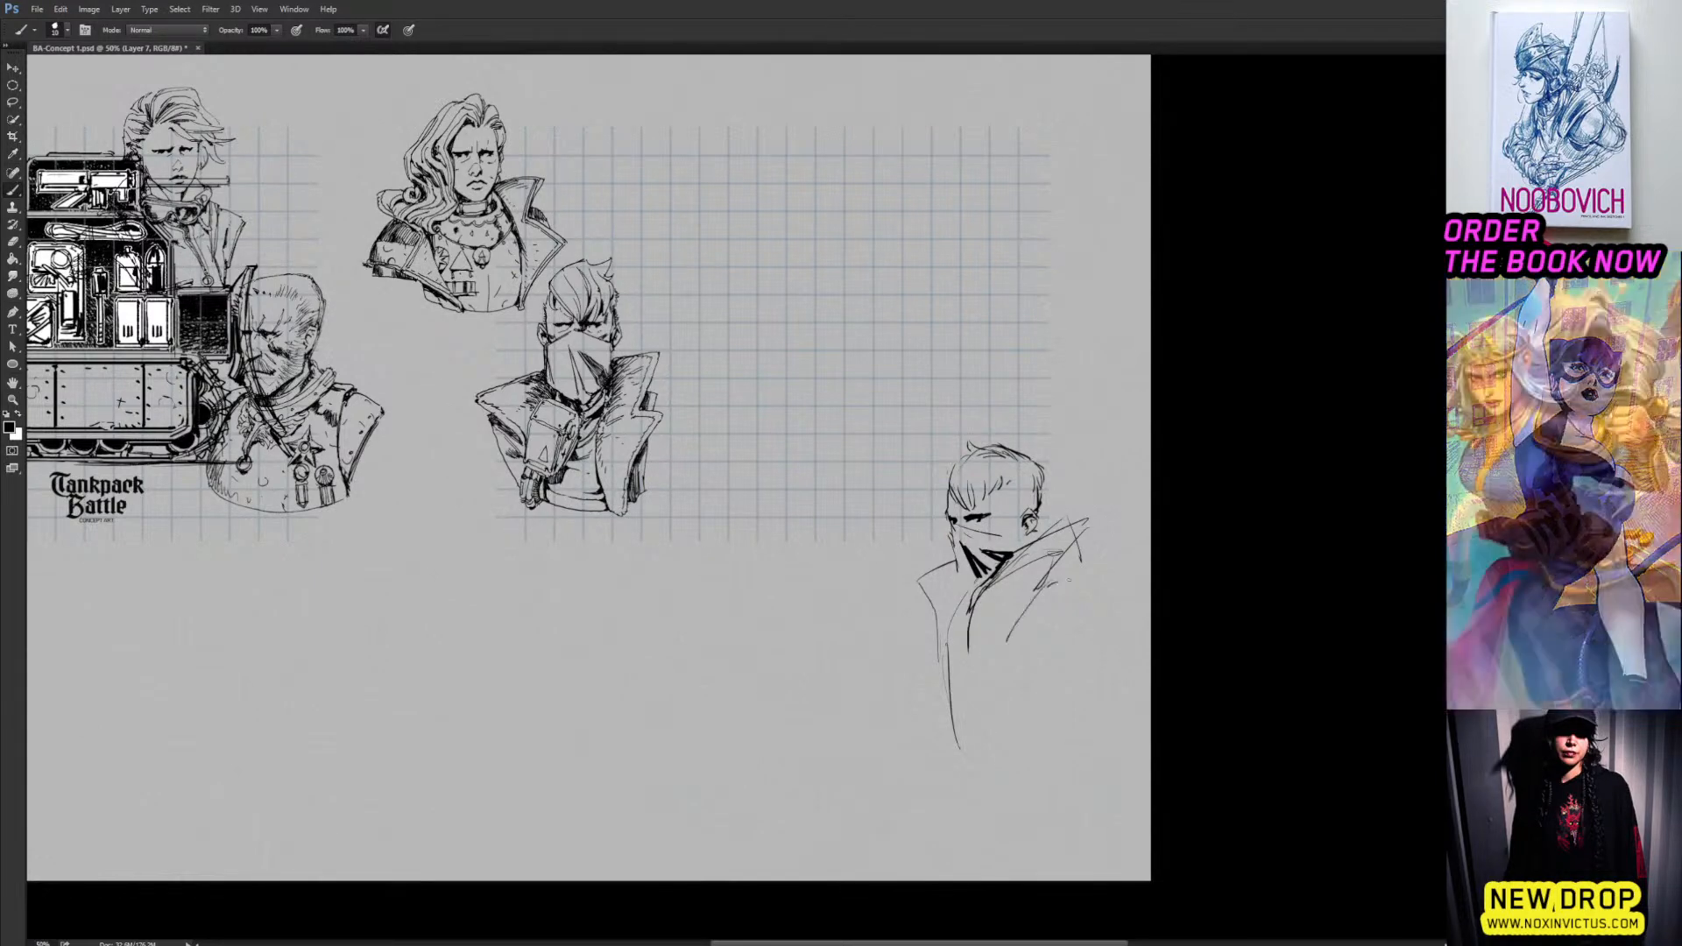
pyautogui.moveTo(1058, 574)
pyautogui.mouseDown()
pyautogui.moveTo(1093, 611)
pyautogui.moveTo(1029, 644)
pyautogui.moveTo(1102, 629)
pyautogui.moveTo(1059, 586)
pyautogui.moveTo(1042, 602)
pyautogui.mouseUp()
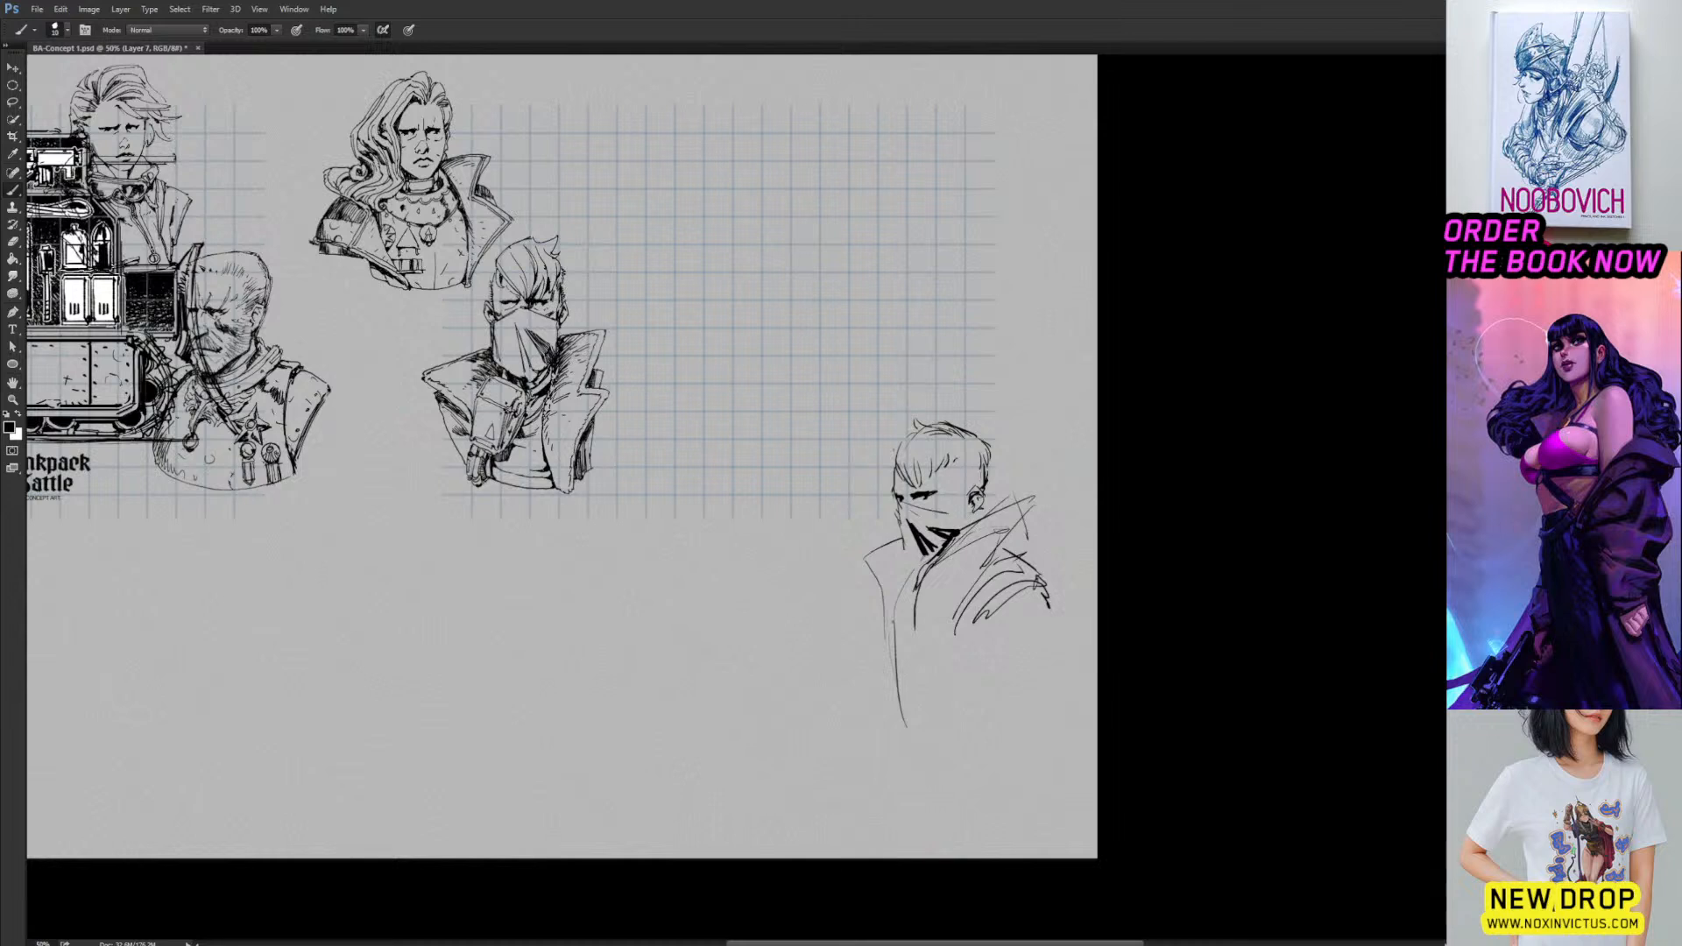
# Clean up the collar lines around the neck and draw the face mask's edges from the cheek to the ear.
pyautogui.press('e')
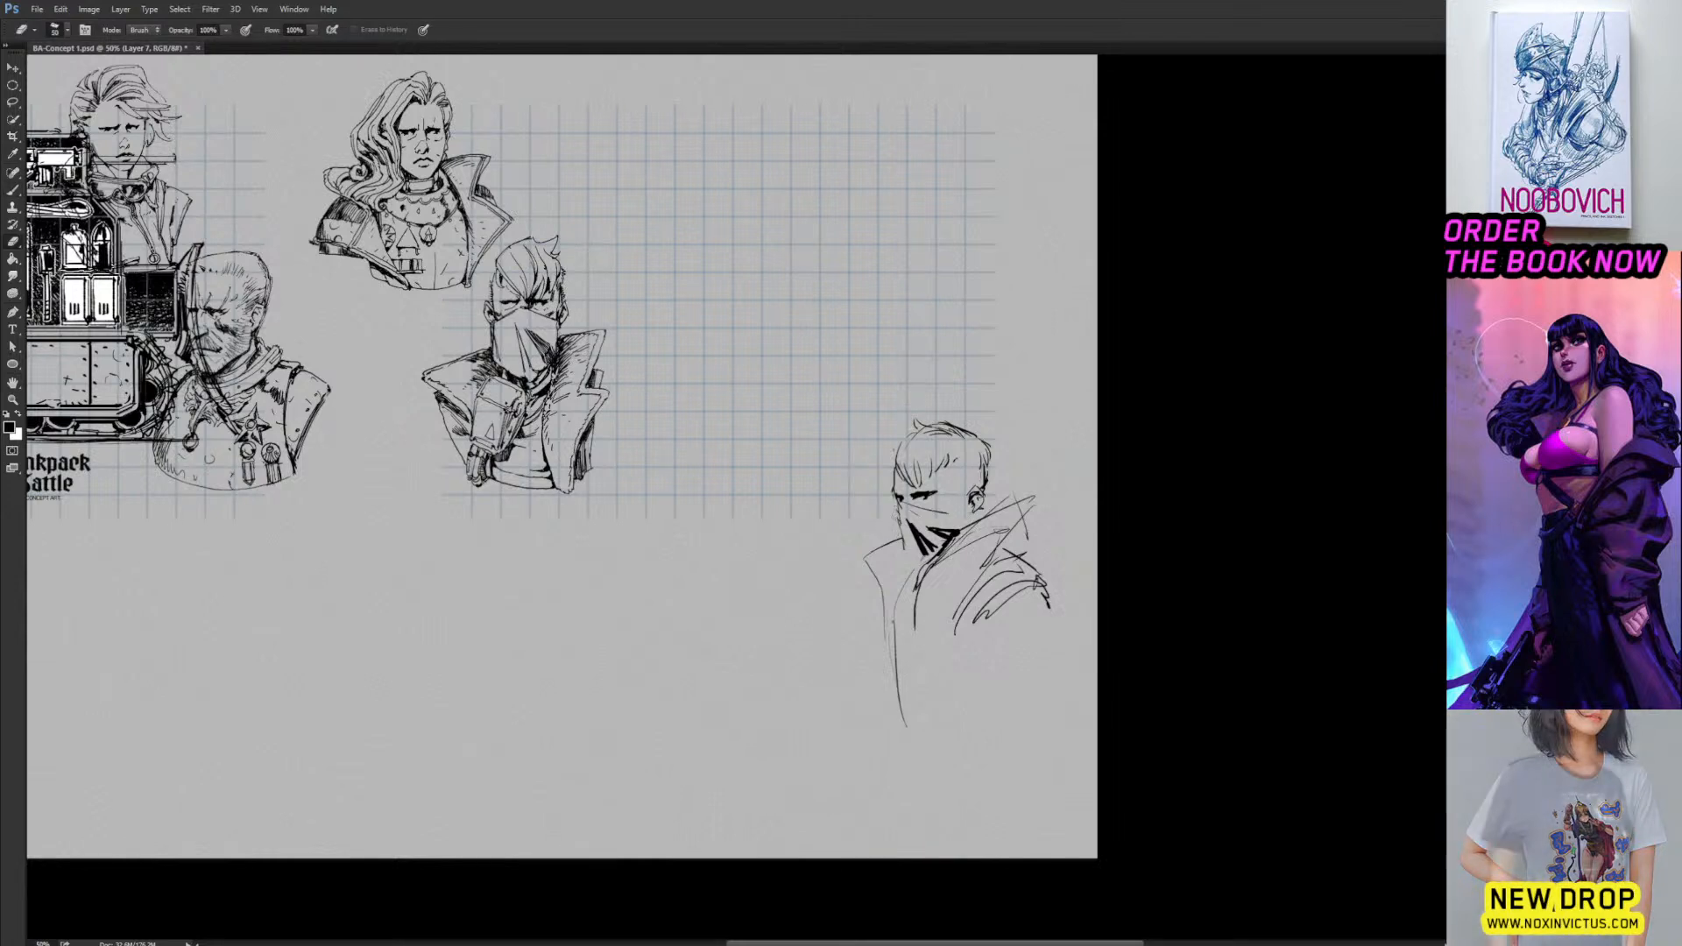
pyautogui.press('b')
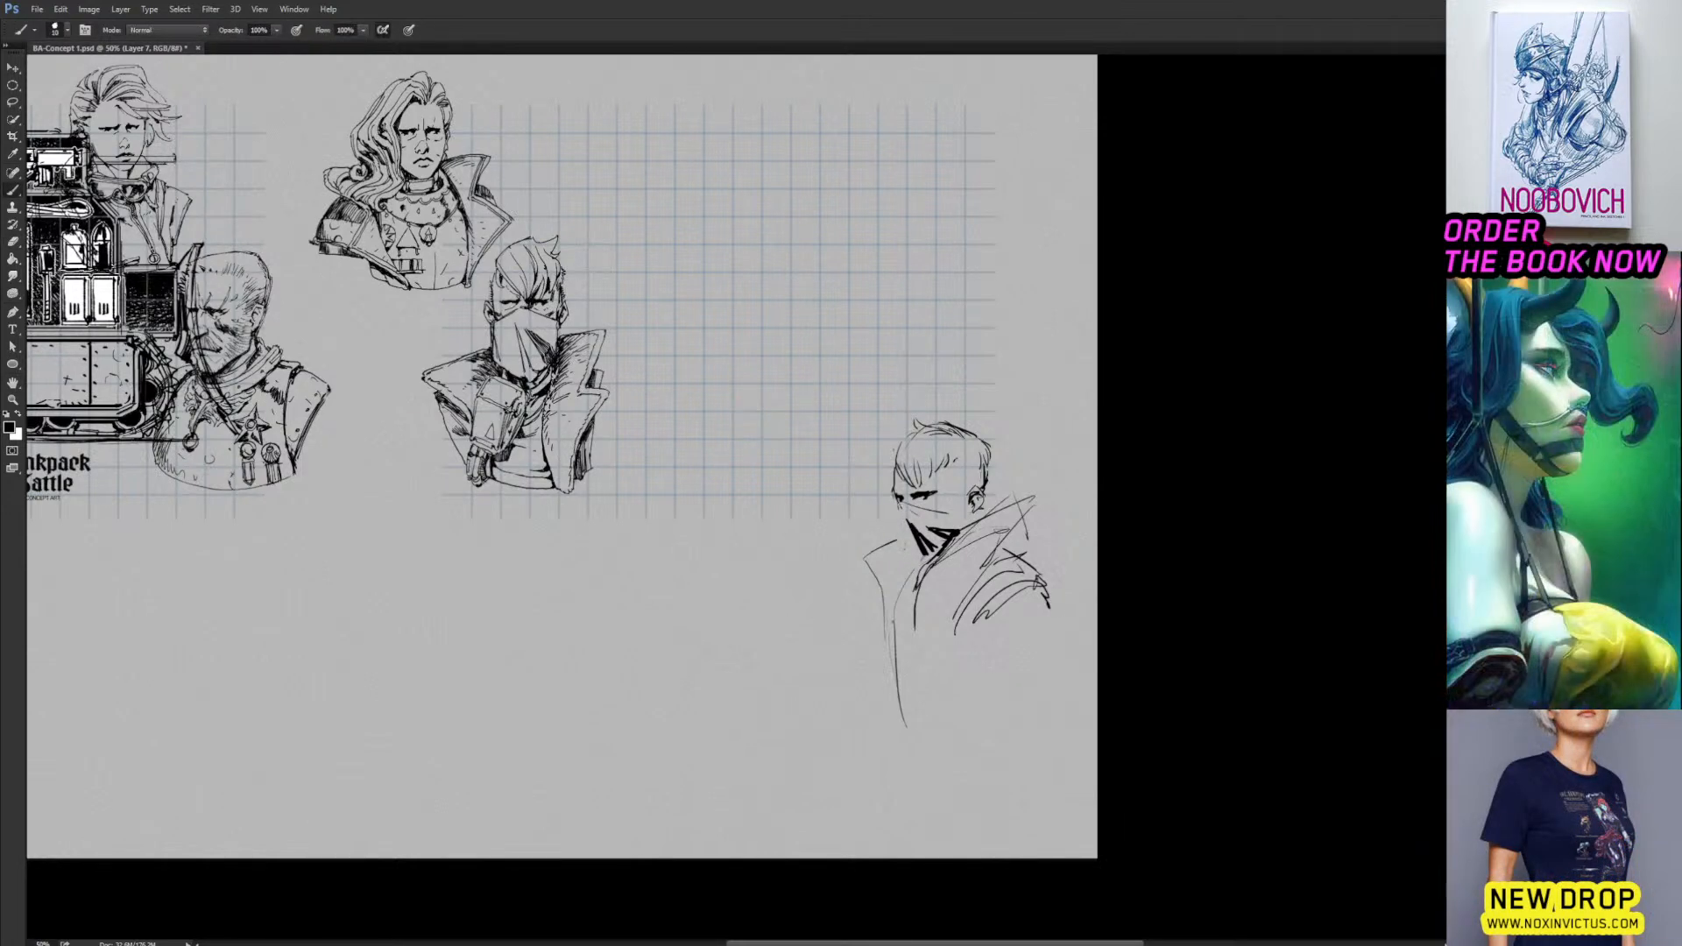
pyautogui.moveTo(895, 521)
pyautogui.mouseDown()
pyautogui.moveTo(917, 588)
pyautogui.moveTo(926, 537)
pyautogui.mouseUp()
pyautogui.moveTo(955, 480)
pyautogui.mouseDown()
pyautogui.moveTo(995, 466)
pyautogui.moveTo(1006, 507)
pyautogui.mouseUp()
# Erase the rough collar strokes and redraw the raised coat collar with a pointed tip and a dark shadow beneath it.
pyautogui.press('e')
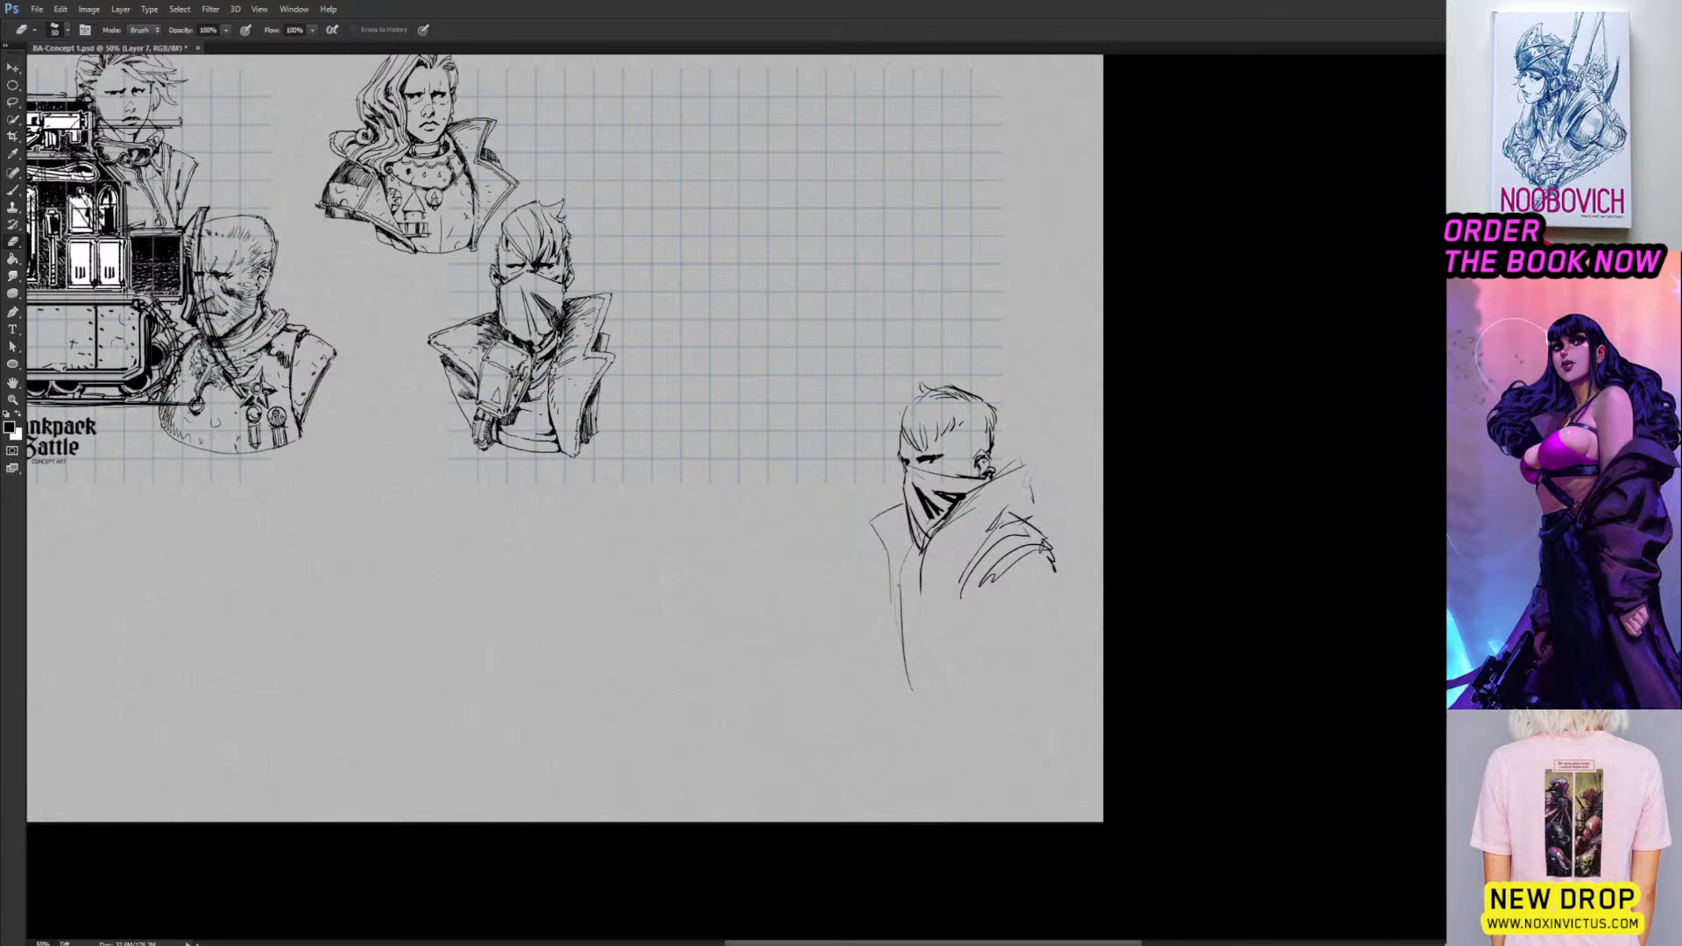
pyautogui.press('b')
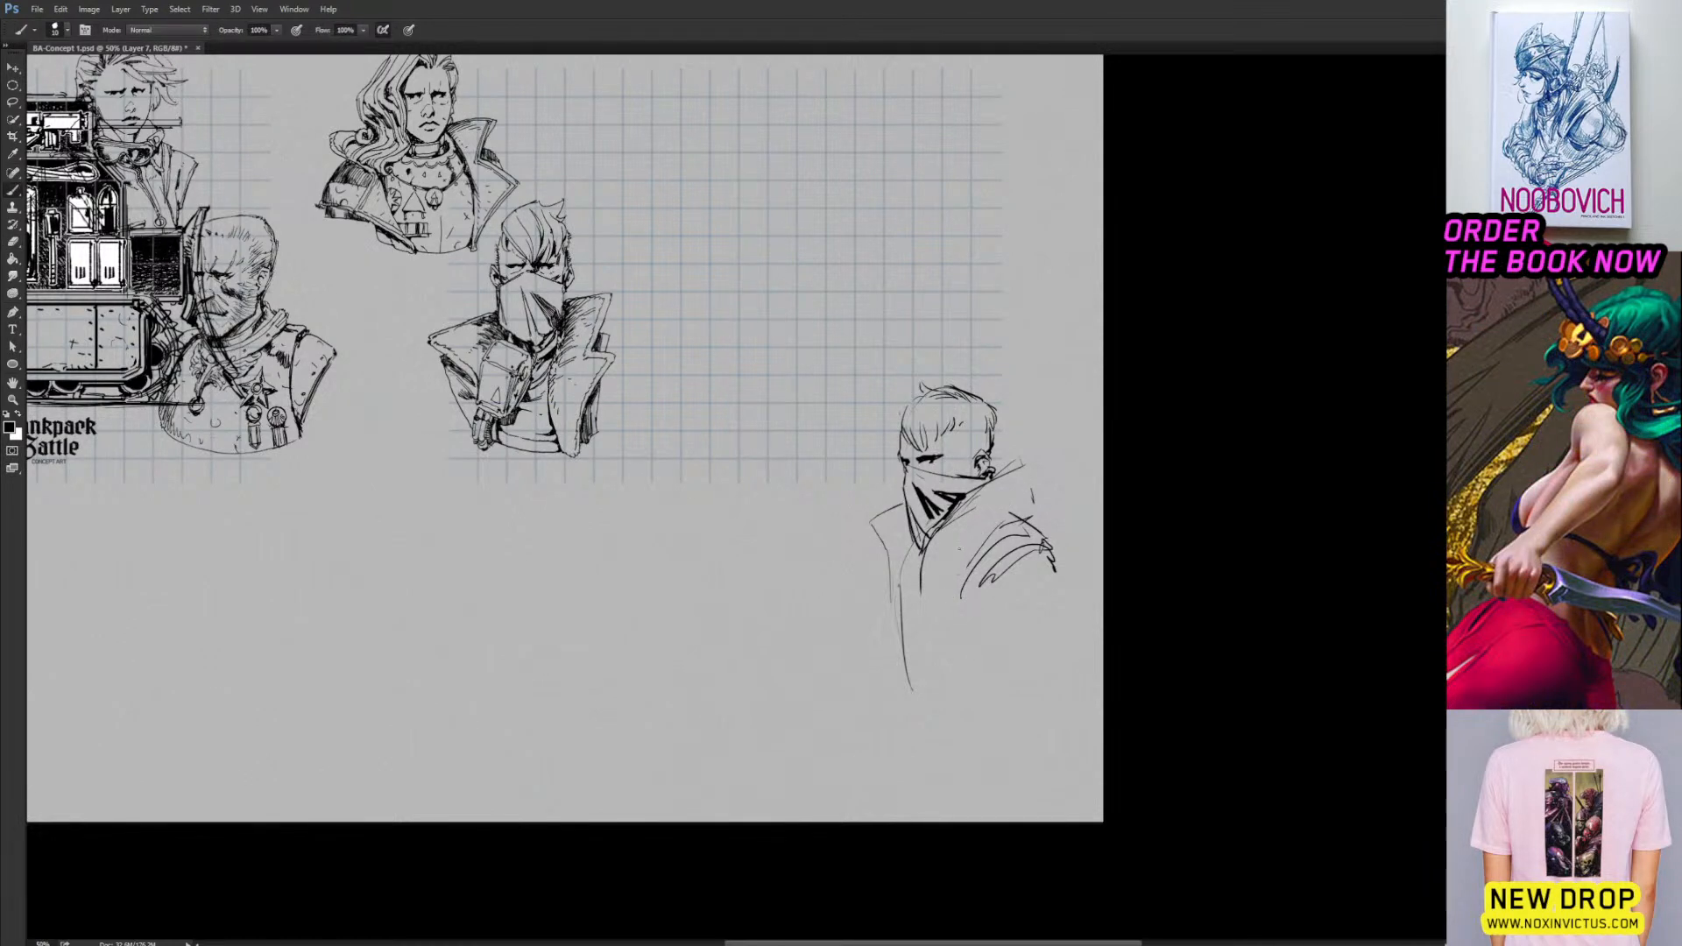
pyautogui.moveTo(959, 550)
pyautogui.mouseDown()
pyautogui.moveTo(1058, 471)
pyautogui.moveTo(1023, 465)
pyautogui.mouseUp()
pyautogui.press('e')
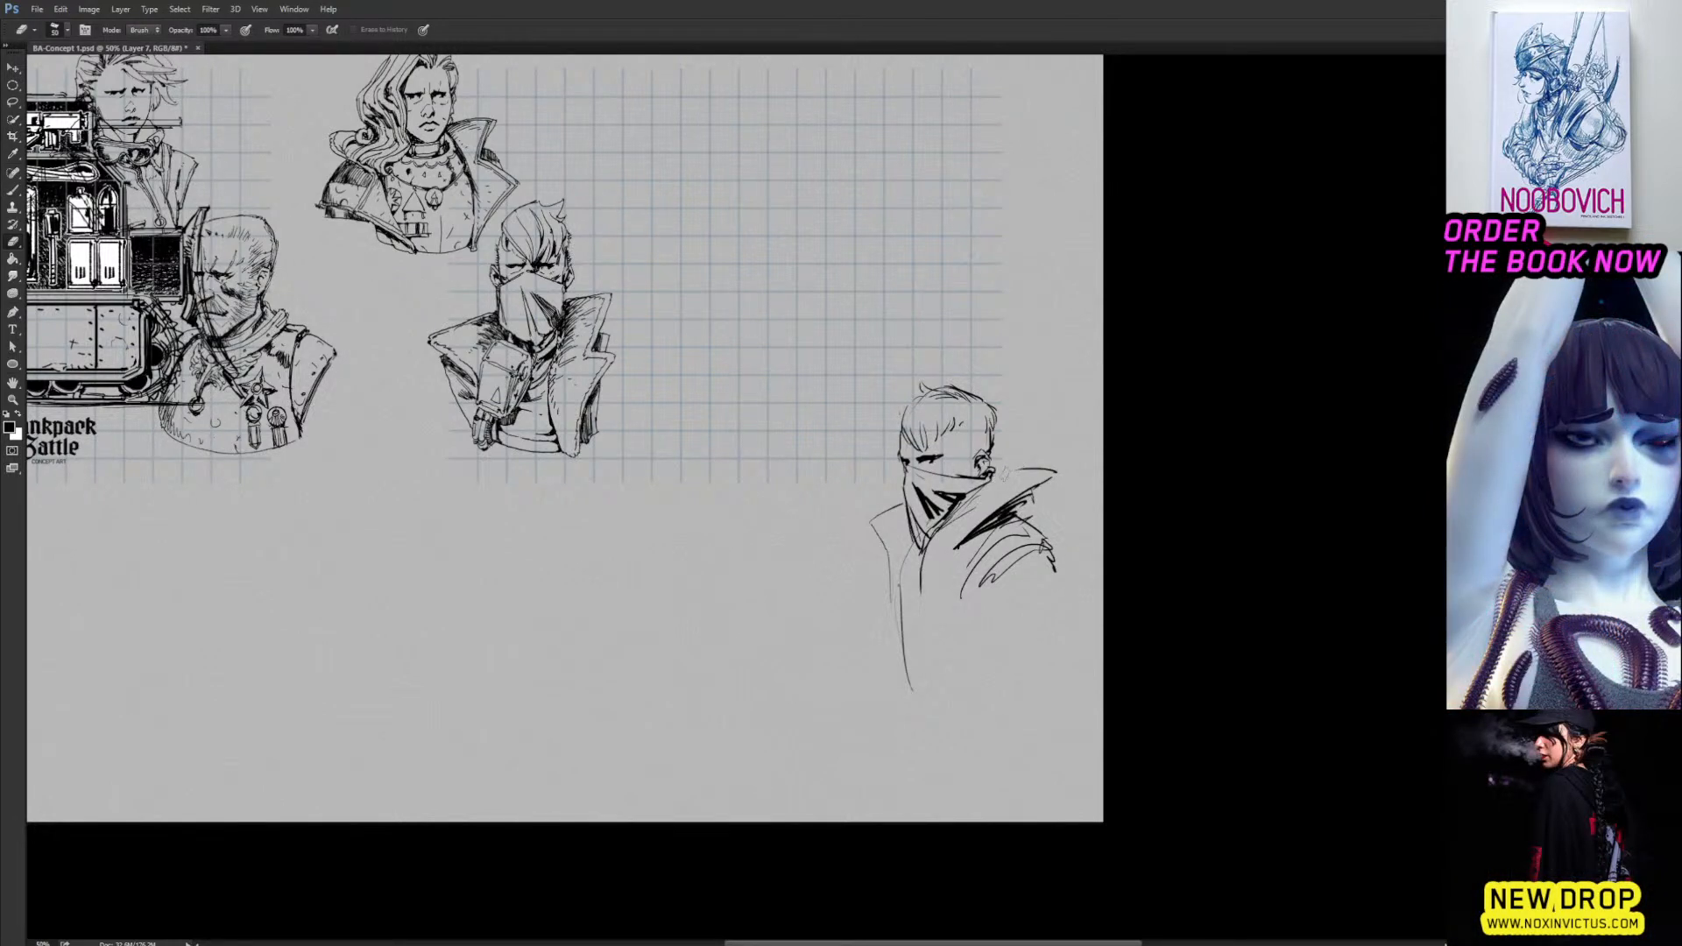
pyautogui.press('b')
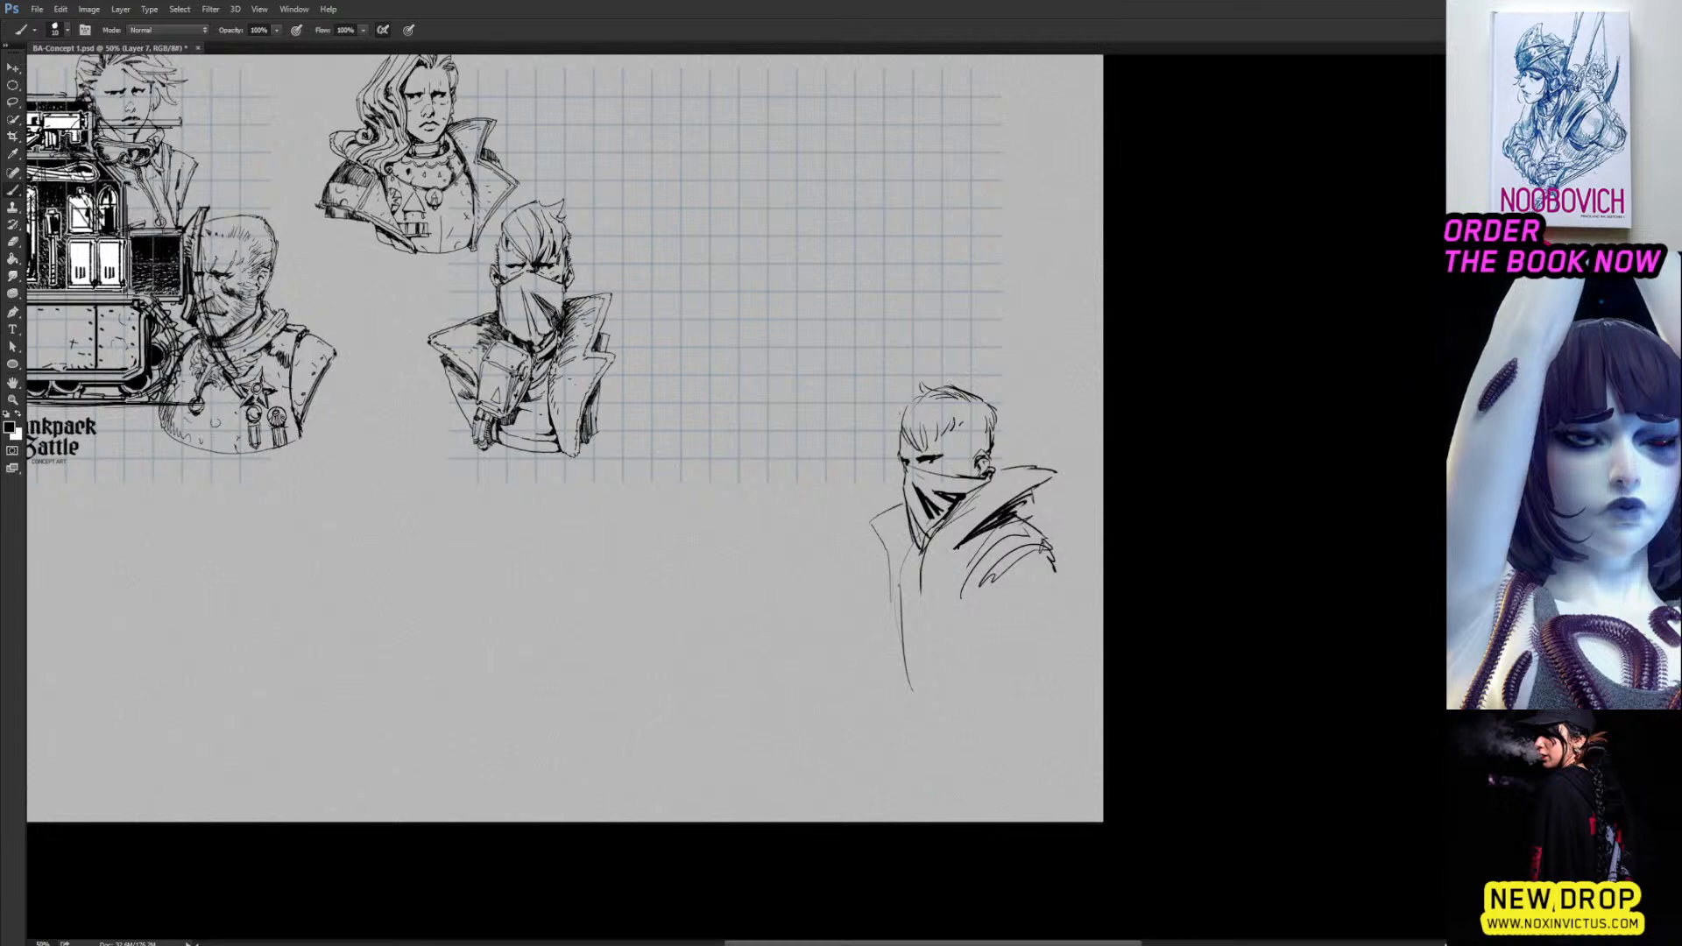
pyautogui.press('e')
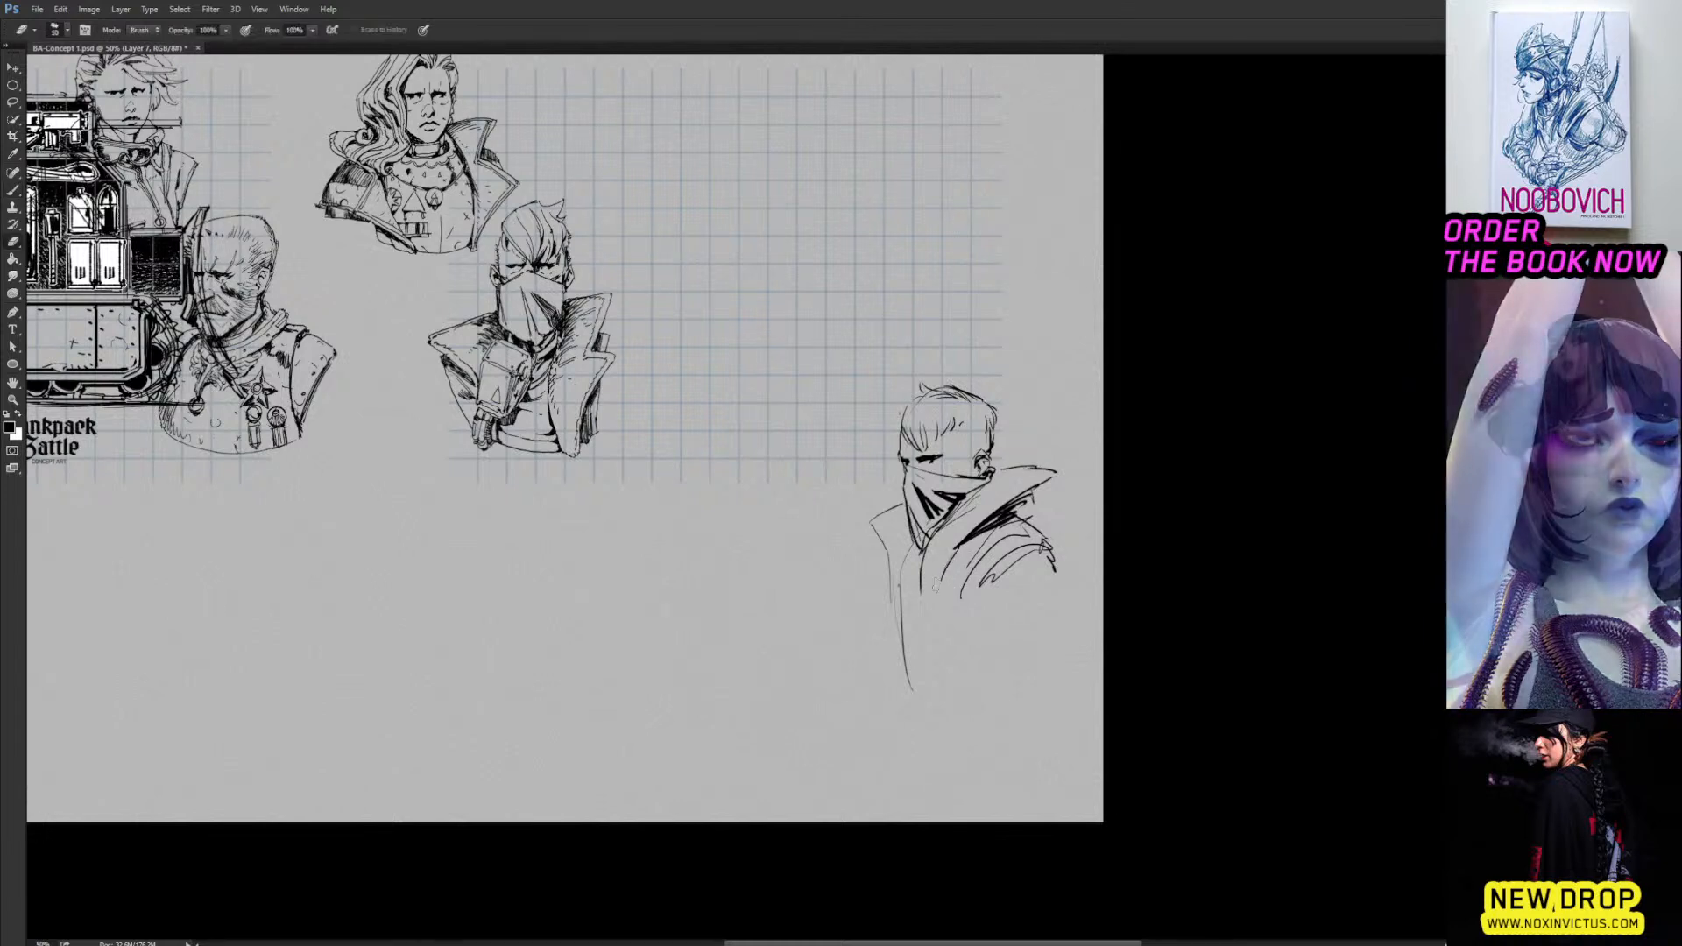
pyautogui.press('b')
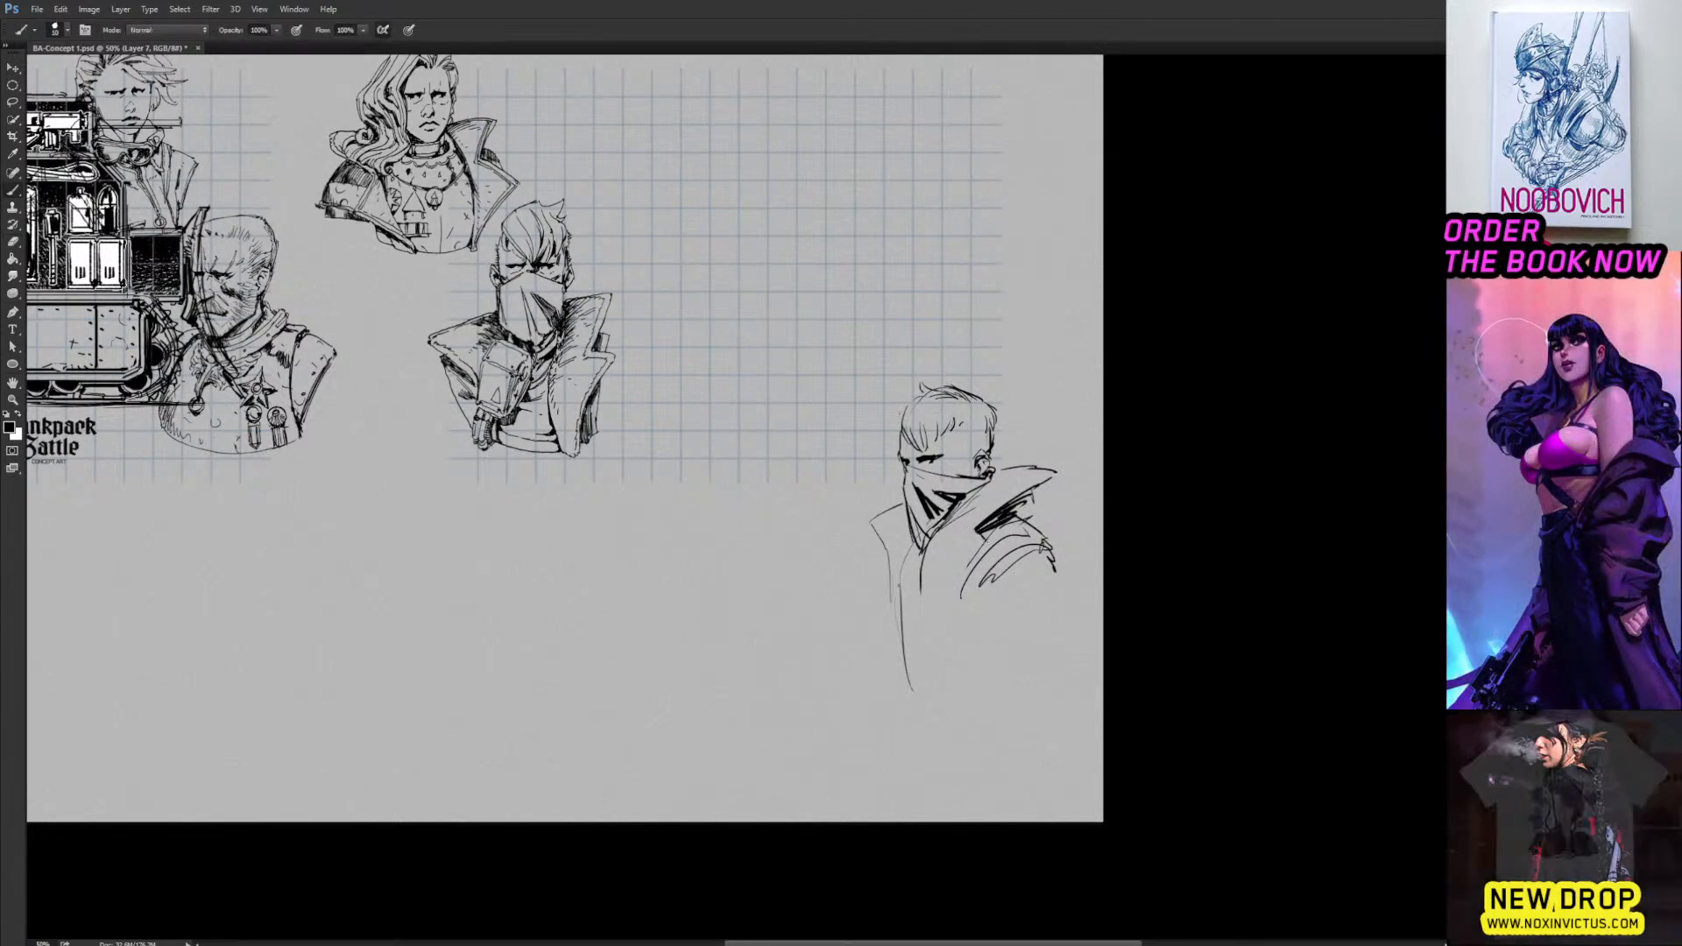
# Replace the coat's rough front line with a clean lapel edge running from the collar down, thickened with dark shadow strokes.
pyautogui.press('e')
pyautogui.moveTo(924, 548); pyautogui.dragTo(919, 589)
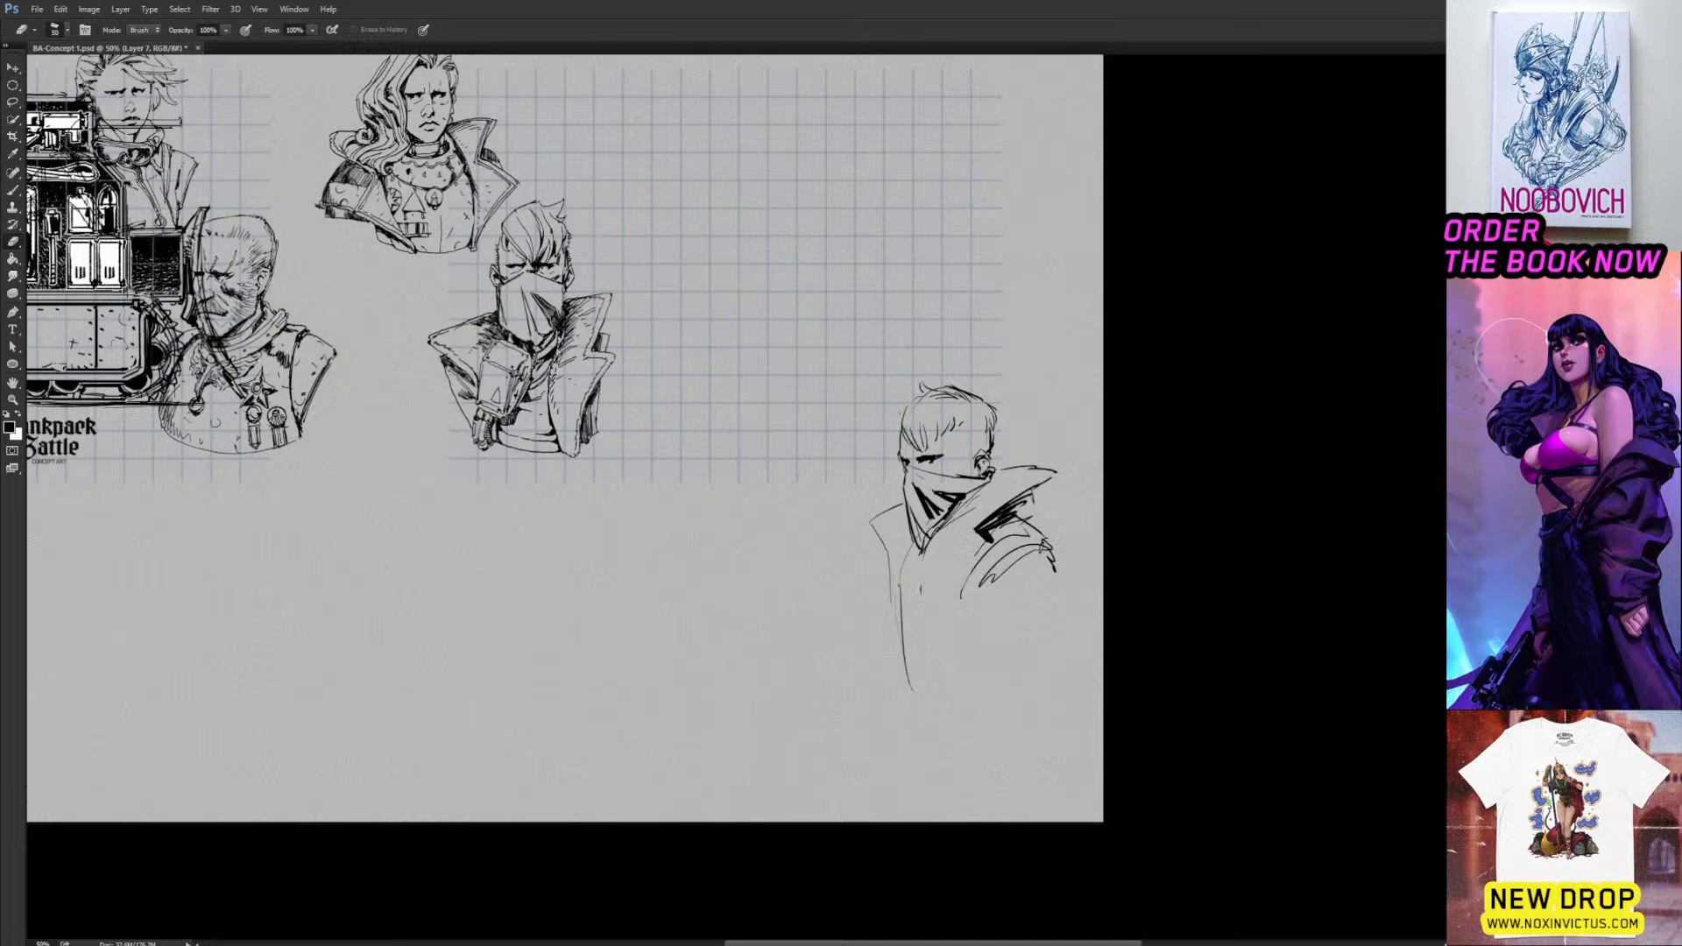
pyautogui.press('b')
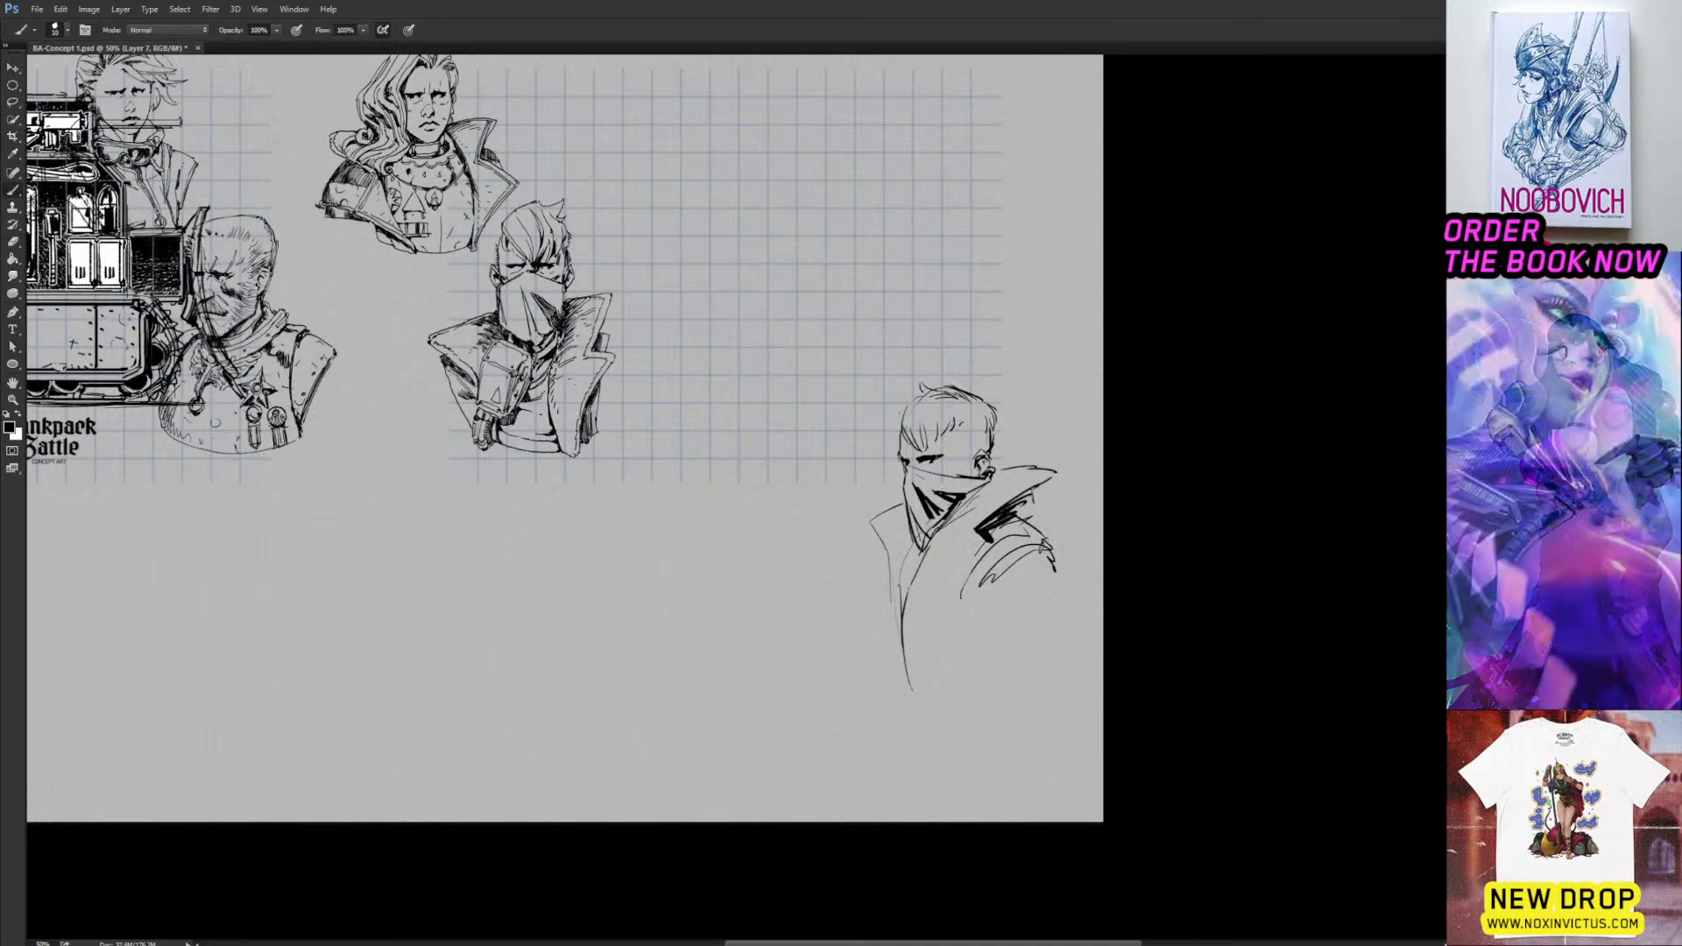
pyautogui.moveTo(914, 639)
pyautogui.mouseDown()
pyautogui.moveTo(924, 601)
pyautogui.moveTo(981, 549)
pyautogui.mouseUp()
pyautogui.moveTo(924, 606); pyautogui.dragTo(974, 558)
pyautogui.moveTo(969, 562); pyautogui.dragTo(993, 545)
pyautogui.moveTo(929, 601); pyautogui.dragTo(945, 583)
pyautogui.moveTo(924, 616); pyautogui.dragTo(940, 594)
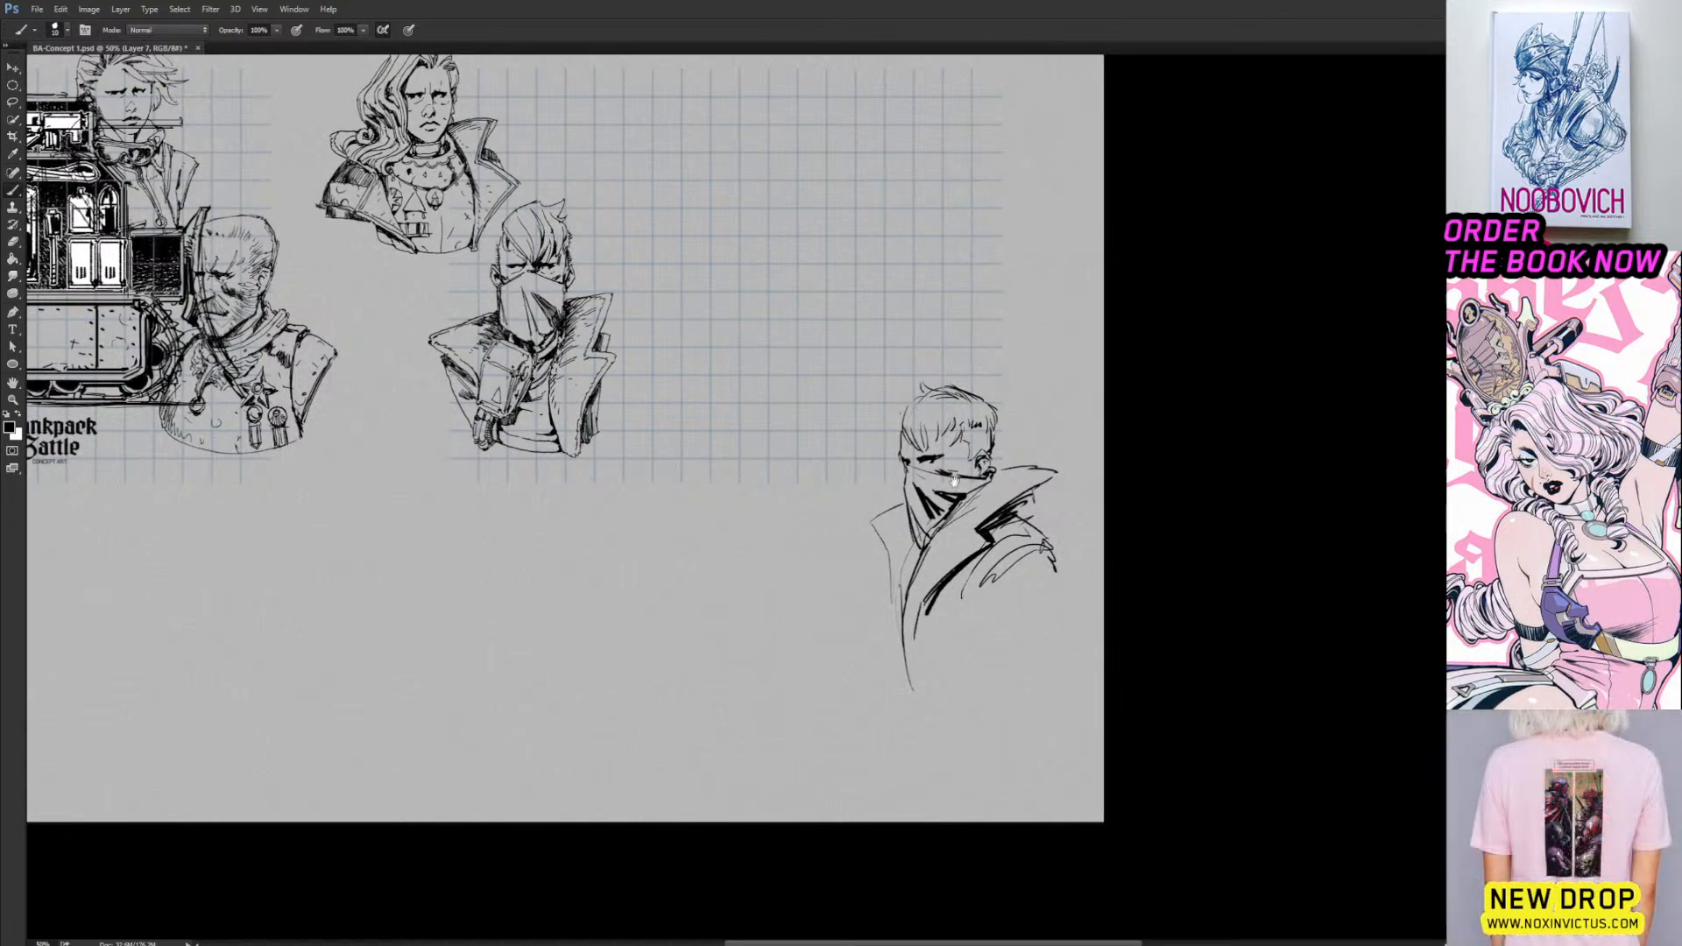
# Move the masked character sketch into the gap beneath the tank and the masked bust, and scale it down slightly.
pyautogui.moveTo(968, 489); pyautogui.dragTo(974, 430)
pyautogui.moveTo(877, 556); pyautogui.dragTo(459, 547)
pyautogui.hotkey('ctrl', 't')
pyautogui.moveTo(470, 562); pyautogui.dragTo(936, 594)
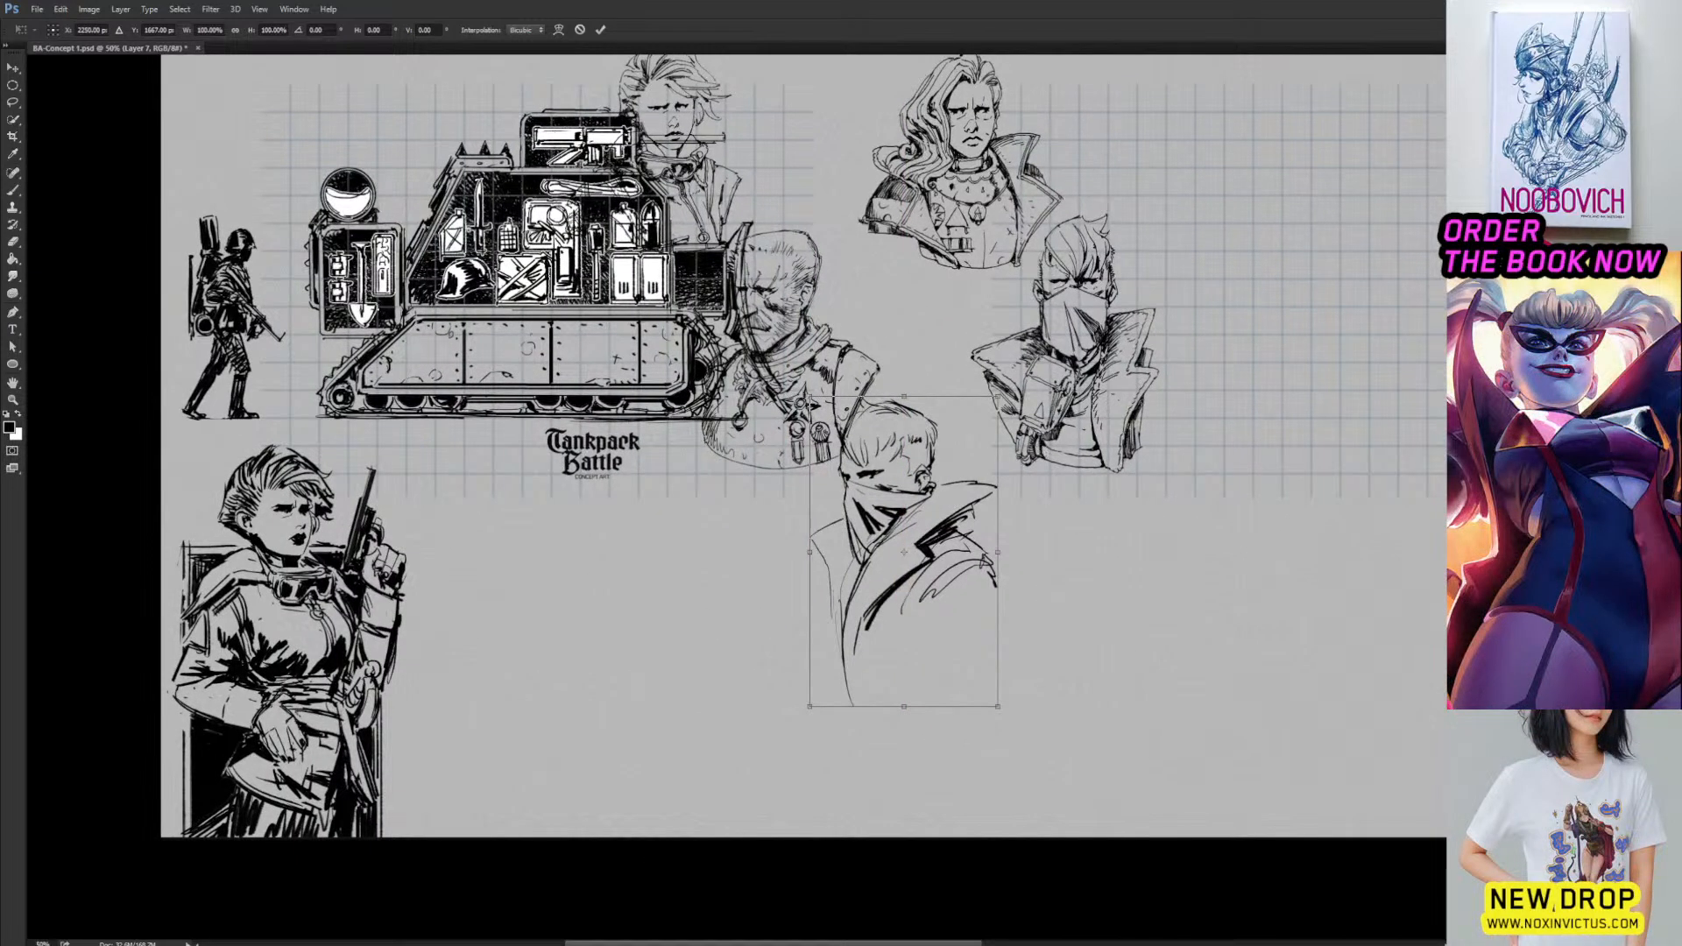
pyautogui.moveTo(1001, 396); pyautogui.dragTo(993, 410)
pyautogui.press('Return')
pyautogui.press('b')
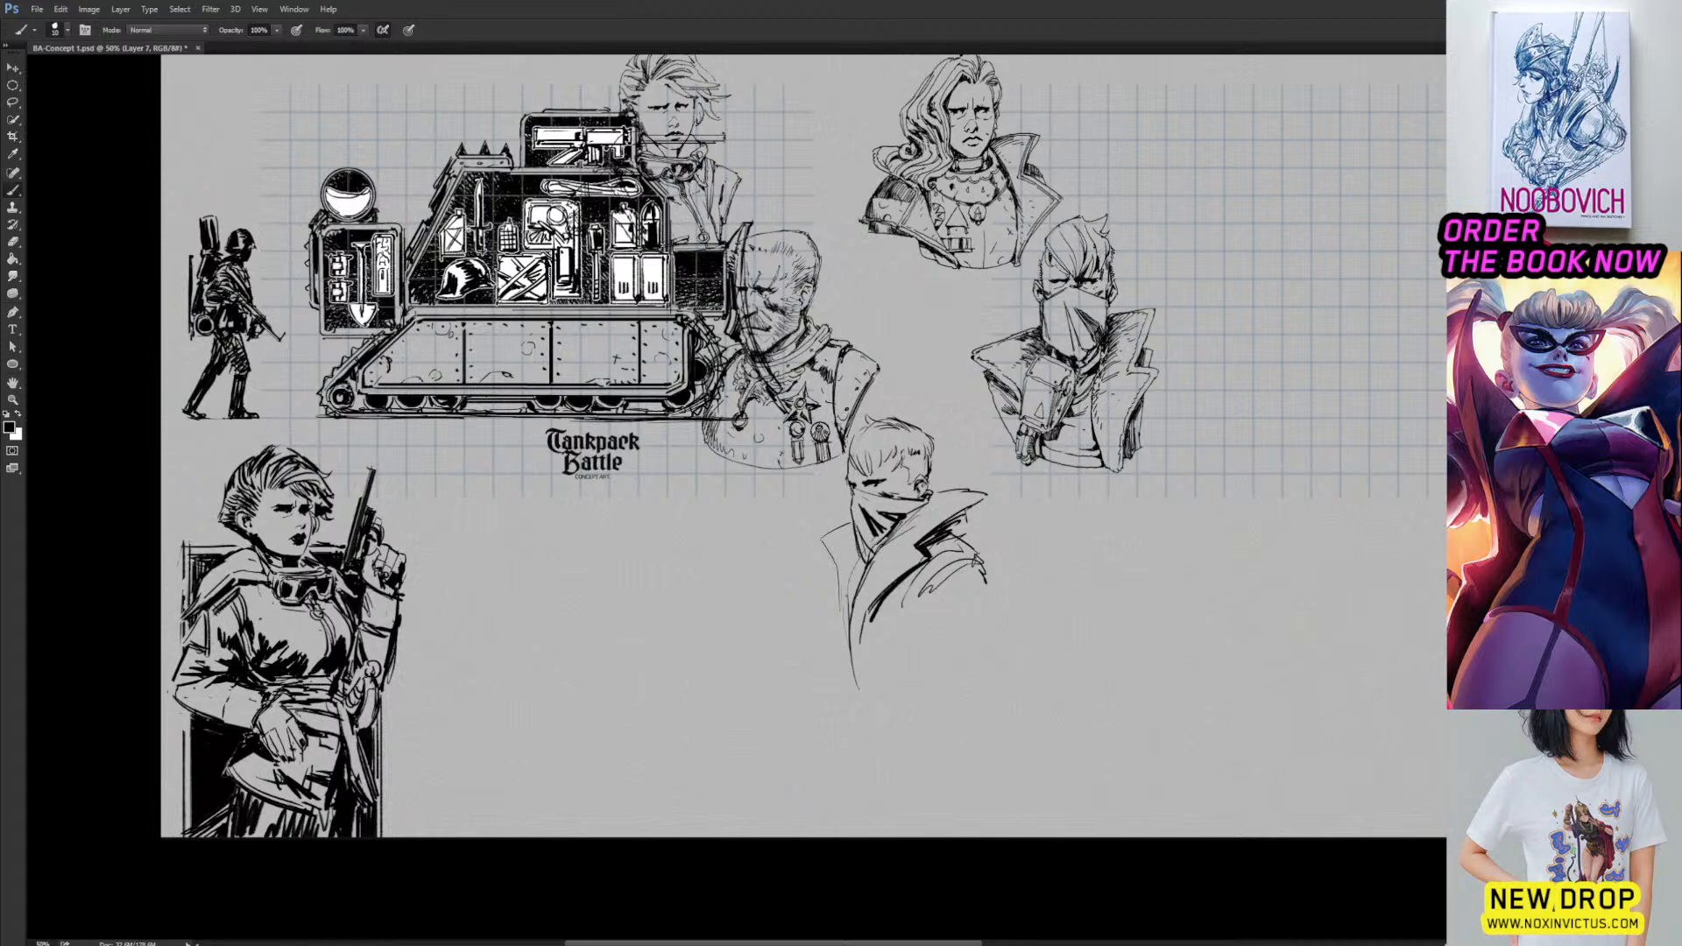
# Erase the lower part of the coat's front line and redraw it as a longer curve running down the torso.
pyautogui.press('e')
pyautogui.moveTo(845, 599); pyautogui.dragTo(860, 689)
pyautogui.press('b')
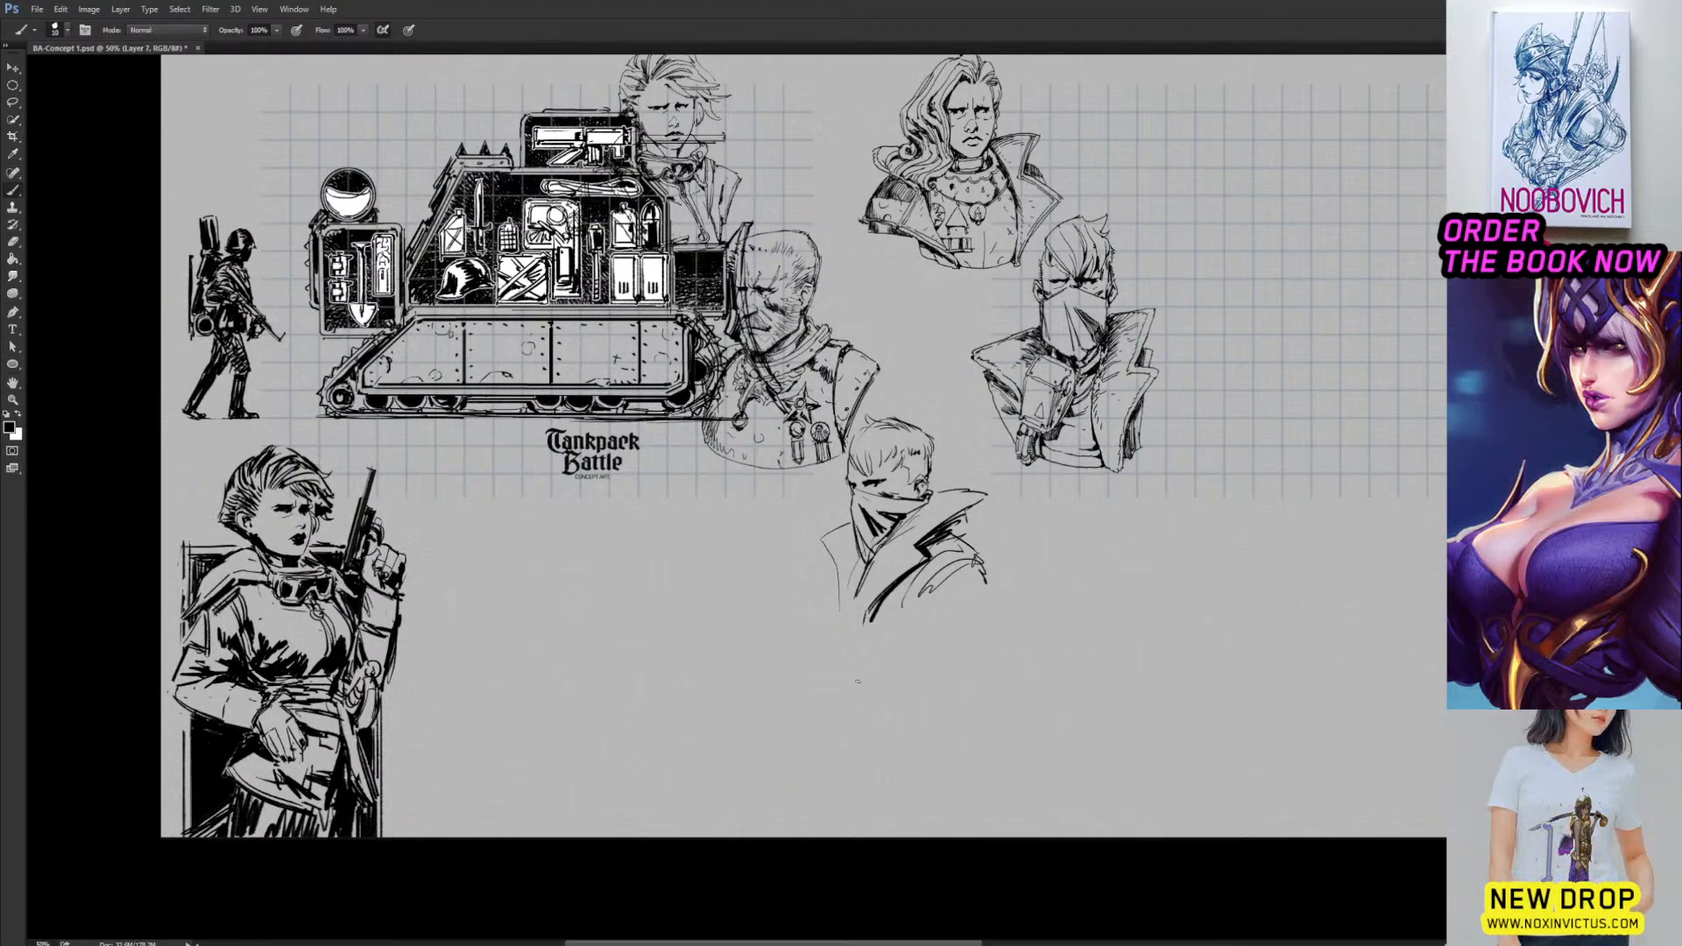
pyautogui.moveTo(862, 613); pyautogui.dragTo(848, 747)
pyautogui.moveTo(849, 670); pyautogui.dragTo(846, 715)
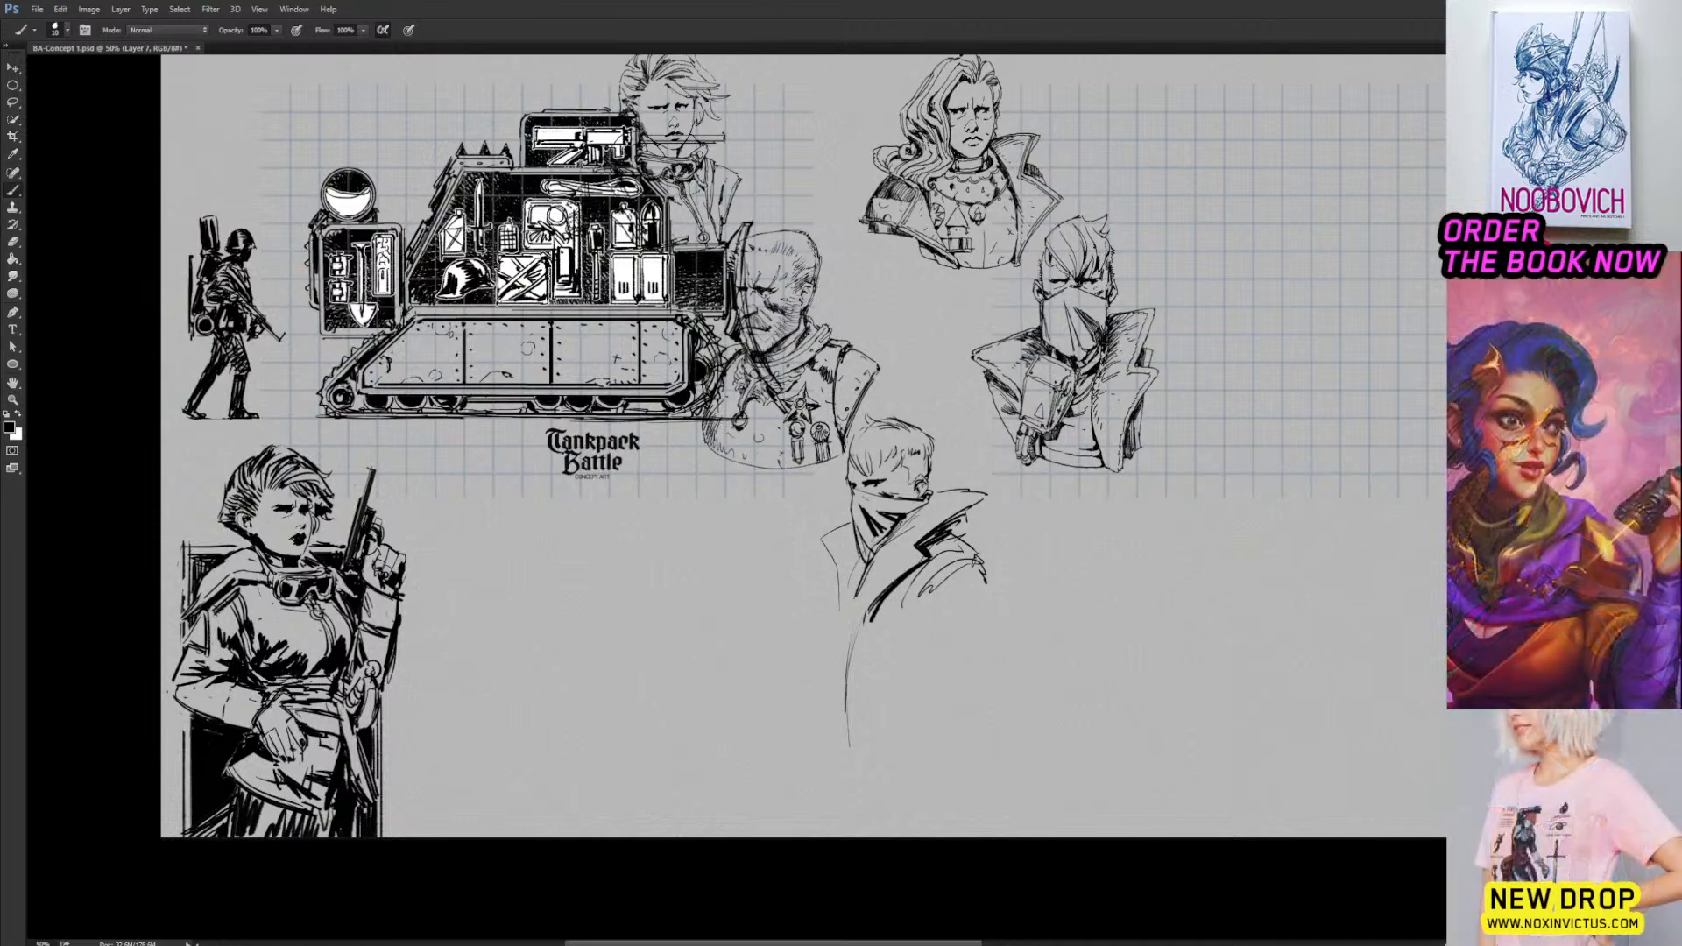
# Draw a small chest pouch with dark details beside the coat opening and thicken the coat's front edge next to it.
pyautogui.press('e')
pyautogui.press('b')
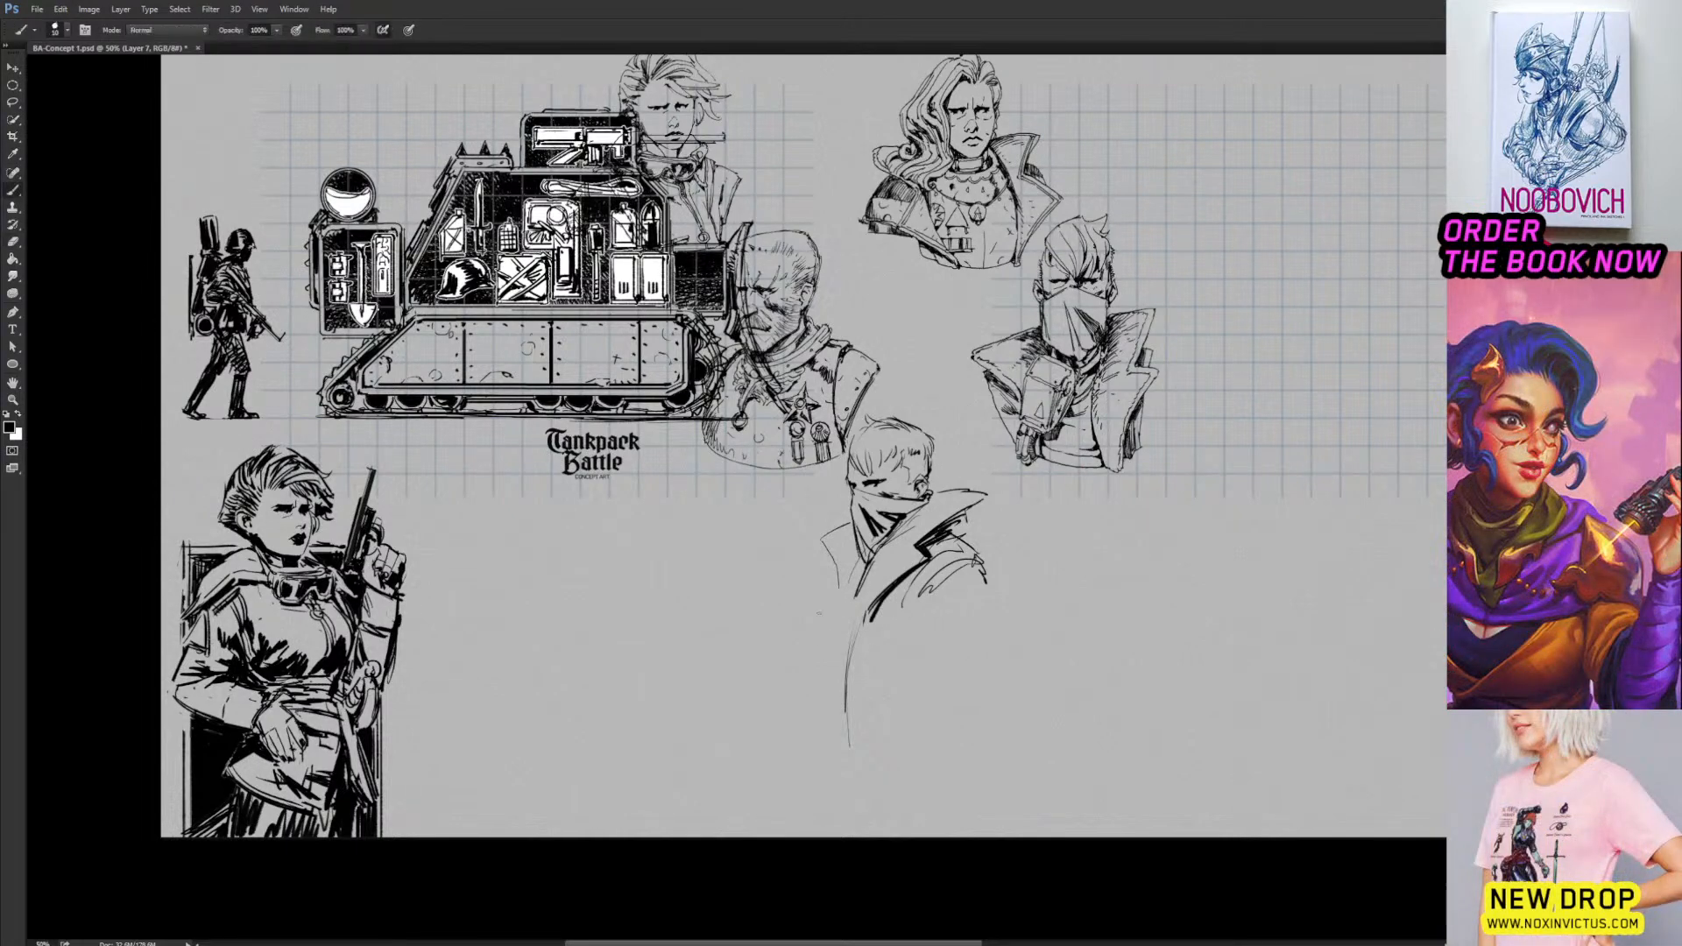
pyautogui.moveTo(816, 647)
pyautogui.mouseDown()
pyautogui.moveTo(820, 611)
pyautogui.moveTo(845, 600)
pyautogui.moveTo(819, 623)
pyautogui.mouseUp()
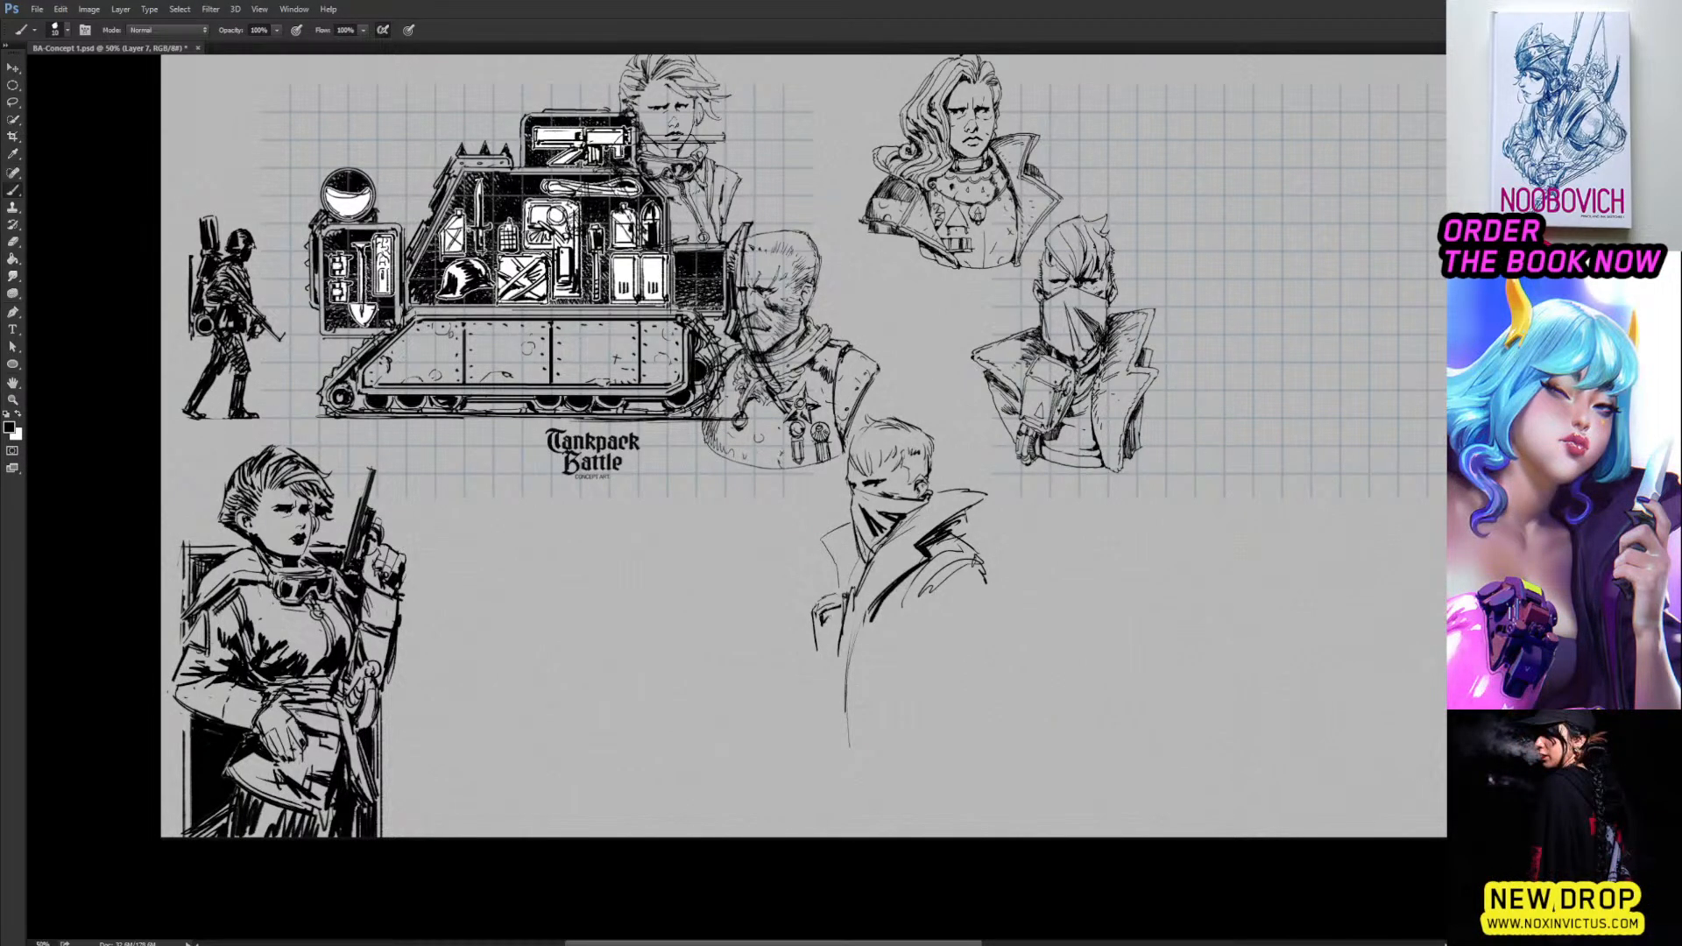
pyautogui.moveTo(839, 617); pyautogui.dragTo(826, 658)
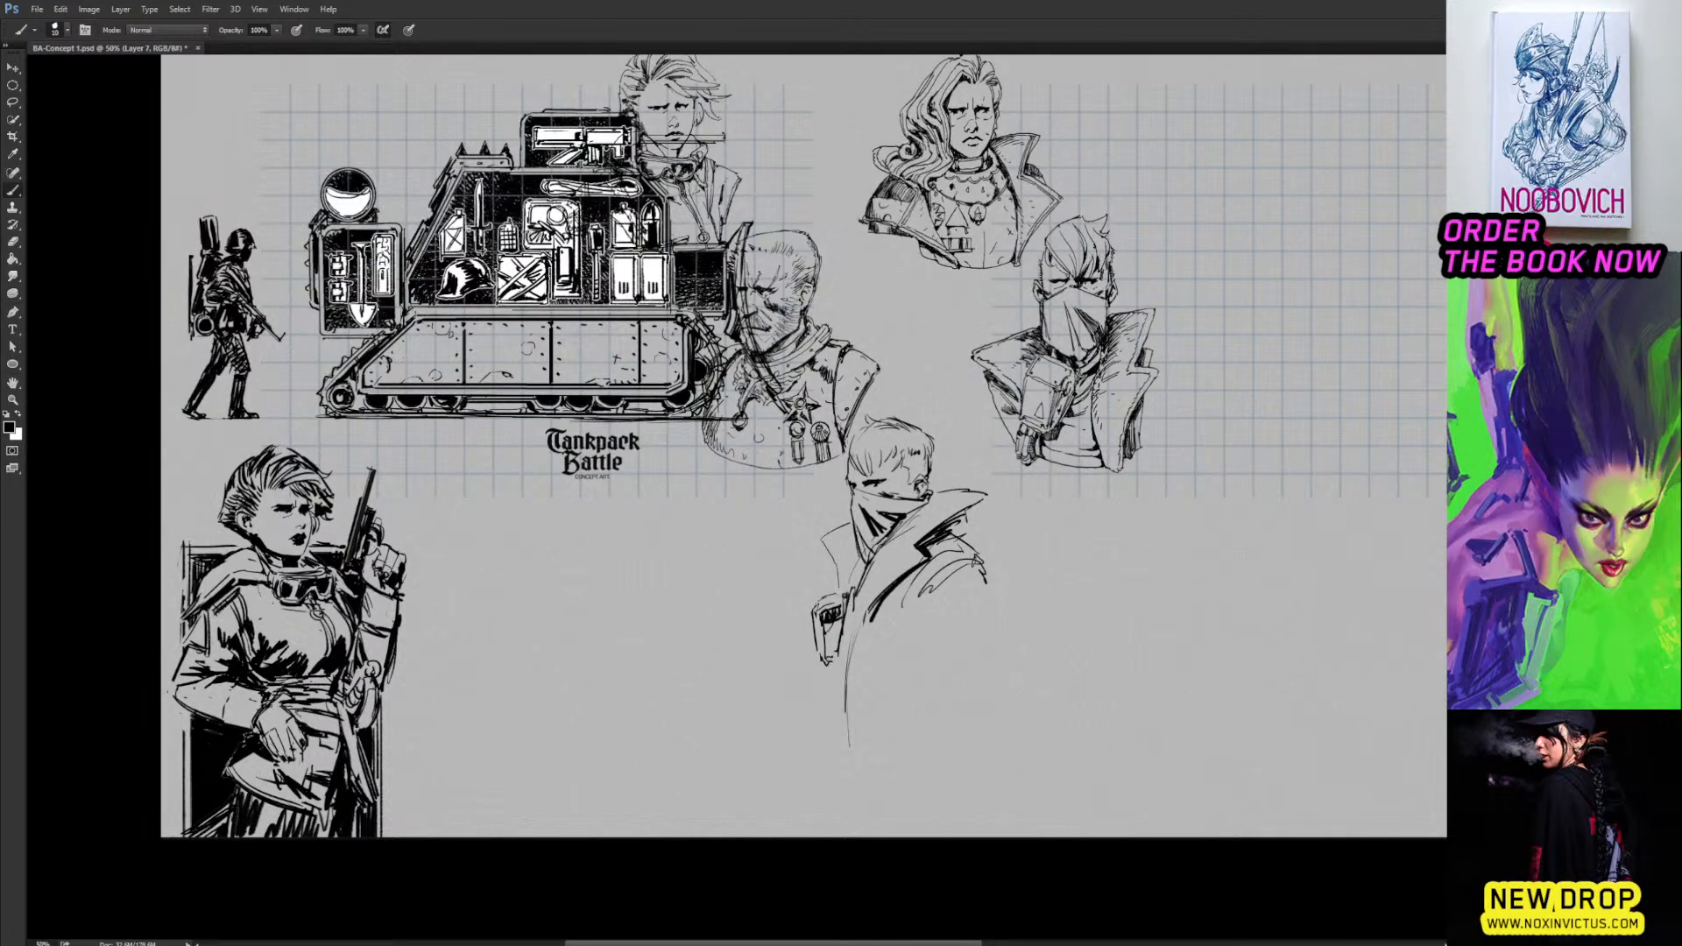
pyautogui.moveTo(848, 608); pyautogui.dragTo(840, 681)
pyautogui.press('e')
pyautogui.press('b')
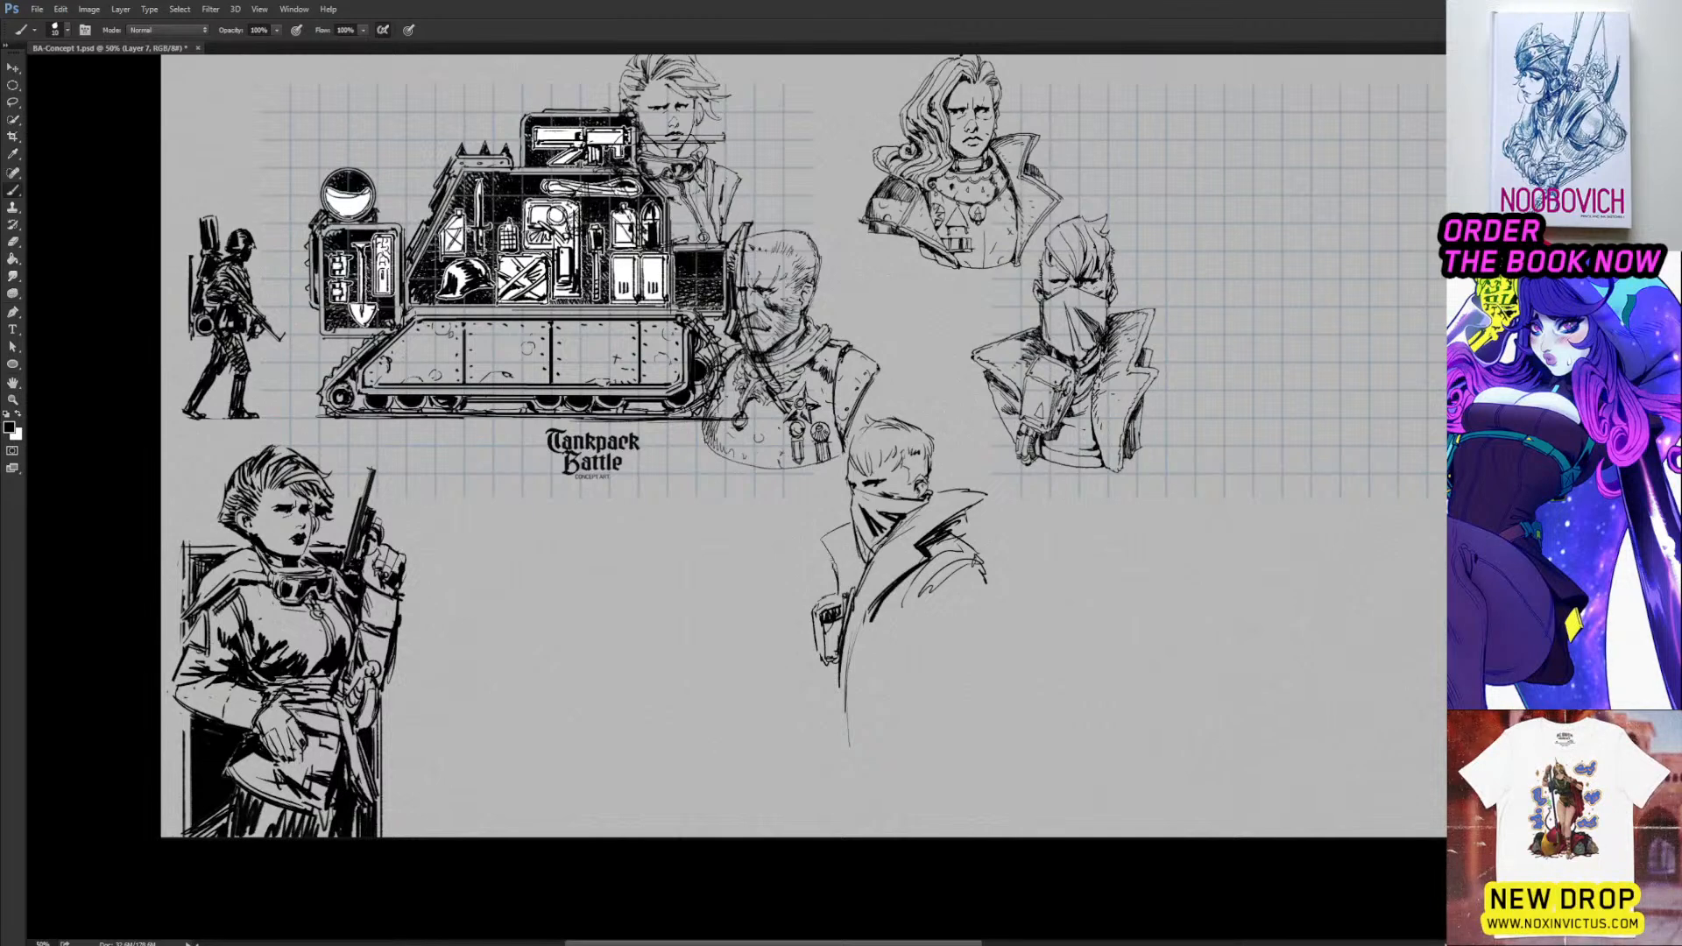
# Clean up the rough shoulder lines, ink a bolder shoulder contour below the collar and darken the mask's upper edge.
pyautogui.press('e')
pyautogui.moveTo(971, 513)
pyautogui.mouseDown()
pyautogui.moveTo(948, 533)
pyautogui.moveTo(961, 537)
pyautogui.mouseUp()
pyautogui.press('b')
pyautogui.moveTo(952, 530); pyautogui.dragTo(987, 566)
pyautogui.moveTo(897, 501); pyautogui.dragTo(924, 495)
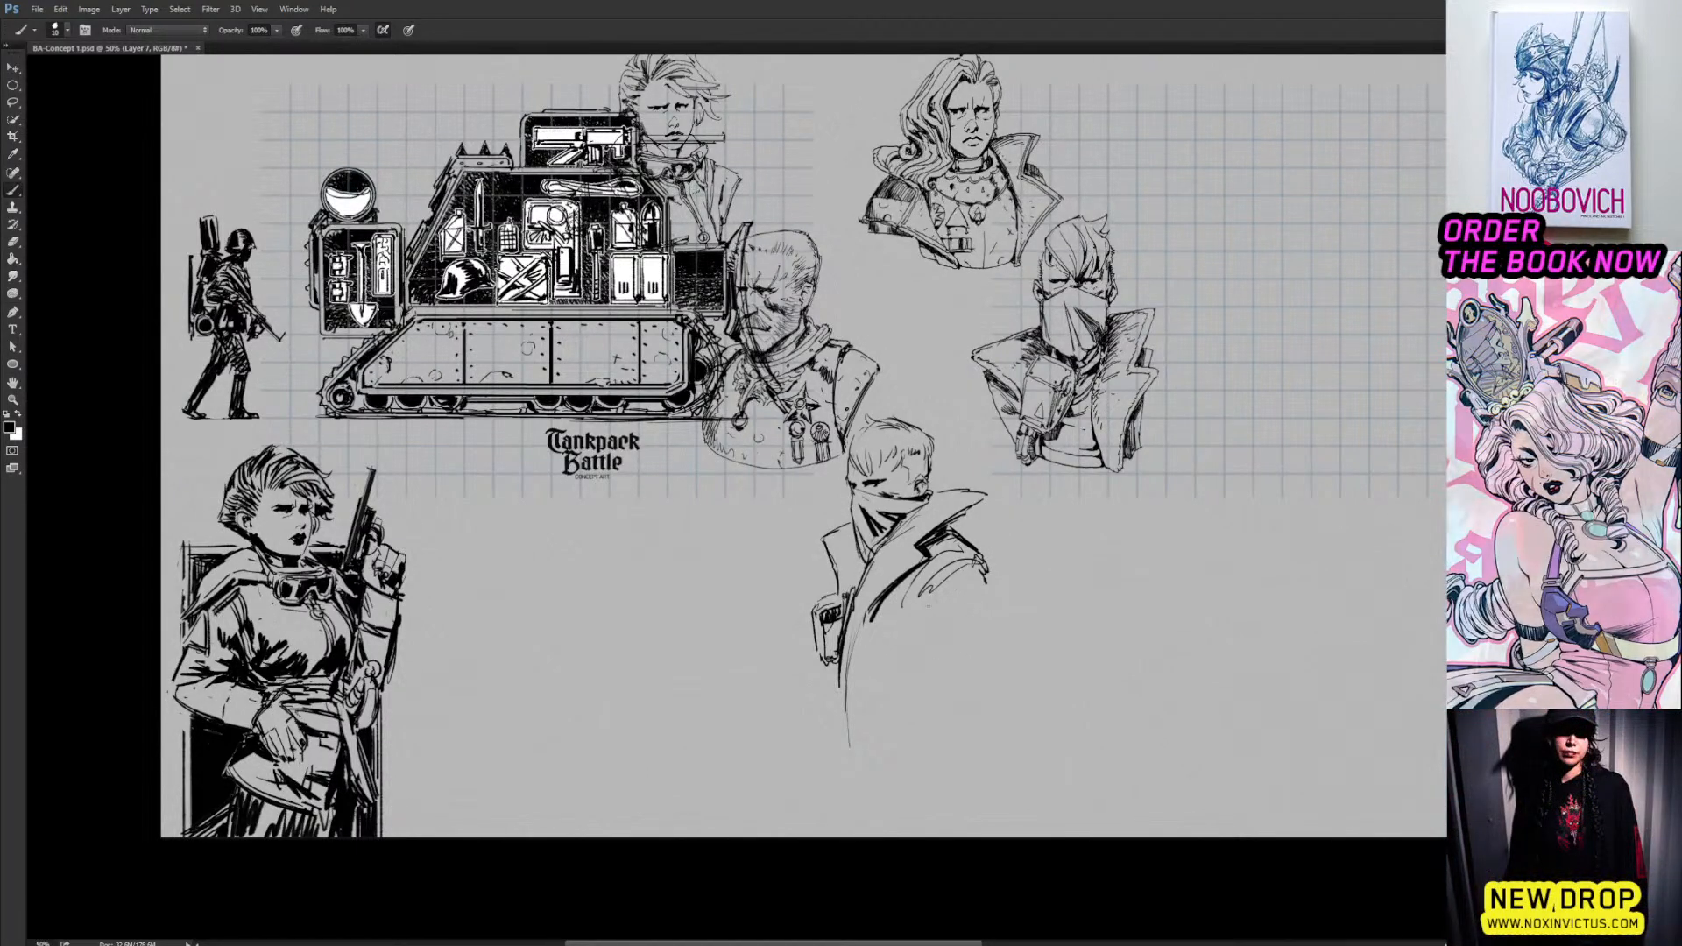
# Sketch the coat's waist folds, join them to the front edge, and try a rough hand beside the hip.
pyautogui.moveTo(1008, 608); pyautogui.dragTo(932, 609)
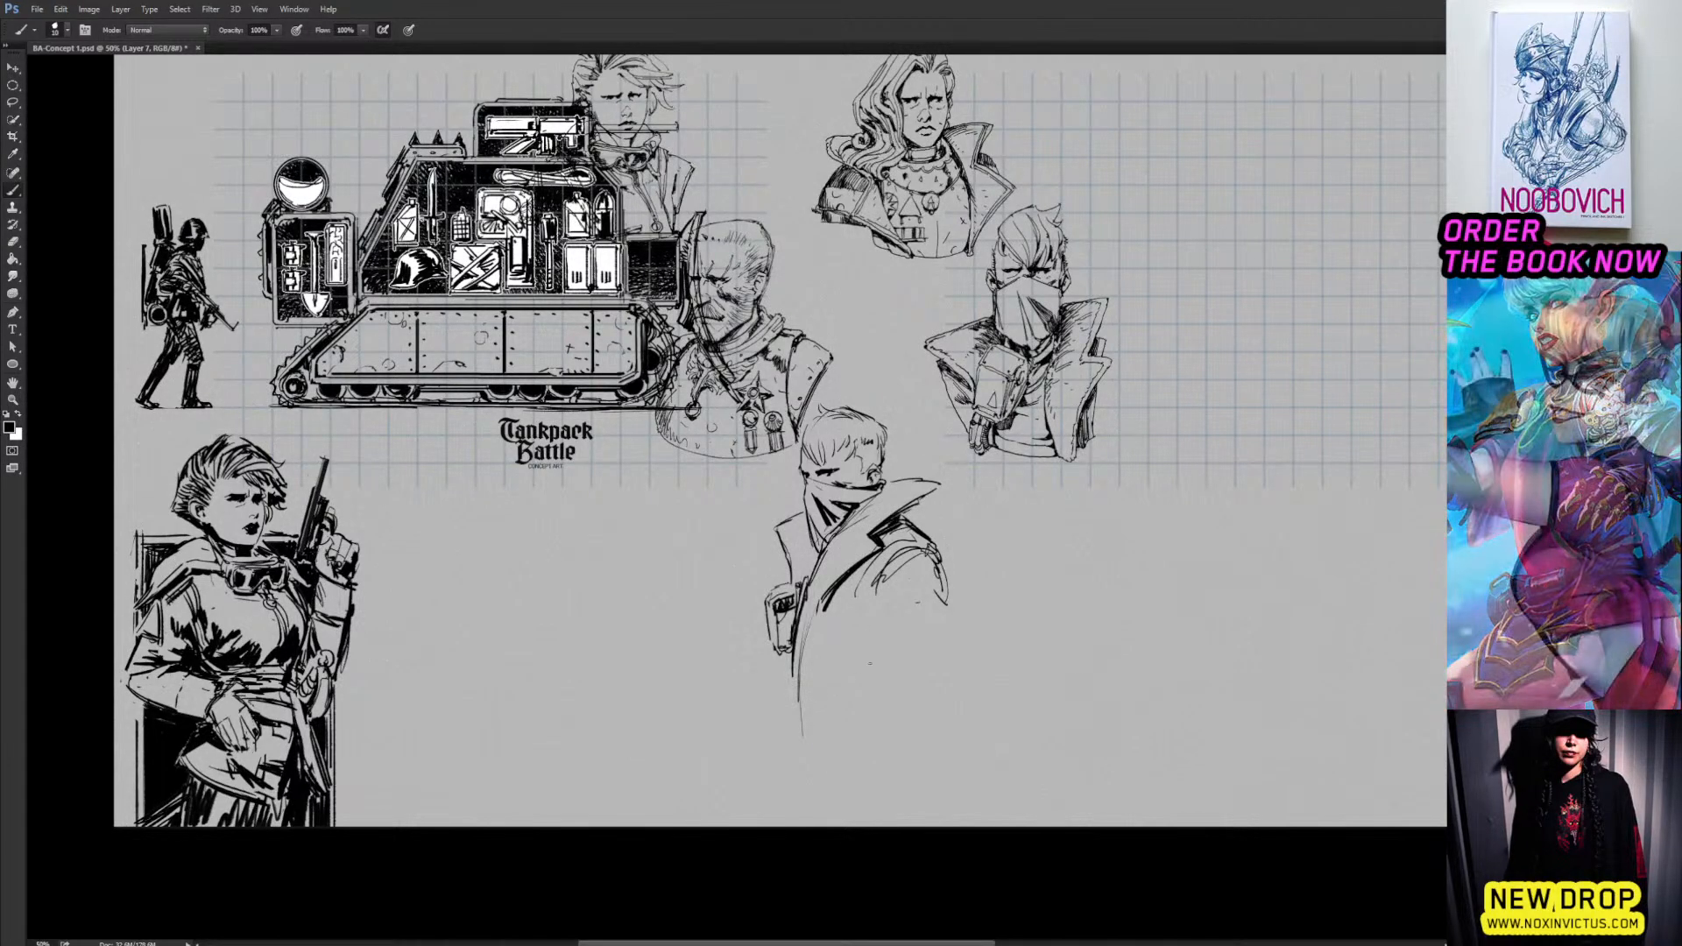
pyautogui.moveTo(878, 652); pyautogui.dragTo(861, 673)
pyautogui.moveTo(866, 673)
pyautogui.mouseDown()
pyautogui.moveTo(839, 680)
pyautogui.moveTo(889, 670)
pyautogui.moveTo(806, 716)
pyautogui.mouseUp()
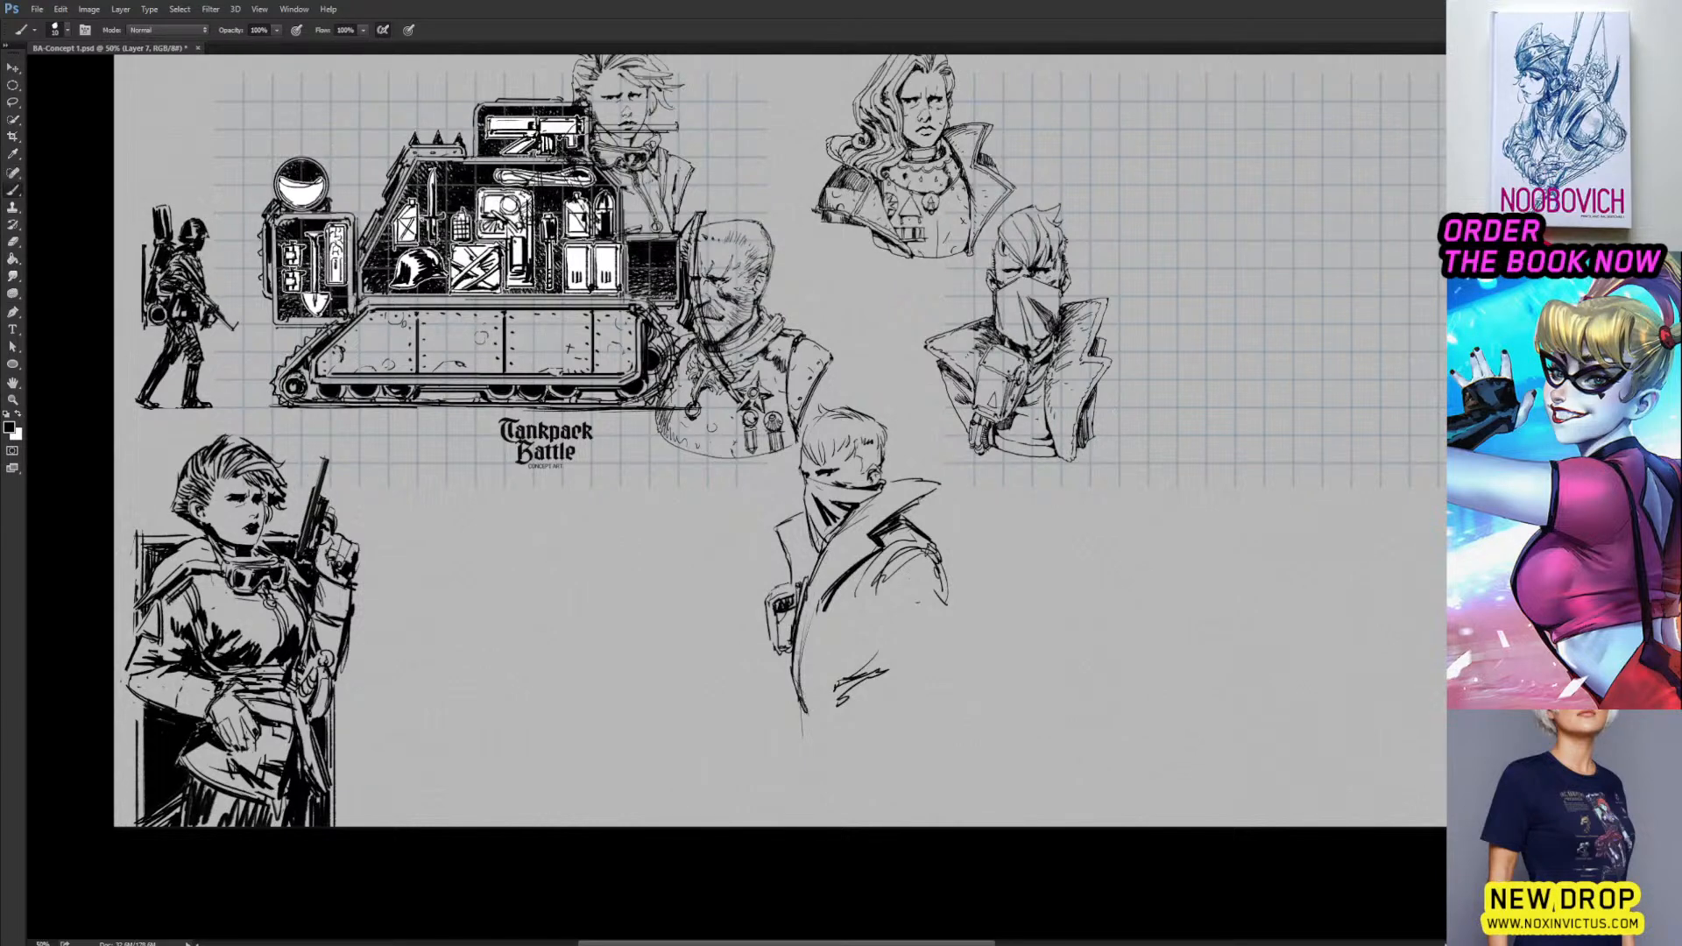
pyautogui.moveTo(795, 653); pyautogui.dragTo(834, 704)
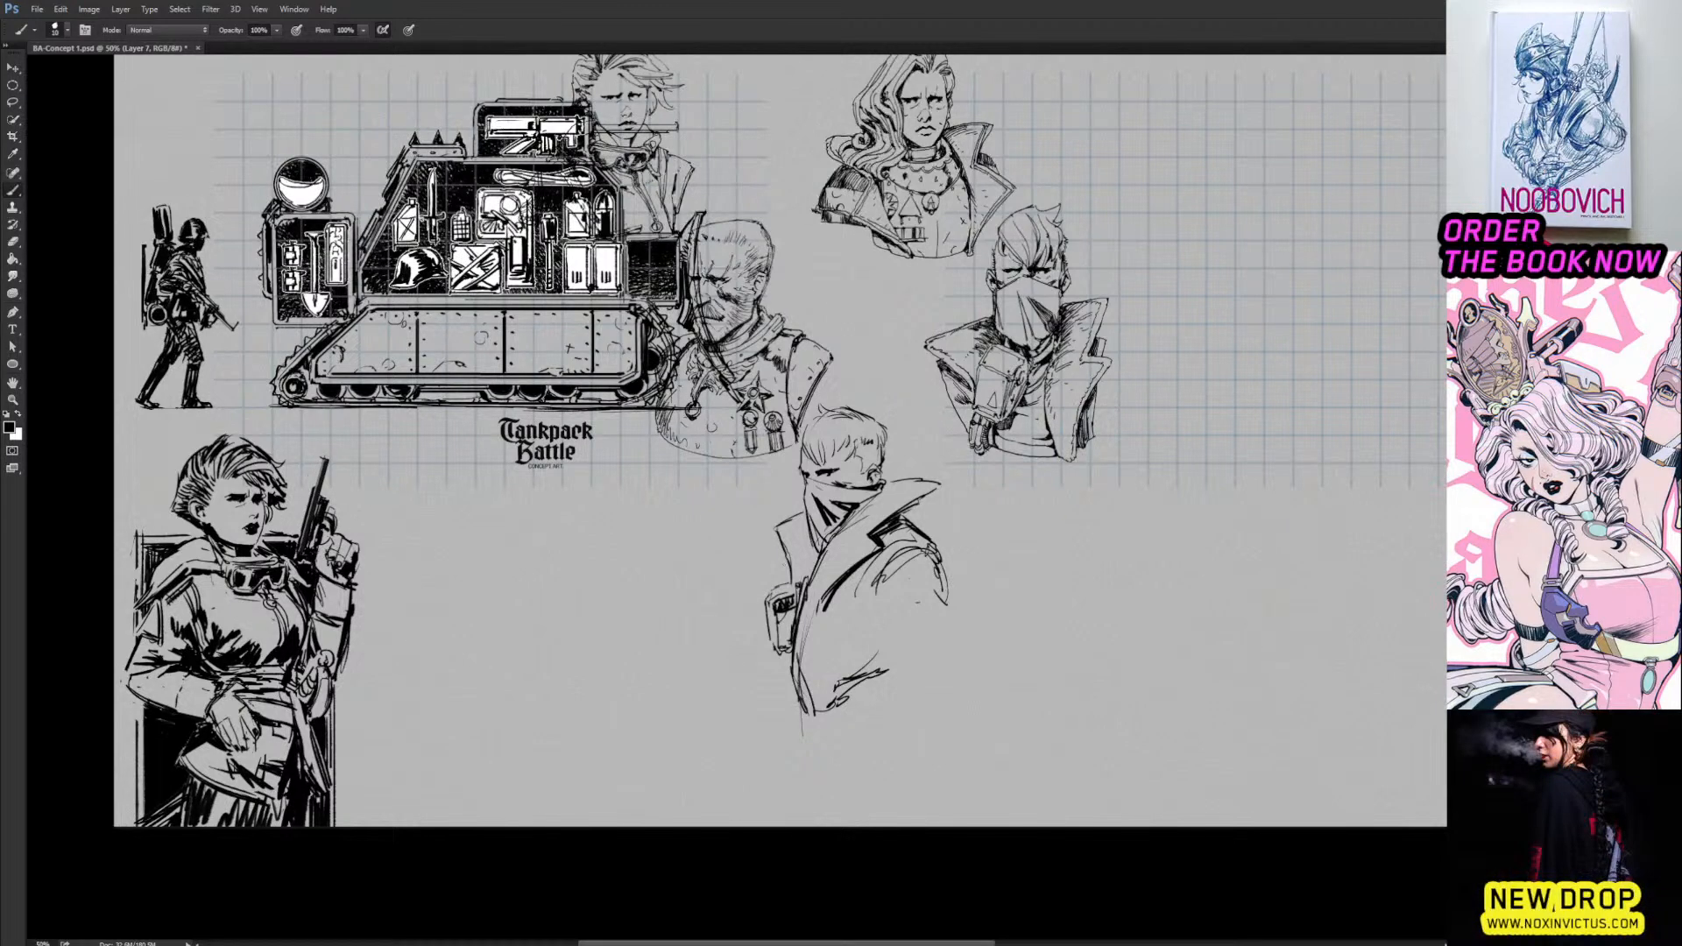
pyautogui.moveTo(732, 690)
pyautogui.mouseDown()
pyautogui.moveTo(748, 652)
pyautogui.moveTo(765, 651)
pyautogui.moveTo(745, 693)
pyautogui.mouseUp()
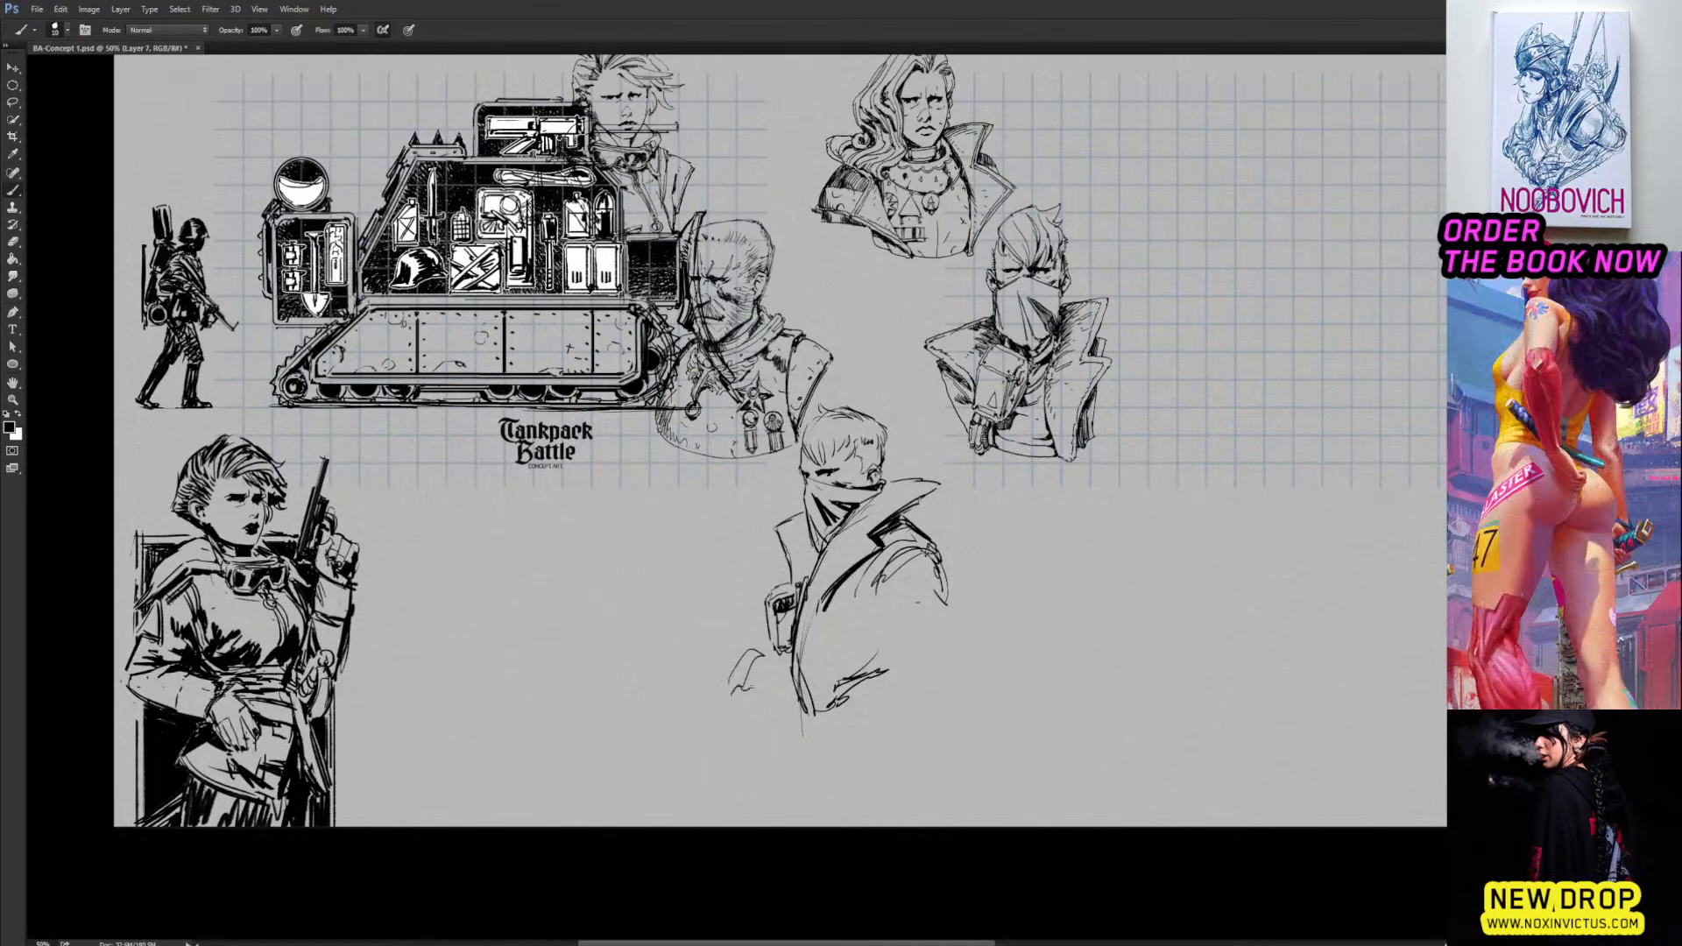
pyautogui.hotkey('ctrl', 'z')
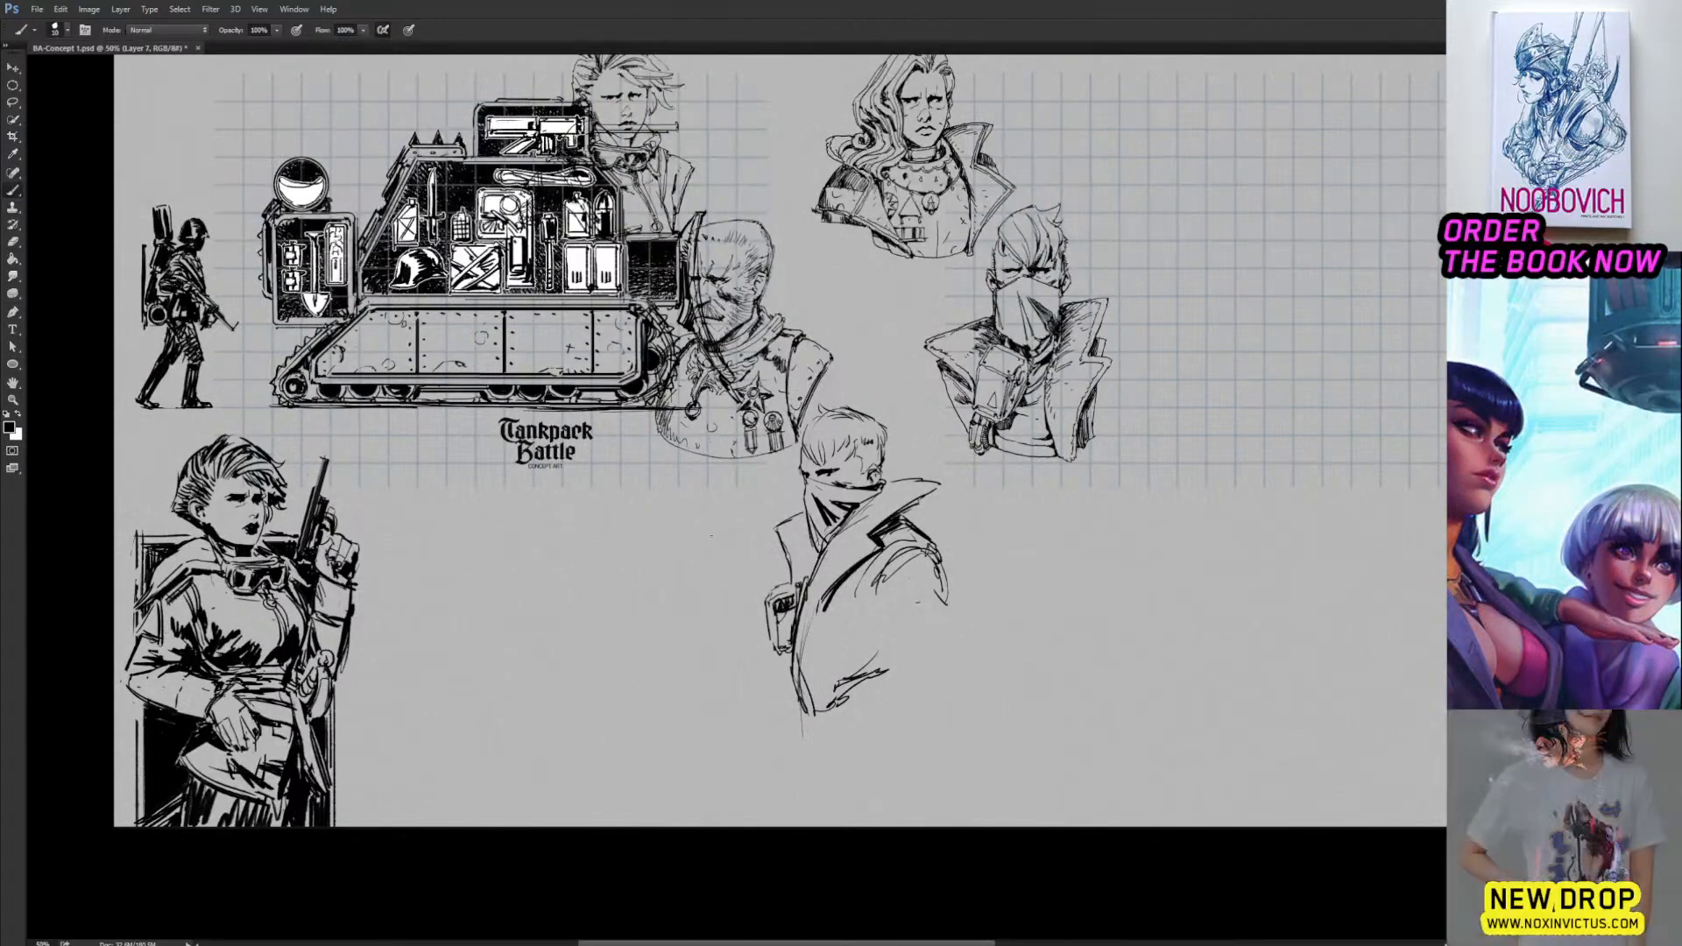
# Sketch a long, thin weapon resting behind the neck, with its tip extending past the raised collar.
pyautogui.moveTo(729, 531); pyautogui.dragTo(799, 513)
pyautogui.moveTo(912, 508); pyautogui.dragTo(978, 505)
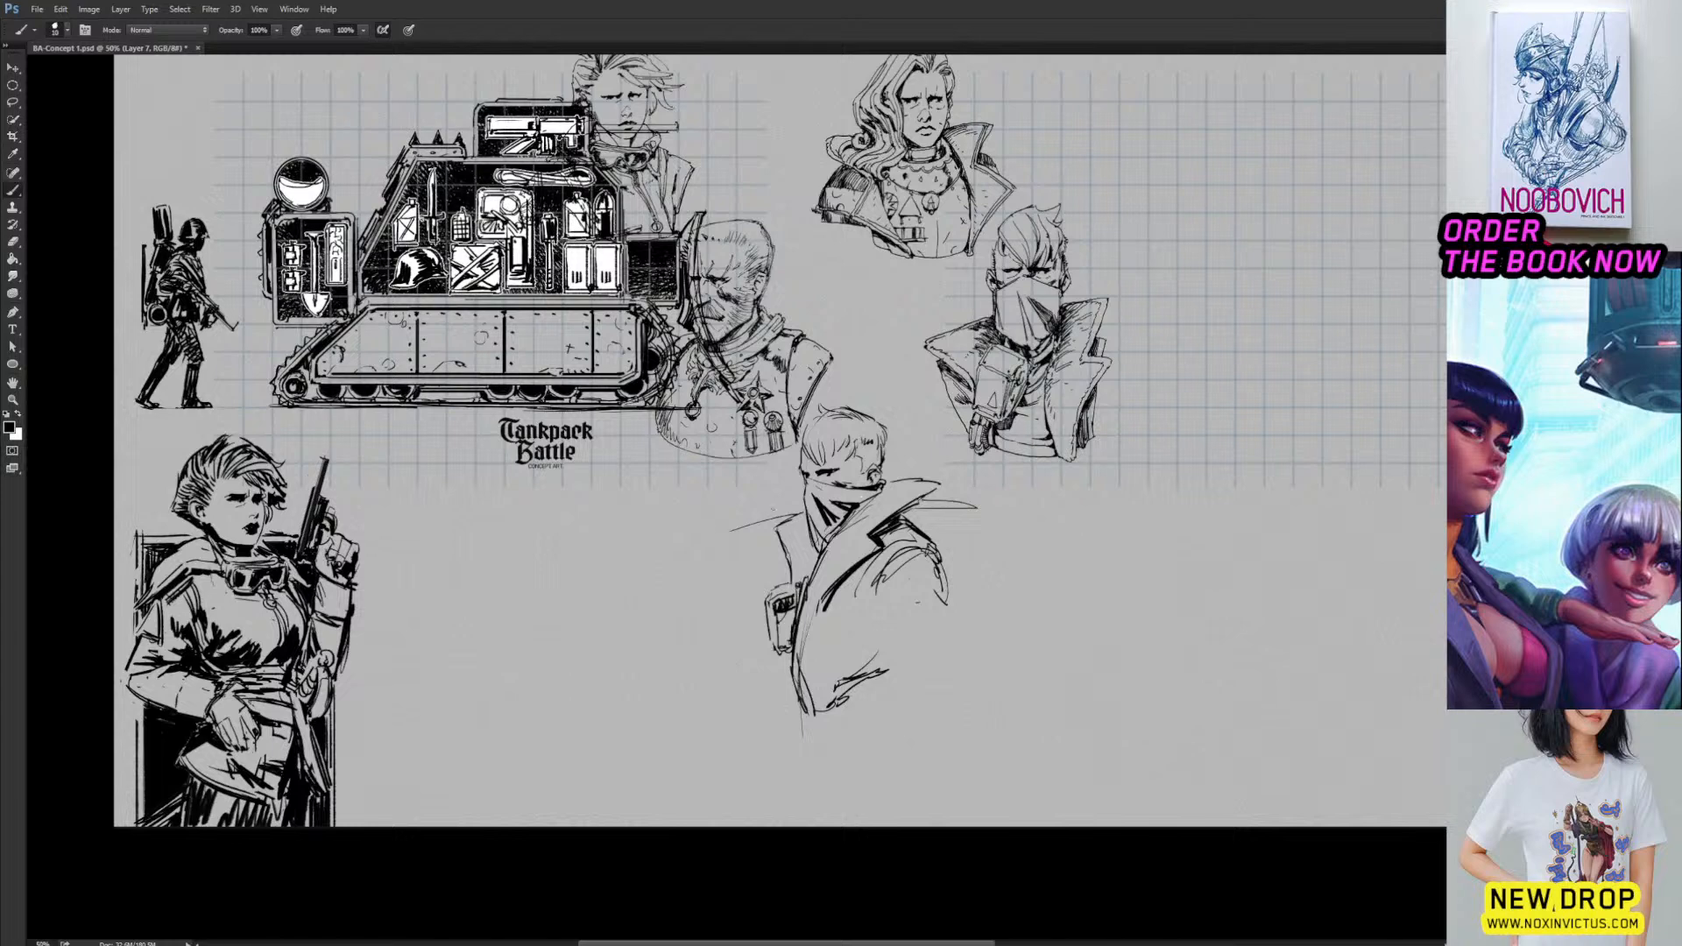
pyautogui.moveTo(729, 524); pyautogui.dragTo(817, 502)
pyautogui.hotkey('ctrl', 'z')
pyautogui.moveTo(720, 529); pyautogui.dragTo(799, 507)
# Sketch a rounded fist gripping the weapon's end and add its finger and knuckle lines.
pyautogui.moveTo(664, 543); pyautogui.dragTo(732, 527)
pyautogui.moveTo(675, 556); pyautogui.dragTo(707, 522)
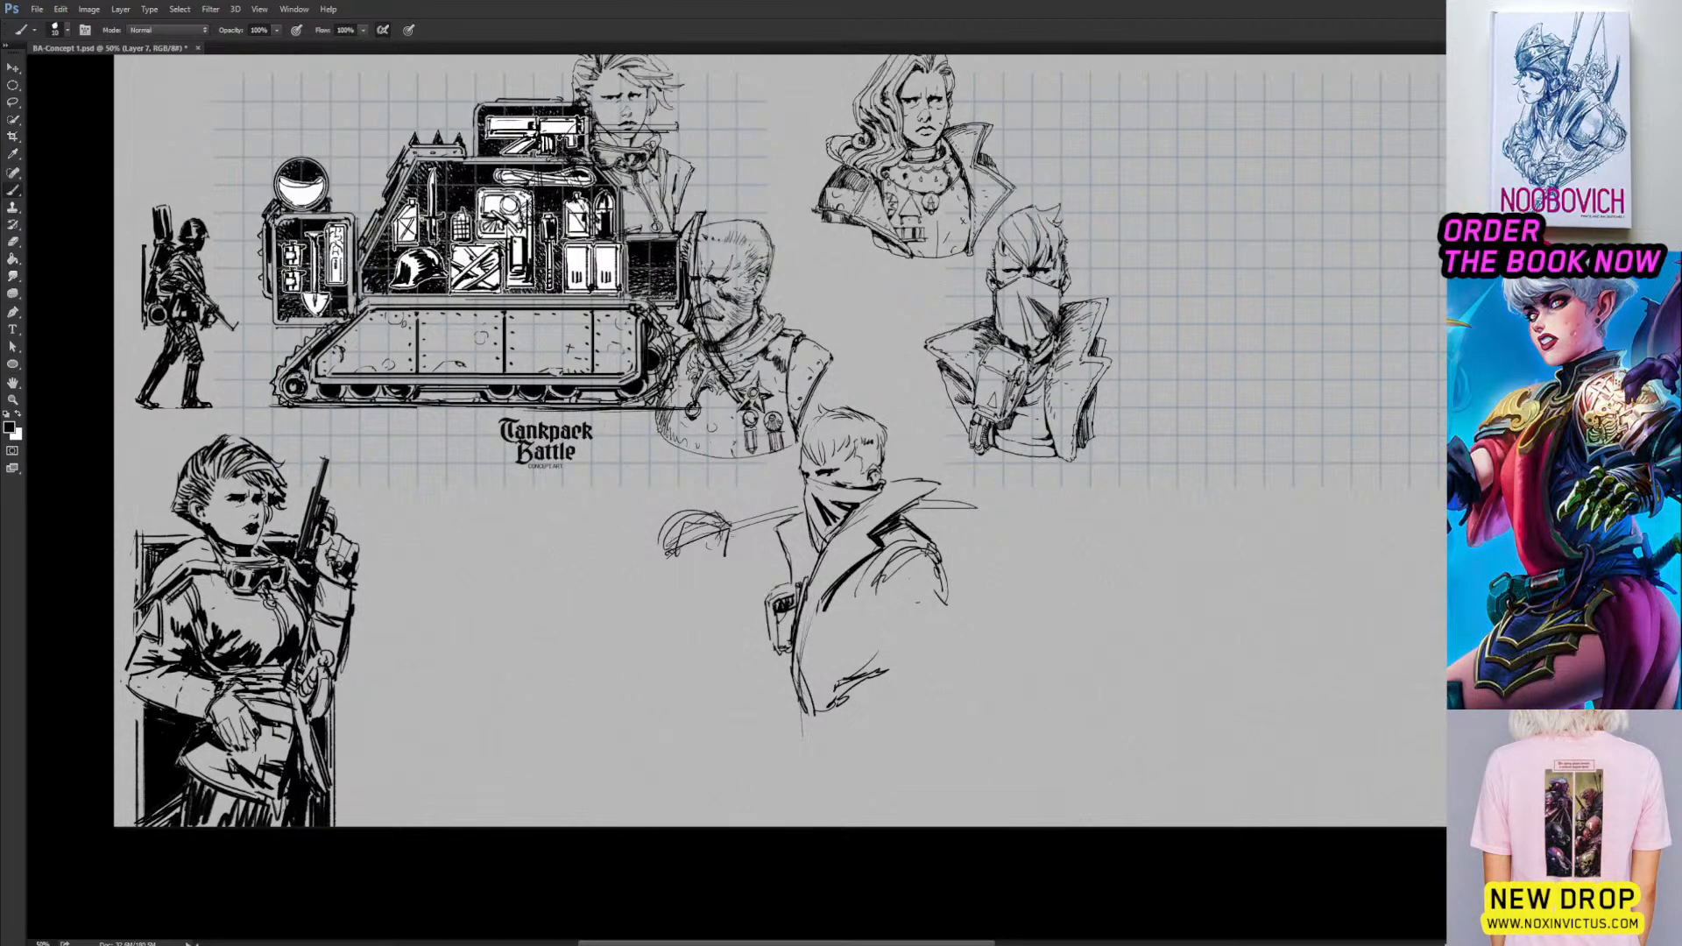
pyautogui.press('e')
pyautogui.press('b')
pyautogui.moveTo(727, 531)
pyautogui.mouseDown()
pyautogui.moveTo(724, 558)
pyautogui.moveTo(690, 561)
pyautogui.mouseUp()
pyautogui.moveTo(707, 511); pyautogui.dragTo(696, 533)
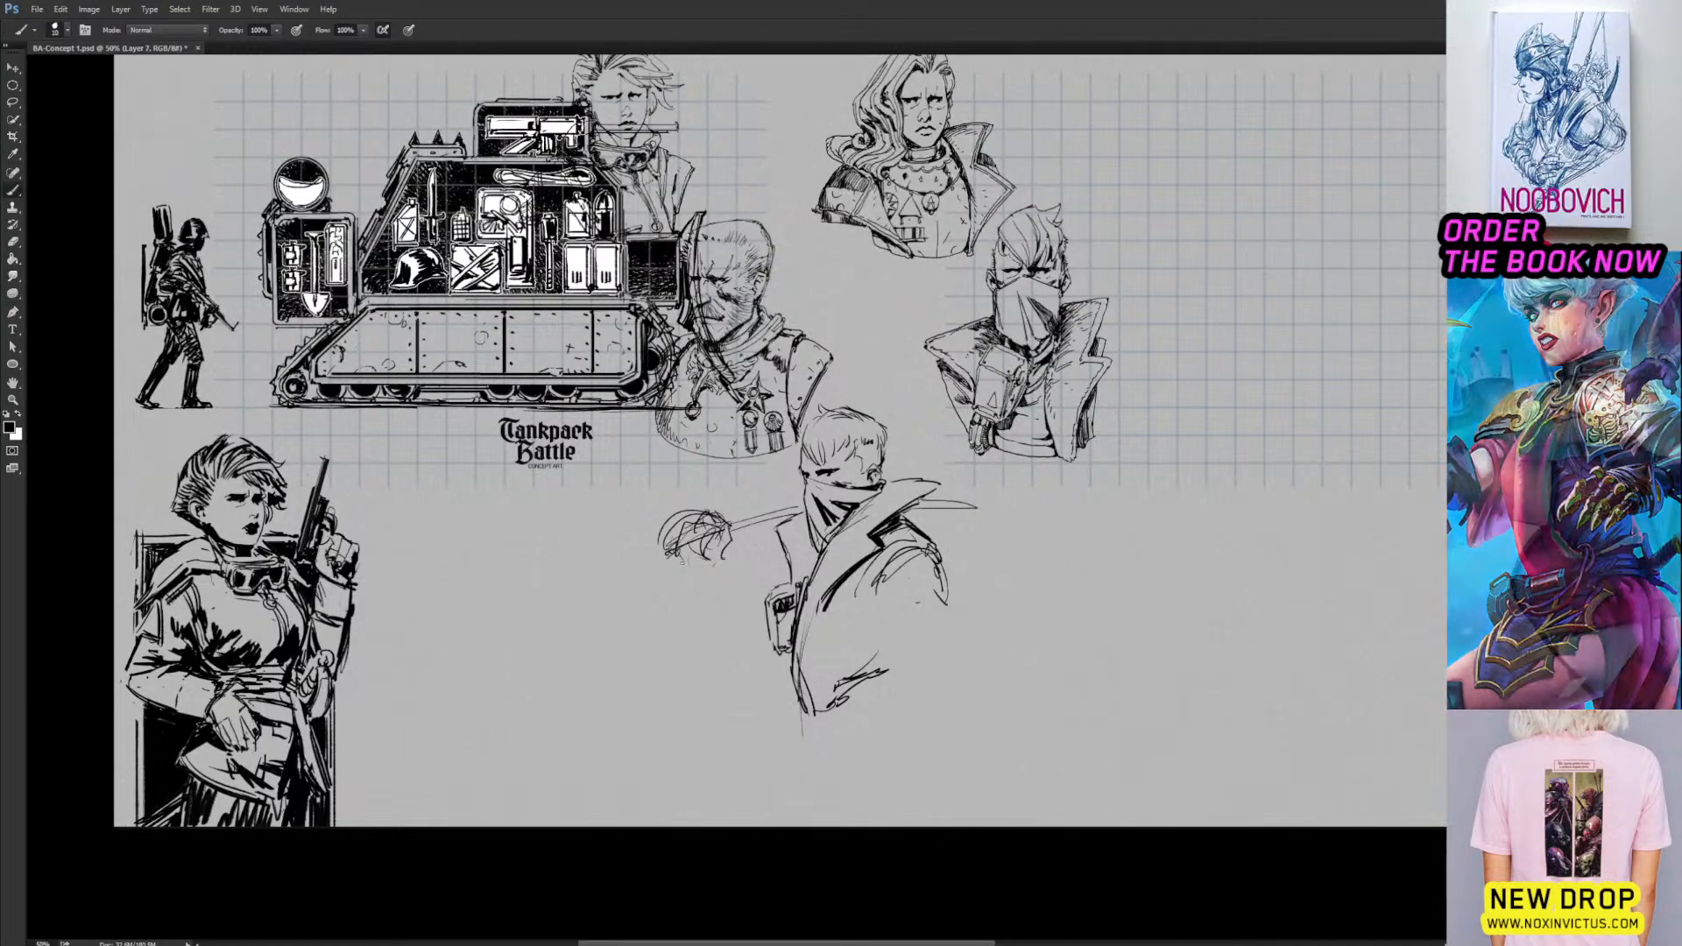
# Draw the raised arm from the fist to the torso and outline the other arm's sleeve with elbow folds.
pyautogui.moveTo(698, 576); pyautogui.dragTo(752, 616)
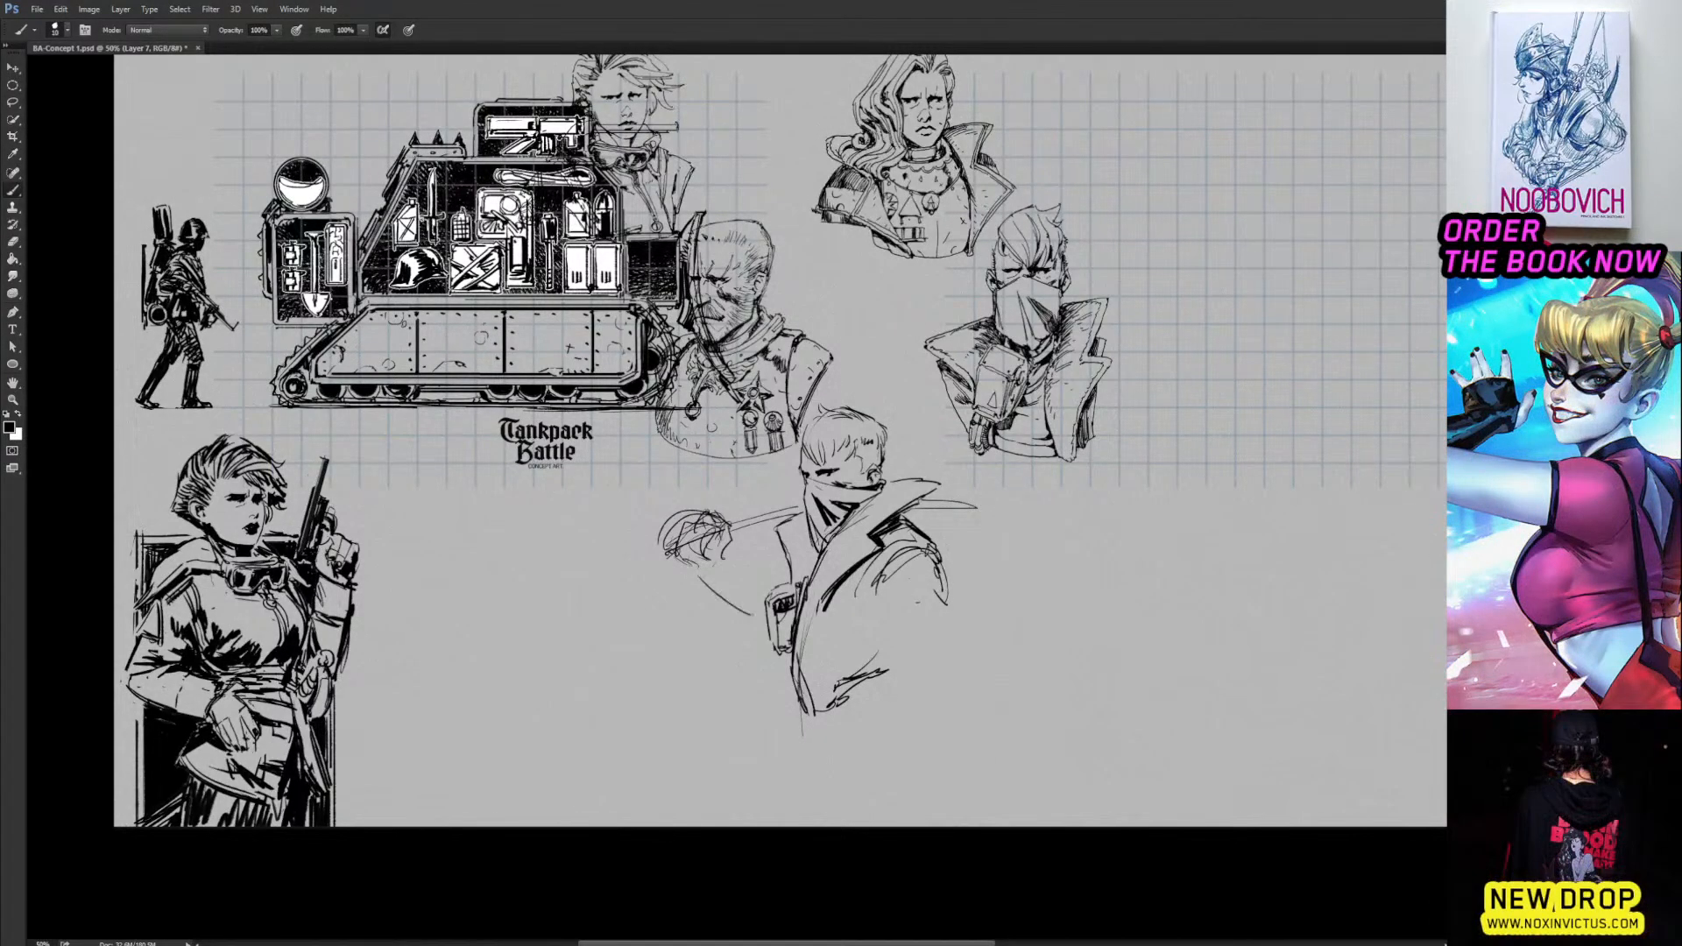
pyautogui.moveTo(724, 559)
pyautogui.mouseDown()
pyautogui.moveTo(779, 592)
pyautogui.moveTo(783, 723)
pyautogui.moveTo(827, 719)
pyautogui.mouseUp()
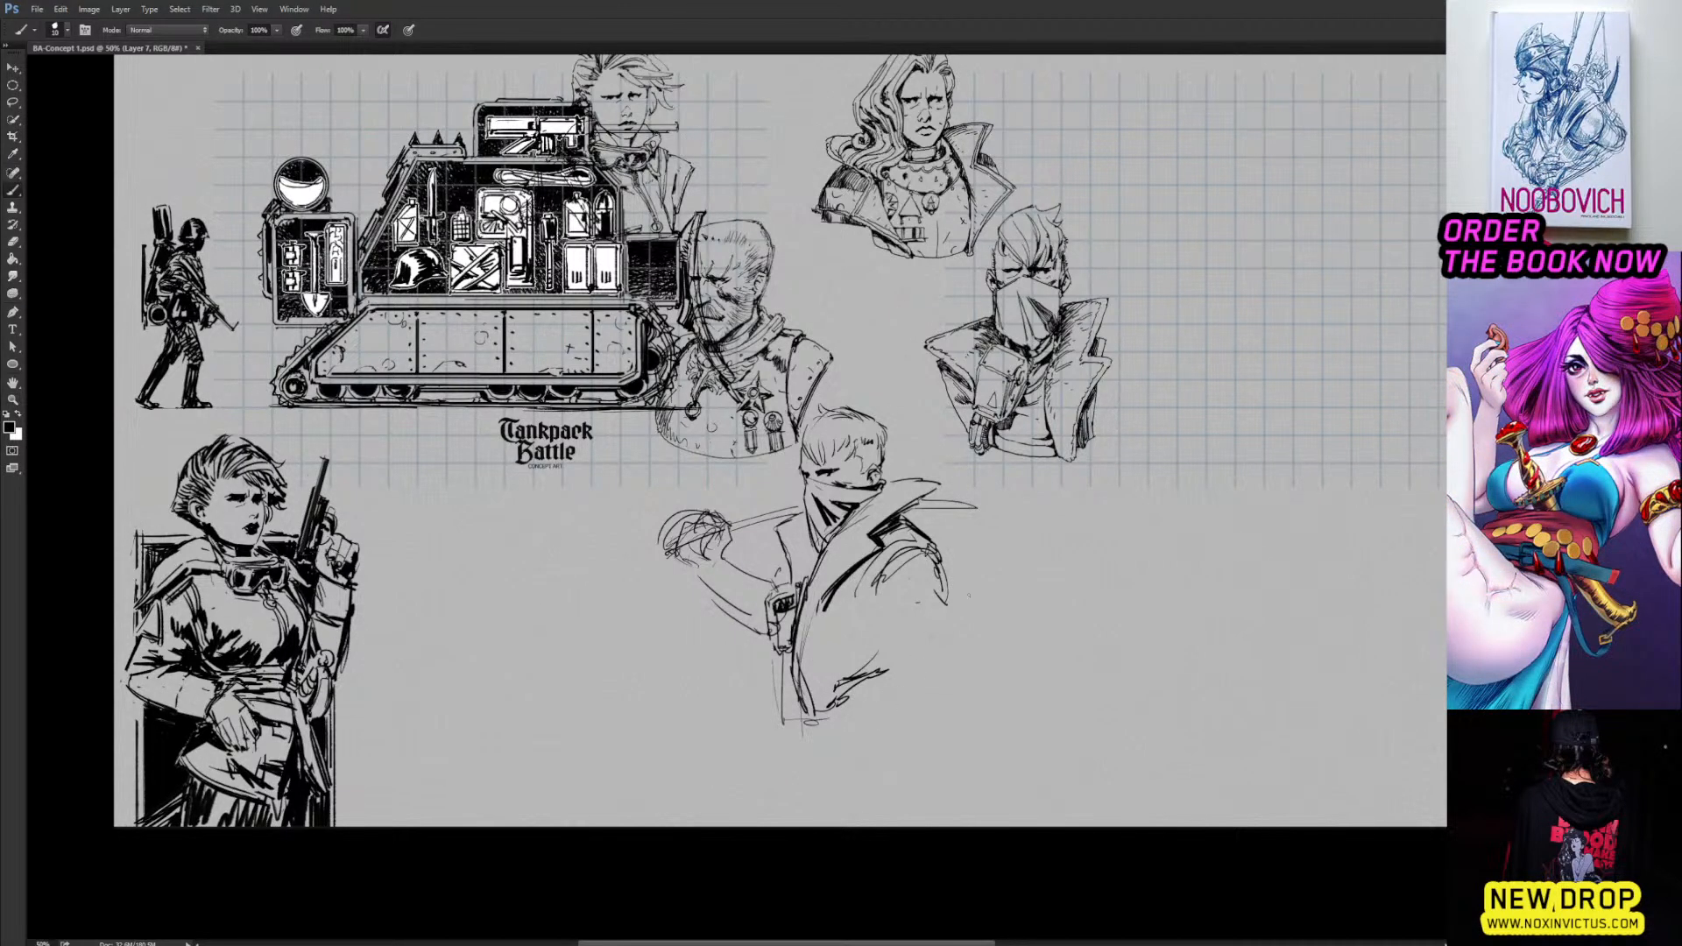
pyautogui.moveTo(946, 598); pyautogui.dragTo(955, 648)
pyautogui.moveTo(887, 604)
pyautogui.mouseDown()
pyautogui.moveTo(921, 650)
pyautogui.moveTo(945, 646)
pyautogui.mouseUp()
pyautogui.moveTo(911, 677)
pyautogui.mouseDown()
pyautogui.moveTo(948, 666)
pyautogui.moveTo(904, 716)
pyautogui.mouseUp()
pyautogui.moveTo(950, 649); pyautogui.dragTo(951, 730)
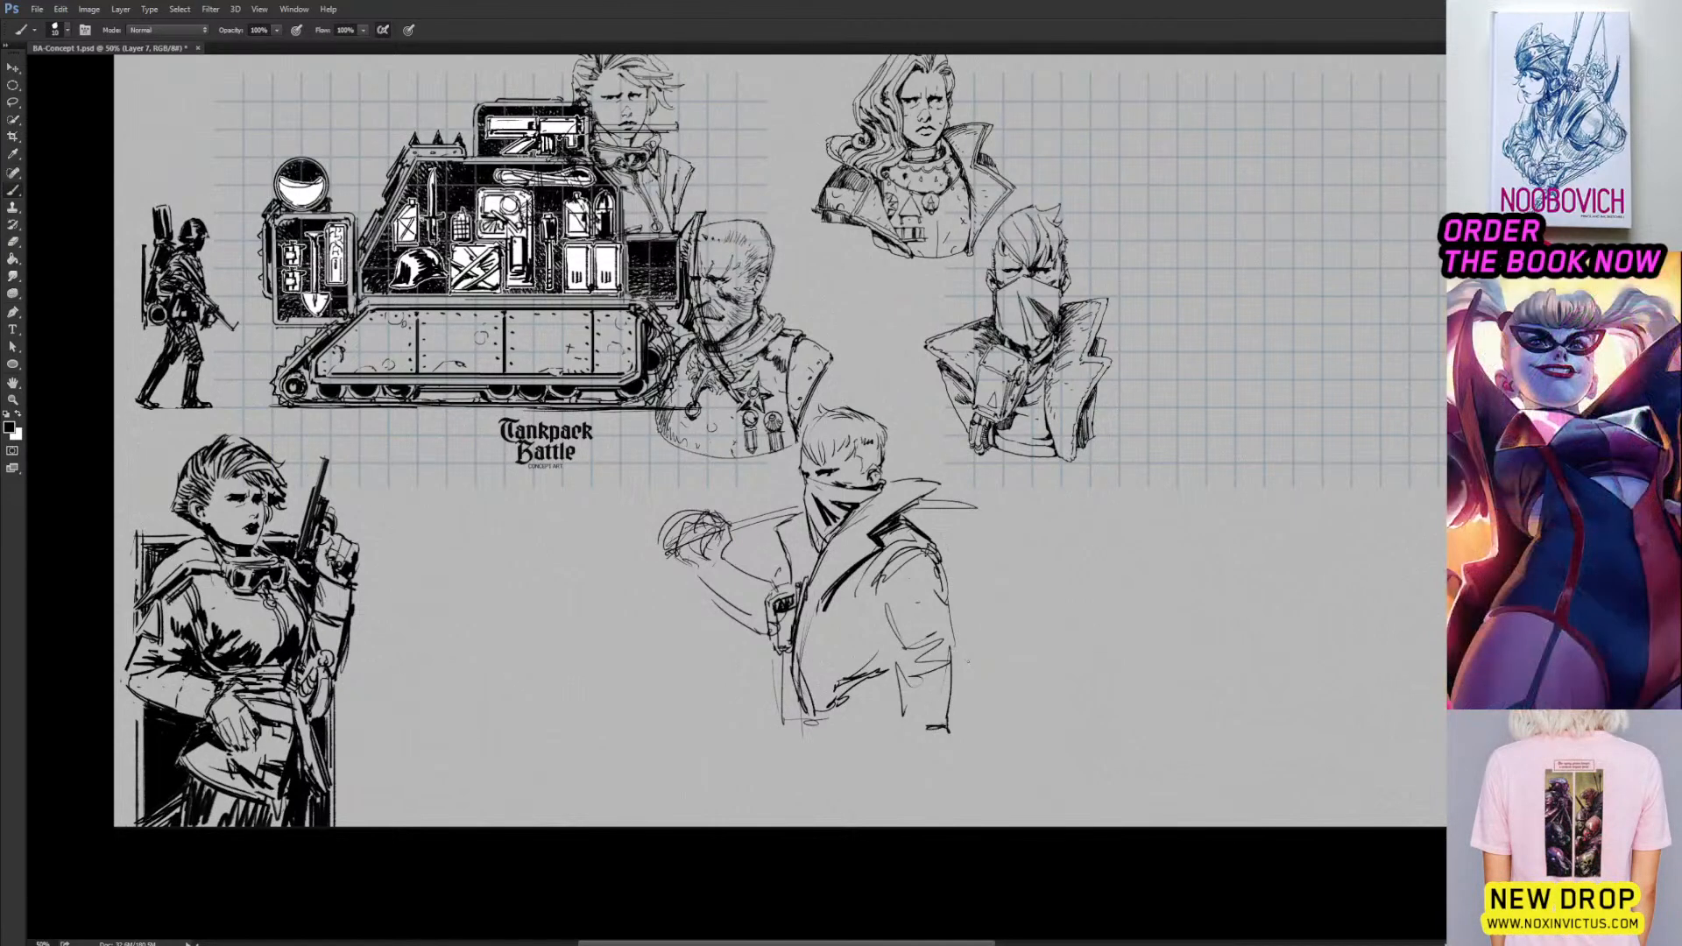
# Sketch the coat's lower hem and front opening and rough in the legs of the masked figure down to the canvas edge.
pyautogui.moveTo(830, 715)
pyautogui.mouseDown()
pyautogui.moveTo(905, 693)
pyautogui.moveTo(899, 728)
pyautogui.mouseUp()
pyautogui.moveTo(831, 728)
pyautogui.mouseDown()
pyautogui.moveTo(889, 716)
pyautogui.moveTo(824, 776)
pyautogui.moveTo(836, 784)
pyautogui.moveTo(902, 754)
pyautogui.mouseUp()
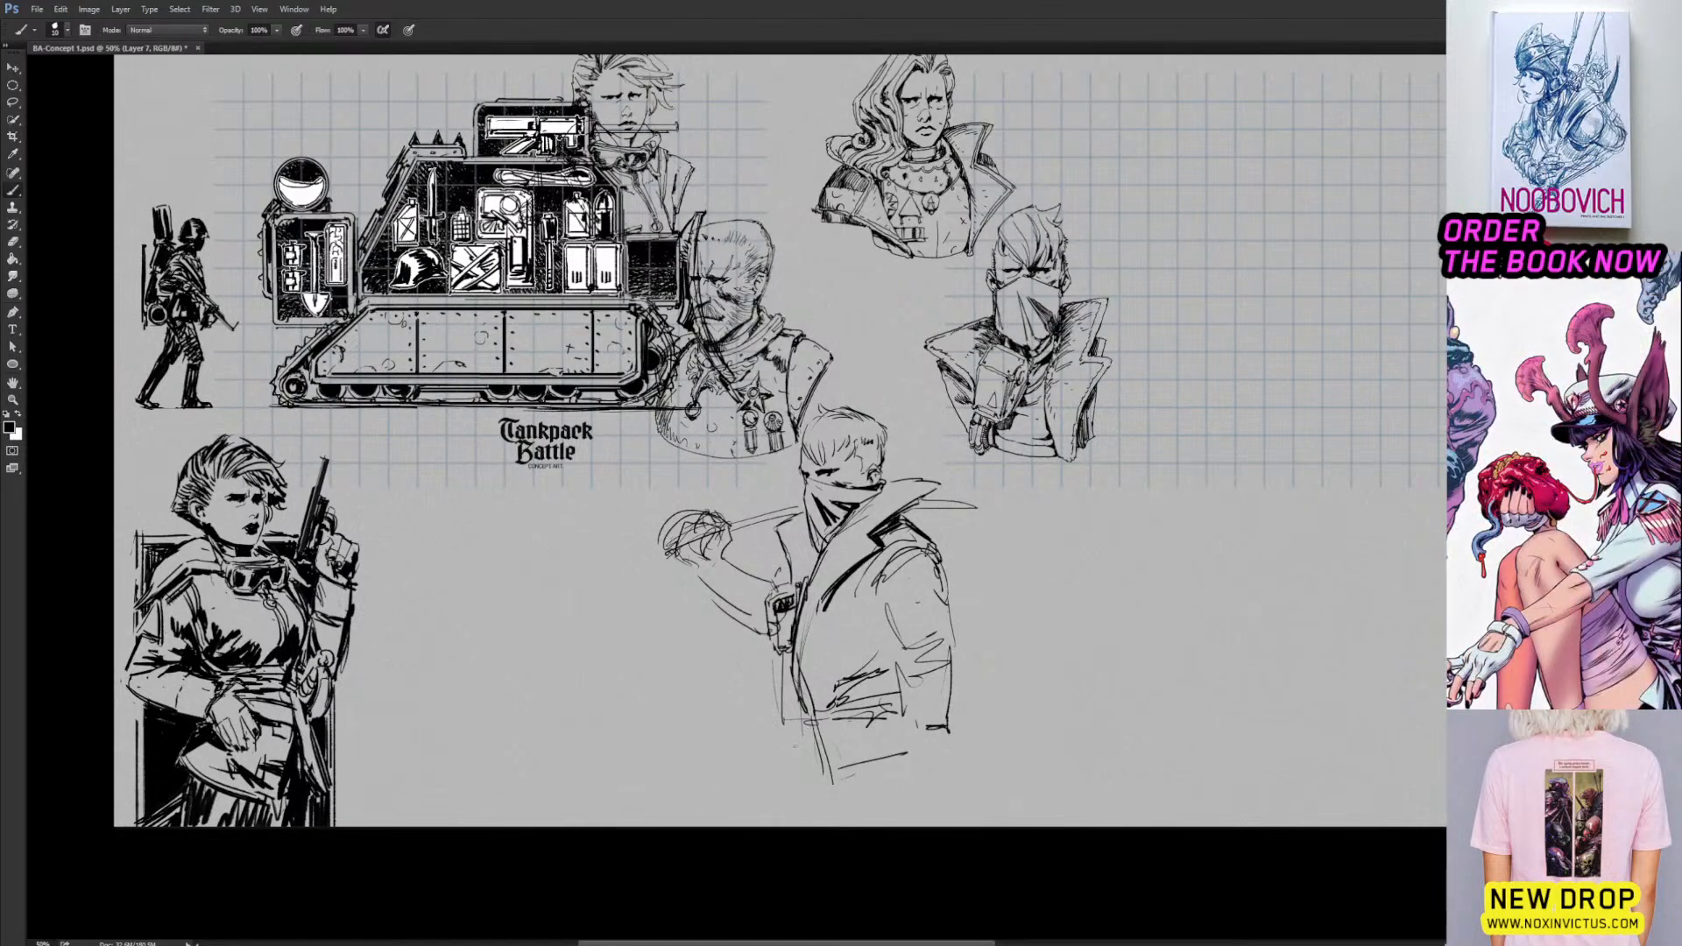
pyautogui.moveTo(783, 708); pyautogui.dragTo(796, 827)
pyautogui.moveTo(803, 734); pyautogui.dragTo(798, 825)
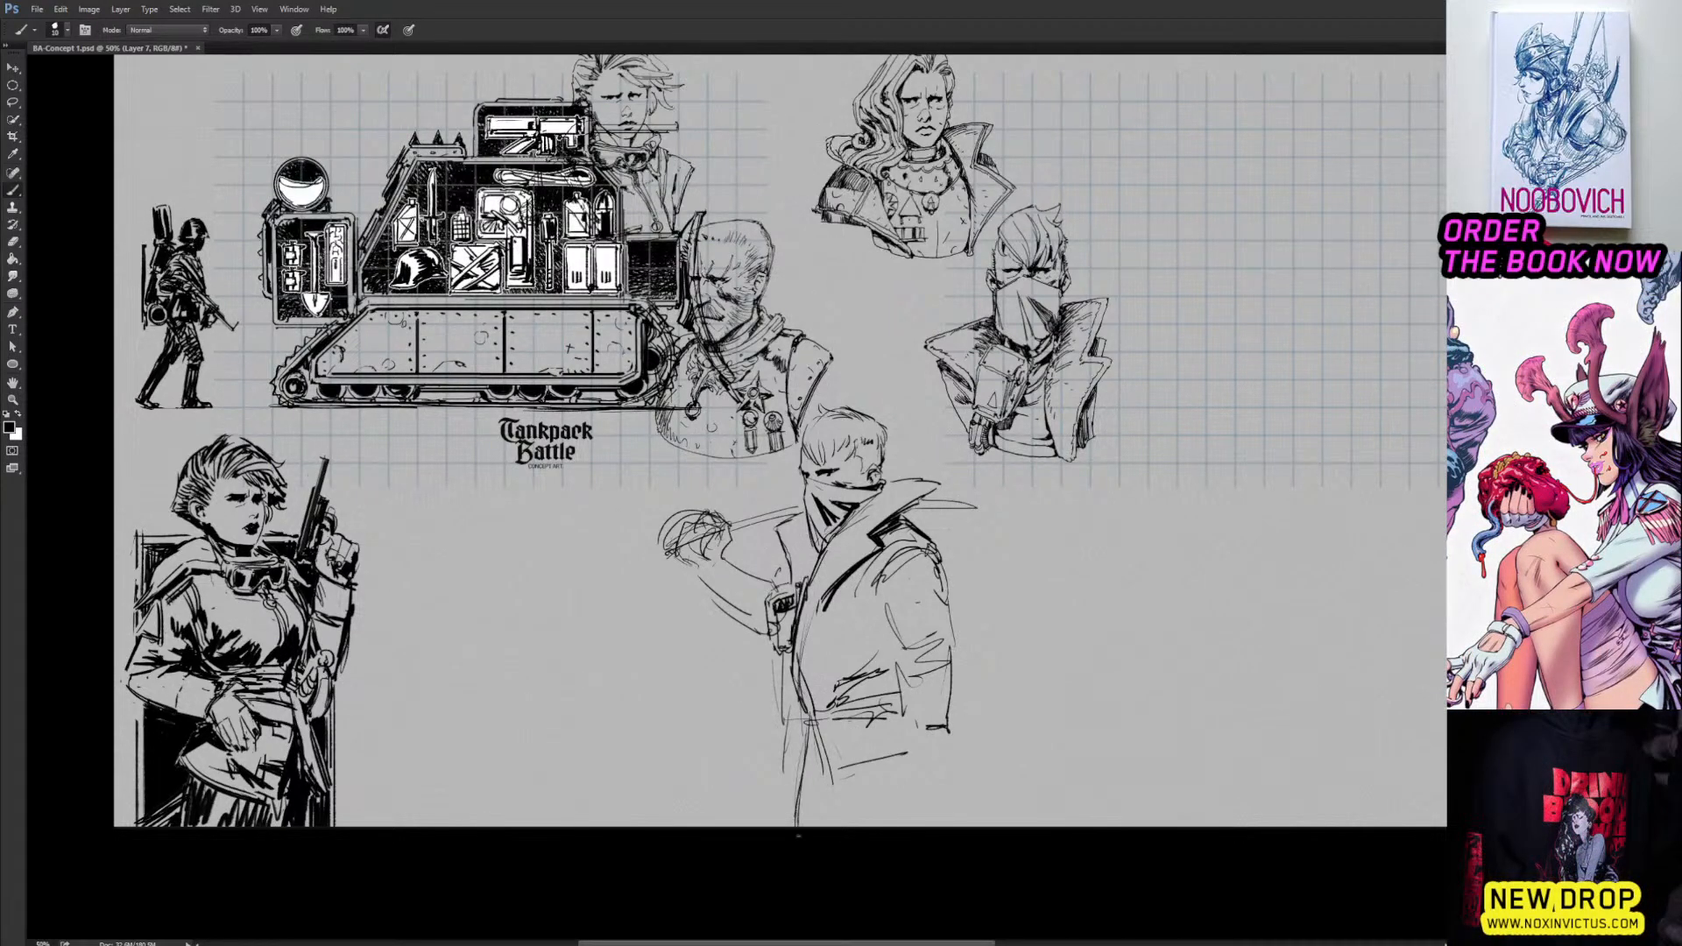
pyautogui.moveTo(905, 760)
pyautogui.mouseDown()
pyautogui.moveTo(881, 818)
pyautogui.moveTo(894, 828)
pyautogui.mouseUp()
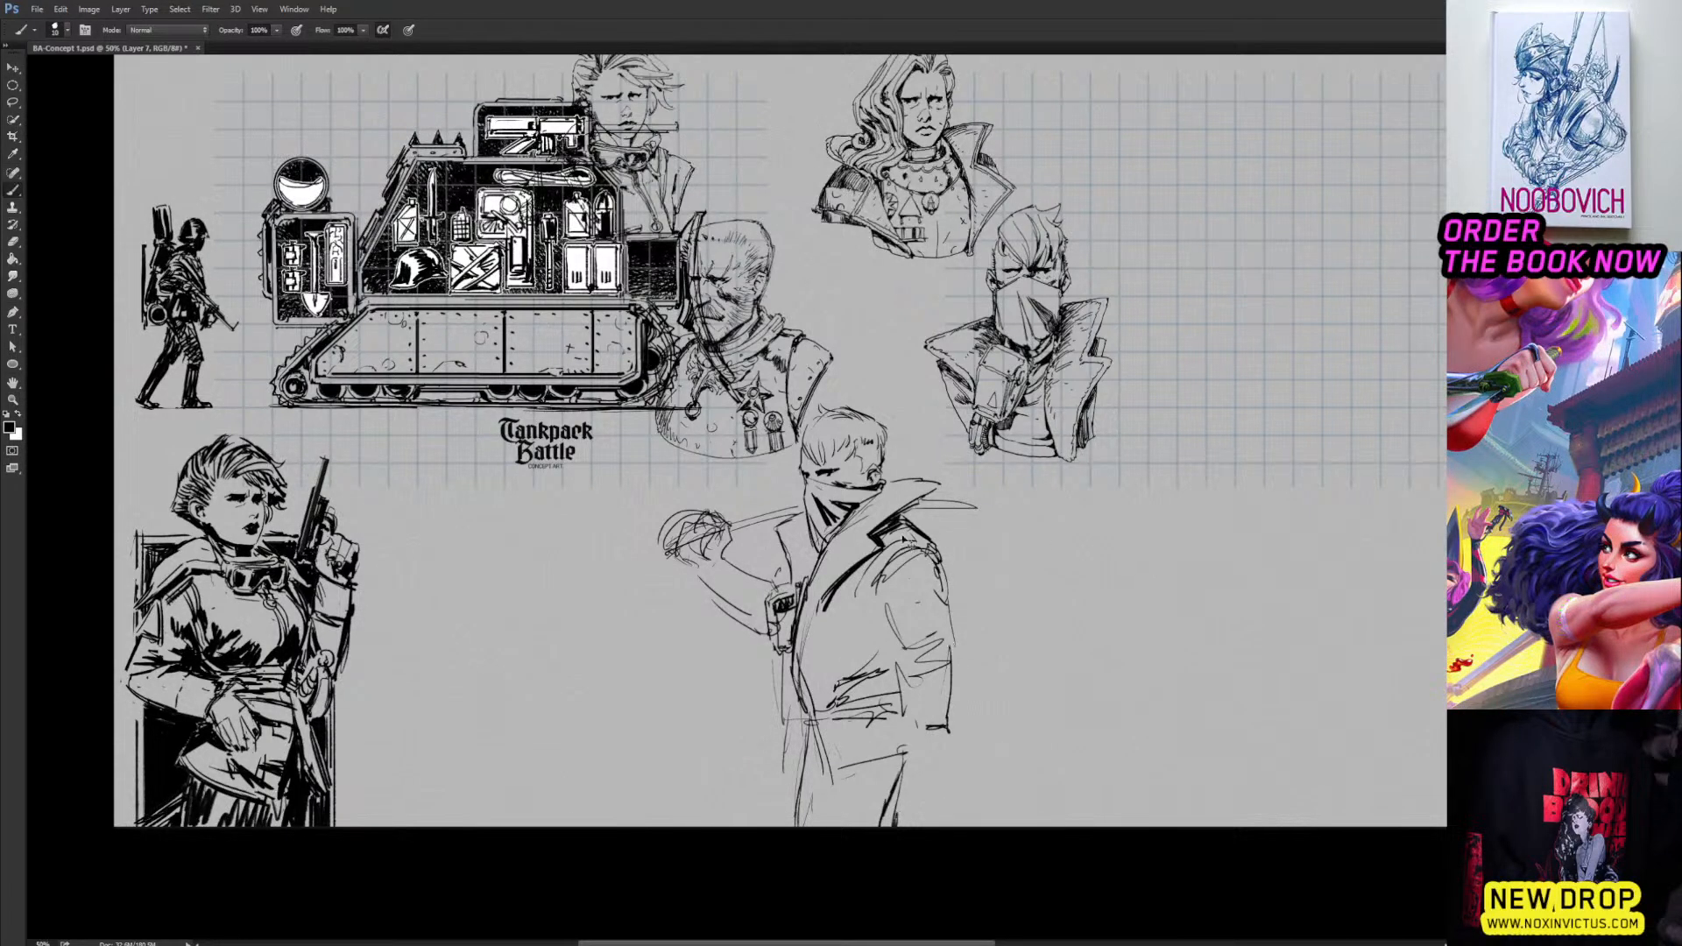
# Scale the masked figure sketch down proportionally to about 93%.
pyautogui.hotkey('ctrl', 't')
pyautogui.moveTo(977, 403); pyautogui.dragTo(967, 418)
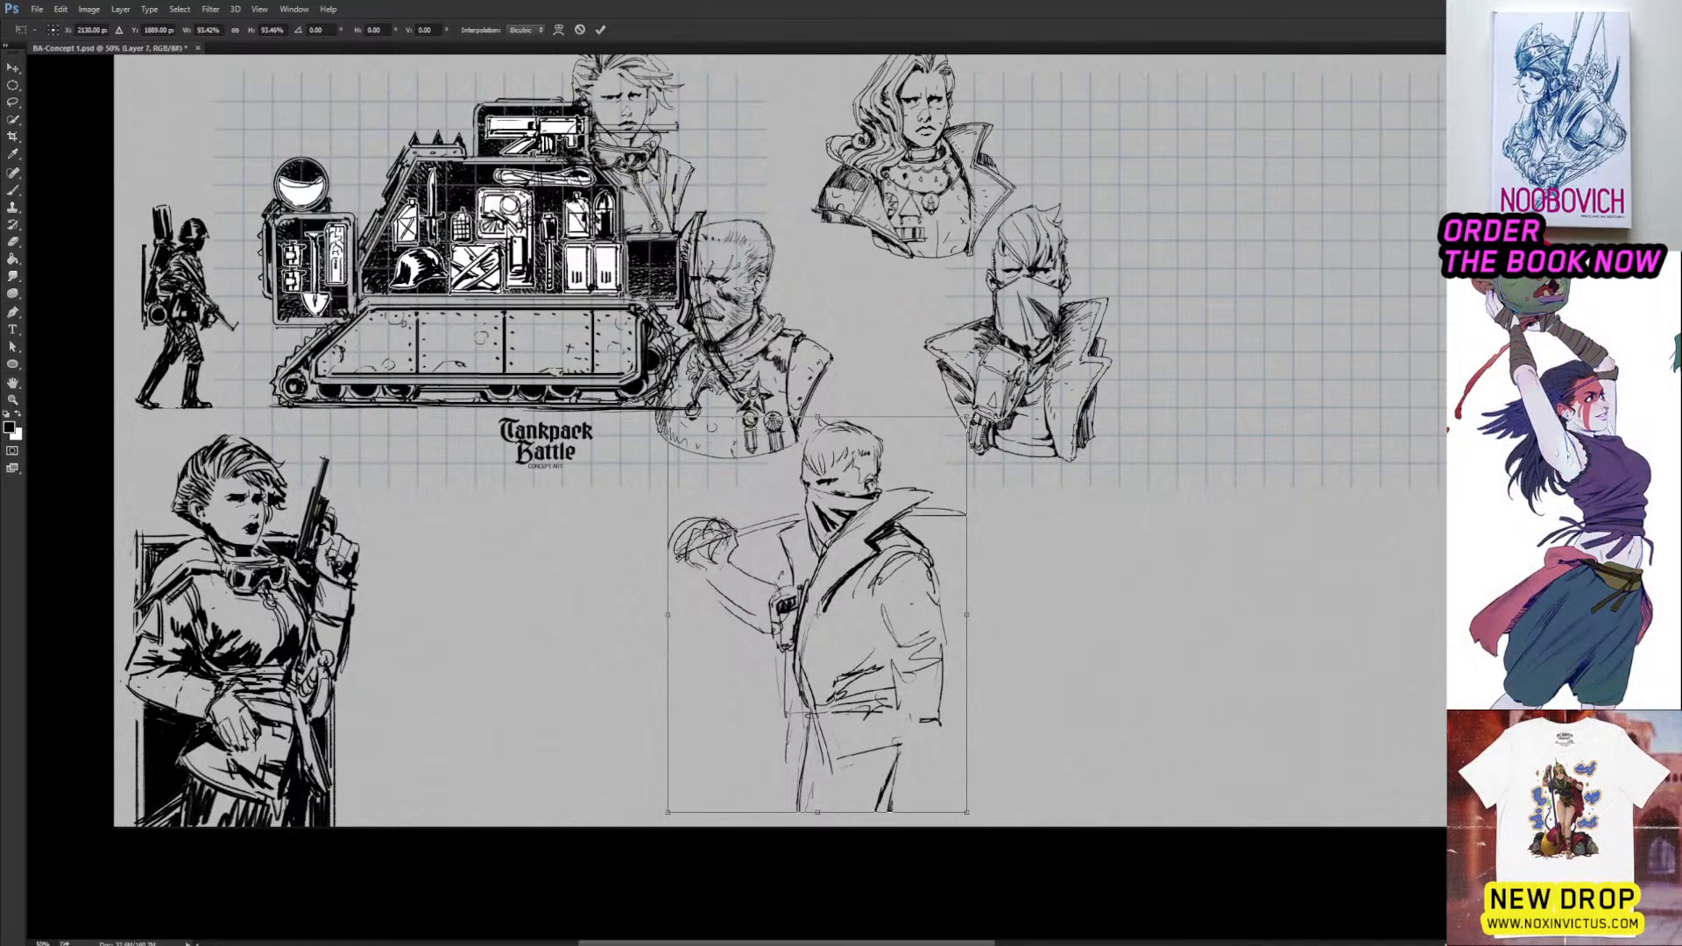
pyautogui.press('Return')
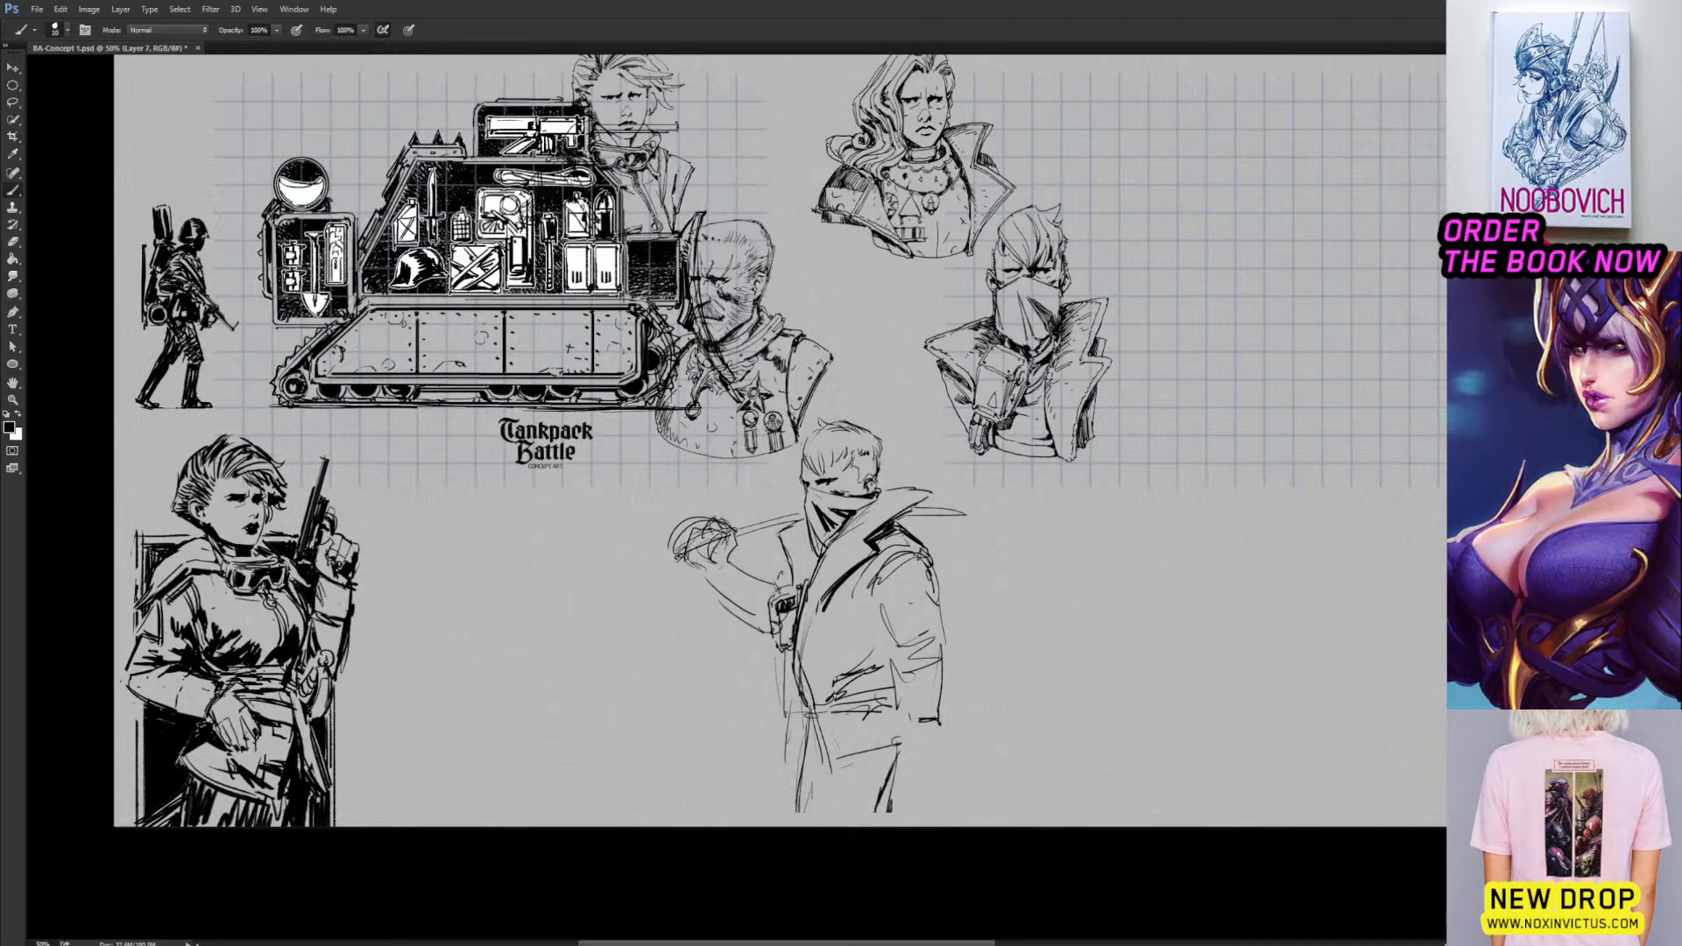
# Erase the rough lines along the masked figure's waist, coat front and raised forearm.
pyautogui.press('e')
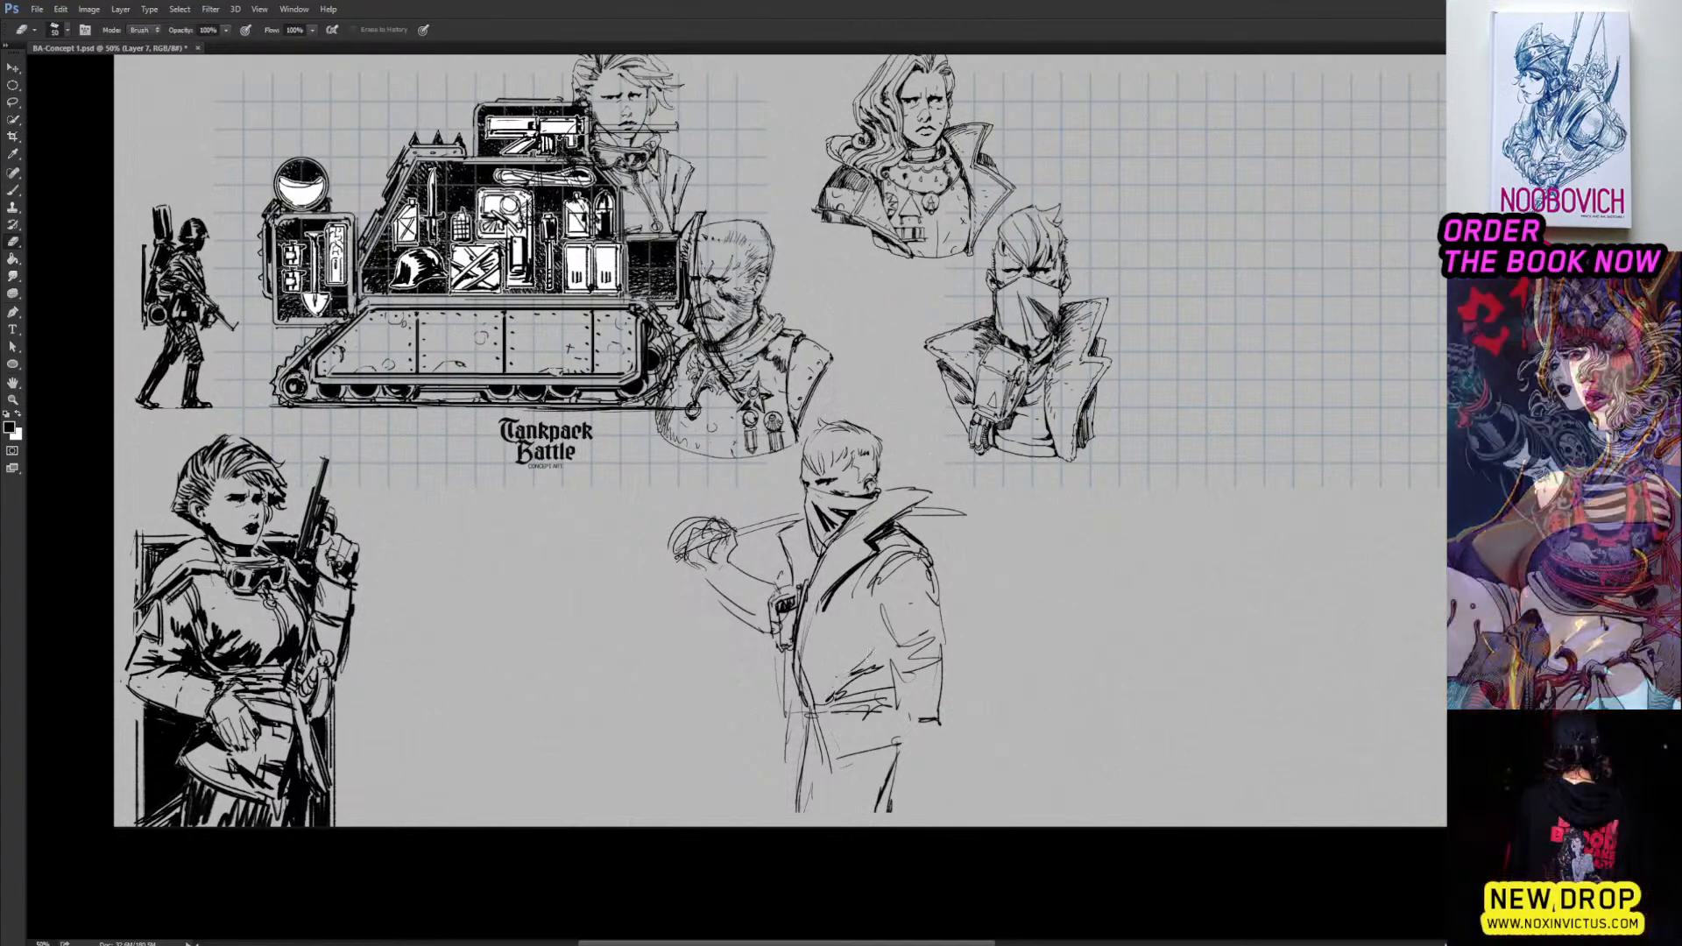
pyautogui.moveTo(864, 662)
pyautogui.mouseDown()
pyautogui.moveTo(822, 705)
pyautogui.moveTo(819, 743)
pyautogui.moveTo(806, 733)
pyautogui.mouseUp()
pyautogui.moveTo(796, 664)
pyautogui.mouseDown()
pyautogui.moveTo(794, 628)
pyautogui.moveTo(778, 652)
pyautogui.mouseUp()
pyautogui.press('b')
pyautogui.press('e')
pyautogui.press('b')
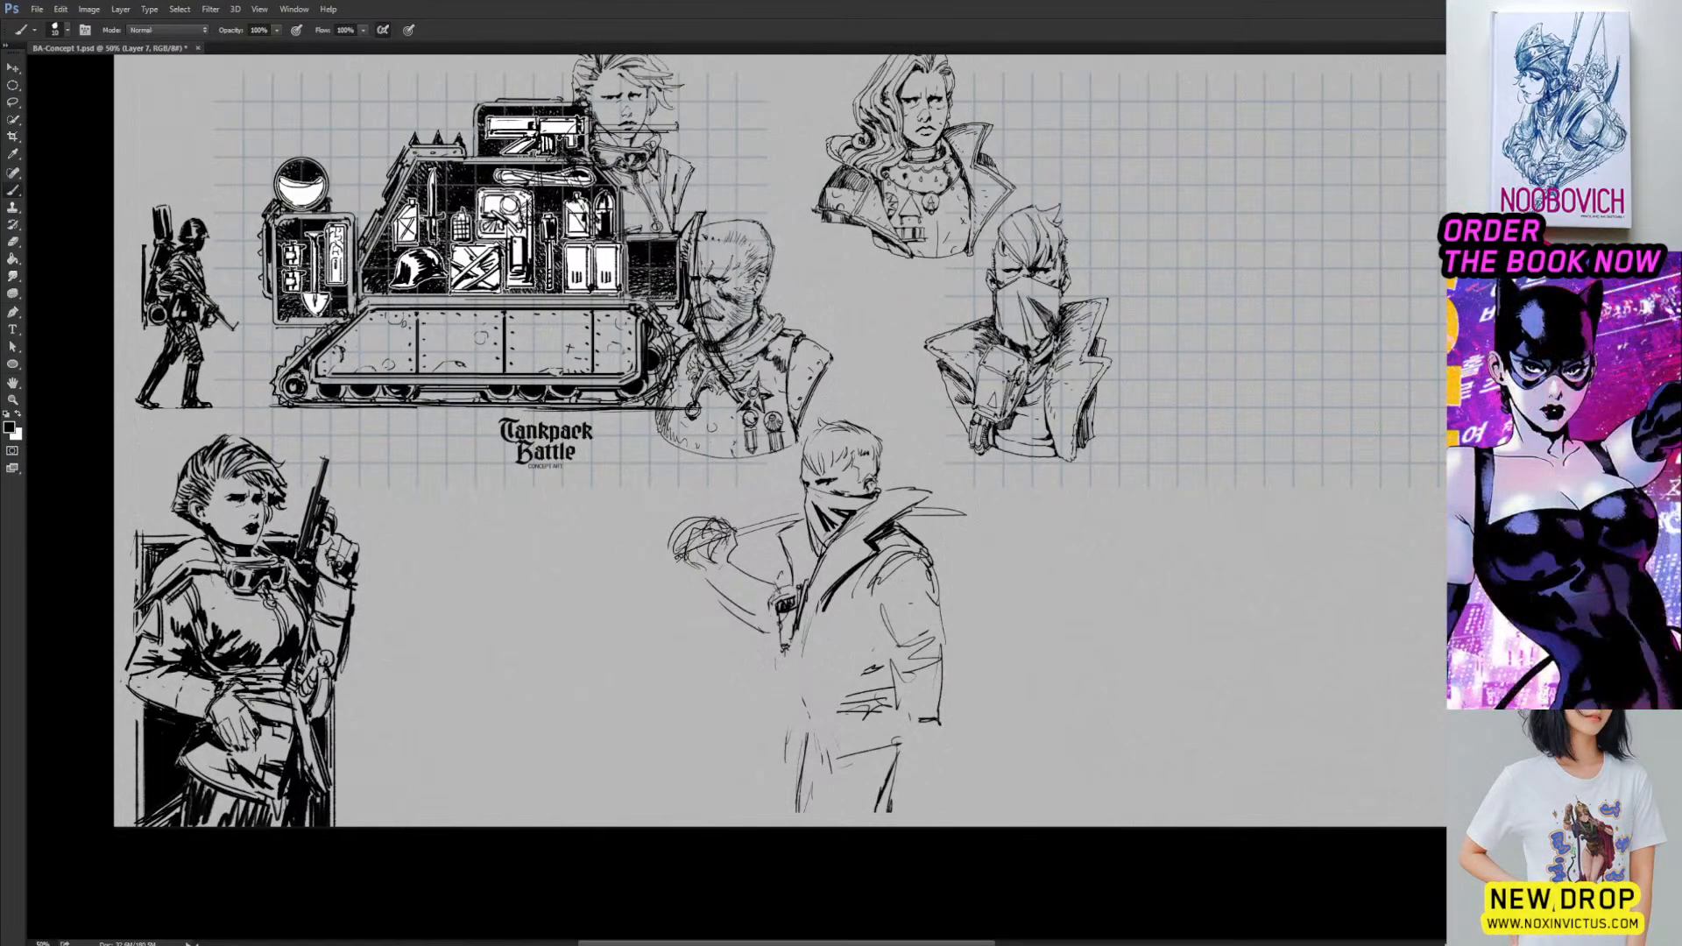
pyautogui.press('e')
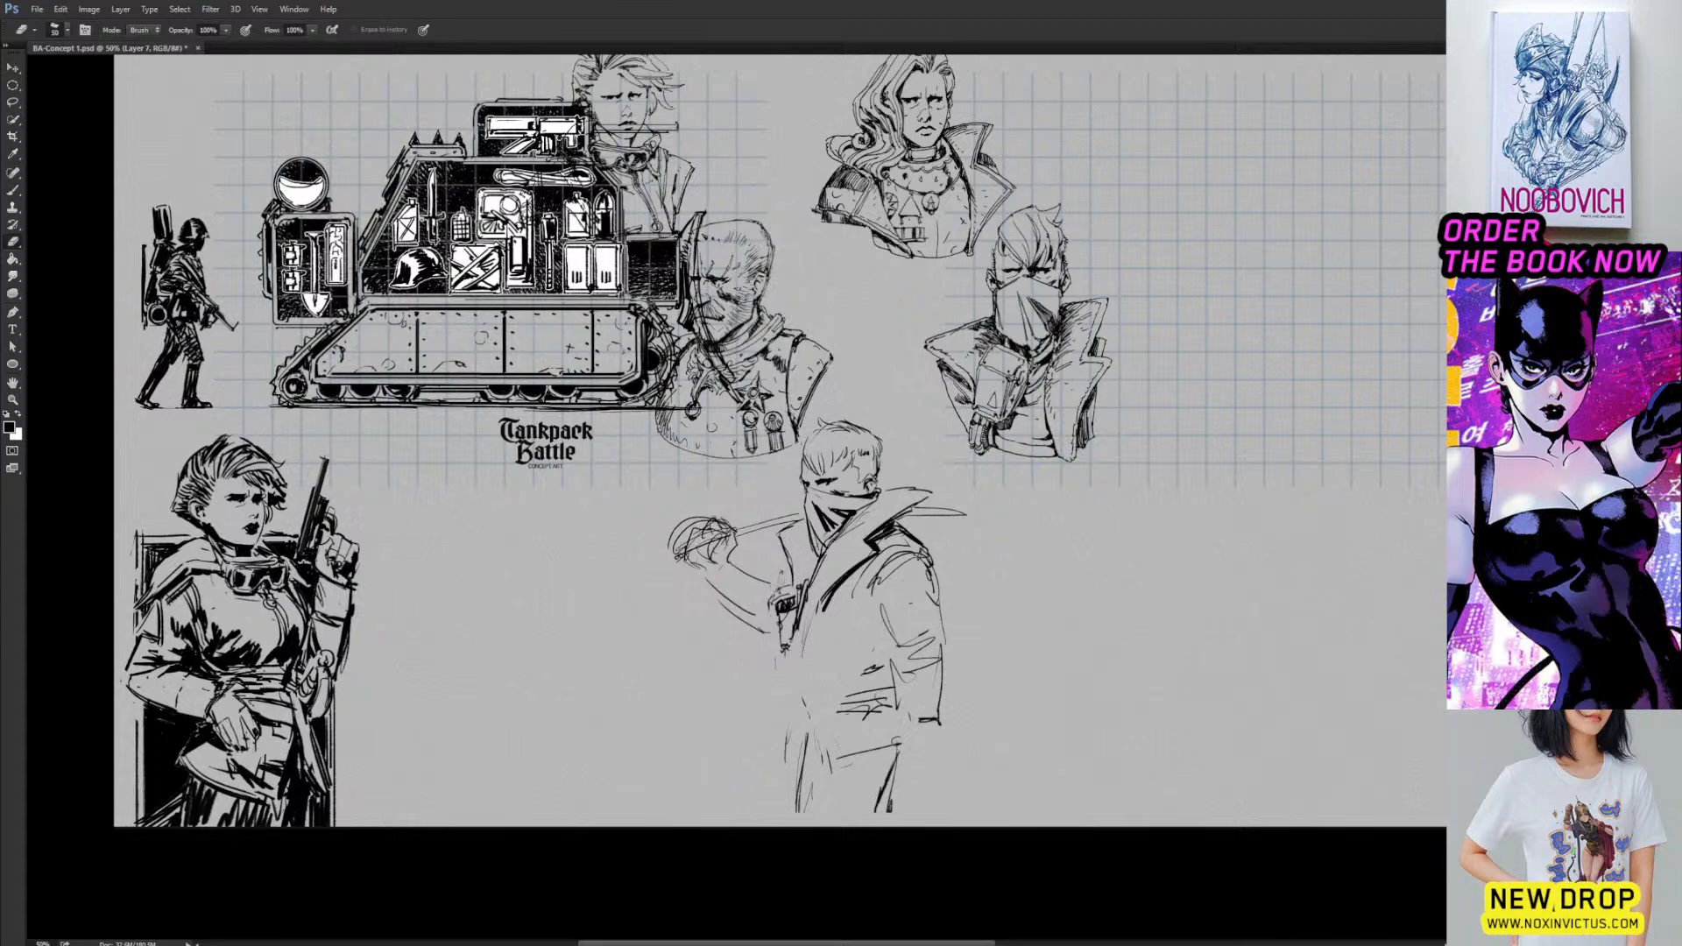
pyautogui.press('b')
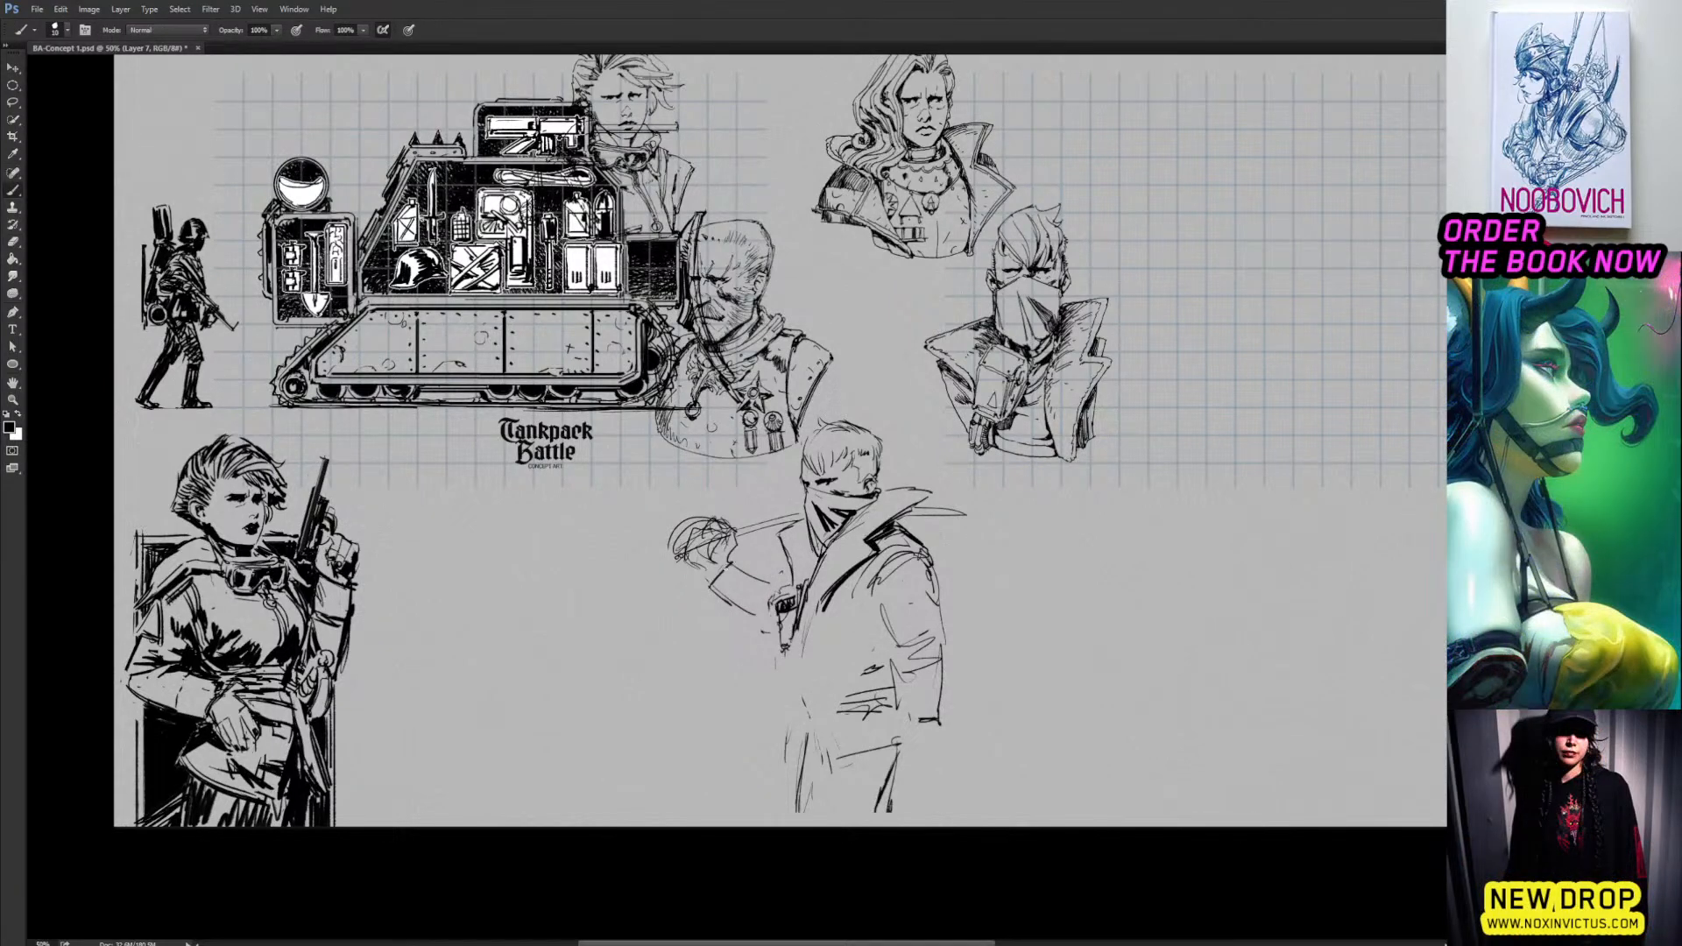
# Redraw the raised arm's sleeve with a cuff and solid black shading from forearm to elbow.
pyautogui.press('e')
pyautogui.moveTo(731, 562)
pyautogui.mouseDown()
pyautogui.moveTo(712, 587)
pyautogui.moveTo(753, 577)
pyautogui.moveTo(767, 612)
pyautogui.mouseUp()
pyautogui.press('b')
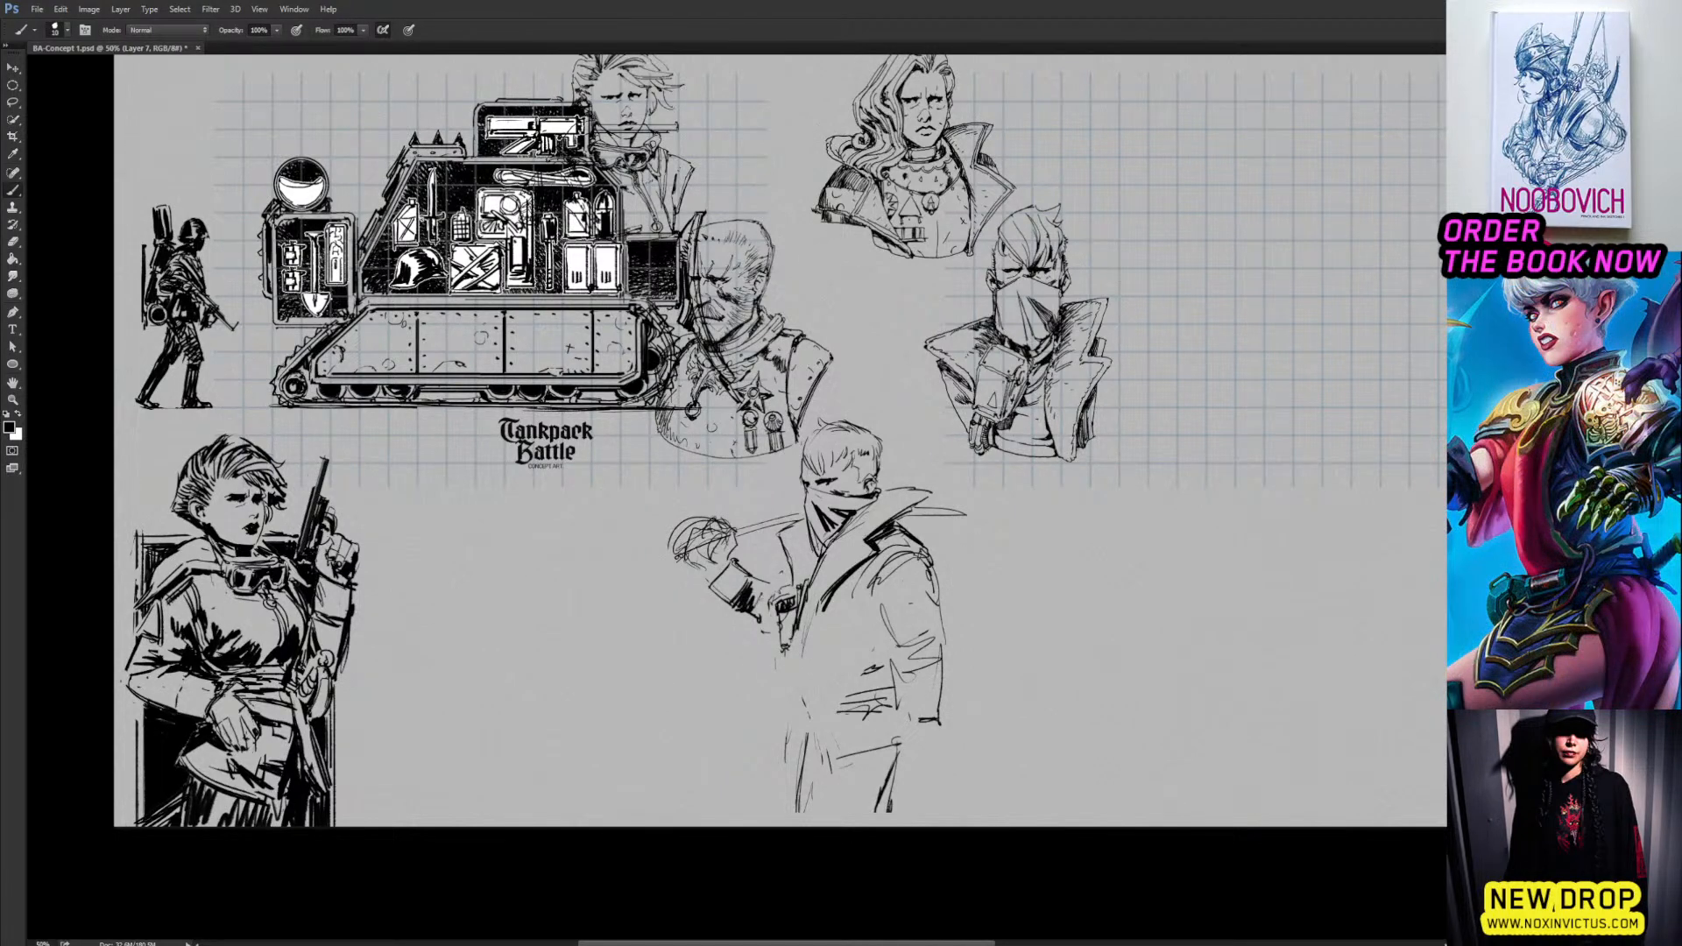
pyautogui.moveTo(757, 599)
pyautogui.mouseDown()
pyautogui.moveTo(770, 628)
pyautogui.moveTo(773, 589)
pyautogui.mouseUp()
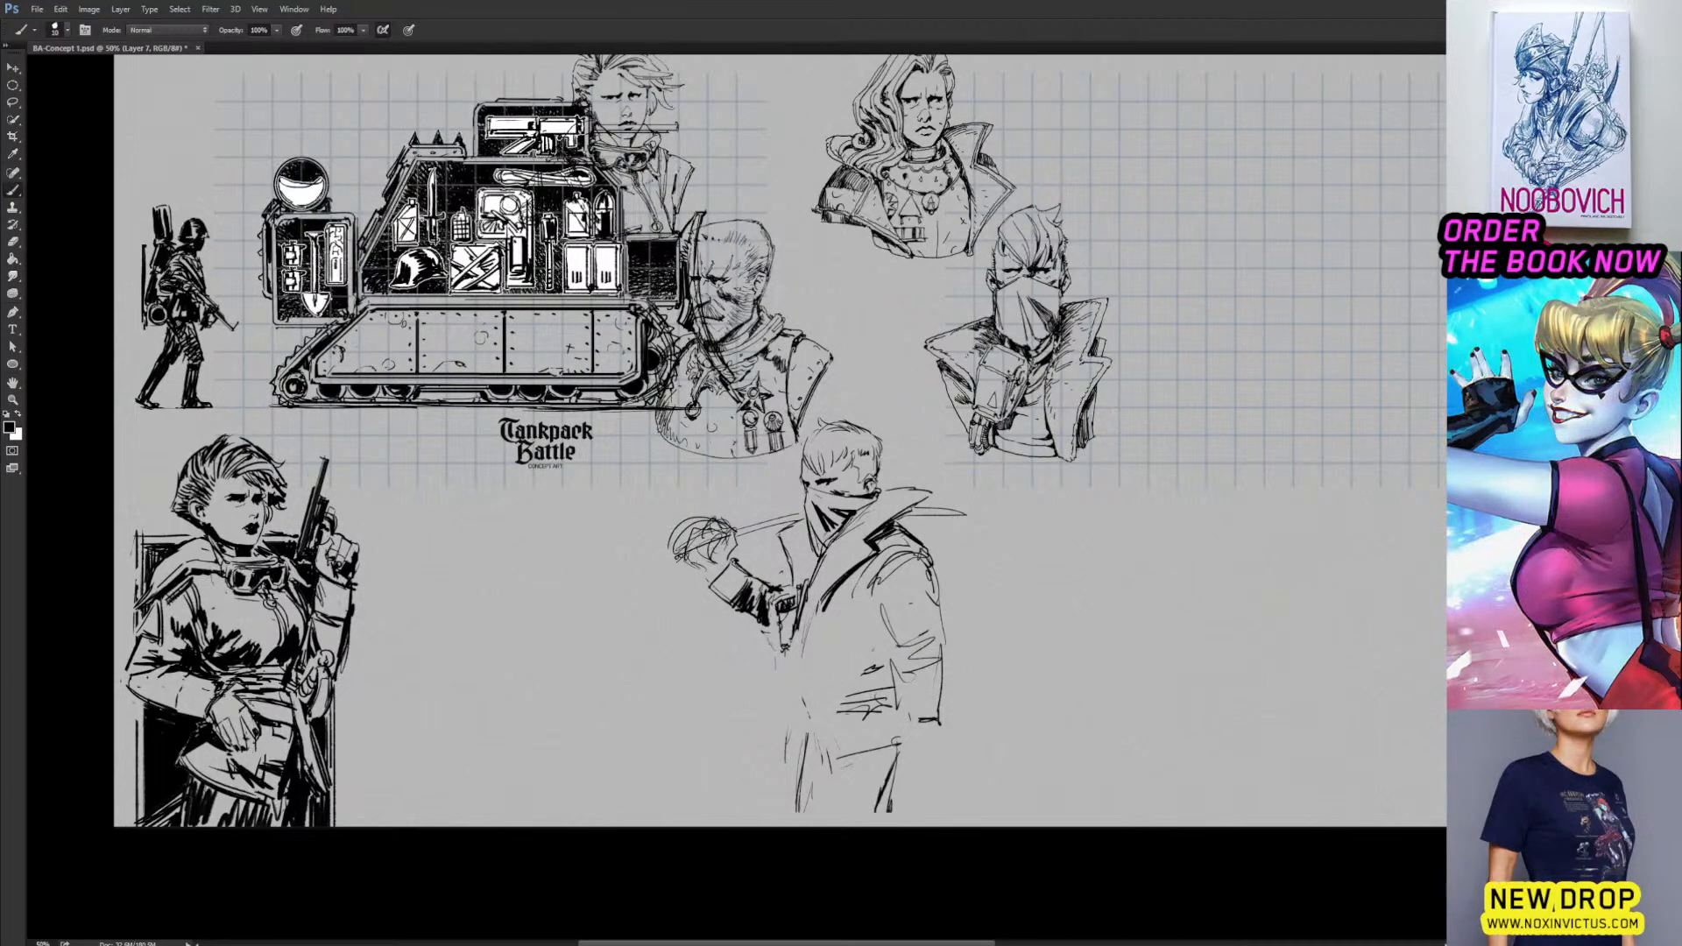
pyautogui.moveTo(765, 605); pyautogui.dragTo(775, 654)
pyautogui.moveTo(768, 610); pyautogui.dragTo(776, 642)
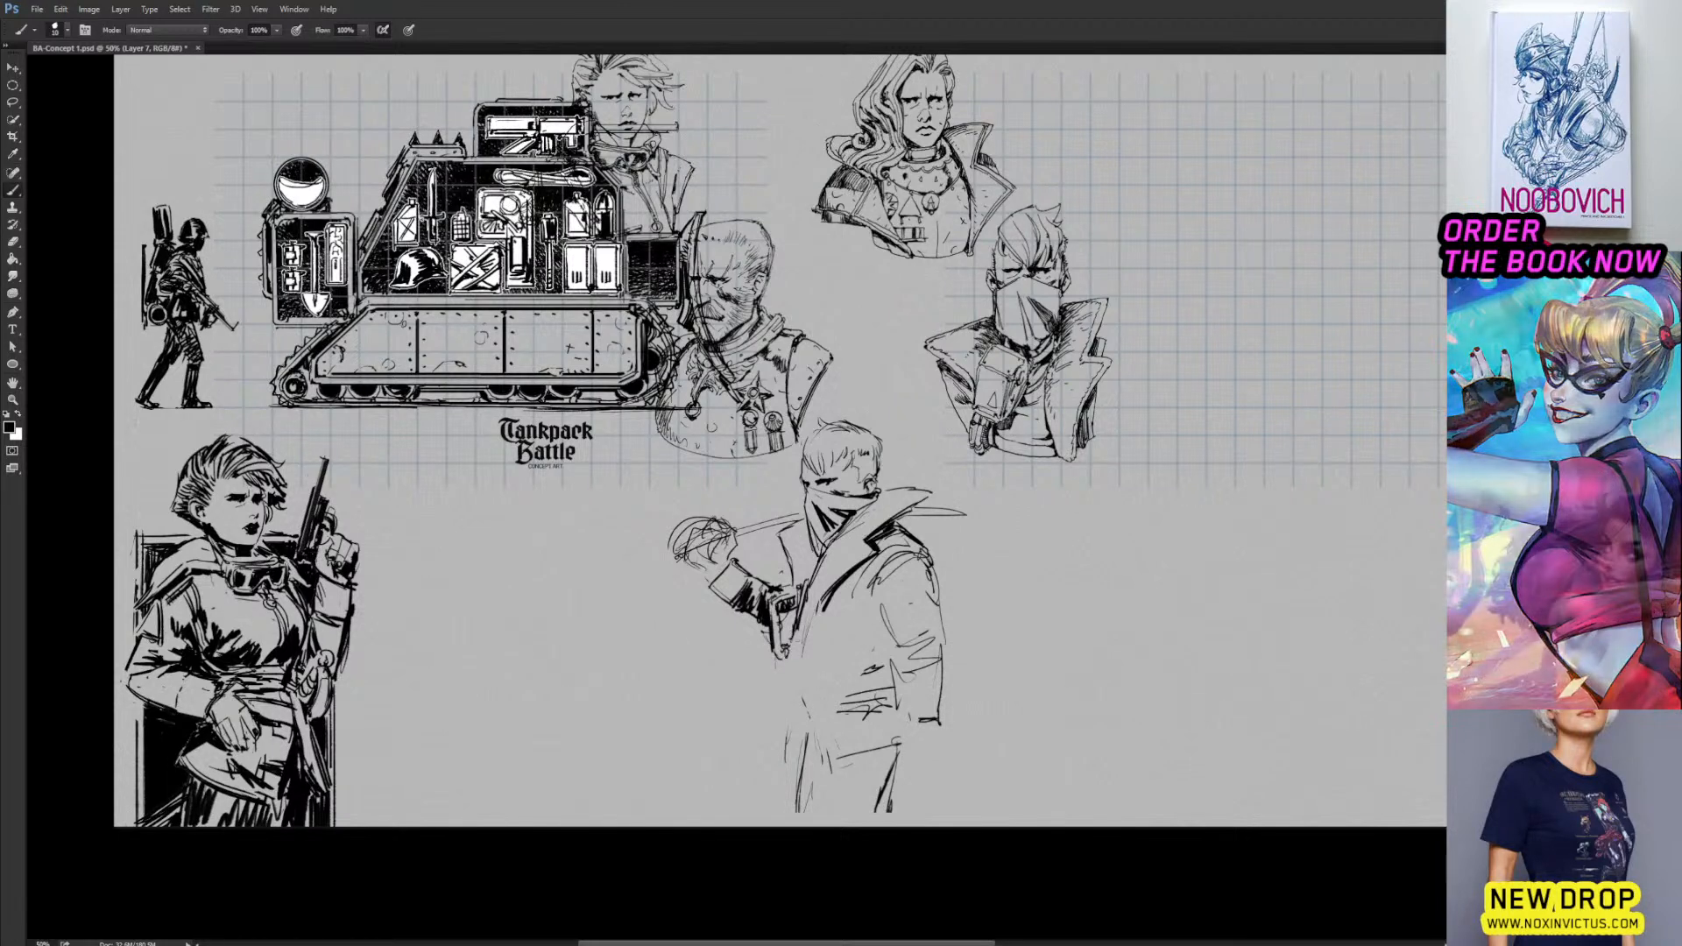
# Redraw the front edge of the torso down to the waist and add dark folds there.
pyautogui.moveTo(801, 623); pyautogui.dragTo(796, 680)
pyautogui.moveTo(801, 618)
pyautogui.mouseDown()
pyautogui.moveTo(796, 681)
pyautogui.moveTo(841, 673)
pyautogui.mouseUp()
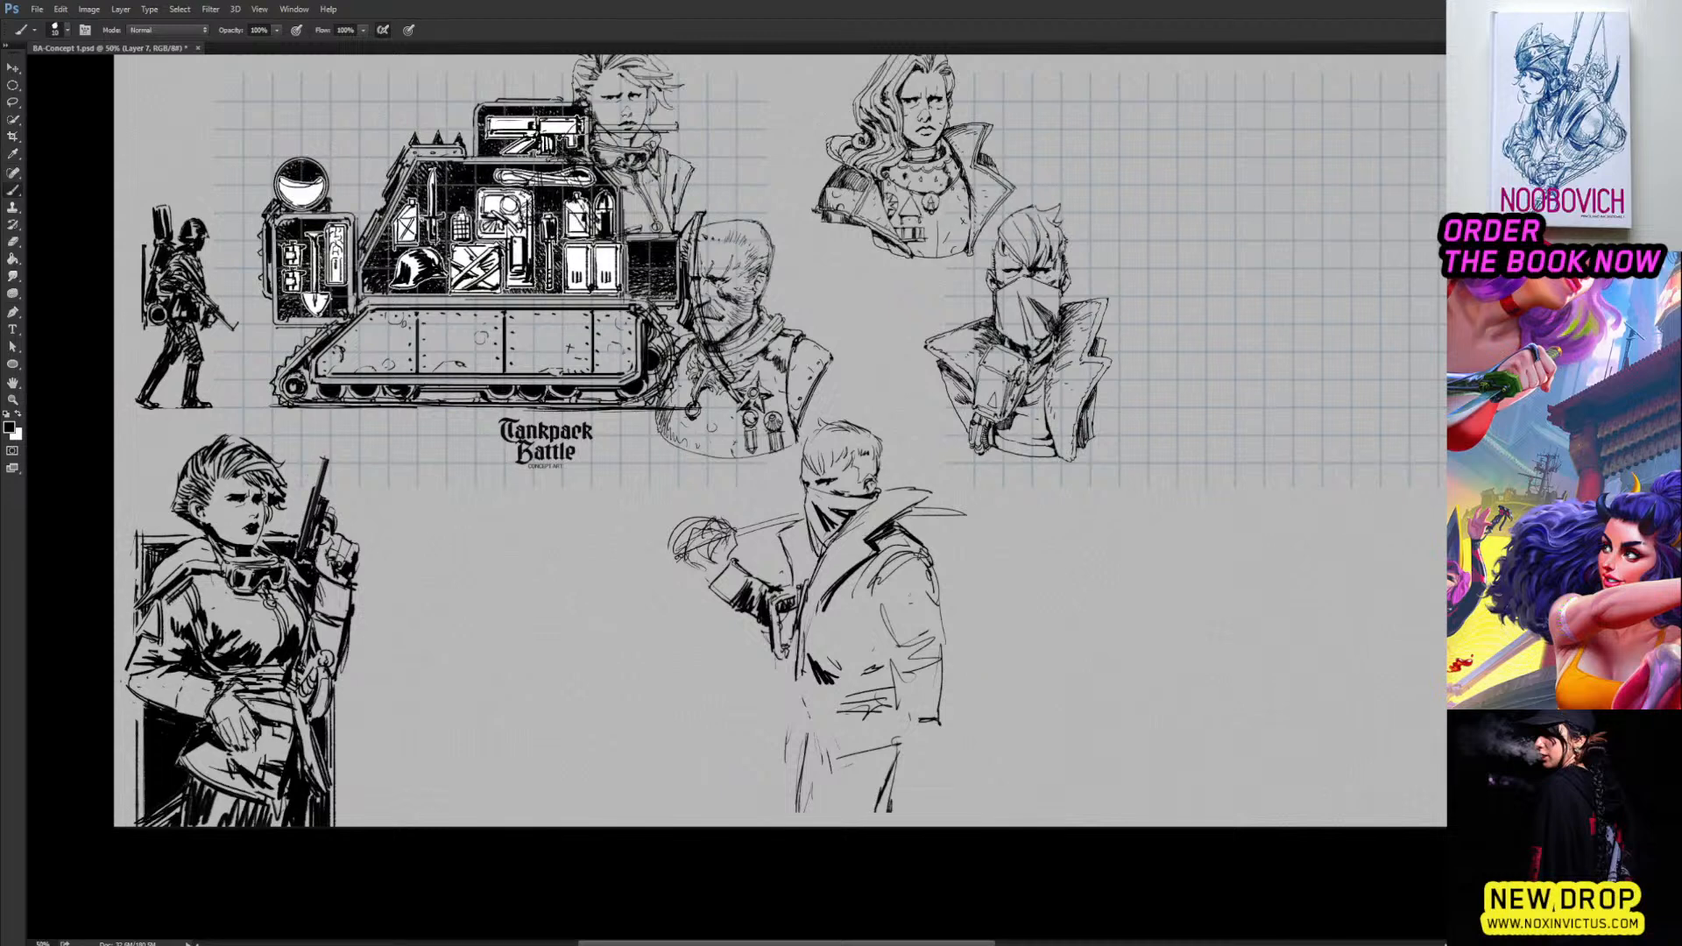
pyautogui.press('e')
pyautogui.press('b')
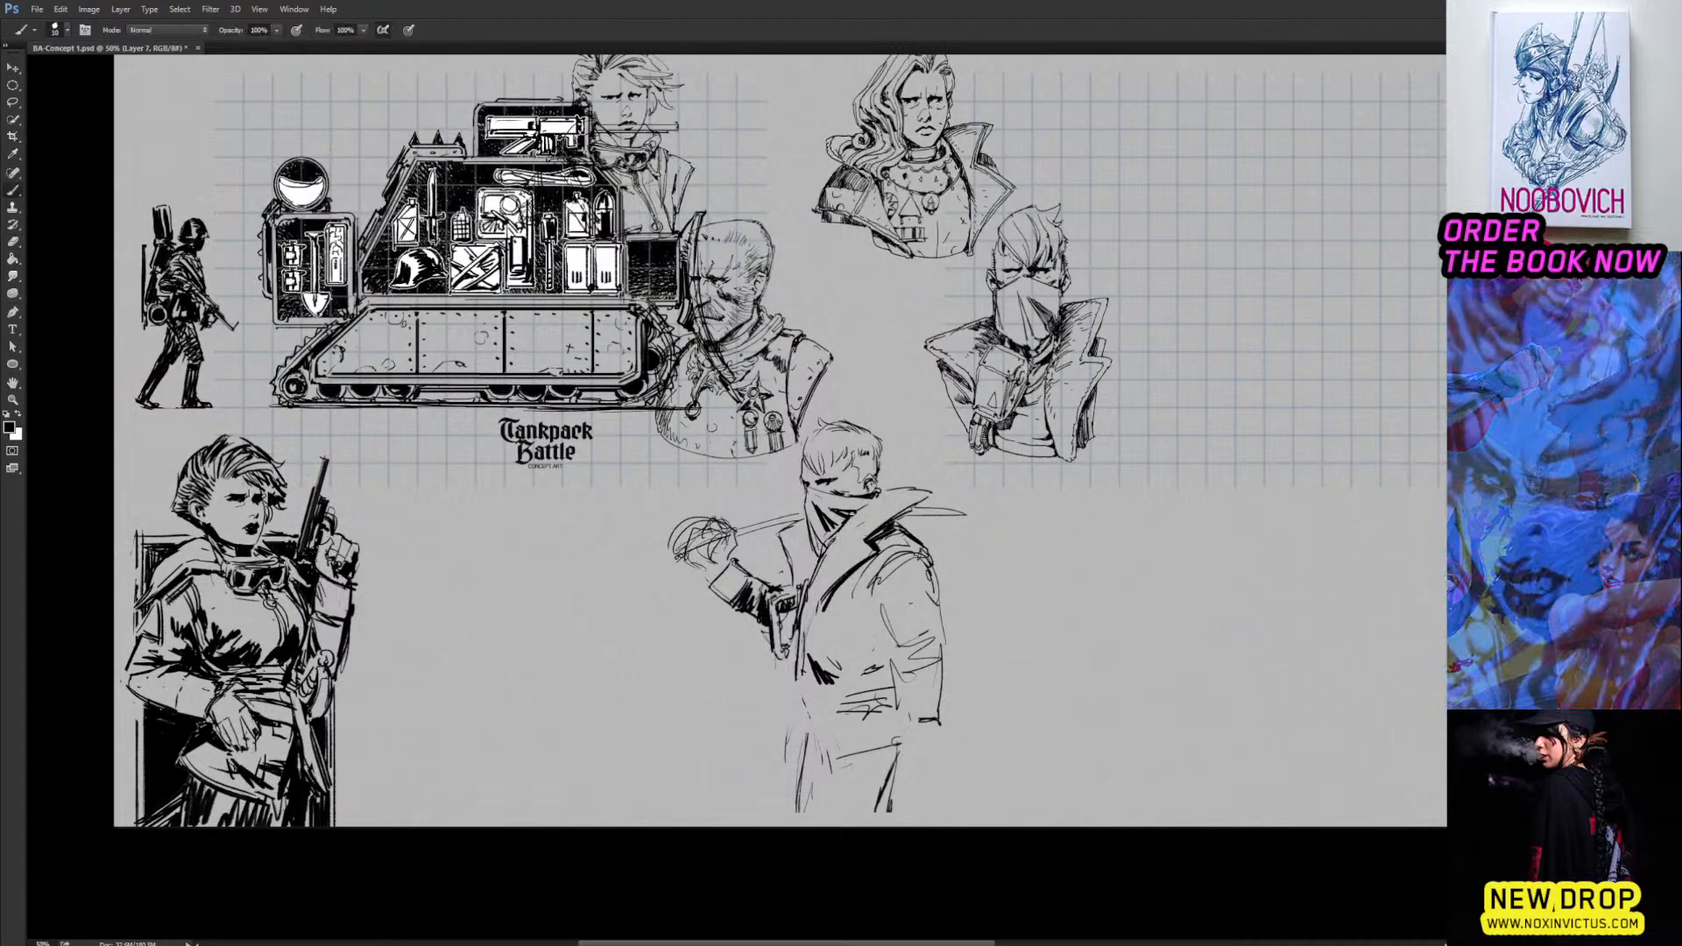
# Clean up the lines below the raised collar and across the near shoulder of the masked figure.
pyautogui.press('e')
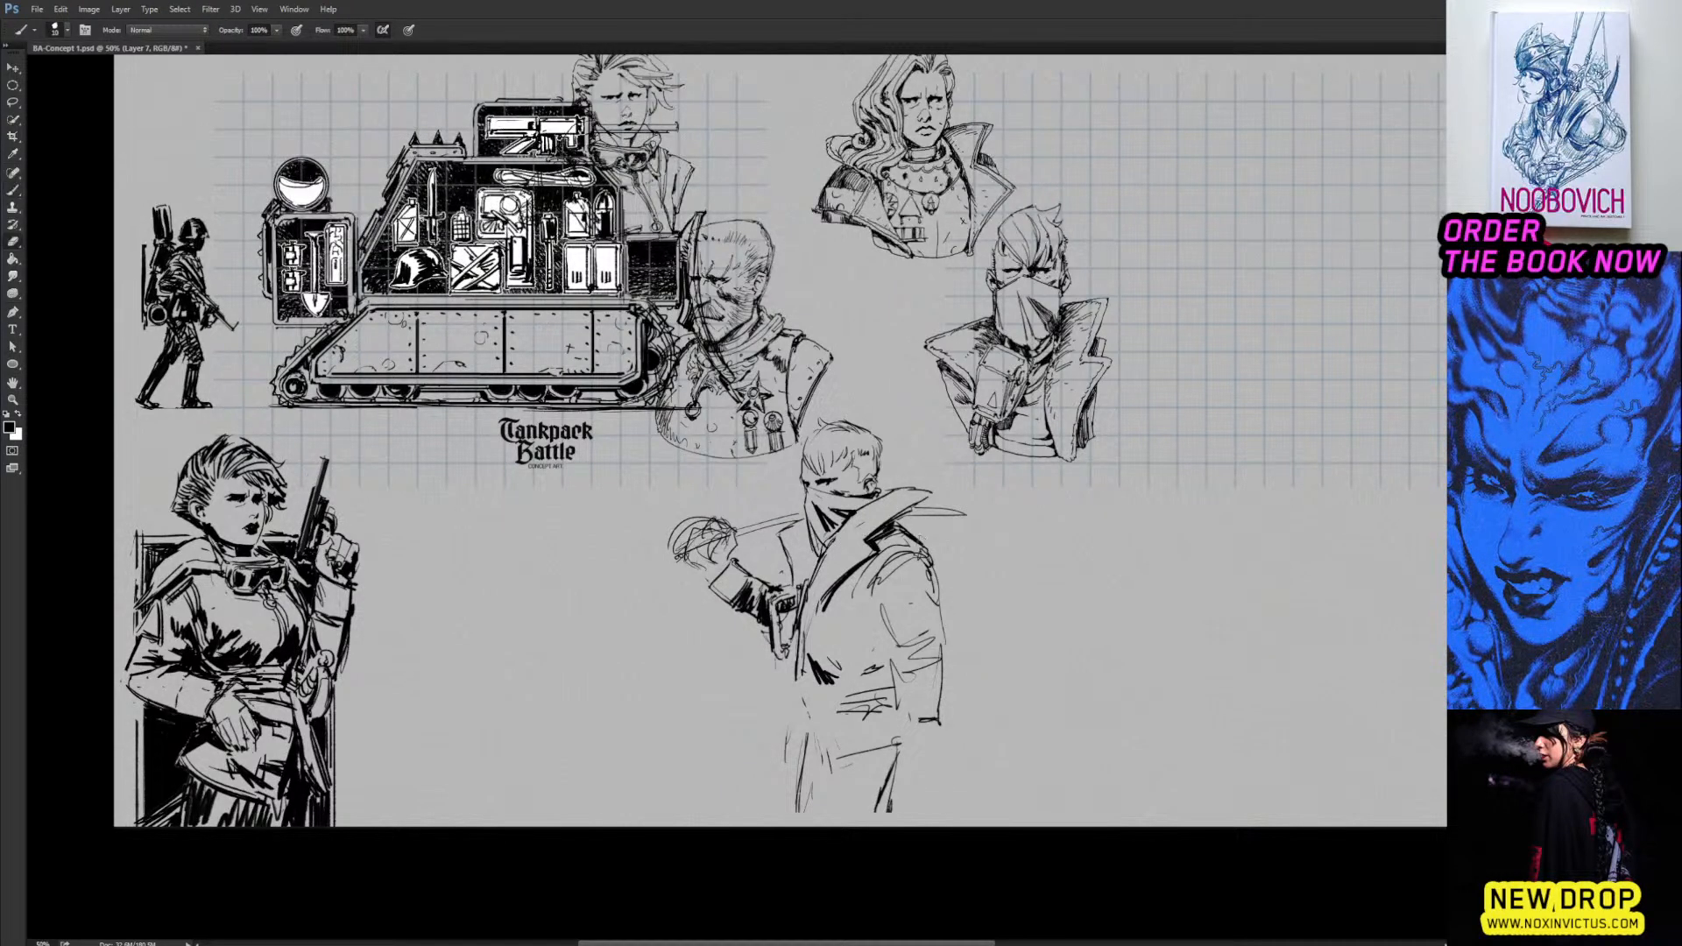
pyautogui.moveTo(903, 531); pyautogui.dragTo(927, 552)
pyautogui.press('b')
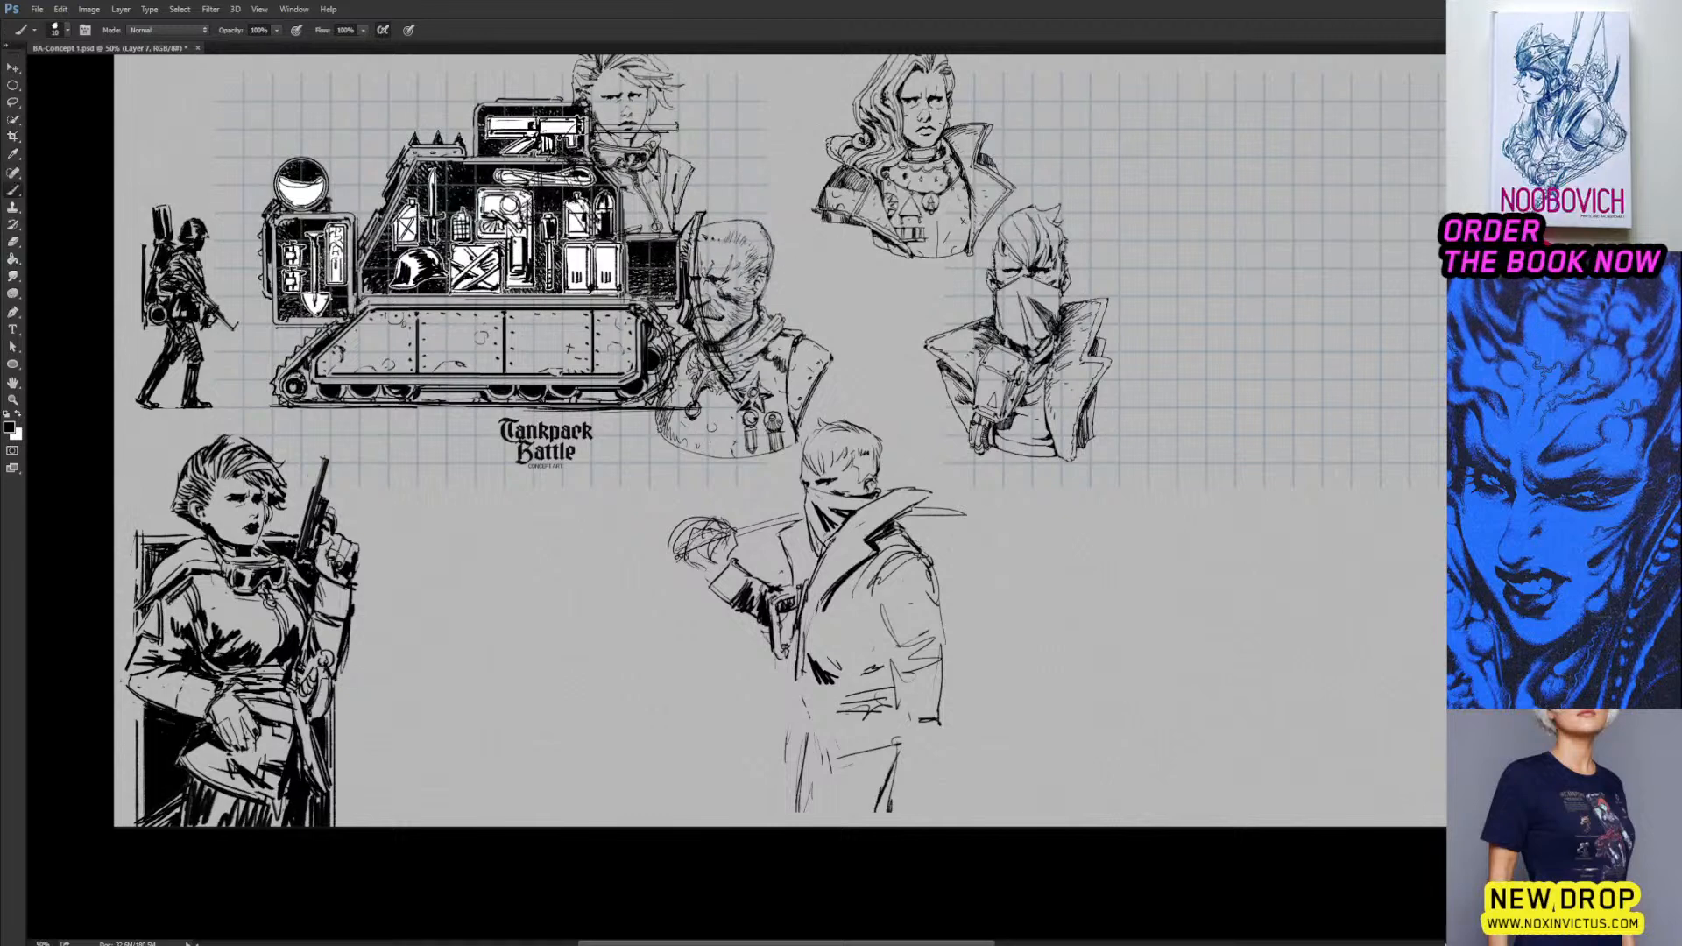
pyautogui.press('e')
pyautogui.moveTo(891, 551)
pyautogui.mouseDown()
pyautogui.moveTo(852, 606)
pyautogui.moveTo(869, 561)
pyautogui.moveTo(911, 549)
pyautogui.mouseUp()
pyautogui.press('b')
# Draw the armpit folds, the belt around the waist, and the front edge and slanted hem of the coat skirt.
pyautogui.moveTo(861, 613); pyautogui.dragTo(881, 635)
pyautogui.moveTo(860, 604)
pyautogui.mouseDown()
pyautogui.moveTo(876, 654)
pyautogui.moveTo(813, 679)
pyautogui.moveTo(863, 681)
pyautogui.moveTo(805, 703)
pyautogui.moveTo(899, 682)
pyautogui.moveTo(847, 674)
pyautogui.moveTo(802, 732)
pyautogui.moveTo(815, 797)
pyautogui.mouseUp()
pyautogui.press('e')
pyautogui.press('b')
pyautogui.press('e')
pyautogui.press('b')
pyautogui.moveTo(808, 744)
pyautogui.mouseDown()
pyautogui.moveTo(813, 778)
pyautogui.moveTo(898, 744)
pyautogui.mouseUp()
pyautogui.press('e')
pyautogui.press('b')
pyautogui.moveTo(819, 802); pyautogui.dragTo(929, 769)
pyautogui.press('e')
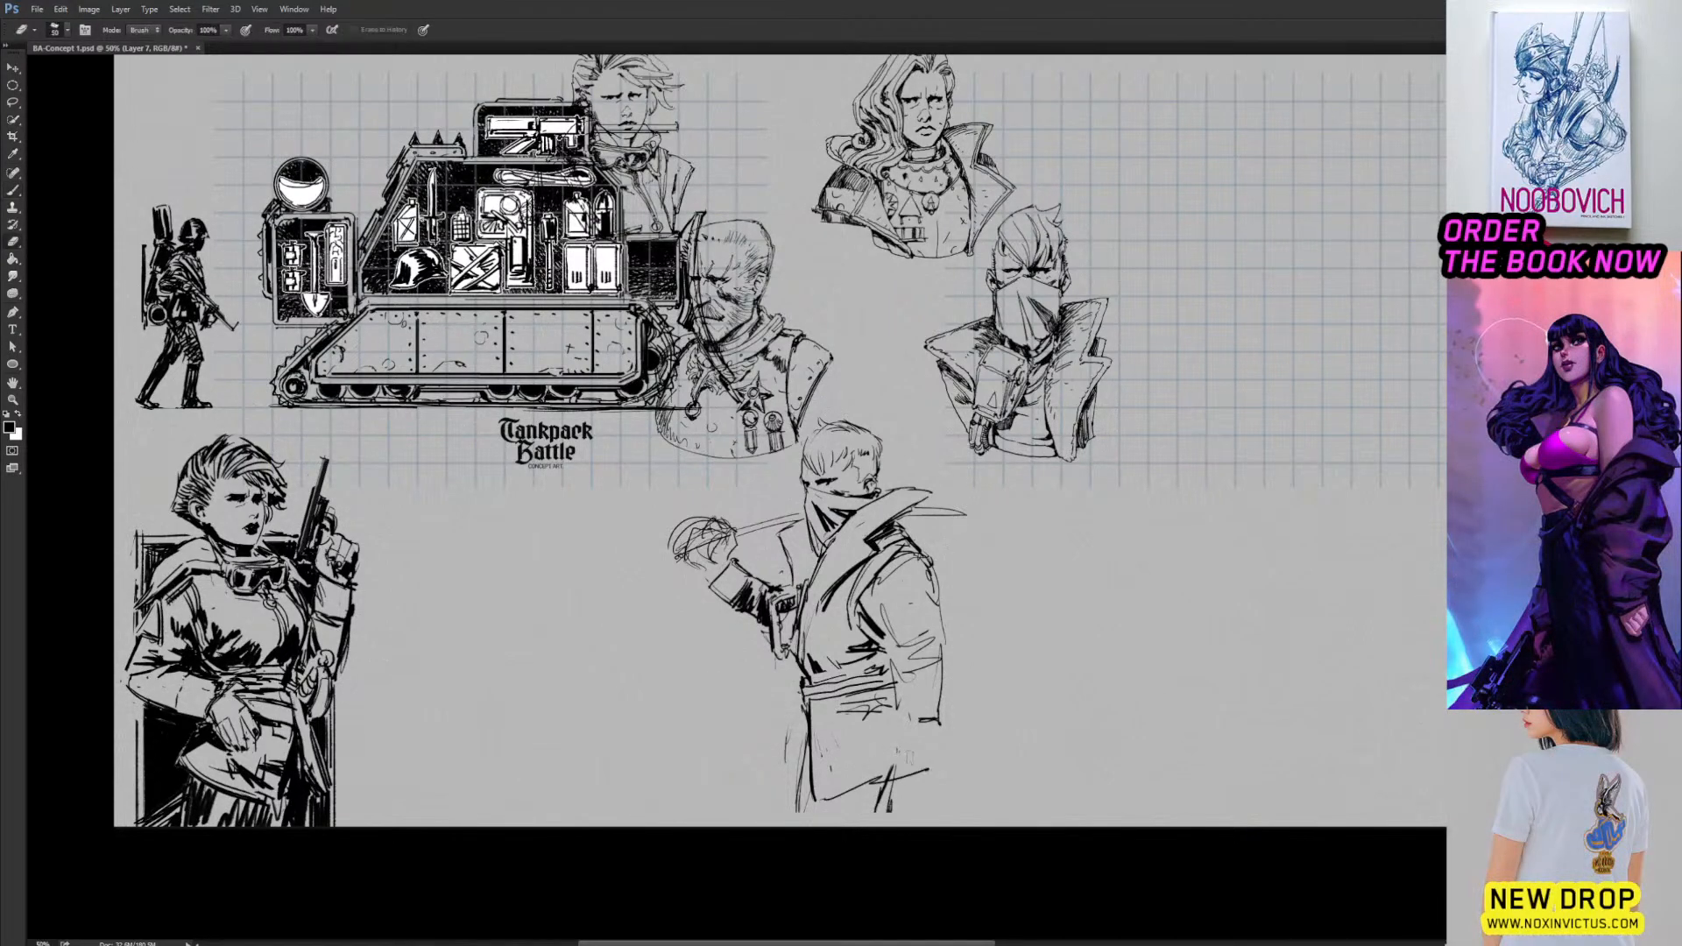
# Erase the near arm's old long sleeve and draw a rolled-up cuff at the elbow in its place.
pyautogui.press('b')
pyautogui.press('e')
pyautogui.moveTo(895, 708)
pyautogui.mouseDown()
pyautogui.moveTo(899, 668)
pyautogui.moveTo(927, 724)
pyautogui.mouseUp()
pyautogui.press('b')
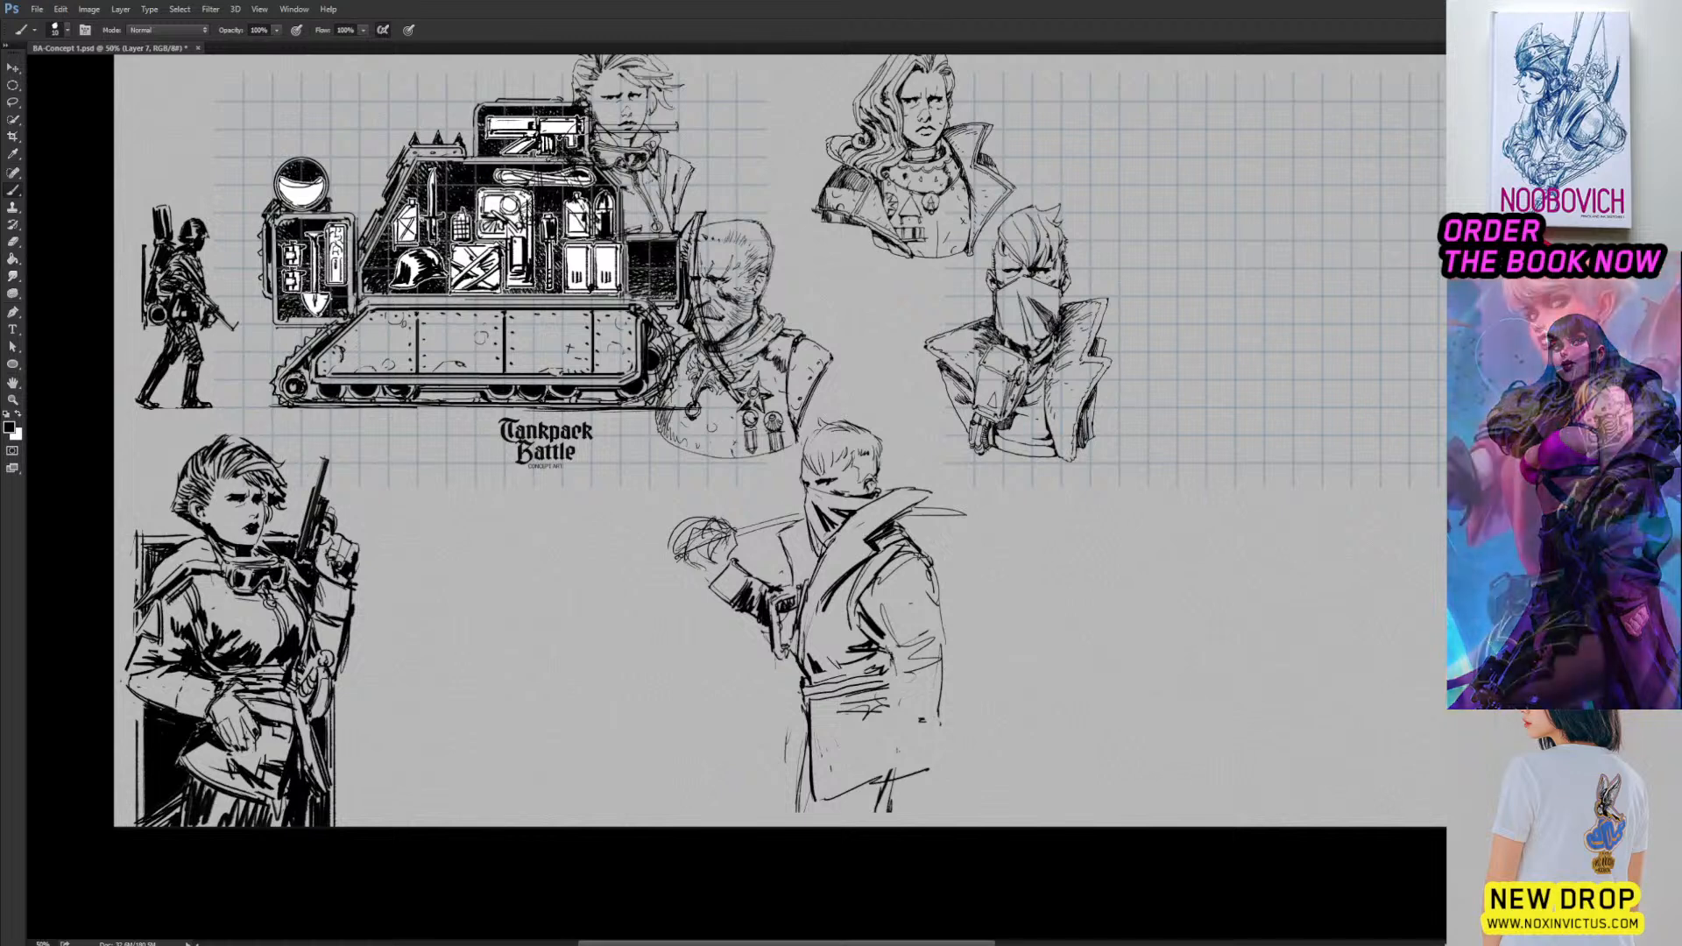
pyautogui.moveTo(915, 650)
pyautogui.mouseDown()
pyautogui.moveTo(895, 664)
pyautogui.moveTo(904, 755)
pyautogui.moveTo(952, 749)
pyautogui.mouseUp()
pyautogui.moveTo(947, 704); pyautogui.dragTo(950, 741)
pyautogui.moveTo(943, 657)
pyautogui.mouseDown()
pyautogui.moveTo(952, 750)
pyautogui.moveTo(900, 748)
pyautogui.mouseUp()
pyautogui.press('e')
pyautogui.moveTo(899, 738)
pyautogui.mouseDown()
pyautogui.moveTo(938, 657)
pyautogui.moveTo(948, 719)
pyautogui.mouseUp()
pyautogui.moveTo(943, 689); pyautogui.dragTo(911, 650)
pyautogui.moveTo(940, 650)
pyautogui.mouseDown()
pyautogui.moveTo(948, 640)
pyautogui.moveTo(894, 672)
pyautogui.moveTo(956, 641)
pyautogui.moveTo(899, 668)
pyautogui.mouseUp()
pyautogui.press('b')
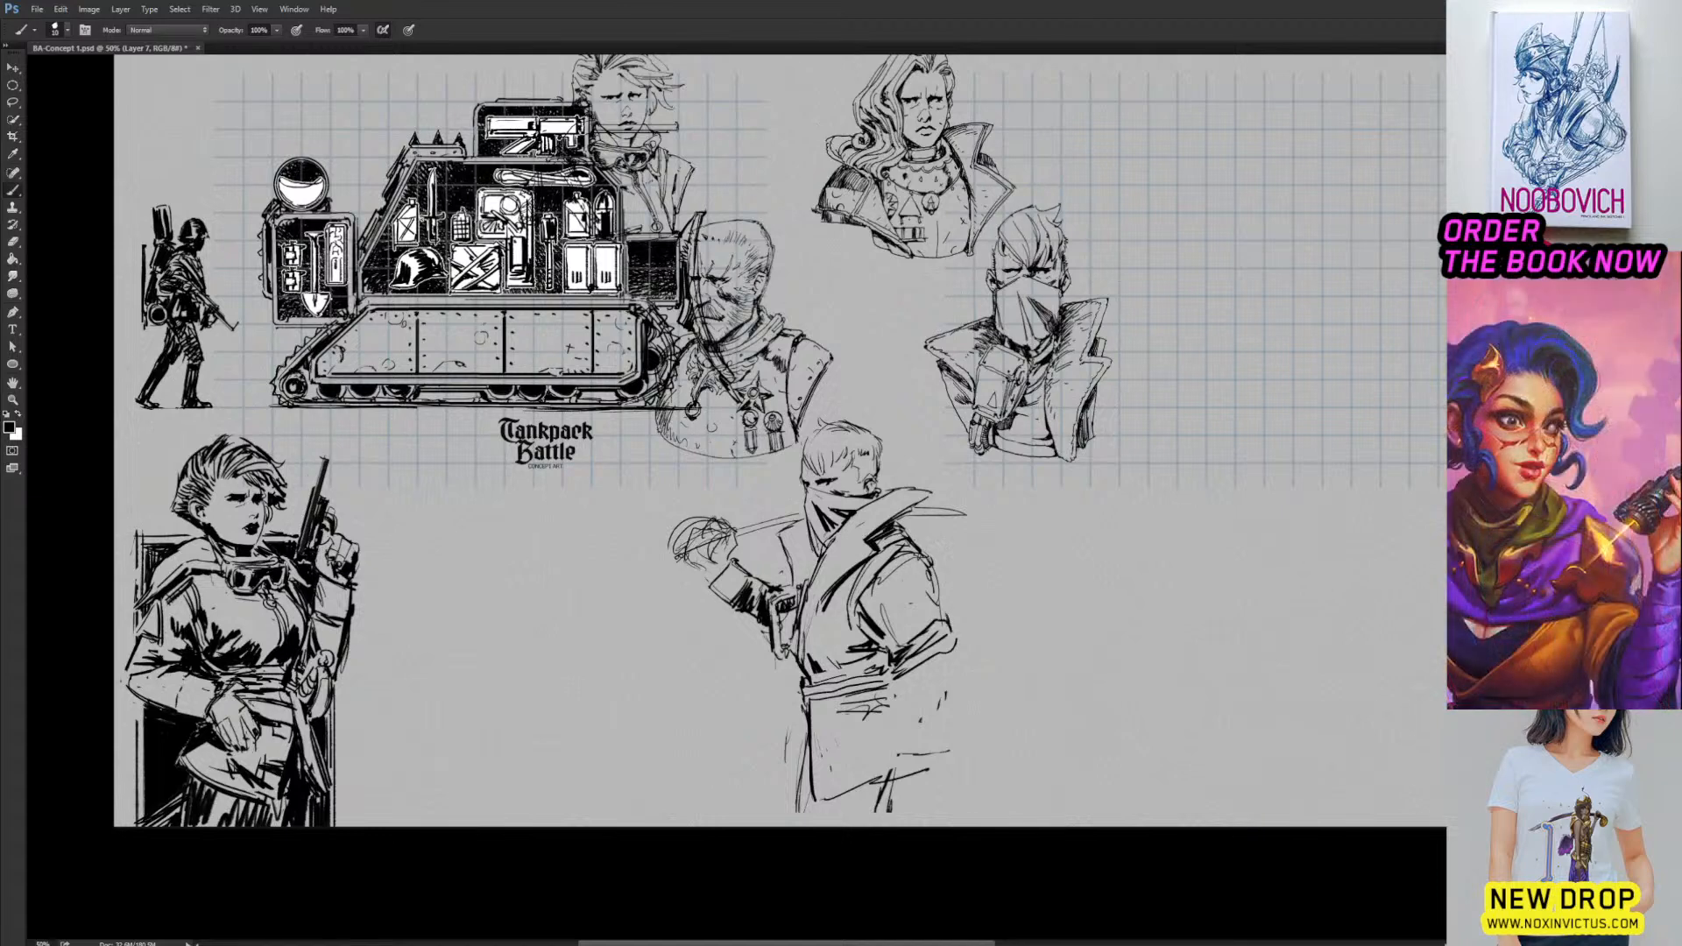
# Draw the bare forearm hanging from the rolled cuff and finish it with a clenched fist beside the coat hem.
pyautogui.moveTo(944, 606); pyautogui.dragTo(939, 739)
pyautogui.moveTo(897, 679)
pyautogui.mouseDown()
pyautogui.moveTo(913, 751)
pyautogui.moveTo(932, 756)
pyautogui.mouseUp()
pyautogui.press('e')
pyautogui.moveTo(914, 771)
pyautogui.mouseDown()
pyautogui.moveTo(896, 784)
pyautogui.moveTo(916, 784)
pyautogui.mouseUp()
pyautogui.press('b')
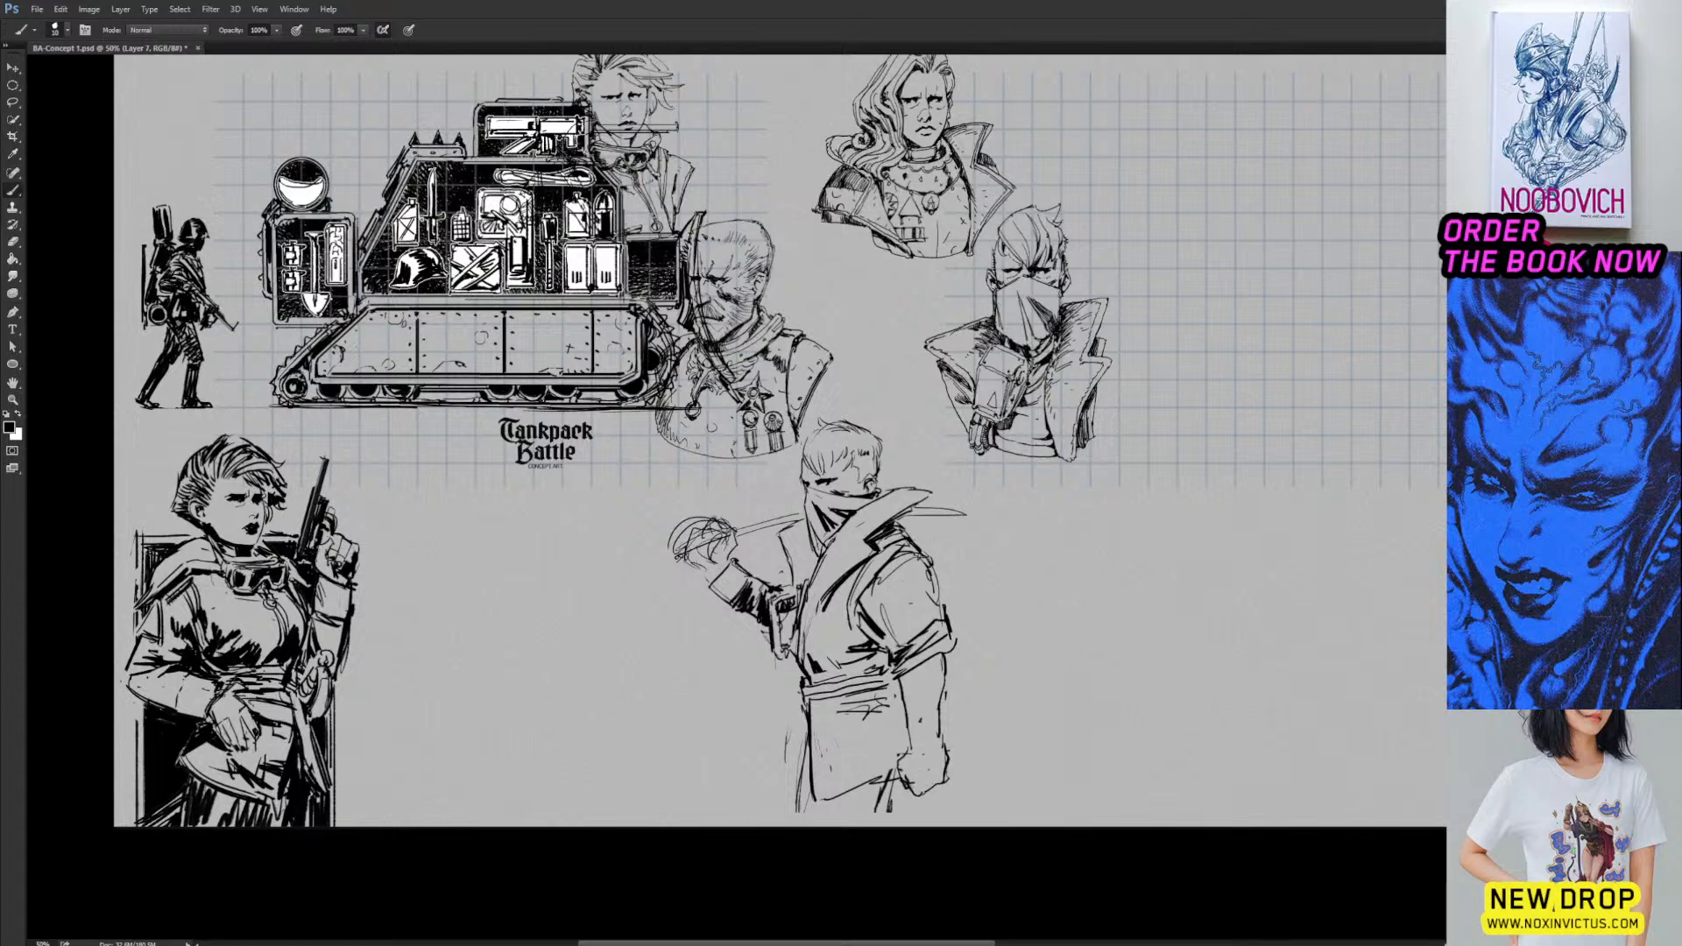
pyautogui.press('e')
pyautogui.press('b')
pyautogui.moveTo(926, 795); pyautogui.dragTo(947, 780)
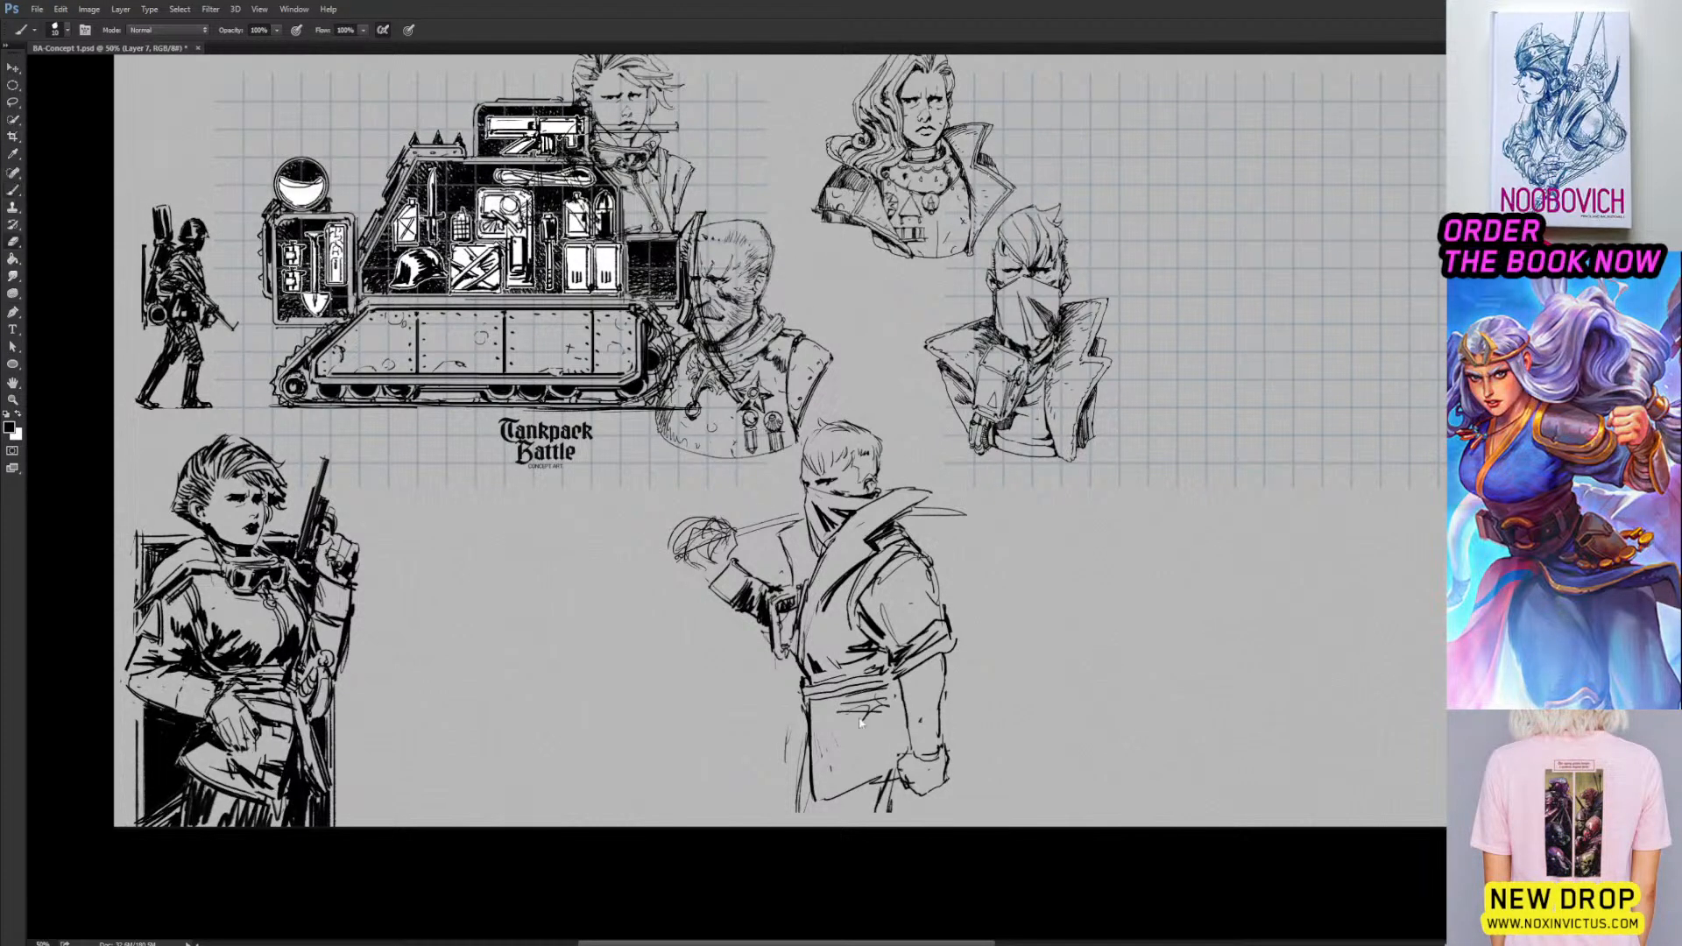
# Replace the hatching below the belt with a slanted sheathed blade extending behind the hanging forearm.
pyautogui.press('e')
pyautogui.moveTo(857, 703)
pyautogui.mouseDown()
pyautogui.moveTo(887, 699)
pyautogui.moveTo(838, 708)
pyautogui.moveTo(902, 710)
pyautogui.moveTo(902, 731)
pyautogui.moveTo(886, 718)
pyautogui.mouseUp()
pyautogui.press('b')
pyautogui.moveTo(847, 697); pyautogui.dragTo(892, 718)
pyautogui.moveTo(849, 694); pyautogui.dragTo(894, 715)
pyautogui.moveTo(884, 707); pyautogui.dragTo(997, 742)
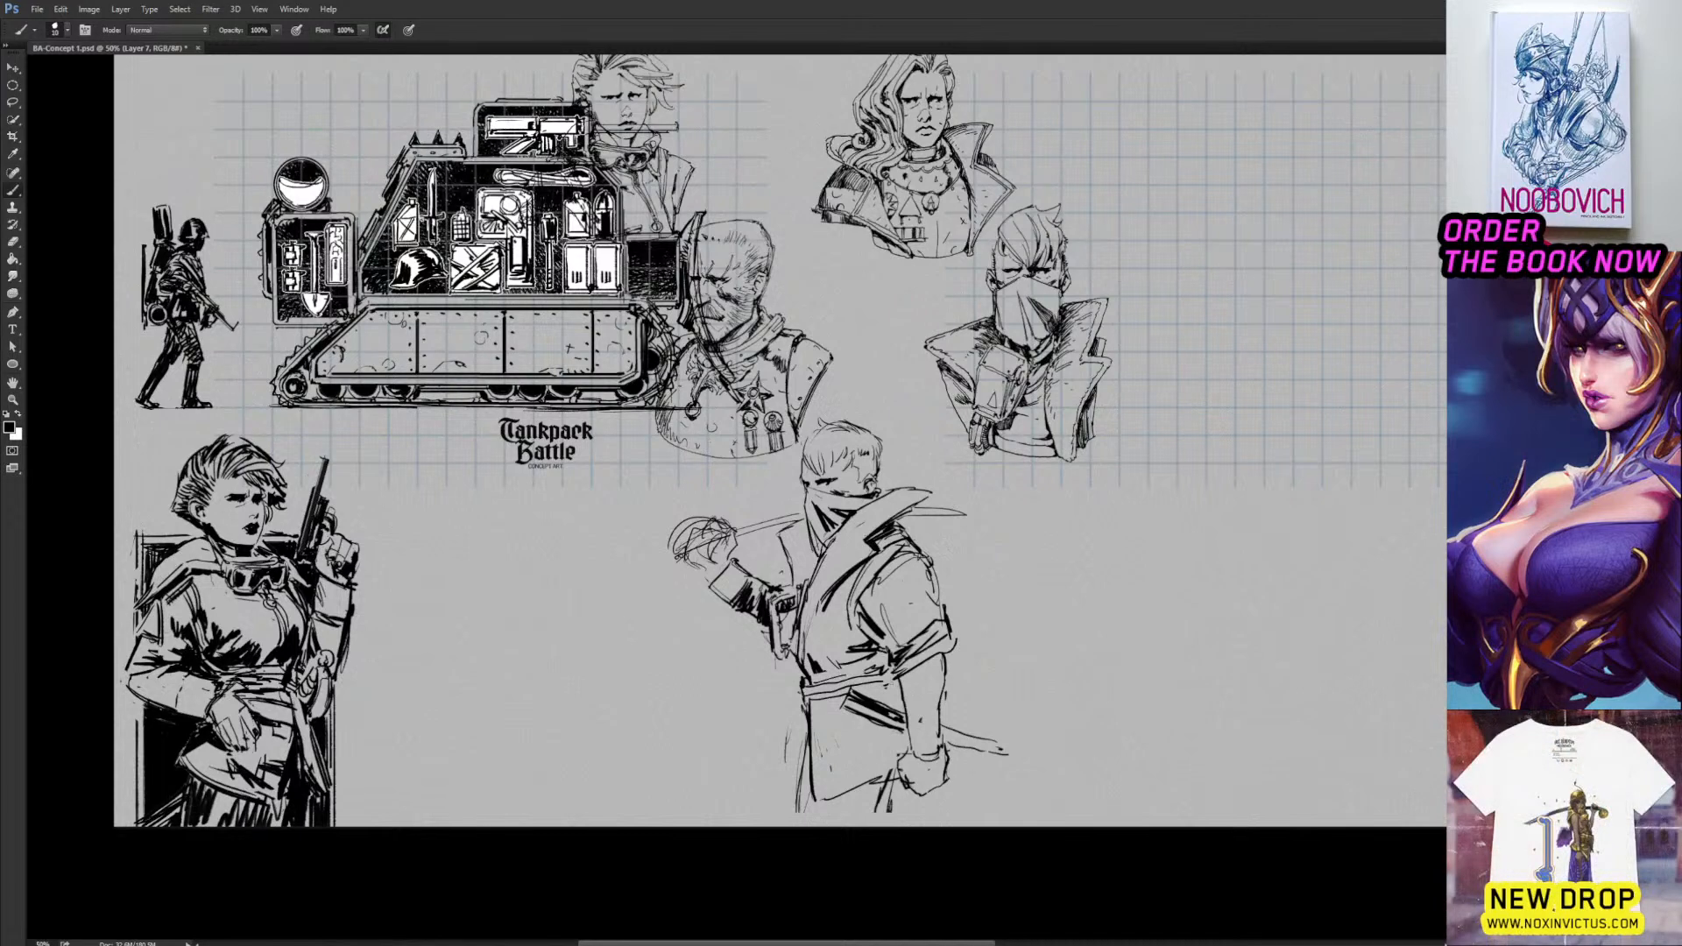
# Ink dark folds at the waist just above the belt and refine the lines of the lowered fist.
pyautogui.moveTo(868, 681)
pyautogui.mouseDown()
pyautogui.moveTo(871, 701)
pyautogui.moveTo(901, 692)
pyautogui.moveTo(844, 675)
pyautogui.moveTo(881, 657)
pyautogui.mouseUp()
pyautogui.moveTo(872, 671); pyautogui.dragTo(889, 652)
pyautogui.moveTo(879, 658); pyautogui.dragTo(892, 646)
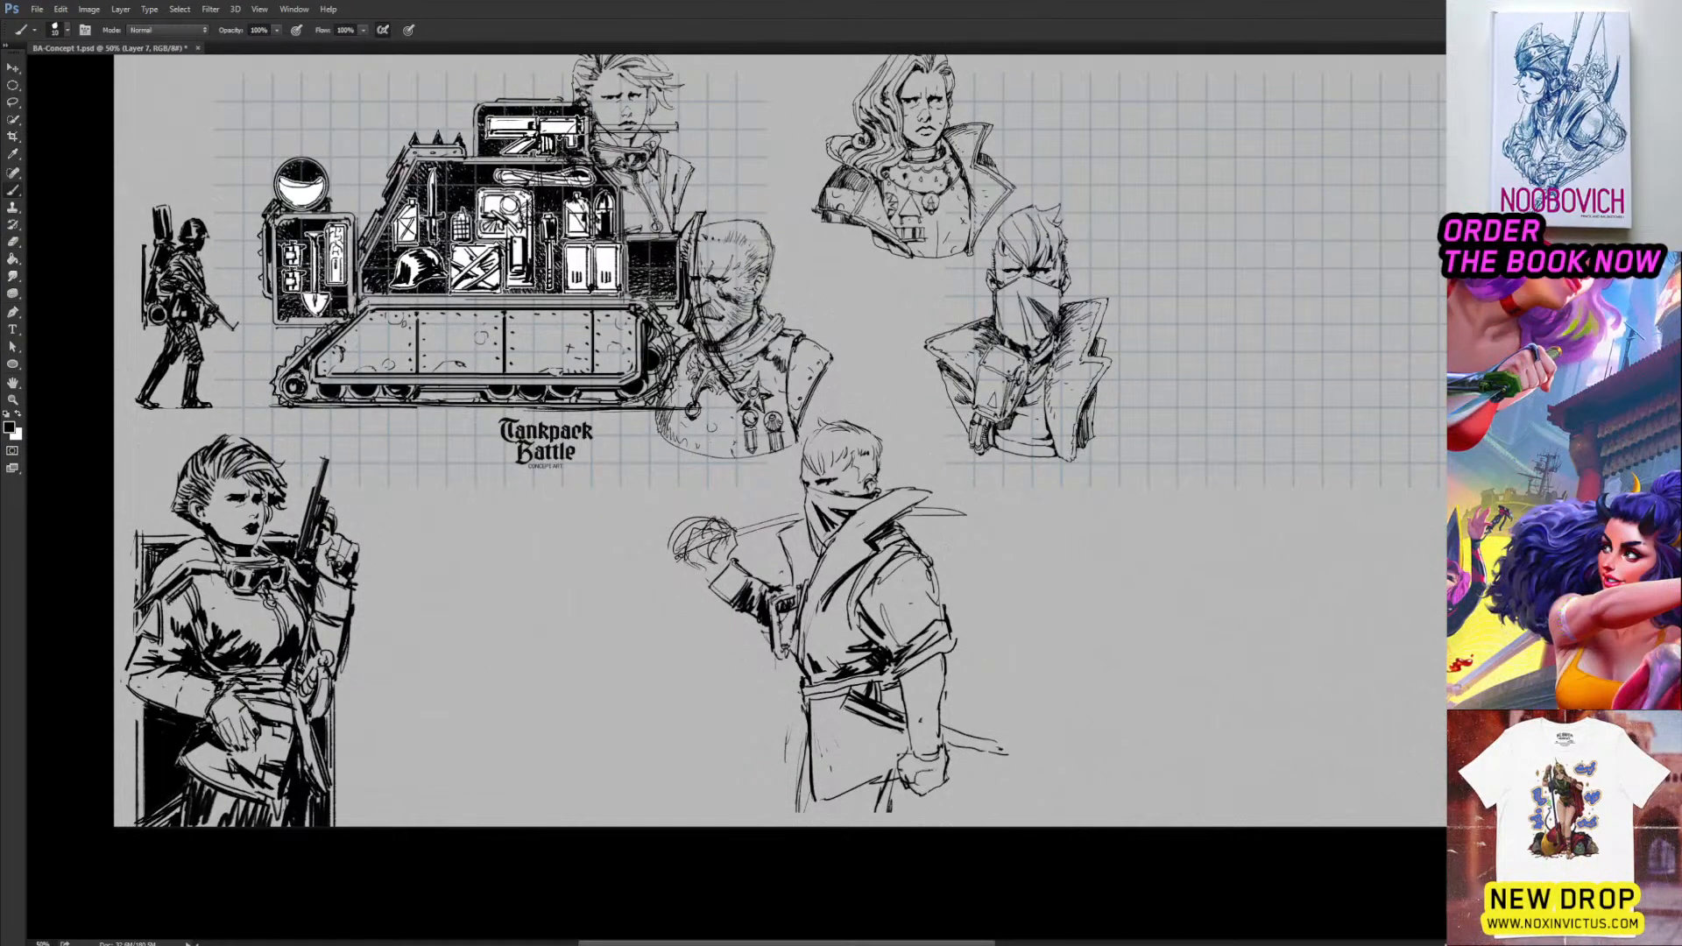
pyautogui.moveTo(920, 784); pyautogui.dragTo(945, 780)
pyautogui.press('e')
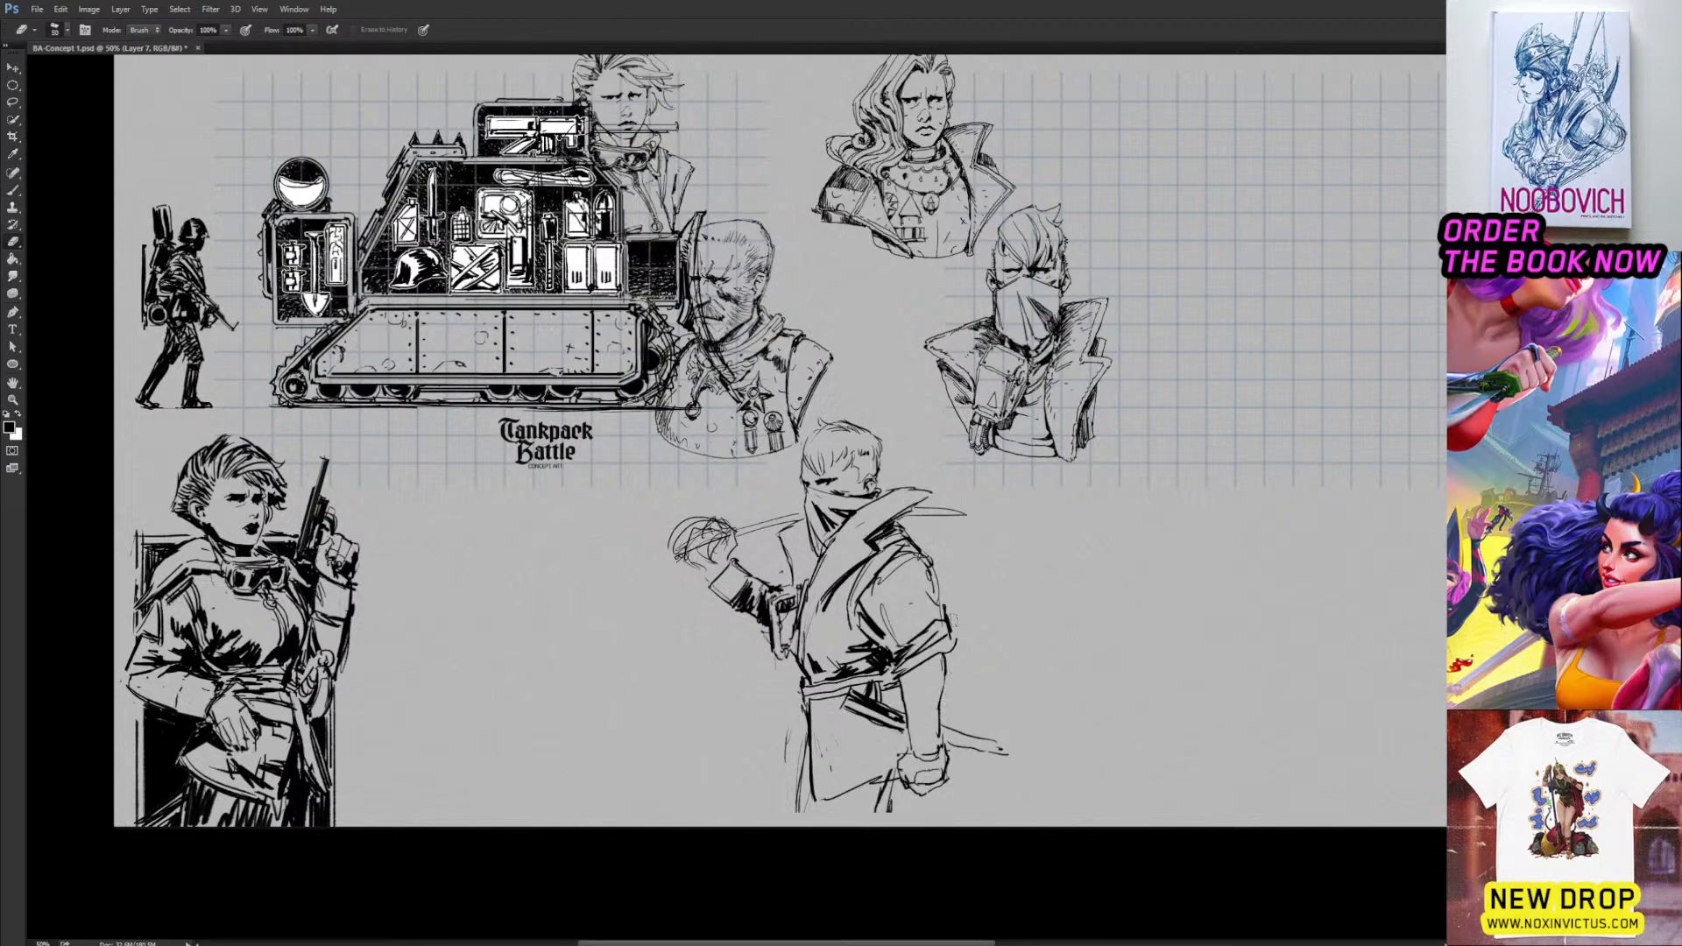
pyautogui.press('b')
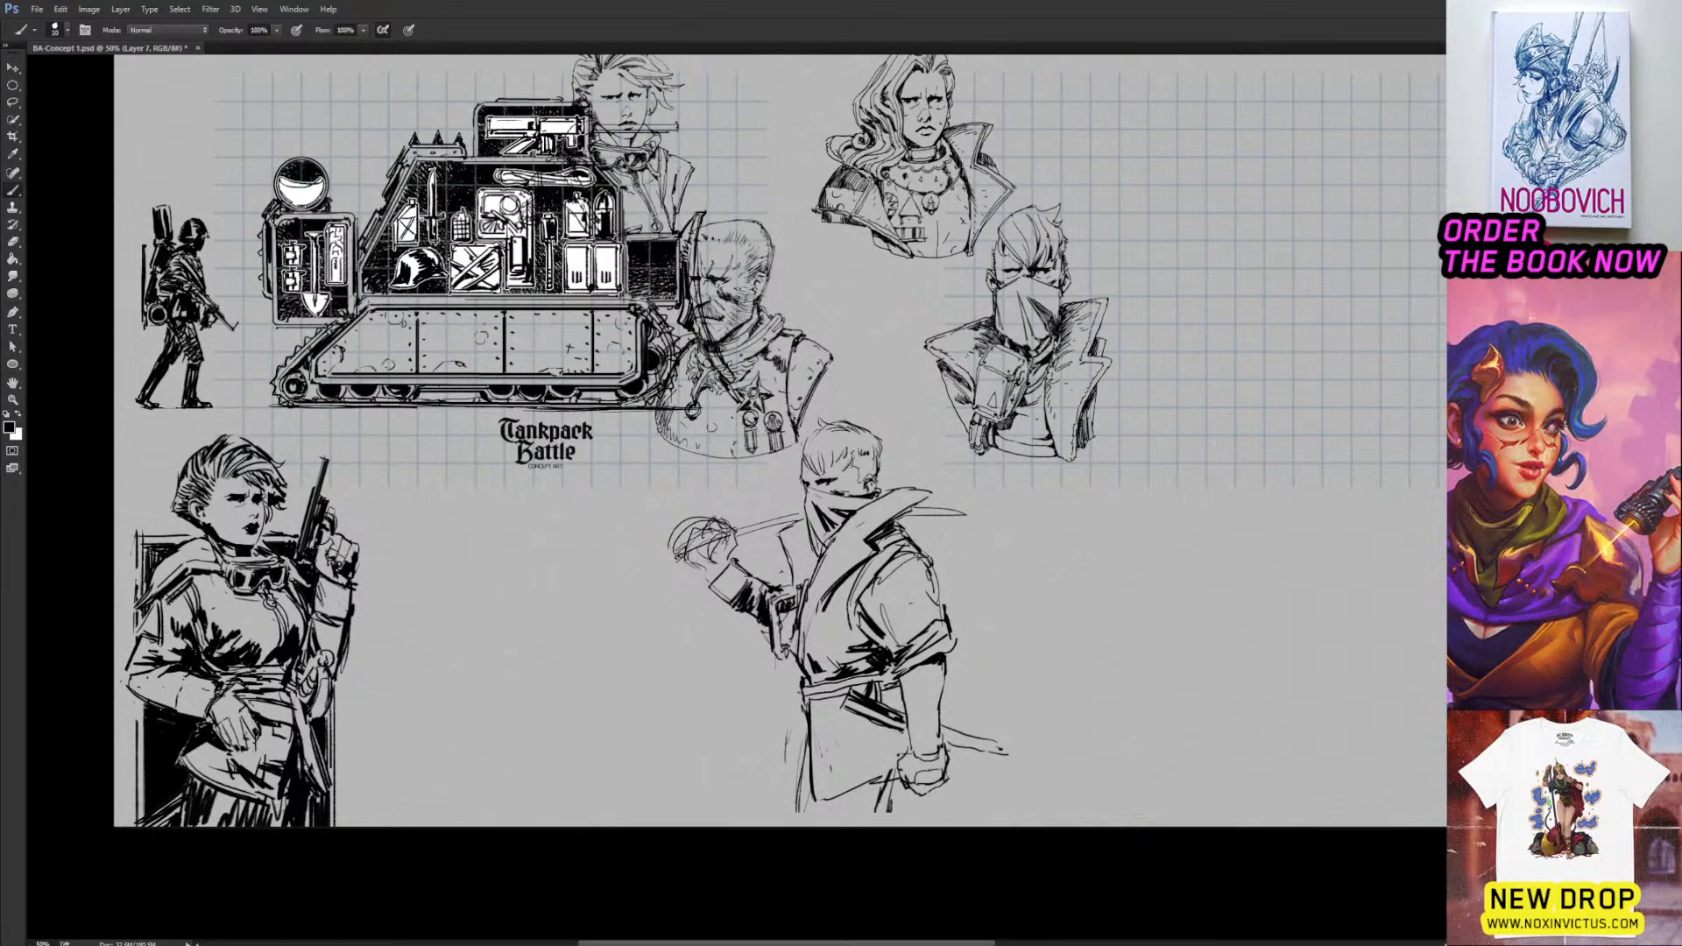
# Add black shadows to the near upper sleeve and fold strokes on the torso above the belt.
pyautogui.moveTo(919, 579)
pyautogui.mouseDown()
pyautogui.moveTo(930, 594)
pyautogui.moveTo(889, 629)
pyautogui.moveTo(890, 651)
pyautogui.mouseUp()
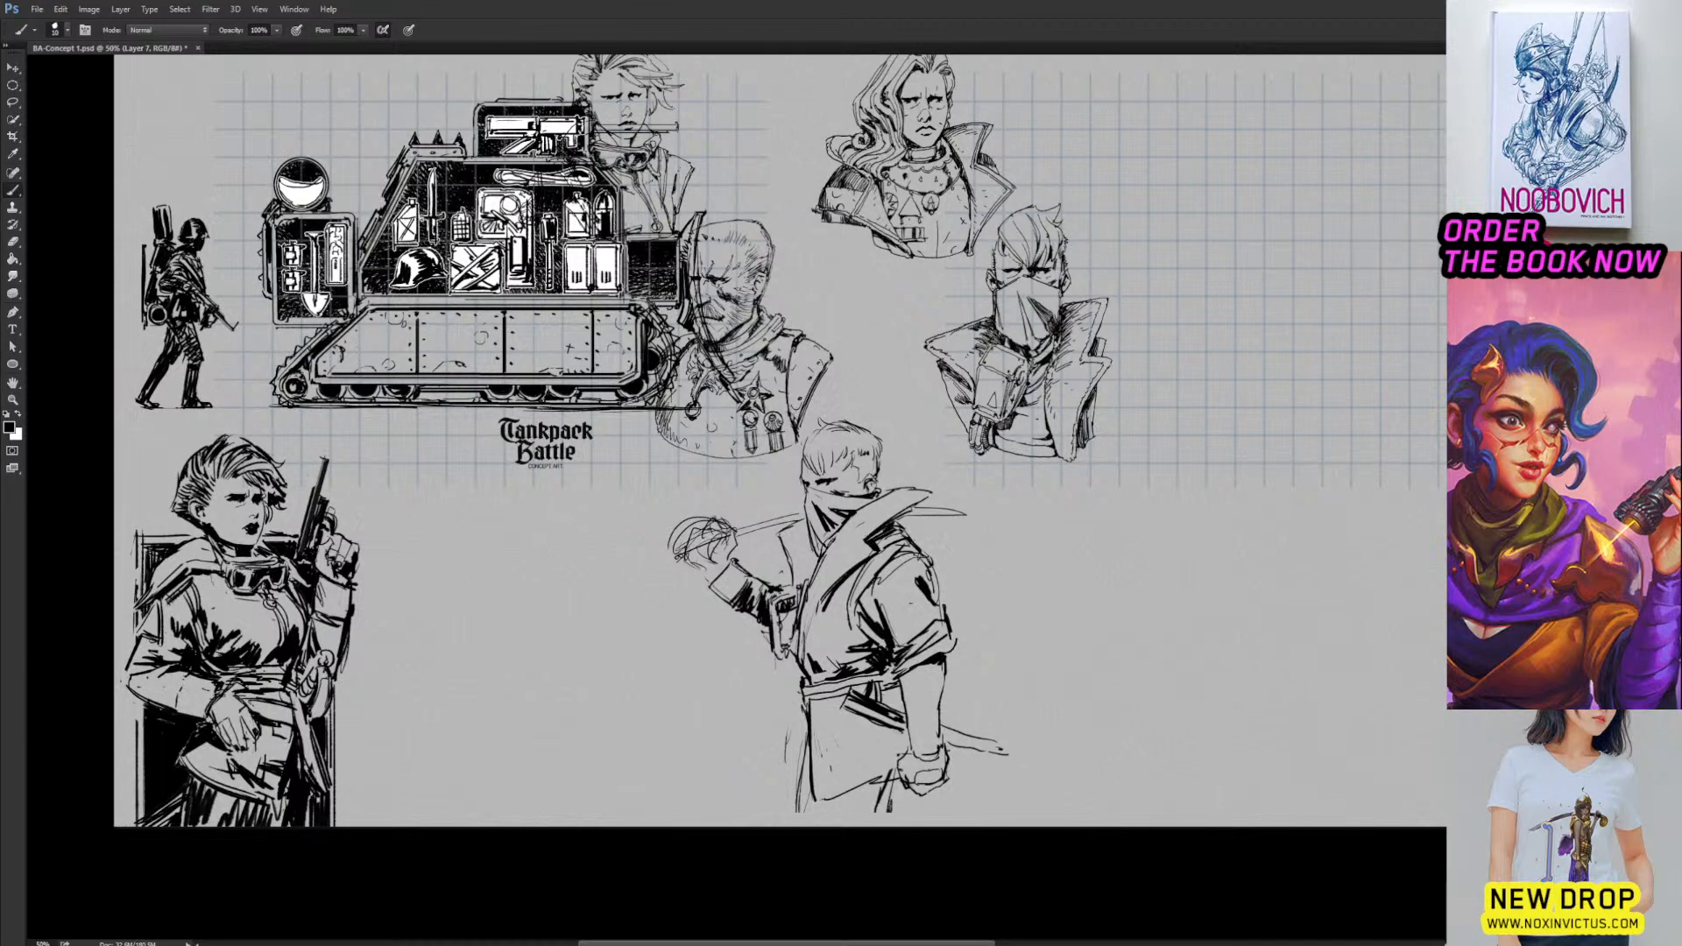
pyautogui.moveTo(829, 635); pyautogui.dragTo(850, 651)
pyautogui.moveTo(837, 637)
pyautogui.mouseDown()
pyautogui.moveTo(862, 644)
pyautogui.moveTo(841, 664)
pyautogui.mouseUp()
pyautogui.moveTo(821, 661); pyautogui.dragTo(837, 672)
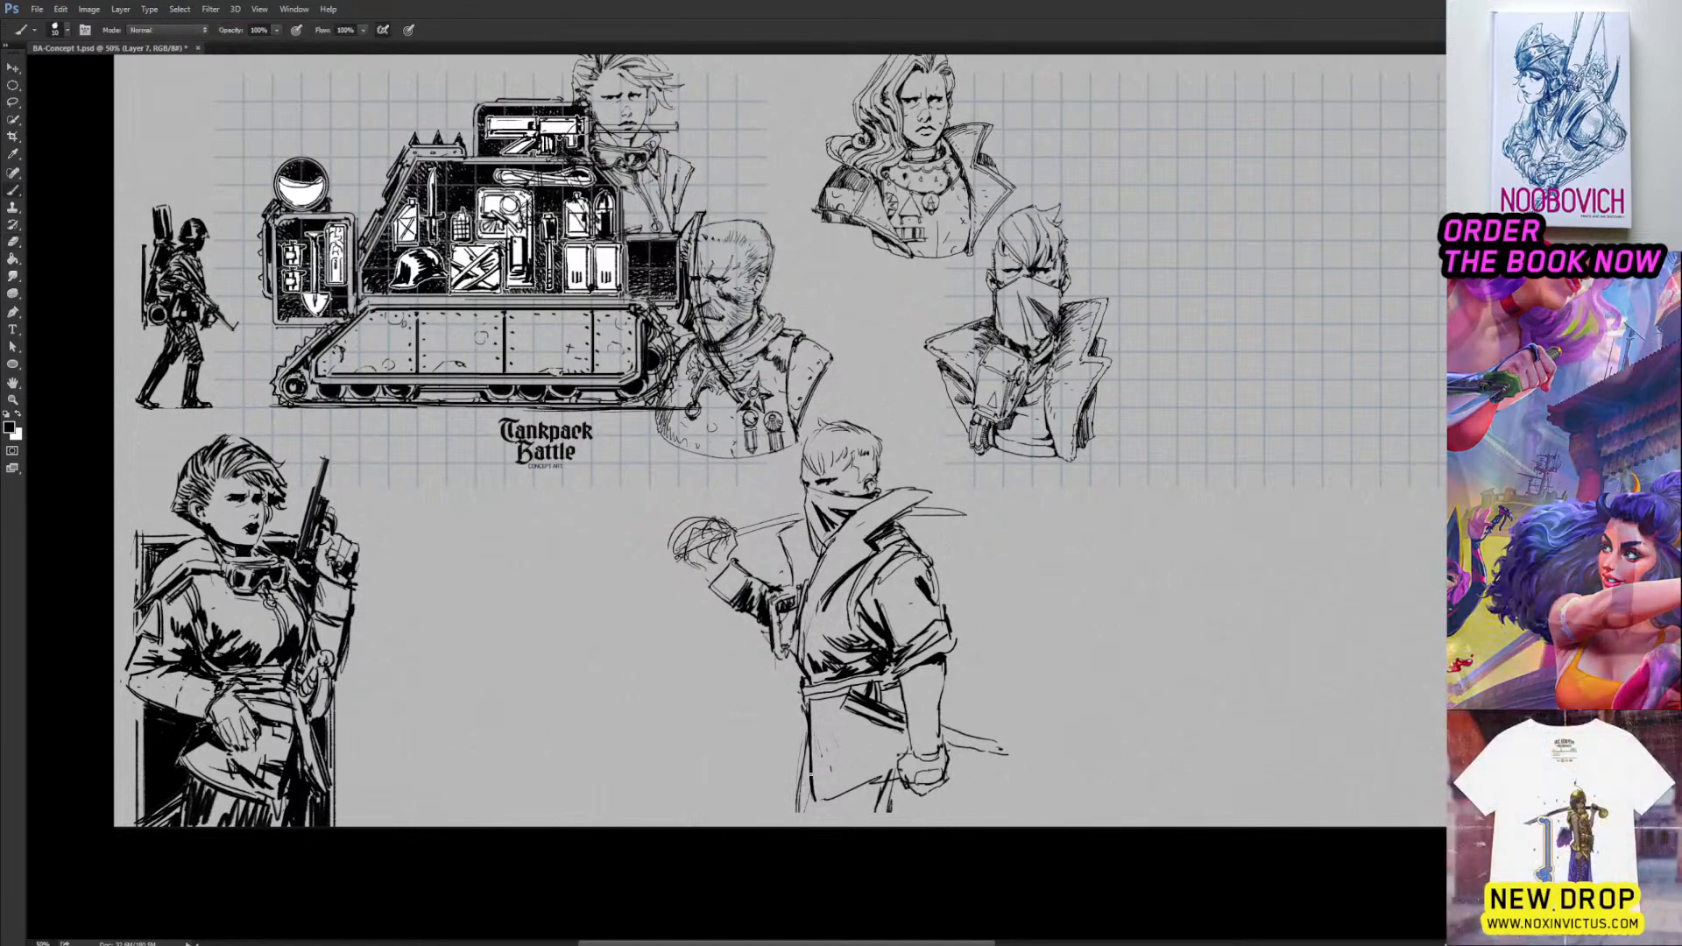
# Draw the coat's rear flap and the legs below the hem with heavy black strokes down to the canvas edge.
pyautogui.moveTo(810, 746); pyautogui.dragTo(799, 818)
pyautogui.moveTo(807, 764)
pyautogui.mouseDown()
pyautogui.moveTo(805, 825)
pyautogui.moveTo(883, 803)
pyautogui.moveTo(868, 826)
pyautogui.mouseUp()
pyautogui.moveTo(882, 787); pyautogui.dragTo(881, 826)
pyautogui.moveTo(858, 806); pyautogui.dragTo(845, 825)
pyautogui.moveTo(843, 802); pyautogui.dragTo(837, 826)
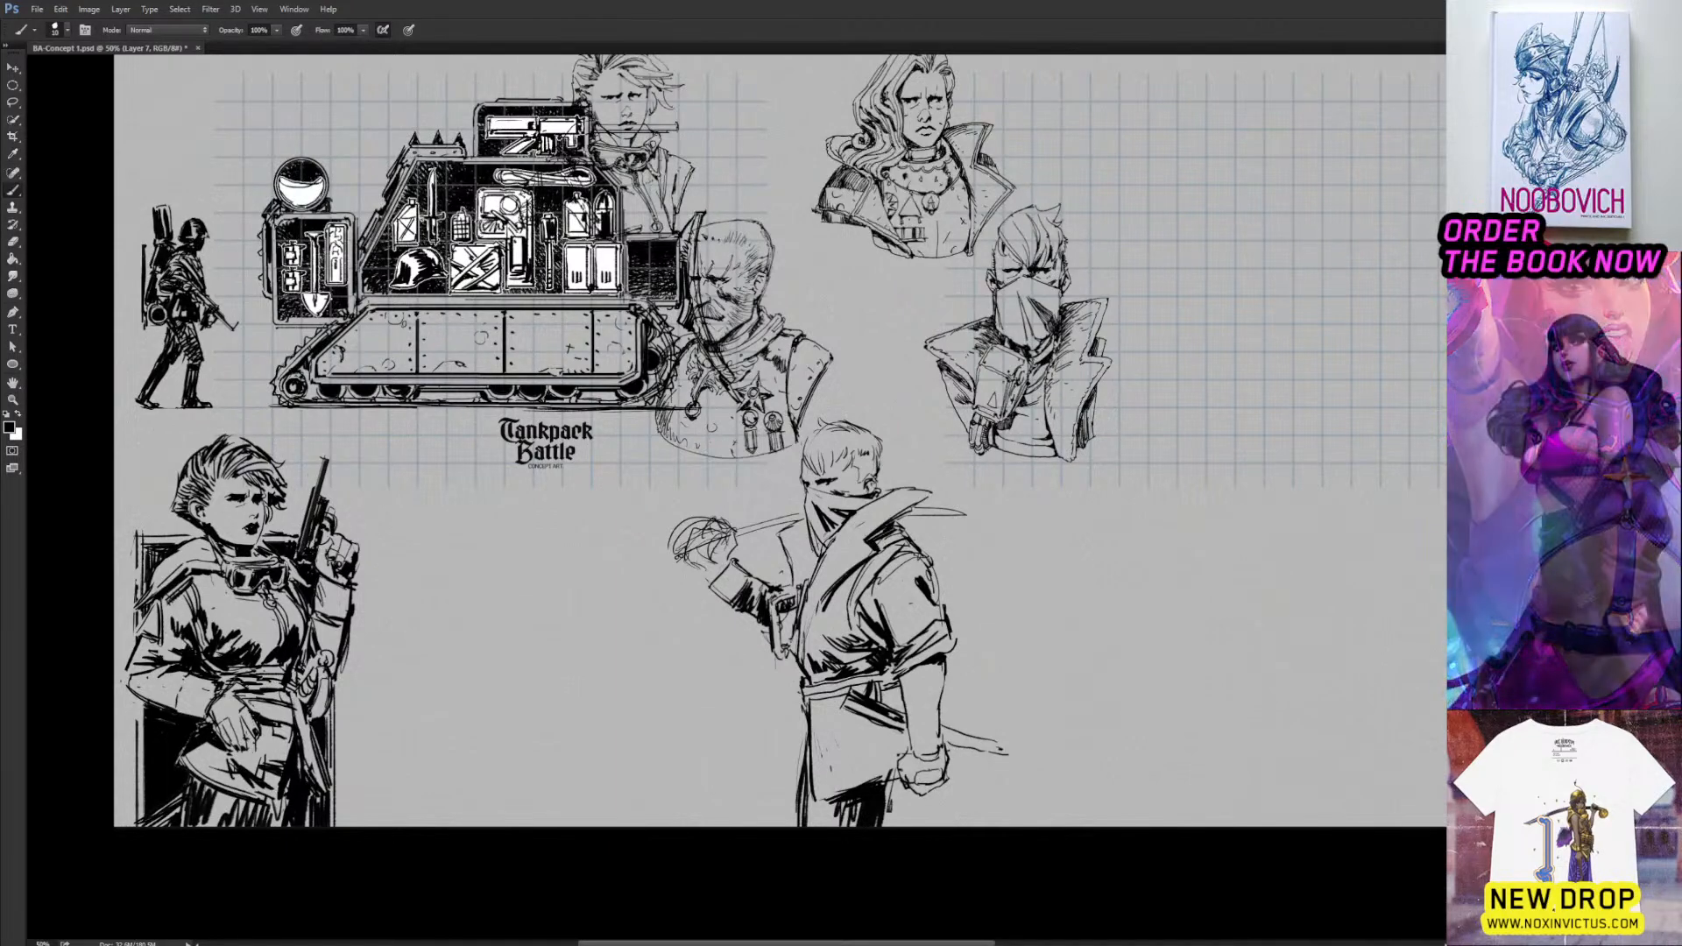
pyautogui.moveTo(896, 776)
pyautogui.mouseDown()
pyautogui.moveTo(886, 828)
pyautogui.moveTo(907, 827)
pyautogui.mouseUp()
pyautogui.moveTo(929, 800); pyautogui.dragTo(922, 831)
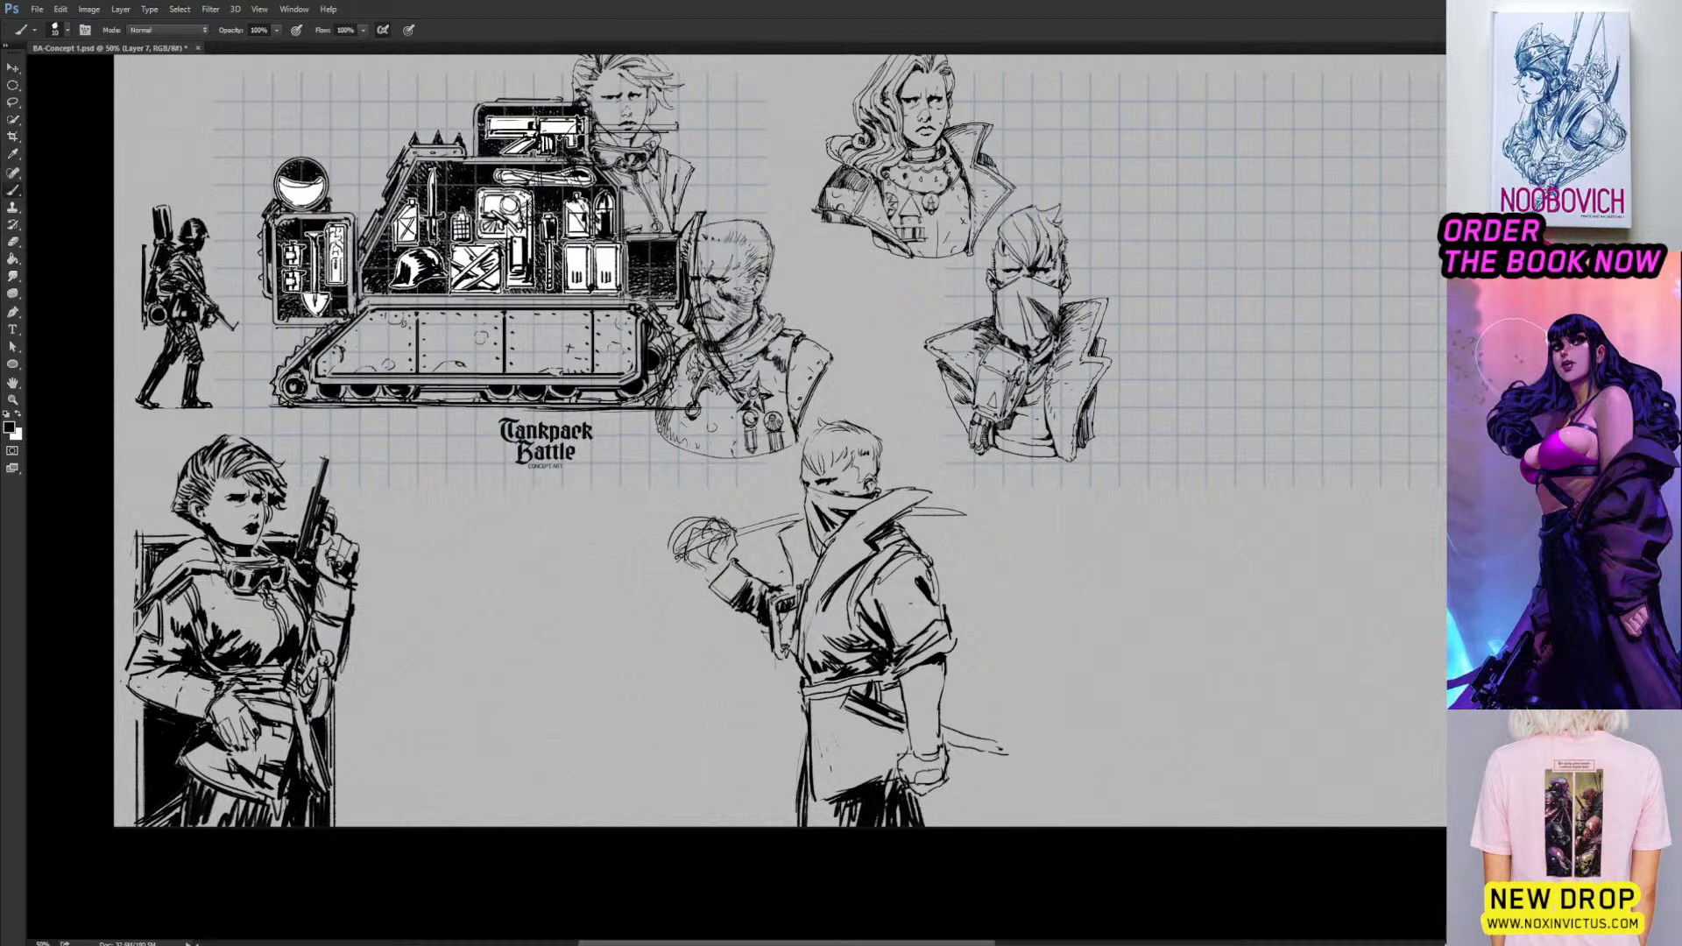
# Ink dark folds on the coat skirt around the sheathed blade and outline a round patch on the near upper sleeve.
pyautogui.moveTo(814, 700); pyautogui.dragTo(837, 724)
pyautogui.moveTo(823, 696)
pyautogui.mouseDown()
pyautogui.moveTo(867, 753)
pyautogui.moveTo(901, 757)
pyautogui.mouseUp()
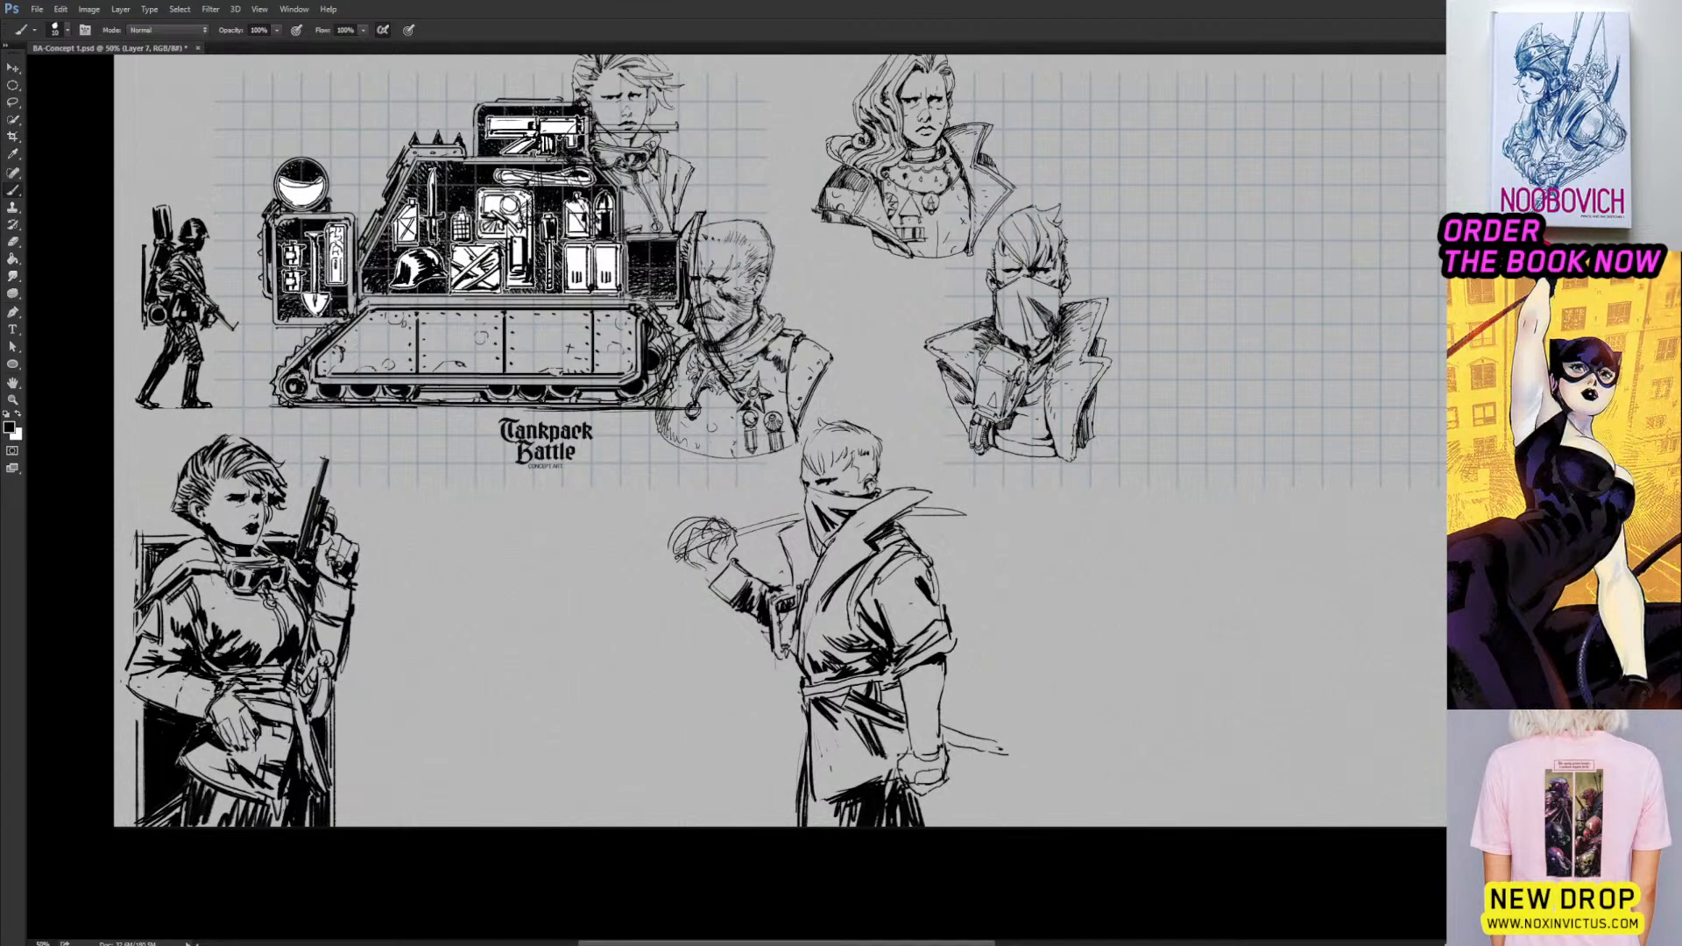
pyautogui.moveTo(890, 687); pyautogui.dragTo(891, 709)
pyautogui.moveTo(905, 687); pyautogui.dragTo(899, 710)
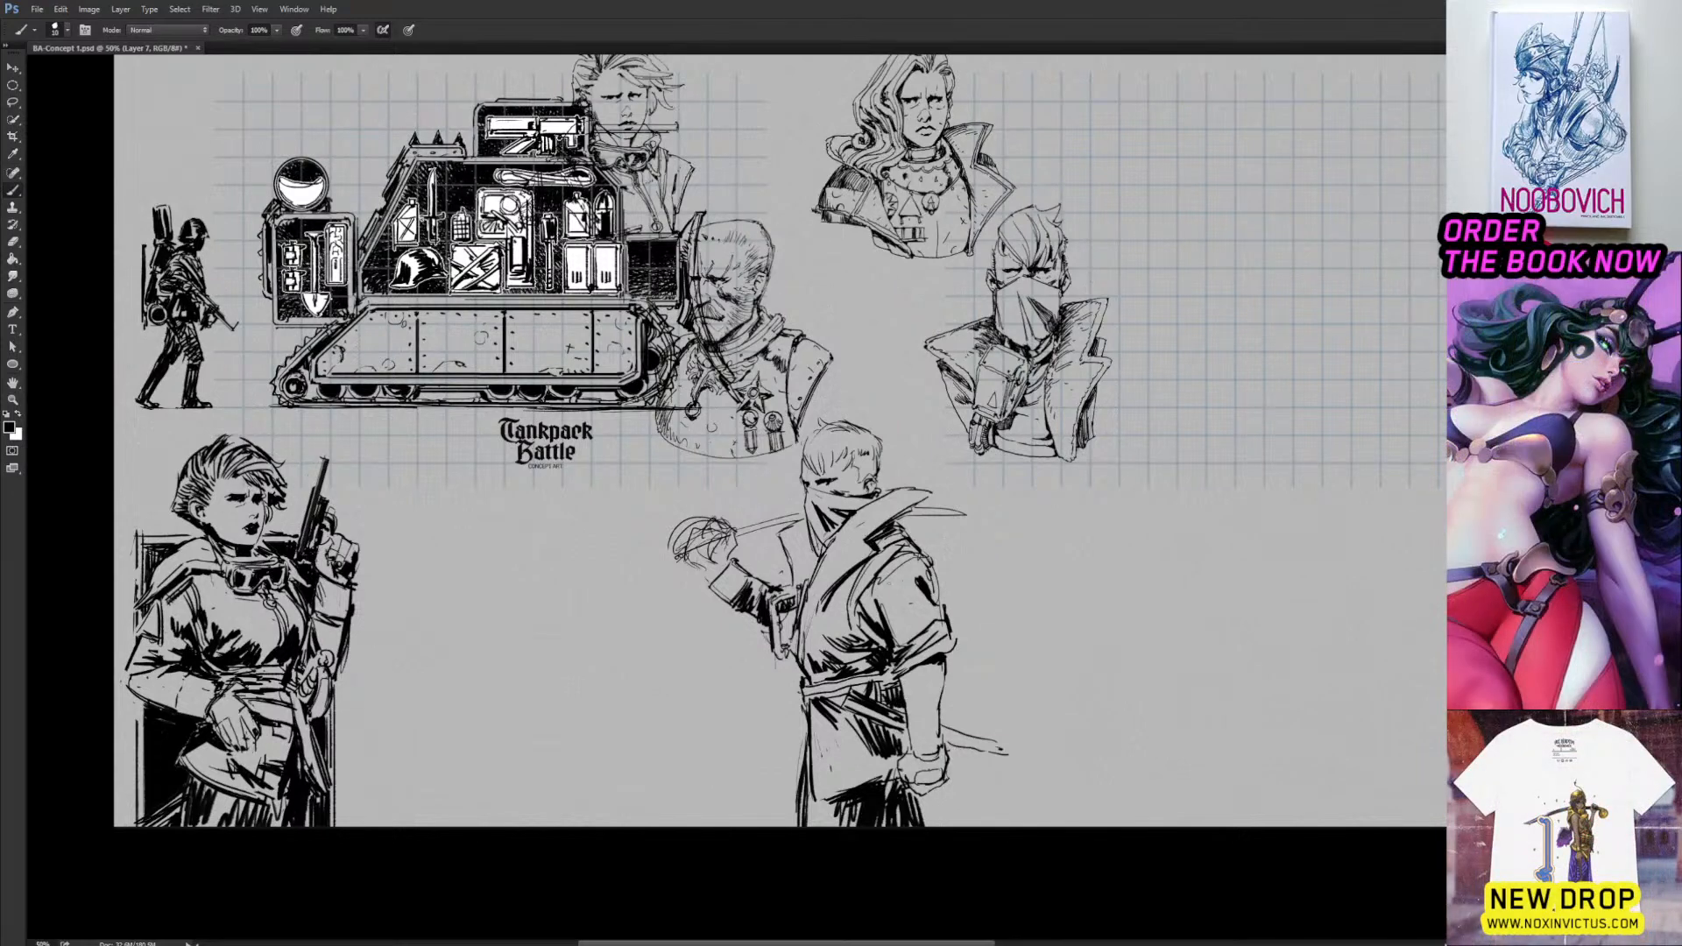
pyautogui.press('e')
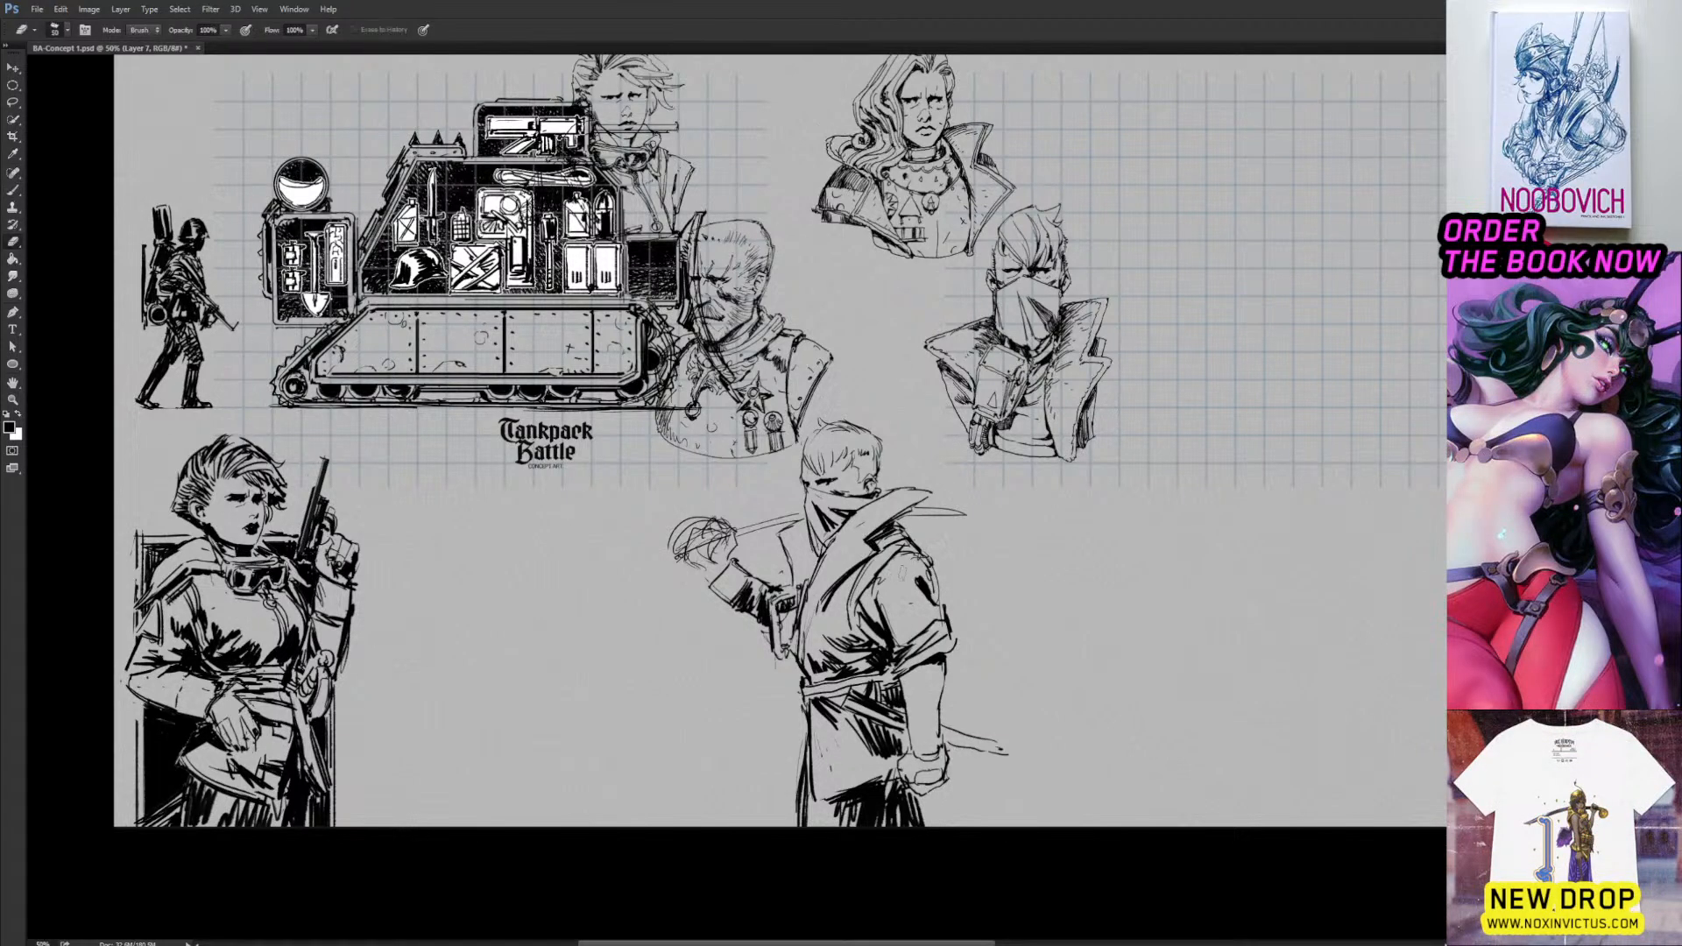
pyautogui.press('b')
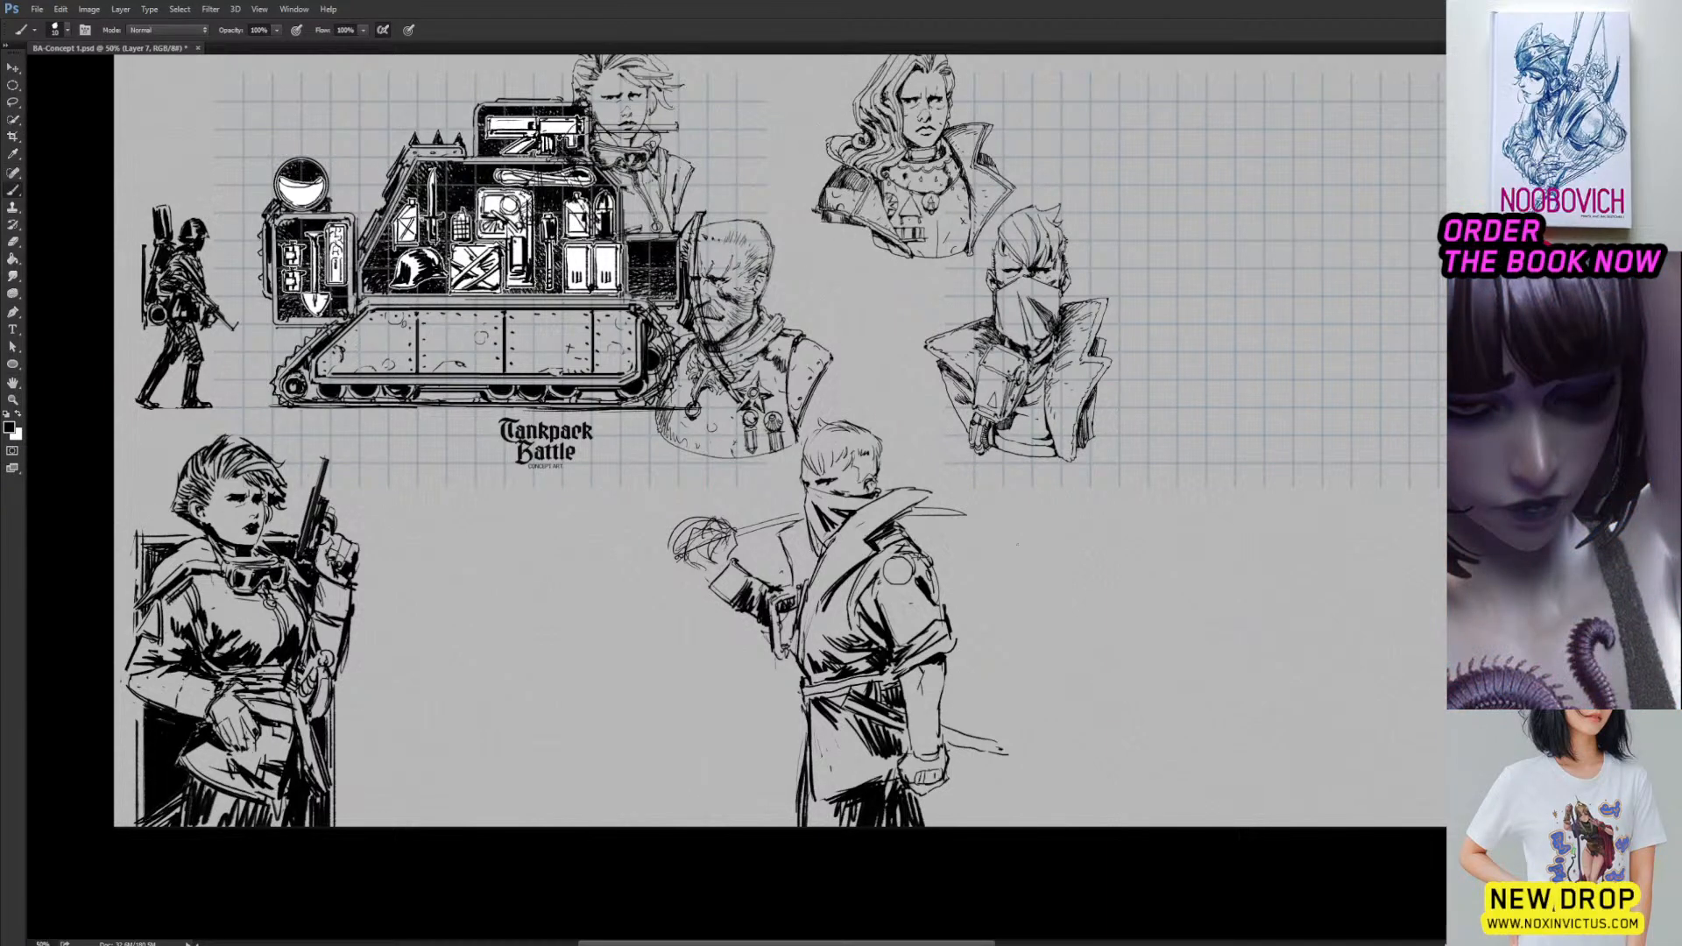
# Erase the scribbled circle around the raised hand and redraw the fingers gripping the sword handle.
pyautogui.press('e')
pyautogui.moveTo(708, 520)
pyautogui.mouseDown()
pyautogui.moveTo(694, 548)
pyautogui.moveTo(721, 530)
pyautogui.moveTo(713, 560)
pyautogui.moveTo(726, 531)
pyautogui.mouseUp()
pyautogui.press('b')
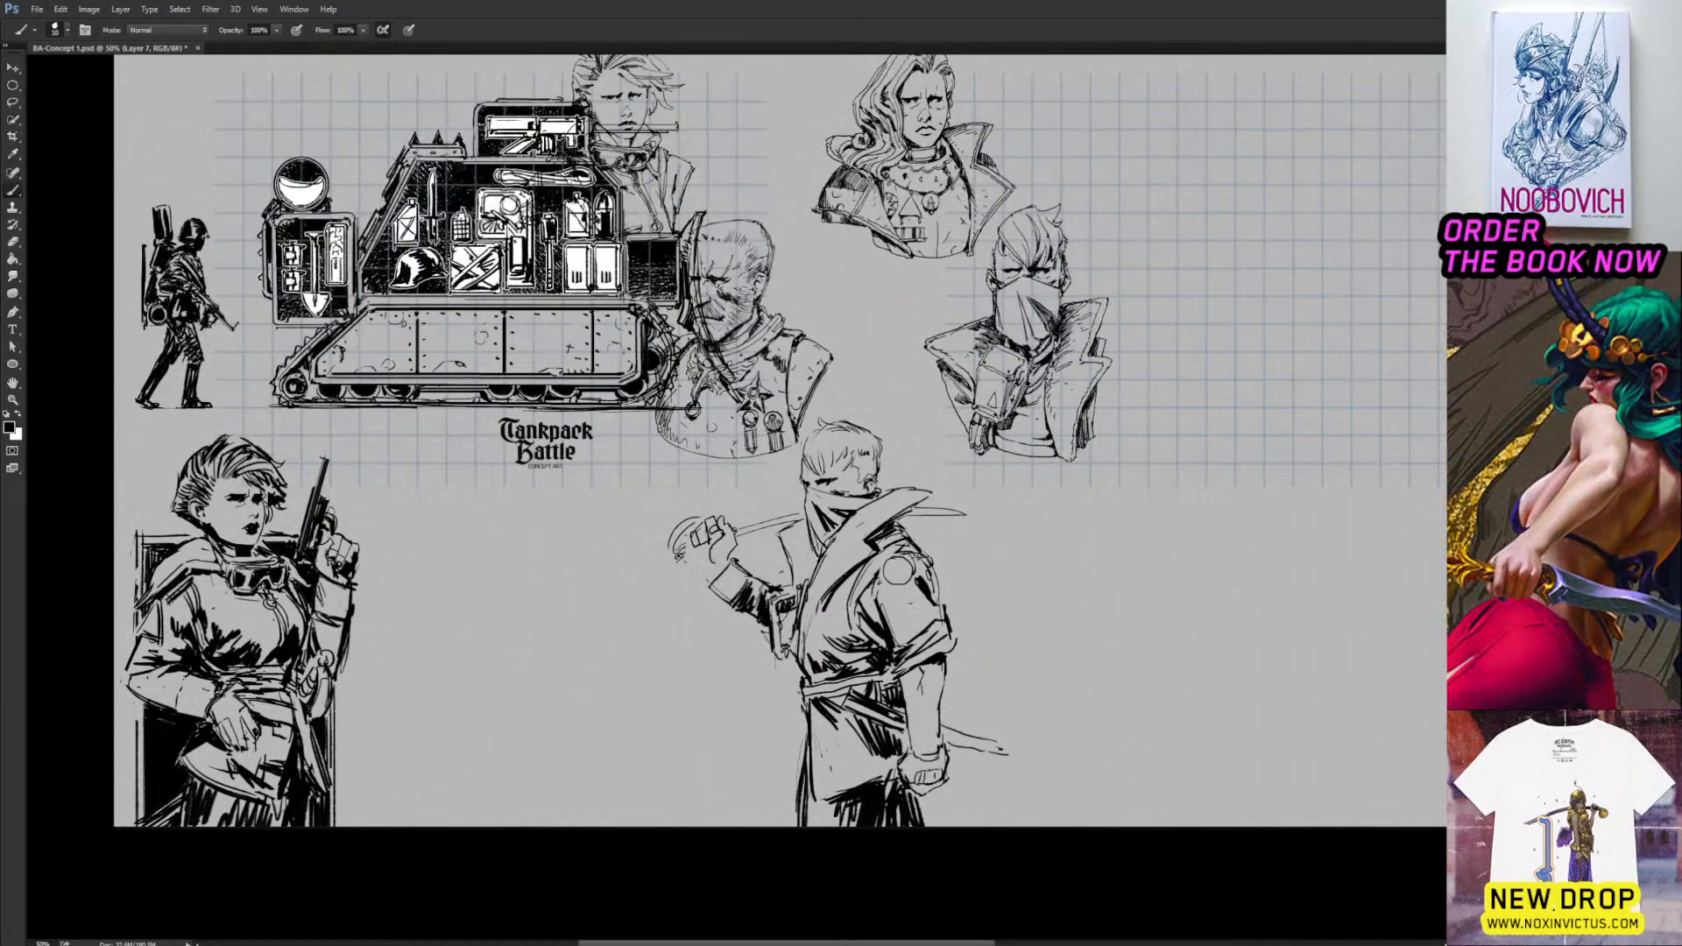
pyautogui.moveTo(692, 552)
pyautogui.mouseDown()
pyautogui.moveTo(703, 573)
pyautogui.moveTo(714, 547)
pyautogui.mouseUp()
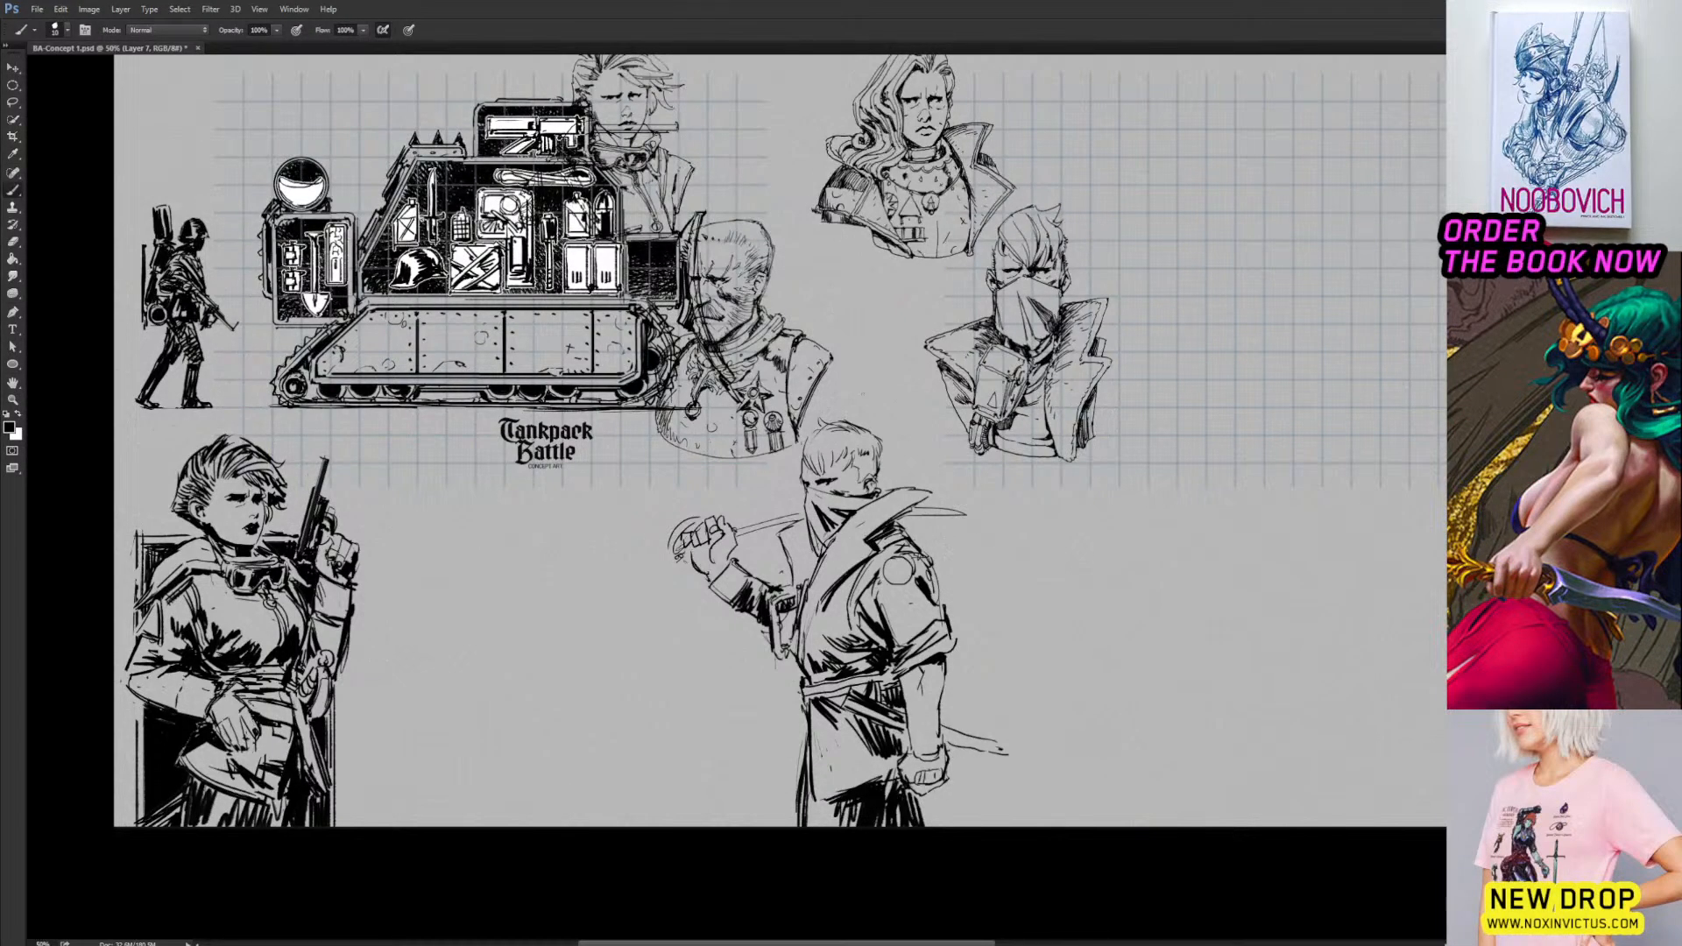
# Draw a curved hand guard arching around the swordsman's raised fist on the sword handle.
pyautogui.moveTo(671, 568)
pyautogui.mouseDown()
pyautogui.moveTo(714, 542)
pyautogui.moveTo(710, 512)
pyautogui.moveTo(747, 539)
pyautogui.mouseUp()
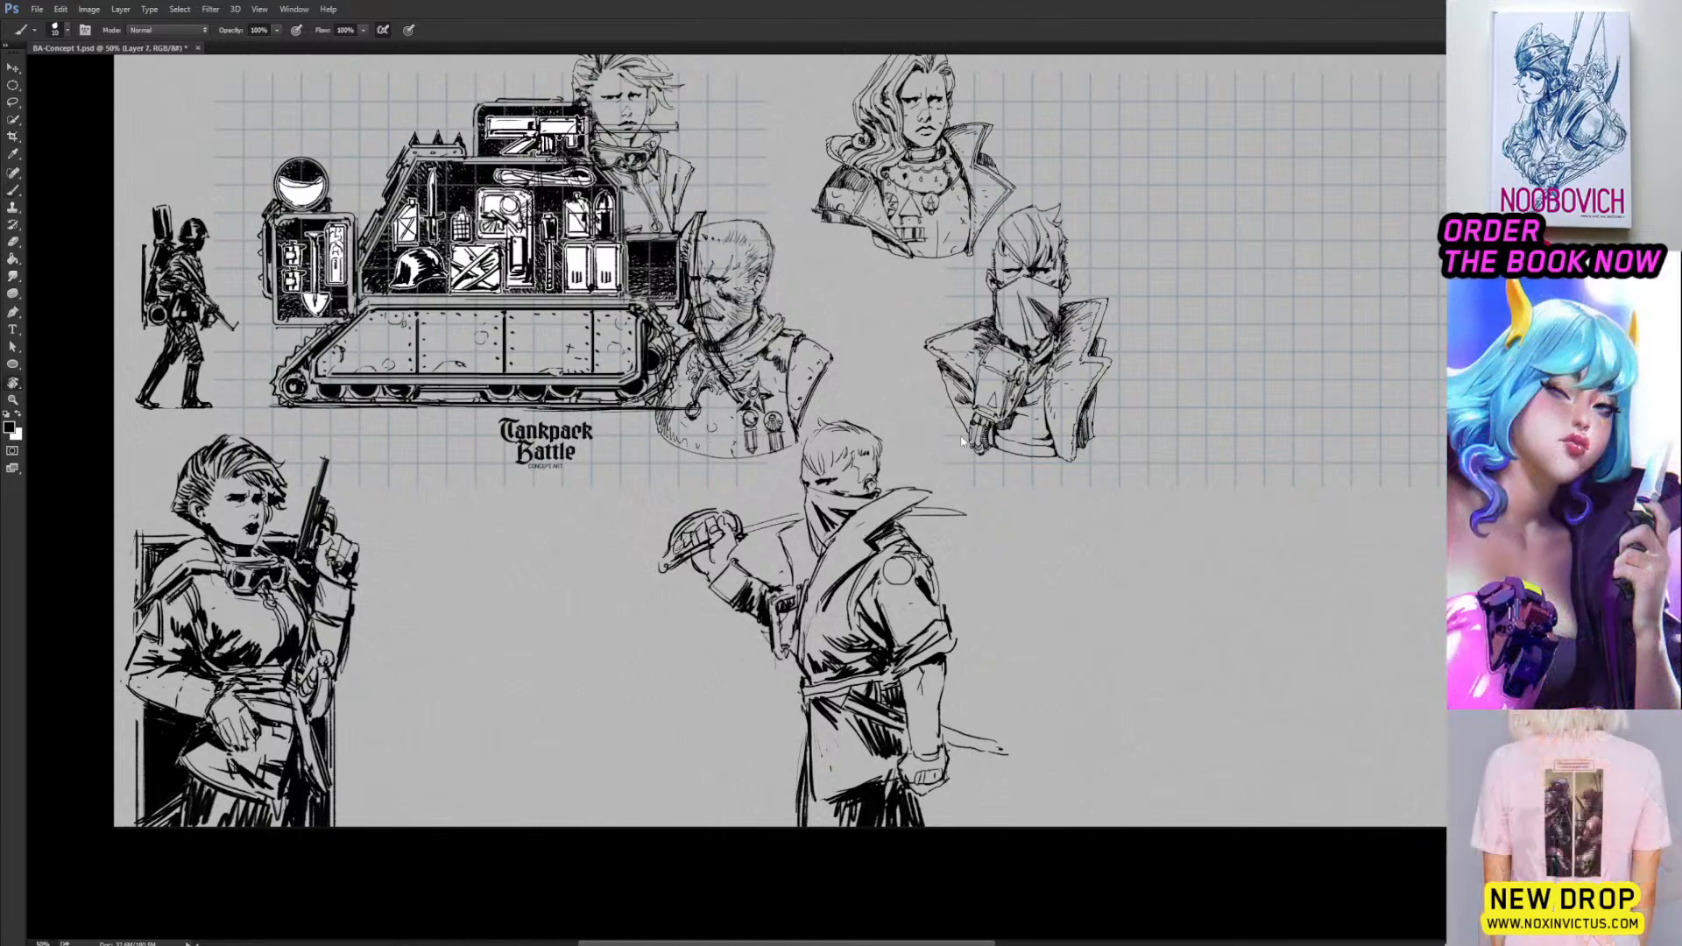
pyautogui.press('r')
pyautogui.moveTo(998, 471); pyautogui.dragTo(949, 344)
pyautogui.press('b')
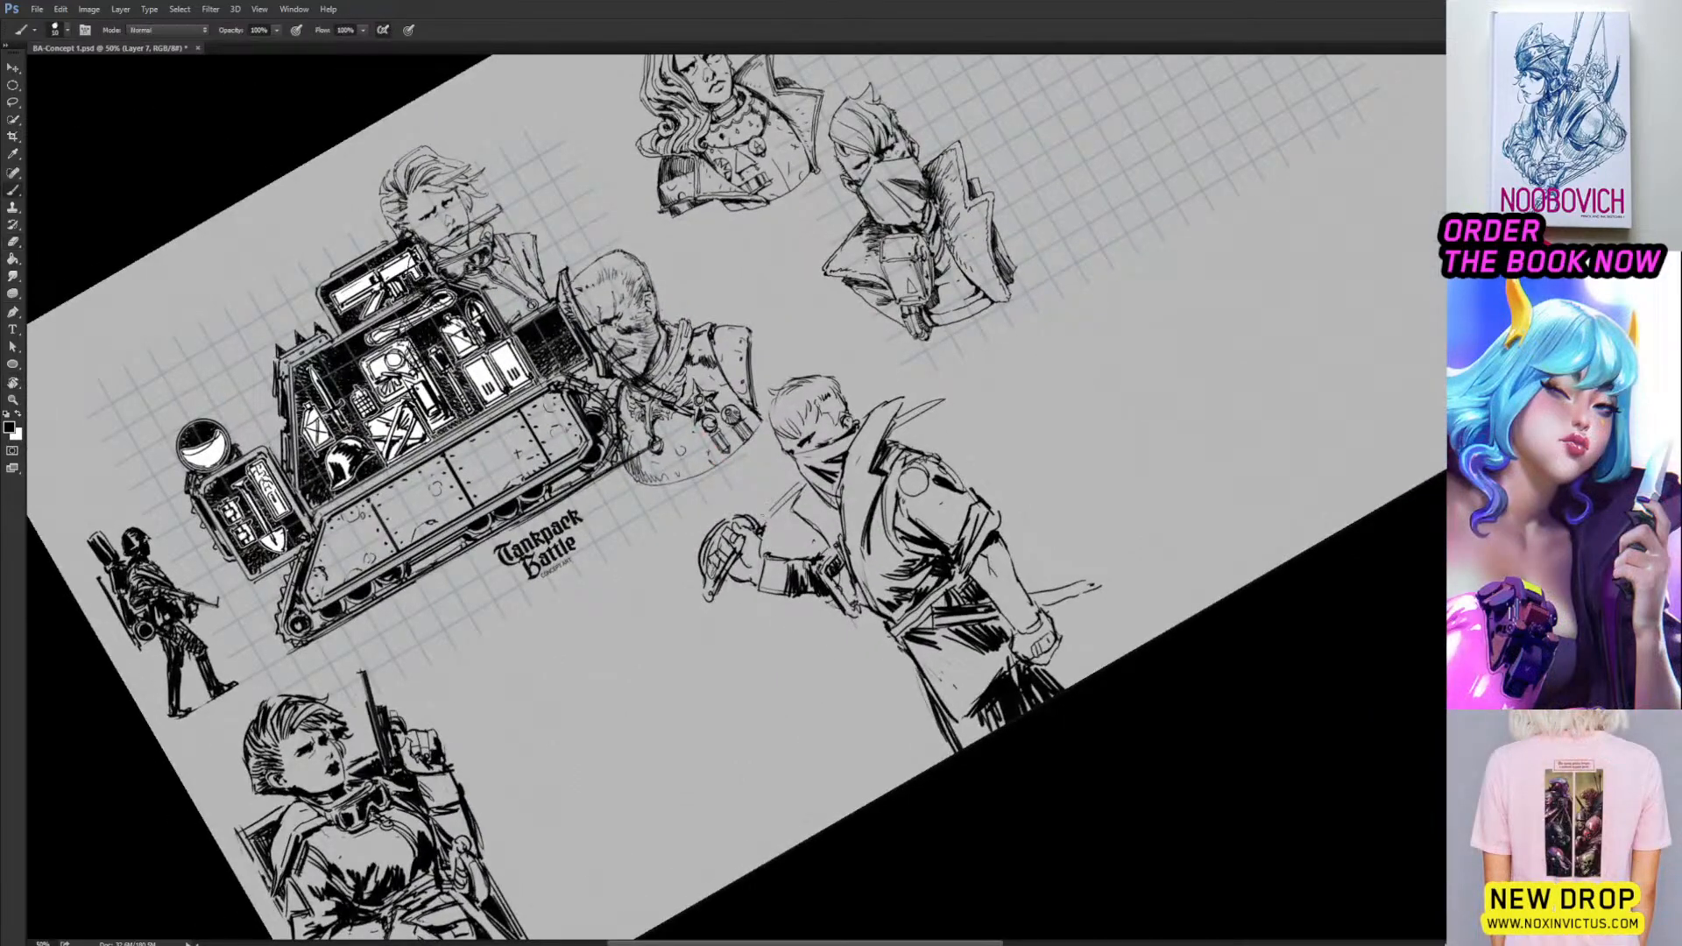
pyautogui.press('e')
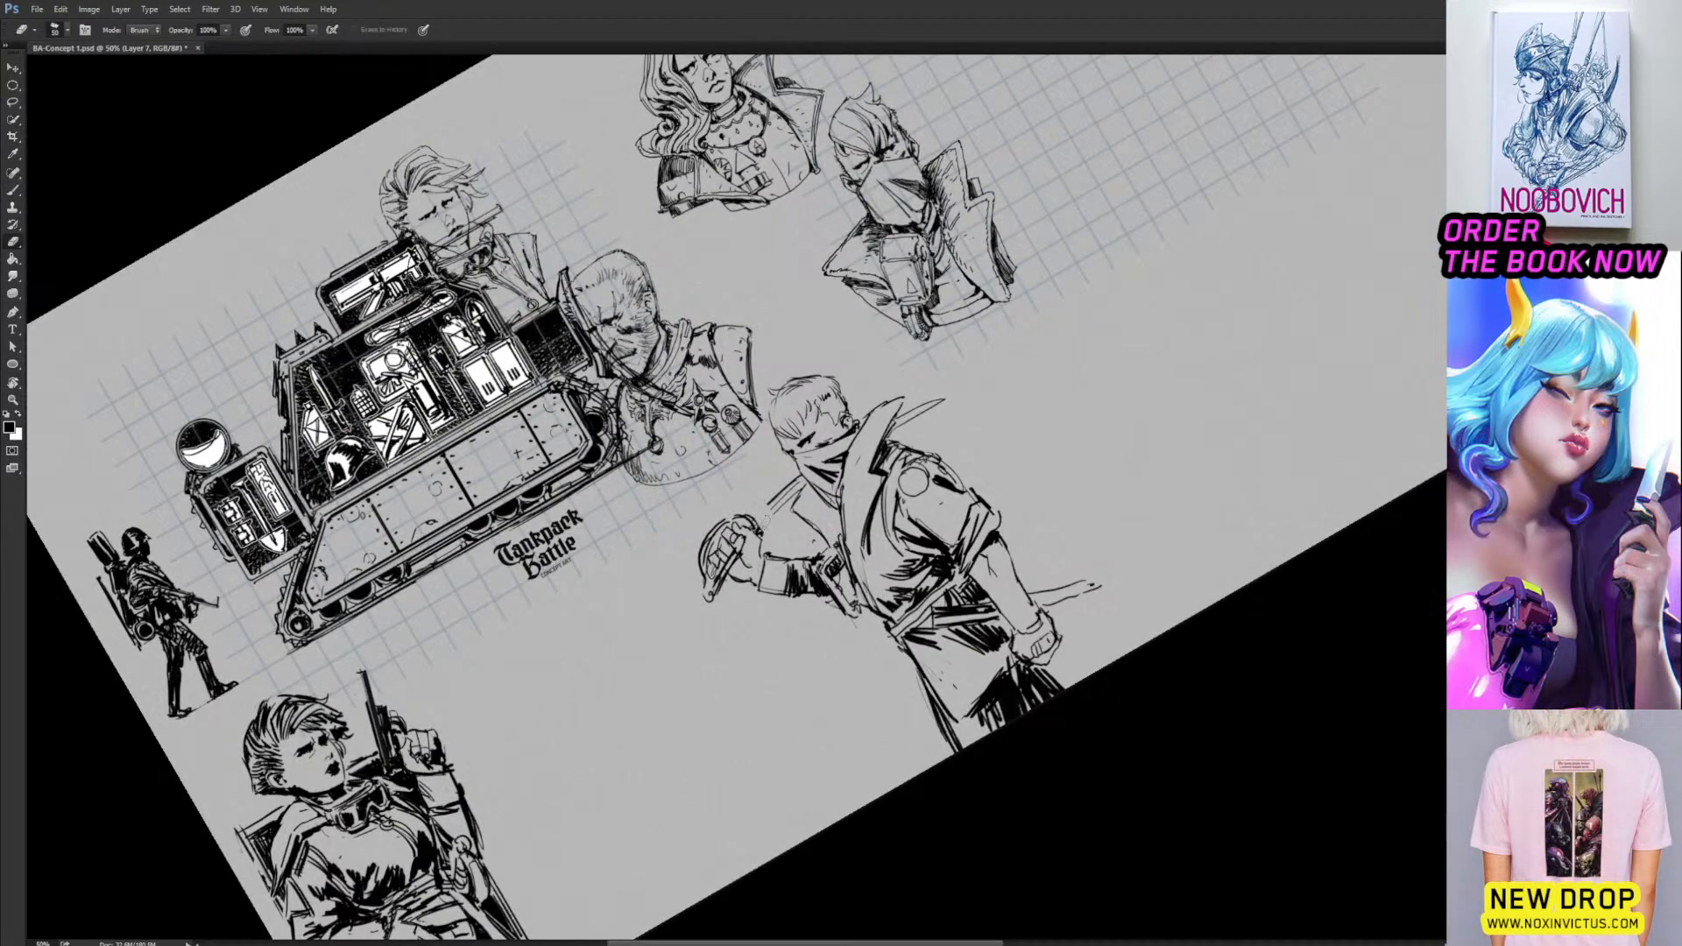
pyautogui.press('r')
pyautogui.moveTo(276, 754); pyautogui.dragTo(209, 489)
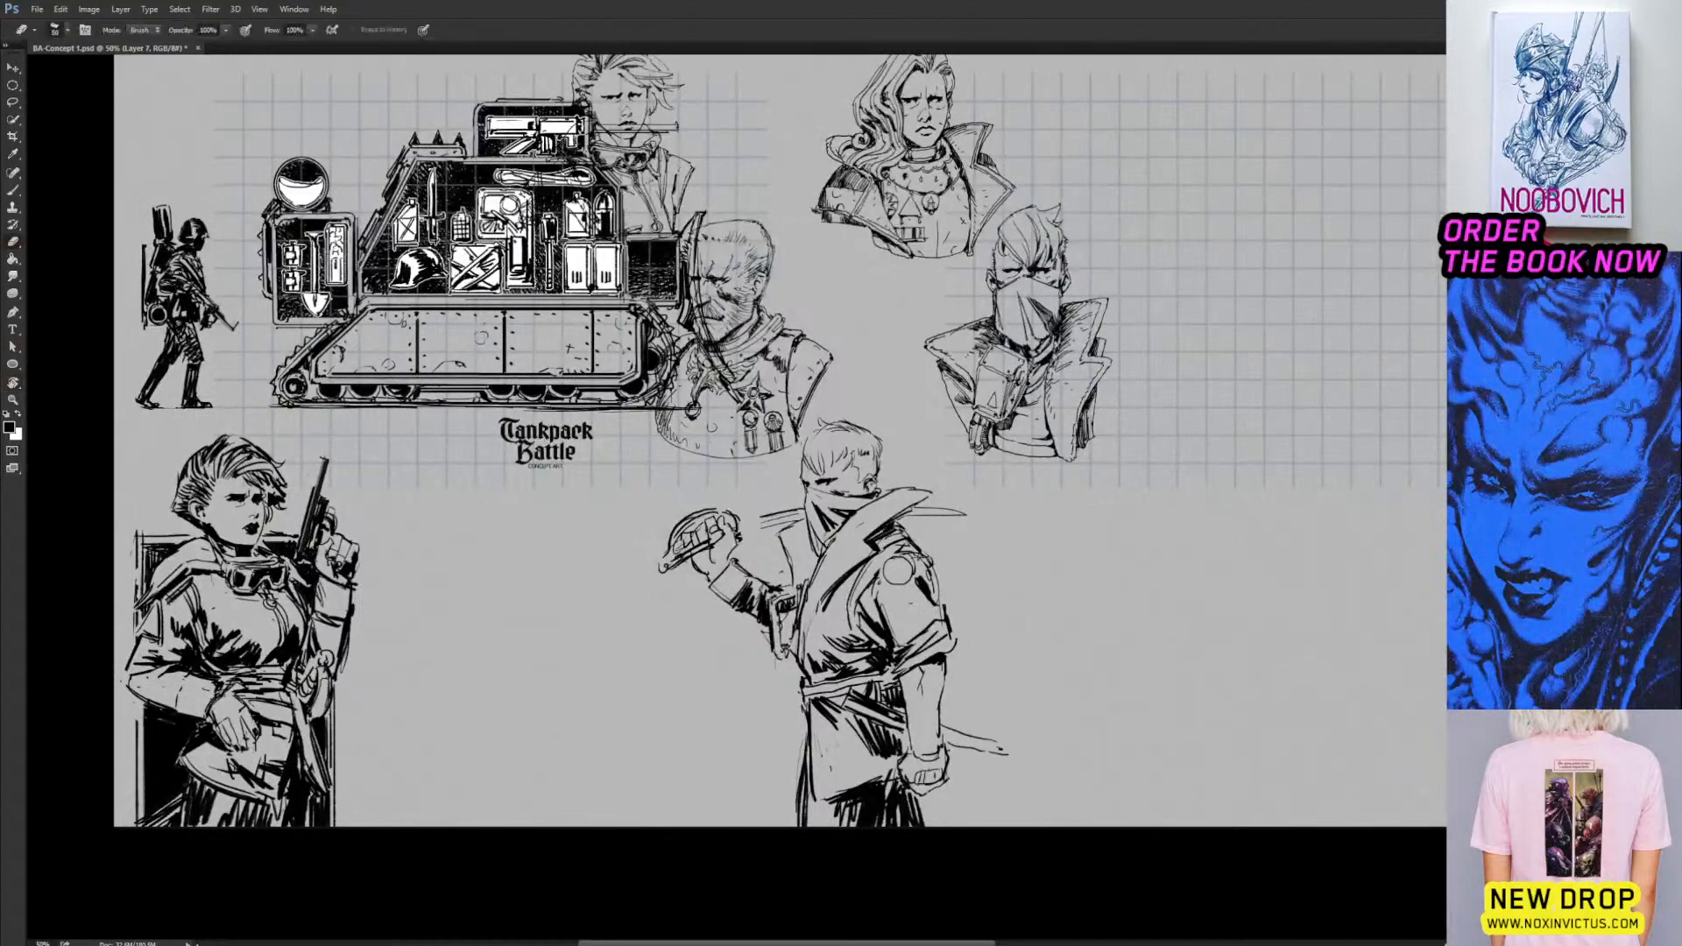
# Select the raised hand and forearm with the lasso and shift them slightly down and toward the torso.
pyautogui.press('l')
pyautogui.moveTo(756, 554)
pyautogui.mouseDown()
pyautogui.moveTo(714, 497)
pyautogui.moveTo(634, 585)
pyautogui.moveTo(755, 633)
pyautogui.mouseUp()
pyautogui.press('v')
pyautogui.moveTo(710, 570); pyautogui.dragTo(777, 648)
pyautogui.hotkey('ctrl', 'd')
# Erase the old sword line between fist and collar and redraw the handle as two parallel strokes.
pyautogui.press('e')
pyautogui.press('b')
pyautogui.press('r')
pyautogui.moveTo(1021, 456); pyautogui.dragTo(972, 331)
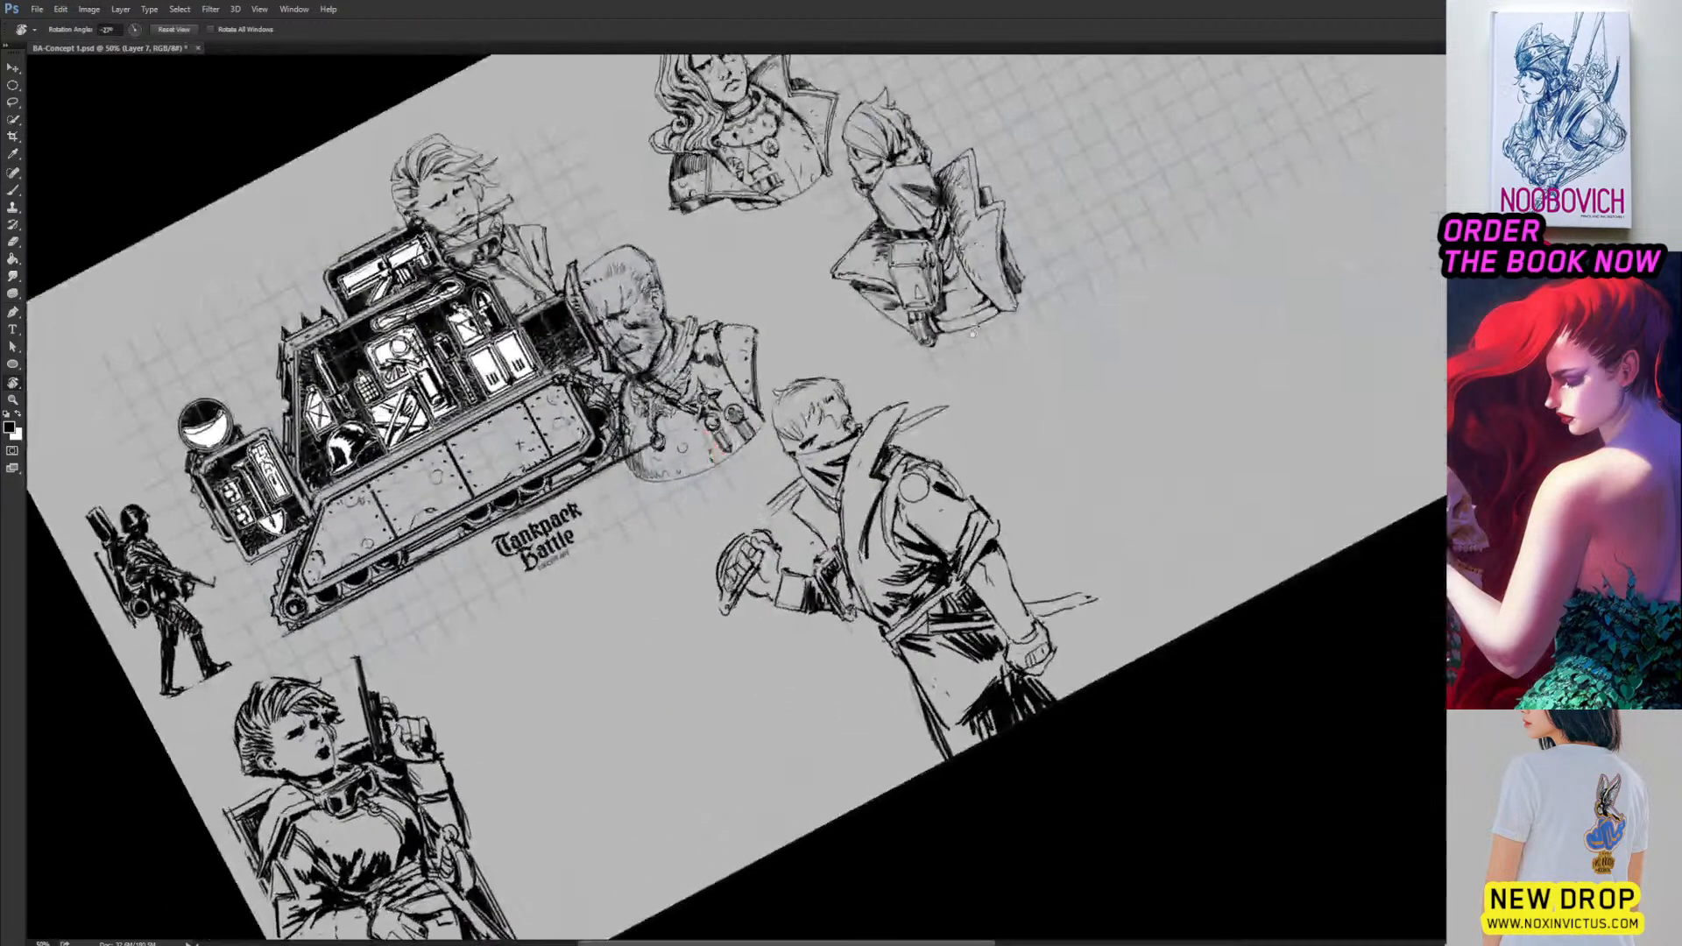
pyautogui.press('e')
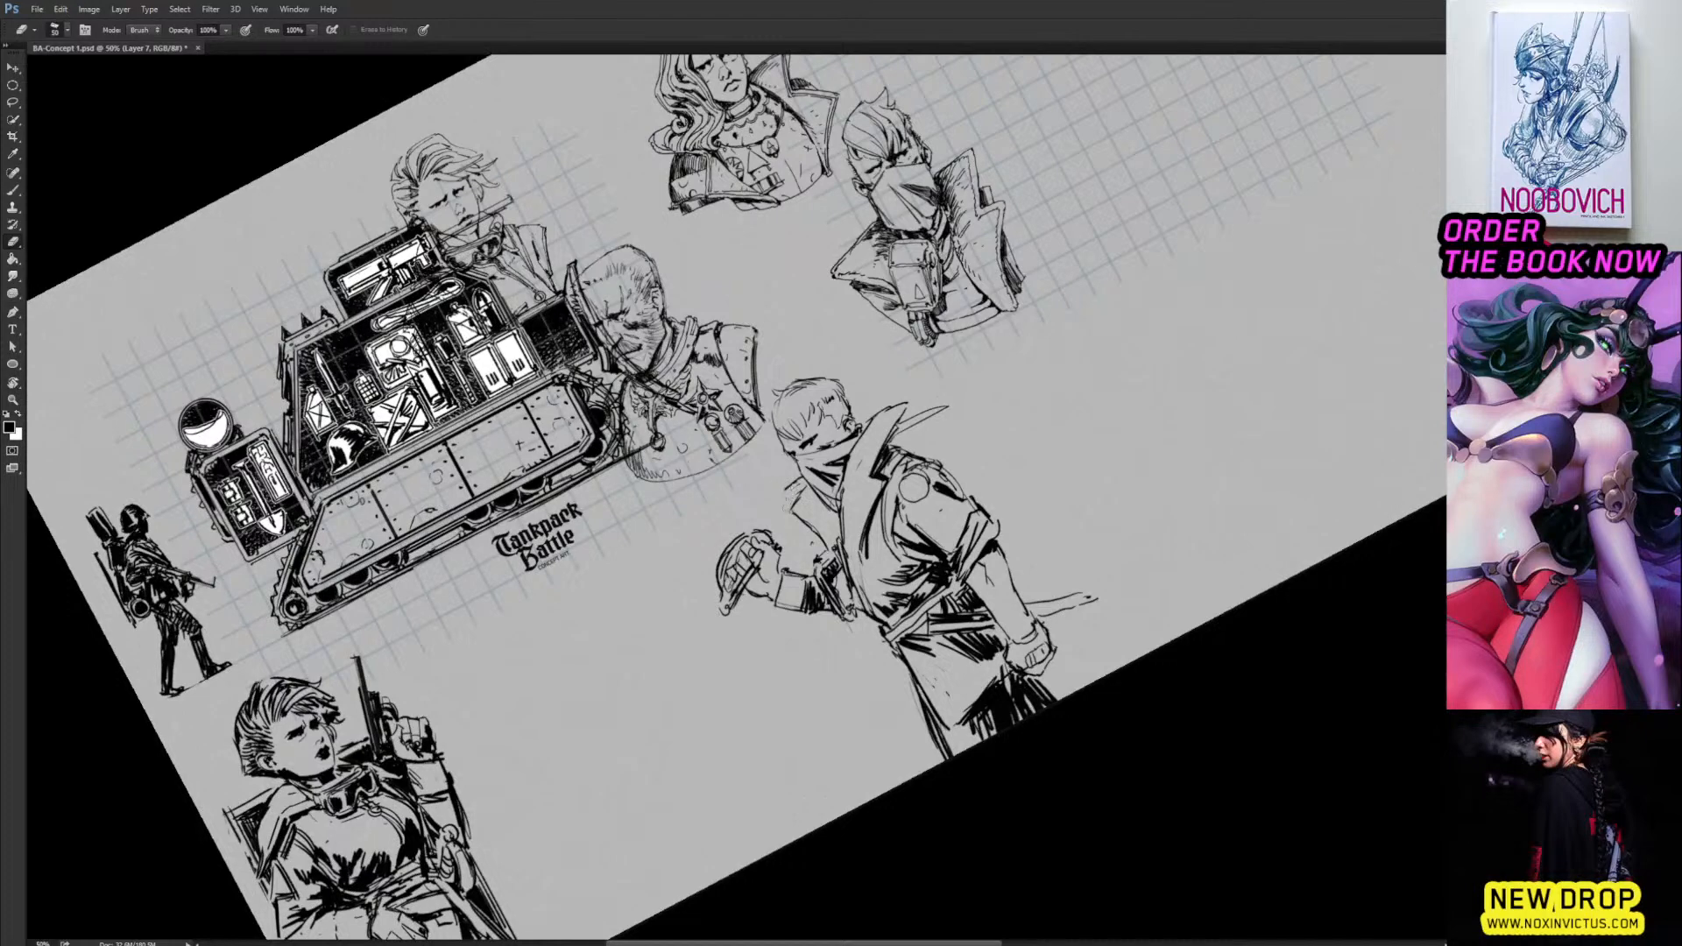
pyautogui.moveTo(794, 509); pyautogui.dragTo(796, 484)
pyautogui.press('b')
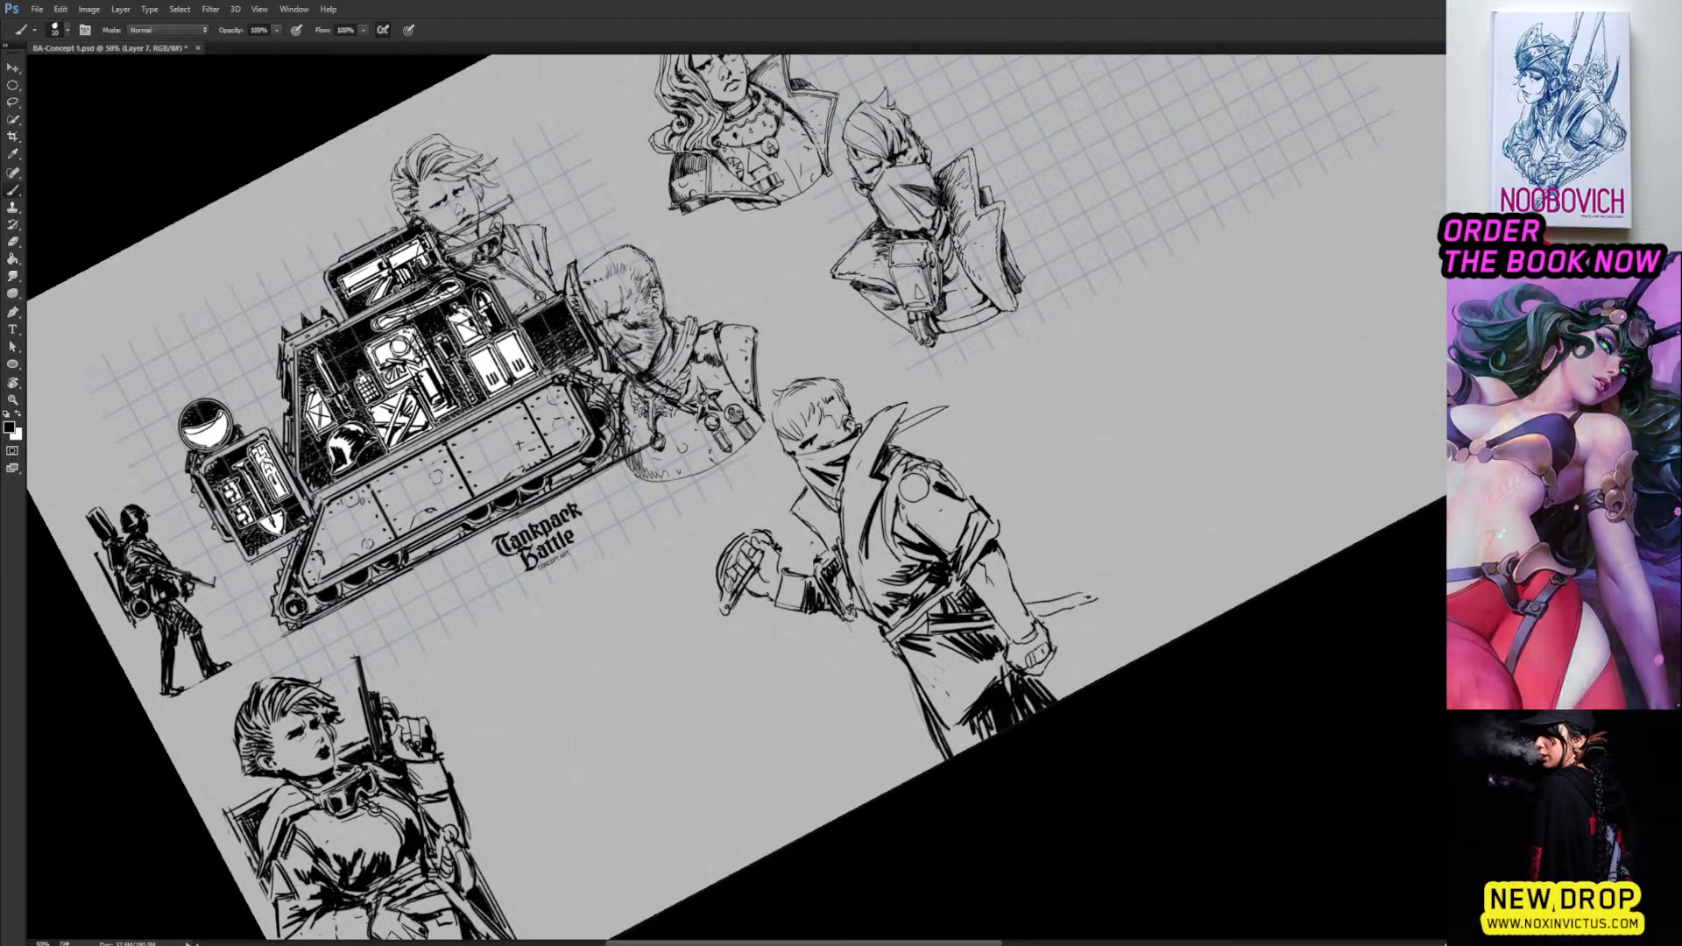
pyautogui.moveTo(794, 525)
pyautogui.mouseDown()
pyautogui.moveTo(775, 547)
pyautogui.moveTo(764, 531)
pyautogui.moveTo(771, 546)
pyautogui.mouseUp()
pyautogui.moveTo(801, 520); pyautogui.dragTo(780, 538)
# Erase the blade tip behind the collar and redraw it longer, in line with the new handle.
pyautogui.press('e')
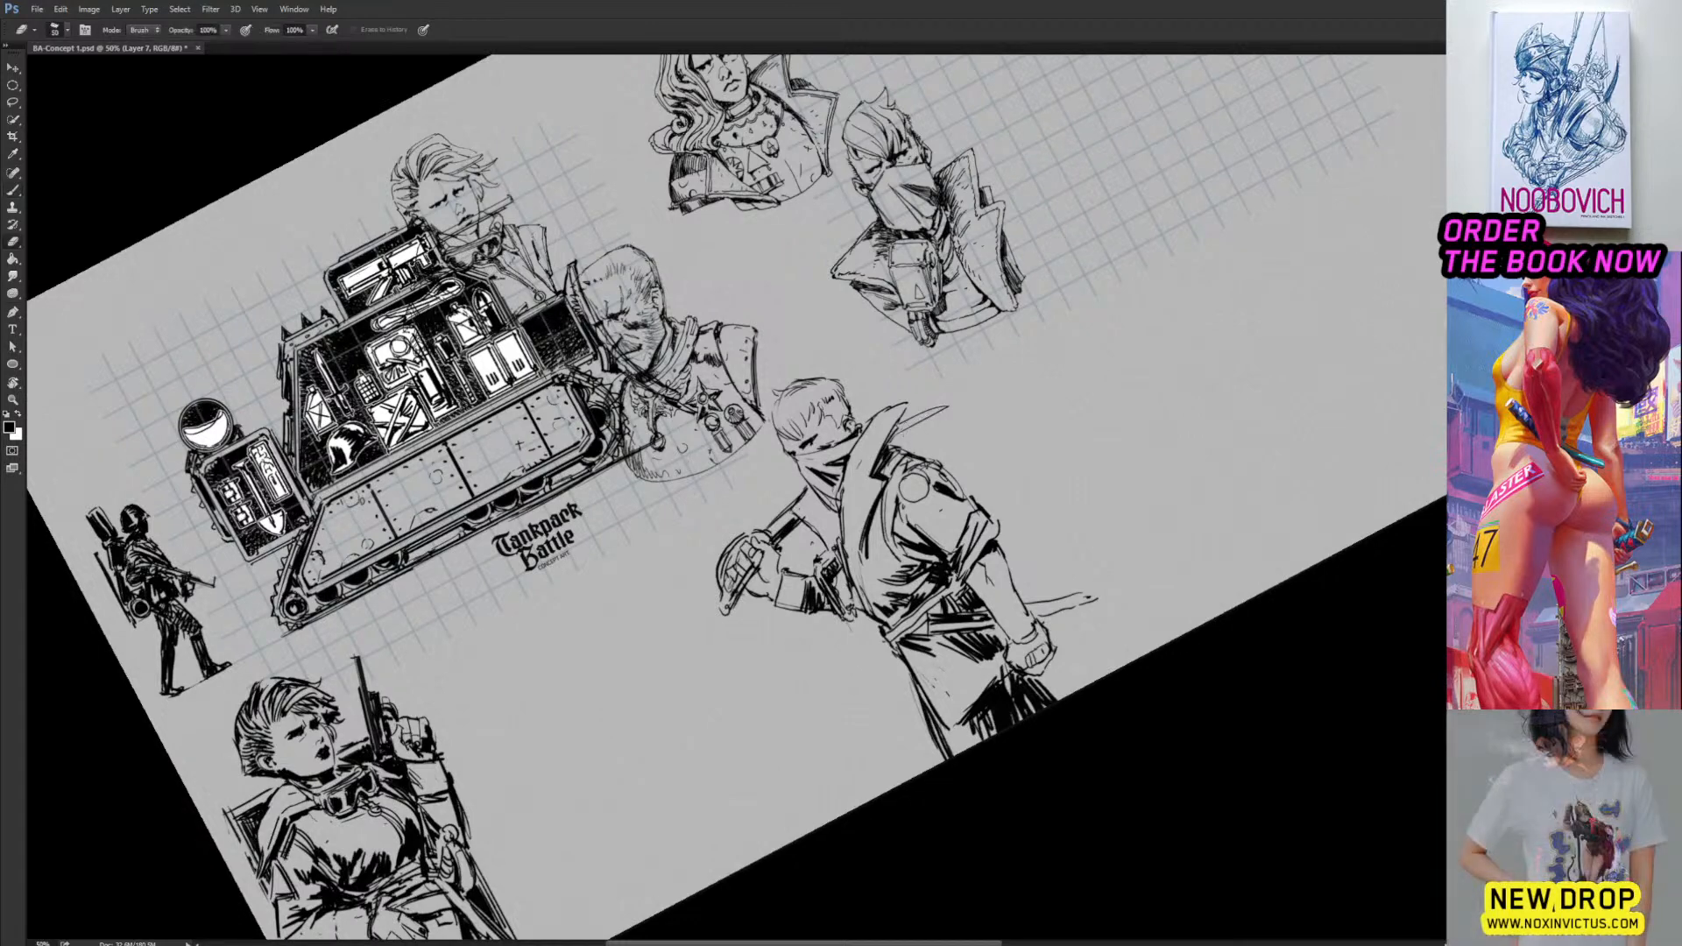
pyautogui.moveTo(895, 433)
pyautogui.mouseDown()
pyautogui.moveTo(948, 407)
pyautogui.moveTo(915, 433)
pyautogui.mouseUp()
pyautogui.press('b')
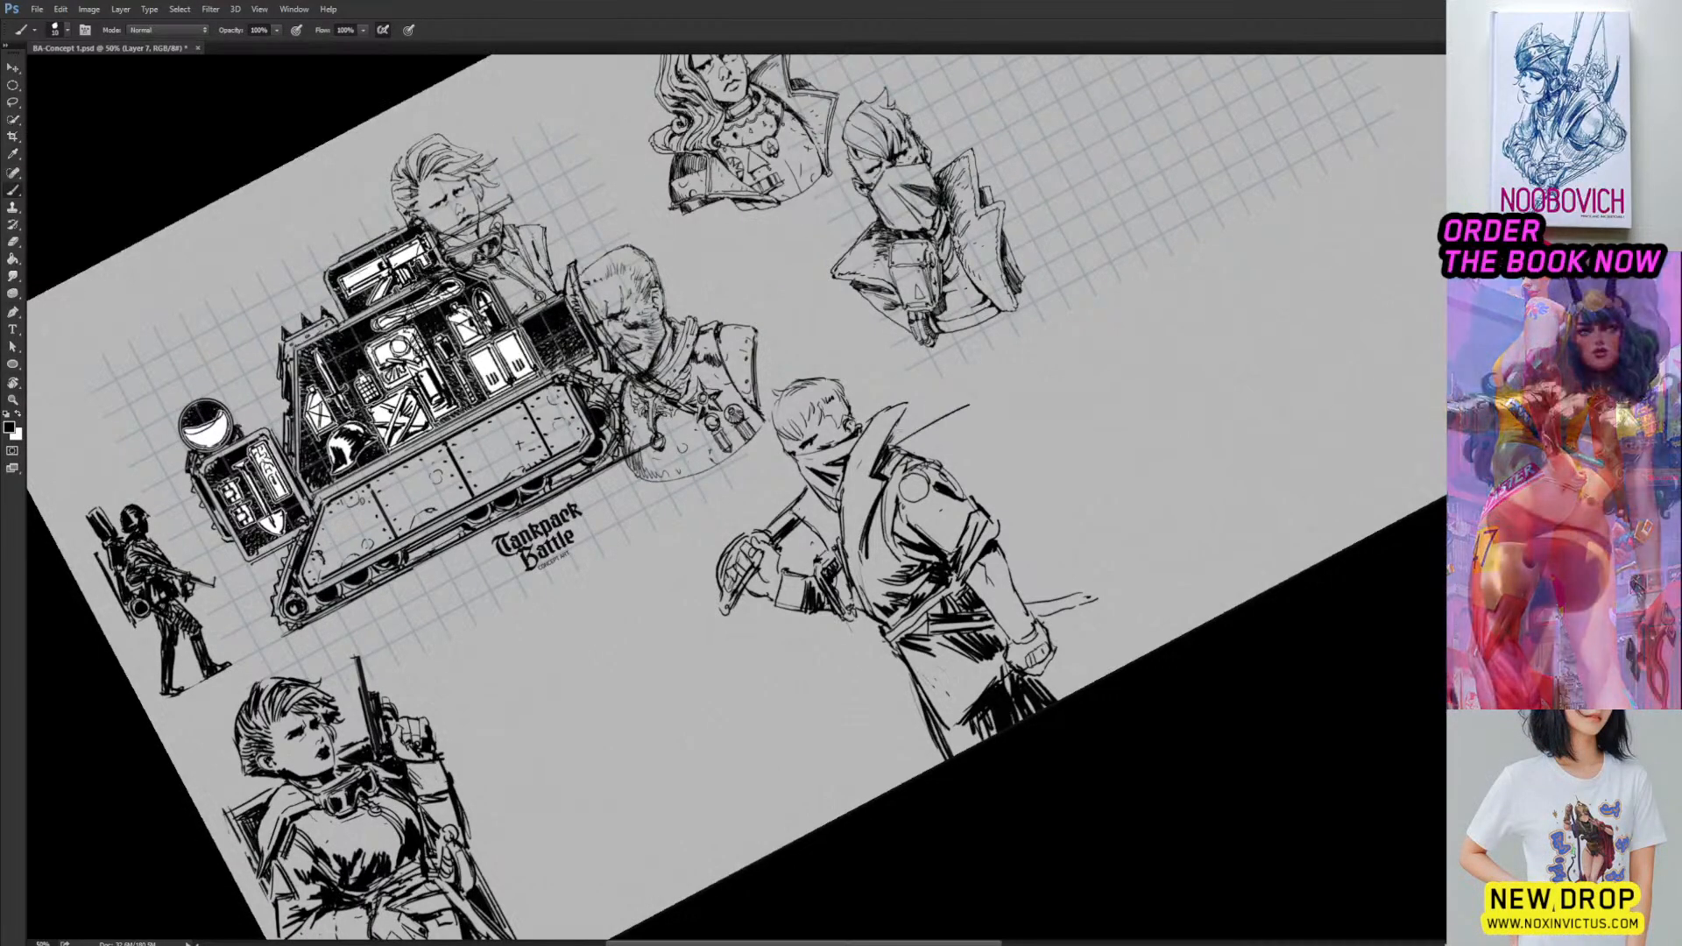
pyautogui.press('r')
pyautogui.moveTo(1069, 342); pyautogui.dragTo(1107, 498)
pyautogui.press('b')
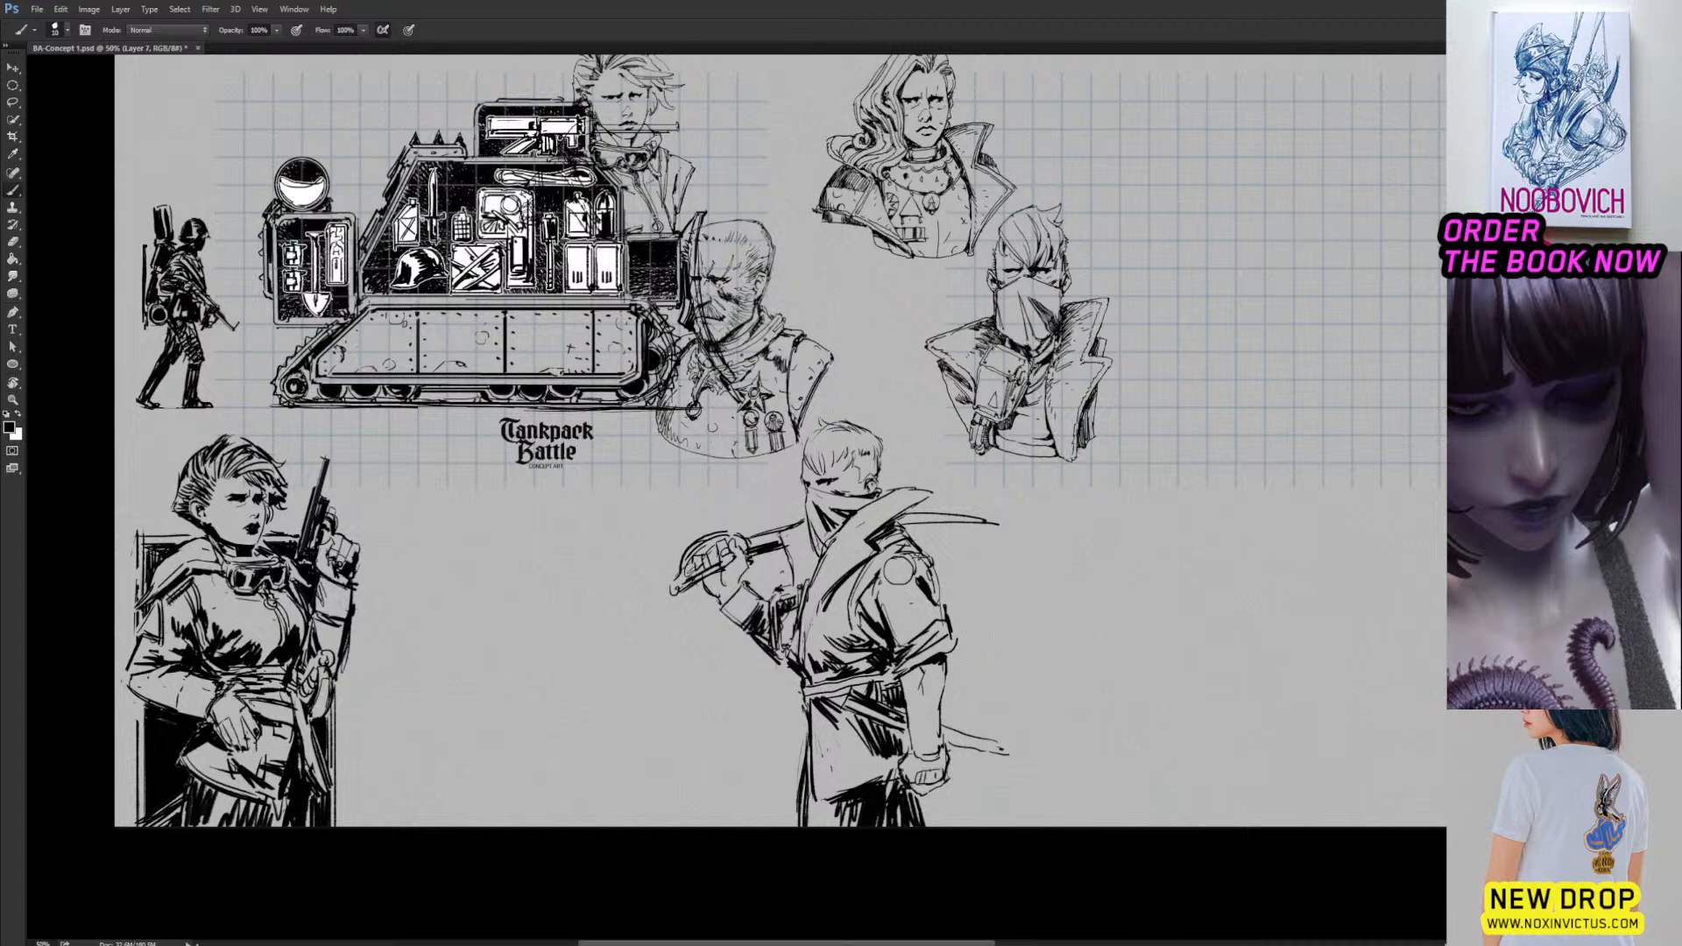
# Extend the tip of the sheathed blade behind the lowered hand.
pyautogui.press('e')
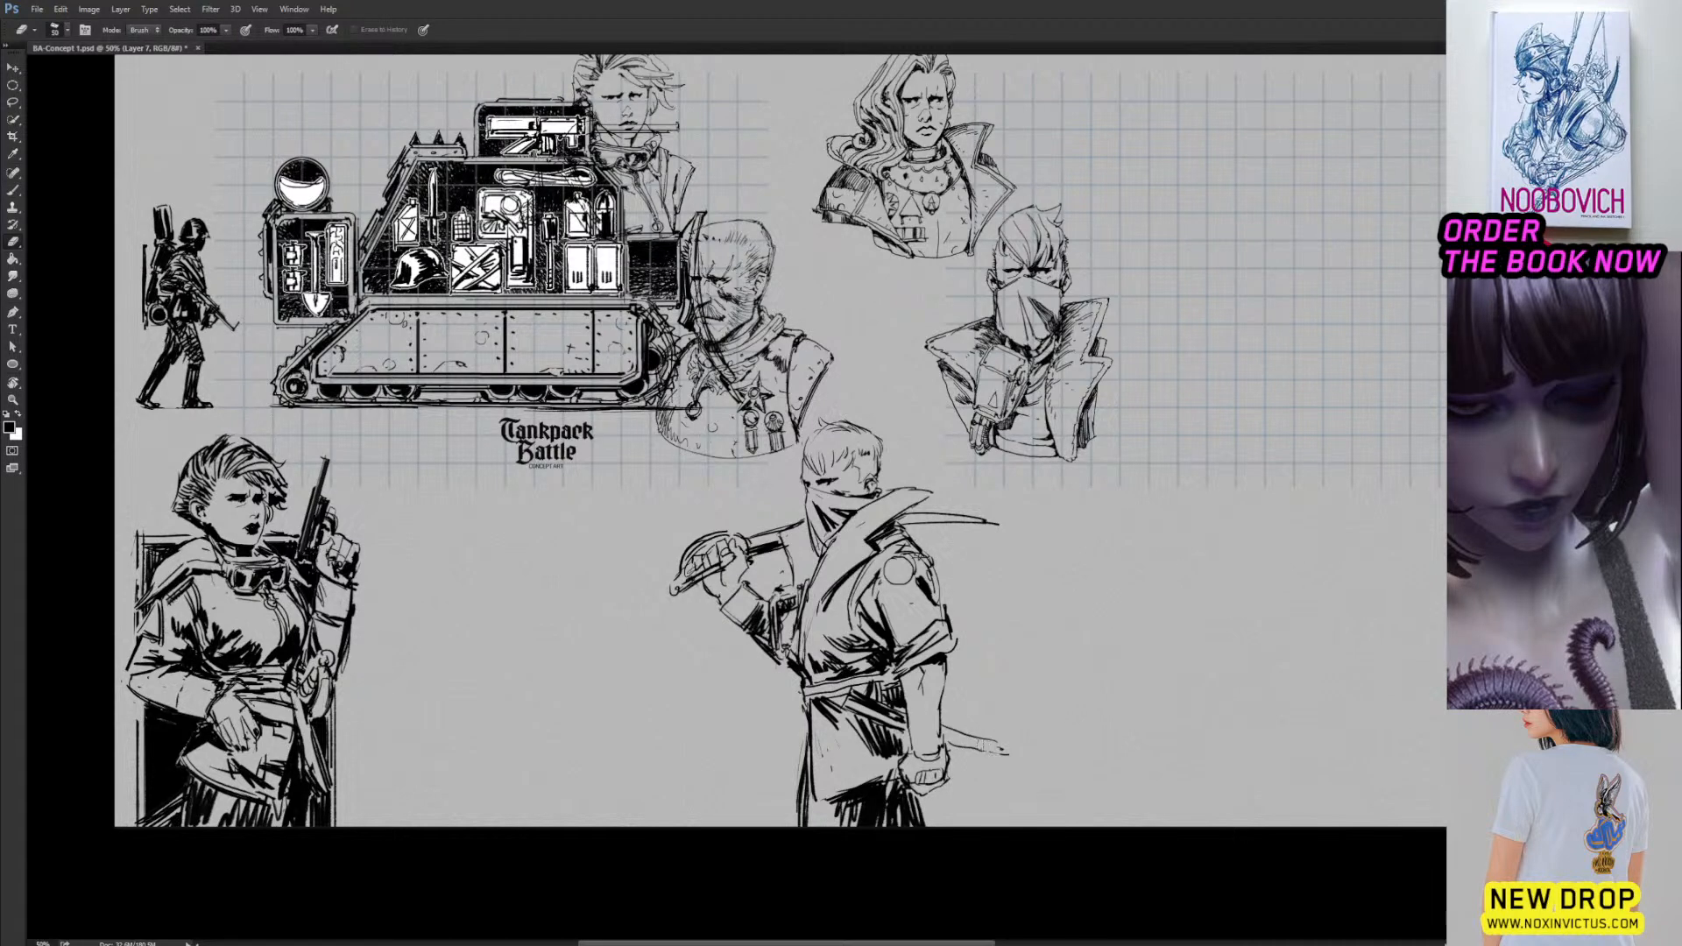
pyautogui.press('b')
pyautogui.moveTo(991, 746); pyautogui.dragTo(1035, 750)
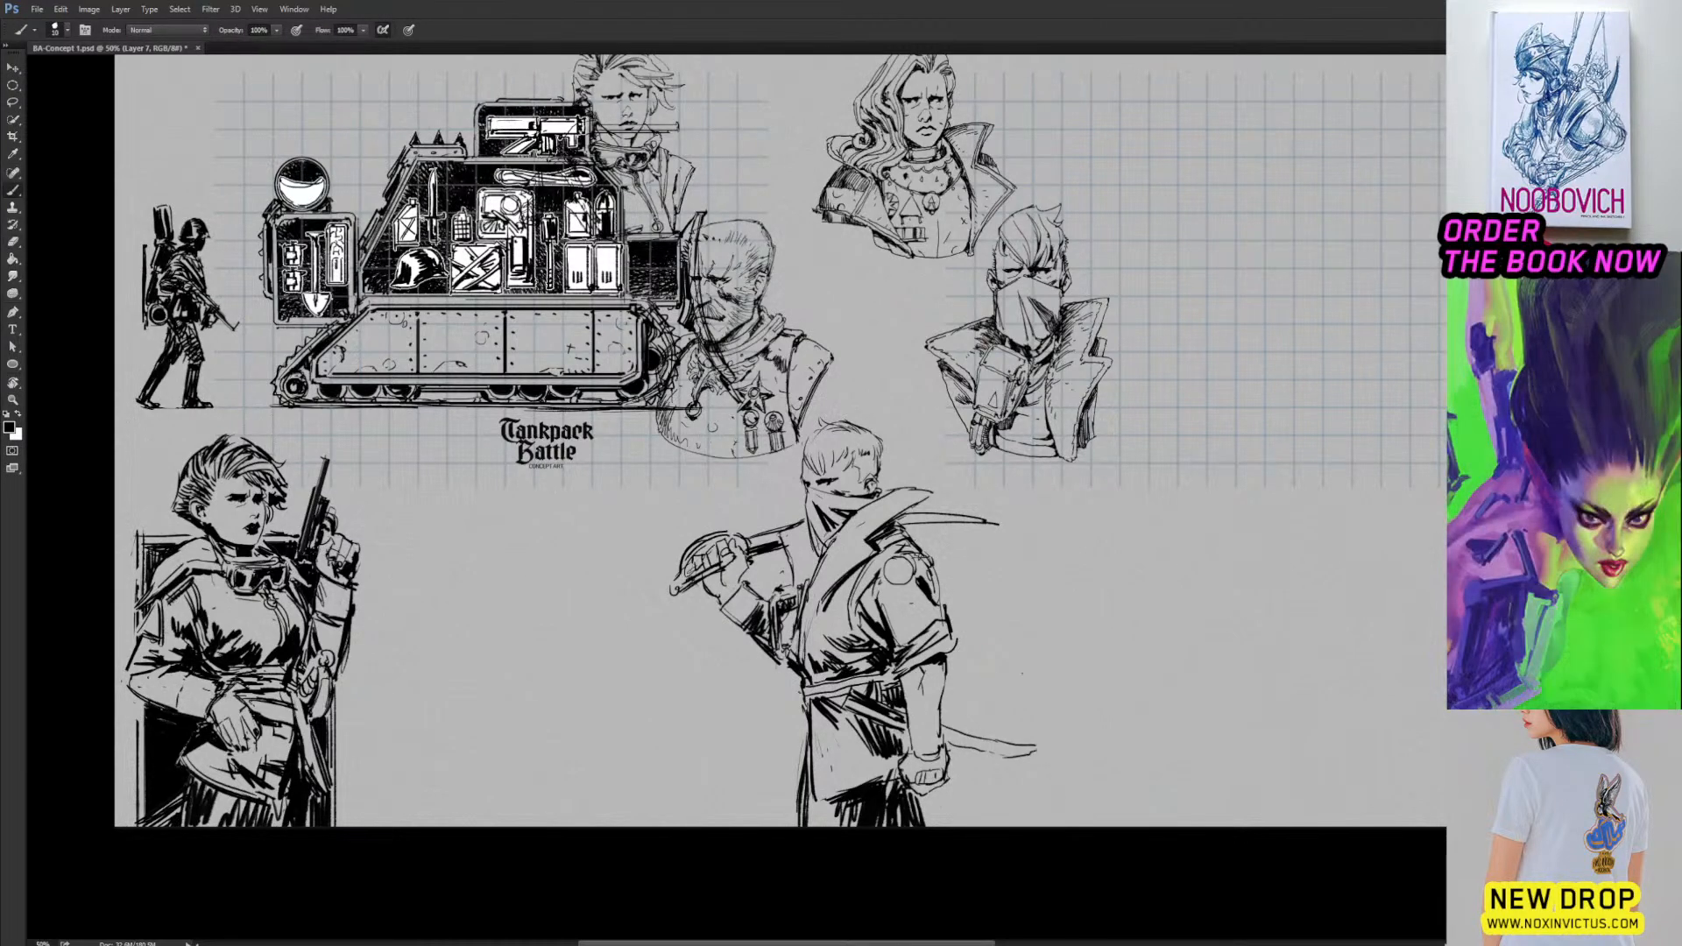
# Ink black folds on the near upper sleeve and along the coat's chest and lapel edge.
pyautogui.moveTo(914, 597); pyautogui.dragTo(909, 621)
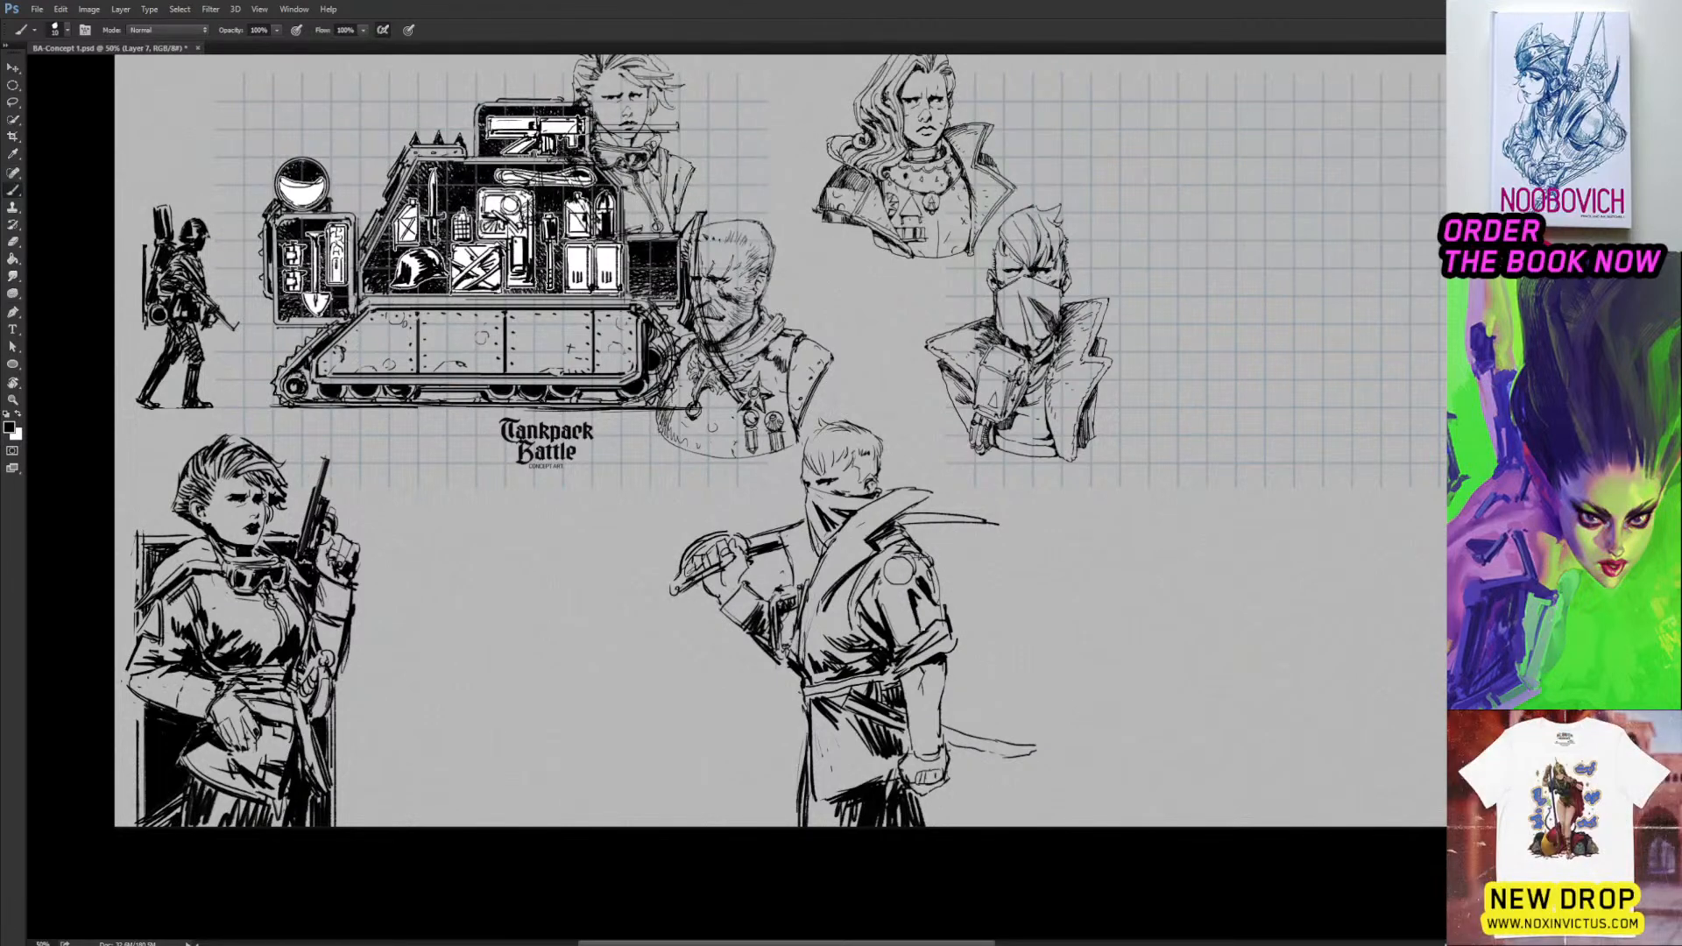
pyautogui.moveTo(821, 601)
pyautogui.mouseDown()
pyautogui.moveTo(808, 651)
pyautogui.moveTo(803, 638)
pyautogui.mouseUp()
pyautogui.moveTo(856, 560); pyautogui.dragTo(819, 600)
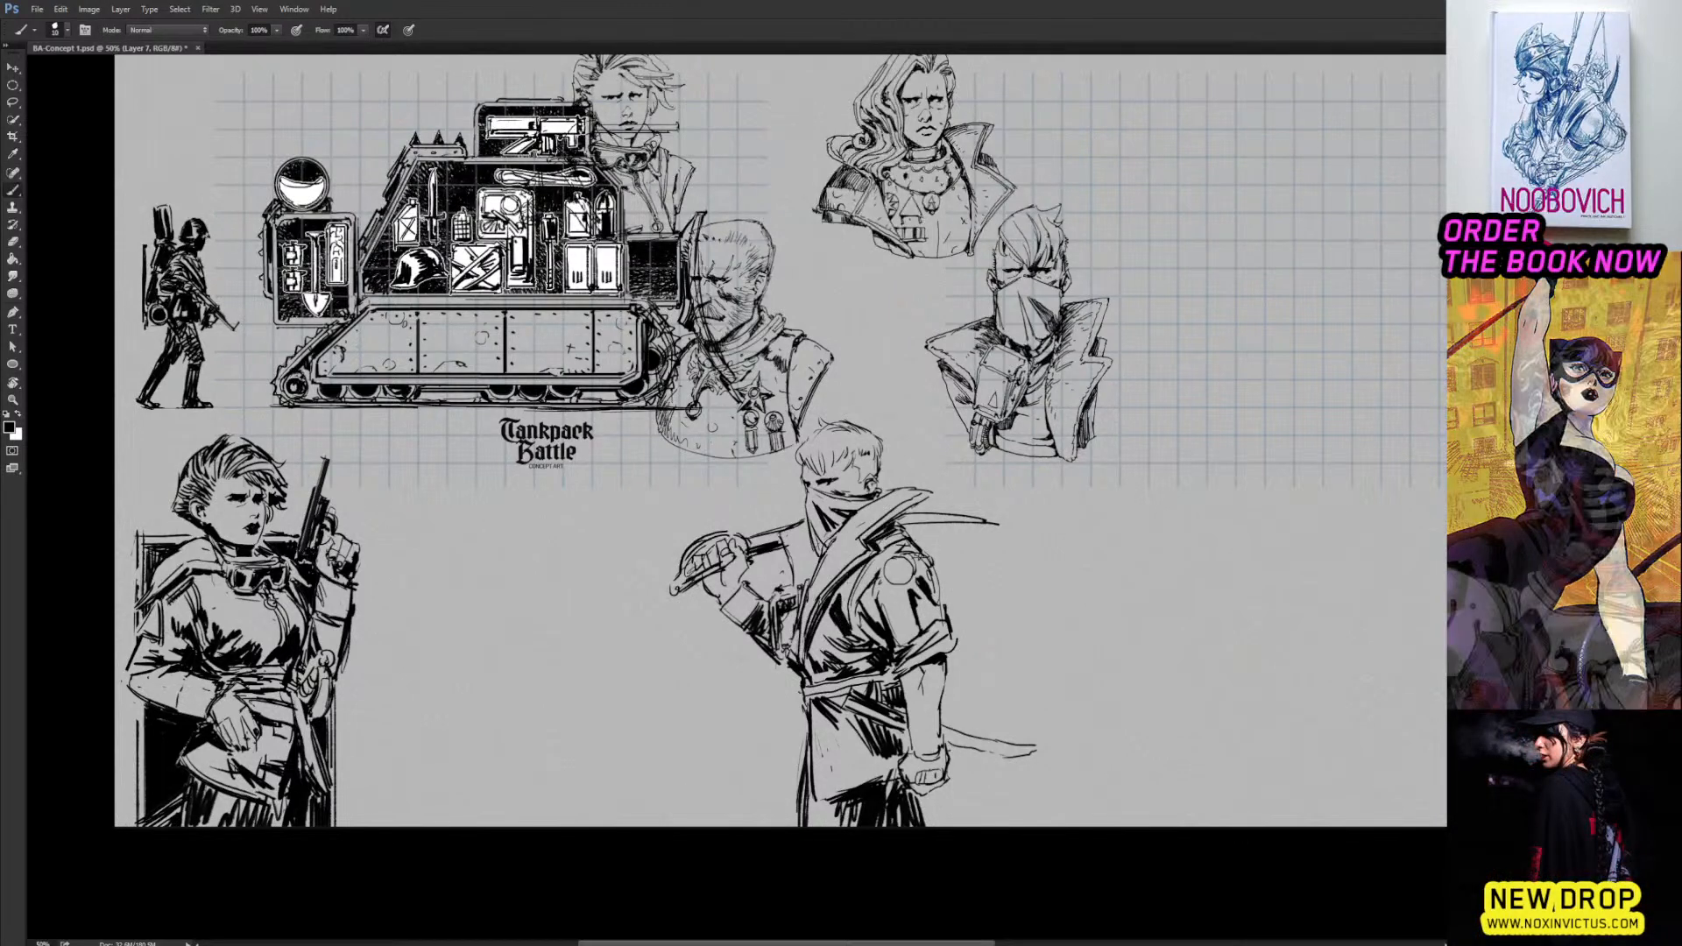
# Darken the shouldered sword's handle with wrap marks and refine the sheathed blade's tip.
pyautogui.press('e')
pyautogui.press('b')
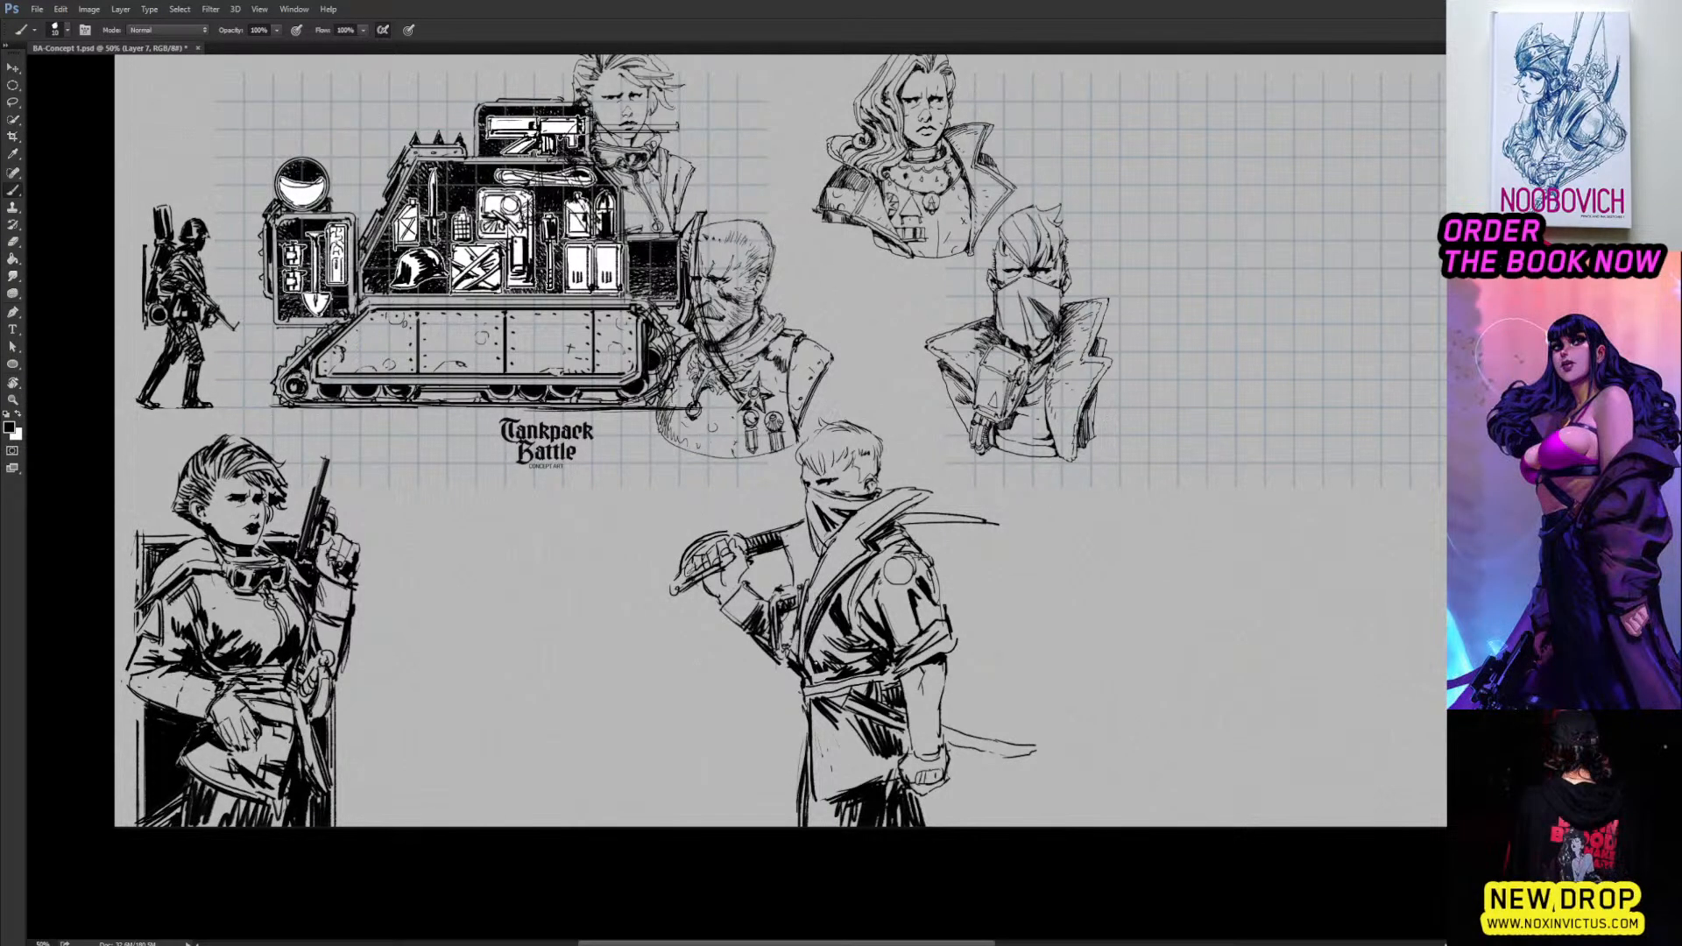
pyautogui.moveTo(1006, 712); pyautogui.dragTo(982, 662)
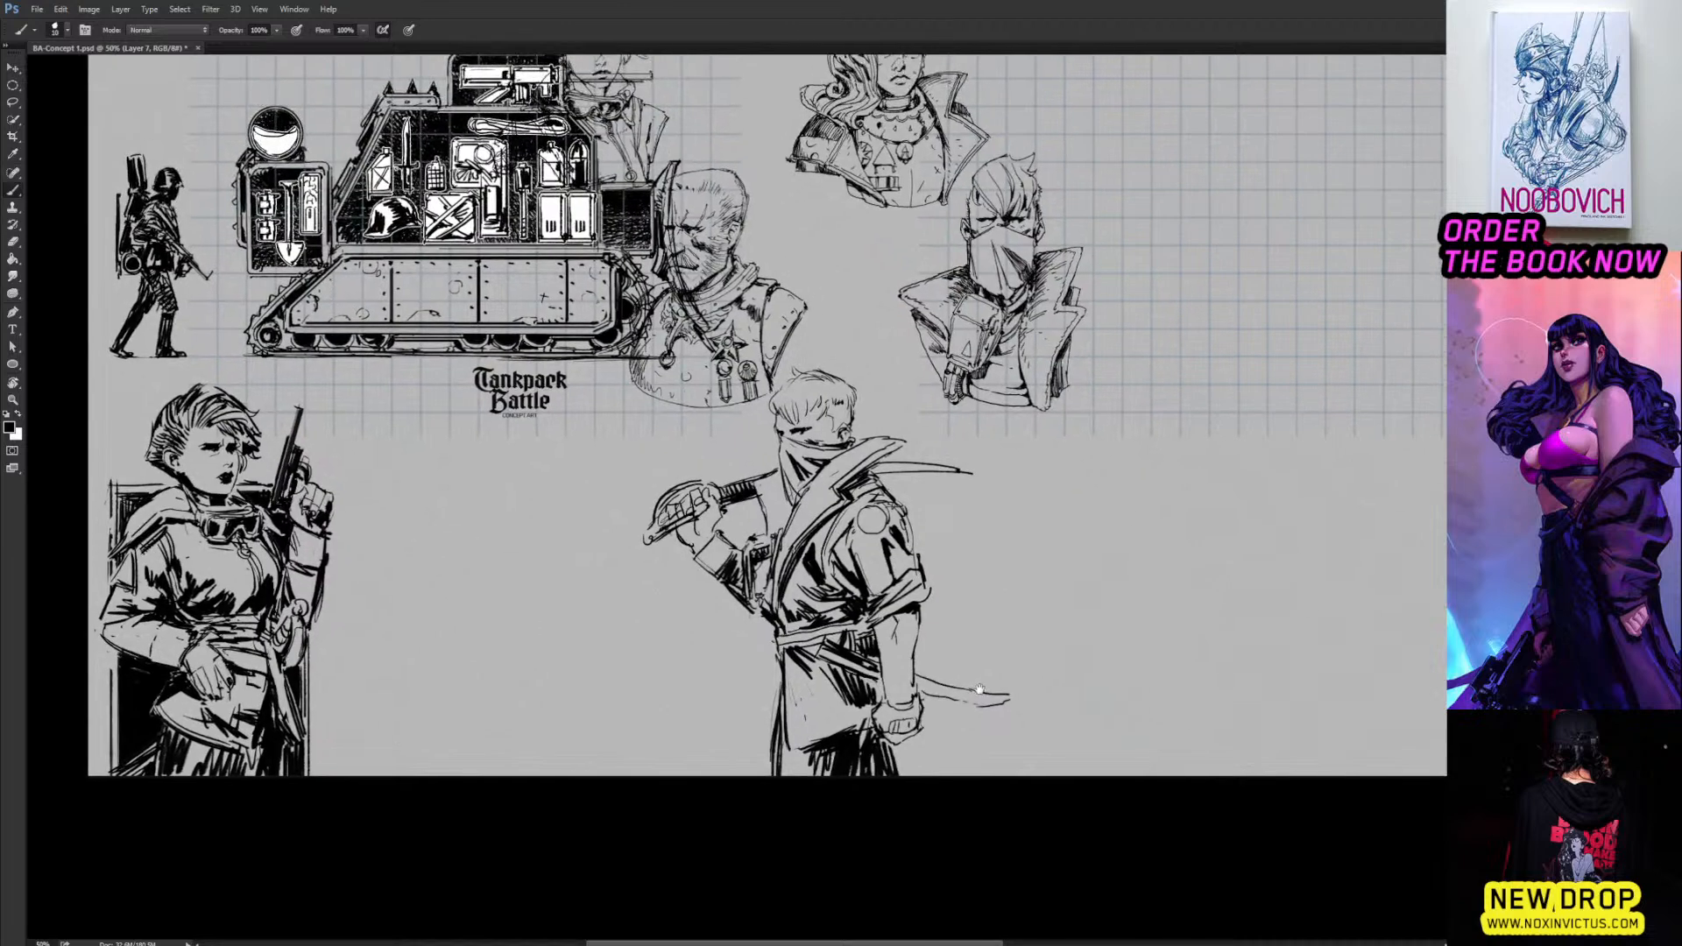
pyautogui.press('e')
pyautogui.press('b')
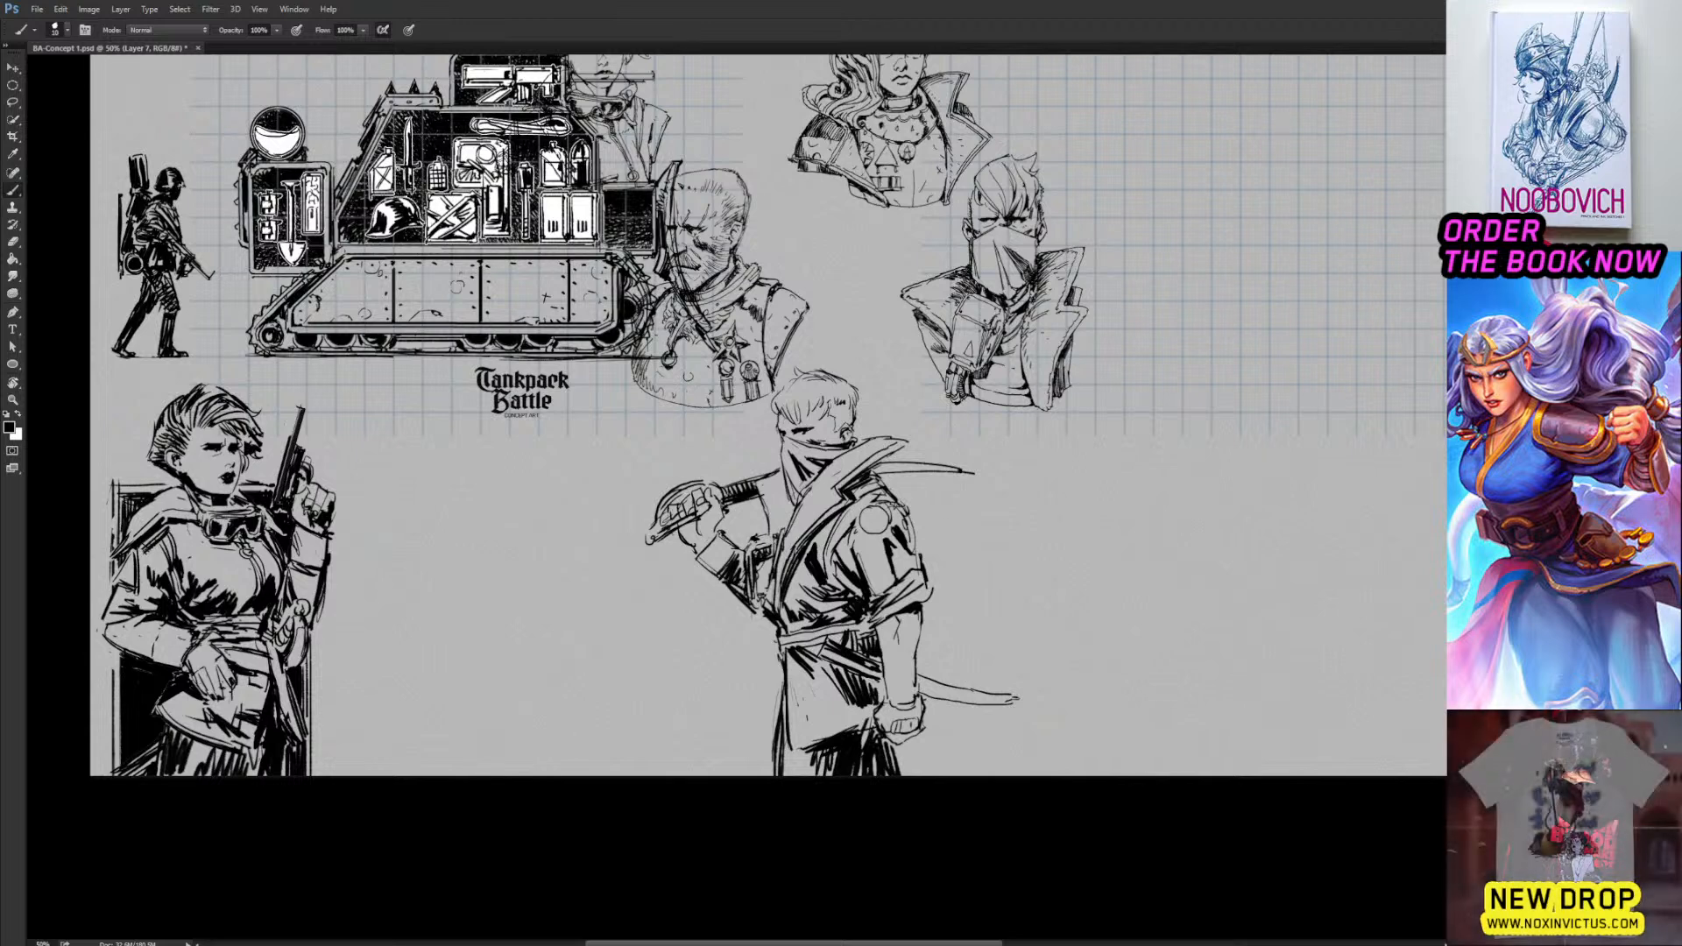
# Add strokes along the far lapel and shoulder, and a heavier dark fold on the near sleeve.
pyautogui.moveTo(761, 493); pyautogui.dragTo(772, 535)
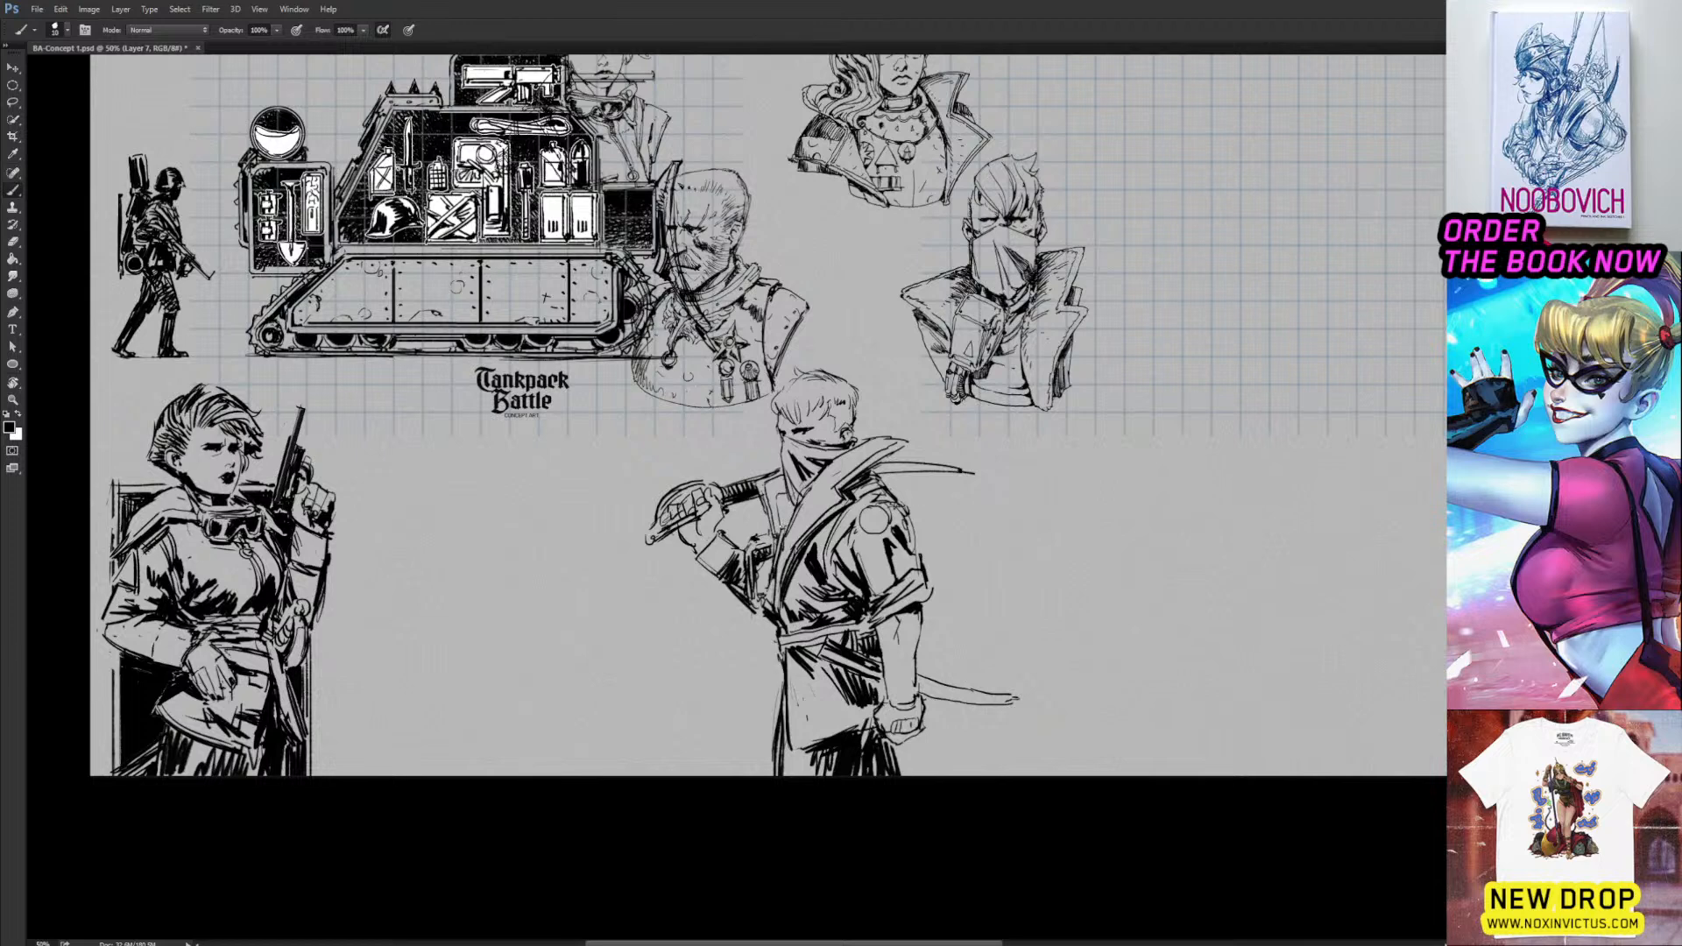
pyautogui.moveTo(780, 493); pyautogui.dragTo(787, 532)
pyautogui.moveTo(782, 496); pyautogui.dragTo(789, 530)
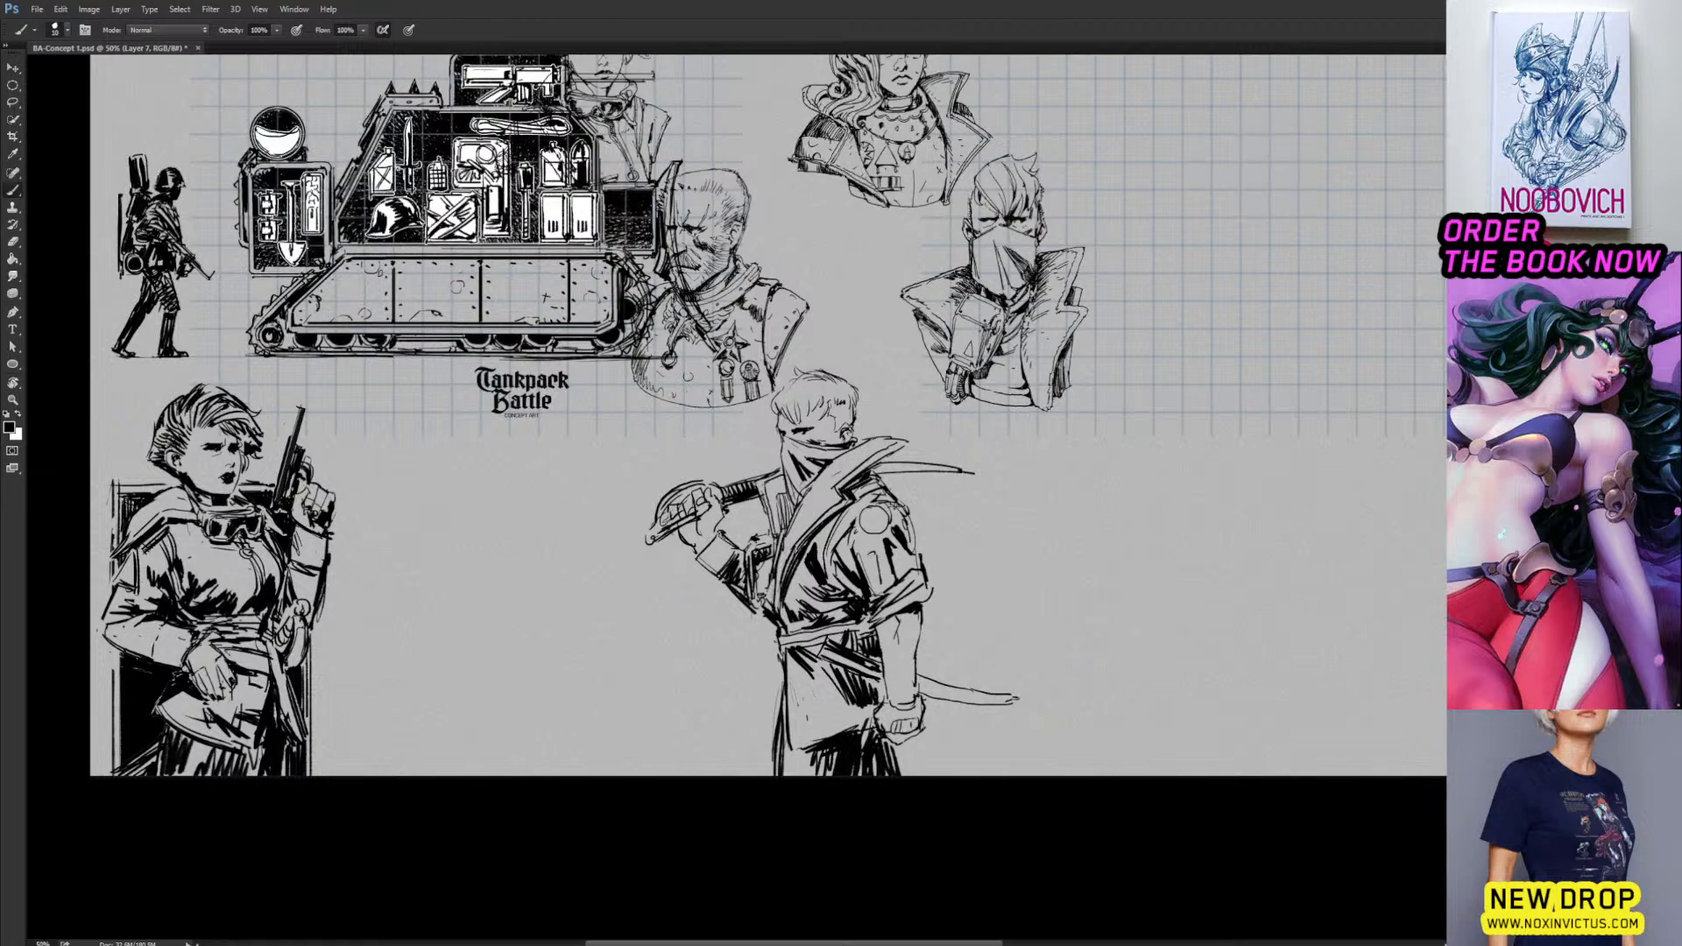
pyautogui.moveTo(869, 553); pyautogui.dragTo(891, 596)
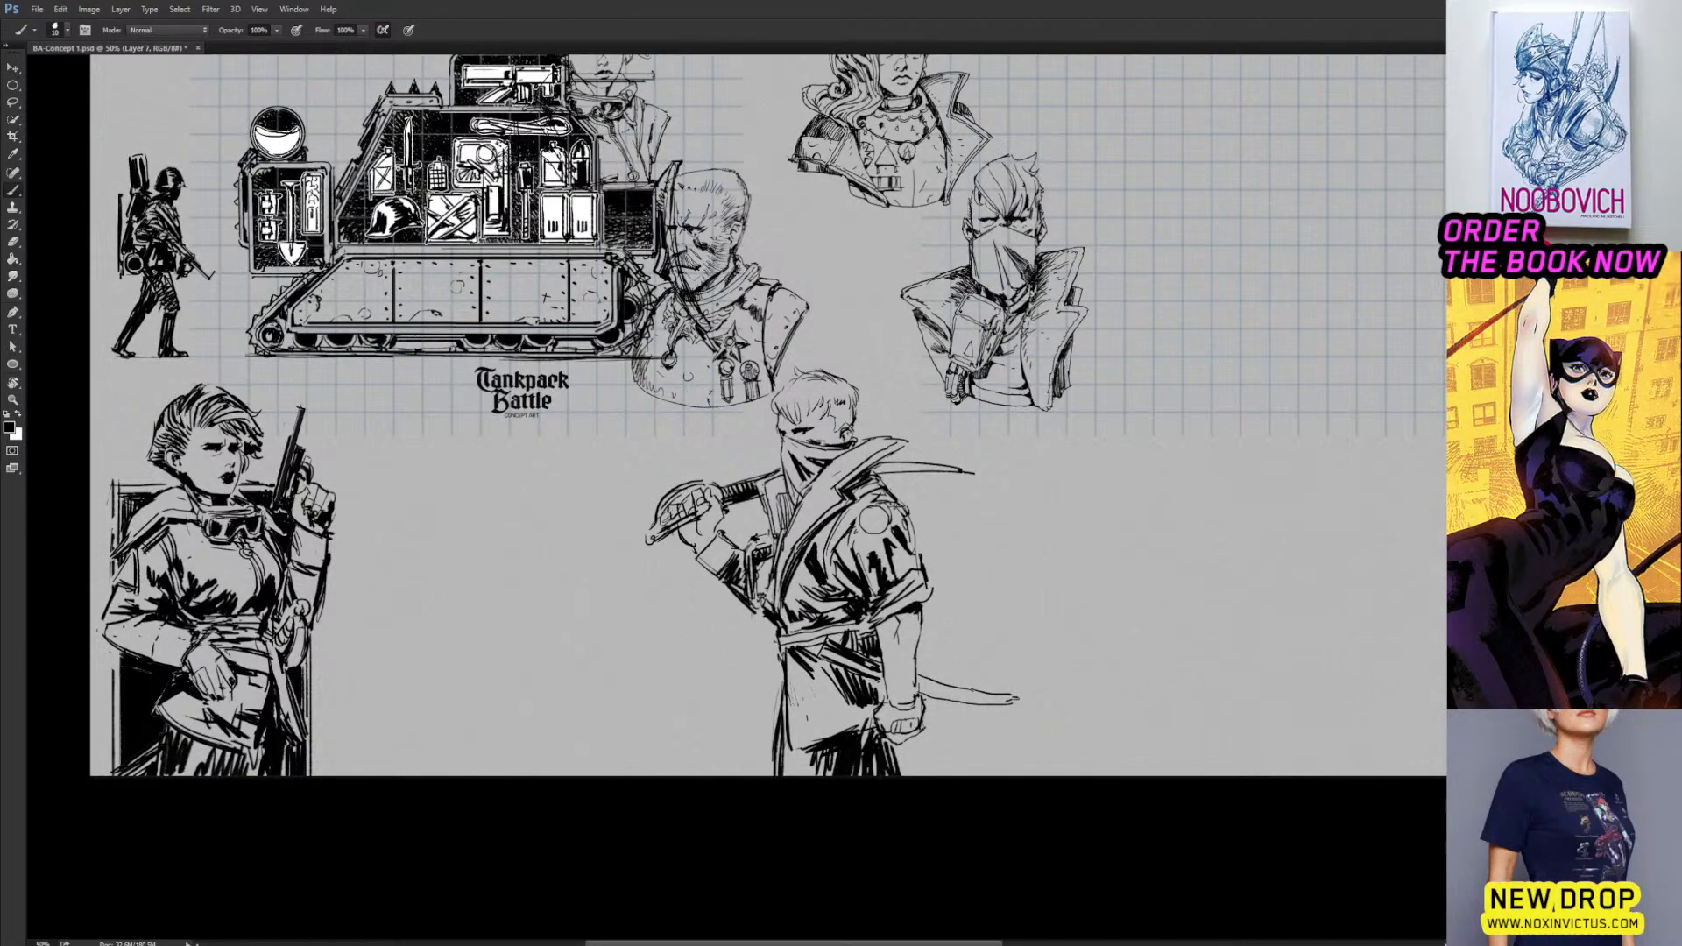
# Ink heavy black folds across the lower coat skirt and flare out its rear edge.
pyautogui.moveTo(788, 687); pyautogui.dragTo(794, 734)
pyautogui.moveTo(791, 700); pyautogui.dragTo(809, 736)
pyautogui.moveTo(801, 701)
pyautogui.mouseDown()
pyautogui.moveTo(814, 735)
pyautogui.moveTo(837, 730)
pyautogui.mouseUp()
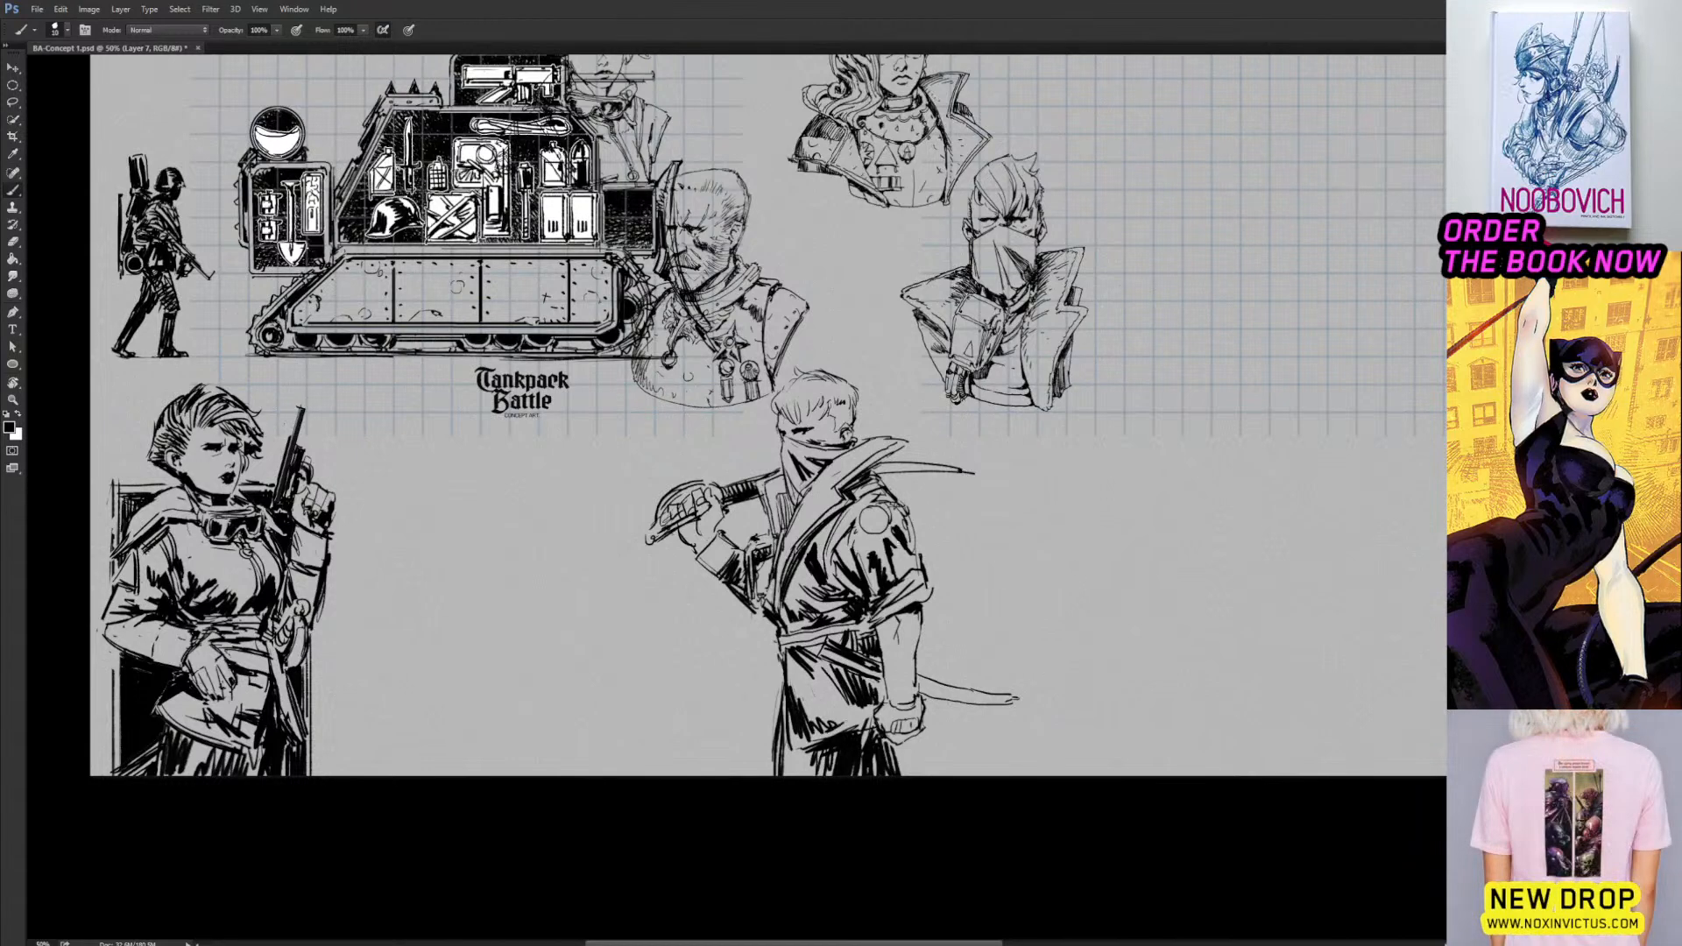
pyautogui.moveTo(776, 656)
pyautogui.mouseDown()
pyautogui.moveTo(755, 723)
pyautogui.moveTo(771, 752)
pyautogui.mouseUp()
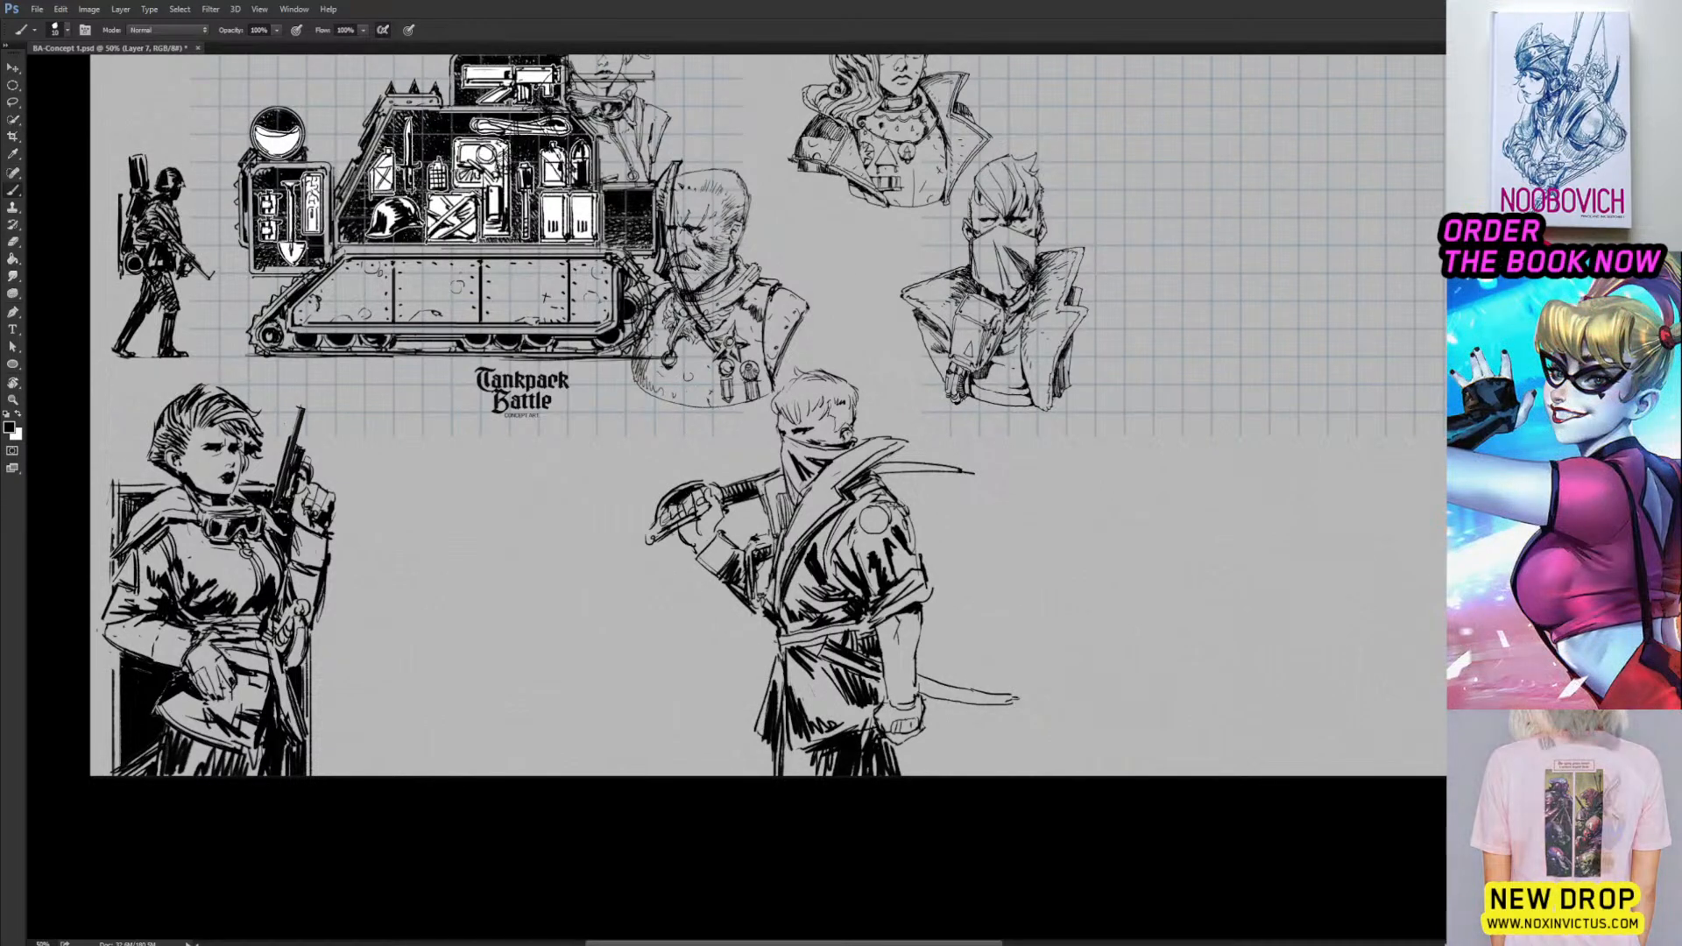
# Clean up the shouldered blade's tip with the eraser and darken the upper edge of the high collar.
pyautogui.press('e')
pyautogui.moveTo(980, 476)
pyautogui.mouseDown()
pyautogui.moveTo(967, 472)
pyautogui.moveTo(999, 464)
pyautogui.moveTo(971, 487)
pyautogui.mouseUp()
pyautogui.press('b')
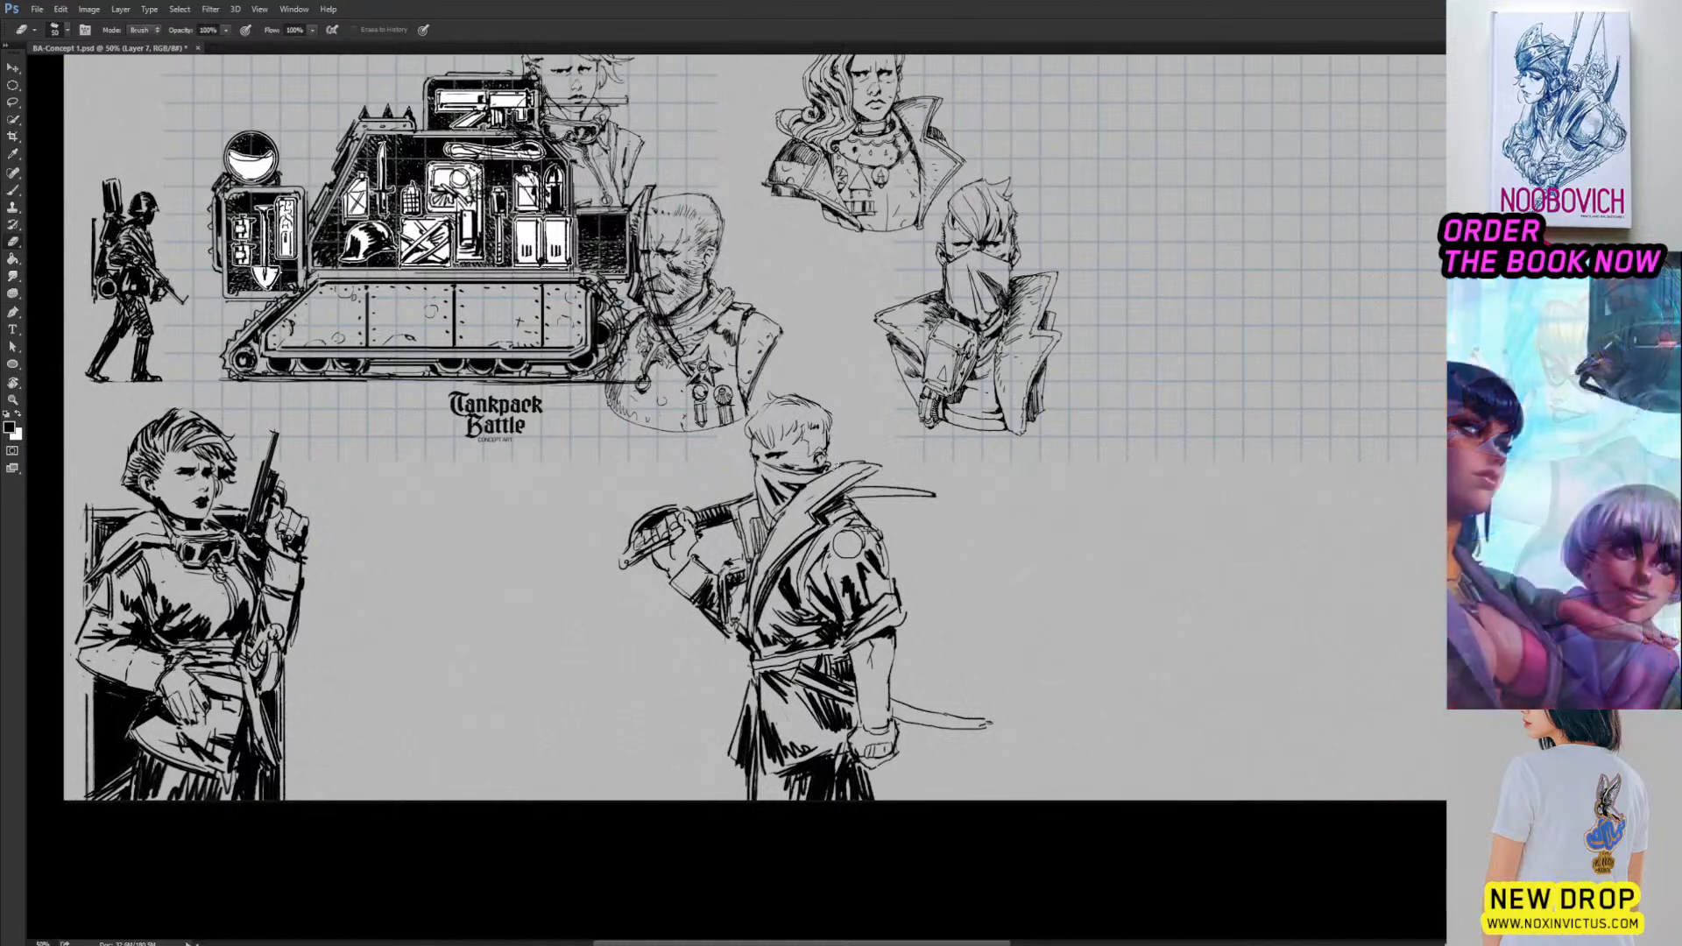
pyautogui.moveTo(828, 467)
pyautogui.mouseDown()
pyautogui.moveTo(891, 463)
pyautogui.moveTo(904, 418)
pyautogui.moveTo(891, 471)
pyautogui.mouseUp()
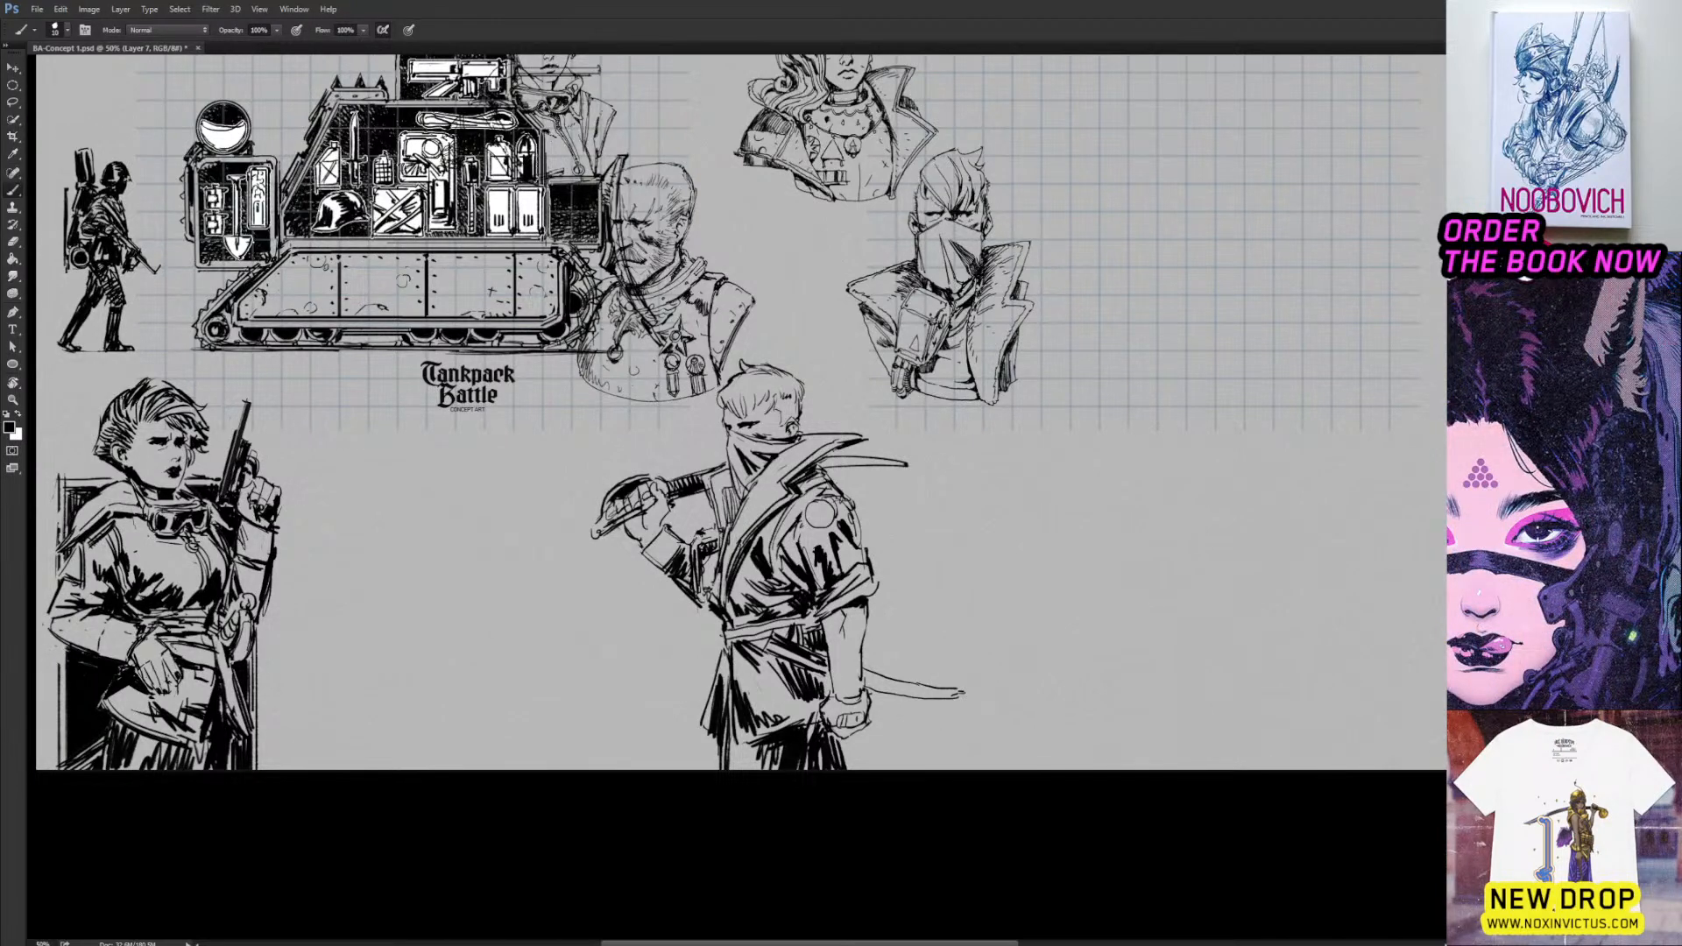
pyautogui.moveTo(889, 463); pyautogui.dragTo(898, 423)
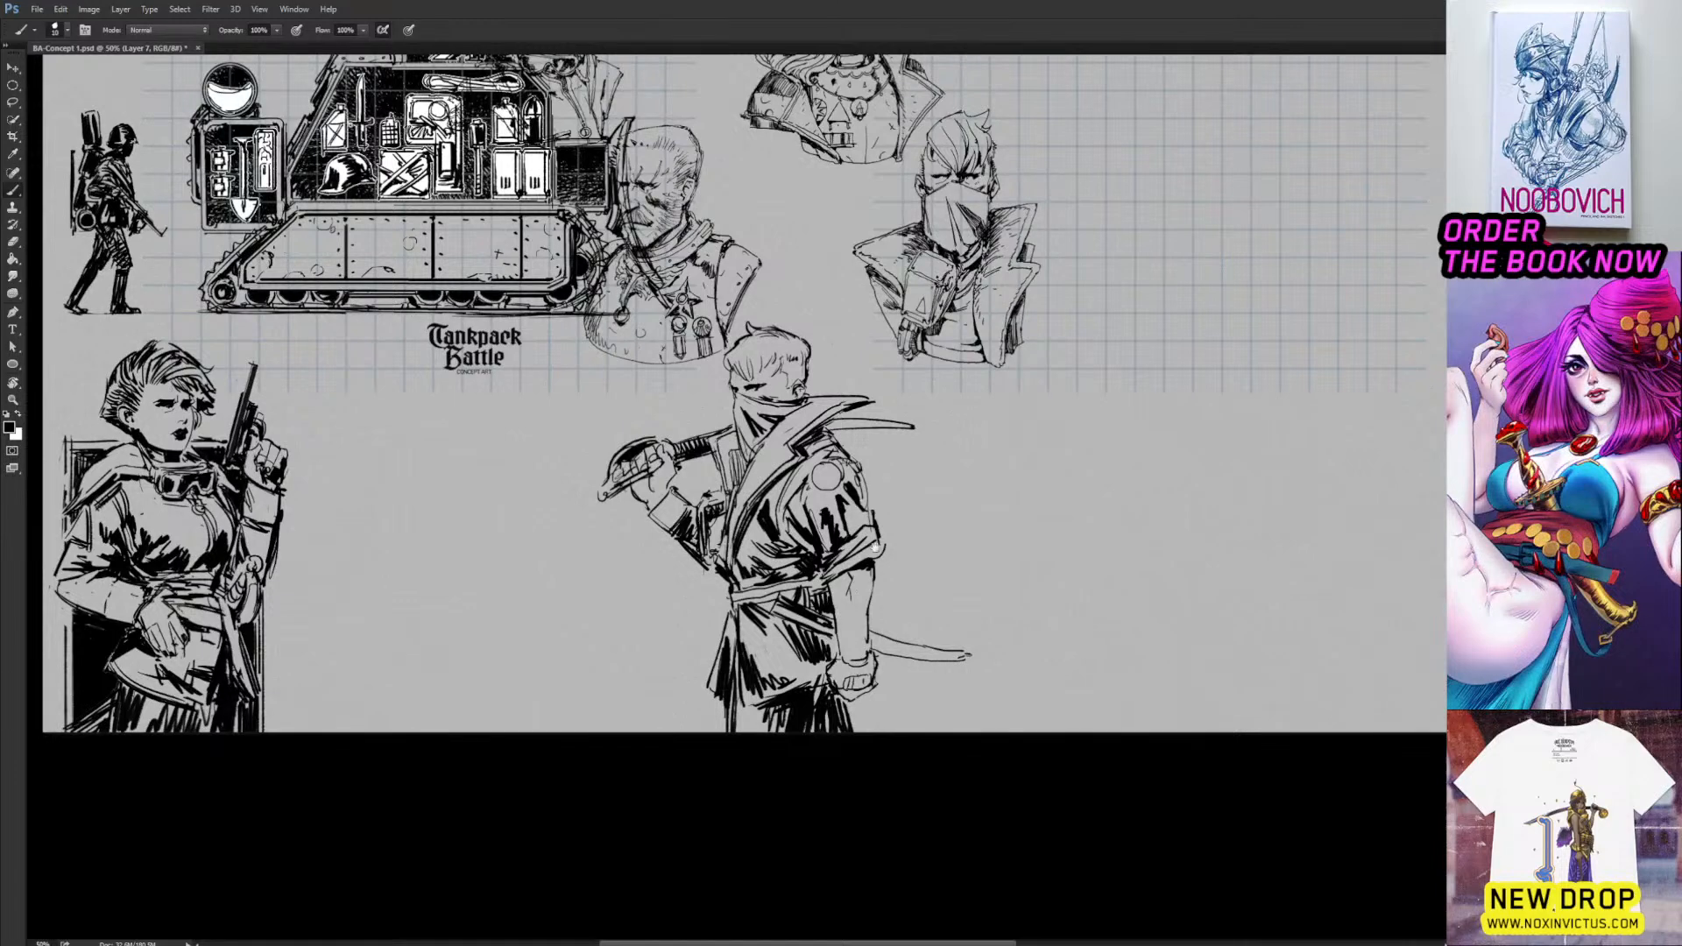
pyautogui.moveTo(893, 529); pyautogui.dragTo(876, 558)
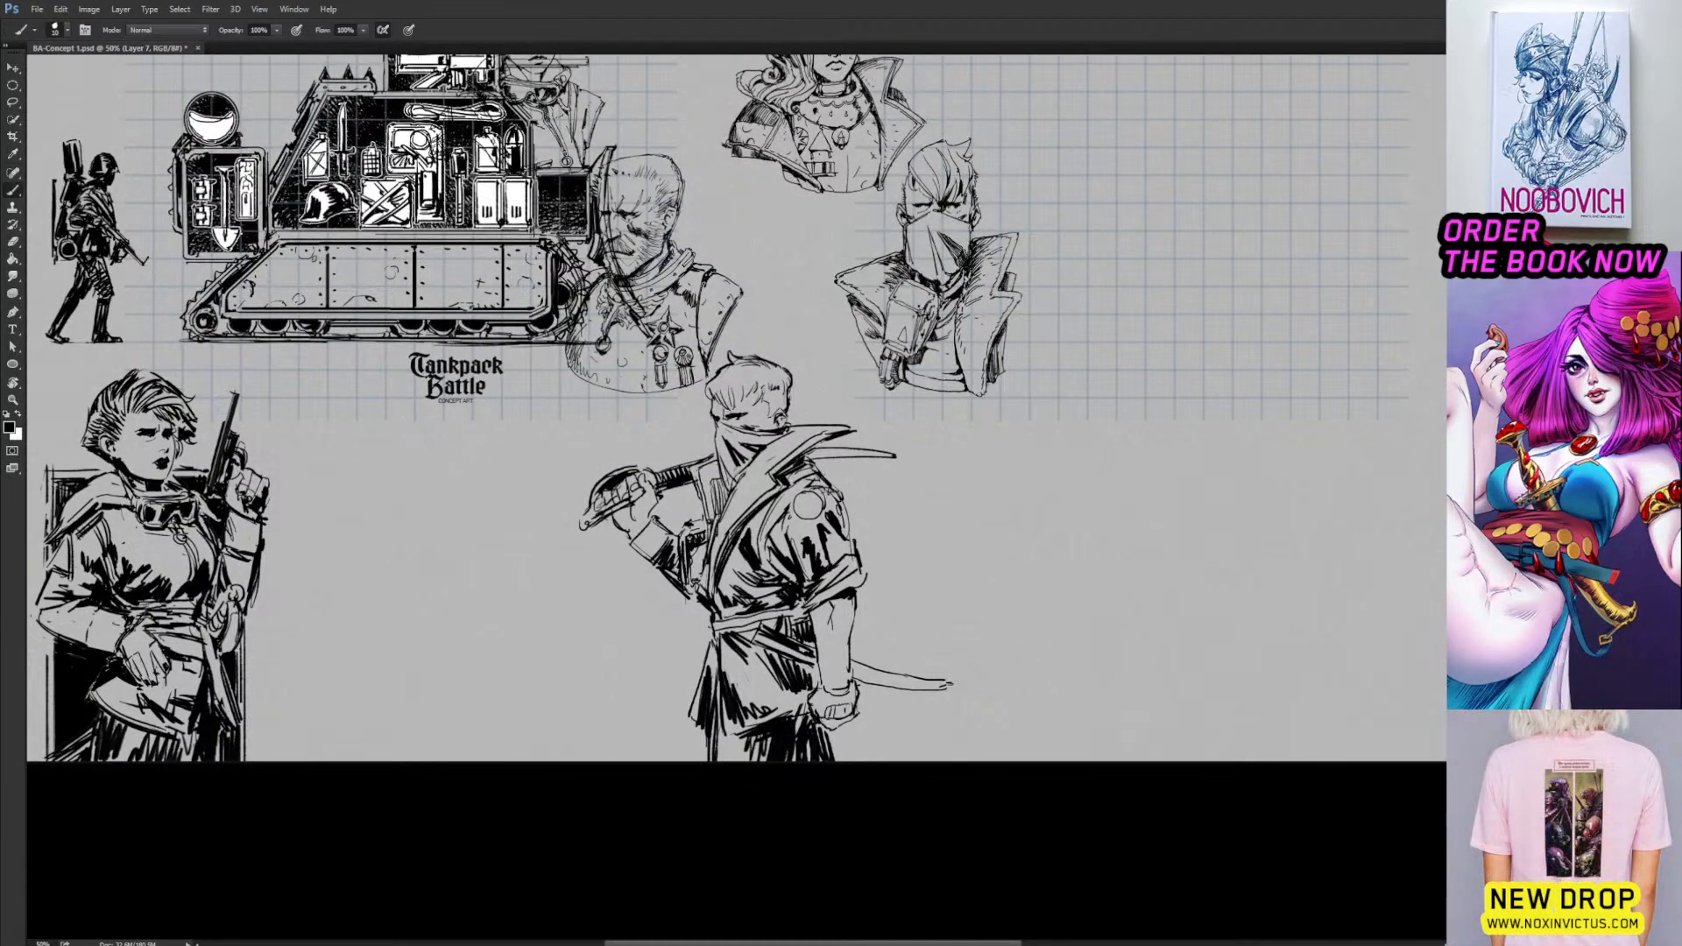
pyautogui.moveTo(815, 380); pyautogui.dragTo(819, 353)
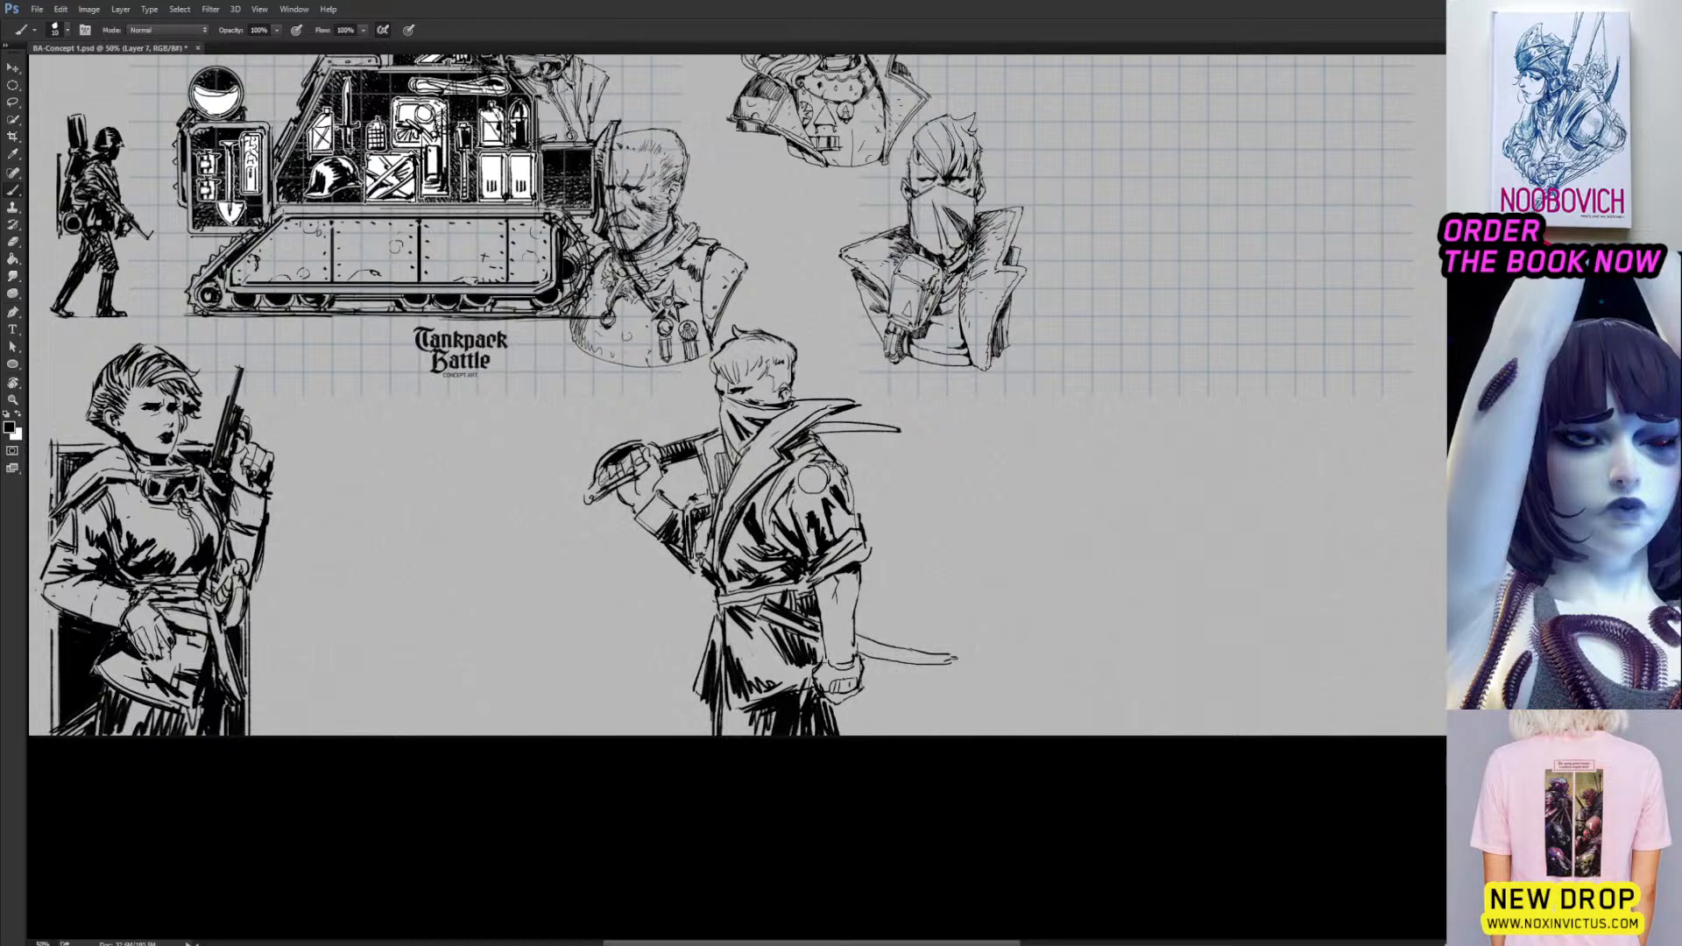
# Create a new layer and trace the rectangular panel frame behind the woman with the rifle.
pyautogui.hotkey('ctrl', 'alt', 'shift', 'n')
pyautogui.moveTo(976, 786); pyautogui.dragTo(1138, 763)
pyautogui.moveTo(211, 419); pyautogui.dragTo(211, 713)
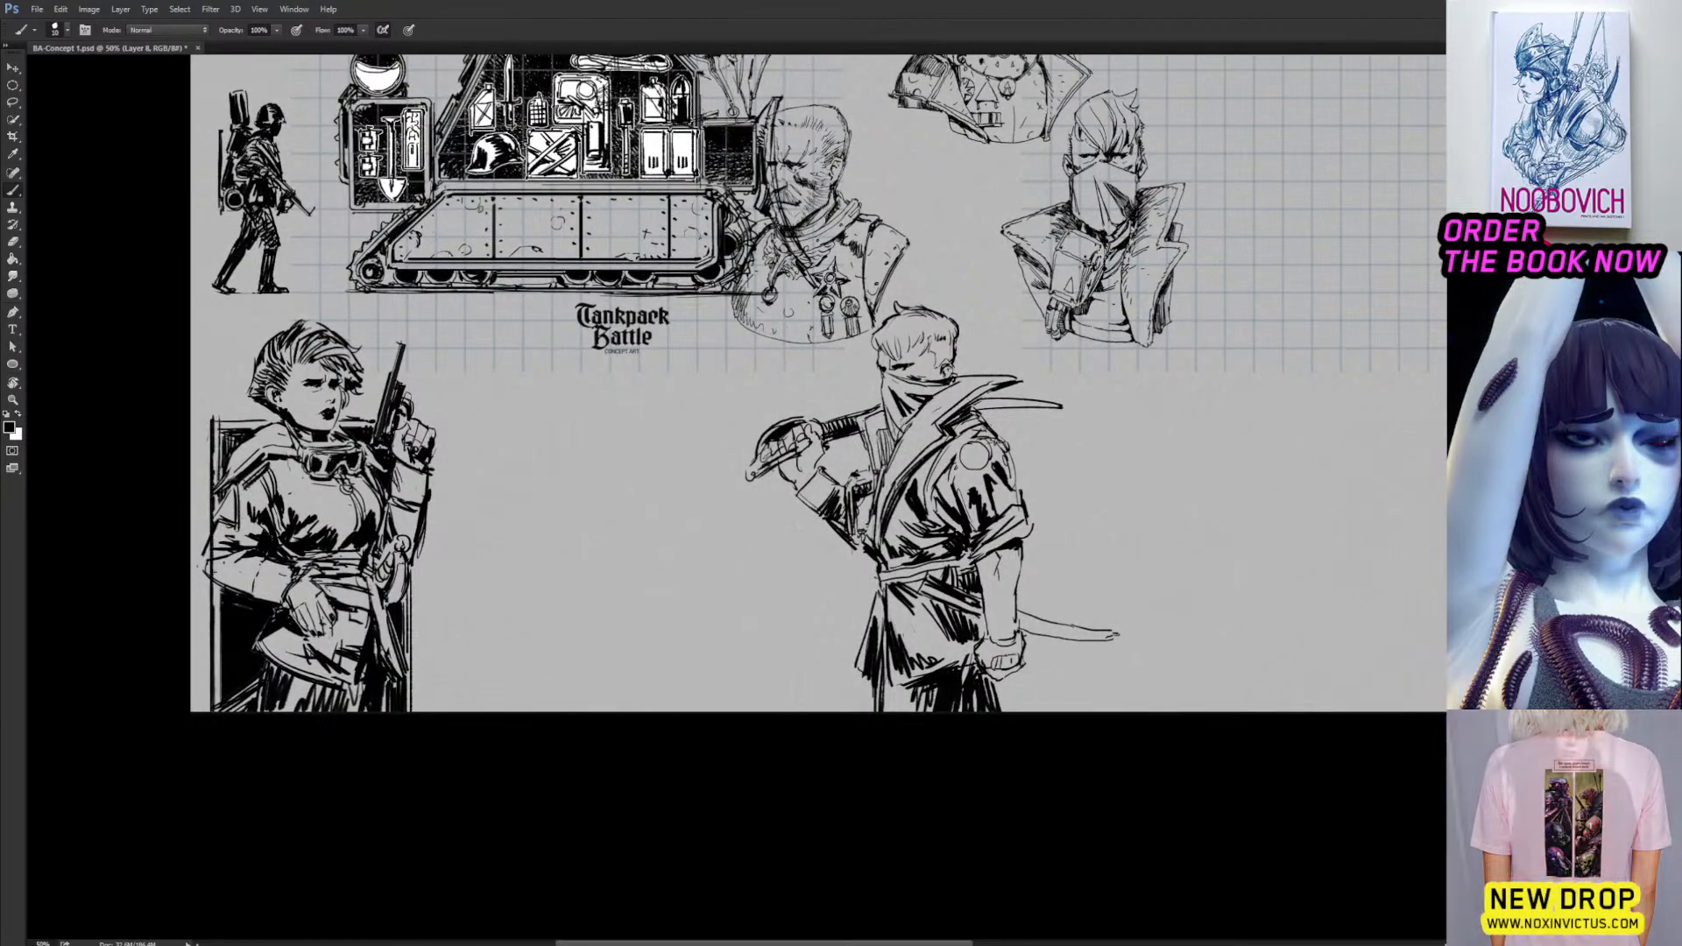
pyautogui.moveTo(213, 423)
pyautogui.mouseDown()
pyautogui.moveTo(396, 422)
pyautogui.moveTo(410, 713)
pyautogui.mouseUp()
# Move the traced frame horizontally with Free Transform so that it surrounds the swordsman's body.
pyautogui.hotkey('ctrl', 't')
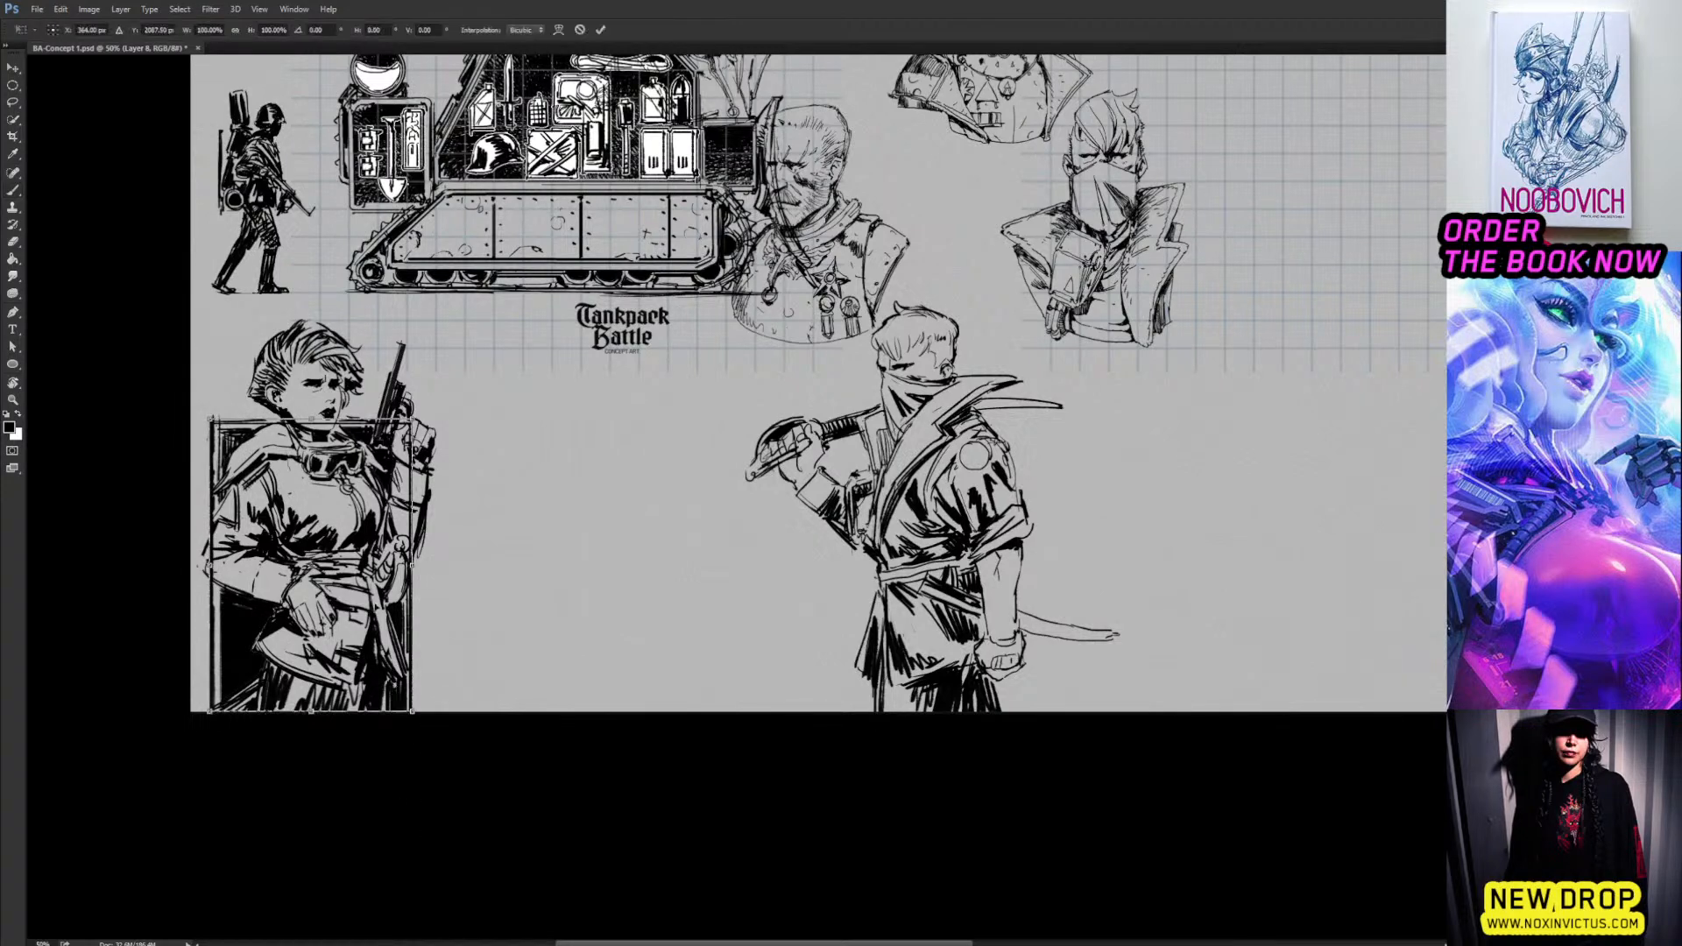
pyautogui.moveTo(399, 601)
pyautogui.mouseDown()
pyautogui.moveTo(1016, 603)
pyautogui.moveTo(999, 602)
pyautogui.mouseUp()
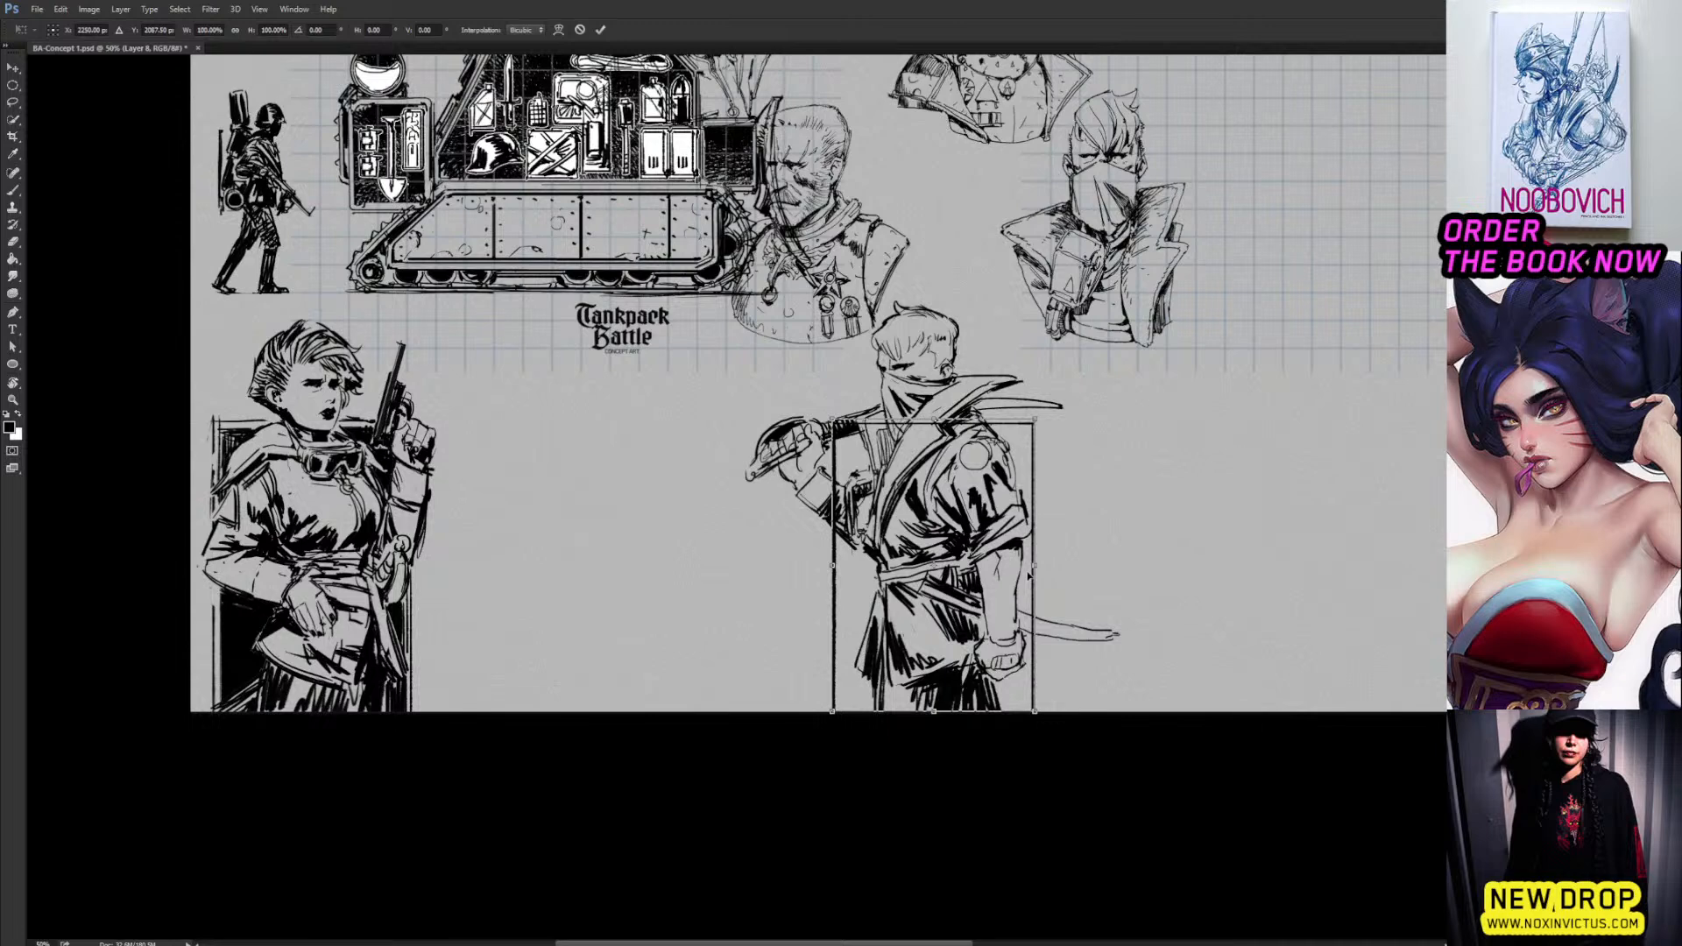
pyautogui.press('Return')
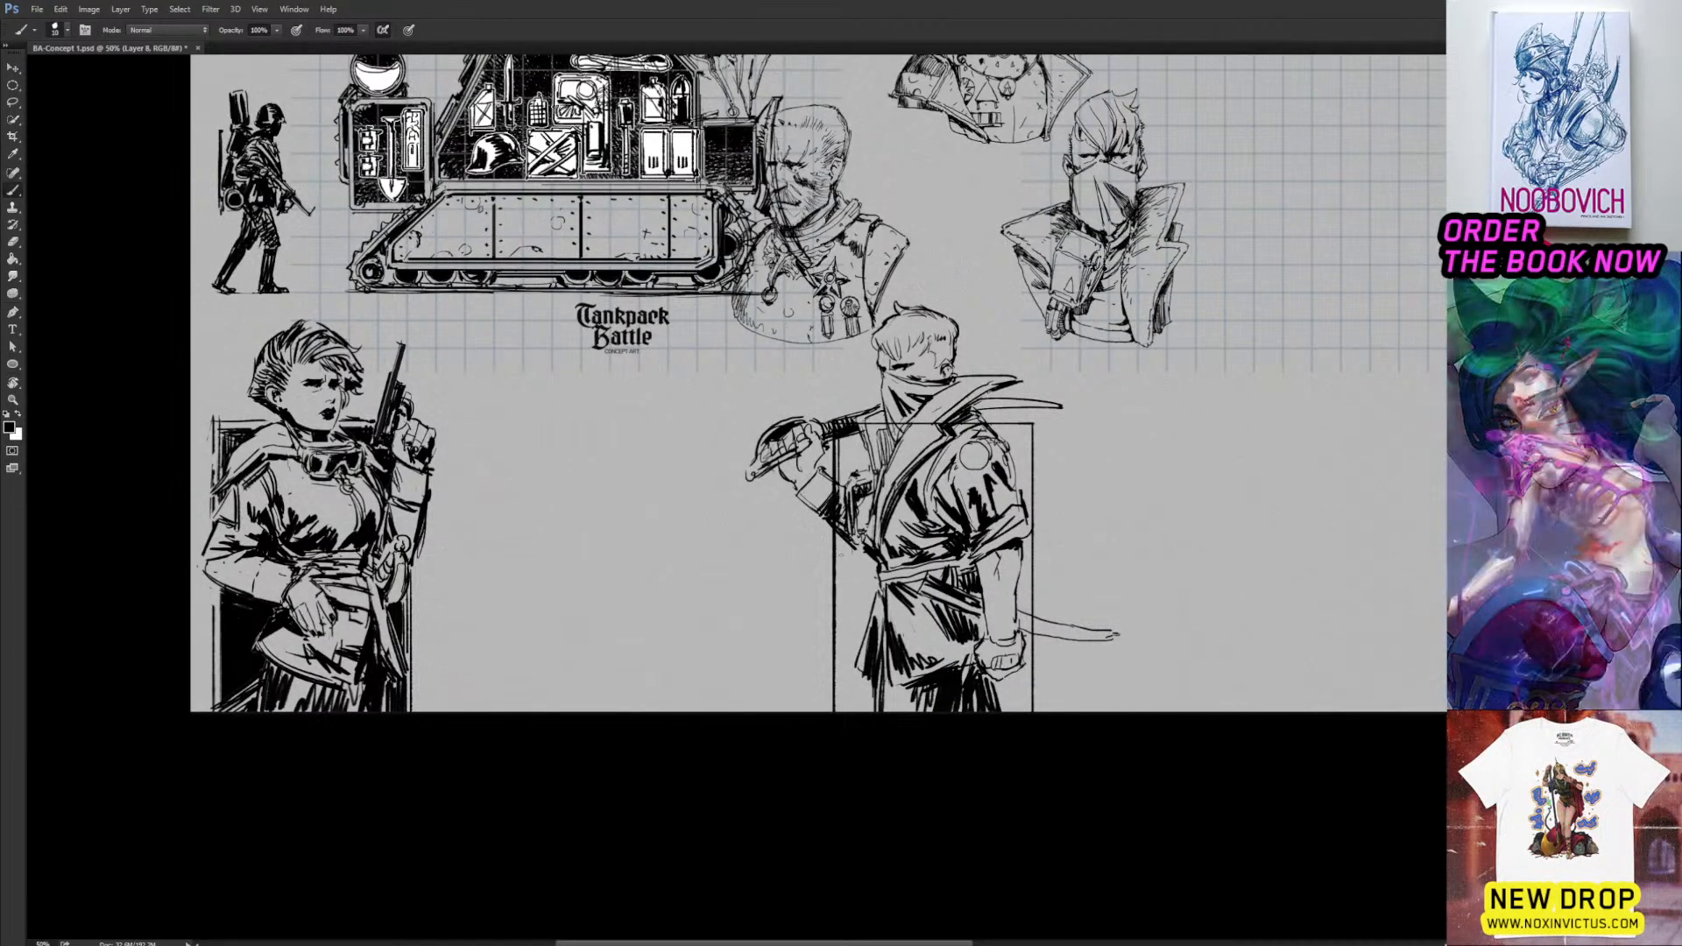
pyautogui.hotkey('ctrl', 'z')
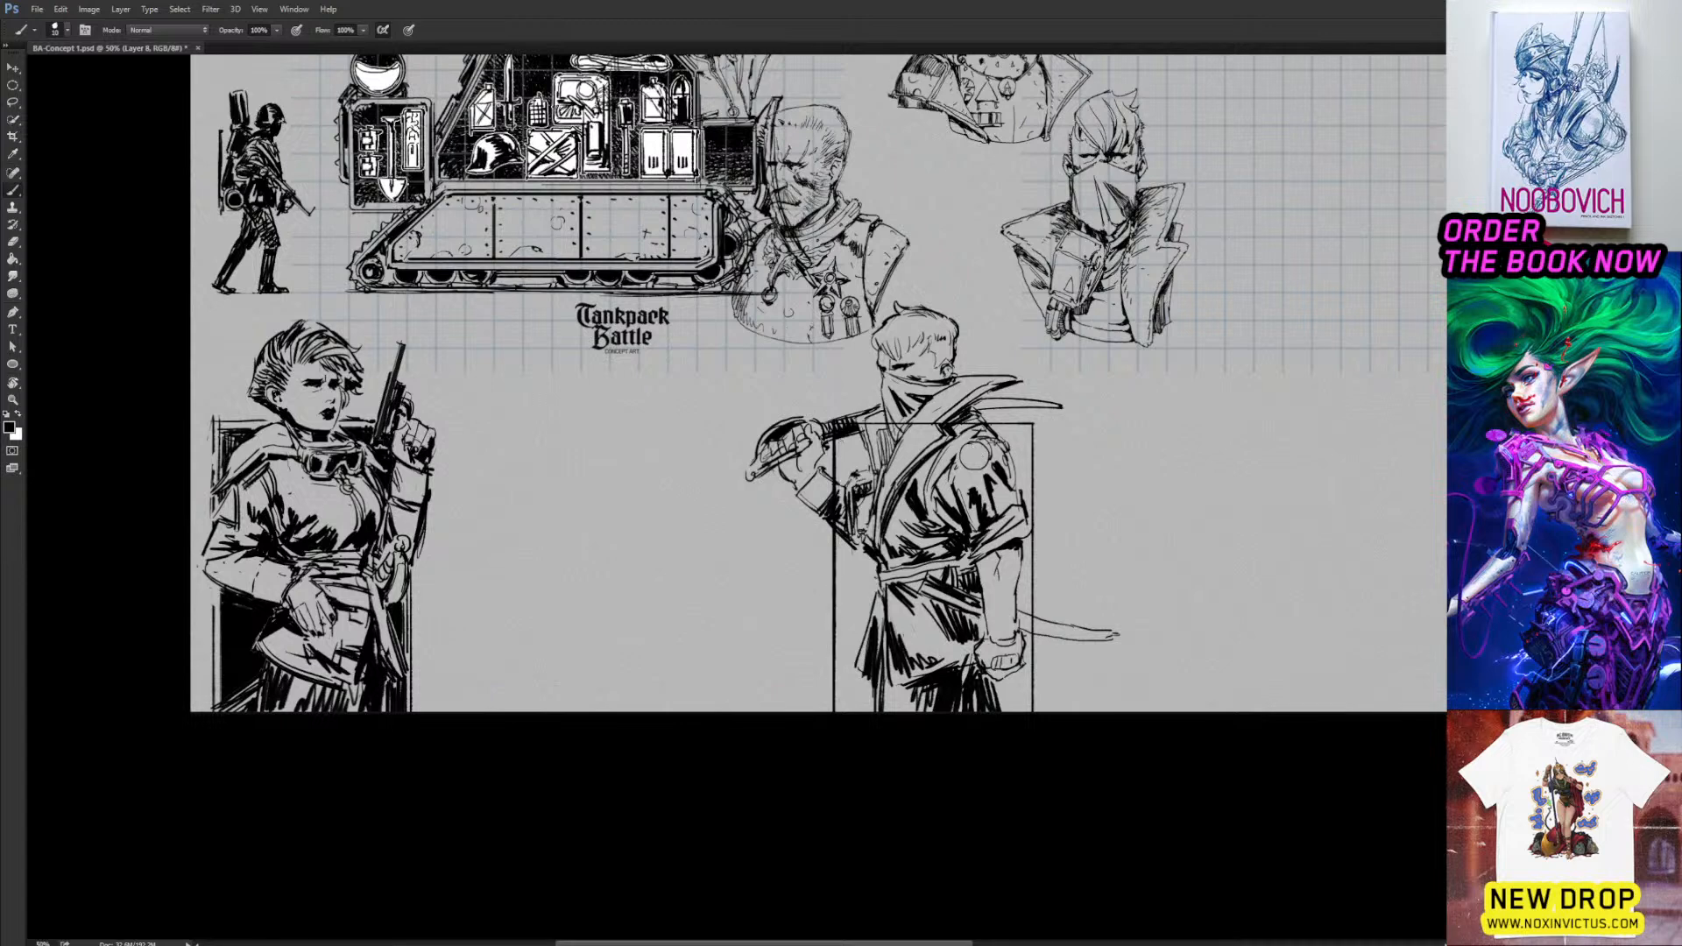
# Draw inner vertical lines along both sides of the swordsman's frame and erase frame lines crossing his figure.
pyautogui.moveTo(844, 434); pyautogui.dragTo(842, 711)
pyautogui.moveTo(1023, 425); pyautogui.dragTo(1023, 712)
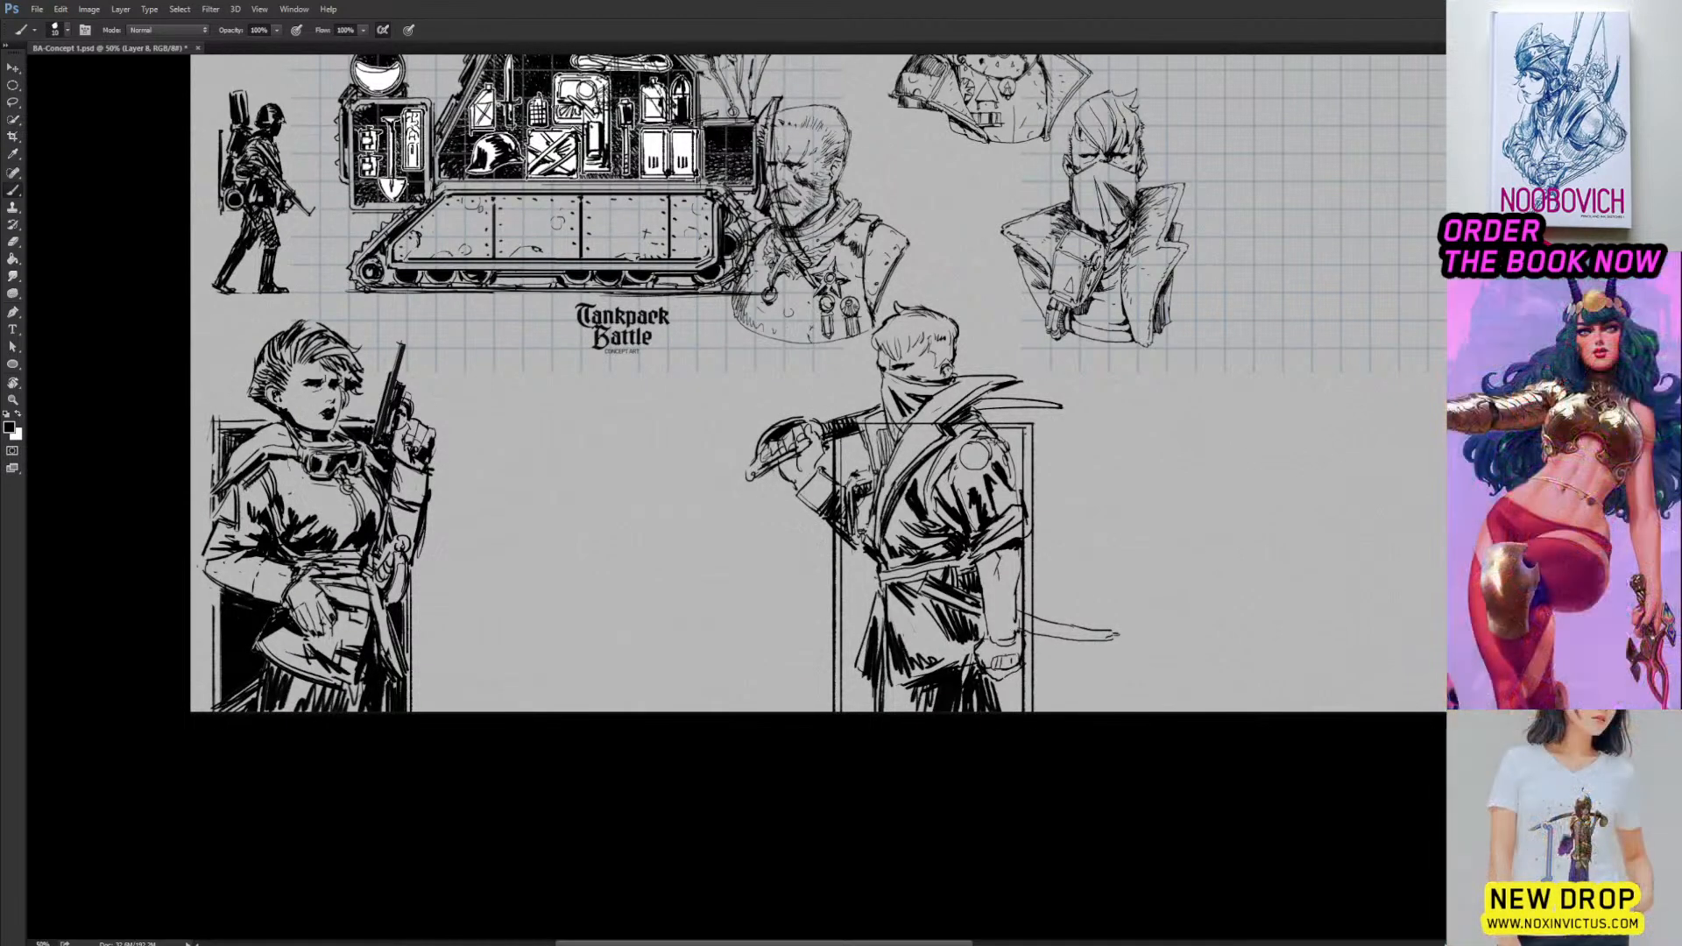
pyautogui.moveTo(942, 397); pyautogui.dragTo(812, 431)
pyautogui.press('e')
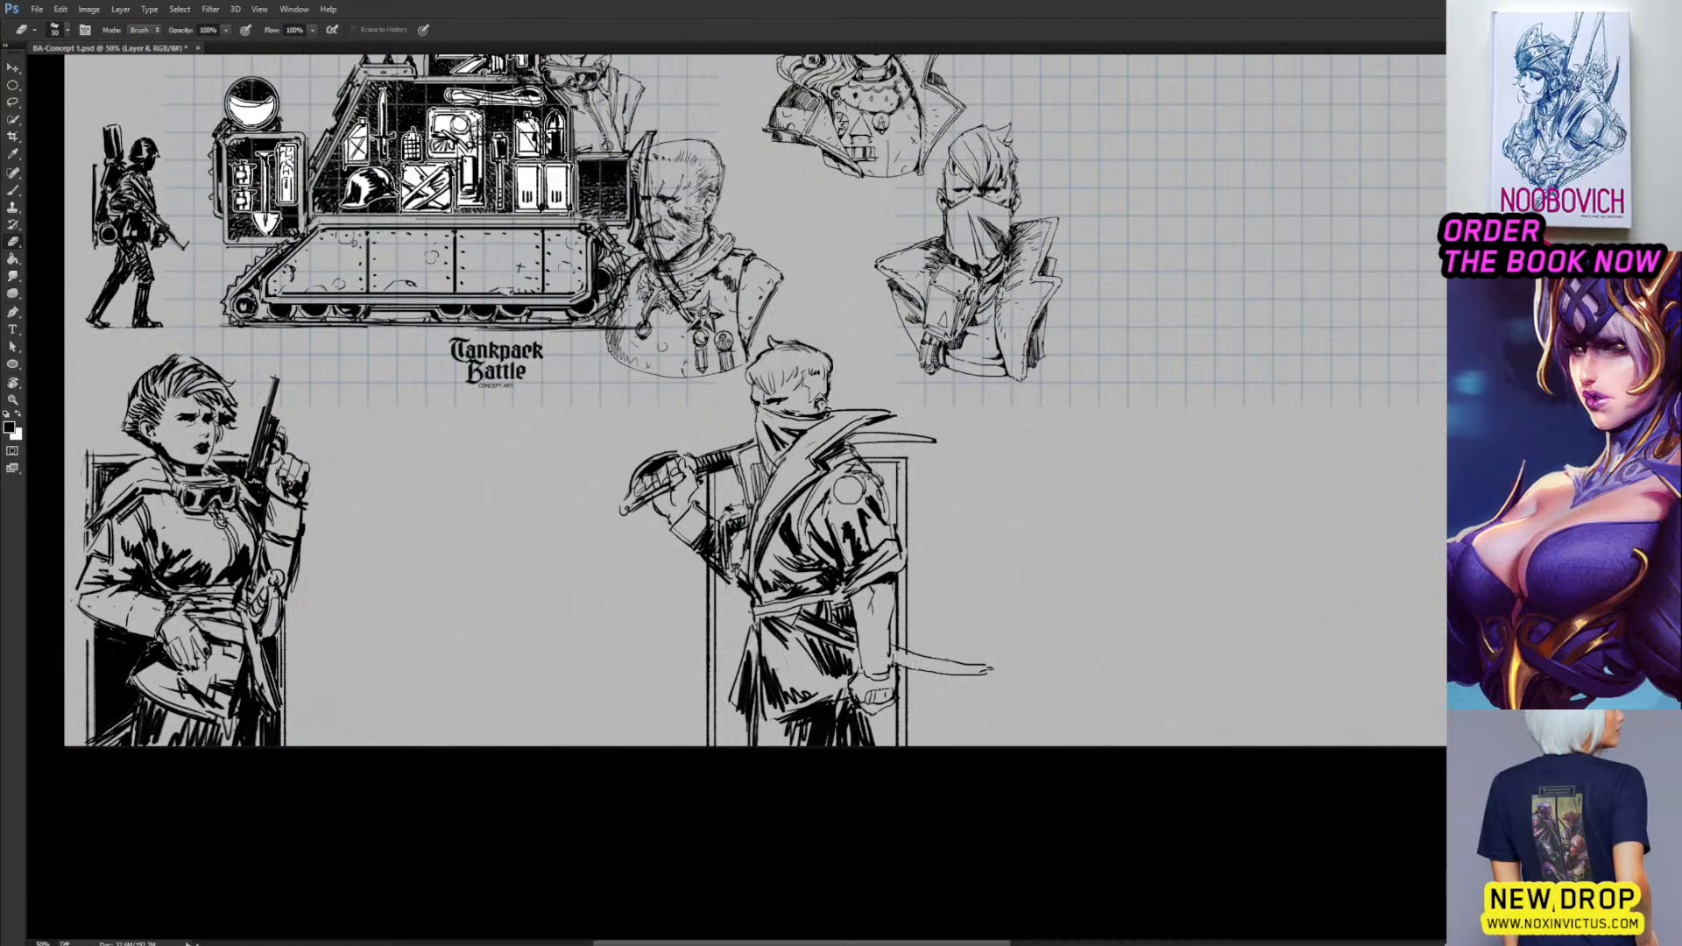
pyautogui.press('b')
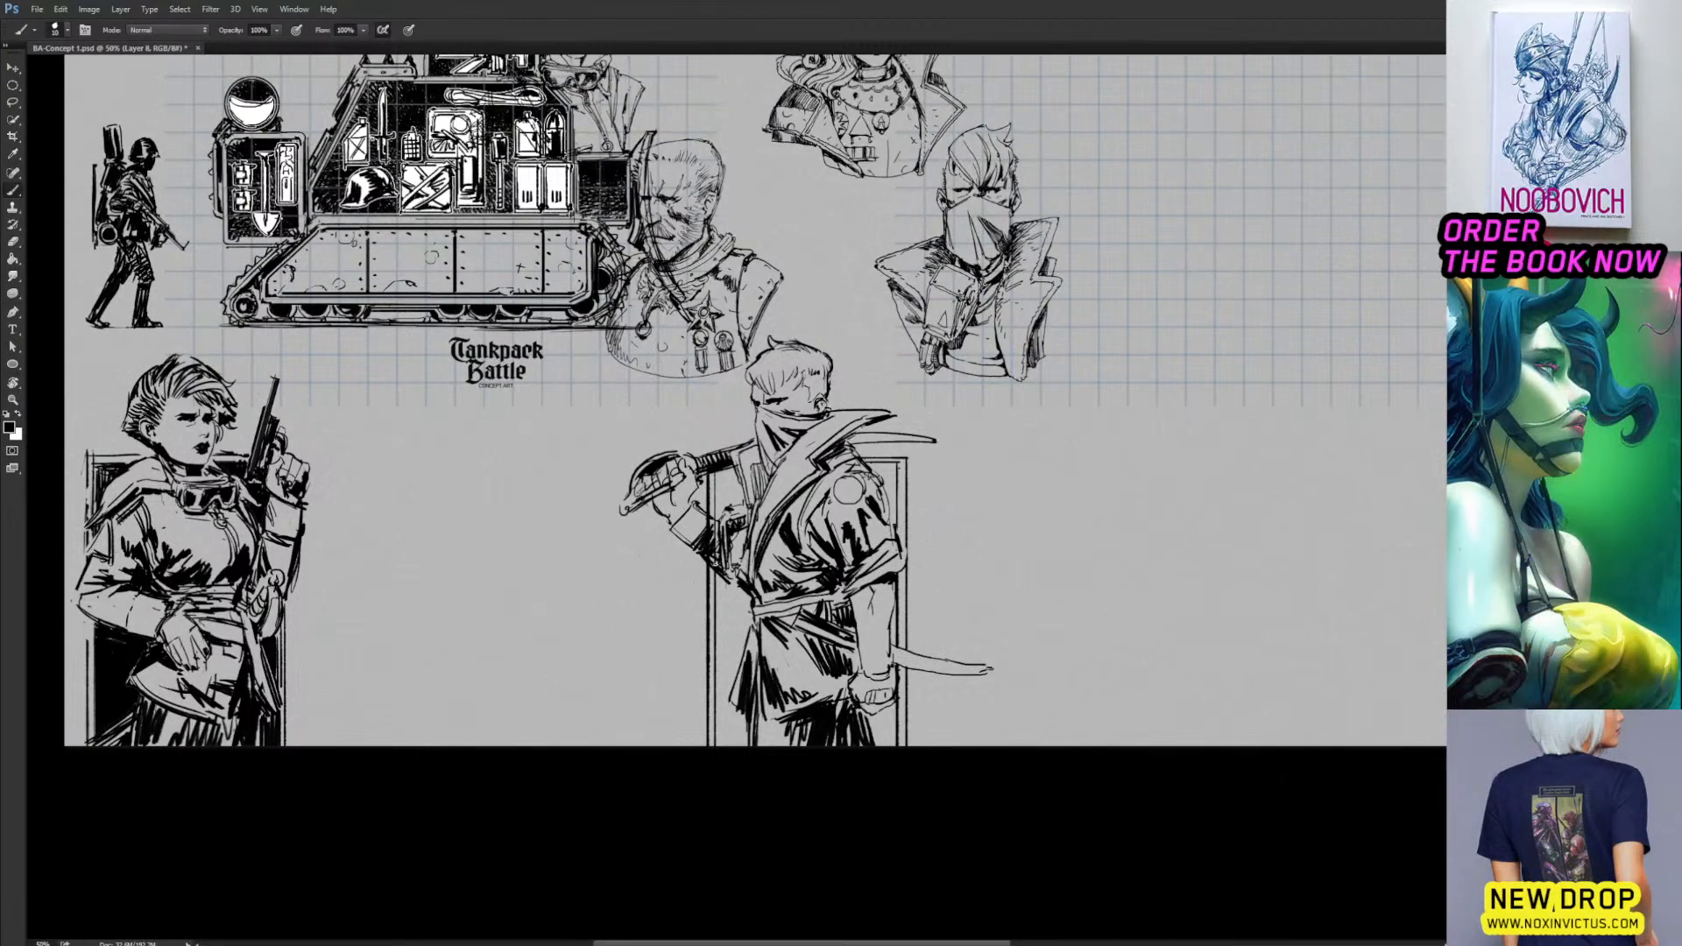
# Select the empty areas inside the swordsman's frame on both sides of his body with Quick Selection and fill them with black.
pyautogui.press('e')
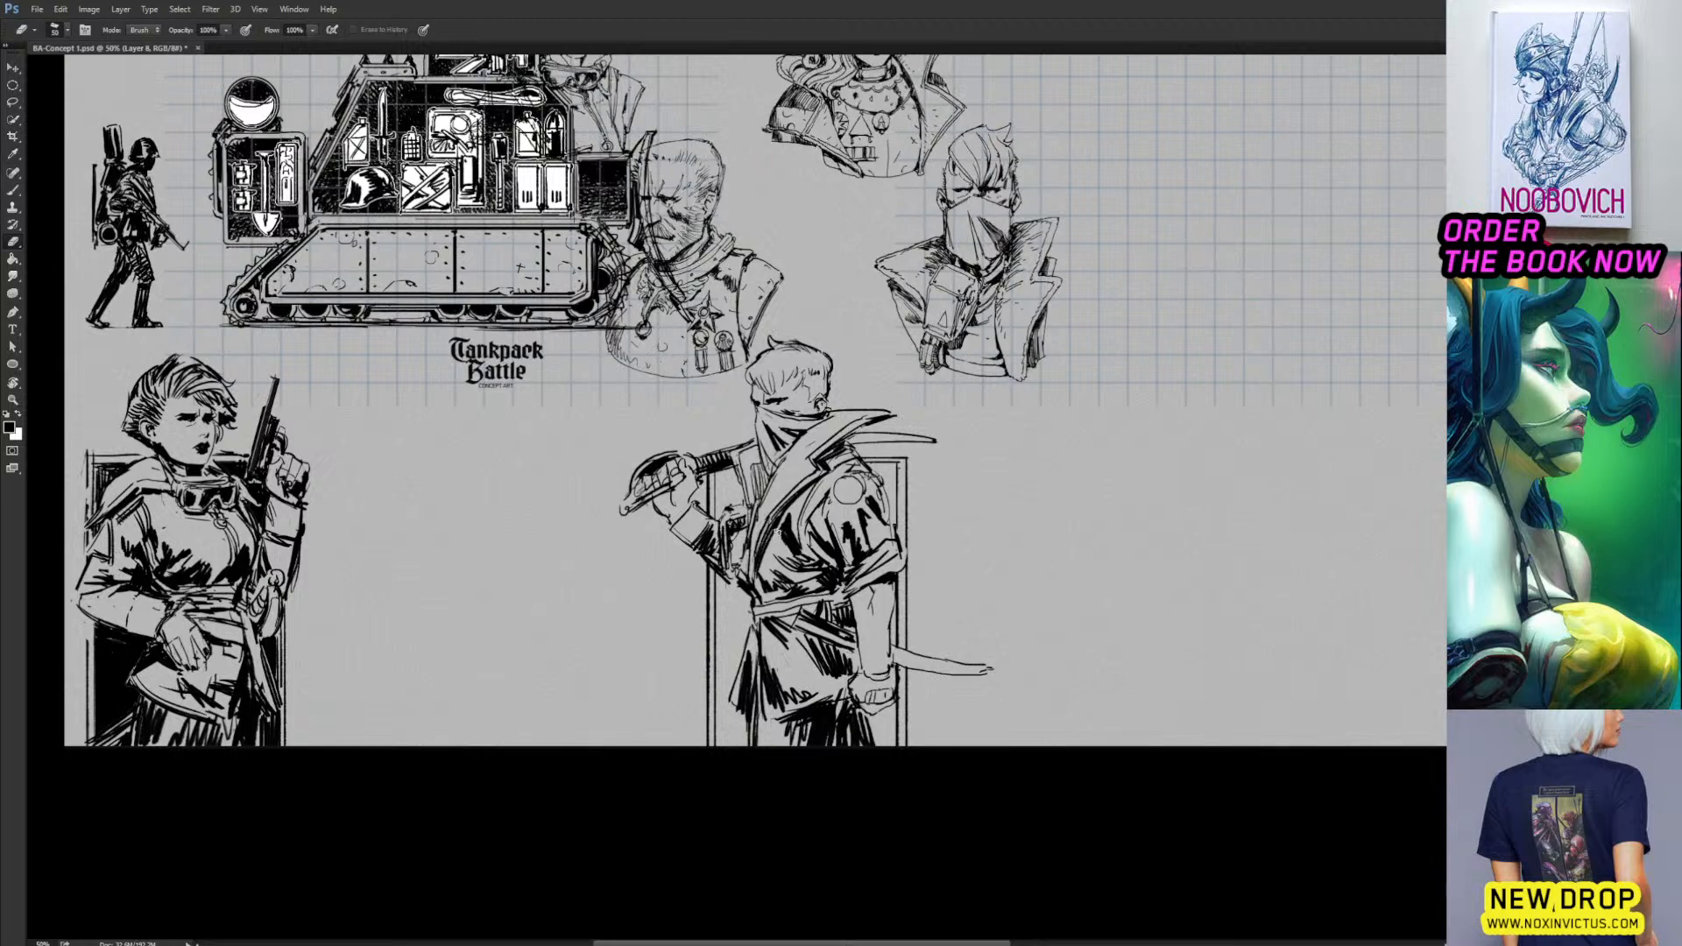
pyautogui.press('b')
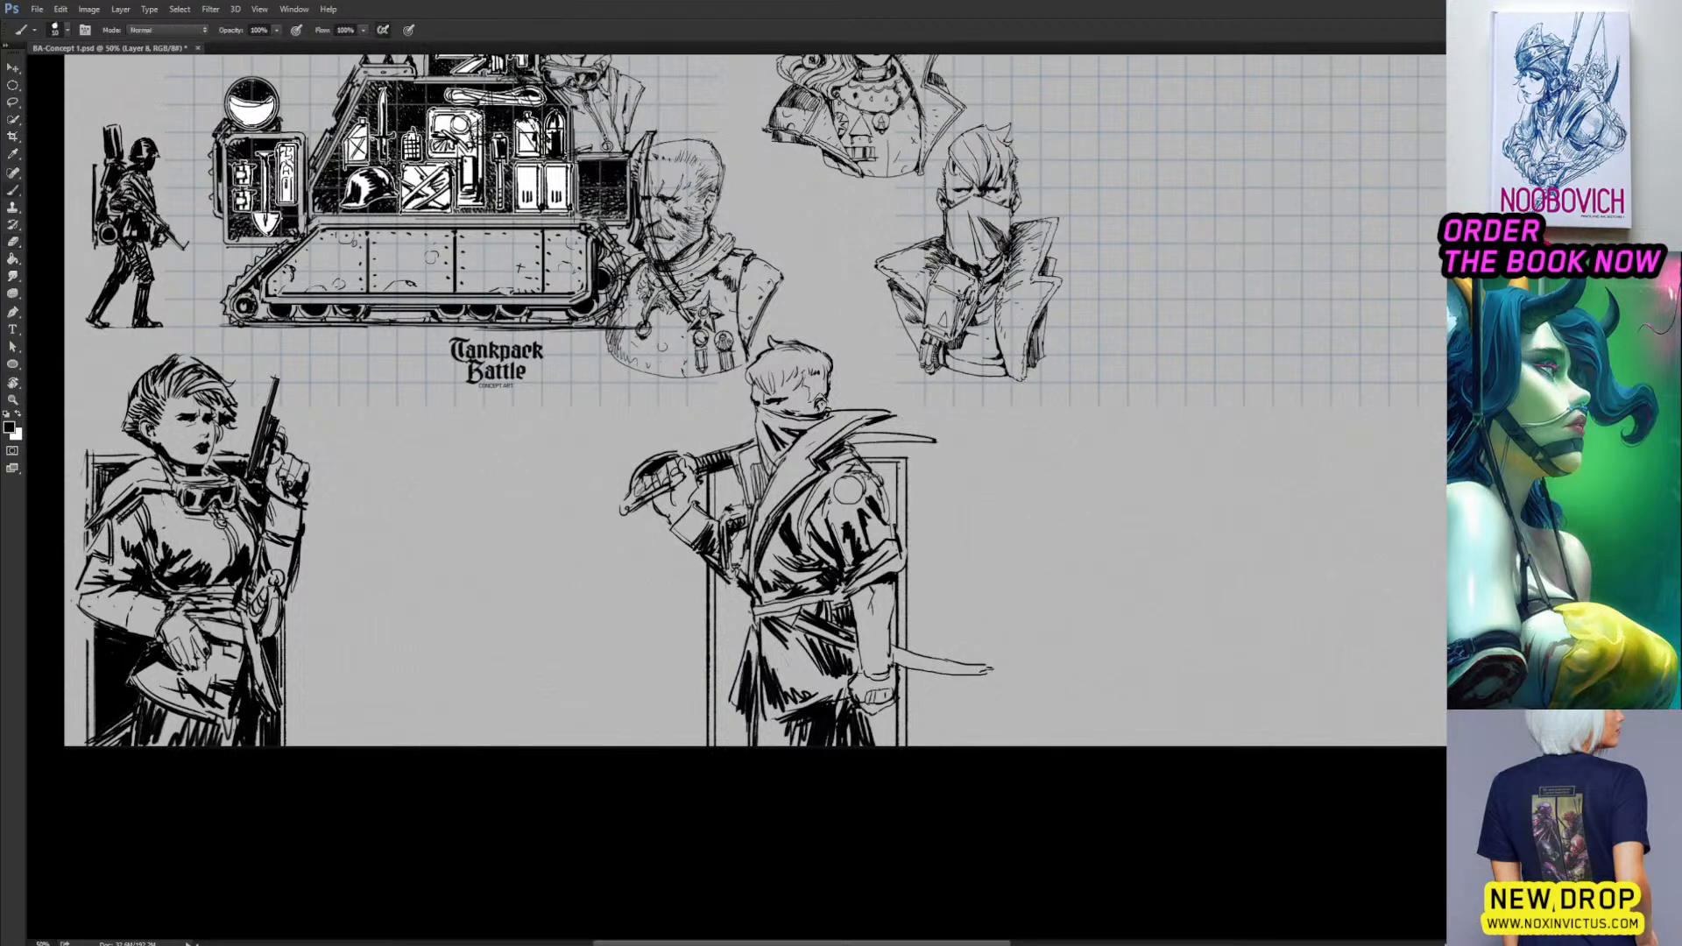
pyautogui.press('w')
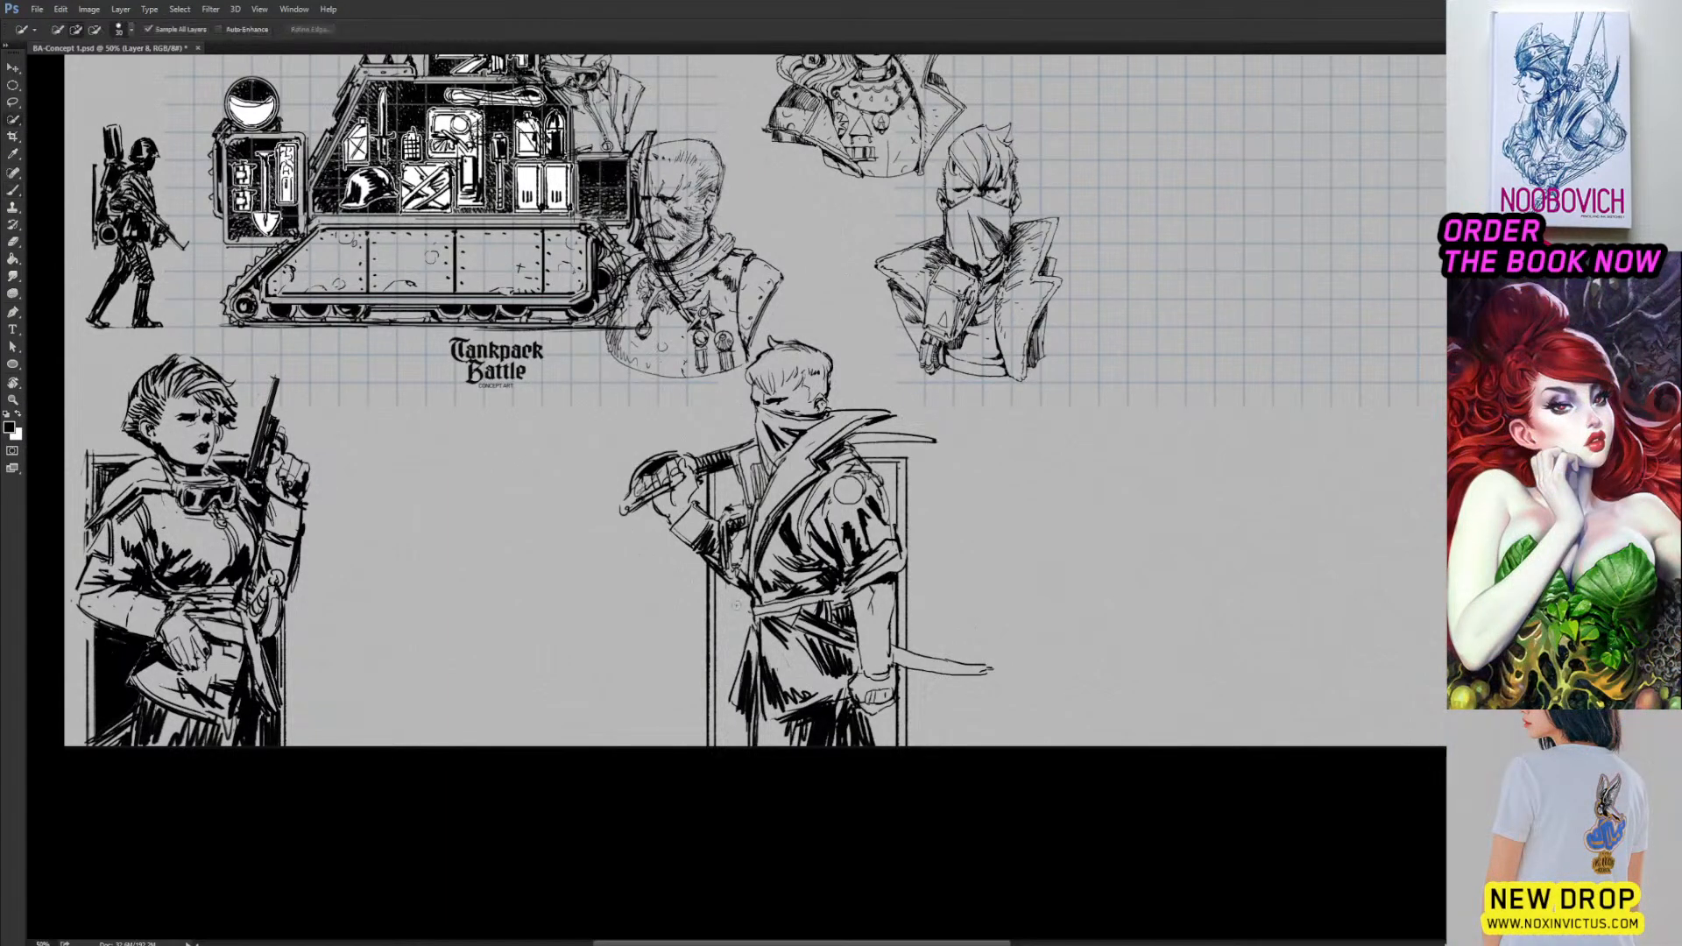
pyautogui.moveTo(731, 604); pyautogui.dragTo(732, 701)
pyautogui.hotkey('alt', 'BackSpace')
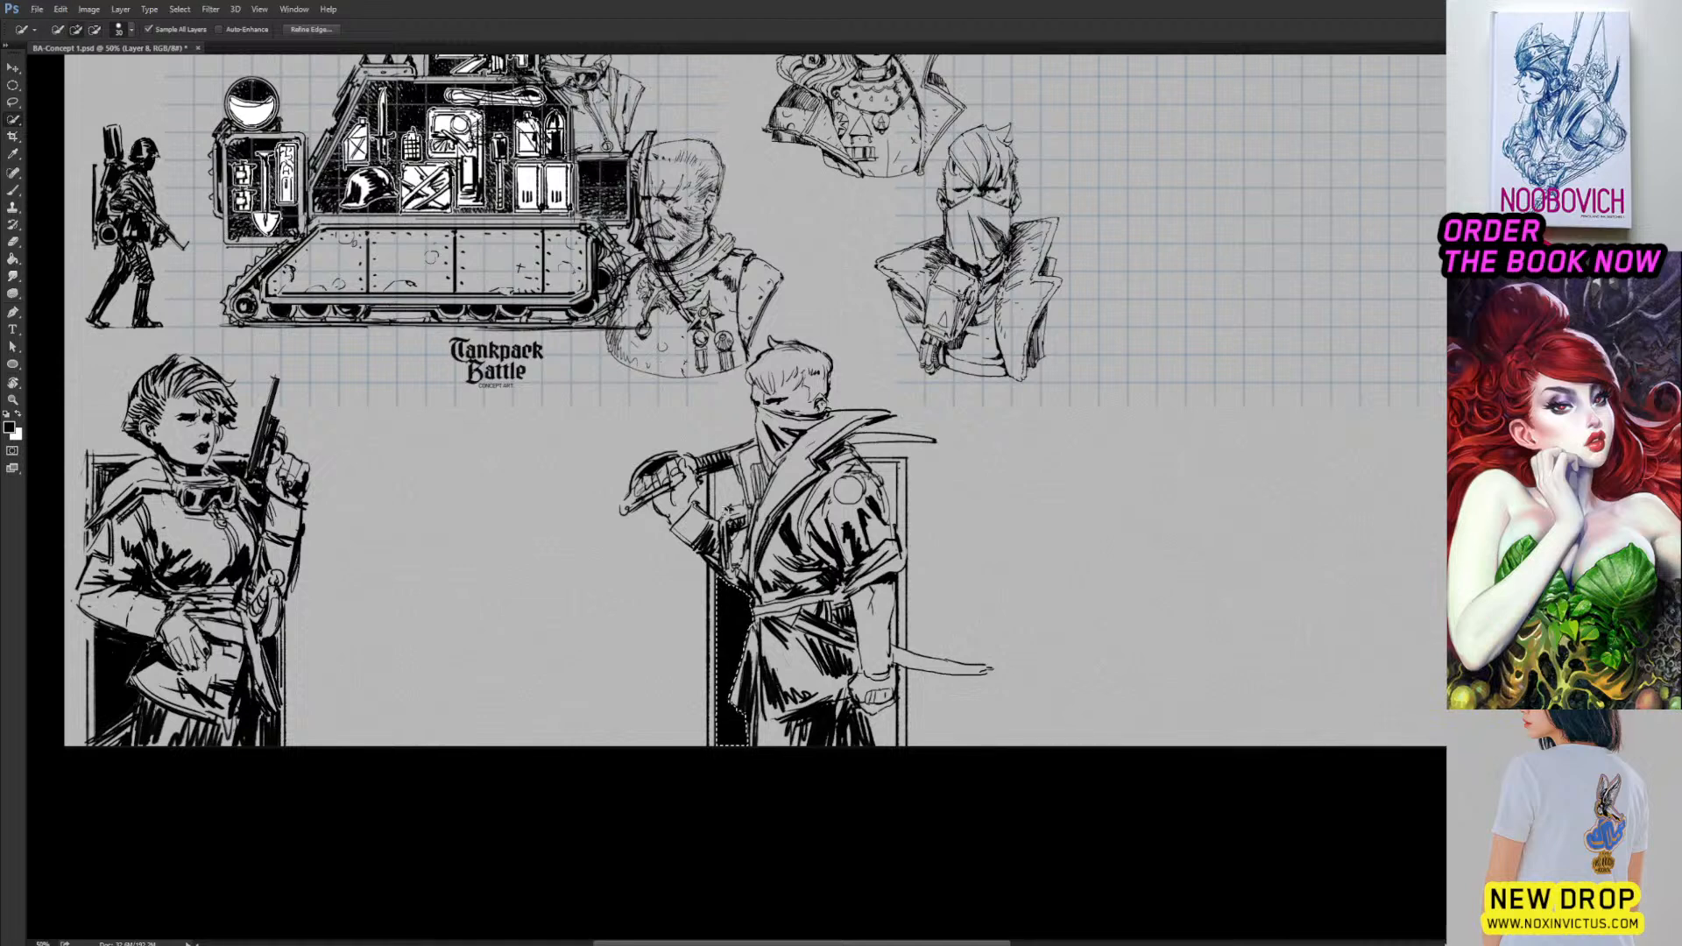
pyautogui.click(729, 487)
pyautogui.hotkey('alt', 'BackSpace')
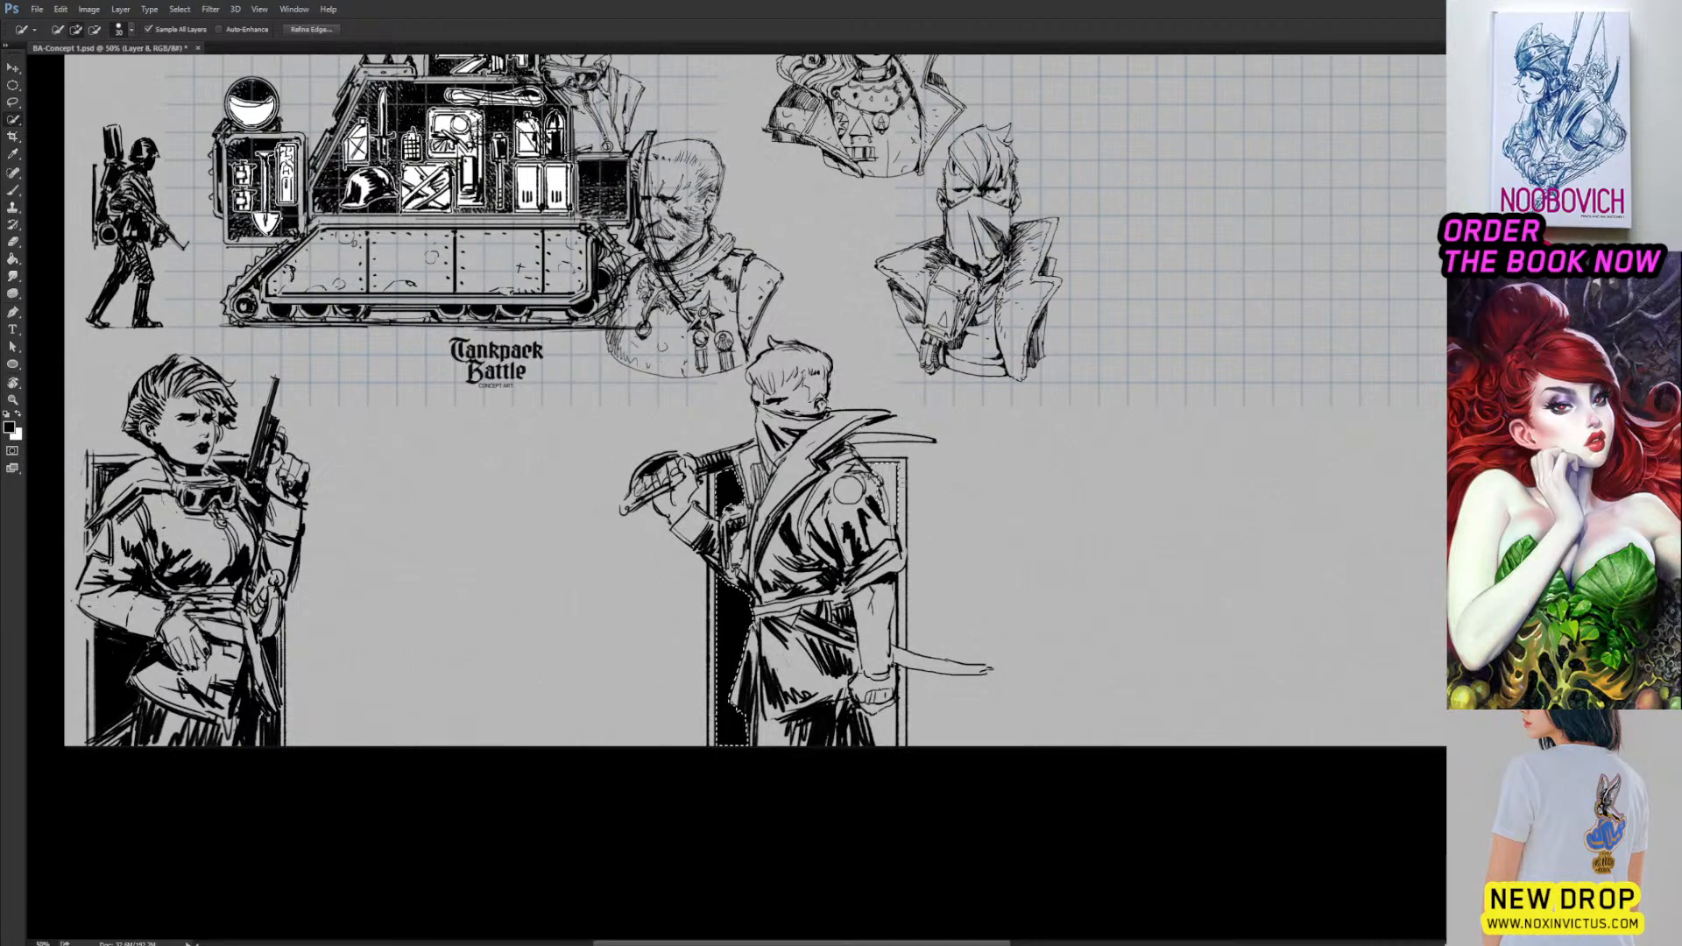
pyautogui.moveTo(880, 474); pyautogui.dragTo(889, 519)
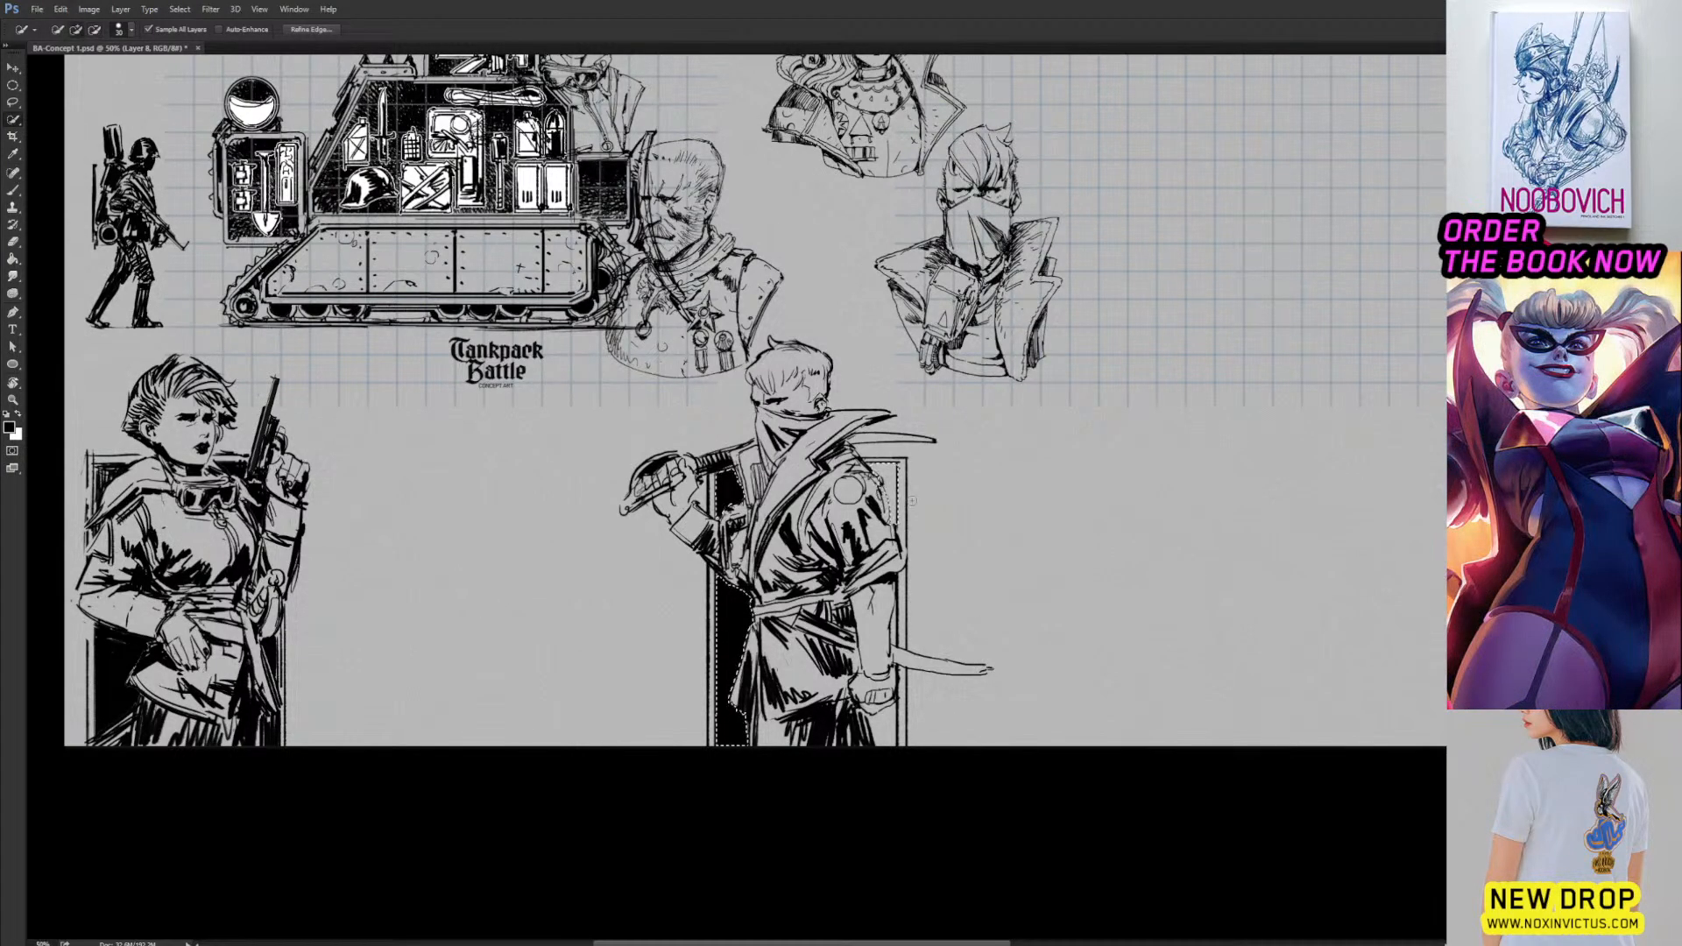
pyautogui.hotkey('alt', 'BackSpace')
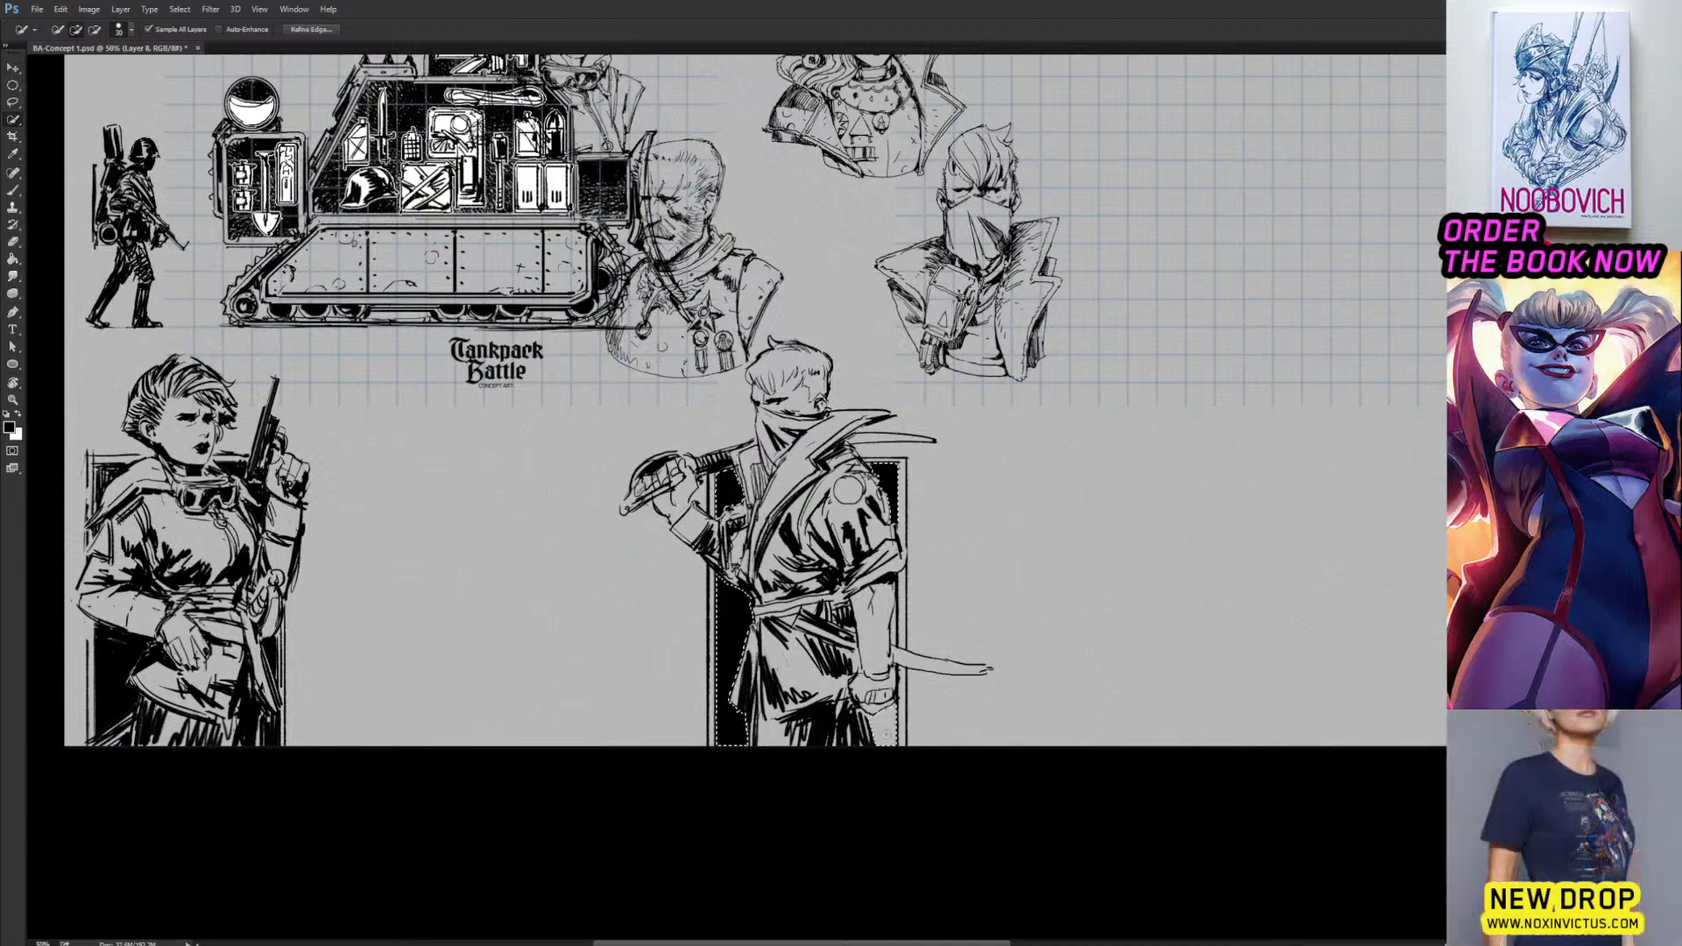
pyautogui.hotkey('ctrl', 'd')
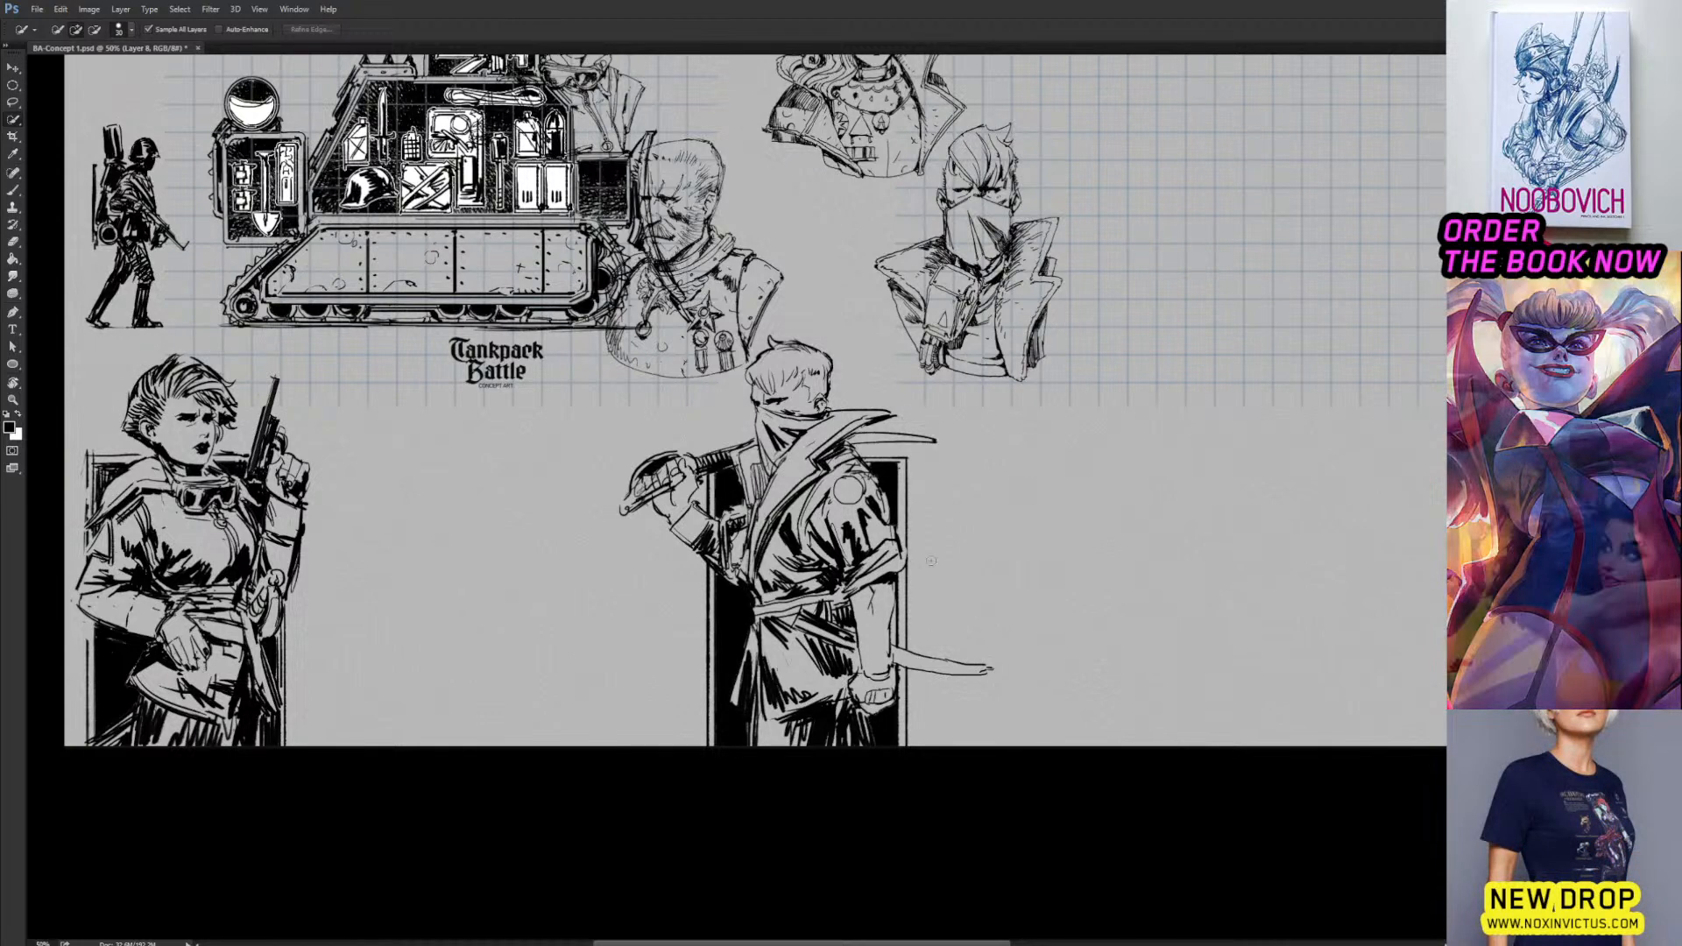
# Move the swordsman together with his framed panel to the lower right corner of the sheet with Free Transform.
pyautogui.press('b')
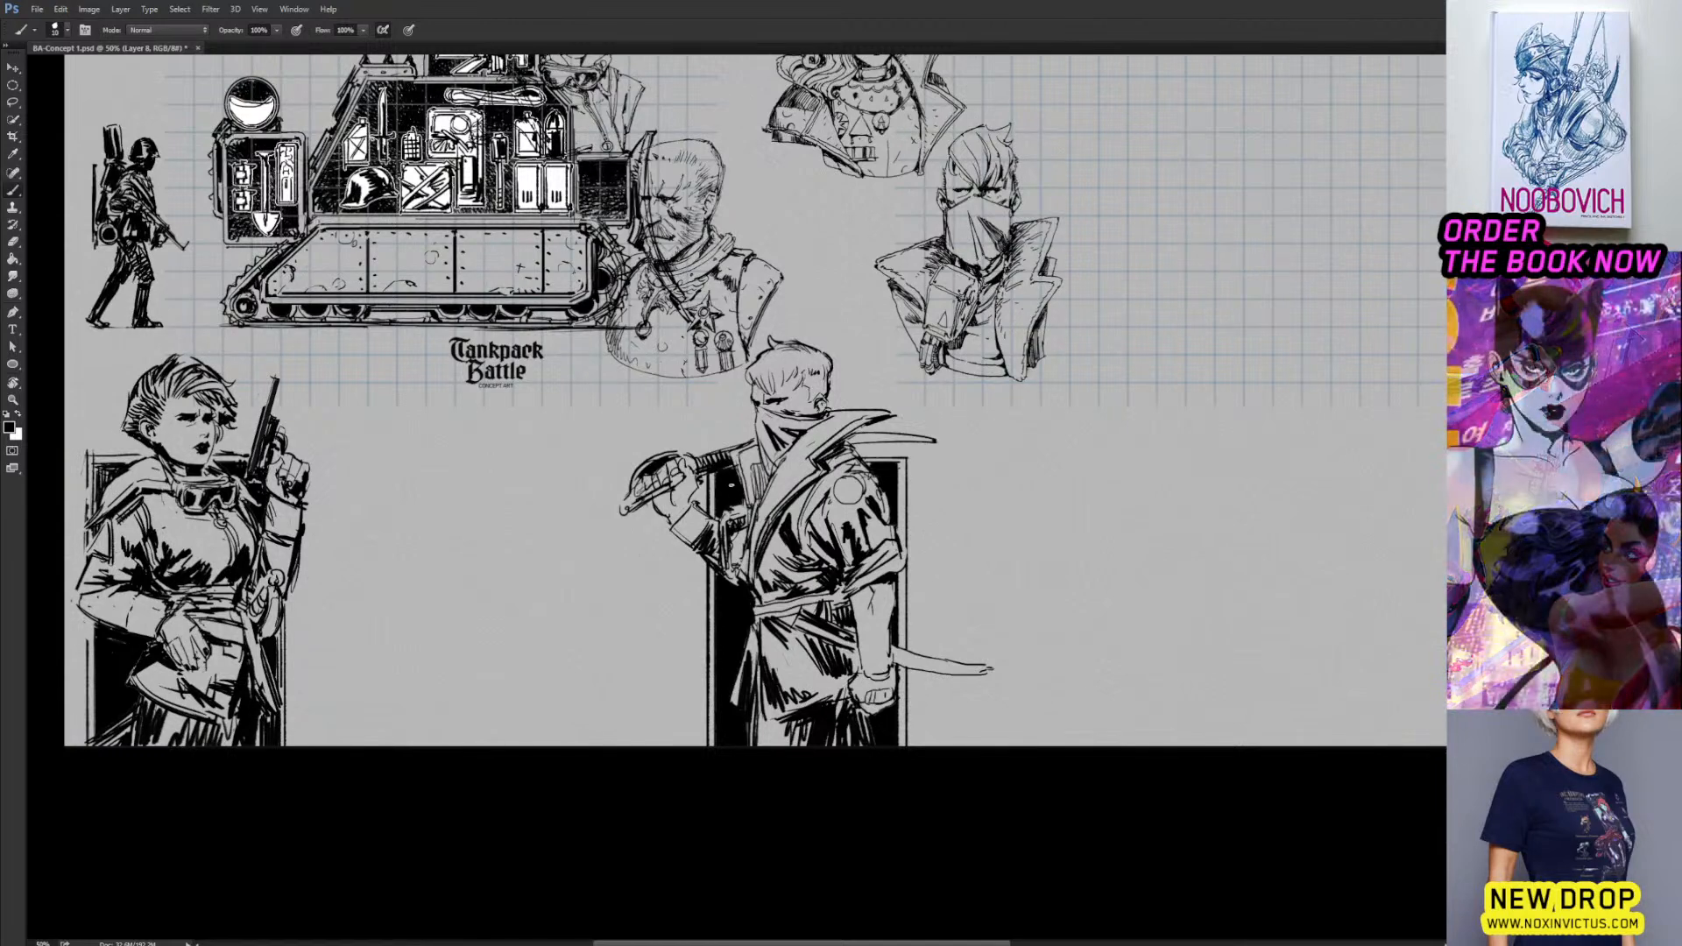
pyautogui.moveTo(971, 494); pyautogui.dragTo(1001, 462)
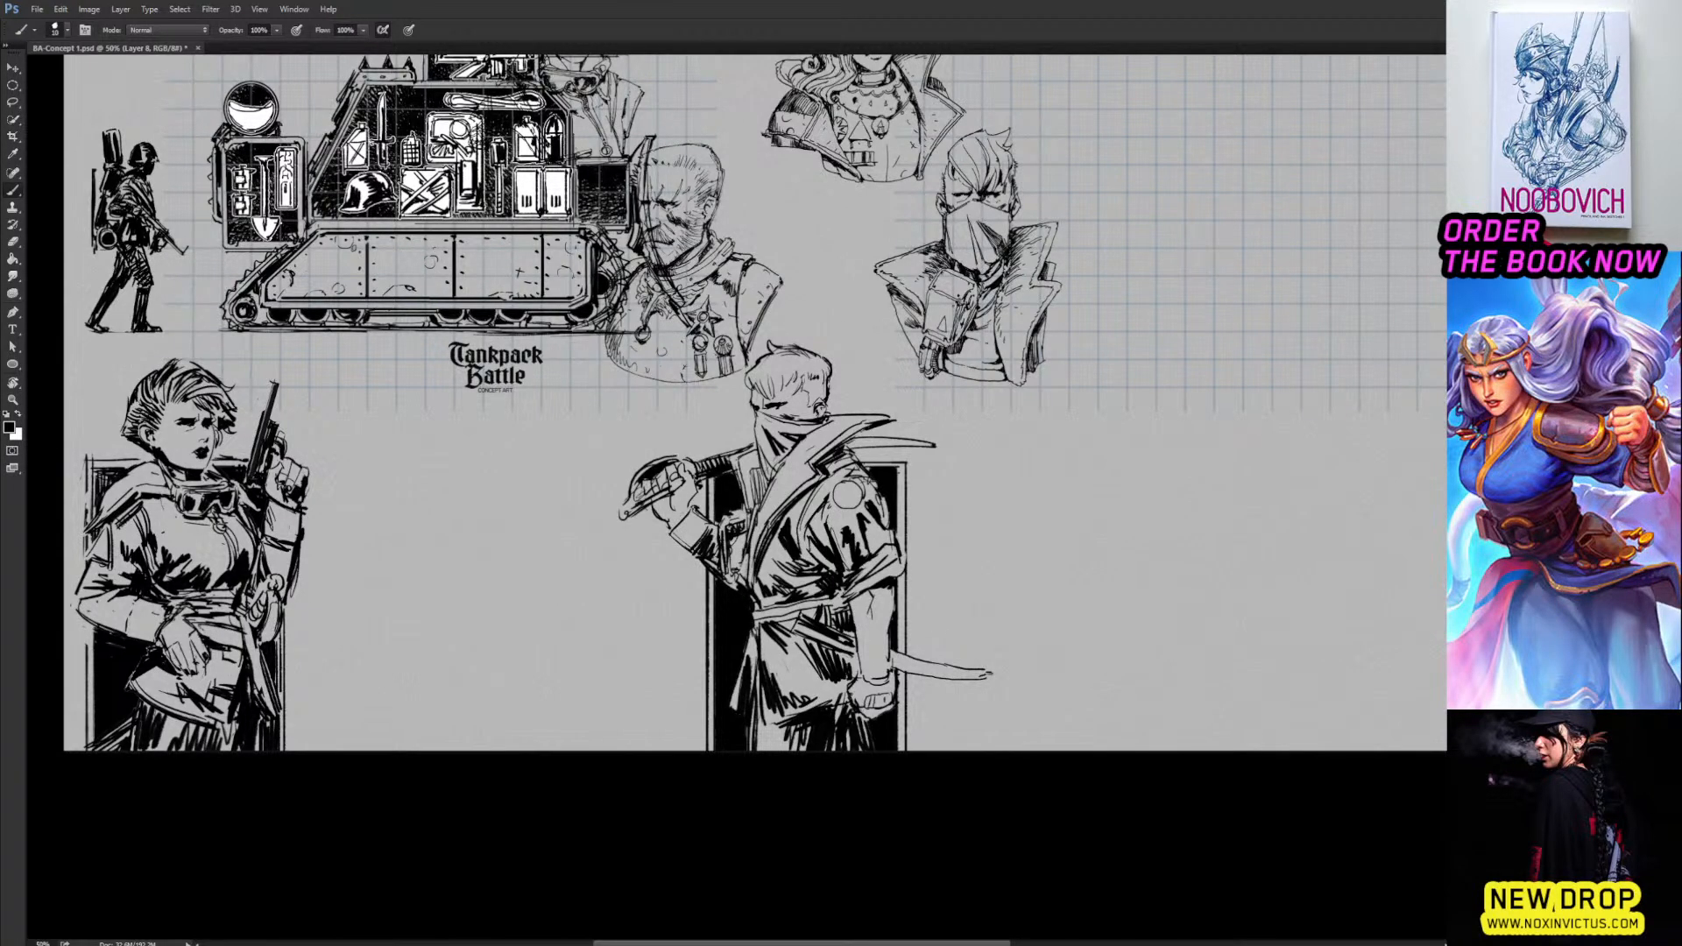
pyautogui.hotkey('ctrl', 't')
pyautogui.moveTo(862, 523)
pyautogui.mouseDown()
pyautogui.moveTo(455, 523)
pyautogui.moveTo(412, 544)
pyautogui.moveTo(1027, 543)
pyautogui.mouseUp()
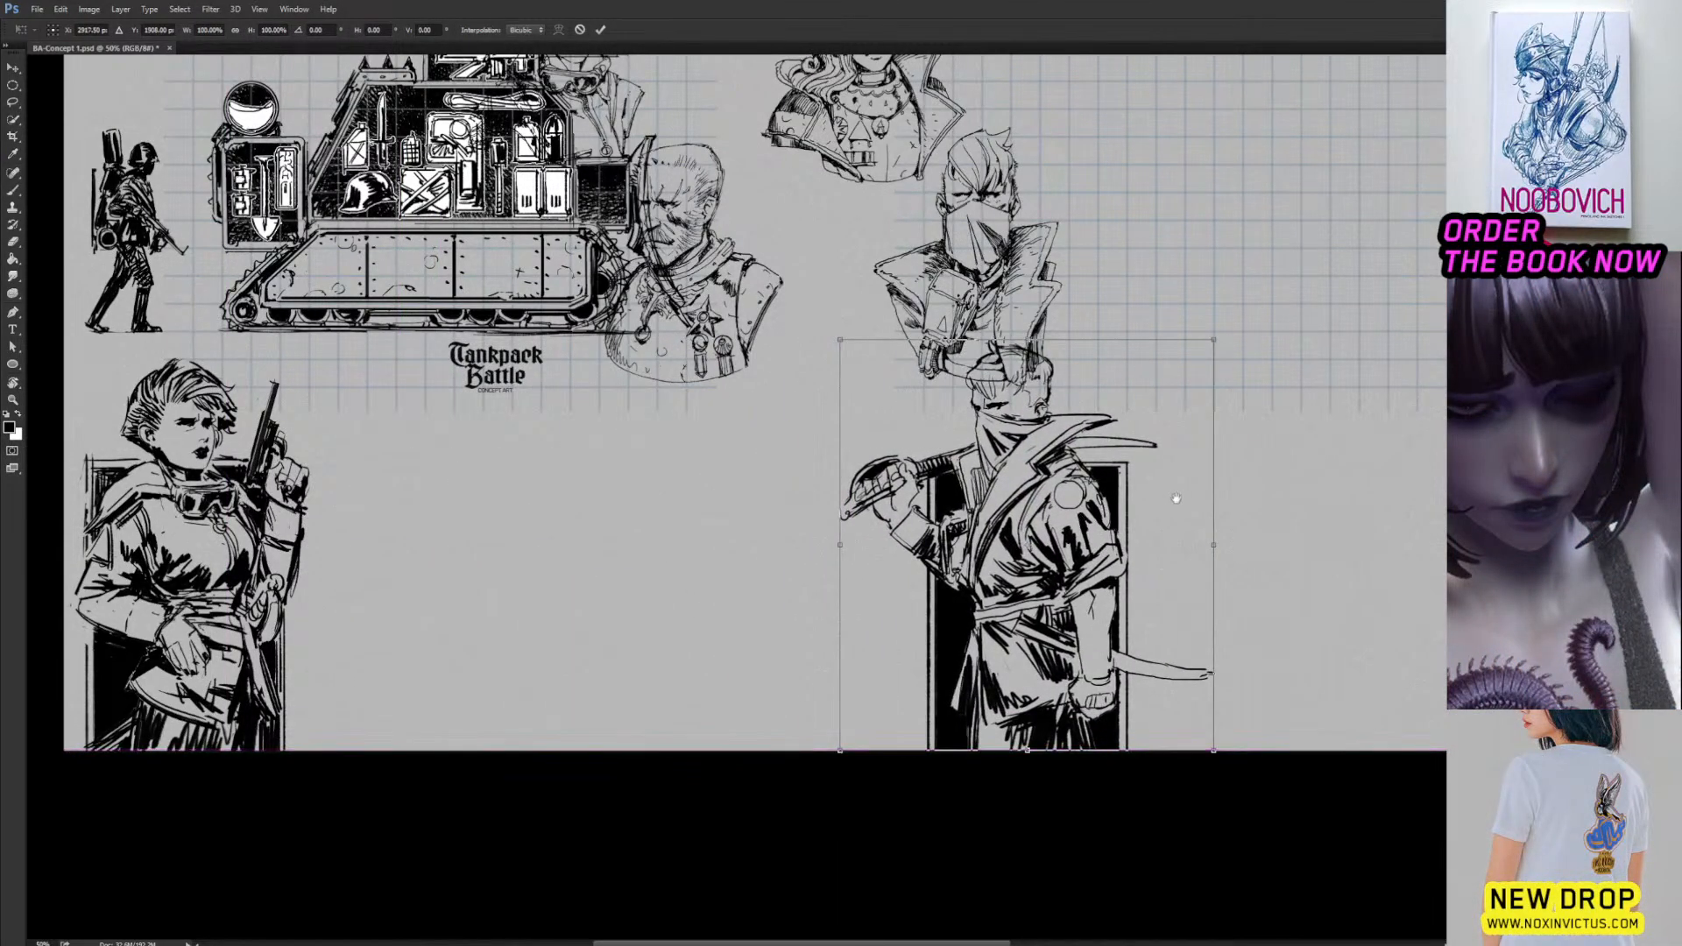
pyautogui.moveTo(1176, 498)
pyautogui.mouseDown()
pyautogui.moveTo(763, 512)
pyautogui.moveTo(1074, 532)
pyautogui.mouseUp()
pyautogui.press('Return')
pyautogui.hotkey('ctrl', '-')
pyautogui.press('b')
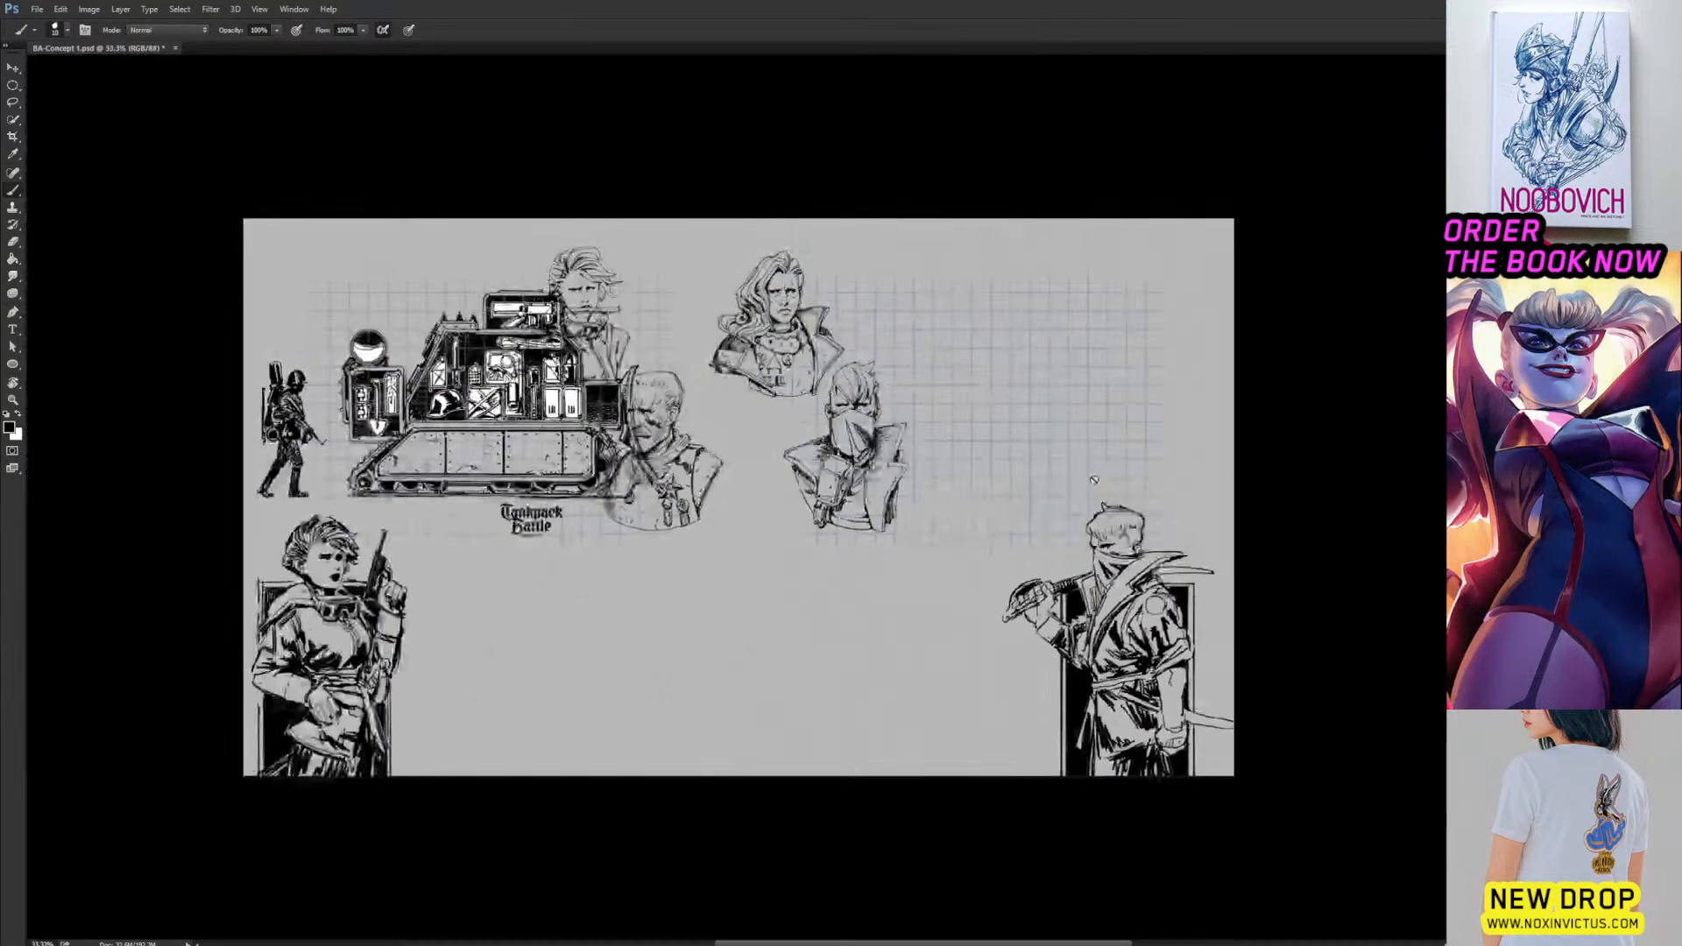
# Nudge the framed swordsman further right in small increments so that his blade tip sits near the sheet's right edge.
pyautogui.hotkey('ctrl', 't')
pyautogui.press('Right')
pyautogui.press('Right')
pyautogui.press('Right')
pyautogui.press('Right')
pyautogui.press('Right')
pyautogui.press('Right')
pyautogui.press('Right')
pyautogui.press('Right')
pyautogui.press('Right')
pyautogui.press('Right')
pyautogui.press('Right')
pyautogui.press('Right')
pyautogui.press('Right')
pyautogui.press('Right')
pyautogui.press('Right')
pyautogui.press('Right')
pyautogui.press('Right')
pyautogui.press('Right')
pyautogui.press('Right')
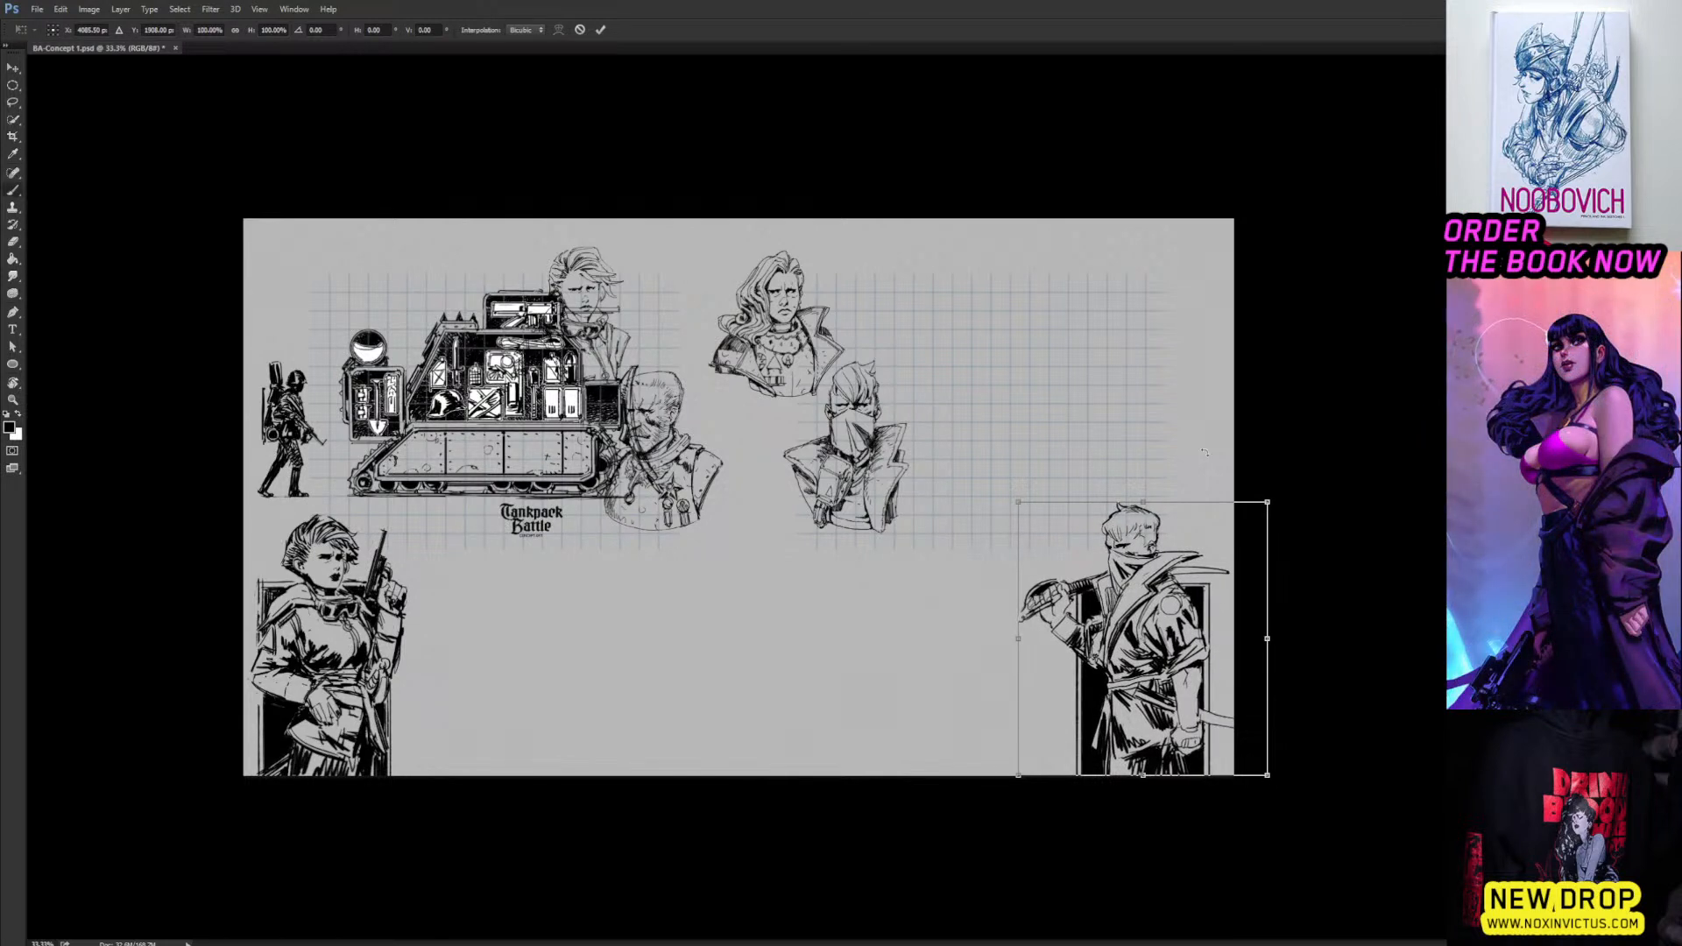
pyautogui.press('Return')
# Select the layer of the framed woman with the rifle and nudge her slightly right, away from the sheet's left edge.
pyautogui.press('v')
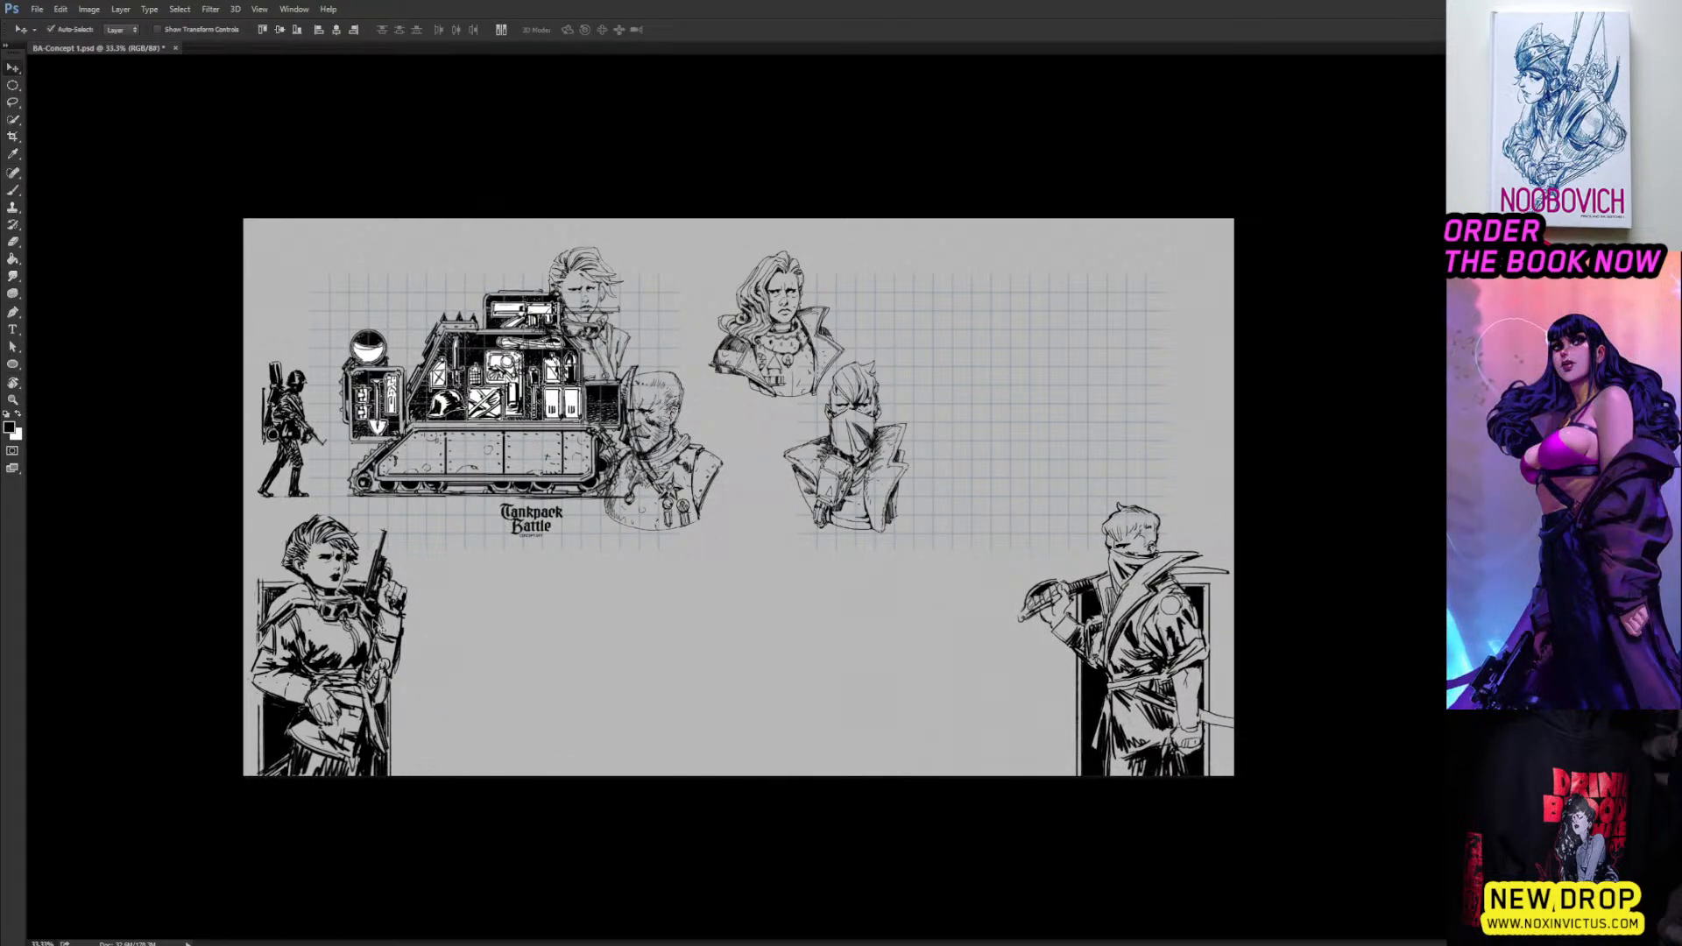
pyautogui.click(375, 603)
pyautogui.hotkey('shift', 'Right')
pyautogui.hotkey('shift', 'Right')
pyautogui.hotkey('shift', 'Right')
pyautogui.hotkey('shift', 'Right')
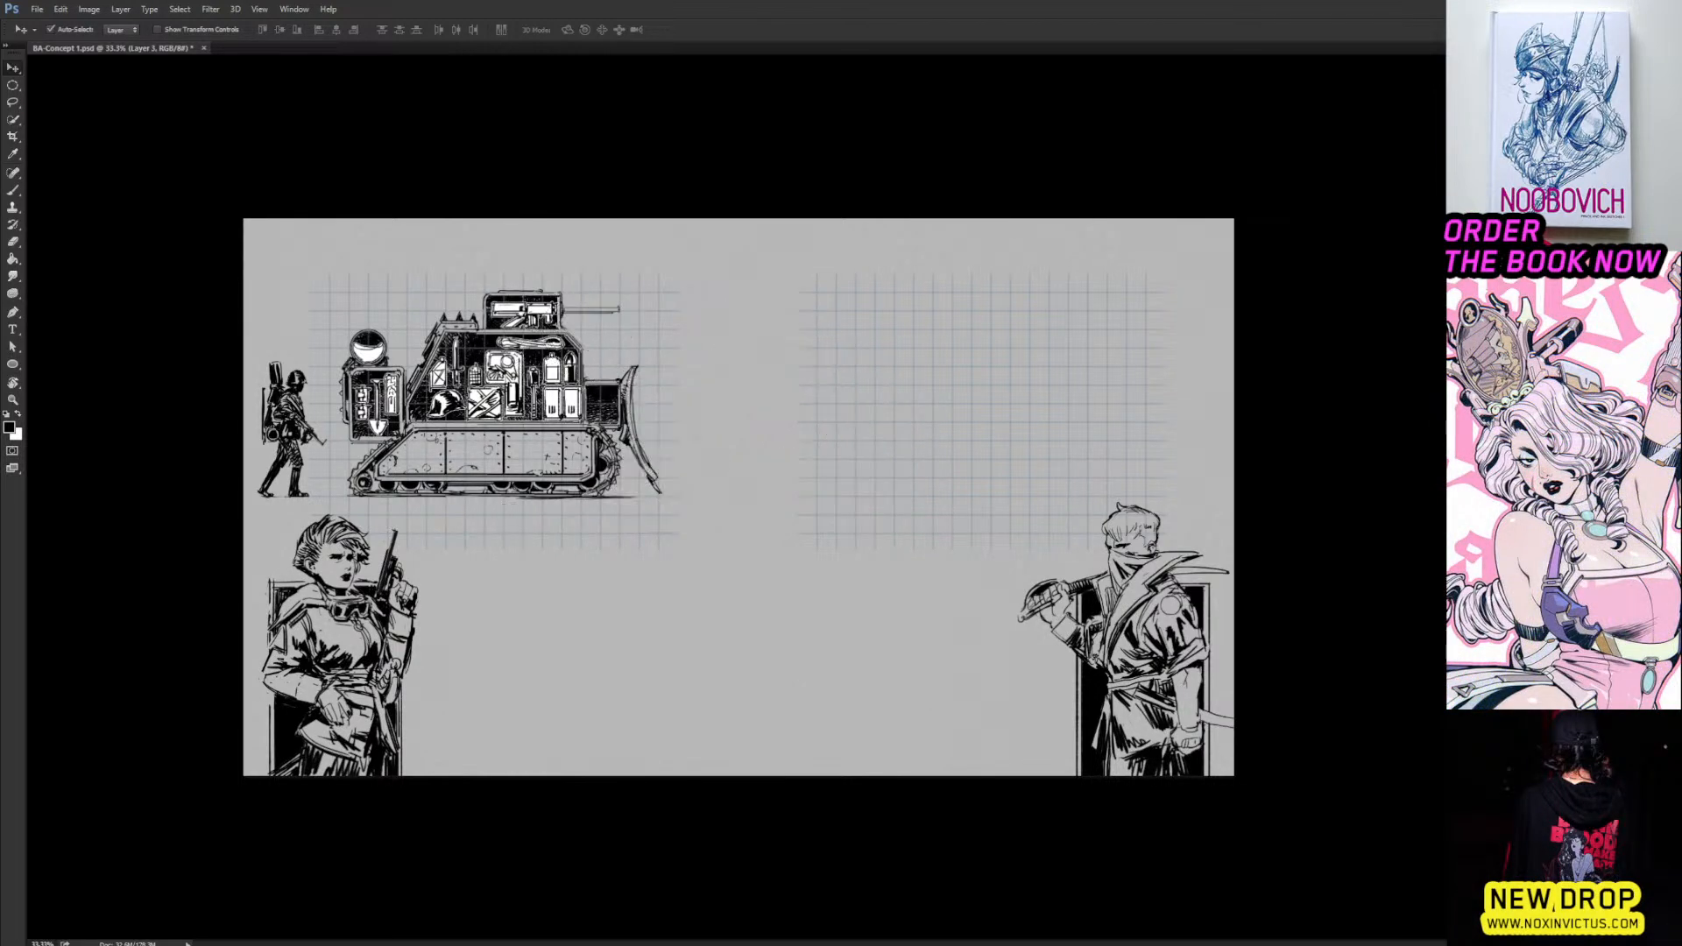
# On a new layer above the empty right-hand grid, draw a tank's long gun barrel pointing left and its elongated turret.
pyautogui.press('b')
pyautogui.hotkey('ctrl', '+')
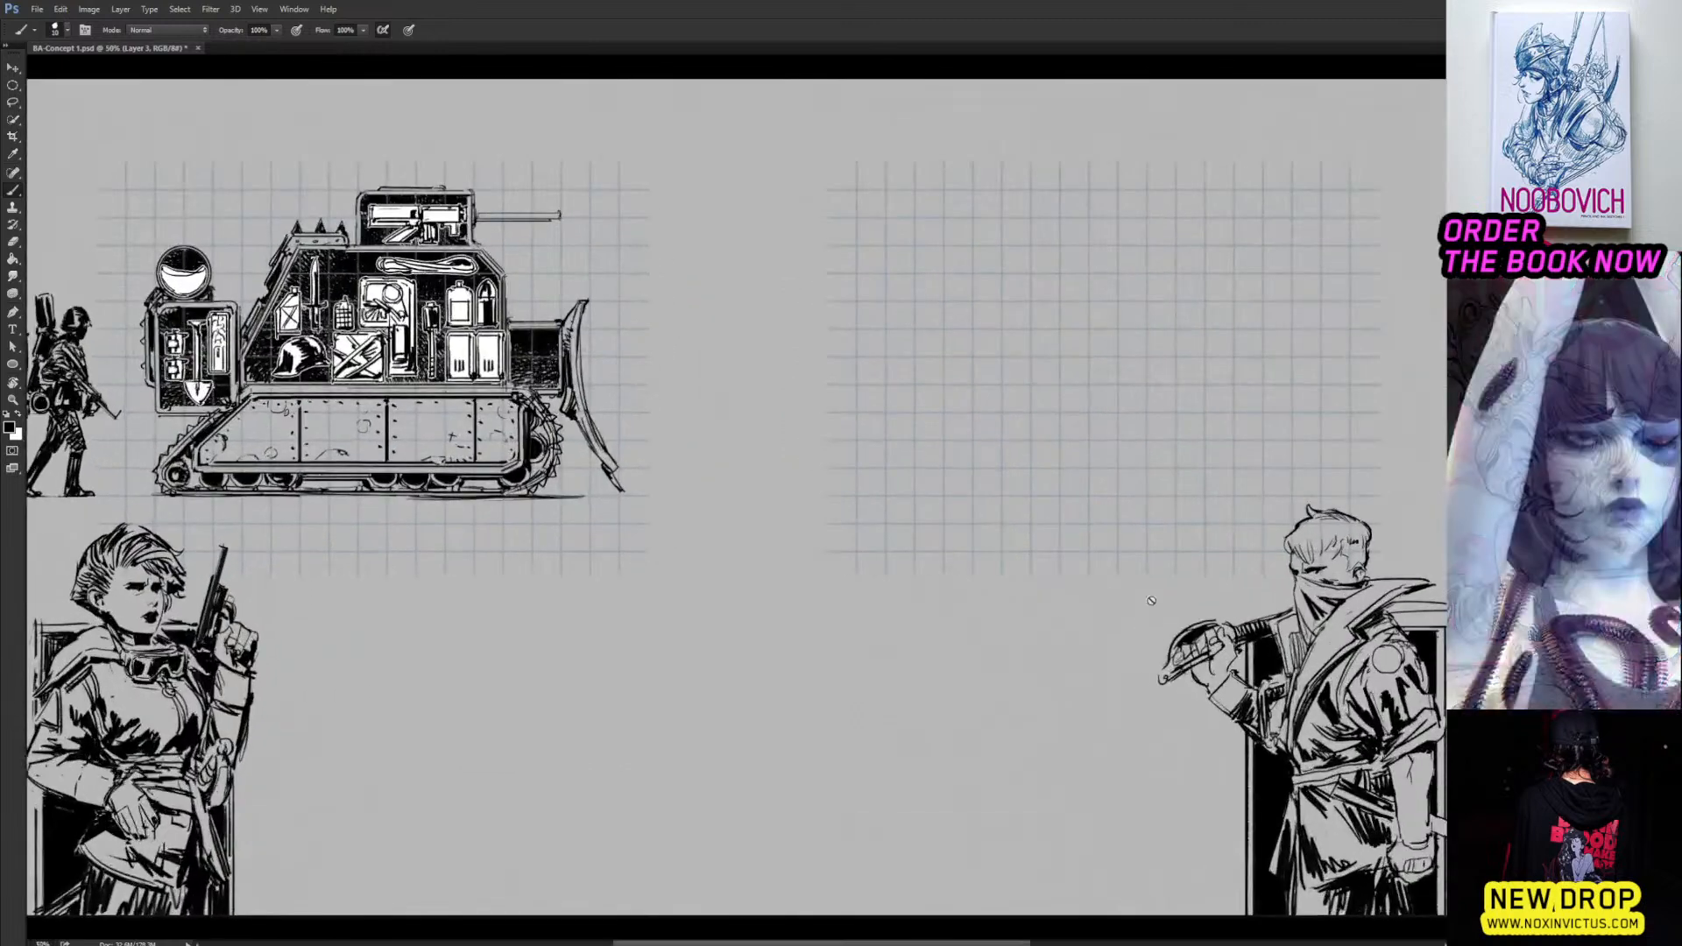
pyautogui.moveTo(1068, 666)
pyautogui.mouseDown()
pyautogui.moveTo(909, 552)
pyautogui.moveTo(1032, 544)
pyautogui.moveTo(1055, 552)
pyautogui.moveTo(1007, 552)
pyautogui.moveTo(1063, 601)
pyautogui.moveTo(1040, 585)
pyautogui.moveTo(1074, 582)
pyautogui.moveTo(1005, 569)
pyautogui.moveTo(1094, 524)
pyautogui.moveTo(1048, 552)
pyautogui.moveTo(1075, 570)
pyautogui.moveTo(1030, 674)
pyautogui.mouseUp()
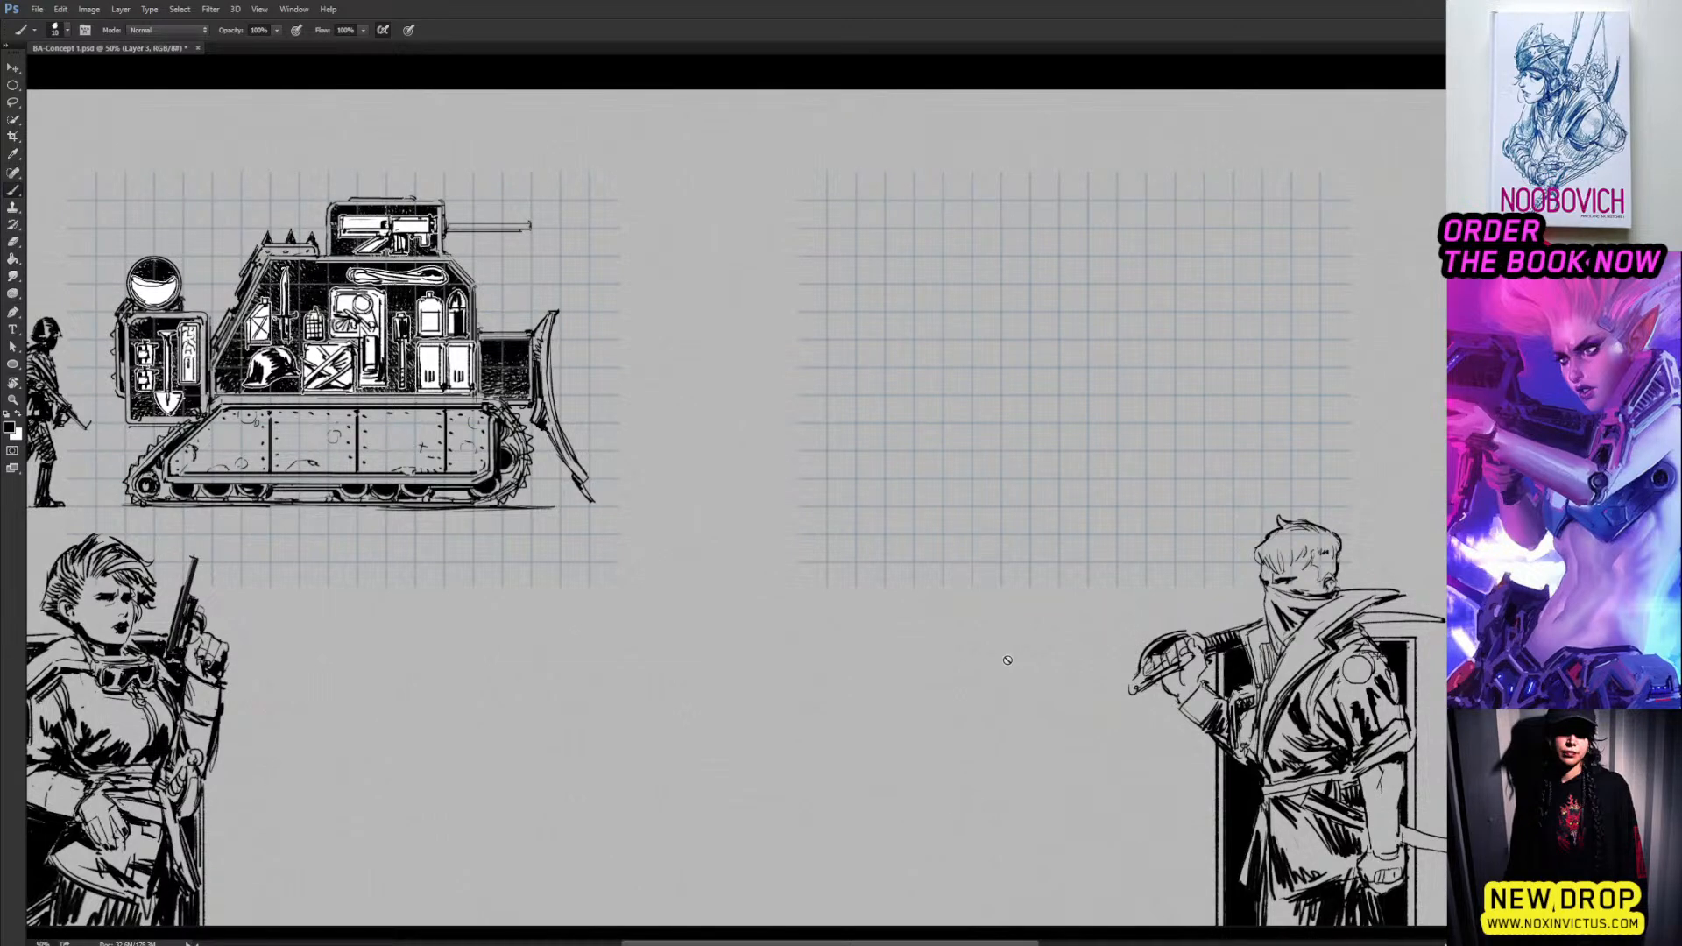
pyautogui.moveTo(629, 546); pyautogui.dragTo(639, 597)
pyautogui.moveTo(863, 553); pyautogui.dragTo(792, 492)
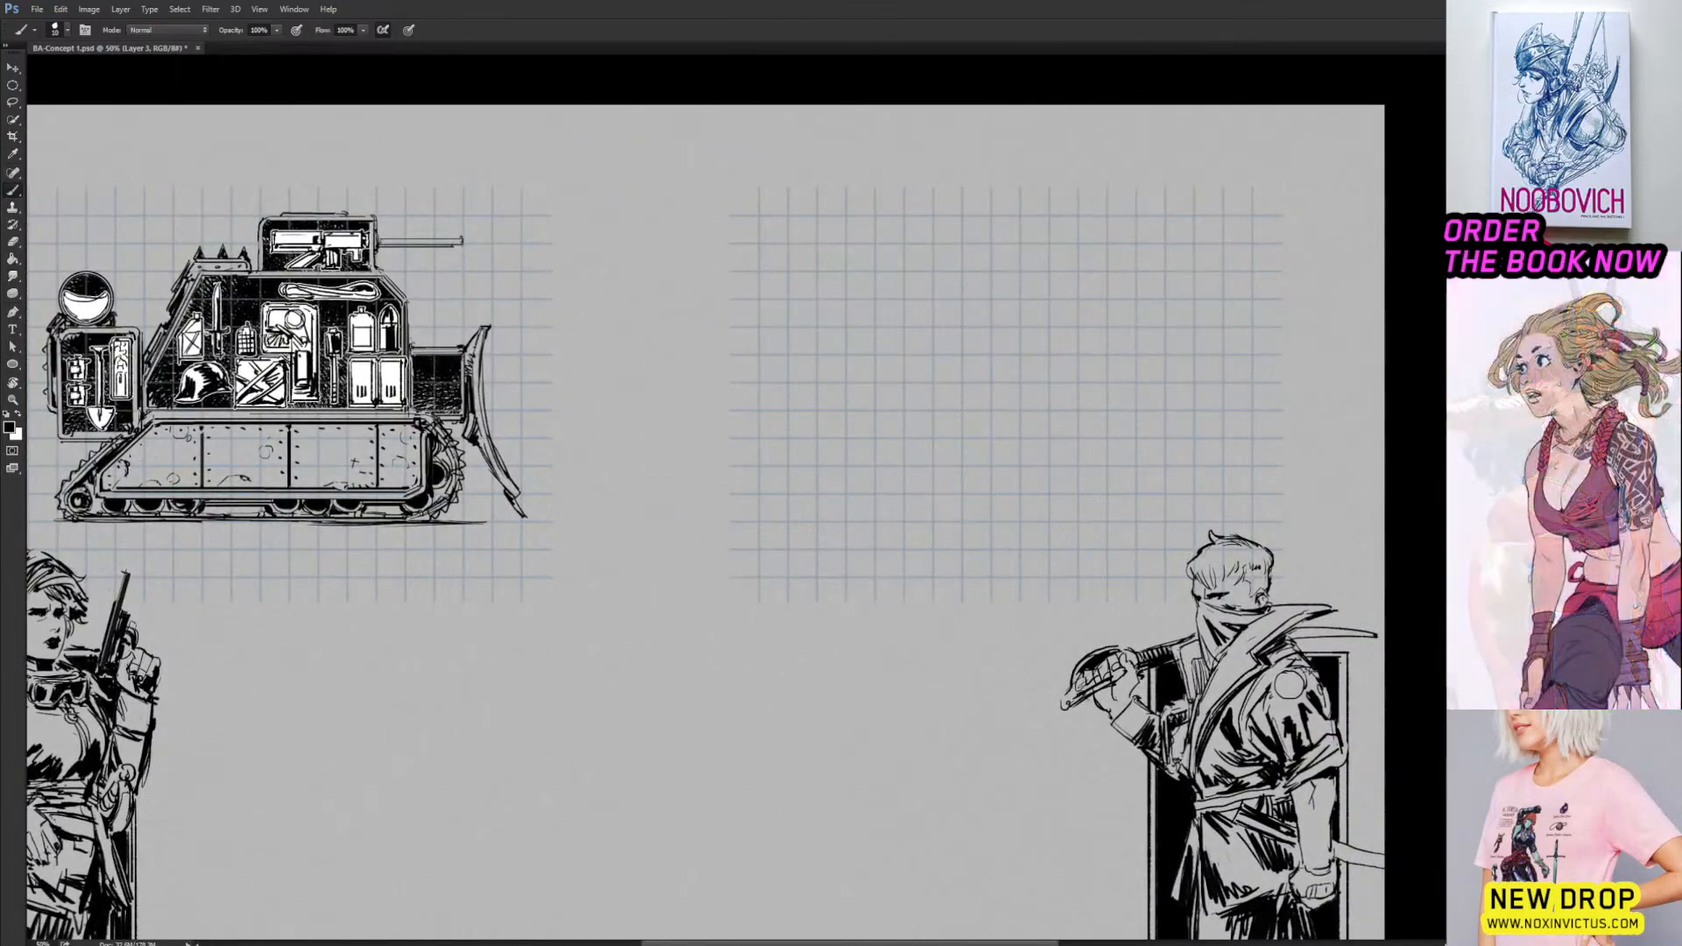
pyautogui.hotkey('alt', '[')
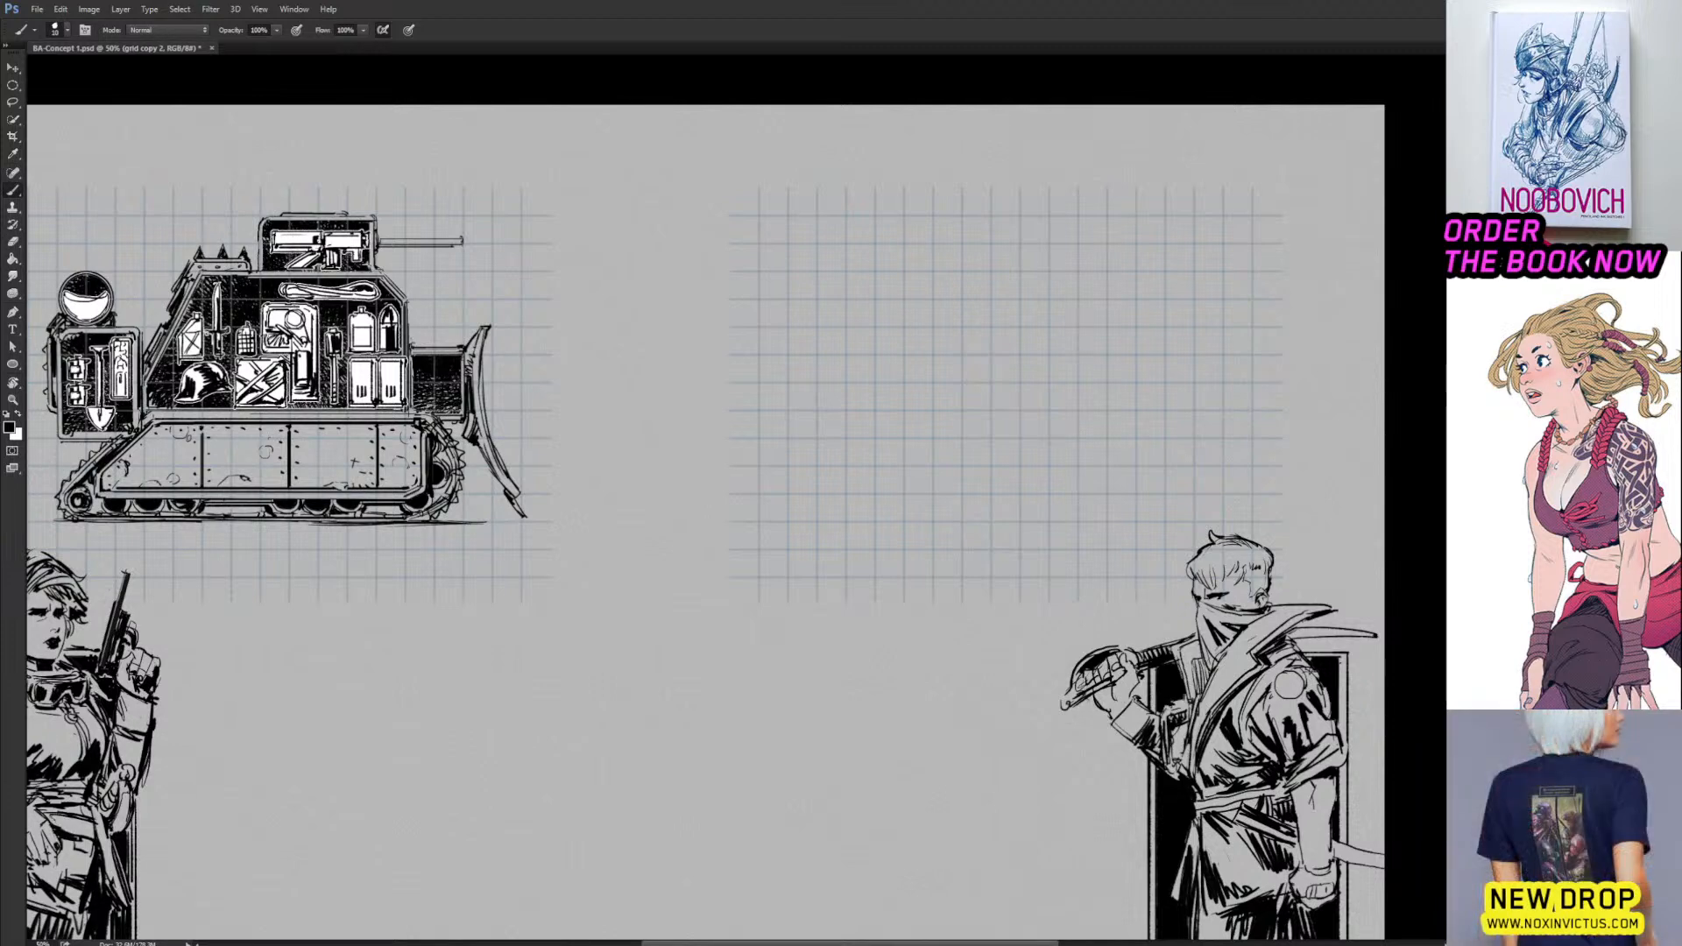
pyautogui.hotkey('alt', ']')
pyautogui.moveTo(720, 240); pyautogui.dragTo(936, 240)
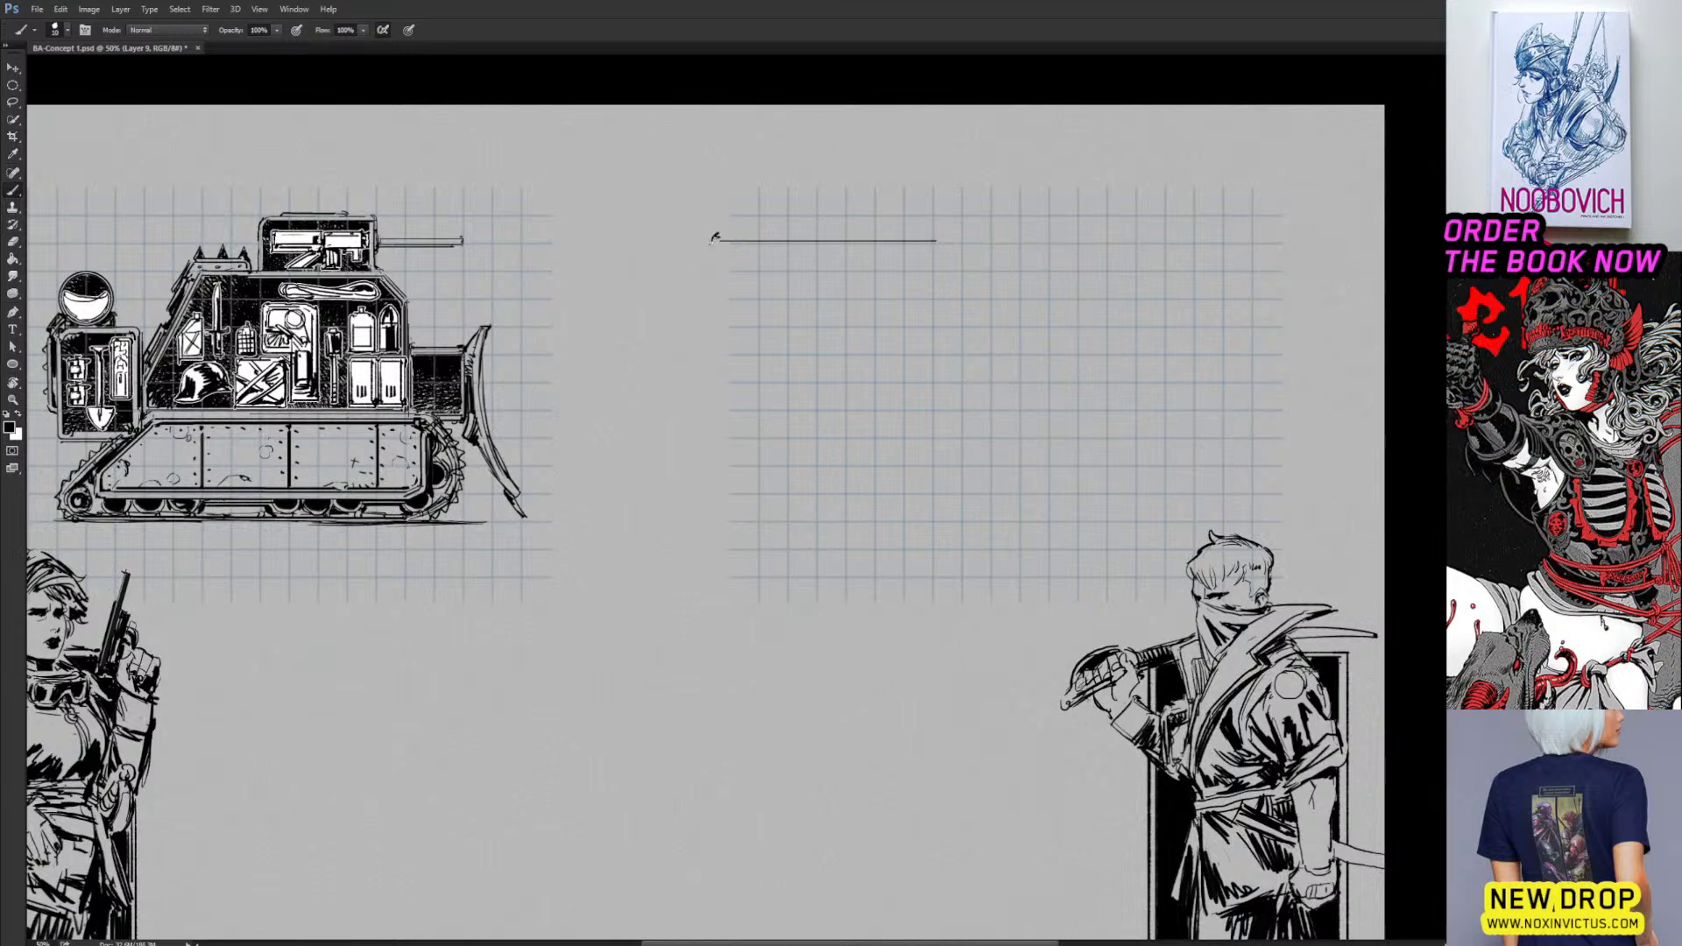
pyautogui.moveTo(710, 273)
pyautogui.mouseDown()
pyautogui.moveTo(955, 265)
pyautogui.moveTo(938, 241)
pyautogui.moveTo(951, 239)
pyautogui.moveTo(924, 239)
pyautogui.moveTo(996, 212)
pyautogui.moveTo(1210, 213)
pyautogui.moveTo(1225, 249)
pyautogui.moveTo(1191, 295)
pyautogui.mouseUp()
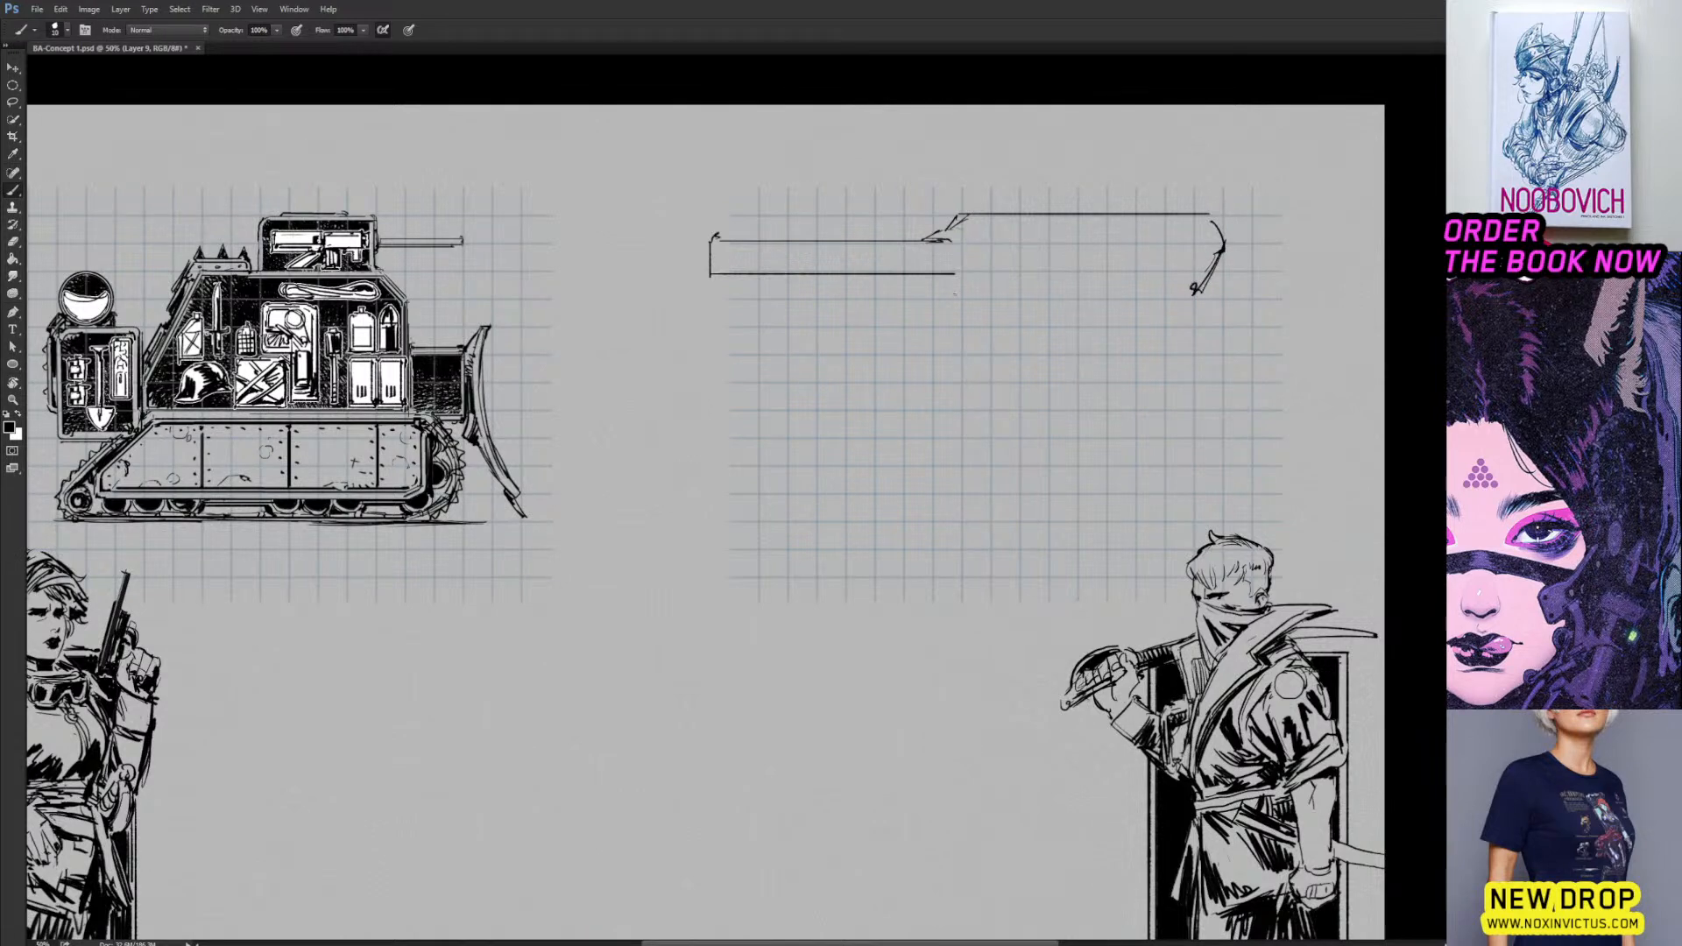
pyautogui.moveTo(969, 297); pyautogui.dragTo(1192, 295)
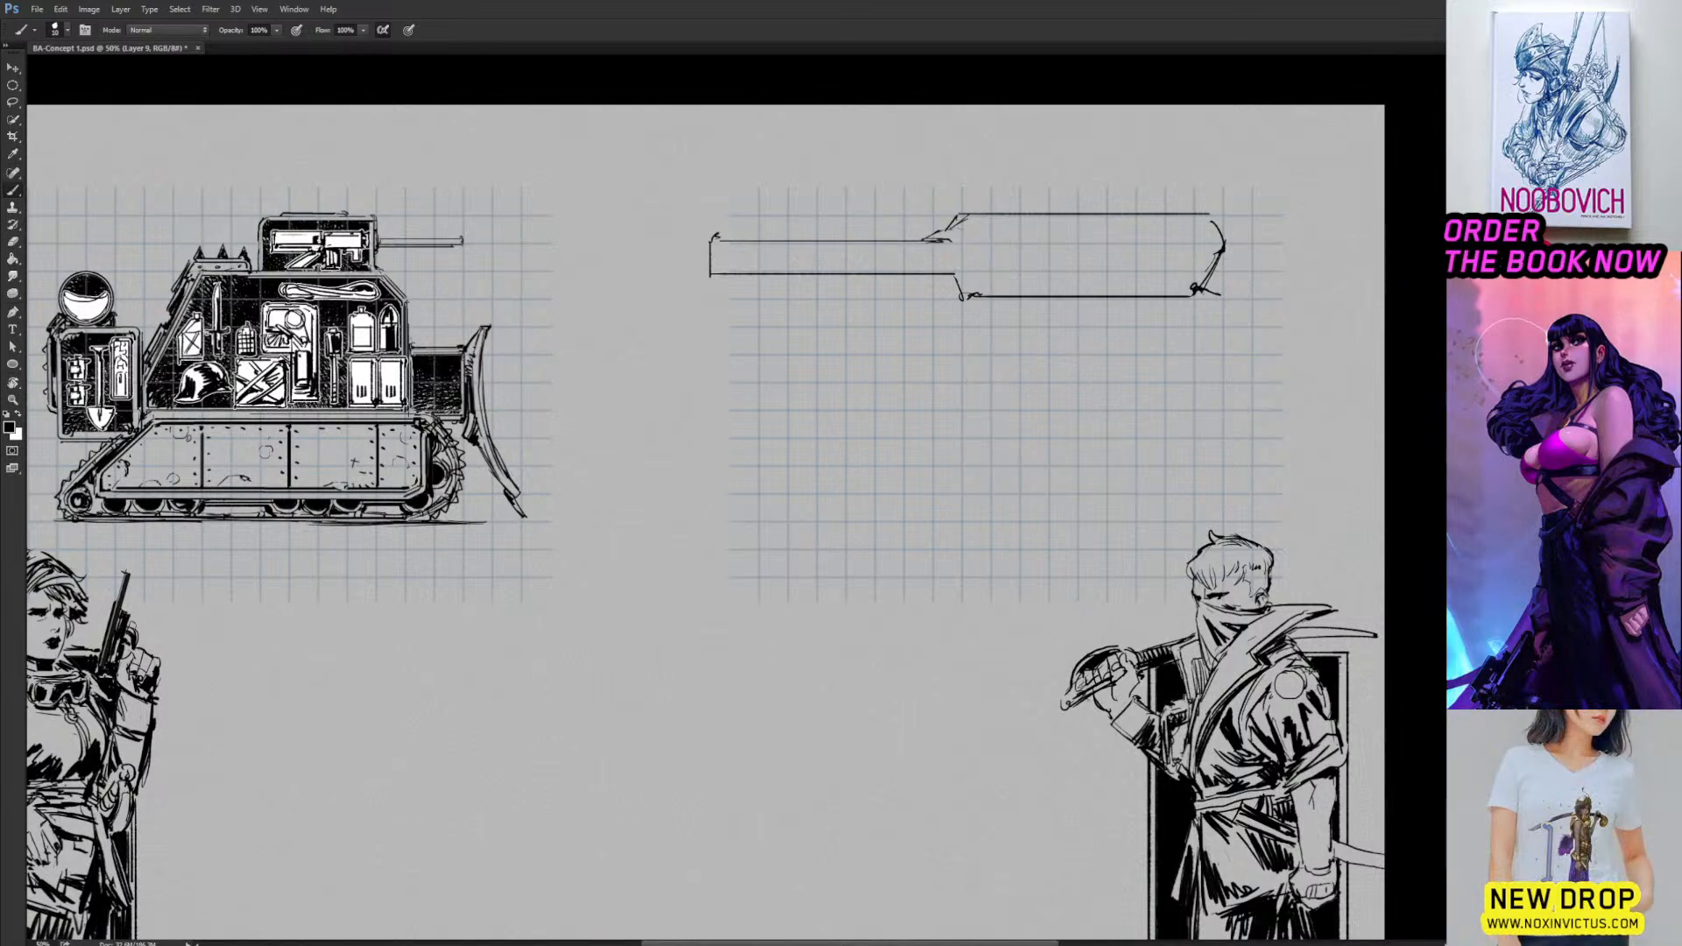
# Draw the hull's front deck and vertical front edge below the barrel, replacing the upper front corner with a sloped line.
pyautogui.moveTo(1283, 355); pyautogui.dragTo(1172, 380)
pyautogui.moveTo(1076, 360); pyautogui.dragTo(1125, 354)
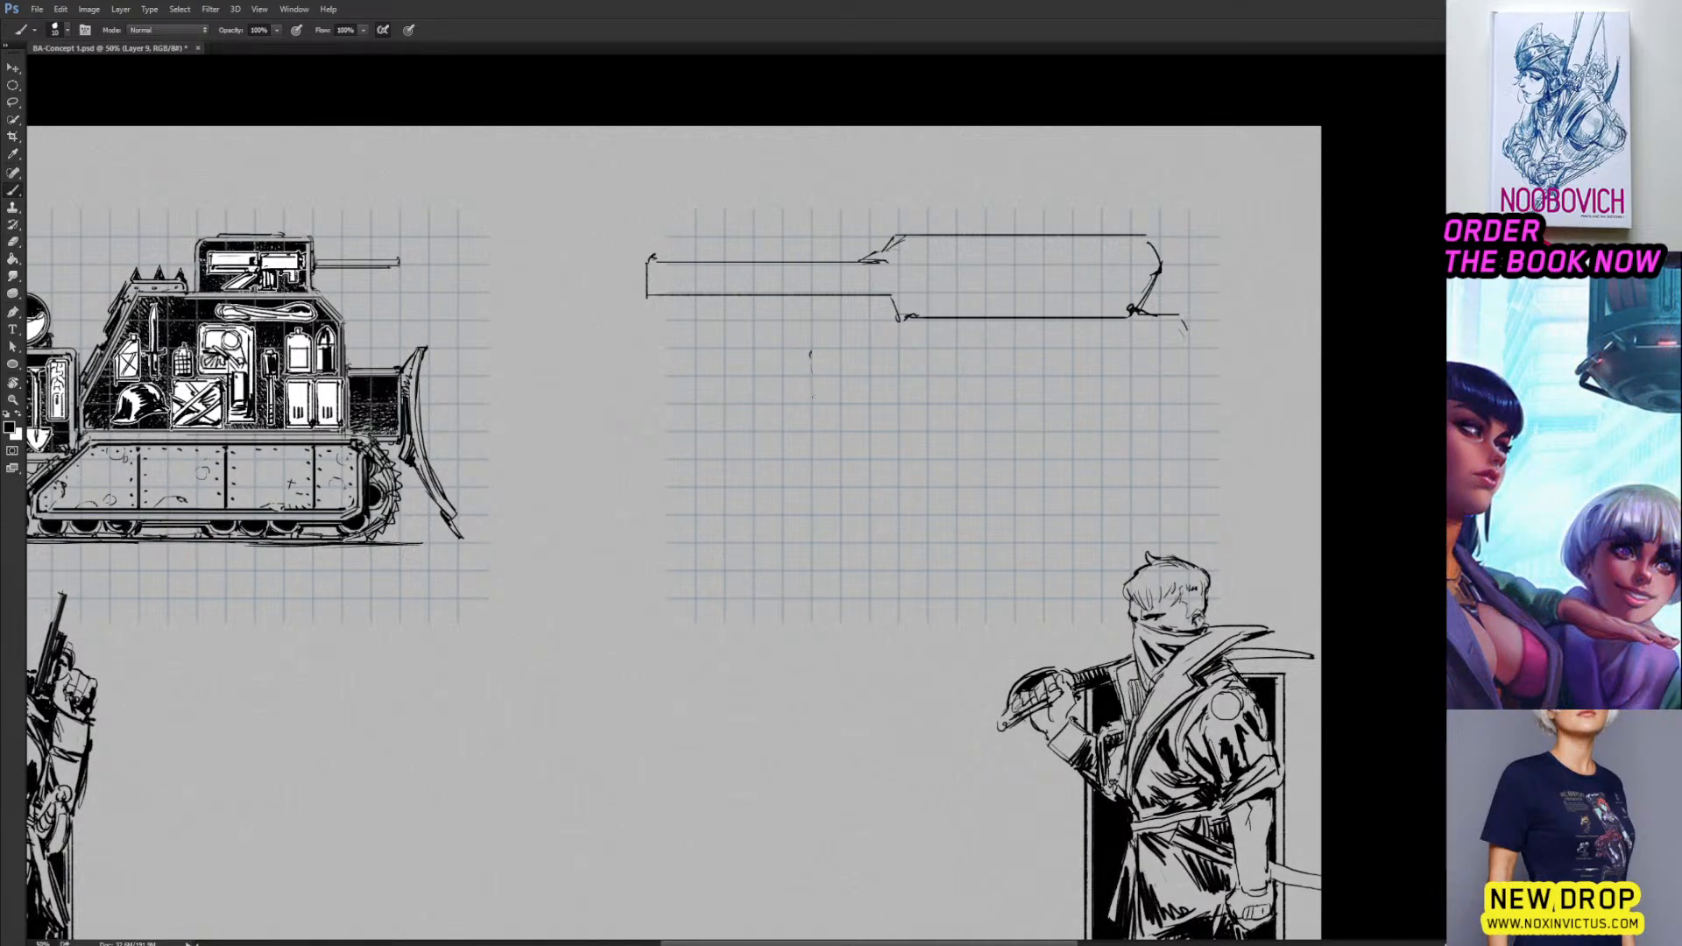
pyautogui.moveTo(843, 360); pyautogui.dragTo(928, 333)
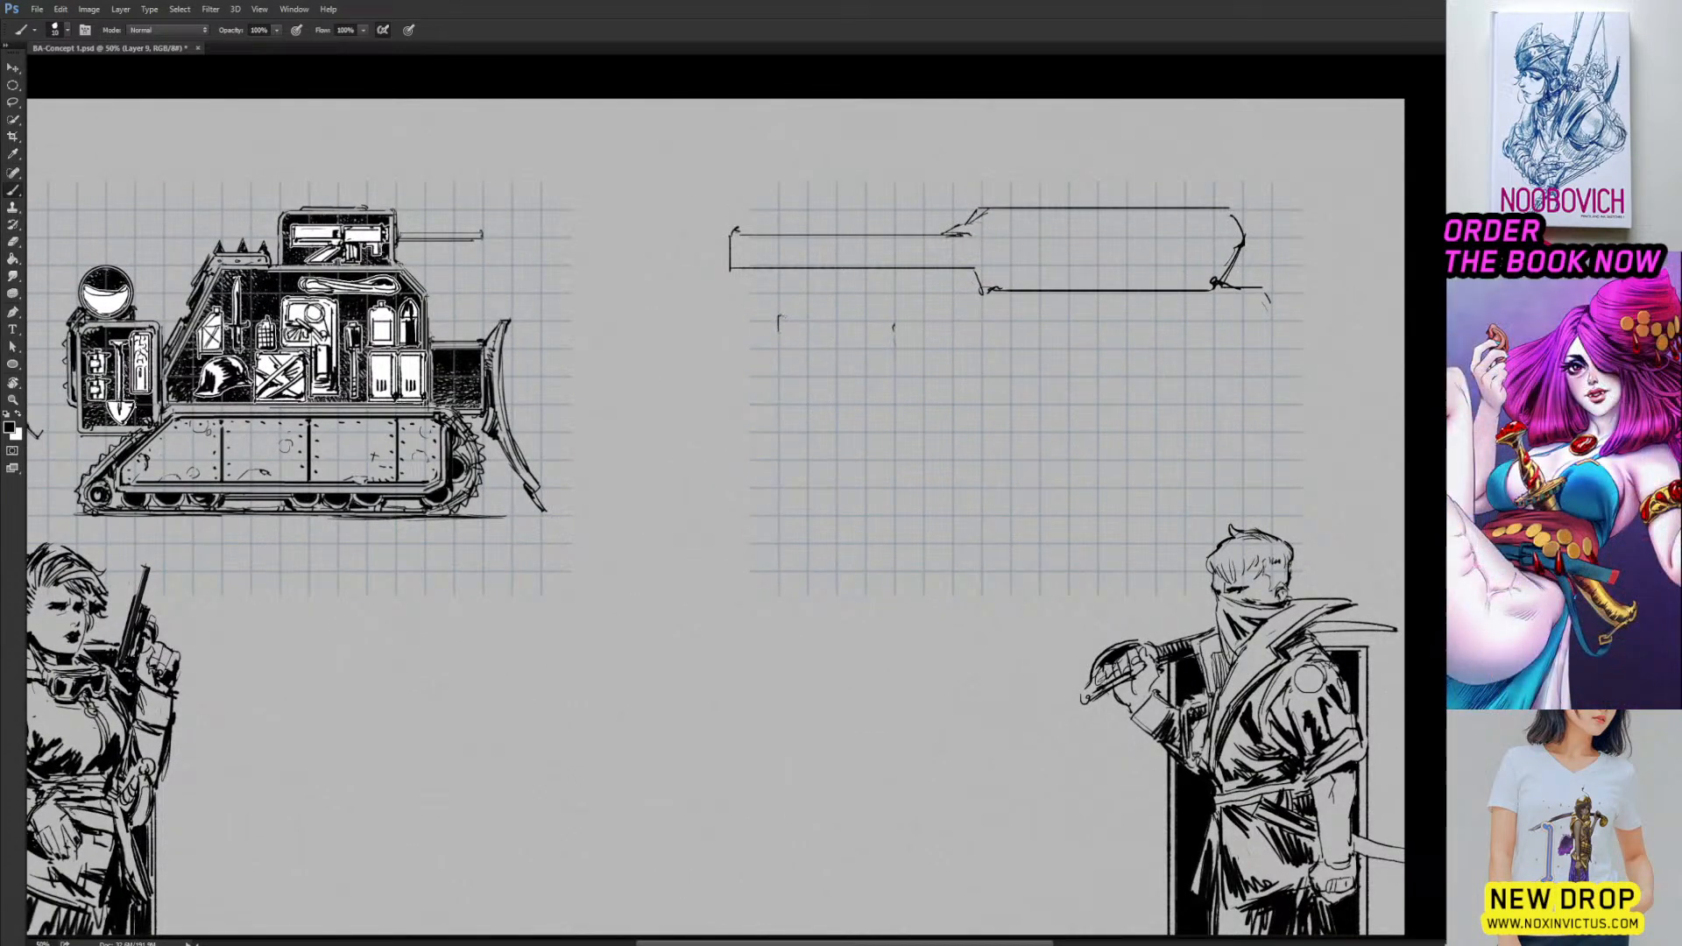
pyautogui.moveTo(778, 319)
pyautogui.mouseDown()
pyautogui.moveTo(948, 317)
pyautogui.moveTo(982, 294)
pyautogui.mouseUp()
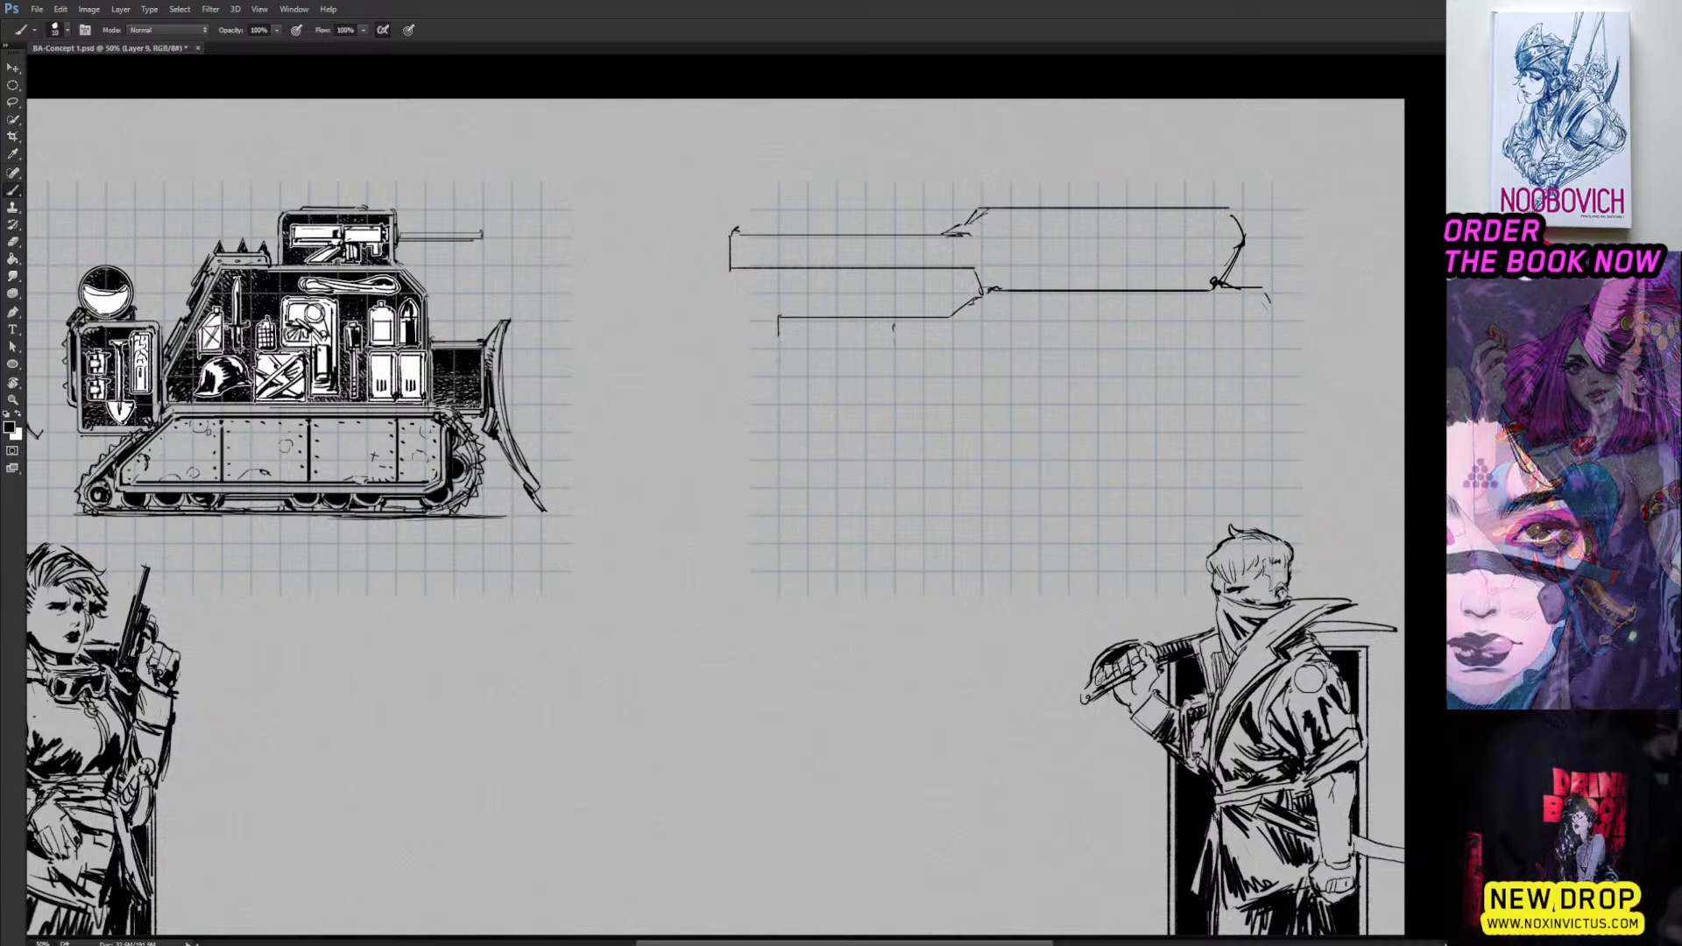
pyautogui.moveTo(778, 324); pyautogui.dragTo(779, 510)
pyautogui.press('e')
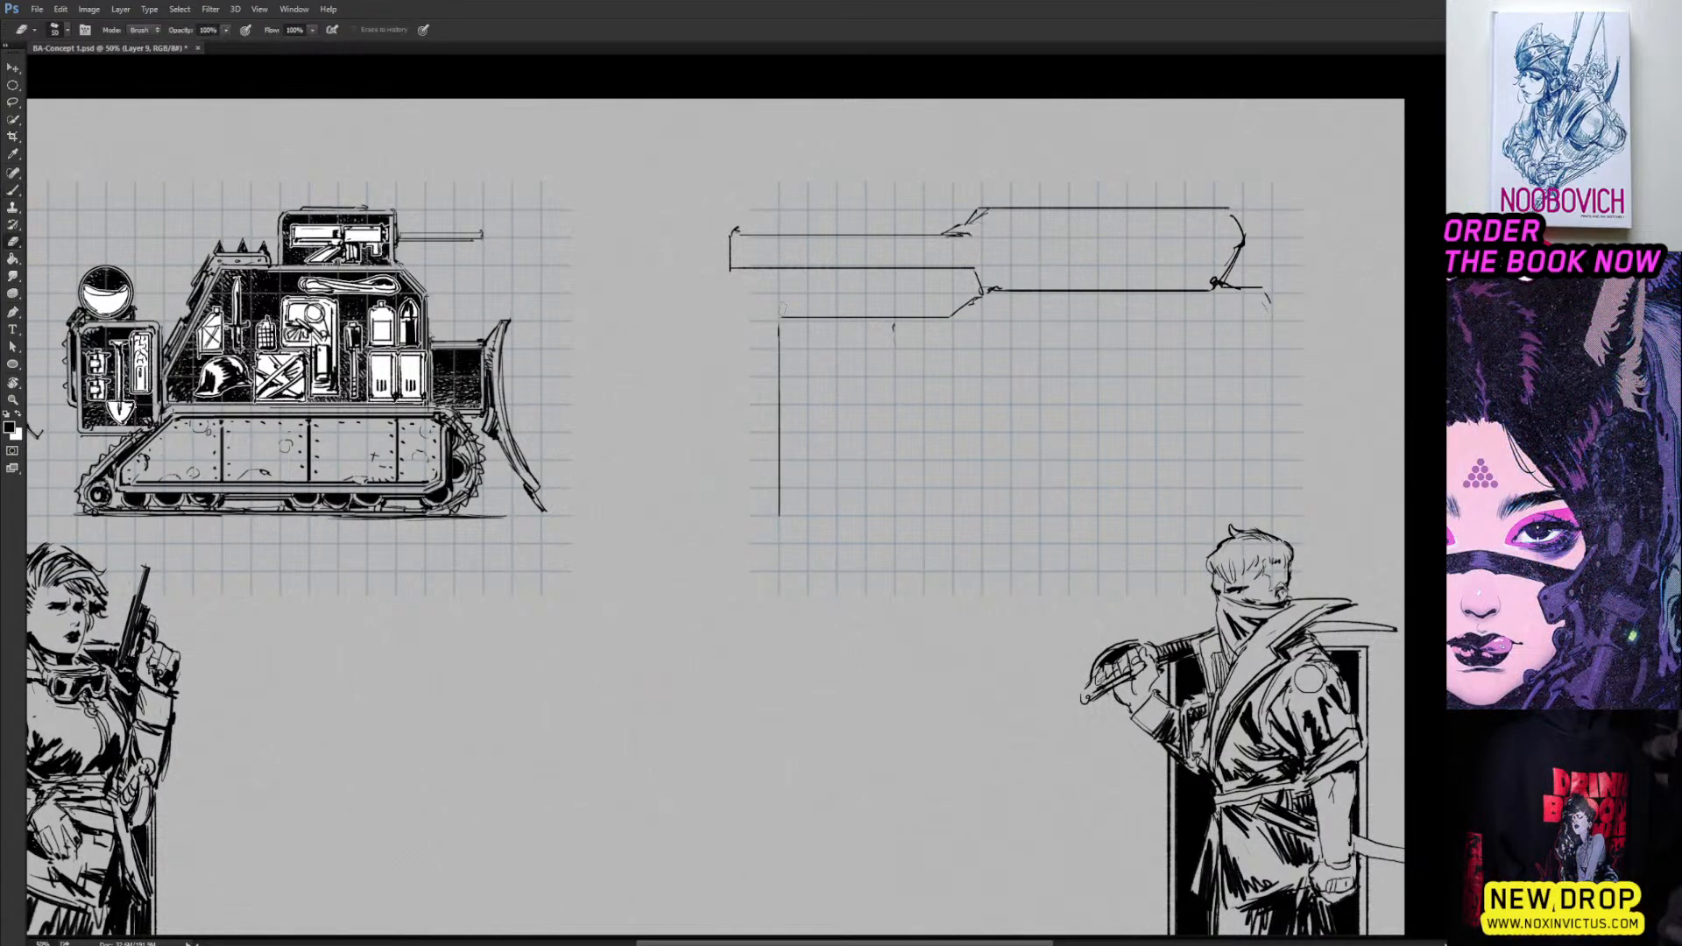
pyautogui.moveTo(807, 321)
pyautogui.mouseDown()
pyautogui.moveTo(846, 319)
pyautogui.moveTo(780, 394)
pyautogui.mouseUp()
pyautogui.press('b')
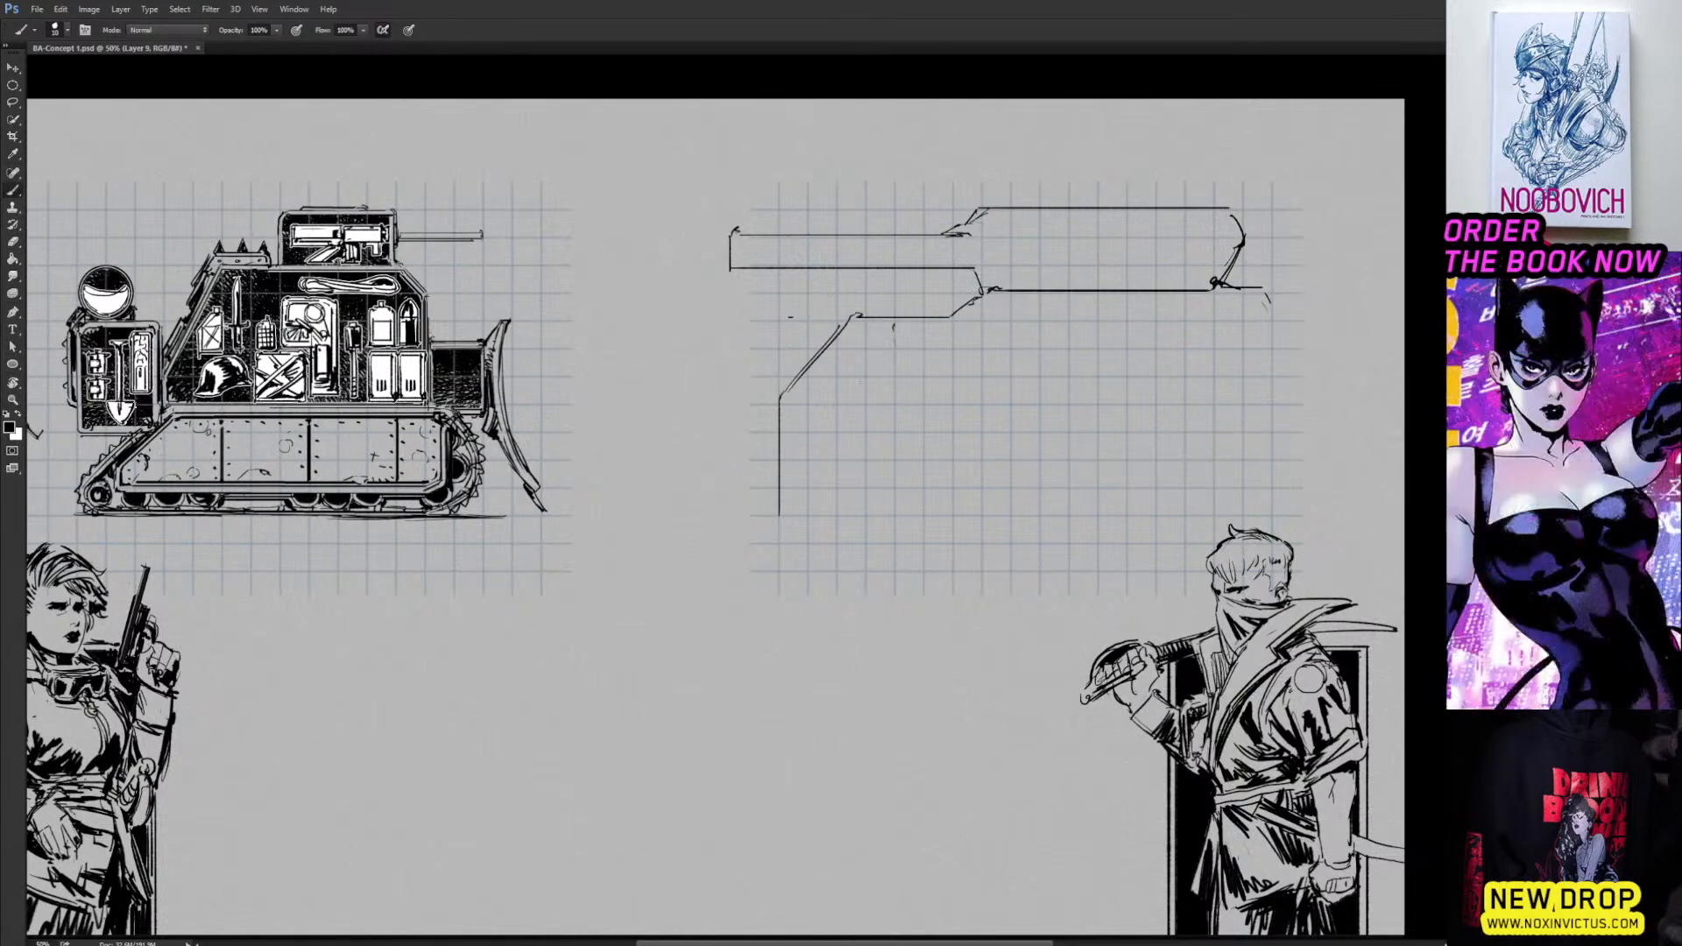
# Draw the hull's sloped and vertical rear edge, and add a long horizontal ground line beneath the tank.
pyautogui.moveTo(1212, 330)
pyautogui.mouseDown()
pyautogui.moveTo(1009, 351)
pyautogui.moveTo(1083, 342)
pyautogui.moveTo(1101, 542)
pyautogui.mouseUp()
pyautogui.moveTo(855, 526); pyautogui.dragTo(909, 563)
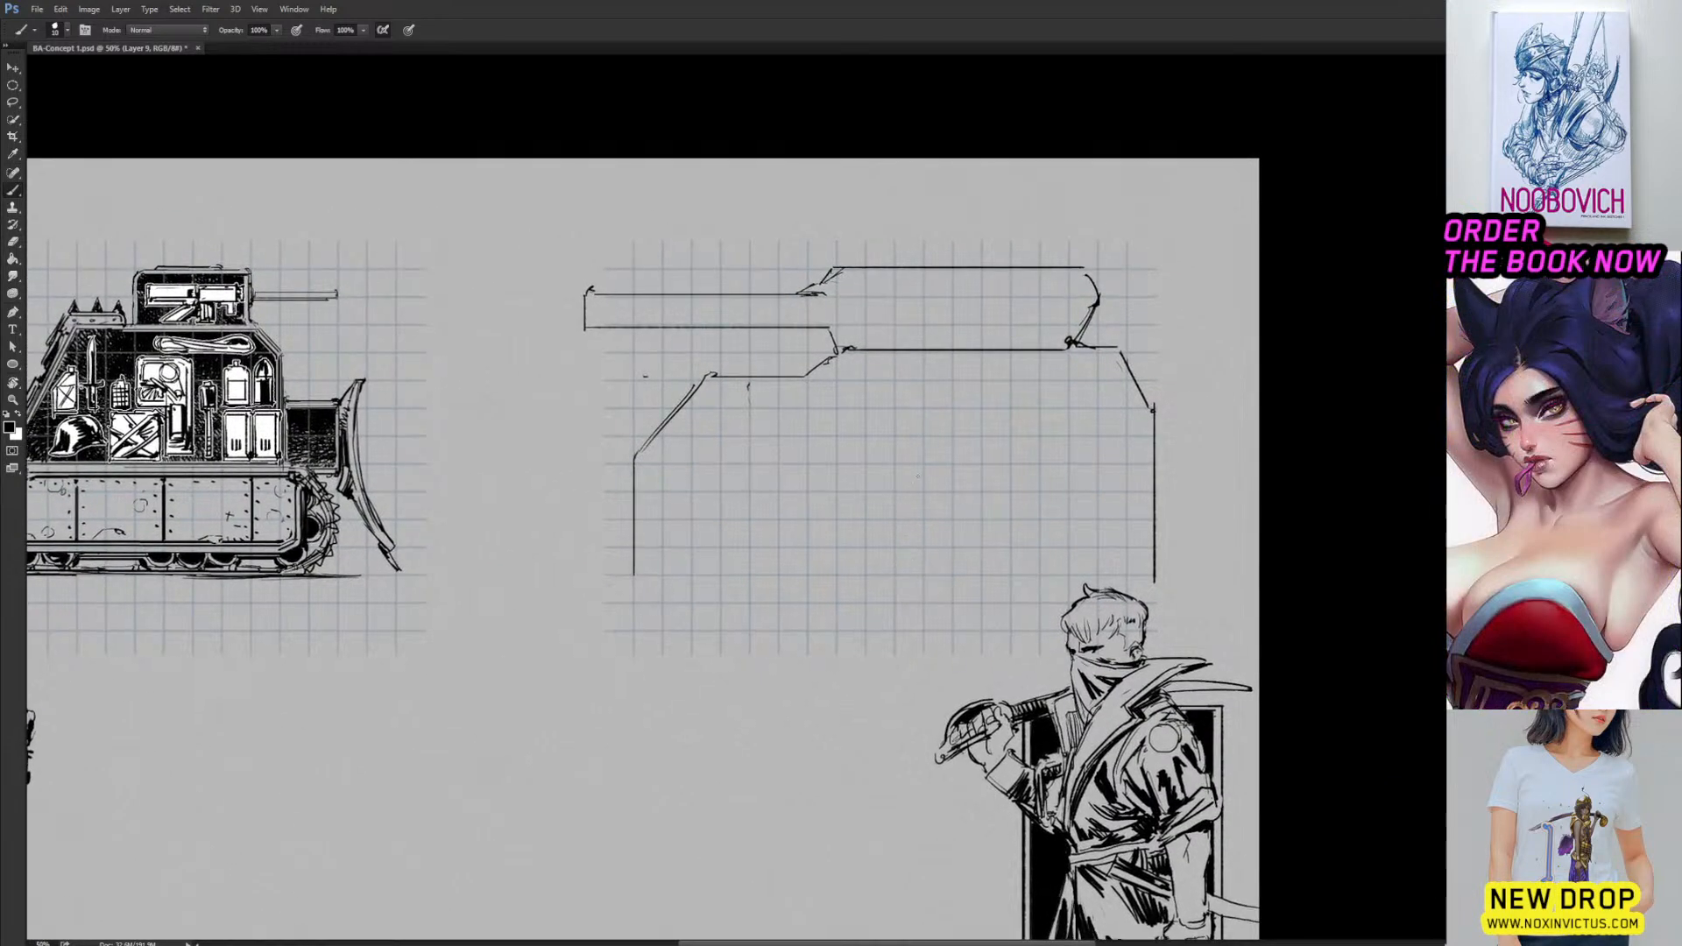
pyautogui.moveTo(794, 484); pyautogui.dragTo(866, 470)
pyautogui.moveTo(708, 585)
pyautogui.mouseDown()
pyautogui.moveTo(698, 609)
pyautogui.moveTo(1248, 585)
pyautogui.moveTo(581, 585)
pyautogui.mouseUp()
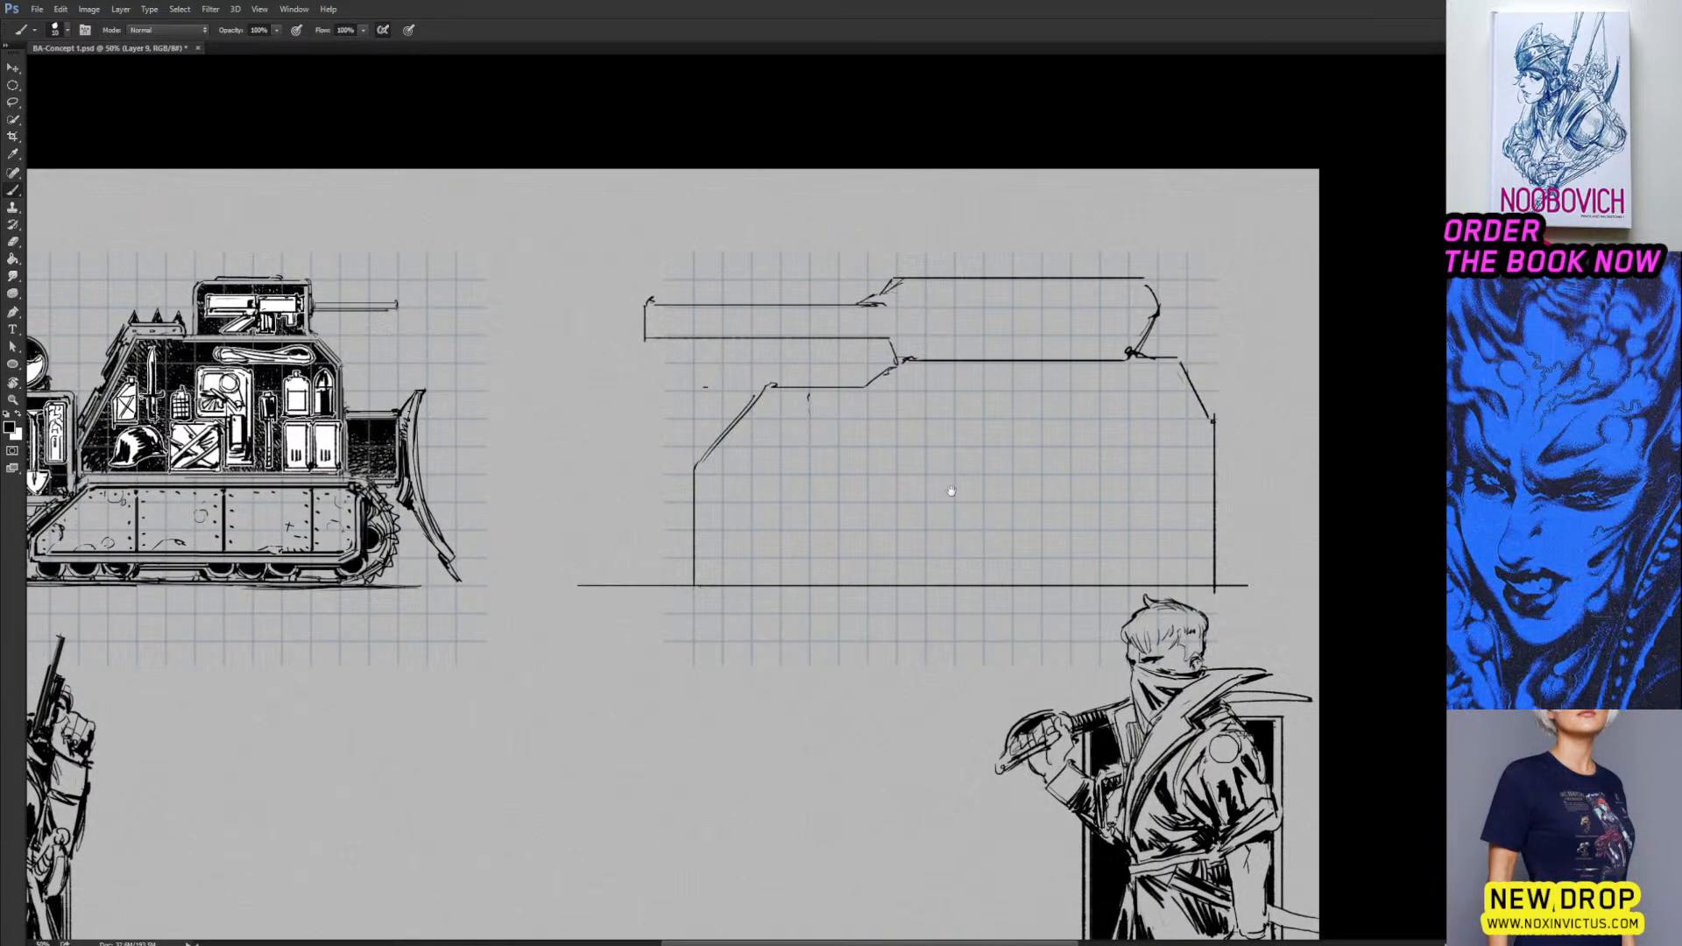
# Outline two separate rounded track units on the ground line, one at the hull's front and one at its rear.
pyautogui.moveTo(952, 491); pyautogui.dragTo(886, 466)
pyautogui.press('e')
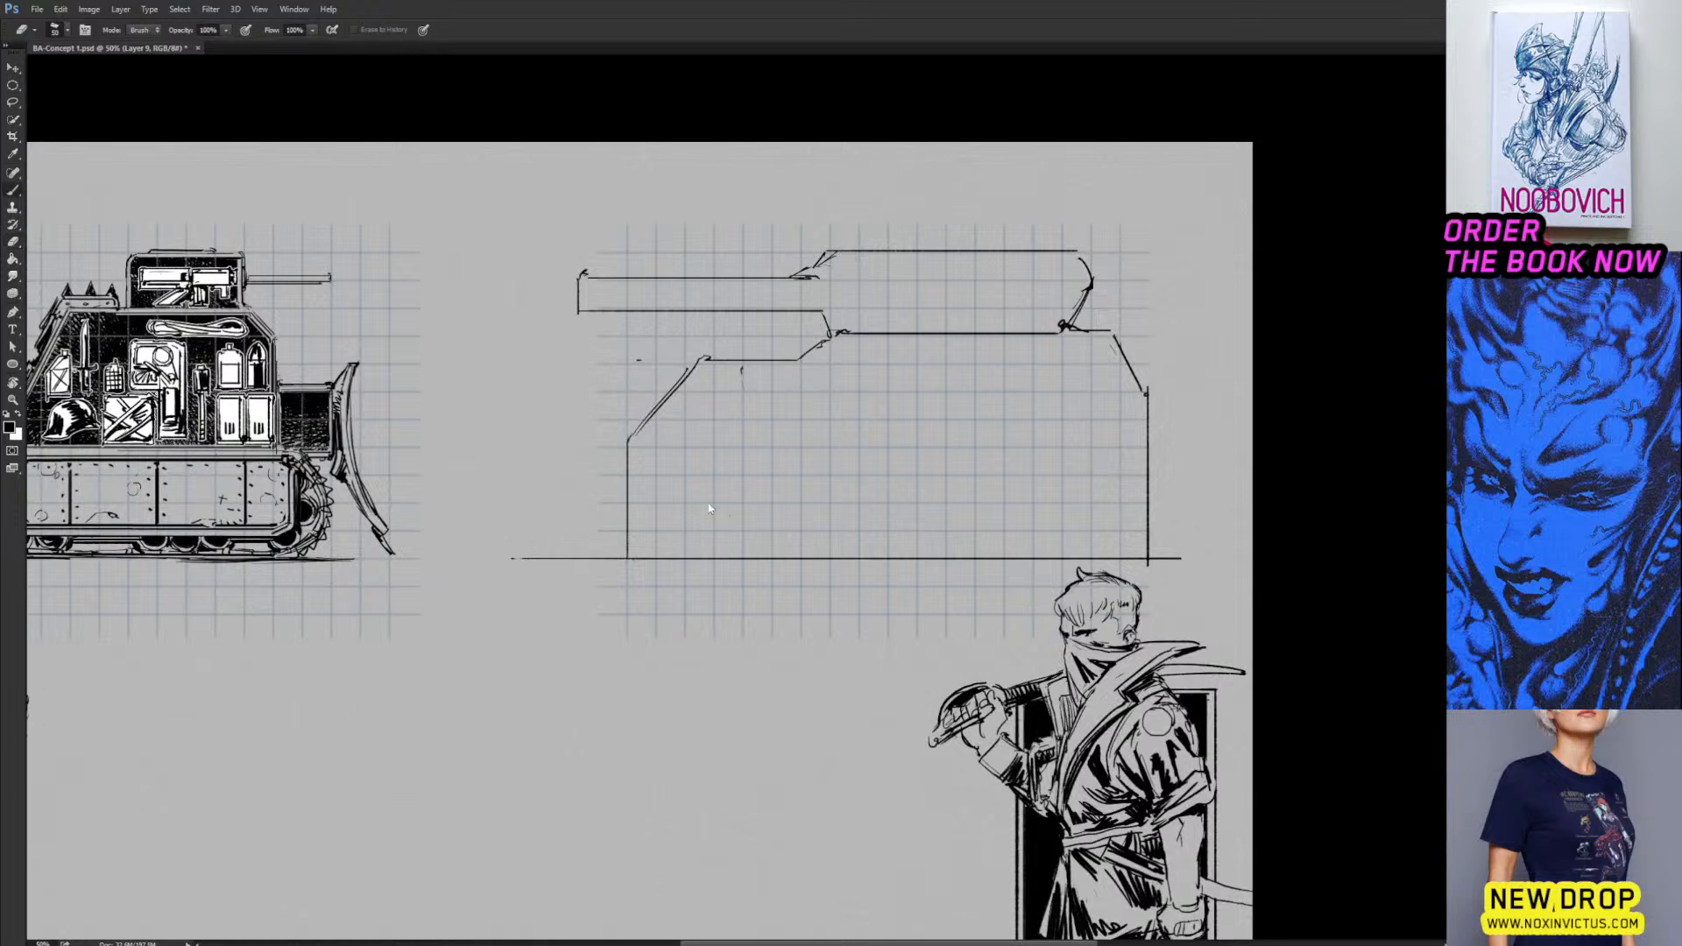
pyautogui.press('b')
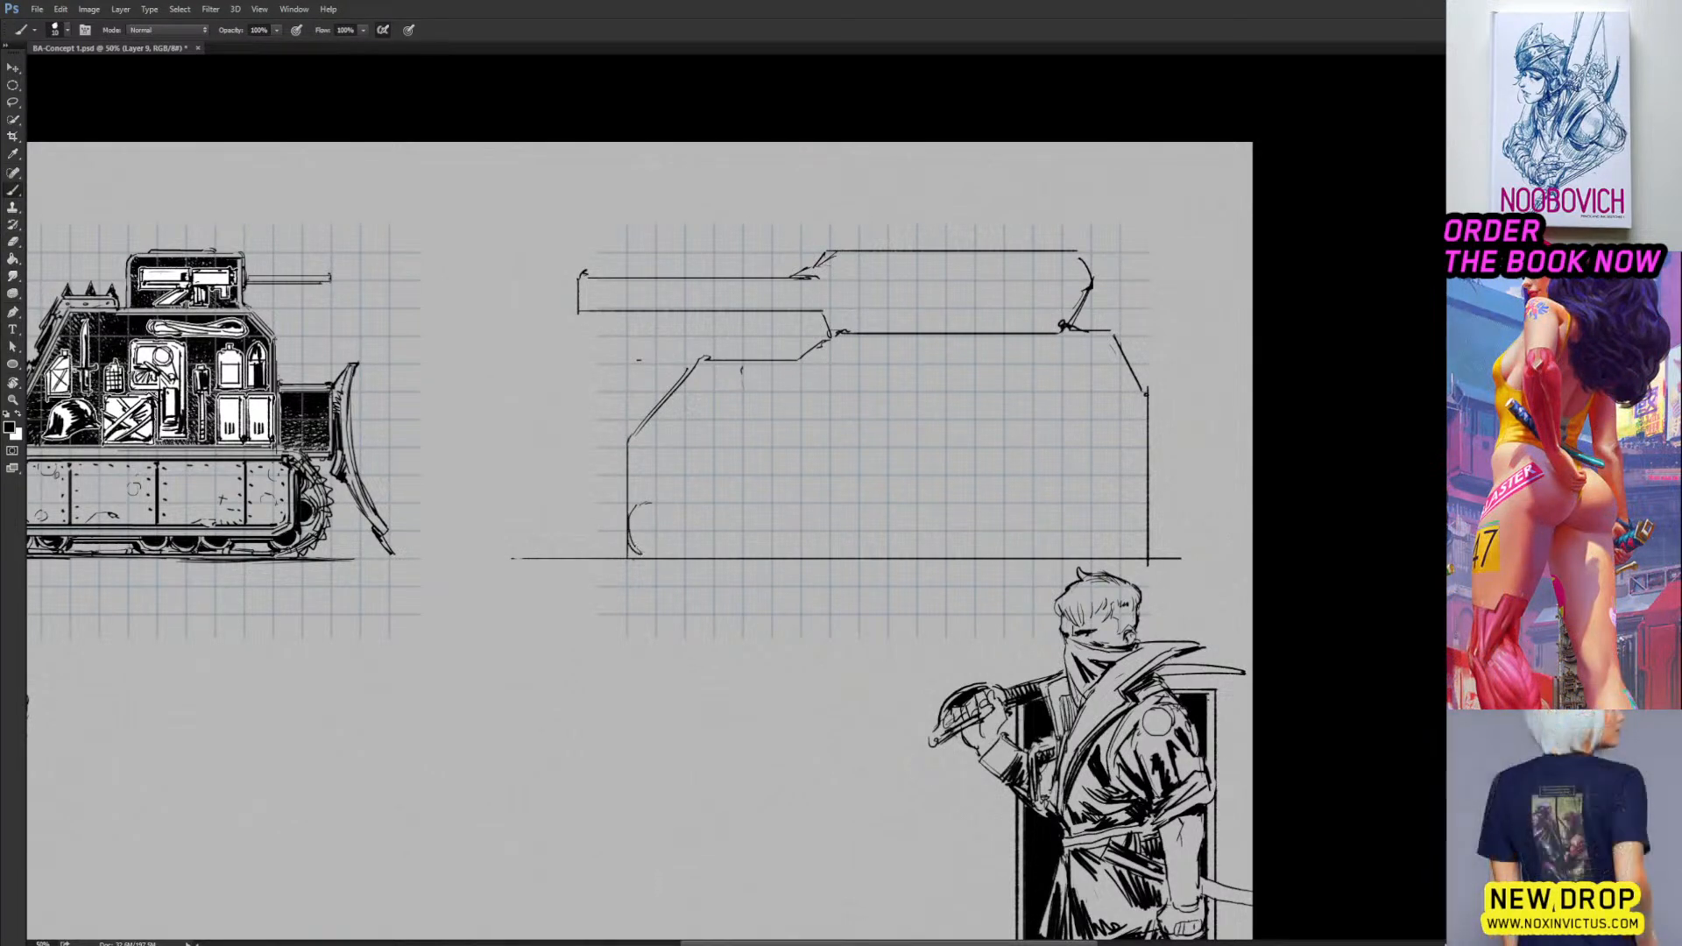
pyautogui.moveTo(644, 505)
pyautogui.mouseDown()
pyautogui.moveTo(835, 506)
pyautogui.moveTo(856, 512)
pyautogui.moveTo(843, 555)
pyautogui.mouseUp()
pyautogui.moveTo(707, 555); pyautogui.dragTo(850, 555)
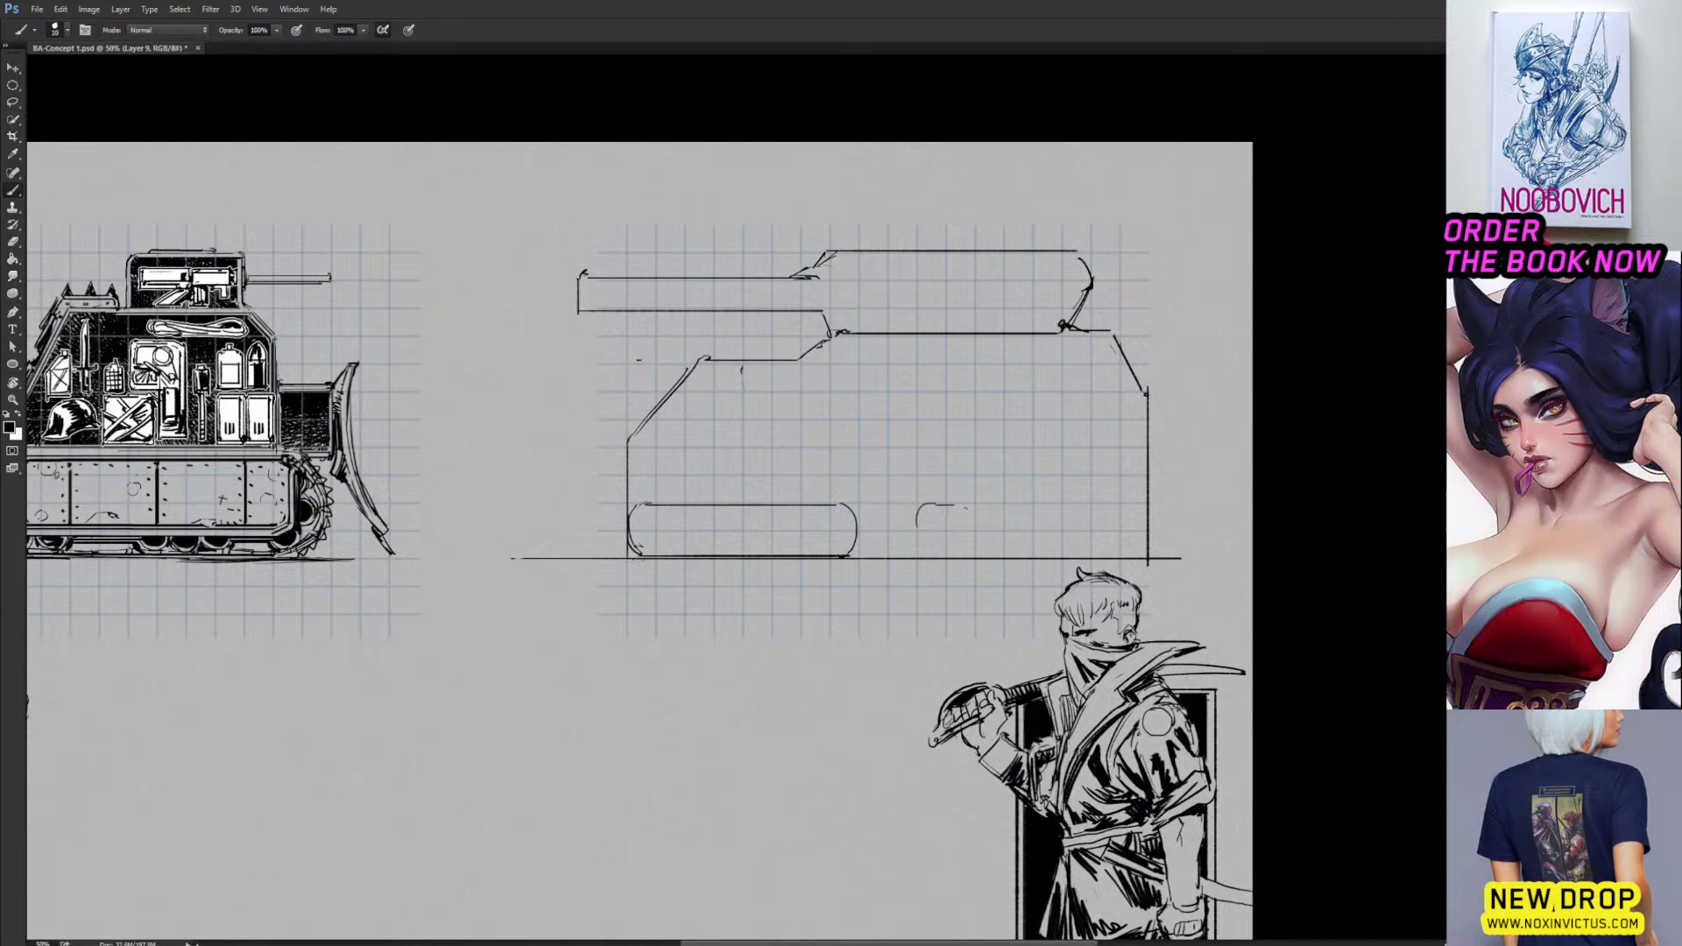
pyautogui.moveTo(966, 505); pyautogui.dragTo(1119, 505)
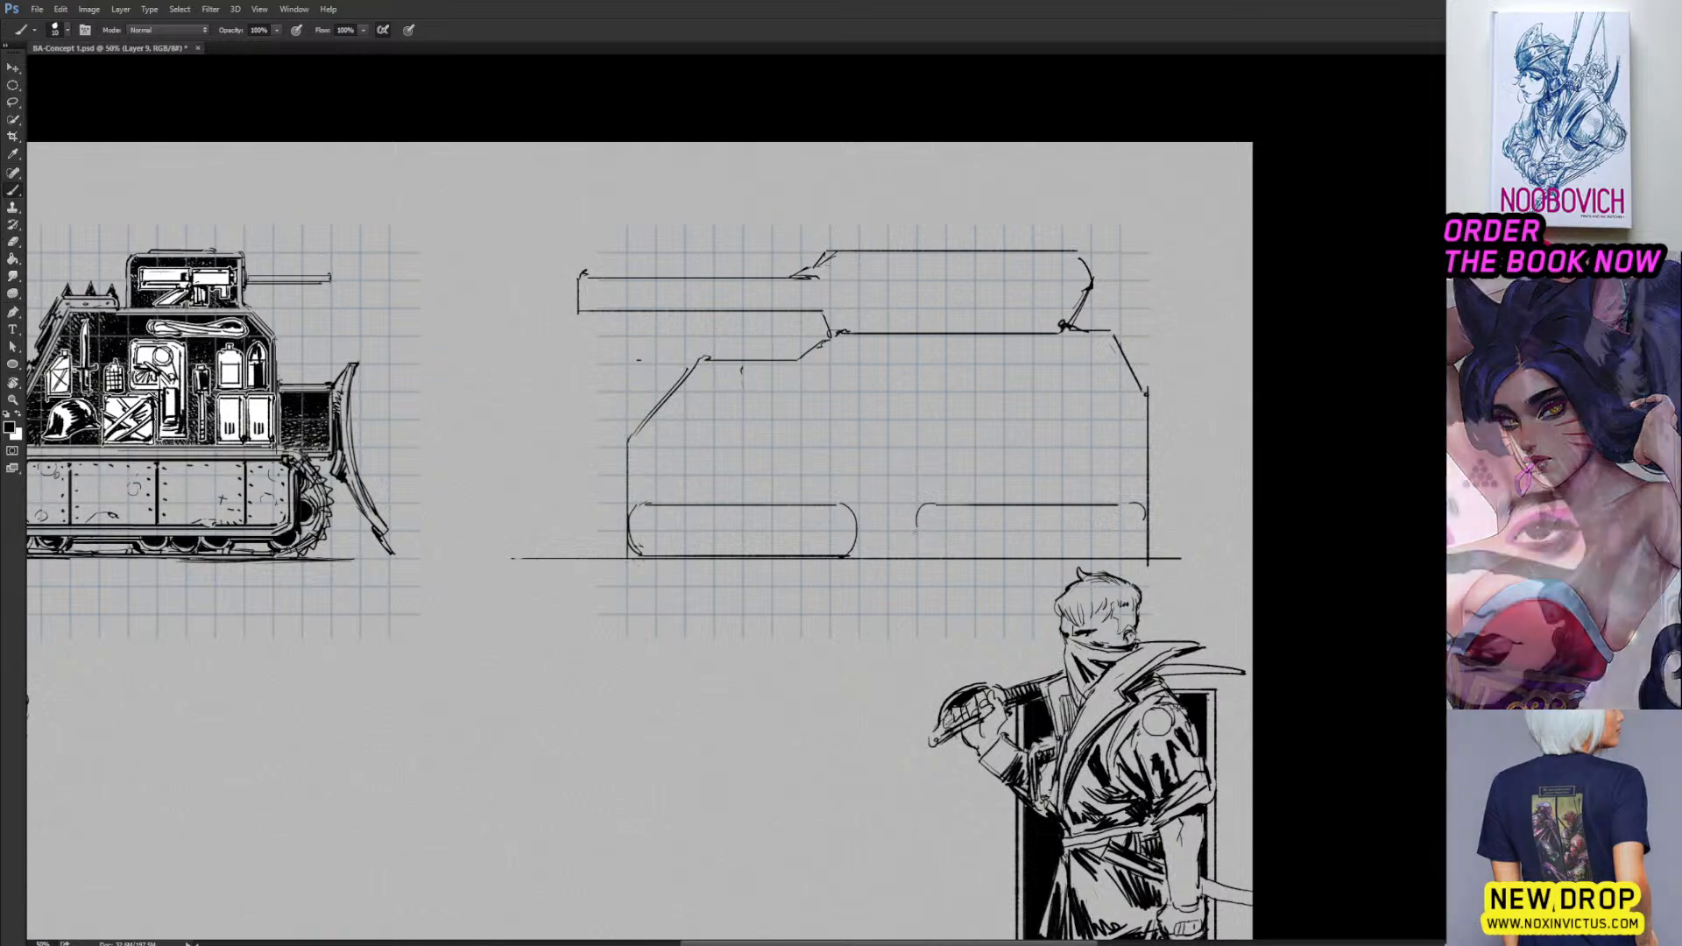
pyautogui.moveTo(917, 533); pyautogui.dragTo(1129, 555)
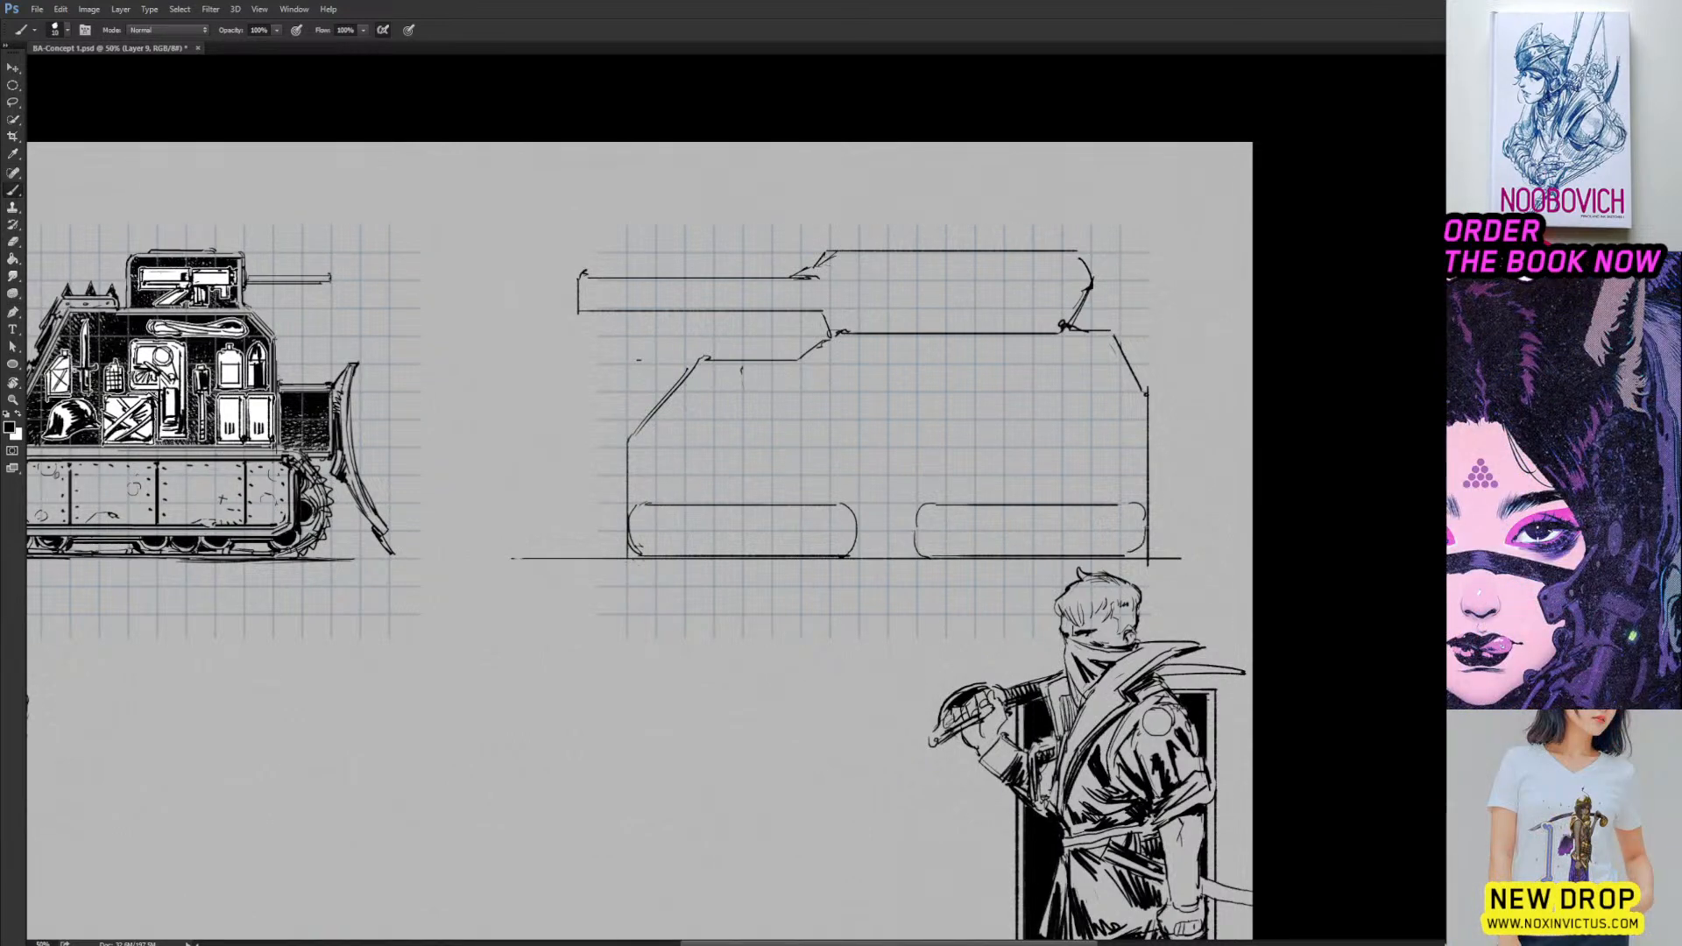
pyautogui.moveTo(1106, 427); pyautogui.dragTo(1044, 461)
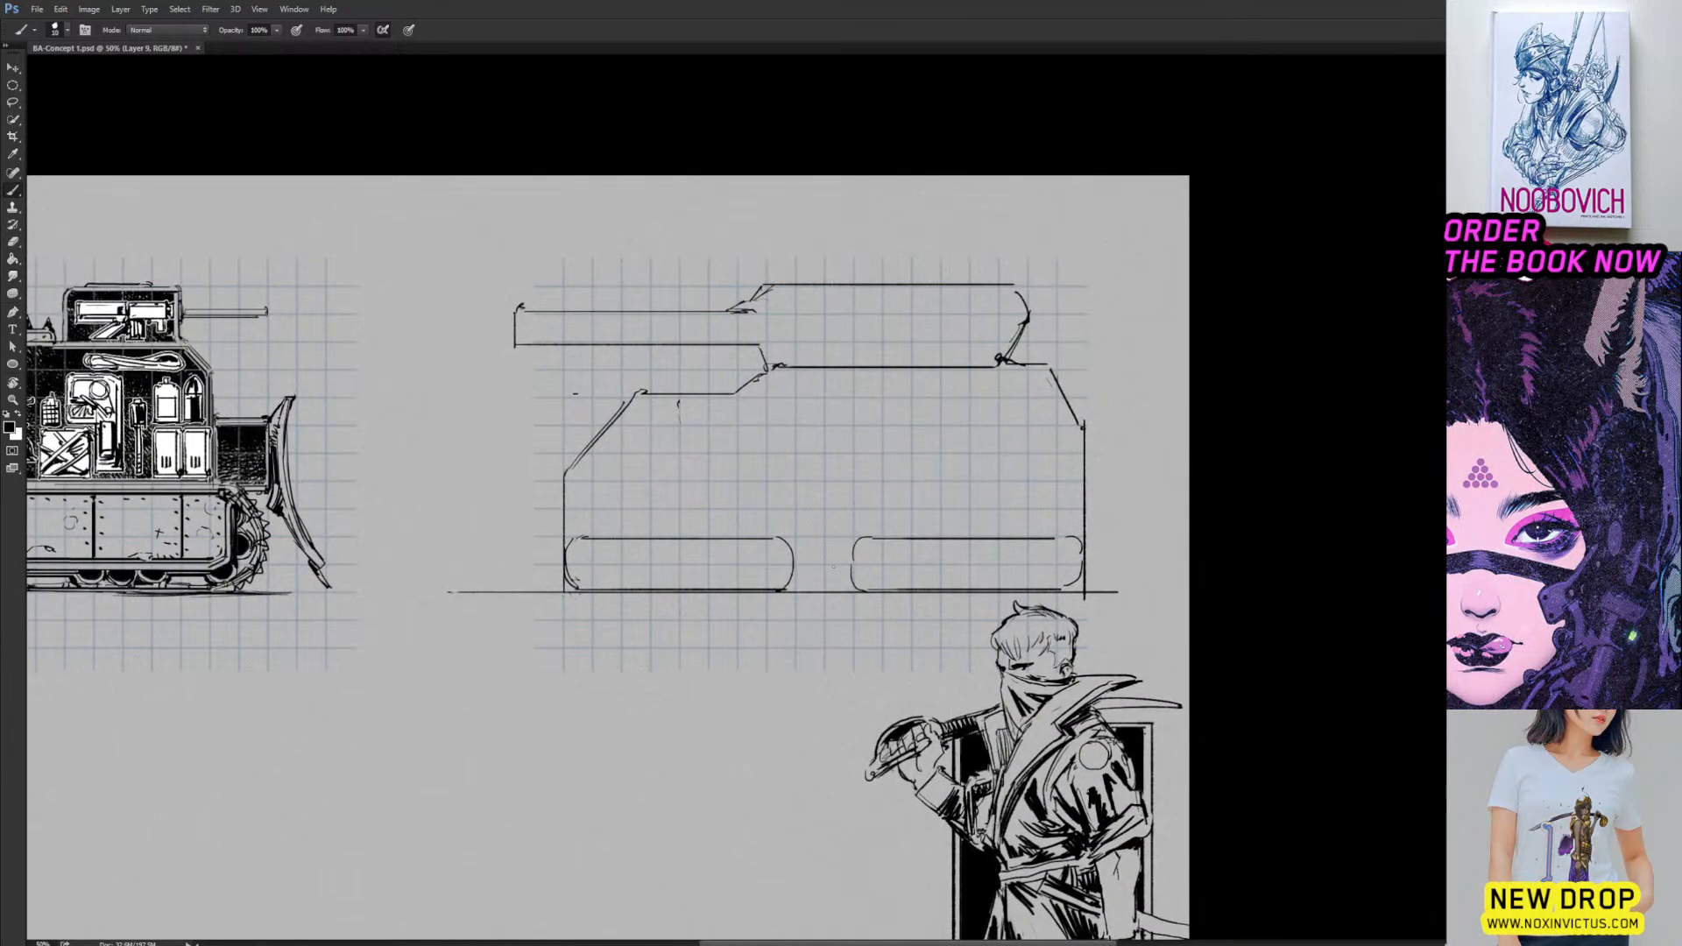
# Join the two track units with a short double horizontal bar and erase the stray tick below the front deck.
pyautogui.moveTo(794, 566); pyautogui.dragTo(849, 559)
pyautogui.moveTo(934, 450); pyautogui.dragTo(1008, 463)
pyautogui.moveTo(1093, 553); pyautogui.dragTo(1232, 489)
pyautogui.moveTo(1152, 491); pyautogui.dragTo(1114, 520)
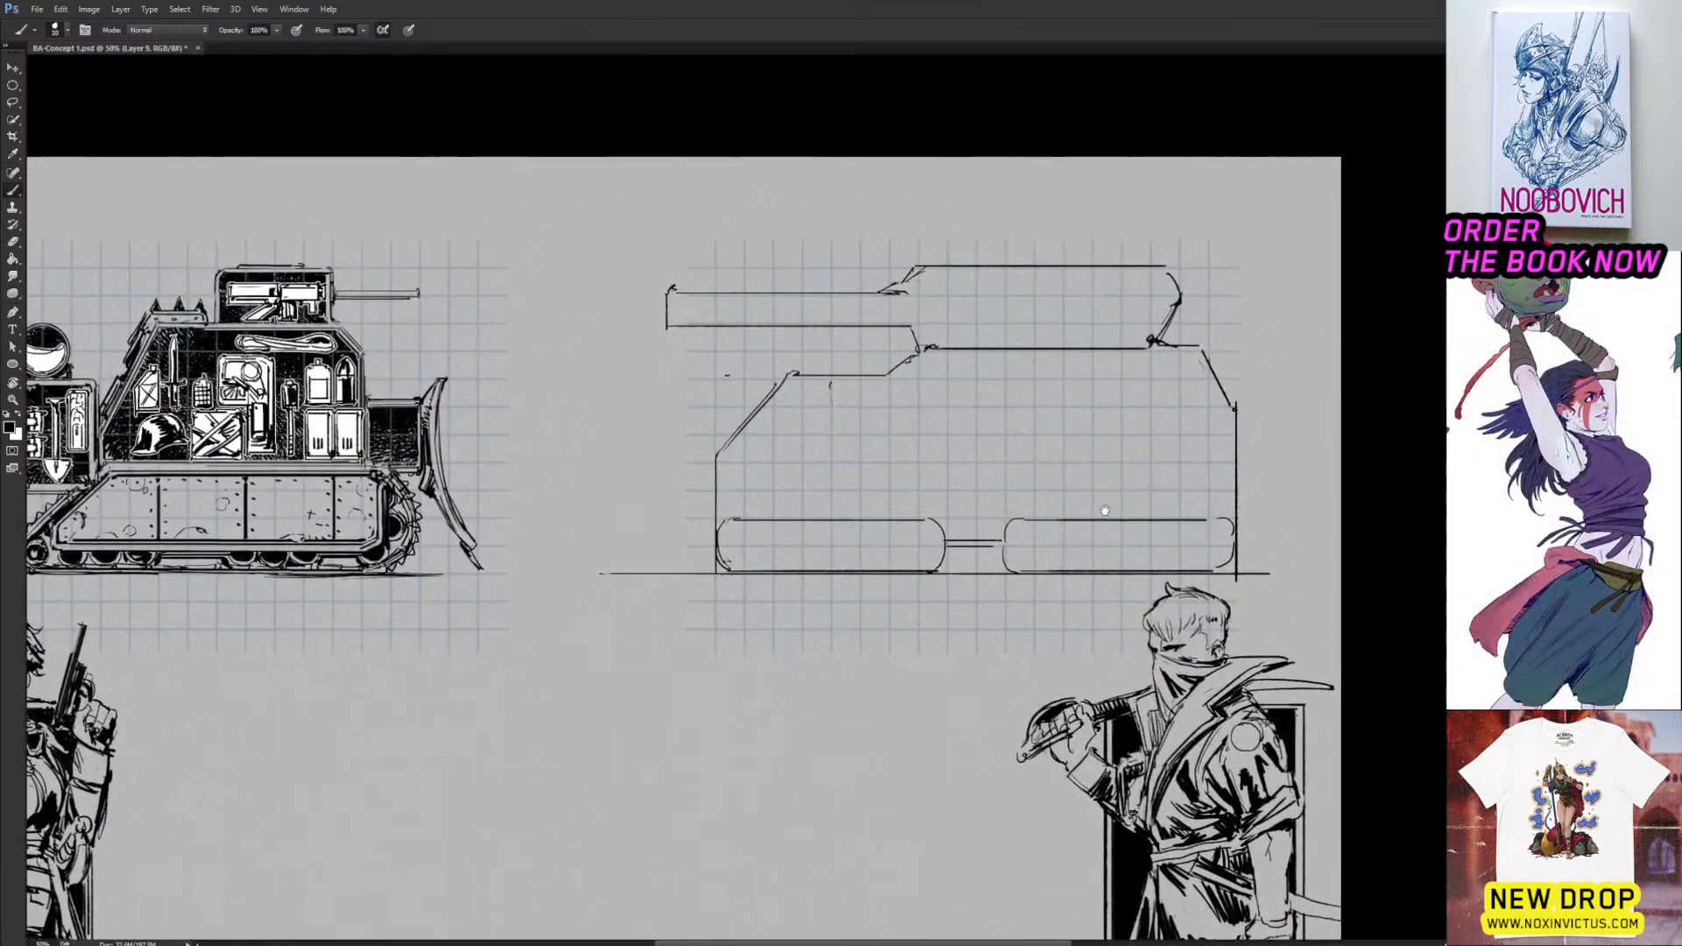
pyautogui.press('e')
pyautogui.press('b')
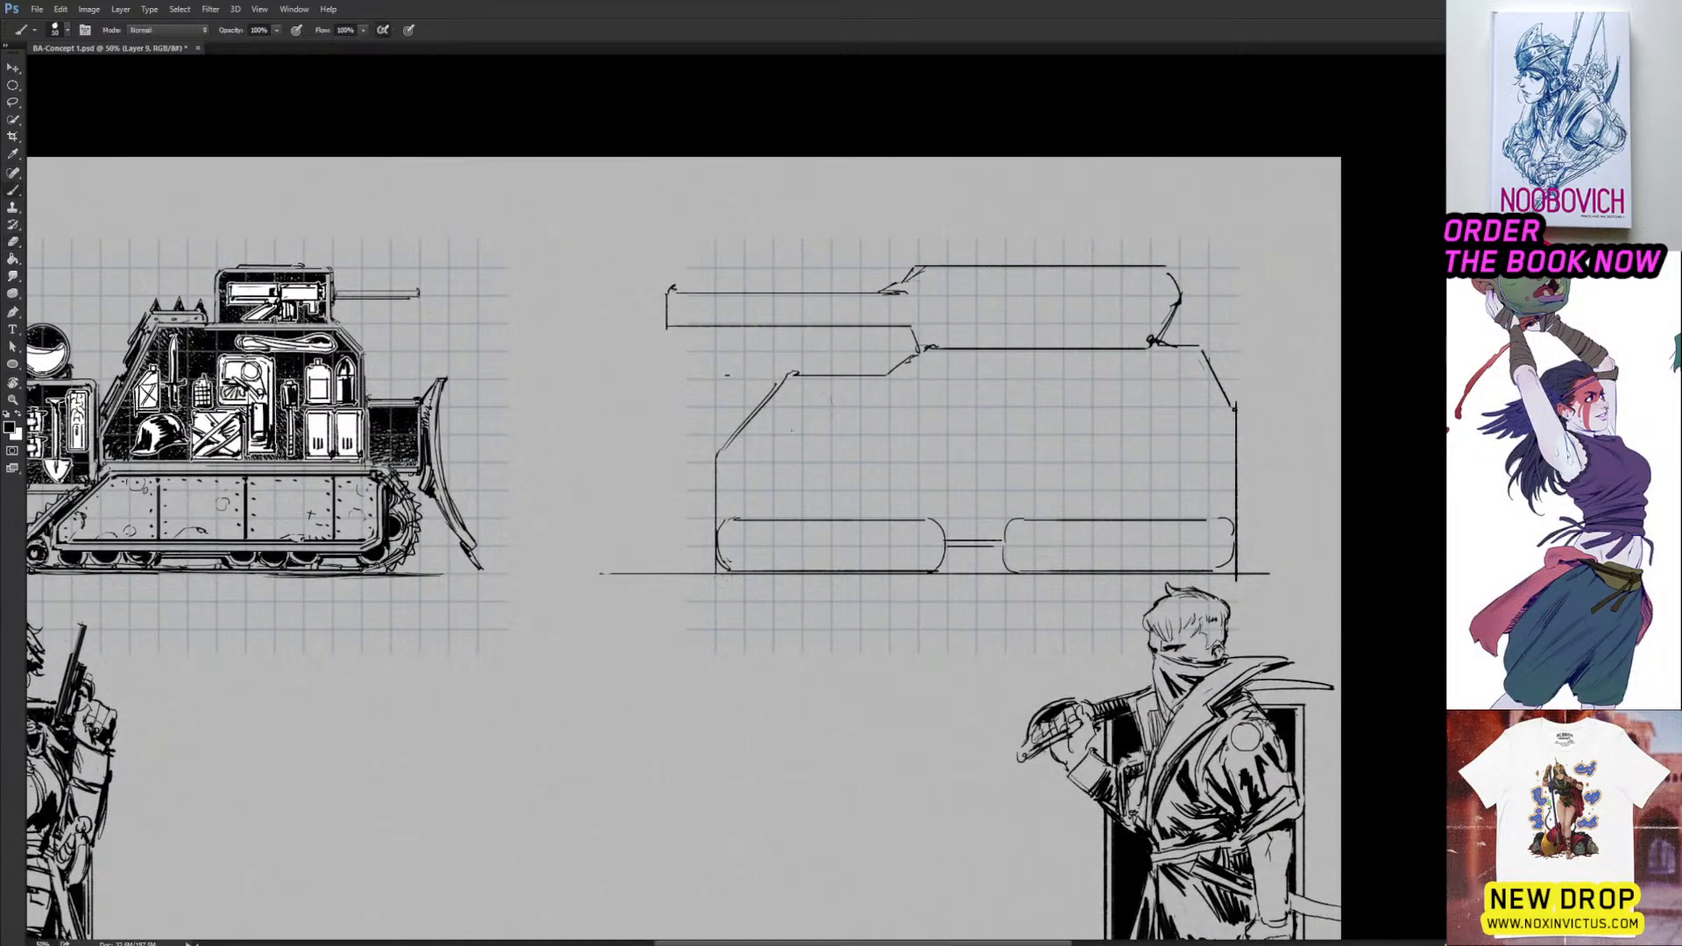
# Close off the hull's front cab with a vertical rear line and a horizontal base line above the front track.
pyautogui.moveTo(888, 377); pyautogui.dragTo(889, 515)
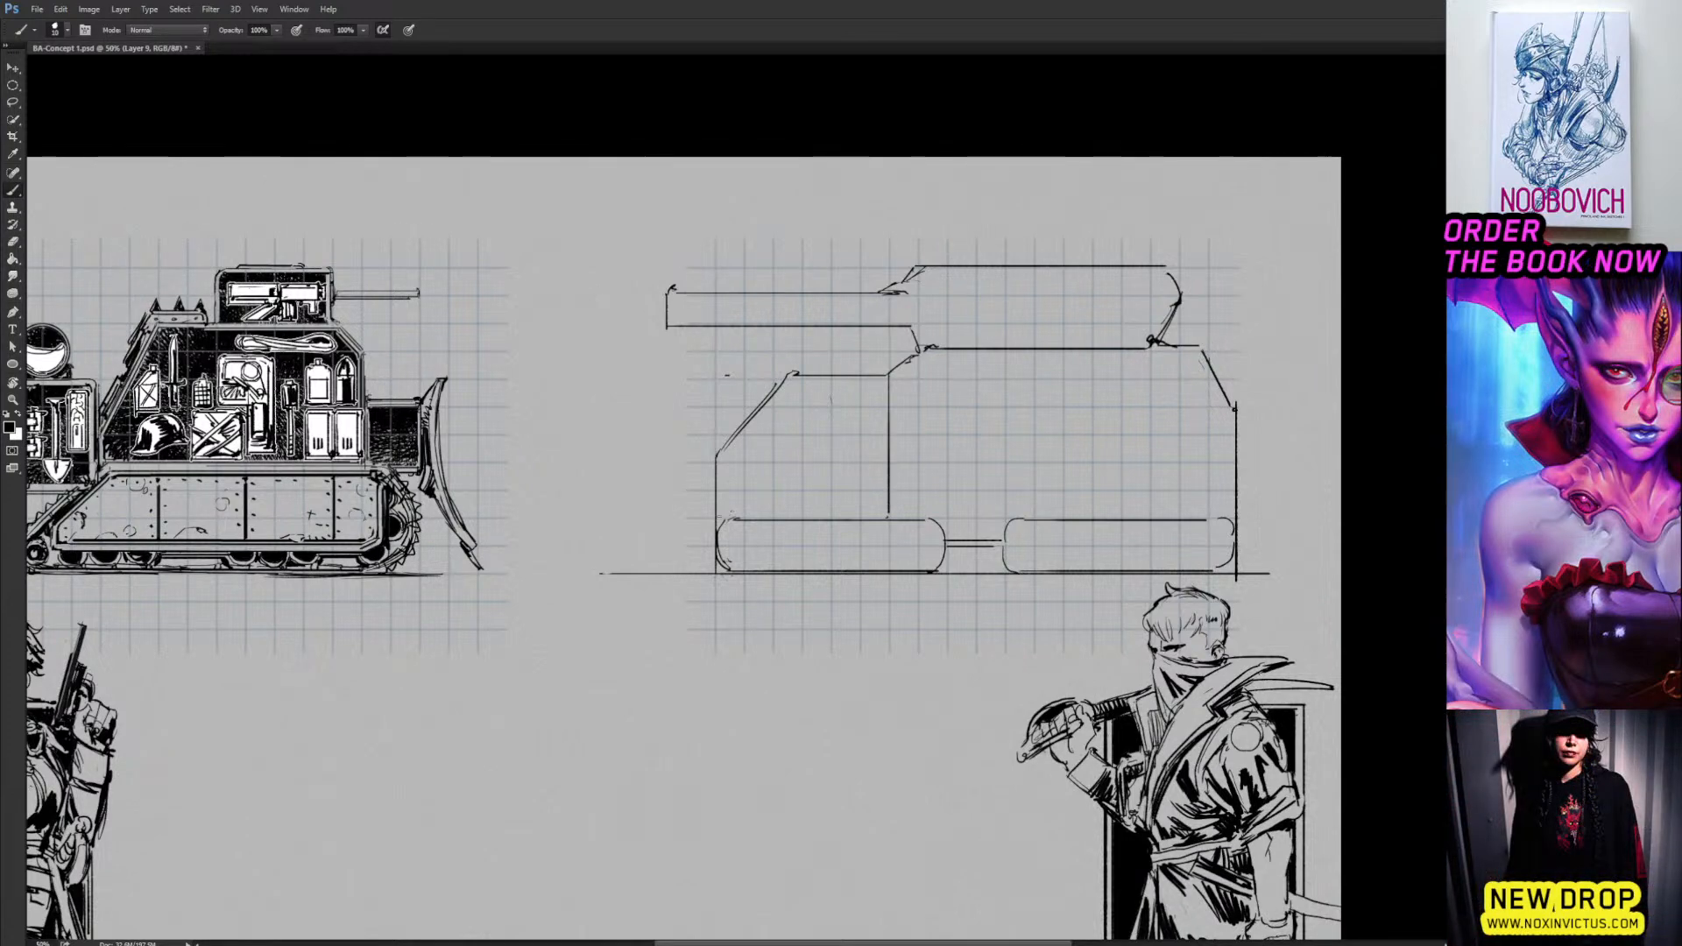
pyautogui.press('e')
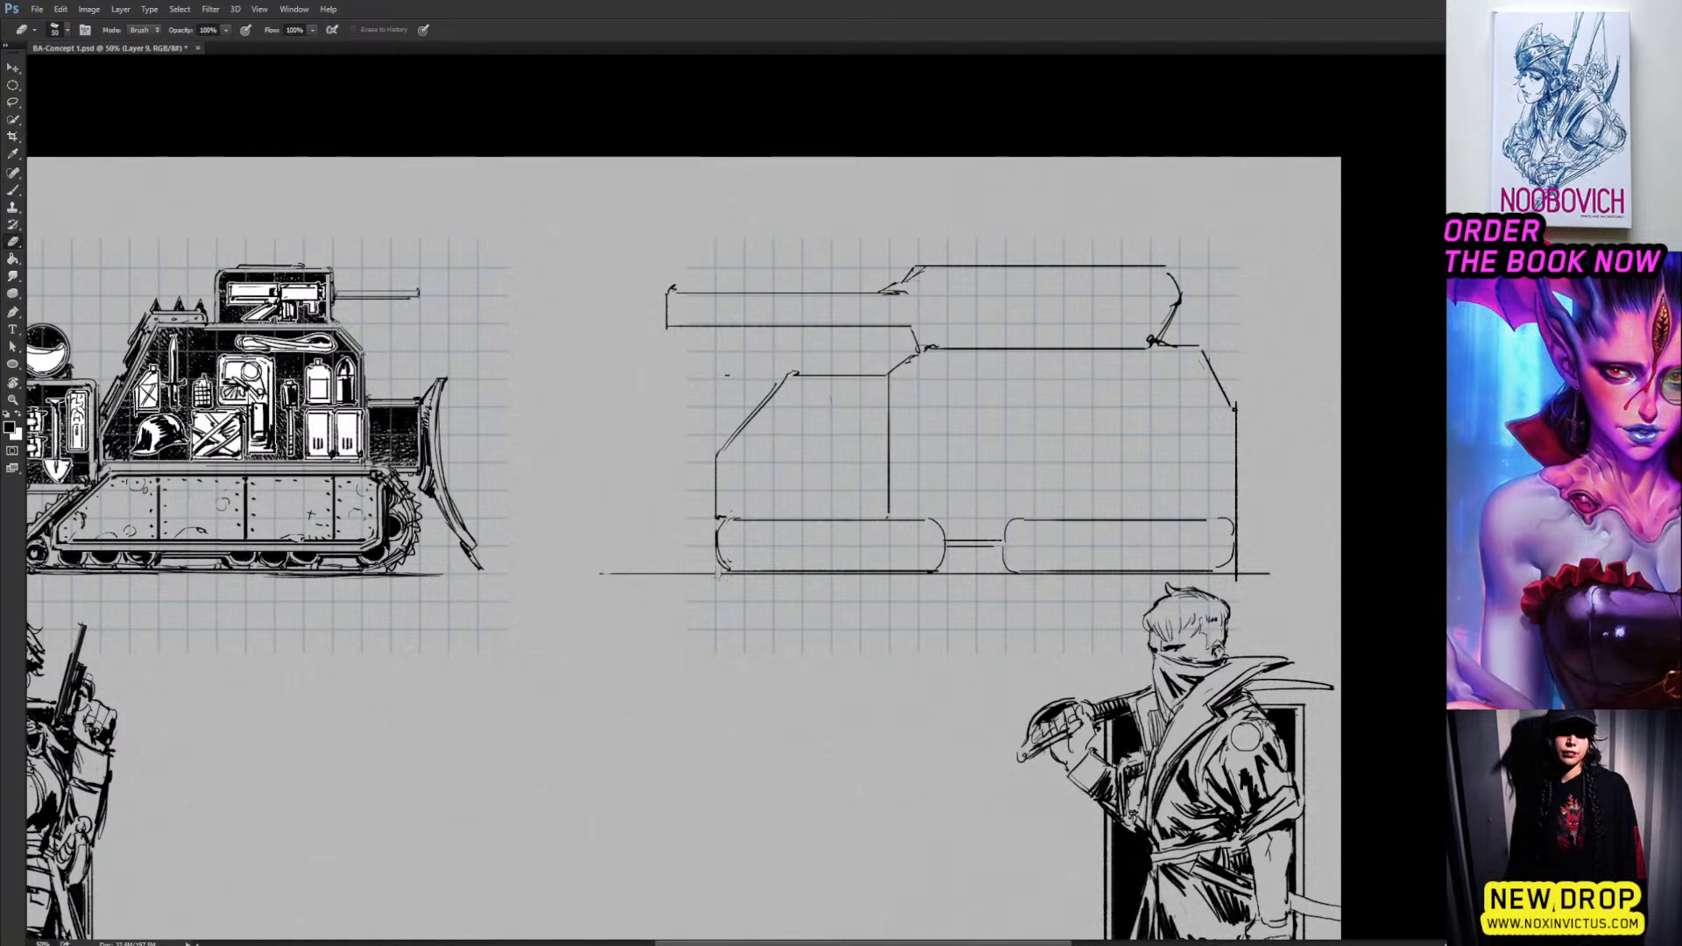
pyautogui.press('b')
pyautogui.moveTo(719, 517); pyautogui.dragTo(899, 517)
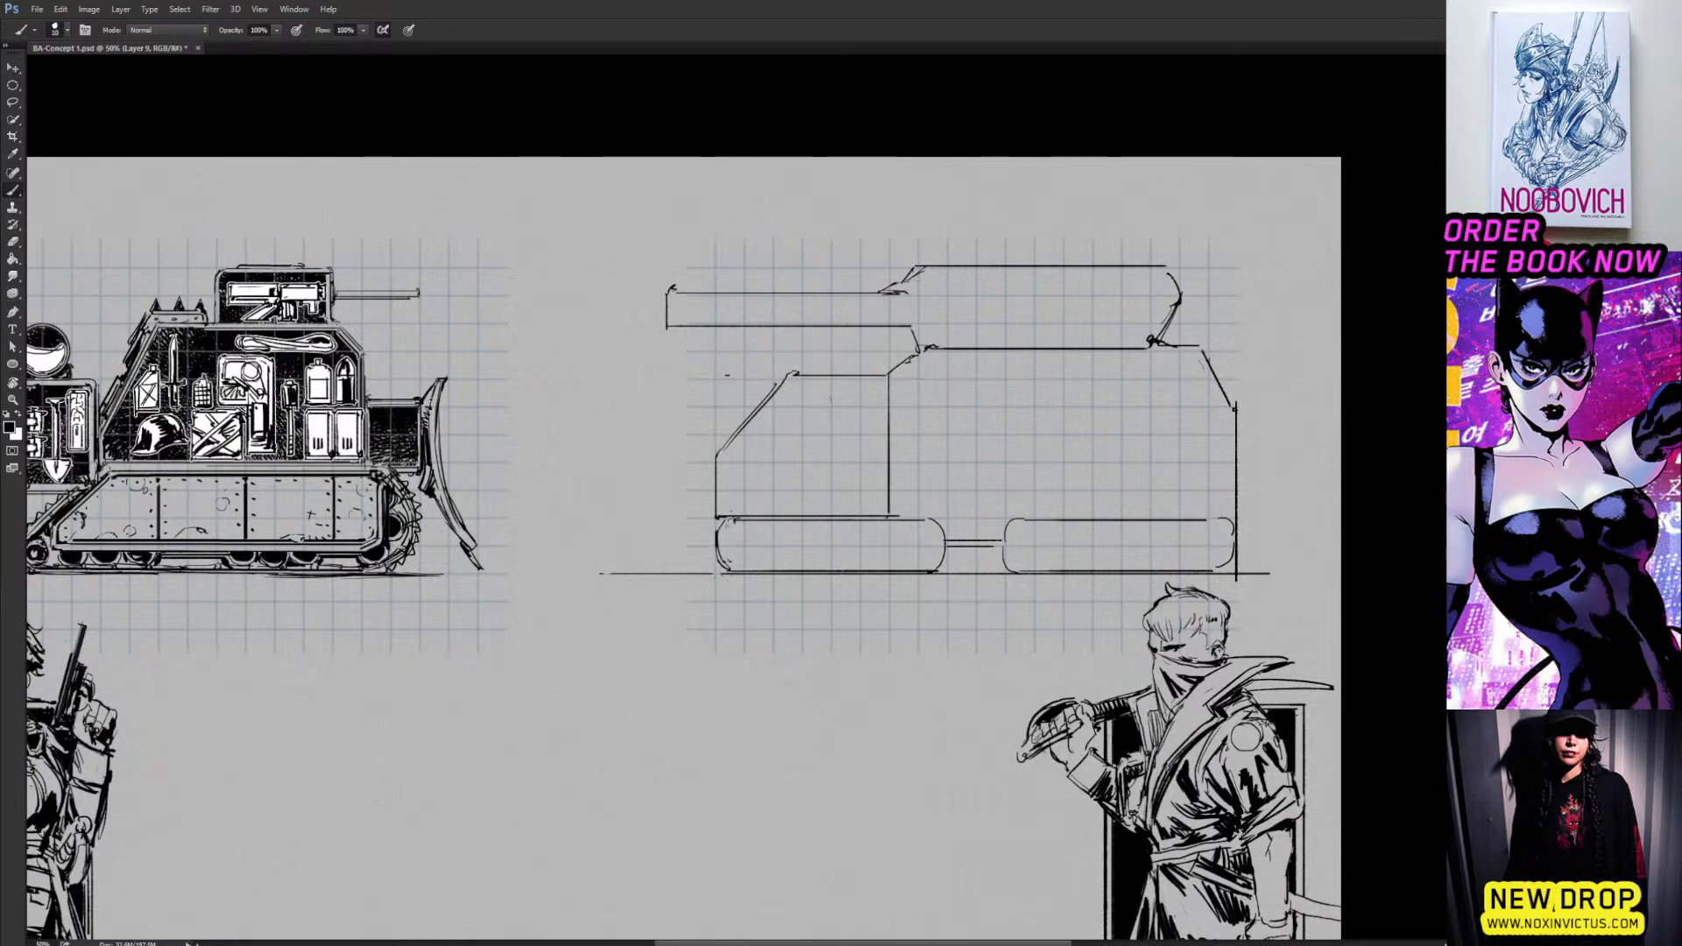
# Draw a long rectangular side skirt panel inside the front track unit.
pyautogui.moveTo(734, 524)
pyautogui.mouseDown()
pyautogui.moveTo(735, 563)
pyautogui.moveTo(894, 563)
pyautogui.mouseUp()
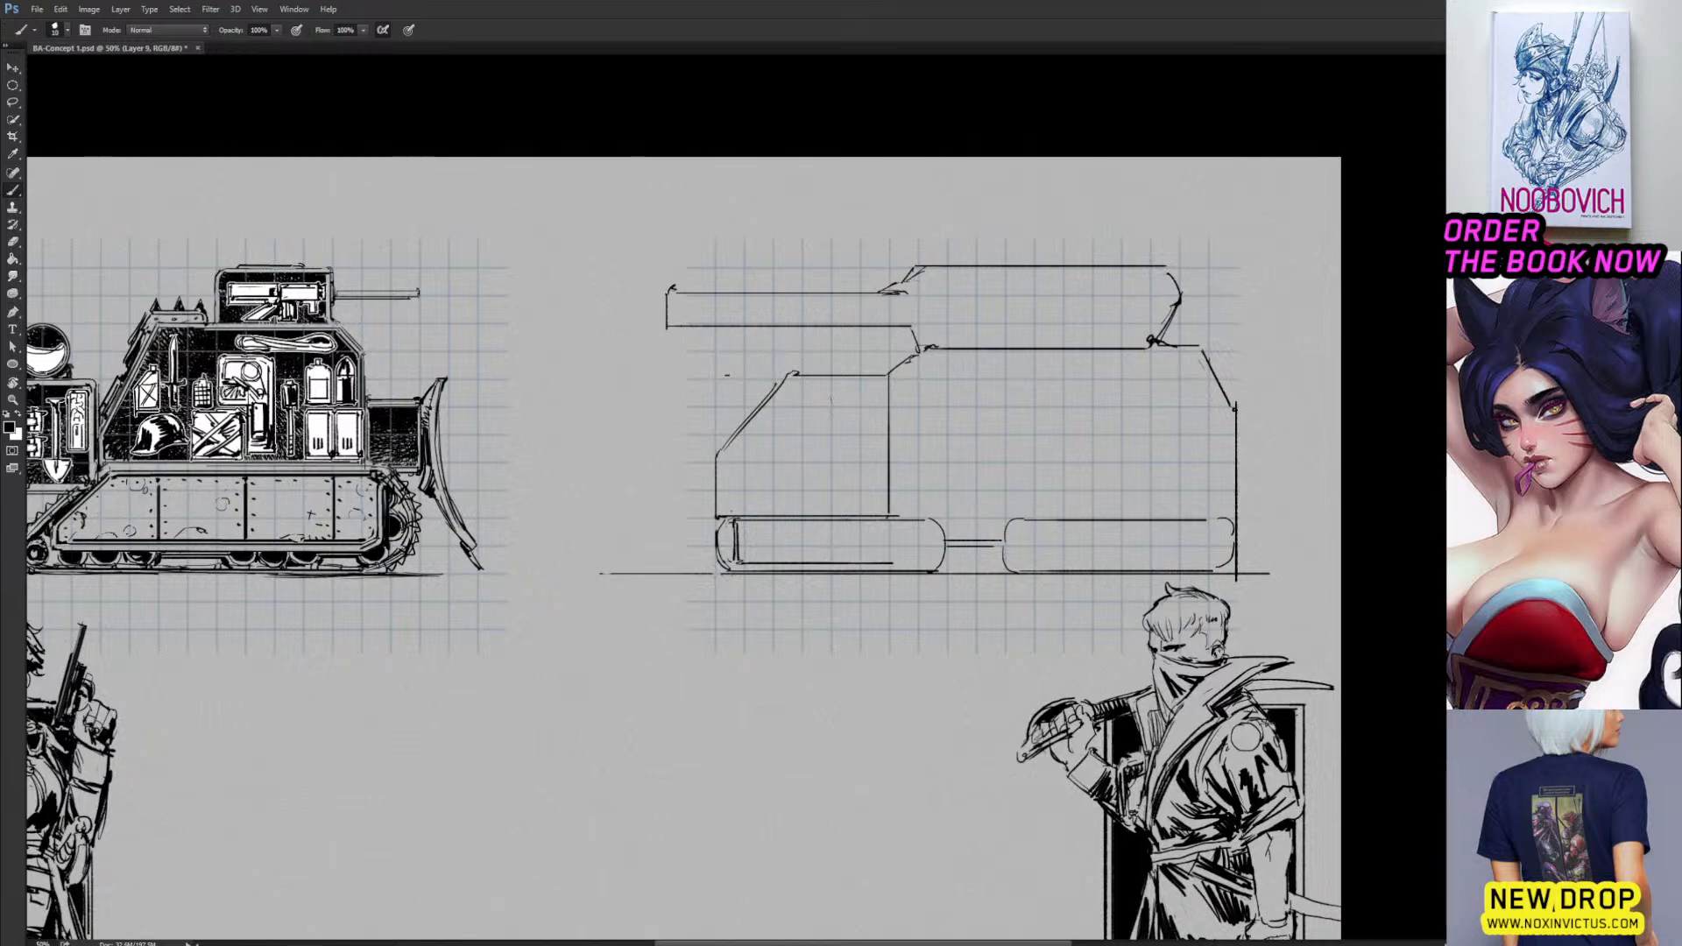
pyautogui.hotkey('ctrl', 'z')
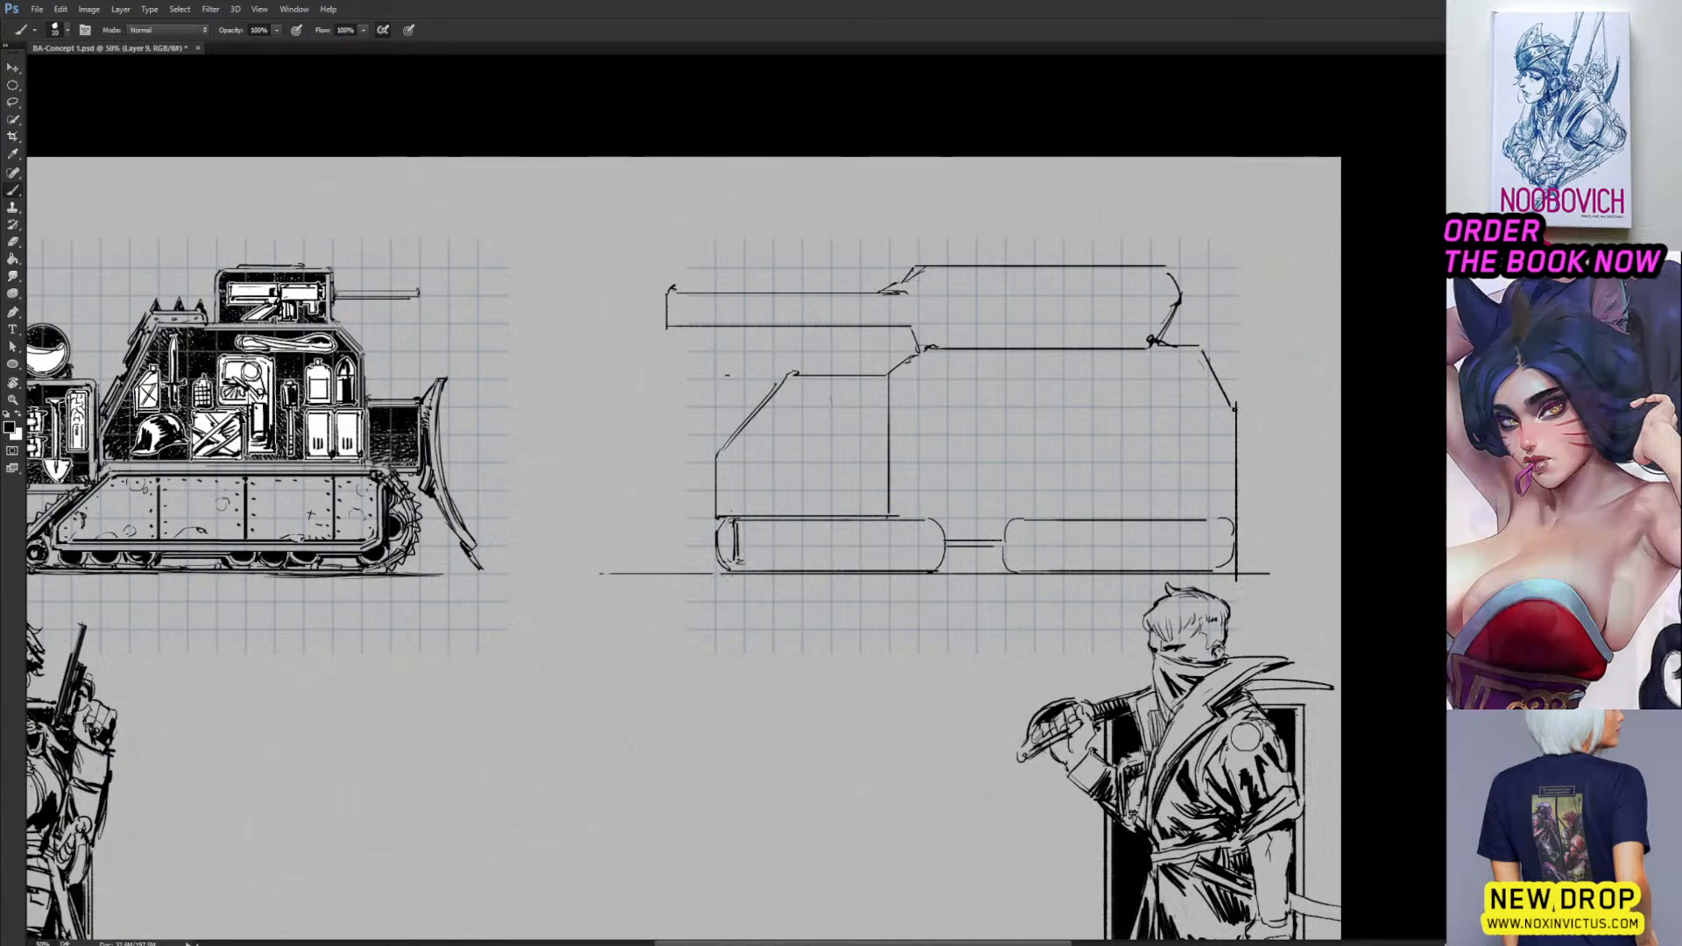
pyautogui.moveTo(738, 556); pyautogui.dragTo(923, 560)
pyautogui.moveTo(953, 446); pyautogui.dragTo(939, 479)
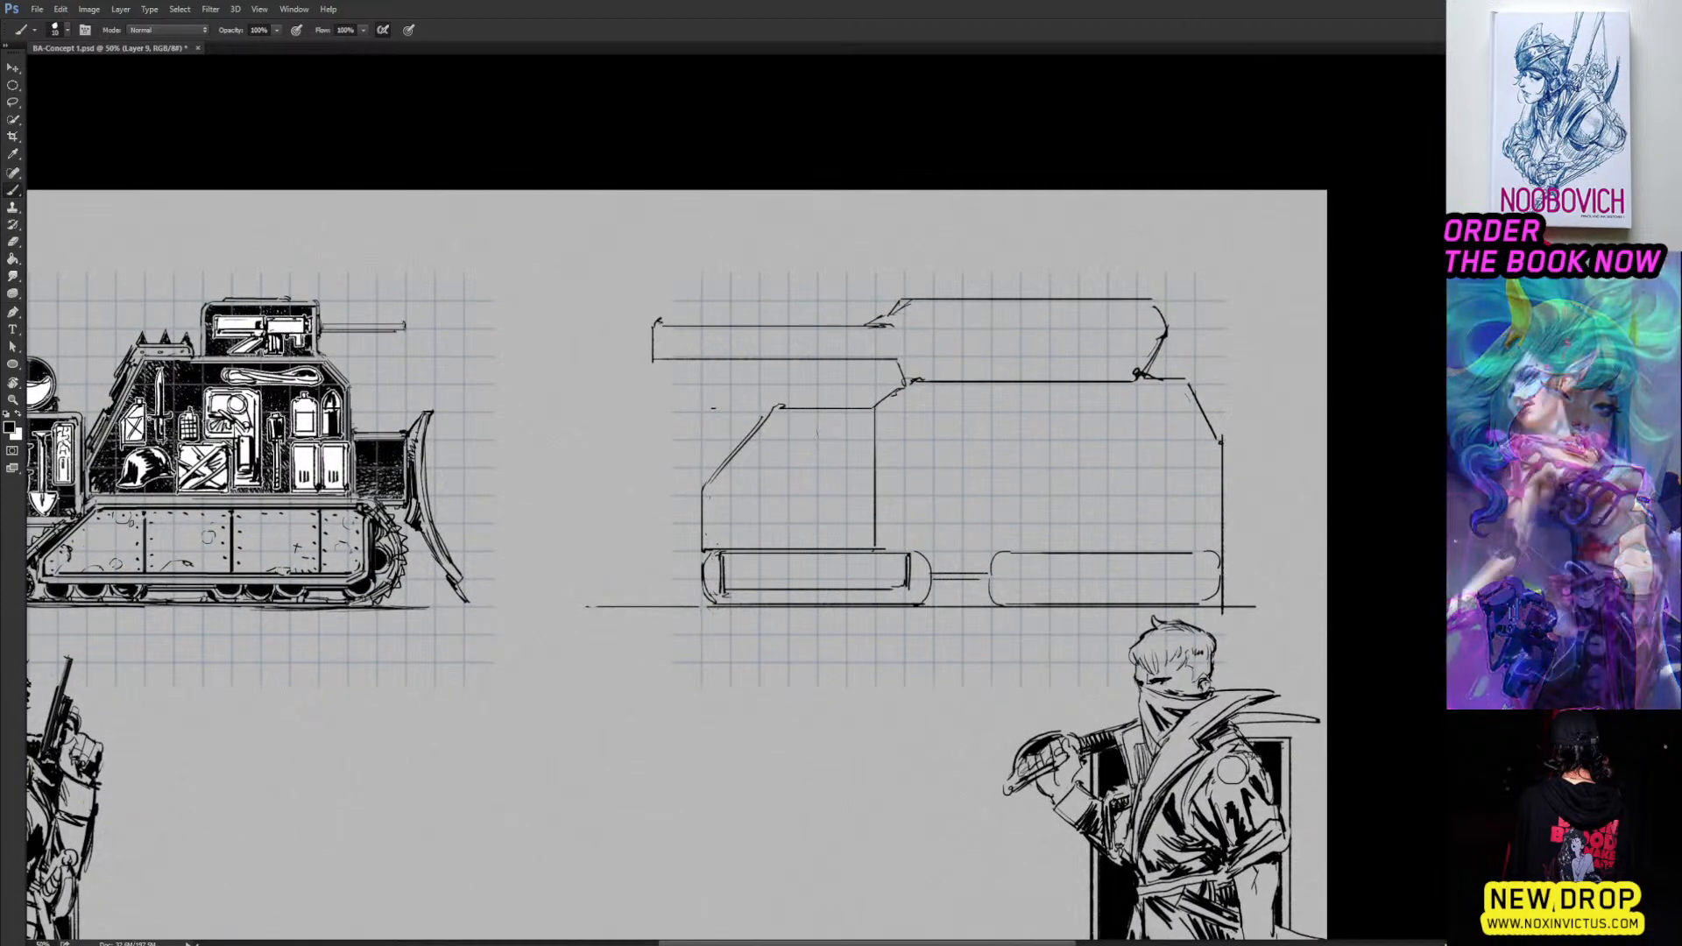
# Draw a double-lined inset frame inside the front cab, following its sloped front edge, and thicken its sloped side.
pyautogui.moveTo(707, 489)
pyautogui.mouseDown()
pyautogui.moveTo(706, 544)
pyautogui.moveTo(870, 542)
pyautogui.moveTo(872, 434)
pyautogui.mouseUp()
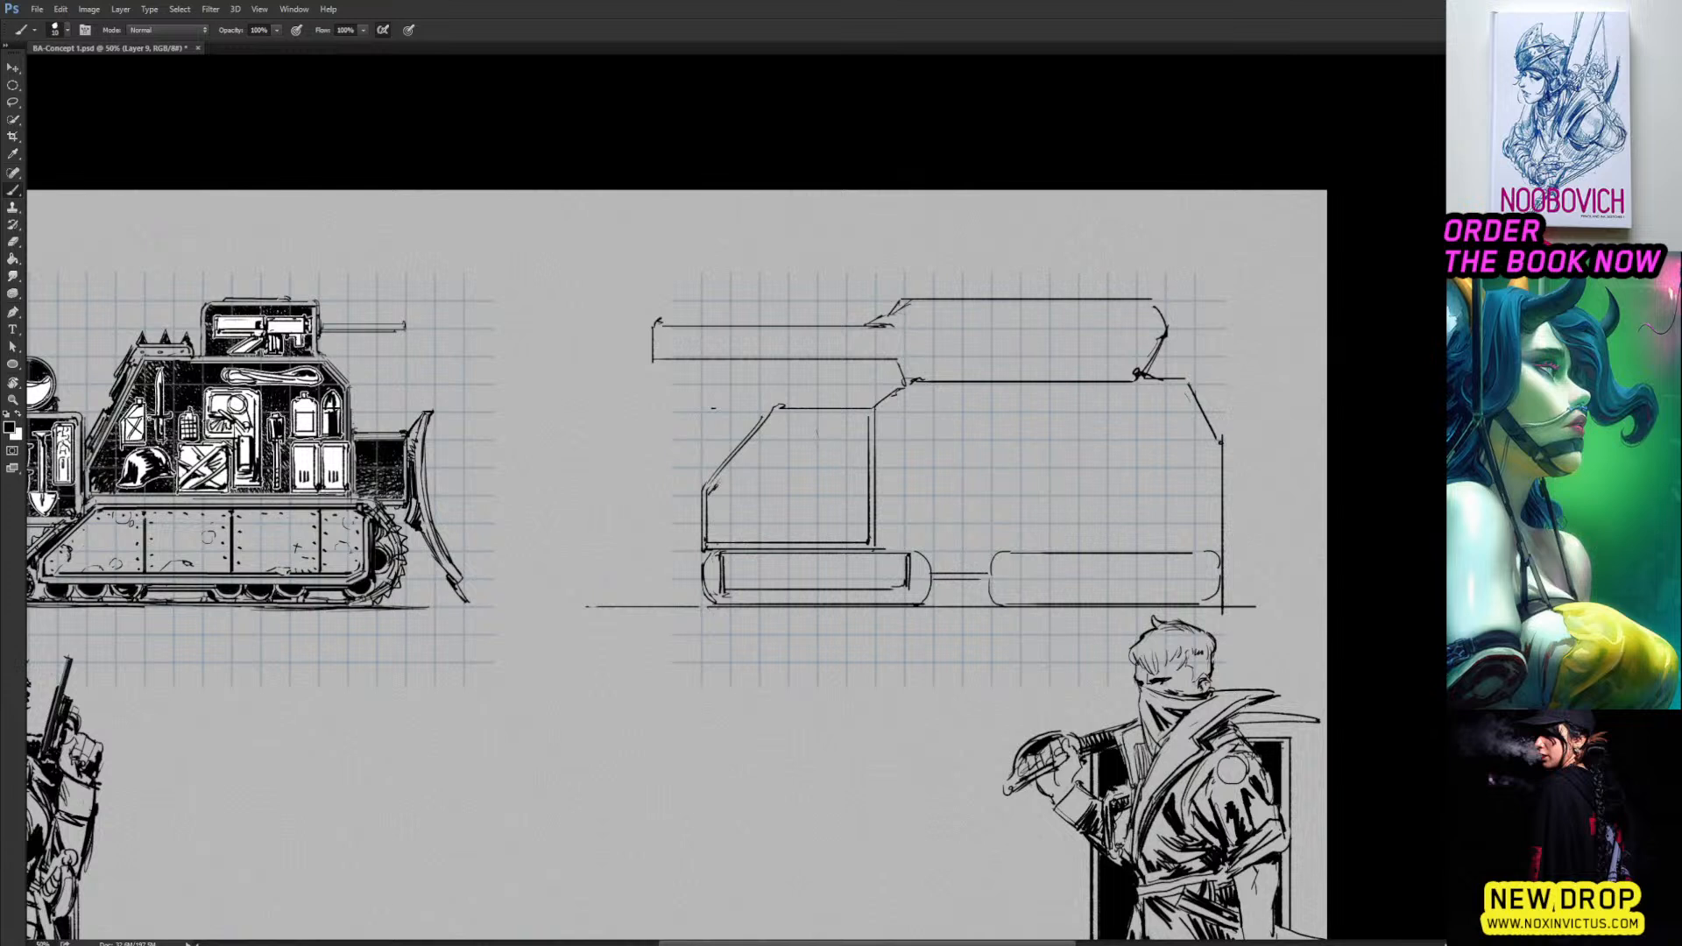
pyautogui.moveTo(717, 487)
pyautogui.mouseDown()
pyautogui.moveTo(772, 418)
pyautogui.moveTo(857, 415)
pyautogui.mouseUp()
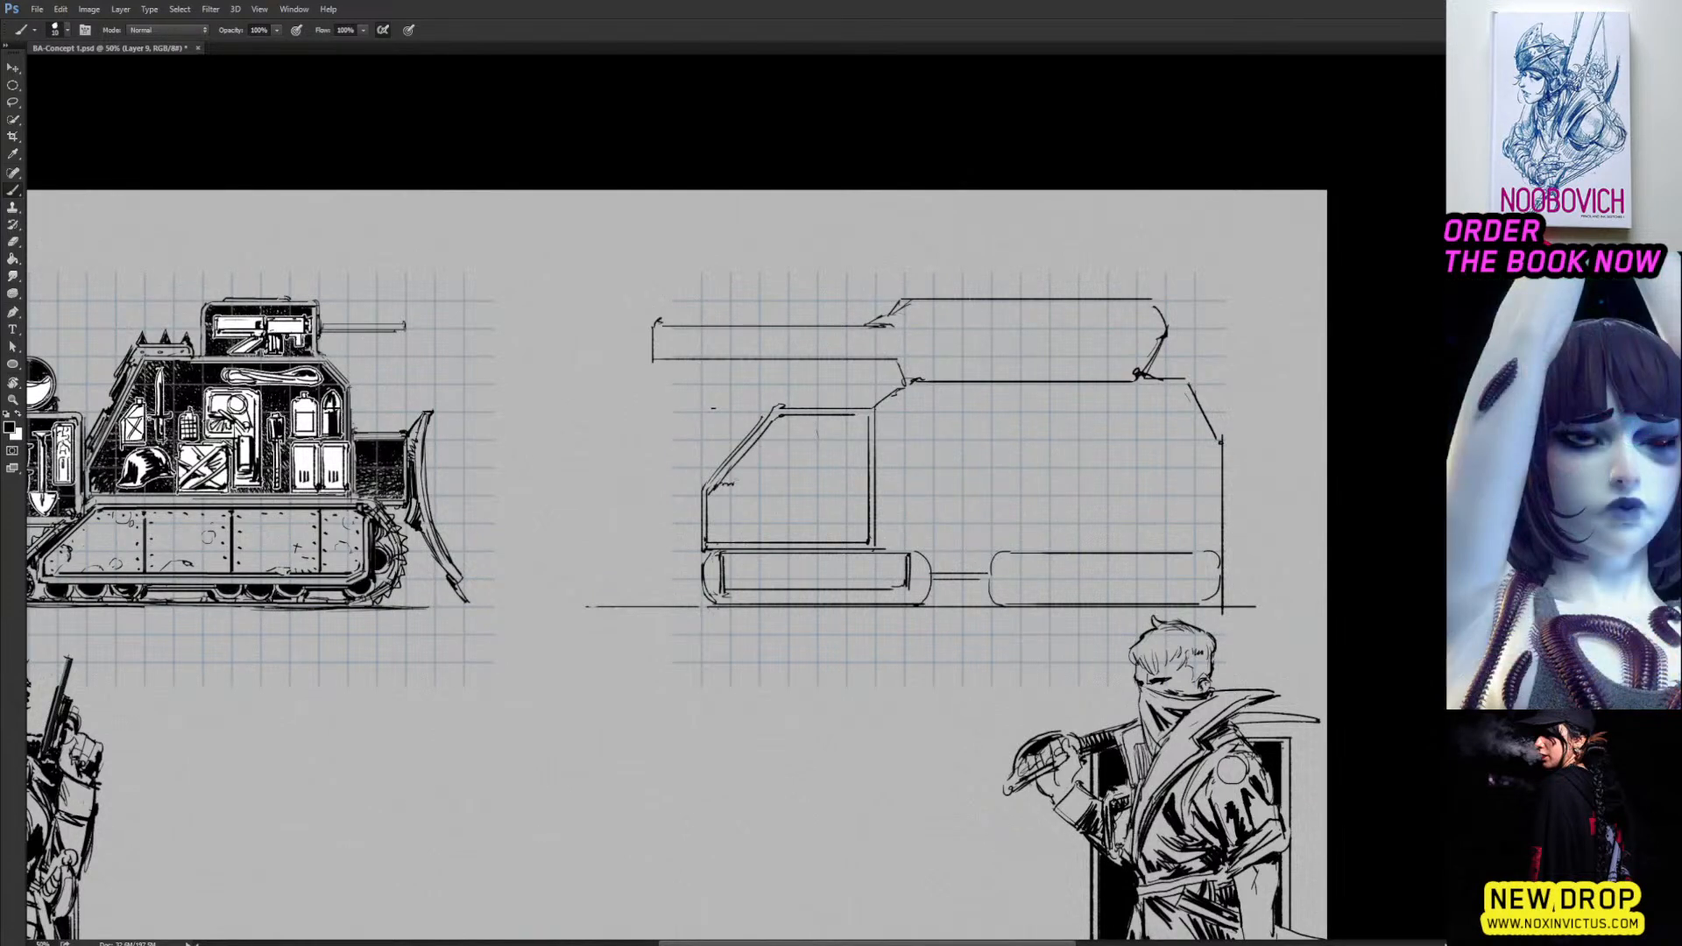
pyautogui.moveTo(736, 487)
pyautogui.mouseDown()
pyautogui.moveTo(771, 430)
pyautogui.moveTo(841, 418)
pyautogui.mouseUp()
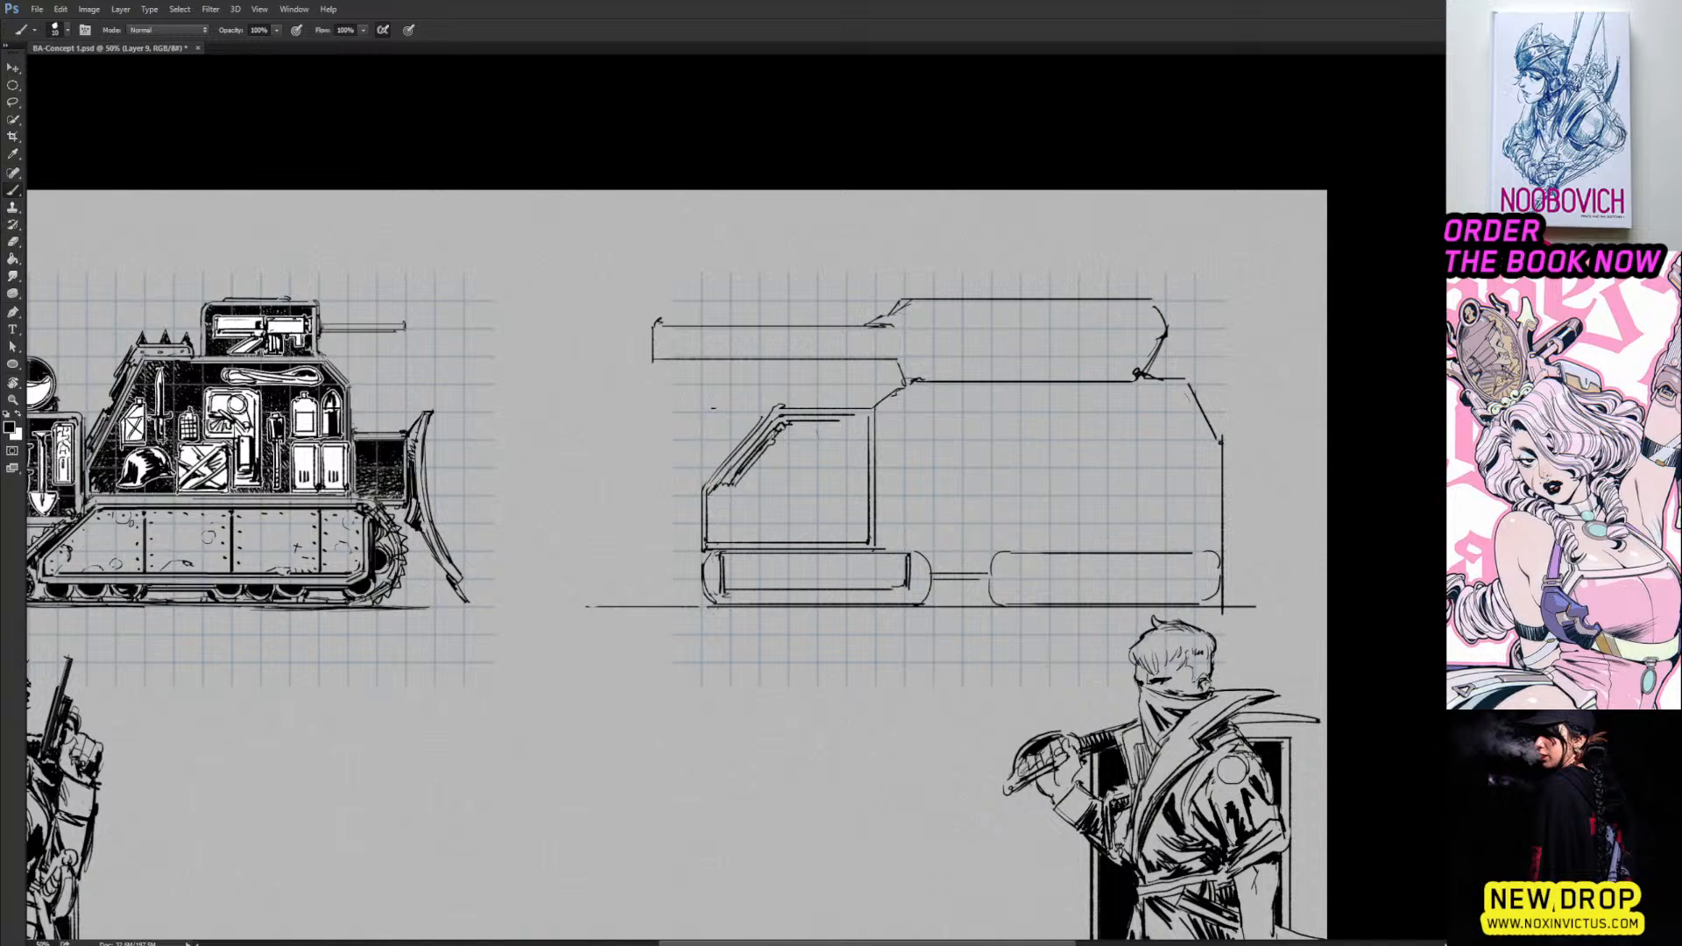
pyautogui.moveTo(709, 496)
pyautogui.mouseDown()
pyautogui.moveTo(715, 537)
pyautogui.moveTo(856, 536)
pyautogui.mouseUp()
pyautogui.hotkey('ctrl', 'z')
pyautogui.moveTo(708, 539)
pyautogui.mouseDown()
pyautogui.moveTo(867, 540)
pyautogui.moveTo(867, 422)
pyautogui.mouseUp()
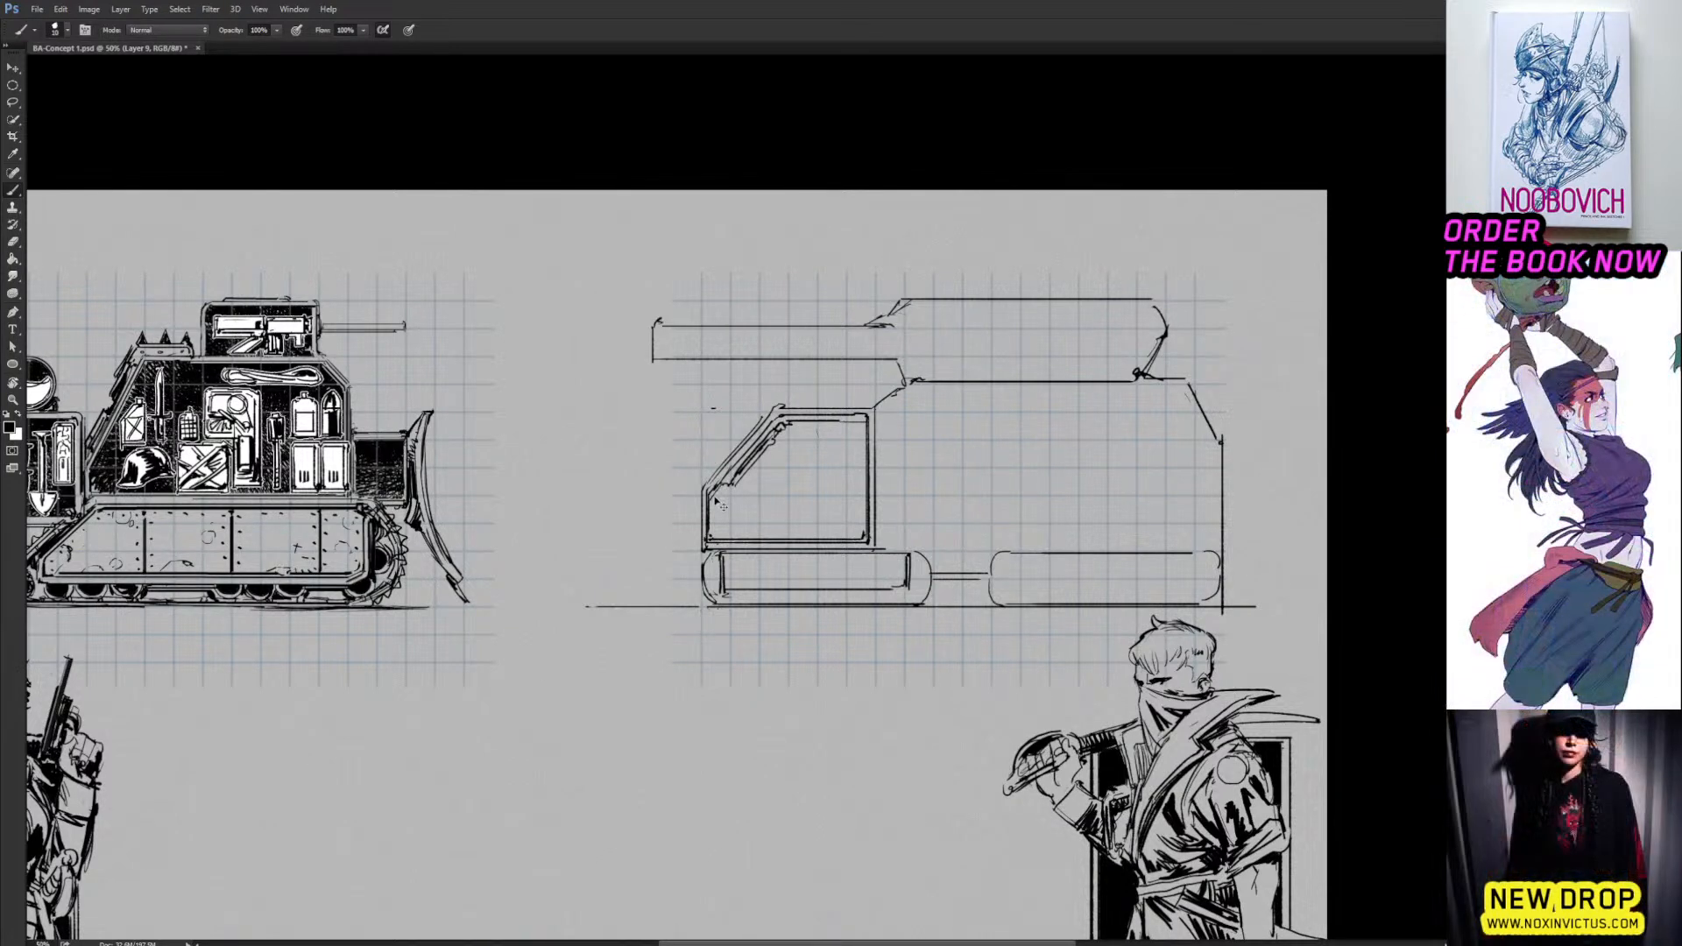
pyautogui.moveTo(714, 498)
pyautogui.mouseDown()
pyautogui.moveTo(728, 485)
pyautogui.moveTo(714, 529)
pyautogui.mouseUp()
pyautogui.moveTo(741, 473); pyautogui.dragTo(886, 462)
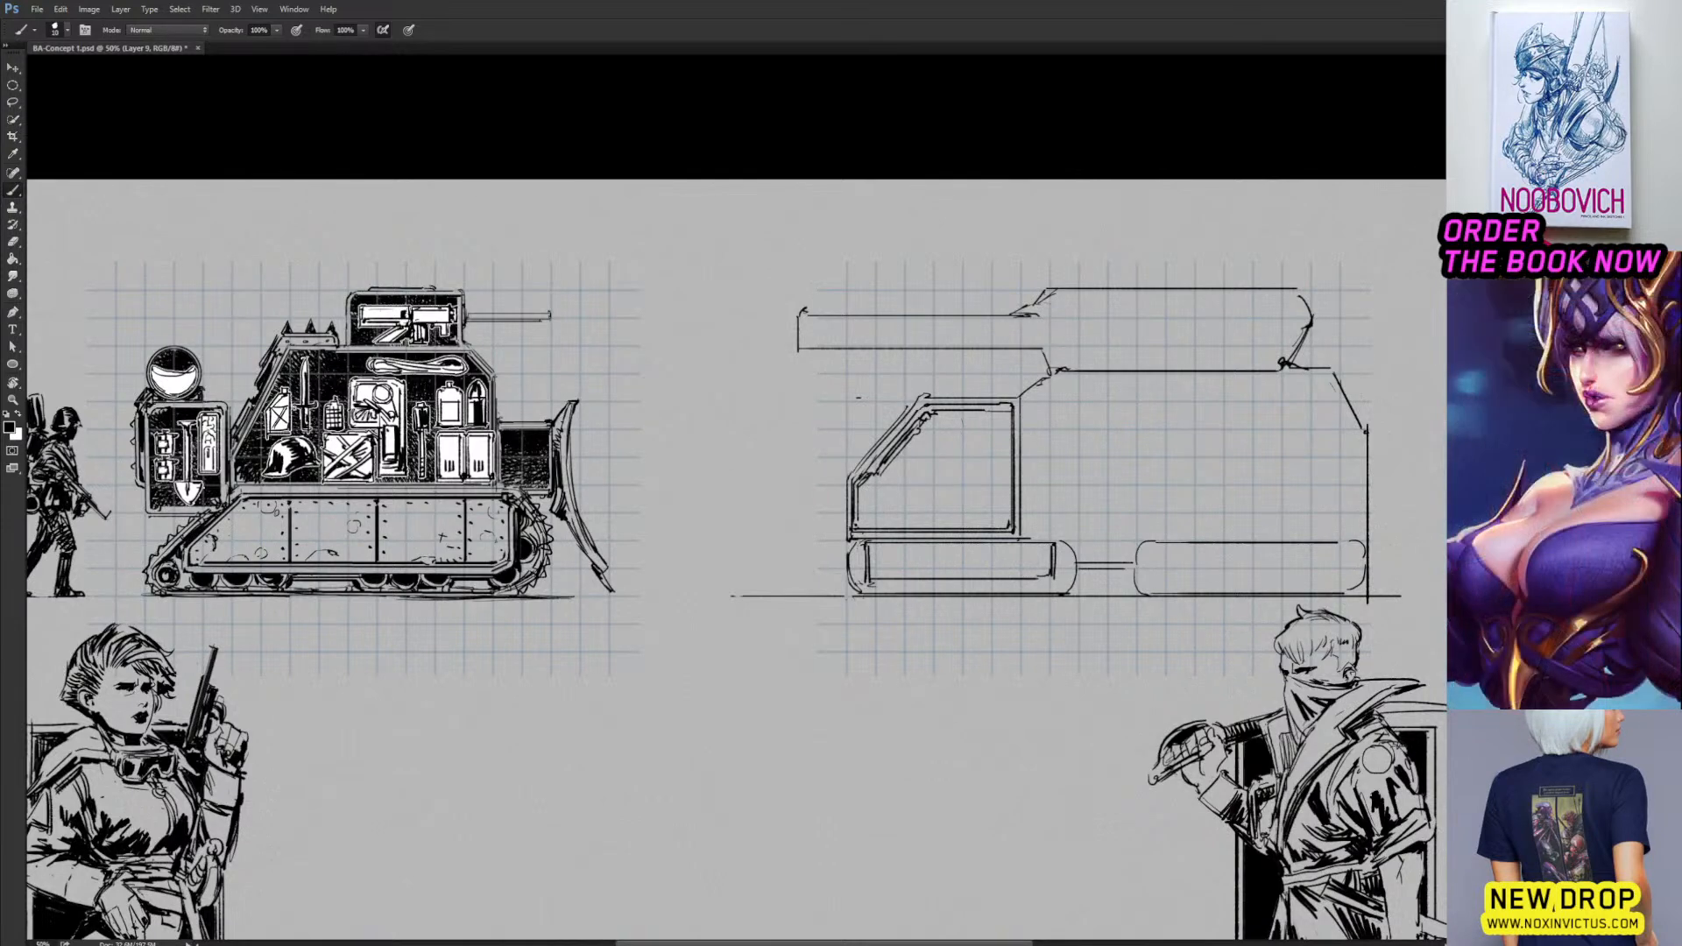
# Erase the stray dash ahead of the cab, and draw small flat hatches on the cab roof and turret top.
pyautogui.moveTo(1086, 432); pyautogui.dragTo(937, 416)
pyautogui.press('e')
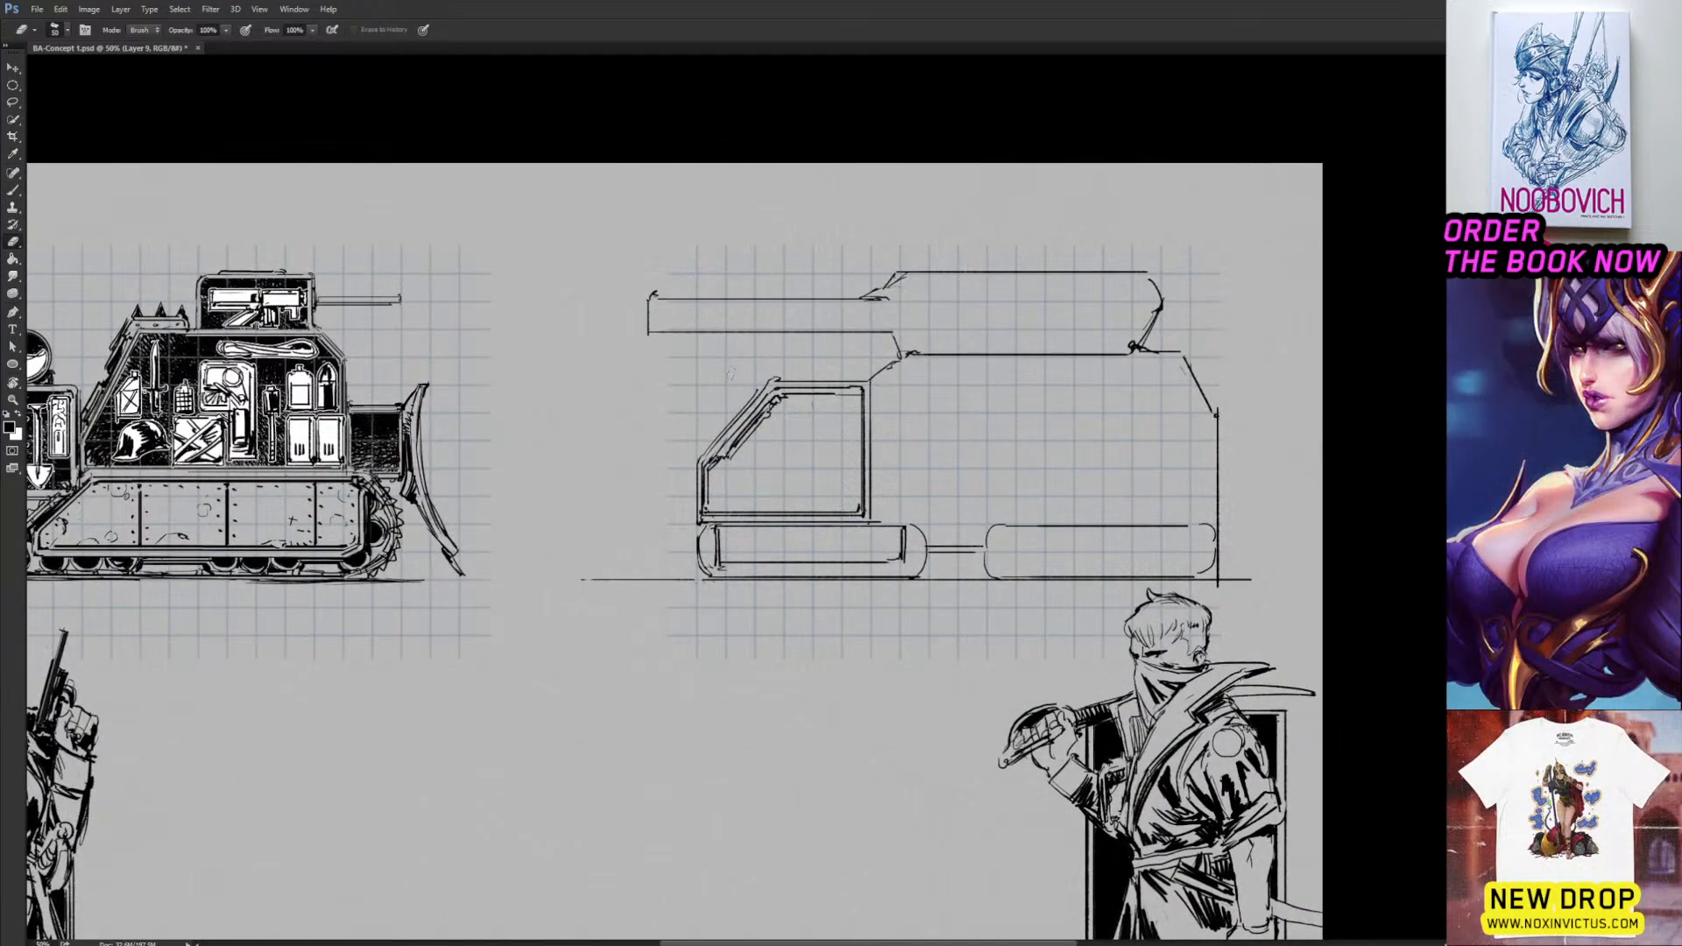
pyautogui.press('b')
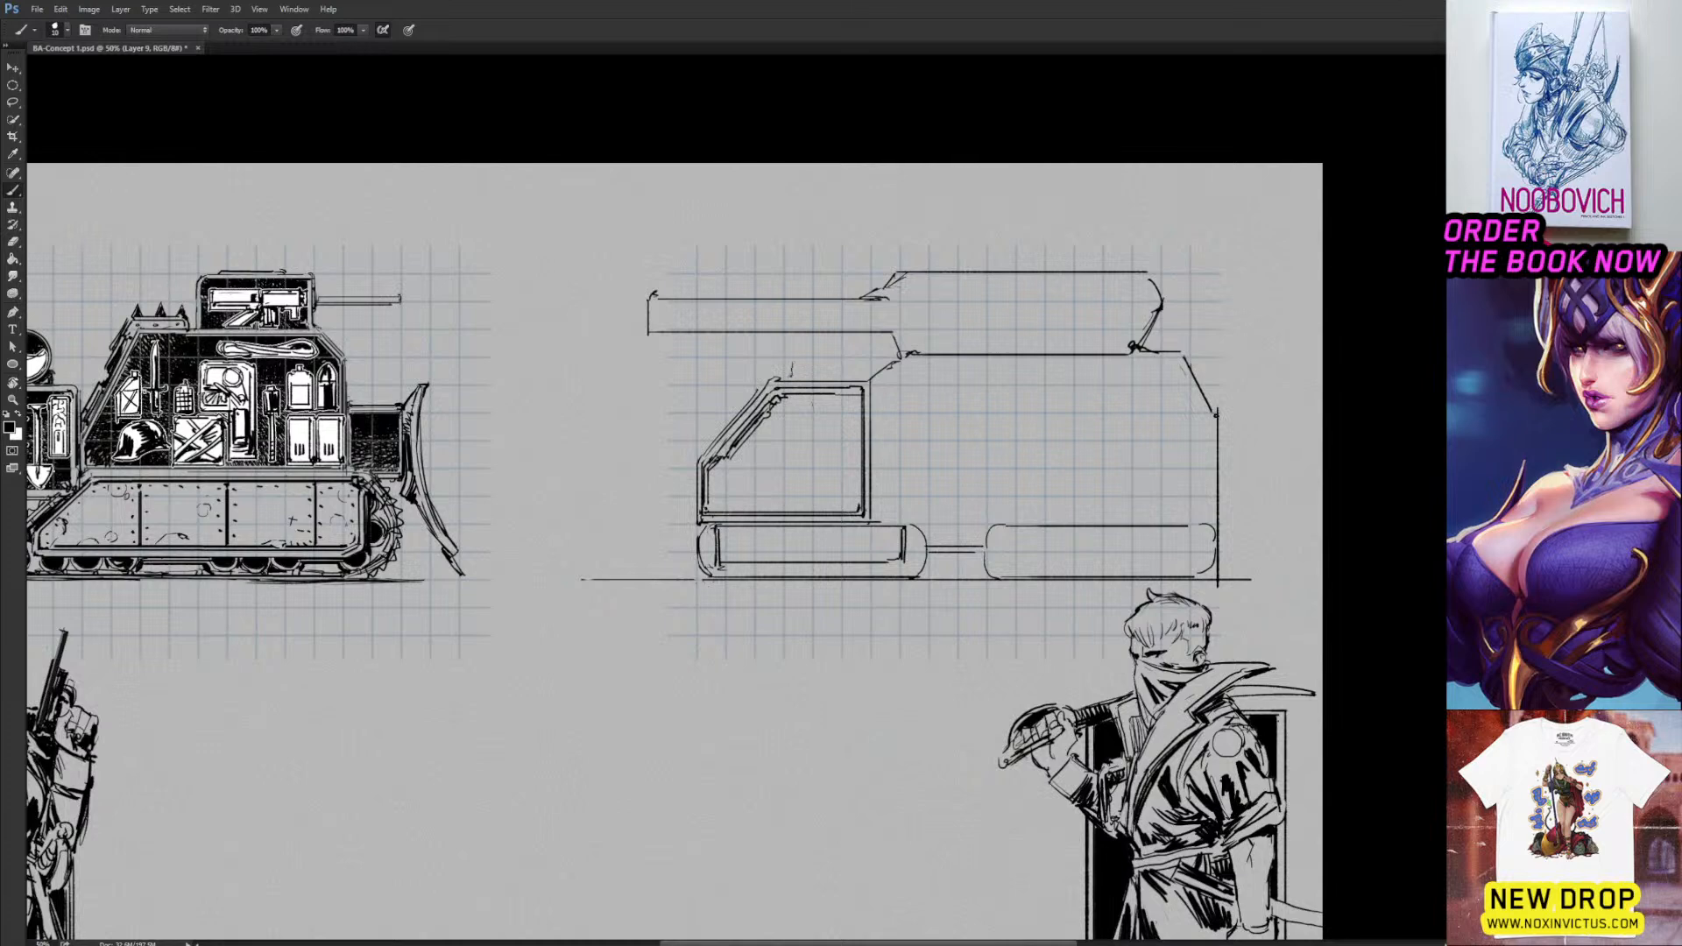
pyautogui.moveTo(794, 375)
pyautogui.mouseDown()
pyautogui.moveTo(843, 375)
pyautogui.moveTo(828, 357)
pyautogui.moveTo(849, 357)
pyautogui.mouseUp()
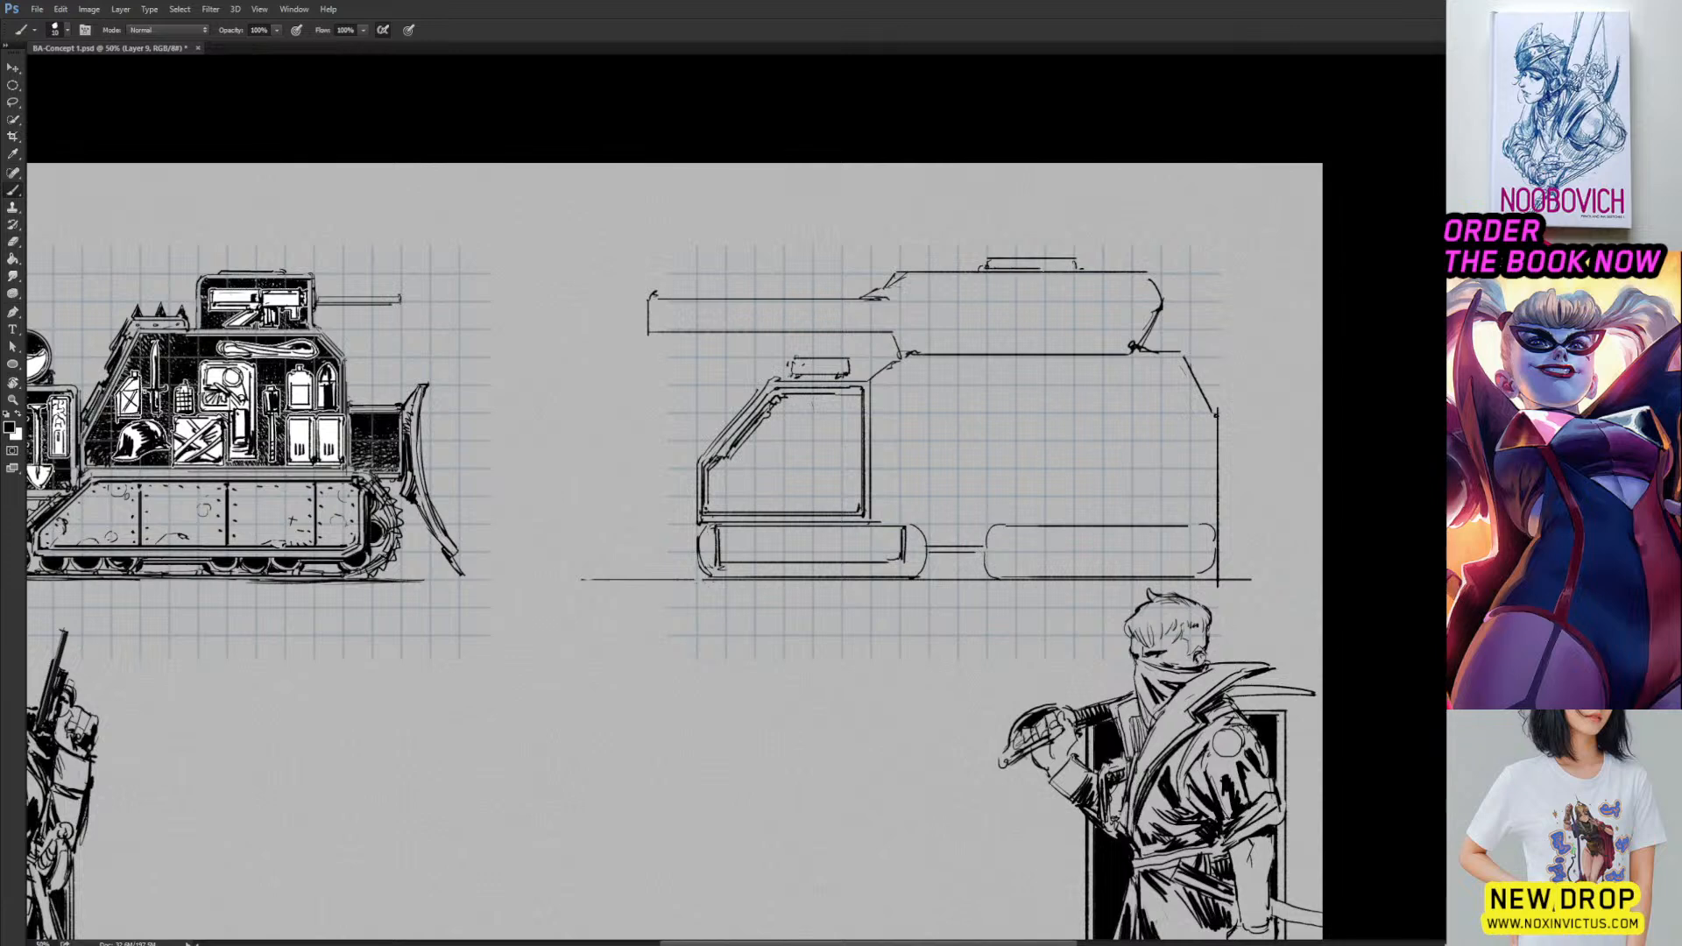
pyautogui.moveTo(1092, 347); pyautogui.dragTo(988, 361)
# Erase the angled lines where turret, barrel and cab meet, replacing them with a short vertical line and a straight hull roof line.
pyautogui.press('e')
pyautogui.moveTo(790, 290)
pyautogui.mouseDown()
pyautogui.moveTo(739, 312)
pyautogui.moveTo(779, 304)
pyautogui.moveTo(763, 356)
pyautogui.mouseUp()
pyautogui.press('b')
pyautogui.press('e')
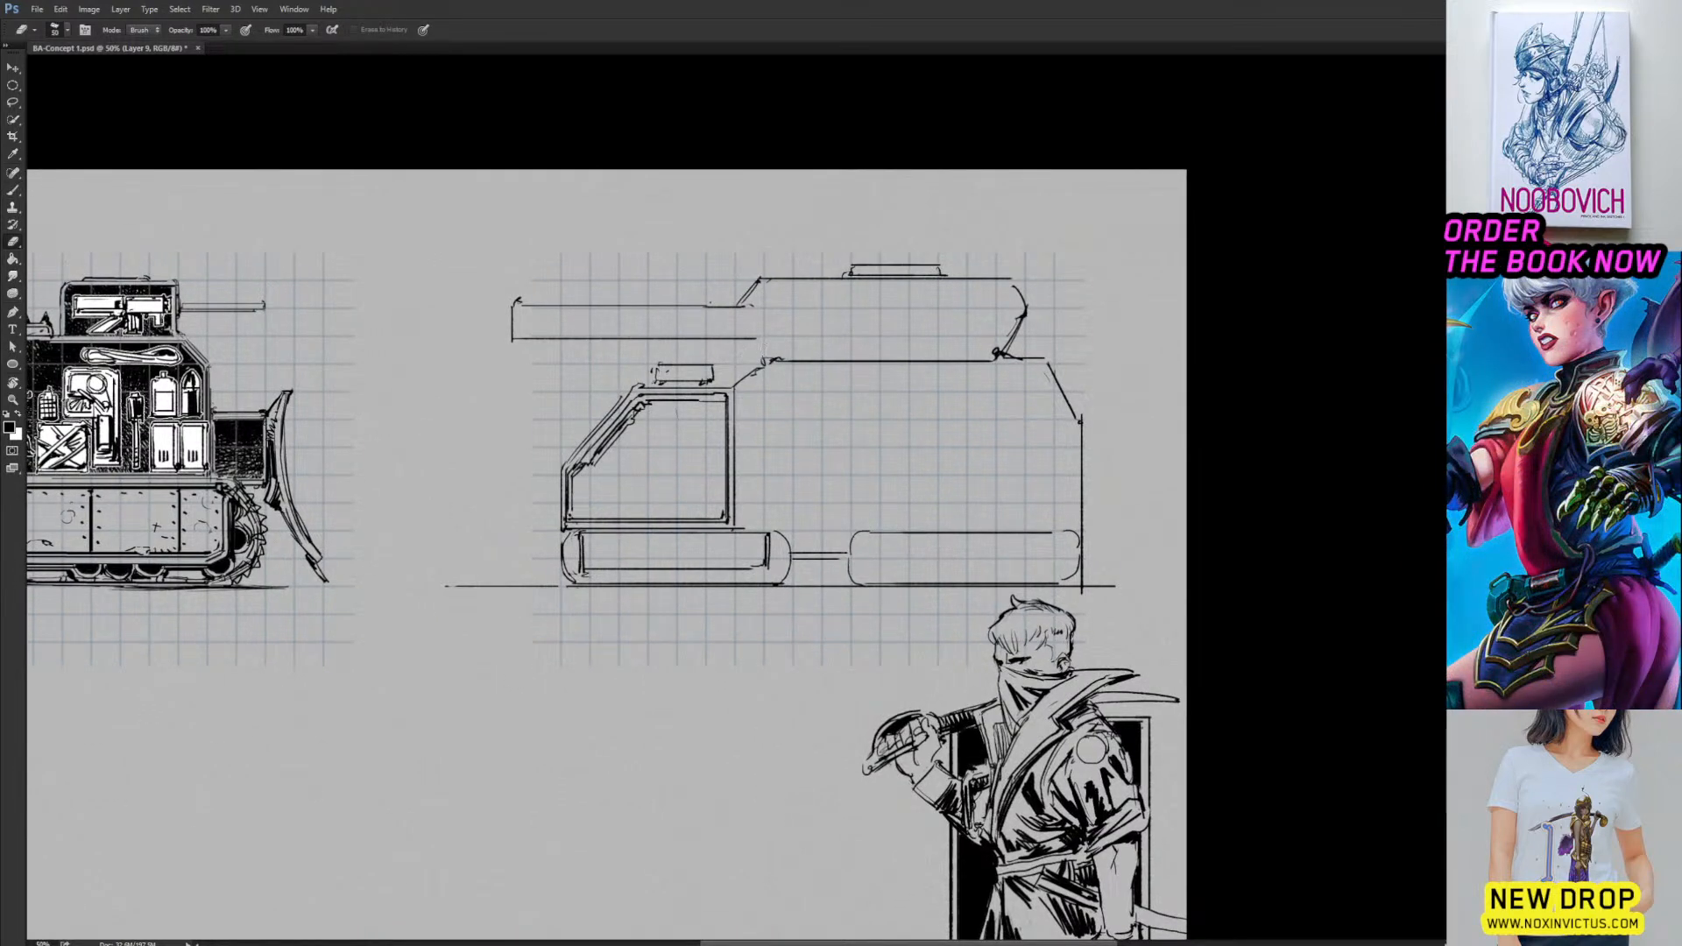
pyautogui.press('b')
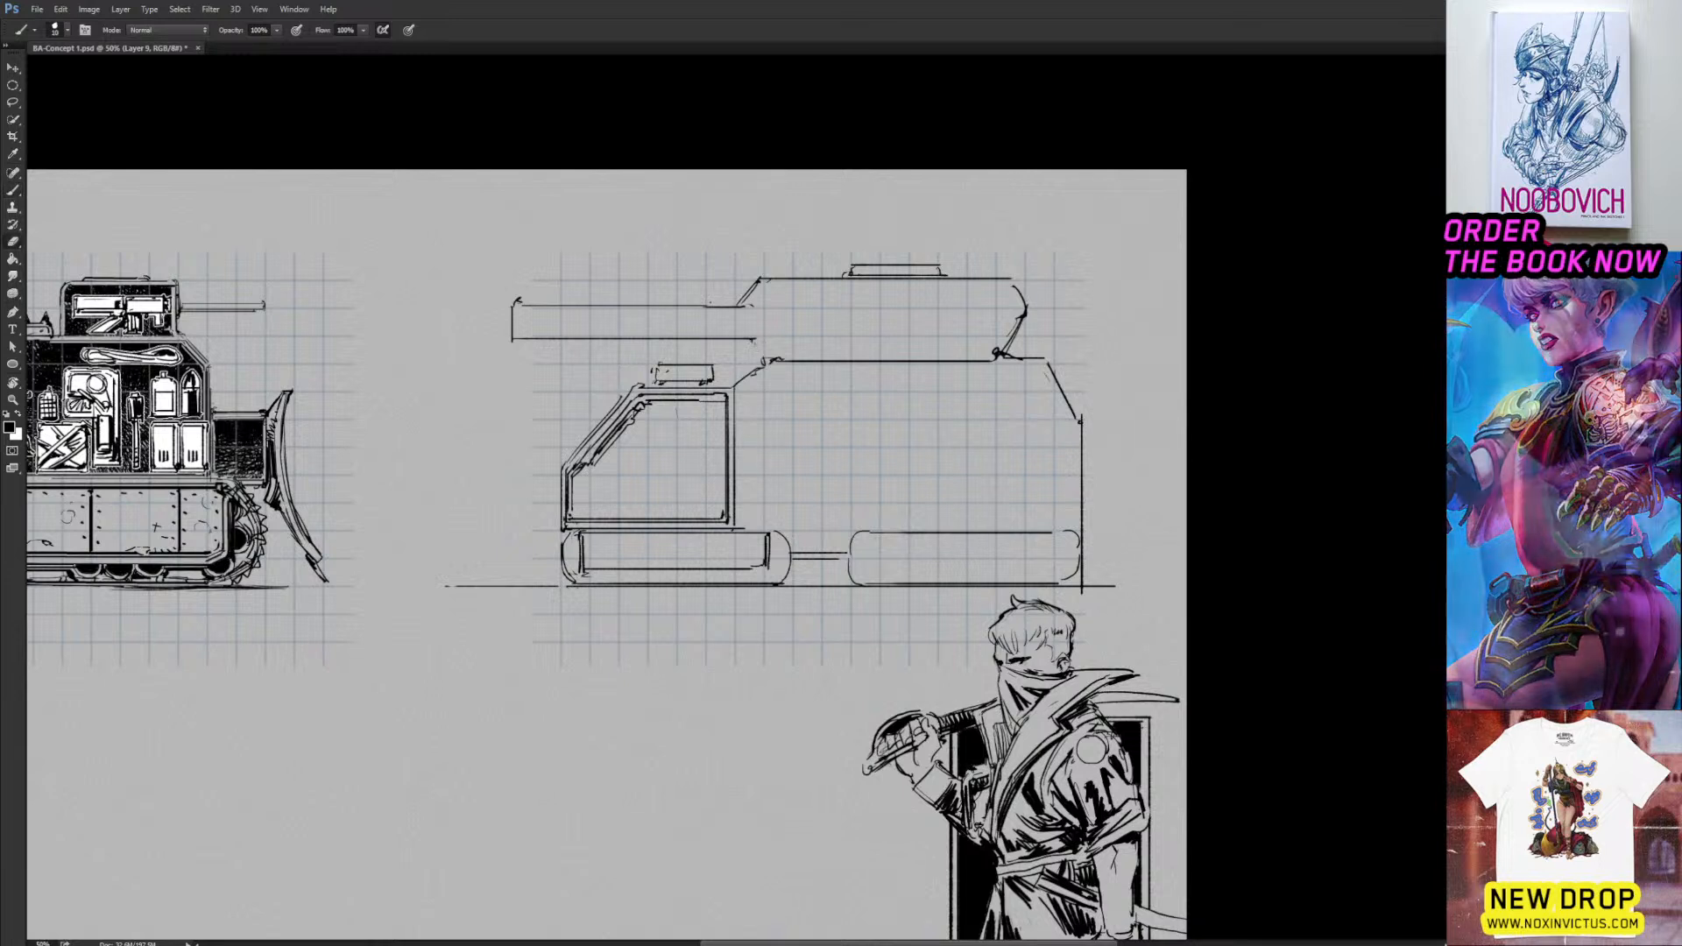
pyautogui.press('e')
pyautogui.moveTo(756, 340)
pyautogui.mouseDown()
pyautogui.moveTo(744, 379)
pyautogui.moveTo(771, 358)
pyautogui.mouseUp()
pyautogui.press('b')
pyautogui.press('e')
pyautogui.press('b')
pyautogui.press('e')
pyautogui.press('b')
pyautogui.press('b')
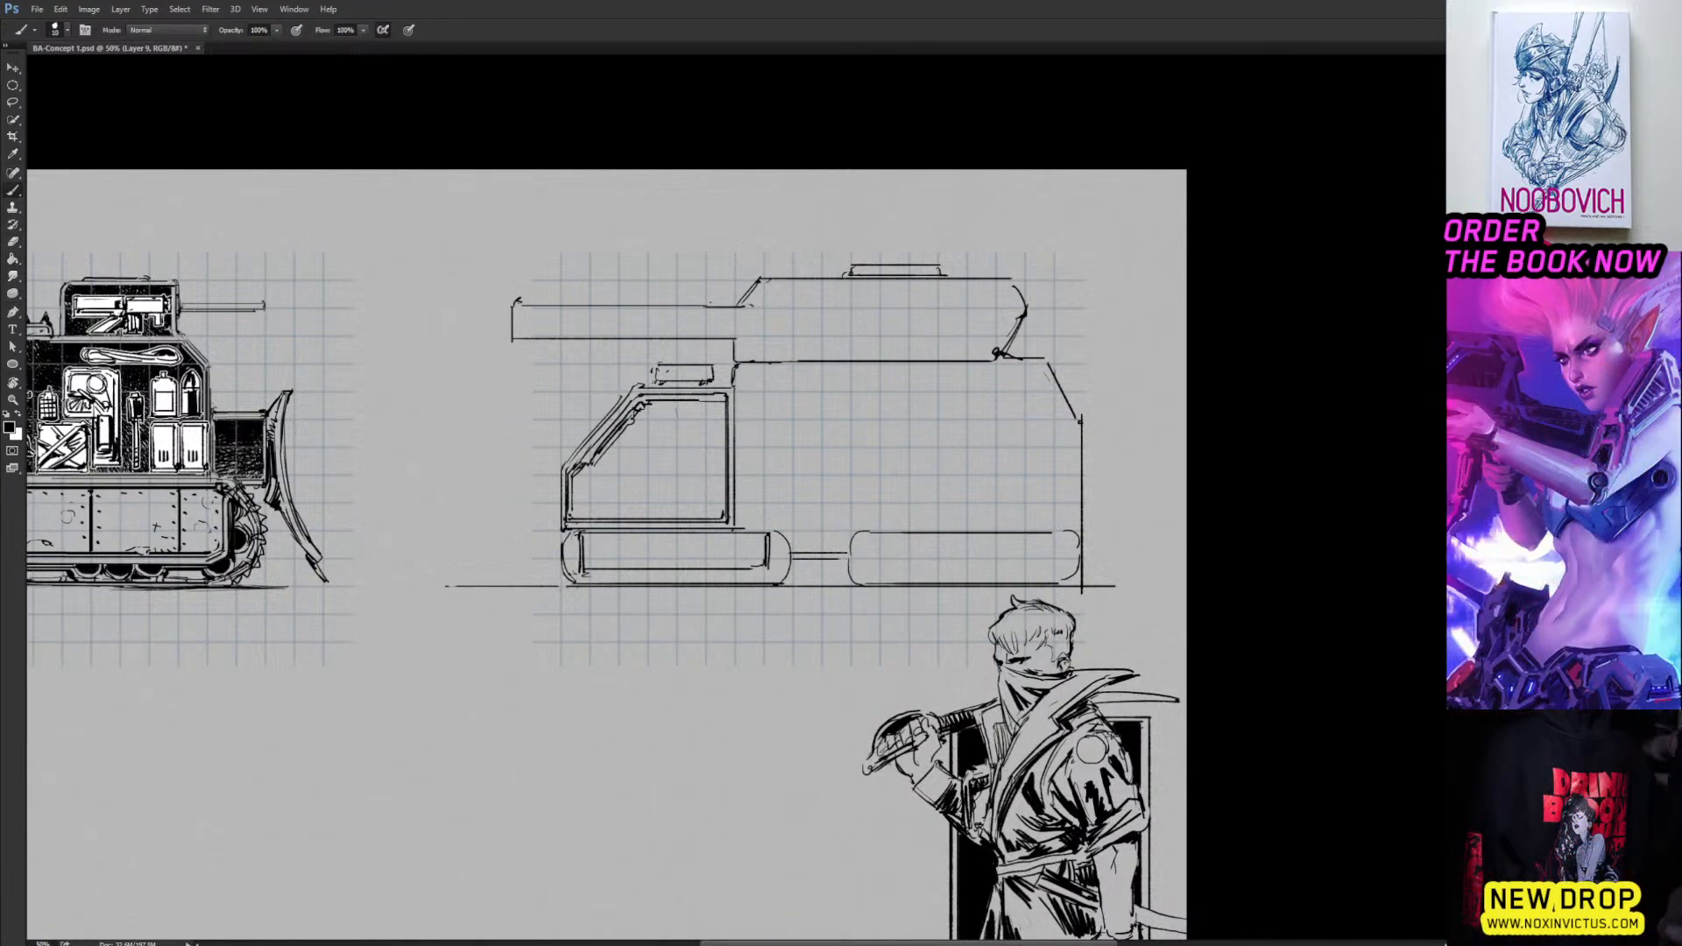
# Draw the front wheel and the first two small road wheels under the front track's skirt, filling them black.
pyautogui.moveTo(653, 517)
pyautogui.mouseDown()
pyautogui.moveTo(714, 528)
pyautogui.moveTo(612, 536)
pyautogui.moveTo(634, 507)
pyautogui.mouseUp()
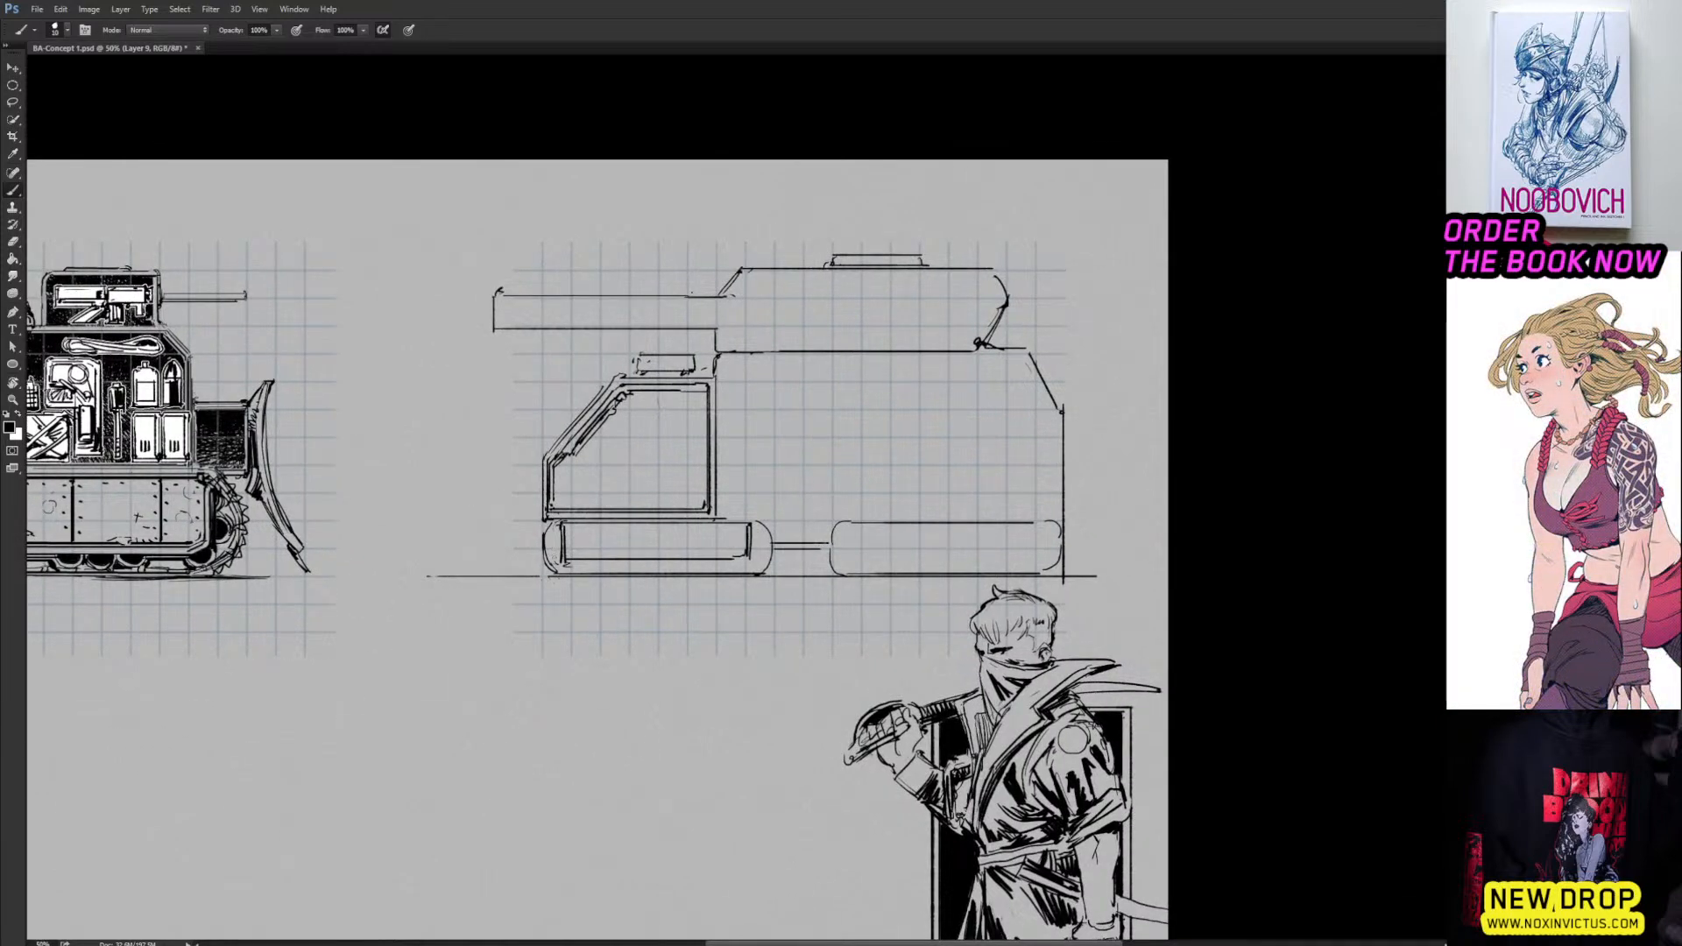
pyautogui.moveTo(552, 538); pyautogui.dragTo(599, 571)
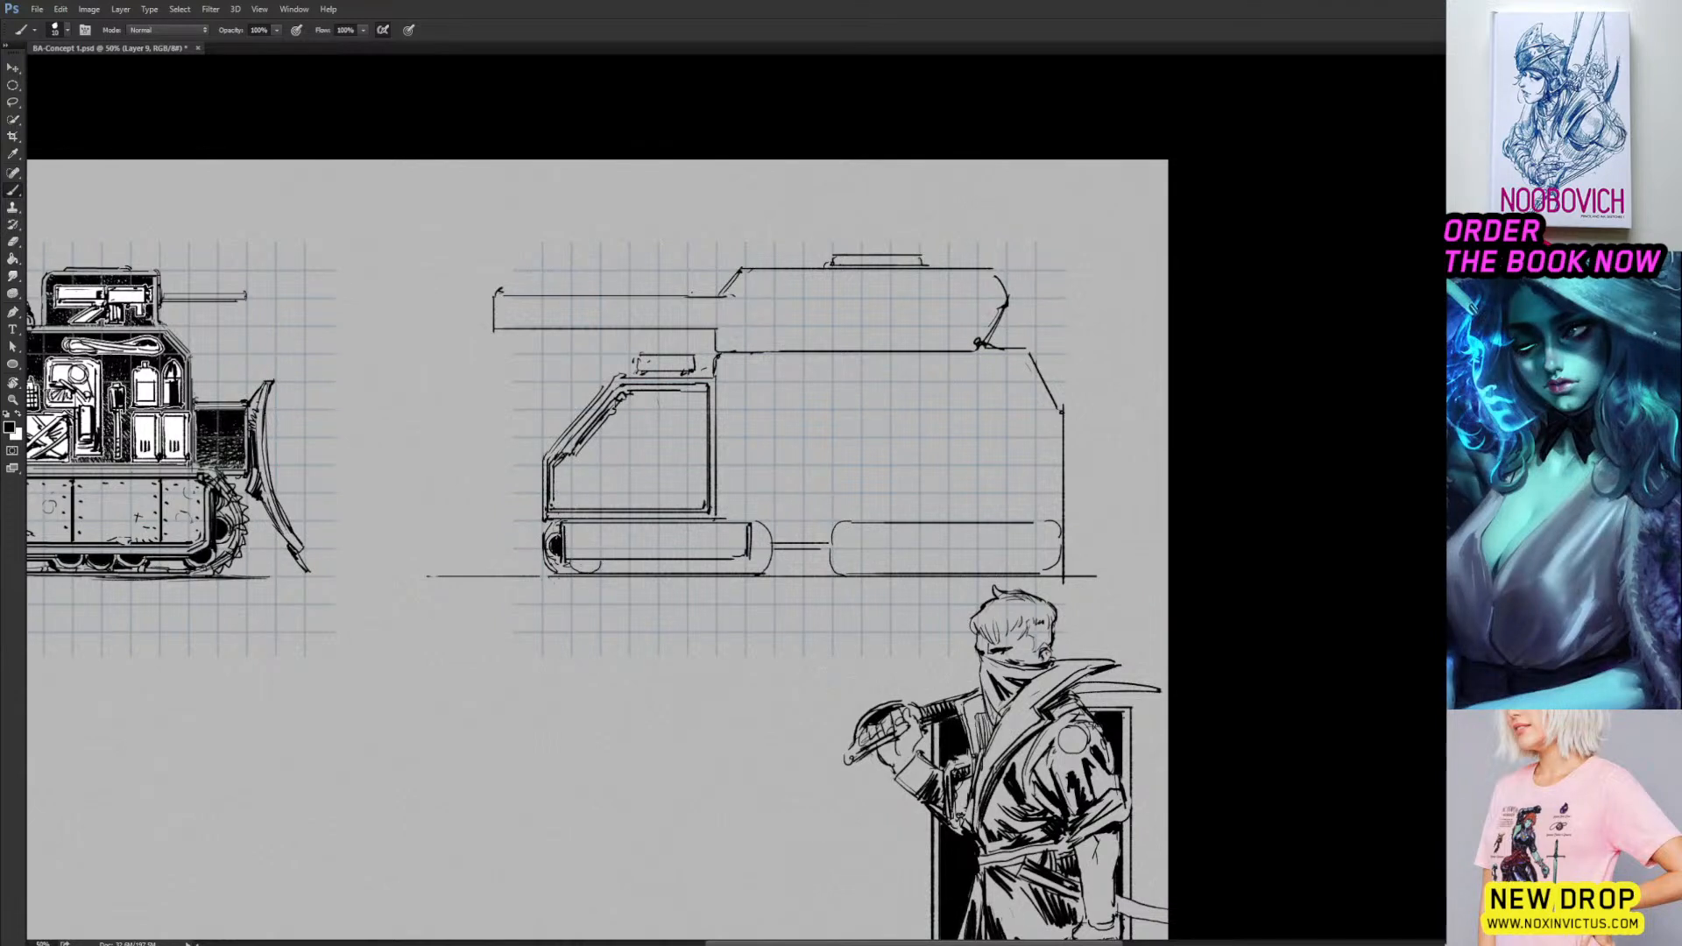
pyautogui.press('g')
pyautogui.click(585, 564)
pyautogui.press('b')
pyautogui.moveTo(607, 574); pyautogui.dragTo(631, 566)
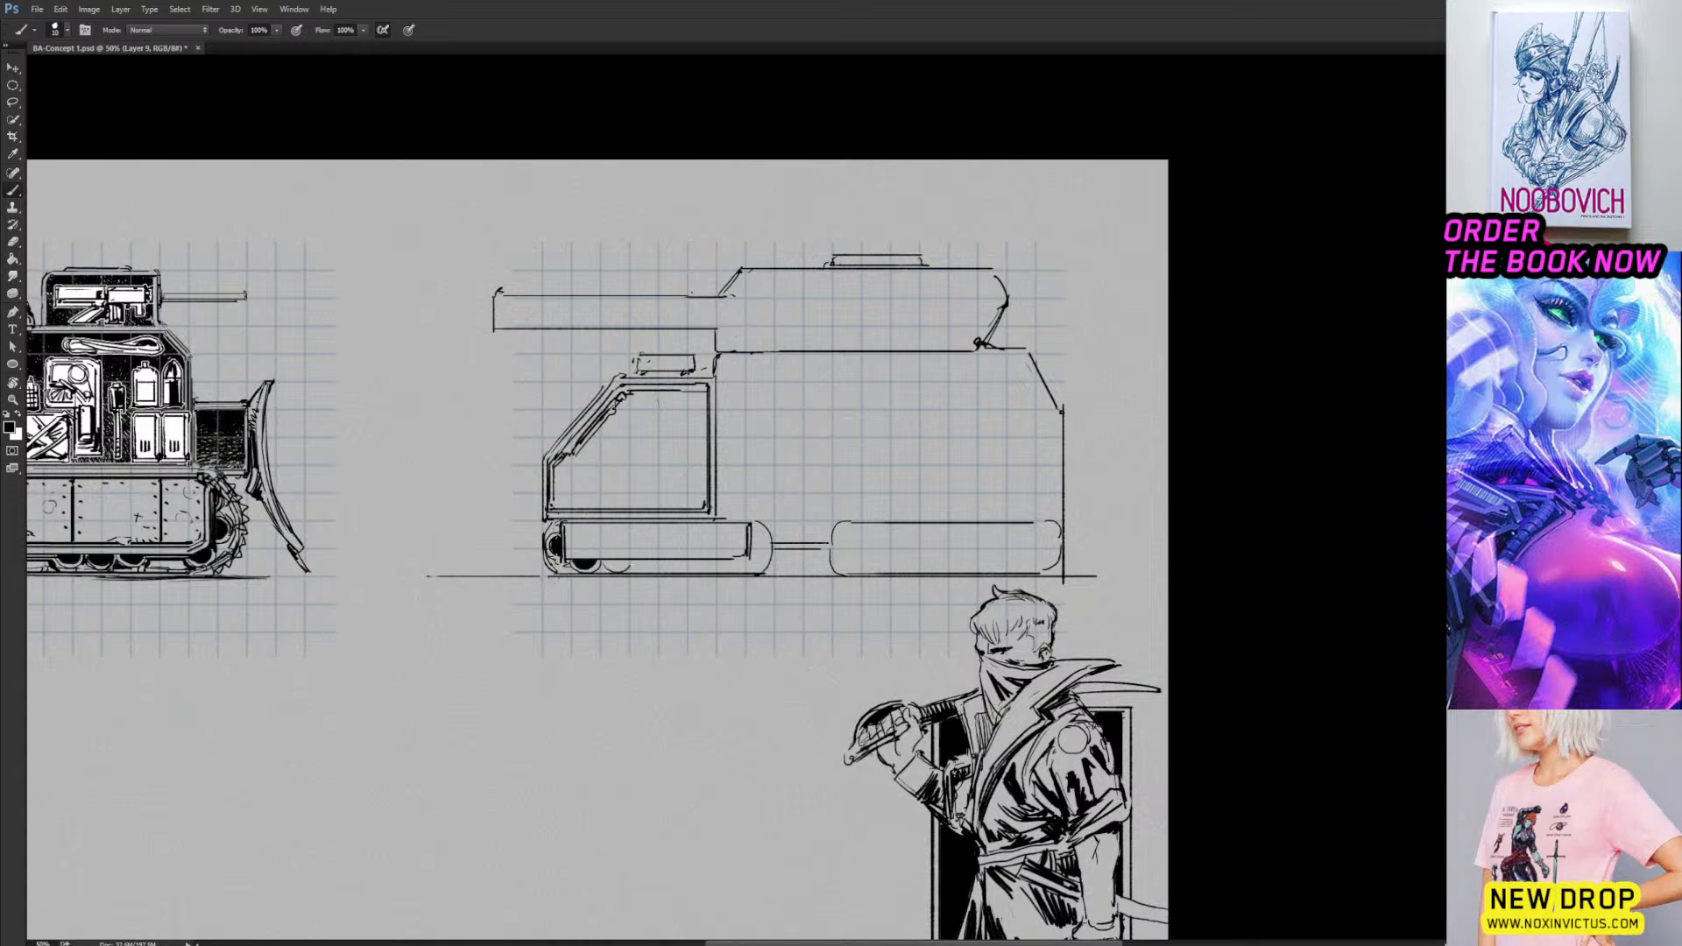
pyautogui.press('g')
pyautogui.click(616, 568)
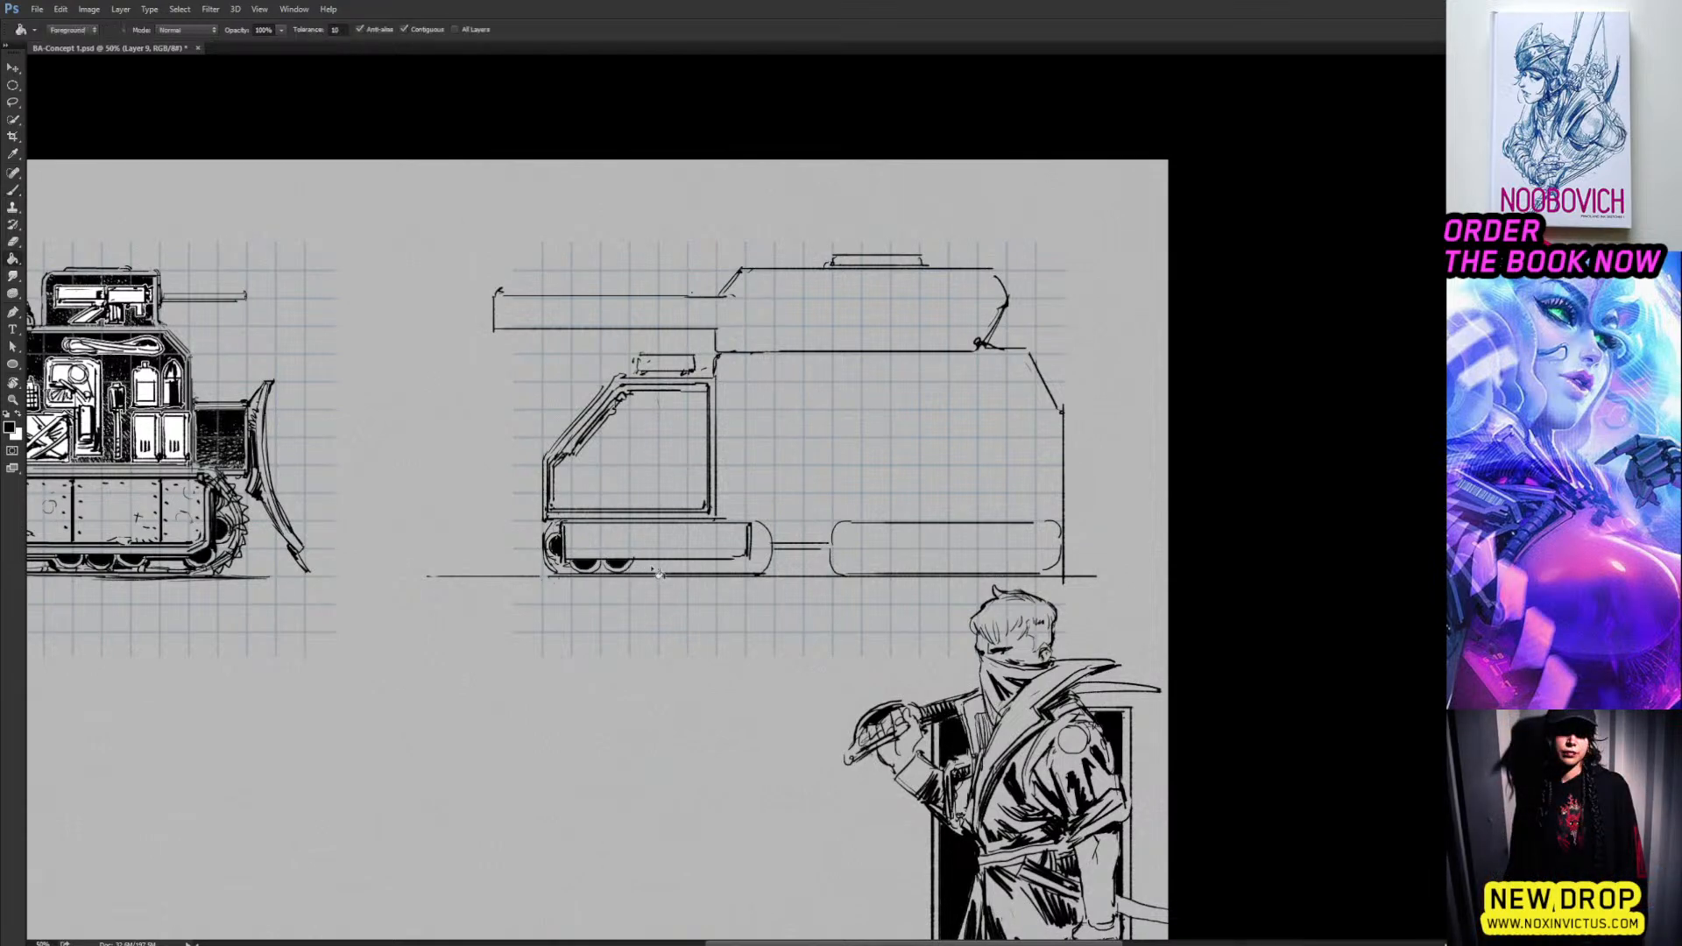
# Add two more small road wheels along the bottom of the front track and fill them black.
pyautogui.press('b')
pyautogui.moveTo(718, 537)
pyautogui.mouseDown()
pyautogui.moveTo(756, 512)
pyautogui.moveTo(733, 520)
pyautogui.mouseUp()
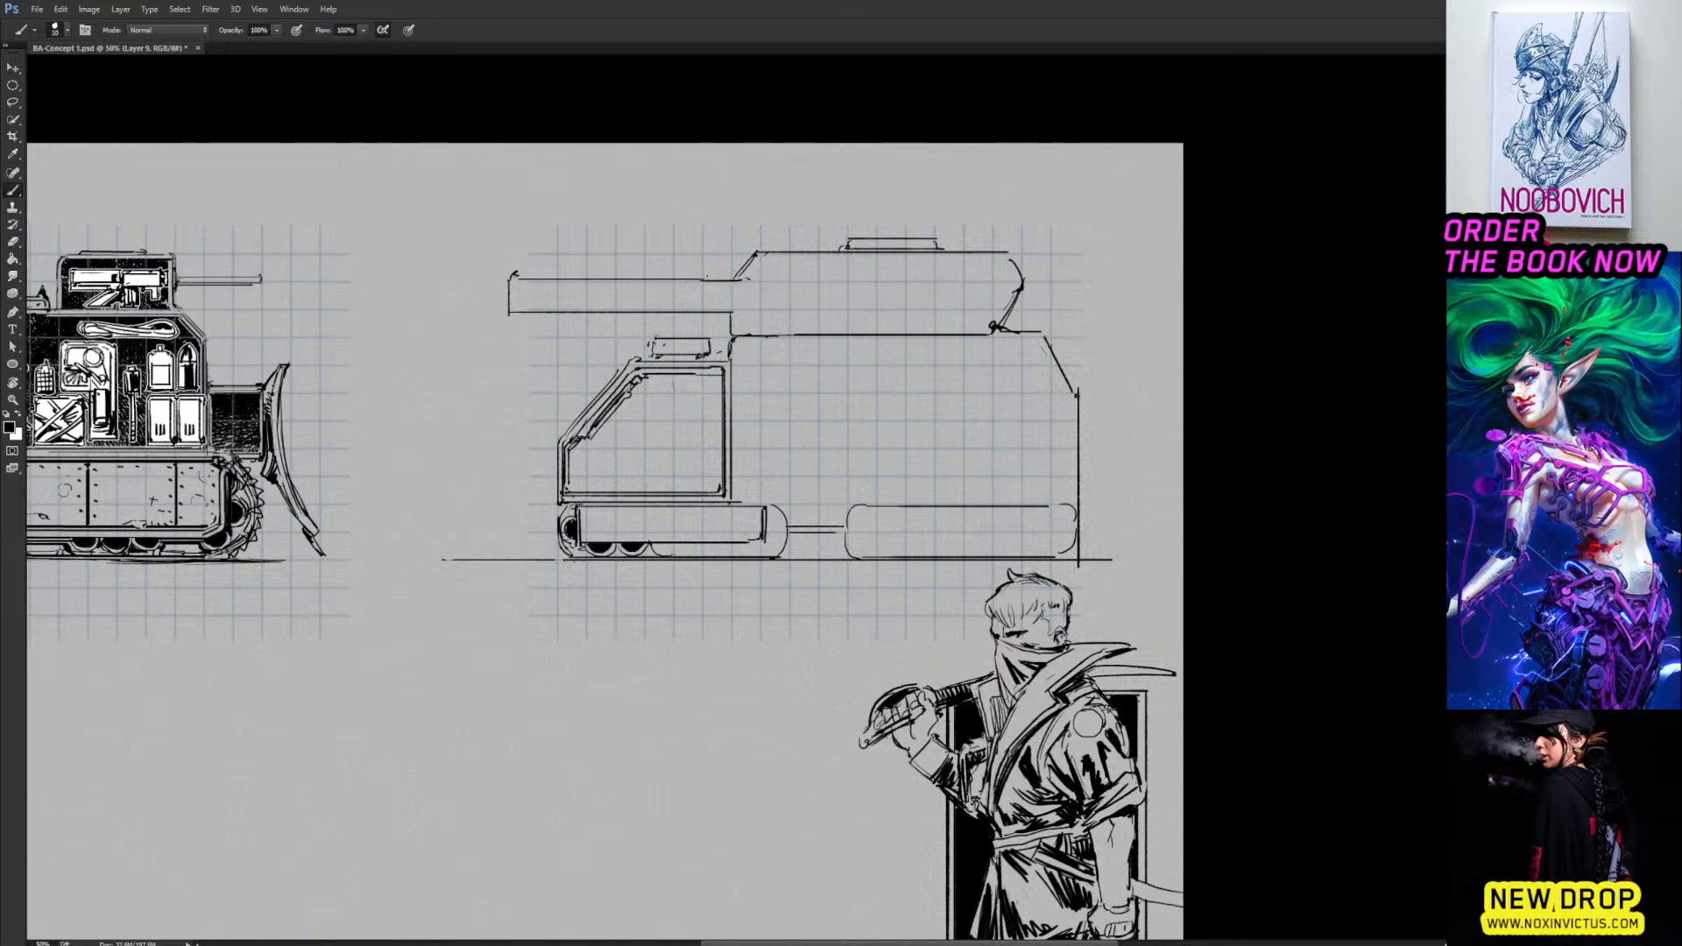
pyautogui.press('g')
pyautogui.click(666, 549)
pyautogui.press('b')
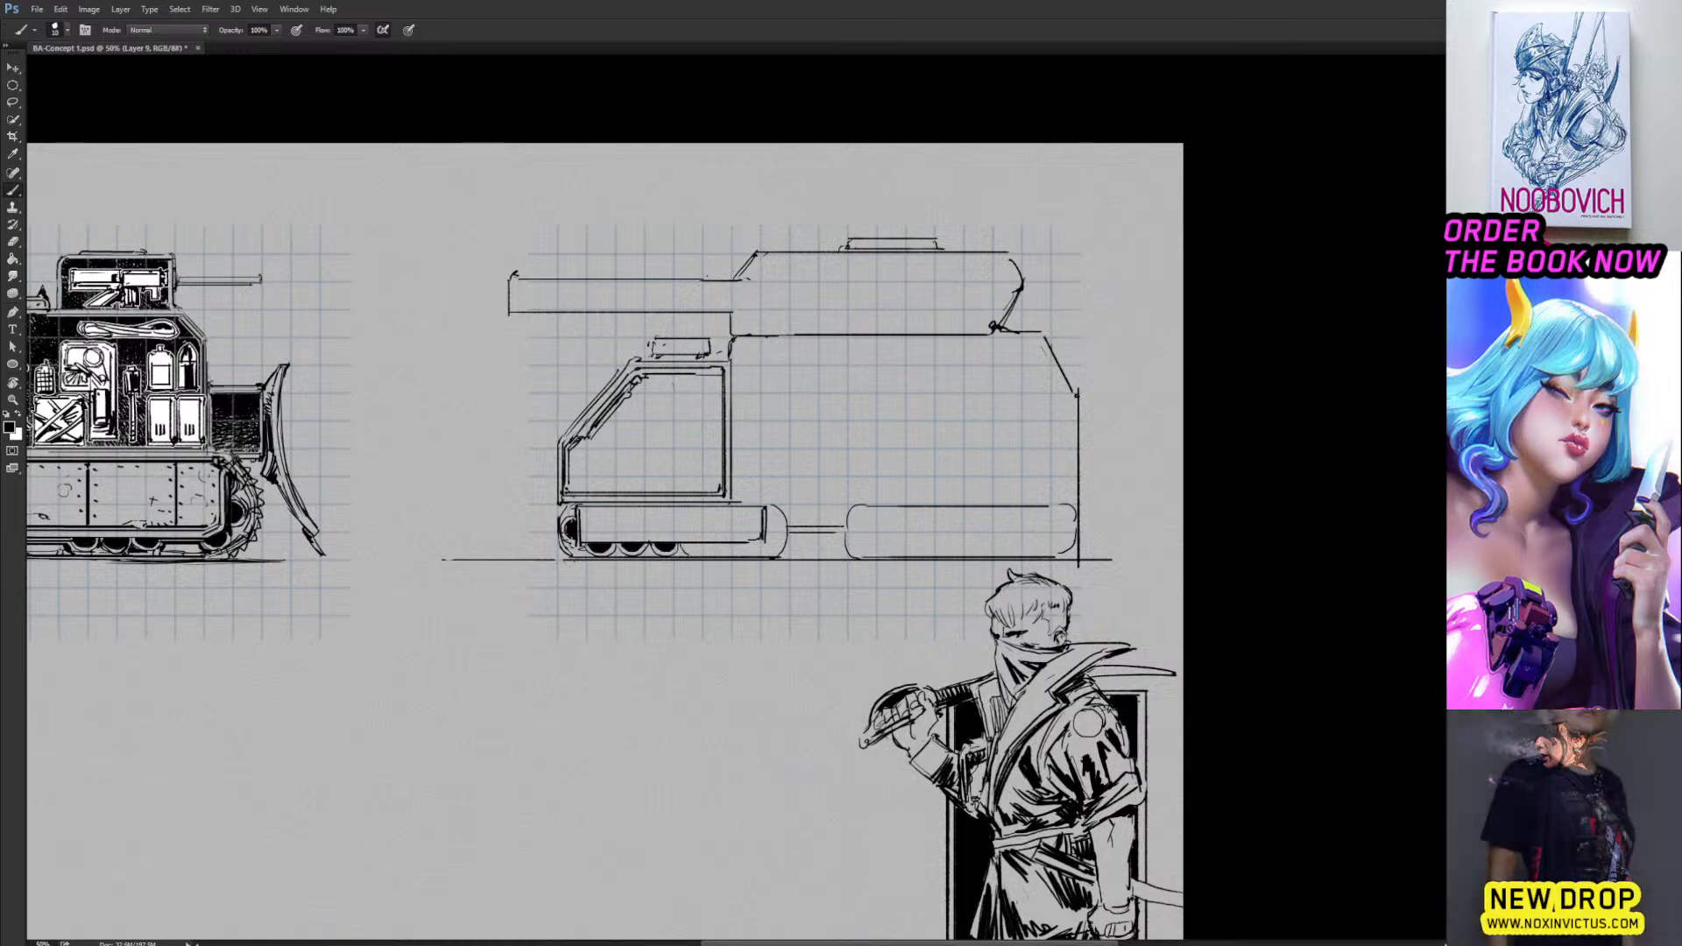
pyautogui.press('g')
pyautogui.press('b')
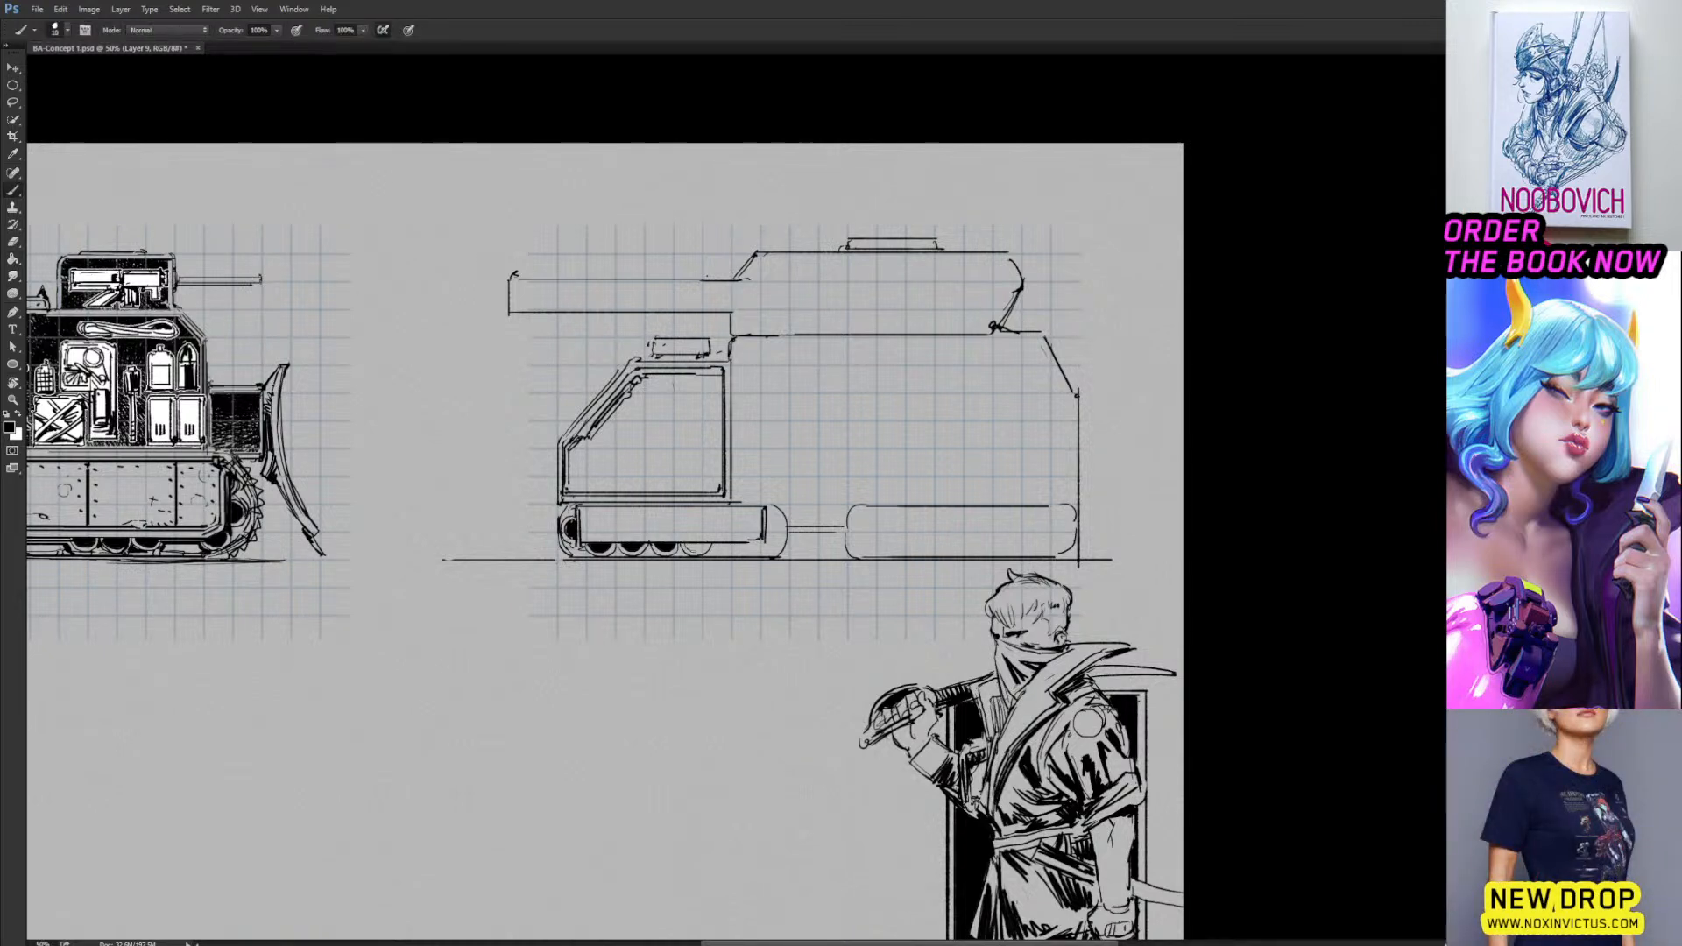
pyautogui.press('g')
pyautogui.click(698, 548)
pyautogui.press('b')
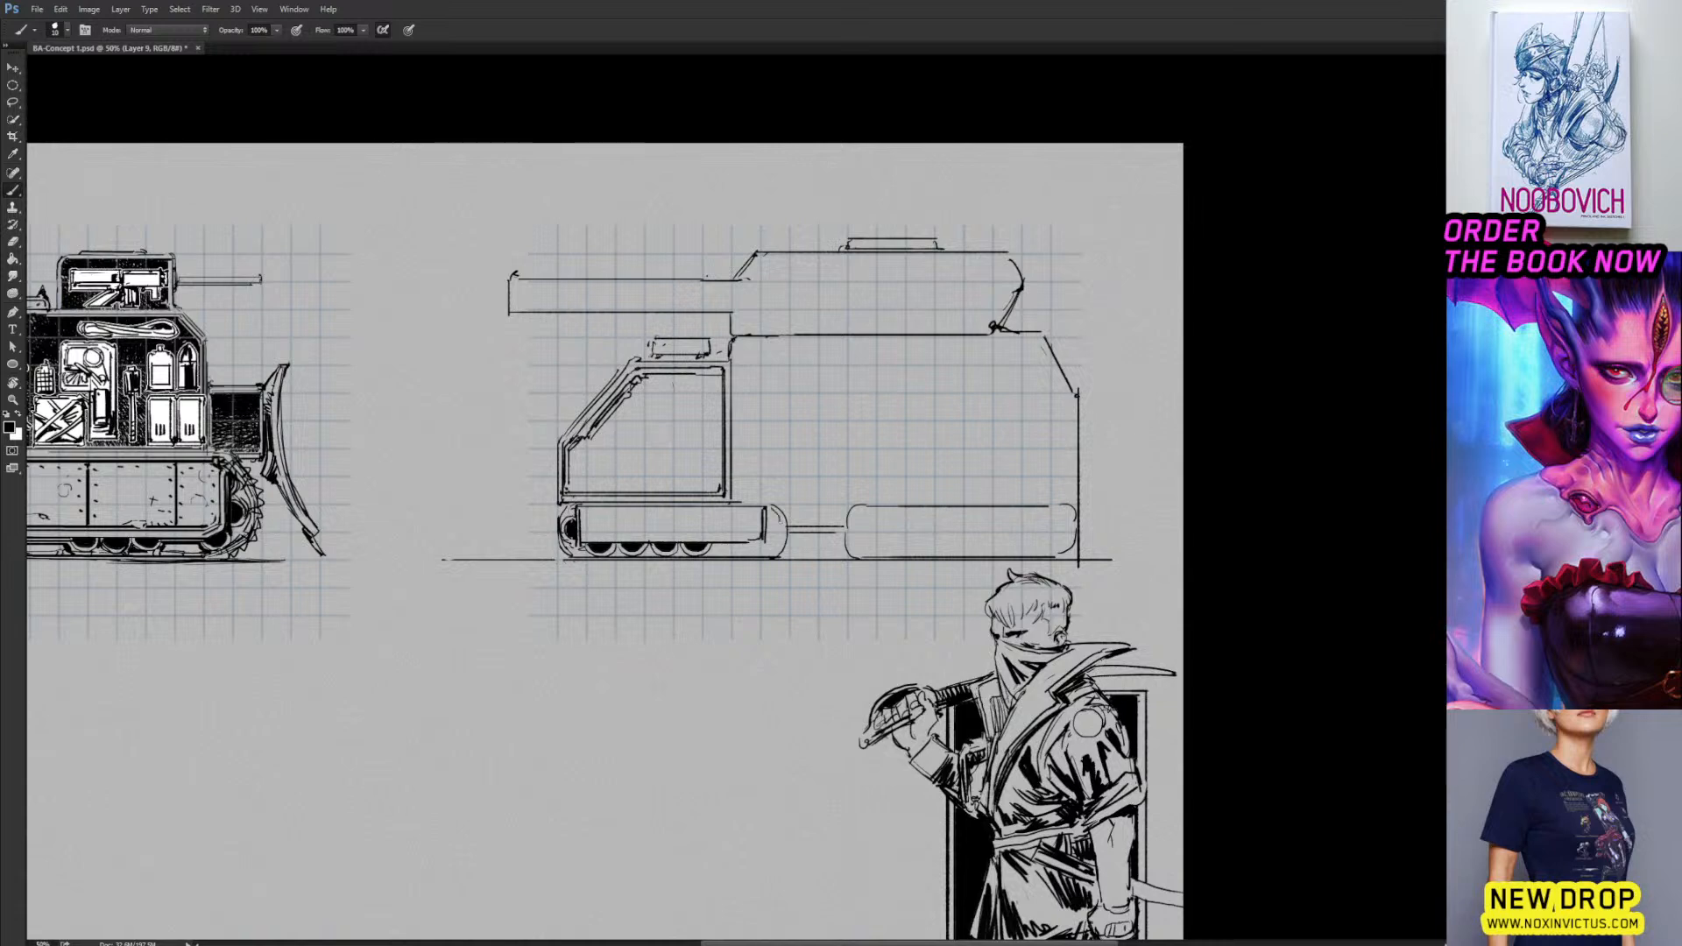
# Erase the ground line just ahead of the front track, and detail that track with tread teeth and a shaded rear wheel.
pyautogui.moveTo(780, 519)
pyautogui.mouseDown()
pyautogui.moveTo(578, 552)
pyautogui.moveTo(646, 537)
pyautogui.moveTo(473, 560)
pyautogui.mouseUp()
pyautogui.press('e')
pyautogui.press('b')
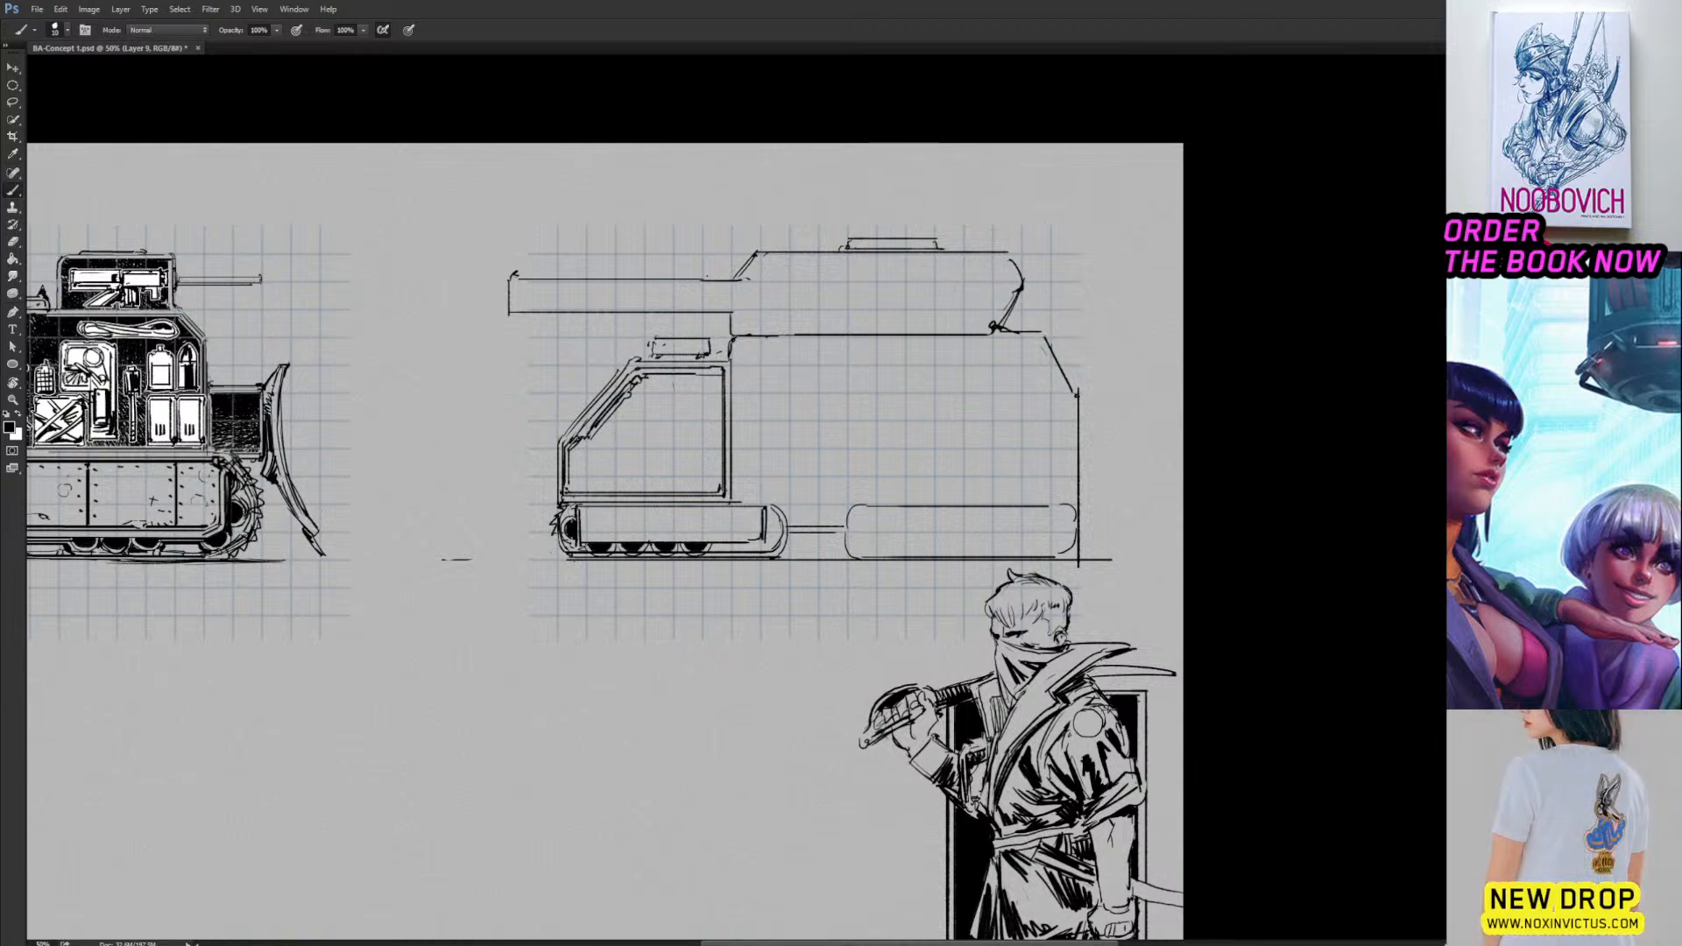
pyautogui.moveTo(561, 547); pyautogui.dragTo(570, 555)
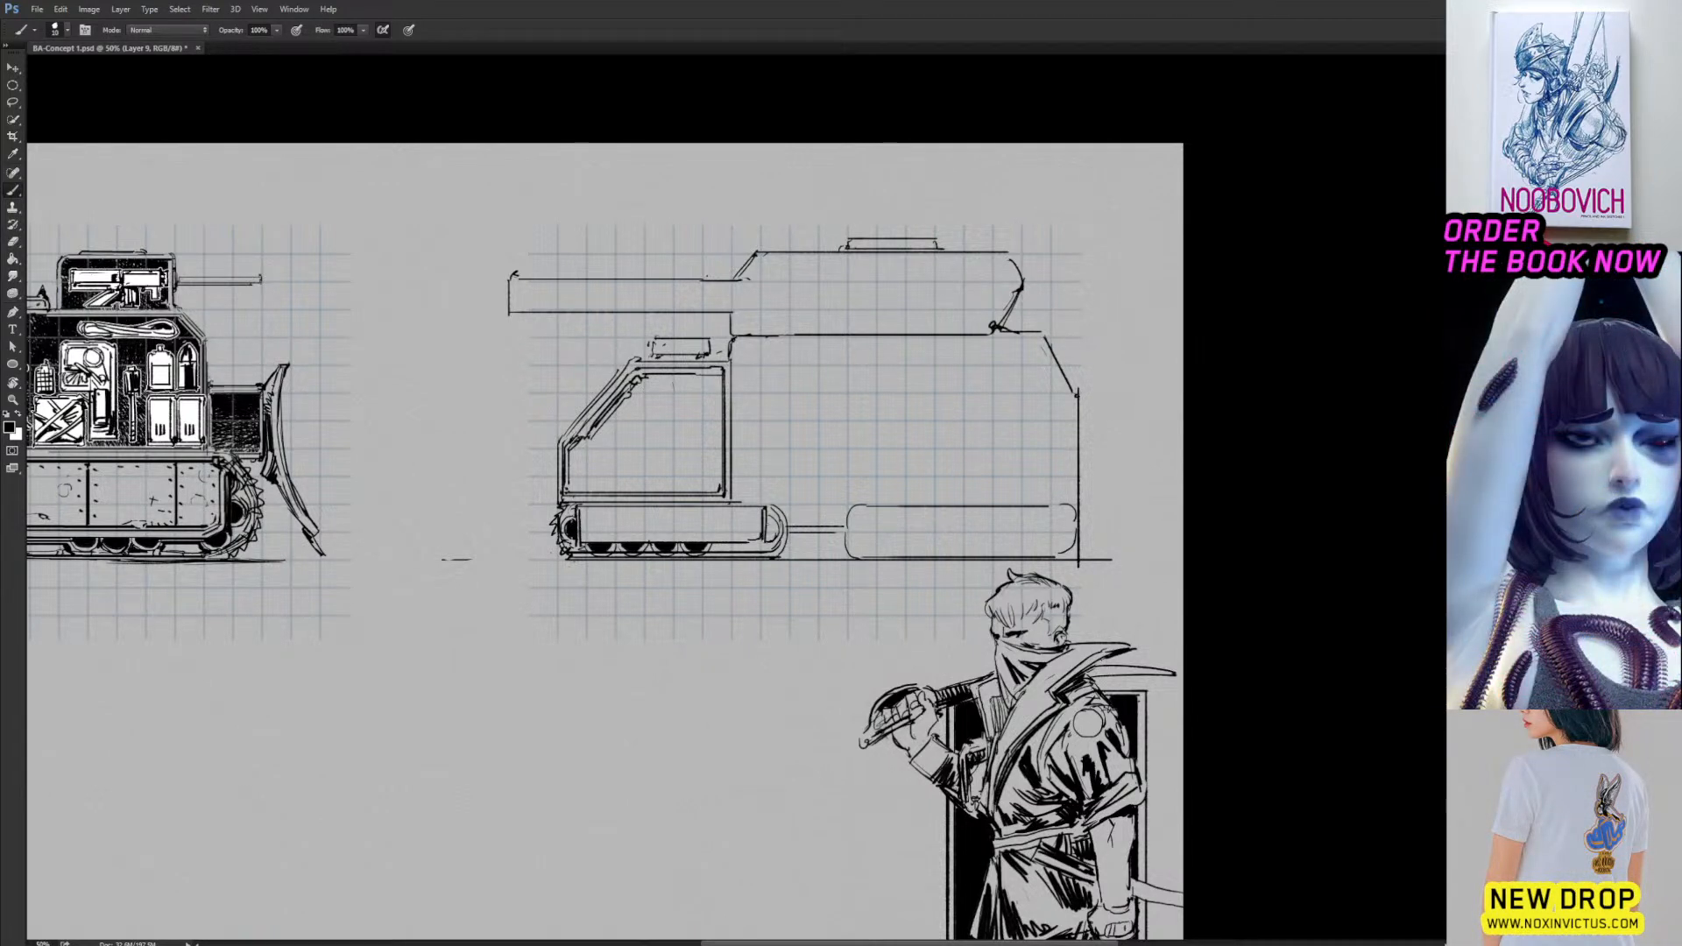
pyautogui.moveTo(767, 522)
pyautogui.mouseDown()
pyautogui.moveTo(772, 538)
pyautogui.moveTo(769, 521)
pyautogui.moveTo(727, 549)
pyautogui.mouseUp()
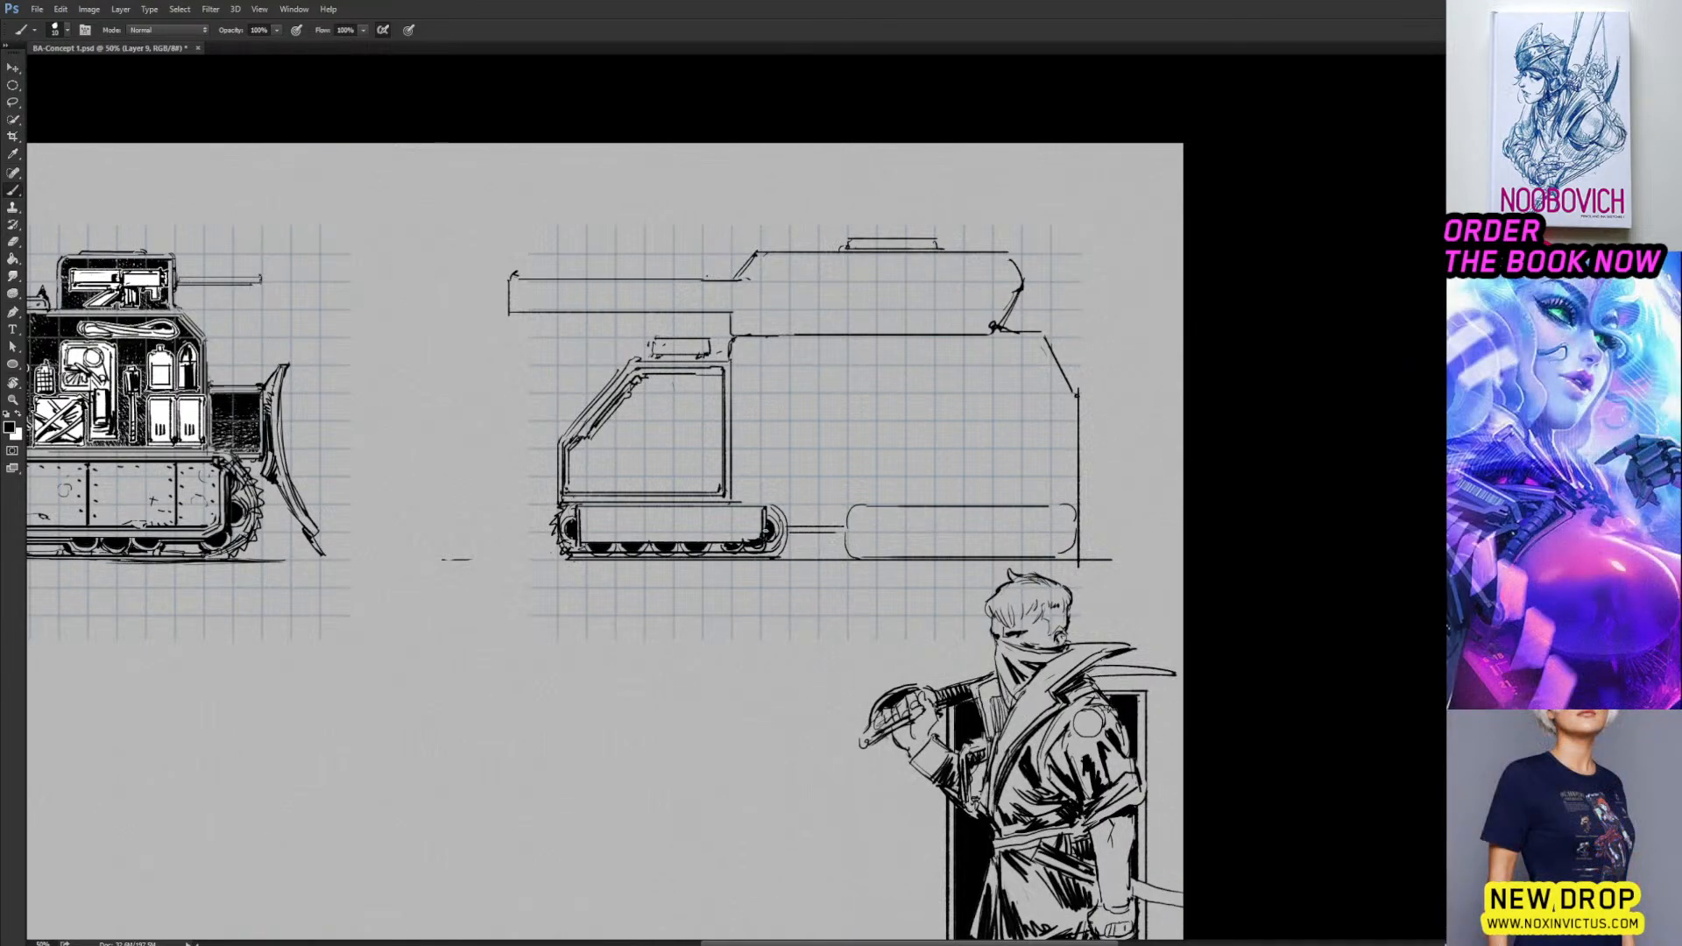
# Divide the front track's skirt into three plates with vertical lines and dot rivets along their edges.
pyautogui.moveTo(798, 483); pyautogui.dragTo(832, 502)
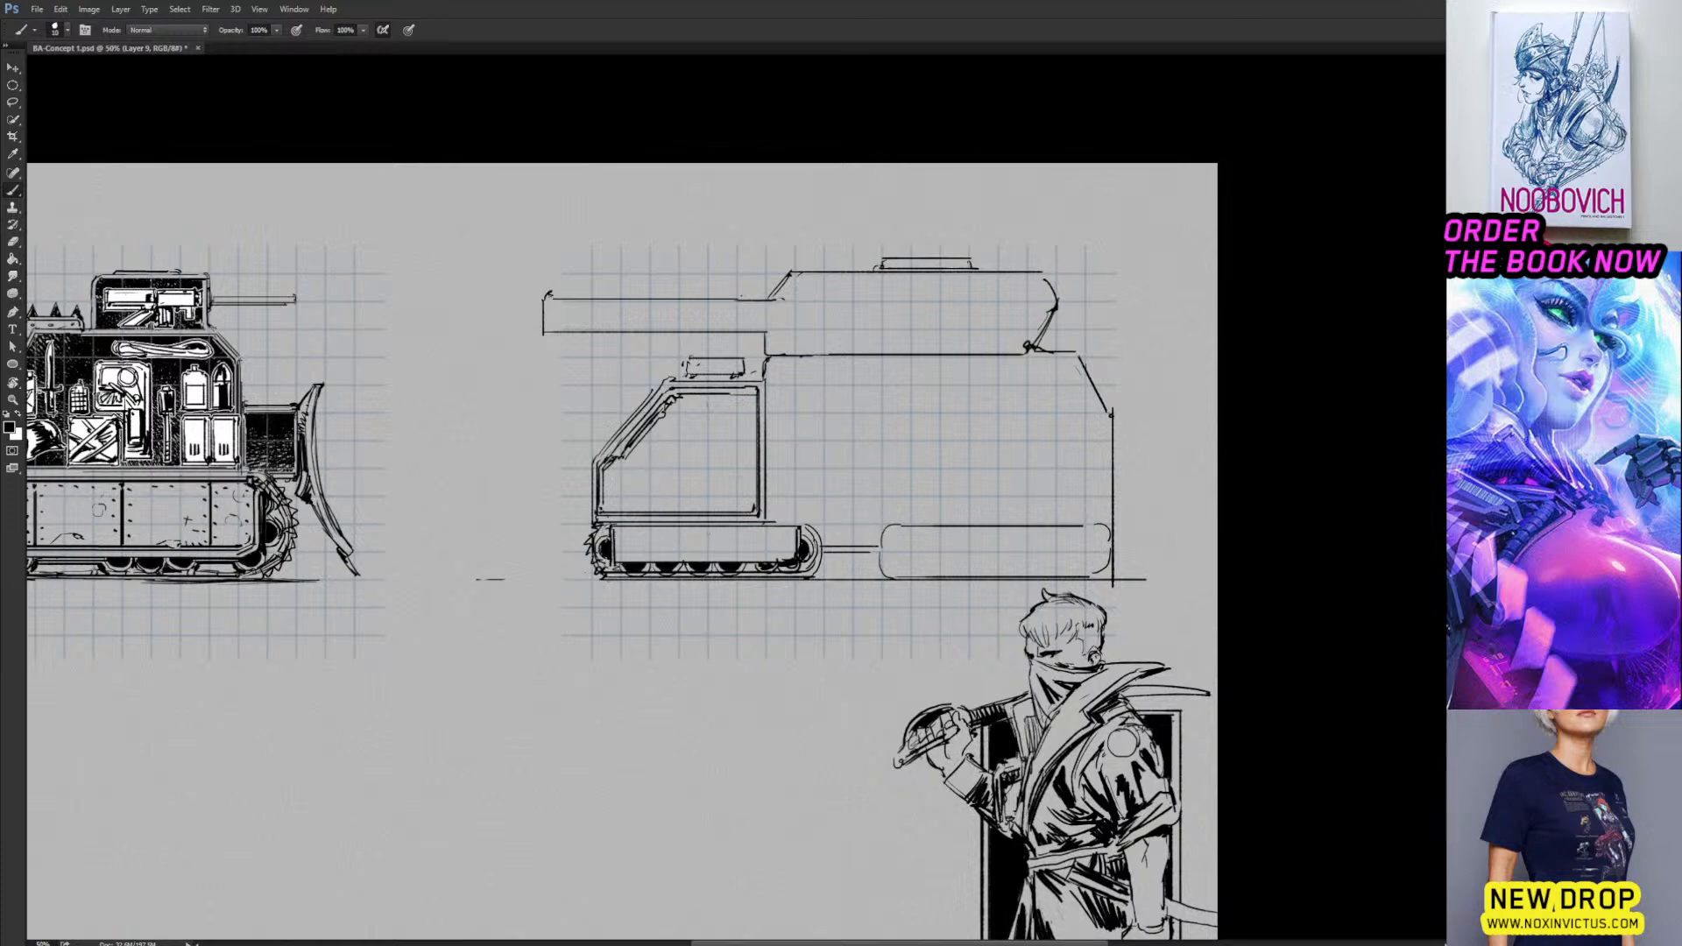
pyautogui.moveTo(678, 527); pyautogui.dragTo(680, 555)
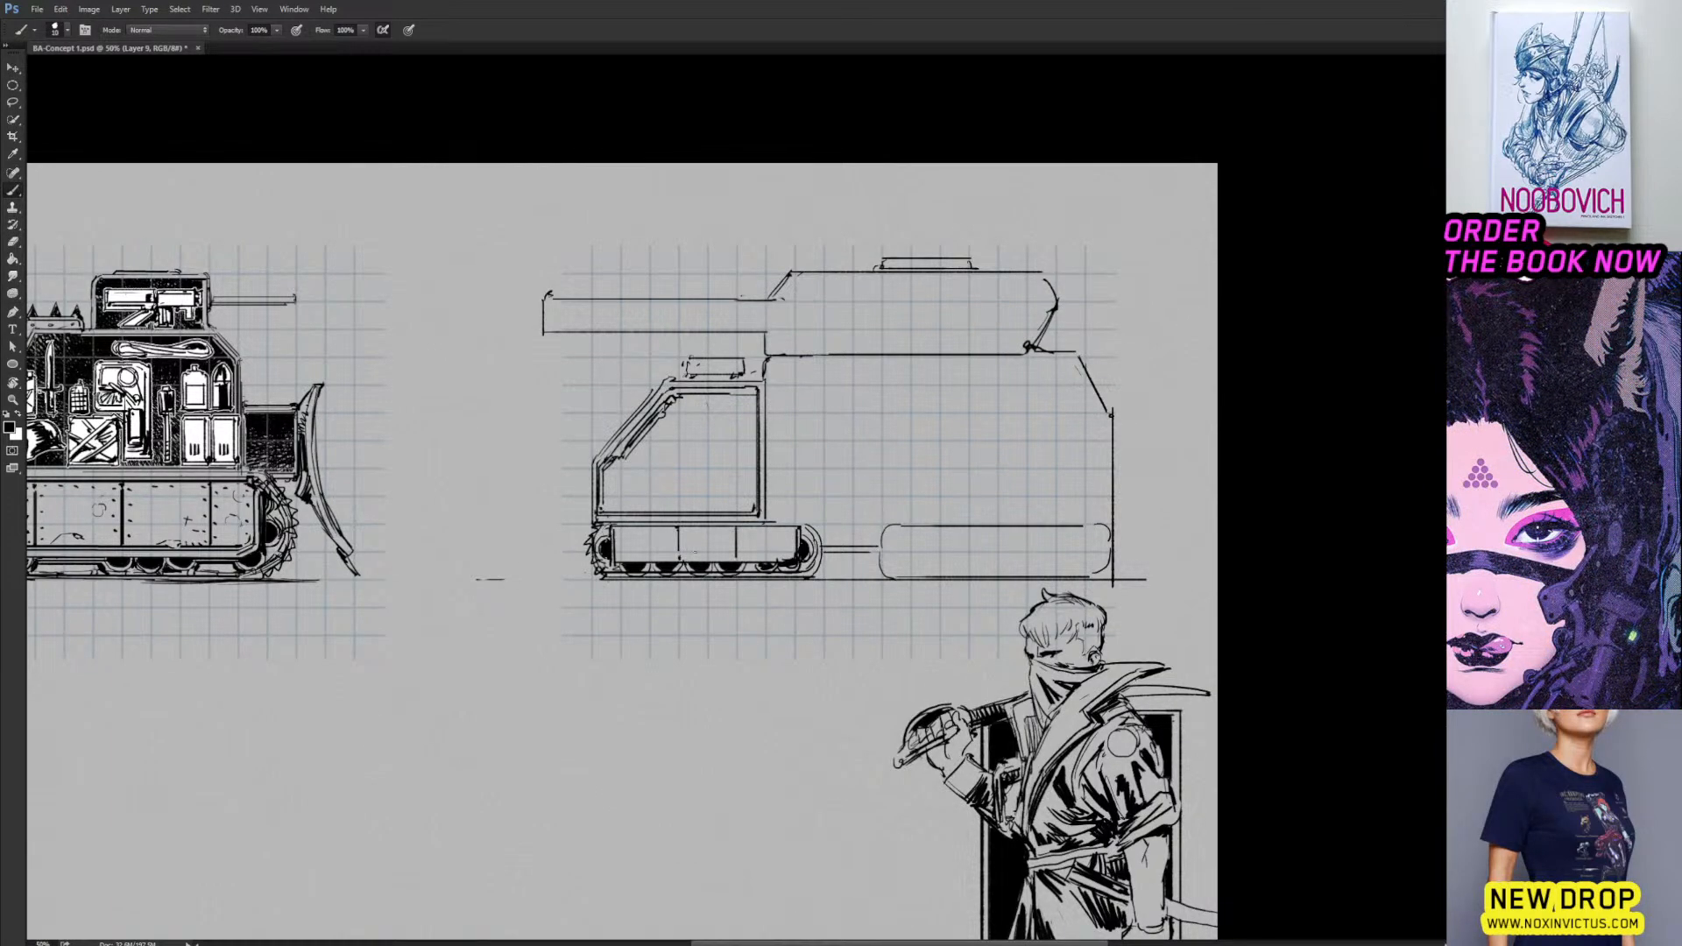
pyautogui.moveTo(621, 557); pyautogui.dragTo(733, 561)
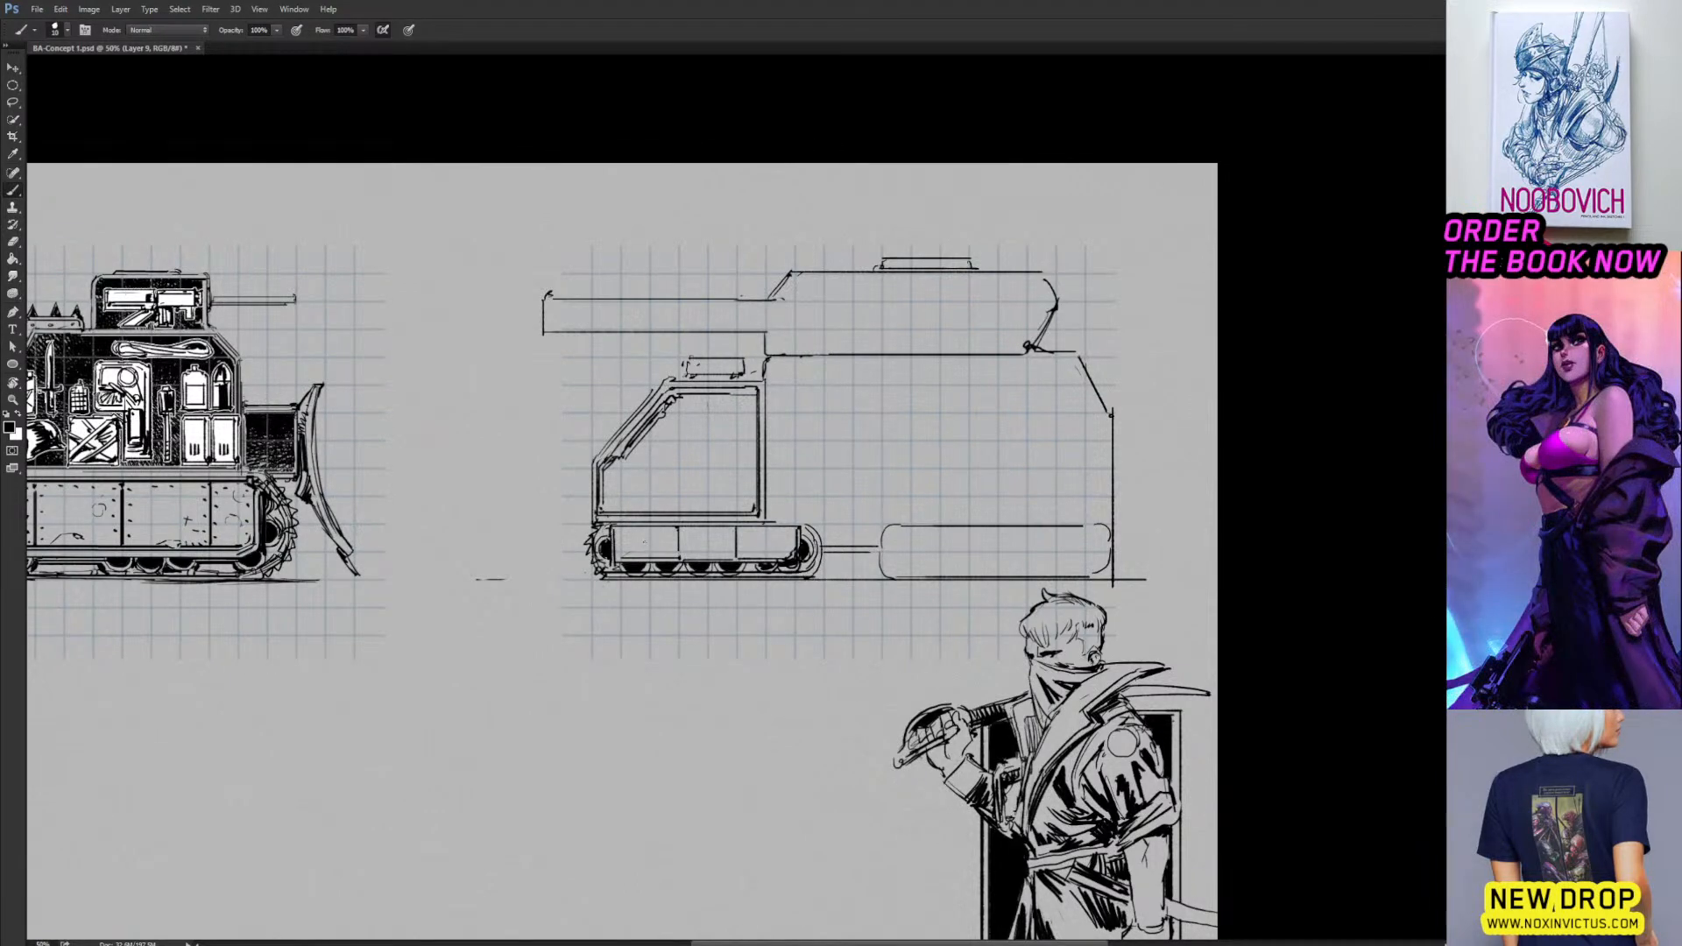
pyautogui.moveTo(795, 474); pyautogui.dragTo(761, 466)
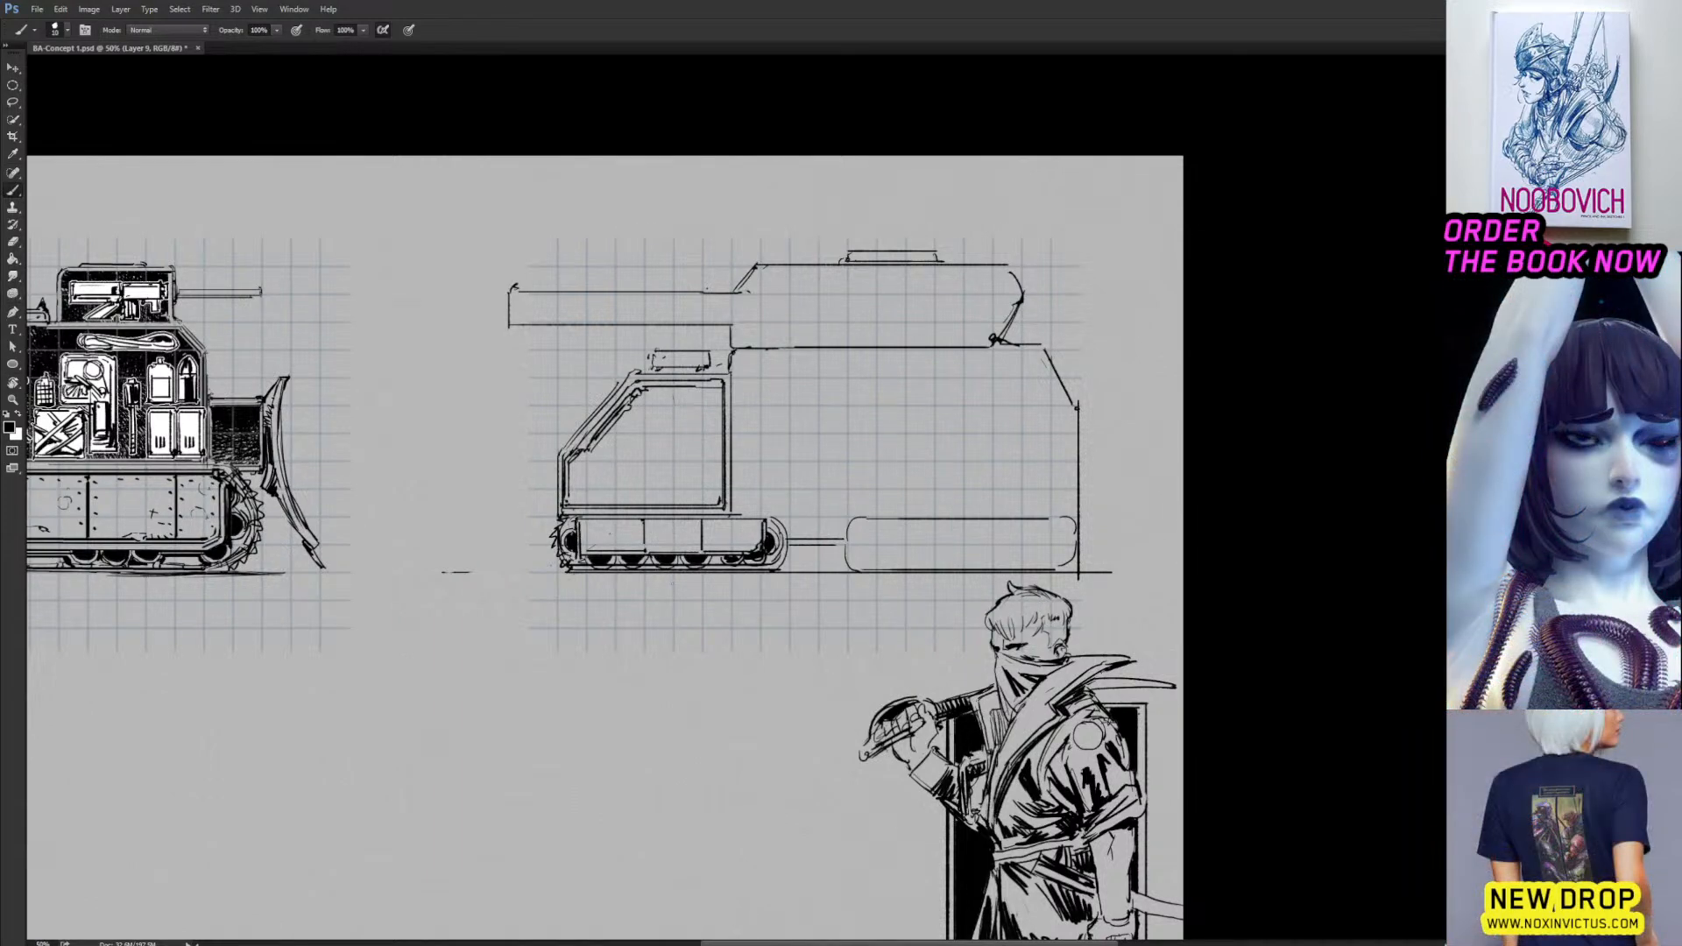
pyautogui.moveTo(768, 471); pyautogui.dragTo(716, 516)
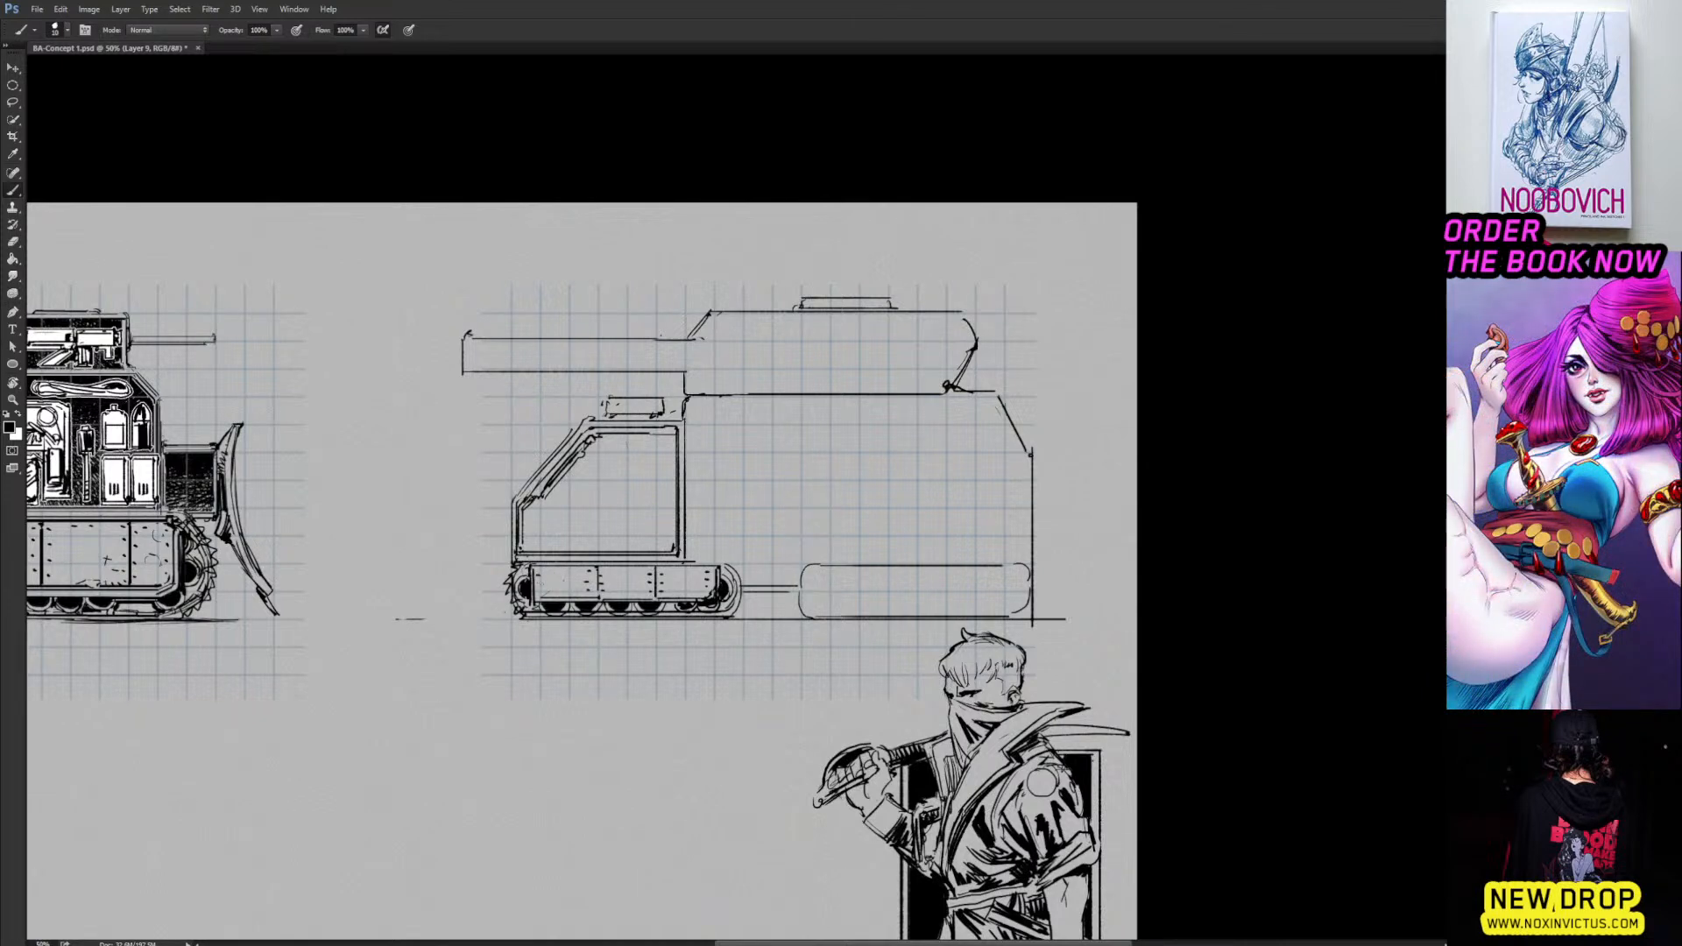
# Draw a double horizontal seam across the middle of the hull, from the back of the cab to the rear edge.
pyautogui.moveTo(446, 646); pyautogui.dragTo(438, 597)
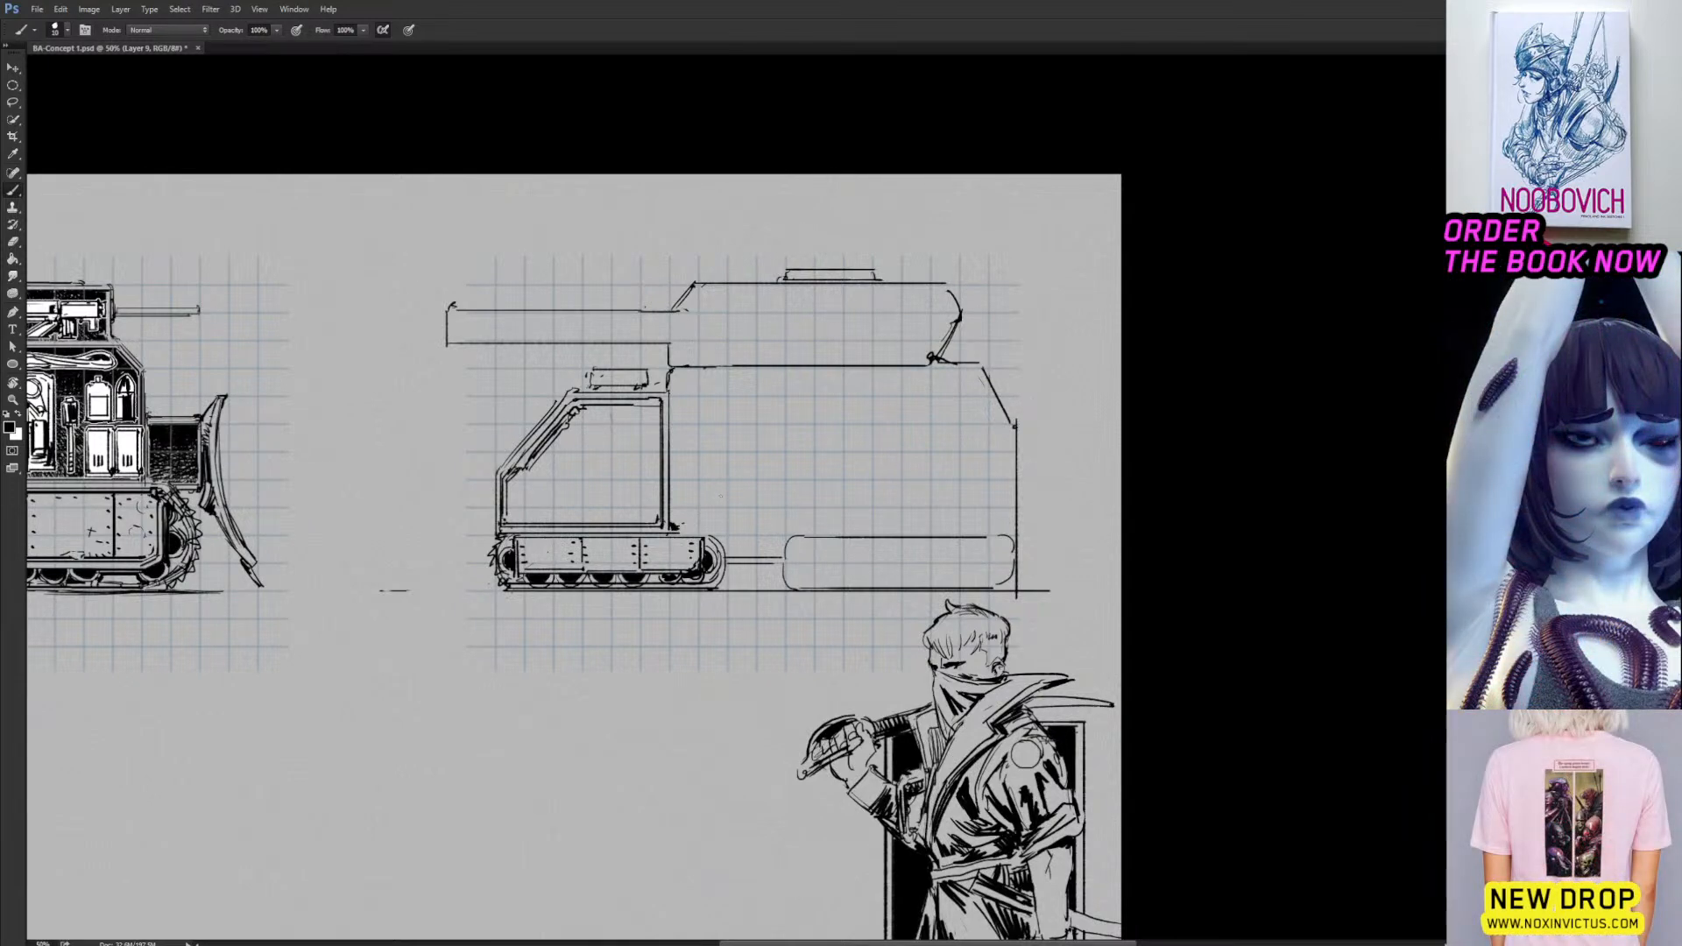
pyautogui.press('e')
pyautogui.click(669, 451)
pyautogui.press('b')
pyautogui.moveTo(671, 450); pyautogui.dragTo(979, 450)
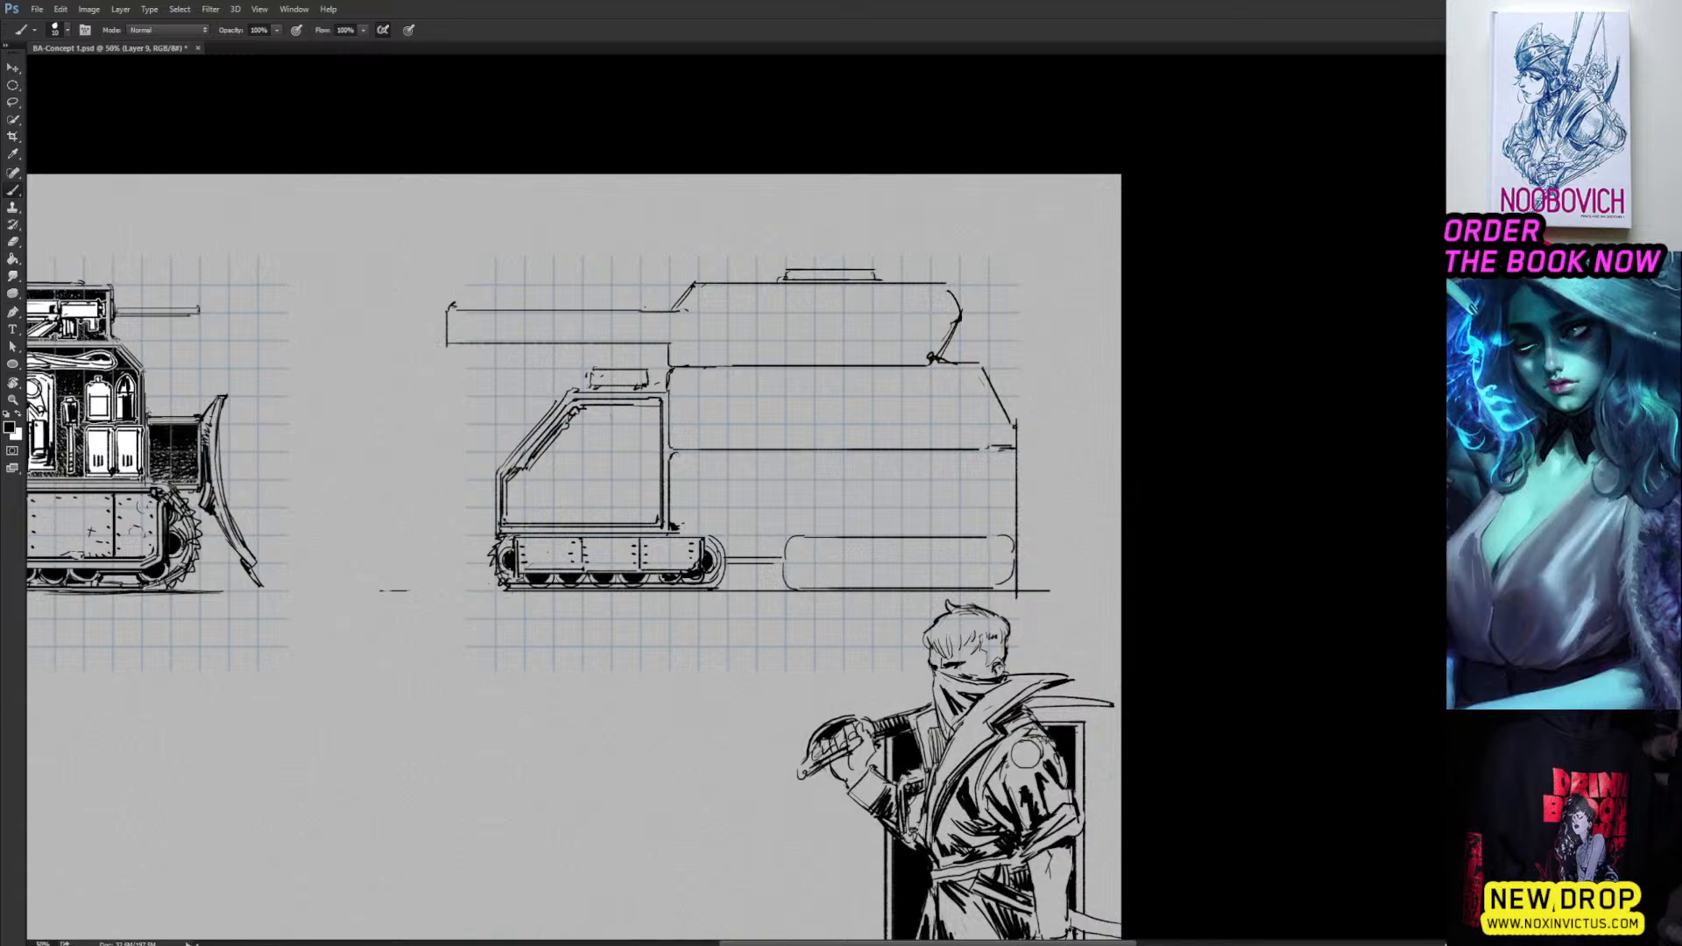
pyautogui.moveTo(673, 452); pyautogui.dragTo(986, 453)
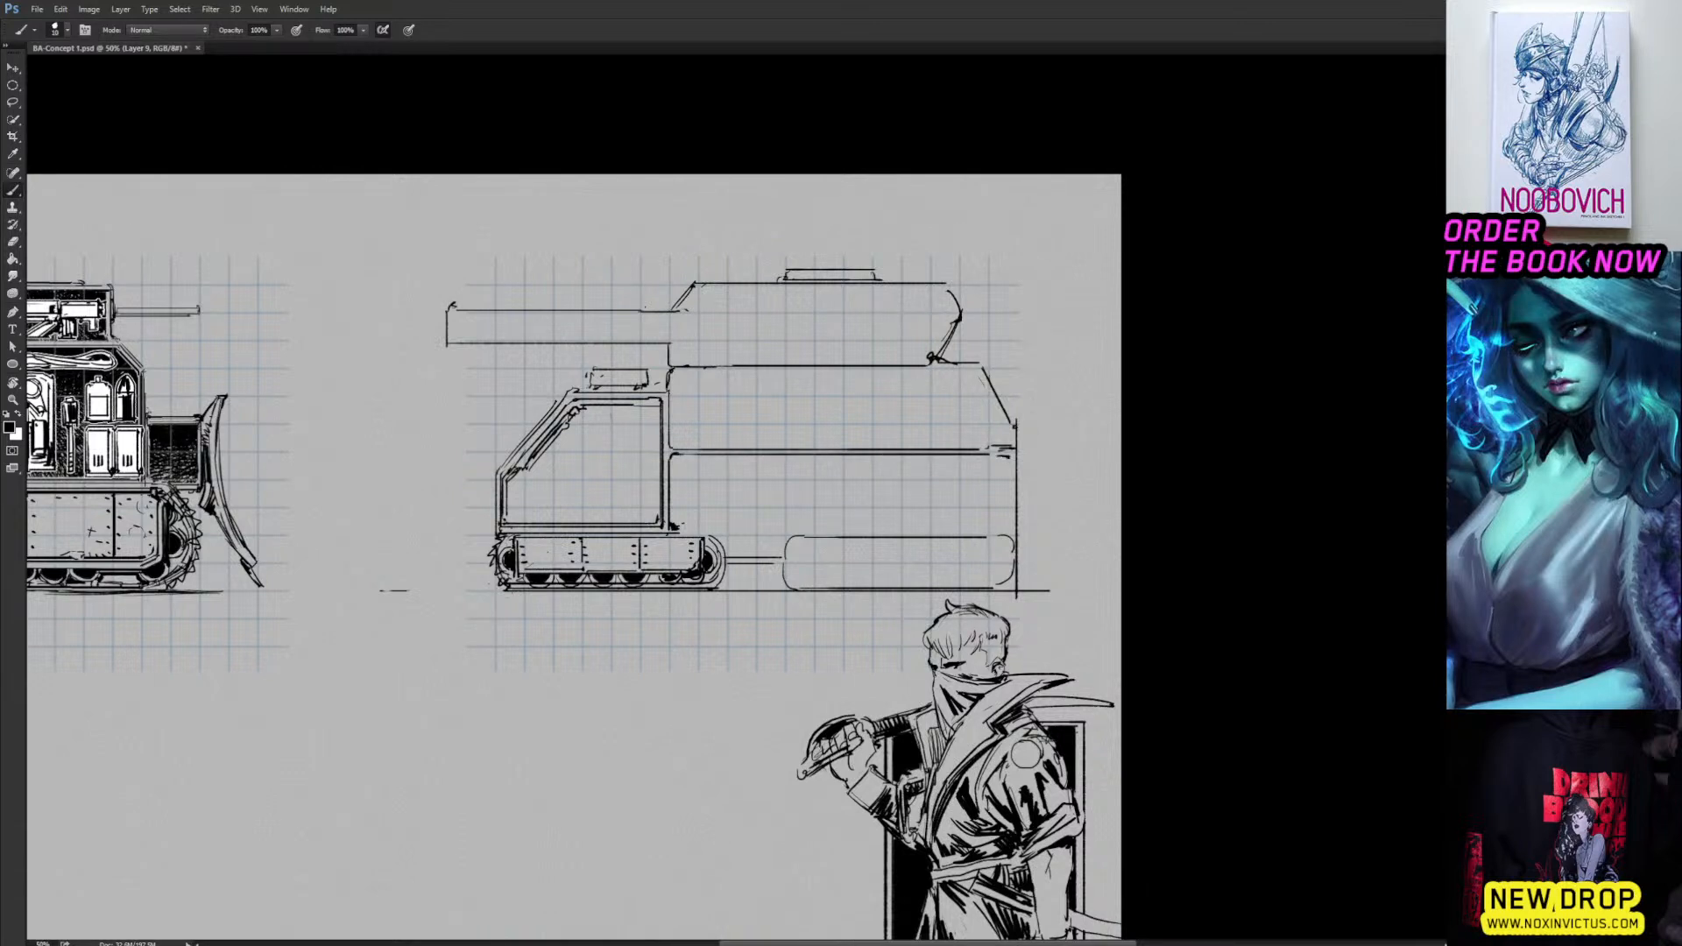
pyautogui.press('e')
pyautogui.press('b')
# Outline a rectangular panel in the hull's lower rear corner, with a vertical divider and a thin plate projecting behind it.
pyautogui.moveTo(901, 469); pyautogui.dragTo(901, 533)
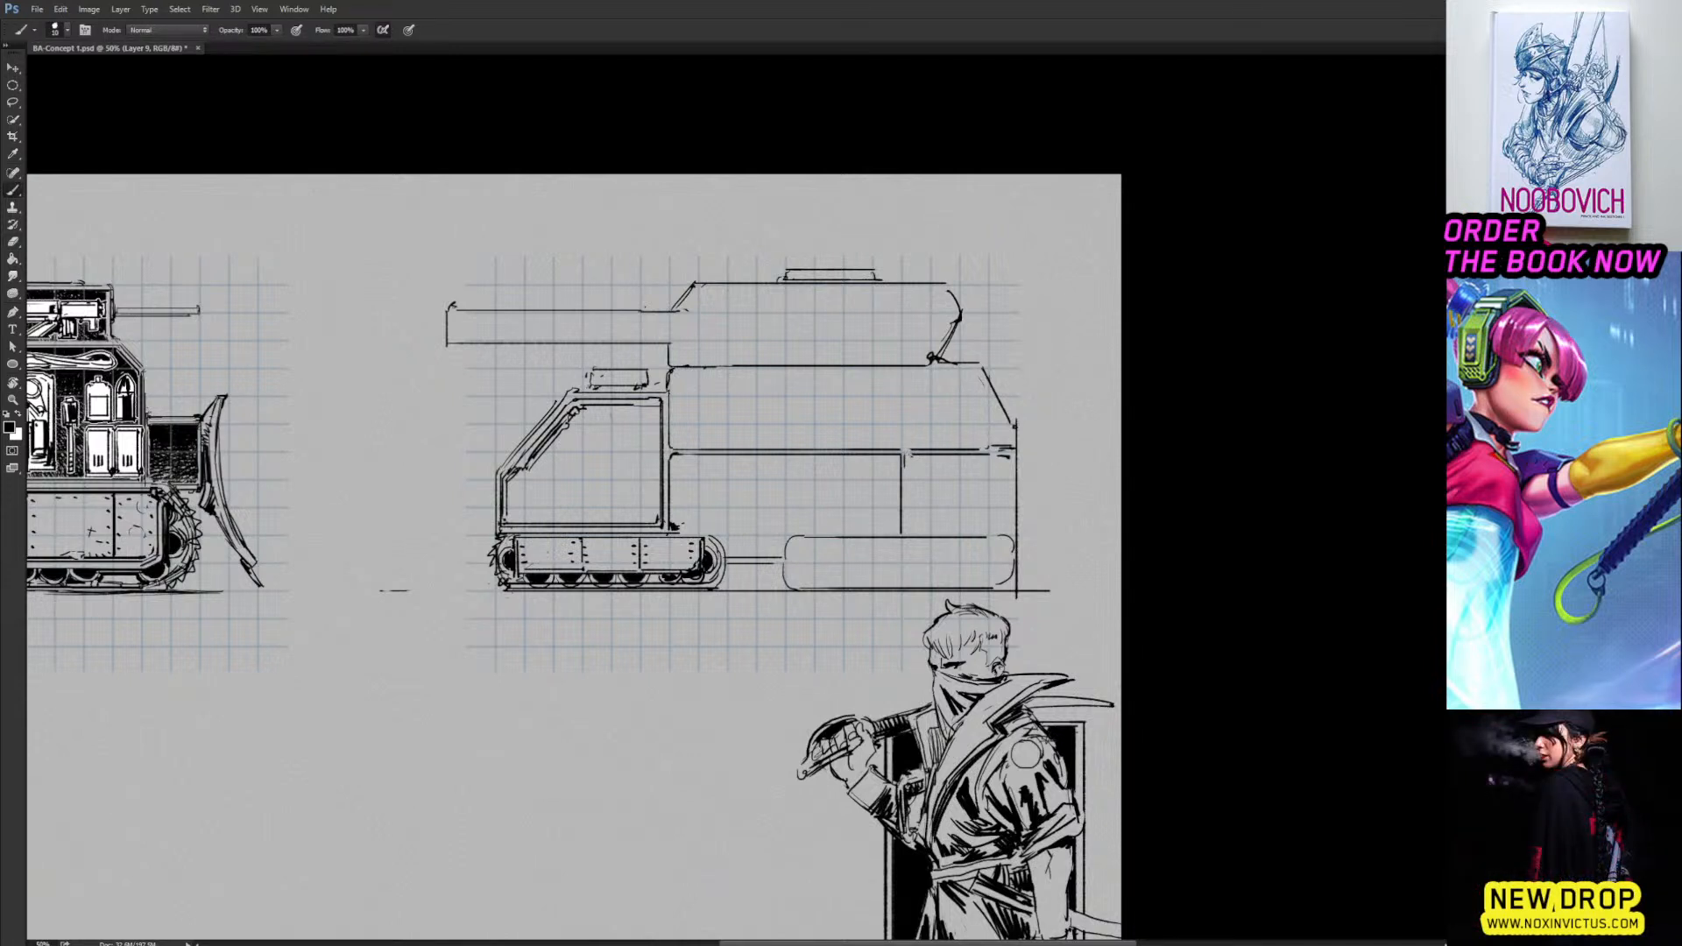
pyautogui.moveTo(905, 471); pyautogui.dragTo(905, 535)
pyautogui.hotkey('ctrl', 'z')
pyautogui.moveTo(905, 464)
pyautogui.mouseDown()
pyautogui.moveTo(909, 534)
pyautogui.moveTo(1014, 533)
pyautogui.moveTo(1018, 452)
pyautogui.moveTo(1027, 531)
pyautogui.mouseUp()
pyautogui.press('e')
pyautogui.press('b')
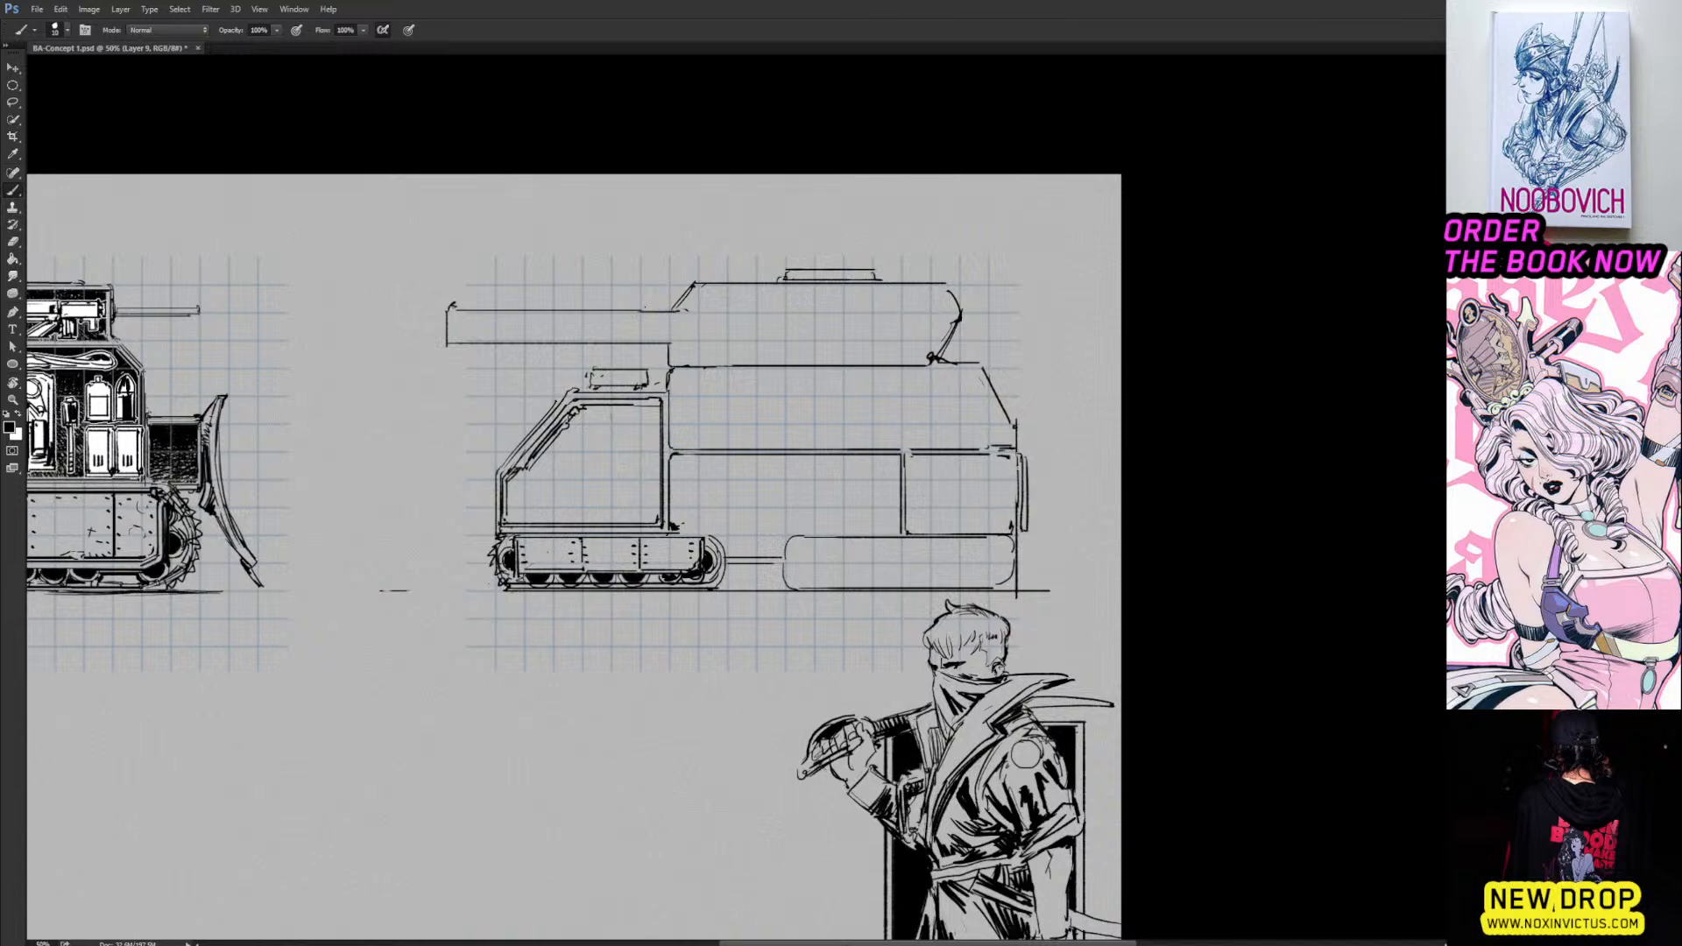
# Reinforce the lines of the rear plate and thicken the coupling bar joining the front and rear tracks.
pyautogui.moveTo(1020, 464); pyautogui.dragTo(1019, 524)
pyautogui.press('r')
pyautogui.moveTo(1020, 464); pyautogui.dragTo(1022, 528)
pyautogui.press('b')
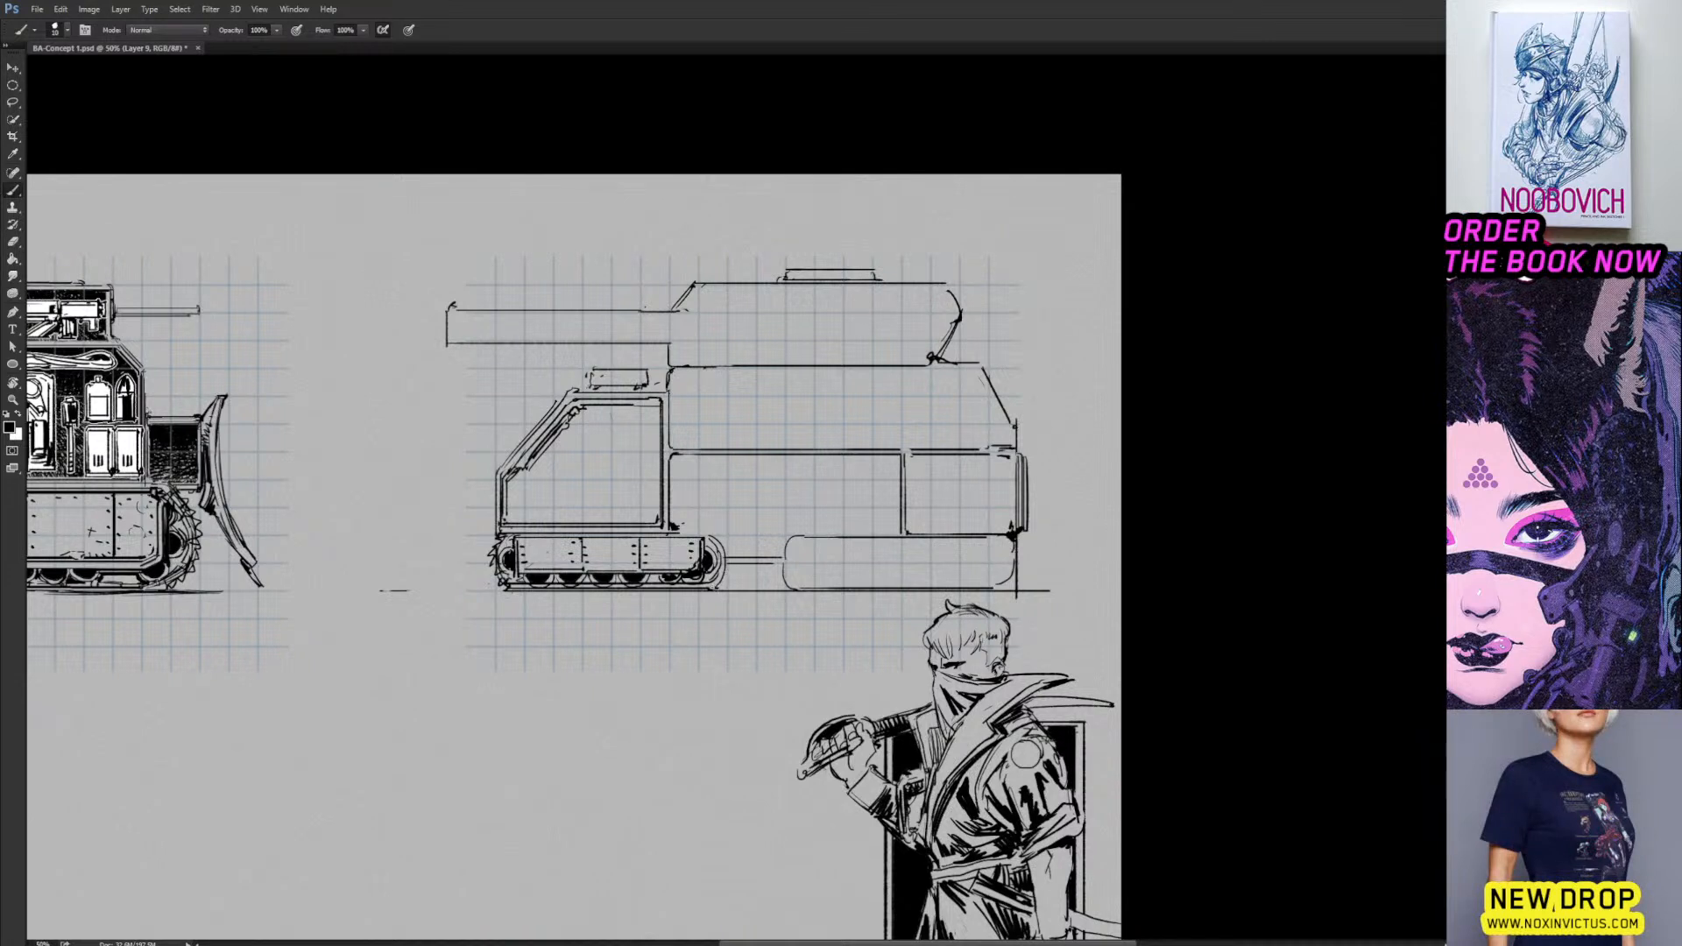
pyautogui.moveTo(726, 555); pyautogui.dragTo(785, 559)
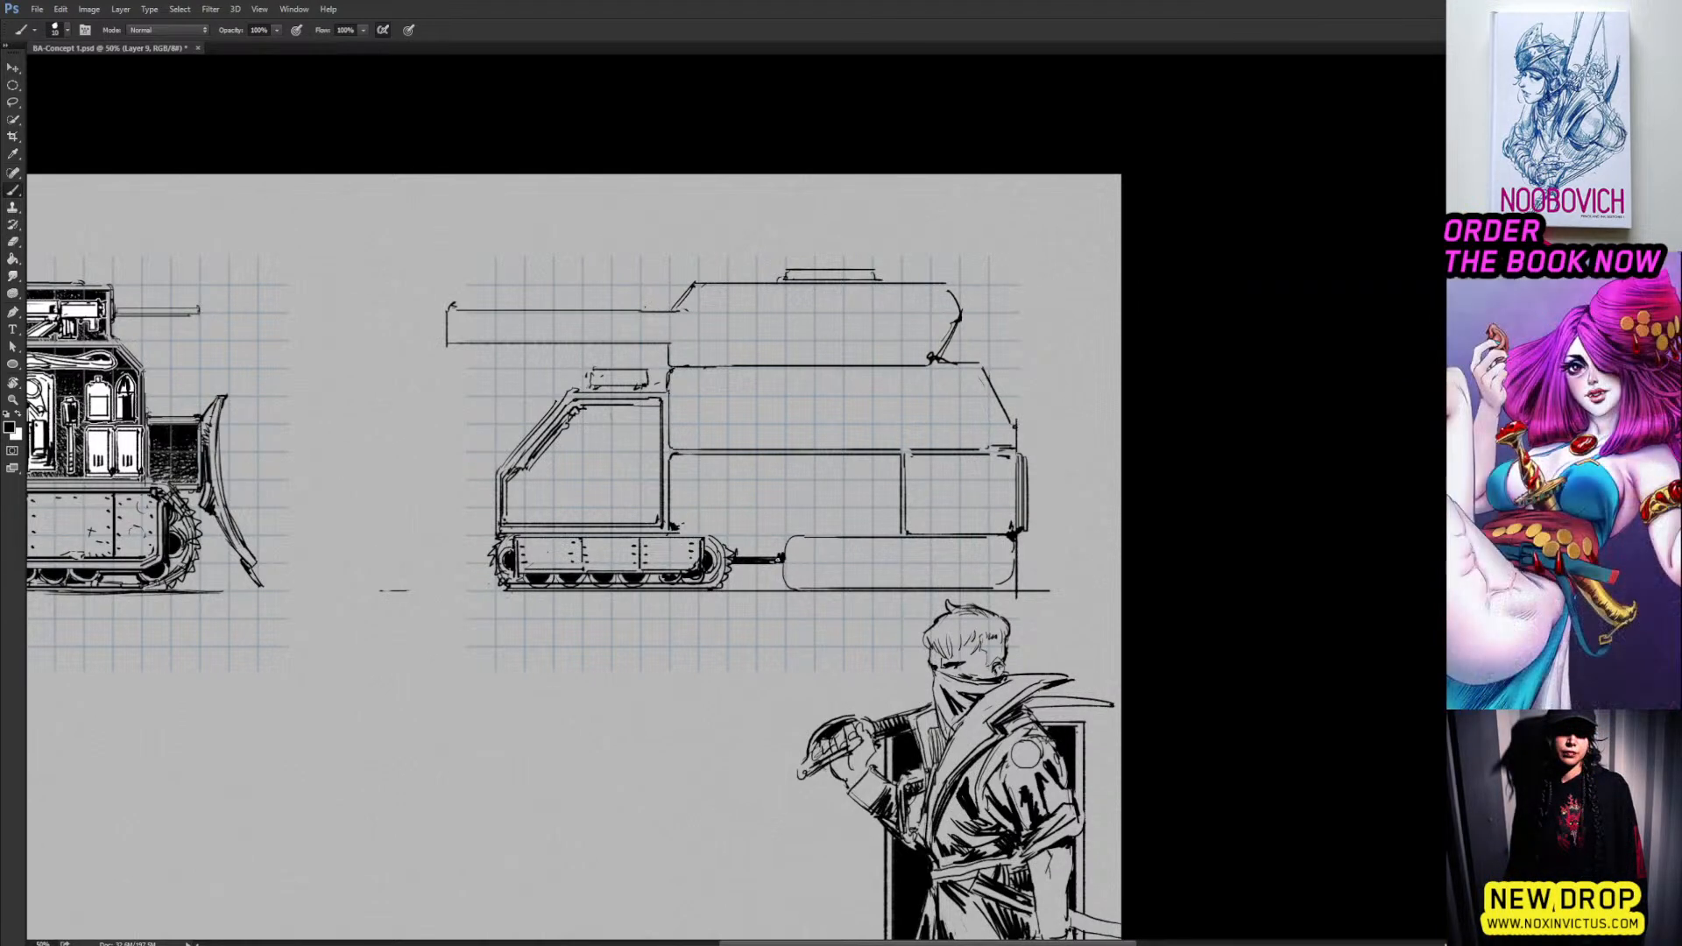
# Redraw the front half of the gun as a narrower barrel, erase its old outline and add a dark collar where it widens.
pyautogui.press('space')
pyautogui.moveTo(609, 528)
pyautogui.mouseDown()
pyautogui.moveTo(920, 497)
pyautogui.moveTo(758, 424)
pyautogui.moveTo(703, 374)
pyautogui.mouseUp()
pyautogui.moveTo(831, 374); pyautogui.dragTo(774, 459)
pyautogui.moveTo(584, 361); pyautogui.dragTo(602, 379)
pyautogui.press('e')
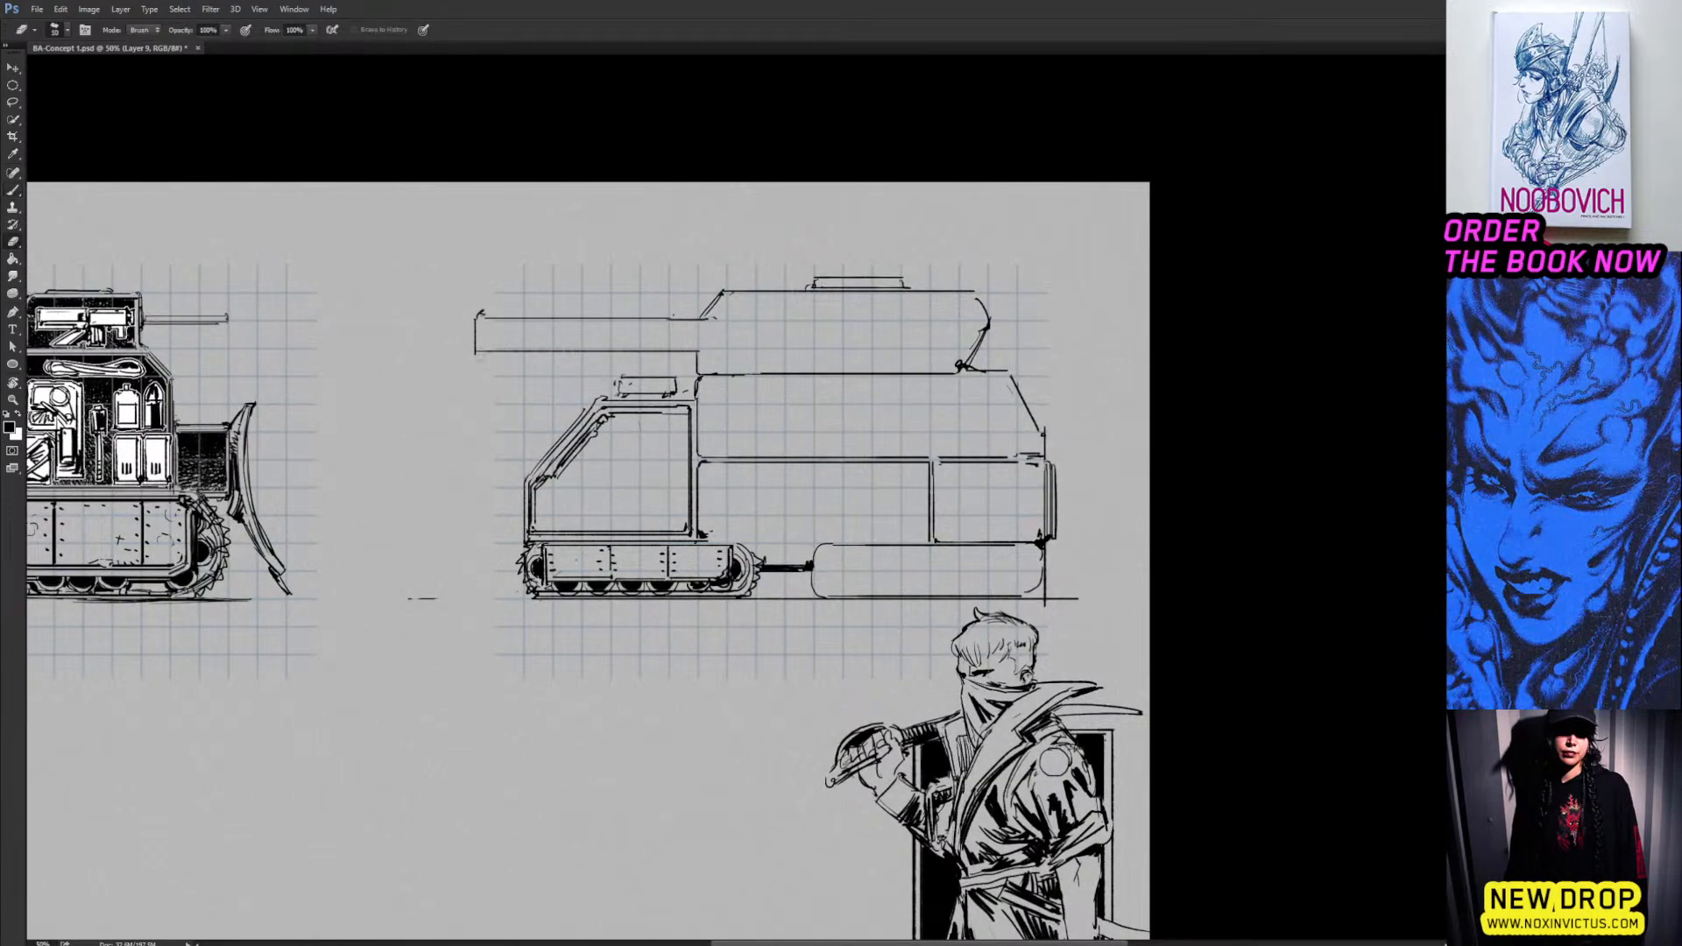
pyautogui.moveTo(425, 349); pyautogui.dragTo(459, 357)
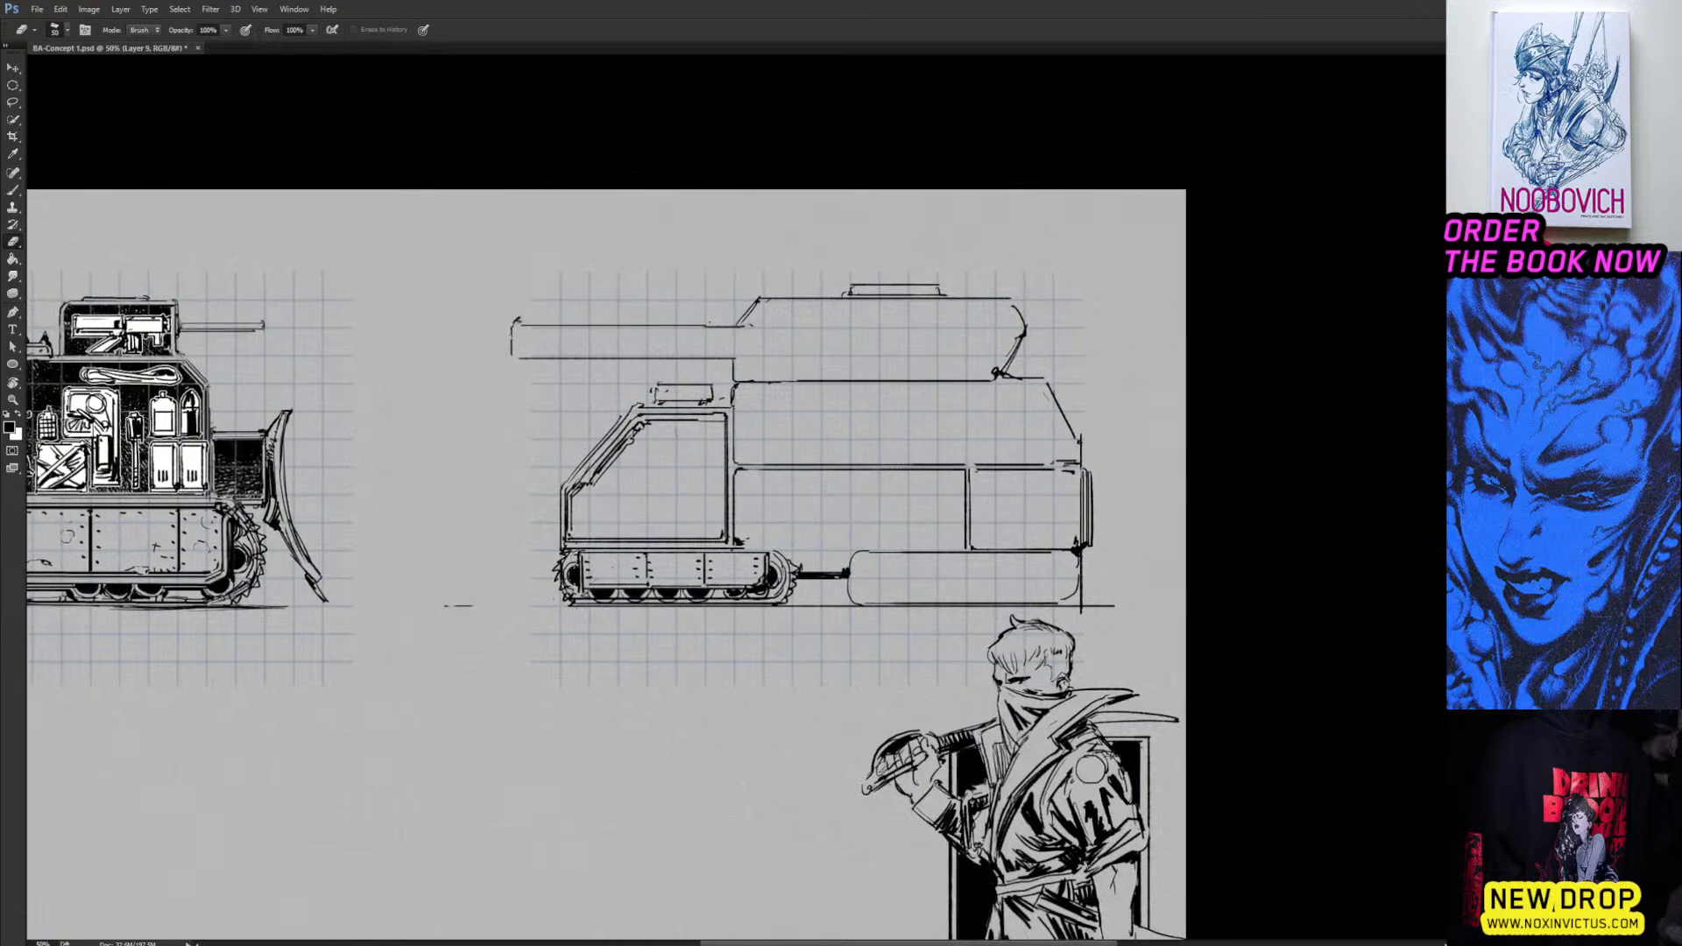
pyautogui.press('b')
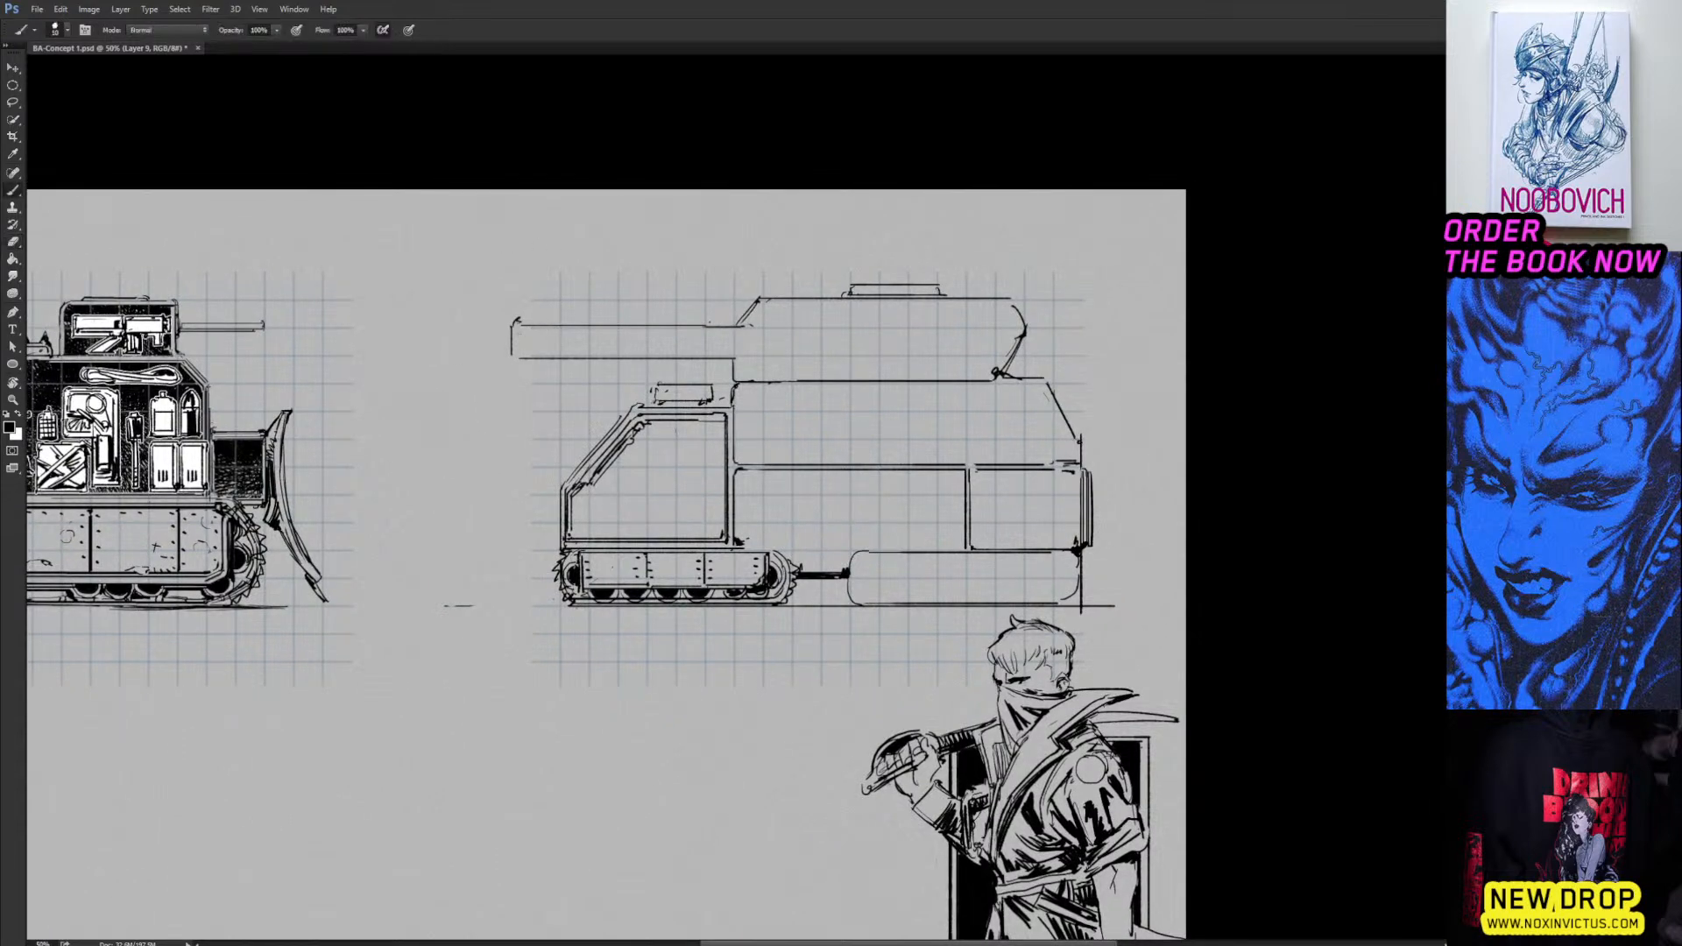
pyautogui.moveTo(557, 334); pyautogui.dragTo(623, 334)
pyautogui.moveTo(511, 348); pyautogui.dragTo(621, 359)
pyautogui.press('e')
pyautogui.moveTo(518, 324)
pyautogui.mouseDown()
pyautogui.moveTo(616, 321)
pyautogui.moveTo(524, 368)
pyautogui.moveTo(615, 361)
pyautogui.mouseUp()
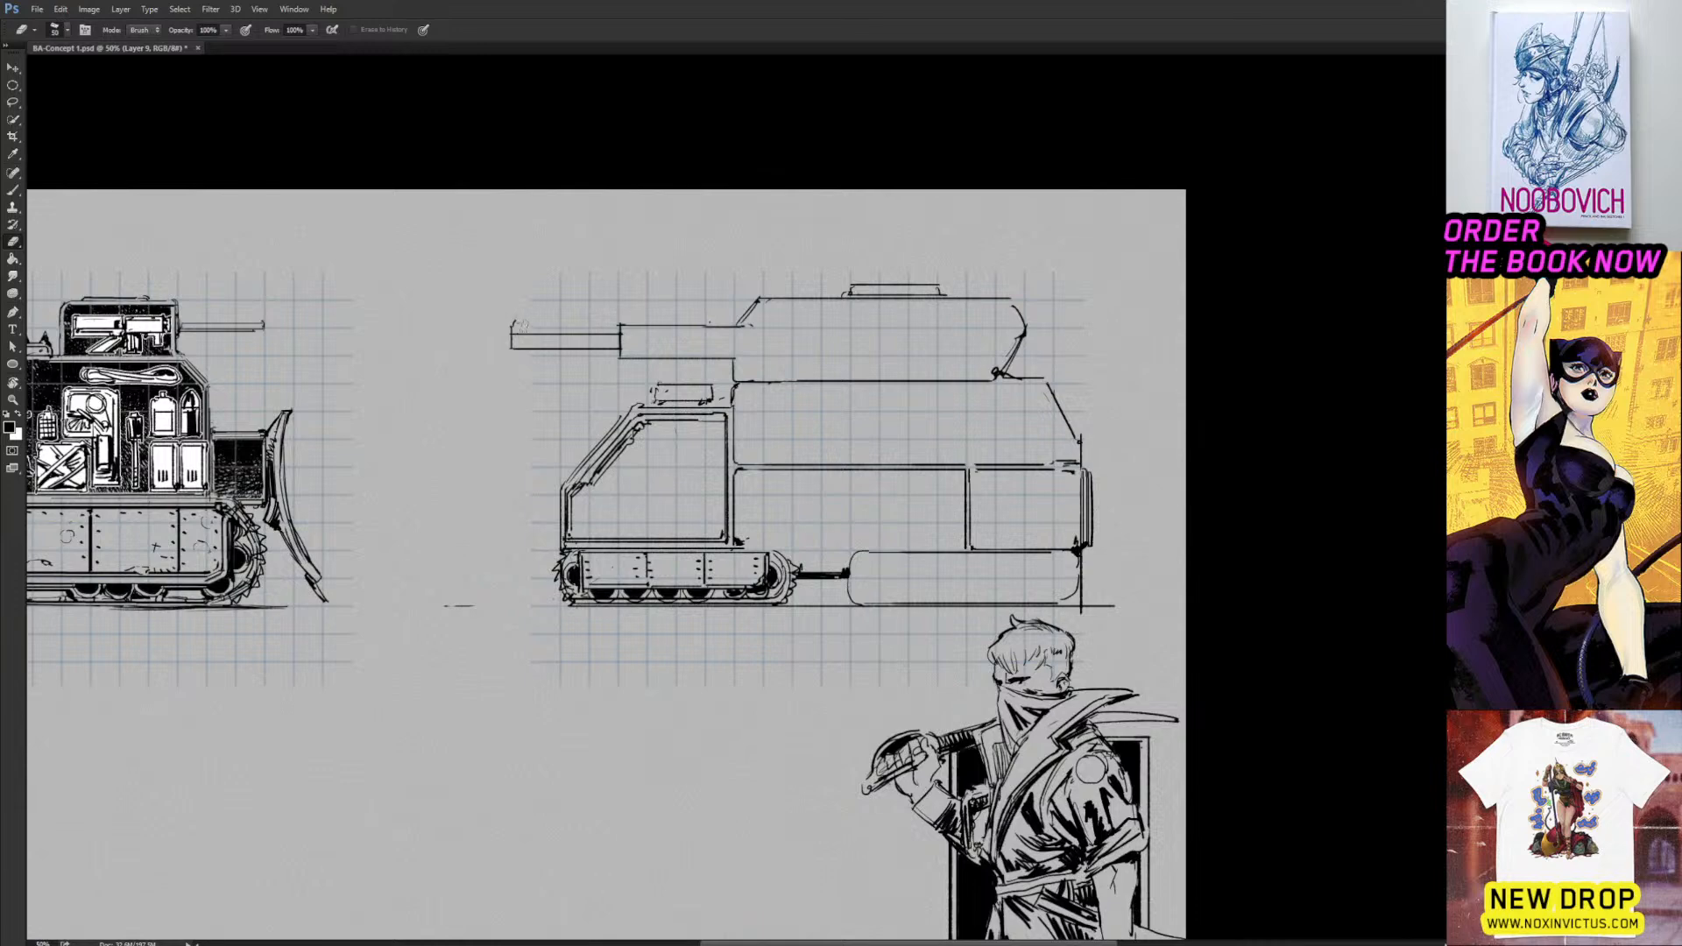
pyautogui.press('b')
pyautogui.moveTo(593, 392); pyautogui.dragTo(680, 416)
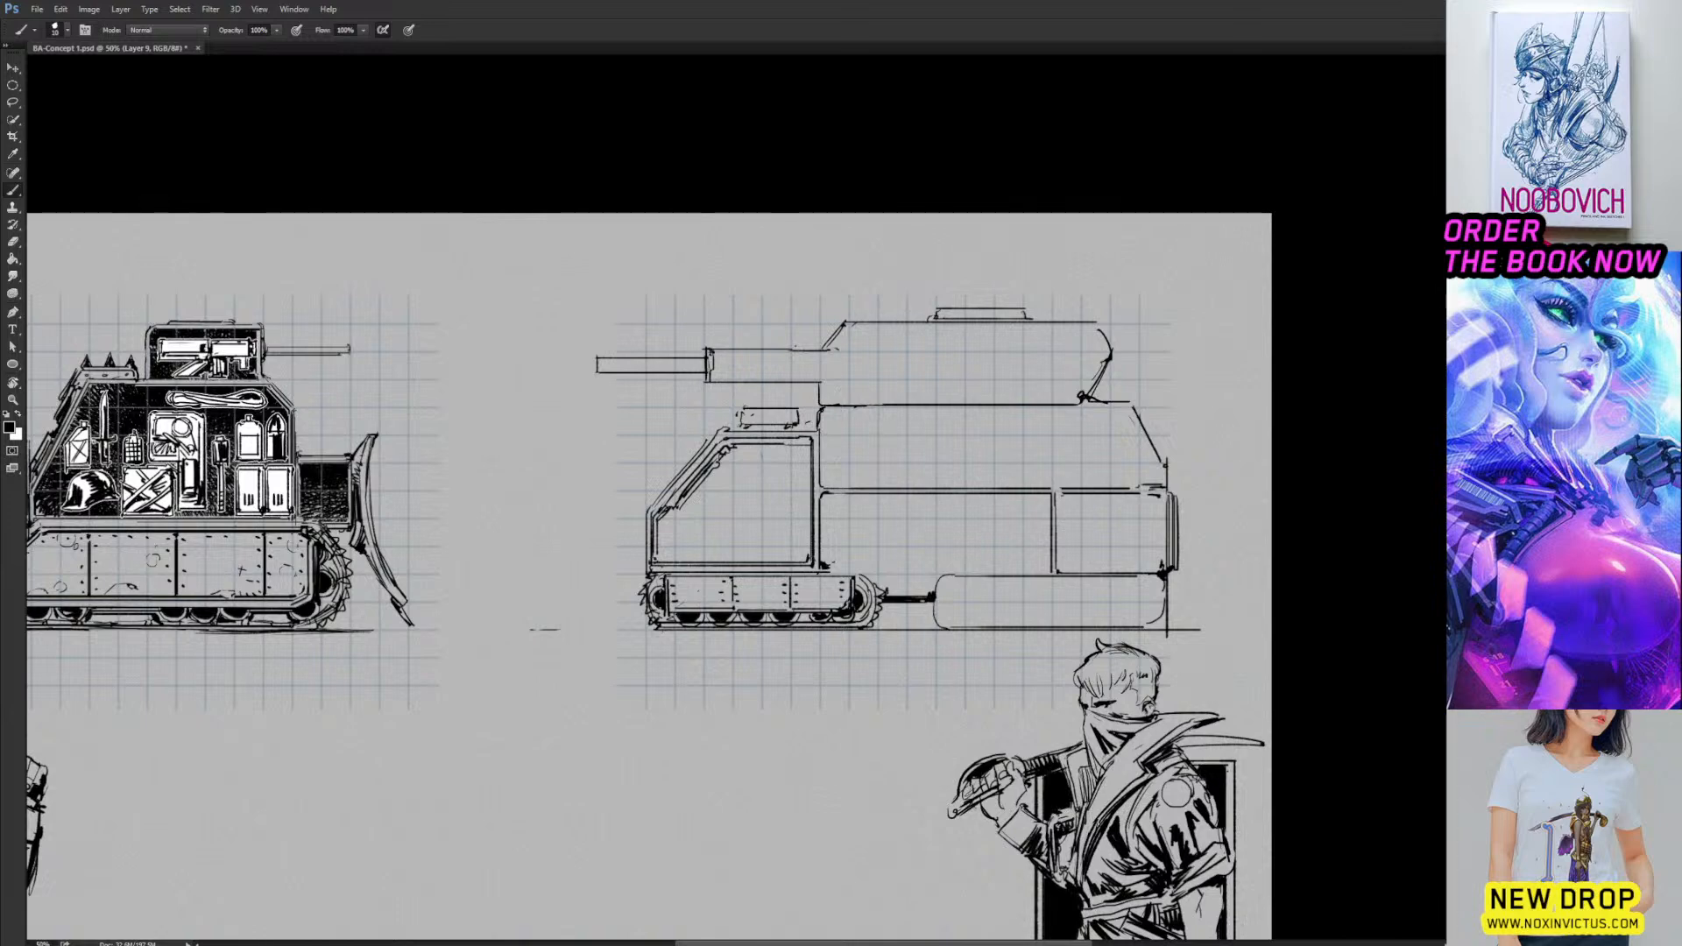
# Thicken the rear edge of the cab's inner frame and darken the gap between the cab hatch and the hull.
pyautogui.moveTo(822, 289); pyautogui.dragTo(861, 259)
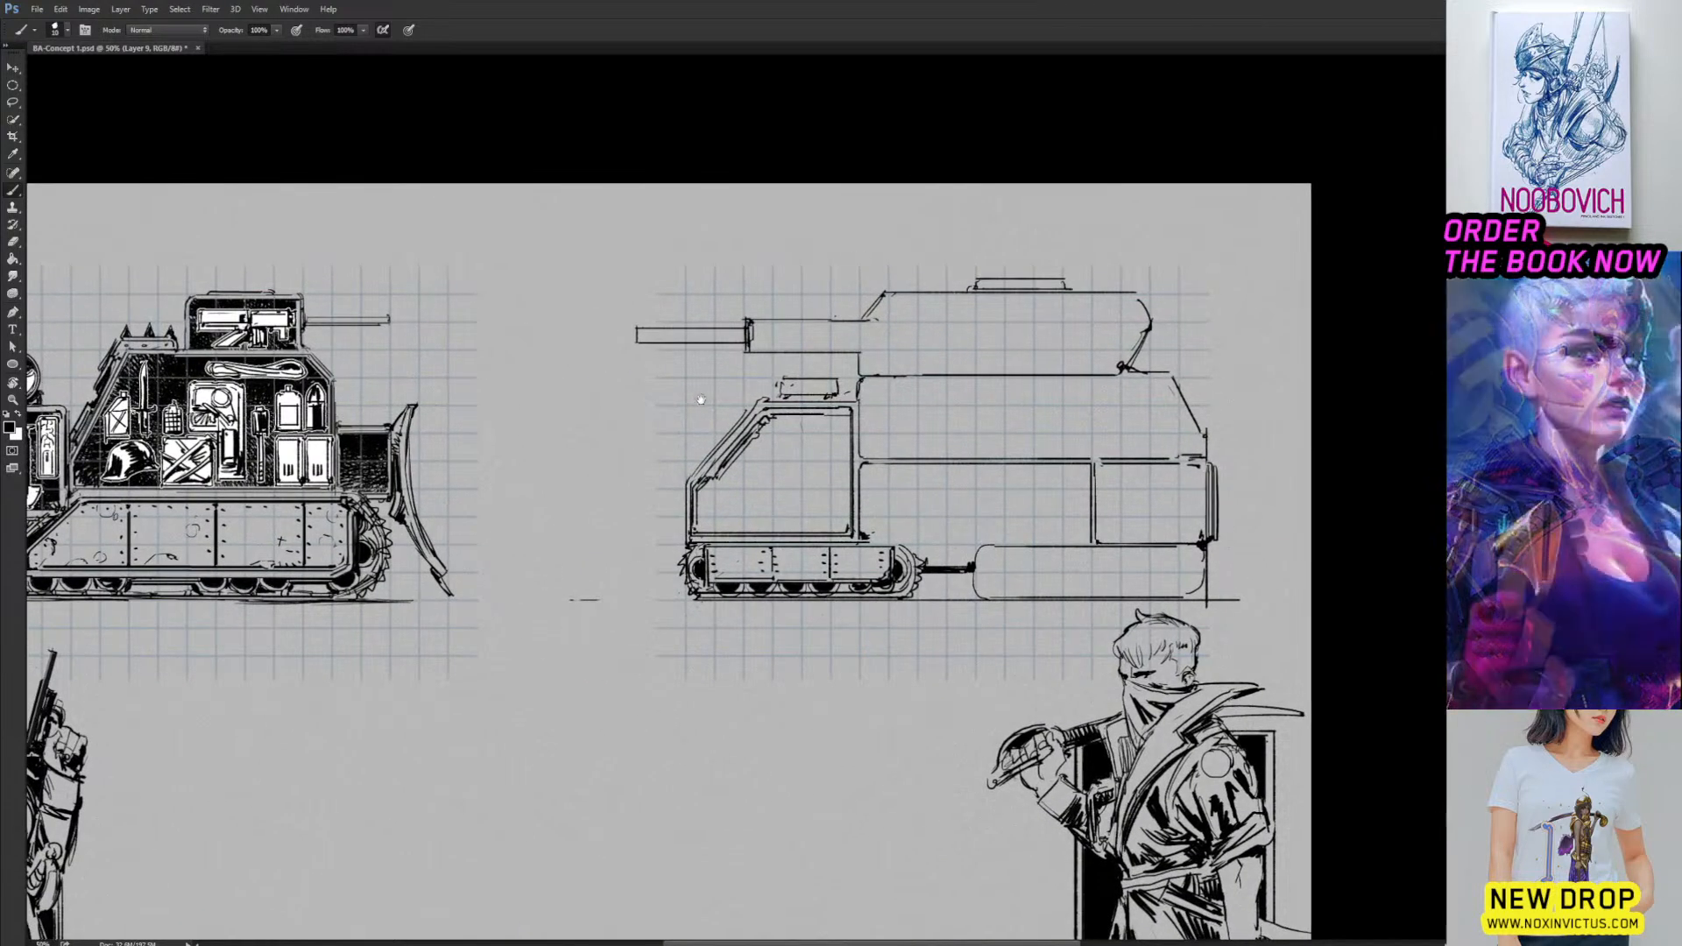
pyautogui.moveTo(702, 400); pyautogui.dragTo(475, 352)
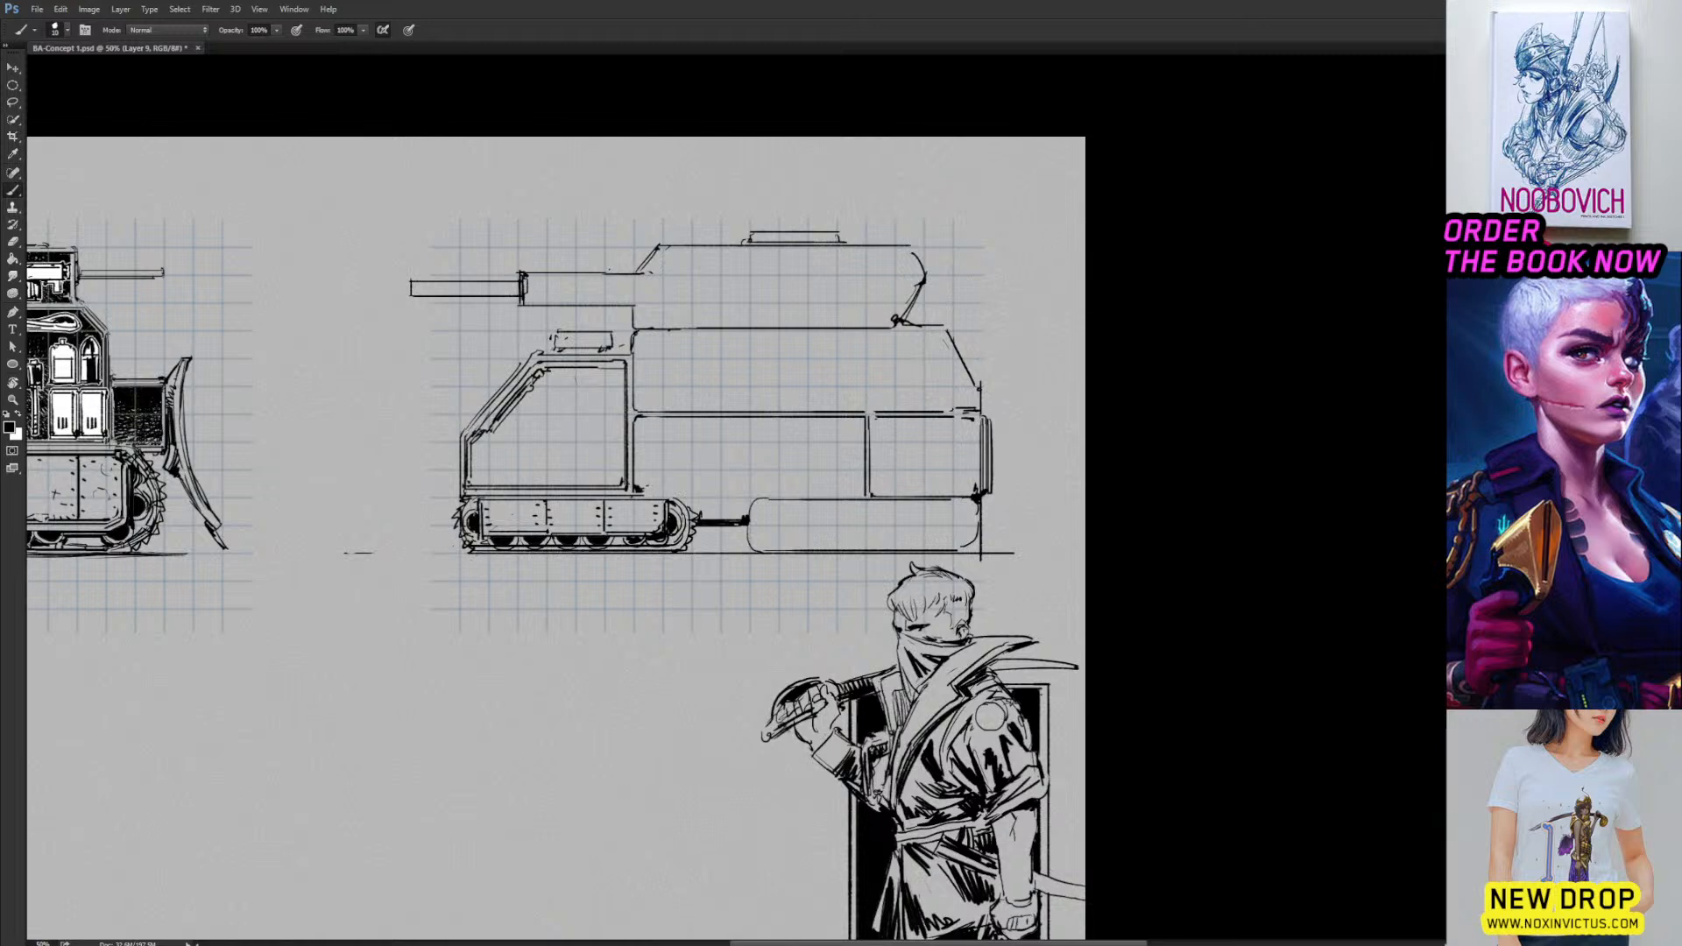
pyautogui.moveTo(692, 488); pyautogui.dragTo(779, 421)
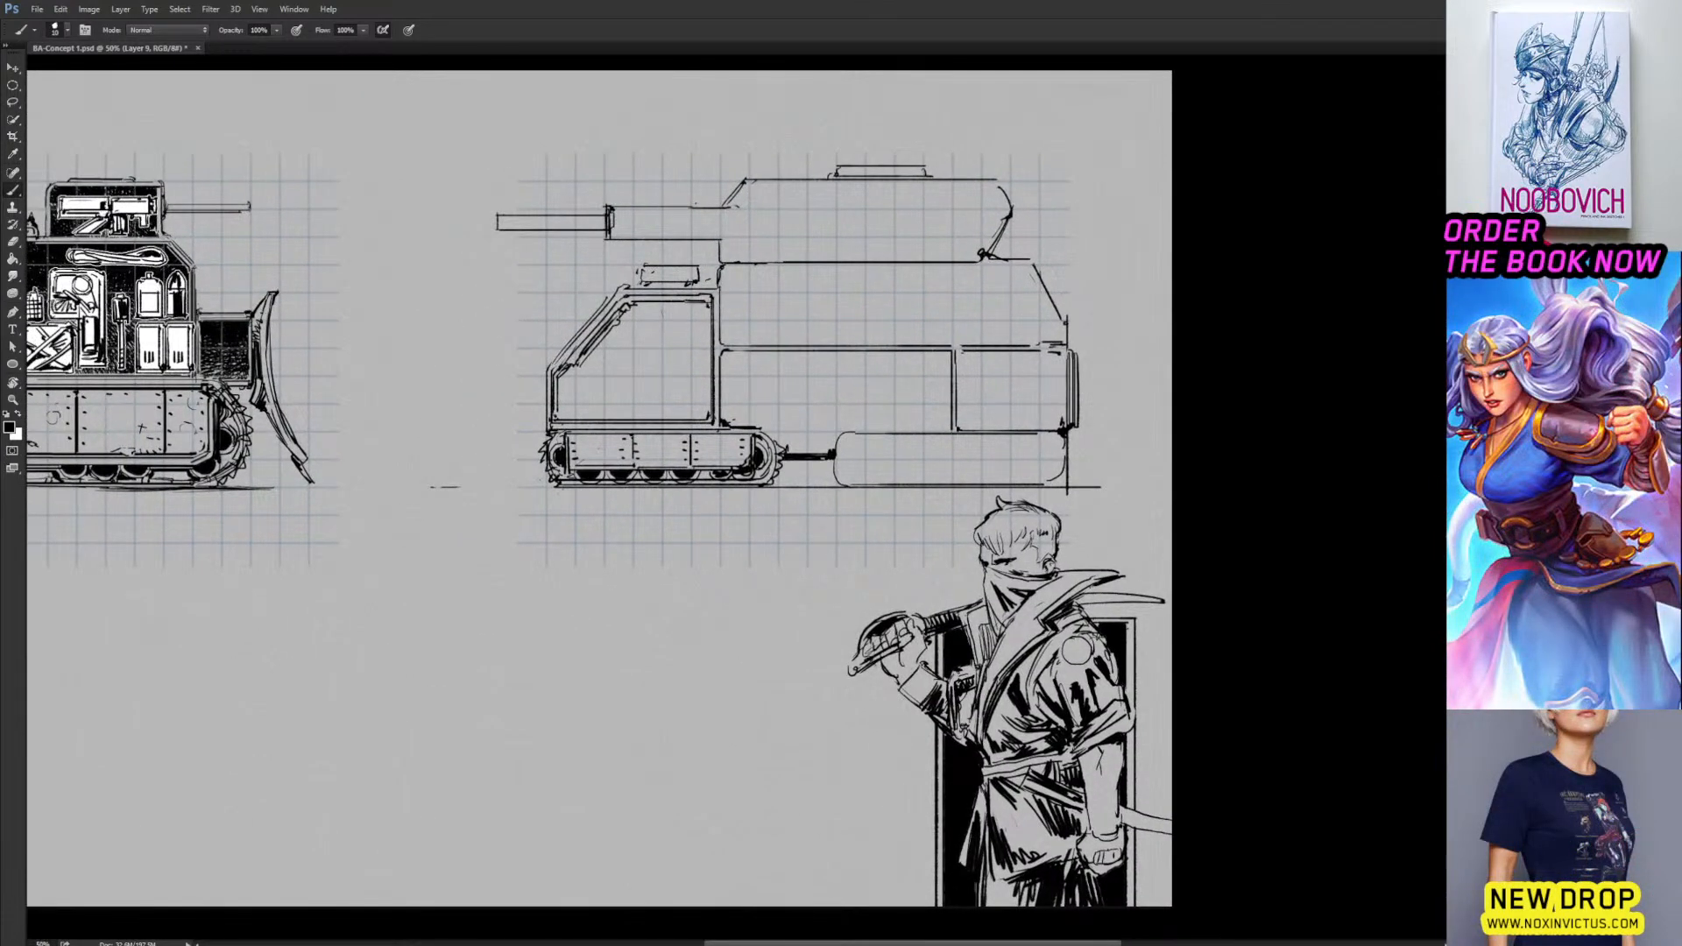
pyautogui.moveTo(710, 300); pyautogui.dragTo(710, 413)
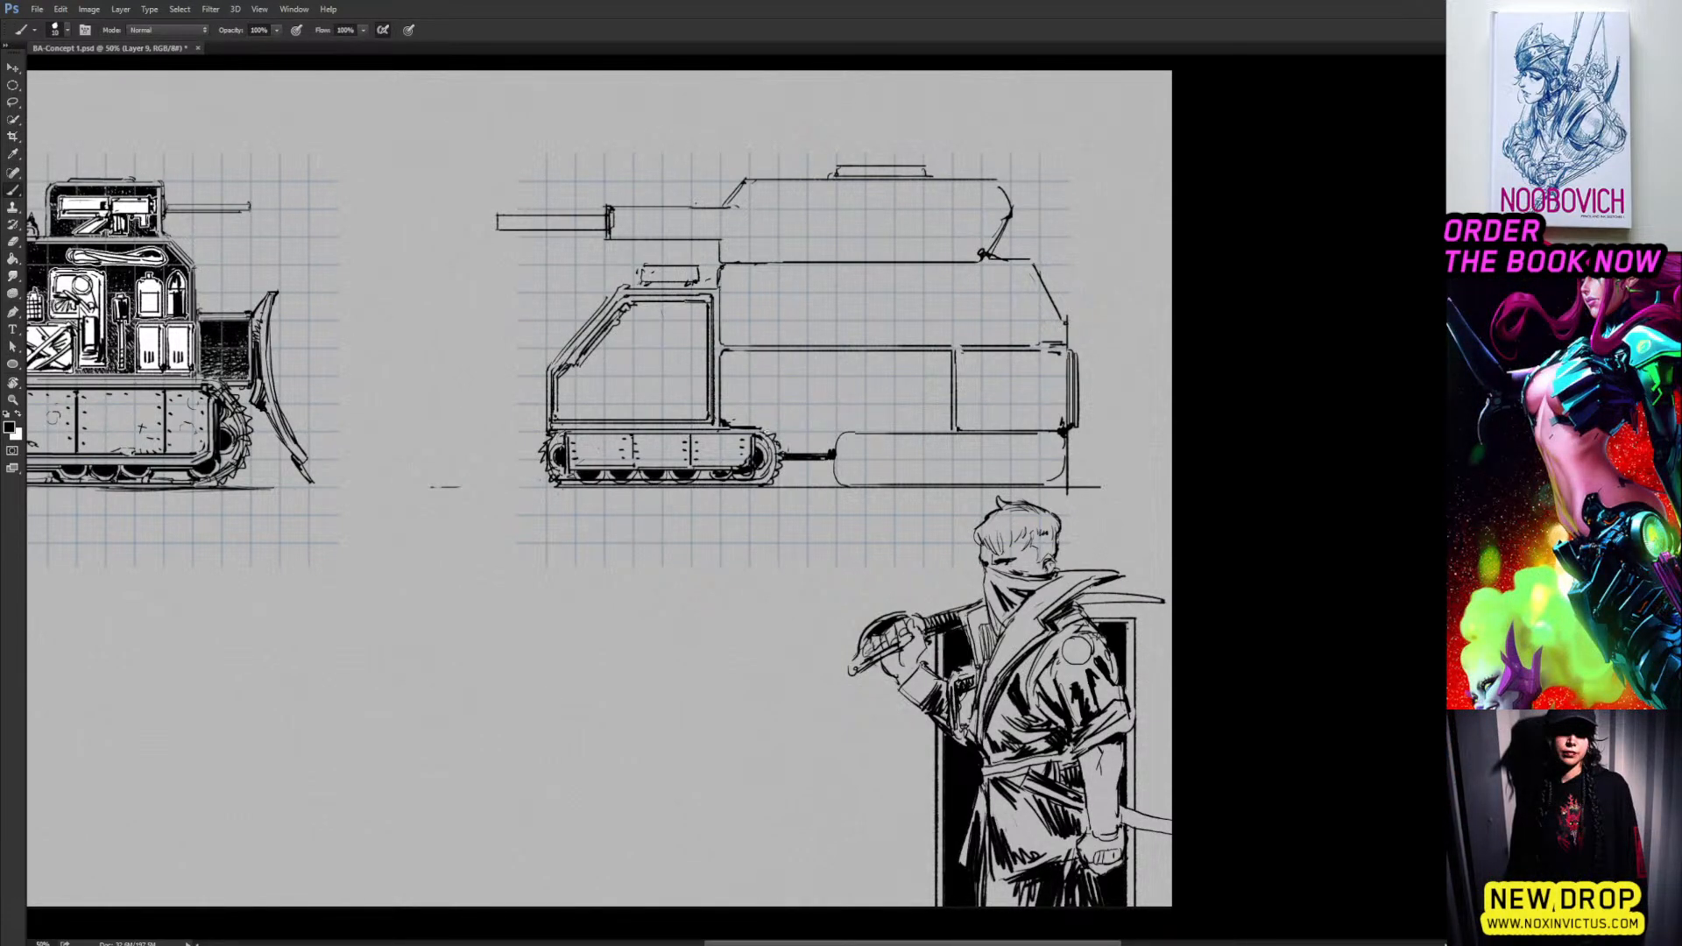
pyautogui.moveTo(780, 406); pyautogui.dragTo(798, 445)
pyautogui.moveTo(596, 462)
pyautogui.mouseDown()
pyautogui.moveTo(629, 494)
pyautogui.moveTo(574, 505)
pyautogui.moveTo(684, 497)
pyautogui.moveTo(757, 465)
pyautogui.mouseUp()
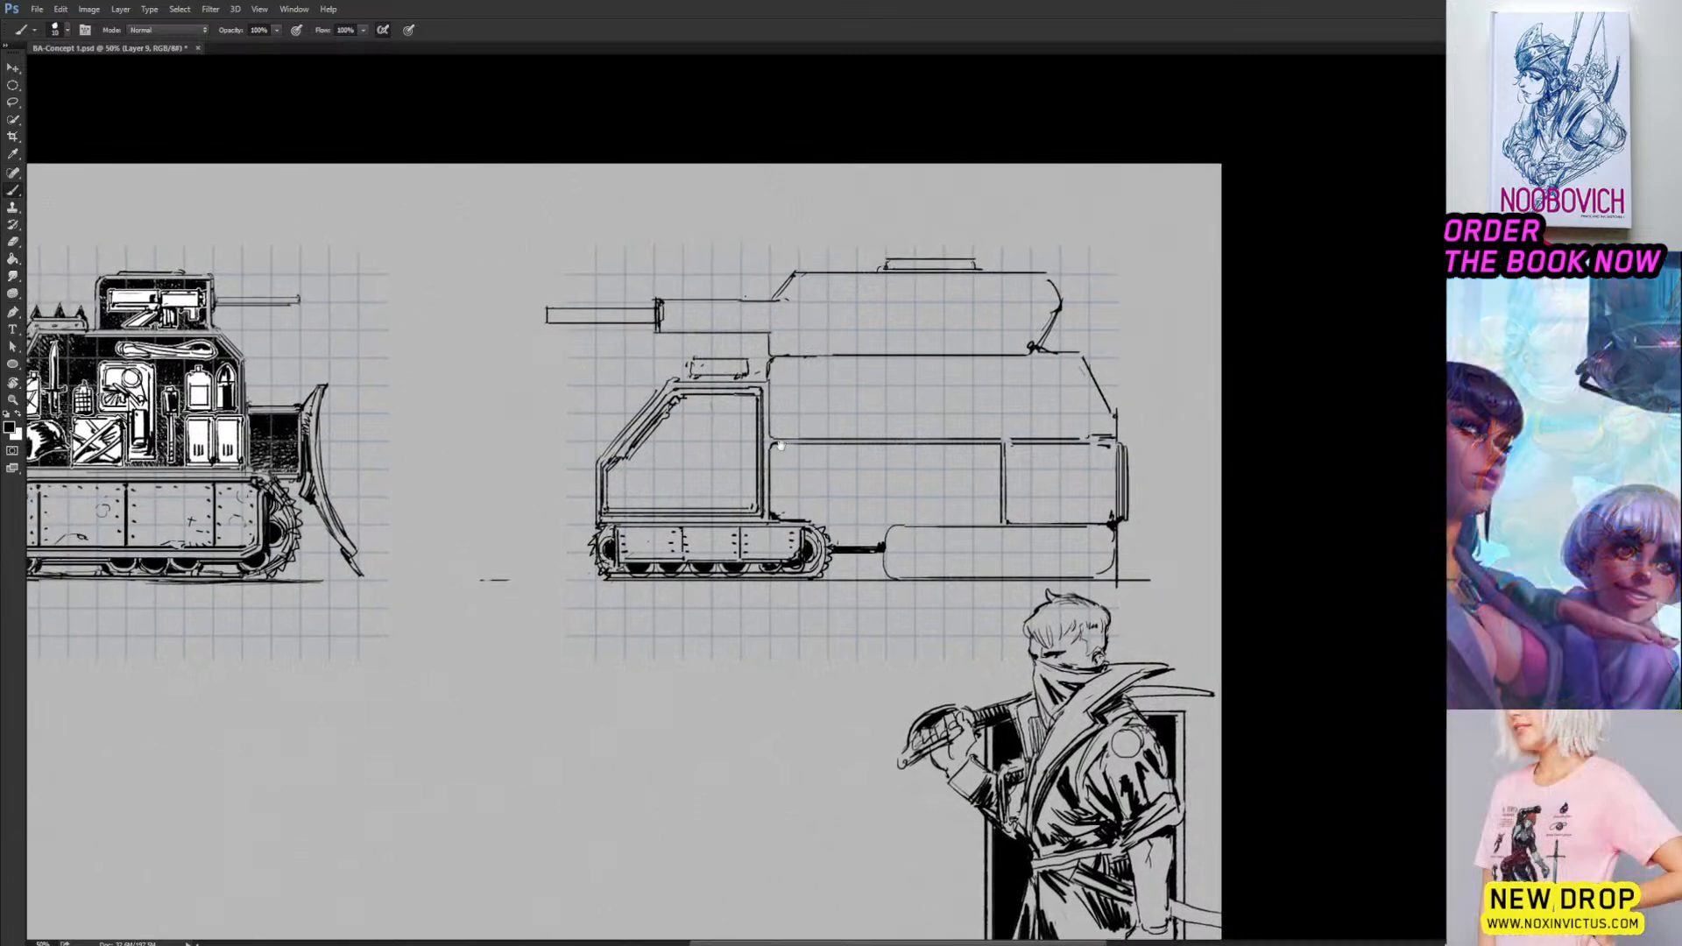
pyautogui.press('e')
pyautogui.press('b')
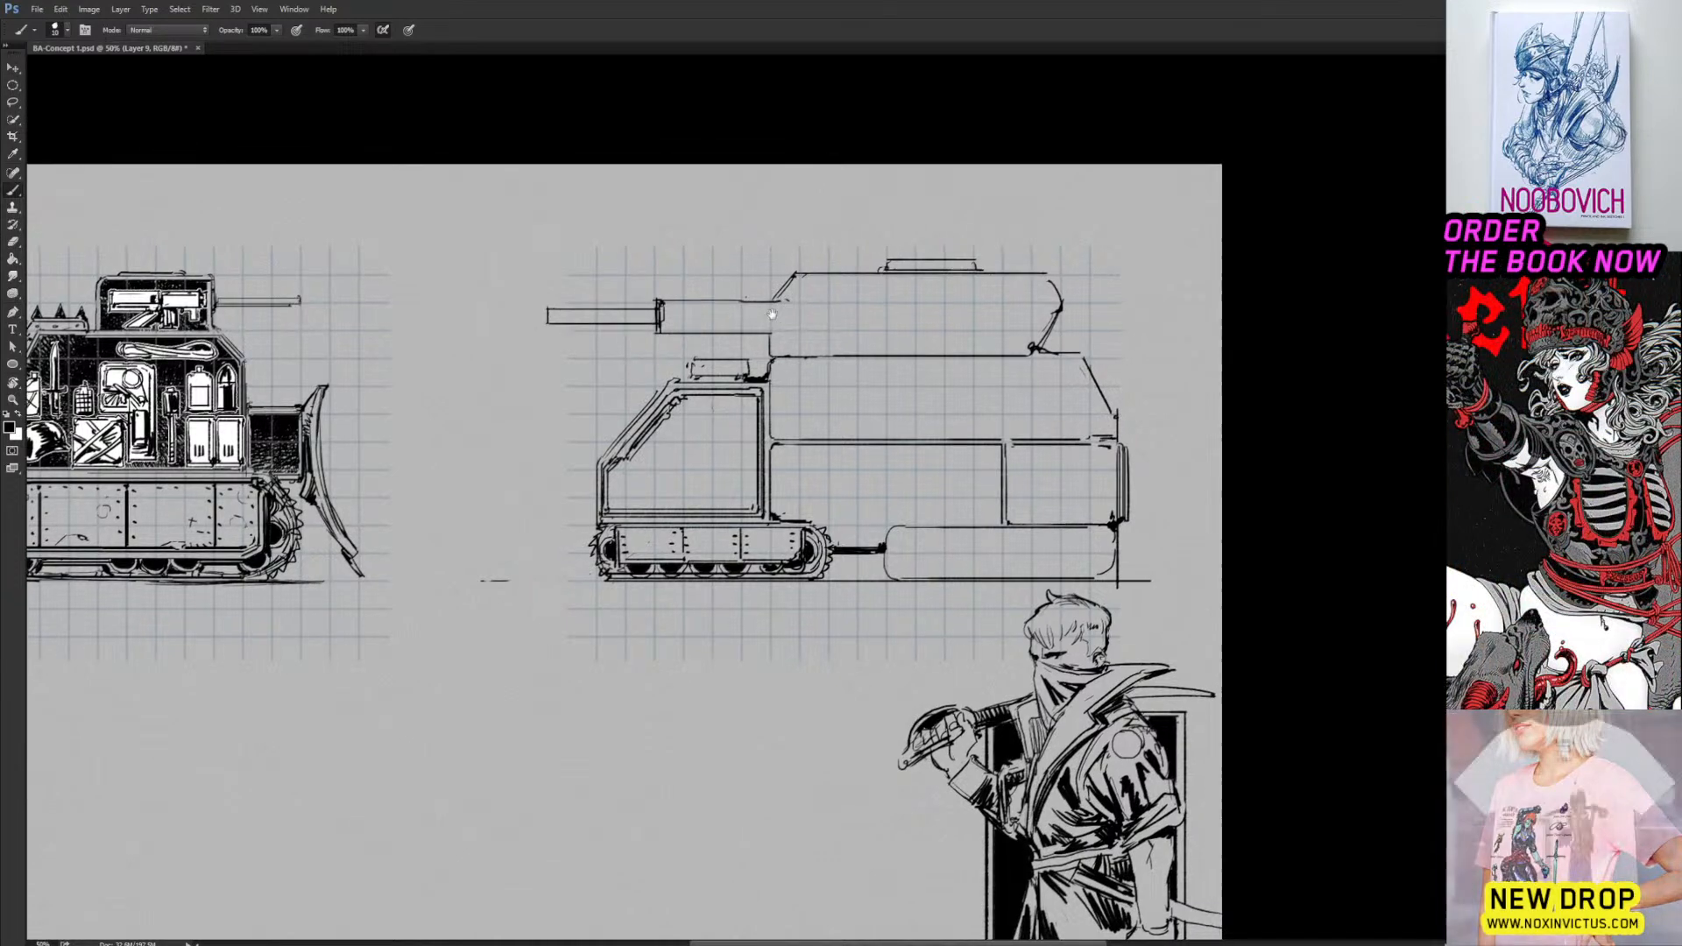
# Clean up the line work around the turret base and thicken the turret's slanted rear edge.
pyautogui.moveTo(827, 304); pyautogui.dragTo(752, 351)
pyautogui.press('e')
pyautogui.press('b')
pyautogui.moveTo(963, 351)
pyautogui.mouseDown()
pyautogui.moveTo(830, 344)
pyautogui.moveTo(826, 385)
pyautogui.mouseUp()
pyautogui.press('e')
pyautogui.press('b')
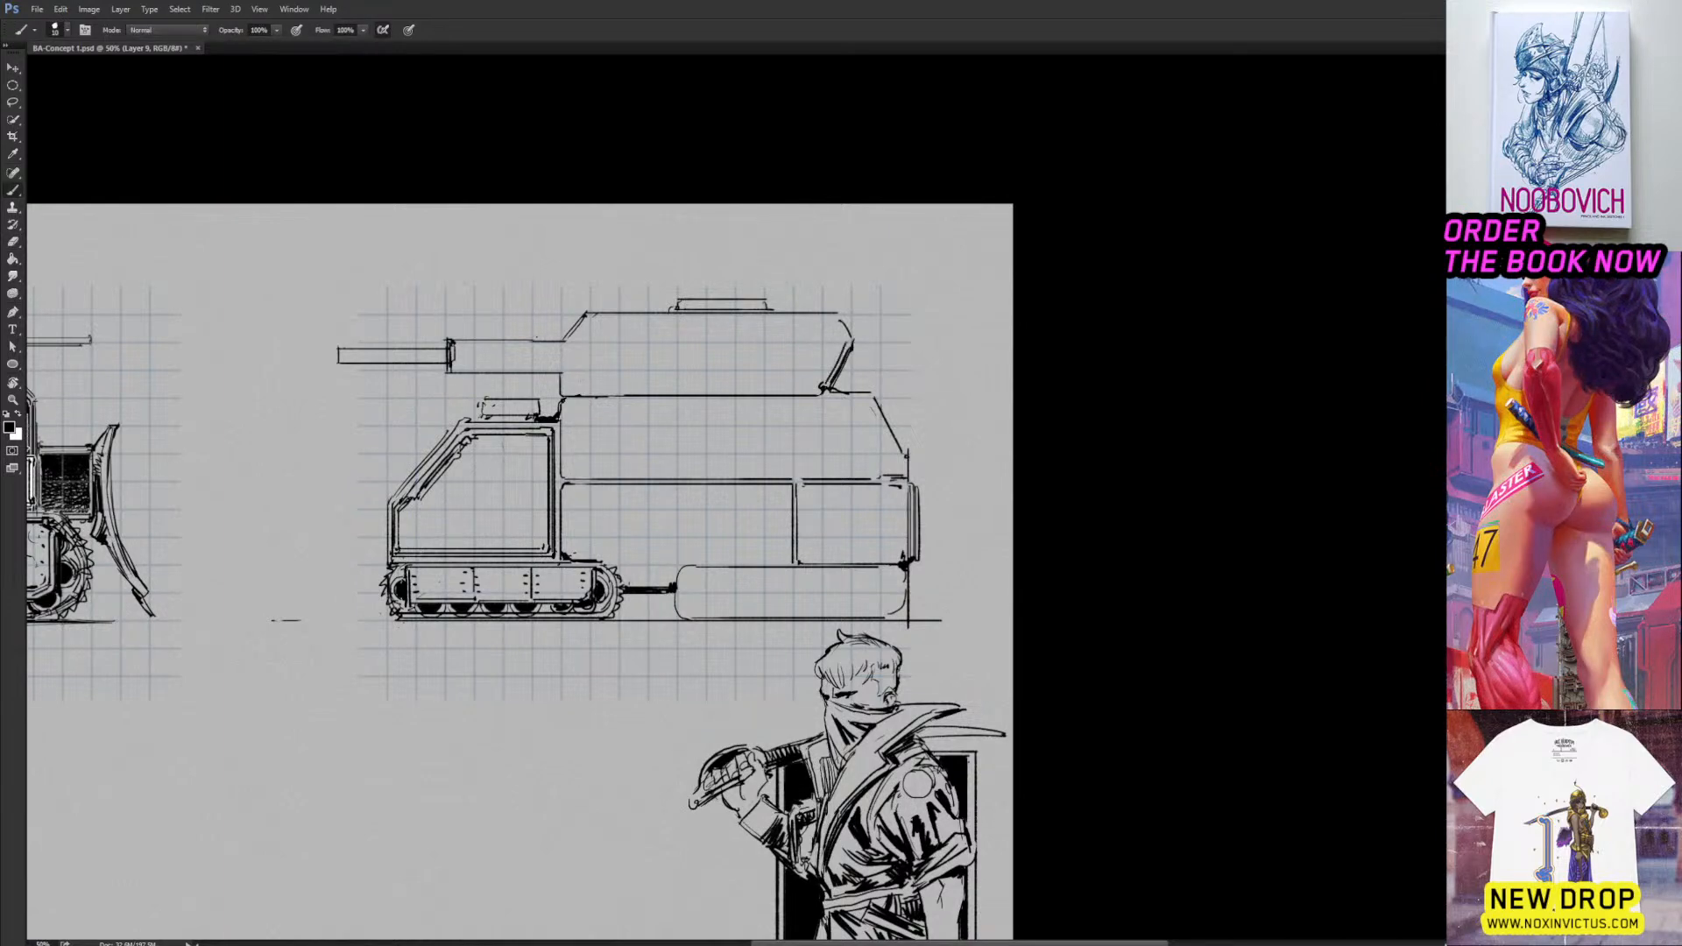
pyautogui.moveTo(839, 318); pyautogui.dragTo(895, 331)
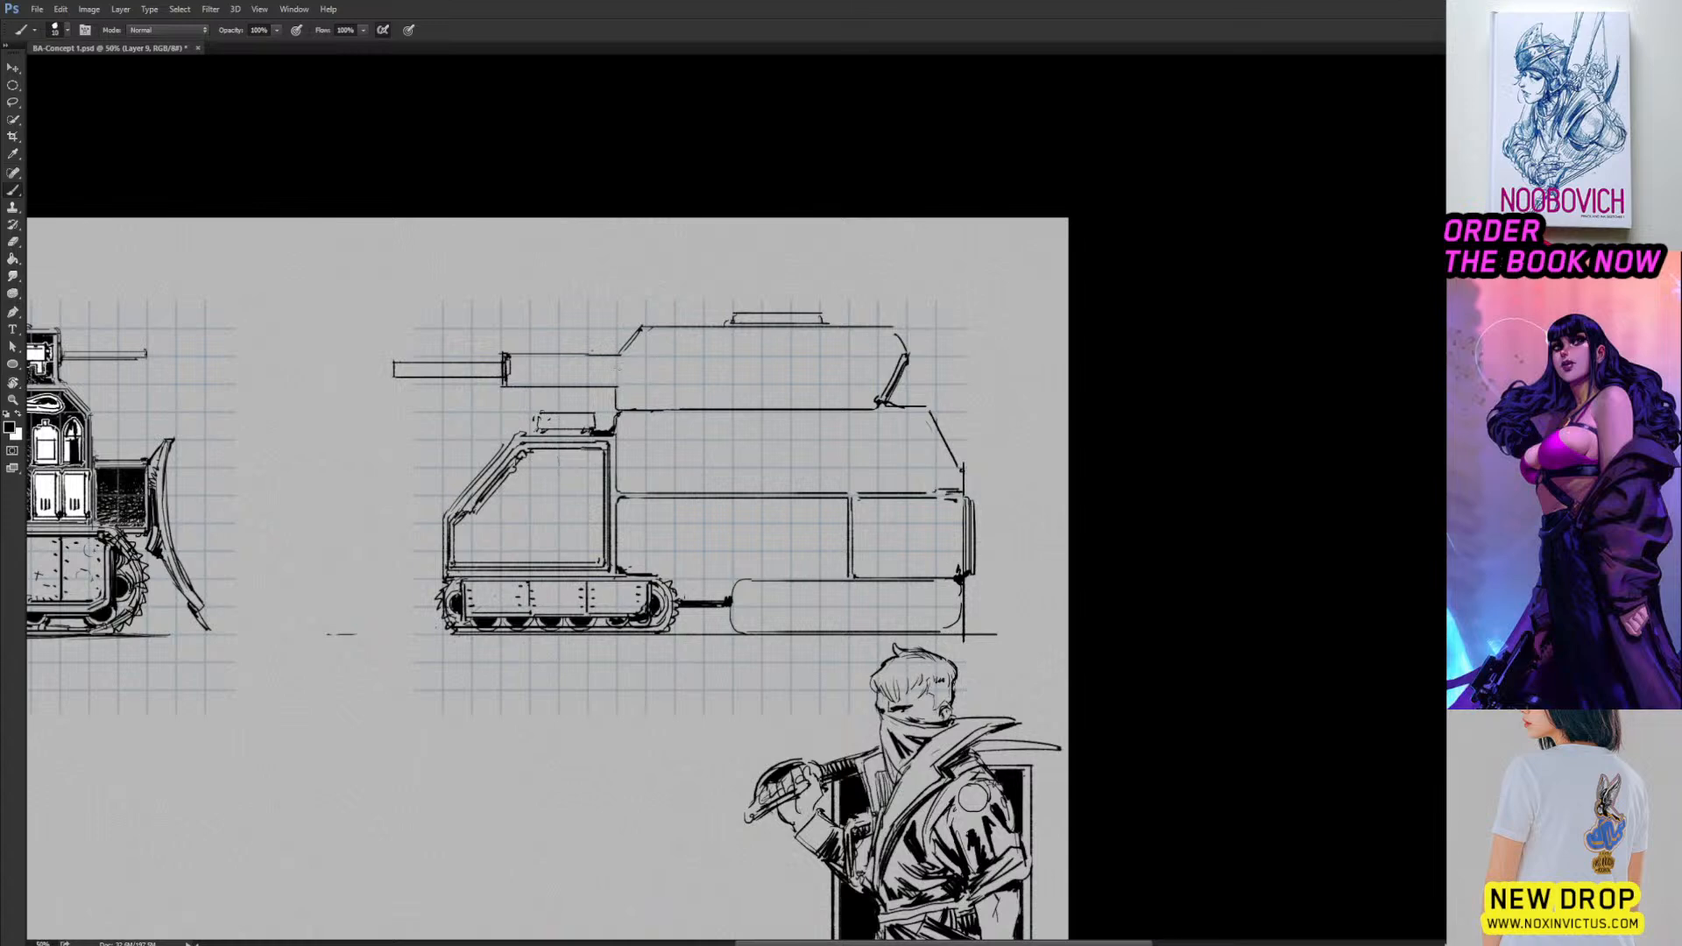
# Extend the gun's upper edge back into the turret with a straight line, working on a rotated canvas and restoring its orientation.
pyautogui.press('r')
pyautogui.moveTo(929, 452); pyautogui.dragTo(875, 356)
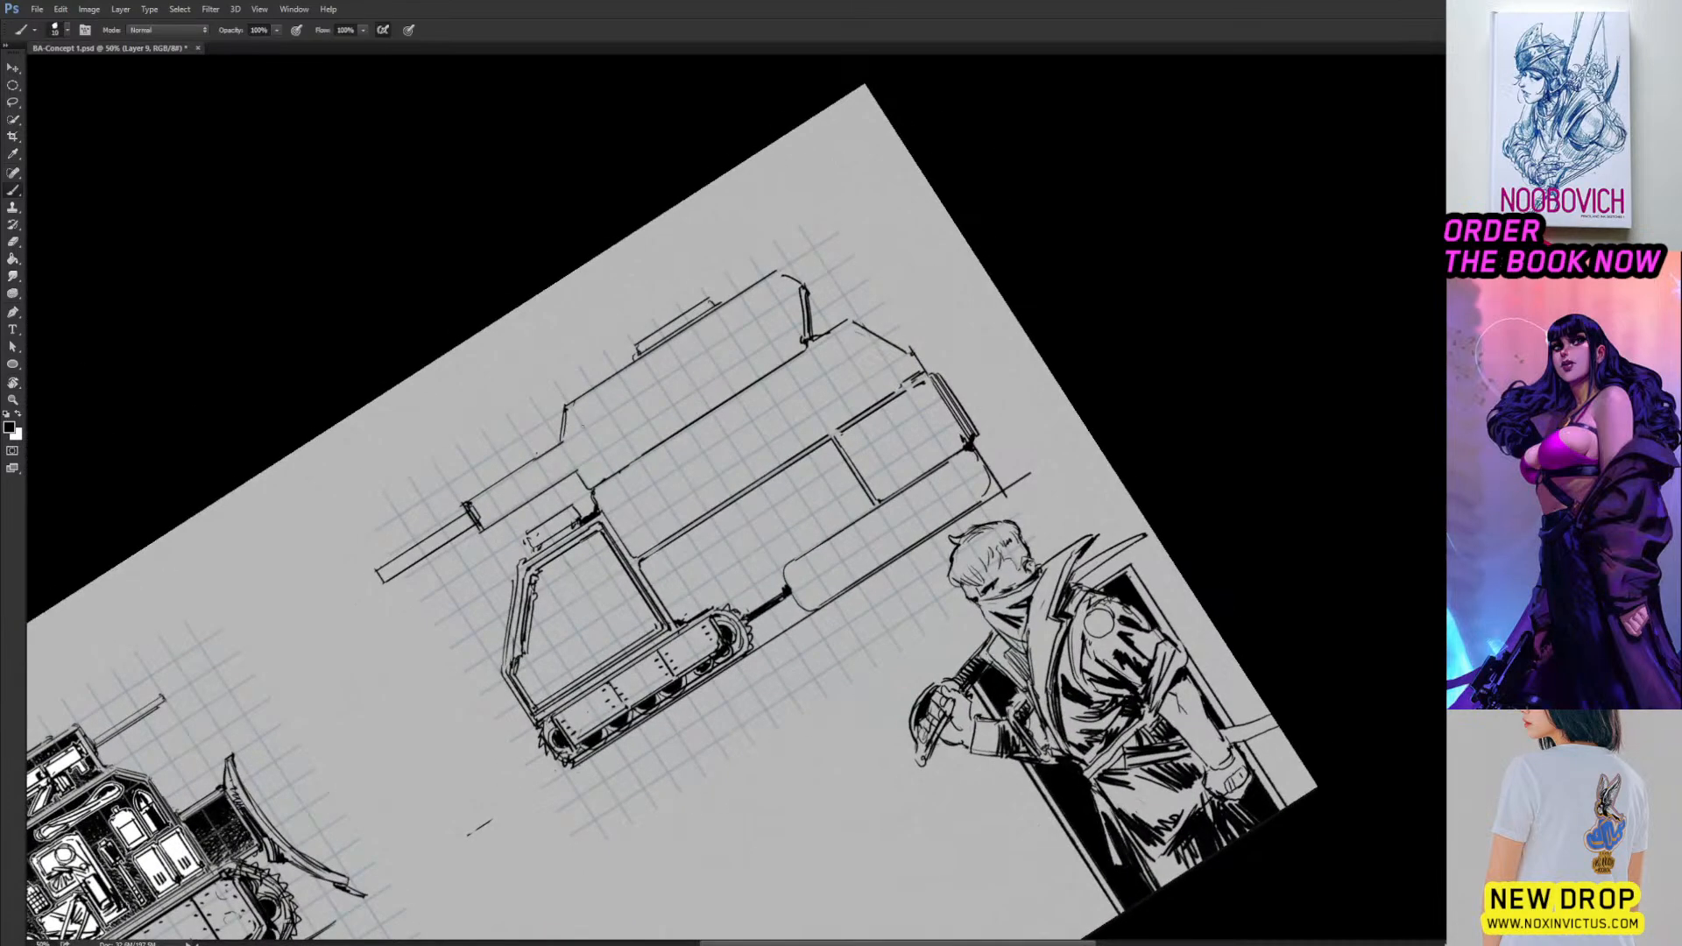
pyautogui.moveTo(557, 443); pyautogui.dragTo(611, 411)
pyautogui.press('r')
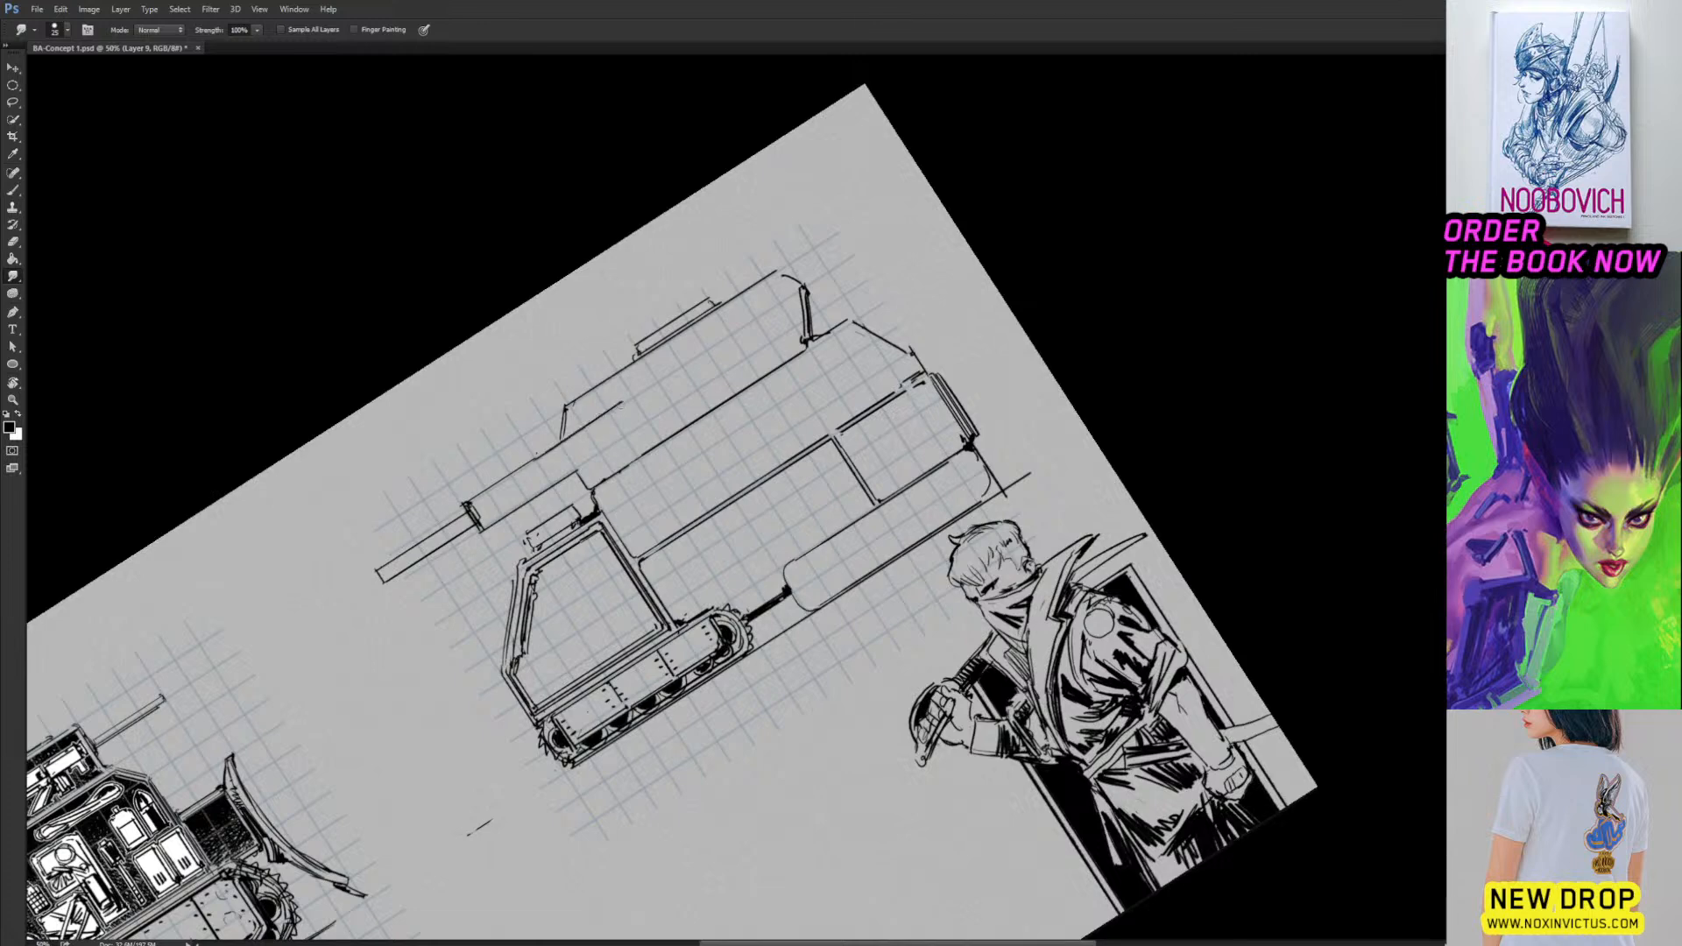
pyautogui.press('b')
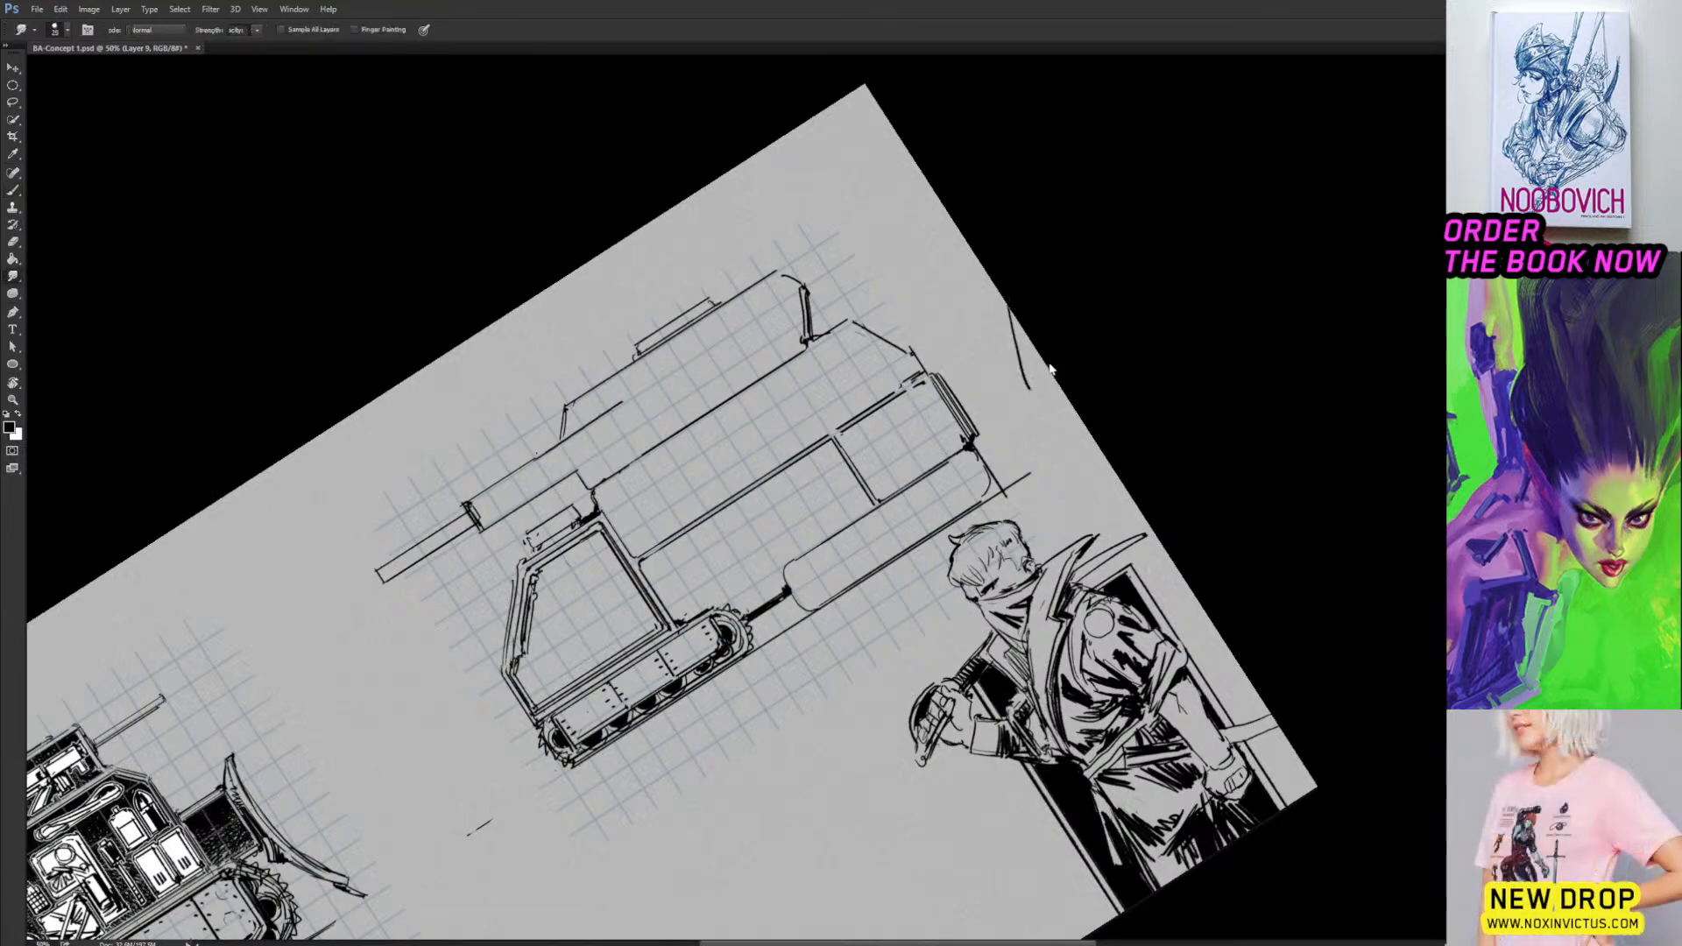
pyautogui.press('r')
pyautogui.moveTo(1058, 342)
pyautogui.mouseDown()
pyautogui.moveTo(1096, 350)
pyautogui.moveTo(1123, 482)
pyautogui.moveTo(1085, 346)
pyautogui.moveTo(1101, 371)
pyautogui.mouseUp()
pyautogui.press('r')
pyautogui.press('b')
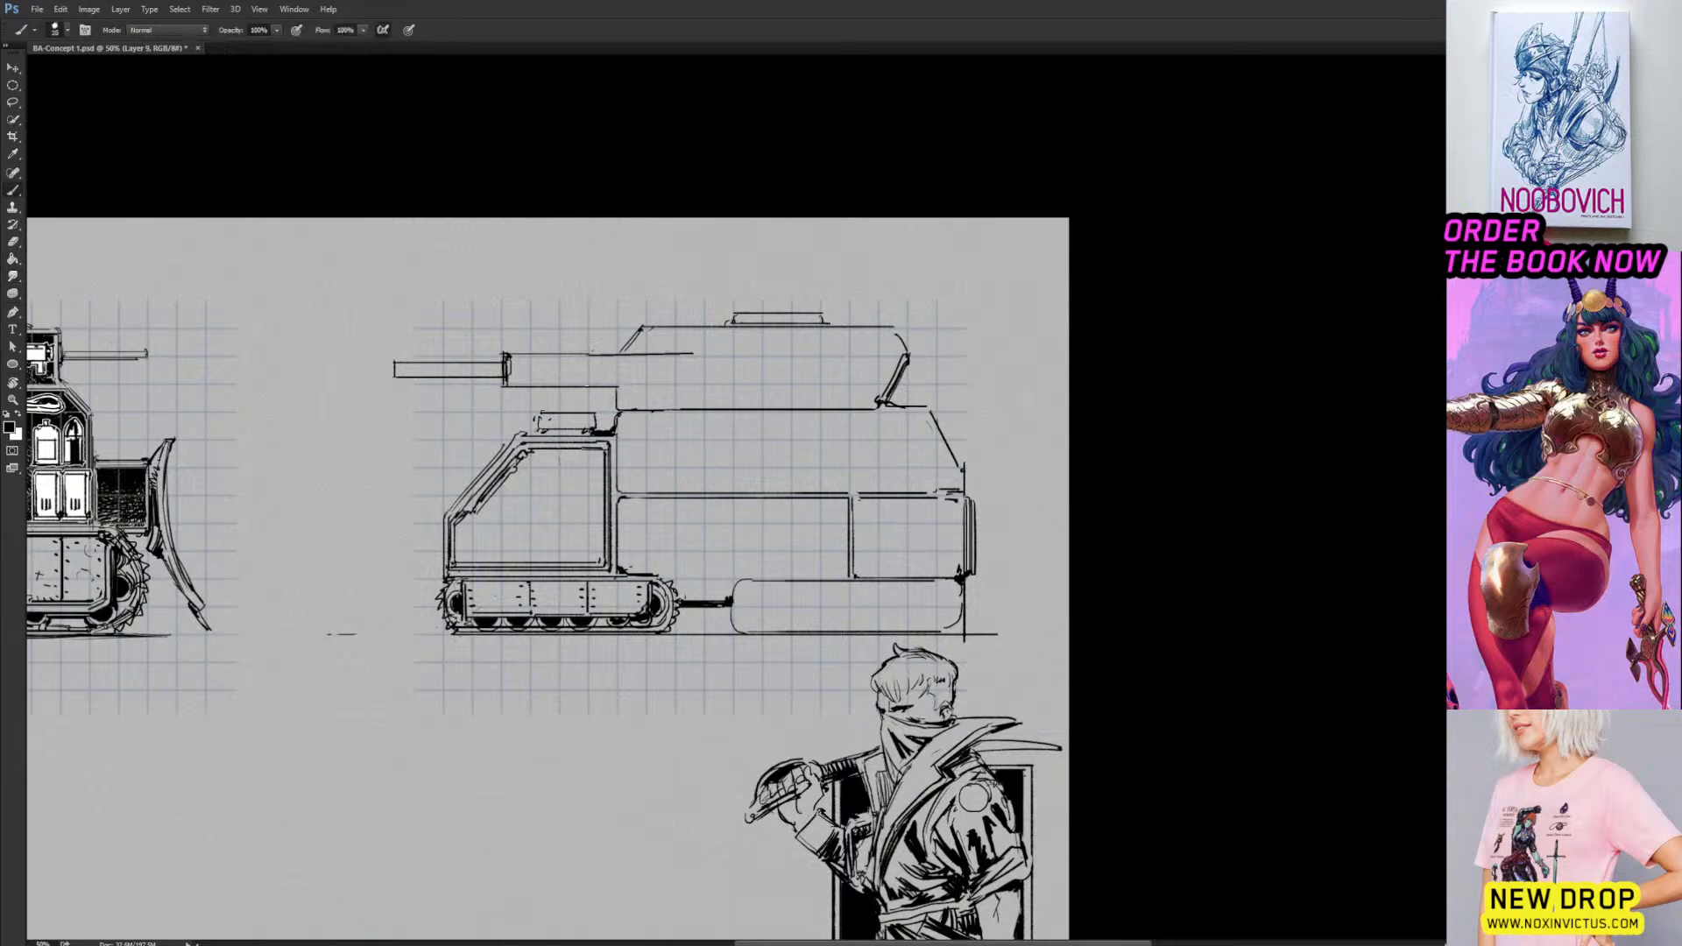
# Extend the gun's lower edge into the turret and close off its rear end with a heavy vertical line.
pyautogui.moveTo(617, 386); pyautogui.dragTo(705, 390)
pyautogui.press('b')
pyautogui.press('e')
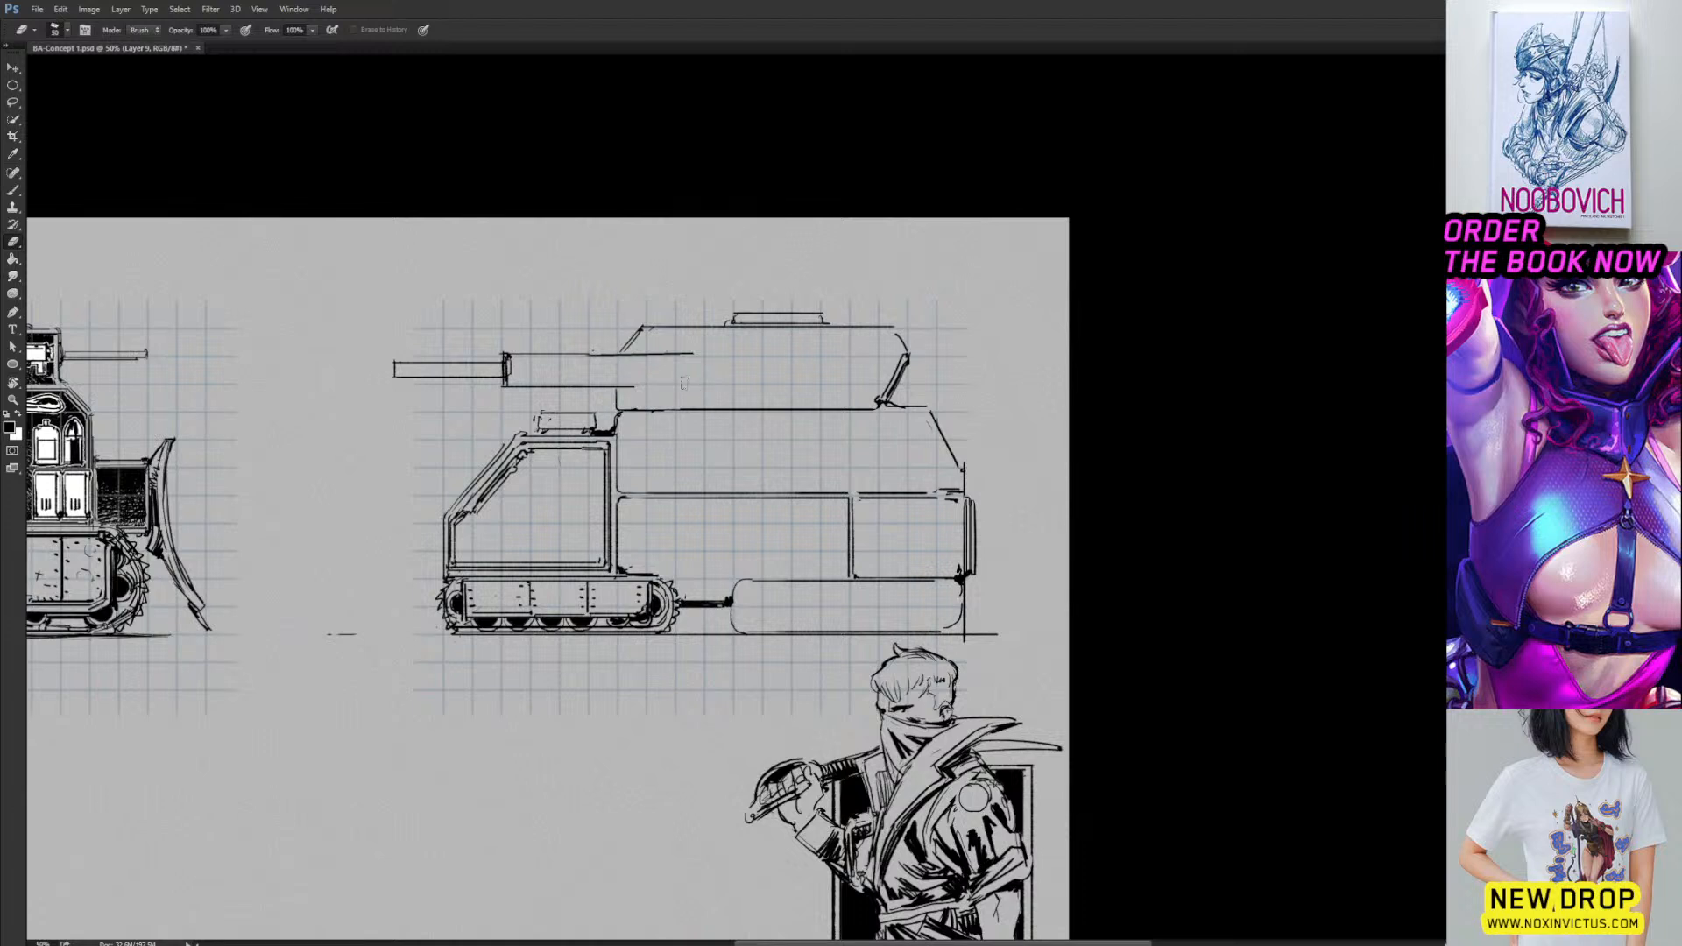
pyautogui.press('b')
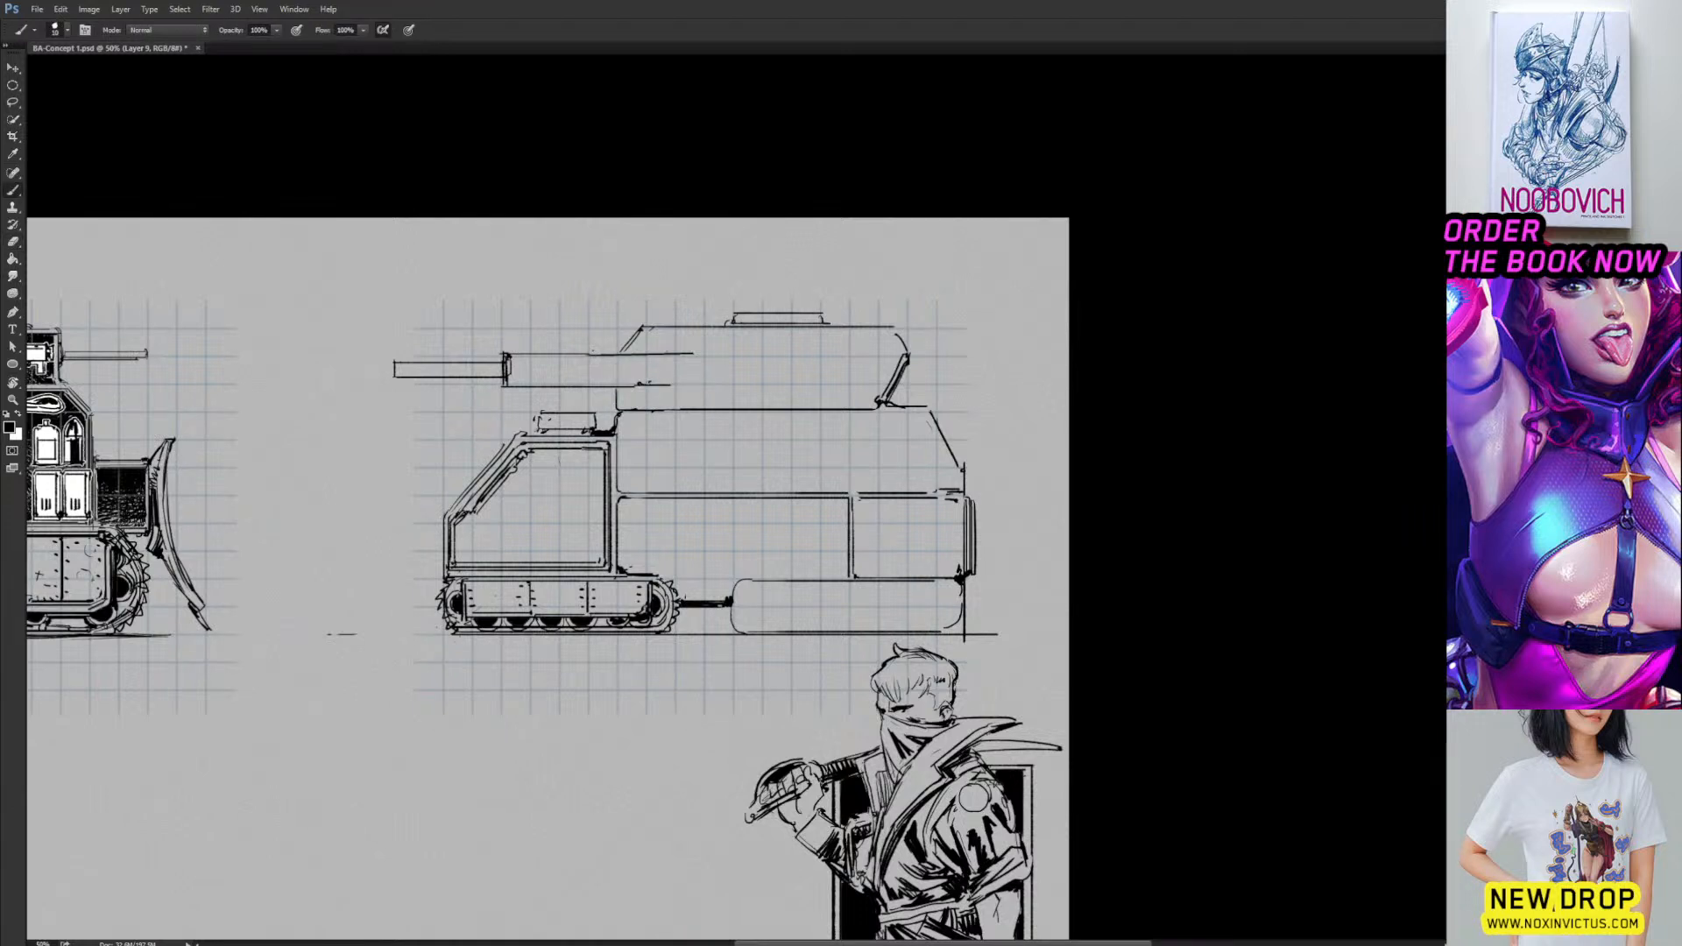
pyautogui.moveTo(632, 355)
pyautogui.mouseDown()
pyautogui.moveTo(680, 356)
pyautogui.moveTo(675, 386)
pyautogui.mouseUp()
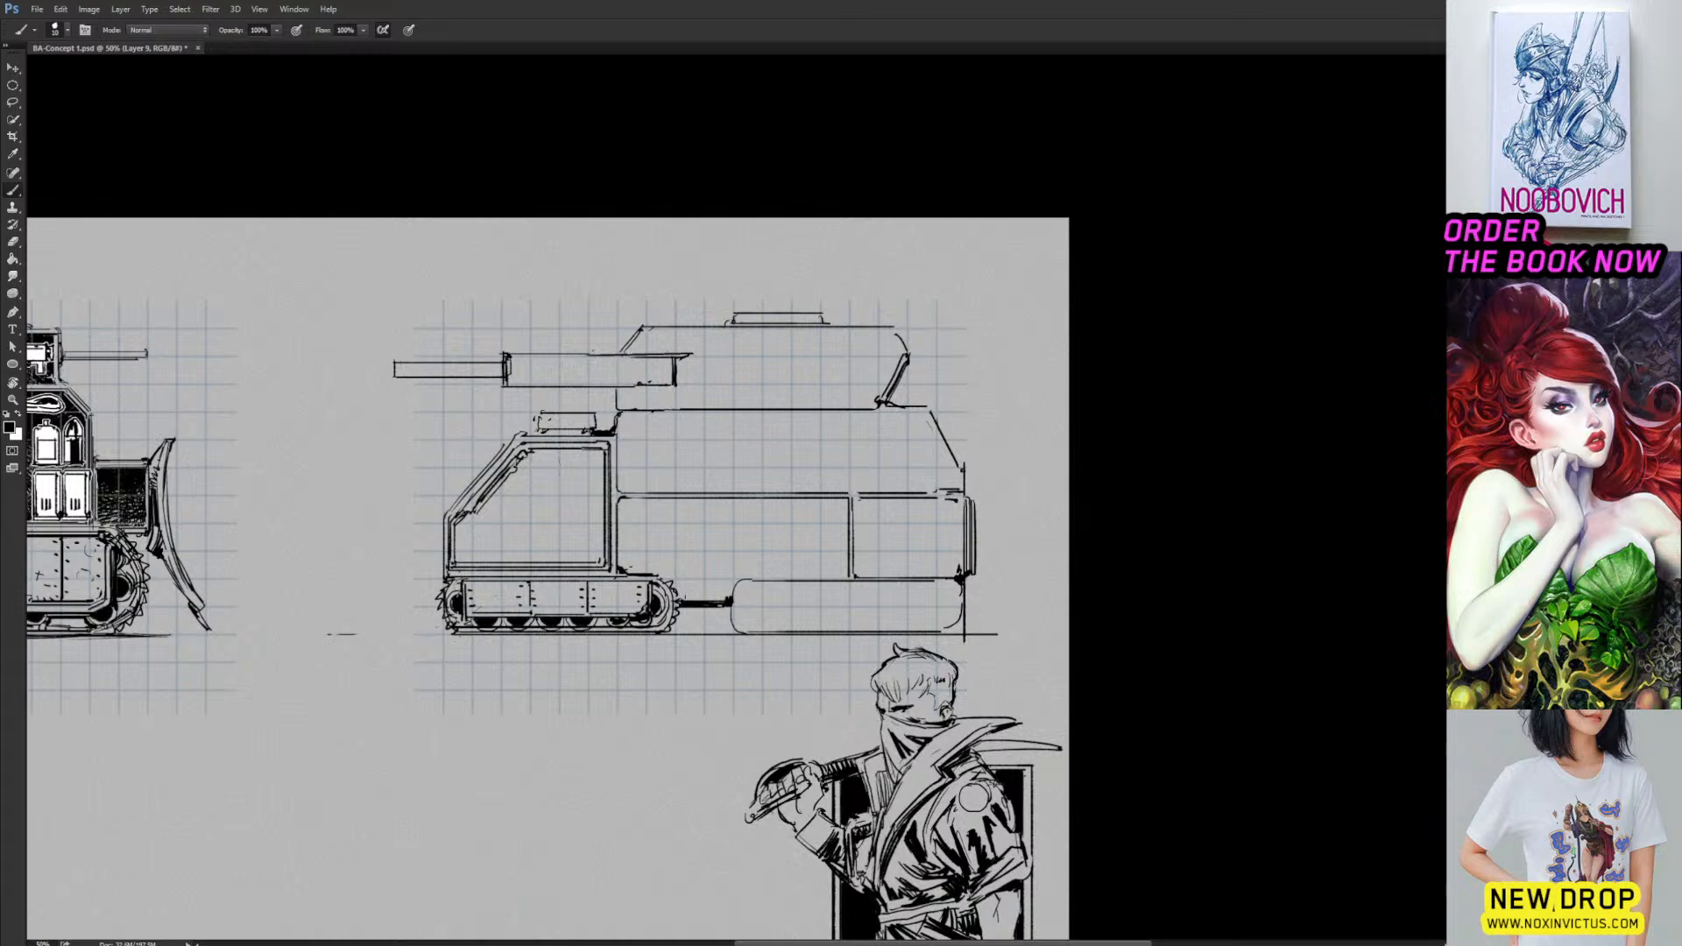
# Trace a second inner contour inside the turret along its roof, rear edge and base.
pyautogui.moveTo(651, 331)
pyautogui.mouseDown()
pyautogui.moveTo(626, 353)
pyautogui.moveTo(712, 331)
pyautogui.moveTo(886, 334)
pyautogui.moveTo(903, 368)
pyautogui.mouseUp()
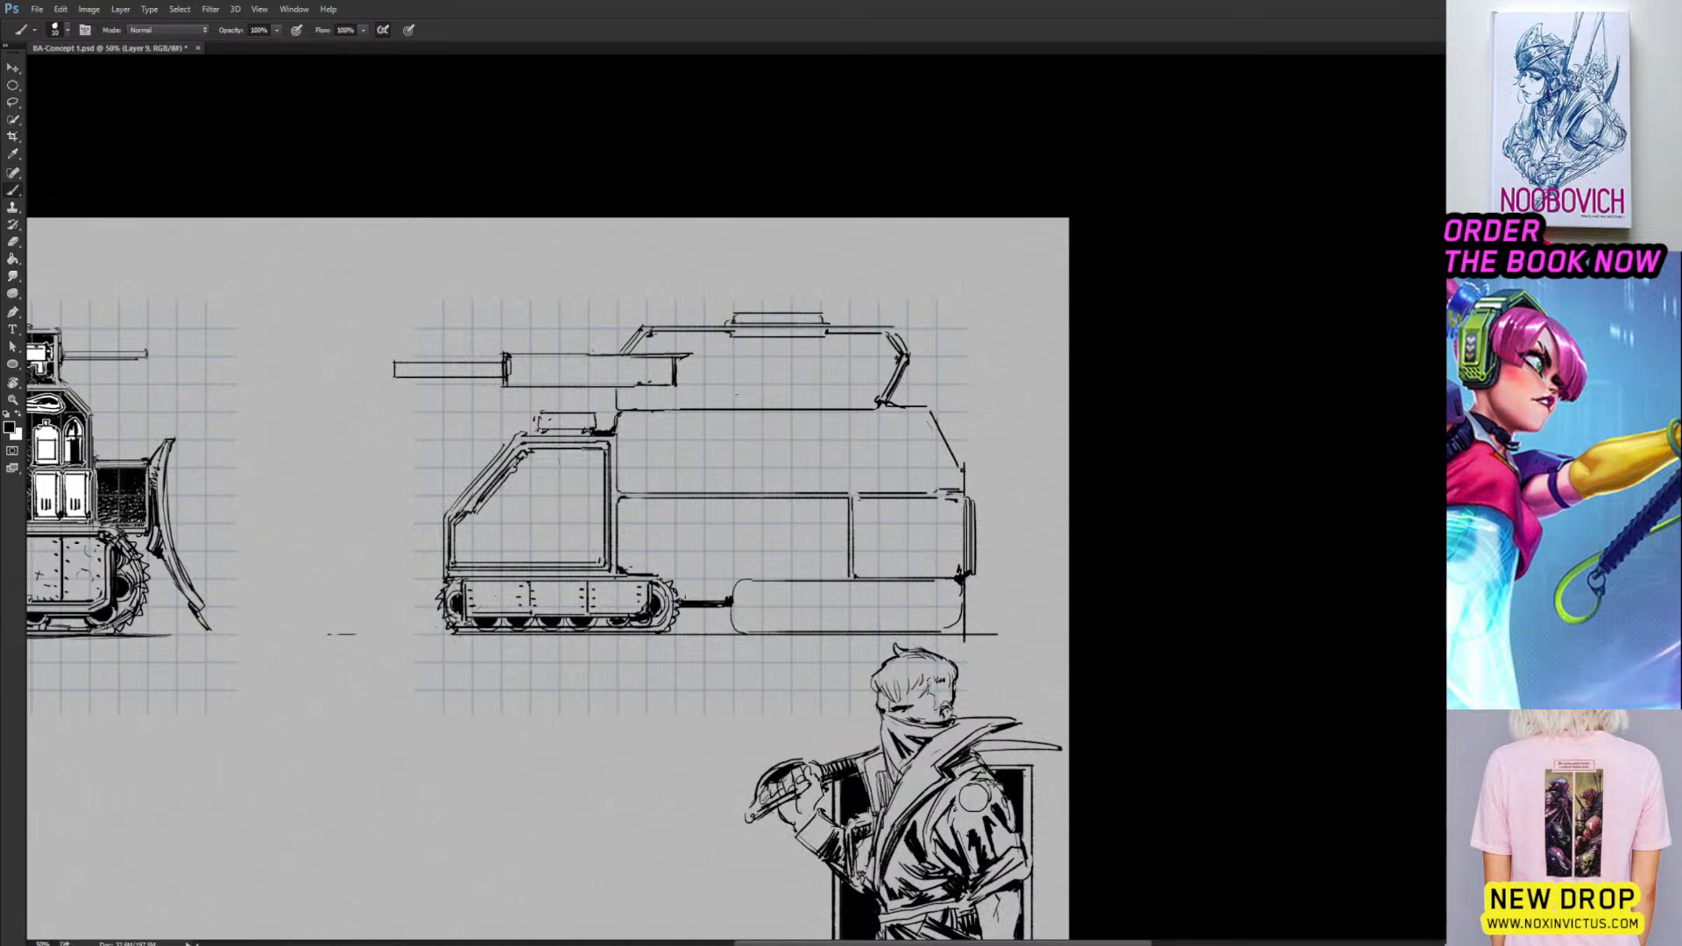
pyautogui.moveTo(624, 389)
pyautogui.mouseDown()
pyautogui.moveTo(623, 405)
pyautogui.moveTo(879, 405)
pyautogui.mouseUp()
pyautogui.moveTo(648, 496)
pyautogui.mouseDown()
pyautogui.moveTo(833, 429)
pyautogui.moveTo(942, 476)
pyautogui.mouseUp()
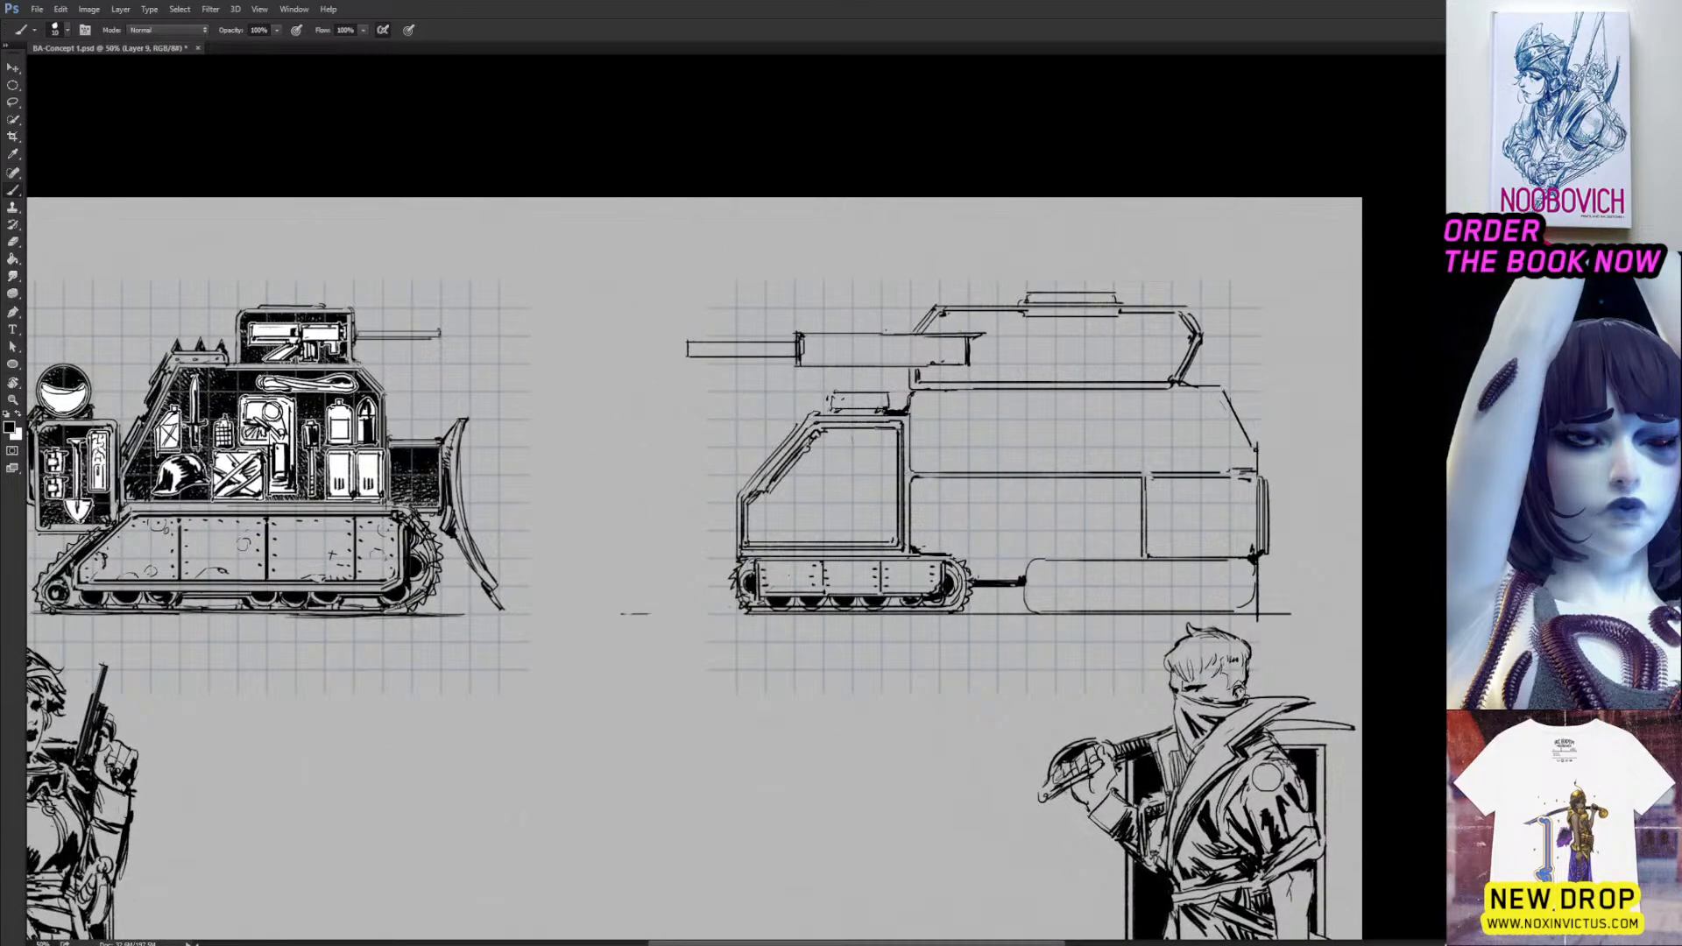
pyautogui.moveTo(769, 451); pyautogui.dragTo(644, 399)
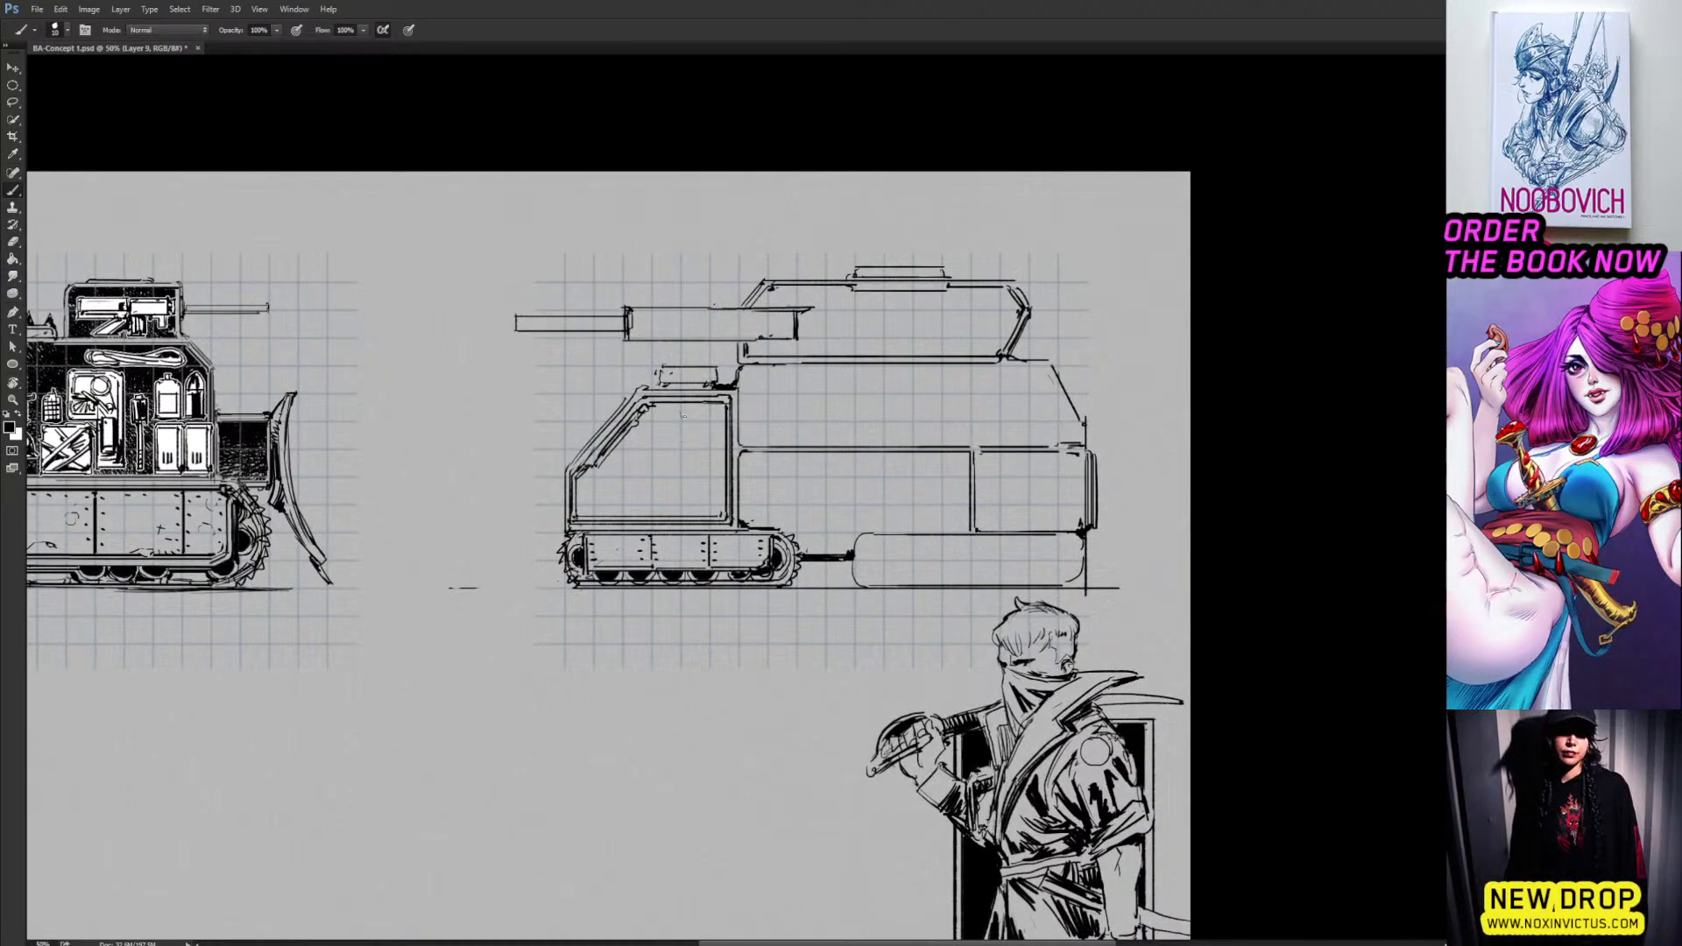
# Draw an inner line parallel to the hull's sloped upper rear edge.
pyautogui.moveTo(683, 416)
pyautogui.mouseDown()
pyautogui.moveTo(635, 444)
pyautogui.moveTo(678, 438)
pyautogui.mouseUp()
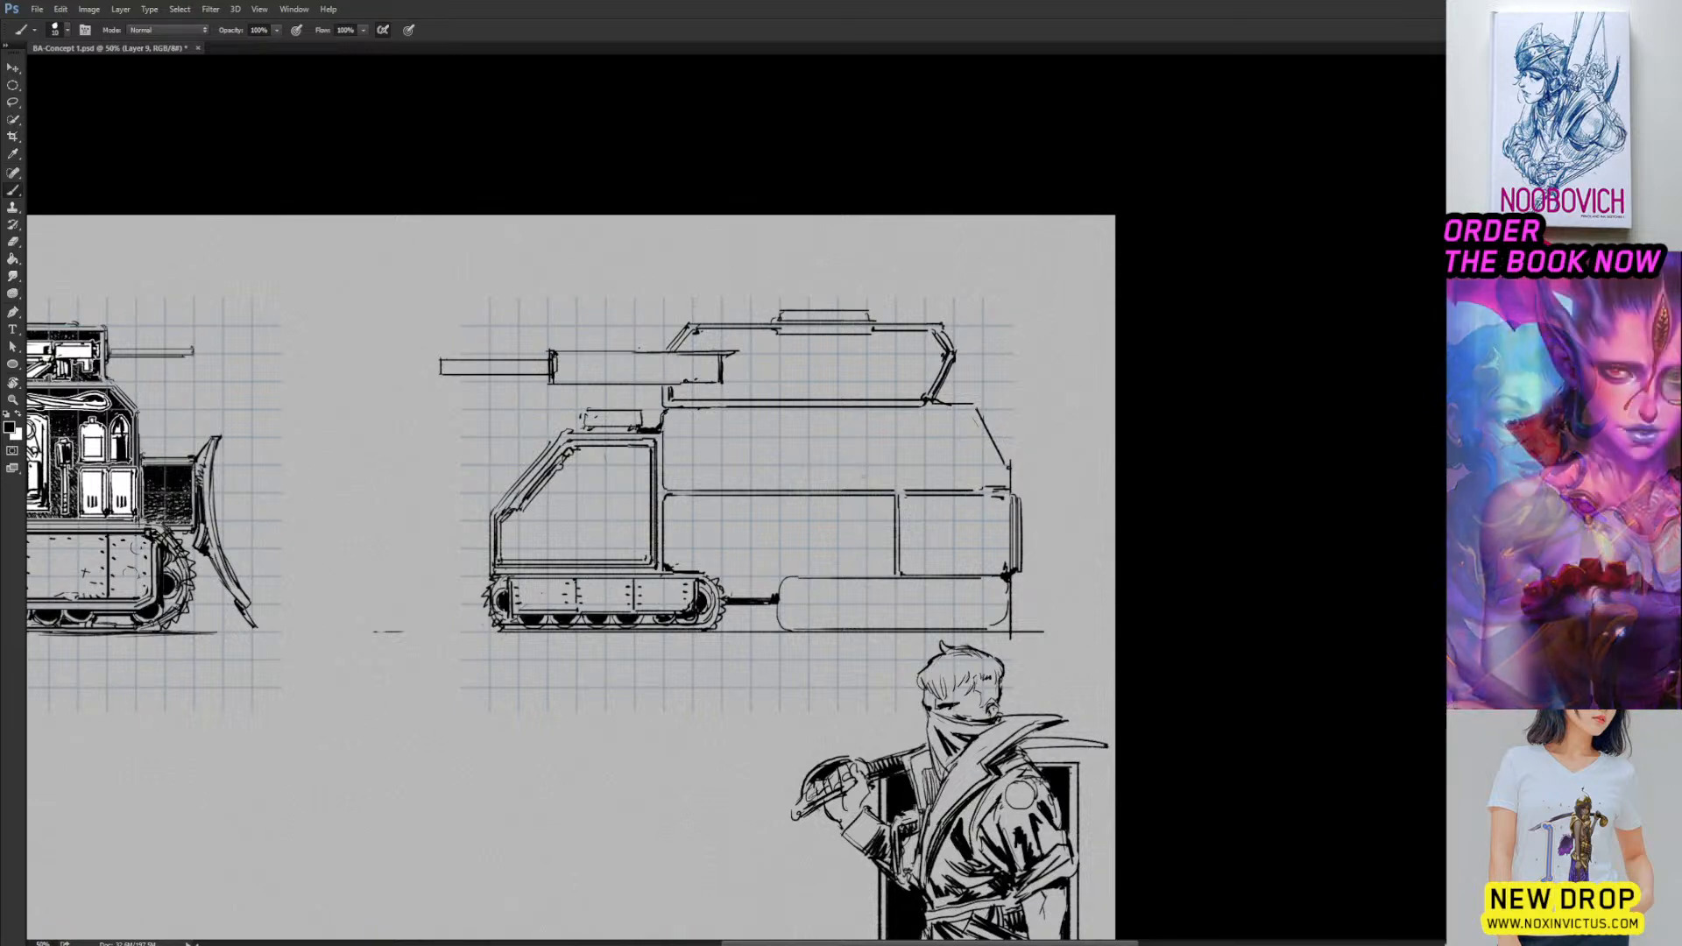
pyautogui.moveTo(865, 442)
pyautogui.mouseDown()
pyautogui.moveTo(866, 488)
pyautogui.moveTo(866, 455)
pyautogui.mouseUp()
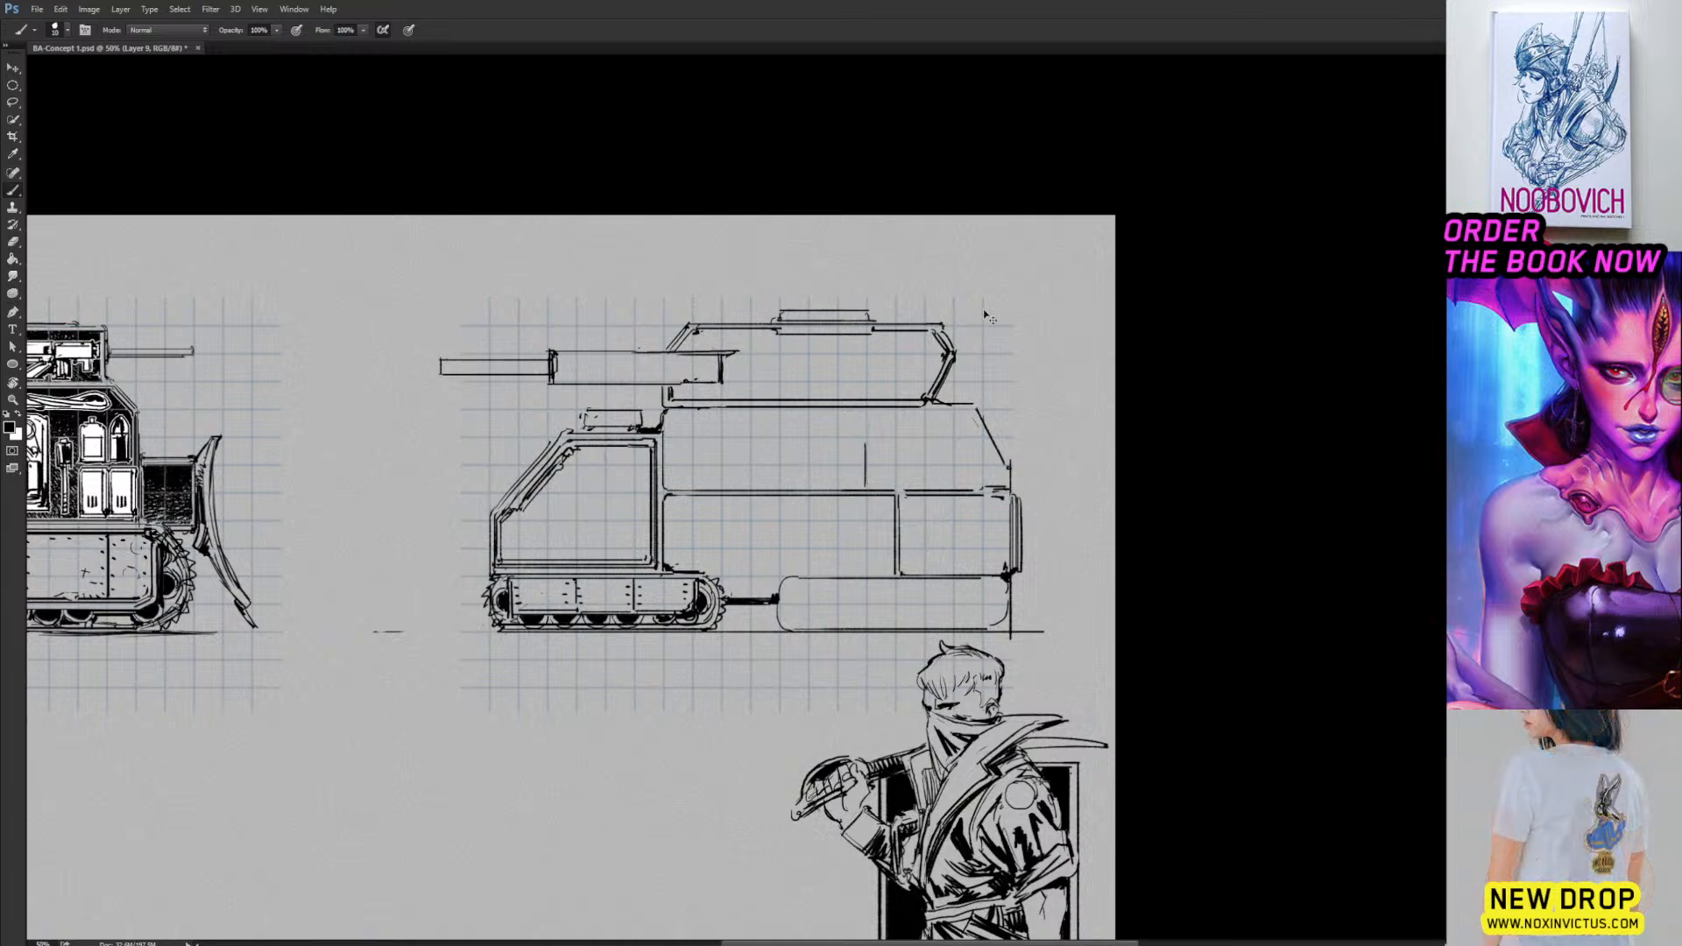
pyautogui.hotkey('ctrl', 'z')
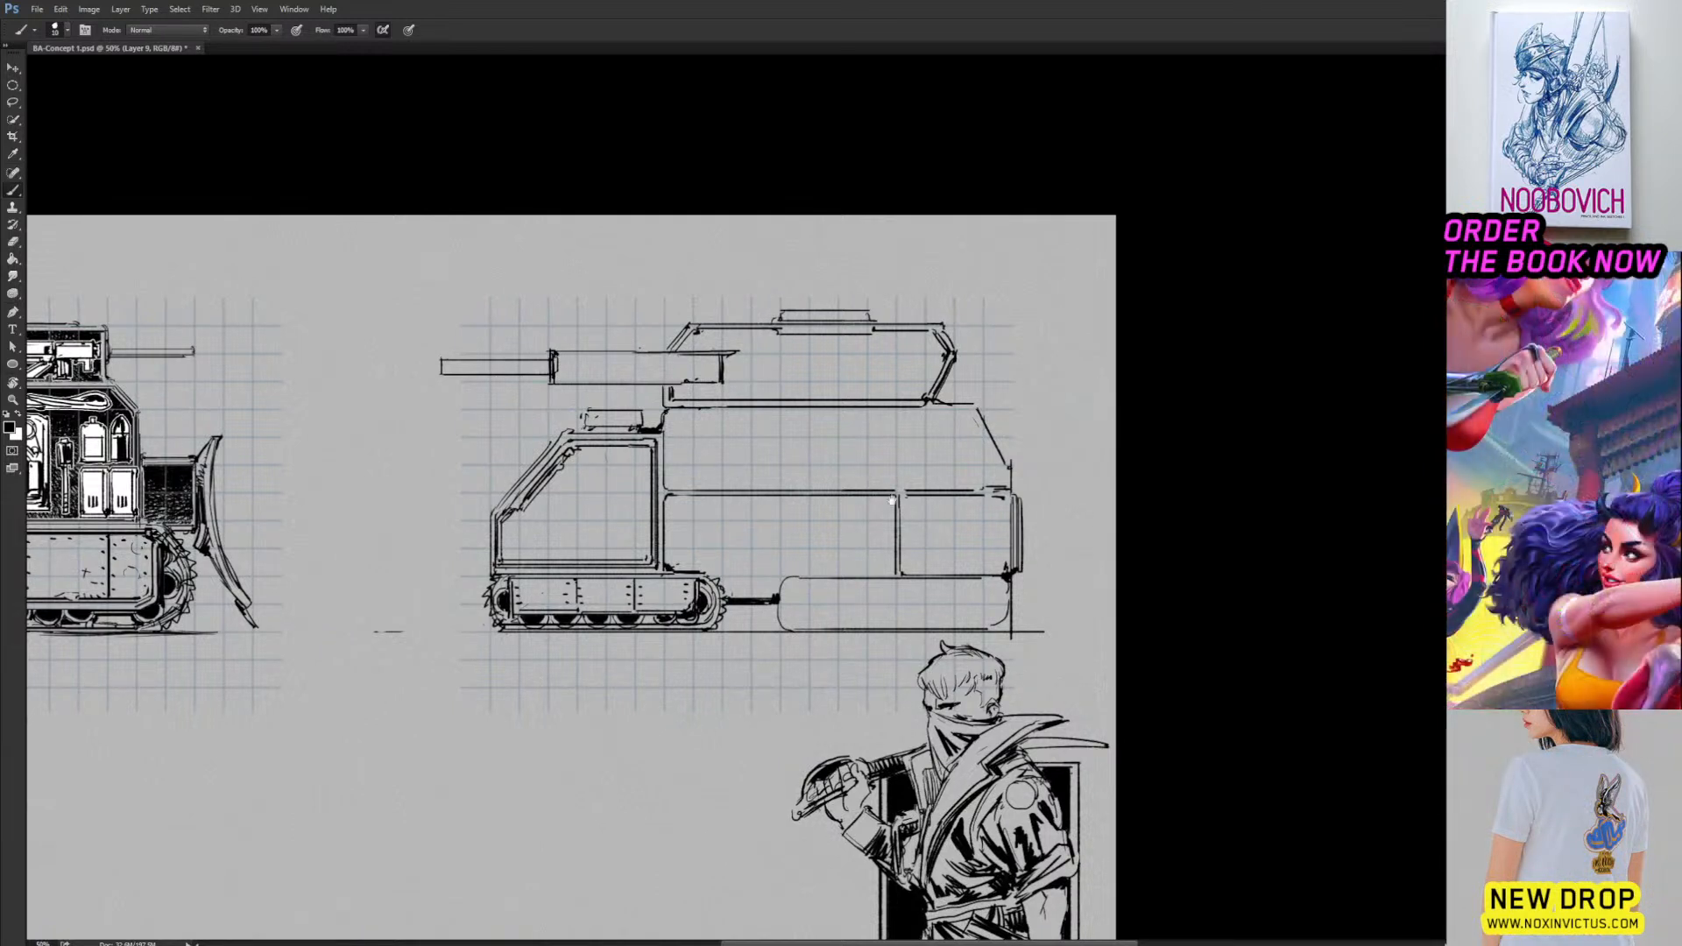
pyautogui.moveTo(888, 499); pyautogui.dragTo(785, 487)
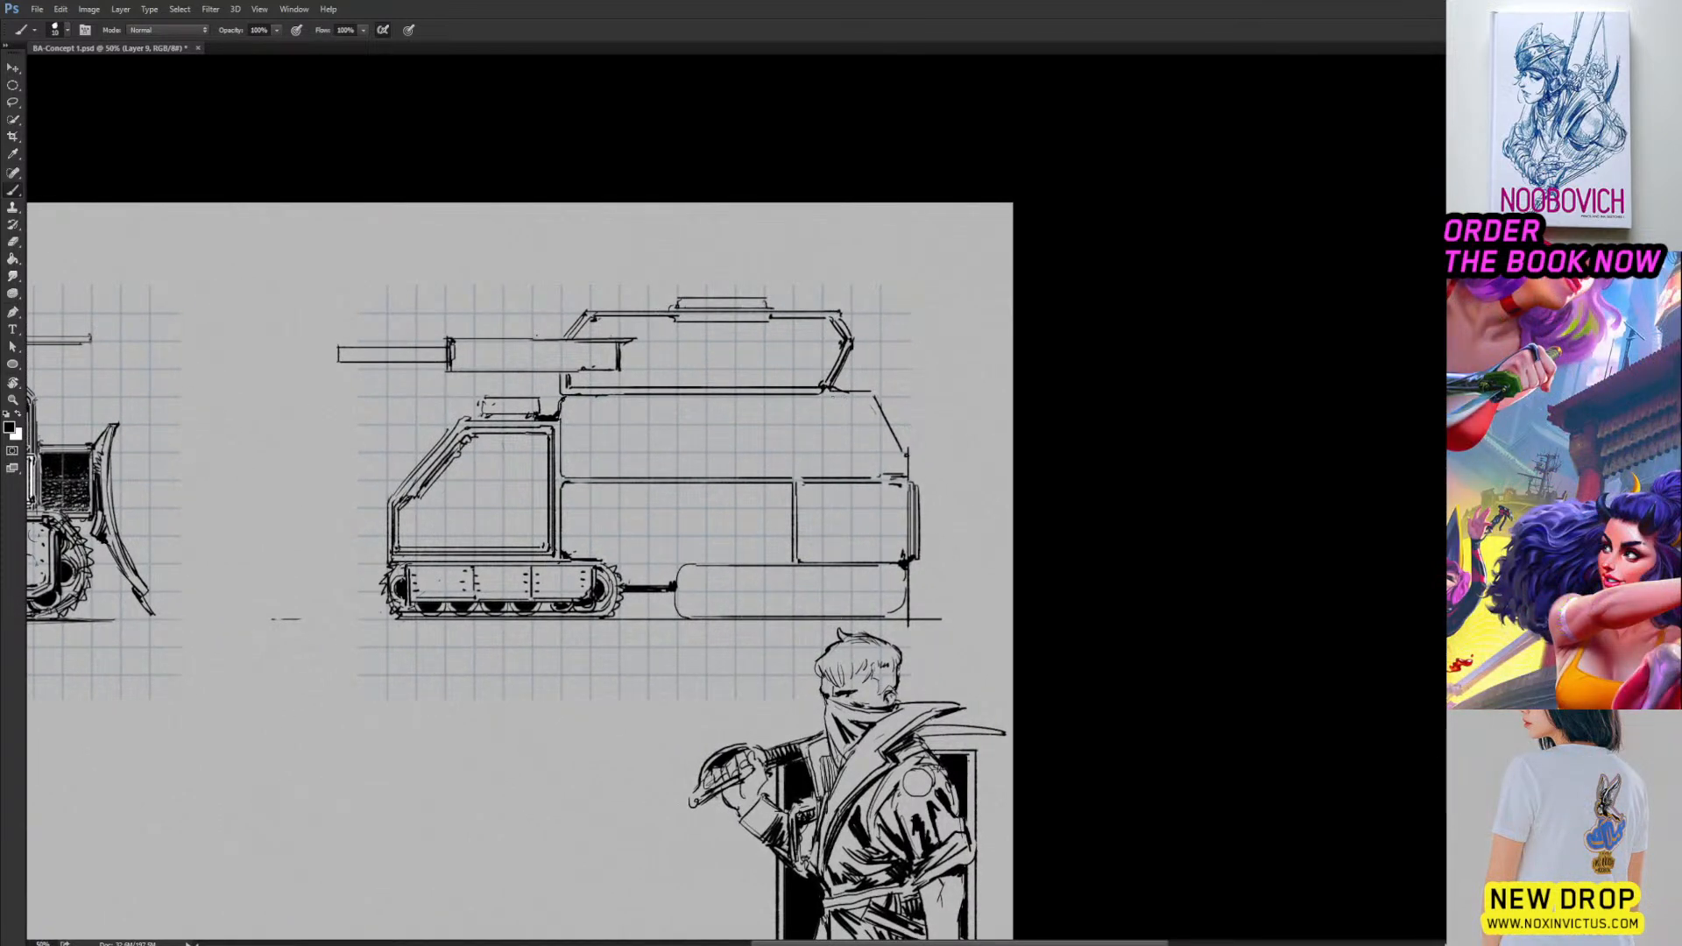
pyautogui.moveTo(839, 396)
pyautogui.mouseDown()
pyautogui.moveTo(862, 396)
pyautogui.moveTo(900, 464)
pyautogui.mouseUp()
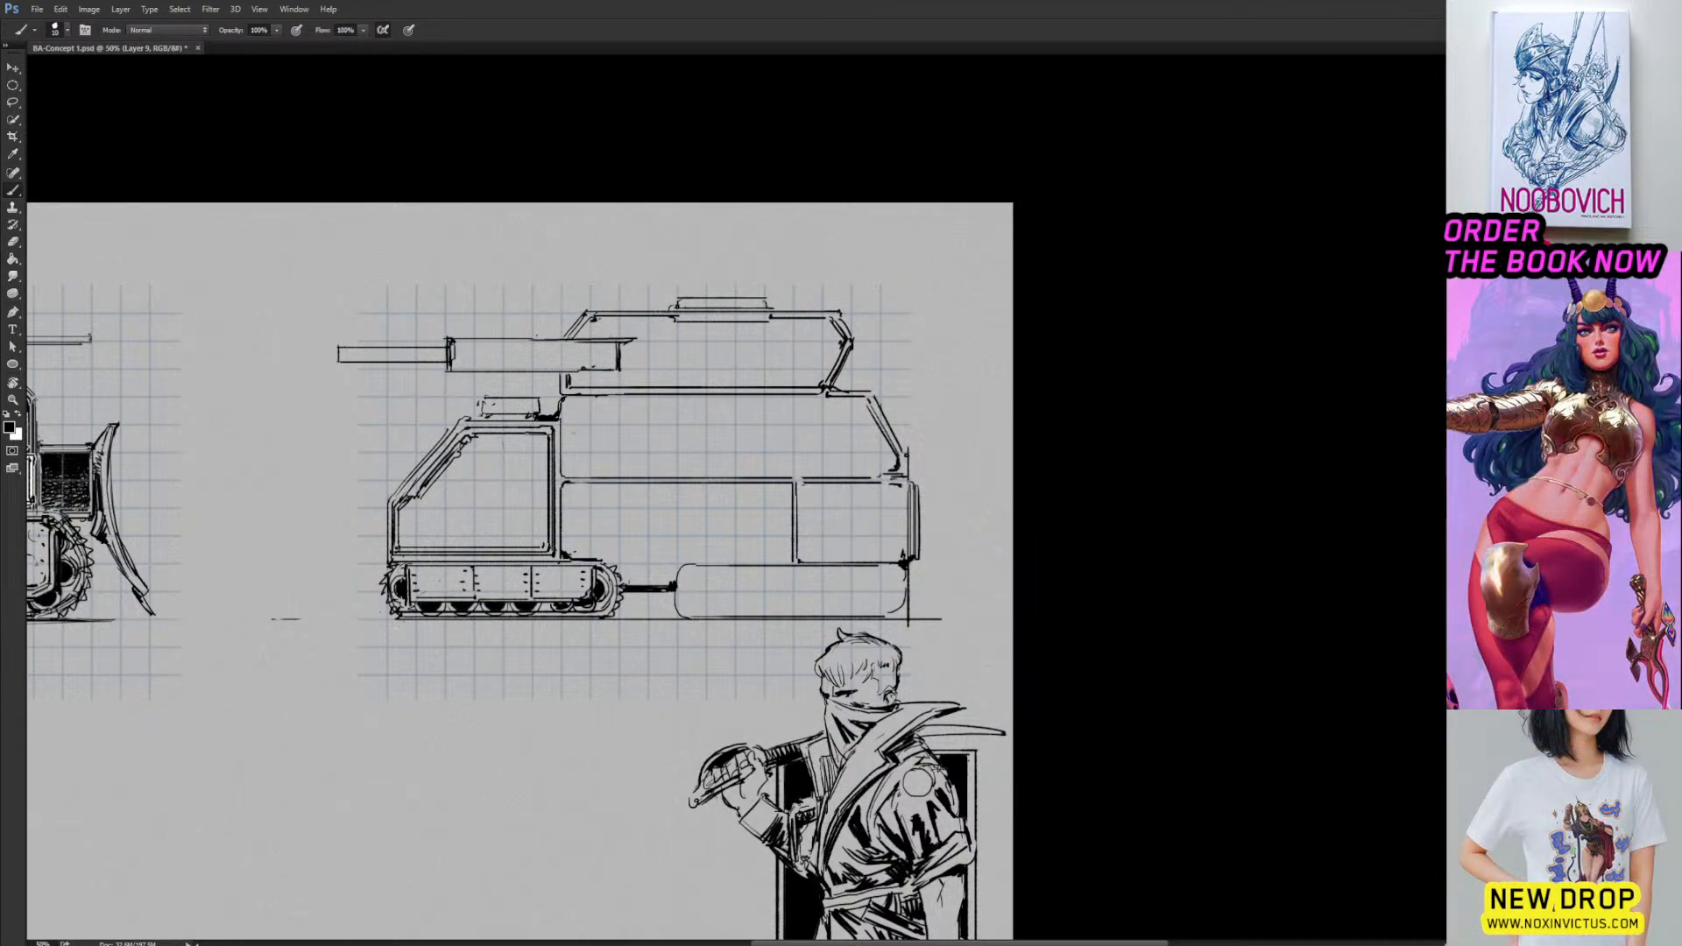
# Erase the rounded front part of the rear track outline beneath the hull.
pyautogui.moveTo(594, 512); pyautogui.dragTo(592, 464)
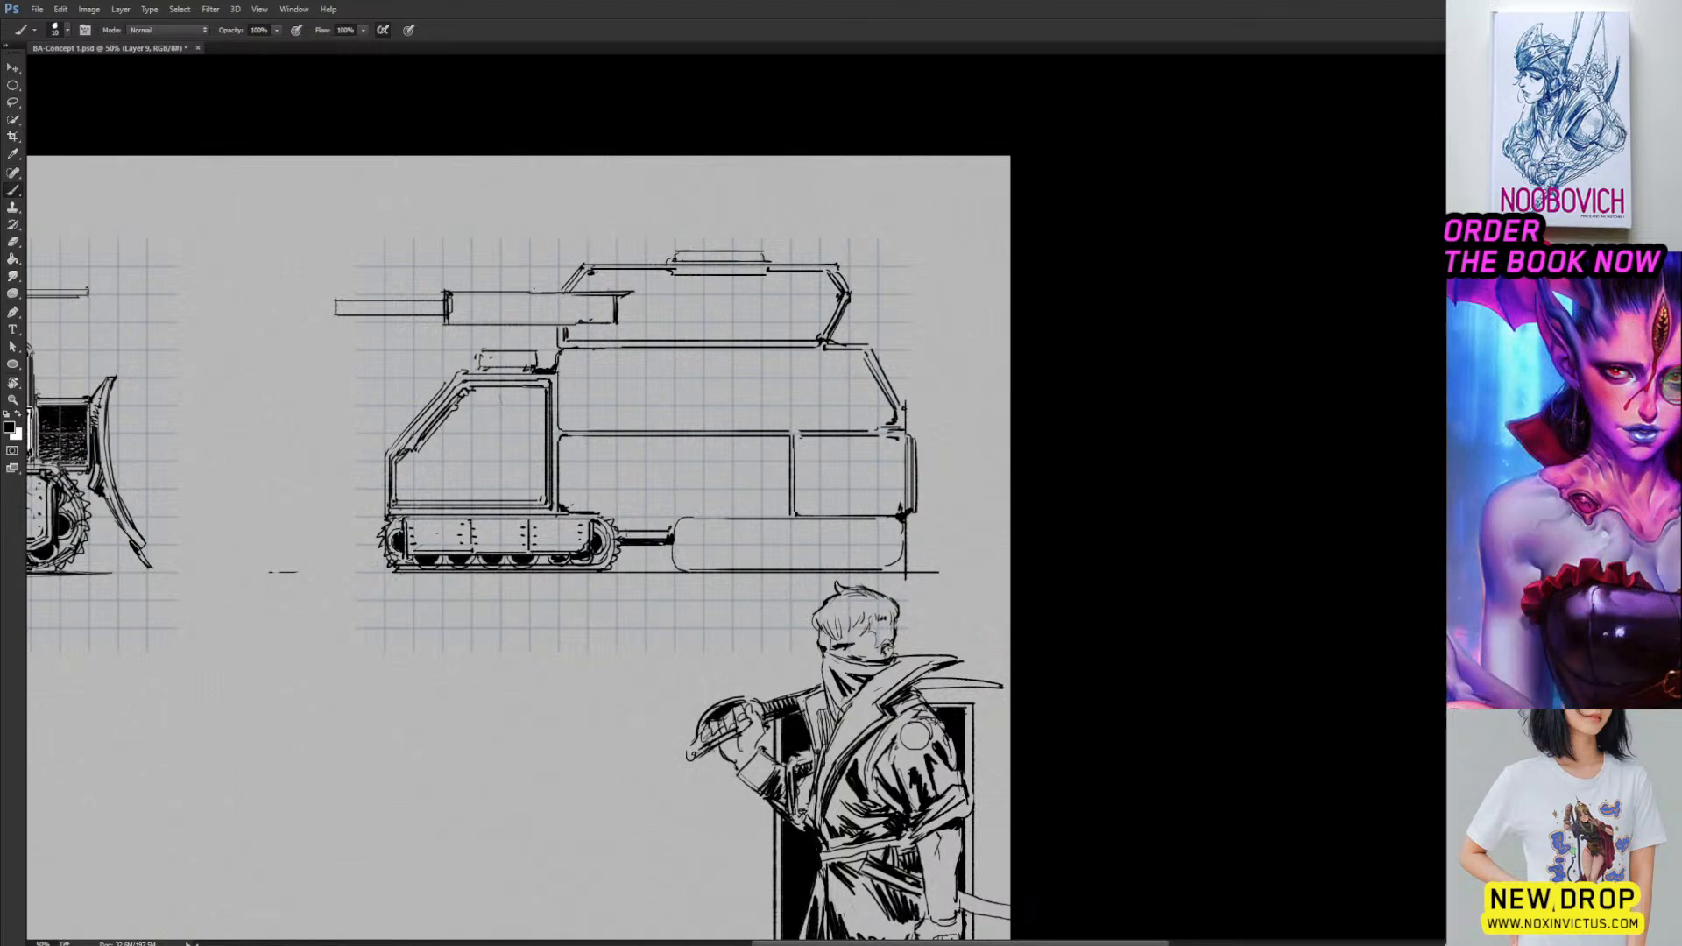
pyautogui.moveTo(736, 486)
pyautogui.mouseDown()
pyautogui.moveTo(743, 518)
pyautogui.moveTo(718, 512)
pyautogui.moveTo(652, 578)
pyautogui.mouseUp()
pyautogui.press('e')
pyautogui.press('b')
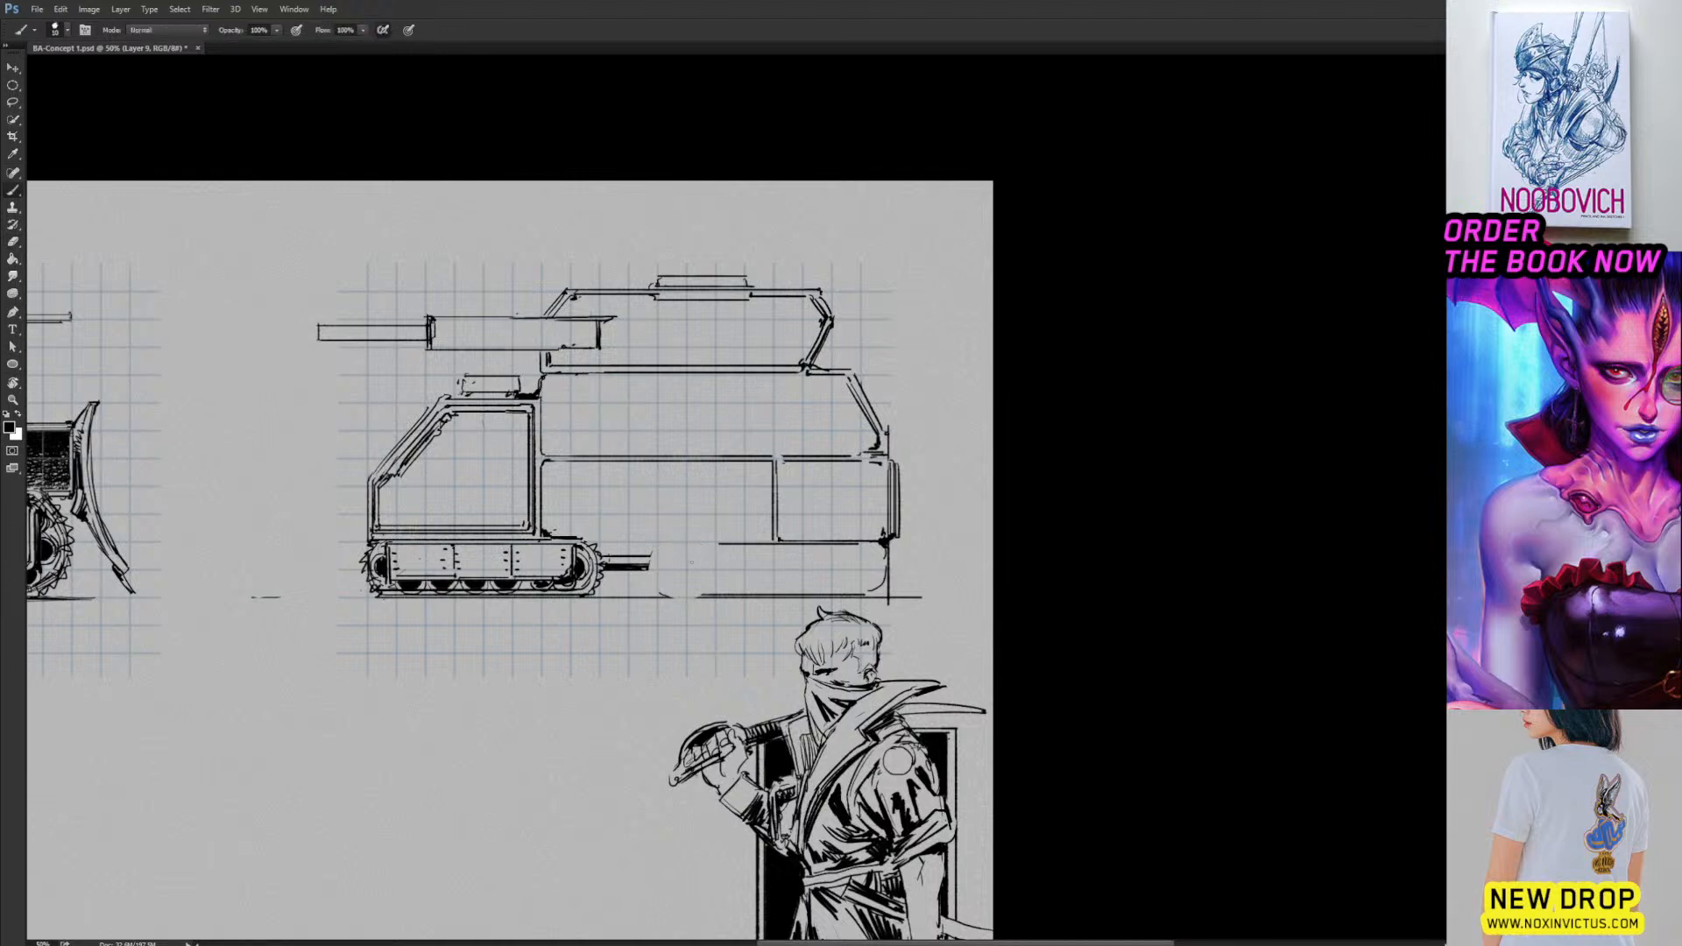
# Outline a circular wheel on a new layer behind the front track, resting on the ground line.
pyautogui.press('m')
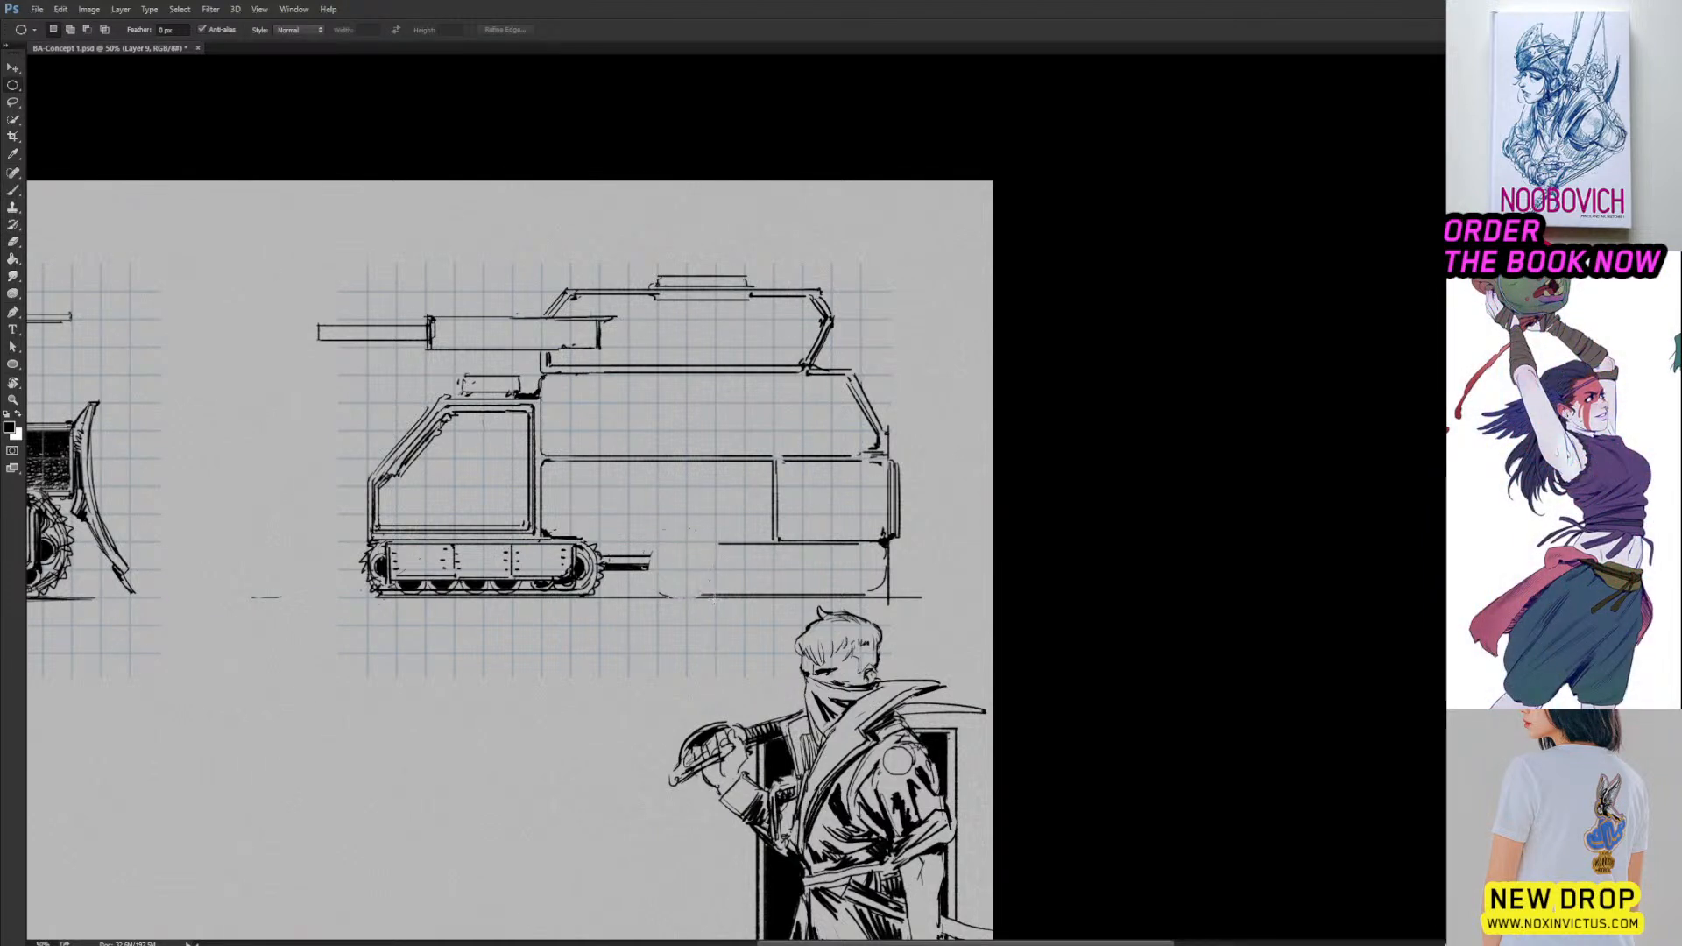
pyautogui.moveTo(723, 599); pyautogui.dragTo(648, 520)
pyautogui.hotkey('ctrl', 'shift', 'alt', 'n')
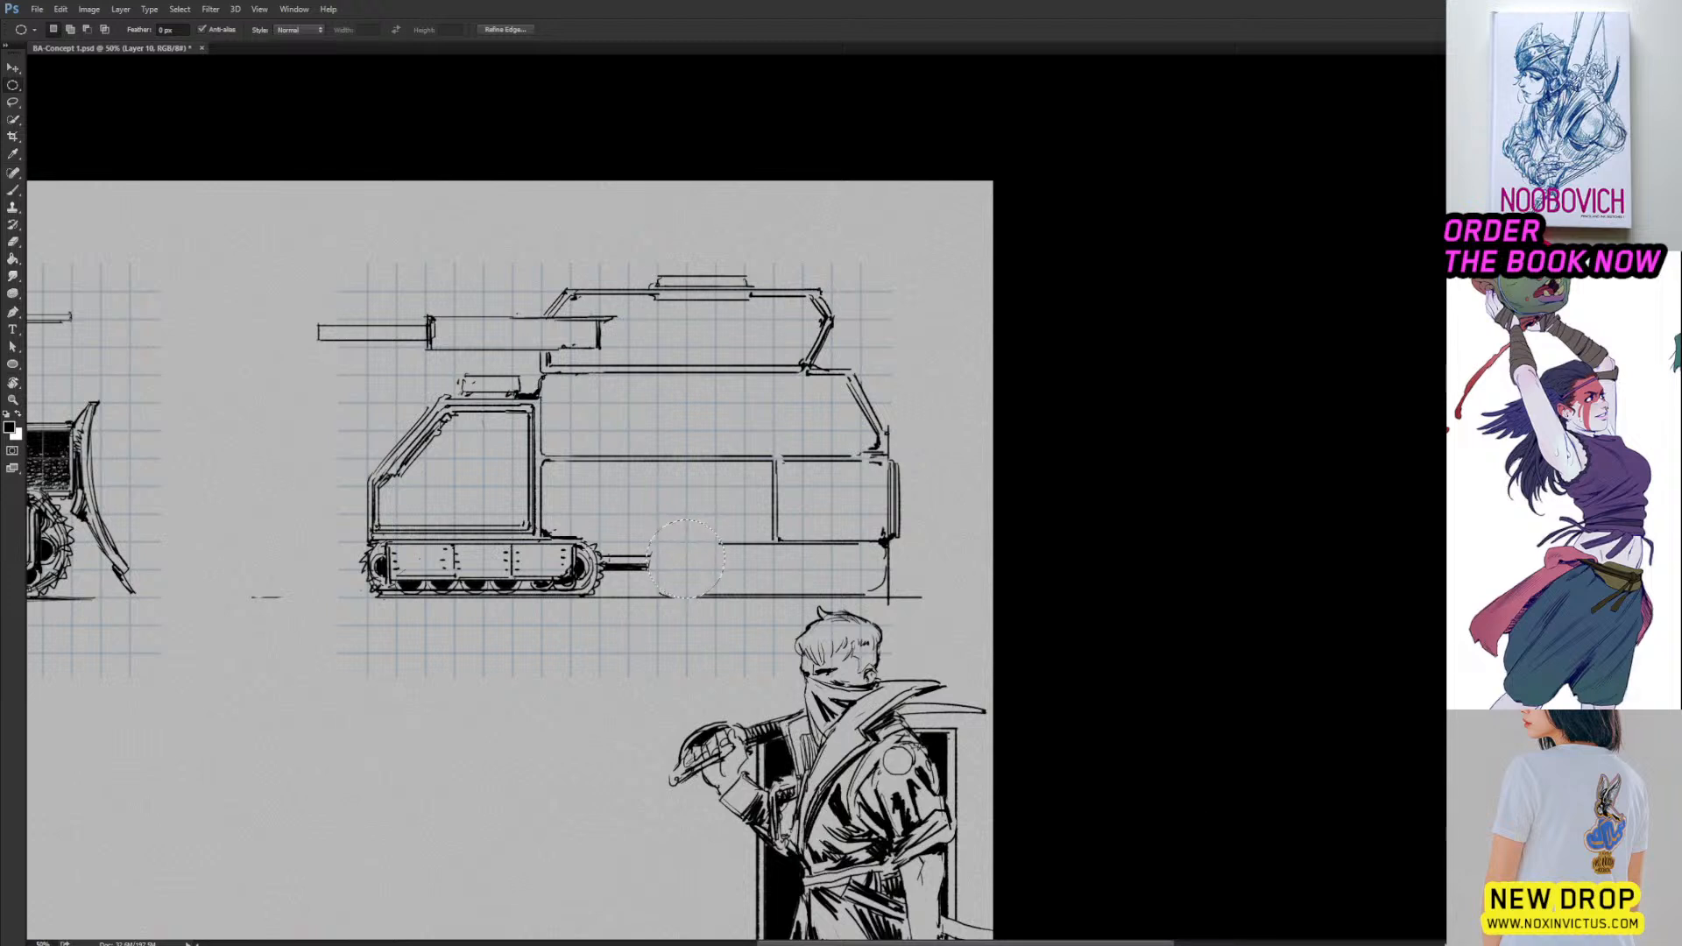
pyautogui.press('i')
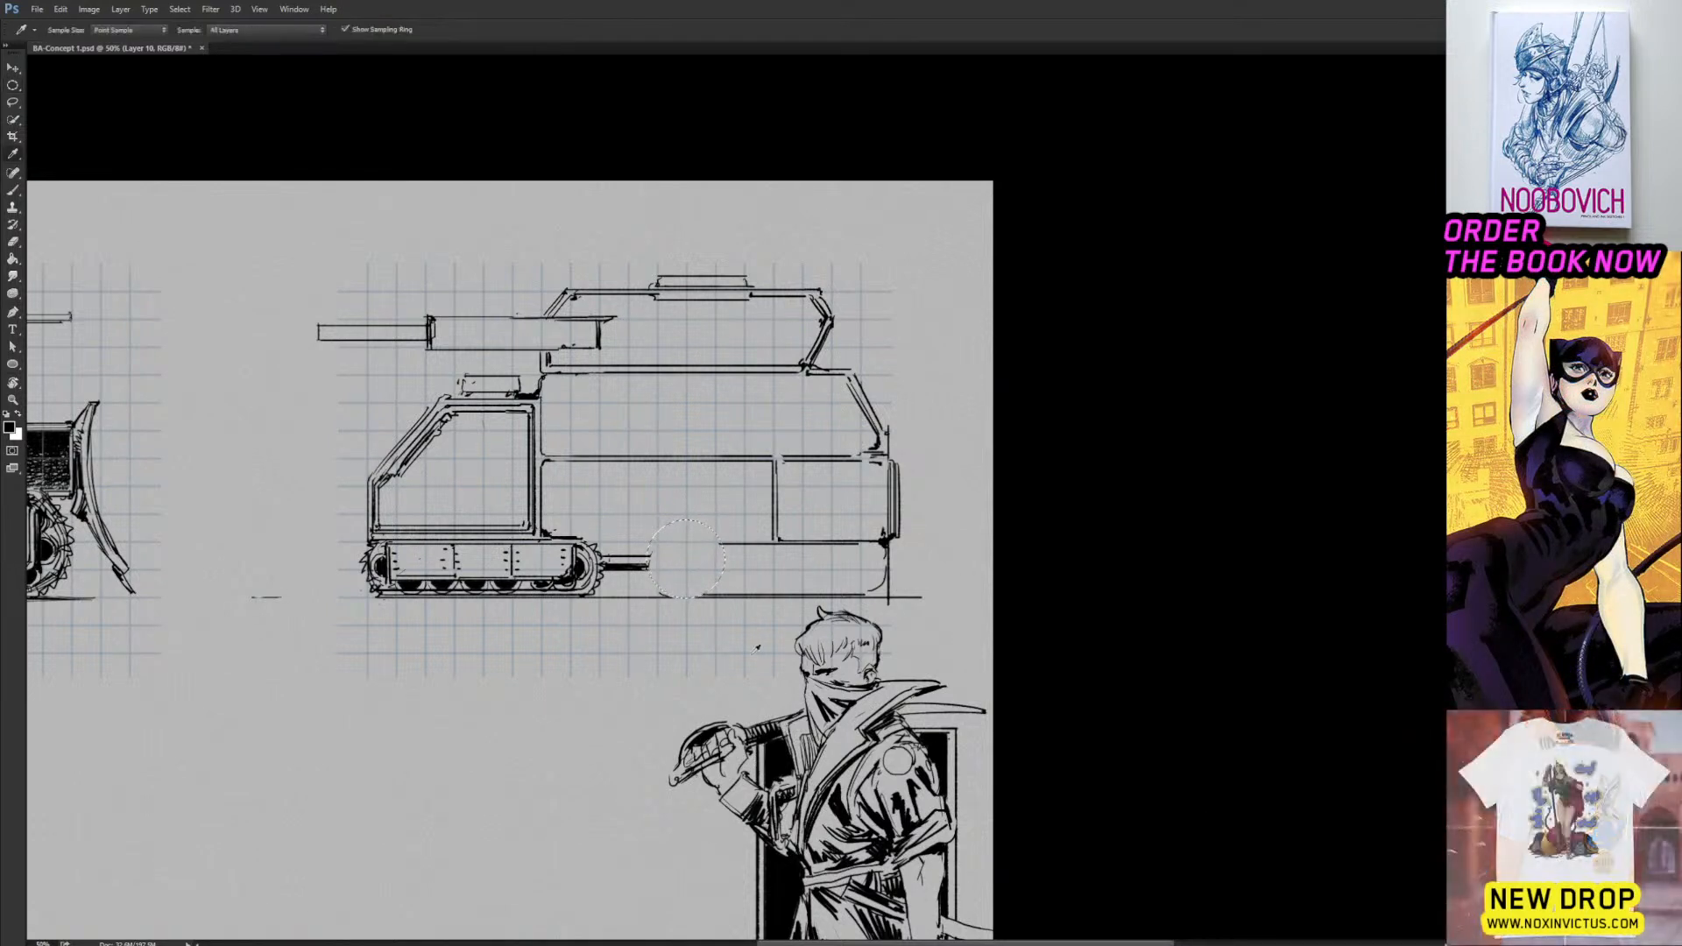
pyautogui.press('Return')
# Add two concentric inner circles to the wheel from scaled-down copies, the first at about 80%, and merge the circle layers.
pyautogui.hotkey('ctrl', 'j')
pyautogui.hotkey('ctrl', 't')
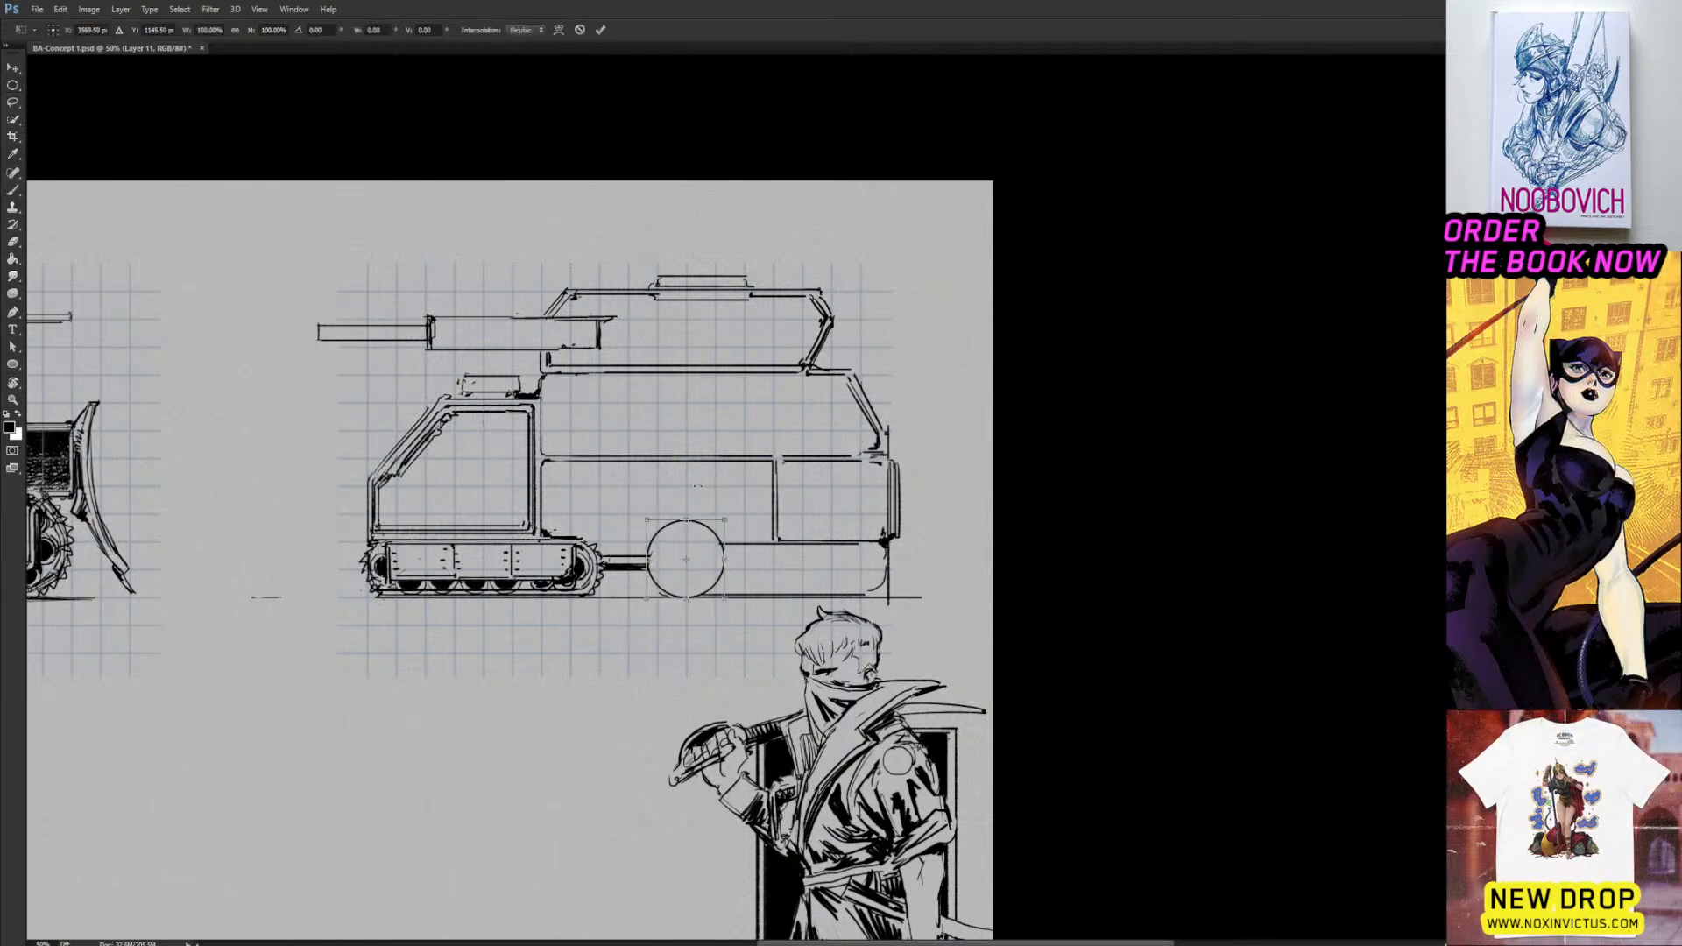
pyautogui.press('Return')
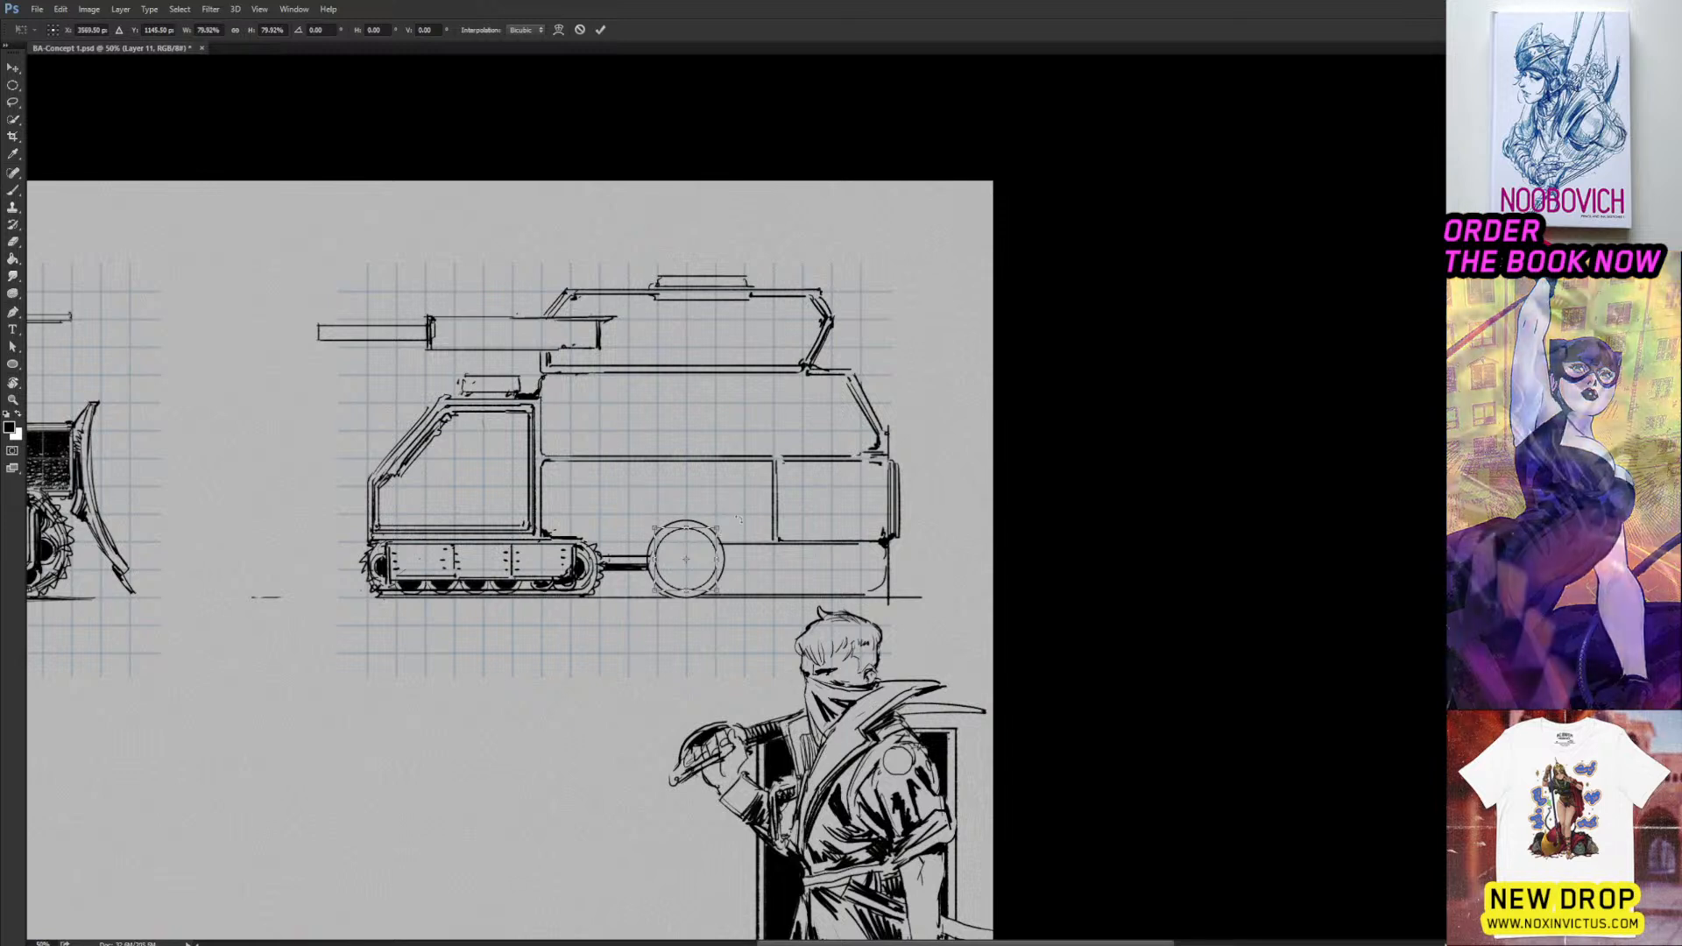
pyautogui.hotkey('ctrl', 'j')
pyautogui.hotkey('ctrl', 't')
pyautogui.moveTo(723, 560); pyautogui.dragTo(699, 553)
pyautogui.press('Return')
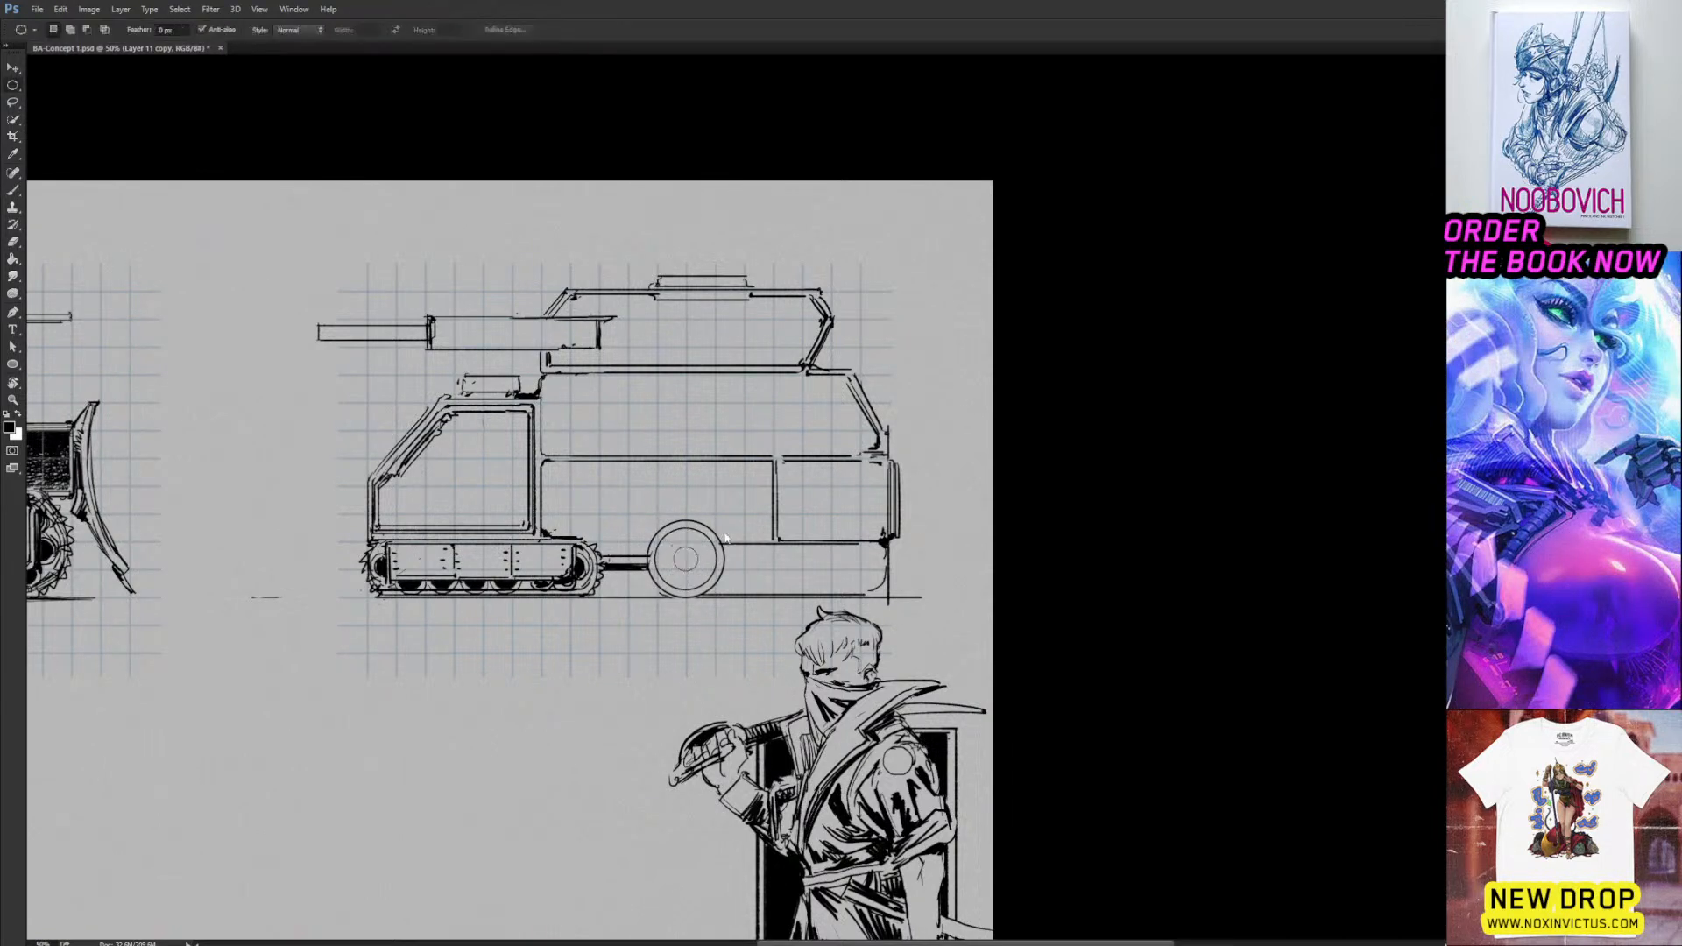
pyautogui.hotkey('ctrl', 'e')
pyautogui.hotkey('ctrl', 'e')
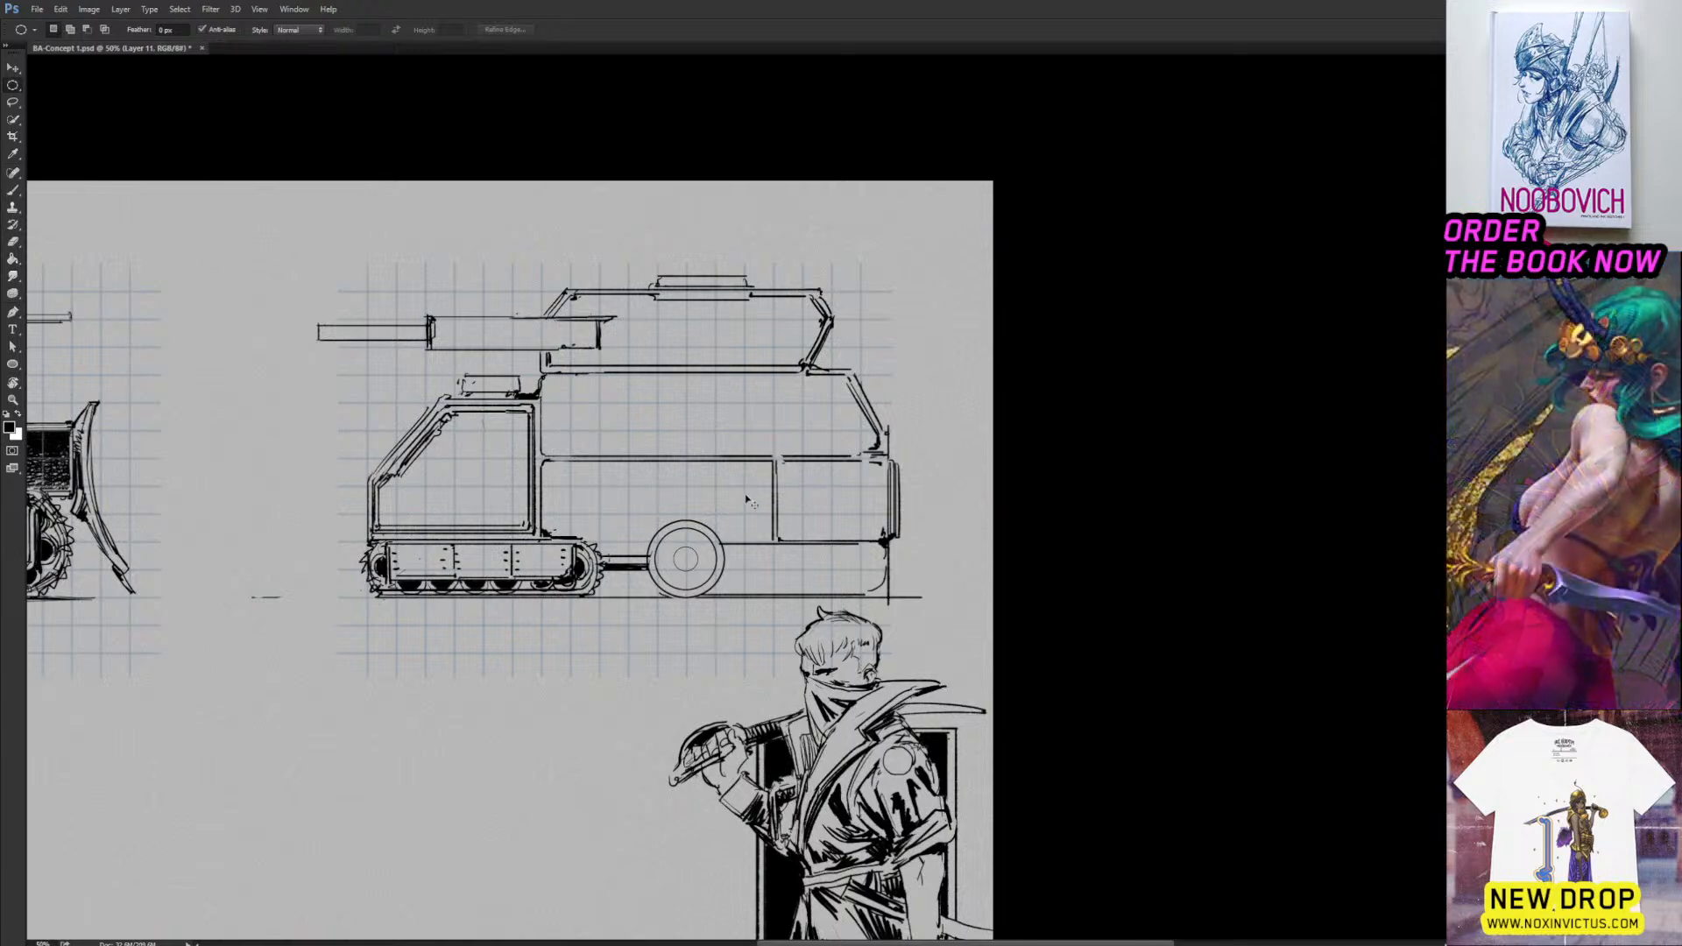
# Paint black shading between the wheel's hub and inner rim, leaving irregular light gaps as spokes.
pyautogui.press('b')
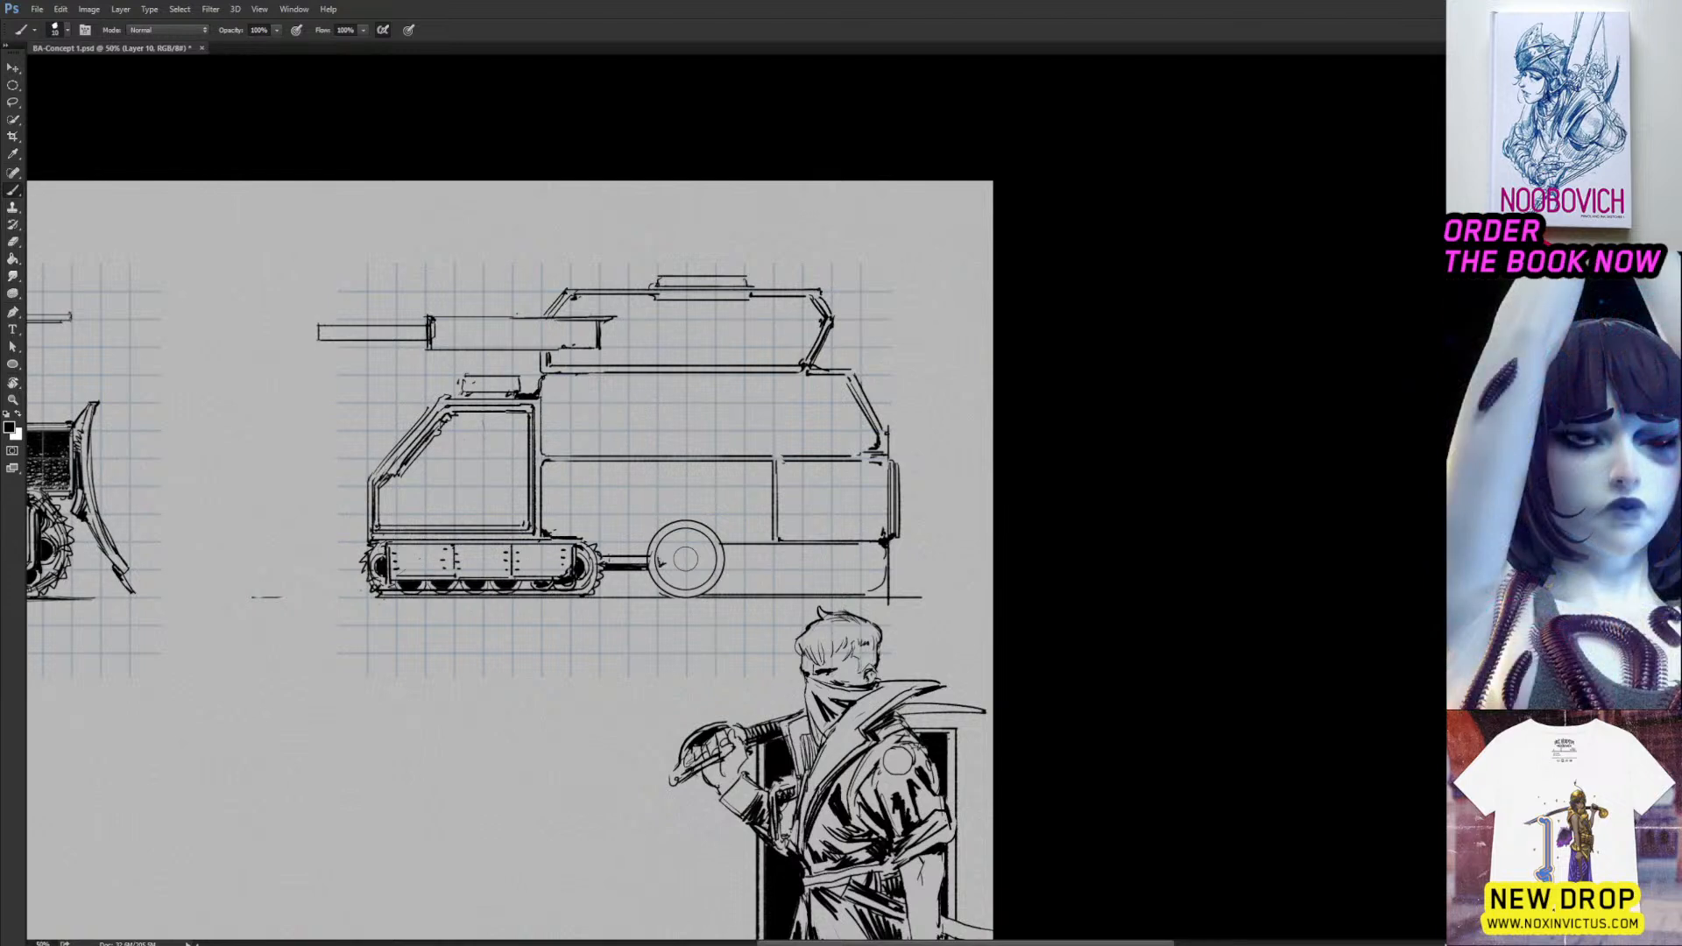
pyautogui.moveTo(662, 563)
pyautogui.mouseDown()
pyautogui.moveTo(686, 531)
pyautogui.moveTo(709, 571)
pyautogui.mouseUp()
pyautogui.hotkey('ctrl', 'z')
pyautogui.press('w')
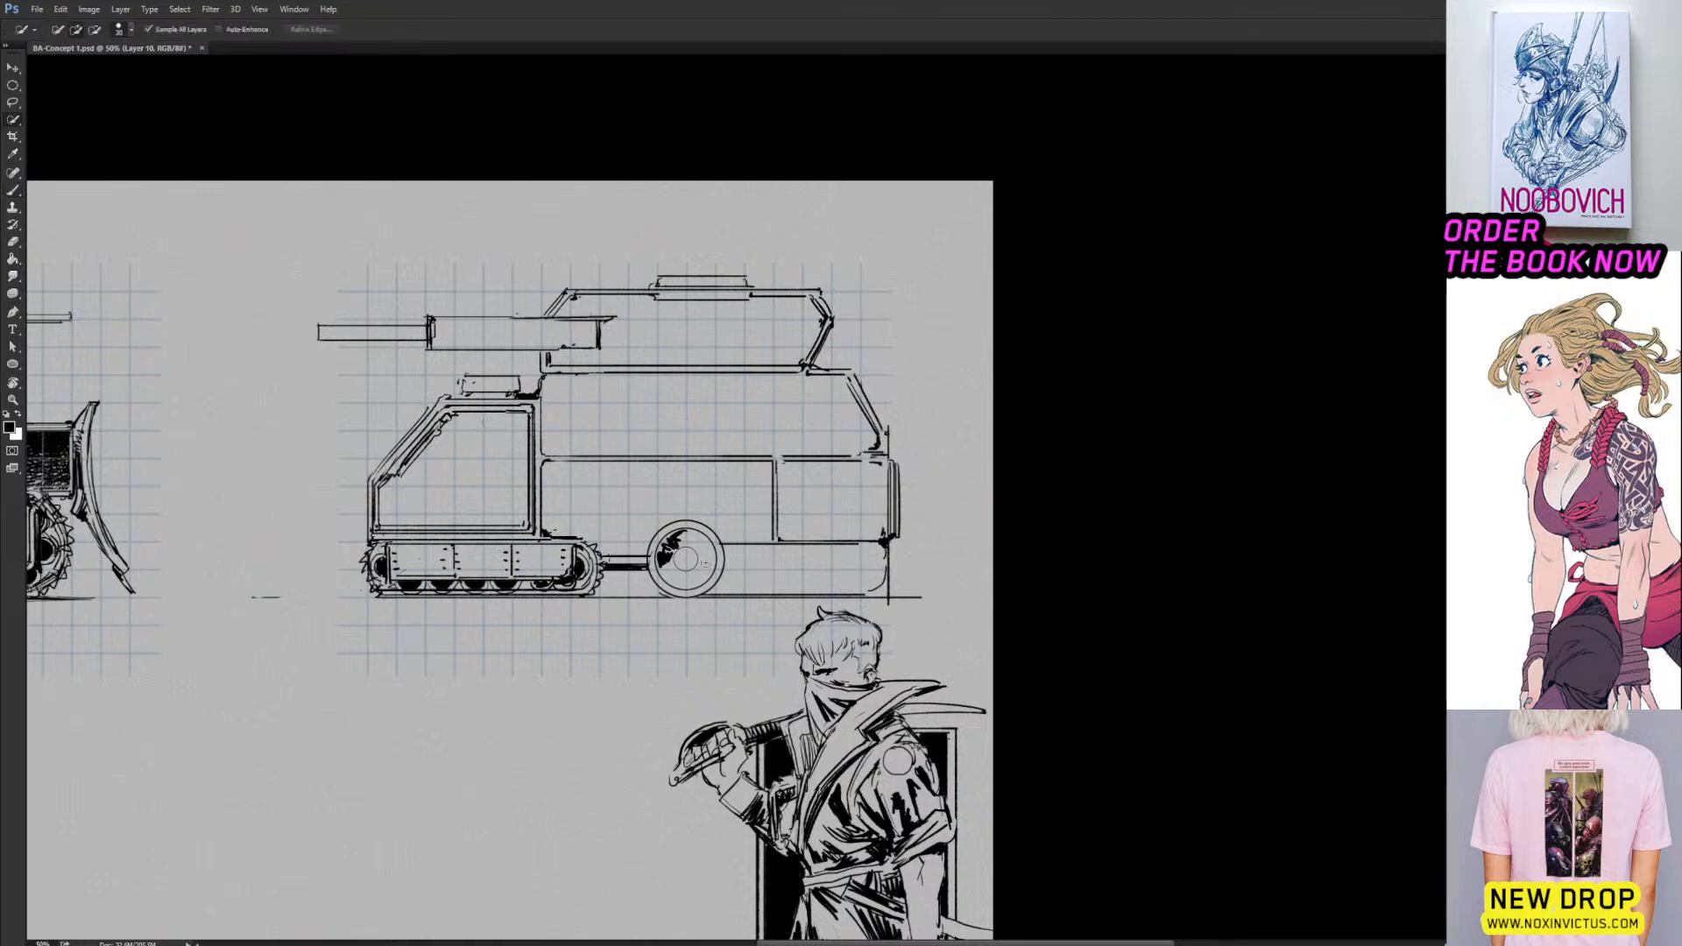
pyautogui.click(703, 558)
pyautogui.press('b')
pyautogui.moveTo(698, 550); pyautogui.dragTo(691, 587)
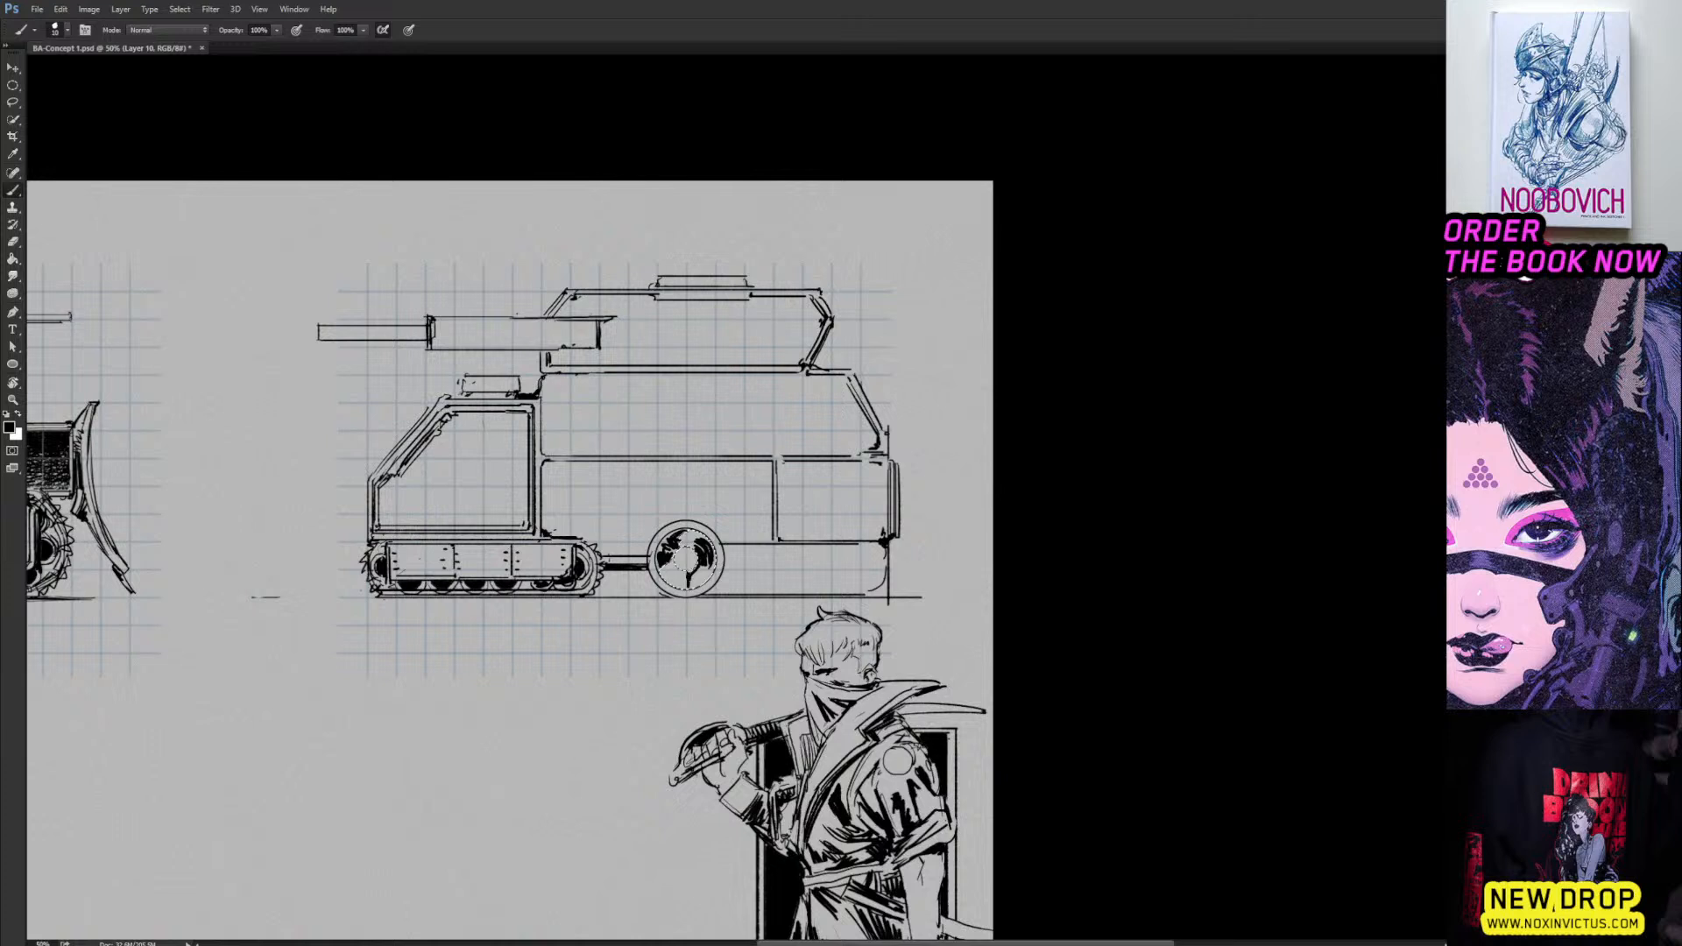
pyautogui.moveTo(697, 571)
pyautogui.mouseDown()
pyautogui.moveTo(708, 580)
pyautogui.moveTo(682, 588)
pyautogui.mouseUp()
pyautogui.moveTo(682, 573); pyautogui.dragTo(669, 583)
pyautogui.moveTo(675, 568)
pyautogui.mouseDown()
pyautogui.moveTo(664, 580)
pyautogui.moveTo(682, 547)
pyautogui.mouseUp()
pyautogui.moveTo(705, 552)
pyautogui.mouseDown()
pyautogui.moveTo(715, 582)
pyautogui.moveTo(691, 572)
pyautogui.mouseUp()
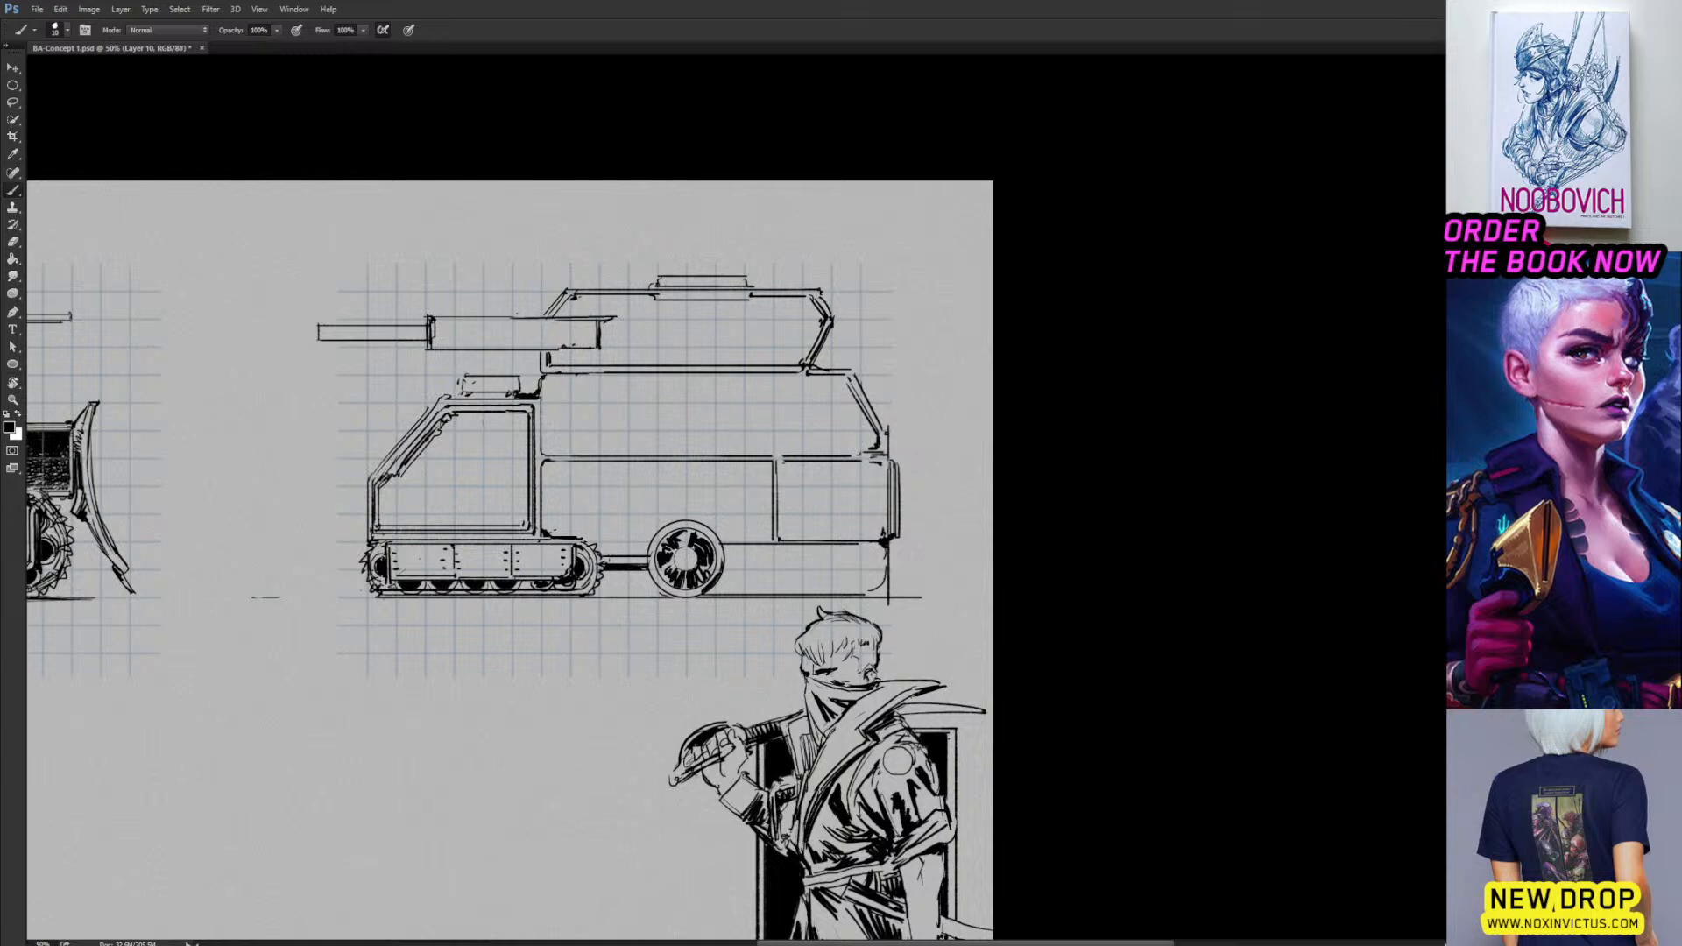
# Darken the wheel's tyre ring with heavier strokes around its outer edge.
pyautogui.moveTo(721, 552); pyautogui.dragTo(716, 575)
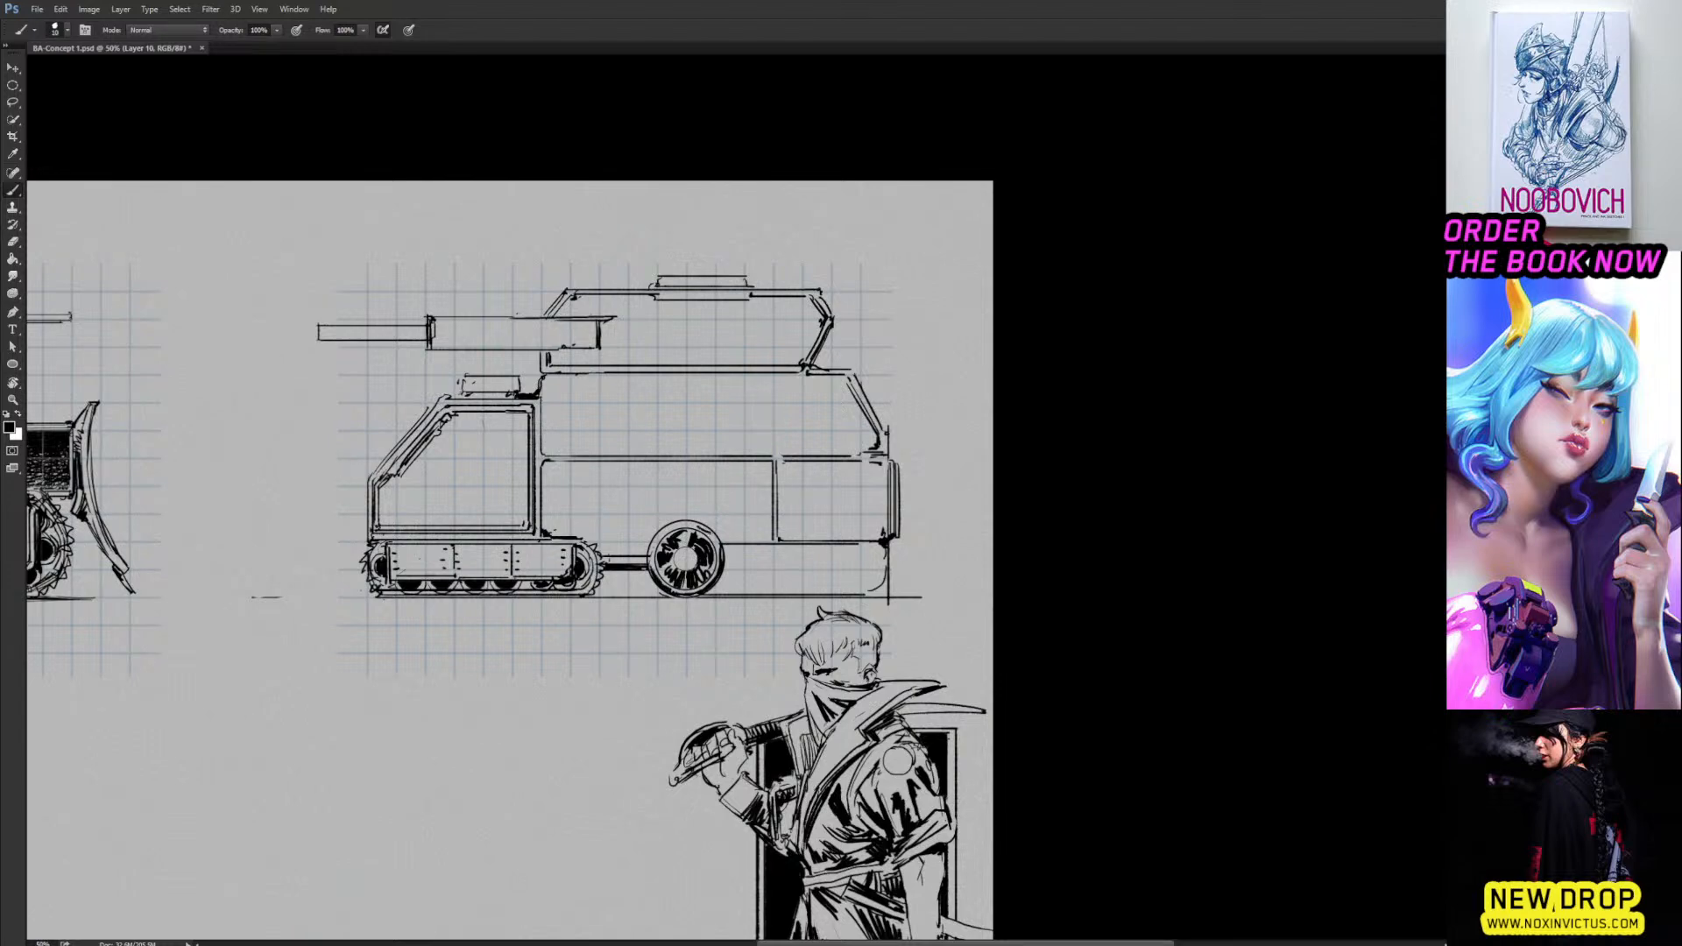
pyautogui.moveTo(709, 531); pyautogui.dragTo(790, 461)
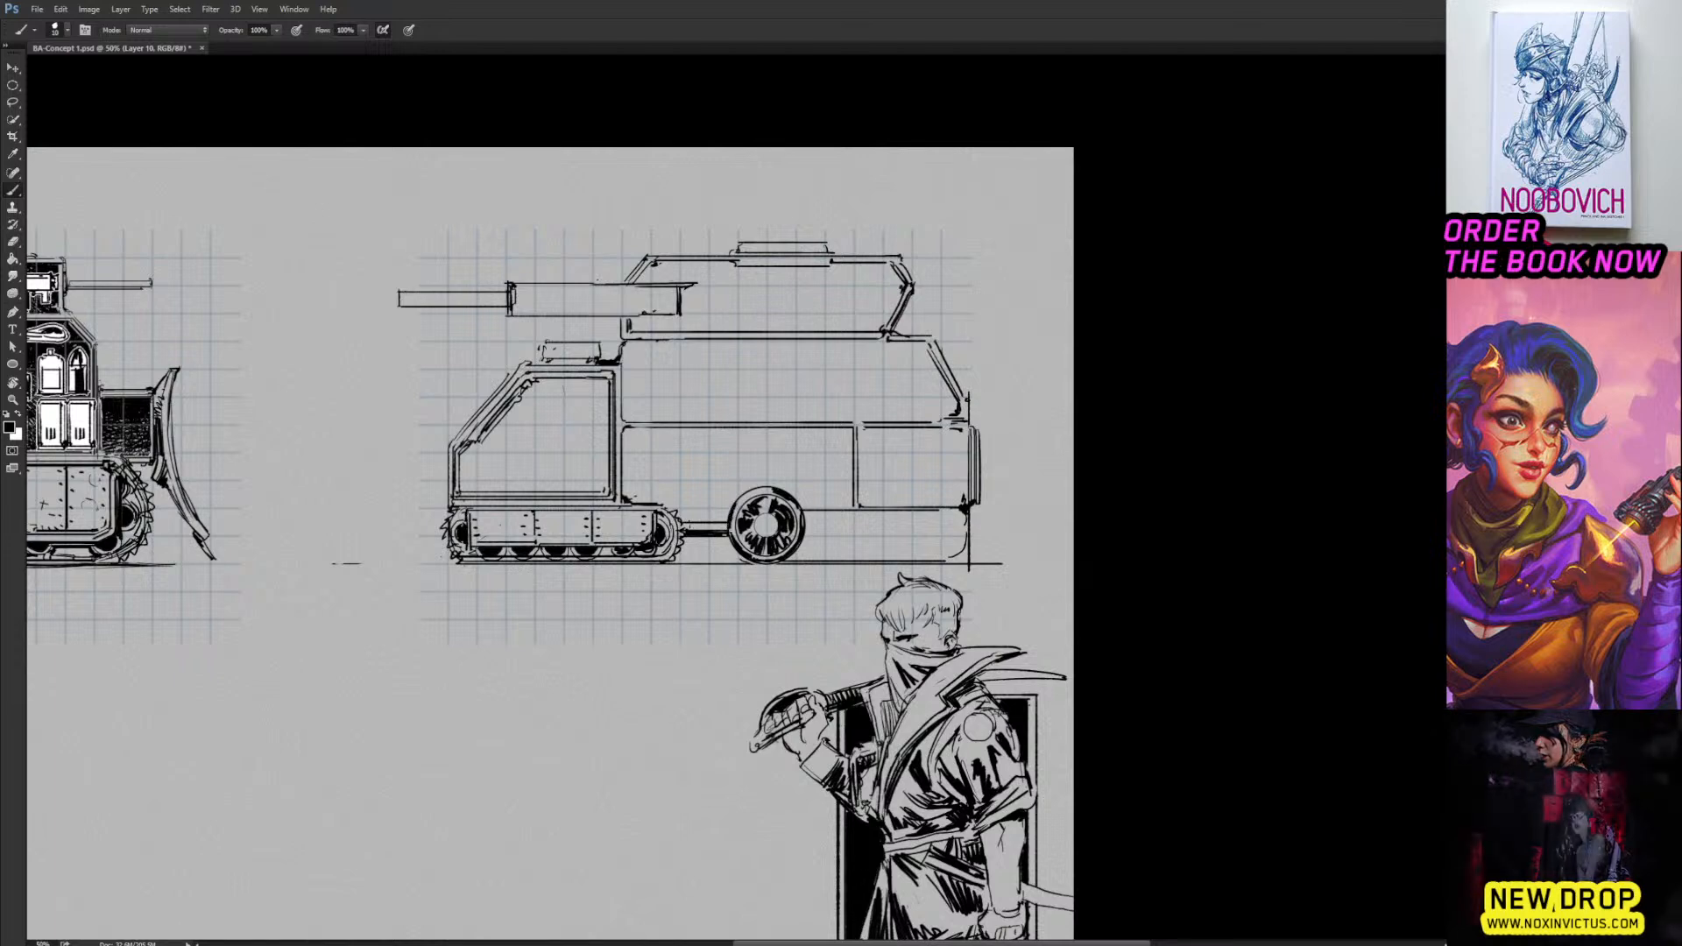
pyautogui.moveTo(691, 545)
pyautogui.mouseDown()
pyautogui.moveTo(880, 398)
pyautogui.moveTo(698, 529)
pyautogui.mouseUp()
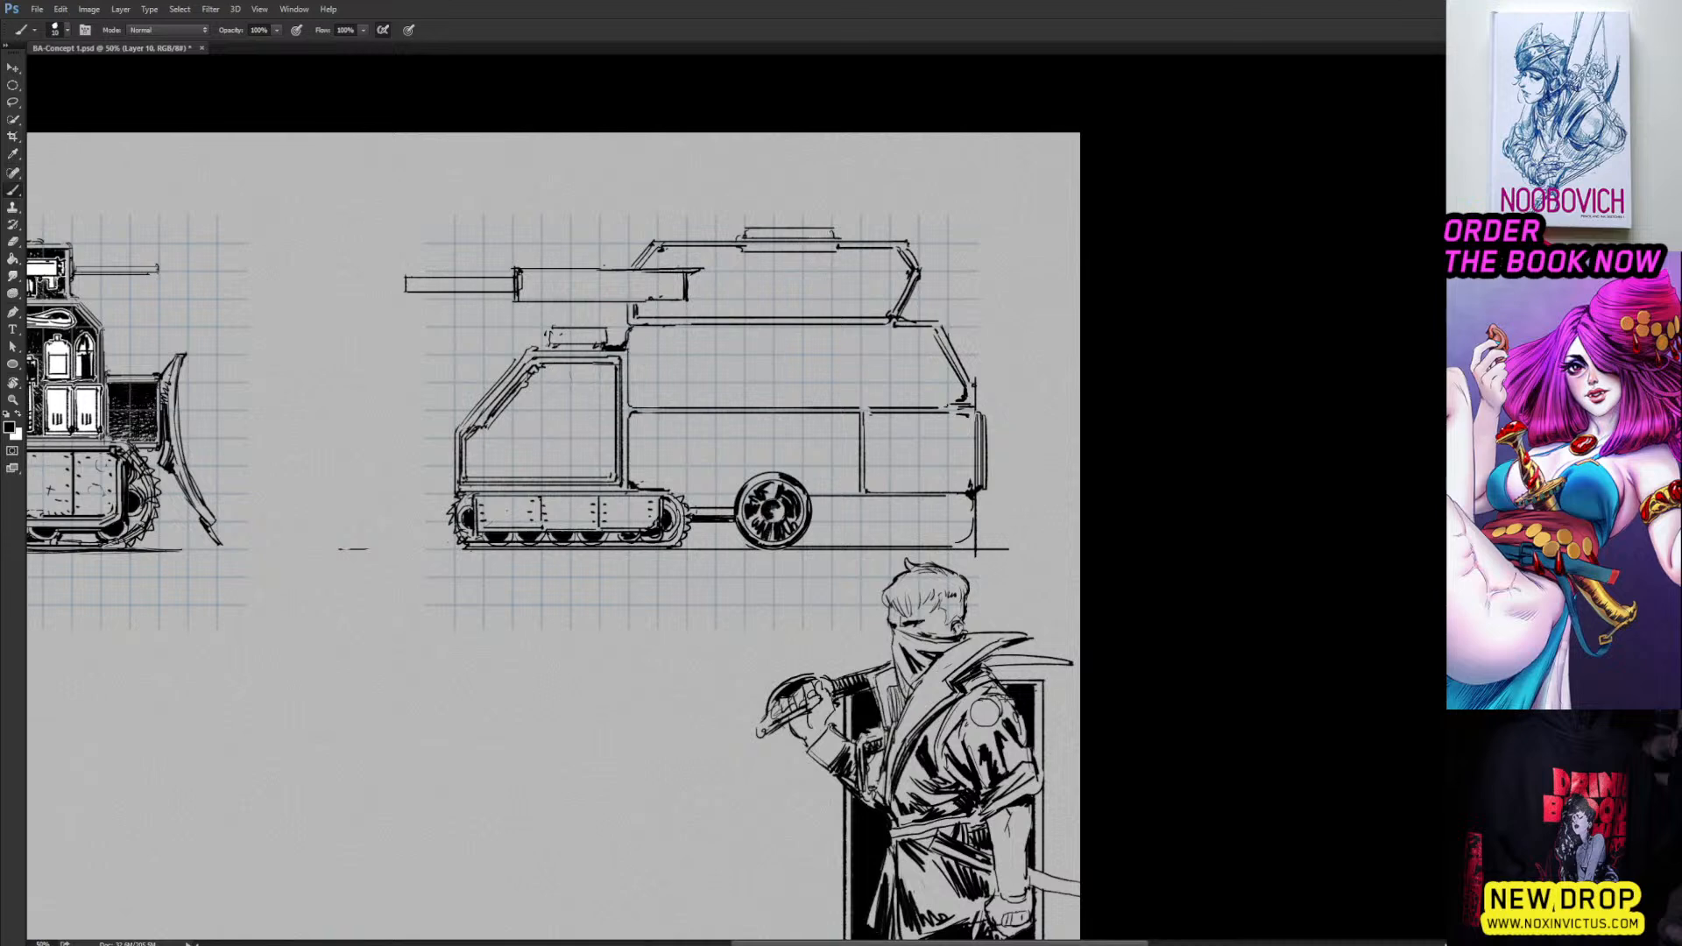
# Duplicate the finished wheel and place the copy directly behind it on the ground line.
pyautogui.moveTo(857, 411); pyautogui.dragTo(763, 485)
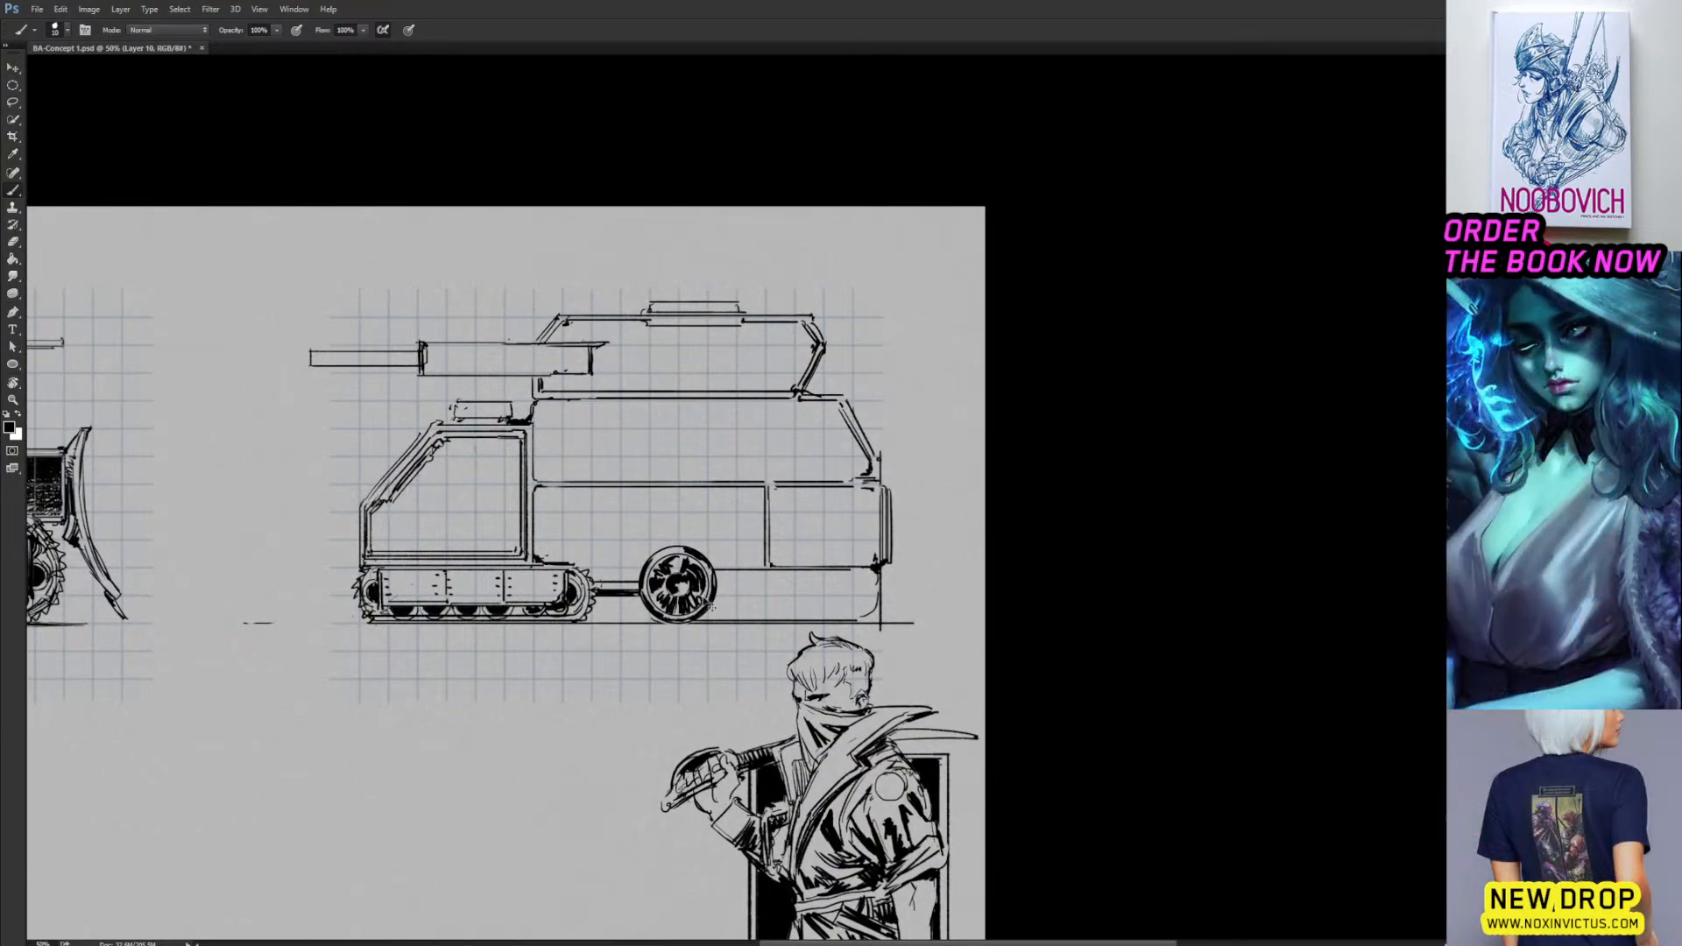
pyautogui.hotkey('ctrl', 'j')
pyautogui.hotkey('ctrl', 't')
pyautogui.moveTo(709, 610); pyautogui.dragTo(794, 610)
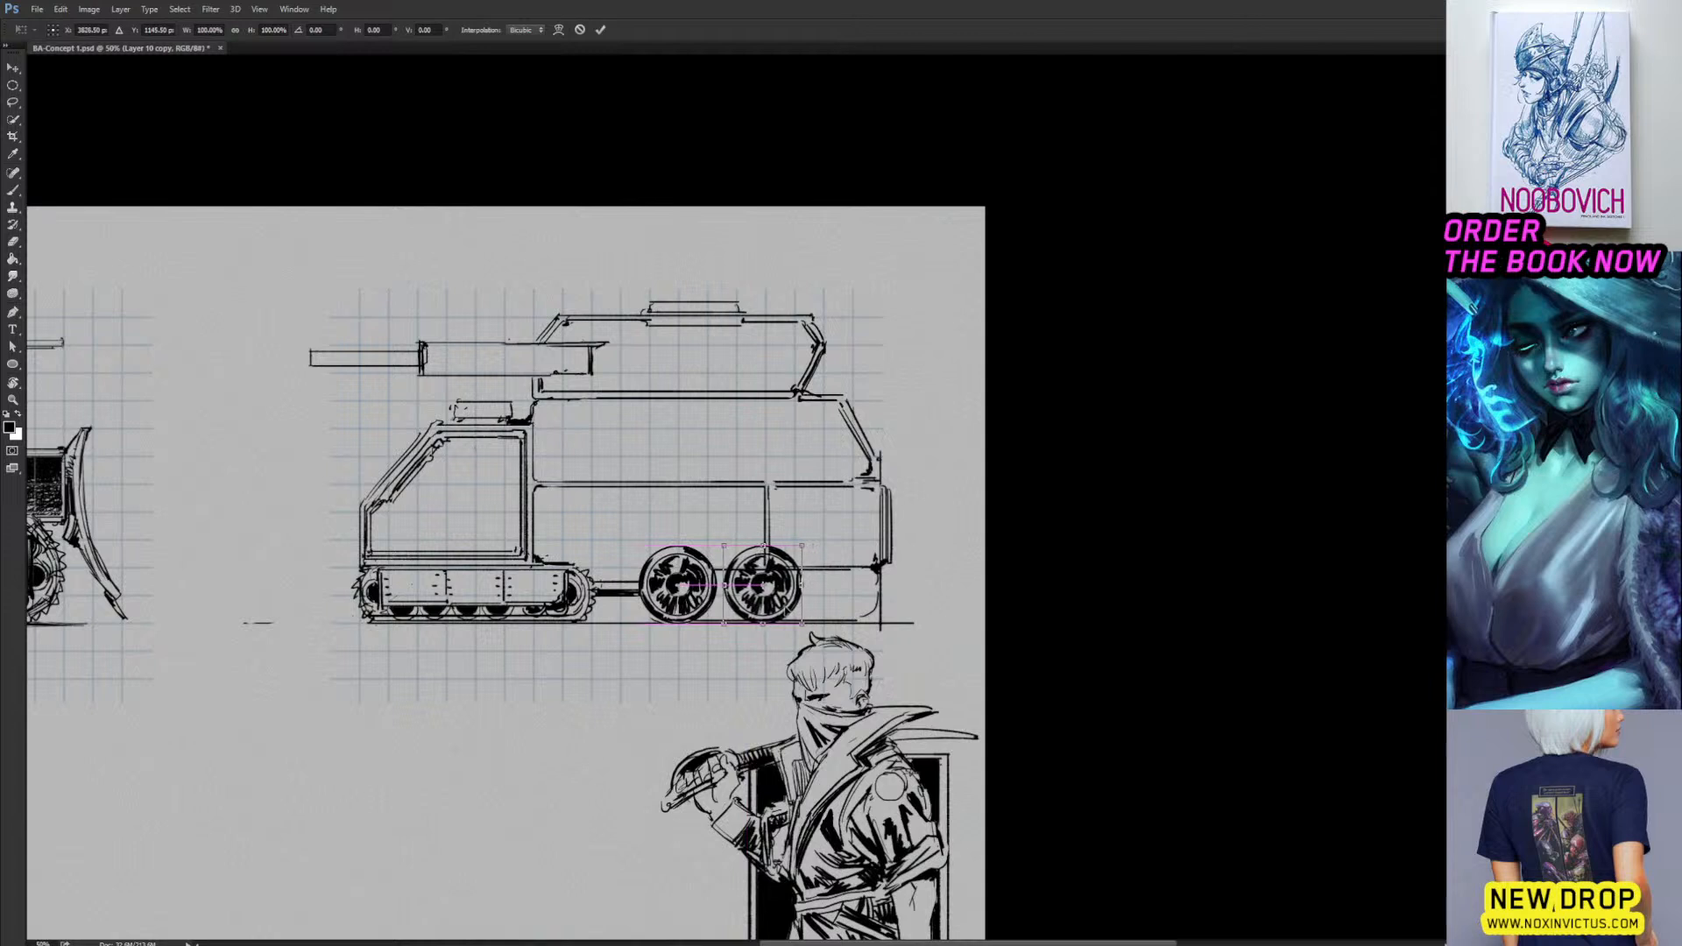
pyautogui.press('Return')
# Add a third wheel copy at the hull's rear end with matching spacing and merge the wheel layers.
pyautogui.hotkey('ctrl', 'j')
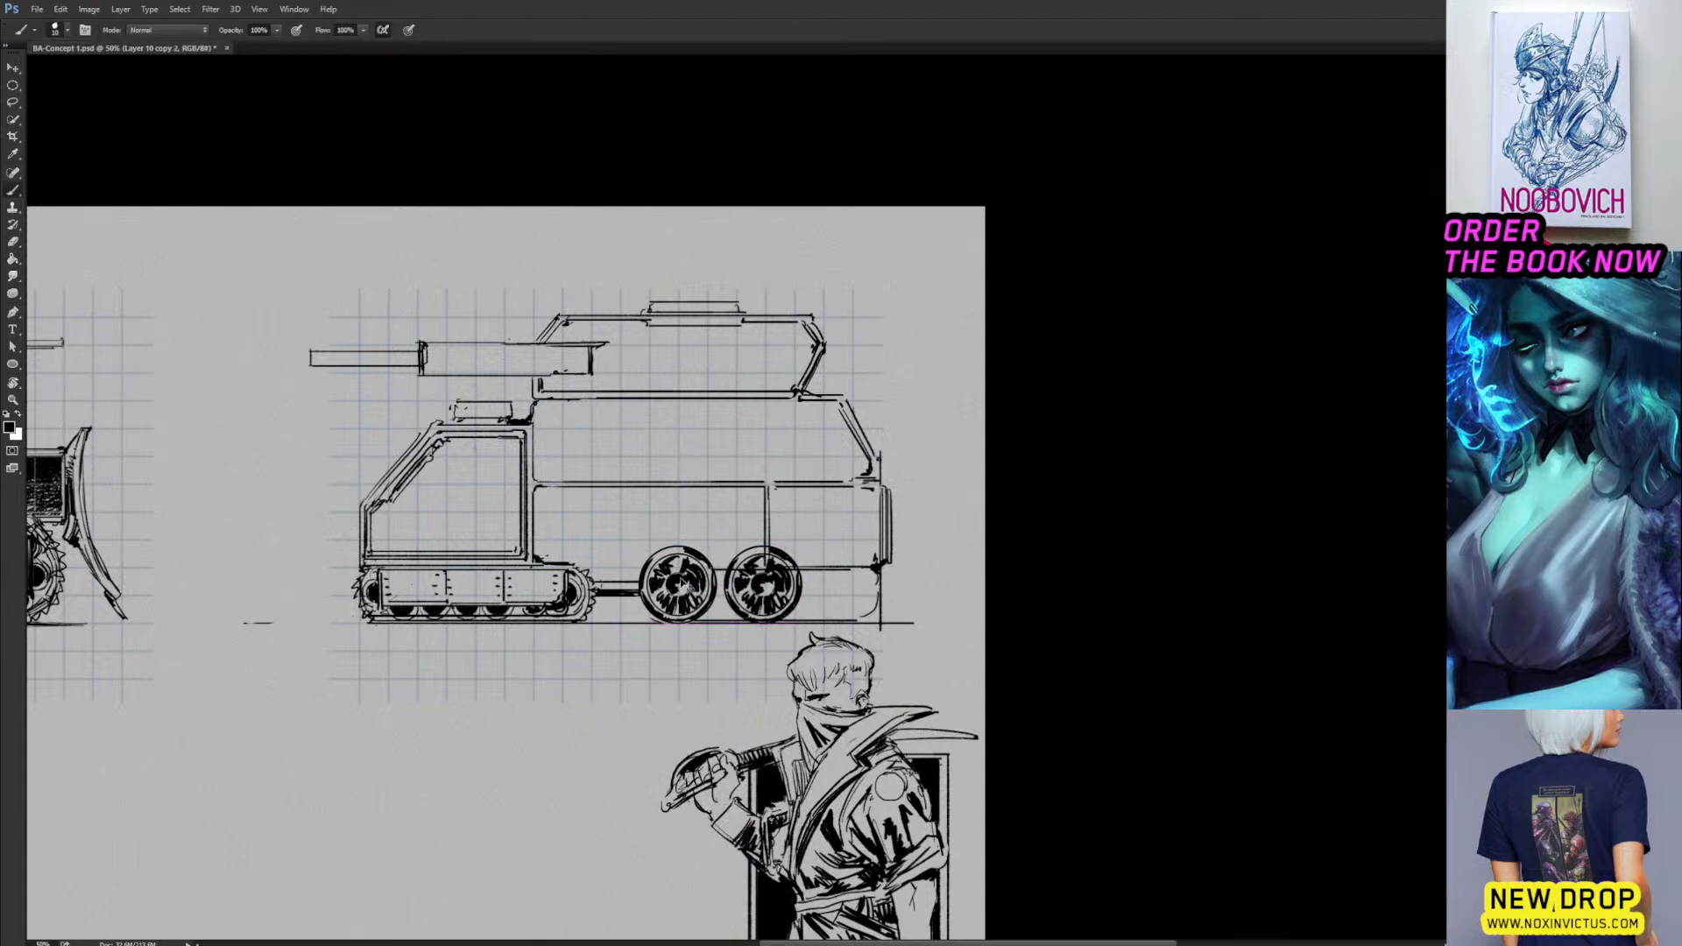
pyautogui.hotkey('ctrl', 't')
pyautogui.moveTo(794, 605); pyautogui.dragTo(882, 605)
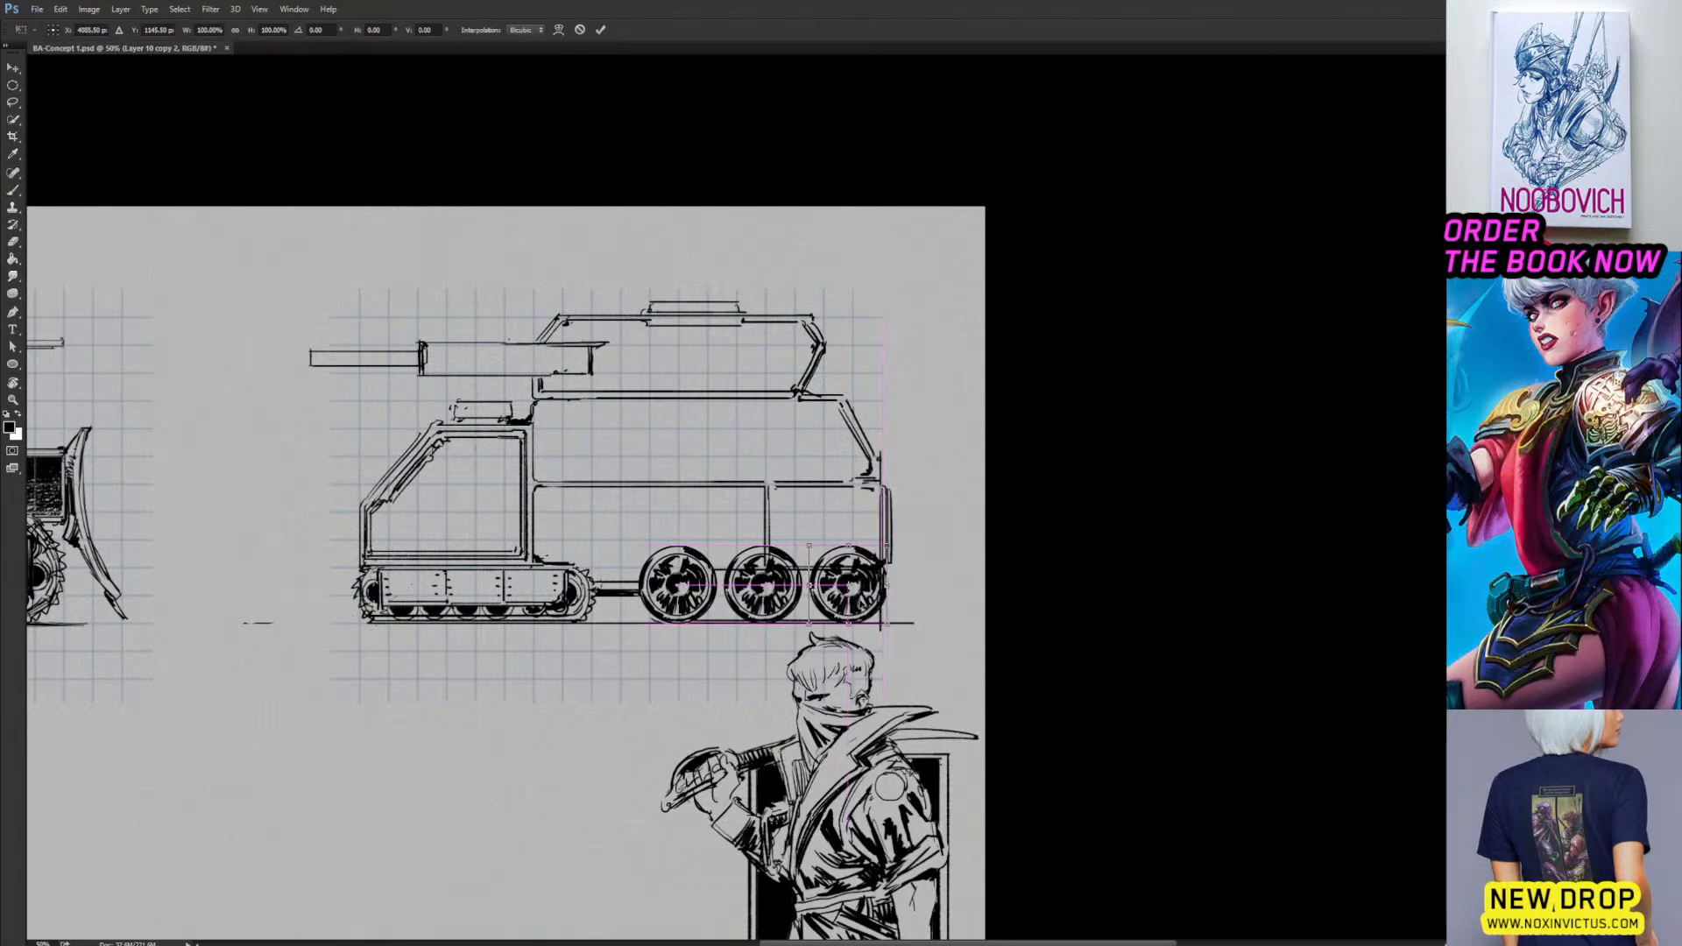
pyautogui.press('Return')
pyautogui.press('b')
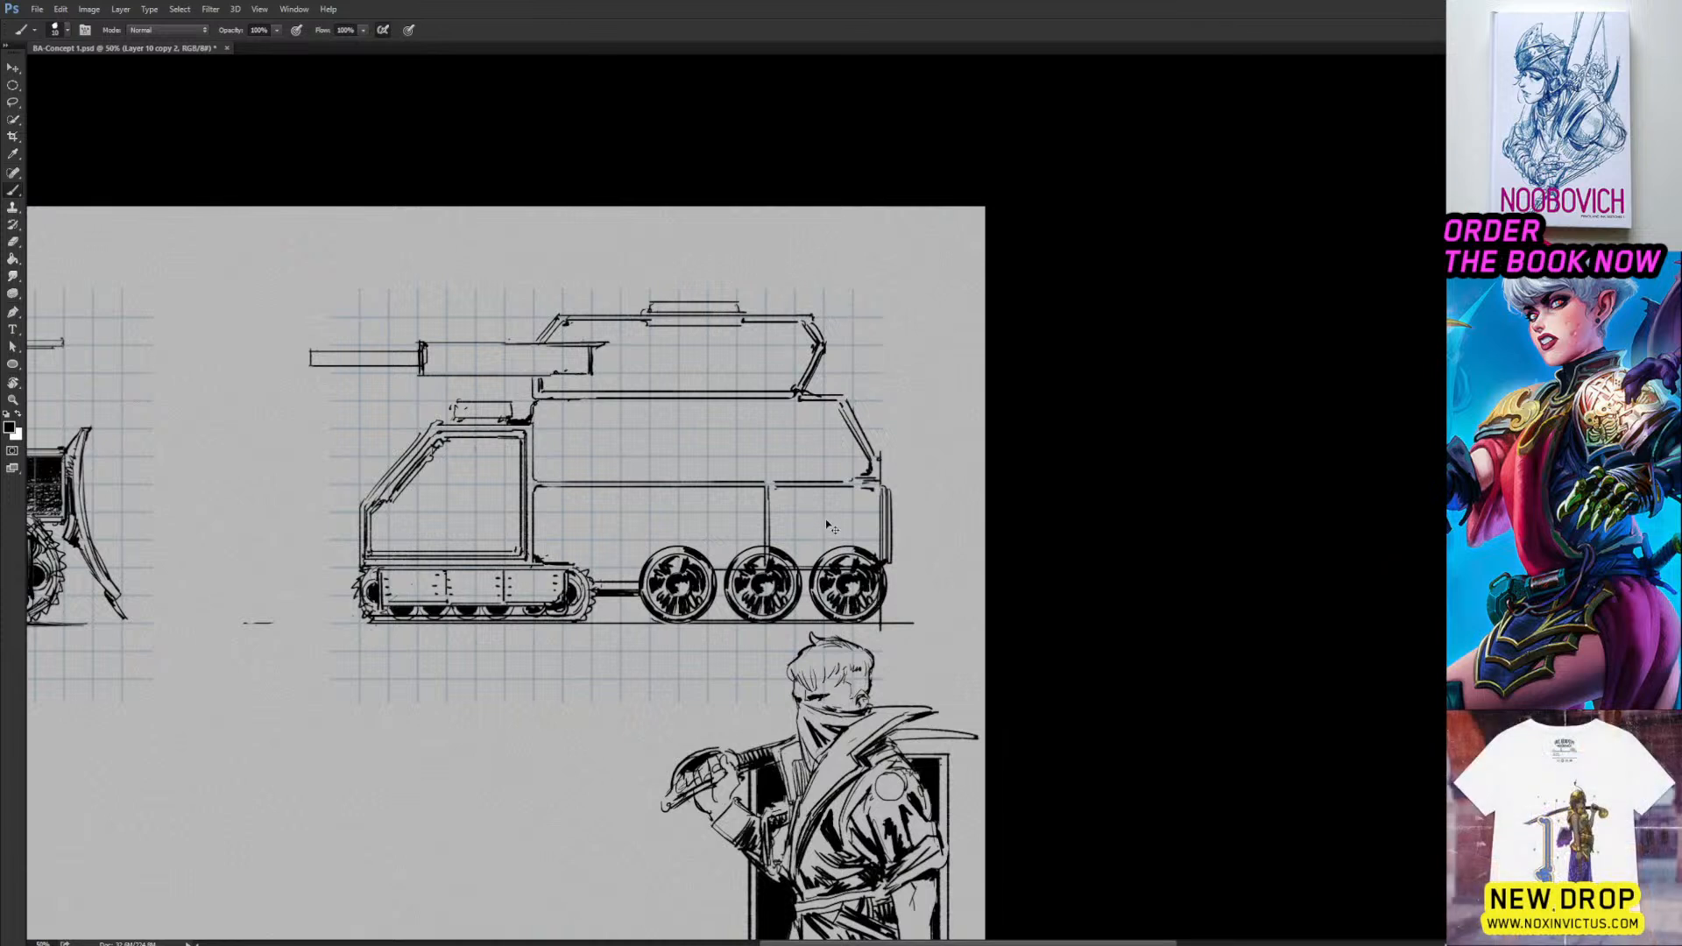
pyautogui.hotkey('ctrl', 'e')
pyautogui.hotkey('ctrl', 'e')
# Erase the hull and track lines showing through the wheels, plus the stray ground marks in front of and behind the tank.
pyautogui.press('e')
pyautogui.hotkey('alt', '[')
pyautogui.moveTo(767, 554); pyautogui.dragTo(750, 578)
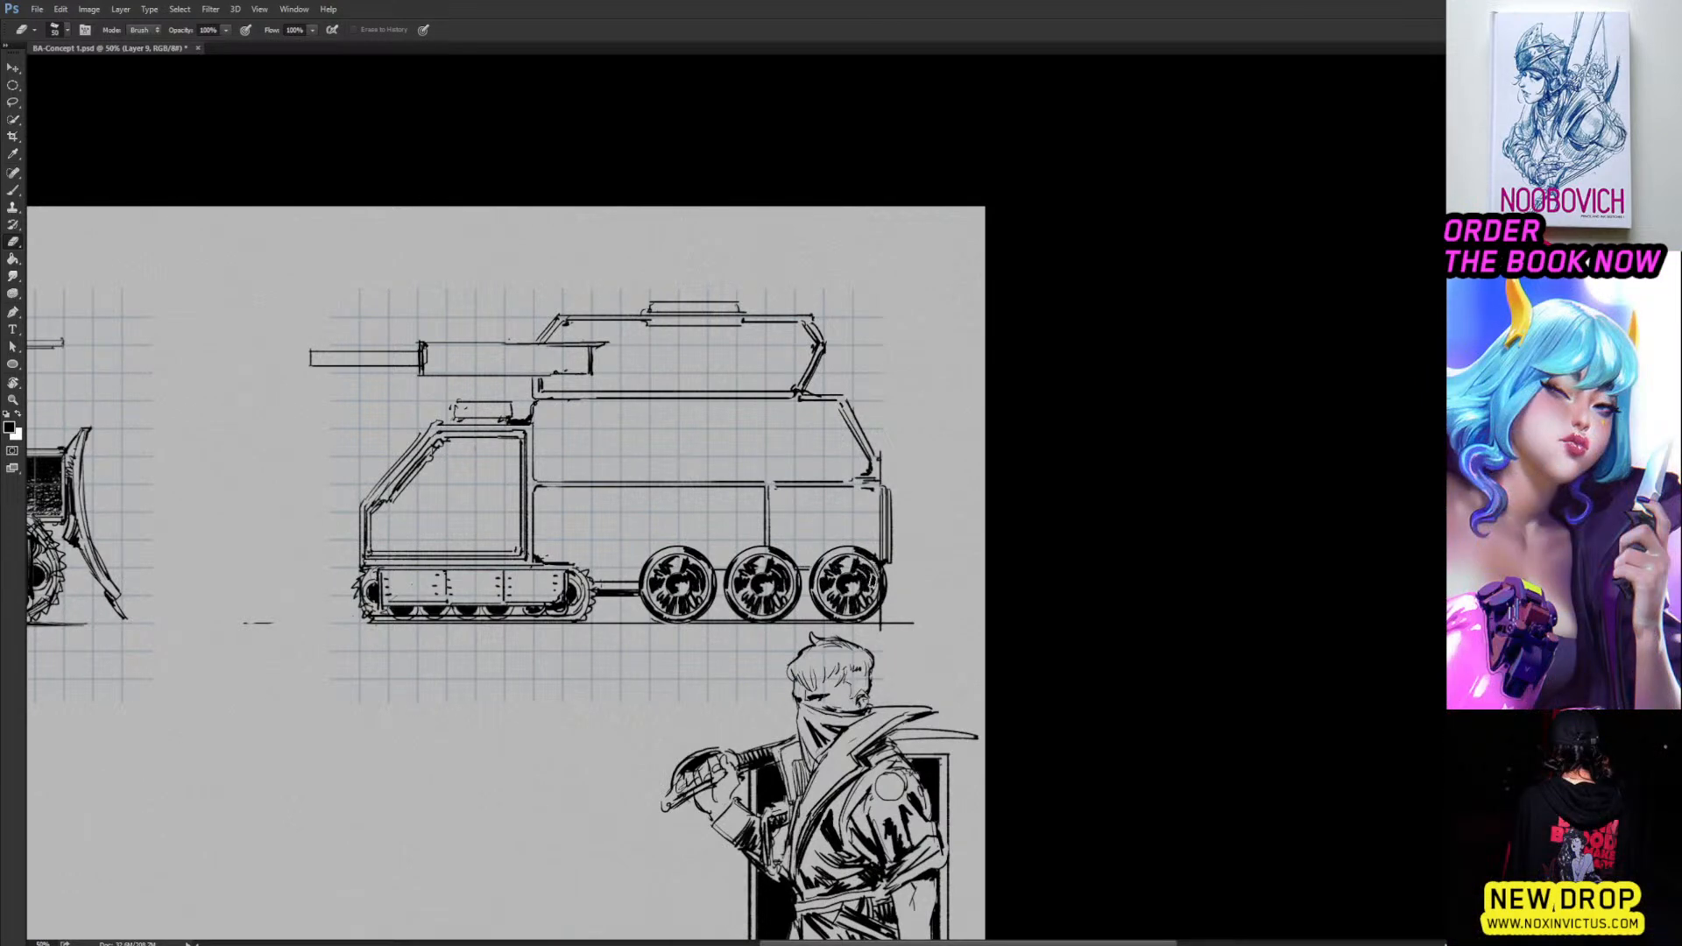
pyautogui.moveTo(874, 582); pyautogui.dragTo(879, 629)
pyautogui.press('b')
pyautogui.moveTo(677, 619)
pyautogui.mouseDown()
pyautogui.moveTo(938, 578)
pyautogui.moveTo(1048, 608)
pyautogui.moveTo(811, 660)
pyautogui.mouseUp()
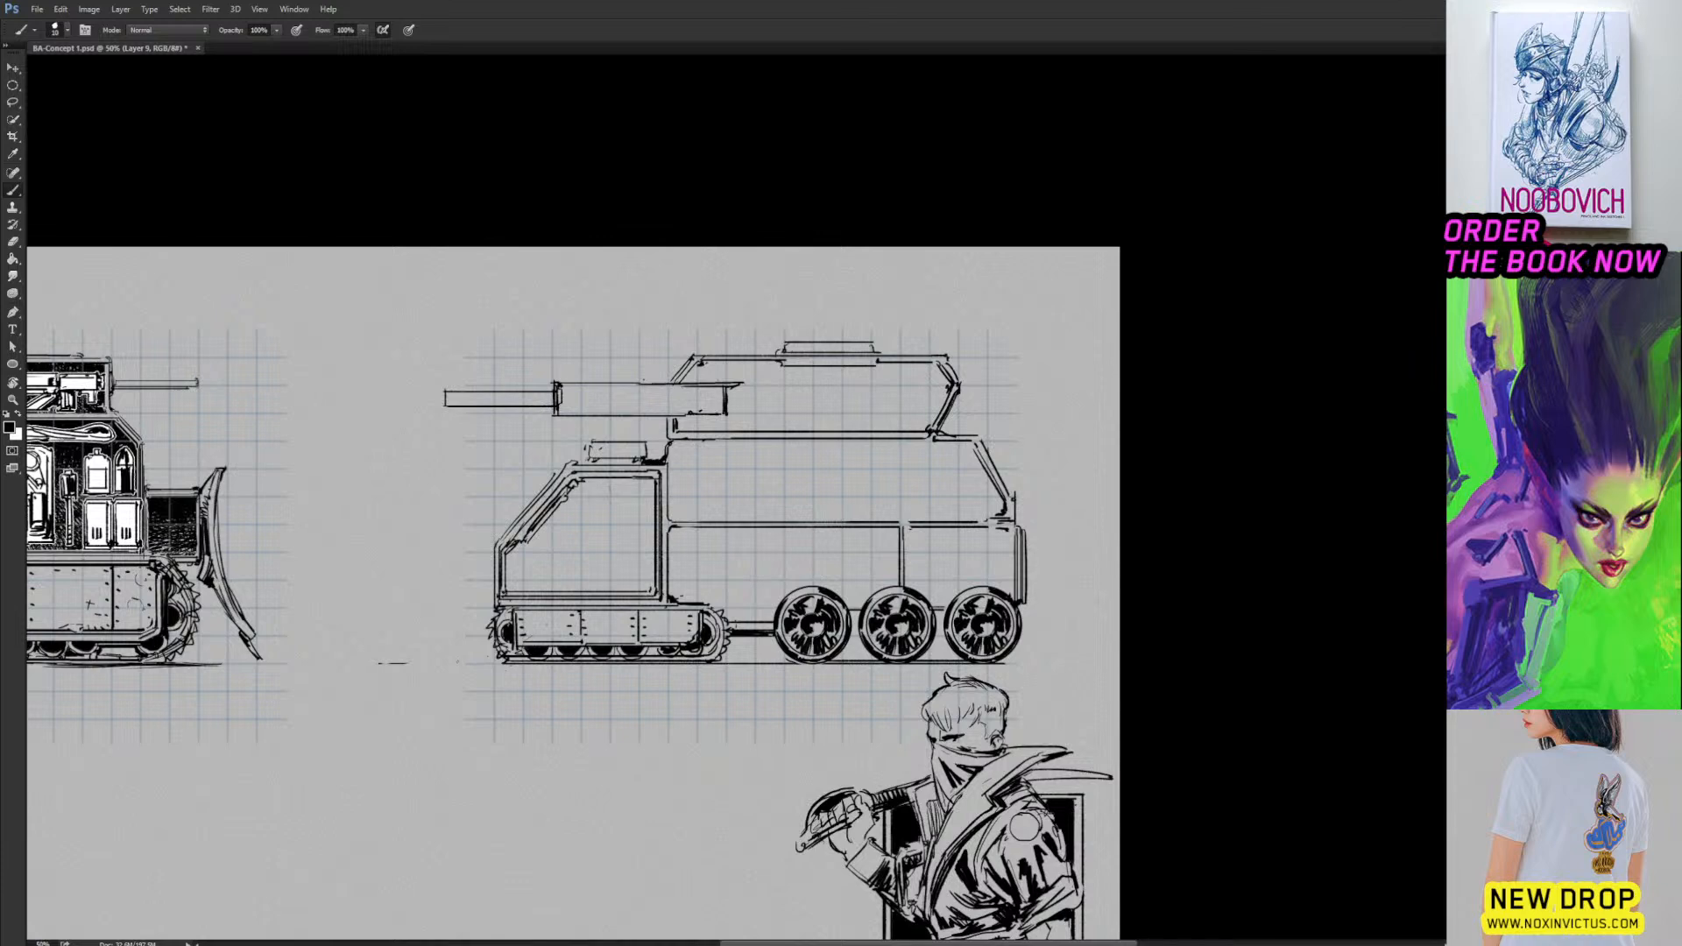
pyautogui.press('e')
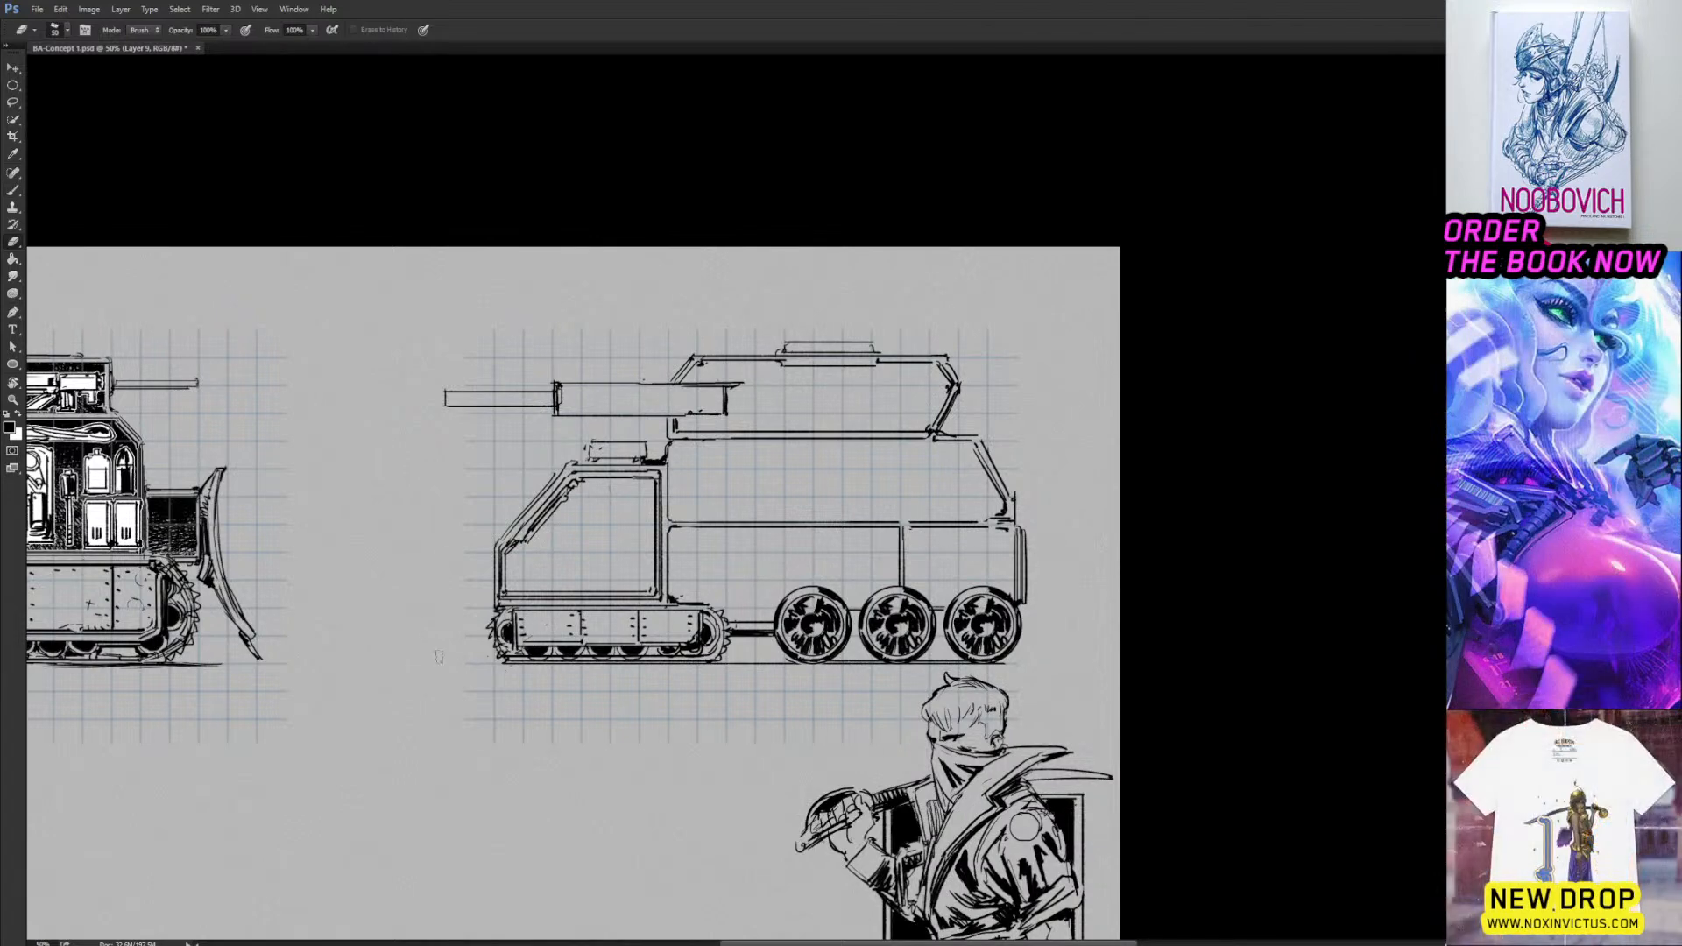
pyautogui.press('b')
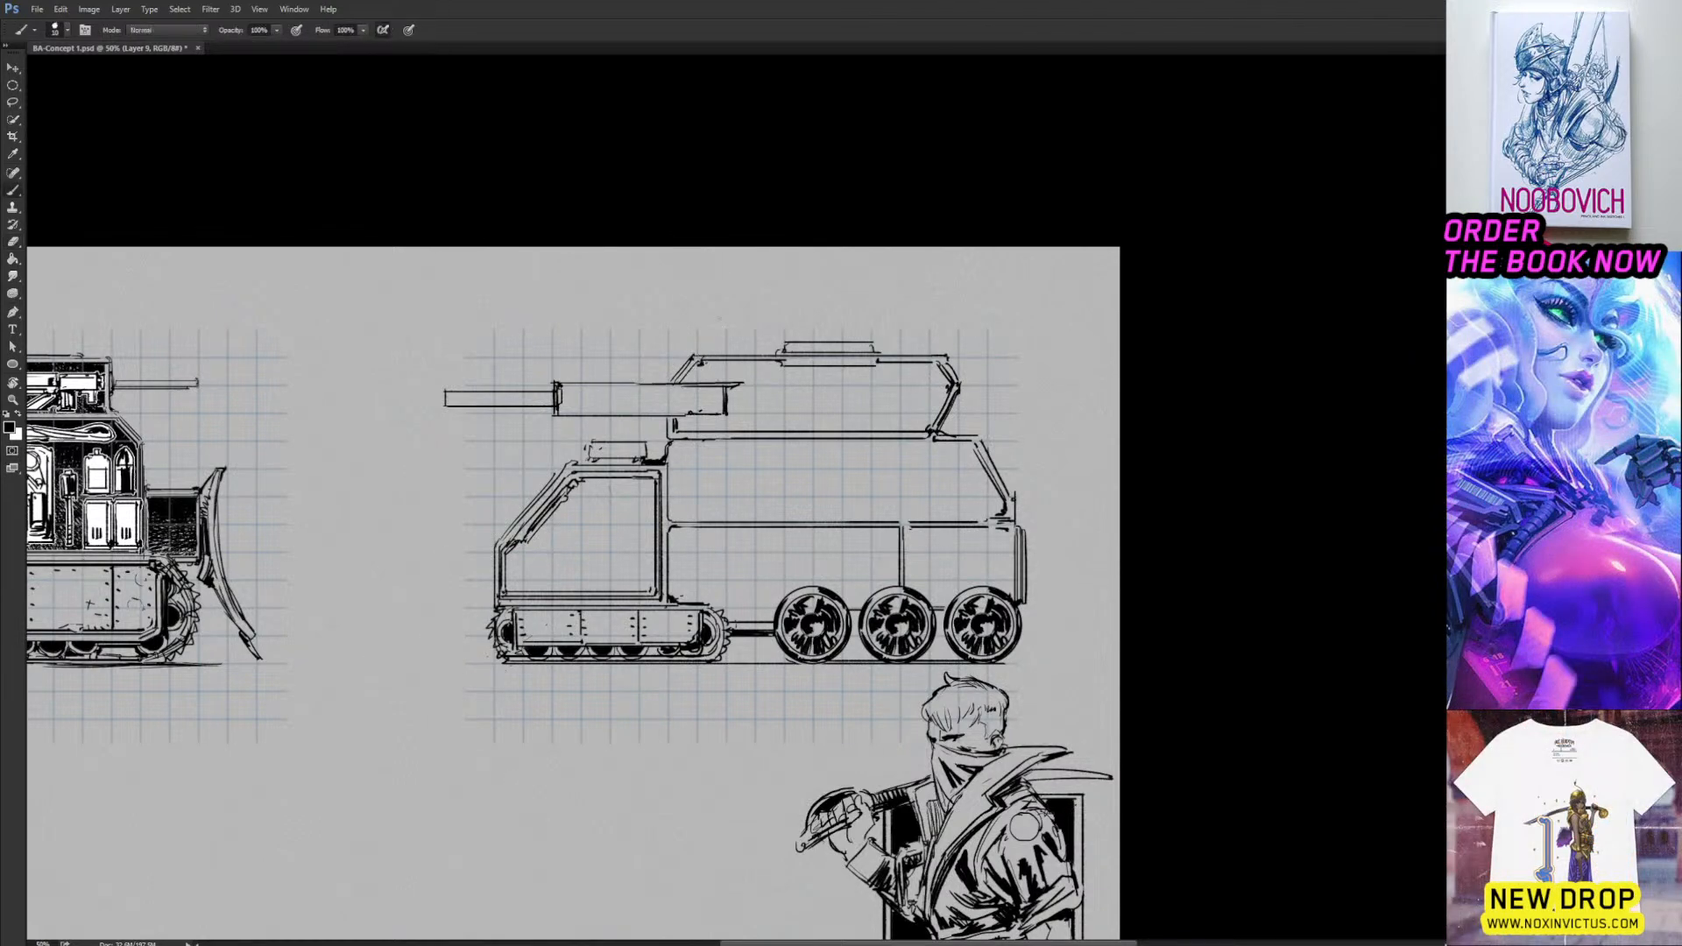
# Darken the barrel's underside and fill the gun's thick rear section with long black strokes, leaving thin highlights and removing the overshooting edge line.
pyautogui.moveTo(445, 404); pyautogui.dragTo(534, 403)
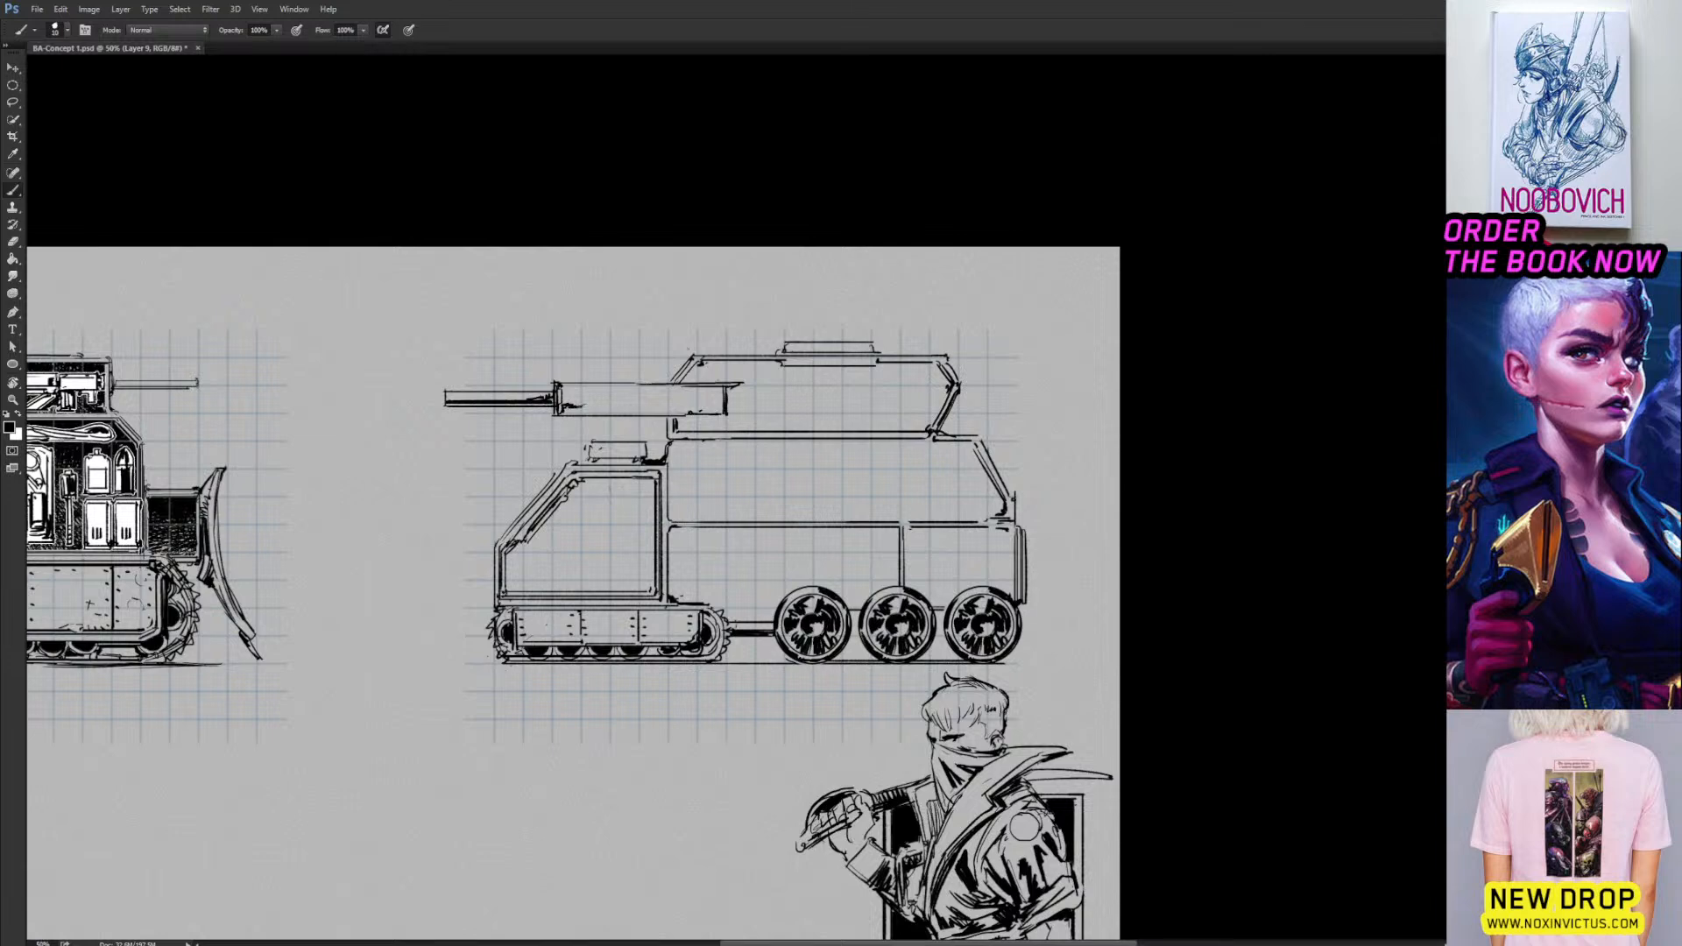
pyautogui.press('r')
pyautogui.moveTo(739, 420); pyautogui.dragTo(677, 449)
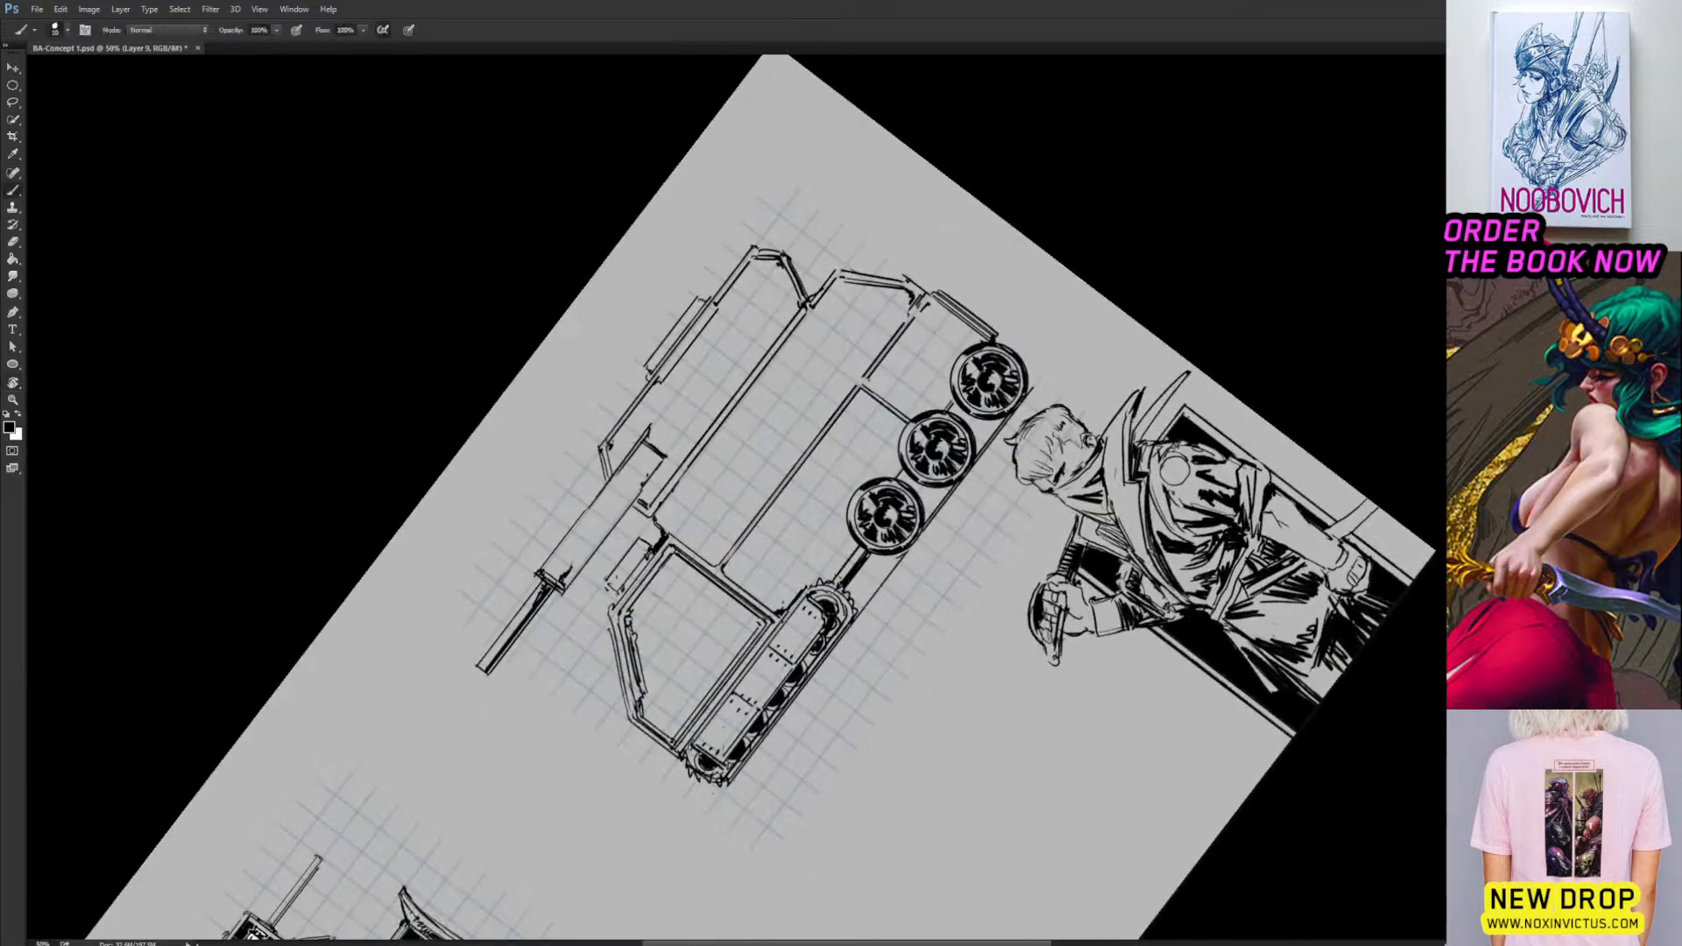
pyautogui.moveTo(570, 565); pyautogui.dragTo(642, 466)
pyautogui.moveTo(591, 539); pyautogui.dragTo(642, 475)
pyautogui.moveTo(572, 573)
pyautogui.mouseDown()
pyautogui.moveTo(635, 486)
pyautogui.moveTo(590, 526)
pyautogui.moveTo(605, 507)
pyautogui.mouseUp()
pyautogui.moveTo(557, 573); pyautogui.dragTo(628, 466)
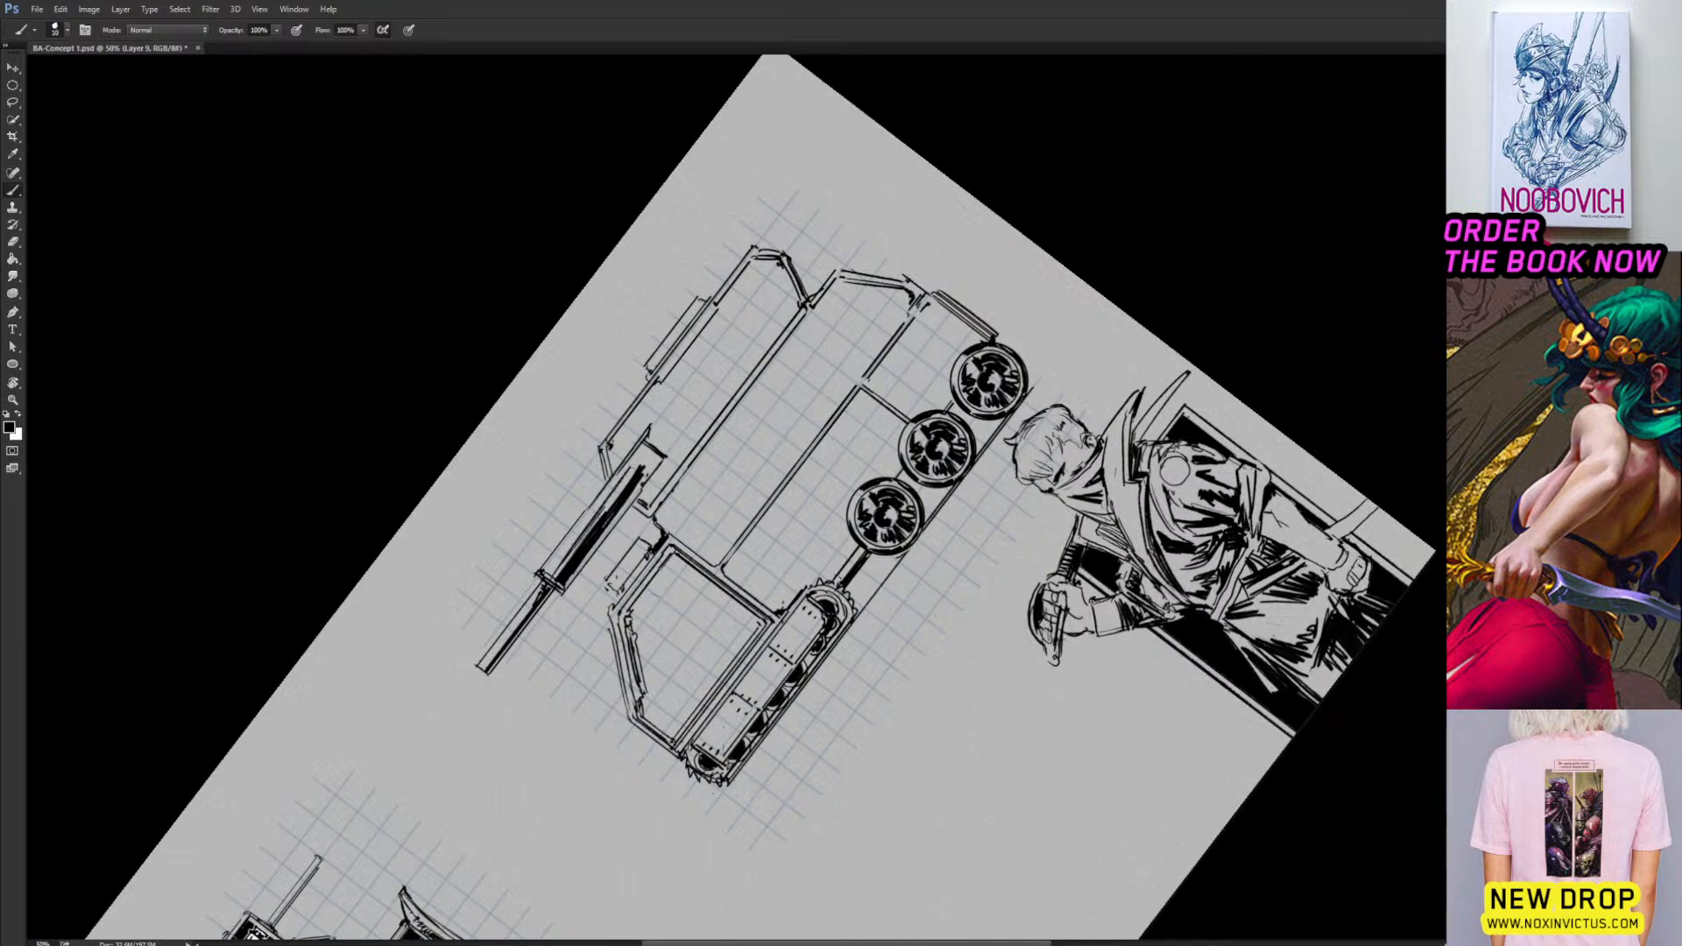
pyautogui.moveTo(544, 581); pyautogui.dragTo(629, 463)
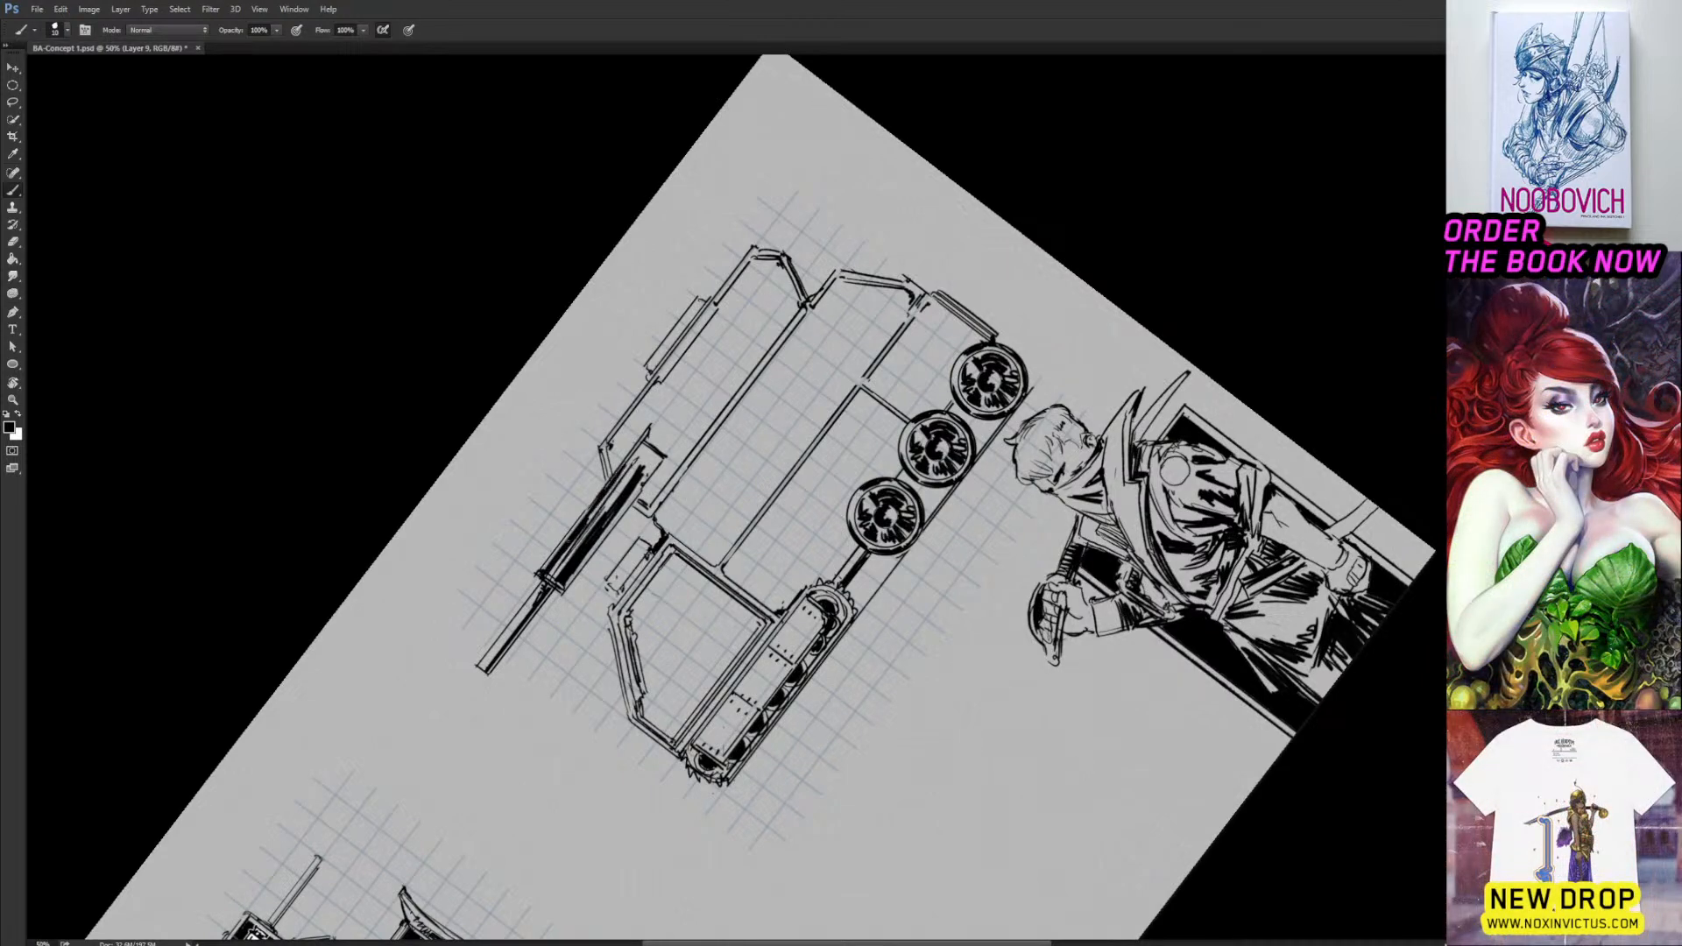
pyautogui.moveTo(589, 518)
pyautogui.mouseDown()
pyautogui.moveTo(646, 446)
pyautogui.moveTo(739, 392)
pyautogui.moveTo(700, 410)
pyautogui.mouseUp()
pyautogui.press('r')
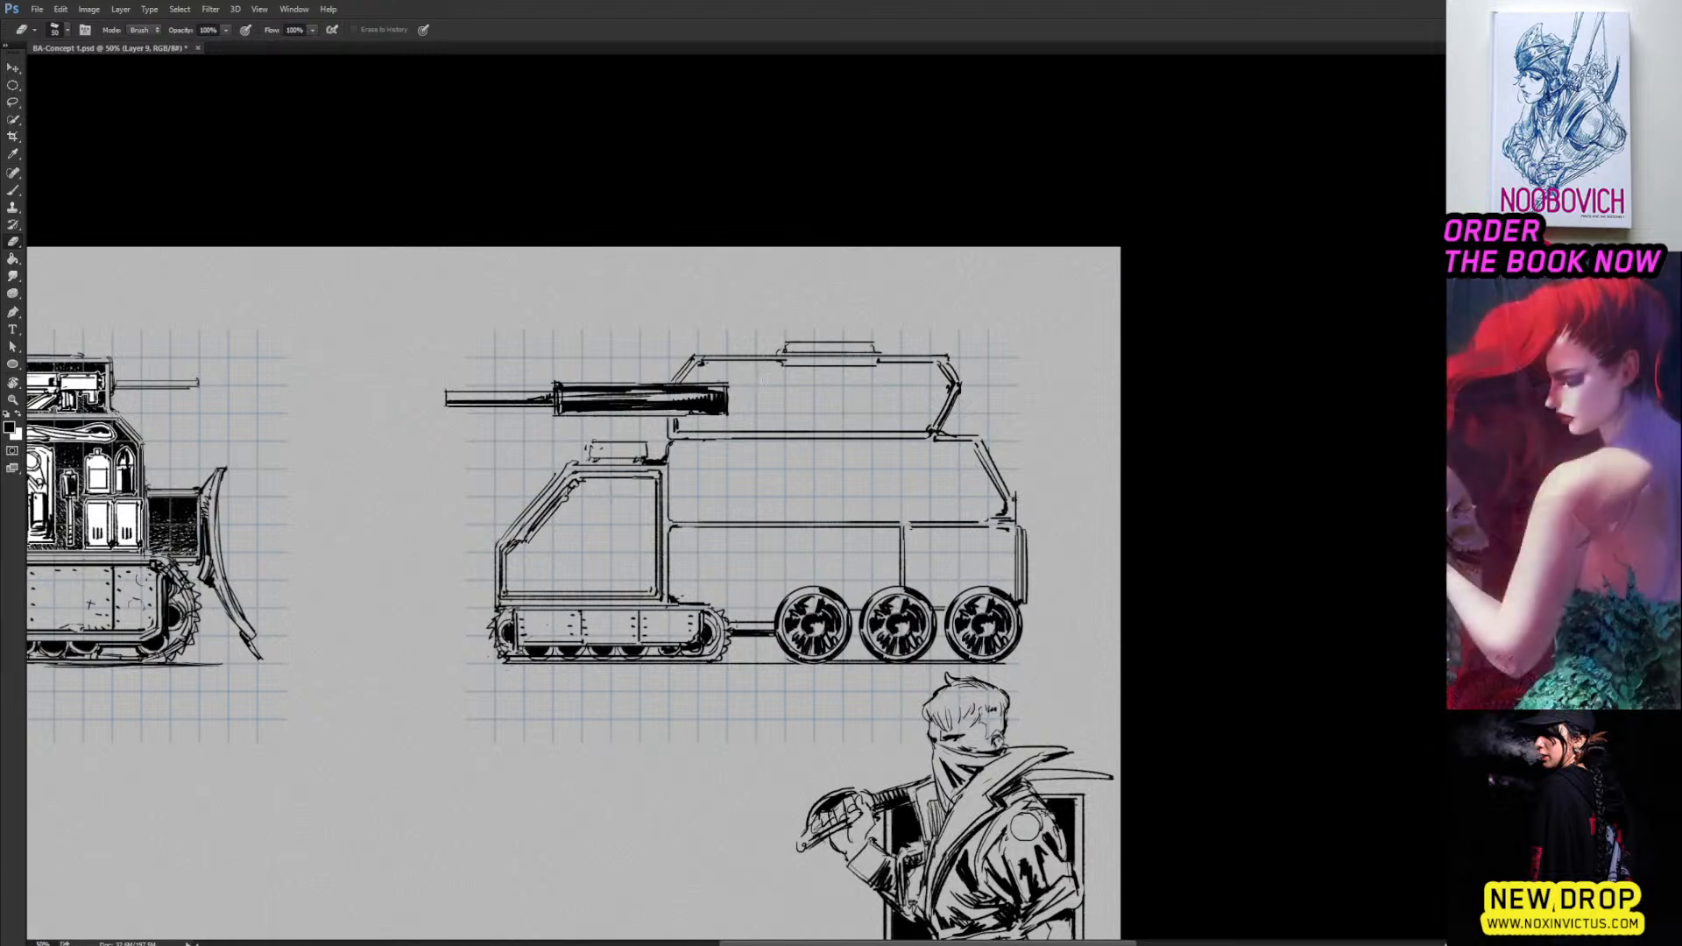
# Sketch a strapped bundle with a rounded top behind the hull's upper rear edge, shade it with dark strokes, and save the file.
pyautogui.moveTo(726, 427)
pyautogui.mouseDown()
pyautogui.moveTo(754, 363)
pyautogui.moveTo(777, 372)
pyautogui.moveTo(757, 364)
pyautogui.mouseUp()
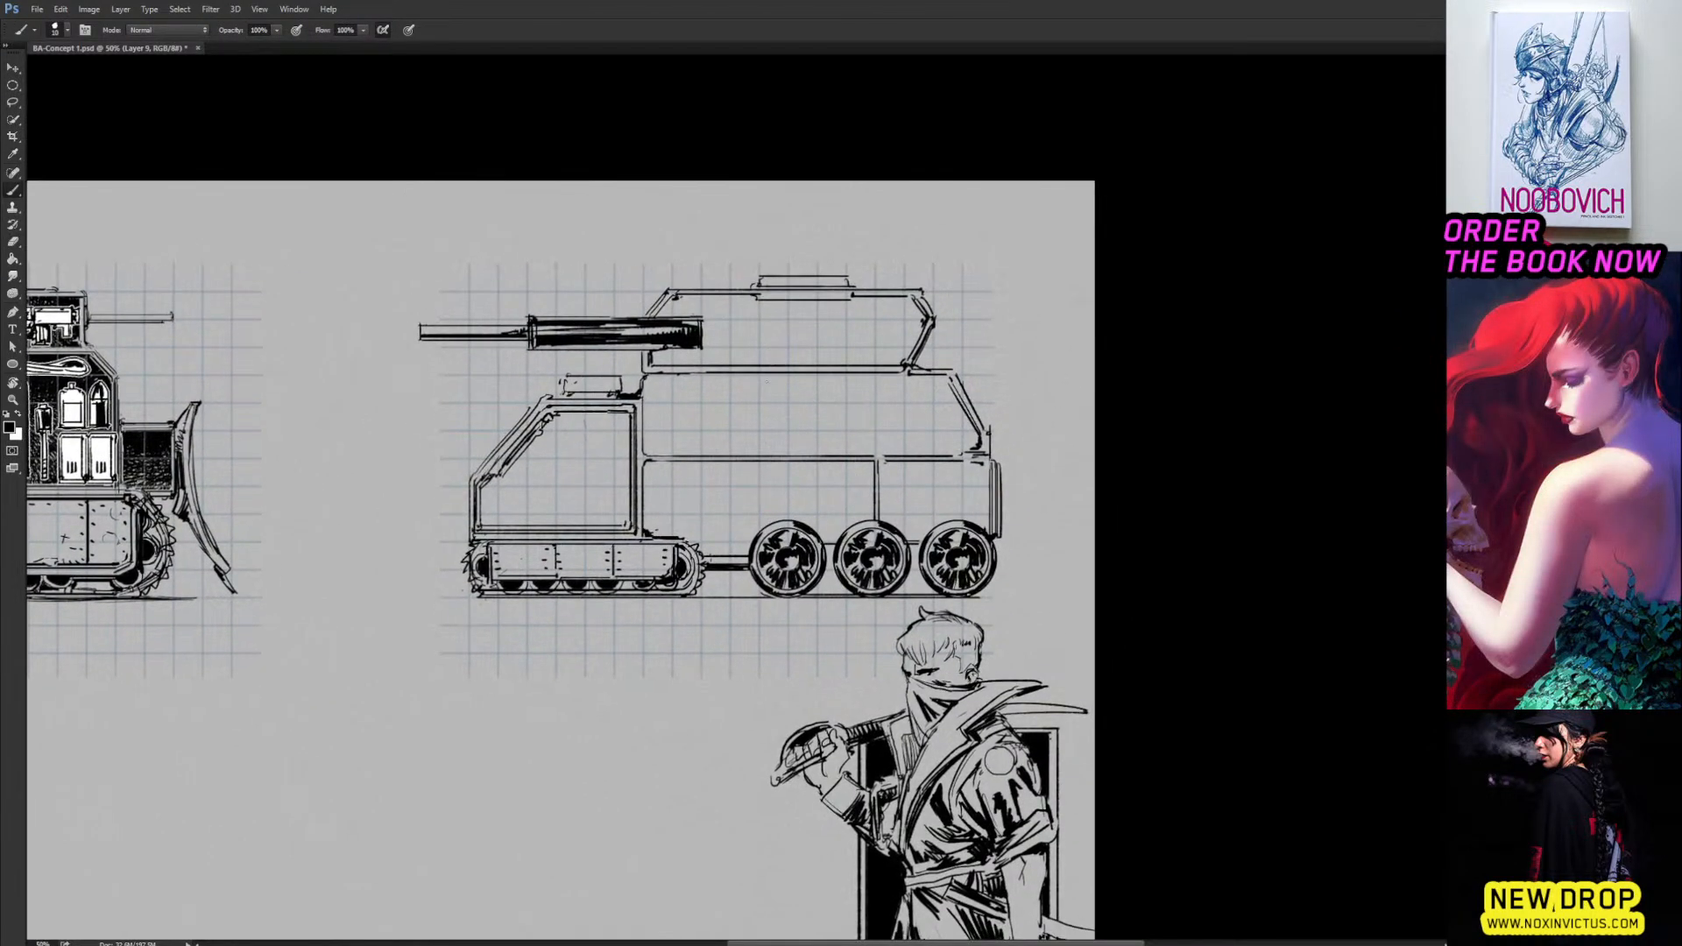
pyautogui.moveTo(781, 435); pyautogui.dragTo(734, 463)
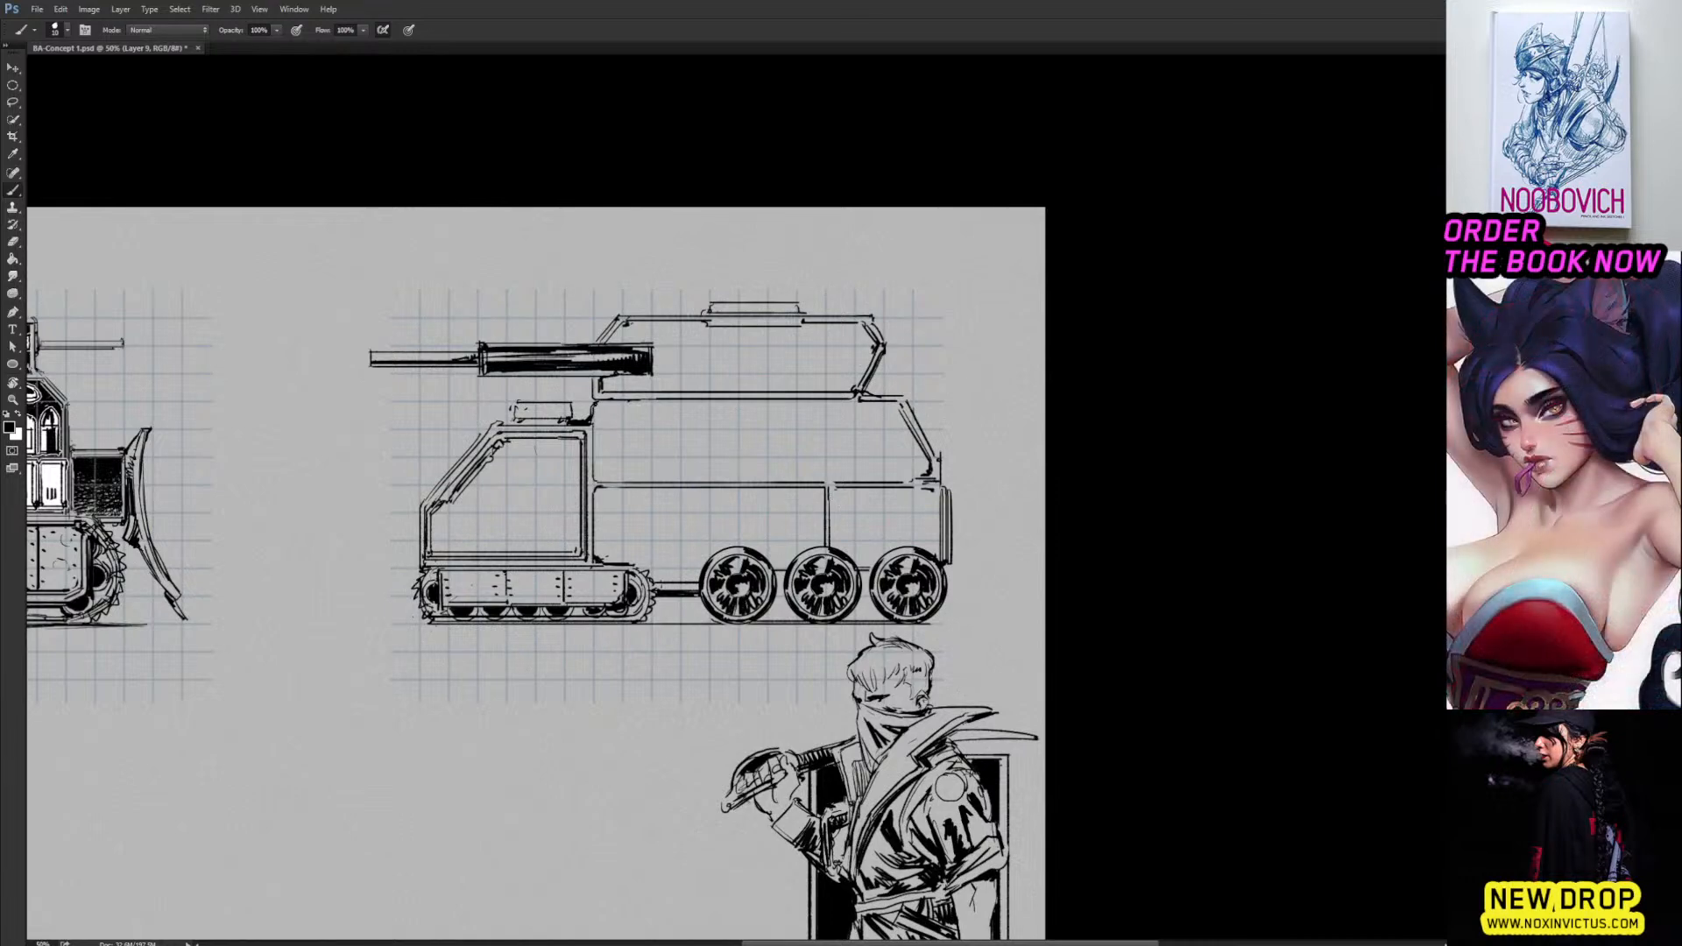
pyautogui.moveTo(824, 483)
pyautogui.mouseDown()
pyautogui.moveTo(853, 483)
pyautogui.moveTo(776, 508)
pyautogui.moveTo(864, 505)
pyautogui.moveTo(878, 520)
pyautogui.moveTo(866, 503)
pyautogui.mouseUp()
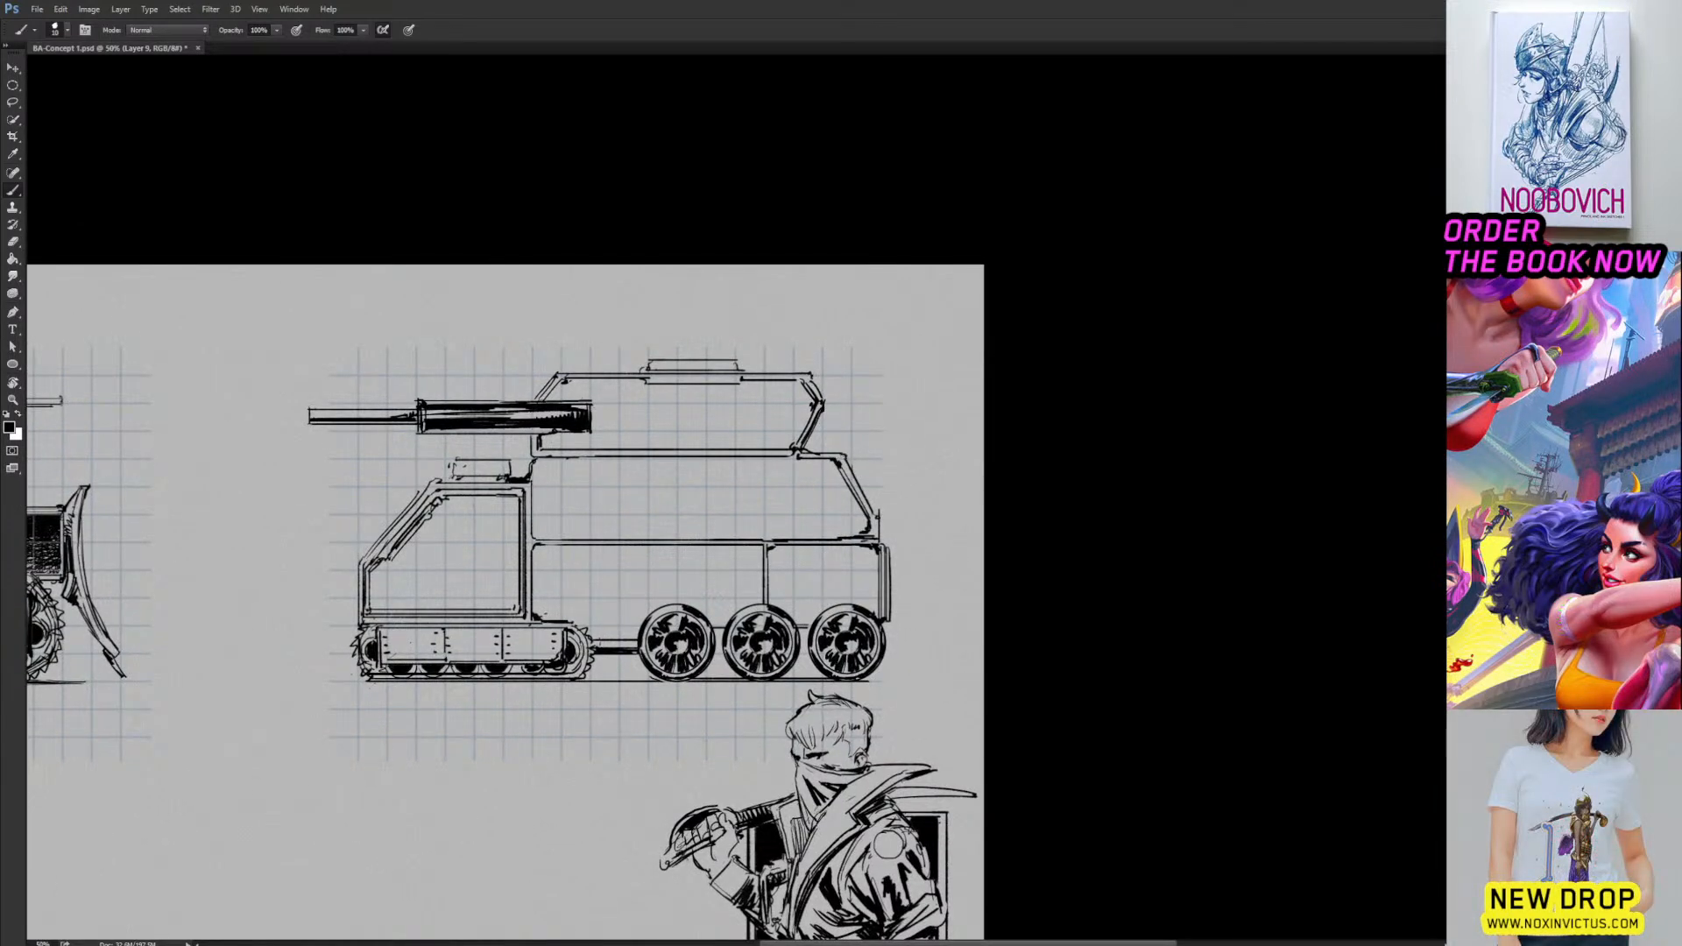
pyautogui.moveTo(869, 469); pyautogui.dragTo(873, 507)
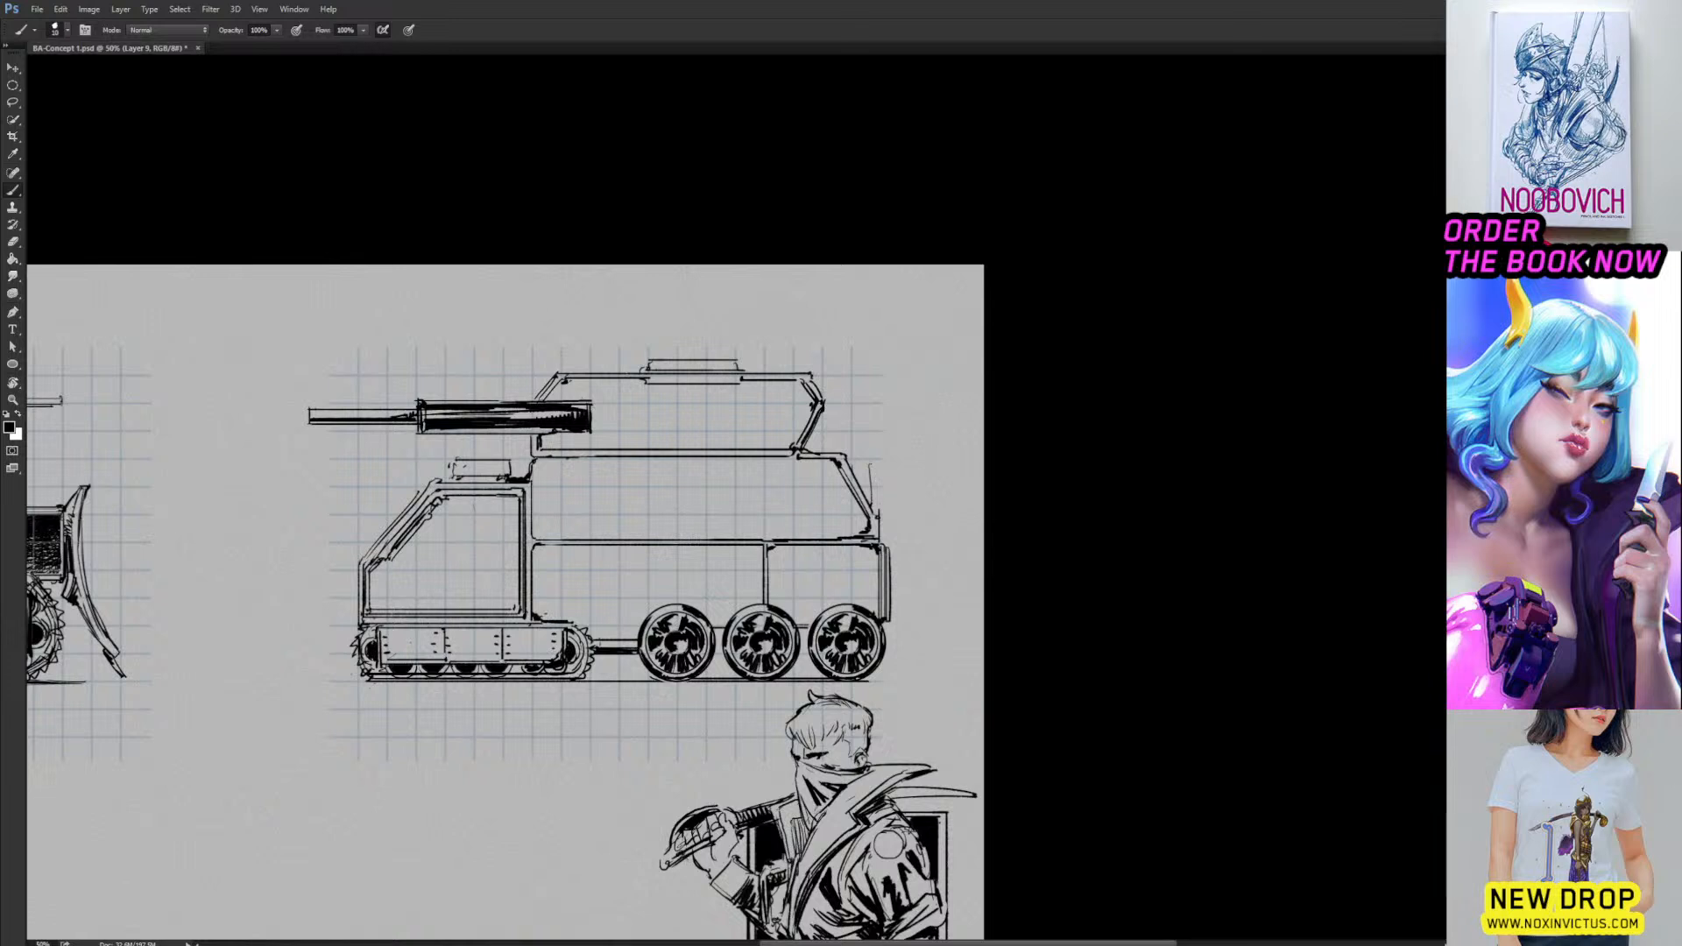
pyautogui.hotkey('ctrl', 'z')
pyautogui.moveTo(874, 435)
pyautogui.mouseDown()
pyautogui.moveTo(907, 451)
pyautogui.moveTo(903, 495)
pyautogui.moveTo(874, 509)
pyautogui.moveTo(937, 407)
pyautogui.moveTo(911, 429)
pyautogui.mouseUp()
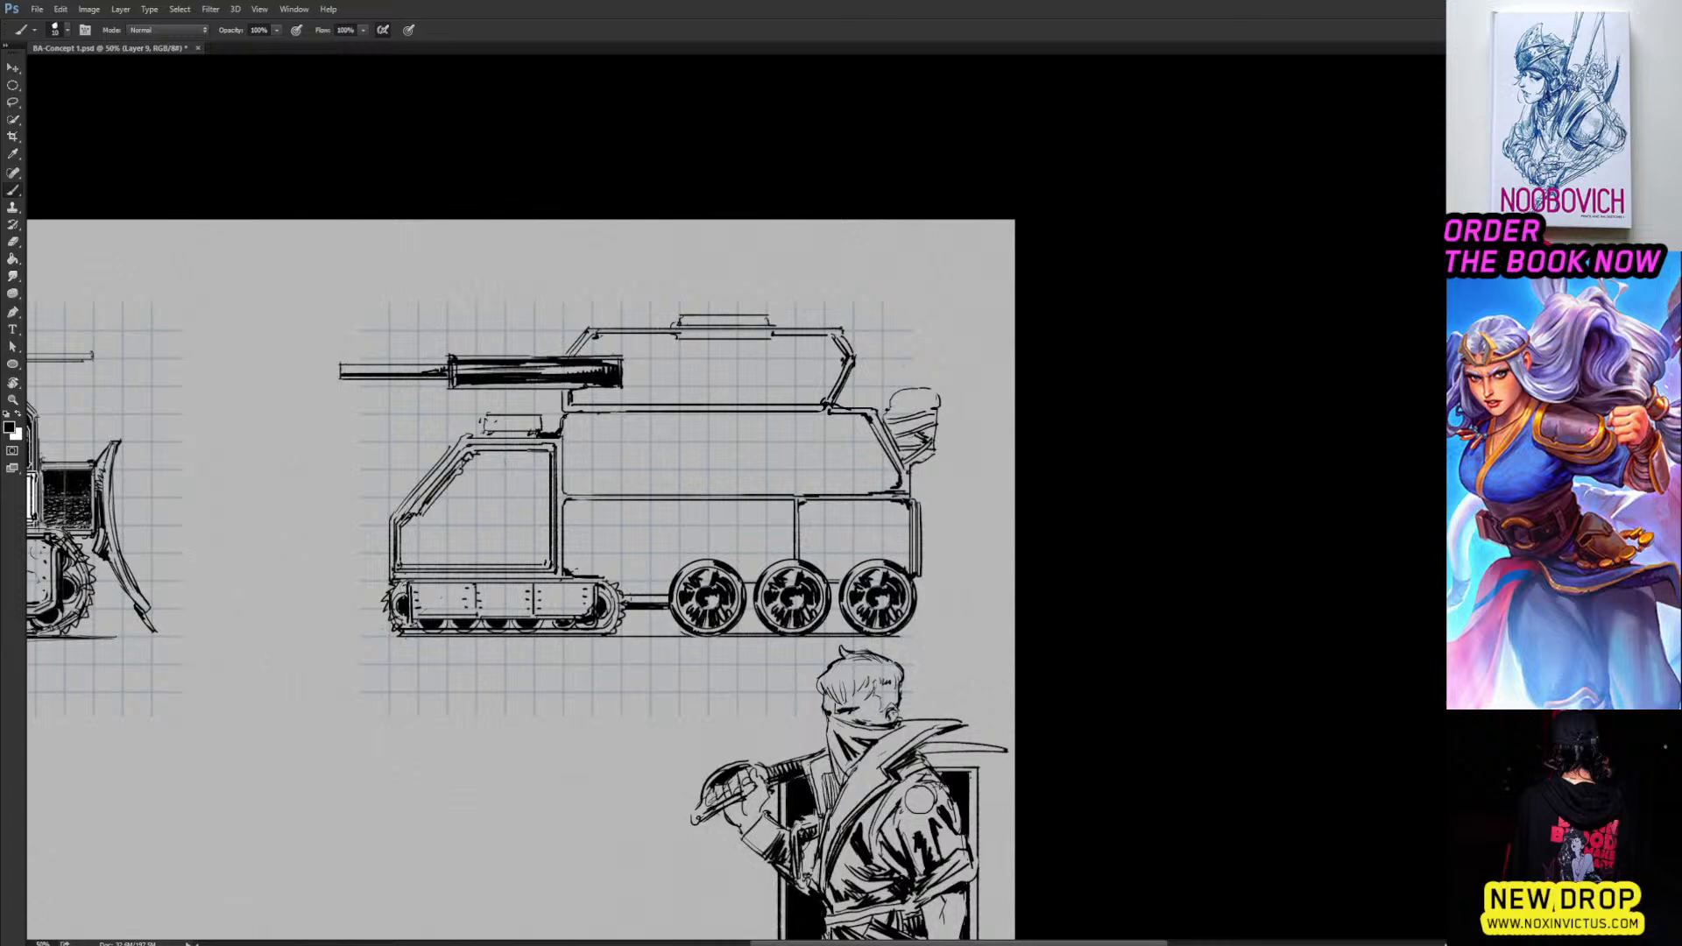
pyautogui.moveTo(887, 431); pyautogui.dragTo(903, 422)
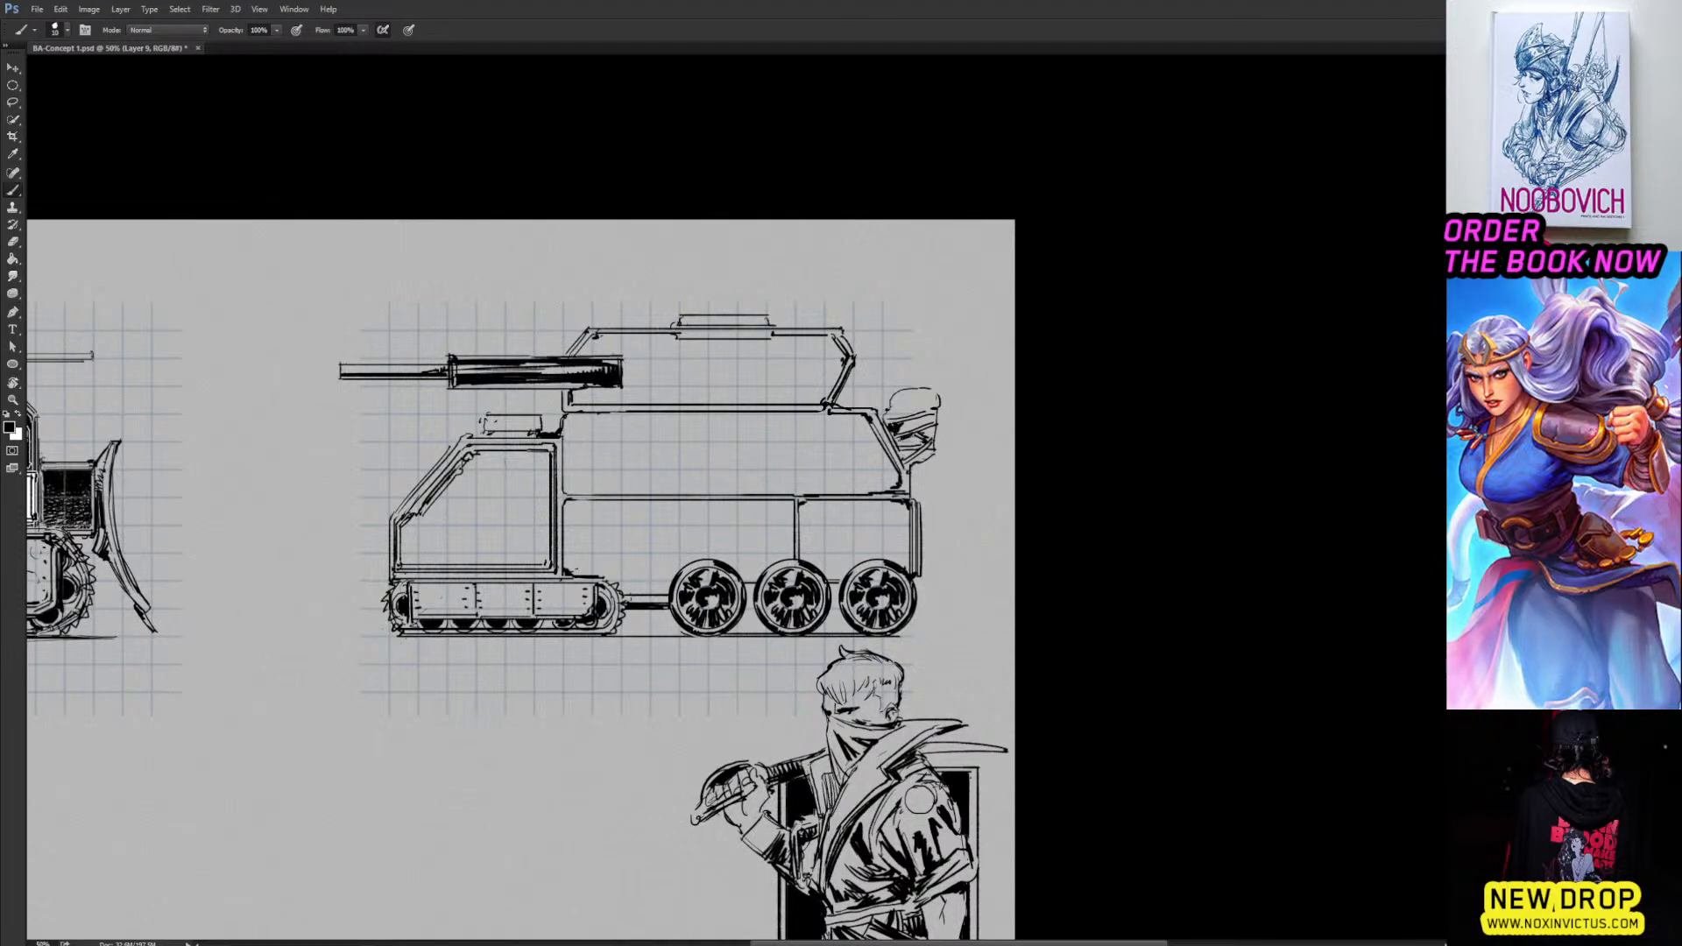
pyautogui.moveTo(908, 425); pyautogui.dragTo(931, 395)
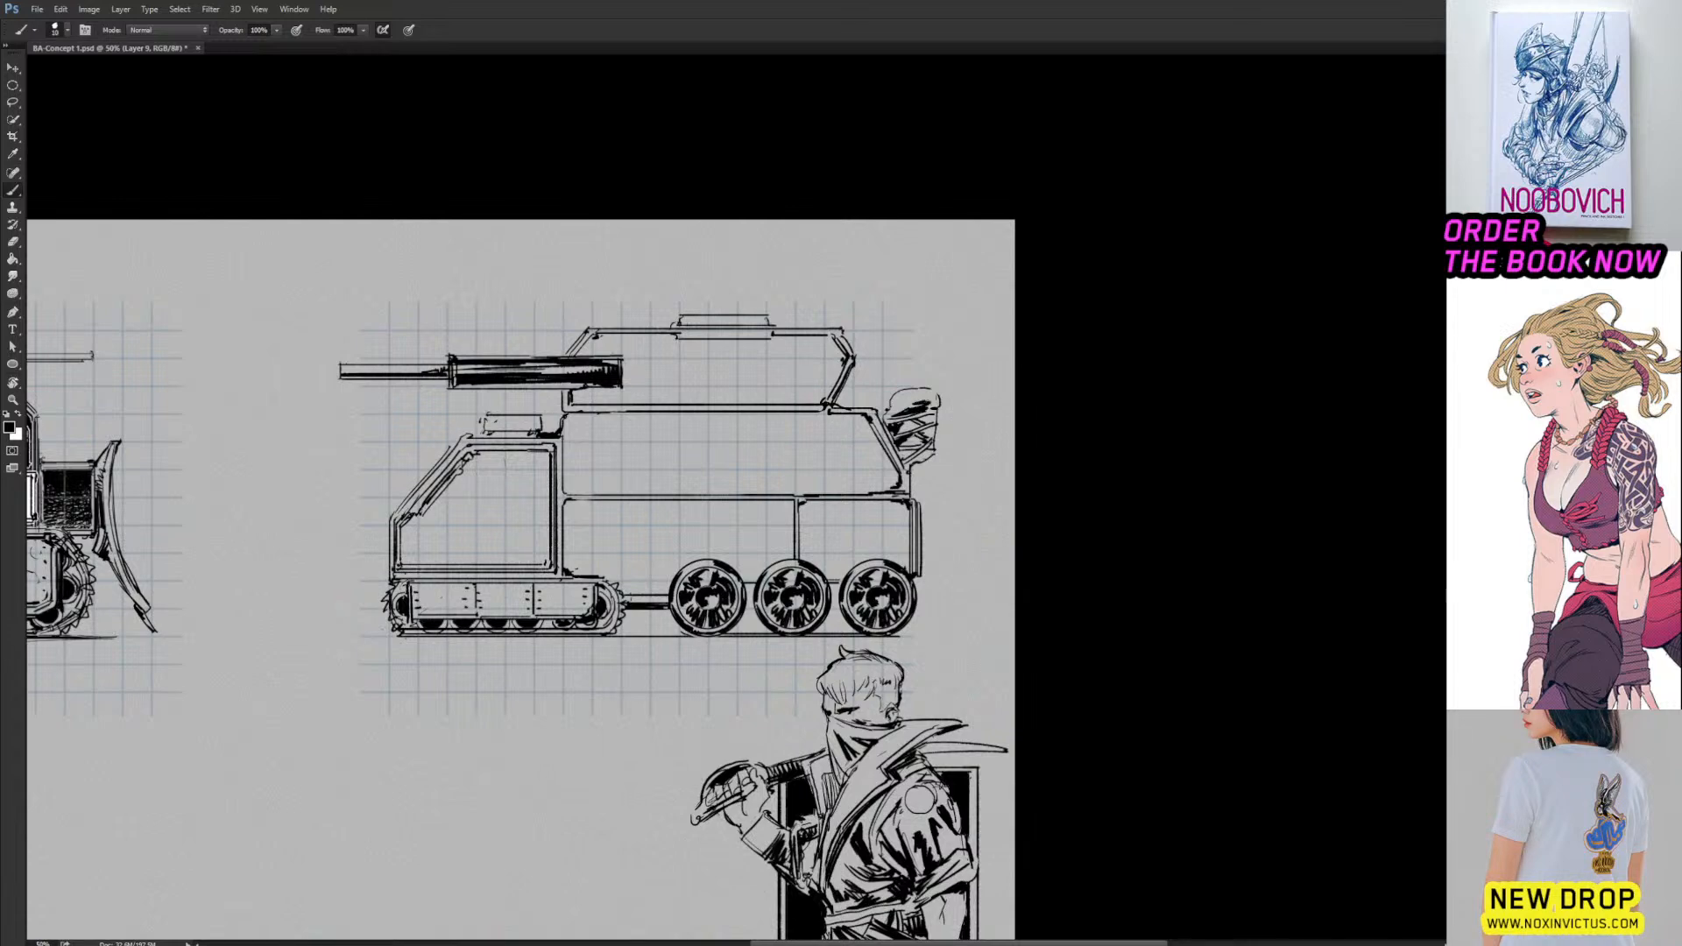
pyautogui.moveTo(782, 507); pyautogui.dragTo(955, 402)
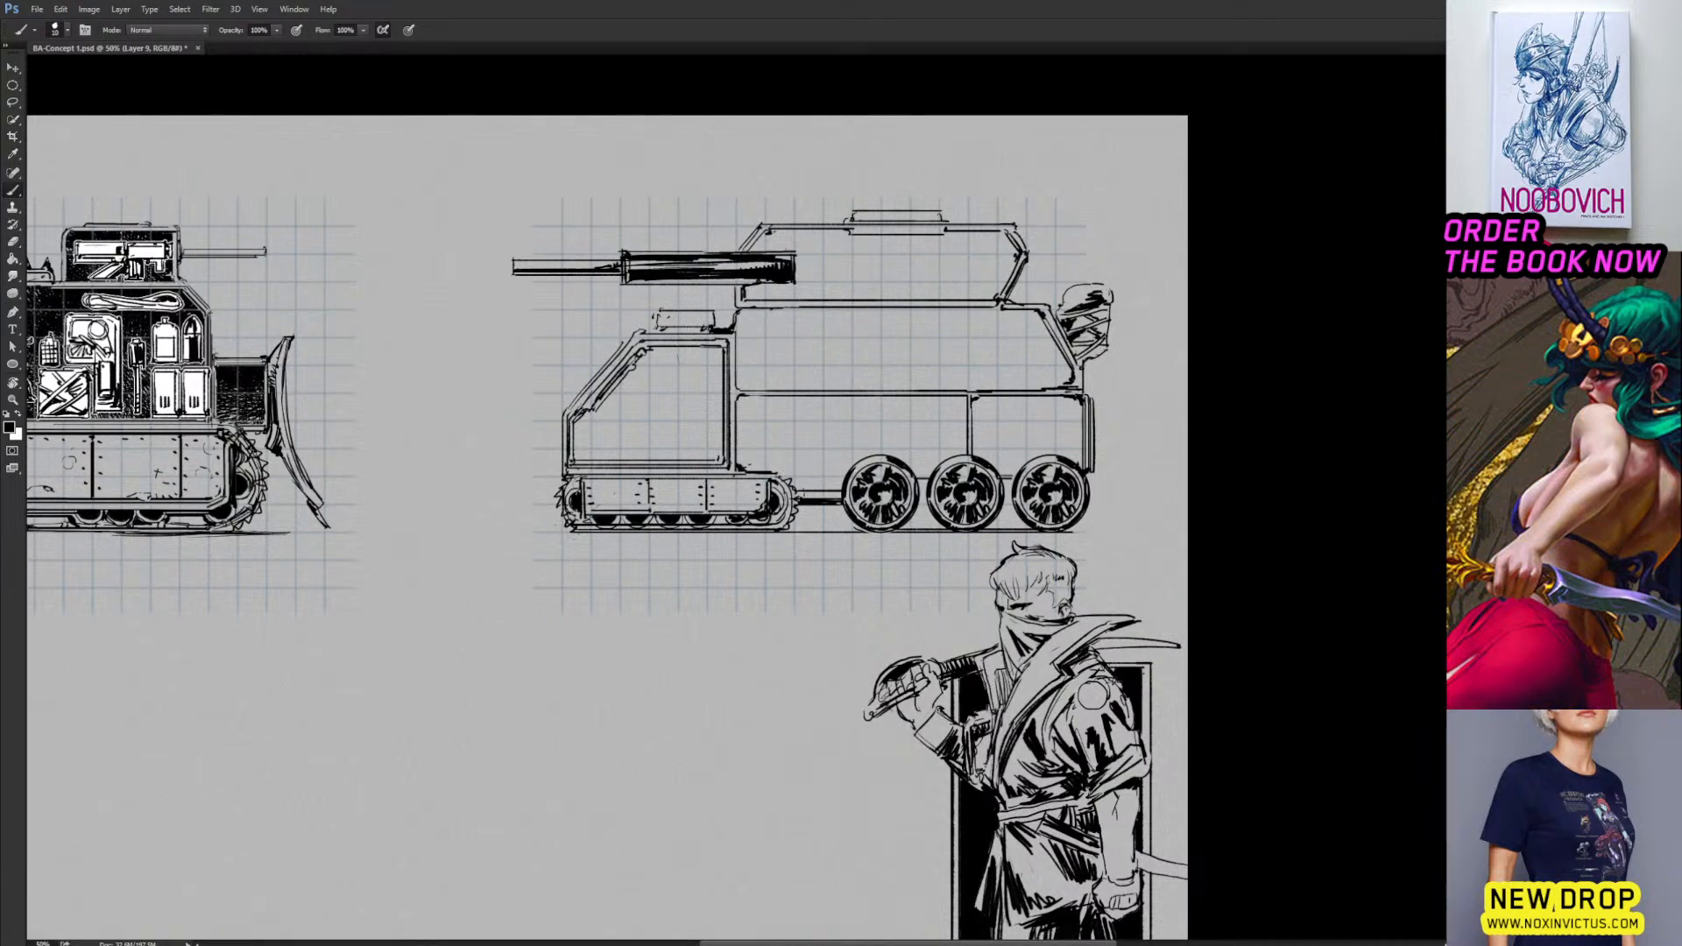
pyautogui.hotkey('ctrl', 's')
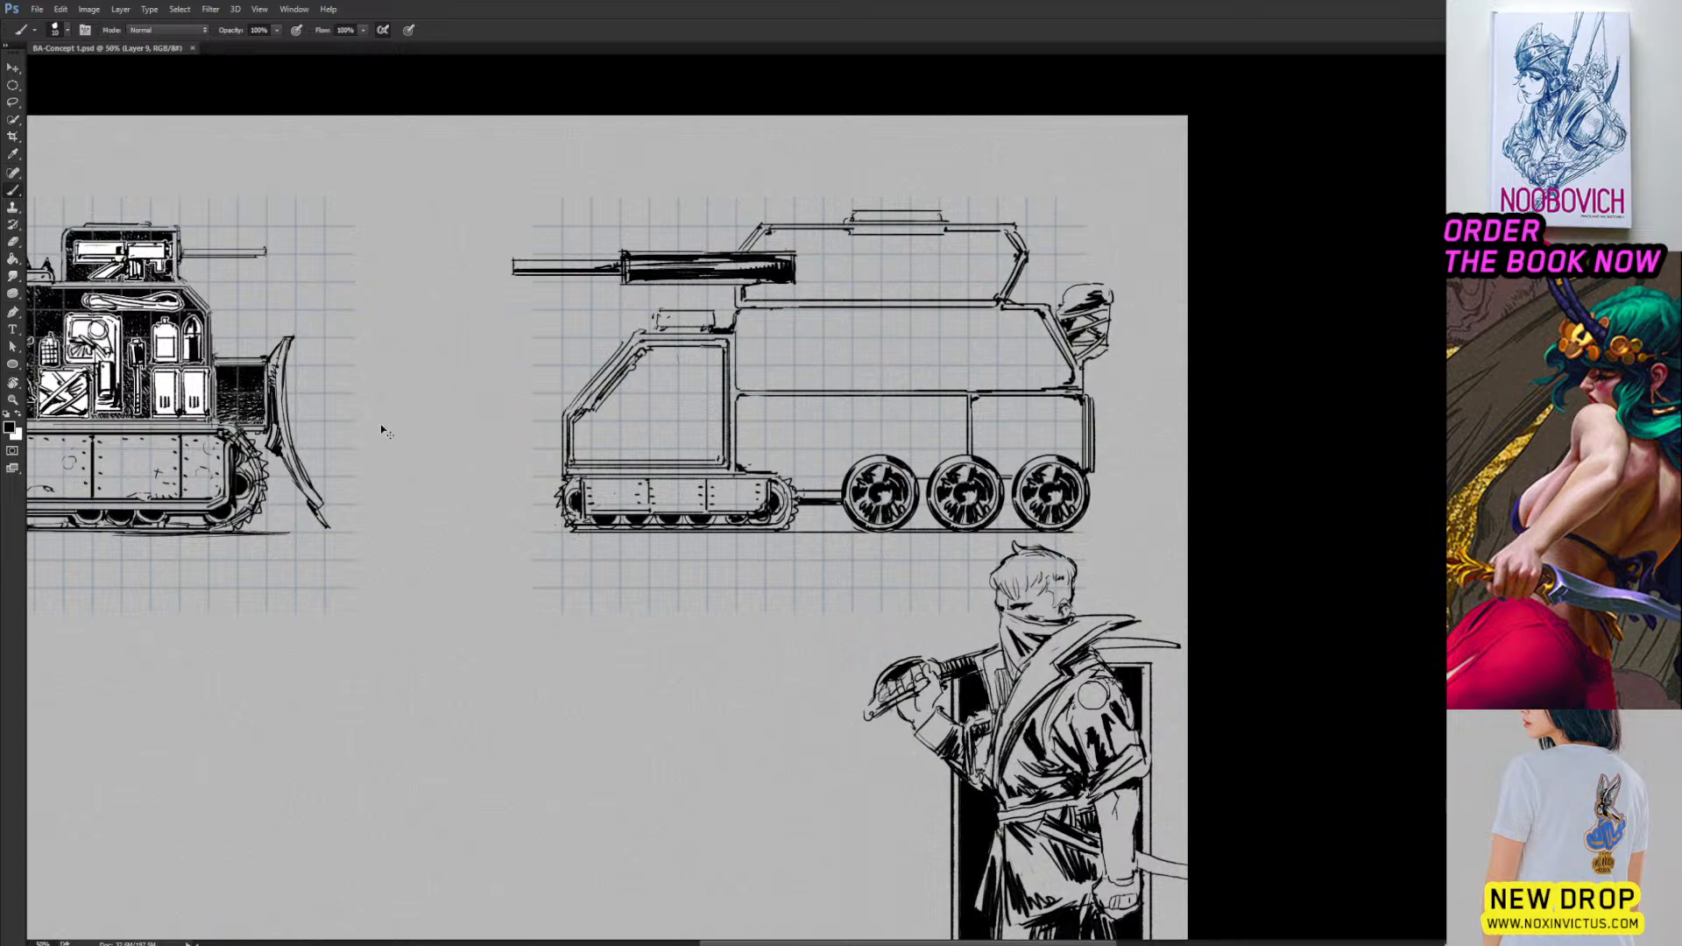
pyautogui.hotkey('ctrl', '0')
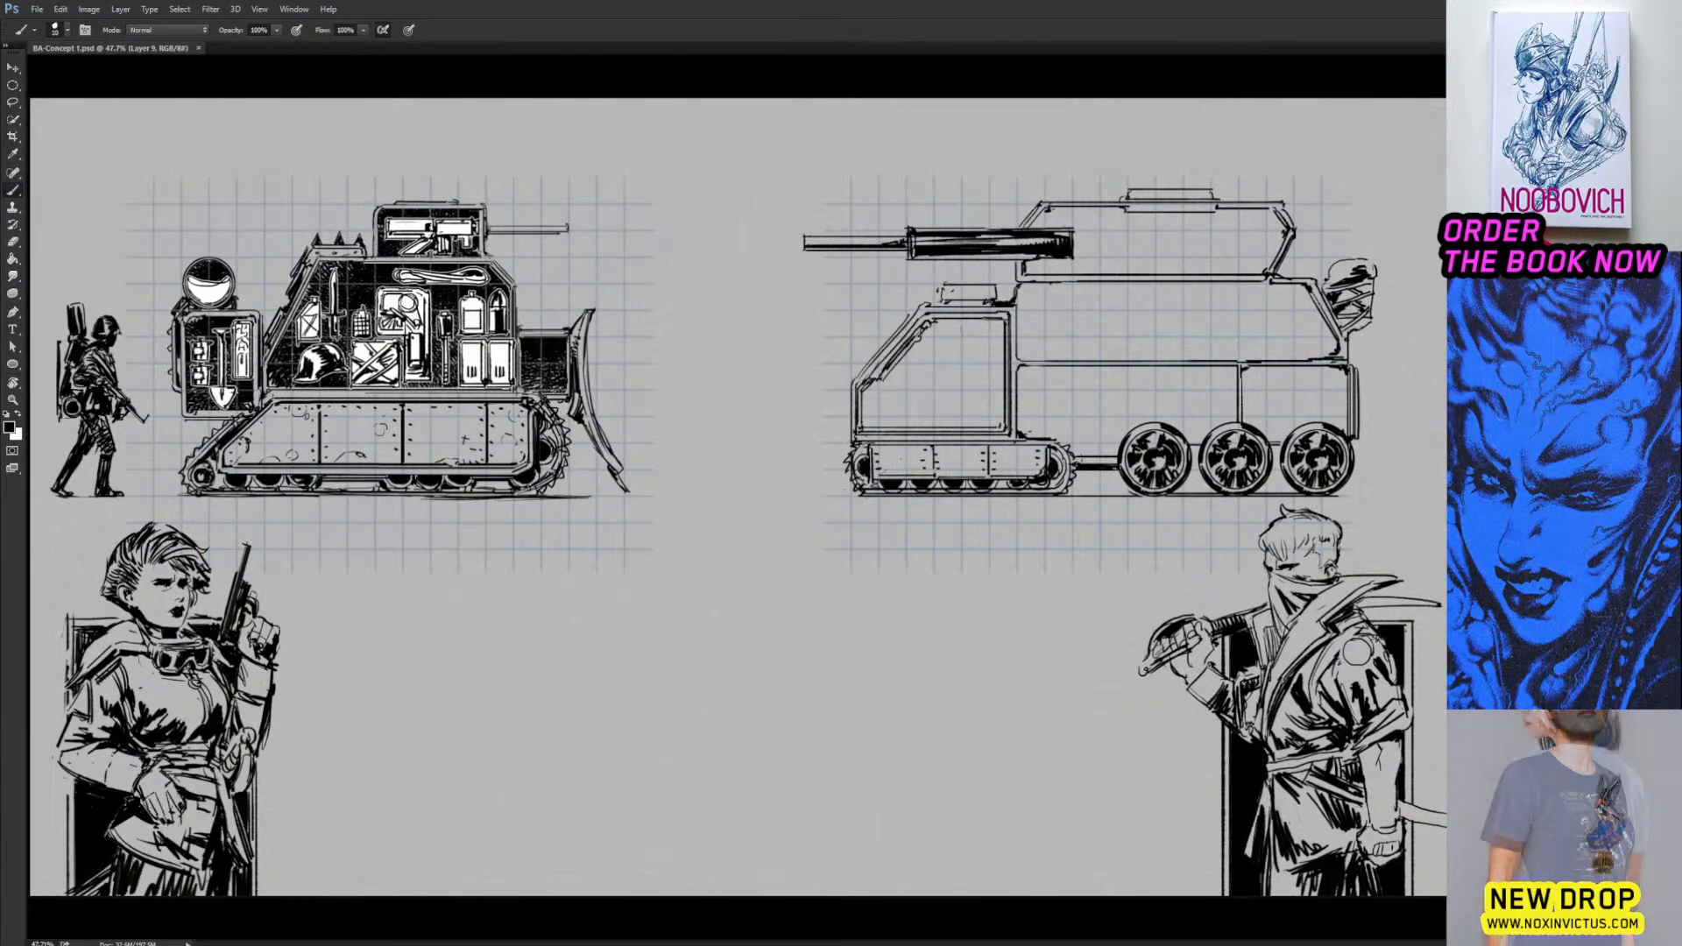
# Open covers collage.jpg and examine the pink and yellow Catwoman covers at its start up close.
pyautogui.moveTo(364, 53); pyautogui.dragTo(365, 53)
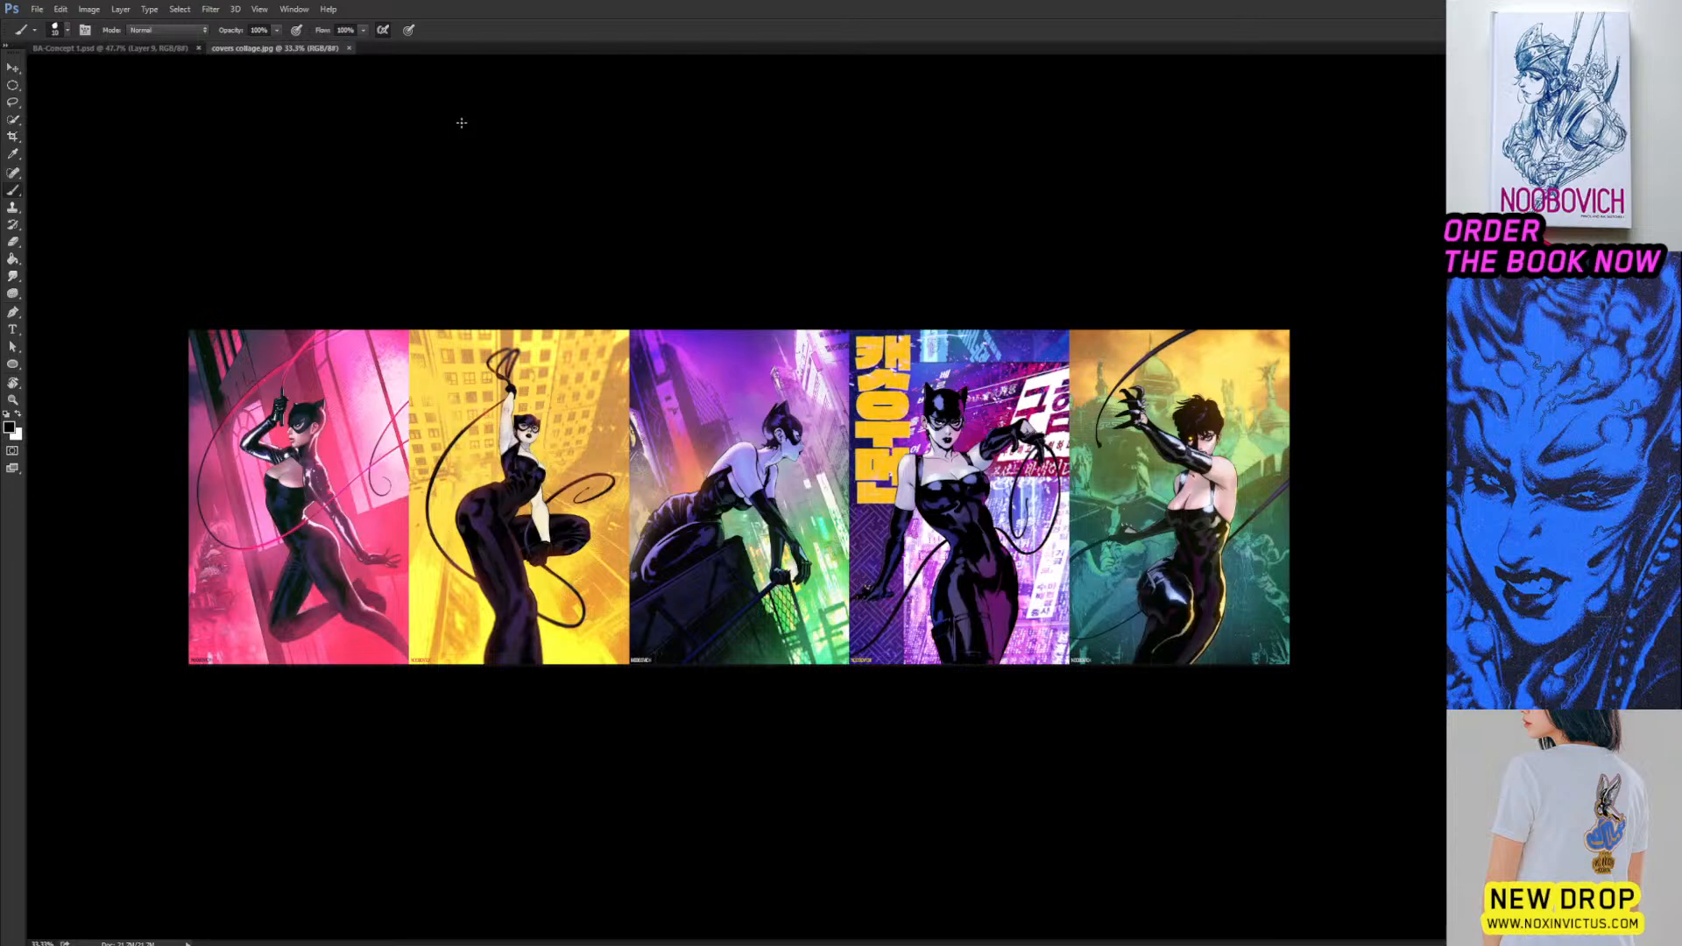
pyautogui.hotkey('ctrl', '+')
pyautogui.hotkey('ctrl', '+')
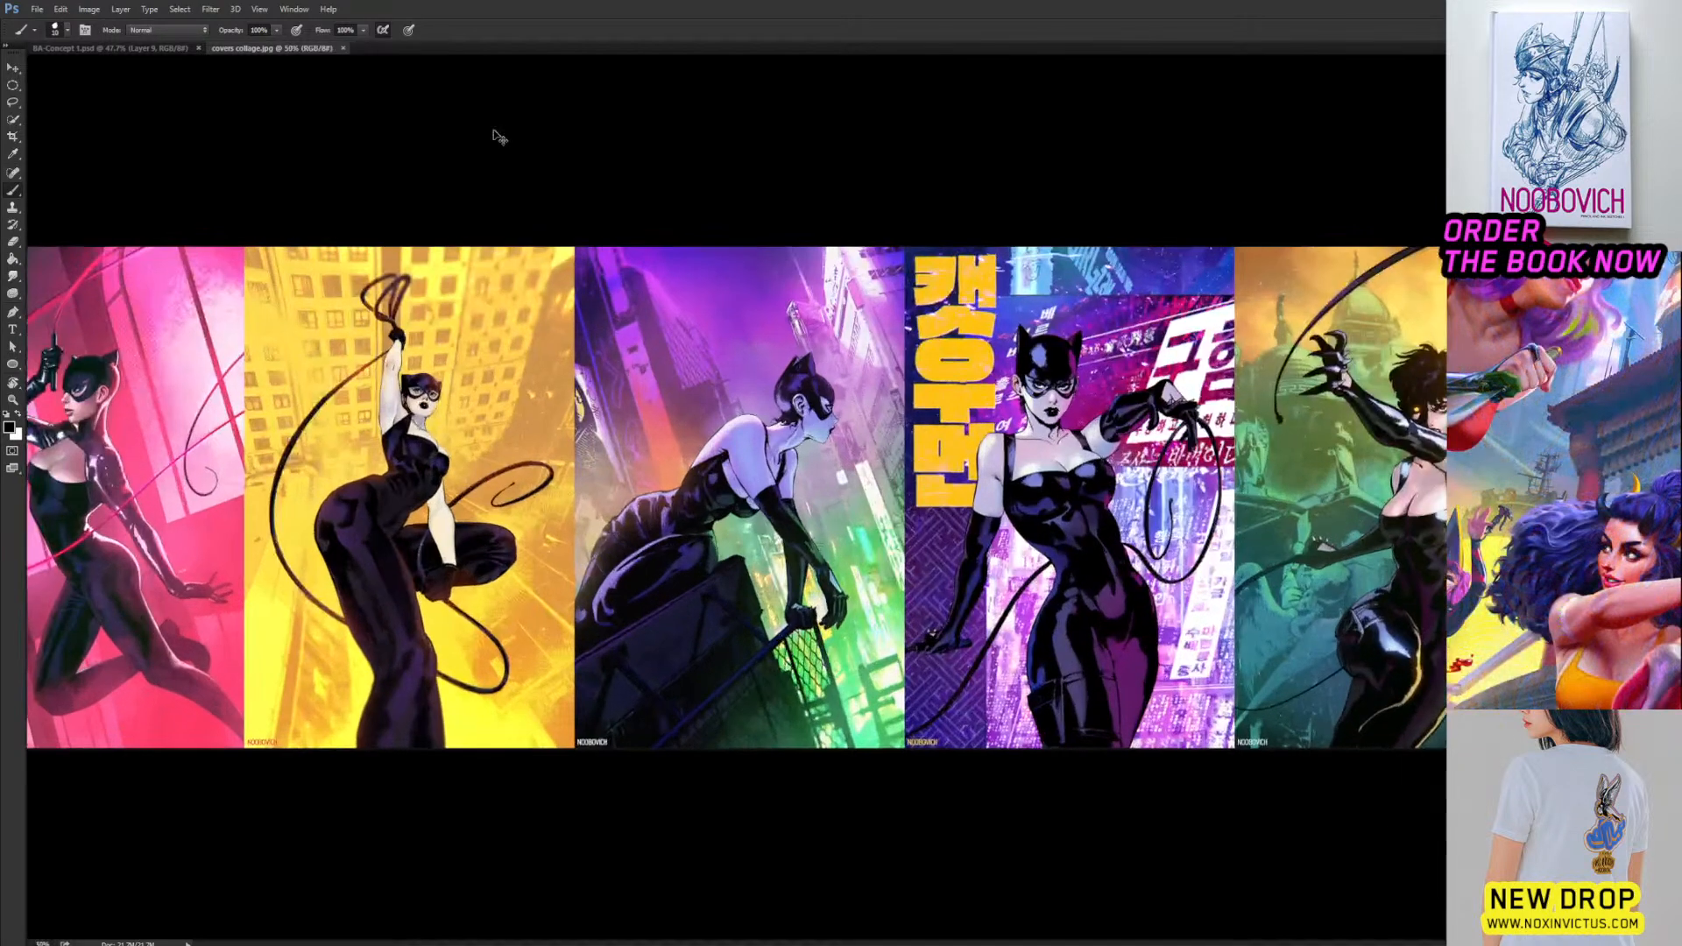
pyautogui.moveTo(669, 325); pyautogui.dragTo(1072, 315)
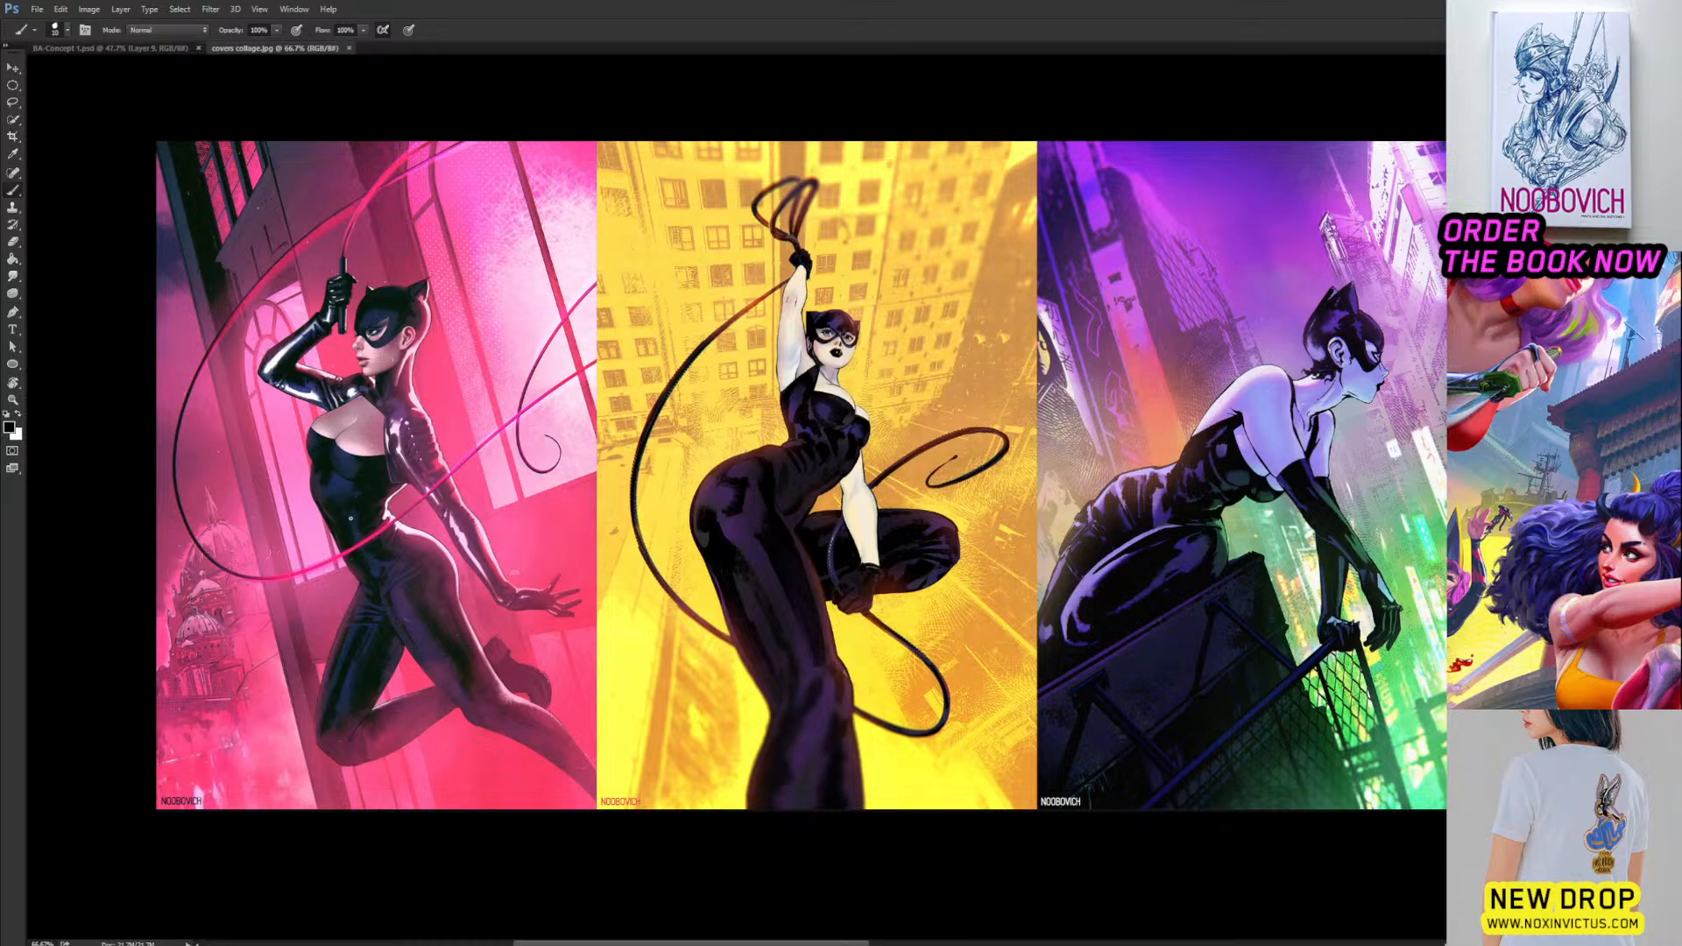
pyautogui.moveTo(350, 517); pyautogui.dragTo(411, 556)
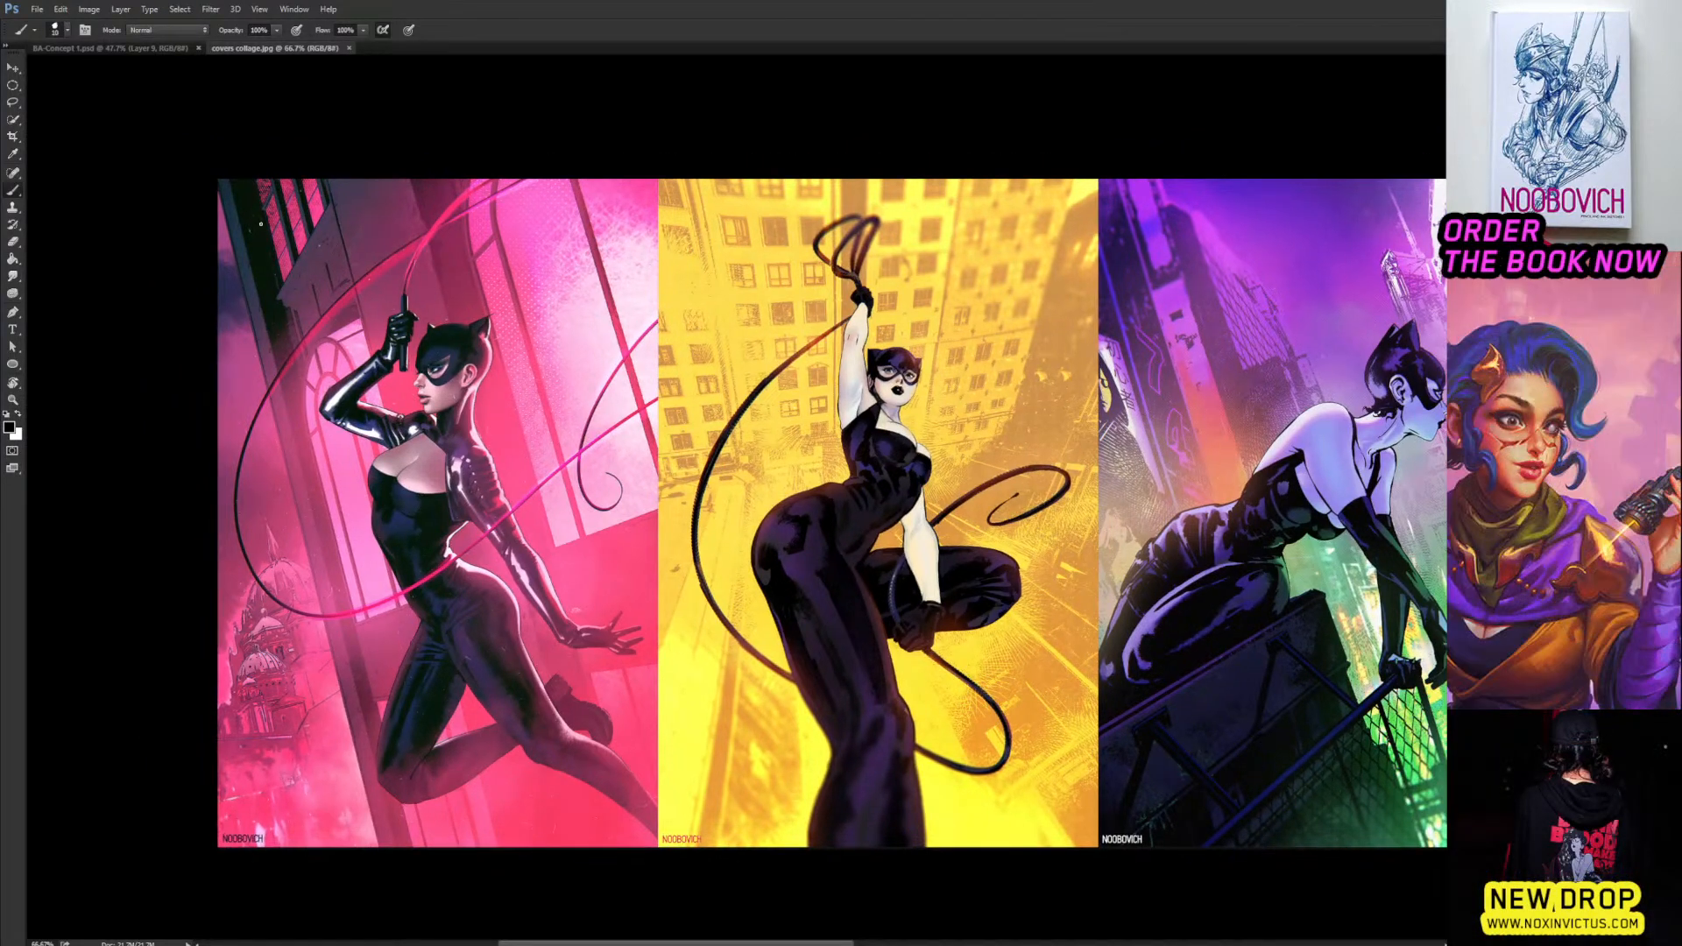
pyautogui.moveTo(374, 323); pyautogui.dragTo(288, 280)
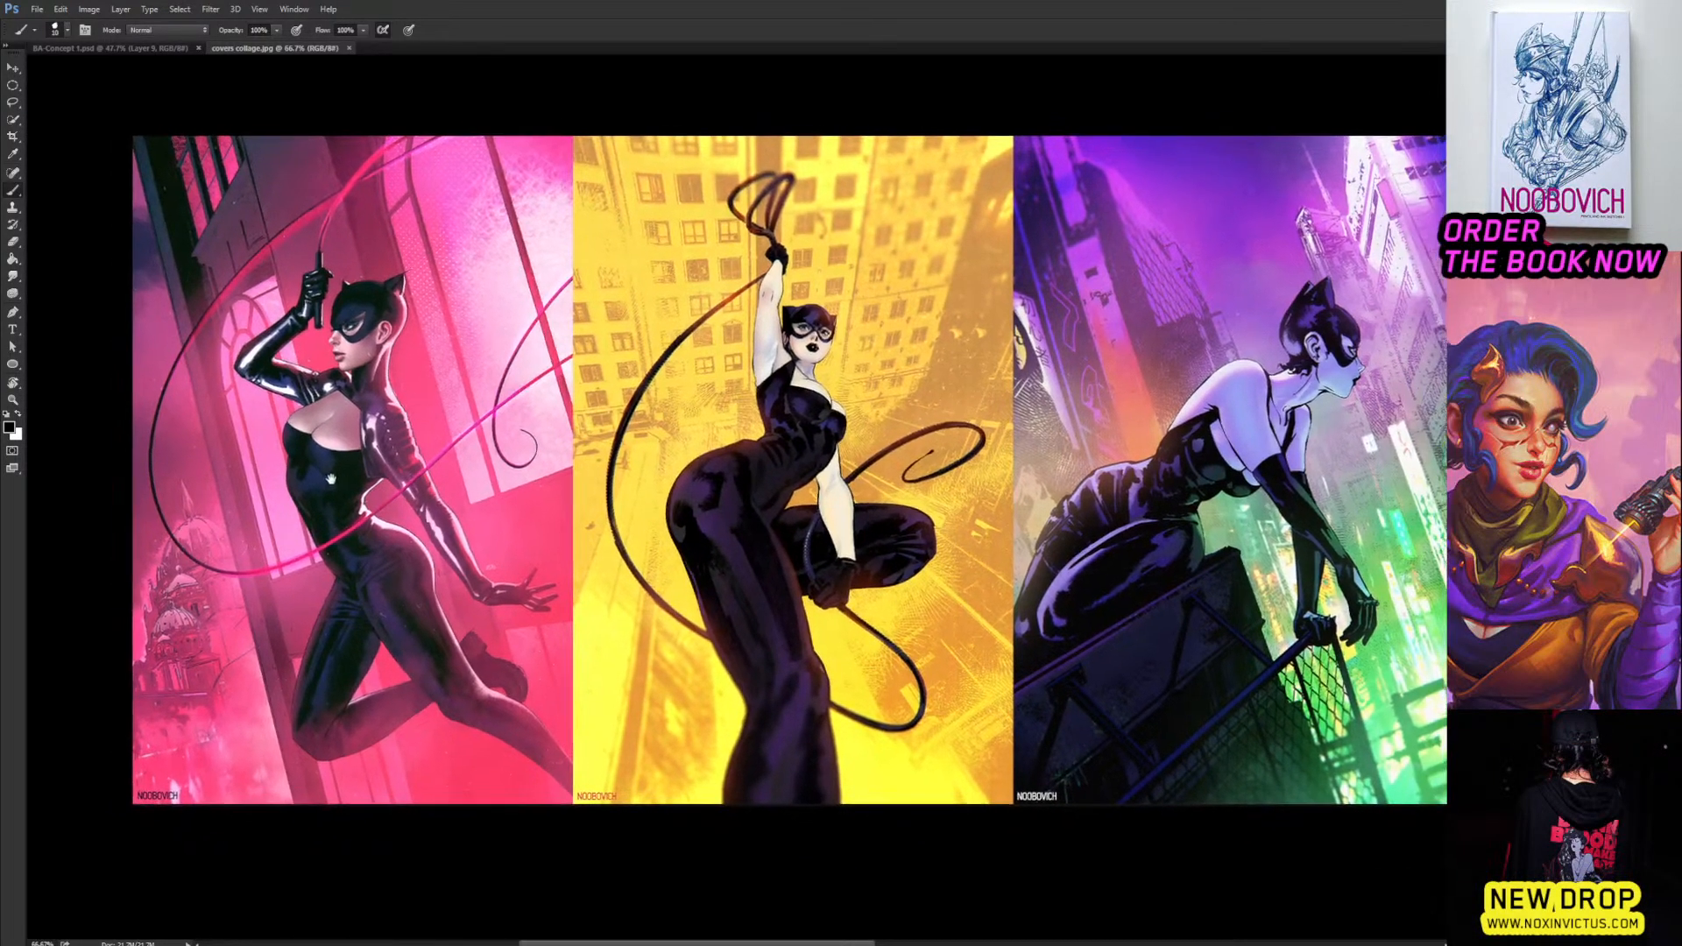
pyautogui.moveTo(602, 406); pyautogui.dragTo(693, 421)
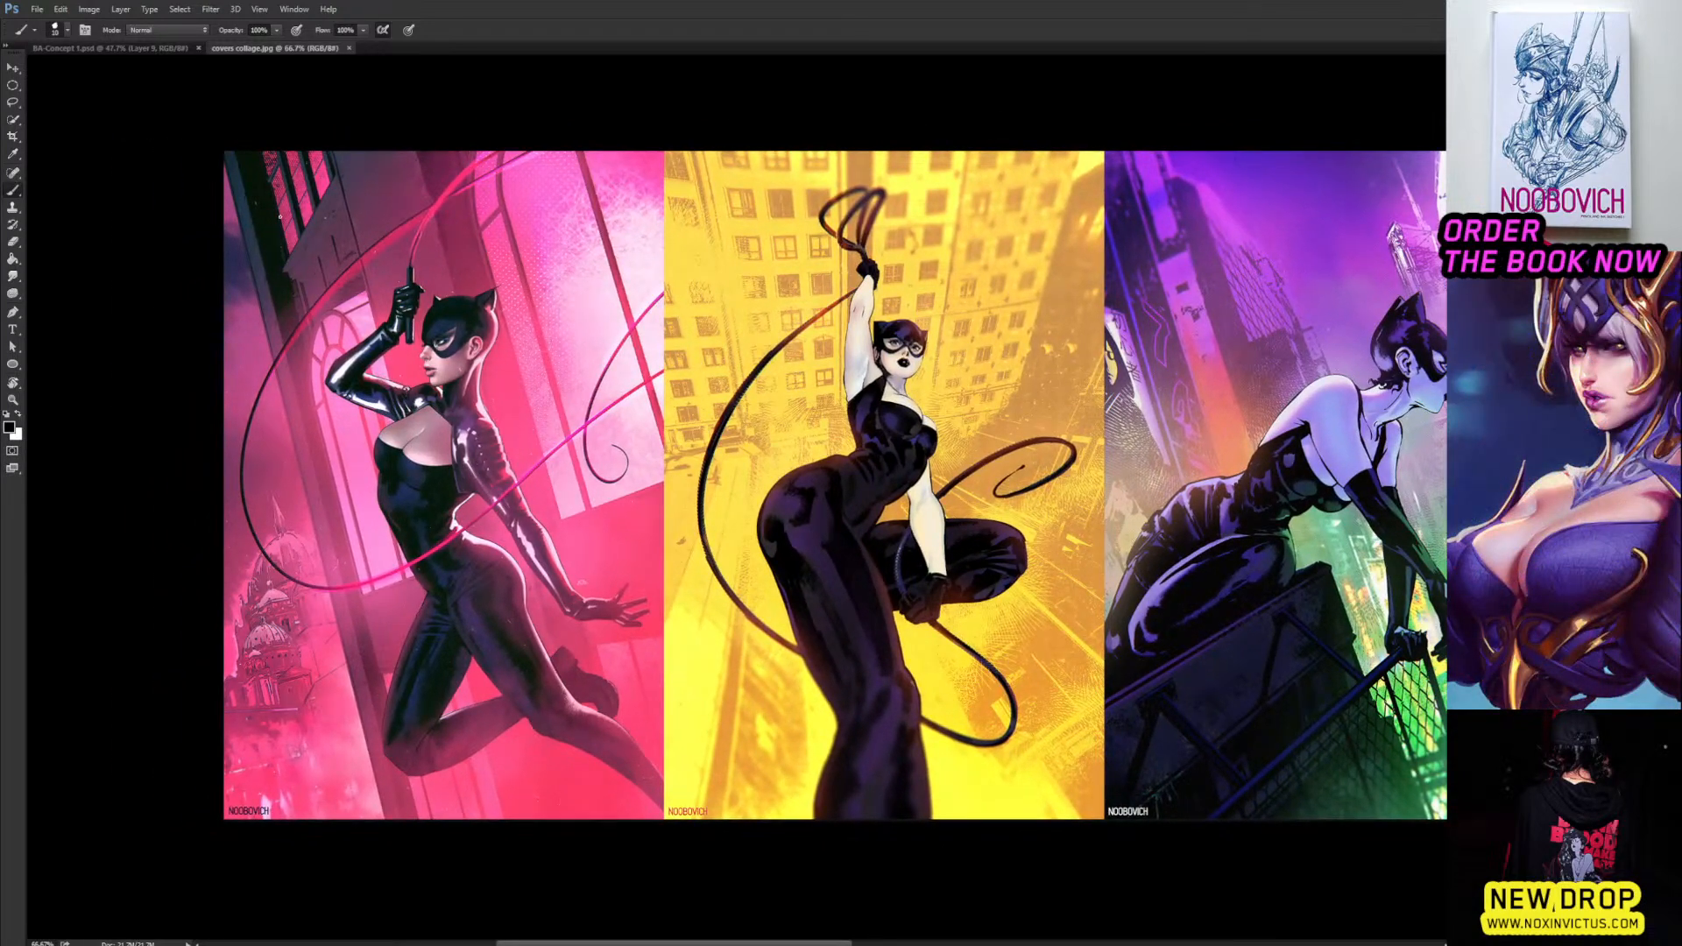
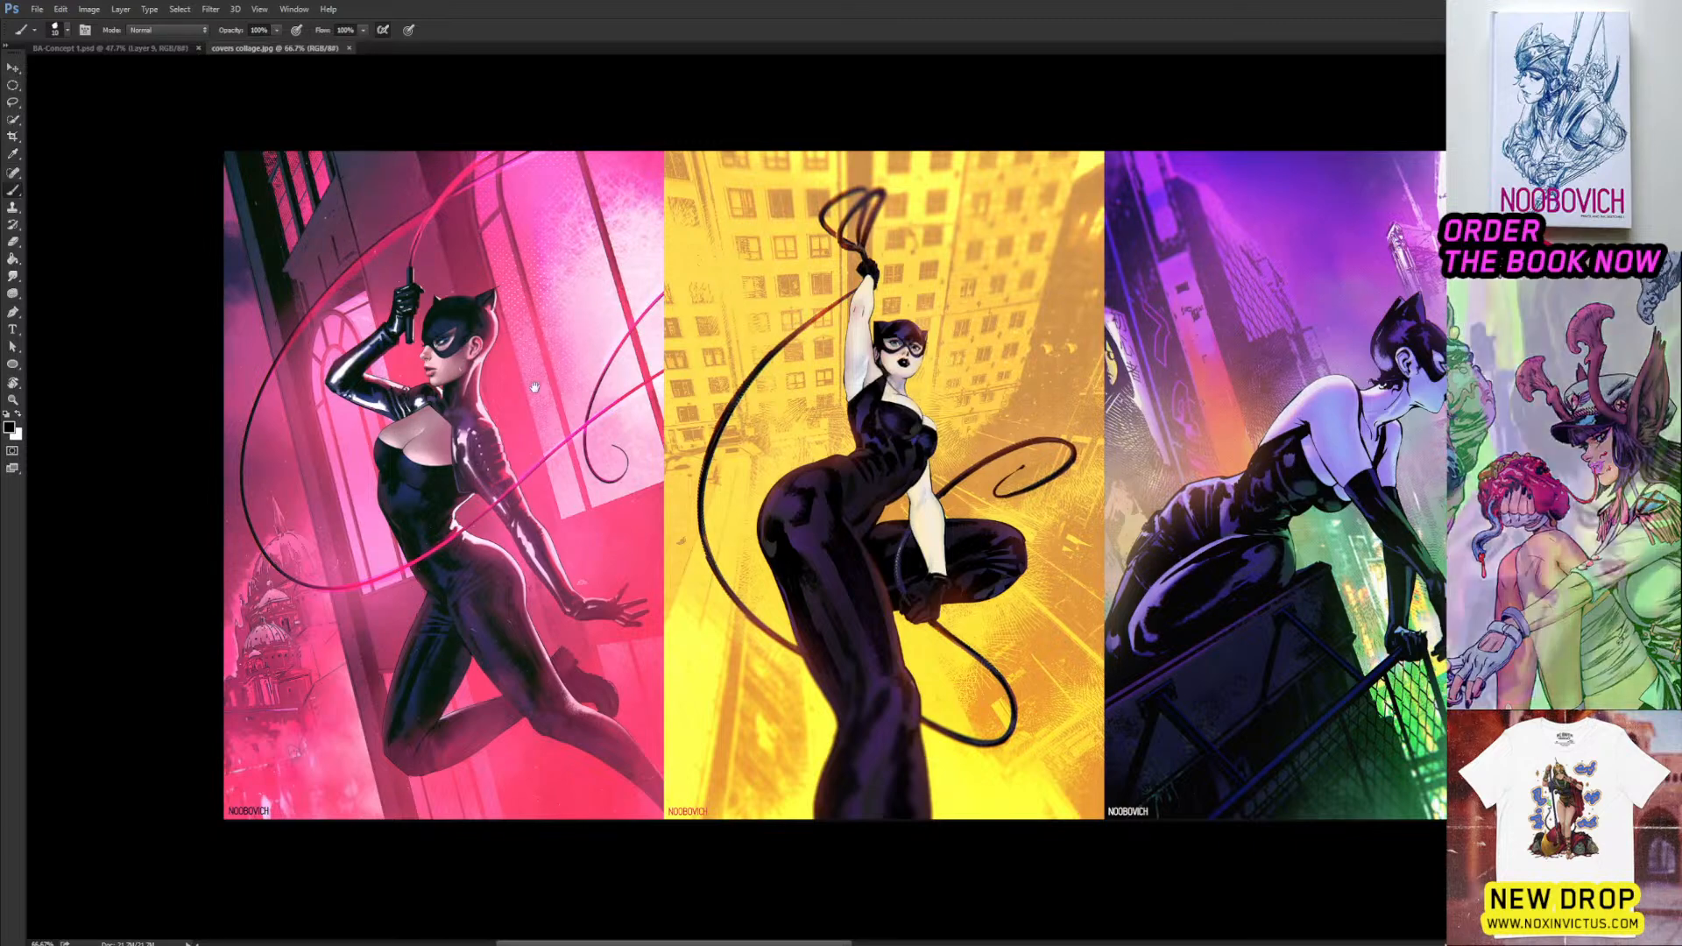
# Examine the rest of the collage through to the teal cover, and return to the yellow and purple-green ones.
pyautogui.moveTo(548, 384); pyautogui.dragTo(159, 384)
pyautogui.moveTo(907, 409); pyautogui.dragTo(354, 425)
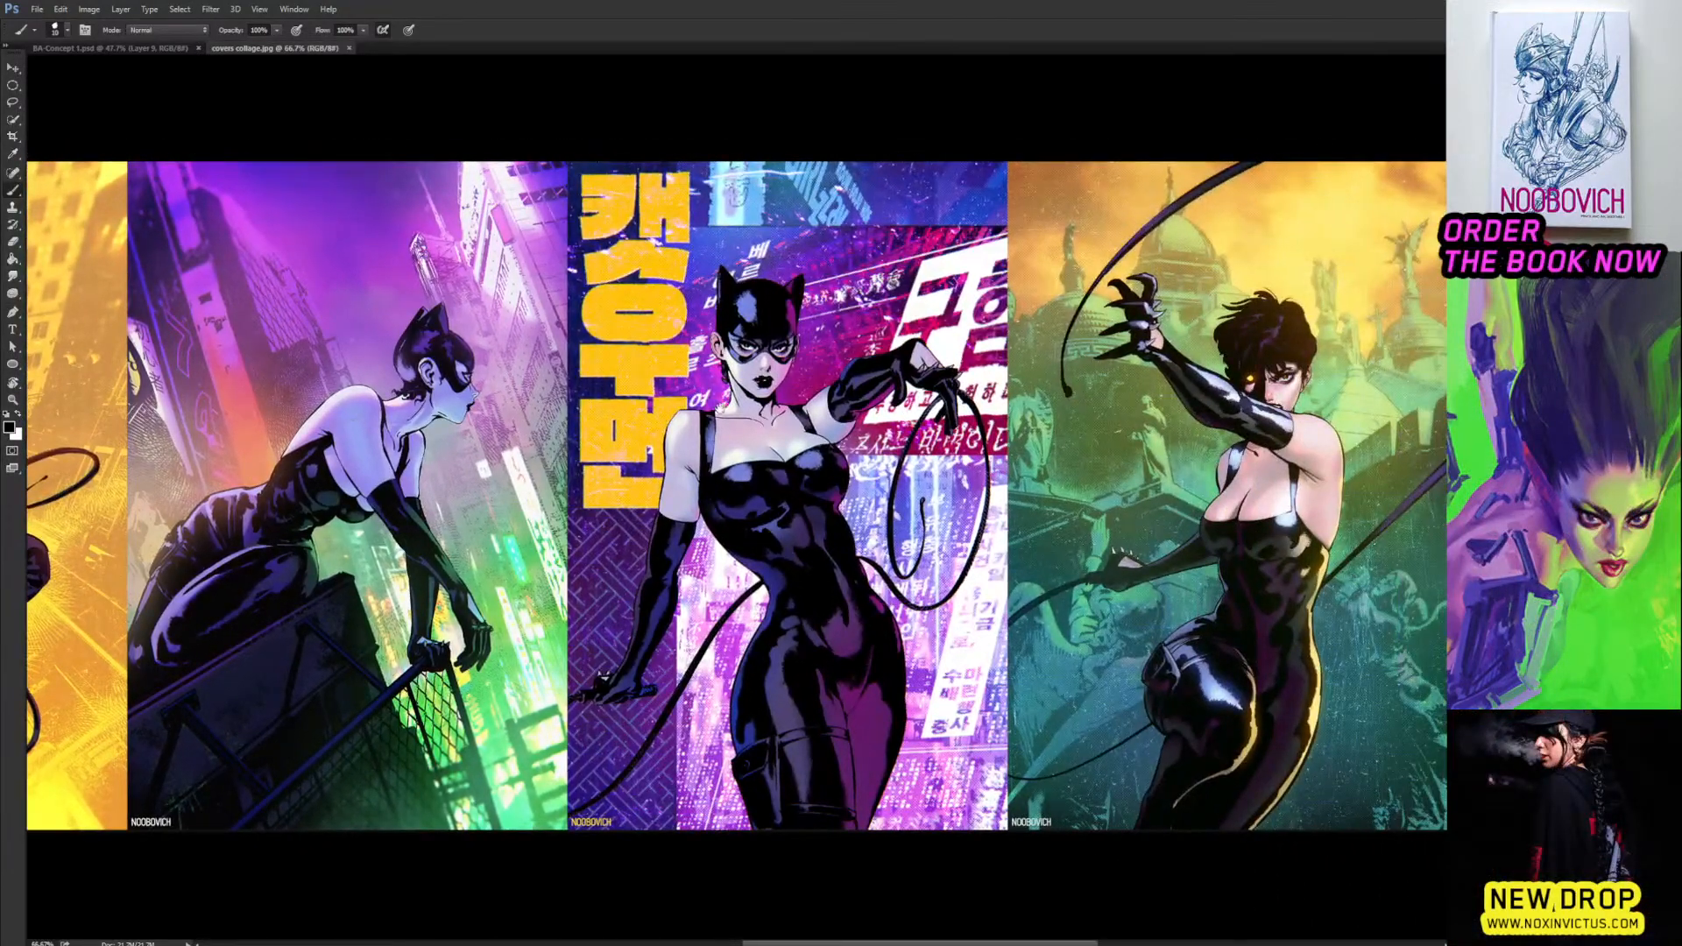
pyautogui.moveTo(720, 409); pyautogui.dragTo(481, 427)
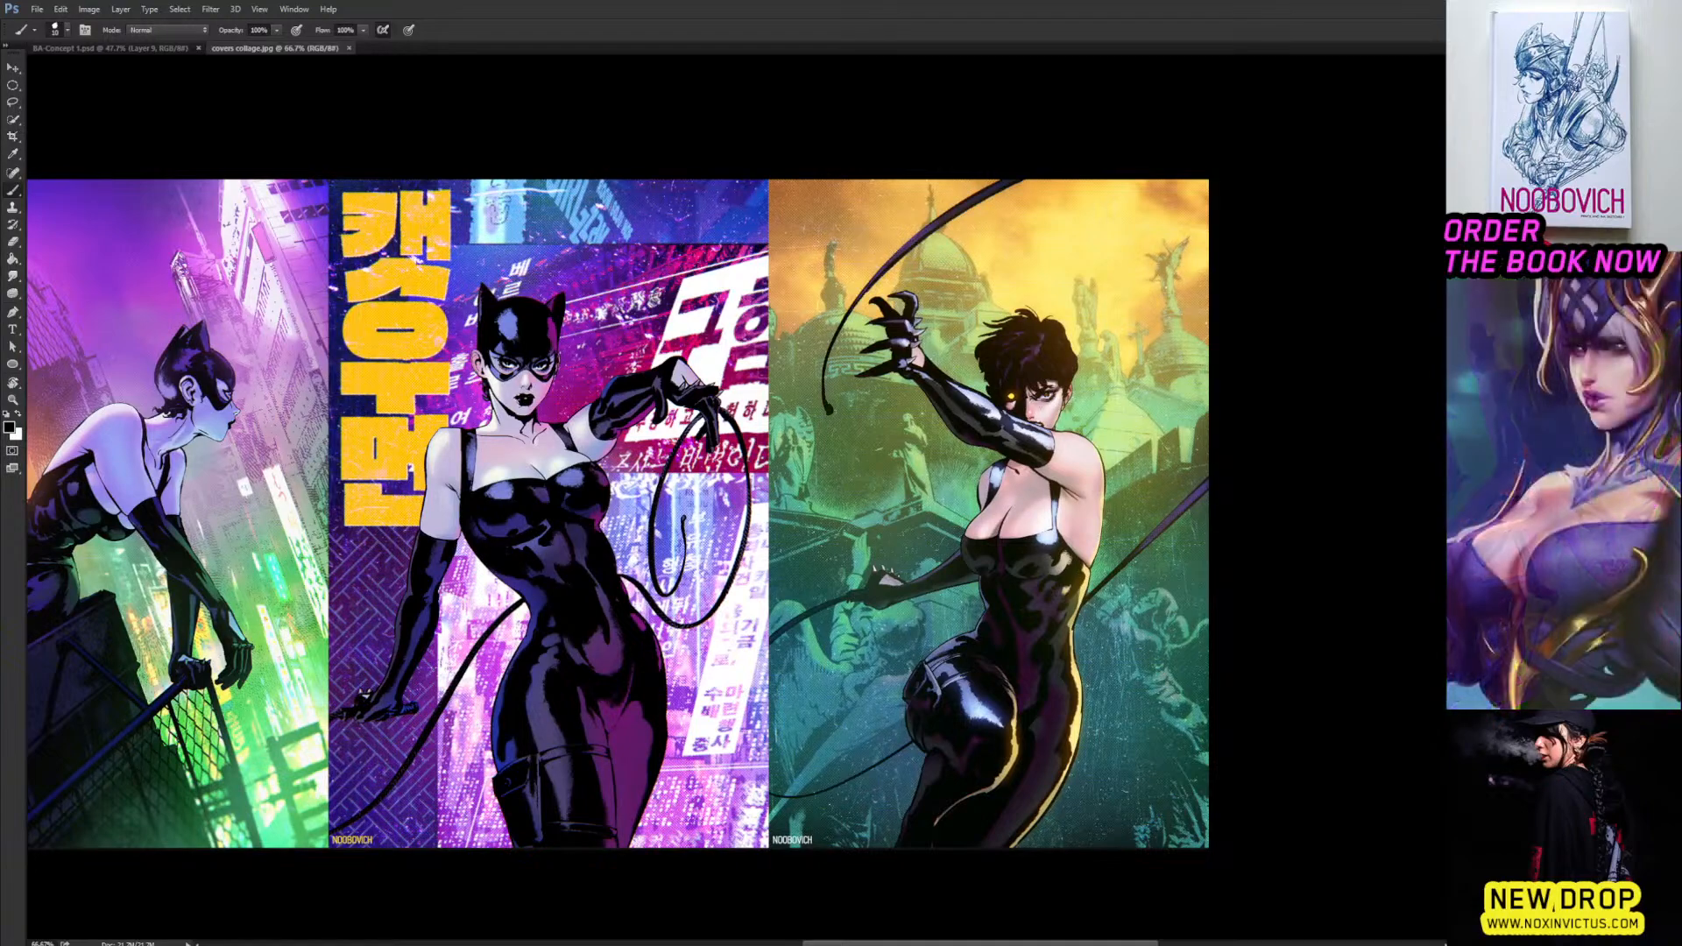
pyautogui.moveTo(650, 327); pyautogui.dragTo(1152, 305)
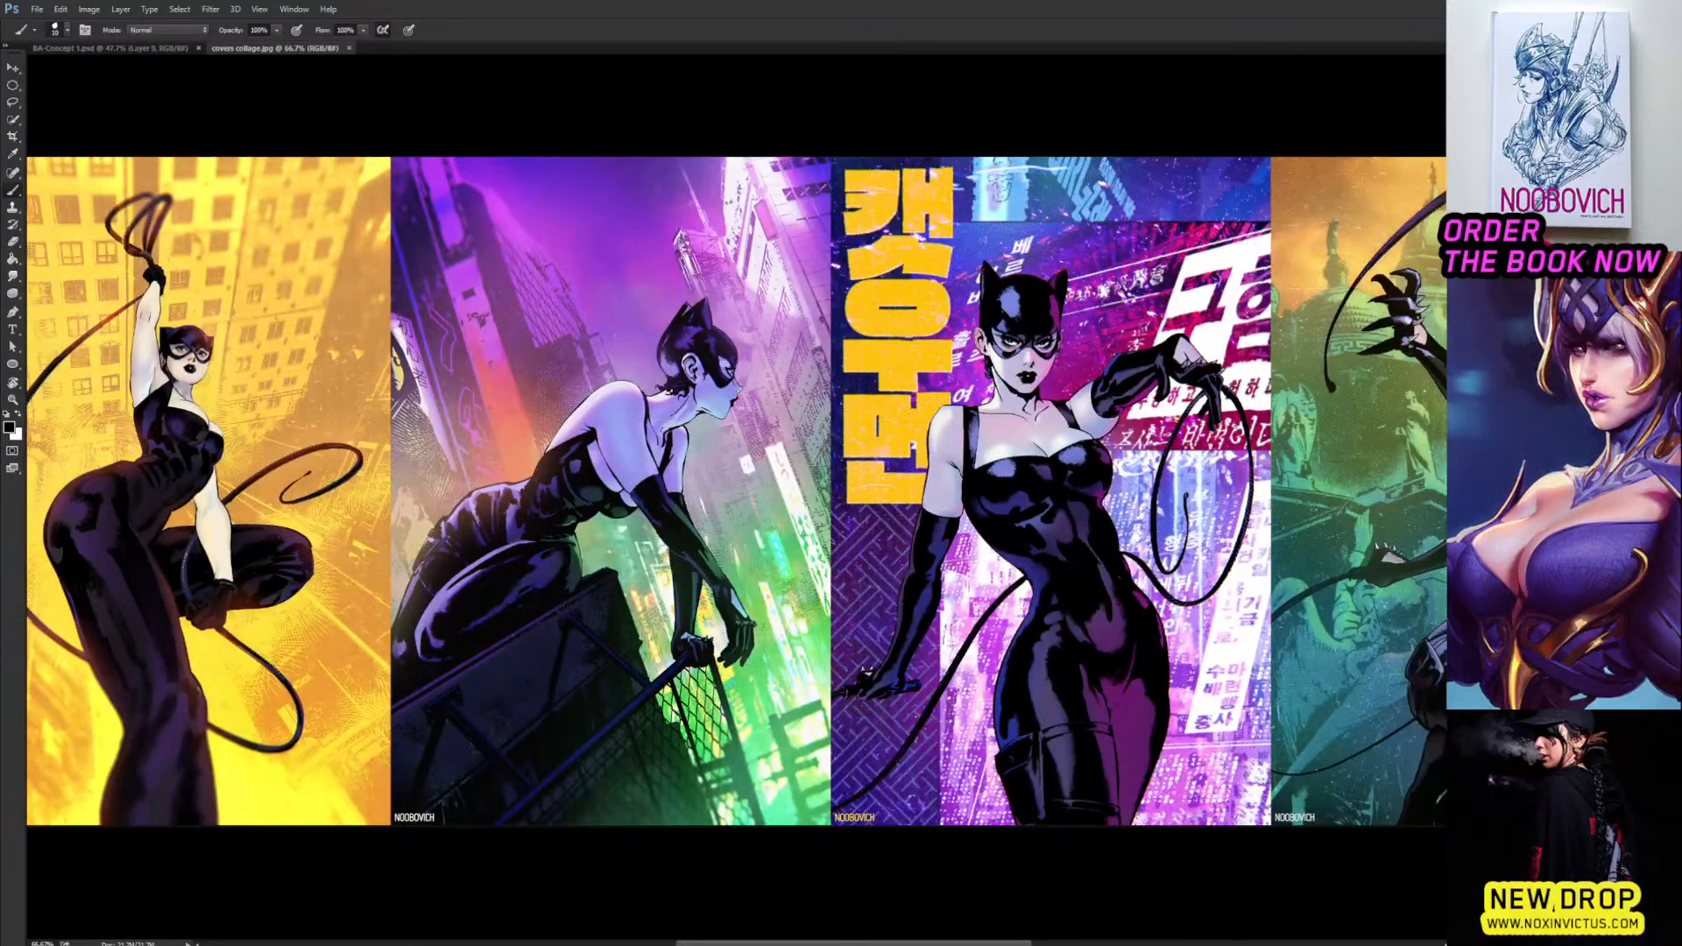
pyautogui.moveTo(832, 440); pyautogui.dragTo(1104, 381)
pyautogui.moveTo(550, 371); pyautogui.dragTo(829, 370)
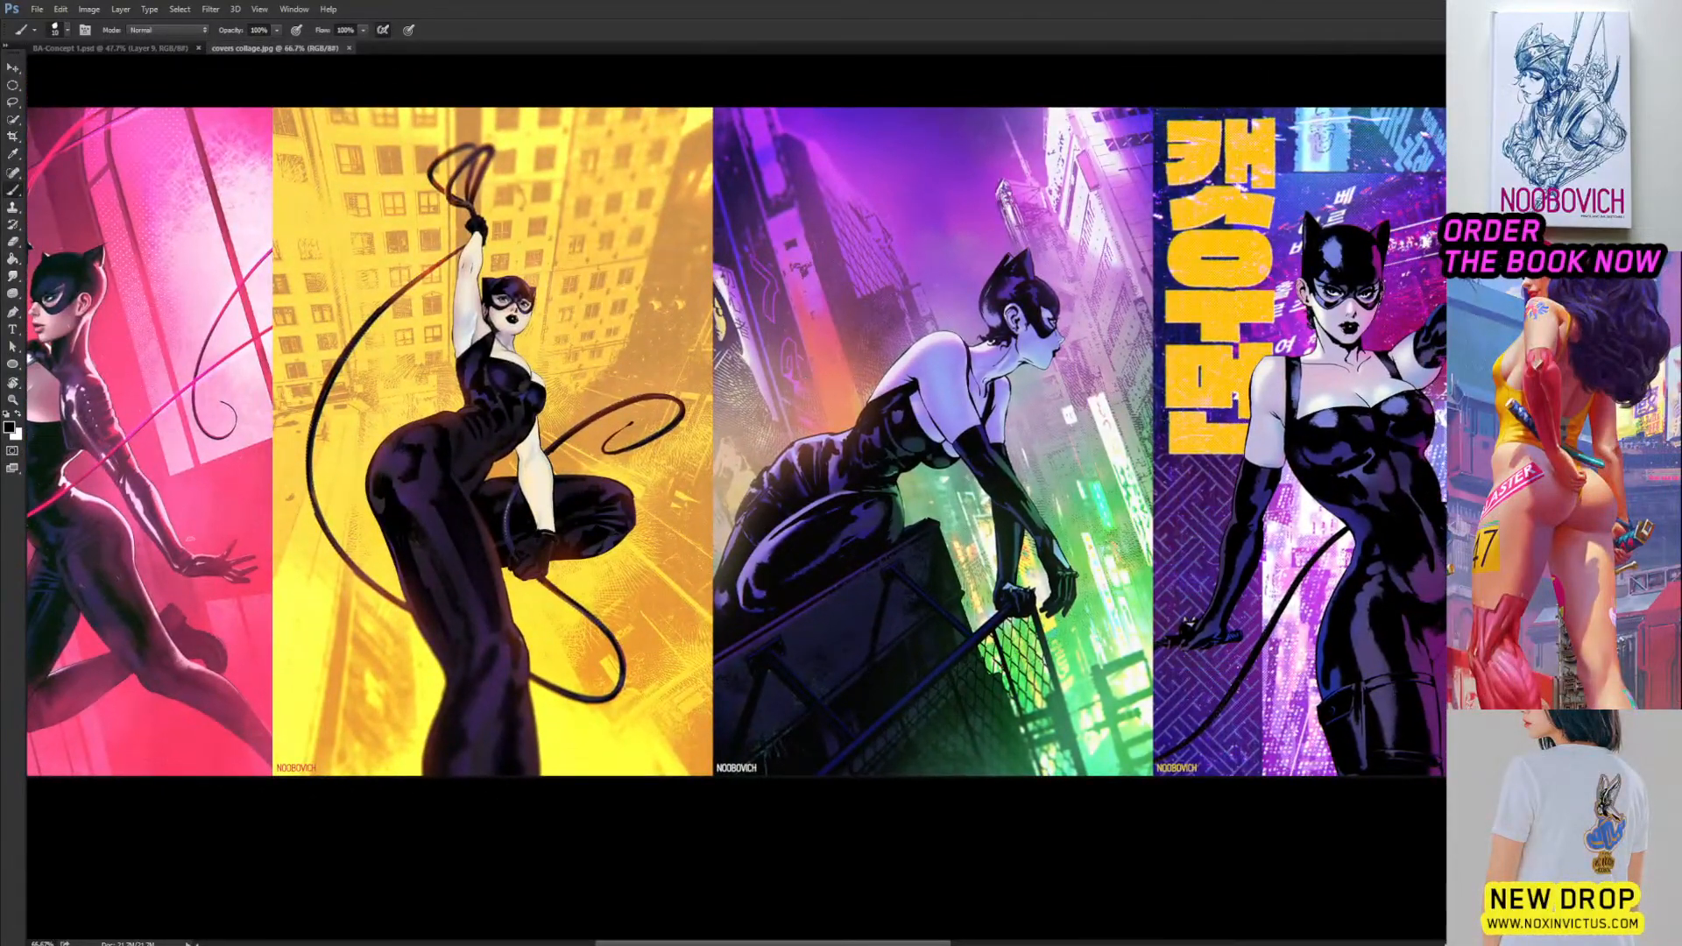
pyautogui.moveTo(809, 422); pyautogui.dragTo(773, 430)
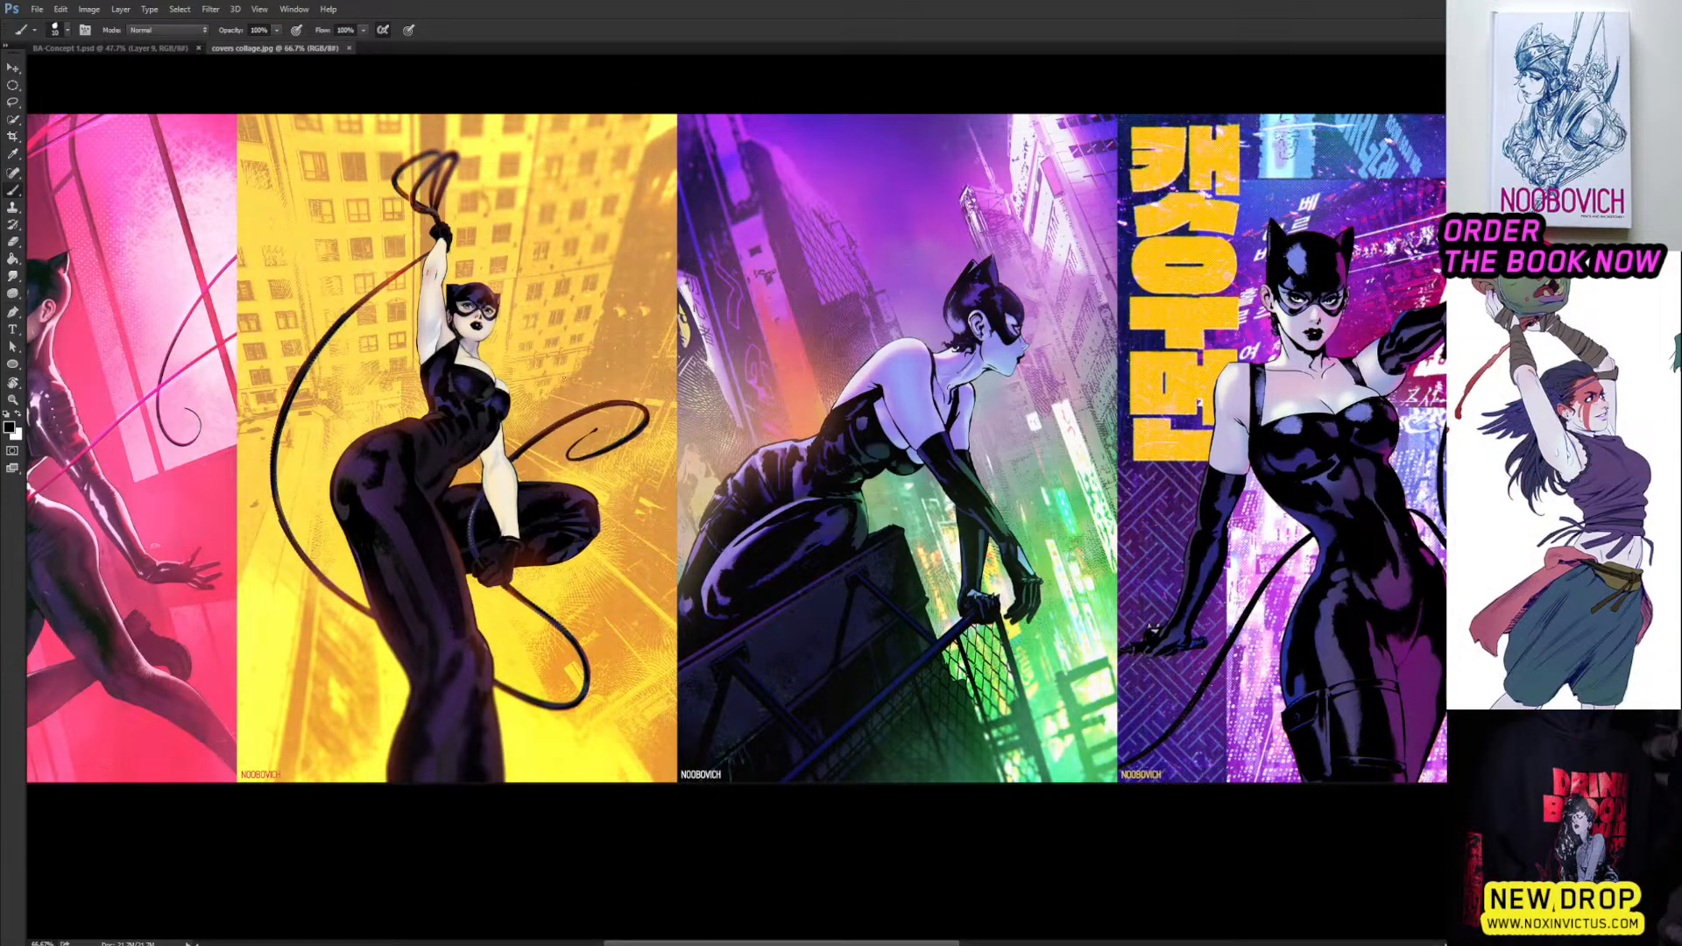
# Compare the Korean-lettered cover with the teal one at the collage's end, and finish with an overview of all five.
pyautogui.moveTo(699, 576); pyautogui.dragTo(251, 592)
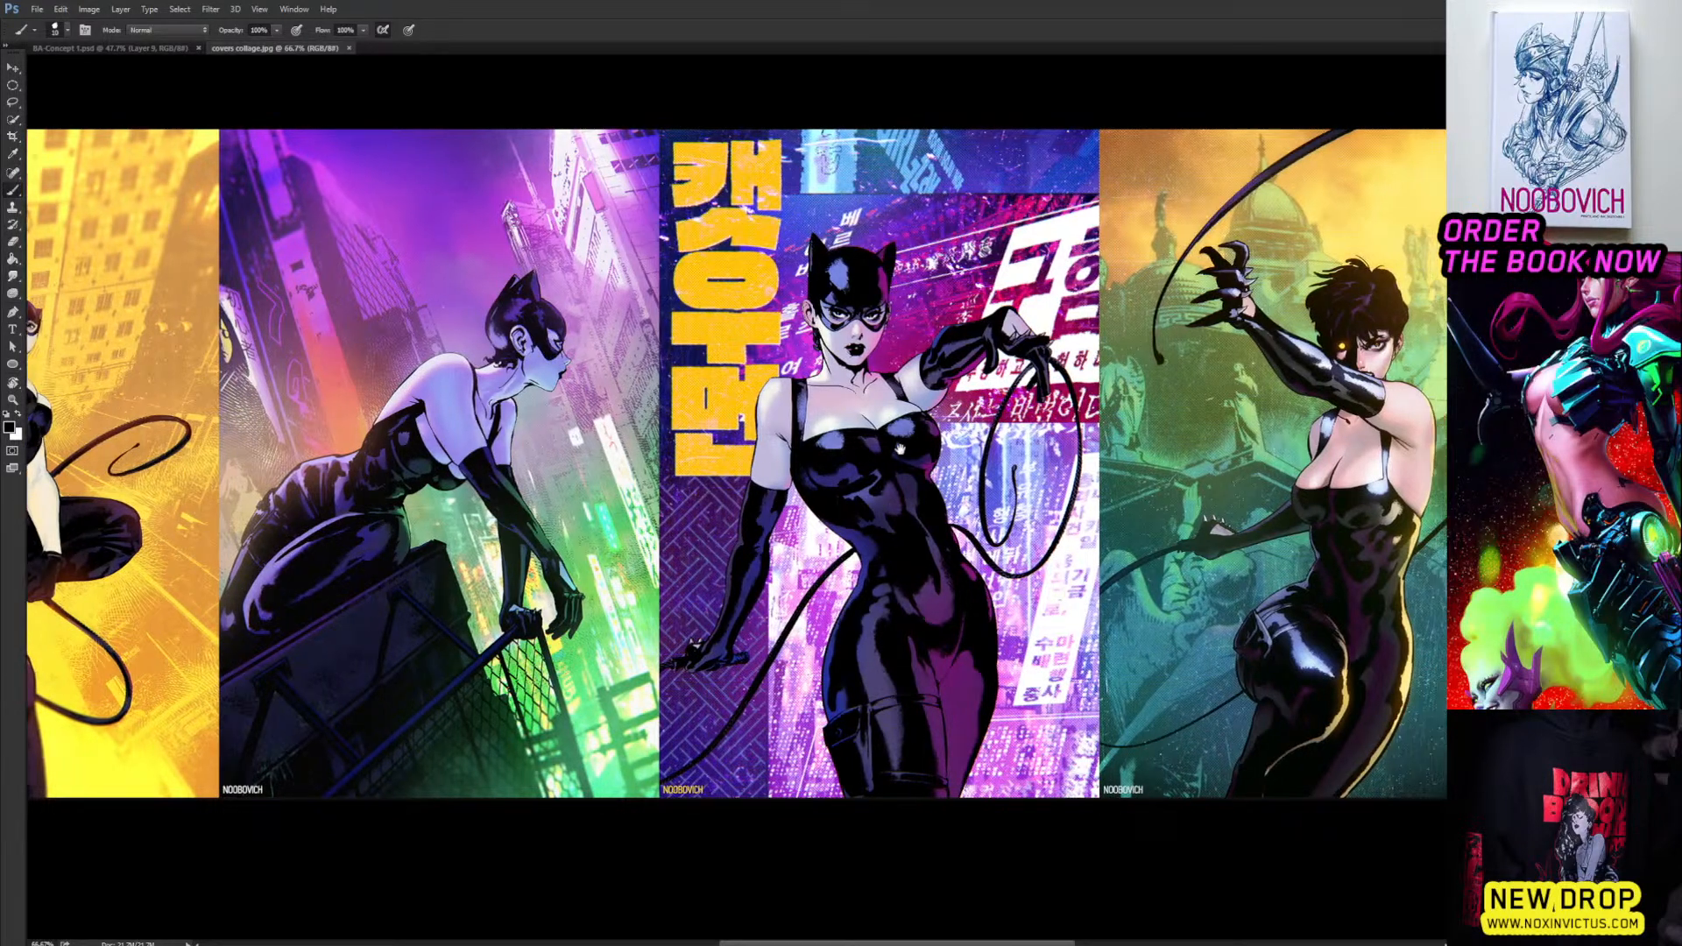
pyautogui.moveTo(911, 449); pyautogui.dragTo(575, 431)
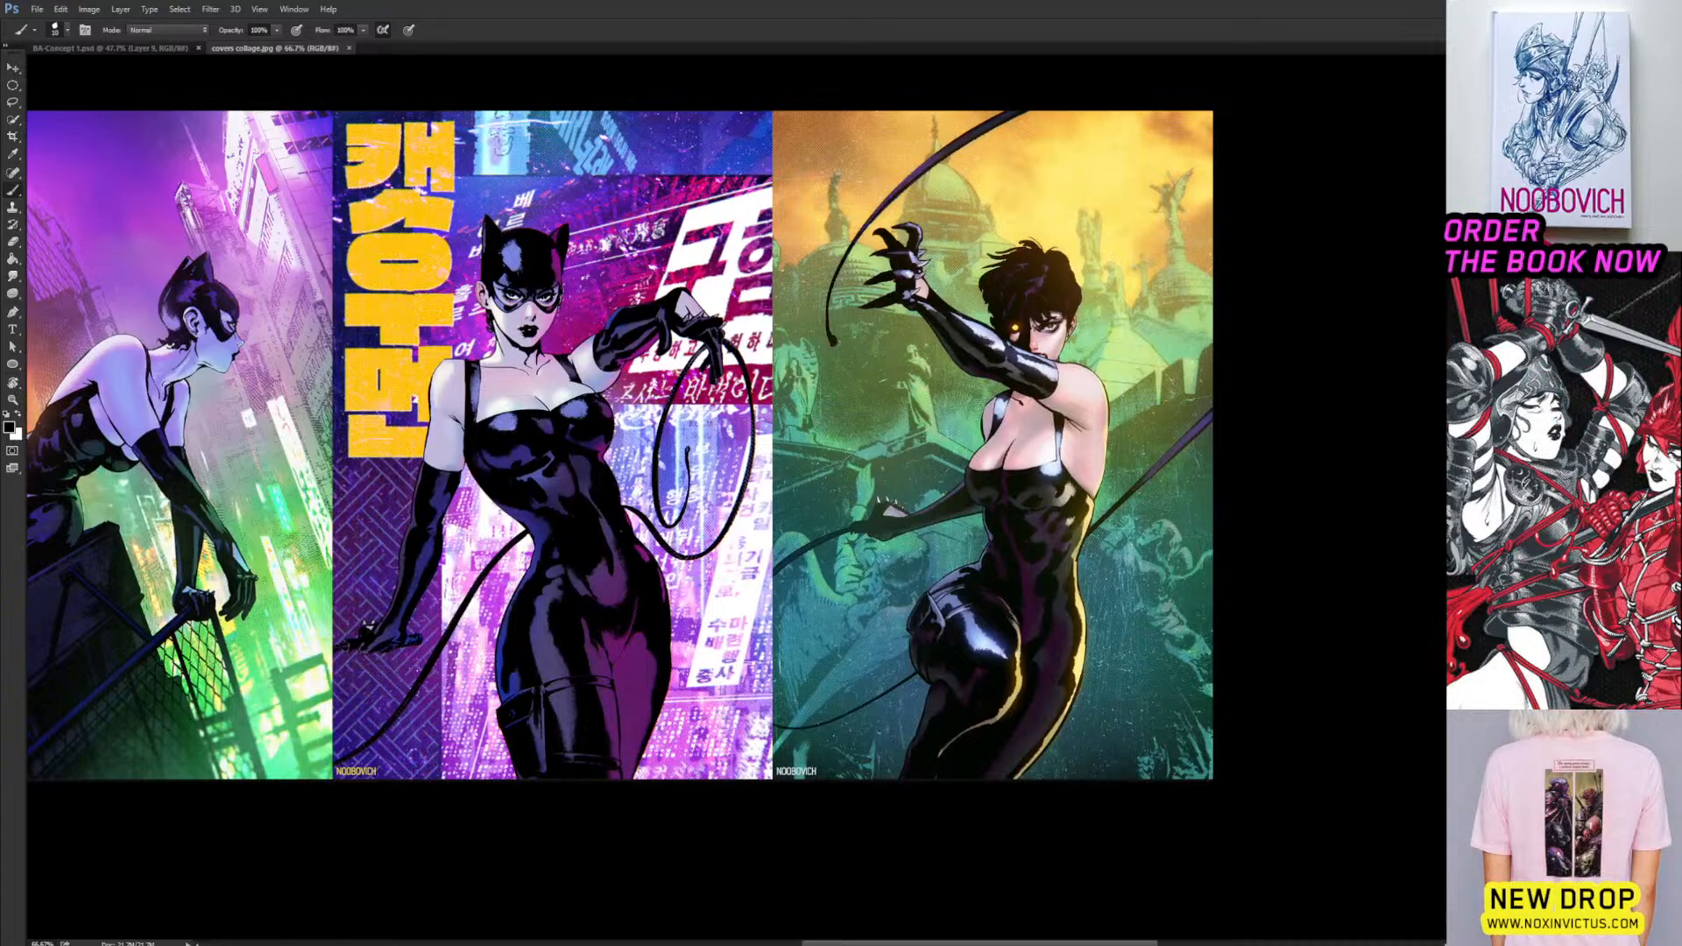
pyautogui.moveTo(982, 660); pyautogui.dragTo(842, 653)
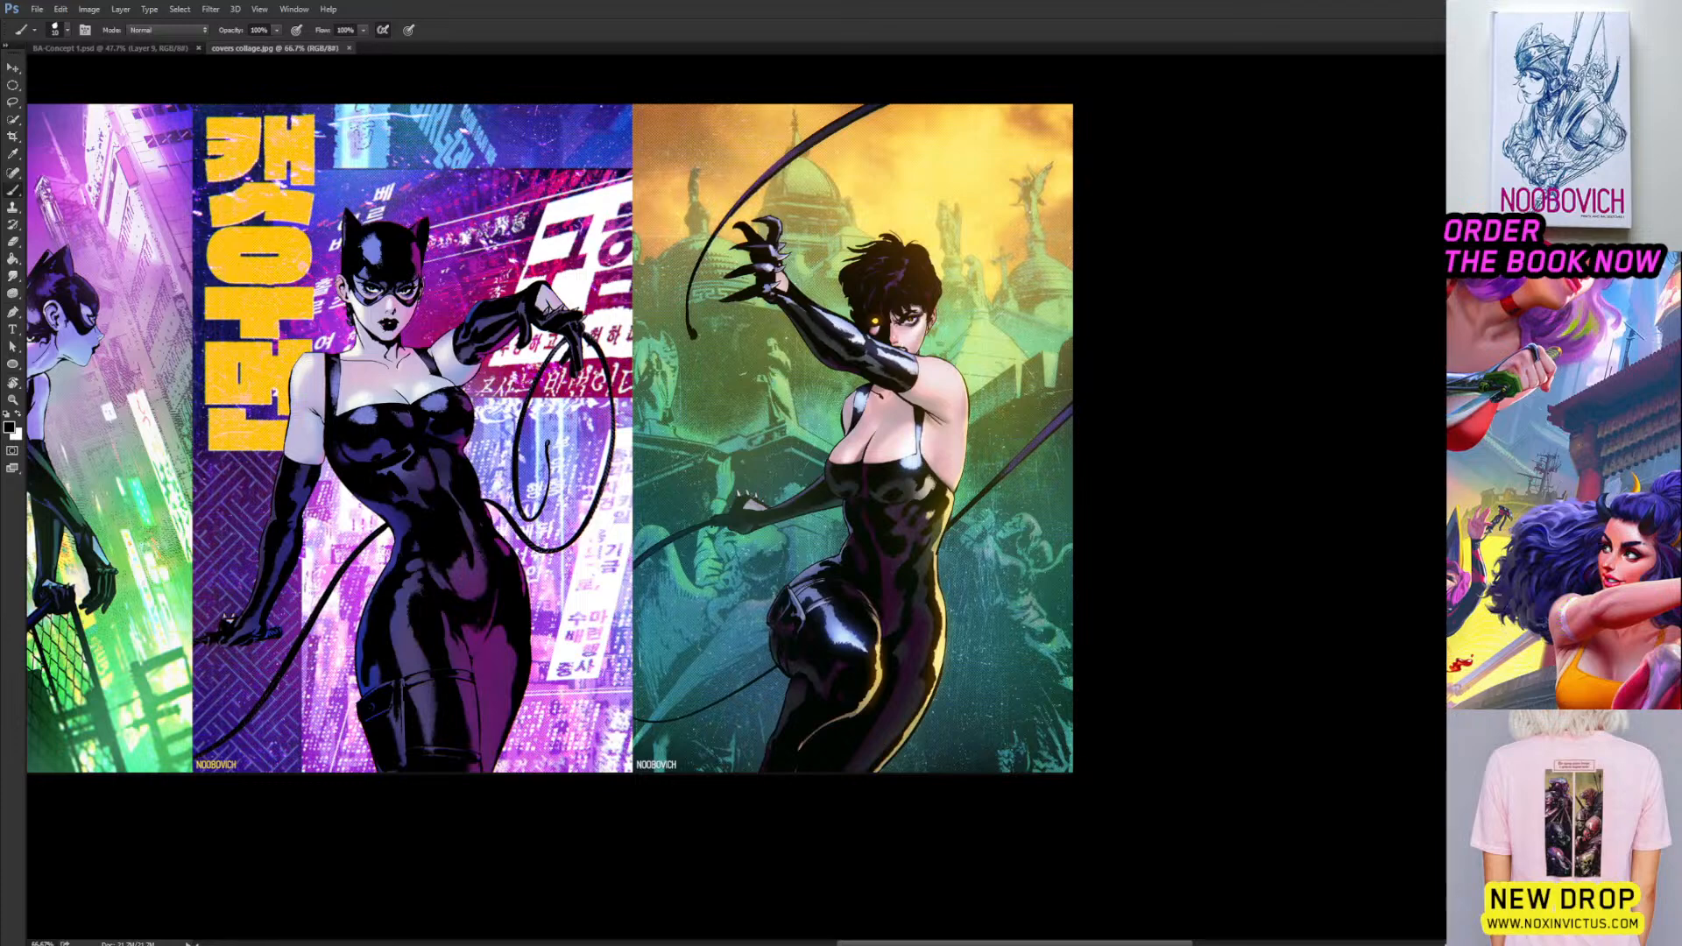
pyautogui.moveTo(486, 529); pyautogui.dragTo(693, 545)
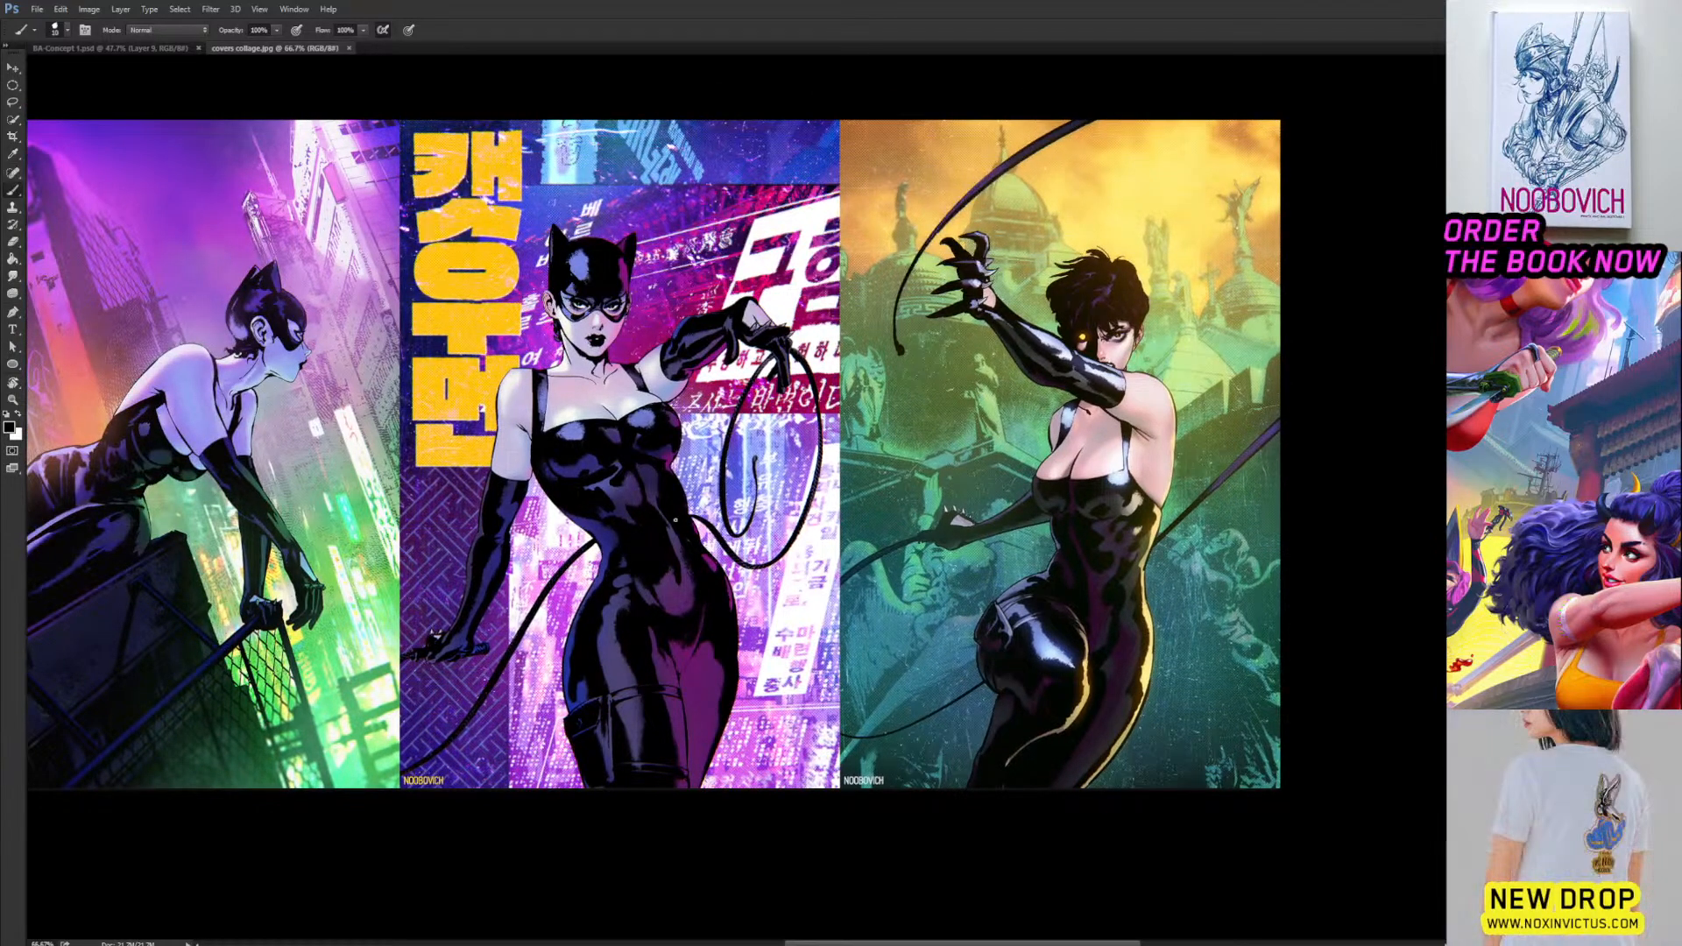
pyautogui.moveTo(661, 597); pyautogui.dragTo(536, 478)
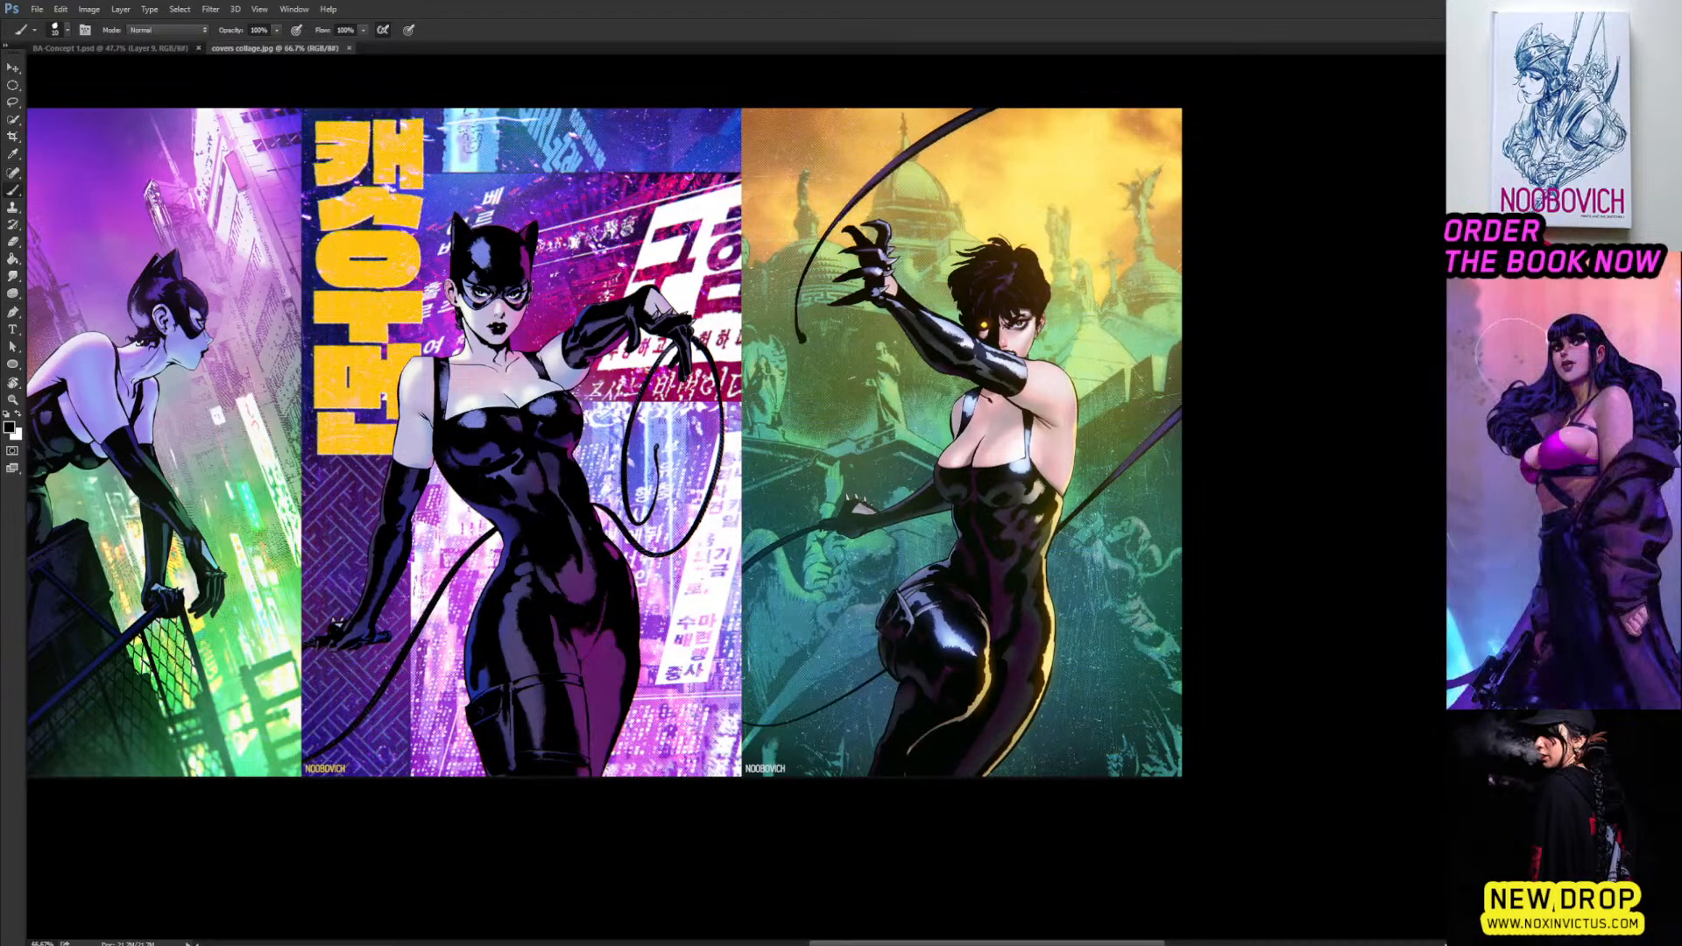
pyautogui.moveTo(617, 452); pyautogui.dragTo(862, 474)
pyautogui.hotkey('ctrl', '-')
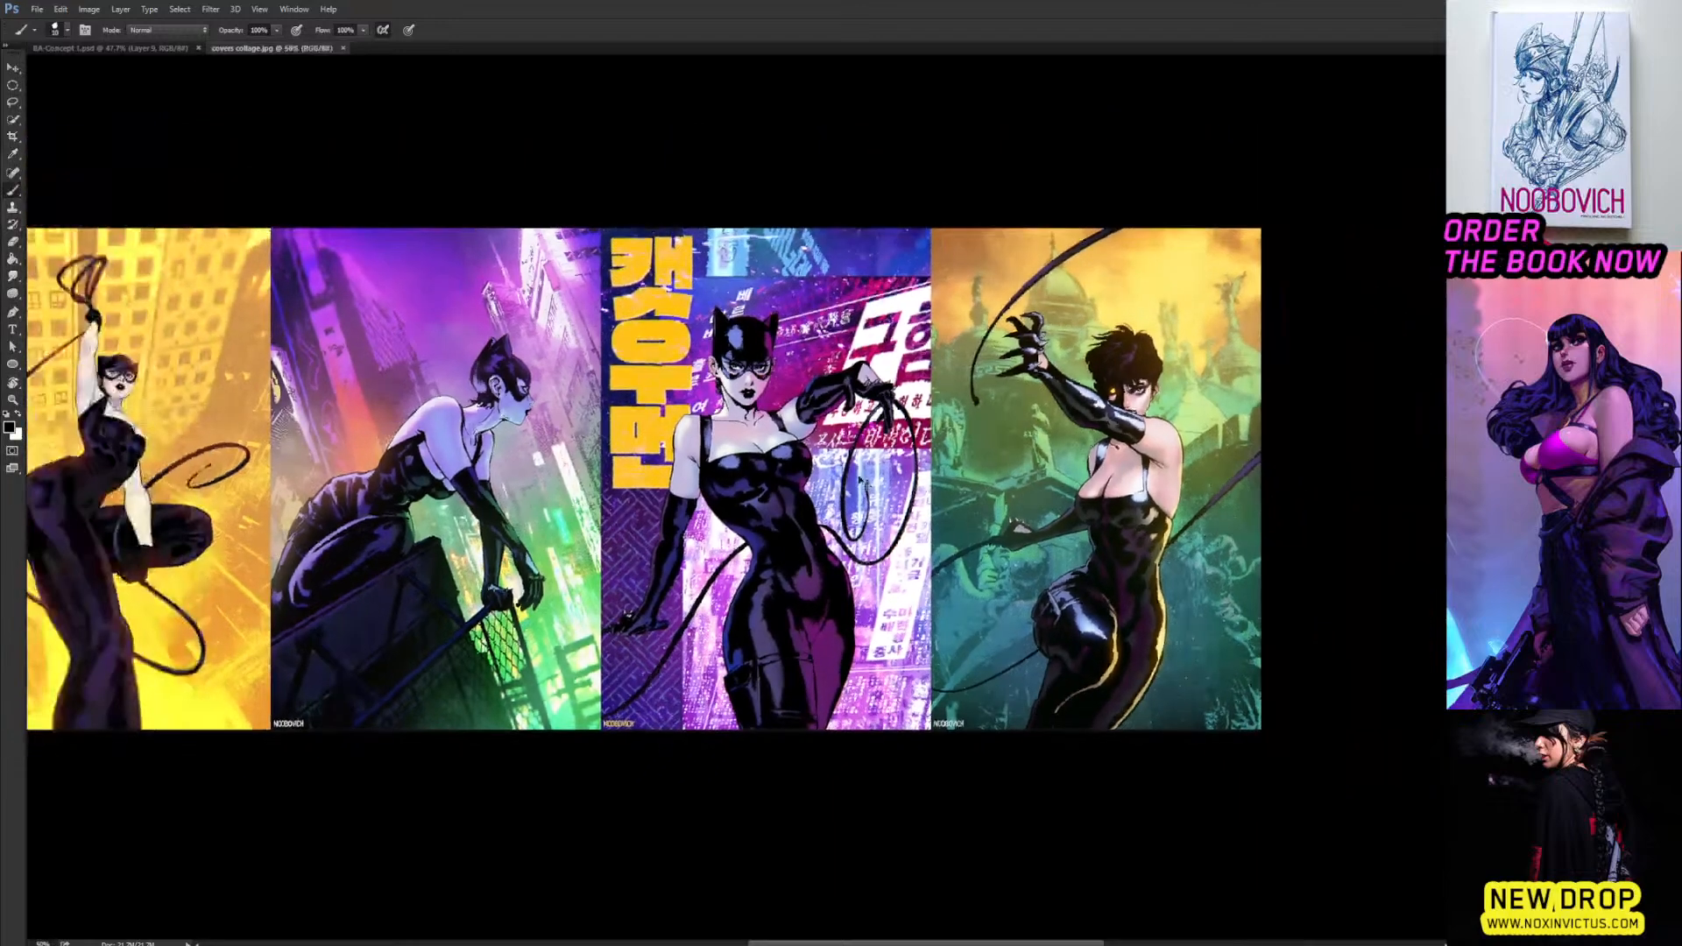
pyautogui.hotkey('ctrl', '0')
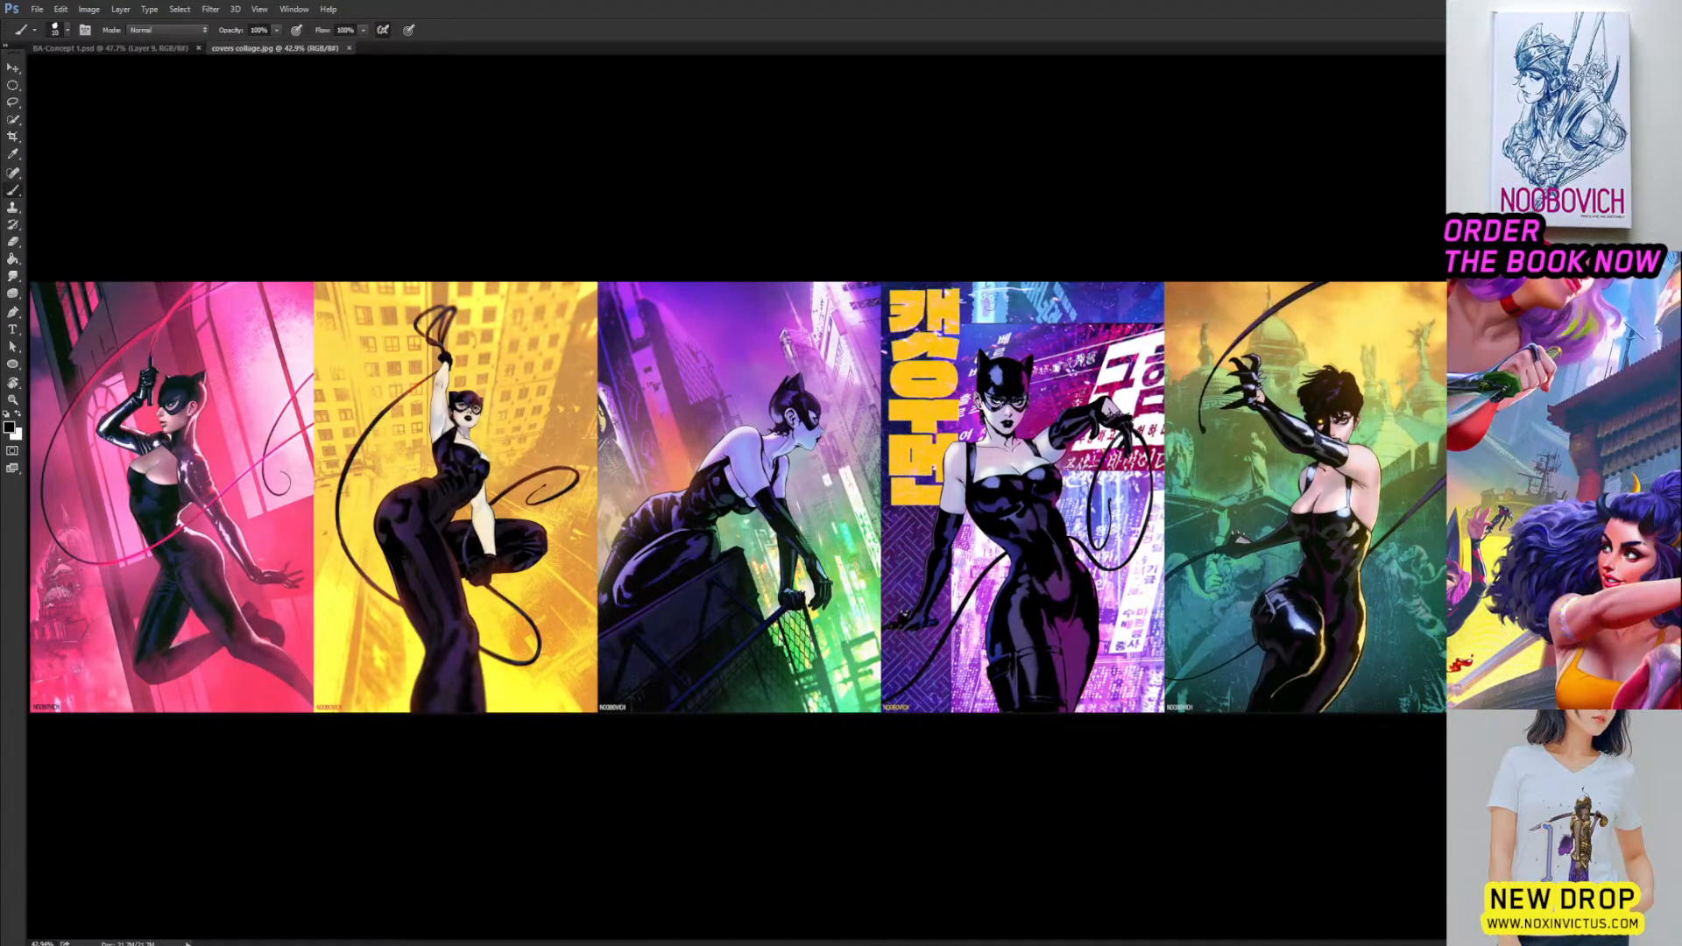
# Place the PI_Covers strip of three Poison Ivy covers between the pink and teal covers and scale it to the collage's height.
pyautogui.moveTo(26, 357); pyautogui.dragTo(474, 357)
pyautogui.moveTo(1080, 325); pyautogui.dragTo(1166, 277)
pyautogui.press('Return')
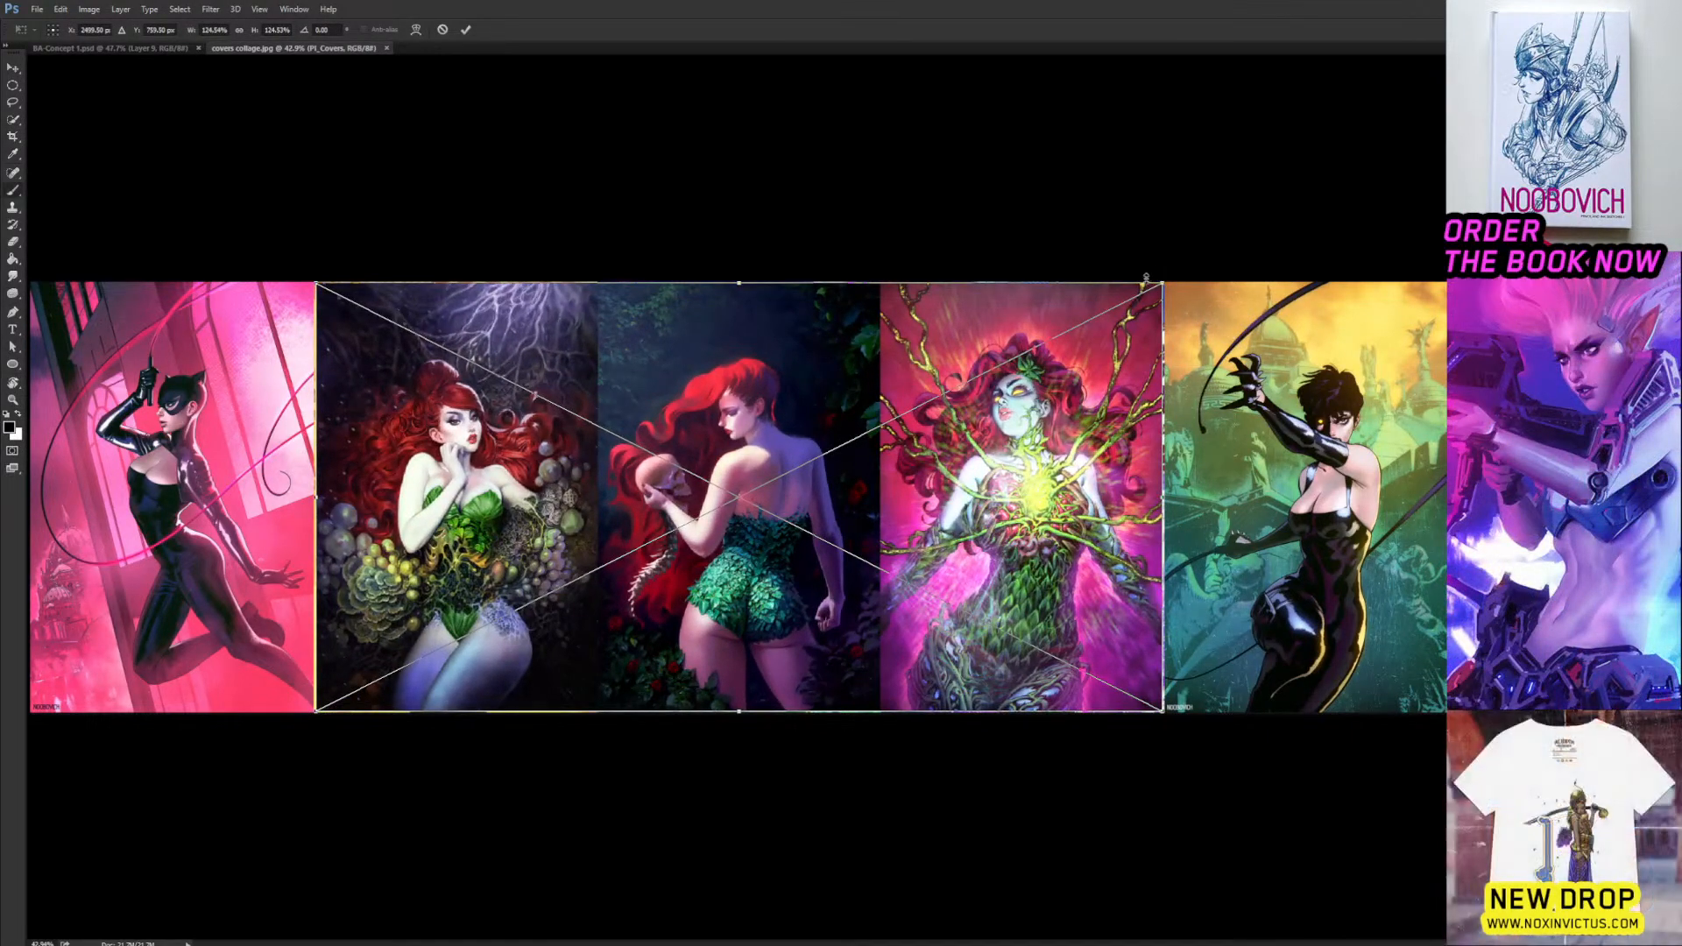
# Shift the Poison Ivy strip left to uncover part of the Korean-lettered cover, and enlarge it slightly to meet the collage's top edge.
pyautogui.hotkey('ctrl', '+')
pyautogui.hotkey('ctrl', '+')
pyautogui.moveTo(637, 424); pyautogui.dragTo(694, 444)
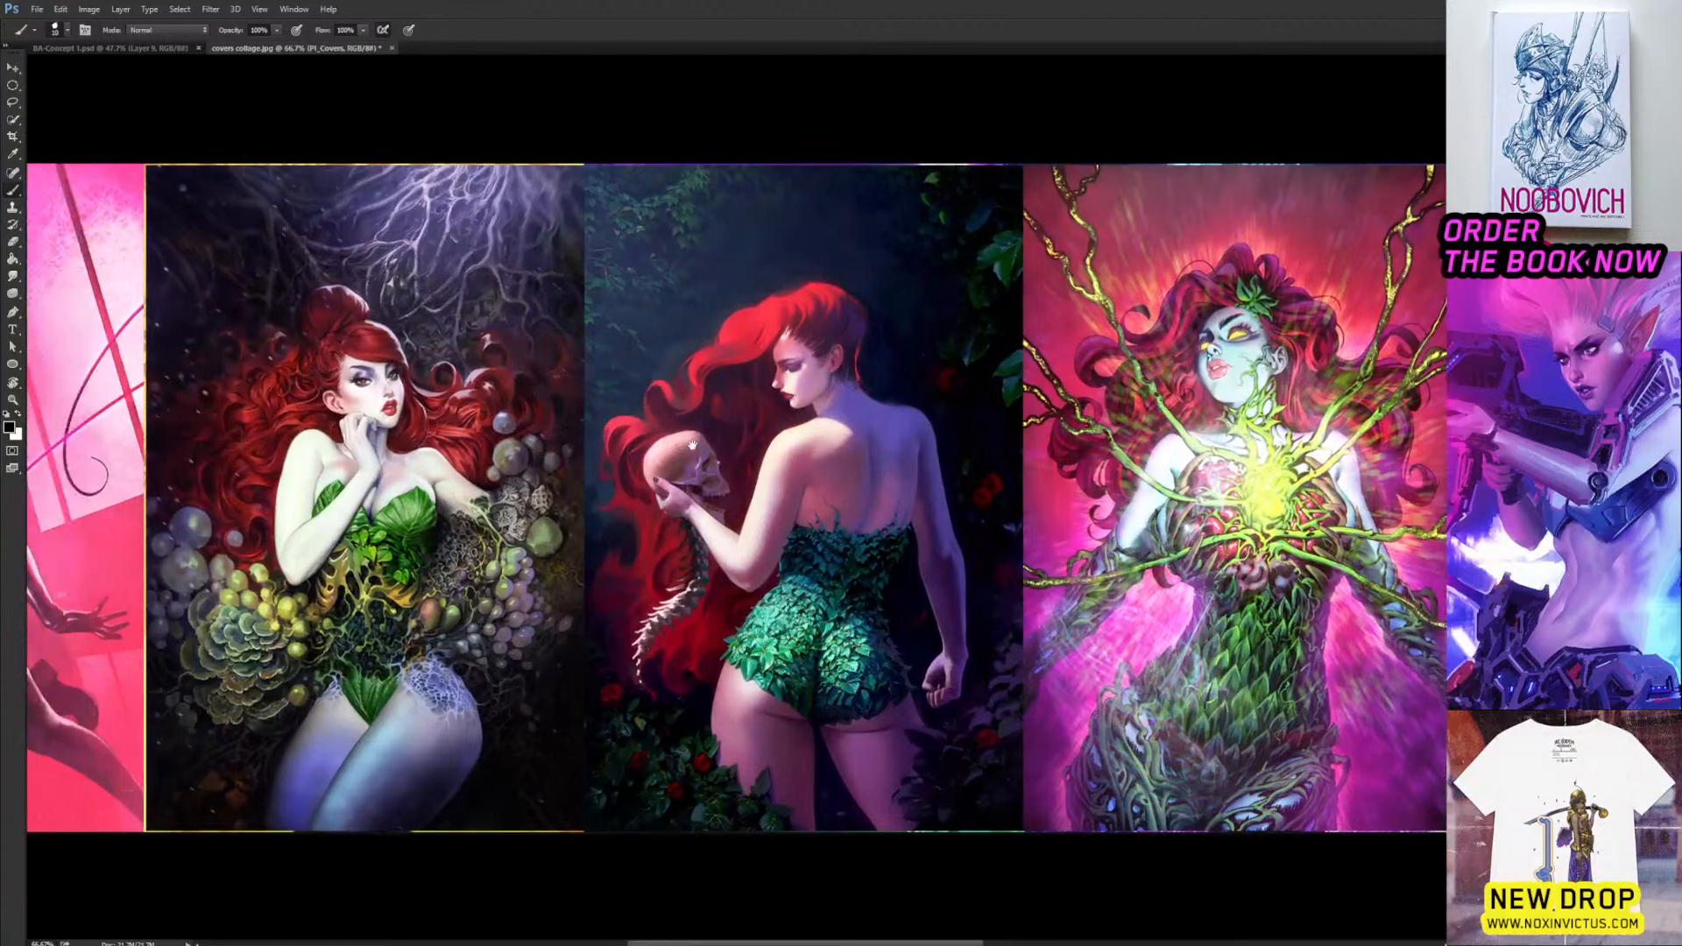
pyautogui.moveTo(1302, 373); pyautogui.dragTo(925, 406)
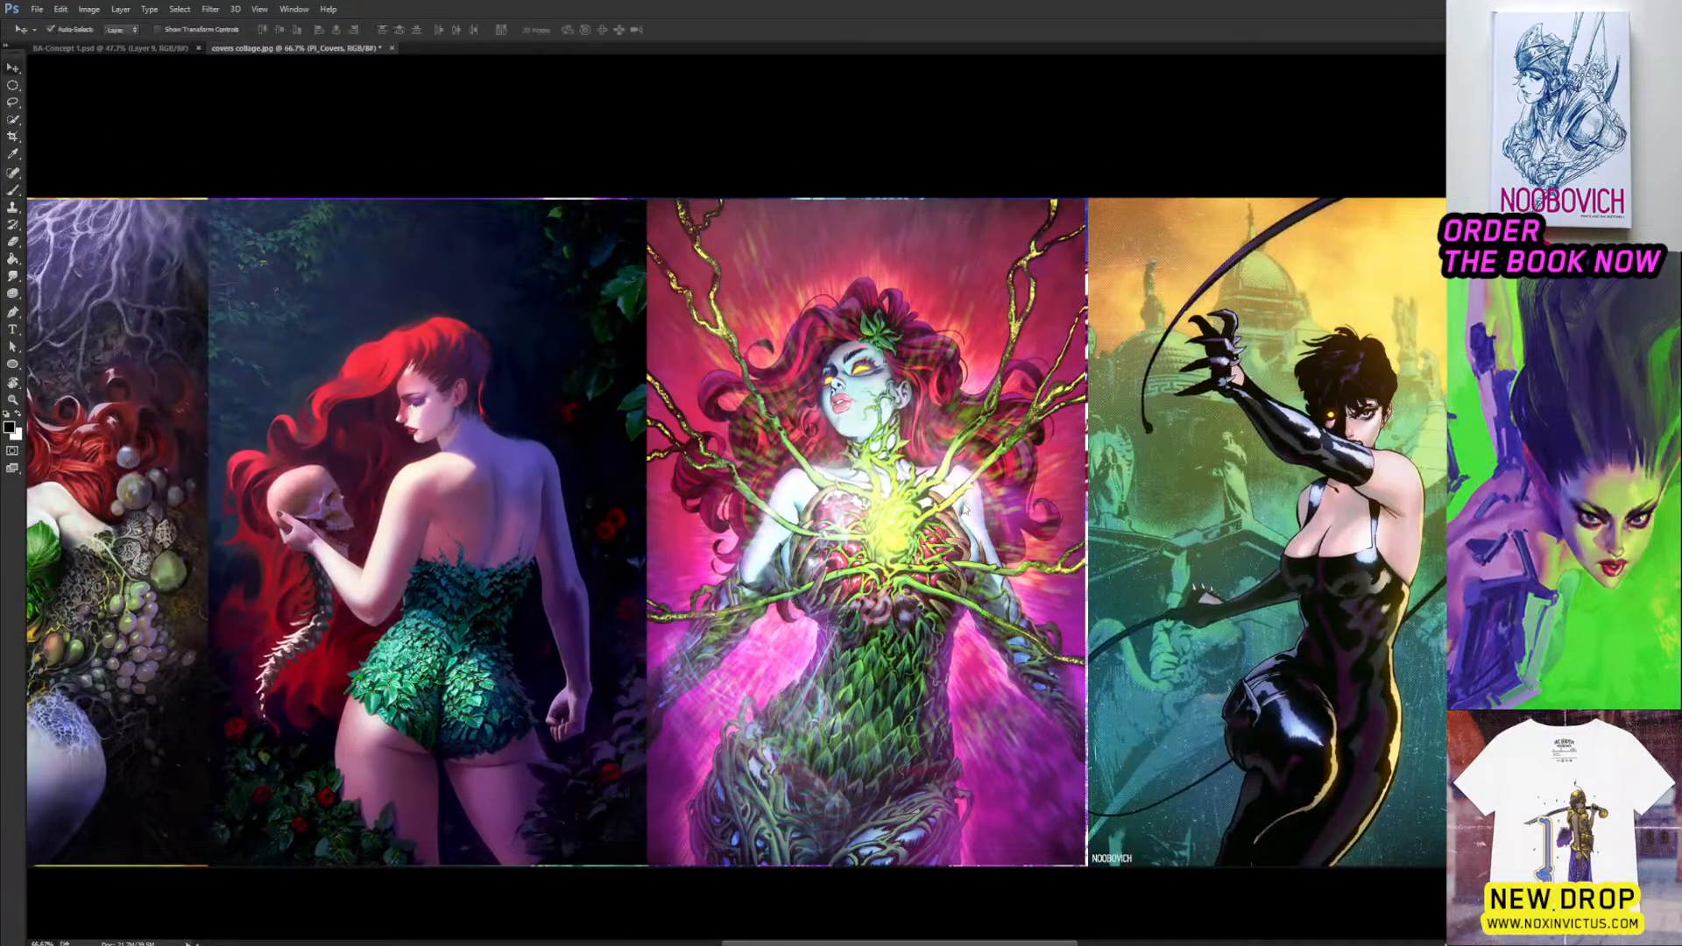
pyautogui.moveTo(929, 504); pyautogui.dragTo(708, 514)
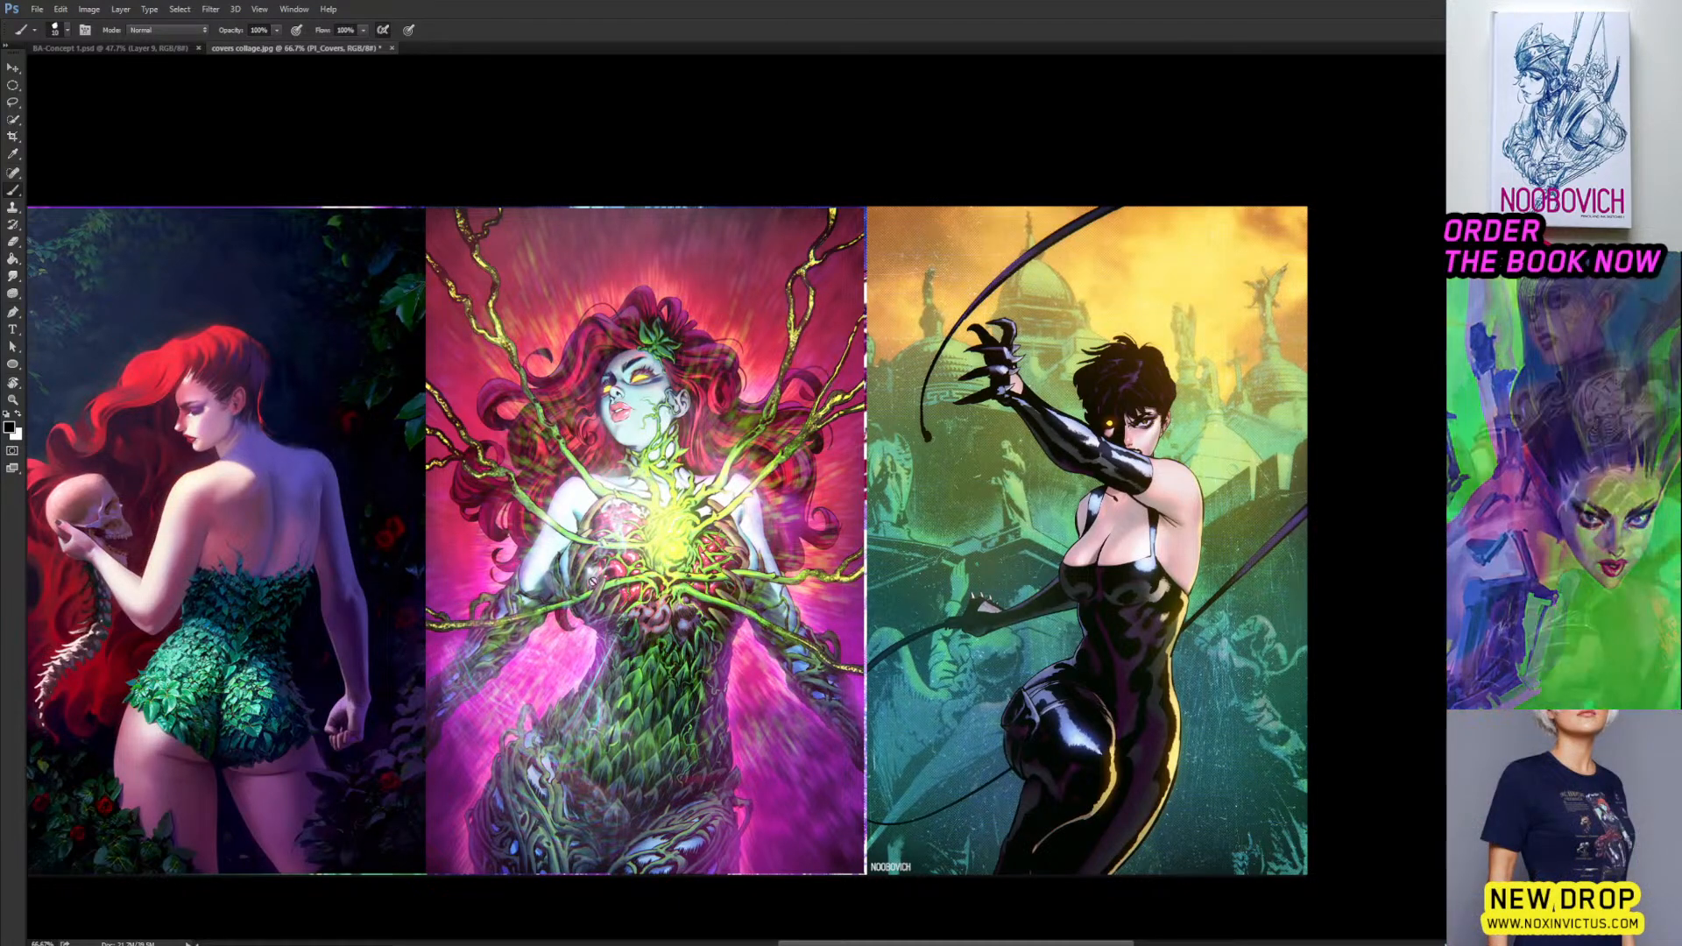
pyautogui.press('v')
pyautogui.moveTo(692, 676)
pyautogui.mouseDown()
pyautogui.moveTo(272, 648)
pyautogui.moveTo(317, 669)
pyautogui.moveTo(410, 620)
pyautogui.moveTo(464, 620)
pyautogui.mouseUp()
pyautogui.hotkey('ctrl', 't')
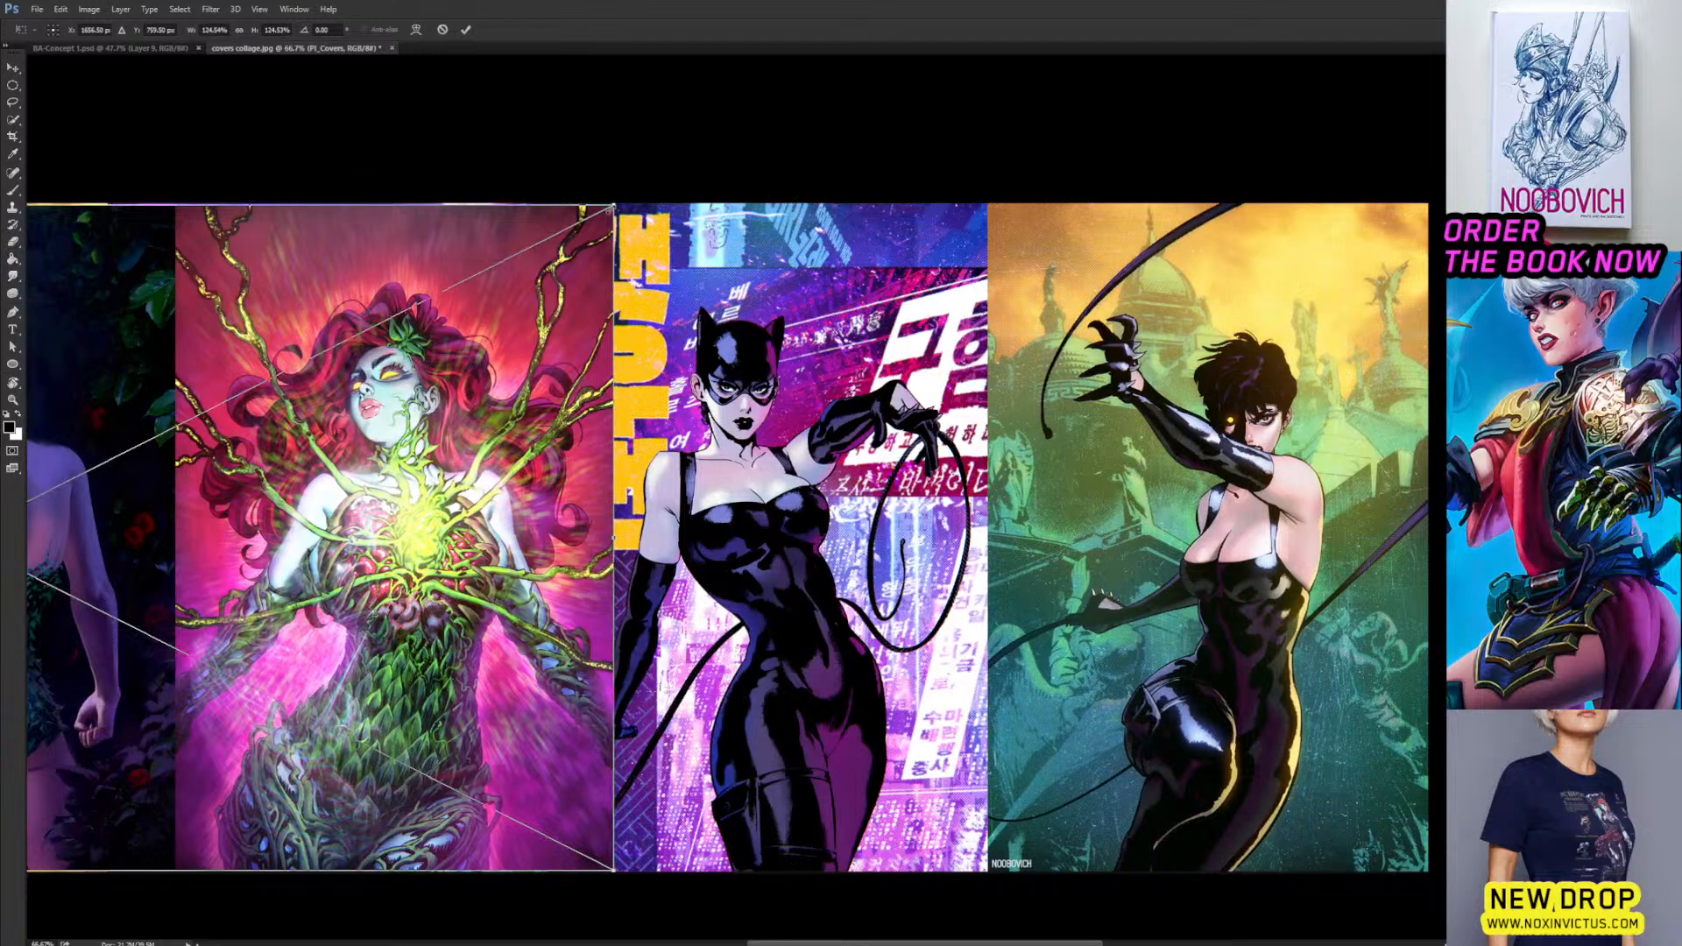
pyautogui.moveTo(612, 208); pyautogui.dragTo(618, 203)
pyautogui.press('Return')
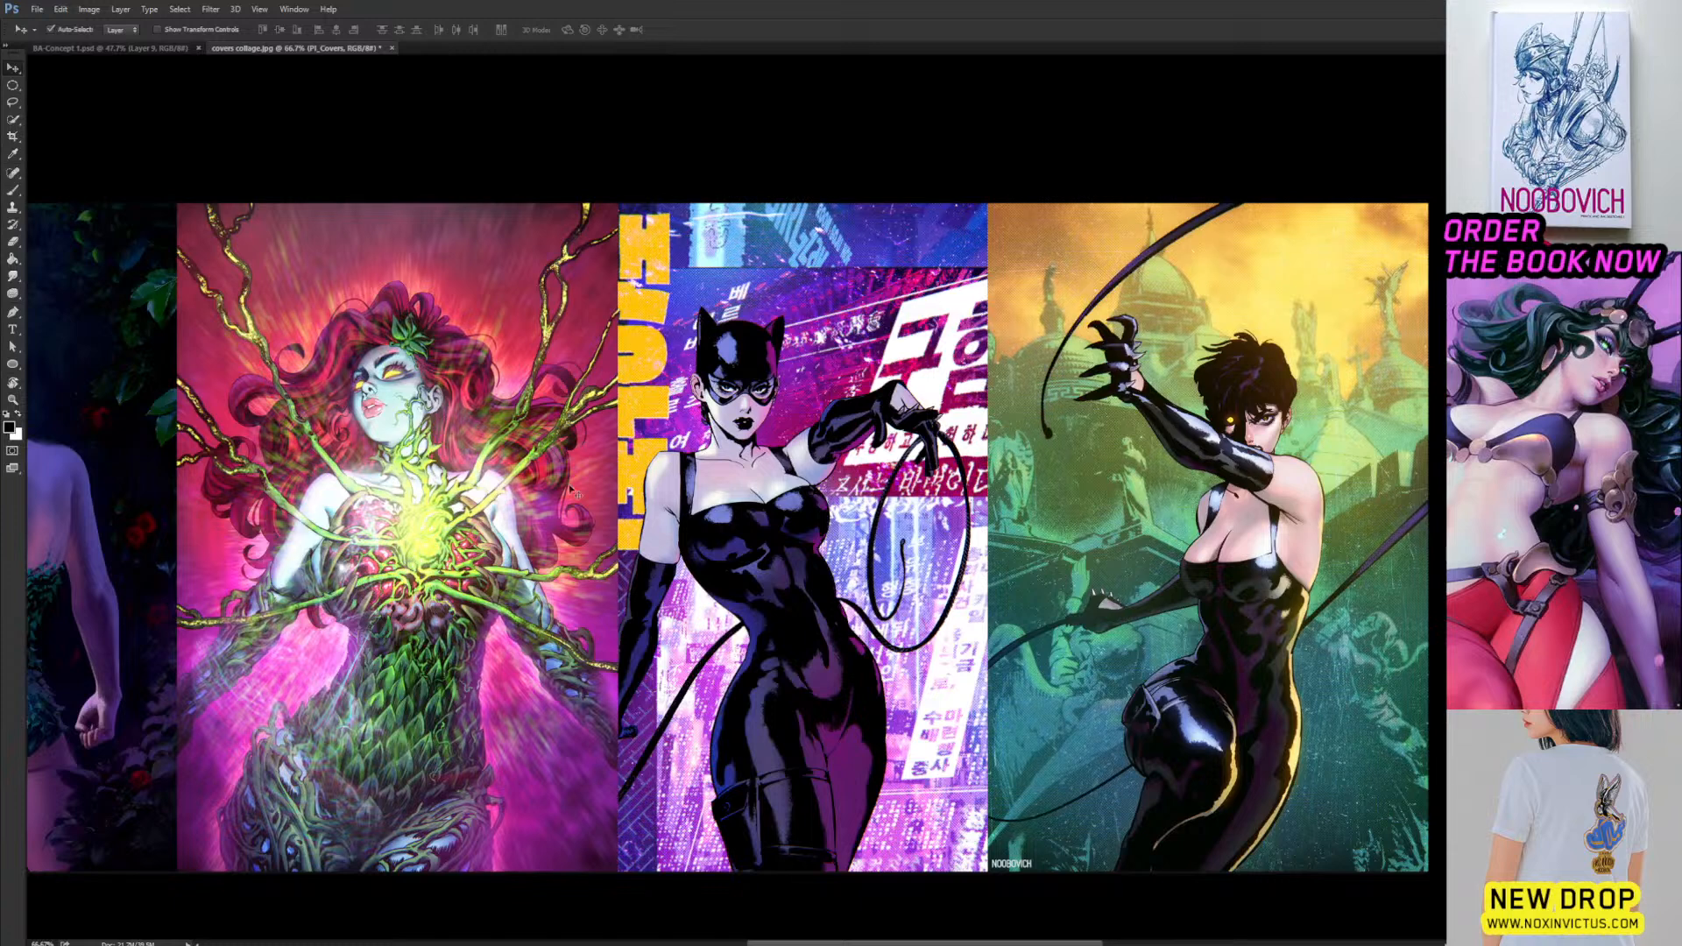
# Shift the Poison Ivy strip further left until the Korean-lettered Catwoman cover is fully uncovered.
pyautogui.moveTo(476, 627); pyautogui.dragTo(407, 628)
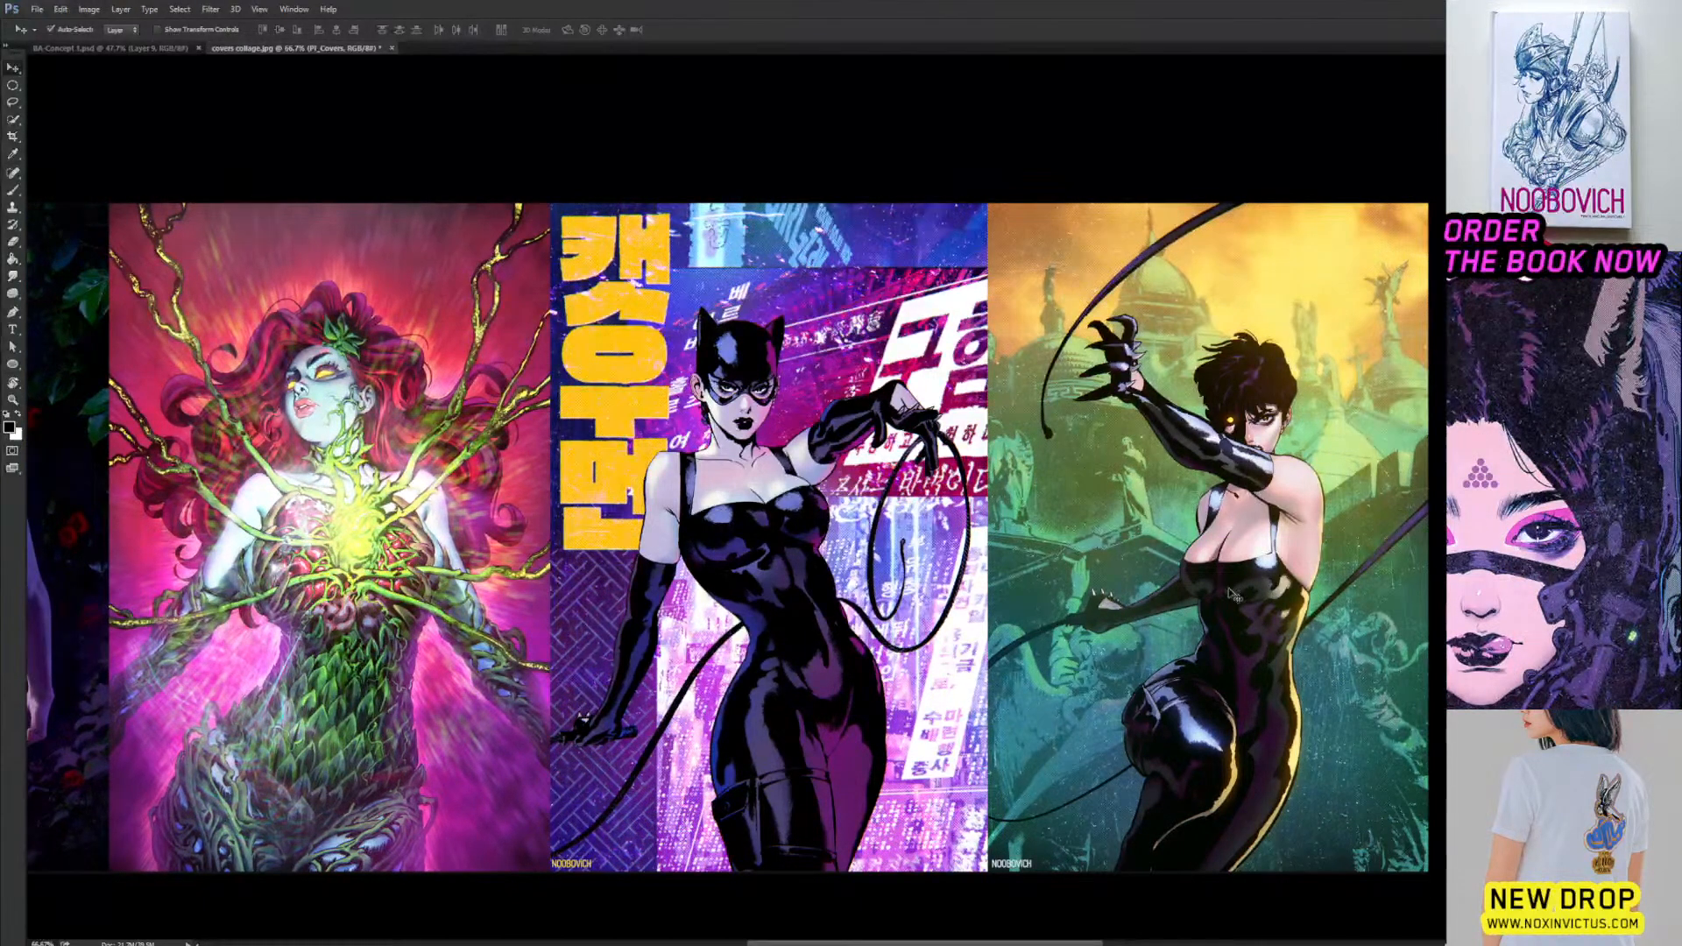
pyautogui.moveTo(622, 536); pyautogui.dragTo(675, 545)
pyautogui.moveTo(917, 543); pyautogui.dragTo(867, 531)
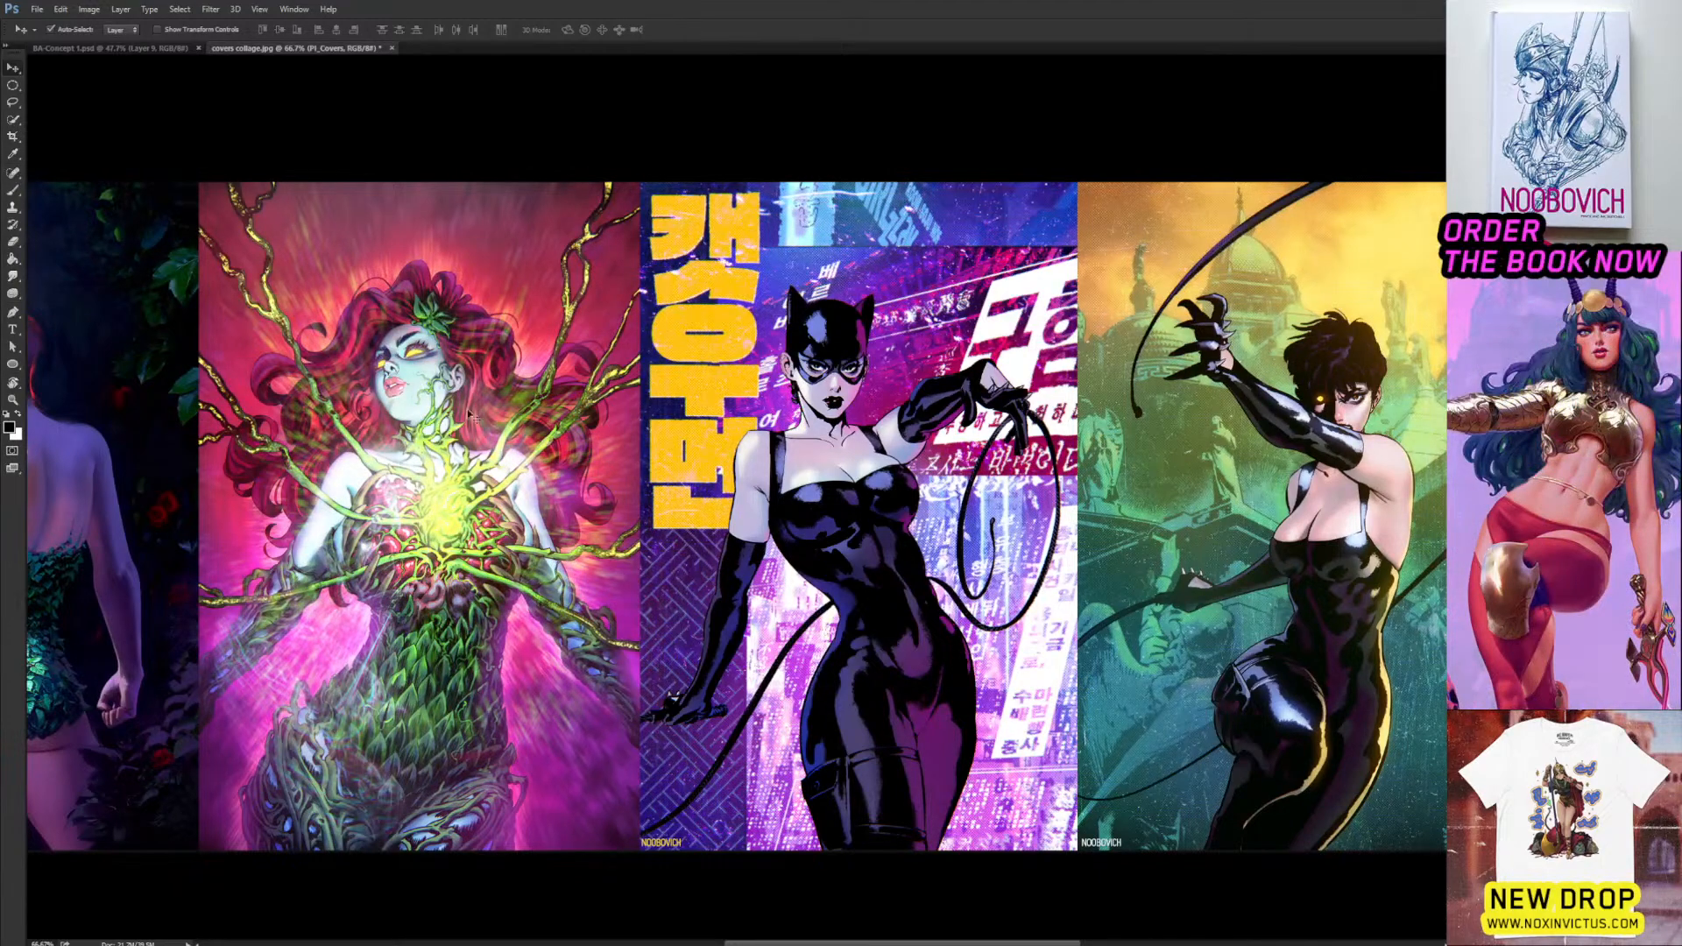
# Examine the Korean-lettered Catwoman cover at 200%, from the torso and whip up to the mask.
pyautogui.hotkey('ctrl', '+')
pyautogui.hotkey('ctrl', '+')
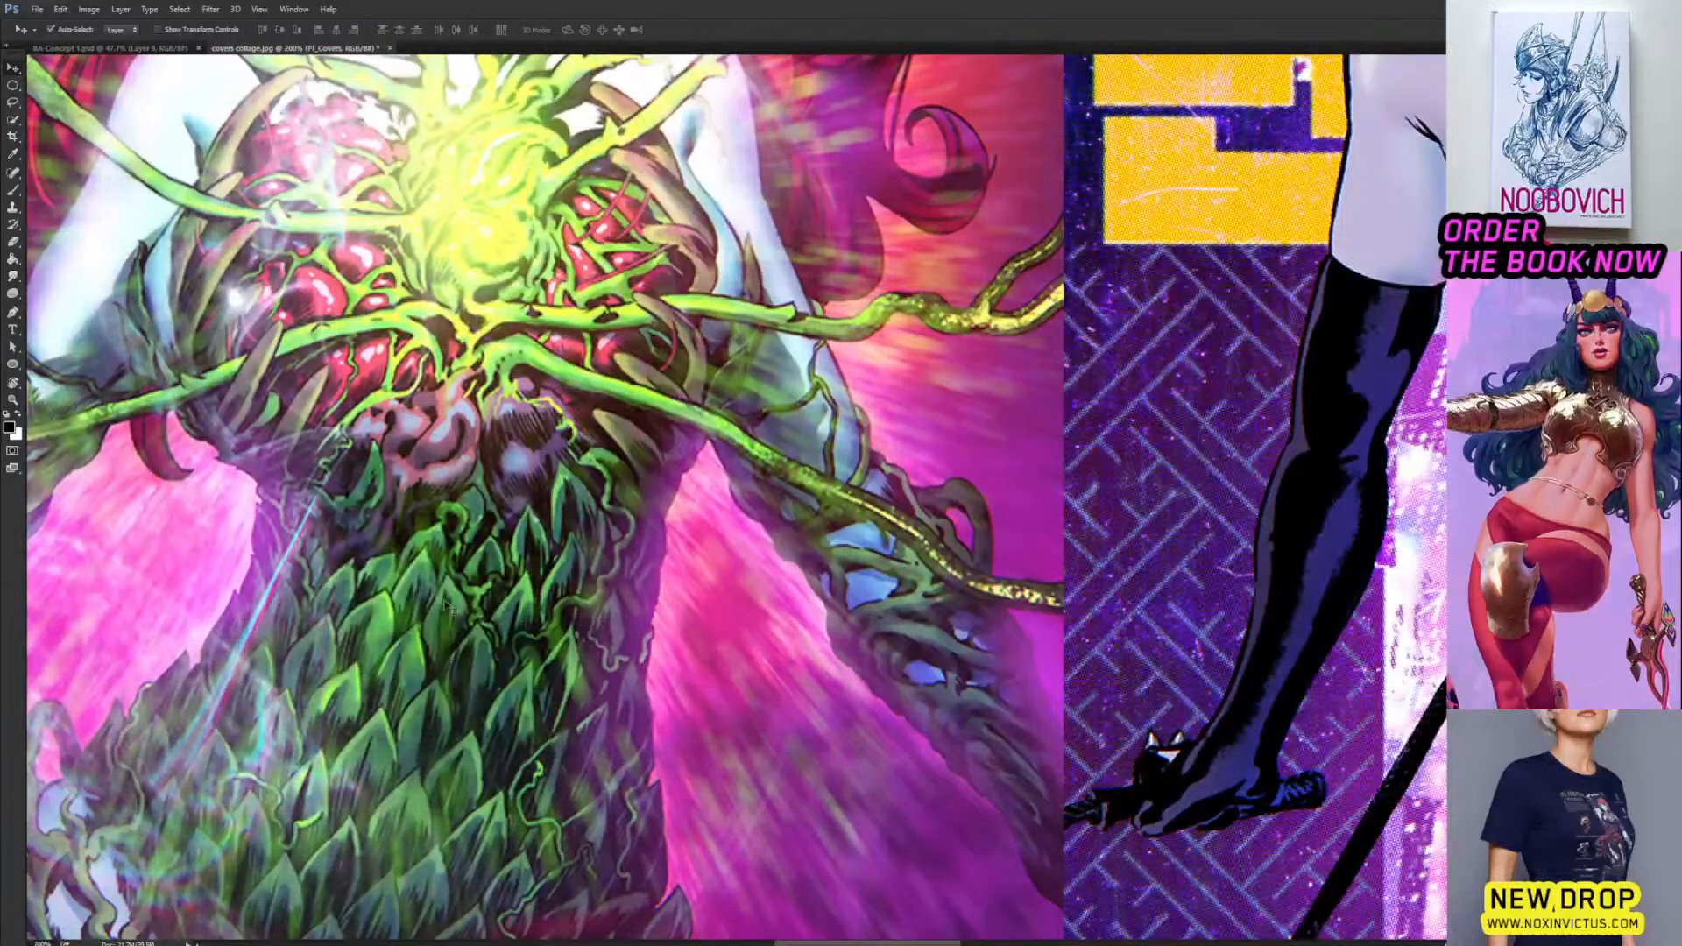
pyautogui.moveTo(342, 804); pyautogui.dragTo(462, 769)
pyautogui.moveTo(517, 413); pyautogui.dragTo(465, 587)
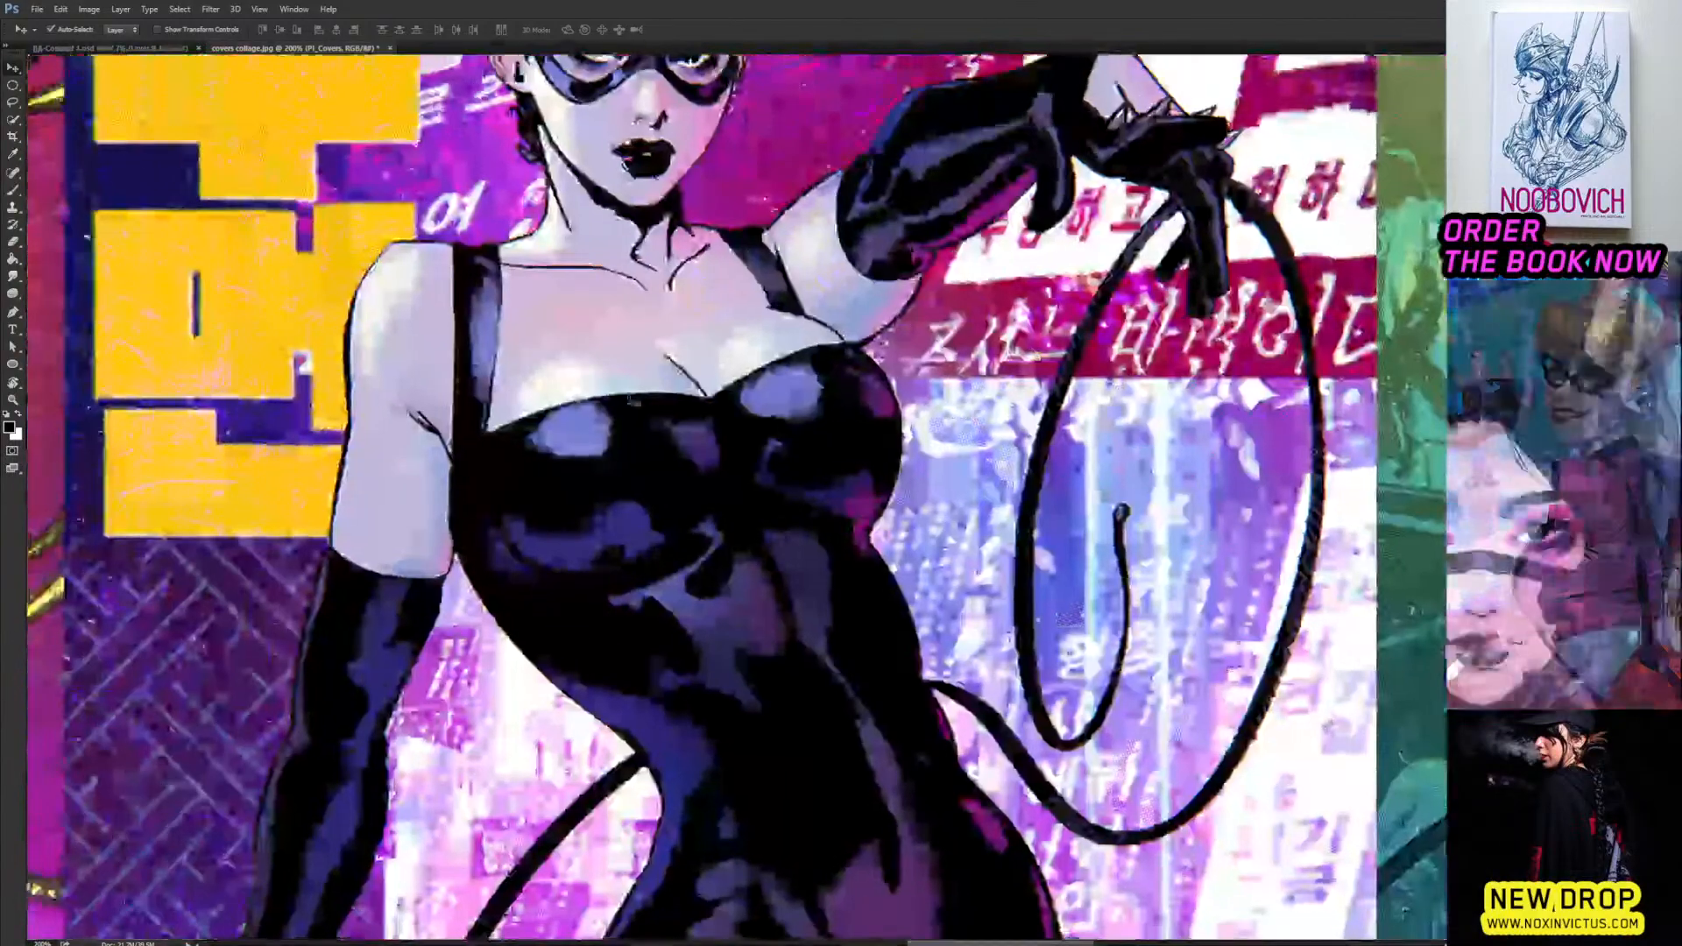
pyautogui.moveTo(736, 396); pyautogui.dragTo(524, 158)
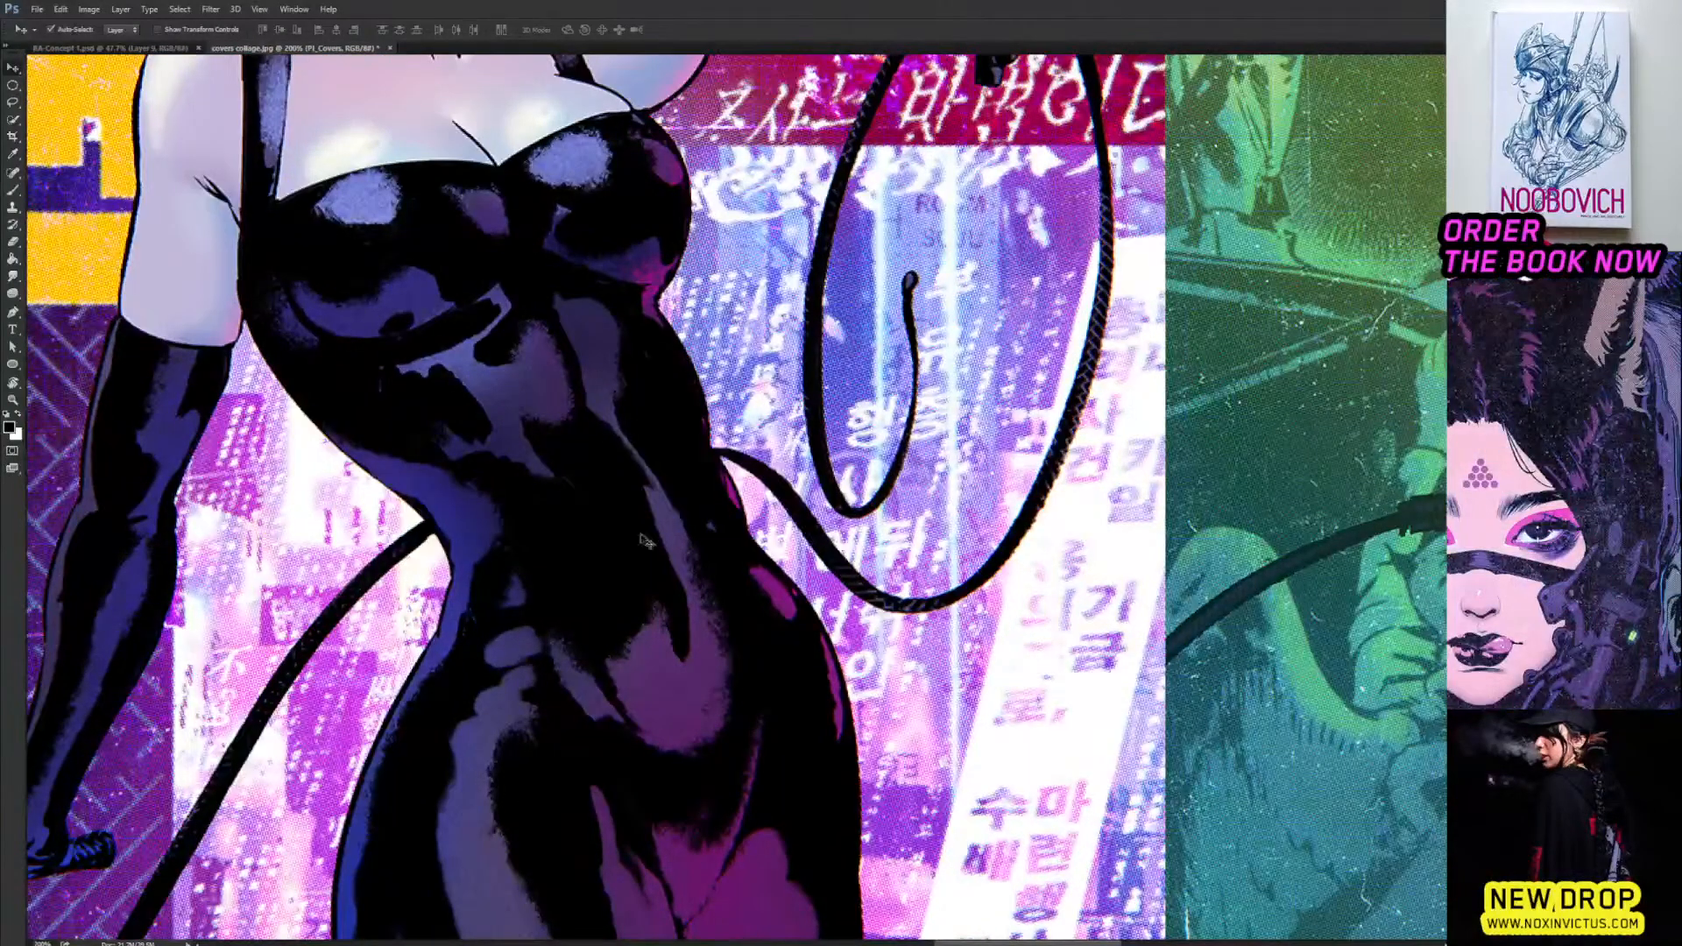
pyautogui.moveTo(614, 296); pyautogui.dragTo(672, 567)
pyautogui.moveTo(552, 366); pyautogui.dragTo(563, 503)
pyautogui.moveTo(858, 445); pyautogui.dragTo(854, 553)
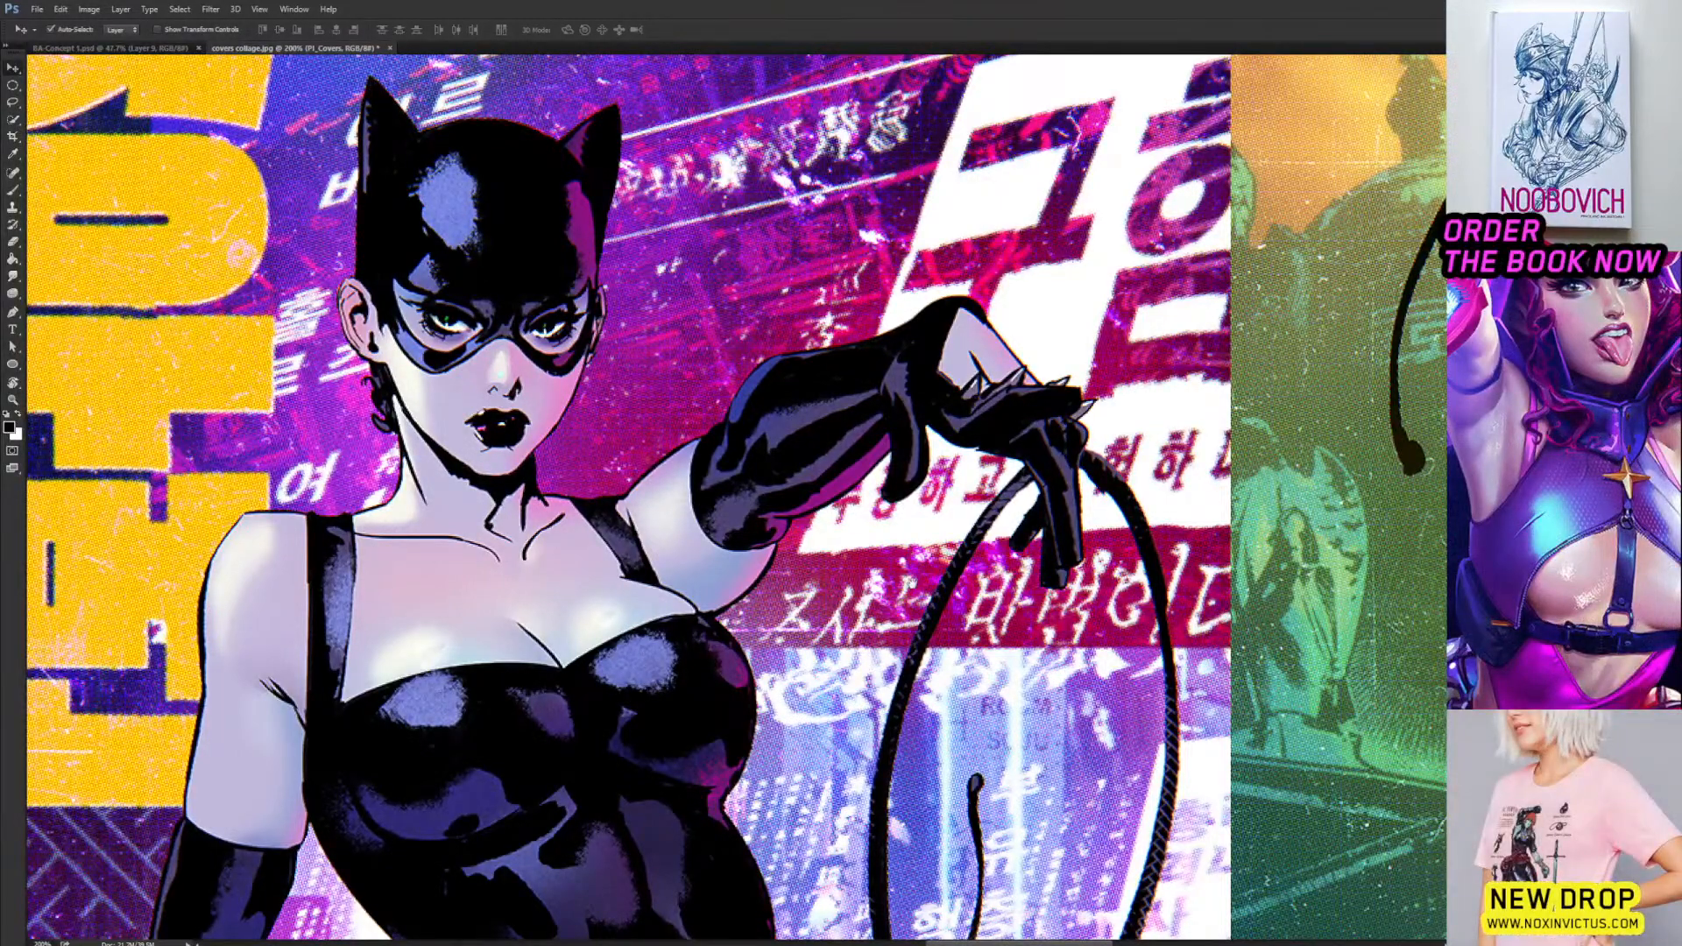
pyautogui.moveTo(349, 545); pyautogui.dragTo(597, 384)
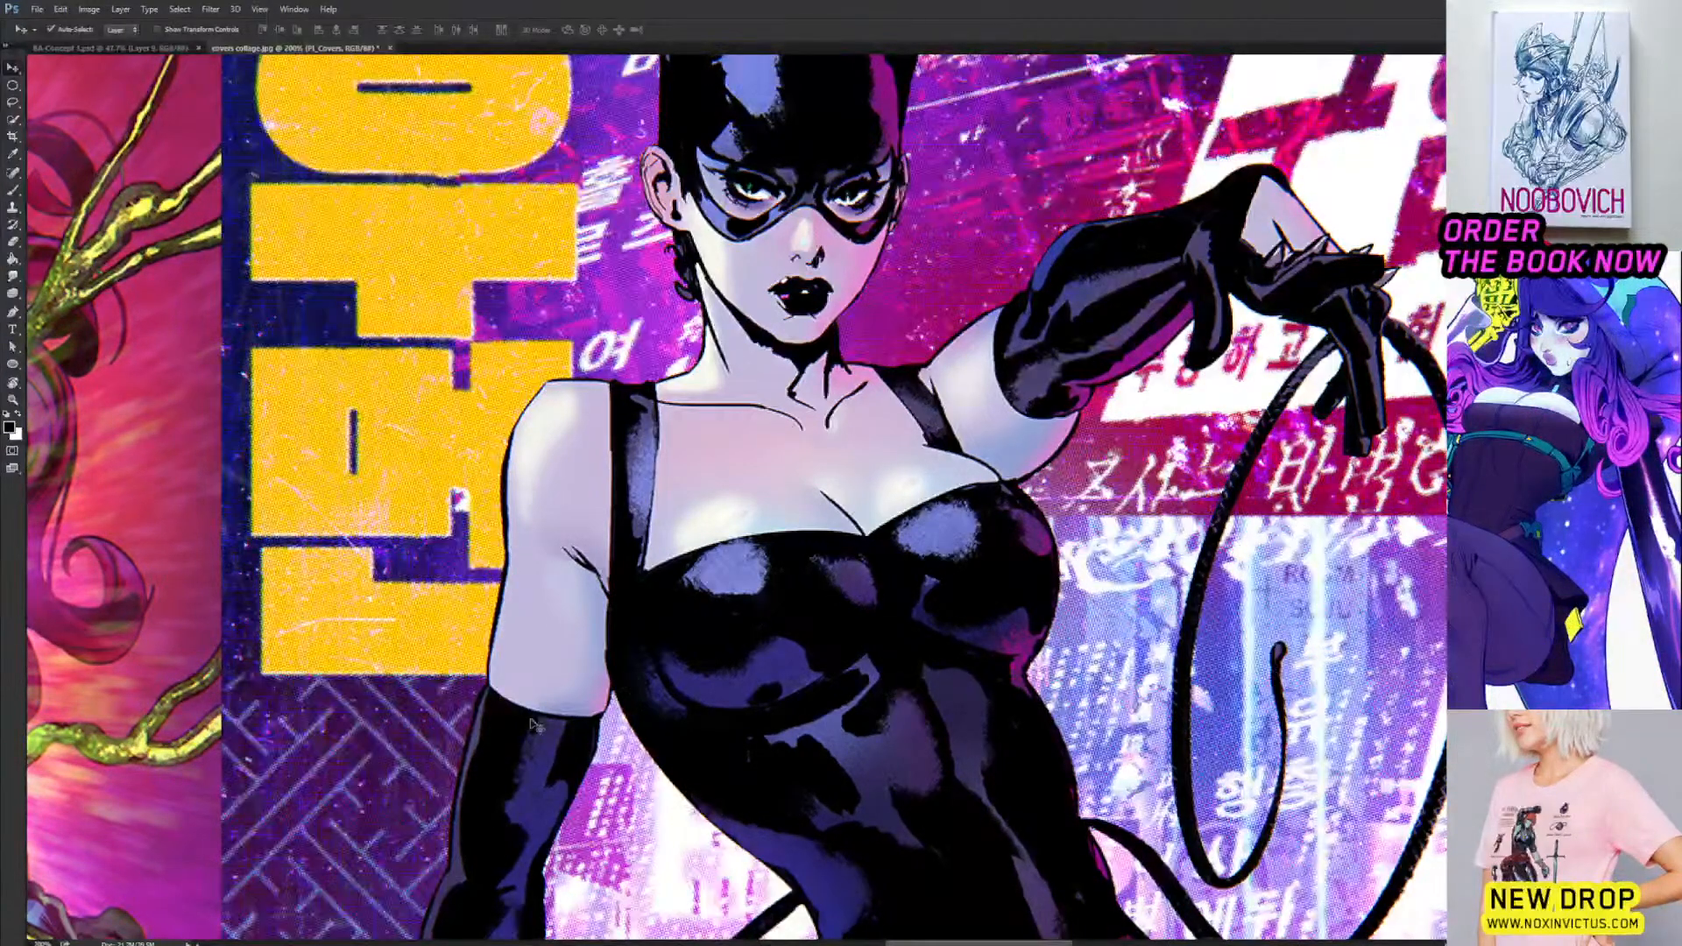
# Inspect the glowing pink Poison Ivy cover at 200% and return to an overview of the whole collage.
pyautogui.moveTo(550, 382); pyautogui.dragTo(1117, 312)
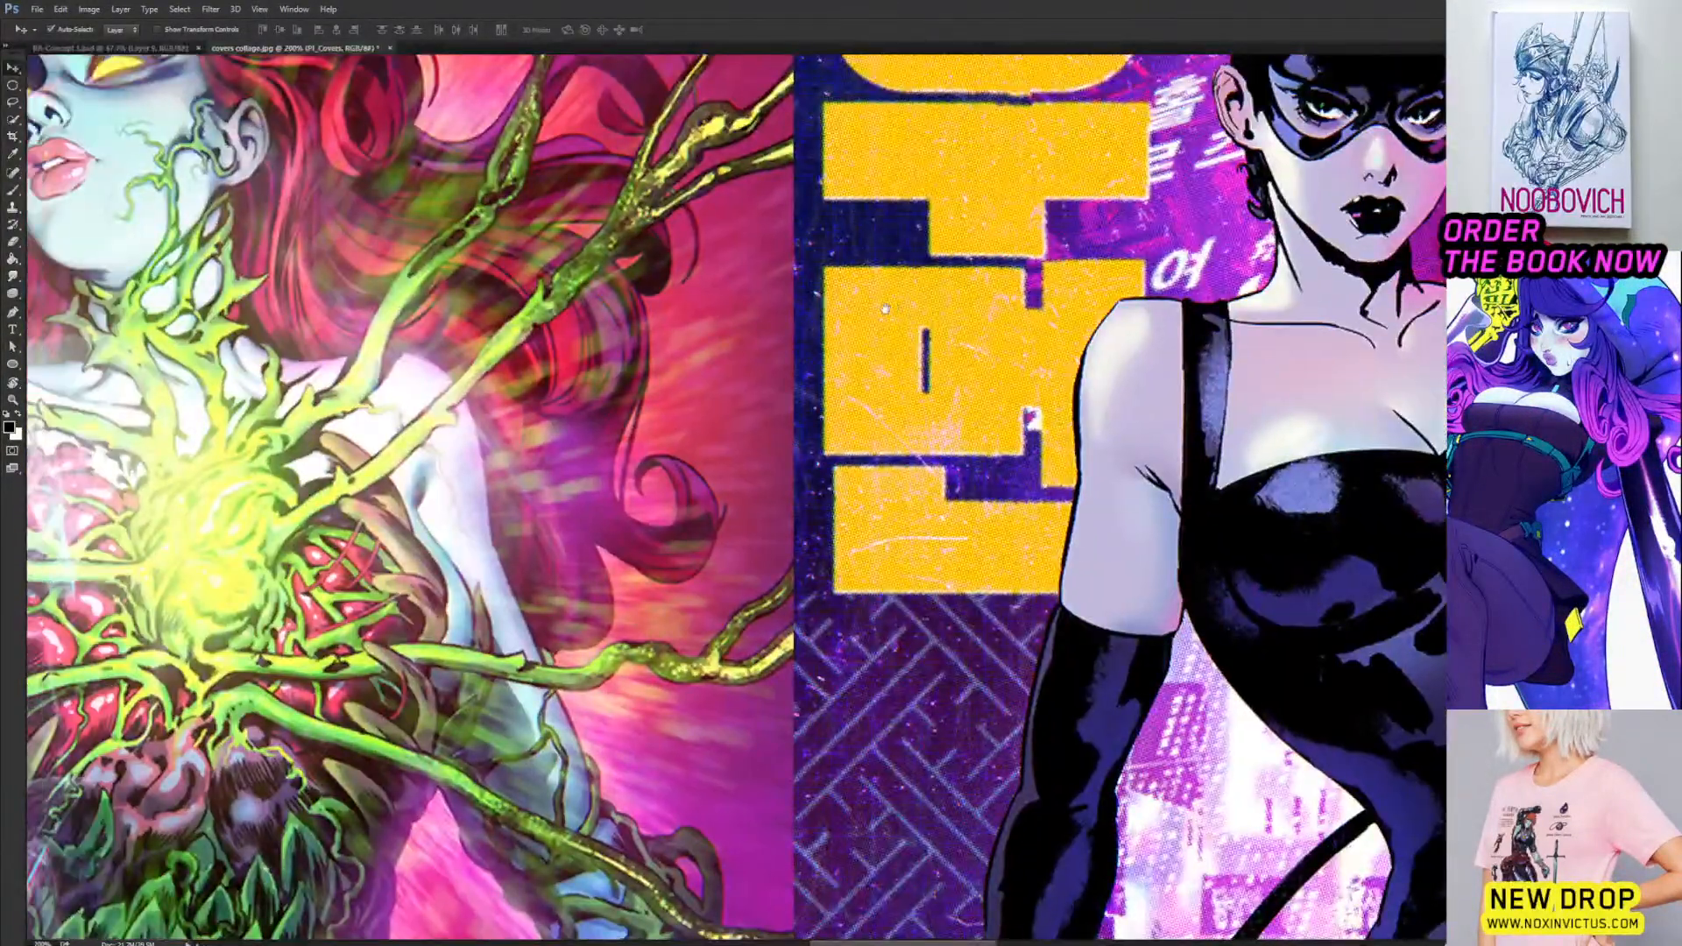
pyautogui.moveTo(574, 724); pyautogui.dragTo(735, 492)
pyautogui.moveTo(349, 561); pyautogui.dragTo(839, 501)
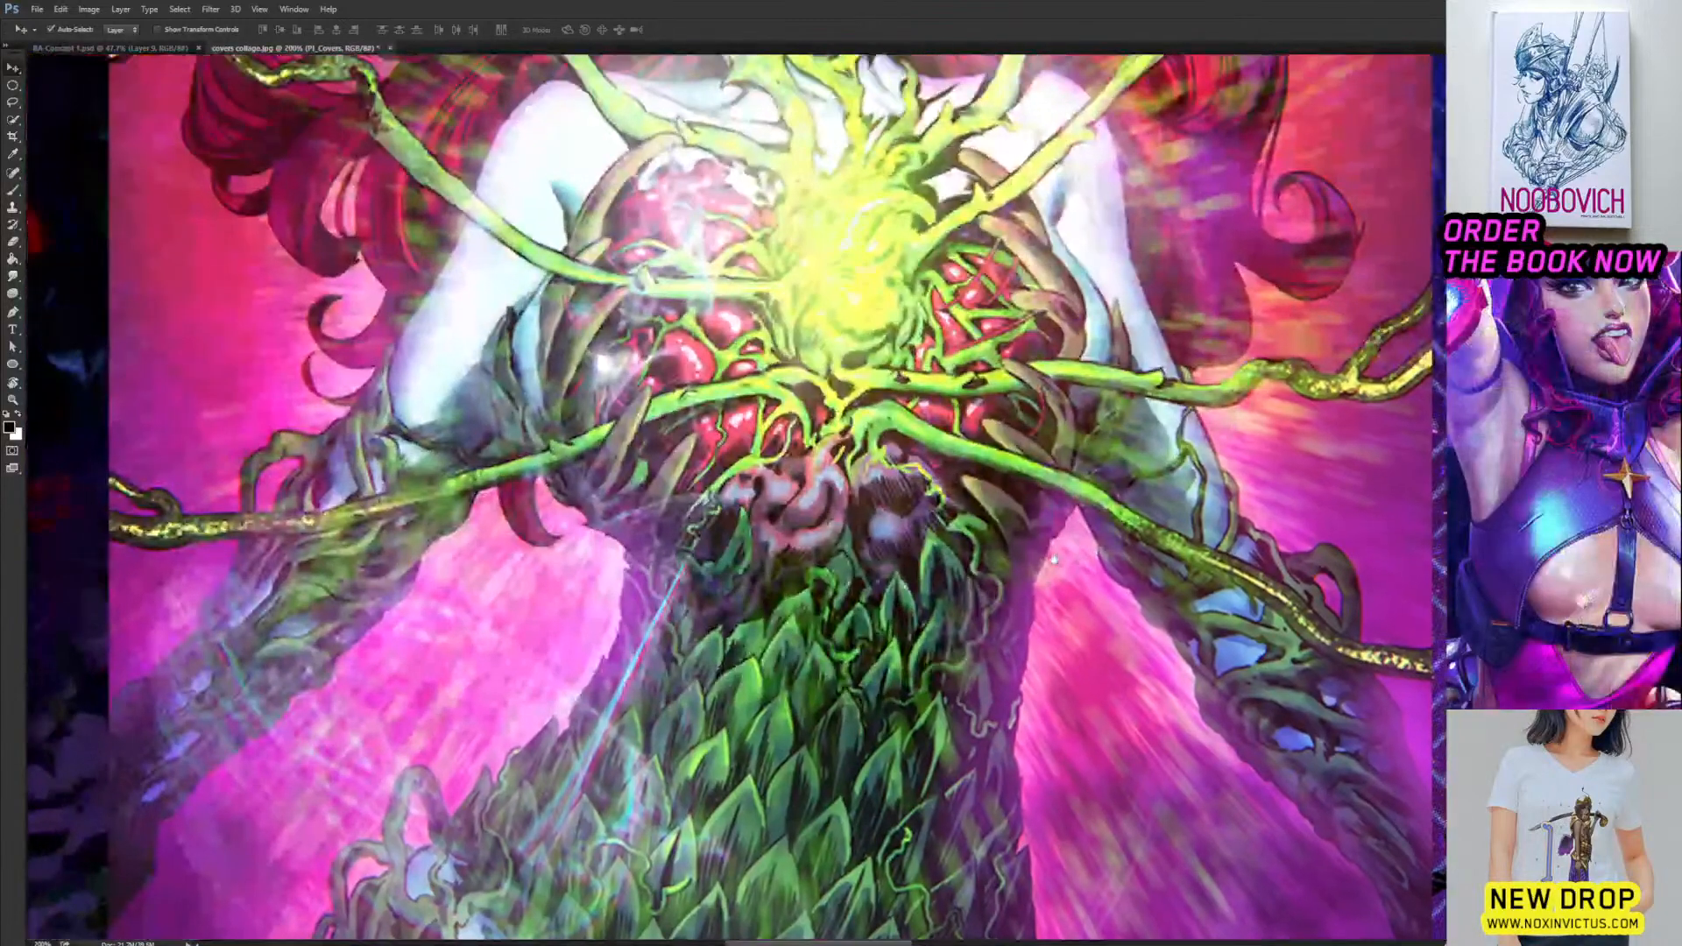
pyautogui.moveTo(538, 399); pyautogui.dragTo(363, 693)
pyautogui.moveTo(628, 457); pyautogui.dragTo(498, 540)
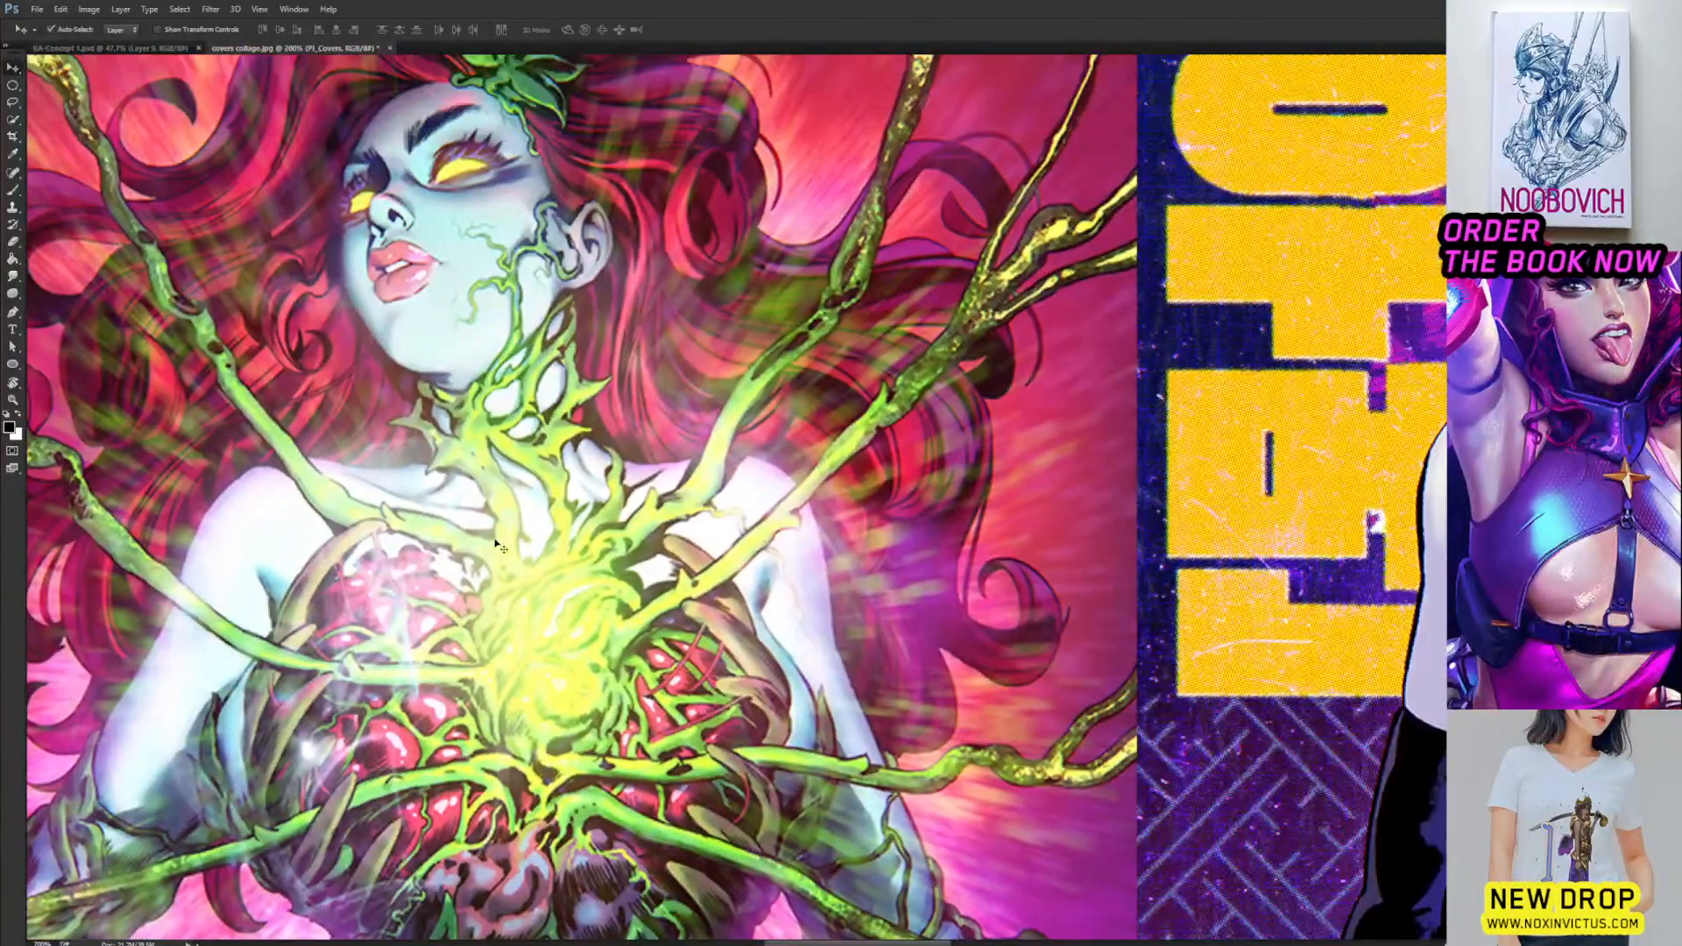
pyautogui.hotkey('ctrl', '-')
pyautogui.hotkey('ctrl', '-')
pyautogui.hotkey('ctrl', '0')
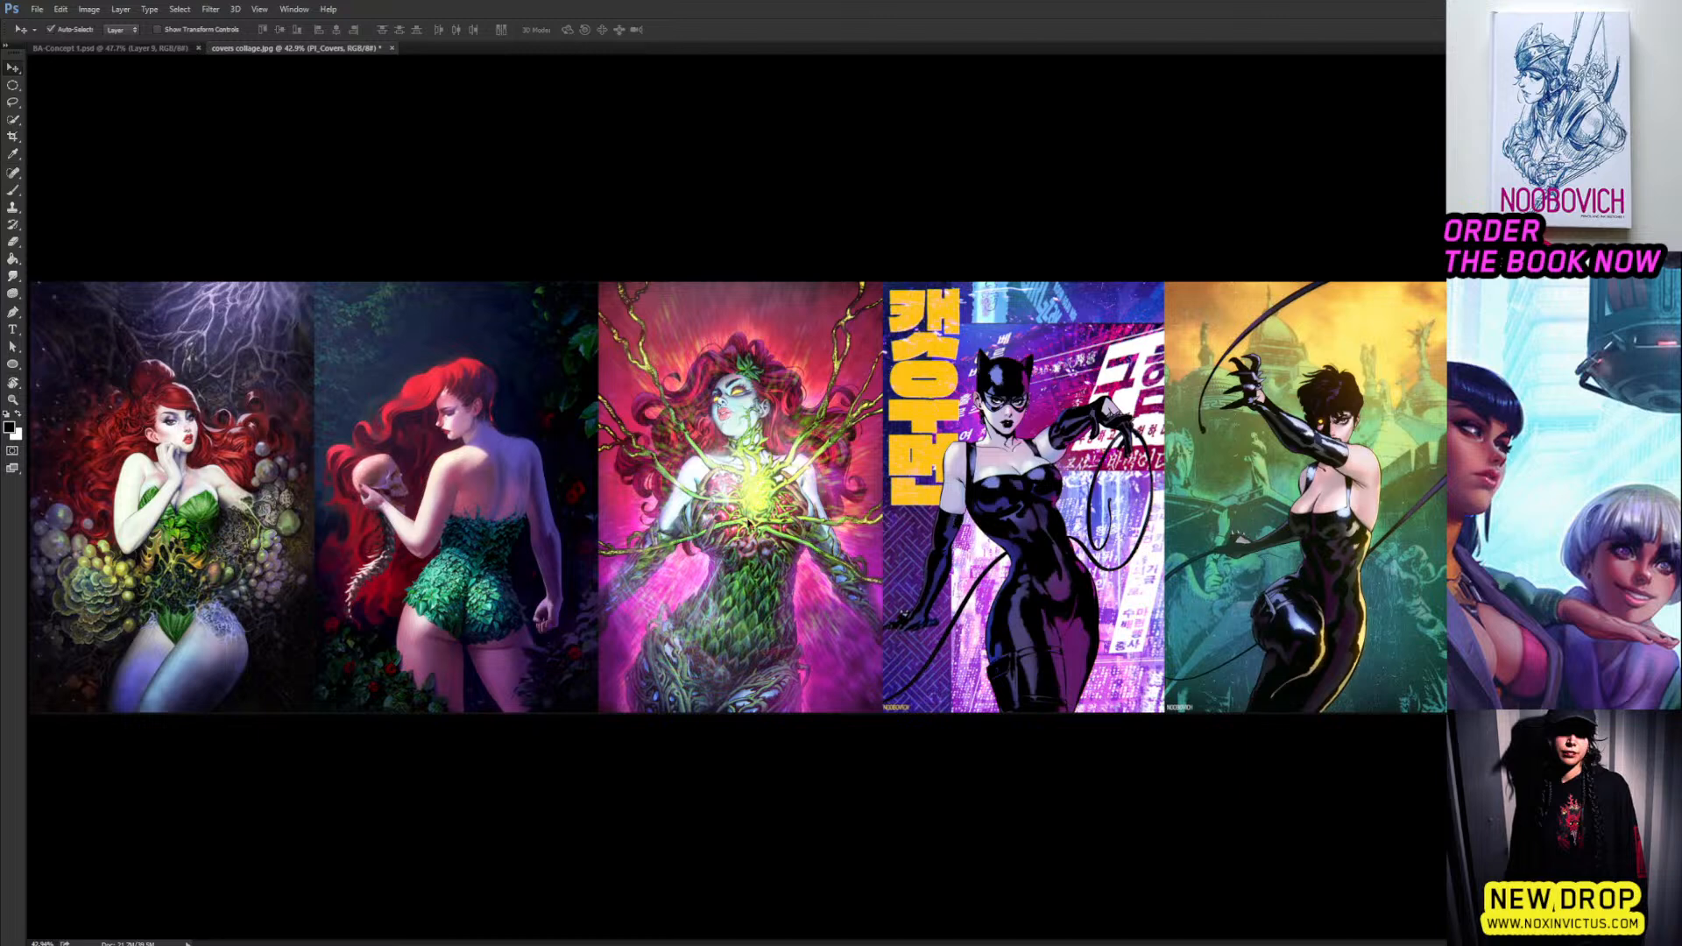
# Nudge the Poison Ivy strip left, then place the HQ cover collage strip over the collage, scaled to its full height.
pyautogui.moveTo(749, 523)
pyautogui.mouseDown()
pyautogui.moveTo(780, 452)
pyautogui.moveTo(725, 524)
pyautogui.mouseUp()
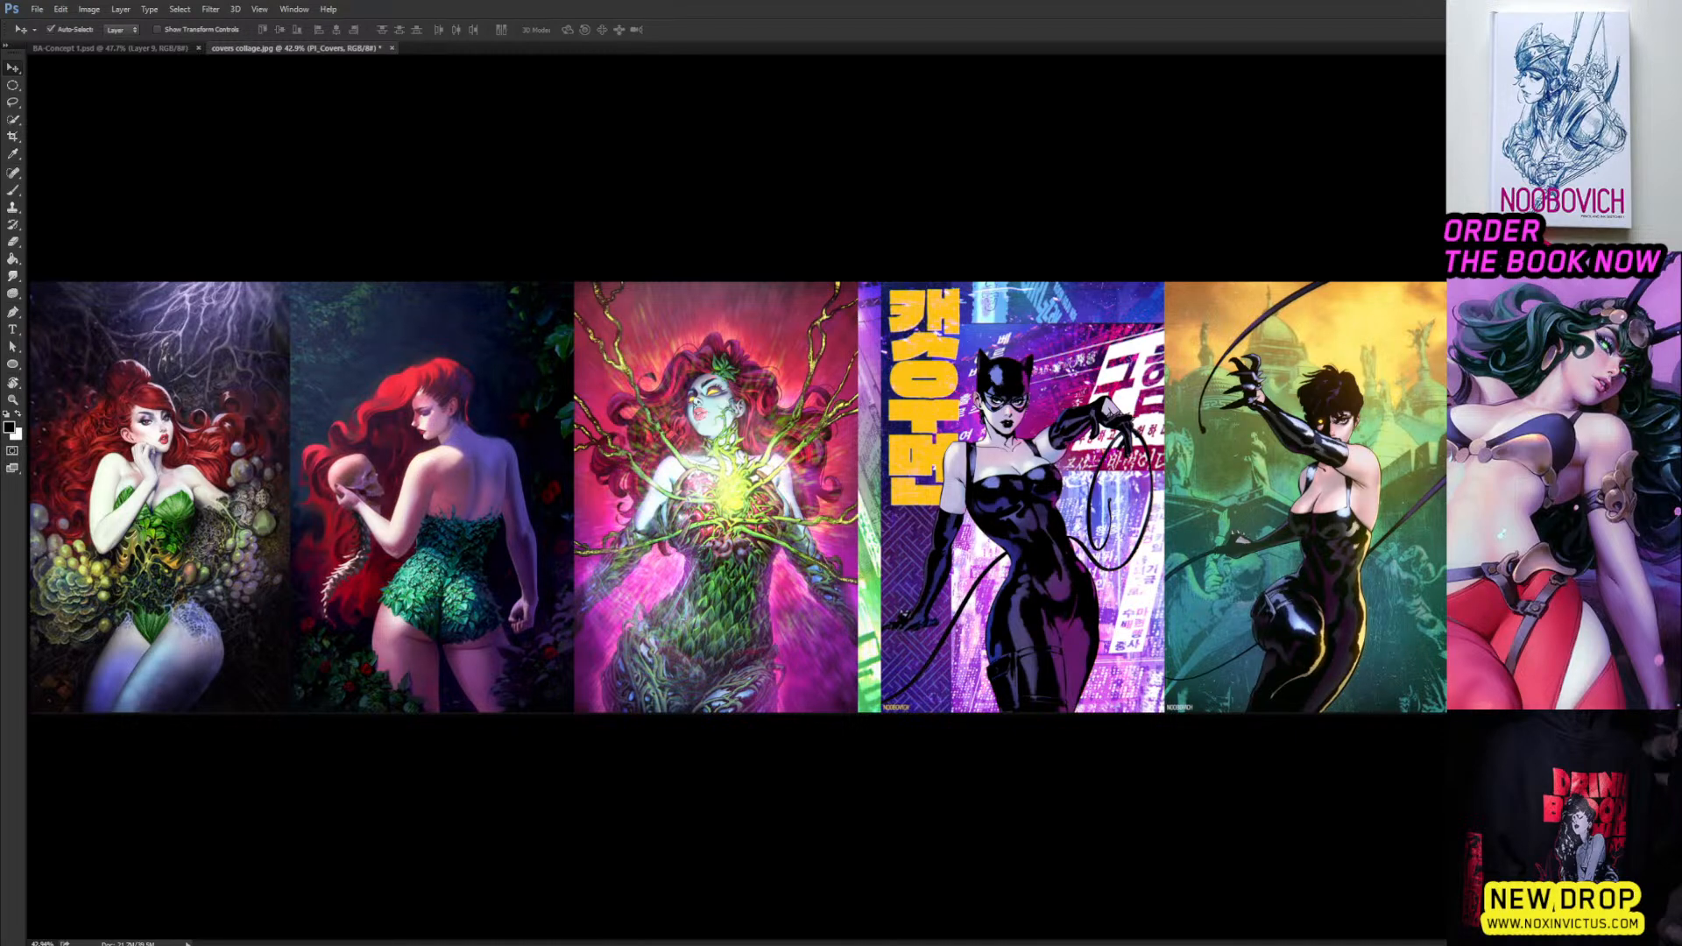
pyautogui.moveTo(559, 427); pyautogui.dragTo(565, 408)
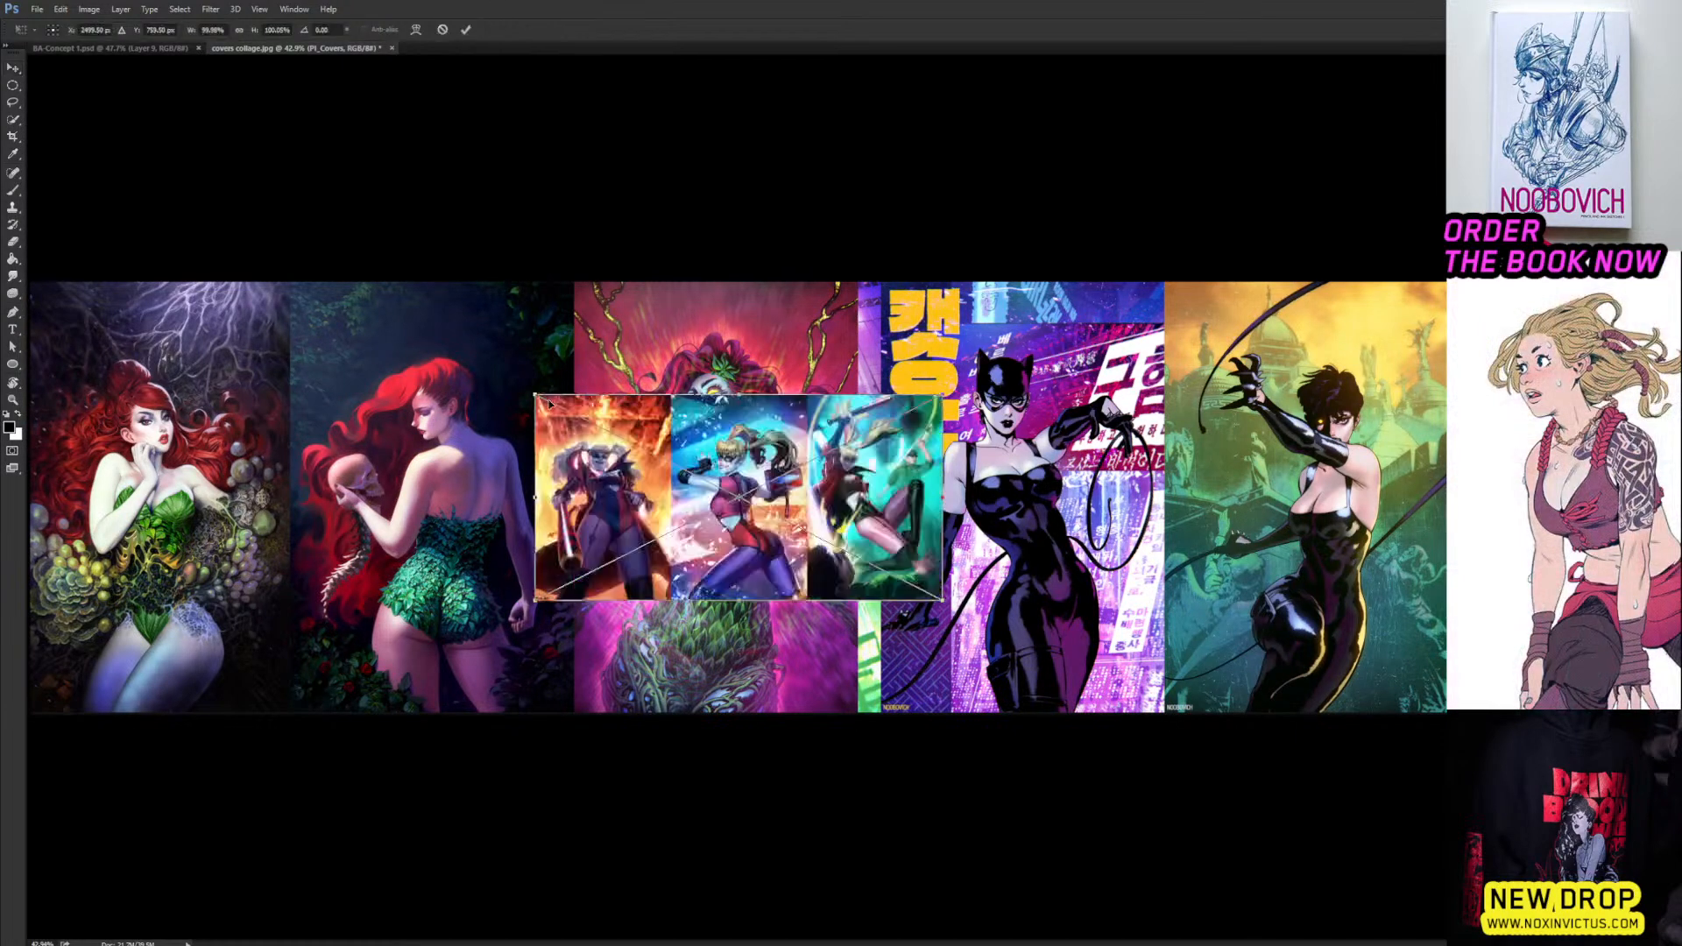
pyautogui.moveTo(937, 392); pyautogui.dragTo(1148, 248)
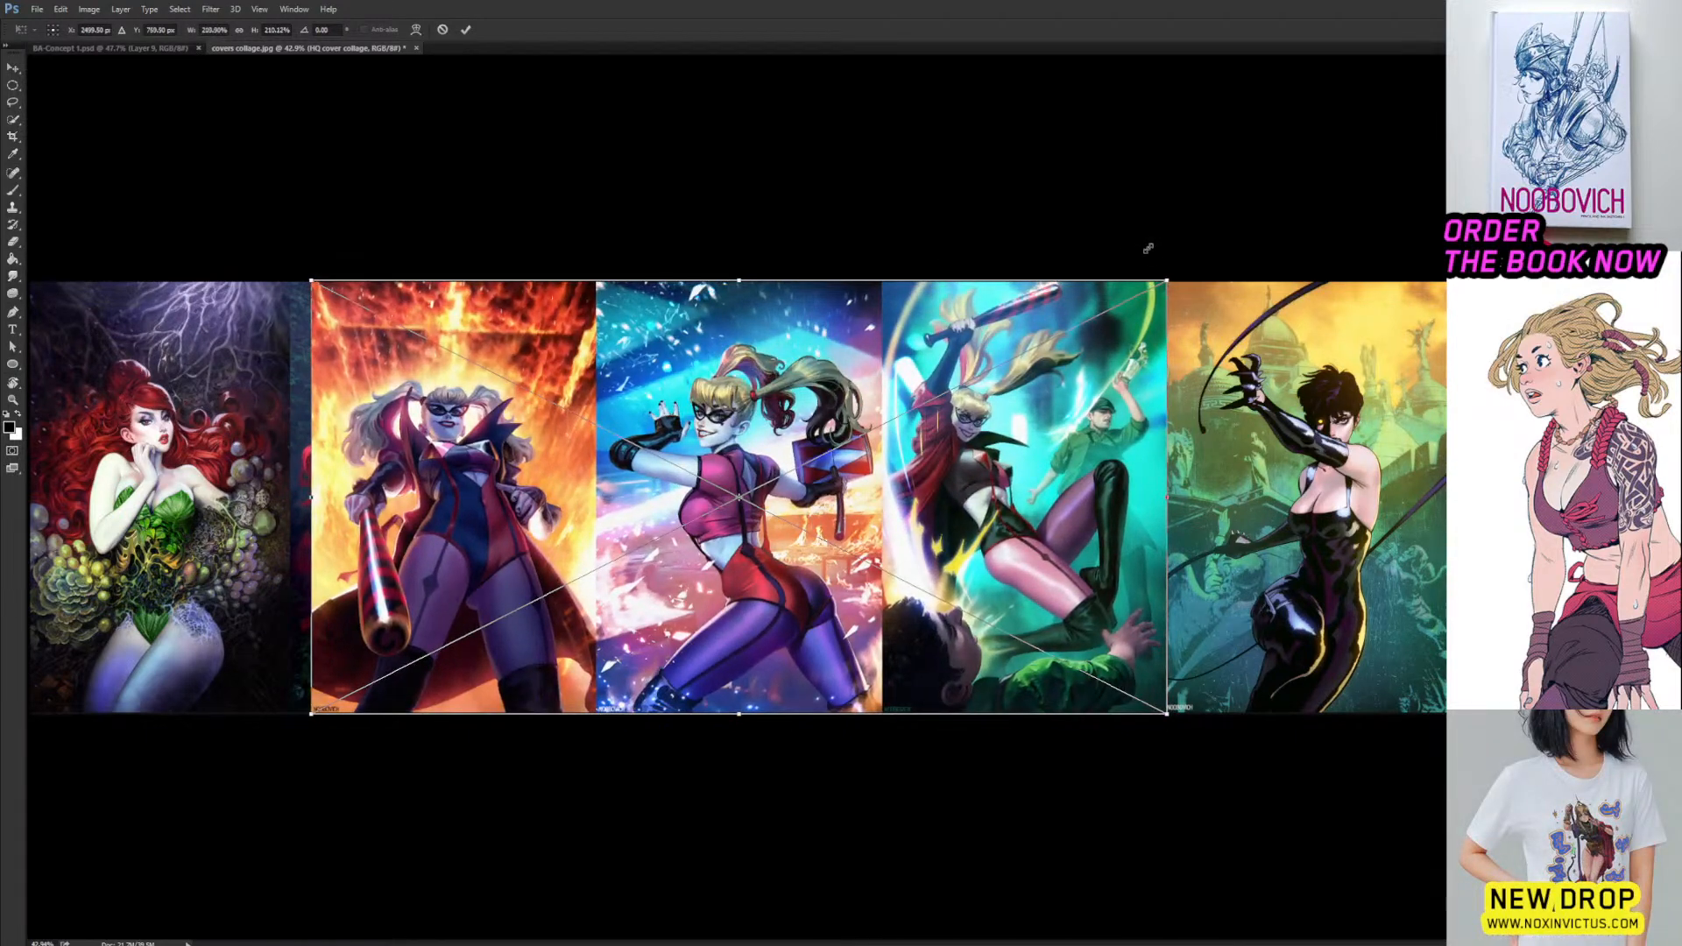
pyautogui.press('Return')
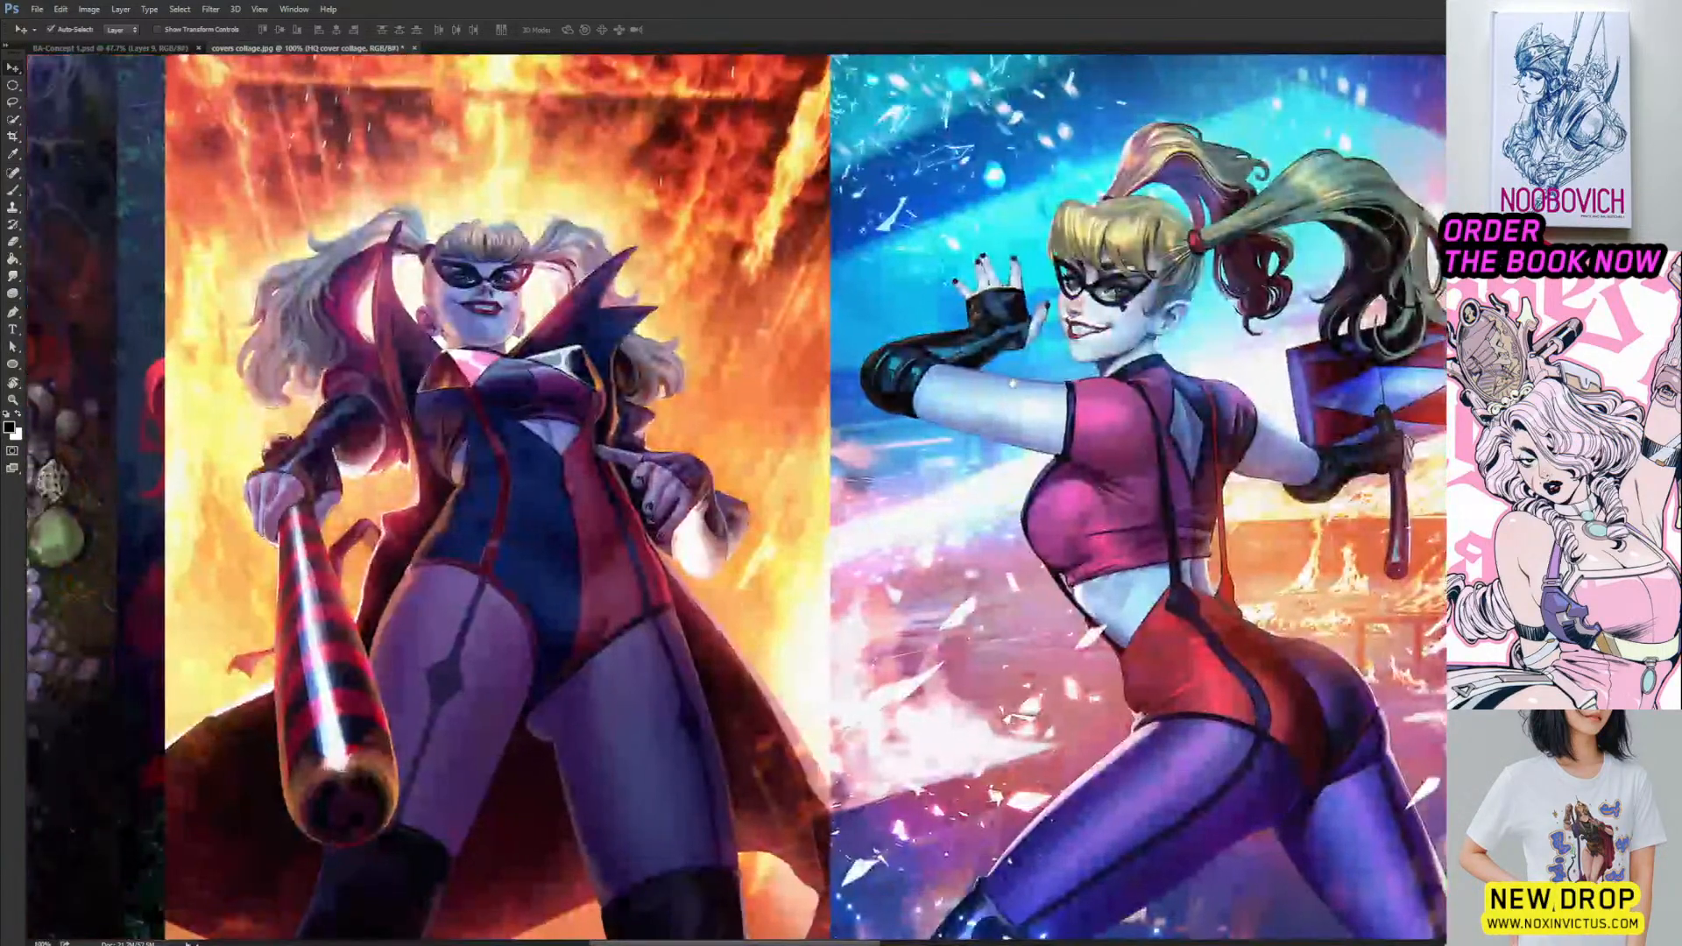
# Examine the three Harley Quinn covers up close, from the fiery one through to the teal one.
pyautogui.moveTo(855, 491); pyautogui.dragTo(798, 436)
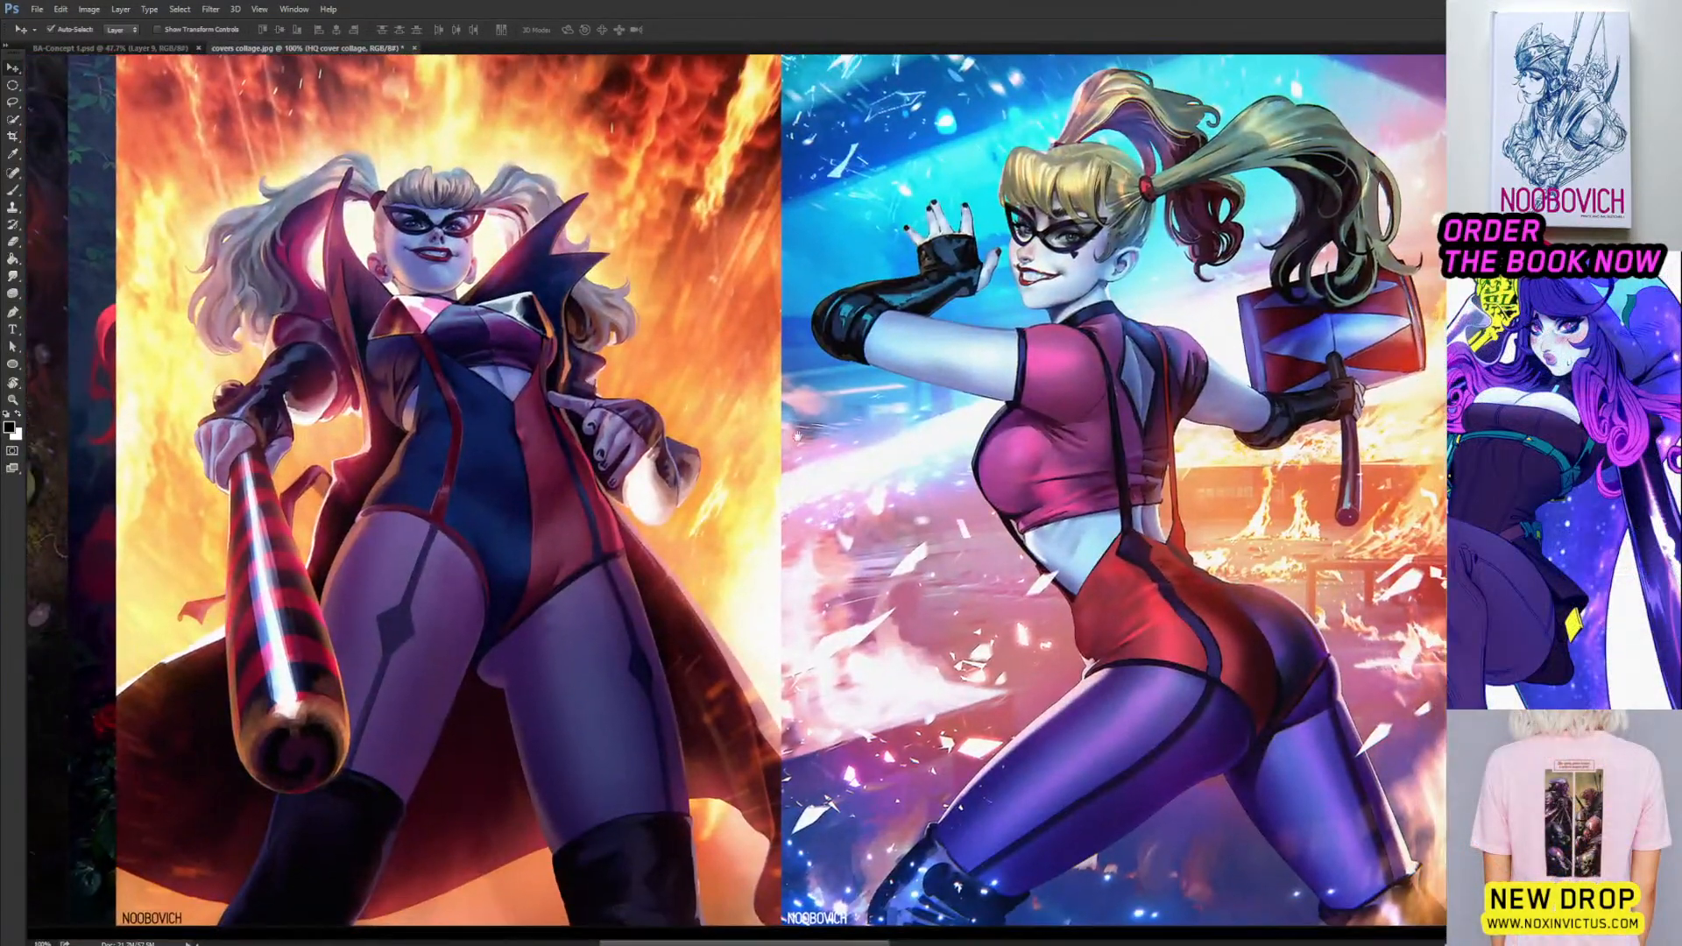
pyautogui.moveTo(1157, 330); pyautogui.dragTo(974, 371)
pyautogui.moveTo(1243, 368); pyautogui.dragTo(619, 397)
pyautogui.moveTo(935, 352); pyautogui.dragTo(664, 443)
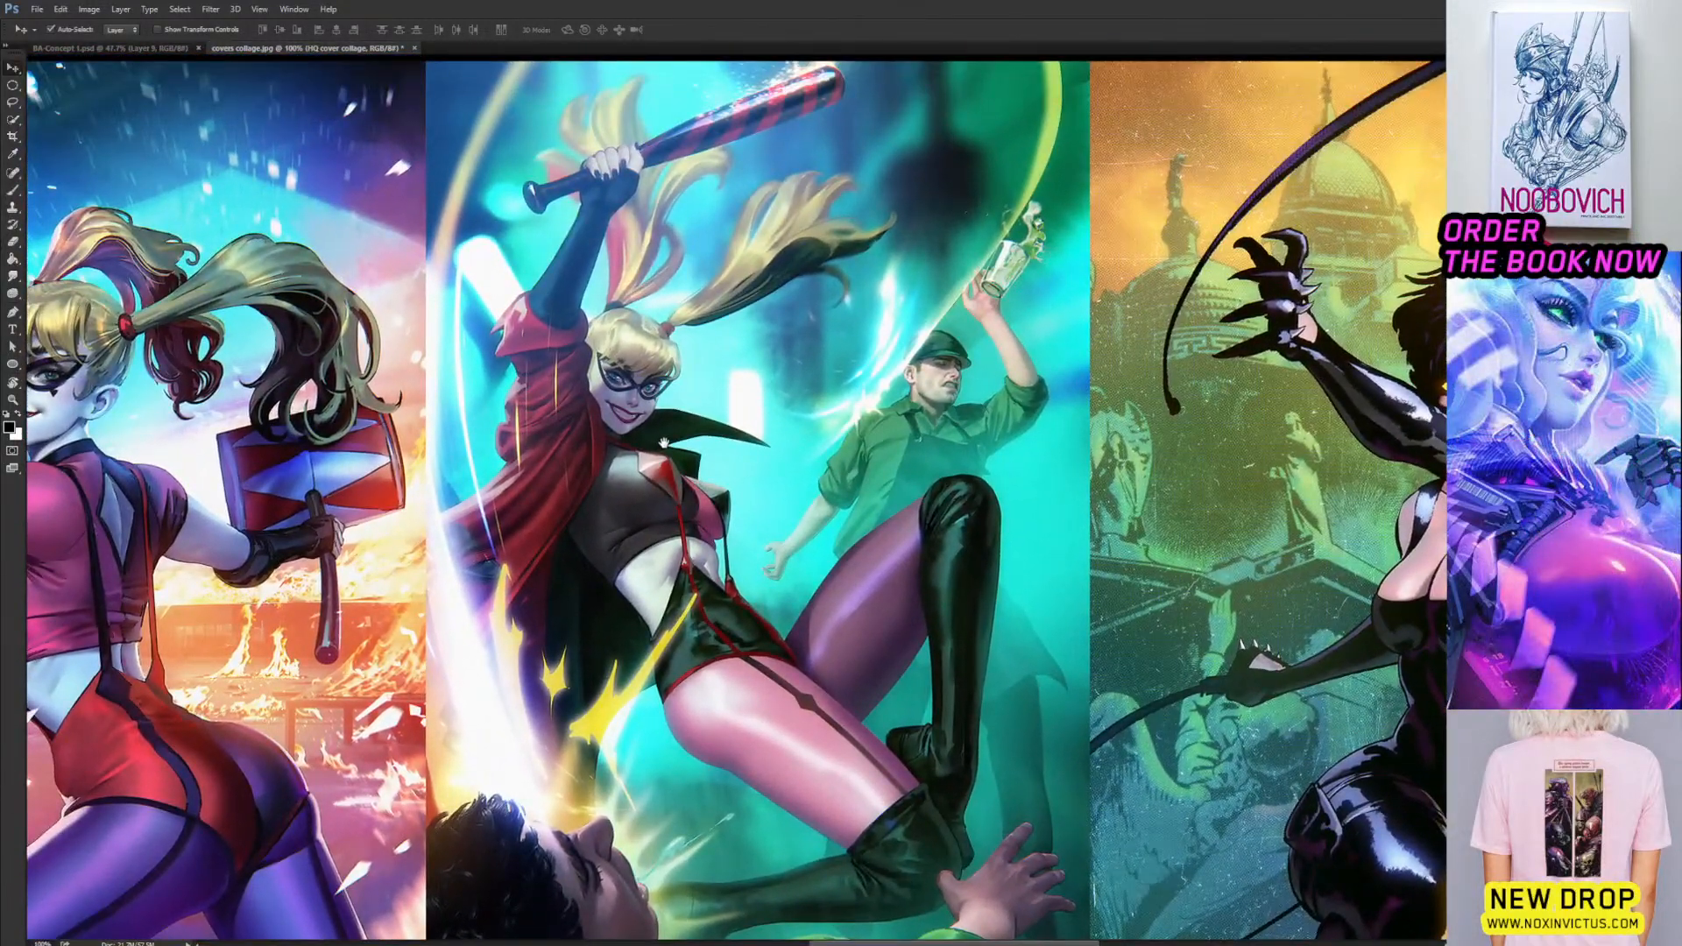
pyautogui.scroll(-1, 656, 435)
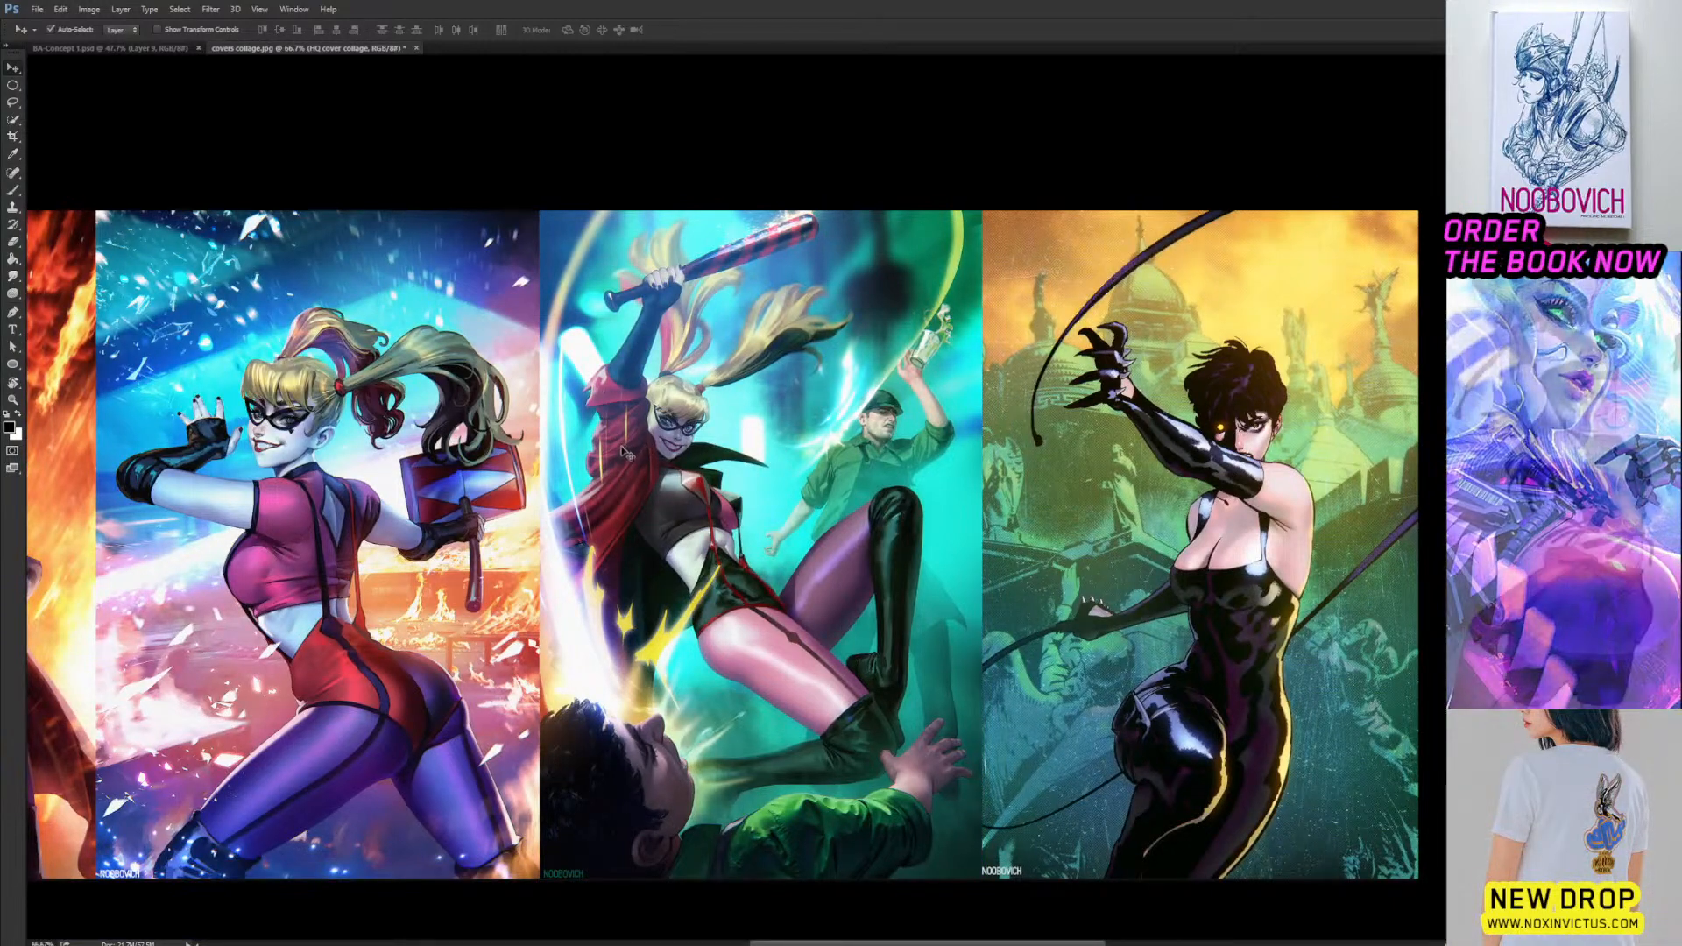
pyautogui.moveTo(629, 449); pyautogui.dragTo(931, 461)
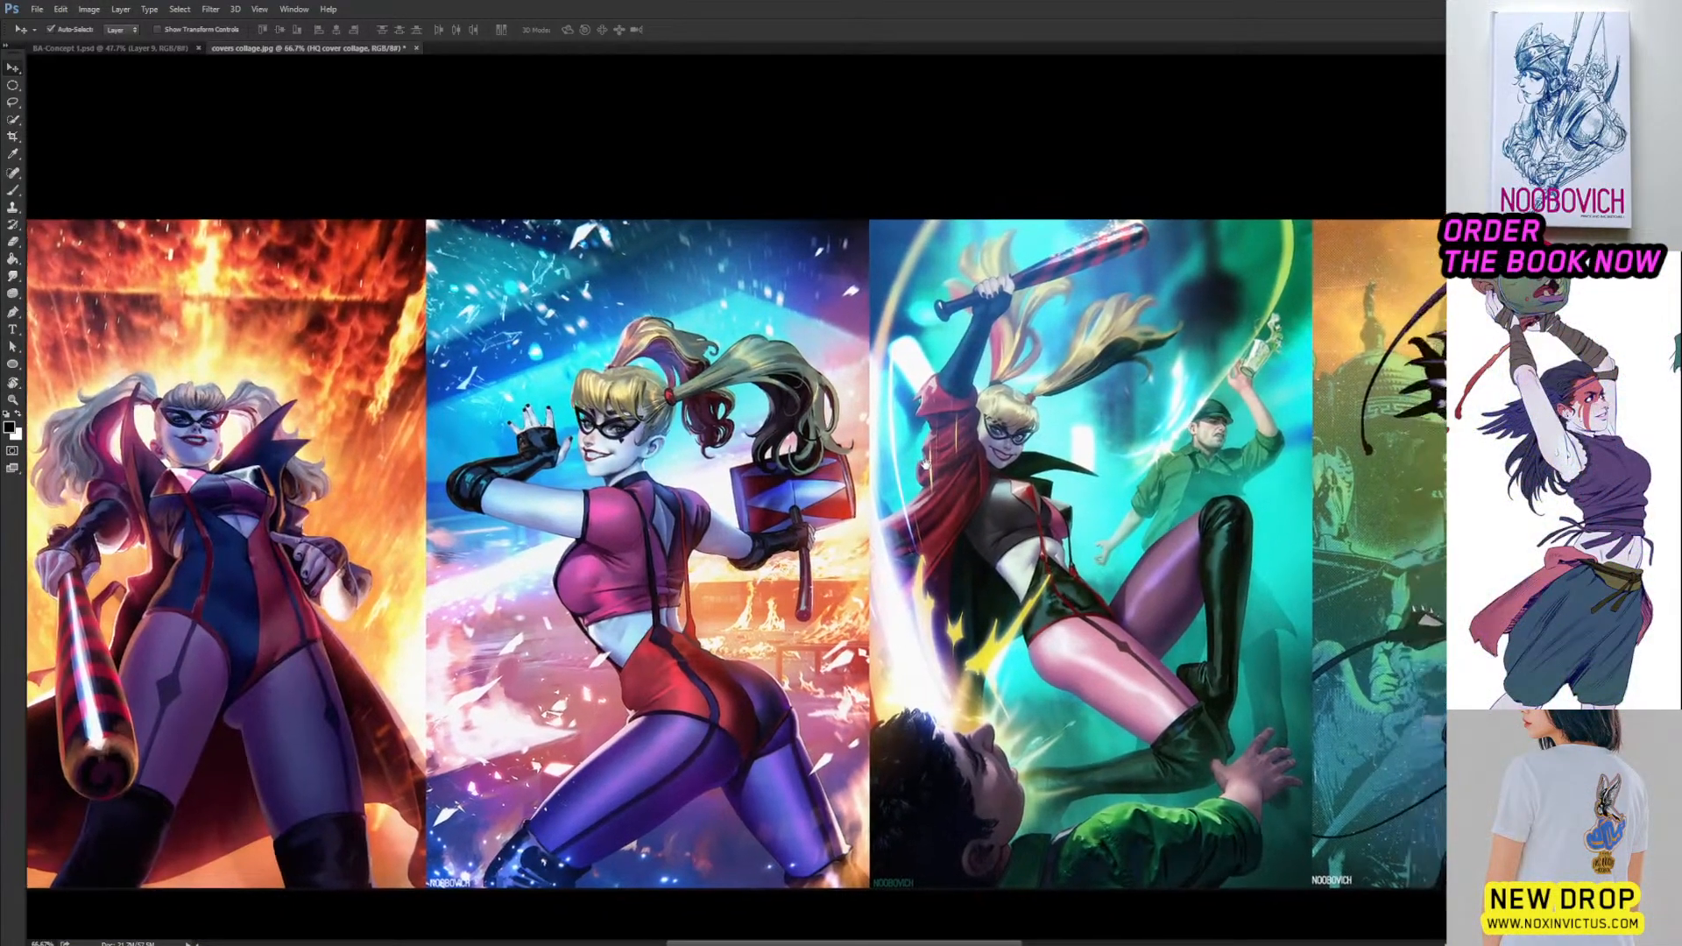
# Extend the canvas upward with the Crop tool to more than twice the collage's height.
pyautogui.scroll(-1, 902, 459)
pyautogui.scroll(-1, 902, 459)
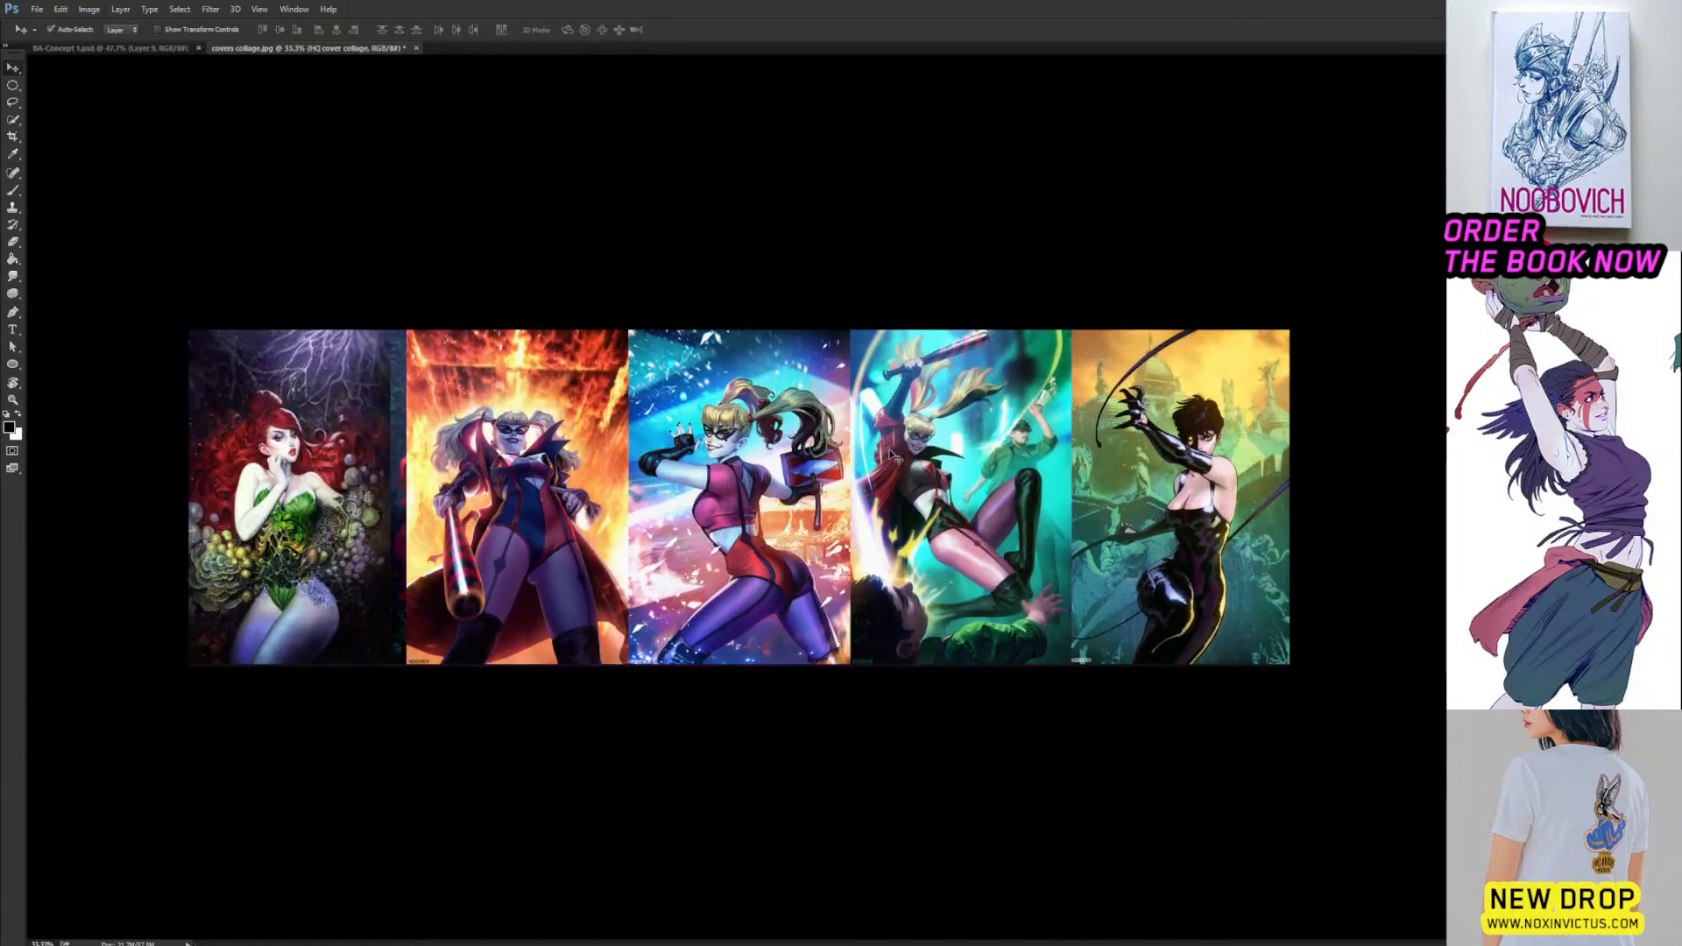
pyautogui.press('c')
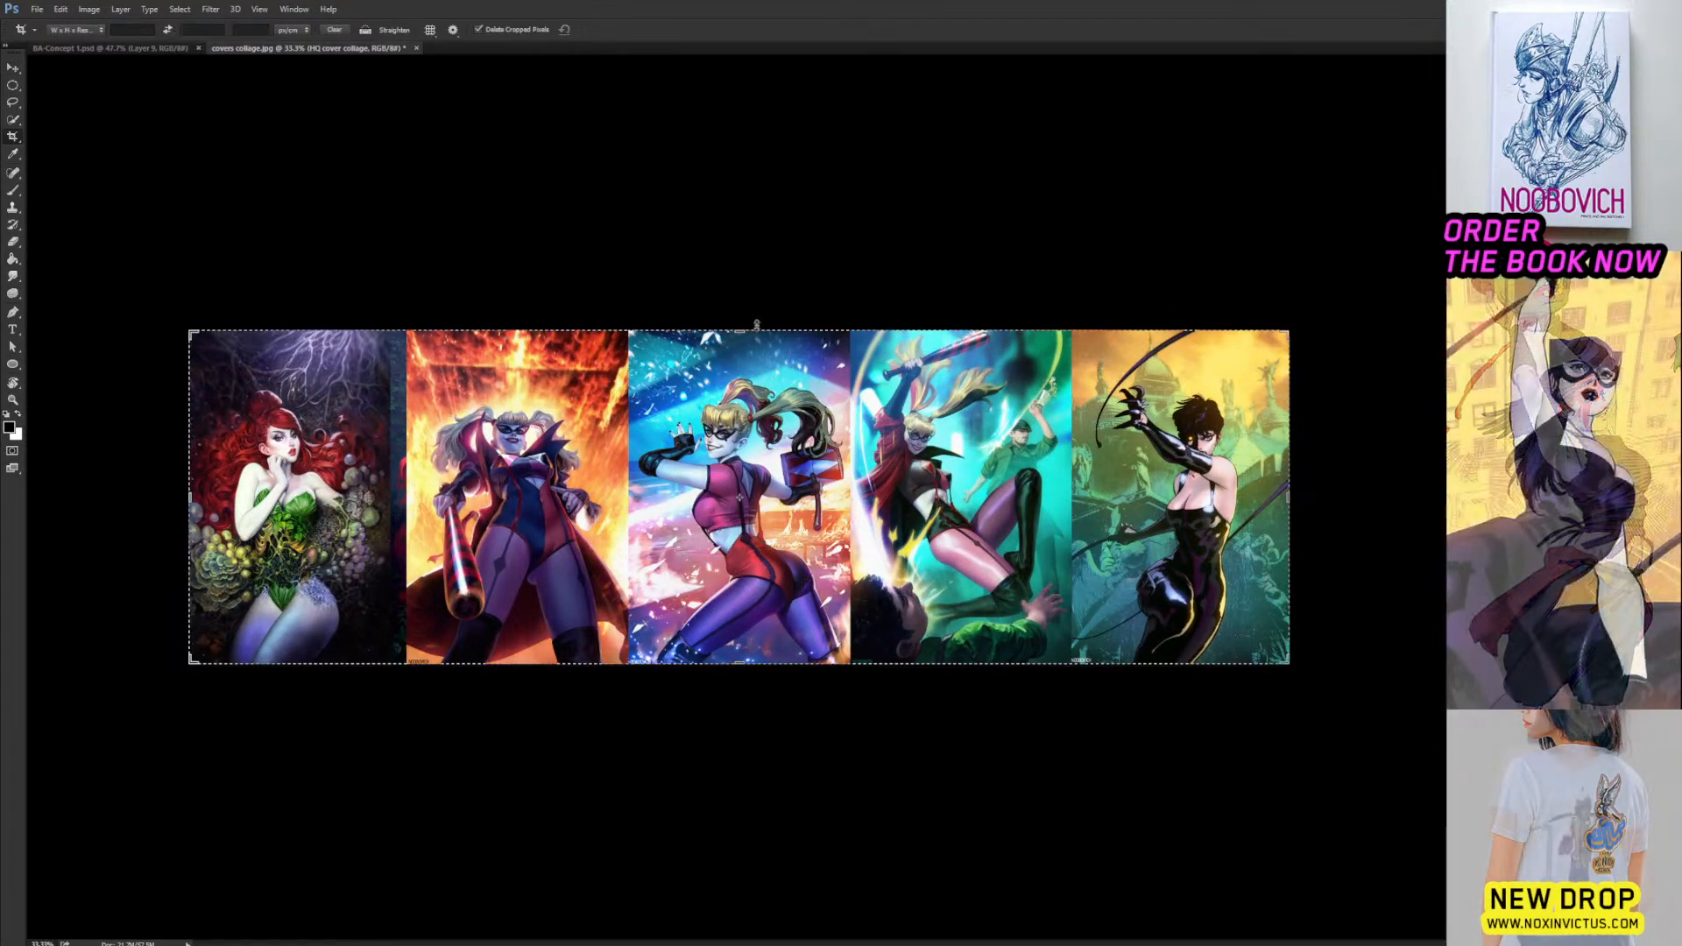
pyautogui.moveTo(745, 330); pyautogui.dragTo(743, 123)
pyautogui.press('Return')
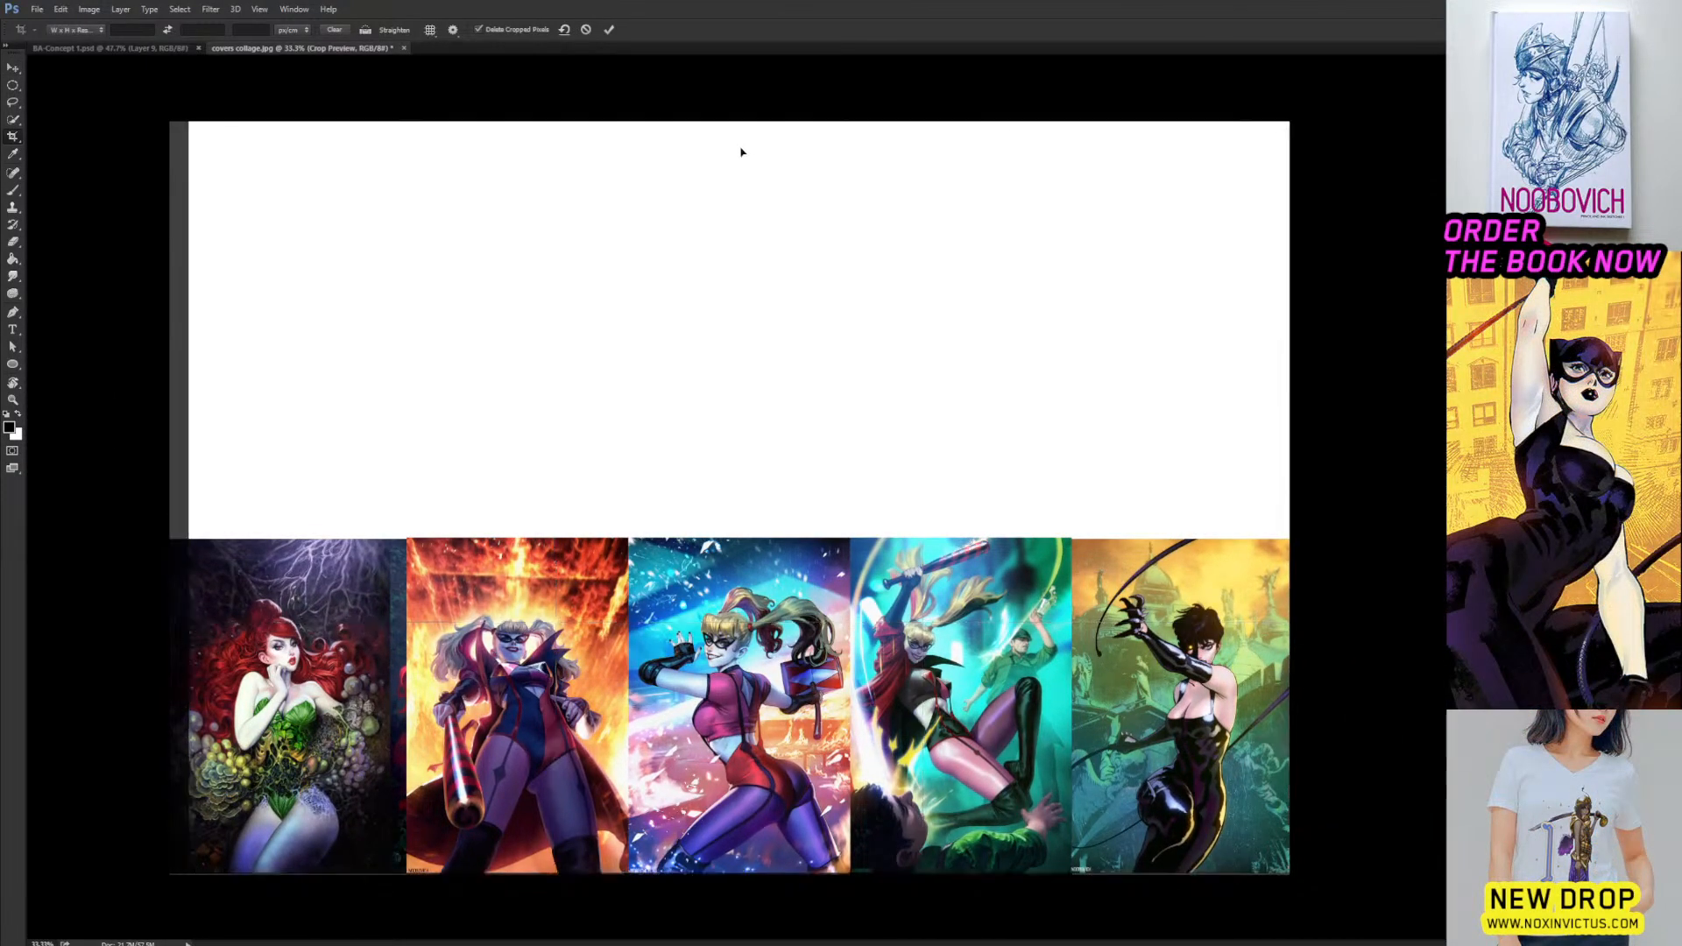
# Move the Harley Quinn strip to the canvas's upper-left corner and the Poison Ivy strip up beneath it.
pyautogui.press('v')
pyautogui.moveTo(755, 653); pyautogui.dragTo(535, 257)
pyautogui.moveTo(803, 717); pyautogui.dragTo(775, 498)
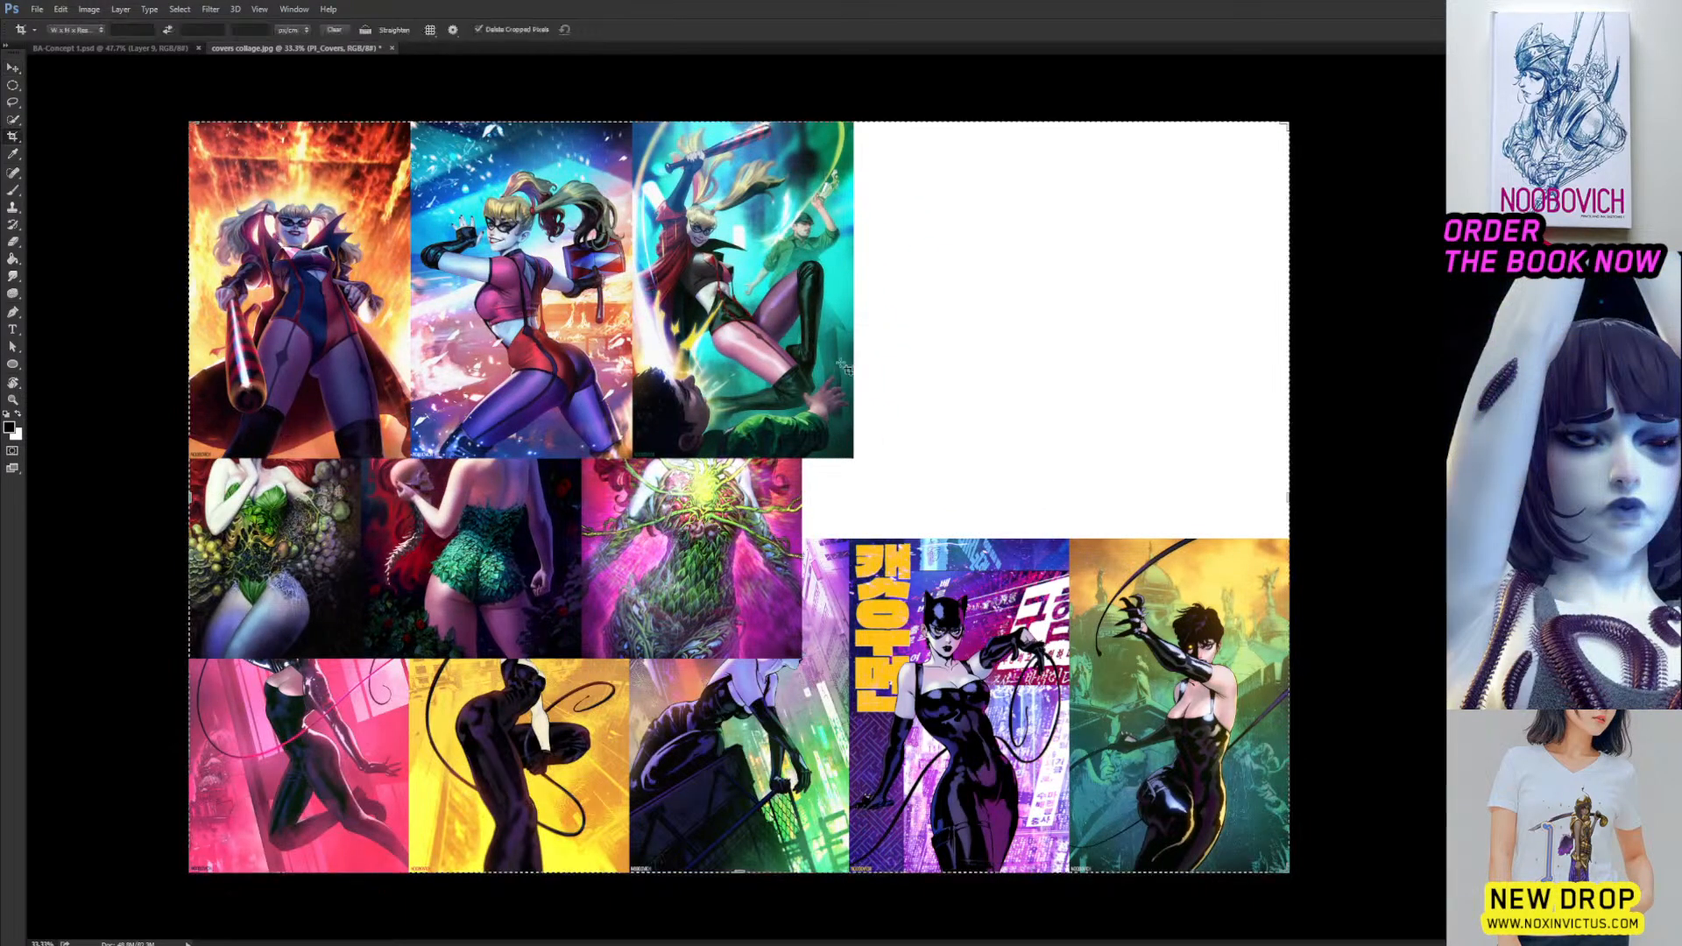
# Extend the canvas further upward to make room for three full rows of covers.
pyautogui.press('c')
pyautogui.moveTo(739, 122); pyautogui.dragTo(739, 51)
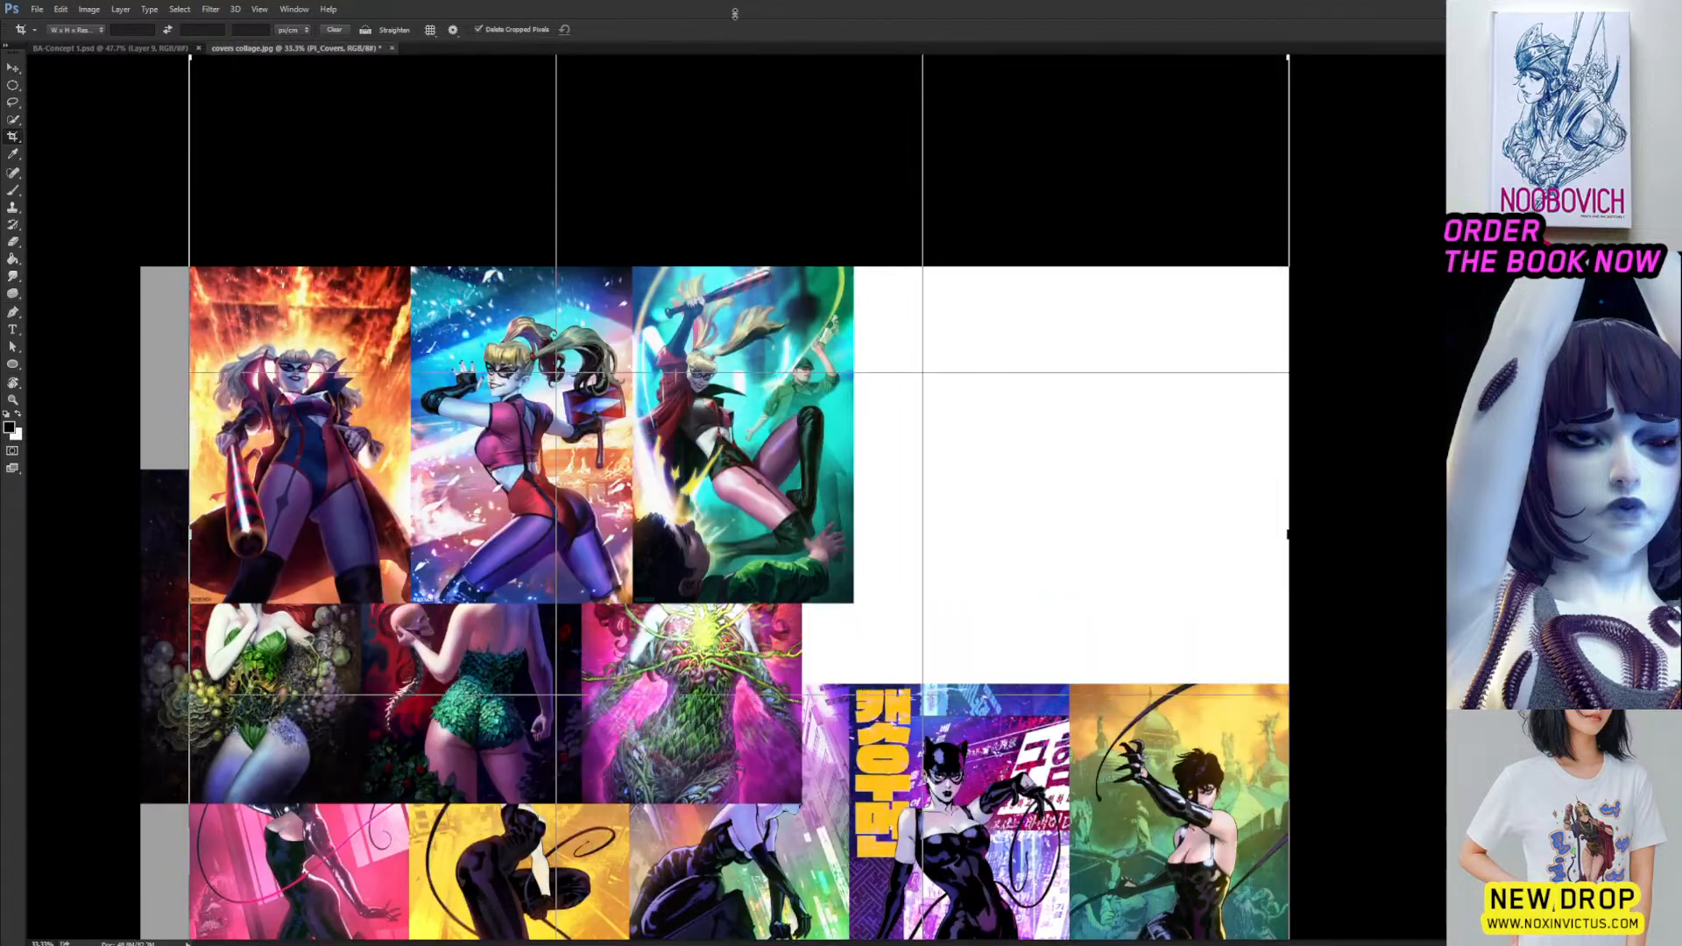
pyautogui.press('Return')
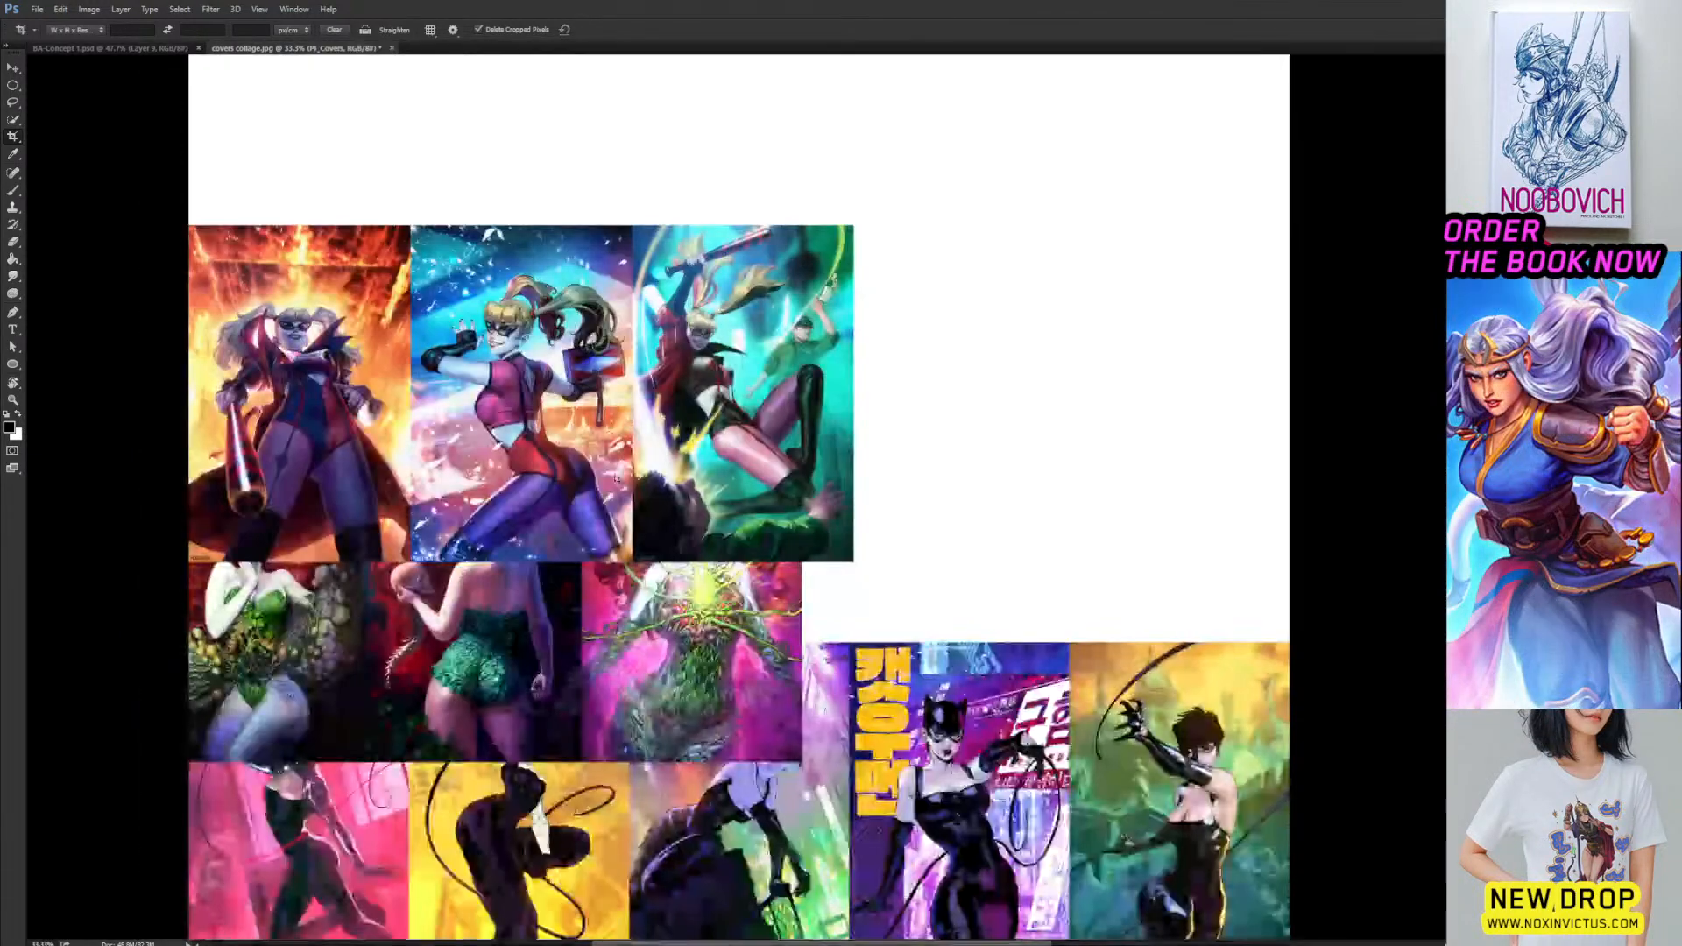
# Stack the strips flush at the canvas's left edge, with Poison Ivy directly above the Catwoman row and Harley Quinn on top.
pyautogui.press('v')
pyautogui.moveTo(595, 456); pyautogui.dragTo(596, 314)
pyautogui.moveTo(580, 657); pyautogui.dragTo(626, 531)
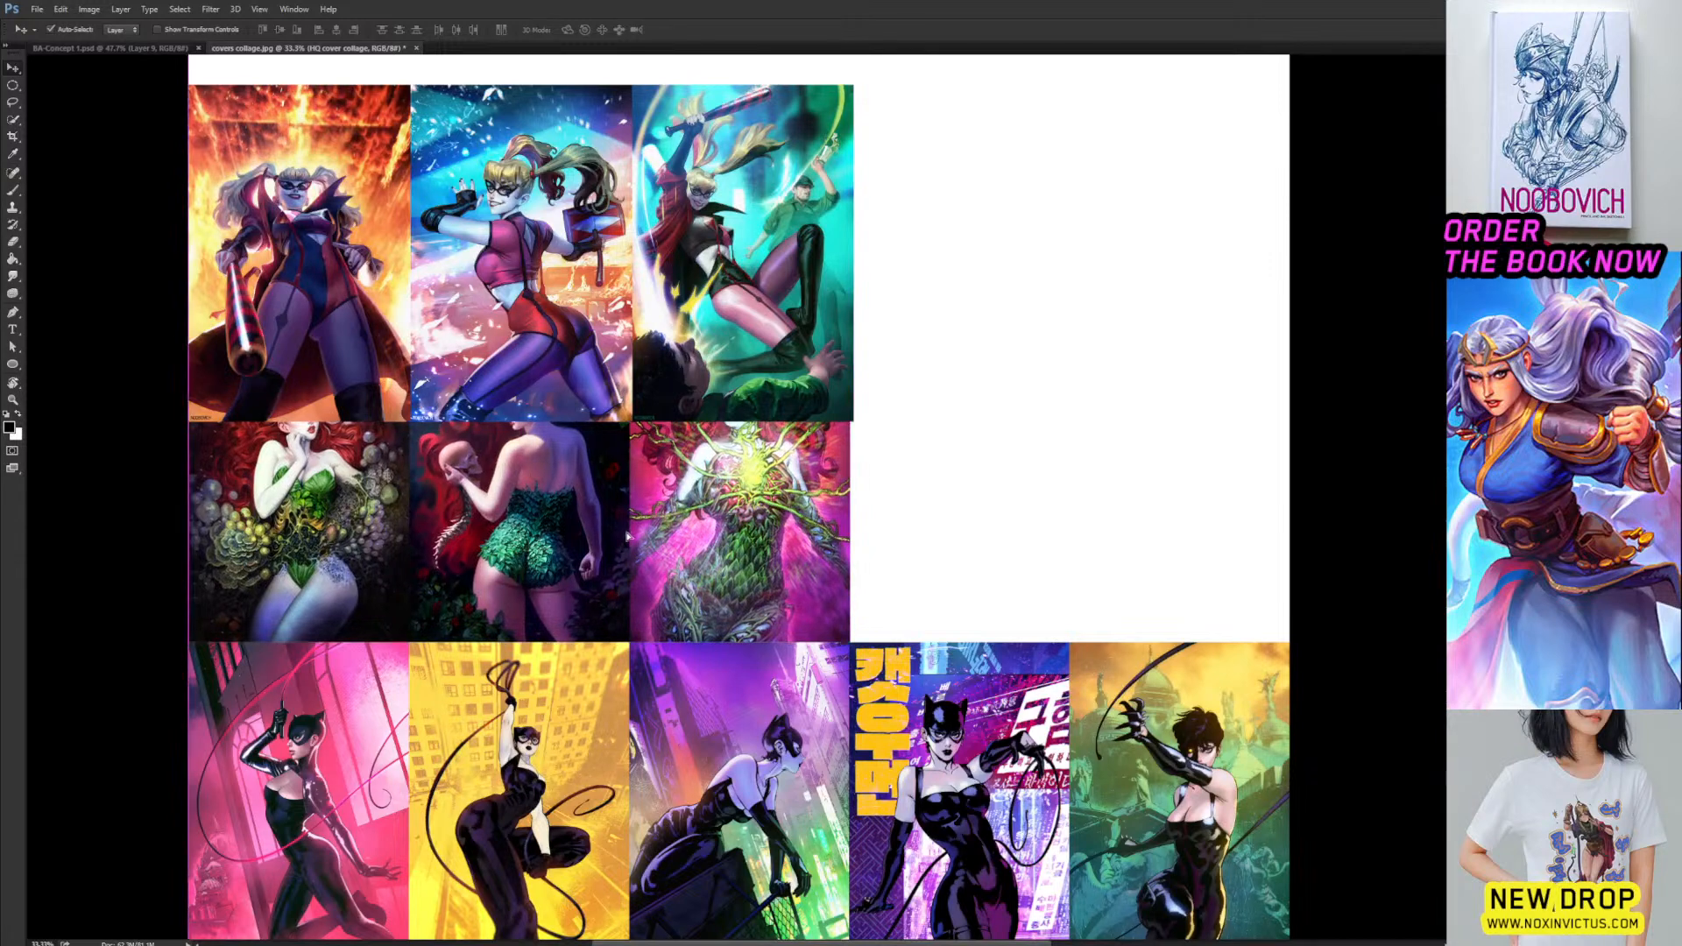
pyautogui.moveTo(640, 372); pyautogui.dragTo(640, 258)
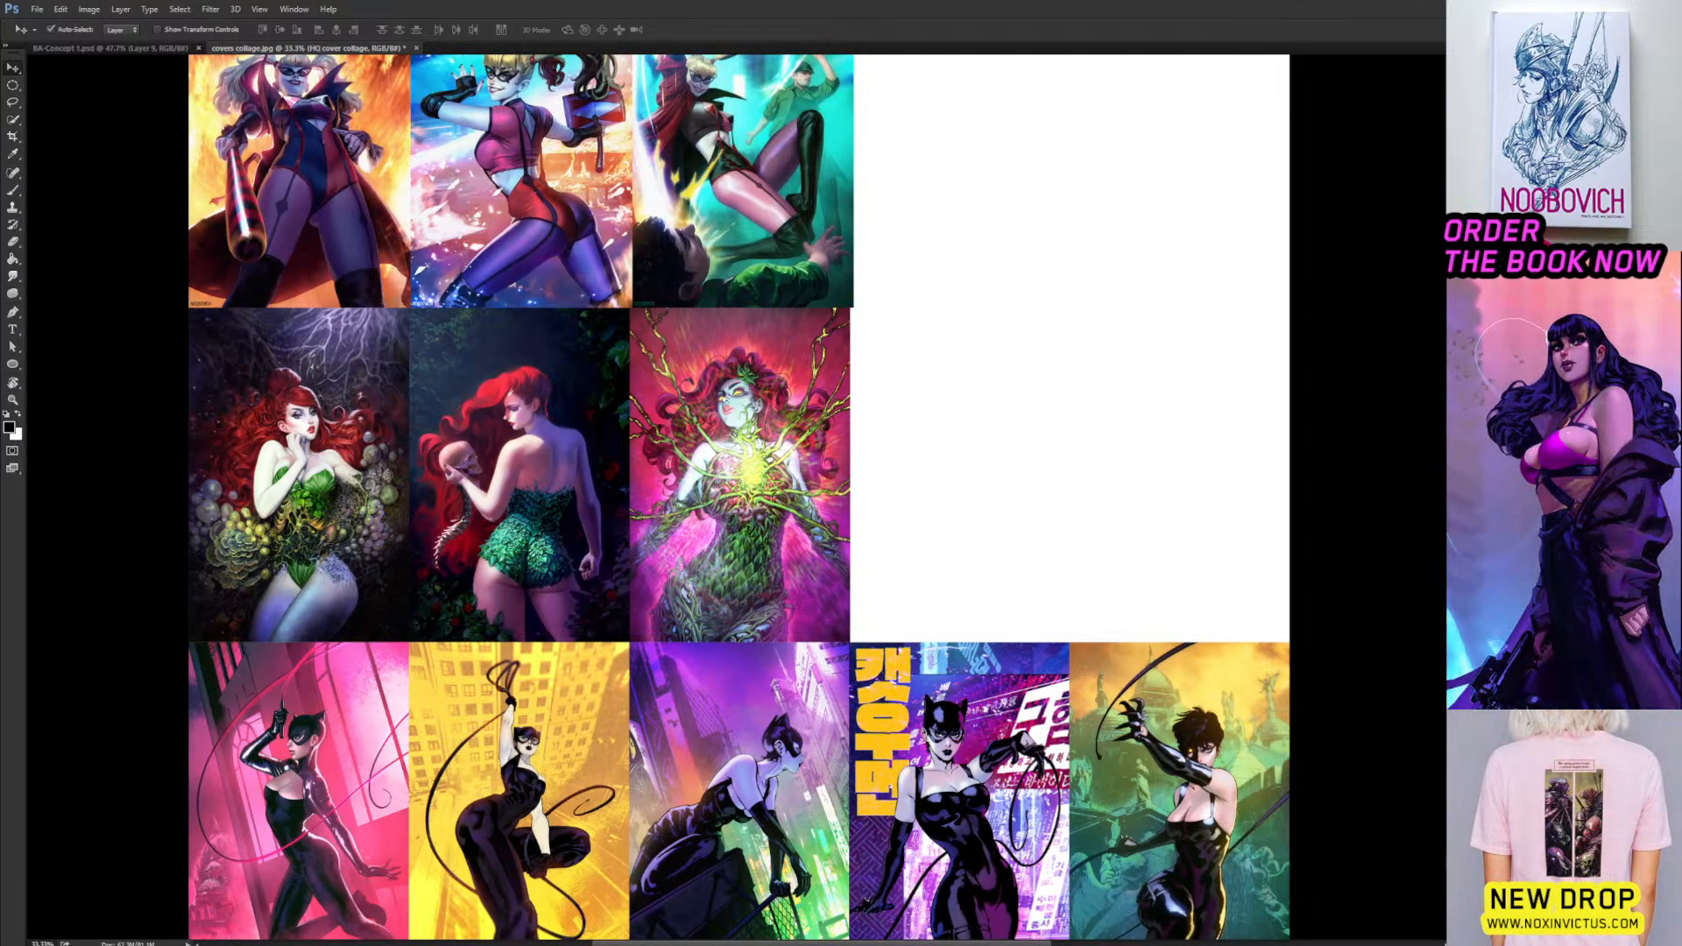
# Select the Background layer's white area, make a layer via copy, and fill the blank canvas behind the covers with black.
pyautogui.click(1285, 539)
pyautogui.moveTo(1077, 574); pyautogui.dragTo(1073, 522)
pyautogui.press('w')
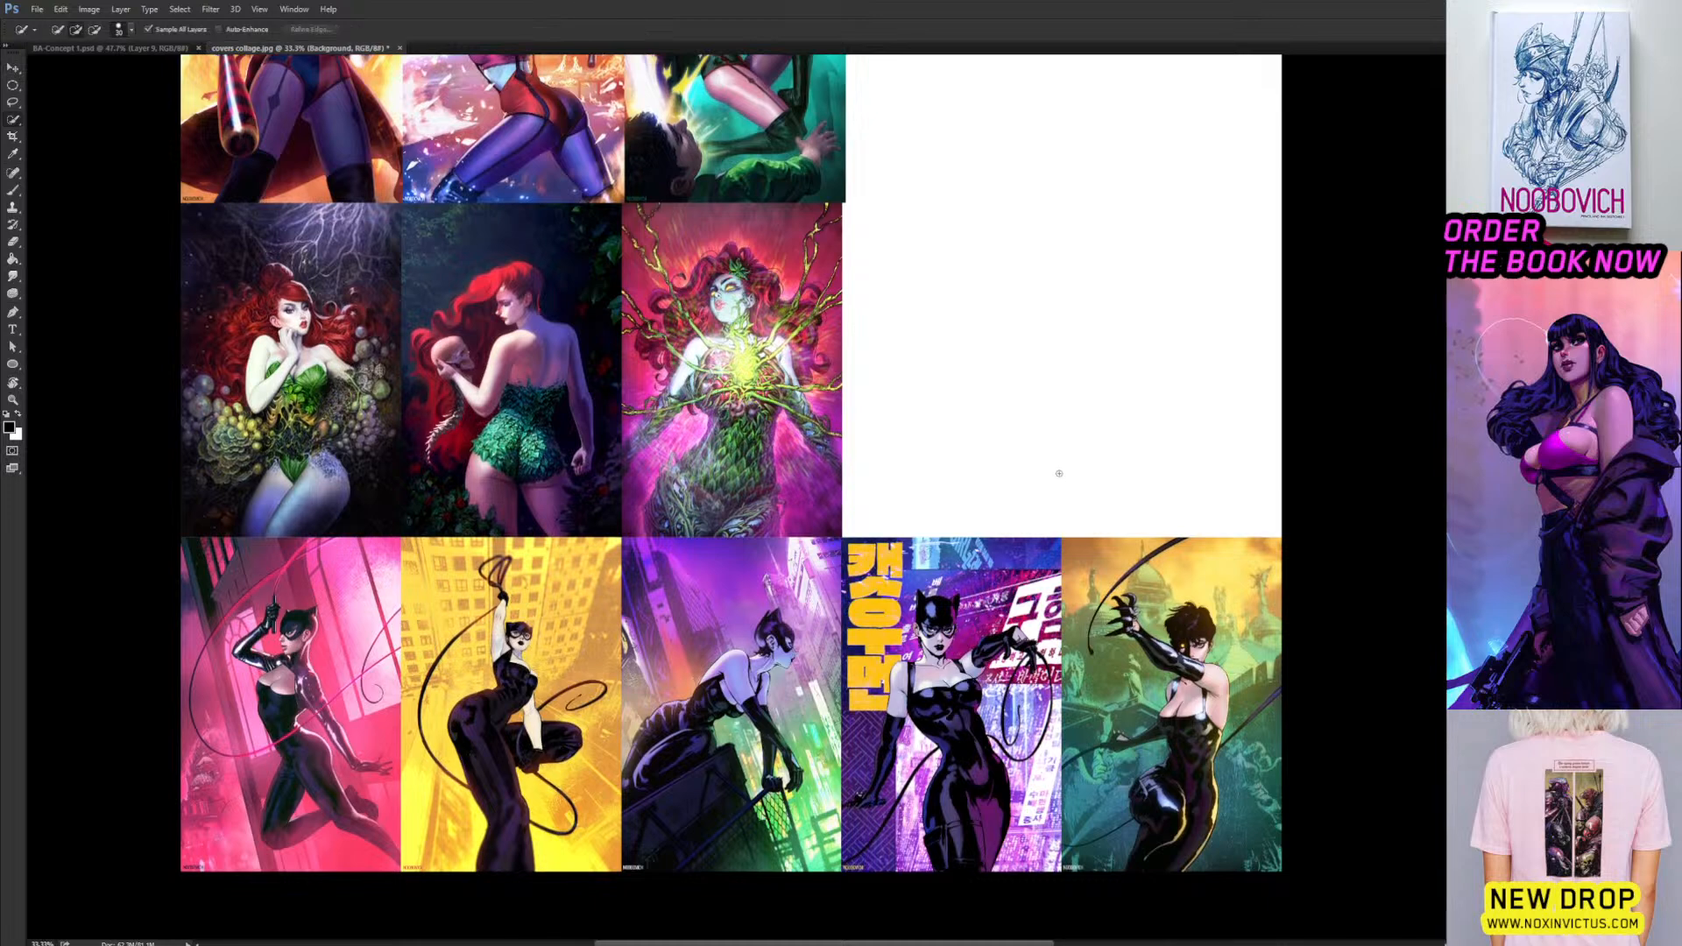
pyautogui.click(958, 293)
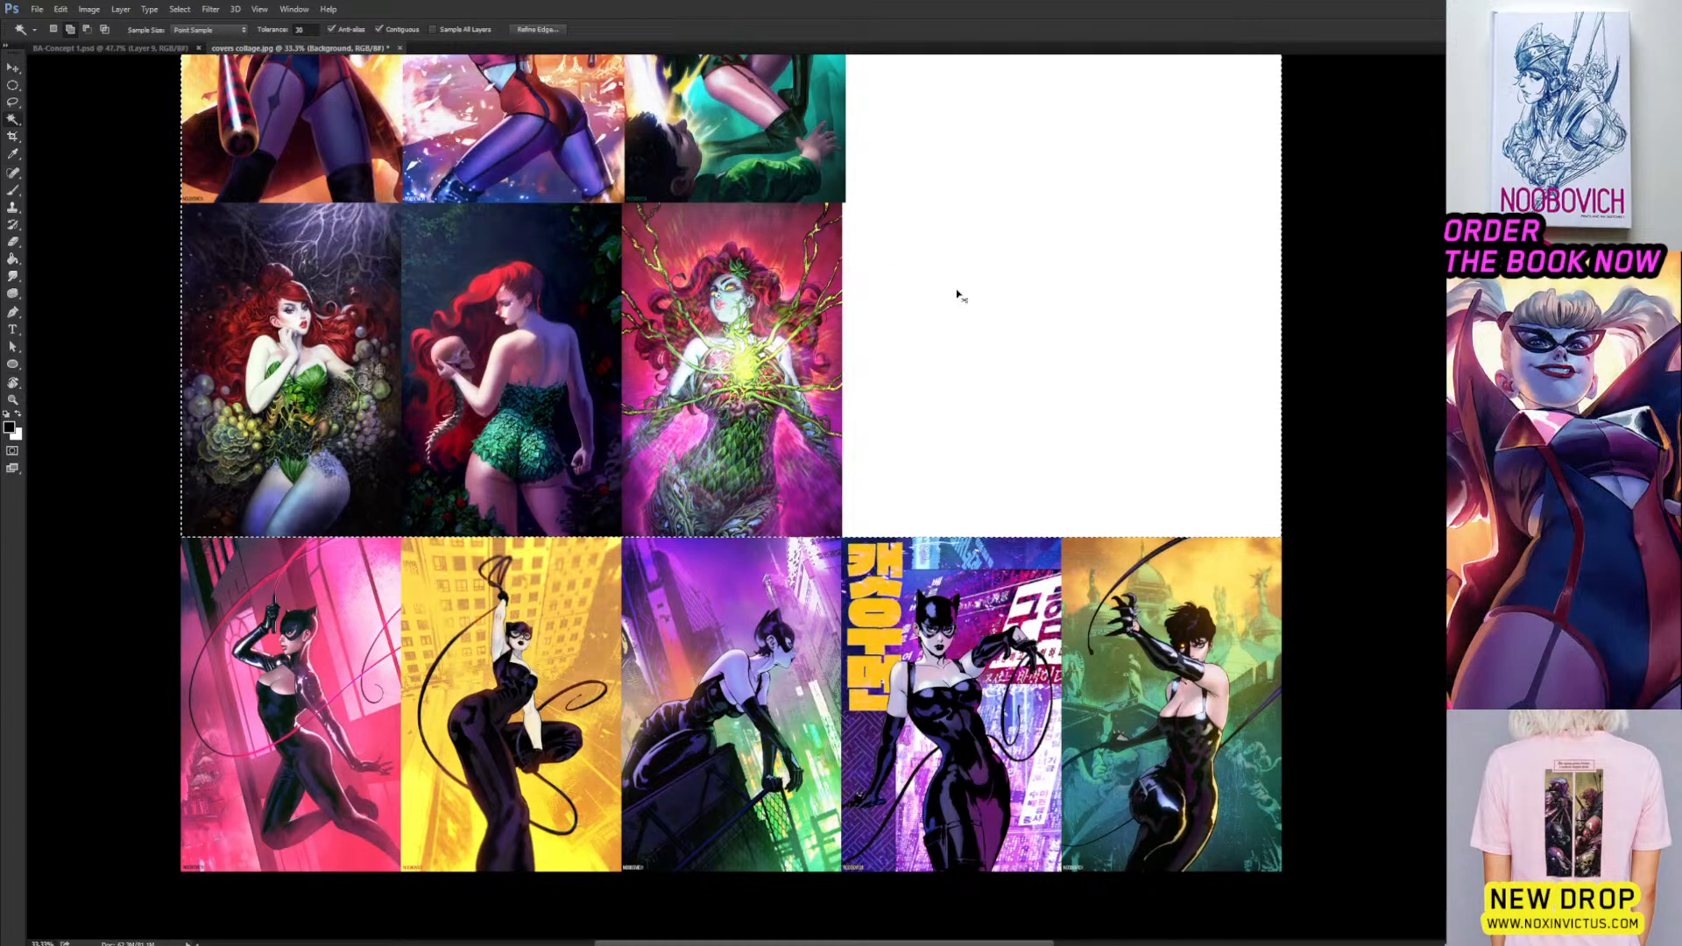
pyautogui.hotkey('ctrl', 'j')
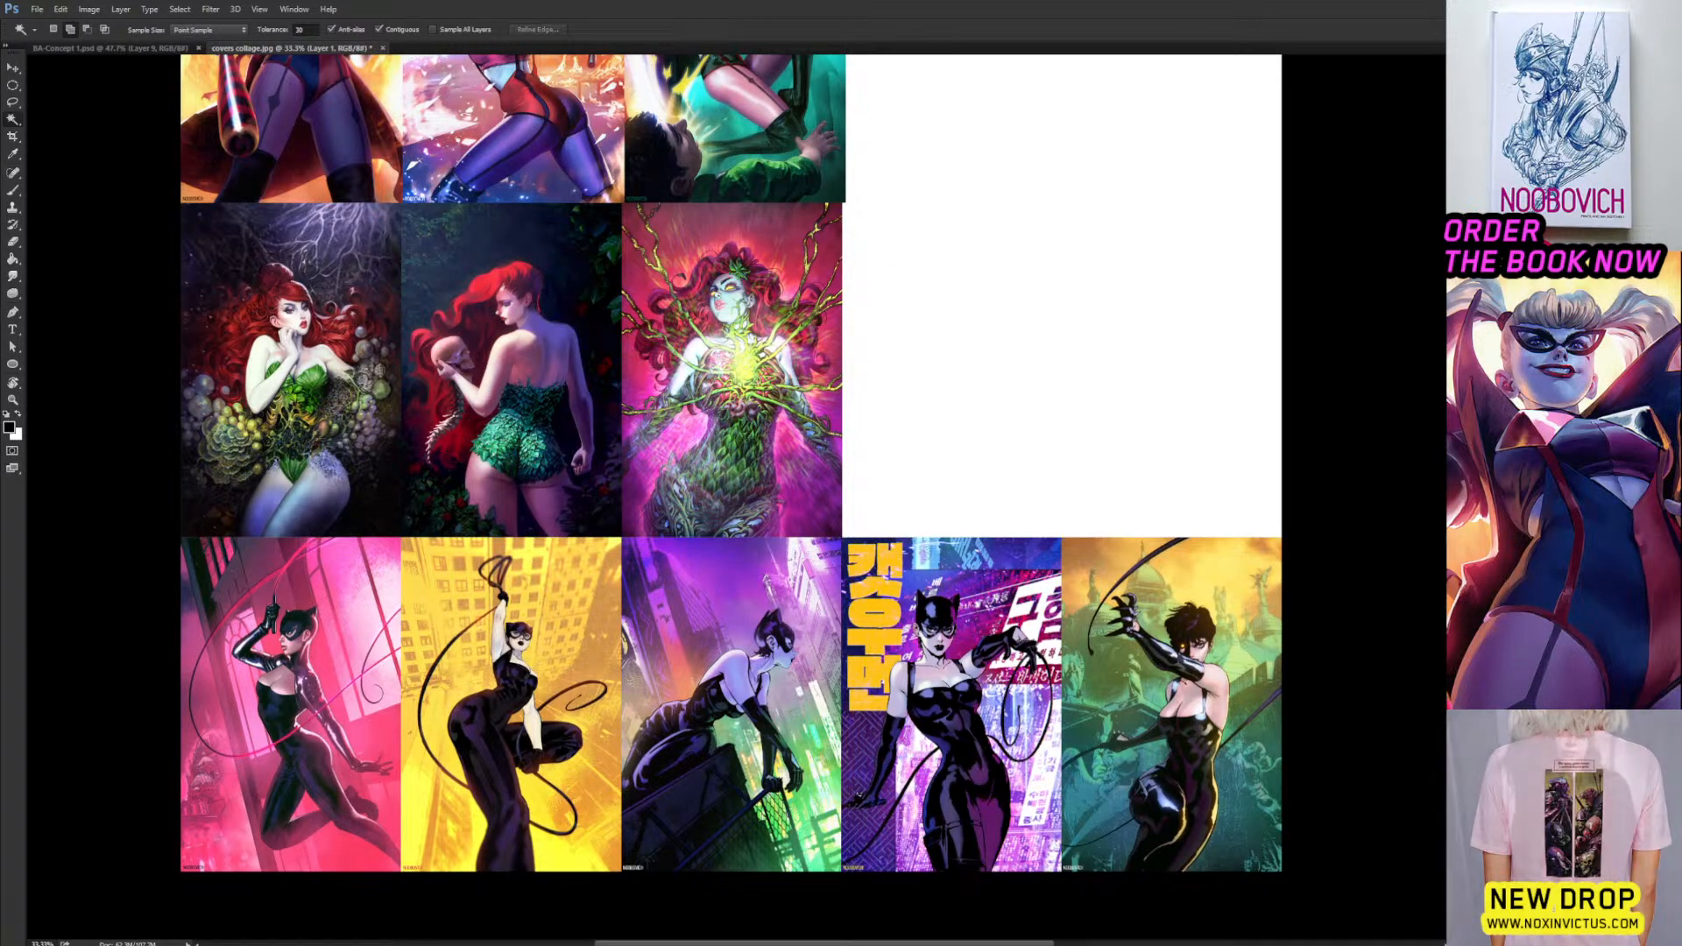
pyautogui.hotkey('alt', '[')
pyautogui.hotkey('alt', 'BackSpace')
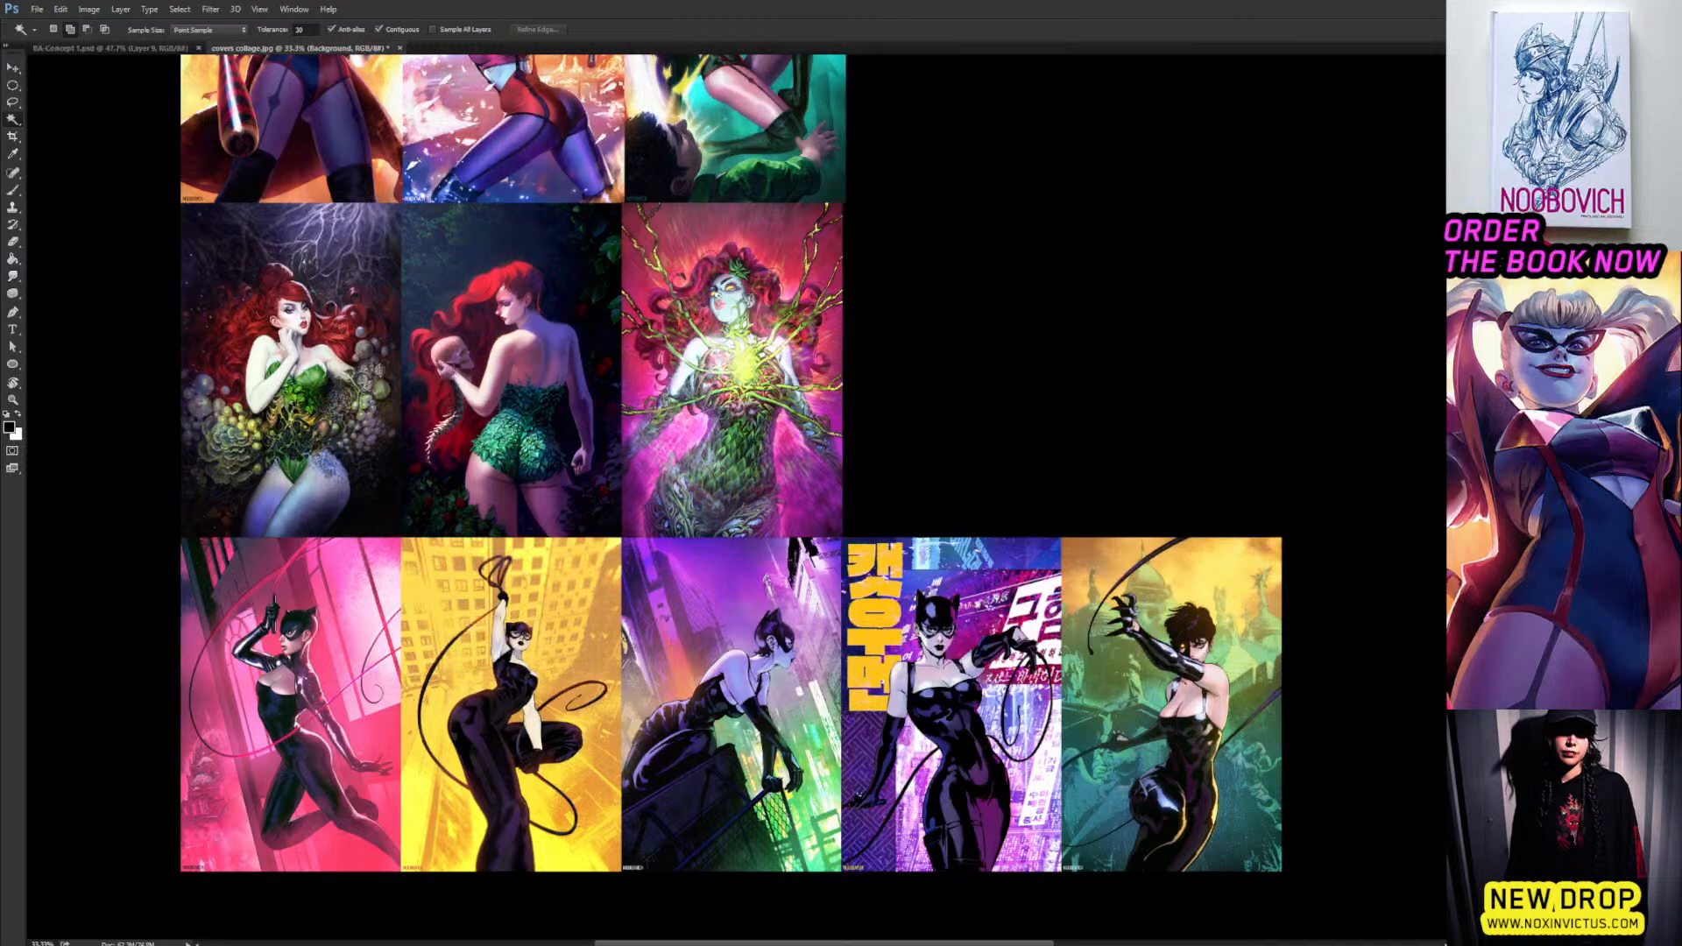
# Extend the canvas slightly upward to uncover the full Harley Quinn row, and fill the background behind the covers with black.
pyautogui.press('b')
pyautogui.moveTo(1149, 391); pyautogui.dragTo(1149, 500)
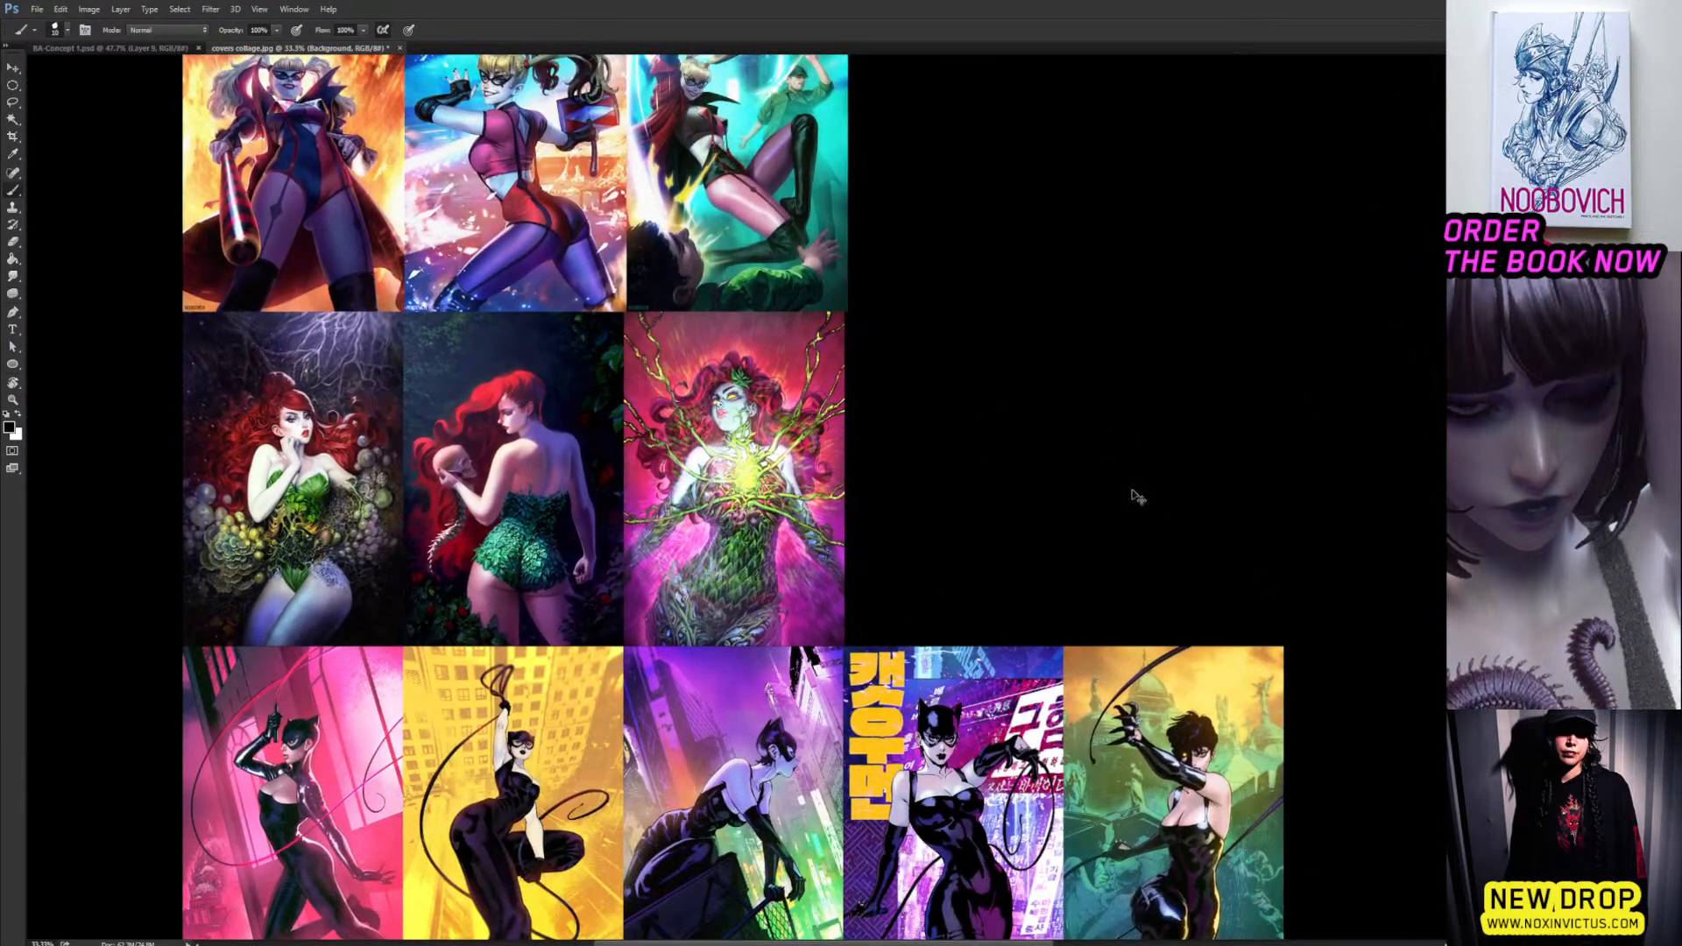
pyautogui.scroll(-2, 1136, 485)
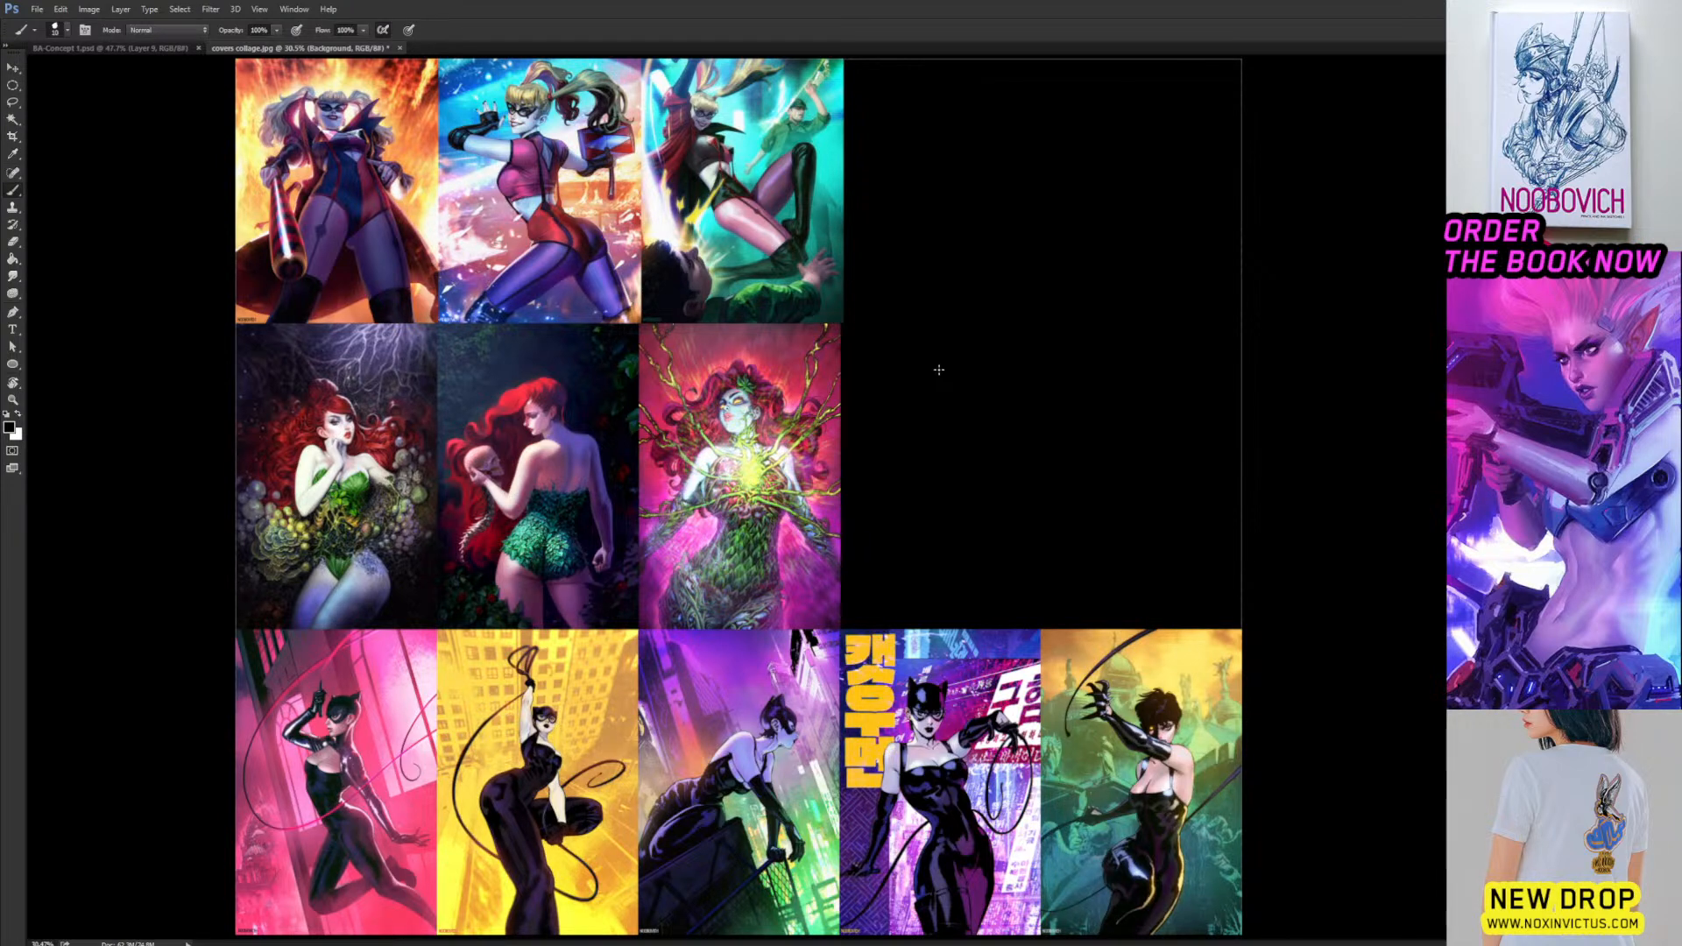
pyautogui.hotkey('ctrl', '-')
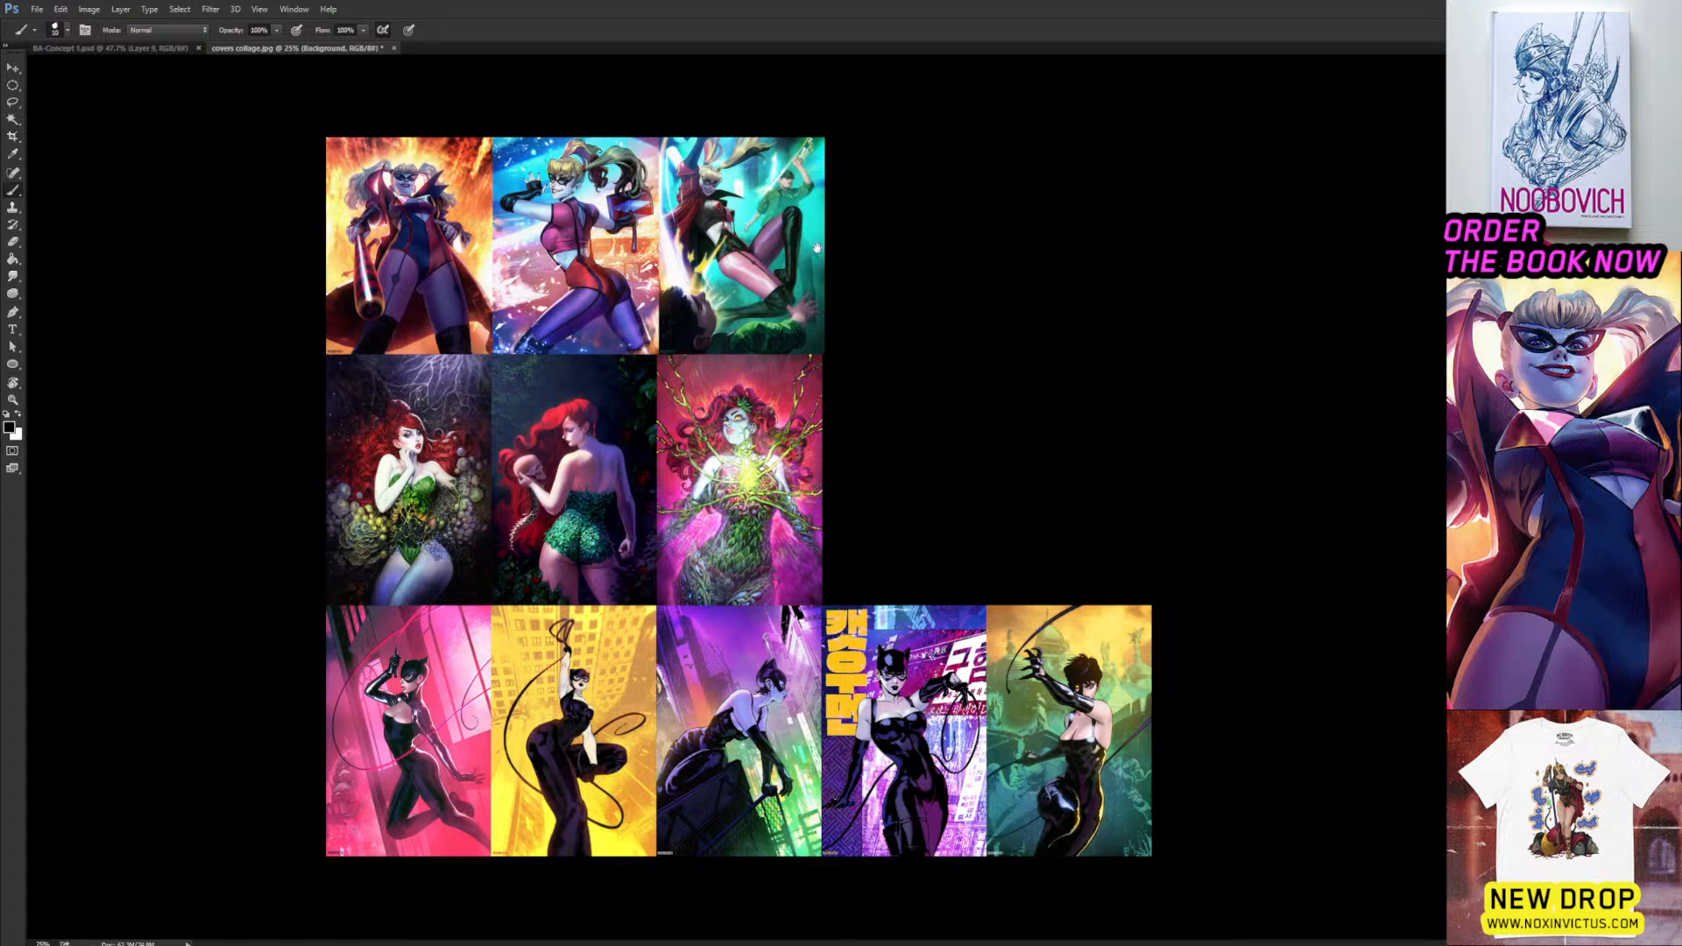
pyautogui.press('c')
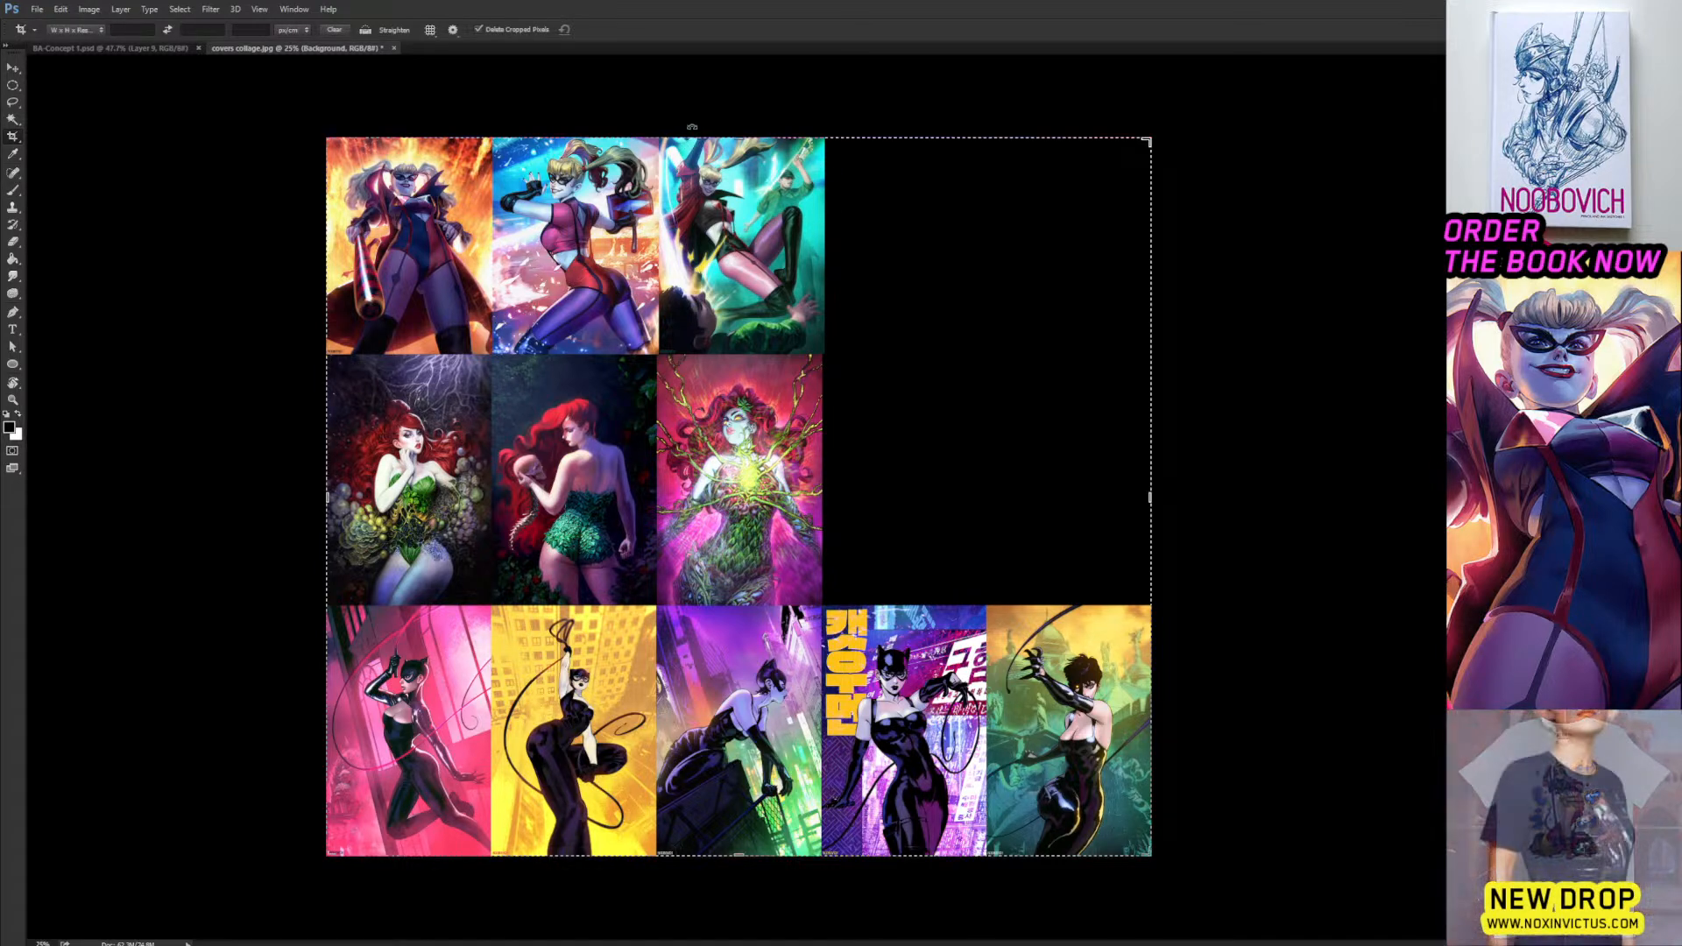
pyautogui.moveTo(692, 127); pyautogui.dragTo(695, 114)
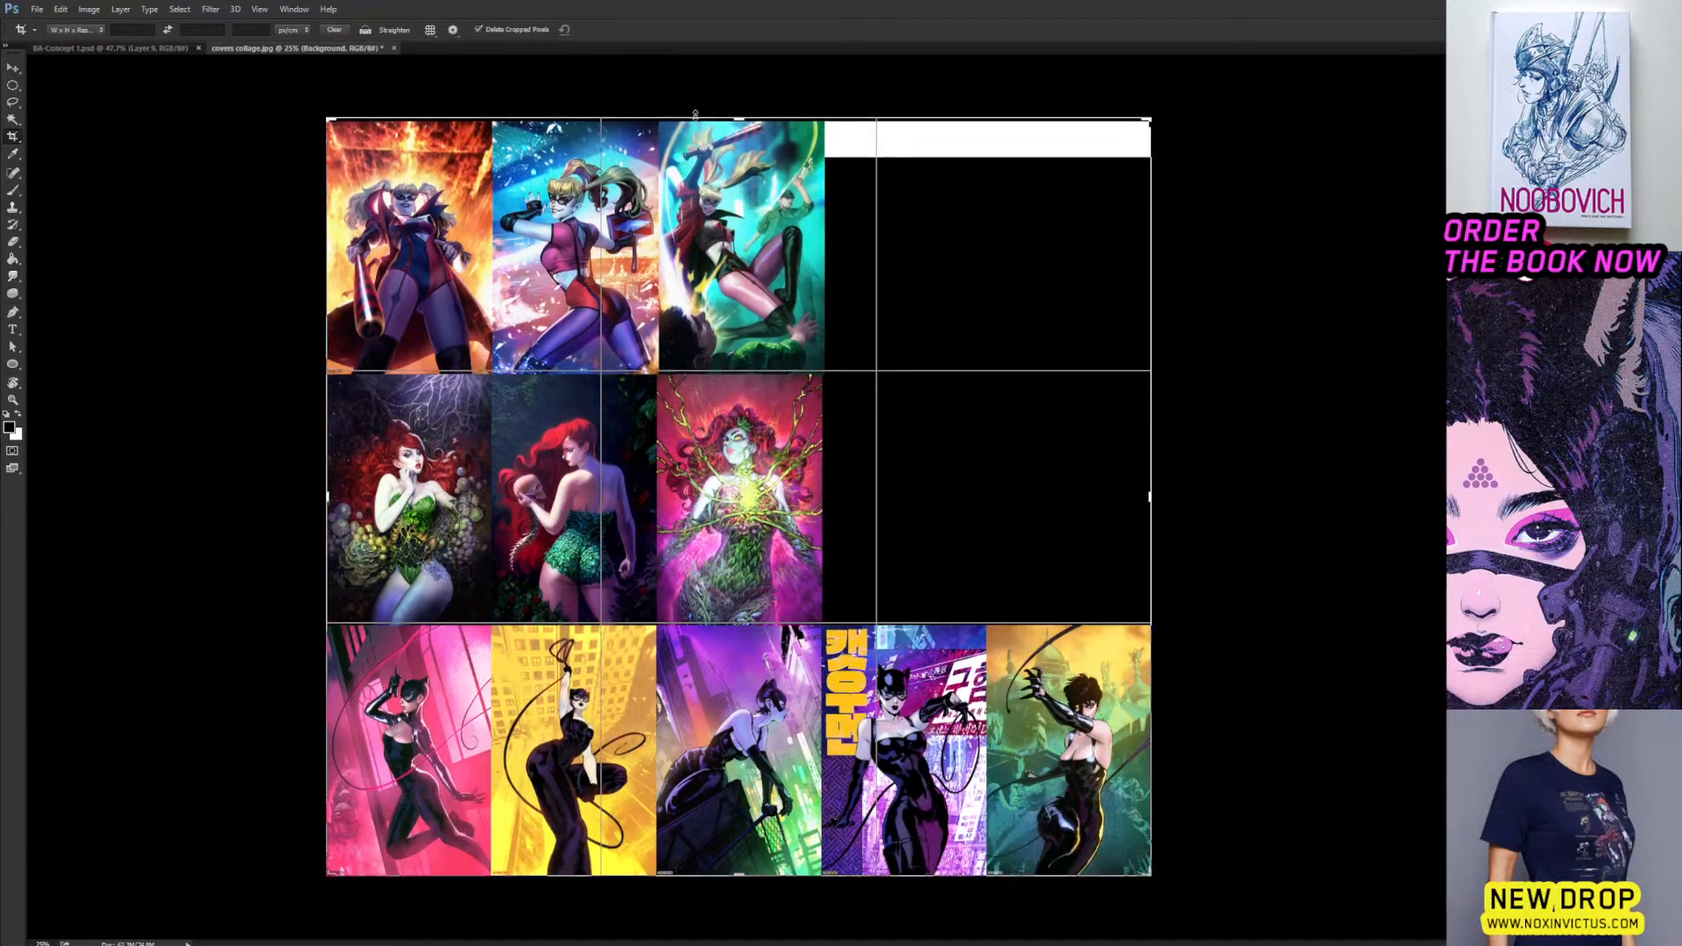
pyautogui.press('Return')
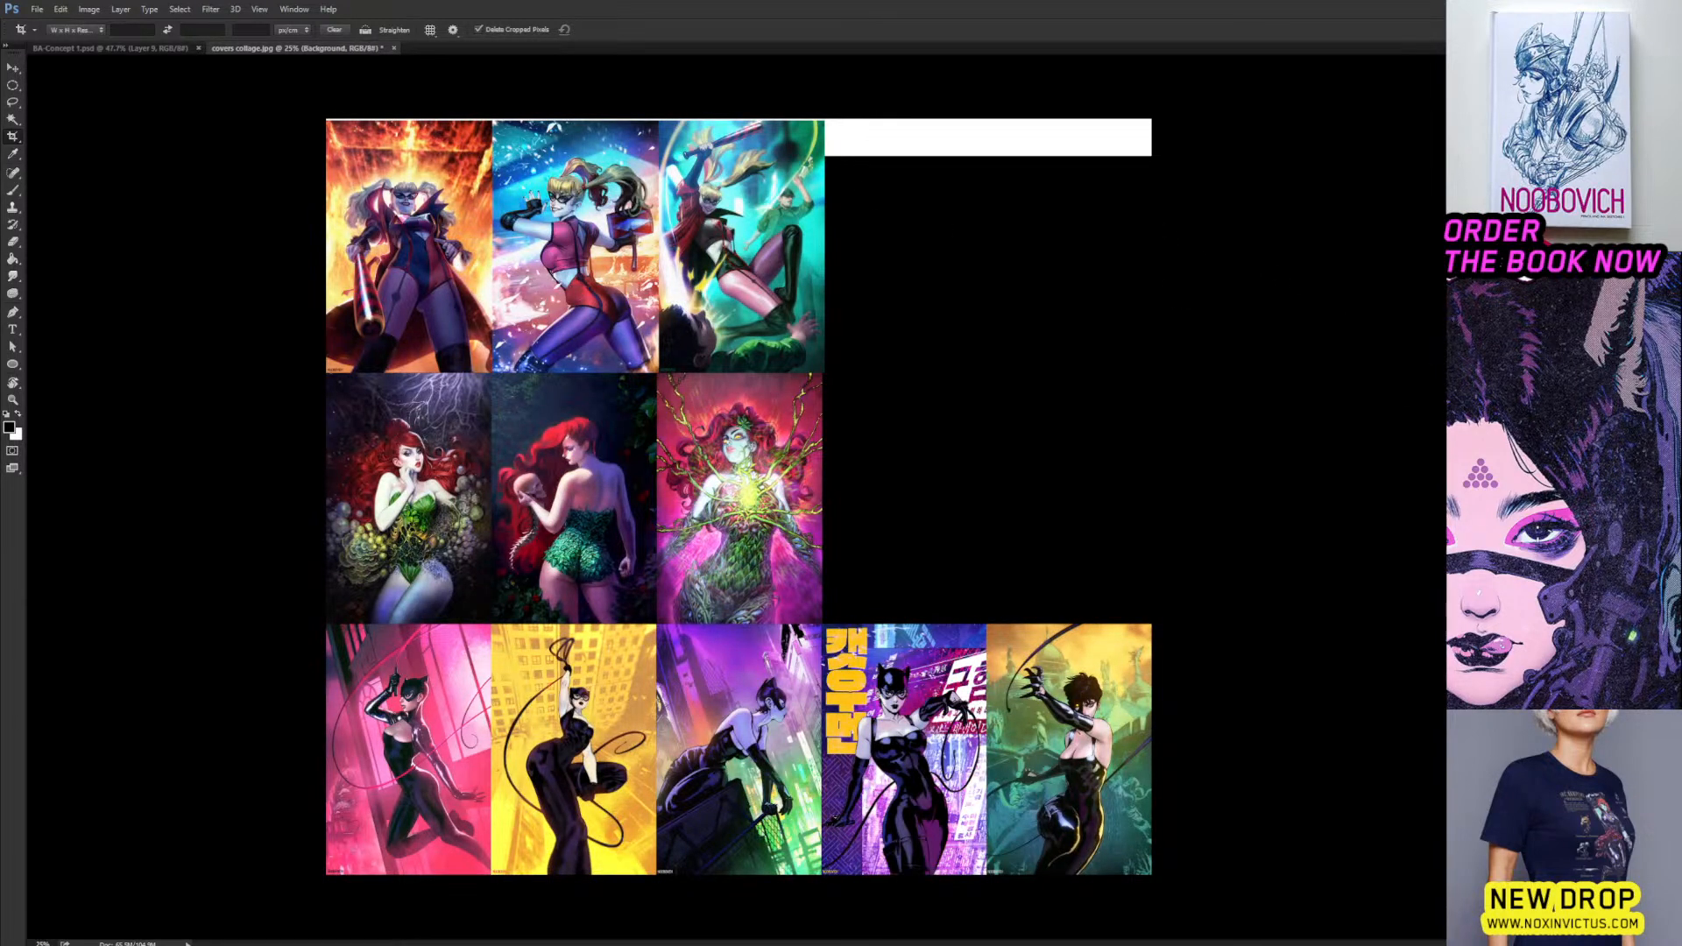
pyautogui.hotkey('alt', 'BackSpace')
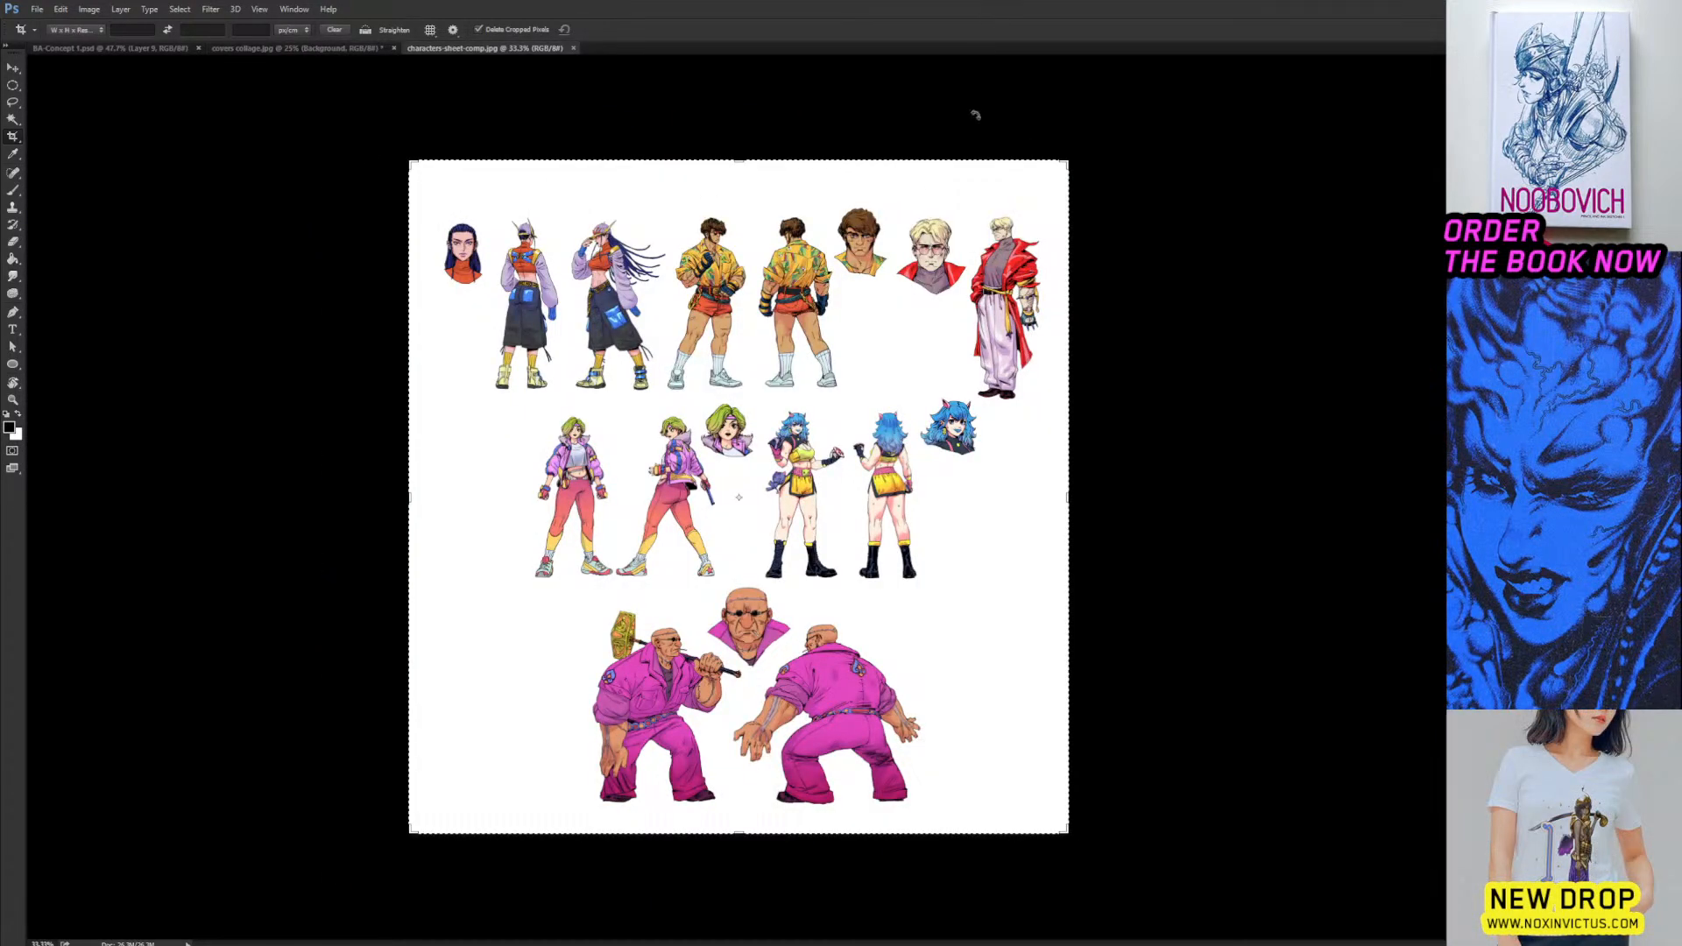
# Examine the top row of the character sheet at 100%, including the yellow-shirted fighter and the blond man in the red coat.
pyautogui.press('Escape')
pyautogui.hotkey('ctrl', '+')
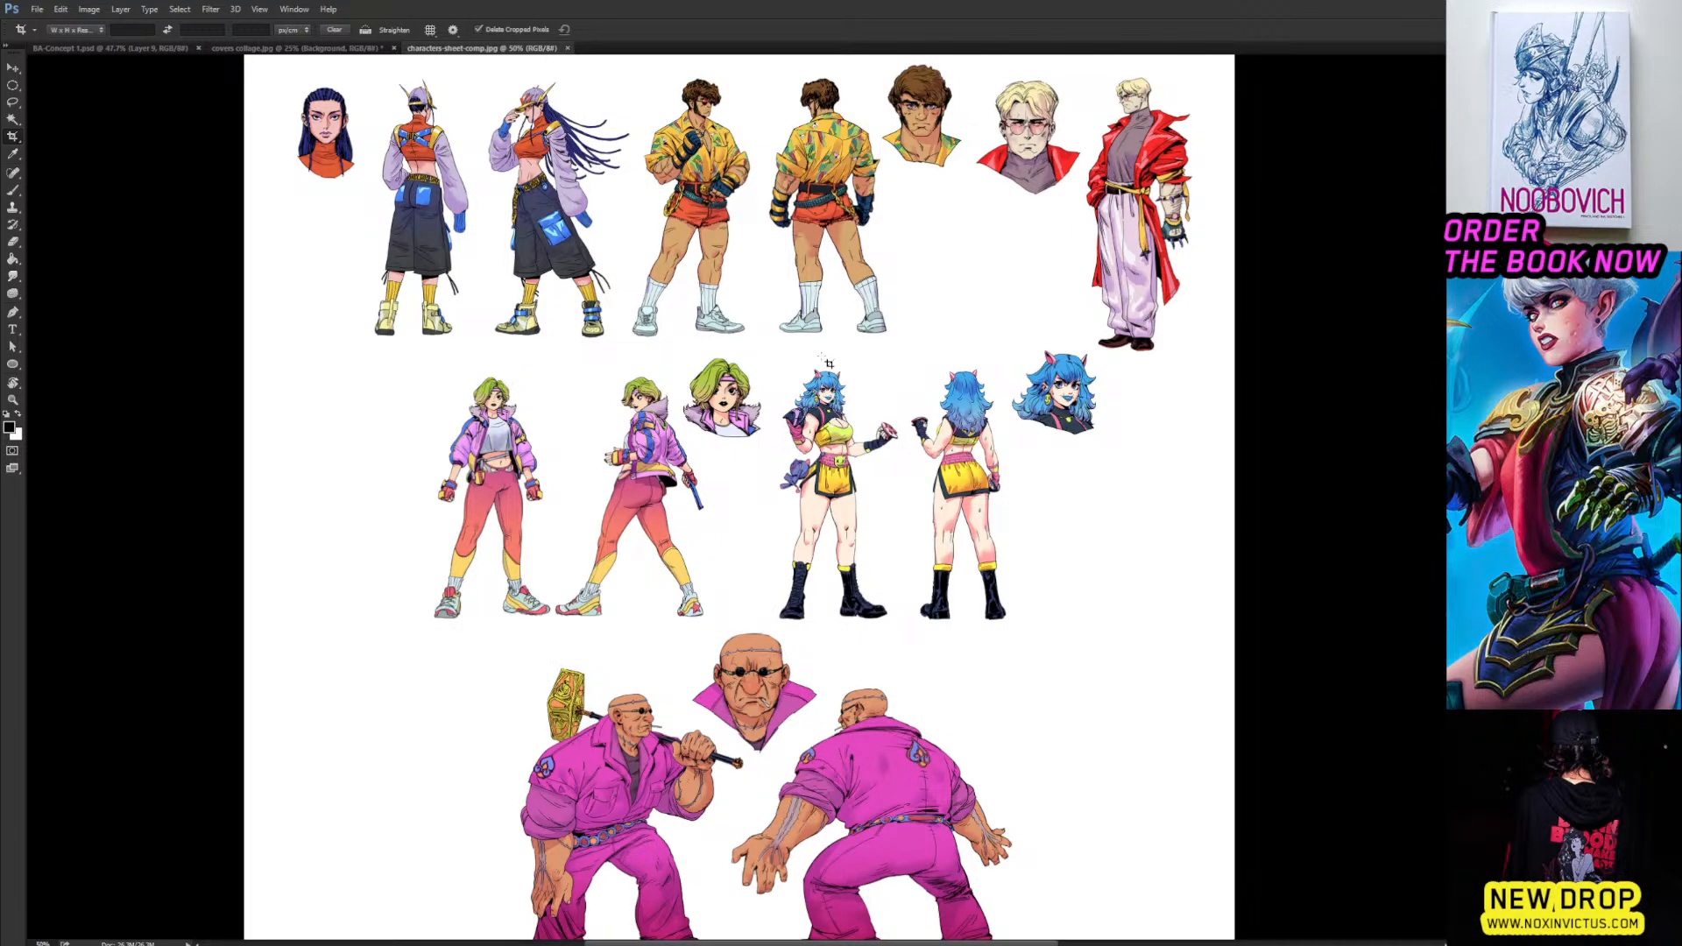
pyautogui.hotkey('ctrl', '+')
pyautogui.hotkey('ctrl', '+')
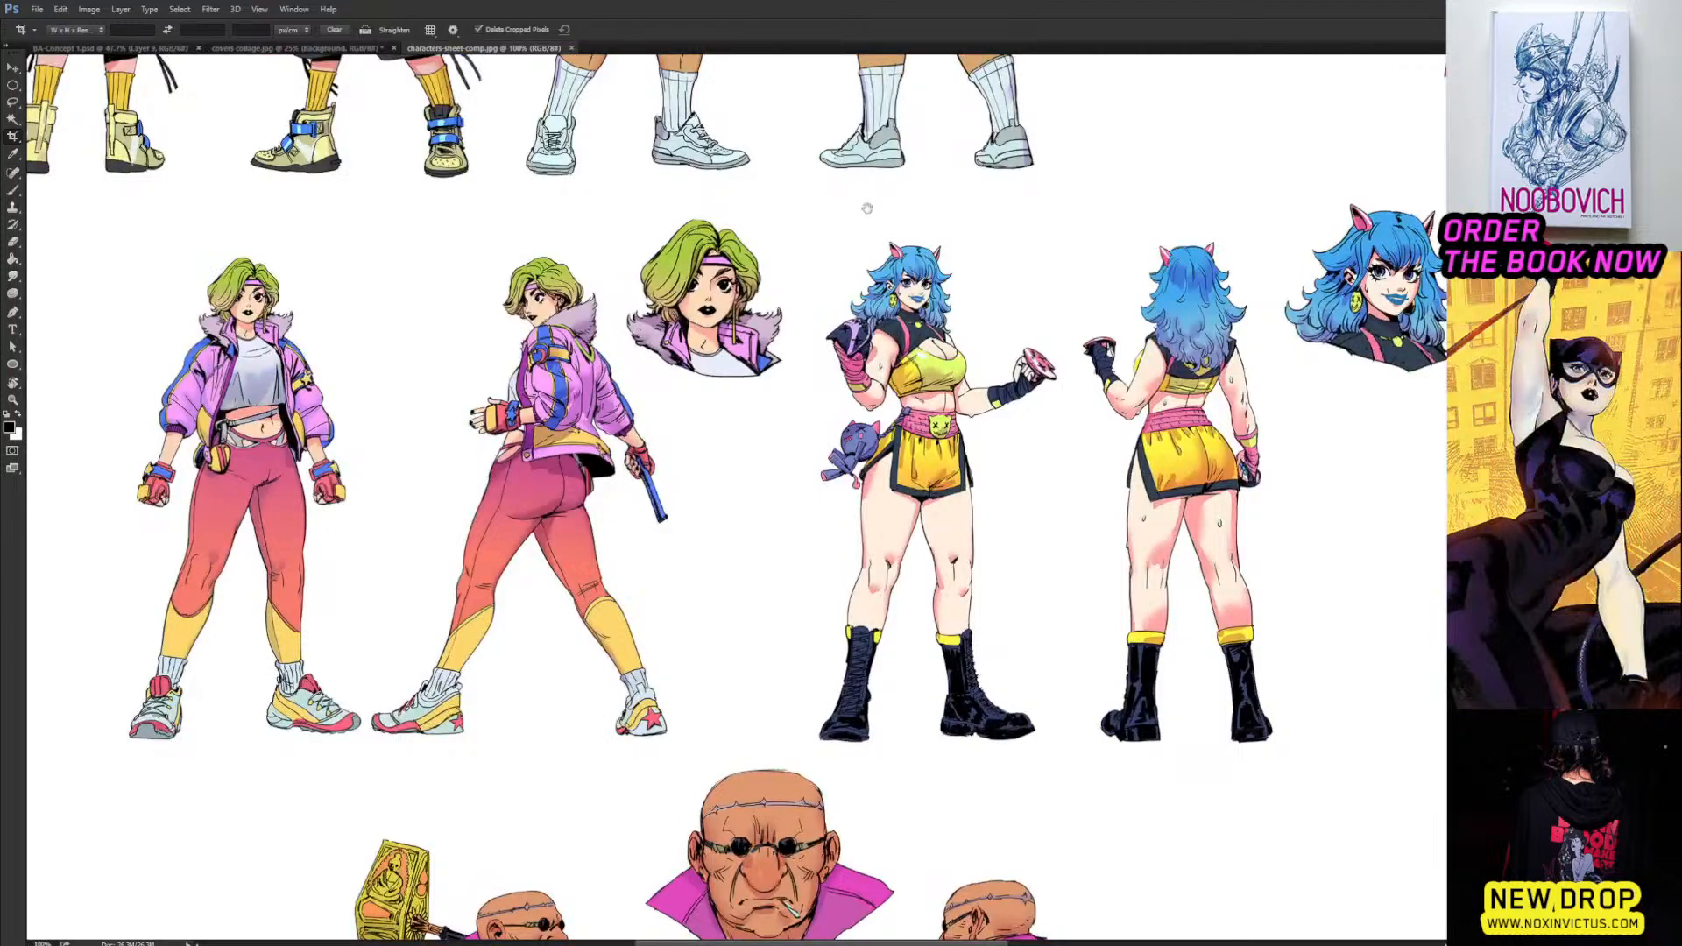
pyautogui.moveTo(866, 208); pyautogui.dragTo(991, 590)
pyautogui.moveTo(881, 376); pyautogui.dragTo(594, 440)
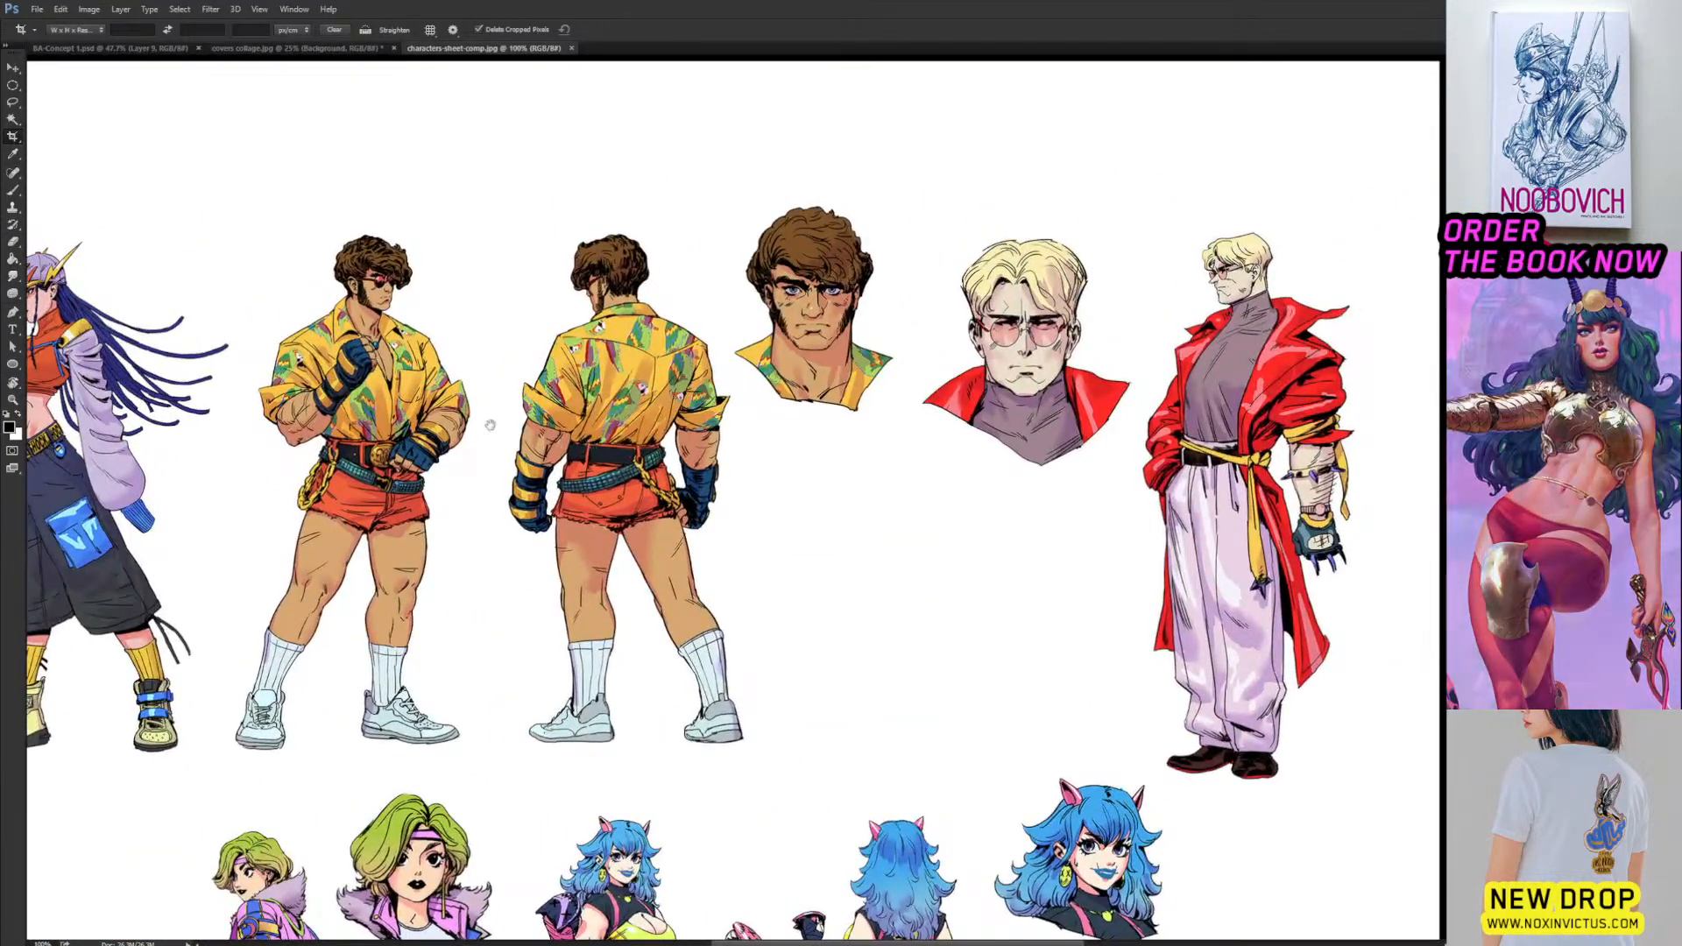
pyautogui.moveTo(744, 427); pyautogui.dragTo(840, 416)
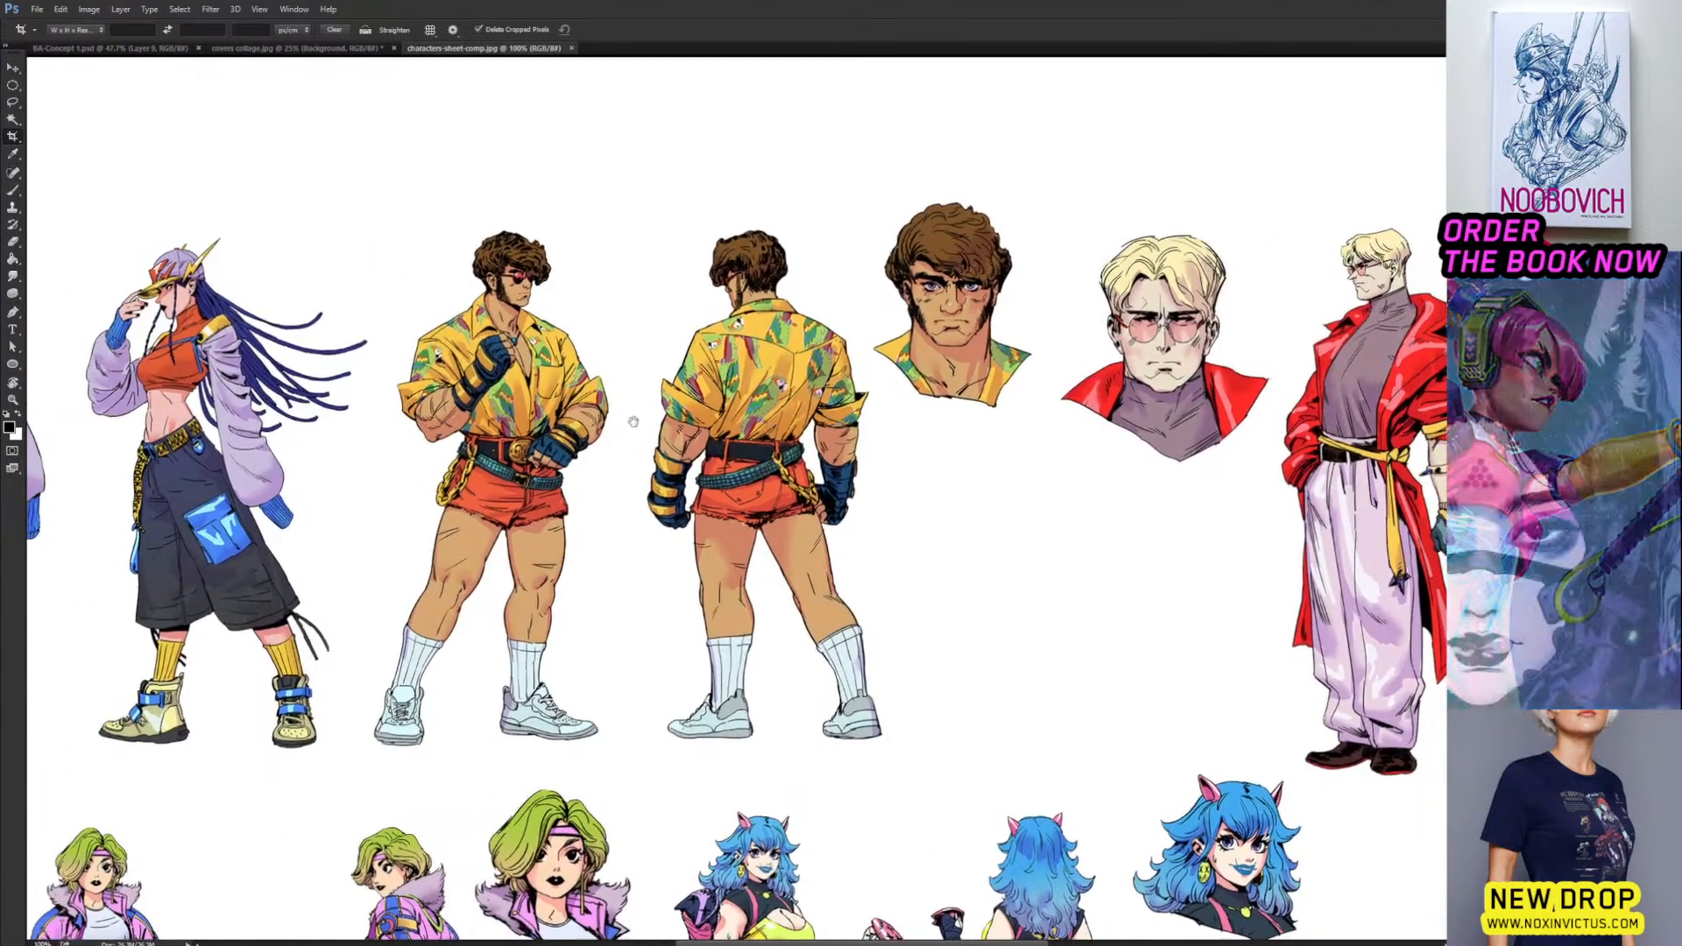
pyautogui.moveTo(633, 420); pyautogui.dragTo(434, 399)
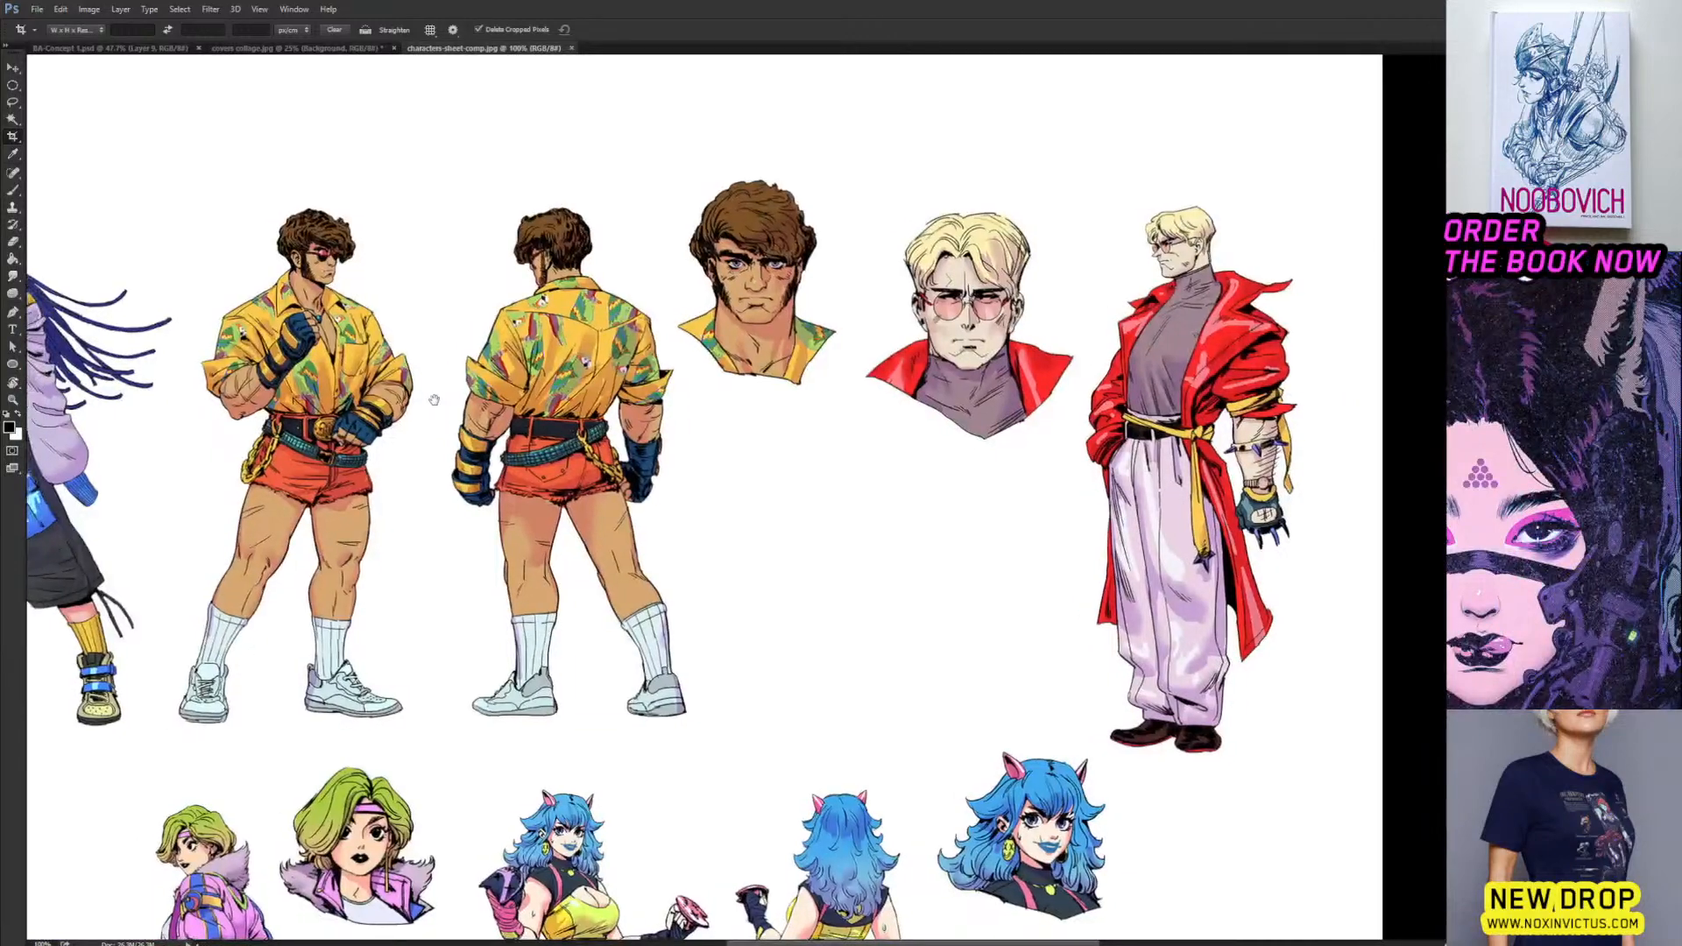
# Compare the top-row figures with the green-haired and blue-haired fighters in the middle row of the character sheet.
pyautogui.moveTo(574, 608); pyautogui.dragTo(680, 168)
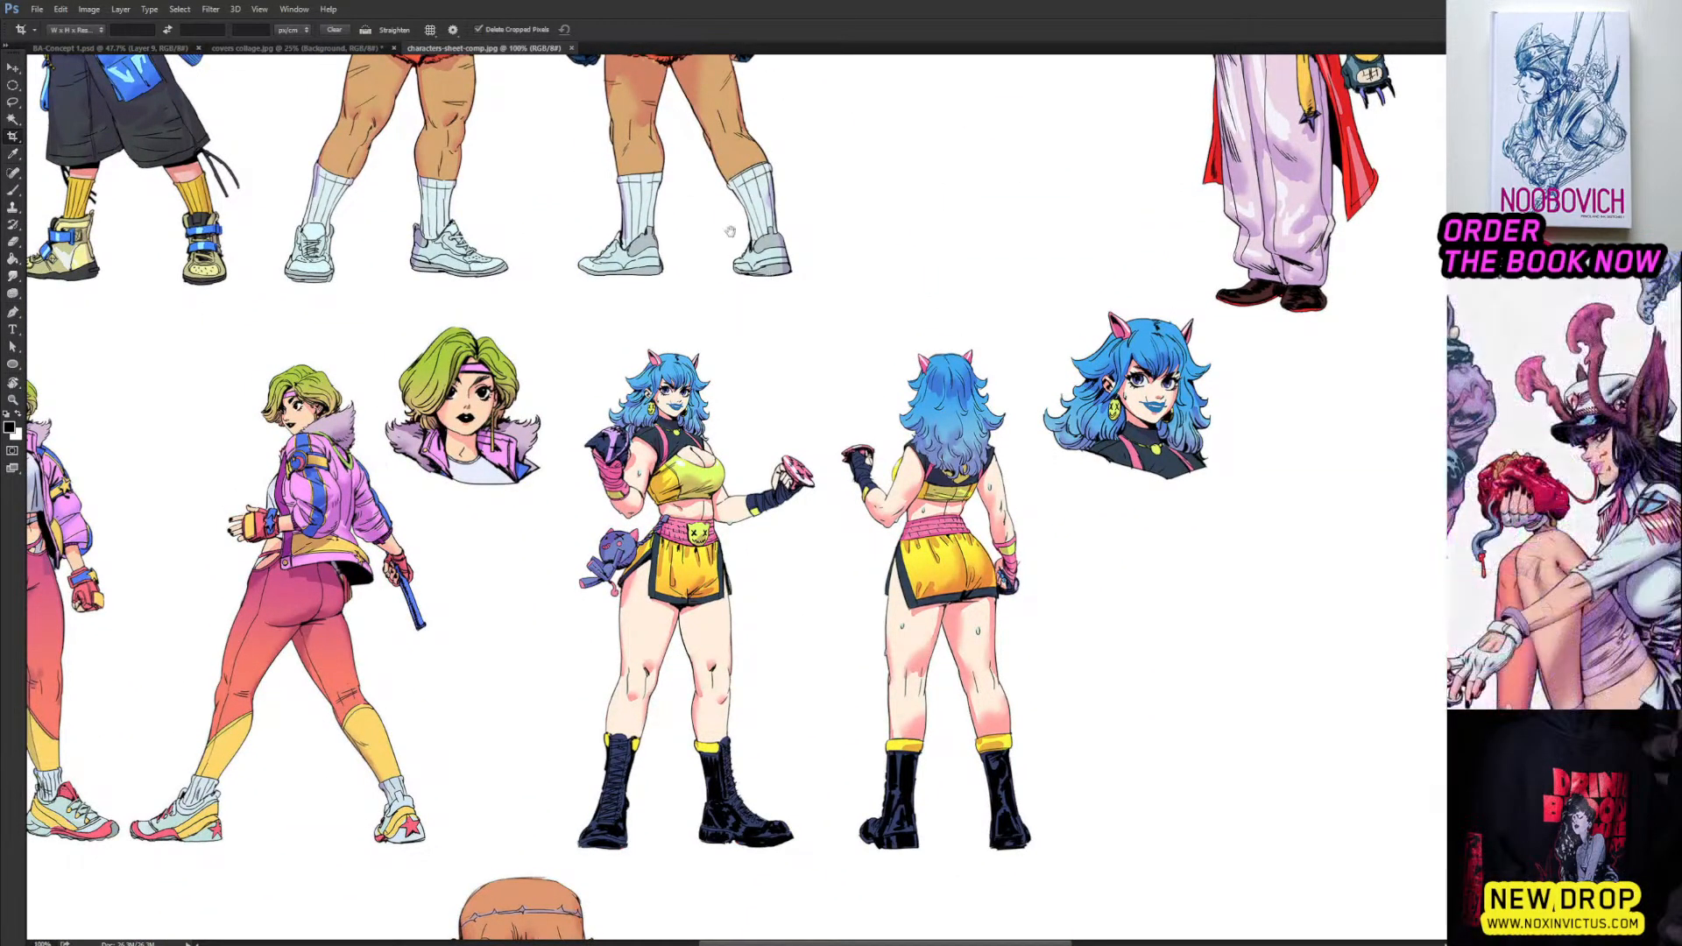
pyautogui.moveTo(710, 216); pyautogui.dragTo(1055, 547)
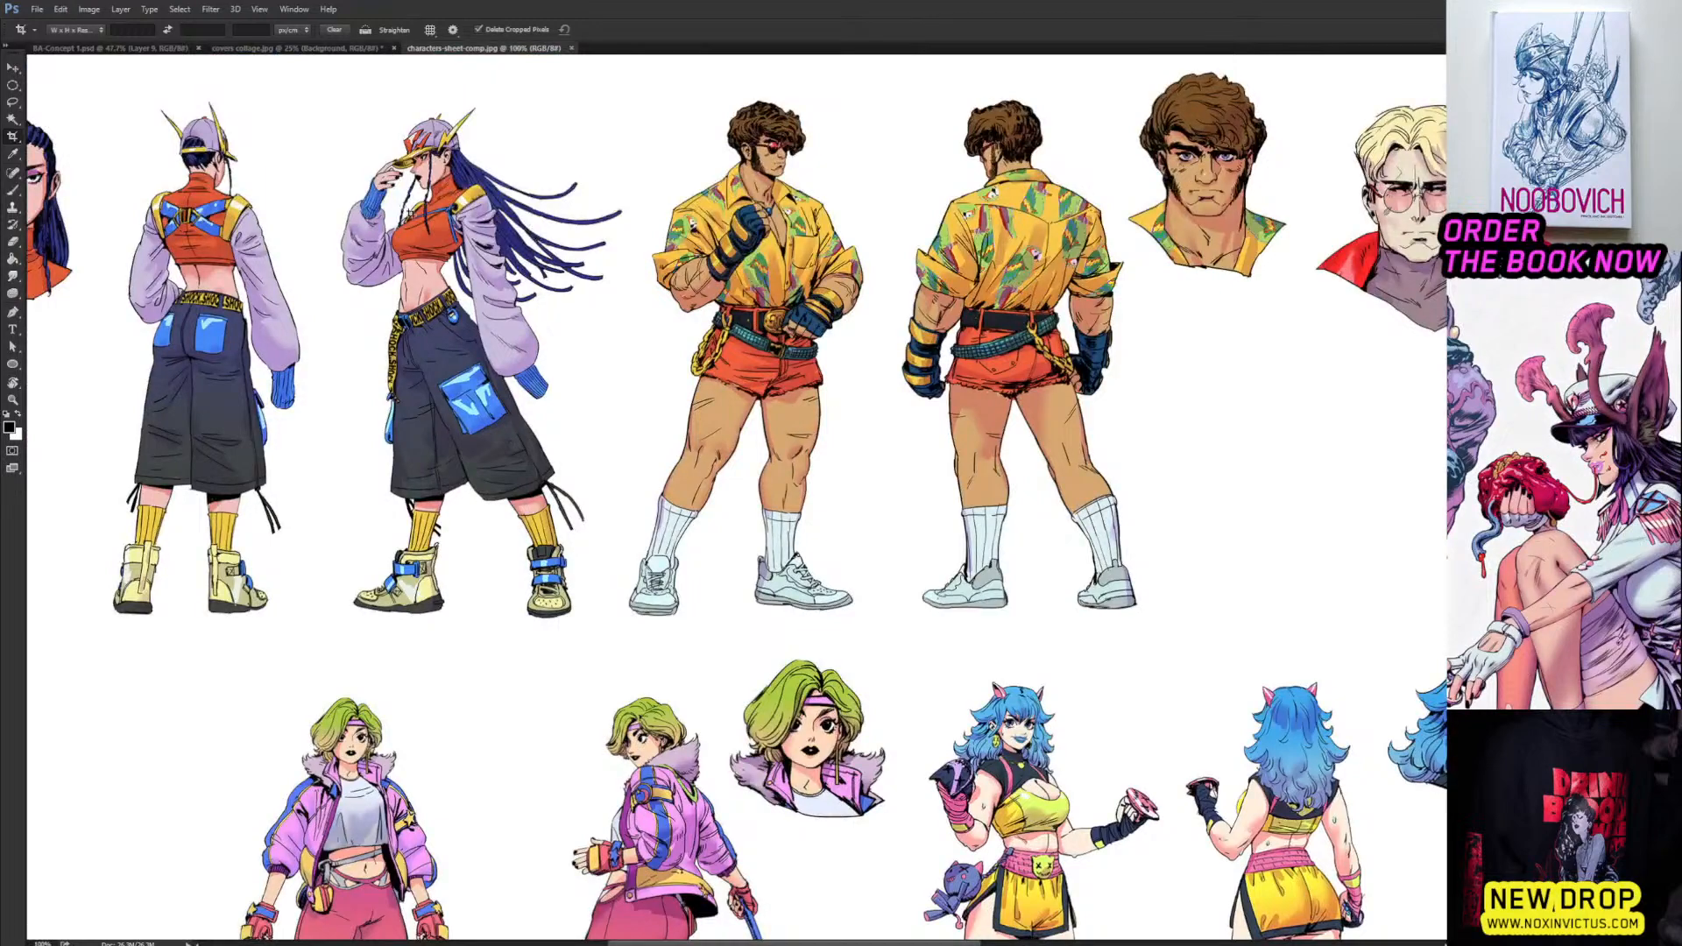
pyautogui.moveTo(496, 287); pyautogui.dragTo(640, 357)
pyautogui.moveTo(995, 455); pyautogui.dragTo(586, 406)
pyautogui.moveTo(793, 275); pyautogui.dragTo(900, 333)
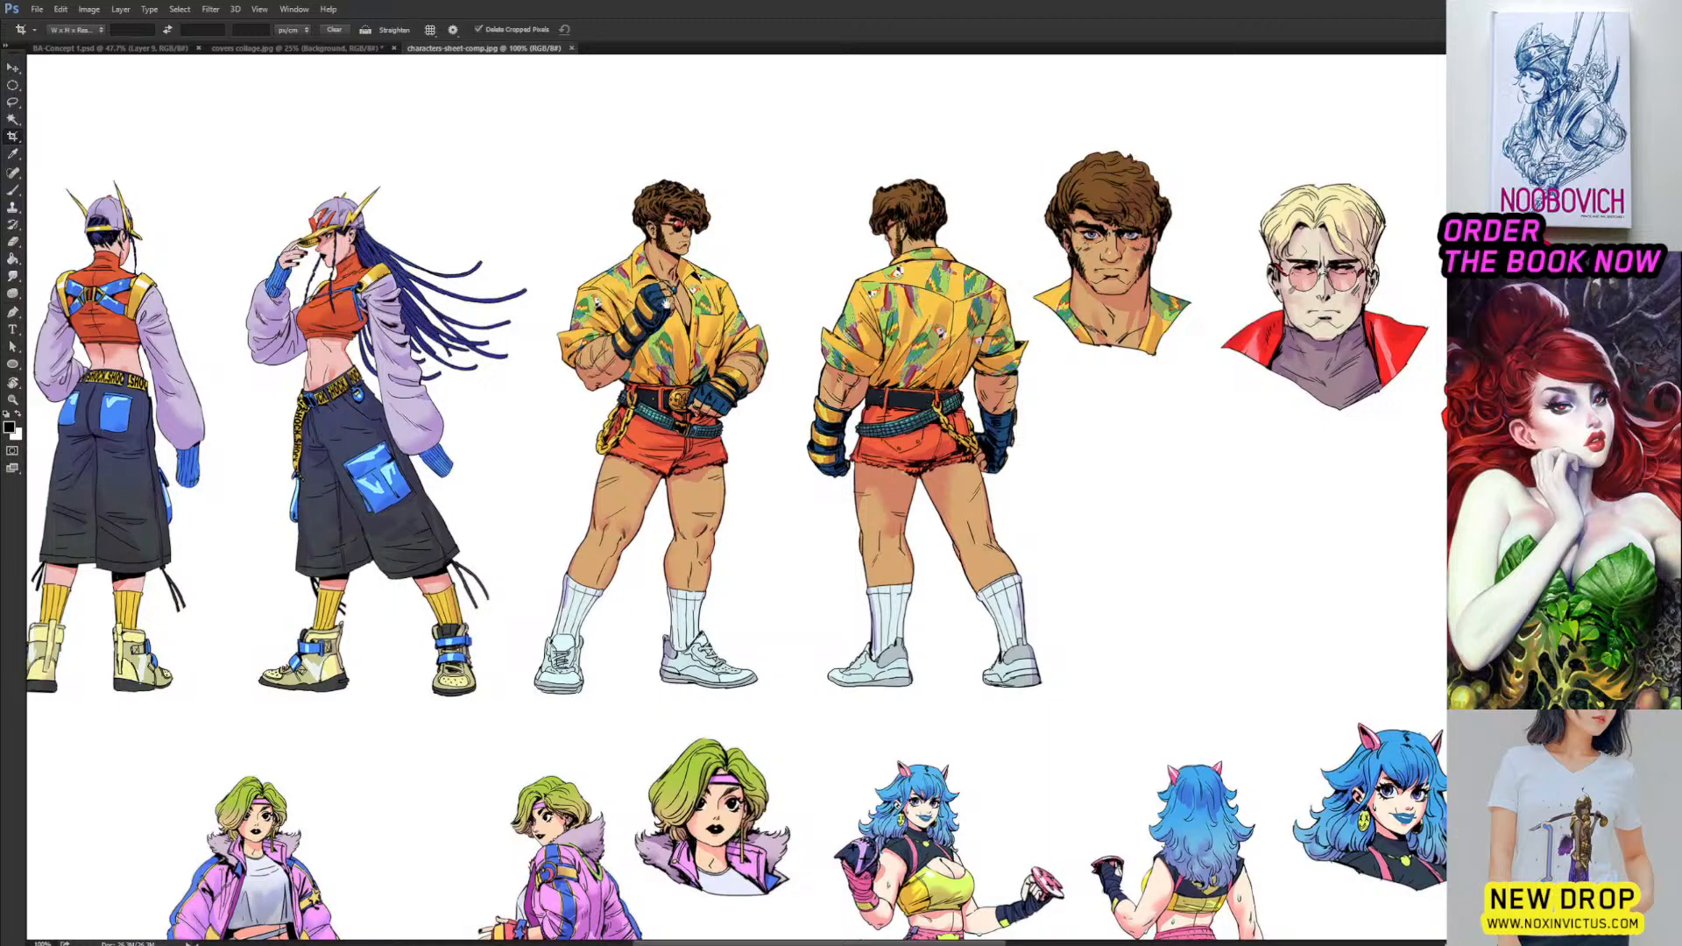
pyautogui.moveTo(666, 302); pyautogui.dragTo(946, 90)
pyautogui.moveTo(955, 385); pyautogui.dragTo(747, 114)
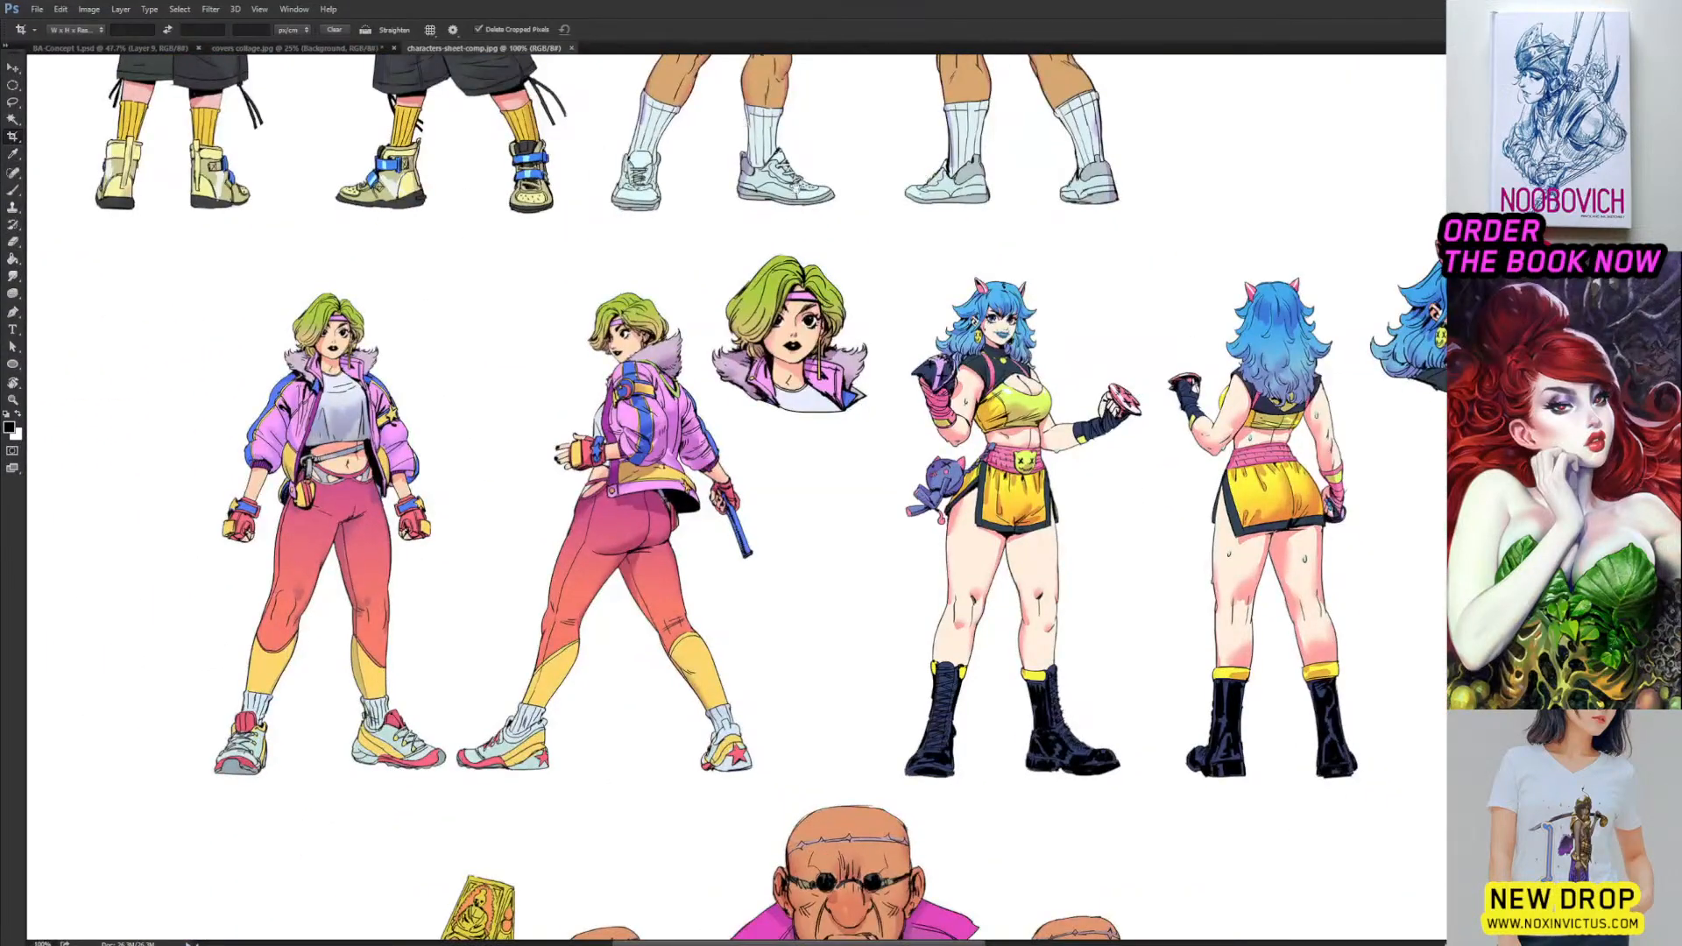
pyautogui.moveTo(859, 238); pyautogui.dragTo(796, 225)
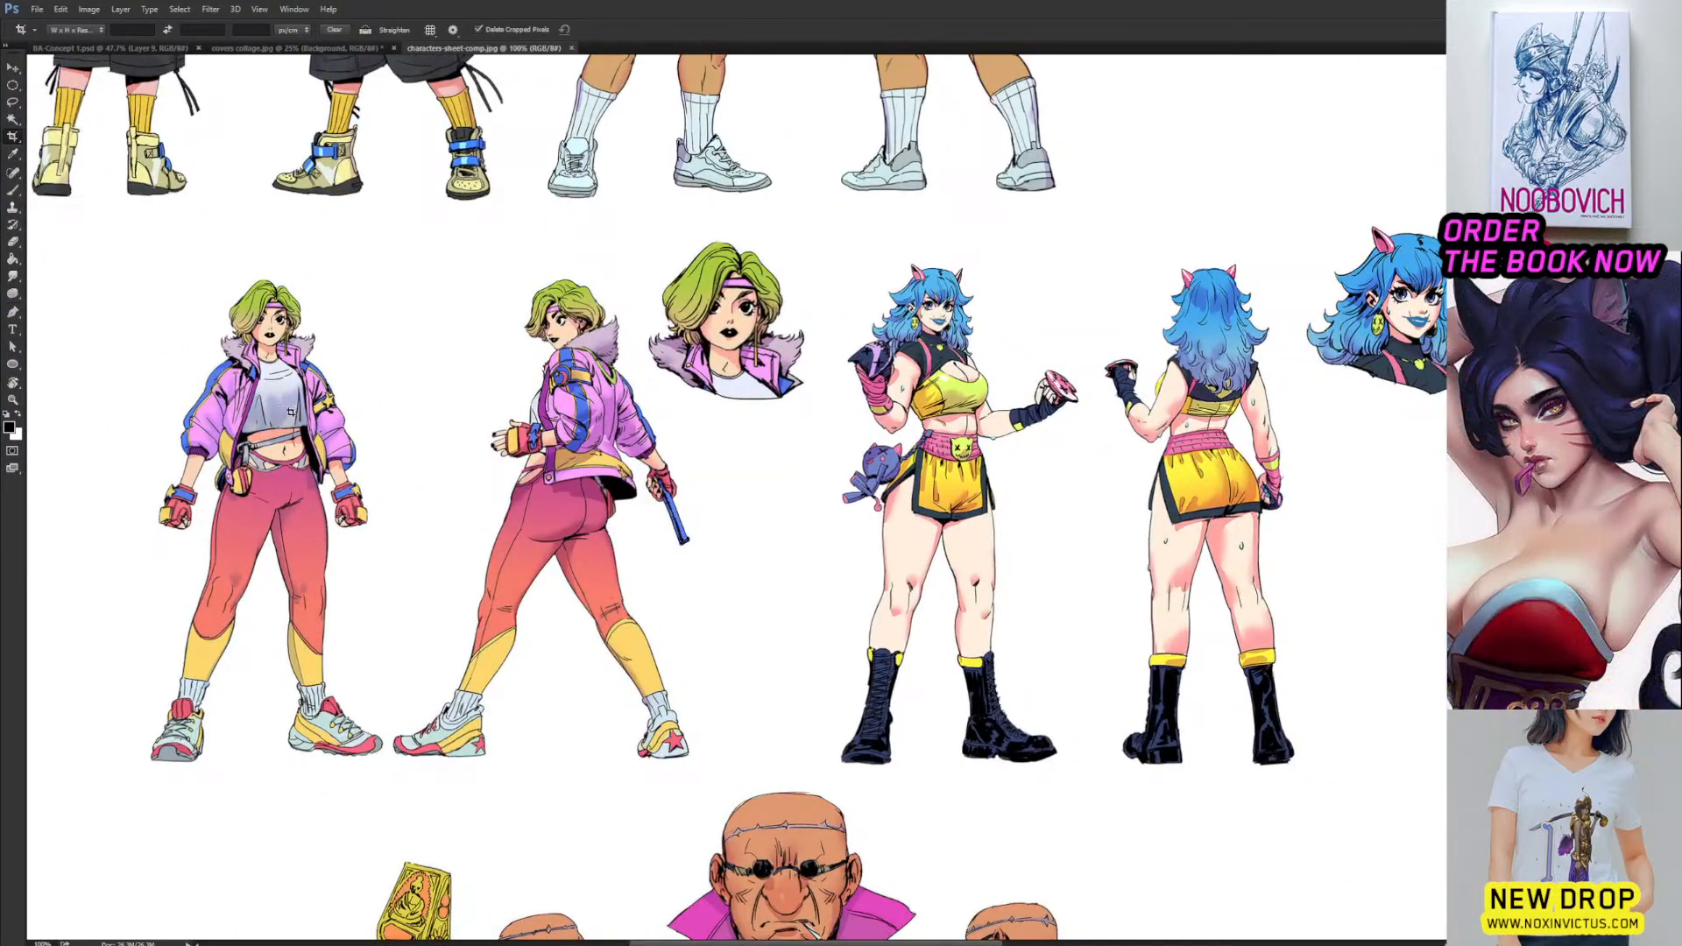
pyautogui.moveTo(959, 400); pyautogui.dragTo(621, 396)
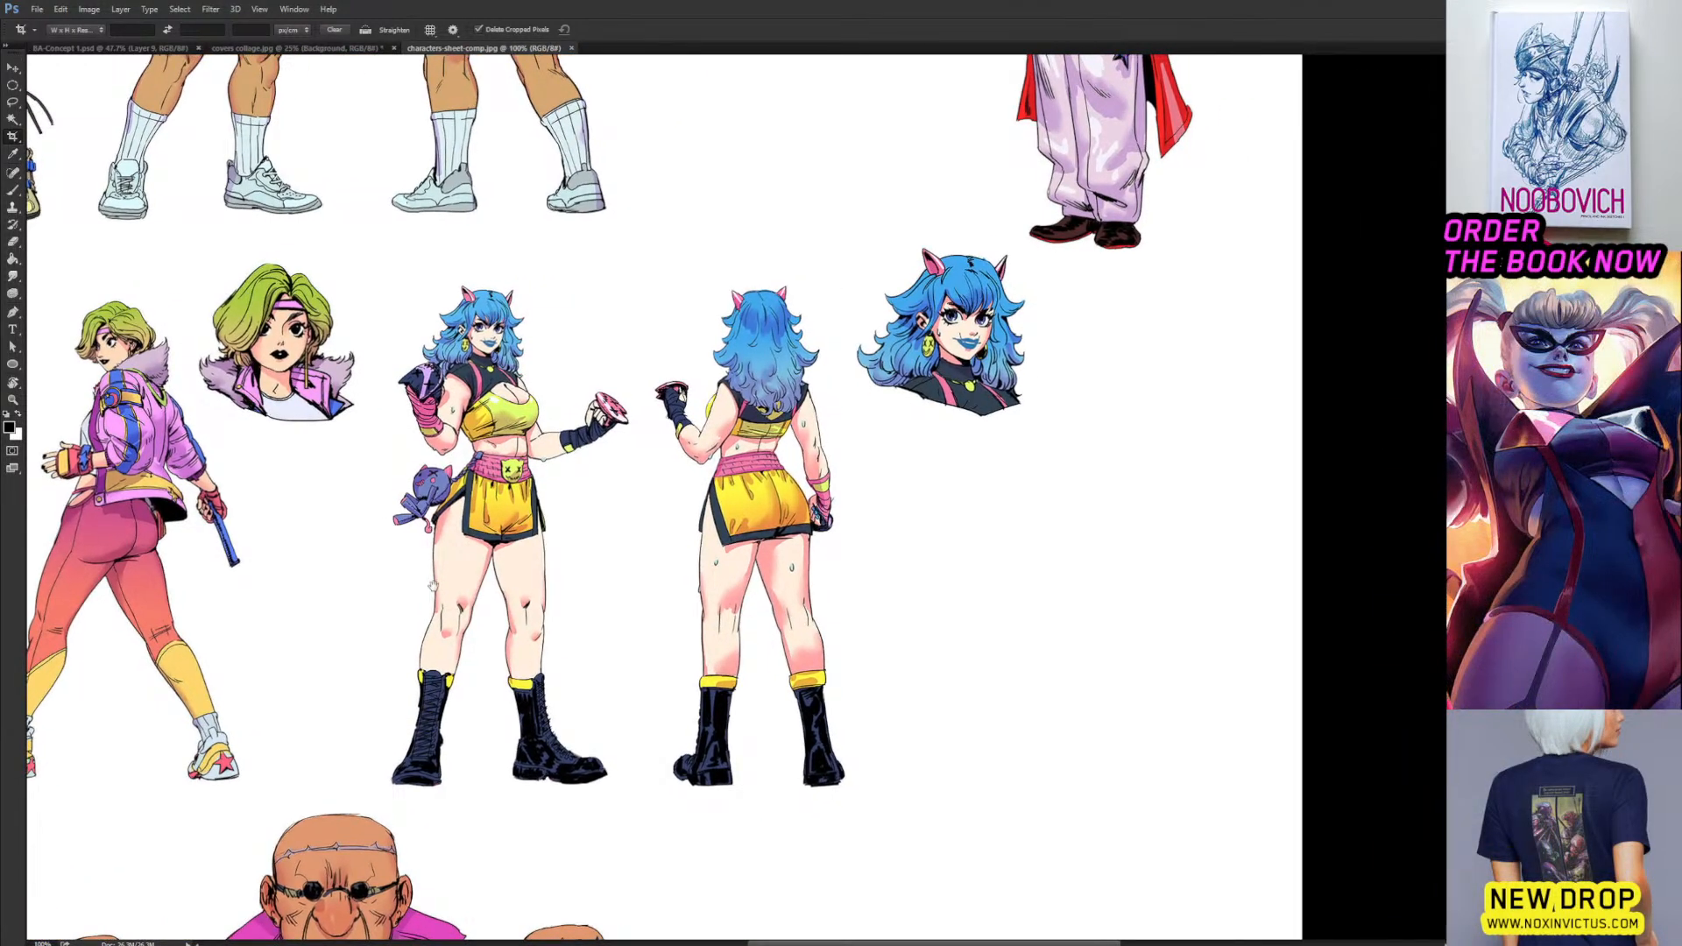
# Examine the bald fighter in magenta in the bottom row, and review the top-row characters again.
pyautogui.moveTo(546, 555); pyautogui.dragTo(585, 601)
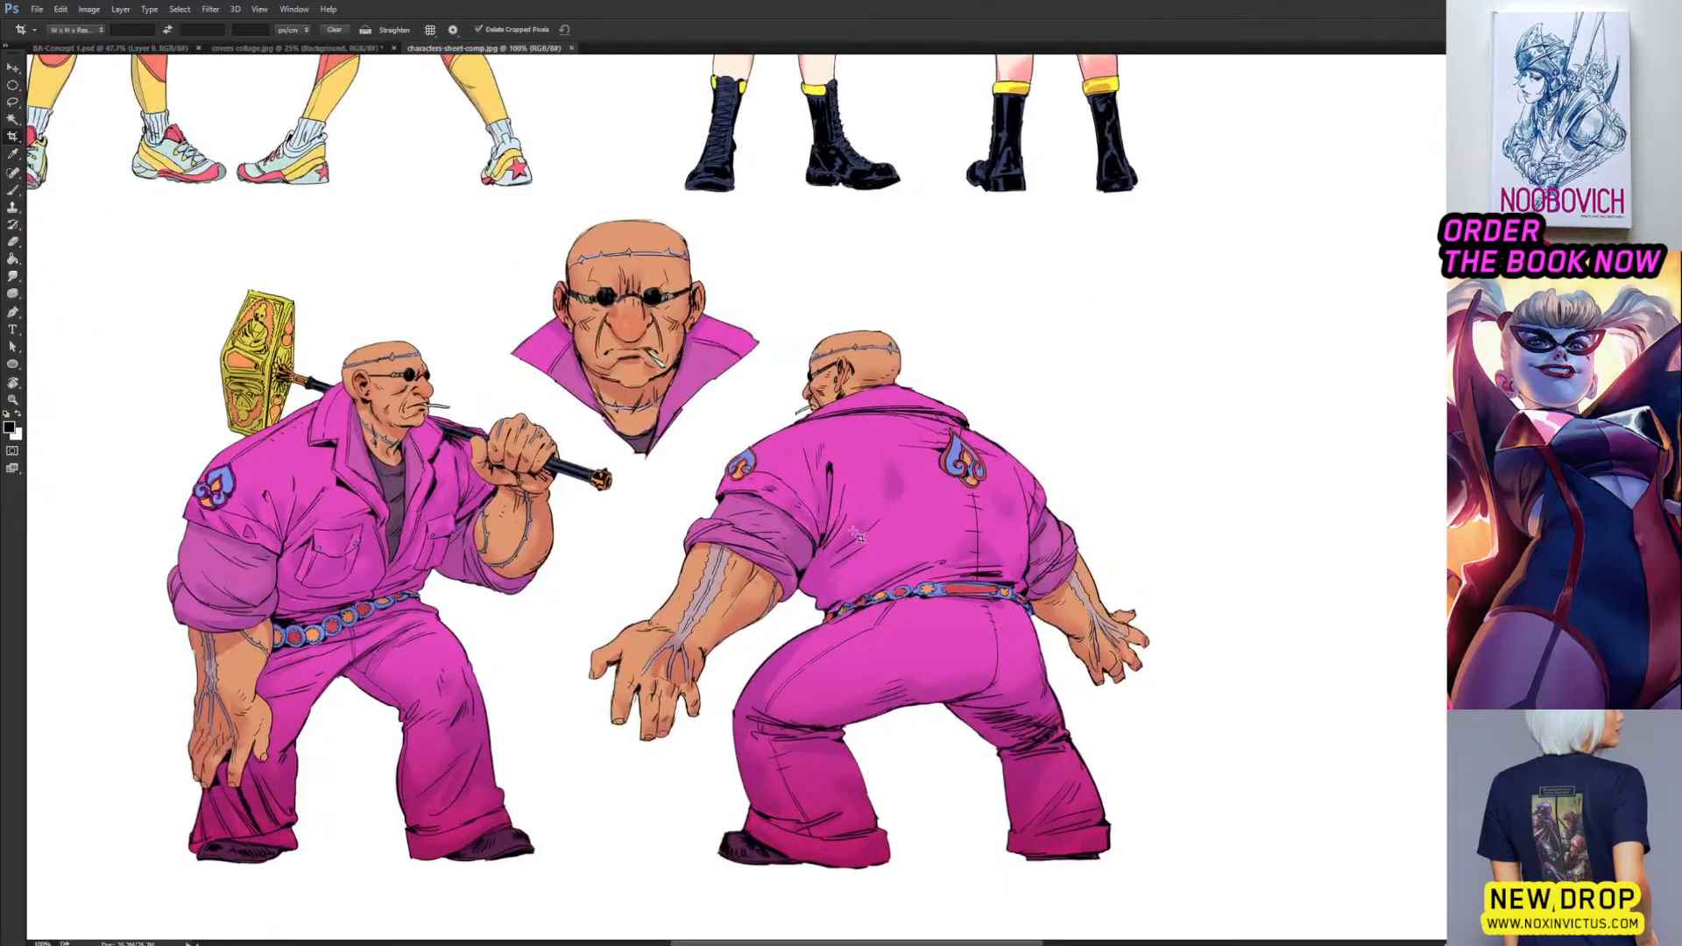
pyautogui.moveTo(581, 217); pyautogui.dragTo(618, 277)
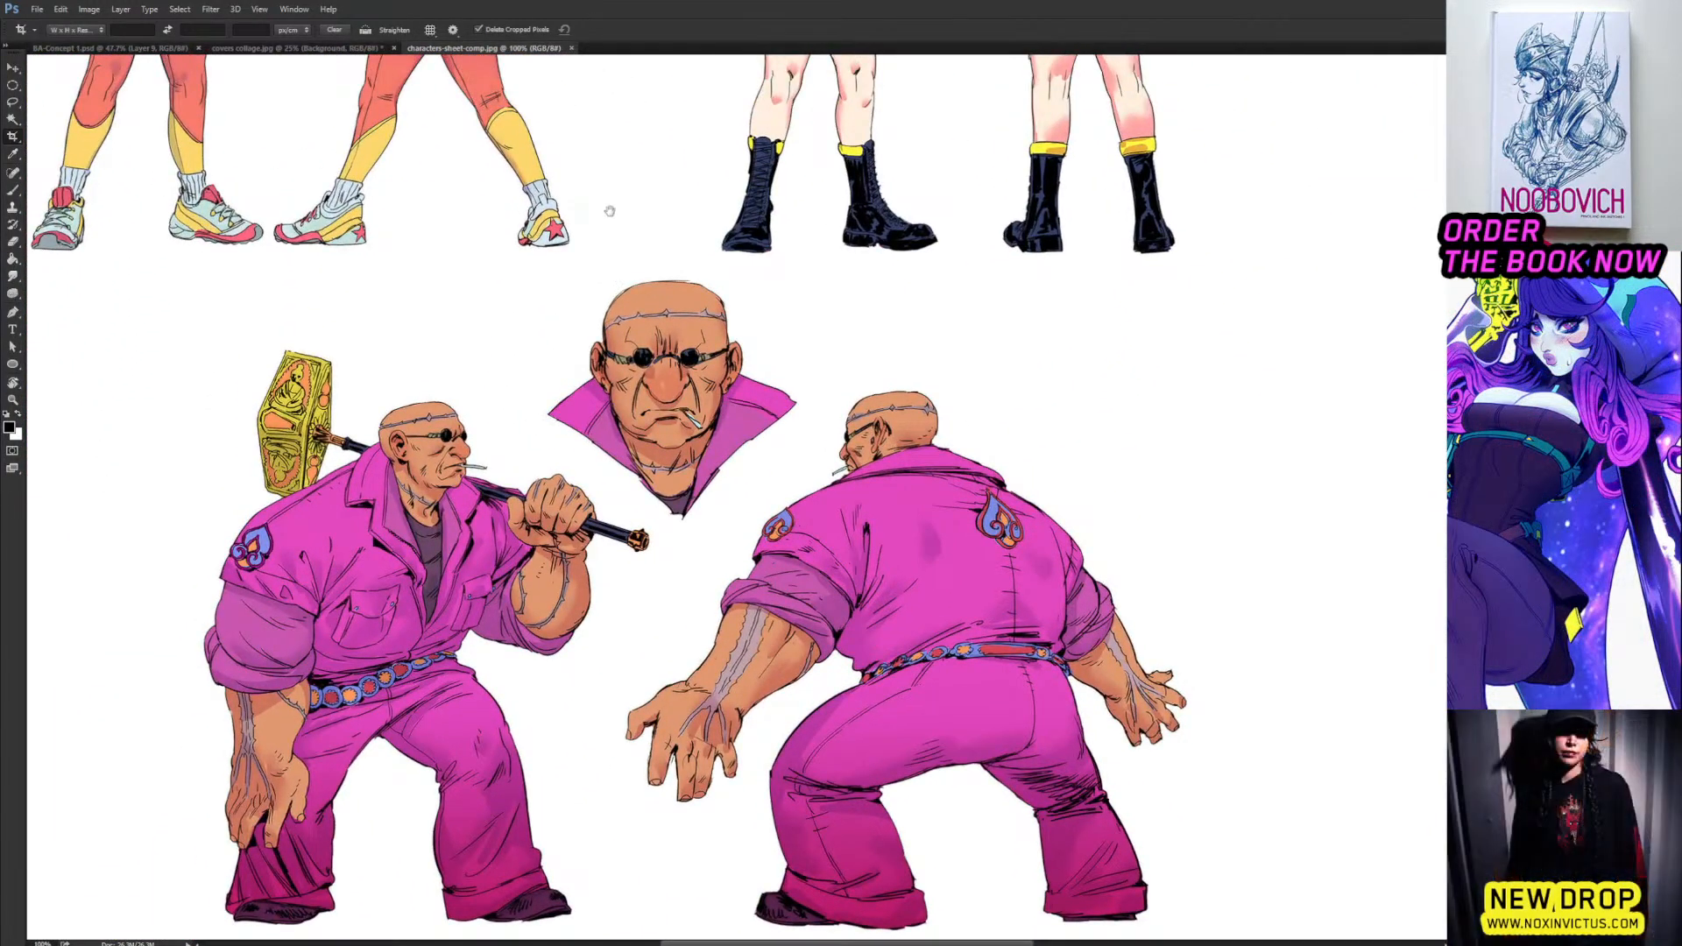
pyautogui.moveTo(608, 214); pyautogui.dragTo(673, 648)
pyautogui.moveTo(681, 324); pyautogui.dragTo(697, 701)
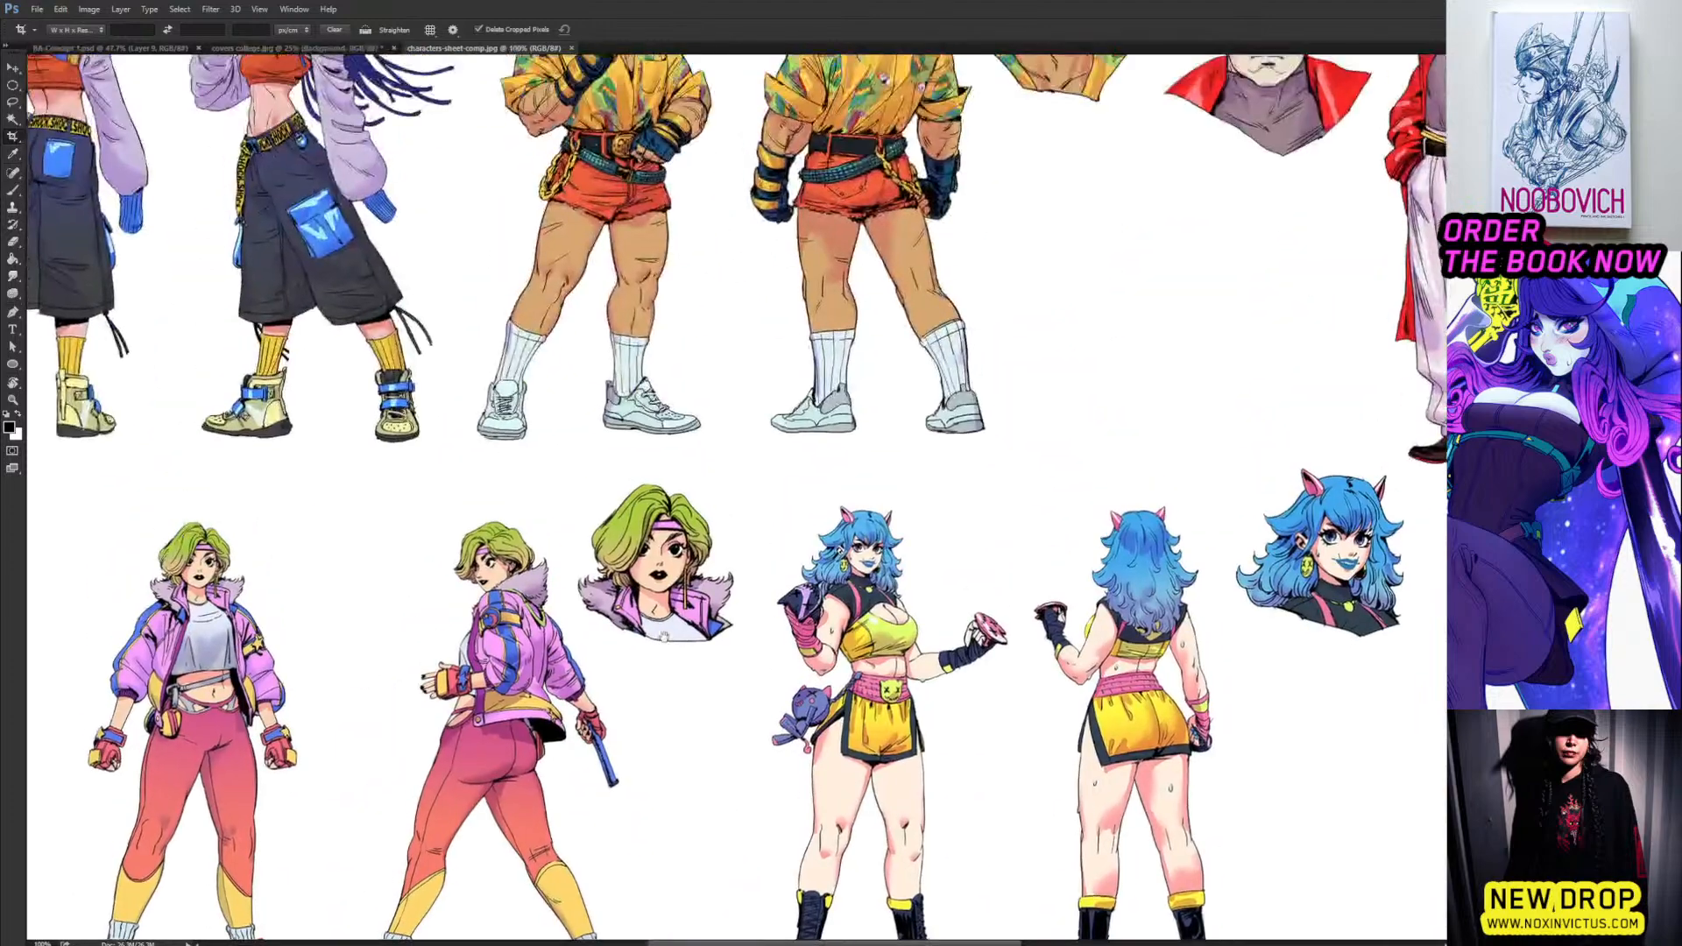
pyautogui.moveTo(676, 386); pyautogui.dragTo(905, 611)
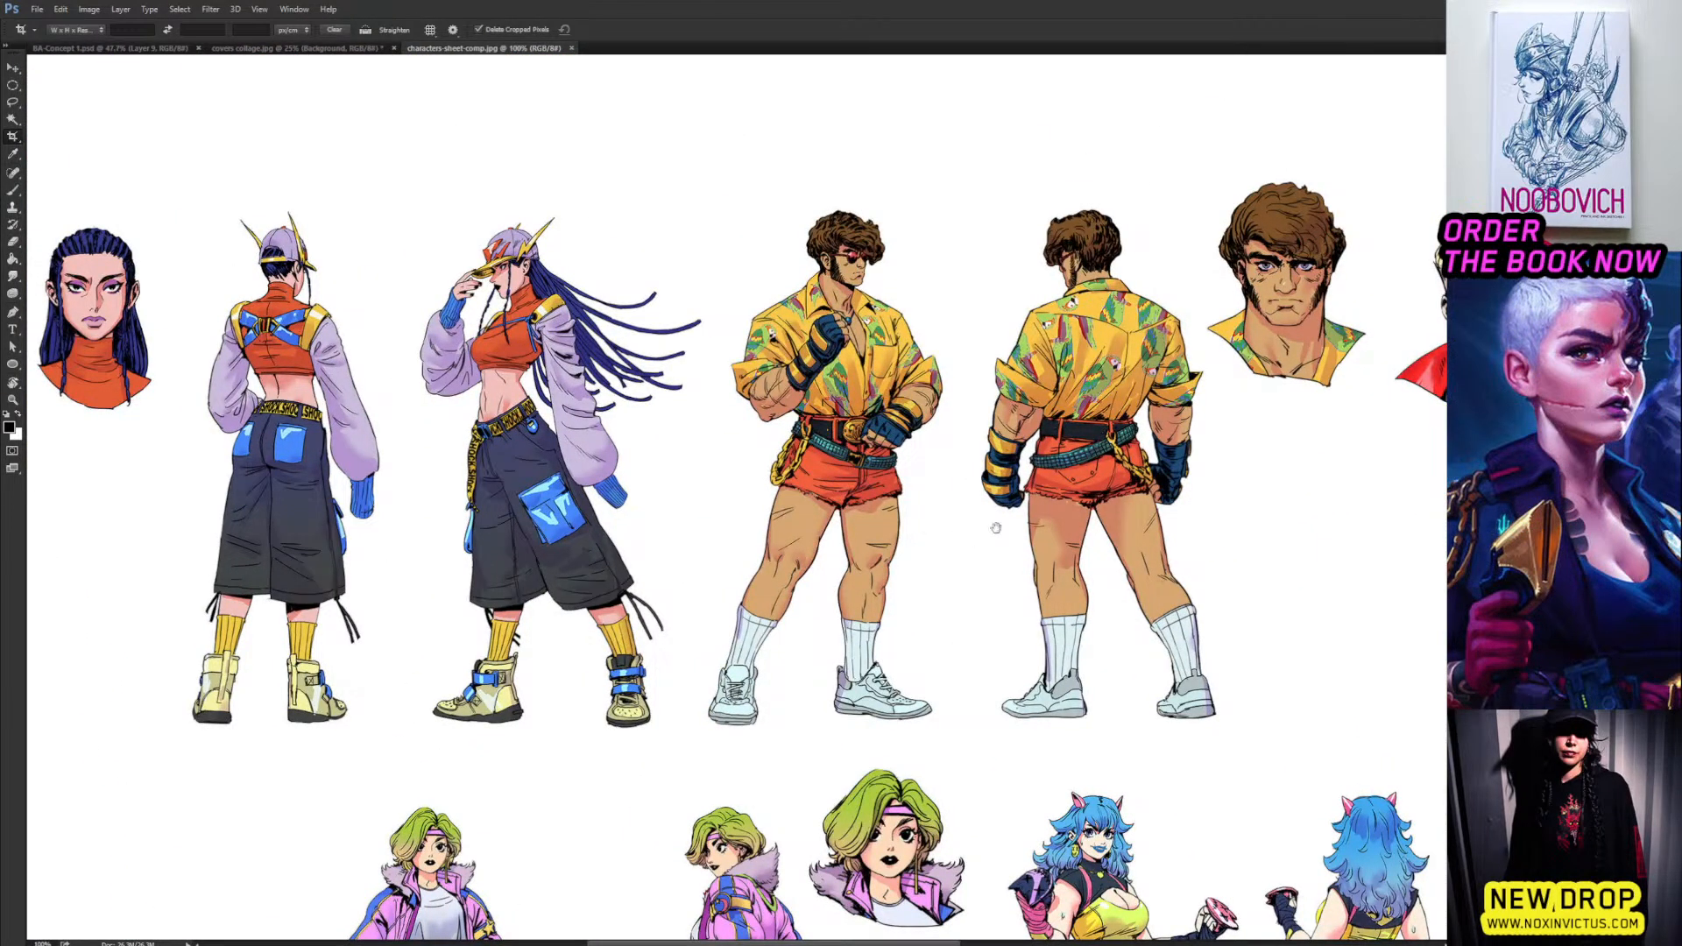
pyautogui.moveTo(996, 527); pyautogui.dragTo(428, 528)
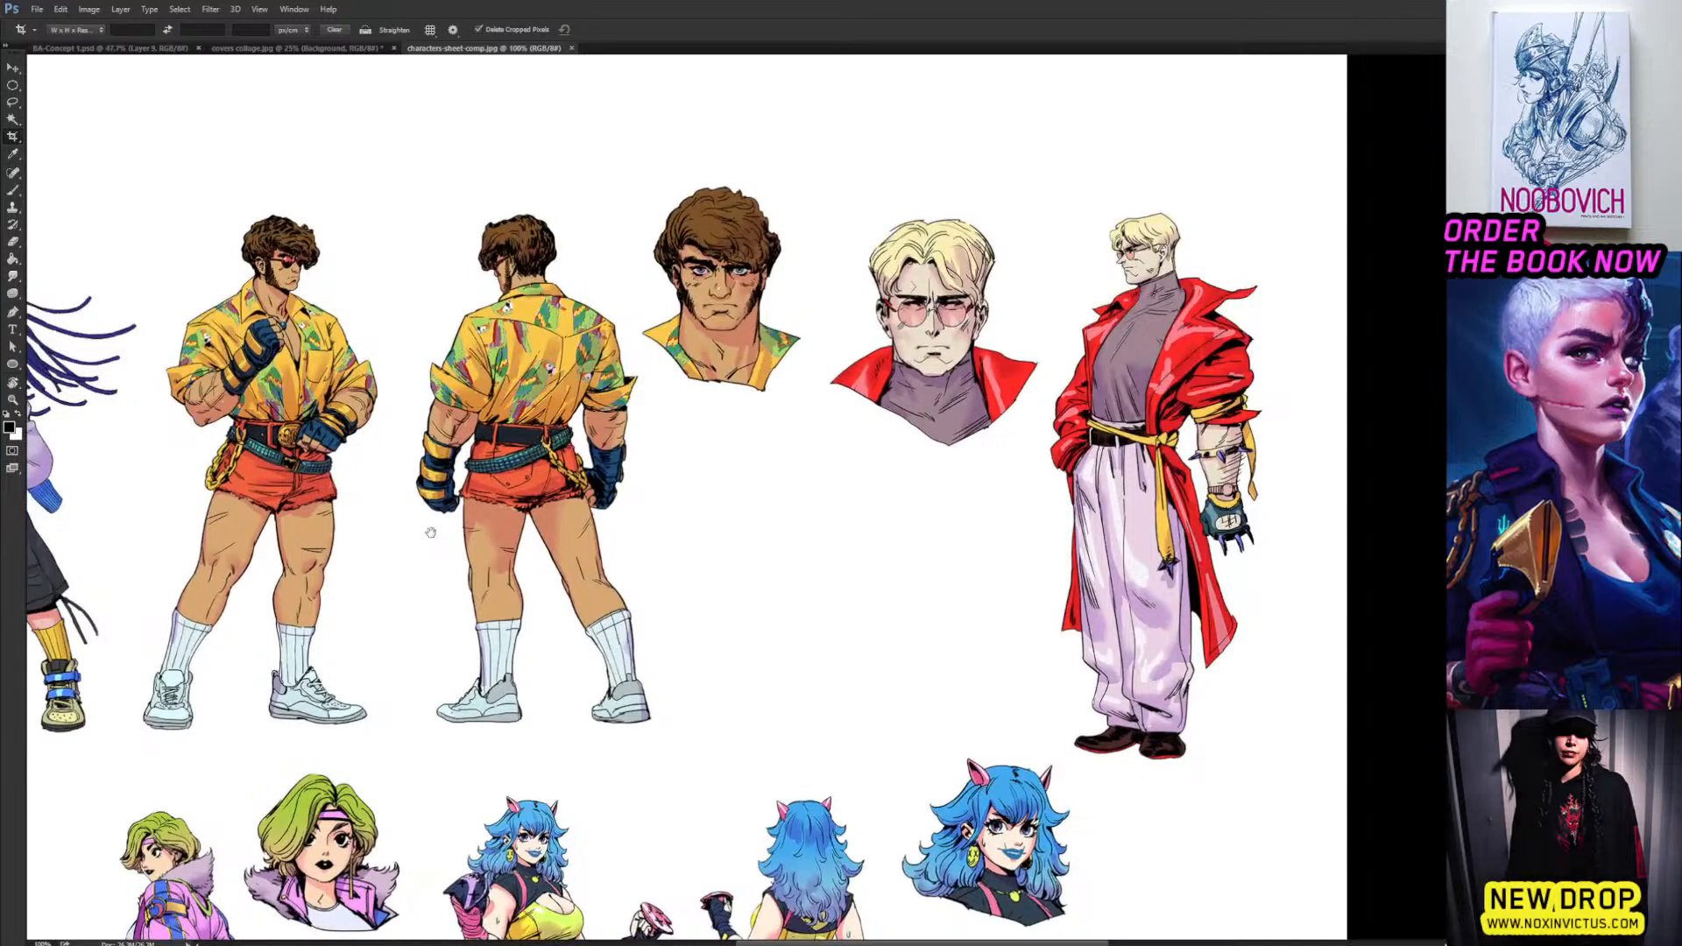
# Place the image of the captain in the purple coat on the character sheet and scale it to about 63.6%.
pyautogui.hotkey('ctrl', '-')
pyautogui.hotkey('ctrl', '-')
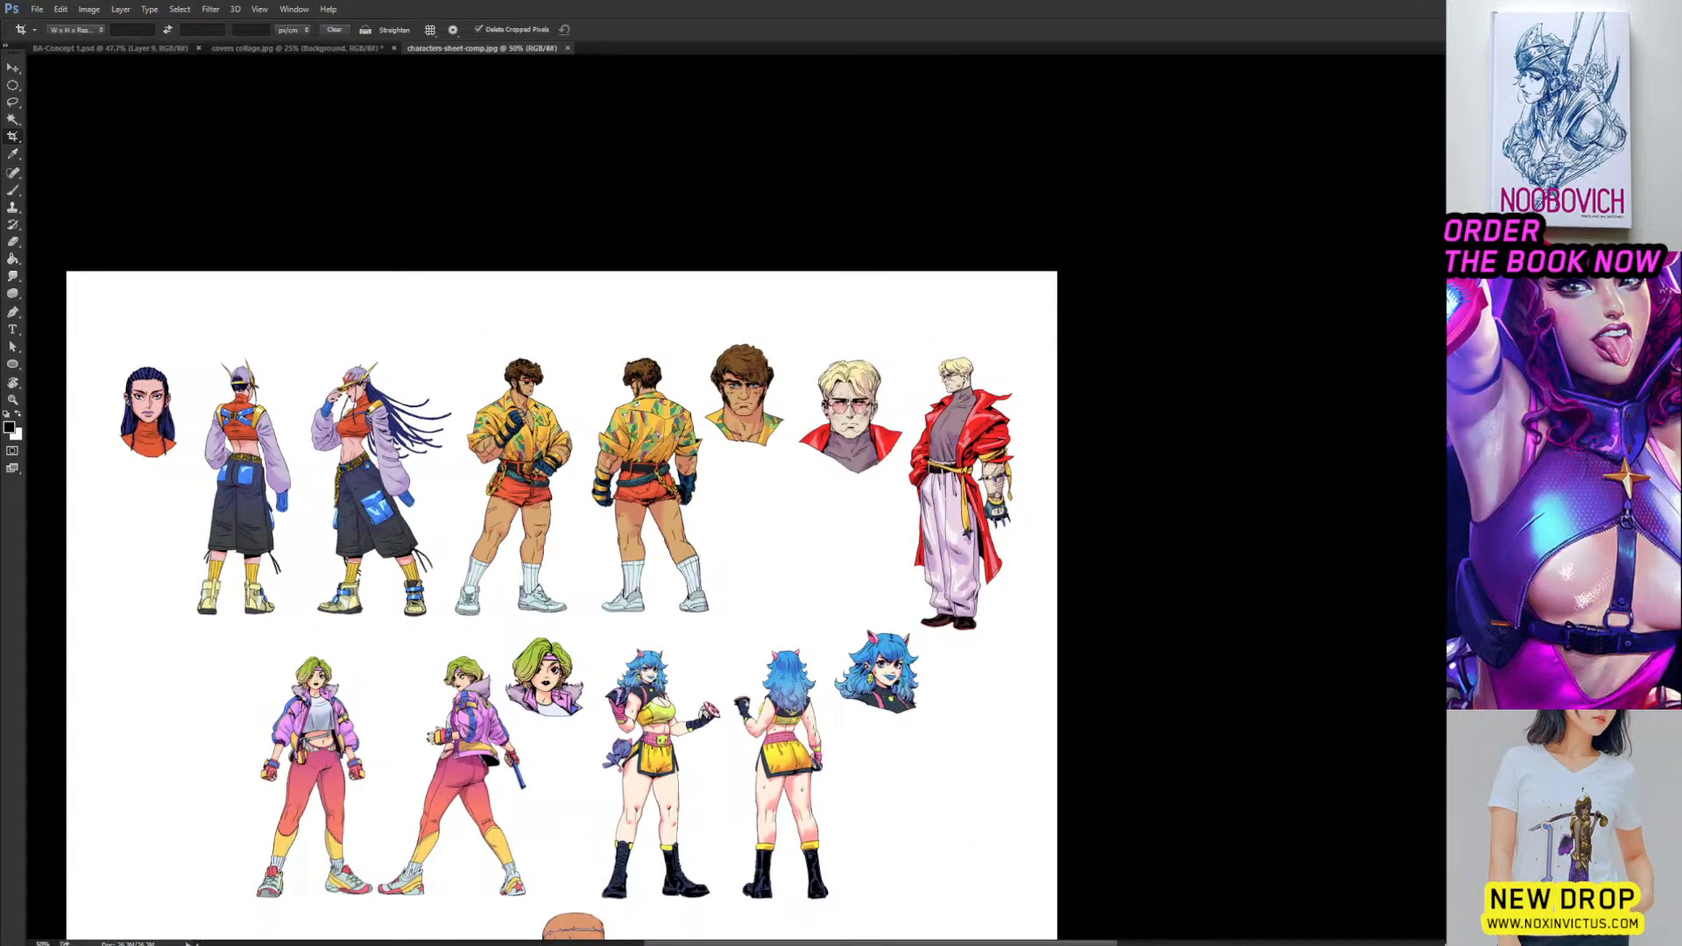
pyautogui.moveTo(1445, 543); pyautogui.dragTo(755, 543)
pyautogui.moveTo(903, 236); pyautogui.dragTo(818, 375)
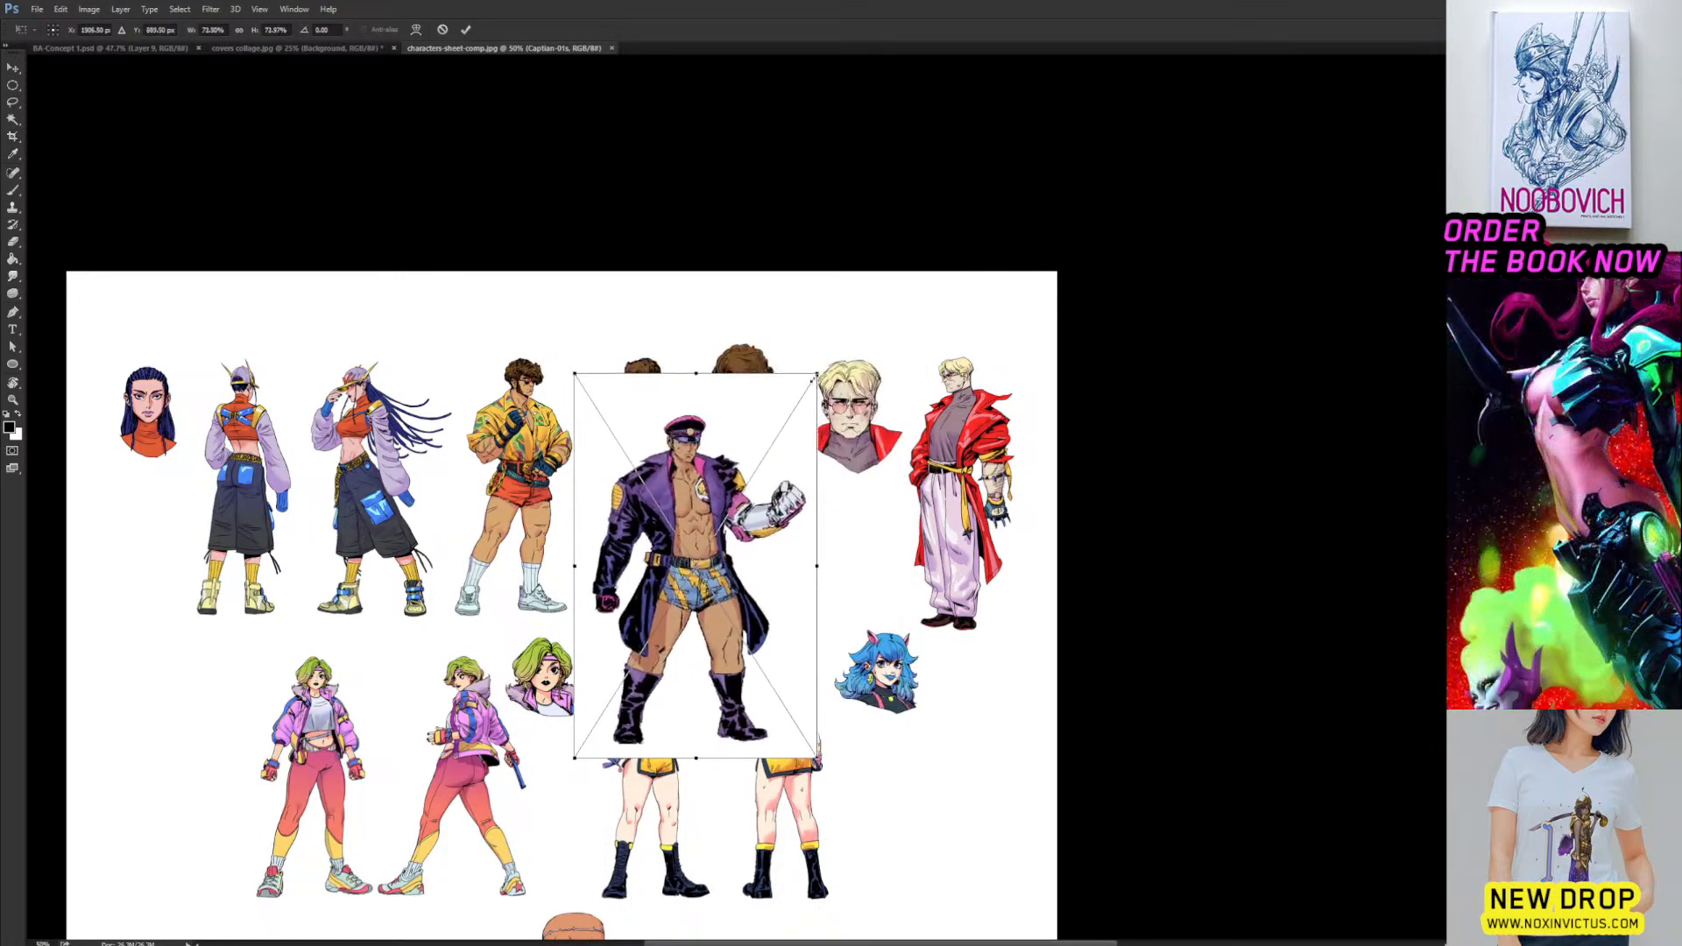
pyautogui.moveTo(721, 531); pyautogui.dragTo(854, 421)
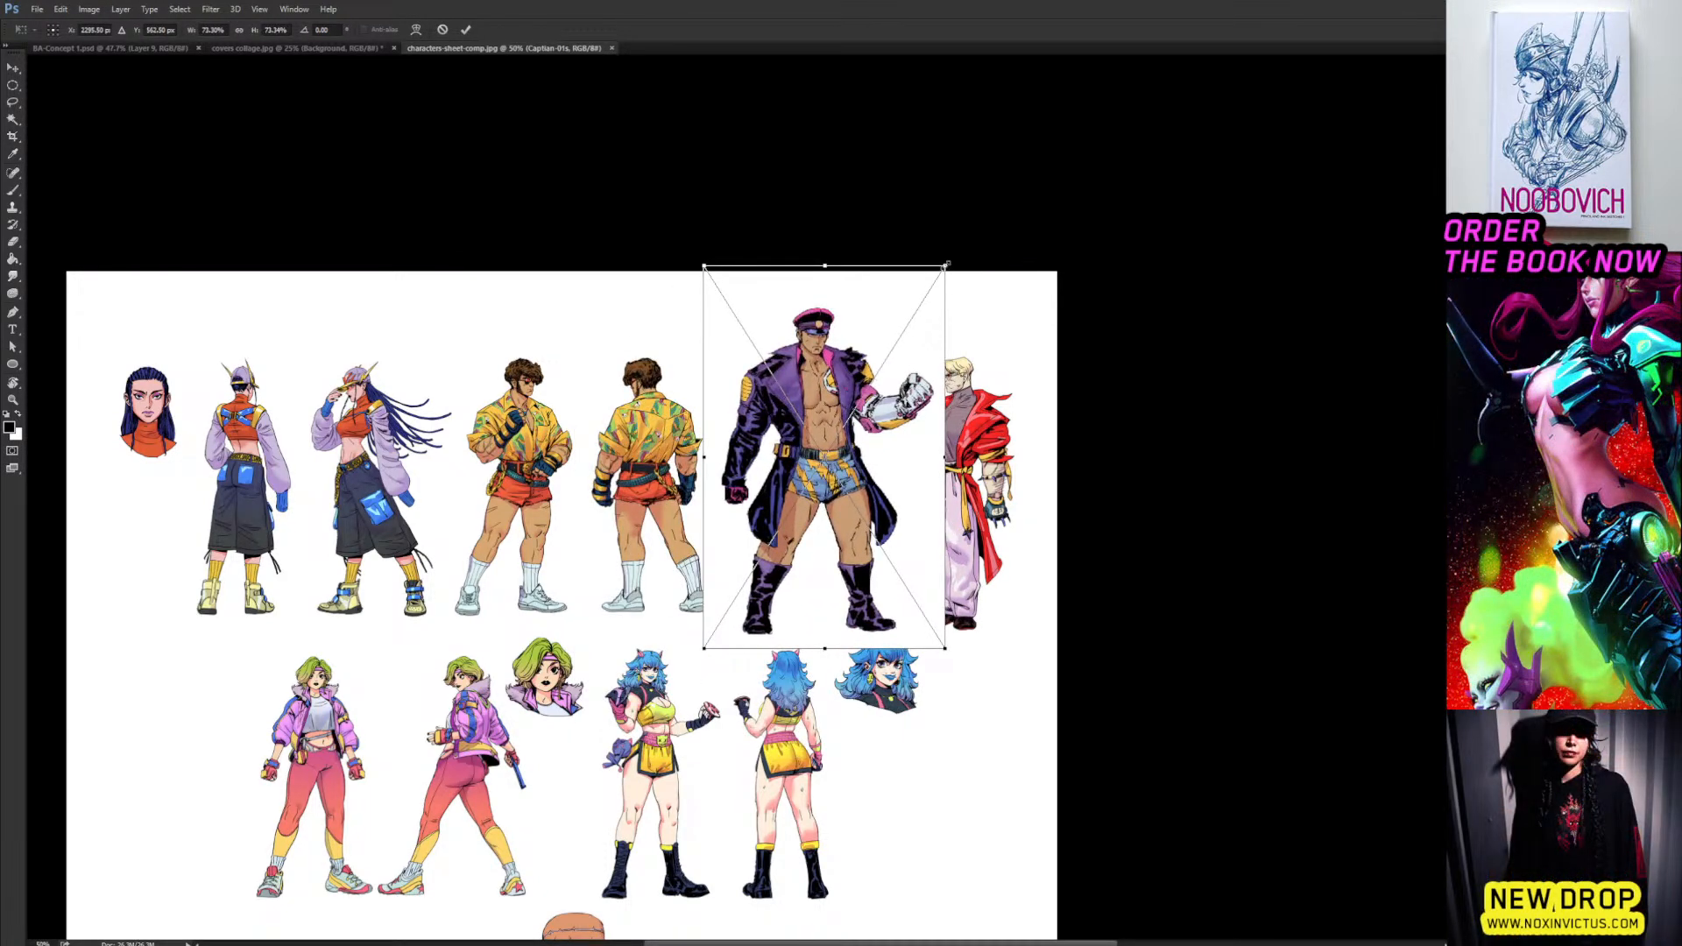
pyautogui.moveTo(947, 263); pyautogui.dragTo(919, 321)
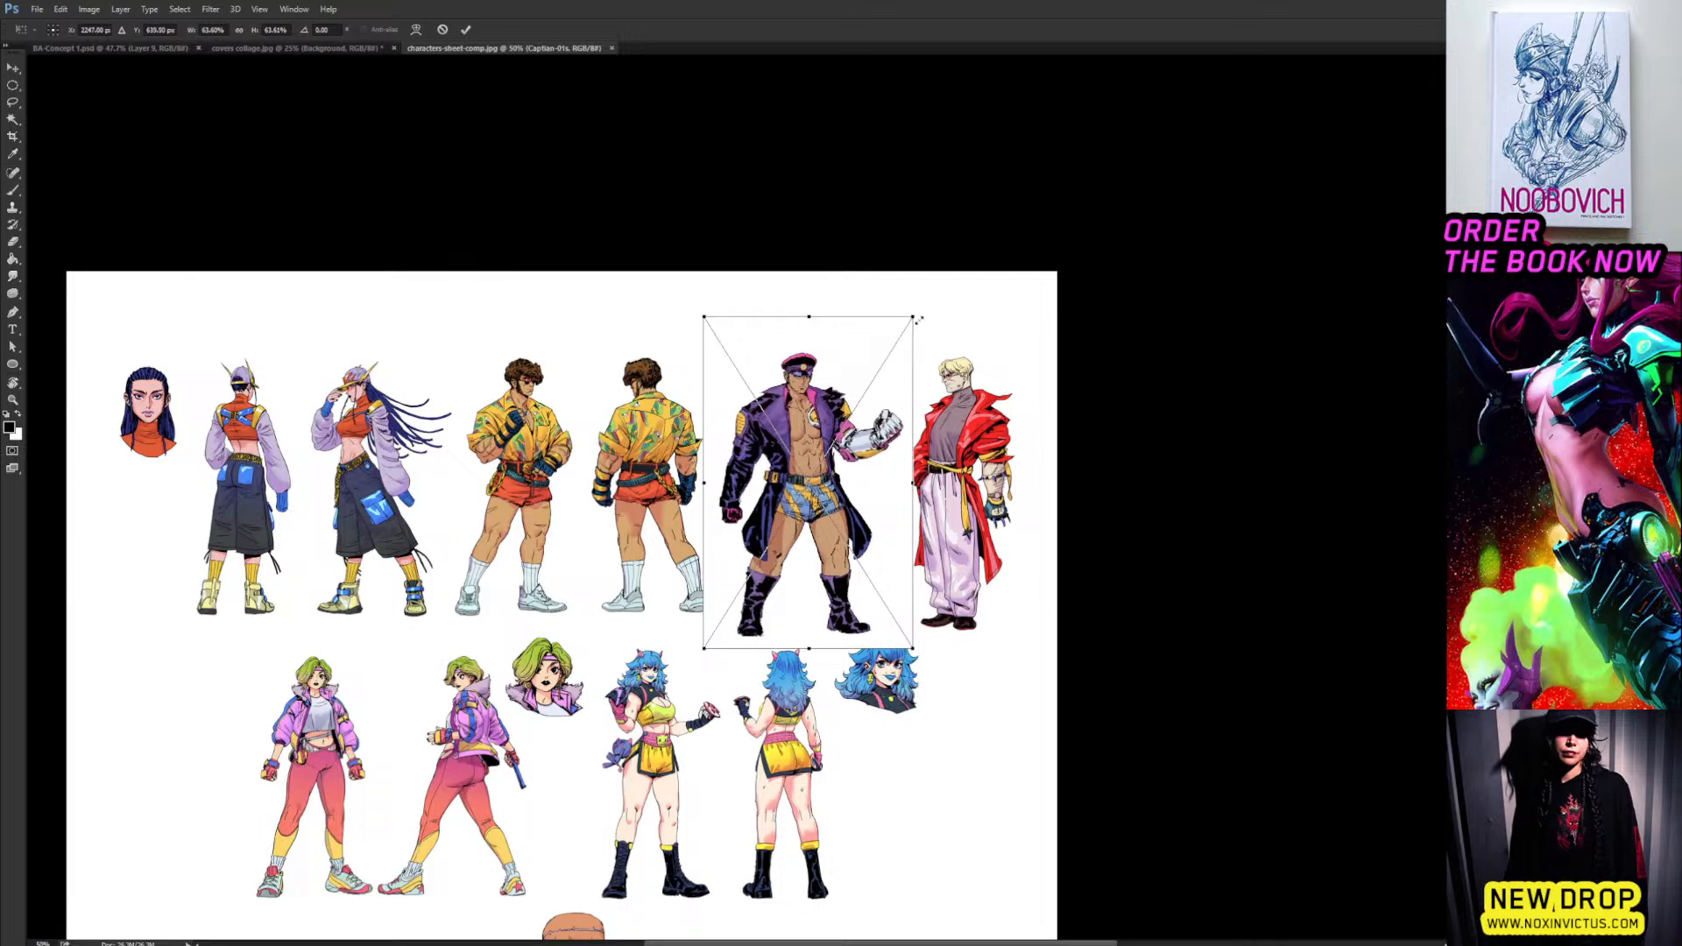
# Move the captain into the empty space beside the bald fighter's back view, nudge him level with the bottom row, and commit the placement.
pyautogui.moveTo(833, 600); pyautogui.dragTo(941, 883)
pyautogui.moveTo(939, 883); pyautogui.dragTo(911, 691)
pyautogui.moveTo(911, 690); pyautogui.dragTo(903, 733)
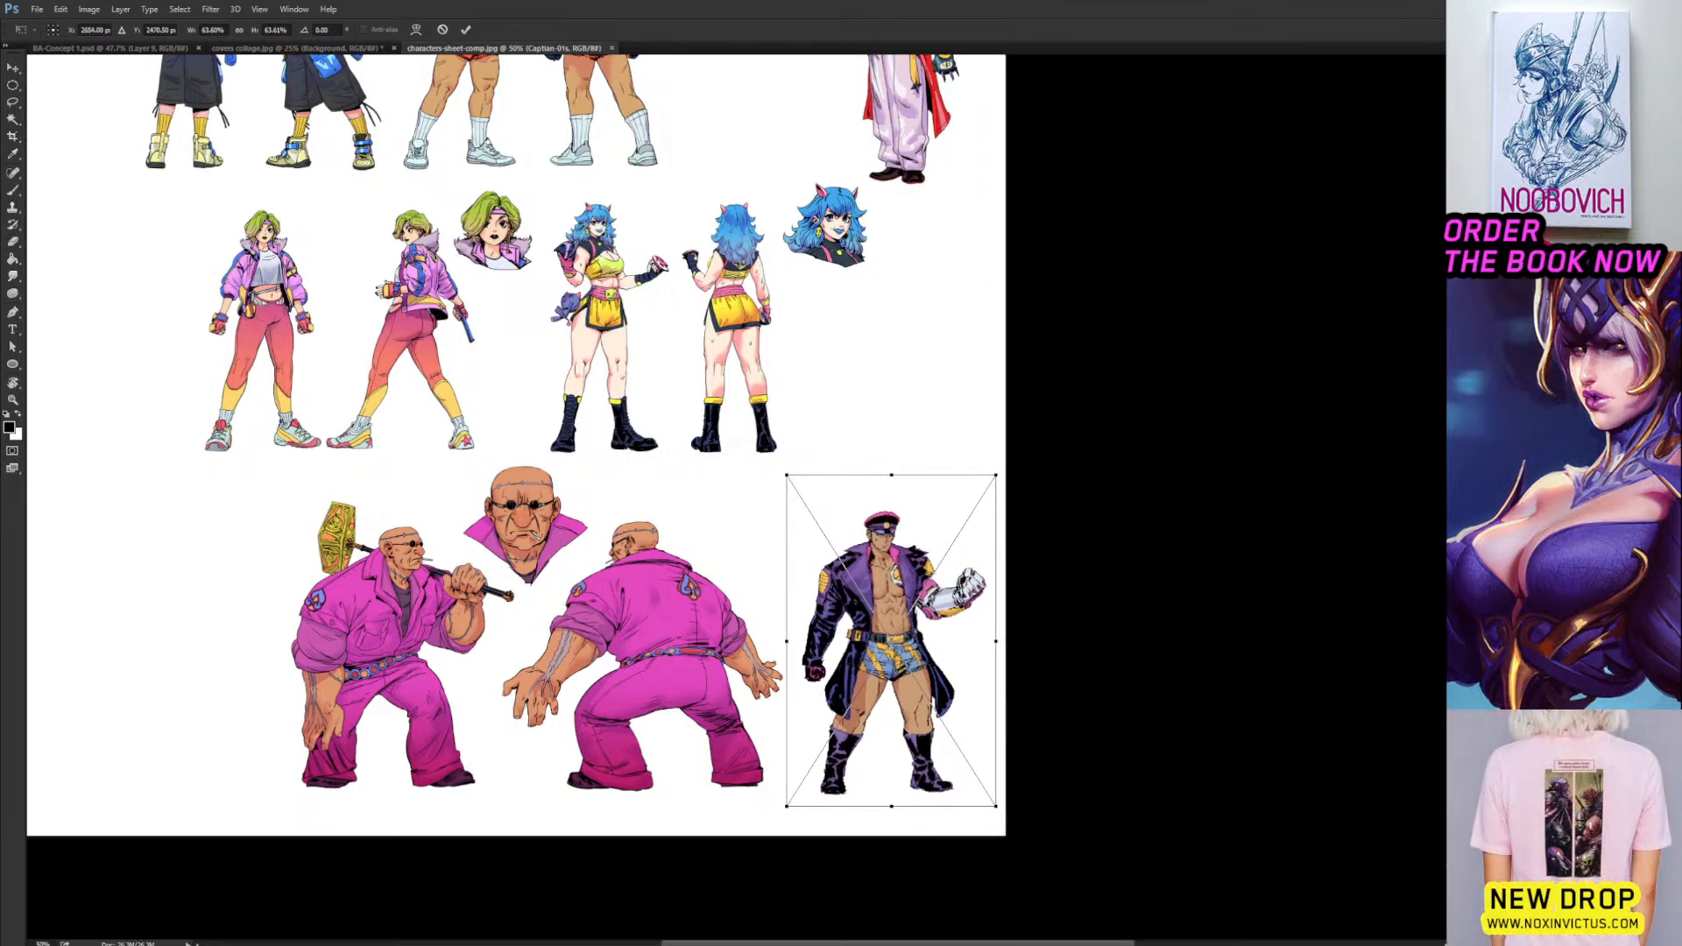
pyautogui.press('Right')
pyautogui.press('Up')
pyautogui.press('Up')
pyautogui.press('Up')
pyautogui.press('Right')
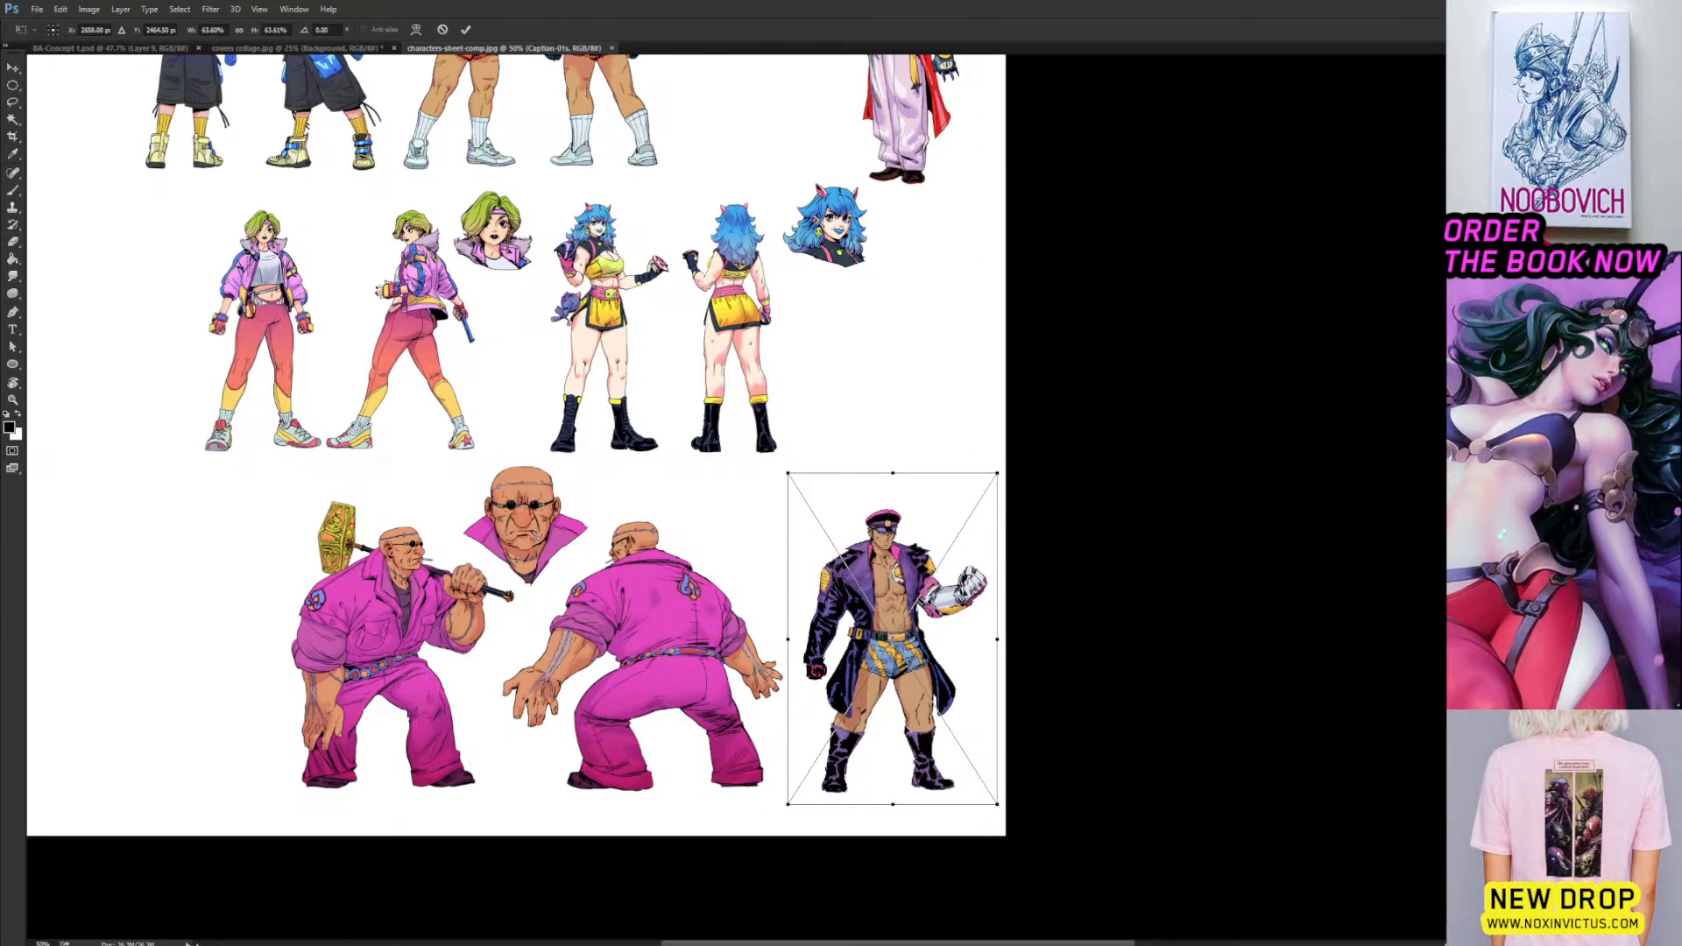
pyautogui.press('Return')
# Examine the placed captain up close, and compare his size and position with the bald and blue-haired fighters.
pyautogui.hotkey('ctrl', '+')
pyautogui.hotkey('ctrl', '+')
pyautogui.moveTo(1115, 526); pyautogui.dragTo(1068, 330)
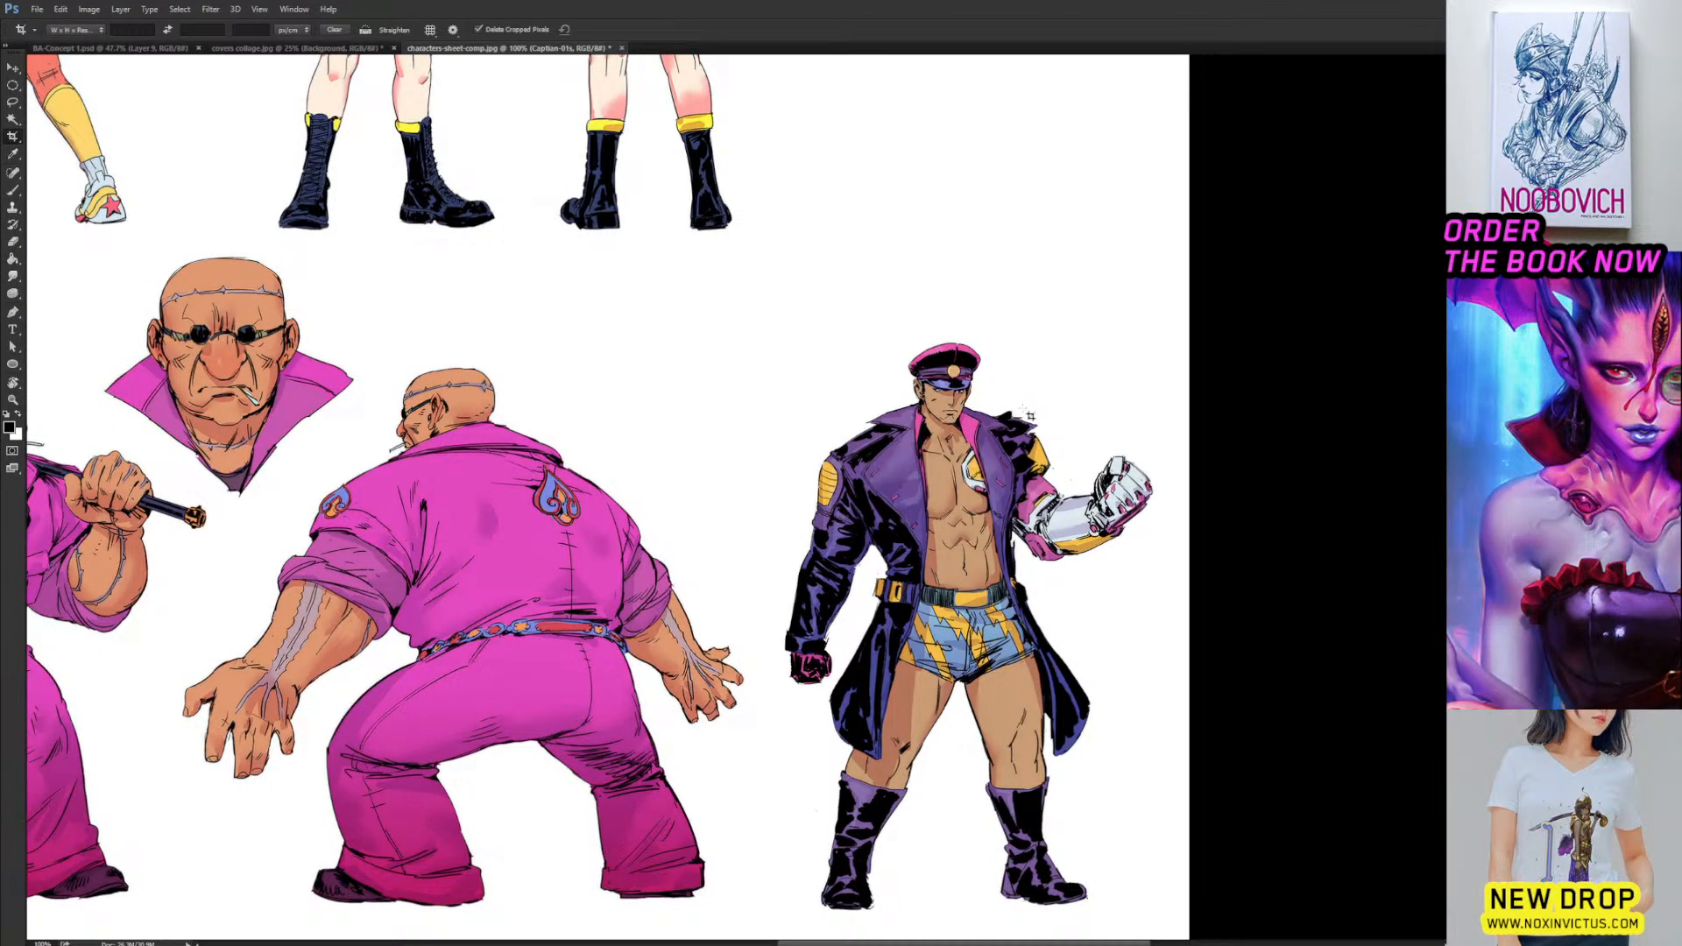
pyautogui.moveTo(1001, 394); pyautogui.dragTo(1020, 412)
pyautogui.moveTo(1028, 470); pyautogui.dragTo(1059, 474)
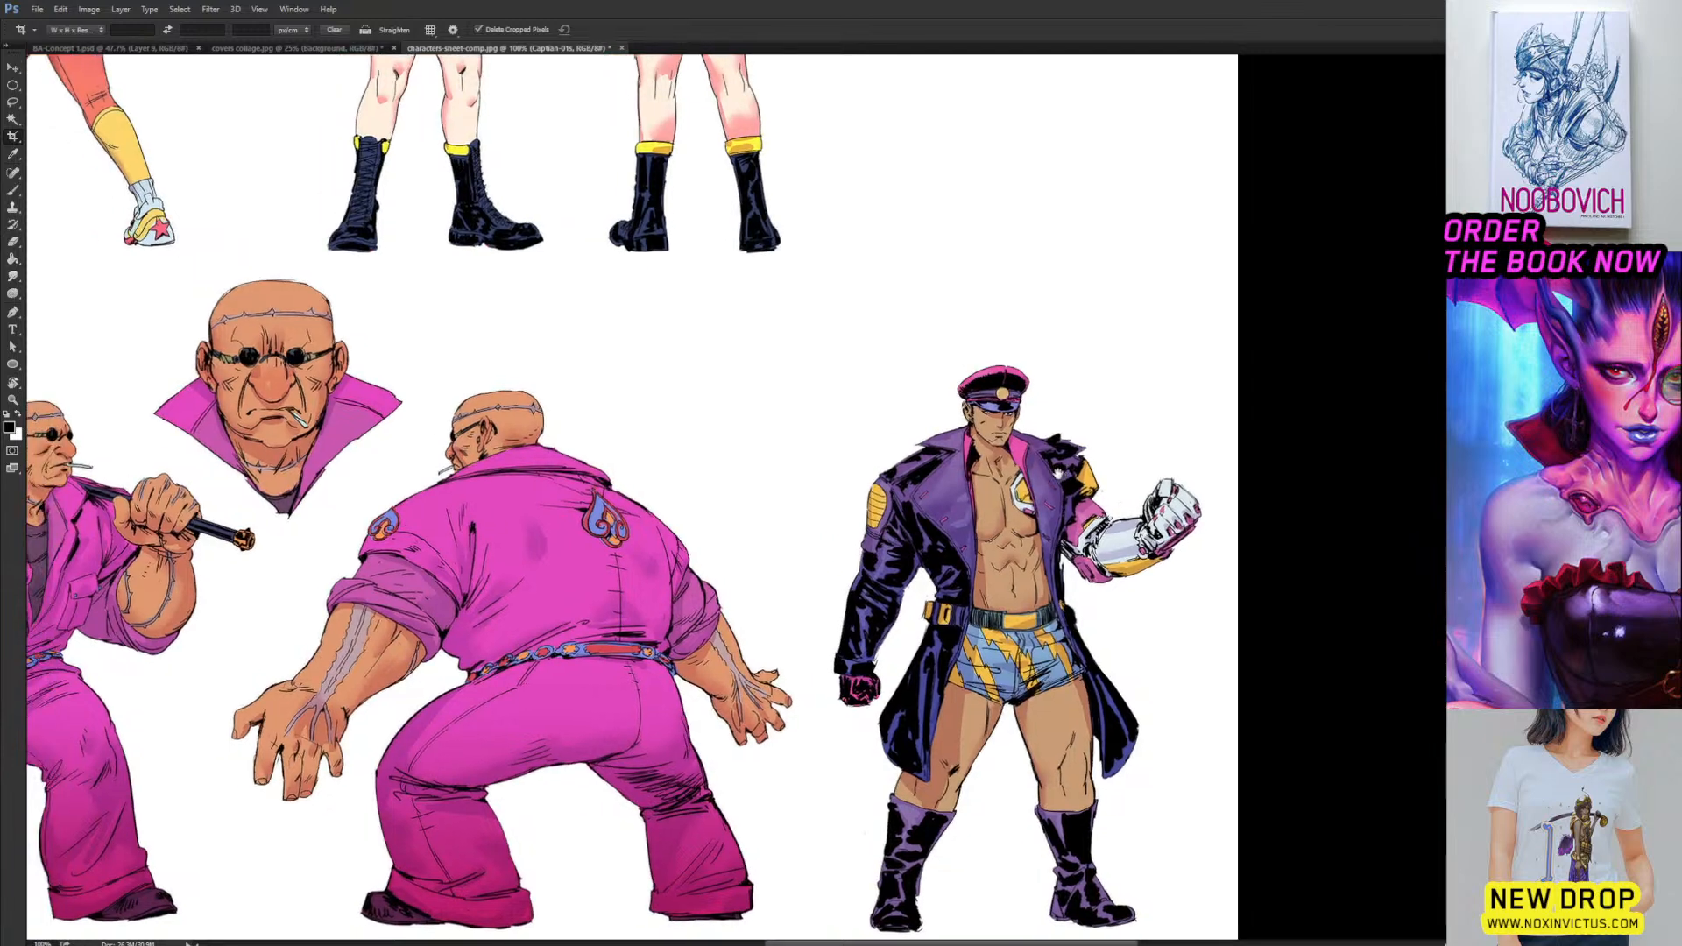
pyautogui.moveTo(939, 307); pyautogui.dragTo(951, 349)
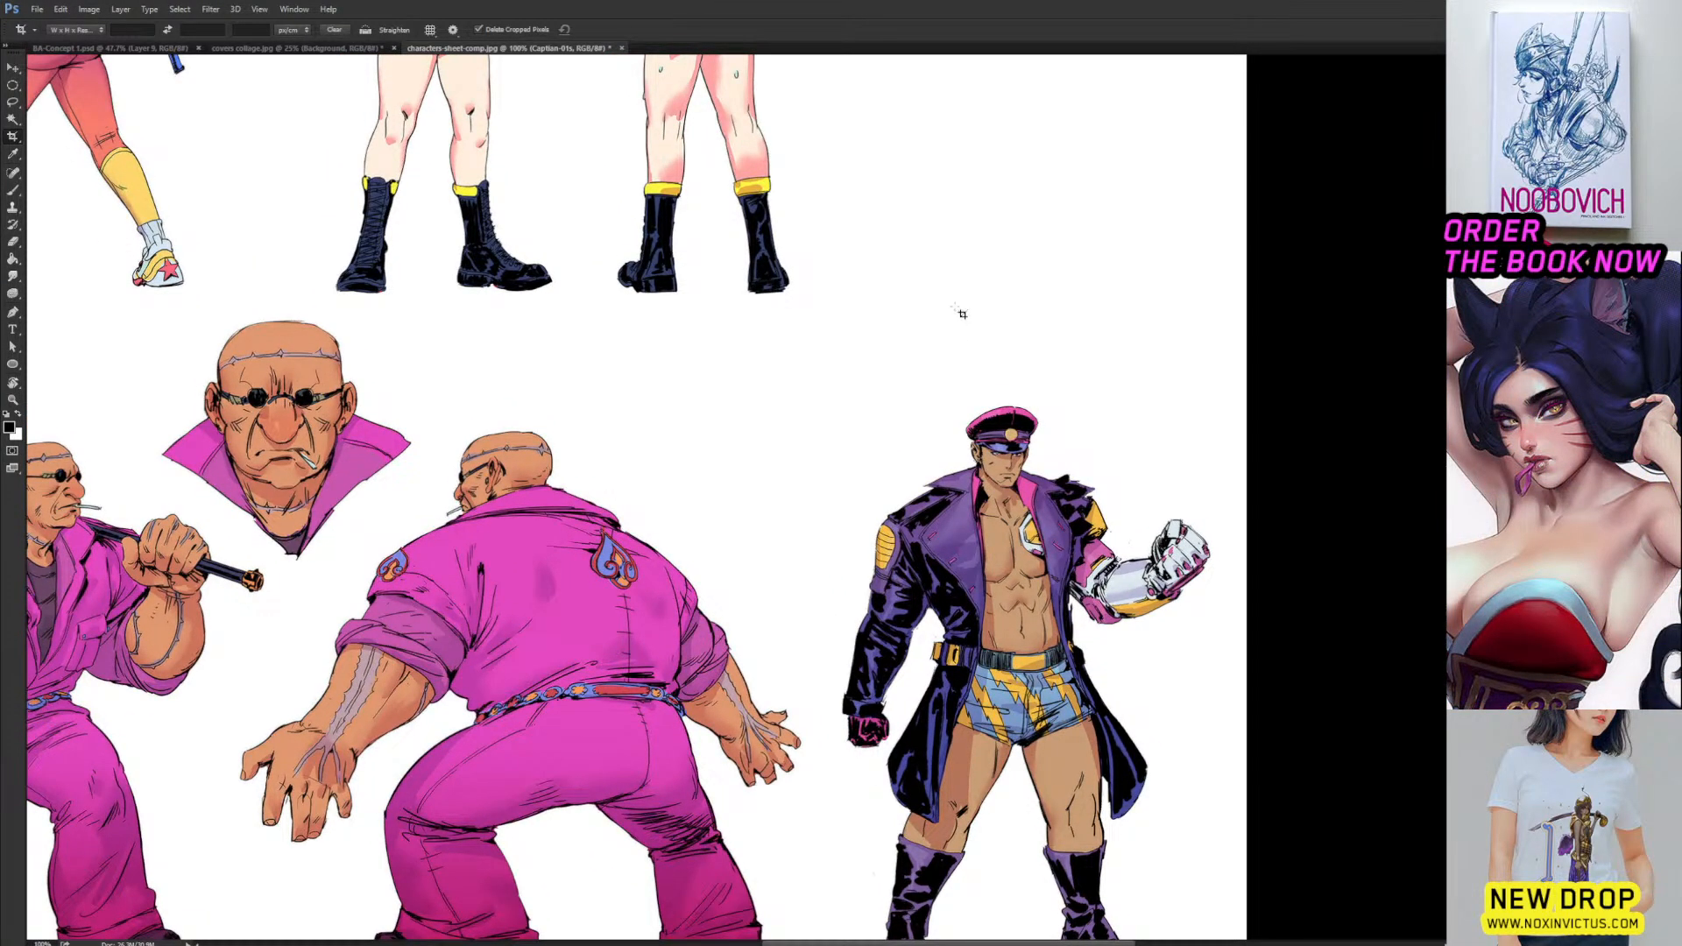
pyautogui.moveTo(859, 235); pyautogui.dragTo(890, 342)
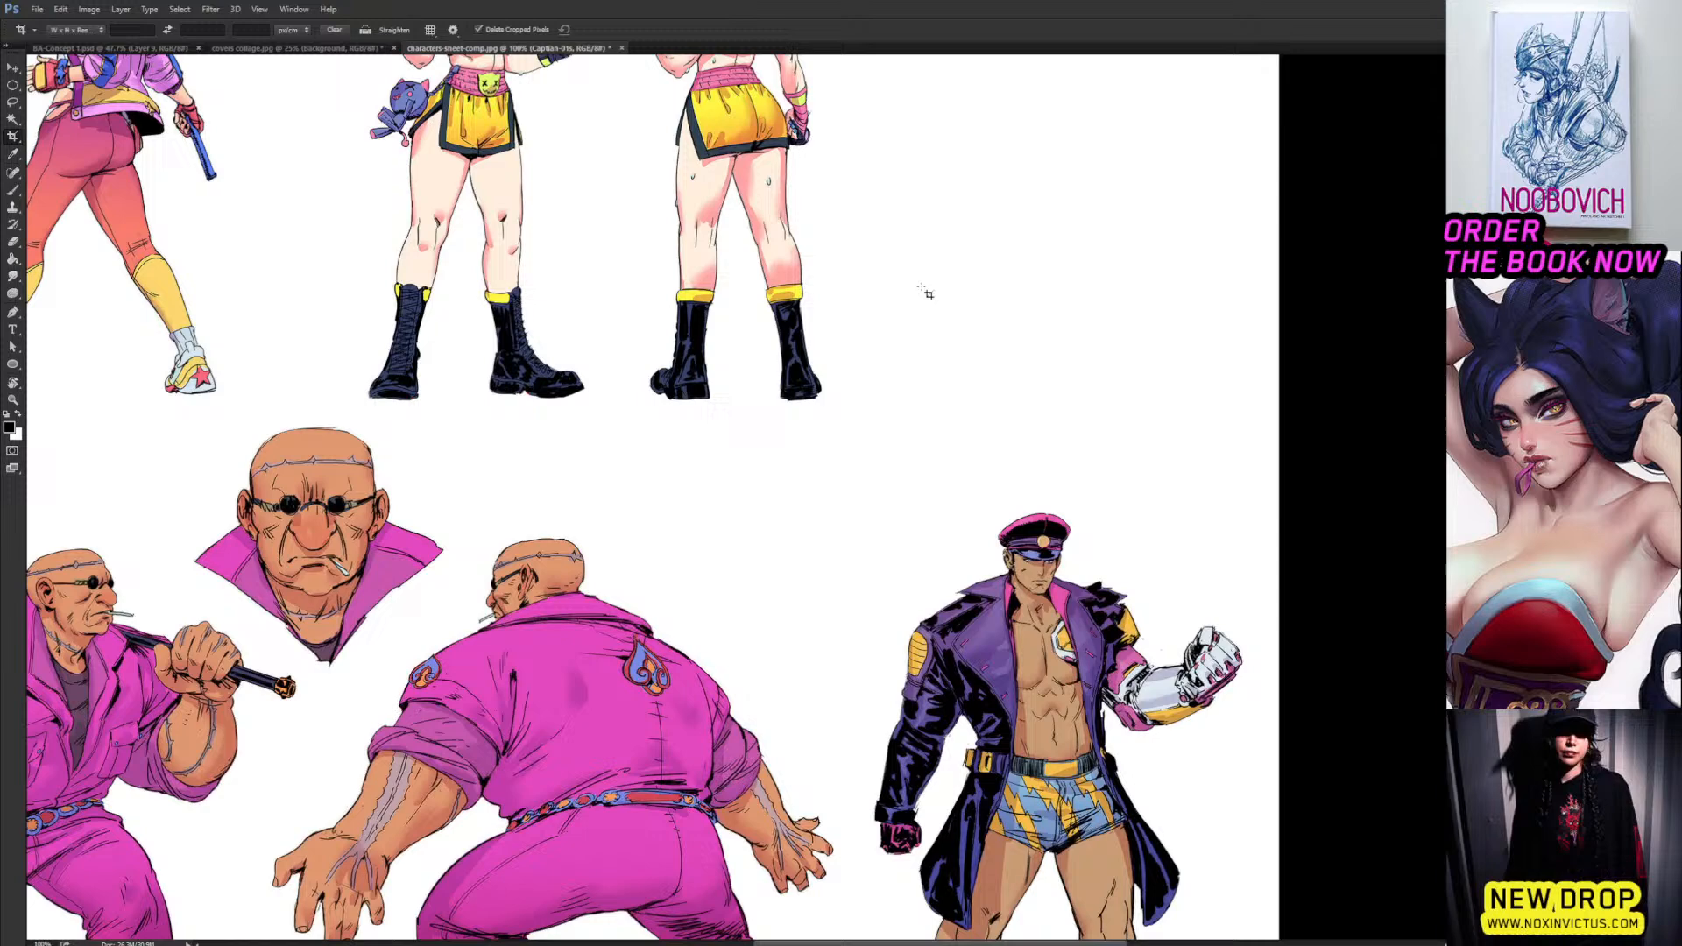
pyautogui.moveTo(896, 254); pyautogui.dragTo(1006, 356)
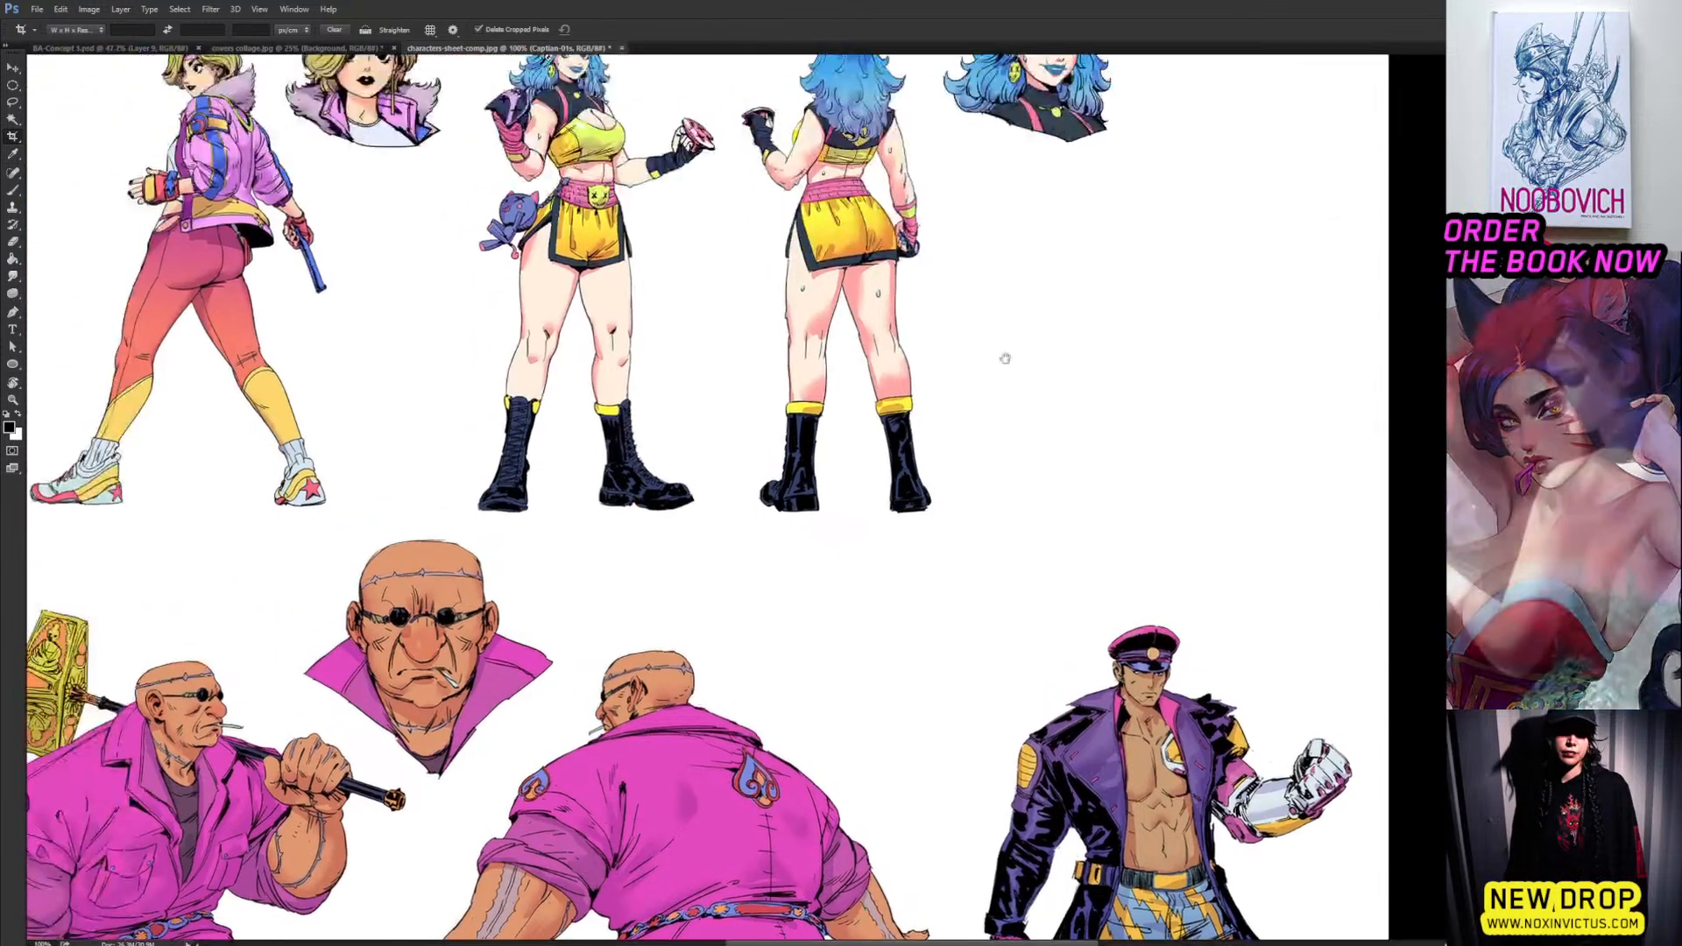
pyautogui.hotkey('ctrl', '-')
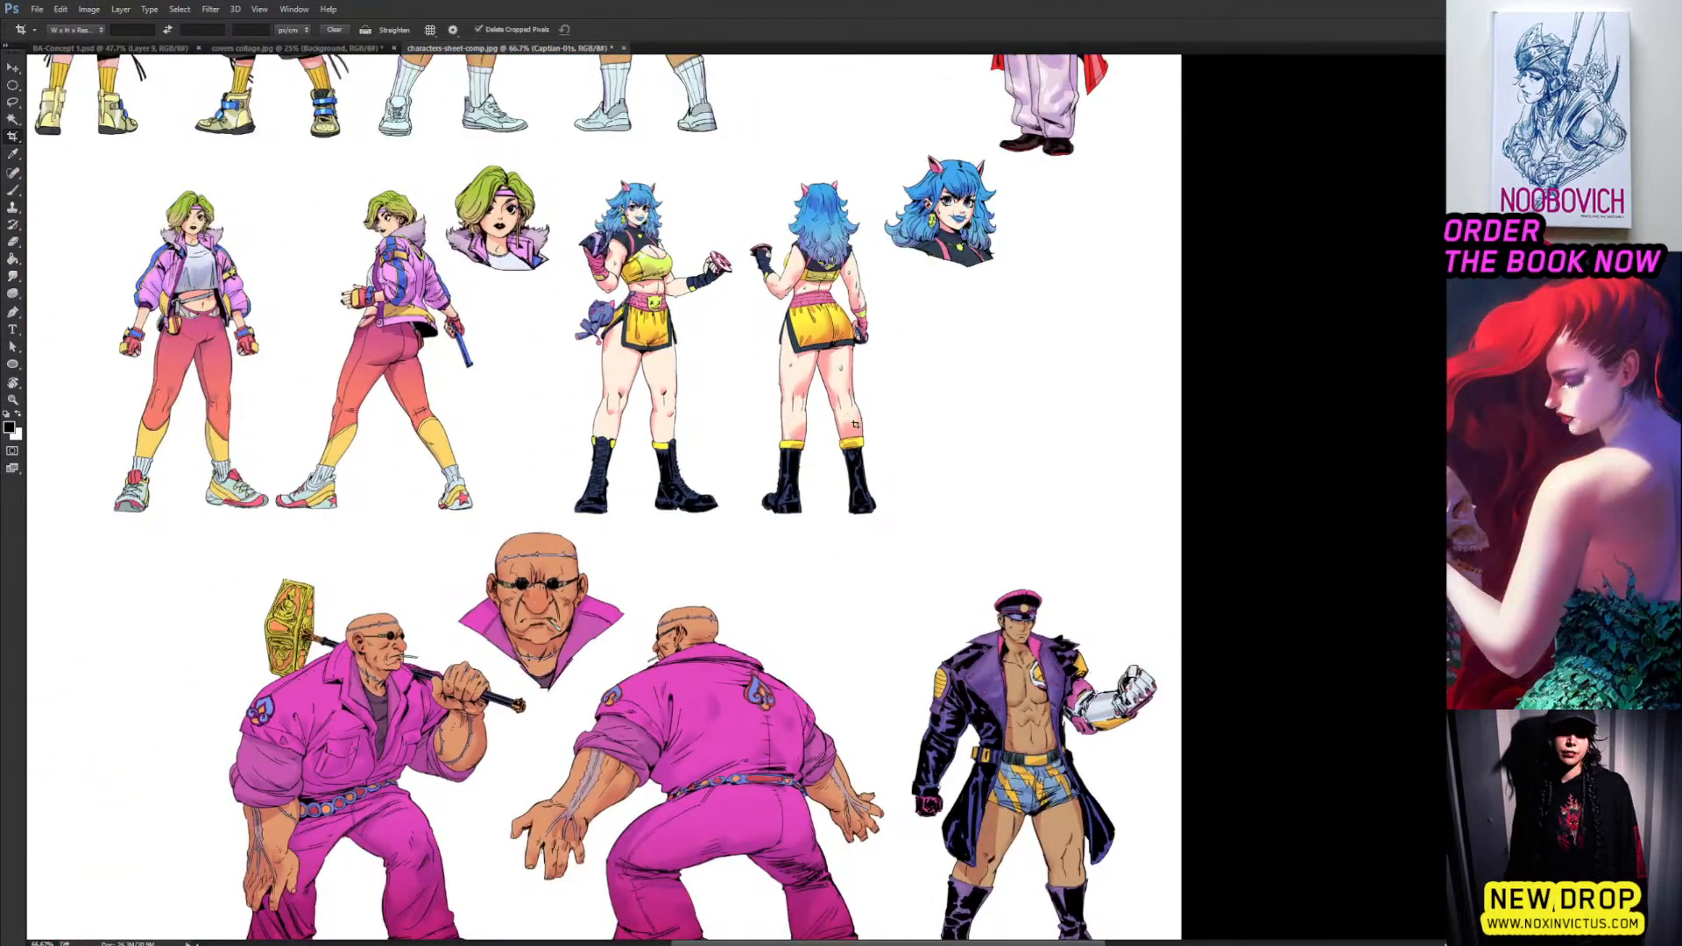
# Place the Veil of the Twisted Sands two-panel demon sketch on the sheet, scale it to about 262%, and commit it near the centre.
pyautogui.hotkey('ctrl', '-')
pyautogui.moveTo(885, 441); pyautogui.dragTo(985, 646)
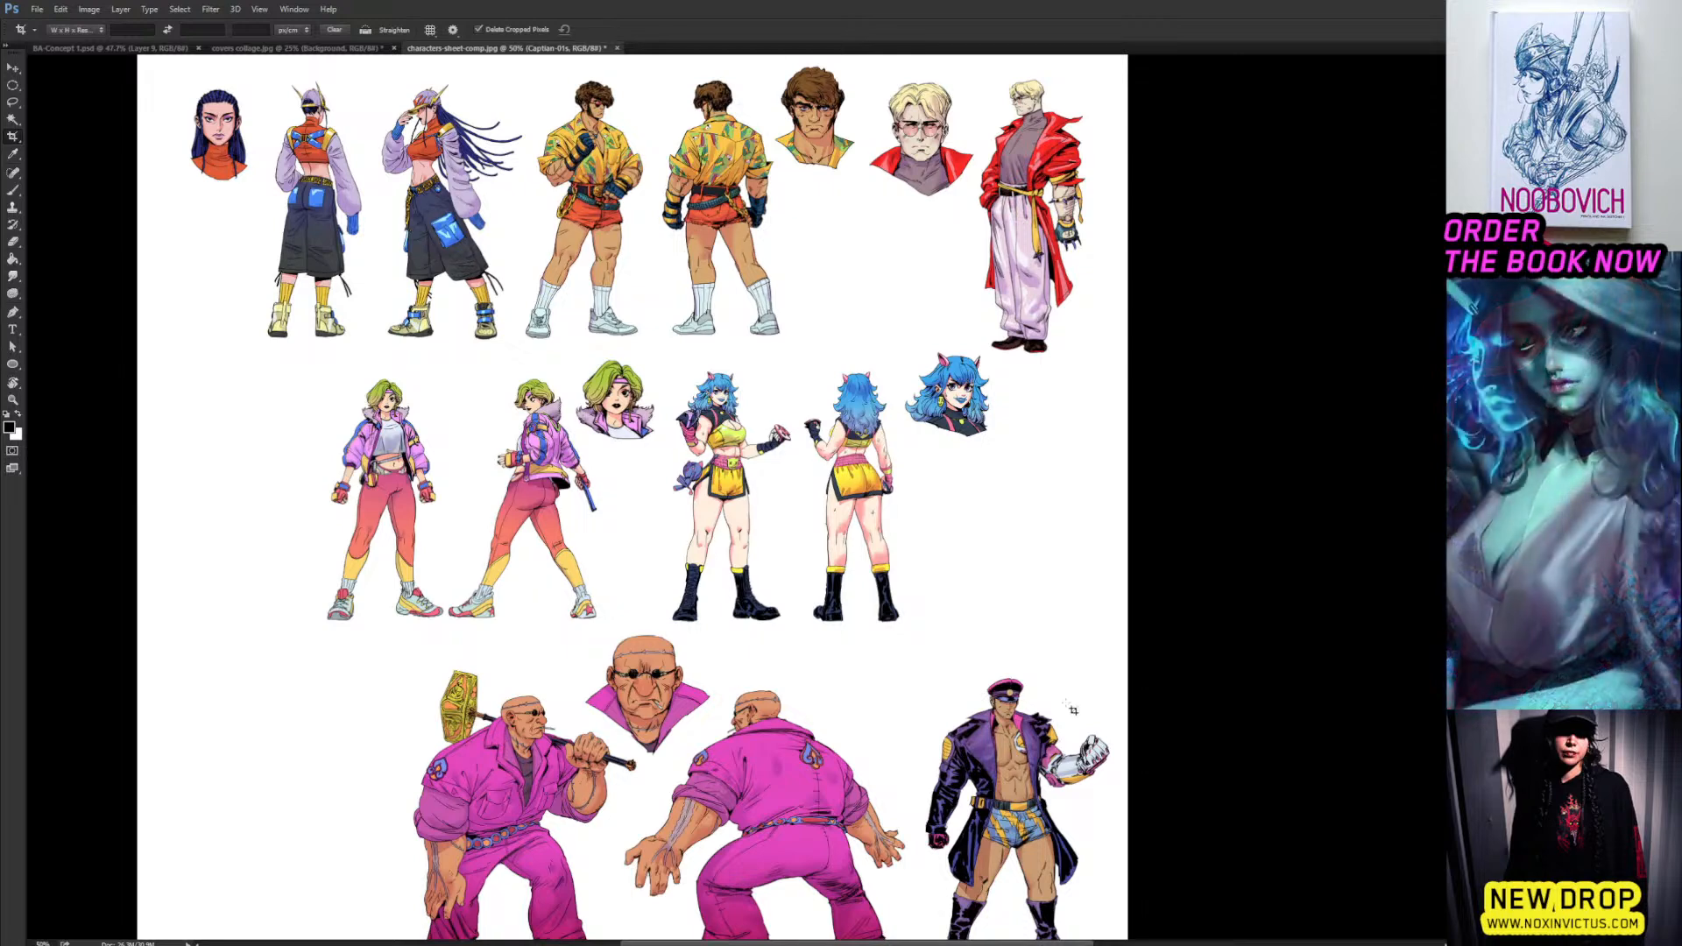
pyautogui.moveTo(1070, 705); pyautogui.dragTo(1118, 677)
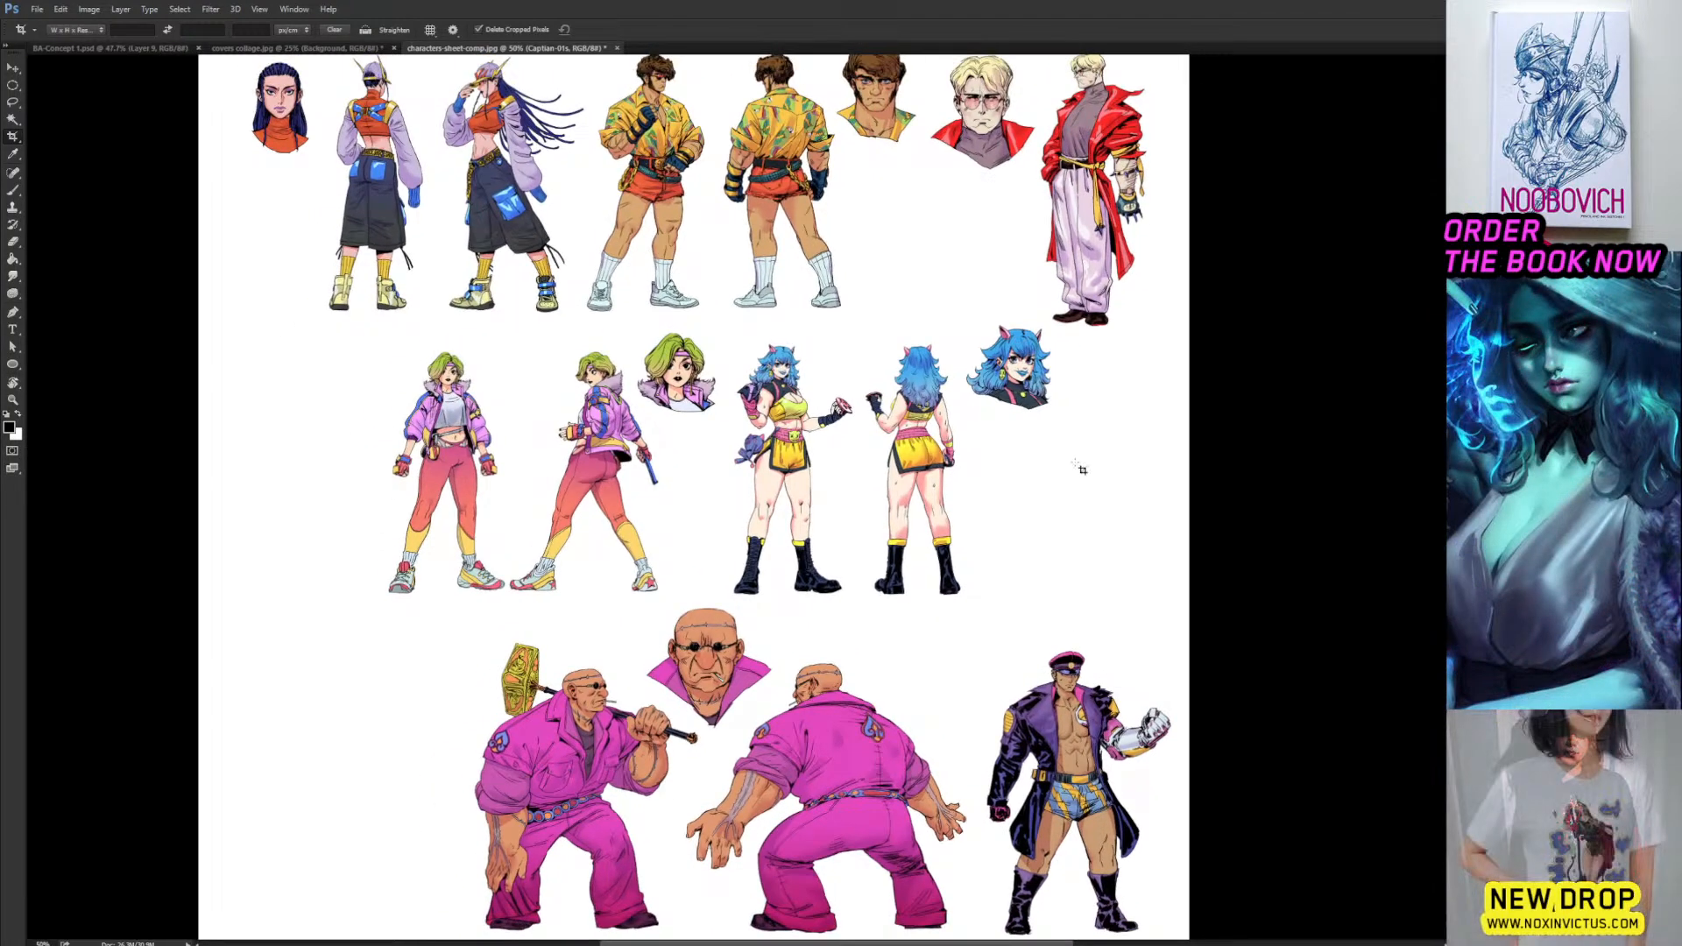
pyautogui.moveTo(1083, 471); pyautogui.dragTo(1102, 561)
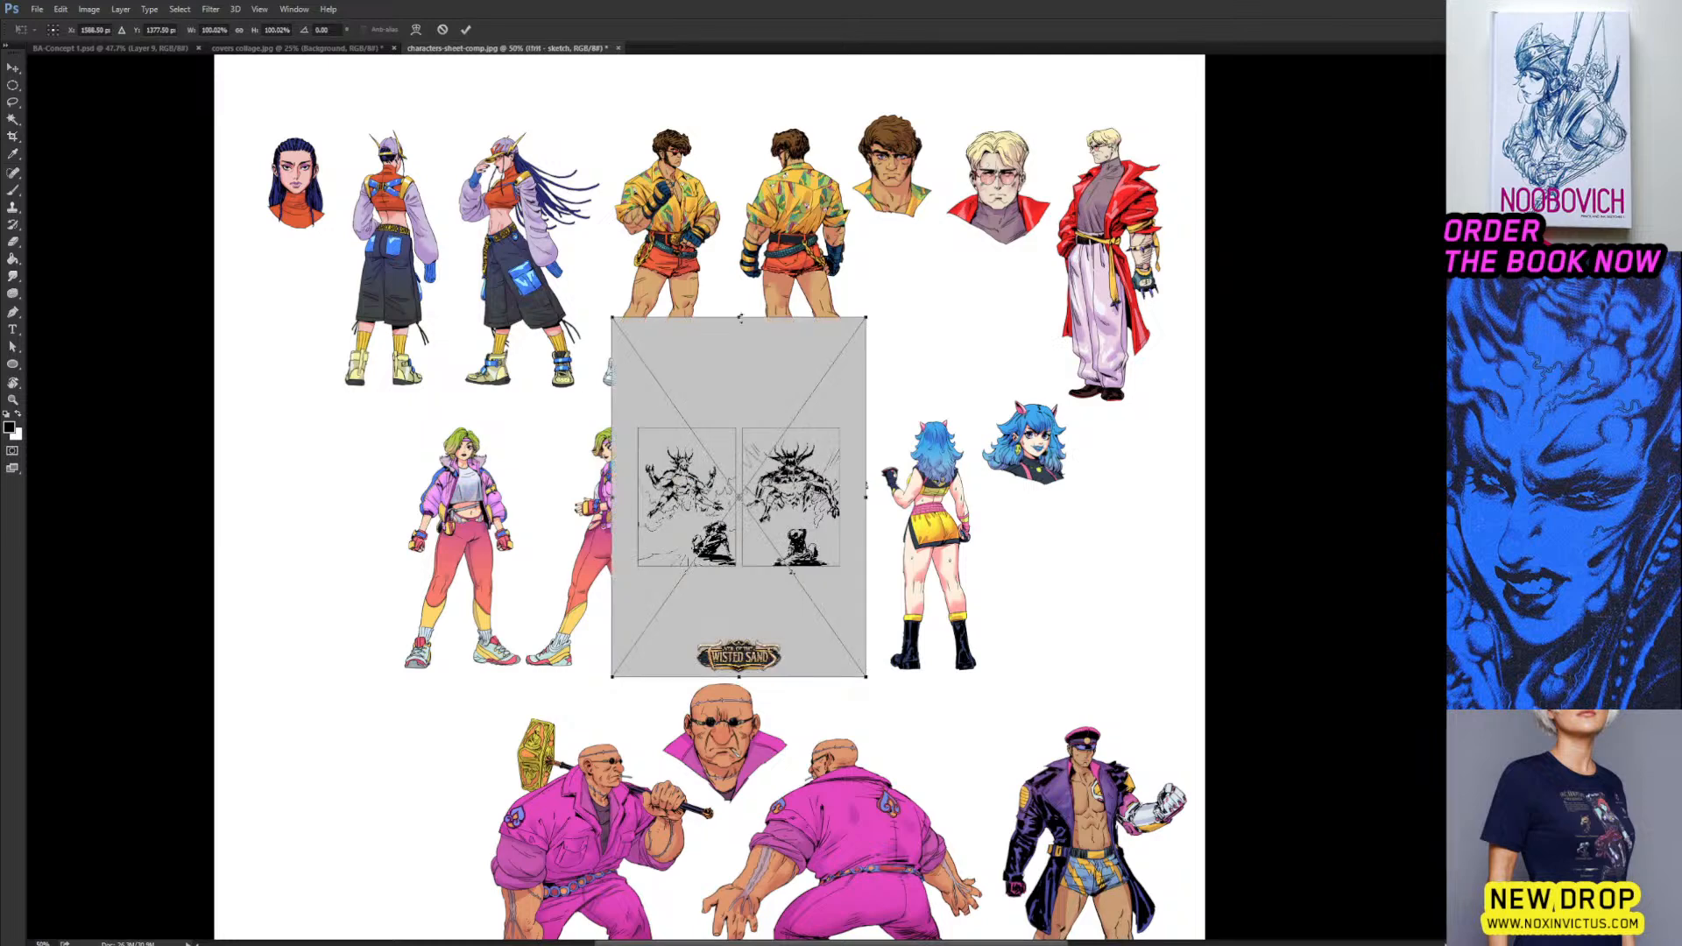
pyautogui.moveTo(868, 317); pyautogui.dragTo(1074, 35)
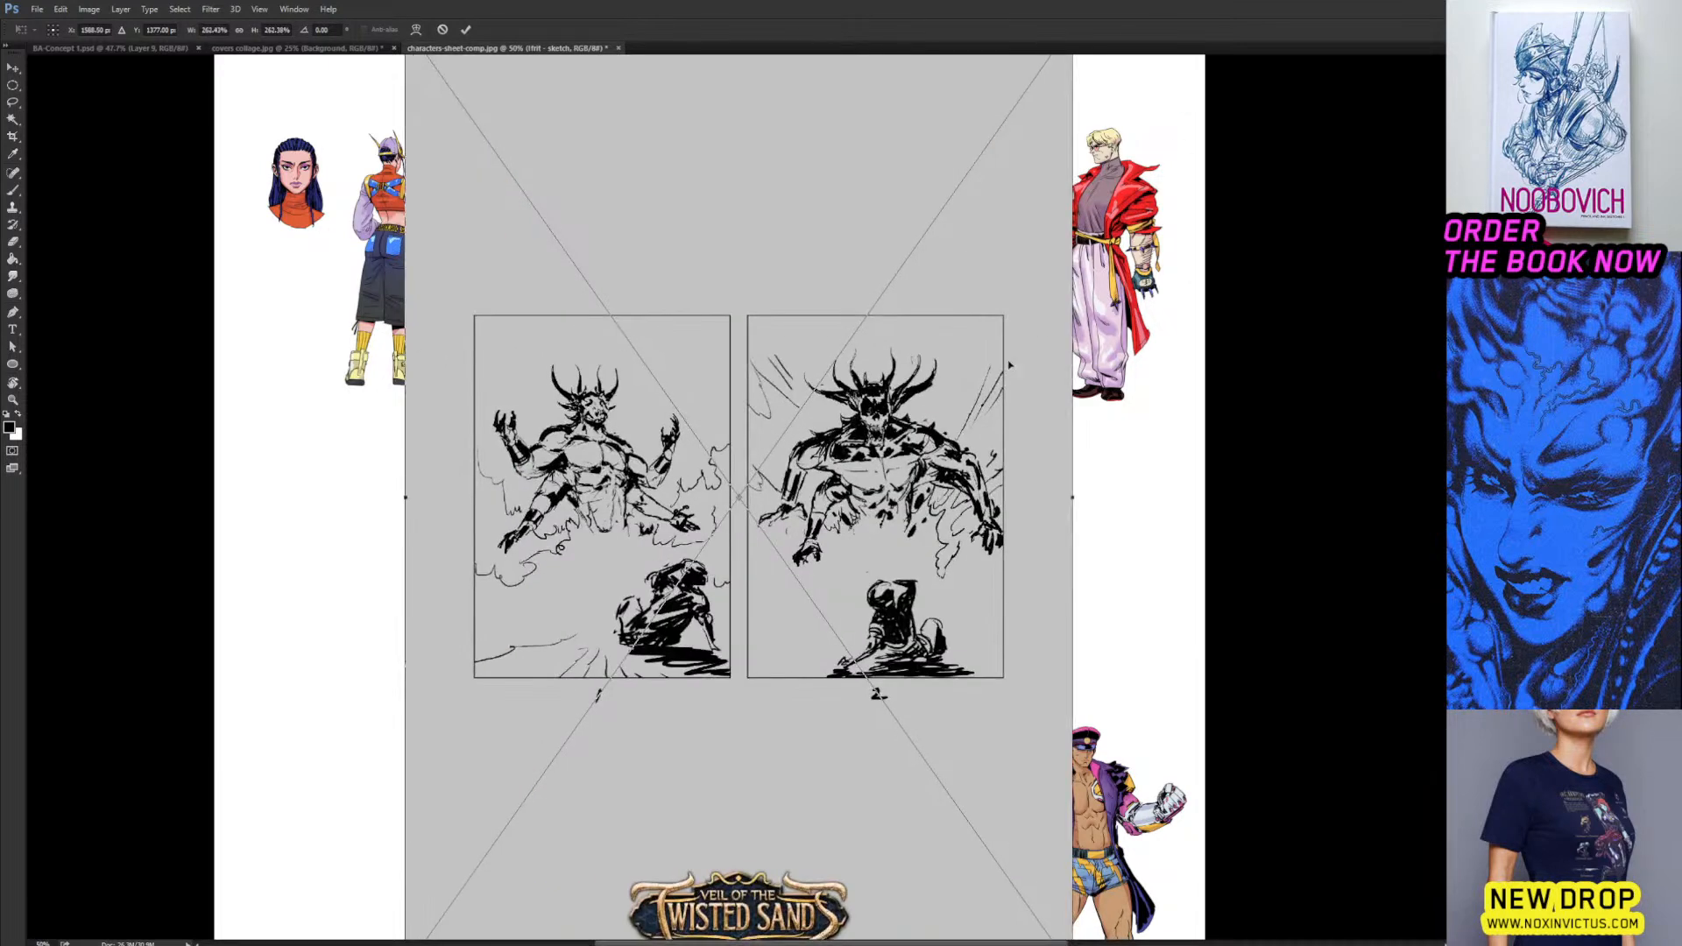
pyautogui.moveTo(1007, 364); pyautogui.dragTo(996, 375)
pyautogui.press('Return')
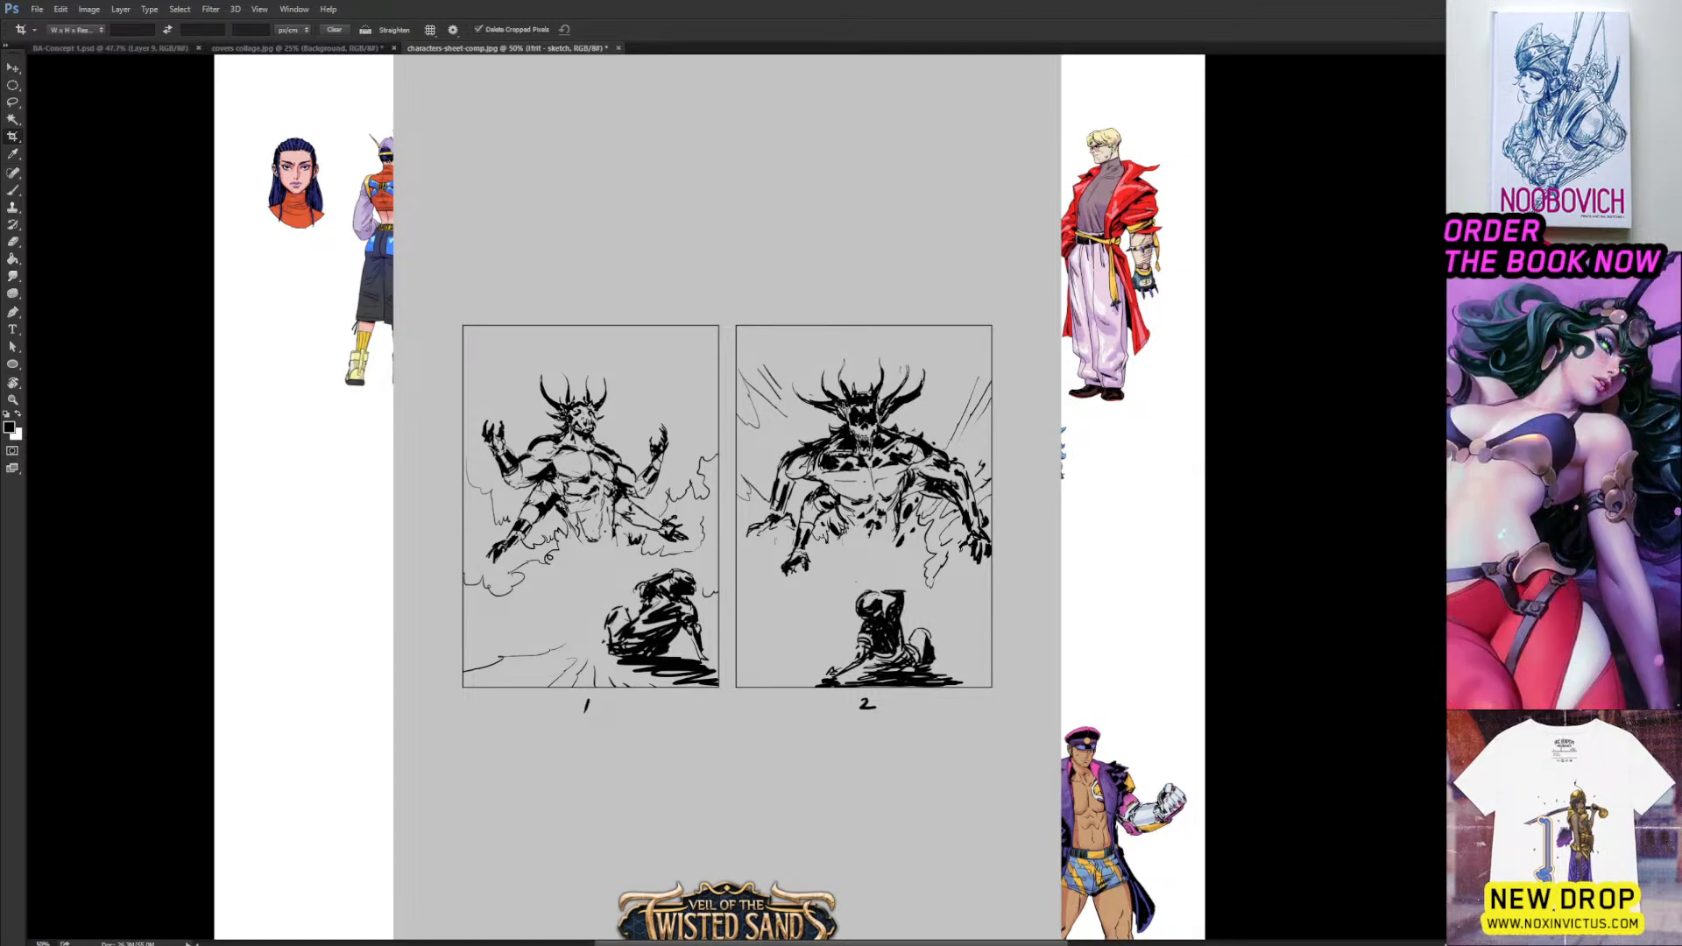
# Move the demon sketch down toward the sheet's lower left, and hide its layer to reveal the characters.
pyautogui.press('v')
pyautogui.moveTo(691, 273)
pyautogui.mouseDown()
pyautogui.moveTo(812, 304)
pyautogui.moveTo(864, 395)
pyautogui.moveTo(557, 362)
pyautogui.moveTo(619, 393)
pyautogui.mouseUp()
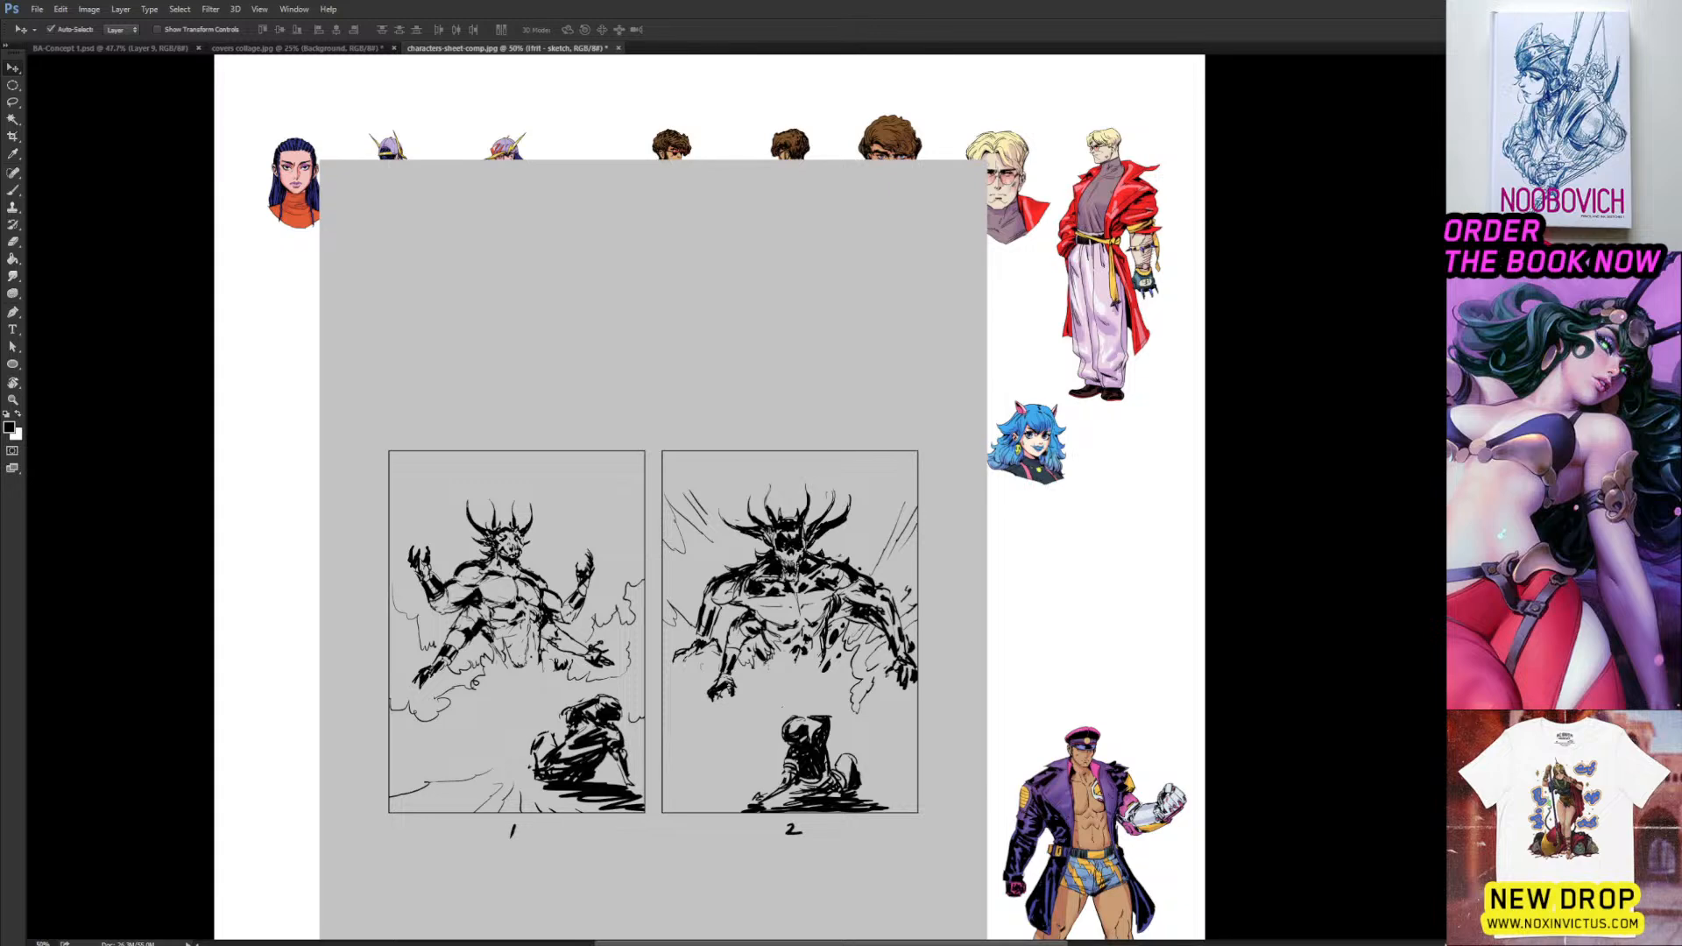
pyautogui.hotkey('ctrl', ',')
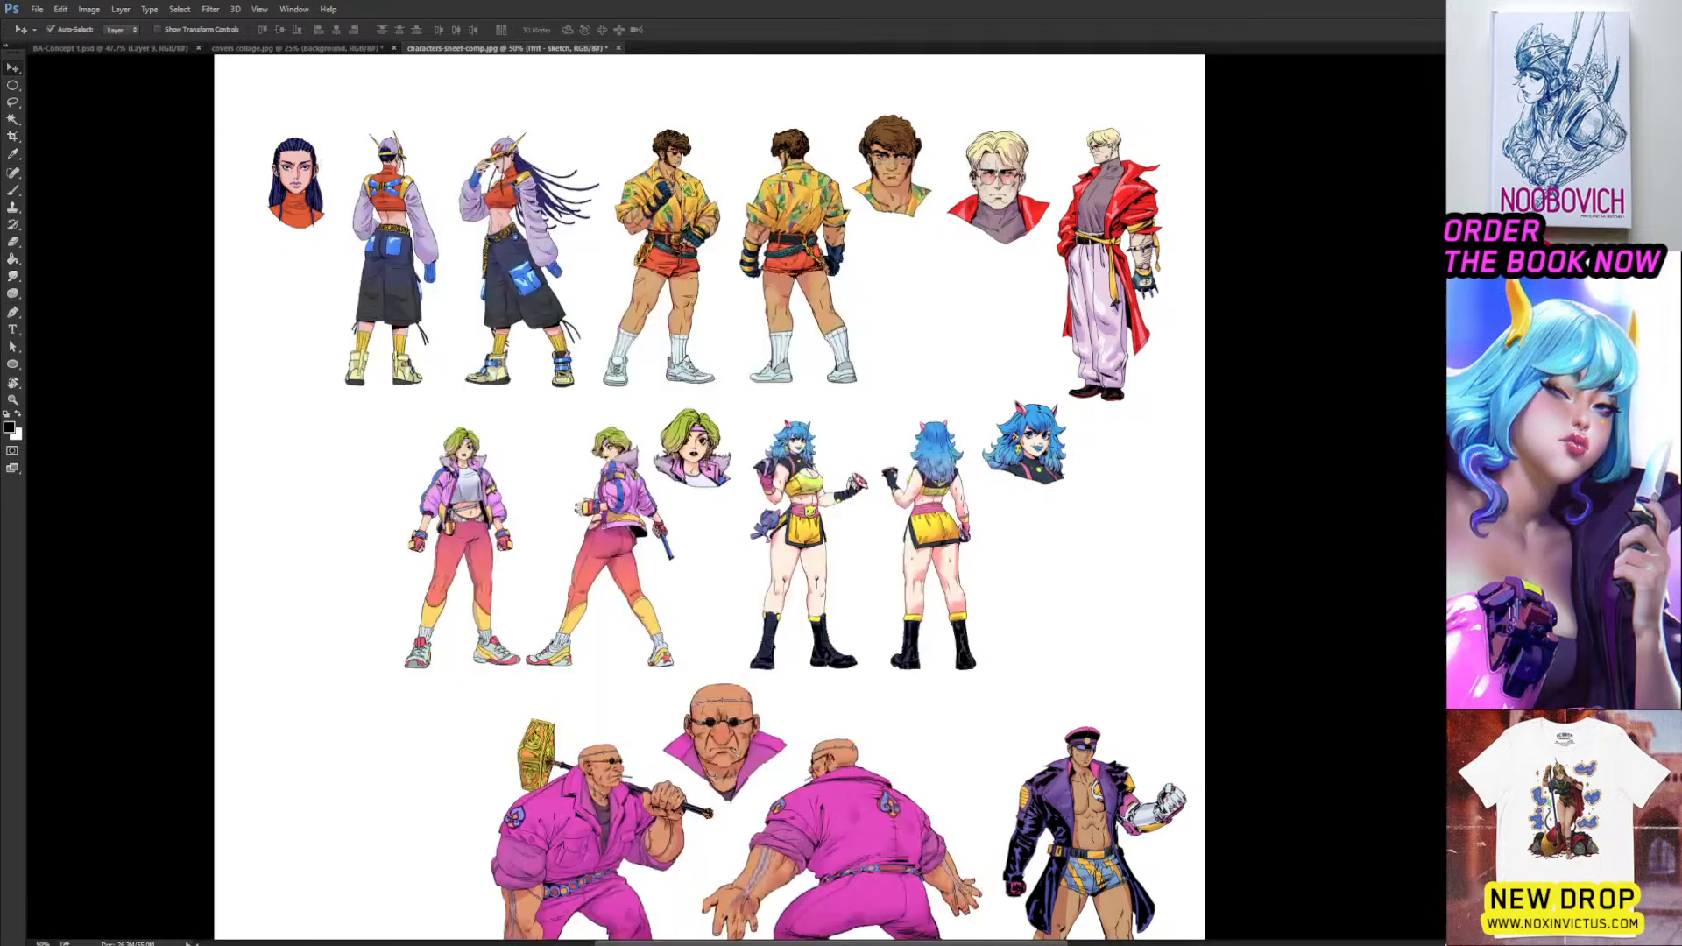
pyautogui.moveTo(1175, 425); pyautogui.dragTo(1147, 371)
pyautogui.moveTo(1013, 384); pyautogui.dragTo(1006, 356)
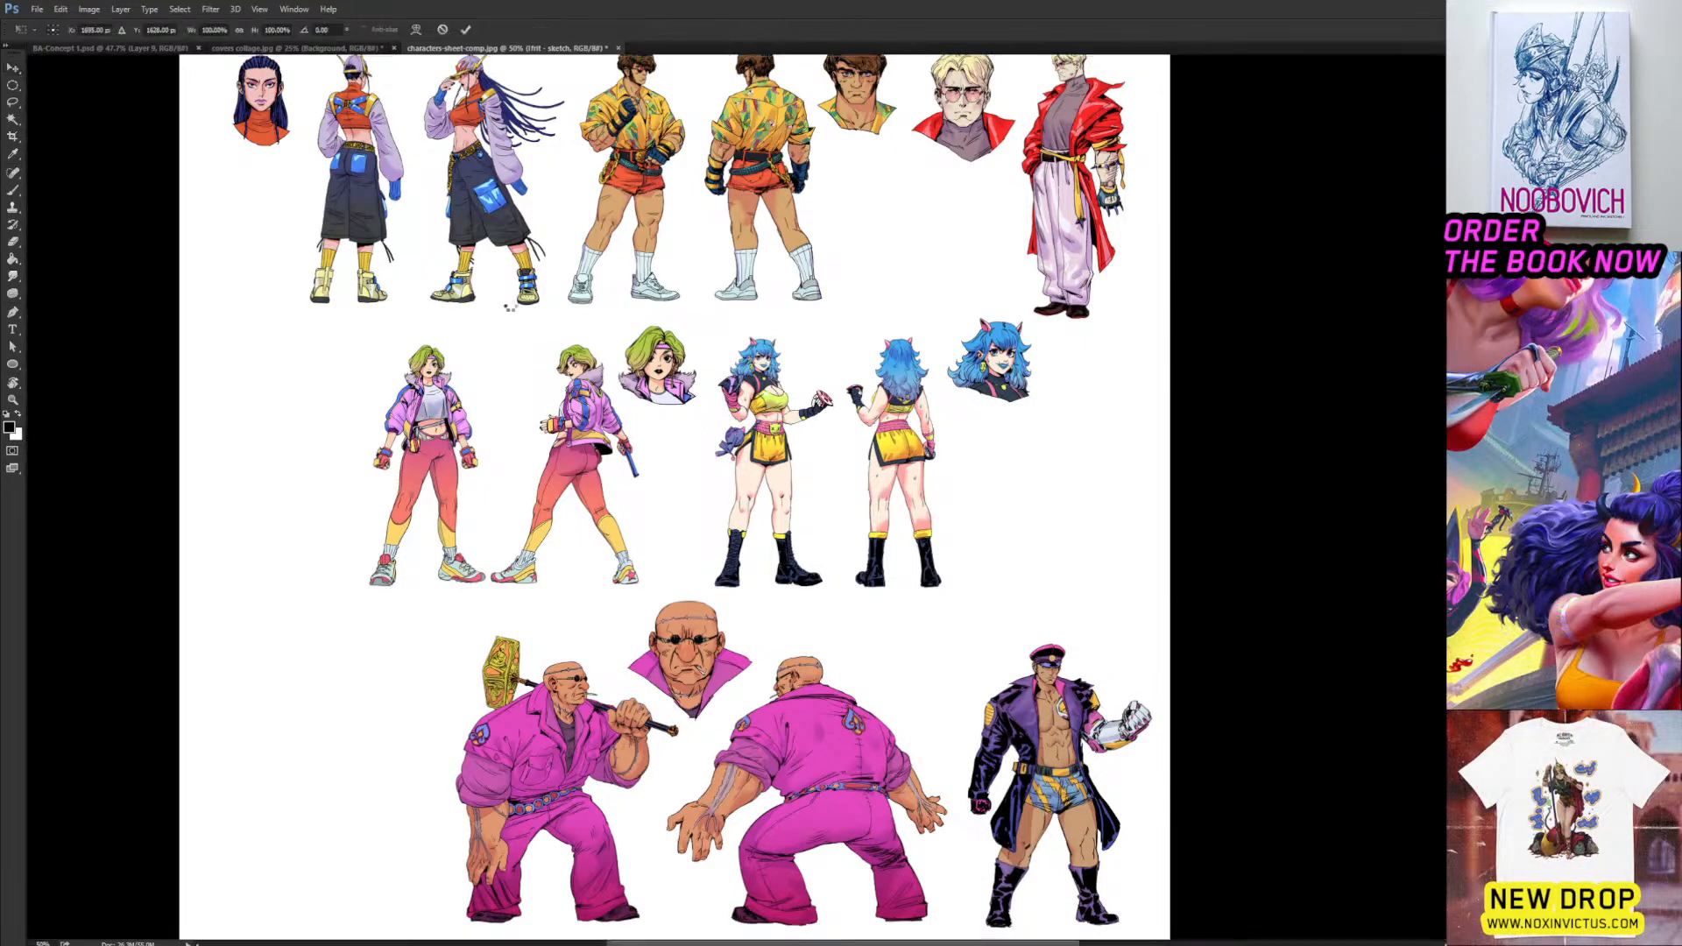
# Place the white T-shirt front mockups of the spear-holding warrior and the gold-helmeted swordswoman side by side over the upper characters.
pyautogui.moveTo(781, 407); pyautogui.dragTo(492, 325)
pyautogui.press('Return')
pyautogui.moveTo(492, 325); pyautogui.dragTo(428, 361)
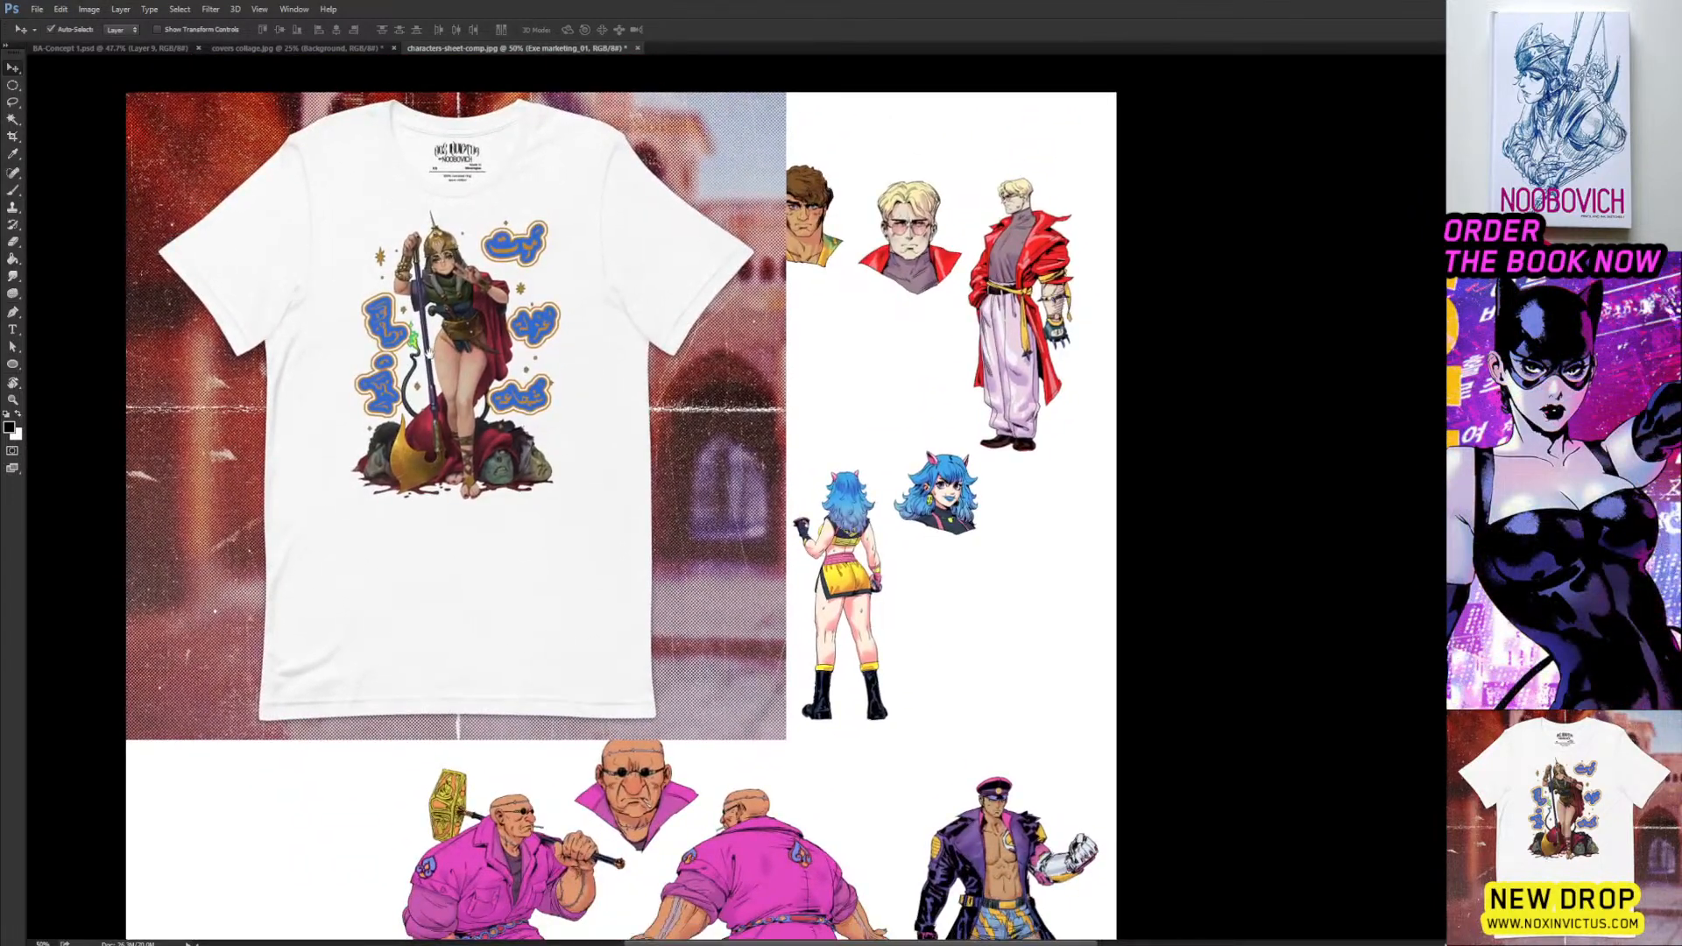
pyautogui.moveTo(478, 433); pyautogui.dragTo(372, 431)
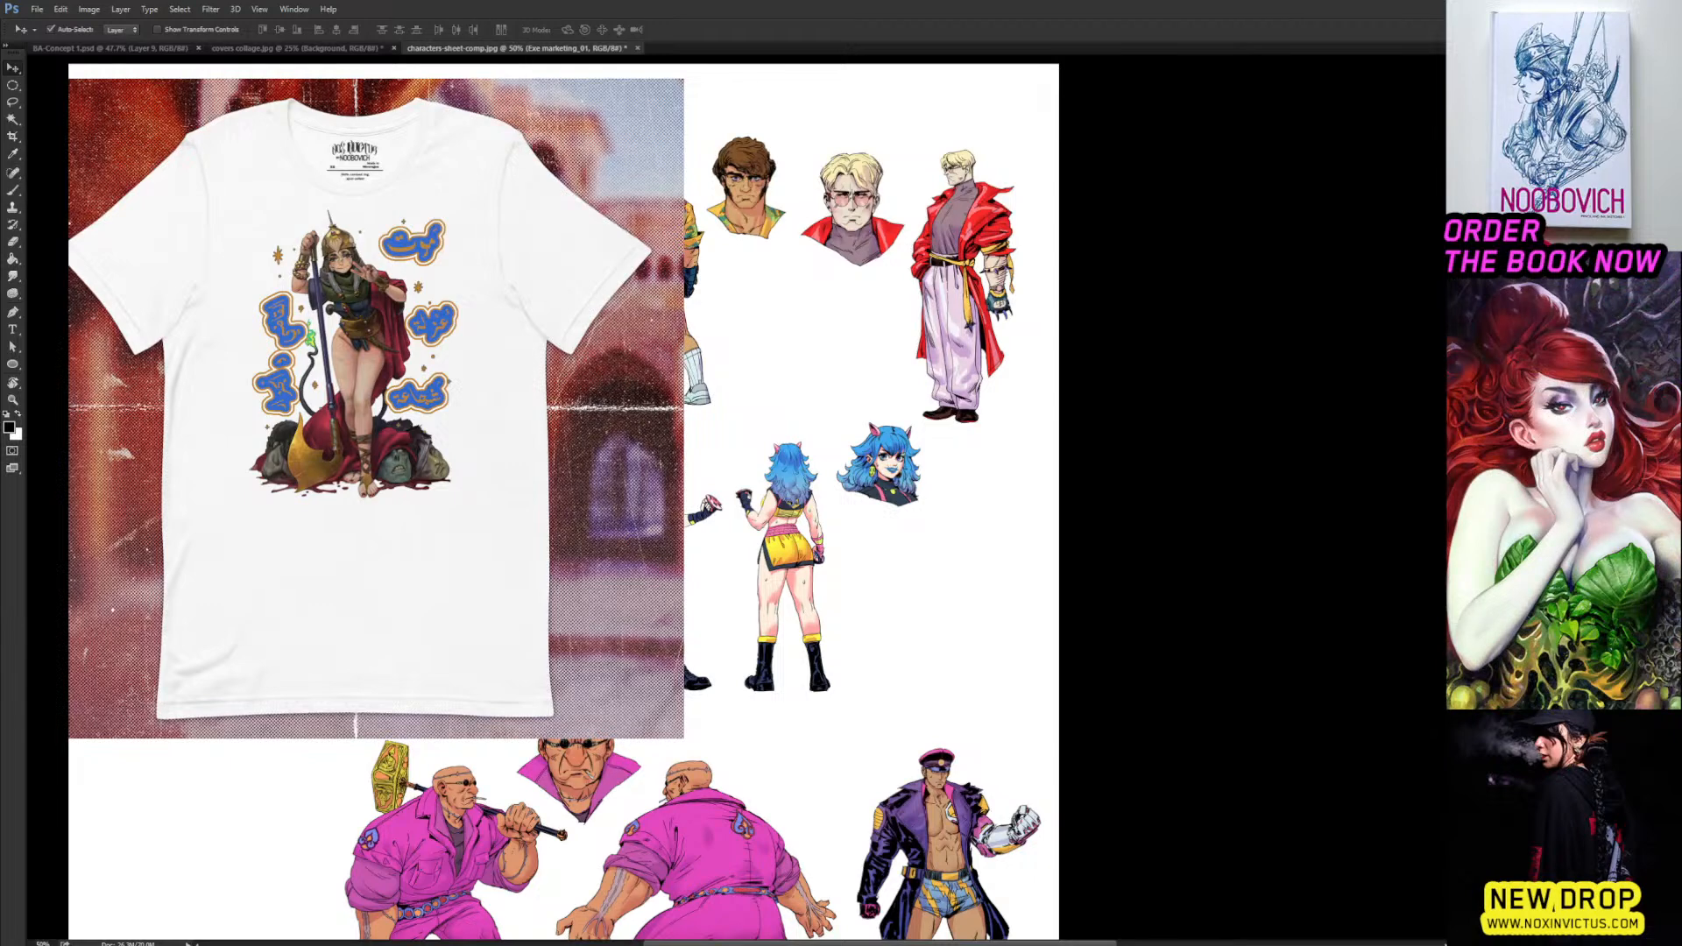
pyautogui.moveTo(693, 451); pyautogui.dragTo(827, 371)
pyautogui.press('Return')
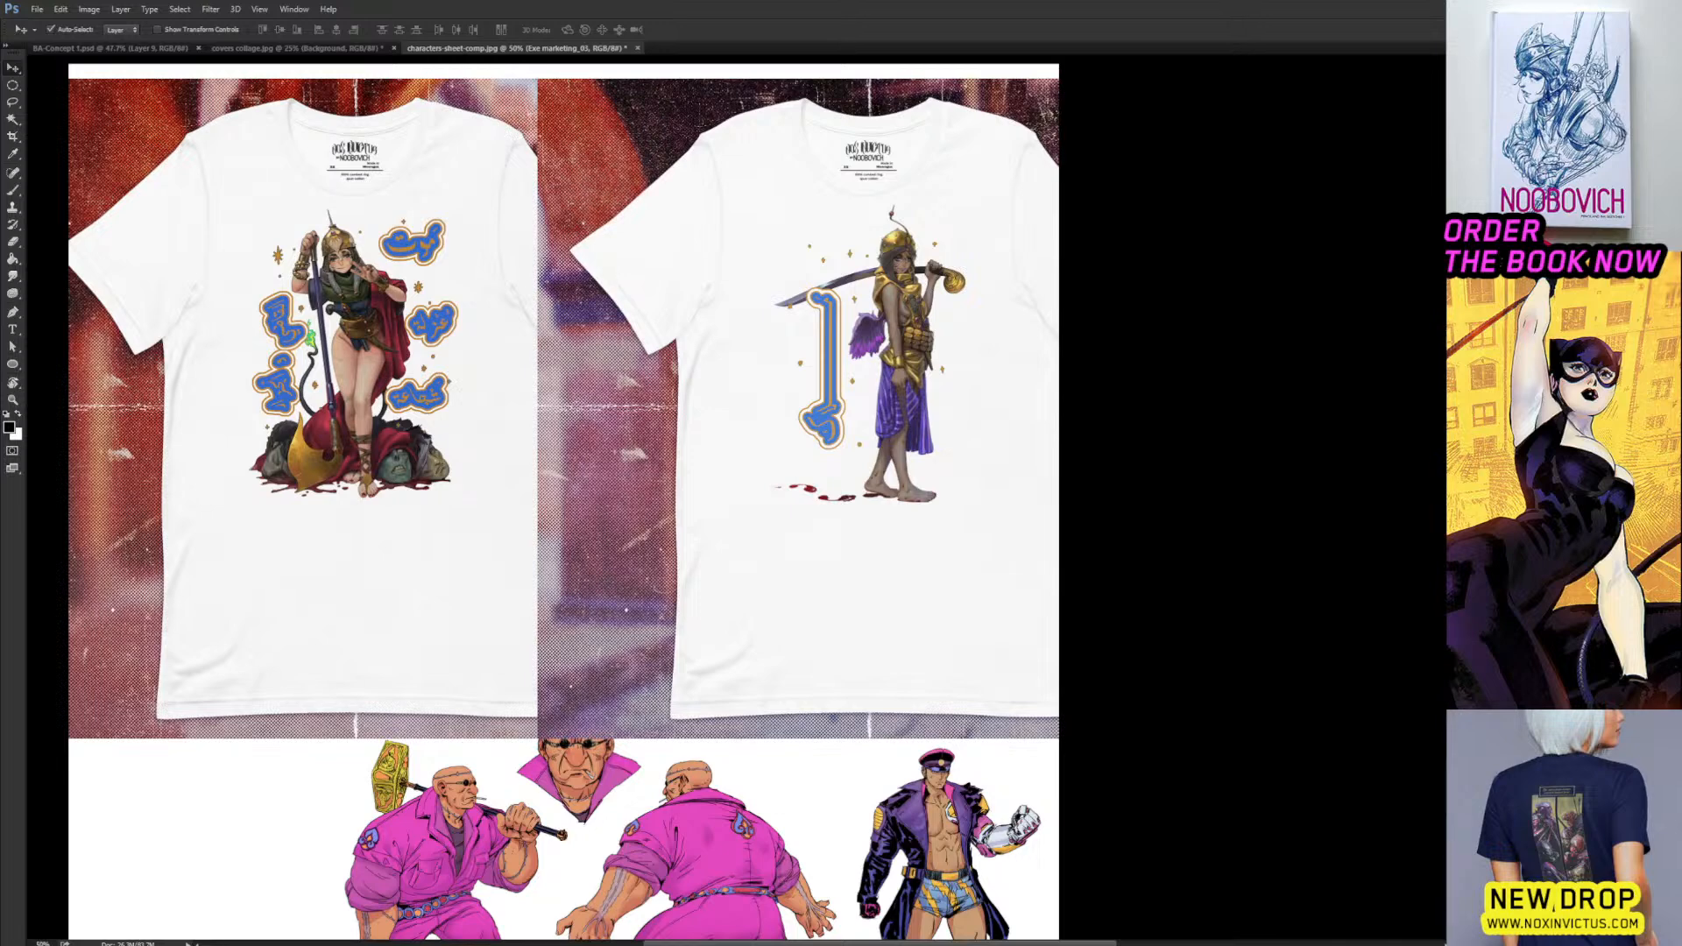
# Place the two white T-shirt back mockups, the skull design over the warrior shirt and the bird design over the swordswoman shirt.
pyautogui.moveTo(702, 424); pyautogui.dragTo(319, 376)
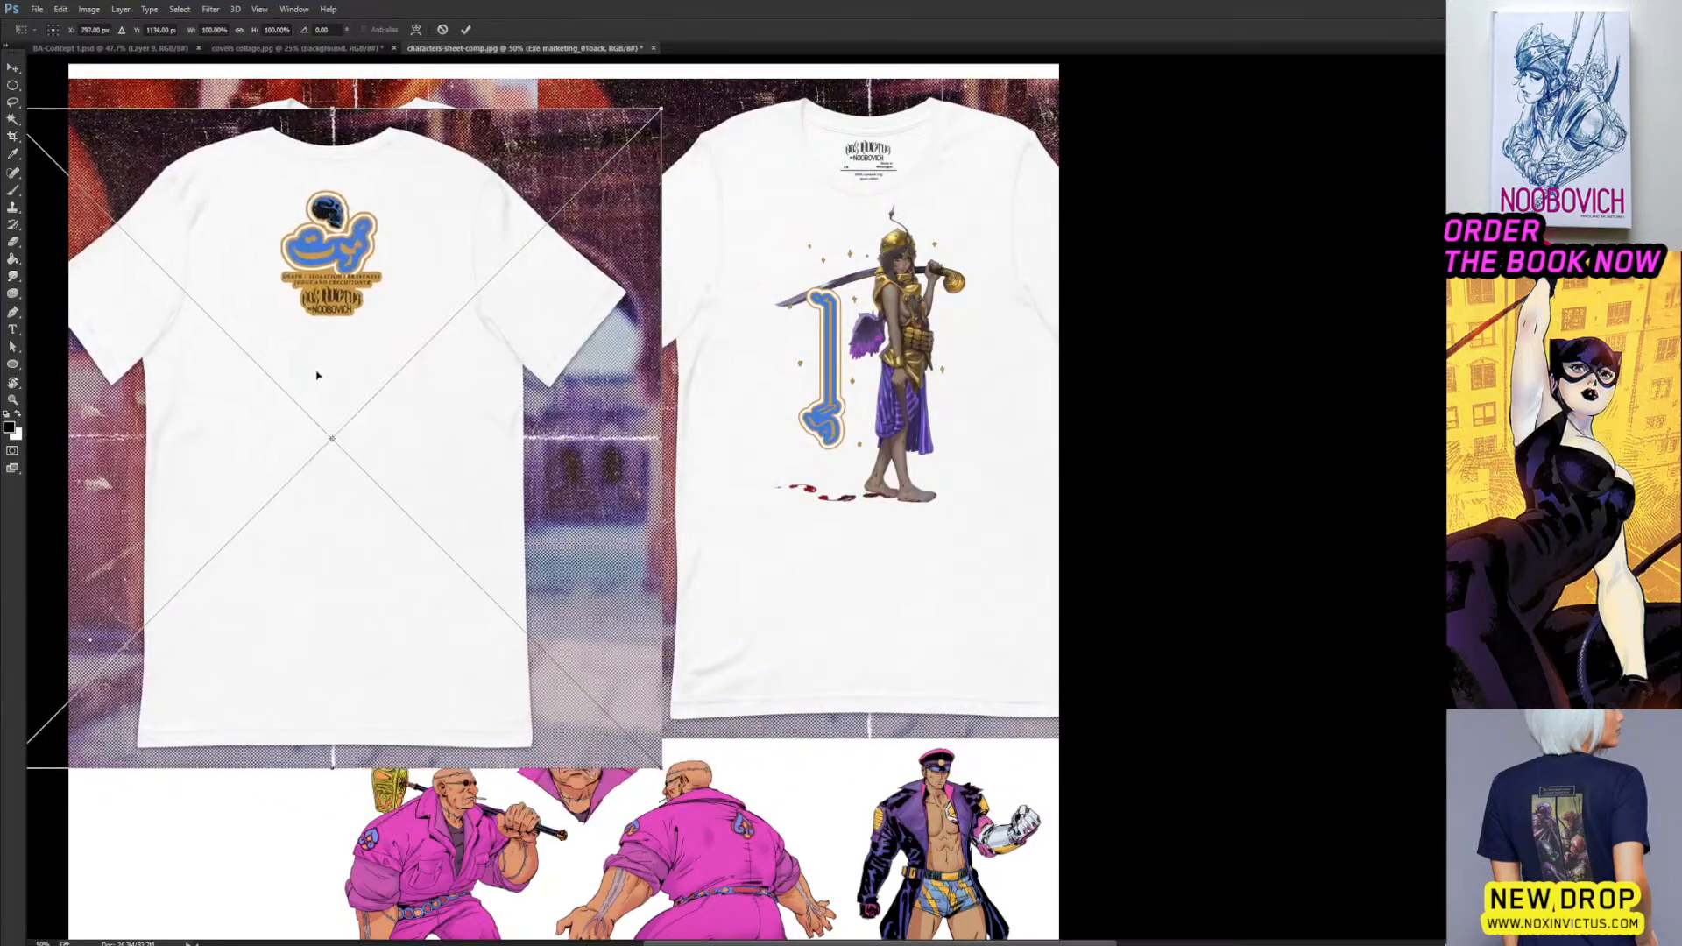
pyautogui.press('Return')
pyautogui.moveTo(728, 473); pyautogui.dragTo(882, 612)
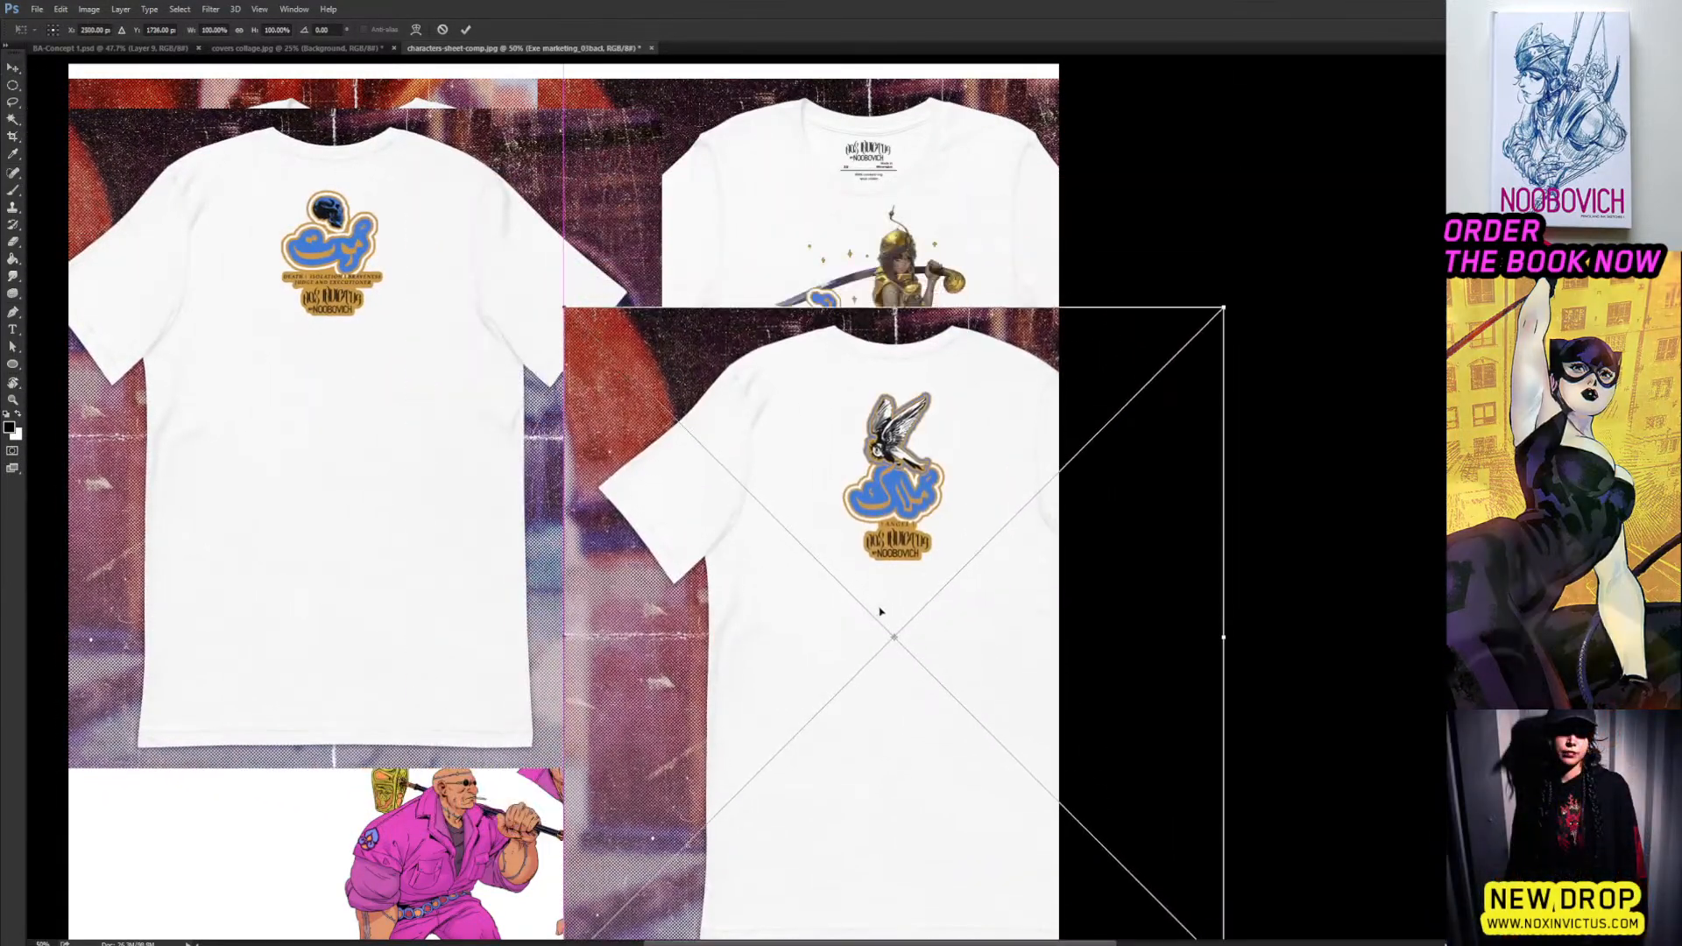
pyautogui.moveTo(807, 527); pyautogui.dragTo(861, 474)
pyautogui.press('Return')
# Arrange the two white back mockups level with each other, overlapping the lower part of their matching front mockups.
pyautogui.moveTo(364, 356); pyautogui.dragTo(592, 744)
pyautogui.moveTo(412, 289)
pyautogui.mouseDown()
pyautogui.moveTo(317, 357)
pyautogui.moveTo(359, 261)
pyautogui.moveTo(387, 288)
pyautogui.mouseUp()
pyautogui.moveTo(483, 533); pyautogui.dragTo(246, 373)
pyautogui.moveTo(488, 480); pyautogui.dragTo(459, 453)
pyautogui.moveTo(830, 477); pyautogui.dragTo(796, 523)
pyautogui.moveTo(504, 436); pyautogui.dragTo(492, 482)
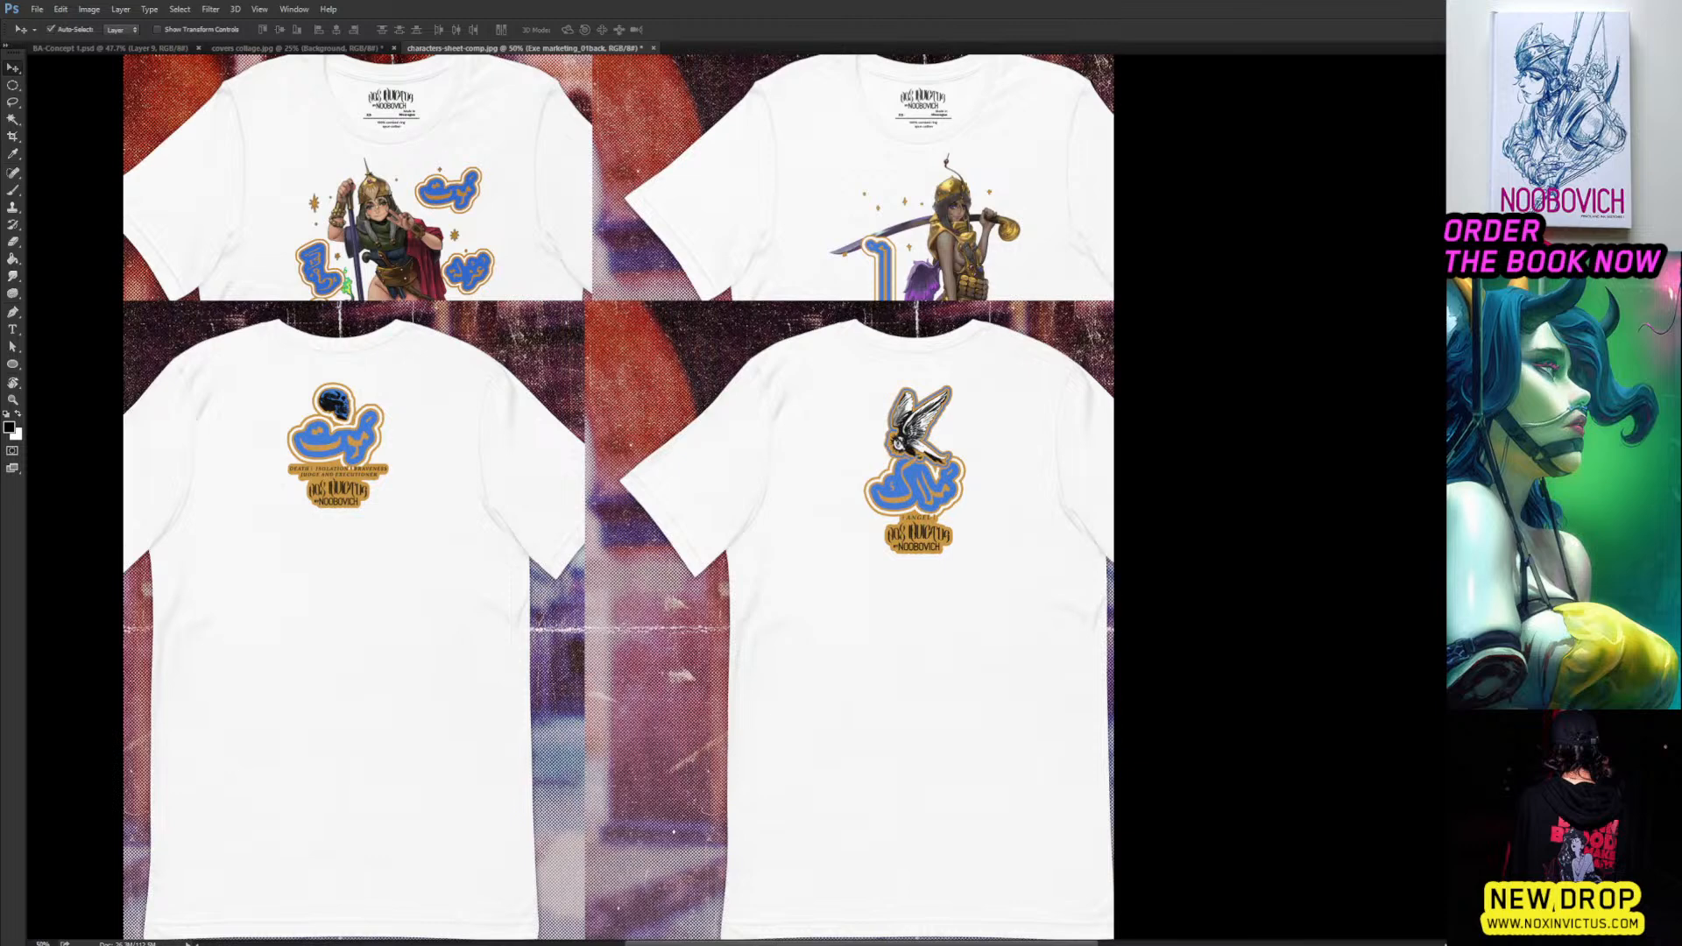
# Place the black warrior T-shirt front and its close-up over the skull-design shirt, bringing the close-up to the front and shifting it down.
pyautogui.moveTo(570, 405); pyautogui.dragTo(414, 414)
pyautogui.press('Return')
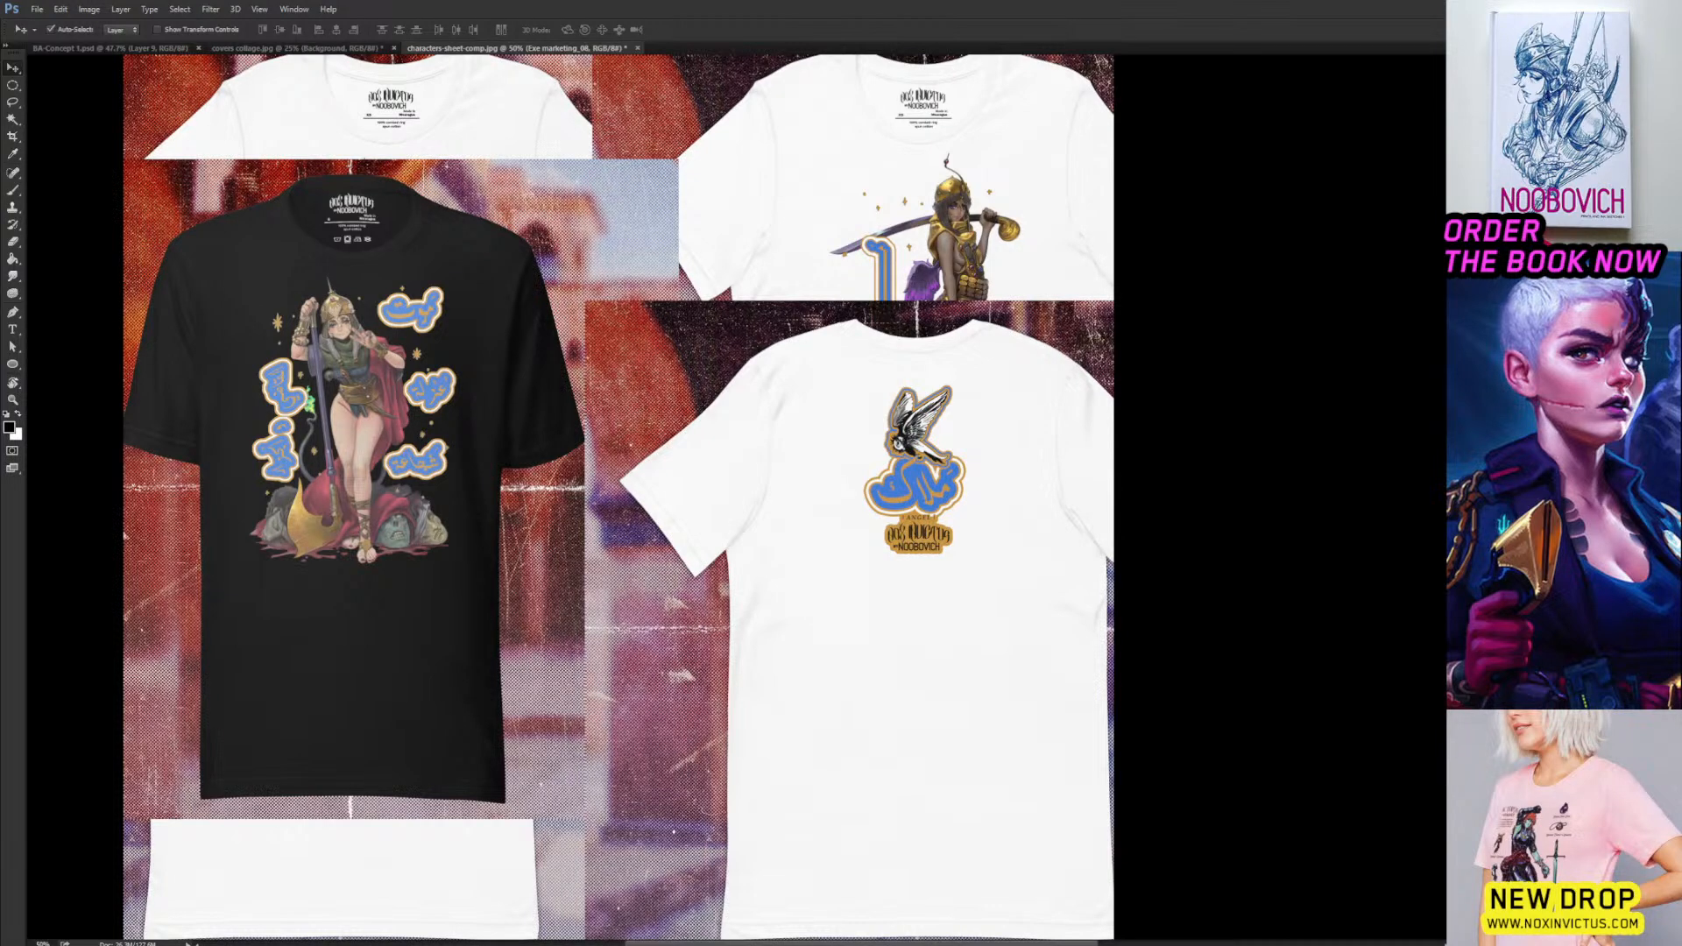
pyautogui.moveTo(941, 469); pyautogui.dragTo(731, 491)
pyautogui.press('Return')
pyautogui.hotkey('ctrl', 'shift', ']')
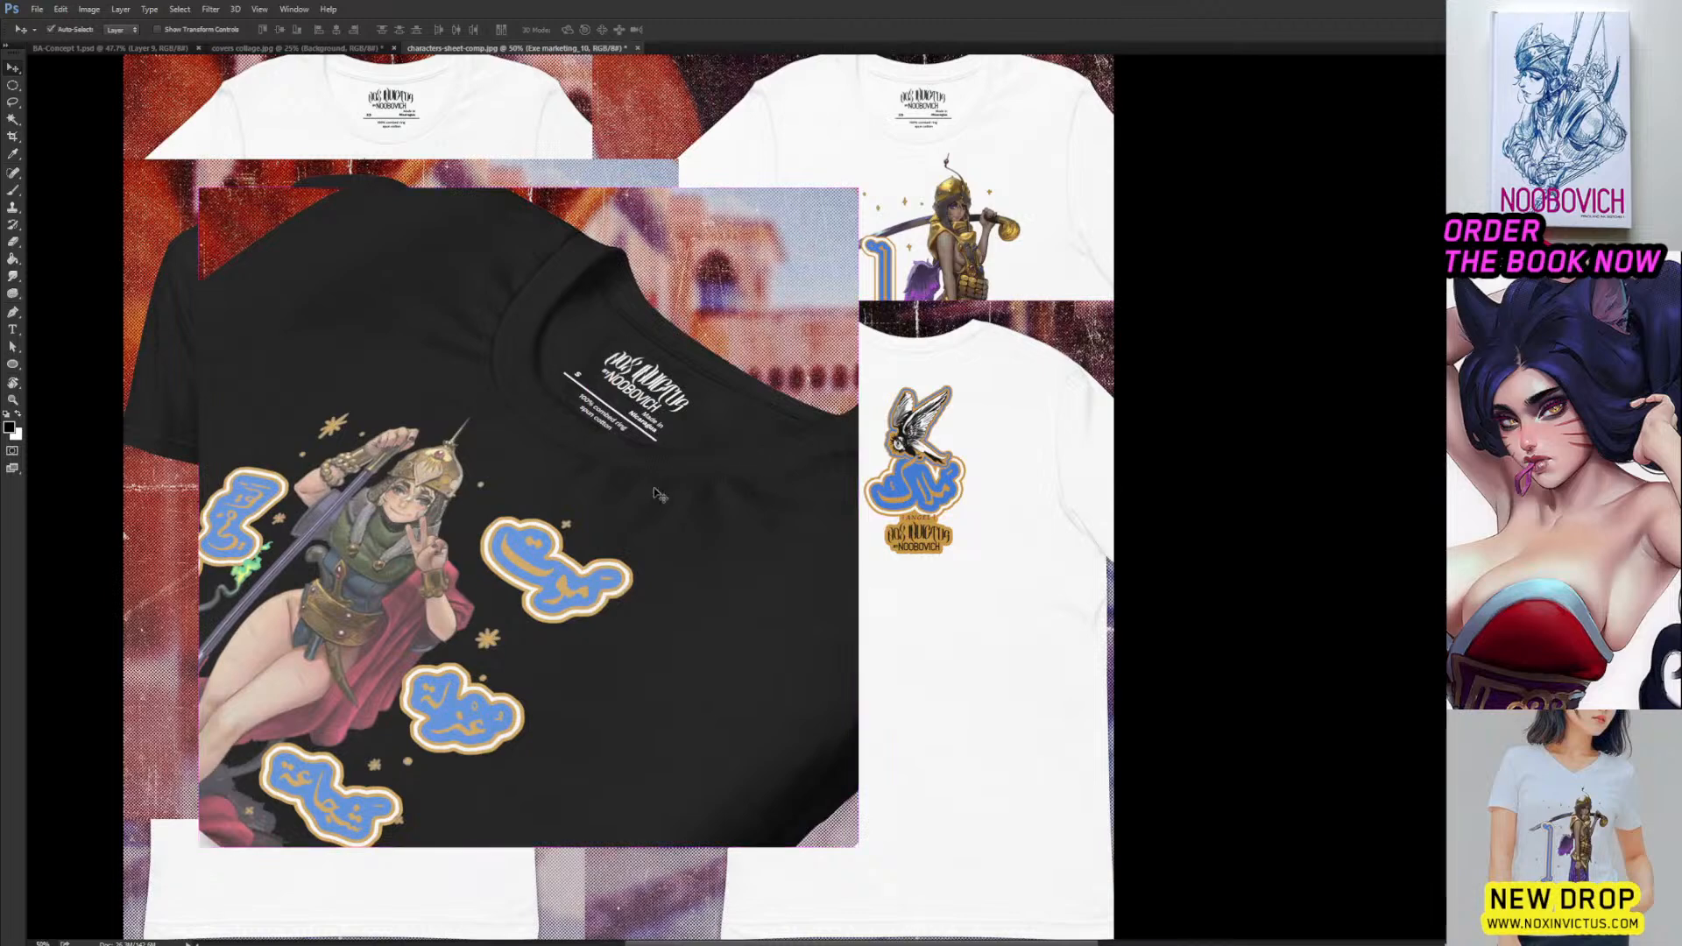
pyautogui.moveTo(611, 539); pyautogui.dragTo(565, 619)
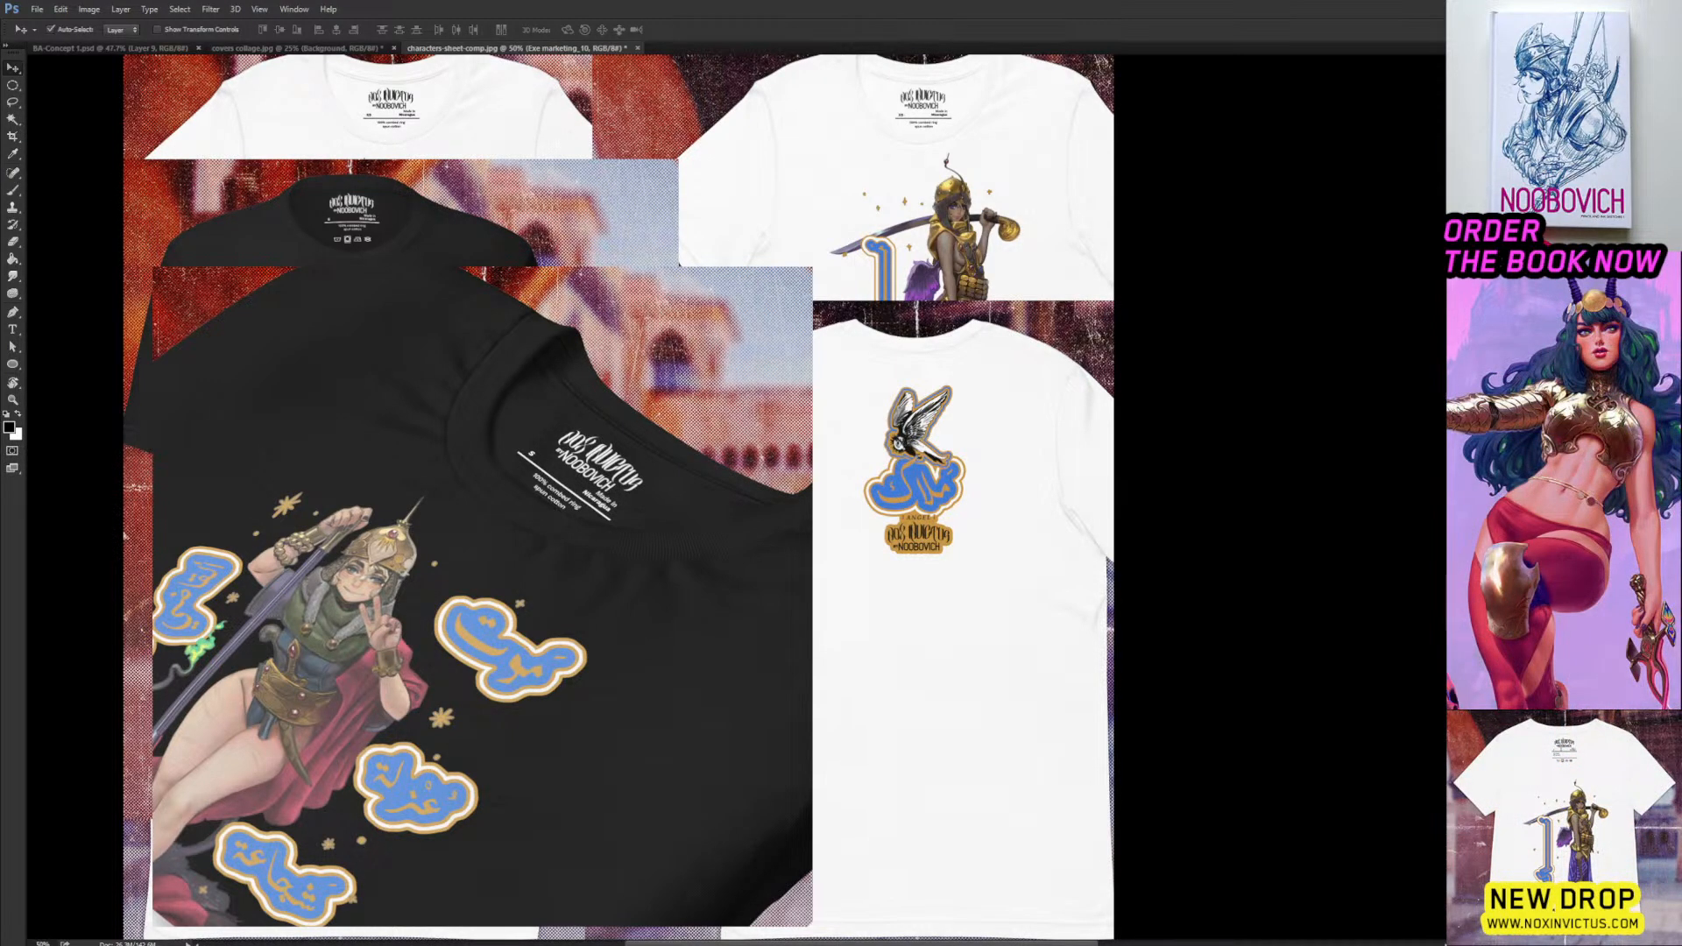
# Place the navy Dead Knight T-shirt front mockup over the black shirts at the sheet's left side.
pyautogui.moveTo(619, 430); pyautogui.dragTo(304, 375)
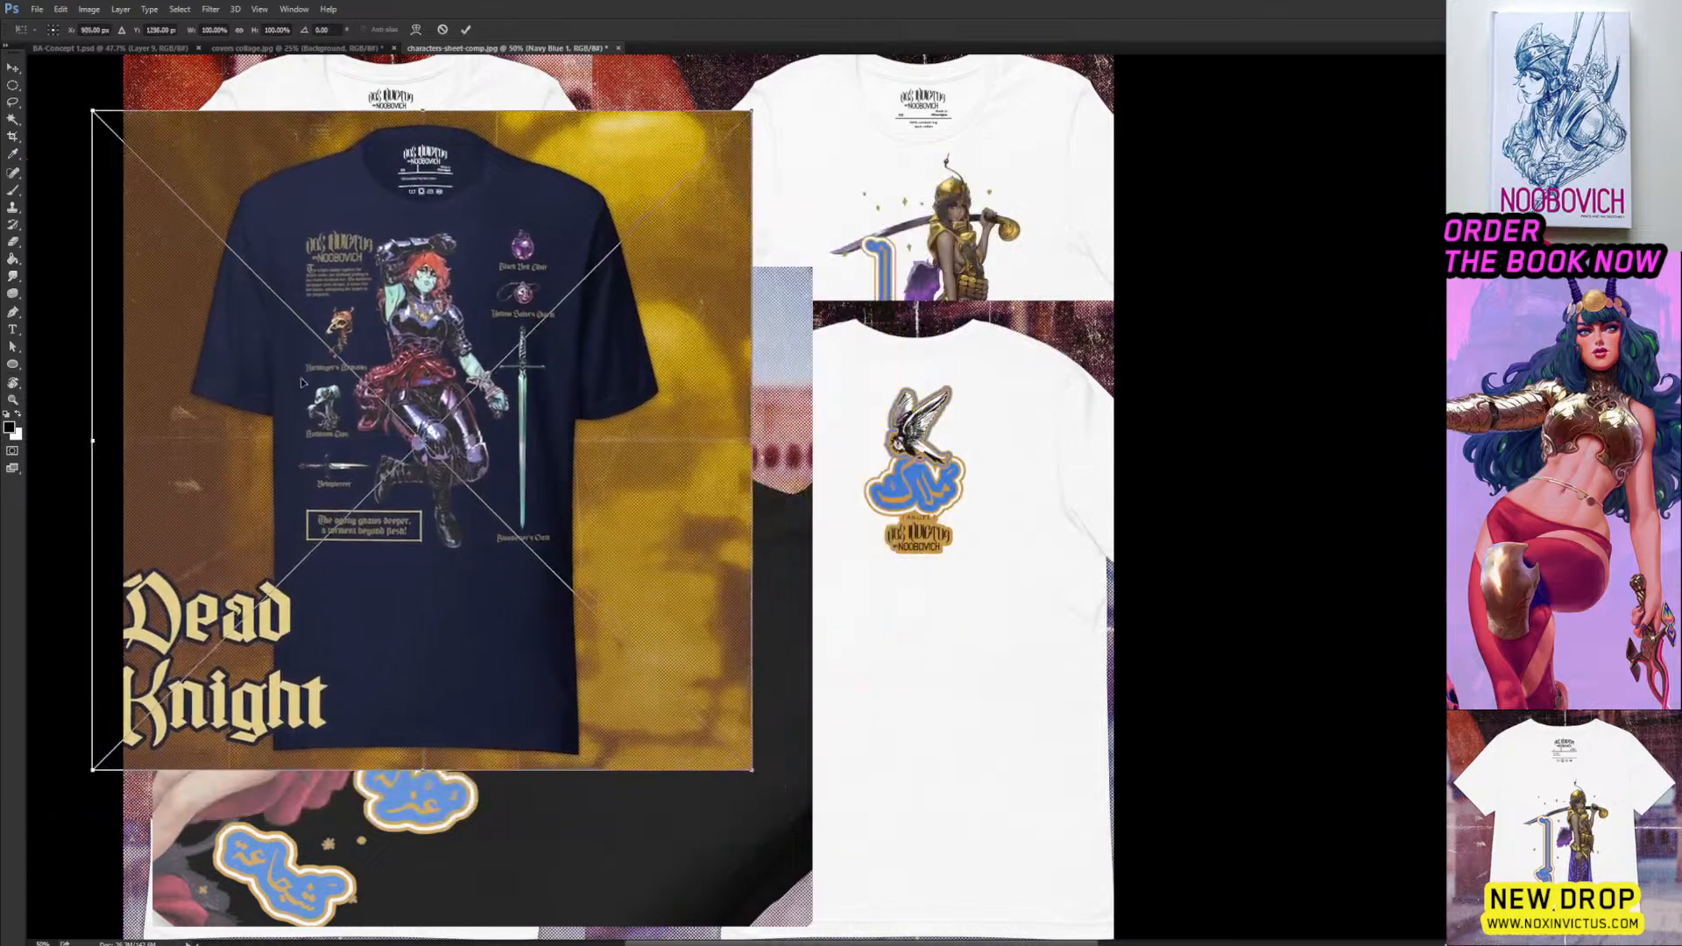
pyautogui.press('Return')
pyautogui.moveTo(464, 438)
pyautogui.mouseDown()
pyautogui.moveTo(456, 412)
pyautogui.moveTo(450, 424)
pyautogui.mouseUp()
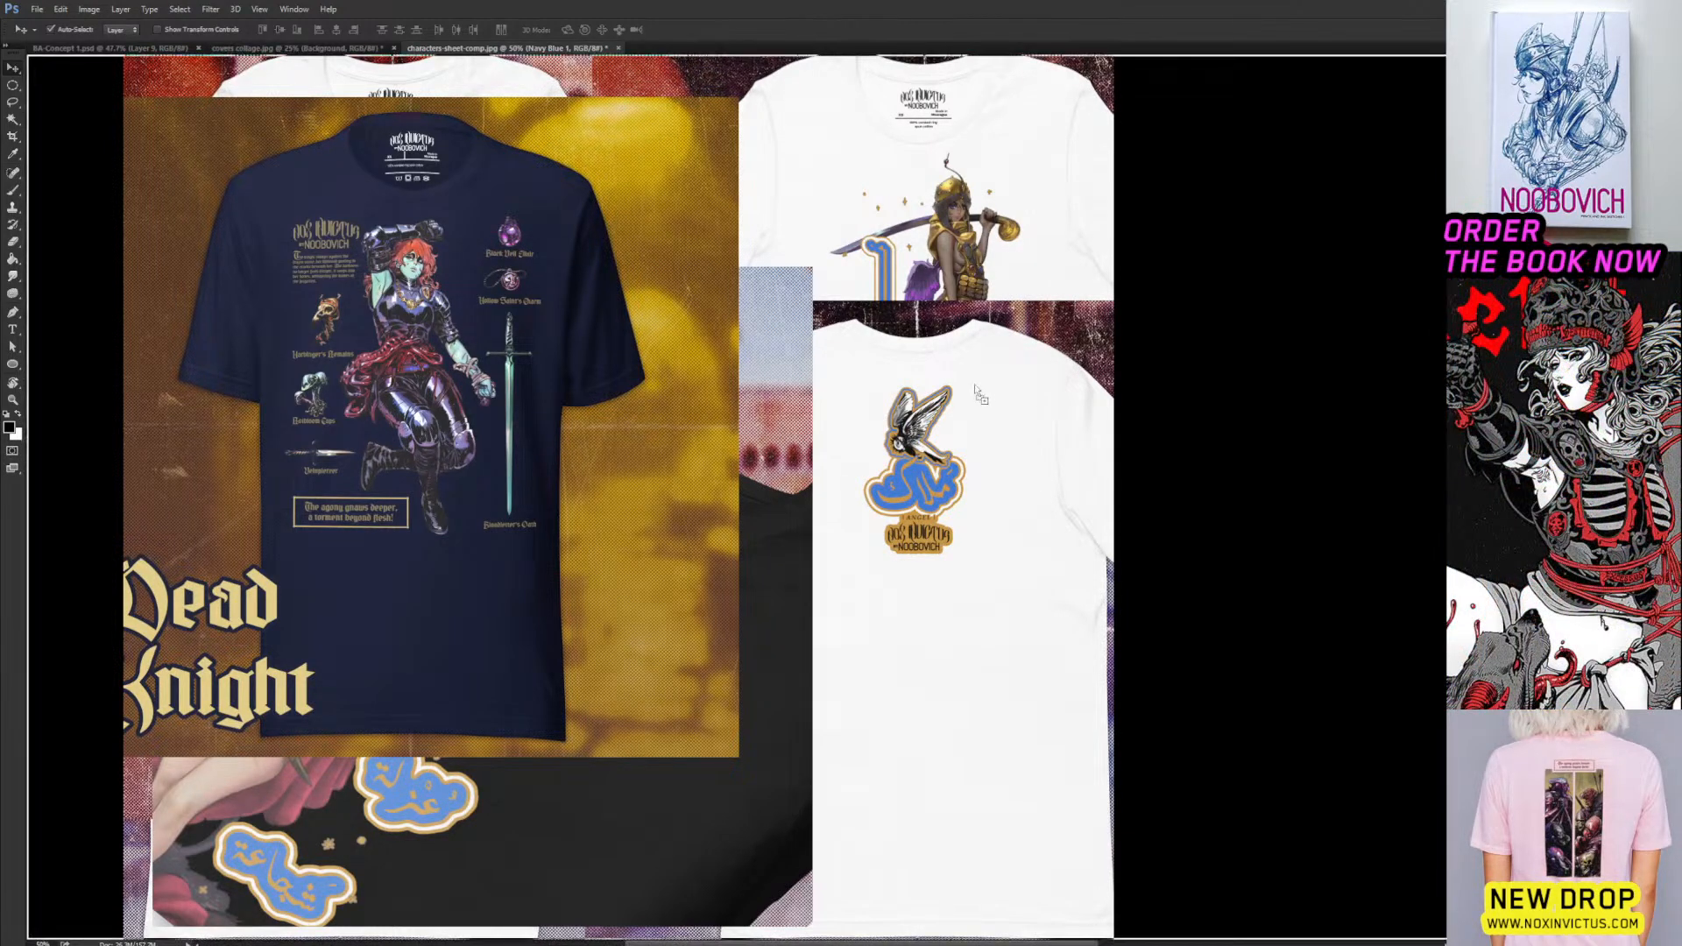
# Place the navy Dead Knight T-shirt back mockup beside the navy front and align the two in a row.
pyautogui.moveTo(976, 389); pyautogui.dragTo(898, 359)
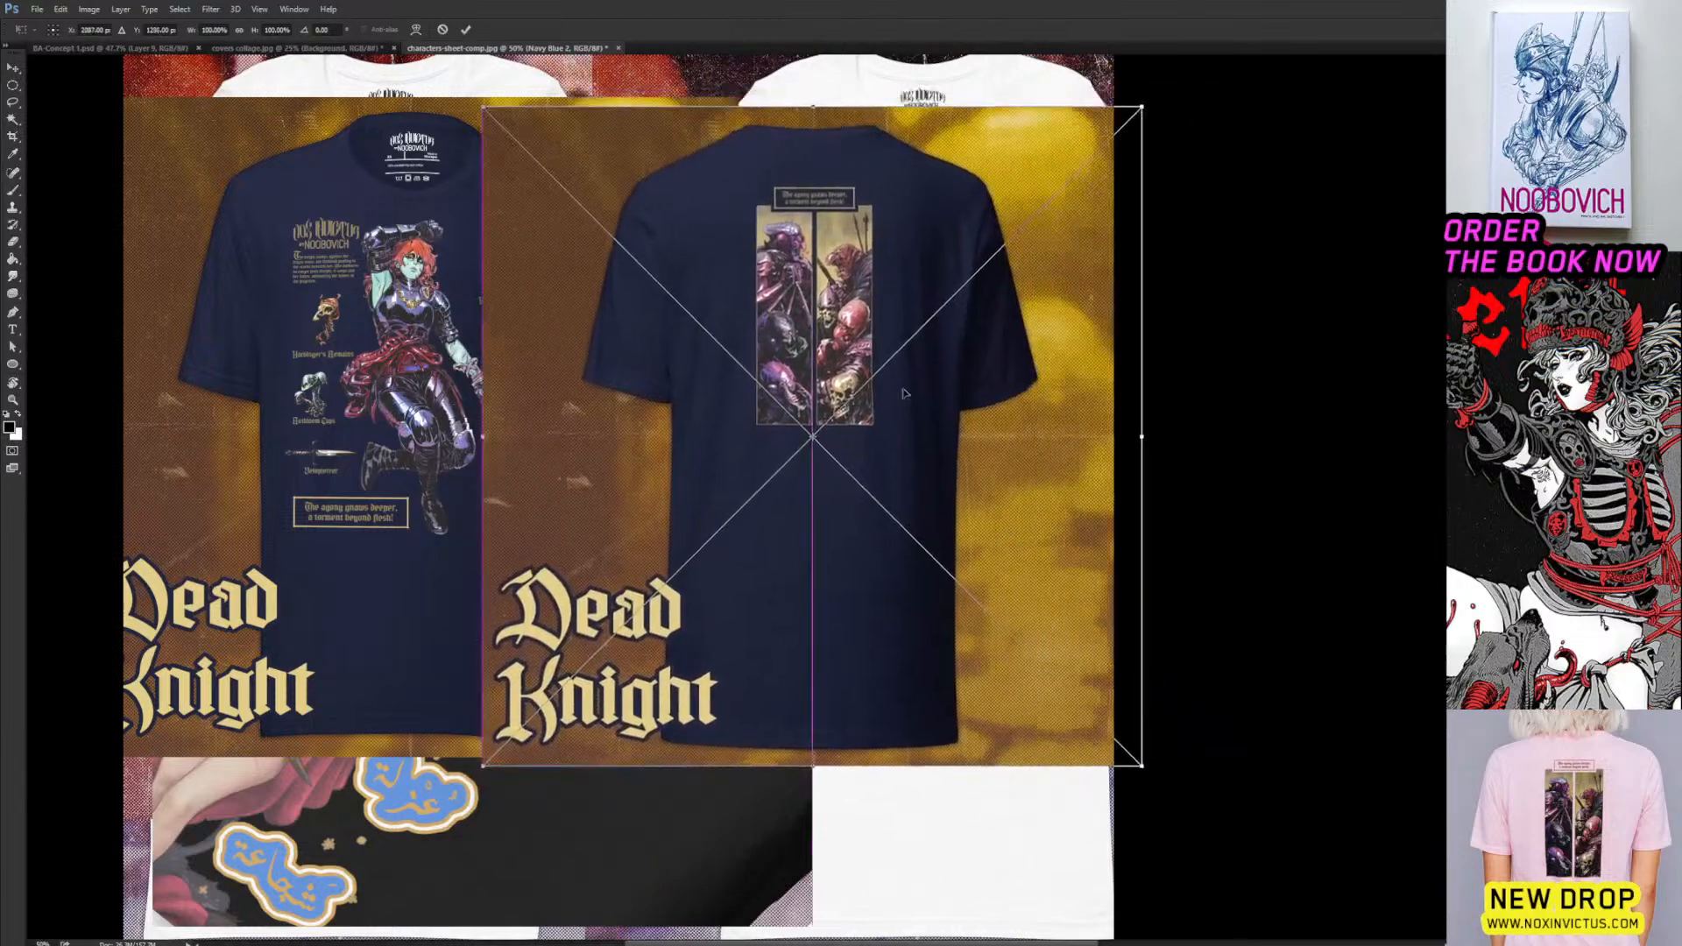
pyautogui.press('Return')
pyautogui.moveTo(864, 422); pyautogui.dragTo(920, 456)
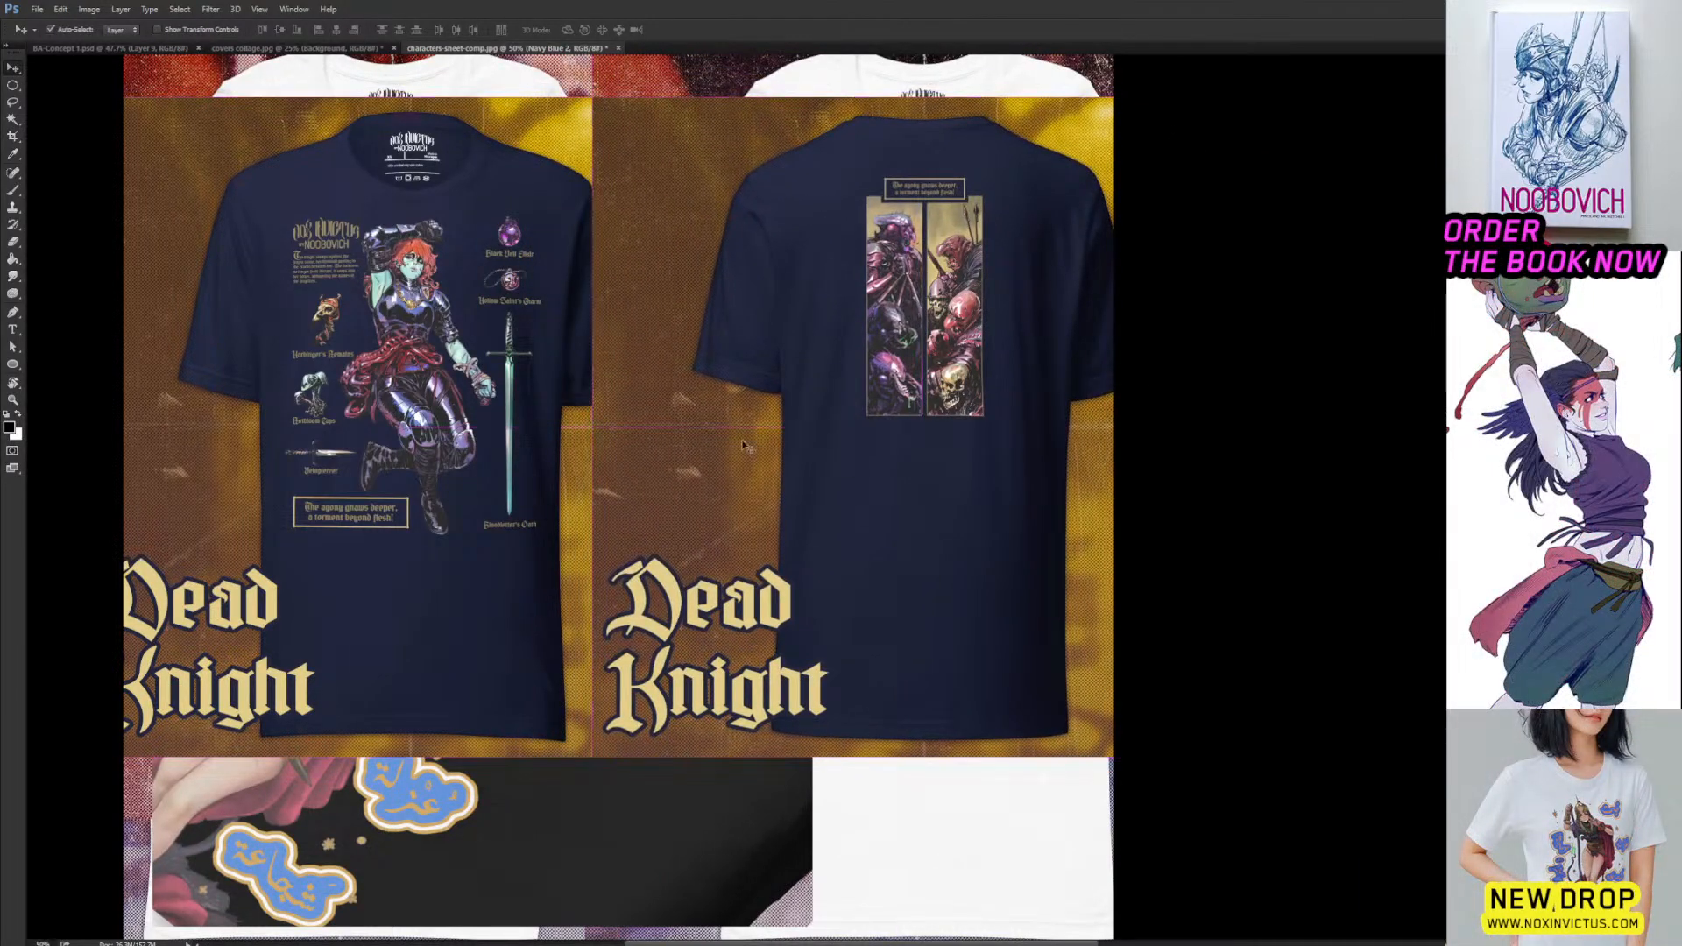
pyautogui.moveTo(782, 459); pyautogui.dragTo(776, 459)
pyautogui.moveTo(918, 365)
pyautogui.mouseDown()
pyautogui.moveTo(847, 356)
pyautogui.moveTo(887, 364)
pyautogui.mouseUp()
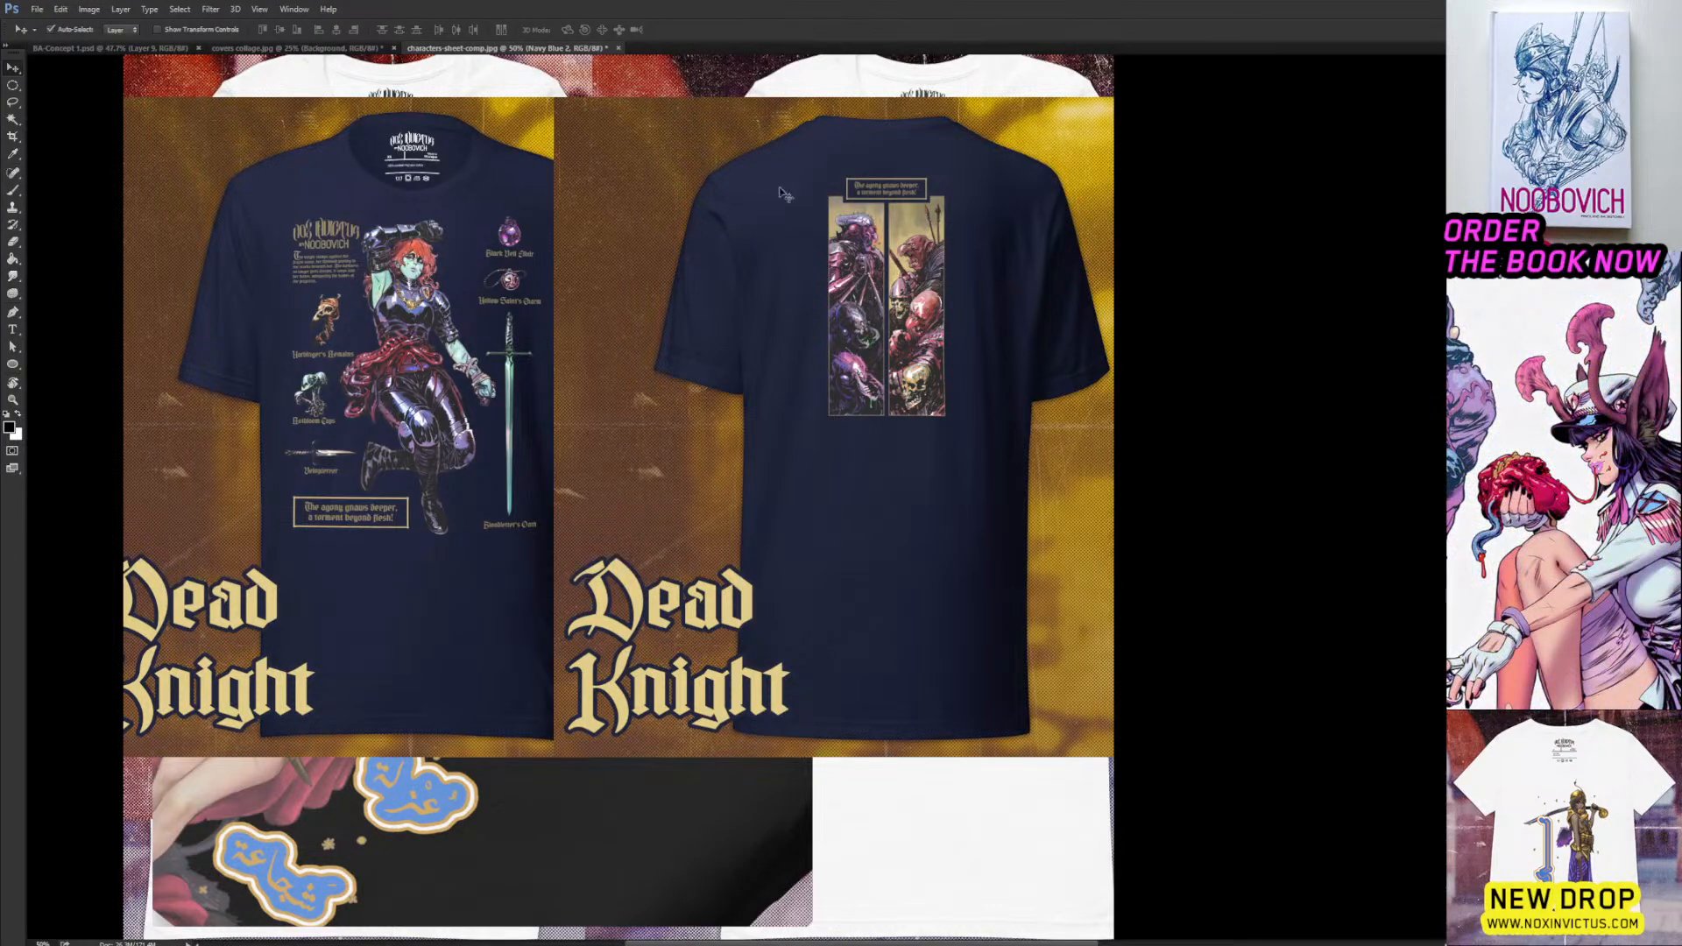
pyautogui.moveTo(863, 217)
pyautogui.mouseDown()
pyautogui.moveTo(1019, 217)
pyautogui.moveTo(865, 226)
pyautogui.mouseUp()
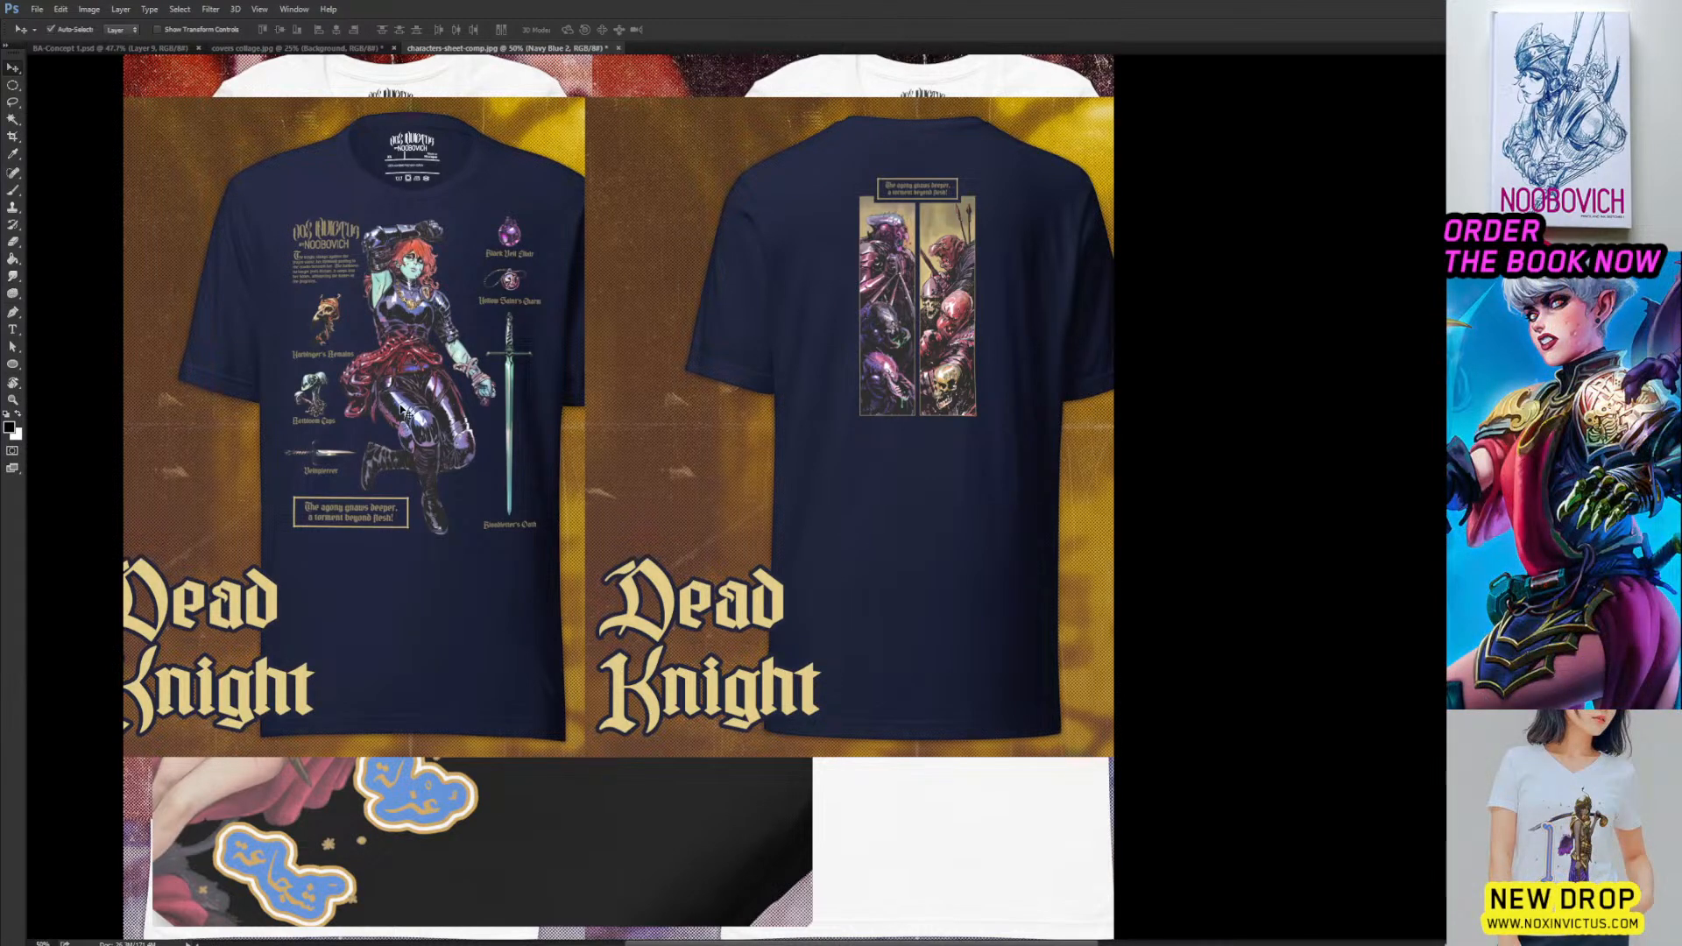
# Move the navy front mockup beneath the navy back, and slide the black shirt mockups down to uncover the white shirts.
pyautogui.moveTo(379, 410); pyautogui.dragTo(822, 506)
pyautogui.moveTo(368, 223); pyautogui.dragTo(368, 550)
pyautogui.moveTo(360, 406); pyautogui.dragTo(375, 626)
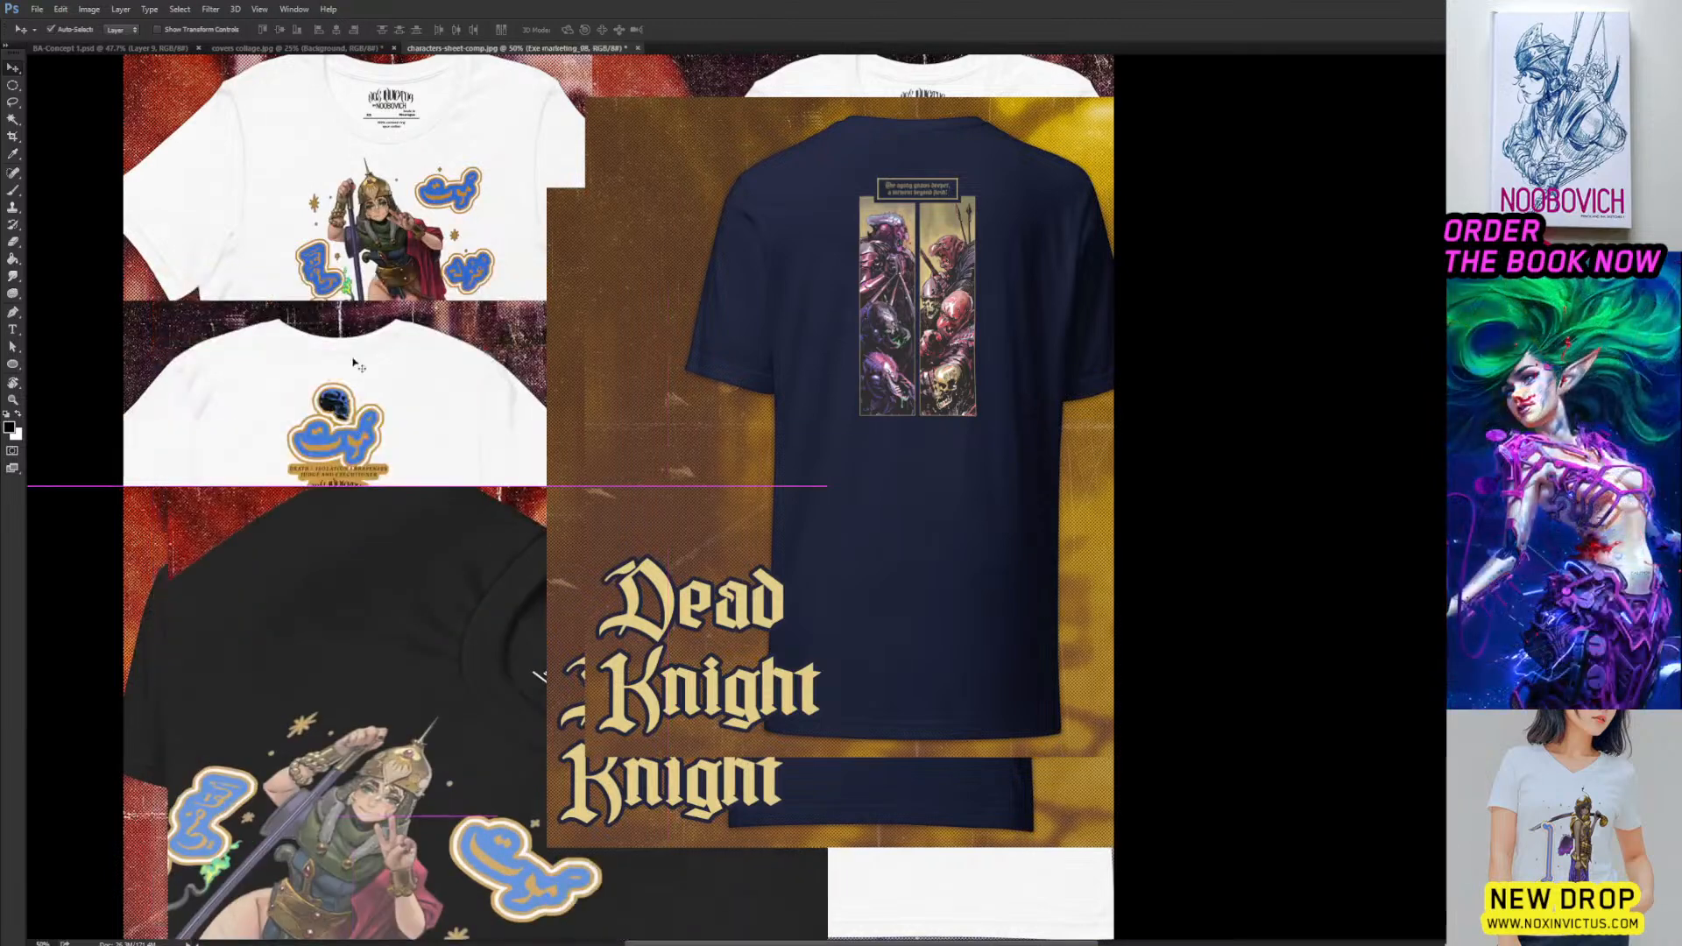
# Shift the white warrior T-shirt front slightly down and bring it forward four levels in the layer order.
pyautogui.moveTo(391, 211); pyautogui.dragTo(376, 270)
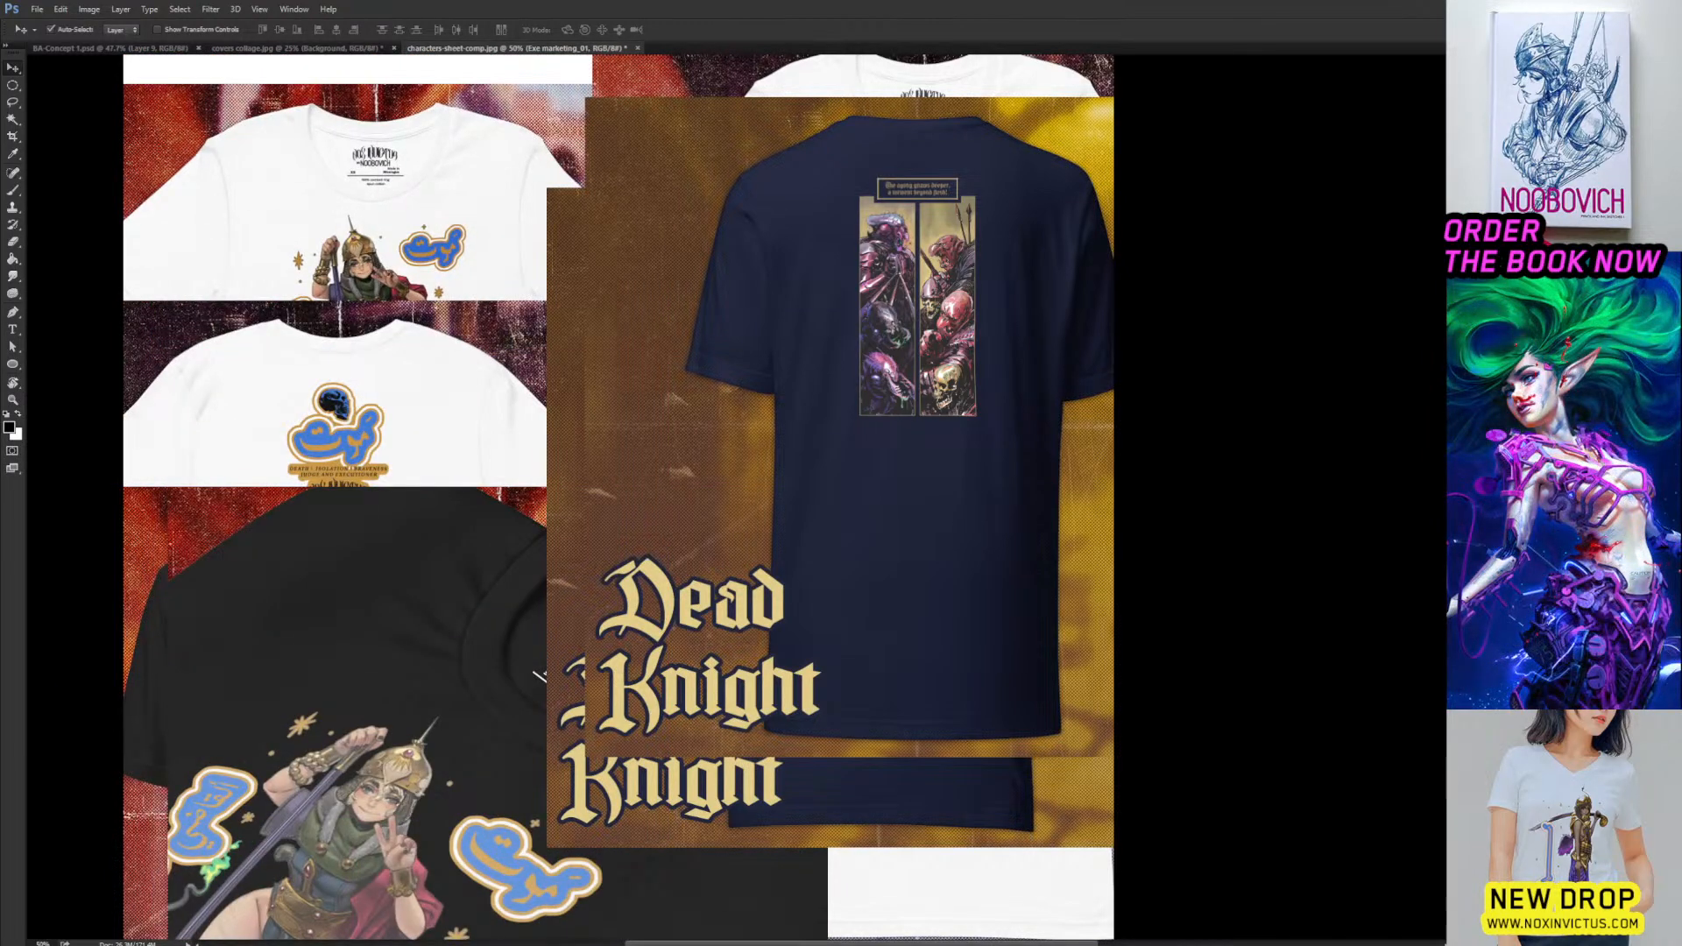
pyautogui.hotkey('ctrl', ']')
pyautogui.hotkey('ctrl', ']')
pyautogui.hotkey('ctrl', ']')
pyautogui.hotkey('ctrl', ']')
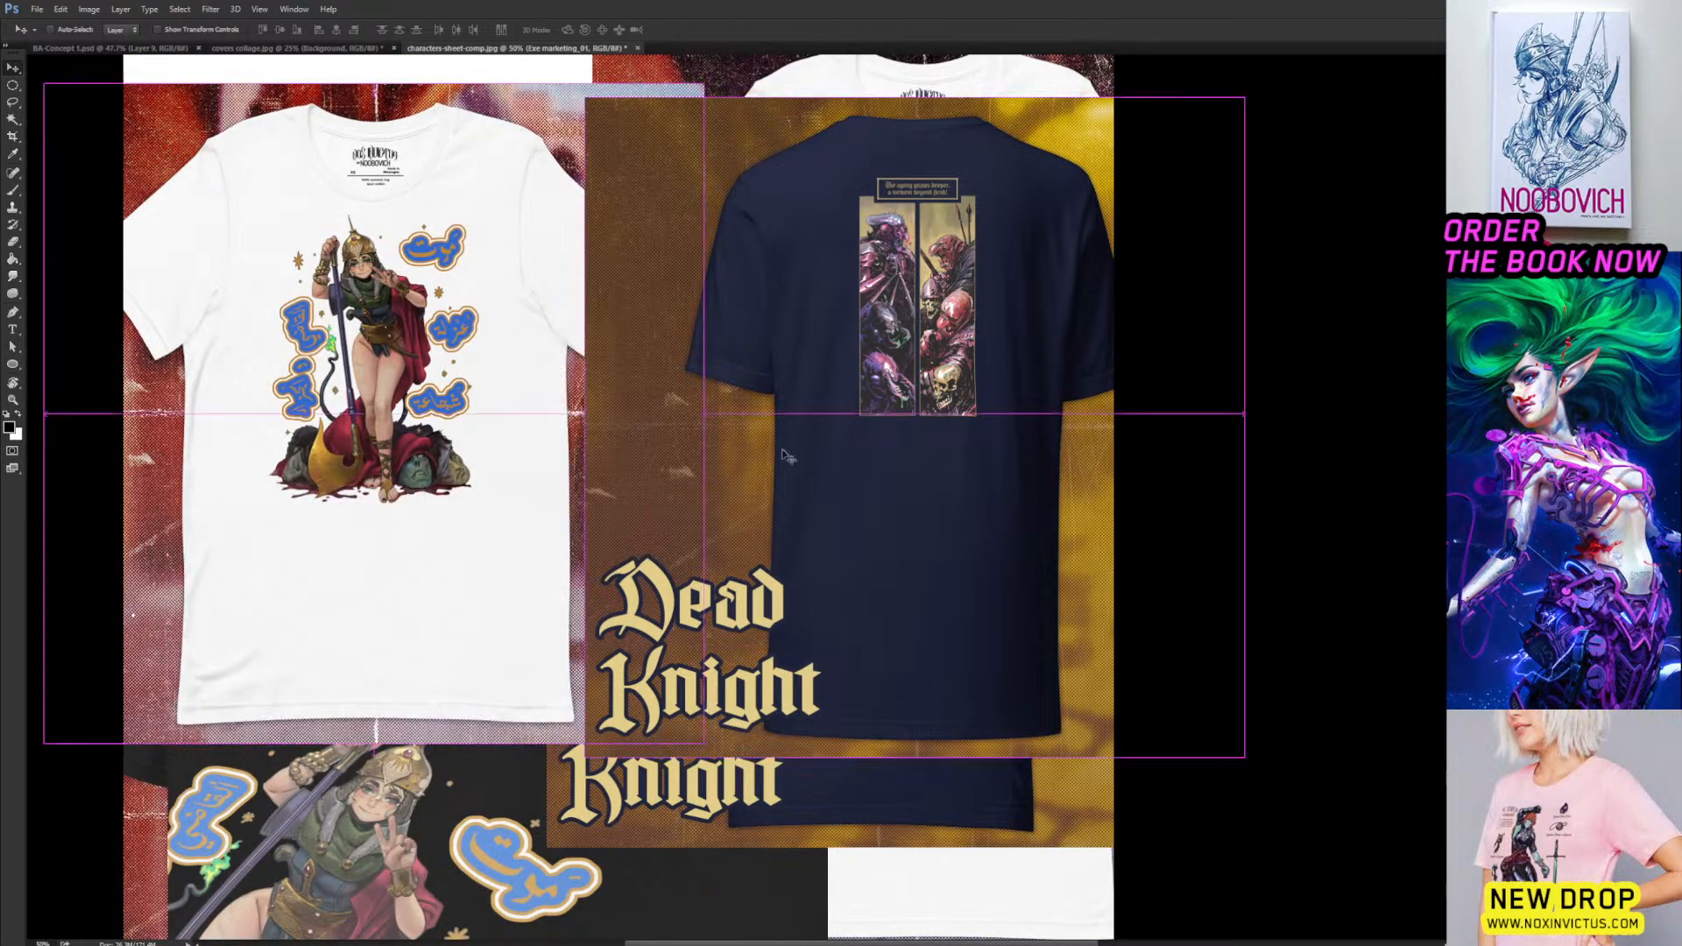
# Move the navy back mockup off the sheet, and align the navy front mockup beside the white warrior T-shirt.
pyautogui.moveTo(868, 489); pyautogui.dragTo(1393, 466)
pyautogui.moveTo(887, 621); pyautogui.dragTo(912, 519)
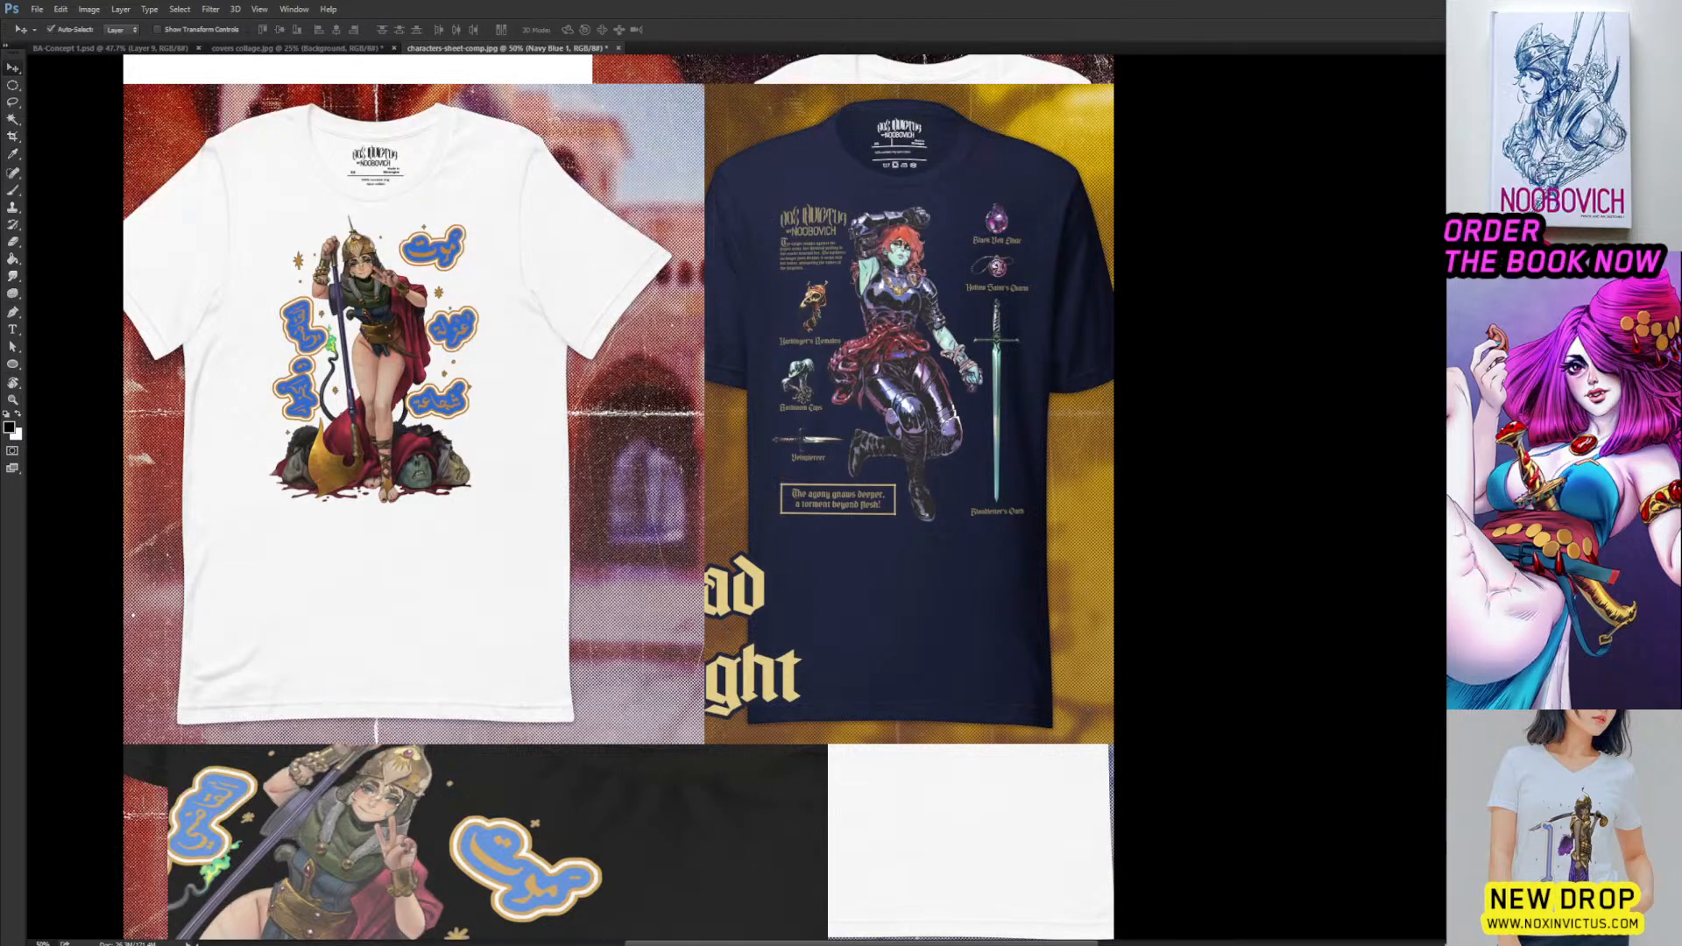
# Place the pink Dead Knight T-shirt front above the other layers at the sheet's left, and line it up with the navy front.
pyautogui.moveTo(0, 364); pyautogui.dragTo(530, 364)
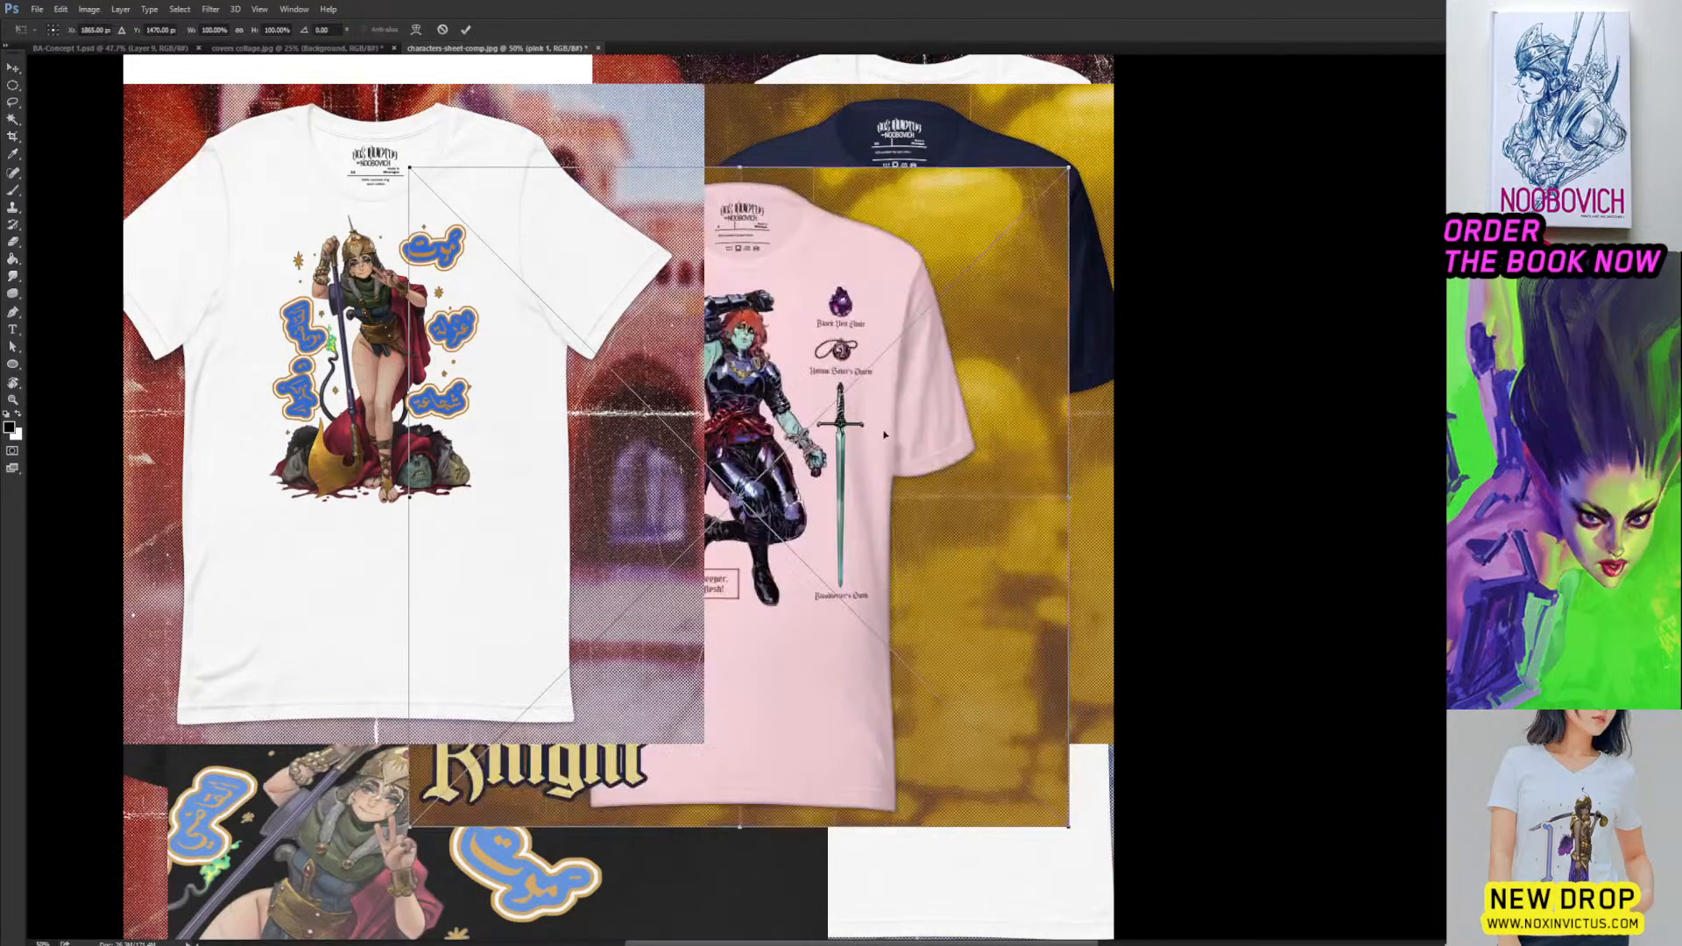
pyautogui.moveTo(885, 435); pyautogui.dragTo(589, 442)
pyautogui.press('Return')
pyautogui.hotkey('ctrl', 'shift', ']')
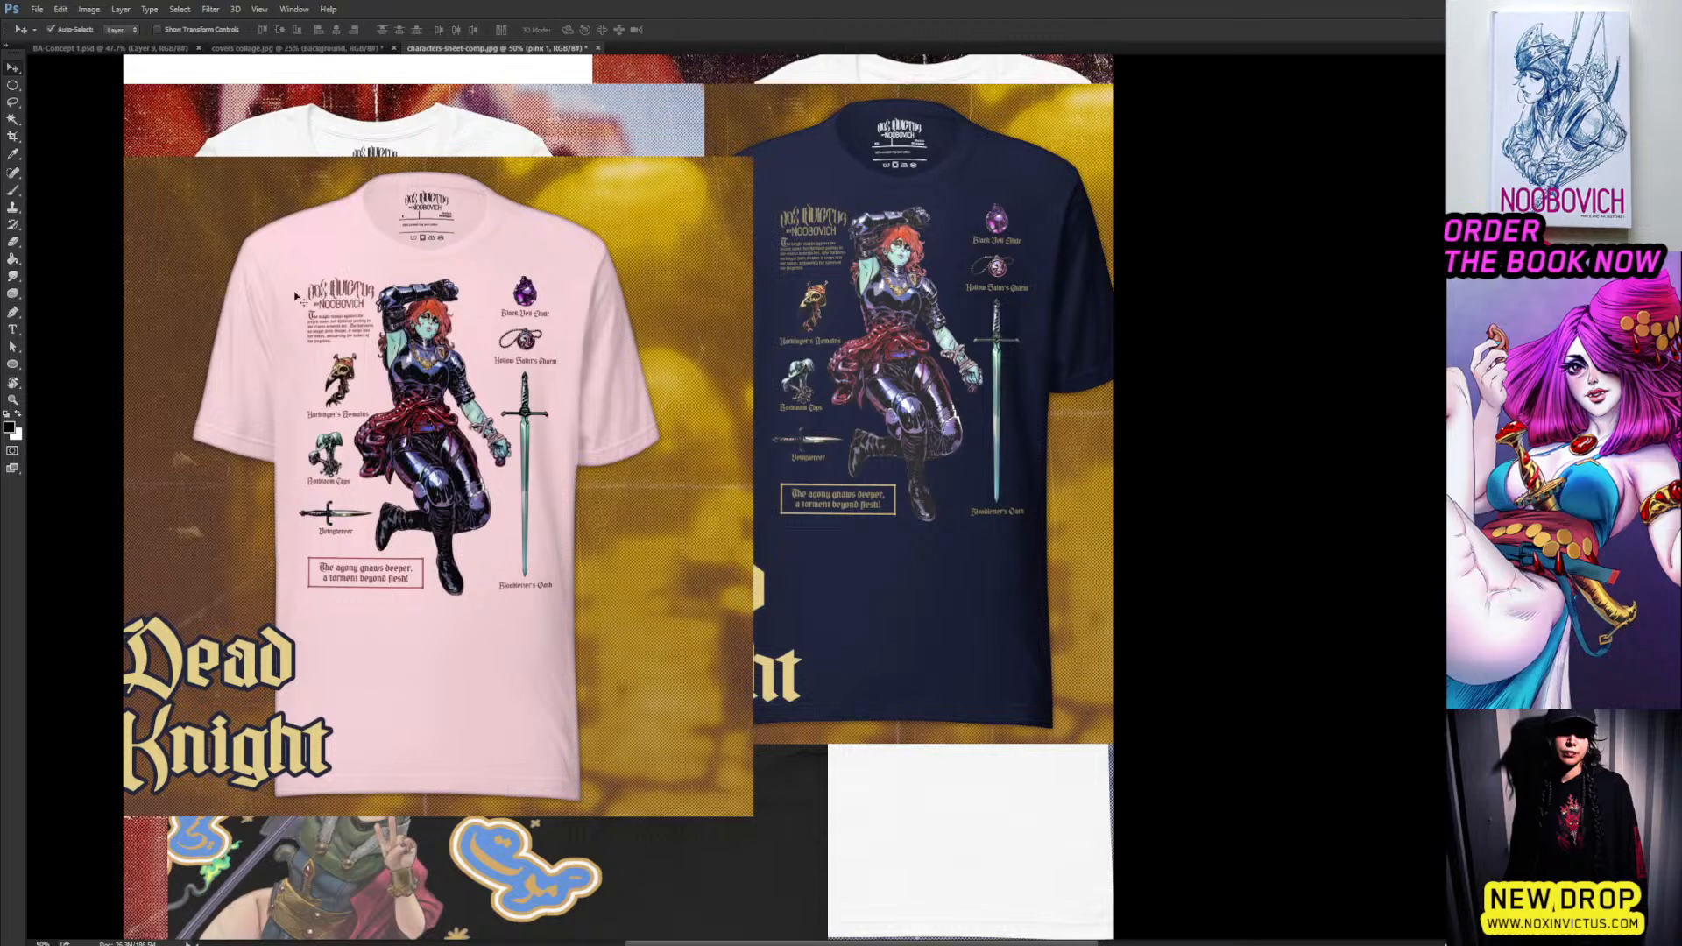
pyautogui.moveTo(902, 349); pyautogui.dragTo(911, 422)
pyautogui.moveTo(549, 337); pyautogui.dragTo(510, 337)
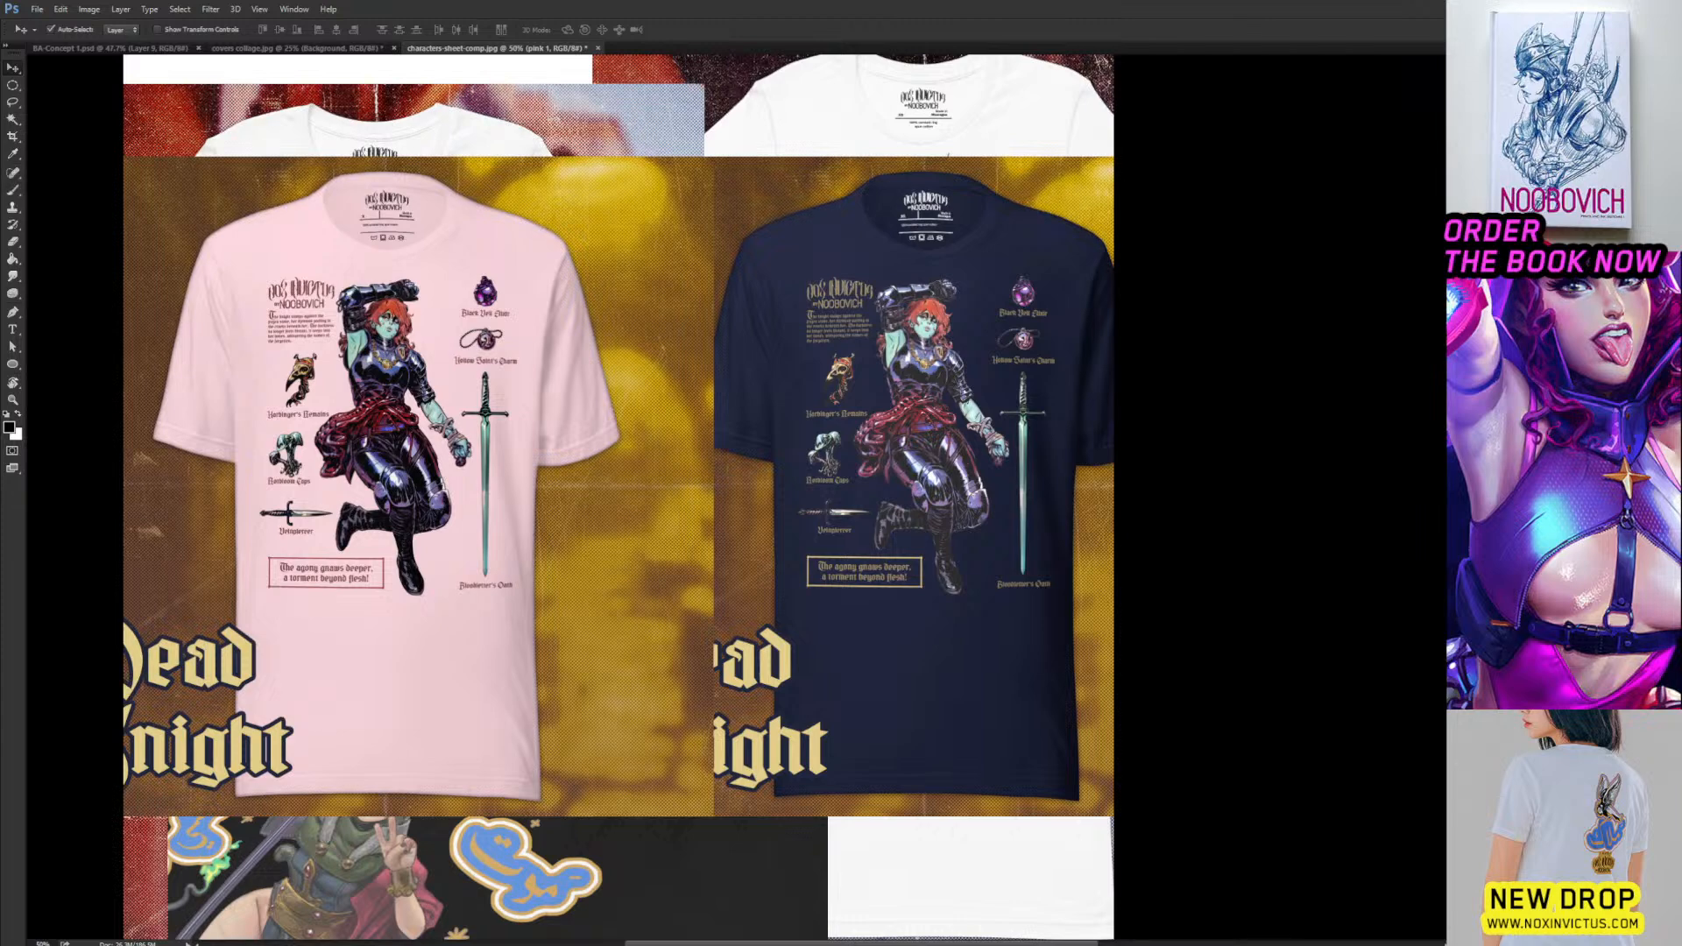
# Place the pink Dead Knight T-shirt back mockup over the navy shirt, level with the pink front.
pyautogui.moveTo(646, 465); pyautogui.dragTo(834, 484)
pyautogui.press('Return')
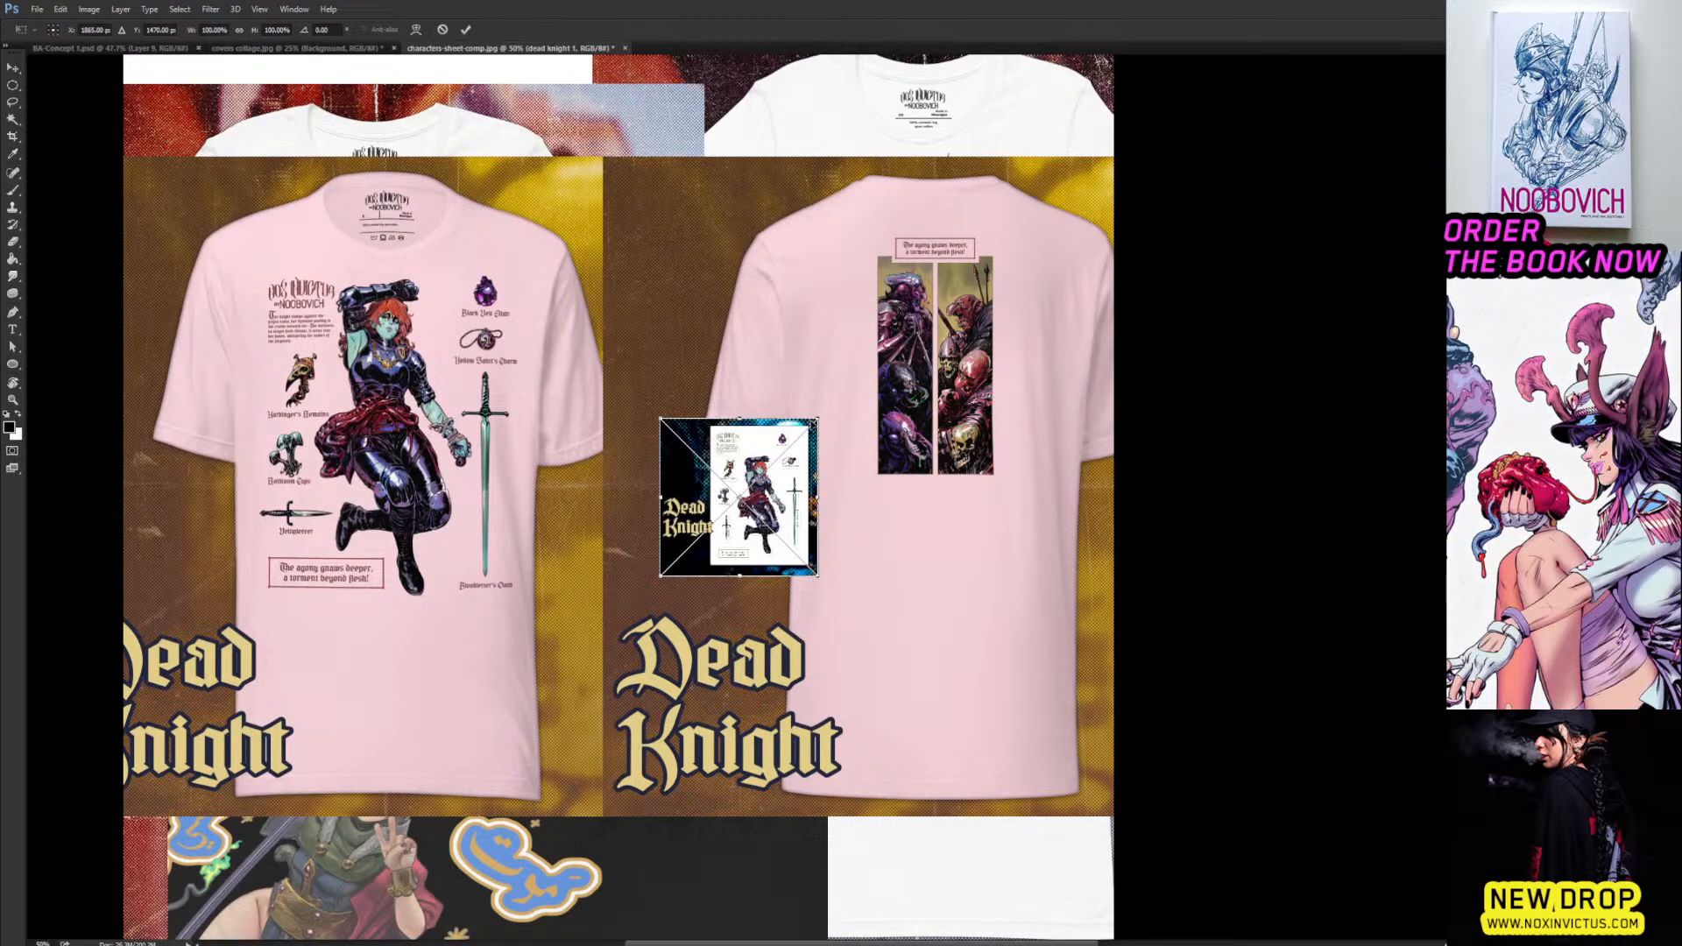
# Place the Dead Knight sticker sheet image, scale it to about 402%, and centre it over the two pink shirts.
pyautogui.moveTo(816, 420); pyautogui.dragTo(1056, 180)
pyautogui.moveTo(882, 432); pyautogui.dragTo(747, 420)
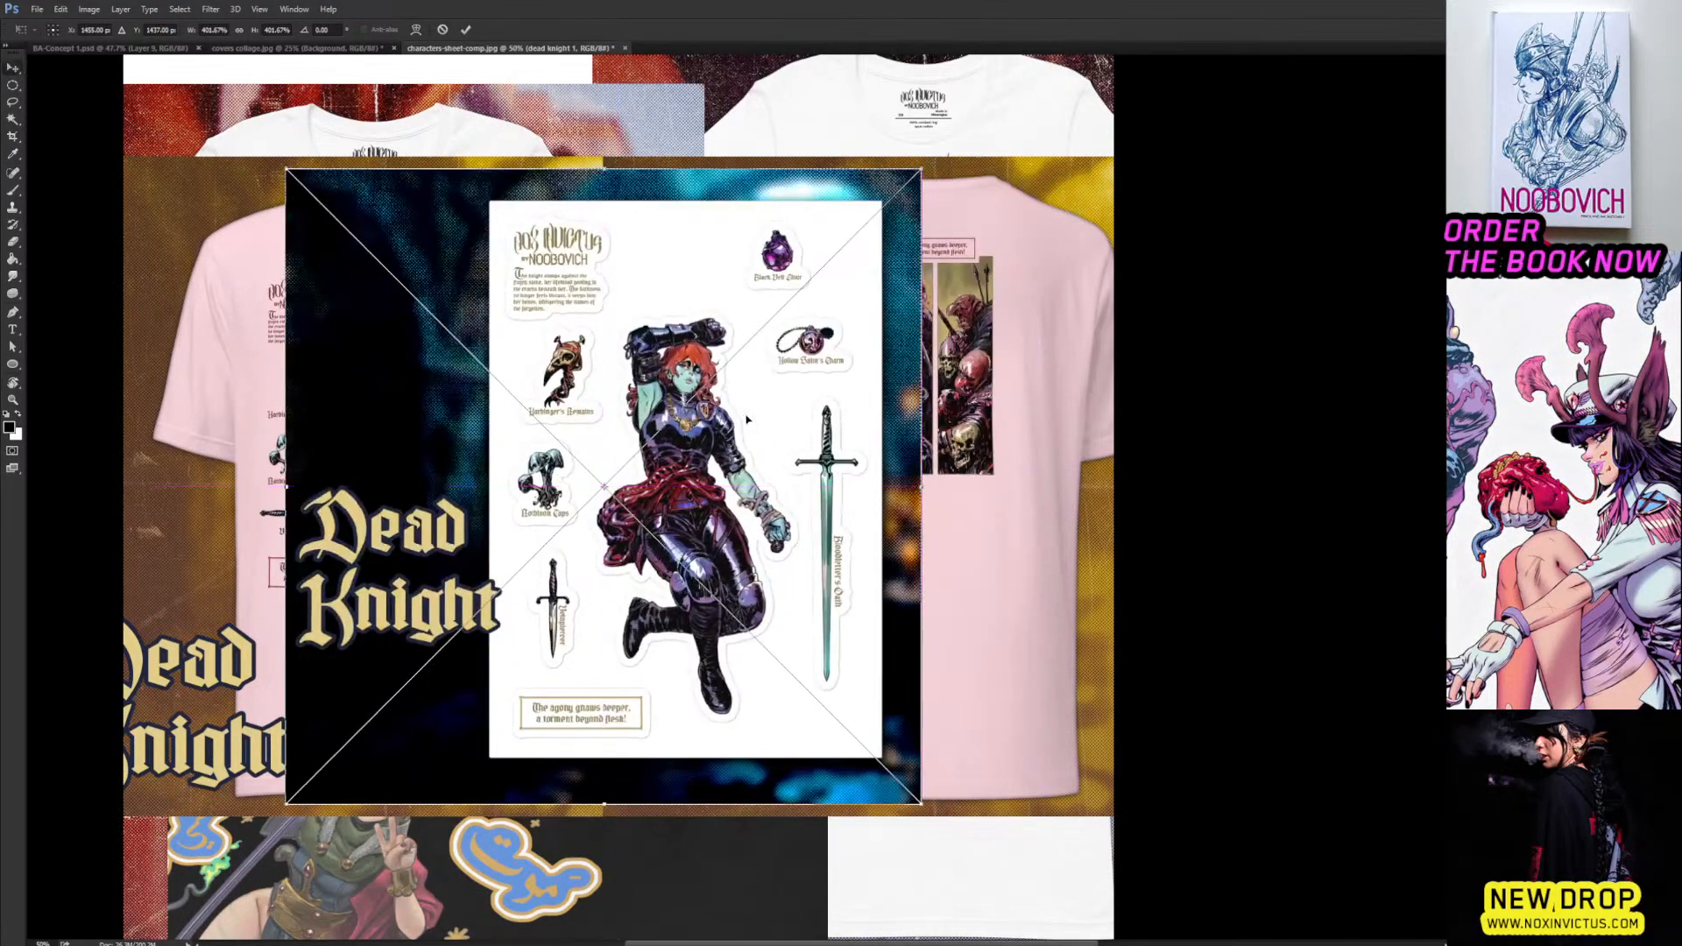
pyautogui.press('Return')
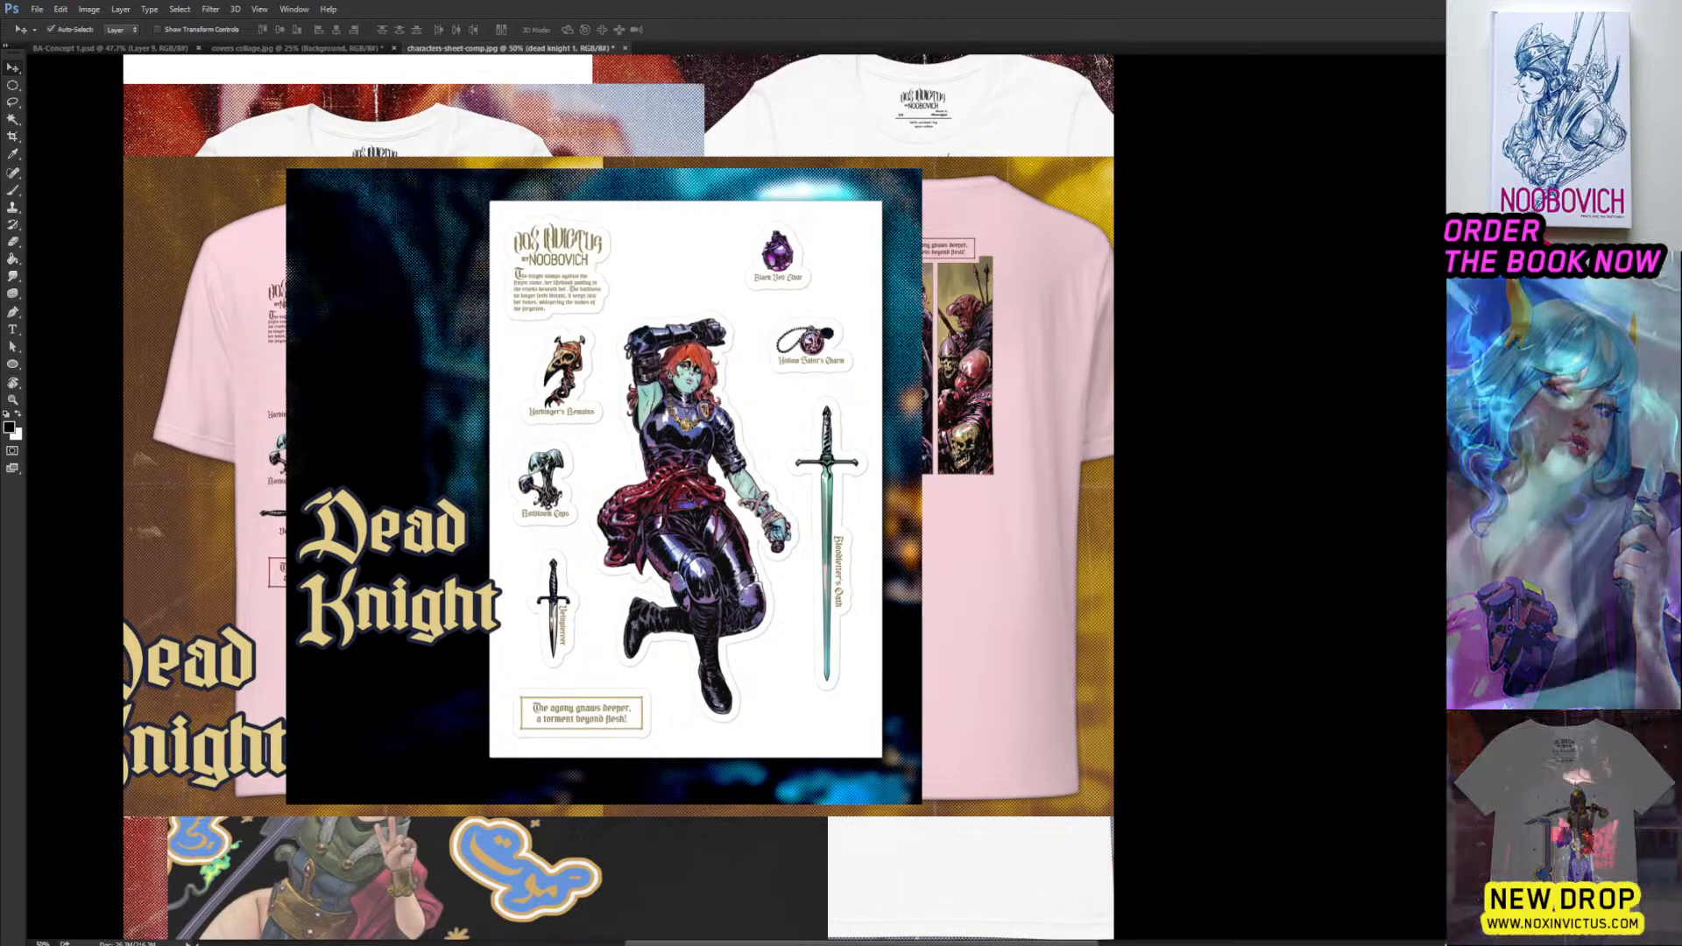
# Scale the placed Repent T-shirt mockup to about 257% and position it across the full width of the sheet over the Dead Knight images.
pyautogui.moveTo(920, 350); pyautogui.dragTo(1228, 159)
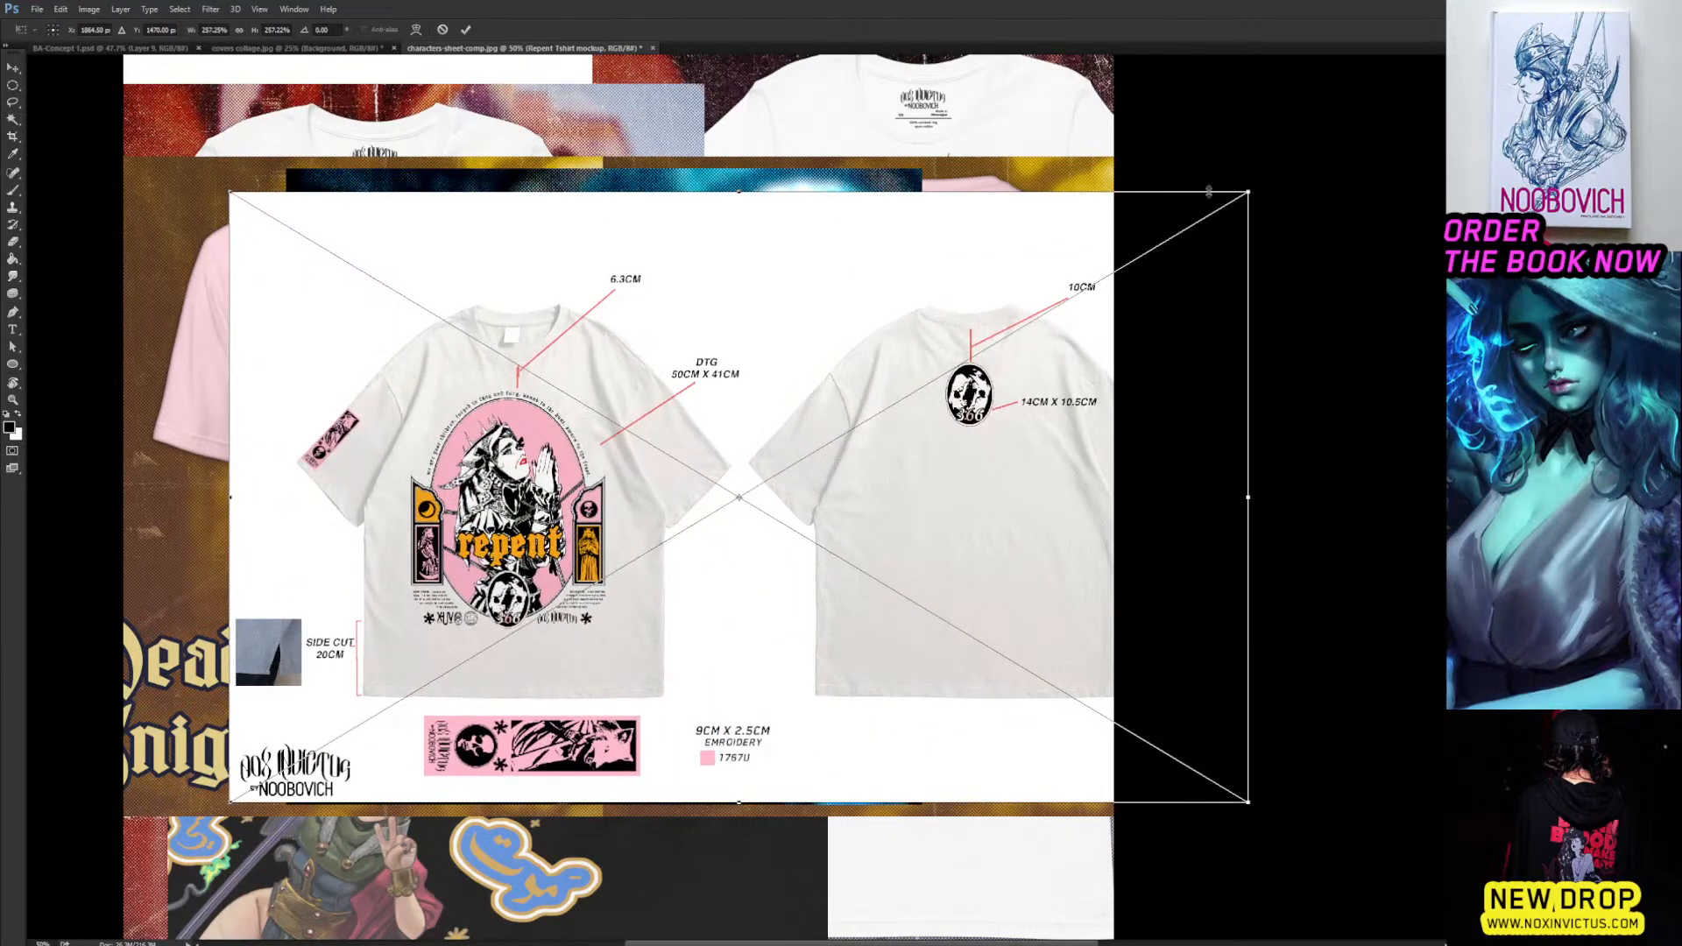
pyautogui.moveTo(968, 417); pyautogui.dragTo(848, 383)
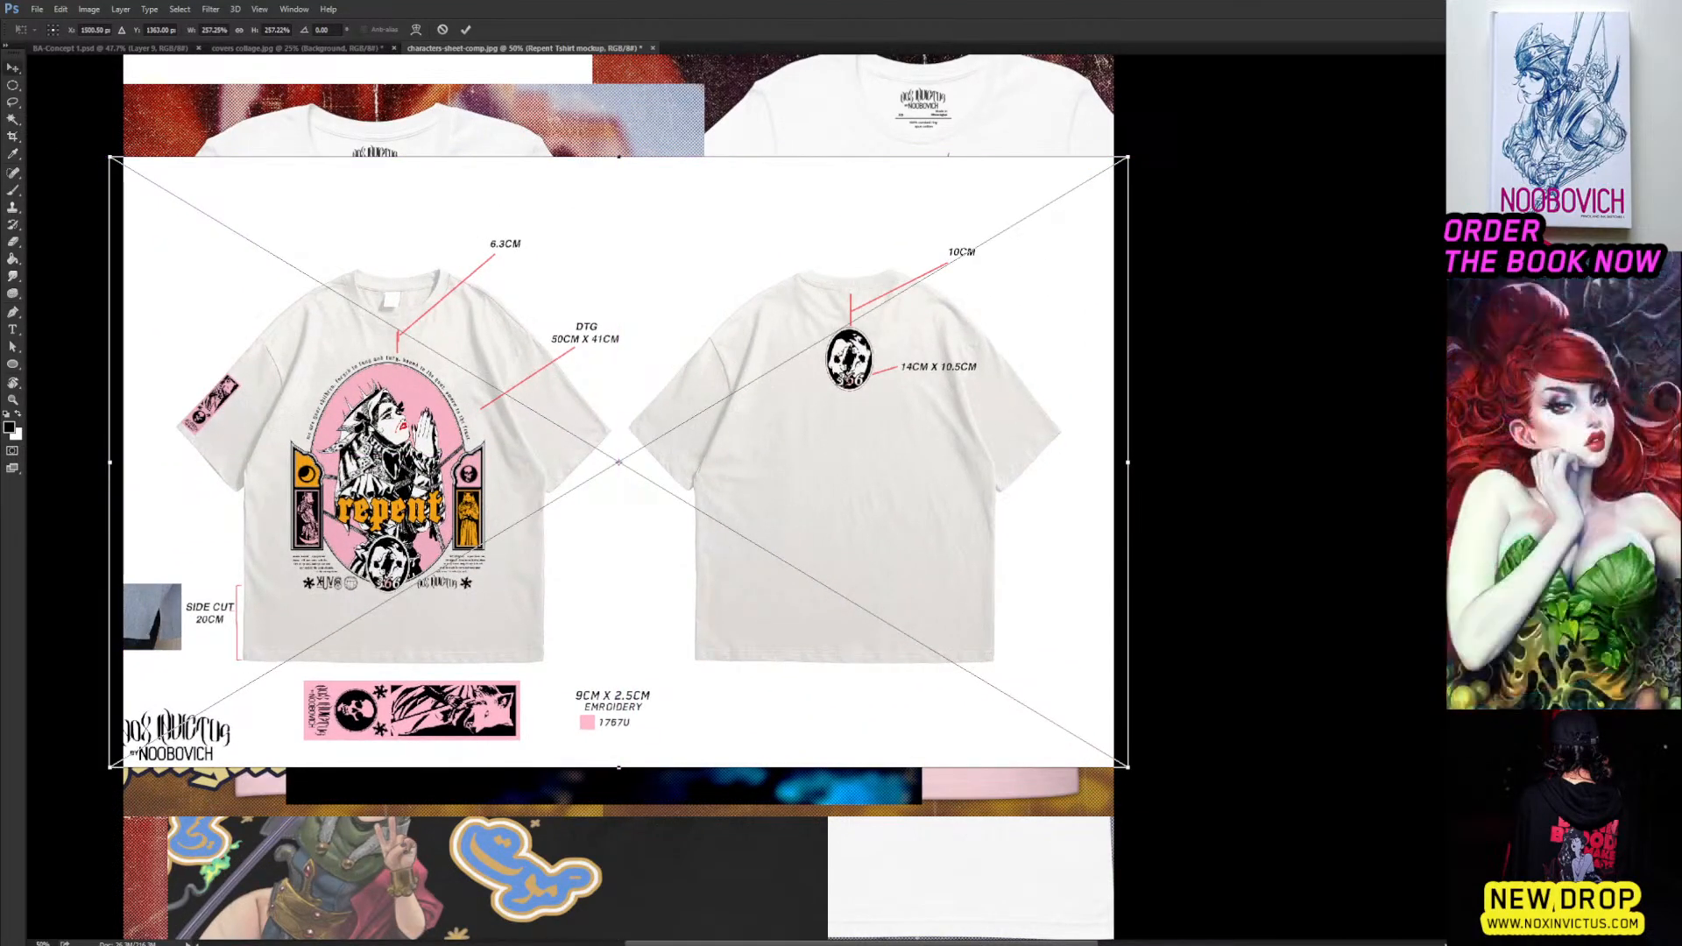
pyautogui.press('Return')
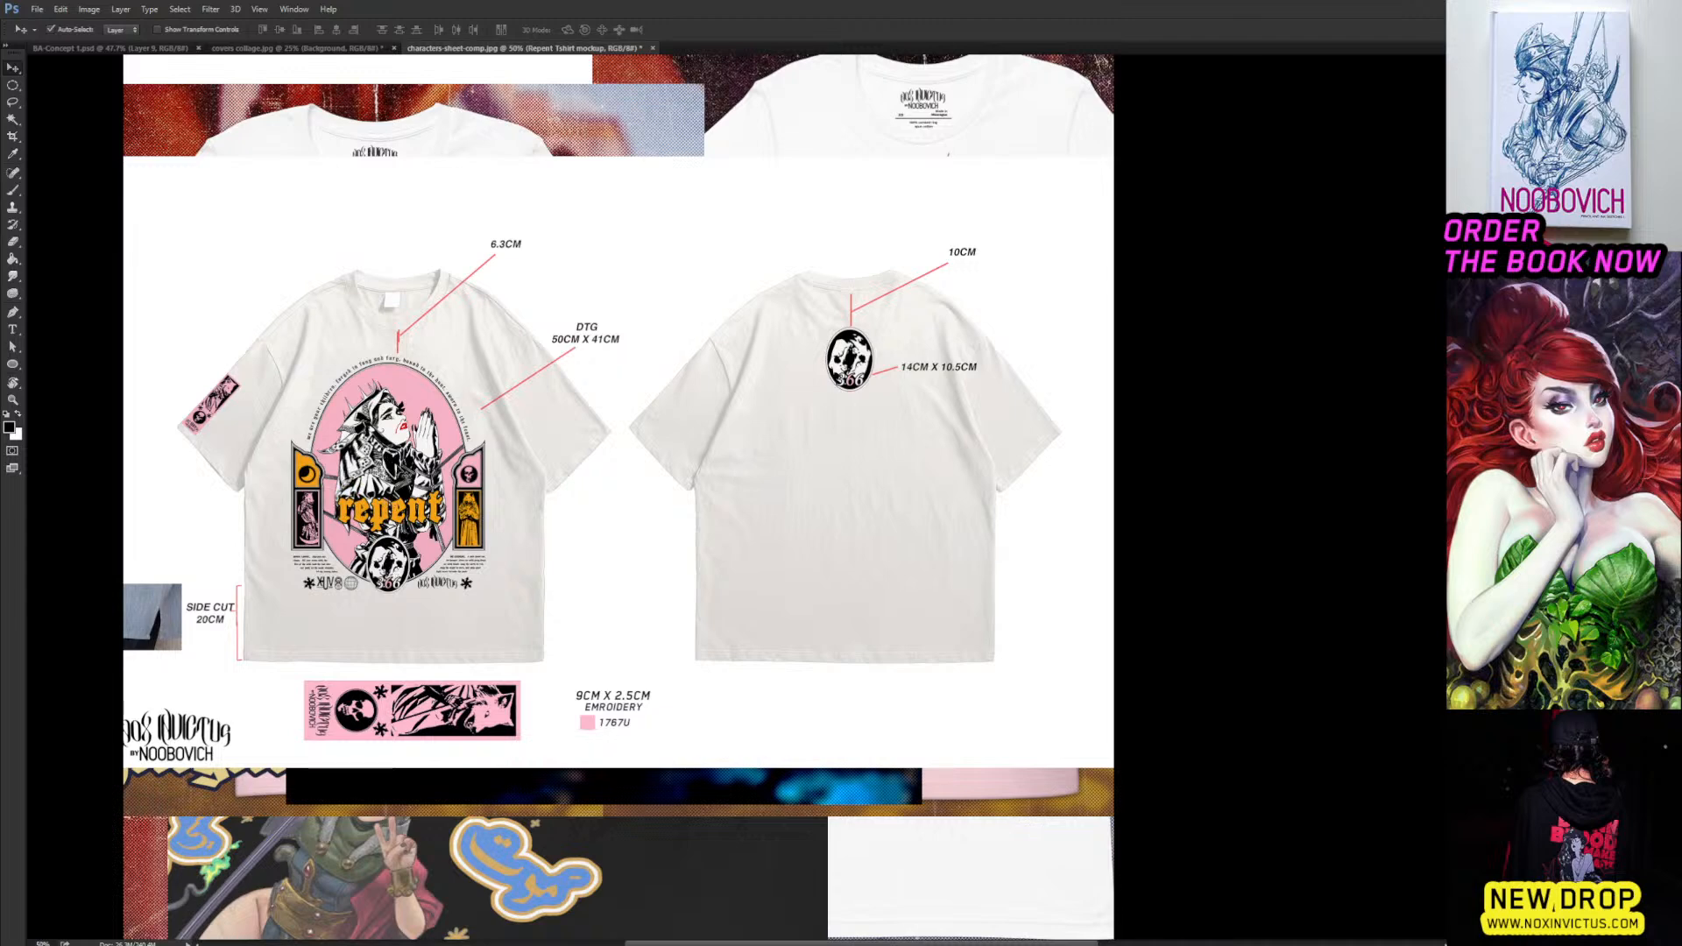
# Examine the Repent T-shirt mockup close up: front print, sleeve embroidery, side-cut note, brand logo and the back emblem's placement dimensions.
pyautogui.moveTo(403, 452); pyautogui.dragTo(986, 410)
pyautogui.hotkey('ctrl', '+')
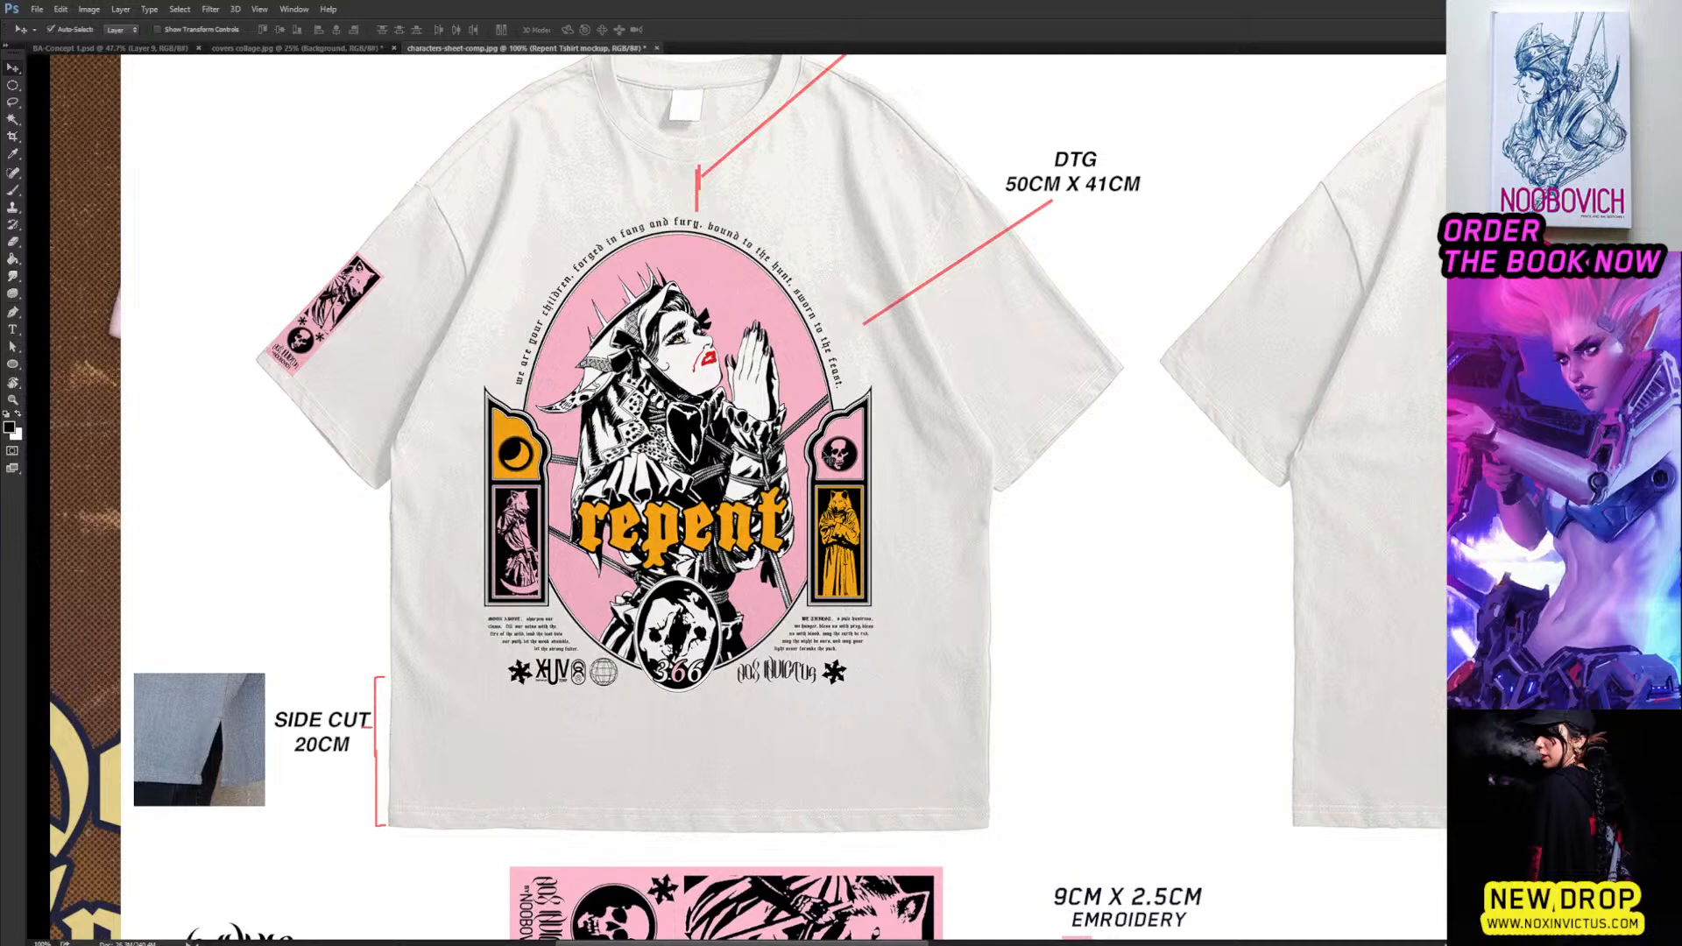
pyautogui.moveTo(829, 459); pyautogui.dragTo(772, 394)
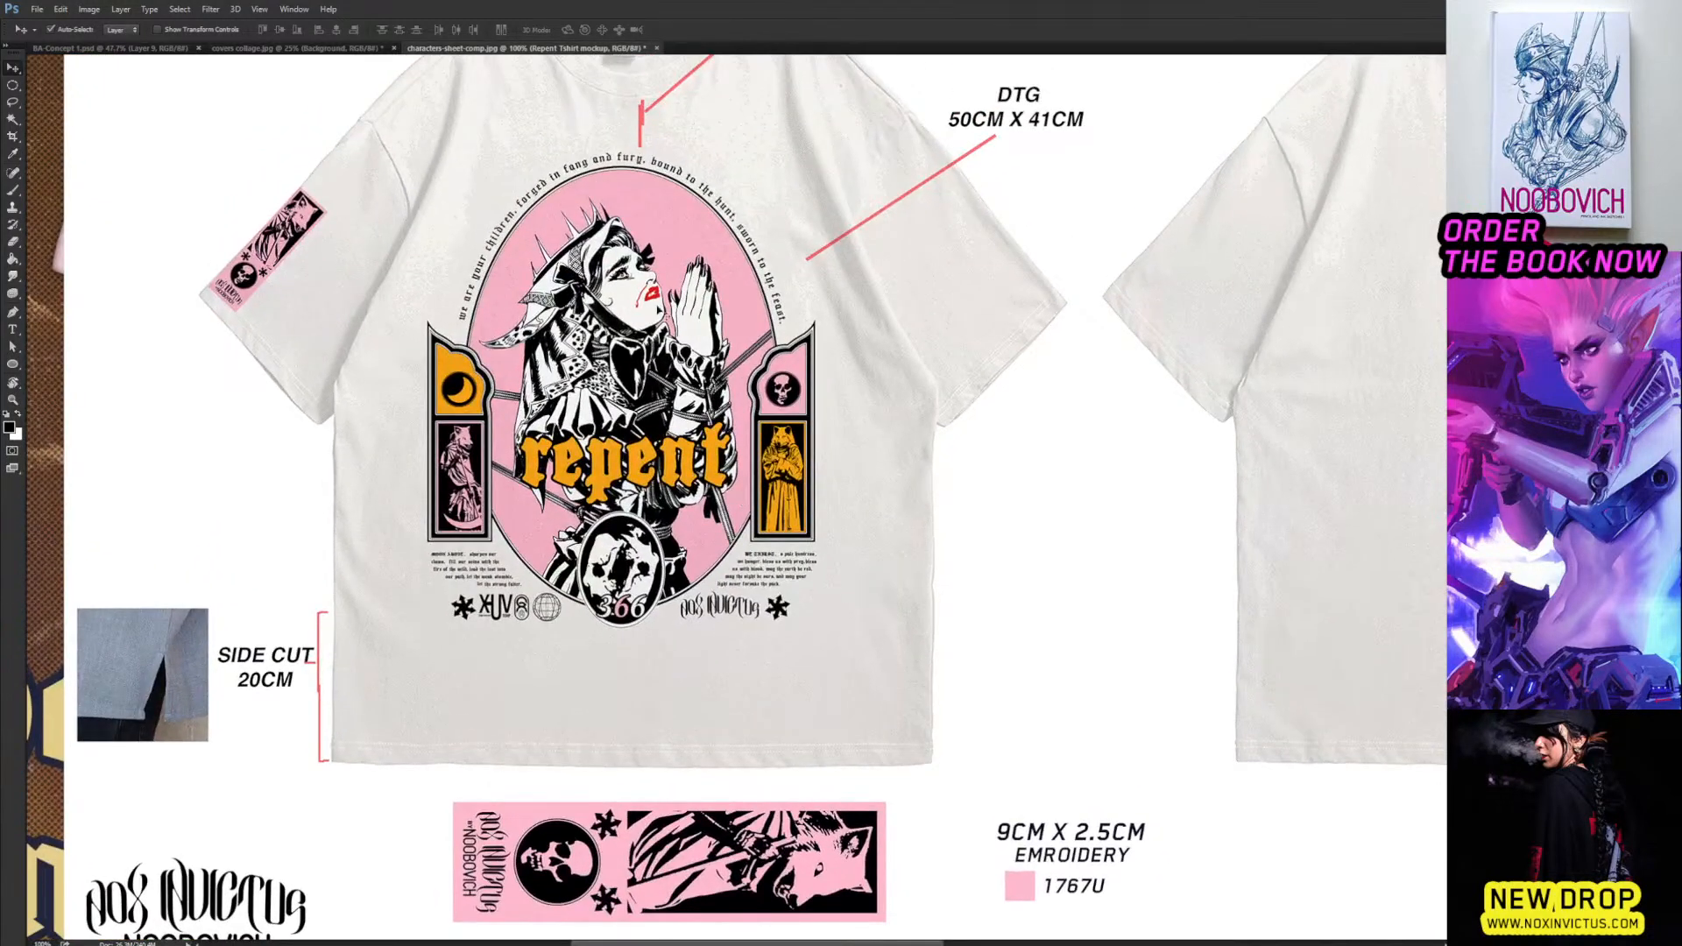
pyautogui.moveTo(622, 380)
pyautogui.mouseDown()
pyautogui.moveTo(617, 498)
pyautogui.moveTo(630, 471)
pyautogui.moveTo(608, 410)
pyautogui.mouseUp()
pyautogui.moveTo(677, 535); pyautogui.dragTo(676, 438)
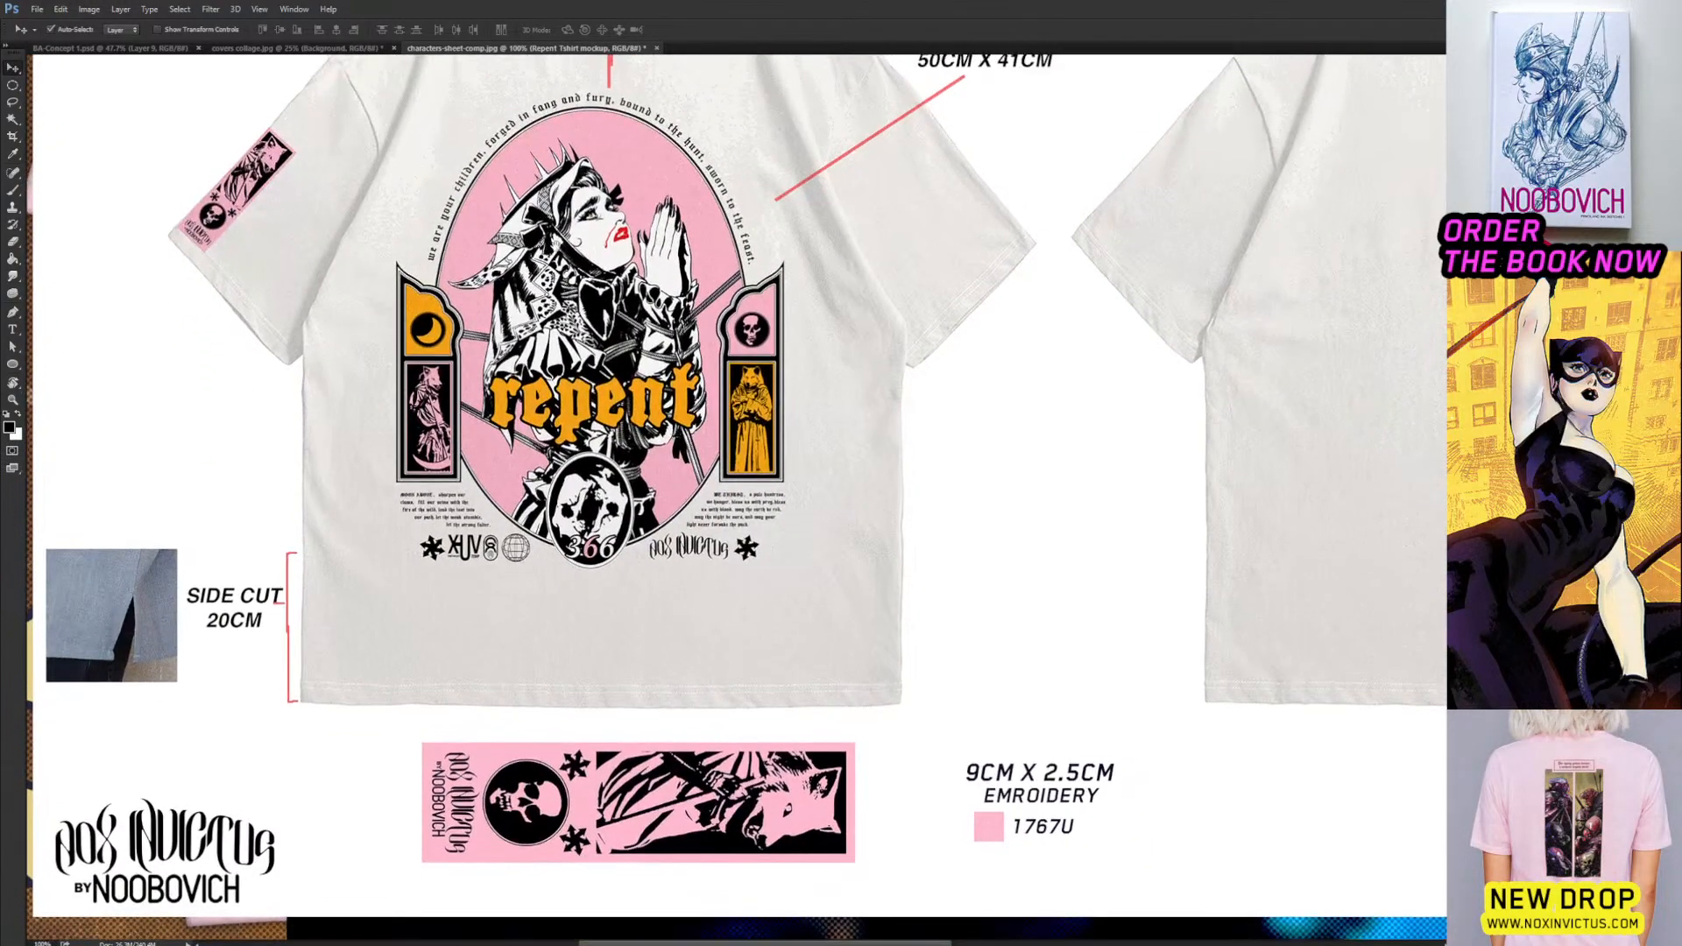
pyautogui.moveTo(629, 327); pyautogui.dragTo(625, 449)
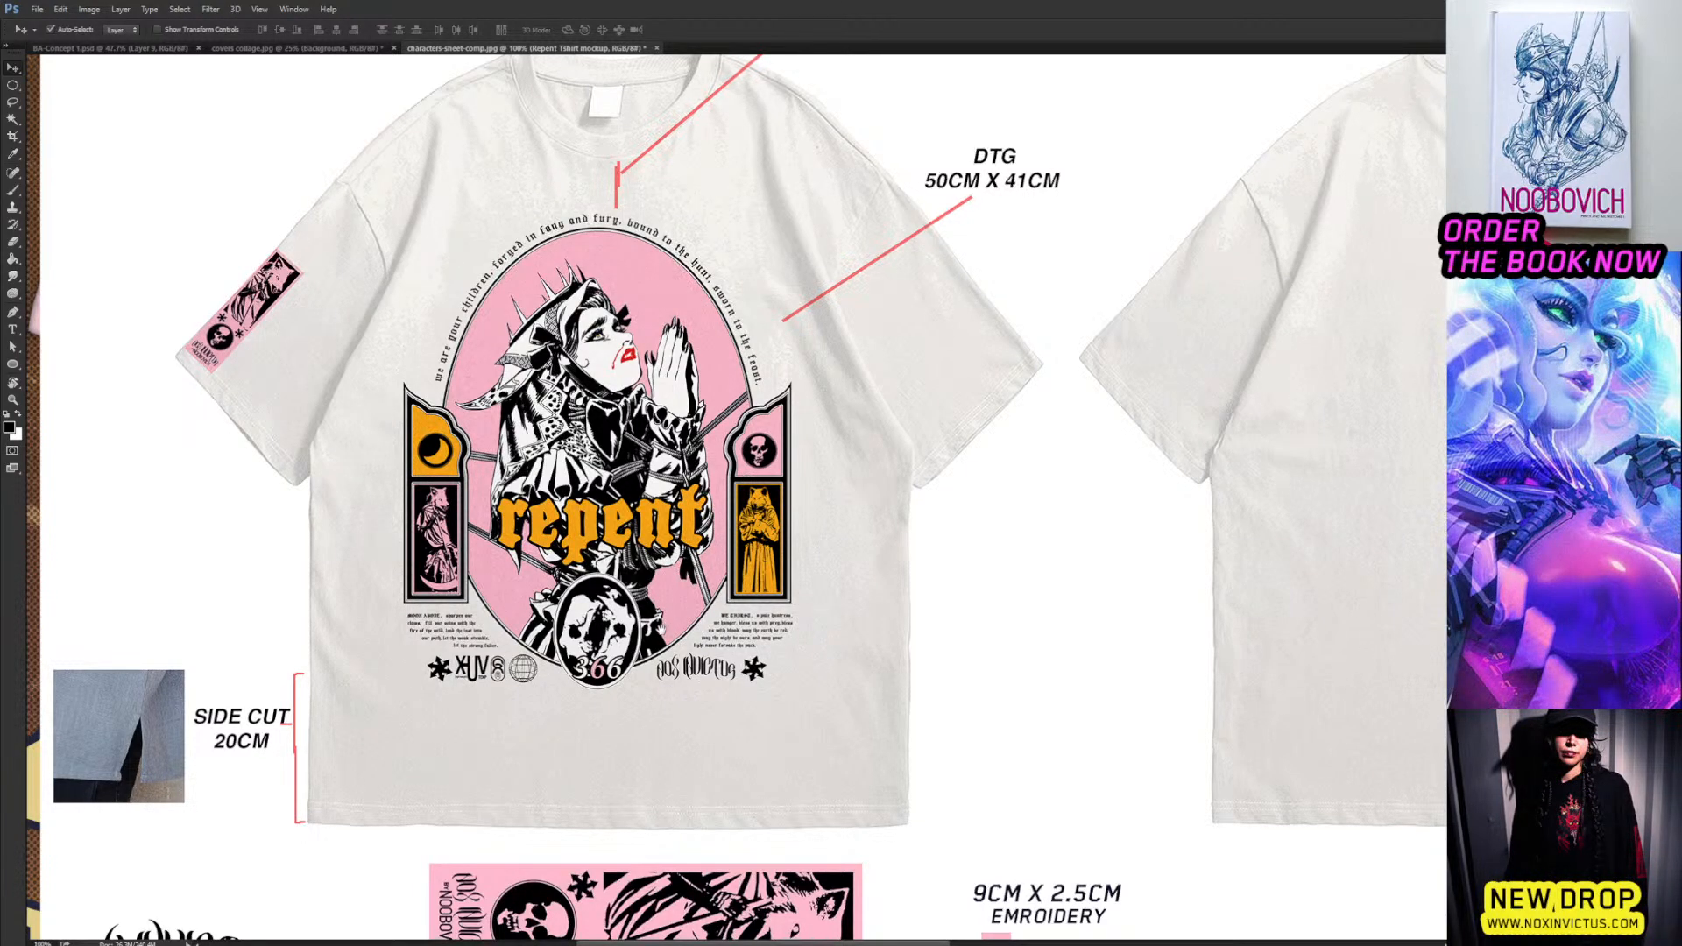
pyautogui.moveTo(663, 630); pyautogui.dragTo(756, 339)
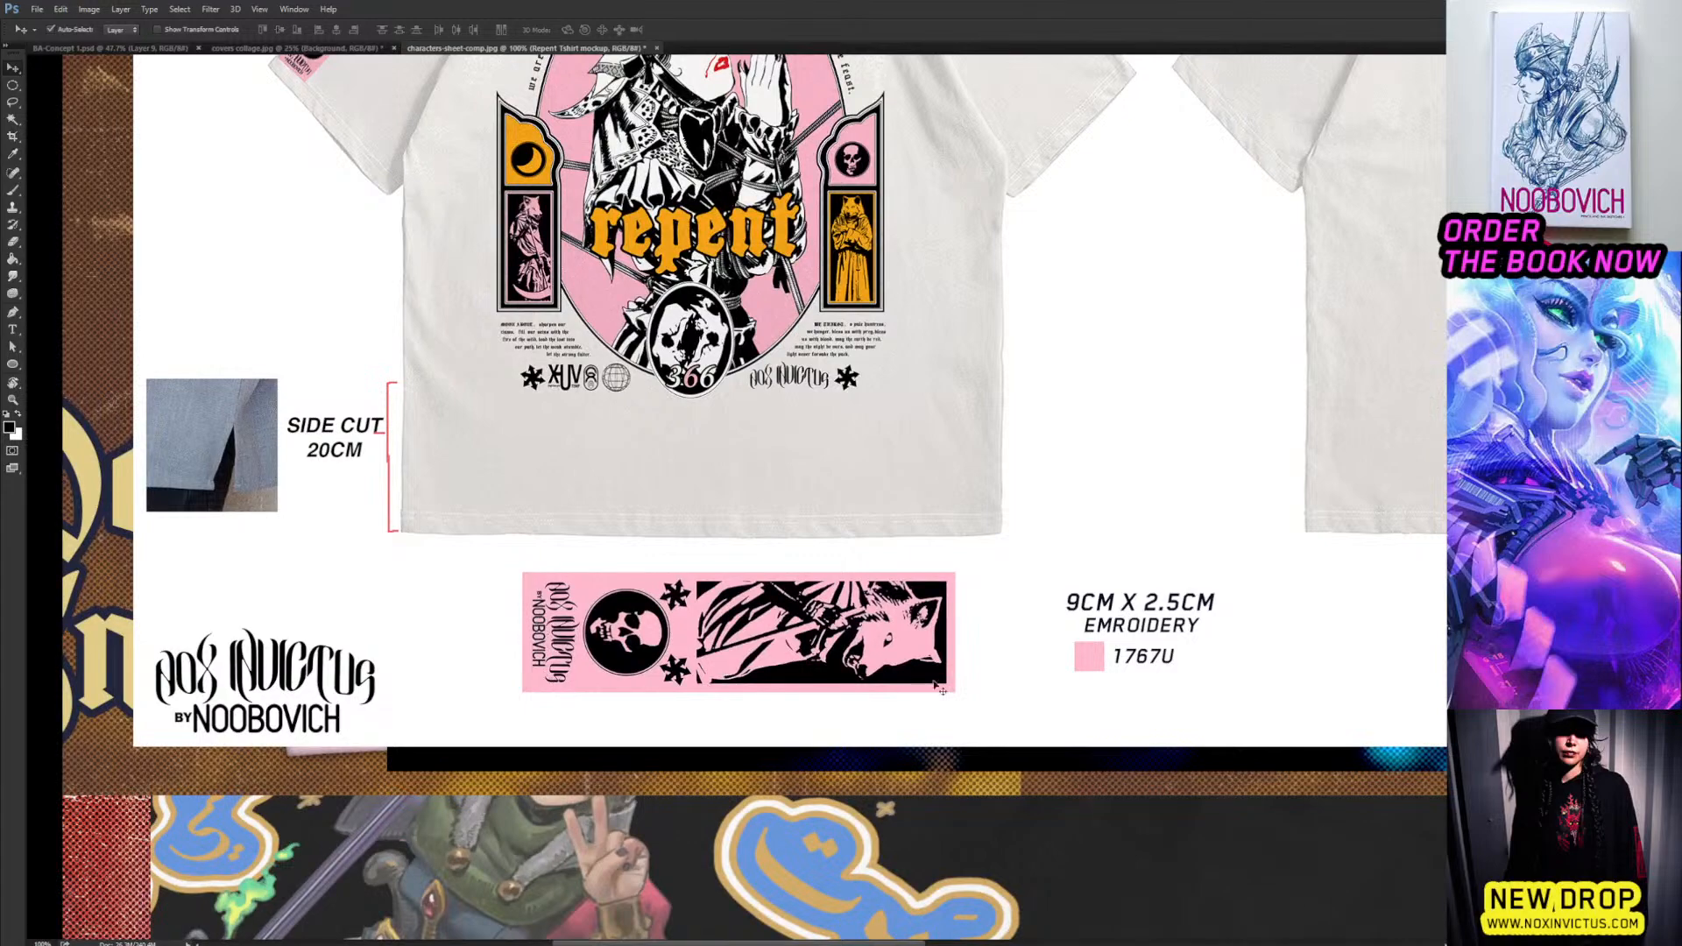
pyautogui.moveTo(806, 506); pyautogui.dragTo(855, 811)
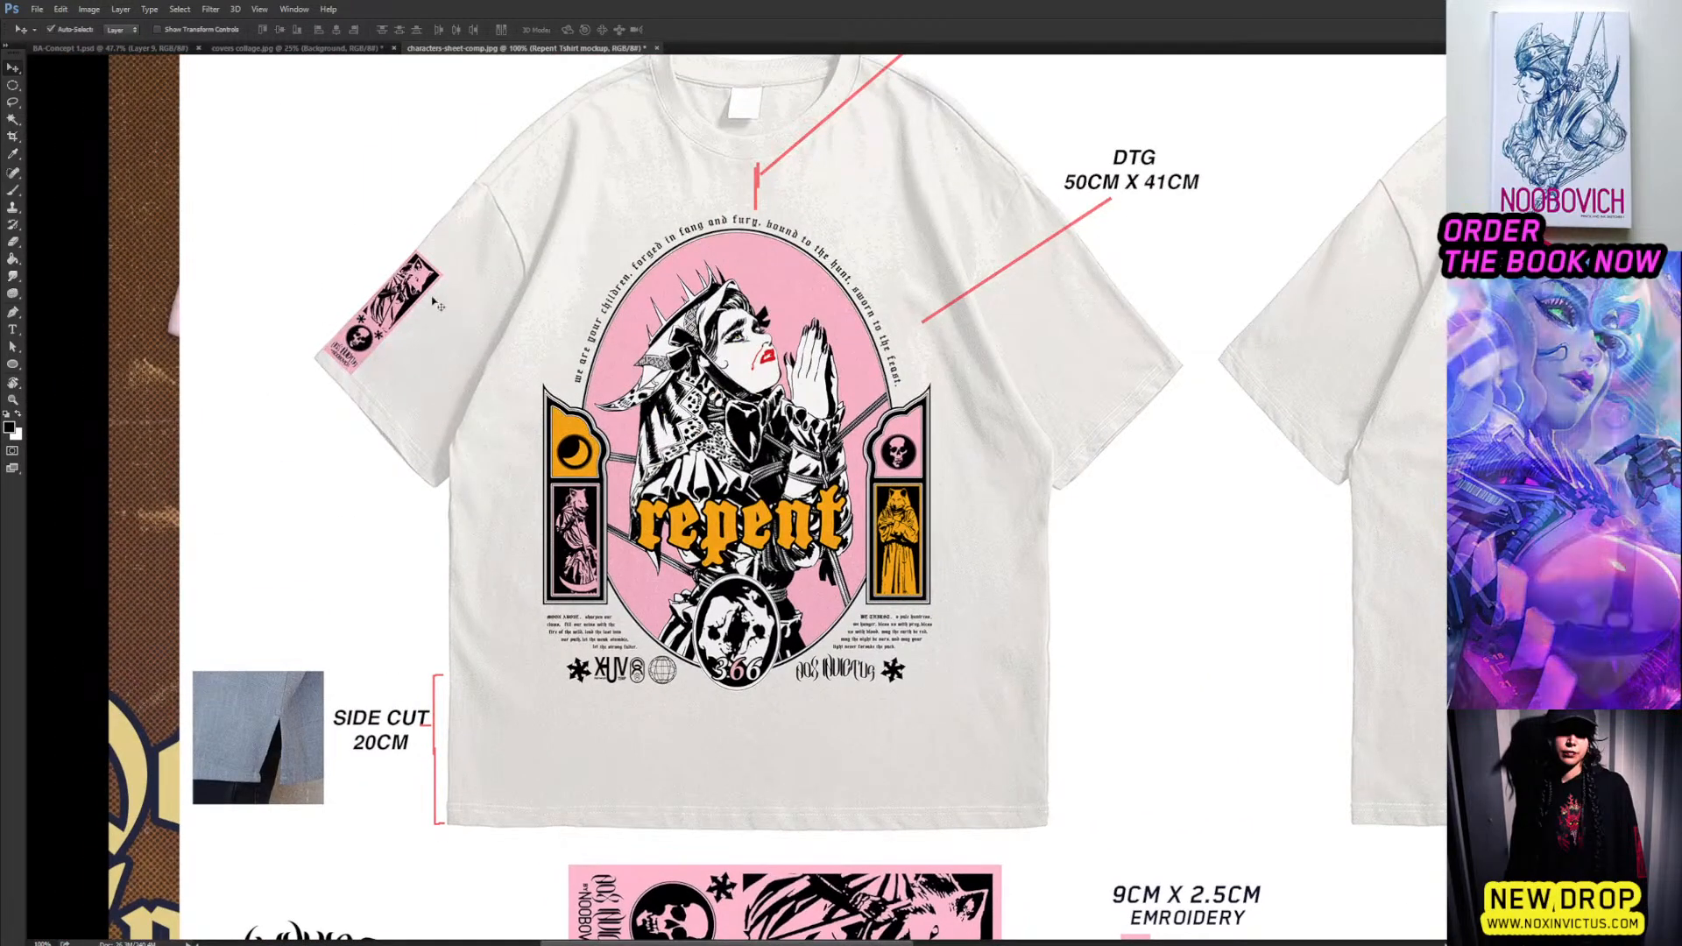
pyautogui.moveTo(565, 530); pyautogui.dragTo(464, 333)
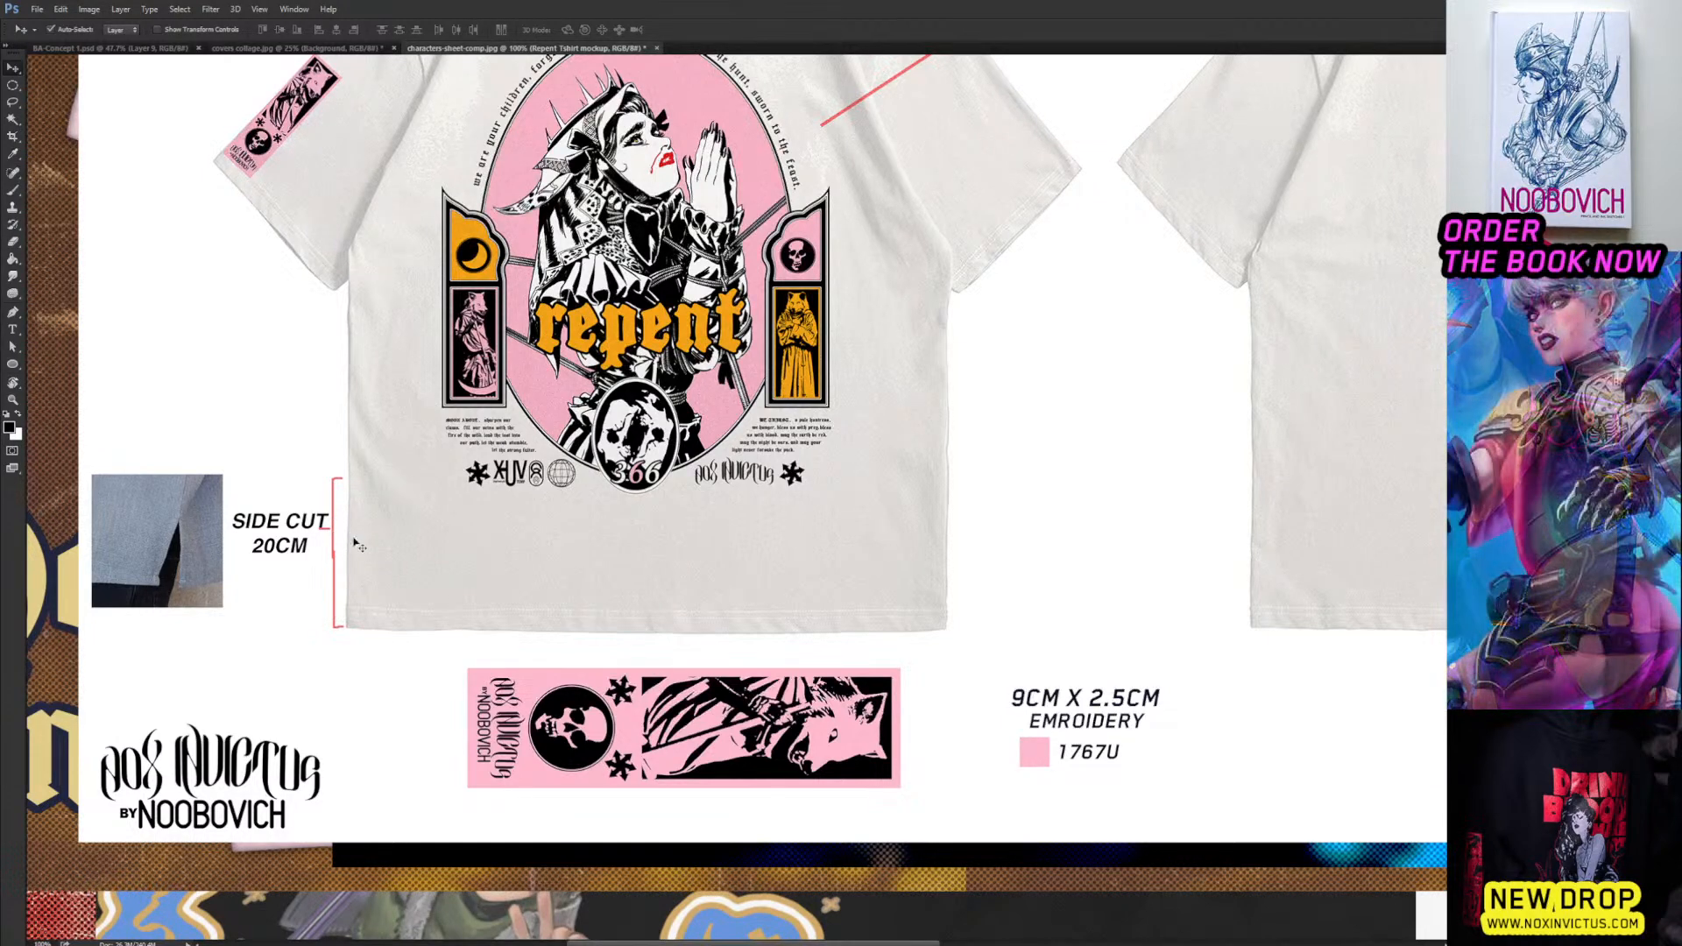
pyautogui.moveTo(593, 519); pyautogui.dragTo(516, 773)
pyautogui.moveTo(872, 550); pyautogui.dragTo(469, 587)
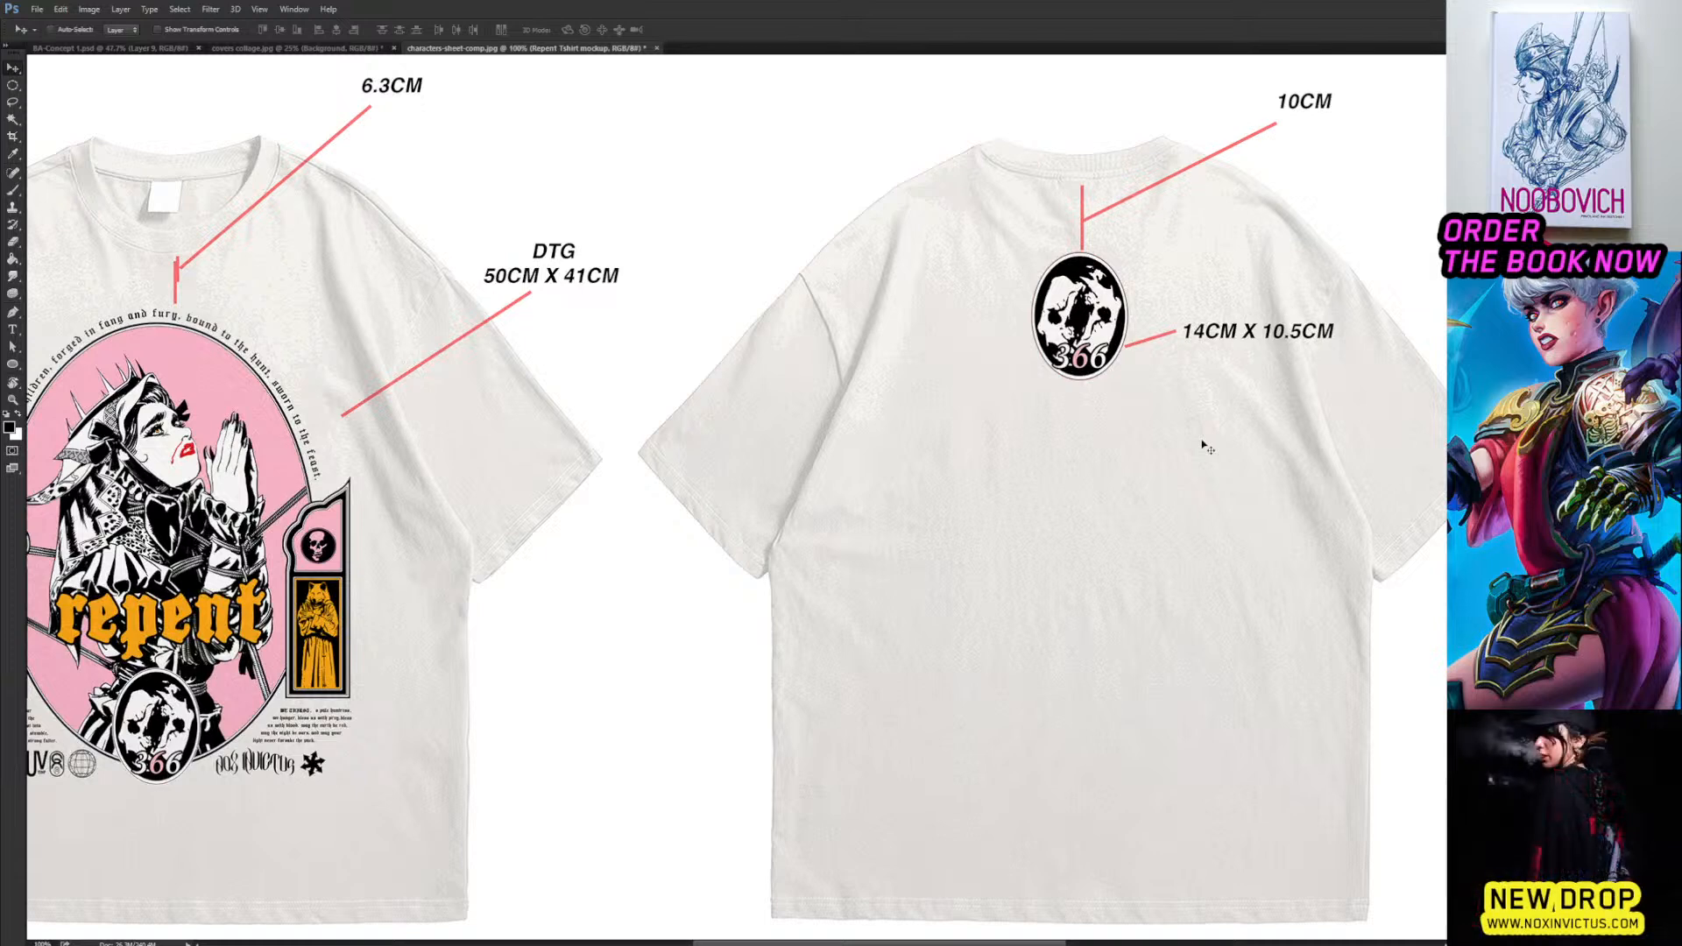
pyautogui.scroll(-5, 1207, 448)
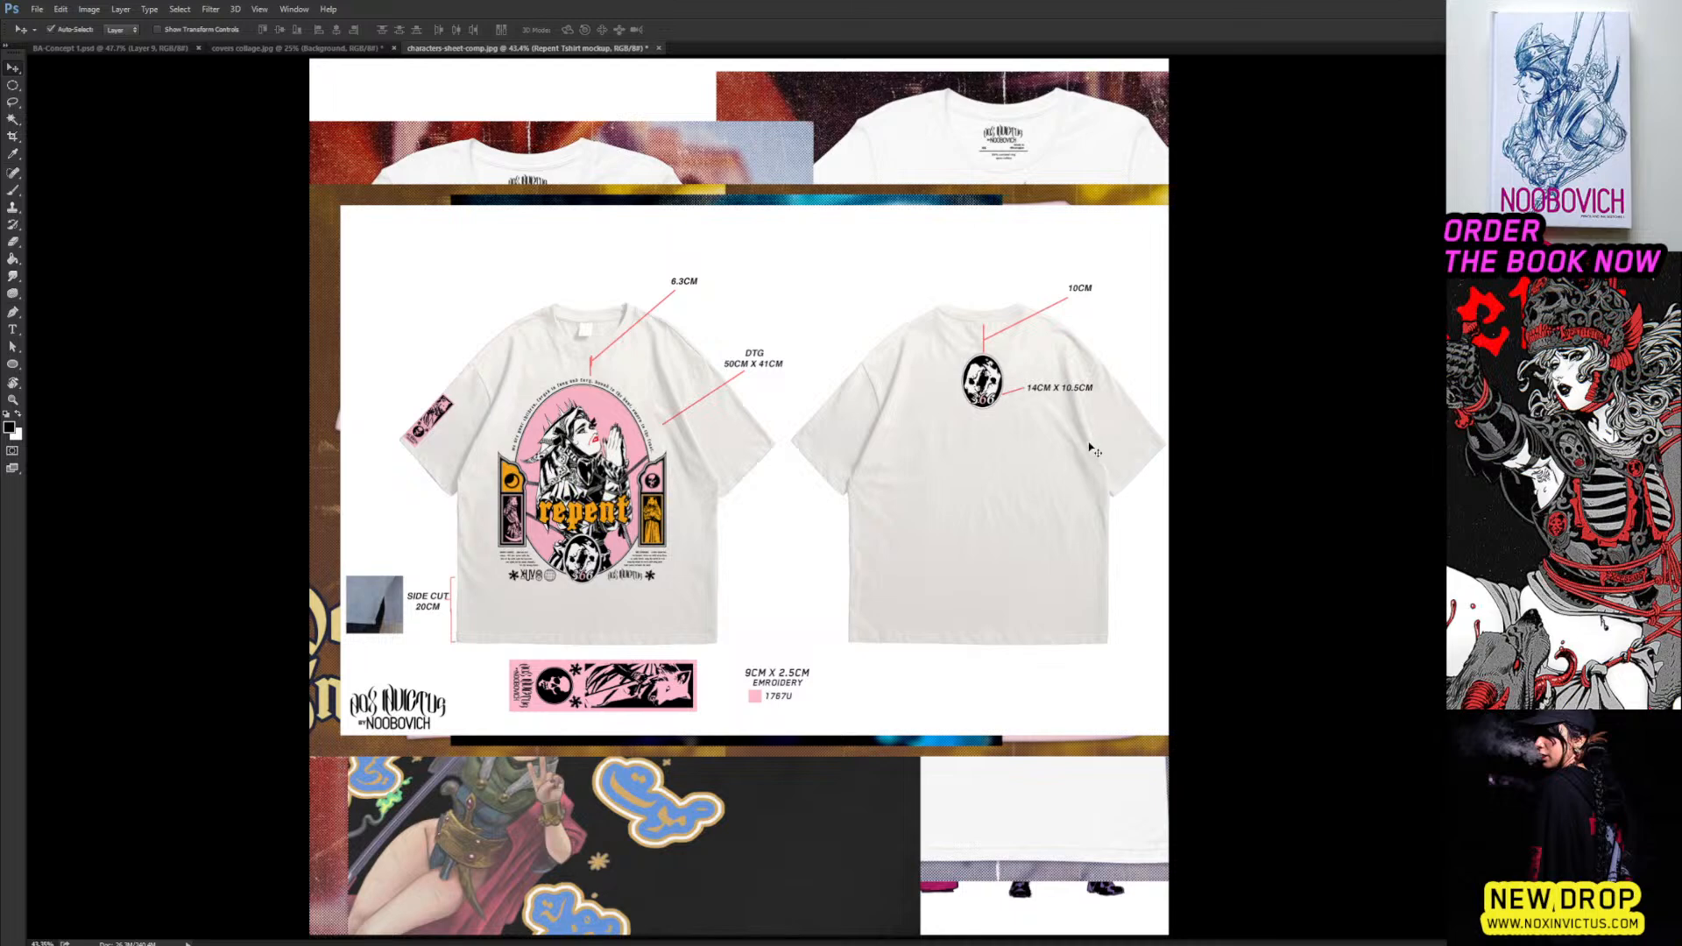
# Move the Repent mockup to the sheet's lower half and shift the stickers and pink front shirt so the Dead Knight prints show above it.
pyautogui.moveTo(888, 363); pyautogui.dragTo(881, 614)
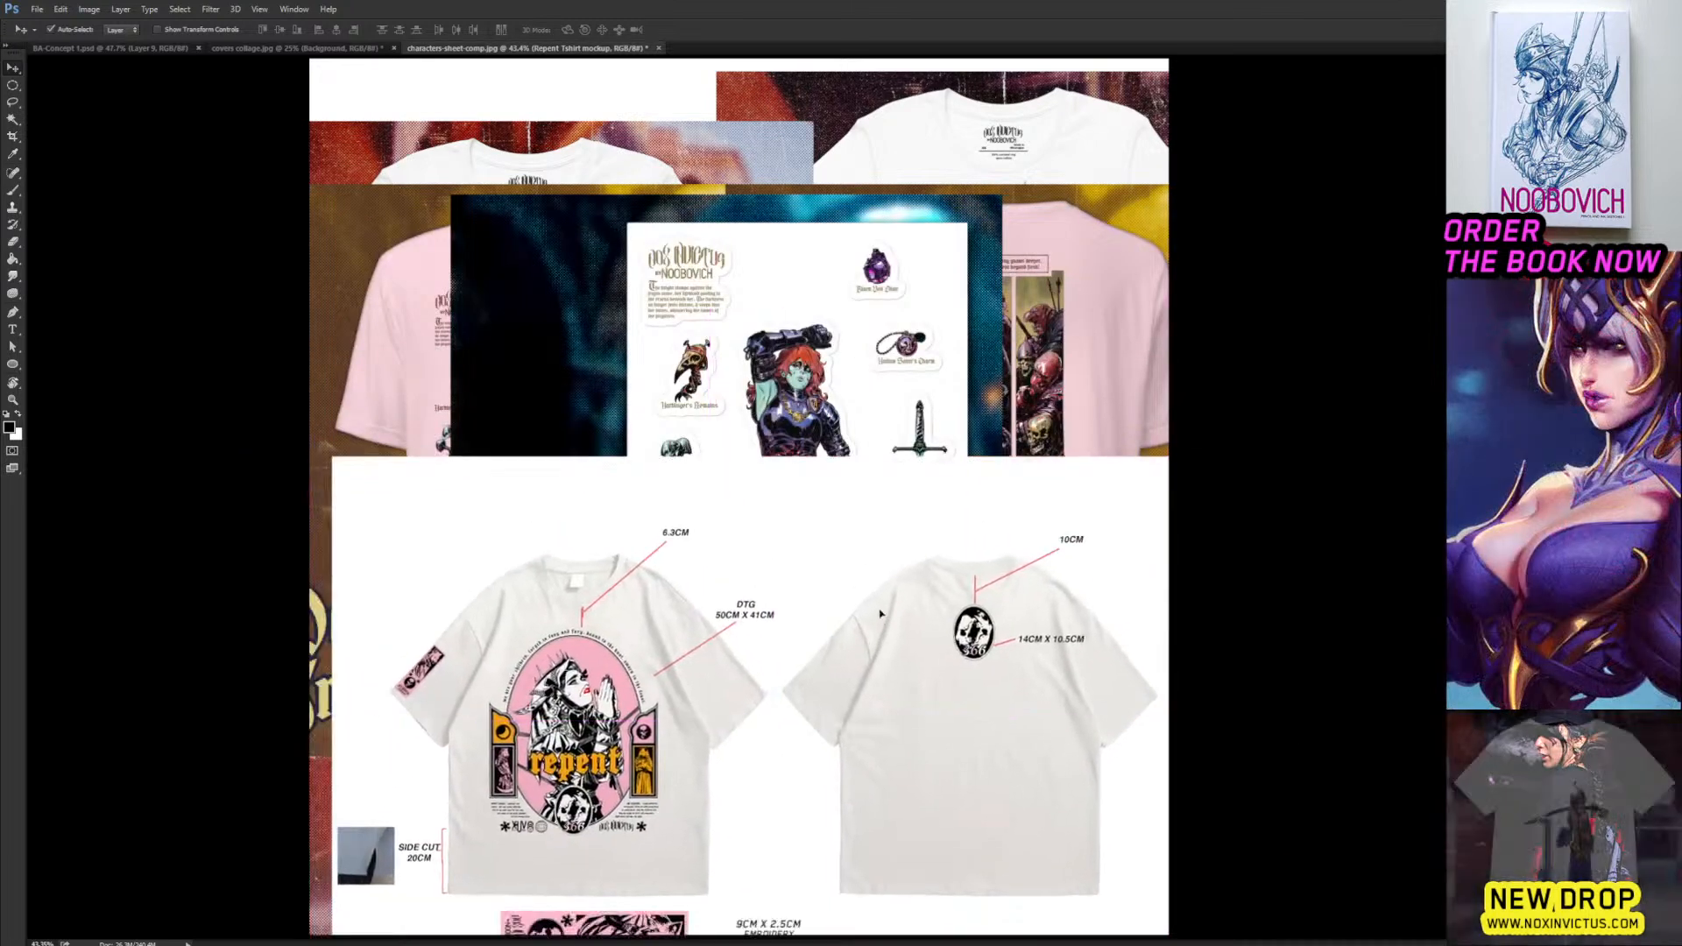
pyautogui.moveTo(651, 608); pyautogui.dragTo(712, 322)
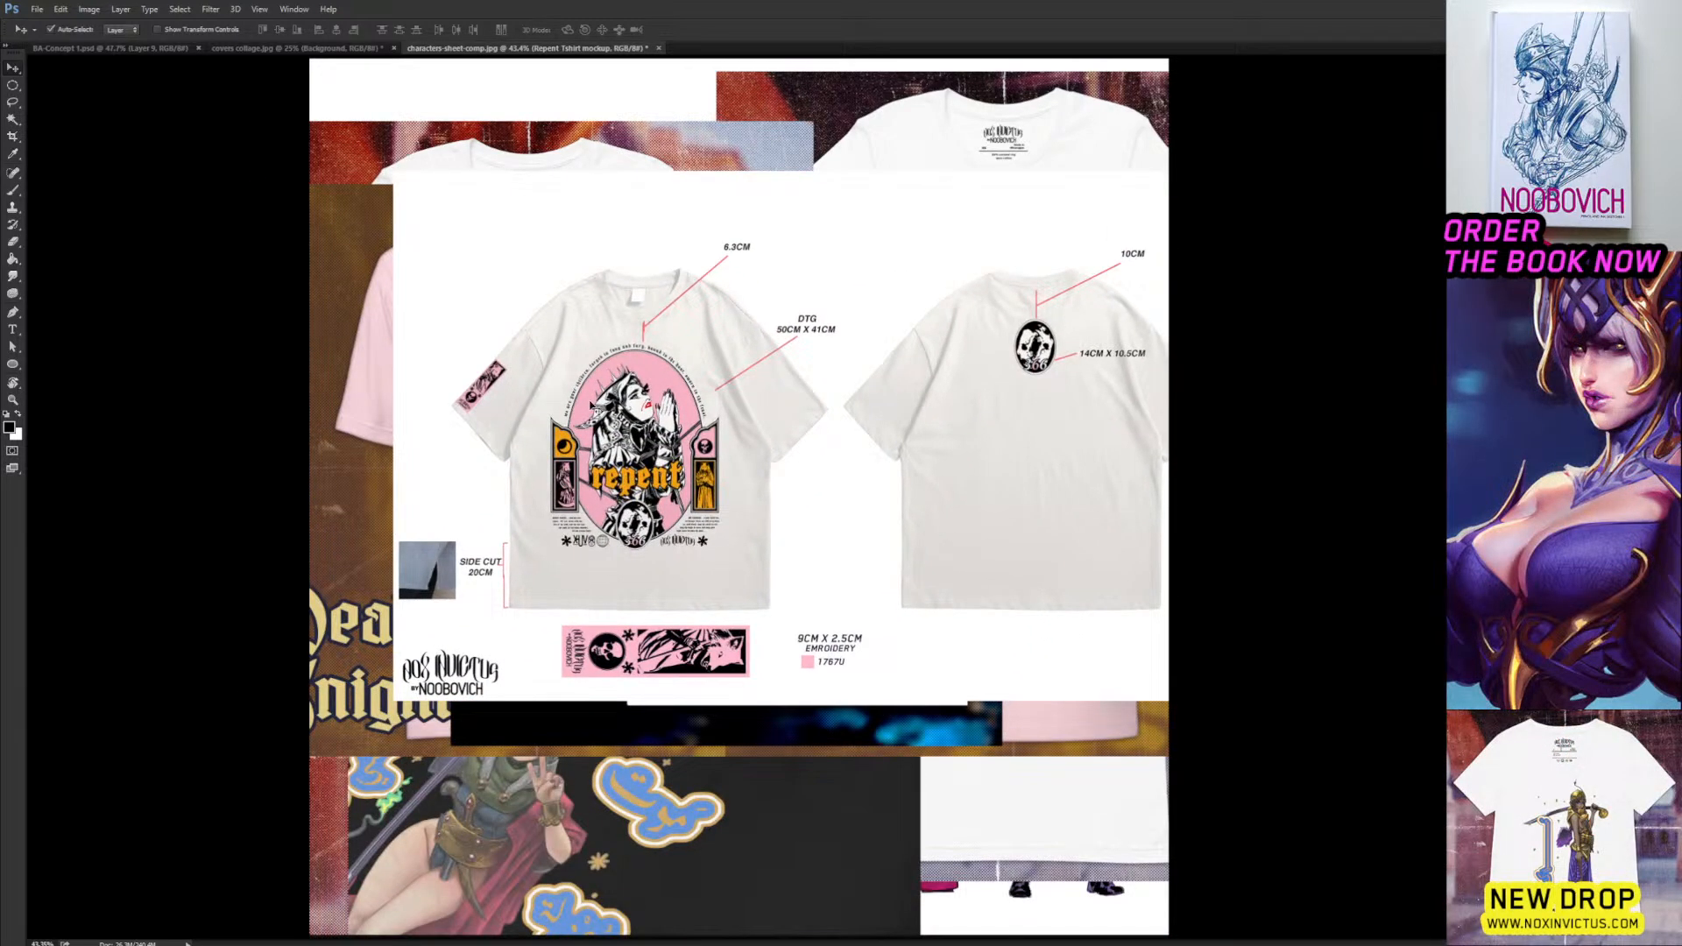
pyautogui.moveTo(591, 404); pyautogui.dragTo(507, 450)
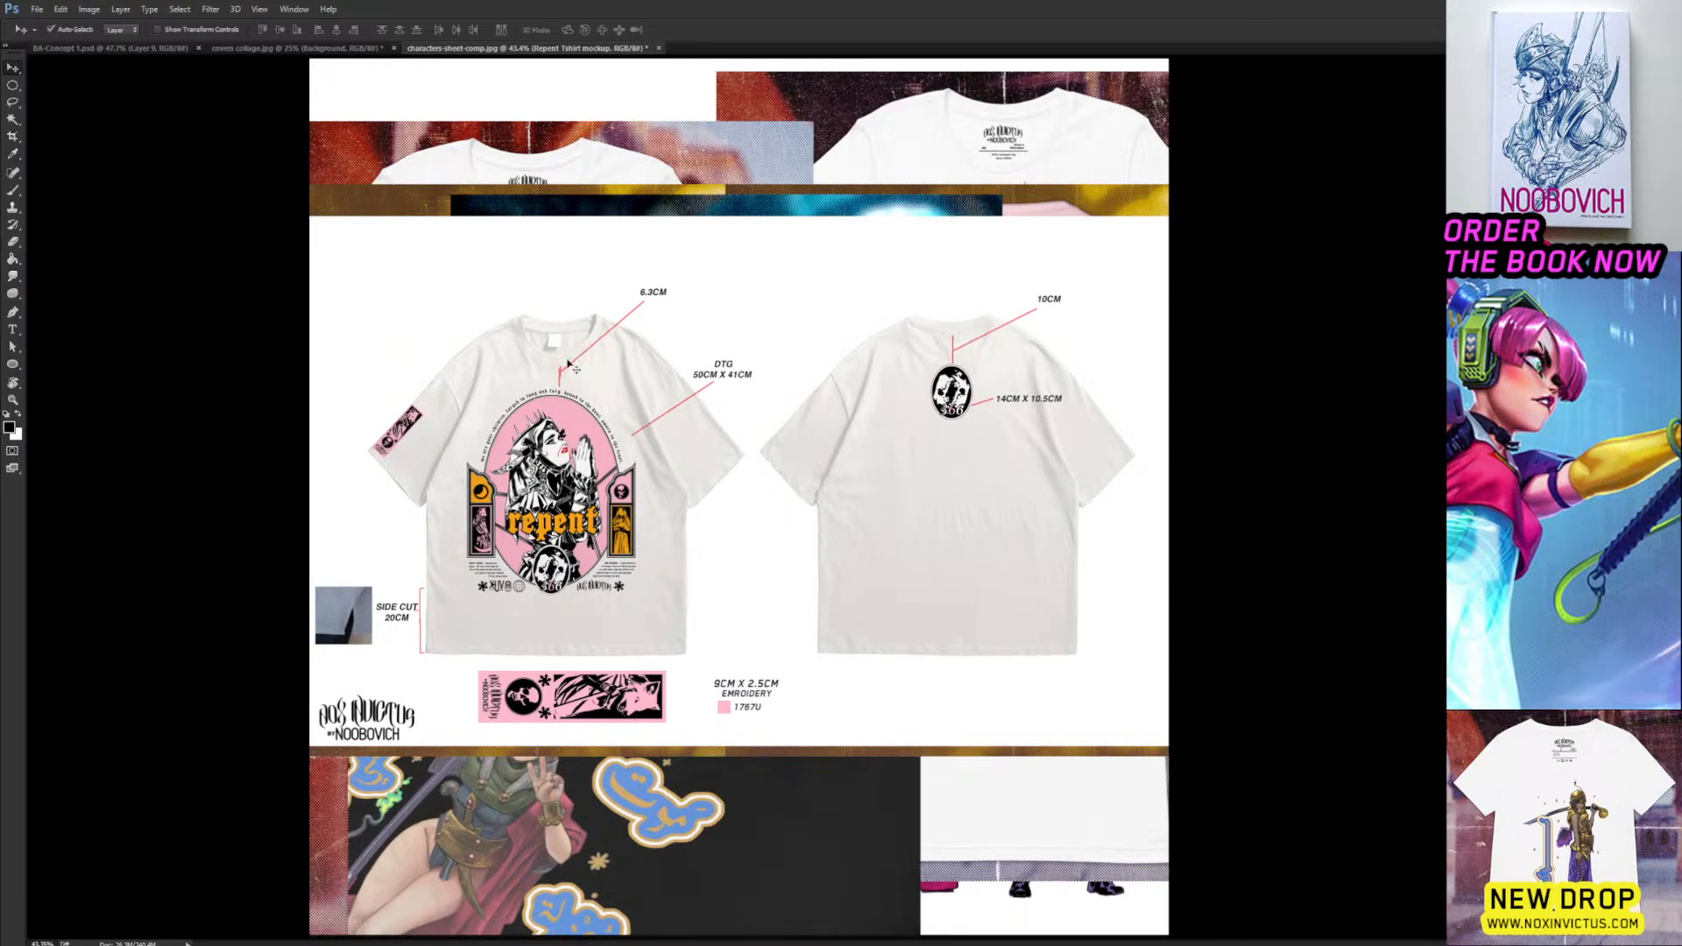
pyautogui.moveTo(558, 335); pyautogui.dragTo(544, 401)
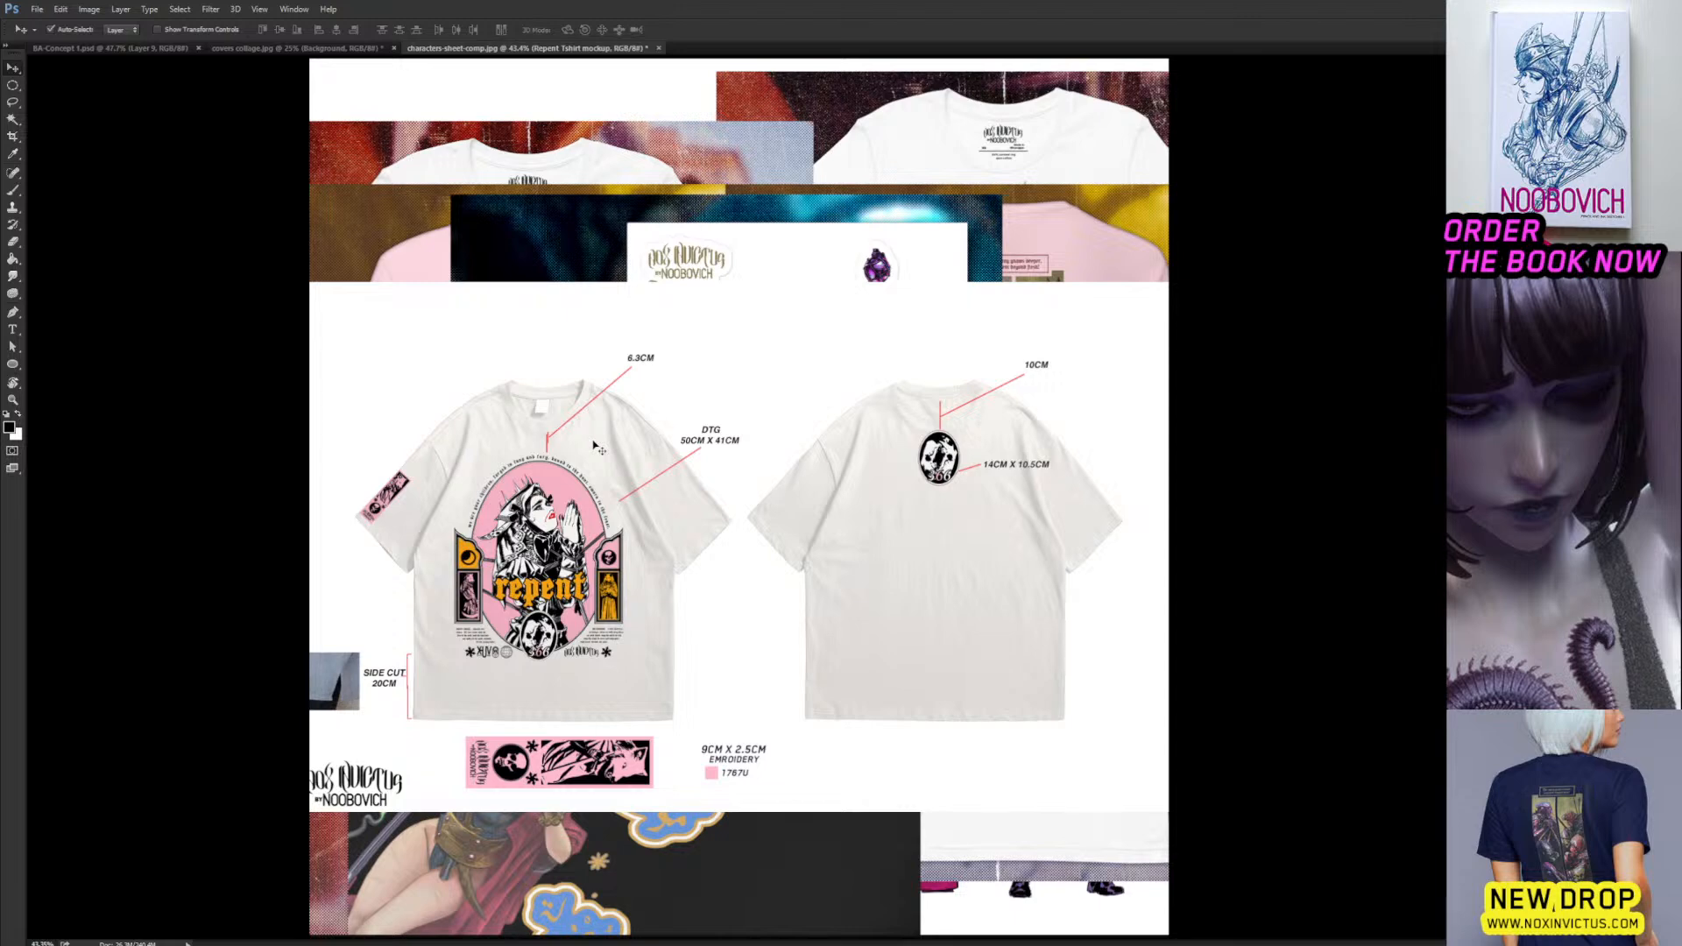
pyautogui.moveTo(575, 346); pyautogui.dragTo(581, 473)
pyautogui.moveTo(536, 272); pyautogui.dragTo(579, 261)
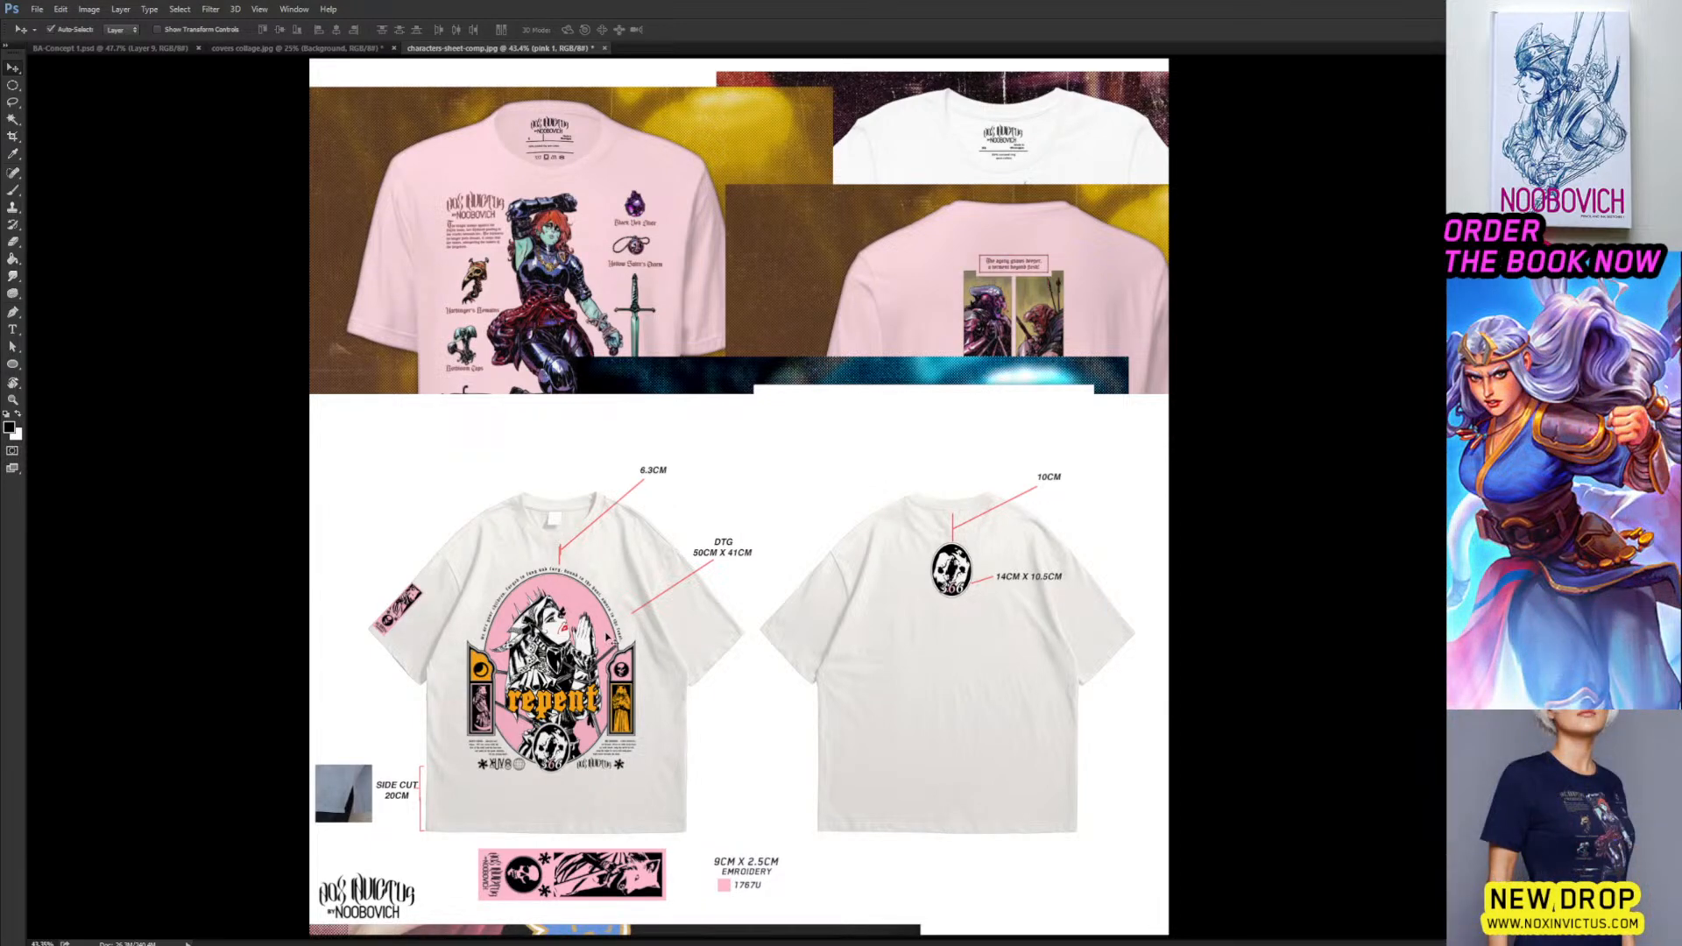
# Compare the Repent shirt's front print and back emblem at full size, then against the Dead Knight shirts above.
pyautogui.hotkey('ctrl', '+')
pyautogui.hotkey('ctrl', '+')
pyautogui.hotkey('ctrl', '+')
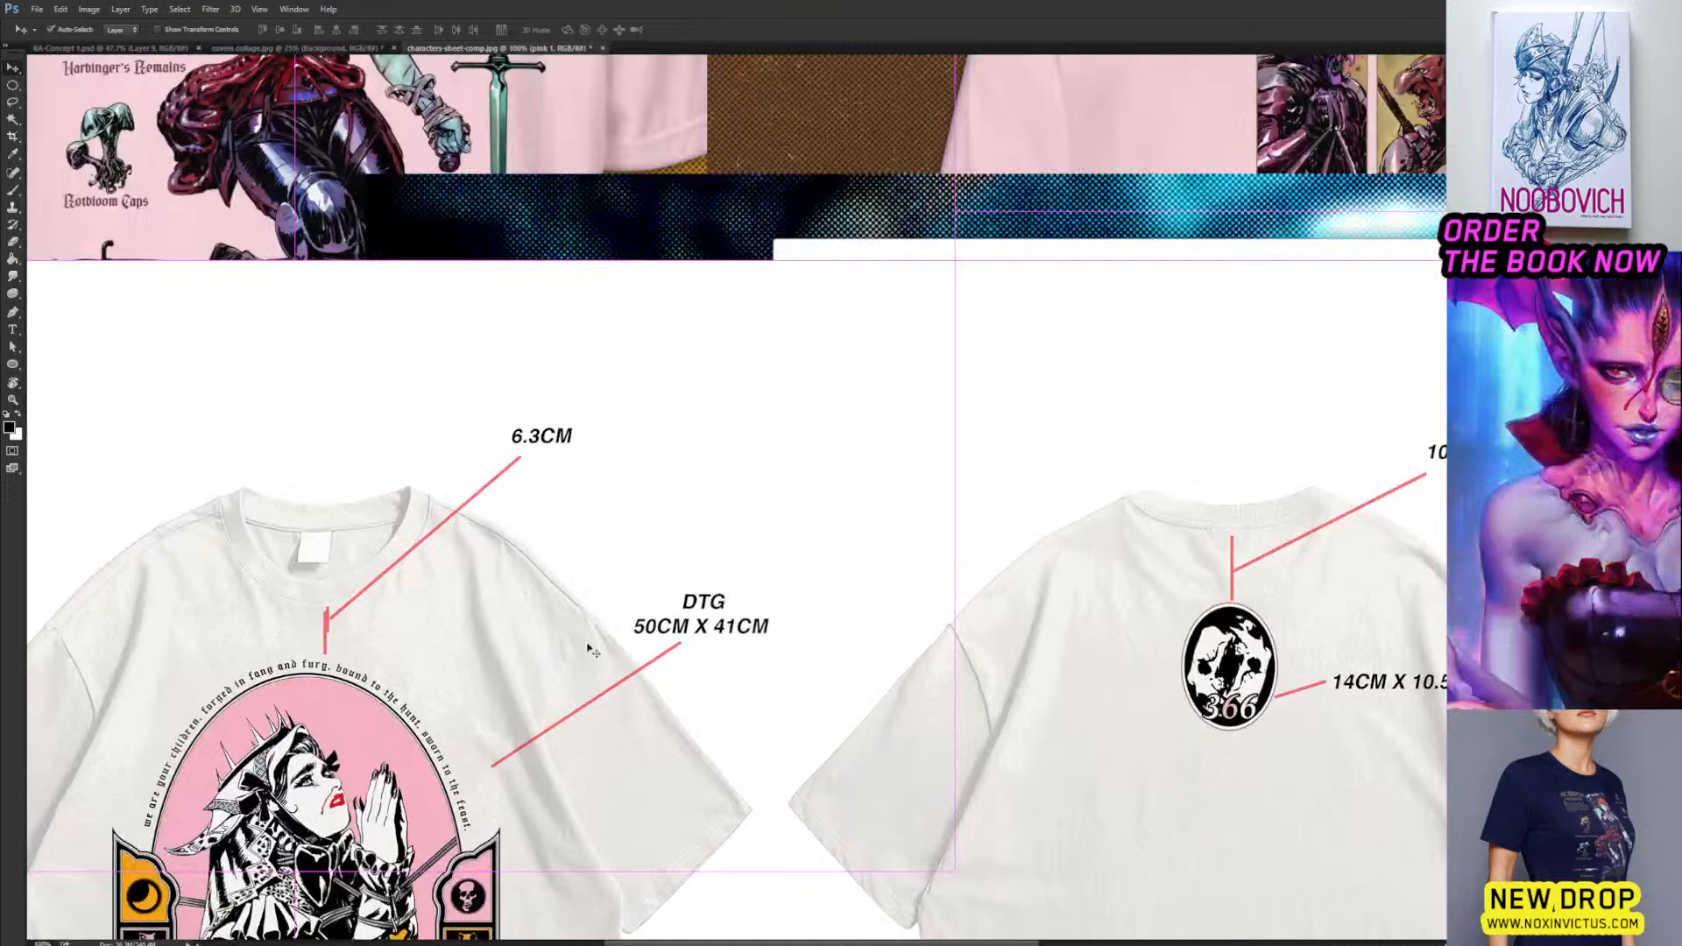
pyautogui.moveTo(554, 671); pyautogui.dragTo(667, 441)
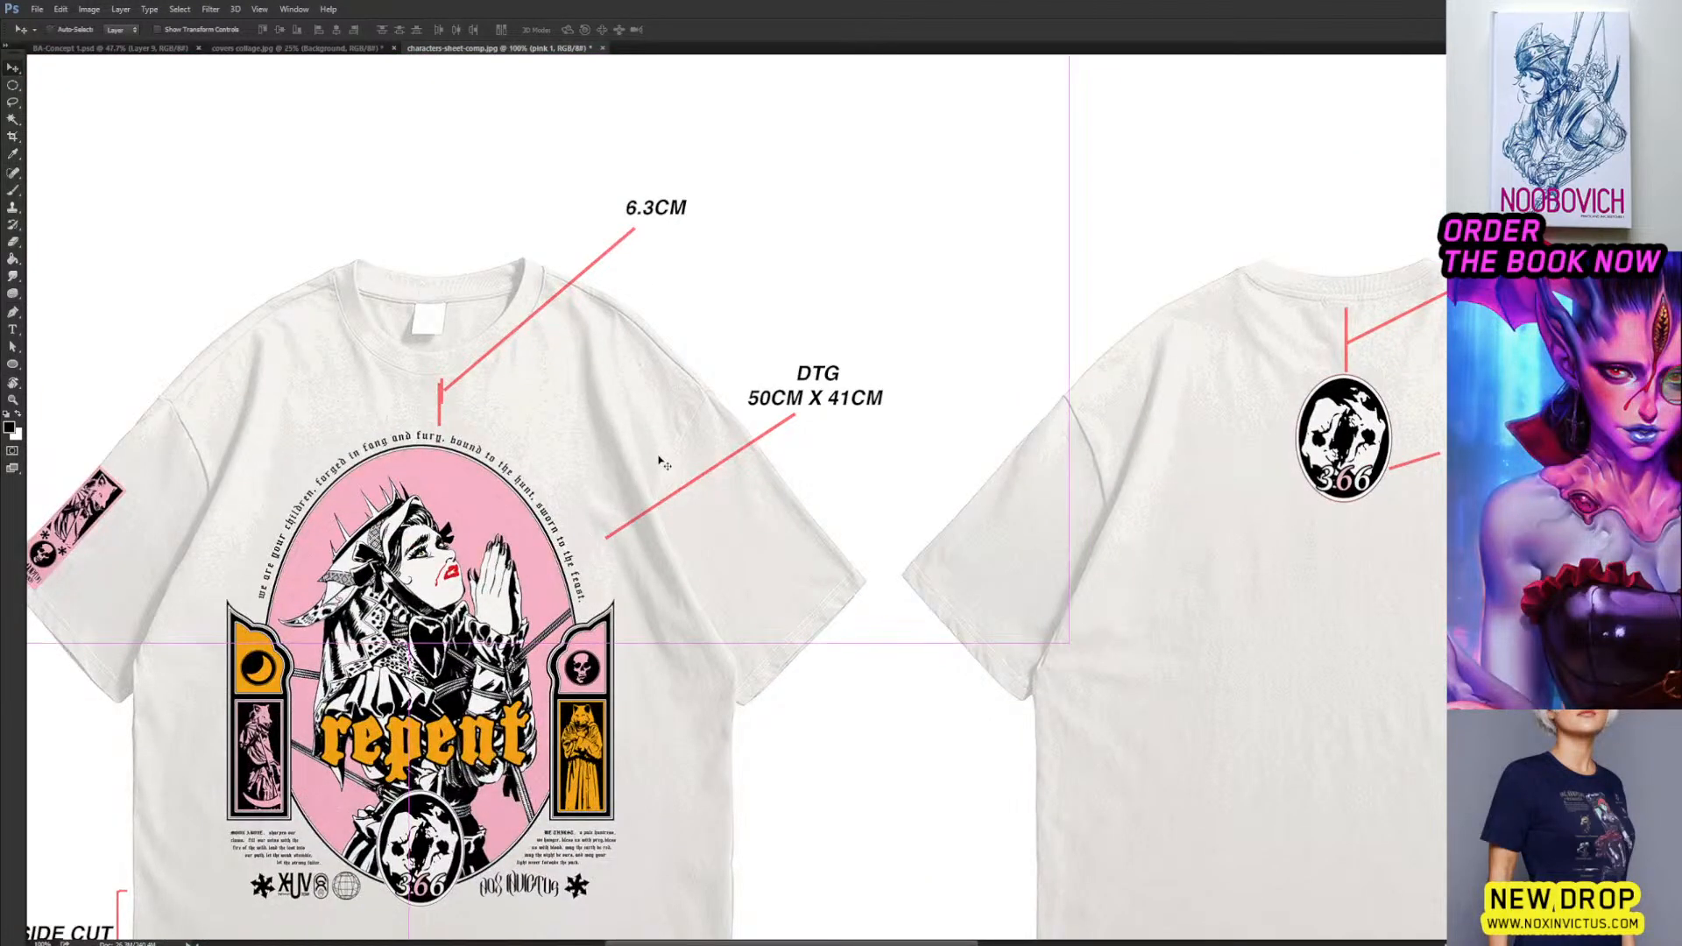
pyautogui.hotkey('ctrl', '-')
pyautogui.hotkey('ctrl', '-')
pyautogui.moveTo(703, 418); pyautogui.dragTo(630, 501)
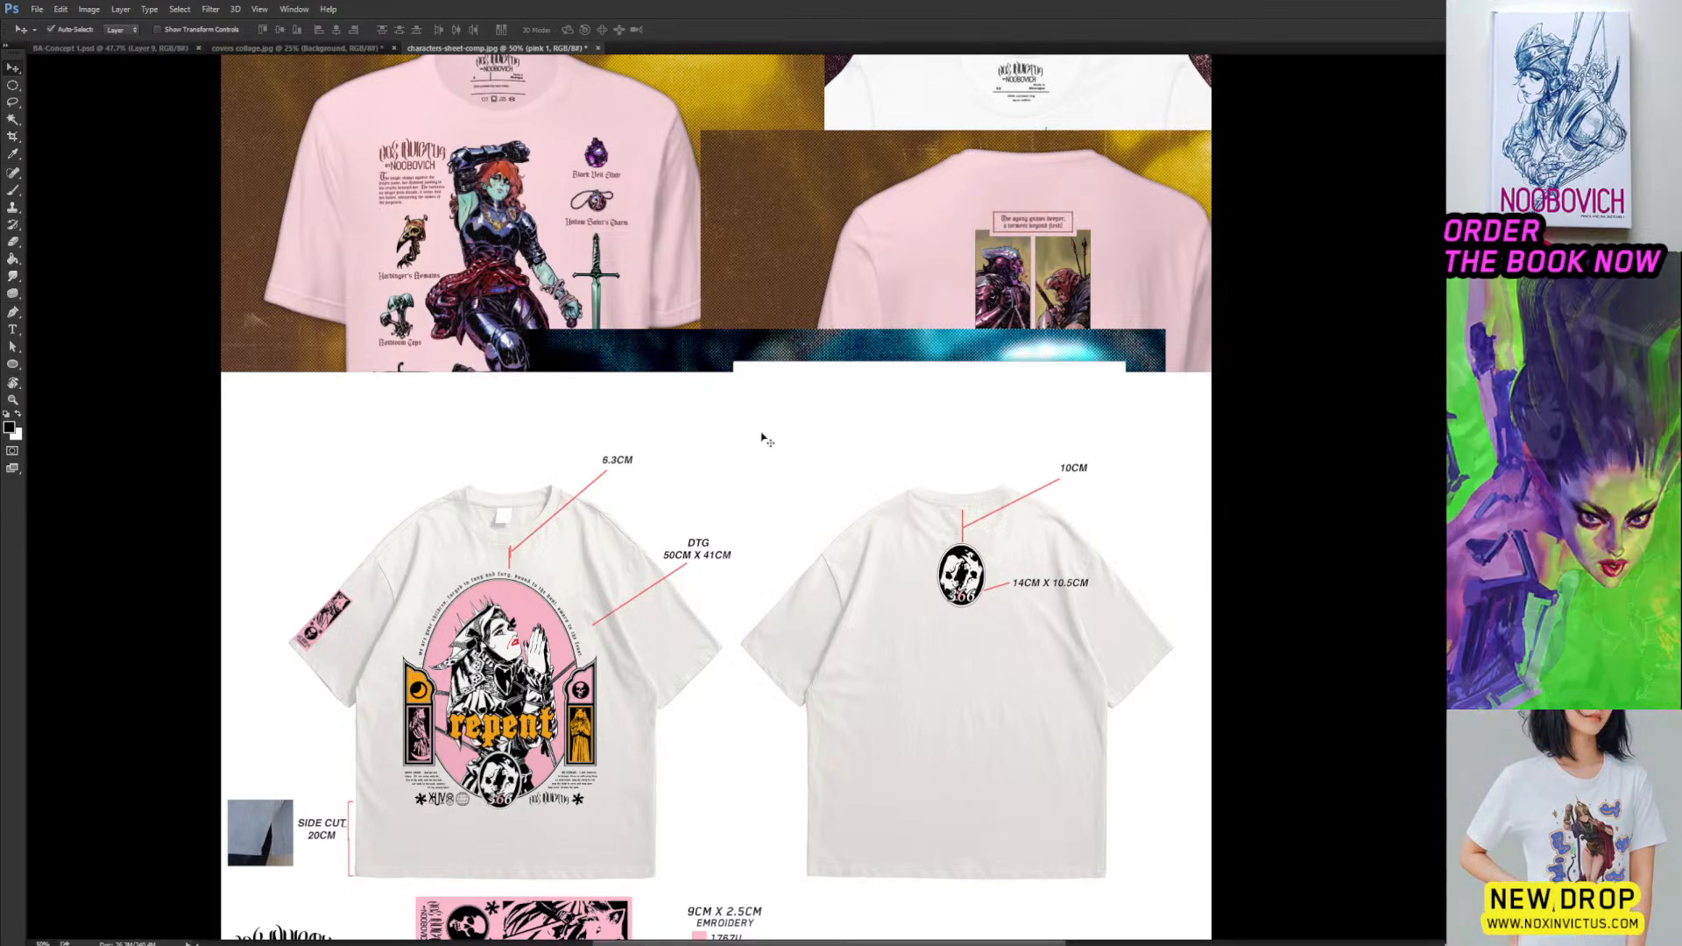
# Lower the Repent mockup, shift the Dead Knight sticker sheet down beneath the pink shirts, and move the pink back shirt toward the front one.
pyautogui.moveTo(763, 438); pyautogui.dragTo(739, 664)
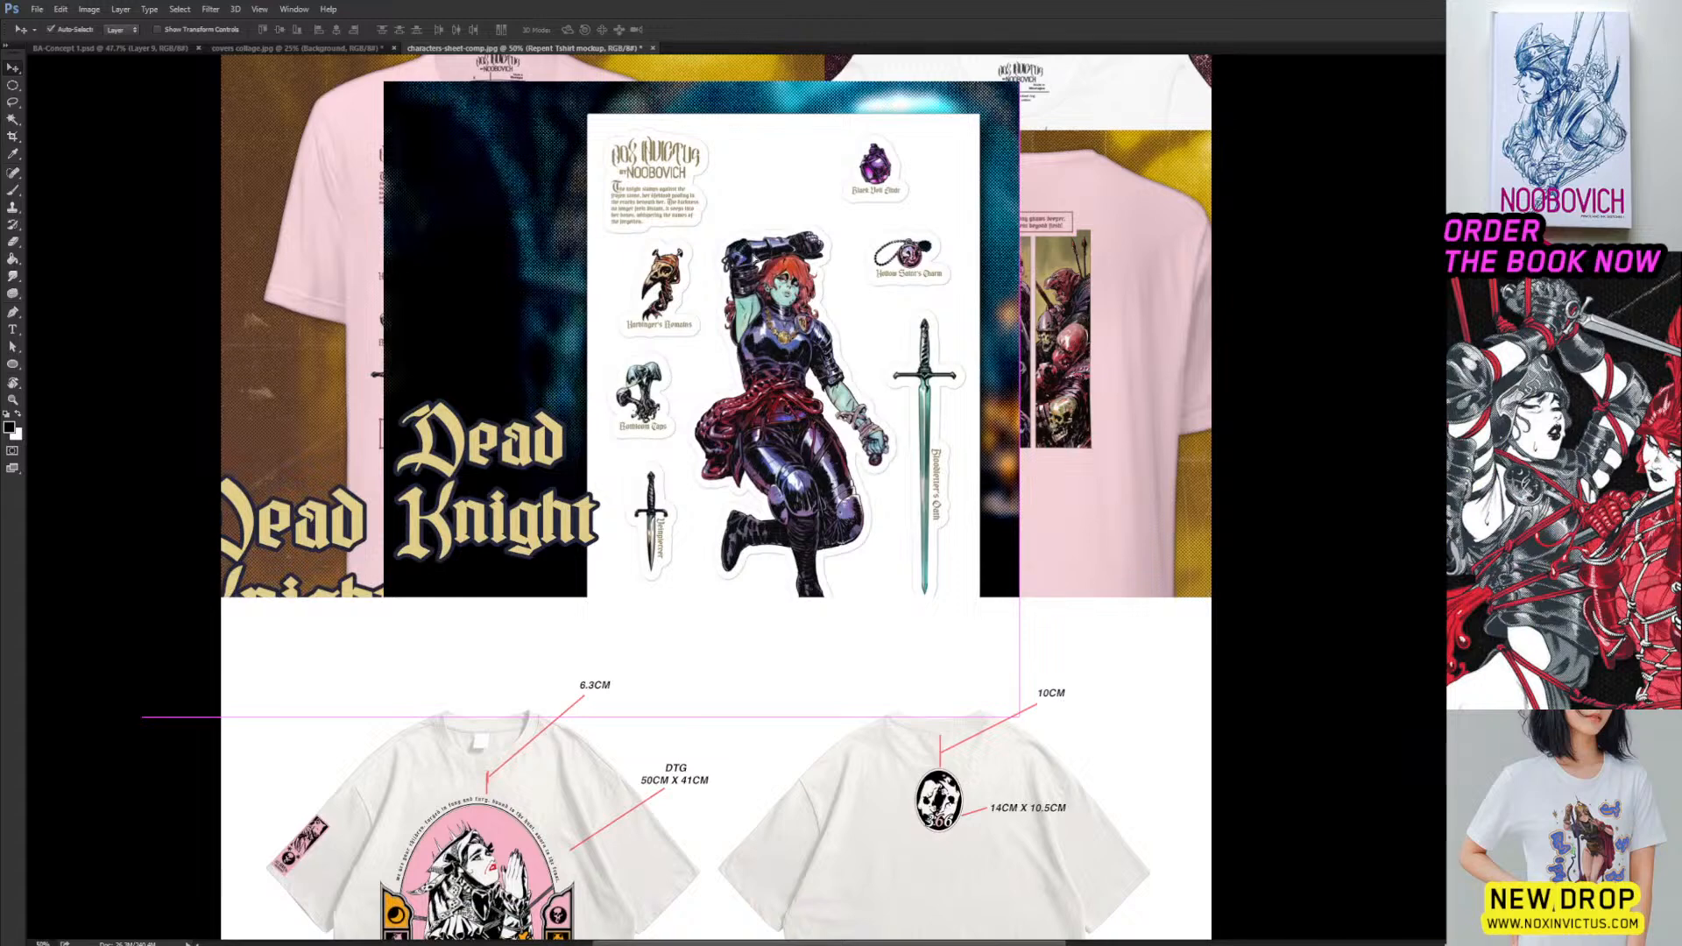
pyautogui.moveTo(749, 258); pyautogui.dragTo(850, 537)
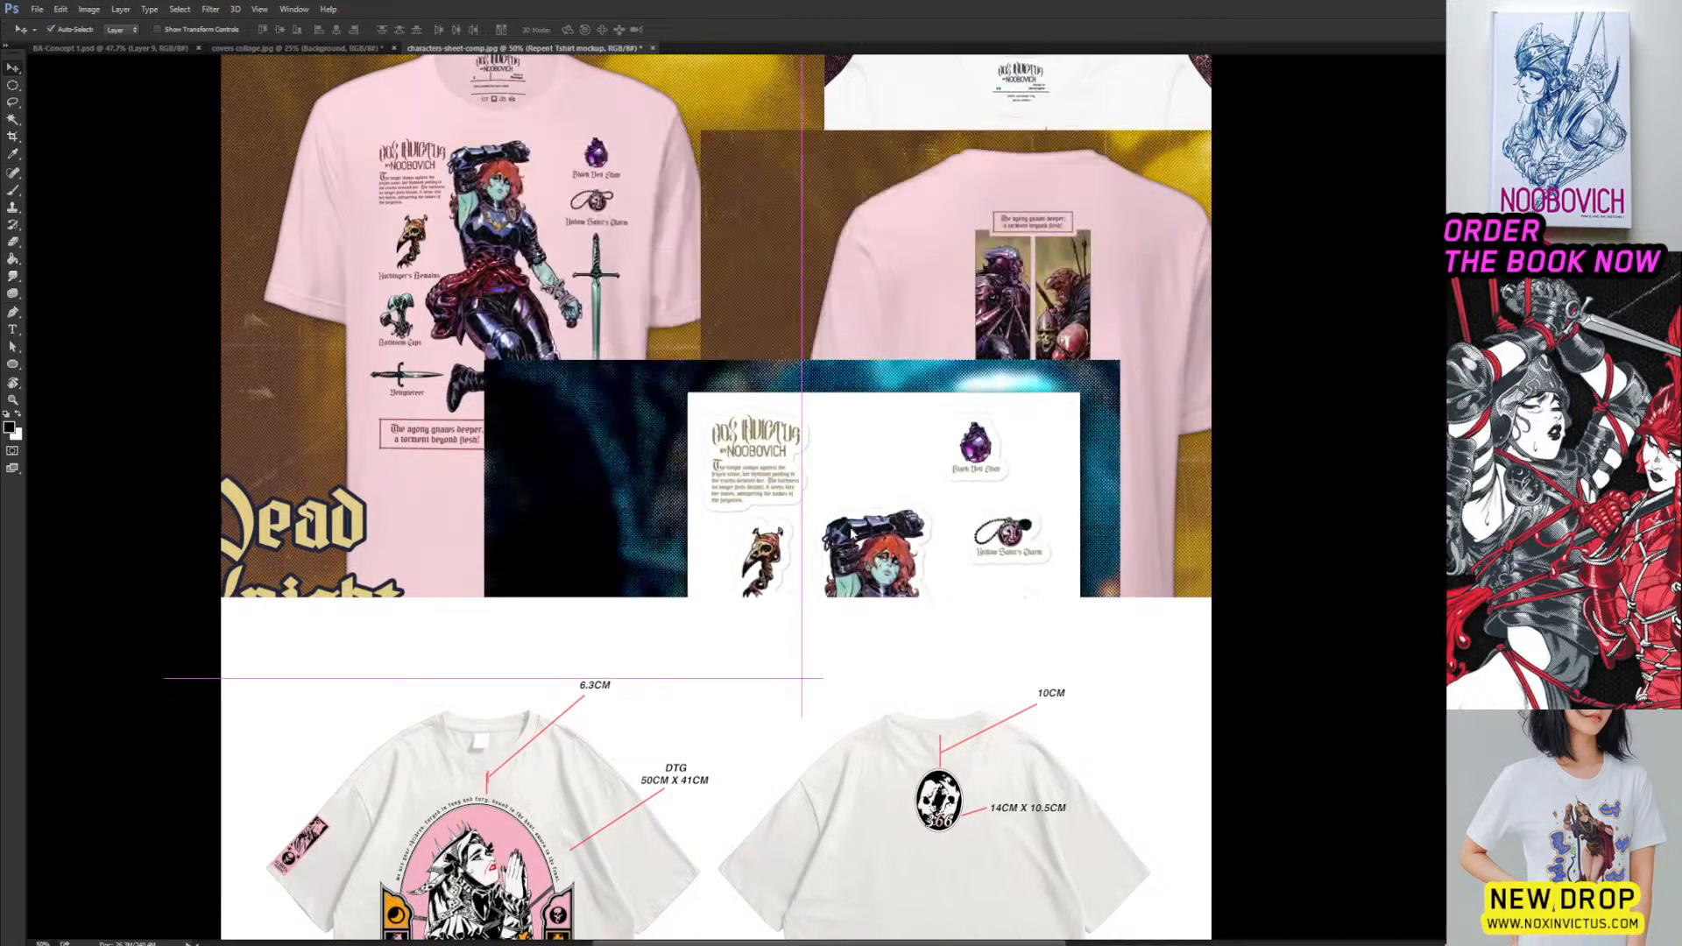
pyautogui.moveTo(1034, 263); pyautogui.dragTo(876, 298)
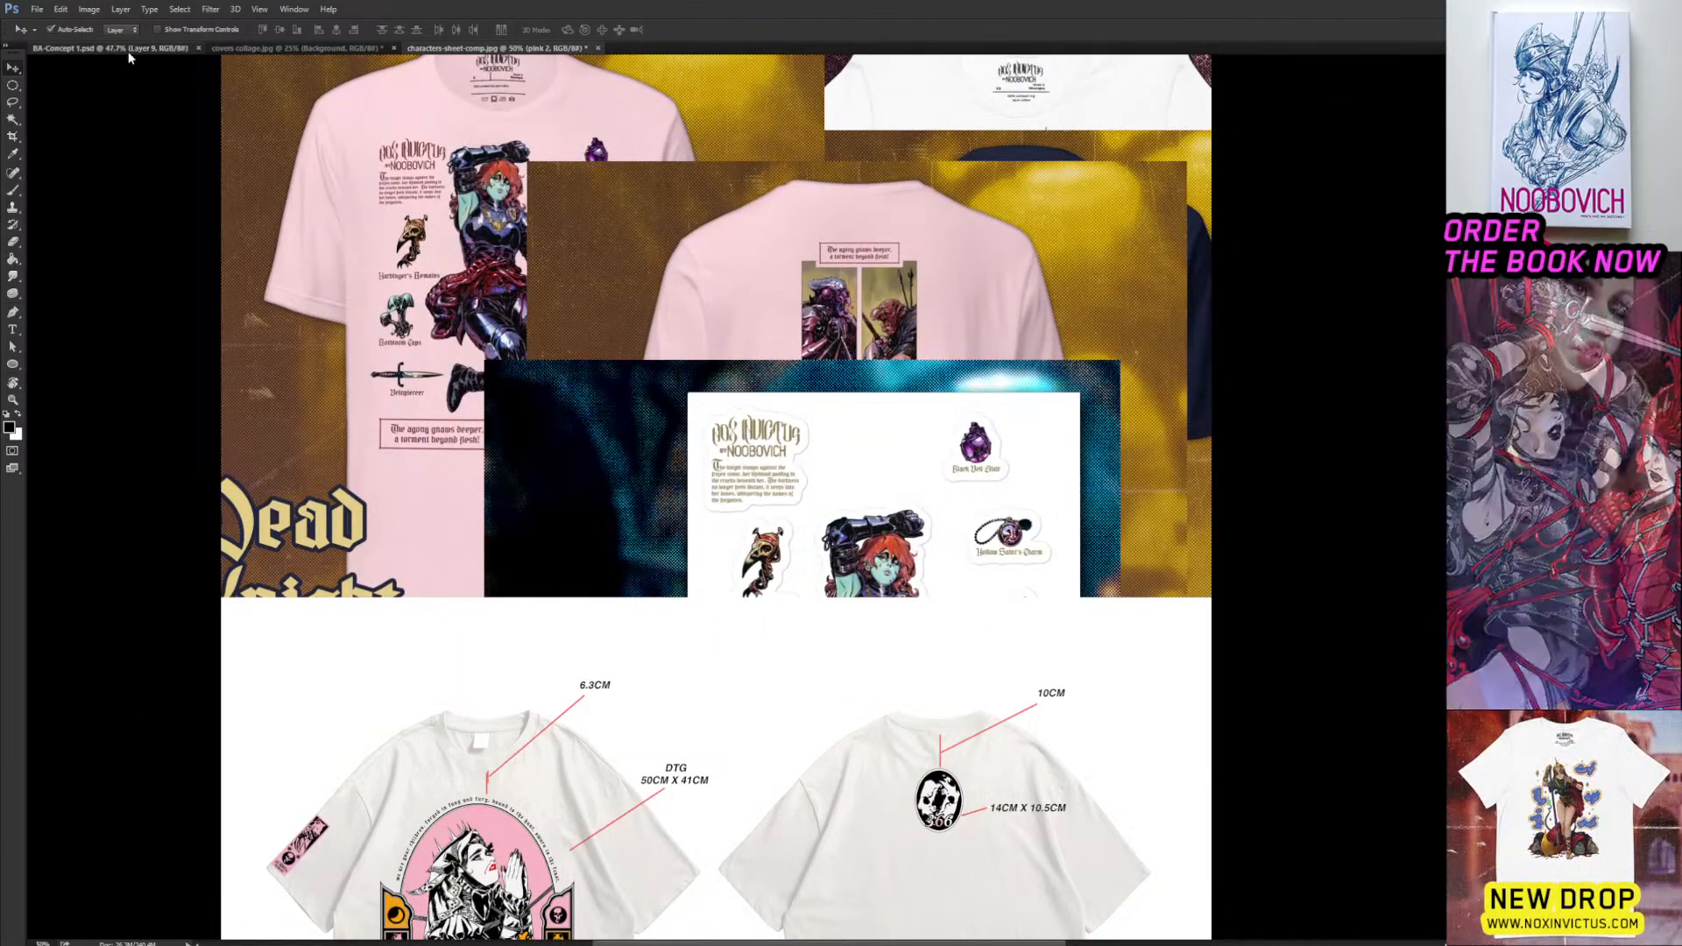
# Switch to the BA-Concept 1.psd document with the armoured vehicle drawings.
pyautogui.click(128, 47)
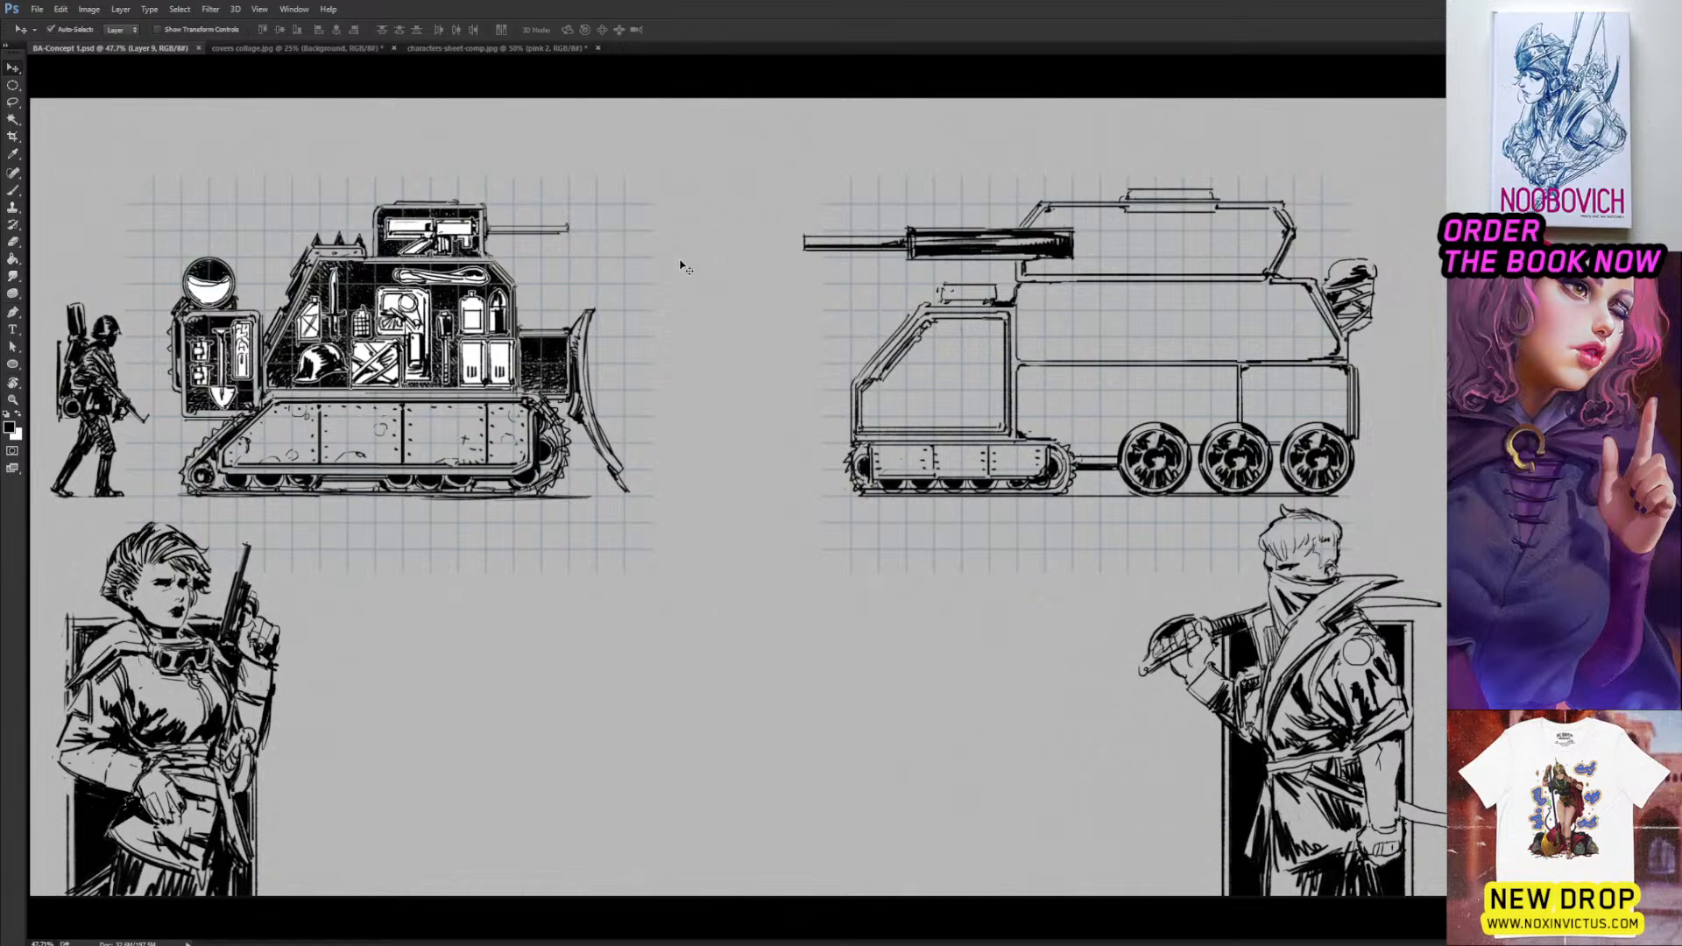